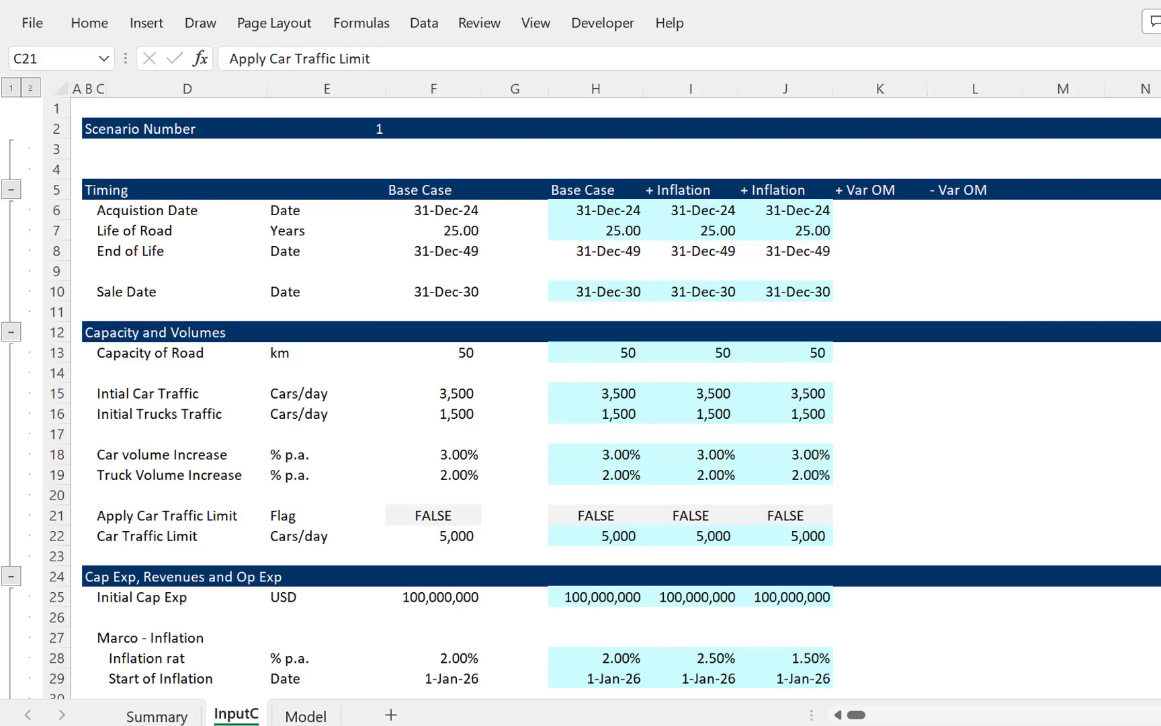
Step: Switch to the JFK Word document and read the modelling test instructions through the Outputs section
left_click(876, 254)
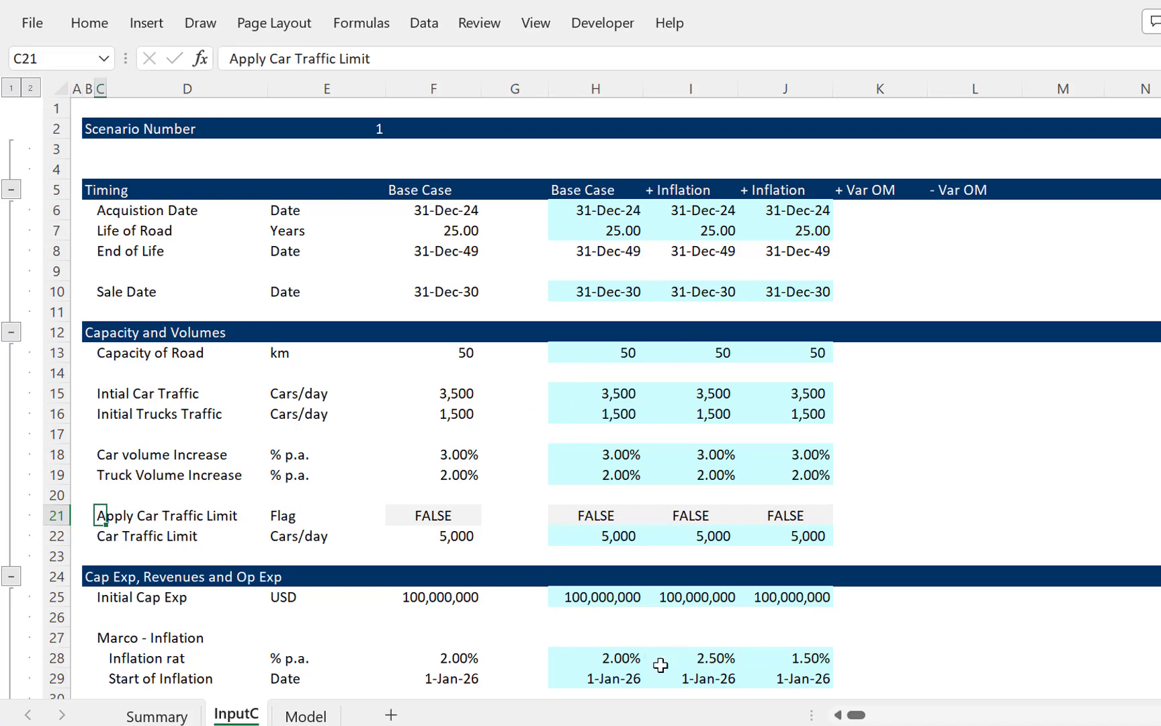
mouse_move(735, 725)
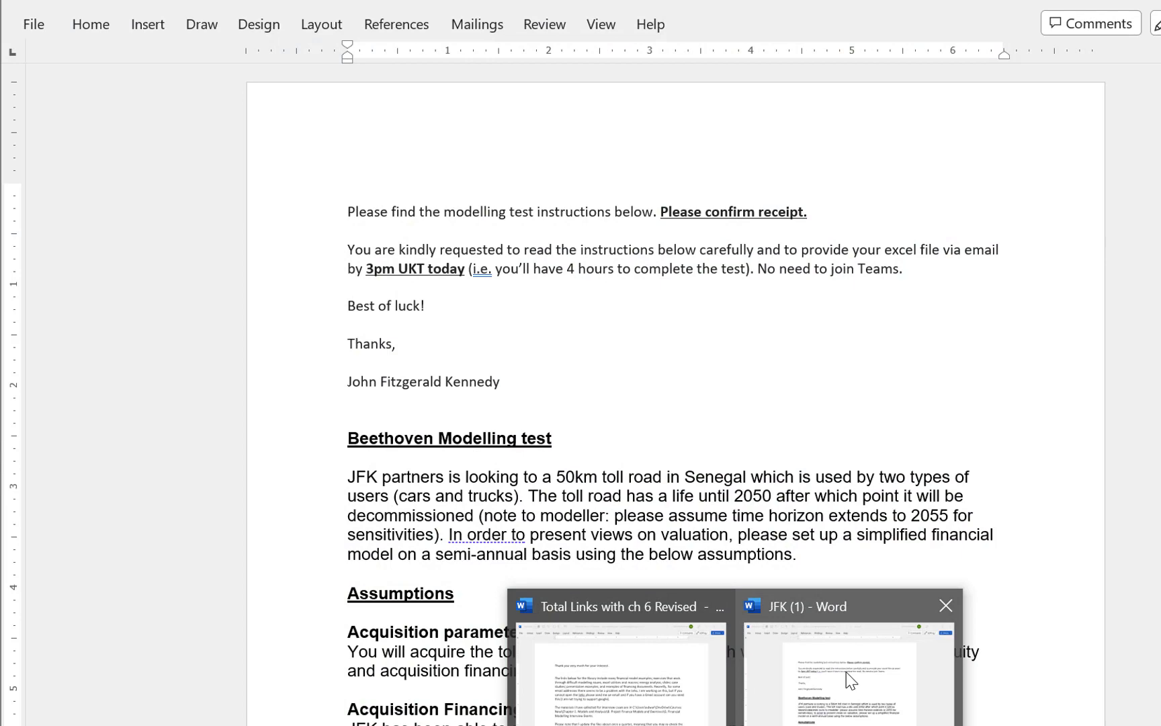
left_click(846, 678)
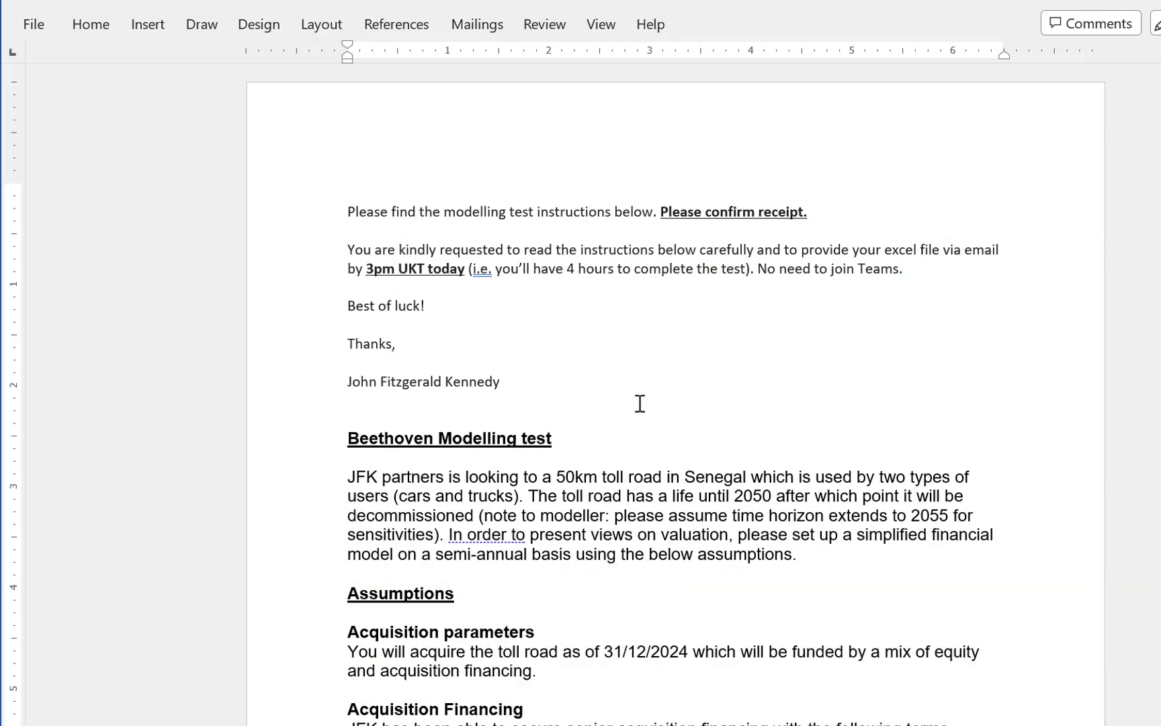
scroll(639, 403, "down", 20)
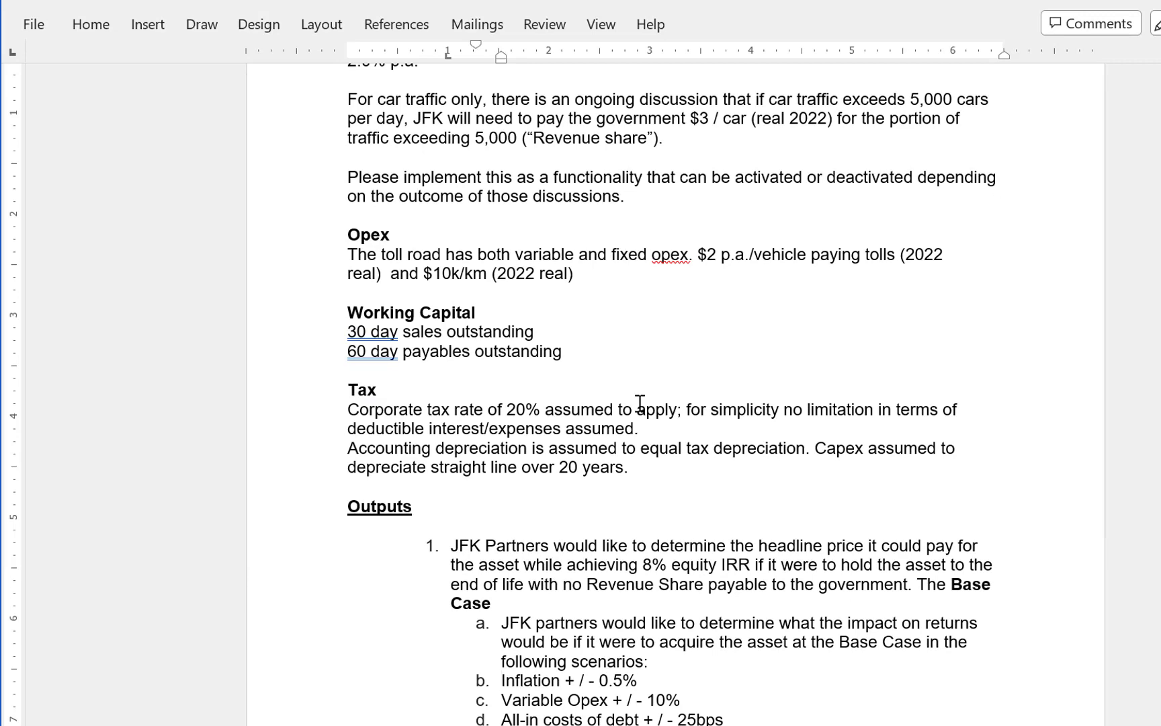
key("Down")
key("Down")
key("Down")
key("Down")
key("Down")
key("Down")
key("Down")
key("Down")
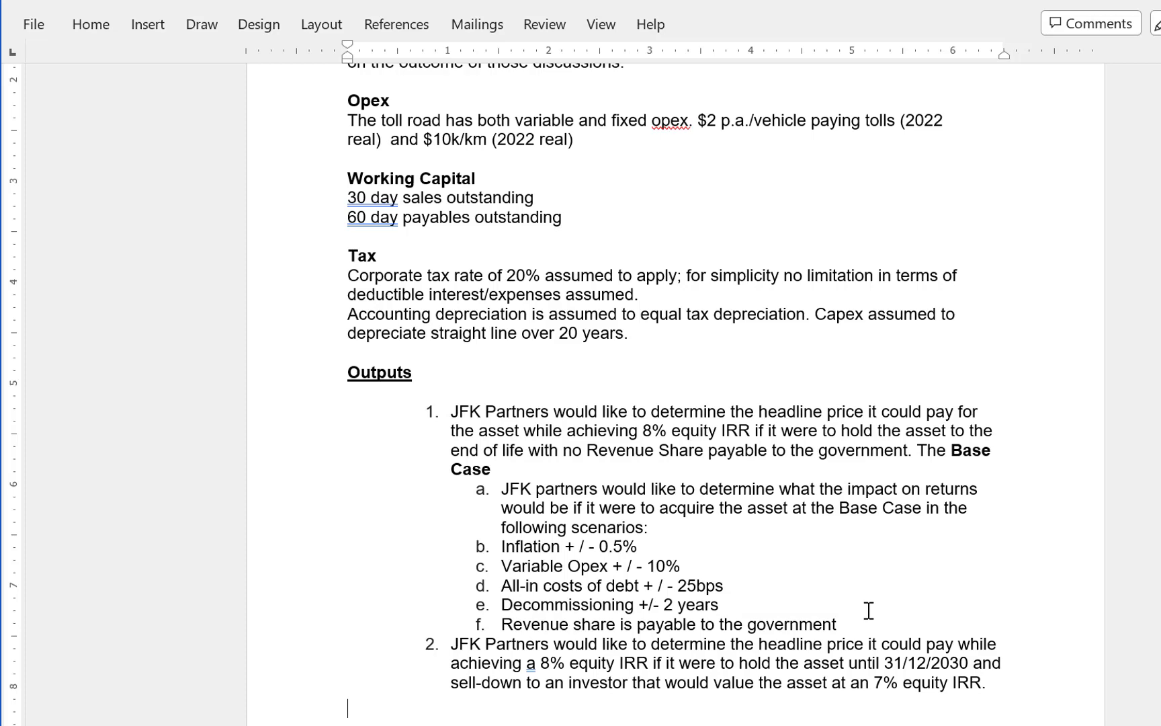
Step: Reread the brief's assumptions from the beginning, check the requested output scenarios, and return to the JFK Project Part 1 workbook in Excel
key("ctrl+Home")
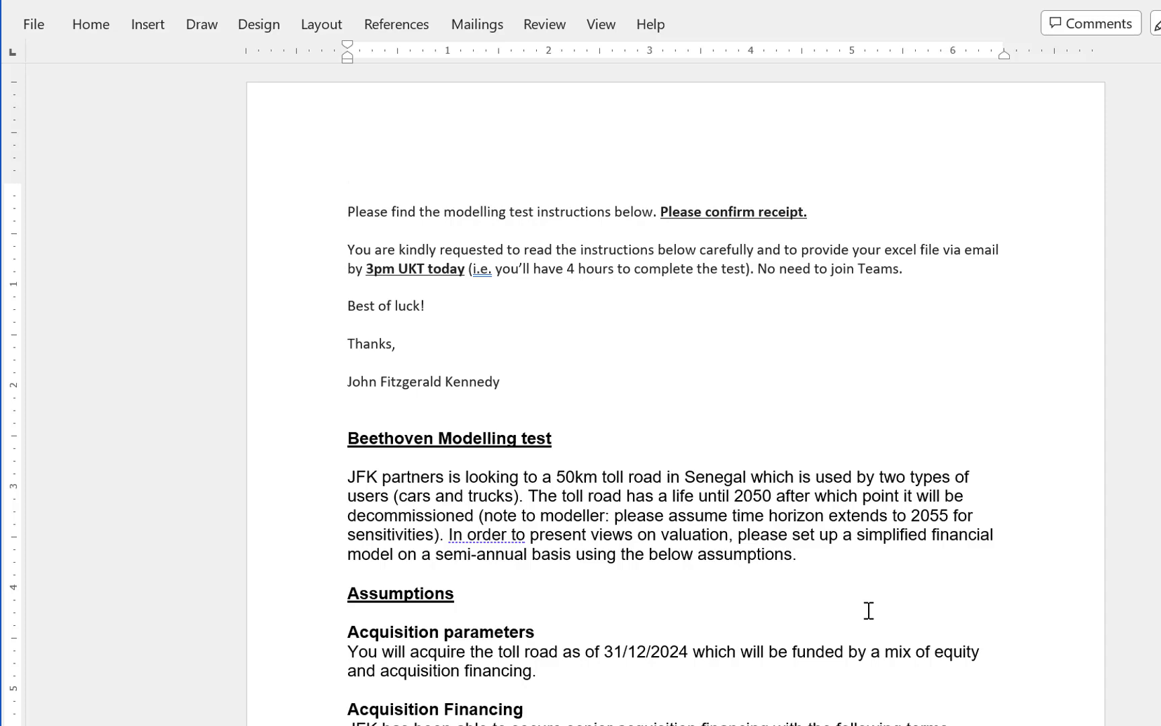
scroll(868, 610, "down", 15)
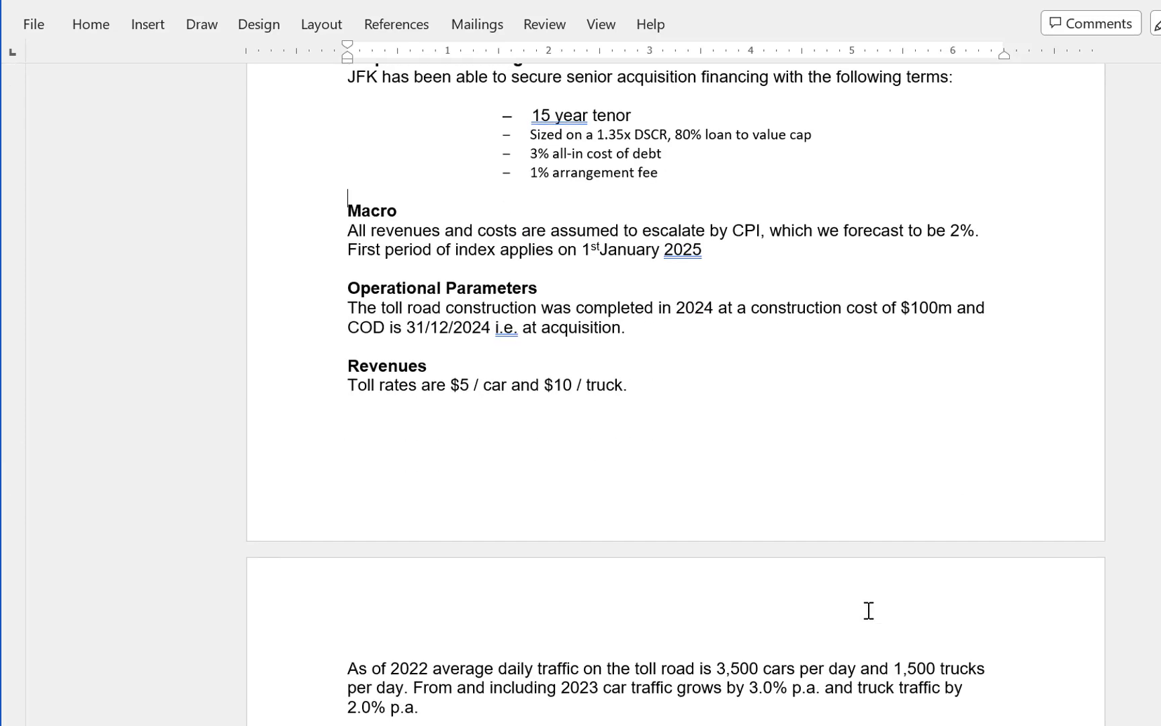
scroll(868, 610, "down", 4)
scroll(868, 610, "up", 11)
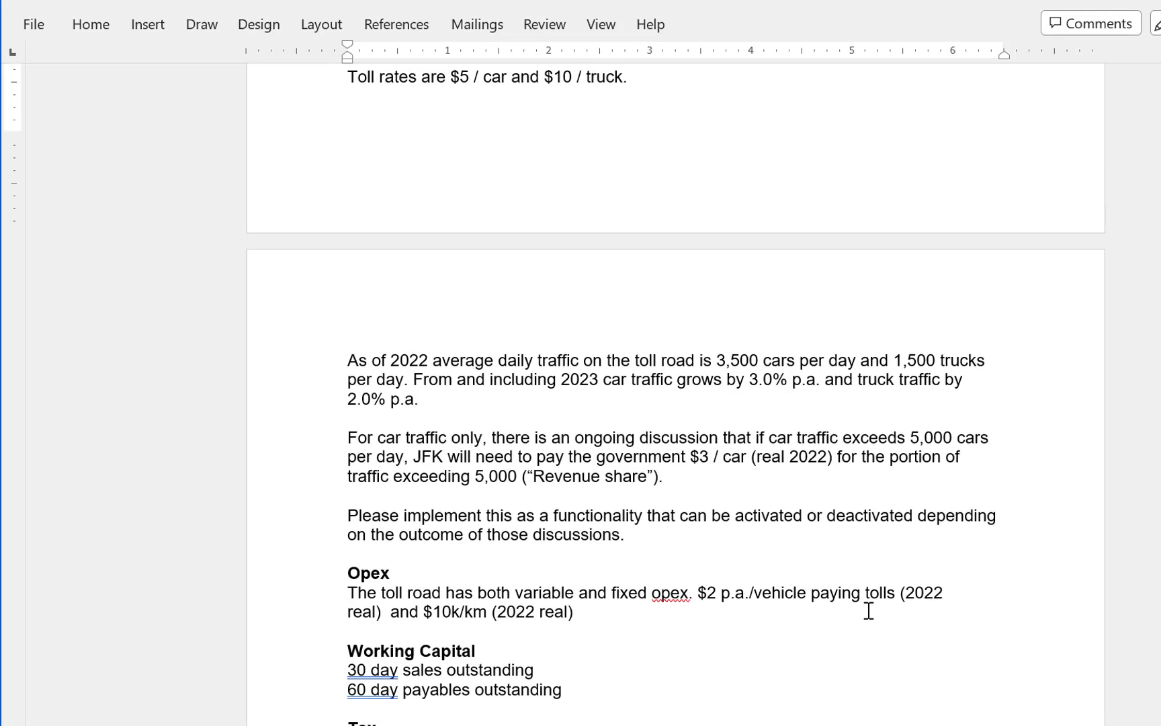
key("Down")
key("ctrl+End")
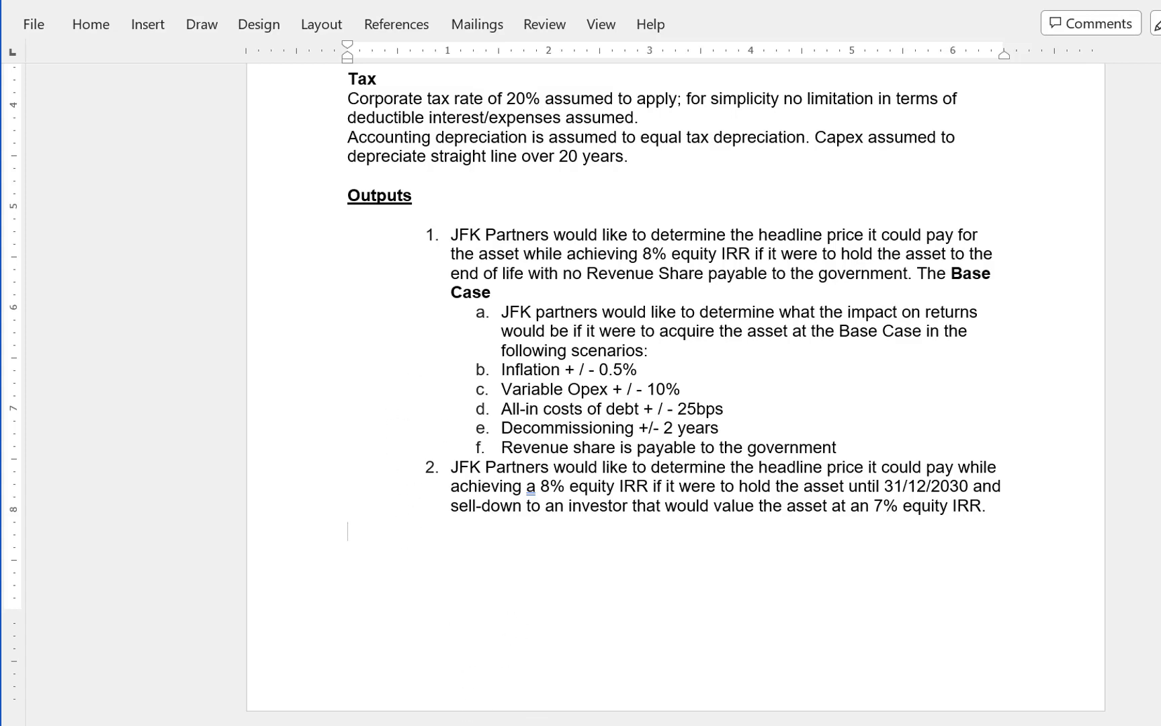
key("alt+Tab")
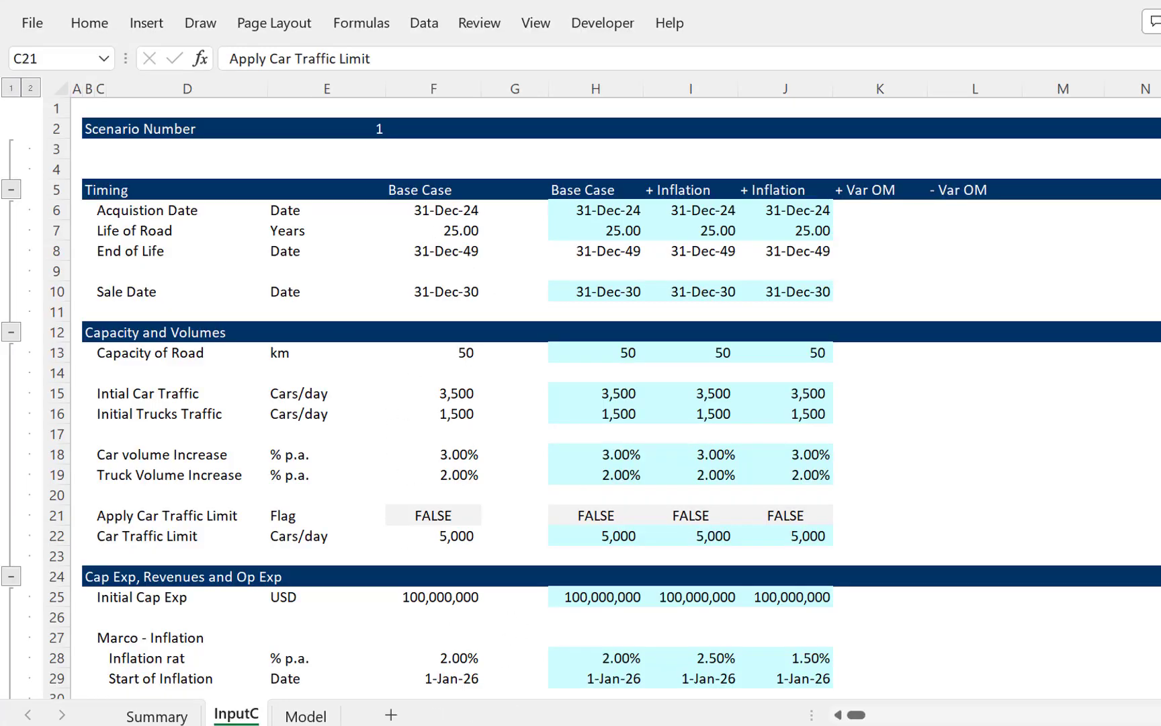
left_click(579, 313)
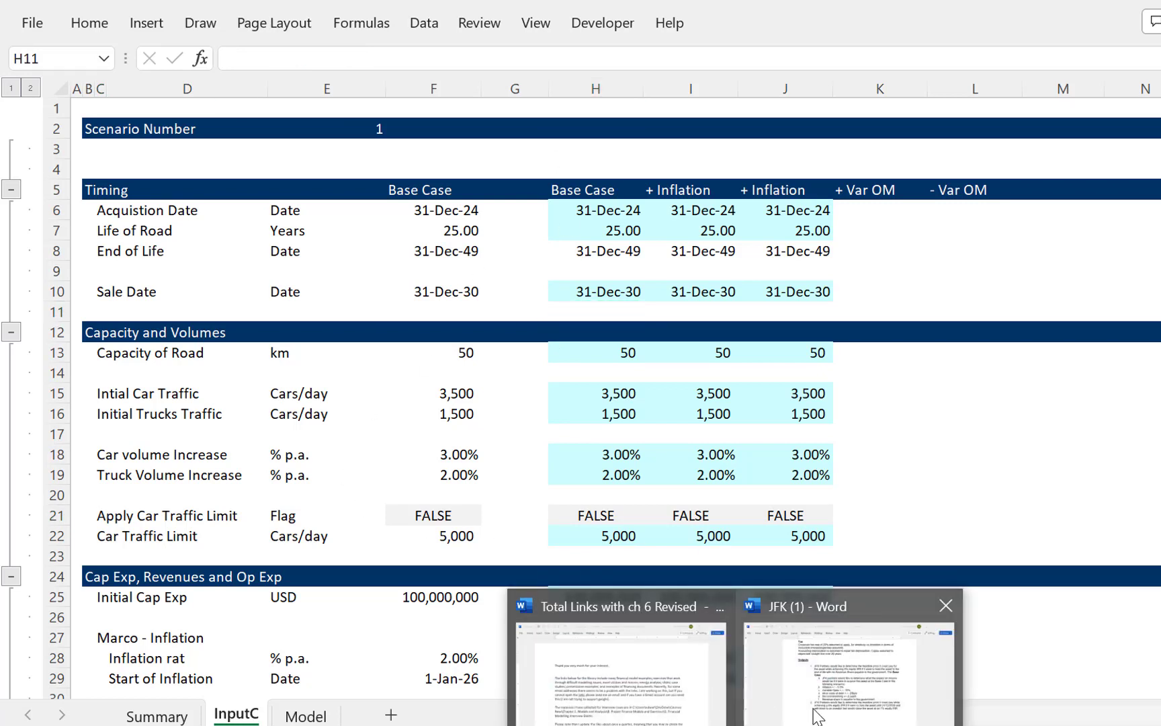
left_click(868, 645)
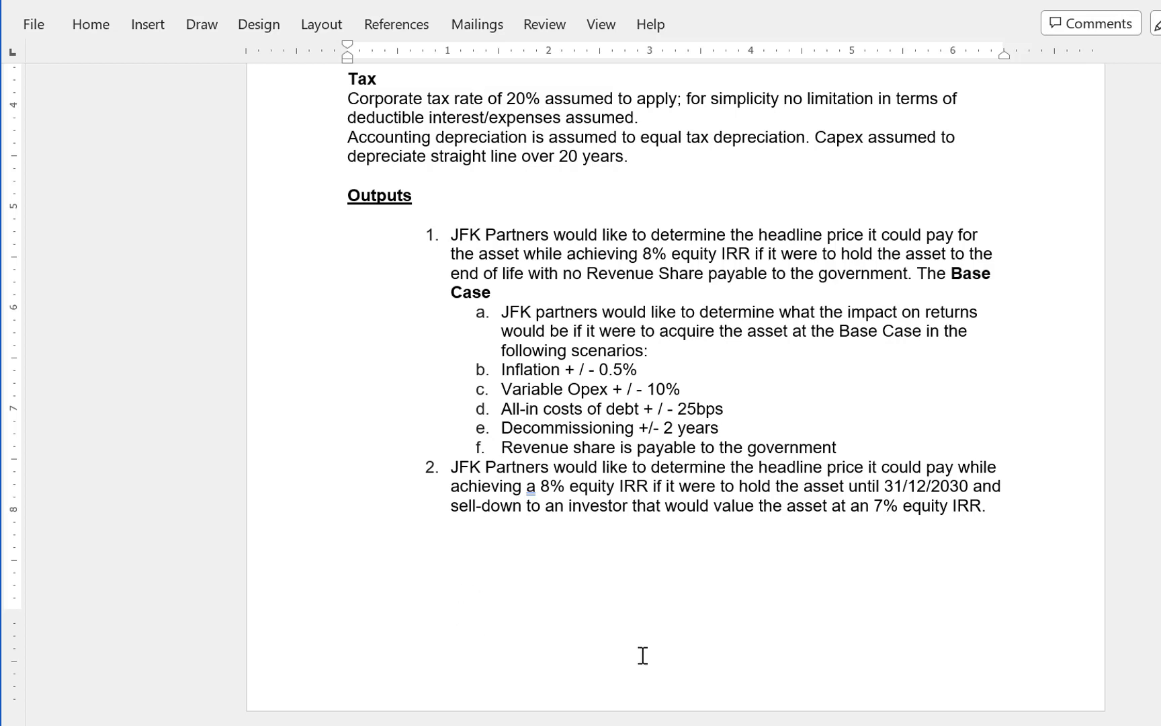
mouse_move(857, 725)
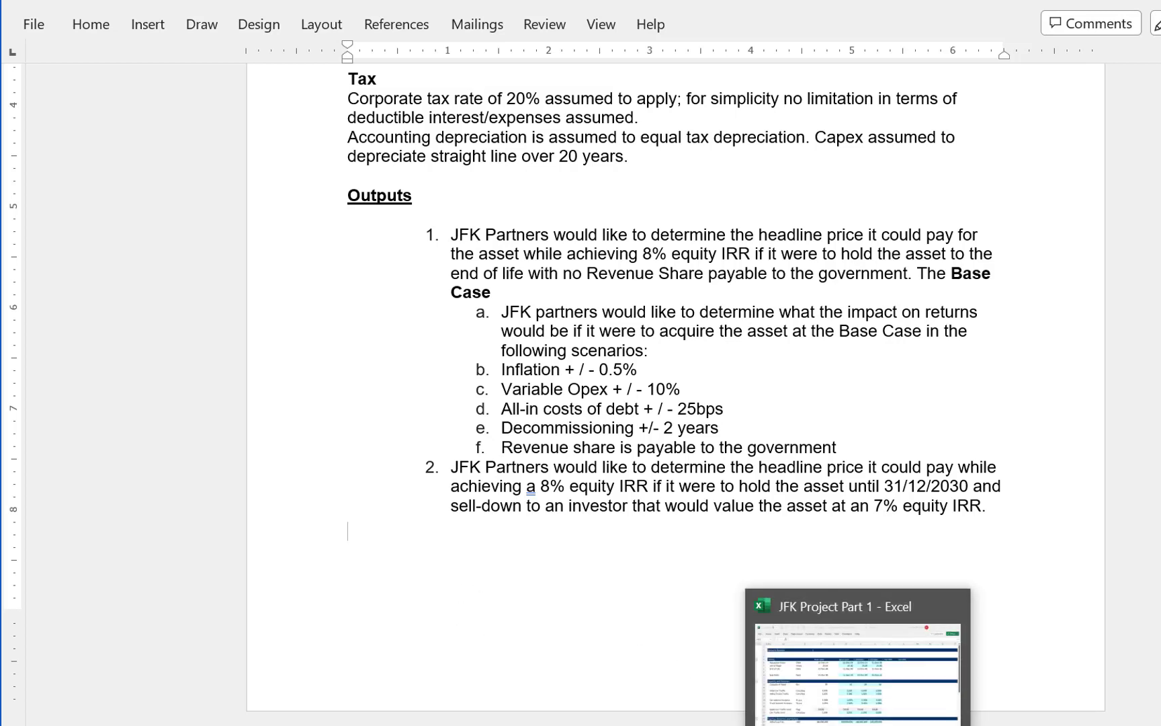
left_click(857, 665)
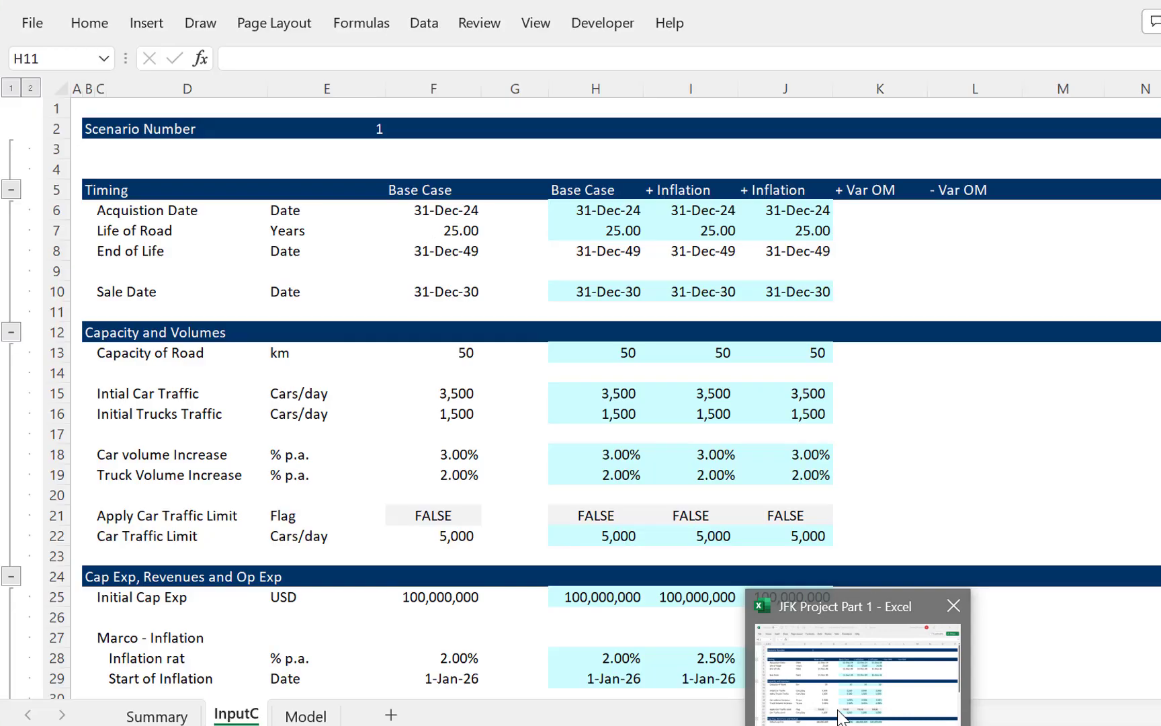
Step: Relabel the traffic limit flag in C21 as "Revernue Share Payable to Government" and widen column D to fit it
left_click(119, 477)
key("Down")
key("Down")
key("Left")
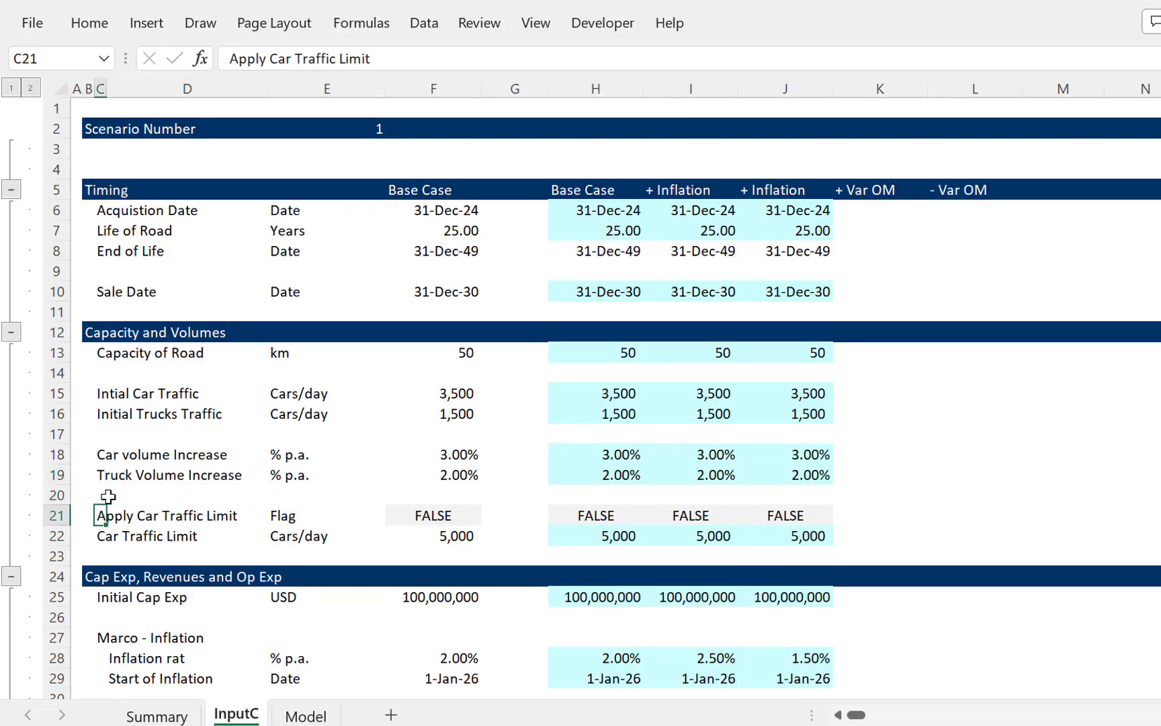
type("Revern")
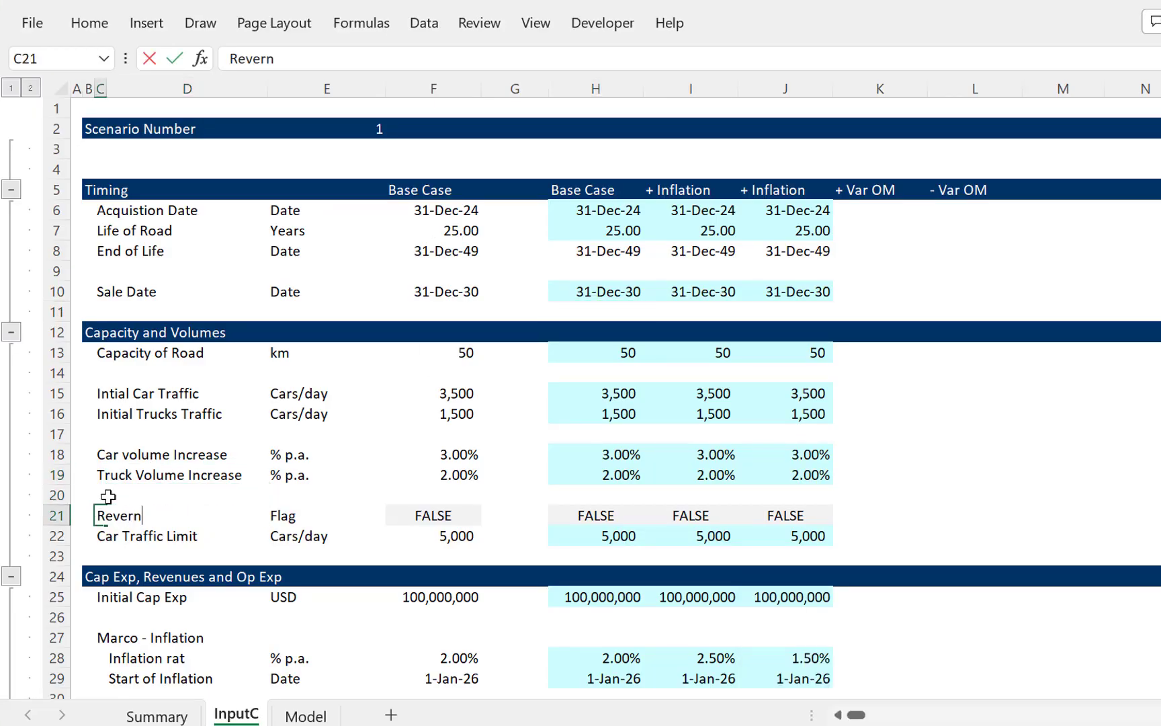
type("ue Share")
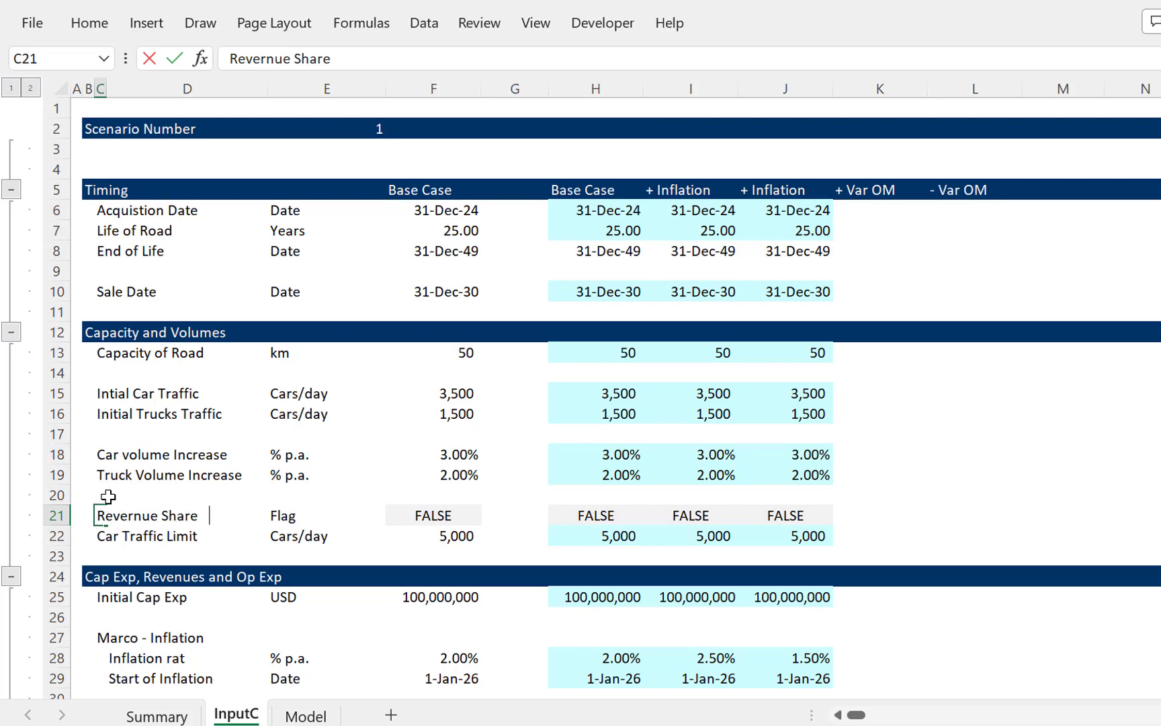
type(" Payable to ")
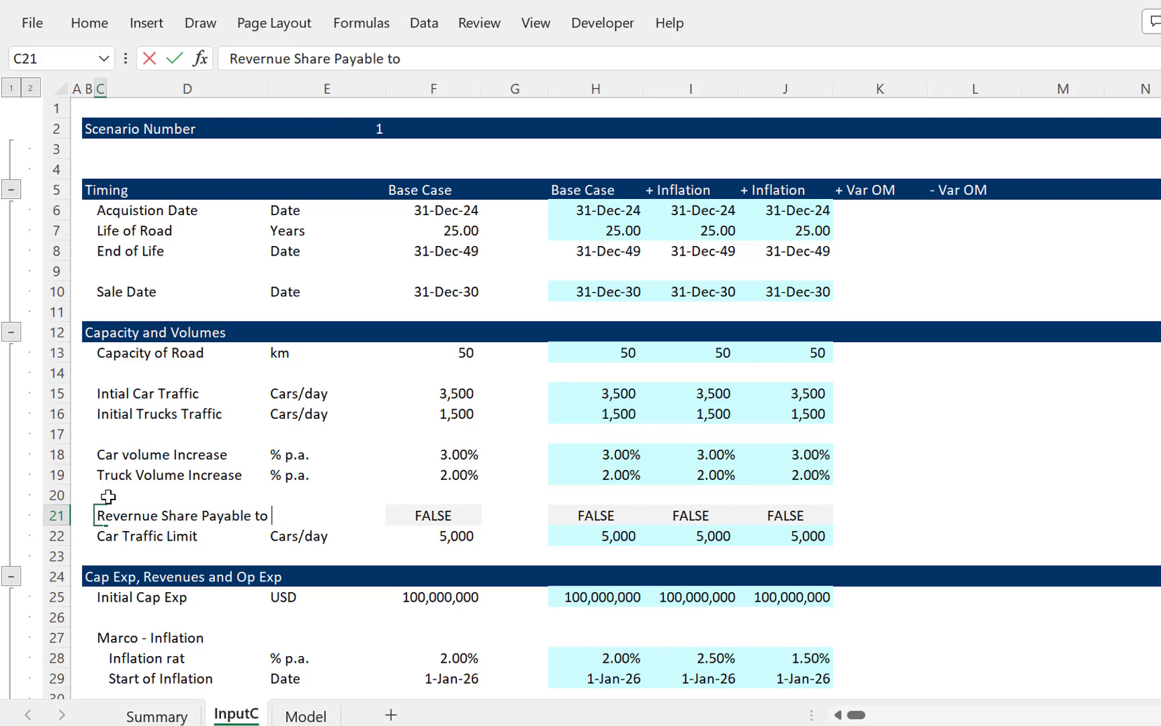
type("Governm")
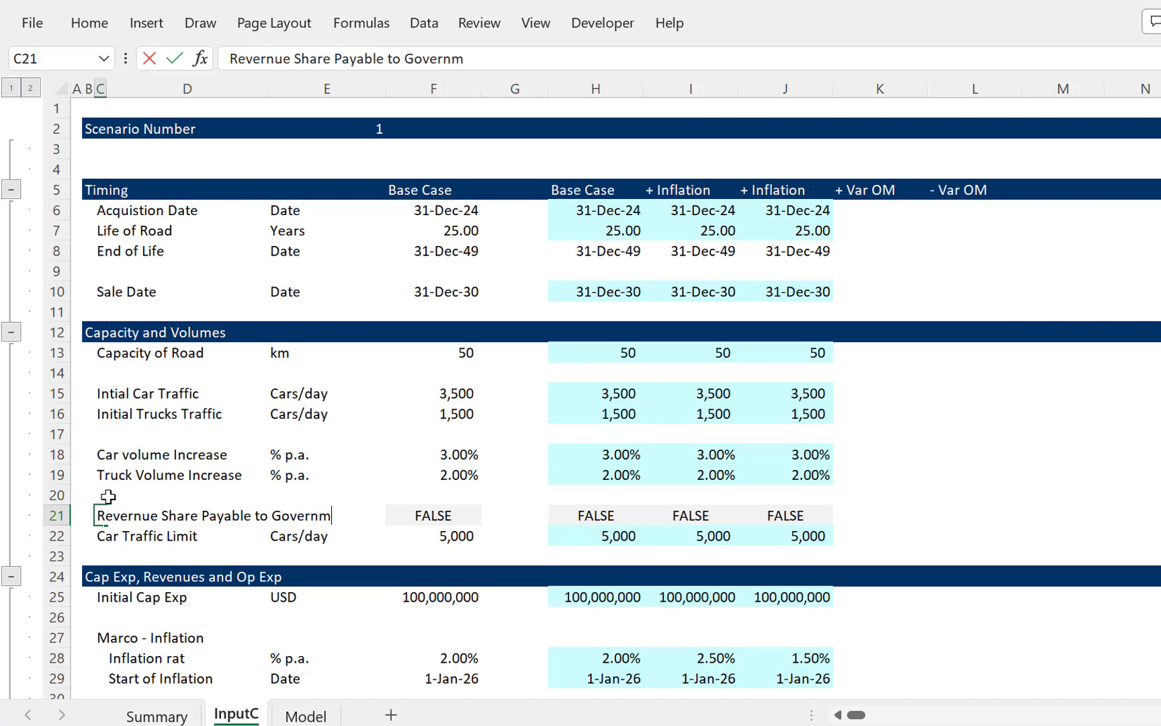
type("ent")
key("Return")
key("Return")
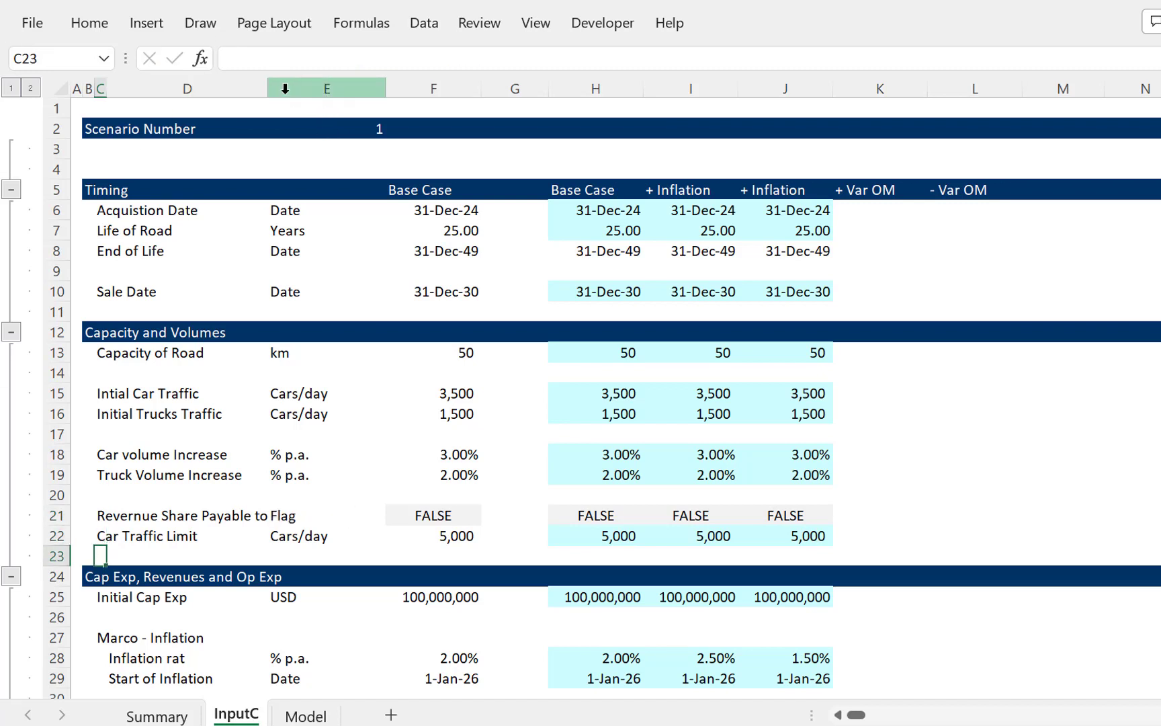
left_click_drag(269, 85, 341, 86)
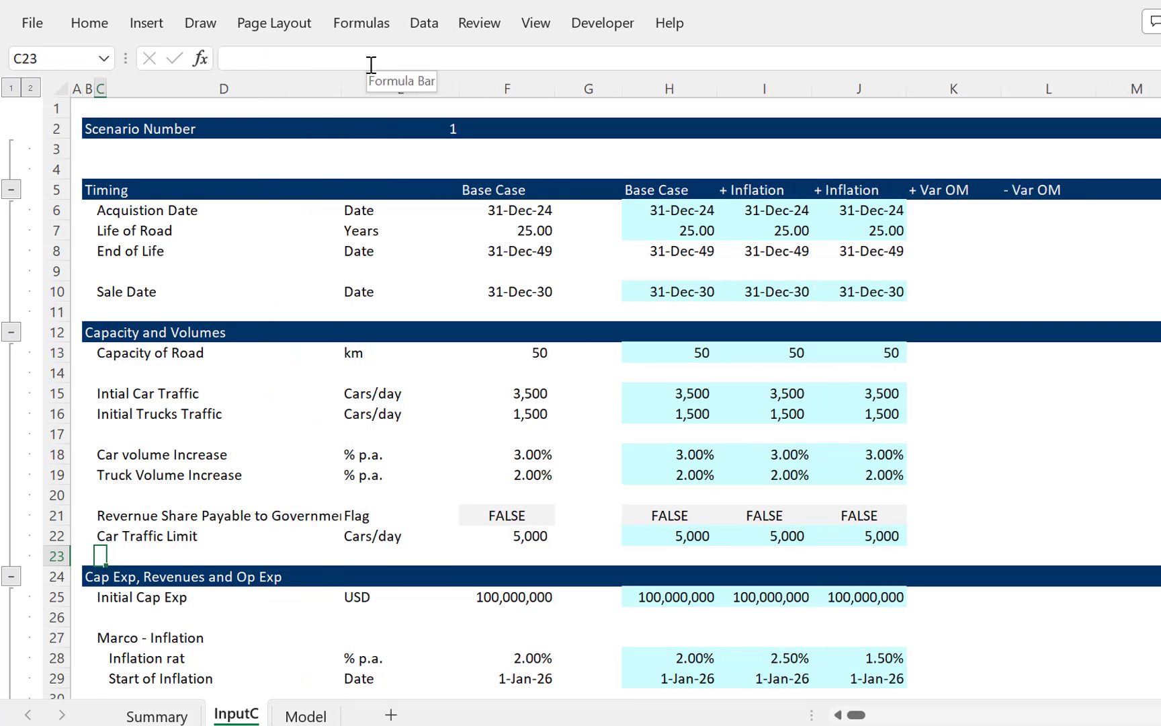
left_click_drag(344, 92, 380, 97)
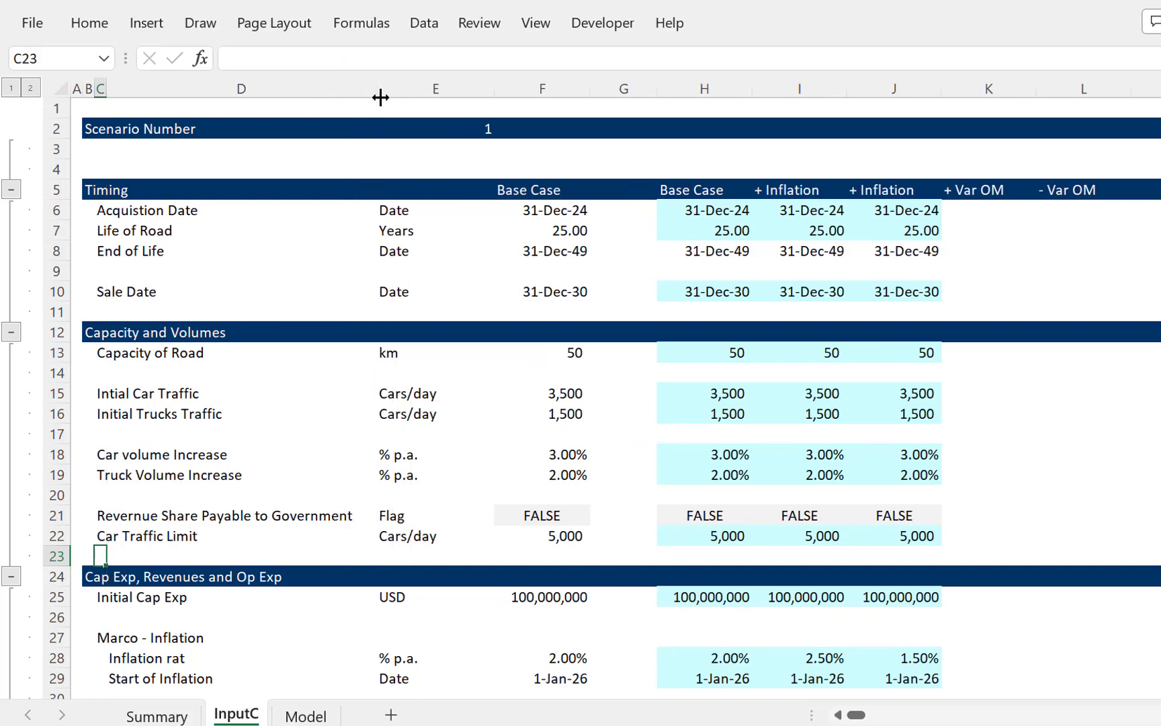
key("Up")
key("Right")
key("Right")
key("Right")
key("Right")
key("Right")
key("Right")
key("Right")
key("Right")
key("Right")
key("Right")
key("Right")
key("Right")
key("Right")
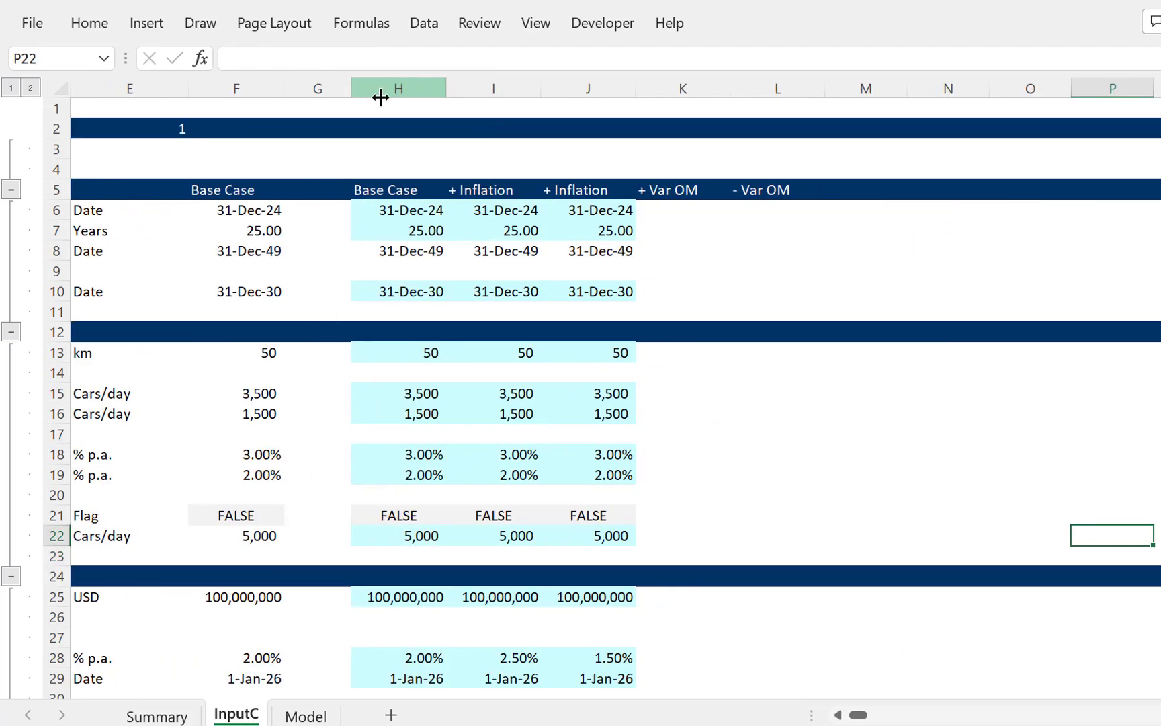
key("Left")
key("Left")
key("Left")
key("Left")
key("Left")
key("Left")
key("Left")
key("Left")
key("Left")
key("Left")
key("Left")
key("Left")
key("Left")
key("Left")
key("Left")
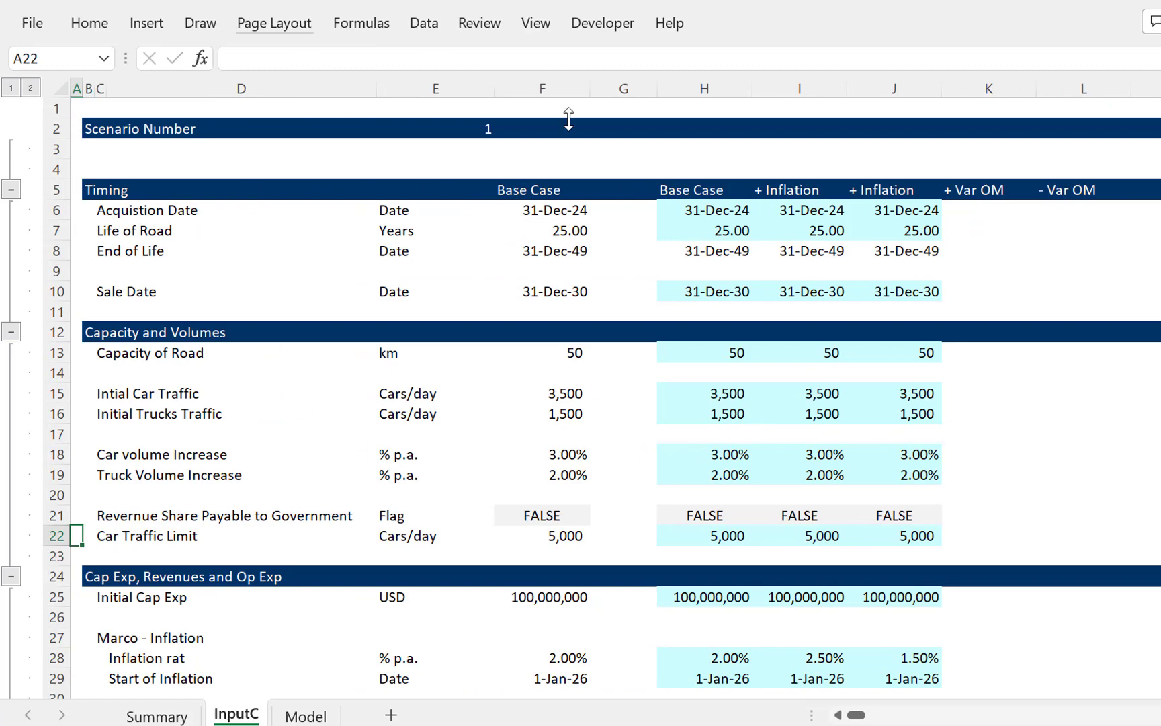
Step: Copy the Base Case scenario inputs in H6:H56 into the + Var OM and - Var OM columns, starting at K6 and L6
left_click(690, 210)
key("shift+Down")
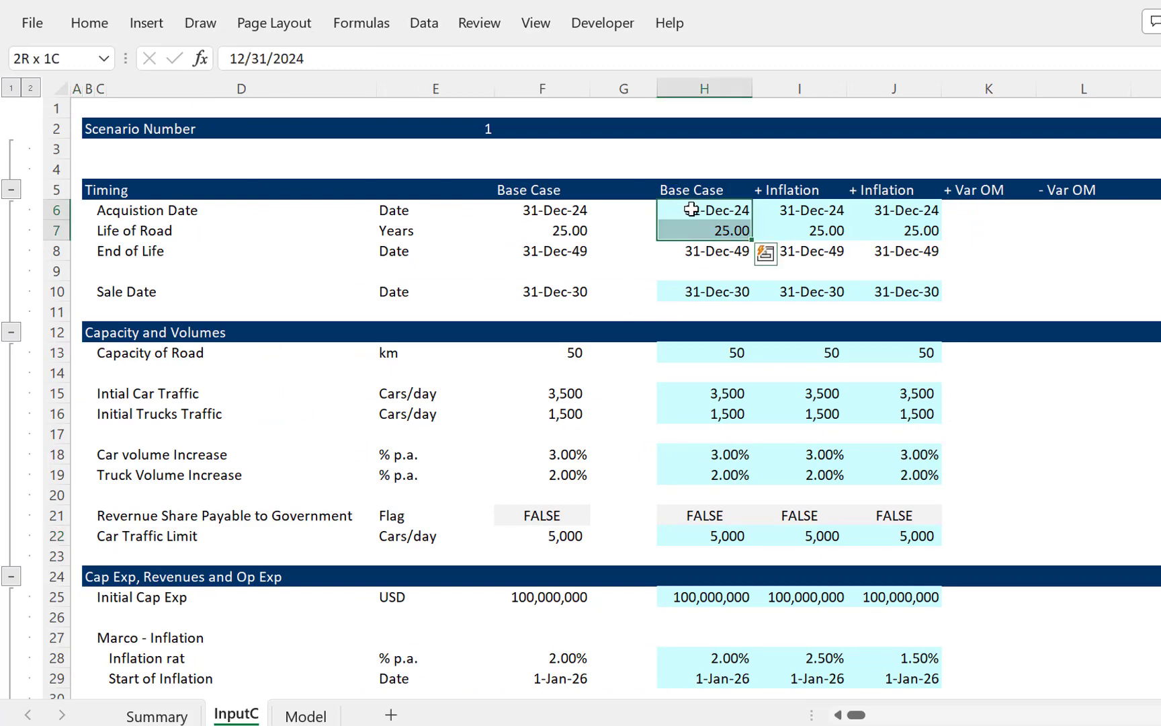
key("shift+Down")
key("shift+Down")
key("shift+Down")
key("shift+Down")
key("shift+Down")
key("shift+Down")
key("shift+Down")
key("shift+Down")
key("shift+Down")
key("shift+Down")
key("shift+Down")
key("shift+Down")
key("shift+Down")
key("shift+Down")
key("shift+Down")
key("shift+Down")
key("shift+Down")
key("shift+Down")
key("shift+Down")
key("shift+Down")
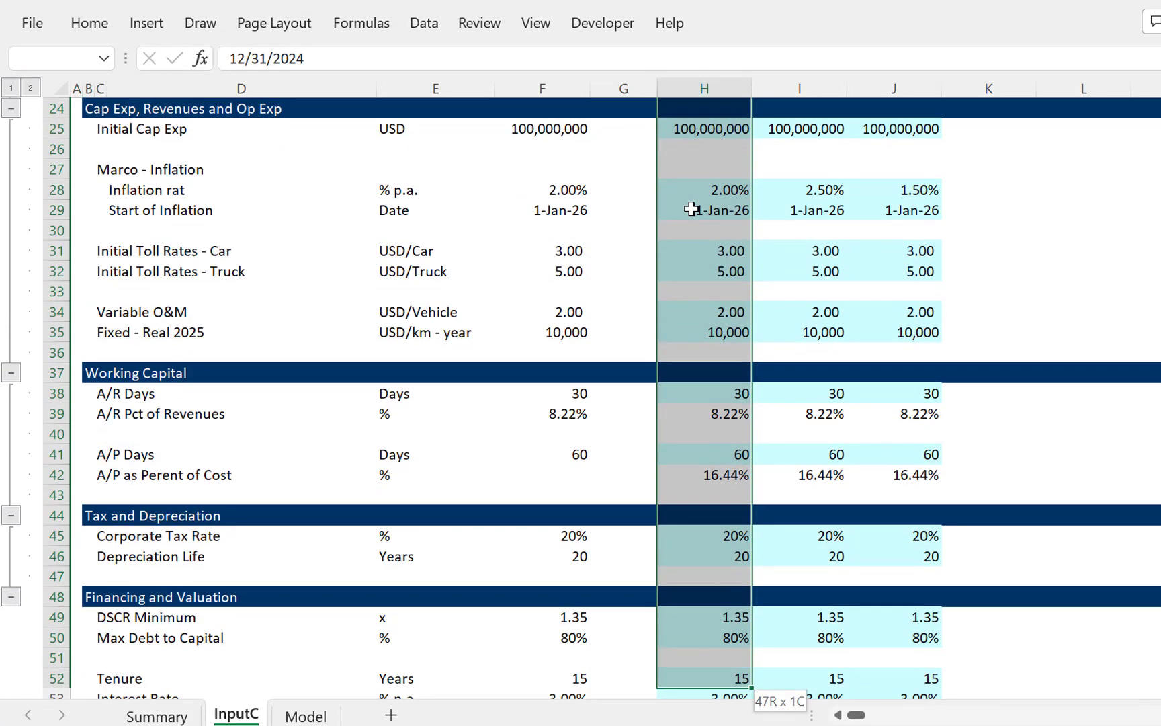
key("shift+Down")
key("shift+Down")
key("shift+Down")
key("shift+Down")
key("shift+Down")
key("shift+Down")
key("shift+Down")
key("shift+Down")
key("shift+Down")
key("shift+Down")
key("shift+Down")
key("shift+Down")
key("shift+Down")
key("shift+Down")
key("shift+Down")
key("shift+Down")
key("shift+Down")
key("shift+Down")
key("shift+Up")
key("shift+Up")
key("shift+Up")
key("shift+Up")
key("shift+Up")
key("shift+Up")
key("shift+Up")
key("shift+Up")
key("shift+Up")
key("shift+Up")
key("shift+Up")
key("shift+Up")
key("shift+Up")
key("shift+Up")
key("shift+Up")
key("shift+Up")
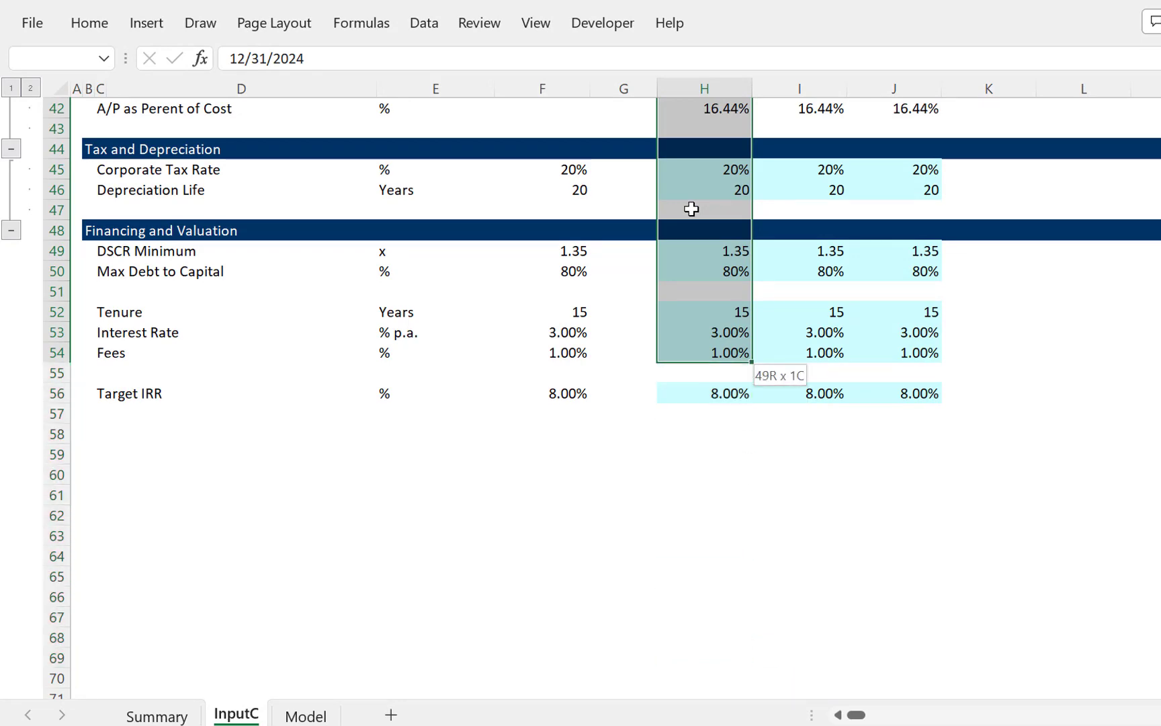
key("shift+Down")
key("shift+Down")
key("ctrl+c")
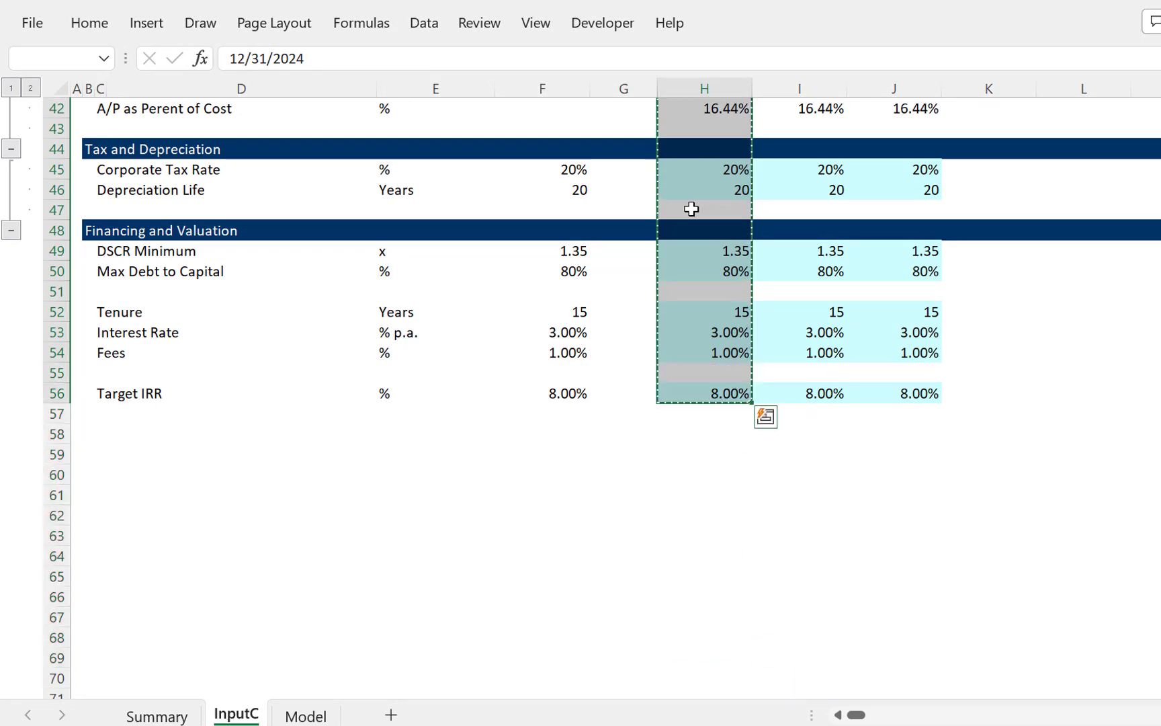
key("Up")
key("Down")
key("Right")
key("Right")
key("Right")
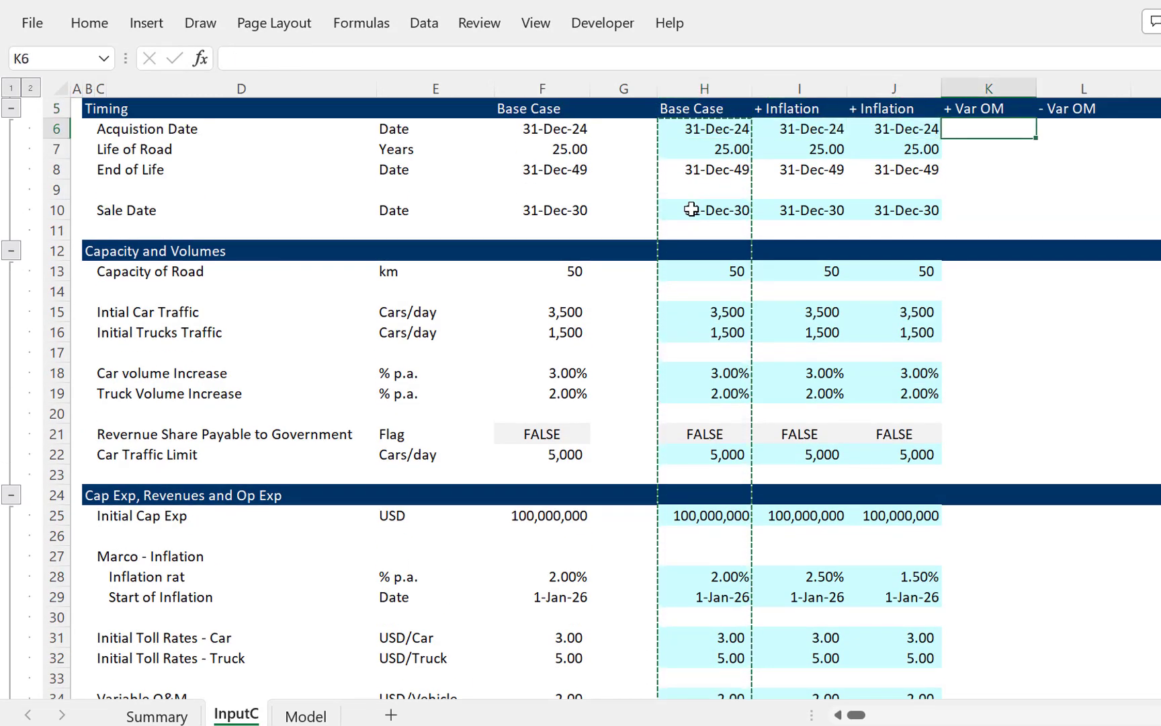
key("ctrl+v")
key("Right")
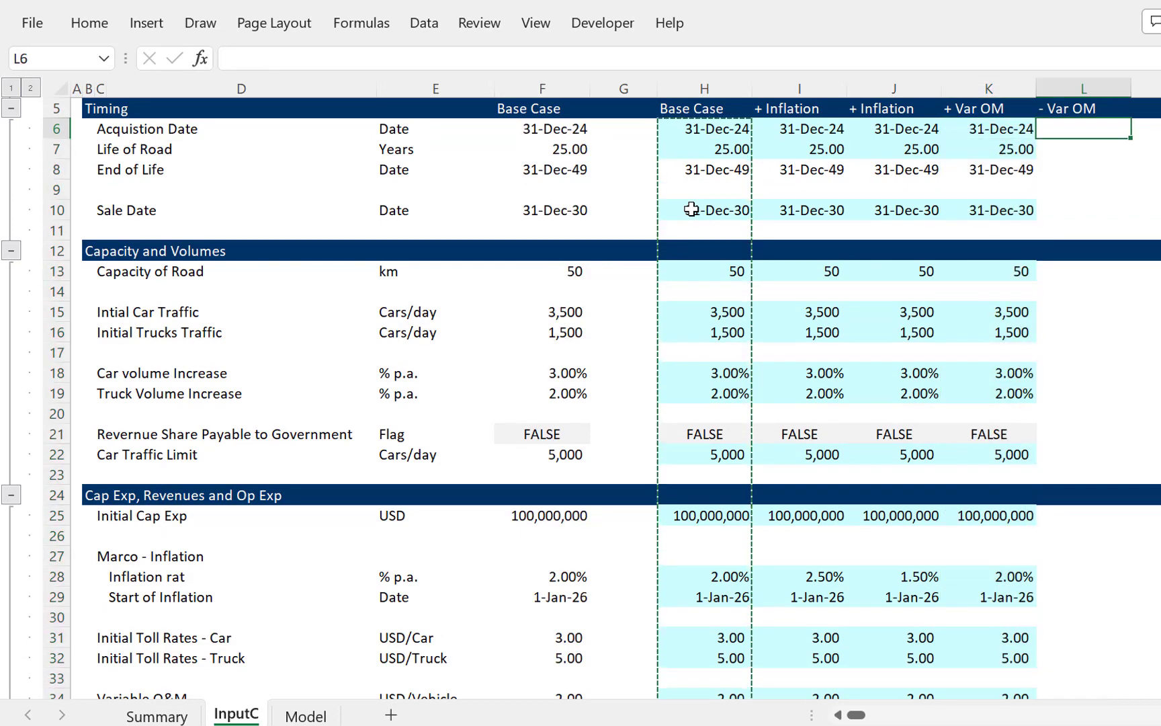
key("ctrl+v")
key("Up")
key("Escape")
key("Down")
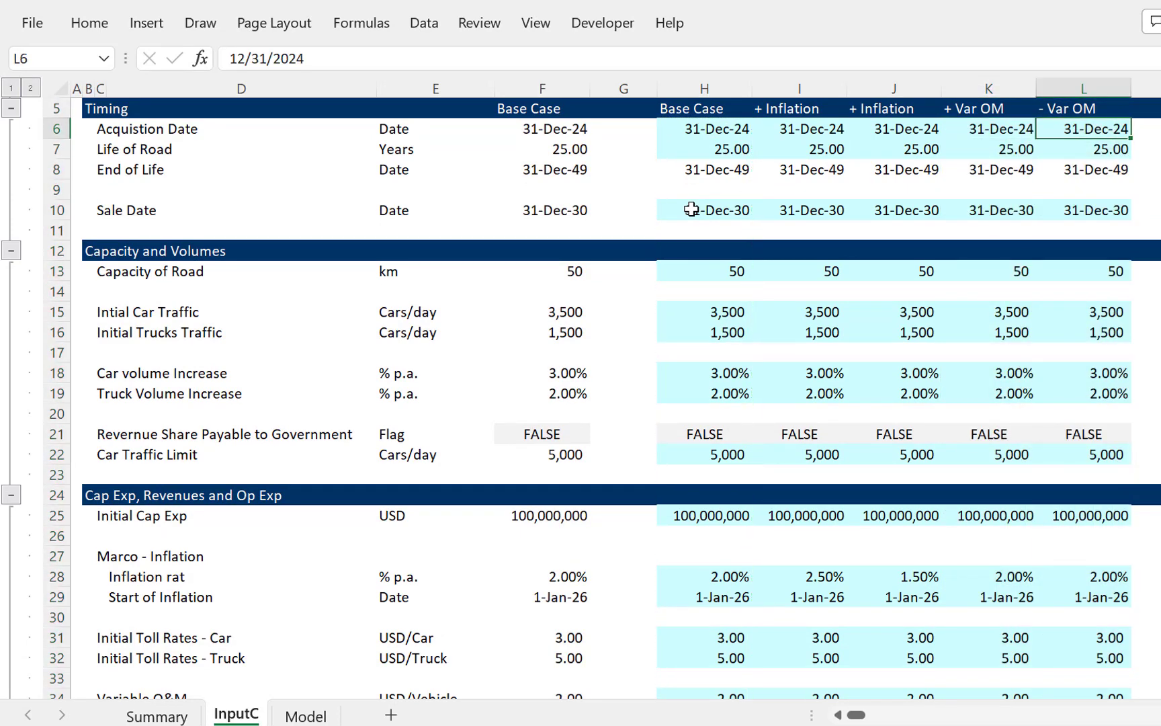
Step: Review the copied inputs in the - Var OM column down to Tax and Depreciation, and locate the + Var OM column's Variable O&M input
key("Down")
key("Down")
key("Down")
key("Down")
key("Down")
key("Down")
key("Down")
key("Down")
key("Down")
key("Down")
key("Down")
key("Down")
key("Down")
key("Down")
key("Down")
key("Down")
key("Down")
key("Down")
key("Down")
key("Down")
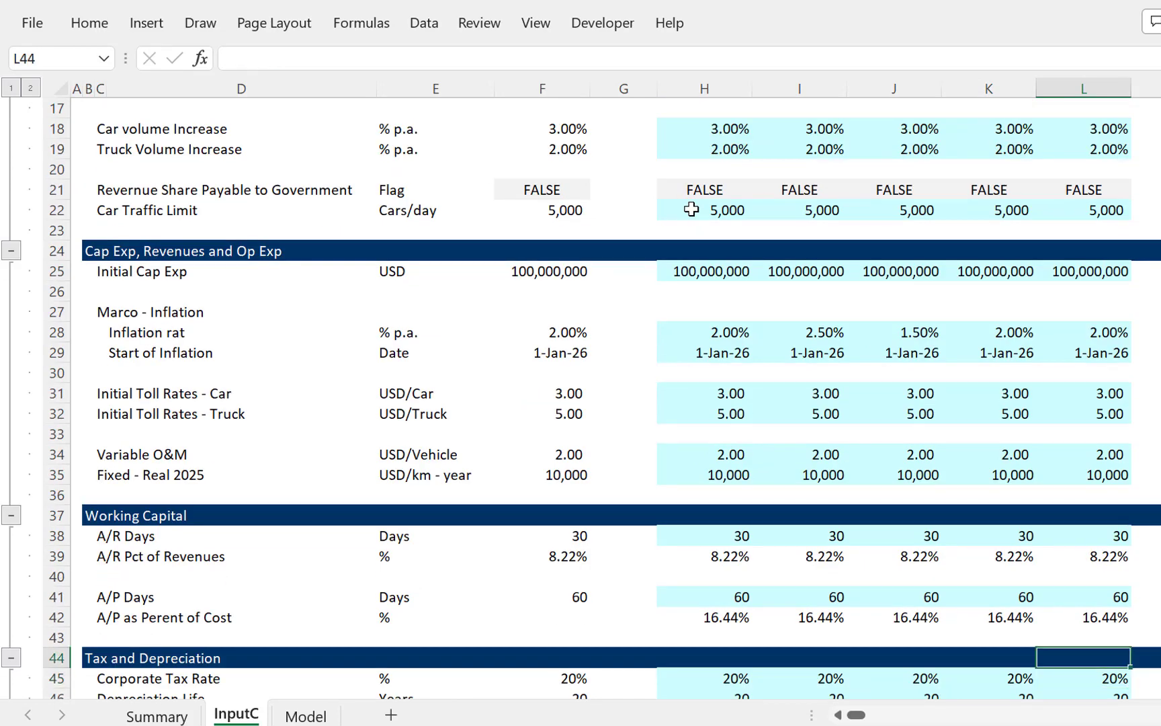
key("Up")
key("Up")
key("Up")
key("Up")
key("Up")
key("Up")
key("Up")
key("Up")
key("Up")
key("Up")
key("Up")
key("Up")
key("Up")
key("Up")
key("Left")
key("Down")
key("Down")
key("Down")
key("Down")
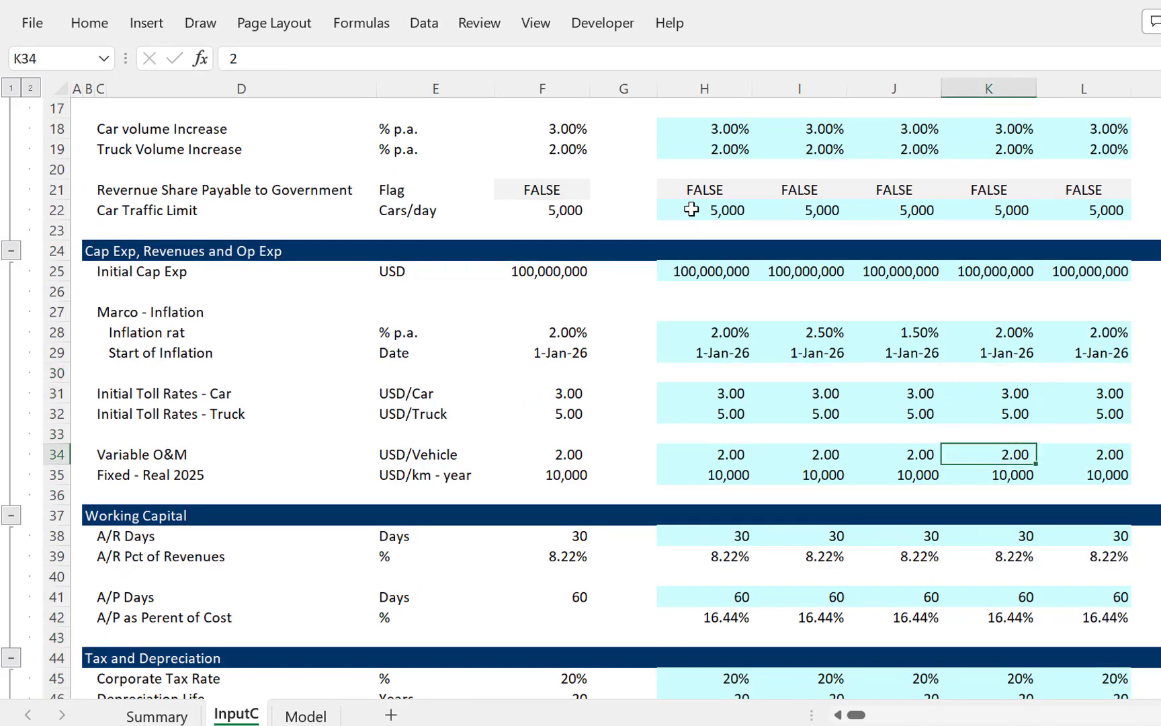
Step: Freeze the panes at F6 on the InputC sheet so the scenario headings and row labels stay in view
key("Page_Up")
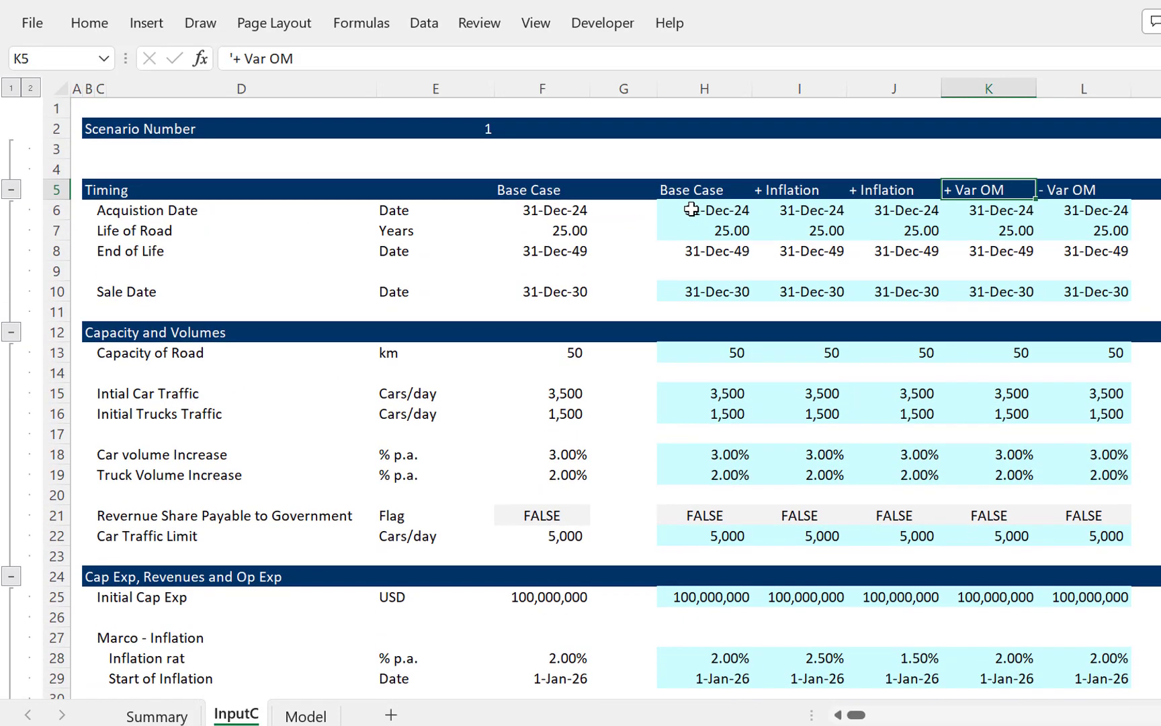
left_click(443, 217)
key("Right")
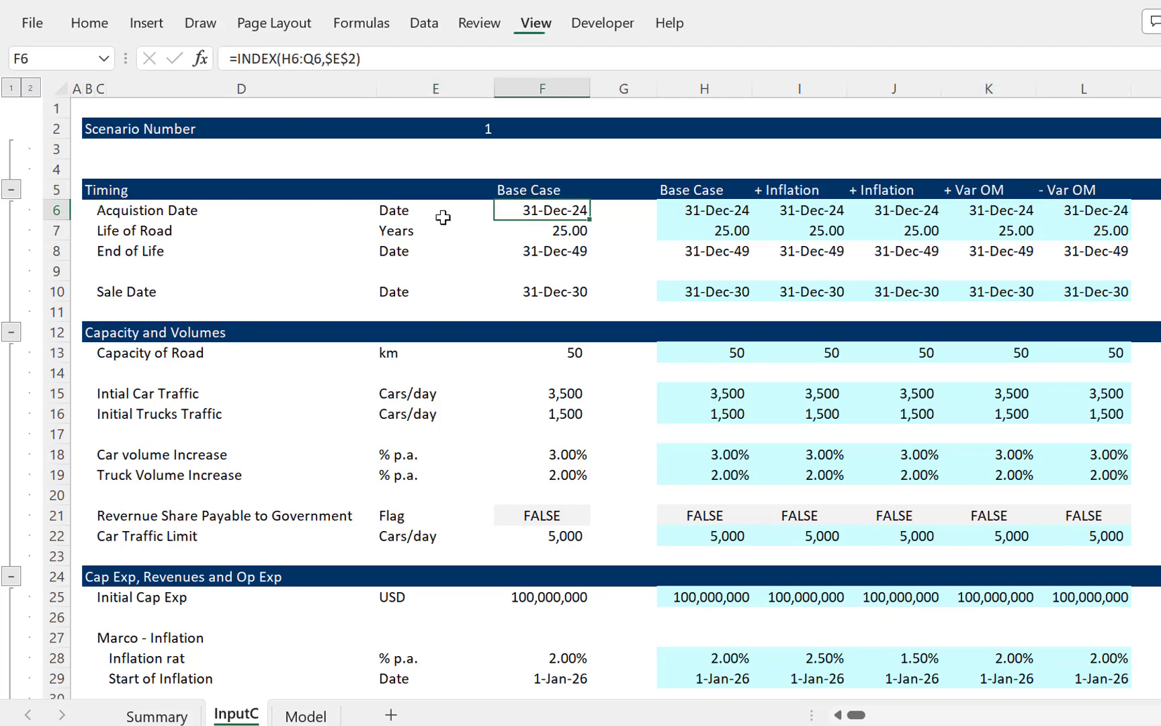
key("alt+w")
key("f")
key("f")
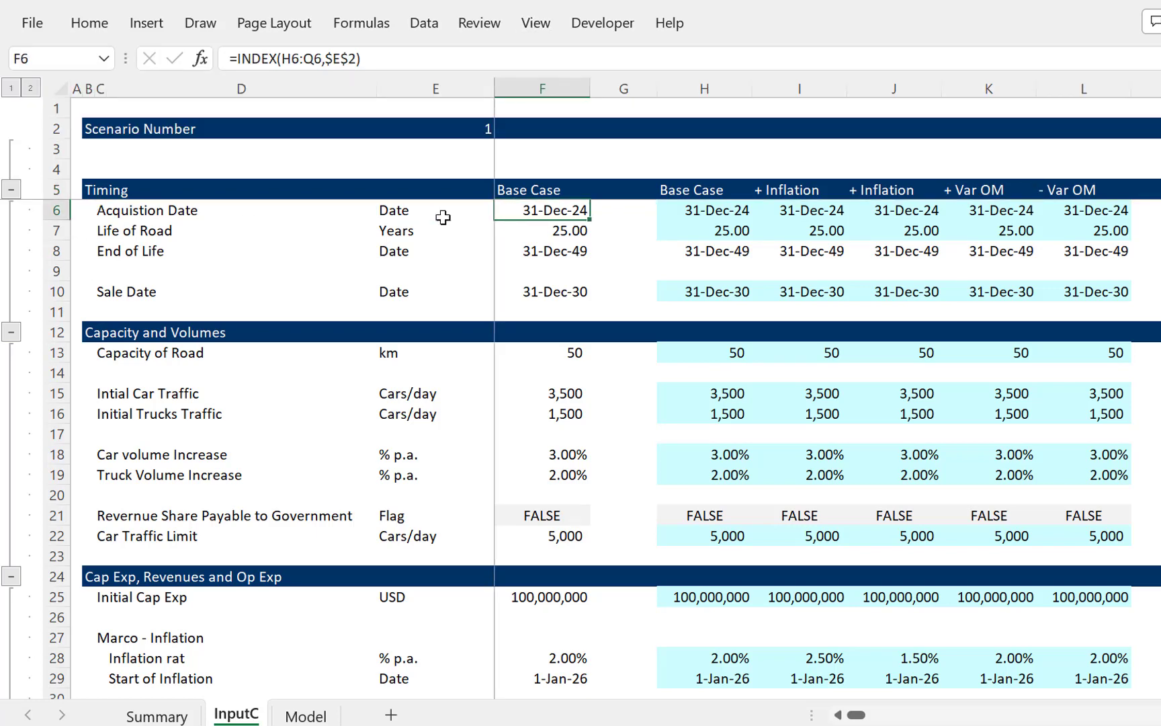
Step: Check the + Var OM column's inputs against the frozen headings, from Timing down to Financing and Valuation
key("Right")
key("Right")
key("Right")
key("Right")
key("Right")
key("Right")
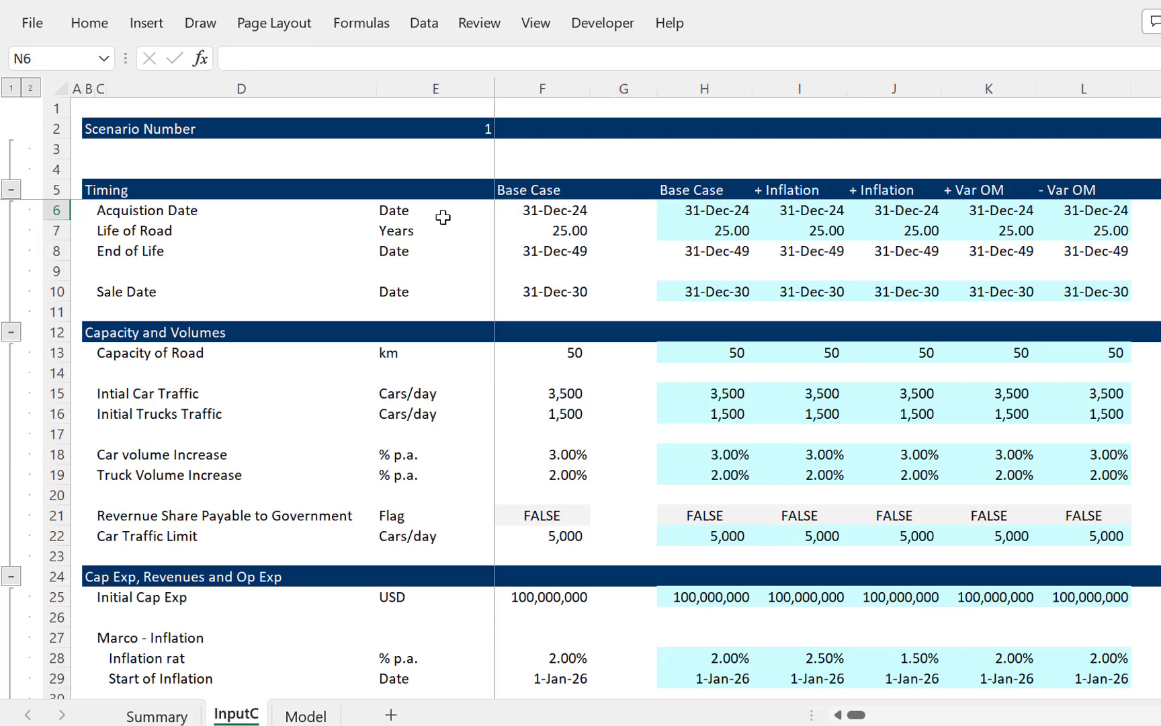
key("Left")
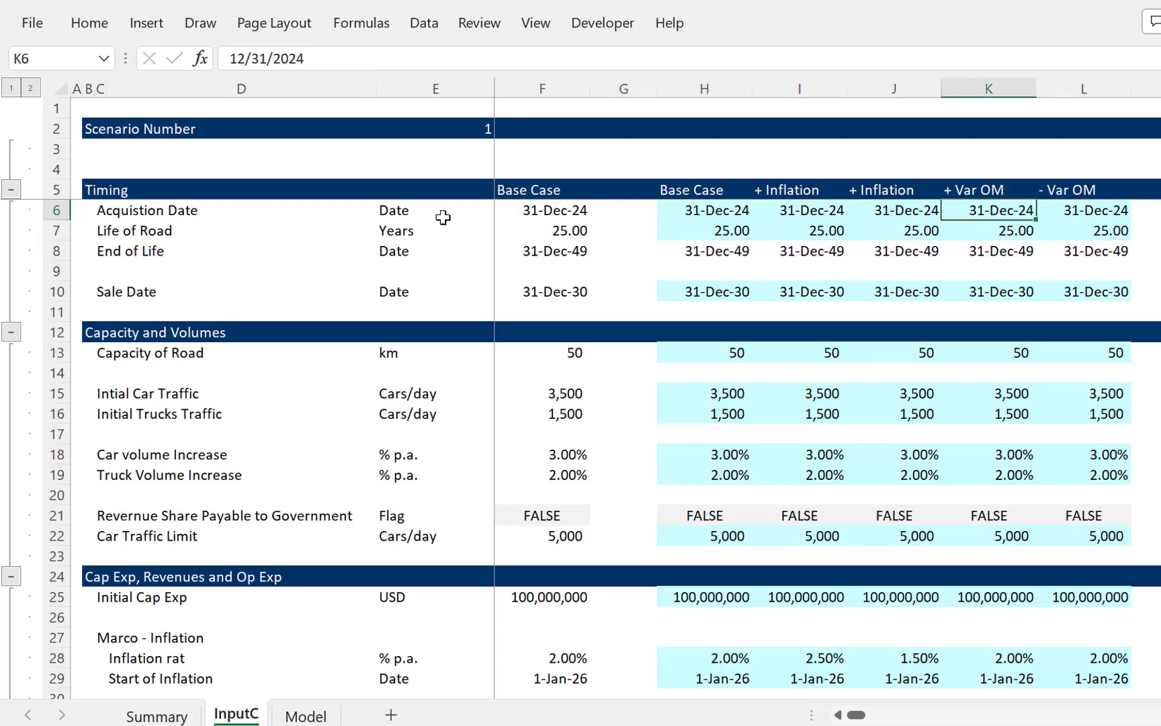
key("Down")
key("Down")
key("Down")
key("Down")
key("Down")
key("Down")
key("Down")
key("Down")
key("Down")
key("Down")
key("Down")
key("Down")
key("Down")
key("Down")
key("Down")
key("Down")
key("Down")
key("Down")
key("Down")
key("Down")
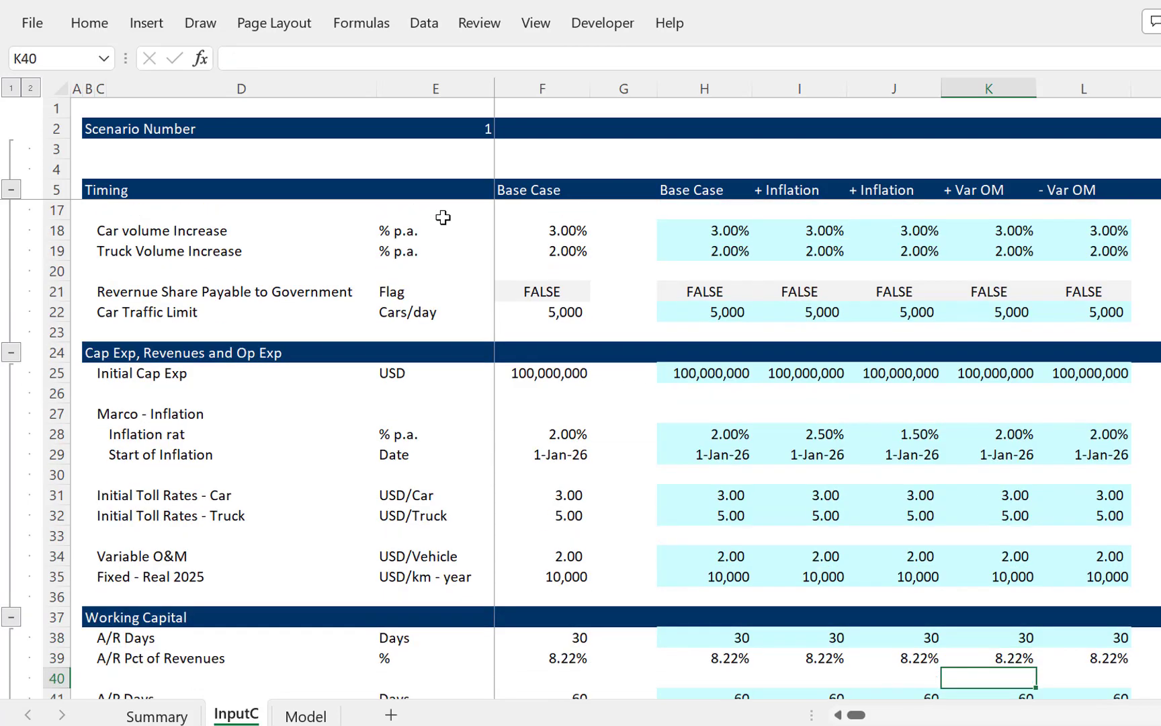
key("Down")
key("Down")
key("Down")
key("Down")
key("Down")
key("Down")
key("Down")
key("Down")
key("Down")
key("Down")
key("Down")
key("Down")
key("Up")
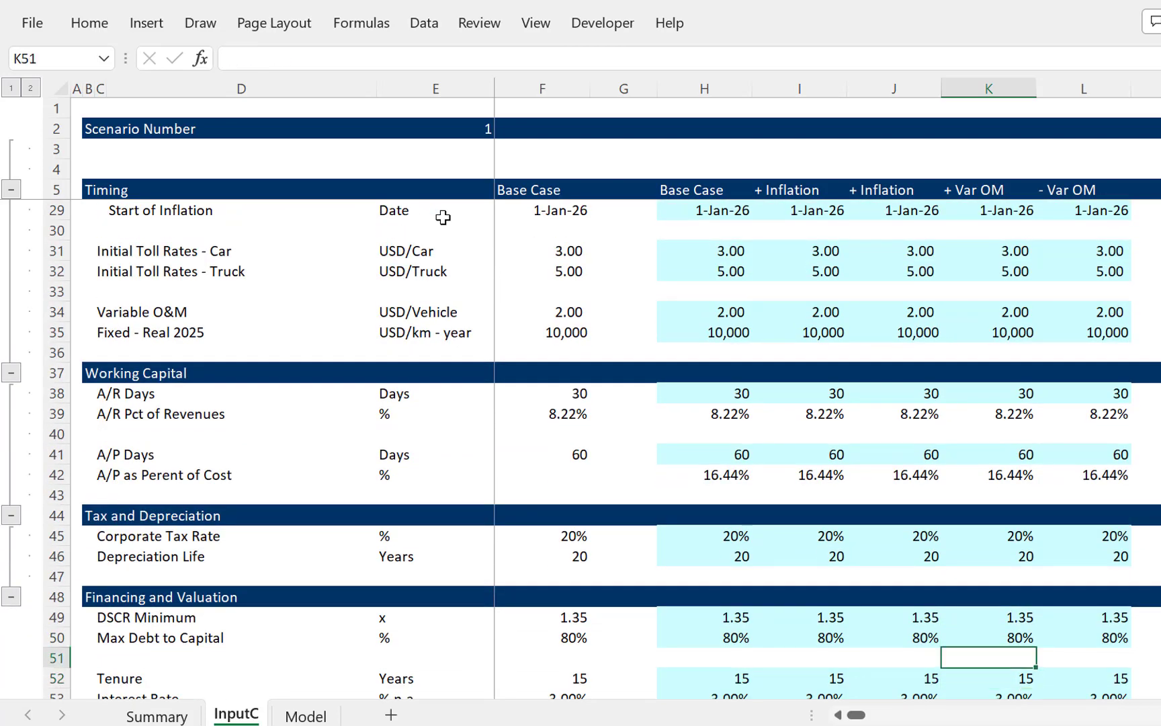
key("Up")
key("Up")
key("Up")
key("Up")
key("Up")
key("Up")
key("Up")
key("Up")
key("Up")
key("Up")
key("Up")
key("Up")
key("Up")
key("Up")
key("Up")
key("Up")
key("Up")
key("Up")
key("Up")
key("Up")
key("Down")
key("Down")
key("Down")
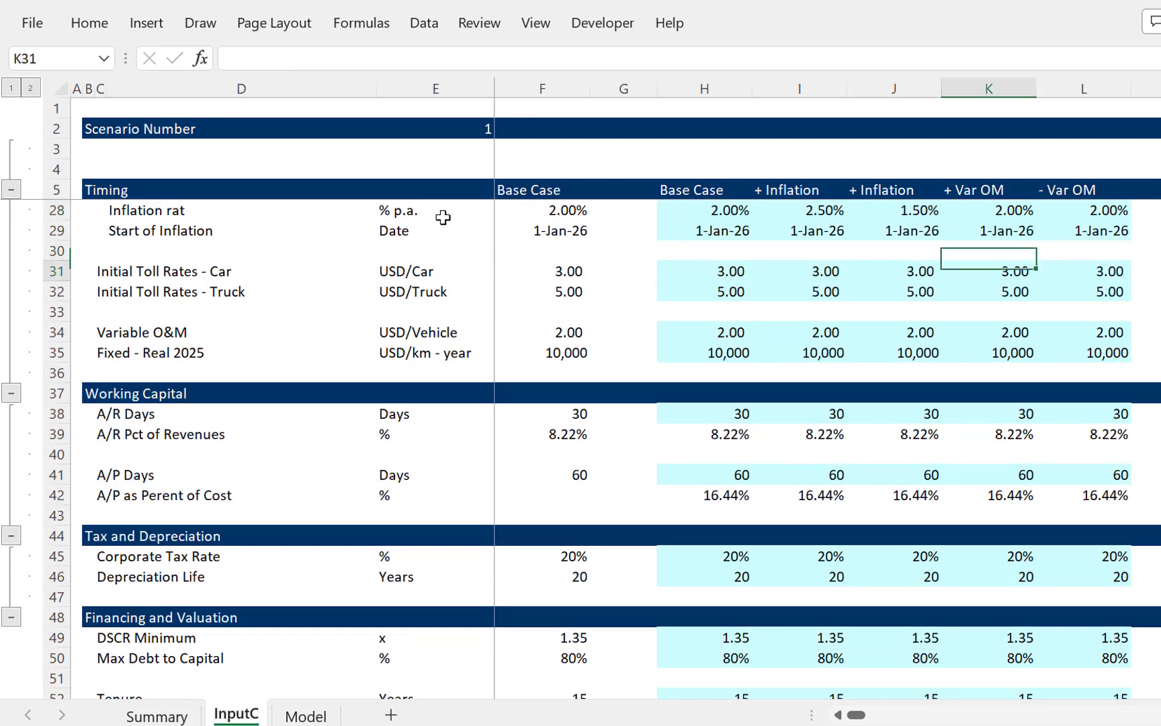
Step: Set Variable O&M in the + Var OM column (K34) to the Base Case value times 1.1 with =H34*1.1
key("Down")
key("Down")
key("Down")
key("F2")
key("BackSpace")
type("=")
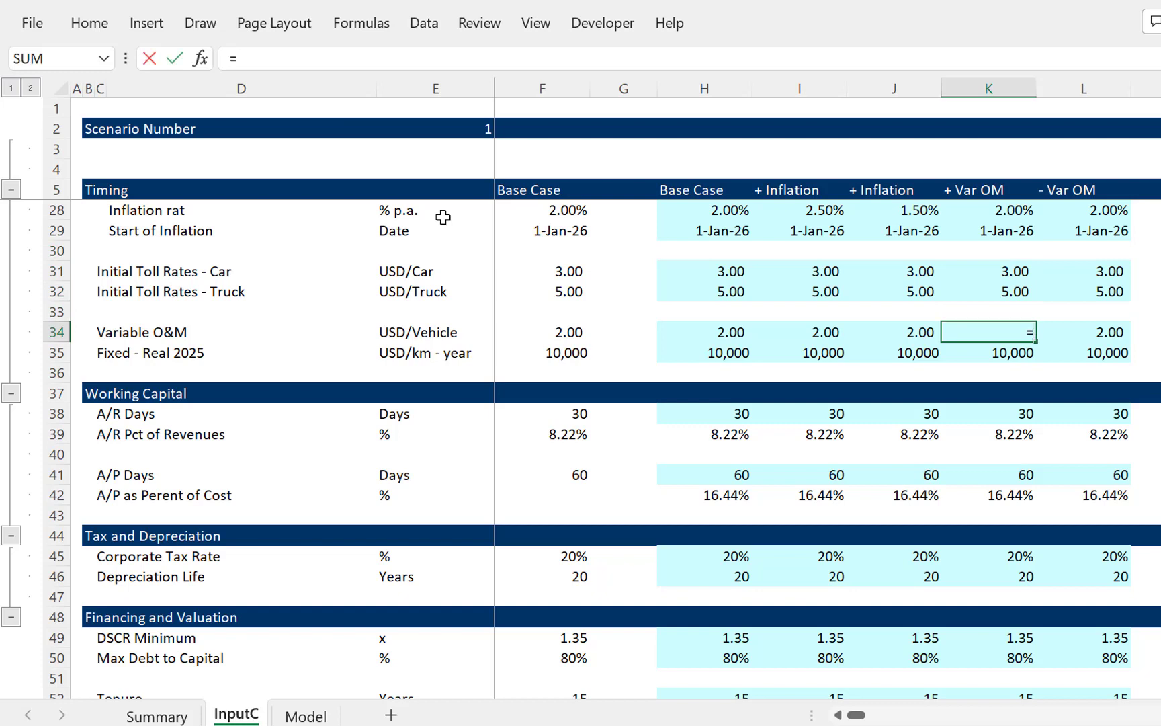
key("Left")
key("Left")
key("Left")
type("*")
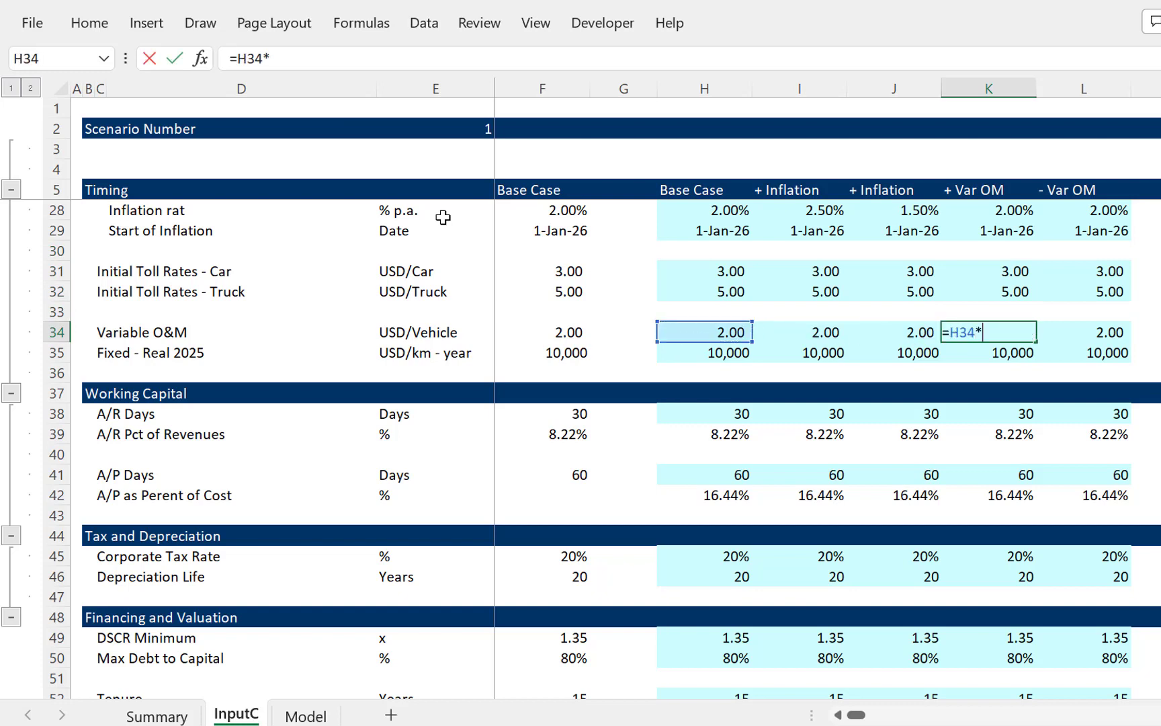
type("1.1")
key("Return")
Step: Set Variable O&M in the - Var OM column (L34) to the Base Case value times 0.9 with =H34*0.9
key("Up")
key("Right")
type("=")
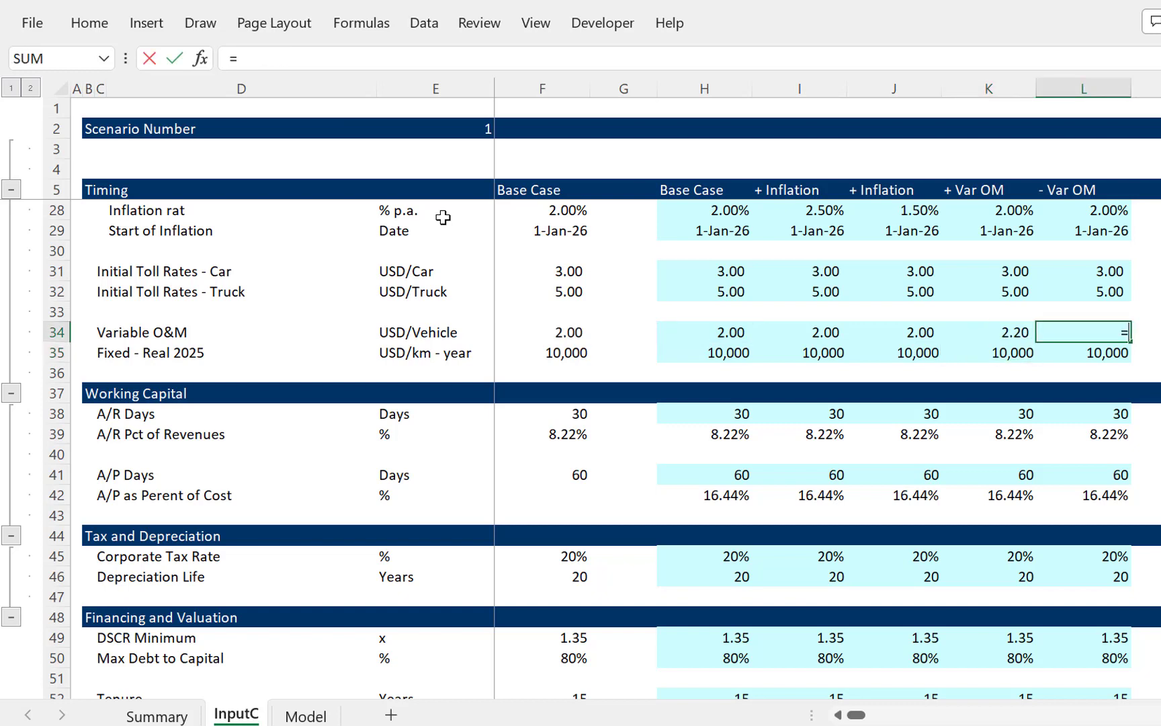
key("Left")
key("Left")
key("Left")
key("Left")
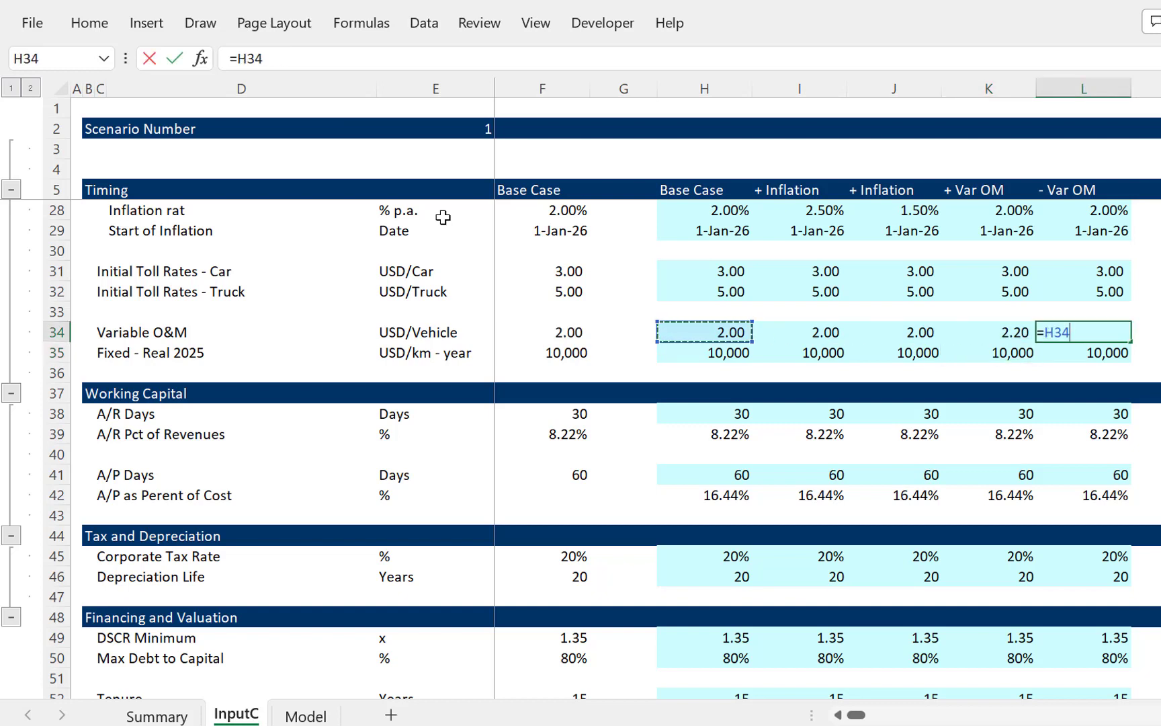
type("*.9")
key("Return")
key("Up")
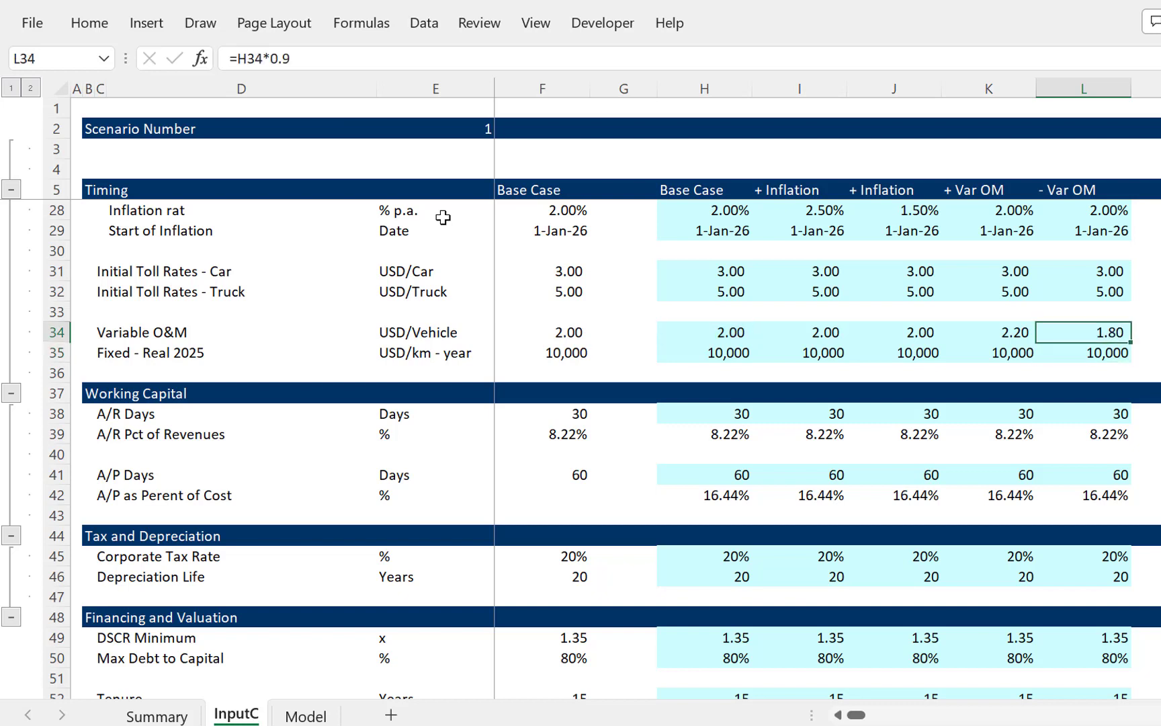
Step: Examine the scenario columns beyond - Var OM along the Variable O&M row
key("Right")
key("Right")
key("Right")
key("Right")
key("Right")
key("Right")
key("Right")
key("Left")
key("Left")
key("Left")
key("Left")
key("Left")
key("Left")
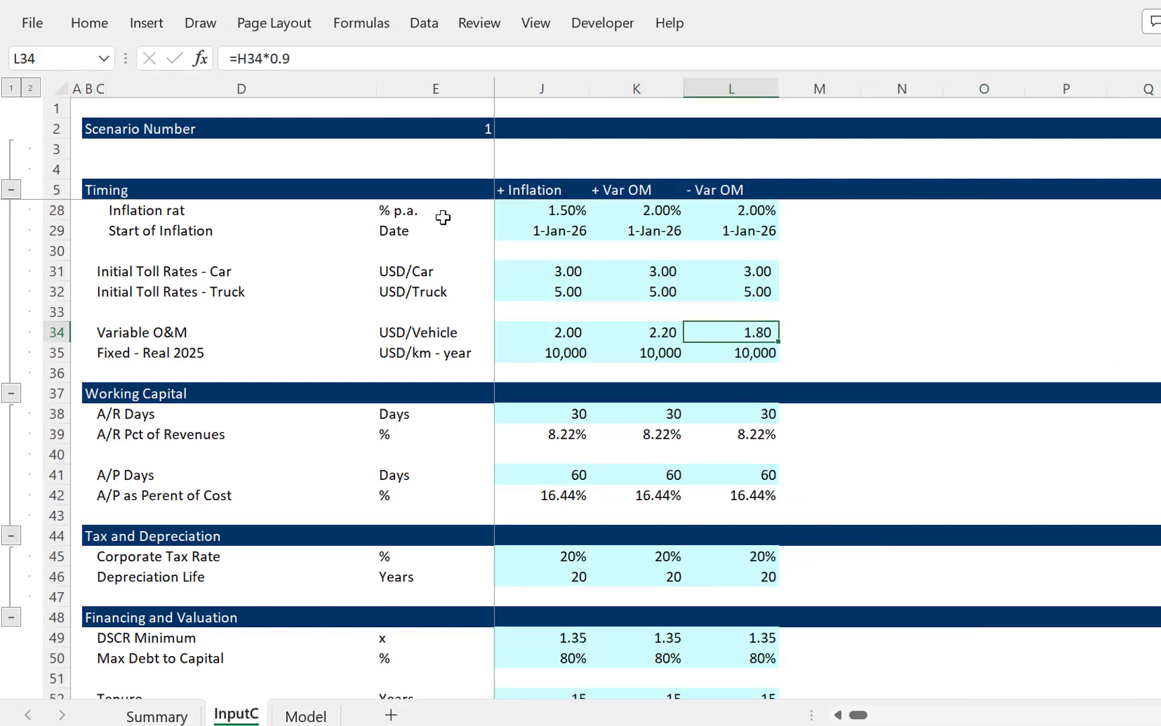
Step: Copy the + Var OM and - Var OM headings from K5:L5 into M5:N5 for two further scenario columns
key("Up")
key("Up")
key("Up")
key("Up")
key("Up")
key("Up")
key("Up")
key("Up")
key("Up")
key("Up")
key("Up")
key("Up")
key("Up")
key("Up")
key("Up")
key("Up")
key("Up")
key("Up")
key("Up")
key("Up")
key("Left")
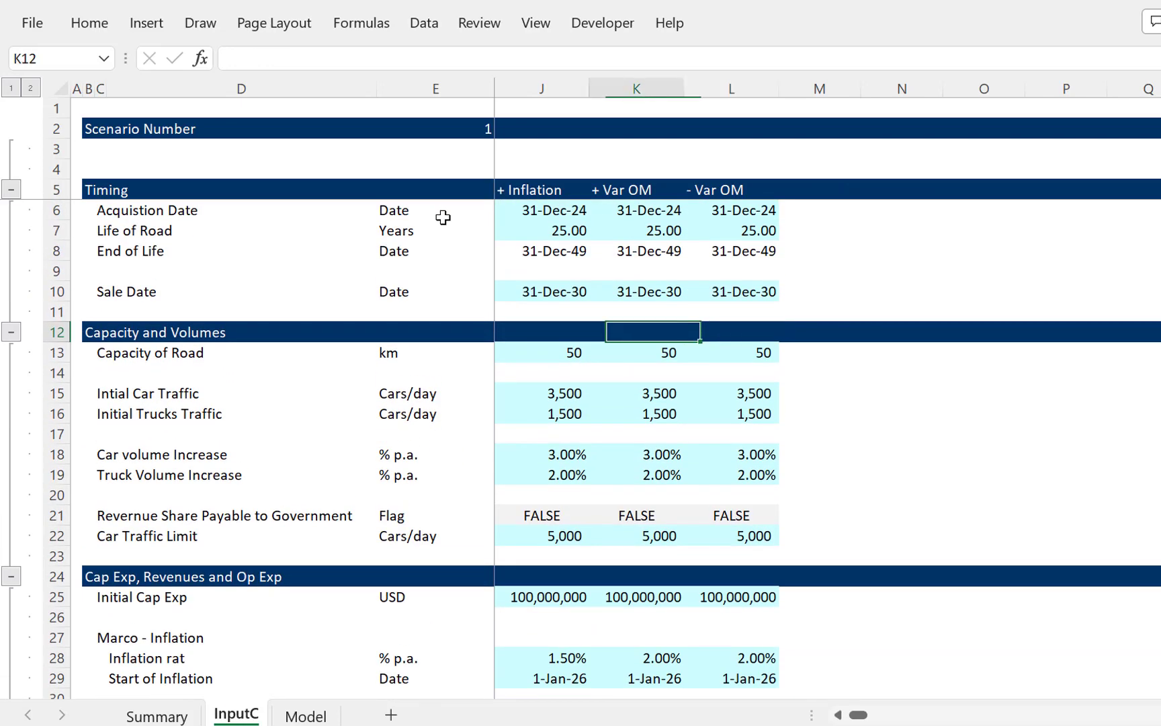
key("Up")
key("Left")
key("Right")
key("Right")
key("Up")
key("Up")
key("Up")
key("Up")
key("Up")
key("Up")
key("Up")
key("Up")
key("Up")
key("Up")
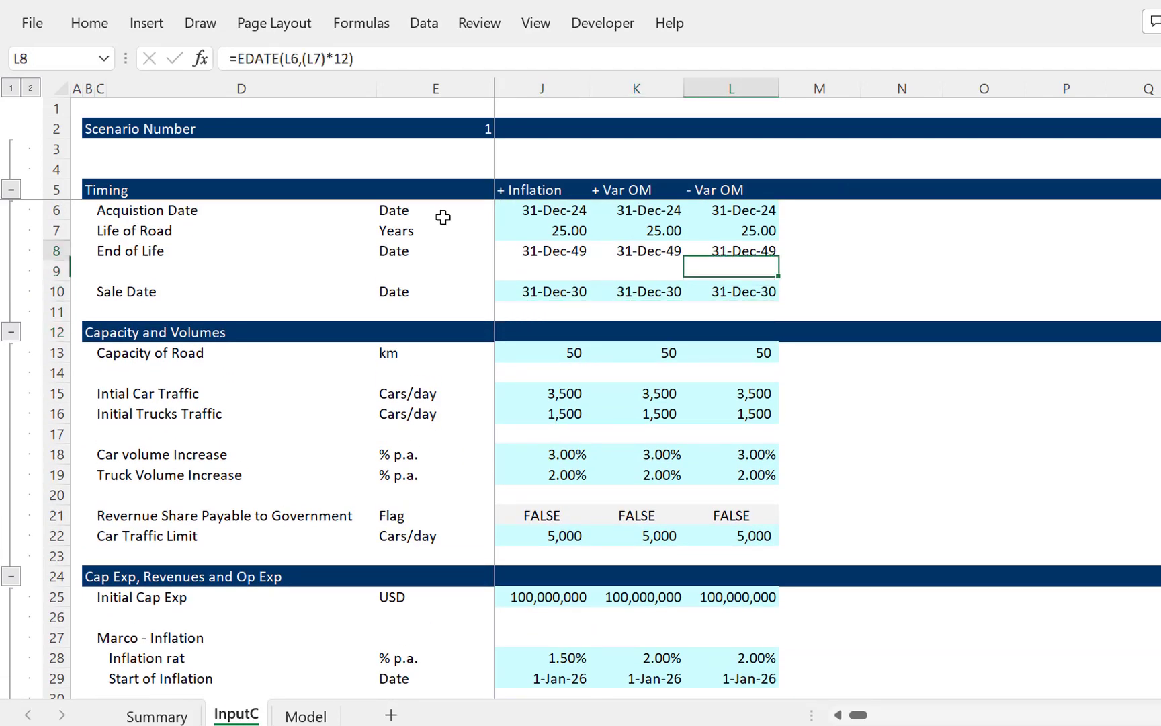
key("Down")
key("Down")
key("Down")
key("Down")
key("Left")
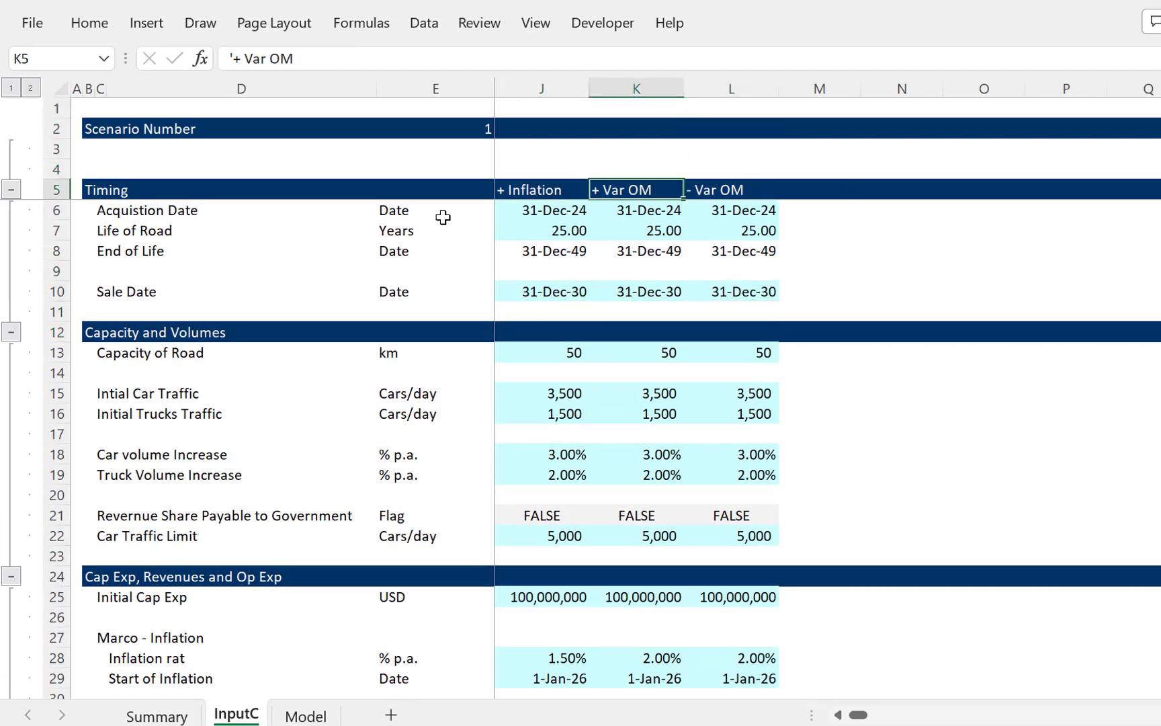
key("shift+Right")
key("ctrl+c")
key("Right")
key("Right")
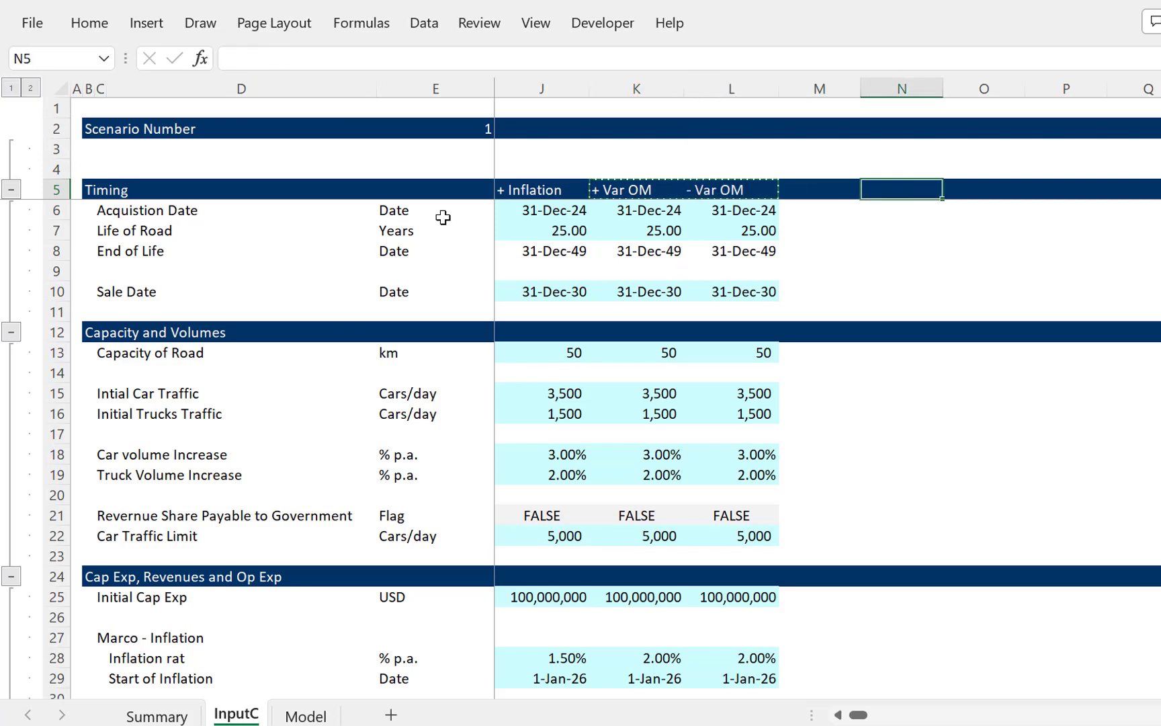
key("Left")
key("ctrl+v")
key("Escape")
Step: Rename the copied heading in M5 as "+ Int Rate", keeping the leading apostrophe
key("Left")
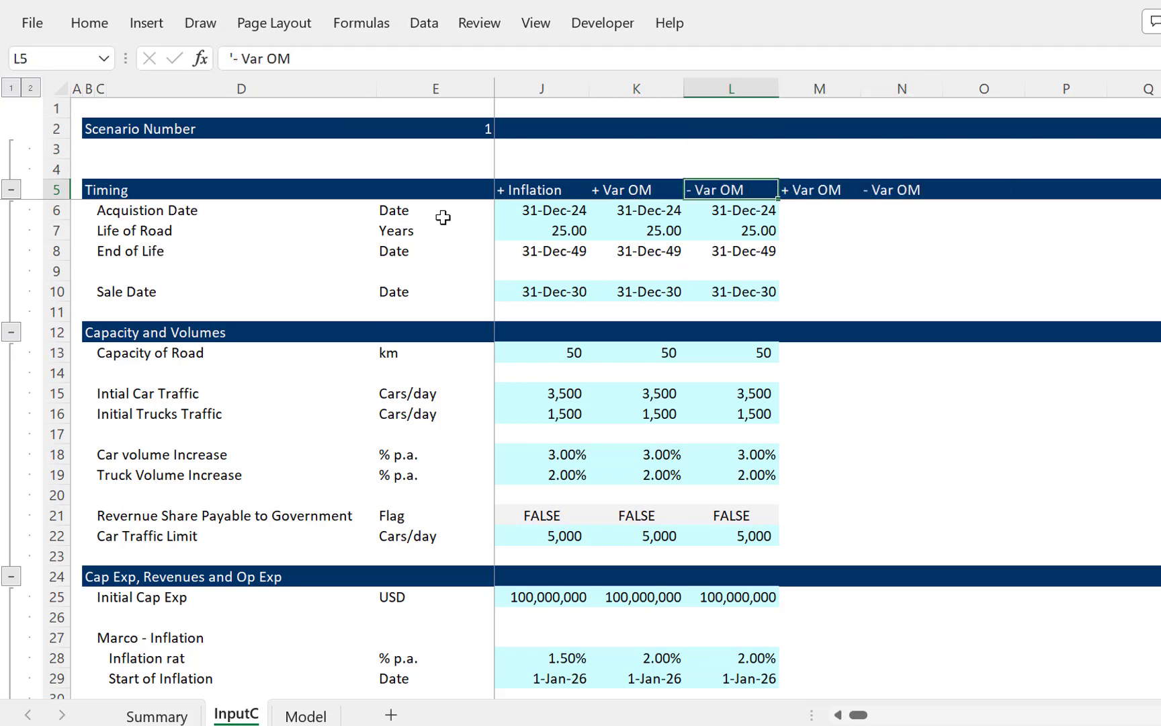
key("Right")
key("F2")
key("BackSpace")
key("BackSpace")
key("BackSpace")
key("BackSpace")
key("BackSpace")
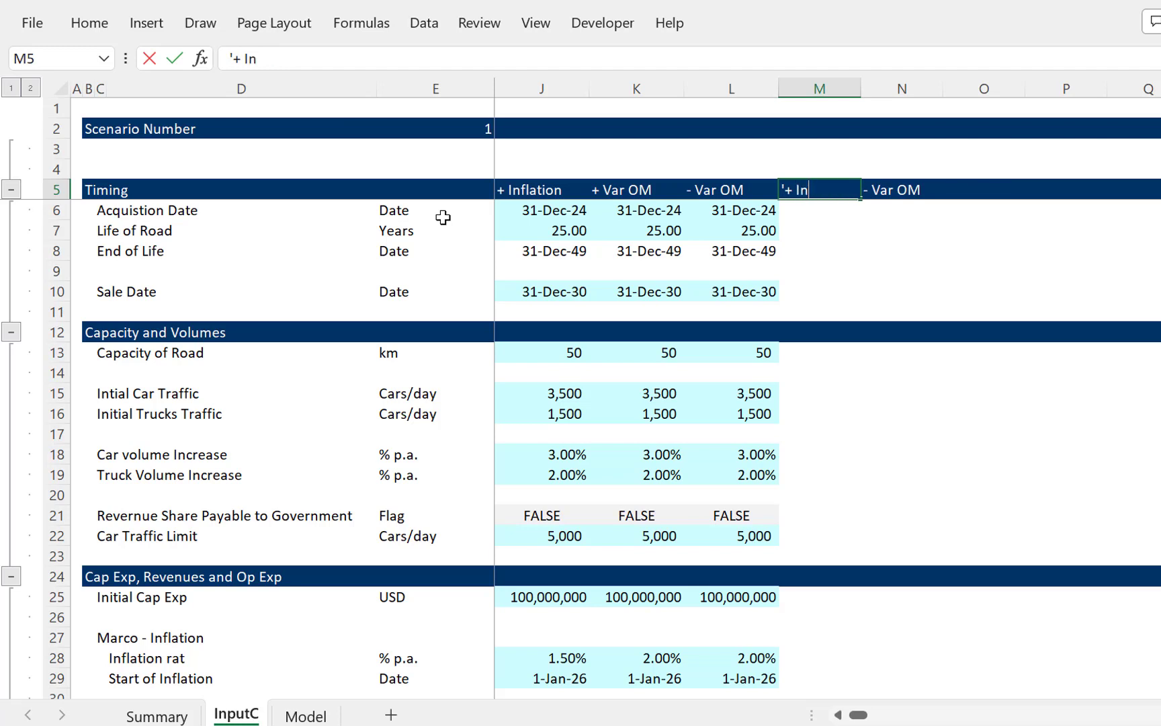
type("Int Rate")
key("Return")
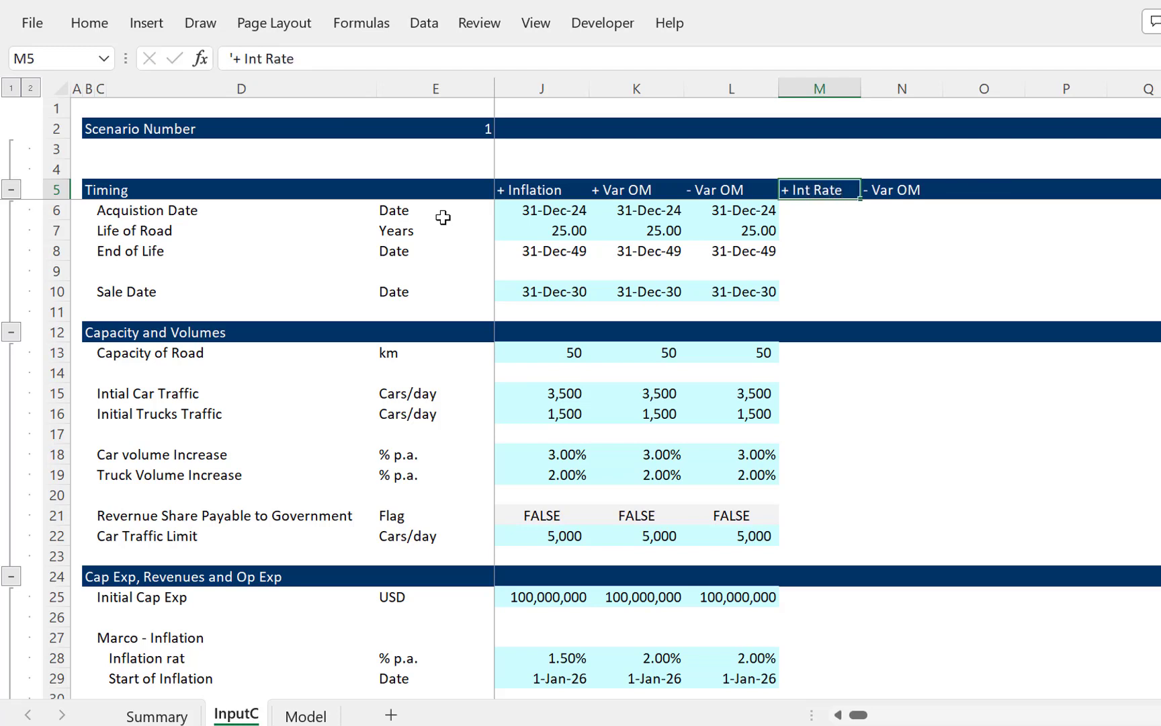
Step: Rename the copied heading in N5 as "- Int Rate", keeping the leading apostrophe
key("Up")
key("Right")
key("F2")
key("BackSpace")
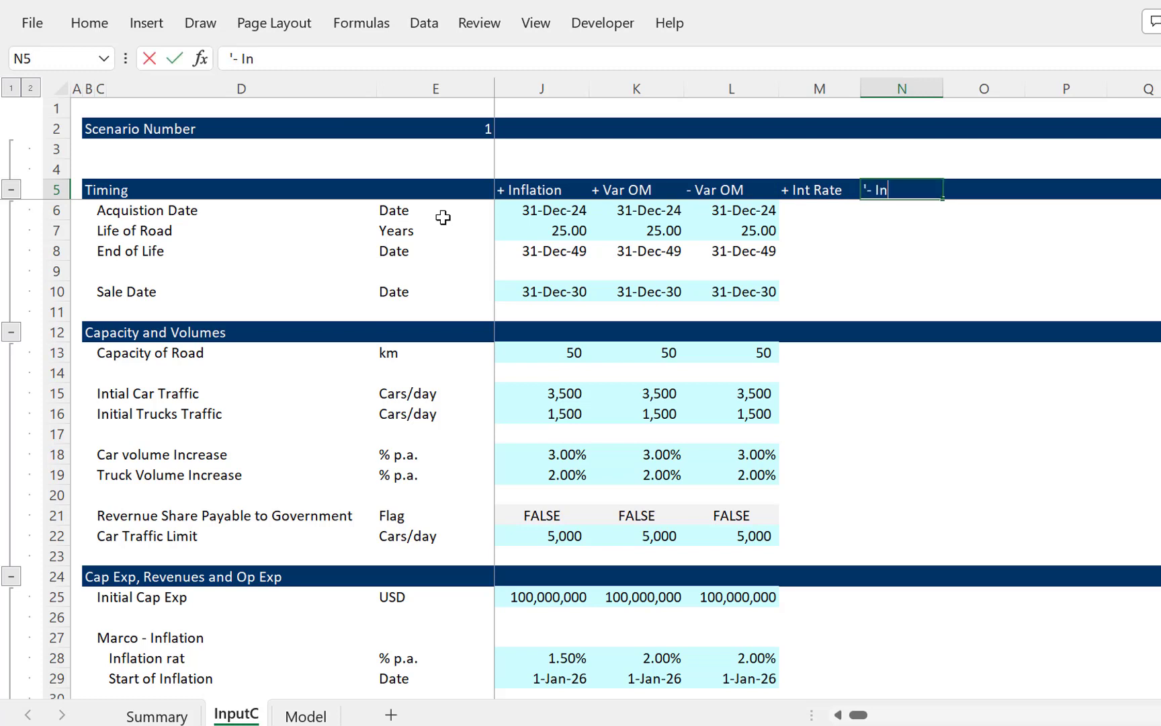
type("Int Rate")
key("Return")
Step: Copy the Base Case inputs from Acquisition Date to Target IRR (H6:H56) into the + Int Rate and - Int Rate columns, starting at M6 and N6
key("Left")
key("Left")
key("Left")
key("Left")
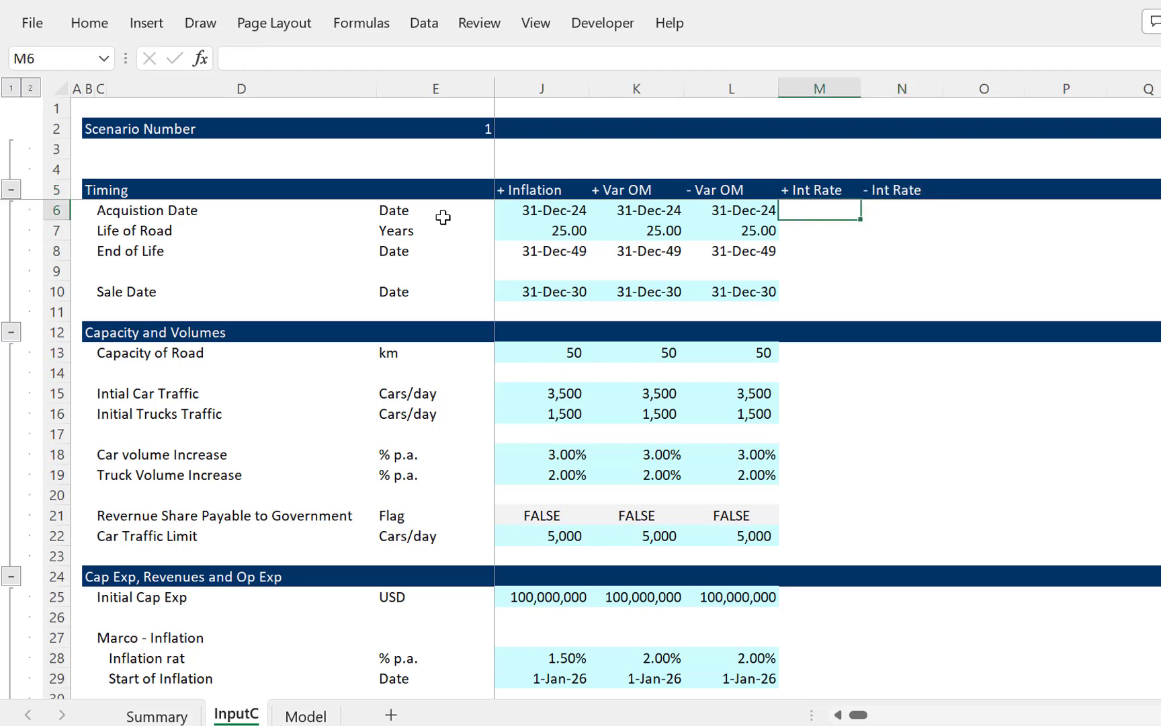
key("Left")
key("Left")
key("Left")
key("Left")
key("Right")
key("Right")
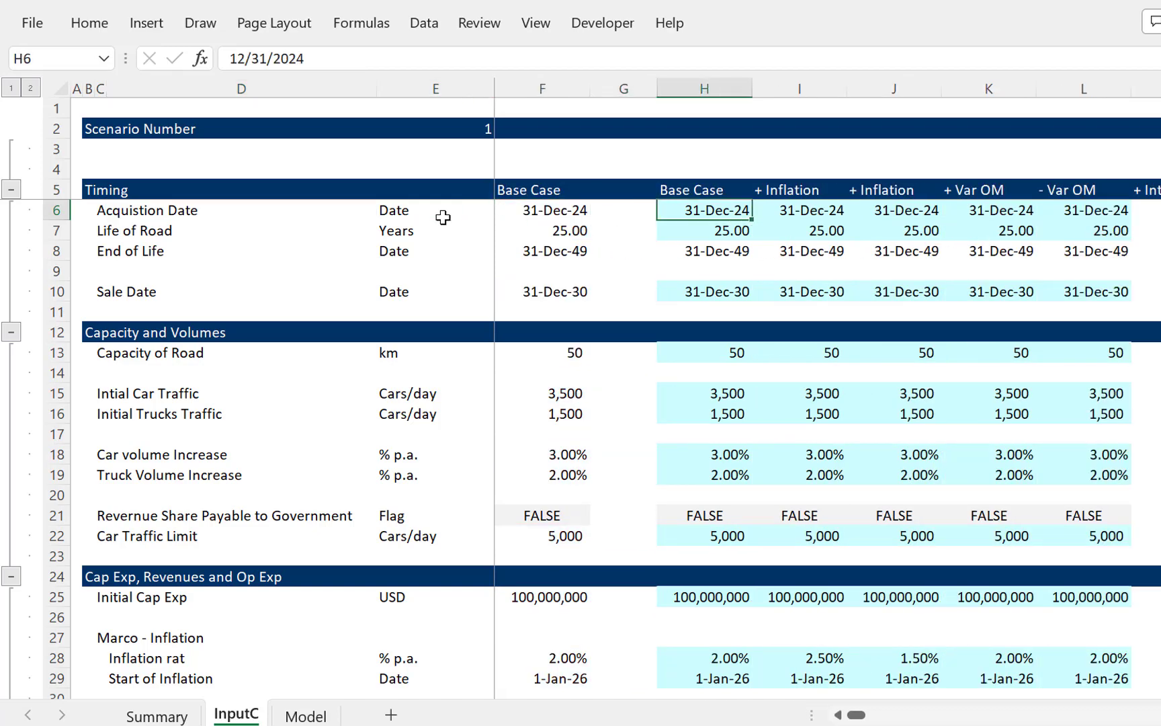
key("shift+Down")
key("shift+Down")
key("shift+Down")
key("shift+Down")
key("shift+Down")
key("shift+Down")
key("shift+Down")
key("shift+Down")
key("shift+Down")
key("shift+Down")
key("shift+Down")
key("shift+Down")
key("shift+Down")
key("shift+Down")
key("shift+Down")
key("shift+Down")
key("shift+Down")
key("shift+Down")
key("shift+Down")
key("shift+Down")
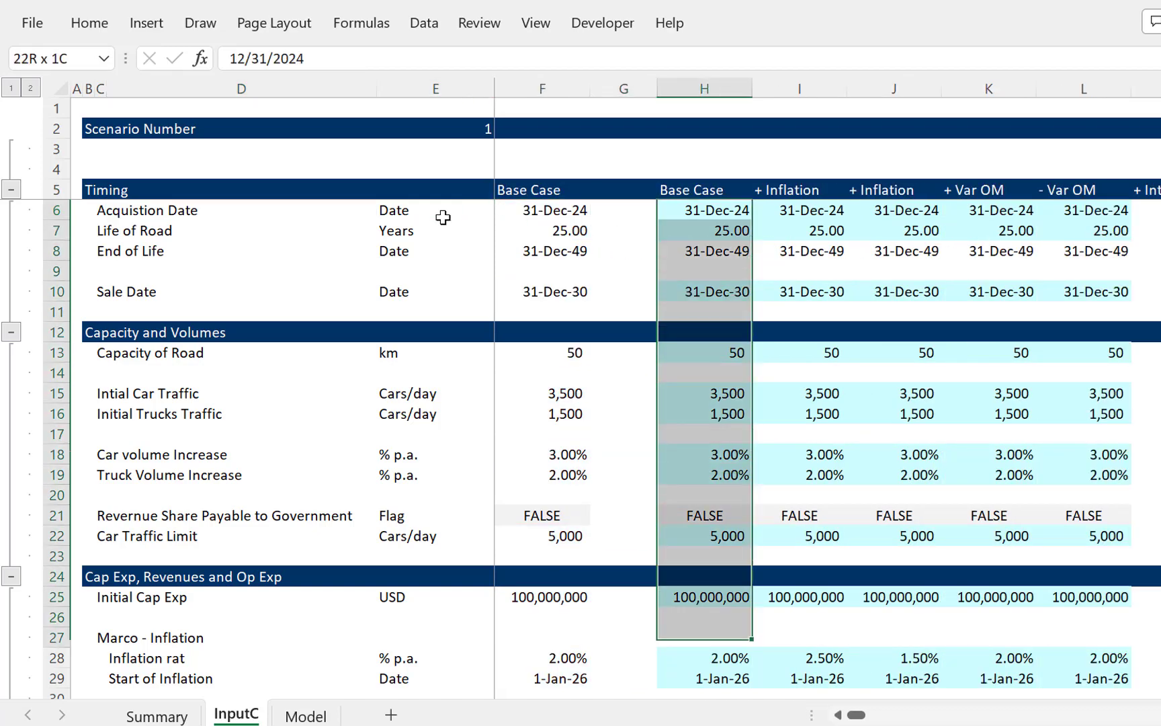
key("shift+Down")
key("shift+Down")
key("shift+Down")
key("shift+Down")
key("shift+Down")
key("shift+Down")
key("shift+Down")
key("shift+Down")
key("shift+Down")
key("shift+Down")
key("shift+Down")
key("shift+Down")
key("shift+Down")
key("shift+Down")
key("shift+Down")
key("shift+Down")
key("shift+Down")
key("shift+Down")
key("shift+Down")
key("shift+Down")
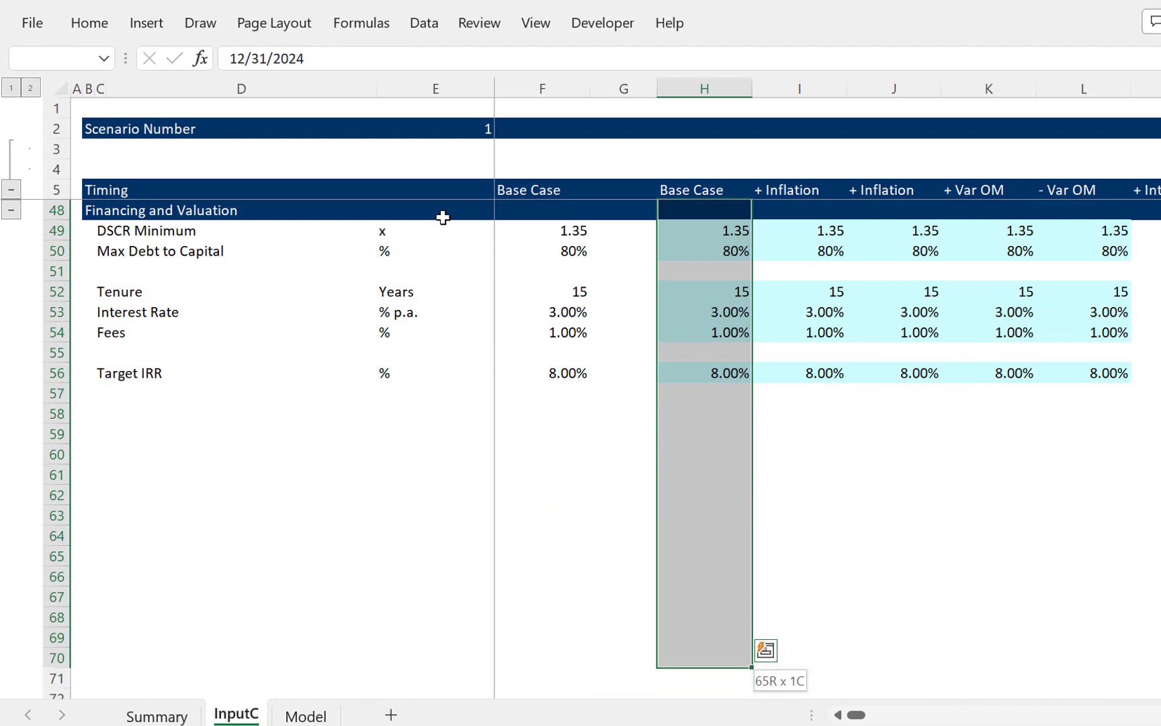
key("shift+Up")
key("shift+Up")
key("shift+Up")
key("shift+Up")
key("shift+Up")
key("shift+Up")
key("shift+Up")
key("shift+Up")
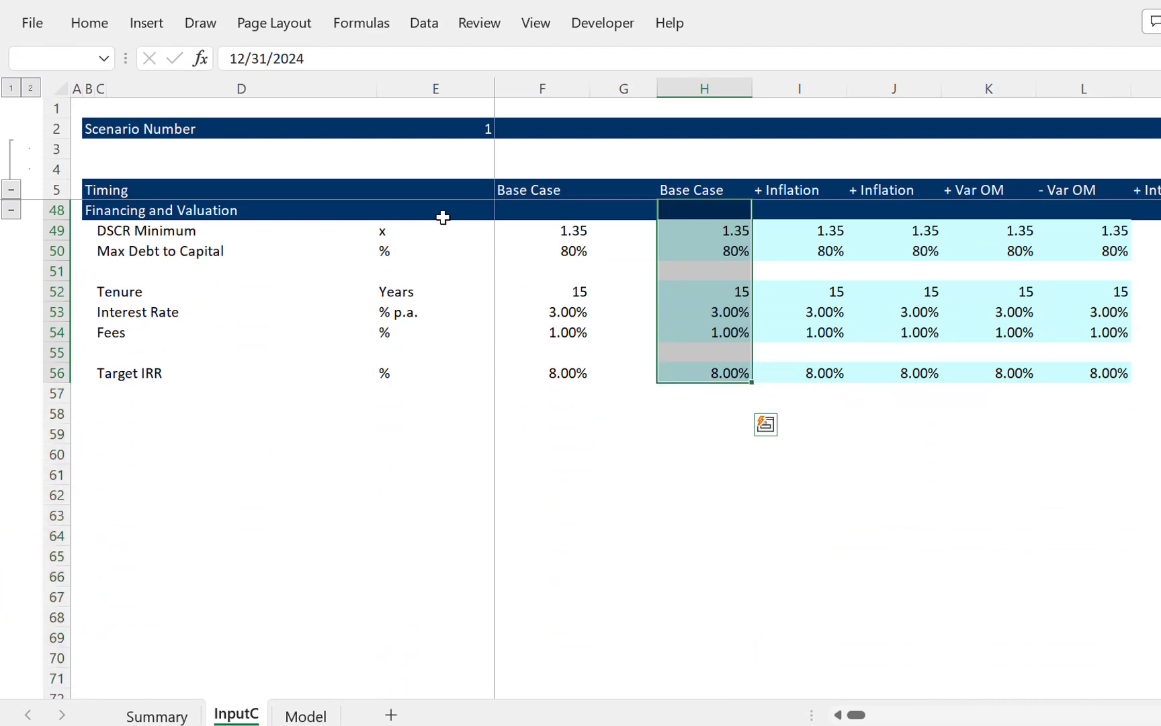
key("ctrl+c")
key("Up")
key("Down")
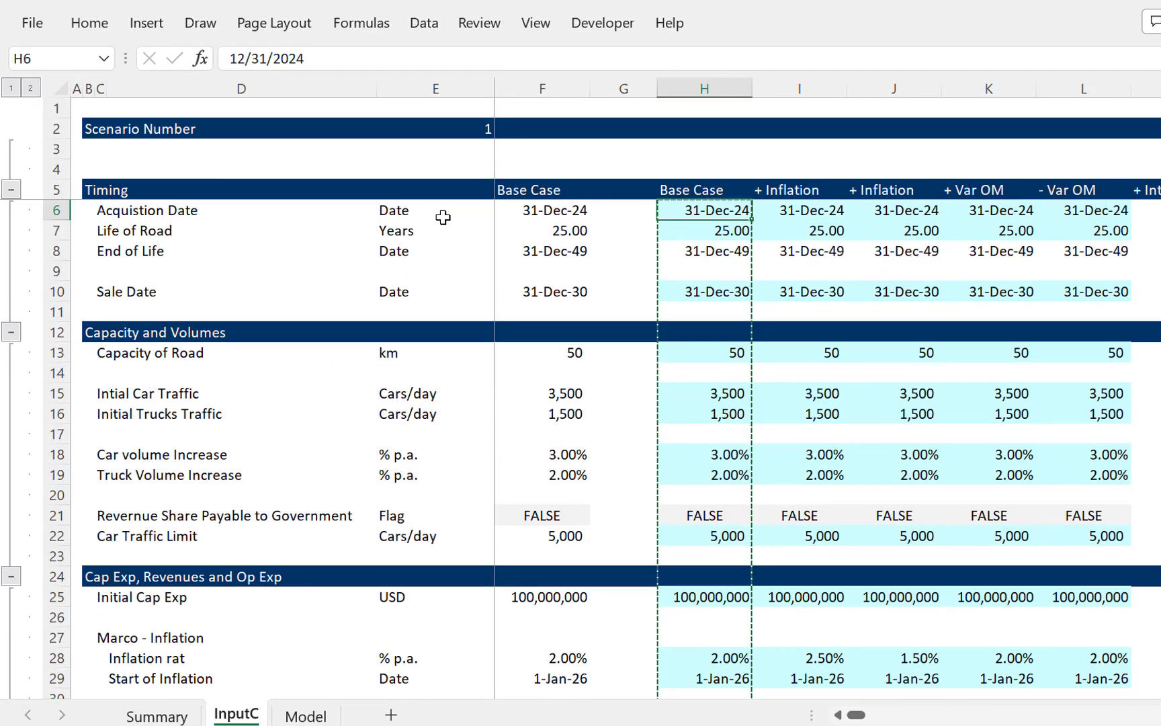
key("Right")
key("Right")
key("Right")
key("Right")
key("Right")
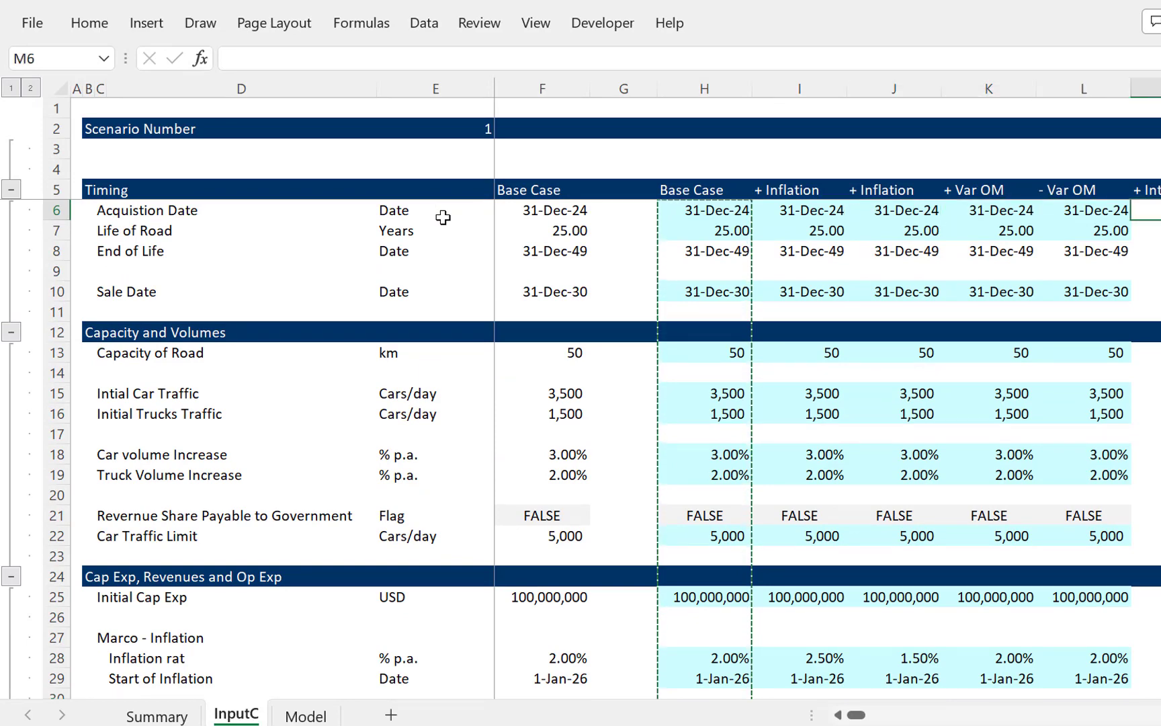
key("ctrl+v")
key("Right")
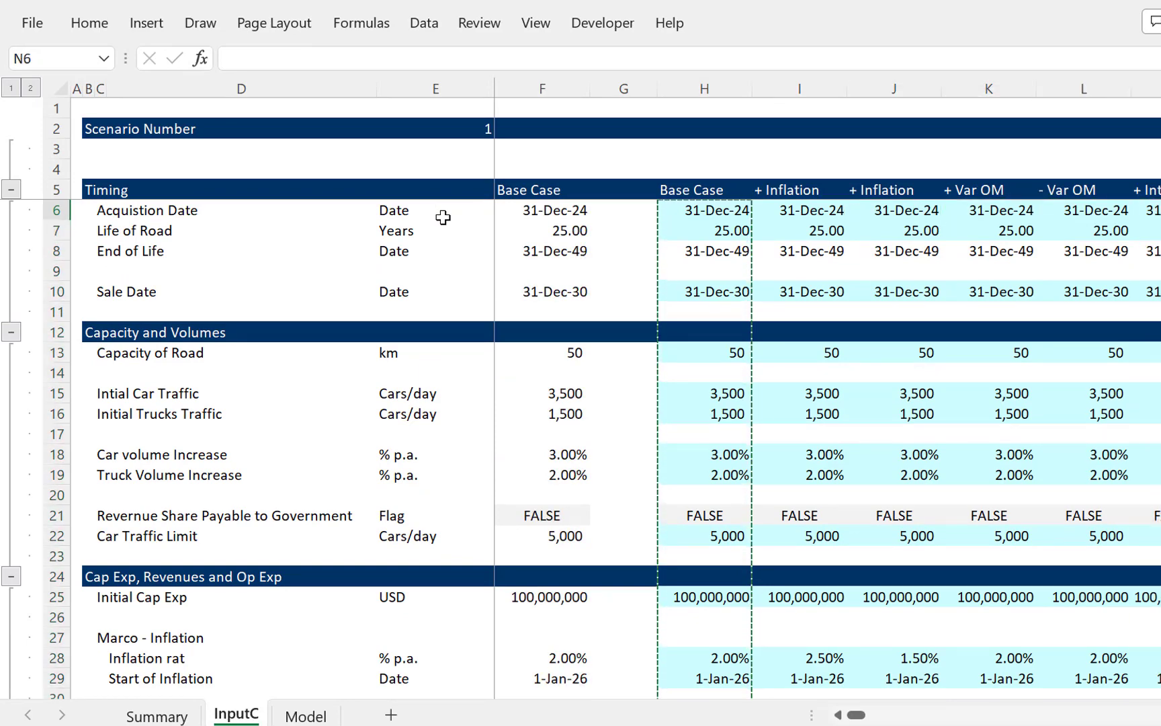
key("ctrl+v")
key("Escape")
Step: Check the inputs pasted into the + Int Rate and - Int Rate columns against the neighbouring scenarios
key("Right")
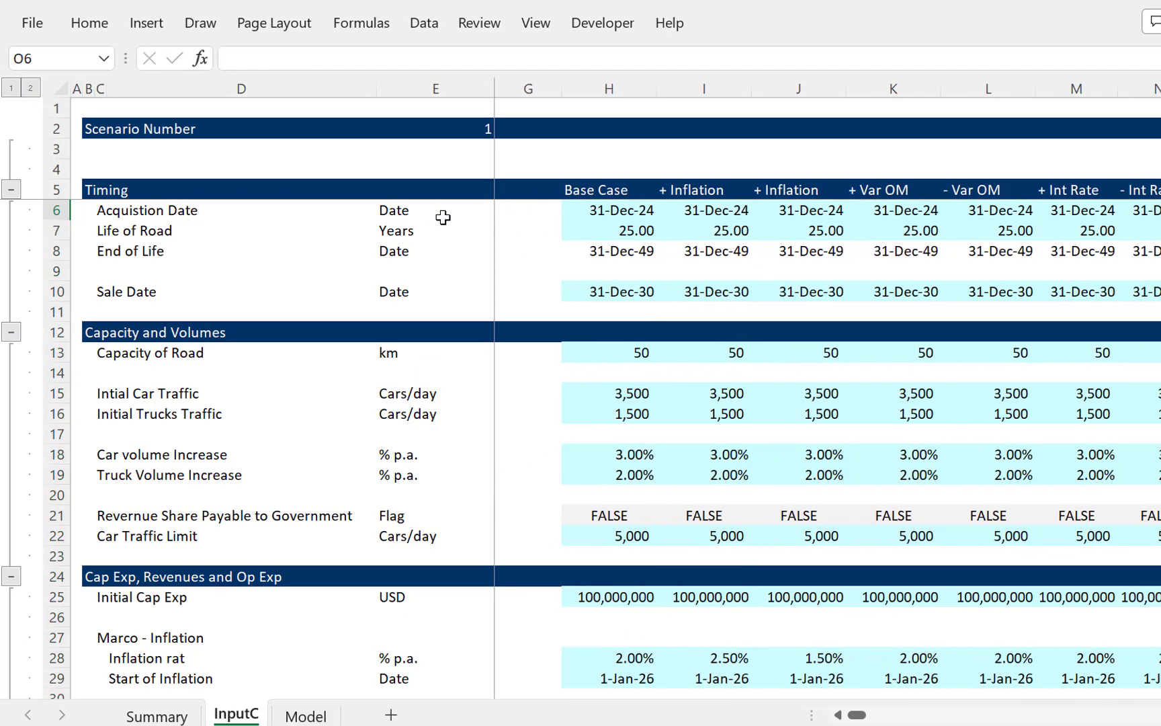
key("Left")
key("Right")
key("Right")
key("Right")
key("Left")
key("Left")
key("Left")
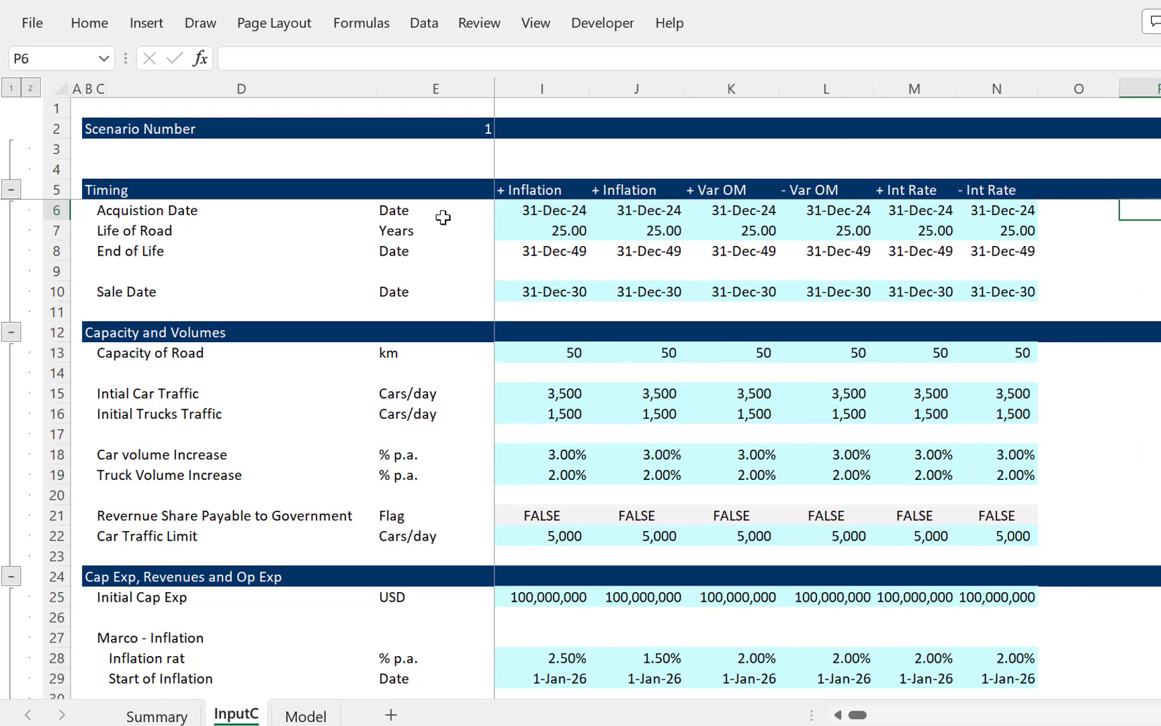
key("Left")
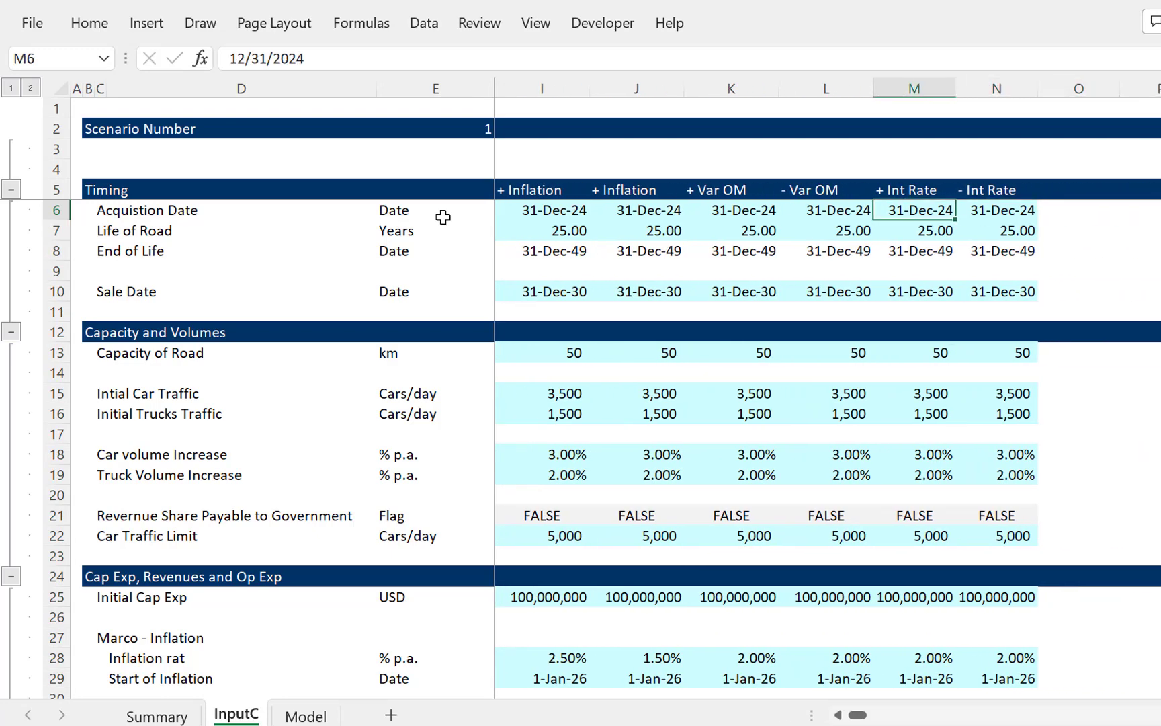
Step: Review the + Int Rate scenario's inputs from Timing through Cap Exp, Revenues and Op Exp to Working Capital
key("Down")
key("Down")
key("Down")
key("Down")
key("Down")
key("Down")
key("Down")
key("Down")
key("Down")
key("Down")
key("Down")
key("Down")
key("Down")
key("Down")
key("Down")
key("Down")
key("Down")
key("Down")
key("Down")
key("Down")
key("Down")
key("Down")
key("Down")
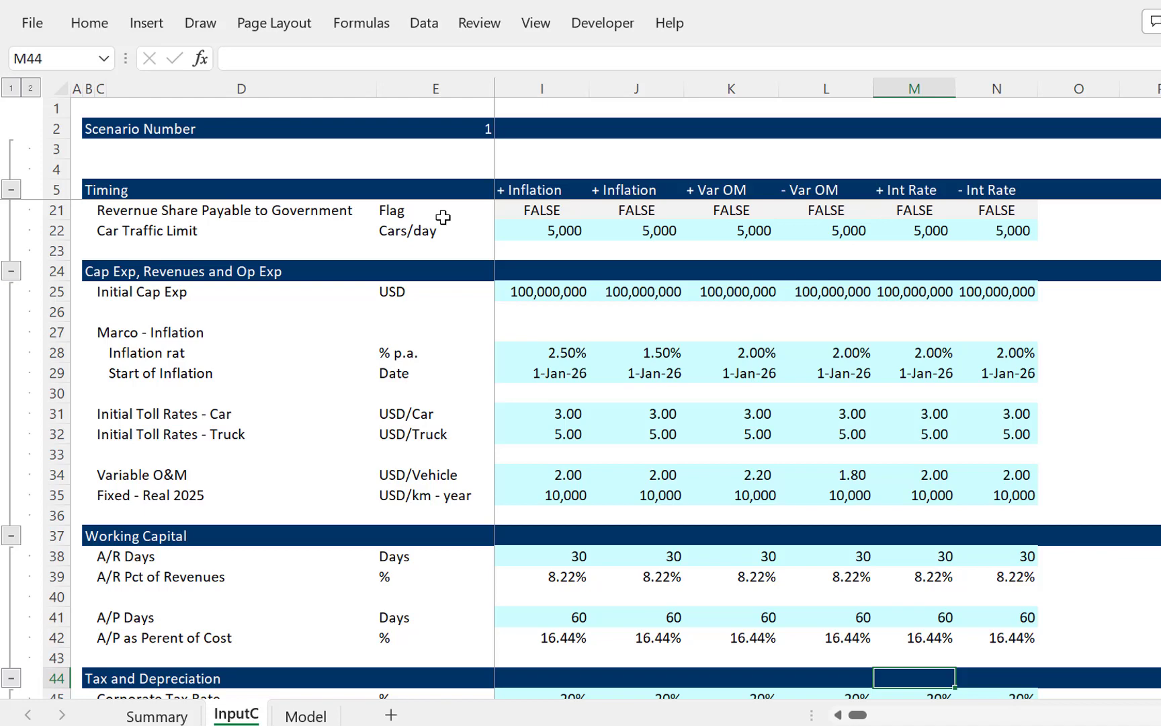
key("Up")
key("Up")
key("Up")
key("Up")
key("Up")
key("Up")
key("Up")
key("Up")
key("Up")
key("Up")
key("Up")
key("Up")
key("Up")
key("Up")
key("Up")
key("Up")
key("Up")
key("Up")
key("Up")
key("Up")
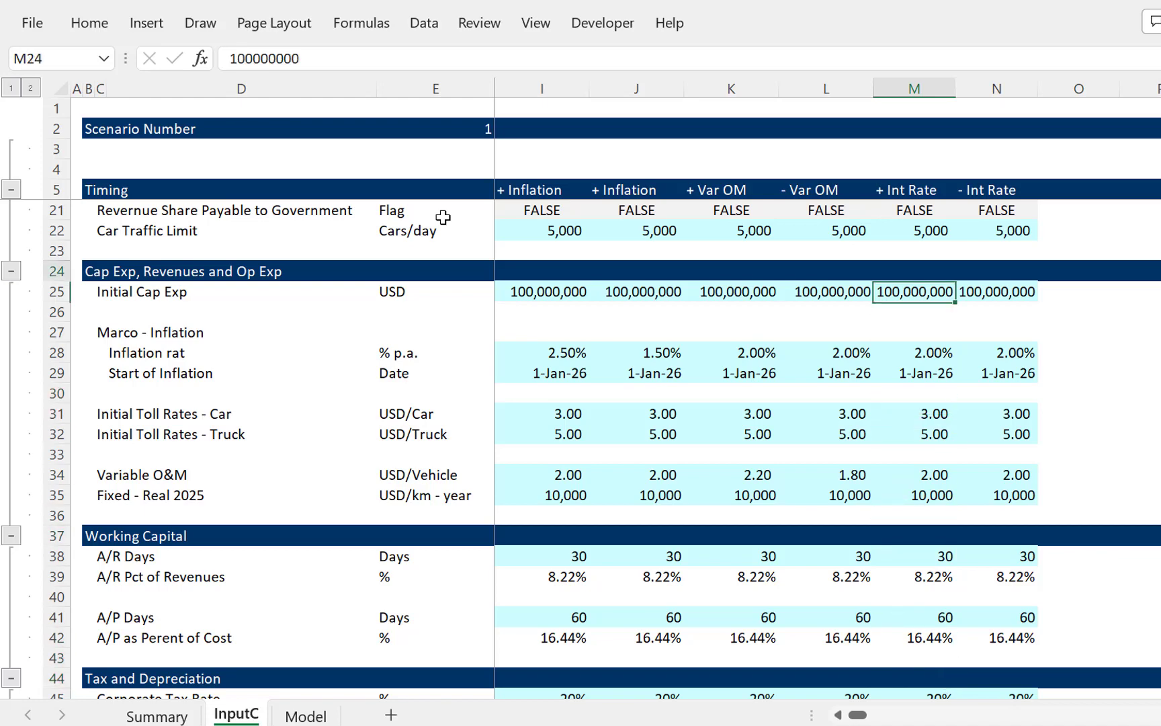
key("Down")
key("Down")
key("Down")
key("Down")
key("Down")
key("Down")
key("Down")
key("Down")
key("Down")
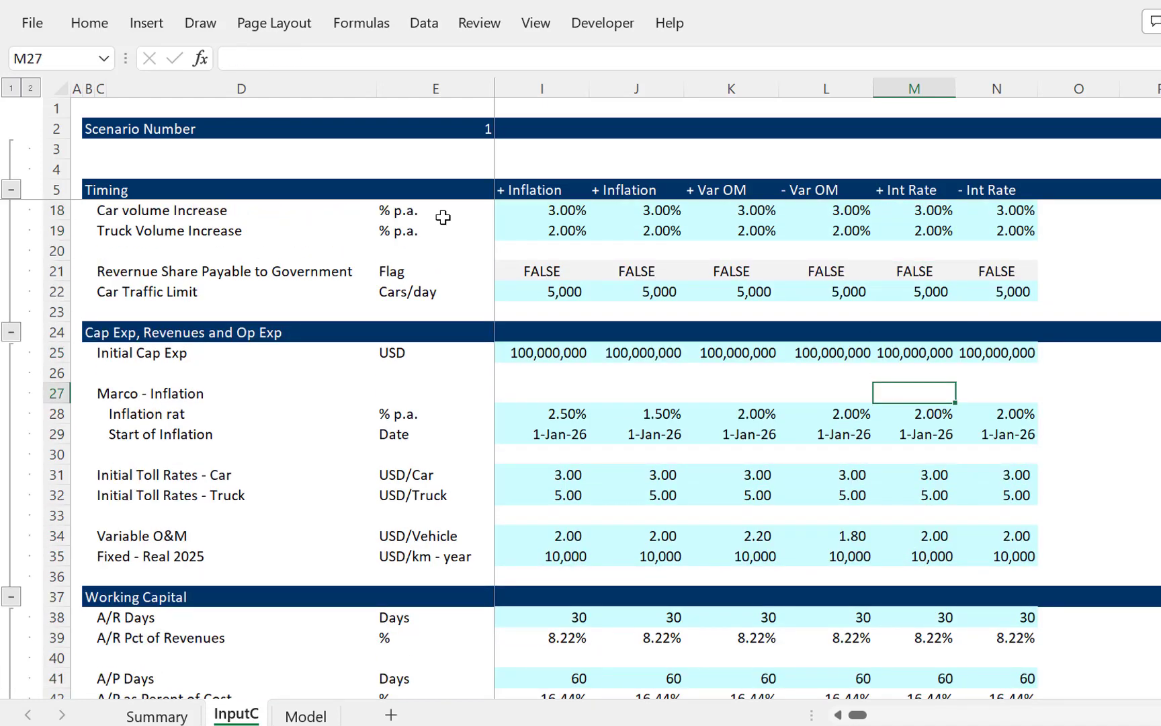
key("Down")
key("Down")
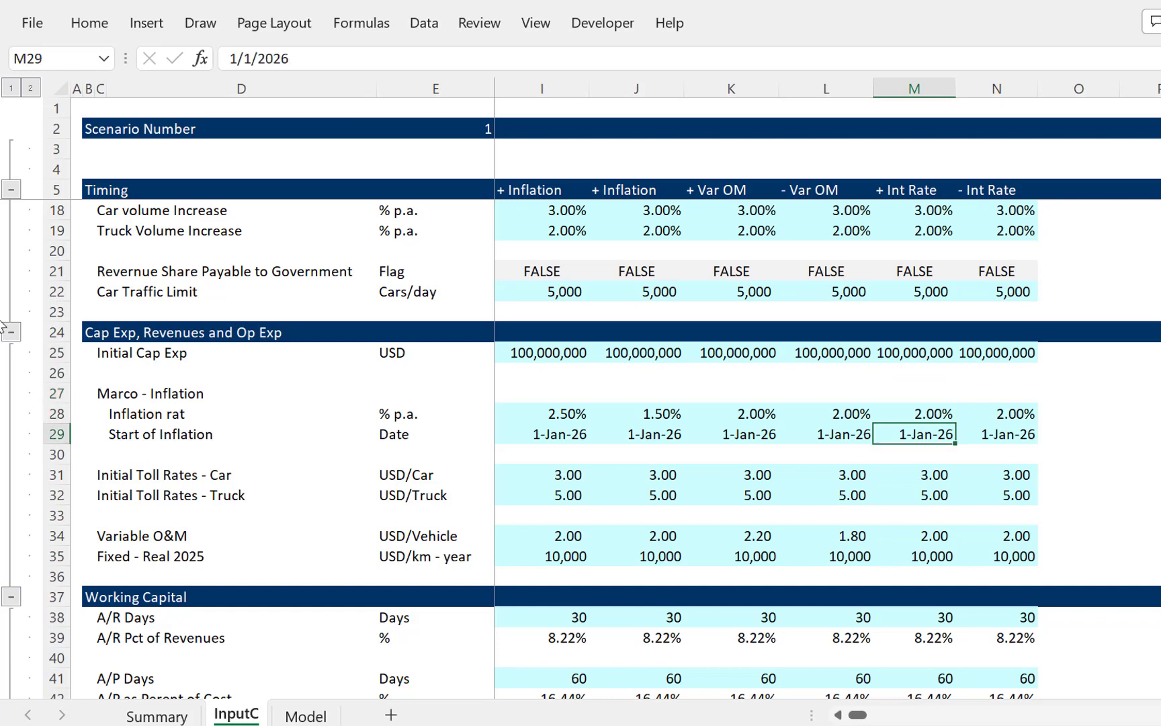
Step: Correct the label in D28 to "Inflation rate"
left_click(183, 434)
key("Up")
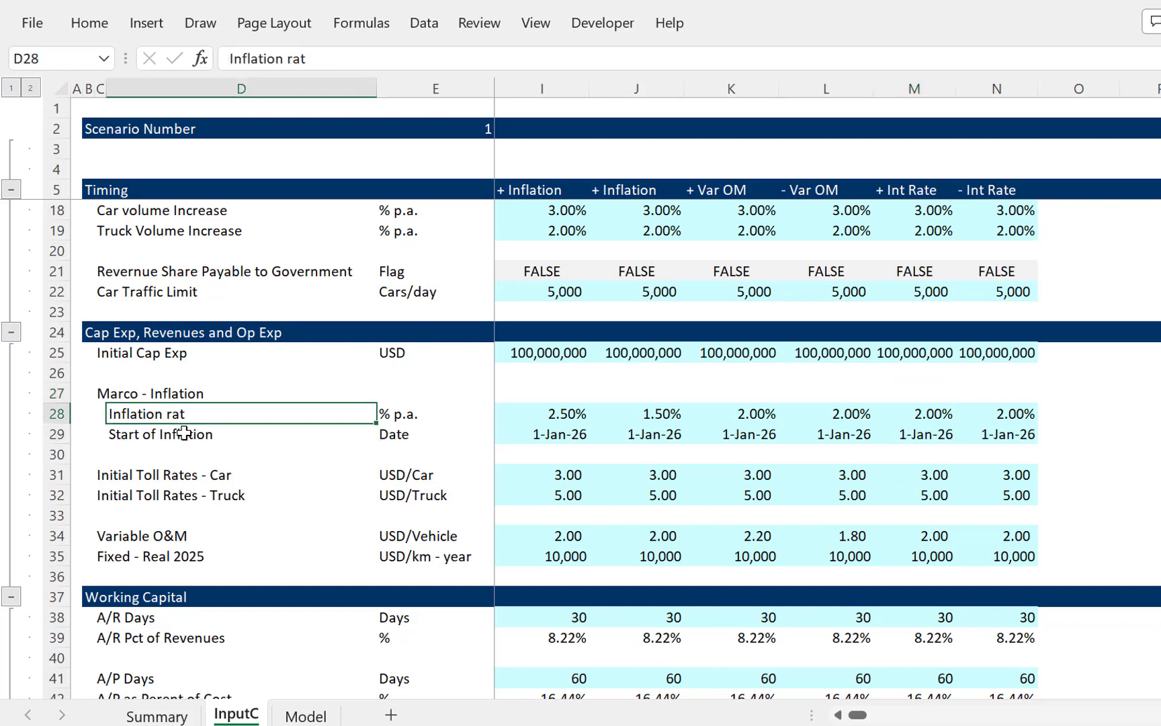
left_click(184, 433)
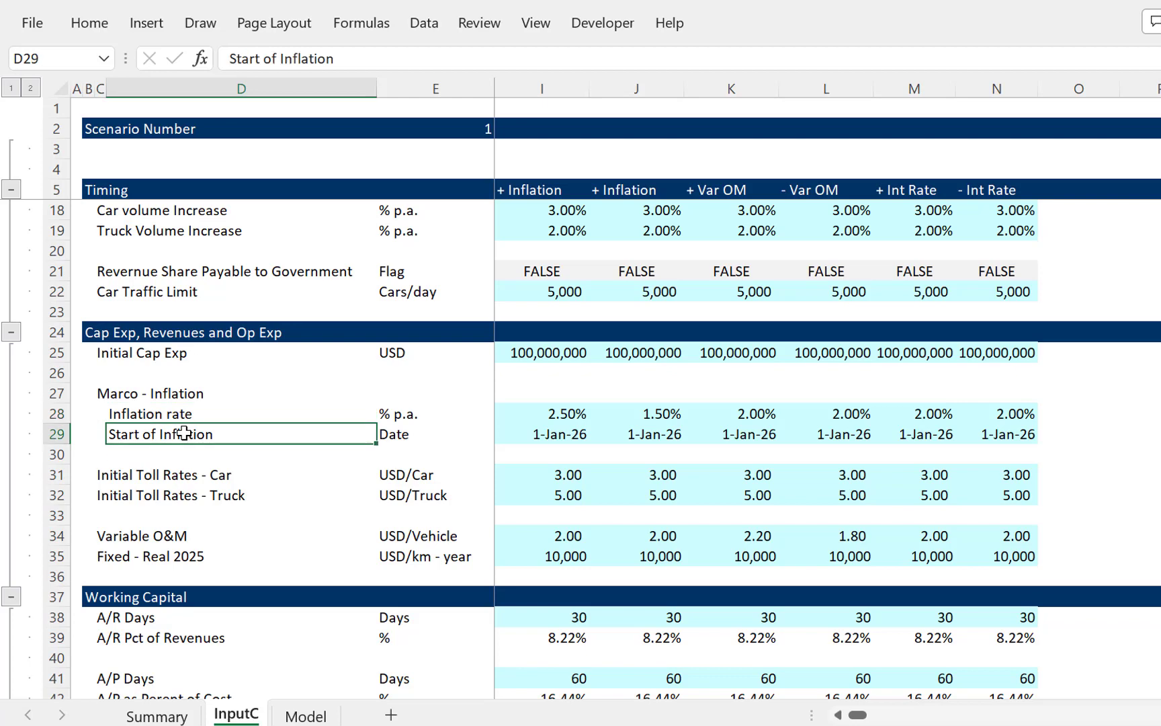
Step: Check the Start of Inflation and Initial Toll Rates rows across the scenario columns, ending at the Base Case car toll rate
key("Right")
key("Right")
key("Right")
key("Right")
key("Right")
key("Right")
key("Right")
key("Right")
key("Right")
key("Right")
key("Right")
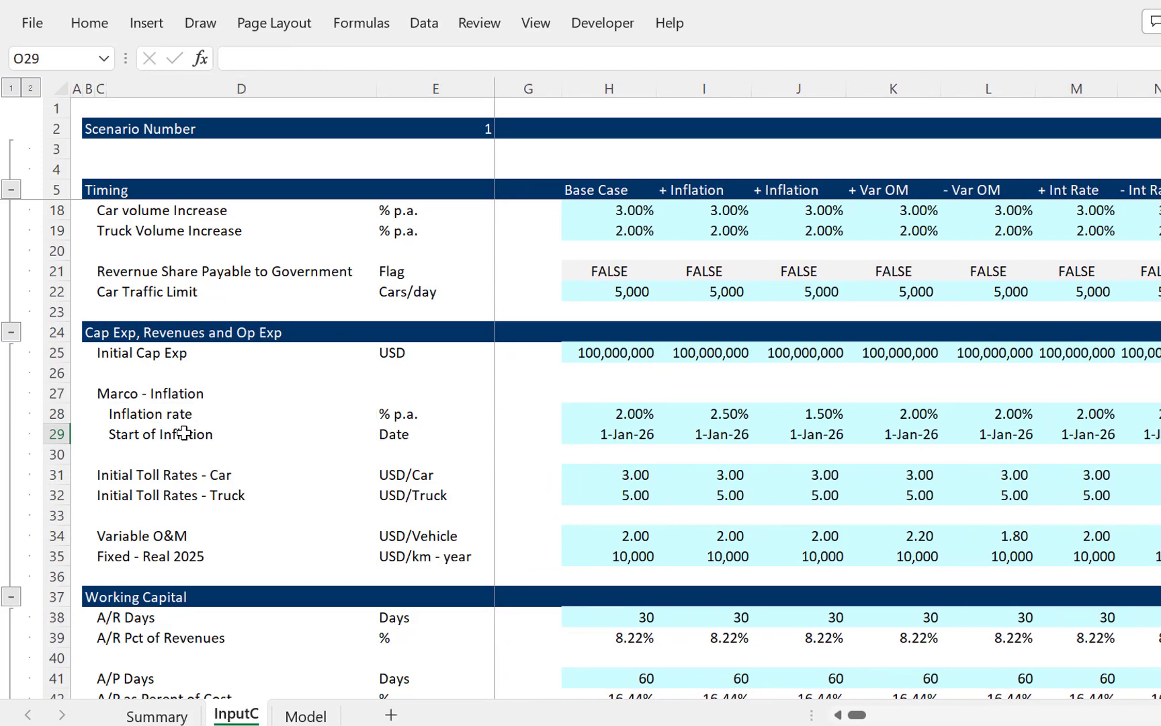
key("Left")
key("Left")
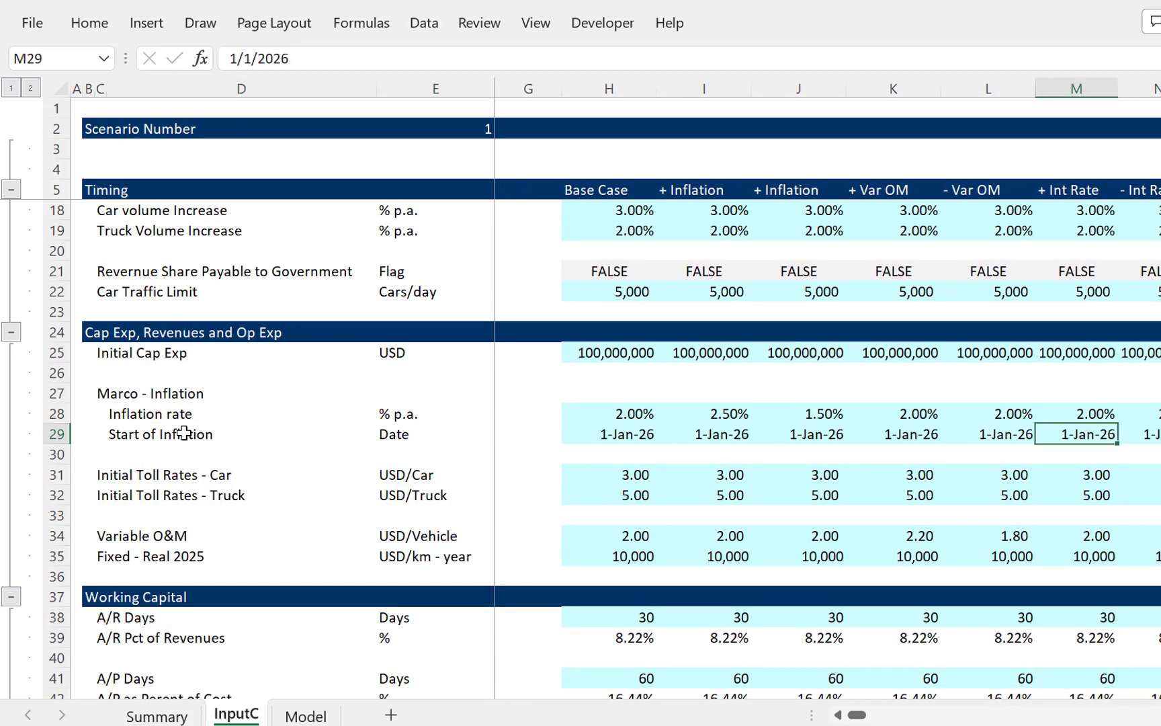
key("Down")
key("Down")
key("Left")
key("Left")
key("Left")
key("Left")
key("Left")
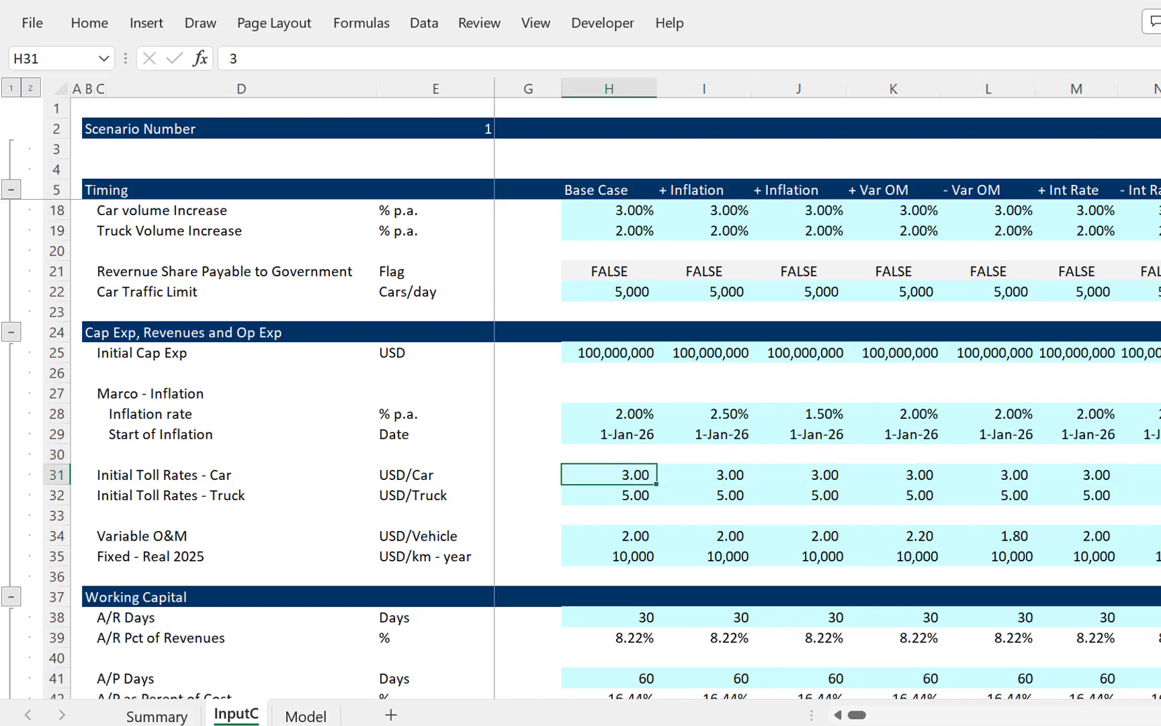
Step: Switch to the JFK test brief in Word and read its assumptions on toll rates, traffic, opex and inflation
mouse_move(647, 662)
left_click(802, 692)
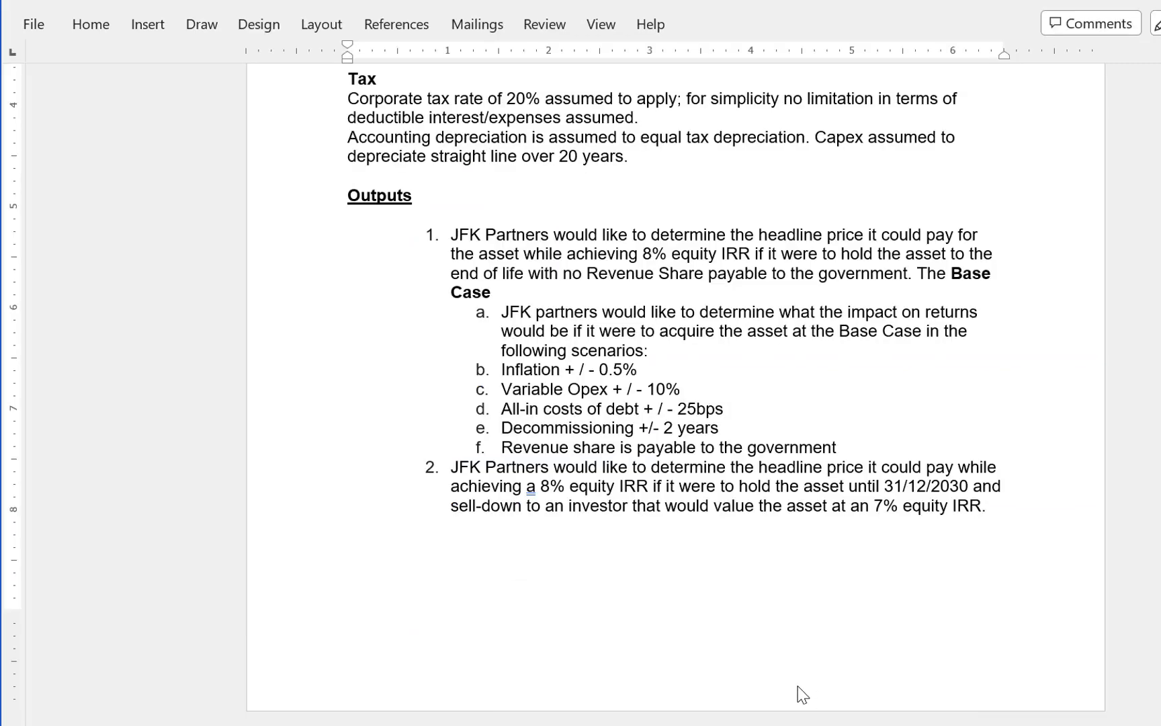
key("Page_Up")
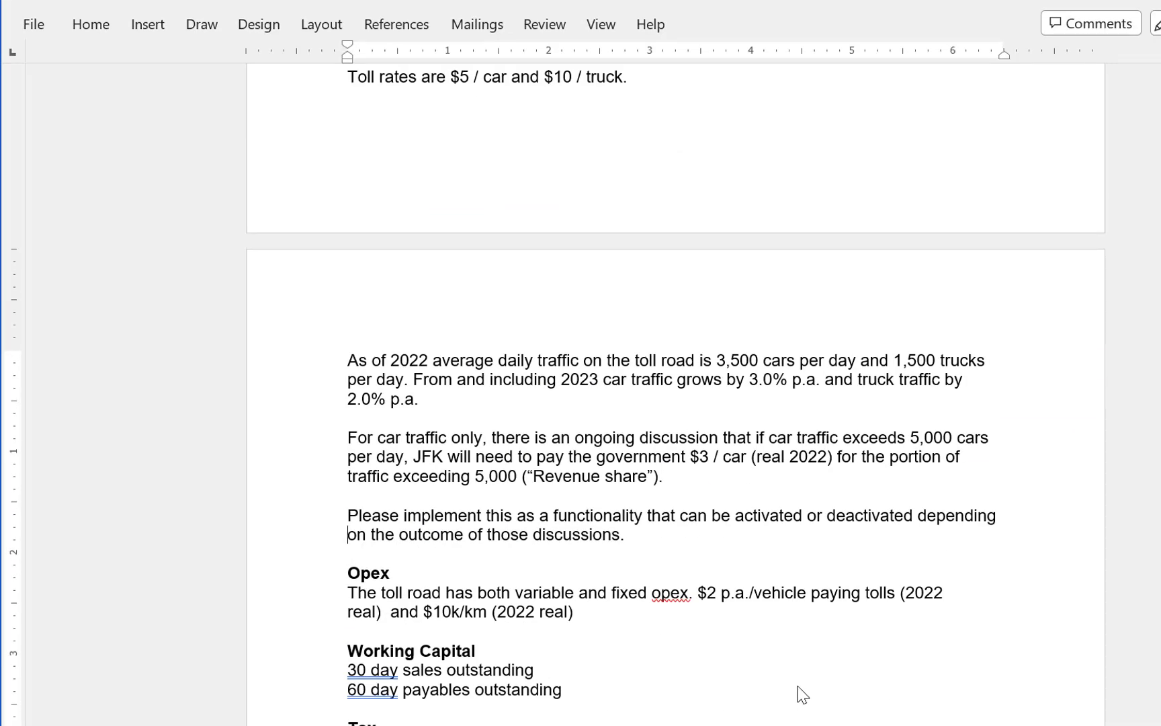
key("Page_Up")
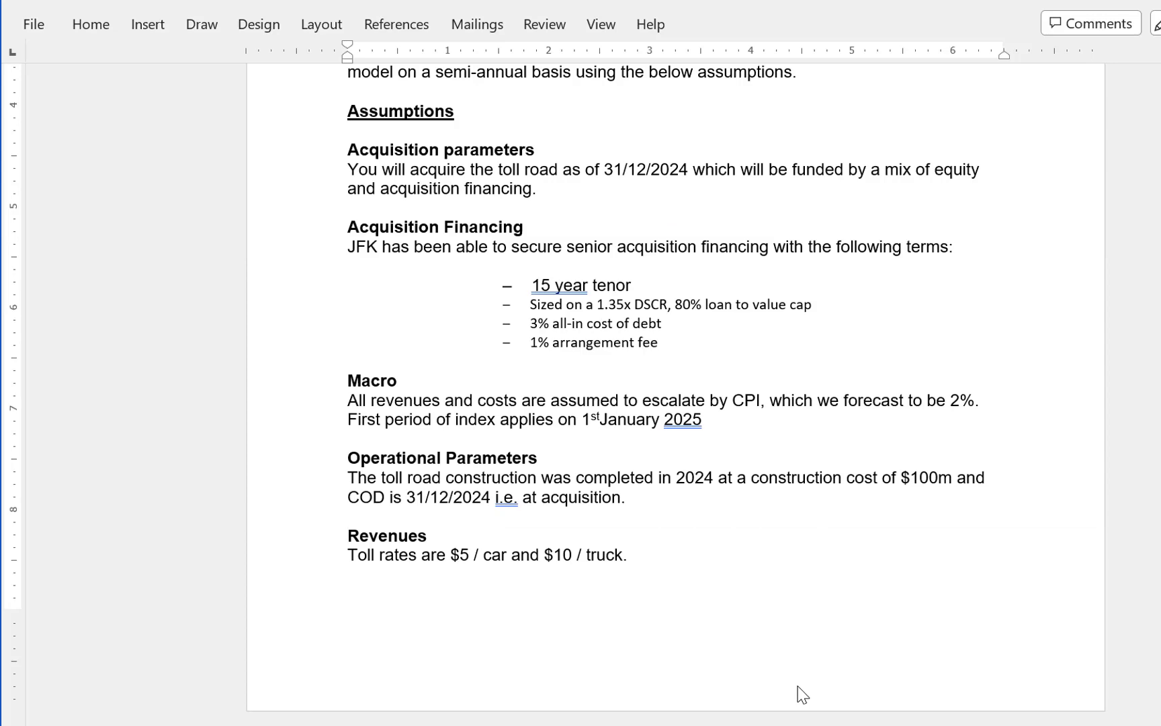
key("Page_Up")
key("Page_Down")
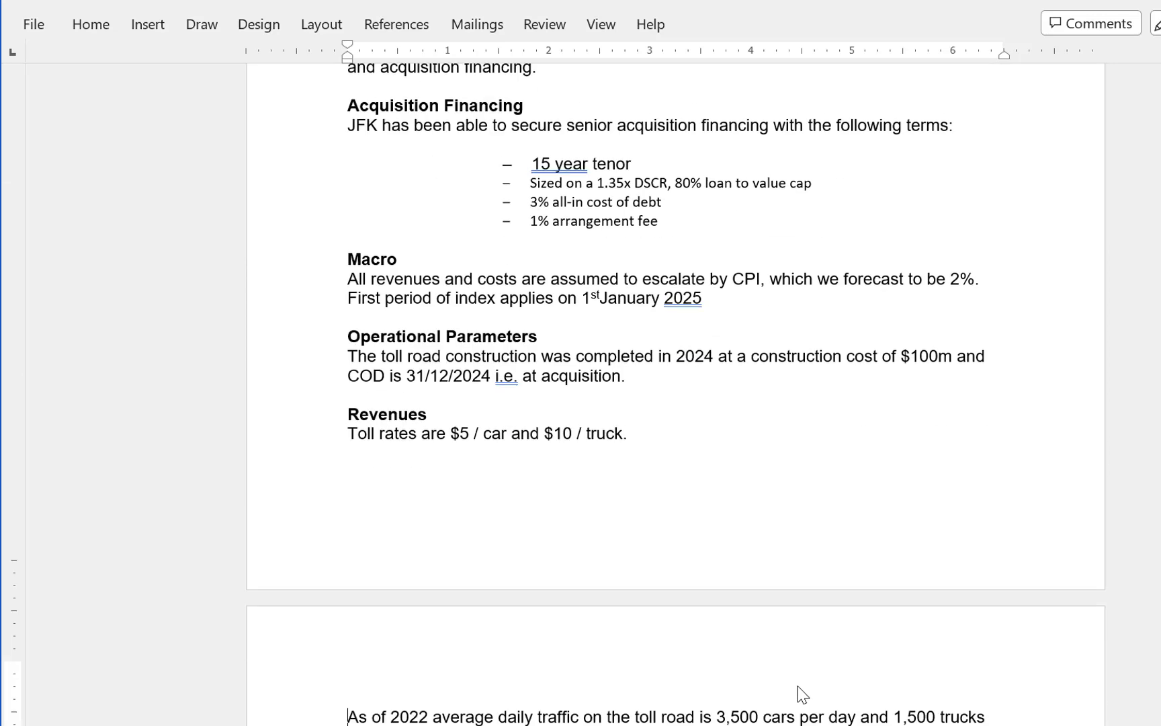
key("Down")
key("Down")
key("Down")
key("Down")
key("Down")
key("Down")
key("Down")
key("Down")
key("Down")
key("Down")
key("Down")
key("Down")
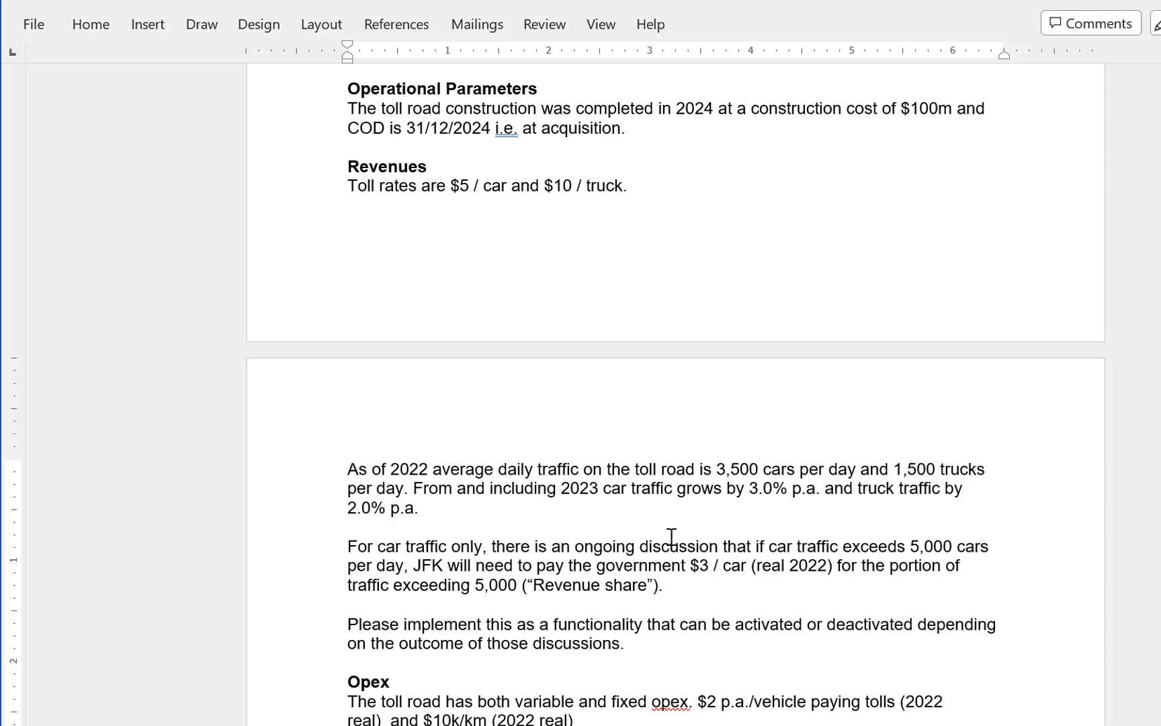
scroll(653, 513, "down", 2)
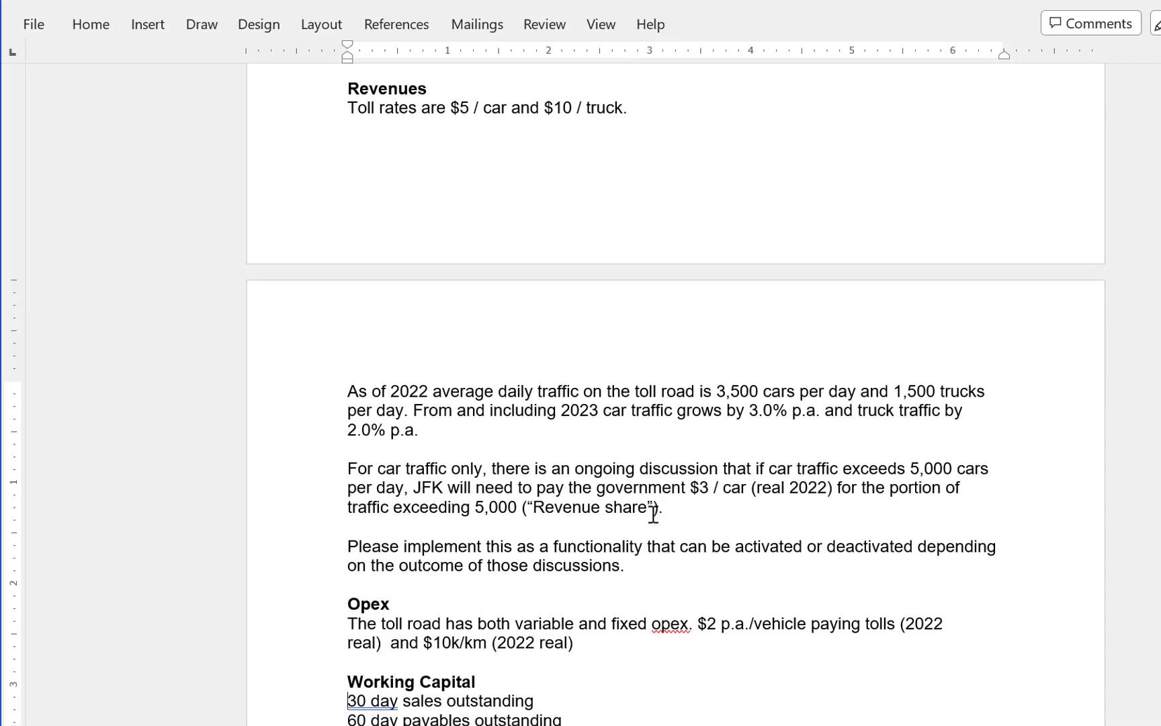
scroll(653, 514, "up", 7)
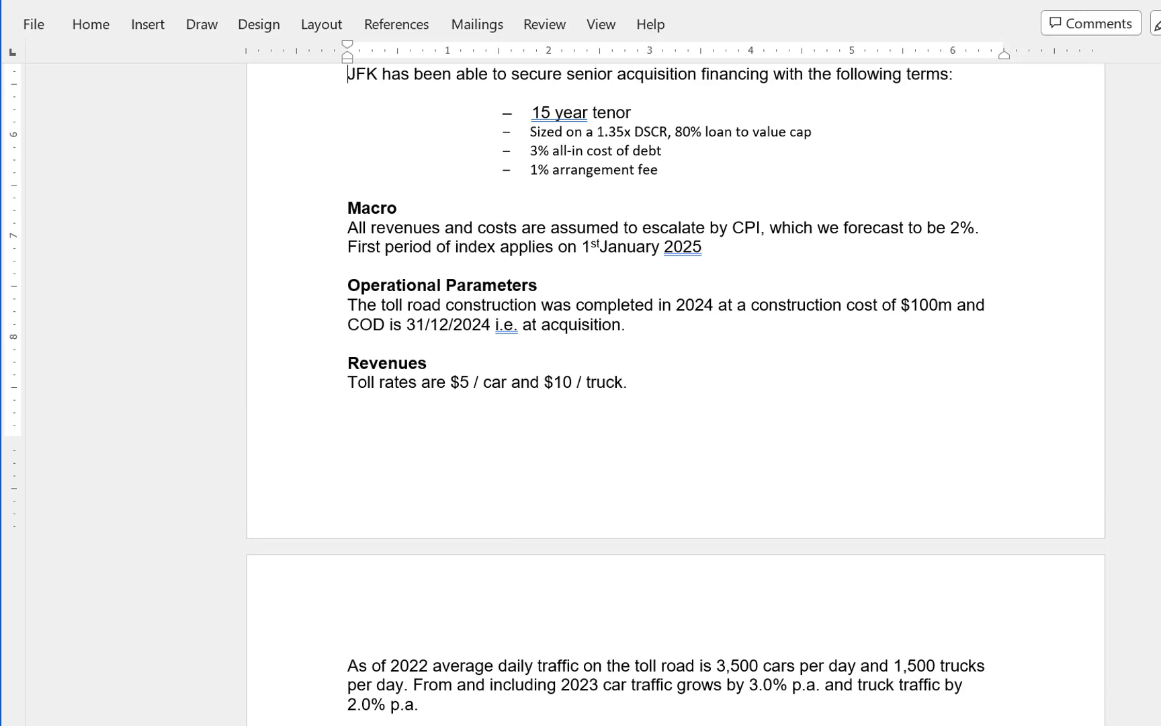
Step: Switch back to the Excel model and set the Base Case initial toll rates to 5 USD/Car and 10 USD/Truck
left_click(858, 723)
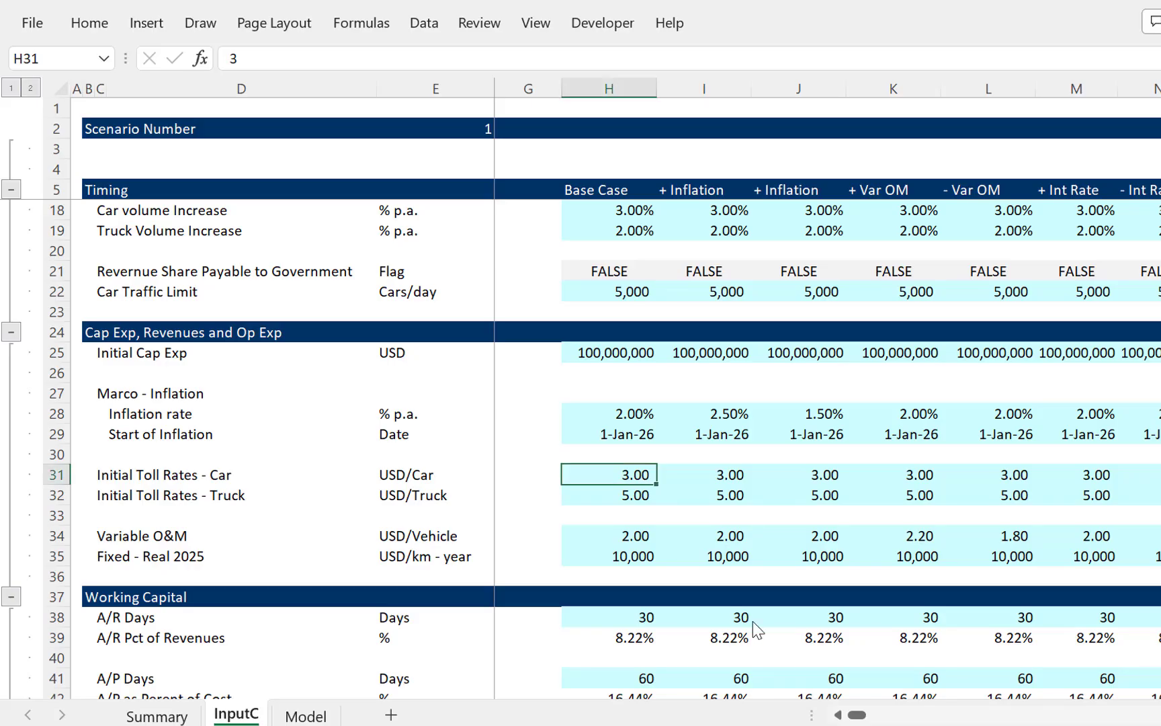
left_click(635, 577)
key("Up")
key("Up")
key("Up")
key("Up")
key("Up")
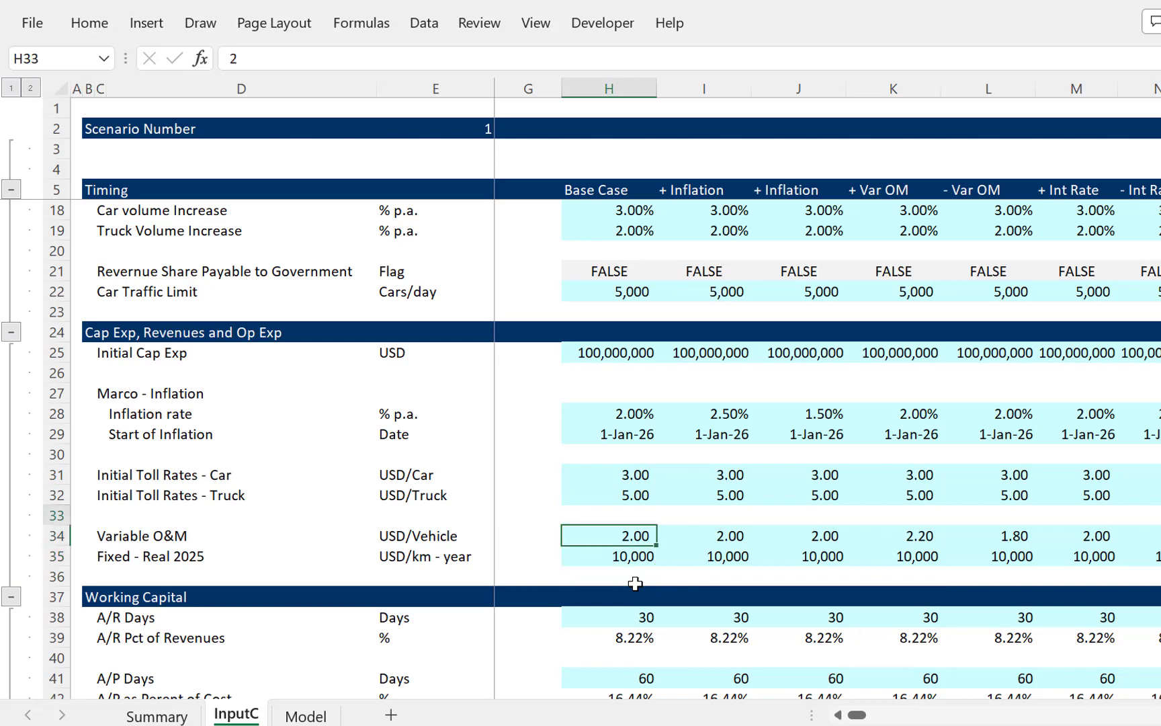
type("5")
key("Return")
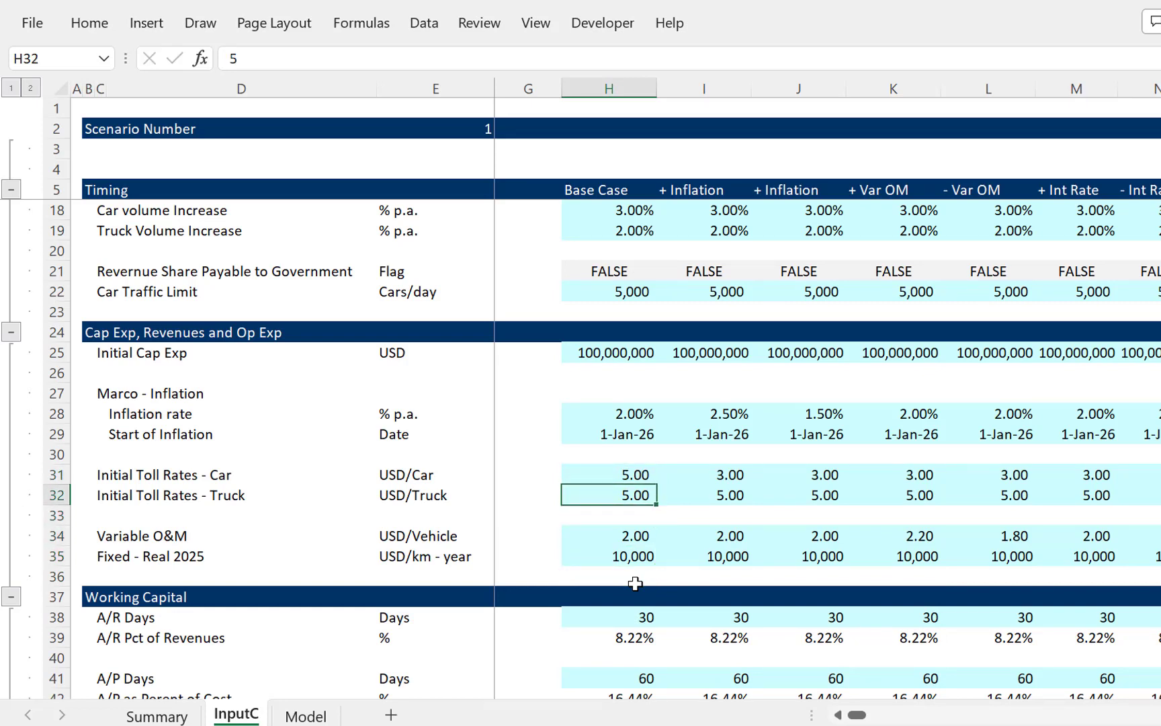
type("10")
key("Return")
key("Up")
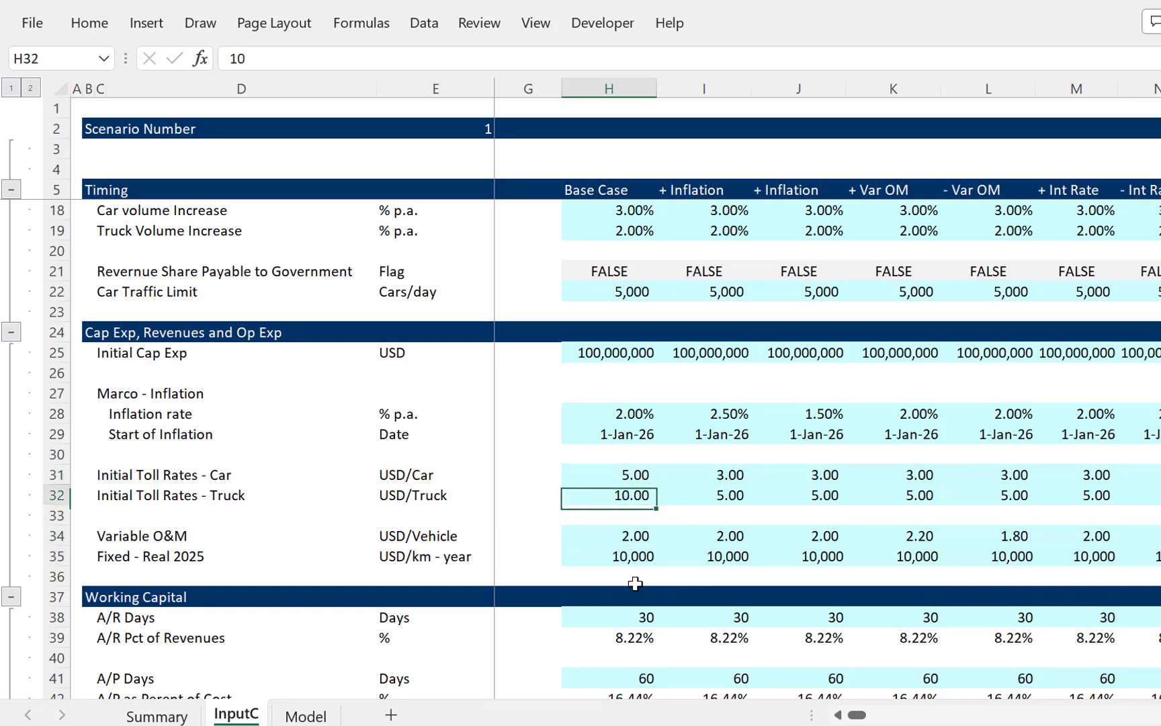
Step: Fill the Base Case car and truck toll rates across all the scenario columns through - Int Rate (H31:N32)
key("Up")
key("shift+Down")
key("shift+Right")
key("shift+Right")
key("shift+Right")
key("shift+Right")
key("shift+Right")
key("shift+Right")
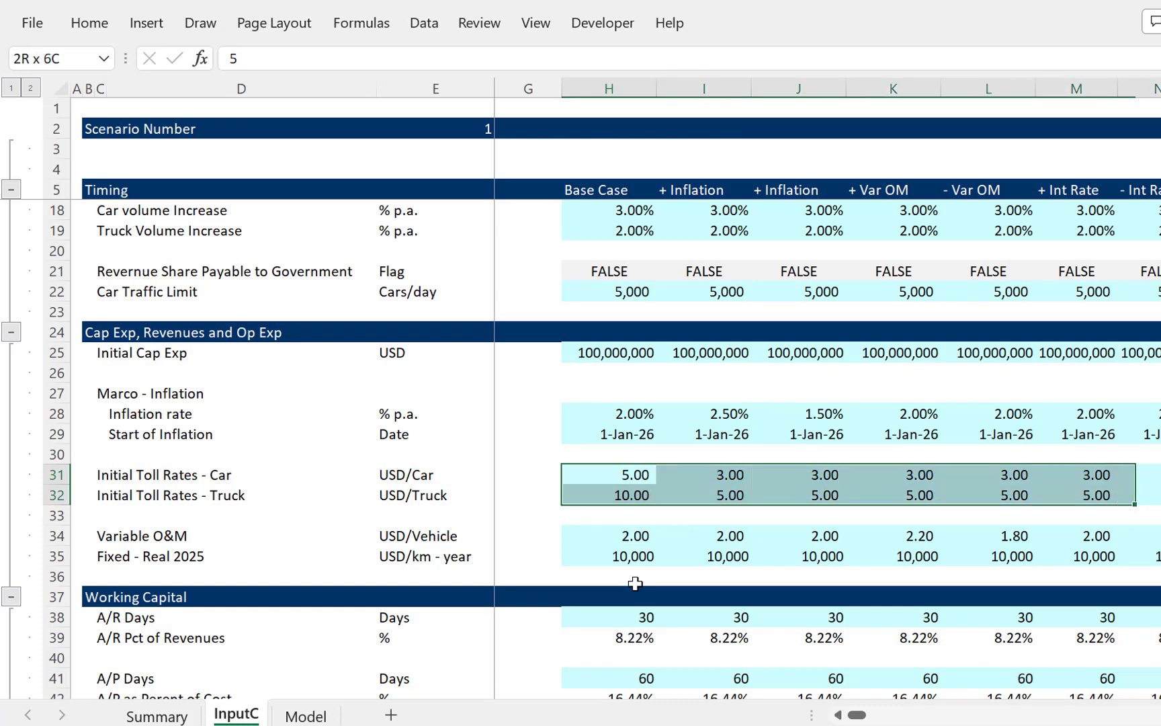
key("ctrl+r")
key("Right")
key("Left")
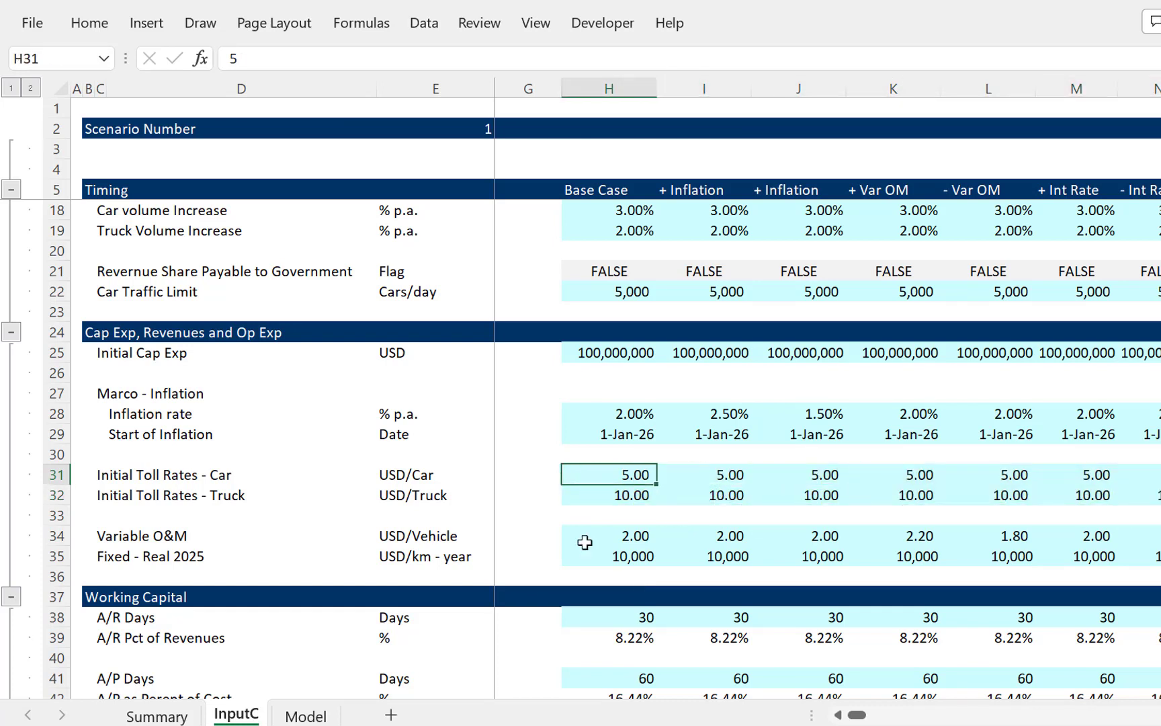
Step: Open the Generic-Macros workbook and initialise its macros and shortcuts
left_click(30, 25)
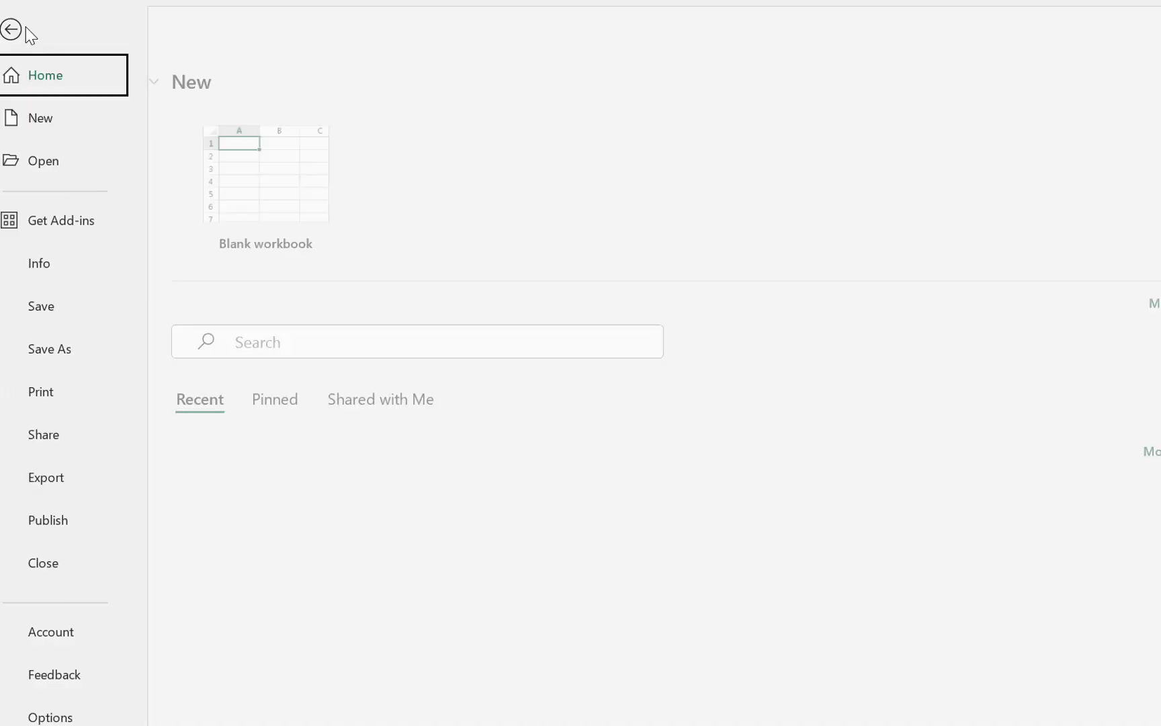
left_click(57, 164)
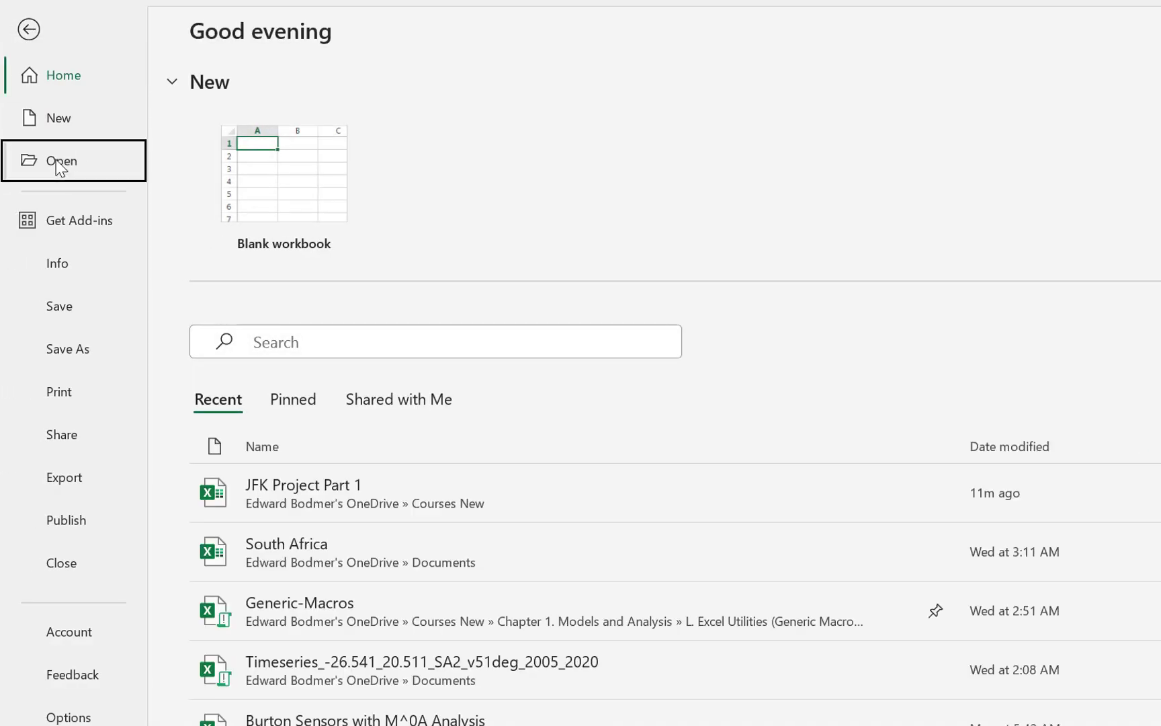
left_click(716, 275)
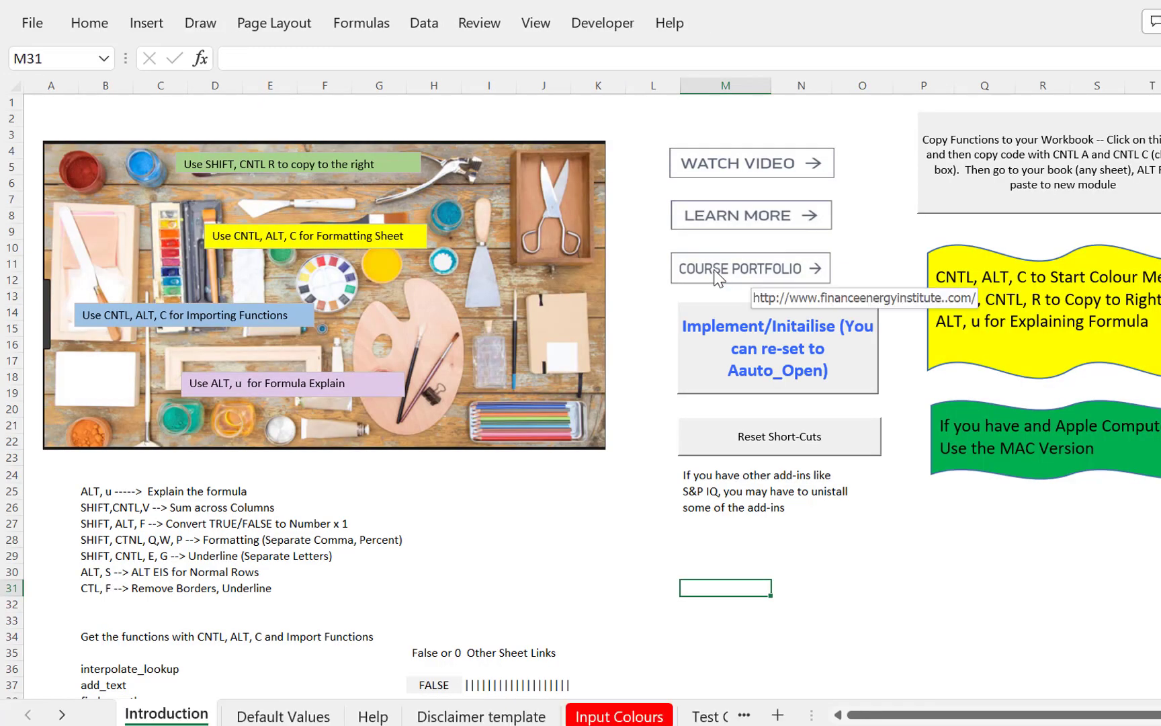
left_click(754, 361)
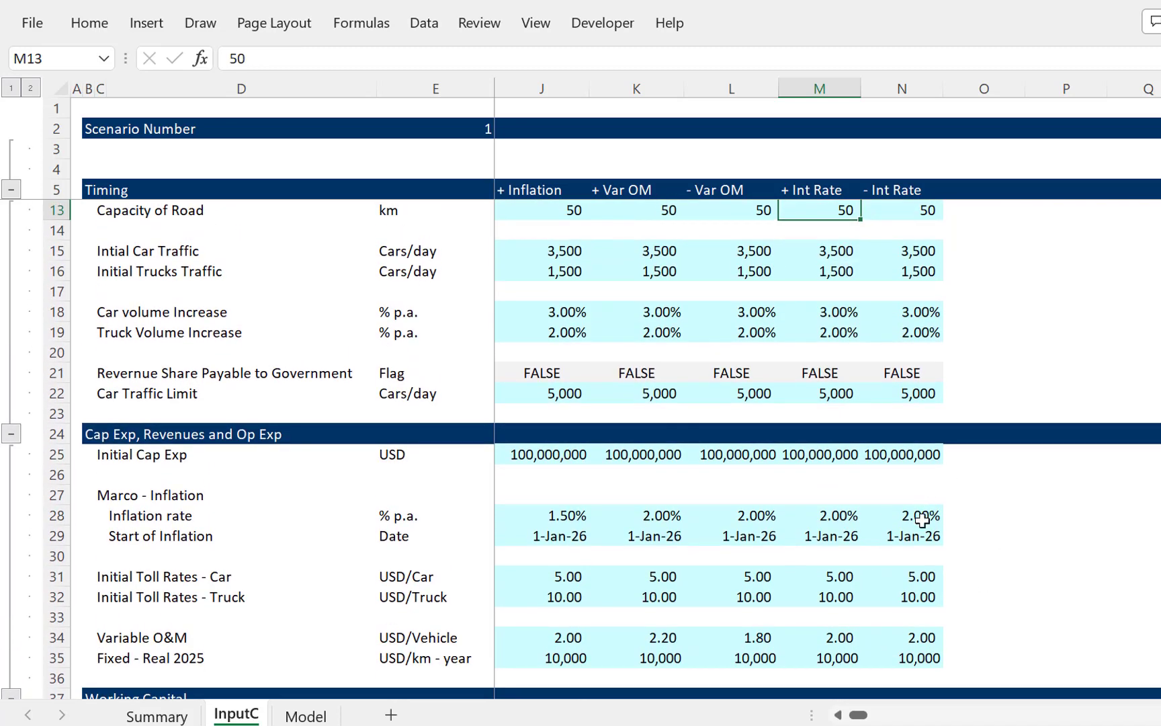
Step: Try to enter "- Life" as the heading of the new scenario column in O5
left_click(996, 184)
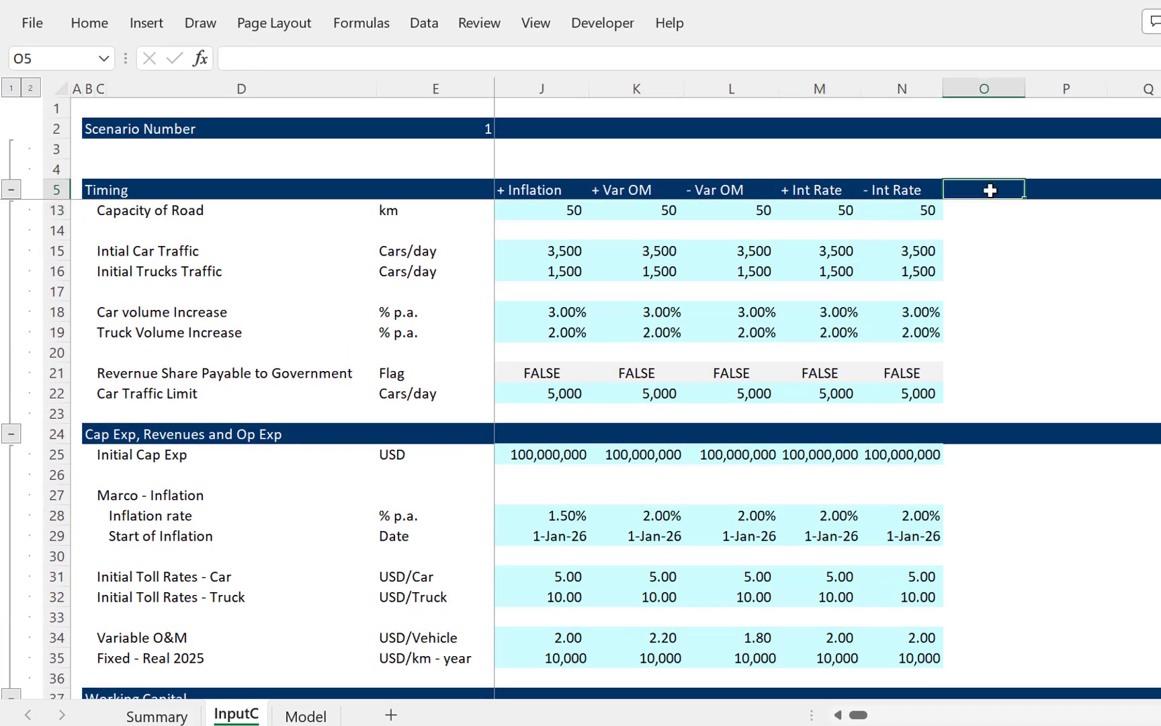
key("Left")
key("Right")
type("-")
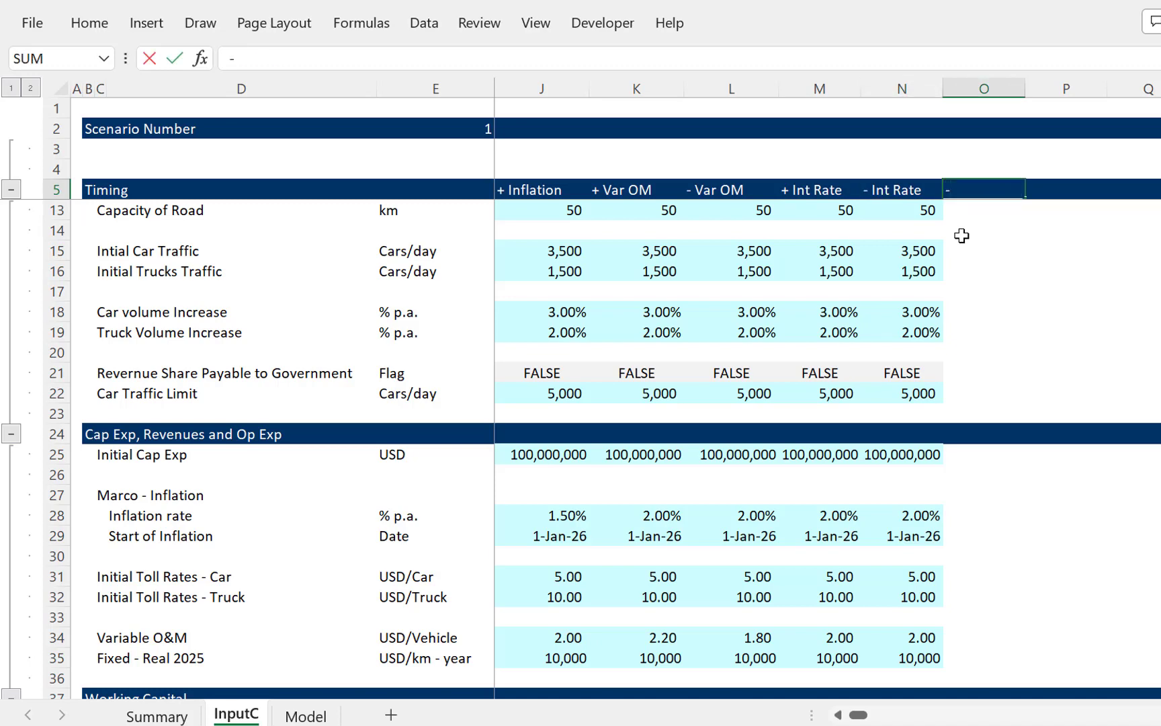
type(" Life")
key("Return")
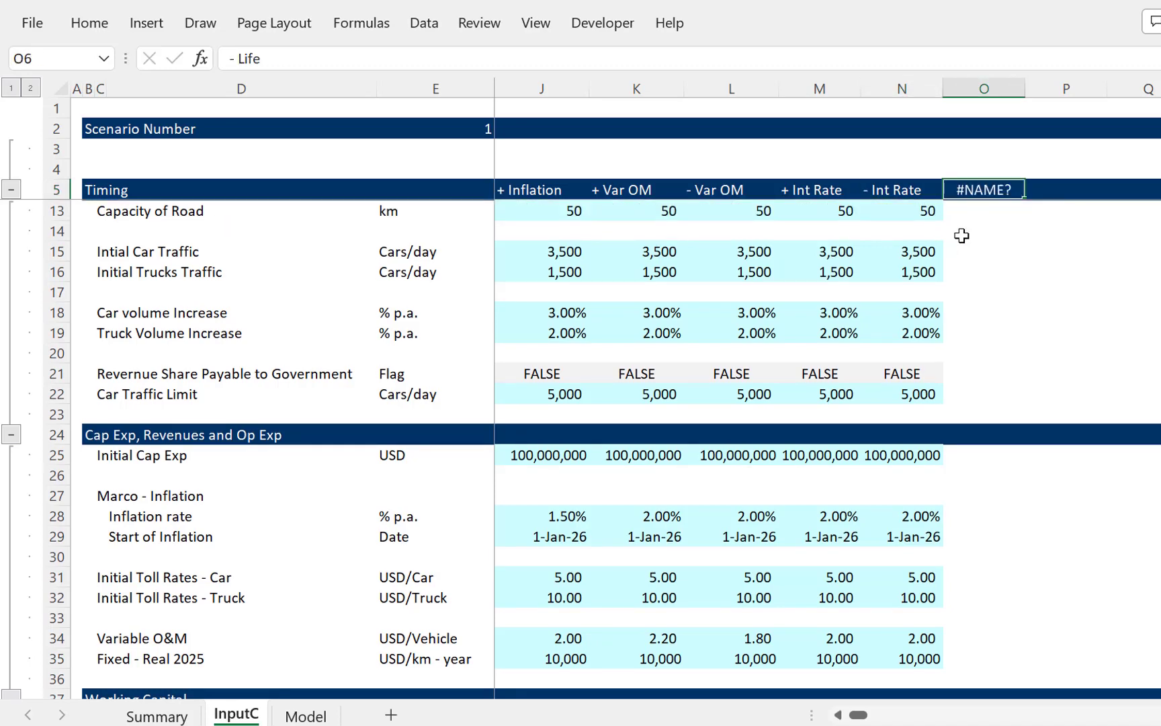
Step: Set the heading in O5 to "- Life", stored as text with a leading apostrophe
key("Up")
type("='")
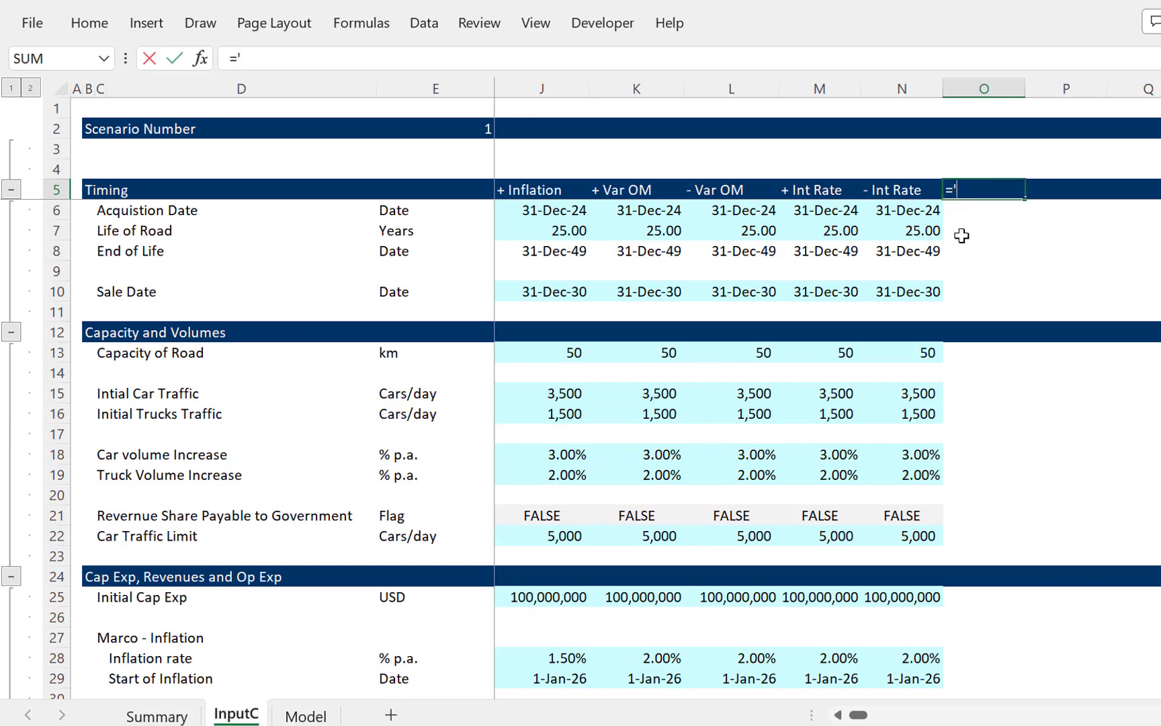
type("-Life")
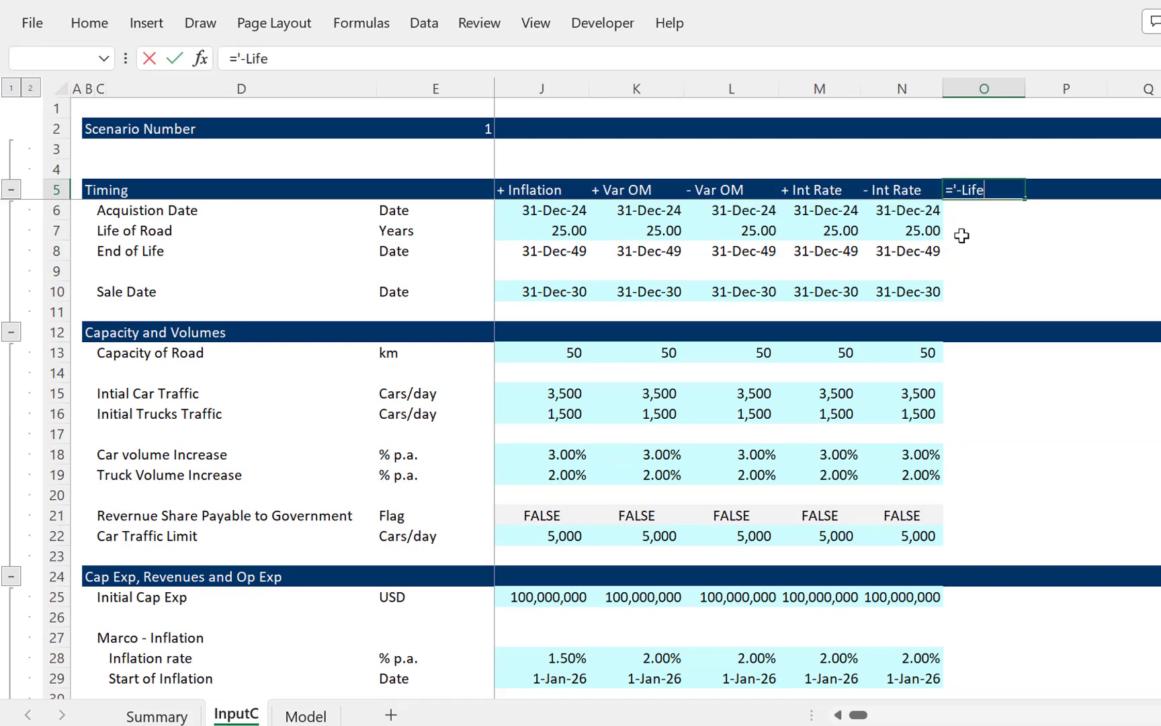
key("Return")
key("Return")
type("'")
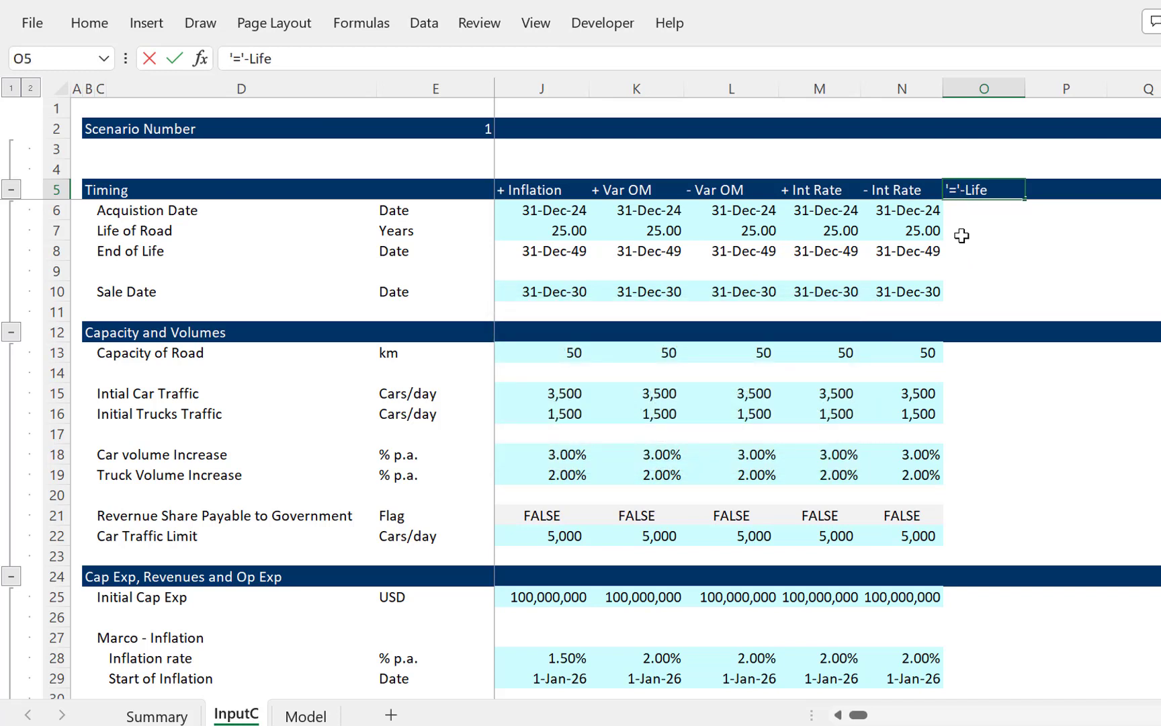
key("BackSpace")
key("Return")
key("Up")
key("F2")
key("BackSpace")
key("Return")
key("Up")
key("F2")
key("BackSpace")
key("Return")
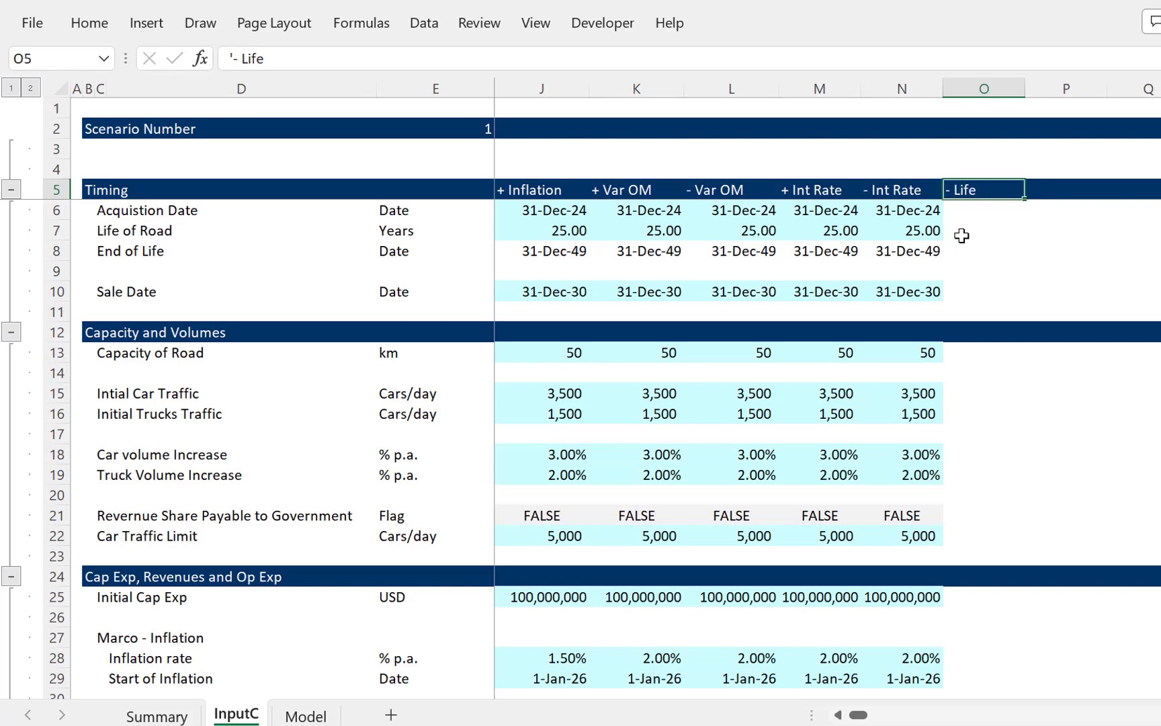
Step: Copy the "- Life" heading from O5 into P5 and change it to "+ Life"
key("Up")
key("ctrl+c")
key("Right")
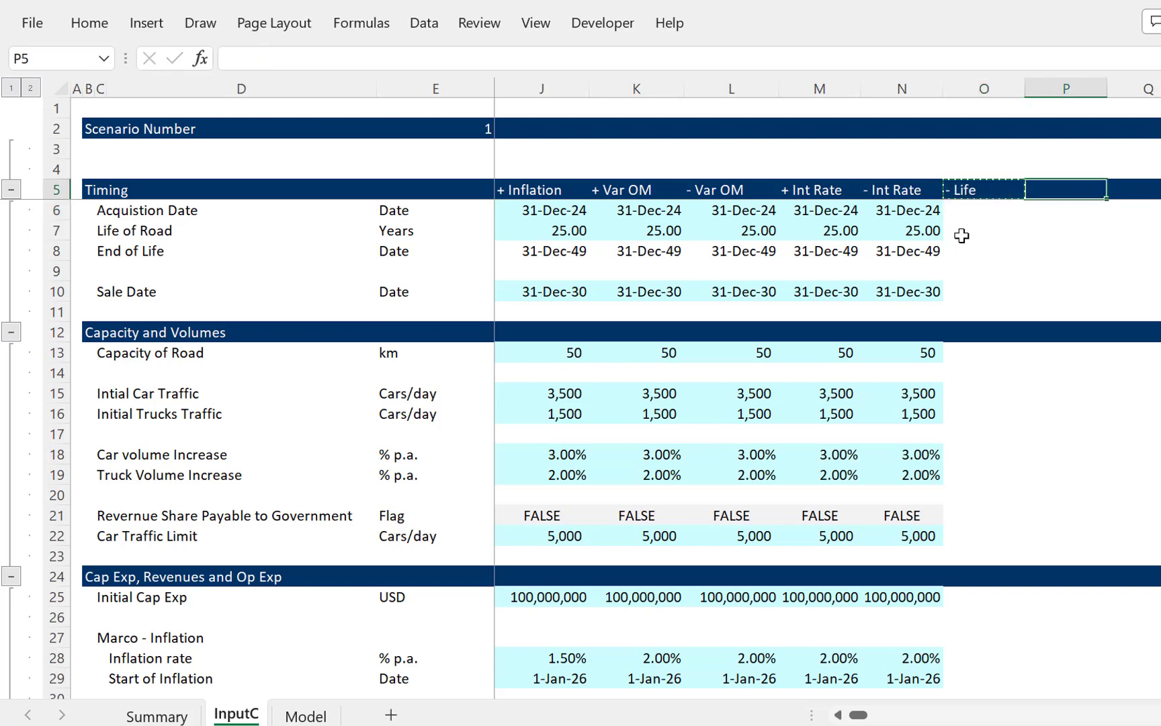
key("ctrl+v")
key("F2")
key("Left")
key("Left")
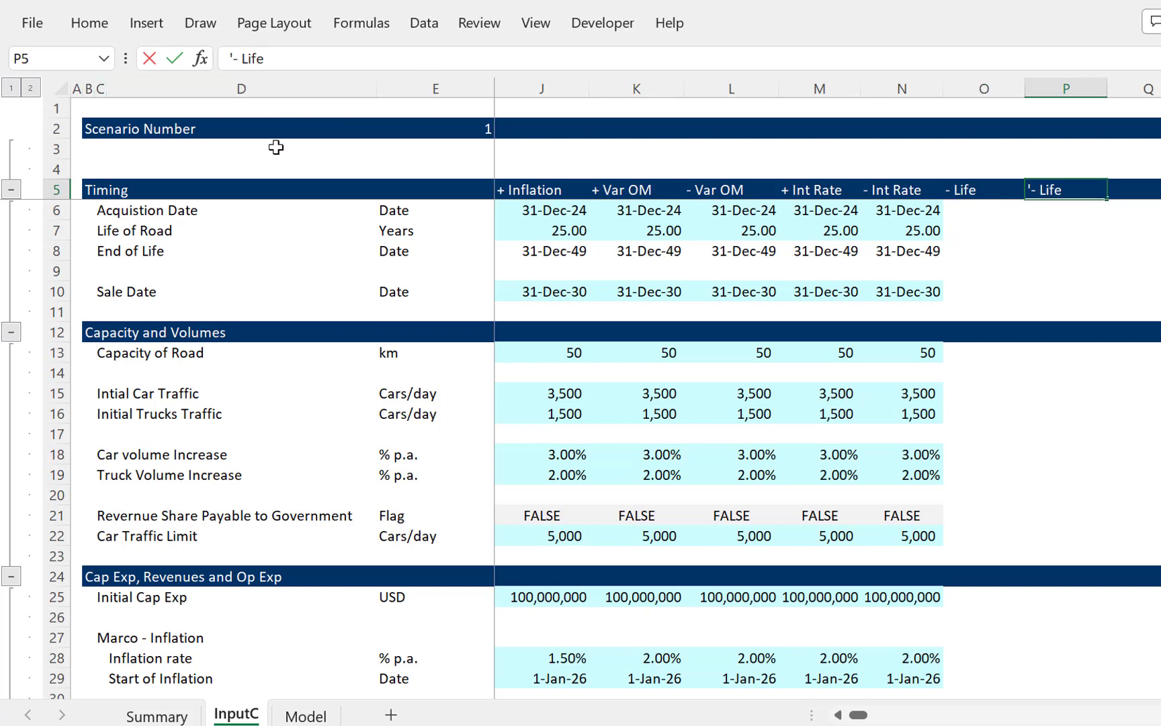
key("BackSpace")
type("+")
key("Return")
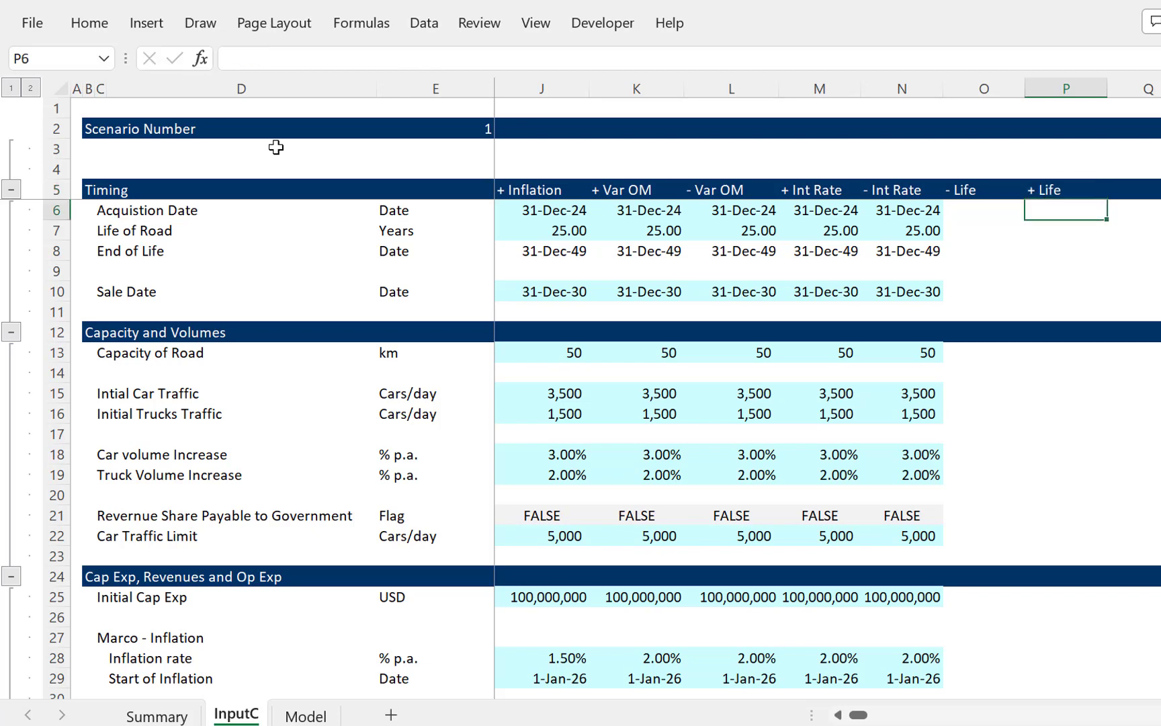
Step: Copy the Base Case inputs H6:H56 into the "- Life" and "+ Life" scenario columns, starting at O6 and P6
key("Left")
key("Left")
key("Left")
key("Left")
key("Left")
key("Left")
key("Left")
key("Left")
key("Left")
key("Left")
key("Left")
key("Left")
key("Left")
key("Left")
key("Right")
key("Right")
key("Right")
key("Right")
key("Right")
key("Right")
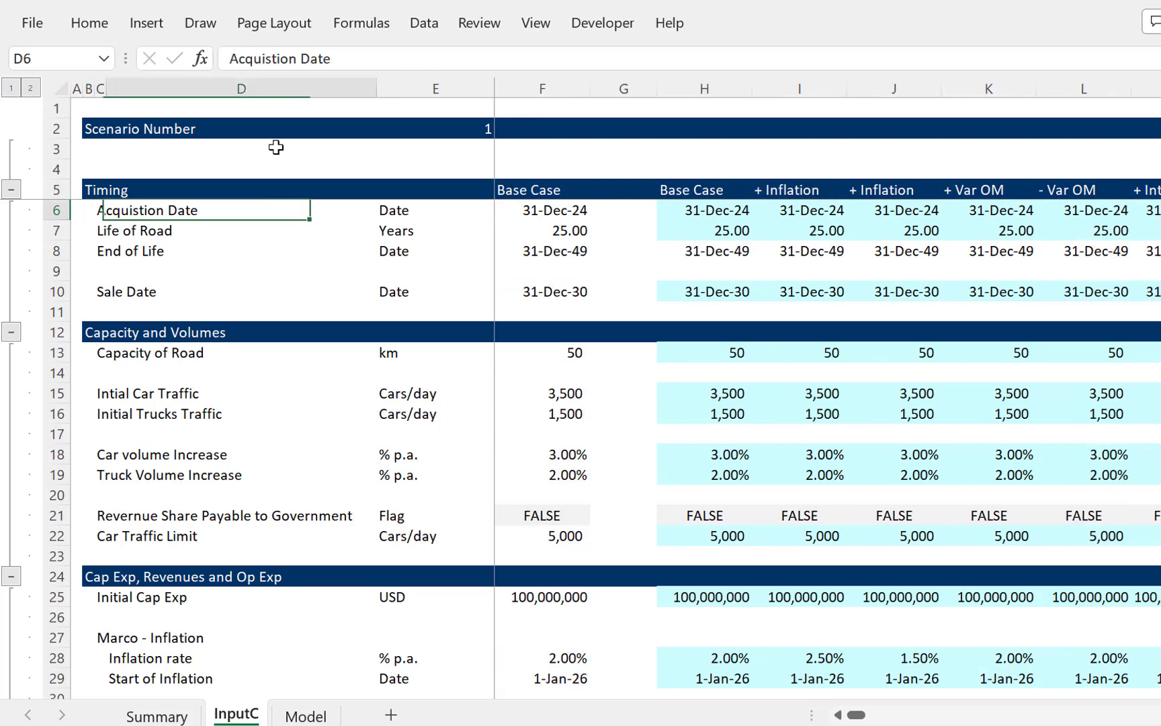
key("shift+Down")
key("shift+Down")
key("shift+Down")
key("shift+Down")
key("shift+Down")
key("shift+Down")
key("shift+Down")
key("shift+Down")
key("shift+Down")
key("shift+Down")
key("shift+Down")
key("shift+Down")
key("shift+Down")
key("shift+Down")
key("shift+Down")
key("shift+Down")
key("shift+Down")
key("shift+Down")
key("shift+Down")
key("shift+Down")
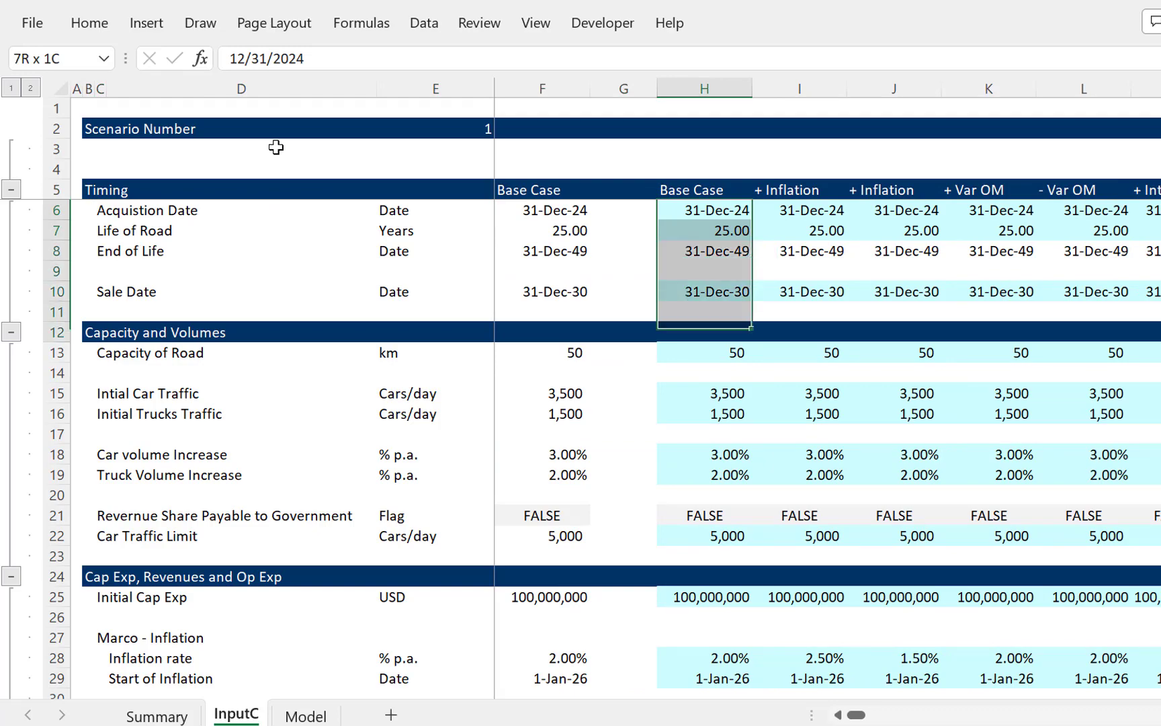
key("shift+Down")
key("shift+Down")
key("shift+Down")
key("shift+Down")
key("shift+Down")
key("shift+Down")
key("shift+Down")
key("shift+Down")
key("shift+Down")
key("shift+Down")
key("shift+Down")
key("shift+Down")
key("shift+Down")
key("shift+Down")
key("shift+Down")
key("shift+Down")
key("shift+Down")
key("shift+Down")
key("shift+Down")
key("shift+Down")
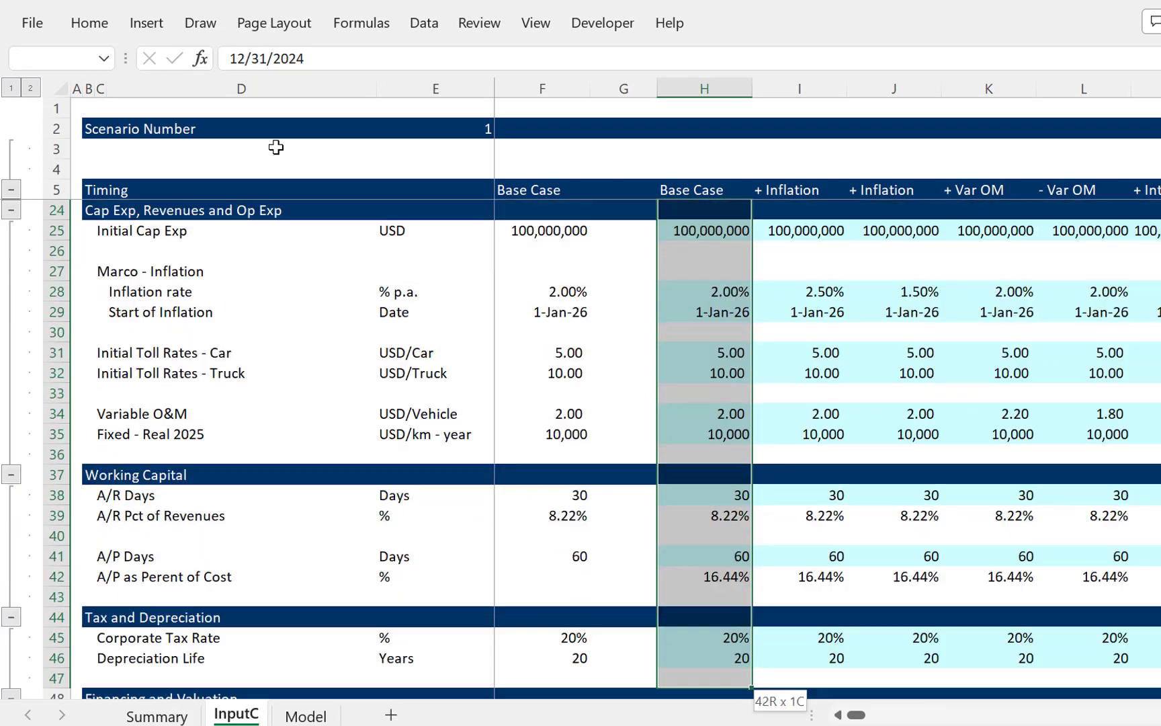
key("shift+Down")
key("shift+Down")
key("shift+Up")
key("shift+Up")
key("shift+Up")
key("shift+Up")
key("shift+Up")
key("shift+Up")
key("shift+Up")
key("shift+Up")
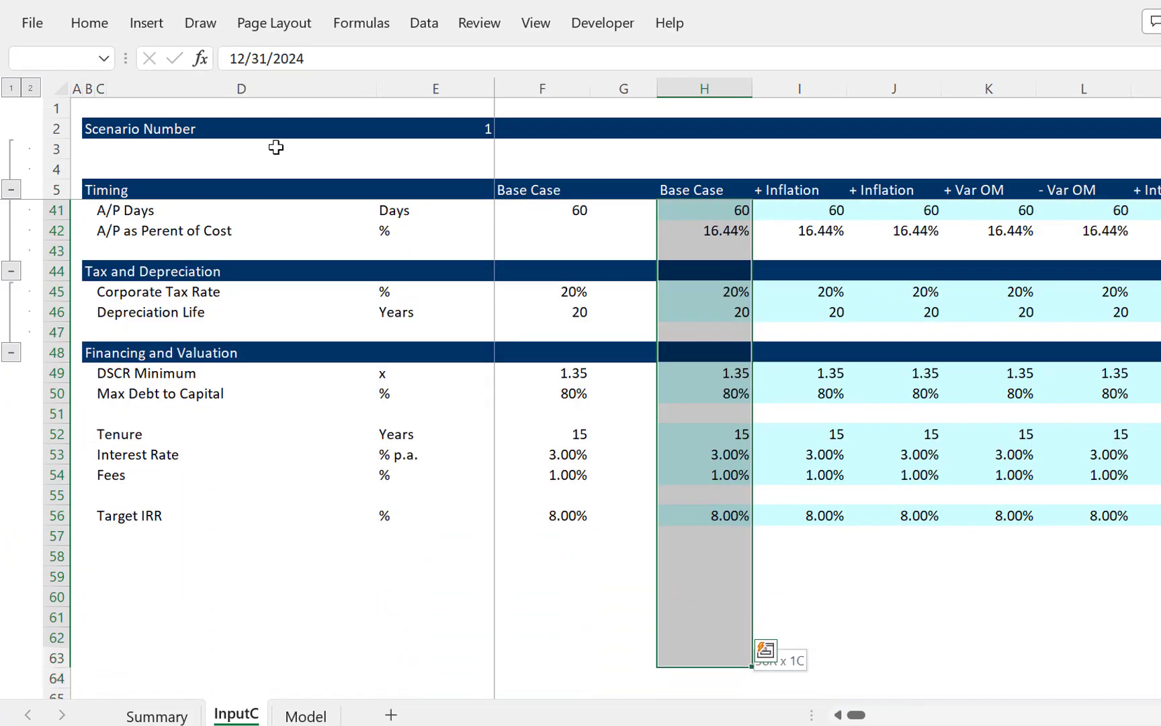
key("ctrl+c")
key("Up")
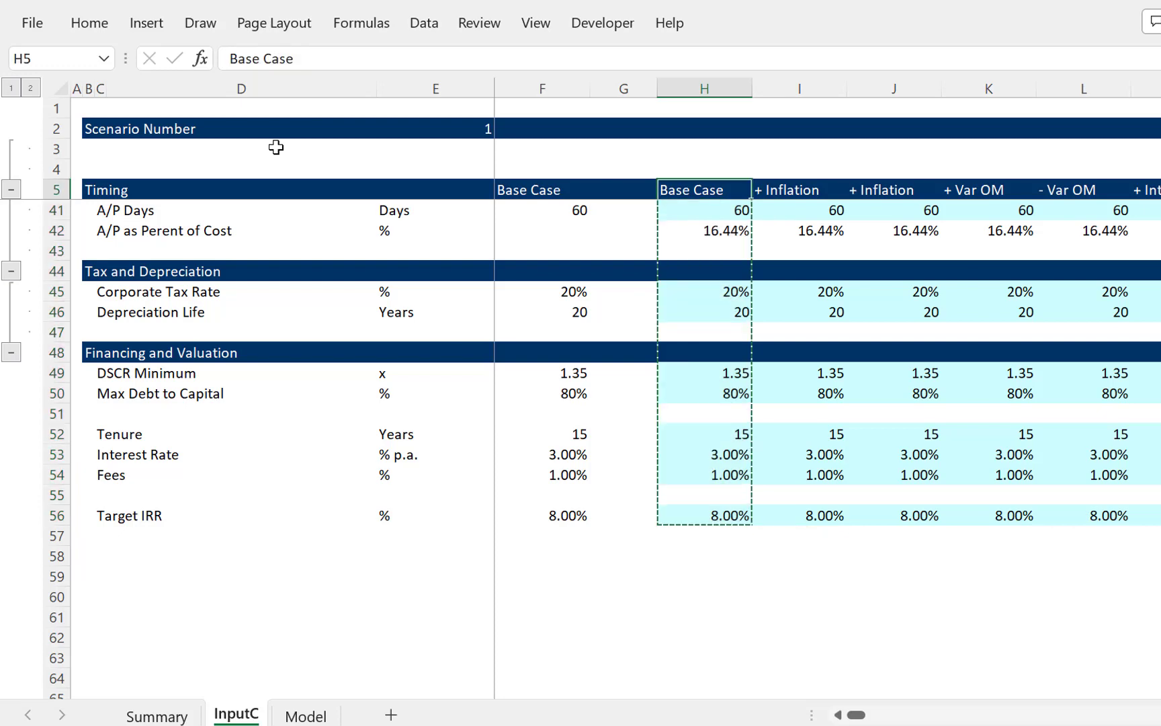
key("Down")
key("Right")
key("Right")
key("Right")
key("Right")
key("Right")
key("Right")
key("Right")
key("Right")
key("Right")
key("Right")
key("Right")
key("Right")
key("Right")
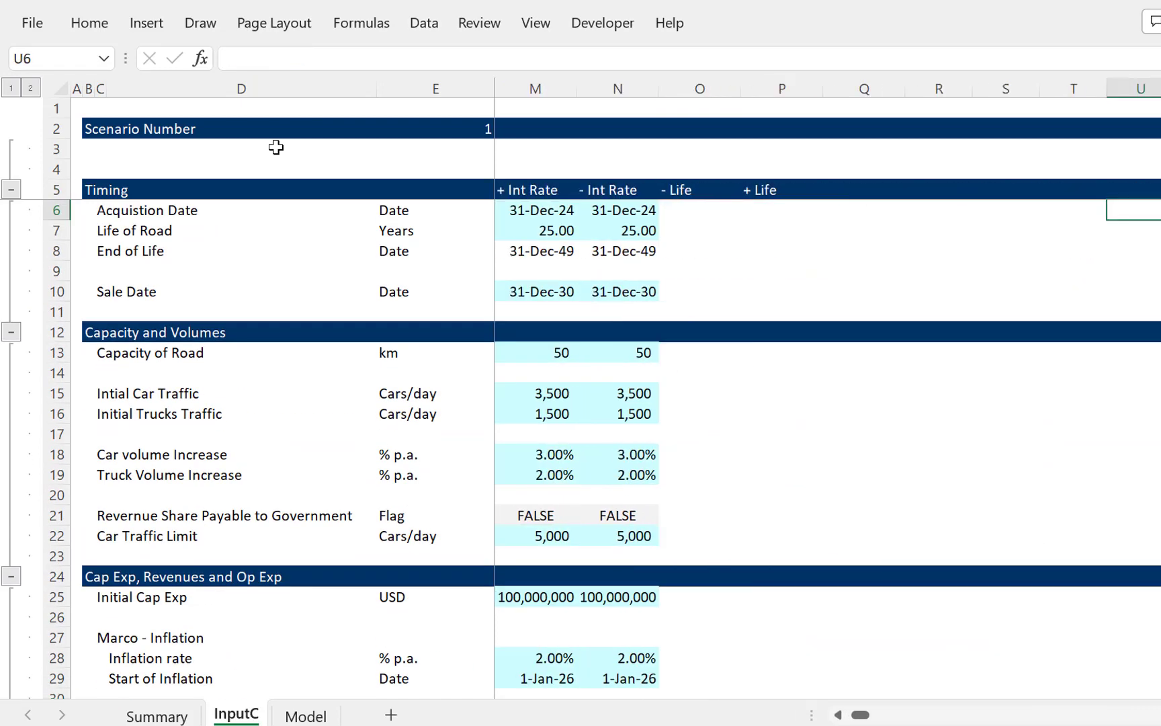
key("Left")
key("Left")
key("Left")
key("Left")
key("Left")
key("Left")
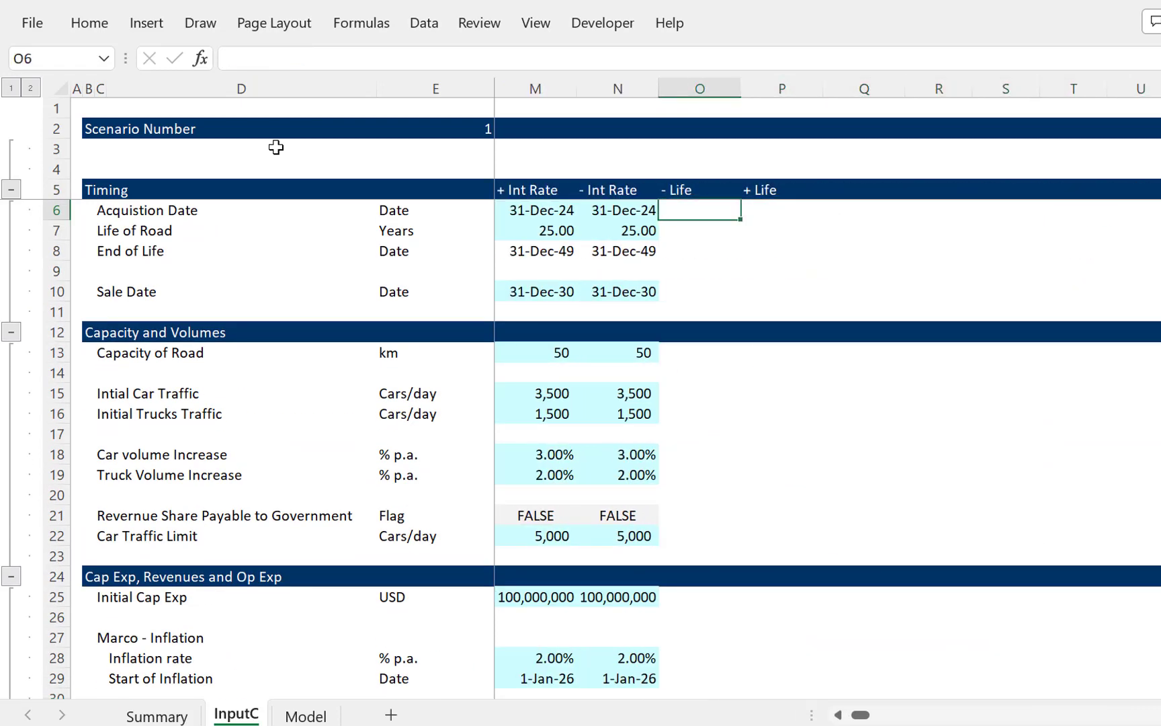
key("ctrl+v")
key("Right")
key("ctrl+v")
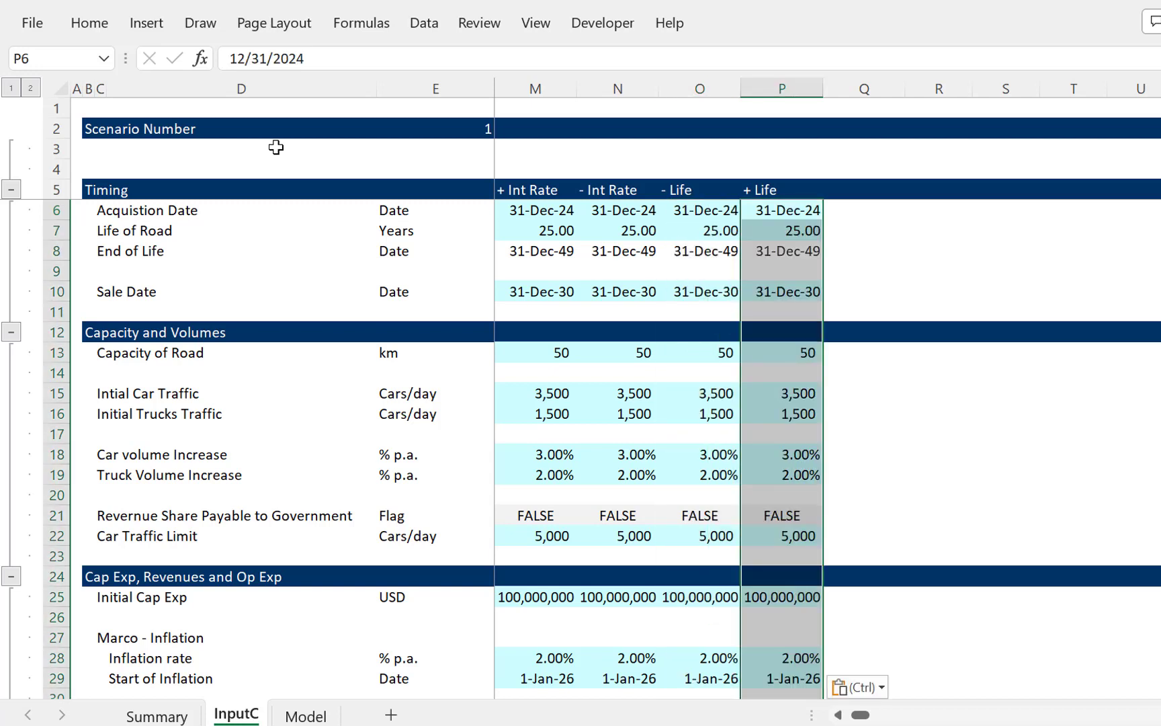
Step: Set the Life of Road to 23 years in the "- Life" column and 27 years in the "+ Life" column
key("Down")
key("Left")
key("Left")
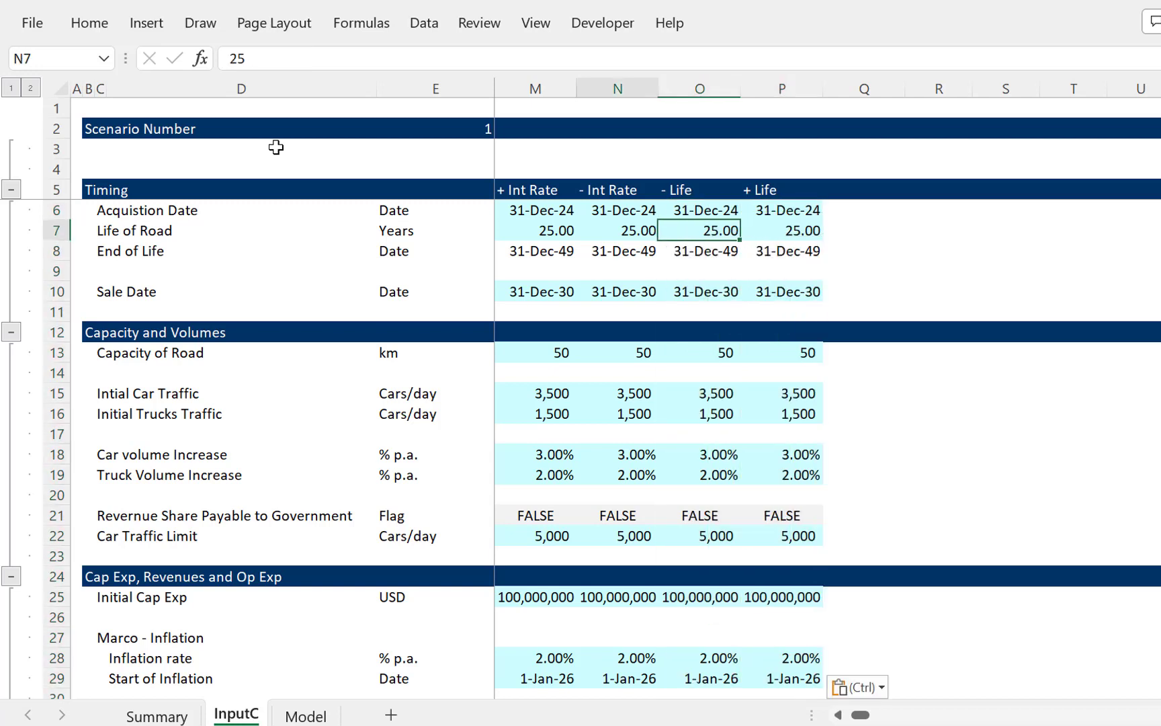
key("Right")
type("2")
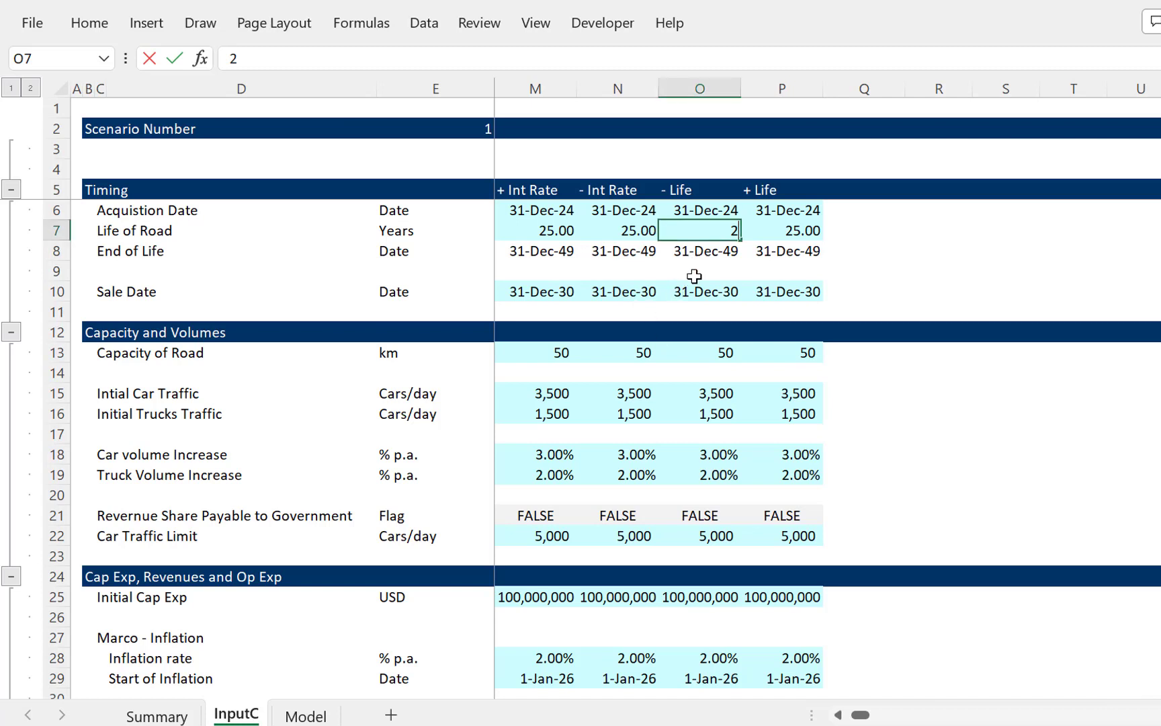
type("3")
key("Return")
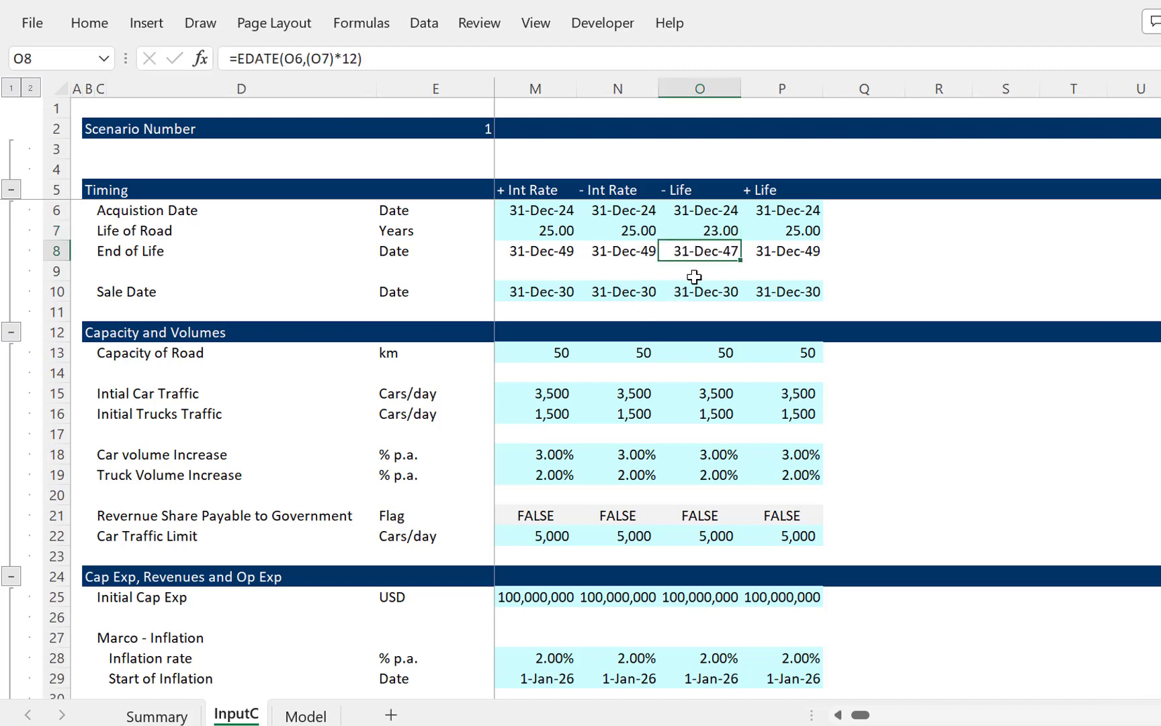
key("Up")
key("Right")
type("27")
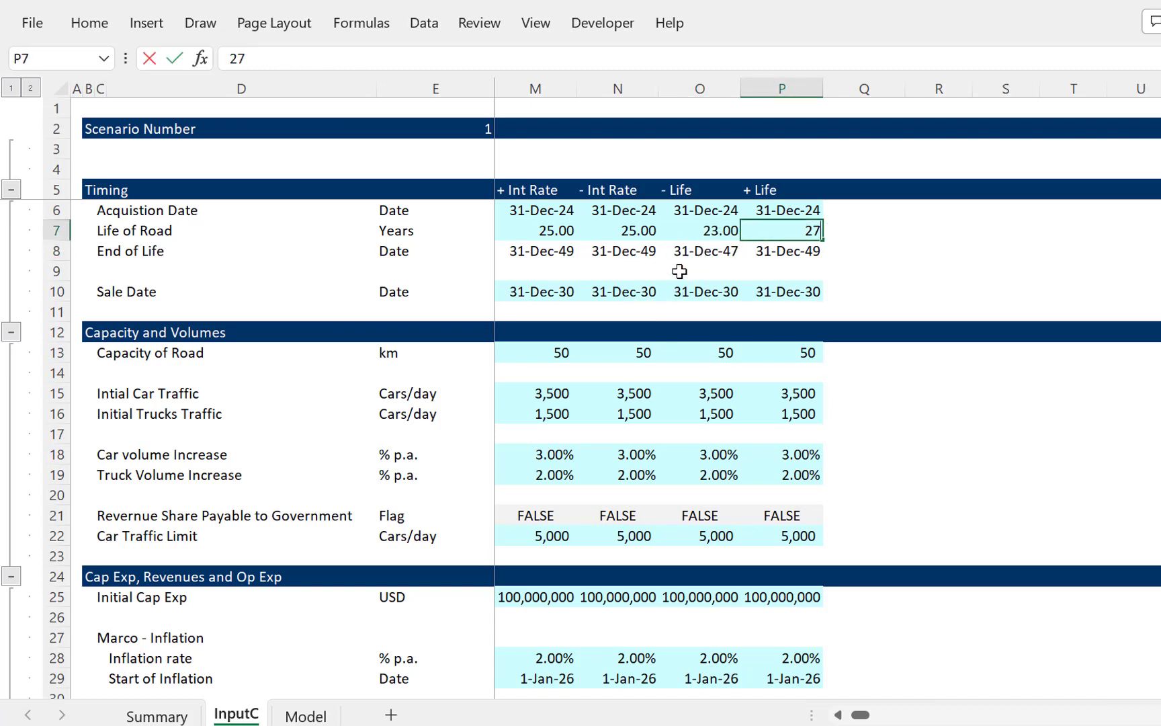
key("Return")
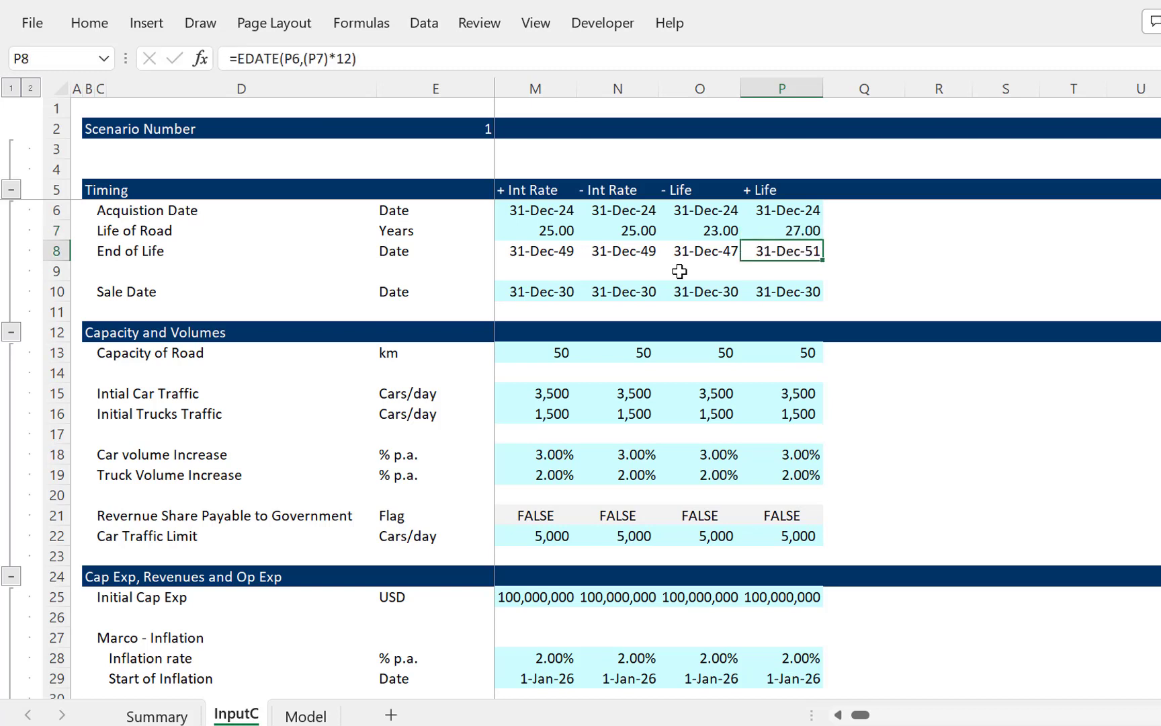
key("Down")
key("Down")
key("Down")
key("Down")
key("Down")
key("Down")
key("Down")
key("Left")
key("Left")
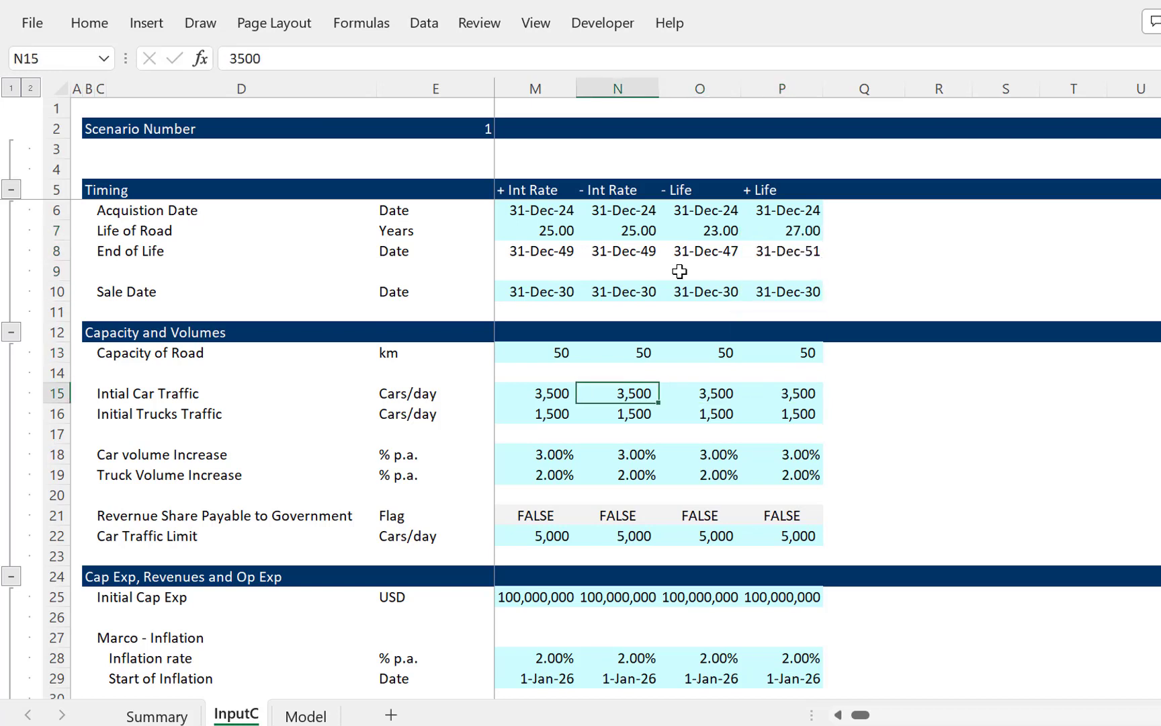
key("Left")
key("Right")
Step: Copy the Base Case inputs H6:H56 into the next empty scenario column, starting at Q6
left_click(768, 189)
key("Left")
key("Left")
key("Left")
key("Left")
key("Left")
key("Left")
key("Left")
key("Left")
key("Left")
key("Left")
key("Left")
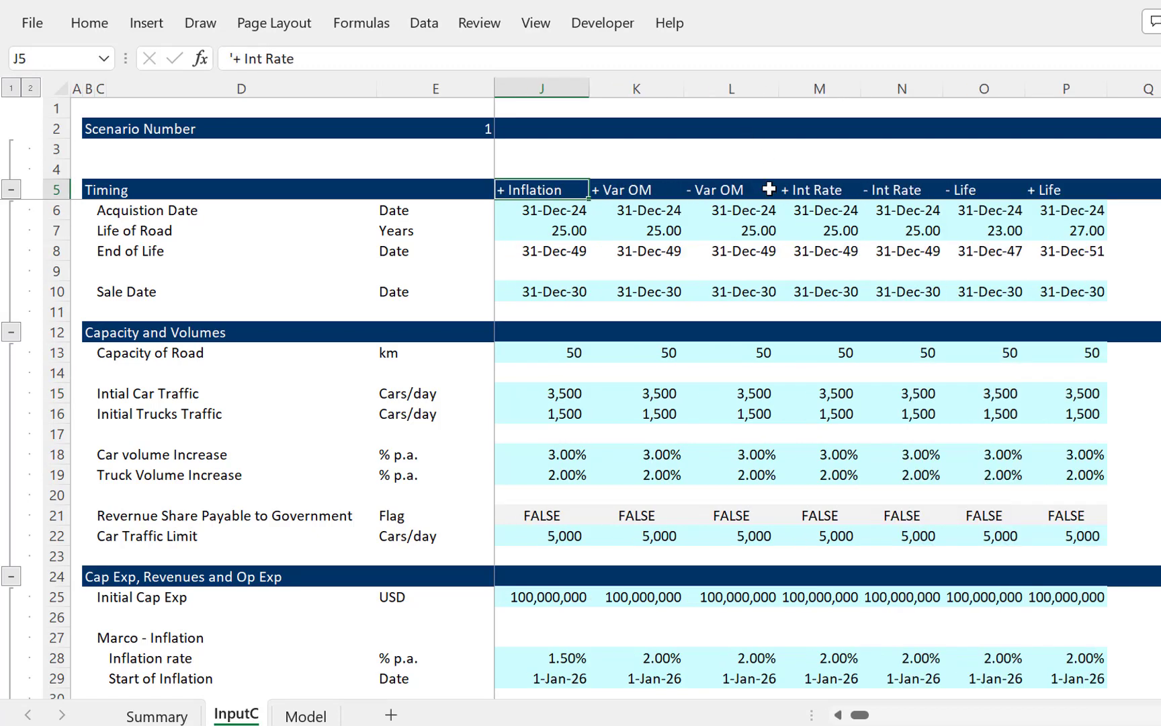
key("Down")
key("Right")
key("Right")
key("Right")
key("shift+Down")
key("shift+Down")
key("shift+Down")
key("shift+Down")
key("shift+Down")
key("shift+Down")
key("shift+Down")
key("shift+Down")
key("shift+Down")
key("shift+Down")
key("shift+Down")
key("shift+Down")
key("shift+Down")
key("shift+Down")
key("shift+Down")
key("shift+Down")
key("shift+Down")
key("shift+Down")
key("shift+Down")
key("shift+Down")
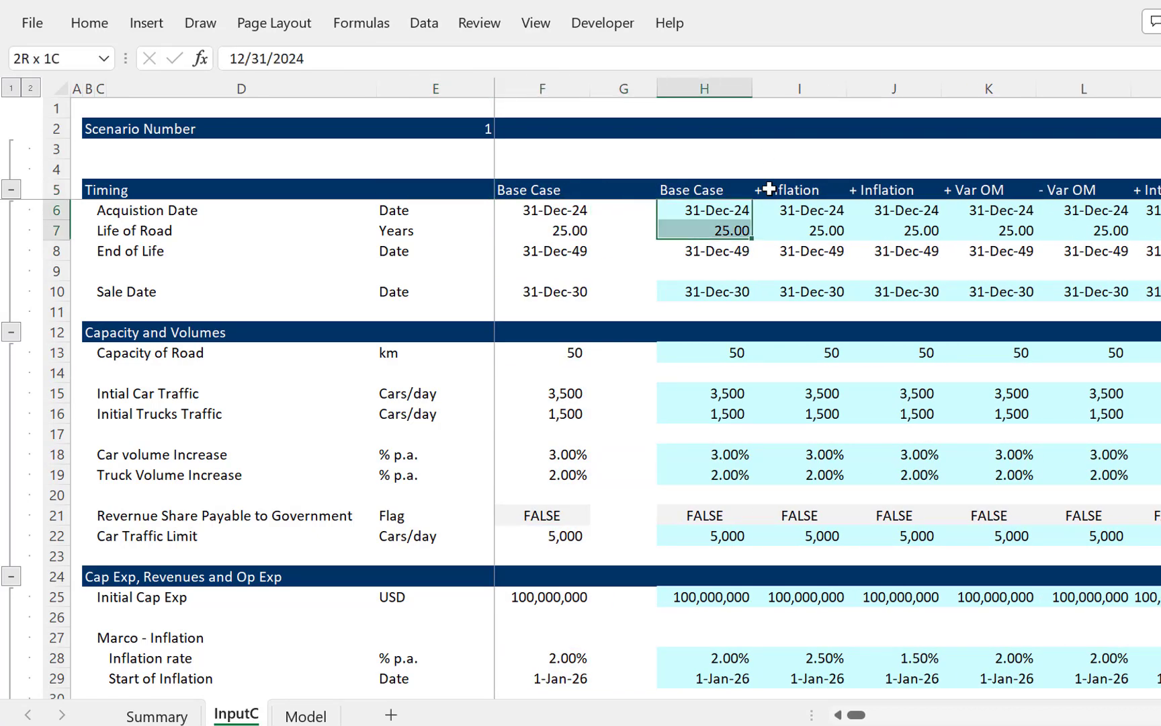
key("shift+Down")
key("shift+Down")
key("shift+Down")
key("shift+Down")
key("shift+Down")
key("shift+Down")
key("shift+Down")
key("shift+Down")
key("shift+Down")
key("shift+Down")
key("shift+Down")
key("shift+Down")
key("shift+Down")
key("shift+Down")
key("shift+Down")
key("shift+Down")
key("shift+Down")
key("shift+Down")
key("shift+Down")
key("shift+Down")
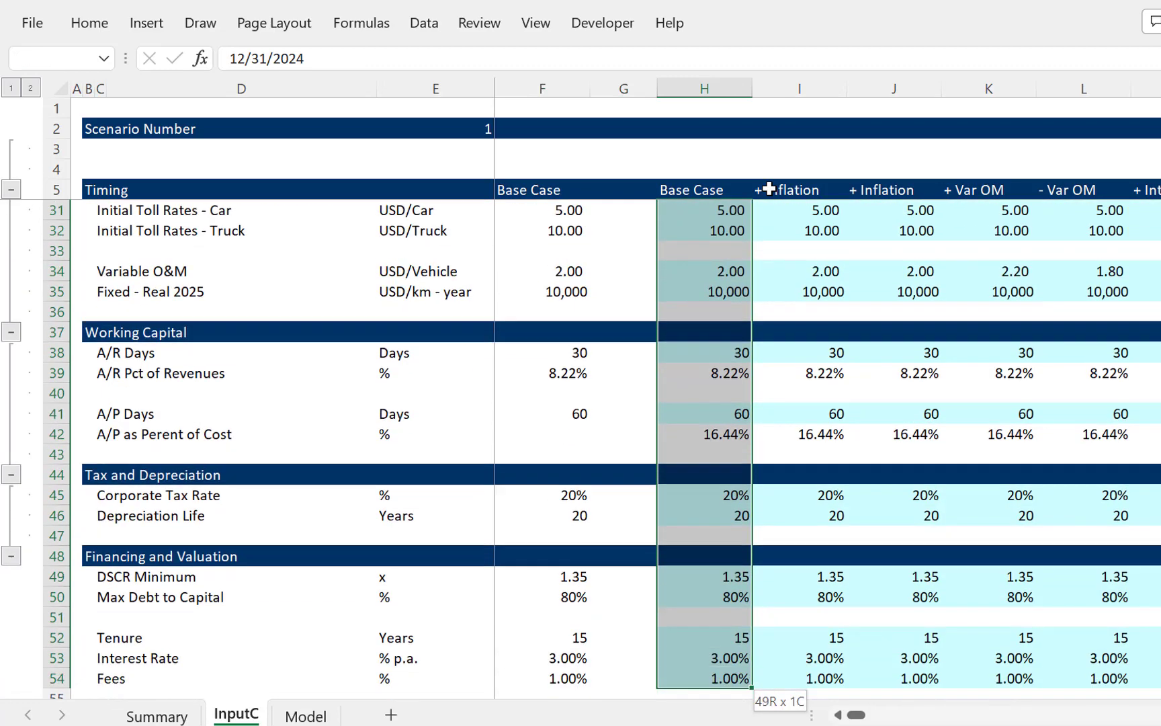
key("shift+Up")
key("shift+Up")
key("shift+Up")
key("shift+Up")
key("shift+Up")
key("shift+Up")
key("shift+Up")
key("shift+Up")
key("shift+Down")
key("shift+Down")
key("shift+Down")
key("shift+Down")
key("shift+Down")
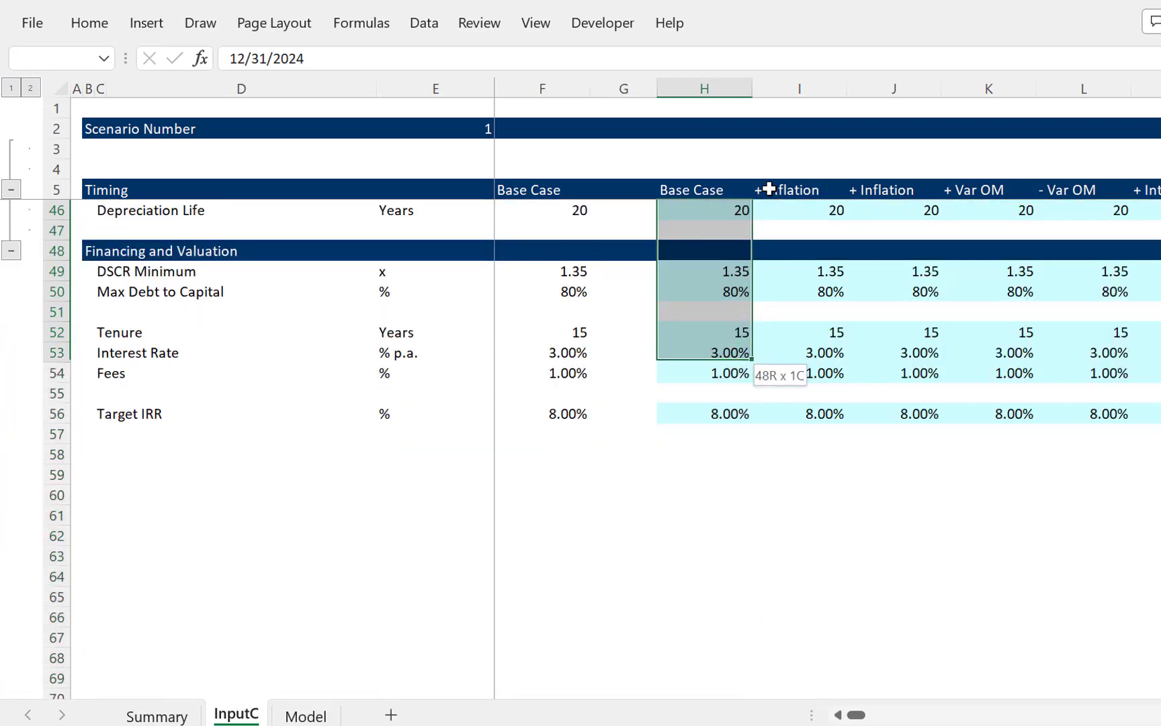
key("ctrl+c")
key("Up")
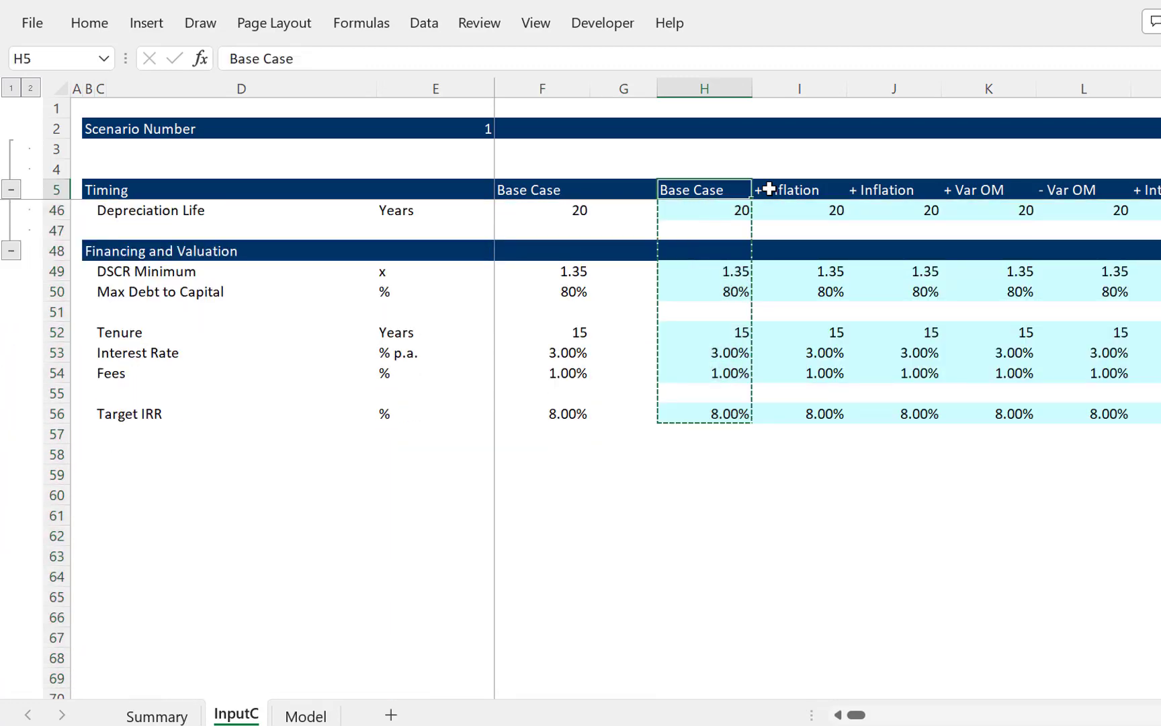
key("Down")
key("Right")
key("Right")
key("Right")
key("Right")
key("Right")
key("Right")
key("Right")
key("Right")
key("Right")
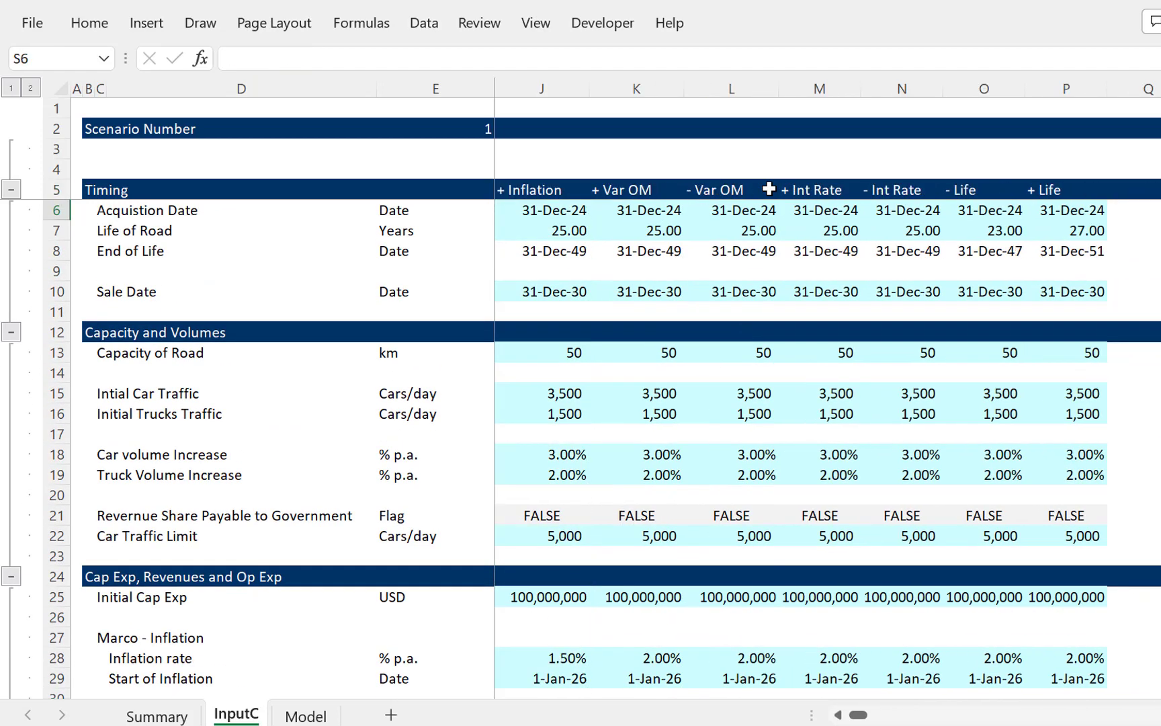
key("ctrl+v")
Step: Enter the heading "Rev Share Pay" in Q5 above the new scenario column
key("Up")
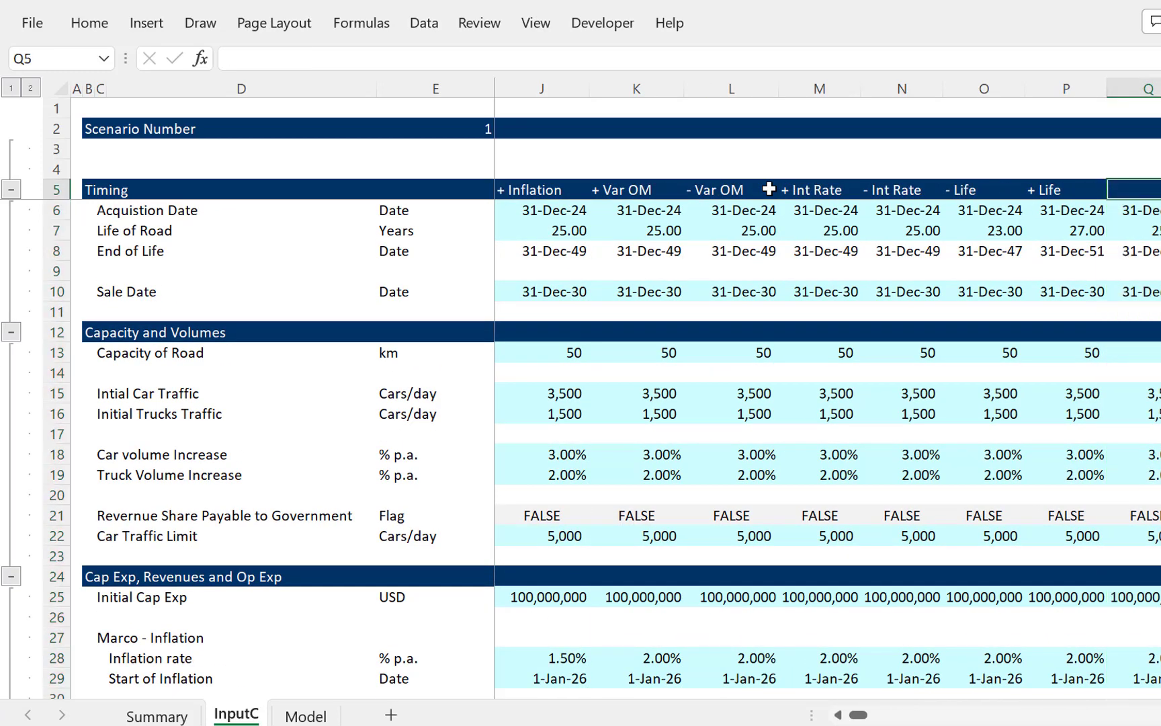
type("Rev S")
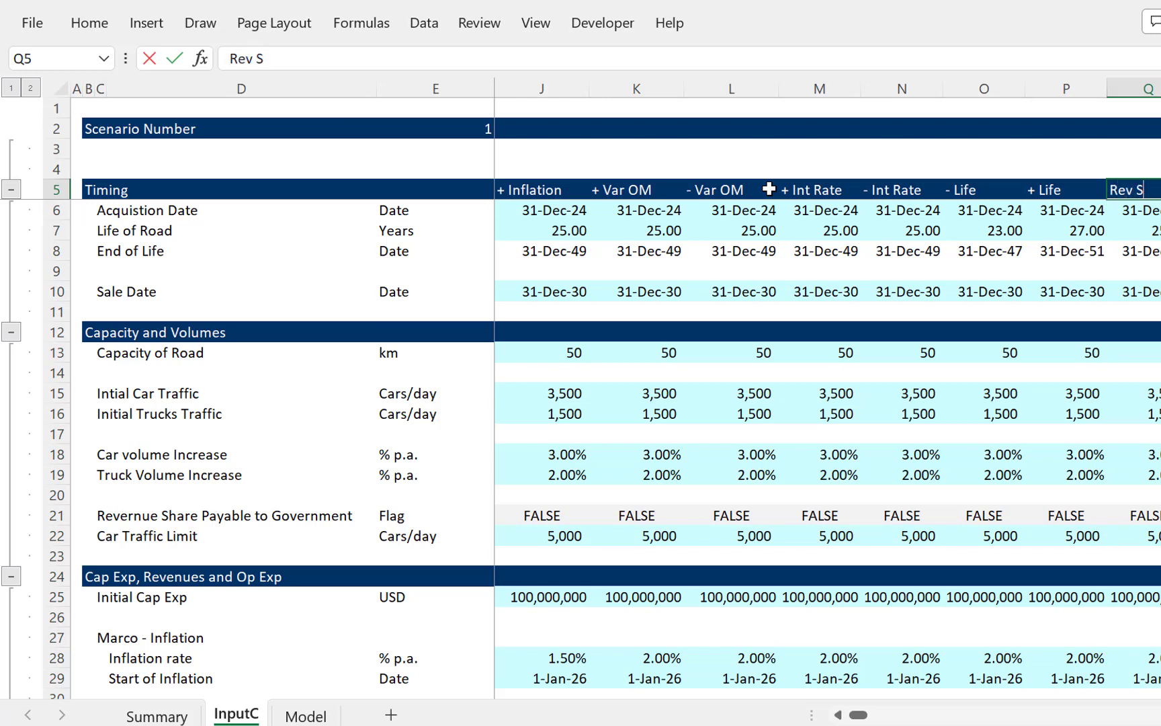
type("hare Pay")
key("Return")
Step: Widen the scenario columns H through Q uniformly so the headings and 100,000,000 values fit comfortably
key("Left")
key("Left")
key("Left")
key("Left")
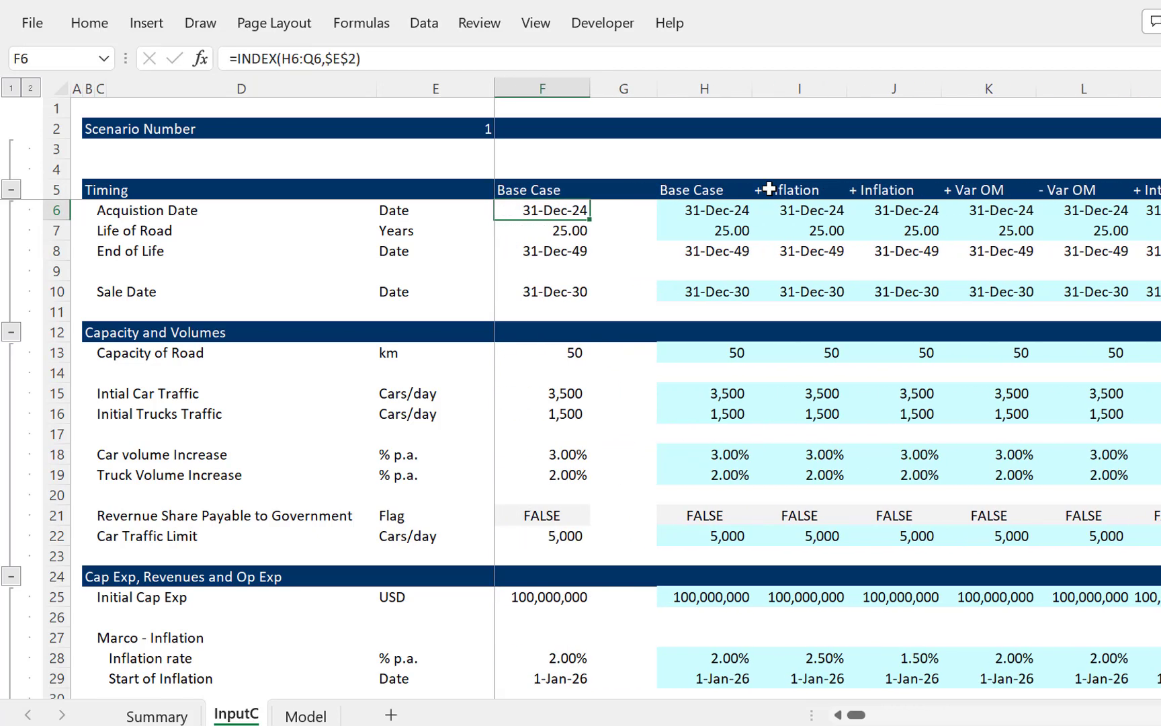
key("Right")
key("Right")
key("ctrl+space")
key("shift+Right")
key("shift+Right")
key("shift+Right")
key("shift+Right")
key("shift+Right")
key("shift+Right")
key("shift+Right")
key("shift+Right")
key("shift+Right")
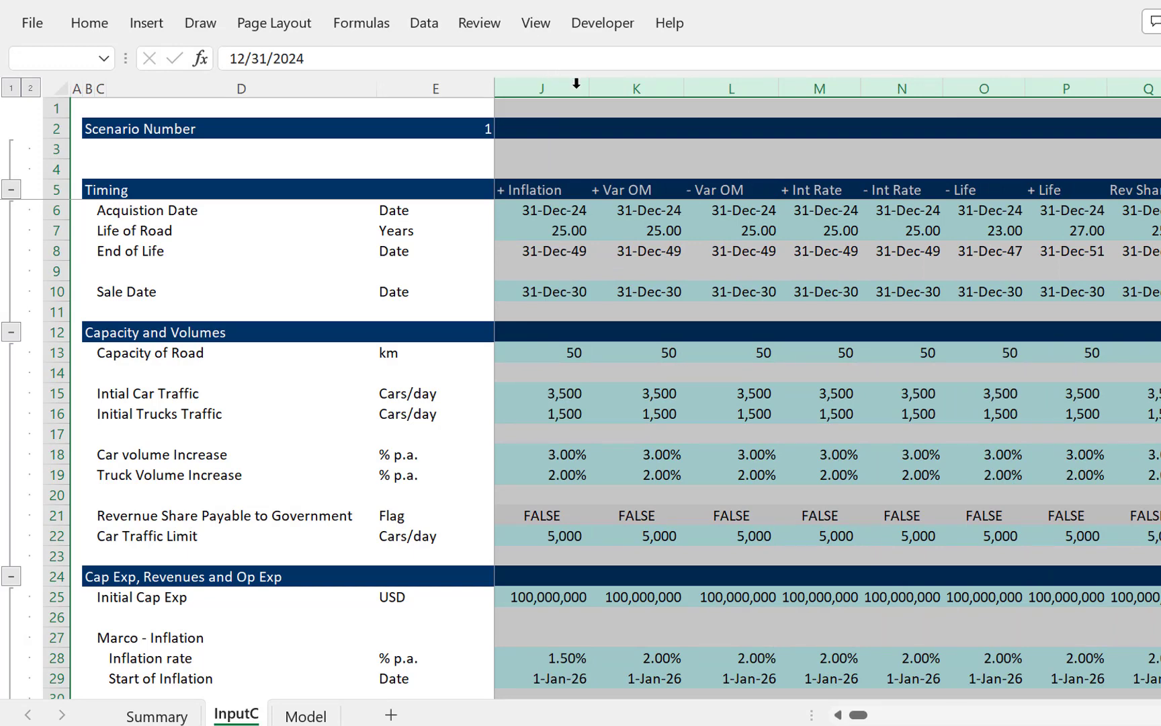
left_click_drag(583, 86, 602, 91)
Step: Look over the headings and inputs of the resized scenario columns, from Base Case through Rev Share Pay
key("Left")
key("Right")
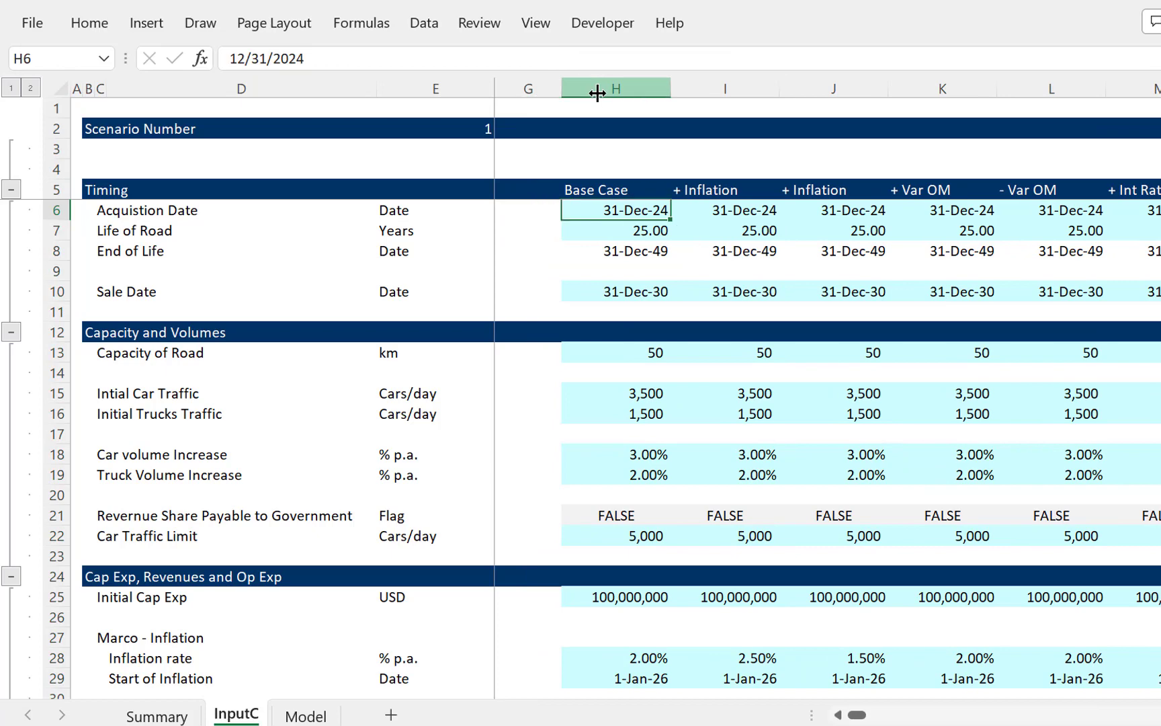
key("Left")
key("Left")
key("Left")
key("Left")
key("Left")
key("Left")
key("Left")
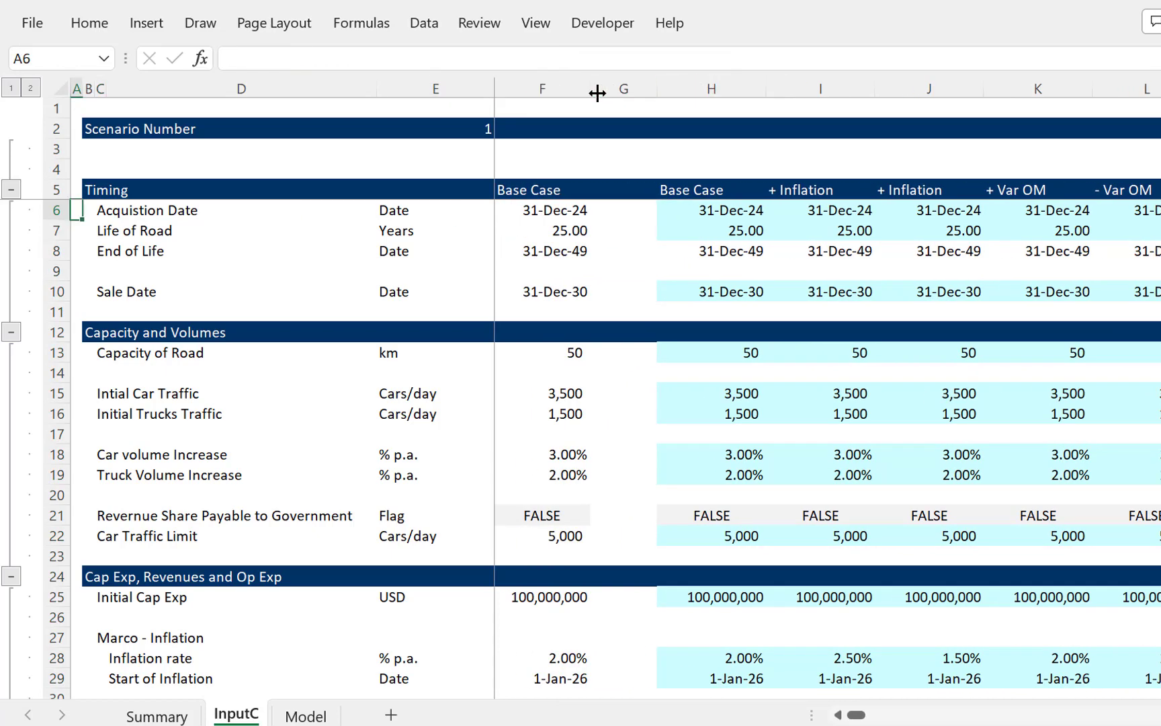
key("Right")
key("Right")
key("Right")
key("Right")
key("Right")
key("Right")
key("Right")
key("Right")
key("Right")
key("Right")
key("Right")
key("Right")
key("Right")
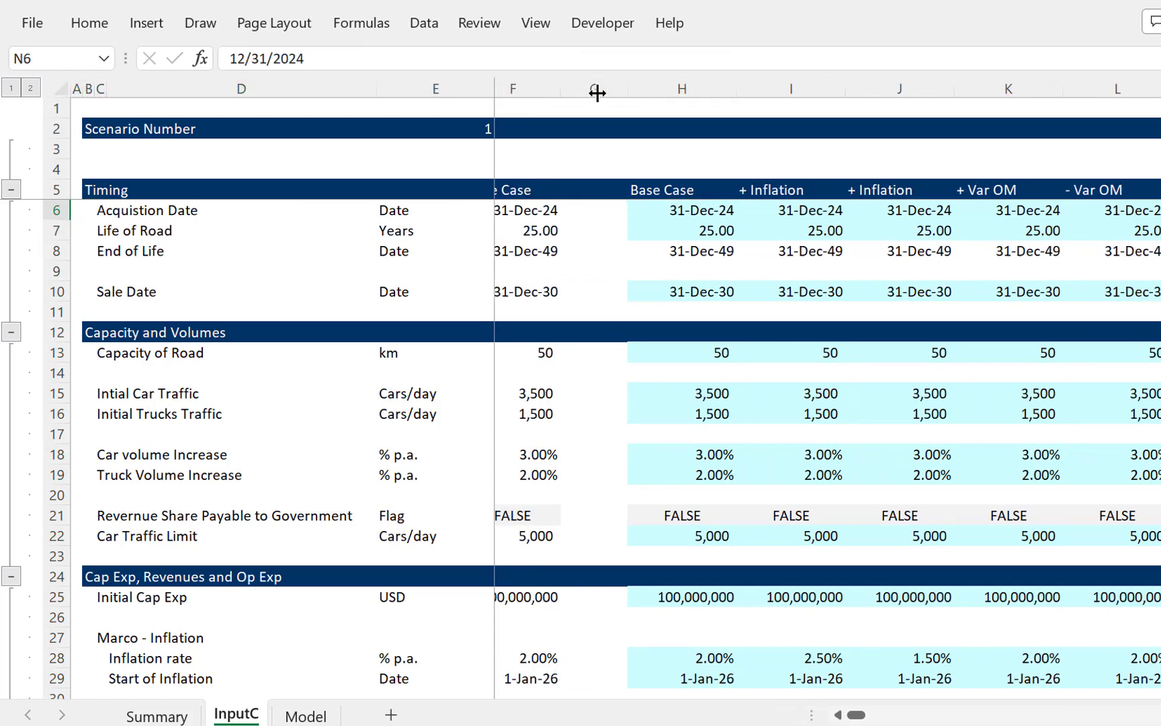
key("Right")
key("Right")
key("Right")
key("Up")
key("Left")
key("Up")
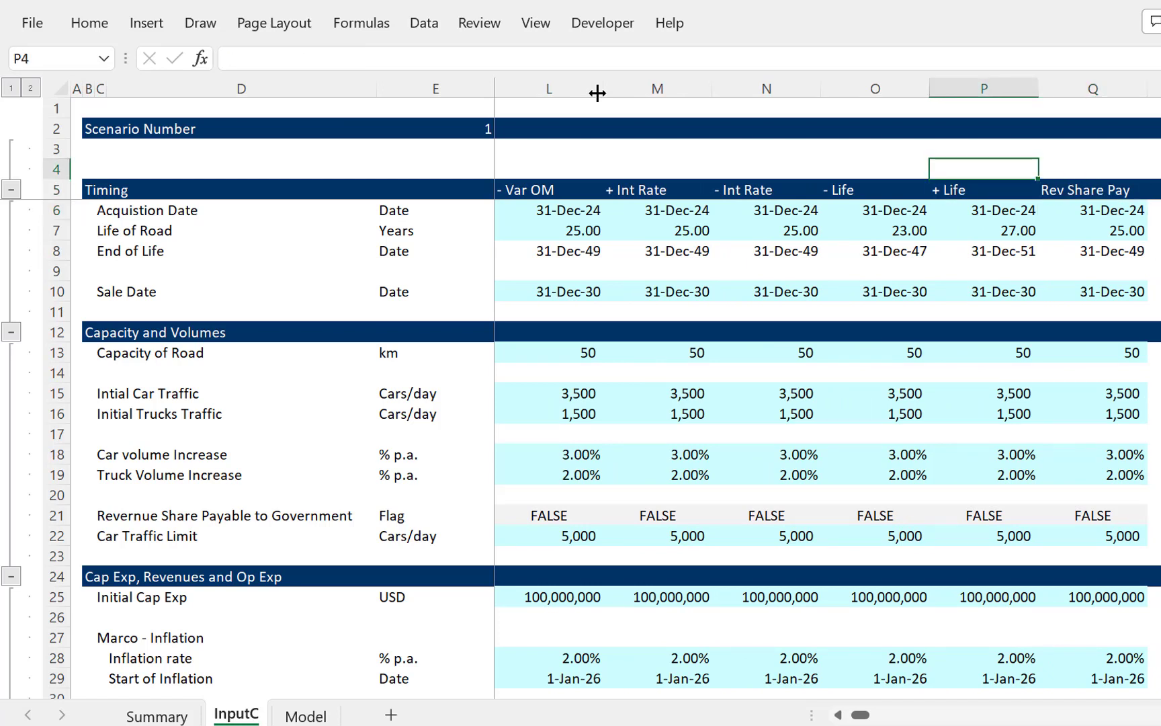
key("Right")
key("Right")
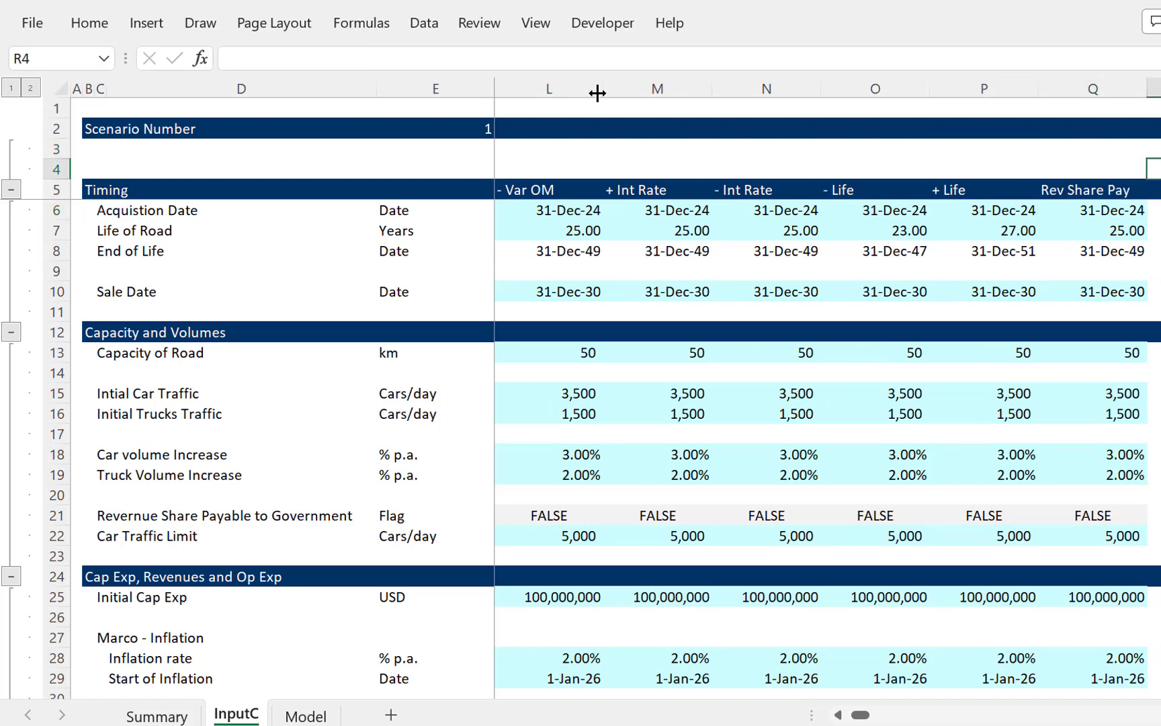
Step: Enter the scenario number 1 in H4, above the Base Case input column
key("Left")
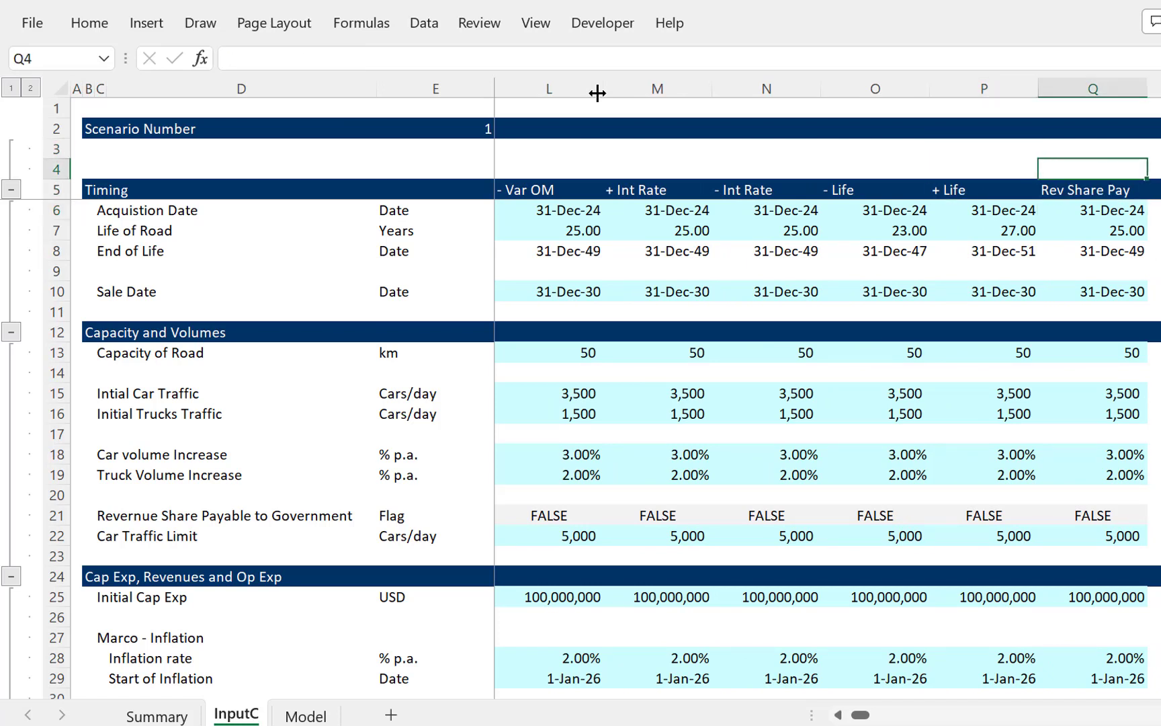
key("Left")
key("Left")
key("Left")
key("Left")
key("Left")
key("Left")
key("Left")
key("Left")
key("Left")
key("Left")
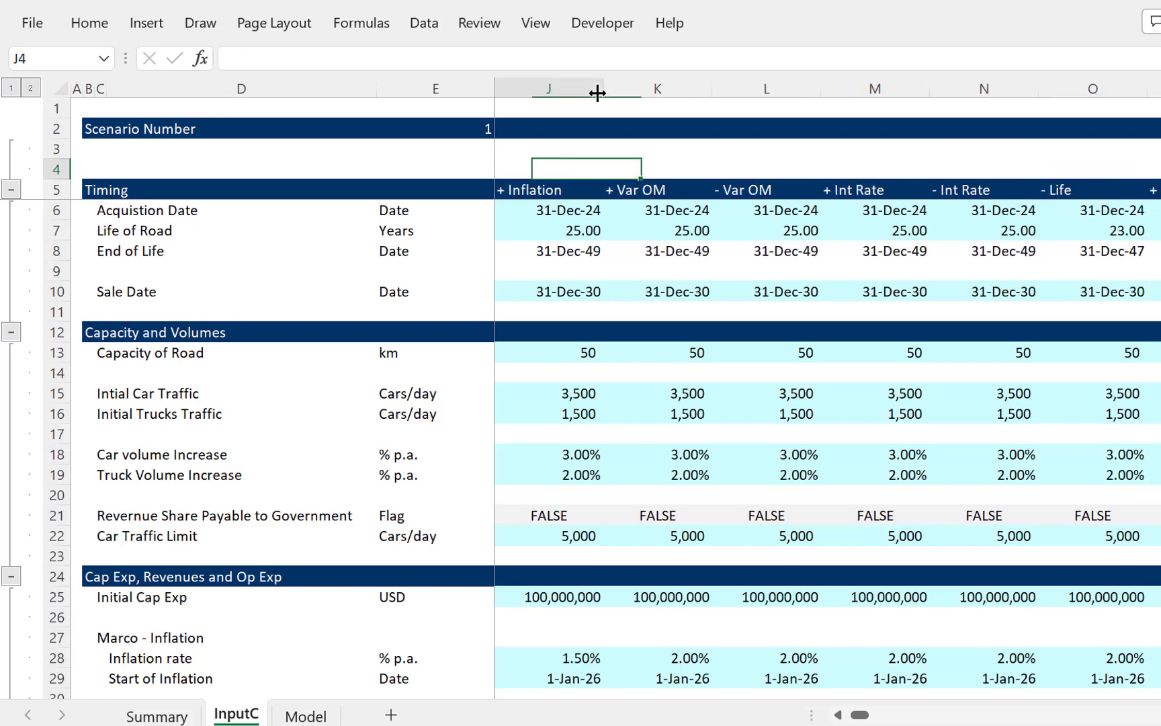
key("Left")
key("Right")
key("Right")
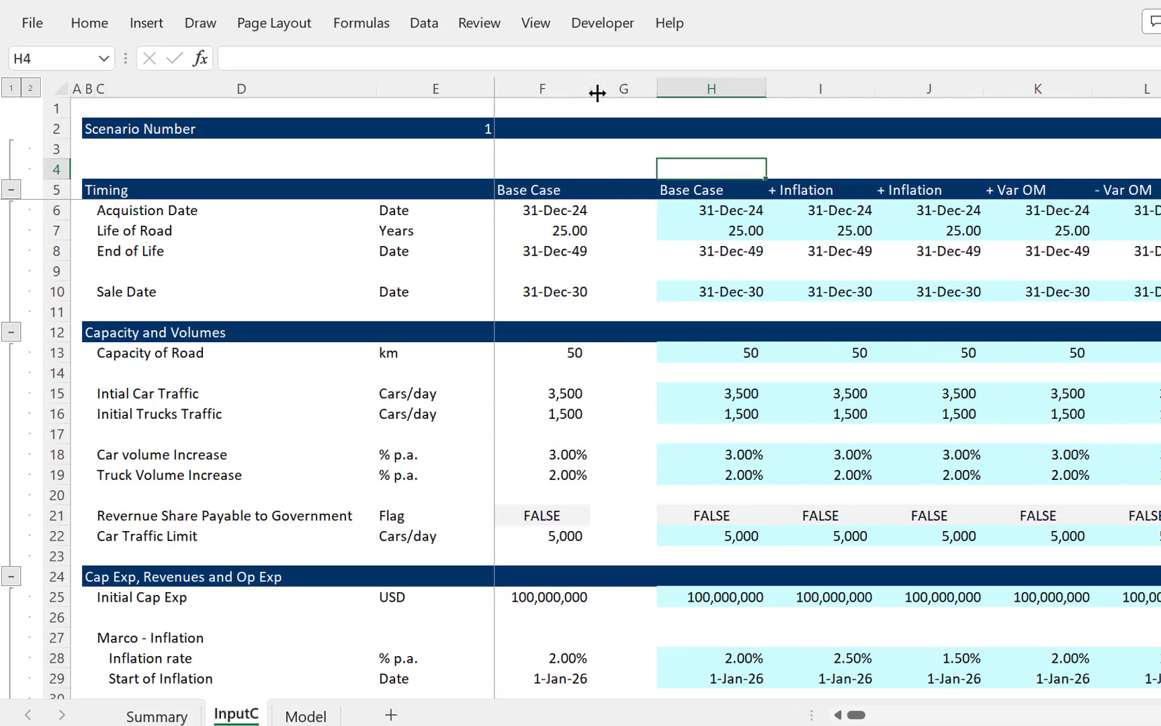
type("1")
Step: Fill a linear series with step value 1 across H4:Q4 to number the scenario columns 1 to 10
key("shift+Right")
key("shift+Right")
key("shift+Right")
key("shift+Right")
key("shift+Right")
key("shift+Right")
key("shift+Right")
key("shift+Right")
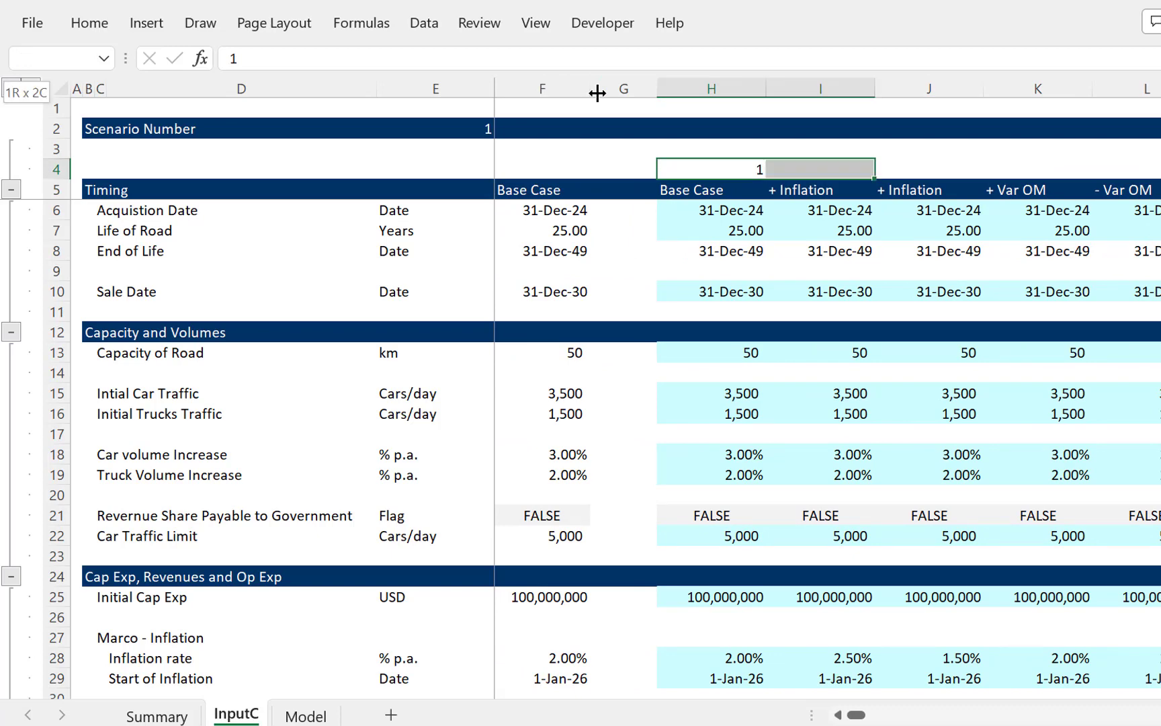
key("shift+Right")
key("shift+Right")
key("shift+Right")
key("shift+Right")
key("shift+Left")
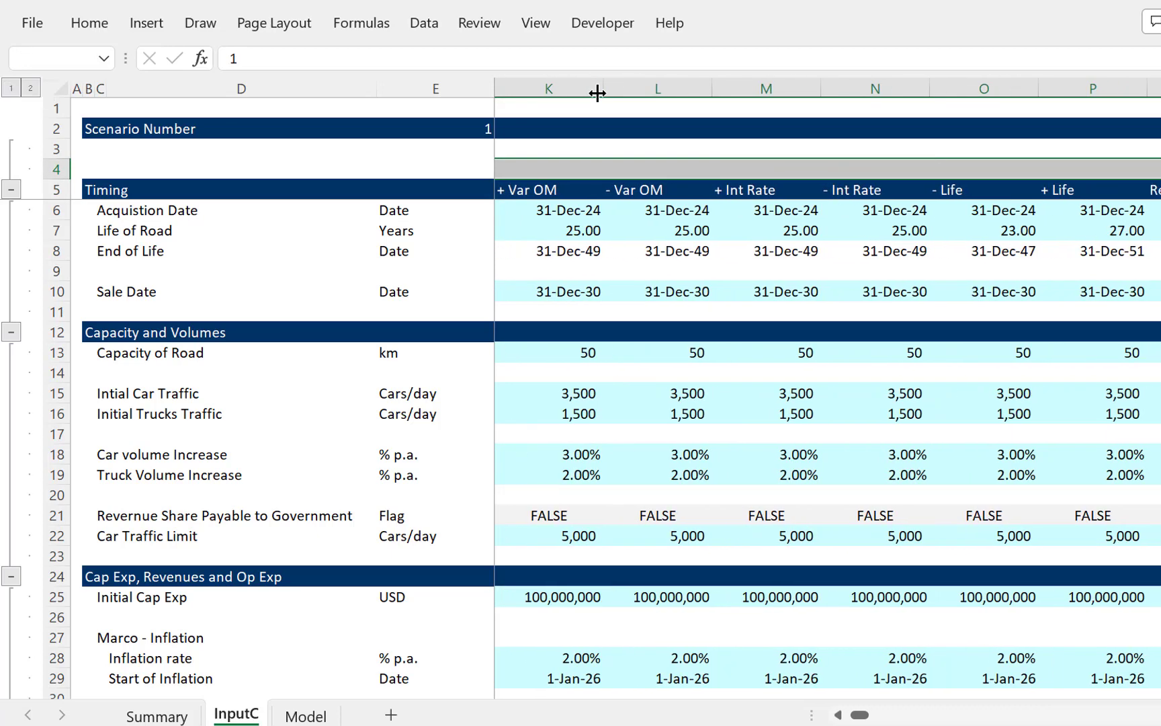
key("alt")
key("h")
key("f")
key("i")
key("s")
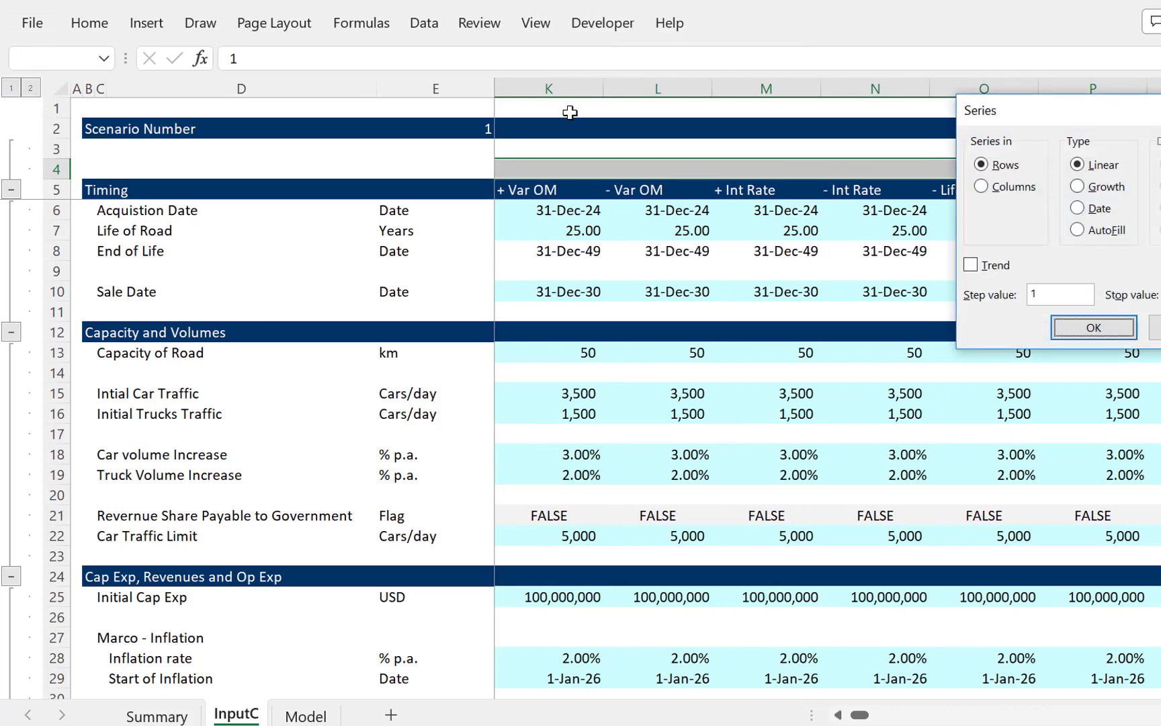
key("Return")
Step: Set the Scenario Number in E2 to 10
key("Left")
key("Left")
key("Left")
key("ctrl+Left")
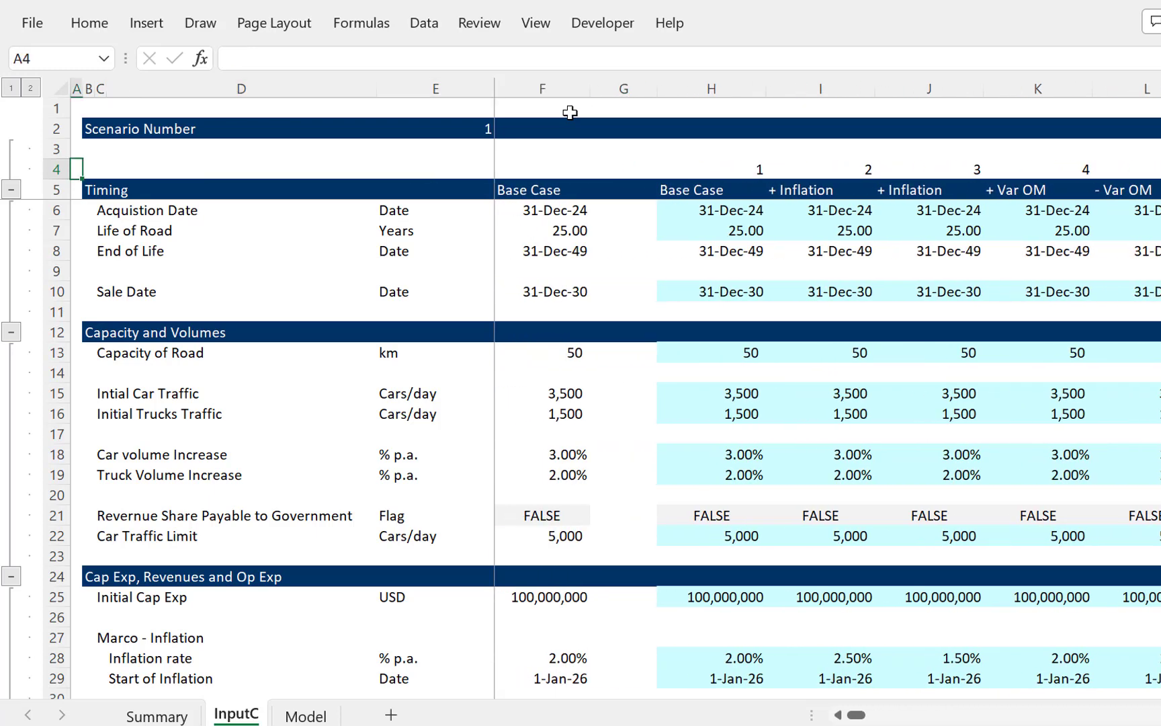
key("Right")
key("Right")
key("Right")
key("Right")
key("Right")
key("Up")
key("Up")
key("Left")
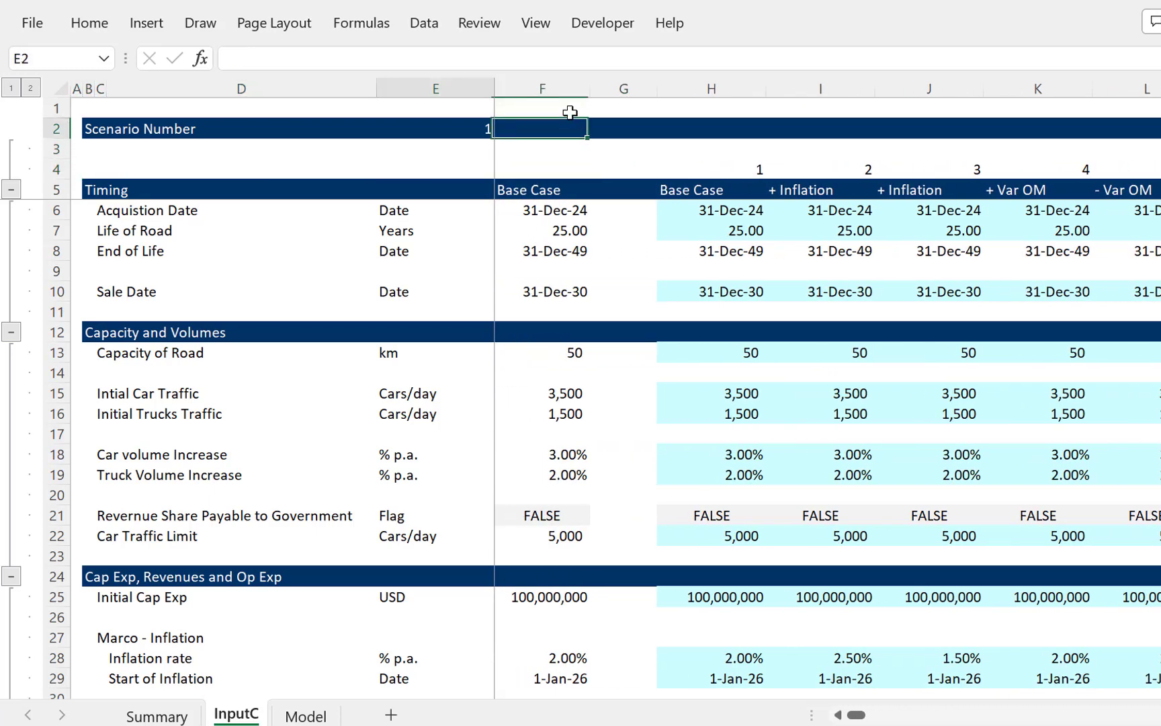
type("10")
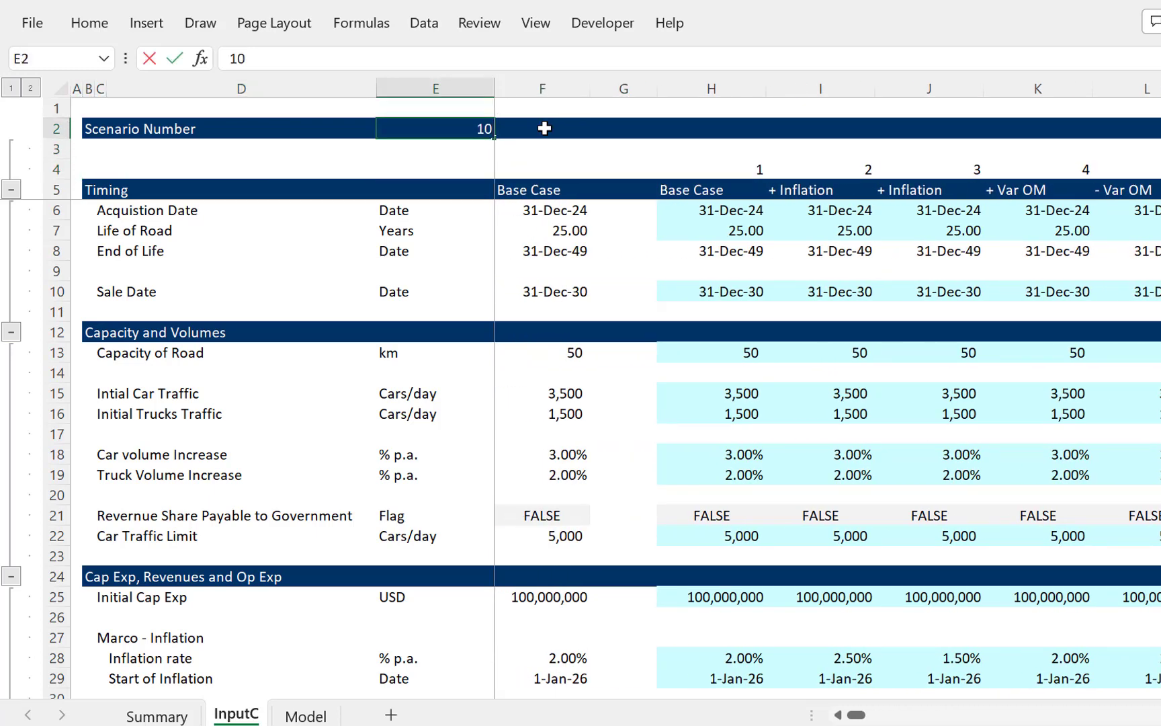
key("Return")
Step: Set the Revenue Share Payable to Government flag in Q21 to TRUE for the Rev Share Pay scenario
key("Down")
key("Down")
key("Down")
key("Down")
key("Down")
key("Down")
key("Down")
key("Down")
key("Down")
key("Down")
key("Down")
key("Down")
key("Down")
key("Down")
key("Down")
key("Down")
key("Down")
key("Down")
key("Down")
key("Down")
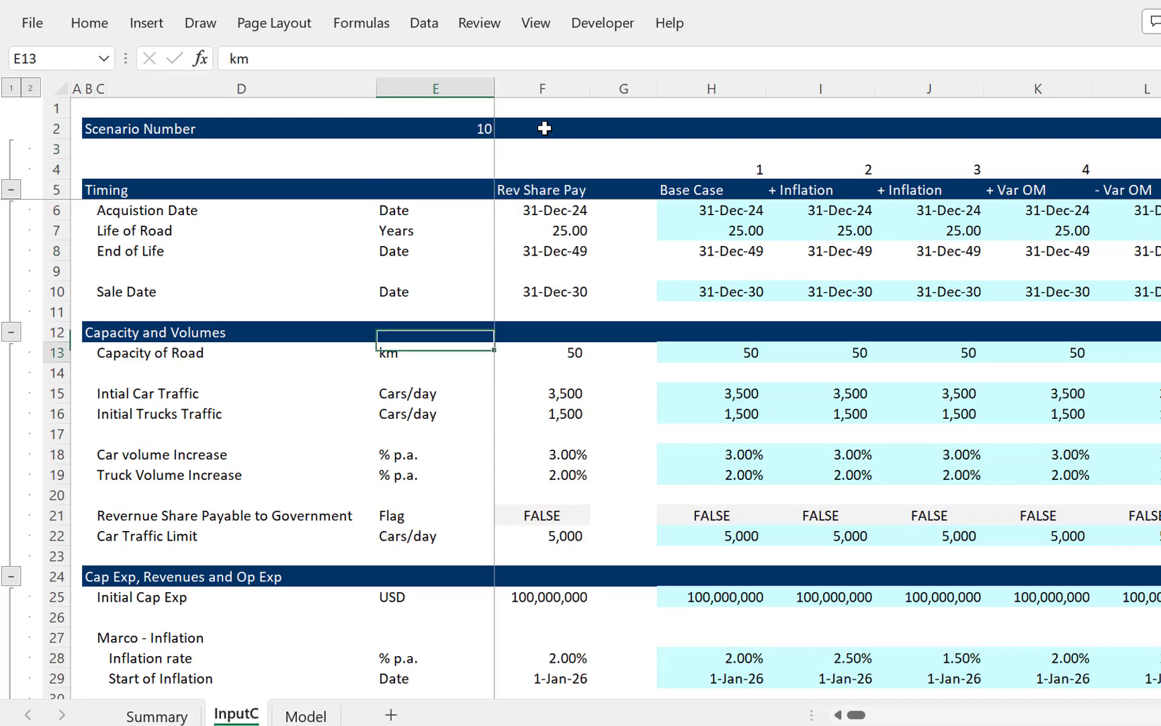
key("Up")
key("Up")
key("Up")
key("Up")
key("Right")
key("Right")
key("Right")
key("Right")
key("Right")
key("Right")
key("Right")
key("Right")
key("Right")
key("Right")
key("Right")
key("Right")
key("Right")
key("Right")
key("Right")
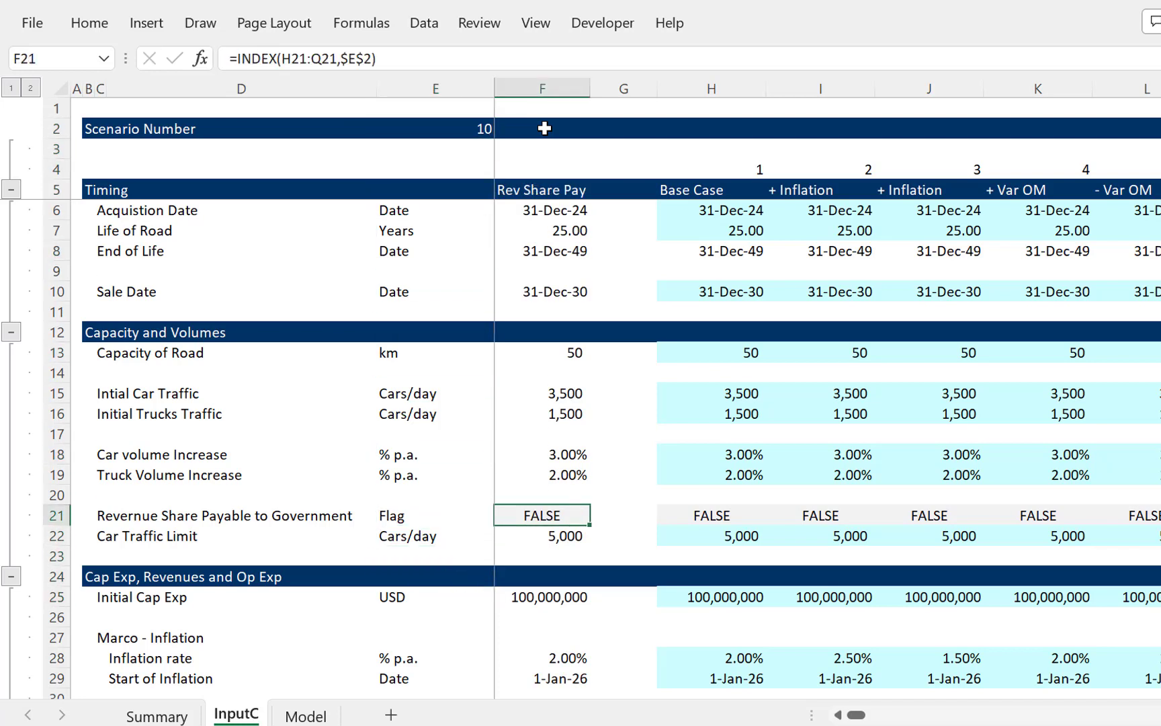
key("Left")
key("Left")
key("Left")
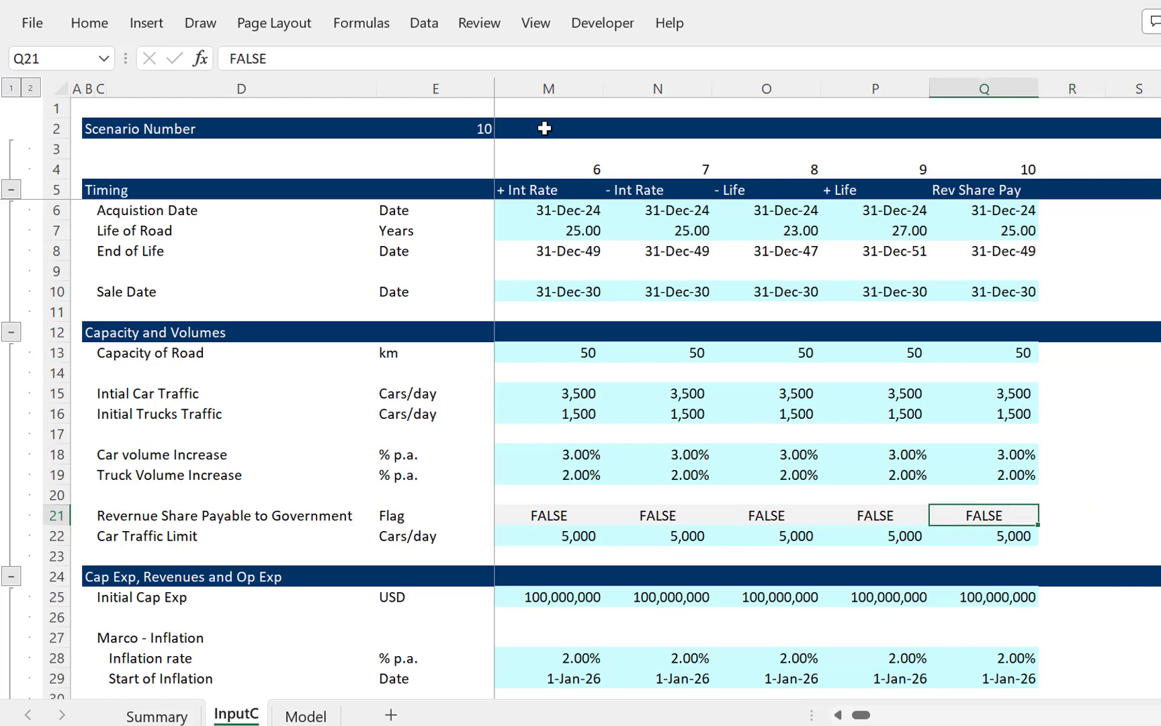
type("true")
key("Return")
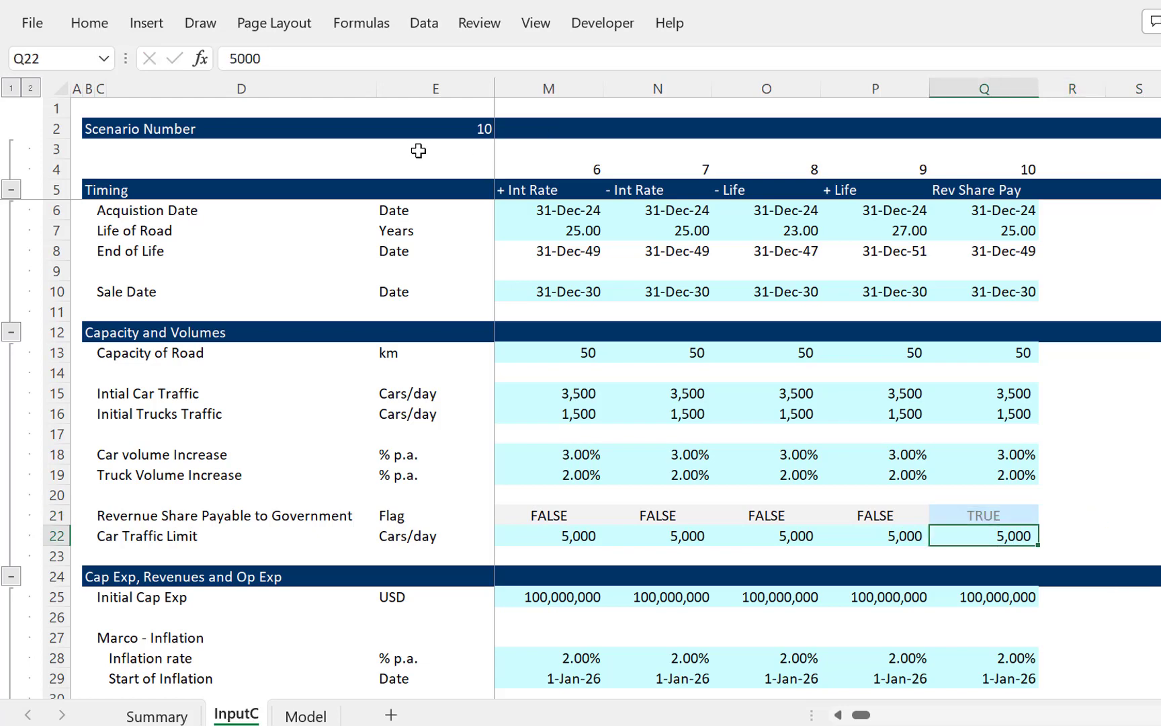
key("Up")
Step: Examine the Capacity and Volumes section of the Model sheet, down to Maximum Volumes and Volumes with Lower Rate
key("ctrl+Page_Down")
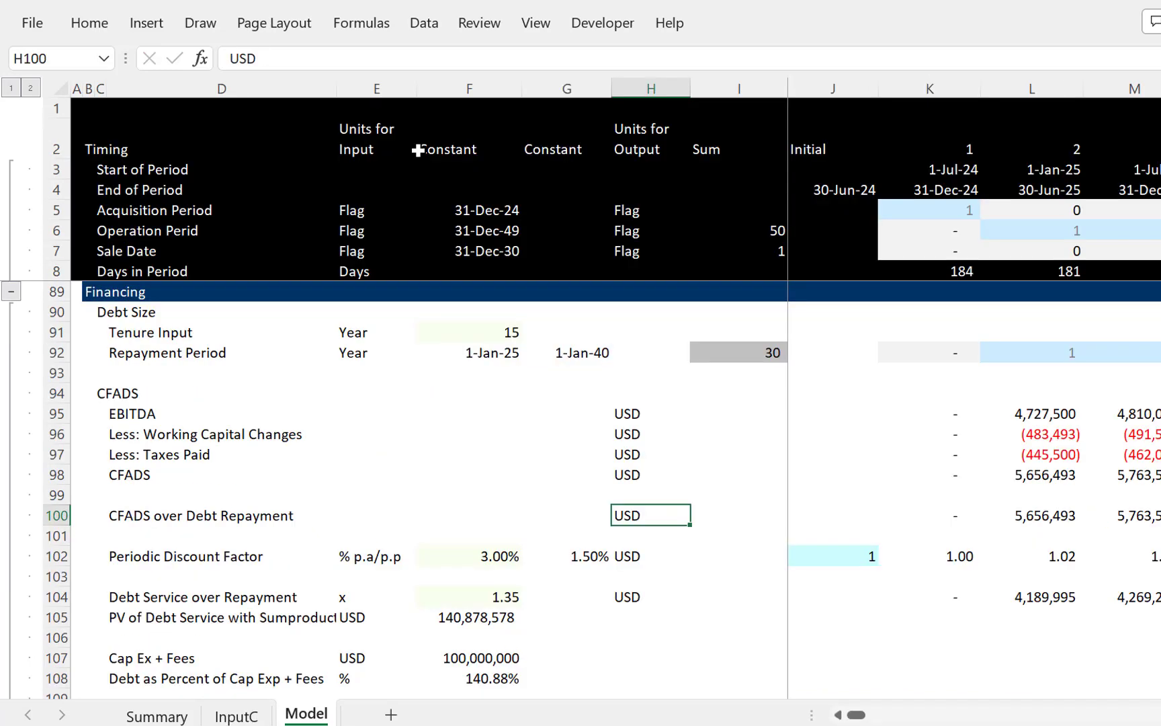
key("Left")
key("Home")
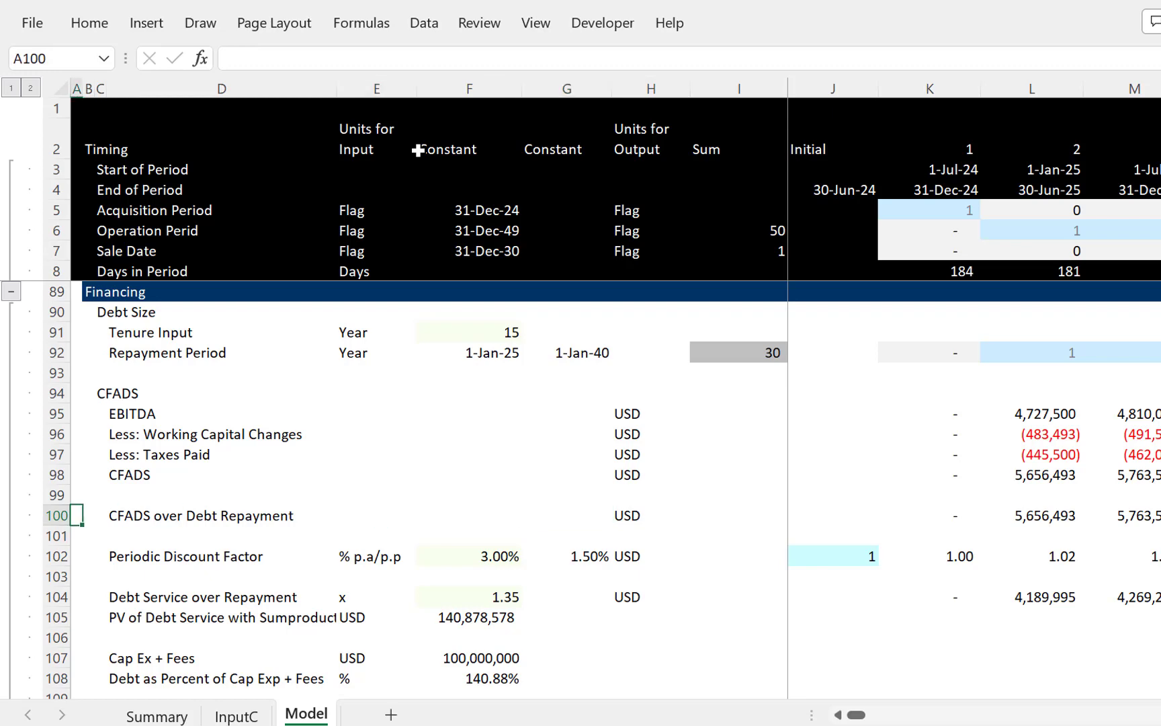
key("Page_Up")
key("Page_Up")
key("Page_Up")
key("Page_Up")
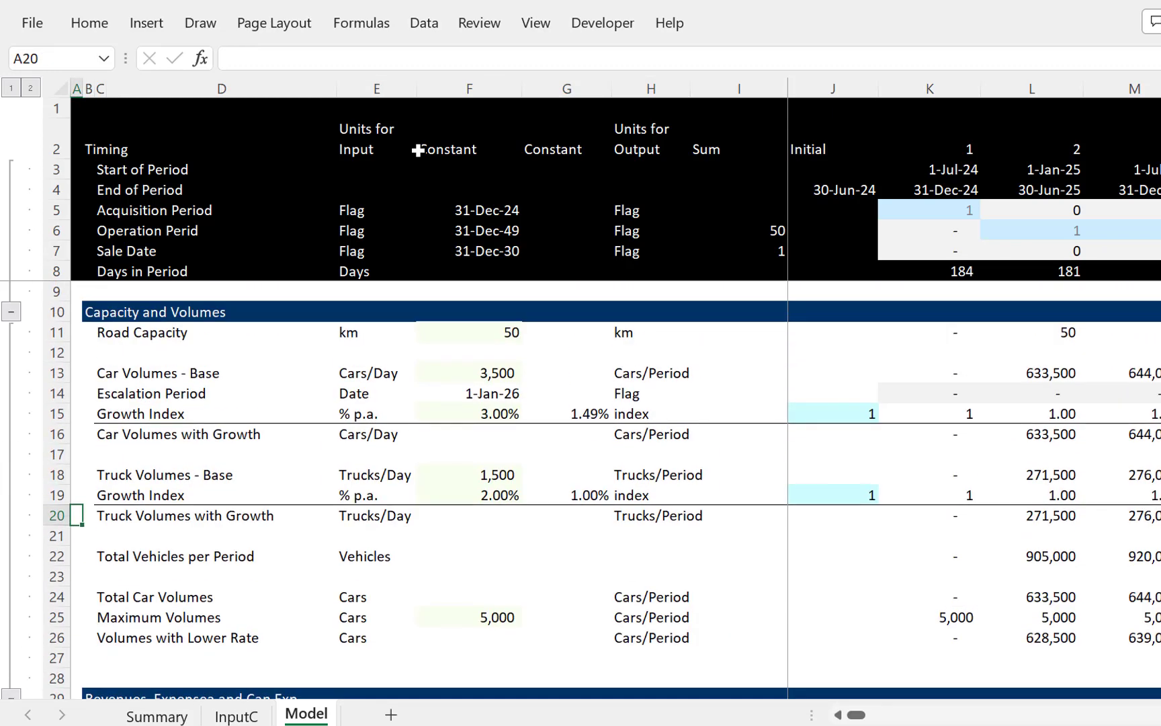
key("Down")
key("Down")
key("Down")
key("Down")
key("Down")
key("Down")
key("Down")
key("Down")
key("Down")
key("Down")
key("Down")
key("Down")
key("Down")
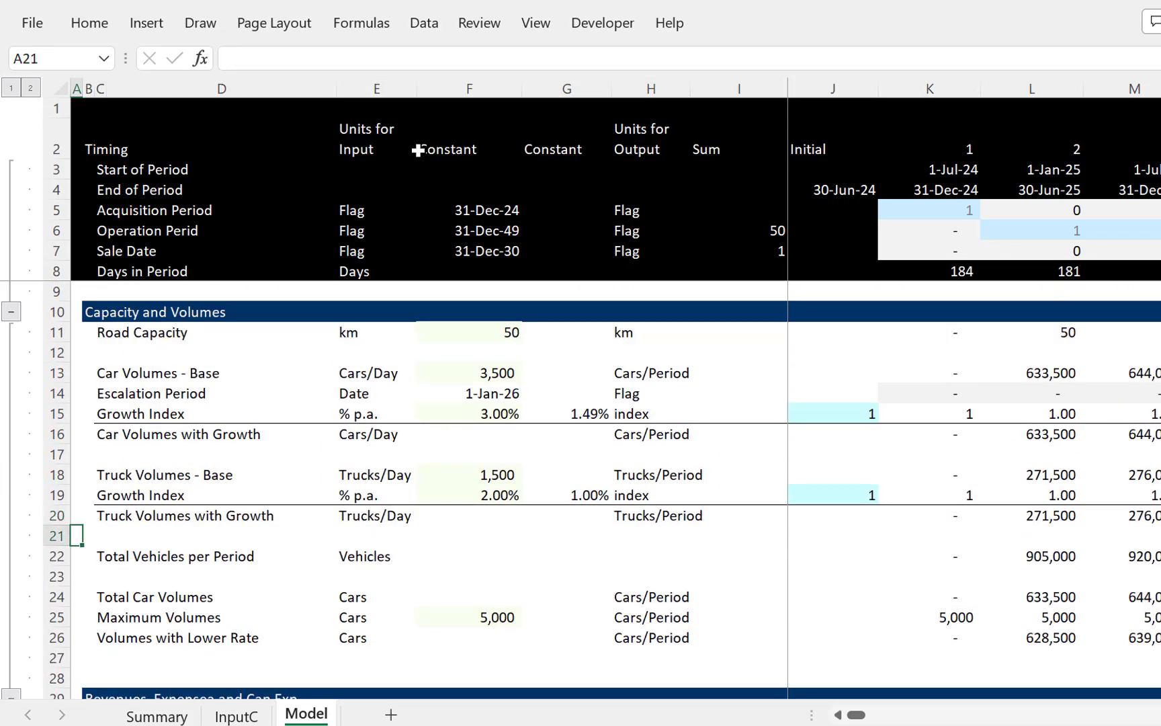
key("Up")
key("Up")
key("Up")
key("Up")
key("Up")
key("Up")
key("Up")
key("Up")
key("Up")
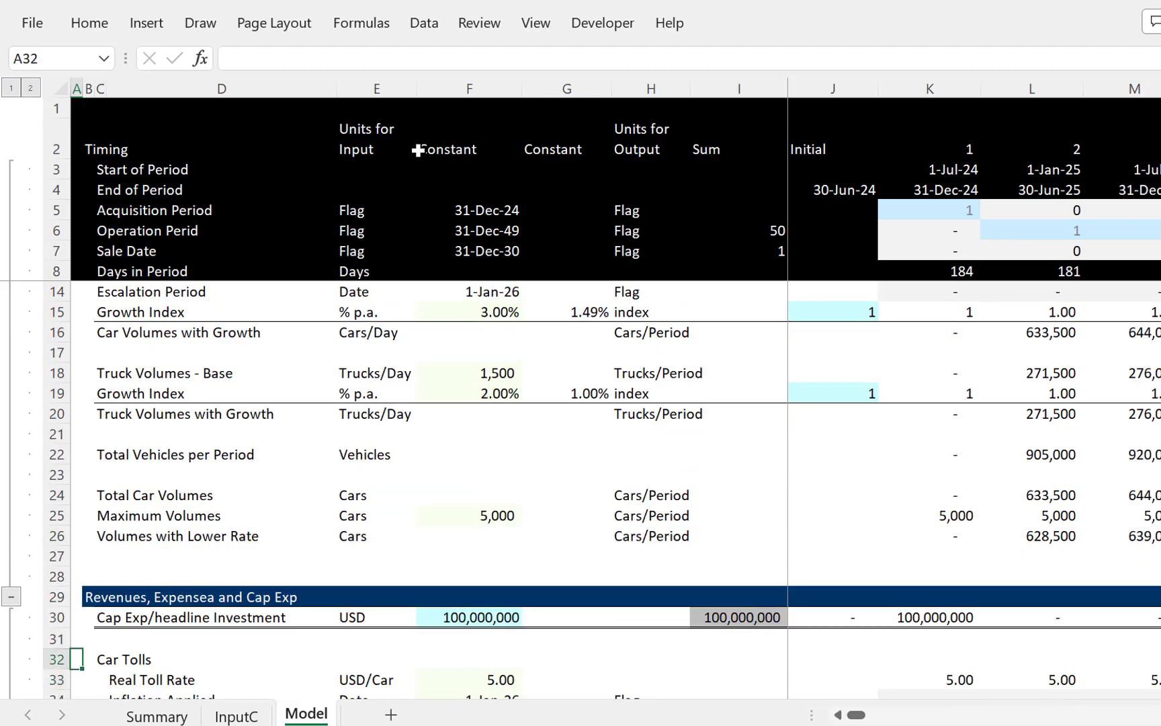
key("Down")
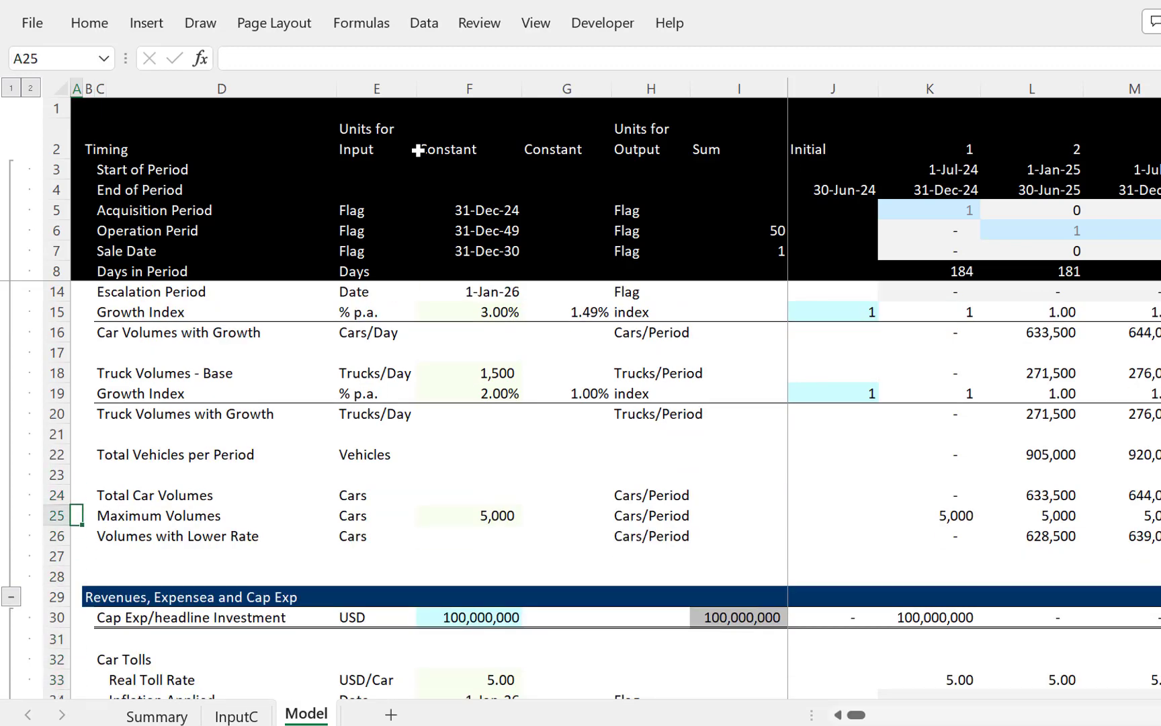
key("Down")
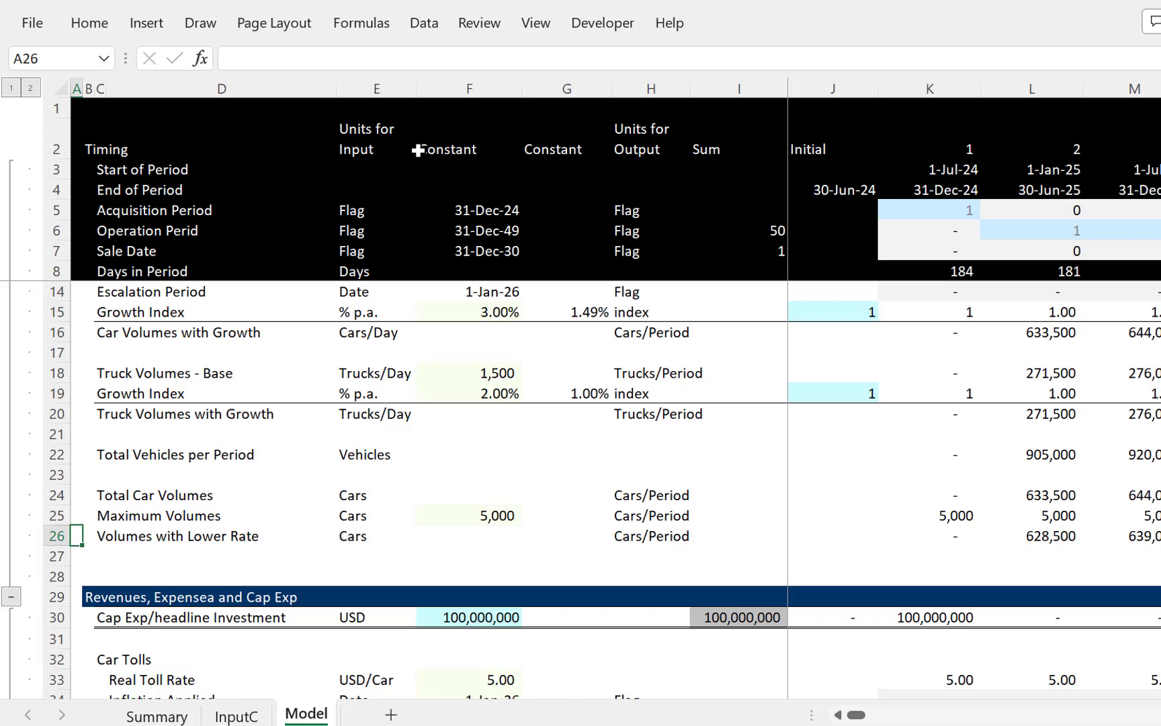
Step: Rename the row 26 label in C26 of the Model sheet as "Revenue at Lower Share Rate"
key("ctrl+Page_Up")
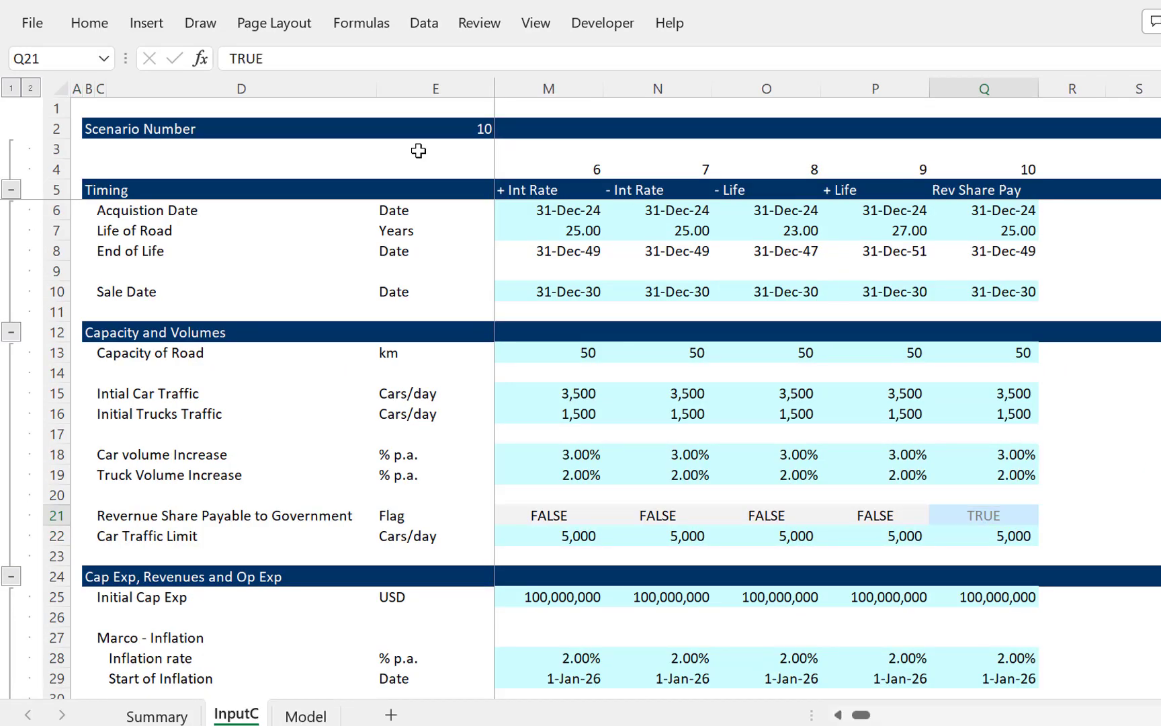
key("ctrl+Page_Down")
key("Right")
key("Right")
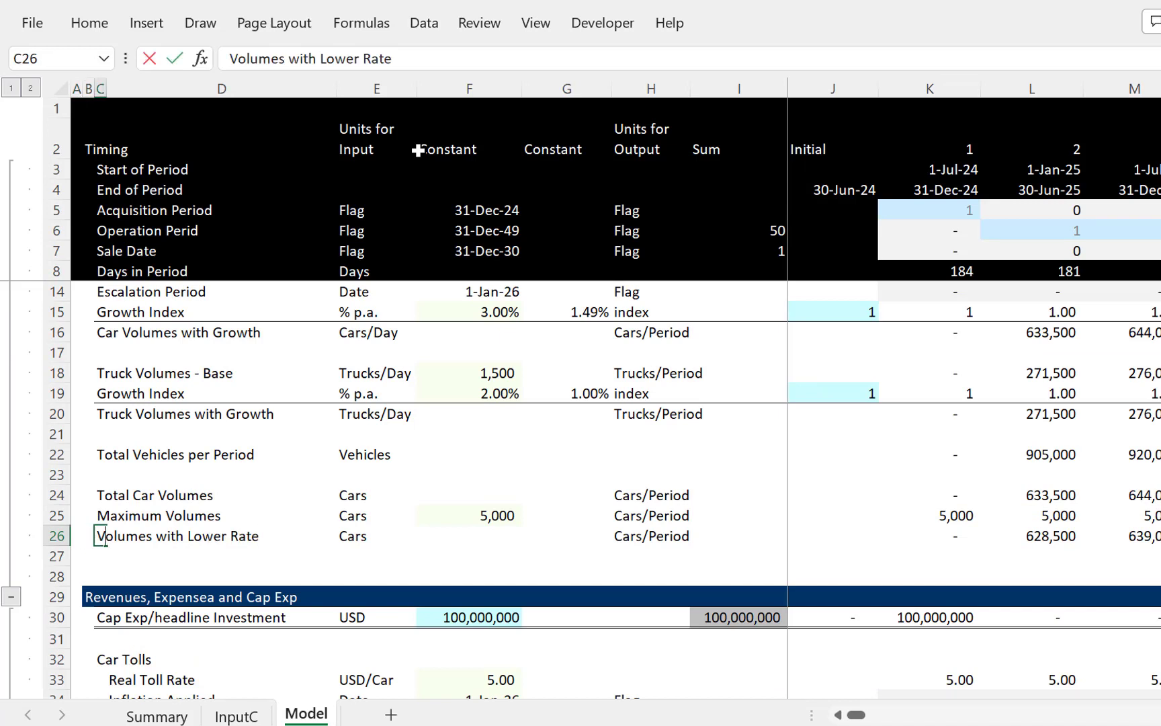
type("Revenuu")
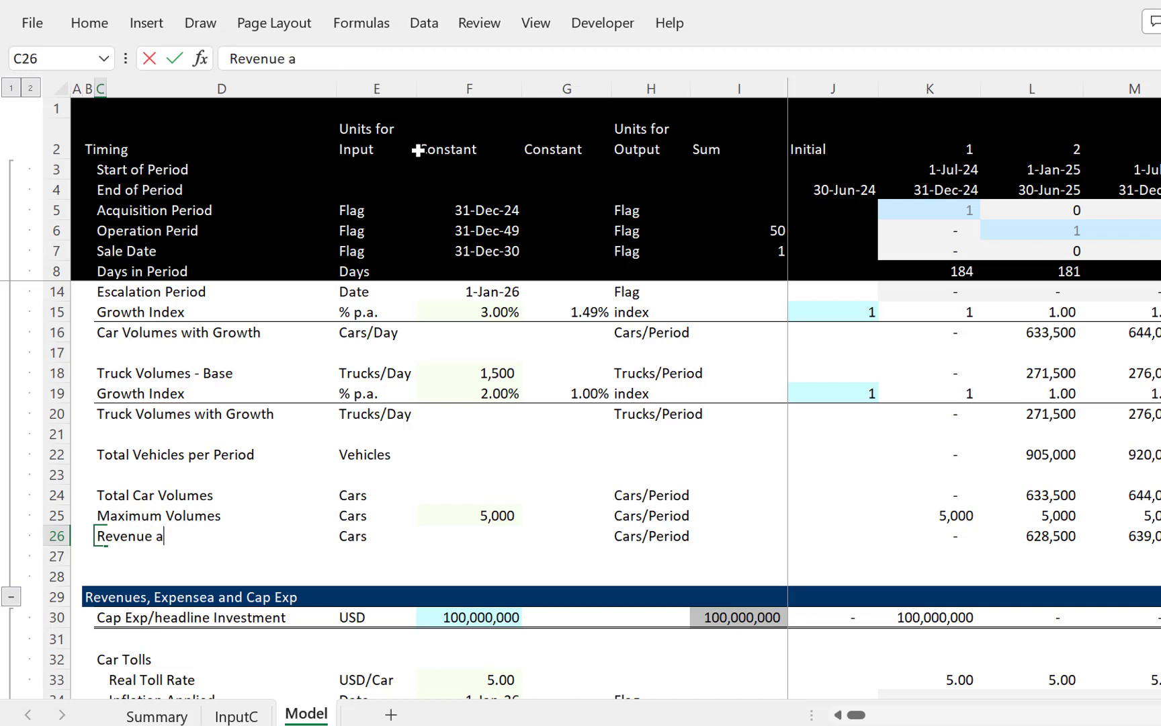
type(" at Lower Share R")
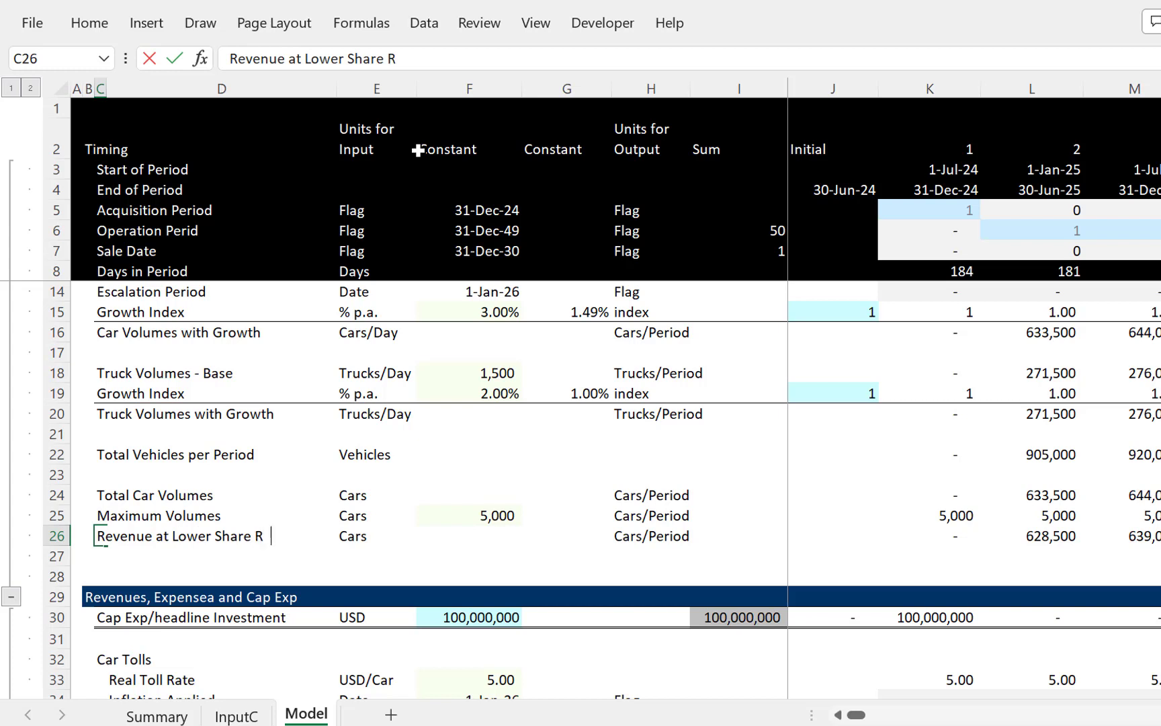
type("ate")
key("Return")
Step: Examine the Maximum Volumes row of the Model sheet, including its units, input link and period formulas, against Total Car Volumes in L24
key("Up")
key("Up")
key("Right")
key("Right")
key("Right")
key("Right")
key("Right")
key("Right")
key("Right")
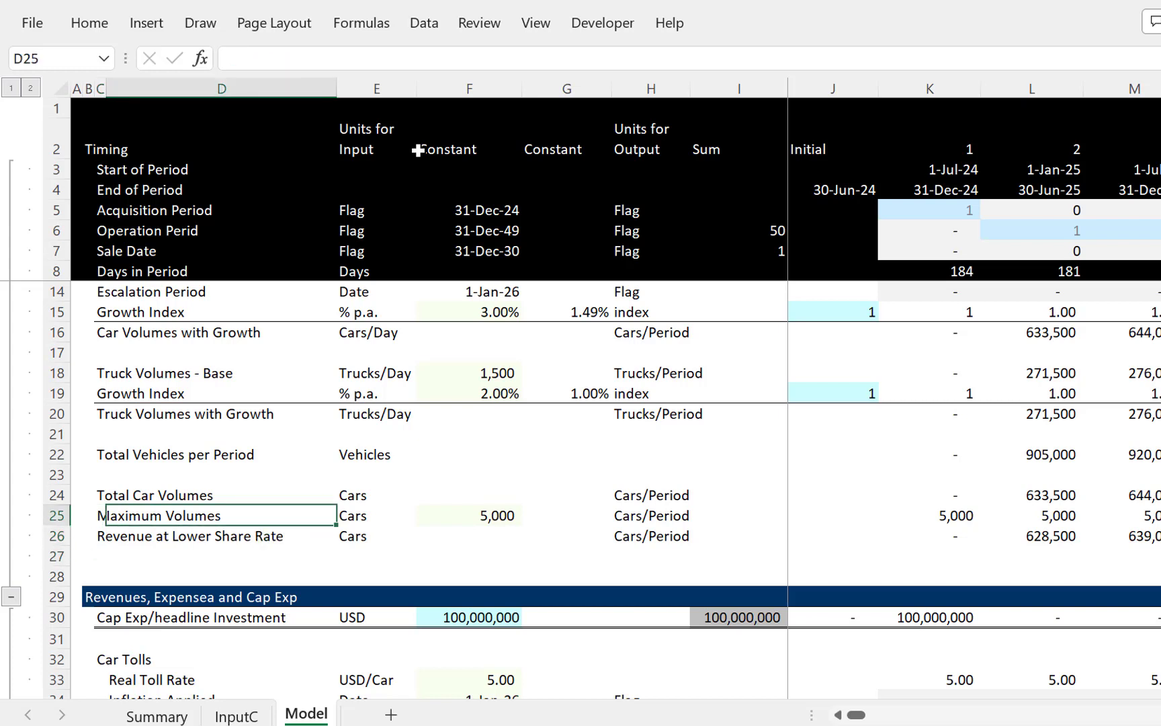
key("Right")
key("Right")
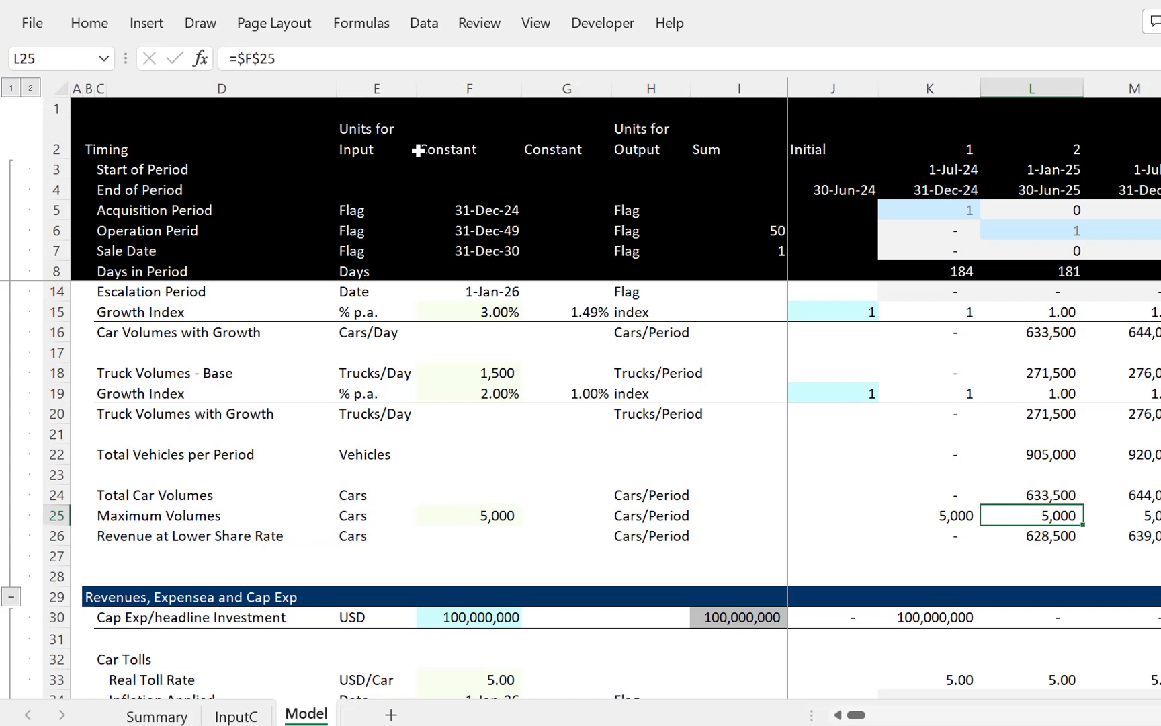
key("Left")
key("Left")
key("Left")
key("Left")
key("Left")
key("Right")
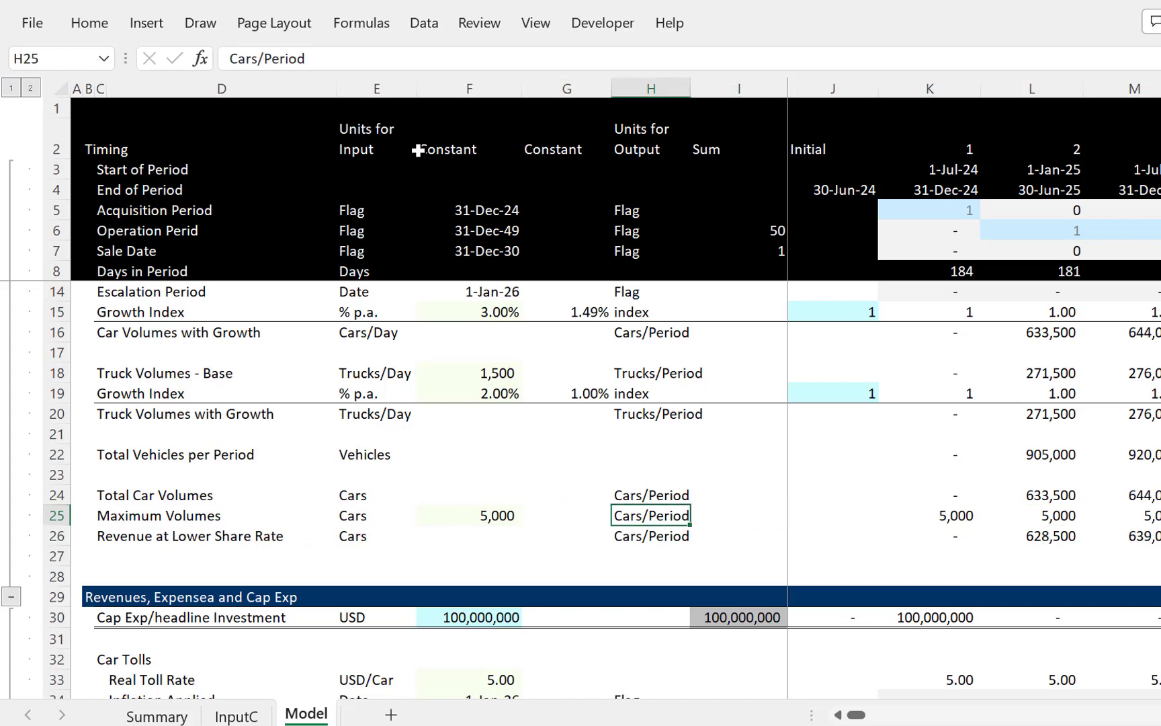
key("Right")
key("Right")
key("Right")
key("Right")
key("Left")
key("Left")
key("Left")
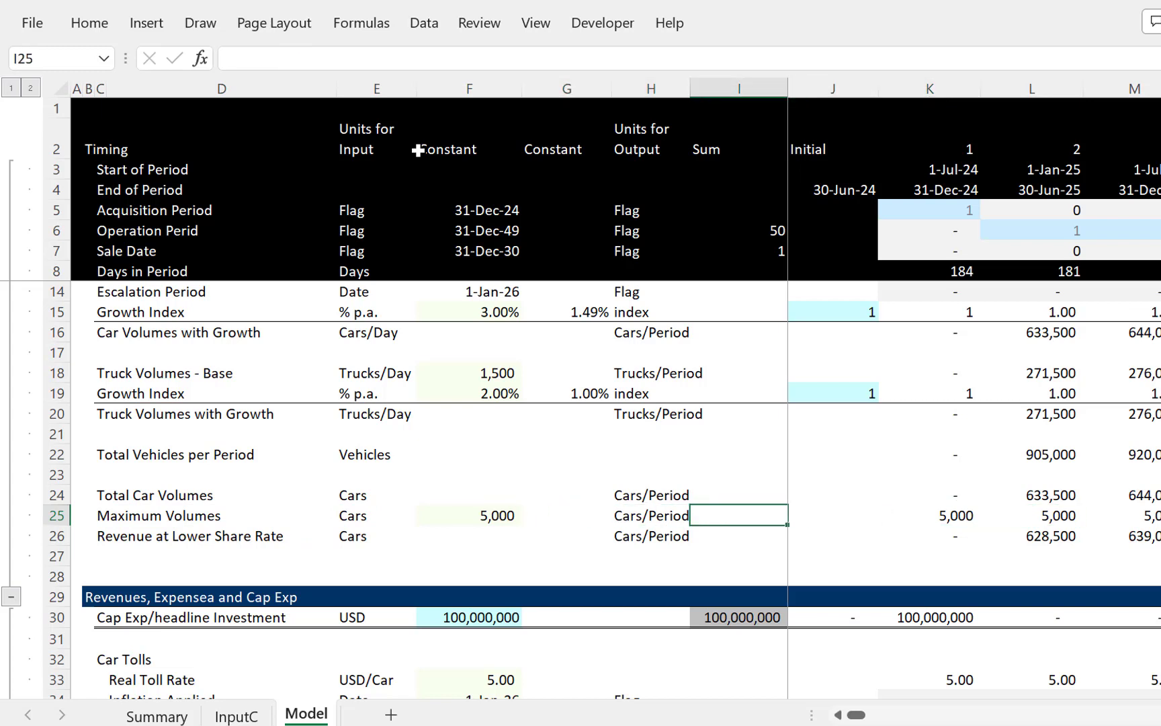
key("Left")
key("Left")
key("Left")
key("Left")
key("Left")
key("Left")
key("Left")
key("Right")
key("Right")
key("Right")
key("Right")
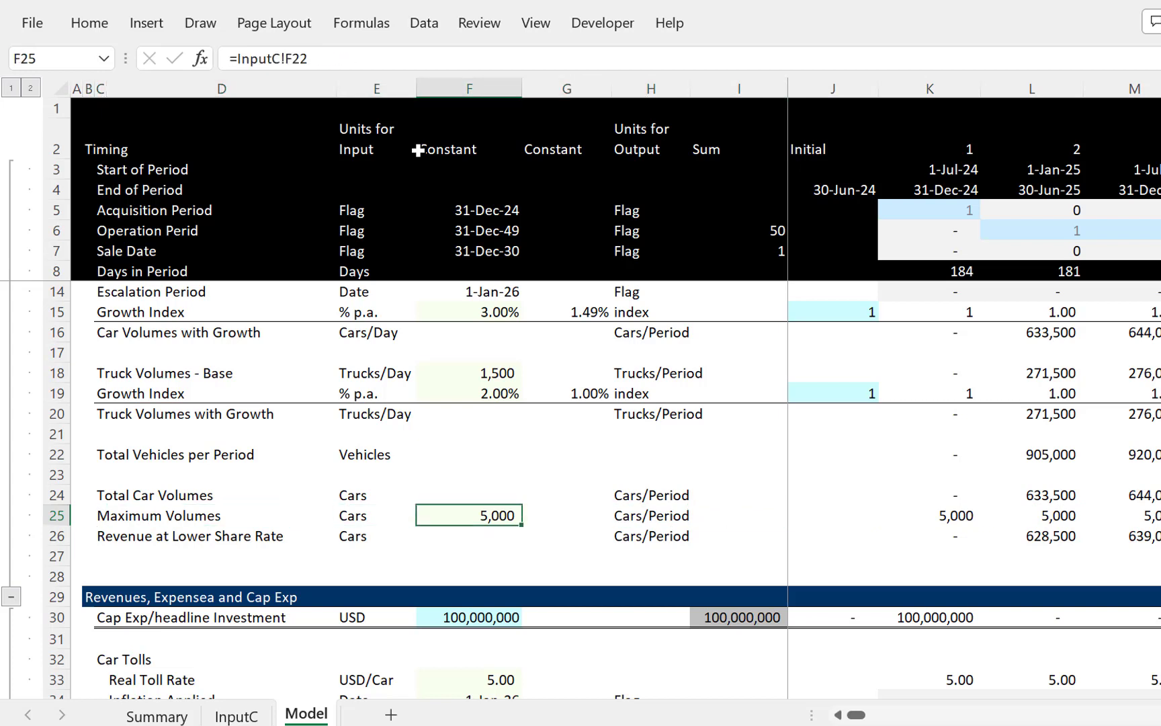
key("Right")
key("Right")
key("Right")
key("Right")
key("Right")
key("Right")
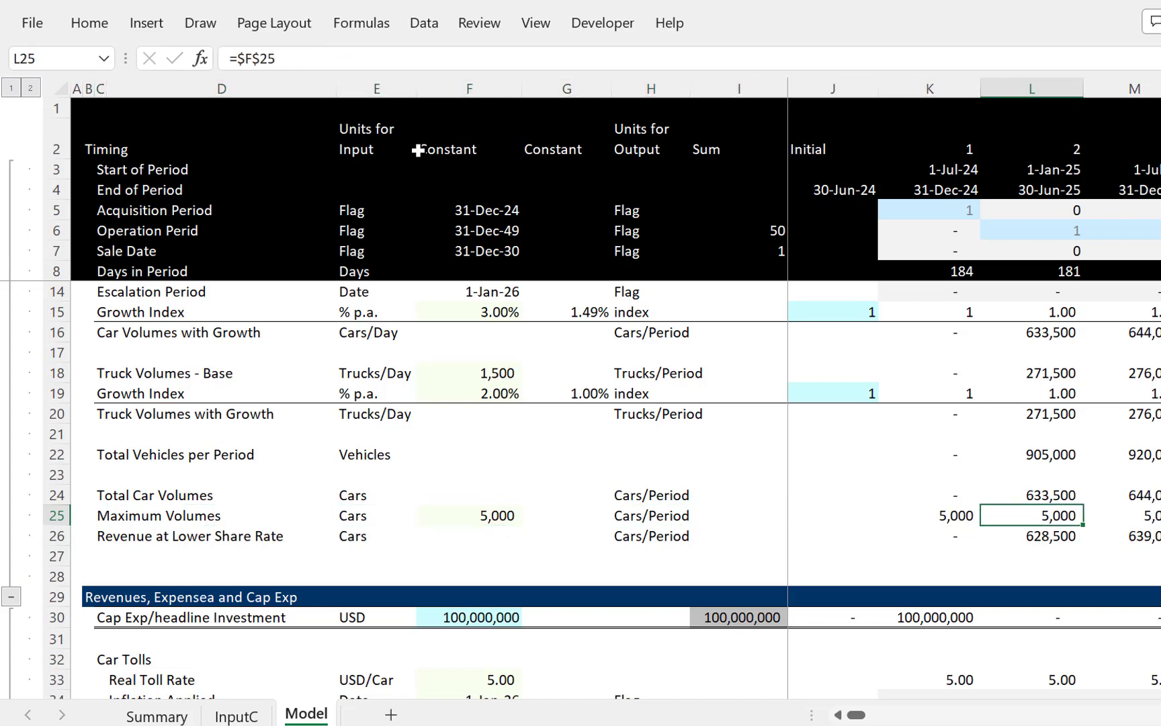
key("Up")
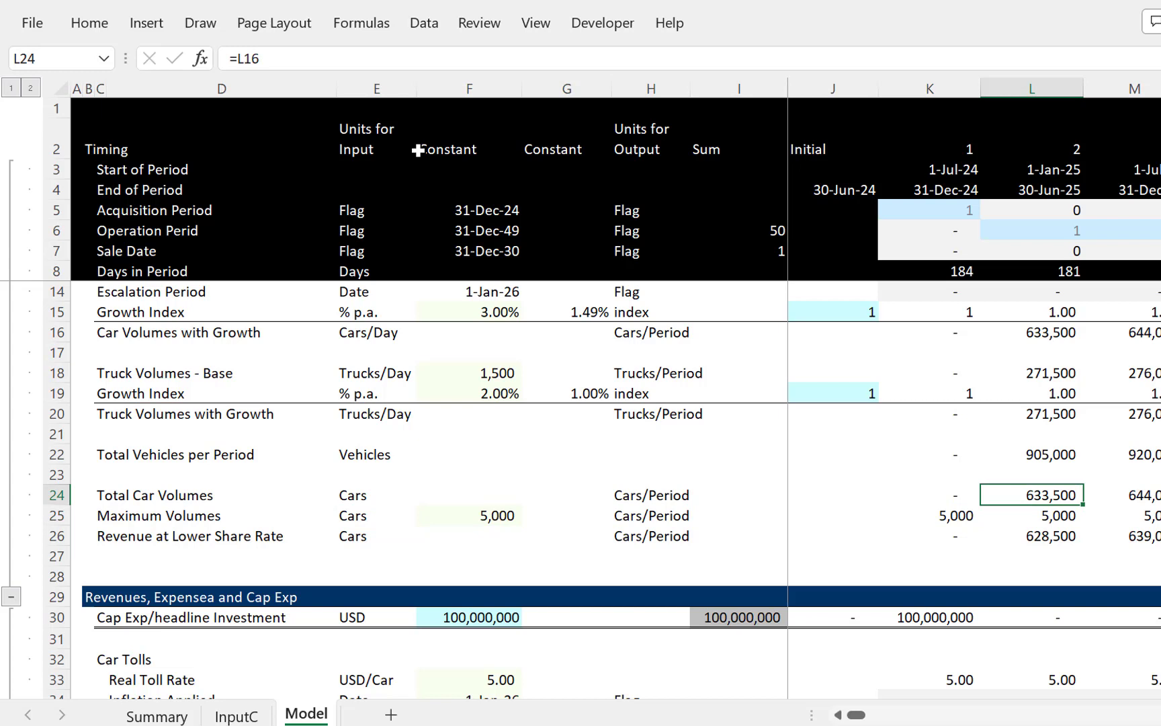
key("Down")
key("Left")
key("Left")
key("Left")
key("Left")
key("Left")
key("Left")
key("Left")
key("Left")
key("Left")
key("Left")
key("Left")
key("Right")
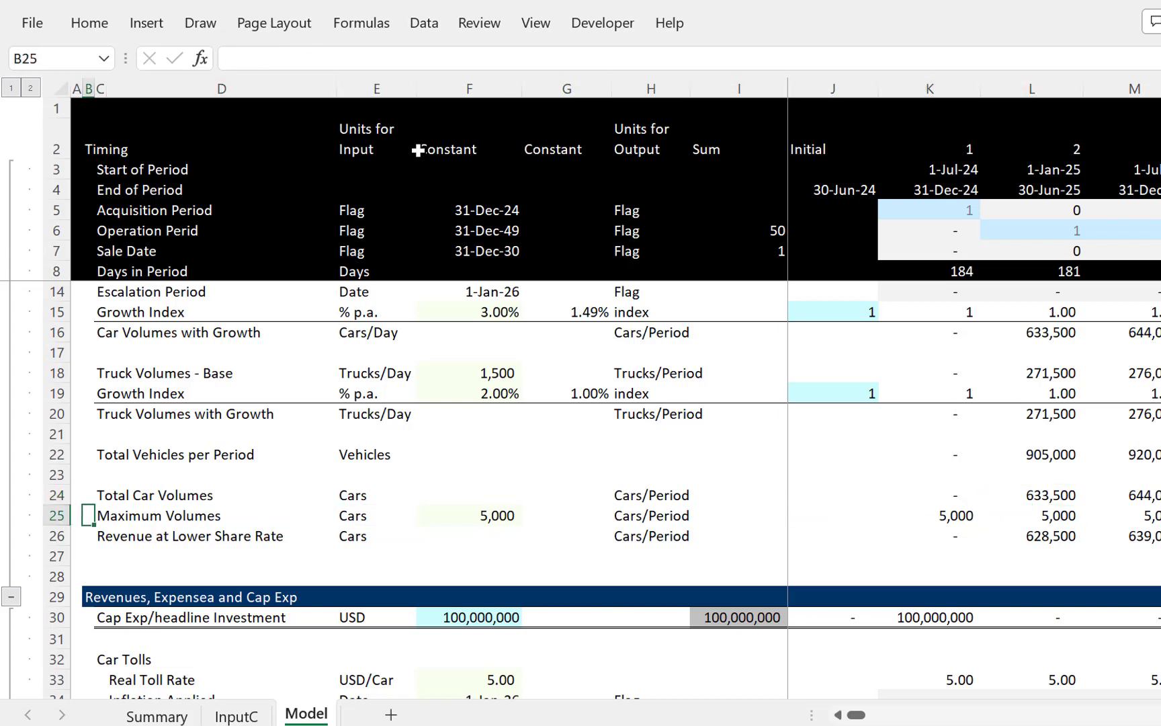
key("Right")
key("Right")
key("Right")
key("Right")
key("Right")
key("Right")
key("Right")
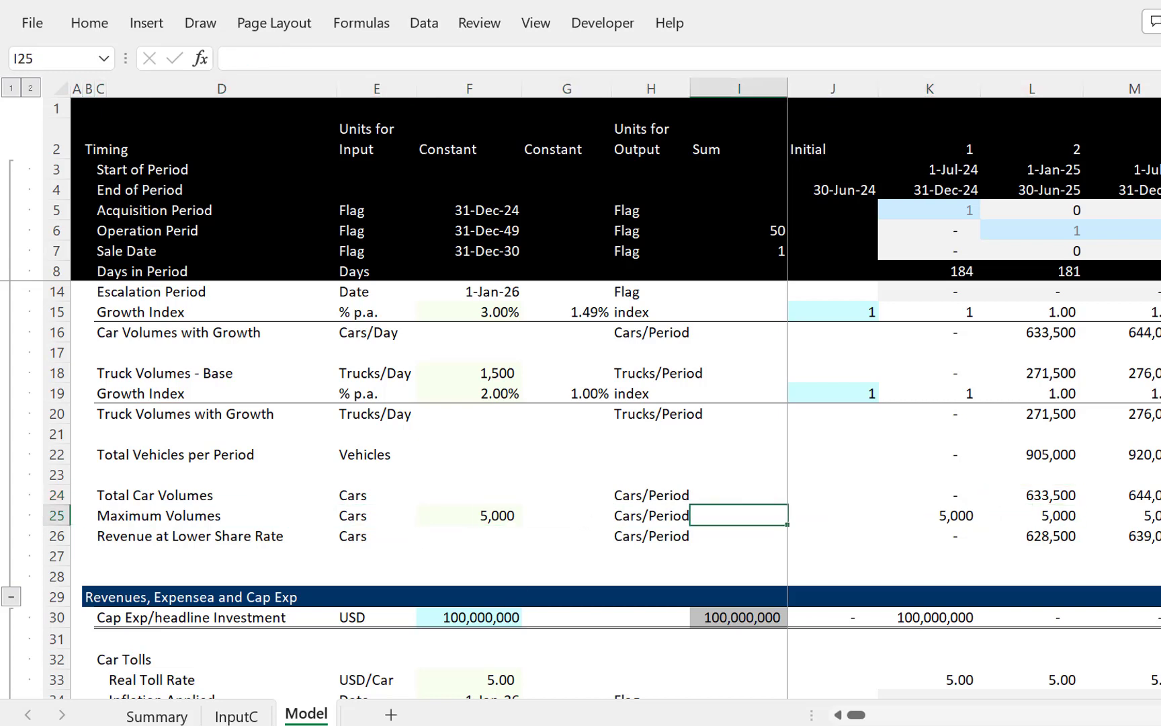
Step: Switch to the JFK (1) document in Word and look through the modelling test's assumptions
left_click(735, 725)
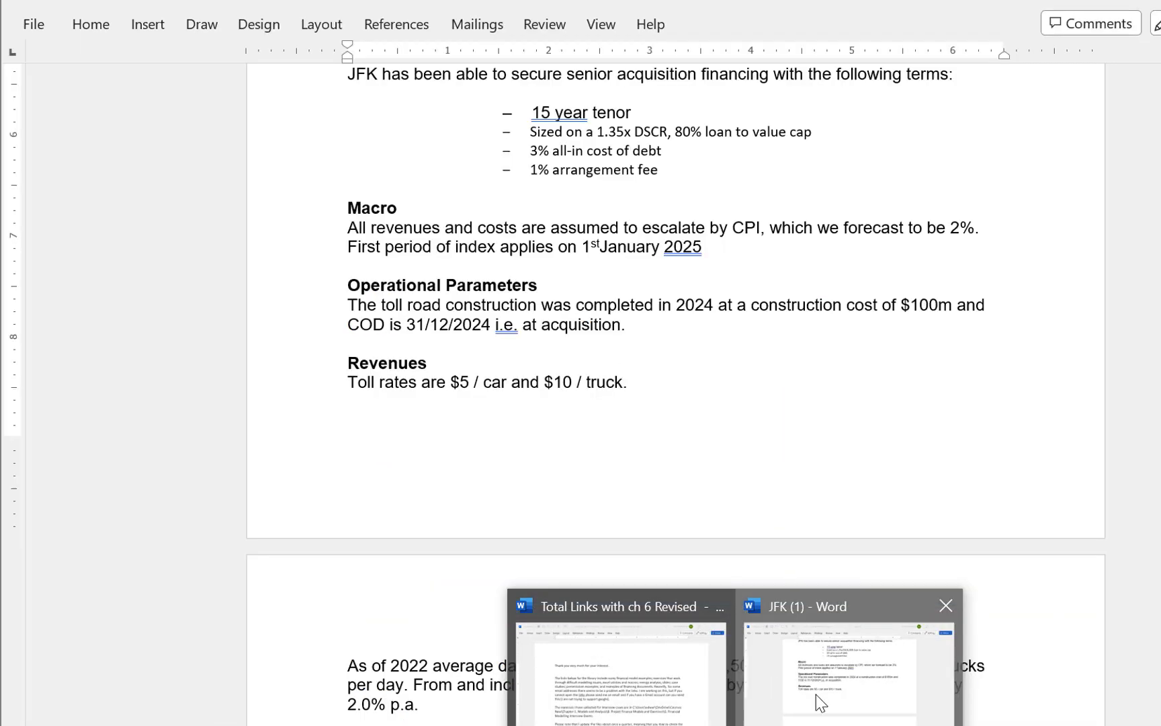
left_click(816, 694)
scroll(816, 694, "up", 3)
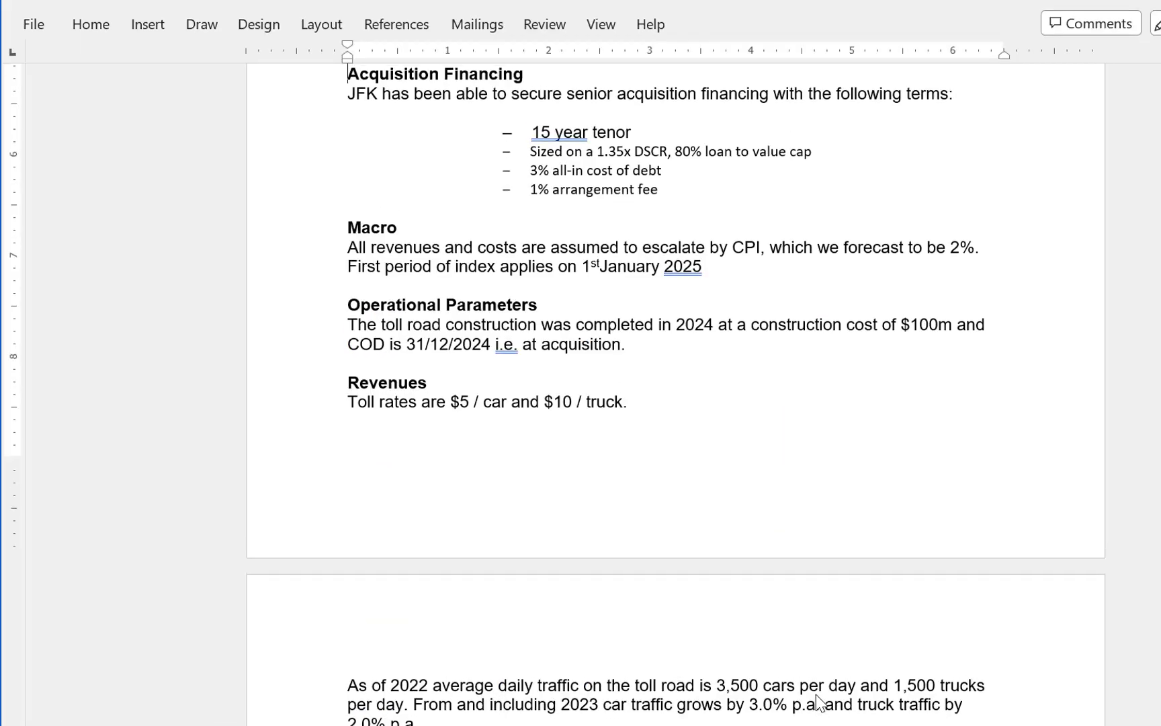
scroll(816, 694, "up", 10)
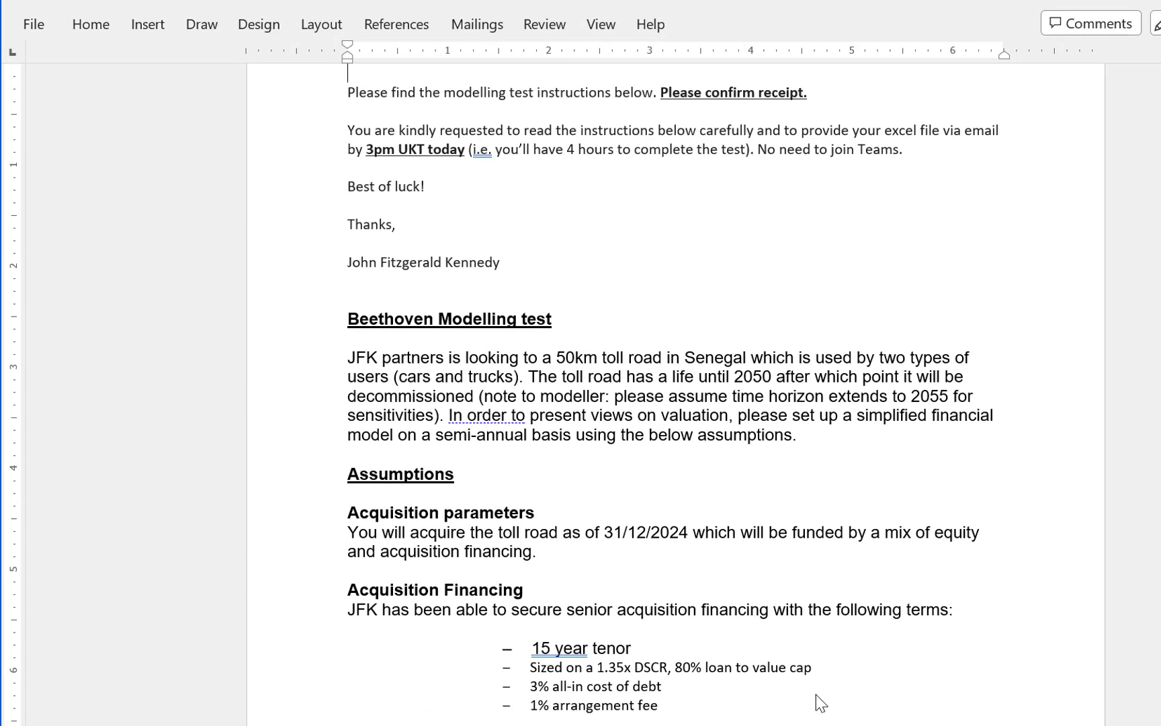
key("Page_Down")
key("Page_Down")
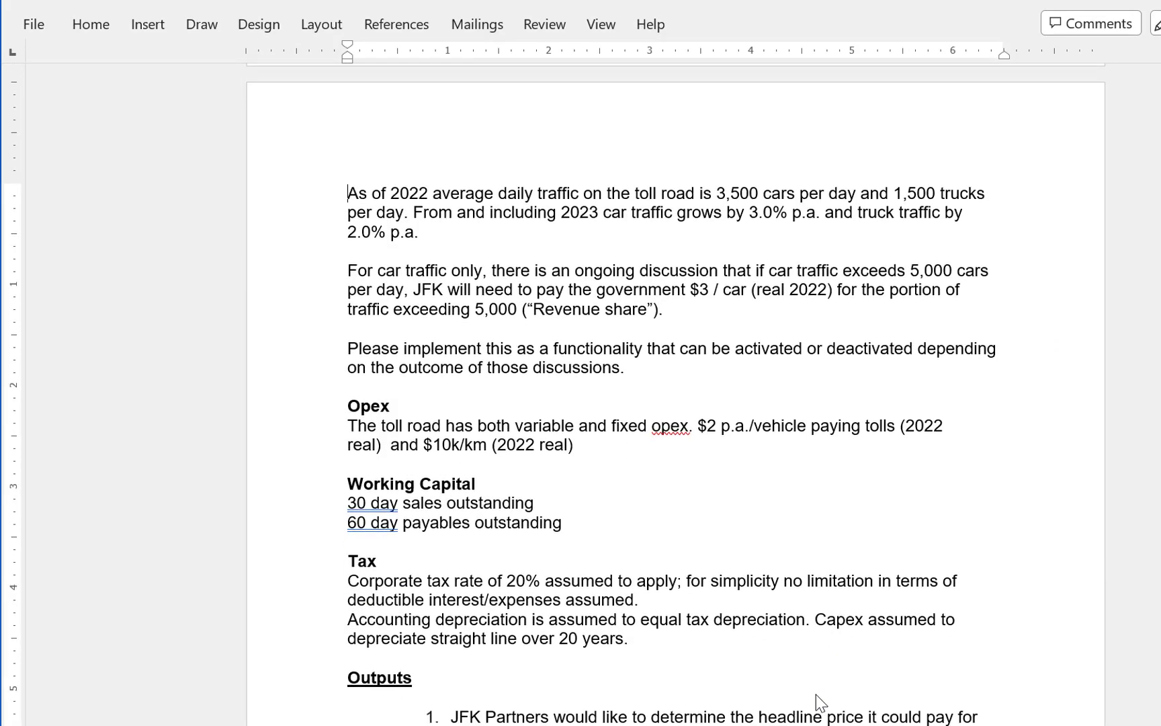
key("Page_Down")
key("Page_Up")
key("Page_Up")
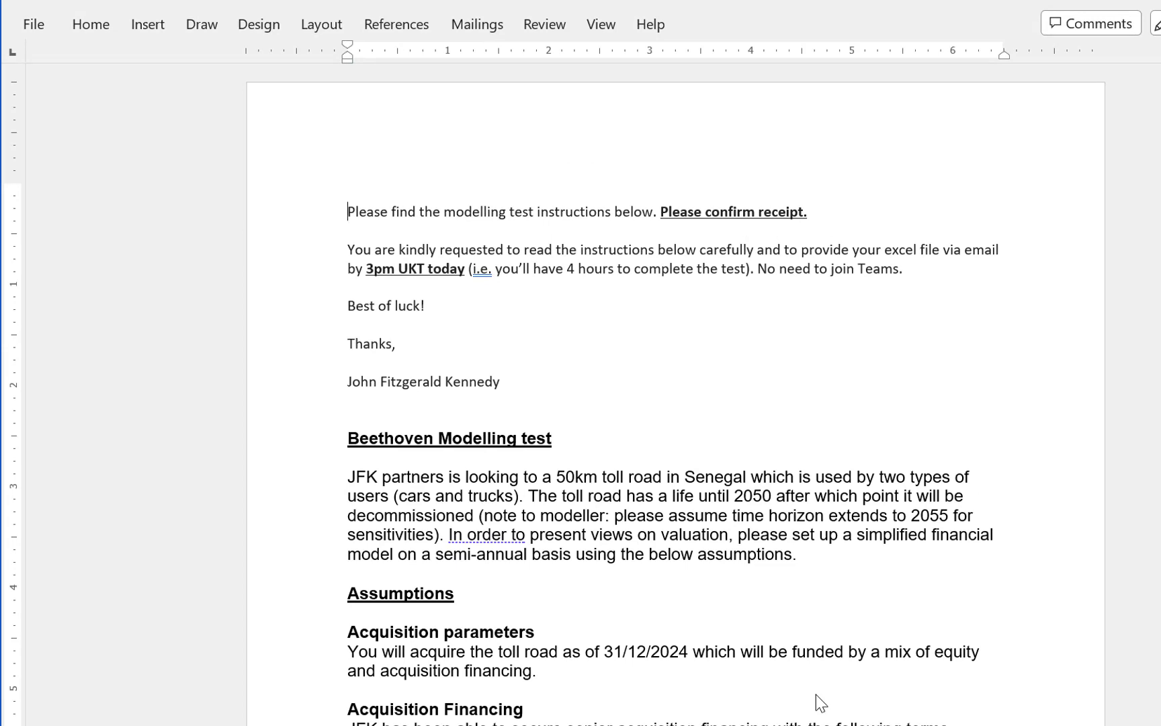
scroll(816, 694, "down", 3)
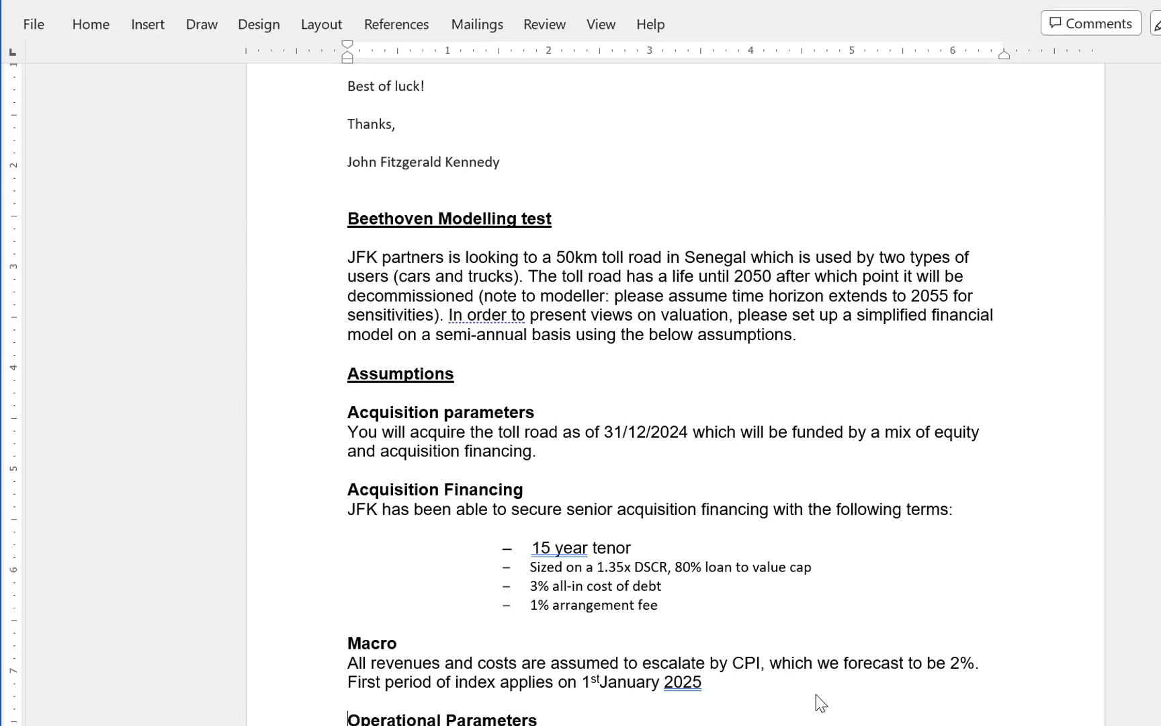
key("Page_Down")
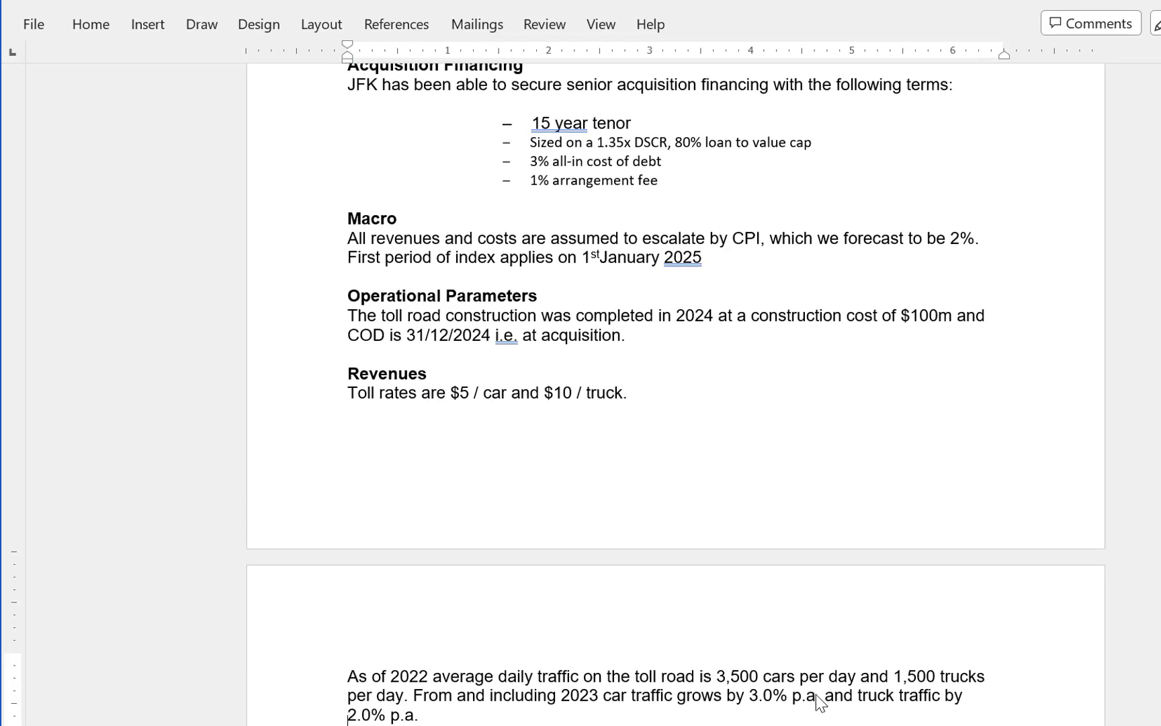
Step: Read the traffic paragraphs on the second page, focusing on the car traffic threshold and the revenue share terms
key("Down")
key("Down")
key("Down")
key("Down")
key("Down")
key("Down")
key("Down")
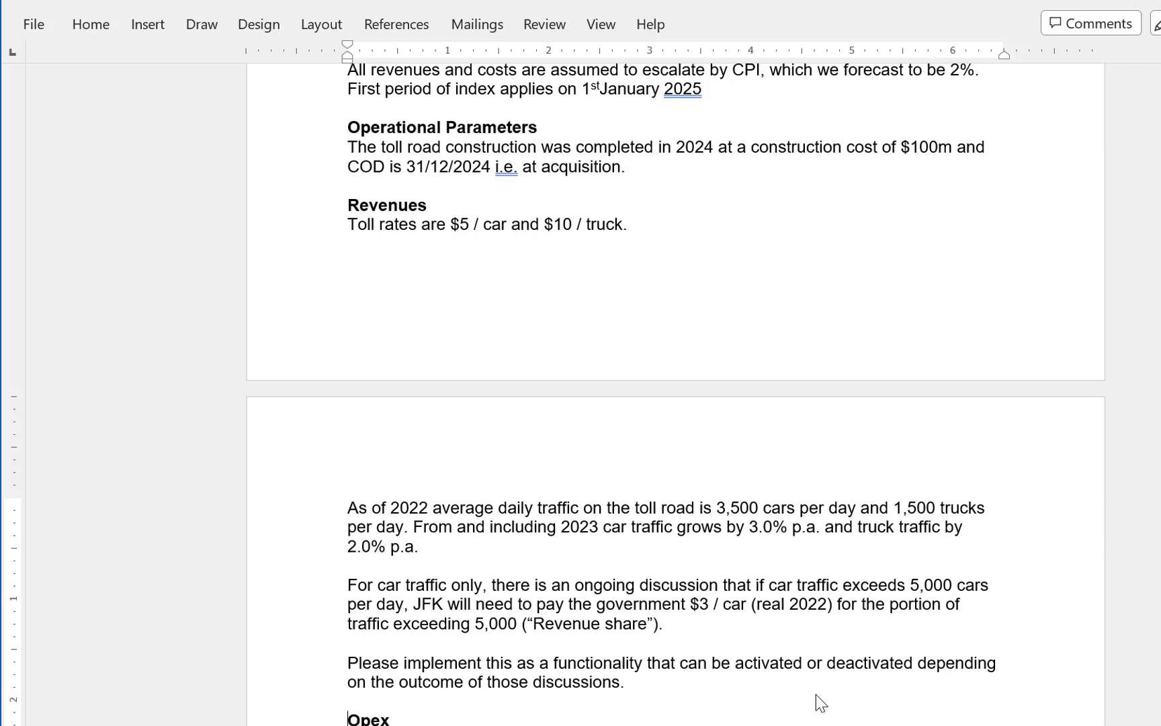
key("Down")
key("Down")
key("Down")
key("Down")
key("Down")
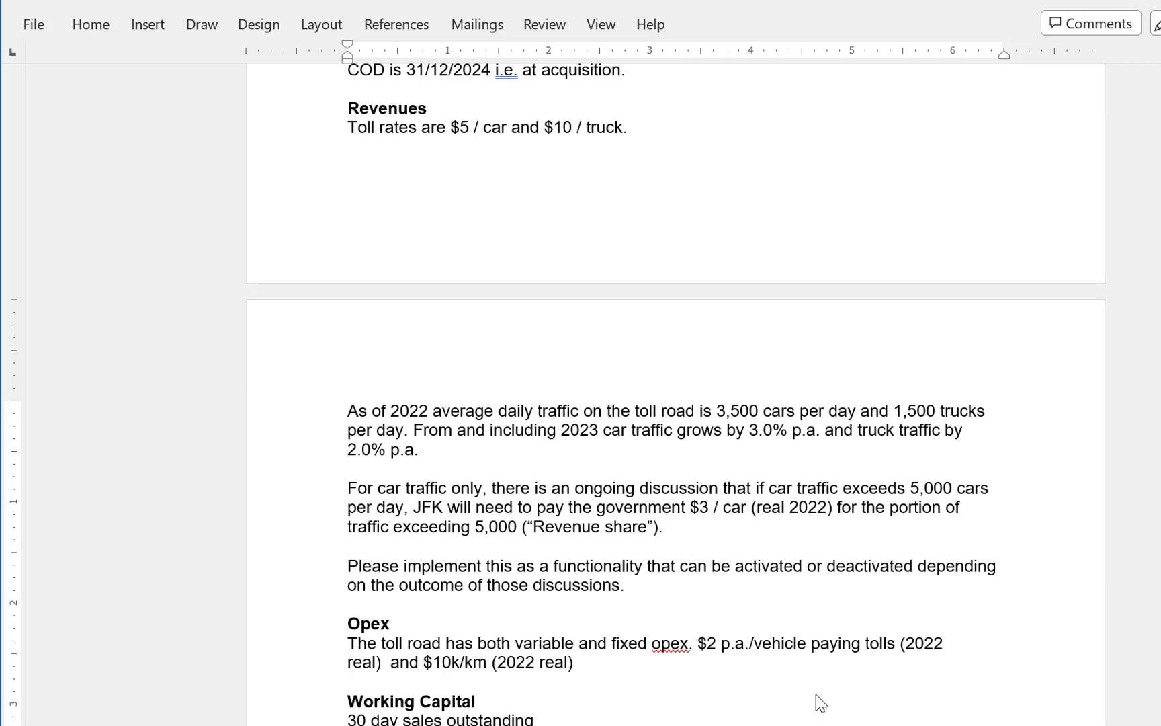
key("Down")
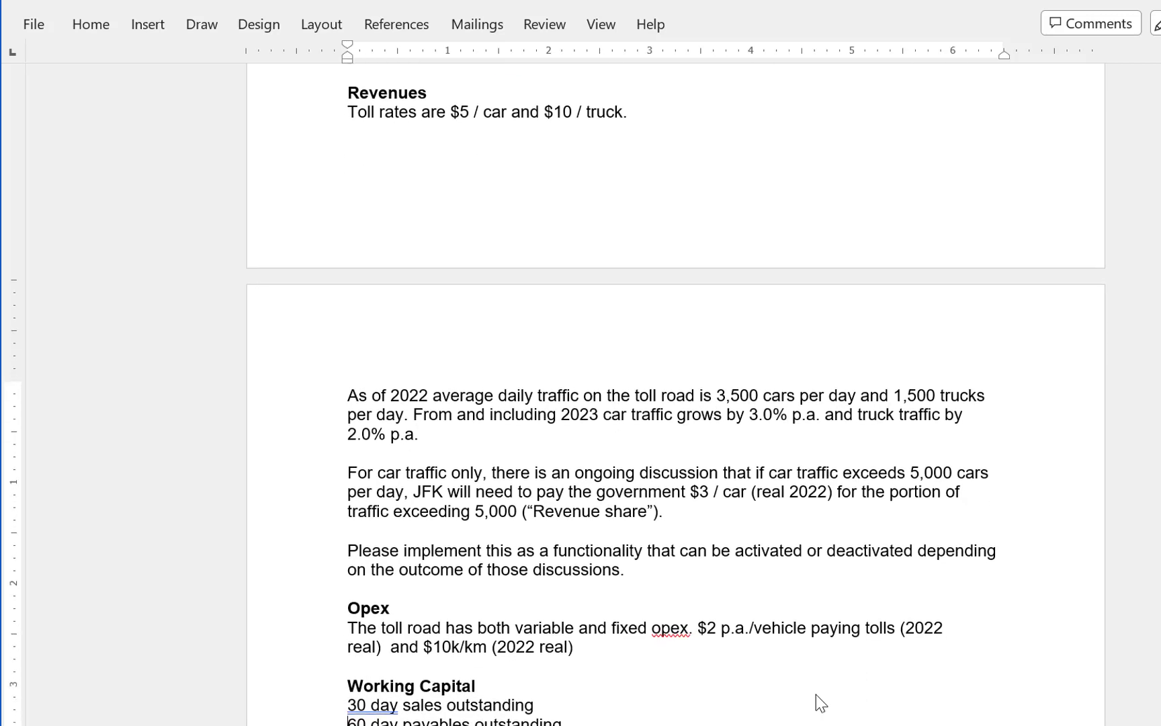
key("Down")
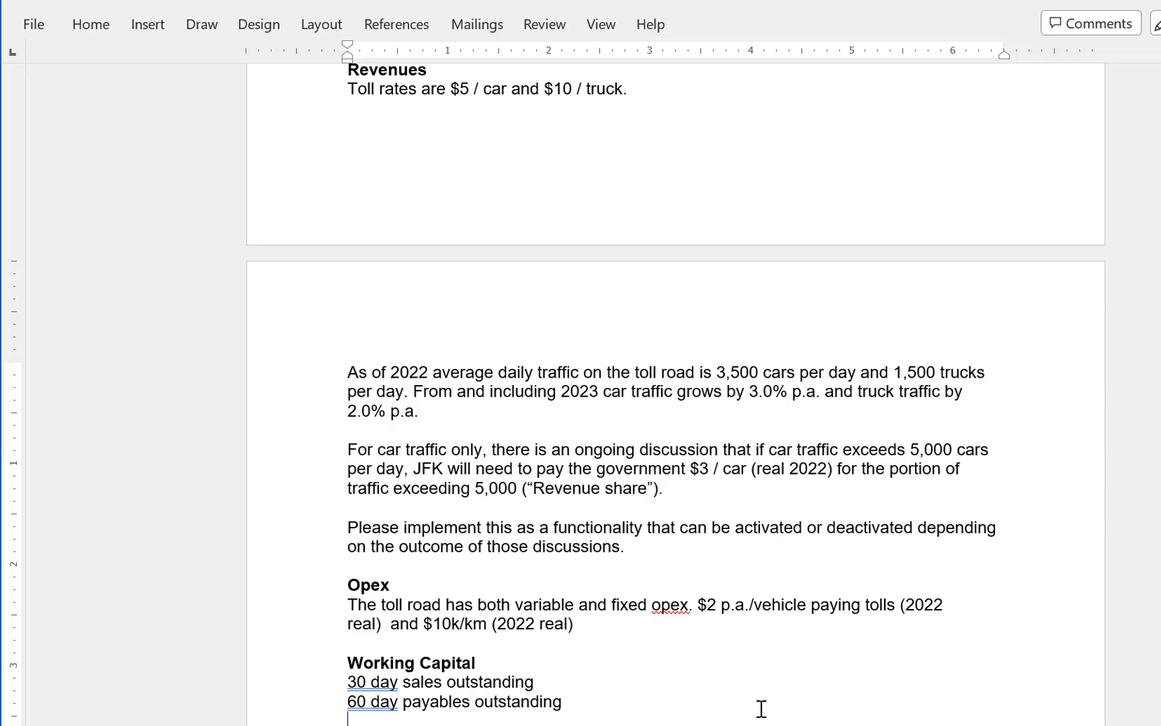
Step: Return to the JFK Project Part 1 workbook in Excel and set the Maximum Volumes output unit in H25 to Cars/Date
left_click(857, 724)
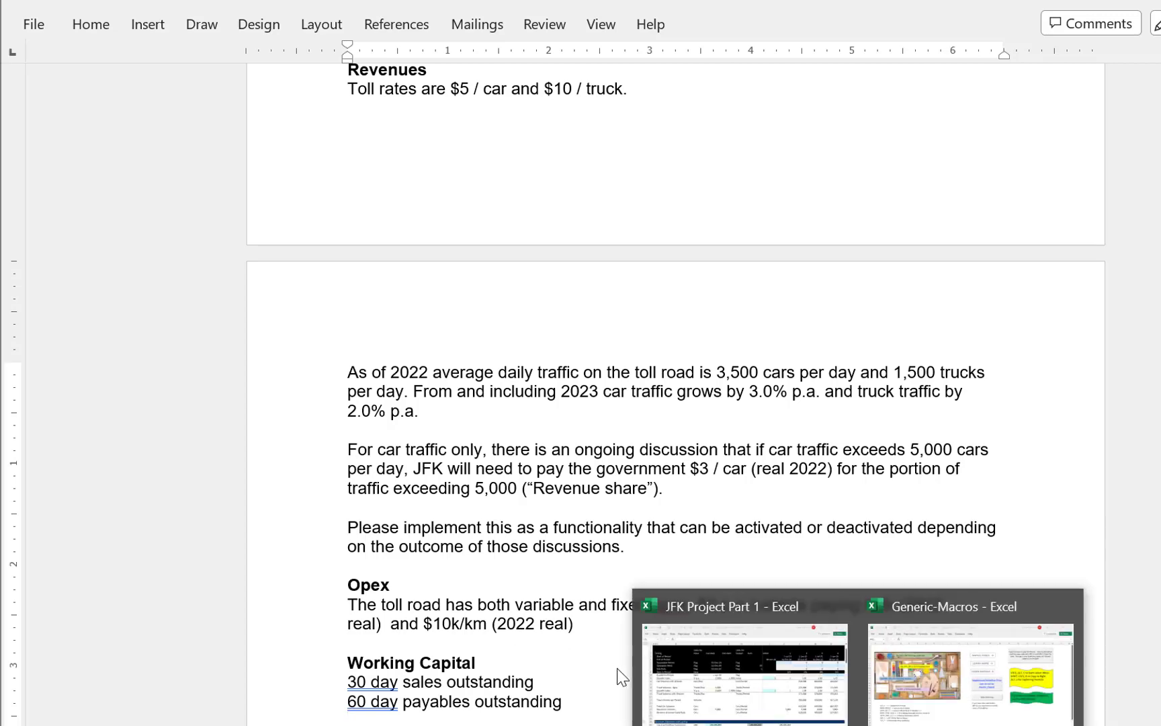
left_click(689, 677)
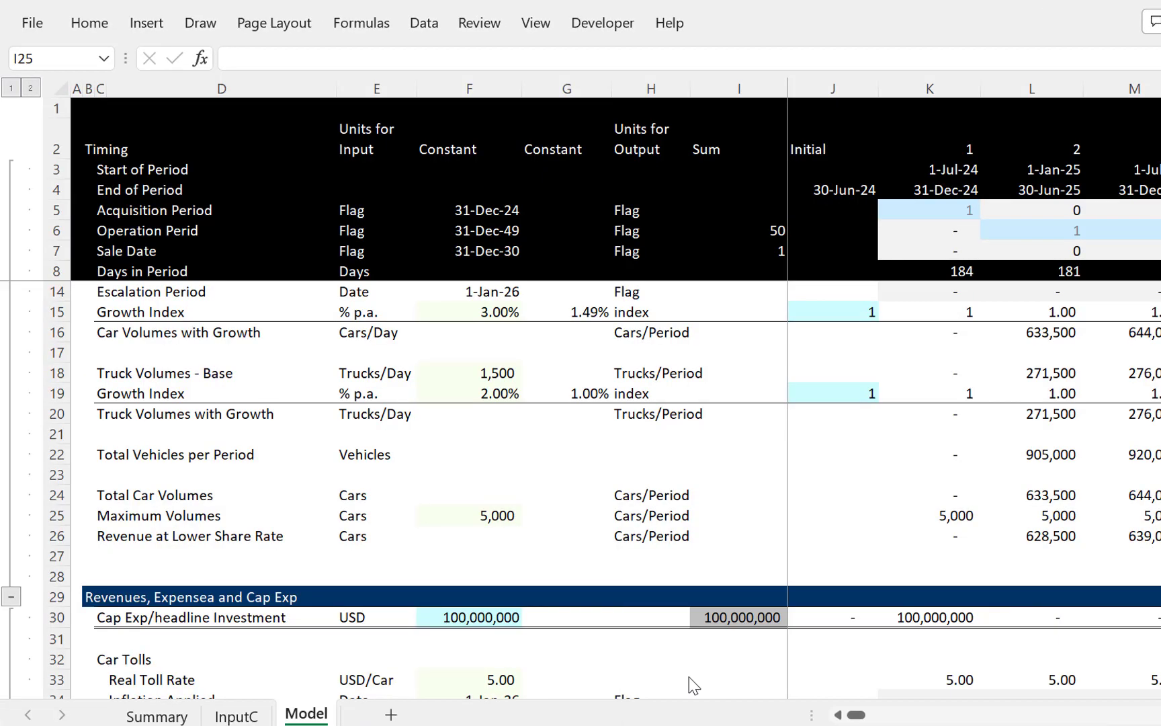
left_click(395, 511)
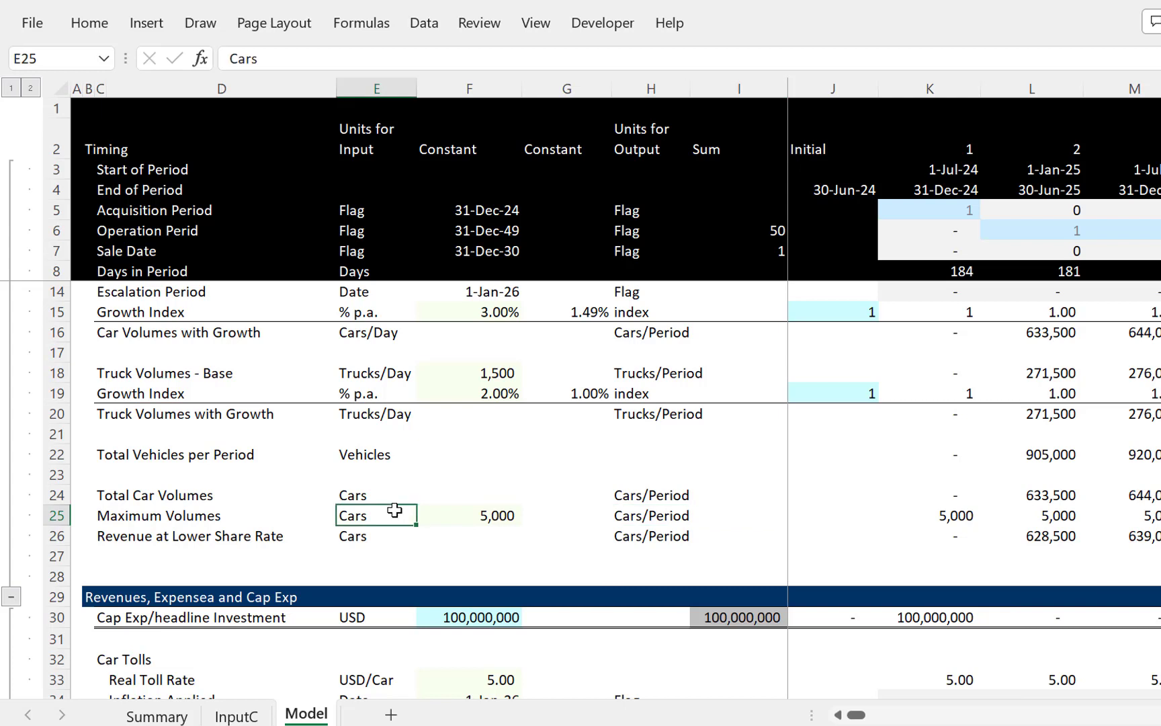
key("Right")
key("Right")
key("Right")
left_click(395, 511)
type("Car")
key("Right")
key("Right")
key("Right")
type("Ca")
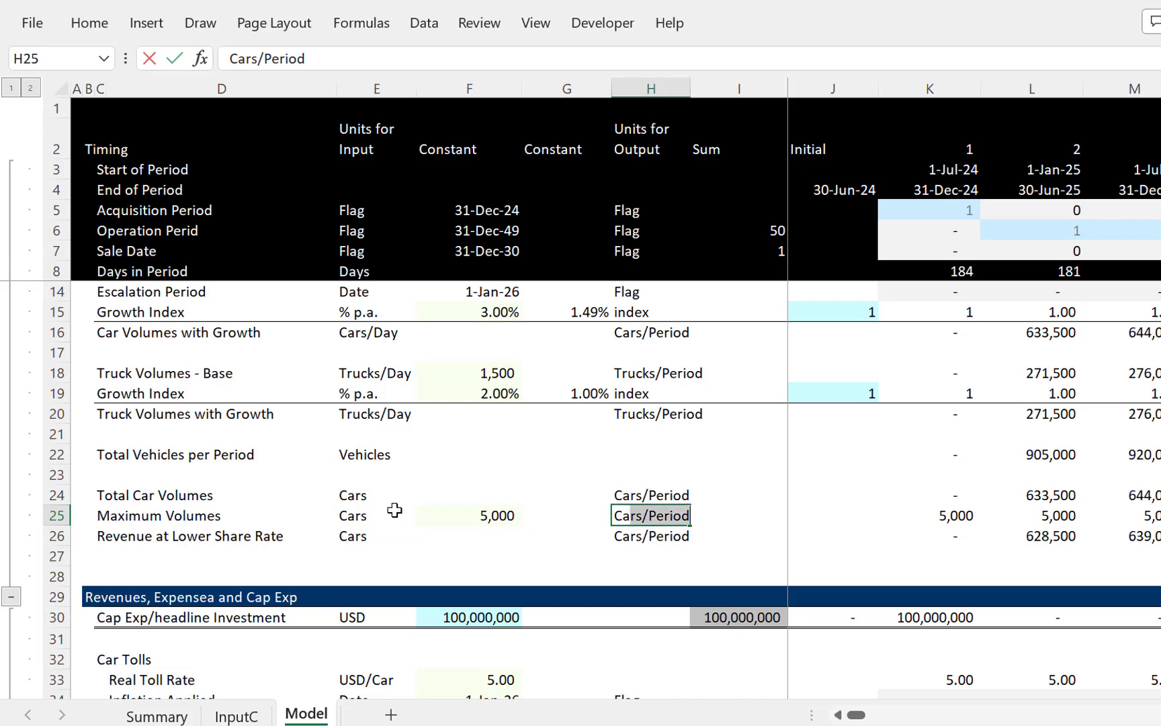
type("rs/Date")
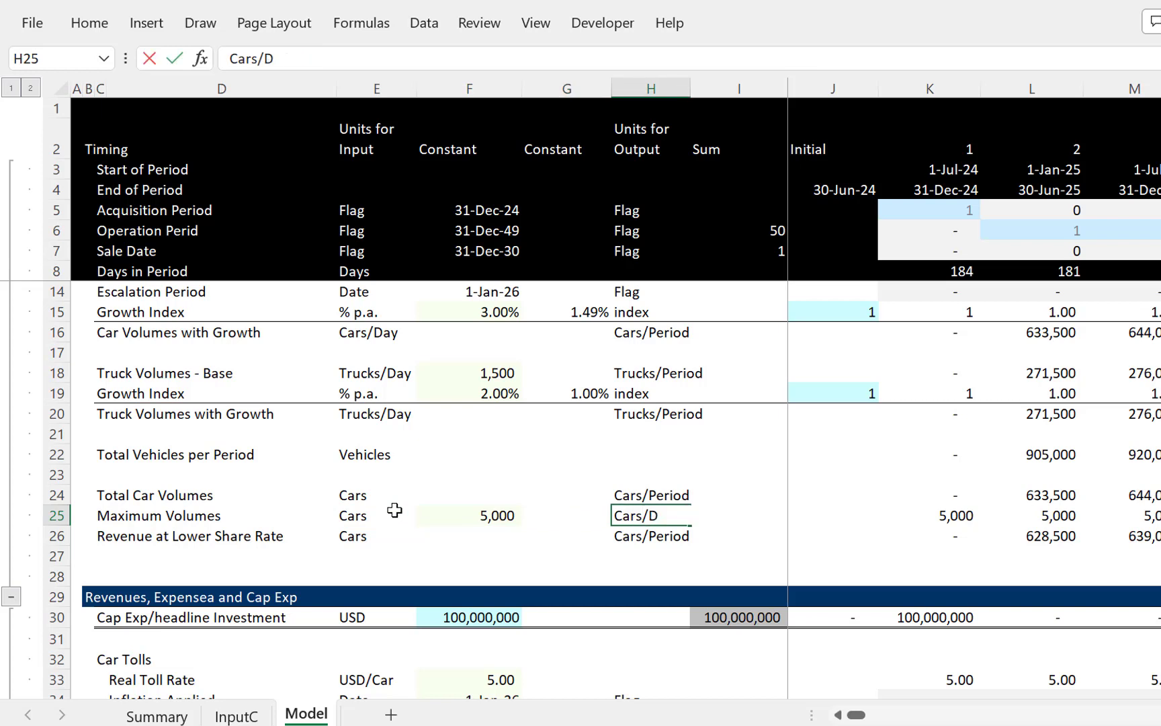
key("Return")
Step: Correct the Maximum Volumes output unit in H25 to Cars/Day
key("Up")
key("Left")
key("Left")
key("Left")
key("Left")
key("Left")
key("Left")
key("Left")
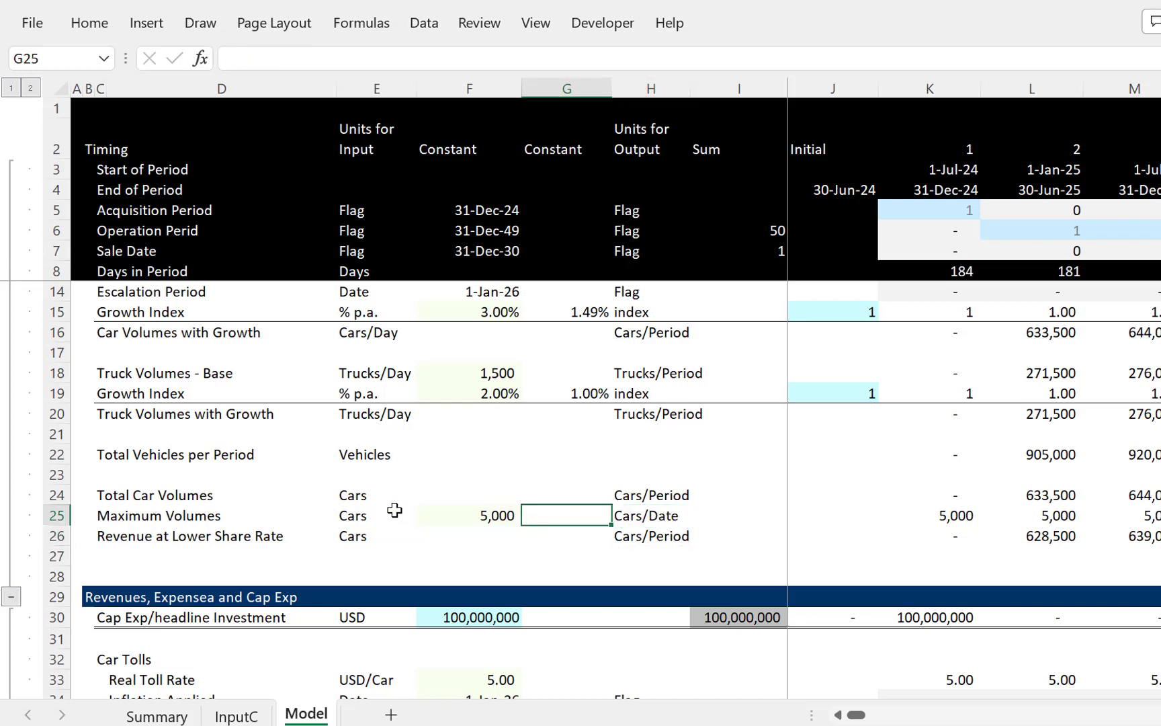
key("Right")
key("Right")
key("Right")
key("Right")
key("Right")
key("Right")
key("Right")
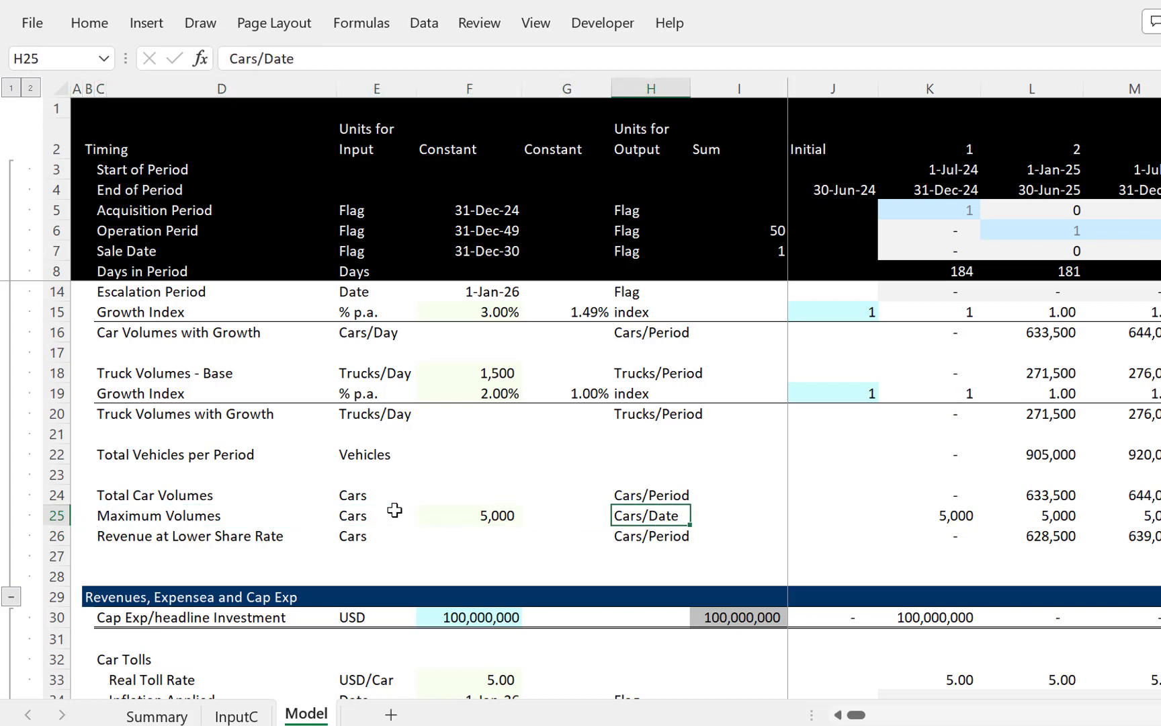
key("Return")
key("Return")
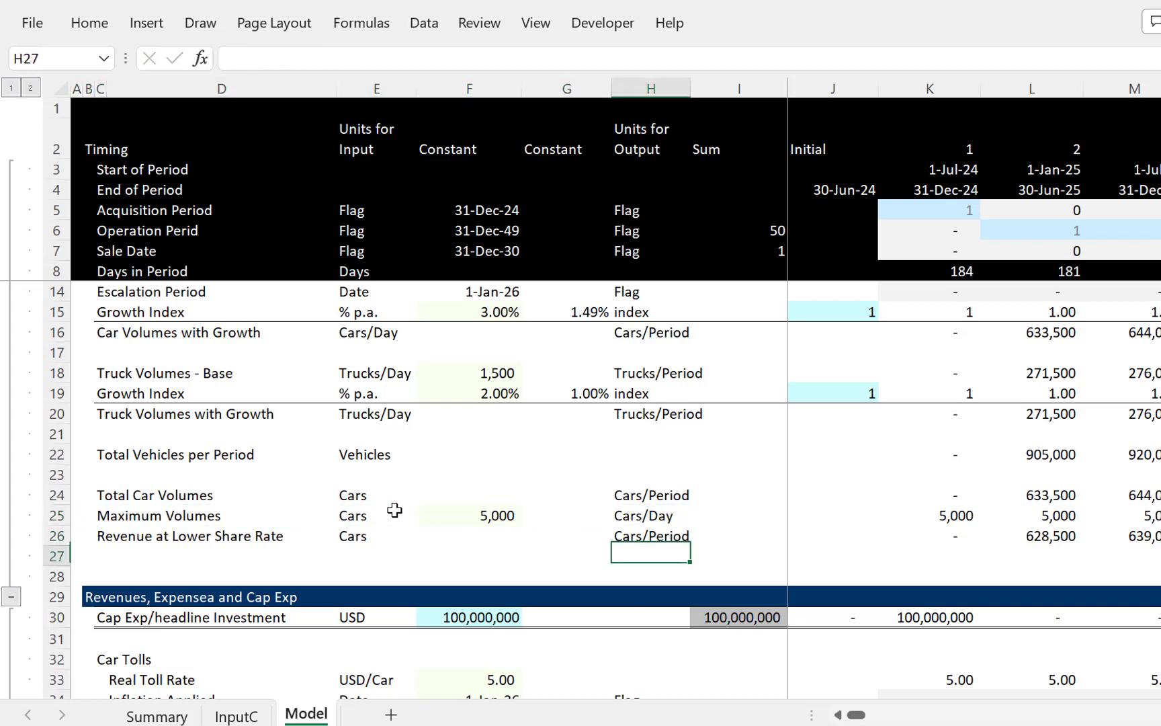
Step: Rename the row 26 label in C26 as "Volumes Capped"
key("Left")
key("Left")
key("Left")
key("Up")
key("Left")
key("Left")
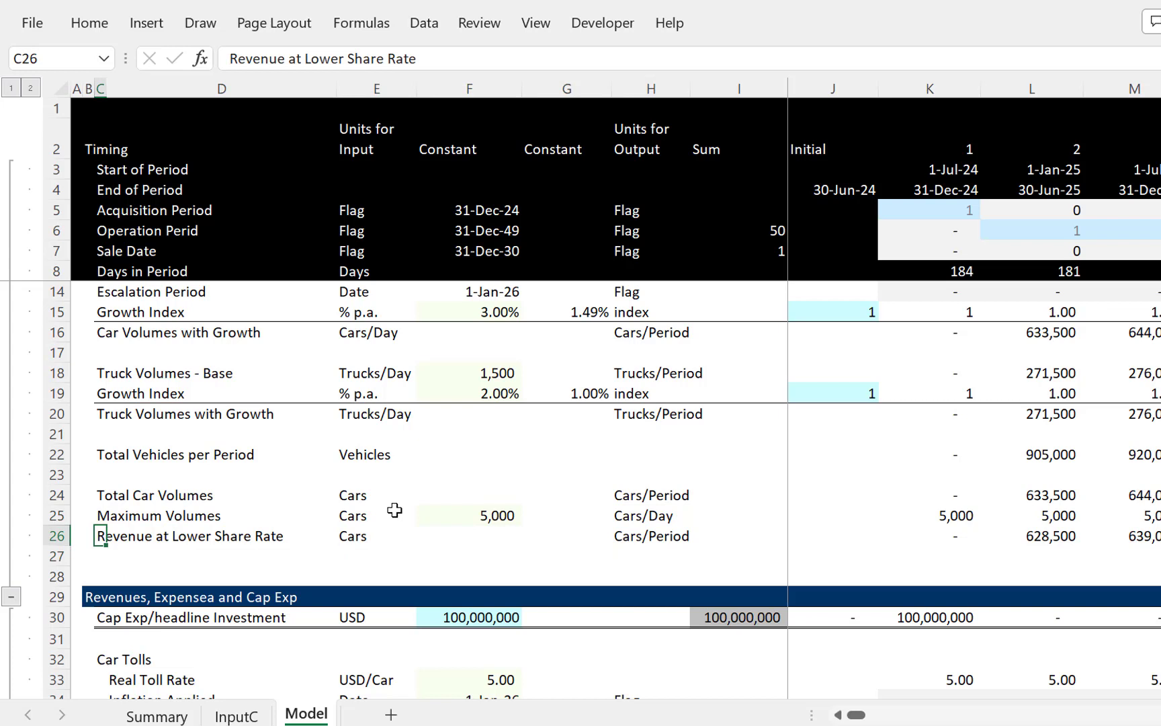
type("Volumes Capped")
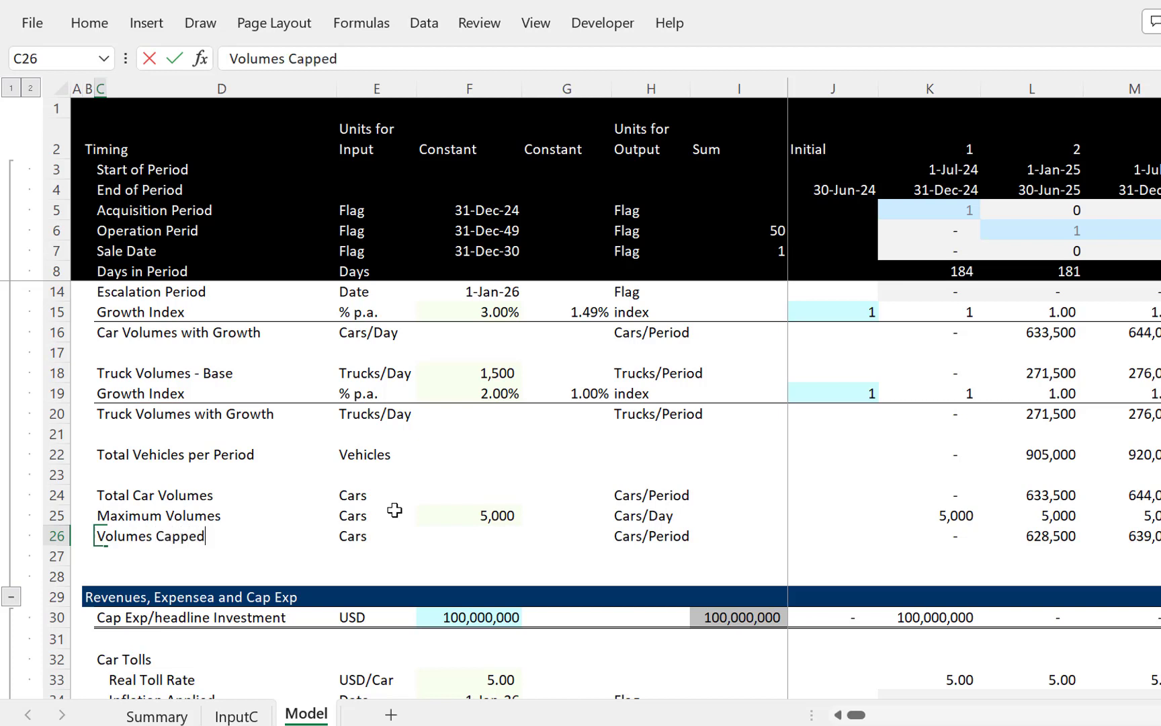
key("Return")
Step: Replace the Volumes Capped formula in K26 with Maximum Volumes times Days in Period, =K25*K8
key("Up")
key("Right")
key("Right")
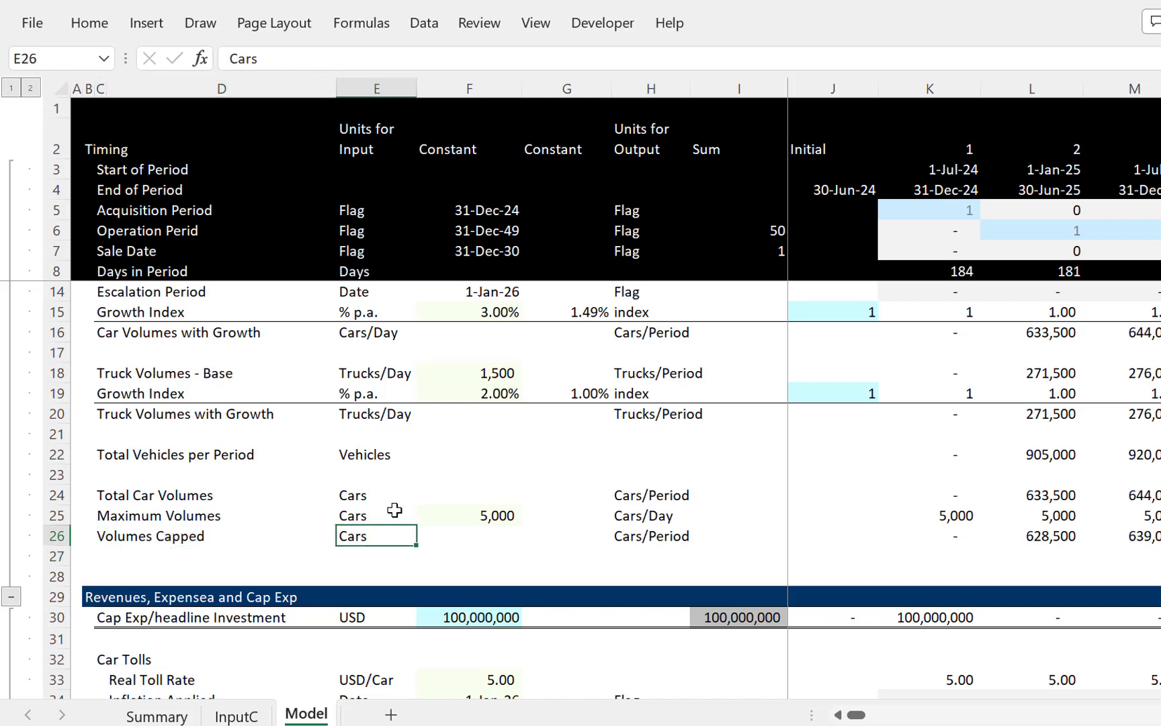
key("Right")
key("Right")
key("Right")
key("Right")
key("Right")
key("Right")
key("Right")
key("Right")
key("Left")
key("Left")
key("Left")
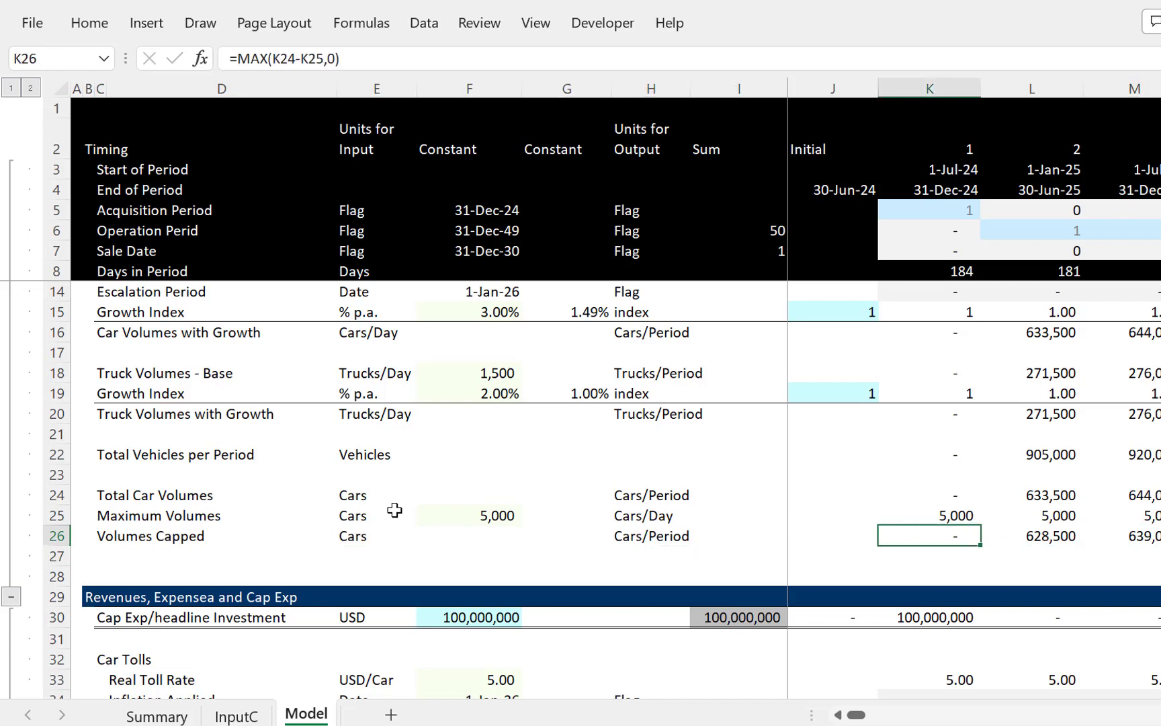
key("Right")
type("=")
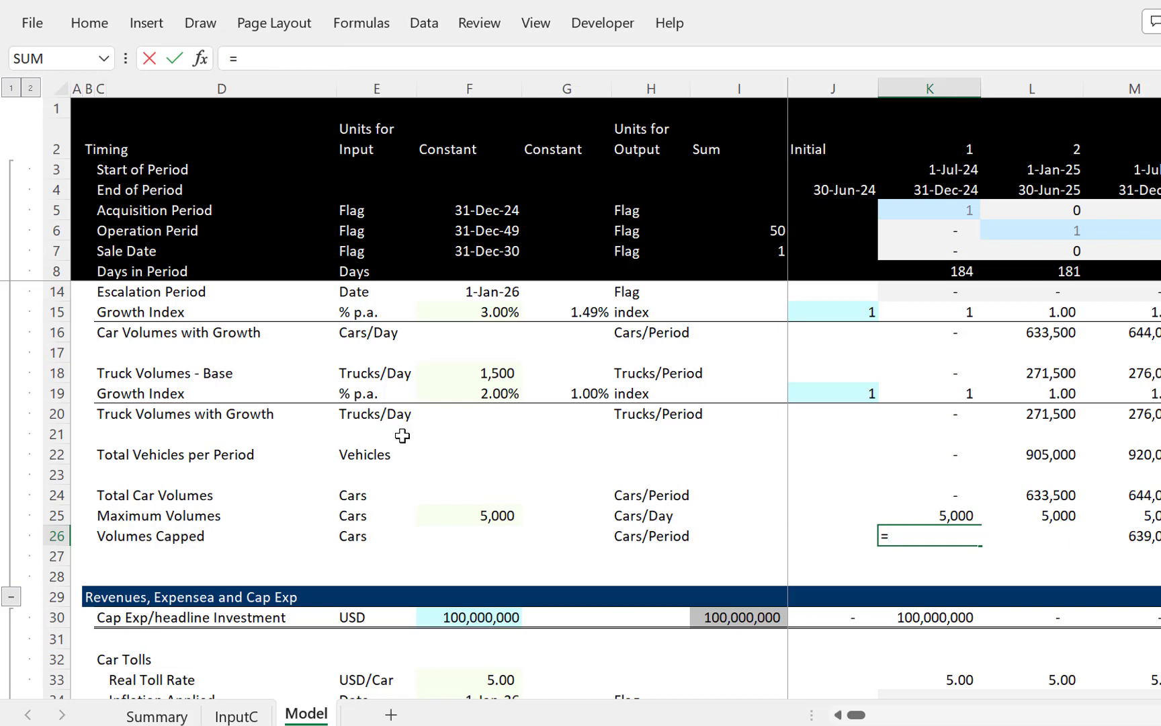
key("Up")
type("*")
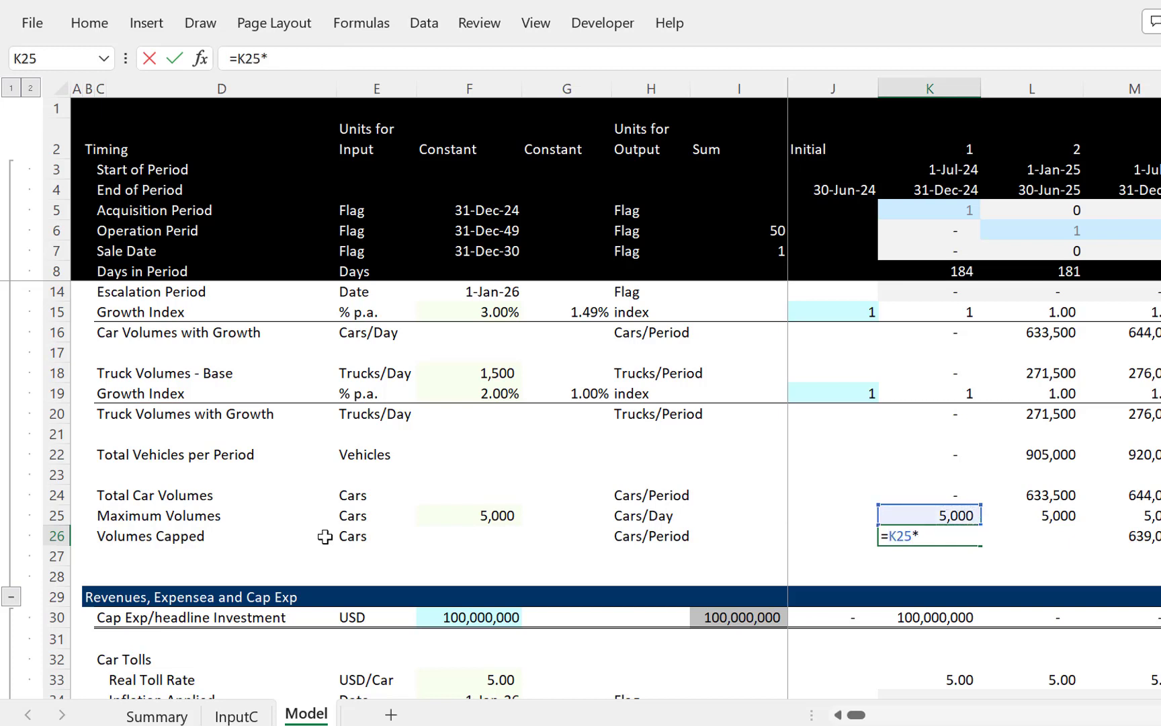
left_click(934, 274)
key("Return")
key("Up")
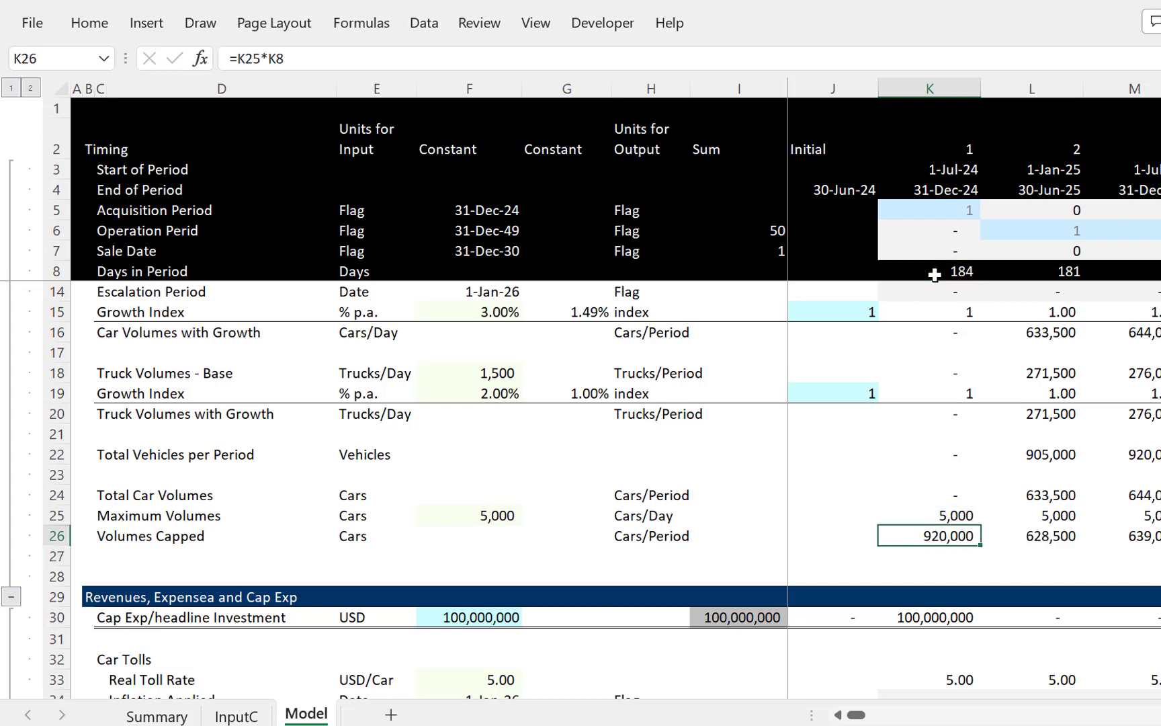
Step: Multiply the Volumes Capped formula in K26 by the Operation Period flag, =K25*K8*K6, and copy it across all periods
key("F2")
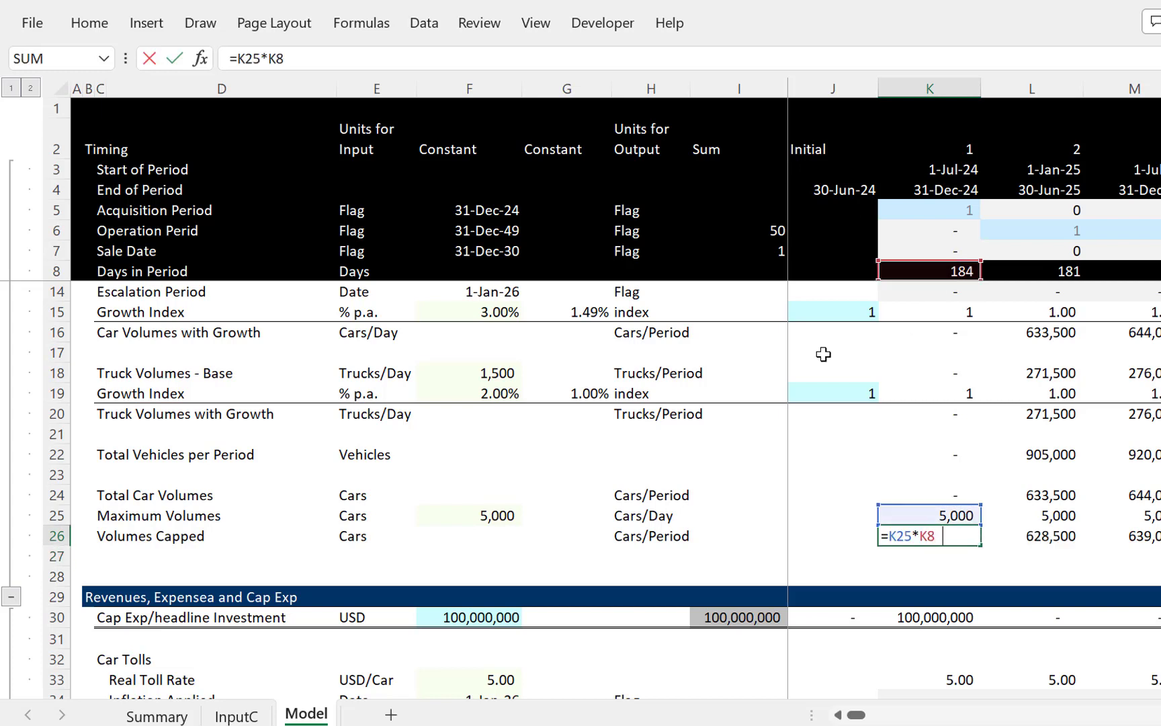
type("*")
left_click(913, 235)
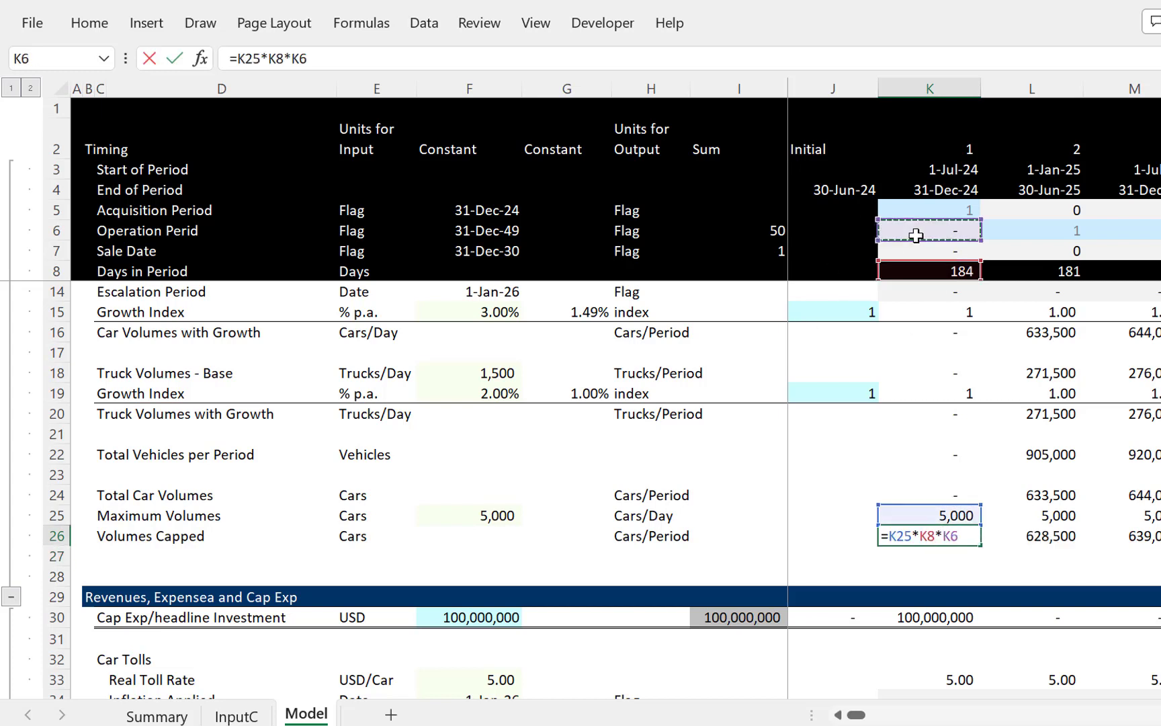
key("ctrl+Return")
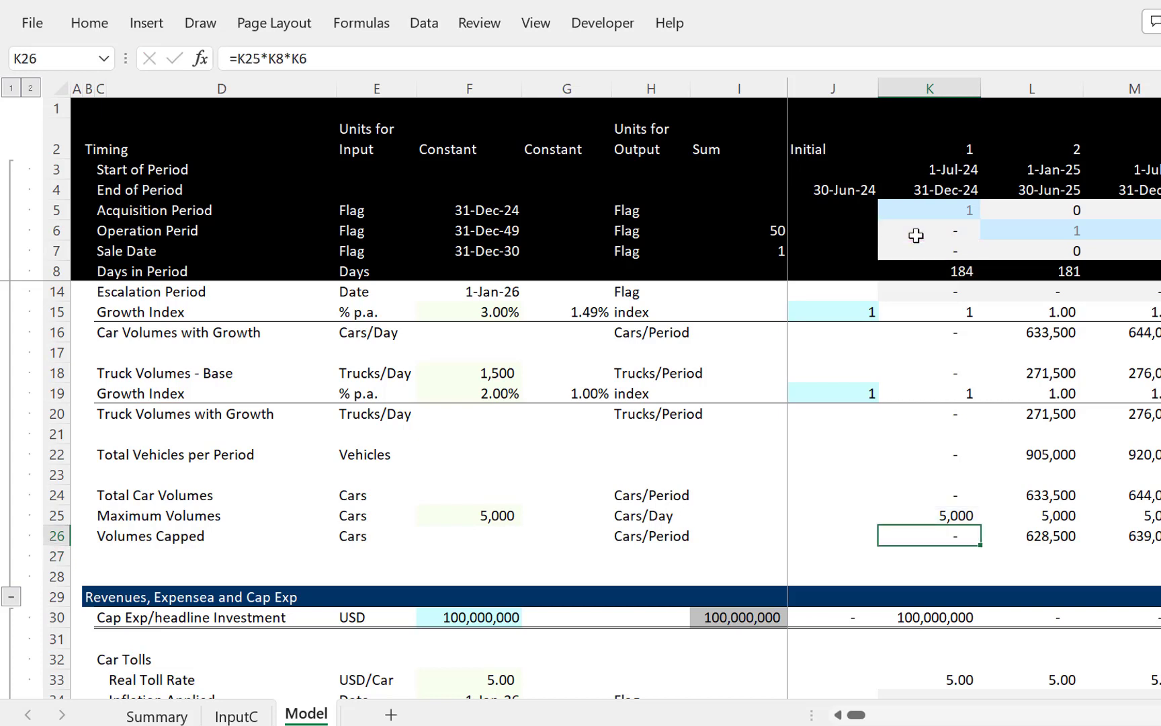
key("ctrl+shift+Right")
key("ctrl+r")
key("Left")
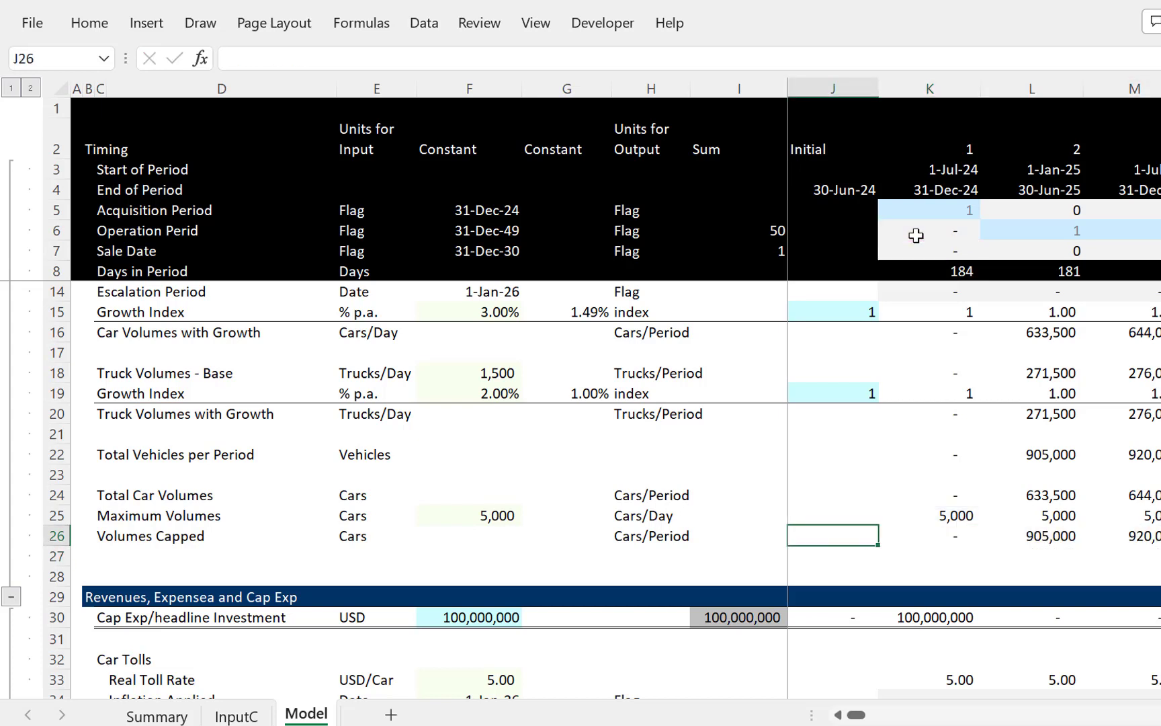
Step: Examine the Volumes Capped values and formulas along row 26 through the final periods, including after operations end
key("Right")
key("Right")
key("Right")
key("Right")
key("Right")
key("Right")
key("Right")
key("Right")
key("Right")
key("Right")
key("Right")
key("Right")
key("Right")
key("Right")
key("Right")
key("Right")
key("Right")
key("Right")
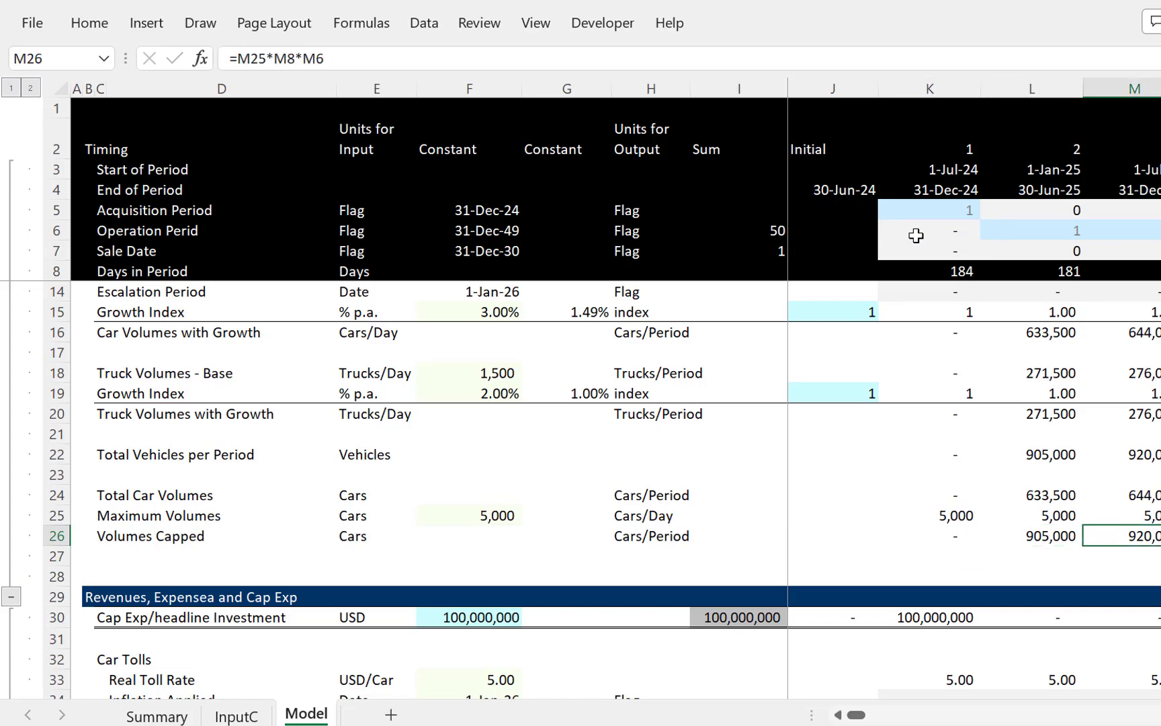
key("Right")
key("Right")
key("Right")
key("Right")
key("Right")
key("Right")
key("Right")
key("Right")
key("Right")
key("Right")
key("Right")
key("Right")
key("Right")
key("Right")
key("Right")
key("Right")
key("Right")
key("Right")
key("Right")
key("Right")
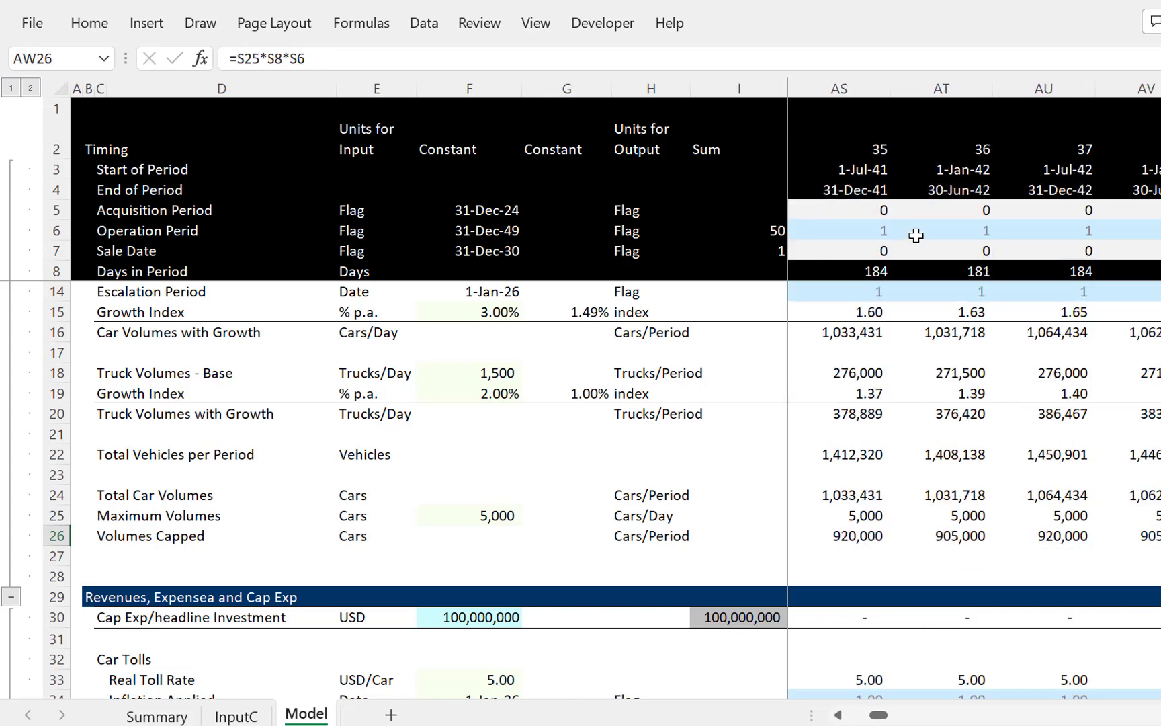
key("Left")
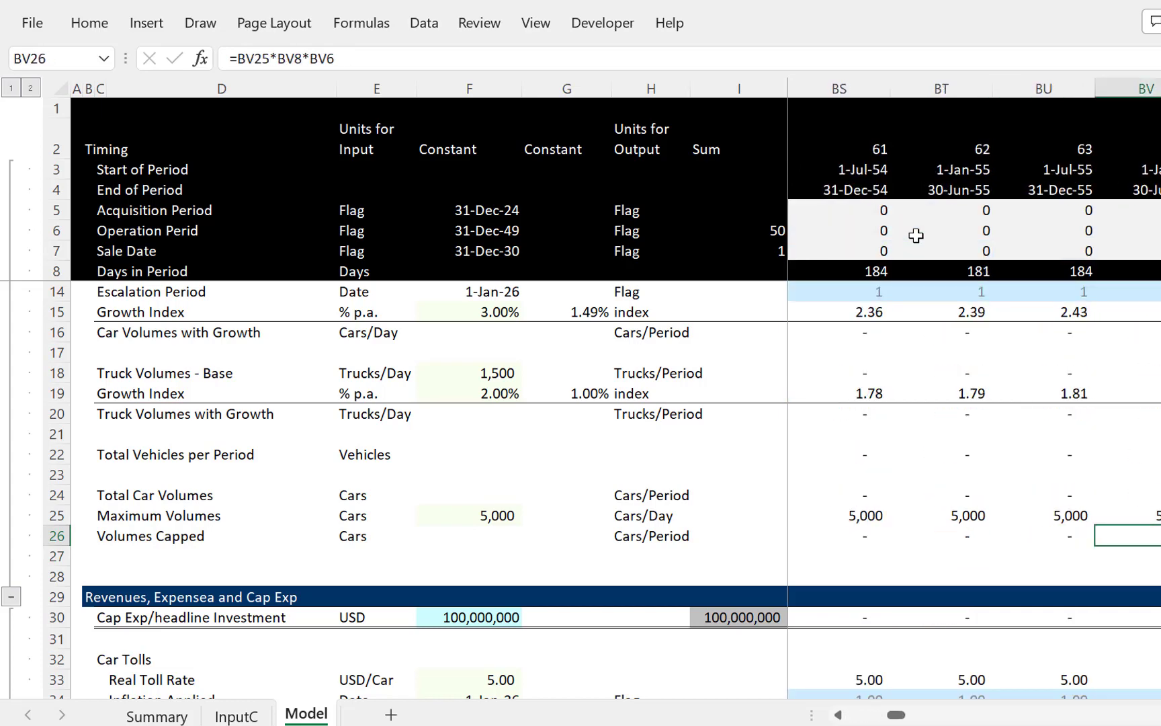
key("ctrl+Left")
key("ctrl+Left")
key("ctrl+Left")
key("ctrl+Left")
key("ctrl+Left")
Step: Link F26 in the Volumes Capped row to the Revenue Share Payable to Government flag, =InputC!F21
key("Right")
key("Right")
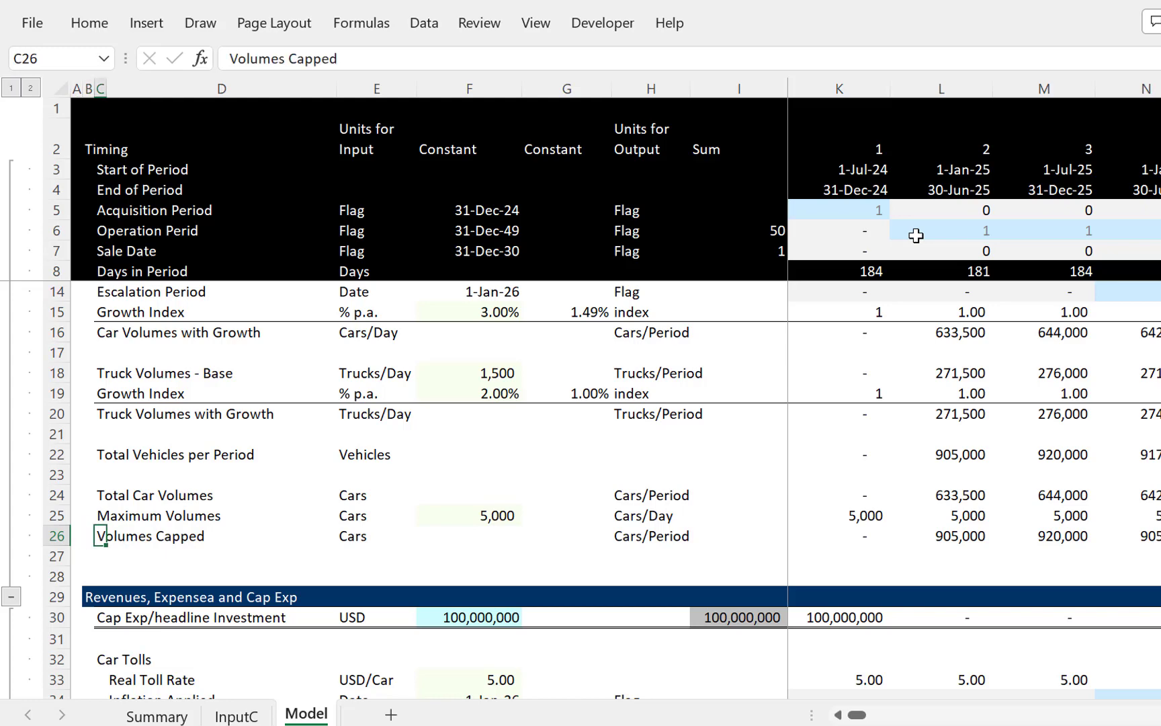
key("Right")
key("Right")
key("Right")
key("Right")
key("Left")
type("=")
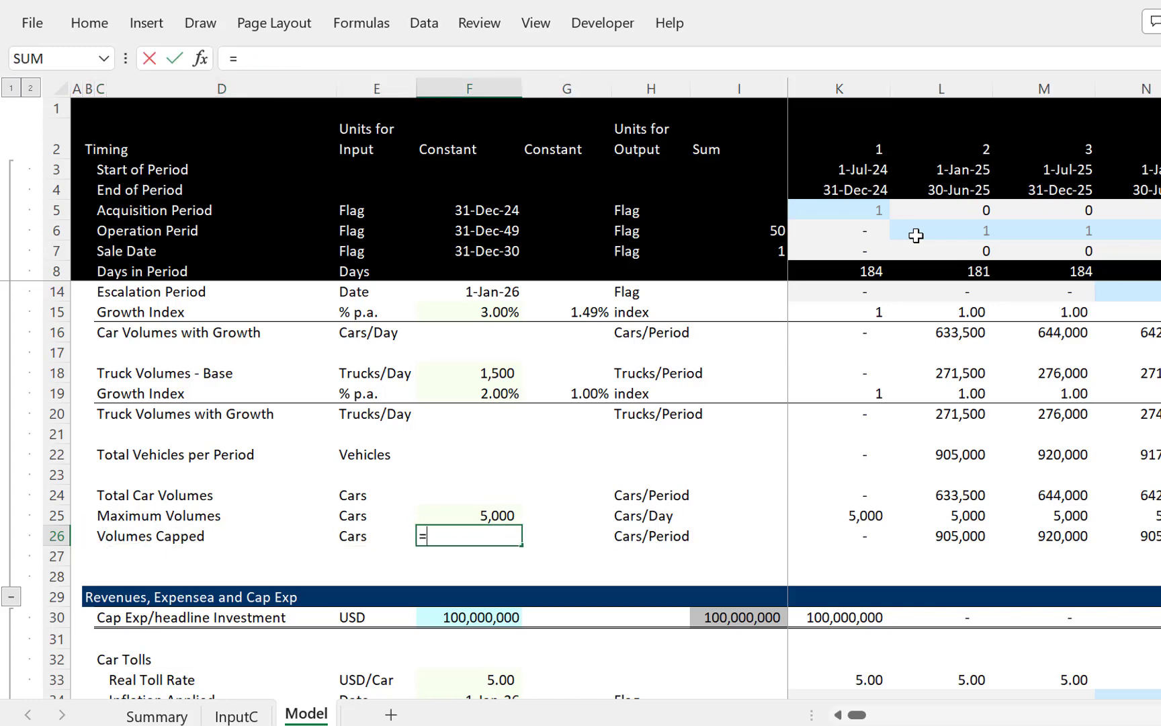
key("ctrl+Page_Up")
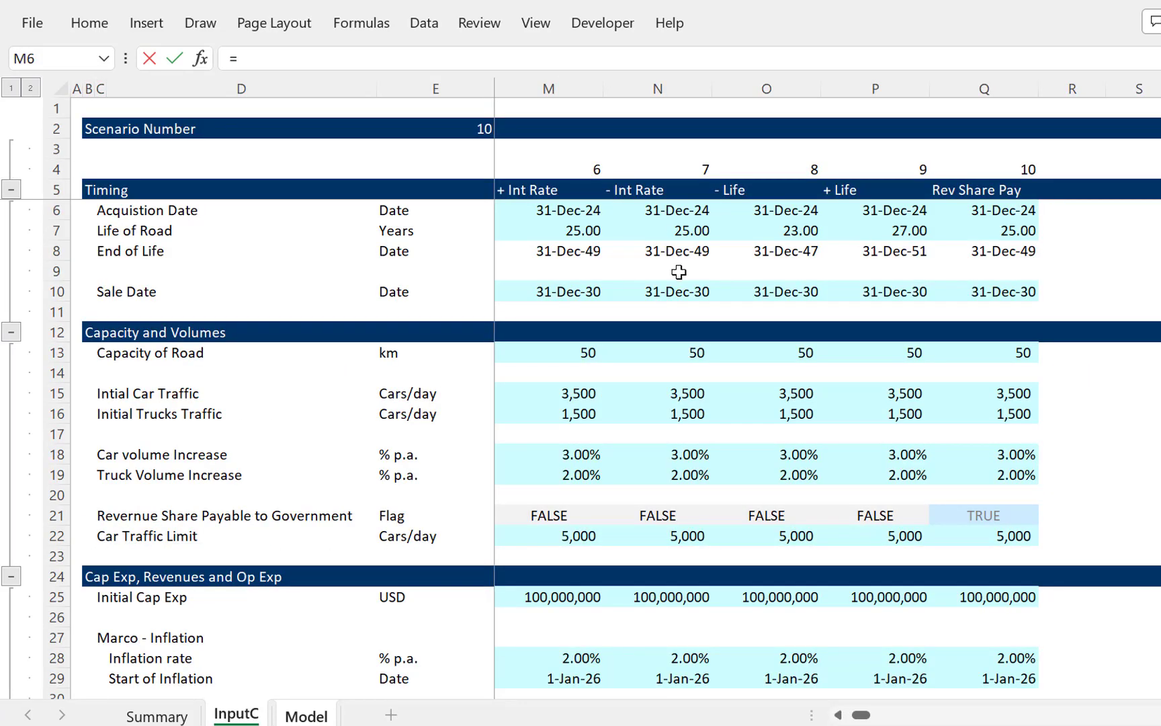
left_click(587, 511)
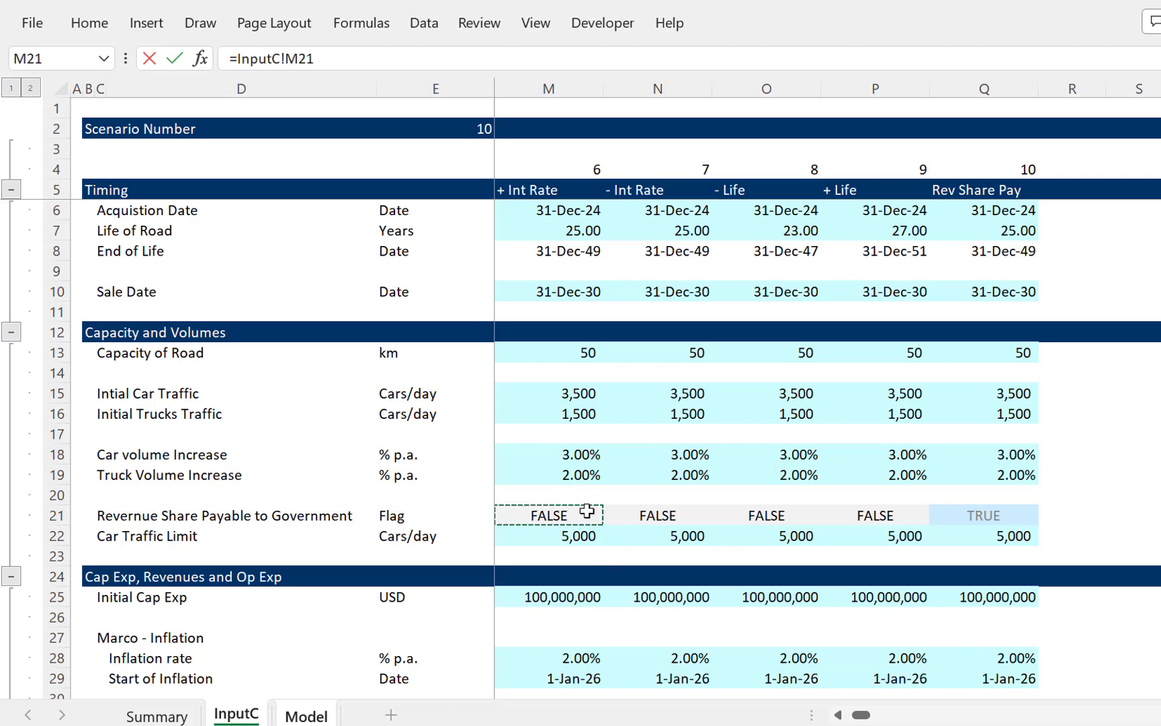
key("ctrl+Left")
key("ctrl+Left")
key("Home")
key("Right")
key("Right")
key("Right")
key("Right")
key("Right")
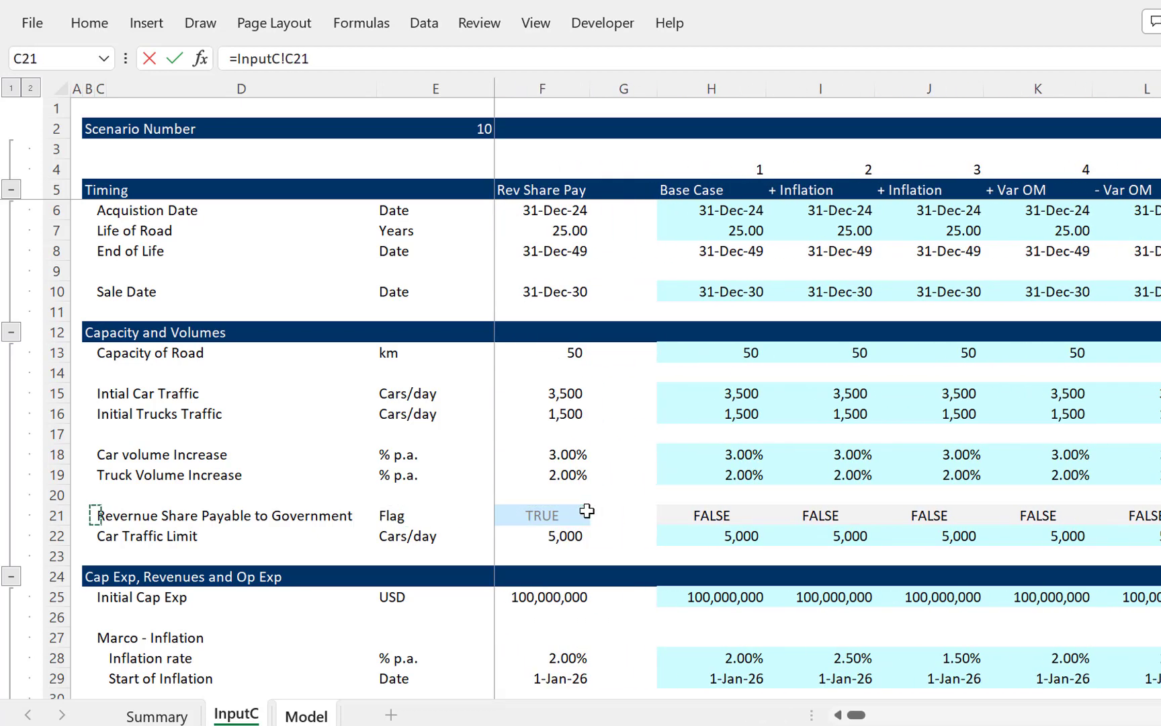
key("Return")
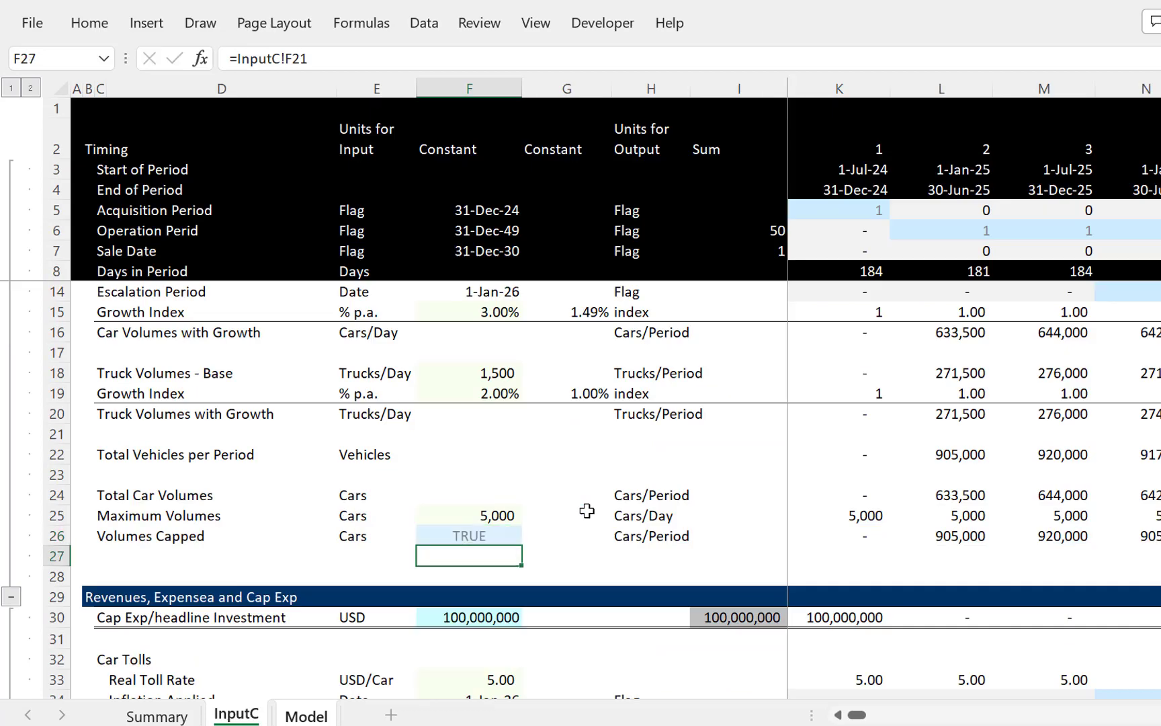
Step: Trace the F26 flag back to its source on the InputC sheet and unfreeze that sheet's panes
key("Up")
key("ctrl+bracketleft")
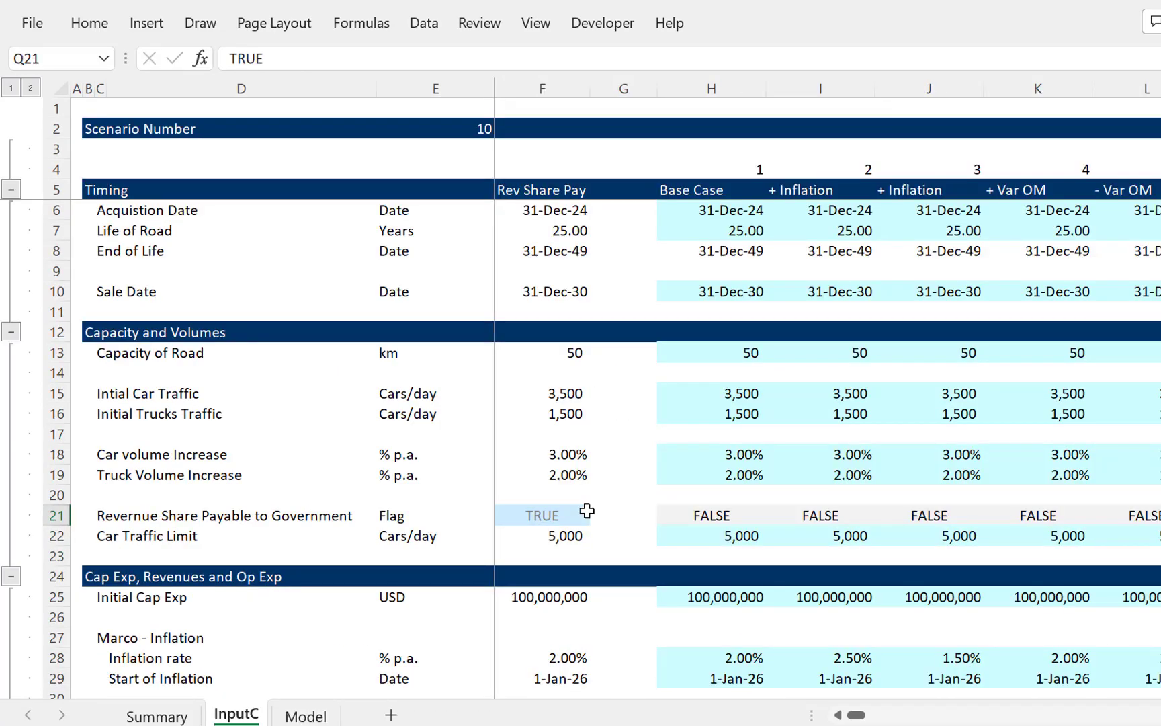
key("alt+e")
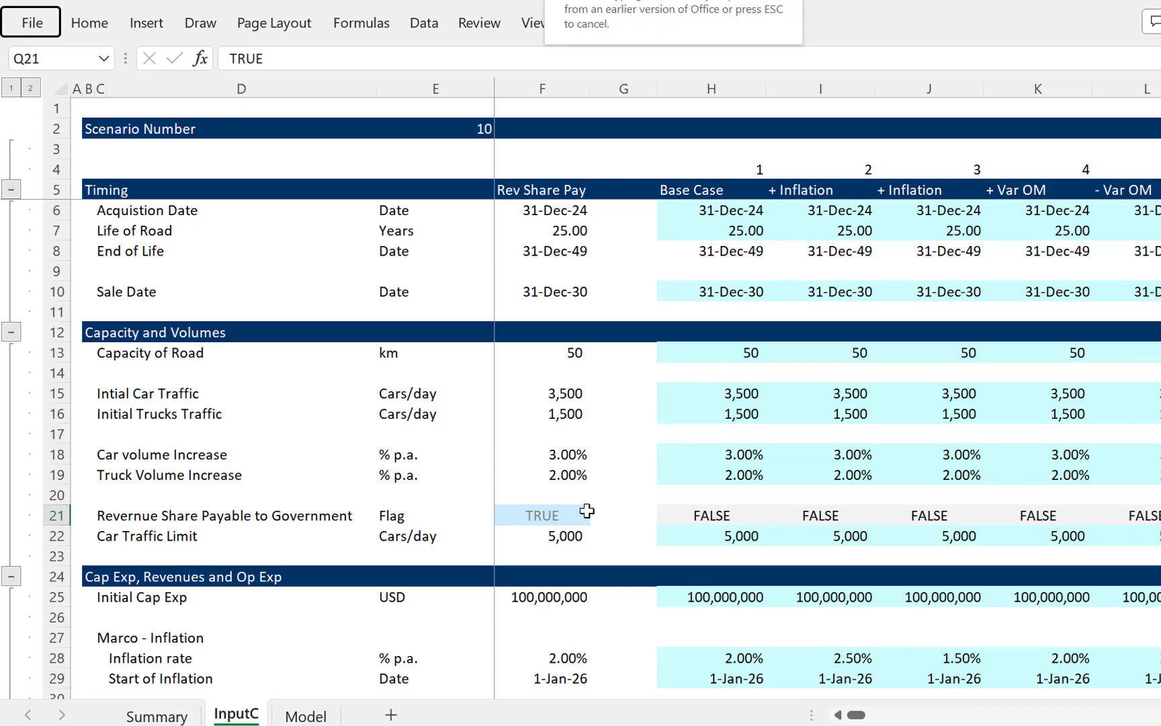
key("Escape")
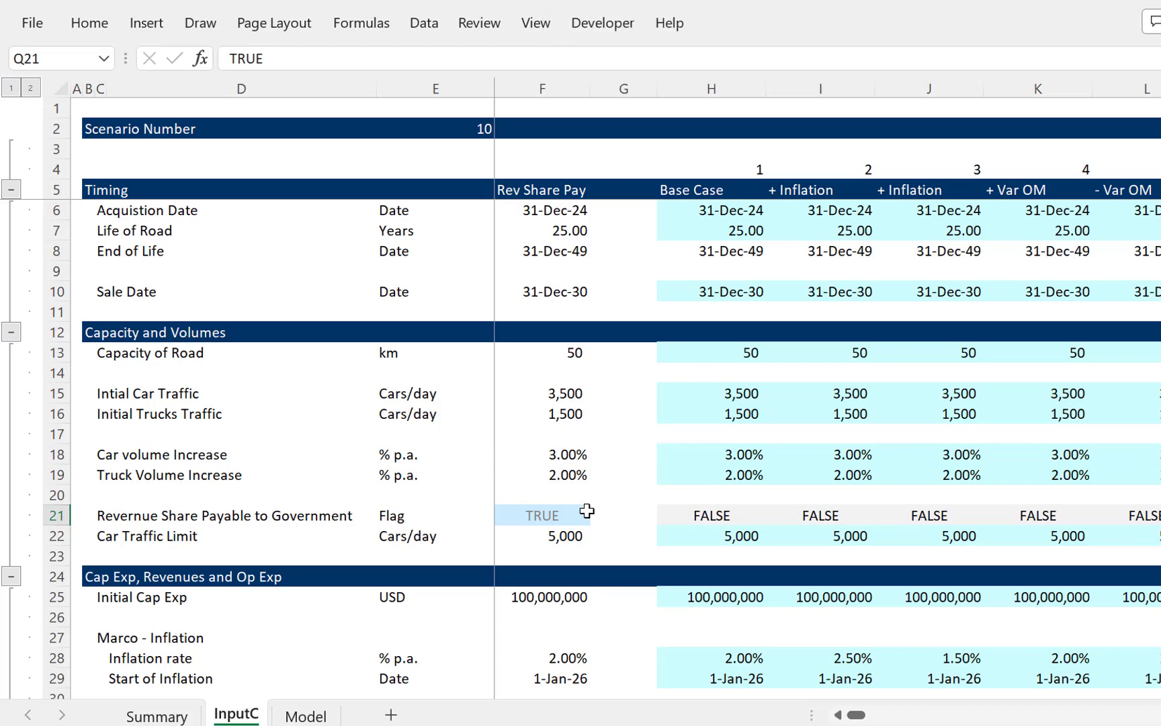
key("alt+w")
key("f")
key("f")
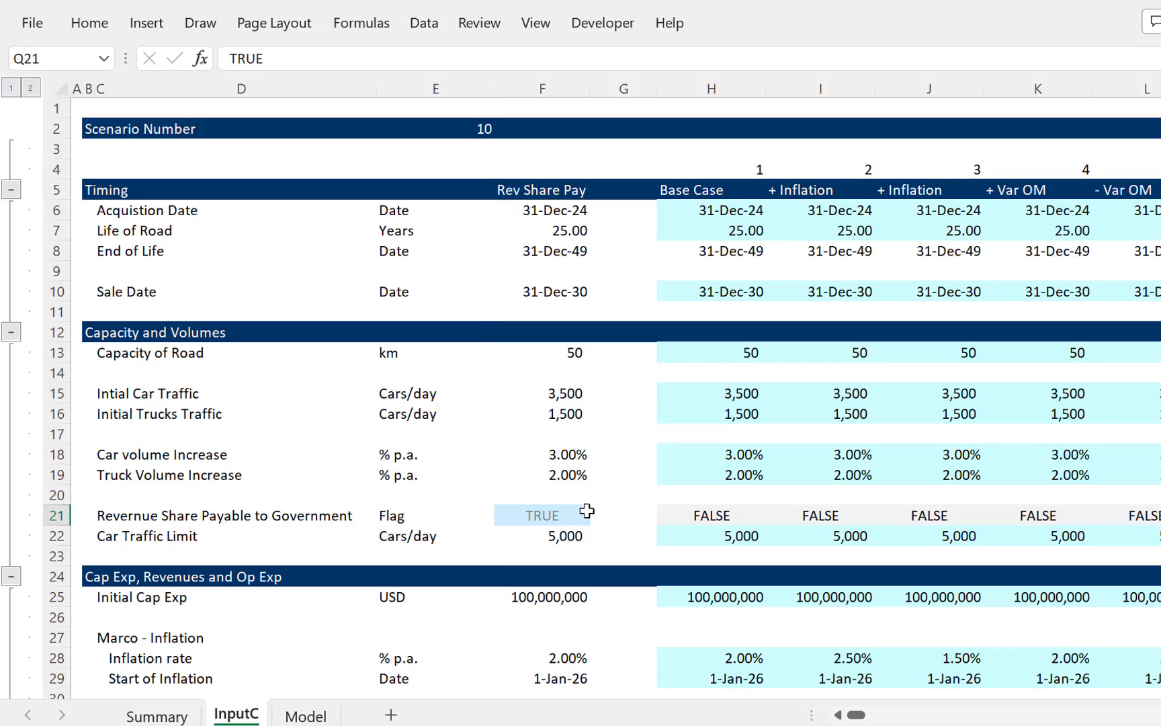
Step: Freeze the InputC panes at G6 so the headings and the active scenario column F stay fixed
key("Right")
key("Right")
key("Left")
key("Left")
key("Home")
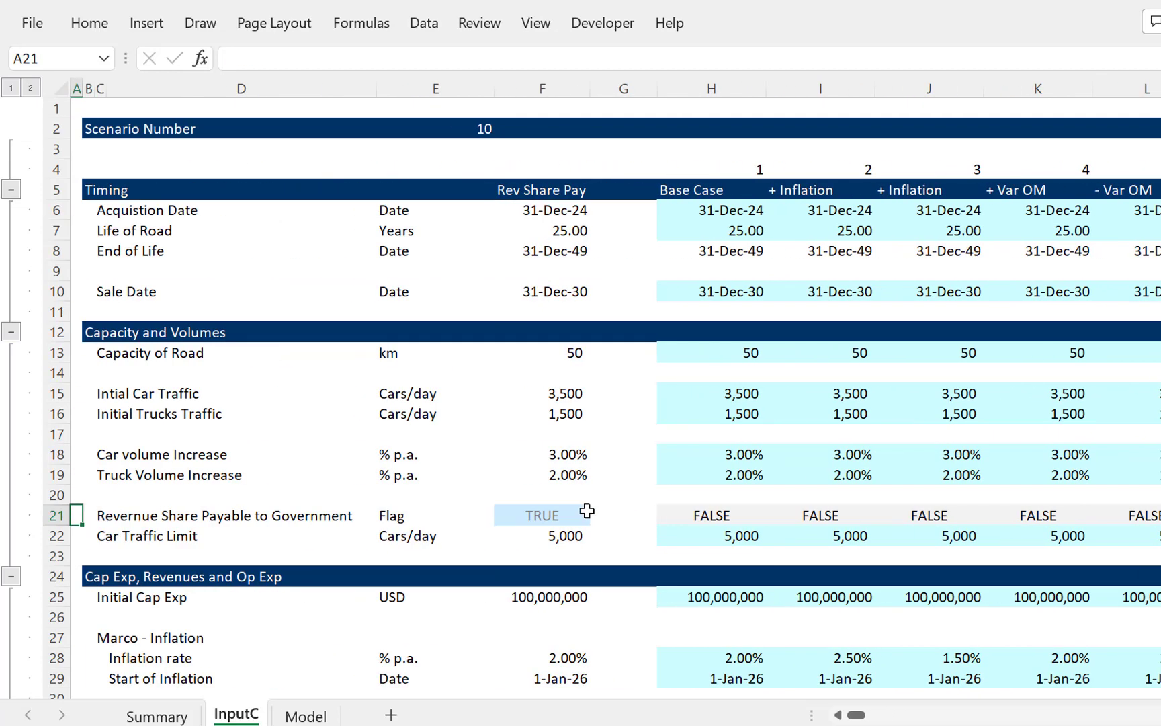
left_click(638, 219)
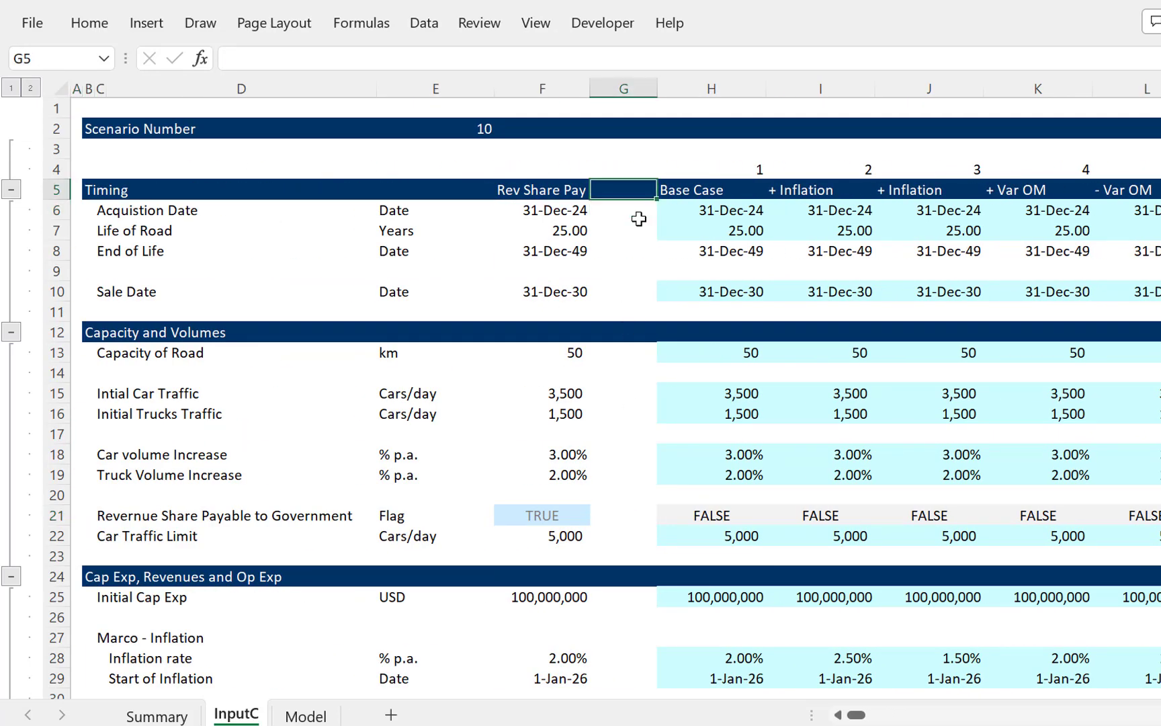
key("alt+w")
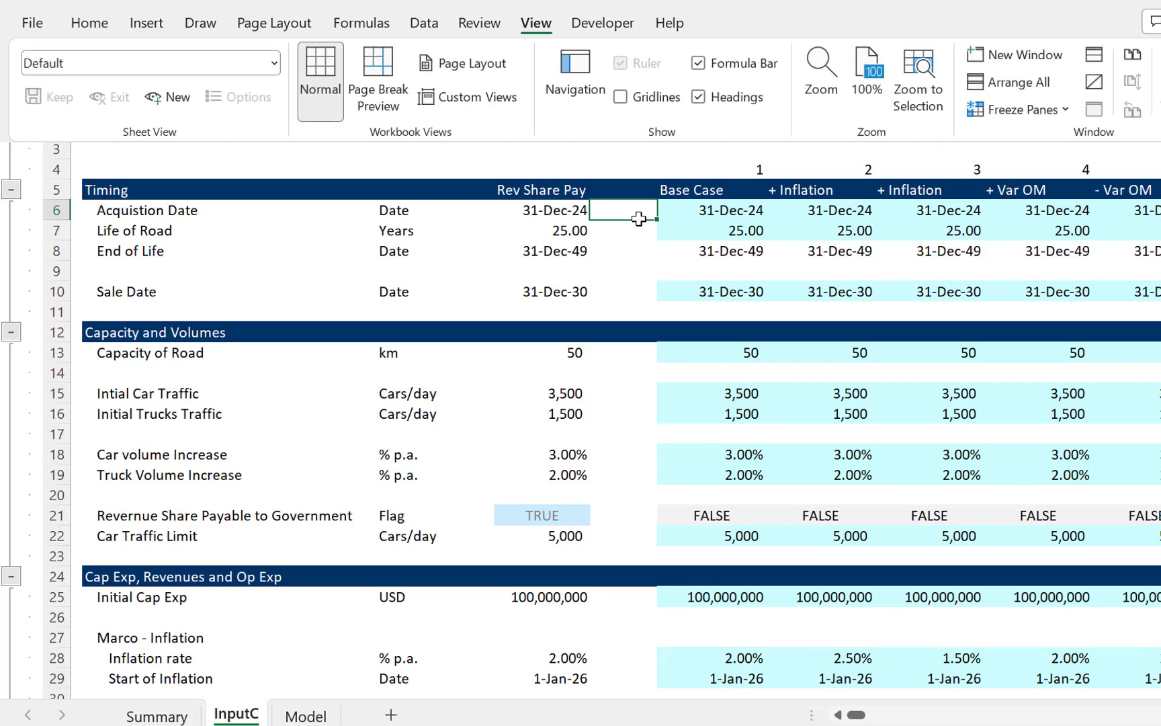
key("f")
key("f")
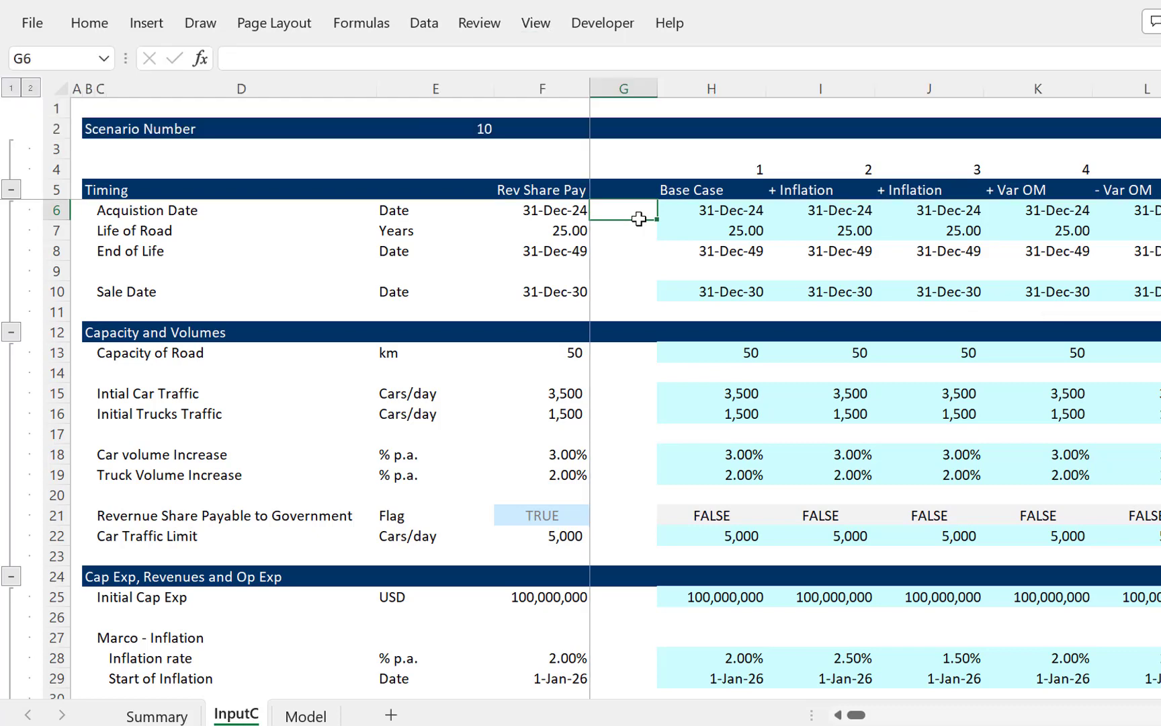
Step: Return to the Model sheet and link B1 to the active scenario name with =InputC!F5
key("ctrl+Page_Down")
key("Right")
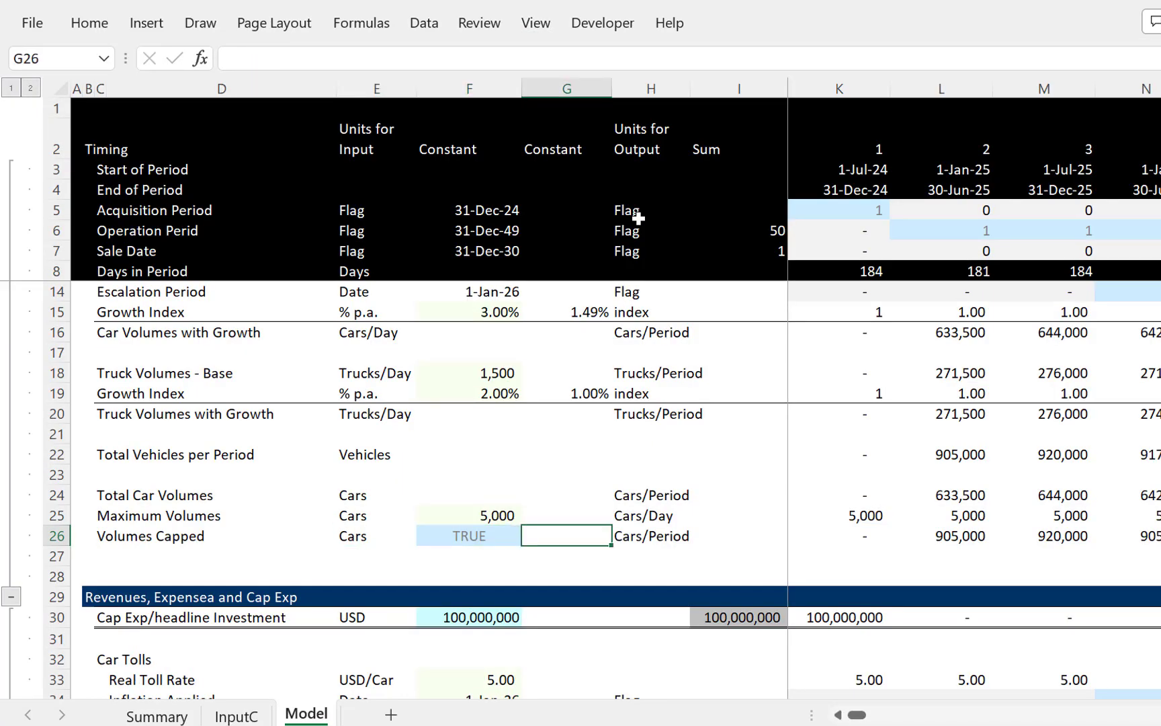
key("Right")
key("Right")
key("Right")
key("Right")
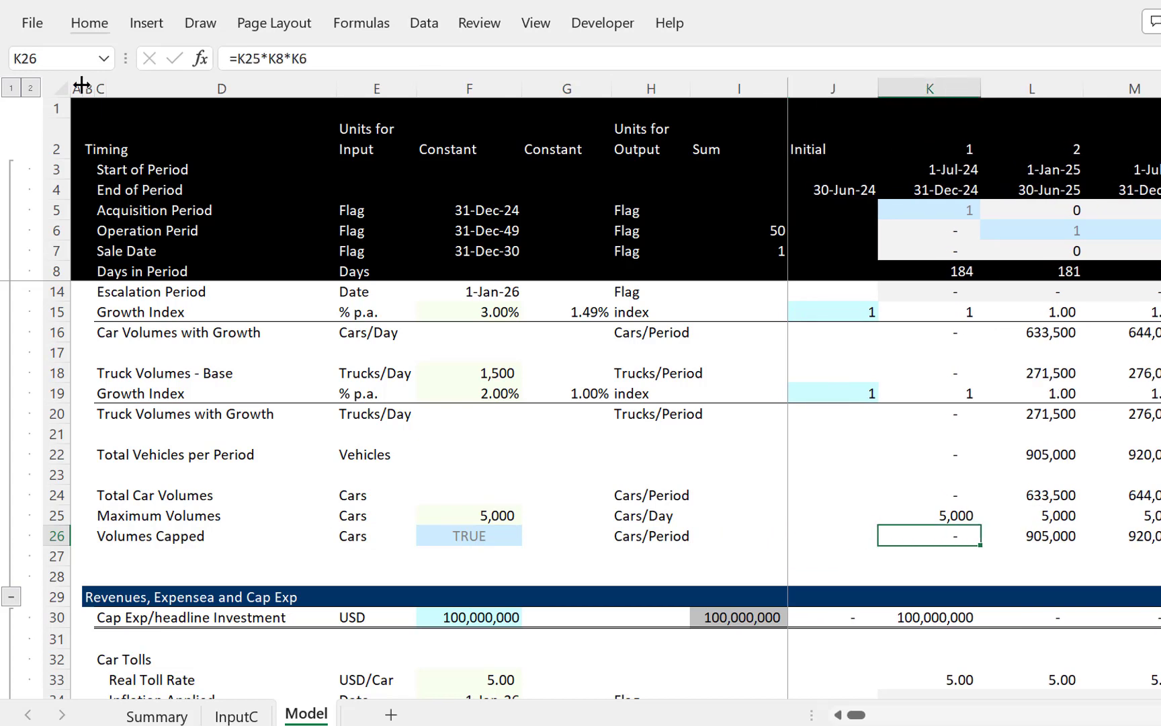
left_click(111, 112)
key("Left")
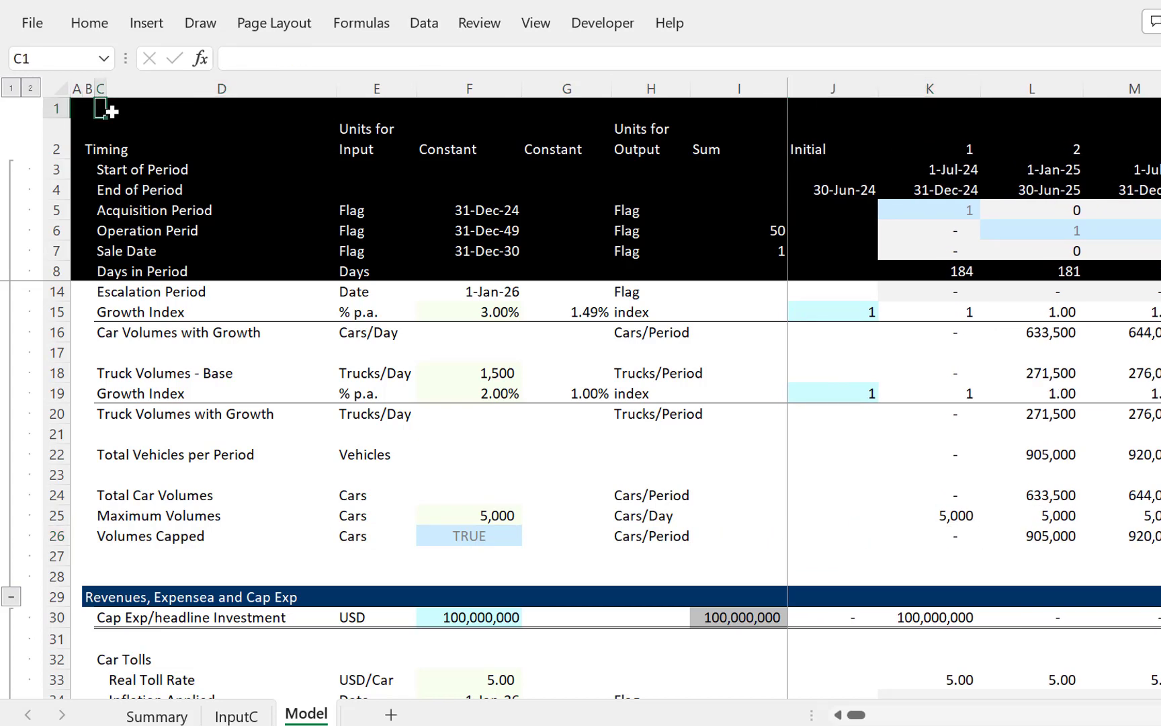
key("Left")
type("=")
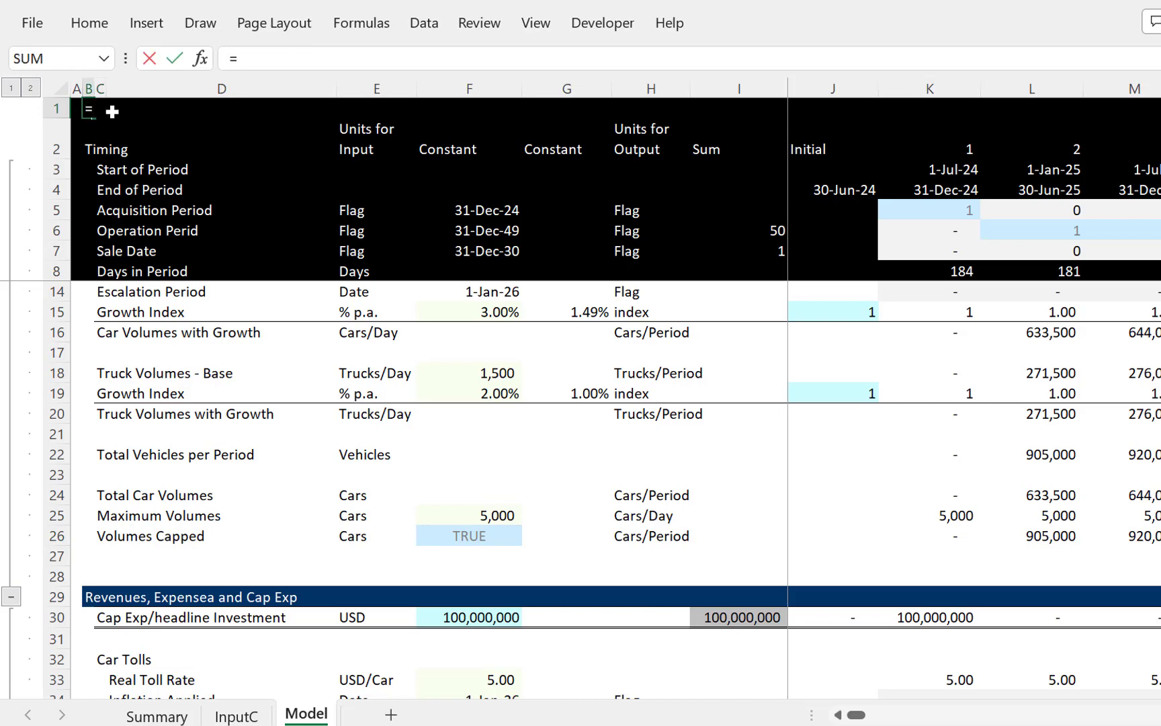
key("ctrl+Page_Up")
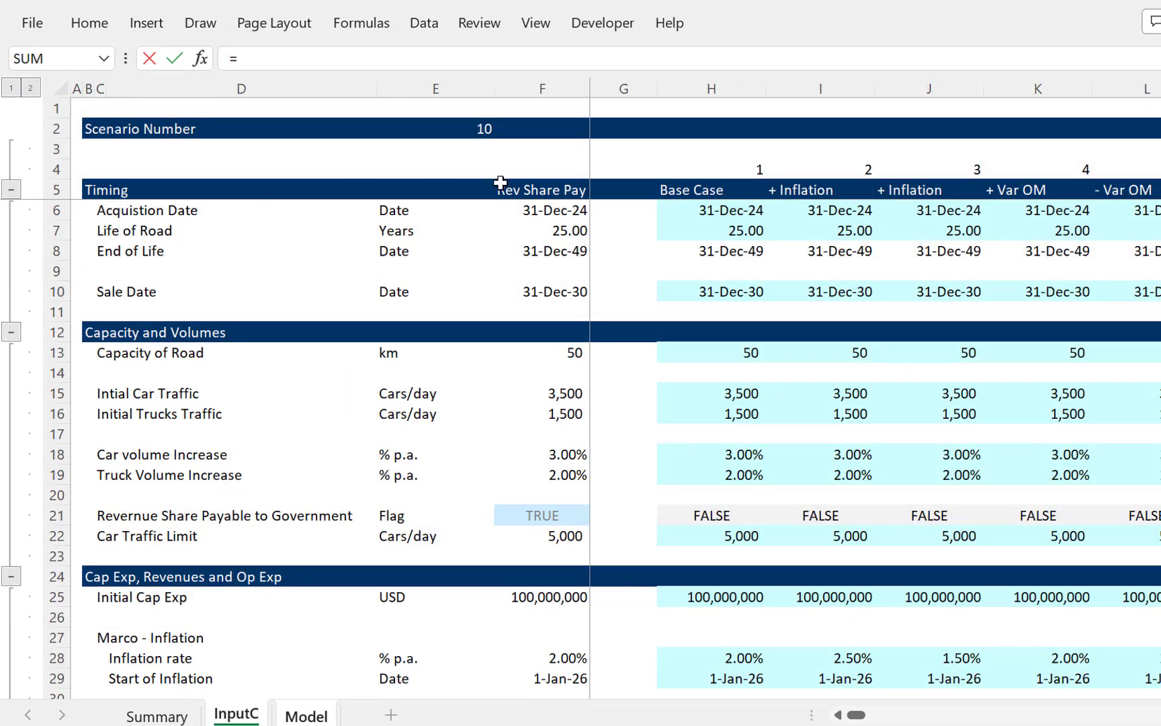
left_click(500, 182)
key("Return")
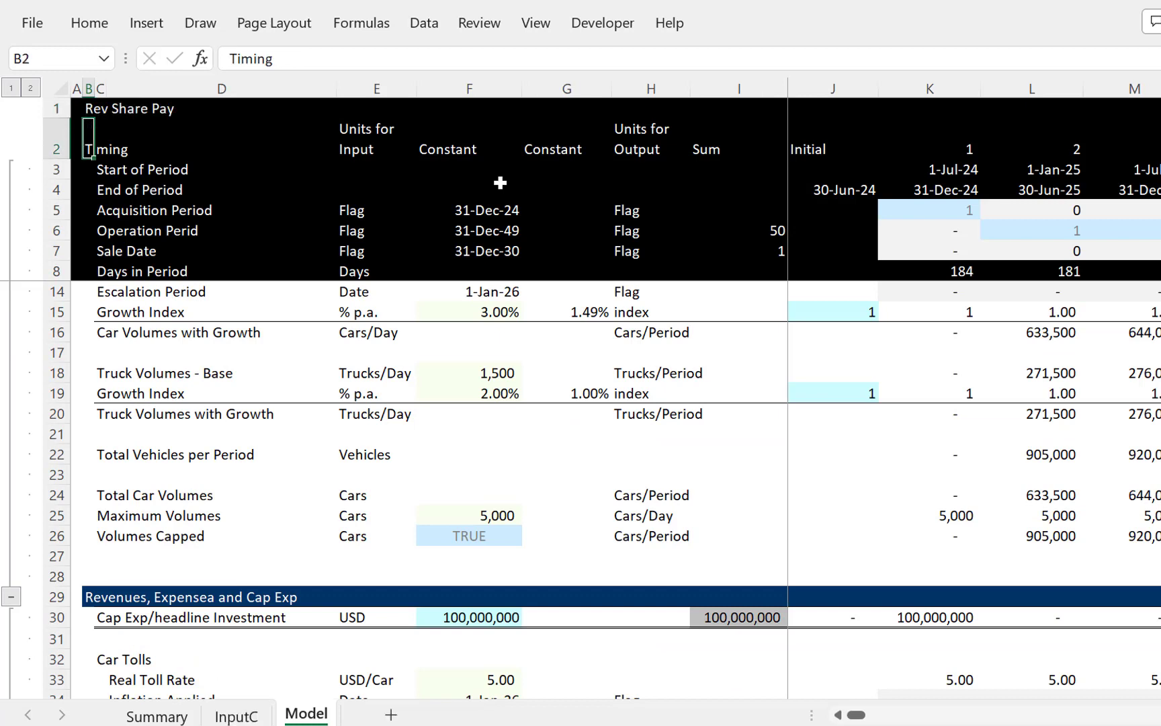
Step: Format the scenario name in B1 as bold at font size 16
key("Up")
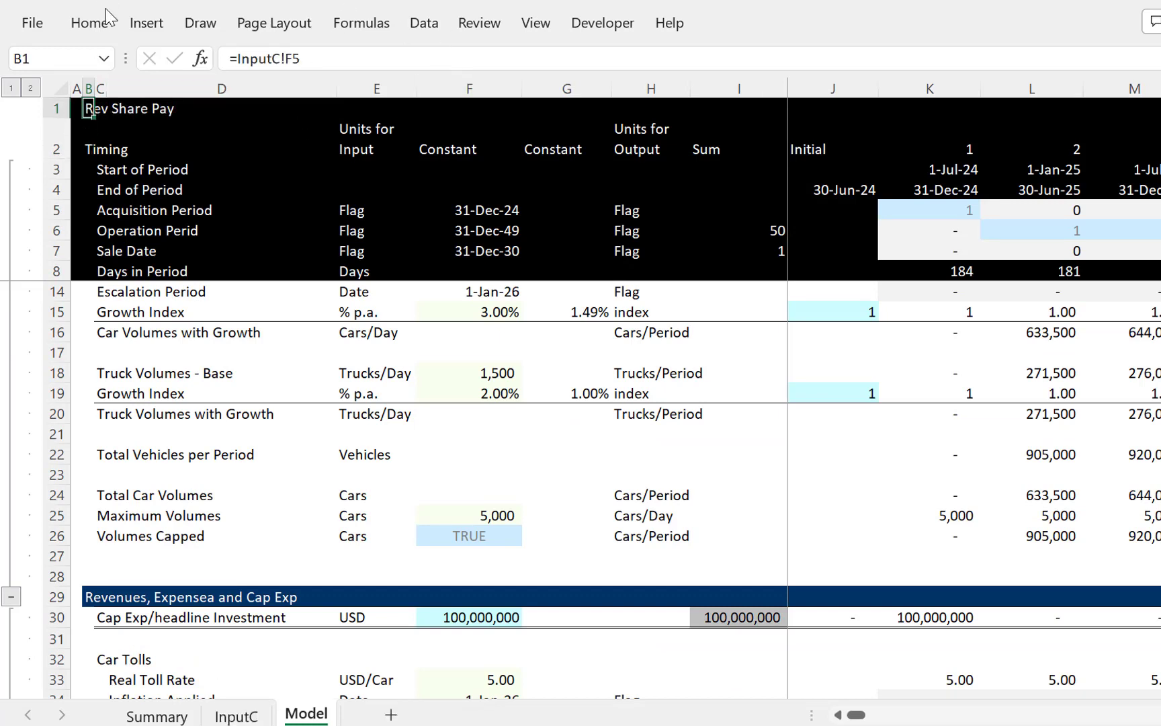
left_click(90, 23)
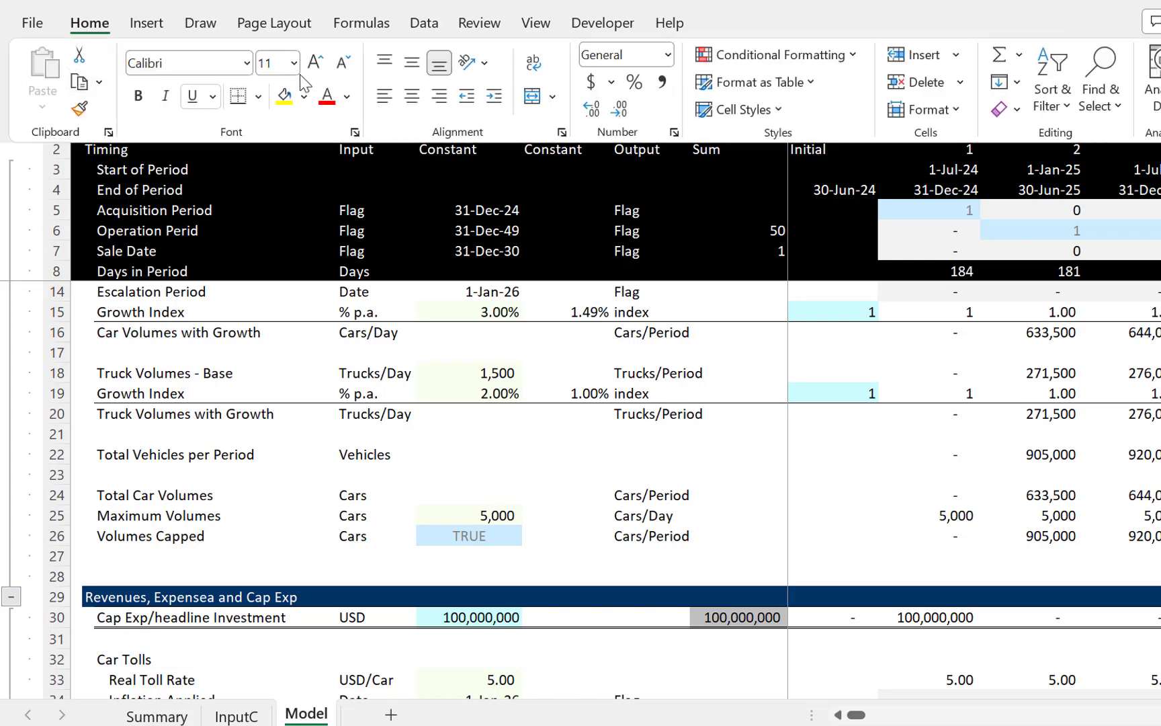
left_click(293, 64)
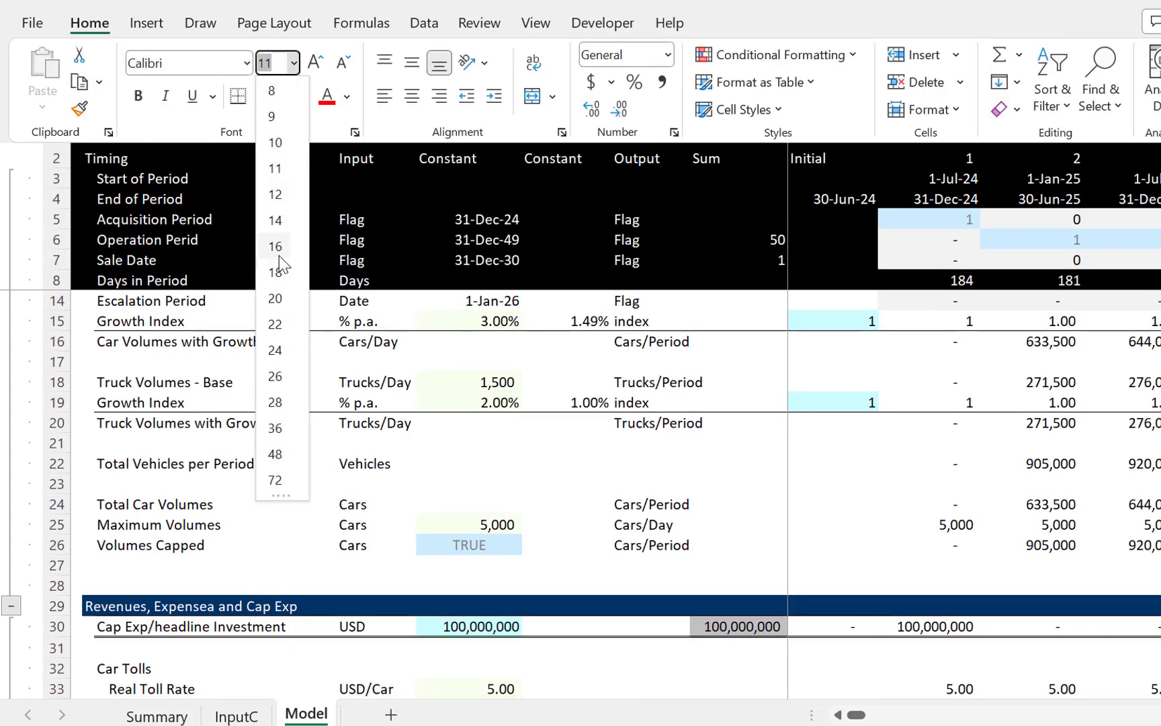
left_click(278, 254)
key("ctrl+F1")
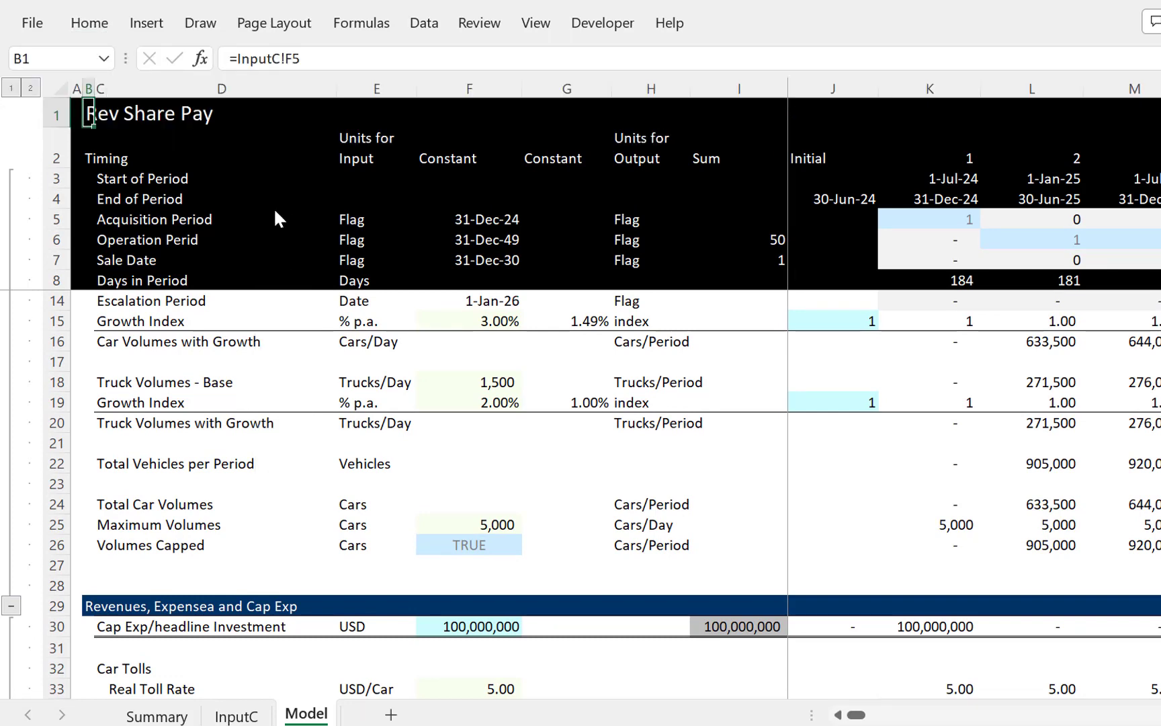
key("Down")
key("Up")
key("ctrl+b")
left_click(611, 463)
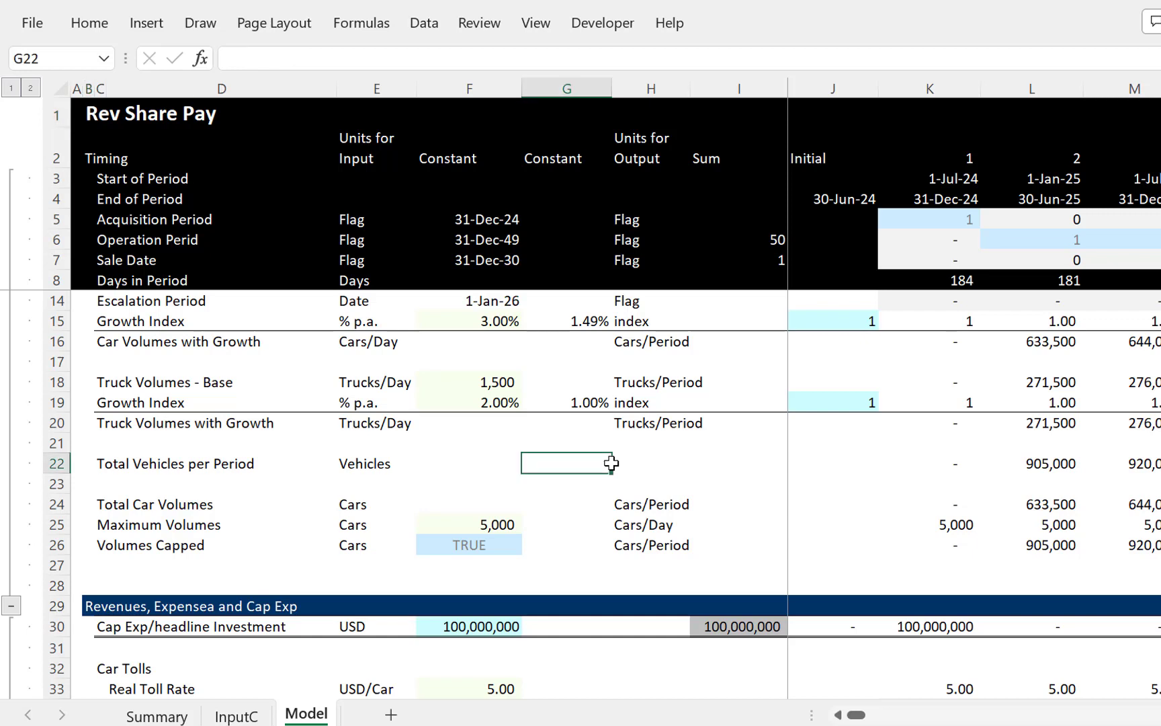
Step: Check the first-period Volumes Capped formula in K26
key("Down")
key("Down")
key("Down")
key("Down")
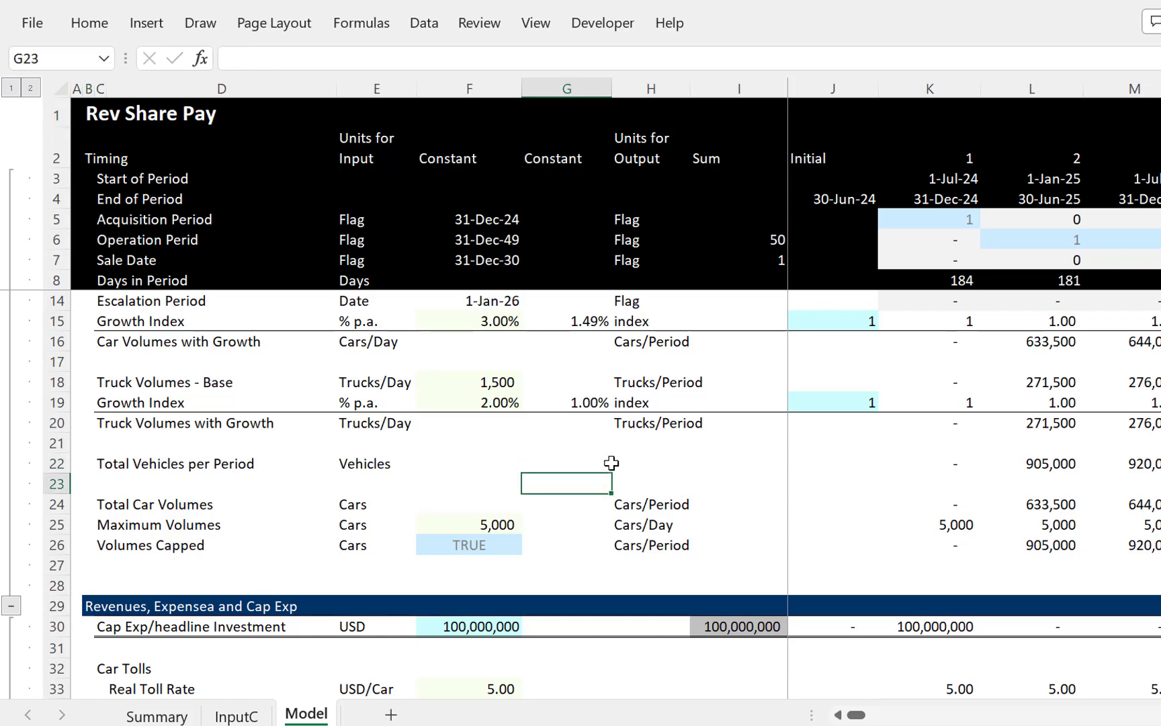
key("Right")
key("Right")
key("Right")
key("Right")
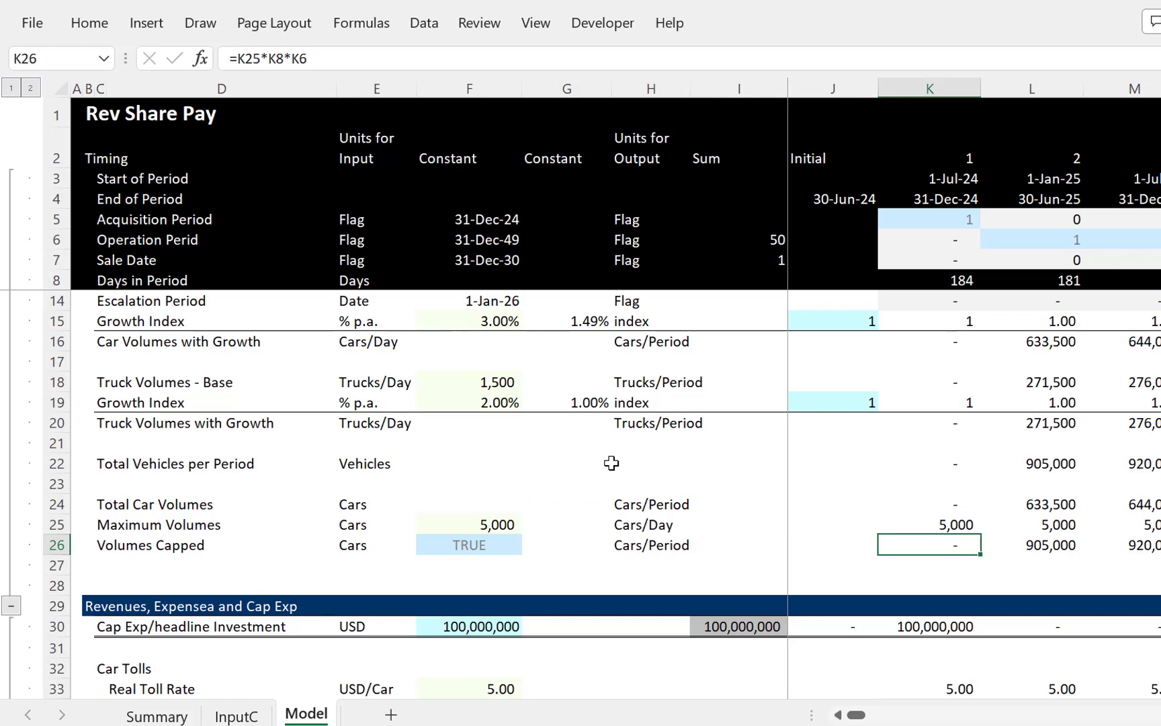
Step: Label C27, directly below Volumes Capped, as "Volumes at Rev Share"
key("Down")
key("Left")
key("Left")
key("Left")
key("Left")
key("Left")
key("Left")
key("Left")
key("Left")
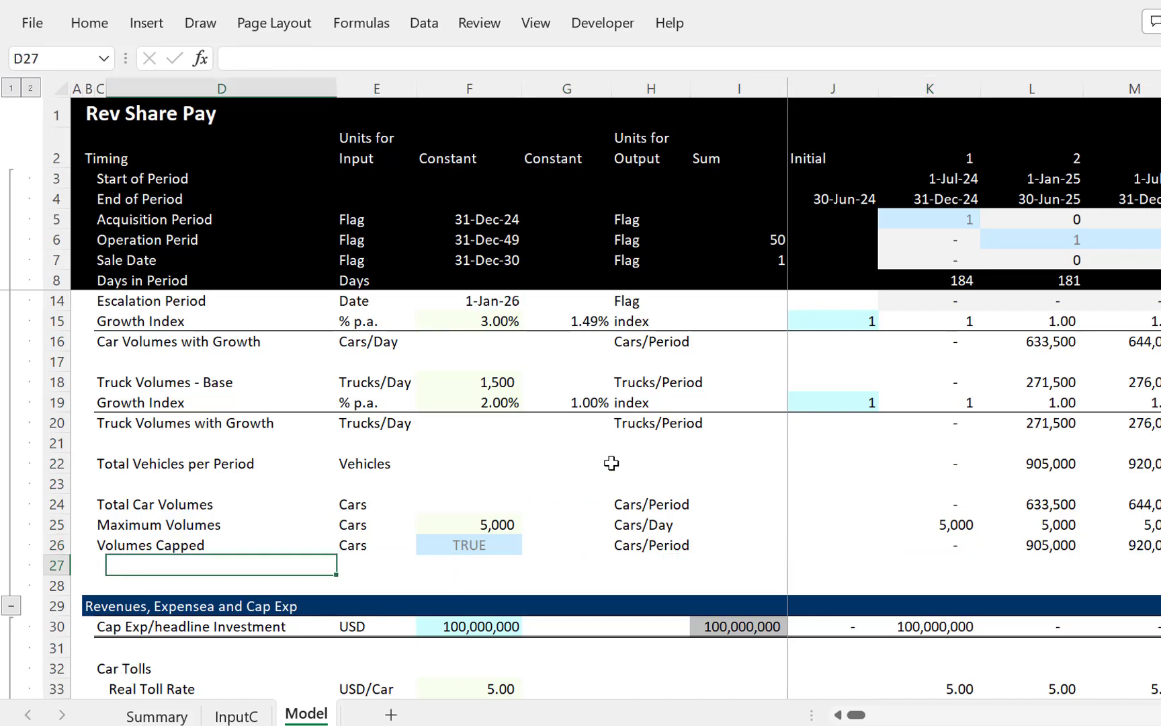
key("Left")
key("Left")
key("Right")
key("Right")
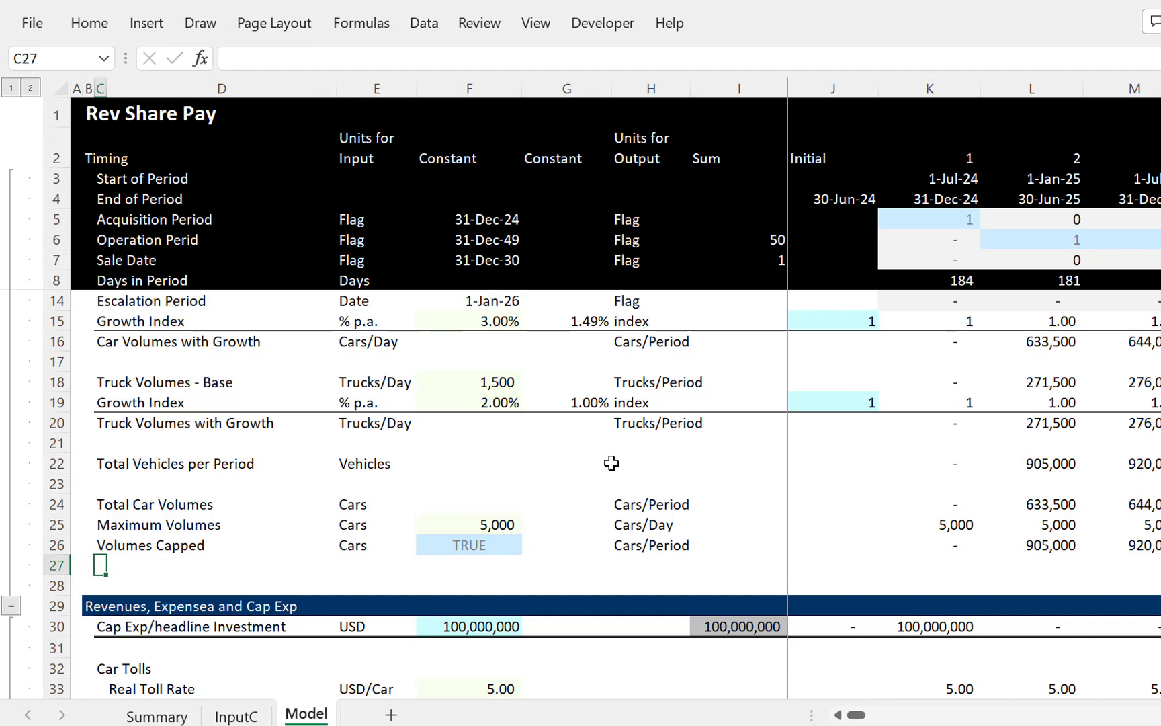
key("Up")
key("Down")
type("Vol")
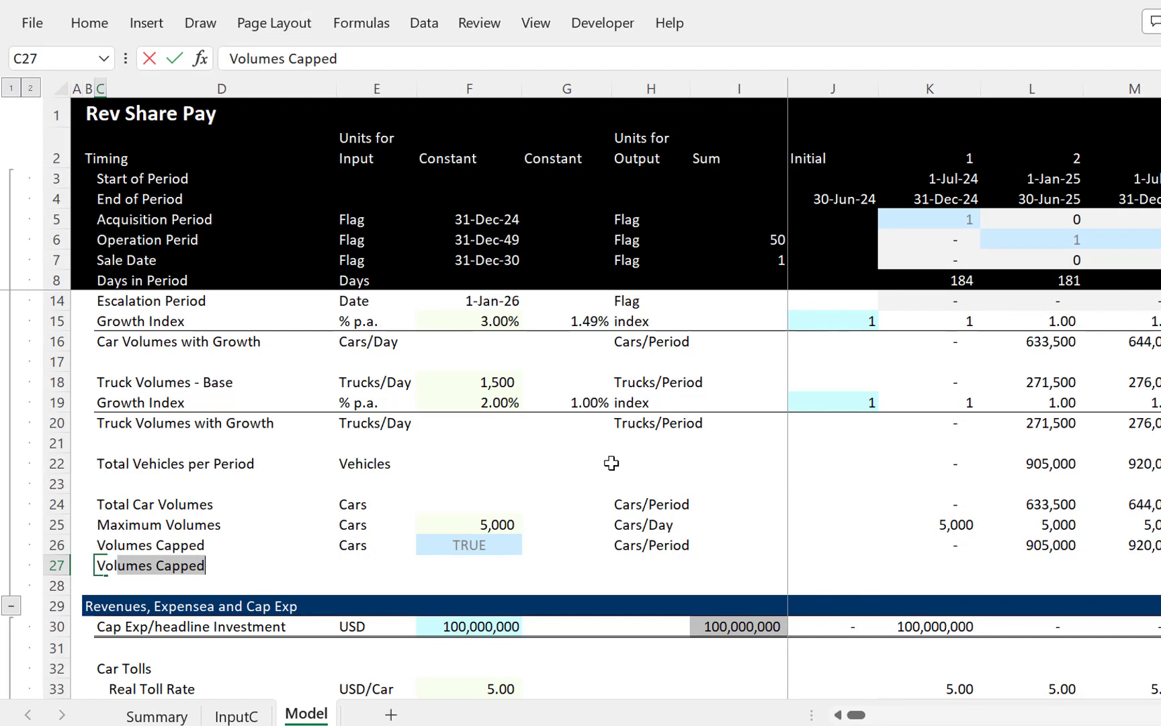
type("m")
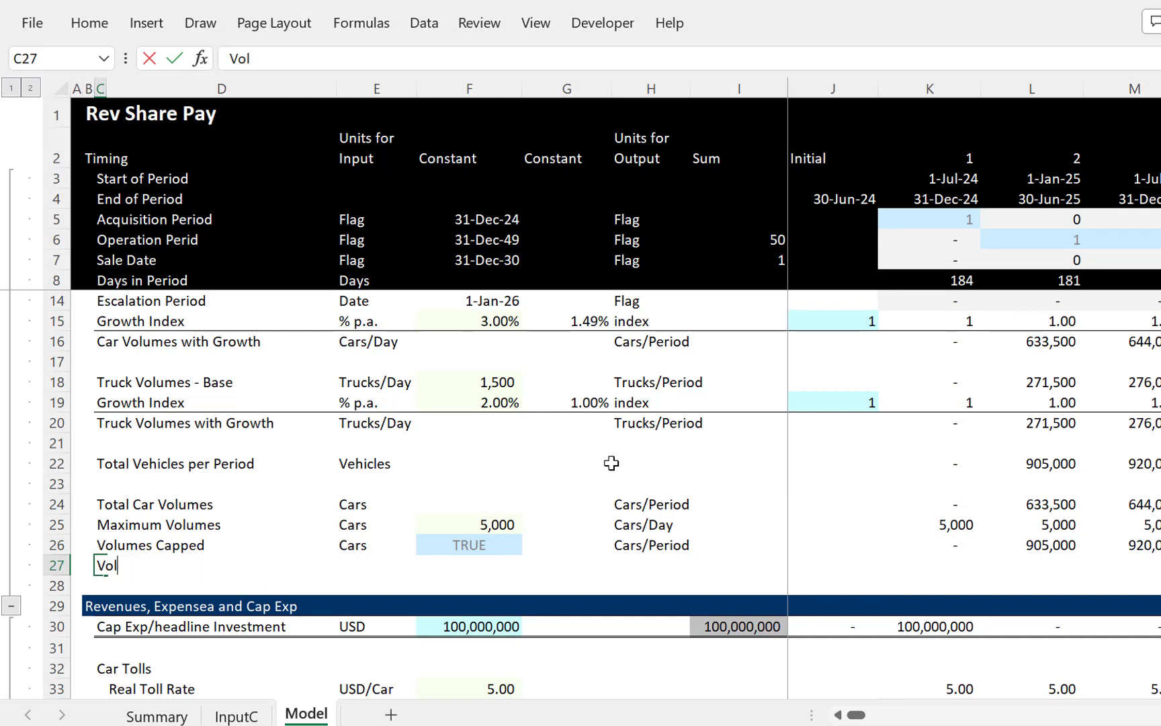
type("umes at Reve")
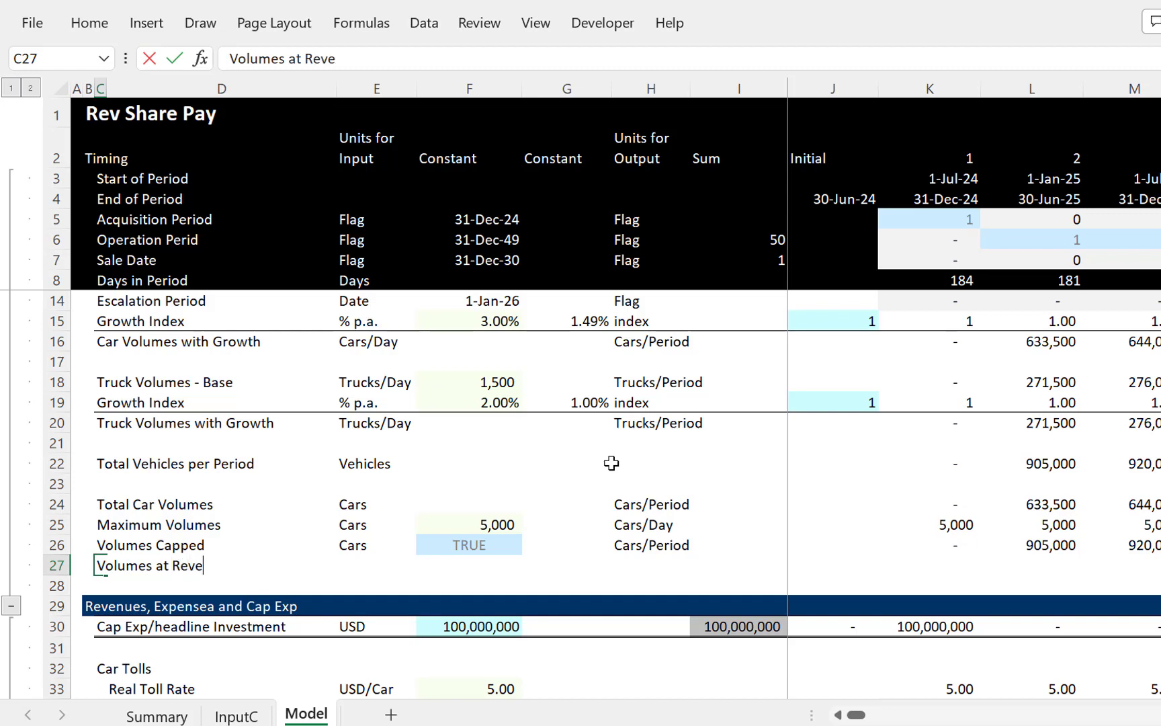
key("BackSpace")
type(" Share")
key("Return")
Step: Copy the units from row 26 into row 27: Cars in E27 and Cars/Period in H27
key("Up")
key("Right")
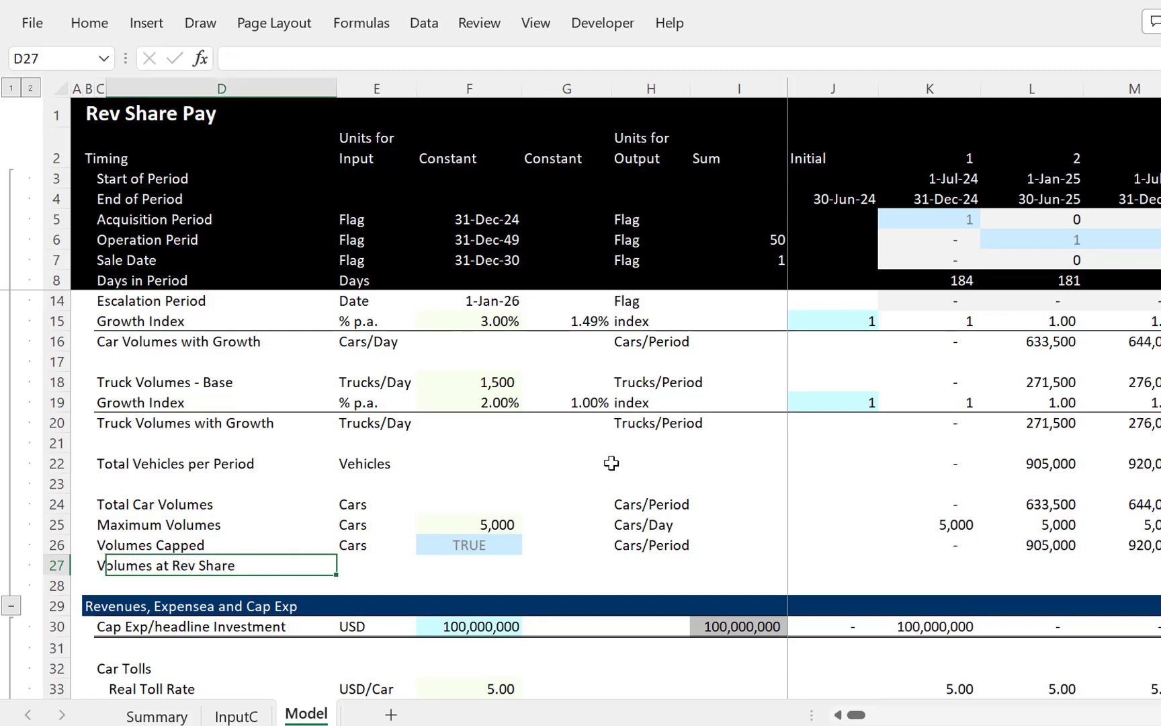
key("Right")
key("ctrl+d")
key("Right")
key("Right")
key("Right")
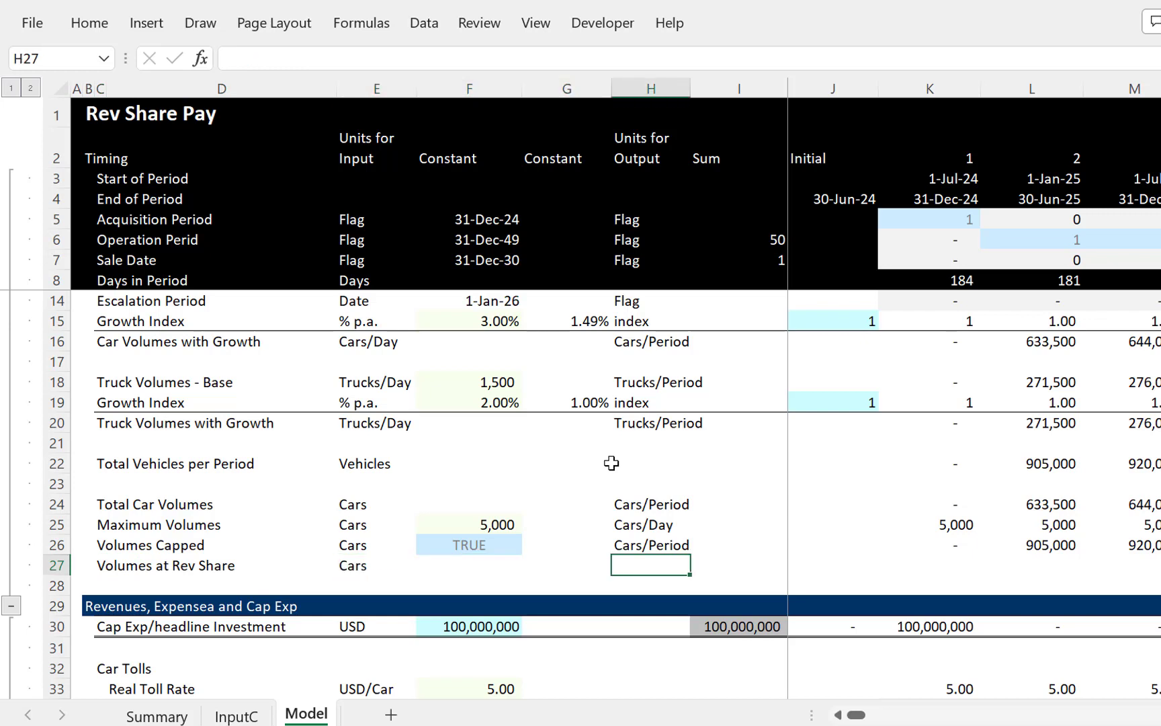
key("ctrl+d")
Step: Enter =K24-K26 in K27 and fill it across all periods of the Volumes at Rev Share row
key("Right")
key("Right")
key("Right")
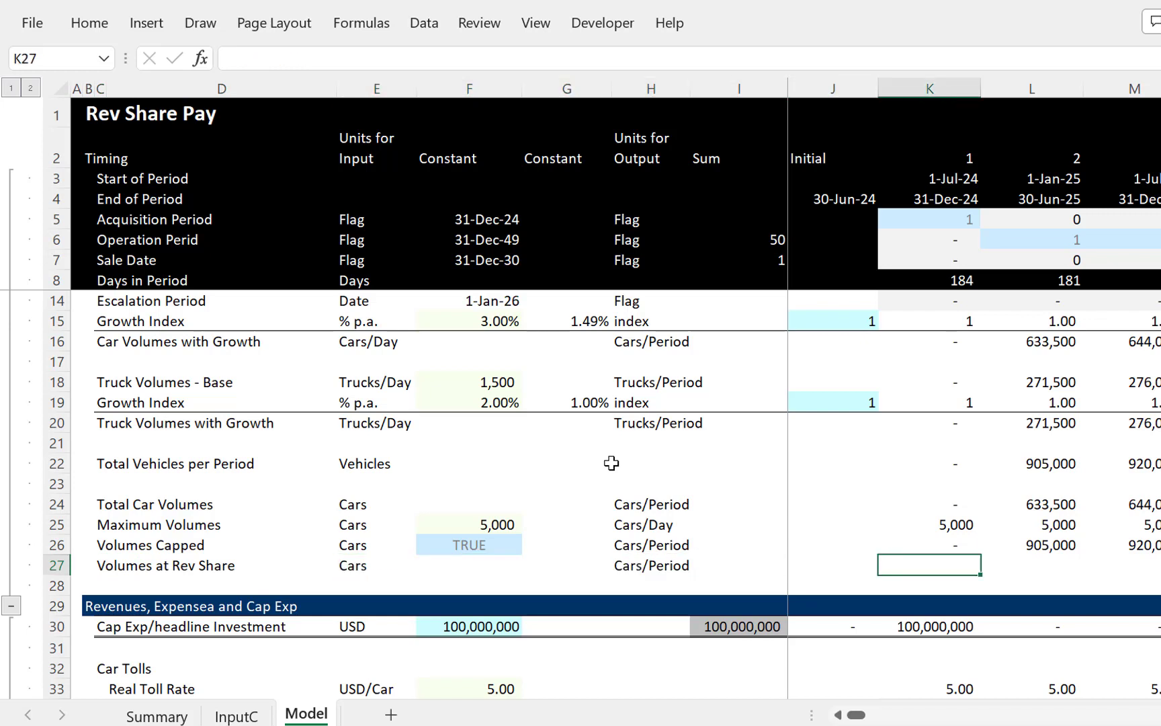
type("=")
key("Up")
key("Up")
key("Up")
type("-")
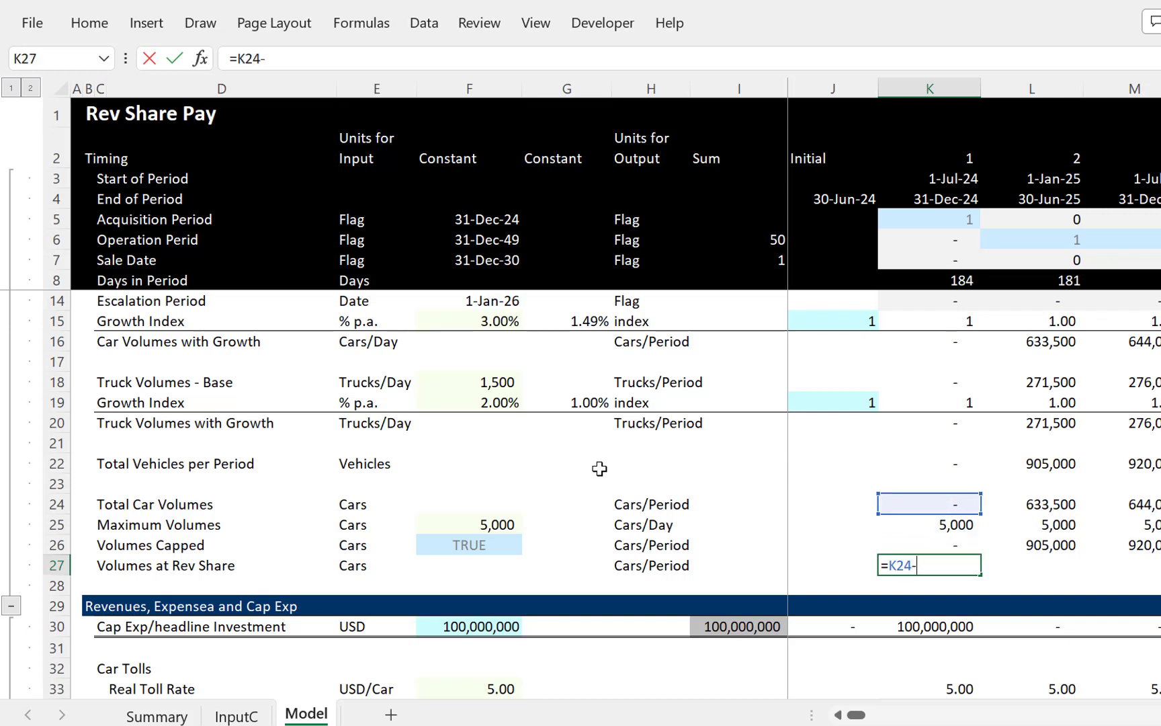
key("Up")
key("ctrl+Return")
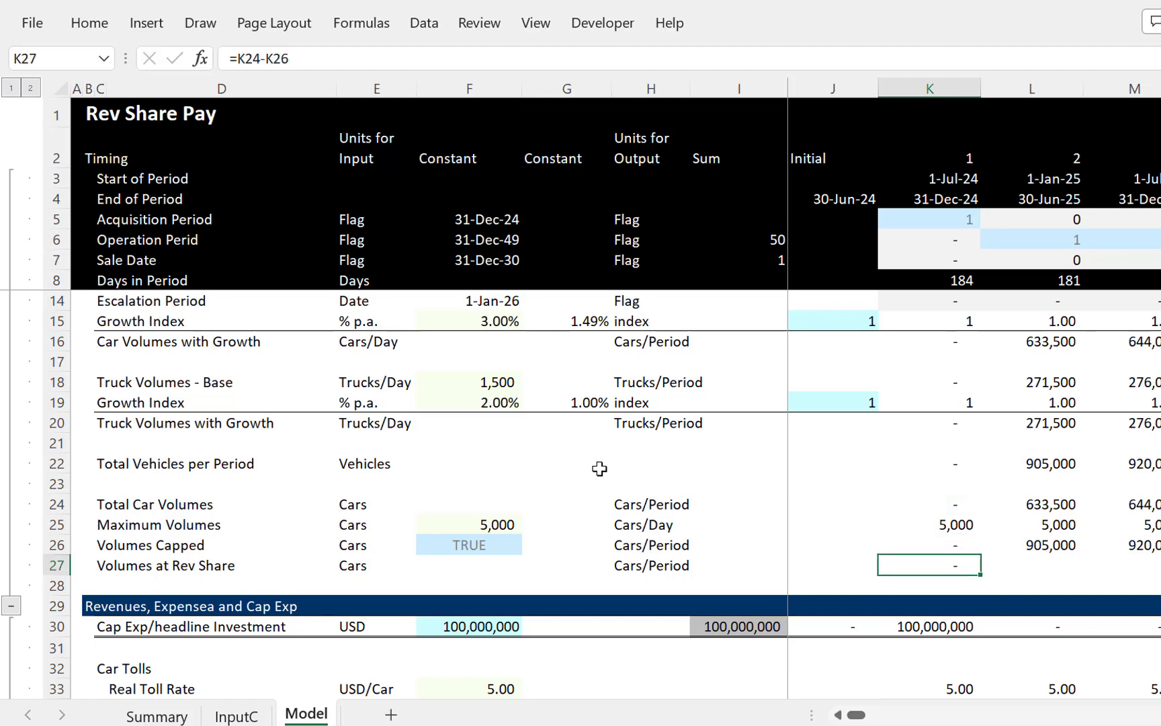
key("ctrl+shift+Right")
key("ctrl+r")
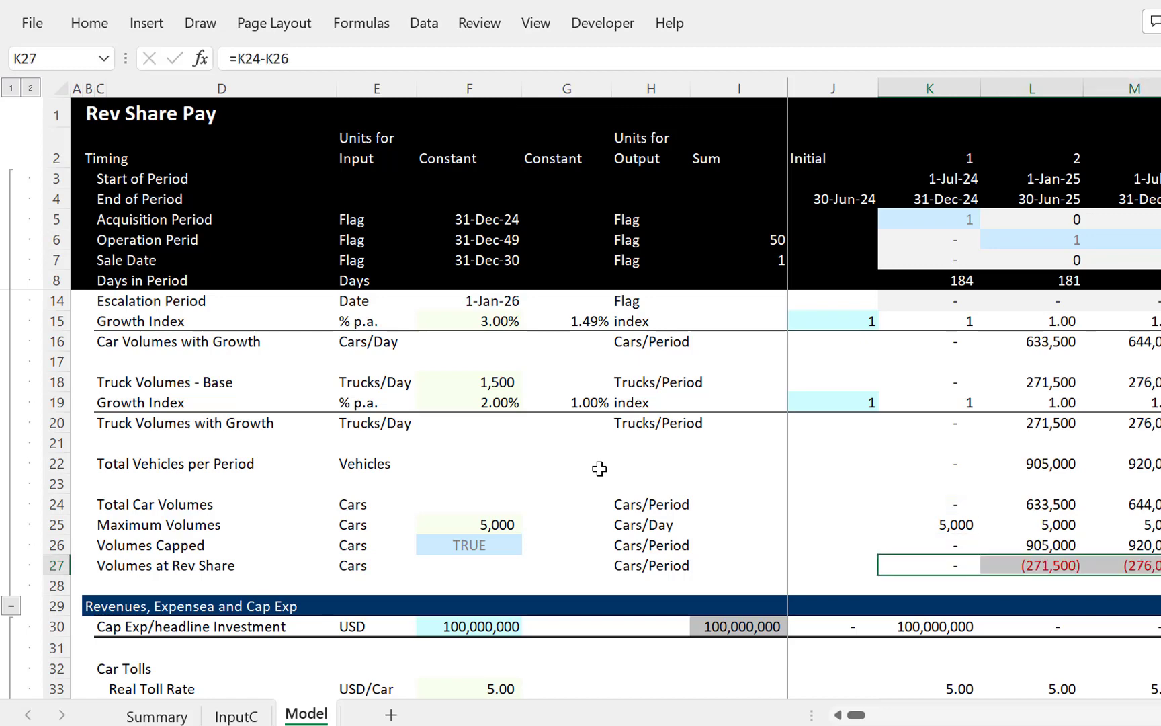
Step: Review the Volumes at Rev Share row across the whole timeline, checking the sign of the early and late periods
key("Right")
key("Right")
key("Right")
key("Right")
key("Right")
key("Right")
key("Right")
key("Right")
key("Right")
key("Right")
key("Right")
key("Right")
key("Right")
key("Right")
key("Right")
key("Right")
key("Right")
key("Right")
key("Right")
key("Right")
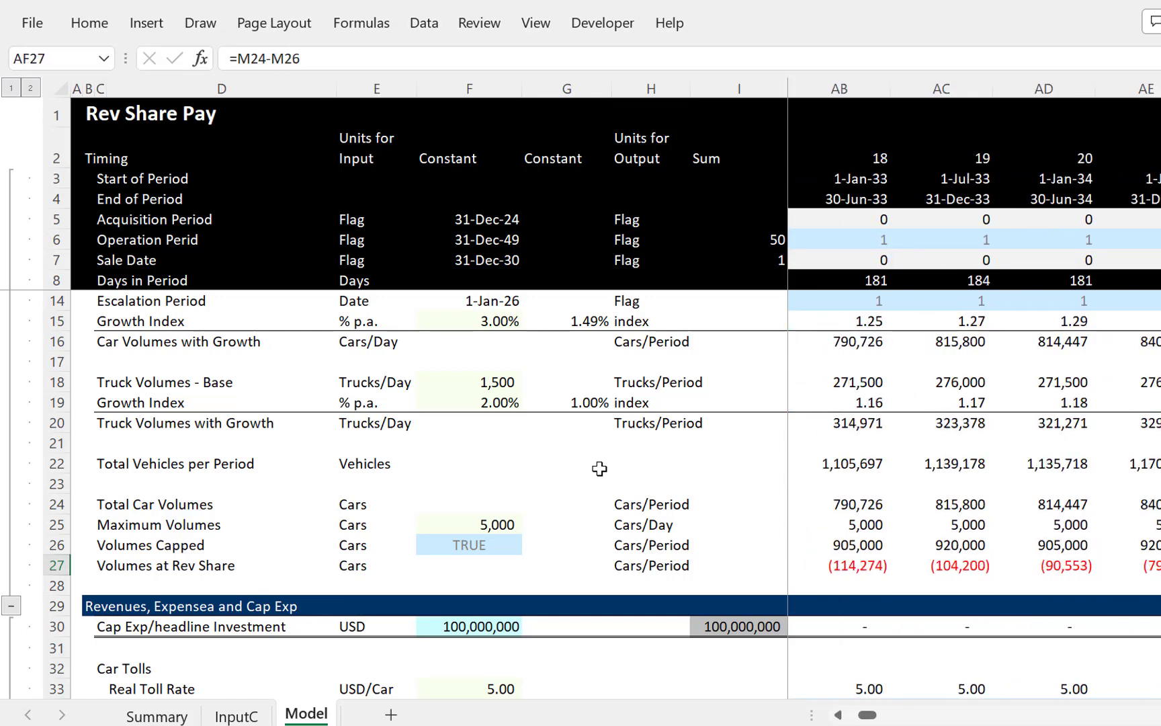
key("Right")
key("Right")
key("Right")
key("Right")
key("Right")
key("Right")
key("Right")
key("Right")
key("Right")
key("Right")
key("Right")
key("Right")
key("Right")
key("Right")
key("Right")
key("Right")
key("Right")
key("Right")
key("Right")
key("Right")
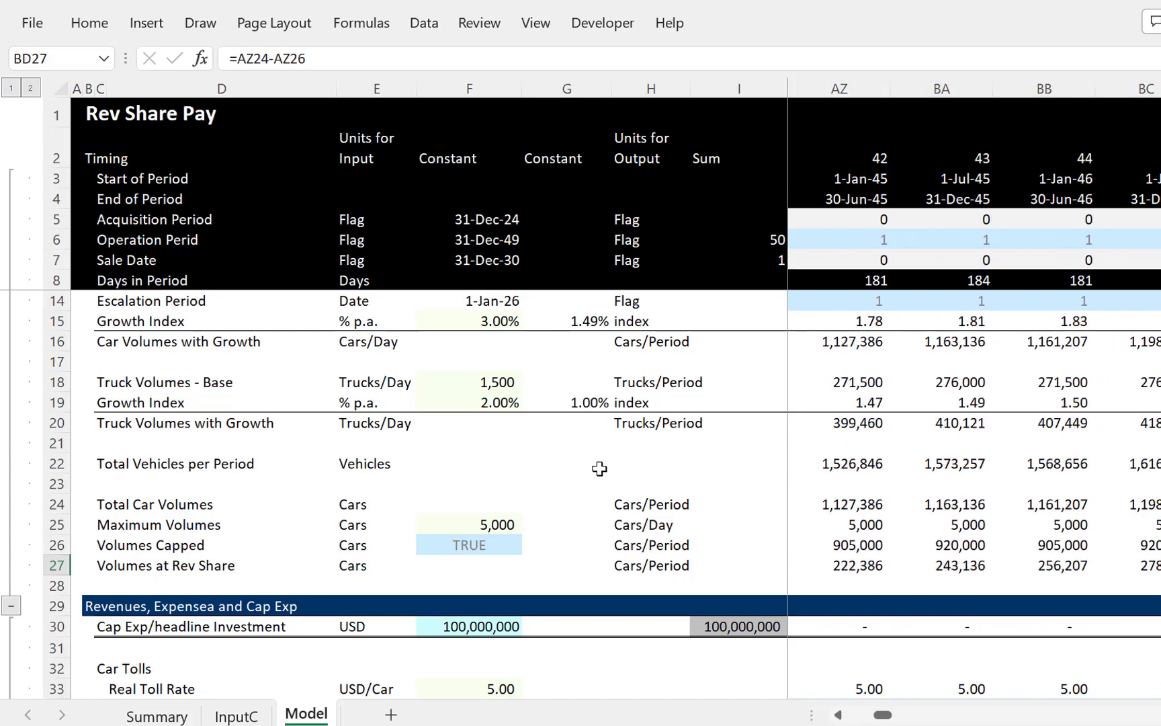
key("Right")
key("Right")
key("Right")
key("Right")
key("Right")
key("Right")
key("Right")
key("Right")
key("Right")
key("Right")
key("Right")
key("Right")
key("Right")
key("ctrl+Left")
key("Left")
key("Left")
key("Left")
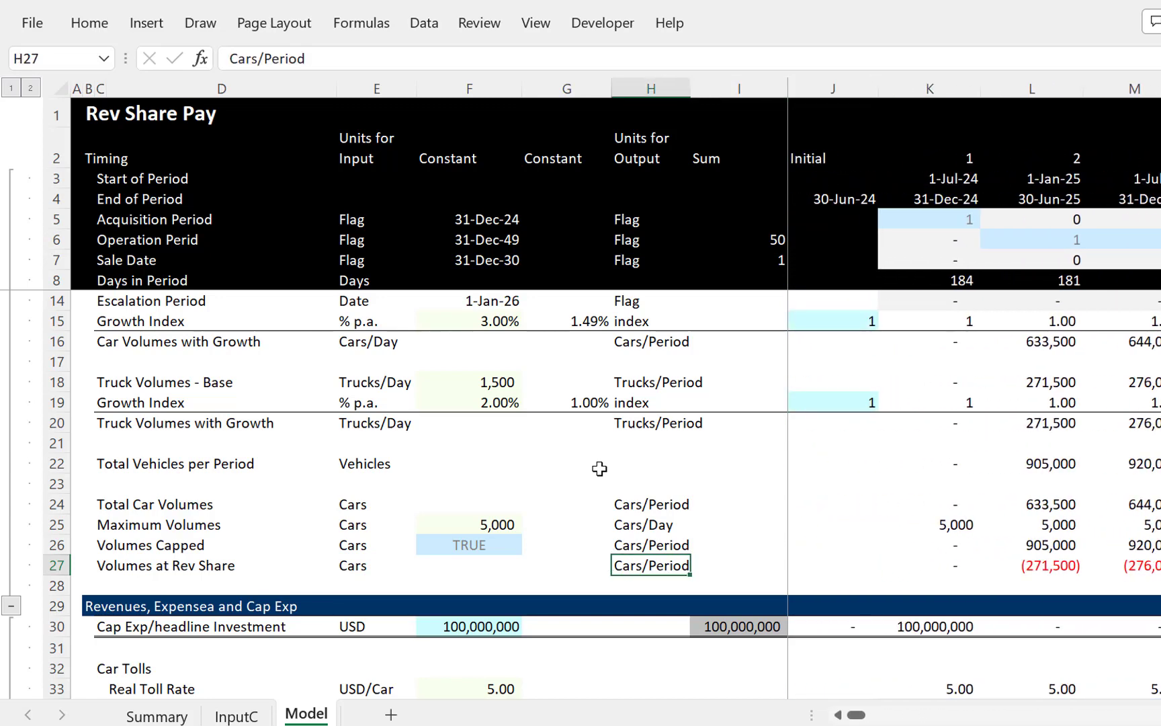
Step: Floor the K27 formula at zero as =MAX(K24-K26,0) and fill it across all periods of row 27
key("Left")
key("Left")
key("Right")
key("Right")
key("Right")
key("Right")
key("Right")
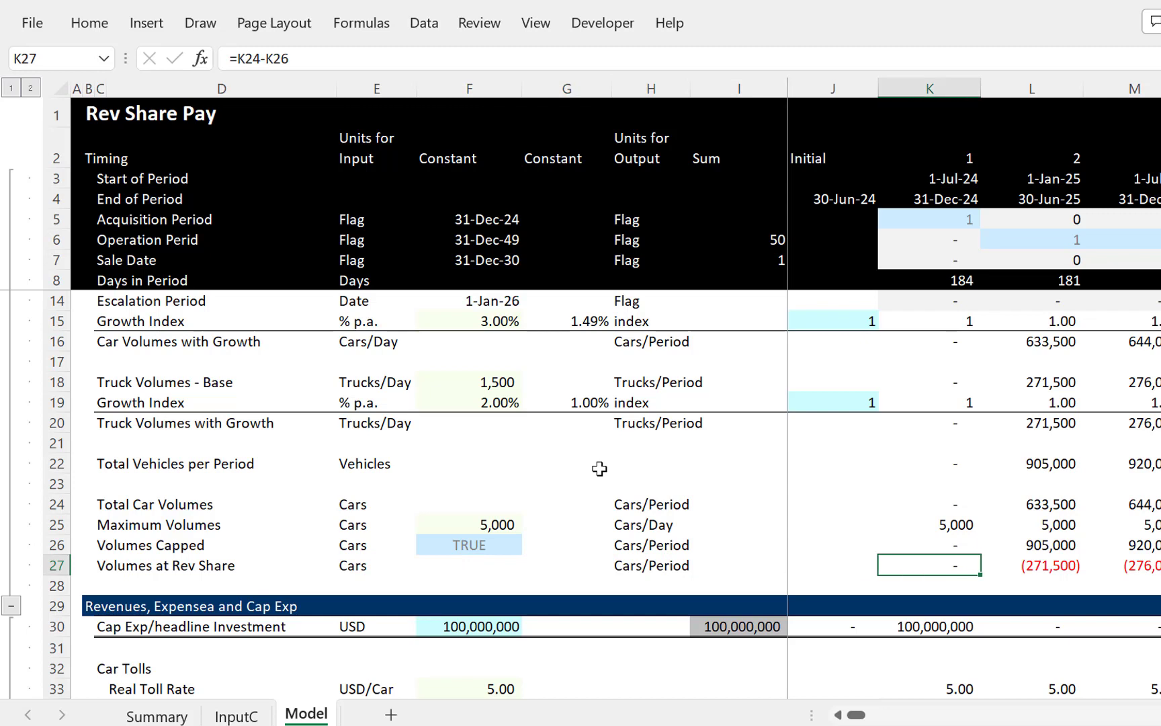
left_click(238, 59)
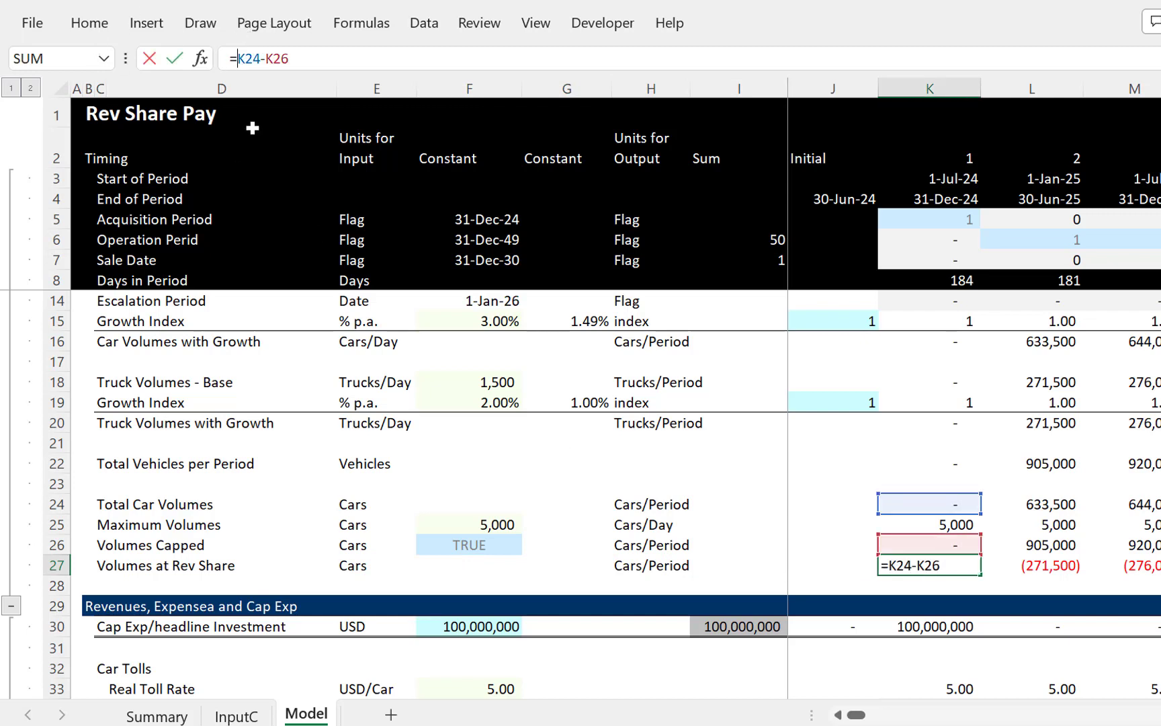
type("max(")
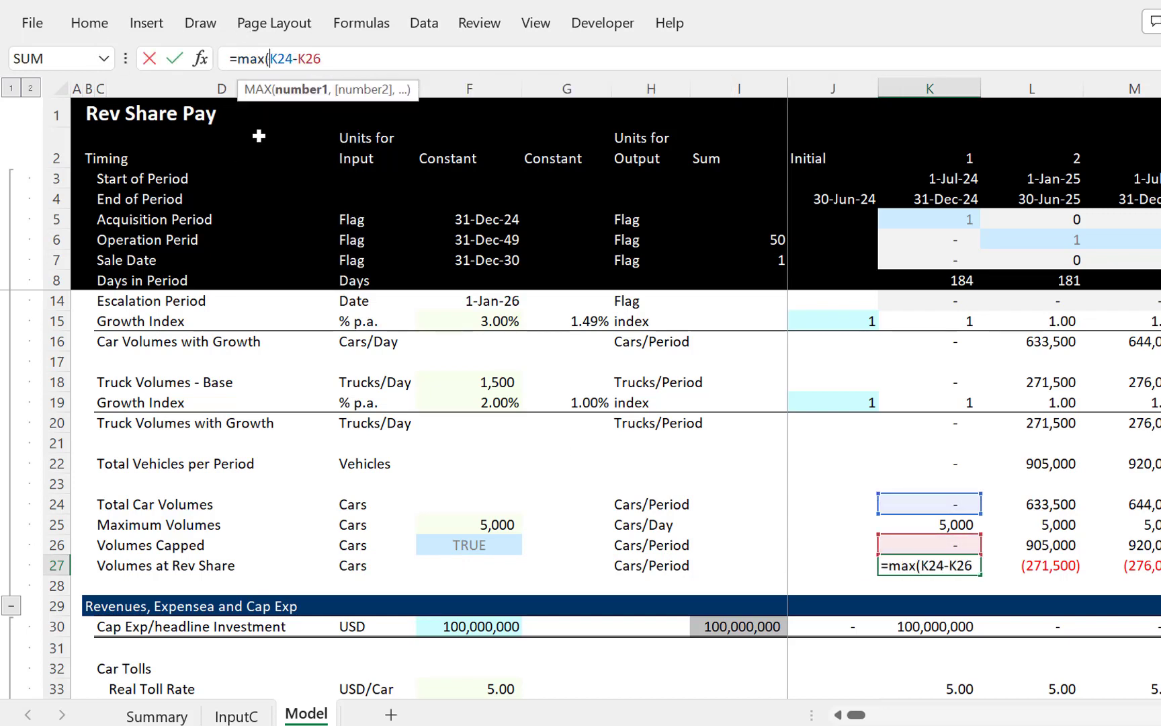
type(",0)")
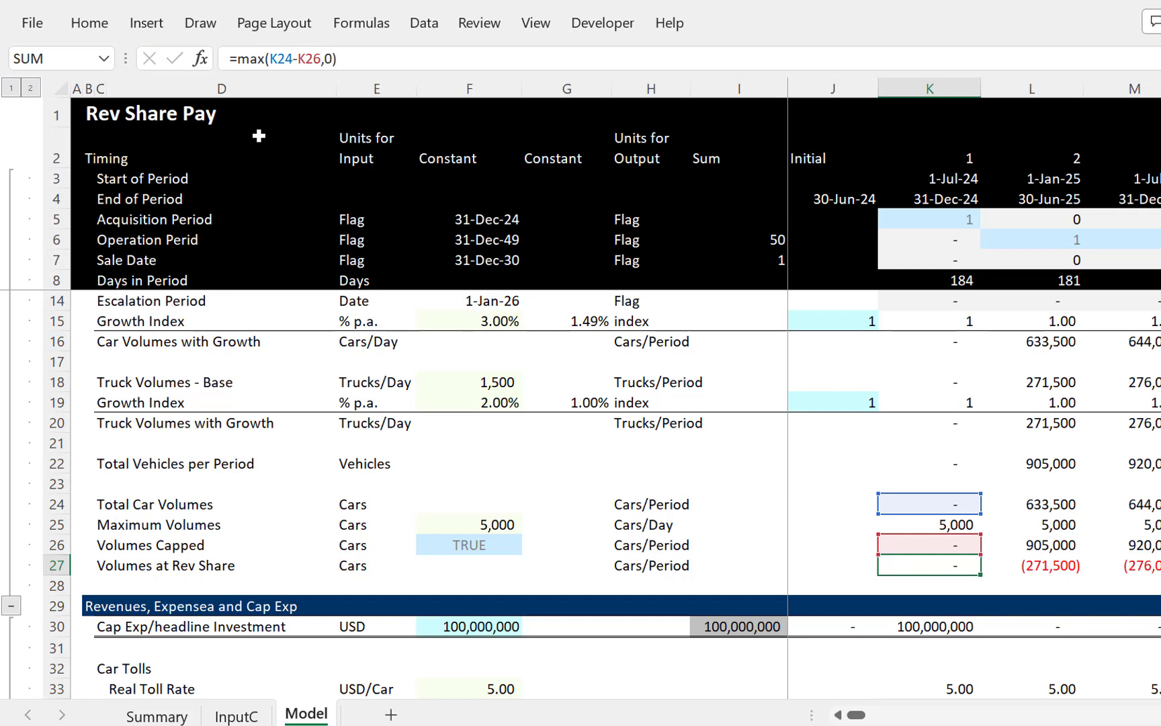
key("Return")
key("Up")
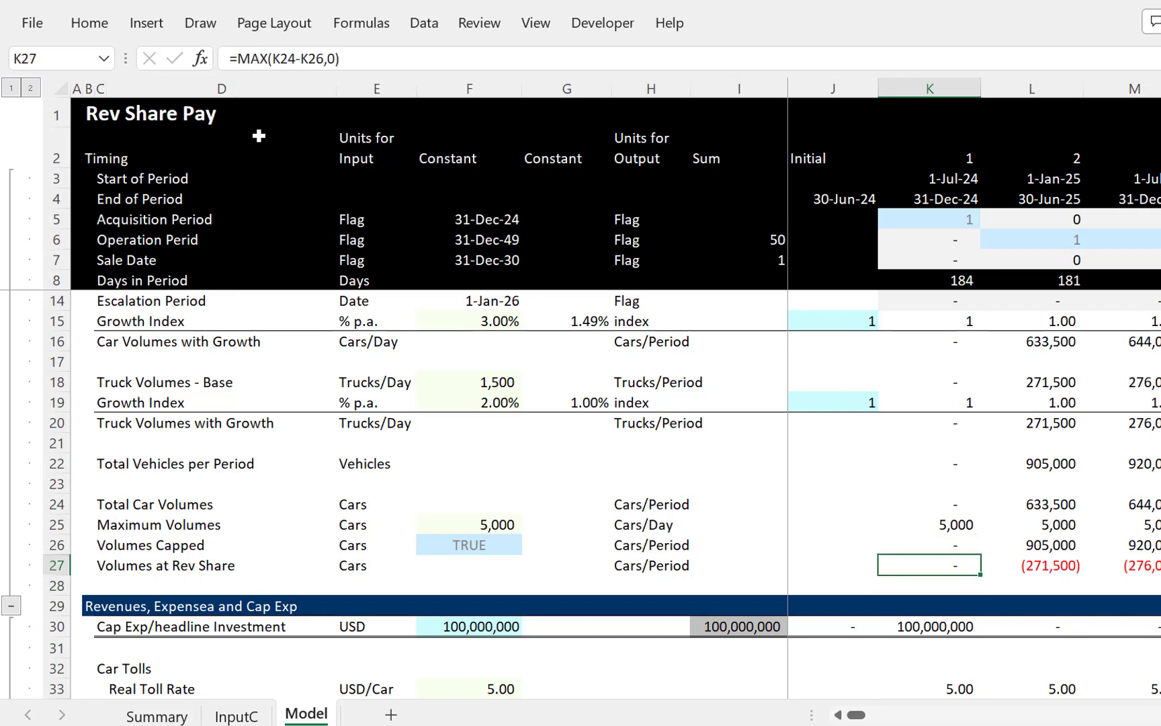
key("ctrl+shift+Right")
key("ctrl+r")
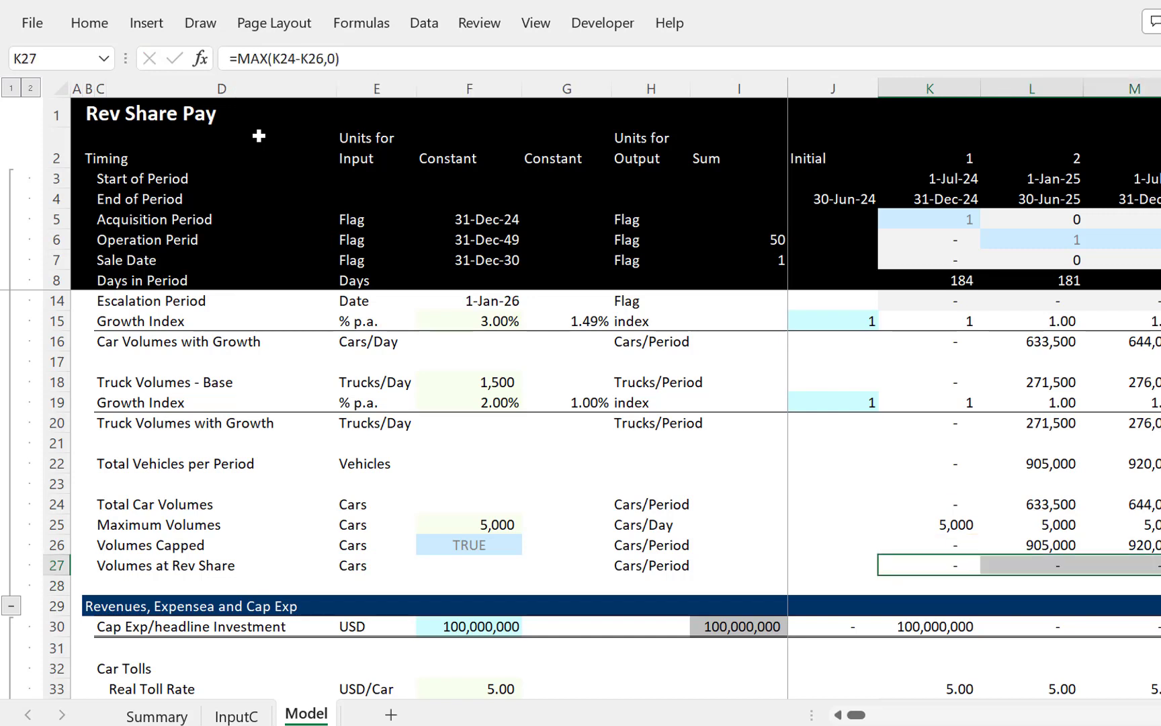
Step: Check the Volumes Capped and Volumes at Rev Share rows across the timeline out to the mid-2040s
key("Left")
key("Left")
key("Right")
key("Up")
key("Right")
key("Left")
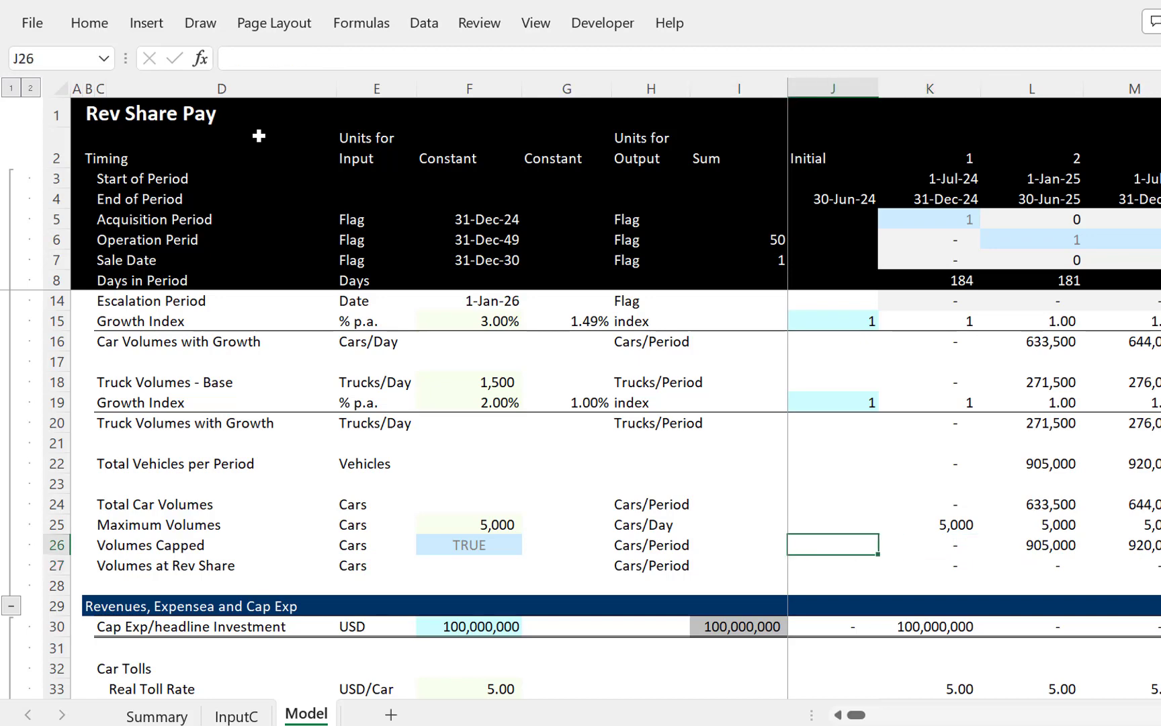
key("Right")
key("Right")
key("Right")
key("Right")
key("Right")
key("Right")
key("Right")
key("Right")
key("Right")
key("Right")
key("Right")
key("Right")
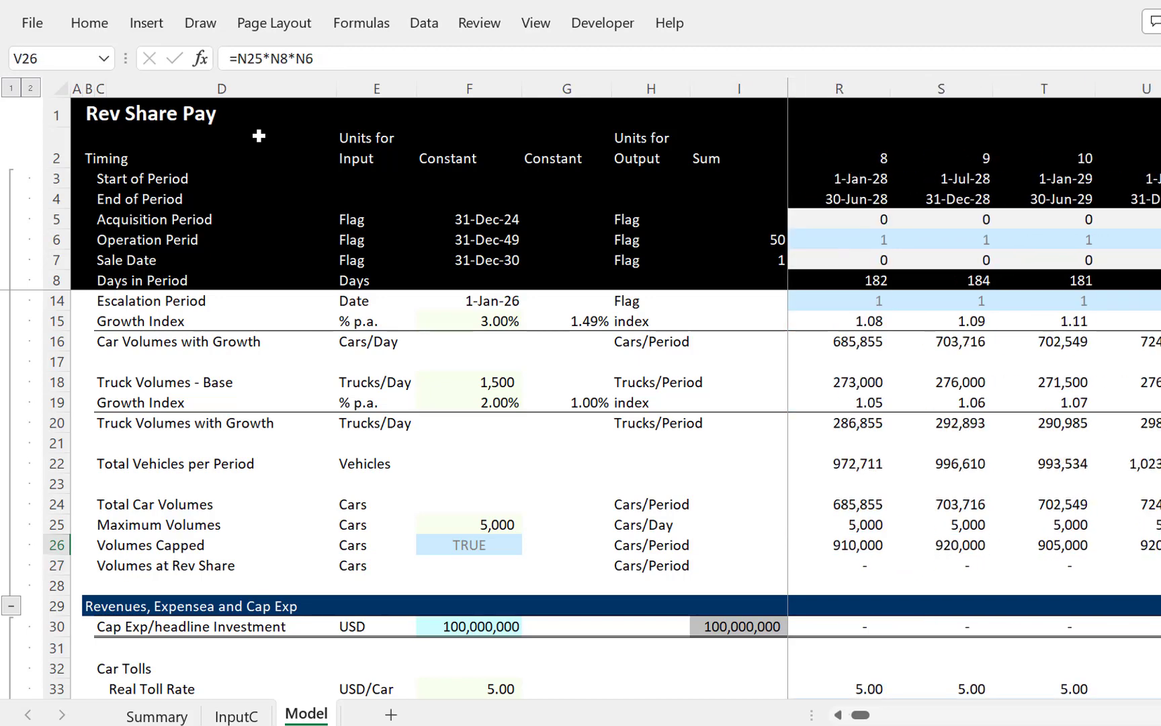
key("Right")
key("Right")
key("Right")
key("Right")
key("Right")
key("Right")
key("Right")
key("Right")
key("Right")
key("Right")
key("Right")
key("Right")
key("Right")
key("Right")
key("Right")
key("Right")
key("Right")
key("Right")
key("Right")
key("Right")
key("Down")
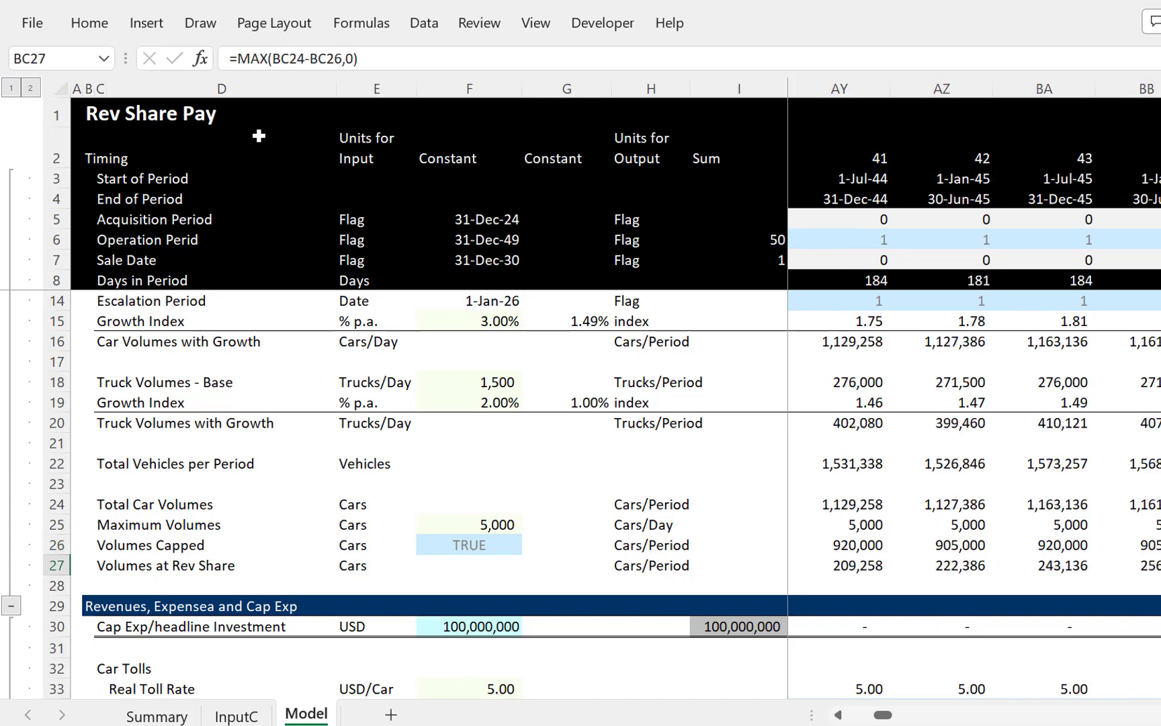
Step: Set the Scenario Number on the InputC sheet to 1 for the Base Case
key("Up")
key("Left")
key("Left")
key("Left")
key("Left")
key("ctrl+Left")
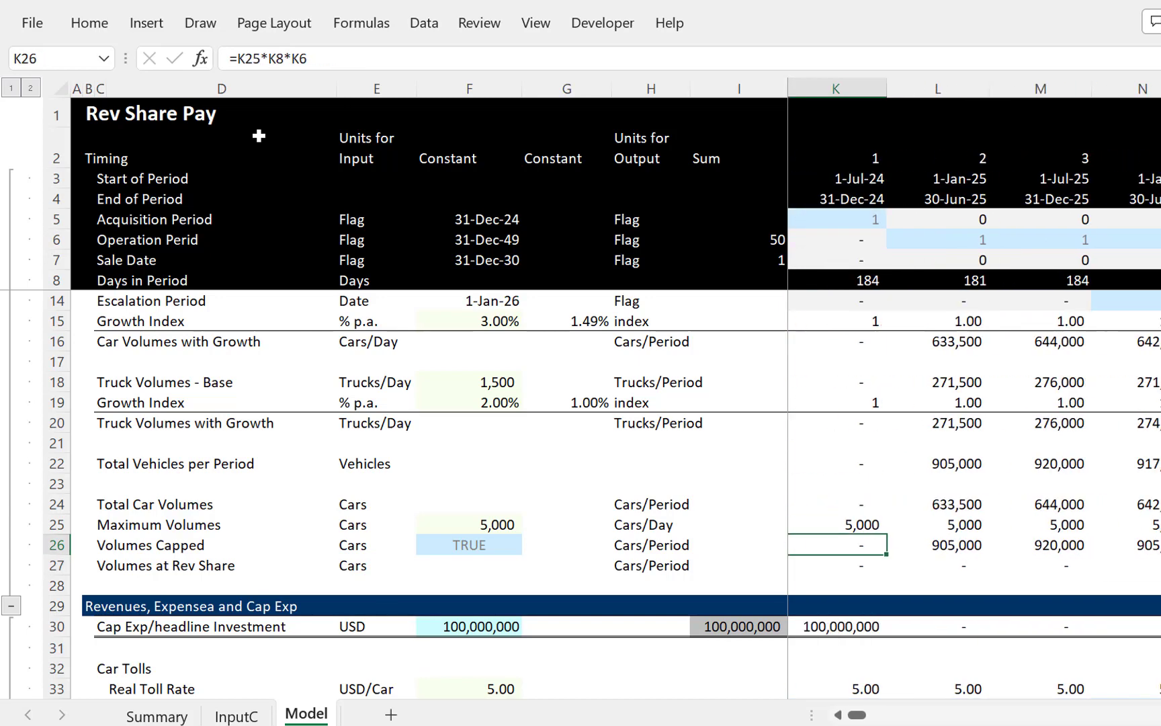
key("ctrl+Left")
key("ctrl+Left")
key("ctrl+Left")
key("ctrl+Left")
key("ctrl+Left")
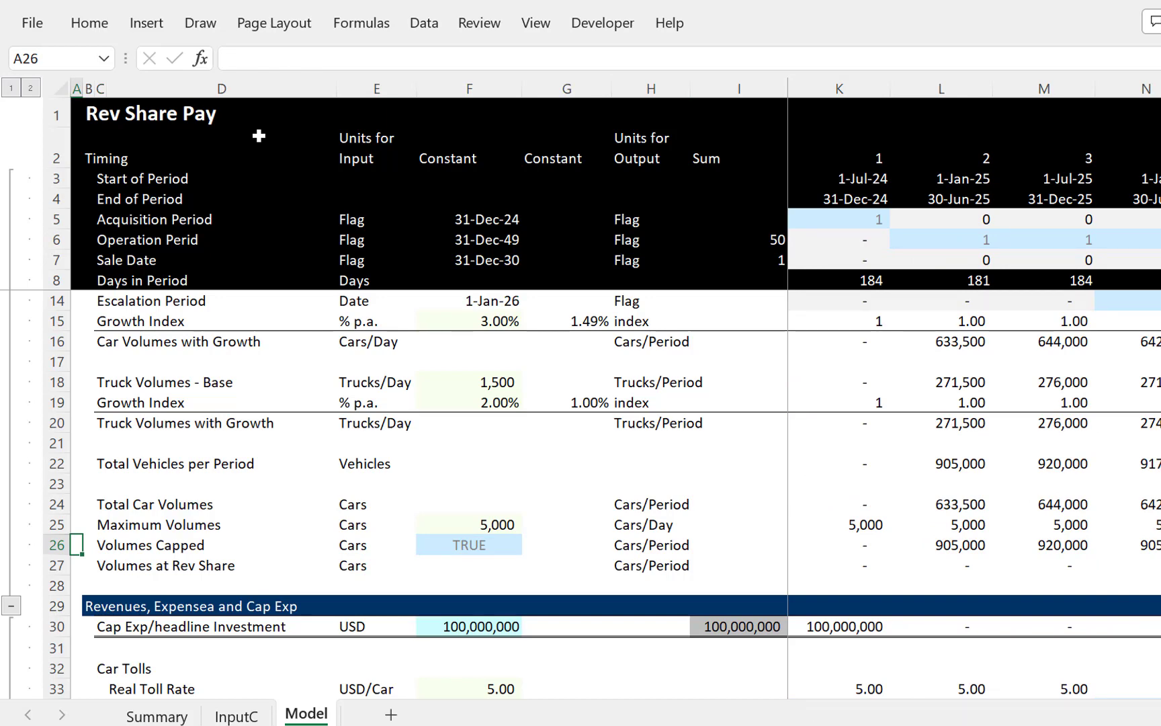
key("ctrl+Page_Up")
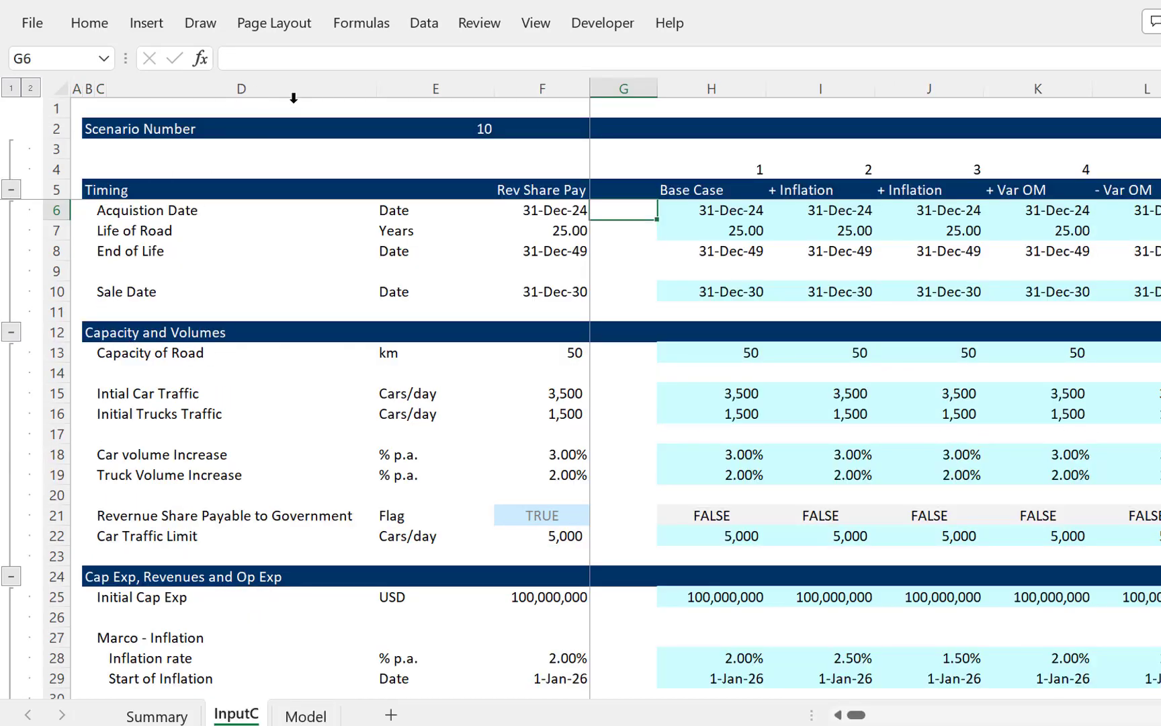
left_click(470, 131)
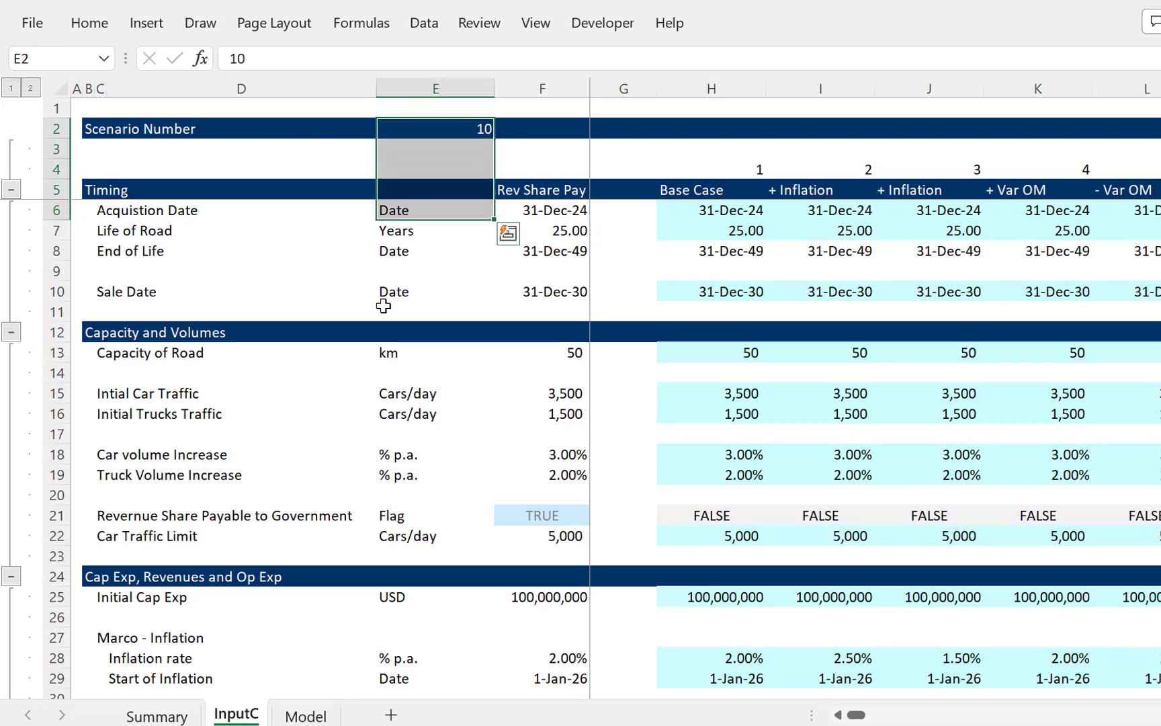
type("1")
key("Return")
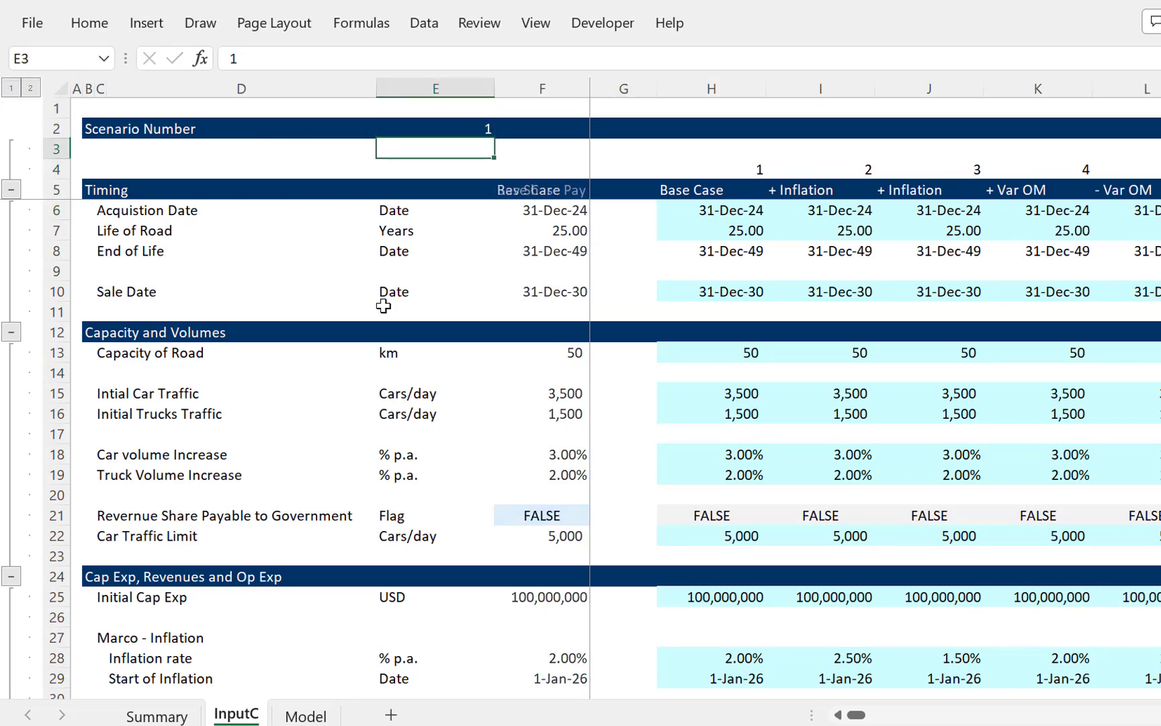
Step: On the Model sheet, multiply the K26 Volumes Capped formula by the flag in F26 and fill it across all periods
key("ctrl+Page_Down")
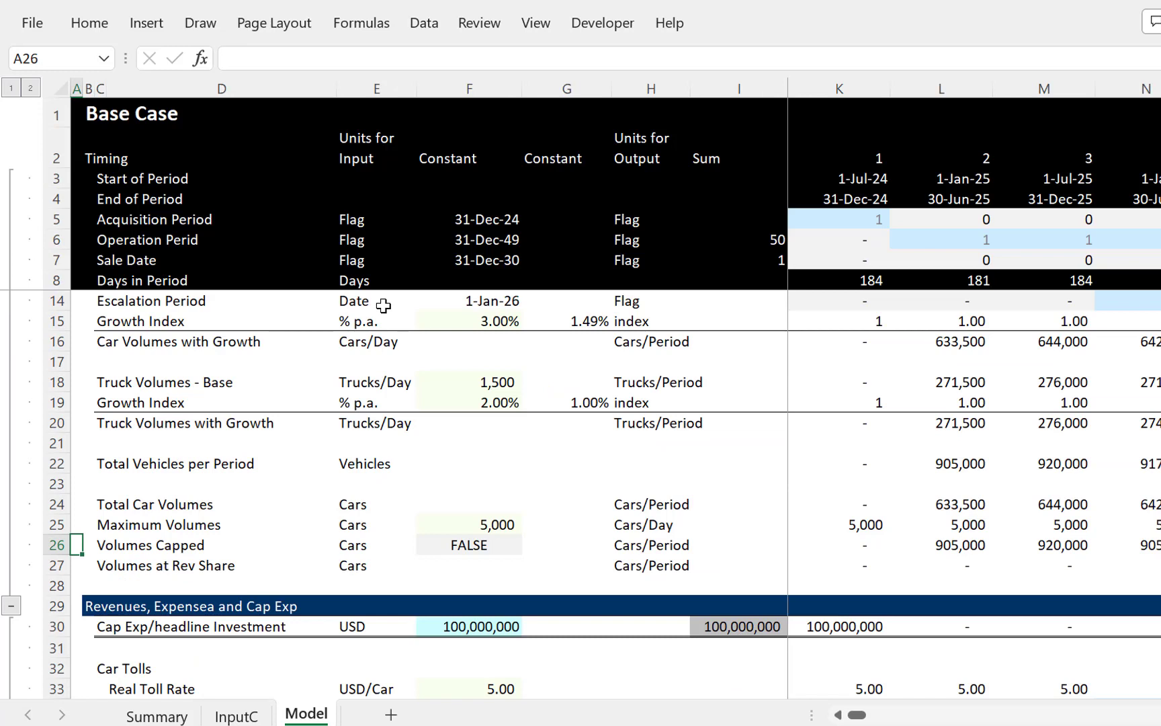
left_click(825, 555)
key("Left")
key("Up")
key("Right")
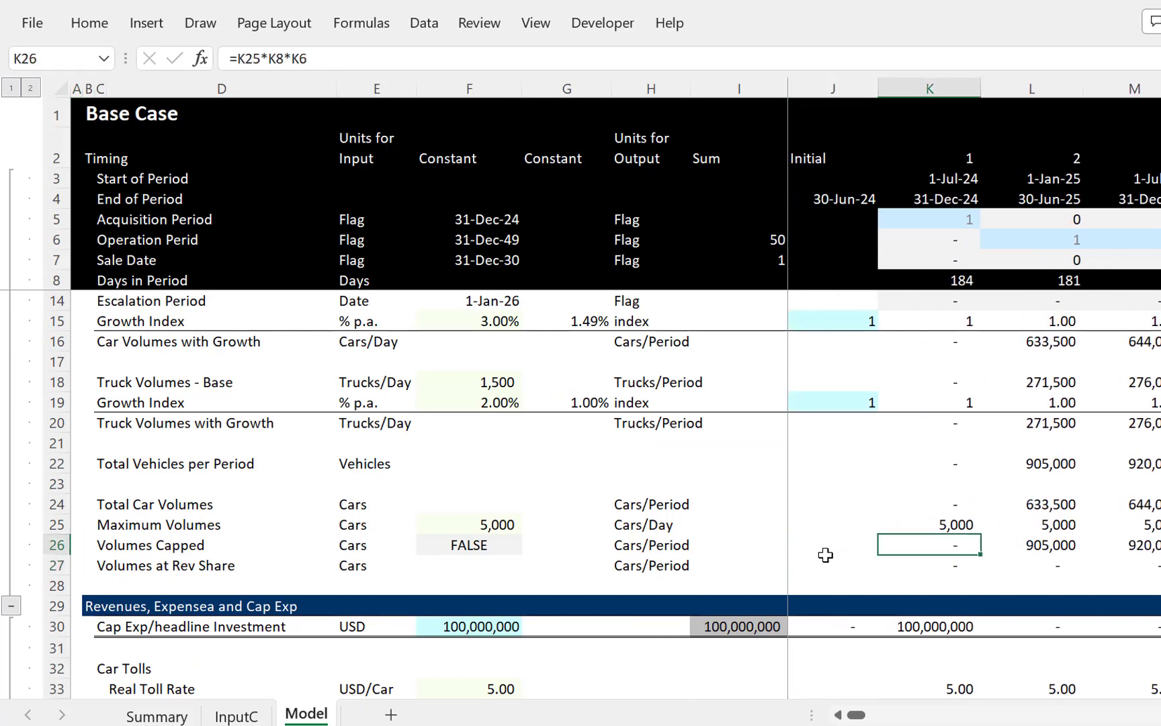
key("Down")
key("Up")
key("F2")
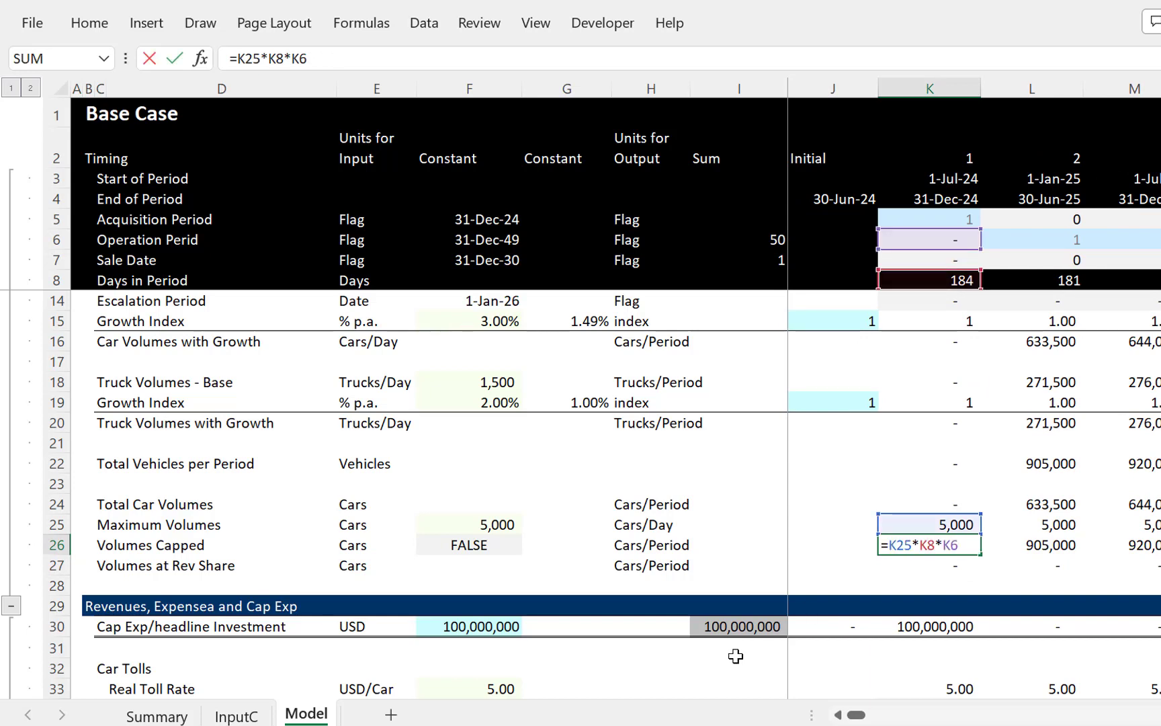
type("*")
left_click(467, 543)
key("Return")
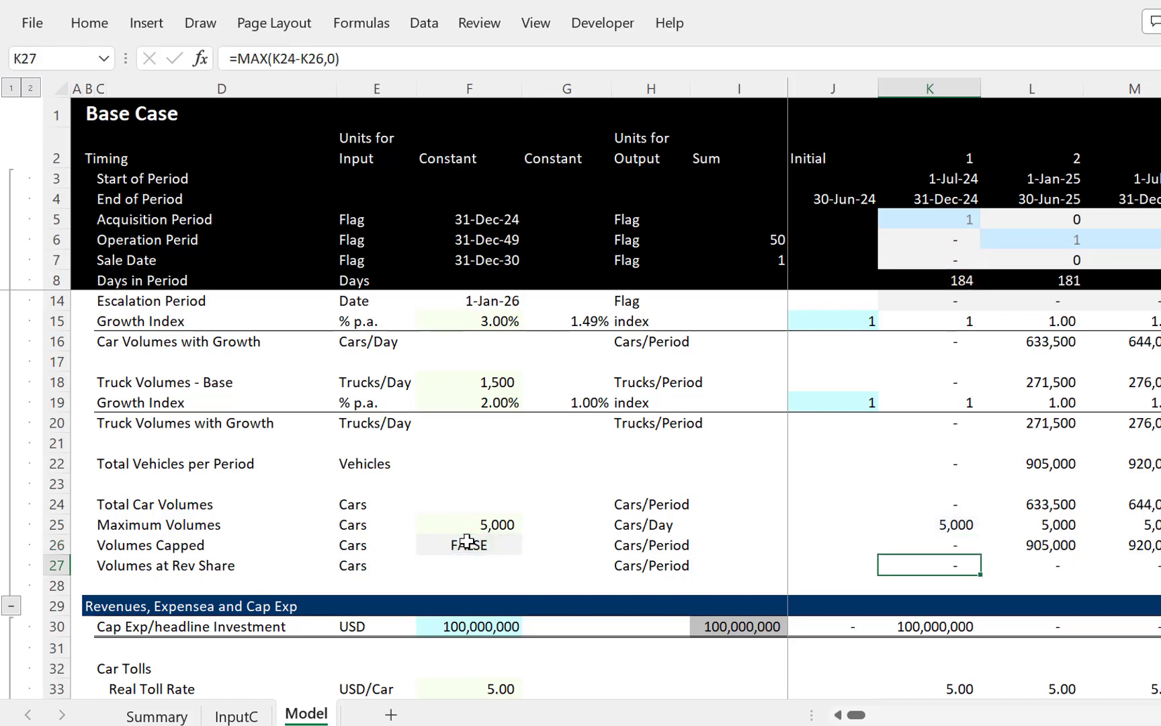
key("Up")
key("ctrl+shift+Right")
key("ctrl+r")
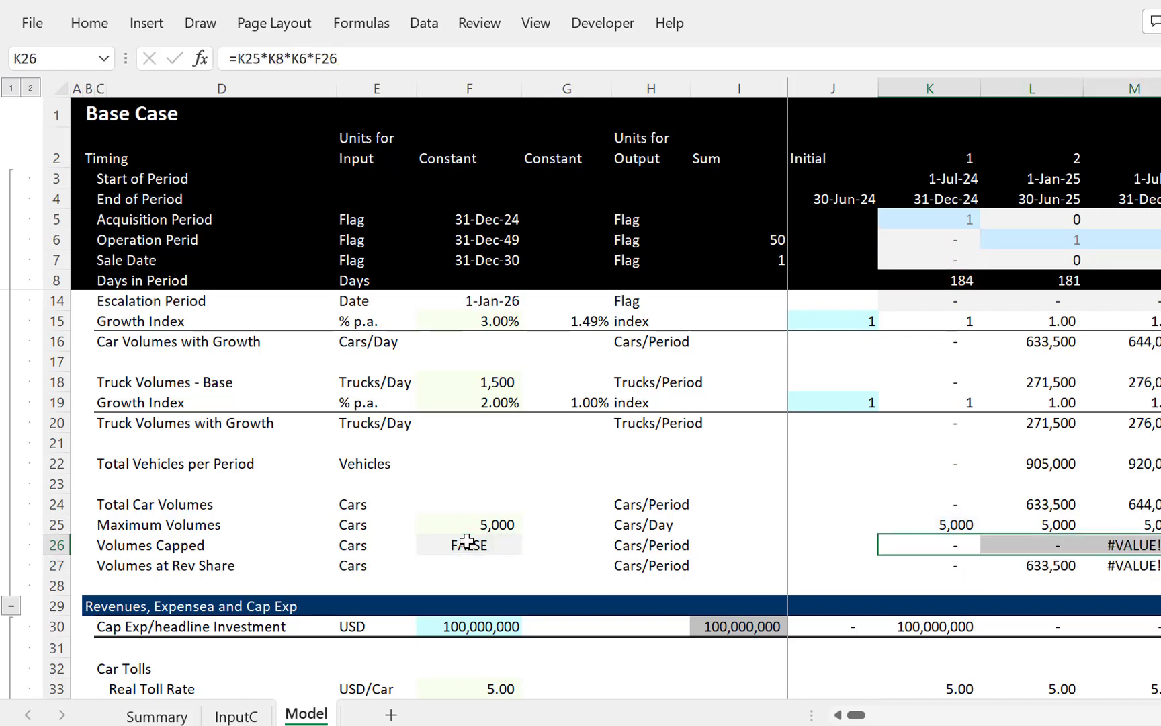
Step: Make the flag reference in K26 absolute as =K25*K8*K6*$F$26 and fill it across all periods of row 26
key("Left")
key("Right")
key("F2")
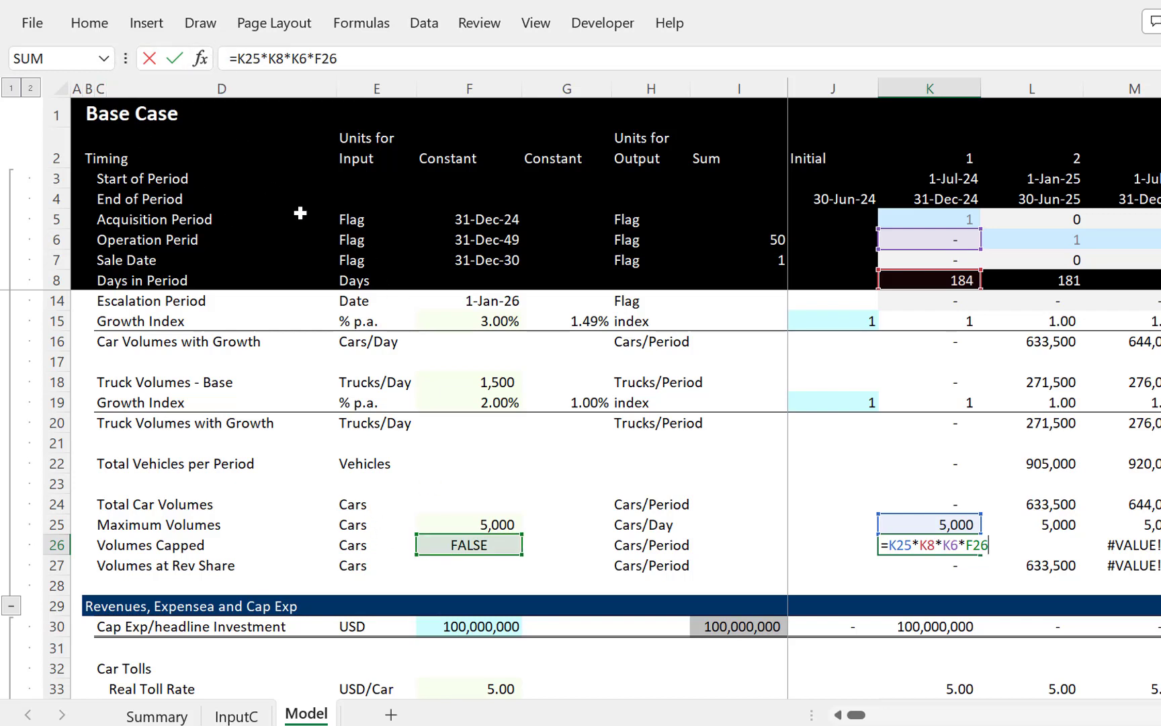
key("F4")
key("ctrl+Return")
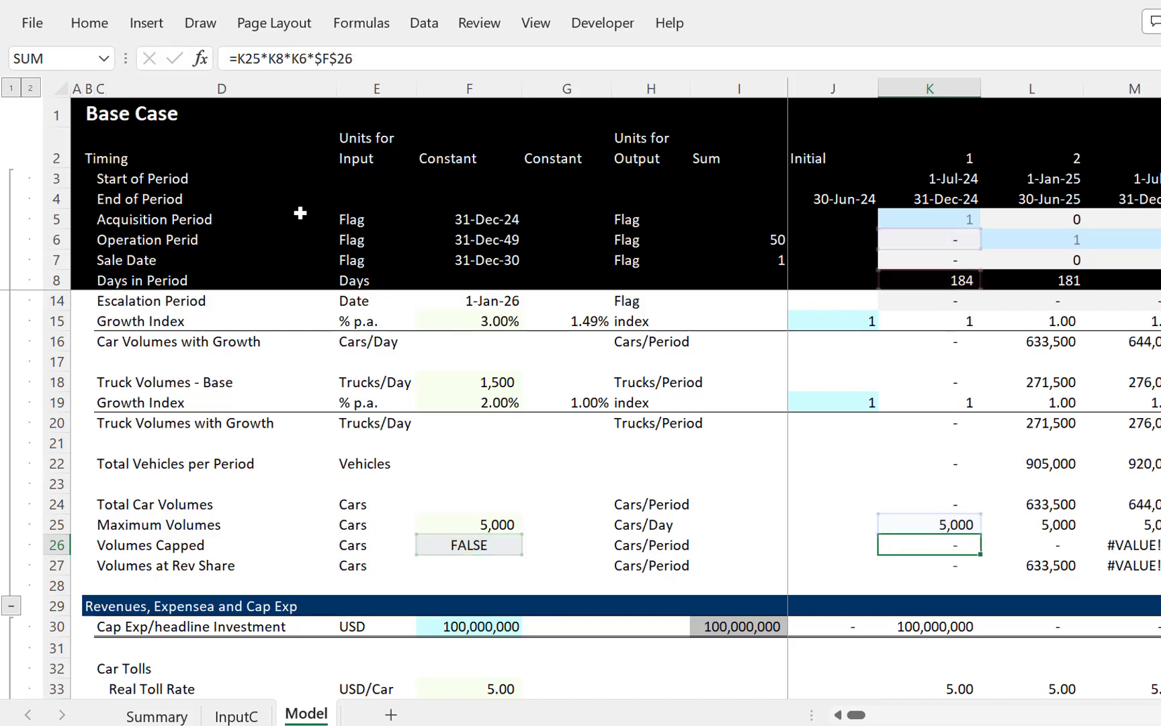
key("ctrl+shift+Right")
key("ctrl+r")
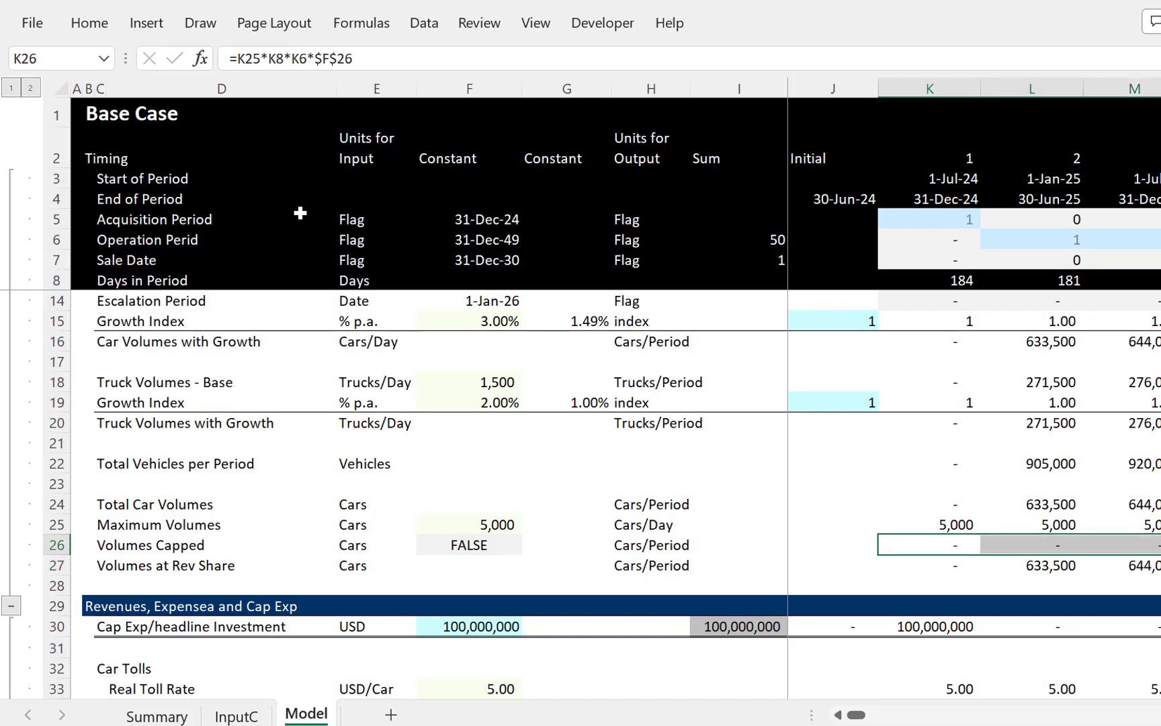
Step: Check the Volumes Capped and Volumes at Rev Share formulas against the flag in F26
key("Down")
key("Up")
key("Up")
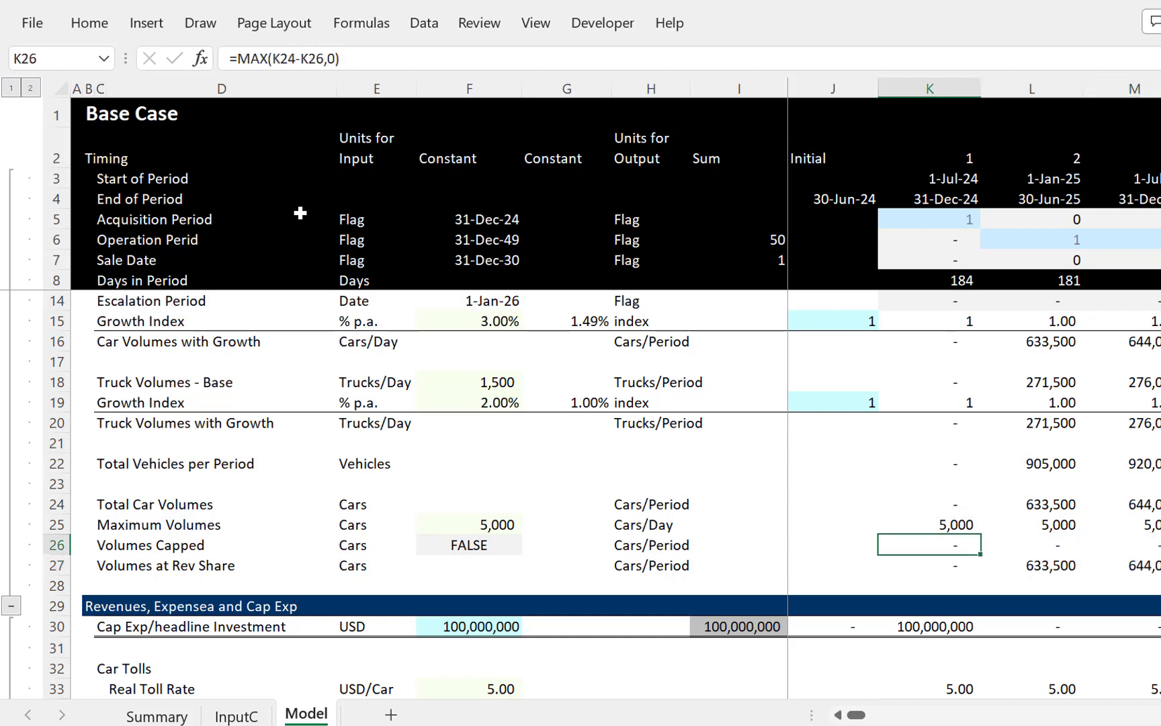
key("Down")
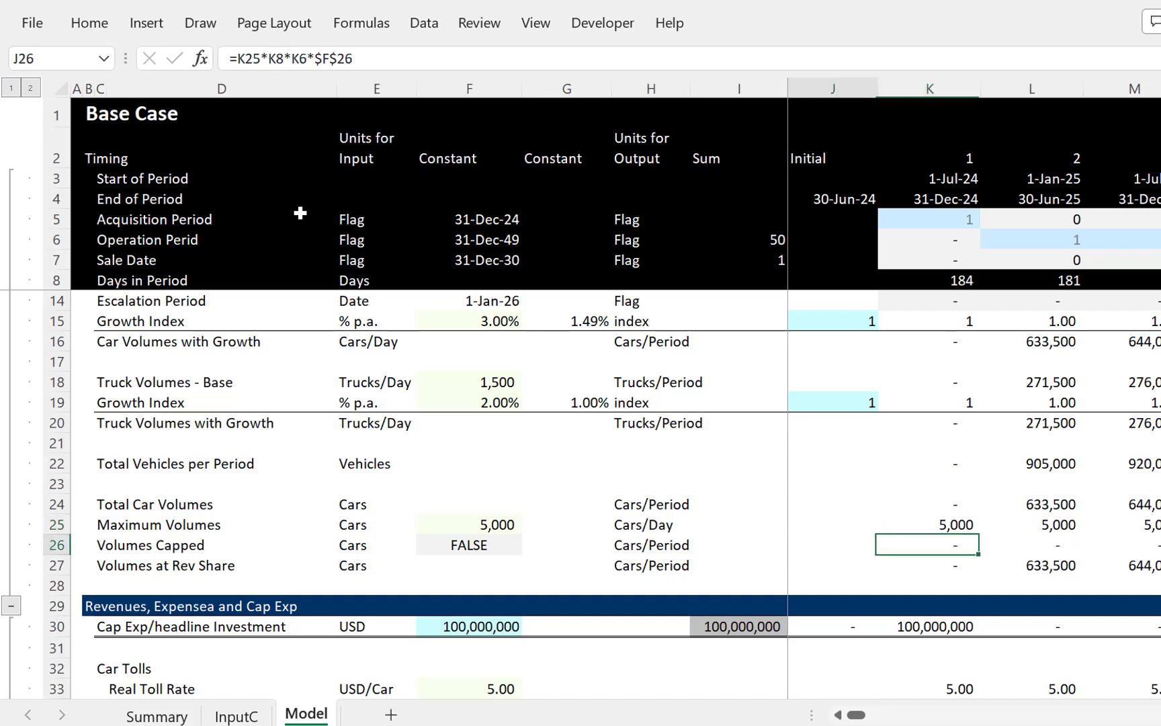
key("Left")
key("Left")
key("Left")
key("Left")
key("Right")
key("Right")
key("Right")
key("Right")
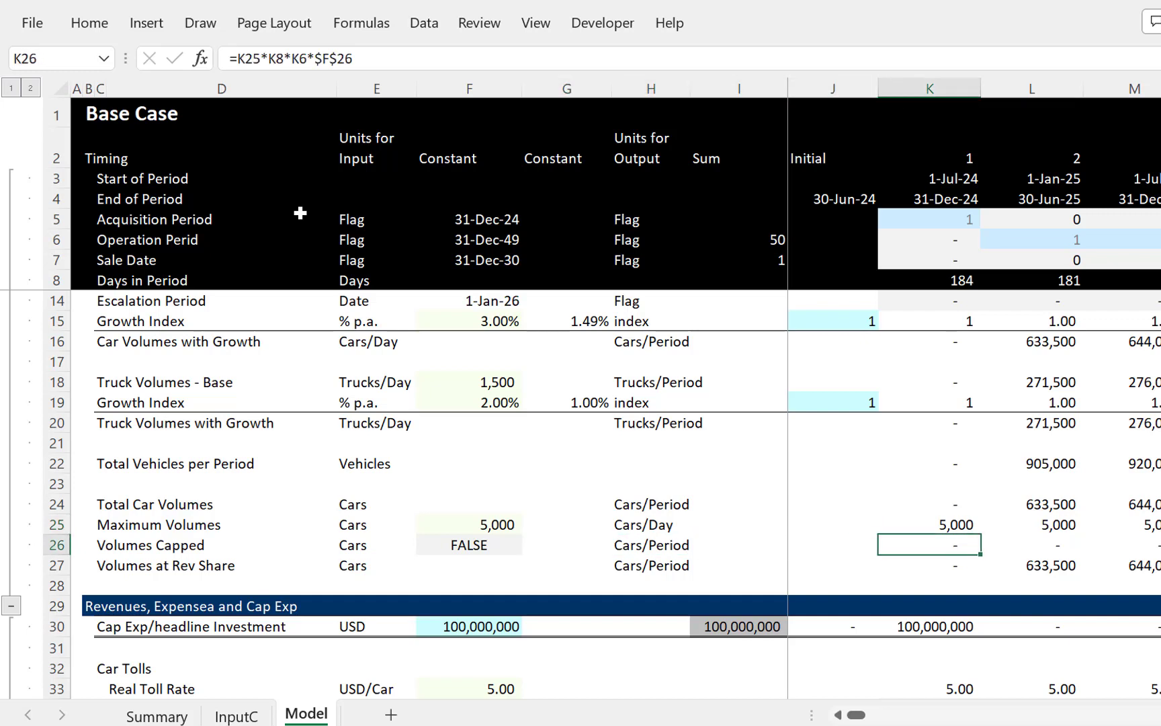
Step: Remove the flag multiplier from K26, leaving =K25*K8*K6, and fill it across all periods of row 26
key("F2")
key("BackSpace")
key("BackSpace")
key("BackSpace")
key("BackSpace")
key("BackSpace")
key("BackSpace")
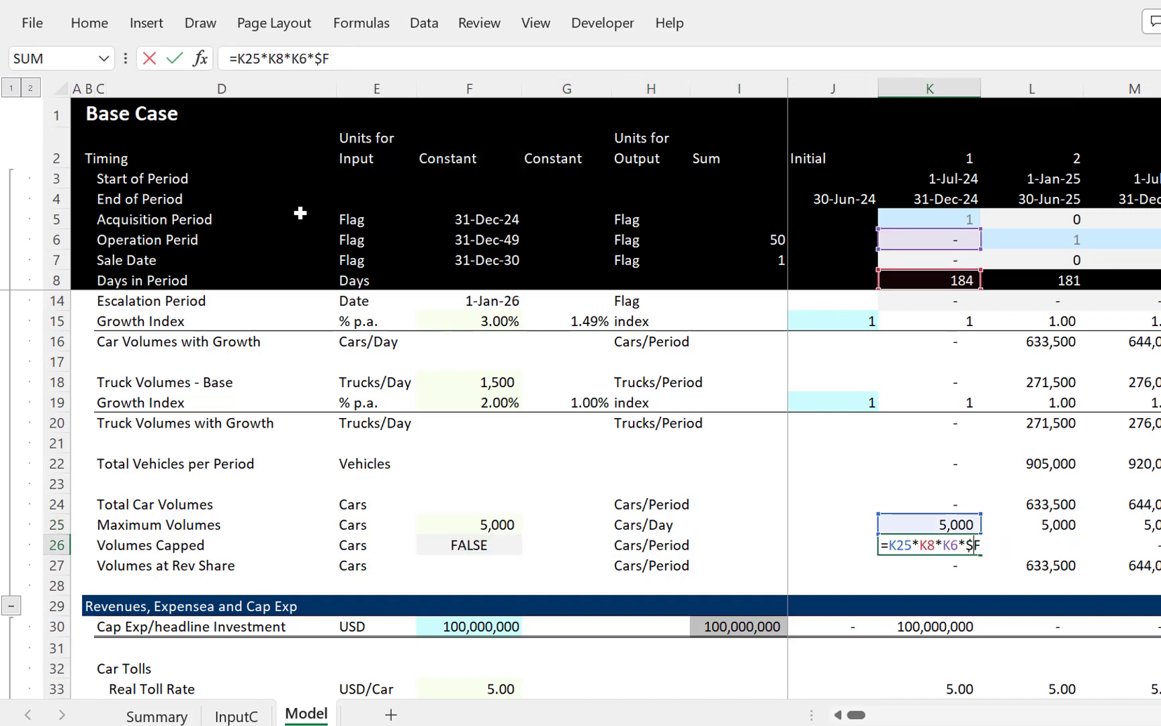
key("ctrl+Return")
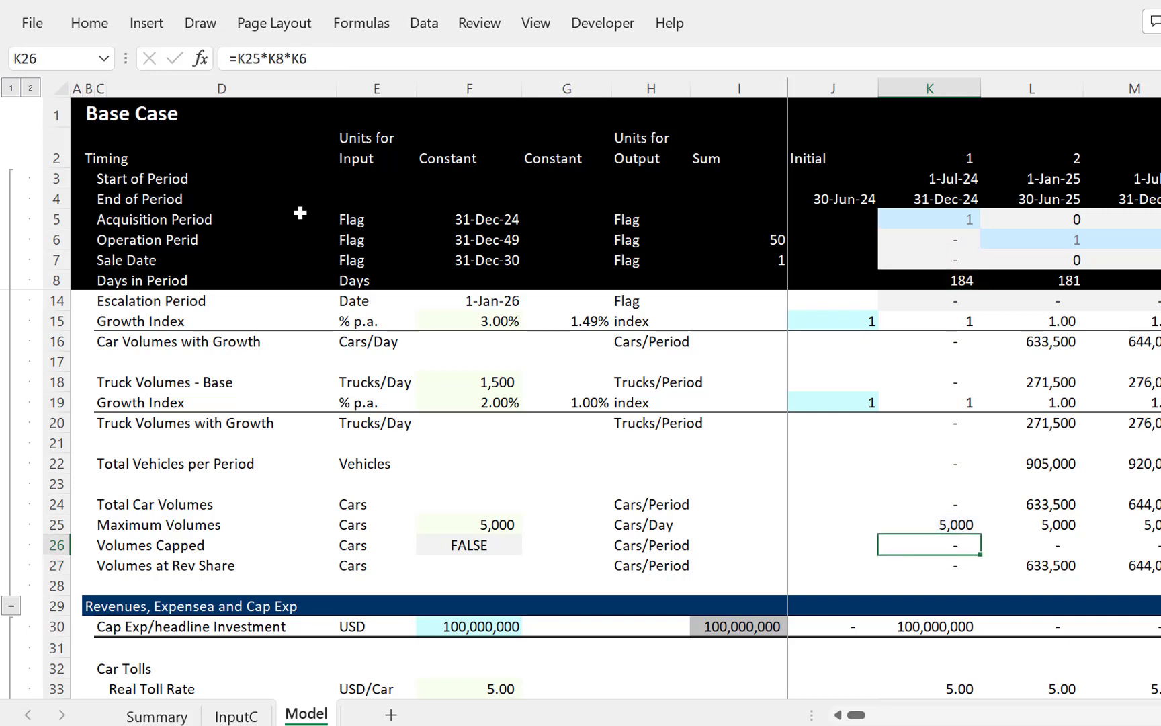
key("ctrl+shift+Right")
key("ctrl+r")
key("Right")
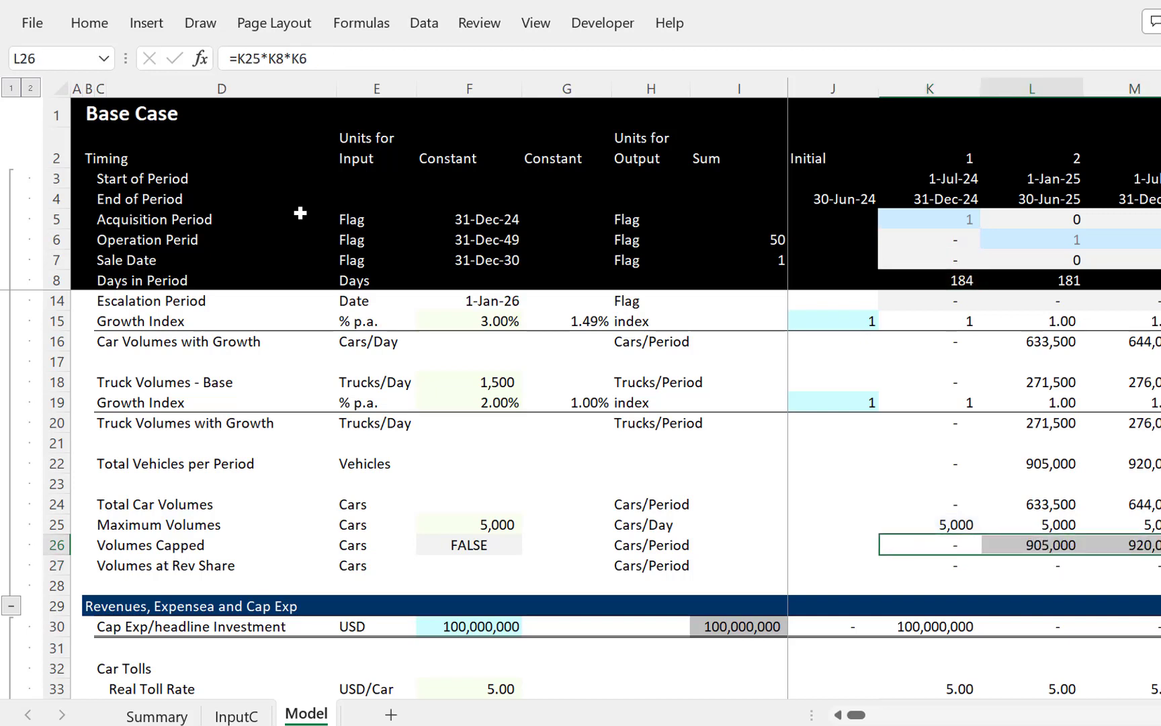
Step: Move the revenue share flag from F26 to F27 in the Volumes at Rev Share row
key("Up")
key("Left")
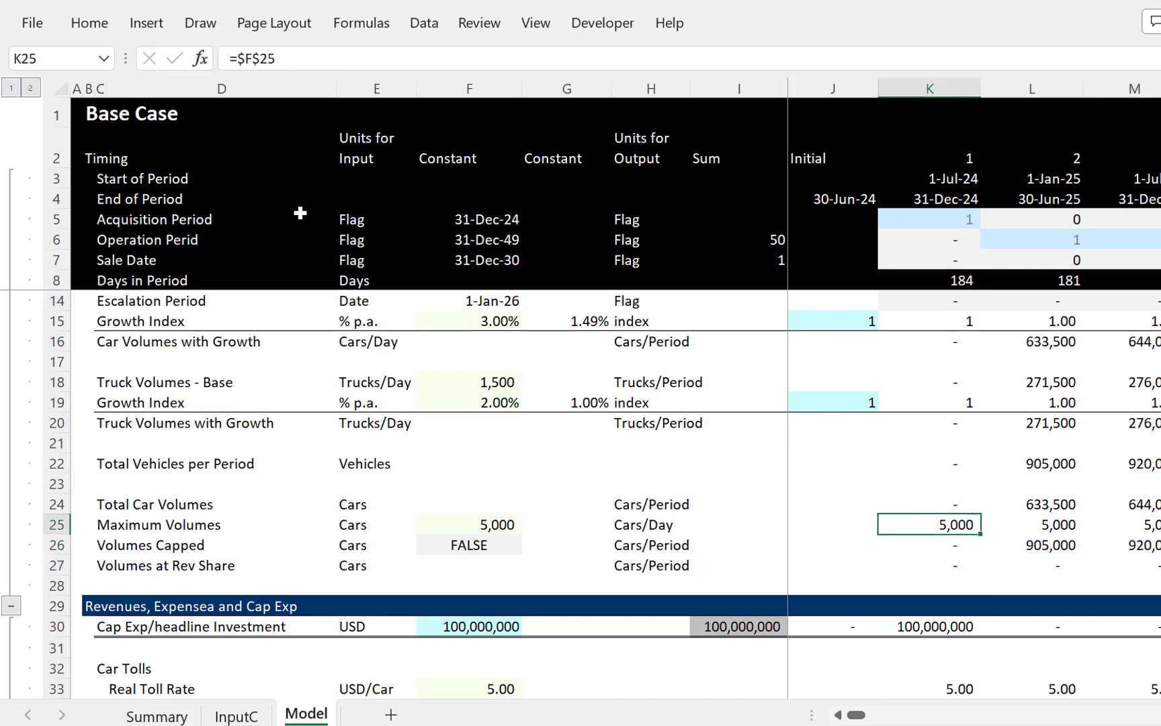
key("Down")
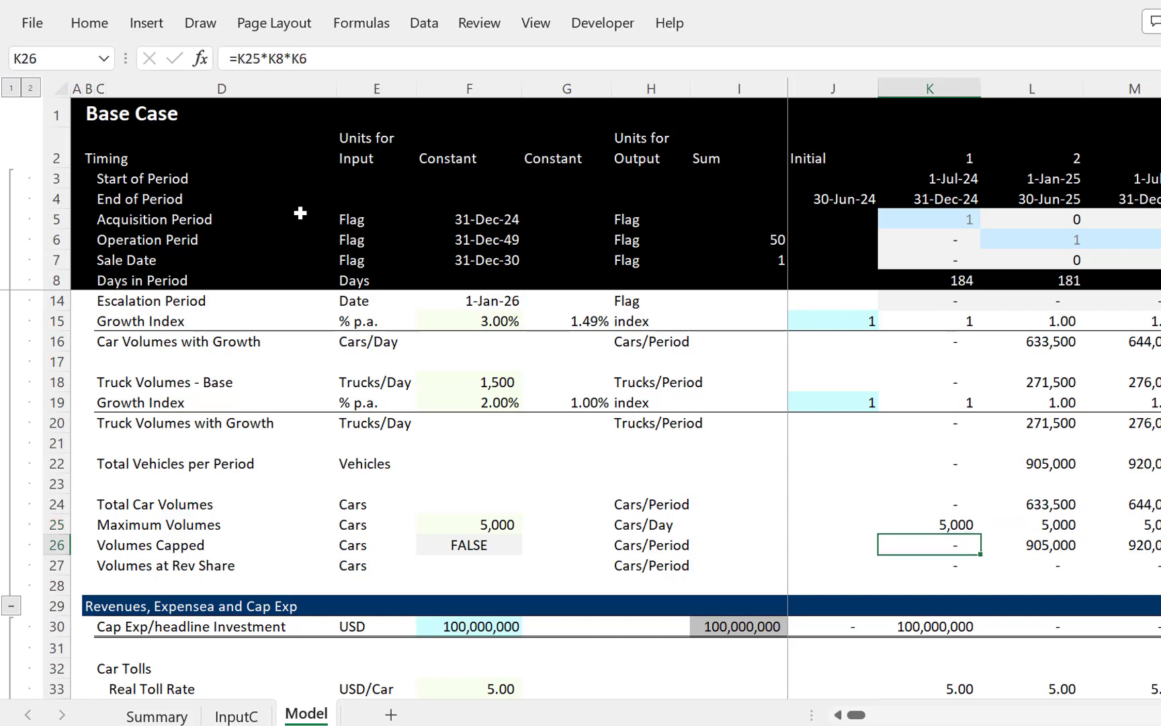
key("Down")
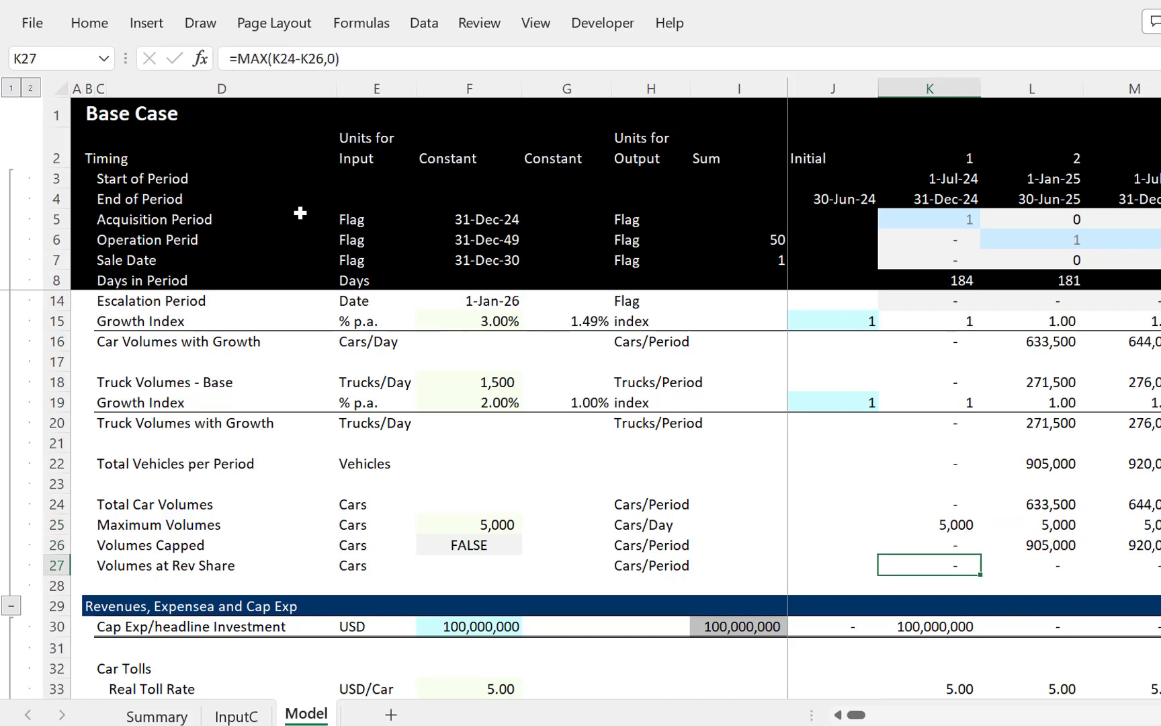
key("Left")
key("Left")
key("Left")
key("Left")
key("Left")
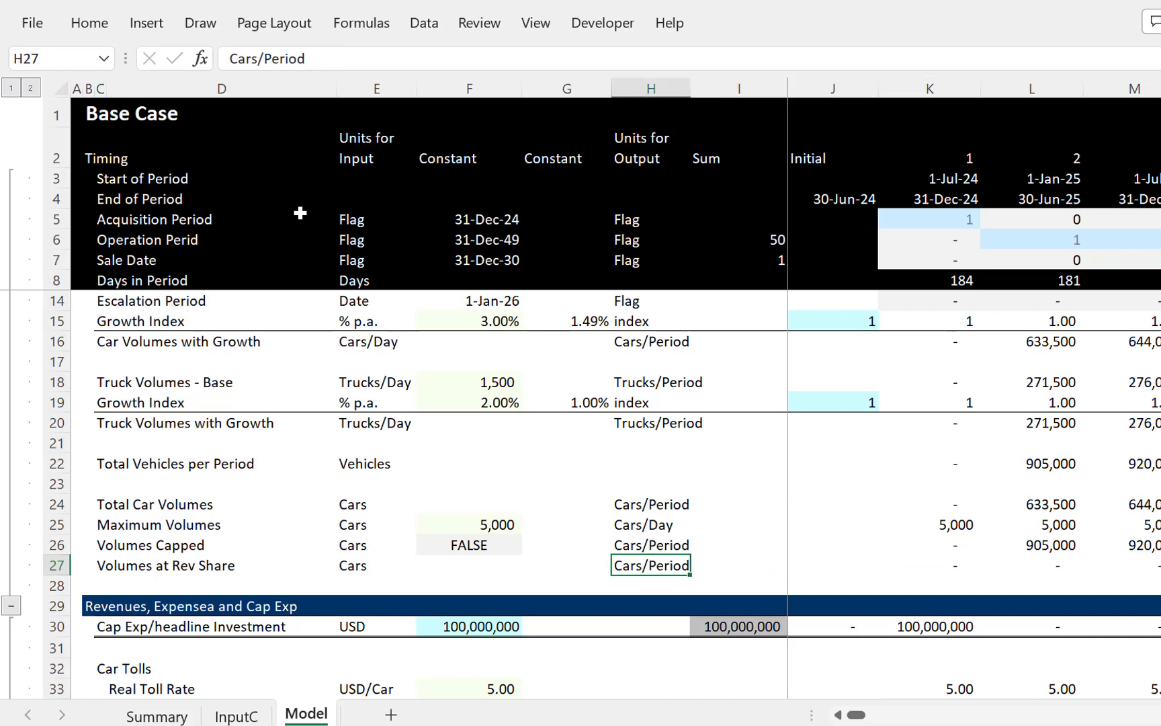
key("Up")
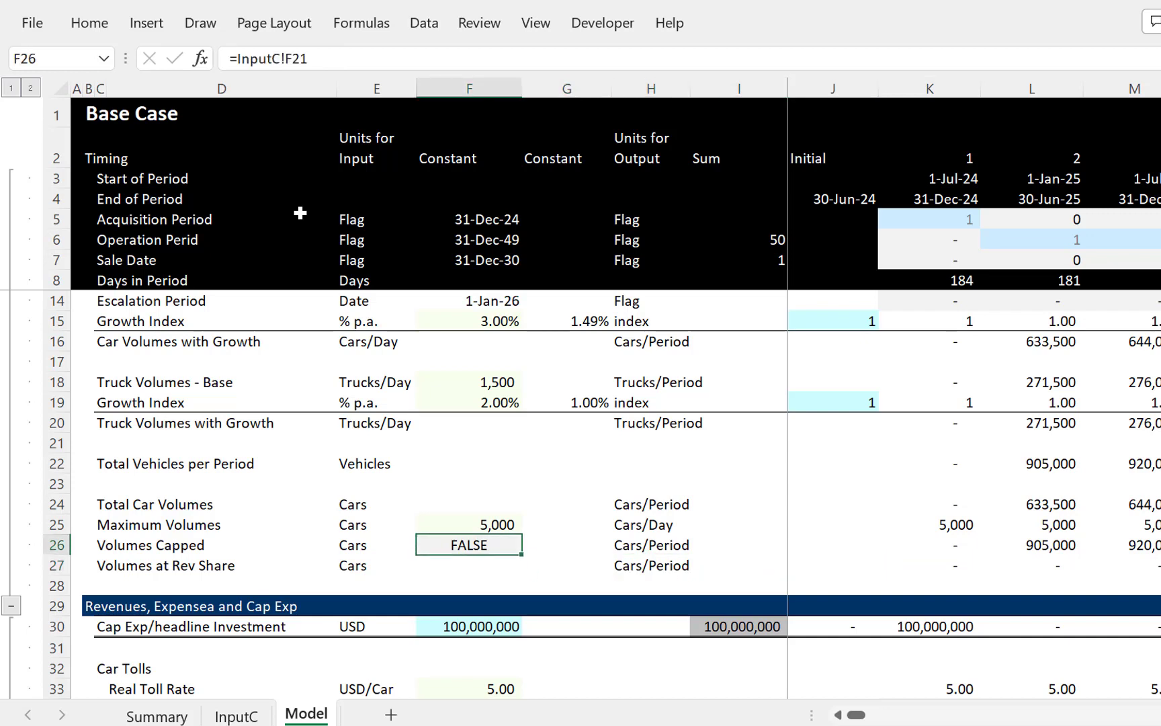
key("ctrl+x")
key("Down")
key("ctrl+v")
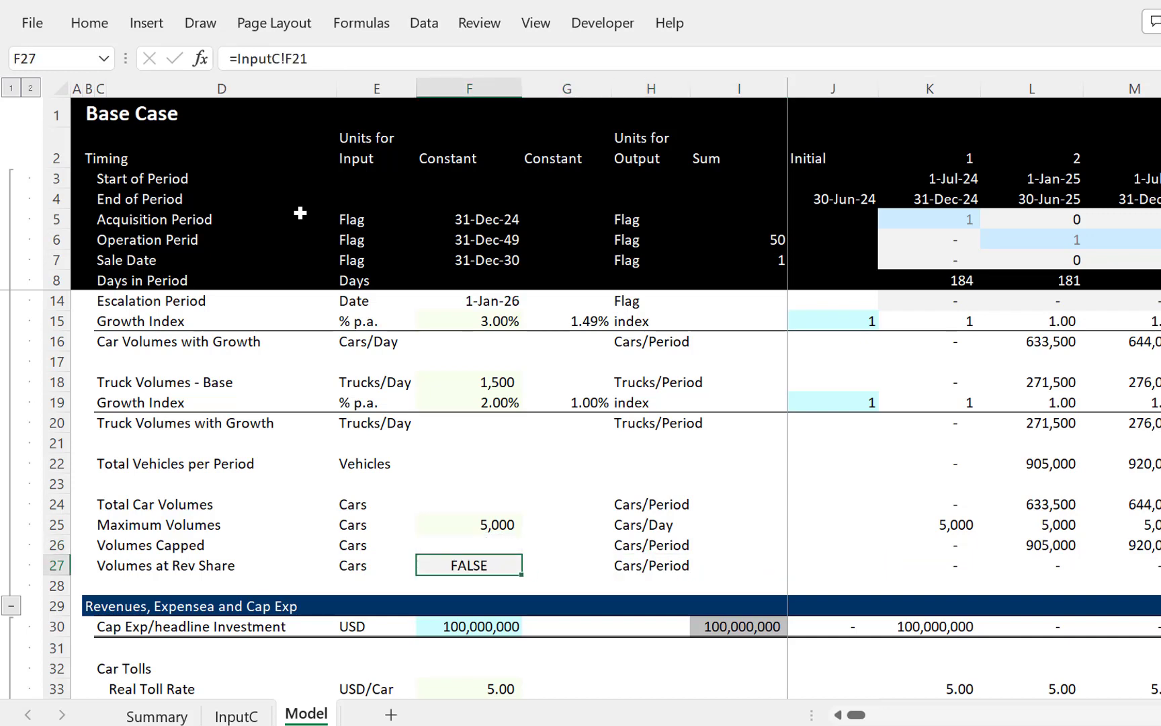
Step: Wrap the MAX(K24-K26,0) formula in K27 in an IF that tests the revenue share flag in F27
key("Right")
key("Right")
key("Right")
key("Right")
key("Right")
key("F2")
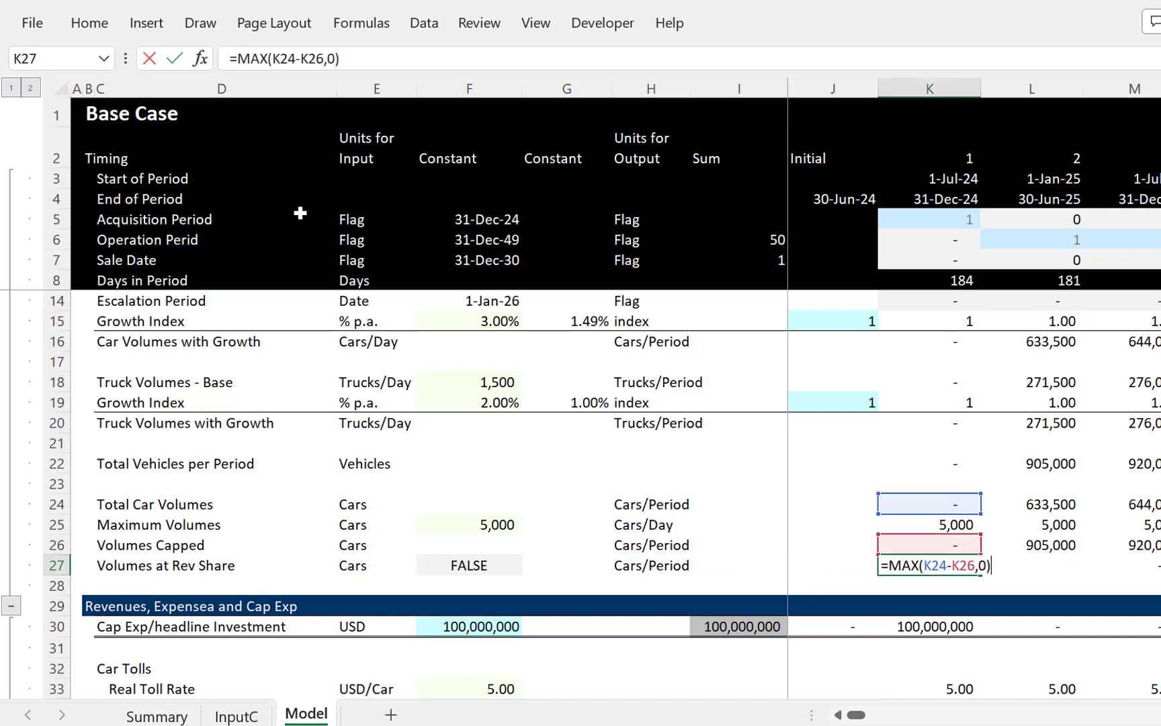
key("Left")
key("Left")
key("Left")
key("Left")
key("Left")
key("Left")
key("Left")
key("Left")
key("Left")
key("Left")
key("Left")
key("Left")
key("Left")
key("Left")
key("Left")
type("if(")
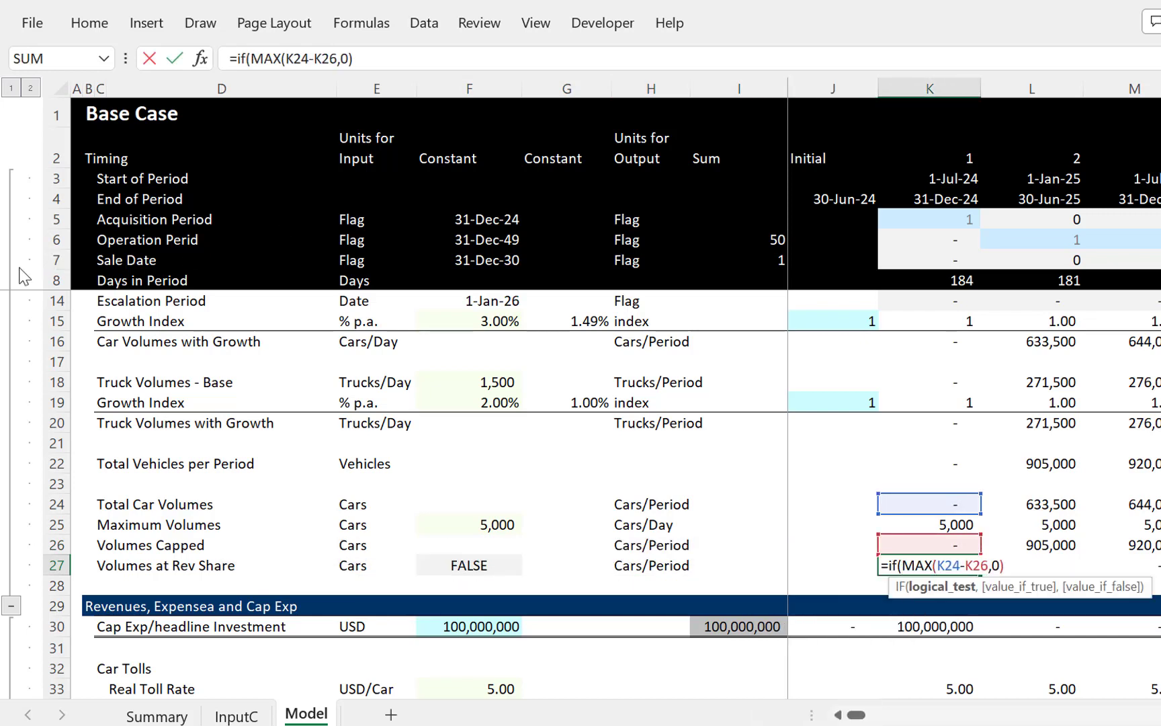
left_click(440, 558)
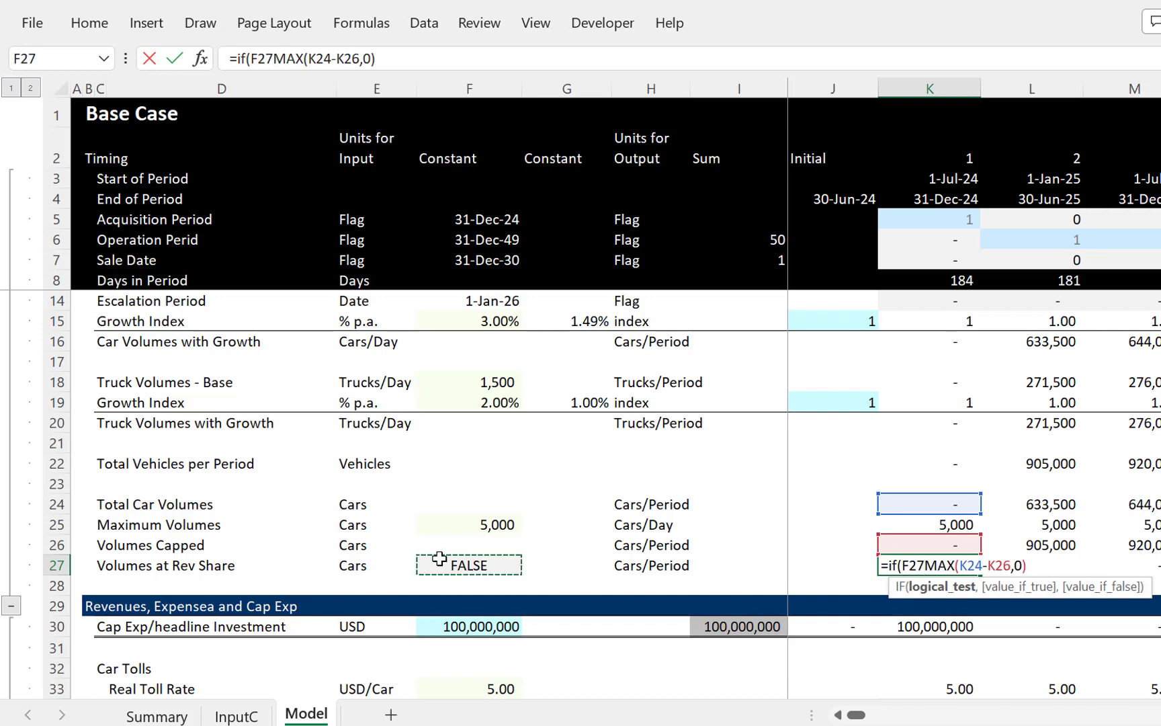
type(",")
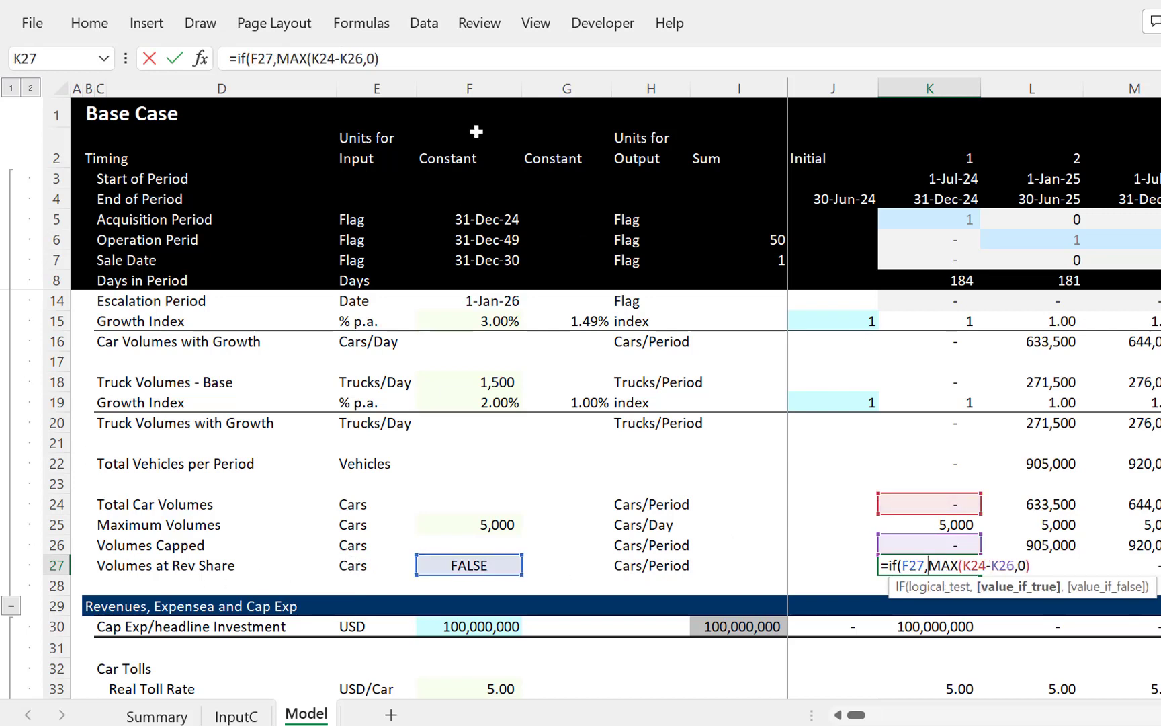
left_click(439, 58)
type(",")
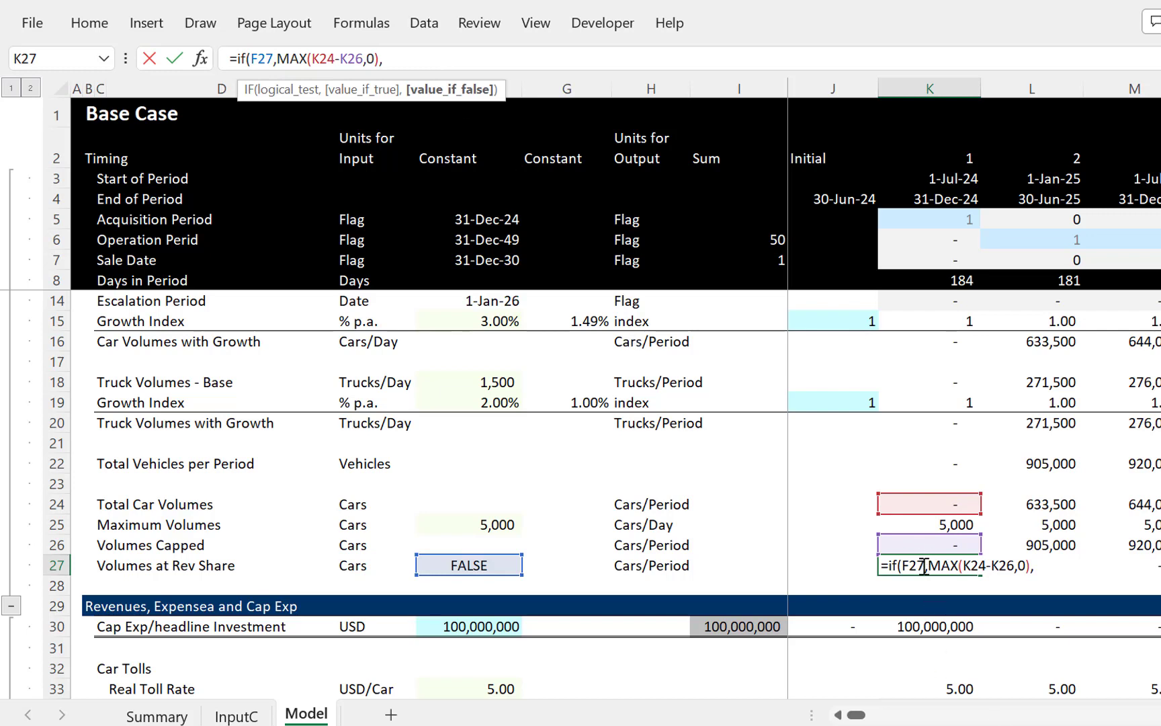
Step: Make the flag reference in K27 absolute and return K24 when false, as =IF($F$27,MAX(K24-K26,0),K24)
left_click(925, 571)
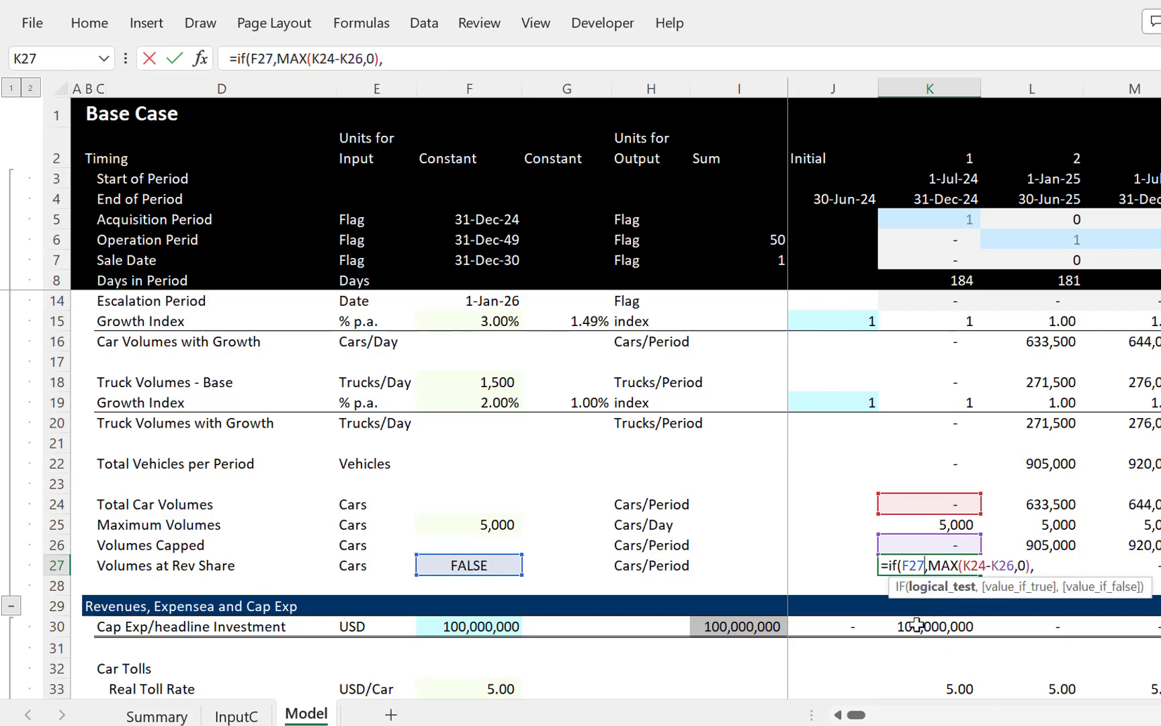
key("F4")
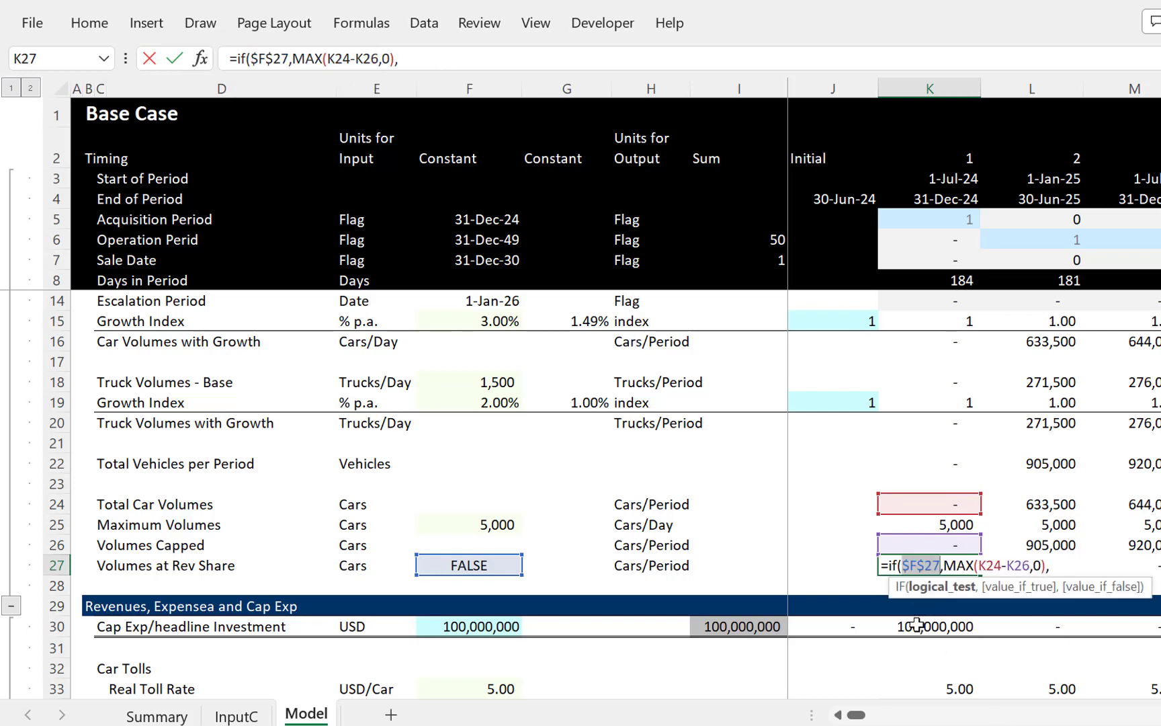
left_click(1069, 564)
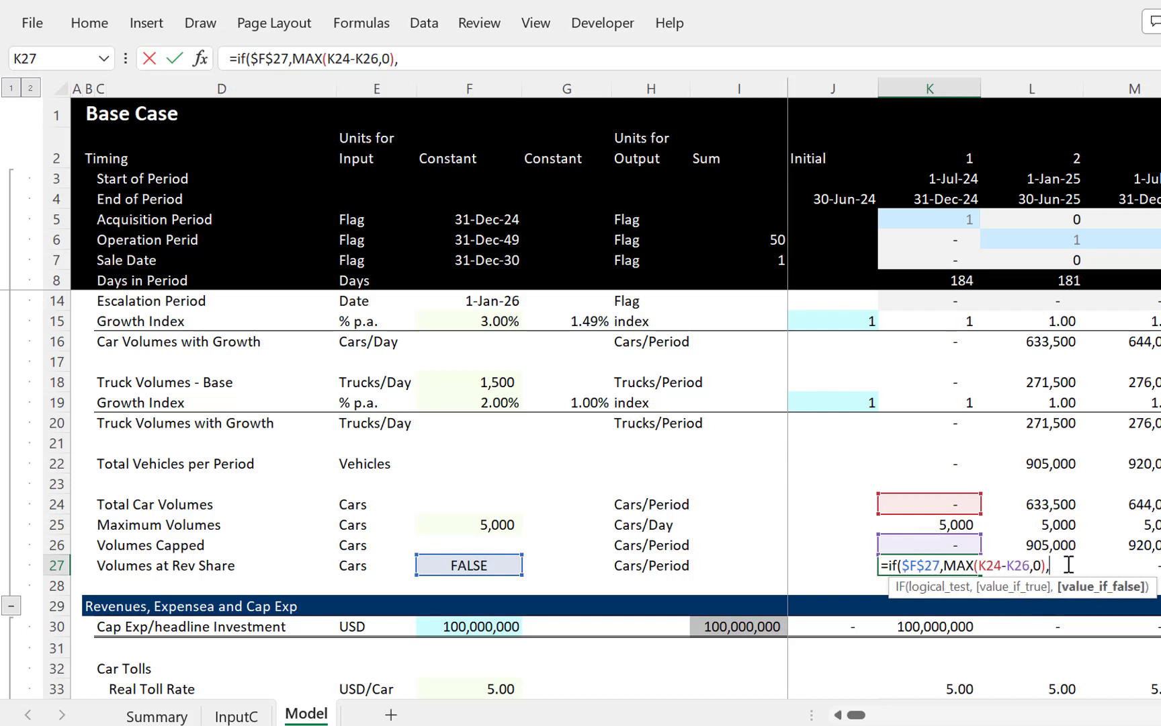
left_click(933, 503)
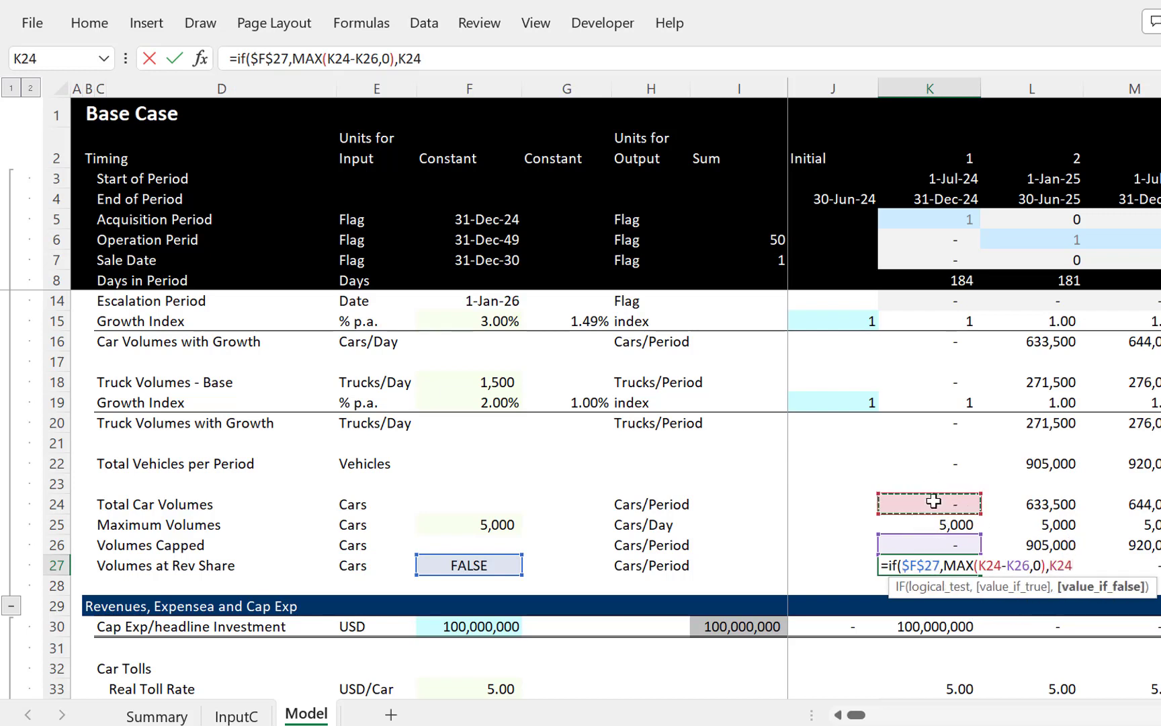
key("Return")
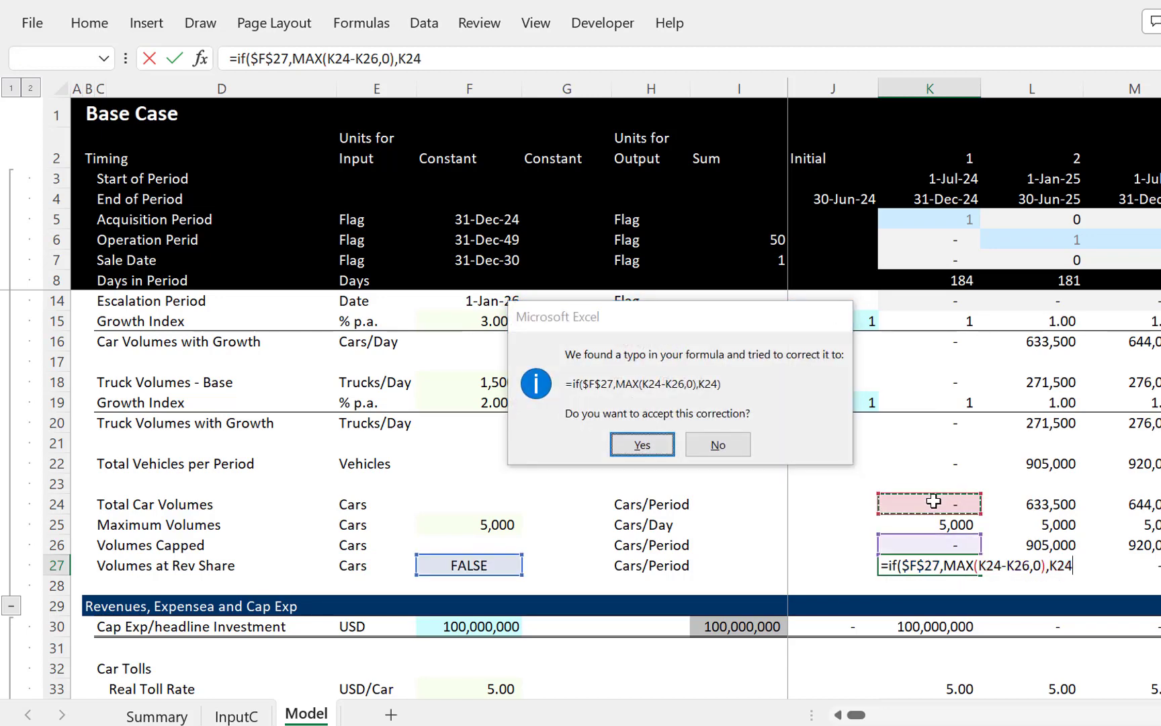
key("Return")
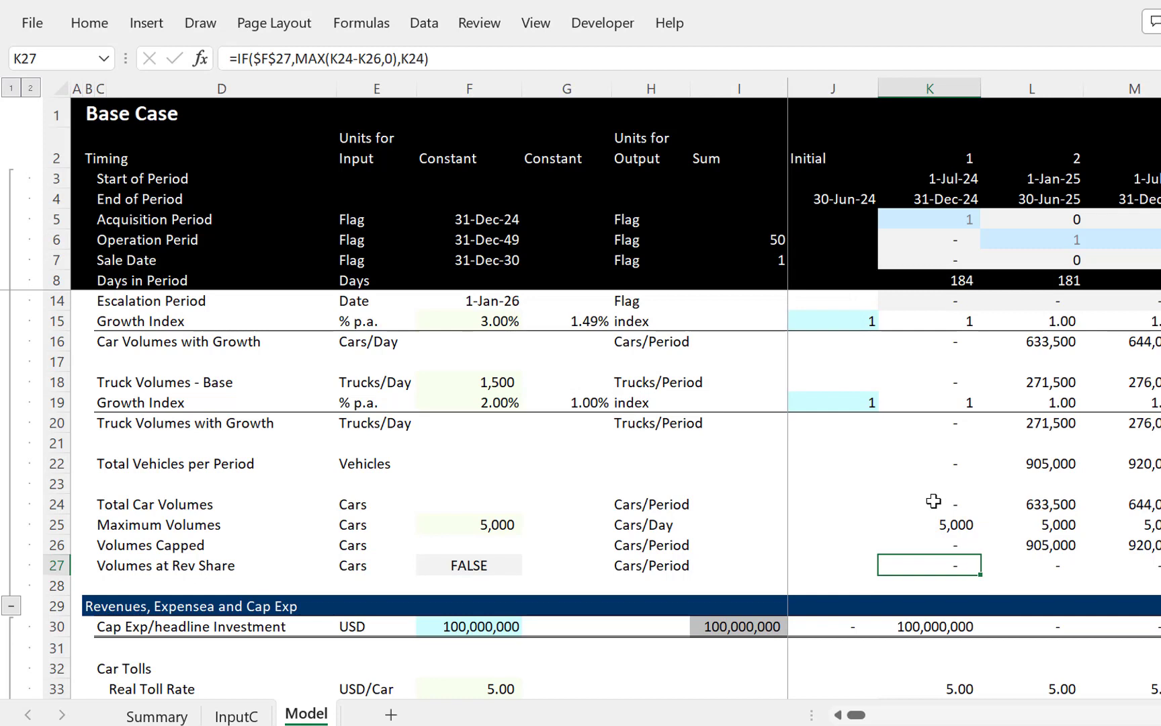
Step: Change the false result in K27 to 0, as =IF($F$27,MAX(K24-K26,0),0), and fill it across all periods of row 27
key("F2")
key("BackSpace")
key("BackSpace")
key("BackSpace")
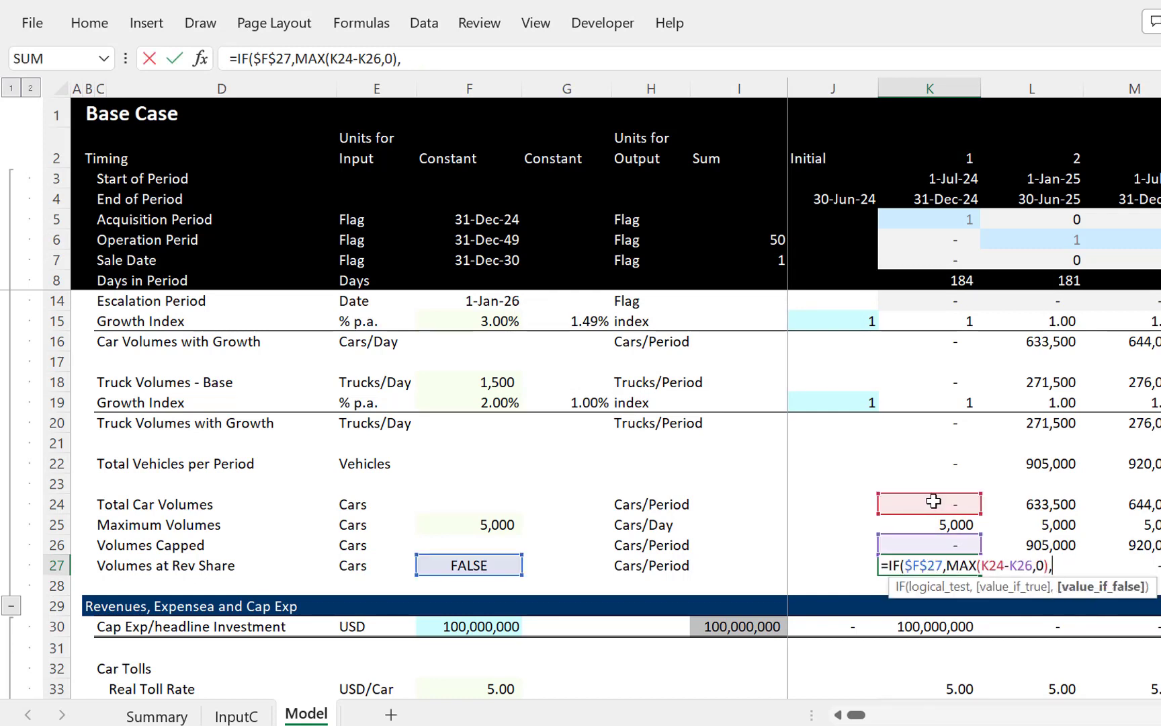
type("0")
key("Return")
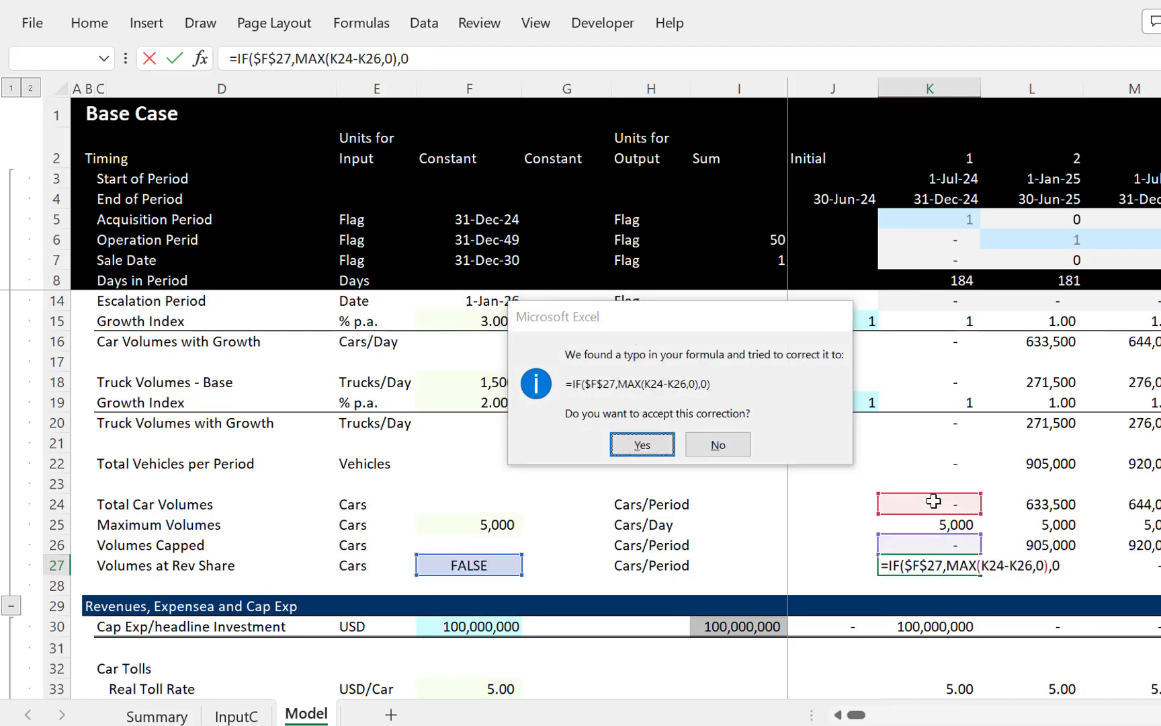
key("Return")
key("Up")
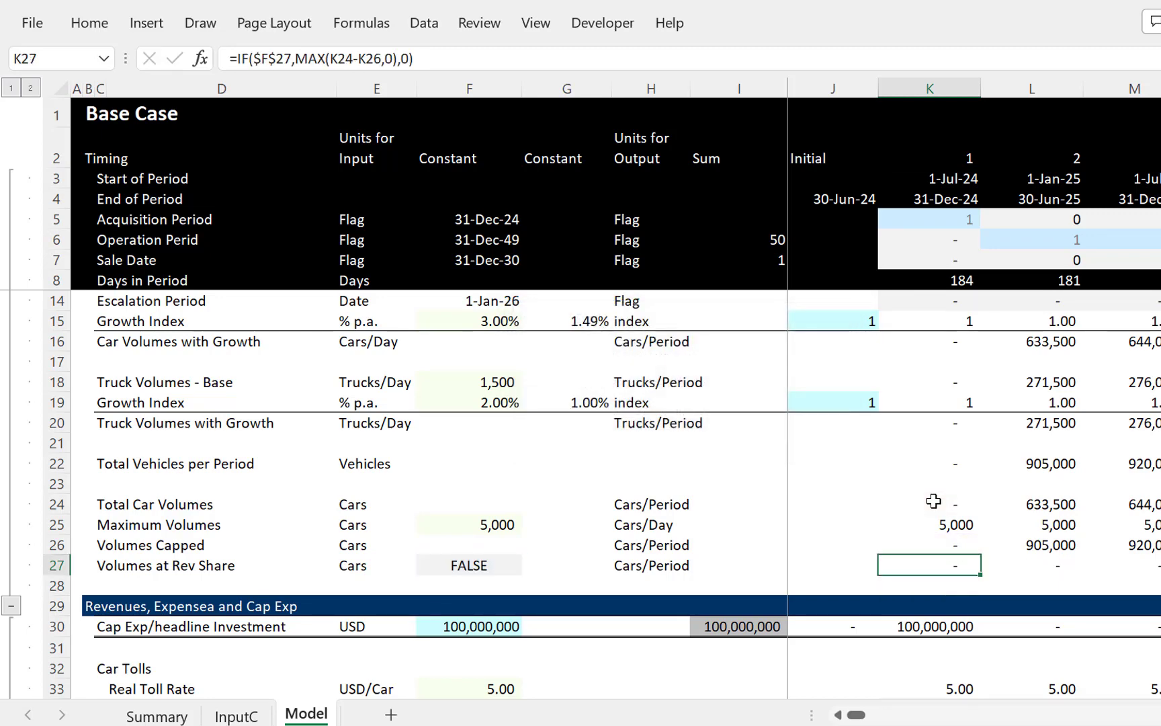
key("ctrl+shift+Right")
key("ctrl+r")
Step: Insert a new row 28 below Volumes at Rev Share and label it "Volumes without Cap" in C28
key("Down")
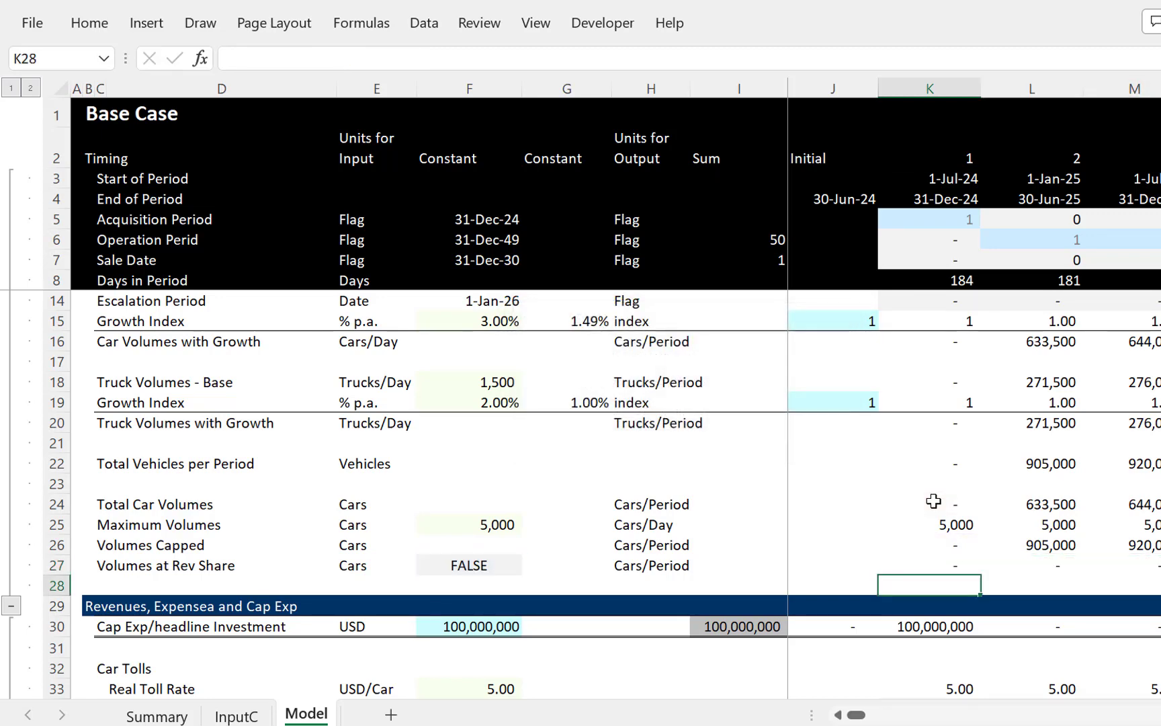
key("shift+space")
key("ctrl+shift+plus")
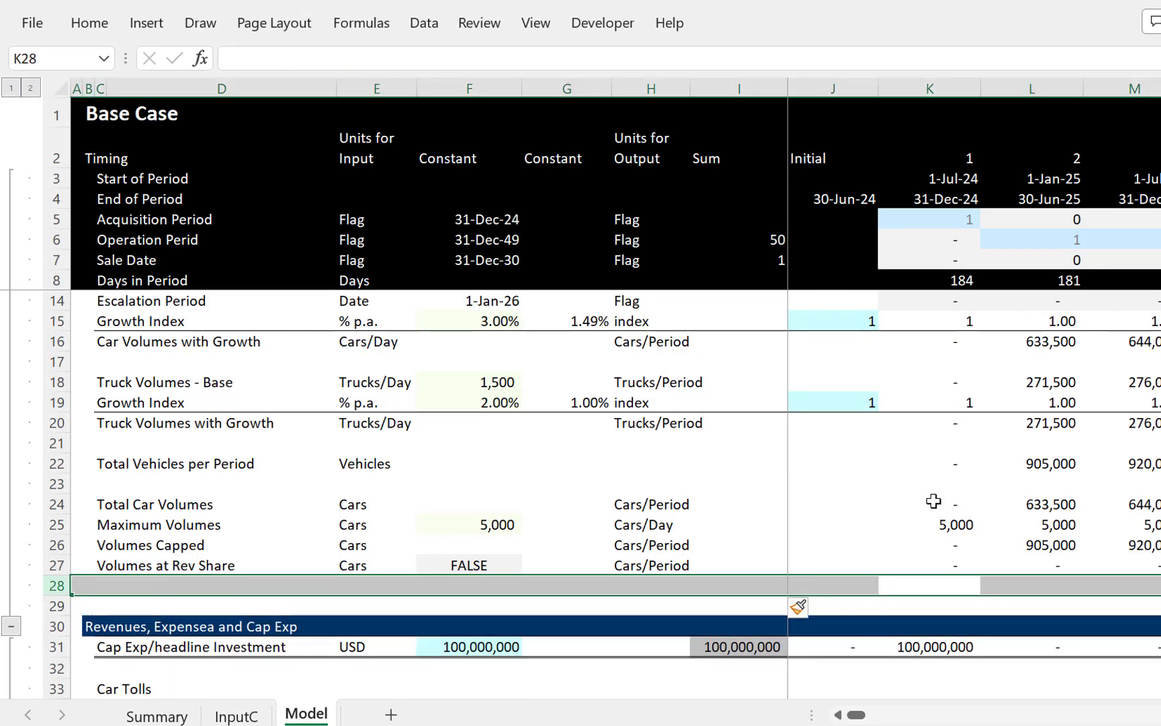
key("Left")
key("Left")
key("Left")
key("Left")
key("Left")
key("Left")
key("Left")
key("Left")
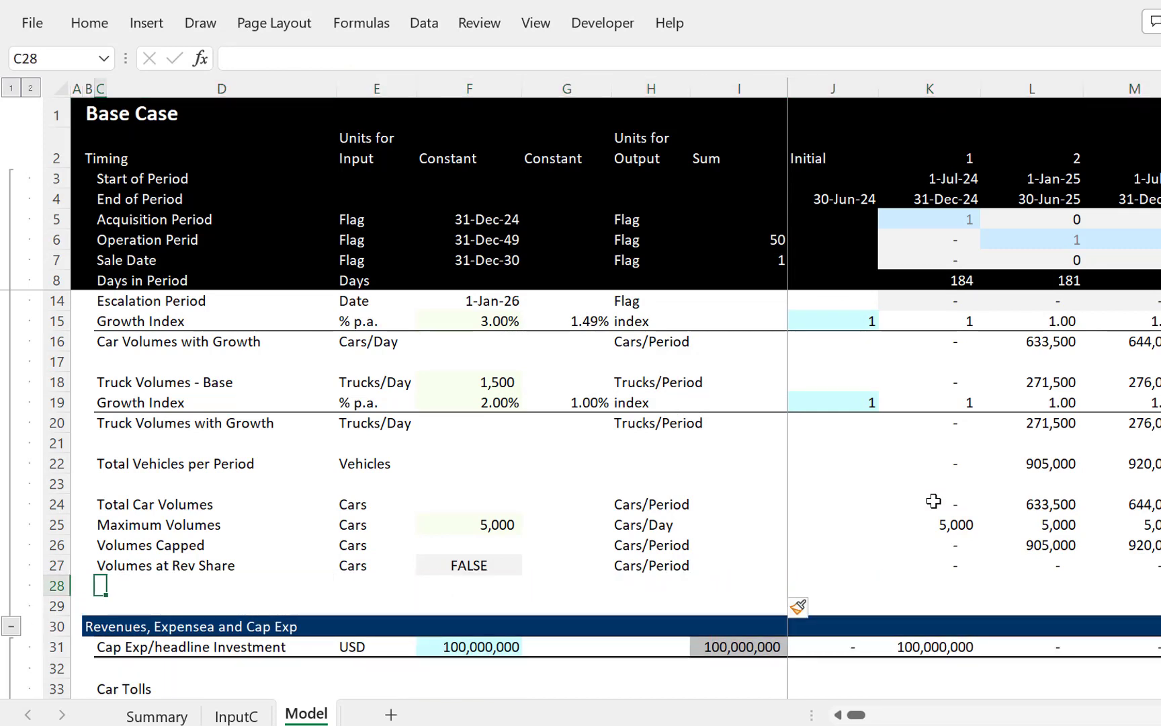
key("F2")
type("Volu")
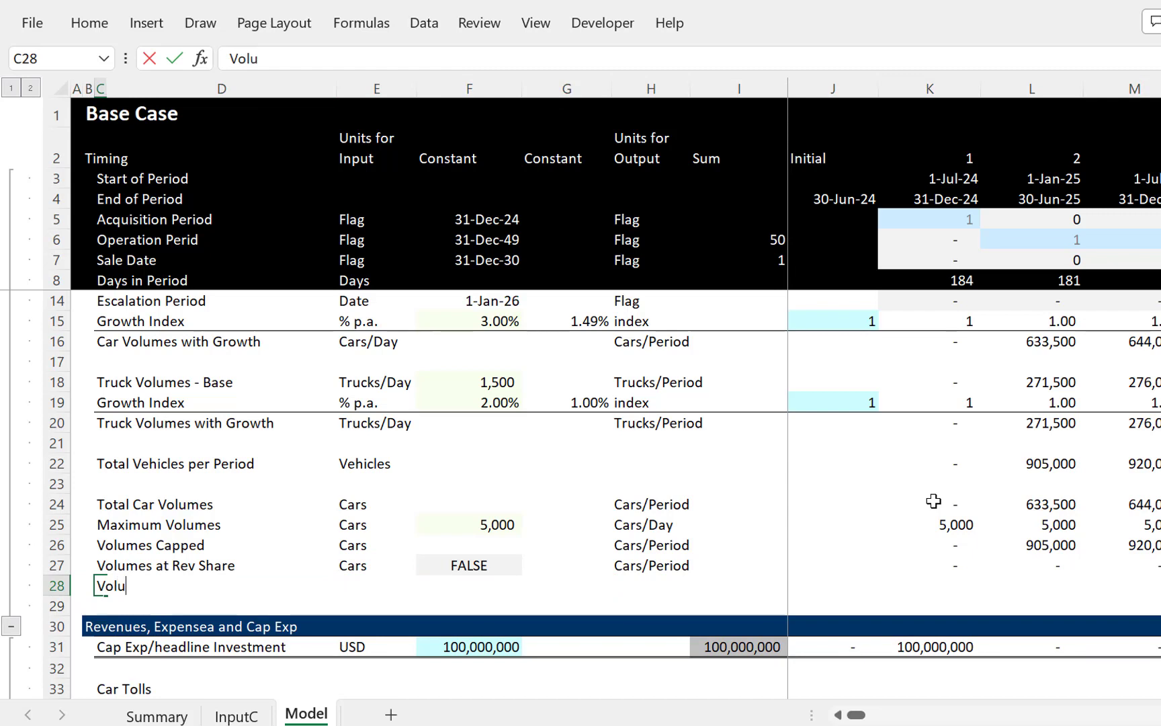
type("mes with")
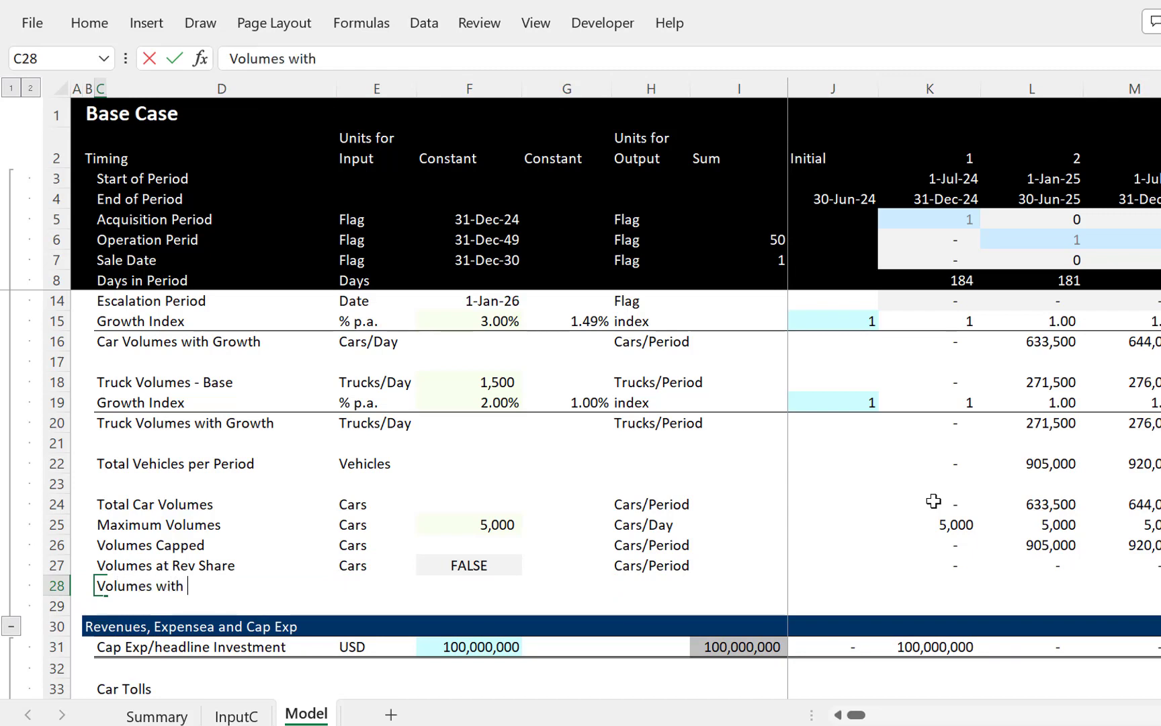
type("out Cap")
key("Return")
Step: Copy the units Cars and Cars/Period from the row above into E28 and H28
key("Right")
key("Right")
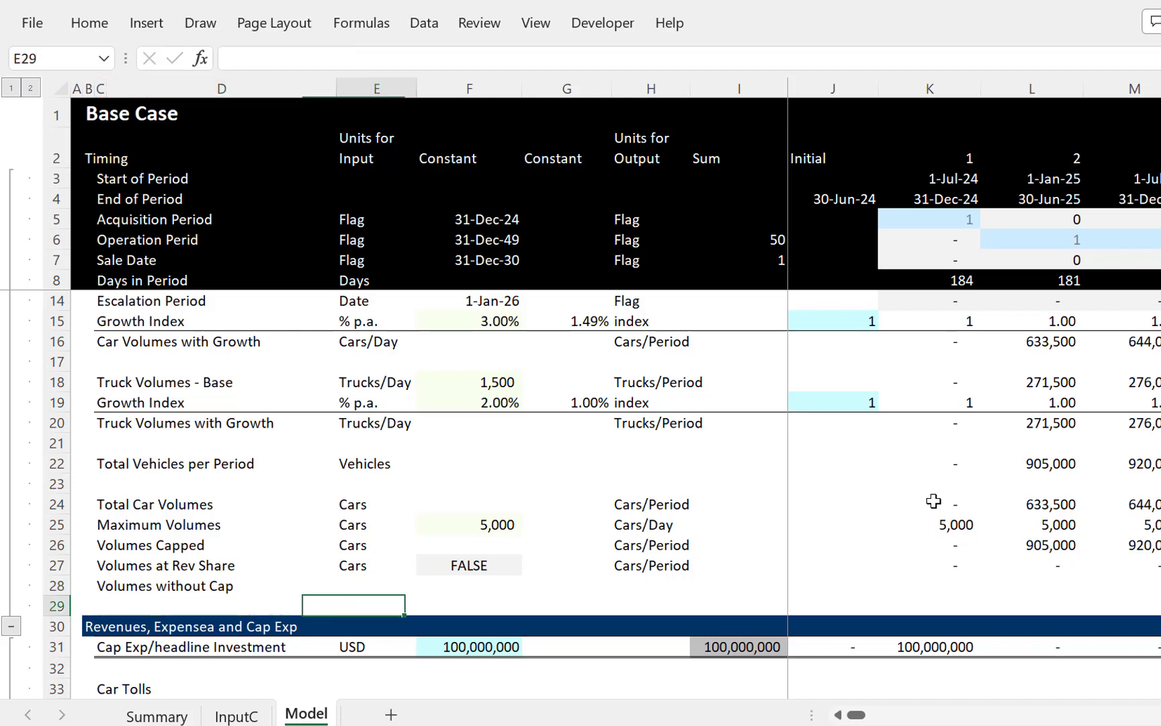
key("Up")
key("Right")
key("Right")
key("Right")
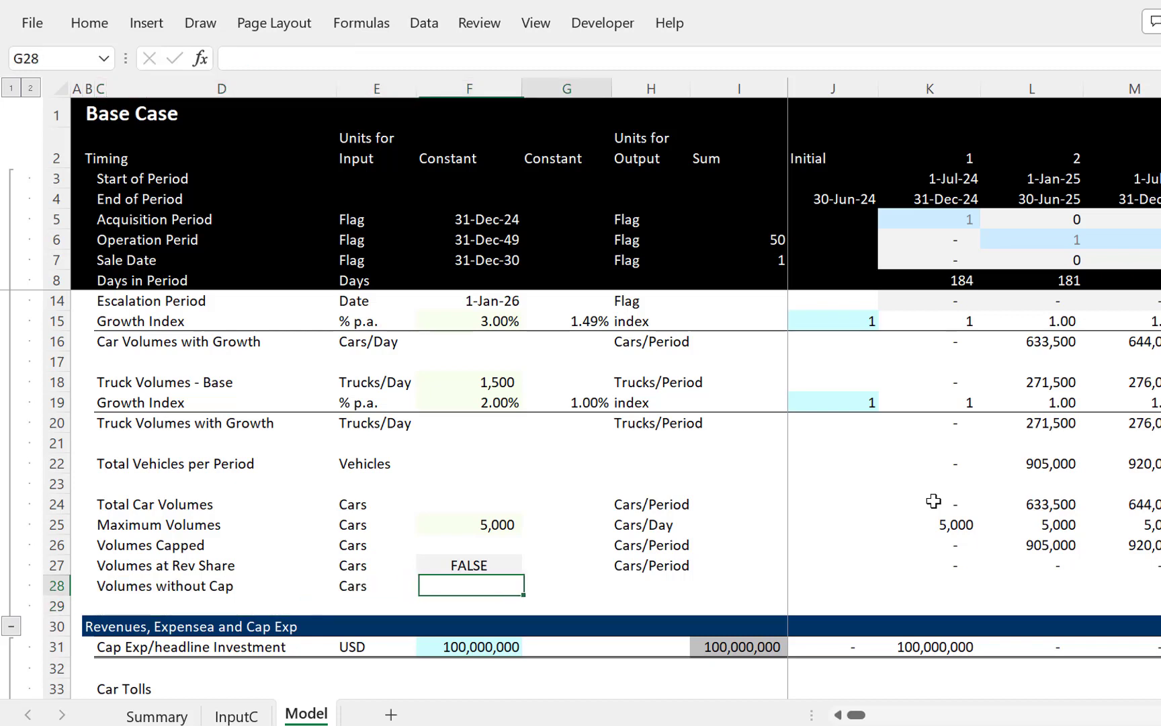
key("ctrl+d")
key("Right")
key("Right")
key("Right")
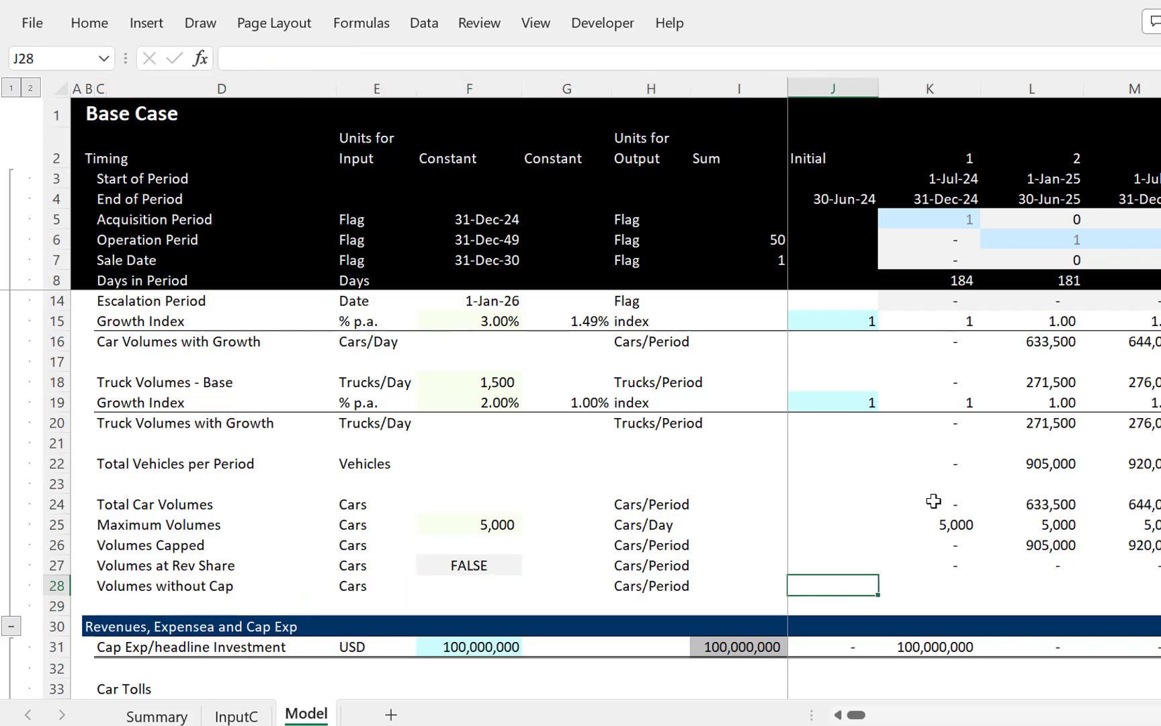
Step: Enter =K24-K27 in K28 for Volumes without Cap and fill it across all periods of row 28
left_click(933, 501)
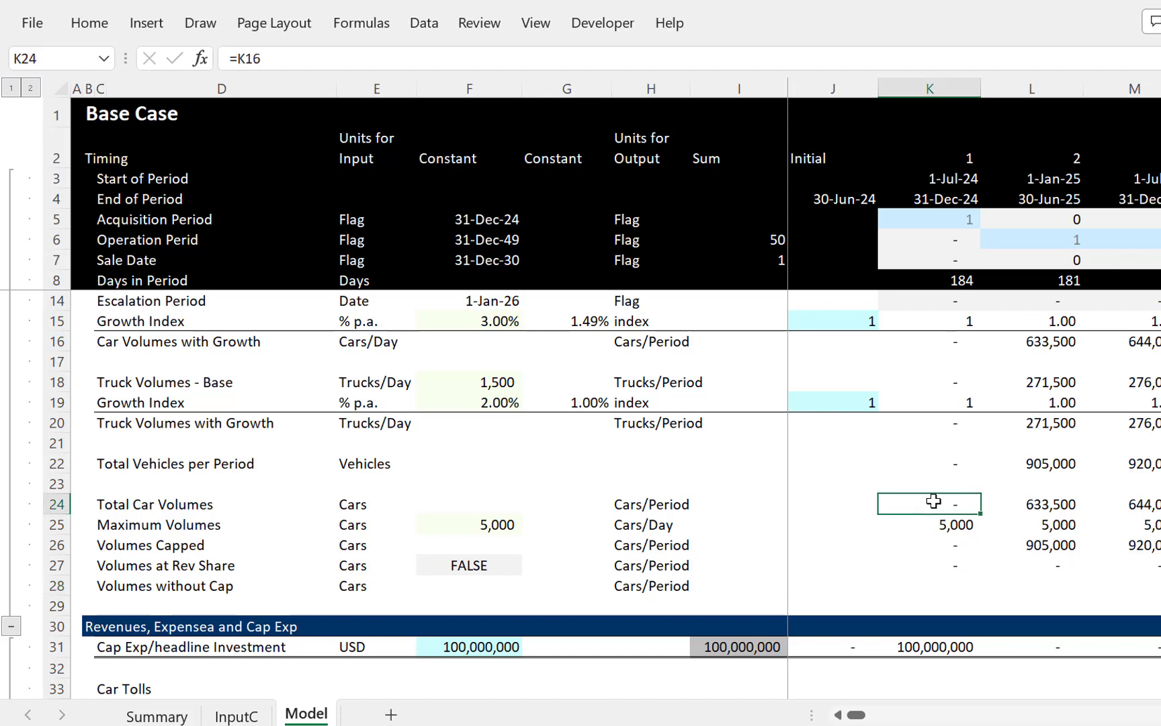
key("Down")
key("Down")
key("Down")
key("Down")
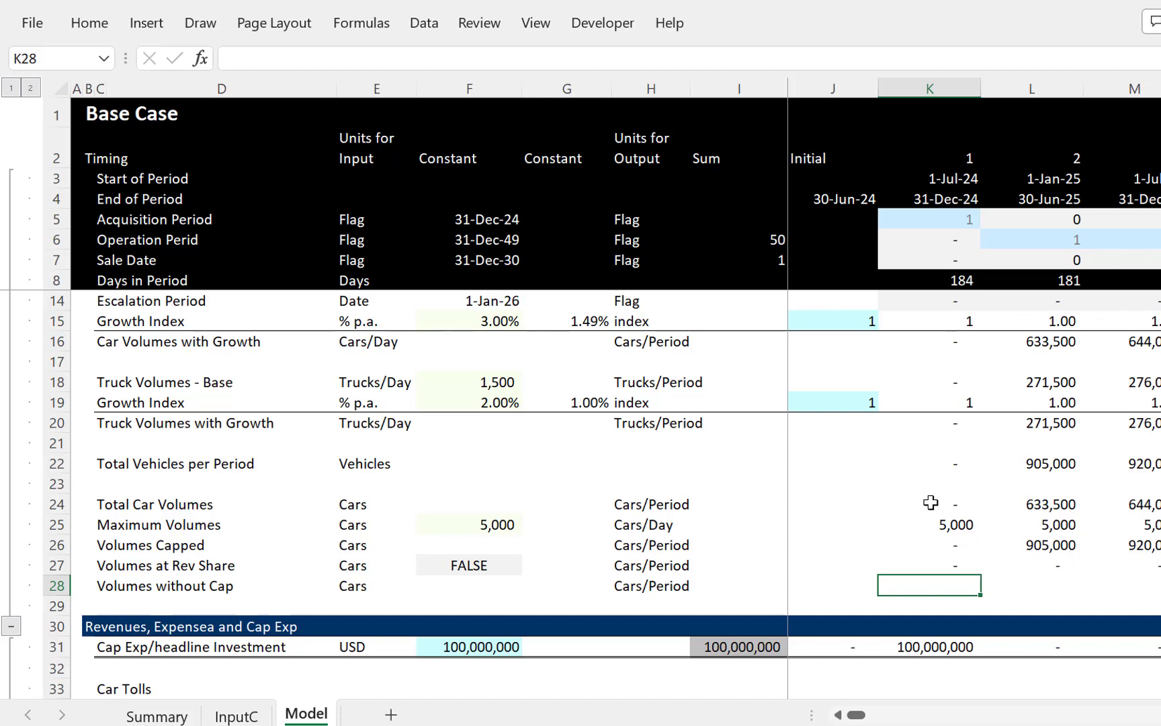
type("=")
key("Up")
key("Up")
key("Up")
key("Up")
key("Up")
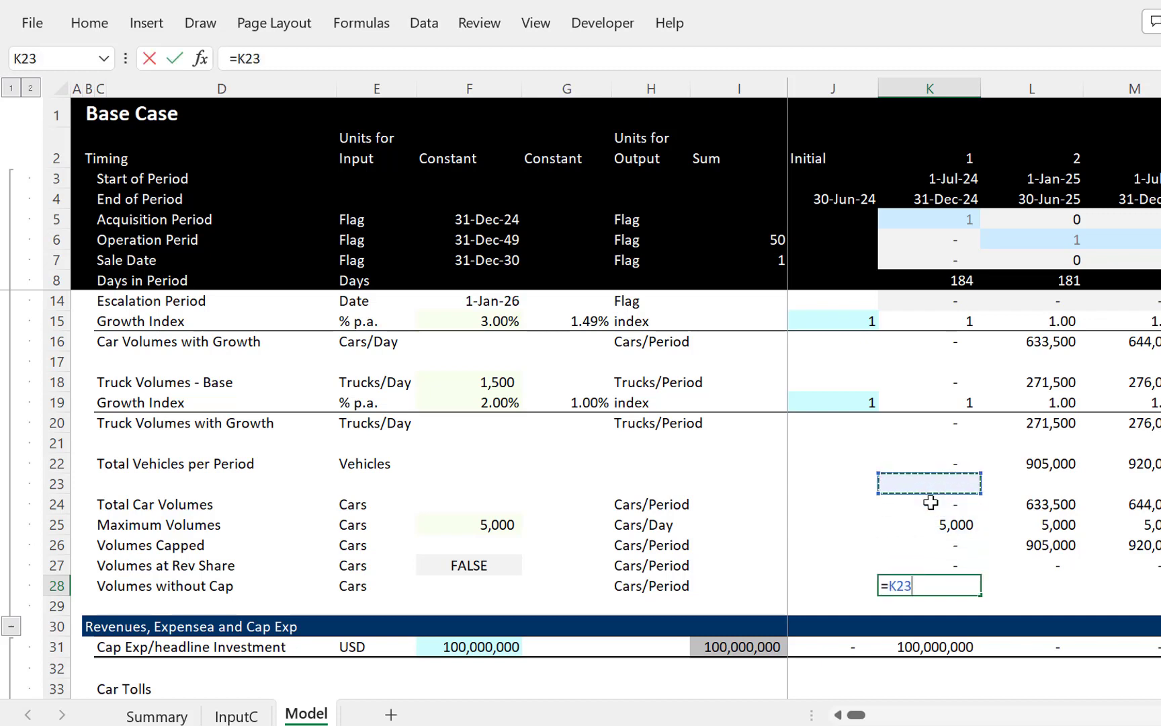
key("Down")
type("-")
left_click(902, 561)
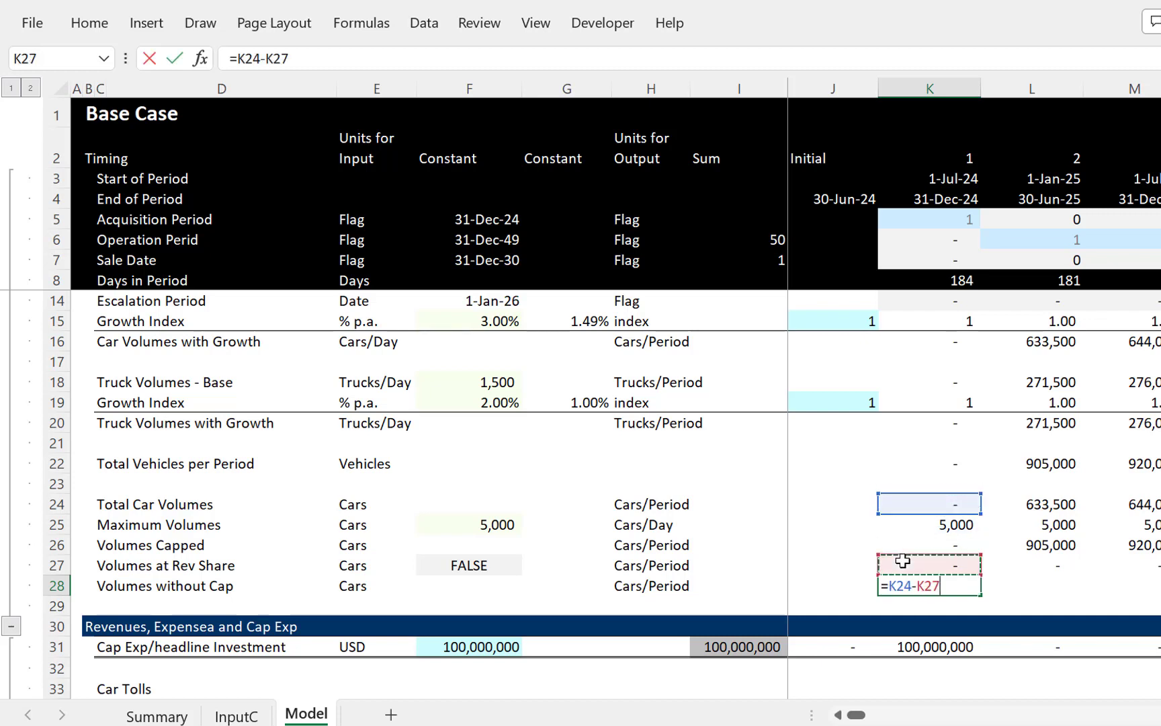
key("Return")
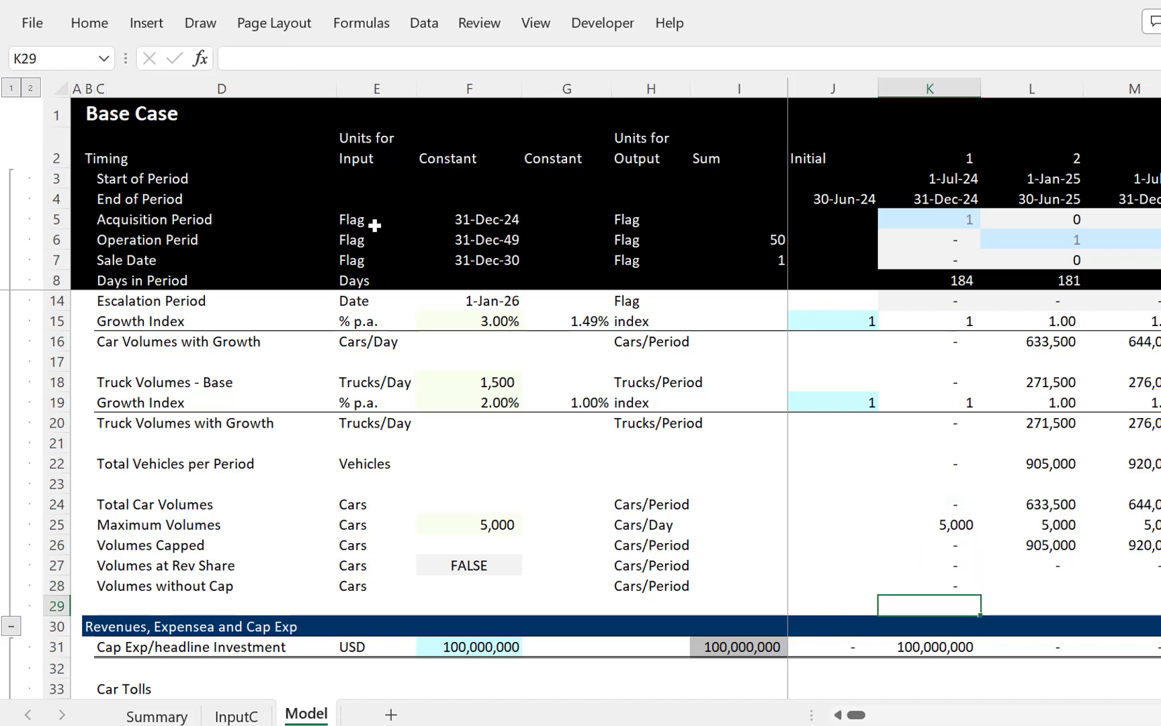
key("Up")
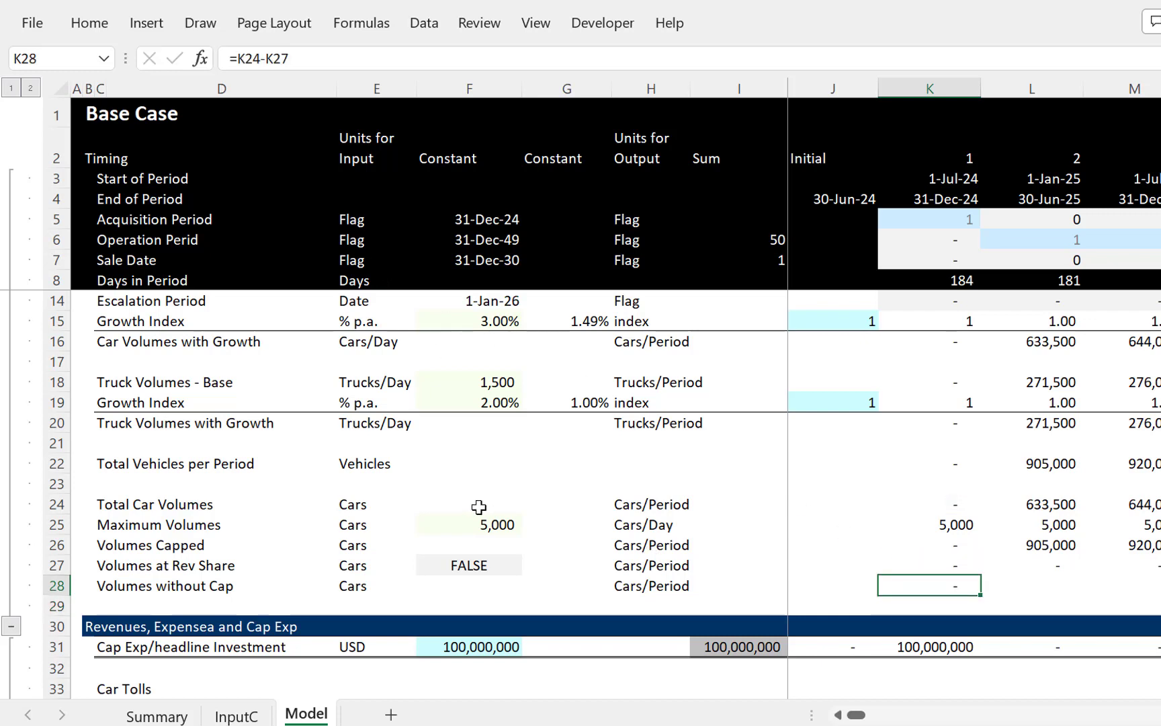
key("ctrl+shift+r")
Step: Review the Volumes without Cap values in row 28 along the whole timeline and return to the row's start
key("Left")
key("Right")
key("Right")
key("Right")
key("Right")
key("Right")
key("Right")
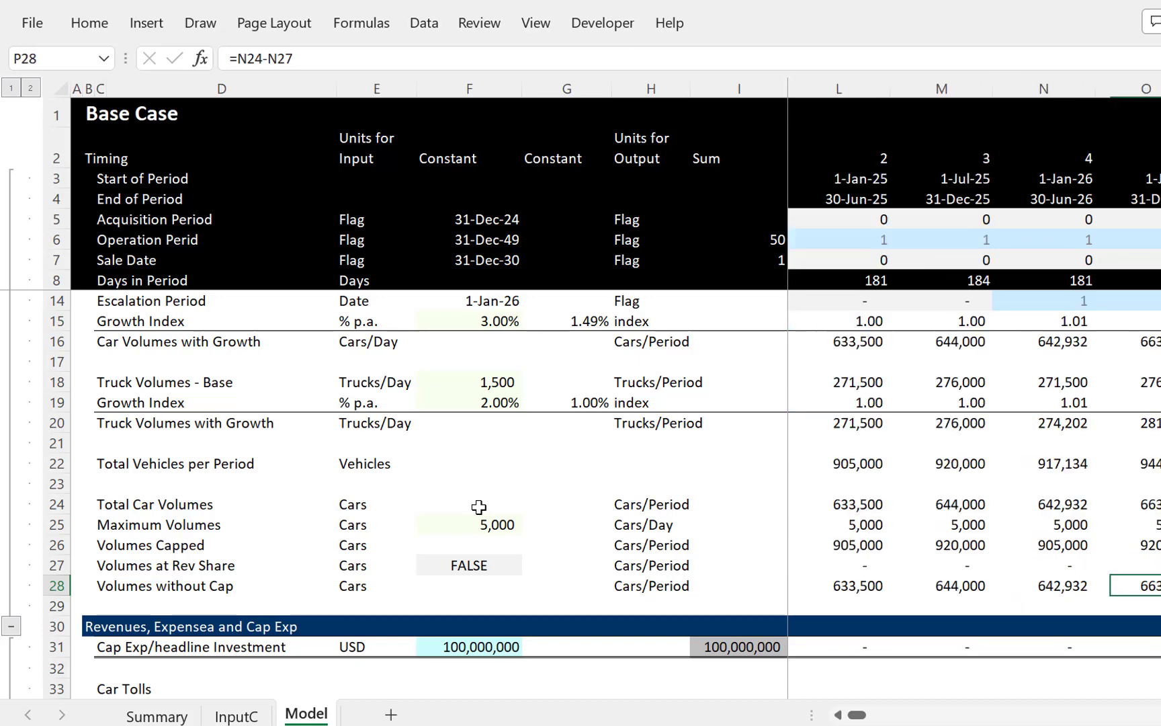
key("Right")
key("Right")
key("Right")
key("Right")
key("Right")
key("Right")
key("Right")
key("Right")
key("Right")
key("Right")
key("Right")
key("Right")
key("Right")
key("Right")
key("Right")
key("Right")
key("Right")
key("Right")
key("Right")
key("Right")
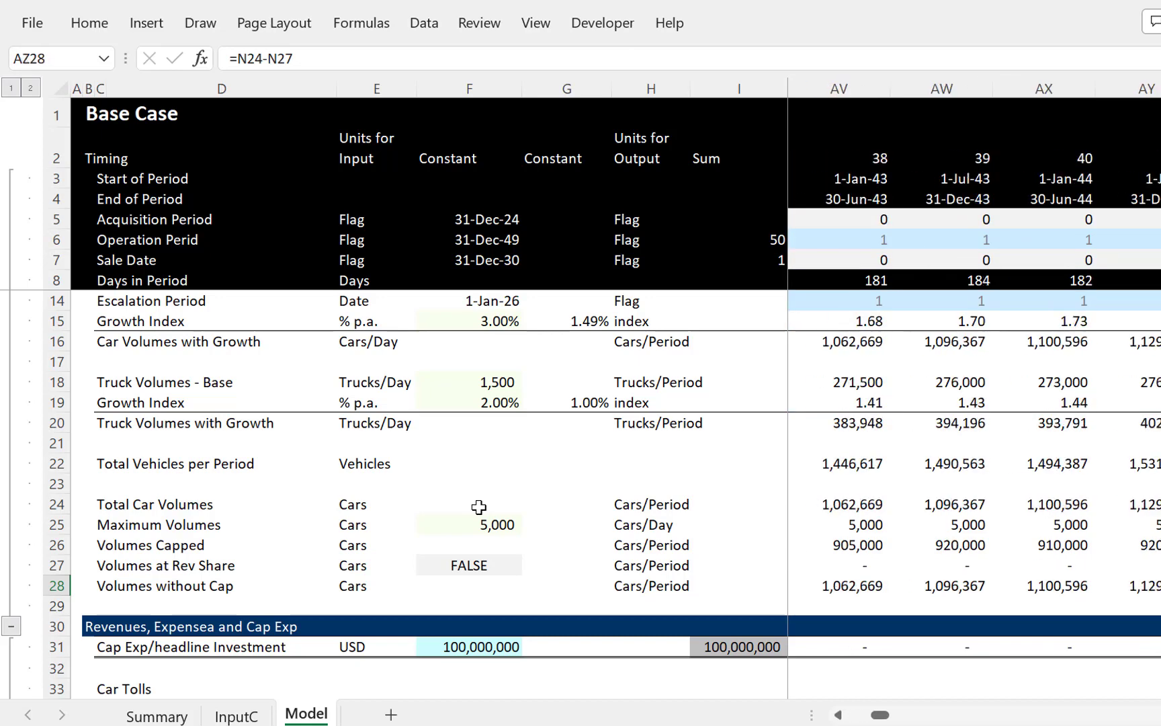
key("Right")
key("Right")
key("Right")
key("Right")
key("Right")
key("Right")
key("Right")
key("Right")
key("Right")
key("Right")
key("Right")
key("Right")
key("Right")
key("Right")
key("Right")
key("Right")
key("Right")
key("Right")
key("Right")
key("Right")
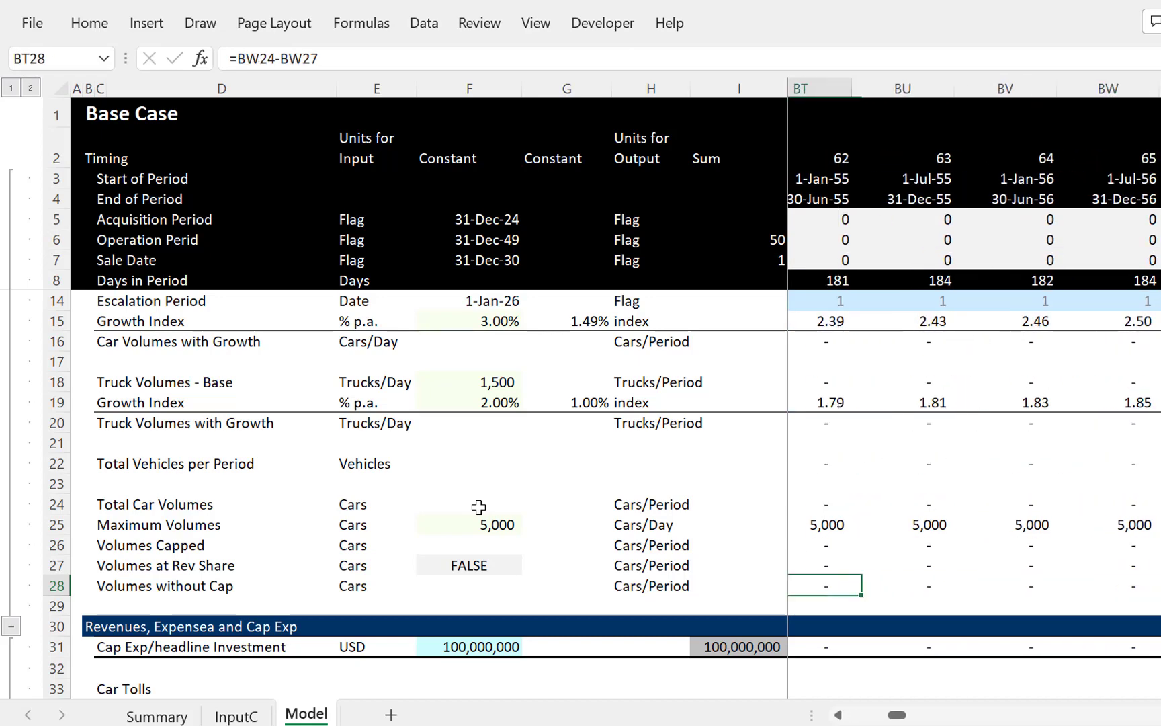
key("Left")
key("Left")
key("Left")
key("Left")
key("Left")
key("Left")
key("Left")
key("Left")
key("Left")
key("Left")
key("Left")
key("Left")
key("Left")
key("Left")
key("Left")
key("Left")
key("Left")
key("Left")
key("ctrl+Left")
key("ctrl+Left")
key("ctrl+Left")
key("ctrl+Left")
key("ctrl+Left")
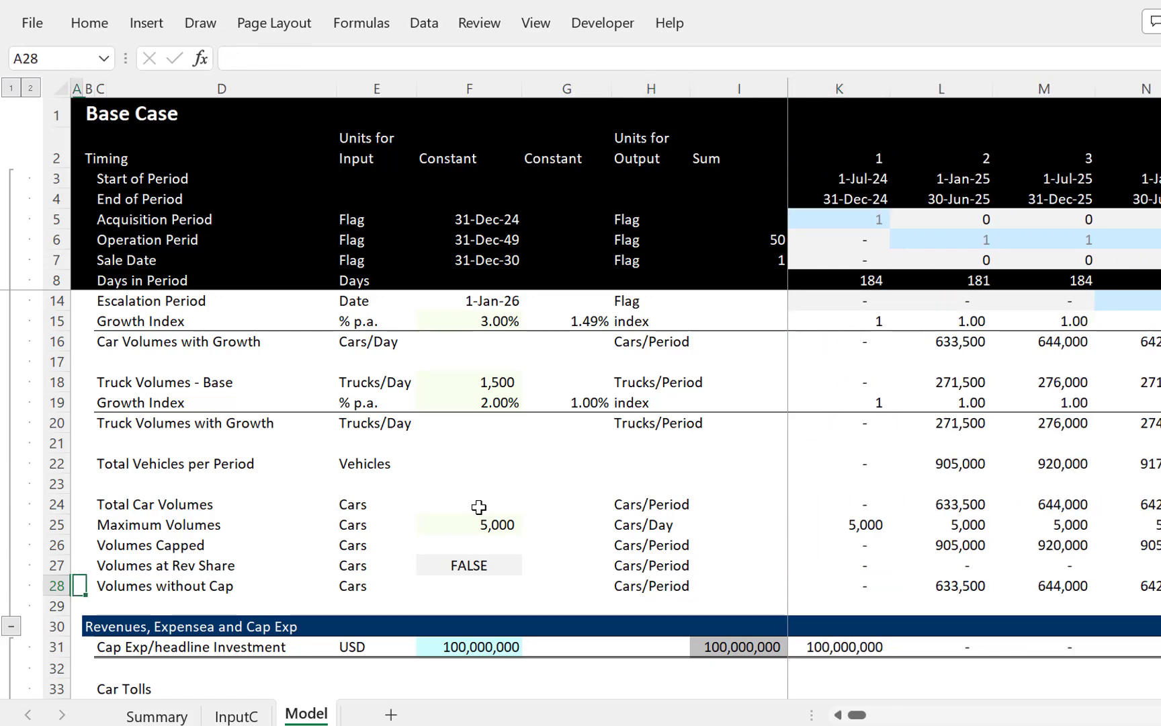
Step: Examine the scenario columns on the InputC sheet across to Rev Share Pay, including the government revenue share flags
key("ctrl+Page_Up")
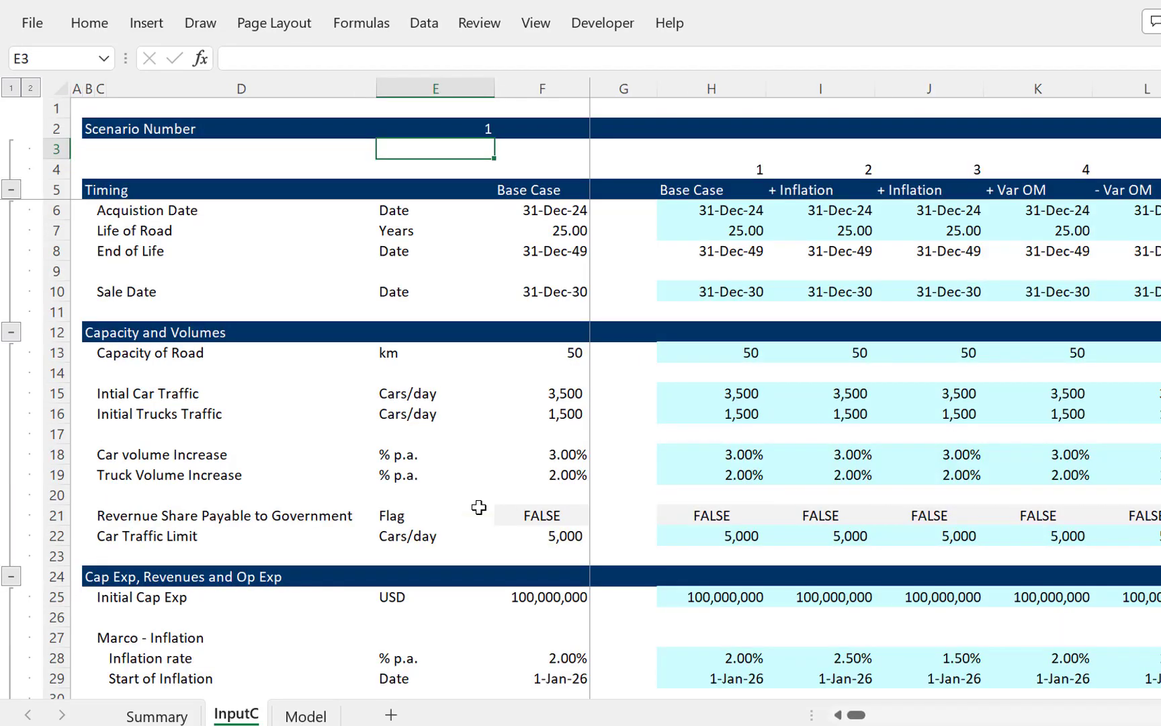
key("Up")
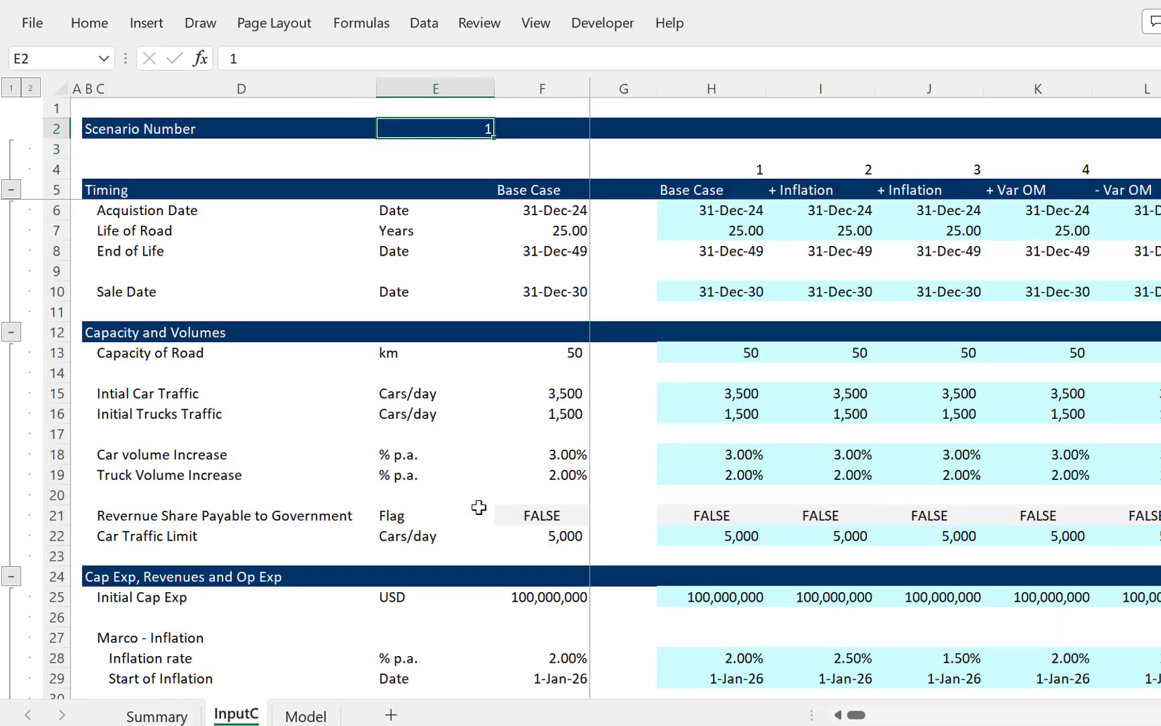
key("Right")
key("Right")
key("Right")
key("Right")
key("Right")
key("Right")
key("Right")
key("Right")
key("Right")
key("Right")
key("Right")
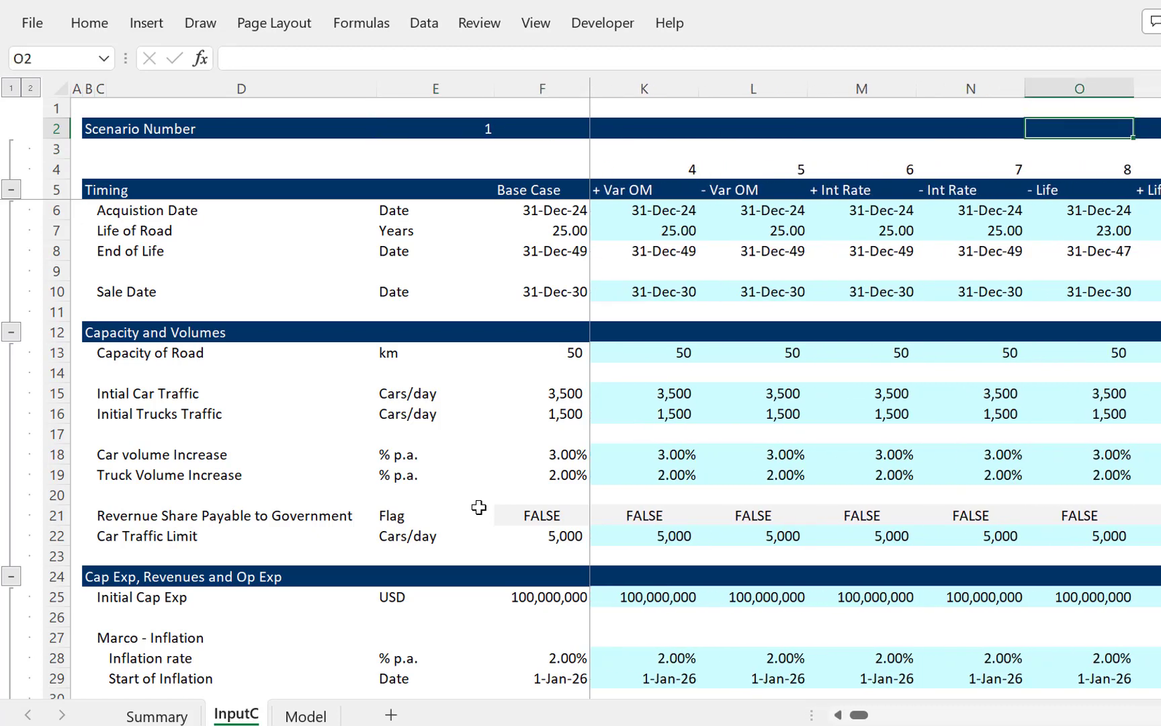
key("Right")
key("Right")
key("Right")
key("Right")
key("Right")
key("Right")
key("Right")
key("Left")
key("Left")
key("Left")
key("Left")
key("Left")
key("Left")
key("Left")
key("Left")
key("Left")
key("Left")
key("Left")
key("Left")
key("Left")
key("Left")
key("Left")
key("Left")
key("Left")
key("Left")
key("Left")
key("Left")
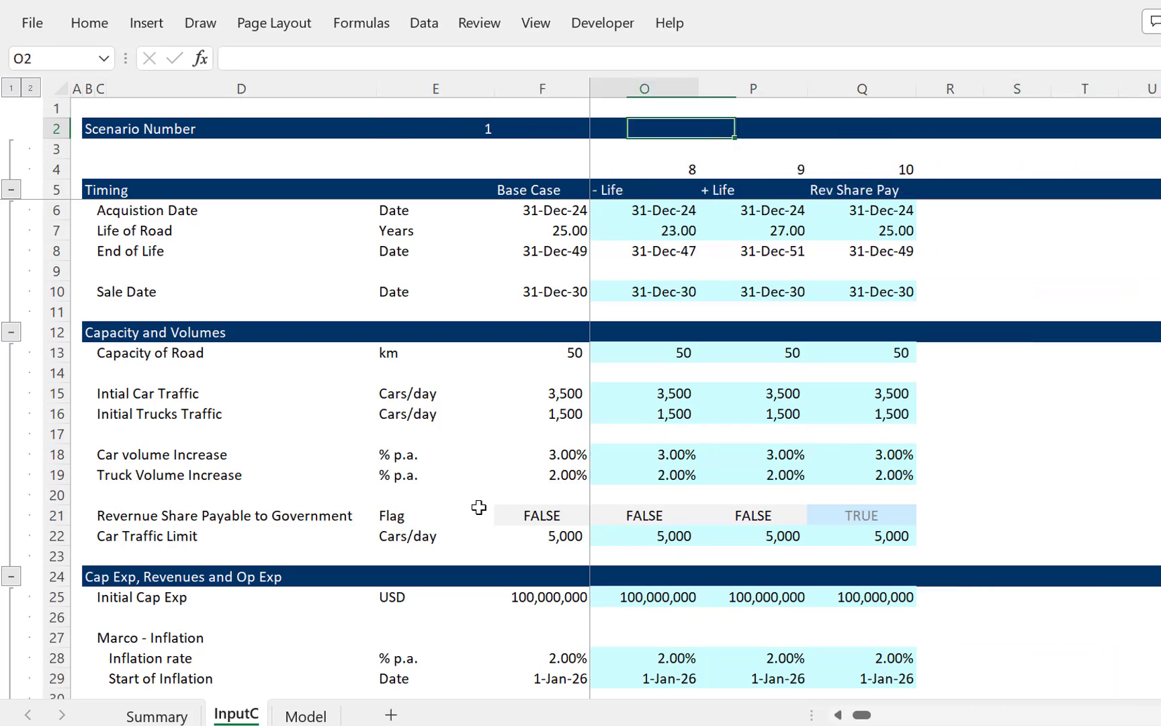
key("Right")
key("Right")
key("Right")
key("Right")
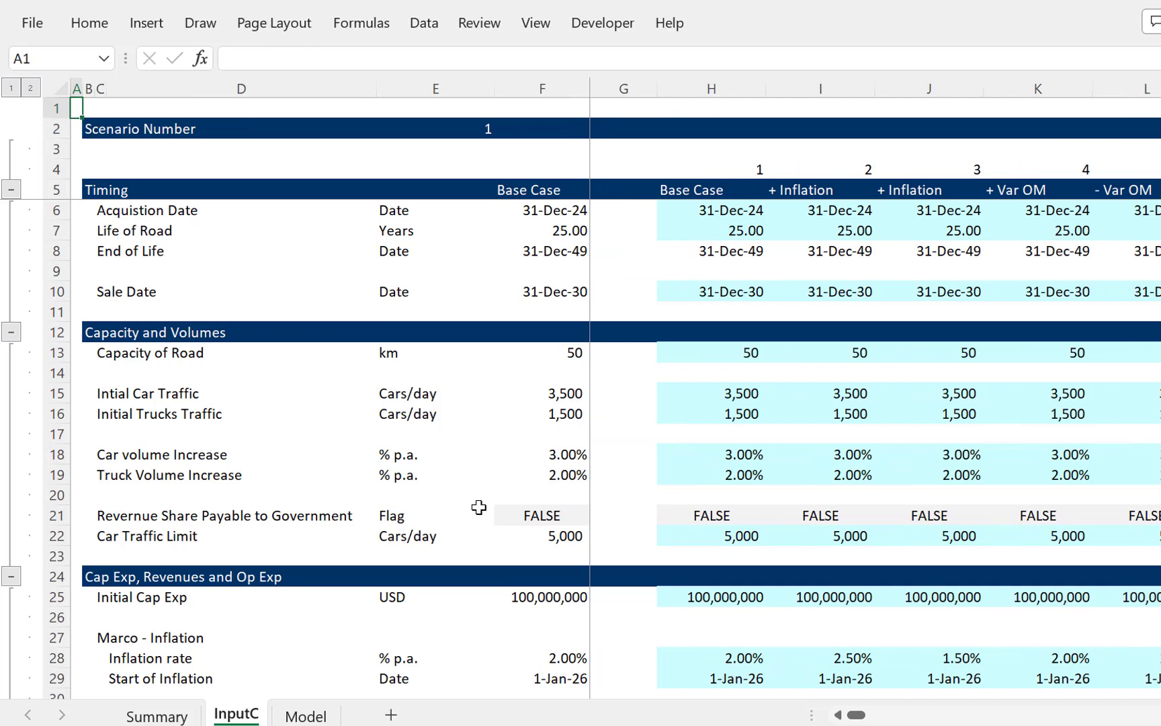
Step: Set the Scenario Number in E2 of the InputC sheet to 10 to activate the Rev Share Pay scenario
key("Right")
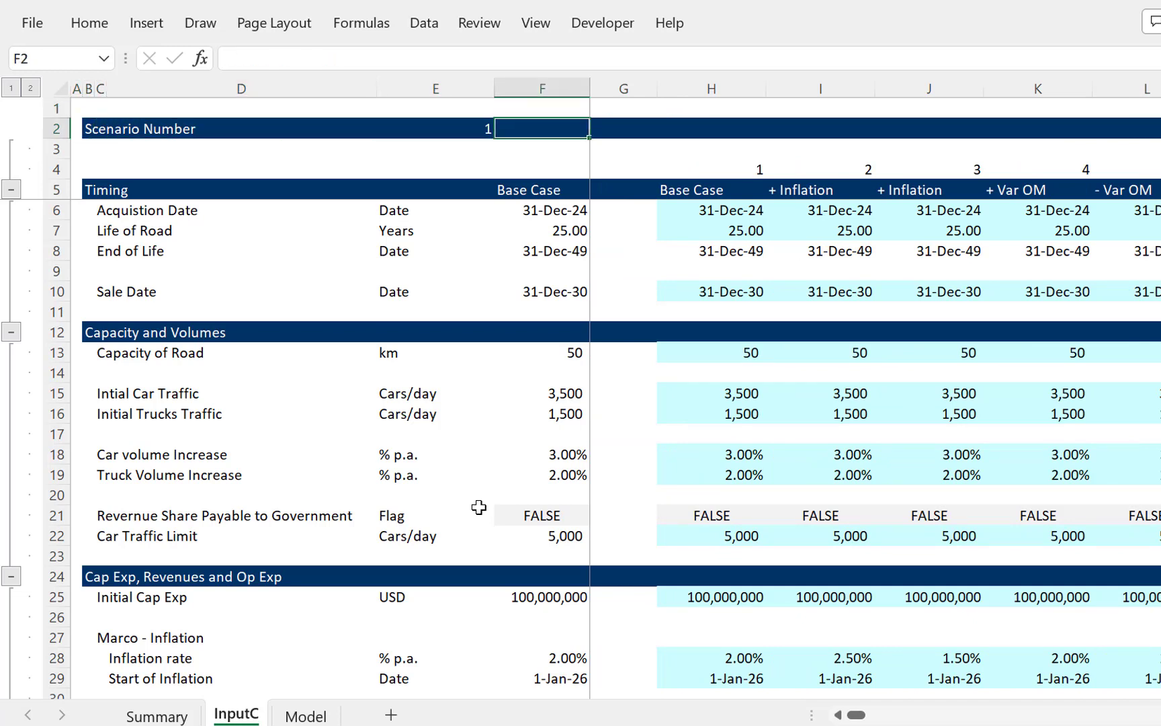
key("Left")
type("110")
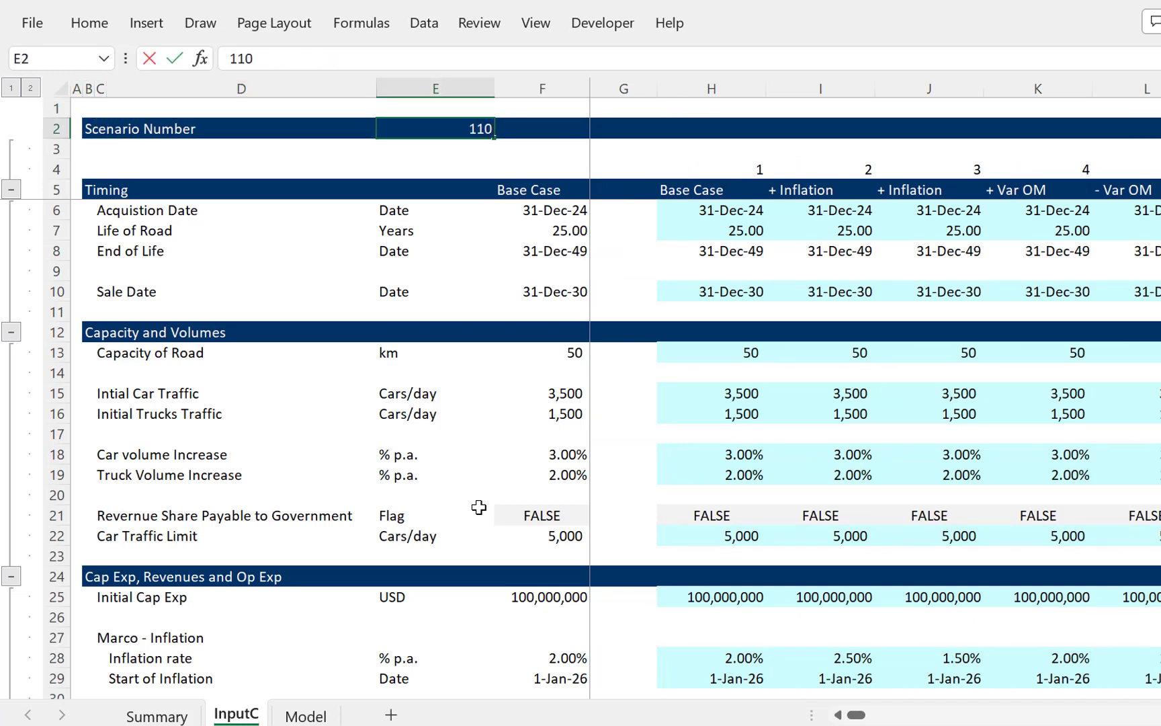
key("Return")
key("Up")
type("110")
key("BackSpace")
key("BackSpace")
type("0")
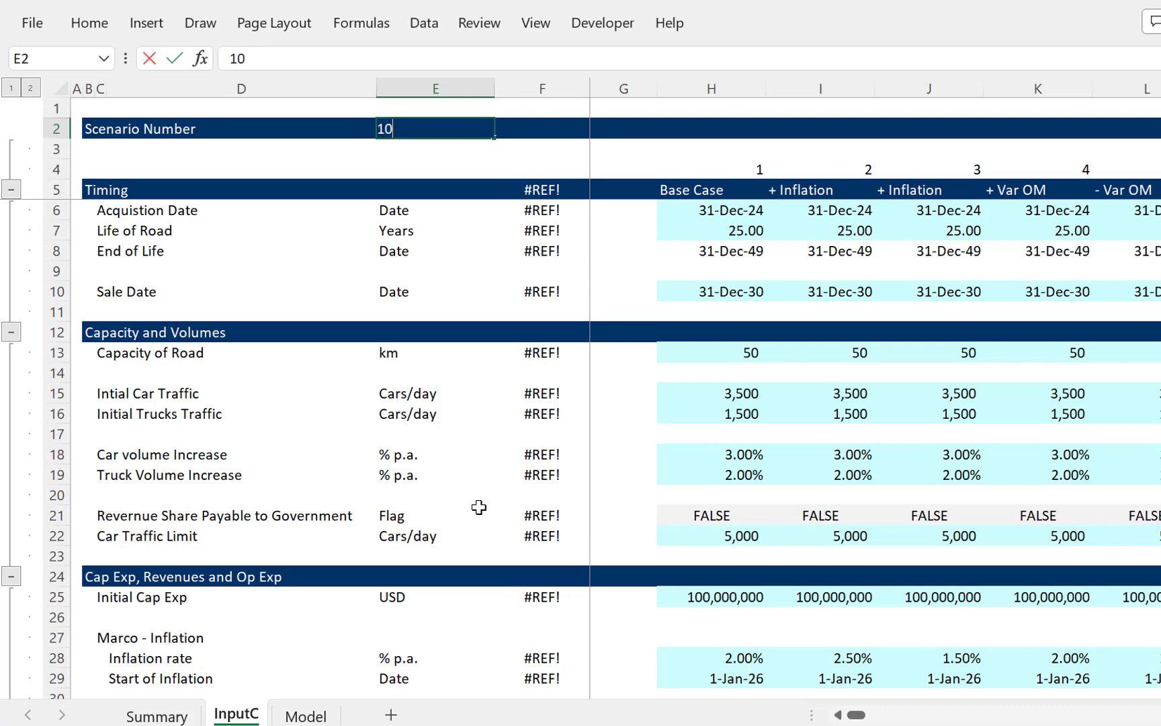
key("Return")
key("Up")
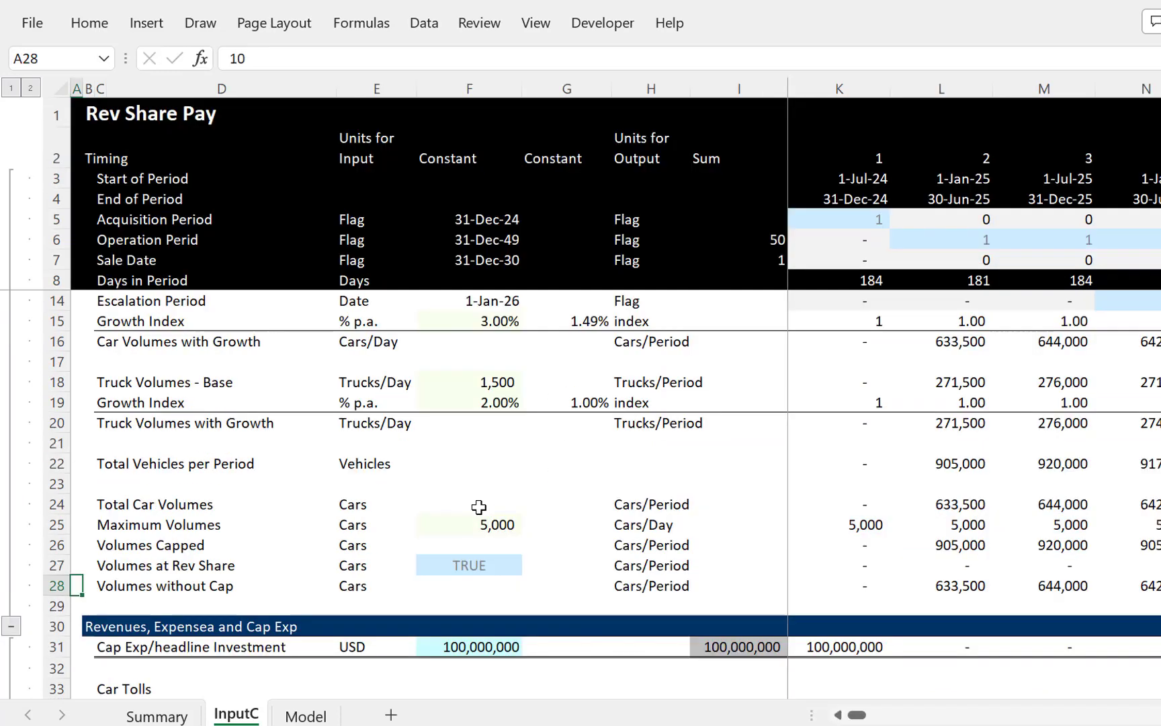
Step: On the Model sheet, examine Volumes at Rev Share and Volumes without Cap along the timeline under the Rev Share Pay scenario
key("ctrl+Page_Down")
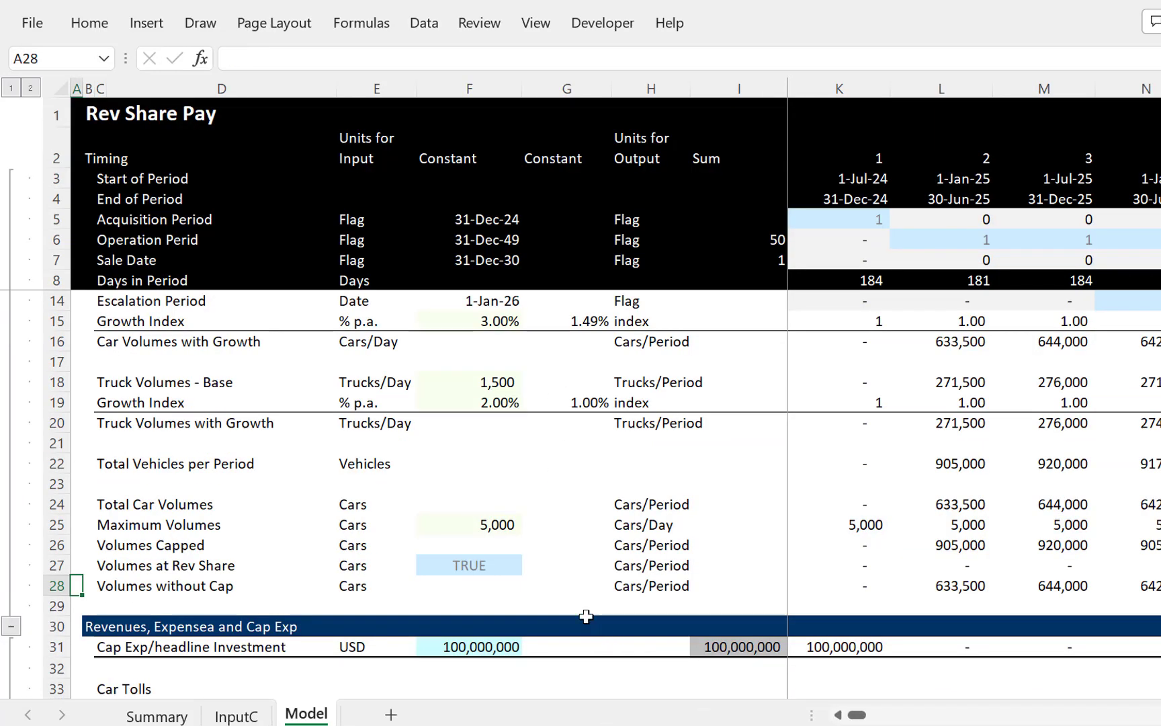
left_click(558, 585)
key("Up")
key("Right")
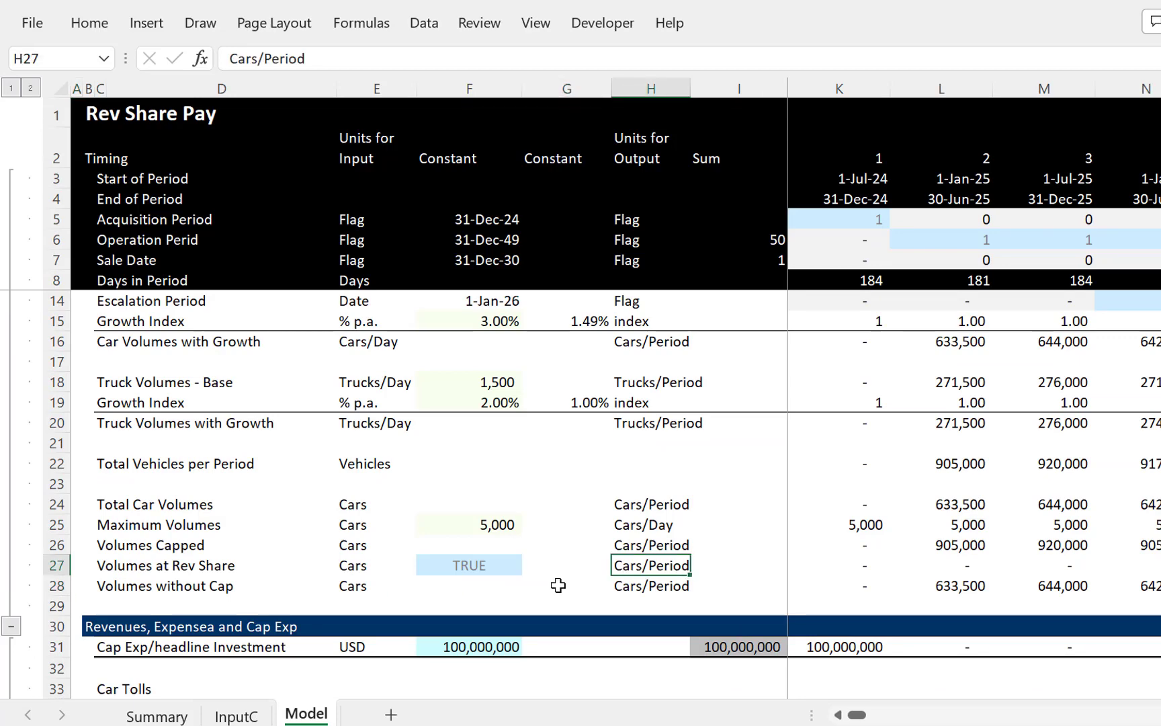
key("Right")
key("Right")
key("Right")
key("Right")
key("Right")
key("Right")
key("Right")
key("Right")
key("Right")
key("Right")
key("Right")
key("Right")
key("Right")
key("Right")
key("Right")
key("Right")
key("Right")
key("Right")
key("Right")
key("Right")
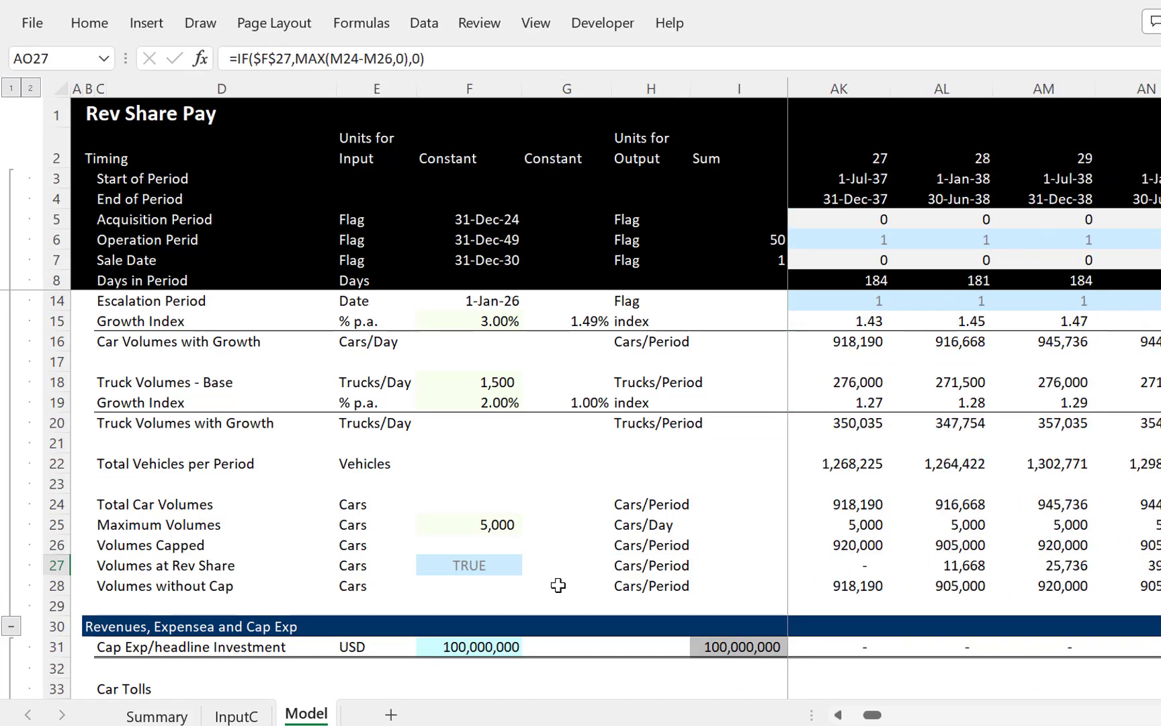
key("Right")
key("Right")
key("Right")
key("Right")
key("Right")
key("Right")
key("Right")
key("Right")
key("Right")
key("Right")
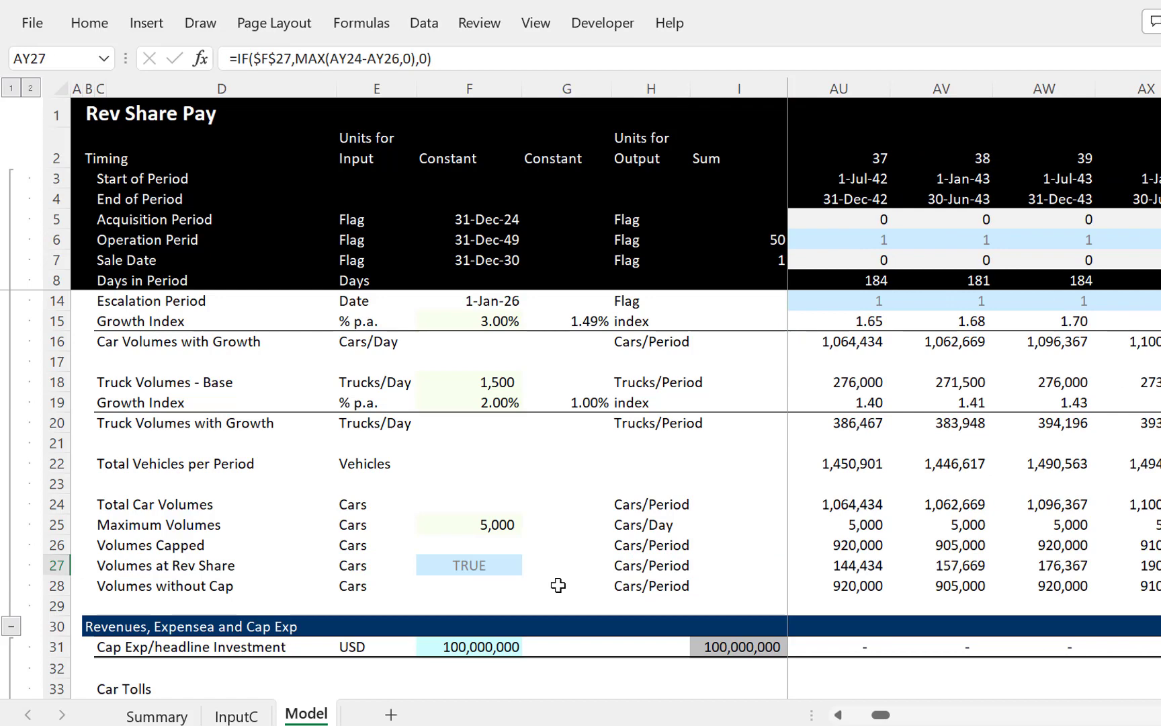
key("Right")
key("Down")
key("Left")
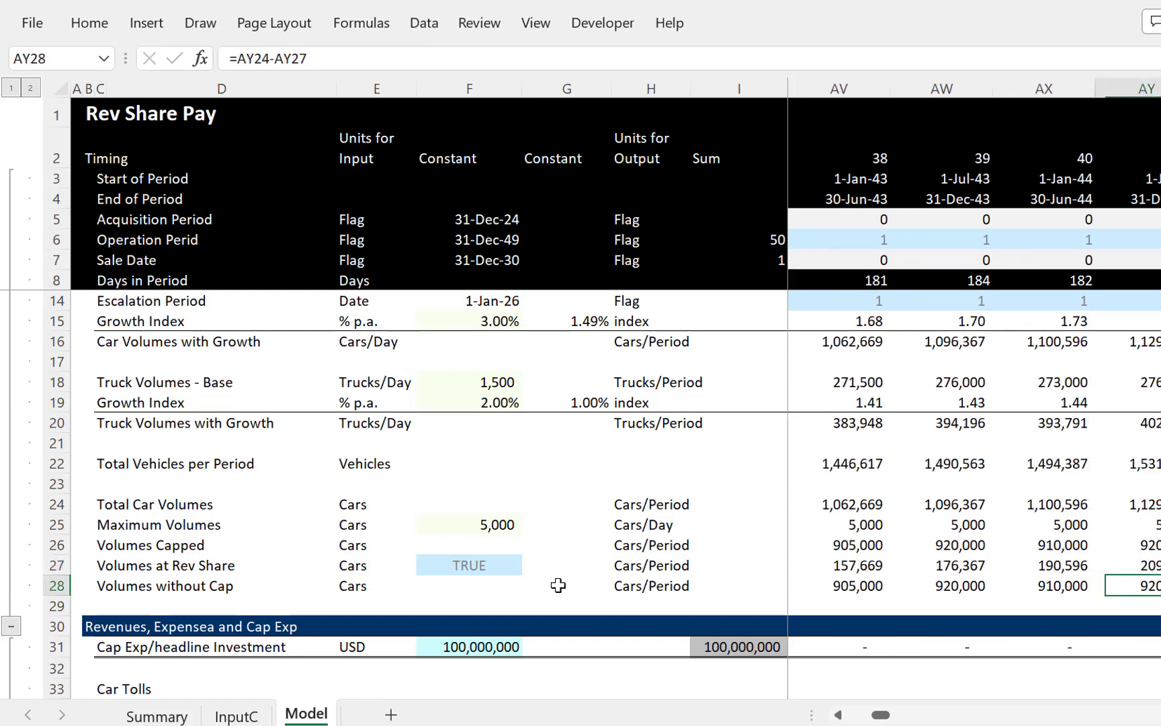
key("Left")
key("Left")
Step: Examine the Car Tolls and Truck Tolls calculations in the revenue section for the period in column AW
key("Down")
key("Down")
key("Down")
key("Down")
key("Down")
key("Down")
key("Down")
key("Down")
key("Down")
key("Down")
key("Down")
key("Down")
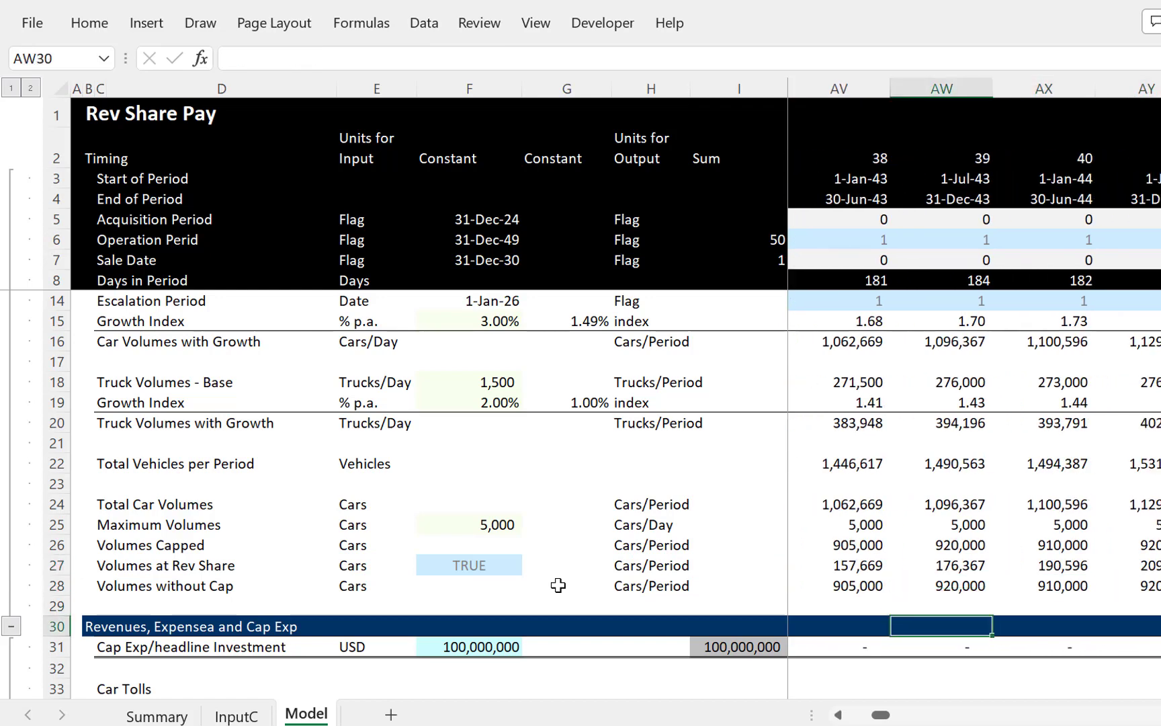
key("Down")
key("Down")
key("Down")
key("Down")
key("Down")
key("Down")
key("Down")
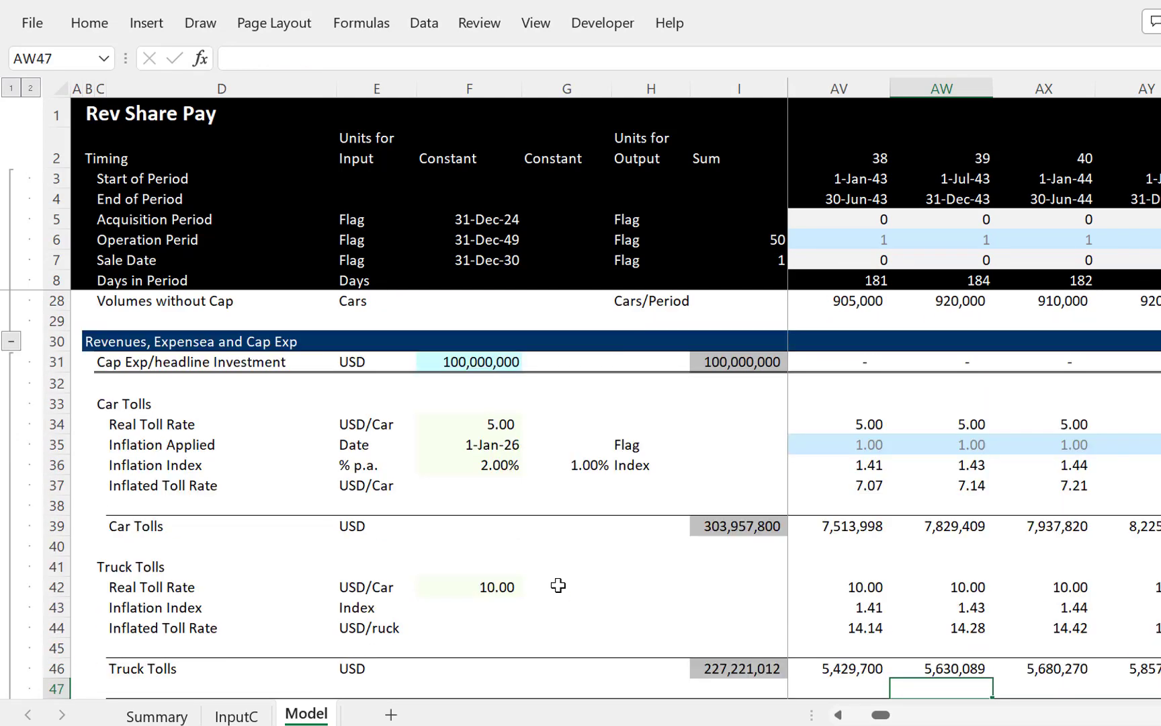
key("Up")
key("Up")
key("Up")
key("Up")
key("Up")
key("Up")
key("Up")
key("Up")
key("Up")
key("Up")
key("Up")
key("Down")
key("Down")
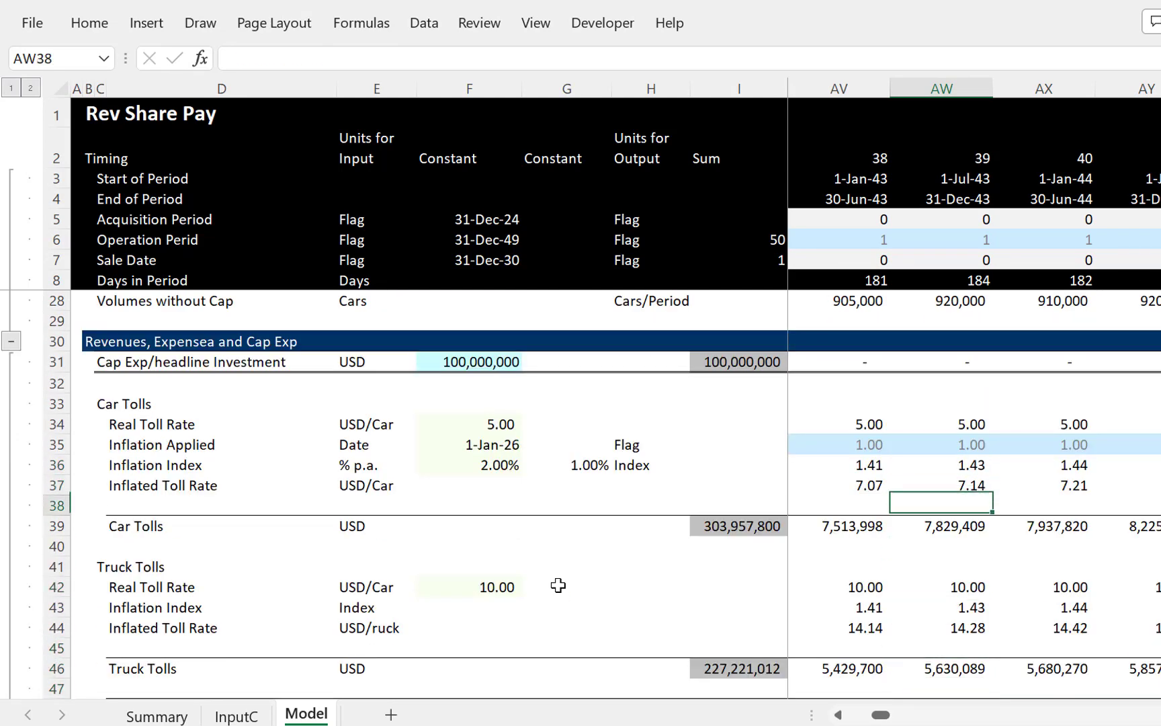
Step: Rename the Car Tolls total label in D39 to "Car Toll Revenue"
key("Down")
key("Left")
key("Left")
key("Left")
key("Left")
key("Left")
key("Left")
key("Left")
key("Left")
key("Left")
key("Left")
key("Left")
key("Left")
key("Left")
key("Left")
key("Left")
key("Left")
key("Left")
key("Left")
key("Left")
key("Left")
key("Left")
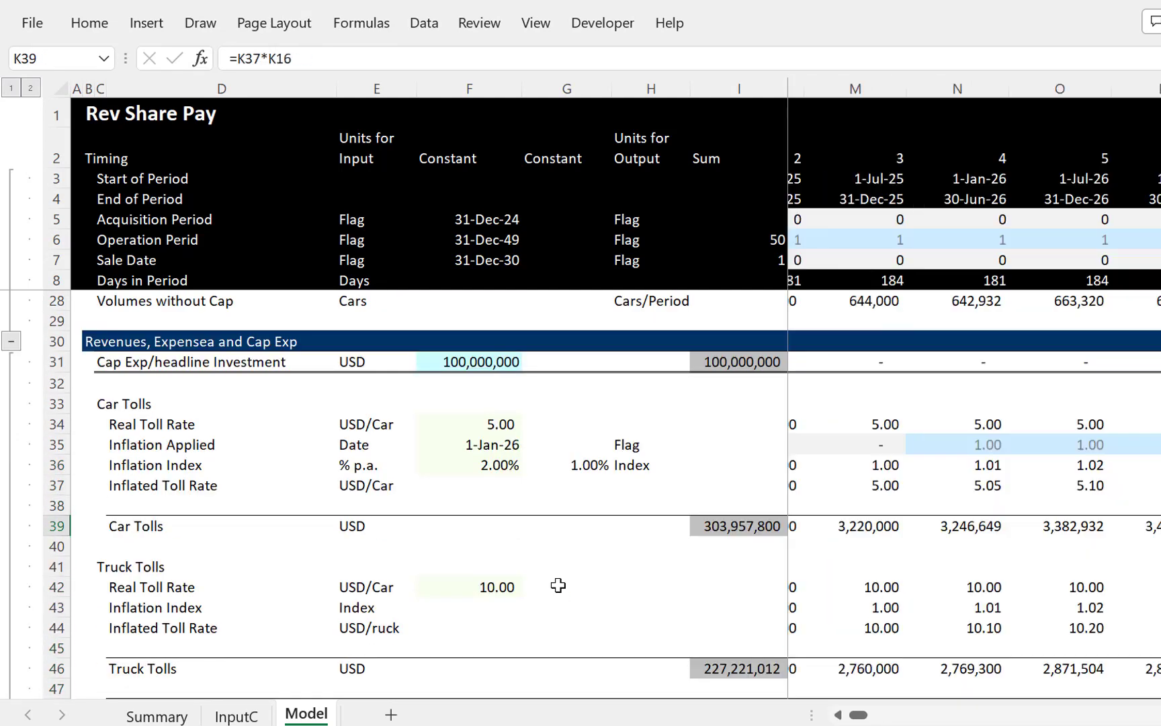
key("Right")
key("Right")
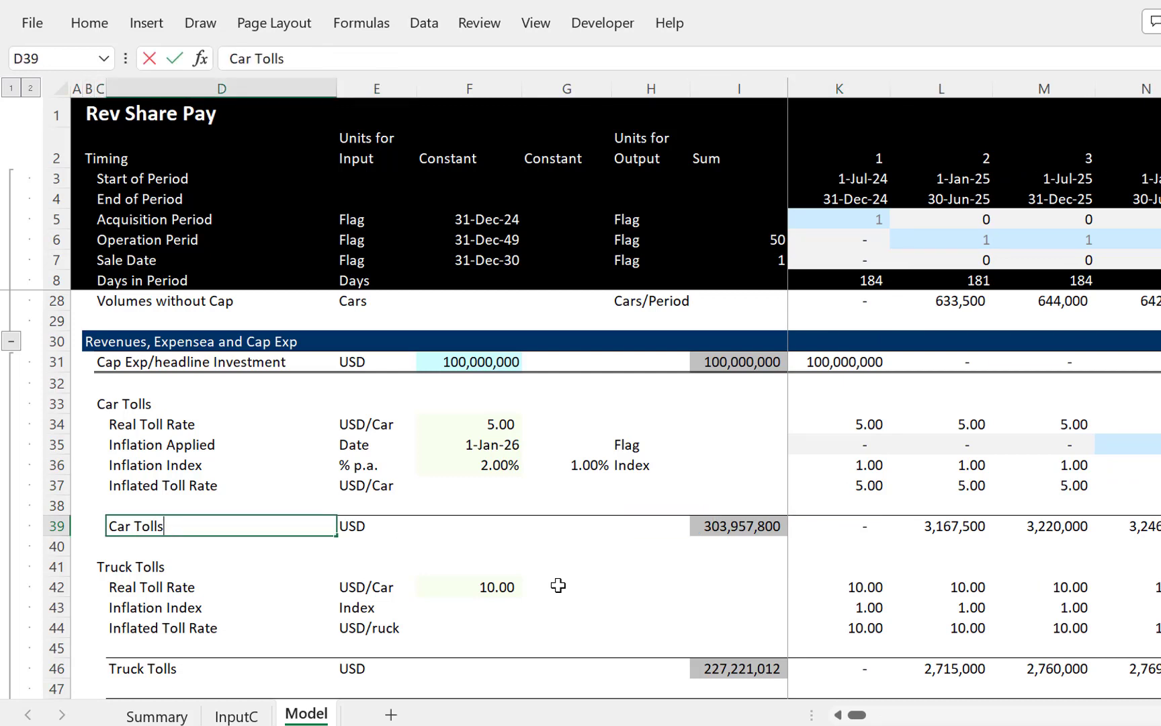
type("Reven")
key("Down")
Step: Rename the Truck Tolls total label in D46 to "Truck Toll Revenue"
key("Down")
key("Down")
key("Down")
key("Down")
key("Down")
key("Down")
key("Down")
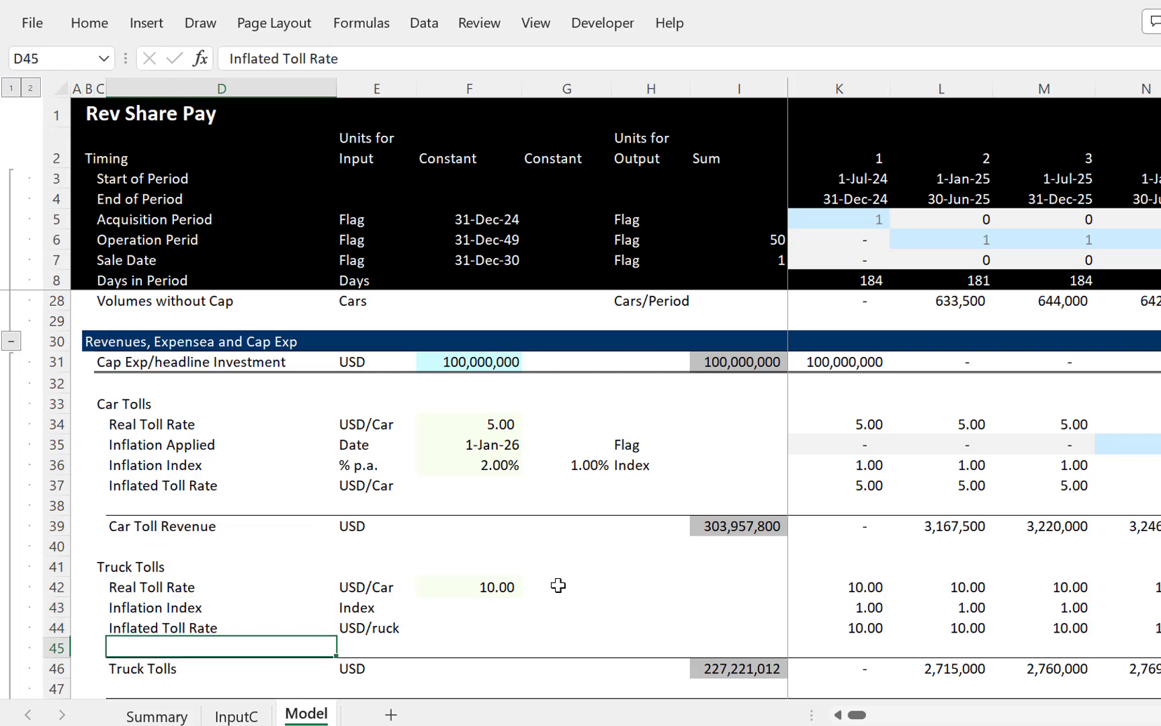
key("Up")
left_click(558, 585)
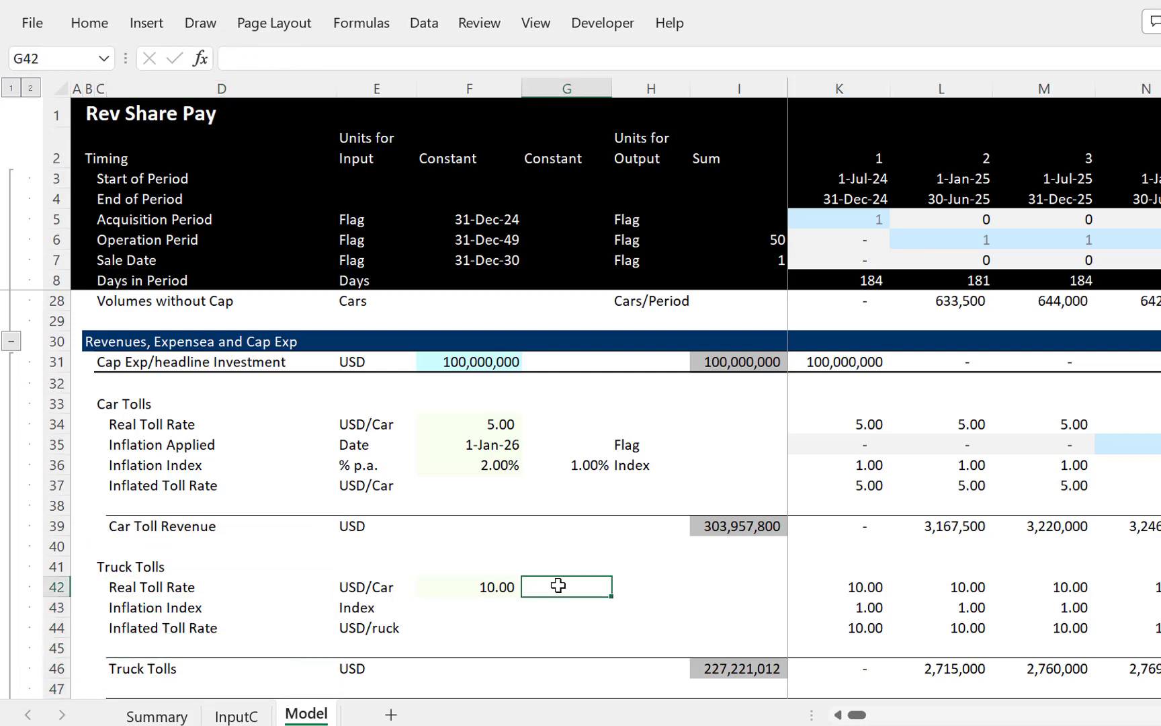
left_click(209, 666)
key("Left")
double_click(209, 666)
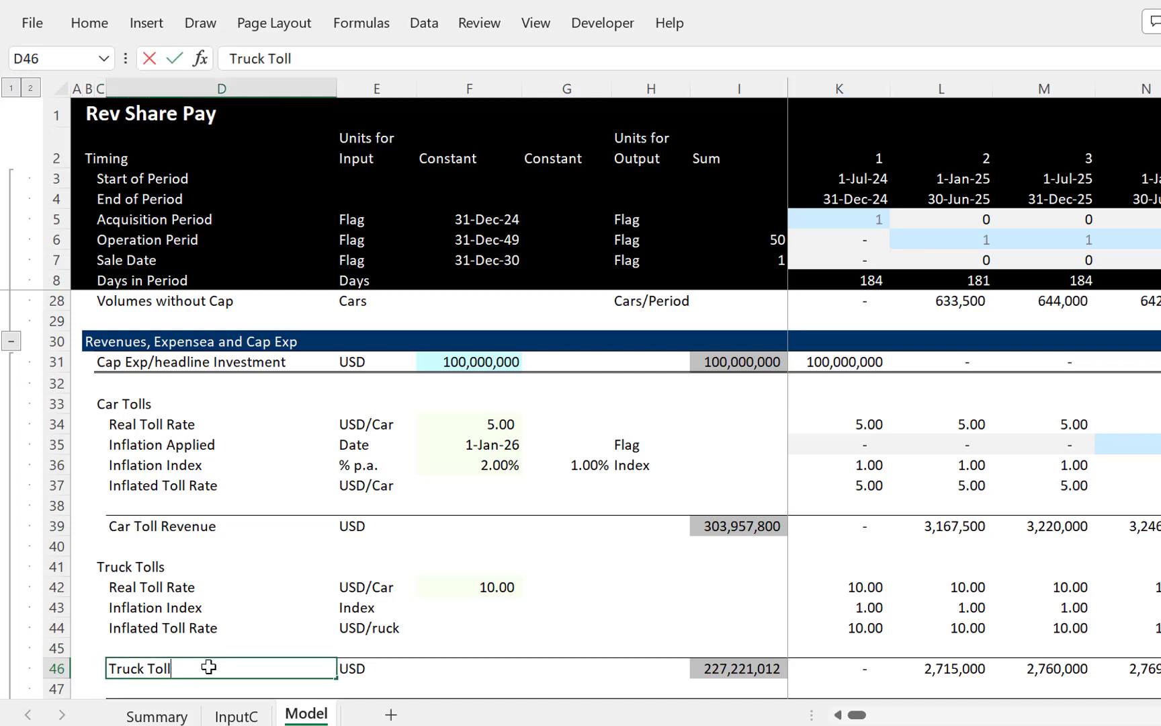
type("Revenue")
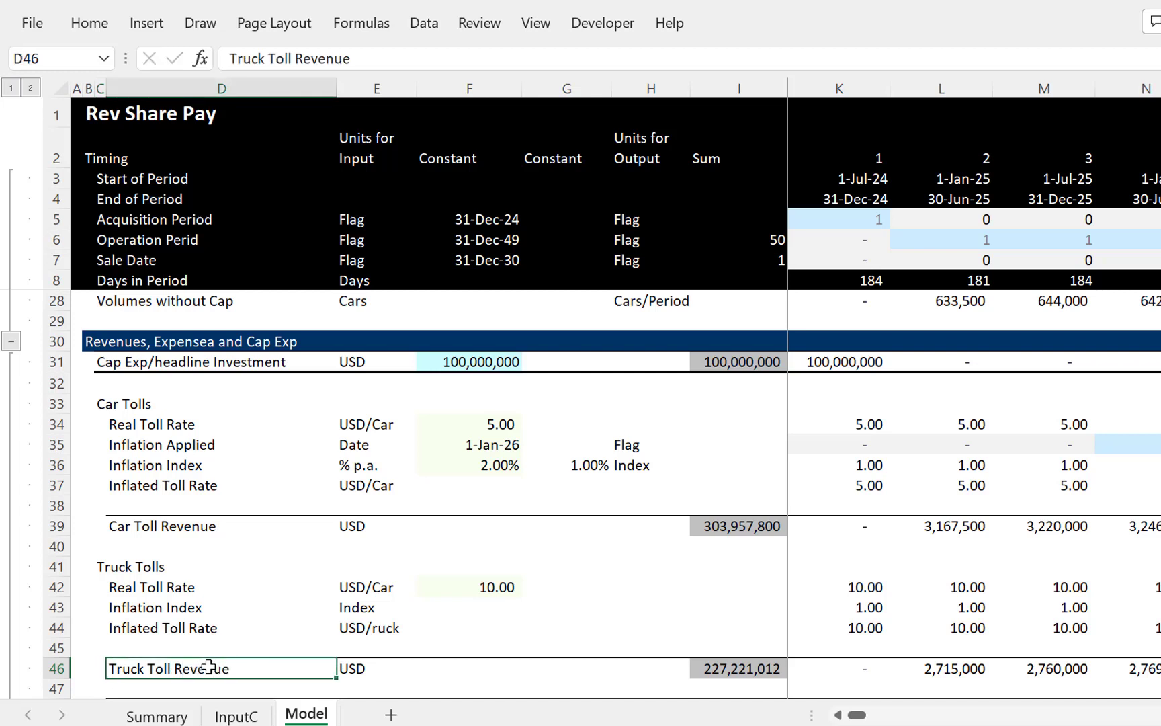
Step: Insert two blank rows at row 38, between the car Inflated Toll Rate and Car Toll Revenue
key("Up")
key("Up")
key("Up")
key("Up")
key("Up")
key("Up")
key("Up")
key("Up")
key("Up")
key("Up")
key("Down")
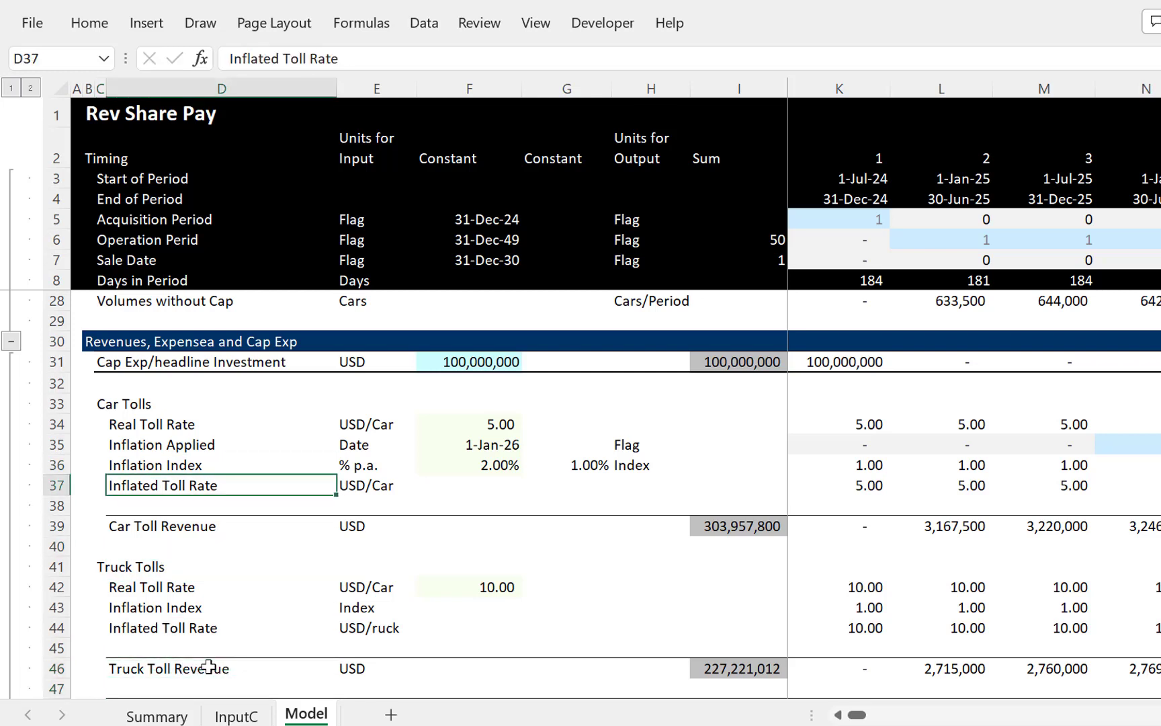
key("Up")
key("Down")
key("Down")
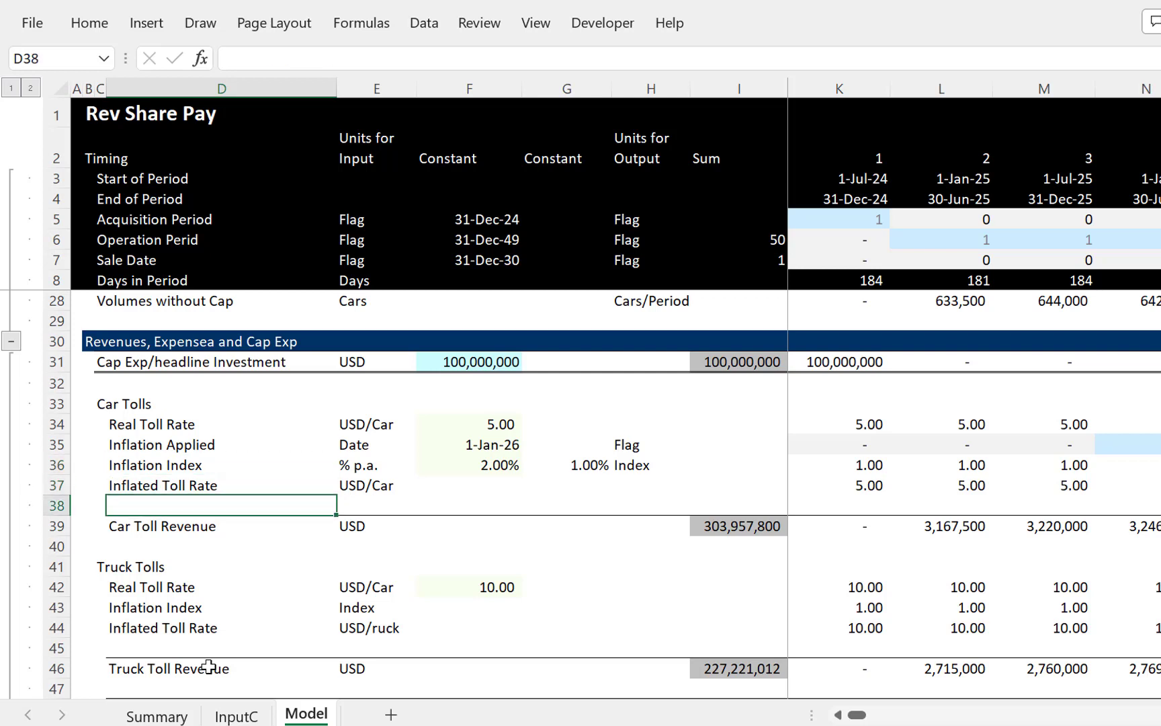
key("shift+space")
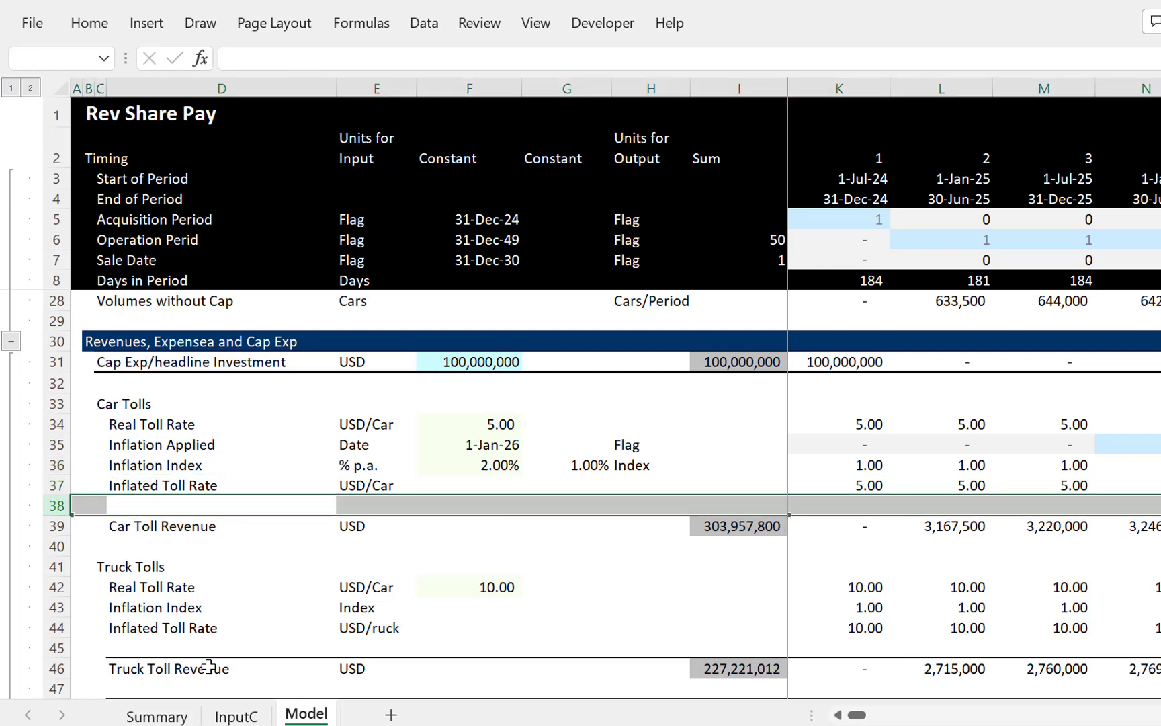
key("ctrl+plus")
key("ctrl+plus")
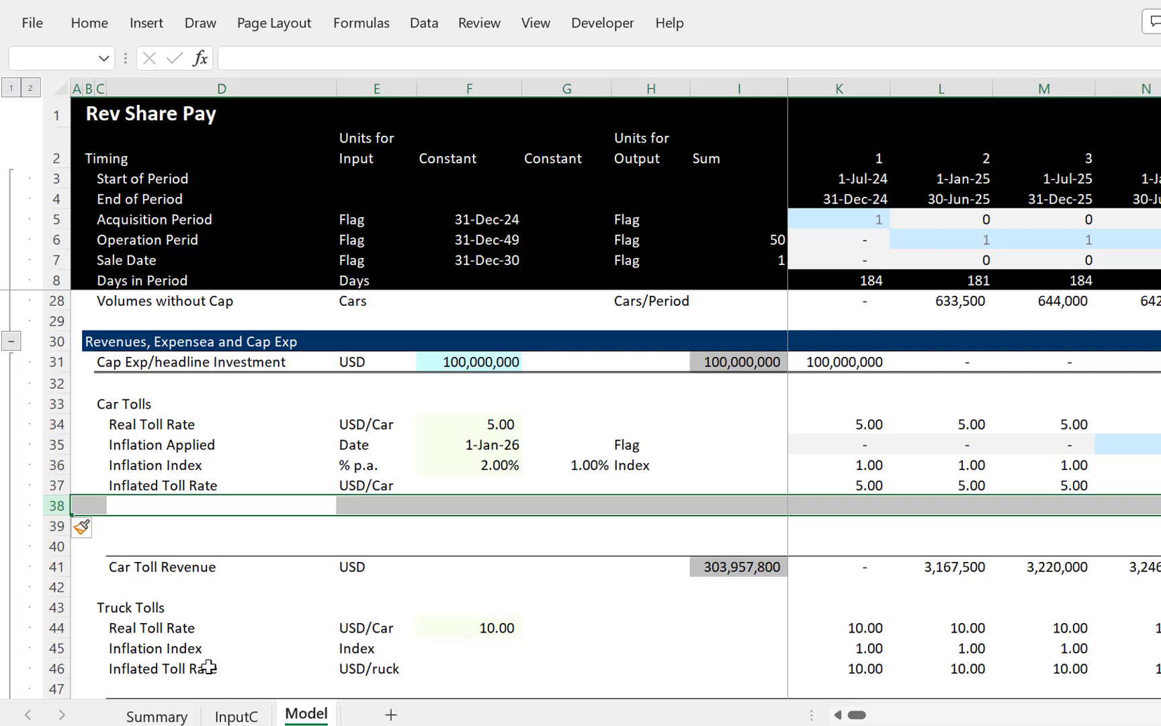
Step: Label D38 "Capped Toll Rate" and copy the USD/Car unit from the row above into E38
key("Left")
key("Right")
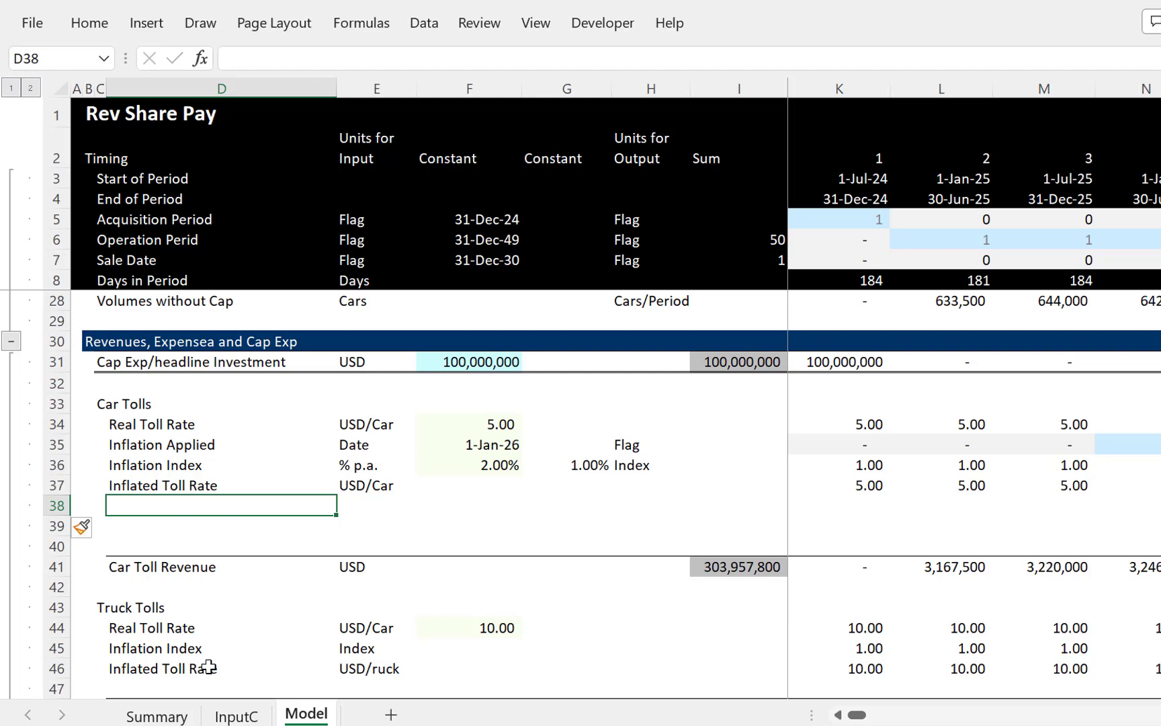
type("Capped To")
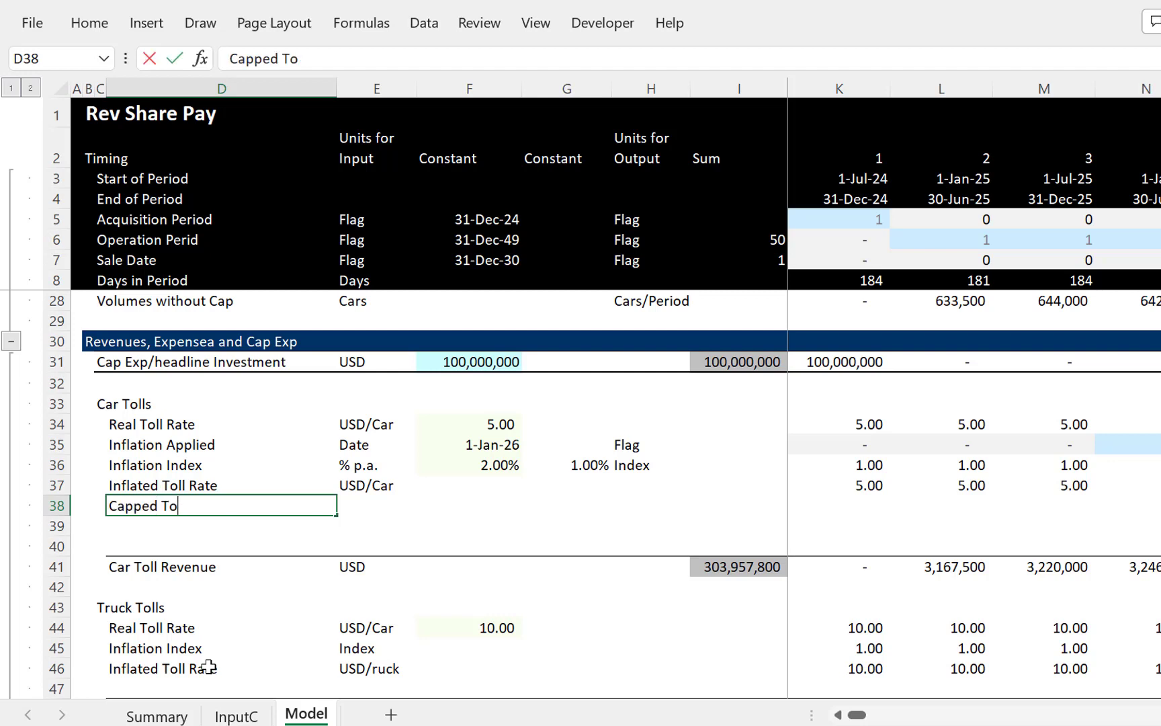
type("ll Rate")
key("Return")
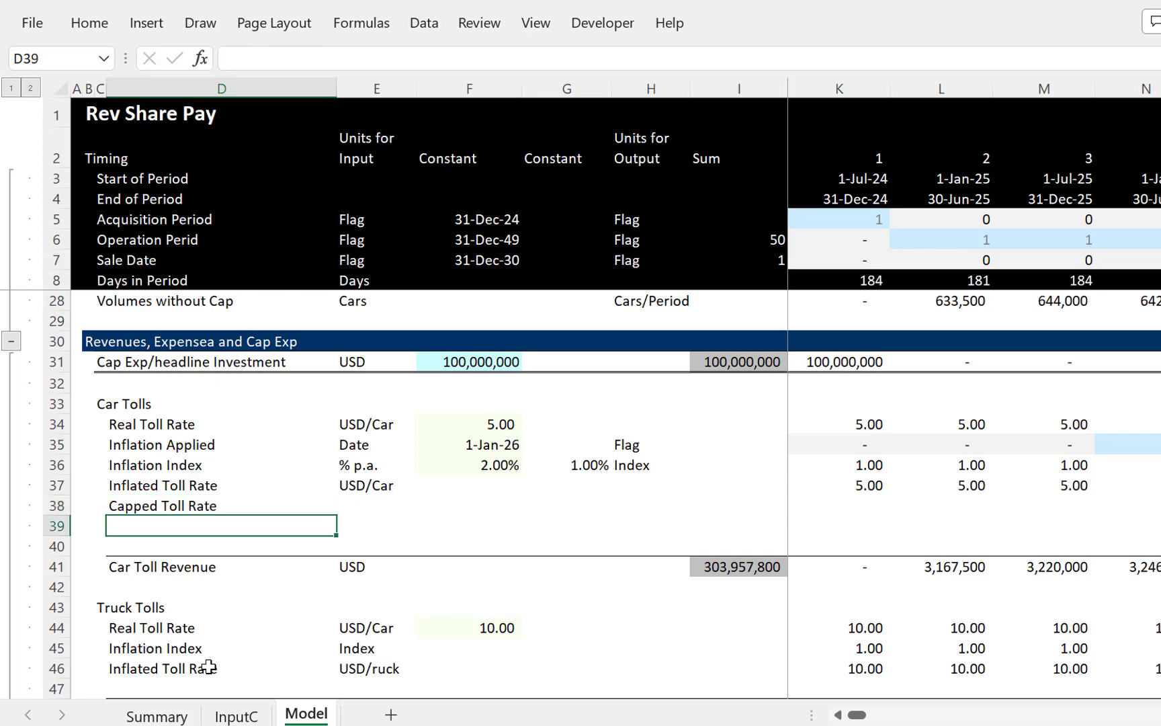
key("Up")
key("Right")
key("ctrl+d")
key("Right")
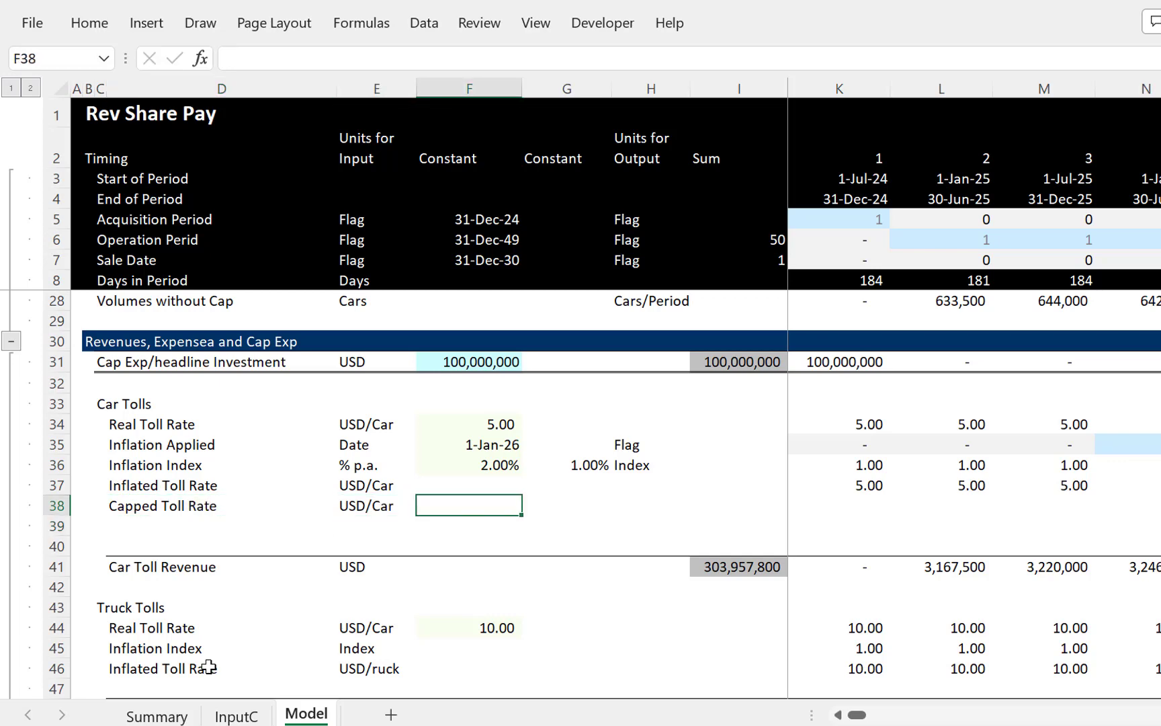
type("=")
key("ctrl+Page_Up")
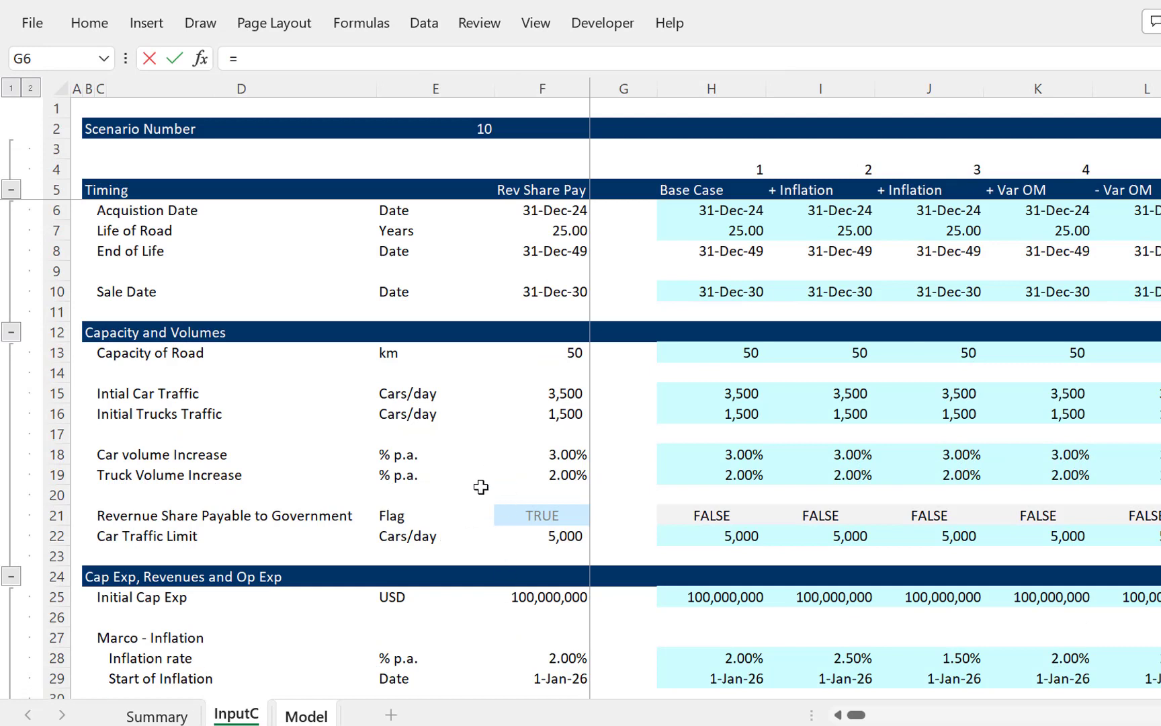
left_click(499, 599)
key("Up")
key("Down")
key("Down")
key("Down")
key("Down")
key("Down")
key("Down")
key("Down")
key("Down")
key("Down")
key("Down")
key("Down")
key("Down")
key("Down")
key("Down")
key("Down")
key("Down")
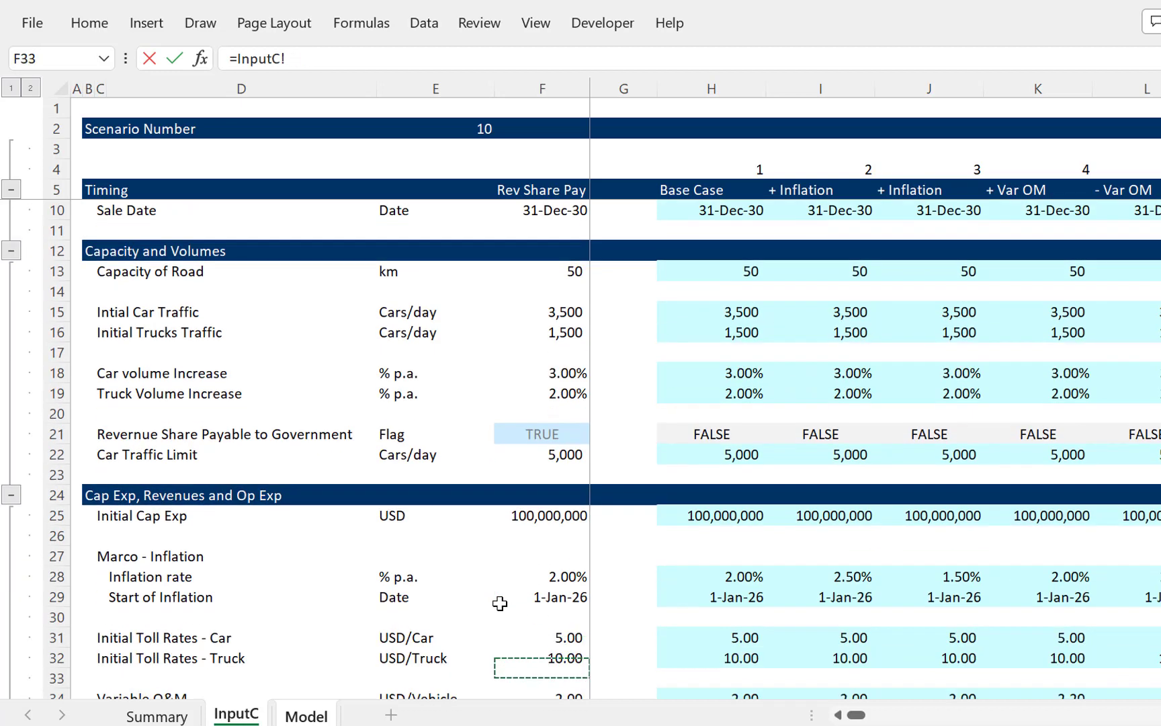
key("Up")
key("Up")
key("Up")
key("Up")
key("Up")
key("Up")
key("Up")
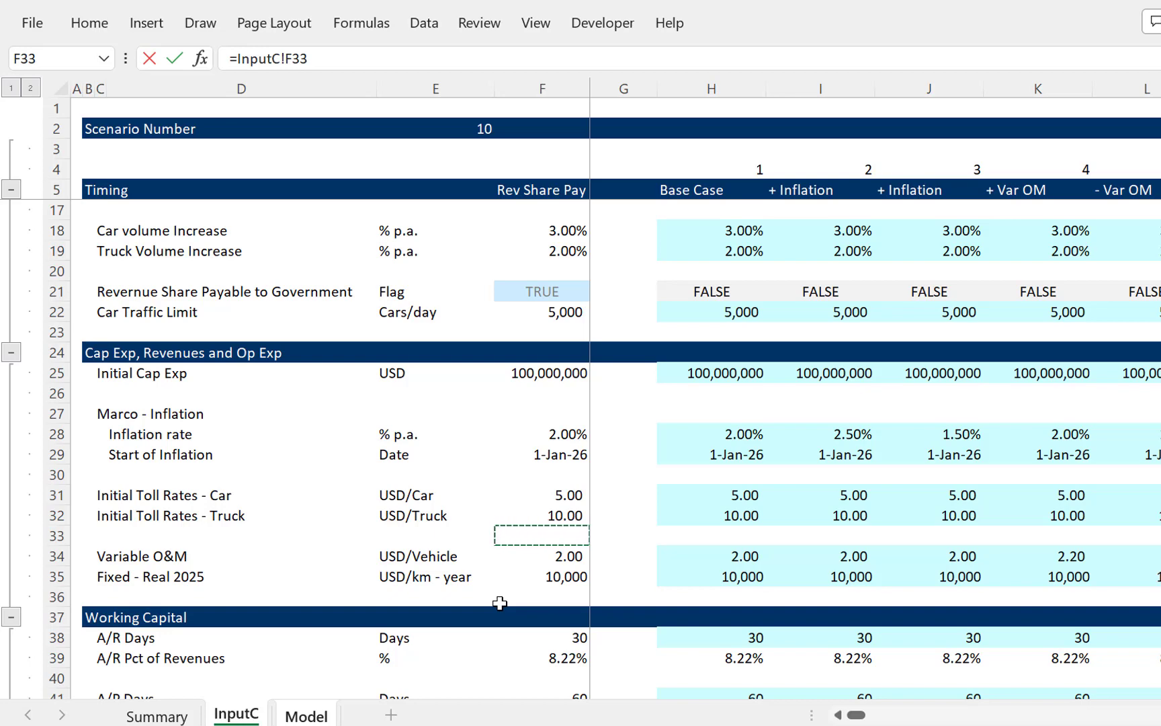
key("Return")
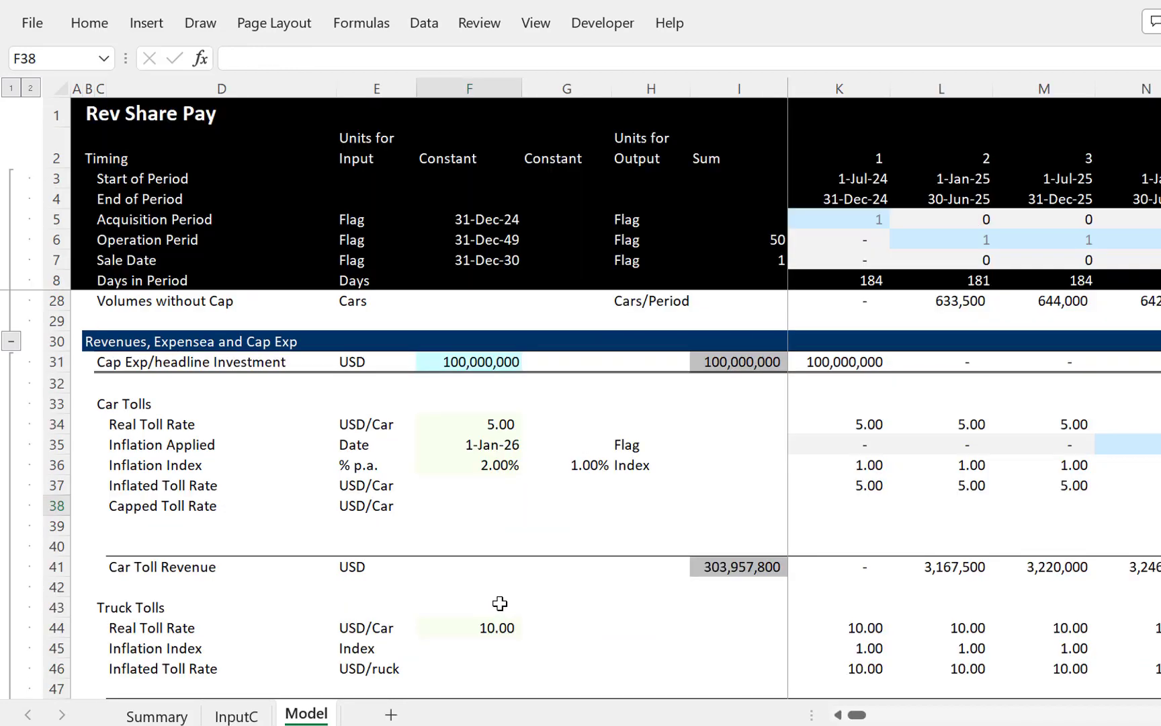
Step: On the InputC sheet, insert a row above Initial Toll Rates - Truck and fill it with a copy of the Initial Toll Rates - Car row
key("ctrl+Page_Up")
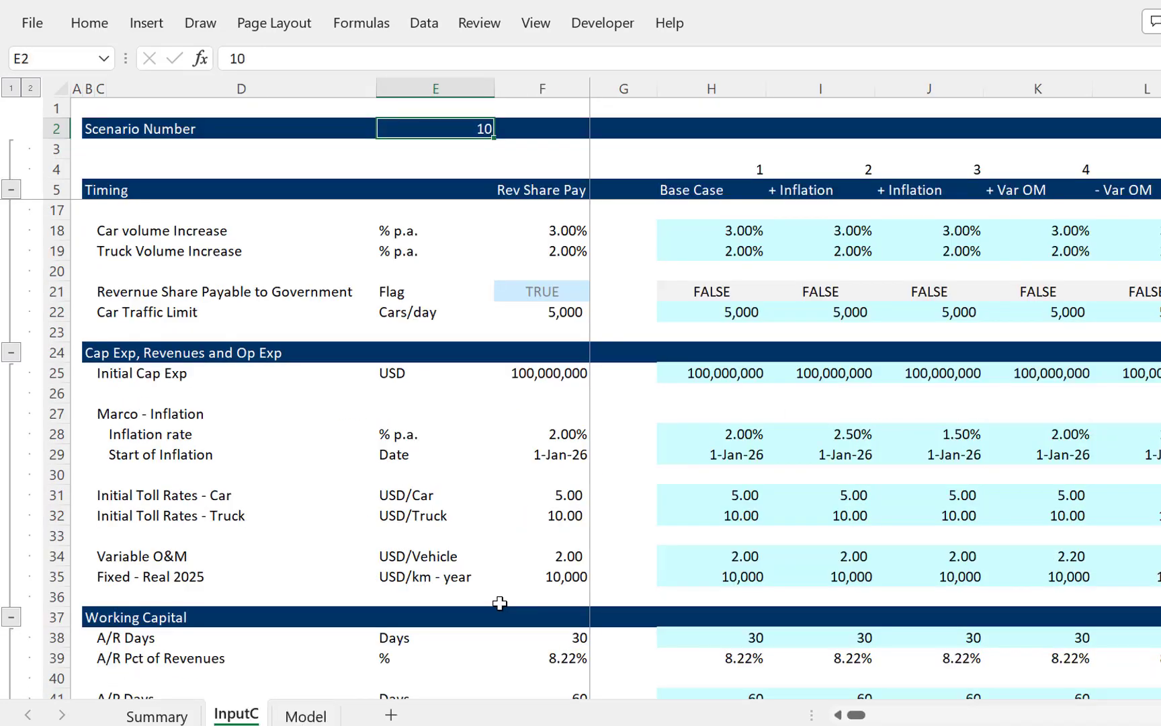
left_click(56, 536)
key("Up")
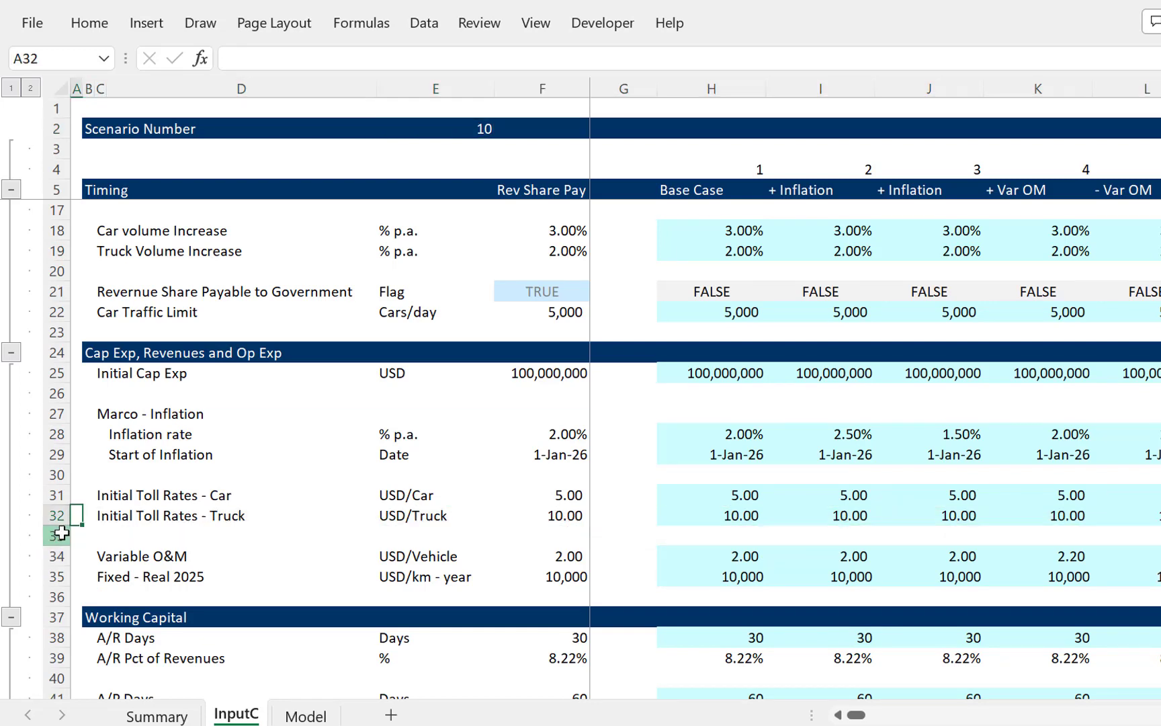
key("shift+space")
key("Right")
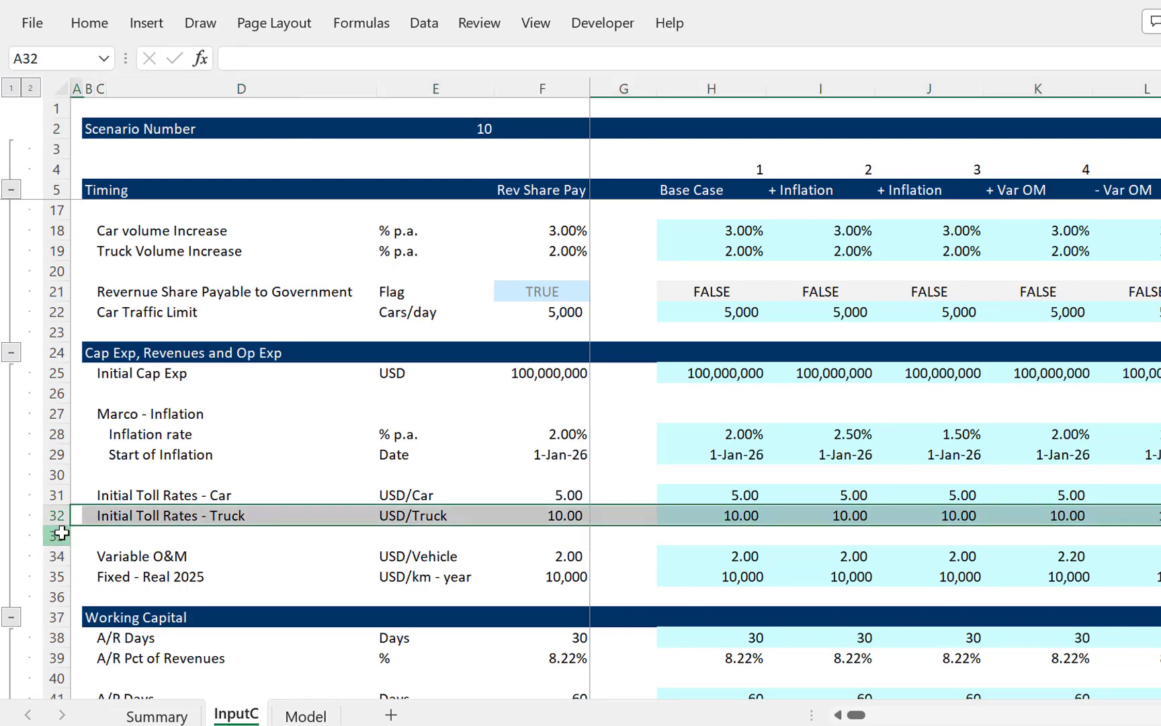
key("Left")
key("shift+space")
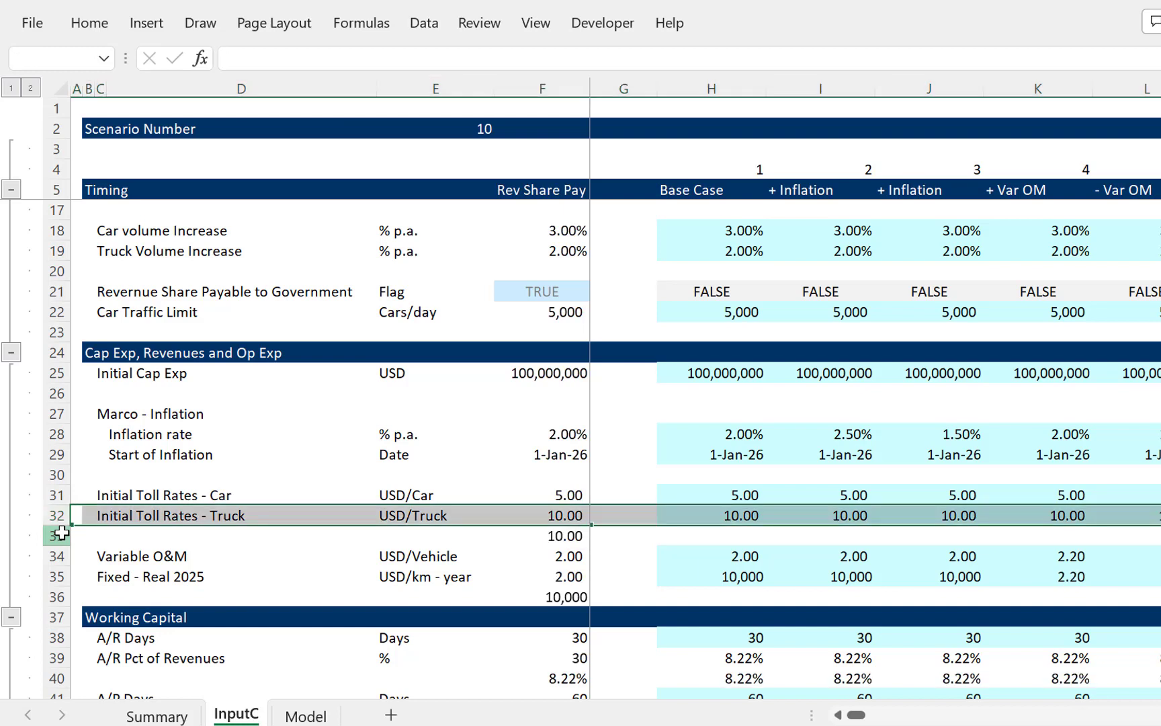
key("ctrl+shift+plus")
key("shift+Up")
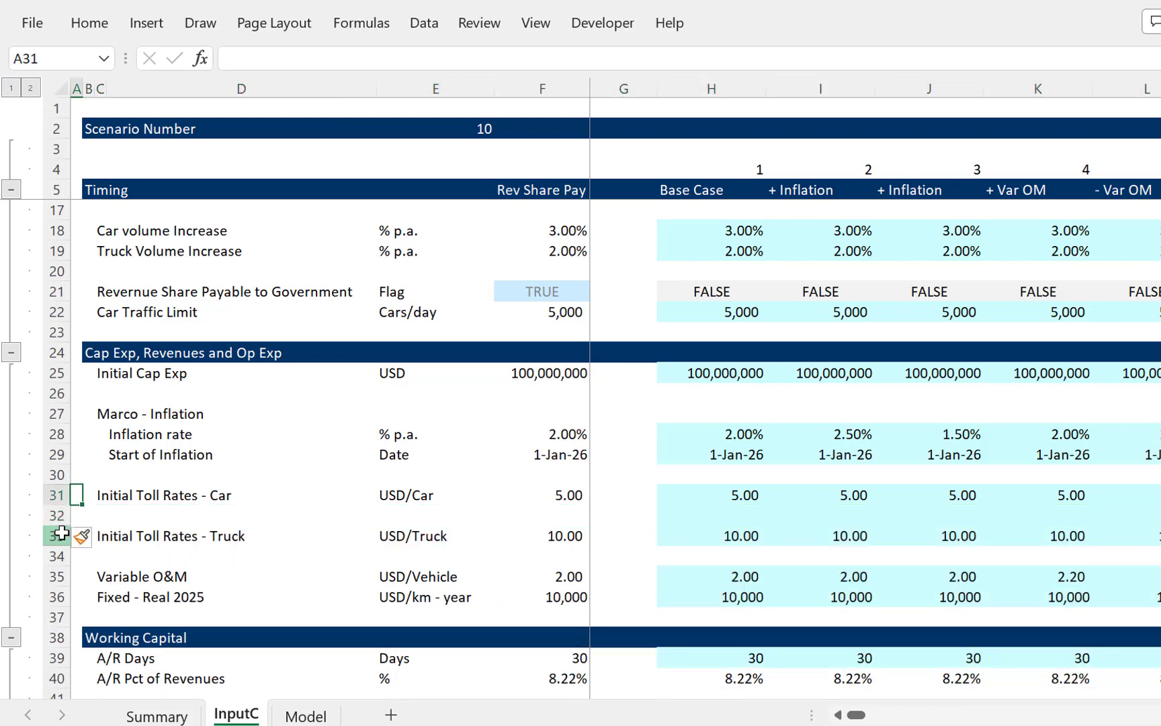
key("shift+space")
key("ctrl+d")
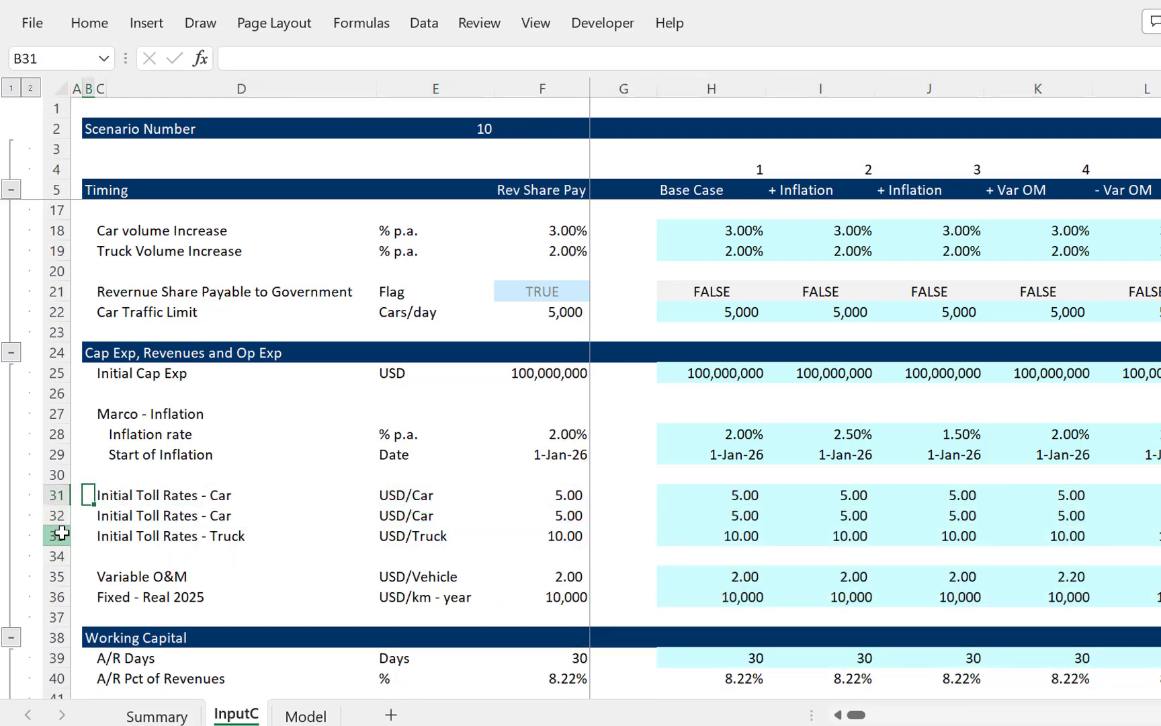
Step: Set the duplicated car toll rate in row 32 to 3 for the Base Case and fill it across all scenarios
key("Up")
key("Right")
key("Right")
key("Right")
key("Right")
key("Right")
key("Down")
key("Right")
key("Right")
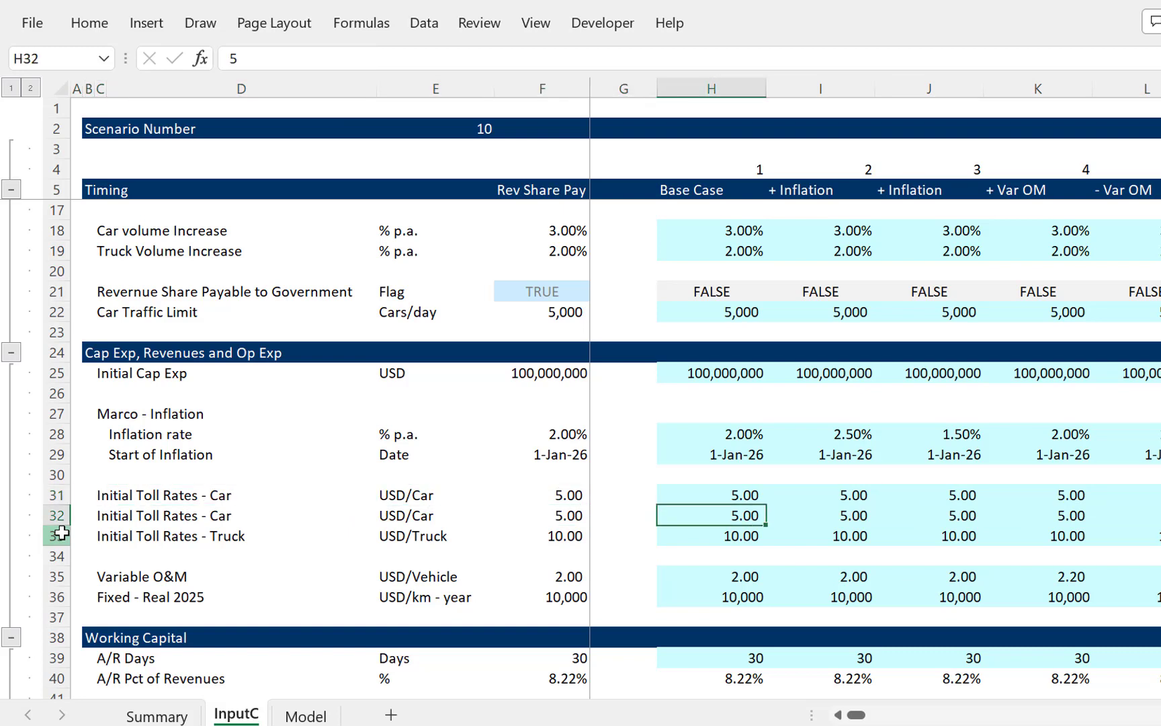
type("3")
key("ctrl+Return")
key("ctrl+shift+Right")
key("ctrl+r")
key("Left")
key("Left")
key("Left")
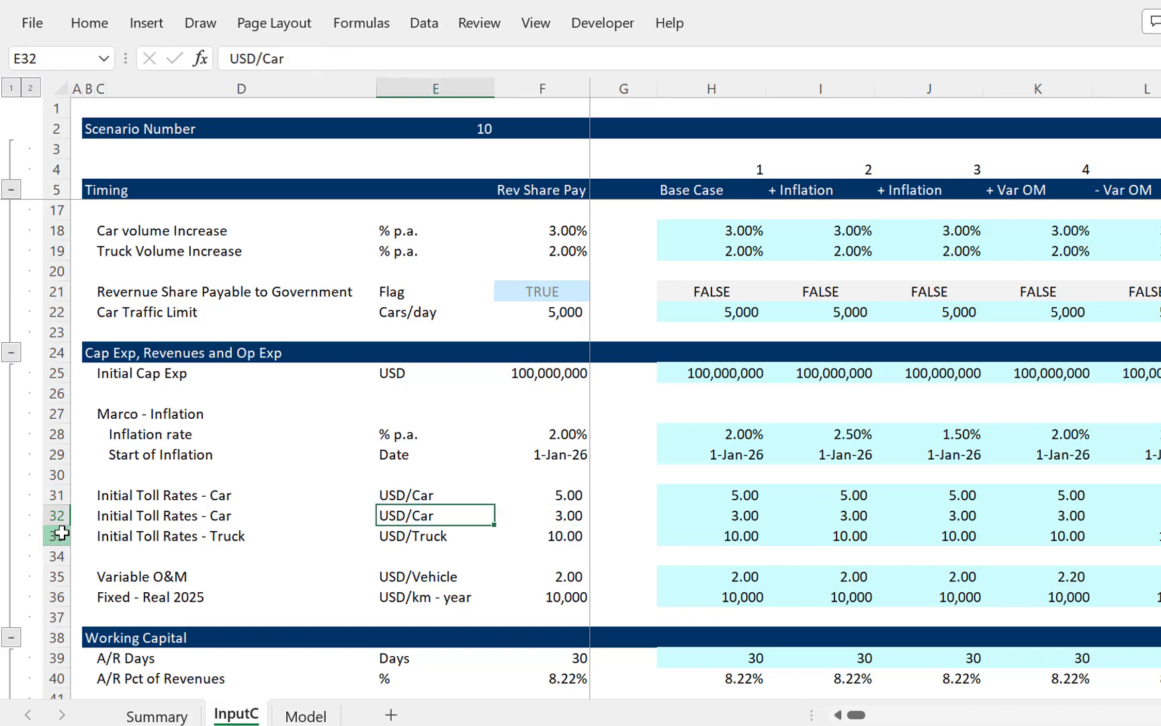
Step: Link the Capped Toll Rate constant in F38 of the Model sheet to InputC!F32 and format it with two decimals
key("Right")
key("ctrl+Page_Down")
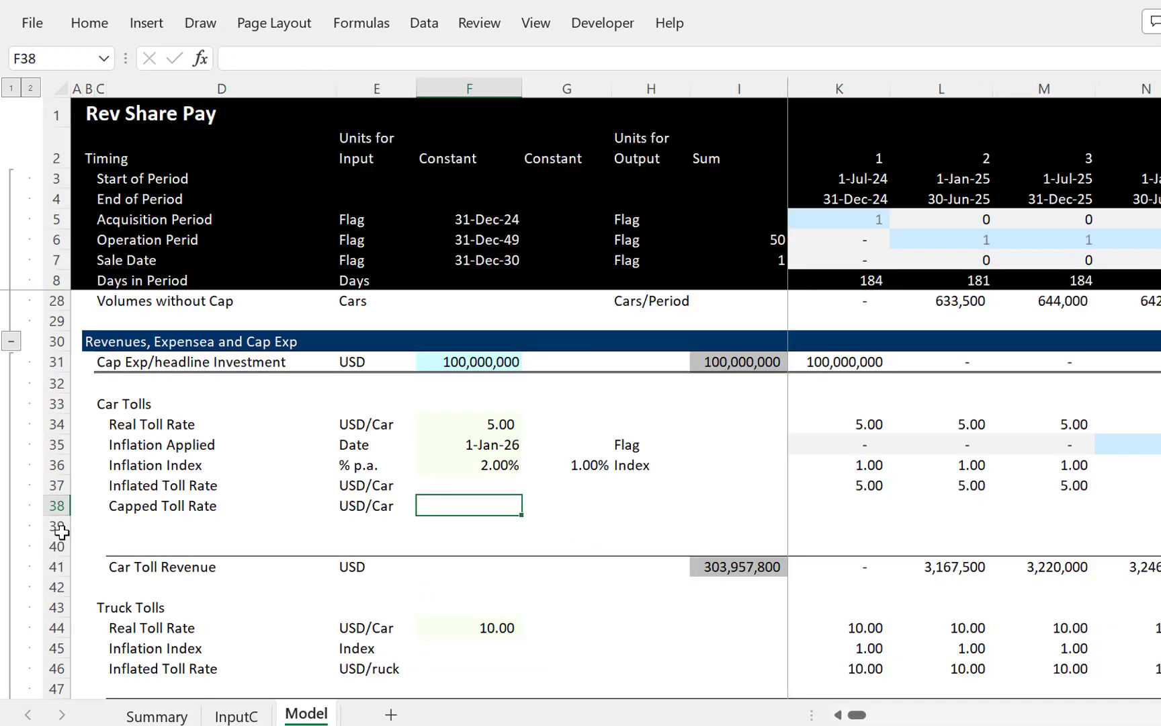
type("=")
key("ctrl+Page_Up")
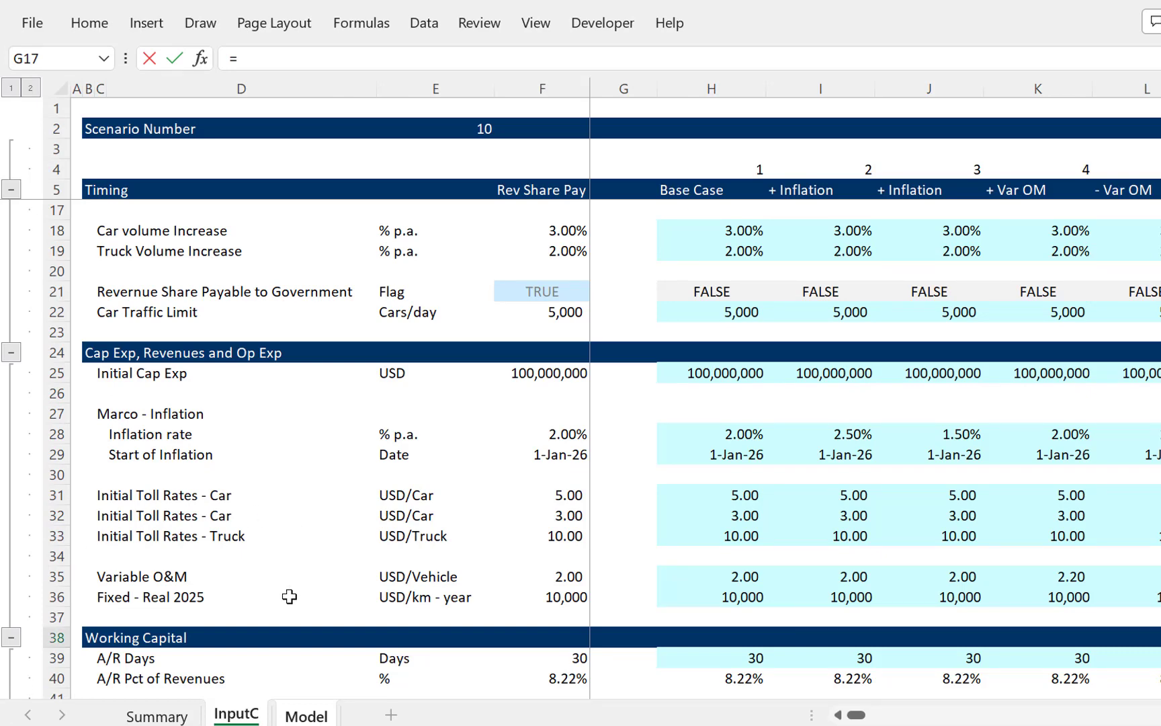
left_click(549, 522)
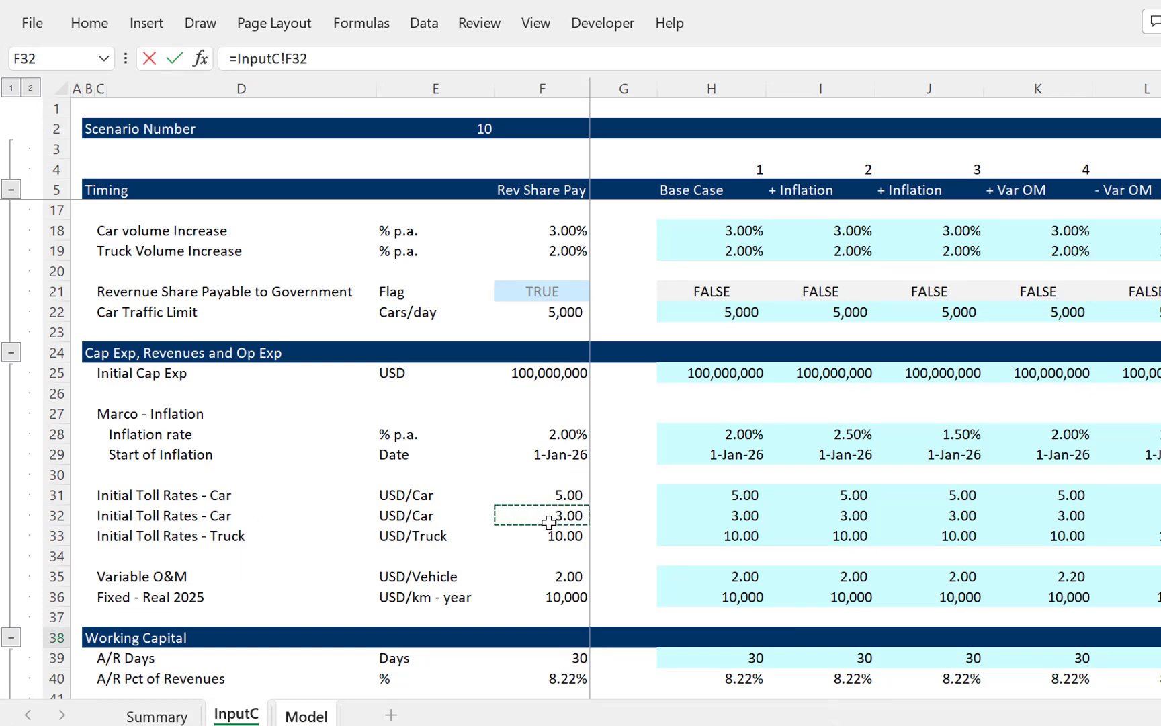
key("Return")
key("Up")
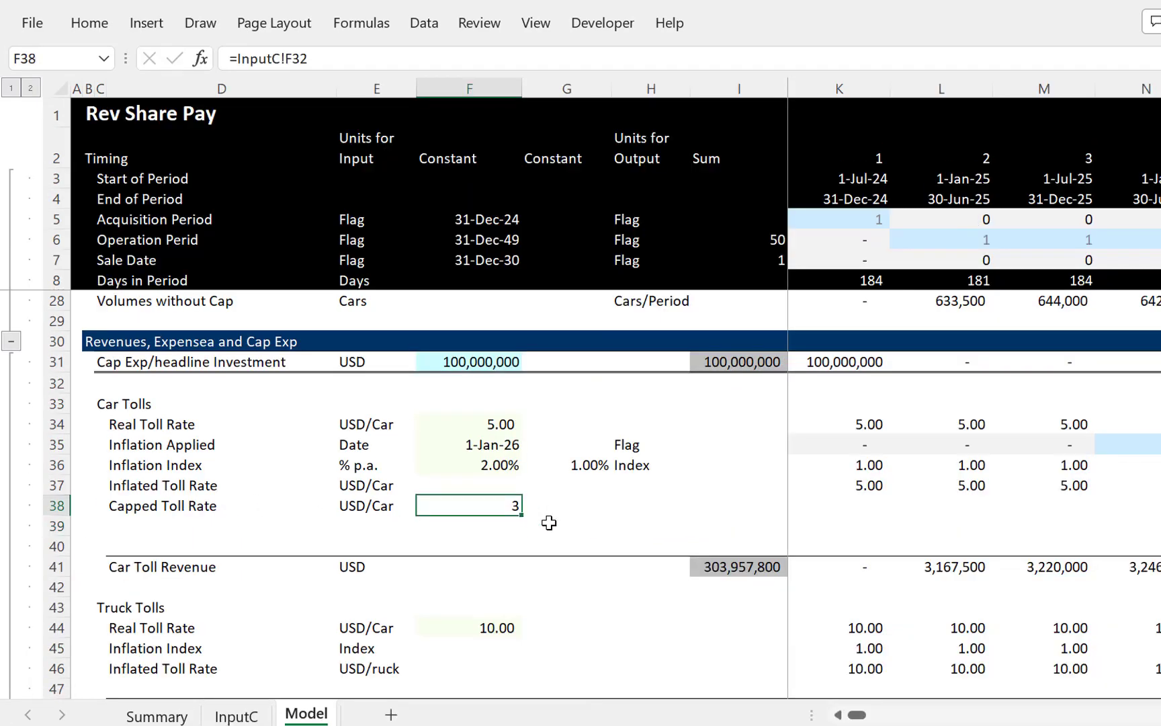
key("ctrl+shift+1")
key("Right")
key("Right")
key("Right")
key("Right")
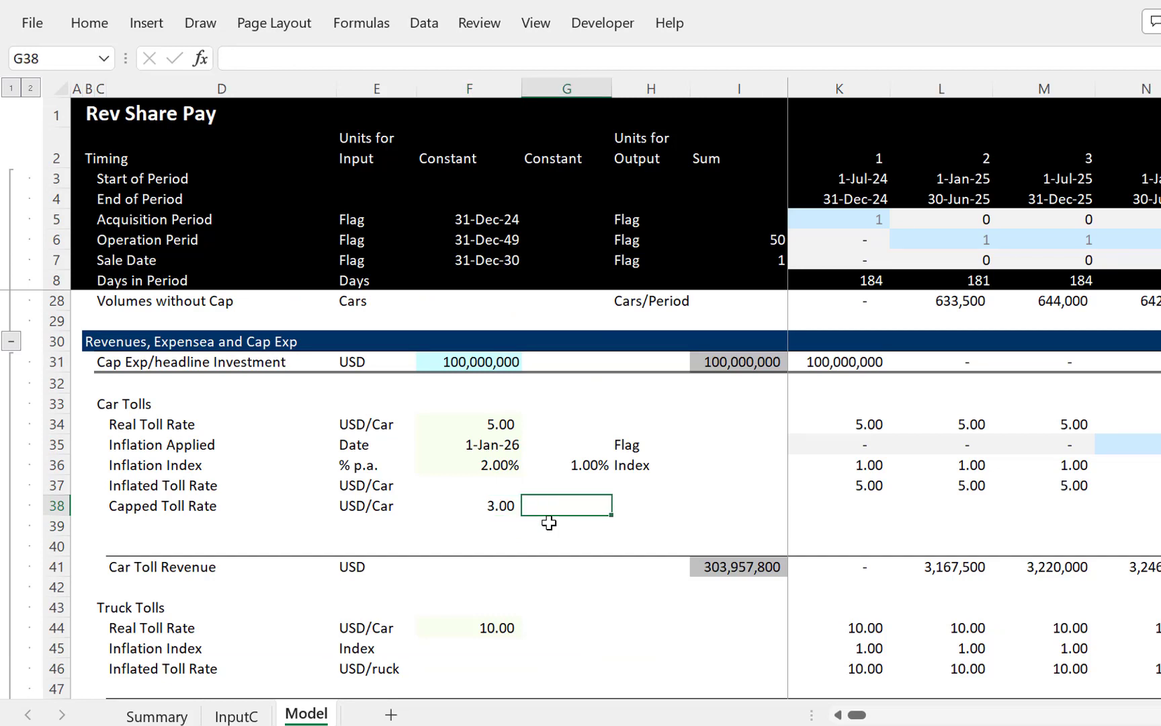
key("Right")
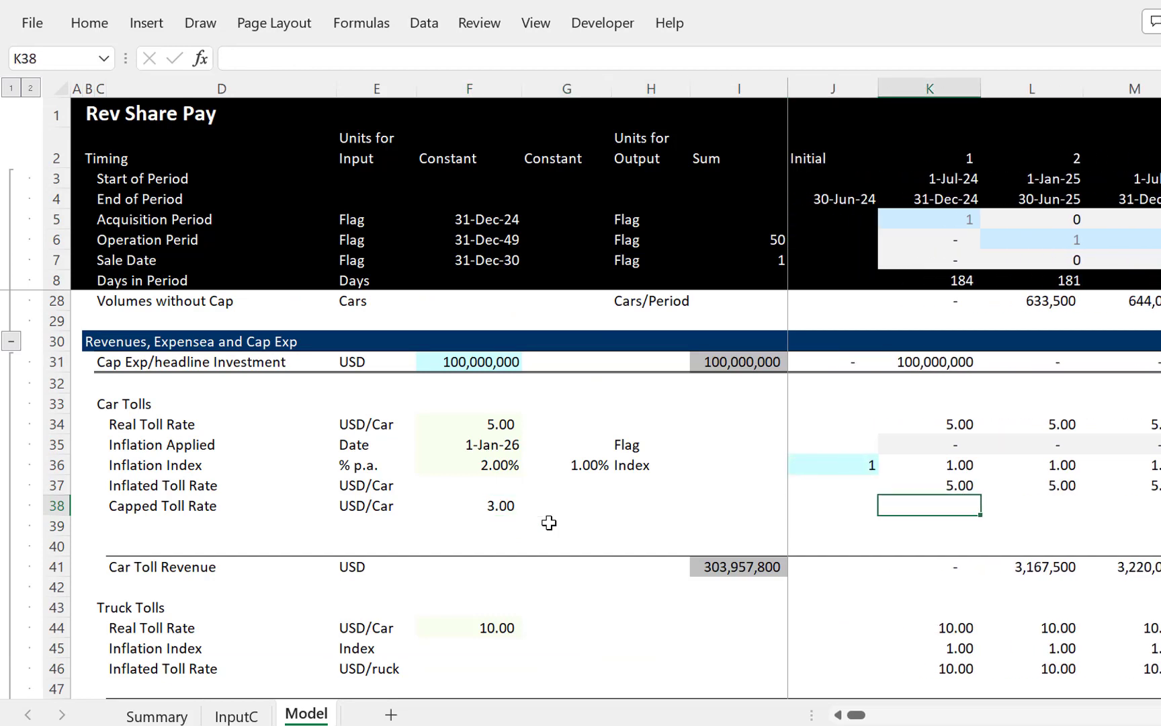
key("Left")
type("=")
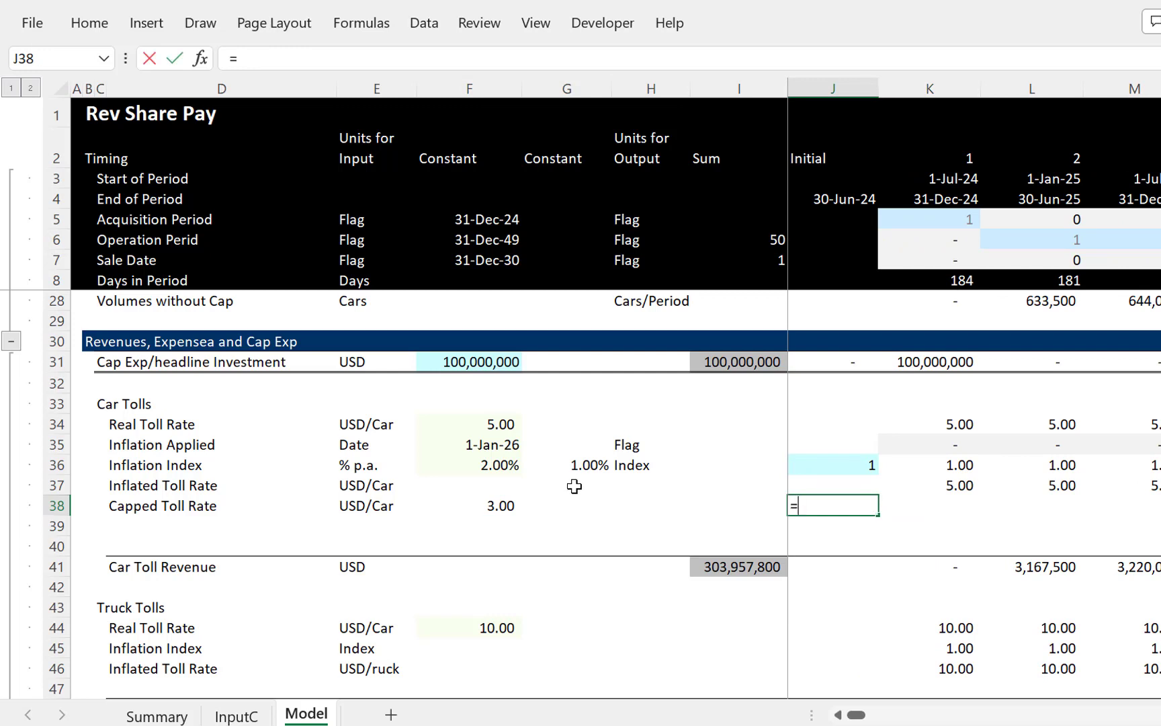
key("Left")
key("Left")
key("Left")
key("Left")
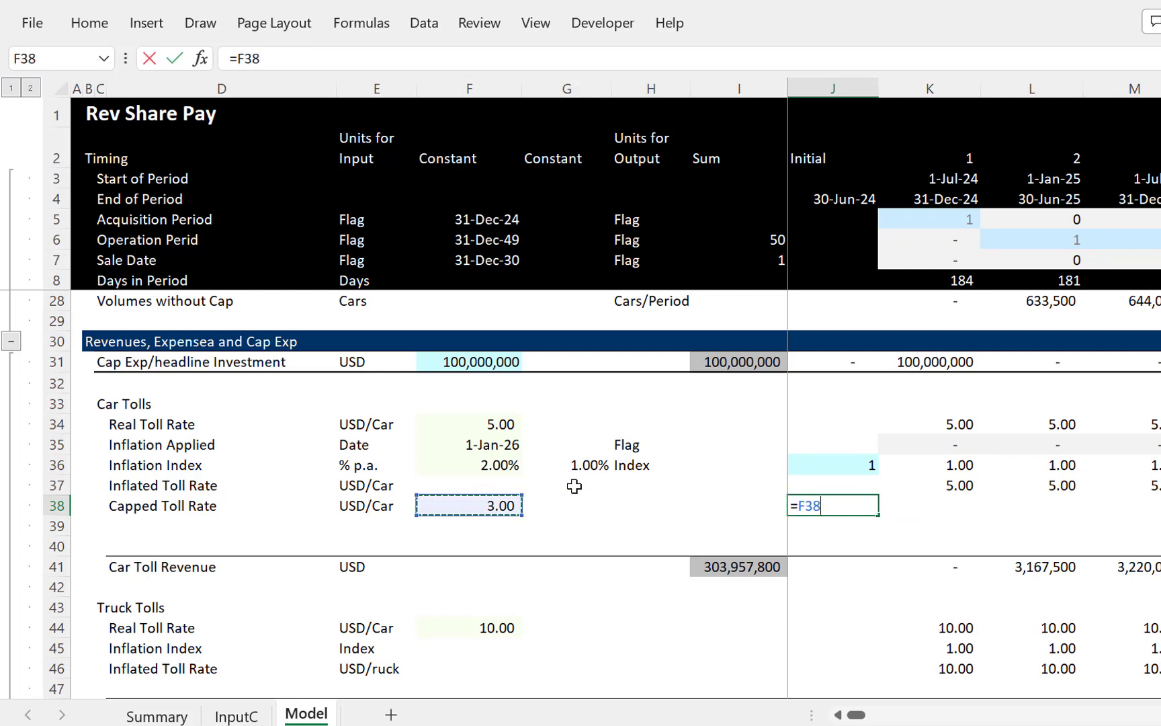
key("Escape")
Step: Calculate the first-period Capped Toll Rate in K38 with the formula =$F$38*K36, using the inflation index
key("Right")
key("Up")
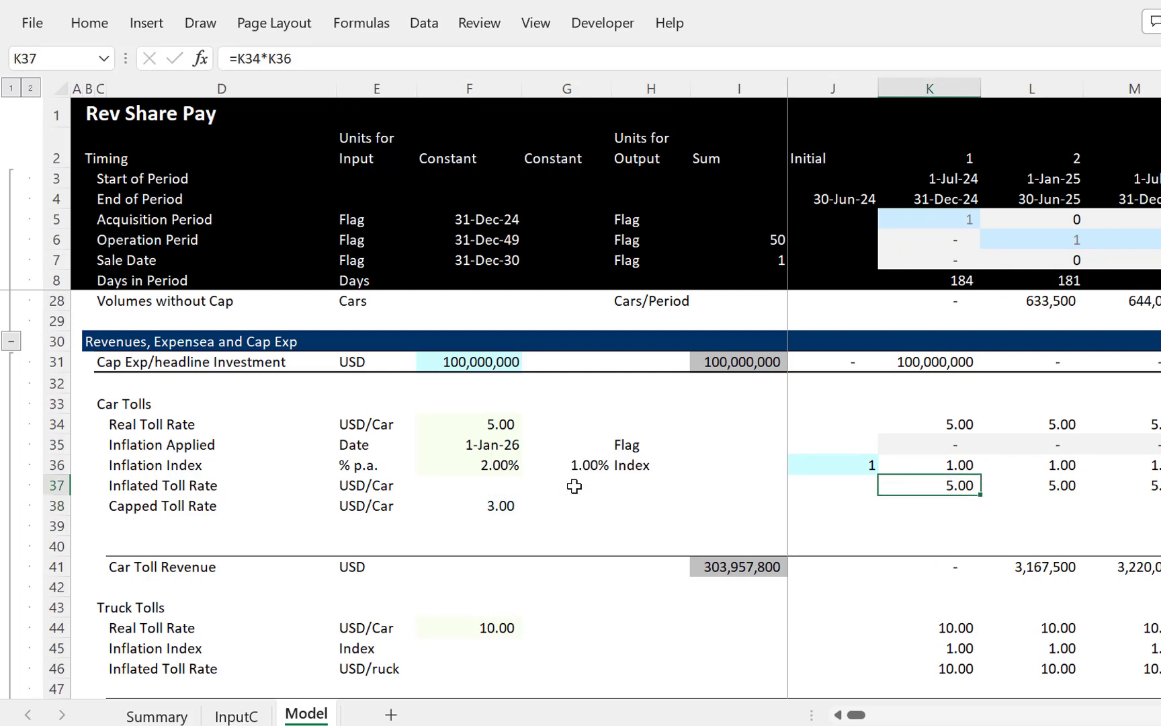
key("Down")
type("=")
key("Left")
key("Left")
key("Left")
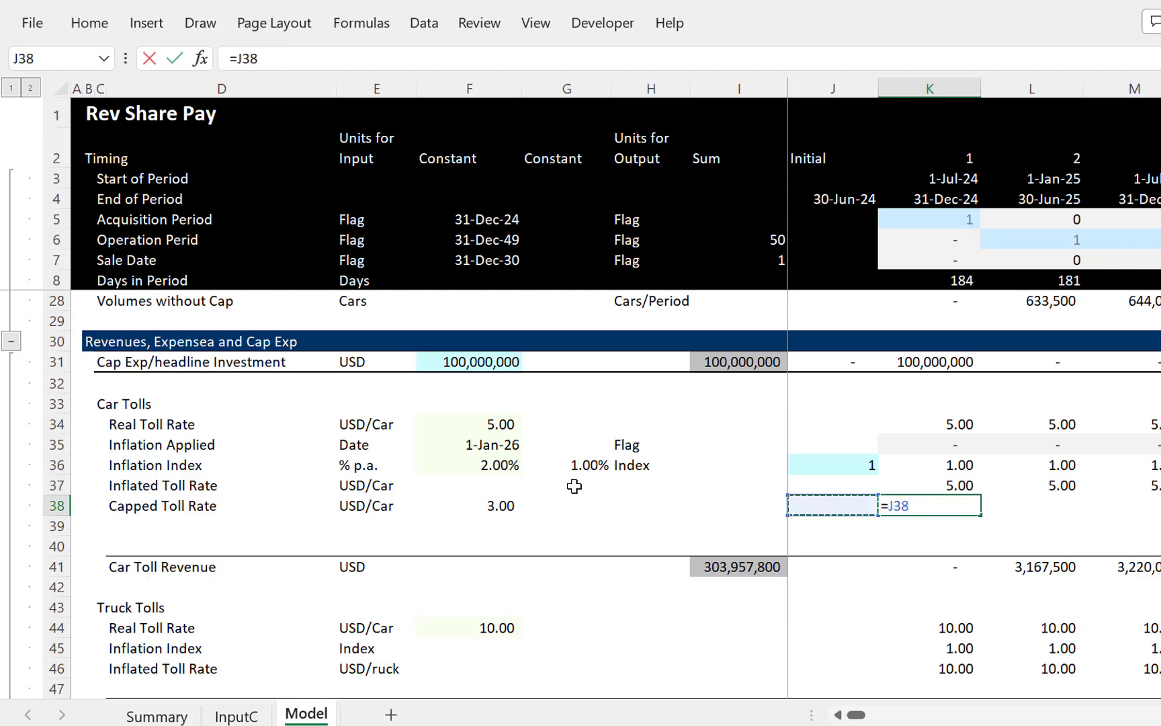
key("Left")
key("Left")
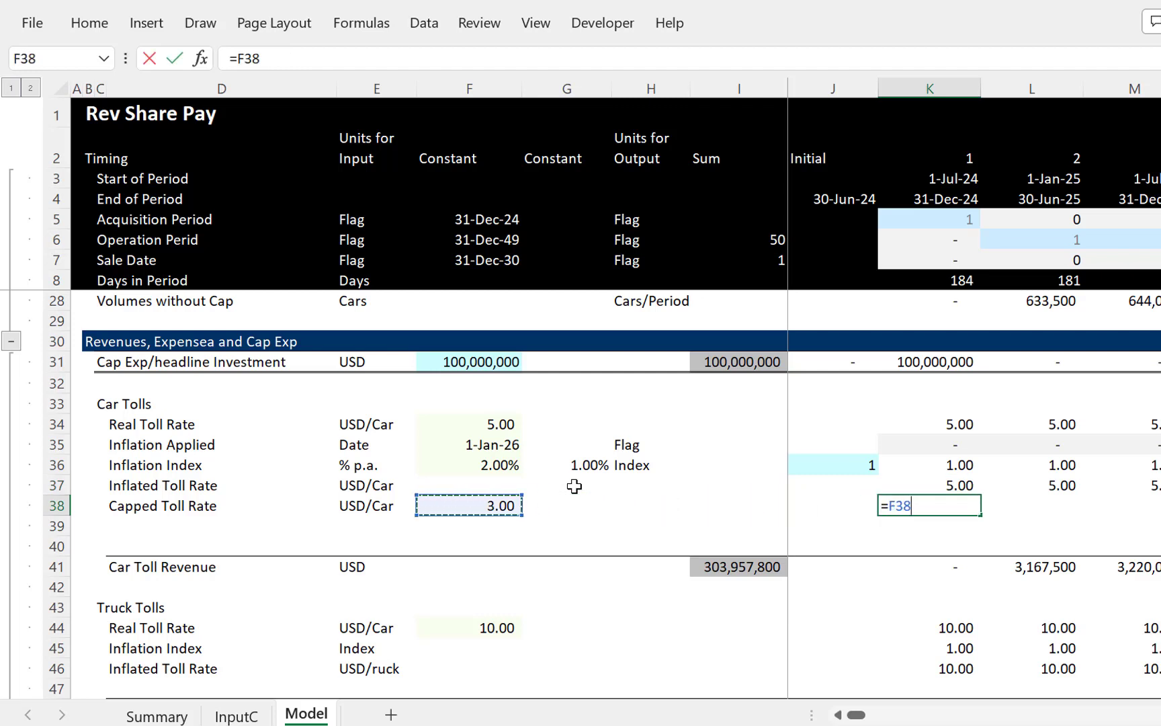
key("F4")
type("*")
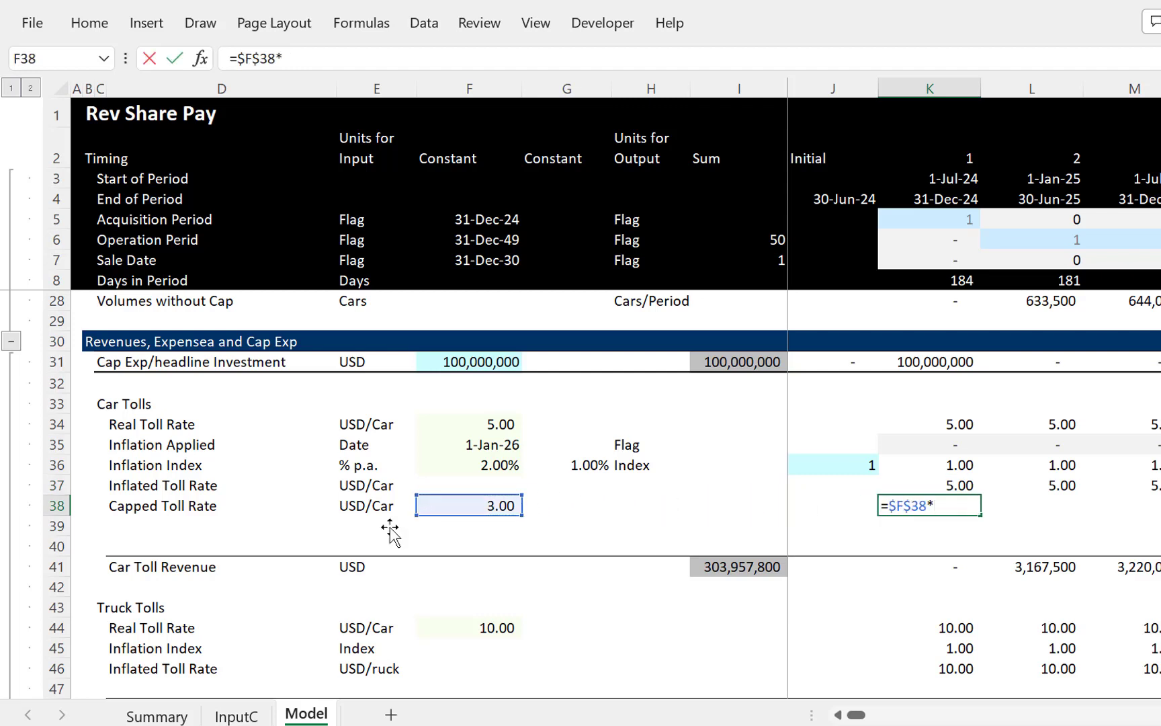
key("Up")
key("Up")
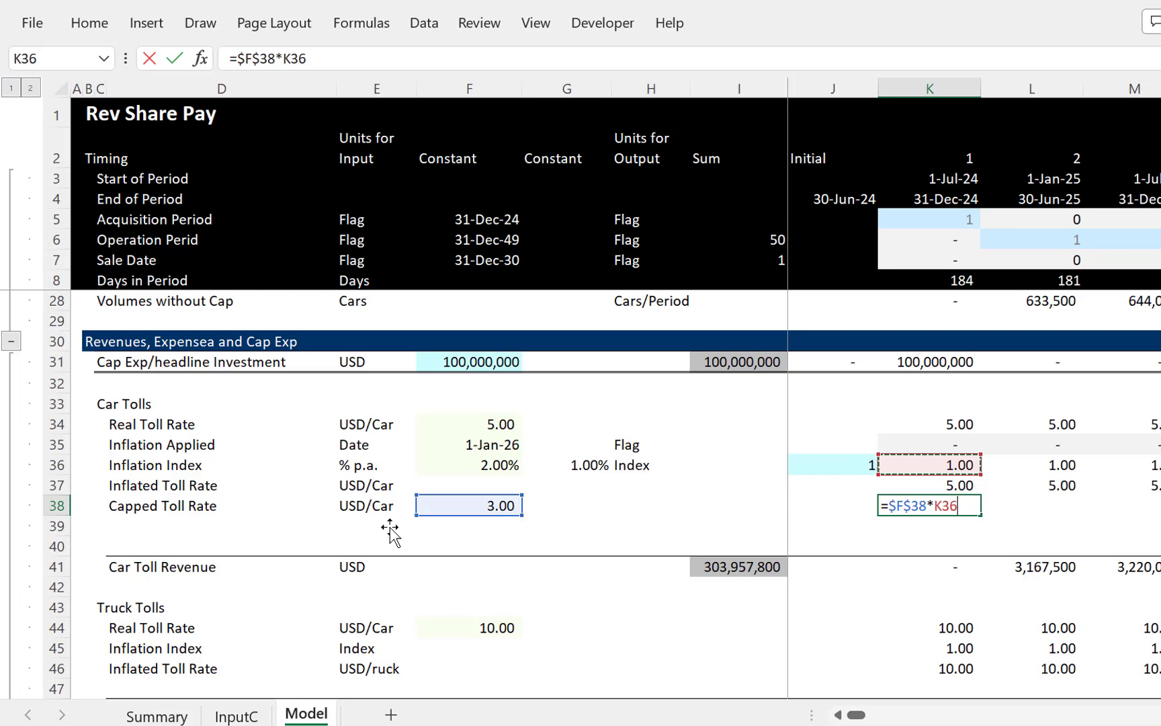
key("Return")
key("Up")
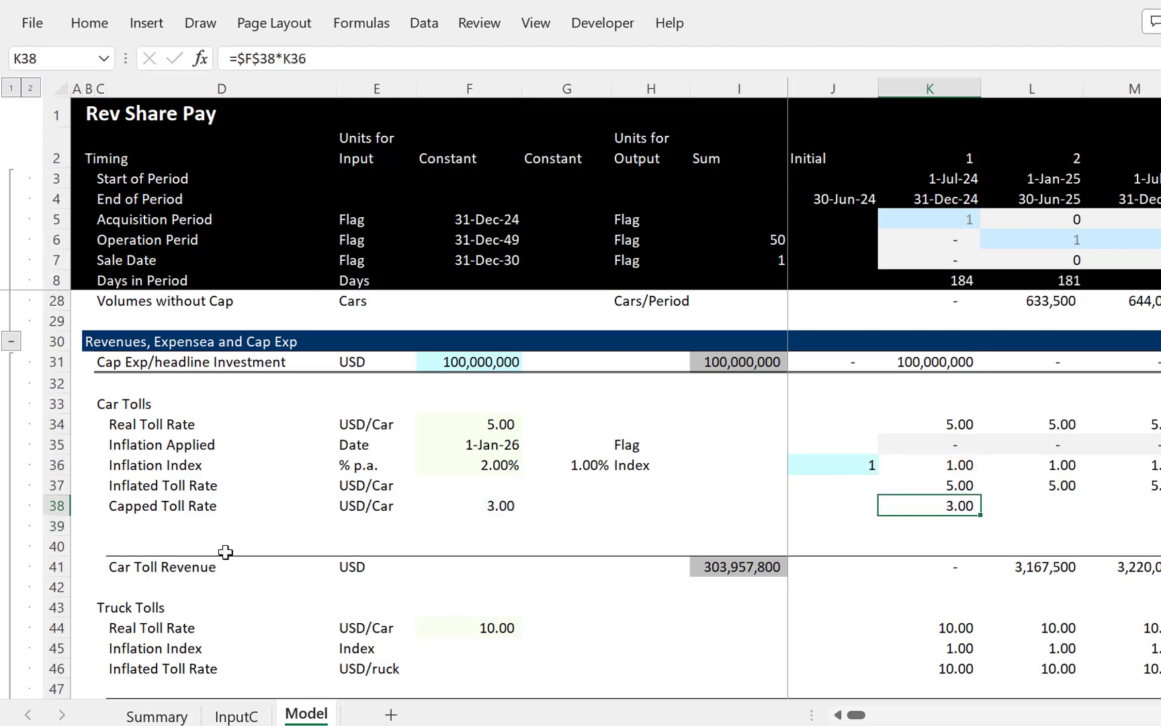
Step: Fill the Capped Toll Rate formula from K38 across all periods of row 38 and check the copied values
key("ctrl+shift+r")
key("Right")
key("Right")
key("Right")
key("Right")
key("Right")
key("Right")
key("Right")
key("Right")
key("Right")
key("Right")
key("Right")
key("Right")
key("Right")
key("Right")
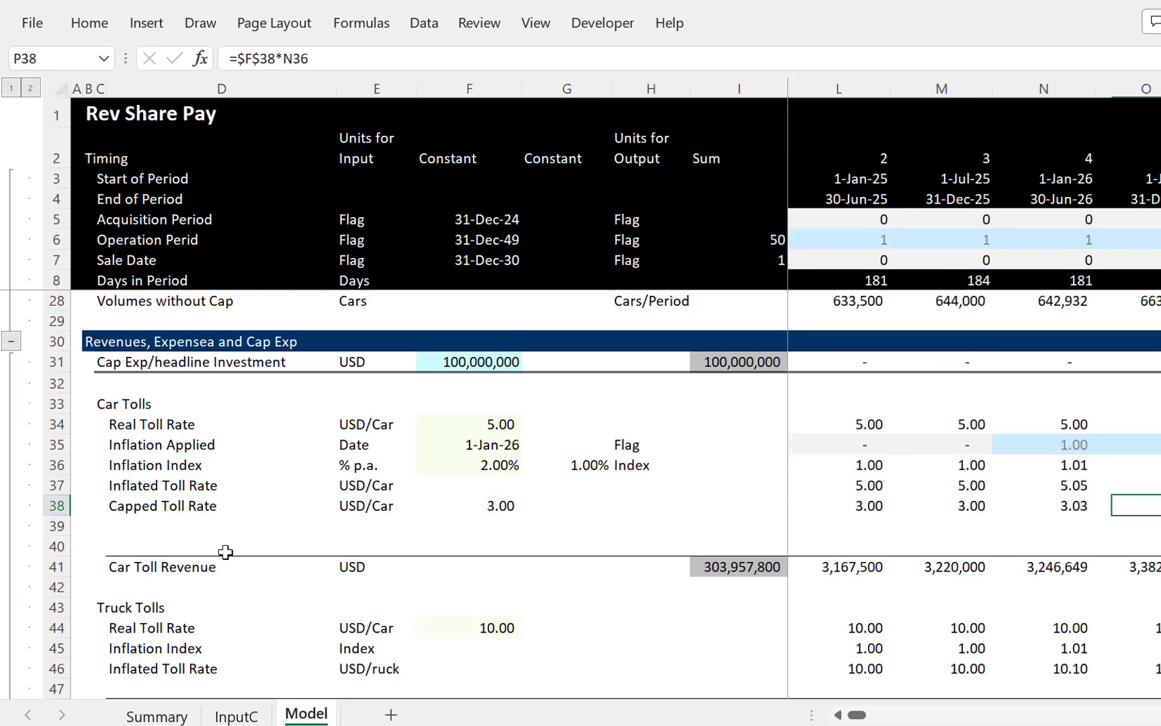
key("Right")
key("Right")
key("Right")
key("Right")
key("Right")
key("Right")
key("Right")
key("Right")
key("Right")
key("Home")
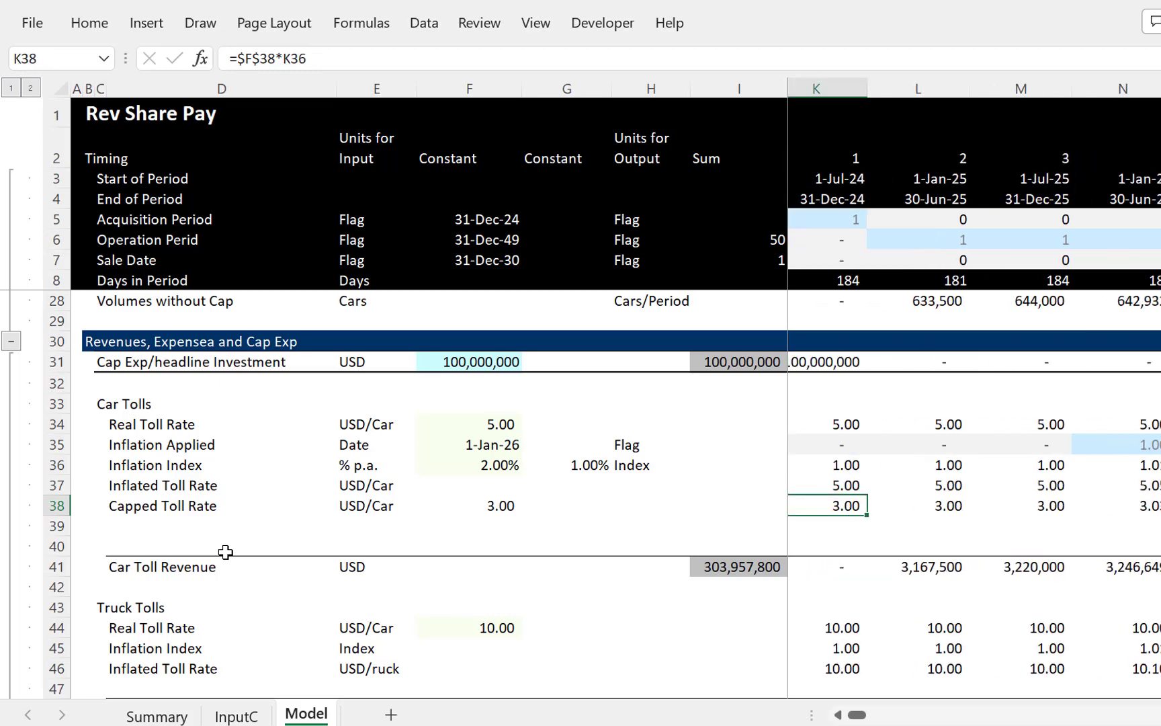
Step: Insert two blank rows at row 40, above the Car Toll Revenue line
key("Home")
key("Down")
key("Down")
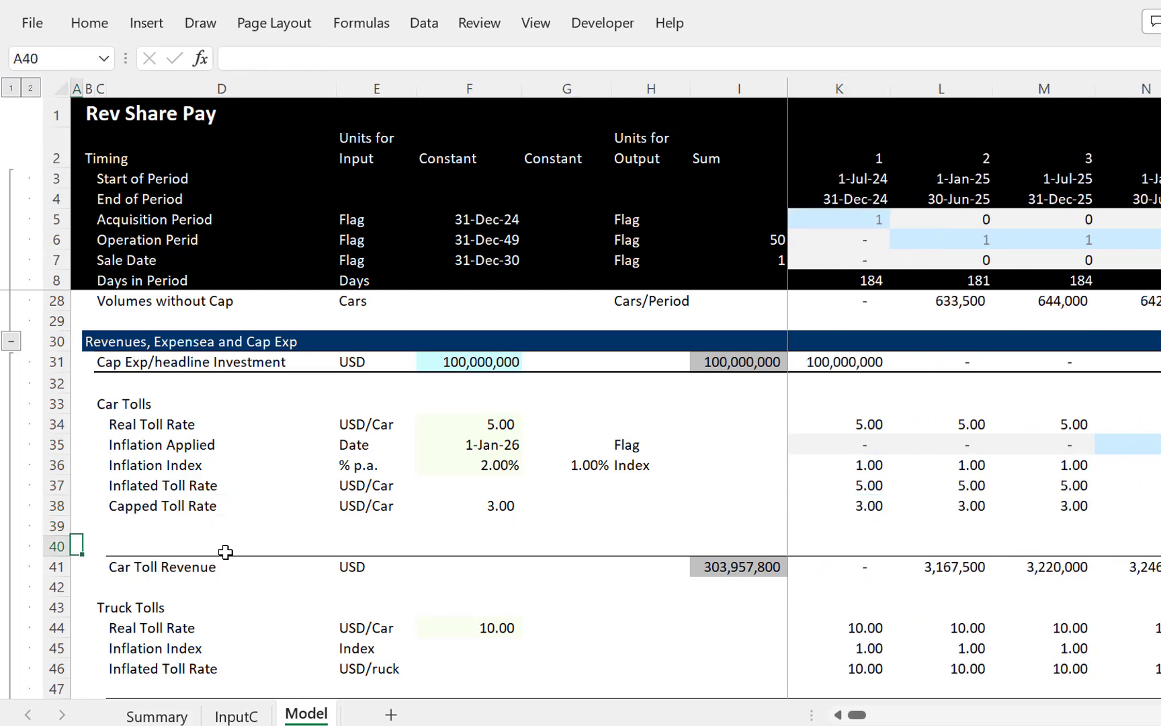
key("shift+space")
key("ctrl+shift+equal")
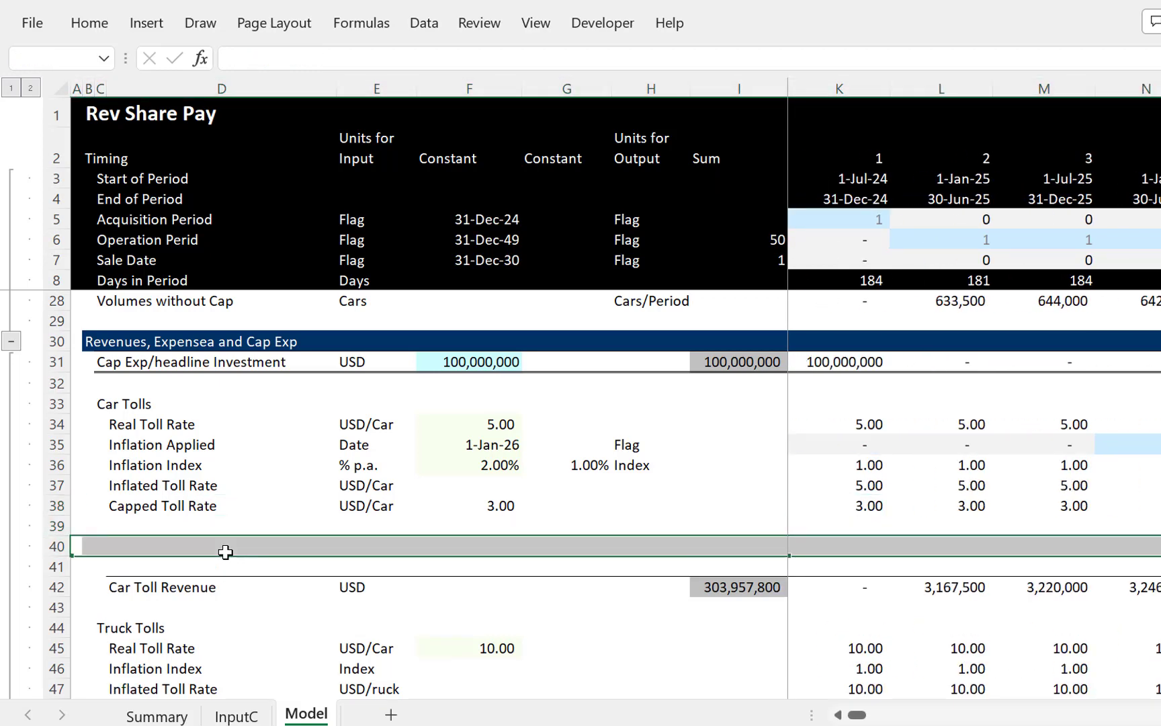
key("ctrl+shift+equal")
Step: Label D40 "Volumes with witout Cap"
key("Right")
key("Right")
key("Right")
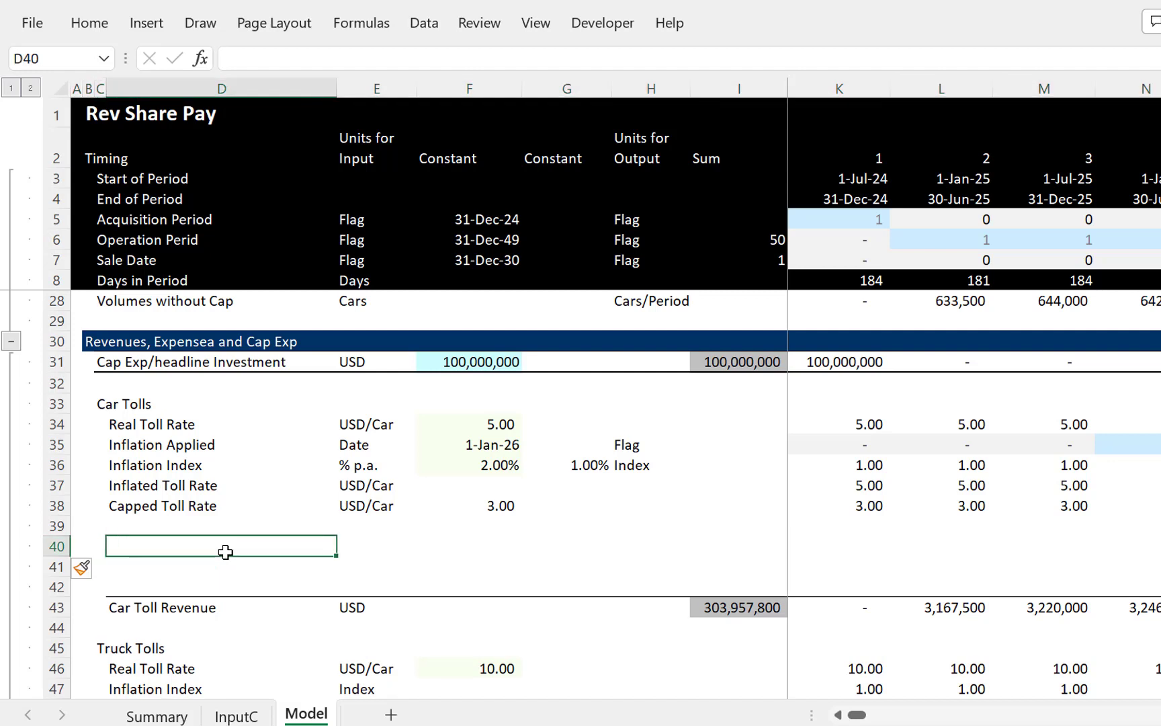
key("F2")
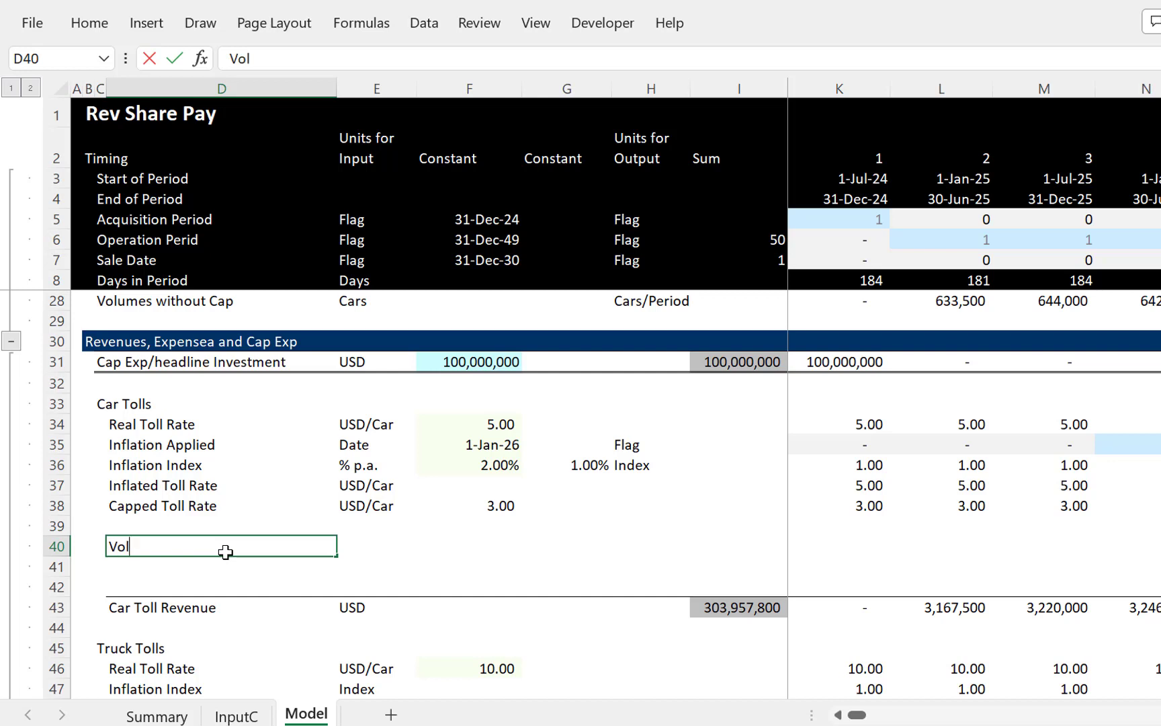
type("Volumenswith")
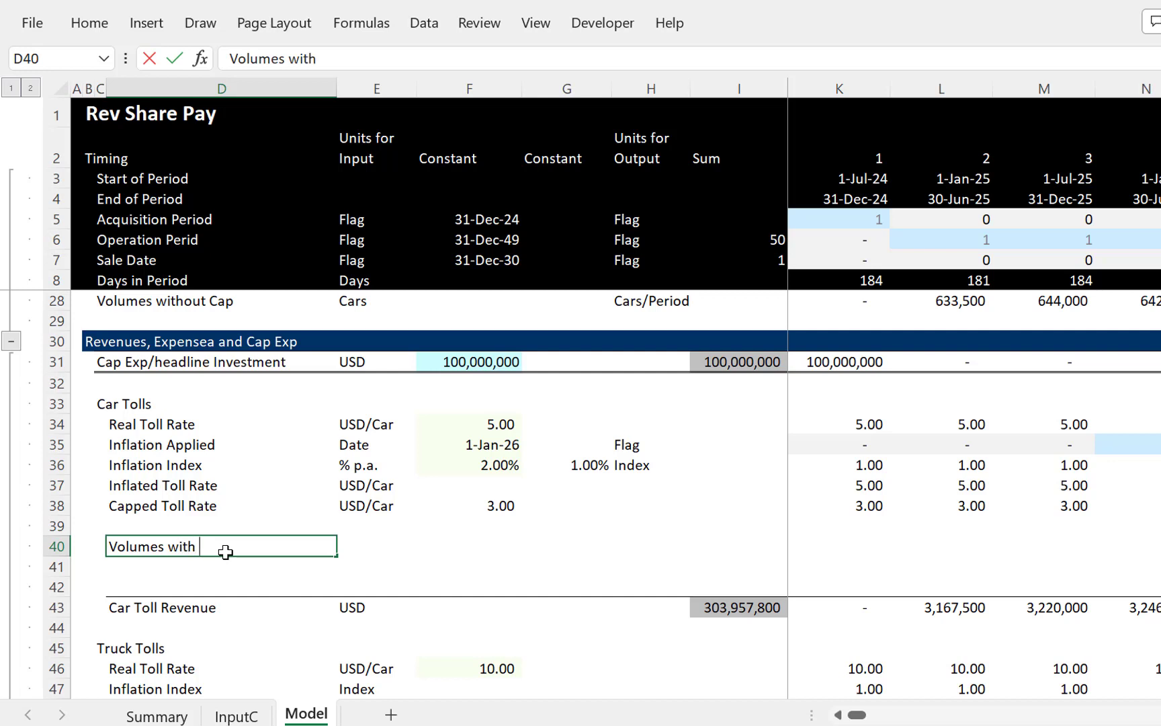
type(" witout Cap")
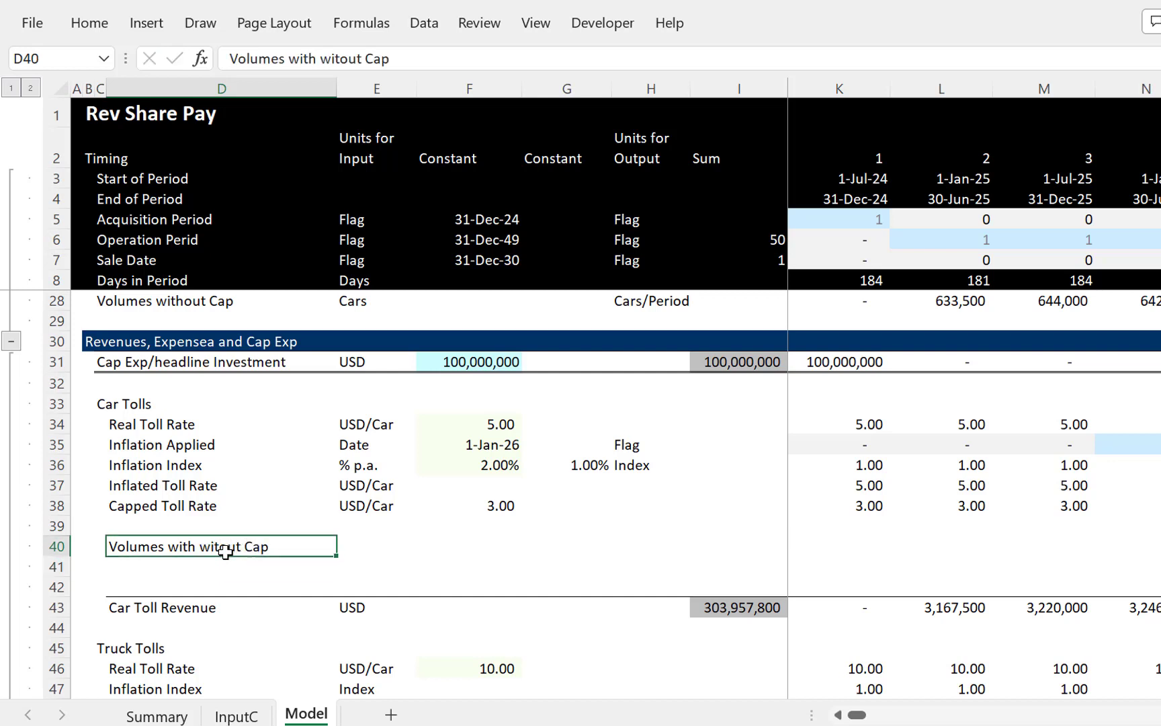
Step: Enter the unit Cars/Period in E40 and copy it into G40
key("Tab")
type("Ca")
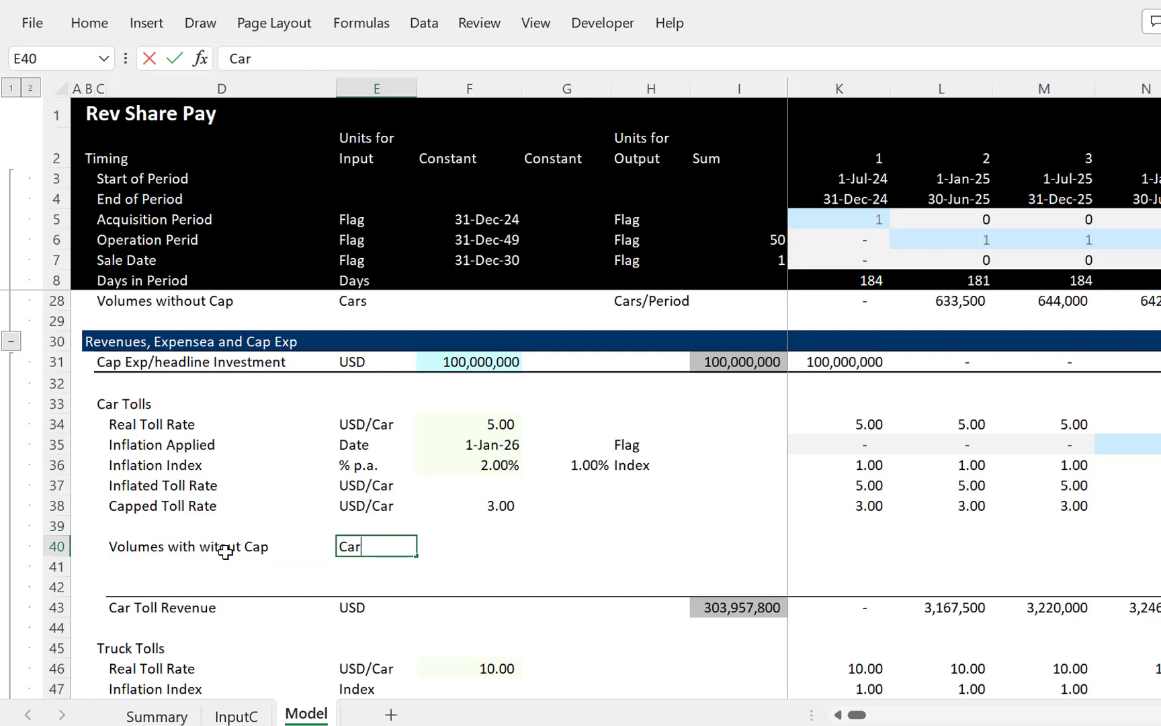
type("rs/peri")
key("BackSpace")
key("BackSpace")
key("Left")
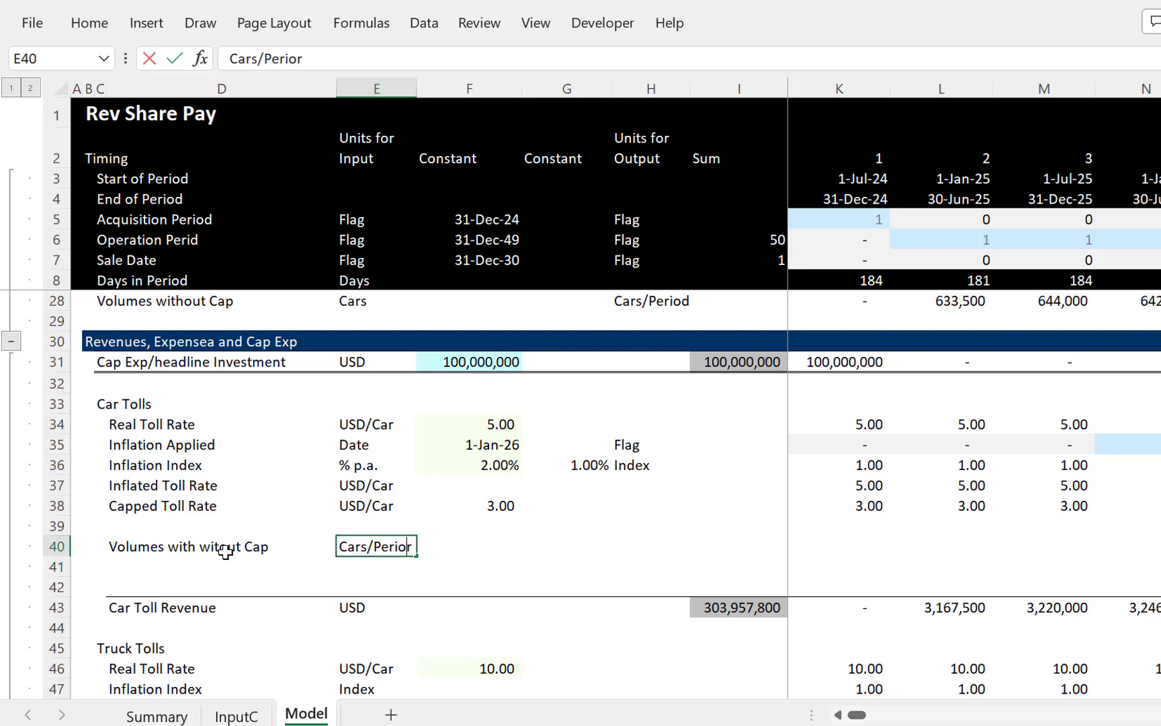
type("d")
key("Return")
key("Up")
key("ctrl+c")
key("Right")
key("Right")
key("Right")
key("Left")
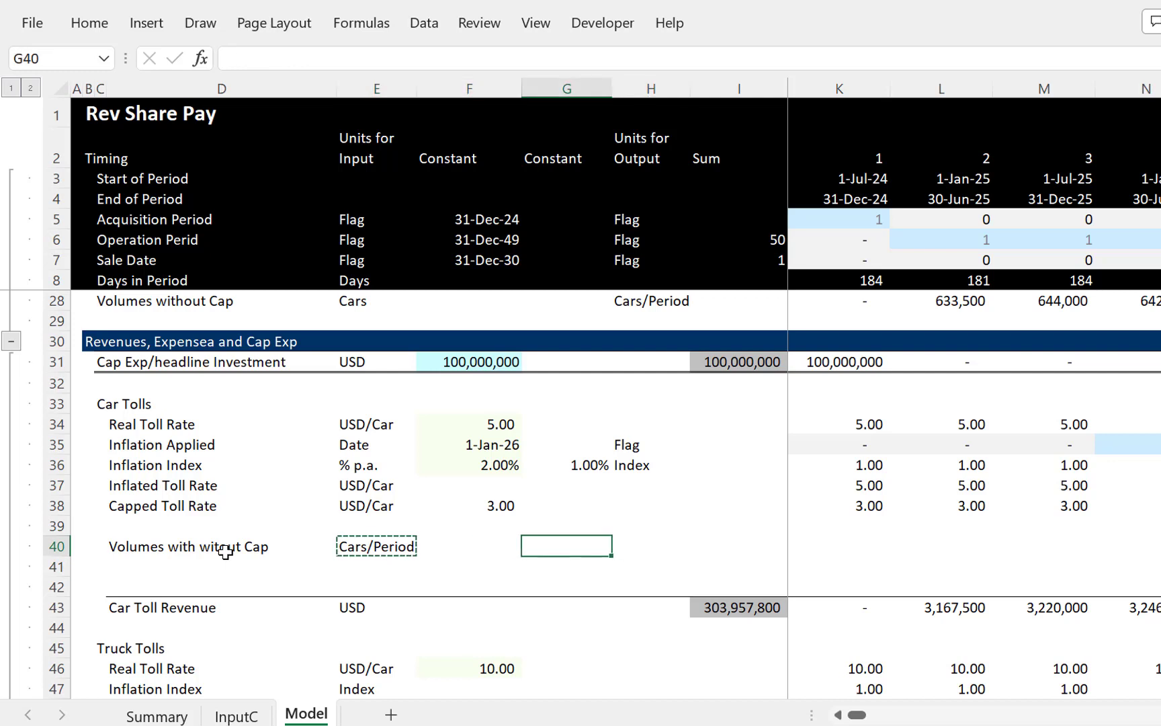
key("ctrl+v")
key("Escape")
Step: Link K40 to the Volumes without Cap in K28 and fill the link across all periods of row 40
key("Right")
key("Right")
key("Right")
key("Right")
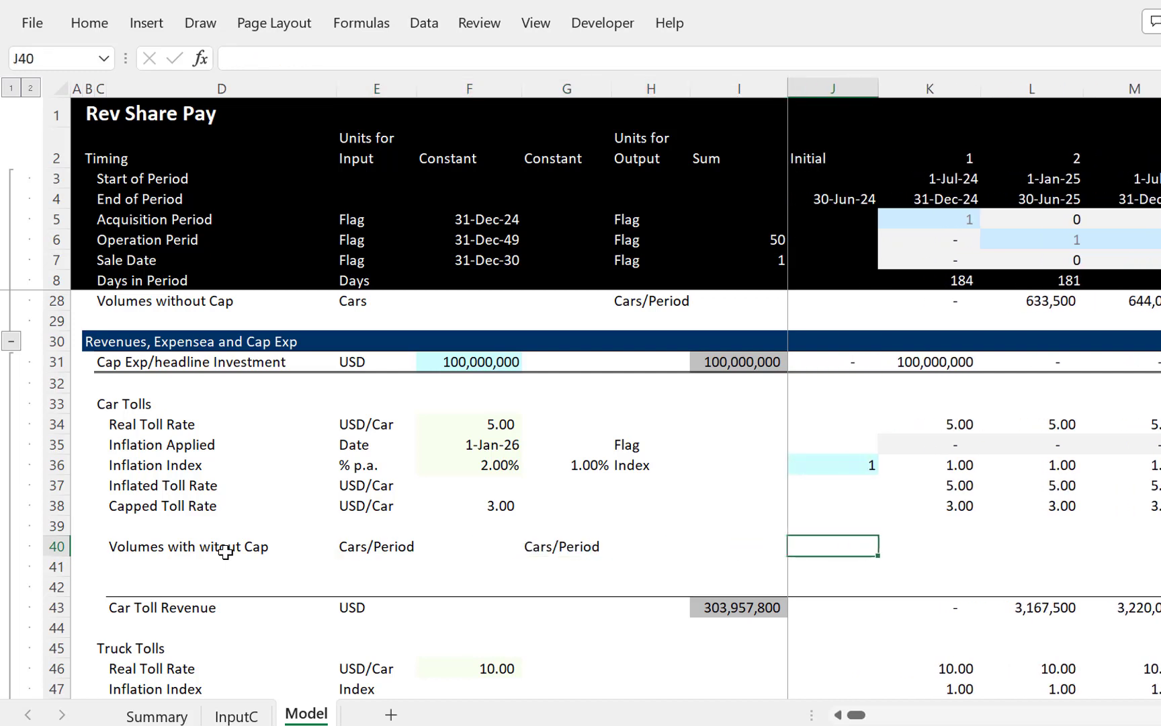
type("=")
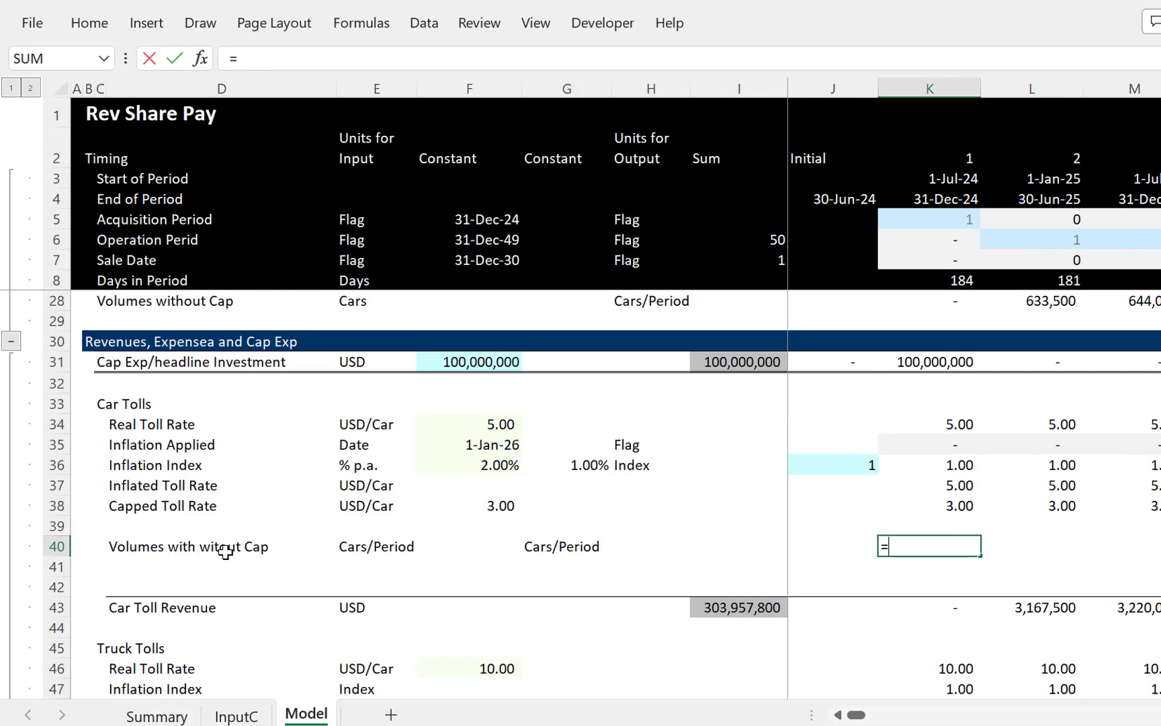
key("Up")
key("Up")
key("Up")
key("Up")
key("Up")
key("Up")
key("Up")
key("Up")
key("Up")
key("Up")
key("Up")
key("Up")
key("Up")
key("Up")
key("Up")
key("Up")
key("Up")
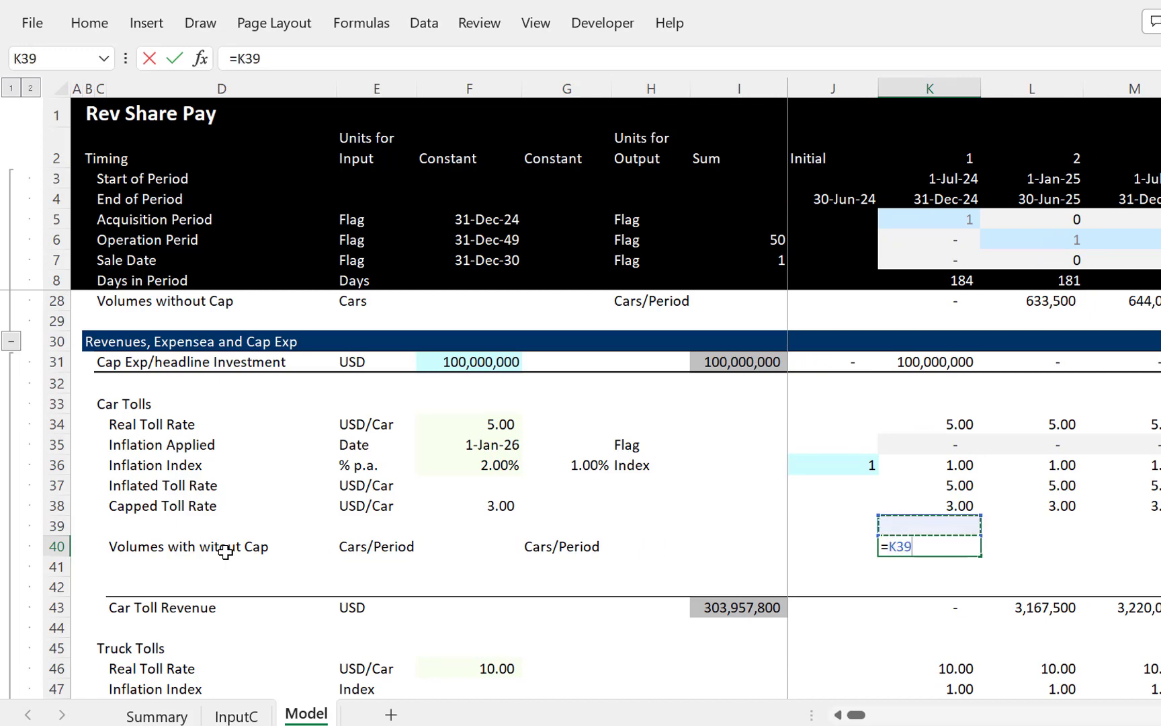
key("Up")
key("Up")
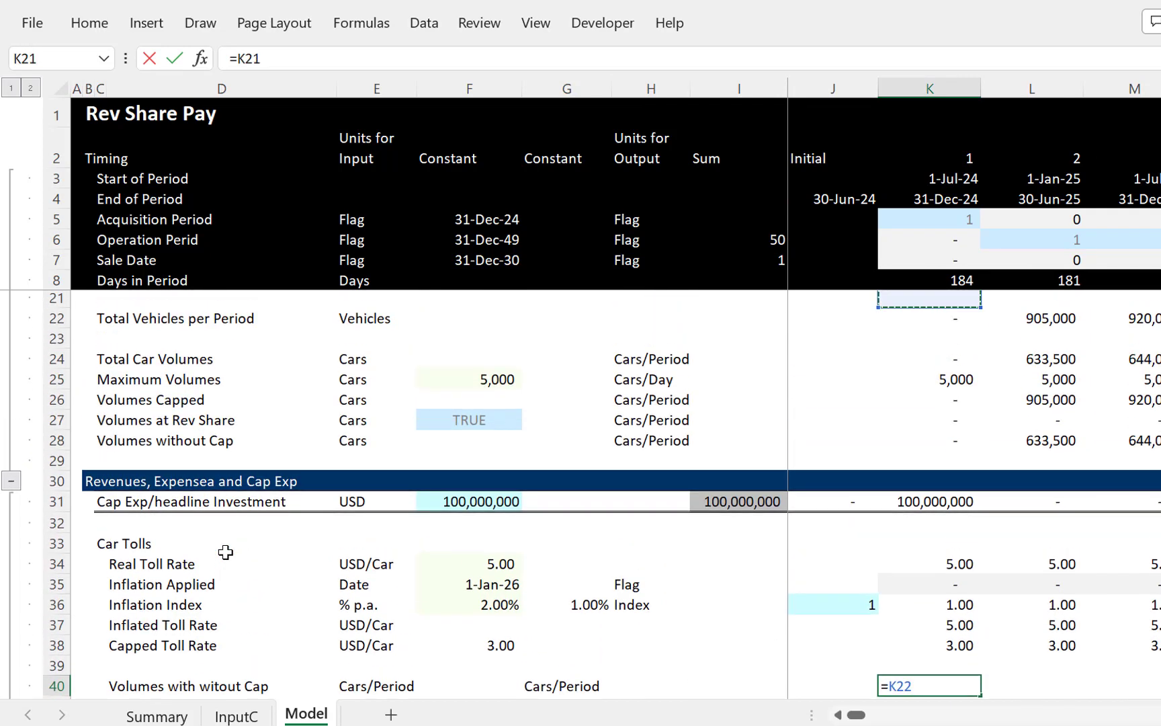
key("Down")
key("Down")
key("Down")
key("Down")
key("Down")
key("Down")
key("Down")
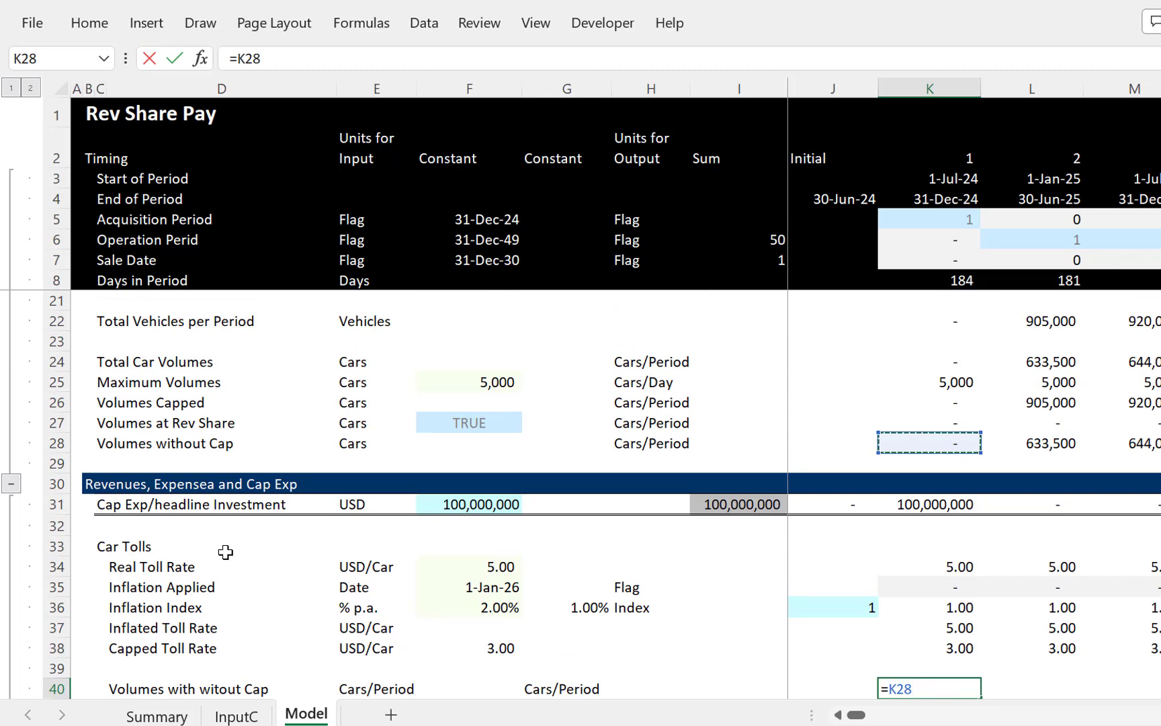
key("Return")
key("Up")
key("ctrl+shift+Right")
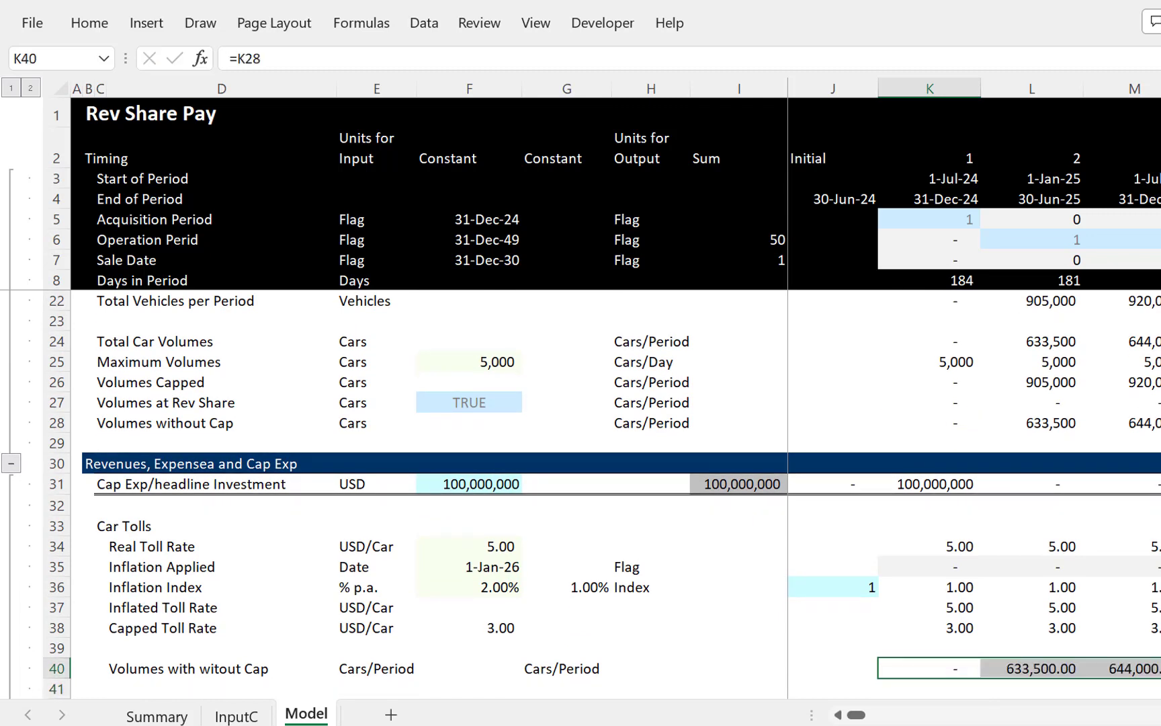
key("ctrl+r")
Step: Label D41 "Volumes at Capped Rate"
key("Down")
key("Left")
key("Home")
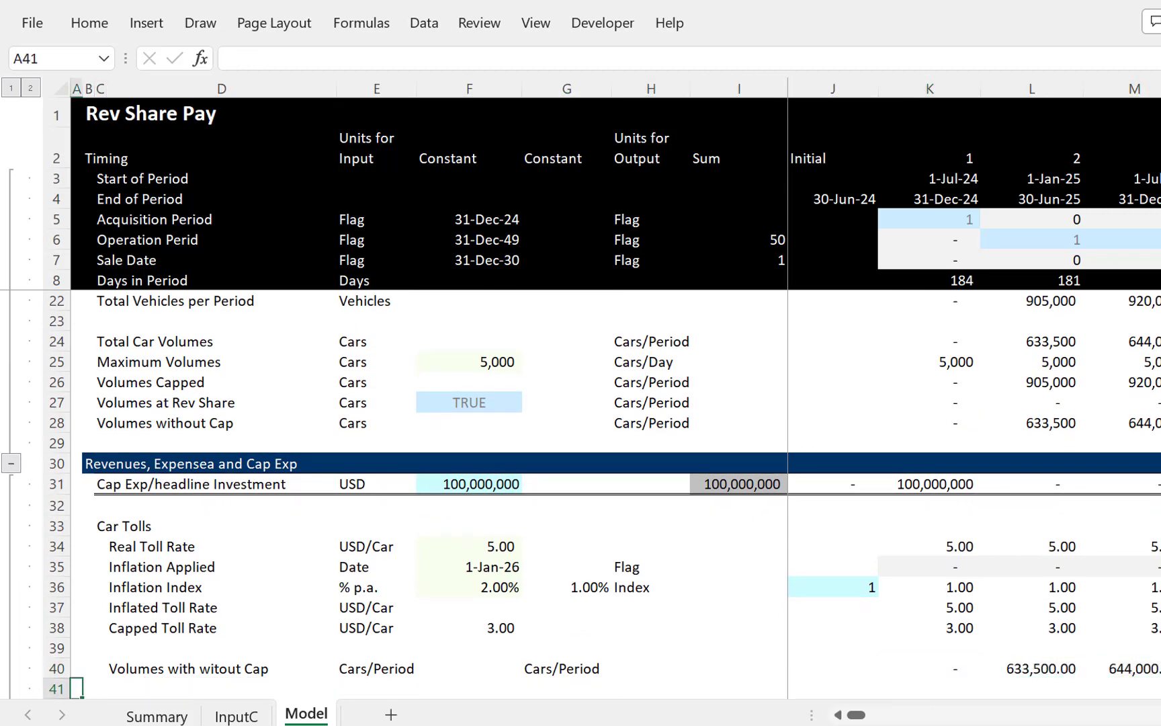
key("Right")
key("Right")
key("Right")
type("Vlu")
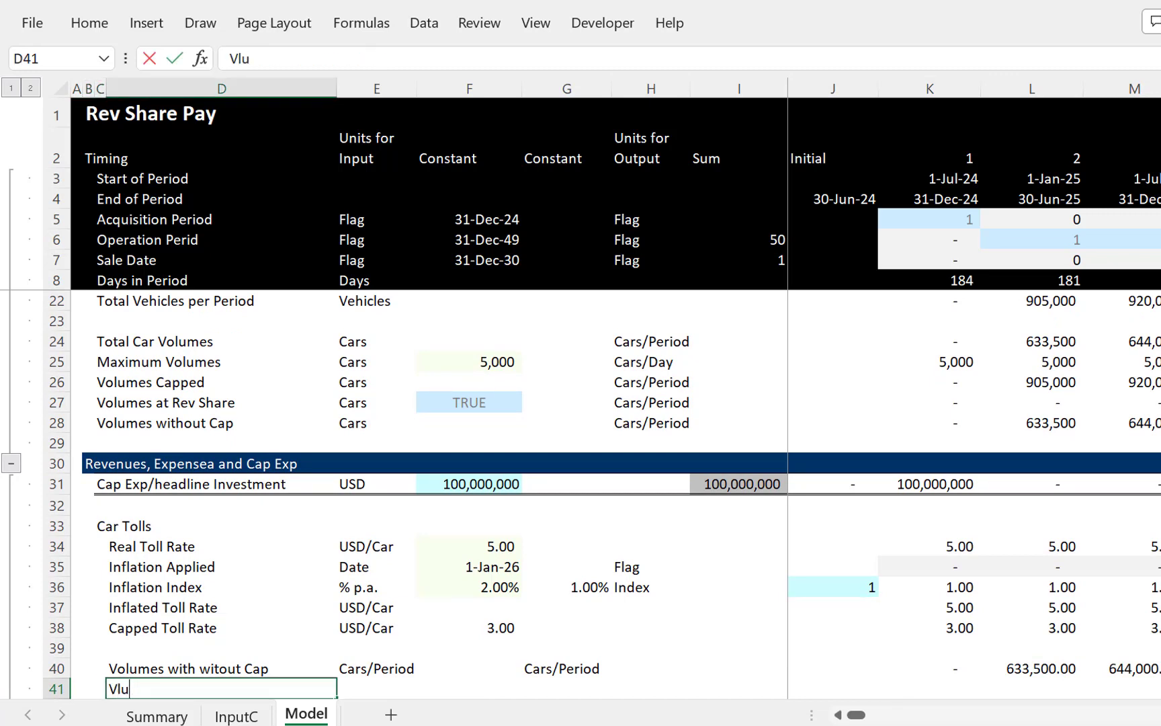
type("menol")
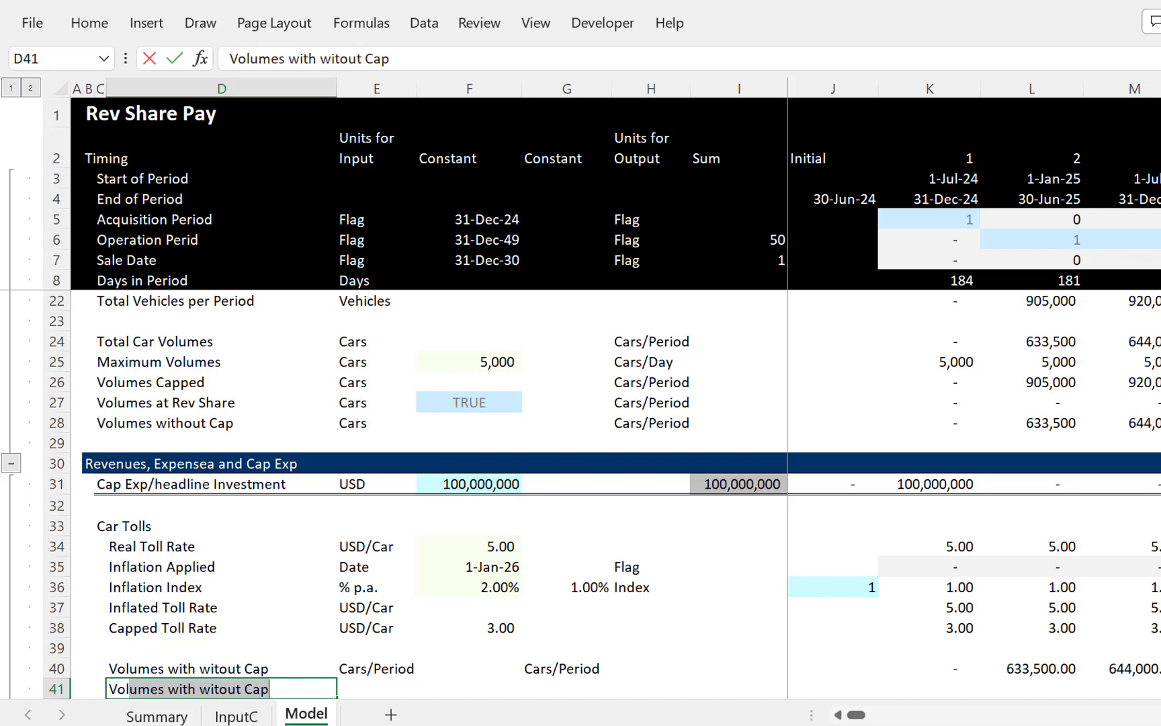
type("umee")
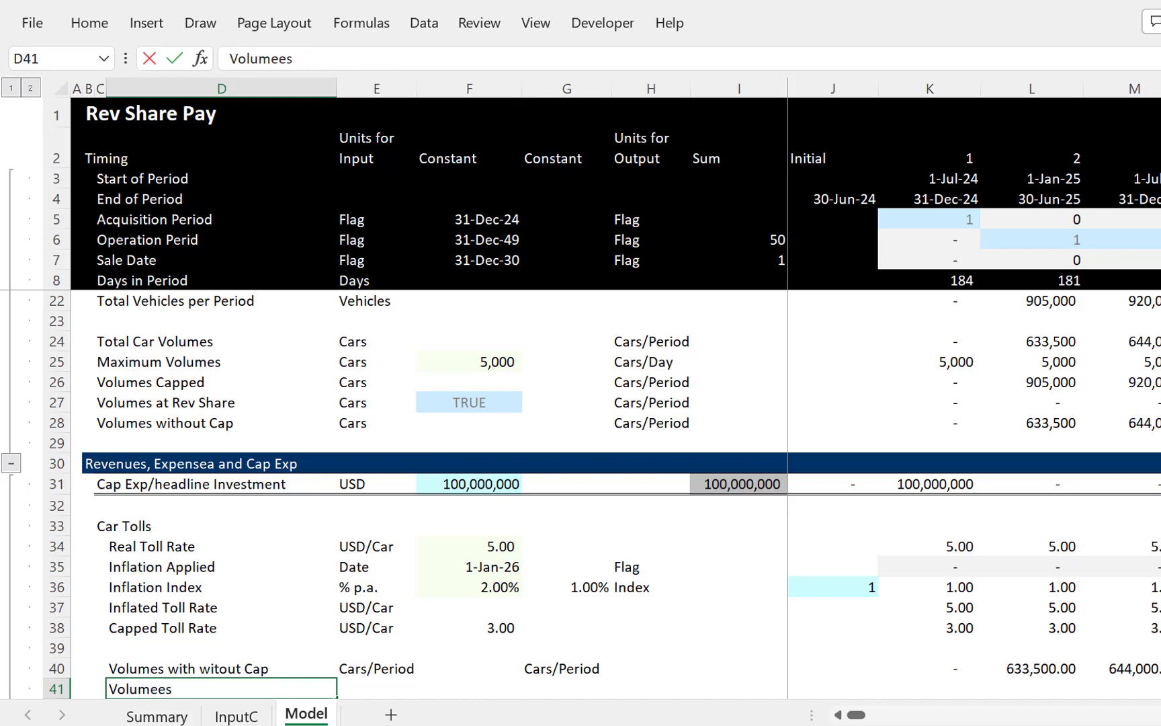
type("s")
key("BackSpace")
key("BackSpace")
type("s at Capped Rate")
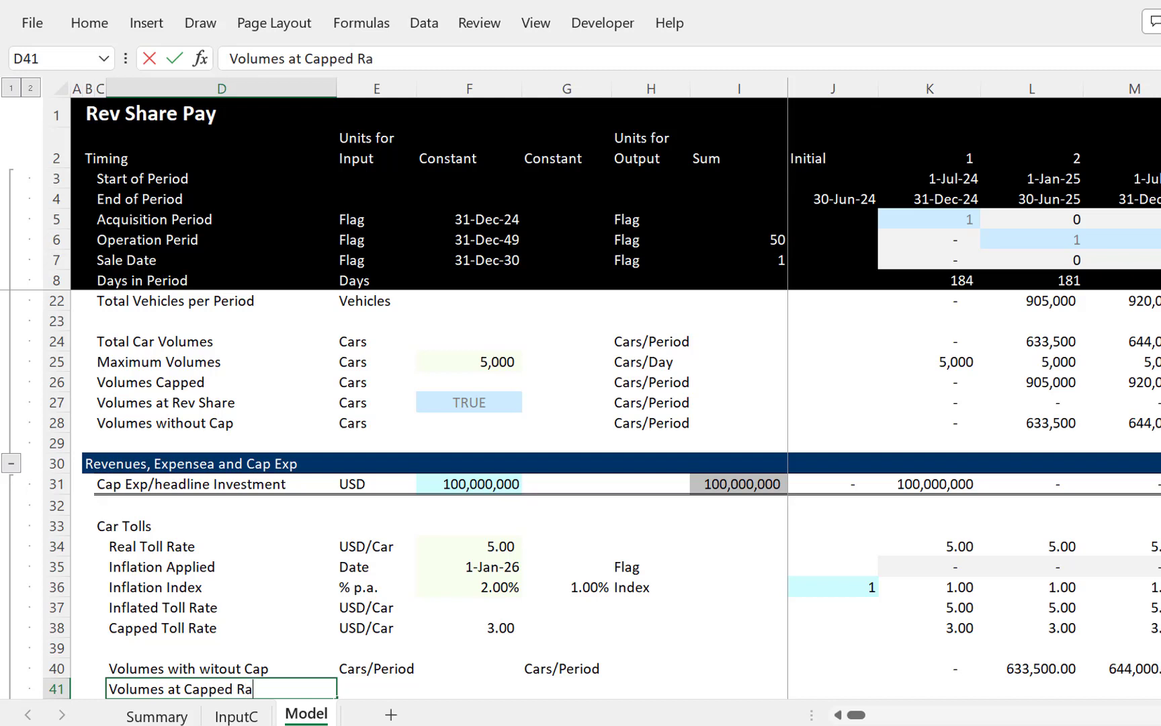
key("Return")
Step: Fill the Cars/Period units from E40:G40 down into row 41
key("Up")
key("Right")
key("Right")
key("Up")
key("Left")
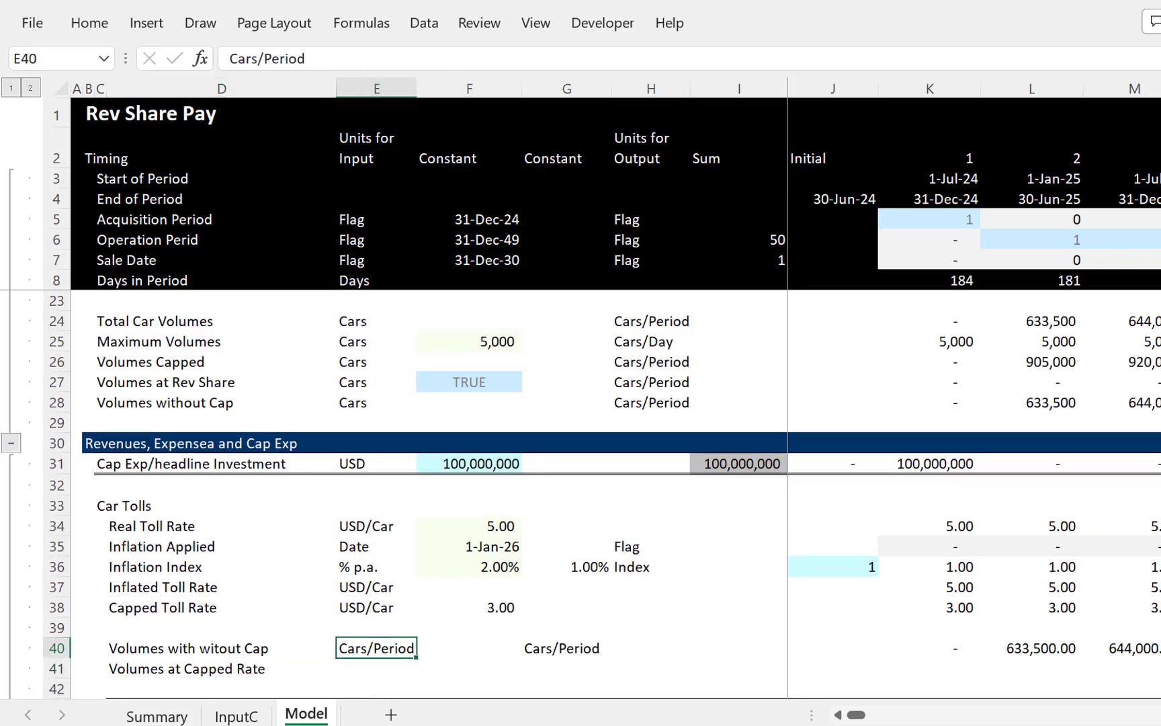
key("shift+Right")
key("shift+Right")
key("shift+Down")
key("ctrl+d")
Step: Link K41 to the Volumes at Rev Share in K27
key("Right")
key("Right")
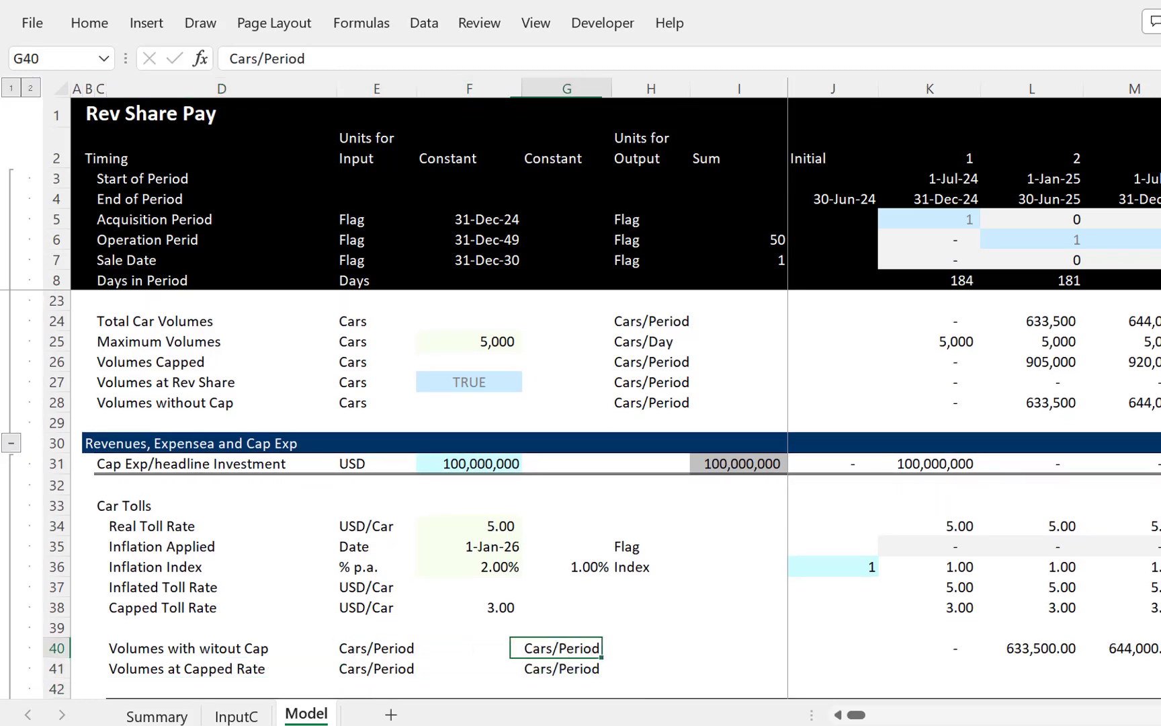
key("Down")
key("Right")
key("Right")
key("Right")
key("Right")
type("=")
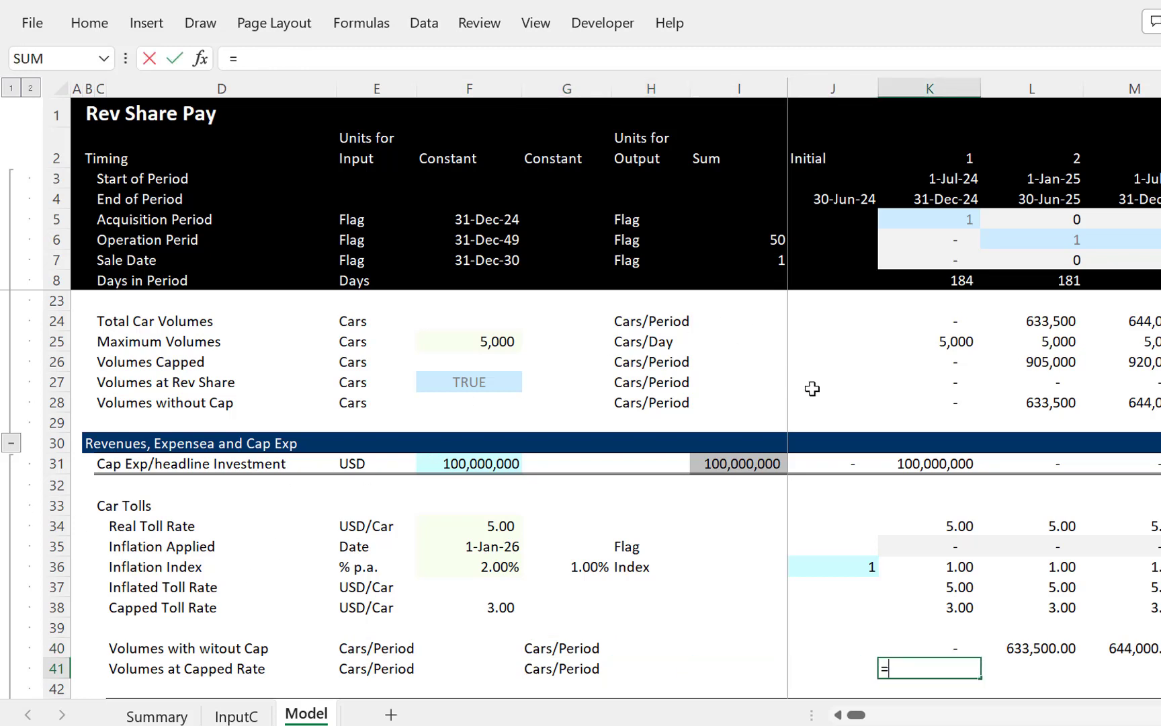
left_click(862, 380)
key("Up")
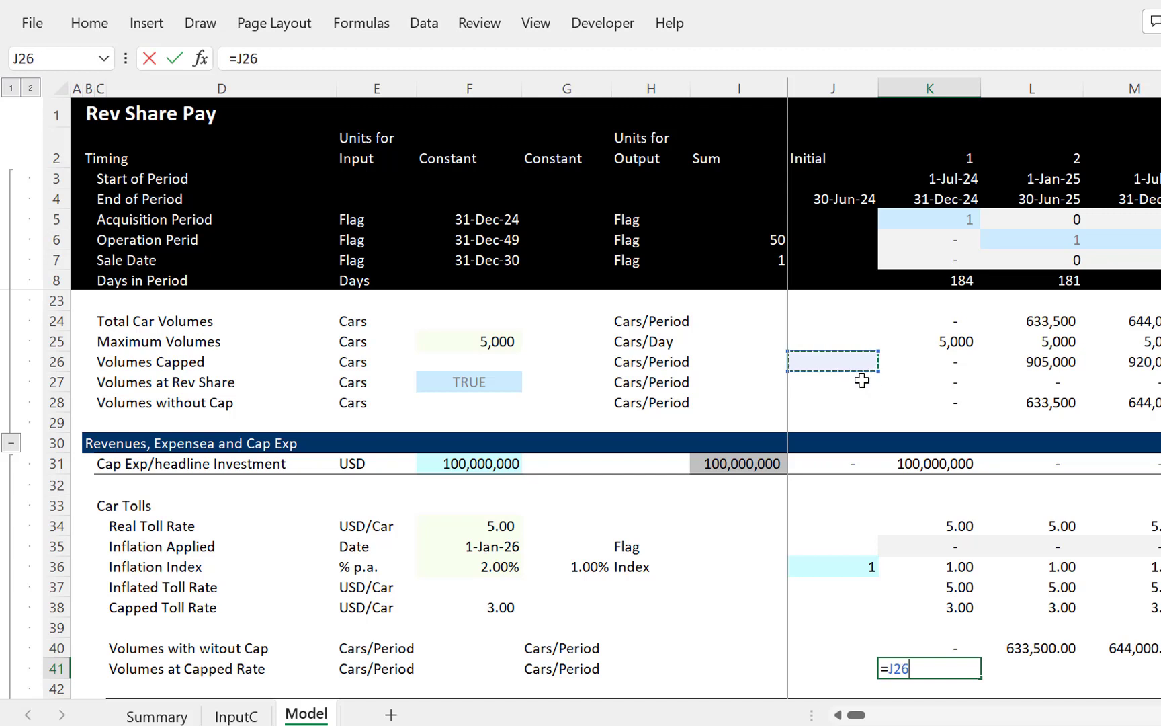
key("Down")
key("Right")
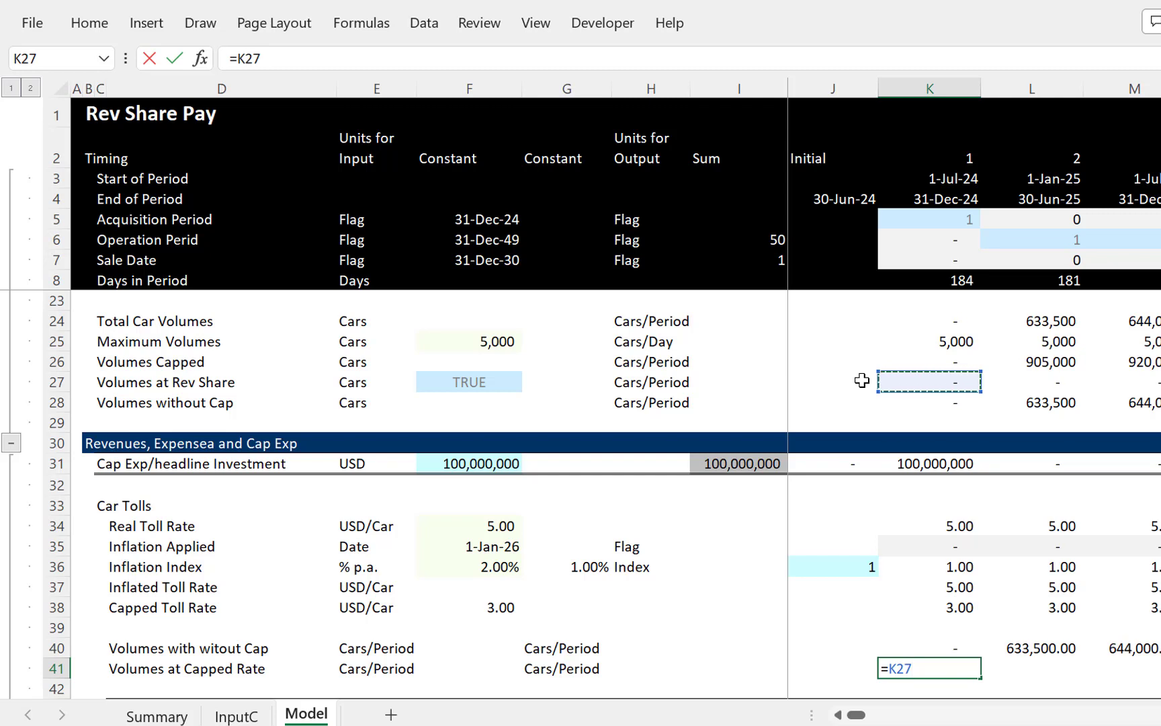
key("Return")
key("Up")
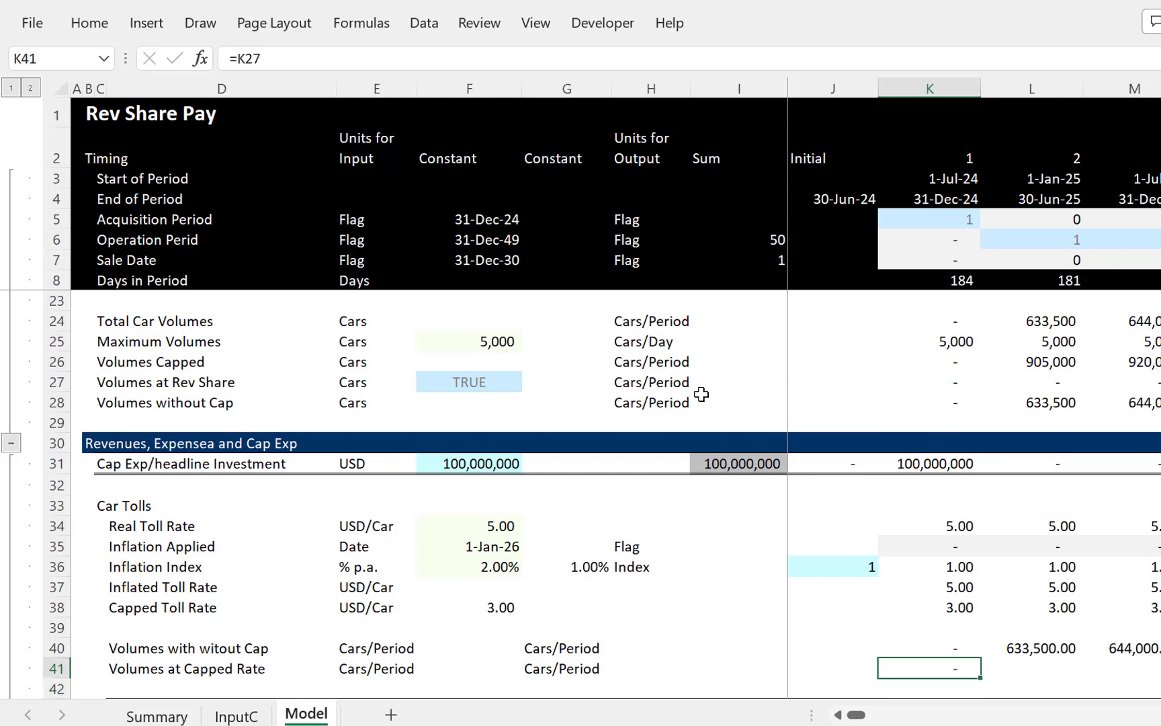
Step: Fill the K41 link to Volumes at Rev Share across all periods of row 41
key("ctrl+shift+Right")
Step: Examine the Volumes at Capped Rate in row 41 across the periods out to the early 2040s
key("Right")
key("Right")
key("Right")
key("Right")
key("Right")
key("Right")
key("Right")
key("Right")
key("Right")
key("Right")
key("Right")
key("Right")
key("Right")
key("Right")
key("Right")
key("Right")
key("Right")
key("Right")
key("Right")
key("Right")
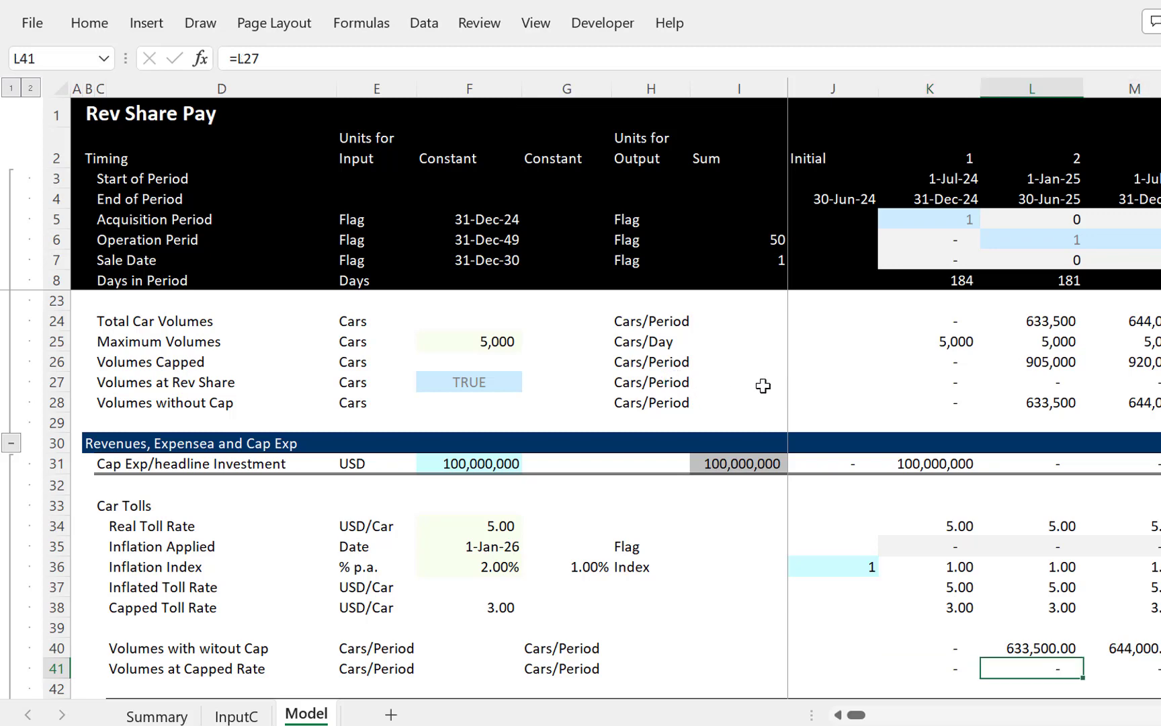
key("Right")
key("Right")
key("Right")
key("Right")
key("Right")
key("Right")
key("Right")
key("Right")
key("Right")
key("Right")
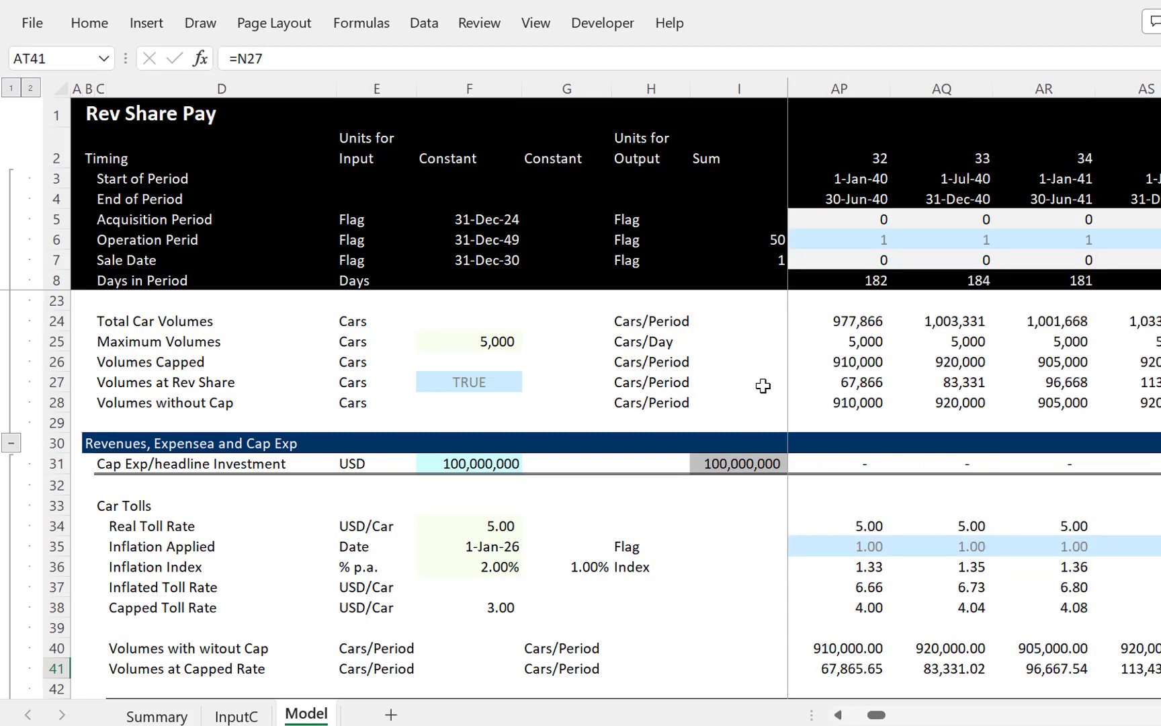
key("Left")
key("Left")
key("ctrl+Left")
key("ctrl+Left")
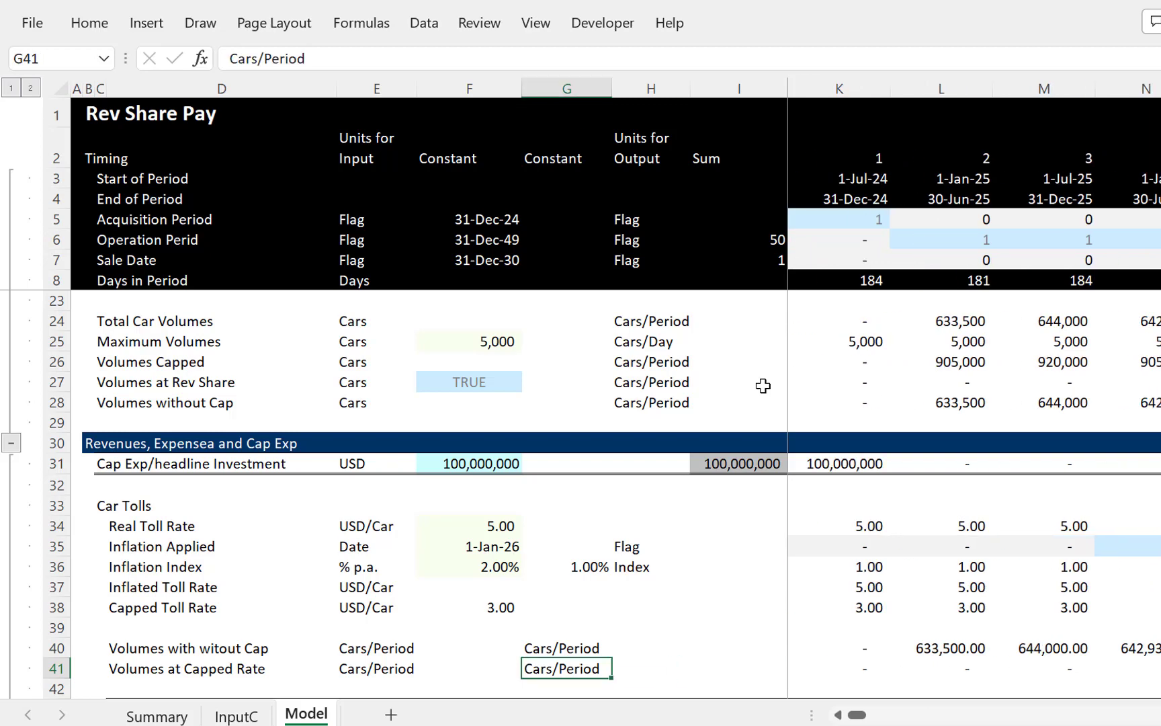
Step: Begin a new Car Toll Revenue formula in K43 with a reference to the Volumes at Capped Rate in K41
key("ctrl+Left")
key("Down")
key("Down")
key("Down")
key("Up")
key("Up")
key("Up")
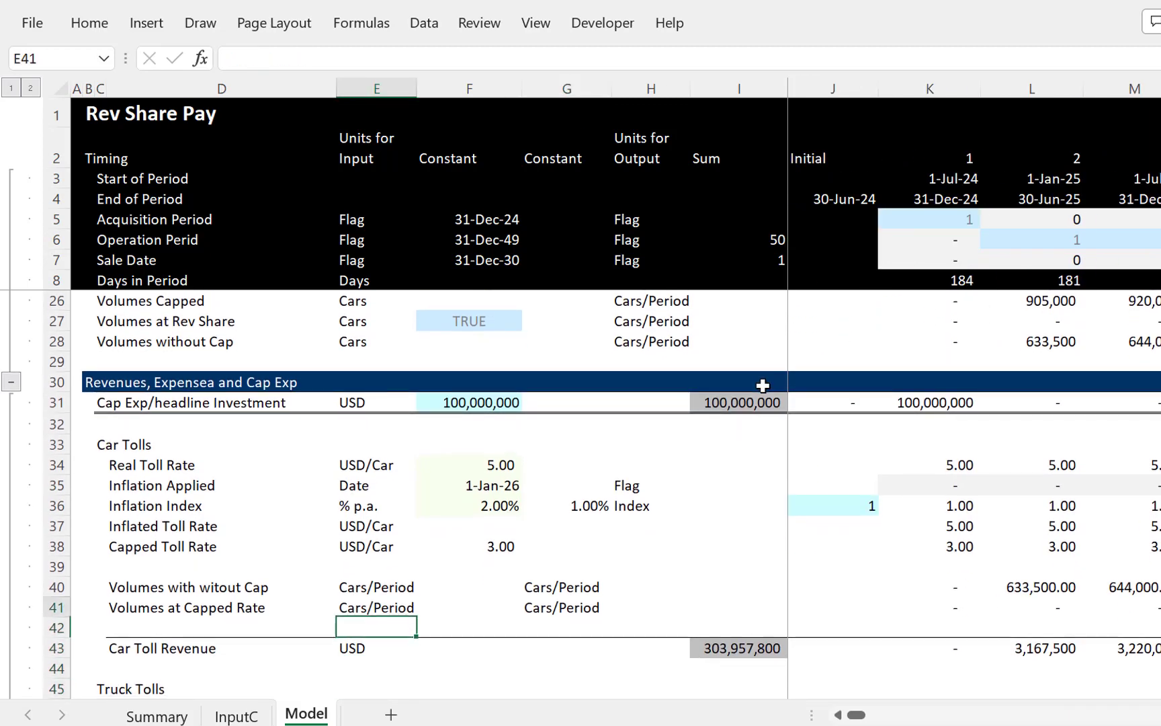
key("Down")
key("Right")
key("Down")
key("Right")
key("Right")
key("Right")
key("Right")
key("Right")
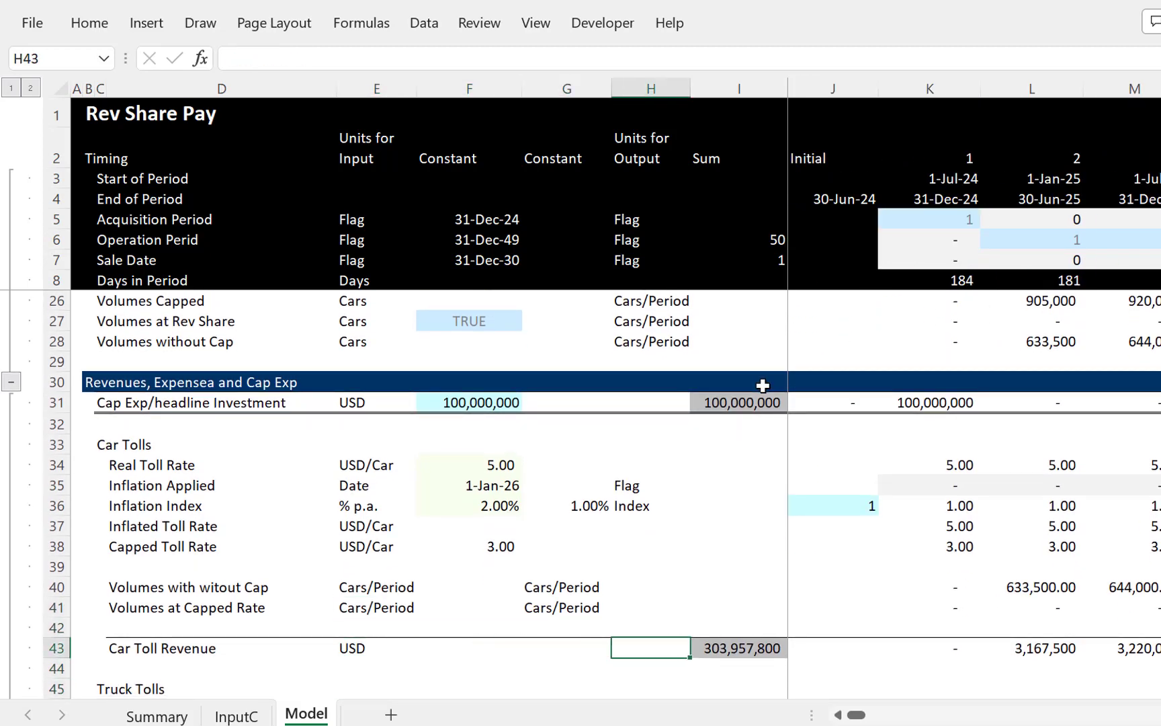
type("=")
key("Up")
key("Up")
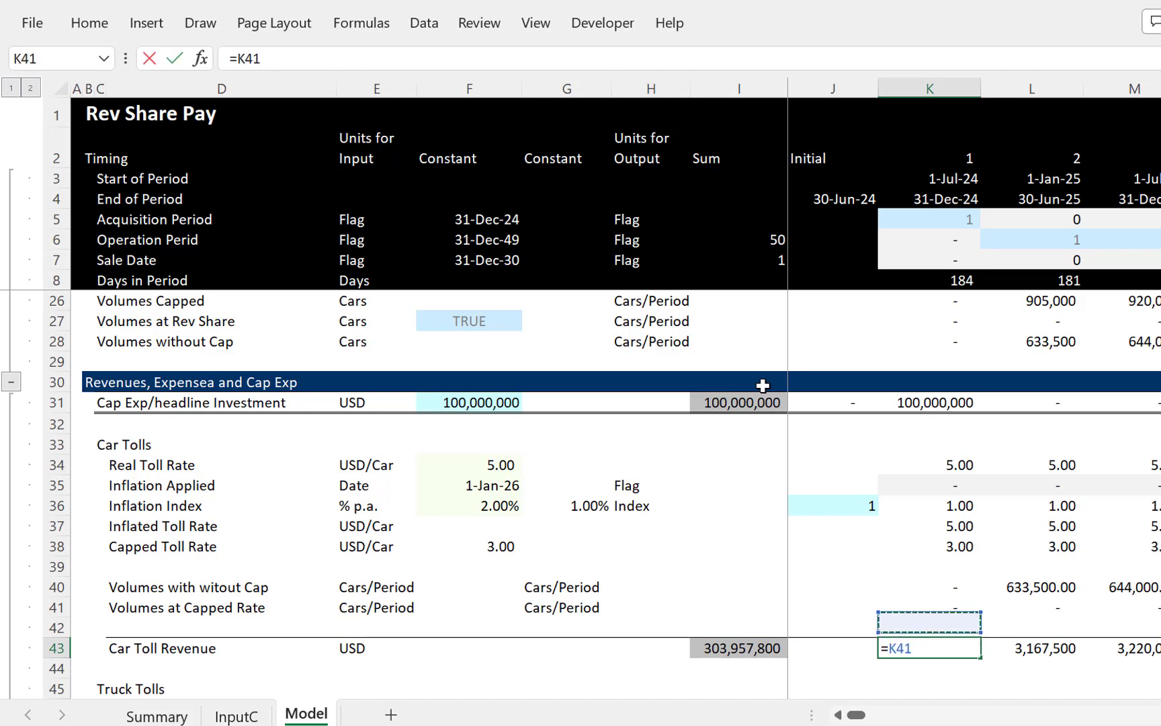
Step: Enter the Car Toll Revenue formula =K40*K37+K38*K41 in K43 and fill it across the remaining periods
key("Up")
type("*")
key("Up")
key("Up")
key("Up")
key("Up")
key("Up")
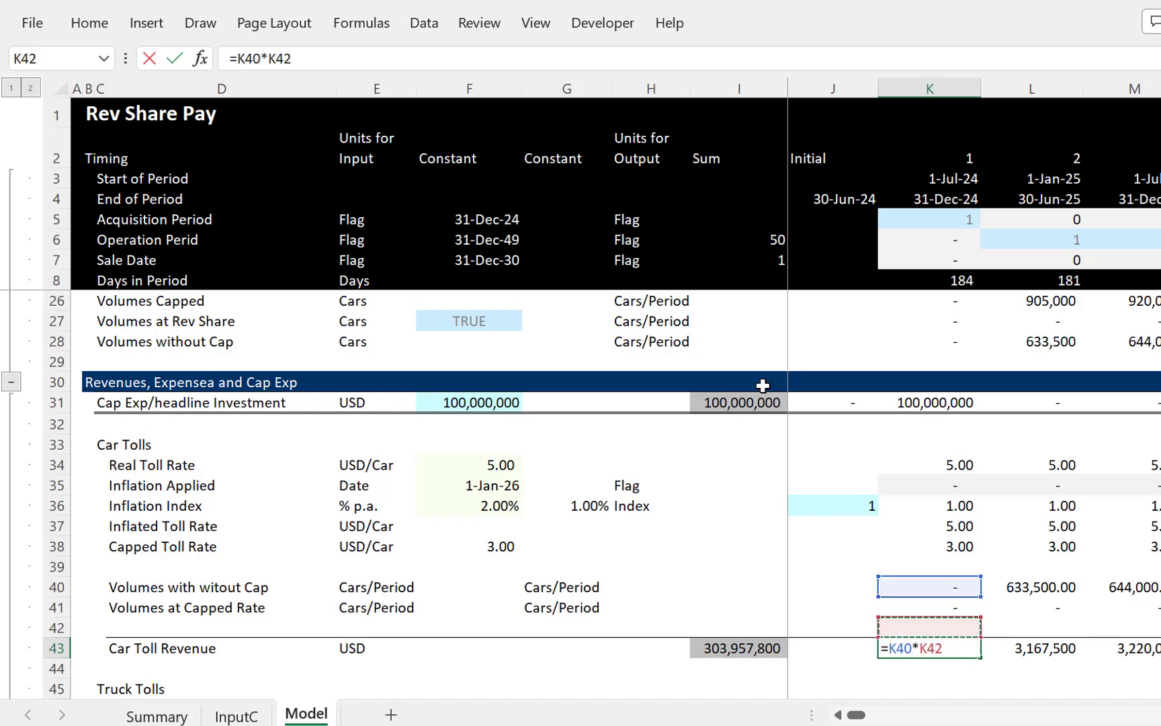
key("Up")
type("+")
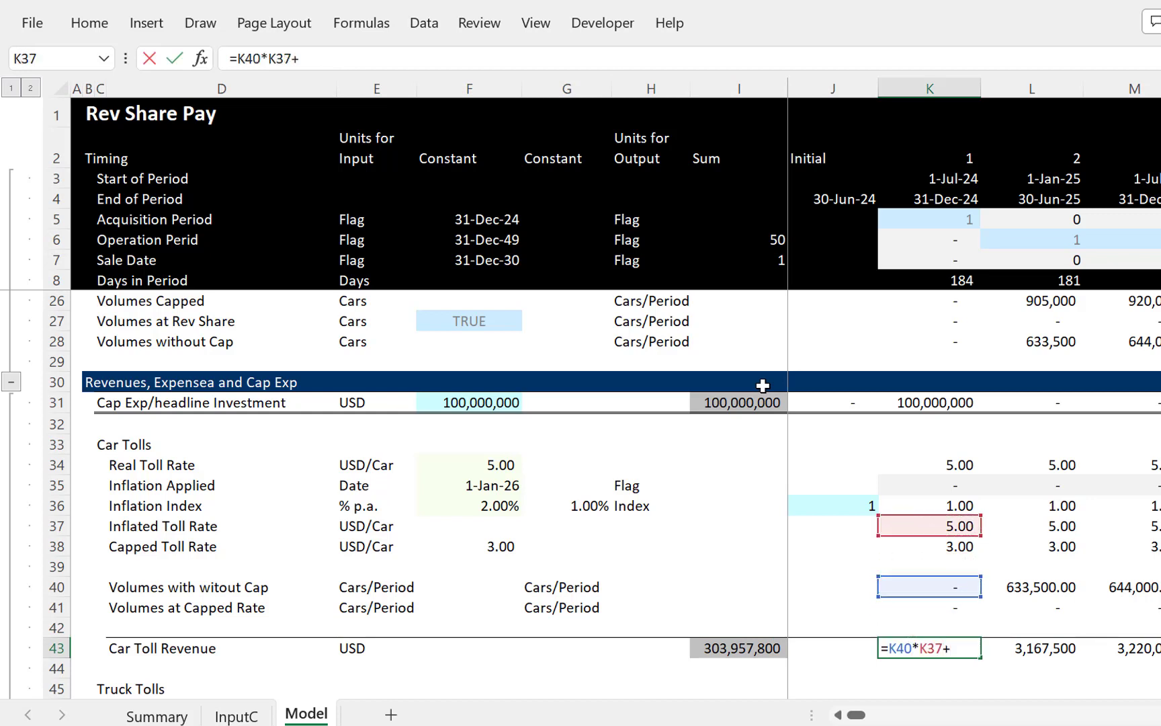
key("Up")
key("Up")
key("Up")
key("Up")
key("Up")
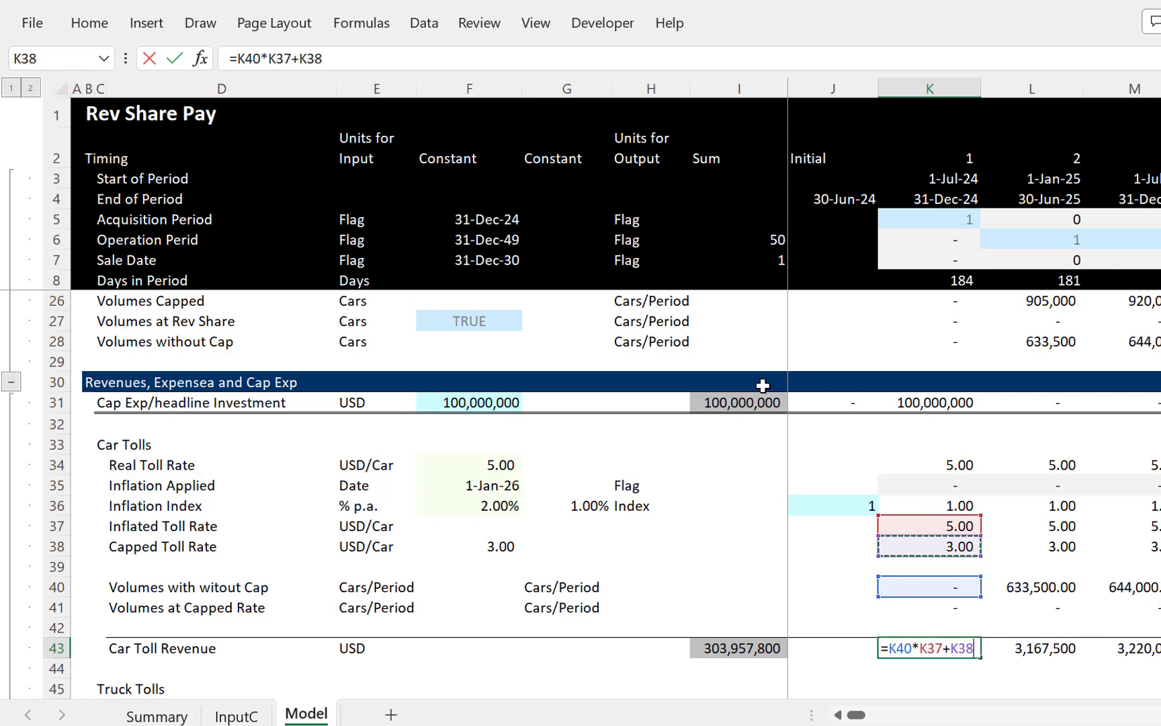
type("*")
key("Up")
key("Up")
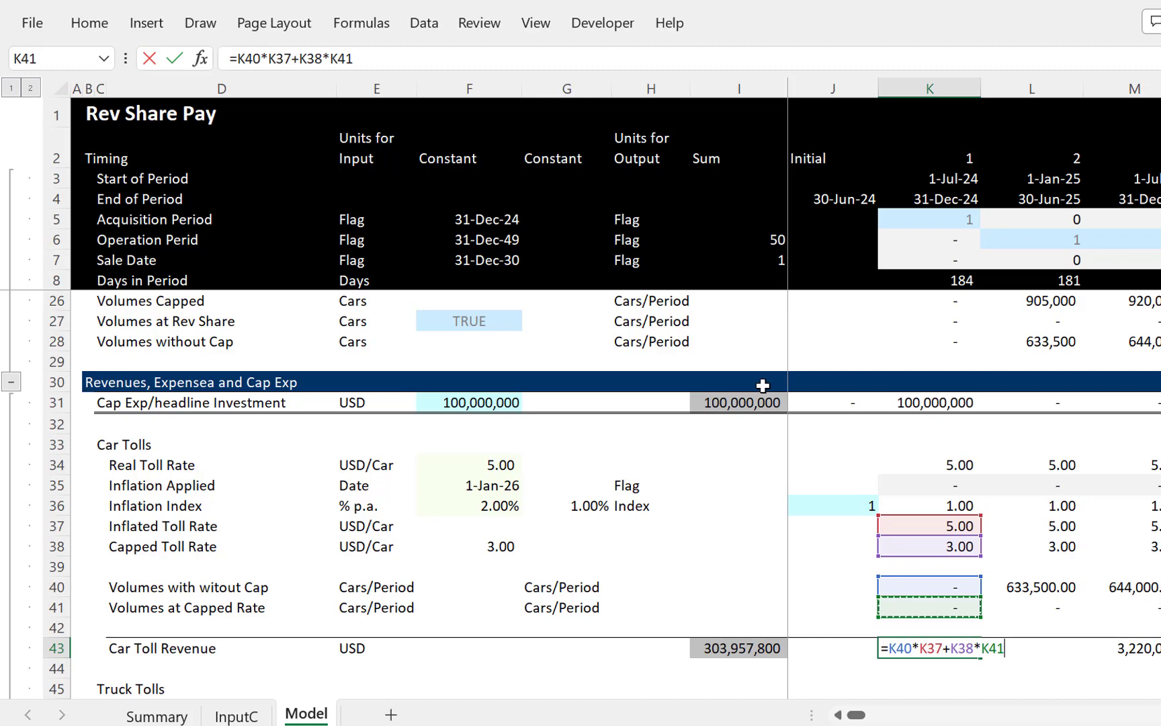
key("Return")
key("Up")
key("ctrl+shift+Right")
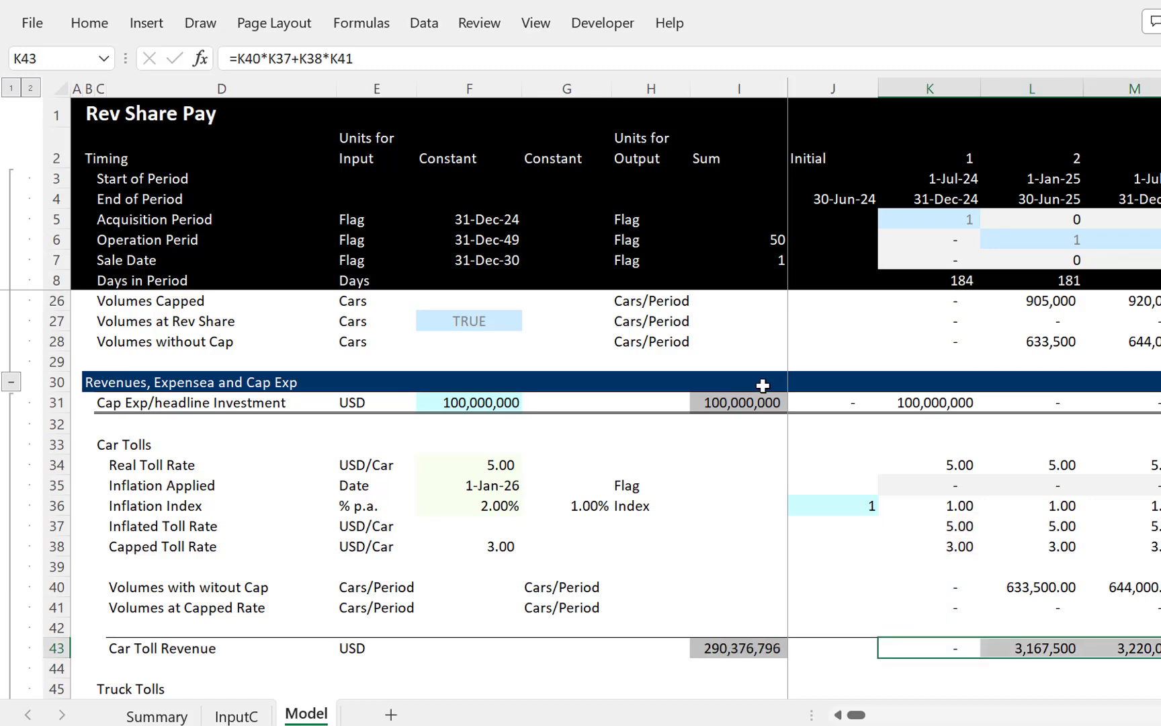
Step: Insert two blank rows above the Truck Toll Revenue row at row 50
key("Down")
key("Down")
key("Down")
key("Down")
key("Down")
key("Down")
key("Down")
key("Down")
key("Down")
key("Down")
key("Down")
key("Up")
key("Up")
key("Up")
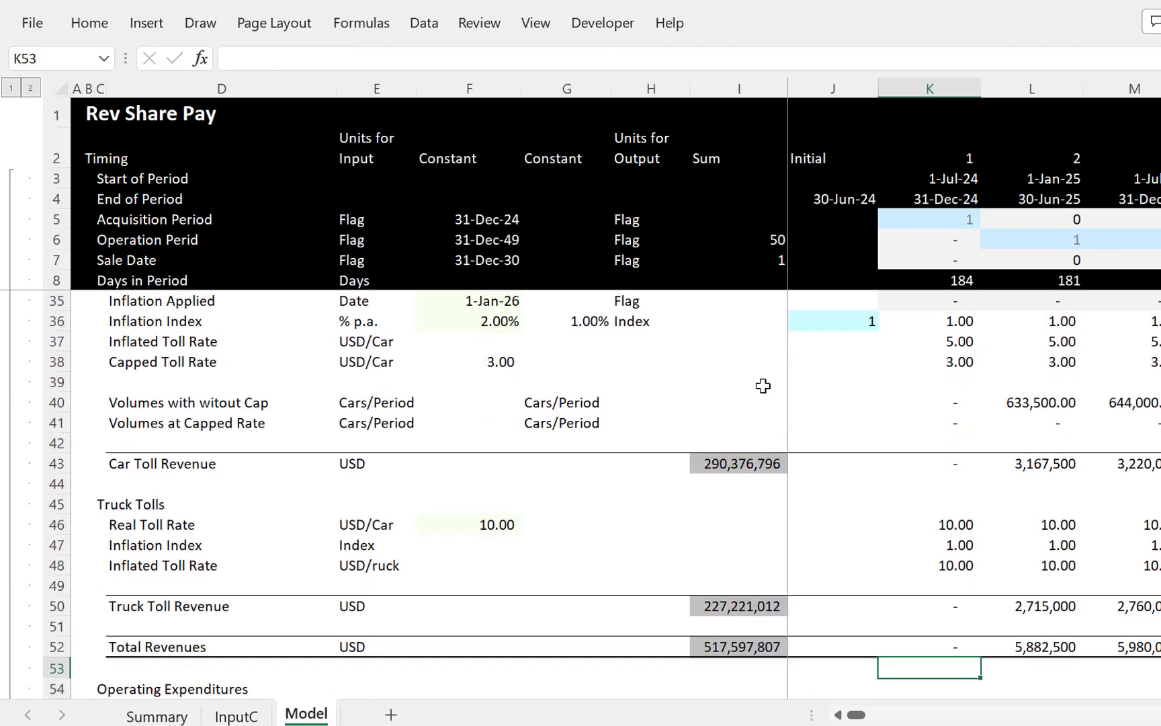
key("Up")
key("Up")
key("Down")
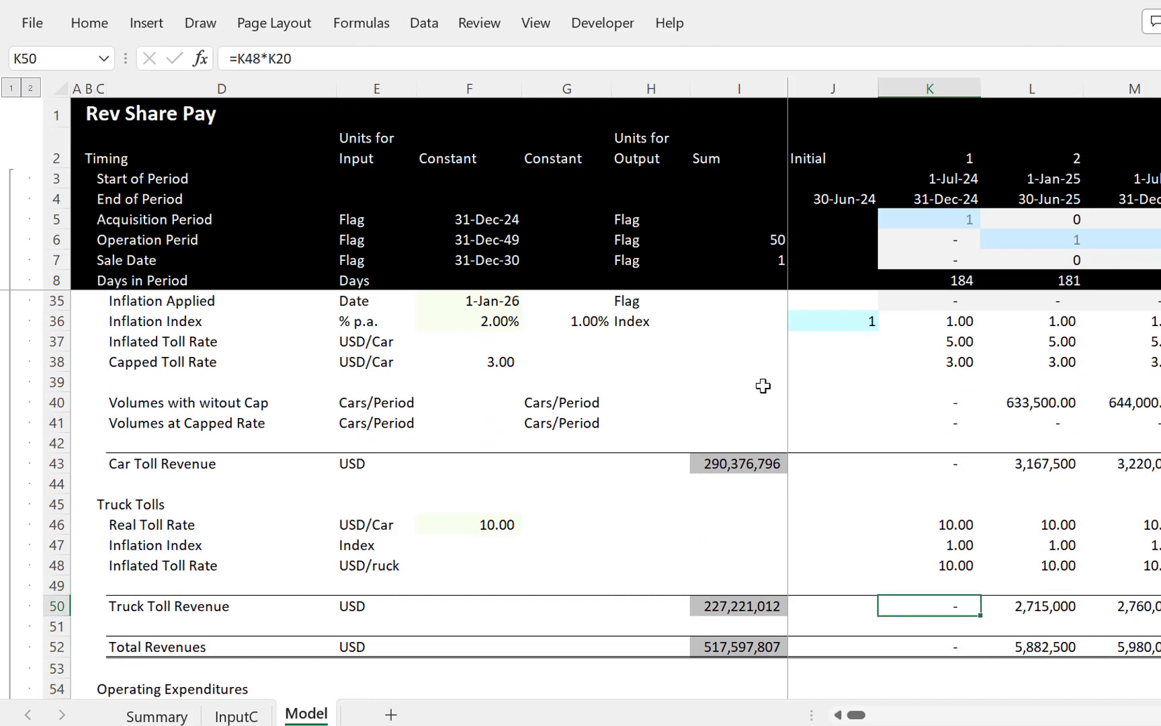
key("shift+space")
key("ctrl+shift+plus")
key("ctrl+shift+plus")
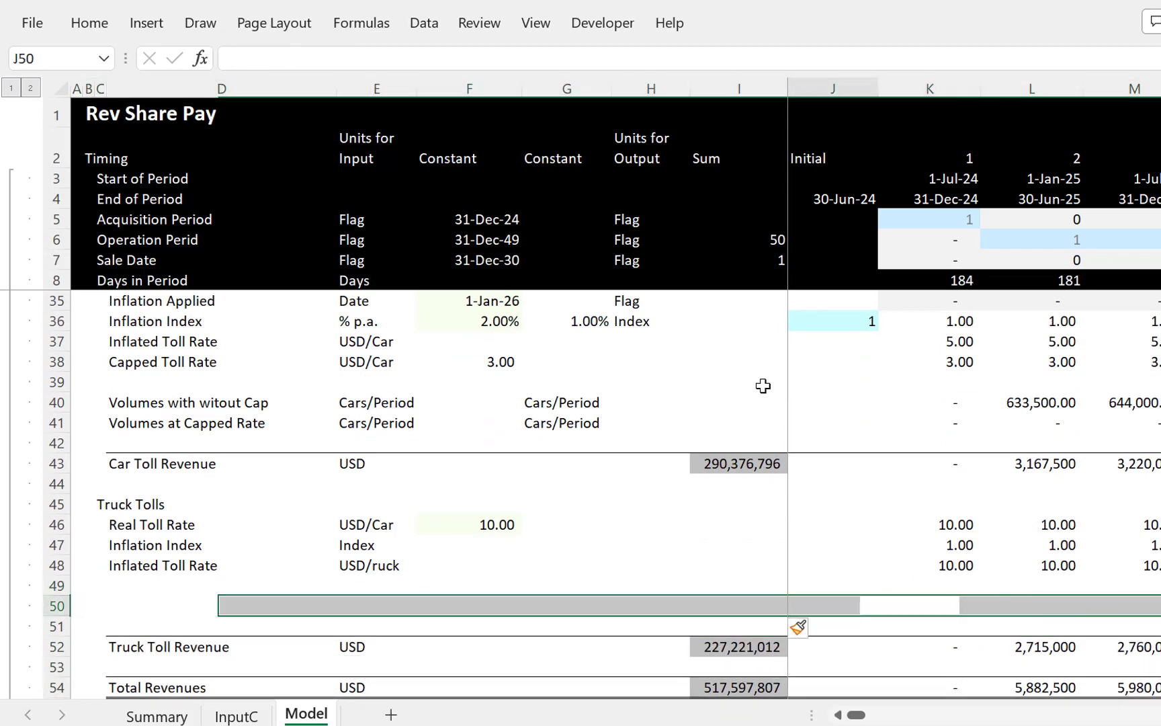
Step: Label the new row in D50 as "Truck Volumens"
key("Left")
key("Left")
key("Left")
key("Left")
key("Left")
key("Left")
key("Left")
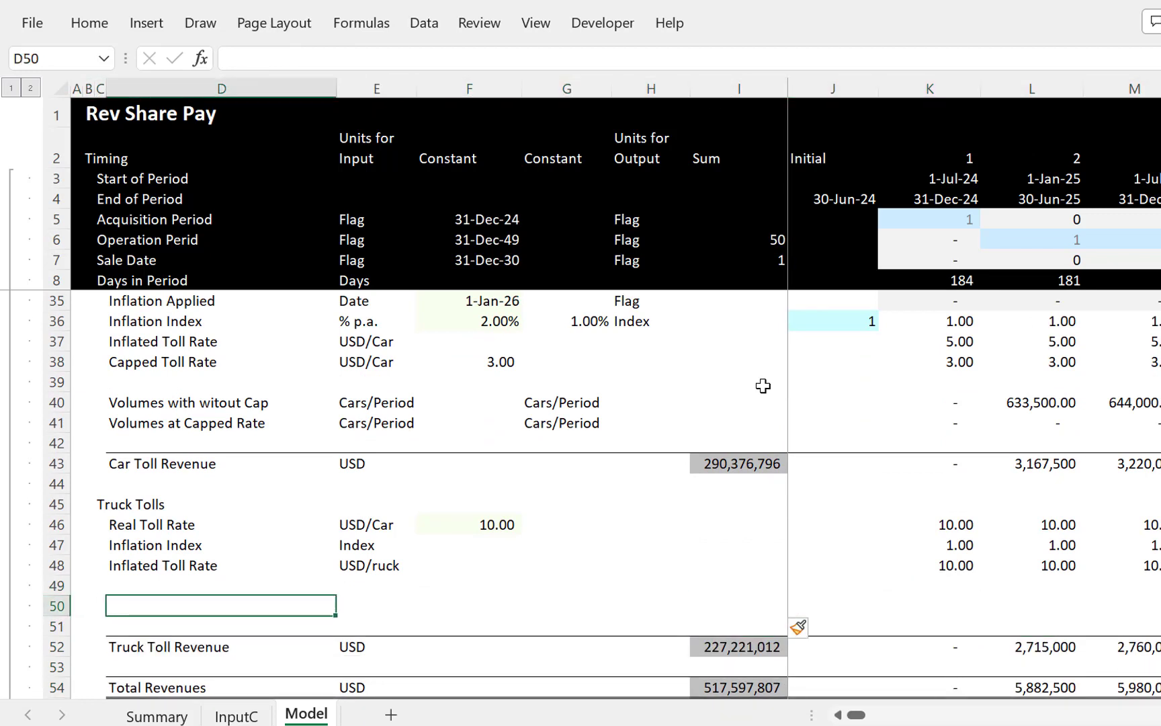
type("Truck")
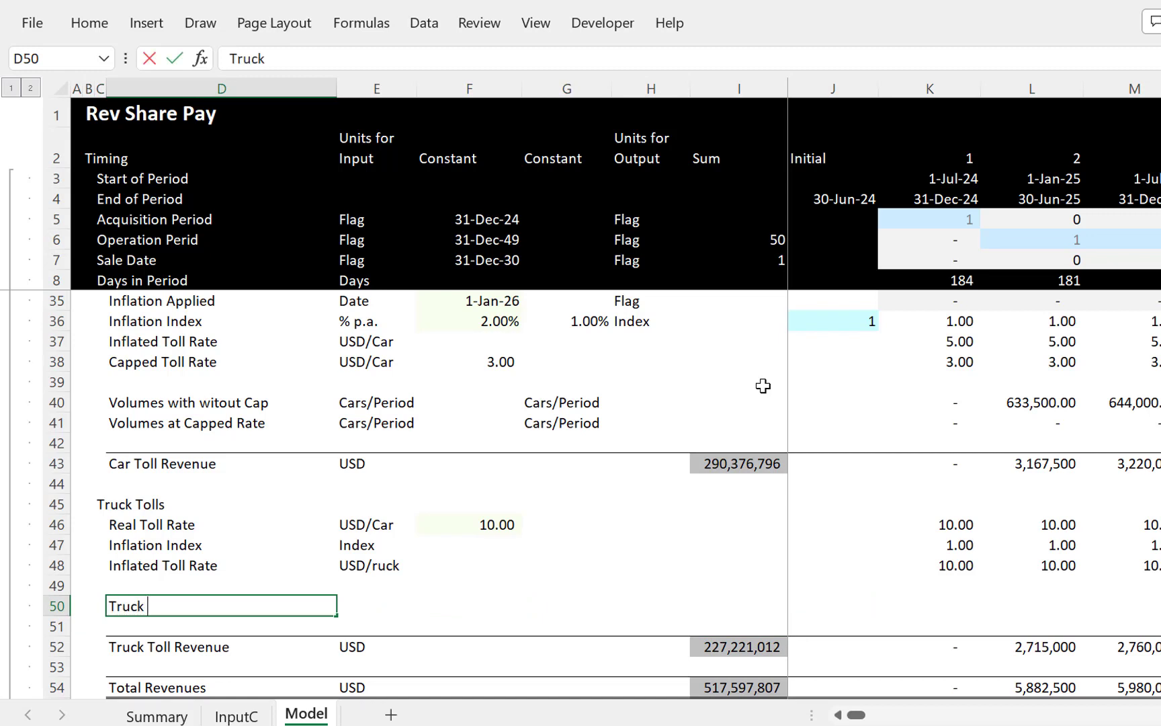
type(" Volumens")
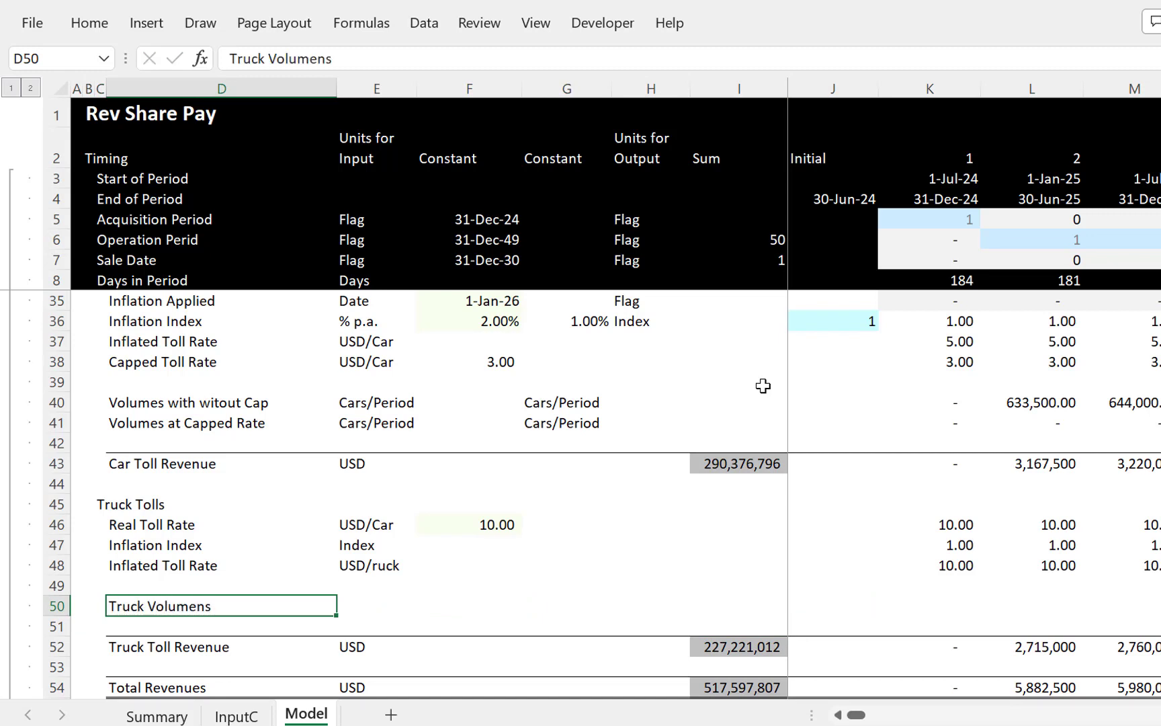
Step: Change the unit of the truck Real Toll Rate in E46 to USD/Truck
key("Right")
key("Up")
key("Up")
key("Up")
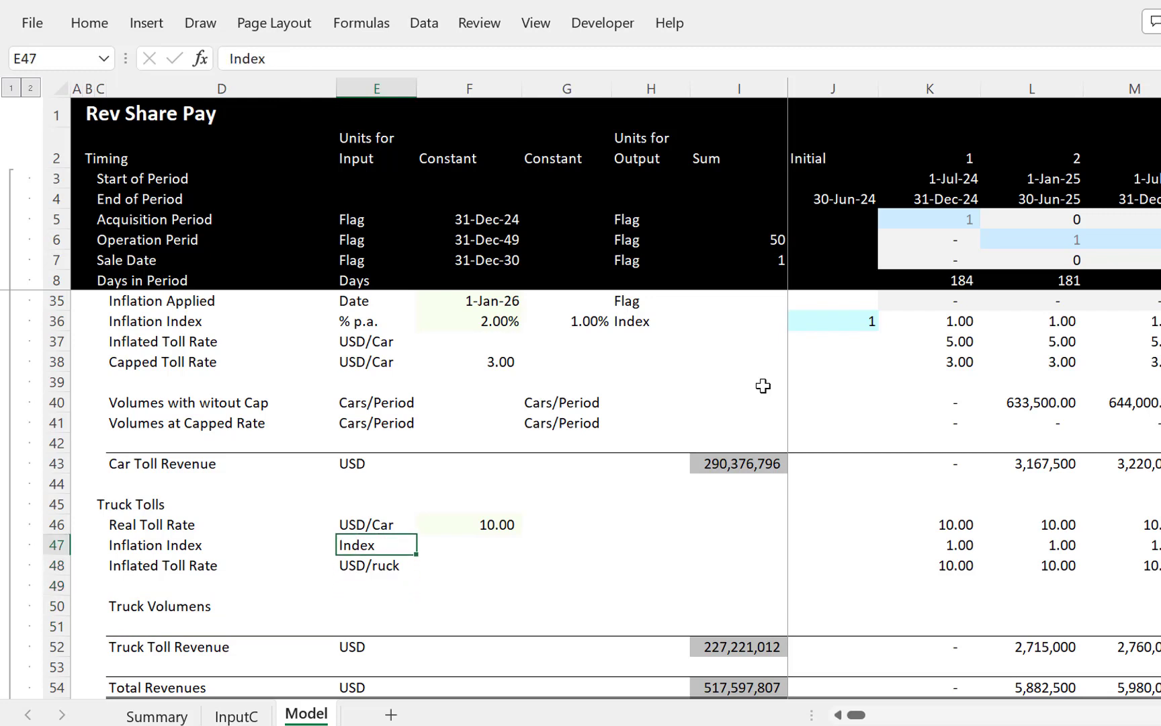
key("Up")
key("F2")
type("Truck")
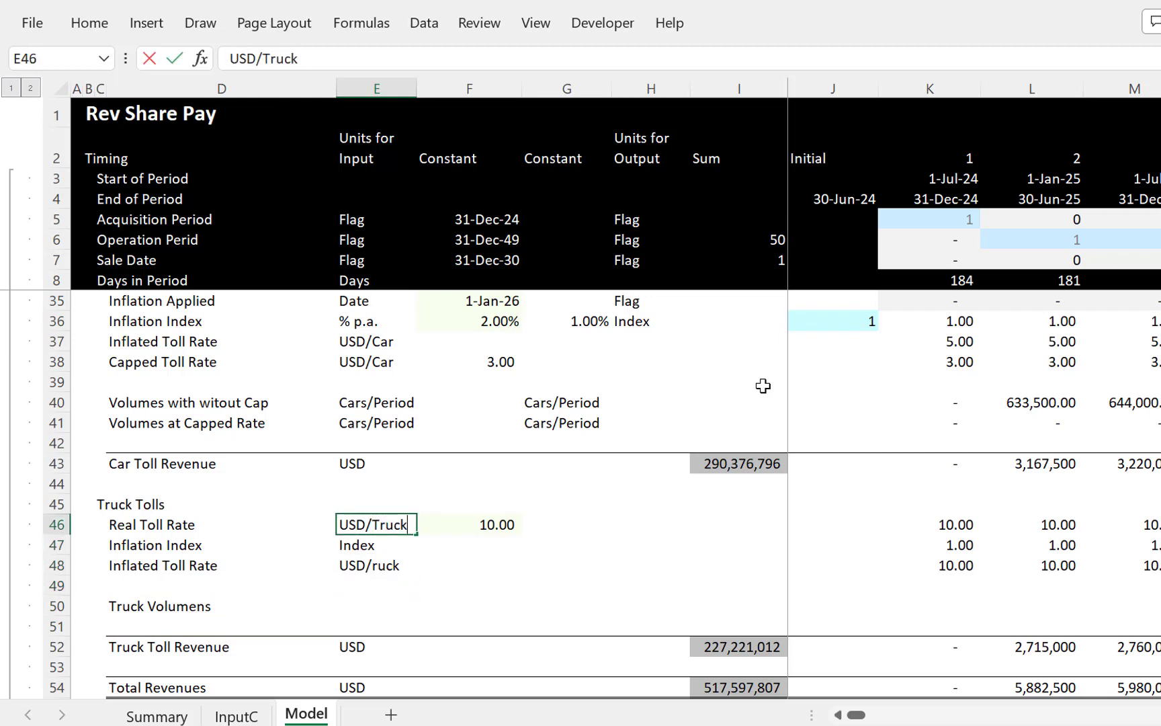
key("Return")
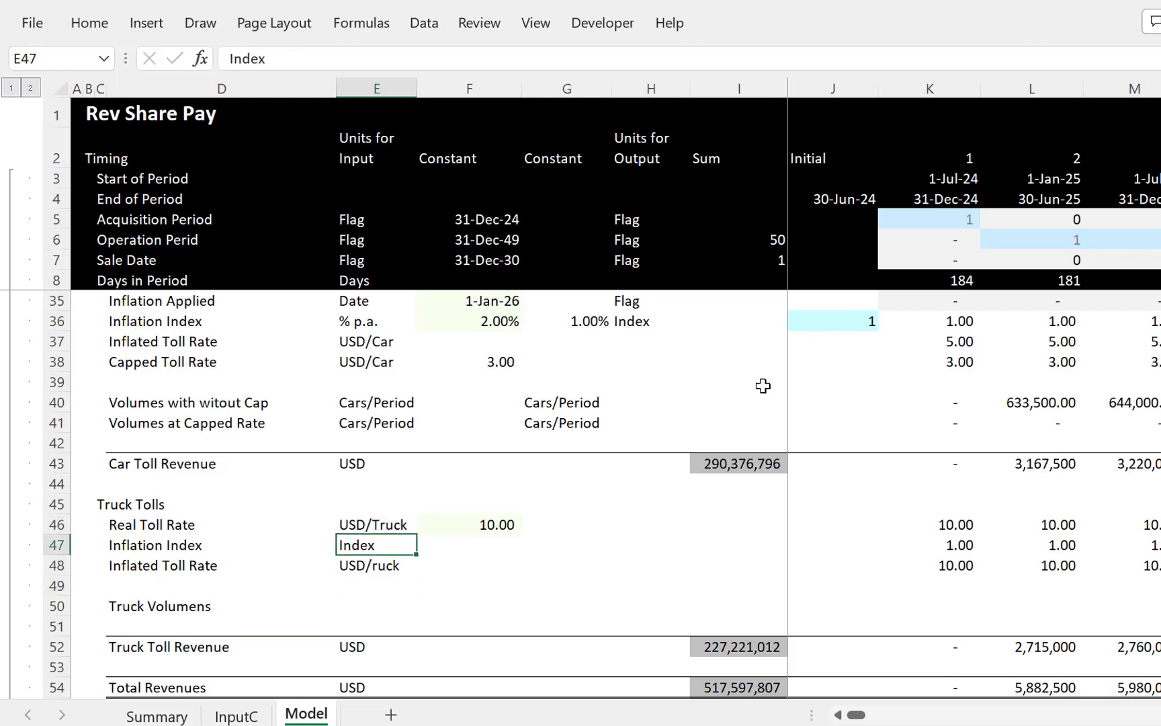
Step: Copy the Cars/Period unit labels from E40:G40 into the truck volumes row at E50:G50
key("Up")
key("Up")
key("Up")
key("Up")
key("Up")
key("Up")
key("shift+Right")
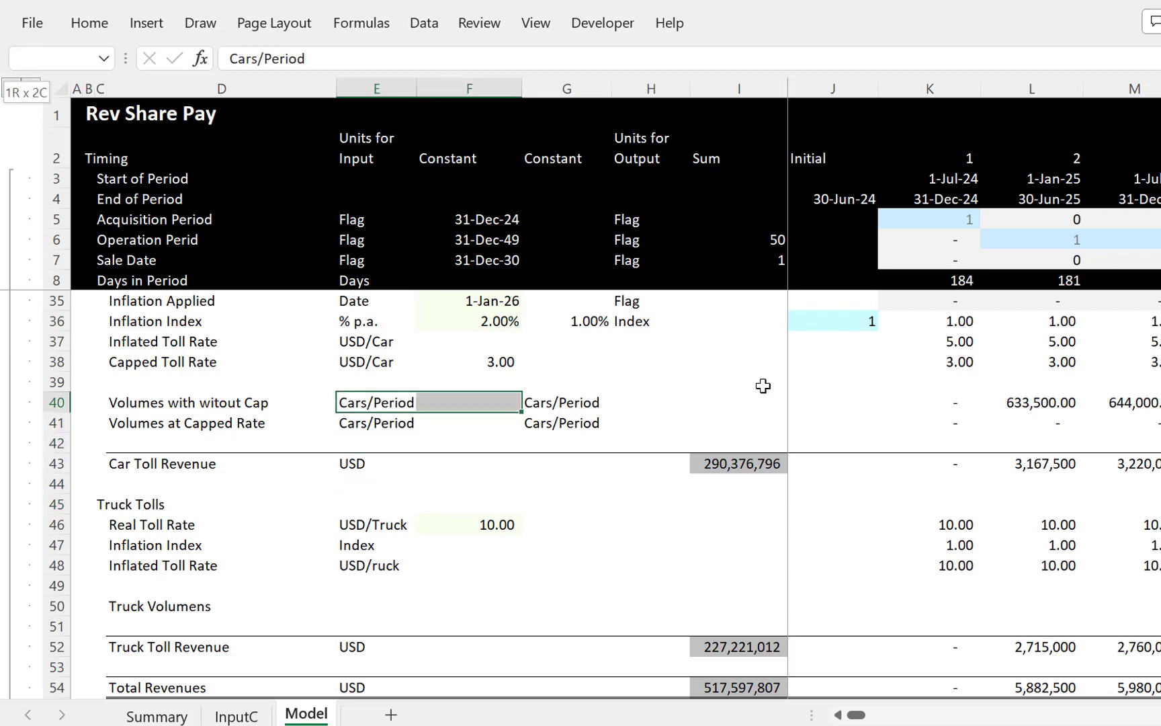
key("shift+Right")
key("ctrl+c")
key("Down")
key("Down")
key("Down")
key("Down")
key("Down")
key("Down")
key("Down")
key("Down")
key("Down")
key("Down")
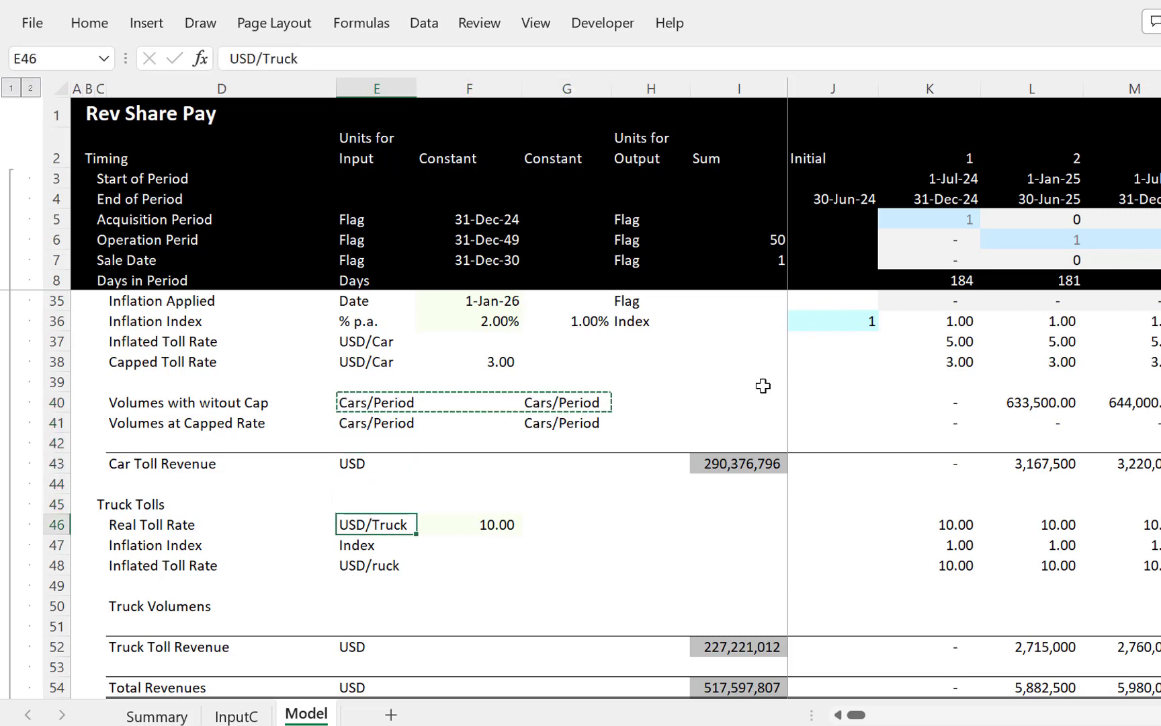
key("ctrl+v")
Step: Correct the row label in D50 to "Truck Volumes"
key("Left")
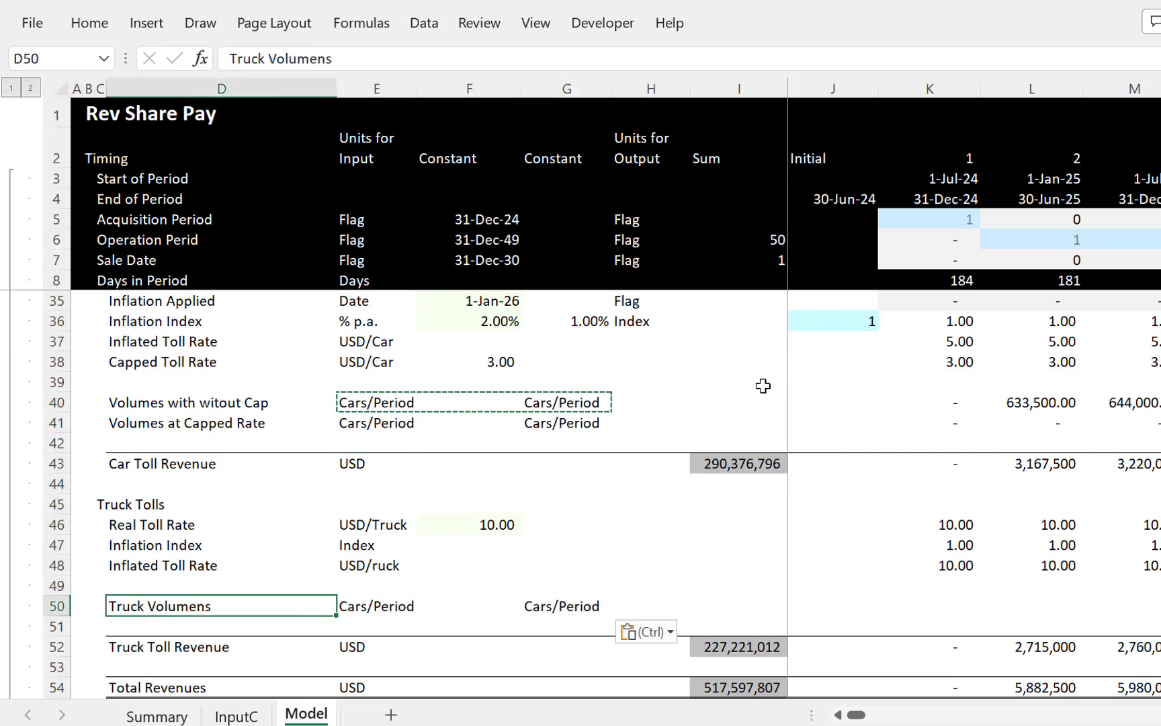
key("Left")
key("Right")
key("F2")
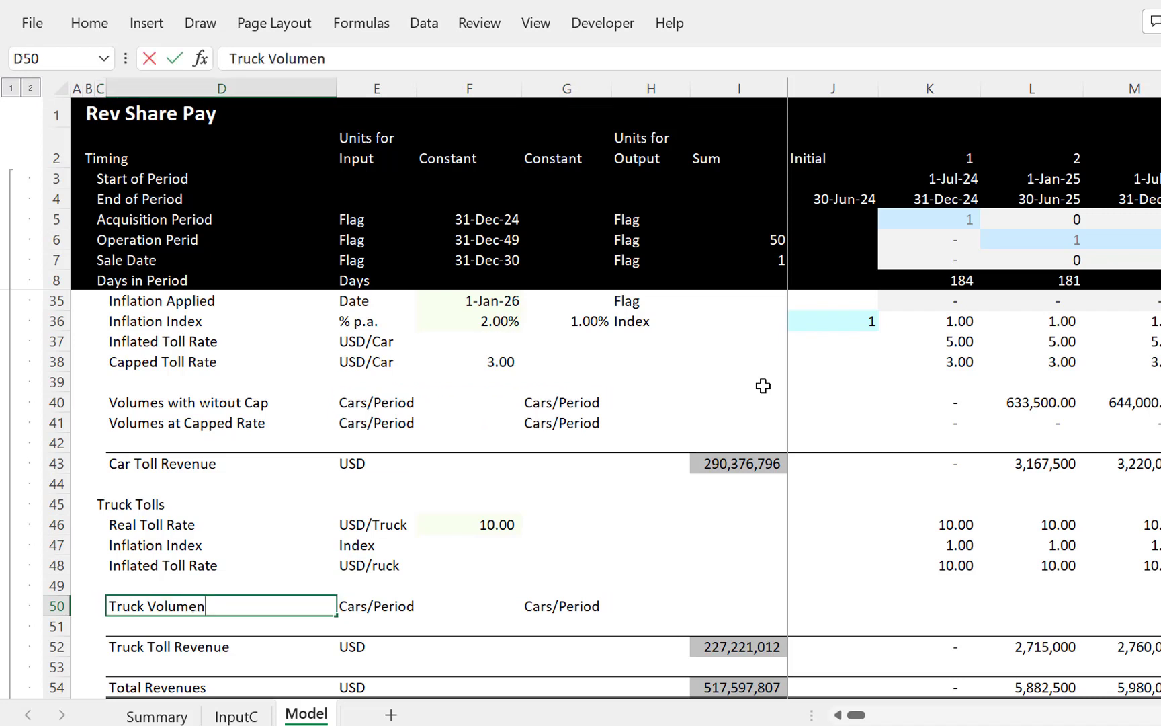
key("Return")
key("Up")
Step: Change the Truck Volumes unit in E50 to trucks/Period
key("Right")
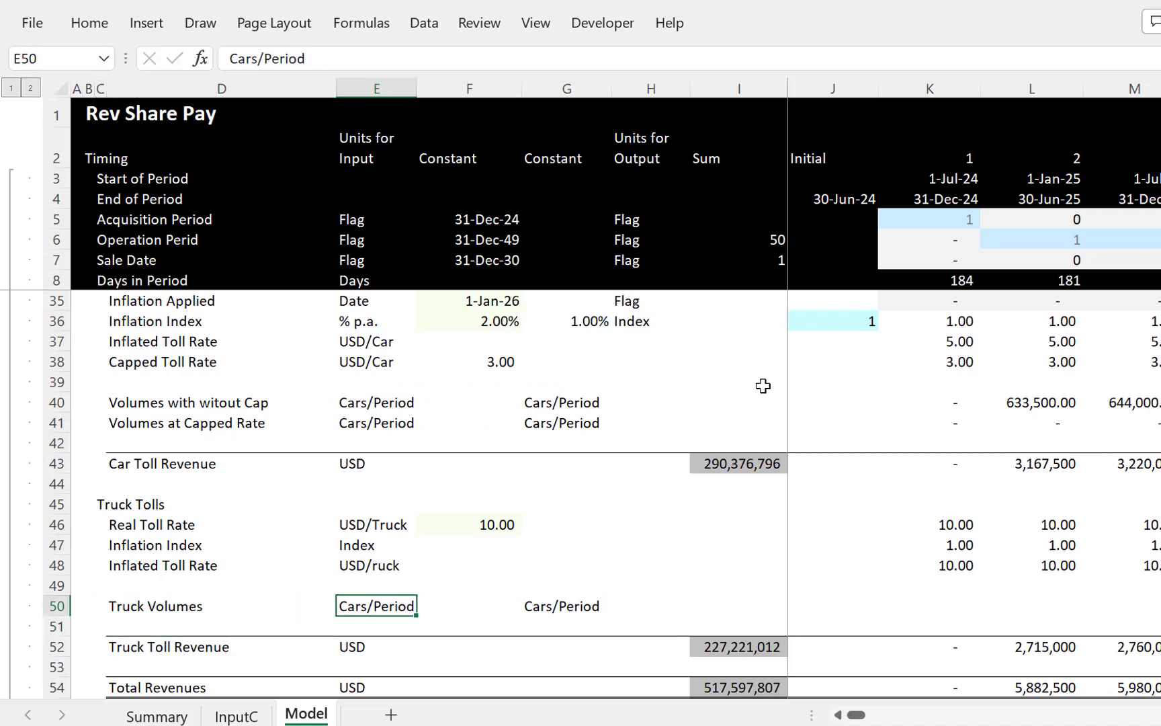
key("F2")
key("Left")
key("Left")
key("Left")
key("Left")
key("Left")
key("Left")
key("Left")
key("BackSpace")
key("BackSpace")
key("BackSpace")
key("BackSpace")
type("trucks")
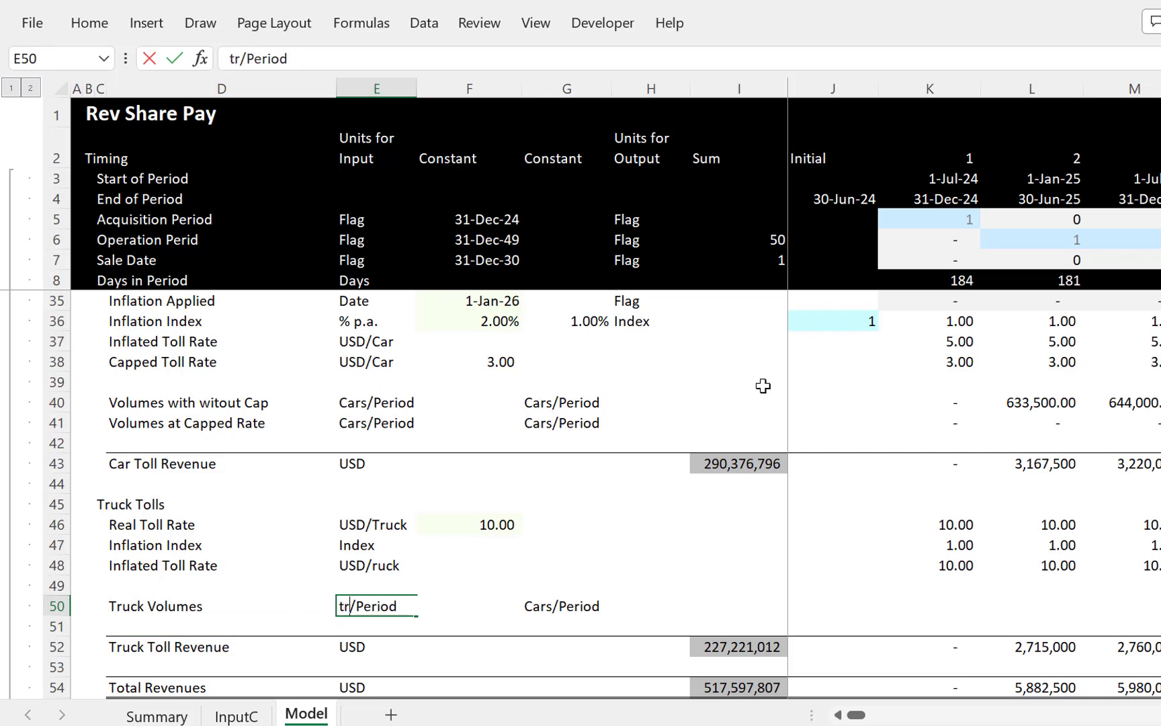
key("Return")
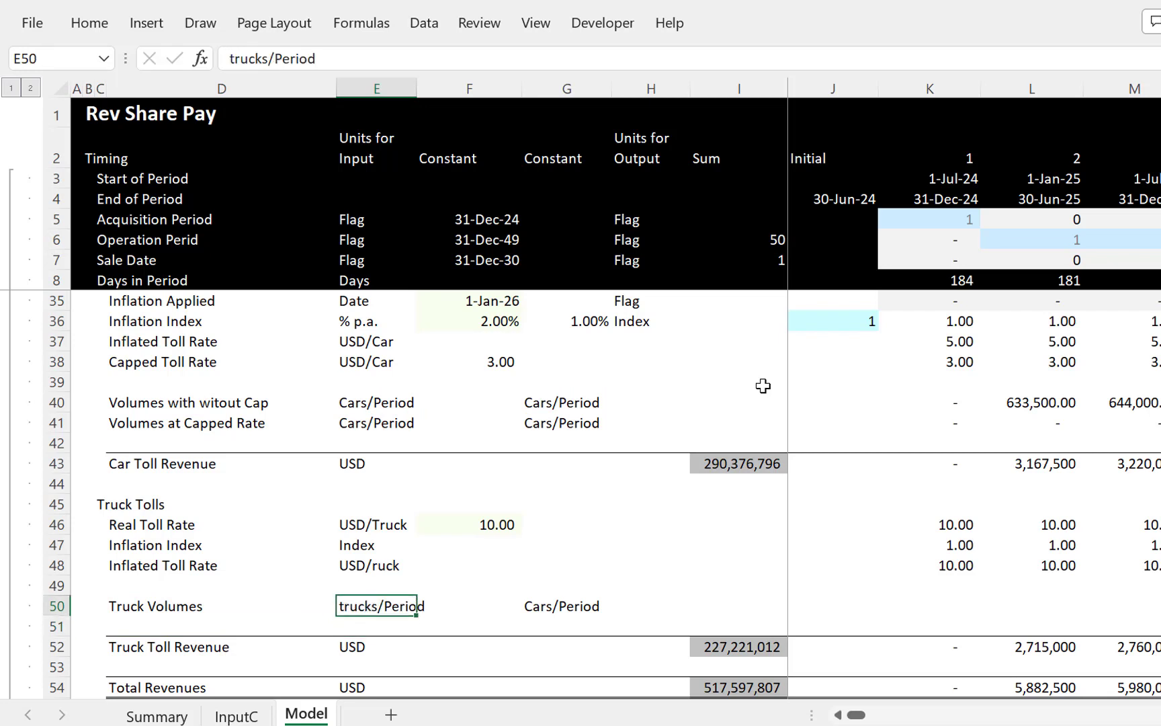
Step: Copy the trucks/Period unit from E50 into G50
key("ctrl+c")
key("Right")
key("Right")
key("ctrl+v")
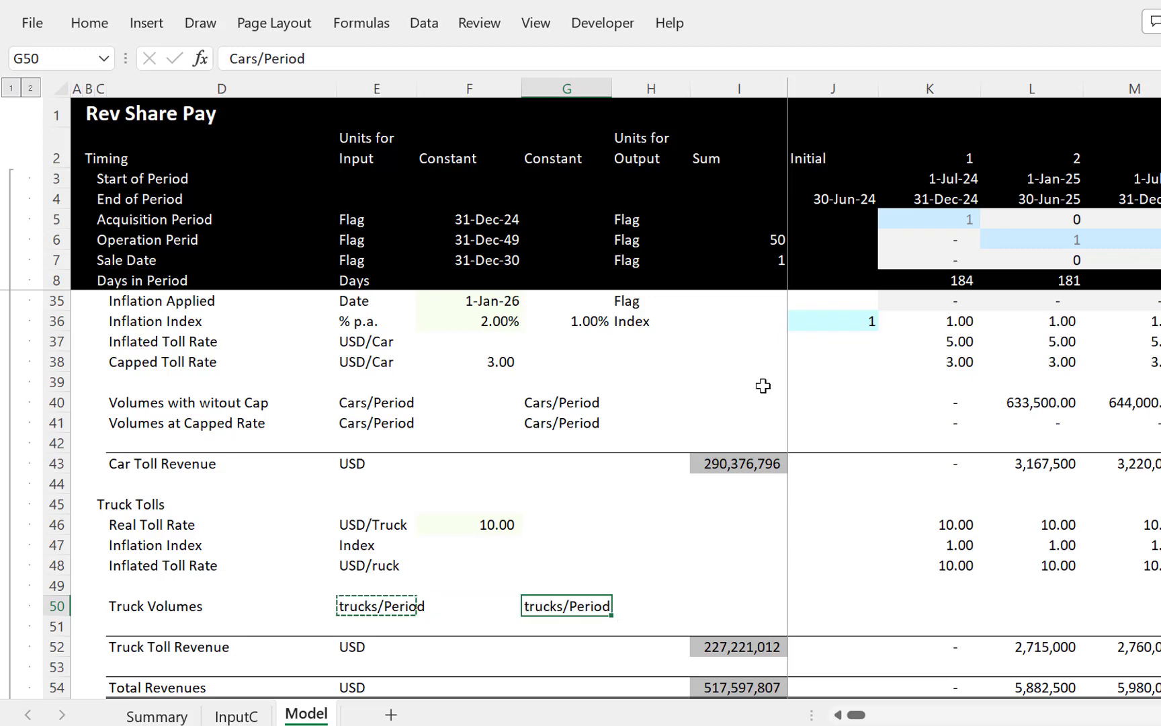
key("Escape")
Step: Link K50 to Truck Volumes with Growth using =K20 and fill the formula across the remaining periods
key("Right")
key("Right")
key("Right")
key("Right")
key("F2")
type("=")
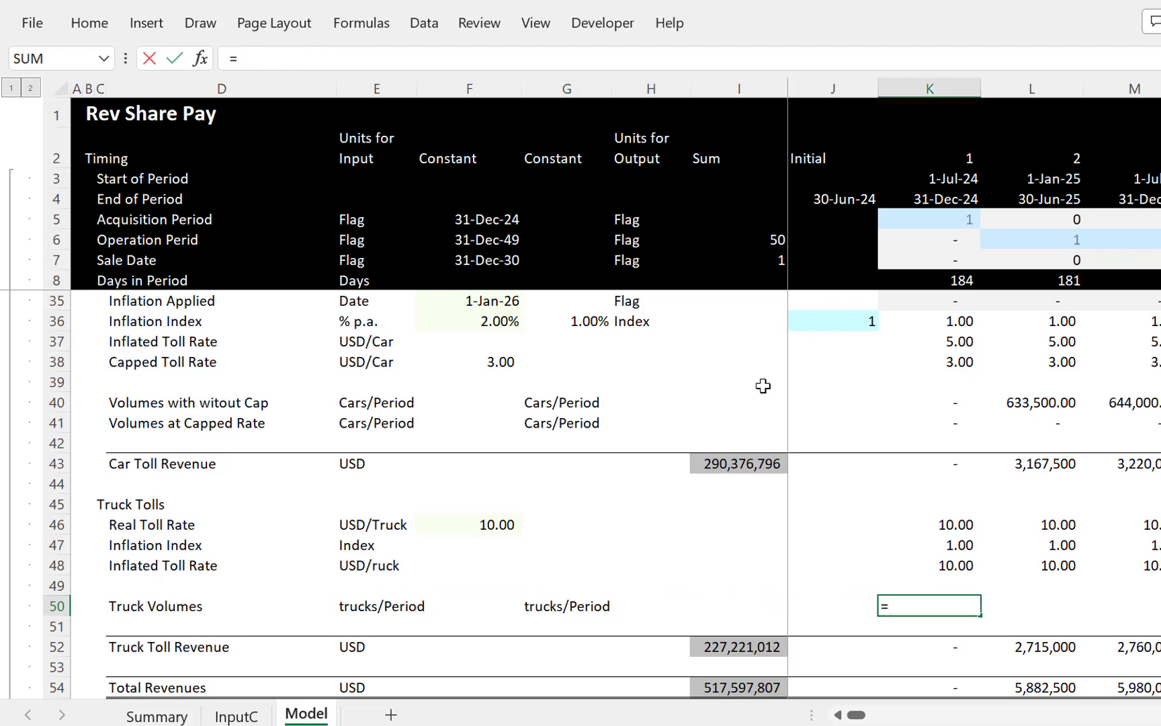
key("Up")
key("Up")
key("Up")
key("Up")
key("Up")
key("Up")
key("Up")
key("Up")
key("Up")
key("Up")
key("Up")
key("Up")
key("Up")
key("Up")
key("Up")
key("Up")
key("Up")
key("Up")
key("Up")
key("Up")
key("Up")
key("Up")
key("Up")
key("Up")
key("Up")
key("Up")
key("Up")
key("Up")
key("Up")
key("Up")
key("Up")
key("Up")
key("Up")
key("Up")
key("Up")
key("Up")
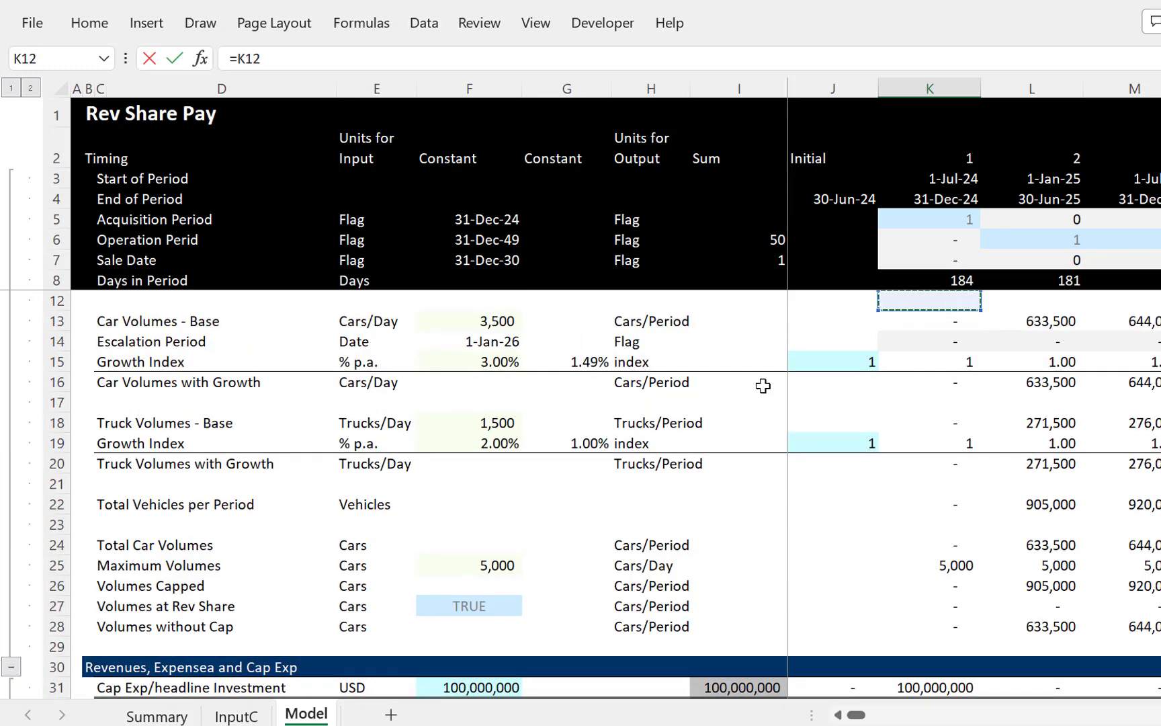
key("Down")
key("Down")
key("Down")
key("Down")
key("Down")
key("Down")
key("Down")
key("Down")
key("Return")
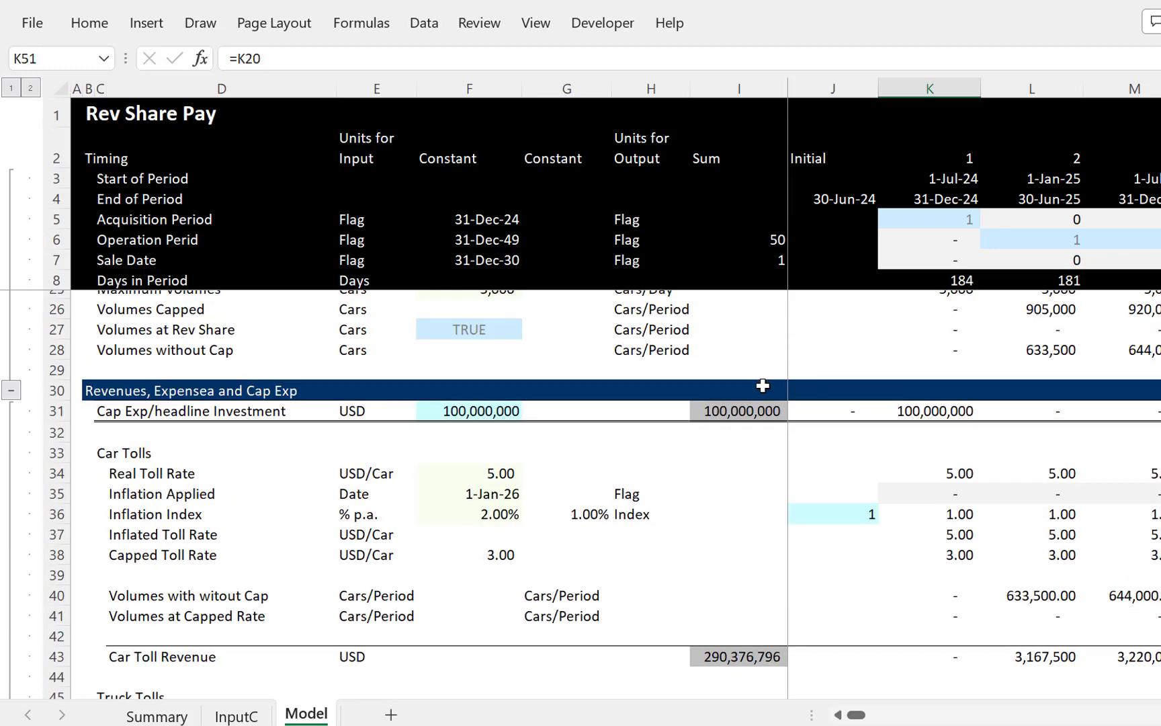
key("Up")
key("ctrl+shift+r")
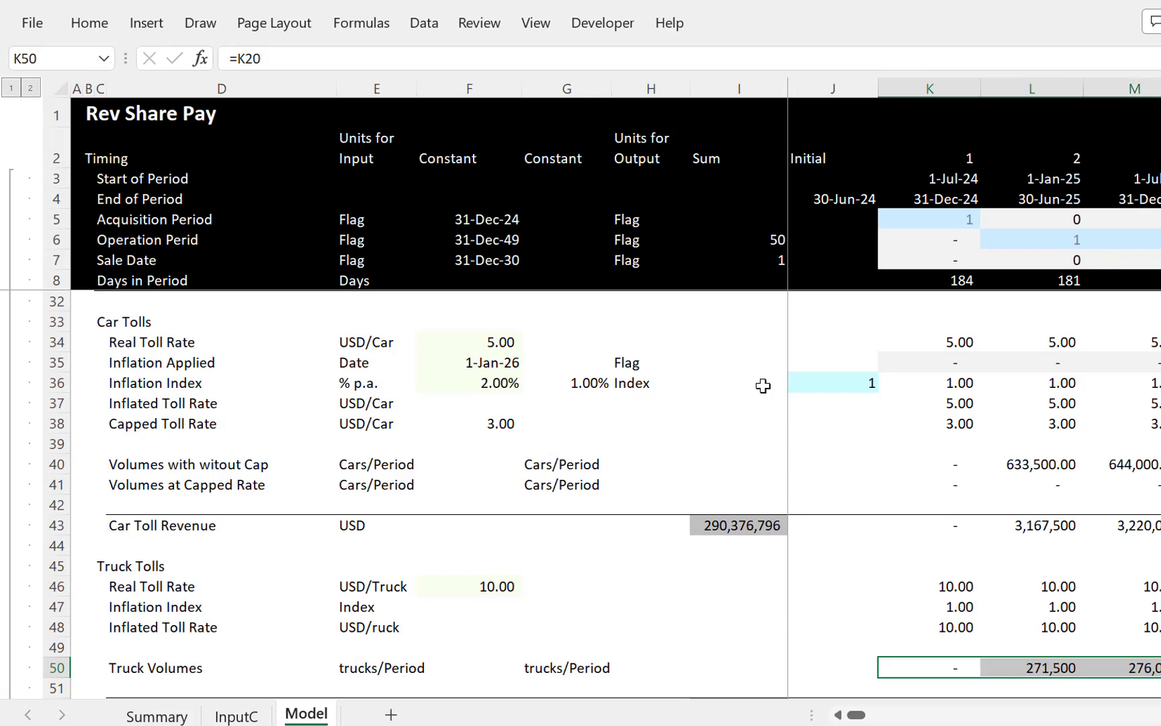
Step: Calculate Truck Toll Revenue in K52 as Truck Volumes times Inflated Toll Rate with =K50*K48 and fill it across the remaining periods
key("Down")
key("Down")
key("Down")
key("Up")
type("=")
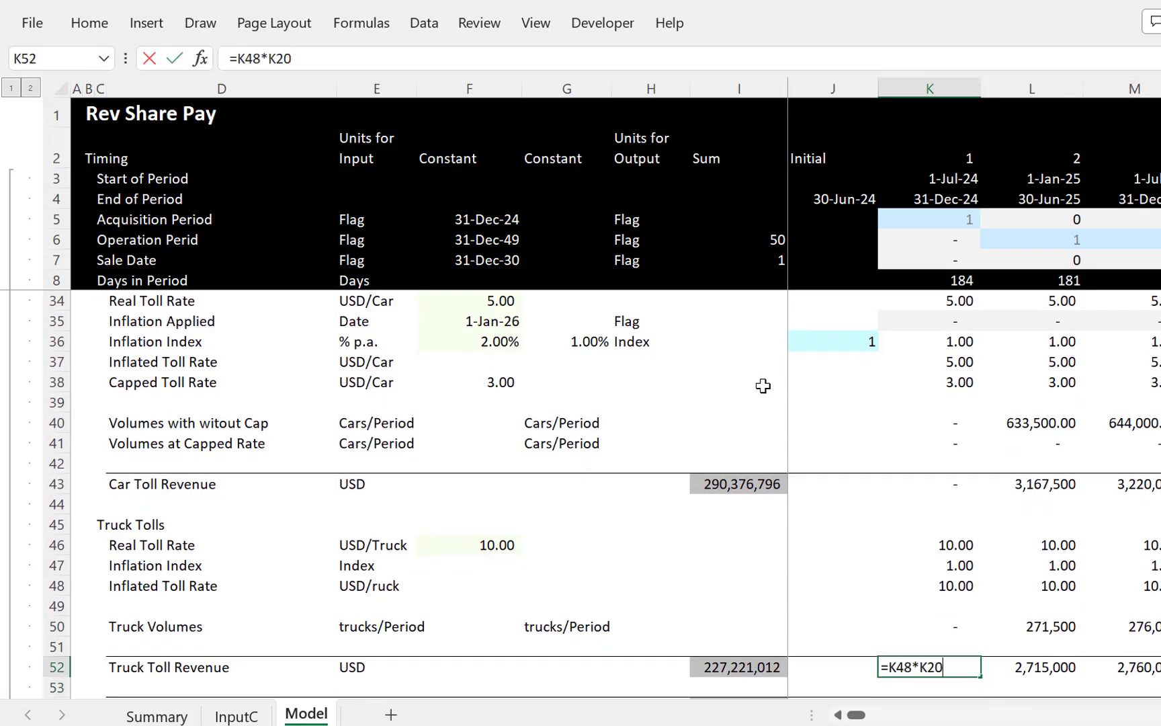
key("Up")
key("Up")
type("*")
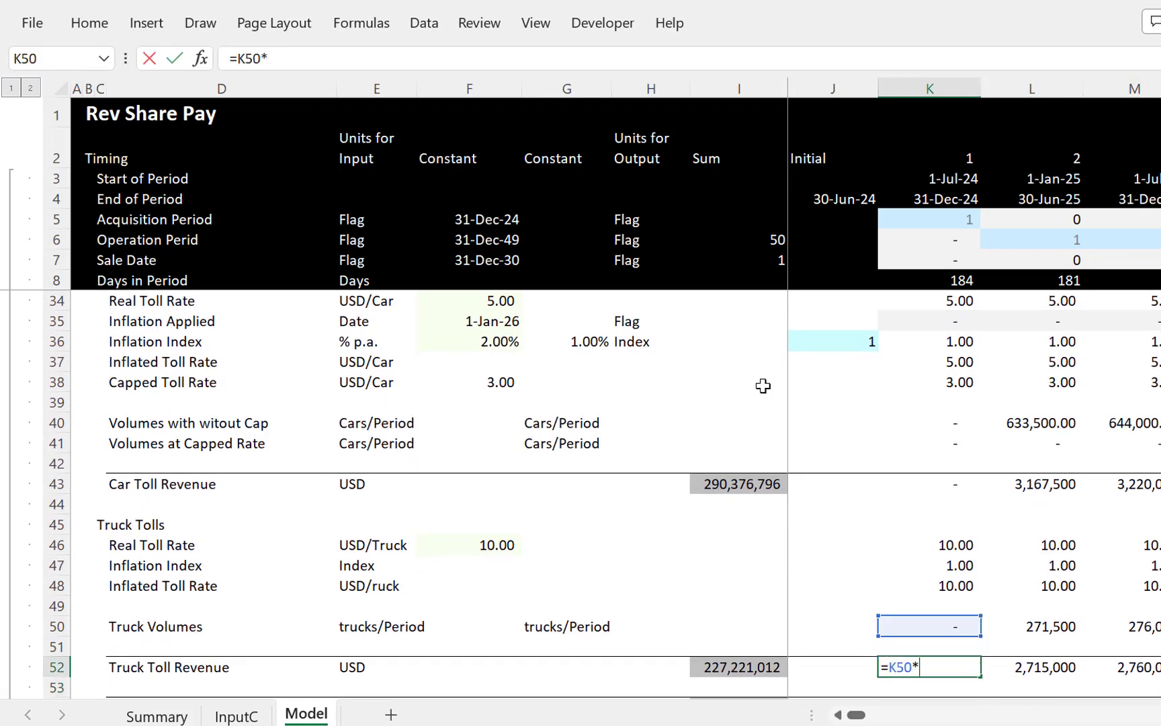
key("Up")
key("Up")
key("Up")
key("Up")
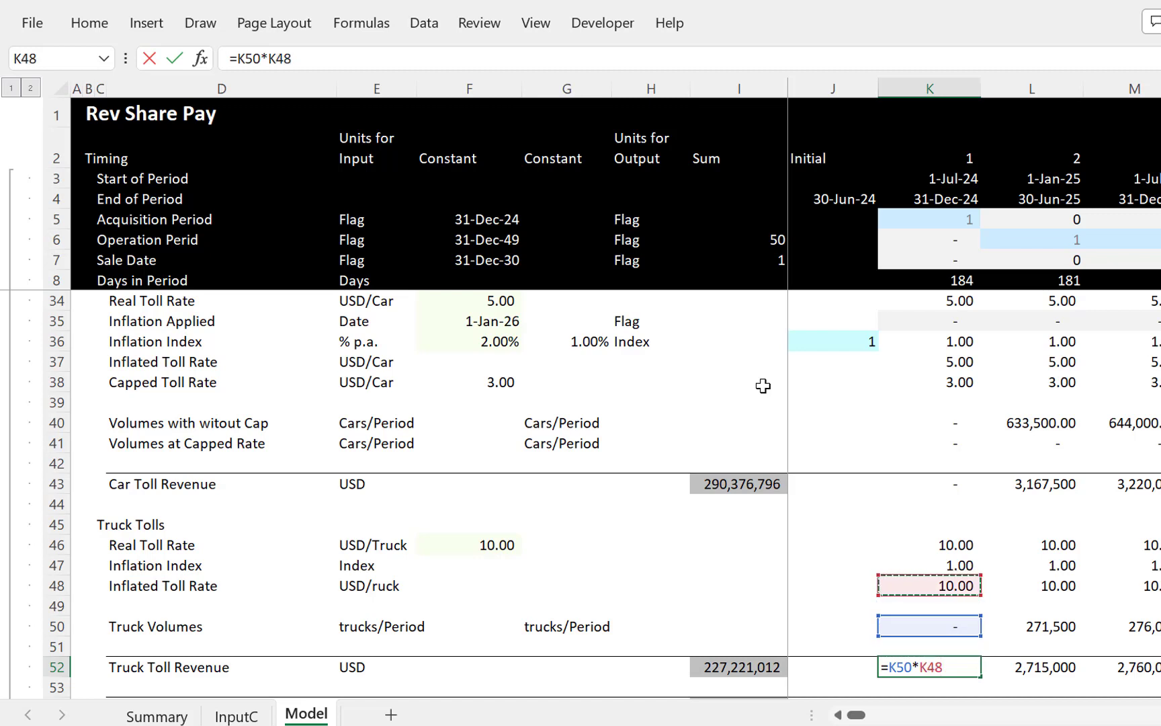
key("ctrl+Return")
key("ctrl+shift+Right")
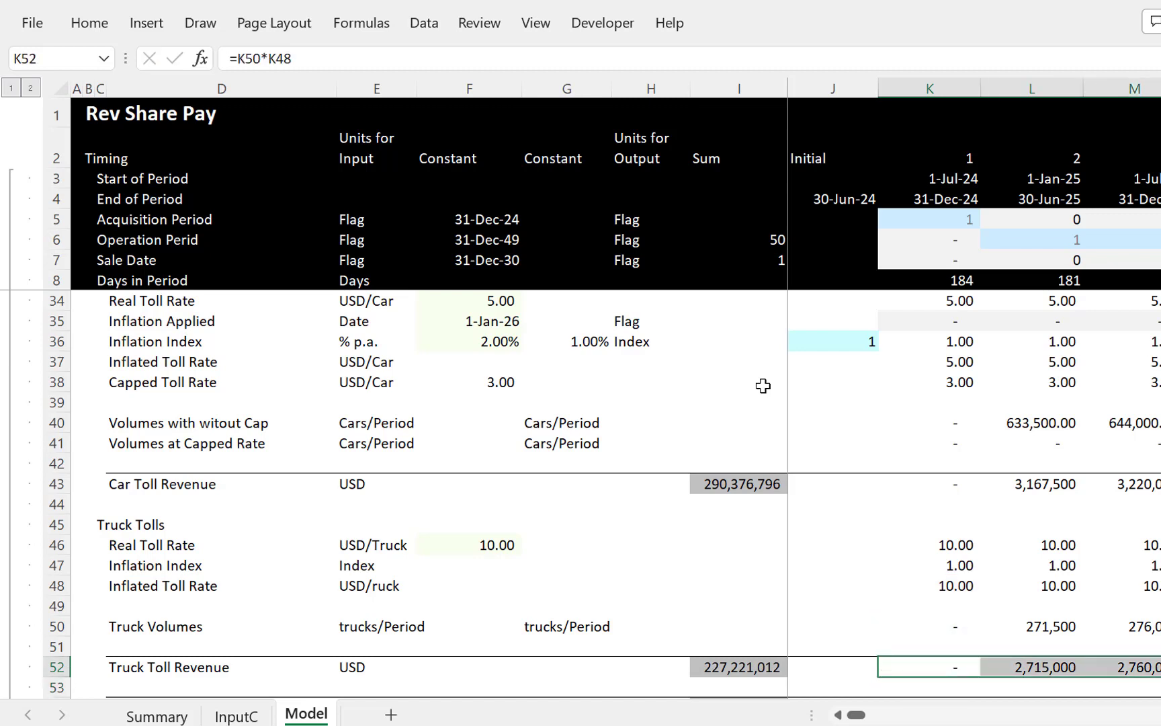
Step: Examine the Total Revenues formula in K54 and the operating expenditure rows down to EBITDA
key("Down")
key("Down")
key("Down")
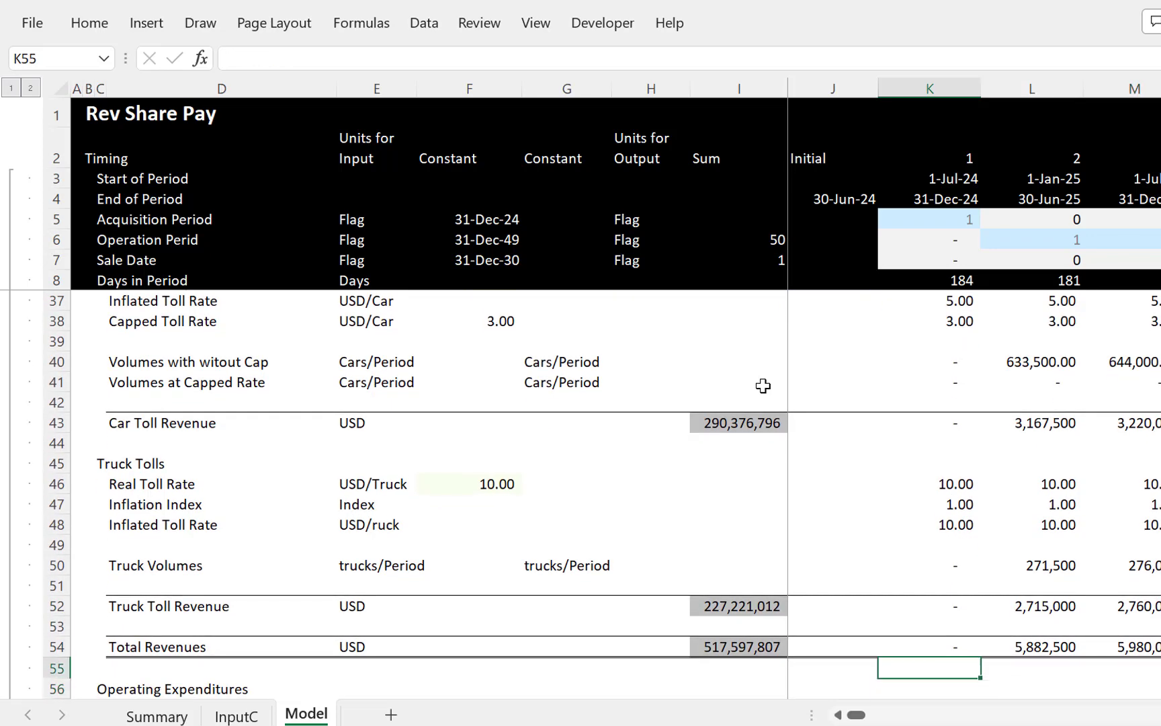
key("Up")
key("F2")
key("Return")
key("Down")
key("Down")
key("Down")
key("Down")
key("Down")
key("Down")
key("Down")
key("Down")
key("Down")
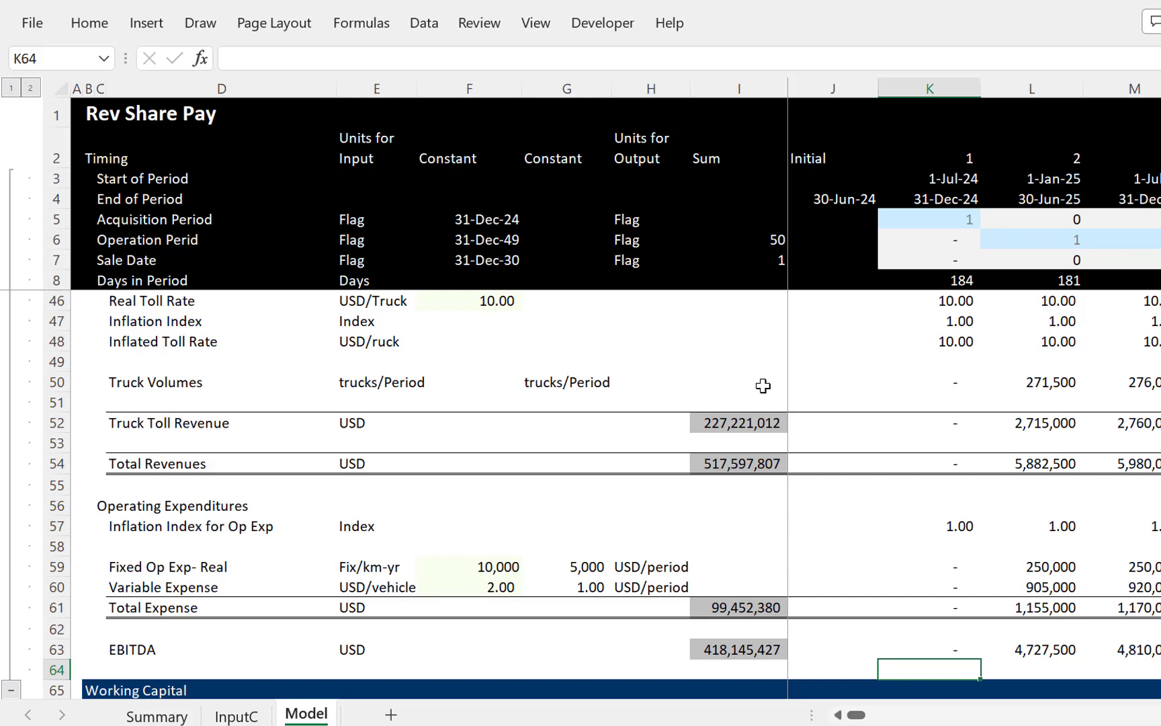
Step: Format the debt fee amount in G134 of the Cash Flow Waterfall as a whole number with thousands separators
key("Left")
key("Left")
key("Left")
key("Left")
key("Left")
key("Left")
key("Left")
key("Left")
key("Left")
key("Left")
key("Page_Down")
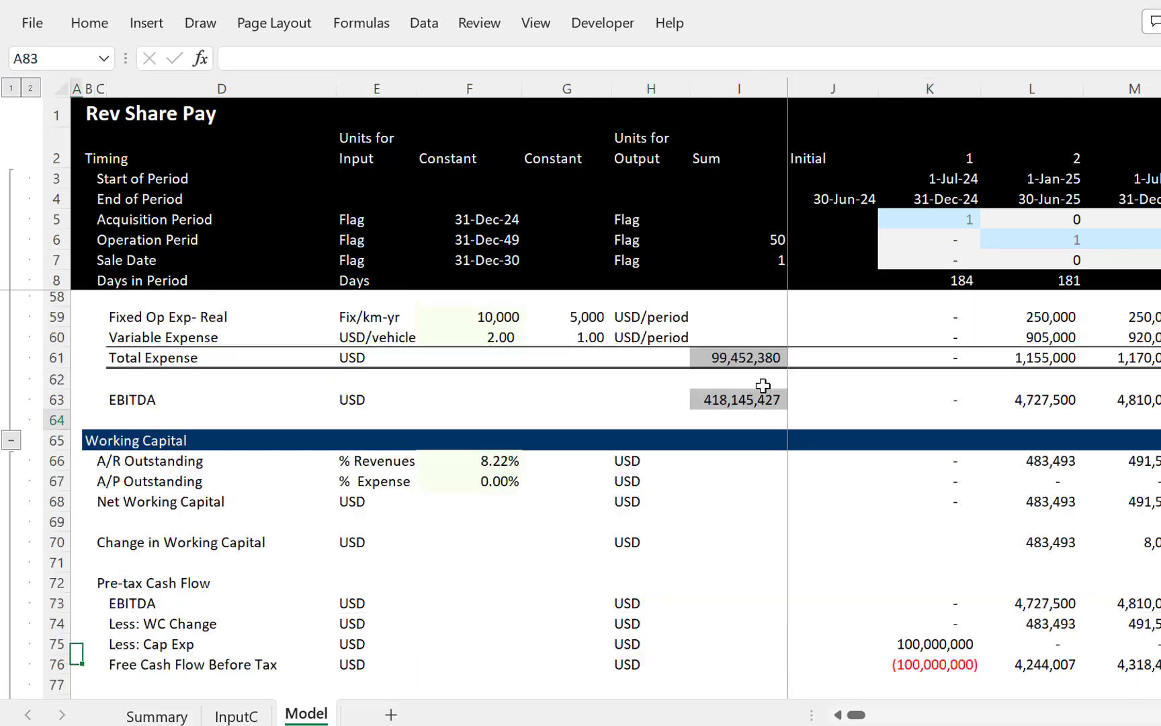
key("Page_Down")
key("Page_Down")
key("Page_Down")
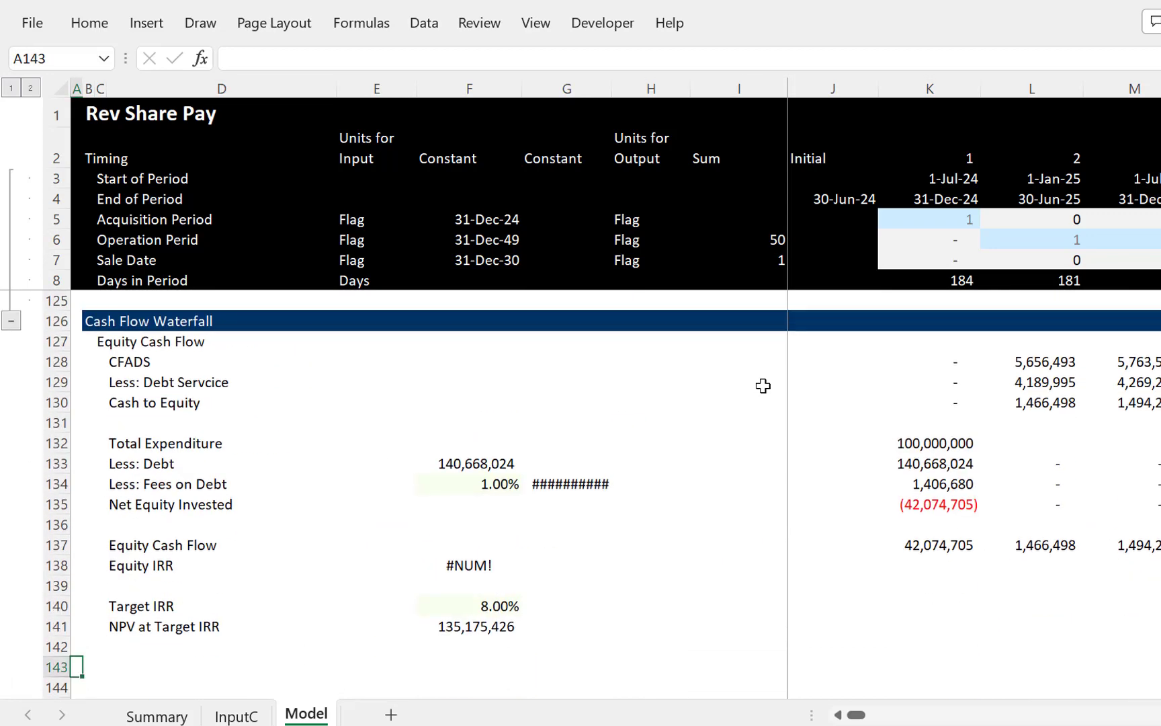
key("Up")
key("Up")
key("Up")
key("Up")
key("Up")
key("Up")
key("Up")
key("Up")
key("Up")
key("Right")
key("Right")
key("Right")
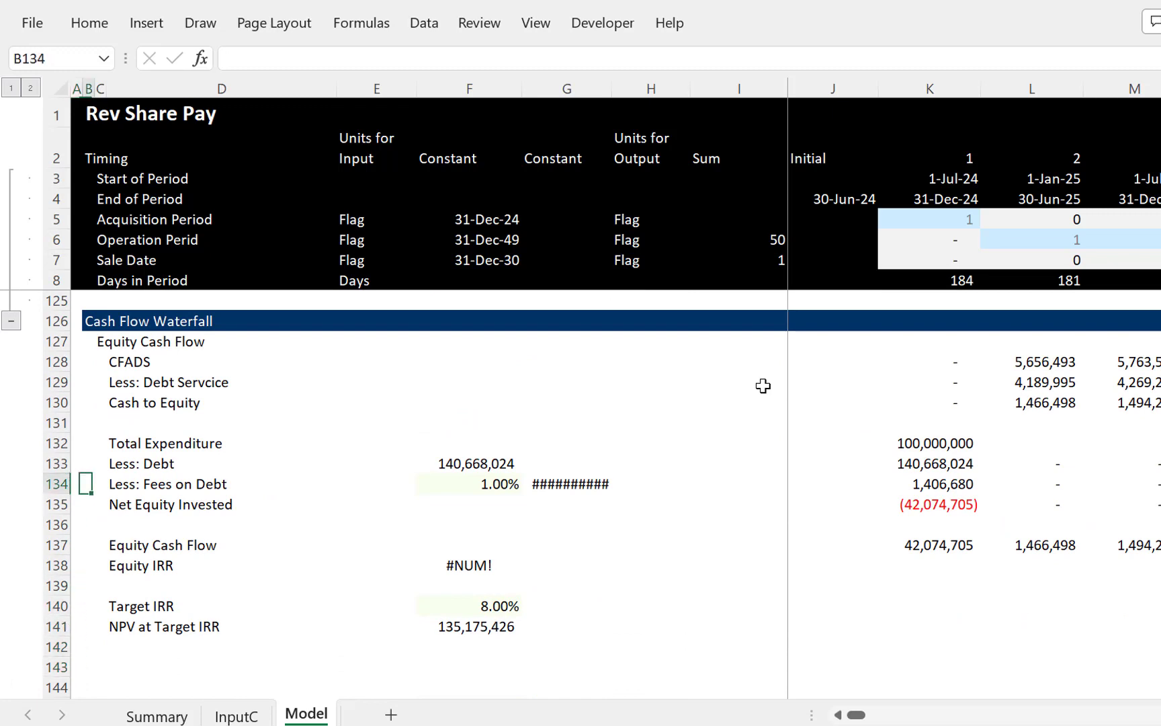
key("Right")
key("Right")
key("Right")
key("Right")
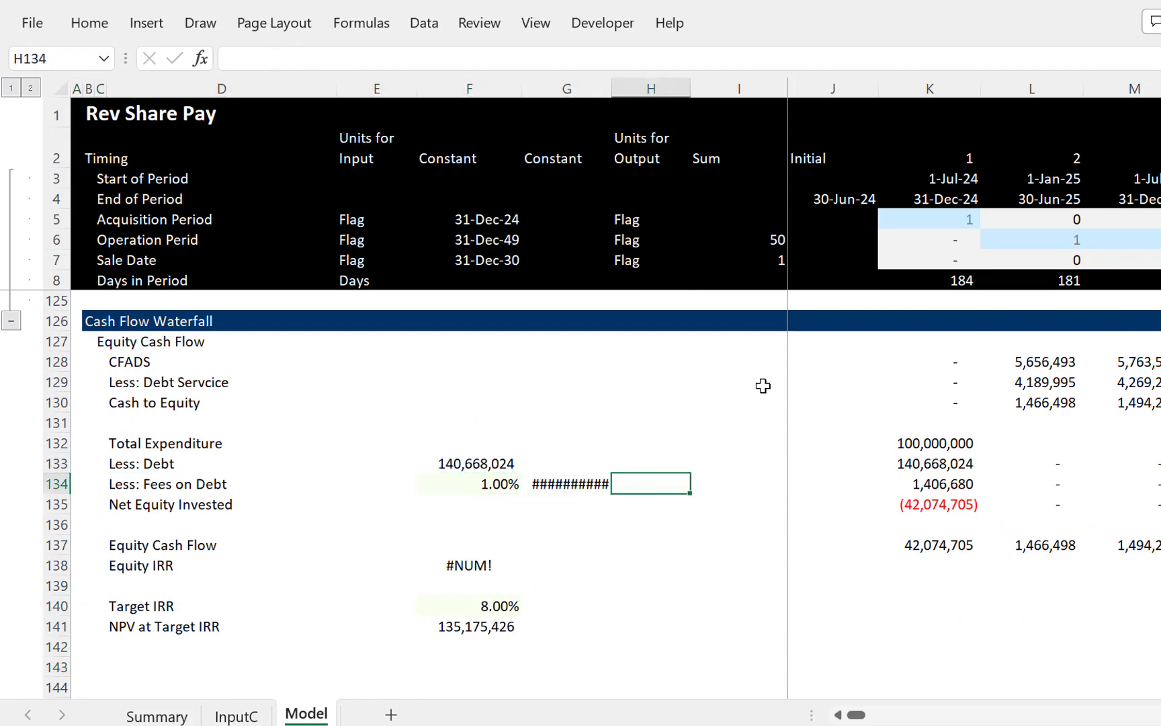
key("Left")
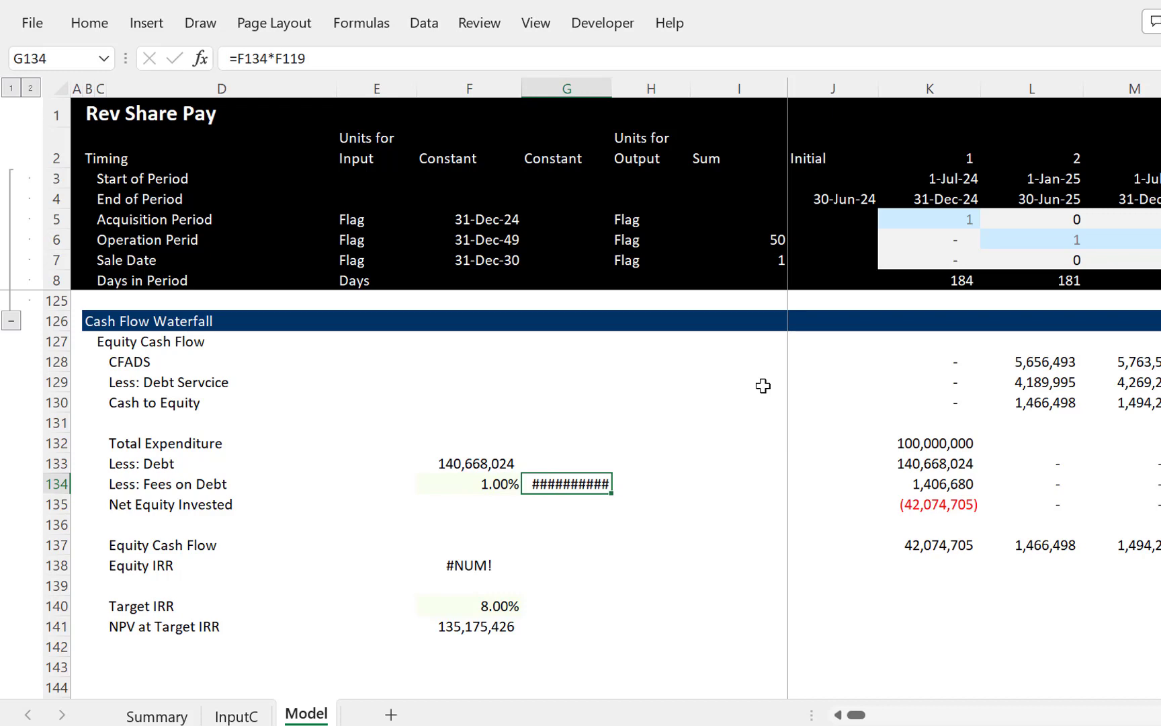
key("Left")
key("Left")
Step: Enter the label NPV in G141 beside the NPV at Target IRR value
key("Down")
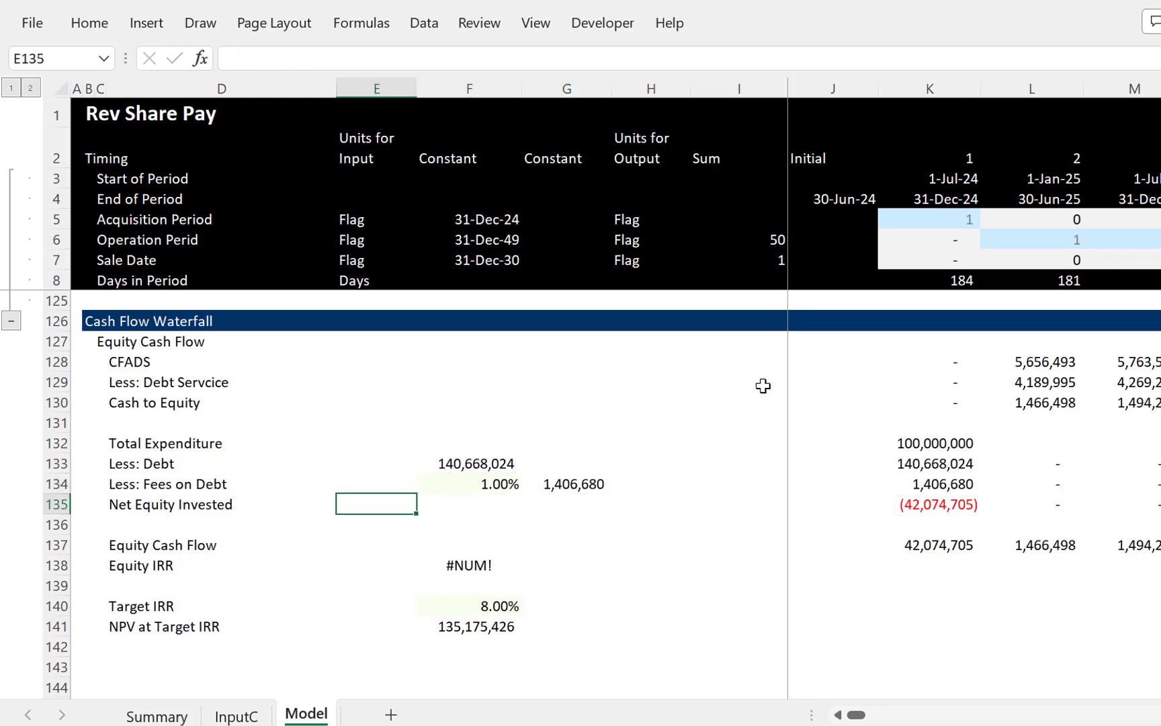
key("Down")
key("Down")
key("Down")
key("Down")
key("Down")
key("Down")
key("Down")
key("Down")
key("Right")
key("Up")
key("Up")
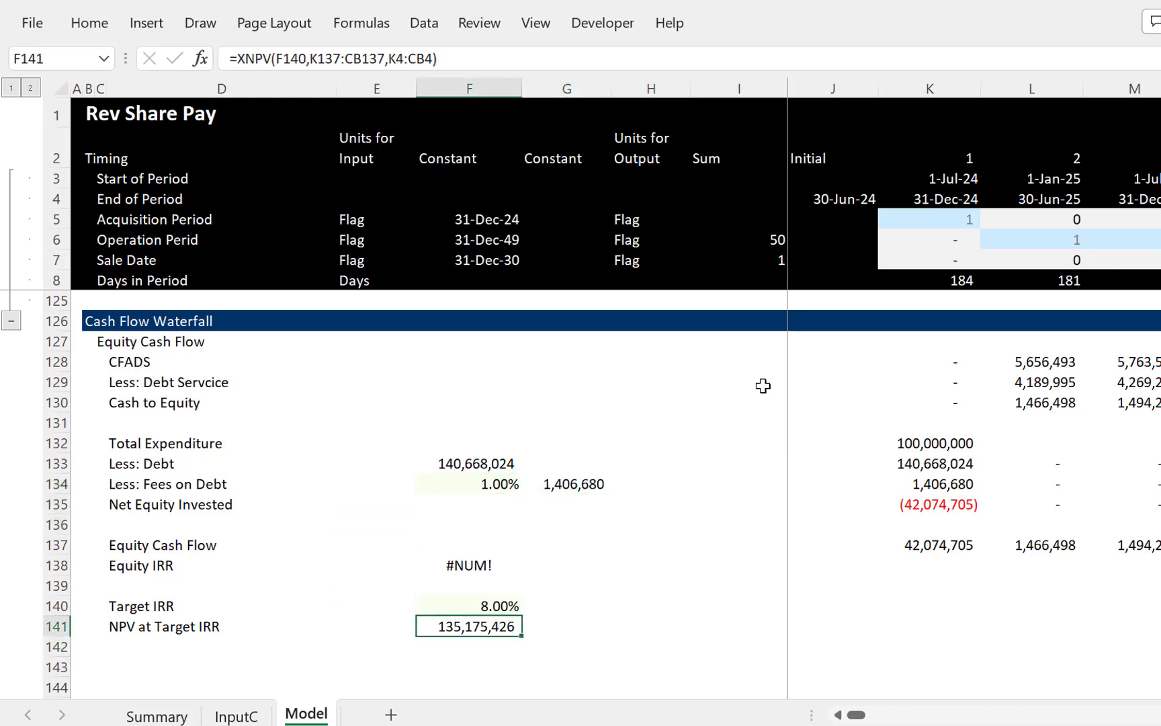
key("Right")
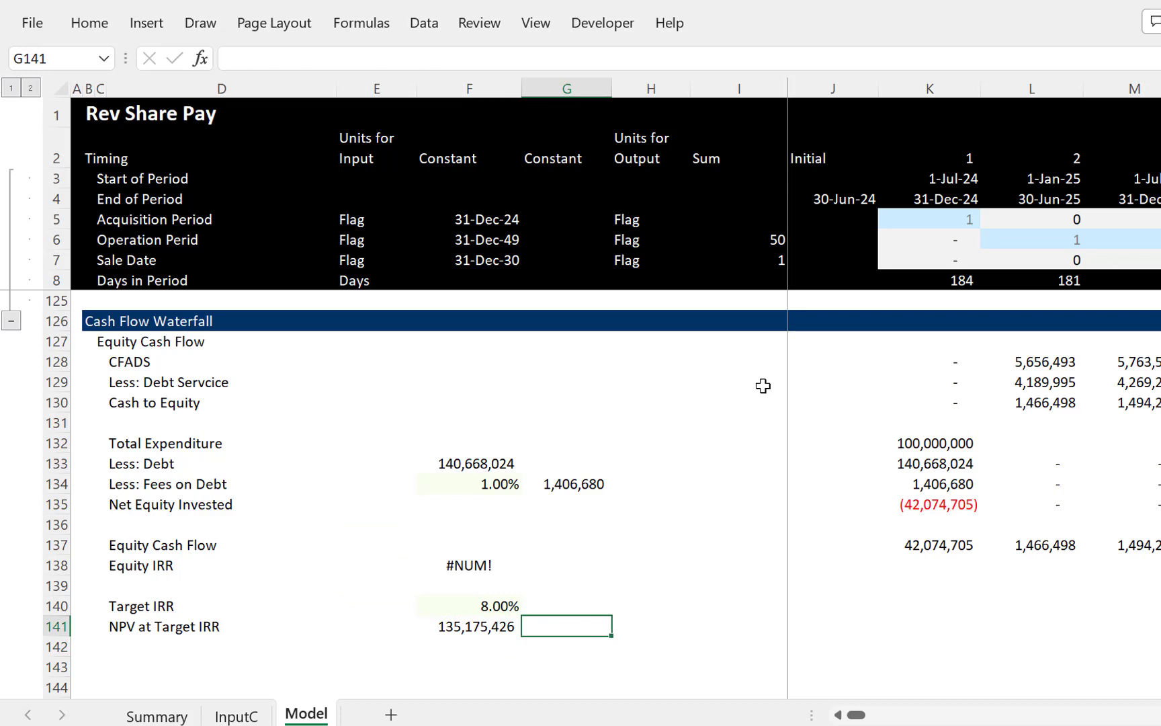
type("NPV")
key("Return")
Step: Create the range name NPV for F141 from the label in the selection's right column
key("Up")
key("Left")
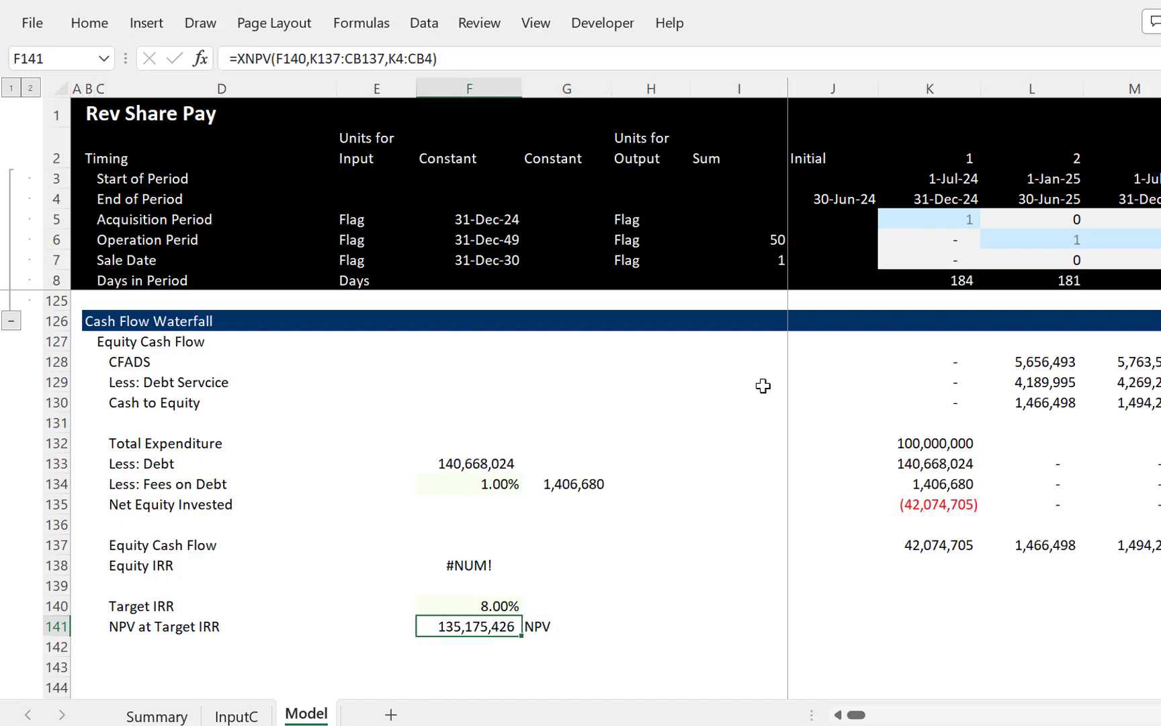
key("shift+Right")
key("ctrl+shift+F3")
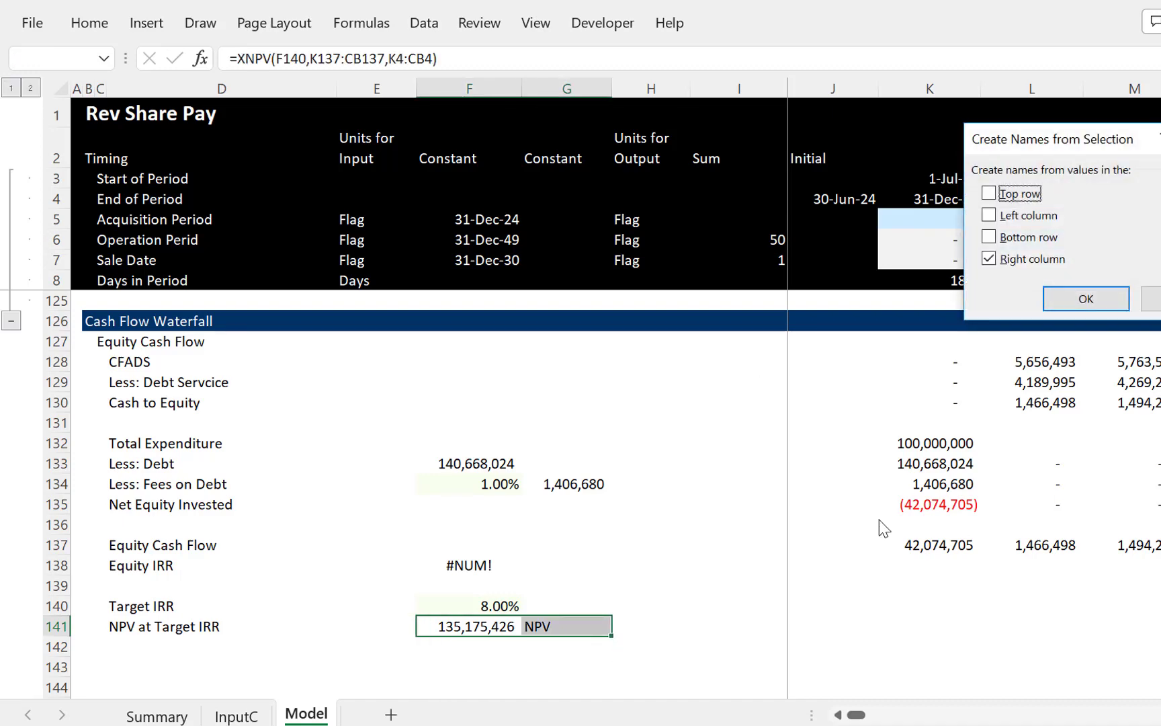
key("Return")
Step: Look through the revenue, operating expenditure and working capital sections for the headline investment input
key("Up")
key("Up")
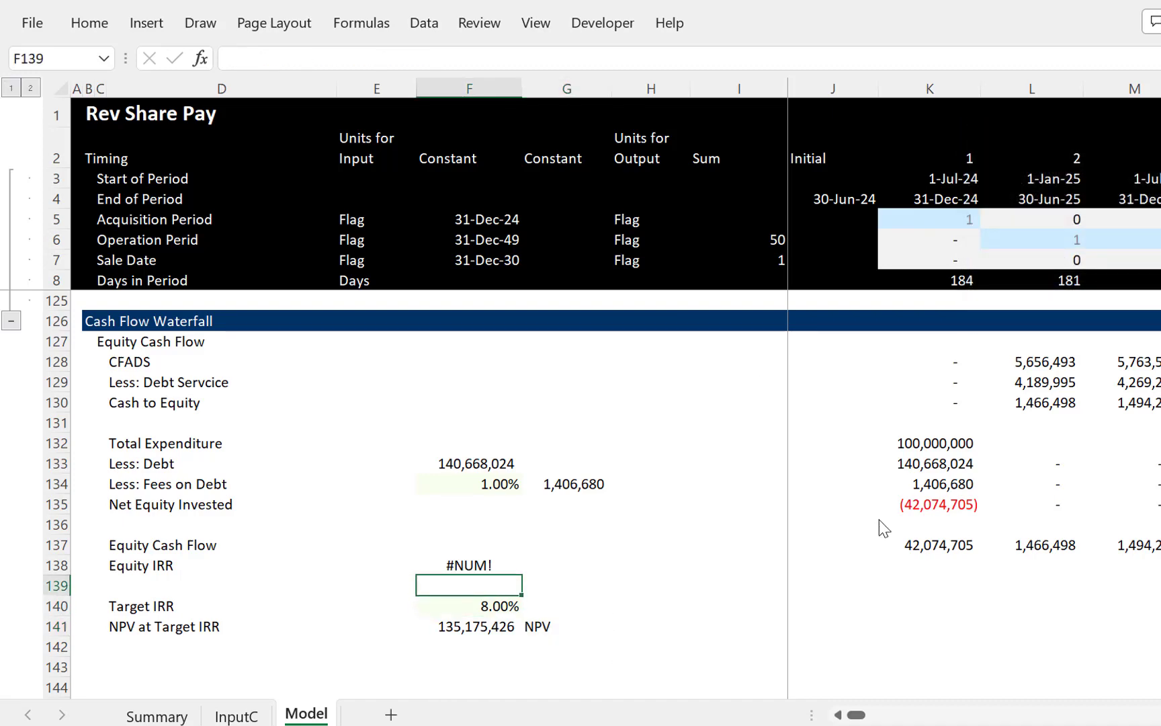
key("Page_Up")
key("Page_Up")
key("Page_Up")
key("Page_Up")
key("Page_Up")
key("Page_Up")
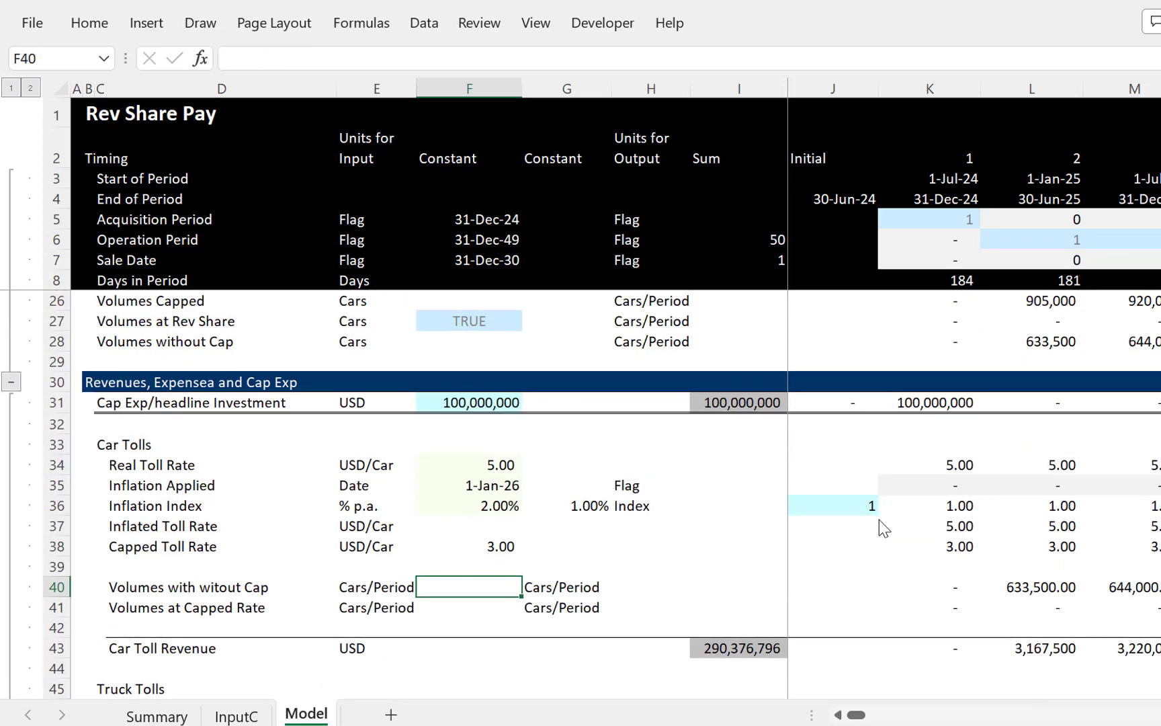
key("Page_Down")
key("Up")
key("Down")
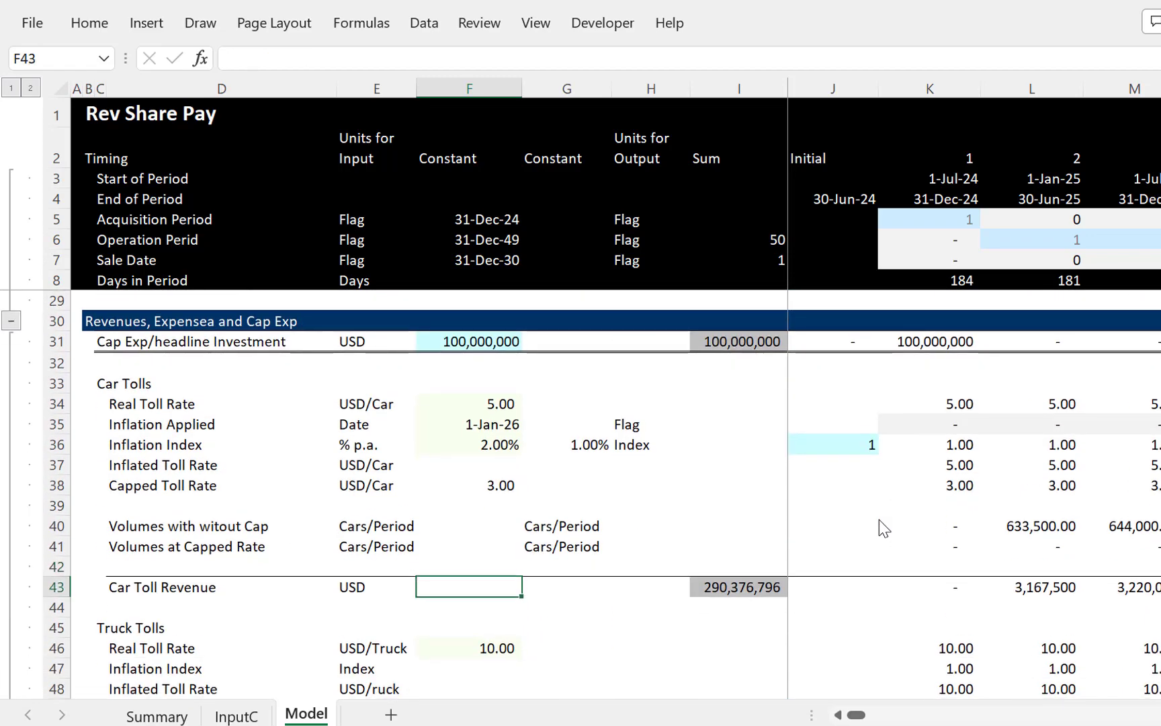
key("Down")
key("Down")
key("Down")
key("Down")
key("Down")
key("Down")
key("Down")
key("Down")
key("Down")
key("Down")
key("Down")
key("Down")
key("Down")
key("Down")
key("Down")
key("Down")
key("Down")
key("Down")
key("Down")
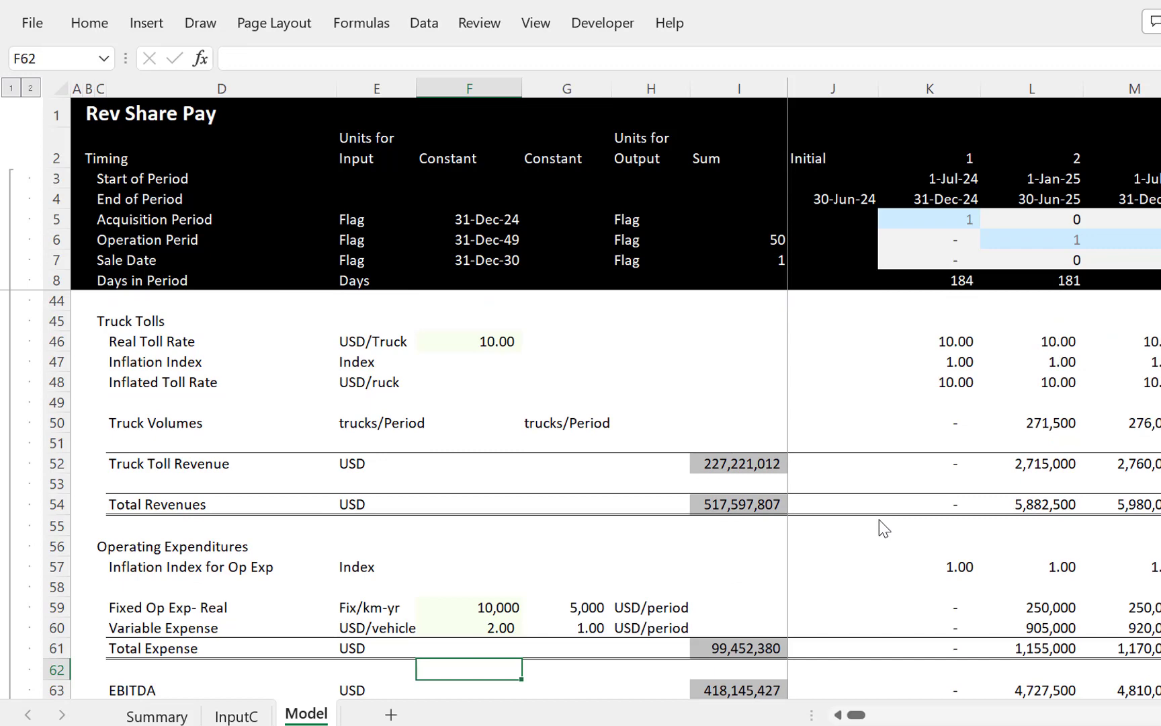
key("Down")
key("Down")
key("Down")
key("Down")
key("Down")
key("Down")
key("Down")
key("Down")
key("Down")
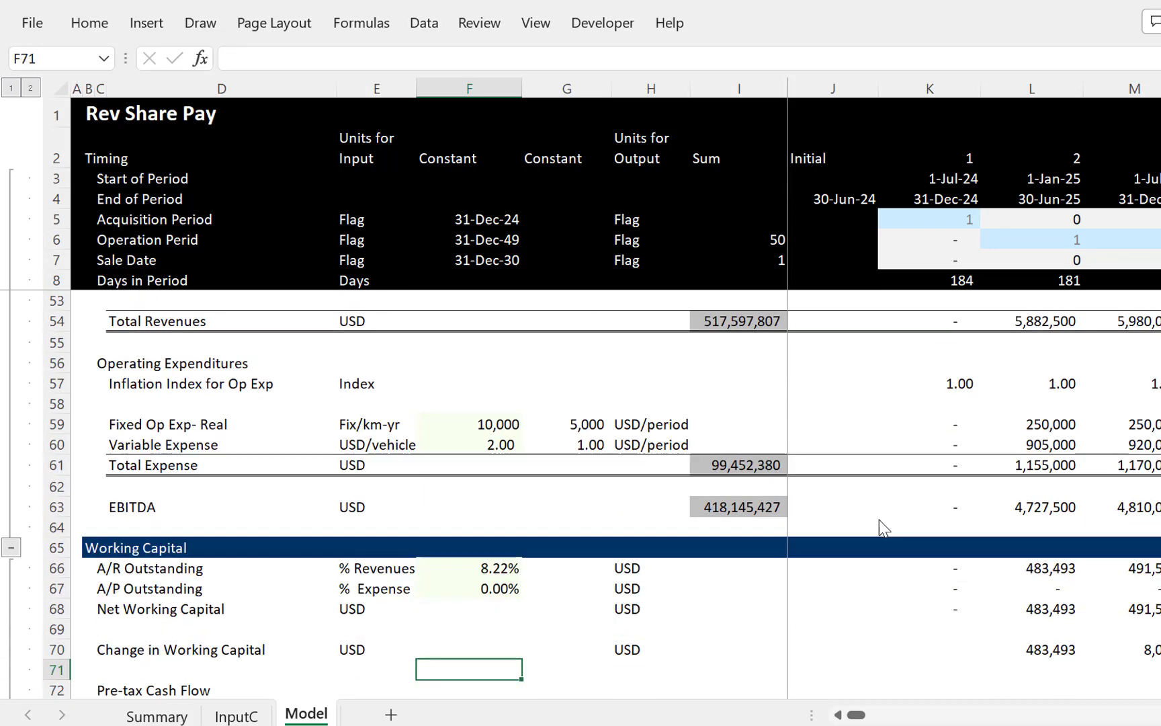
Step: Enter the label headline in G31 beside the Cap Exp/headline Investment input
key("Up")
key("Page_Up")
key("Page_Up")
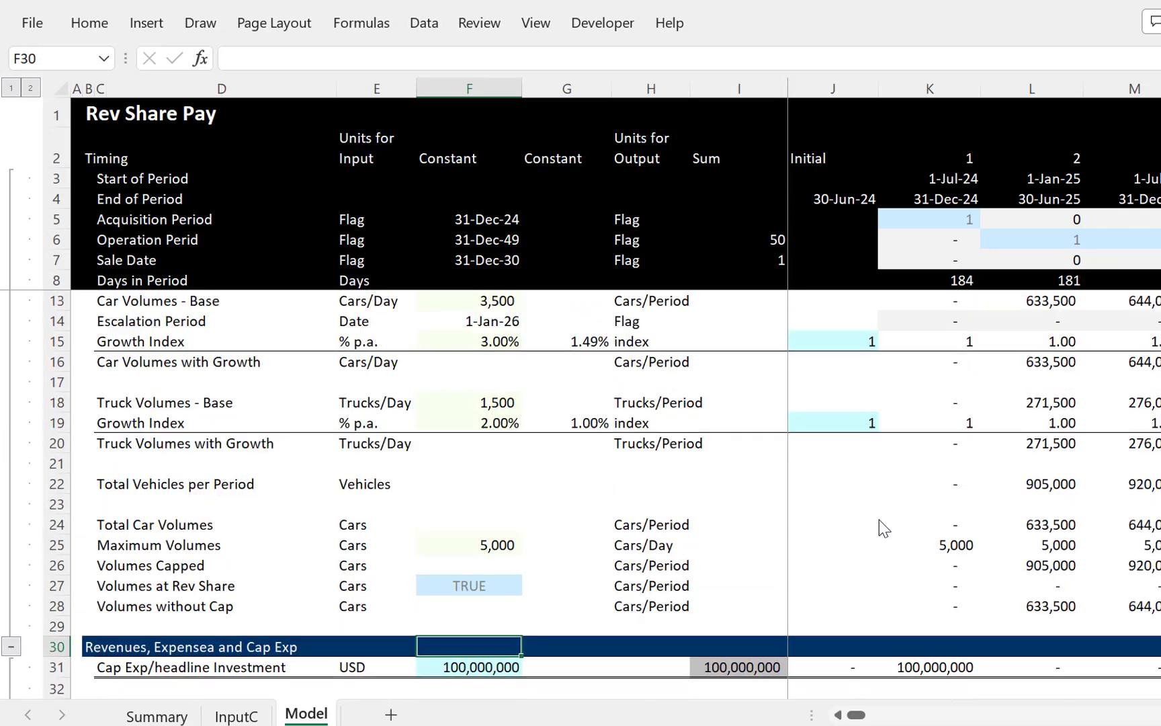
key("Down")
key("Down")
key("Up")
key("Right")
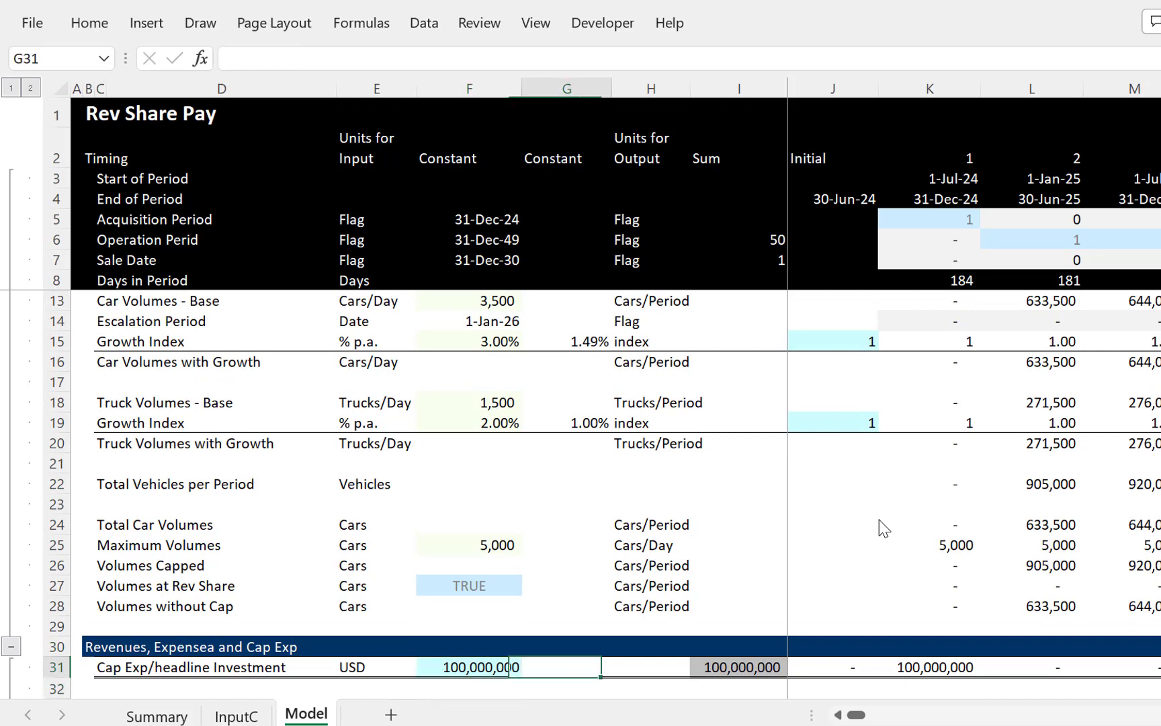
type("hear")
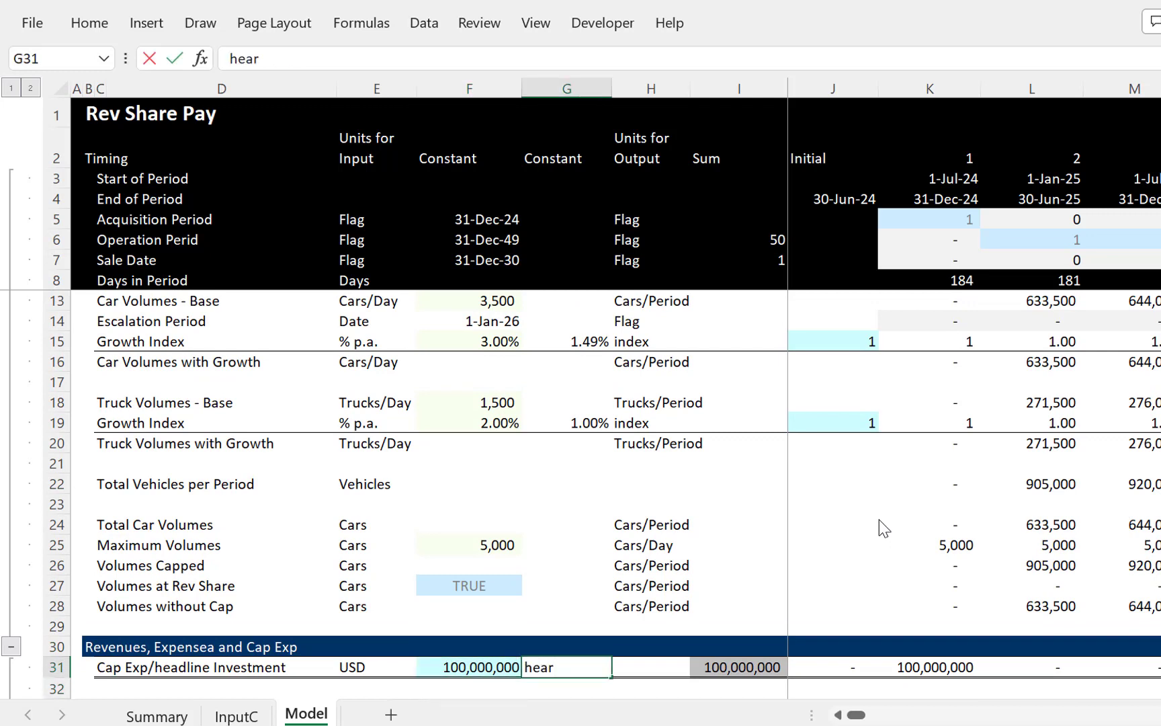
type("dl")
key("BackSpace")
key("BackSpace")
key("BackSpace")
type("dline")
key("Return")
Step: Create the range name headline for F31 from the label in the selection's right column
key("Up")
key("Left")
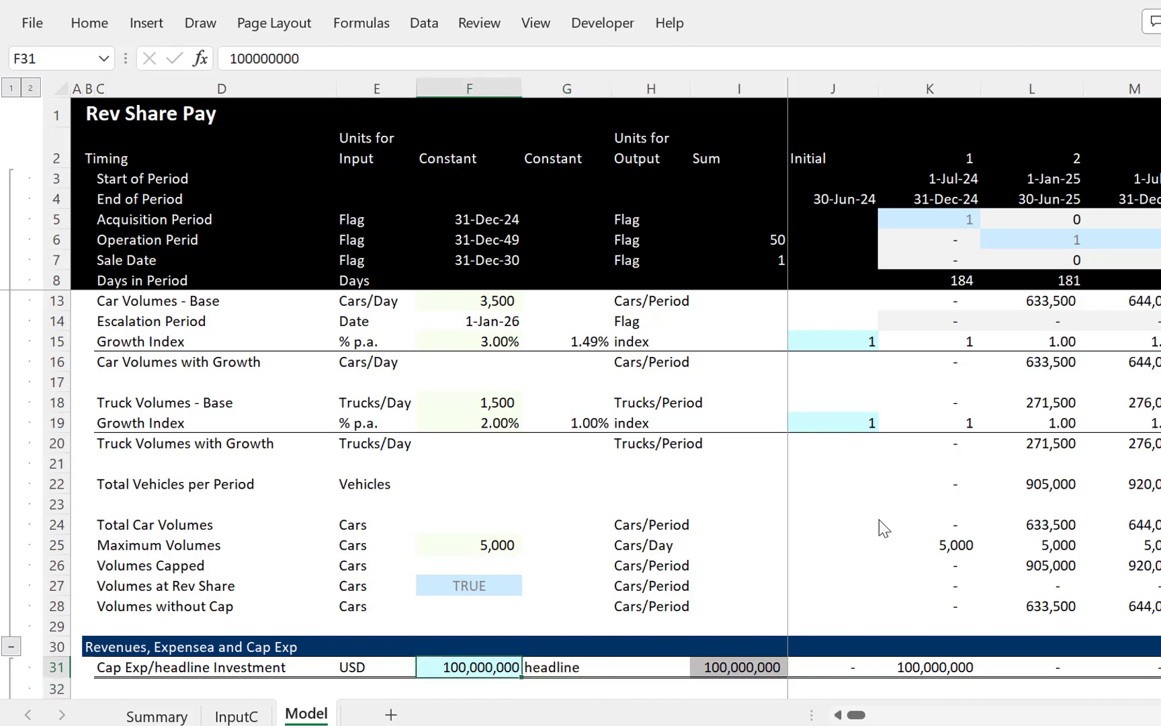
key("shift+Right")
key("ctrl+shift+F3")
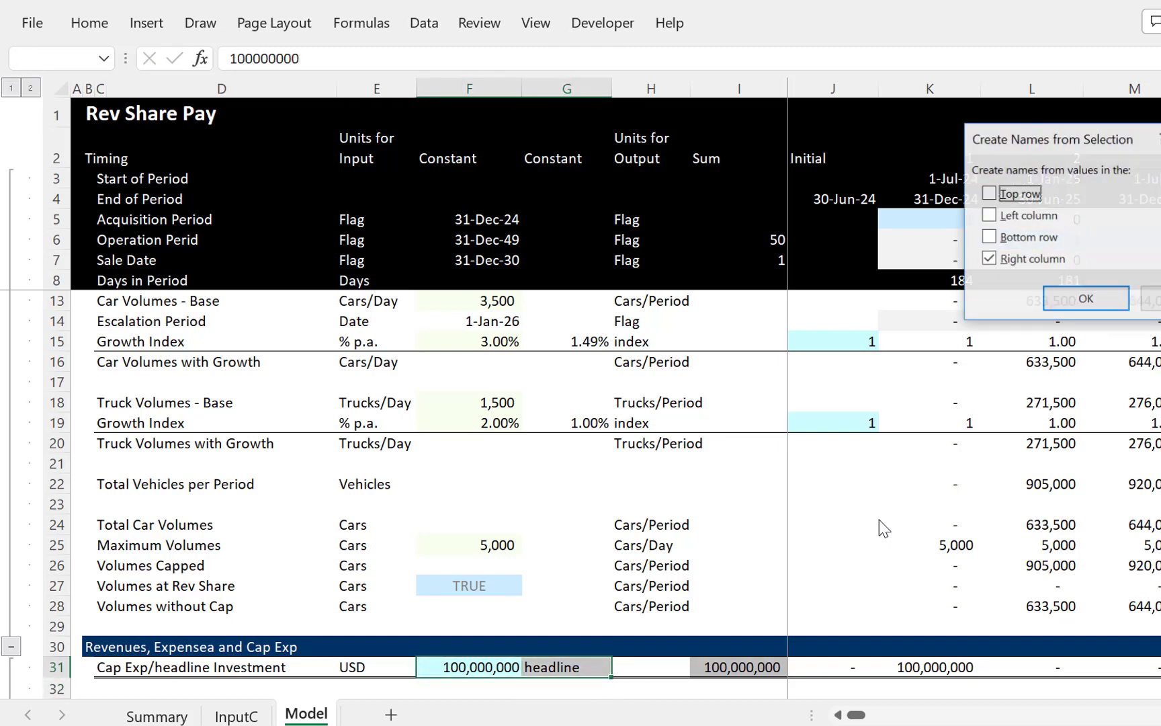
key("Return")
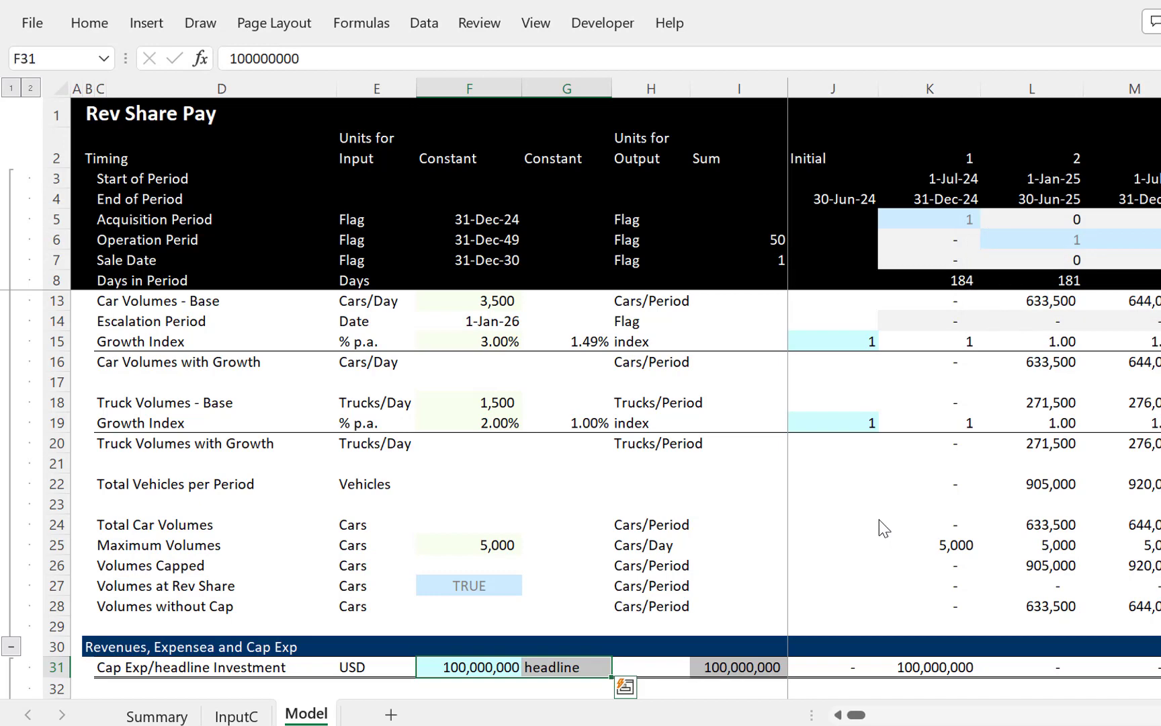
Step: Return to the NPV rows of the Cash Flow Waterfall and start recording a macro named goalseek, stored in This Workbook
key("Down")
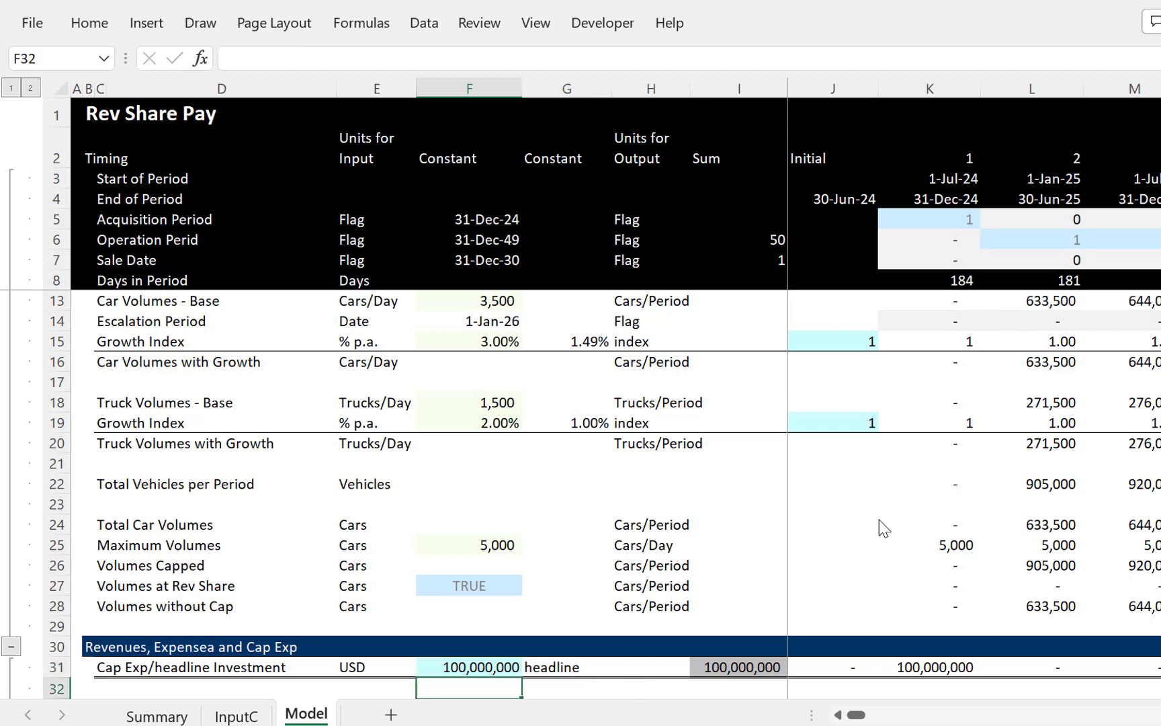
key("Page_Down")
key("Page_Down")
key("Page_Down")
key("Page_Down")
key("Page_Down")
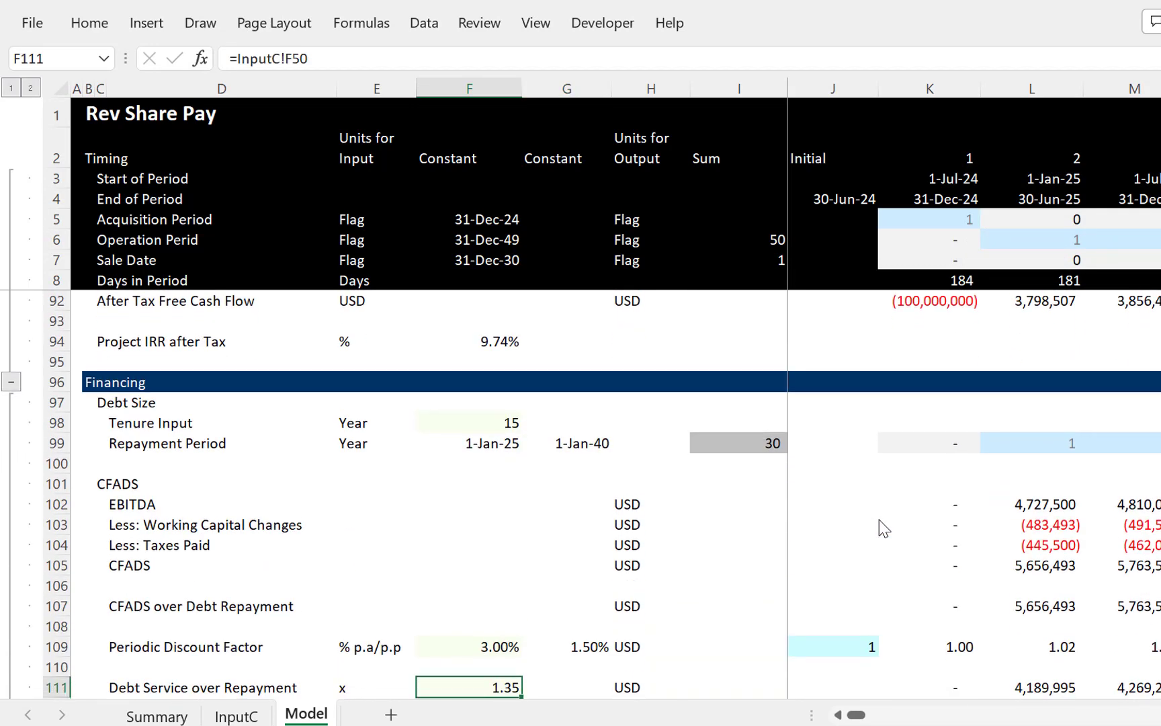
key("Page_Down")
key("Up")
key("Up")
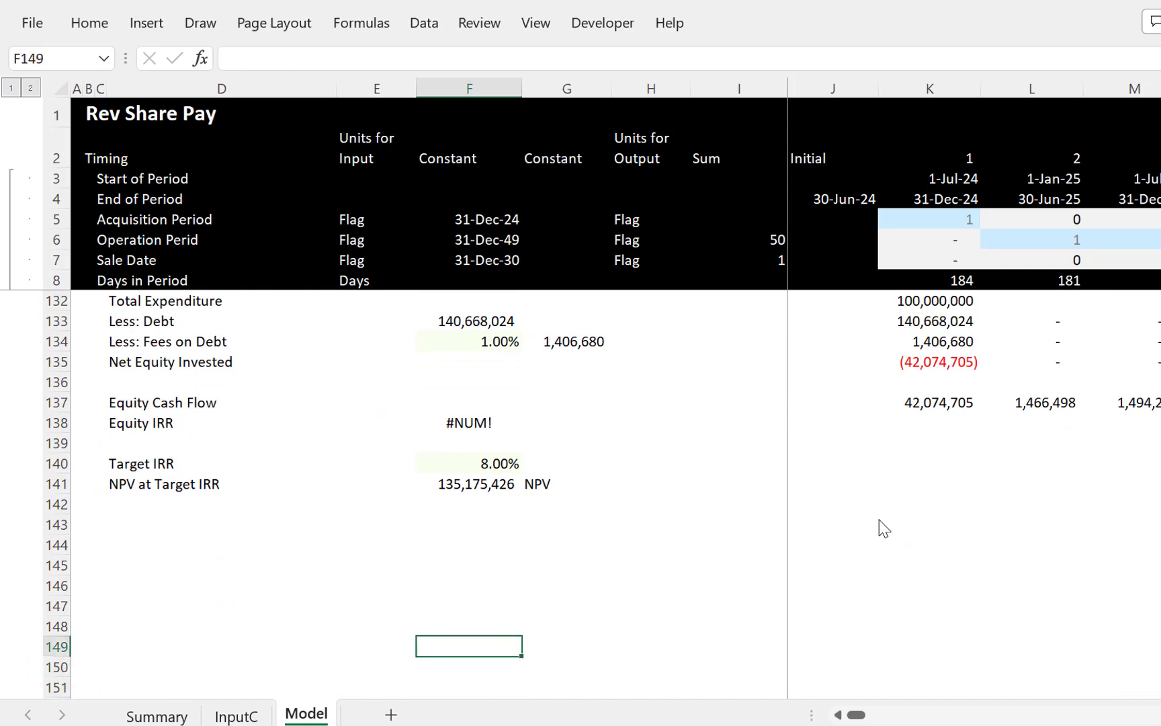
left_click(592, 22)
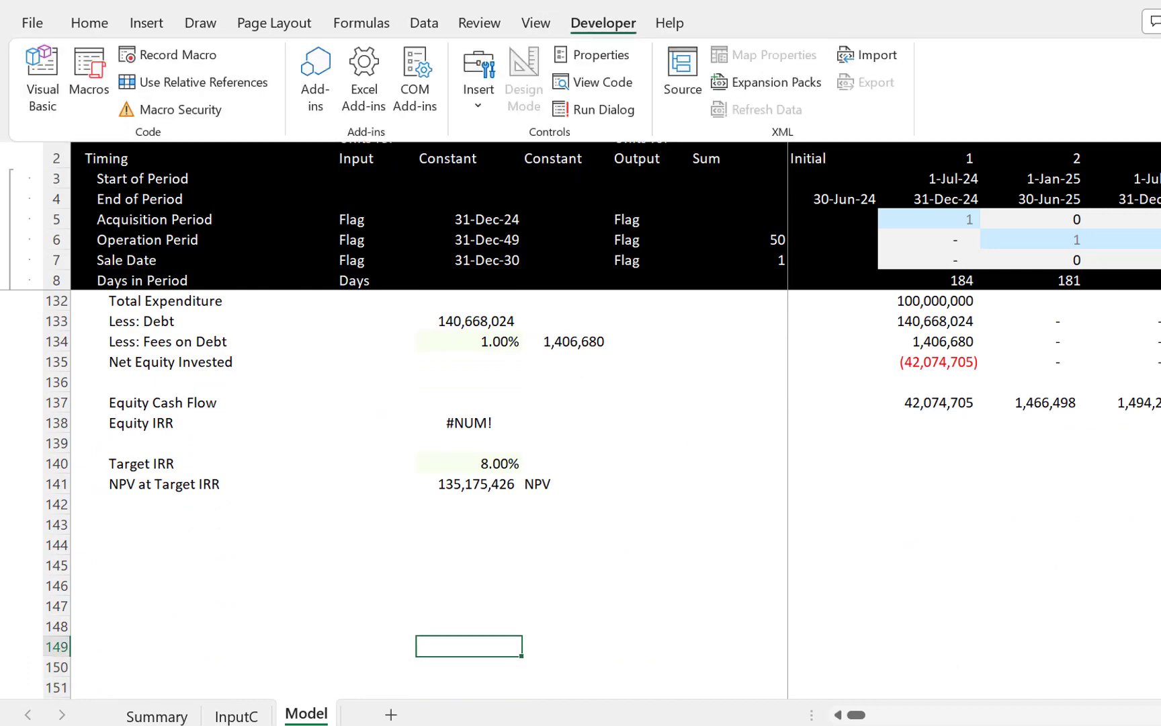
left_click(74, 724)
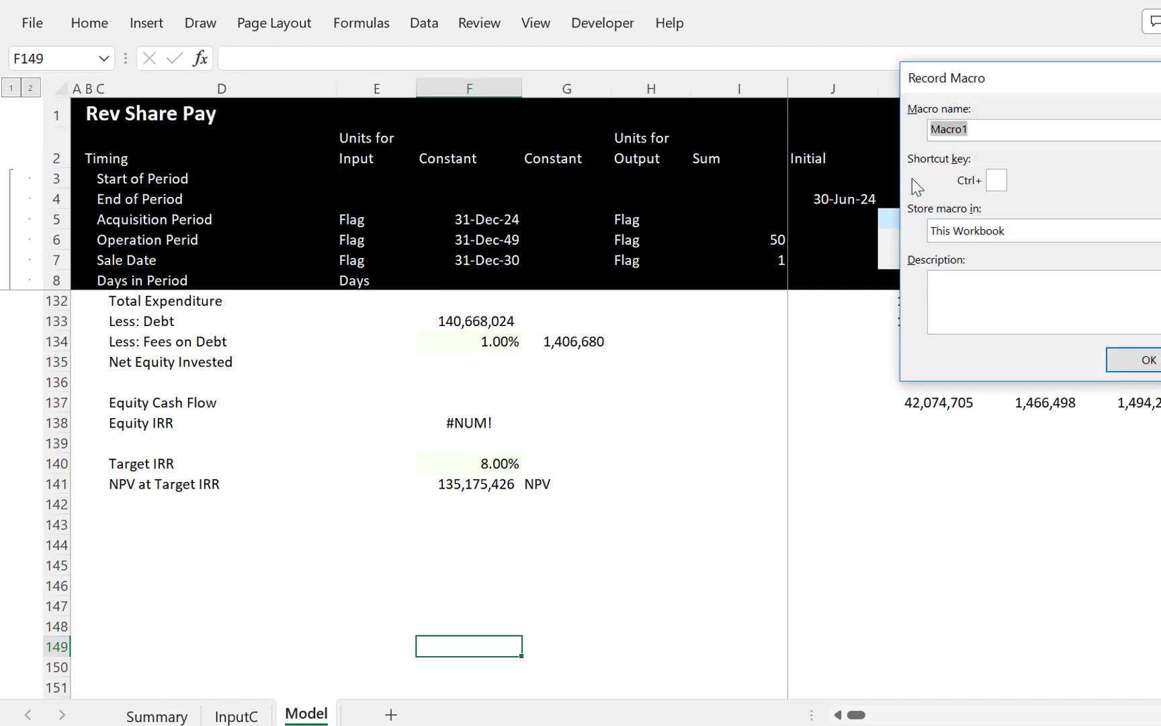
type("goals")
key("BackSpace")
key("BackSpace")
type("lseek")
left_click(1144, 360)
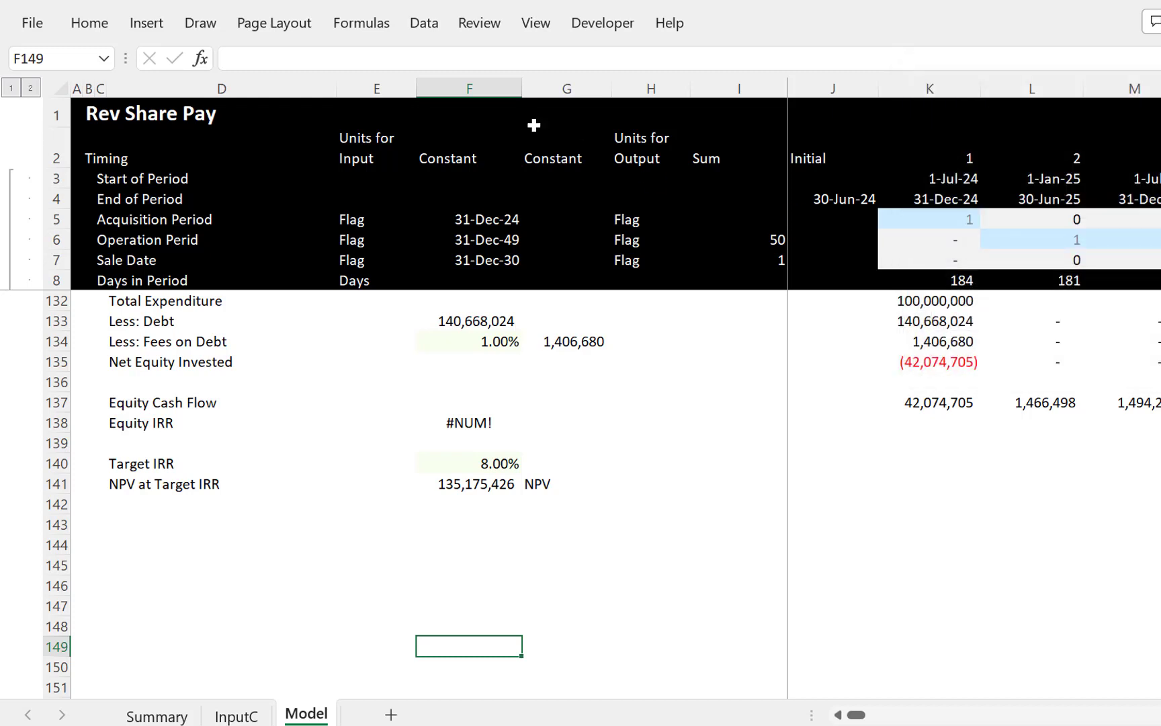
Step: Start a Goal Seek that sets the NPV at Target IRR cell F141 to a value of 0
left_click(443, 21)
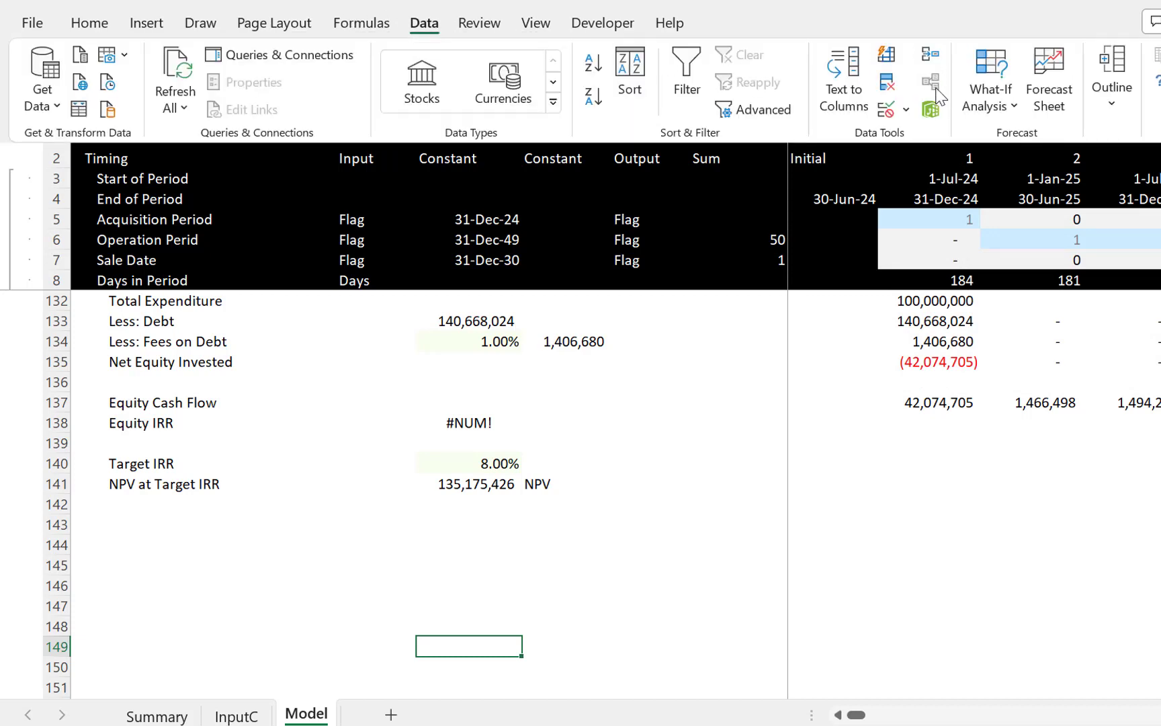
left_click(986, 114)
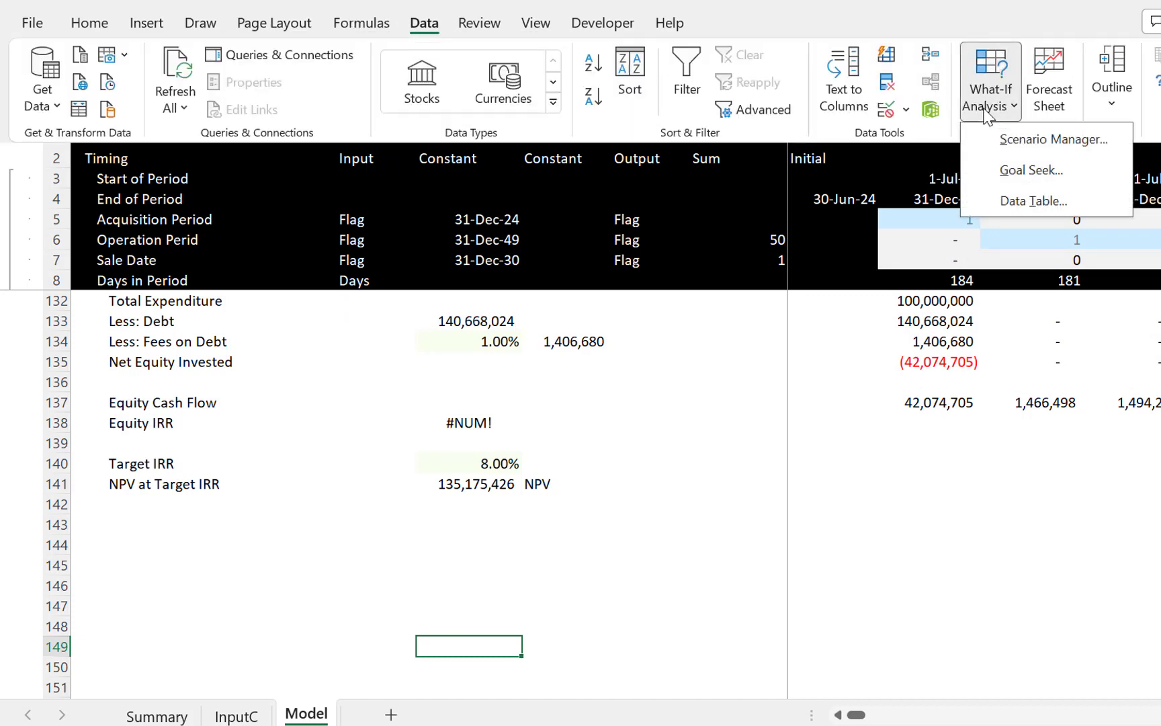
left_click(990, 177)
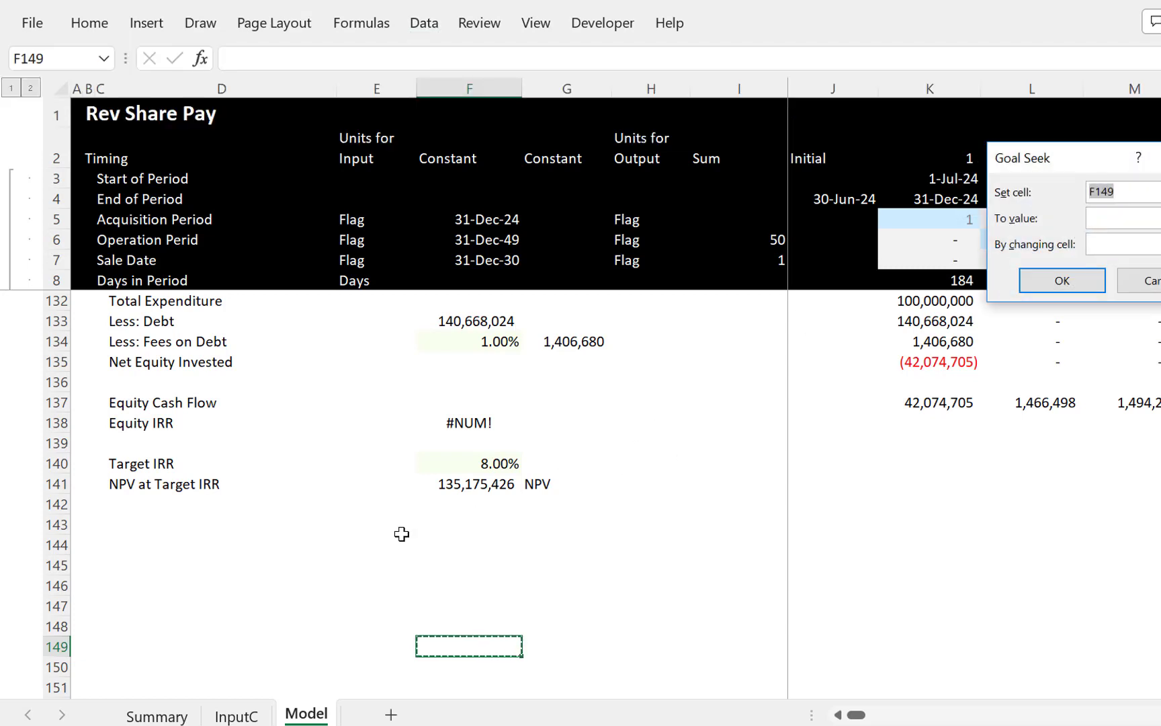
left_click(456, 485)
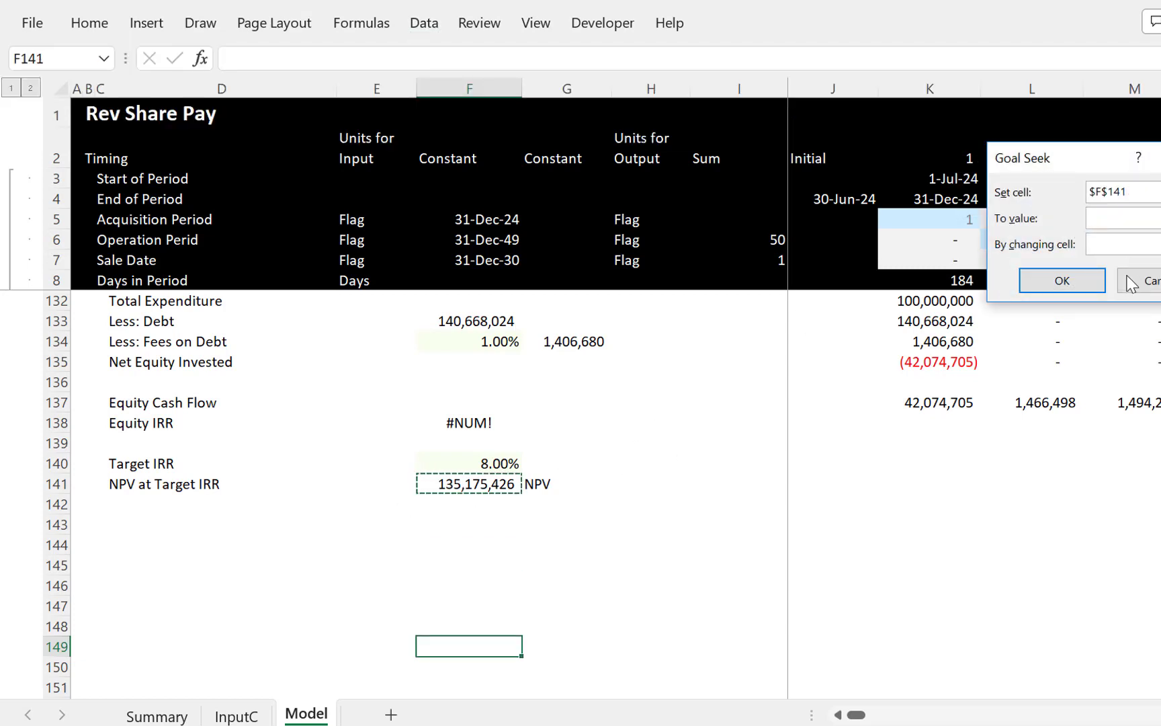
left_click(1097, 219)
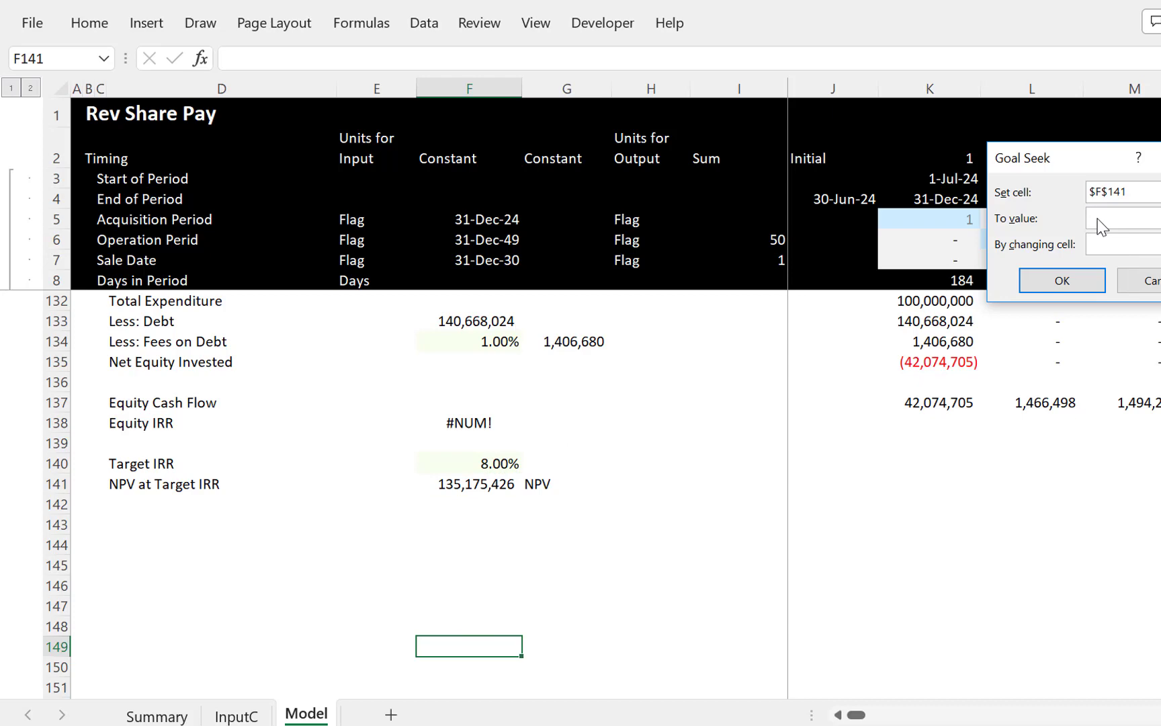
type("0")
Step: Use the Cap Exp/headline Investment input F31 as the changing cell, run the goal seek and accept its solution
left_click(1142, 243)
left_click(540, 381)
key("Page_Up")
key("Page_Up")
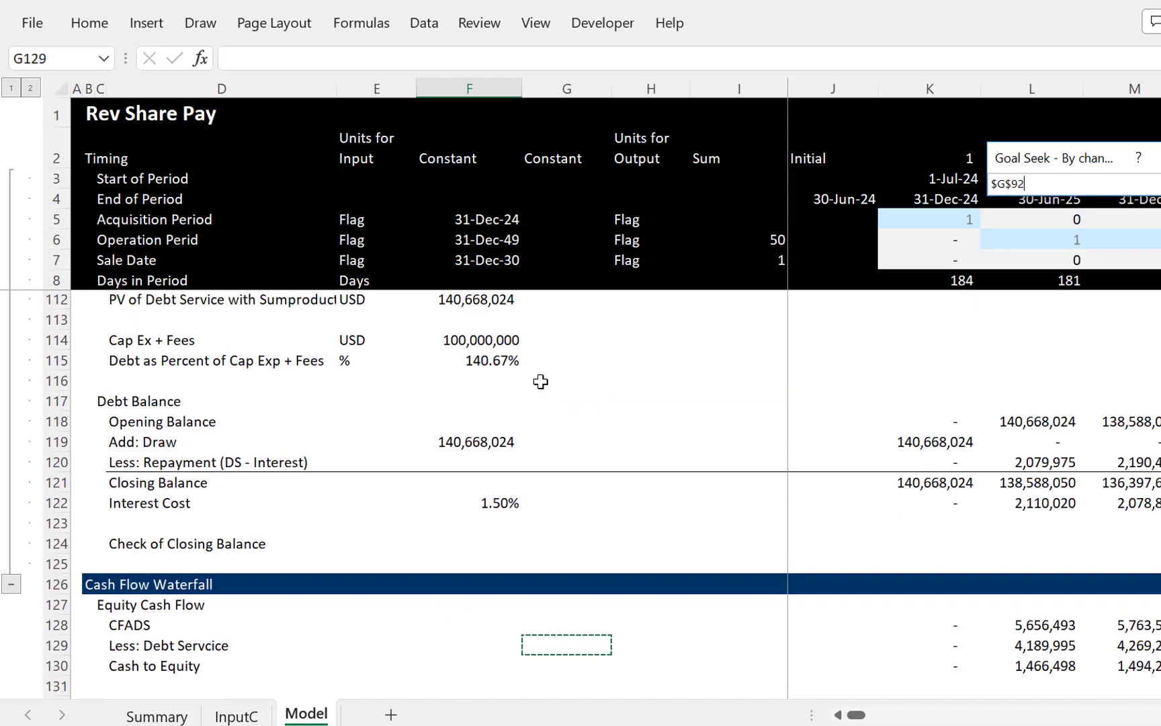
key("Page_Up")
key("Page_Up")
key("Page_Up")
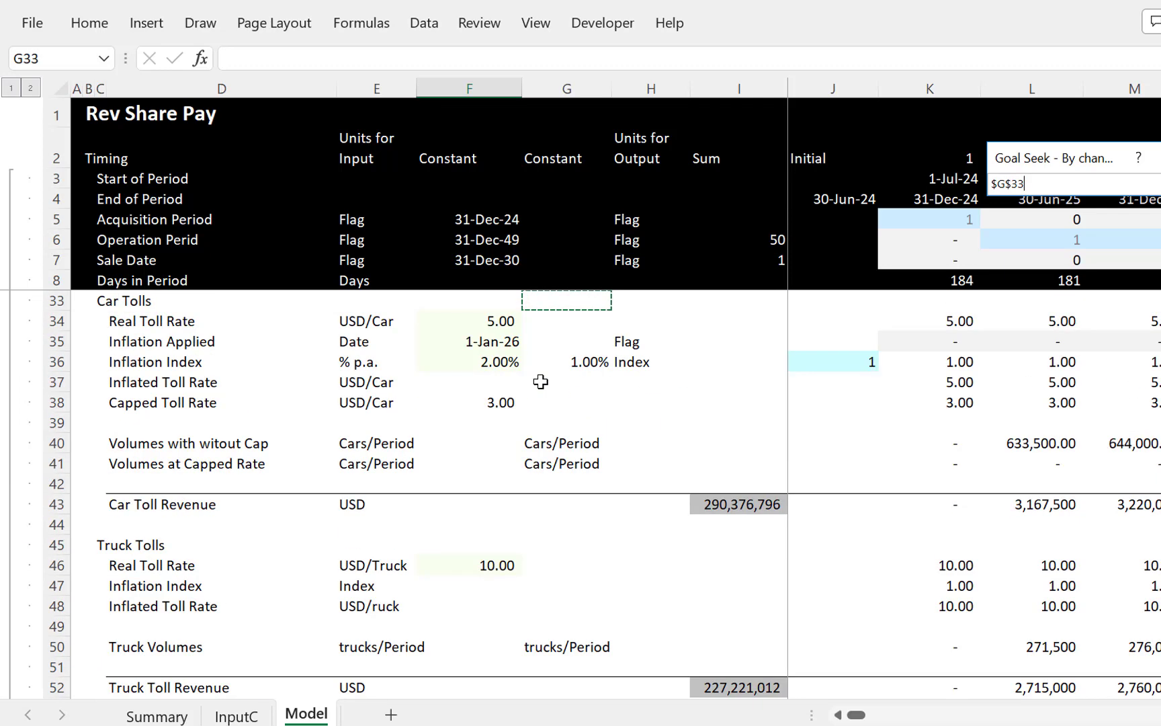
key("Page_Up")
key("Page_Up")
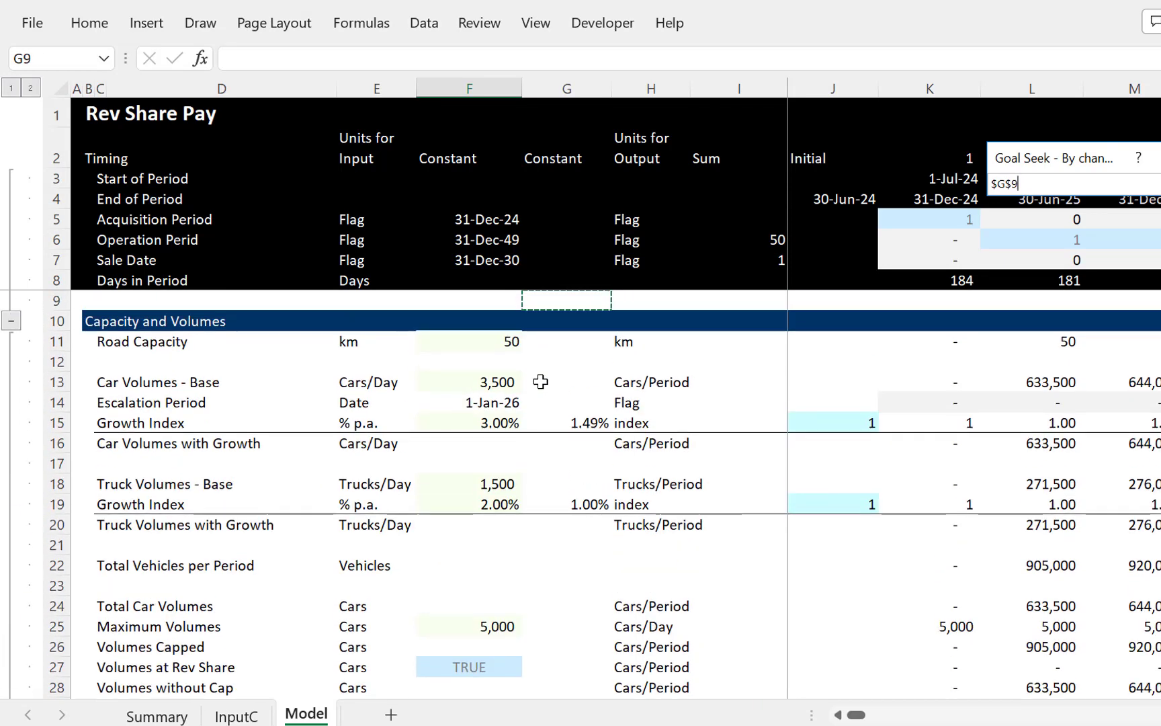
key("Page_Down")
key("Page_Down")
key("Page_Up")
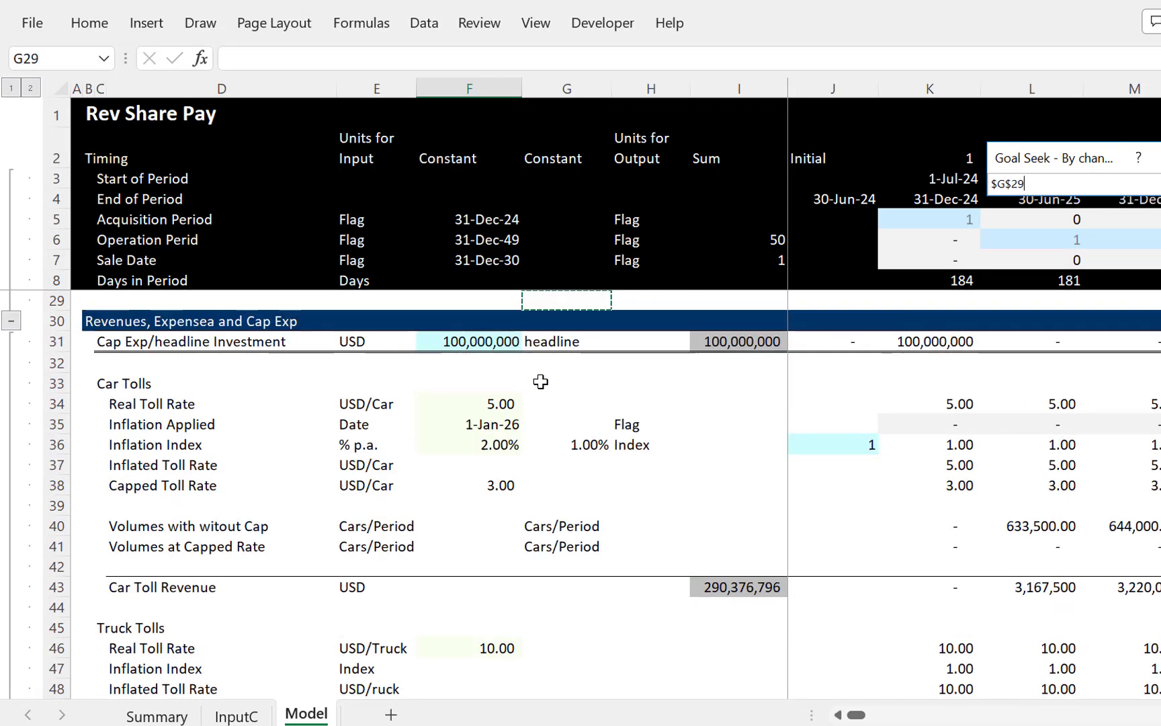
key("Down")
key("Down")
key("Left")
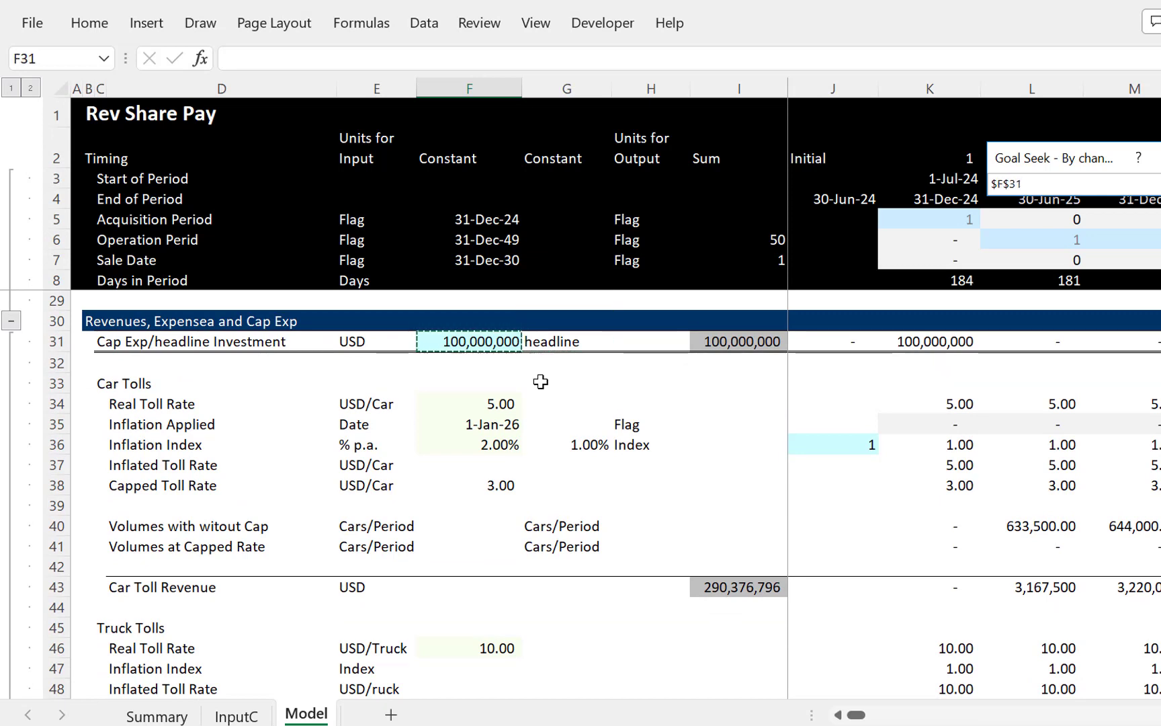
key("Return")
key("Return")
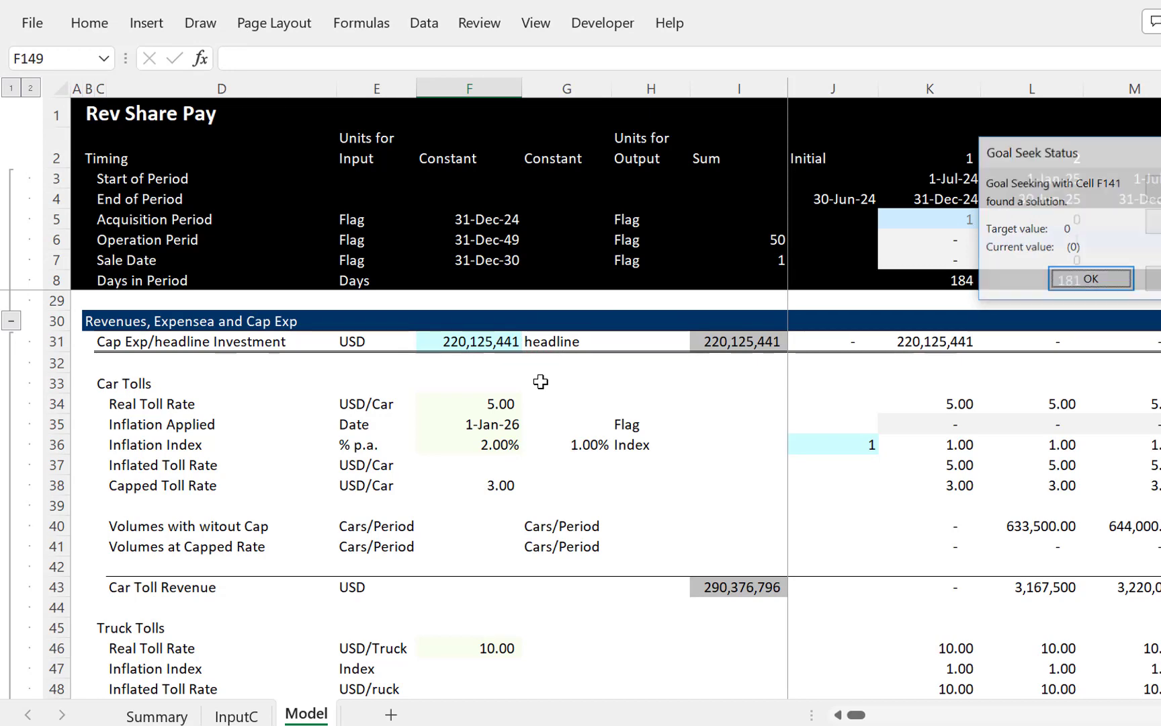
key("Return")
Step: Check the equity IRR and NPV at Target IRR rows in the Cash Flow Waterfall section
key("Page_Down")
key("Page_Down")
key("Page_Down")
key("Page_Down")
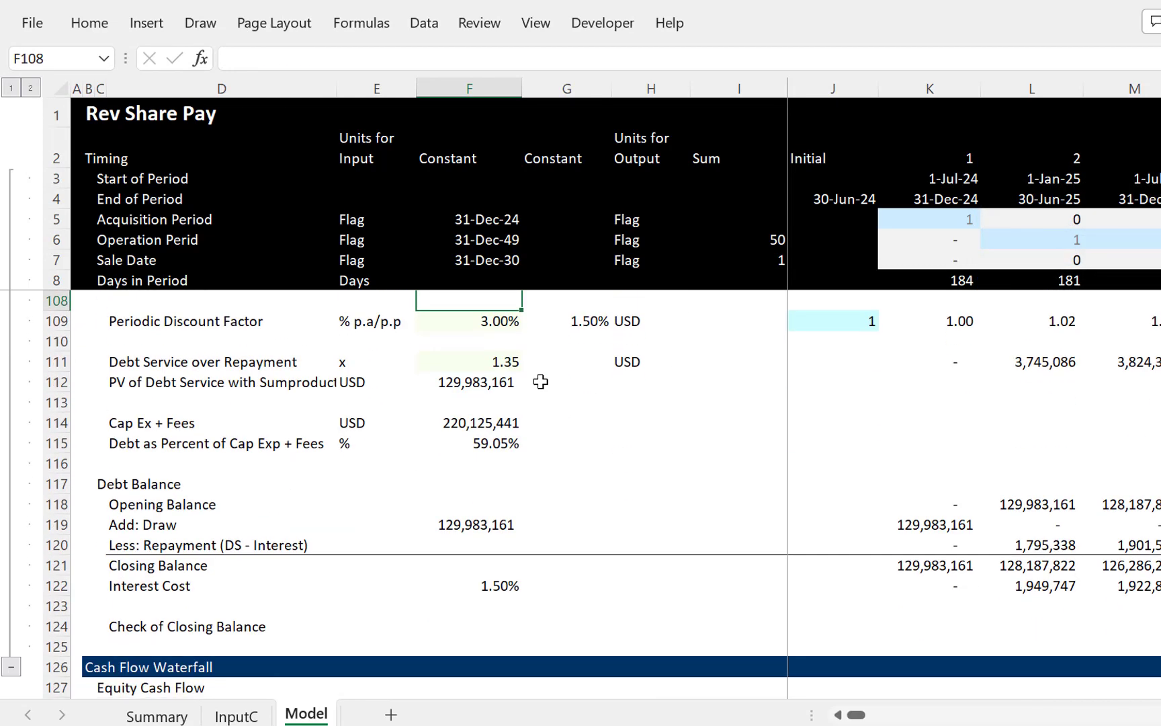
key("Page_Down")
key("Page_Down")
key("Page_Up")
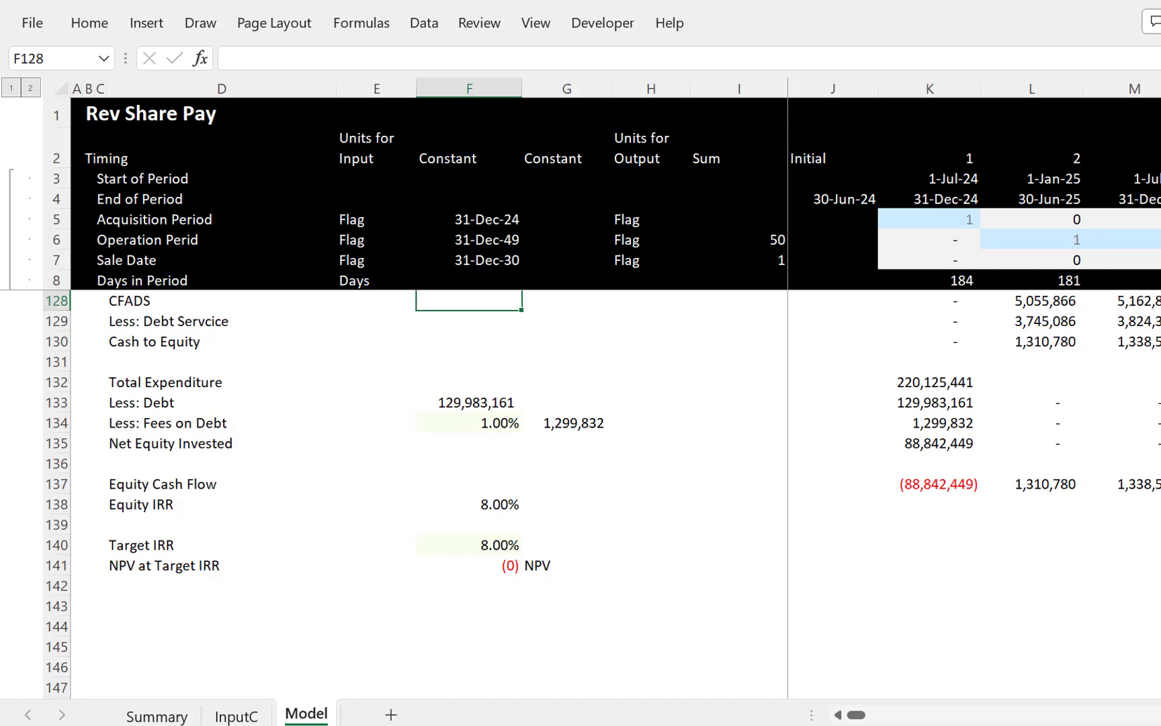
Step: List the macros stored in This Workbook and open the goalseek macro's code for editing
left_click(593, 20)
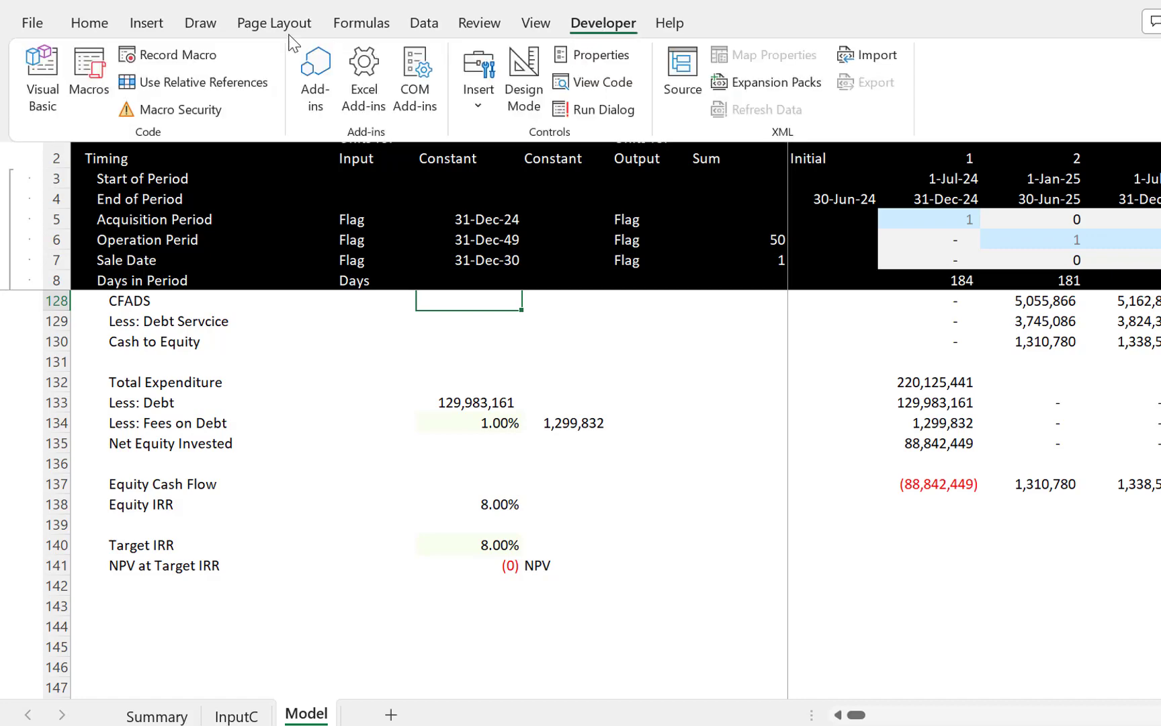
left_click(89, 78)
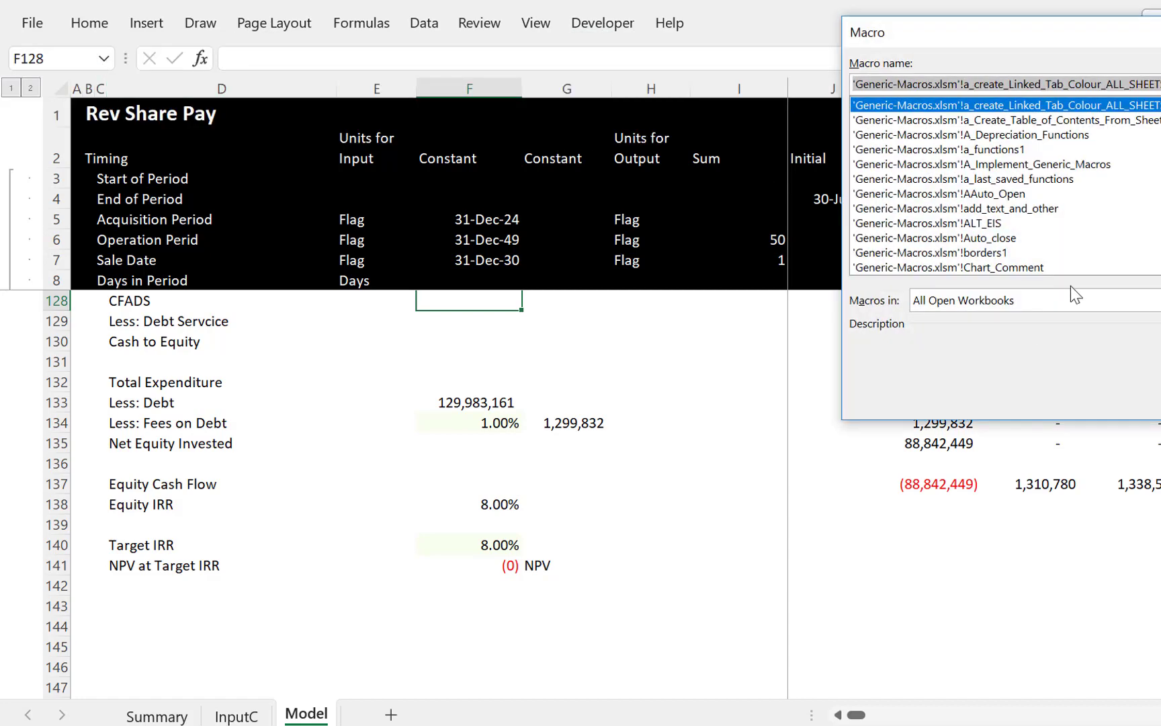
left_click(1075, 303)
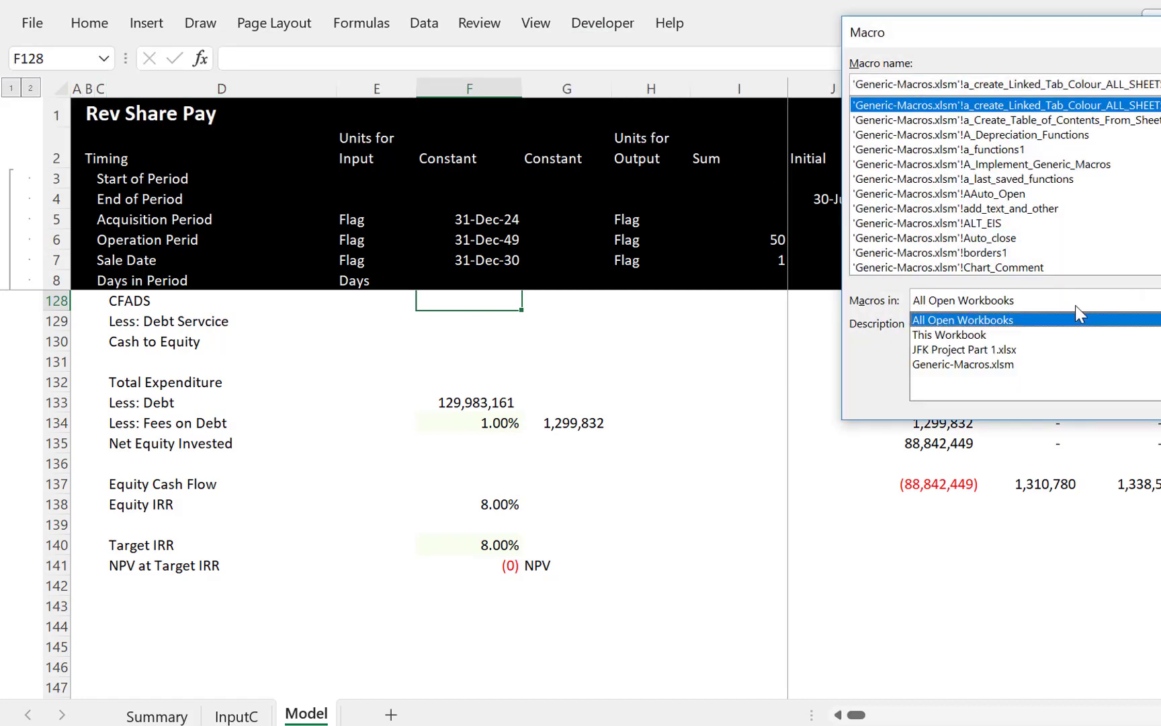
left_click(1008, 336)
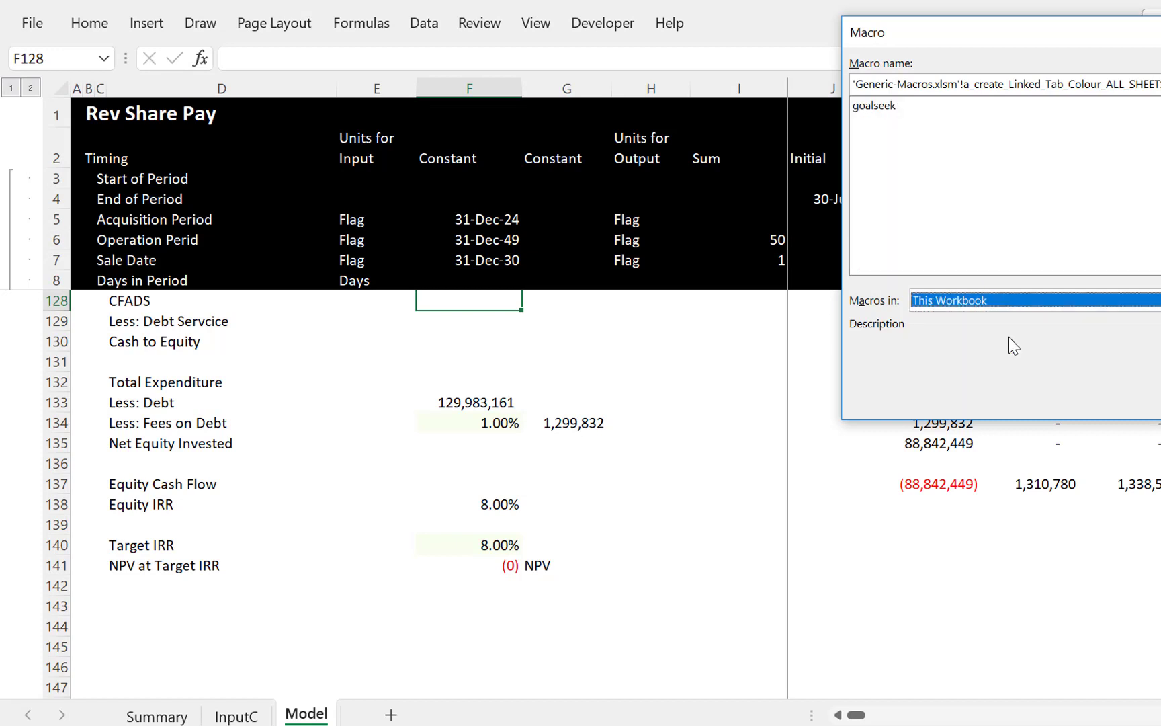
left_click(873, 108)
left_click(1160, 145)
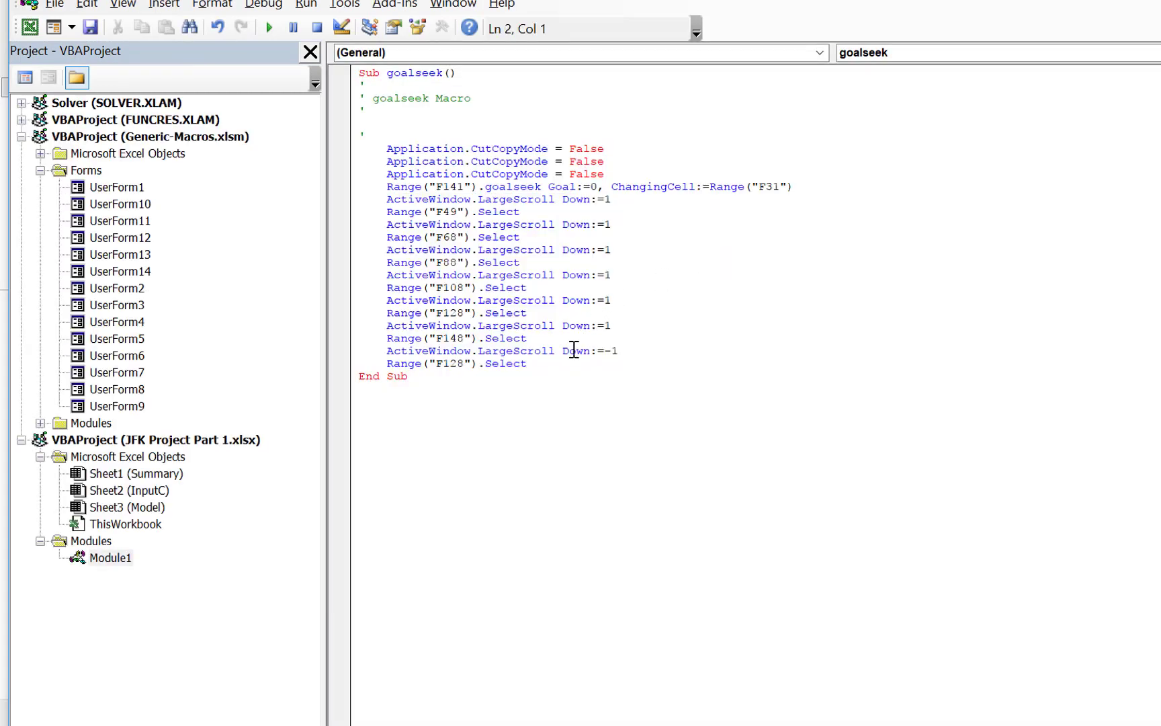
Step: Delete all the recorded LargeScroll and Range Select lines below the goal seek statement in the macro
left_click(379, 207)
key("Left")
key("Left")
key("Left")
key("Up")
key("Left")
key("shift+Down")
key("shift+Down")
key("shift+Down")
key("shift+Down")
key("shift+Down")
key("shift+Down")
key("shift+Down")
key("shift+Down")
key("shift+Down")
key("shift+Down")
key("shift+Down")
key("shift+Down")
key("shift+Down")
key("shift+Down")
key("shift+Down")
key("shift+Up")
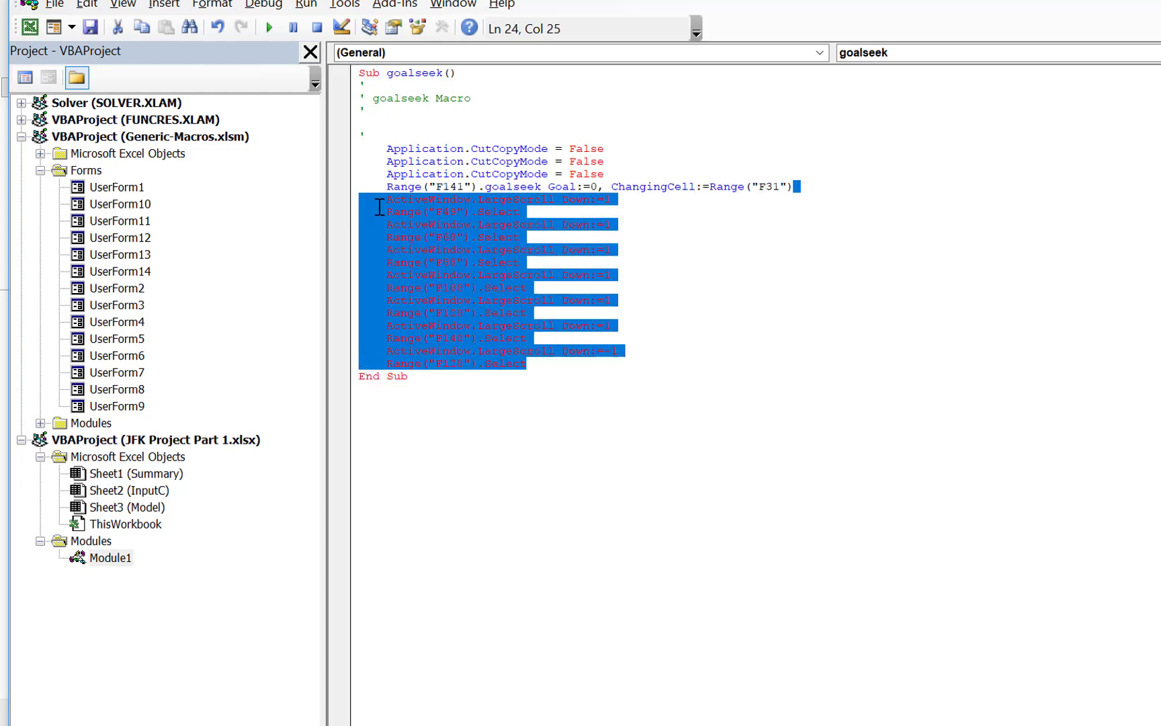
key("Delete")
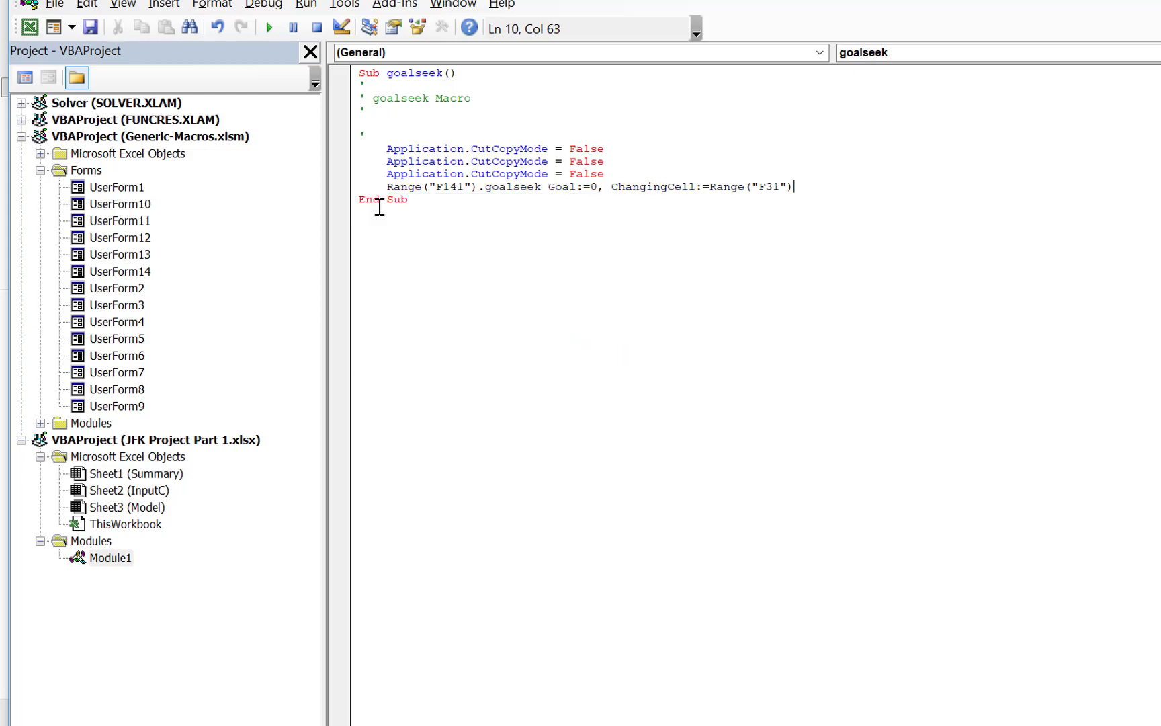
Step: Delete the three Application.CutCopyMode = False lines above the goal seek statement
key("Up")
key("Up")
key("Up")
key("Up")
key("Down")
key("Home")
key("shift+Down")
key("shift+Down")
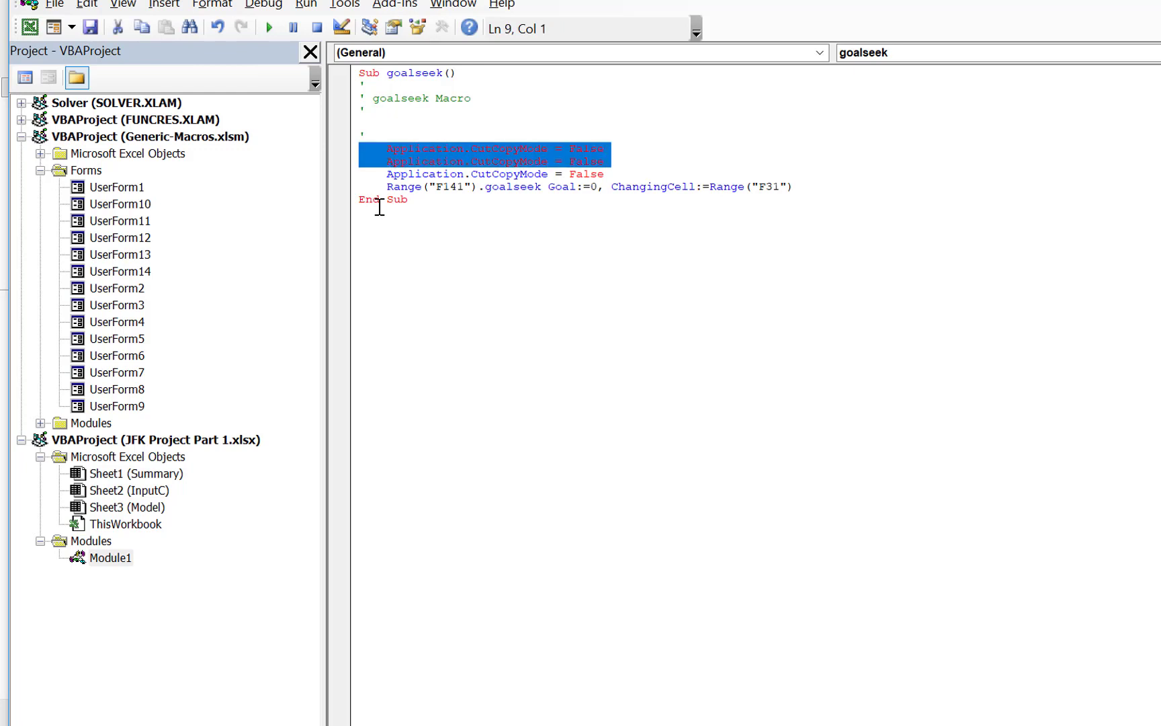
key("shift+Down")
key("Delete")
Step: Replace the F141 reference in the goal seek statement with the range name npv
key("Right")
key("Right")
key("Right")
key("Right")
key("Right")
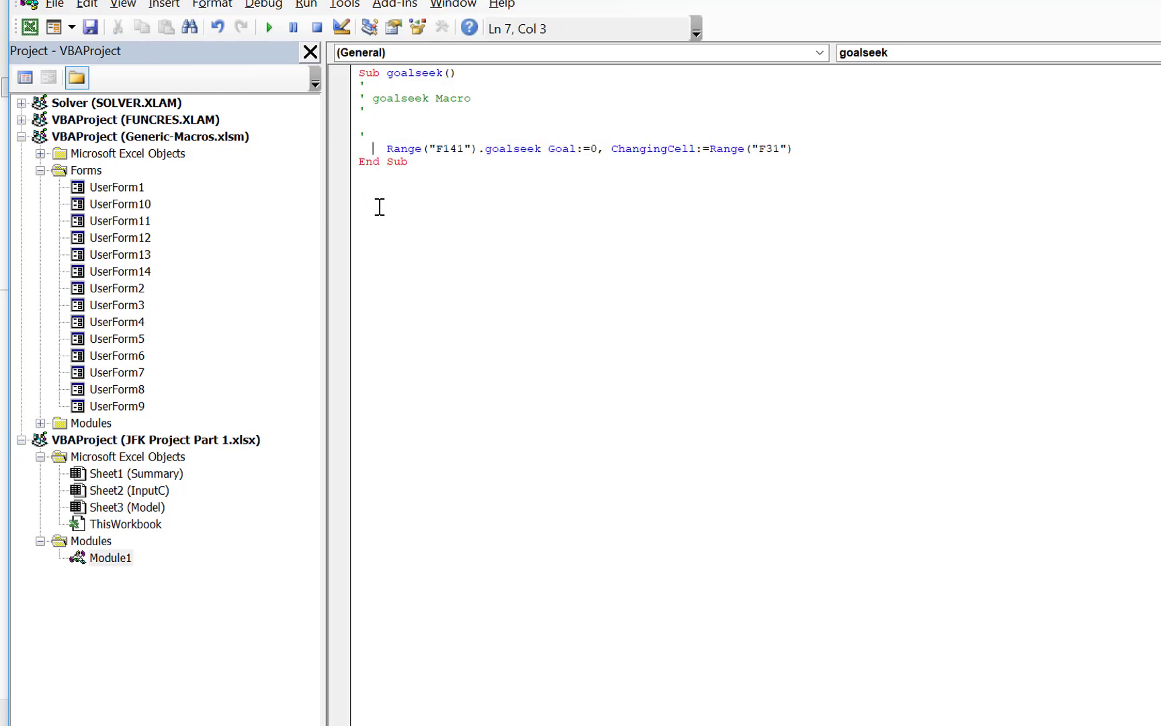
key("Right")
key("Right")
key("Right")
key("Right")
key("Right")
key("Right")
key("Right")
key("Right")
key("Right")
key("Right")
key("Left")
key("Right")
key("BackSpace")
key("BackSpace")
key("BackSpace")
key("BackSpace")
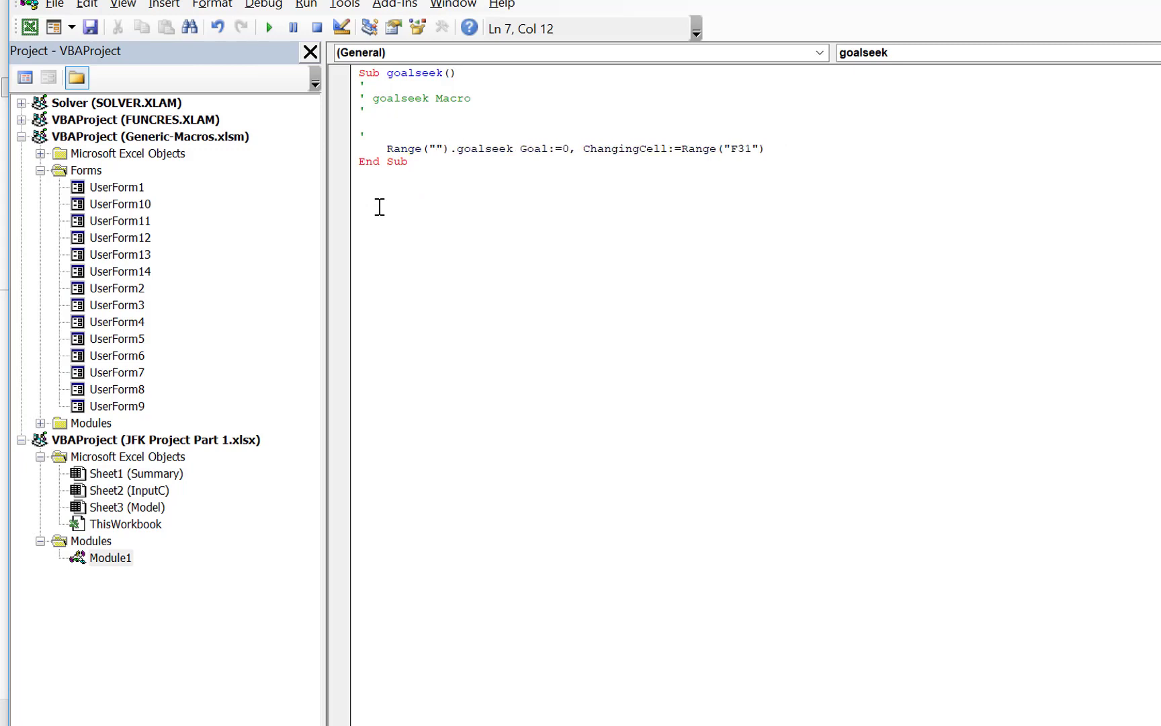
type("npv")
Step: Replace the F31 reference in the ChangingCell argument with the range name headline
key("Right")
key("Right")
key("Right")
key("Right")
key("Right")
key("Right")
key("Right")
key("Right")
key("Right")
key("Right")
key("Right")
key("Right")
key("Right")
key("Right")
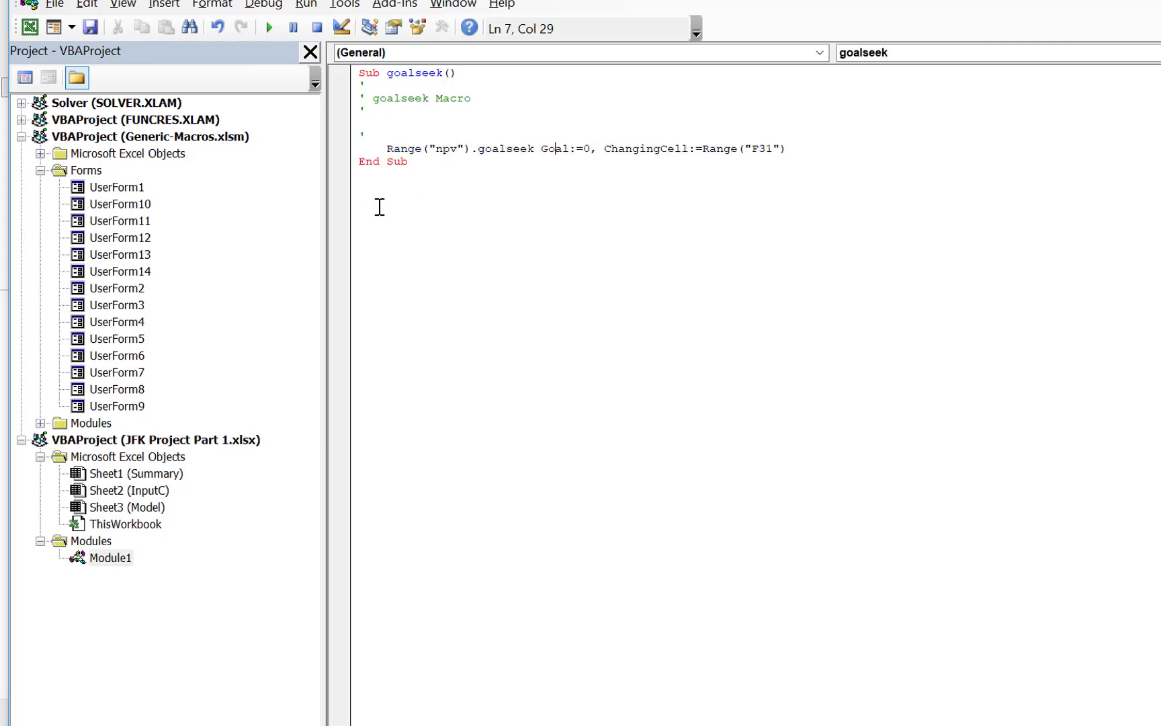
key("Right")
key("Right")
key("Right")
key("Right")
key("Right")
key("Right")
key("Right")
key("Right")
key("Right")
key("Right")
key("Right")
key("Right")
key("Right")
key("Right")
key("Right")
key("Right")
key("Right")
key("Right")
key("Right")
key("Right")
key("Right")
key("Right")
key("Right")
key("Right")
key("Right")
key("Right")
key("Right")
key("Right")
key("Right")
key("Right")
key("Right")
key("Left")
key("Left")
key("BackSpace")
key("BackSpace")
key("BackSpace")
type("headline")
key("Up")
key("Up")
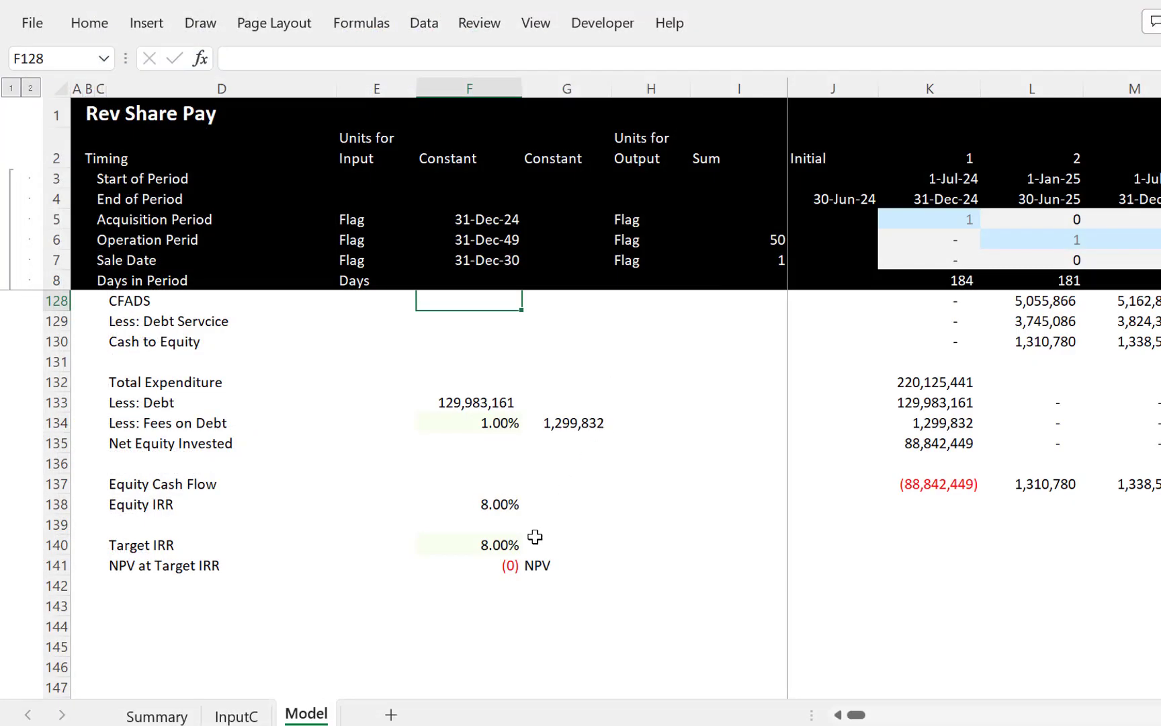
Step: Return to the Model sheet and examine the Cap Ex + Fees and Debt as Percent of Cap Exp + Fees rows above Debt Balance
left_click(530, 543)
key("Up")
key("Up")
key("Up")
key("Up")
key("Up")
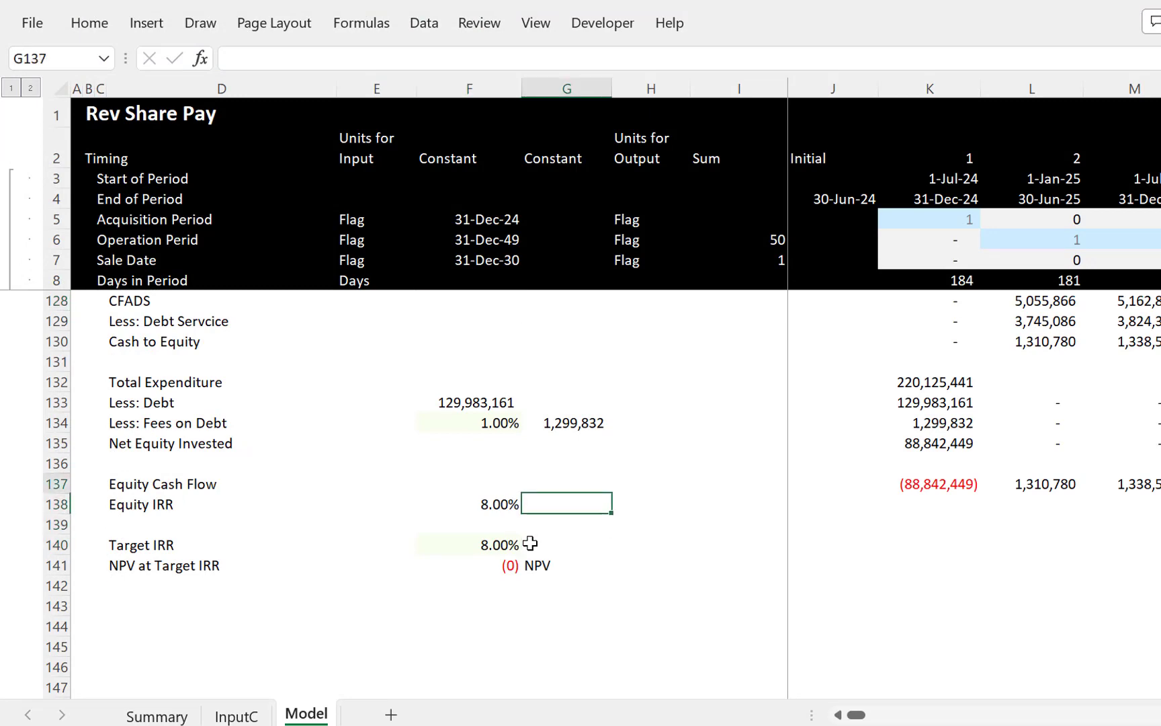
key("Left")
key("Up")
key("Page_Up")
key("Page_Up")
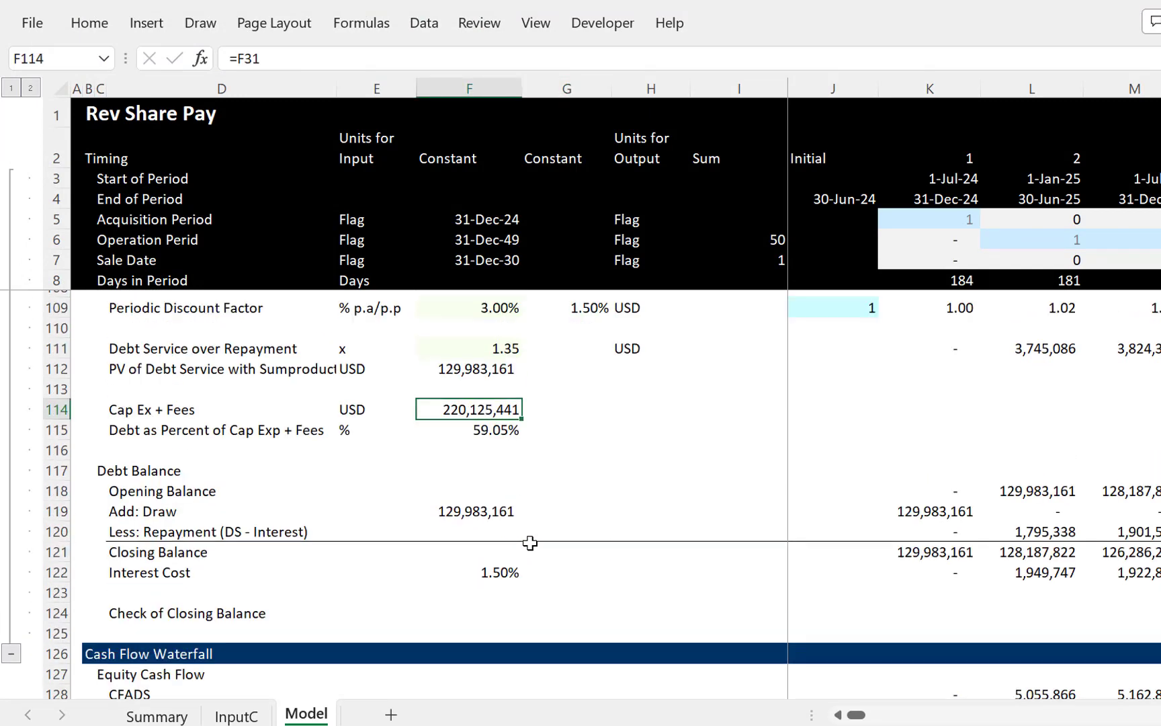
key("Page_Down")
key("Down")
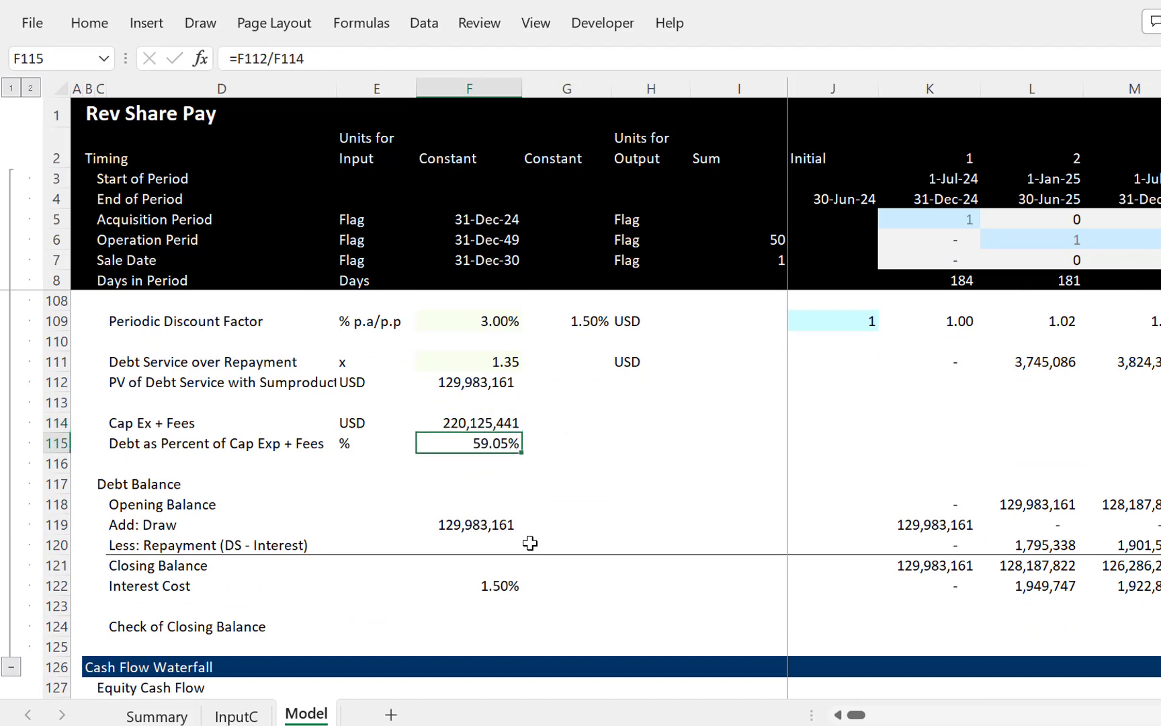
key("Up")
key("Left")
key("Left")
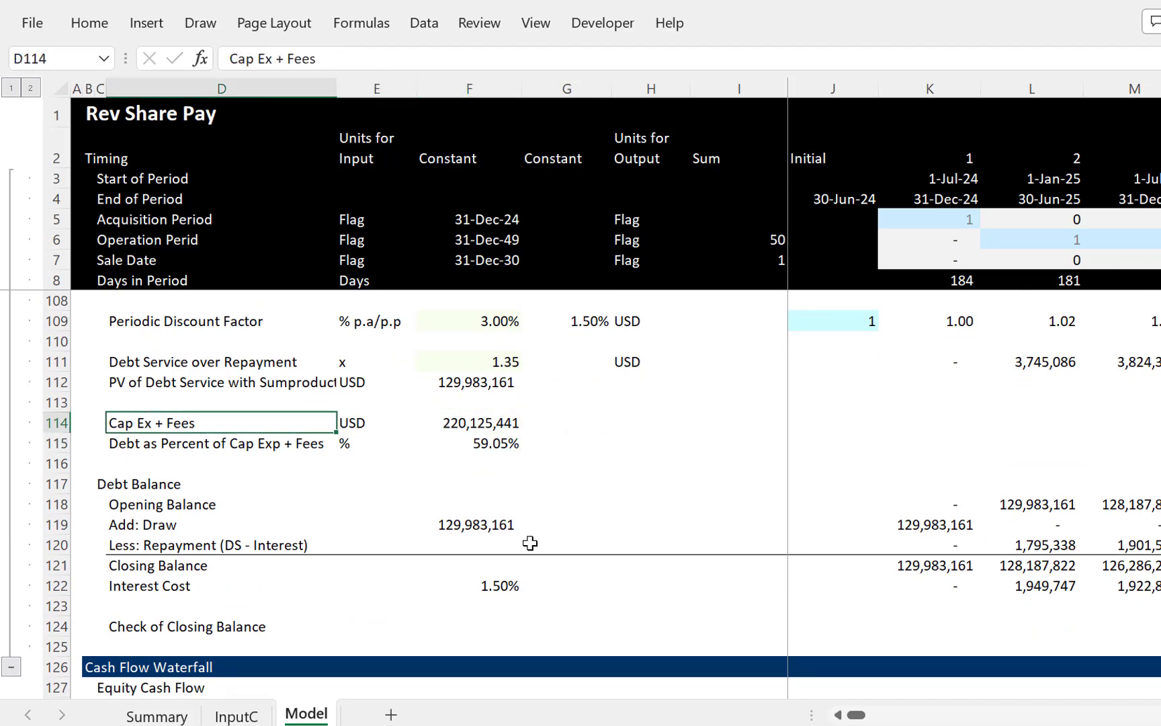
Step: Review the Financing section on the Model sheet, from Project IRR after Tax through CFADS to the PV of Debt Service
key("Left")
key("Right")
key("Right")
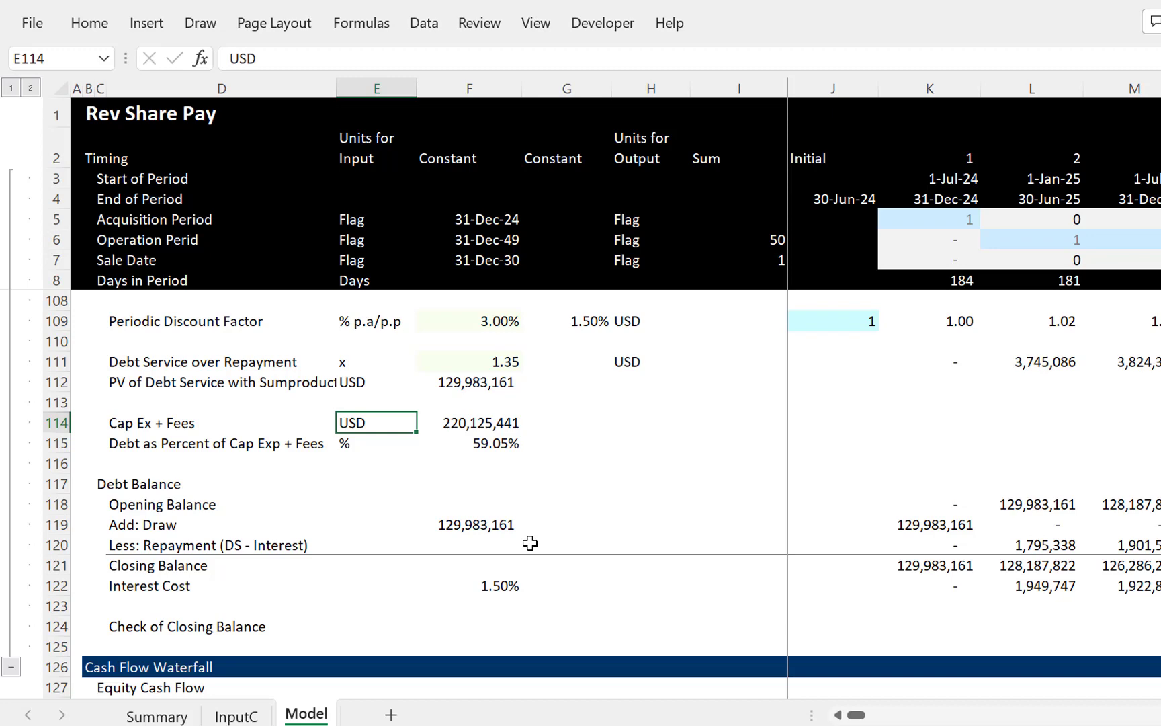
key("Page_Up")
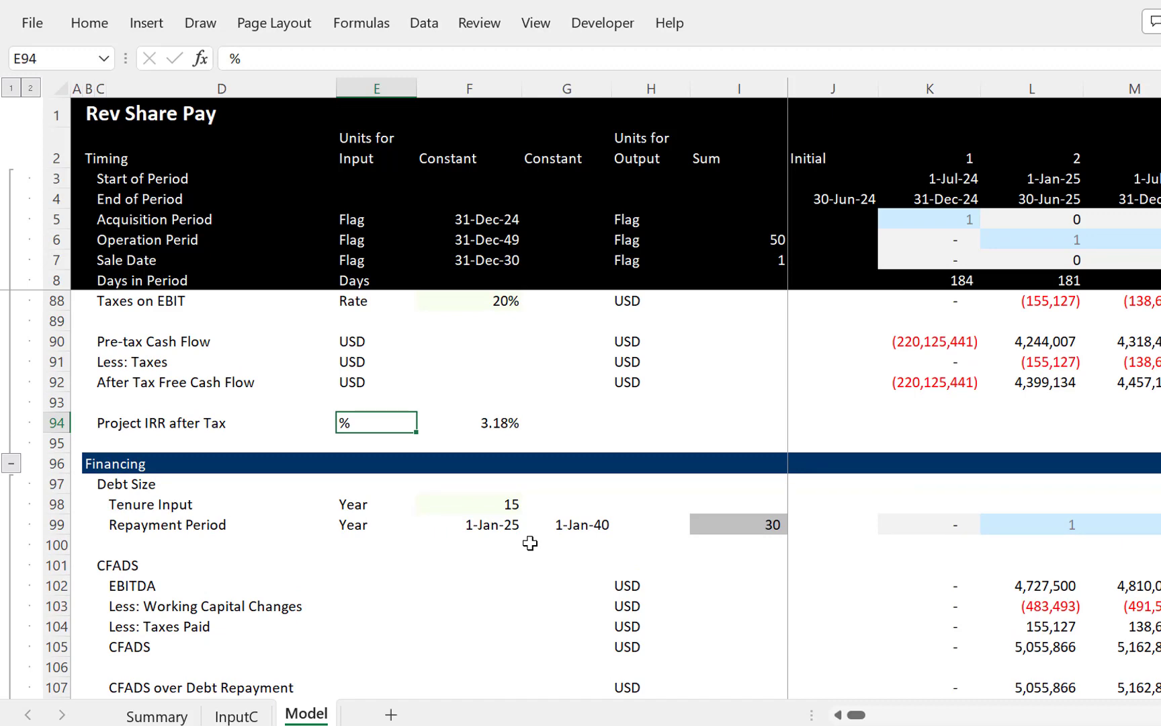
key("Down")
key("Down")
key("Down")
key("Down")
key("Down")
key("Down")
key("Down")
key("Down")
key("Down")
key("Down")
key("Down")
key("Down")
key("Down")
key("Down")
key("Down")
key("Down")
key("Down")
key("Down")
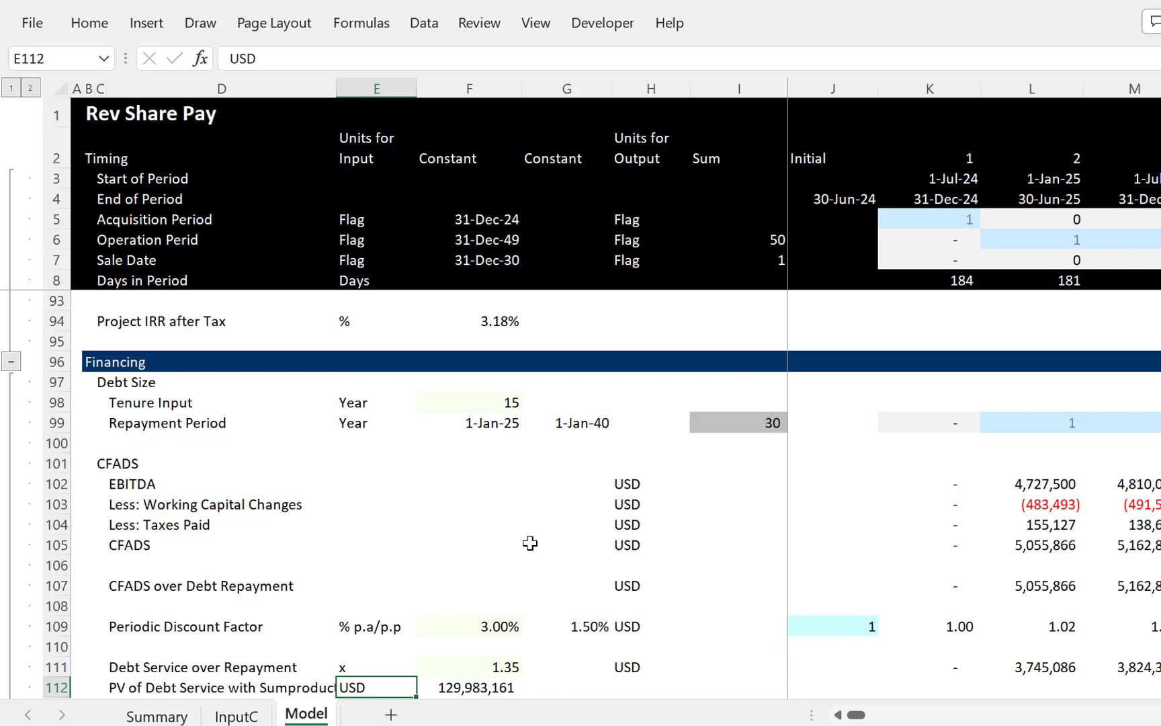
Step: Go back above the Financing section to examine the after-tax cash flow rows and the Project IRR after Tax
key("Up")
key("Up")
key("Up")
key("Up")
key("Up")
key("Up")
key("Up")
key("Up")
key("Up")
key("Up")
key("Up")
key("Up")
key("Up")
key("Up")
key("Up")
key("Up")
key("Up")
key("Up")
key("Up")
key("Up")
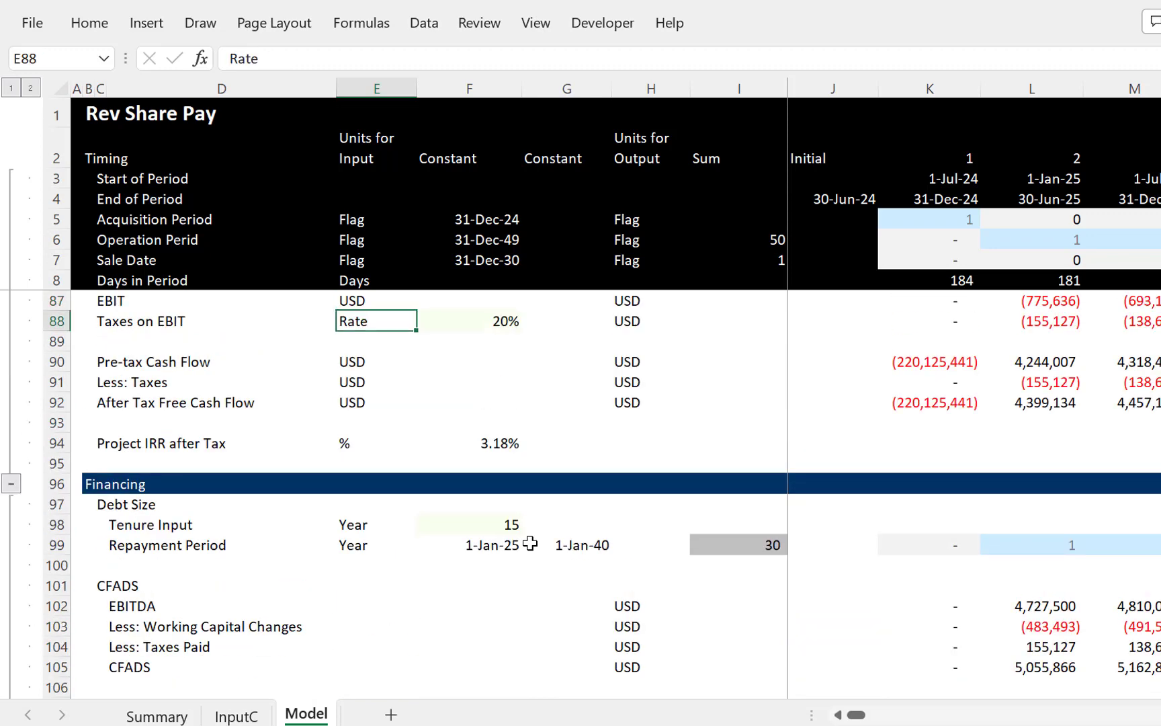
key("Down")
key("Down")
key("Down")
key("Down")
key("Down")
key("Down")
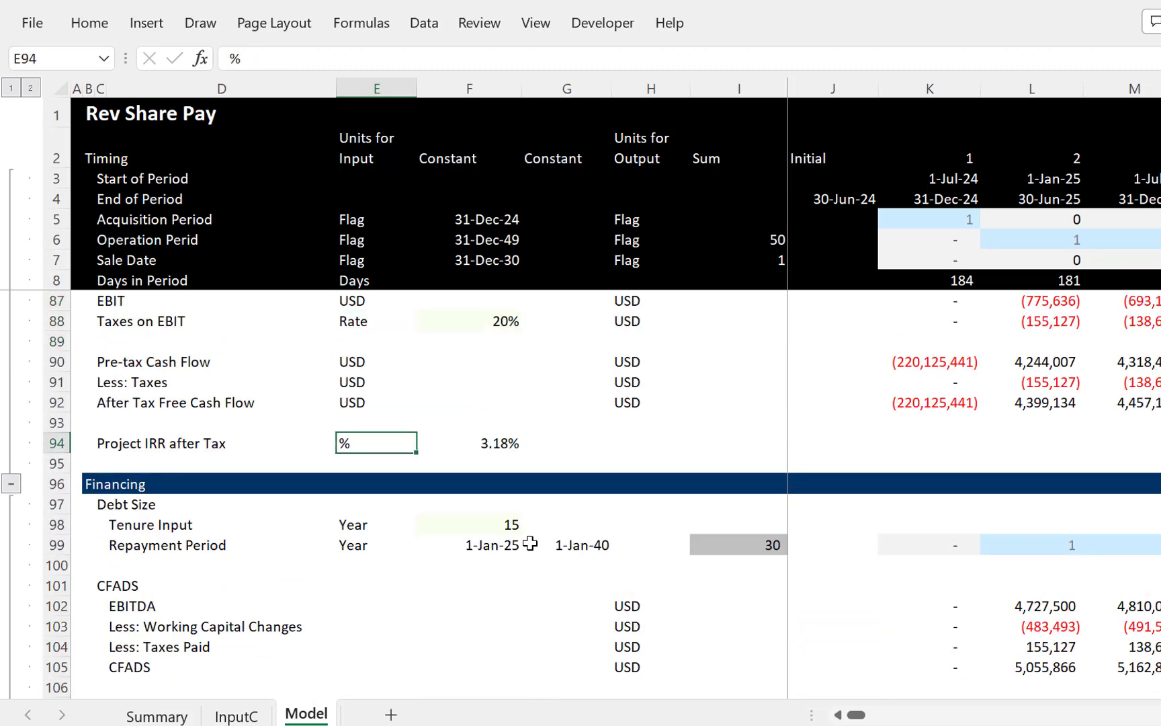
Step: Compare the Pre-tax Project IRR with the Tax and Depreciation rows and inspect the Project IRR after Tax formula in F94
key("Right")
key("Up")
key("Up")
key("Up")
key("Up")
key("Up")
key("Up")
key("Up")
key("Up")
key("Up")
key("Up")
key("Up")
key("Up")
key("Up")
key("Up")
key("Up")
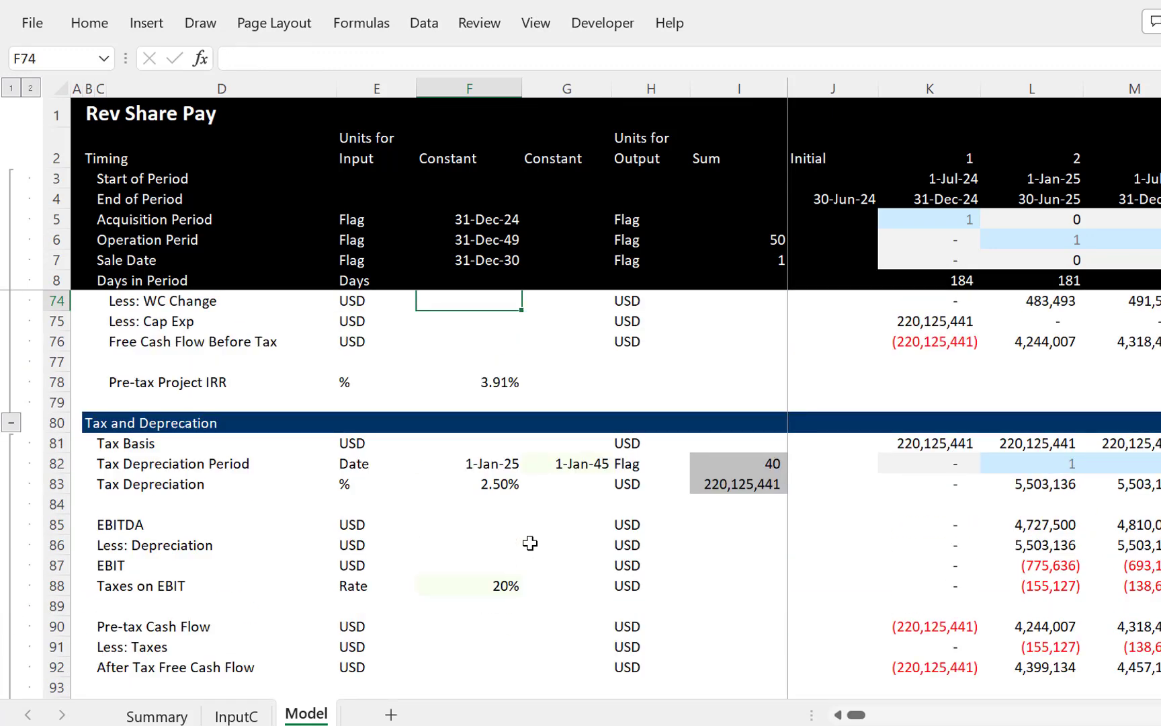
key("Down")
key("Down")
key("Down")
key("Down")
key("Down")
key("Down")
key("Down")
key("Down")
key("Down")
key("Down")
key("Down")
key("Down")
key("Down")
key("Down")
key("Down")
key("Down")
key("Down")
key("Down")
key("Down")
key("Down")
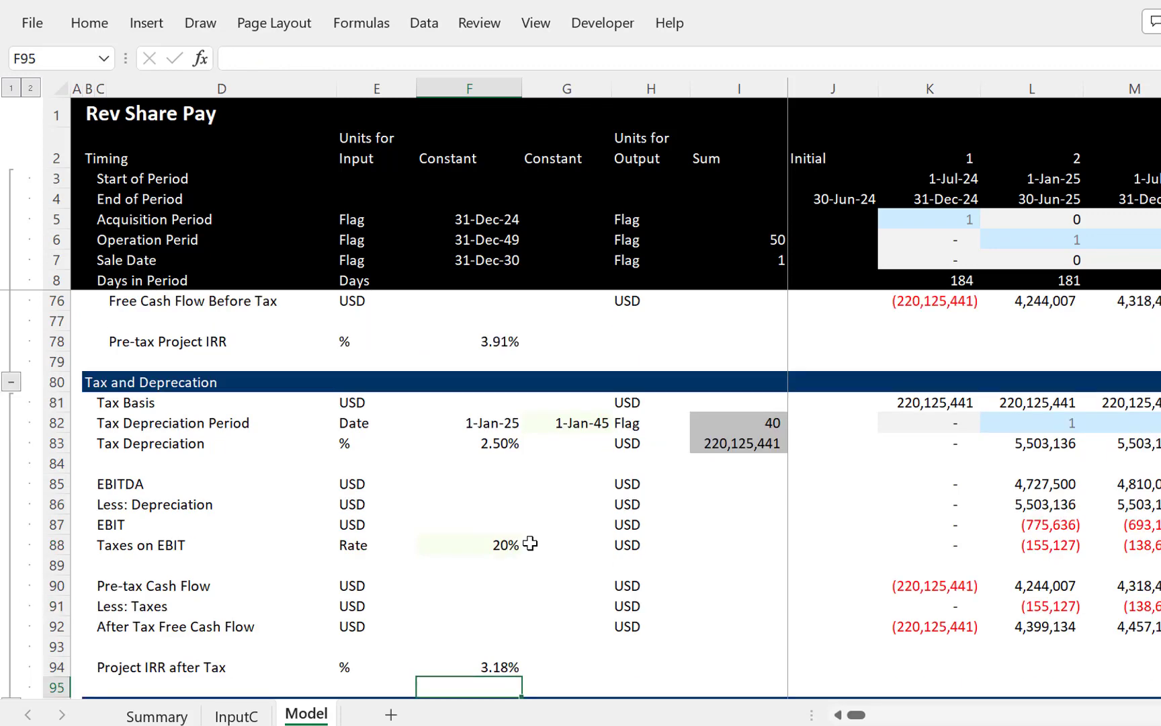
key("Up")
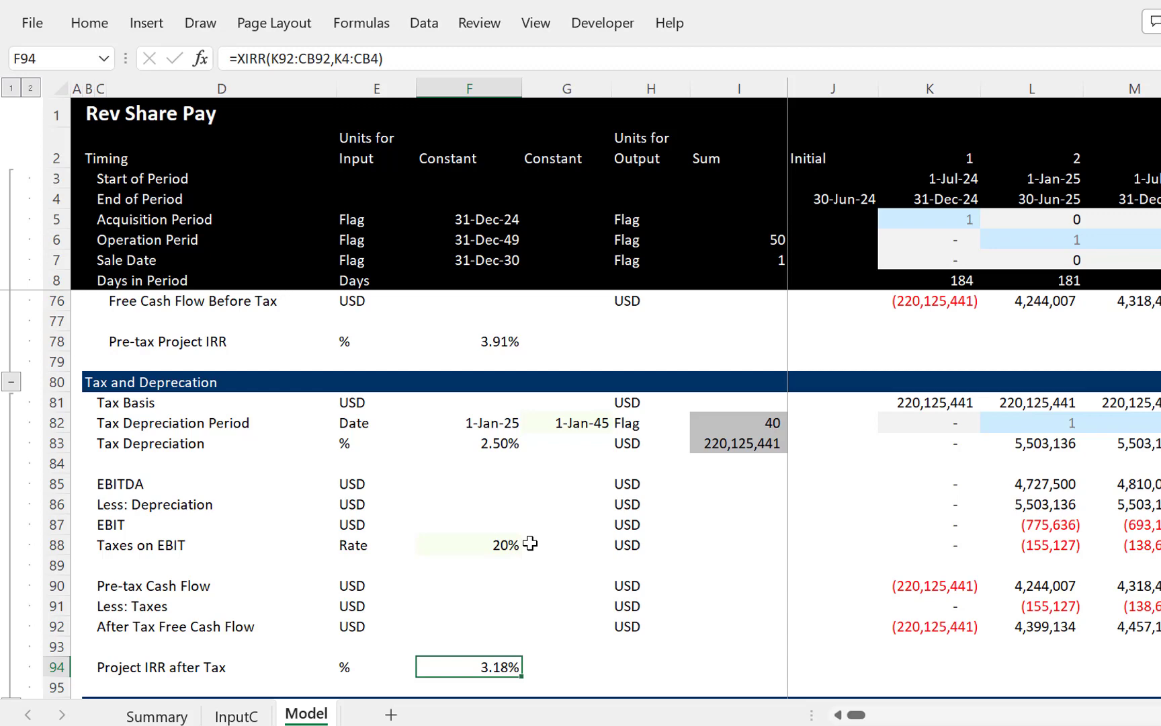
Step: Examine the debt tenure, repayment period and CFADS rows below the Project IRR after Tax
key("Down")
key("Down")
key("Down")
key("Down")
key("Down")
key("Down")
key("Down")
key("Down")
key("Down")
key("Down")
key("Down")
key("Down")
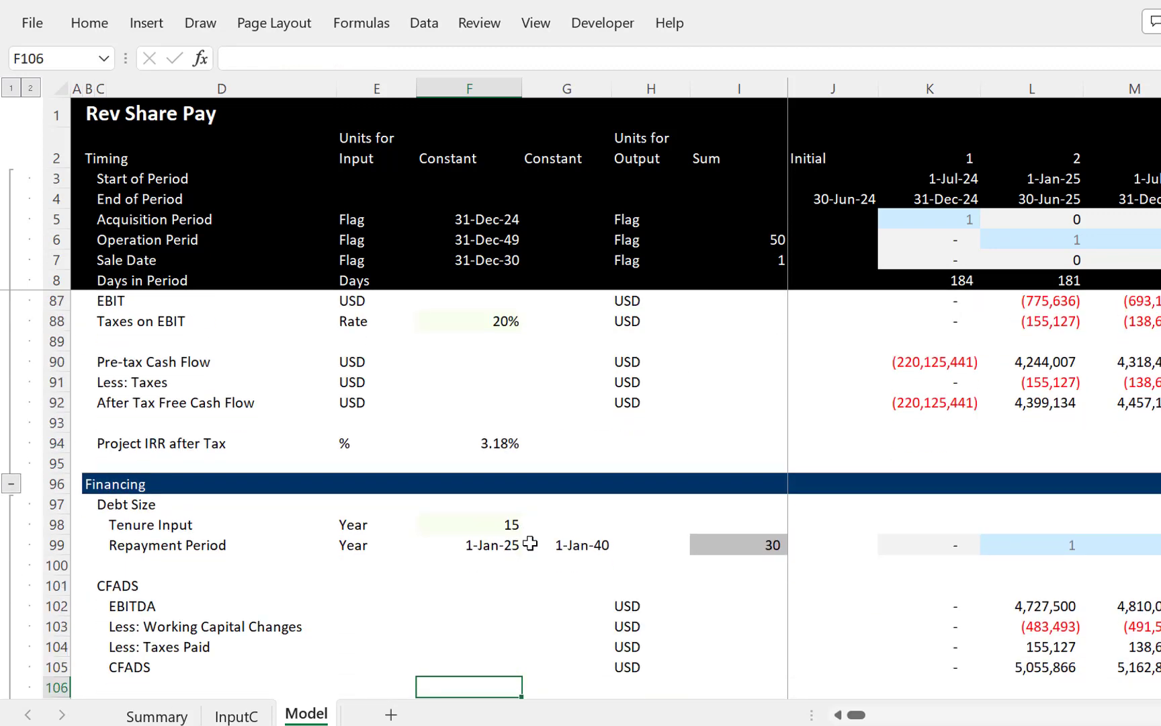
Step: Switch to the JFK (1) document in Word and read the case text from Working Capital and Tax to the Outputs list
left_click(735, 725)
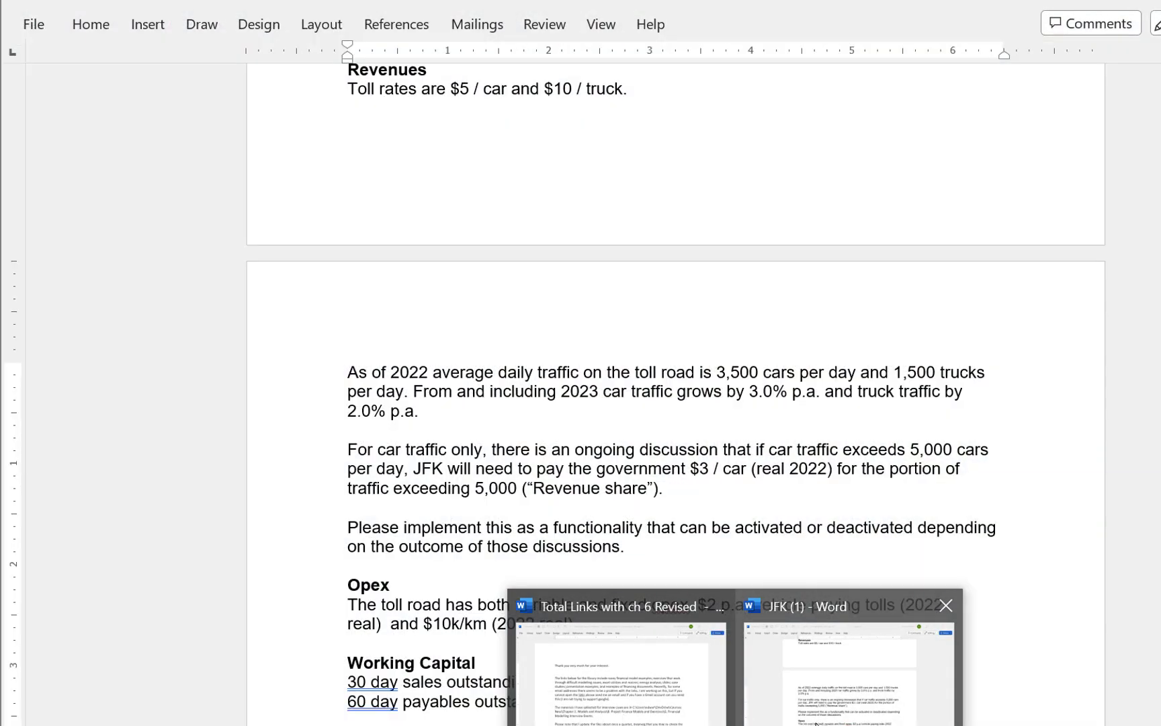
left_click(806, 721)
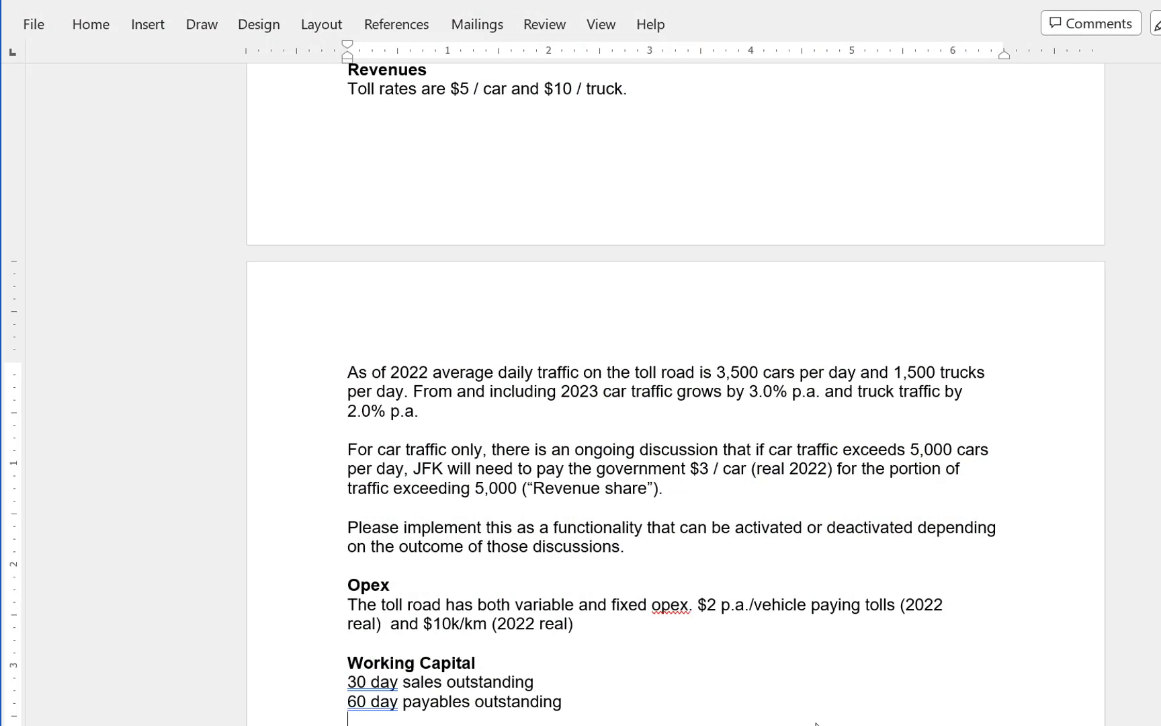
scroll(816, 723, "down", 1)
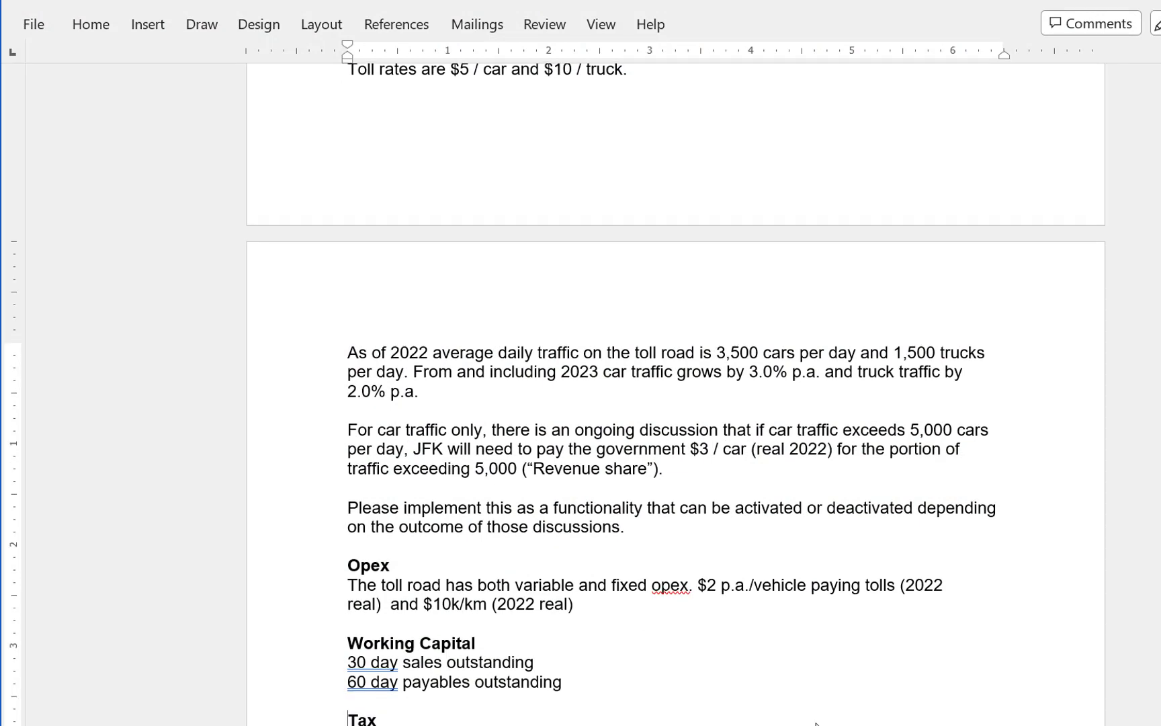
key("Down")
key("Down")
key("Down")
key("Down")
key("Down")
key("Down")
key("Down")
key("Down")
key("Down")
key("Down")
key("Down")
key("Down")
key("Down")
key("Down")
key("Down")
key("Down")
key("Down")
key("Down")
key("Down")
key("Down")
key("Down")
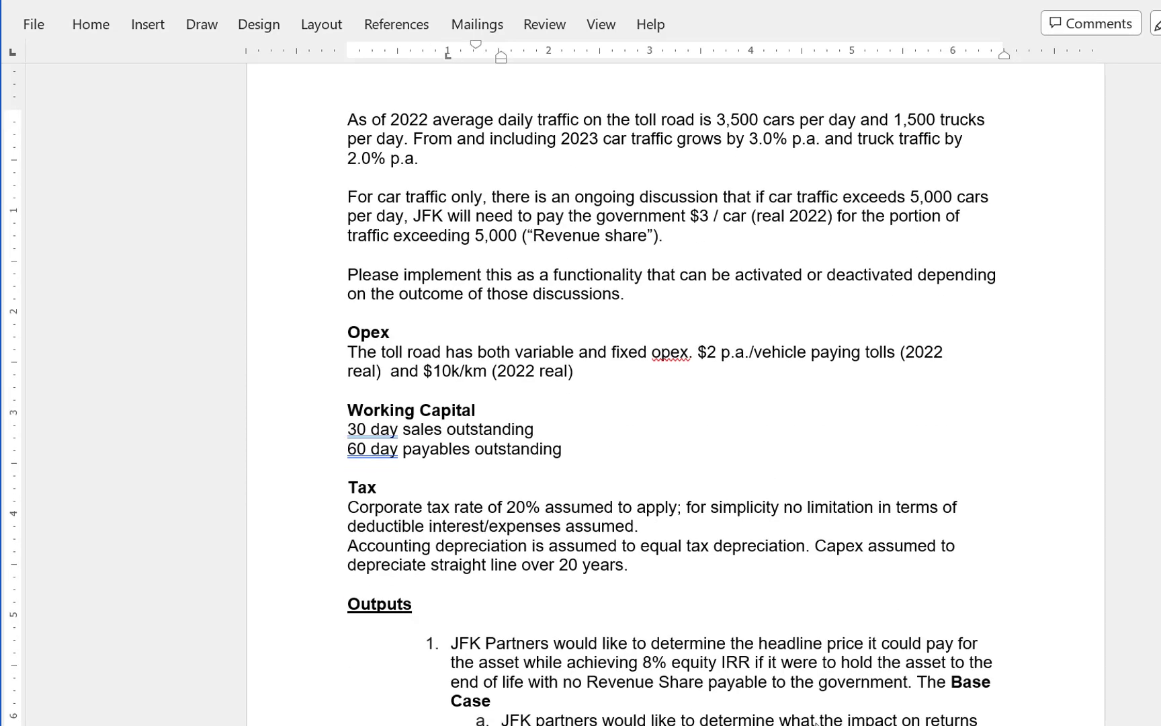
Step: Go back through the case document to read the Revenues, Operational Parameters, Macro and Acquisition Financing terms
key("Up")
key("Up")
key("Up")
key("Up")
key("Up")
key("Up")
key("Up")
key("Up")
key("Up")
key("Up")
key("Up")
key("Up")
key("Up")
key("Up")
key("Up")
key("Up")
key("Up")
key("Up")
key("Up")
key("Up")
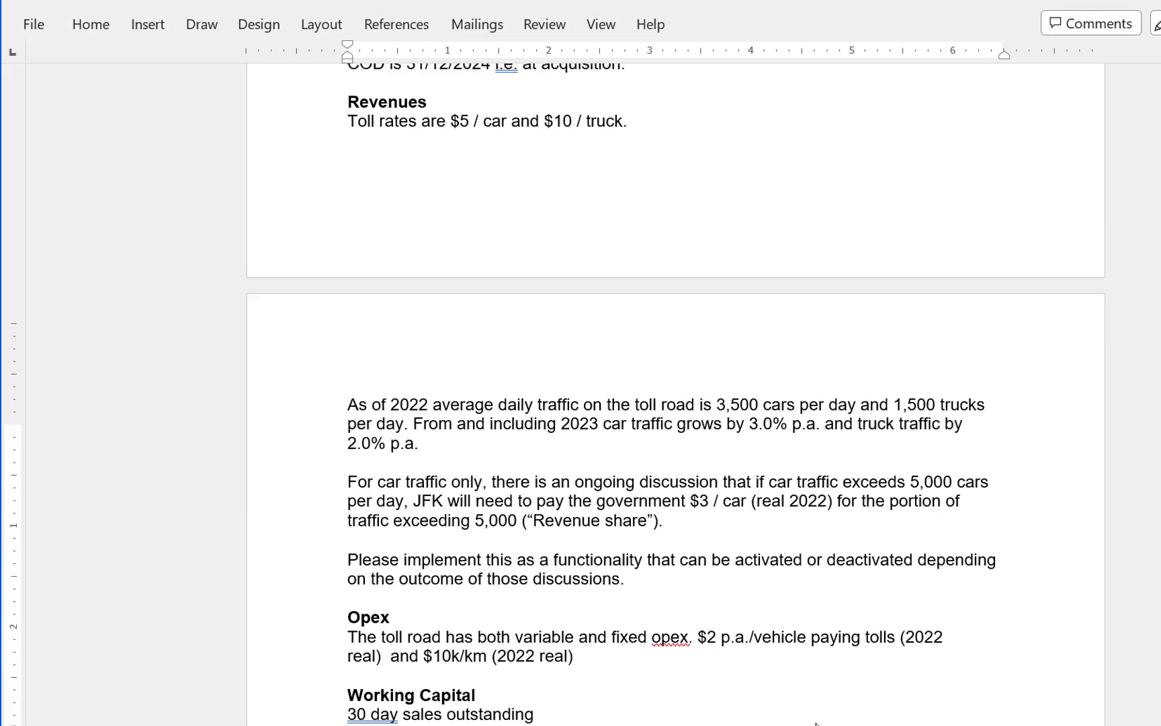
key("Up")
key("Up")
key("Up")
key("Up")
key("Up")
key("Up")
key("Up")
key("Up")
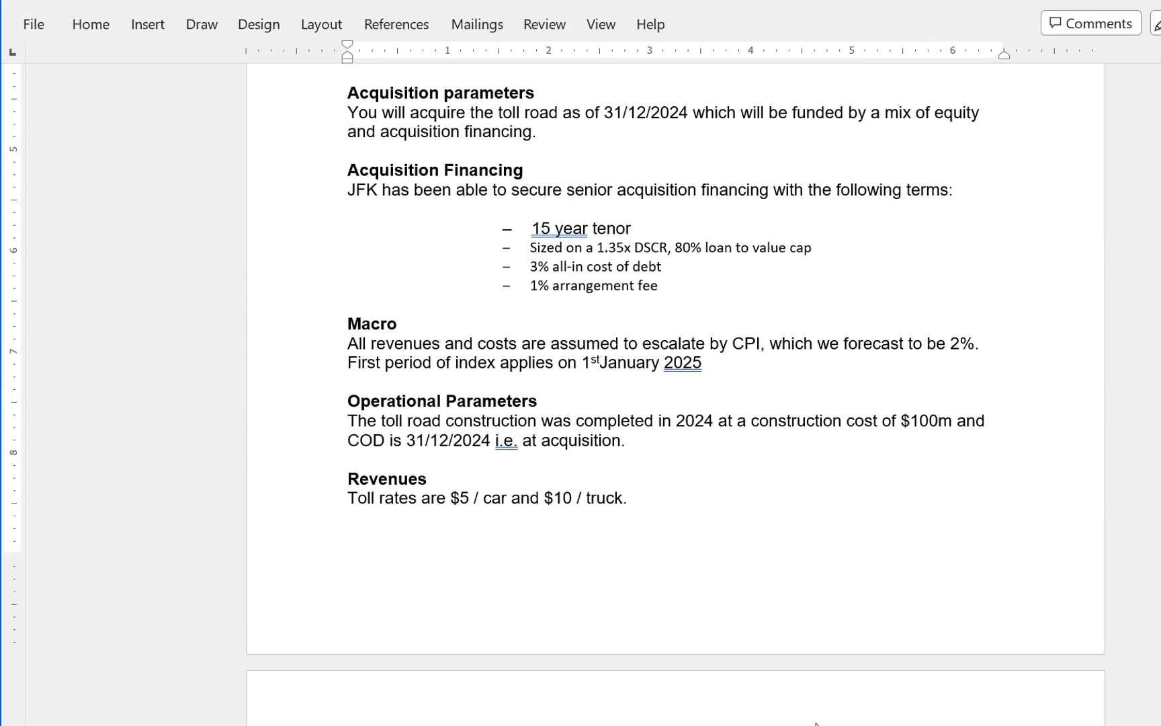
Step: Read the Acquisition Financing terms in the case document and switch back to the Model sheet in Excel
key("Down")
key("Down")
key("Down")
key("Down")
key("Down")
key("Down")
key("Down")
key("Down")
key("Down")
key("Down")
key("Right")
key("Right")
key("Right")
key("Right")
key("Right")
key("Right")
key("Right")
key("Left")
key("Left")
left_click(777, 699)
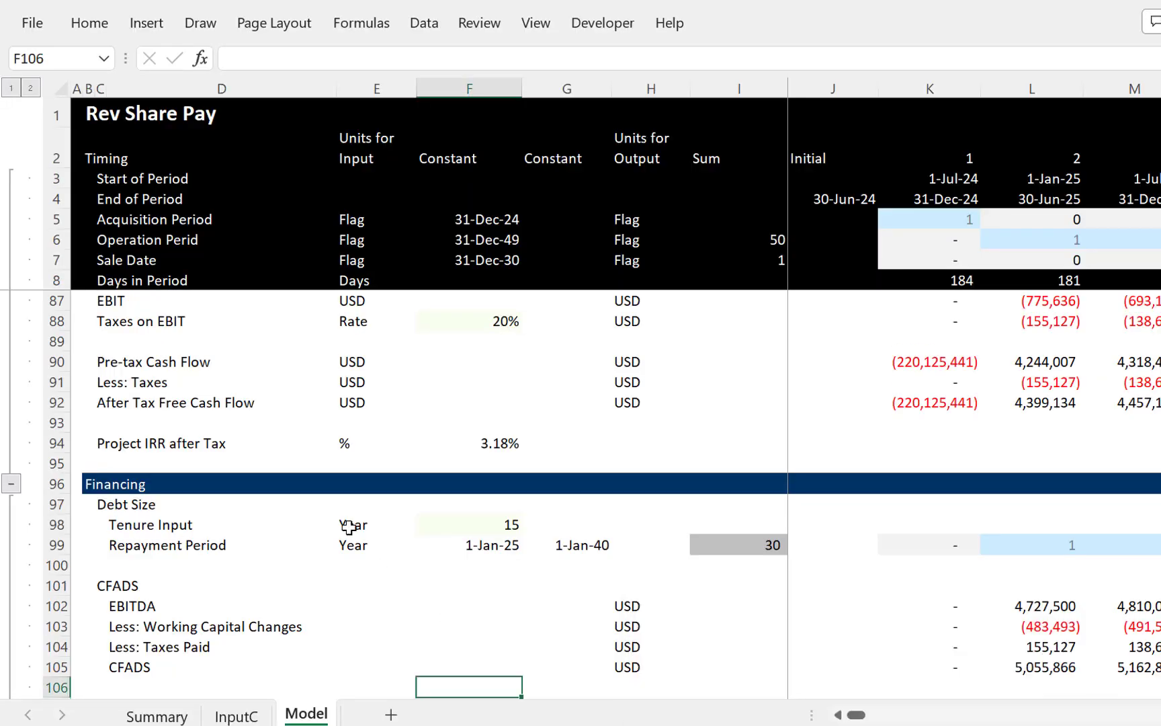
Step: Review the Model rows from Project IRR after Tax back up to Free Cash Flow Before Tax and Pre-tax Project IRR
left_click(482, 444)
key("Up")
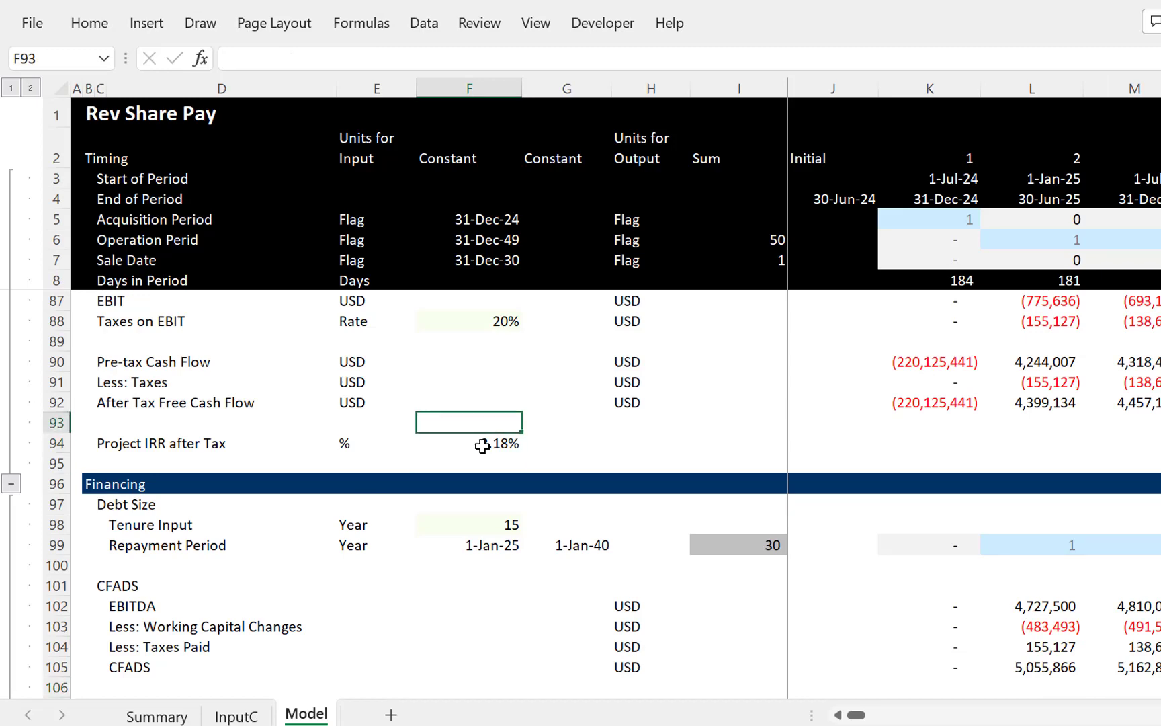
key("Up")
key("Up")
key("Up")
key("Up")
key("Up")
key("Up")
key("Up")
key("Up")
key("Up")
key("Up")
key("Up")
key("Up")
key("Up")
key("Up")
key("Up")
key("Up")
key("Up")
key("Down")
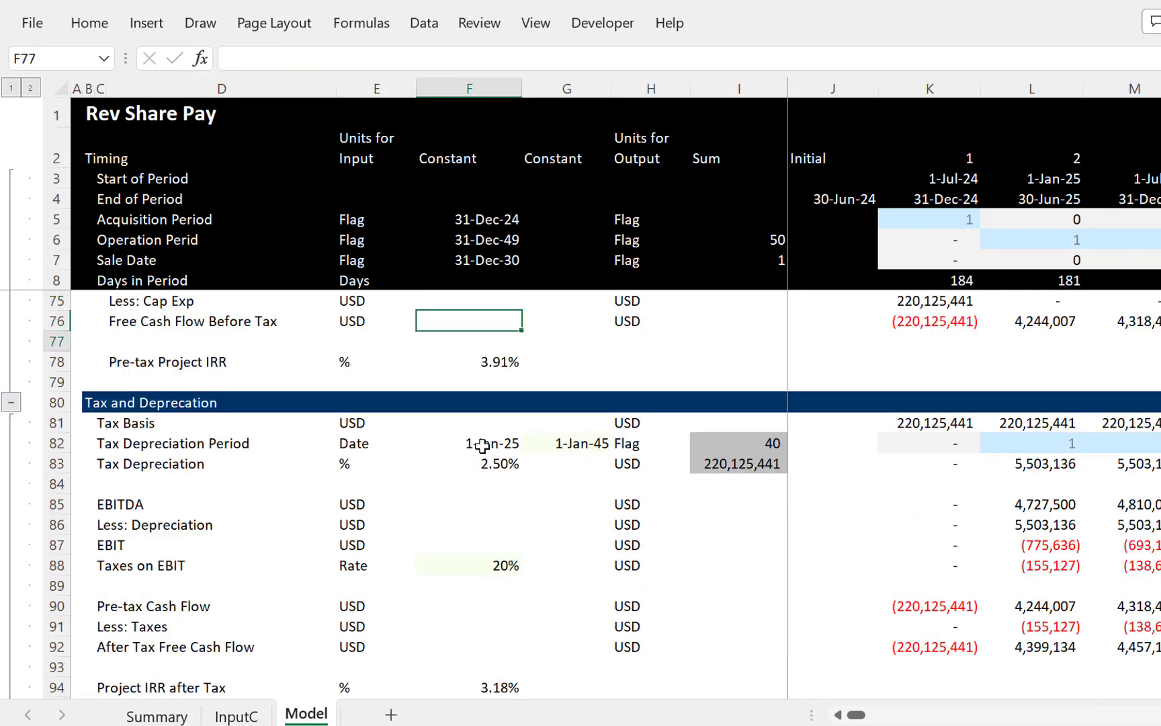
Step: Trace the model from Tax and Depreciation through debt sizing and debt balance to the start of the Cash Flow Waterfall
key("Down")
key("Down")
key("Down")
key("Down")
key("Down")
key("Down")
key("Down")
key("Down")
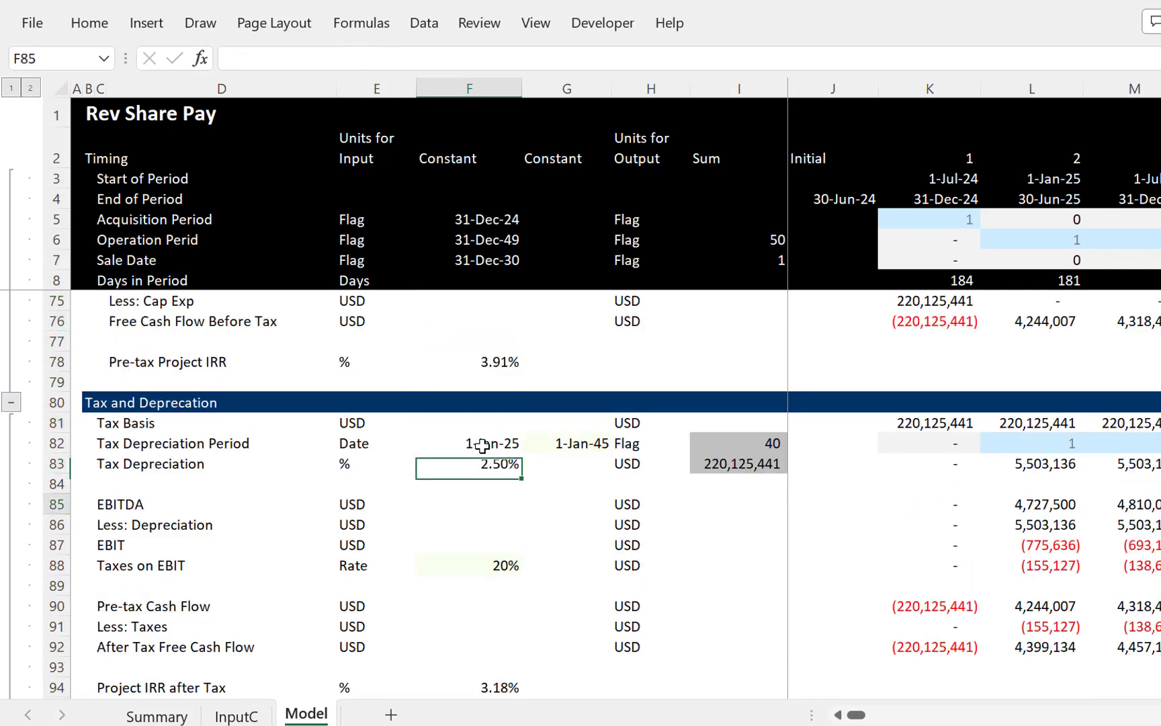
key("Down")
key("Down")
key("Down")
key("Down")
key("Down")
key("Down")
key("Down")
key("Down")
key("Down")
key("Down")
key("Down")
key("Down")
key("Down")
key("Down")
key("Down")
key("Down")
key("Down")
key("Down")
key("Down")
key("Down")
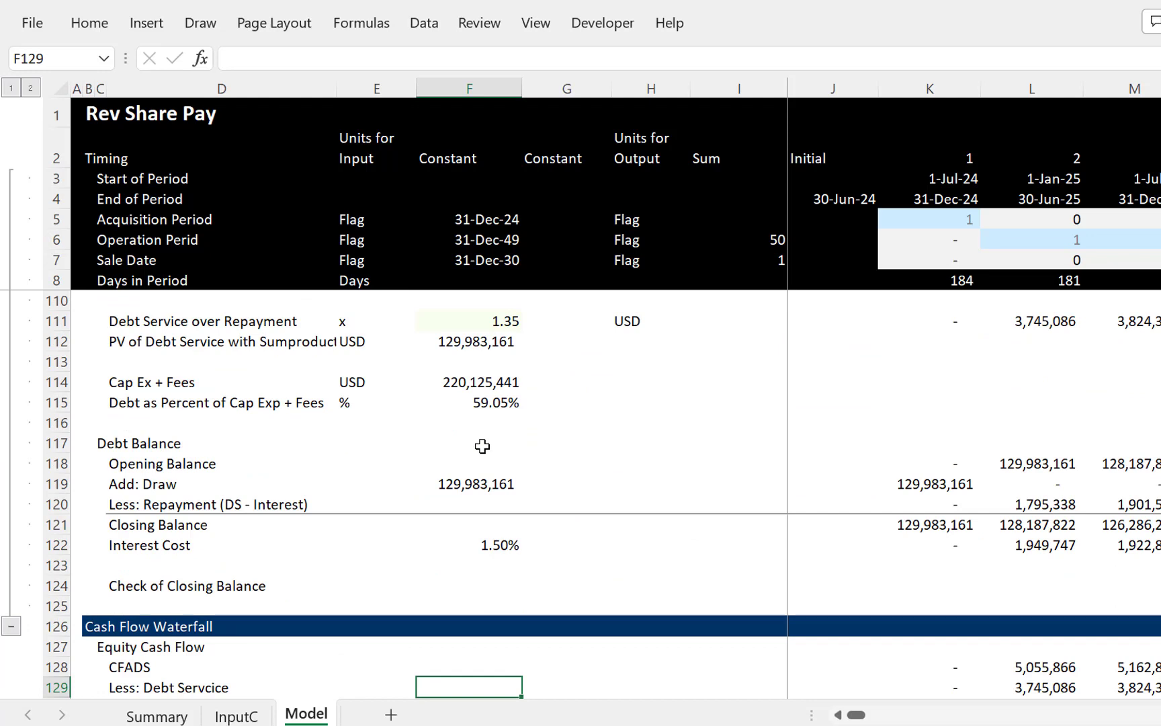
Step: Examine the PV of Debt Service with Sumproduct and the Debt as Percent of Cap Exp + Fees rows
key("Up")
key("Up")
key("Up")
key("Up")
key("Up")
key("Up")
key("Up")
key("Up")
key("Up")
key("Up")
key("Up")
key("Up")
key("Up")
key("Up")
key("Up")
key("Up")
key("Up")
key("Down")
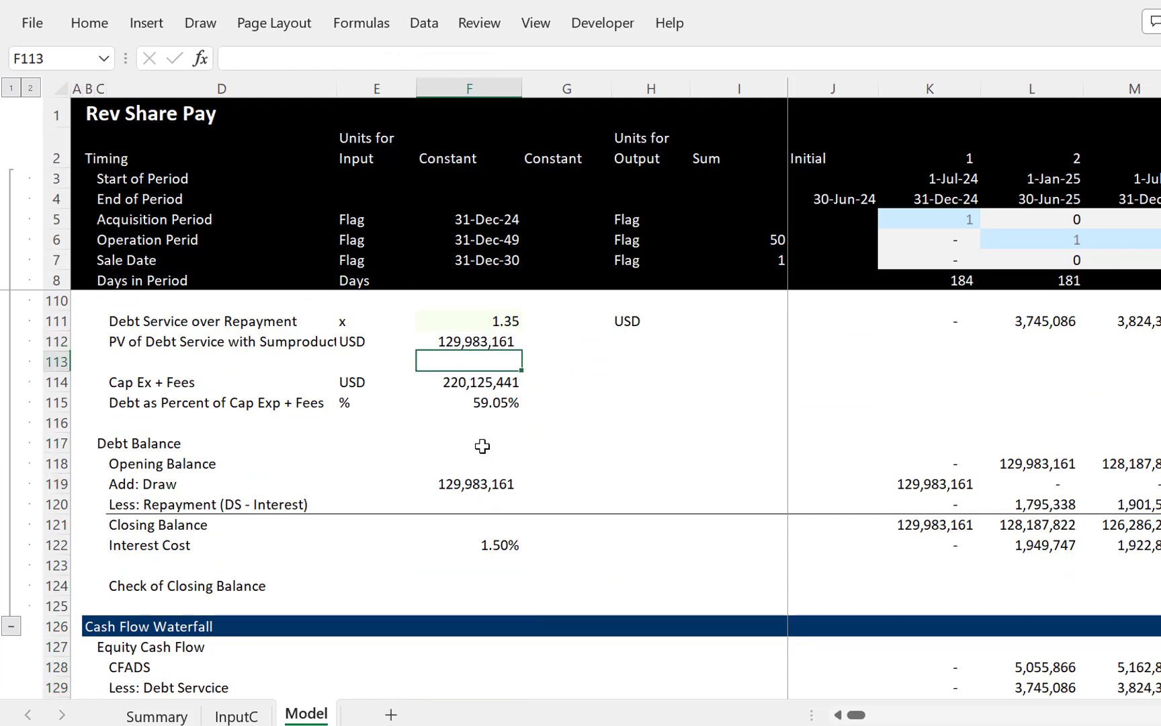
Step: Examine the Debt Balance and Equity Cash Flow rows down to Equity IRR, Target IRR and NPV at Target IRR
key("Down")
key("Down")
key("Down")
key("Down")
key("Down")
key("Down")
key("Down")
key("Down")
key("Down")
key("Down")
key("Down")
key("Down")
key("Down")
key("Down")
key("Down")
key("Down")
key("Down")
key("Down")
key("Down")
key("Down")
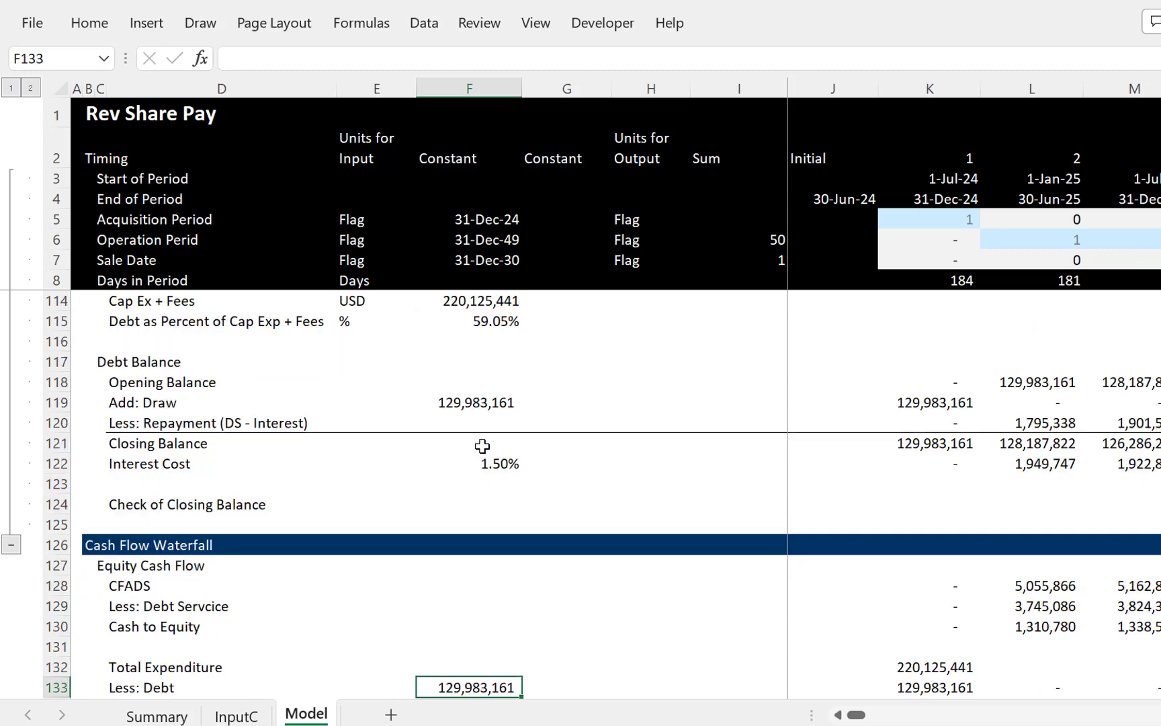
key("Down")
key("Down")
key("Down")
key("Down")
key("Down")
key("Down")
key("Down")
key("Down")
key("Down")
key("Down")
key("Down")
key("Down")
key("Down")
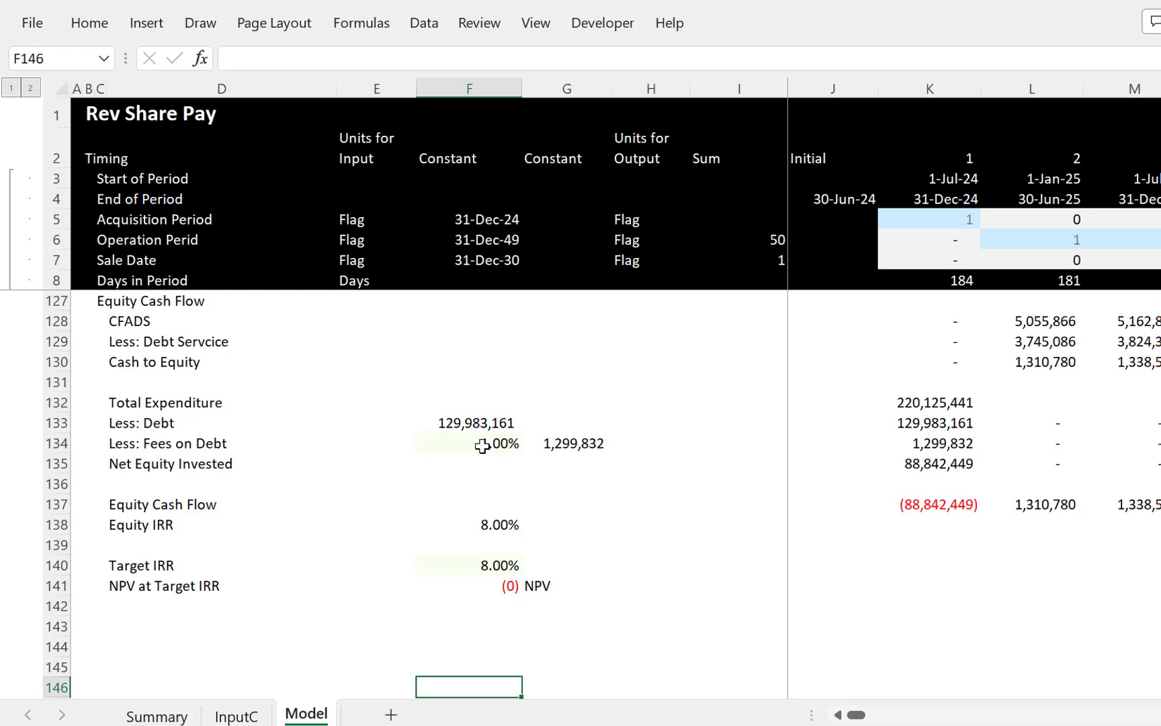
Step: Go back up through the Debt Balance rows and inspect the Periodic Discount Factor's interest rate link in F109
key("Up")
key("Up")
key("Up")
key("Up")
key("Up")
key("Up")
key("Up")
key("Up")
key("Up")
key("Up")
key("Up")
key("Up")
key("Up")
key("Up")
key("Up")
key("Up")
key("Up")
key("Up")
key("Up")
key("Up")
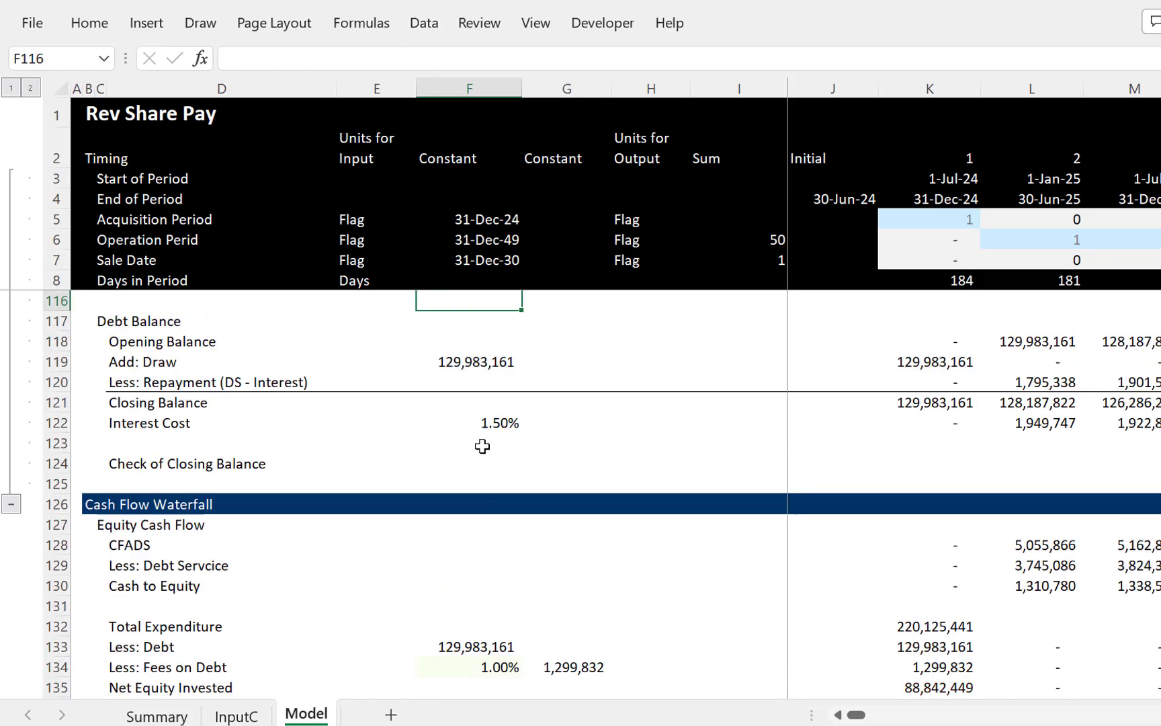
key("Up")
key("Up")
key("Up")
key("Up")
key("Up")
key("Up")
key("Up")
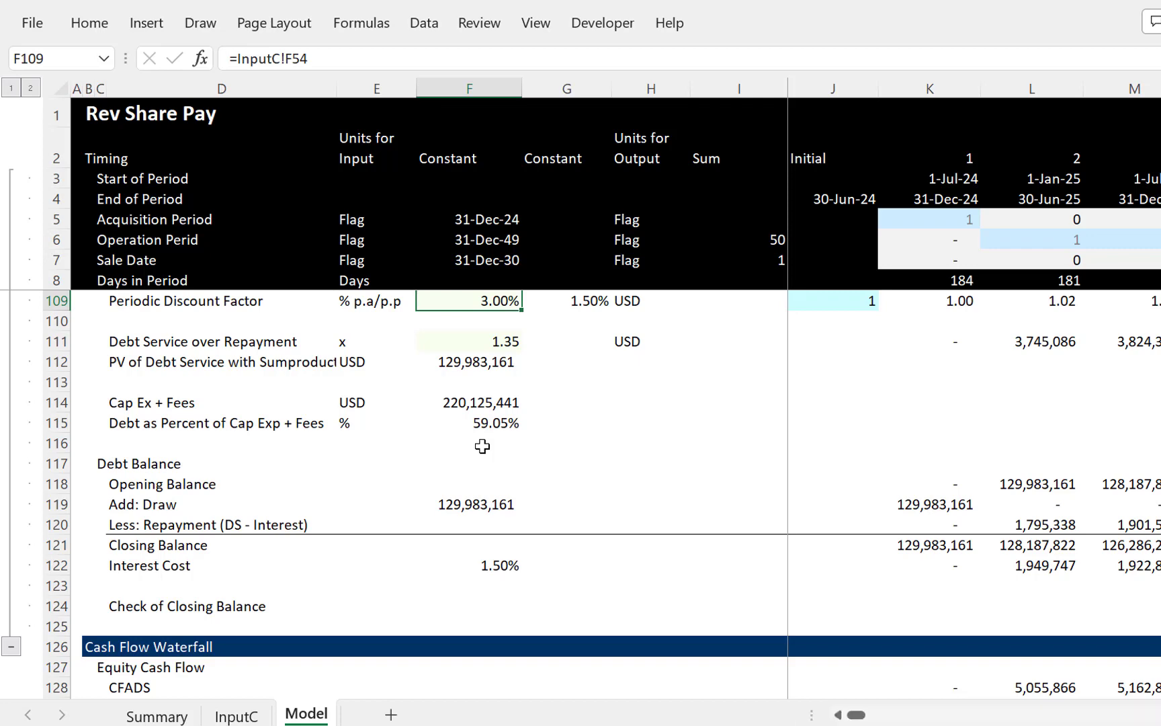
Step: Show the Financing and Valuation inputs on the InputC sheet and inspect the Target IRR formula in F57
key("ctrl+Page_Up")
key("Down")
key("Page_Down")
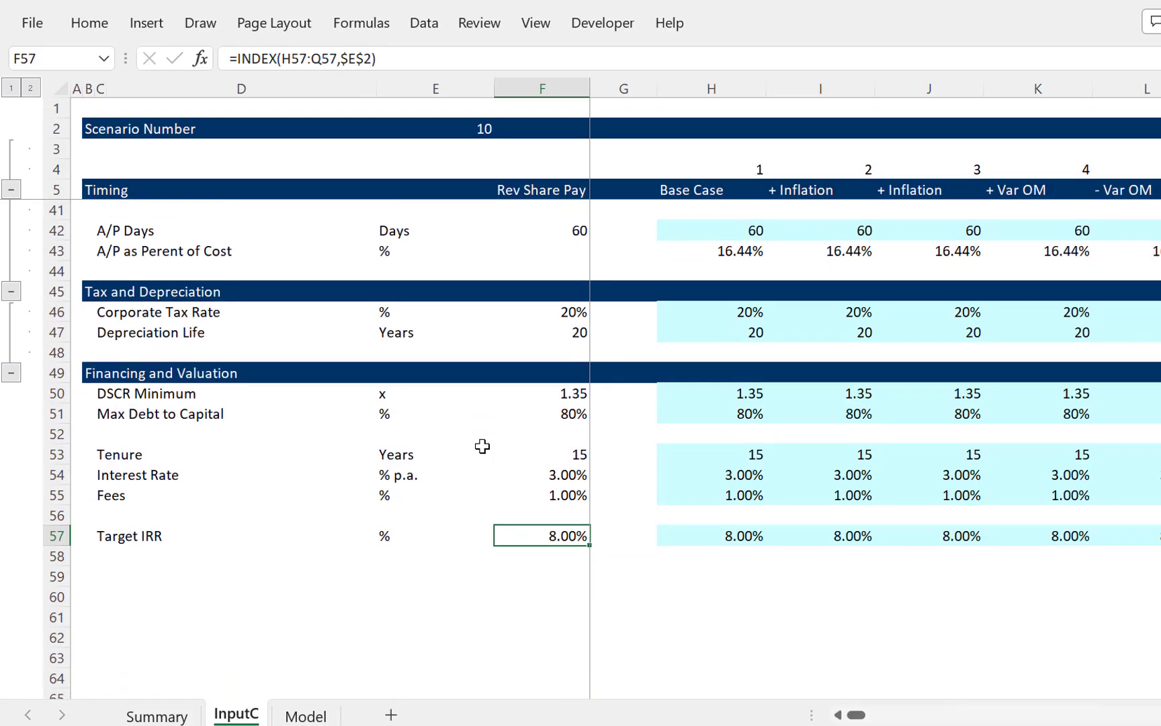
Step: Review the InputC assumptions upward from Financing and Valuation to the Capacity and Volumes and Timing sections
key("Page_Up")
key("Up")
key("Up")
key("Up")
key("Up")
key("Up")
key("Up")
key("Up")
key("Up")
key("Up")
key("Up")
key("Up")
key("Up")
key("Up")
key("Up")
key("Up")
key("Up")
key("Up")
key("Up")
key("Up")
key("Up")
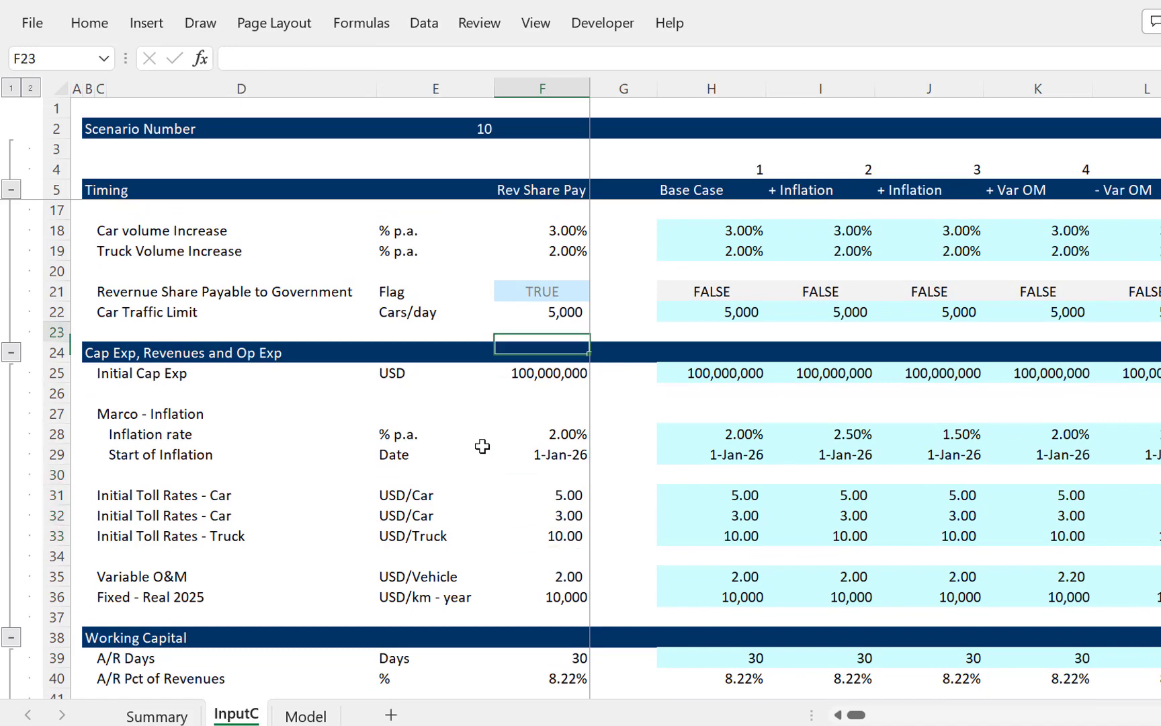
key("Down")
key("Down")
key("Down")
key("Down")
key("Down")
key("Down")
key("Down")
key("Down")
key("Down")
key("Down")
key("Down")
key("Down")
key("Down")
key("Down")
key("Down")
key("Down")
key("Down")
key("Down")
key("Down")
key("Down")
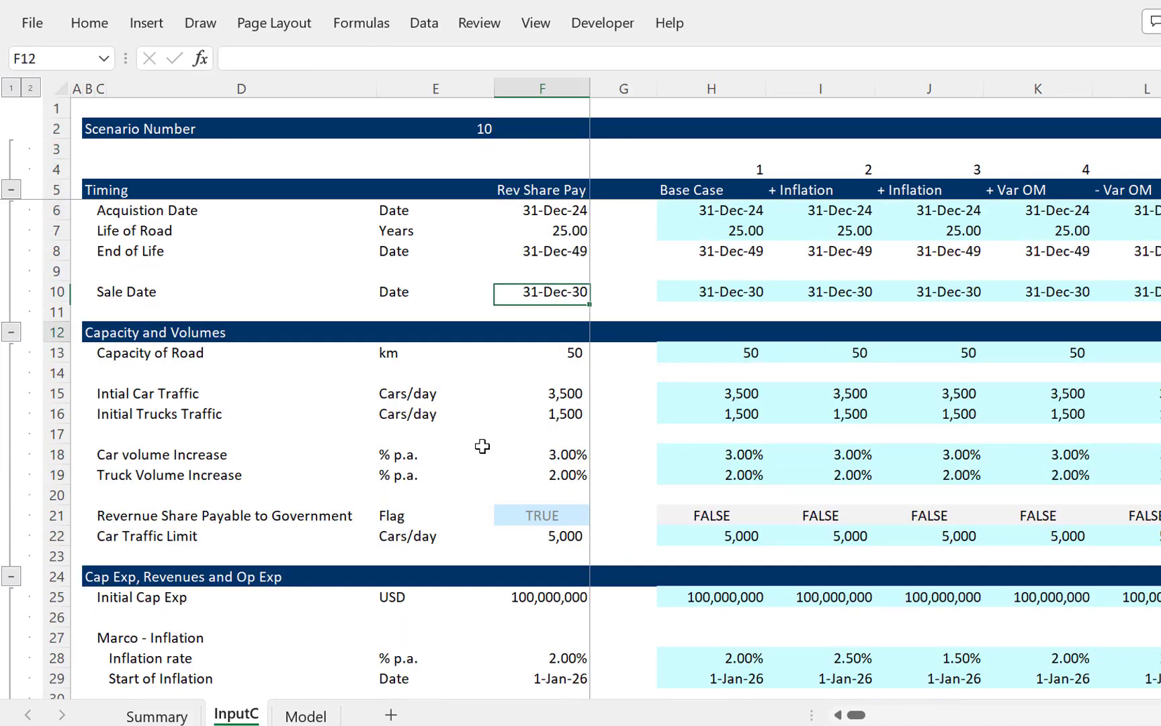
Step: Go back down the InputC sheet past Working Capital and Tax and Depreciation to the Financing and Valuation inputs
key("Down")
key("Down")
key("Down")
key("Down")
key("Down")
key("Down")
key("Down")
key("Down")
key("Down")
key("Down")
key("Down")
key("Down")
key("Down")
key("Down")
key("Down")
key("Down")
key("Down")
key("Down")
key("Down")
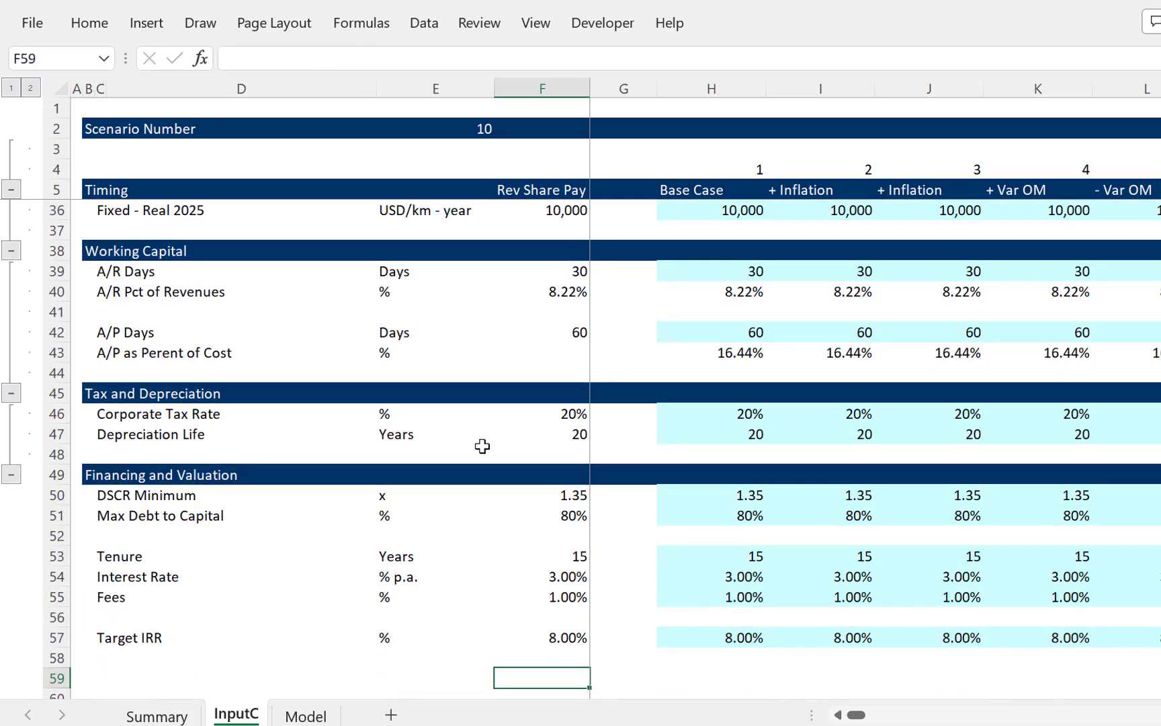
Step: Inspect the scenario INDEX formulas for Interest Rate in F54 and Tenure in F53
key("Up")
key("Up")
key("Up")
key("Up")
key("Up")
key("Up")
key("Up")
key("Down")
key("Down")
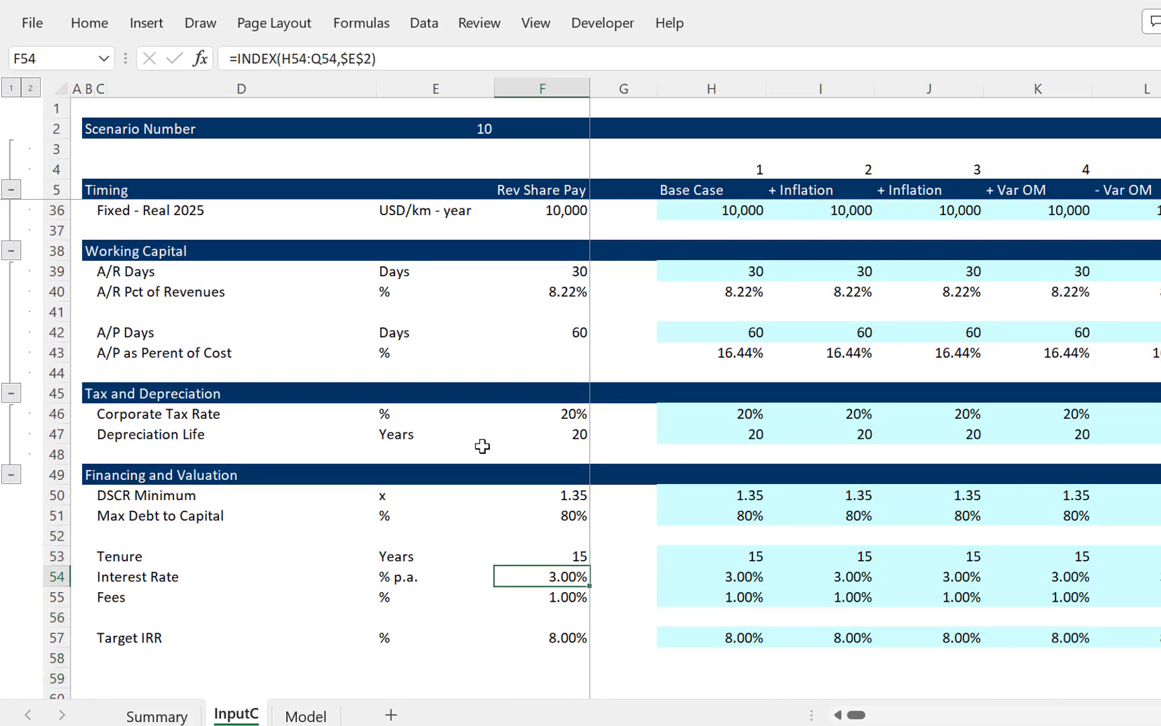
key("Up")
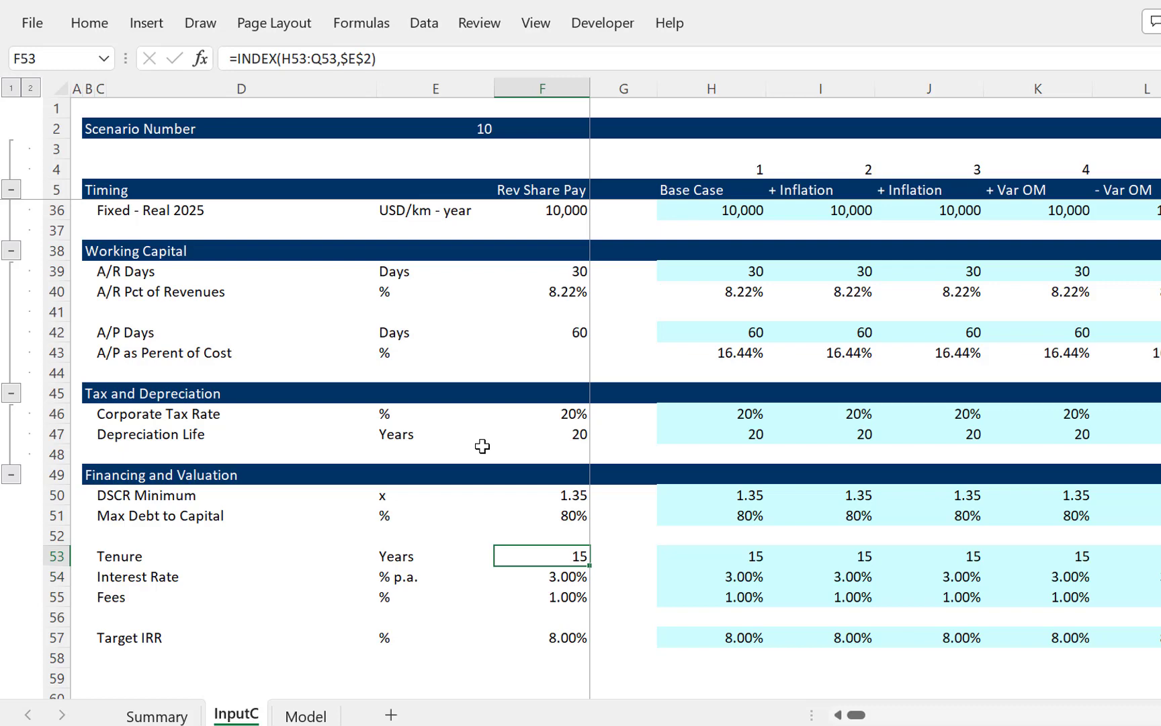
Step: Return to the Model sheet and check the Periodic Discount Factor's link to the interest rate input in F109
key("ctrl+Page_Down")
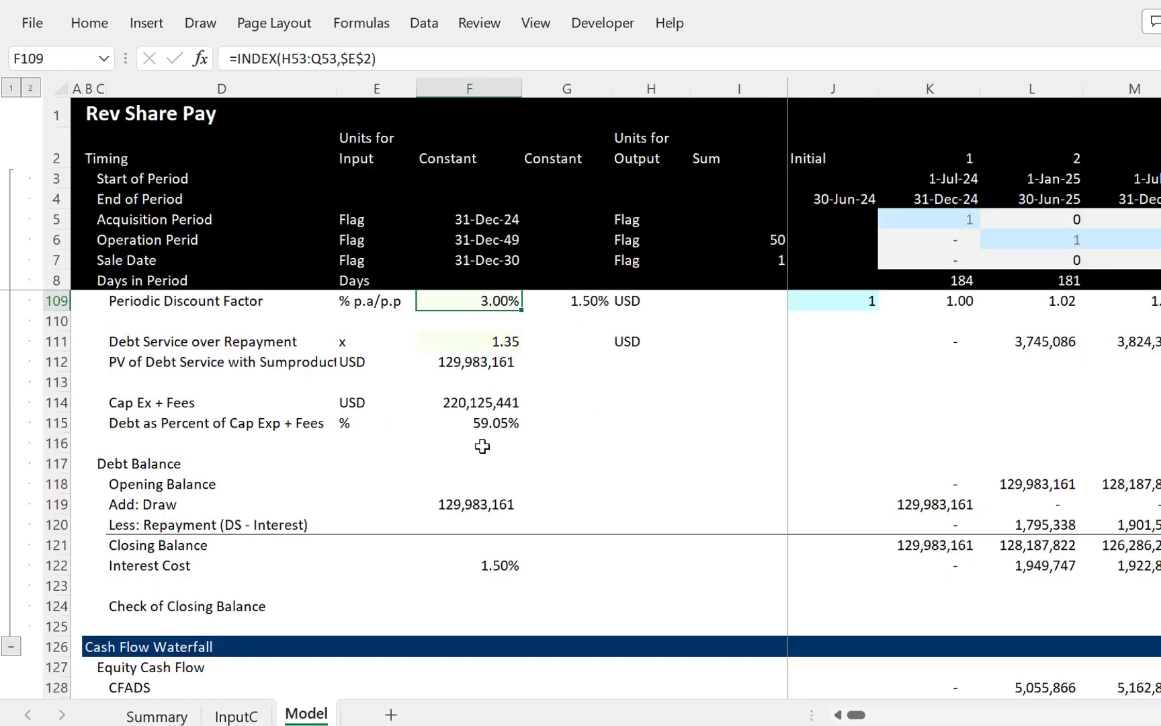
key("Up")
key("Up")
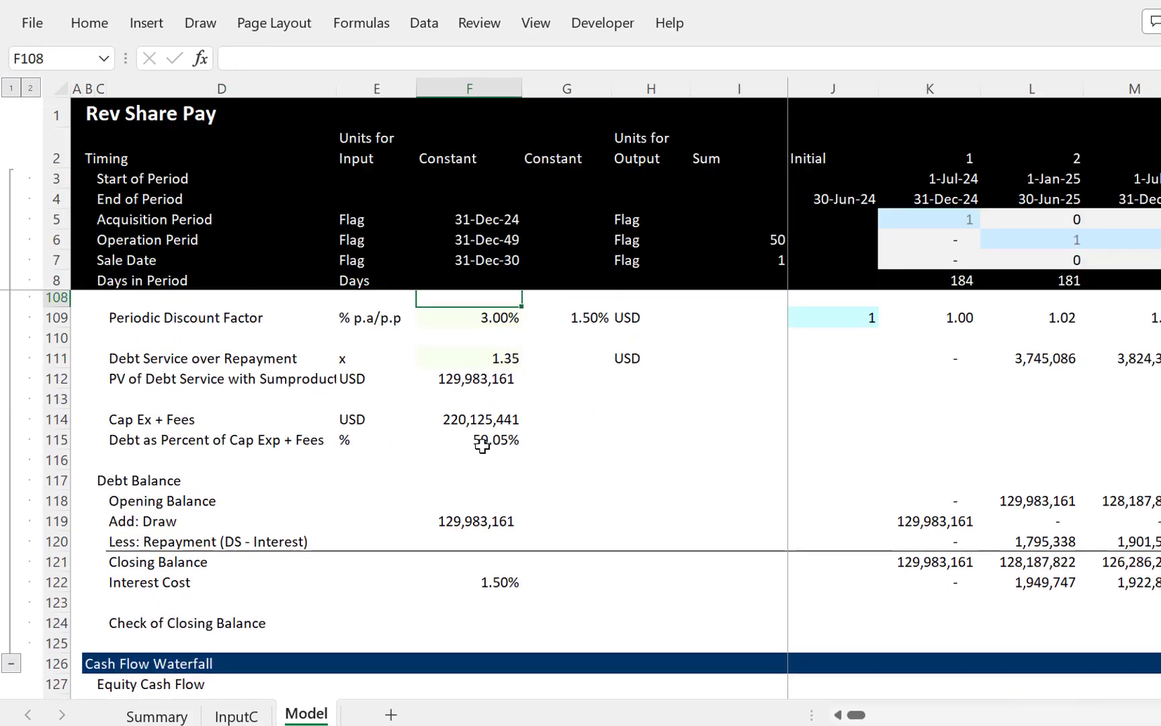
key("Down")
key("Down")
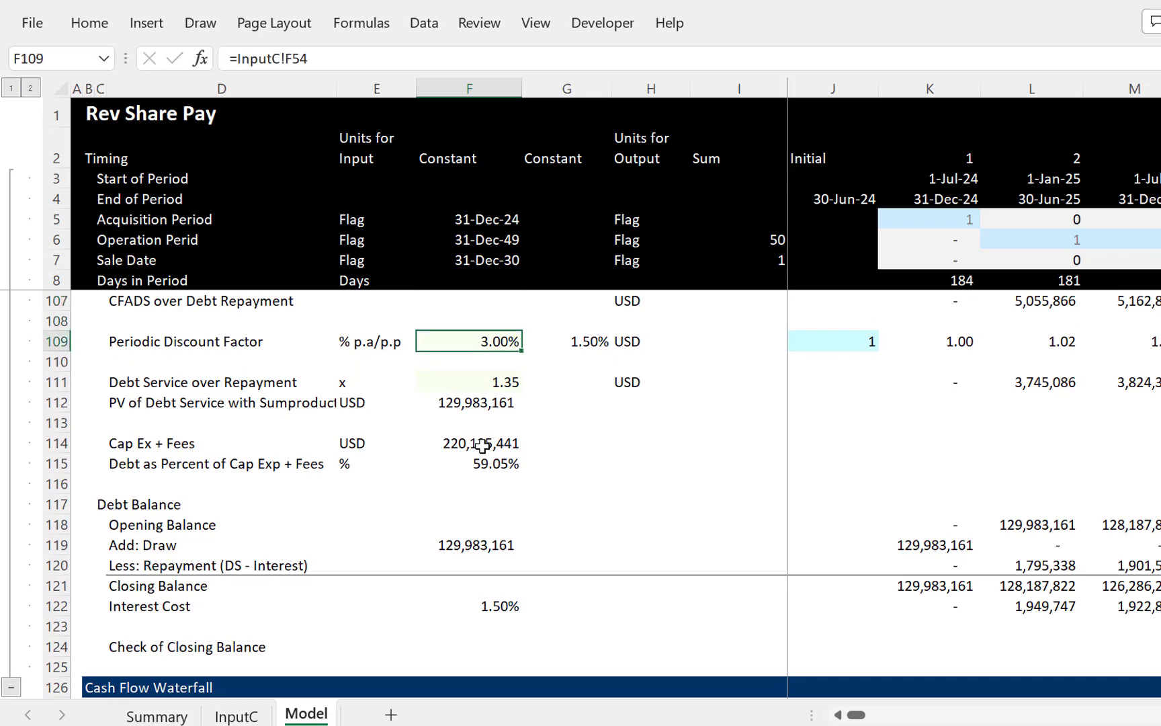
Step: Go up through the CFADS rows and inspect the Repayment Period start date formula in F99
key("Up")
key("Up")
key("Up")
key("Up")
key("Up")
key("Up")
key("Up")
key("Up")
key("Up")
key("Up")
key("Up")
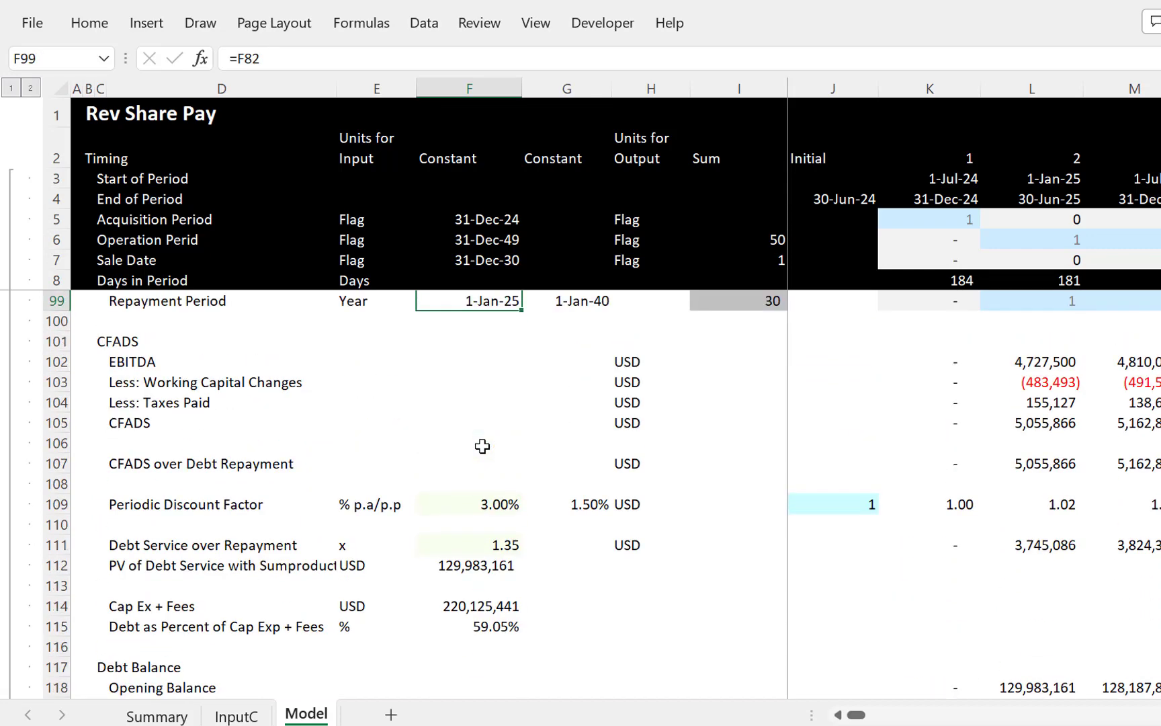
Step: Go up past the Debt Size rows and Project IRR after Tax to show the Tax and Depreciation section
key("Up")
key("Up")
key("Up")
key("Up")
key("Up")
key("Up")
key("Up")
key("Up")
key("Up")
key("Up")
key("Up")
key("Up")
key("Up")
key("Up")
key("Up")
key("Up")
key("Up")
key("Up")
key("Up")
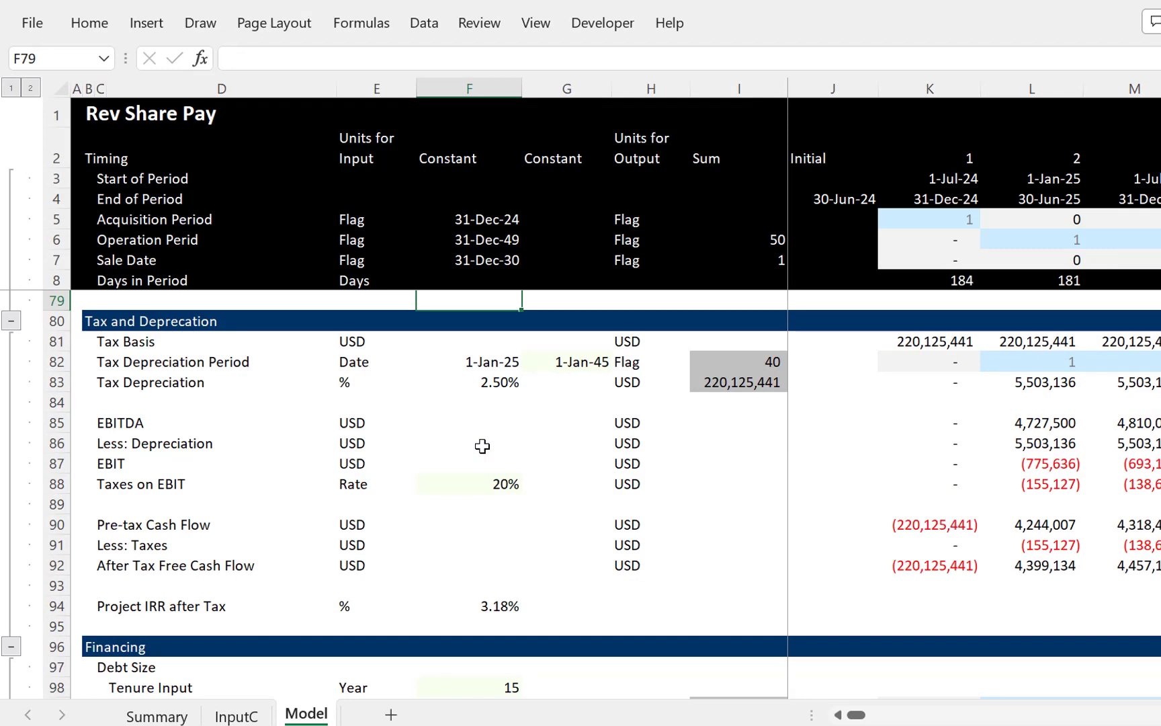
Step: Inspect the tax rate link to InputC for Taxes on EBIT in F88
key("Down")
key("Down")
key("Down")
key("Down")
key("Down")
key("Down")
key("Down")
key("Down")
key("Down")
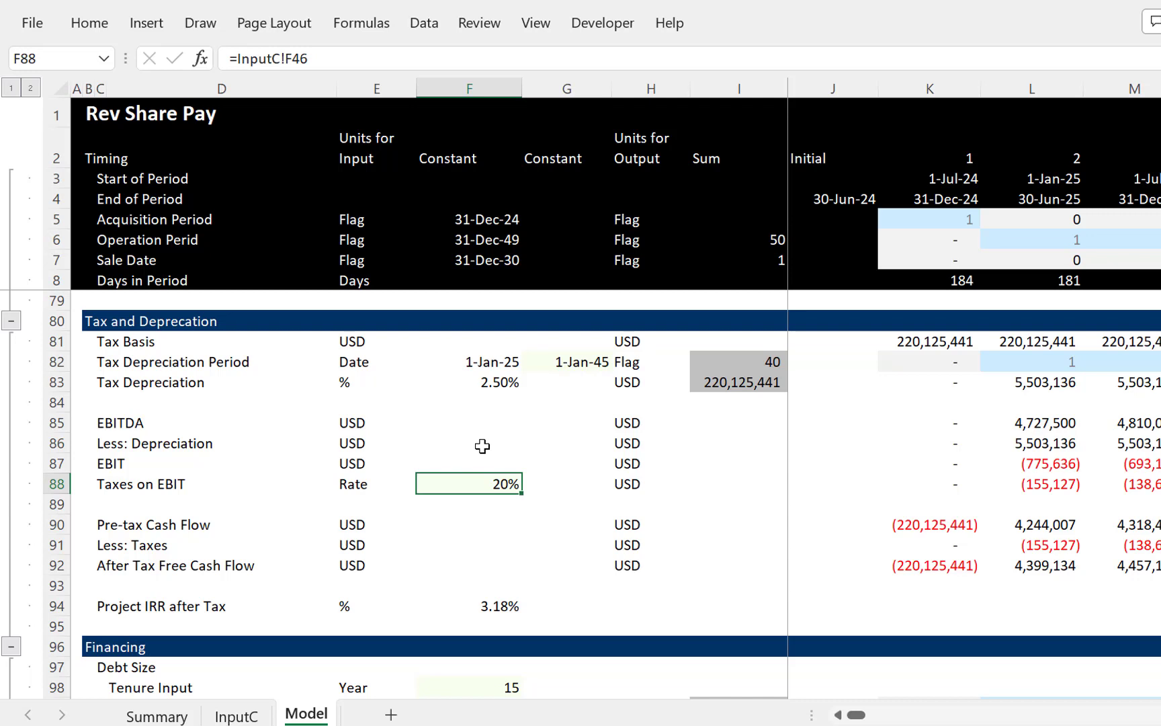
Step: Examine the Taxes on EBIT formulas in row 88 for the first periods, from L88 to N88
key("Right")
key("Right")
key("Right")
key("Right")
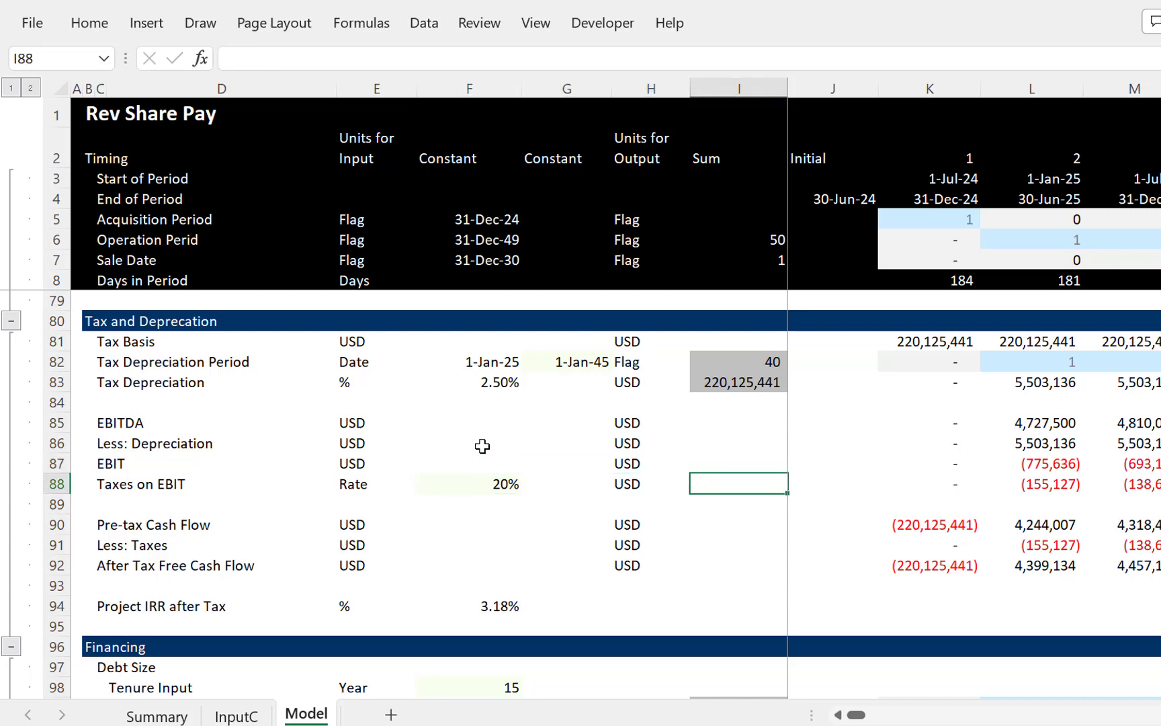
key("Right")
key("Right")
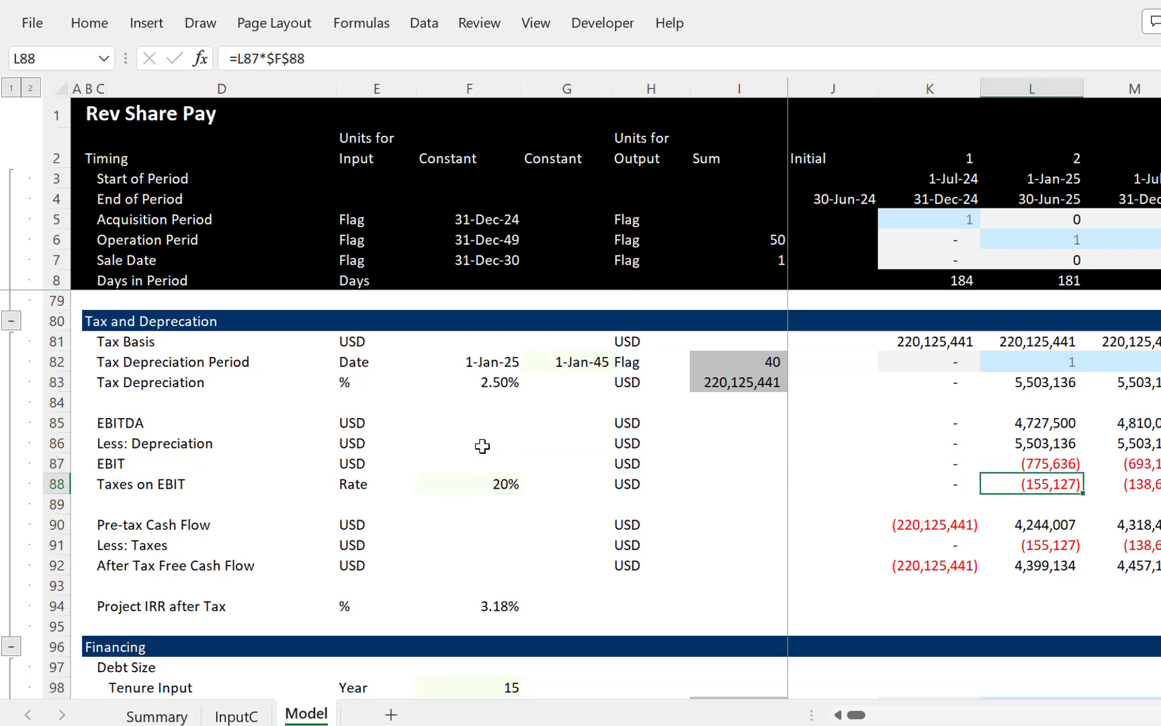
key("Left")
key("Left")
key("Right")
key("Right")
key("Right")
key("Right")
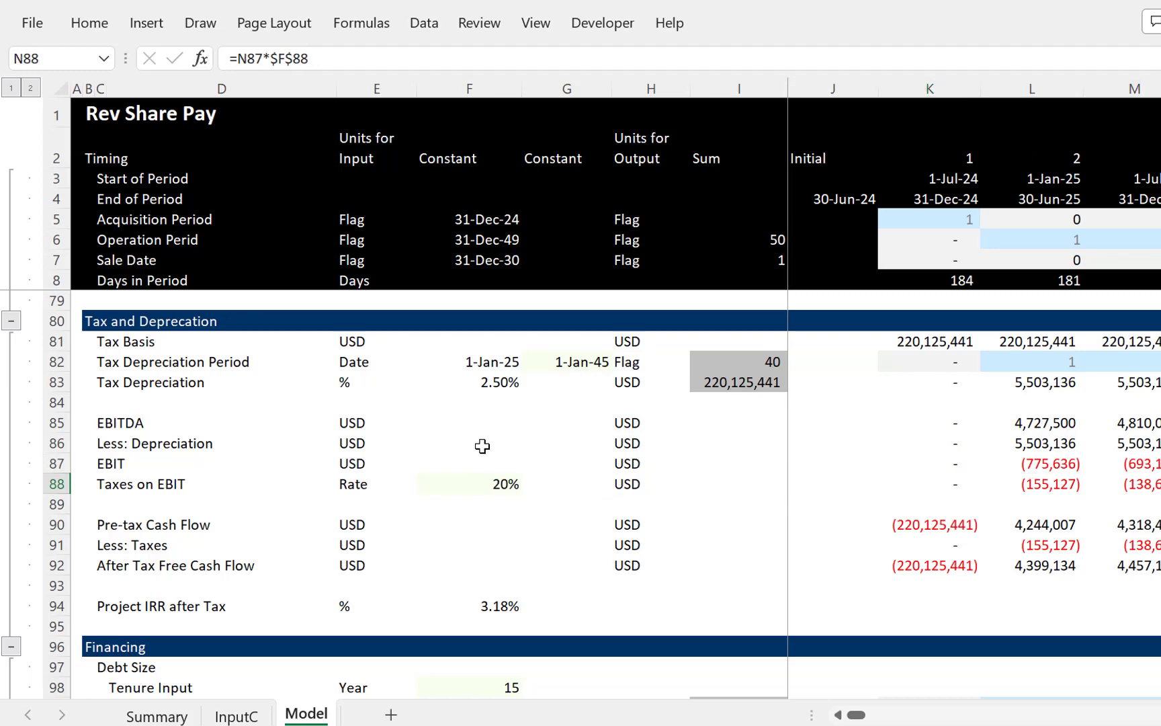
Step: Follow the Taxes on EBIT row across the 2029 and 2030 periods
key("Right")
key("Right")
key("Right")
key("Right")
key("Right")
key("Right")
key("Right")
key("Right")
key("Right")
key("Right")
key("Left")
key("Left")
key("Left")
key("Left")
key("Left")
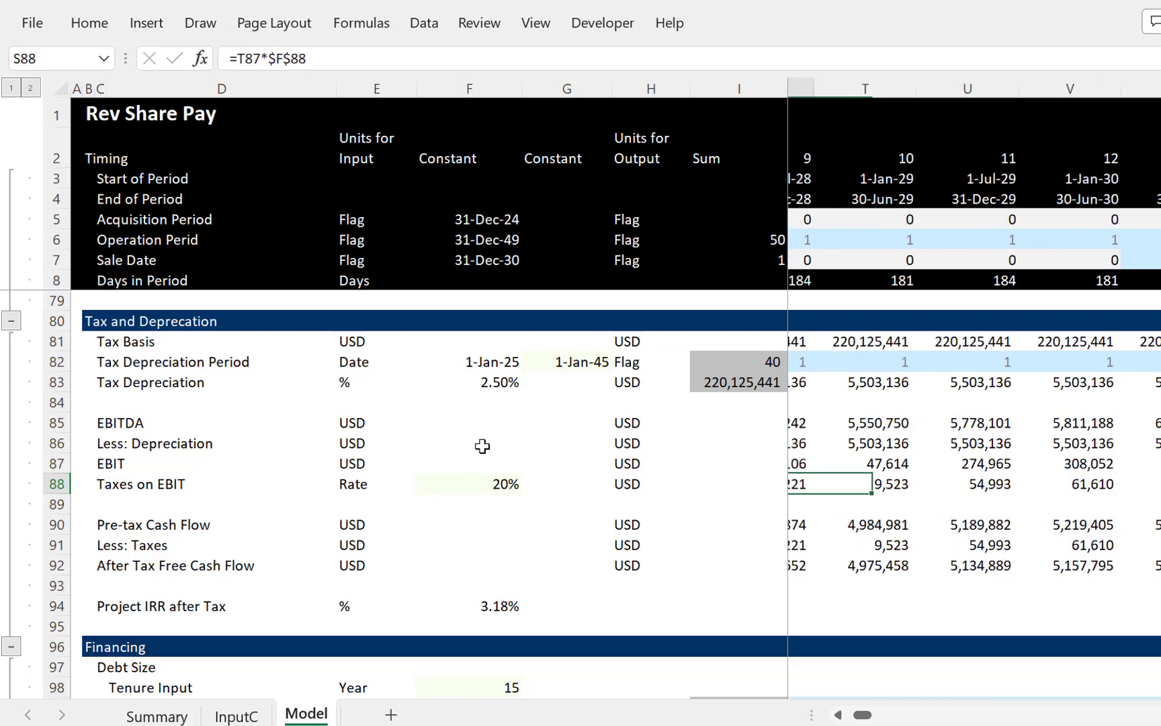
Step: Return along the Taxes on EBIT row to the first period's formula in K88
key("Left")
key("Left")
key("Left")
key("Left")
key("Left")
key("Left")
key("Left")
key("Left")
key("Left")
key("Left")
key("Left")
key("Right")
key("Right")
key("Right")
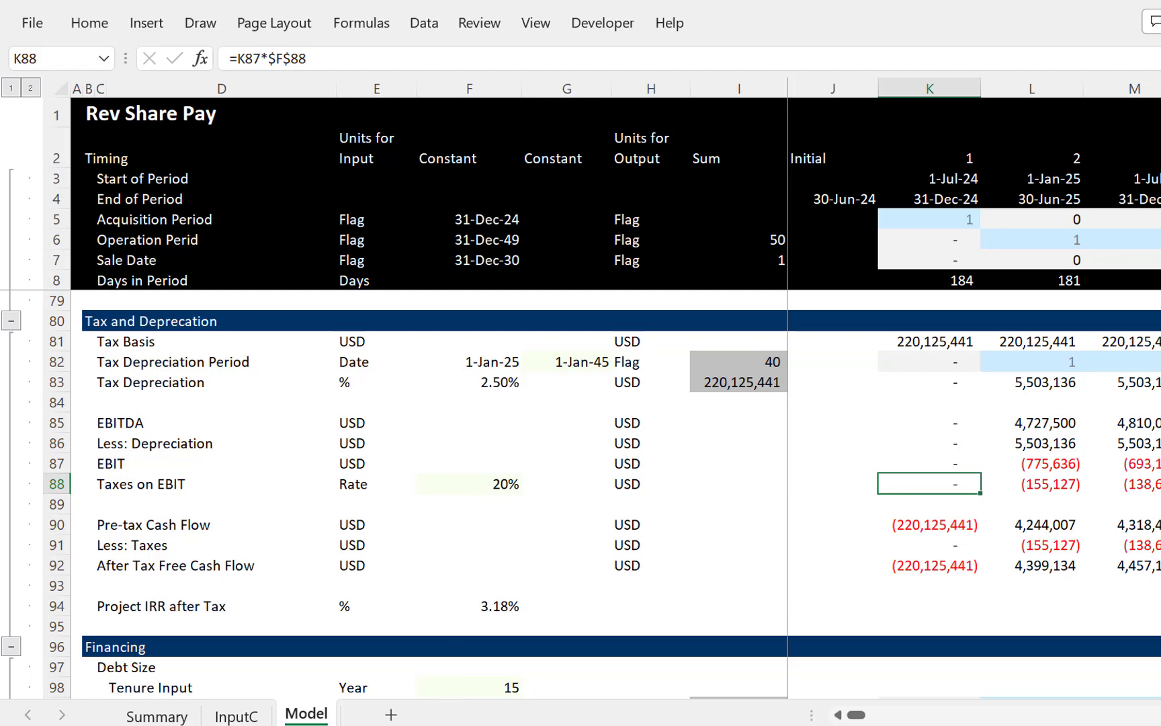
Step: Switch to the JFK (1) Word document and read the case assumptions from Acquisition Financing down to Tax
mouse_move(594, 684)
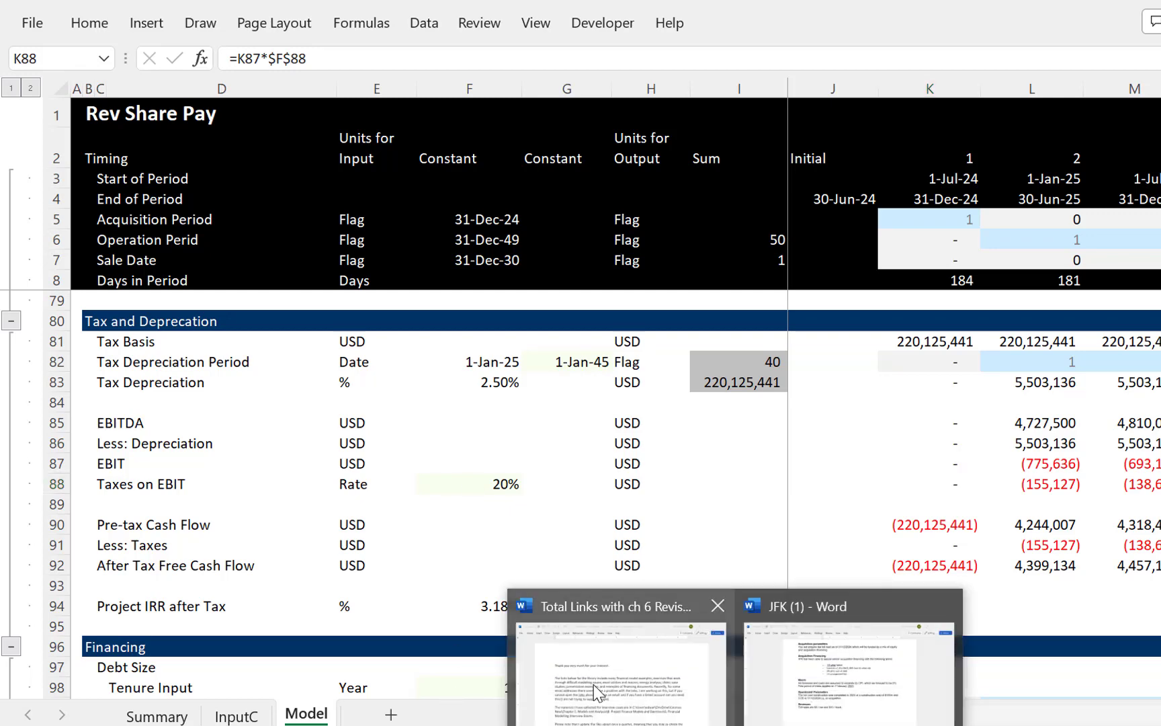
left_click(829, 698)
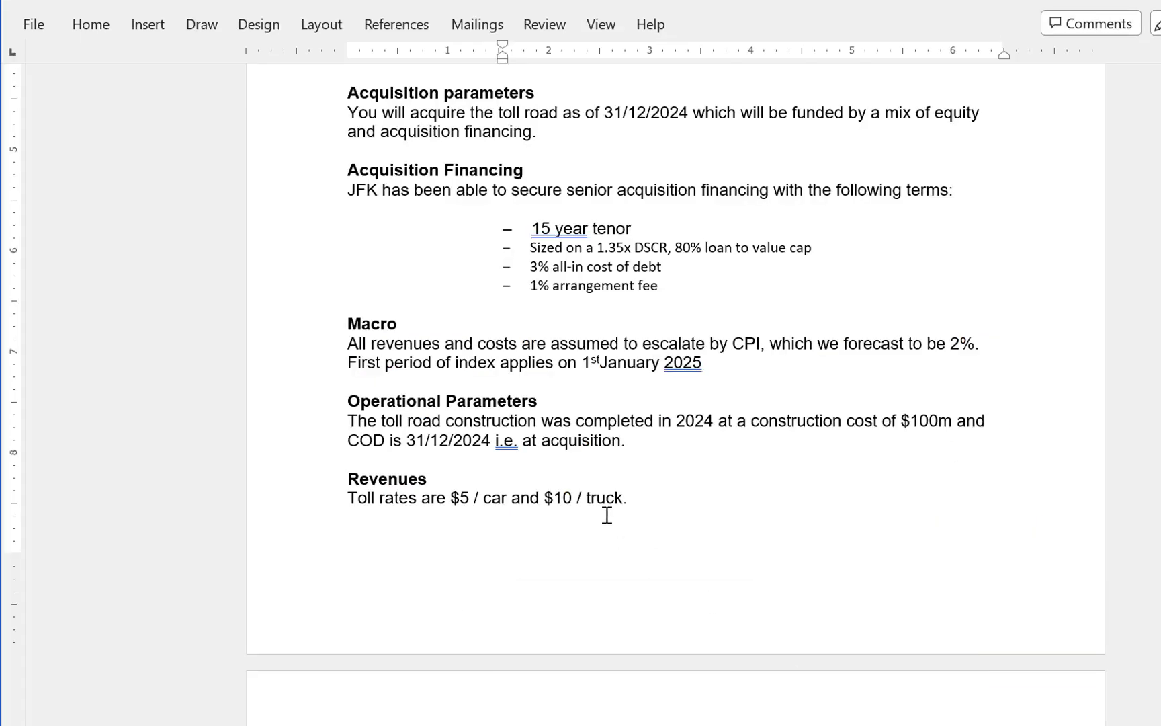
scroll(606, 514, "up", 5)
scroll(607, 515, "down", 10)
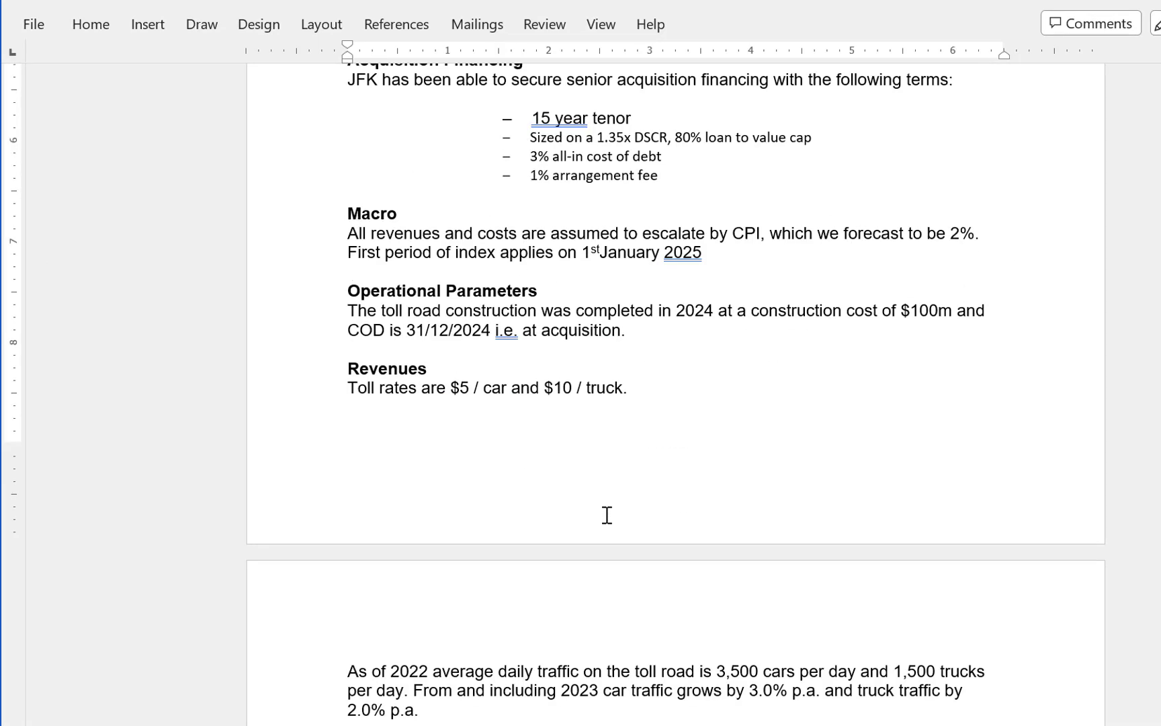
scroll(607, 514, "down", 7)
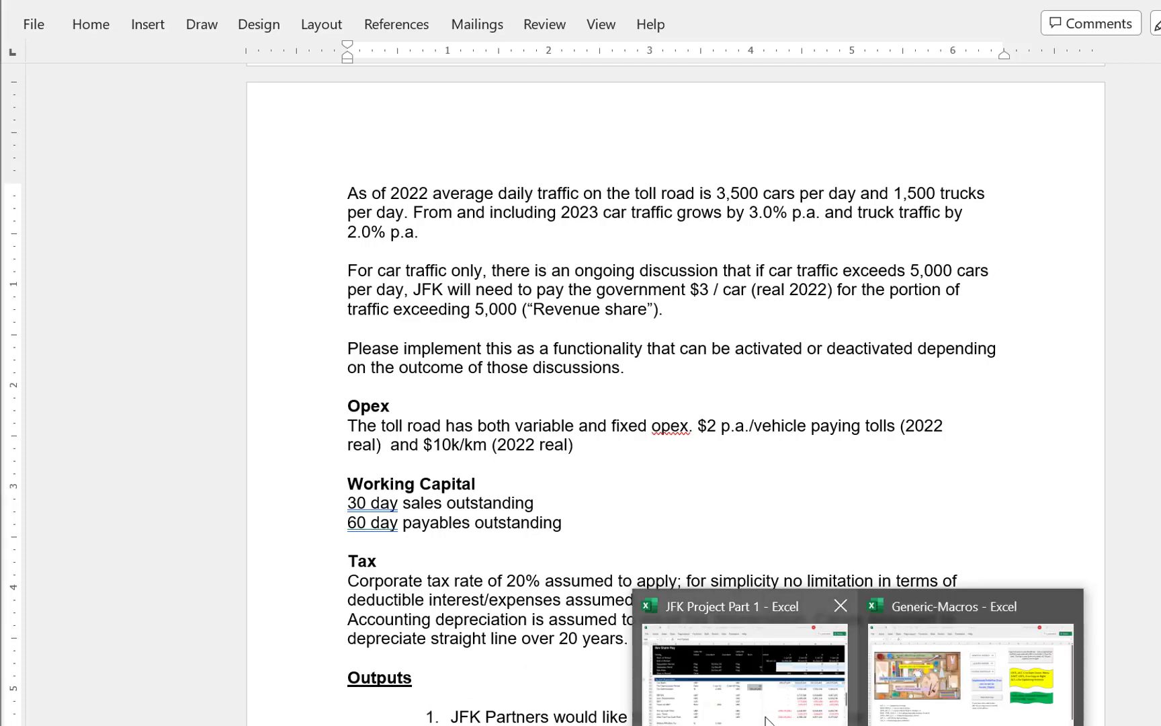
Step: Switch to the JFK Project Part 1 workbook and review the rows of the Tax and Depreciation section on the Model sheet
left_click(764, 717)
left_click(251, 541)
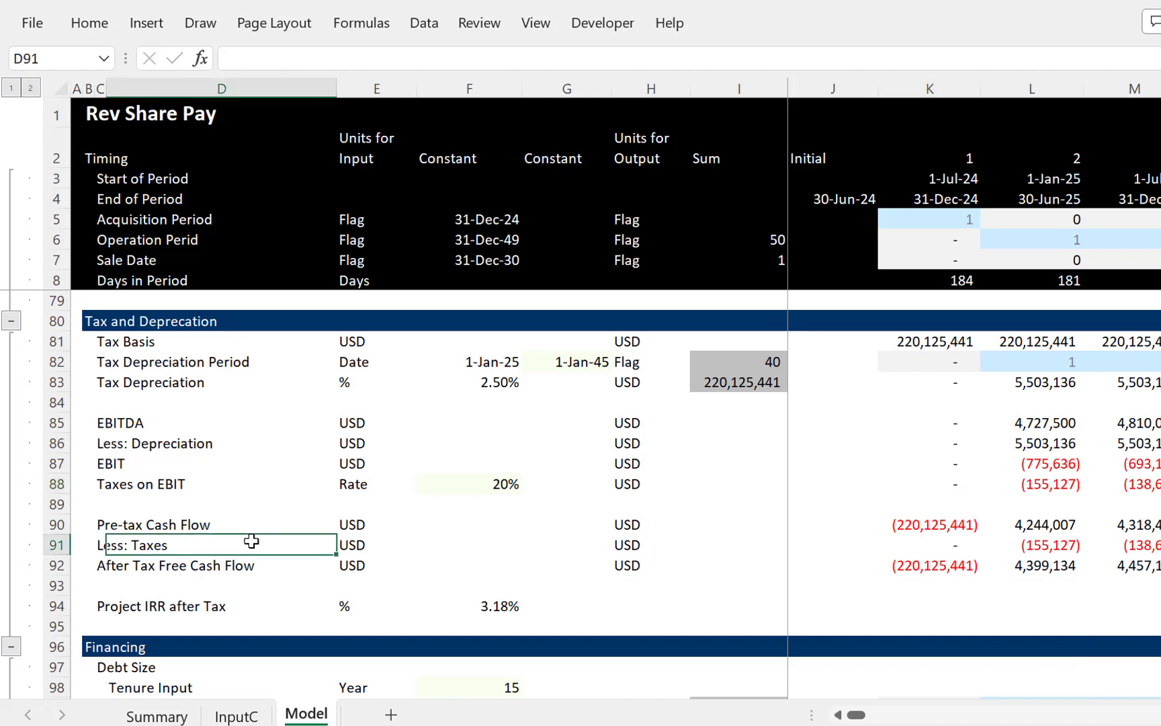
key("Up")
key("Up")
key("Left")
key("Up")
key("Up")
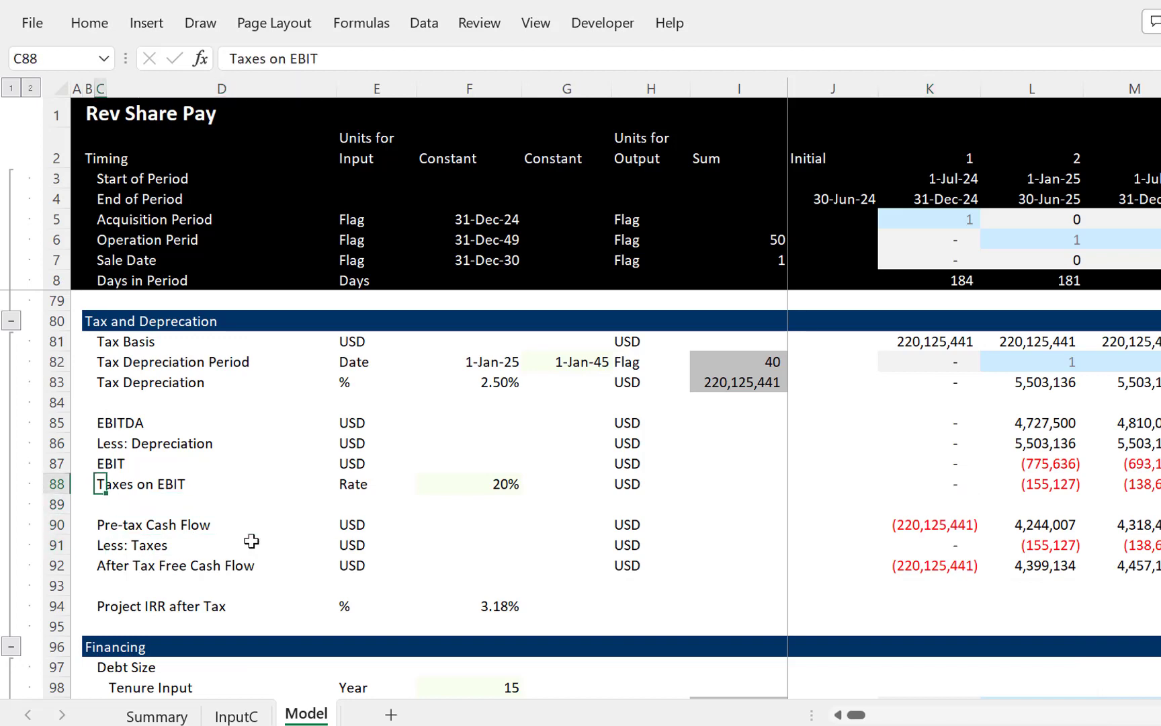
key("Up")
key("Up")
key("Up")
key("Up")
key("Up")
key("Up")
key("Up")
key("Up")
key("Up")
key("Down")
key("Down")
key("Down")
key("Down")
key("Down")
key("Down")
key("Down")
key("Down")
key("Down")
key("Down")
key("Down")
key("Down")
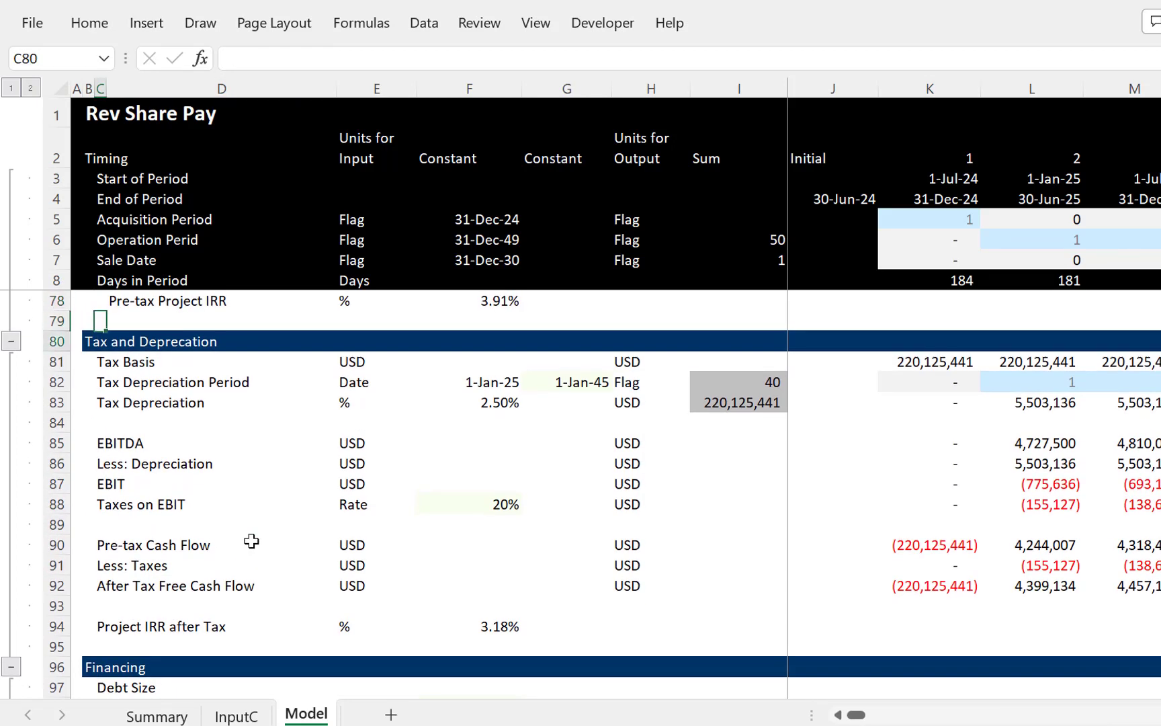
key("Down")
key("Up")
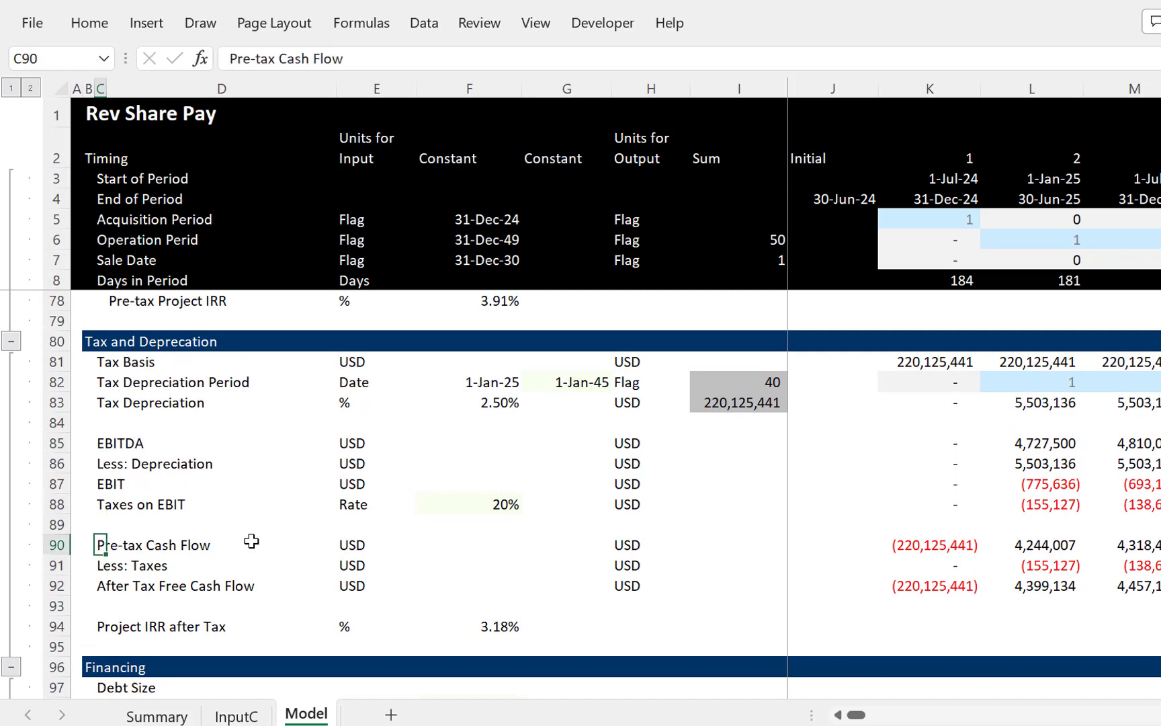
Step: Insert three blank rows above the Pre-tax Cash Flow row in the tax section
key("Up")
key("Down")
key("shift+space")
key("shift+Down")
key("shift+Down")
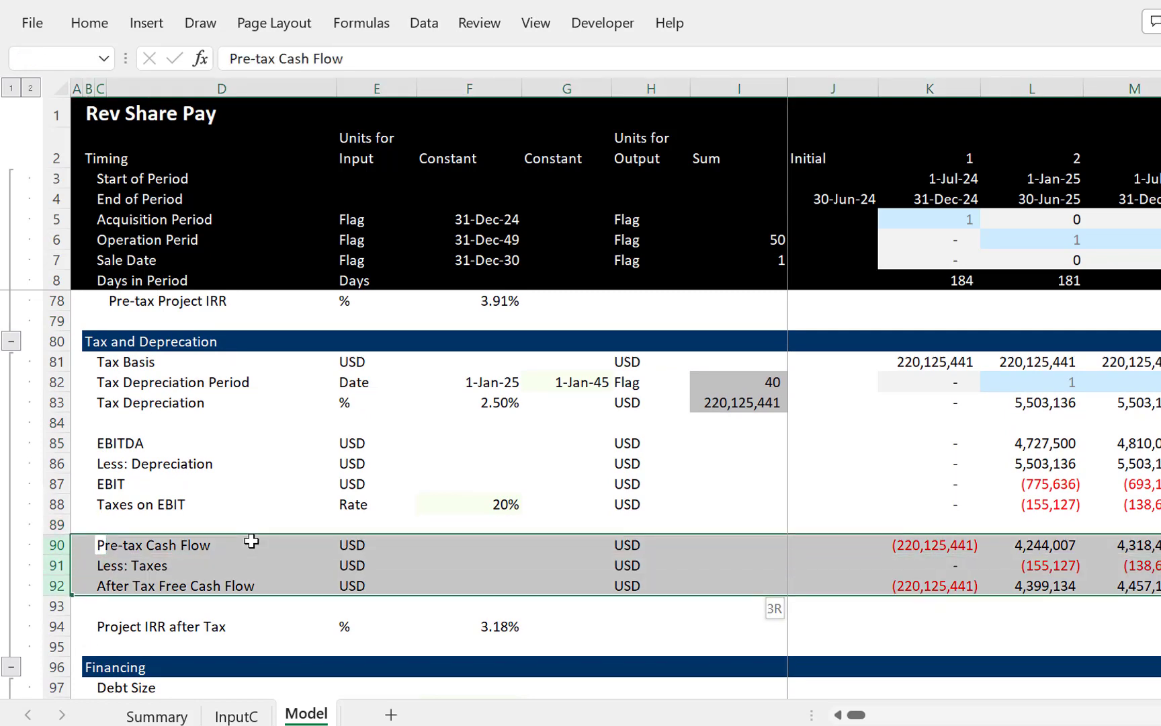
key("ctrl+shift+plus")
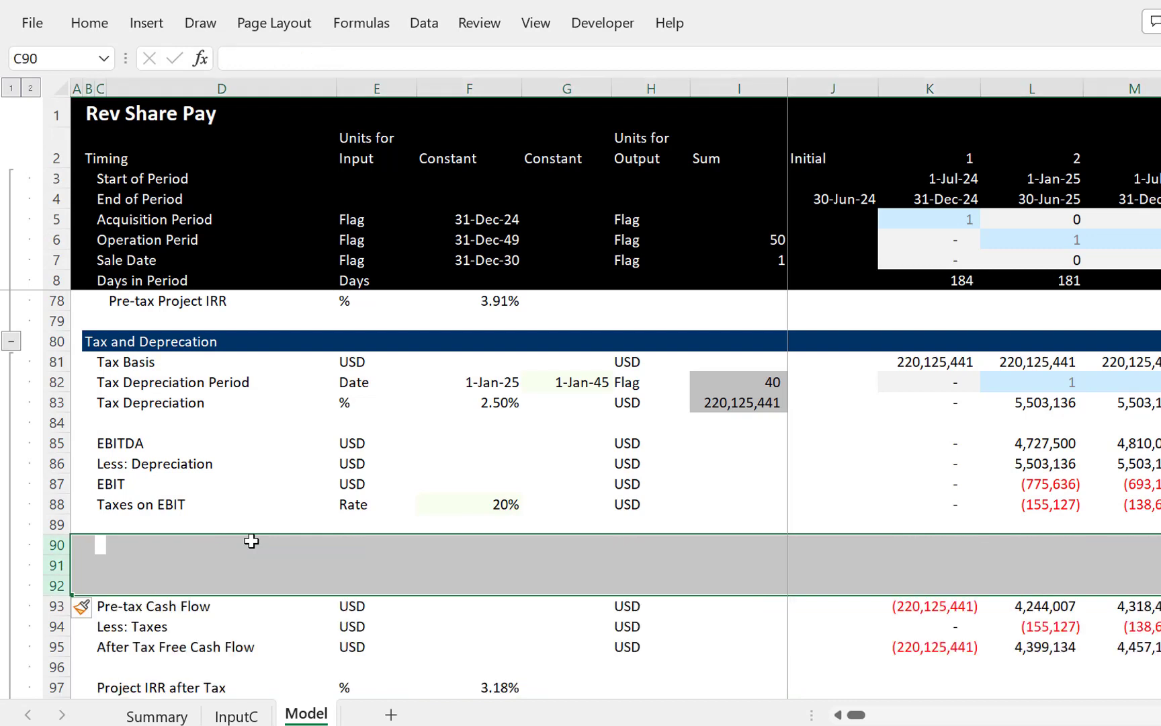
Step: Label C90 "NOL Balance" and insert two more blank rows directly beneath it
key("Up")
key("Down")
type("N")
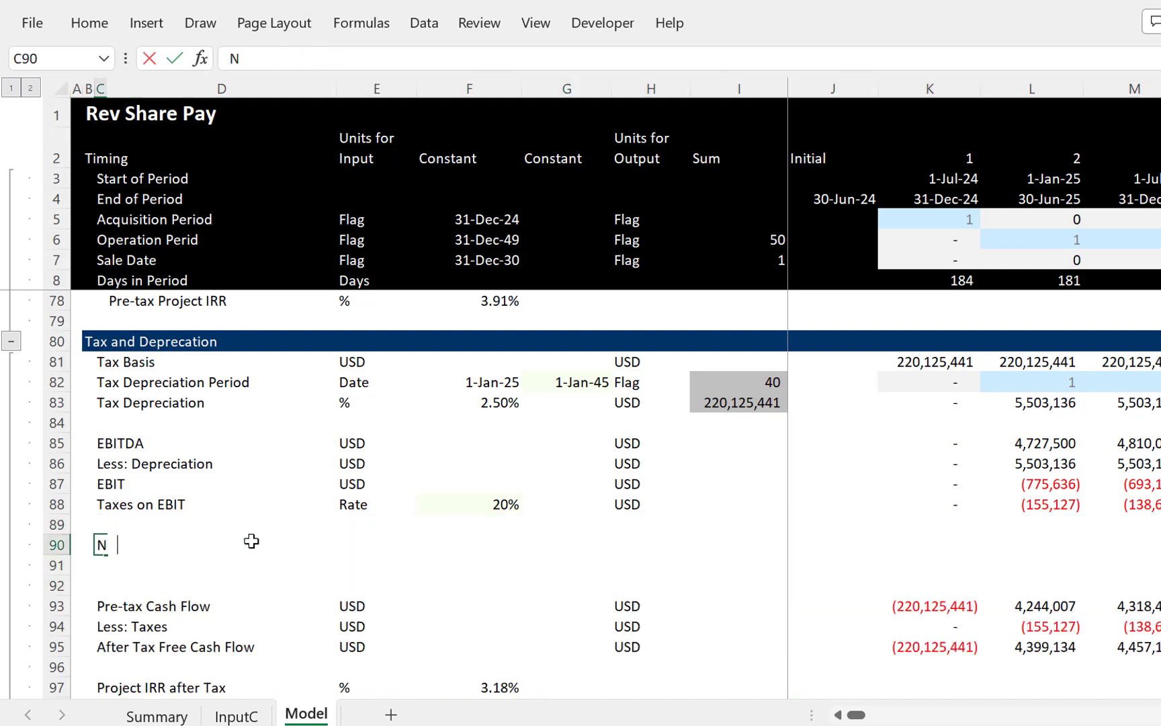
type("OL Balan ce")
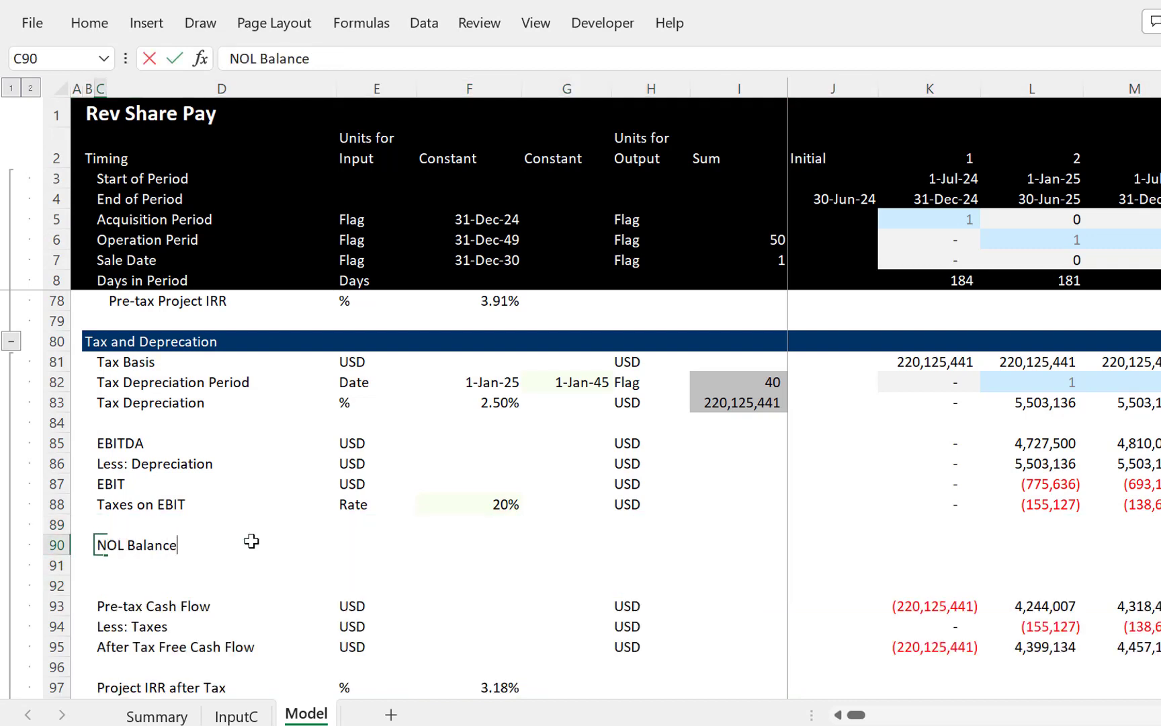
key("Return")
key("shift+space")
key("ctrl+shift+plus")
key("ctrl+shift+plus")
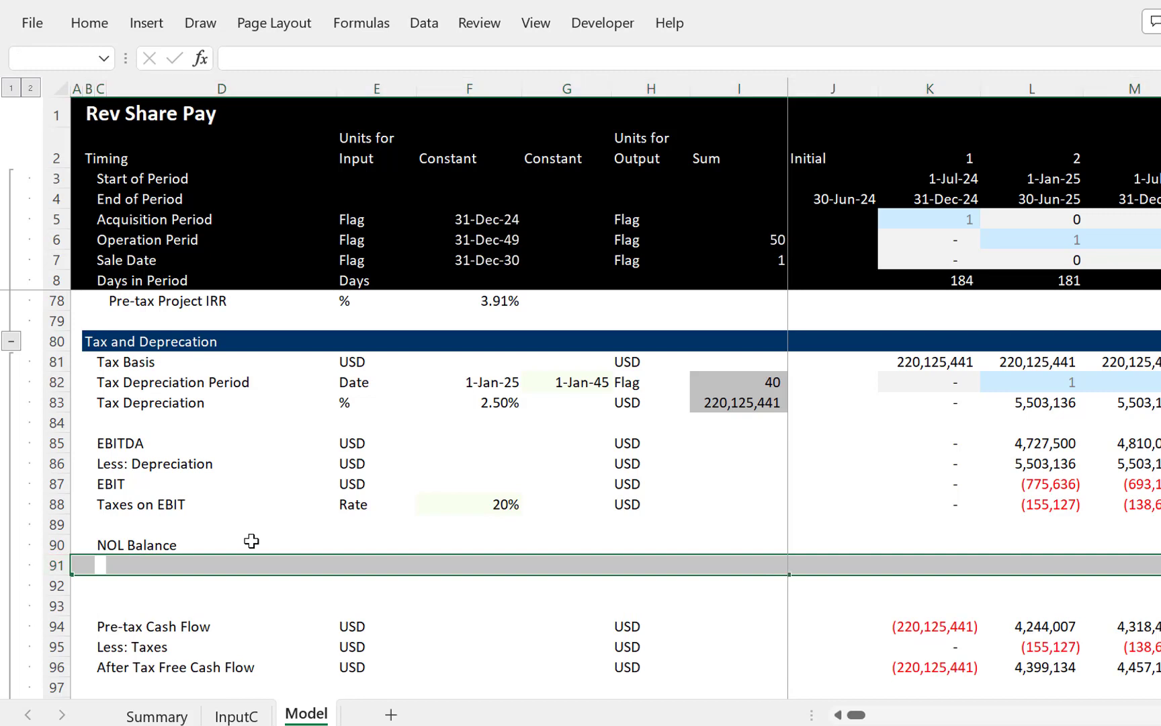
Step: Enter the row label "Opening Balance" in C91, under the NOL Balance heading
key("Right")
key("Left")
type("Opnin")
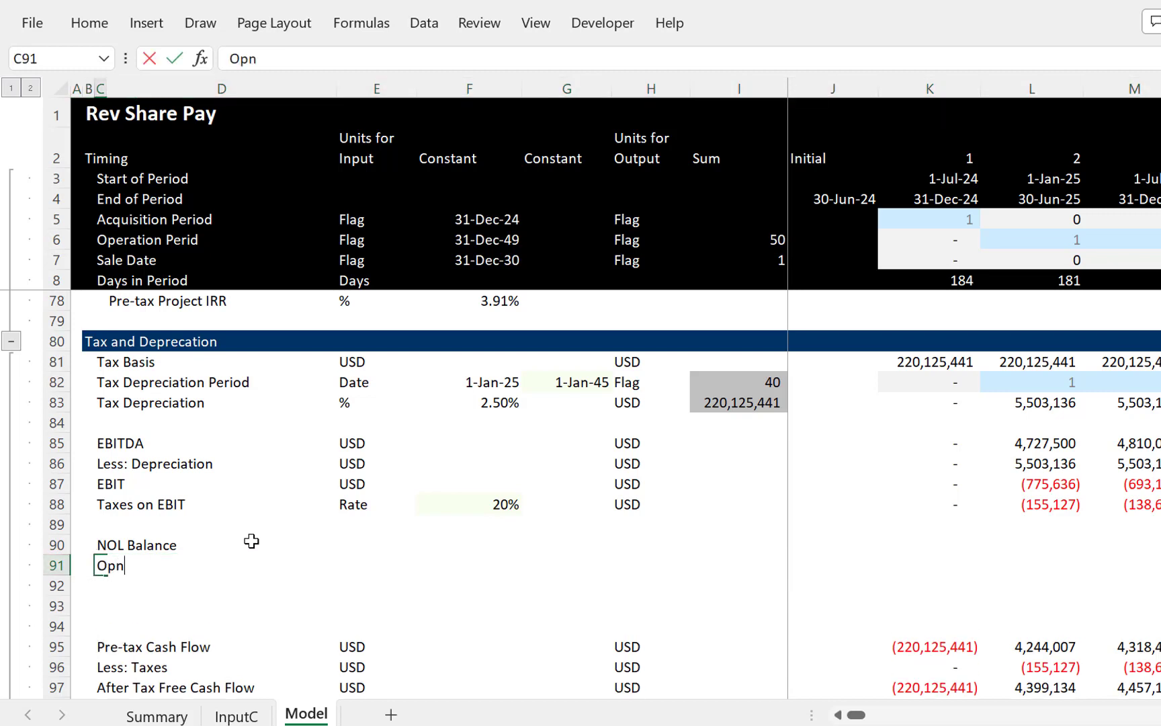
key("BackSpace")
key("BackSpace")
key("BackSpace")
type("ening Balance")
key("Return")
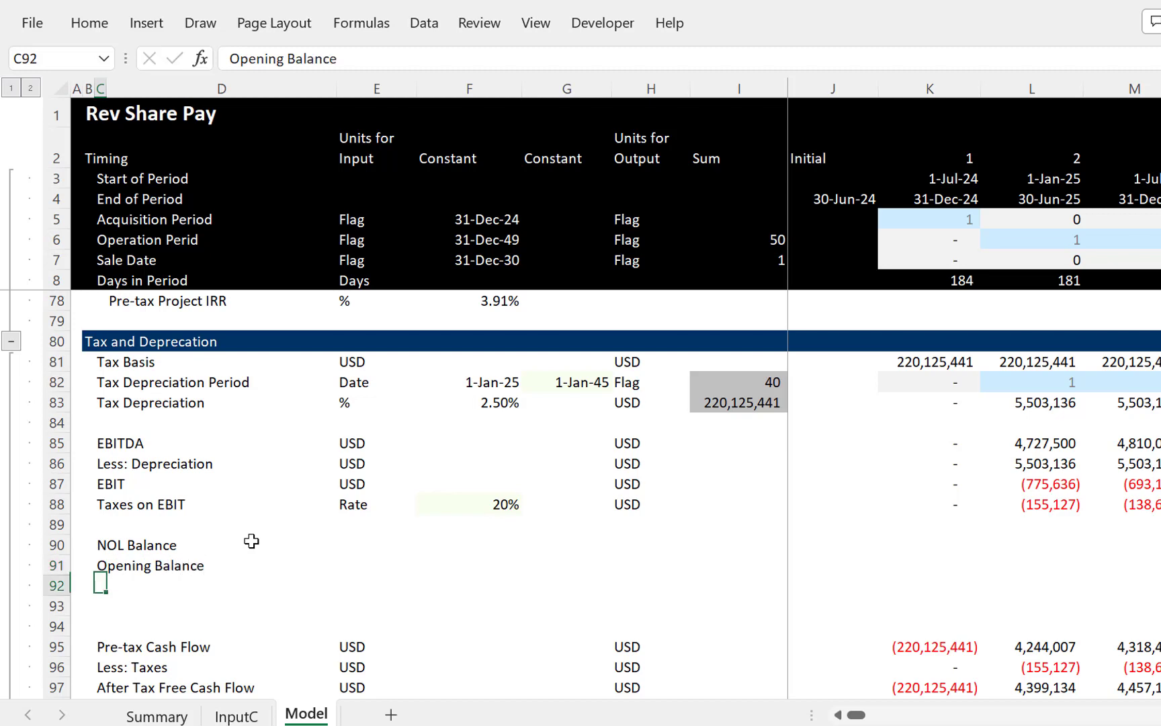
Step: Enter the row label "Add: Negative Income Carried Forward" in C92
key("Down")
key("Up")
type("Ad")
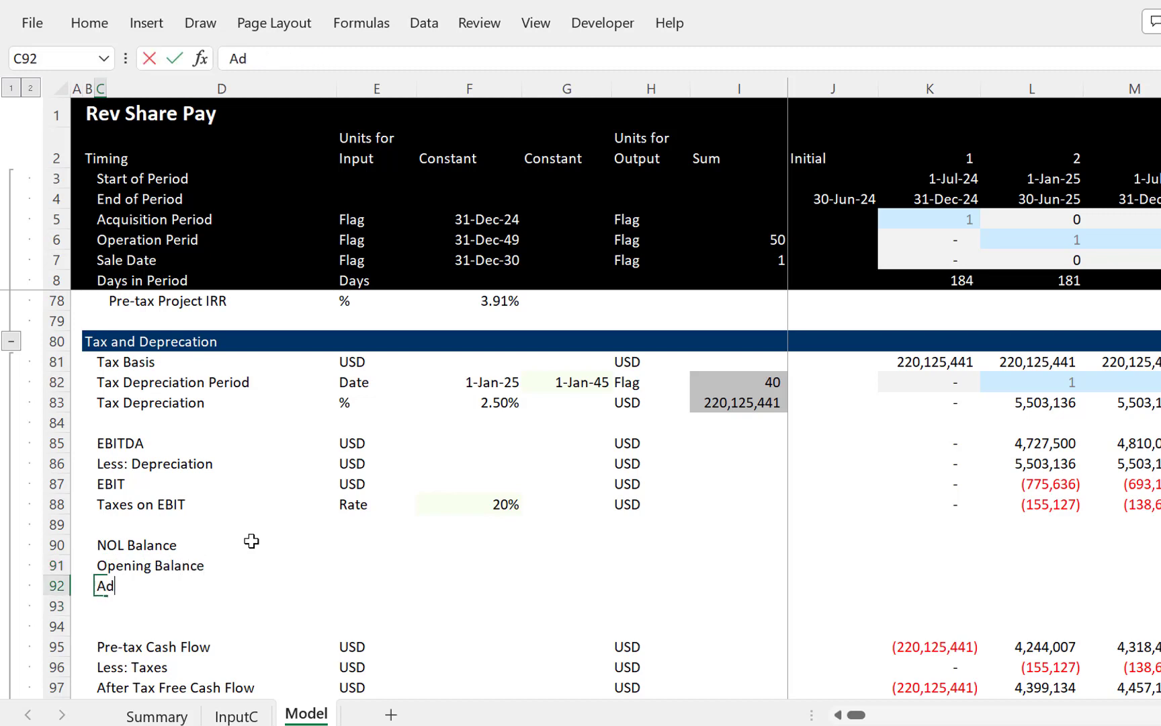
type("d: Tax")
key("BackSpace")
key("BackSpace")
key("BackSpace")
type("E")
key("BackSpace")
type("Negative")
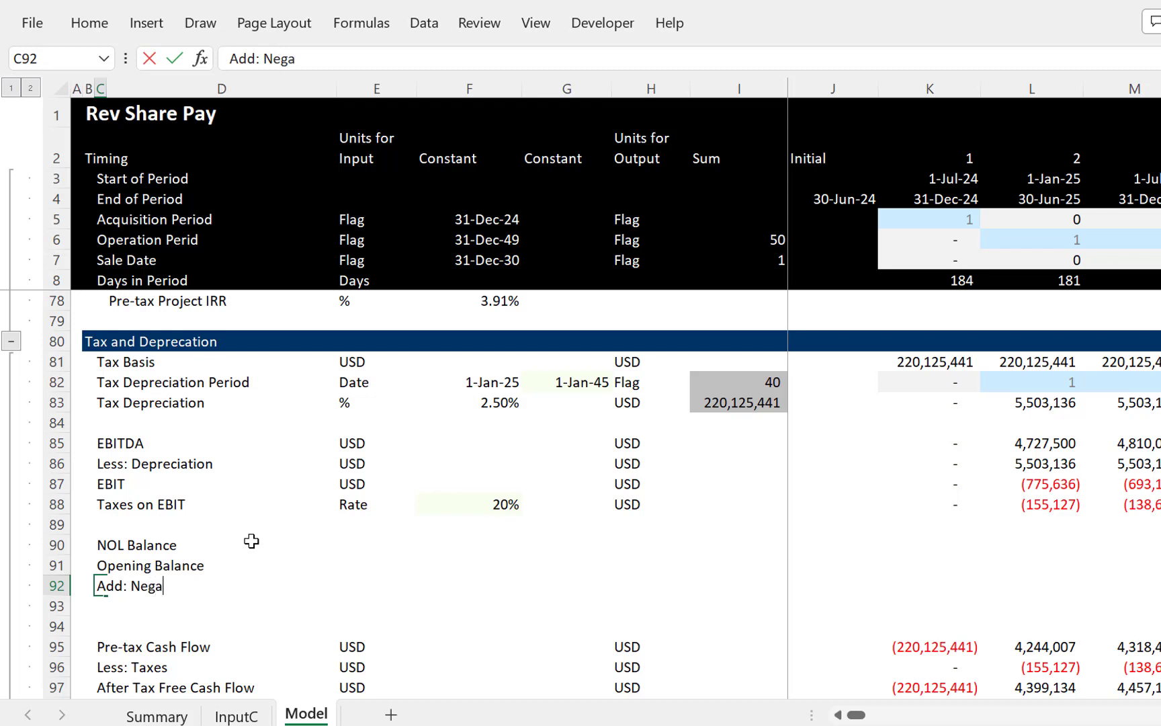
type("com")
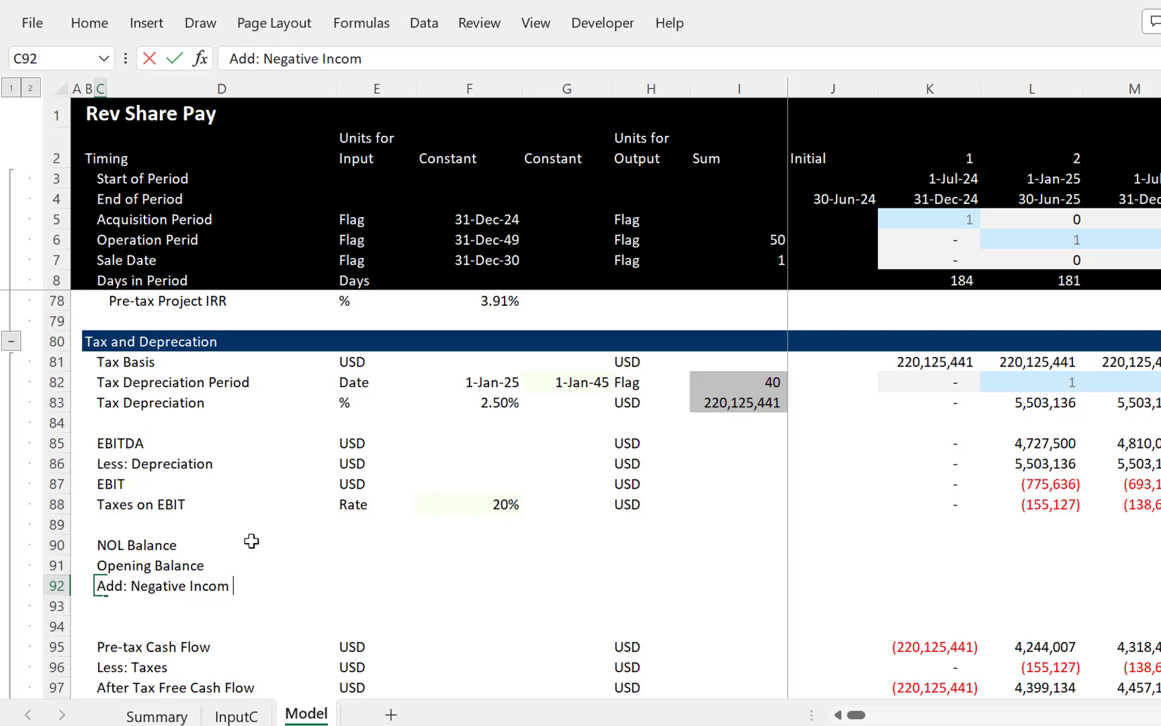
type("e Carried")
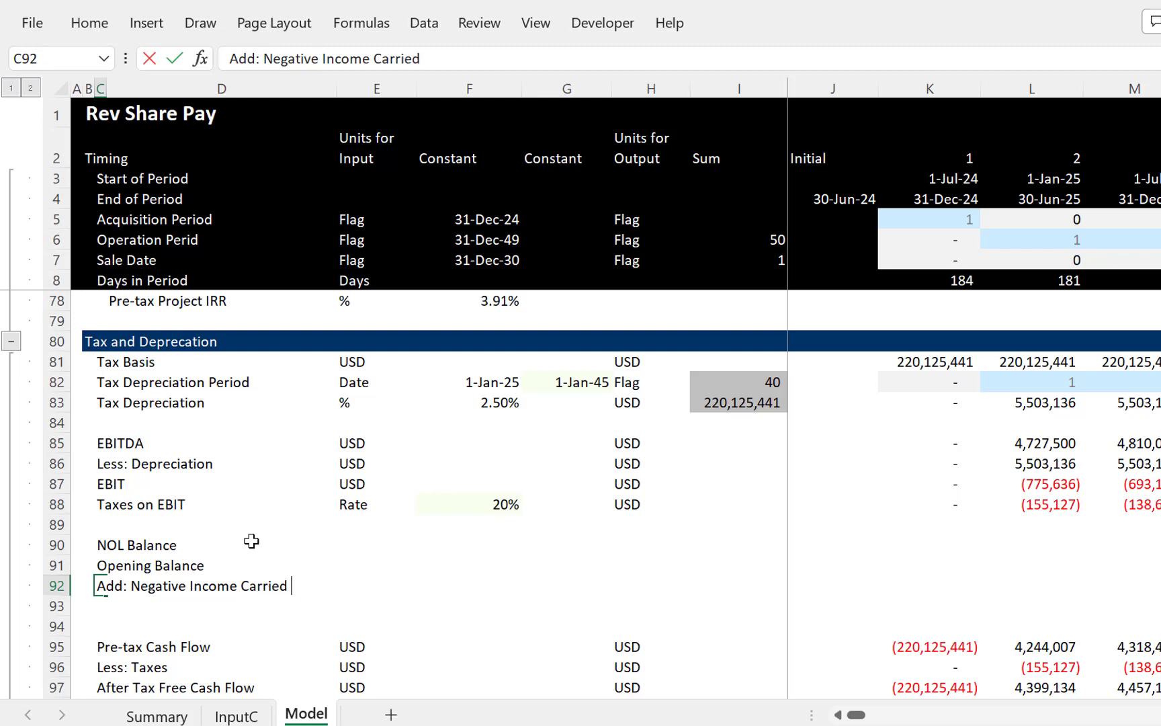
type(" Forward")
key("Return")
Step: Insert two blank rows at row 93 and label C93 "Less: NOL Used"
key("shift+space")
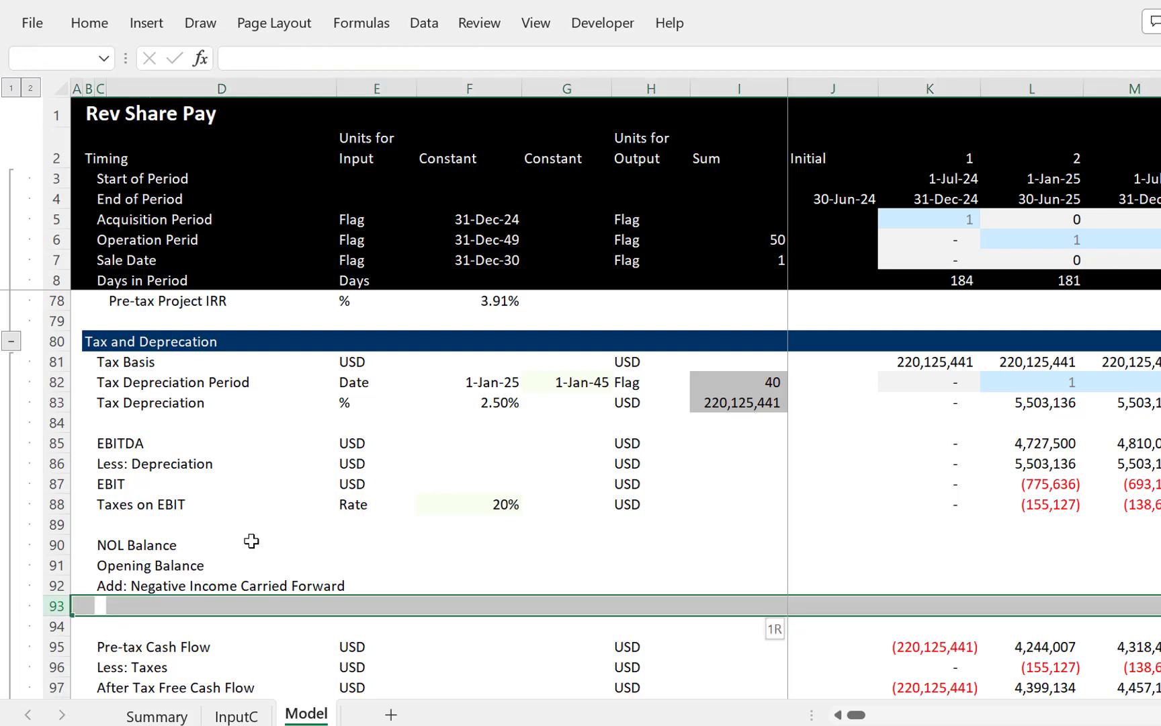
key("ctrl+shift+plus")
key("ctrl+shift+plus")
key("Left")
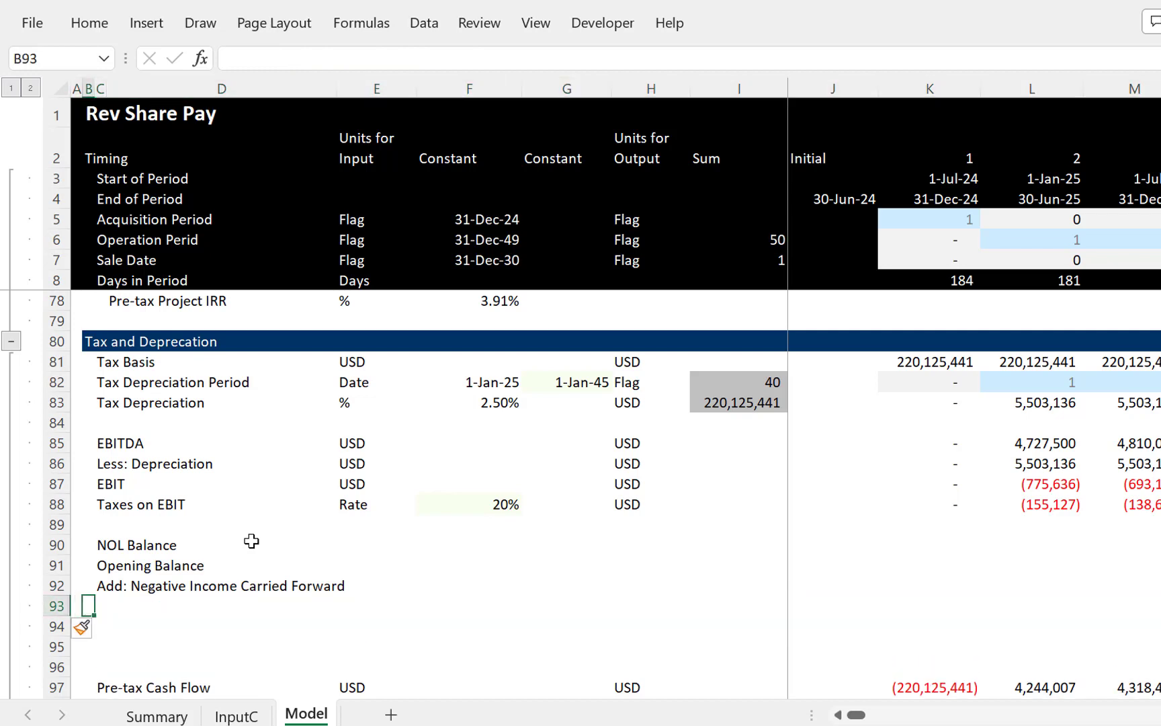
key("Right")
key("Left")
key("Left")
key("Right")
key("Right")
key("Left")
key("Right")
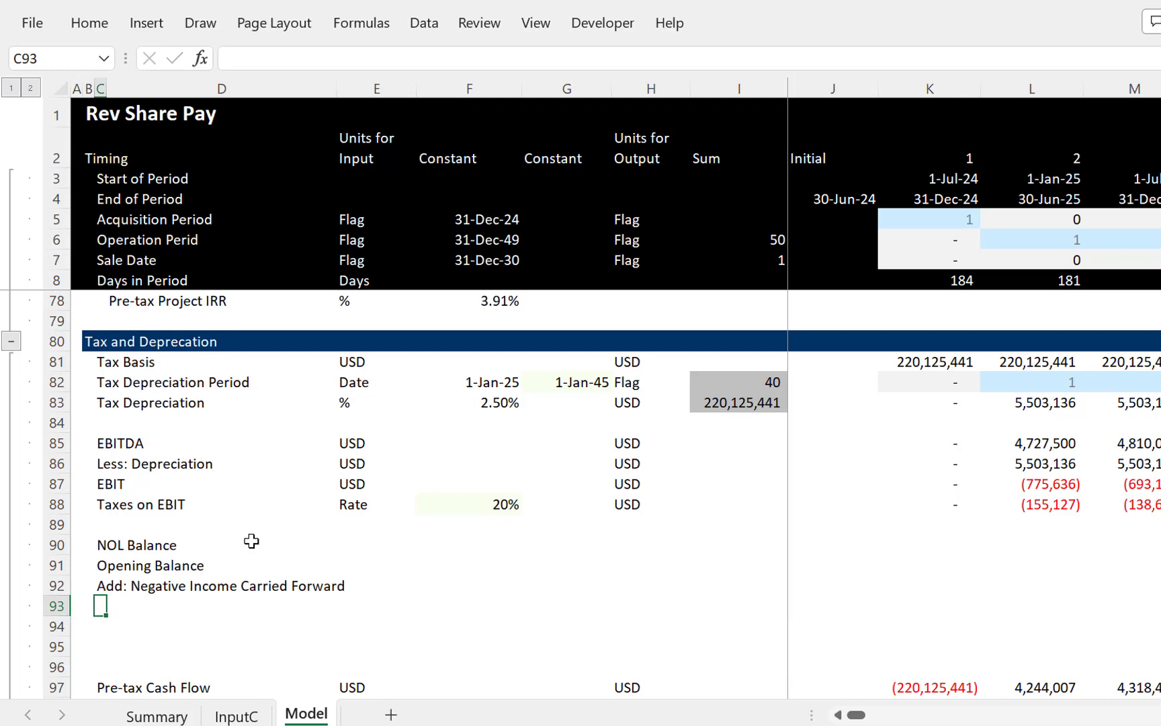
type("Less: NOL U")
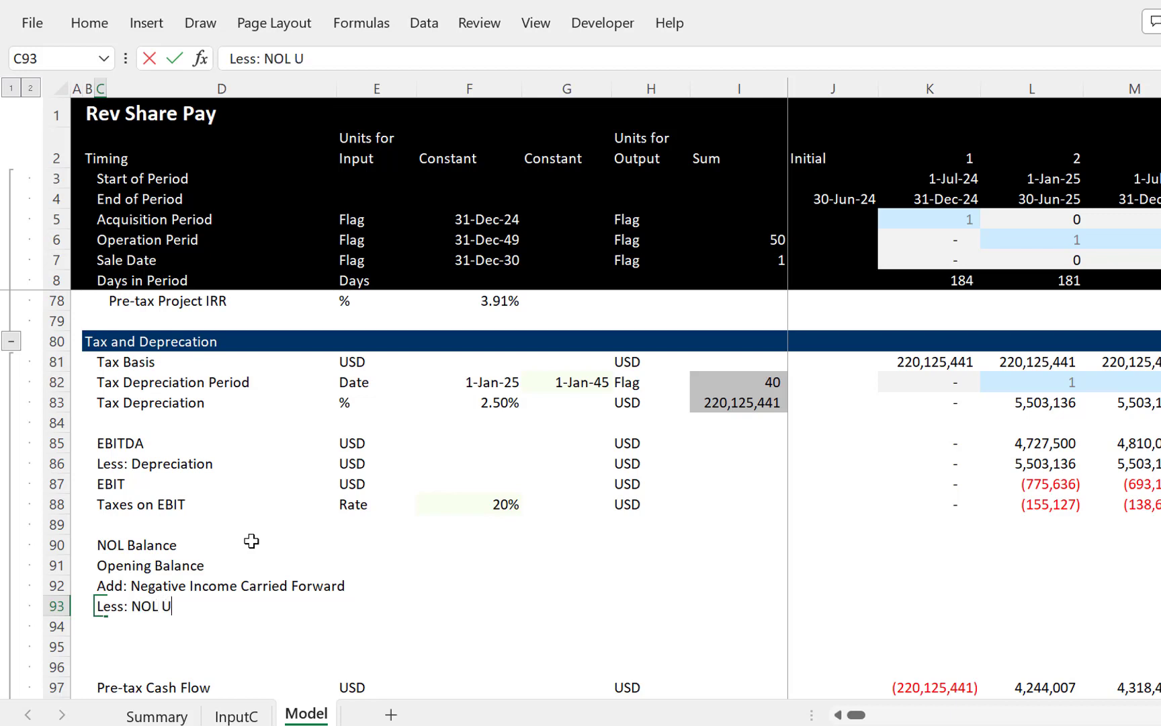
type("sed")
key("Return")
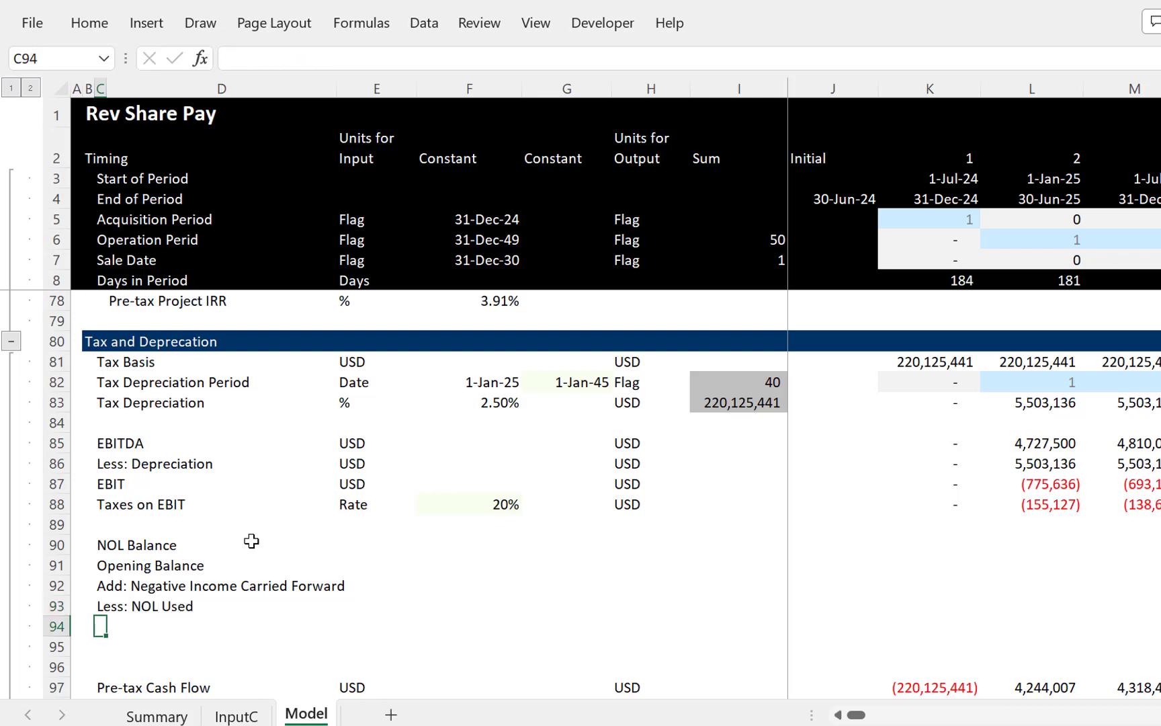
Step: Enter the row label "Closing Balance" in C94 to complete the NOL account's rows
type("Closngi")
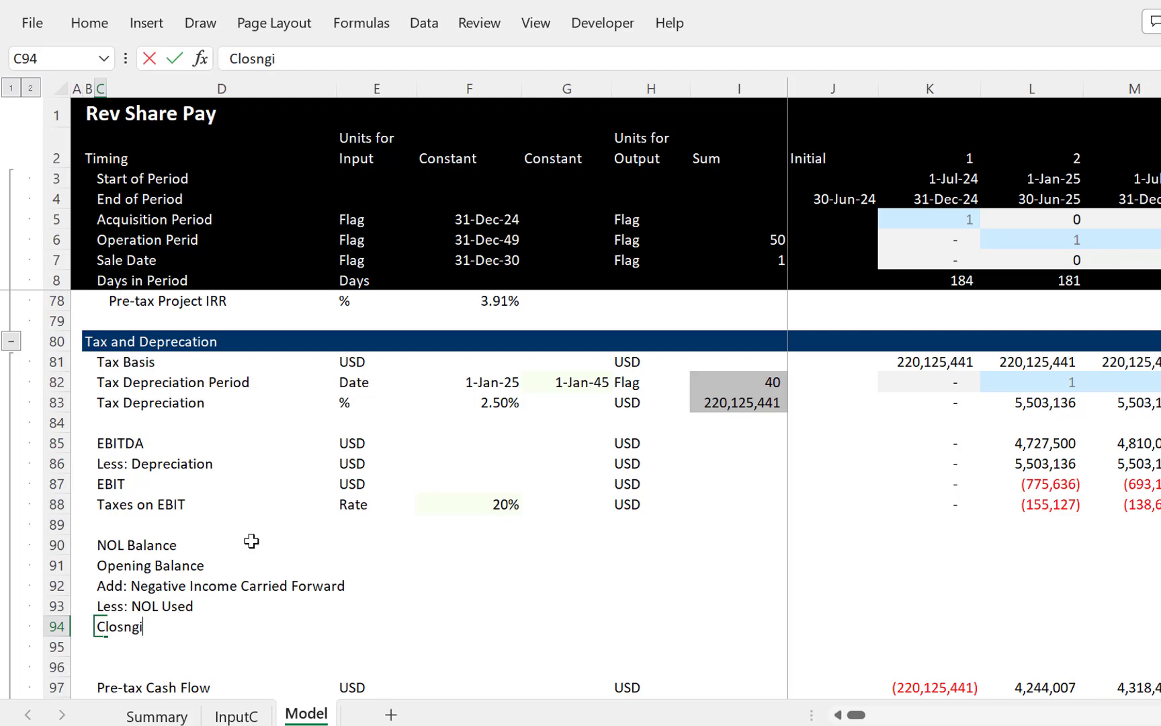
key("BackSpace")
key("BackSpace")
key("BackSpace")
type("sing Balance")
key("Return")
key("Return")
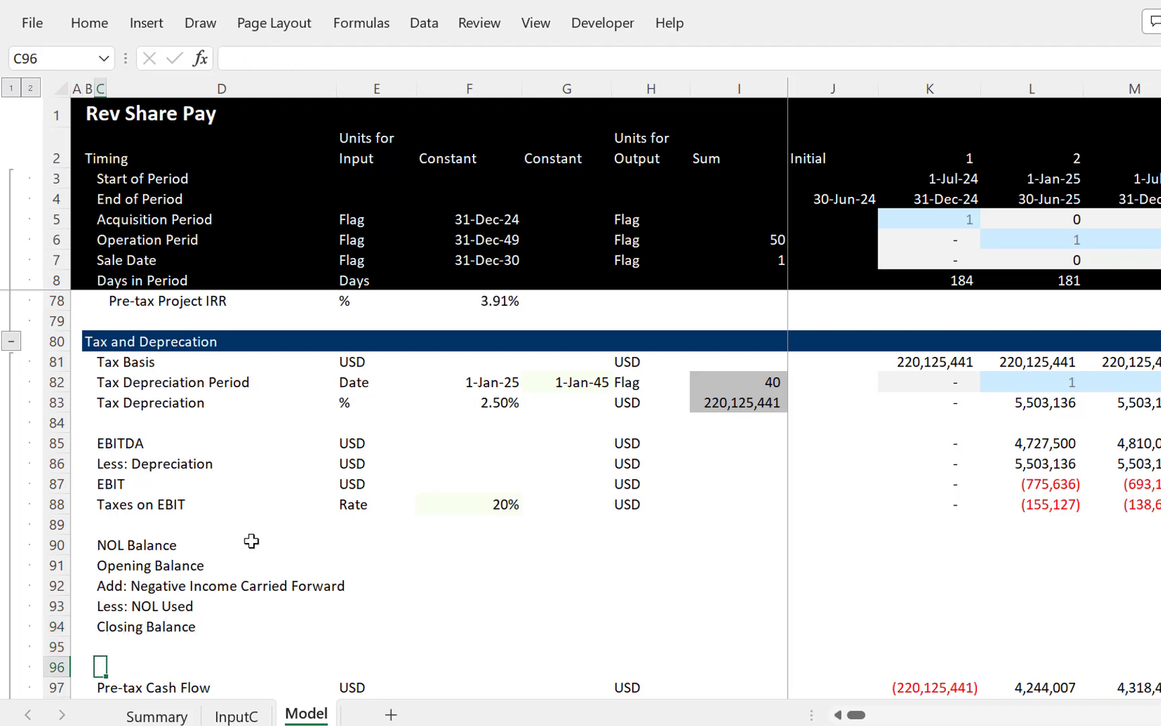
Step: Insert a blank row at row 96 and label C96 "EBIT after NOL"
key("shift+space")
key("ctrl+shift+plus")
key("Up")
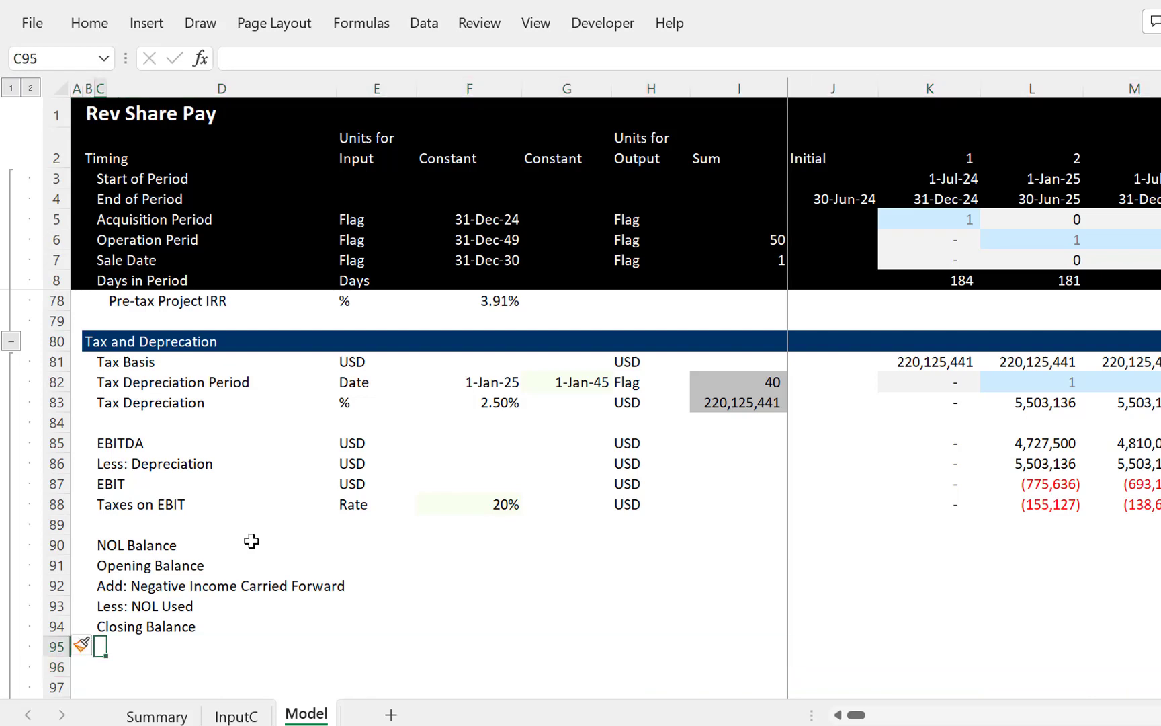
key("Down")
type("EB")
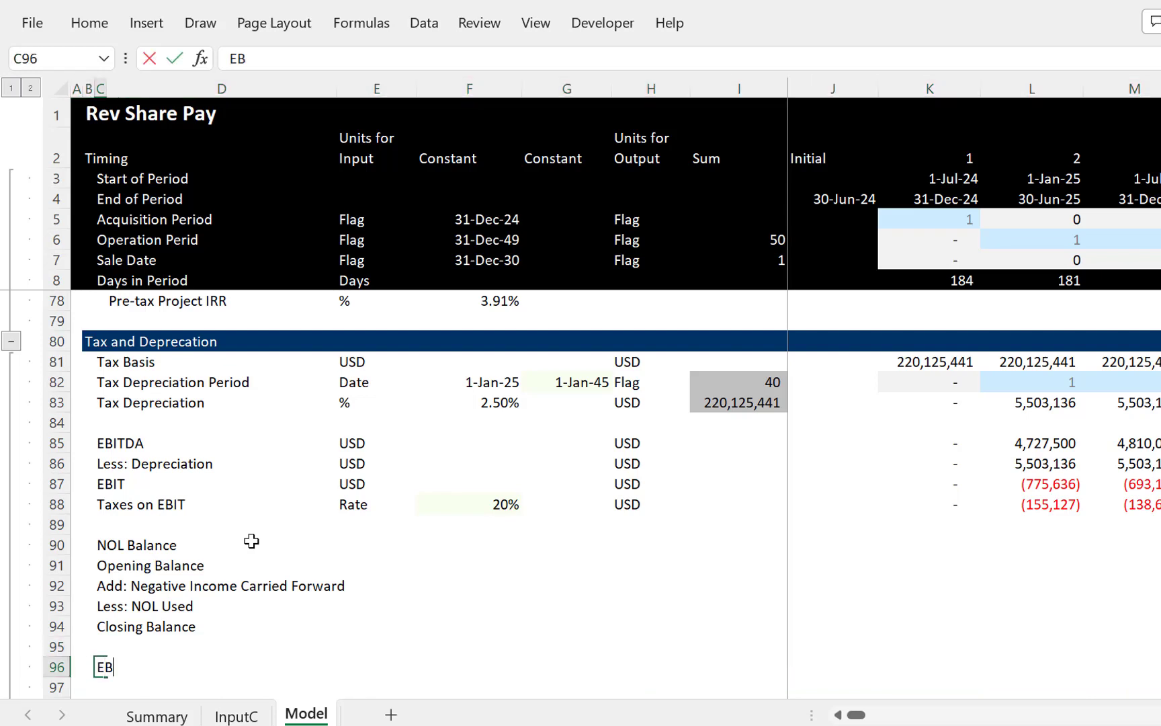
key("BackSpace")
key("BackSpace")
type("IT after N")
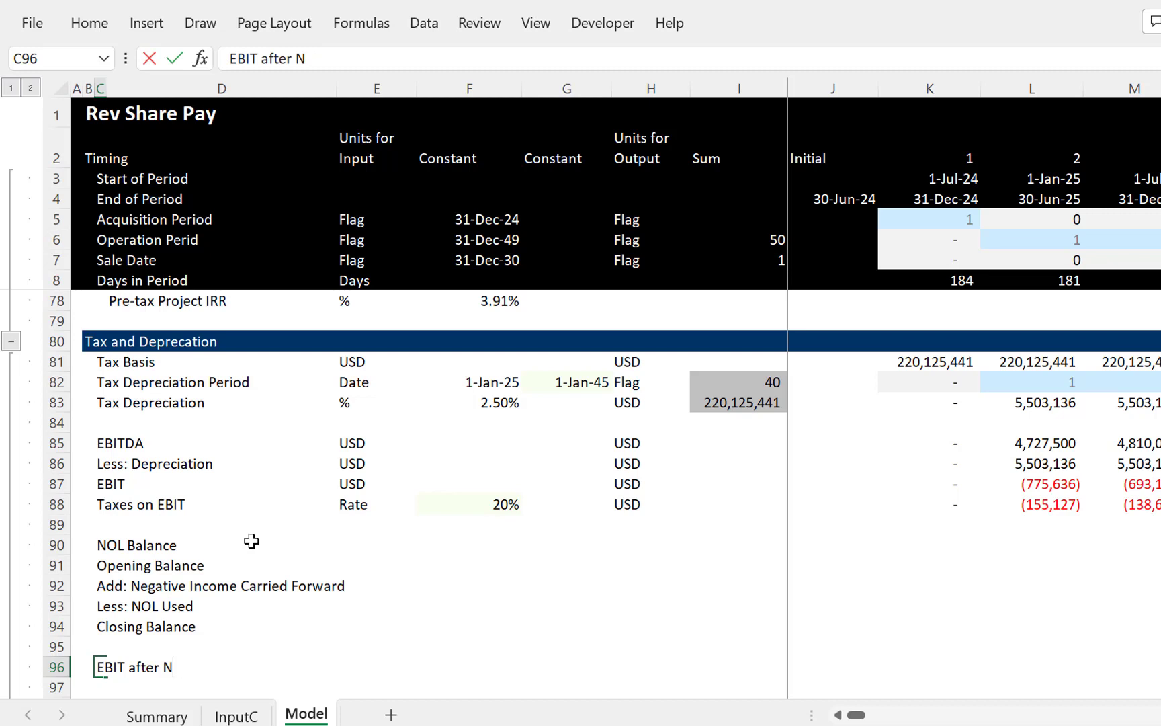
type("OL")
key("Up")
Step: Move the whole Taxes on EBIT row from row 88 to directly below the EBIT after NOL row
key("Up")
key("Up")
key("Up")
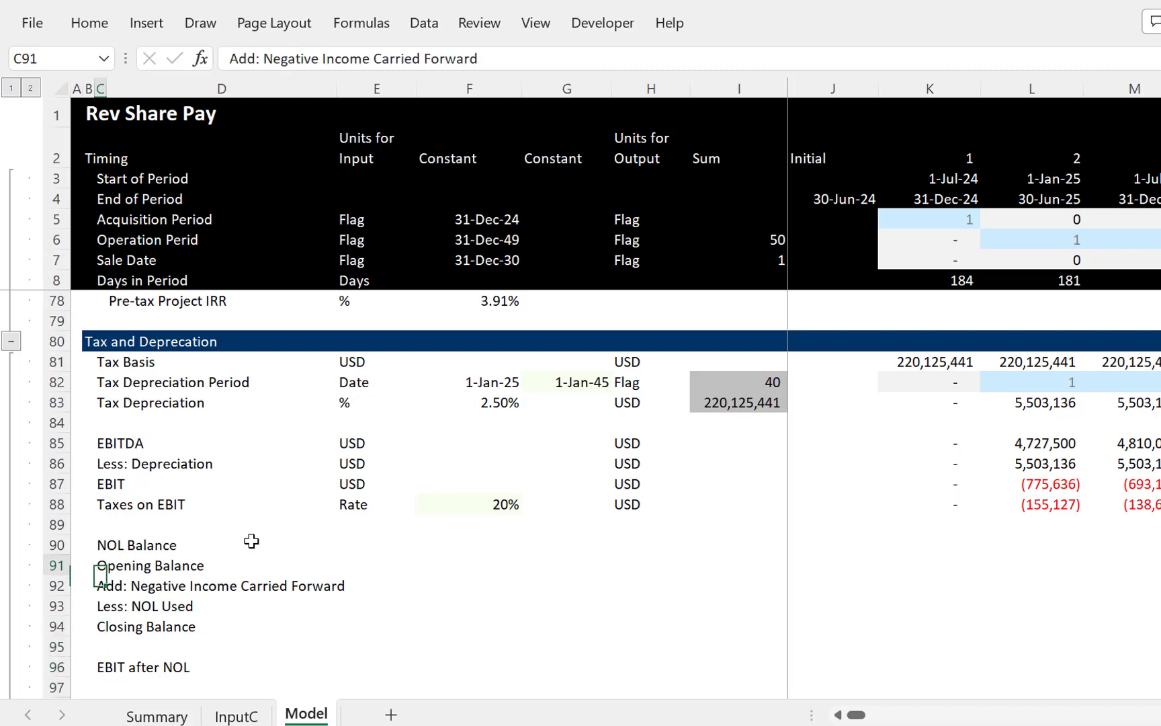
key("Up")
key("Up")
key("Up")
key("Up")
key("Up")
key("Left")
key("Left")
key("Down")
key("shift+space")
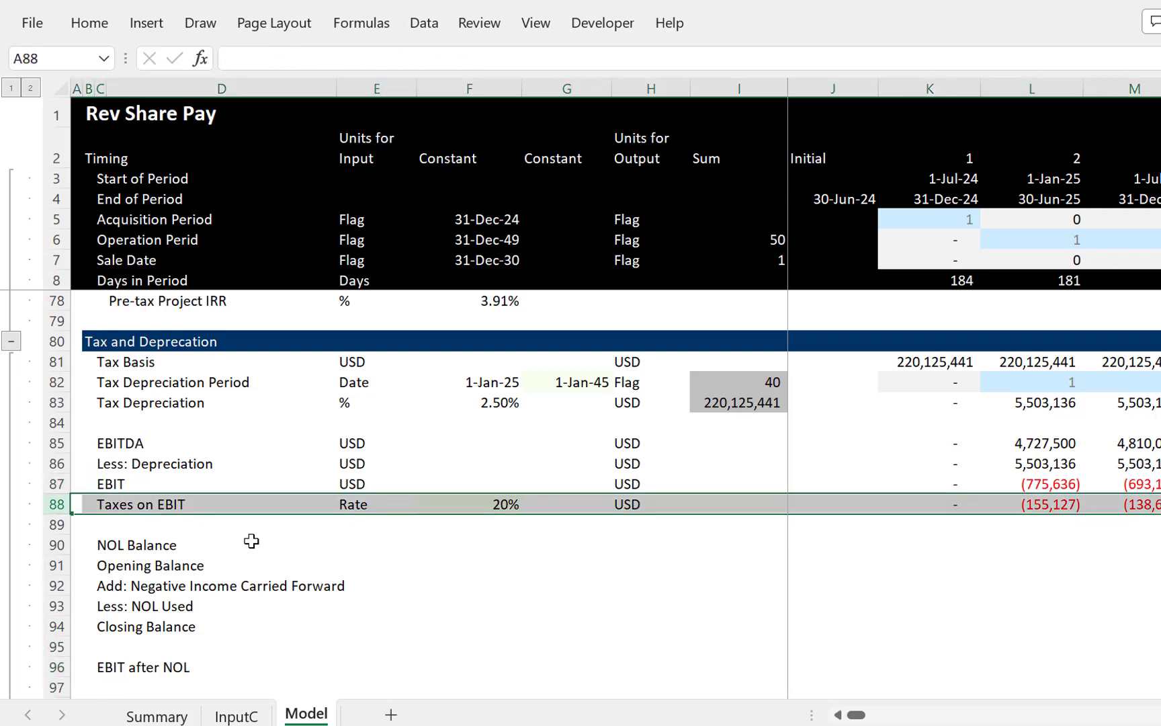
key("ctrl+c")
key("Down")
key("Down")
key("Down")
key("Down")
key("Down")
key("Down")
key("Down")
key("Down")
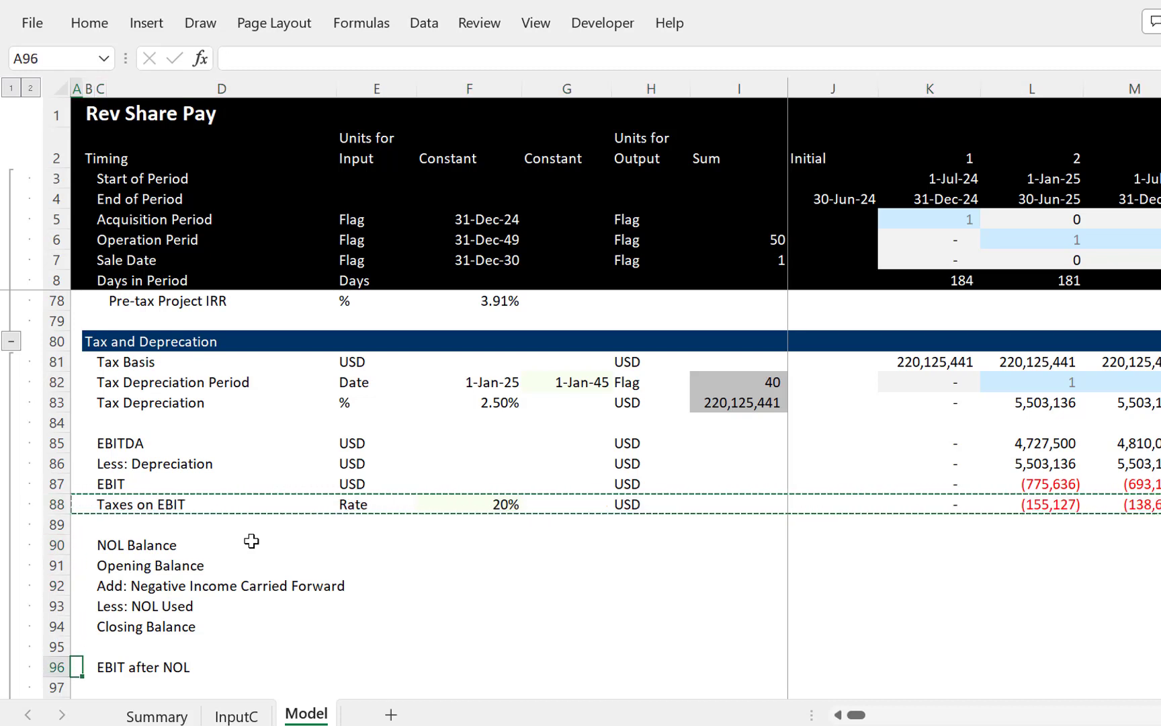
key("Down")
key("Up")
key("shift+space")
key("Escape")
key("ctrl+plus")
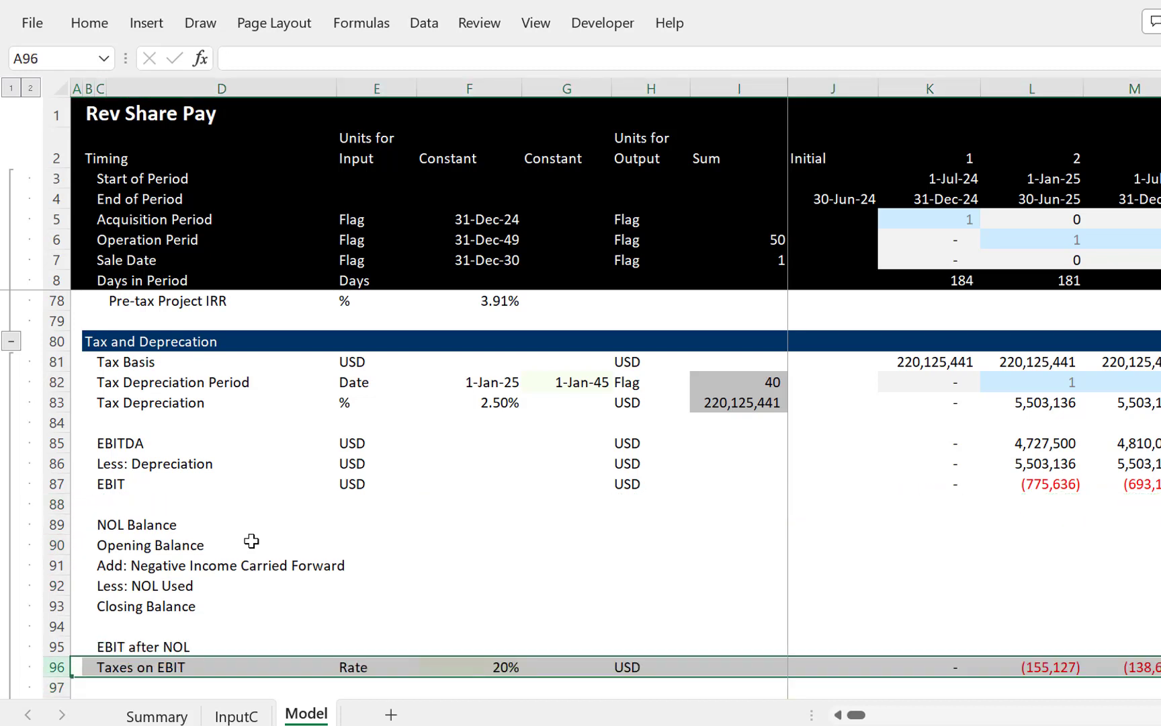
Step: Link the first period's NOL Opening Balance in K90 to the prior period's Closing Balance with =J93
key("Up")
key("Up")
key("Up")
key("Up")
key("Up")
key("Up")
key("Up")
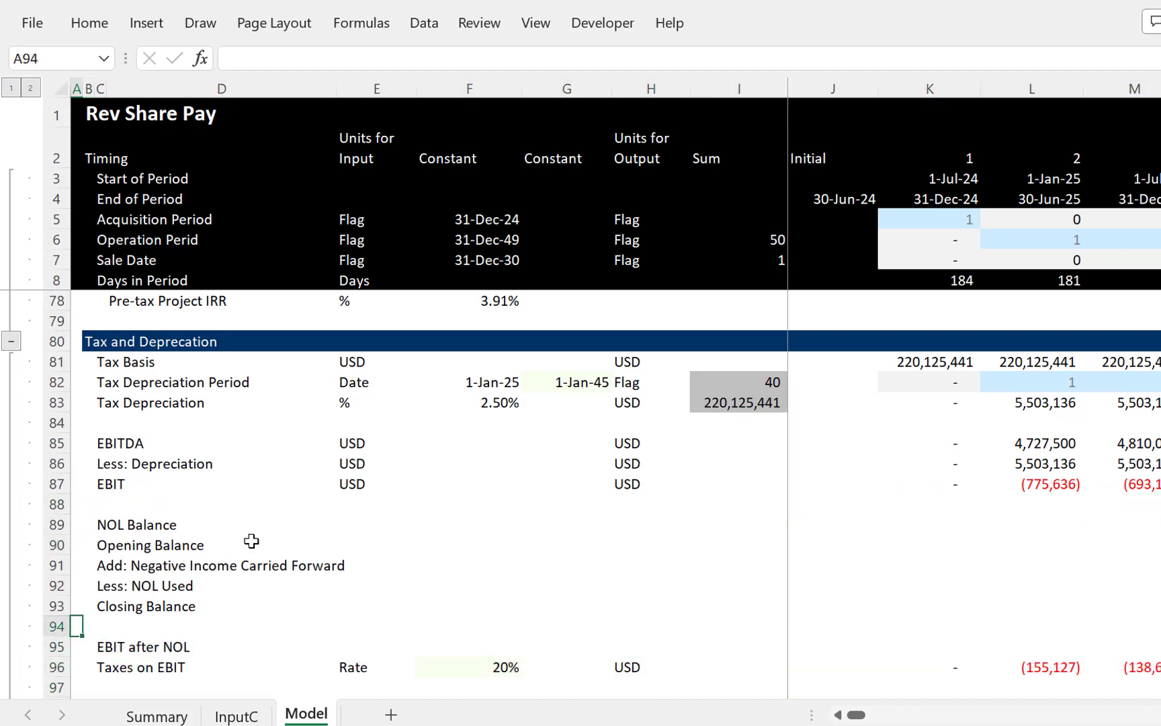
key("Right")
key("Right")
key("Right")
key("Right")
key("Right")
key("Right")
key("Right")
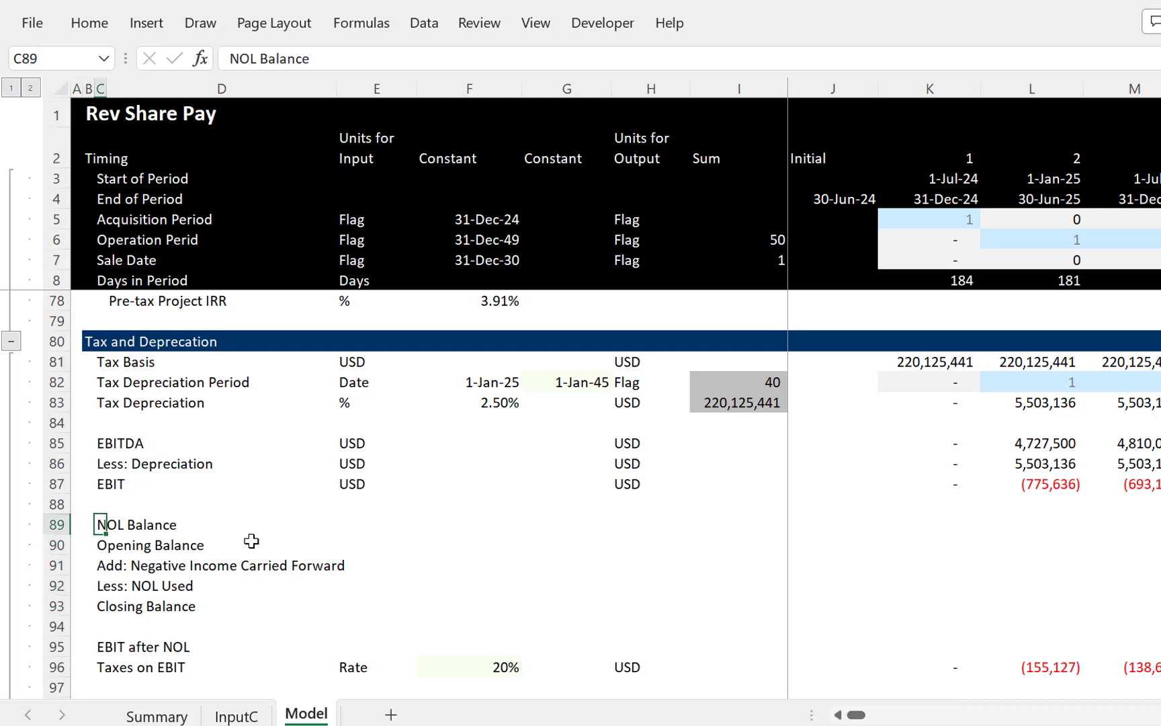
key("Down")
key("Right")
key("Right")
key("Right")
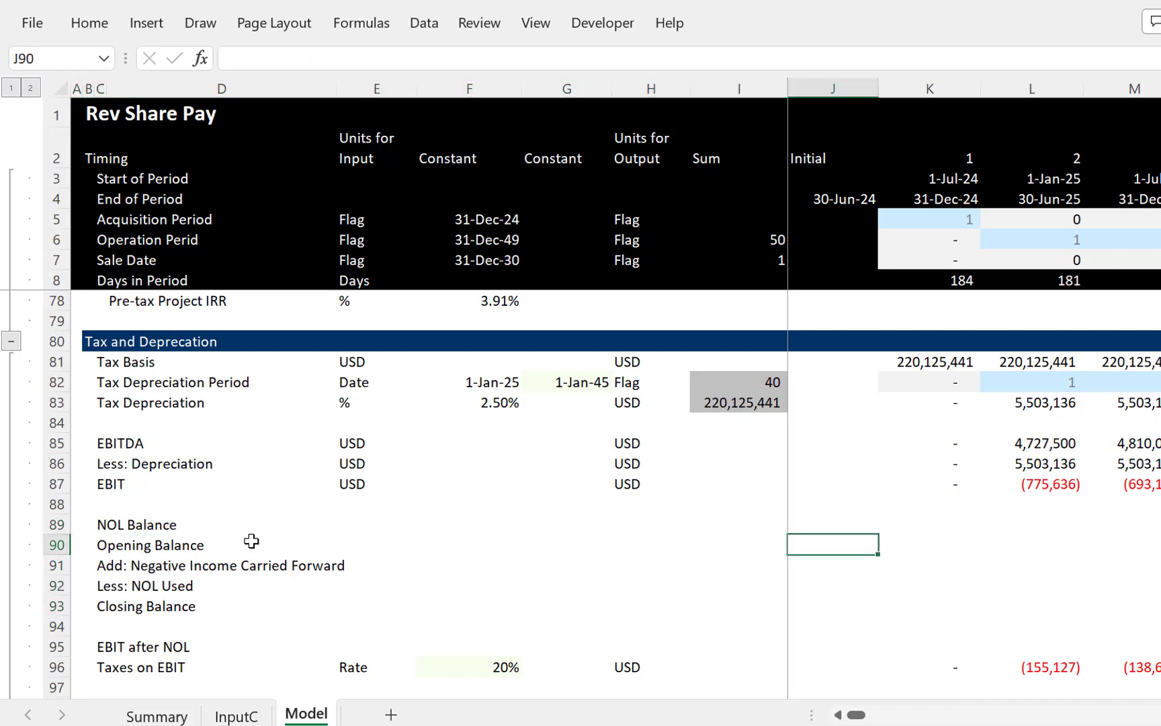
type("=")
key("Down")
key("Down")
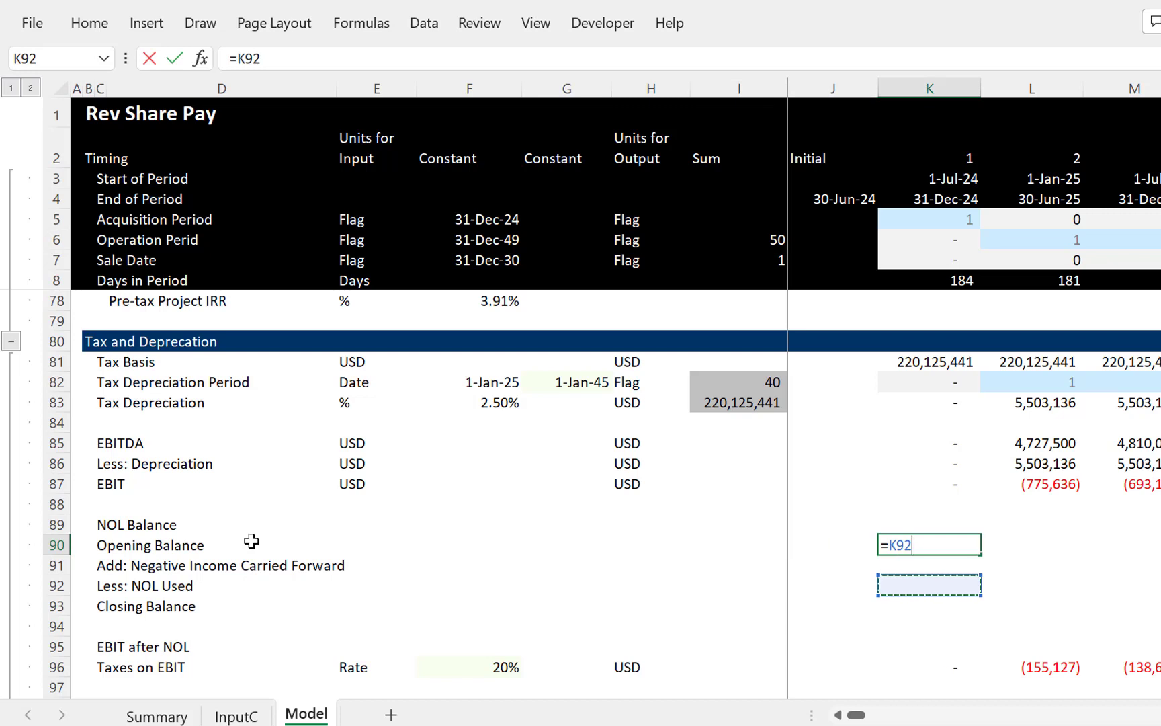
key("Down")
key("Left")
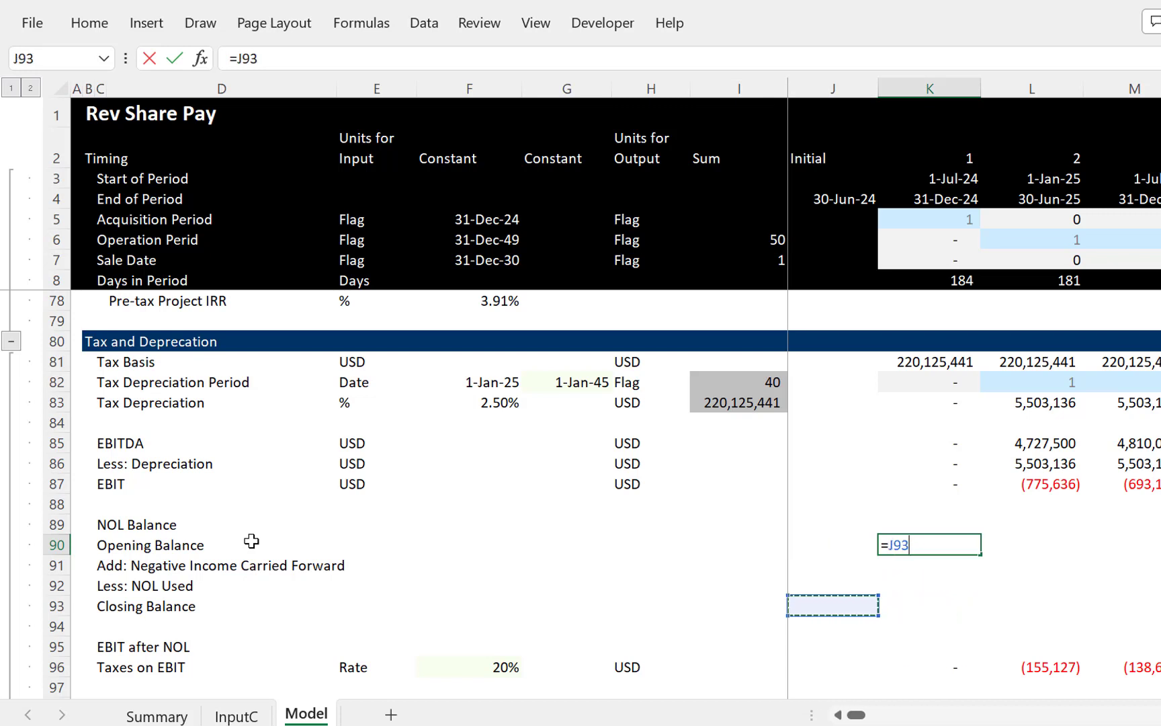
key("Return")
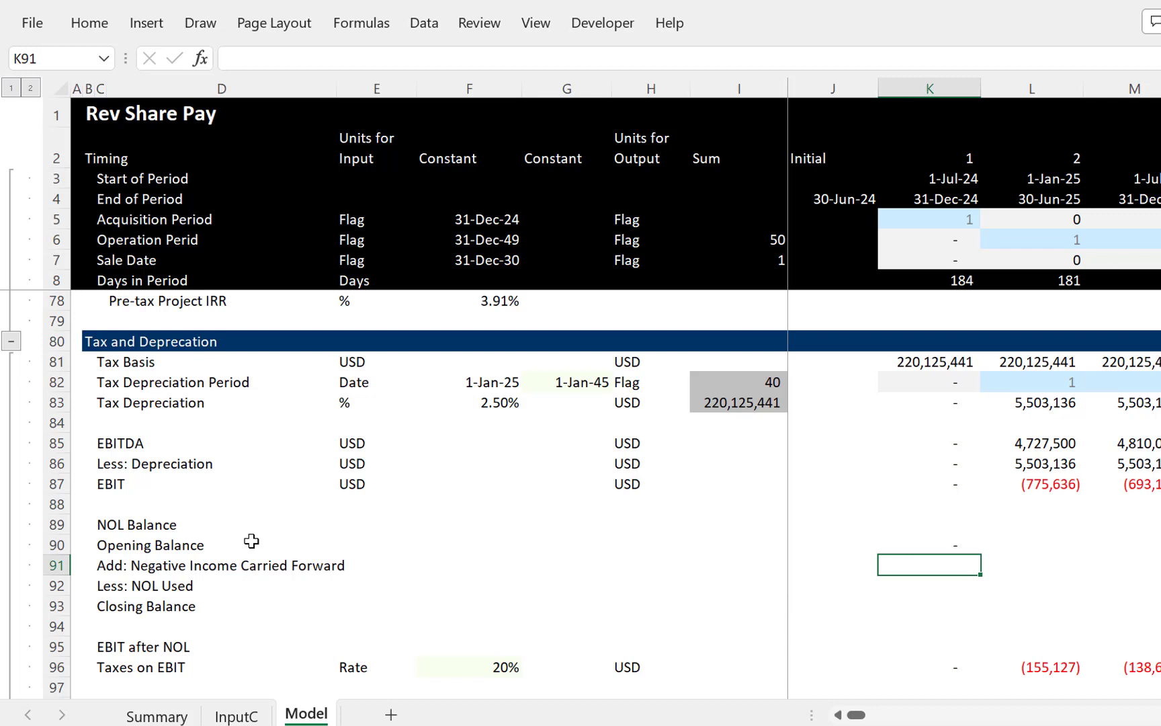
Step: Calculate the first period's Negative Income Carried Forward in K91 with =MAX(-K87,0)
type("max(")
key("Escape")
type("=ma")
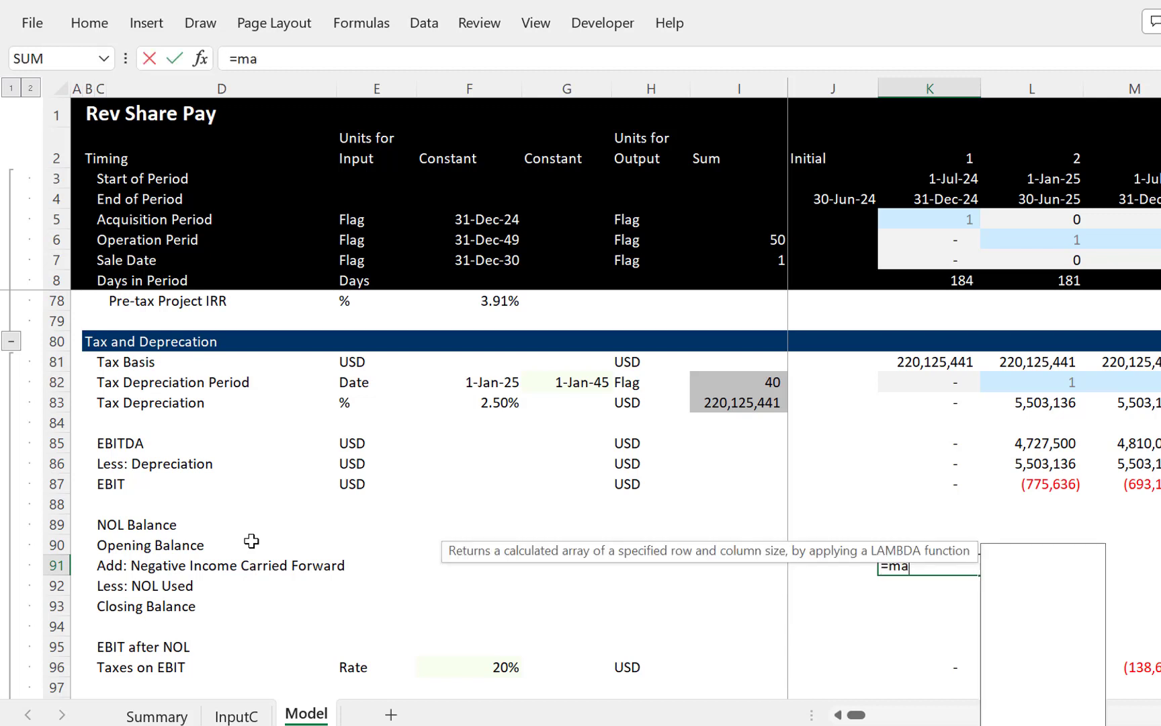
type("x(-")
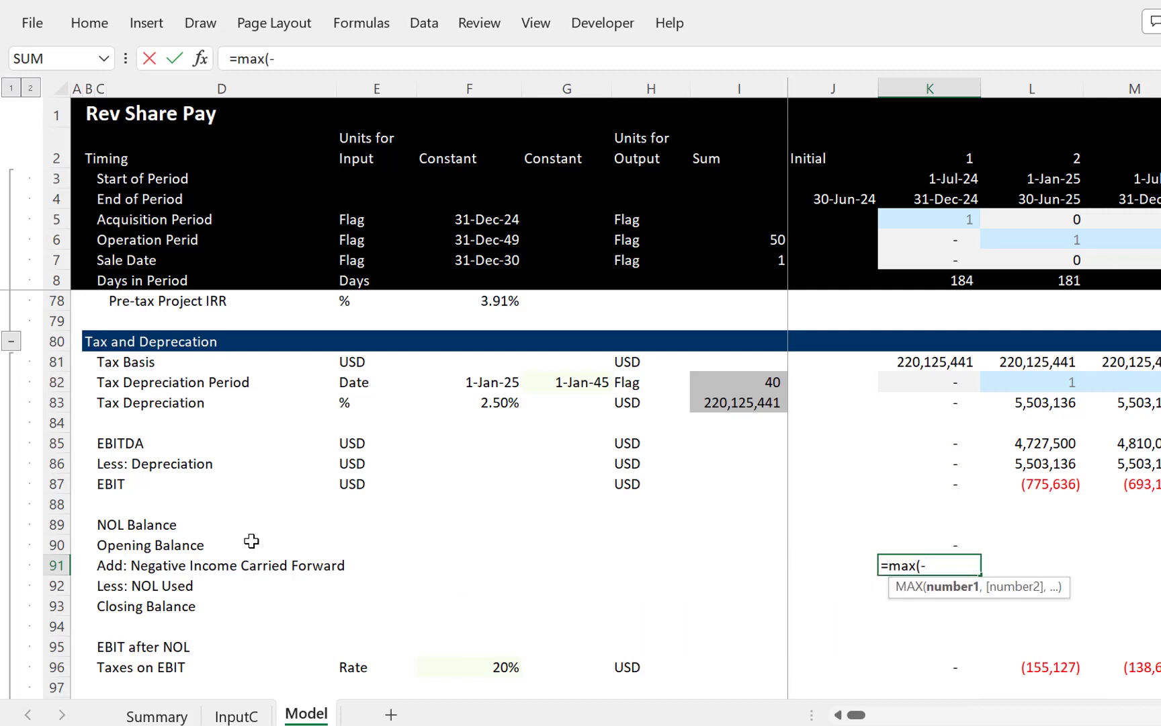
key("Up")
key("Up")
key("Up")
key("Up")
type(",")
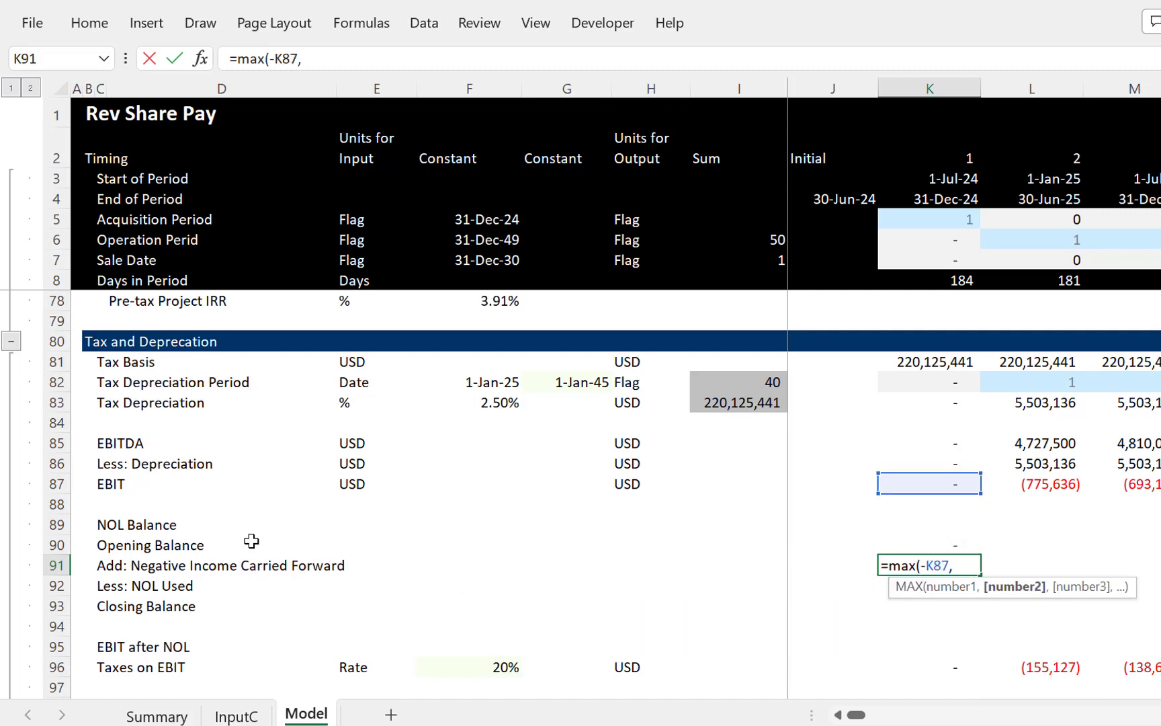
type("0)")
key("Return")
type("=")
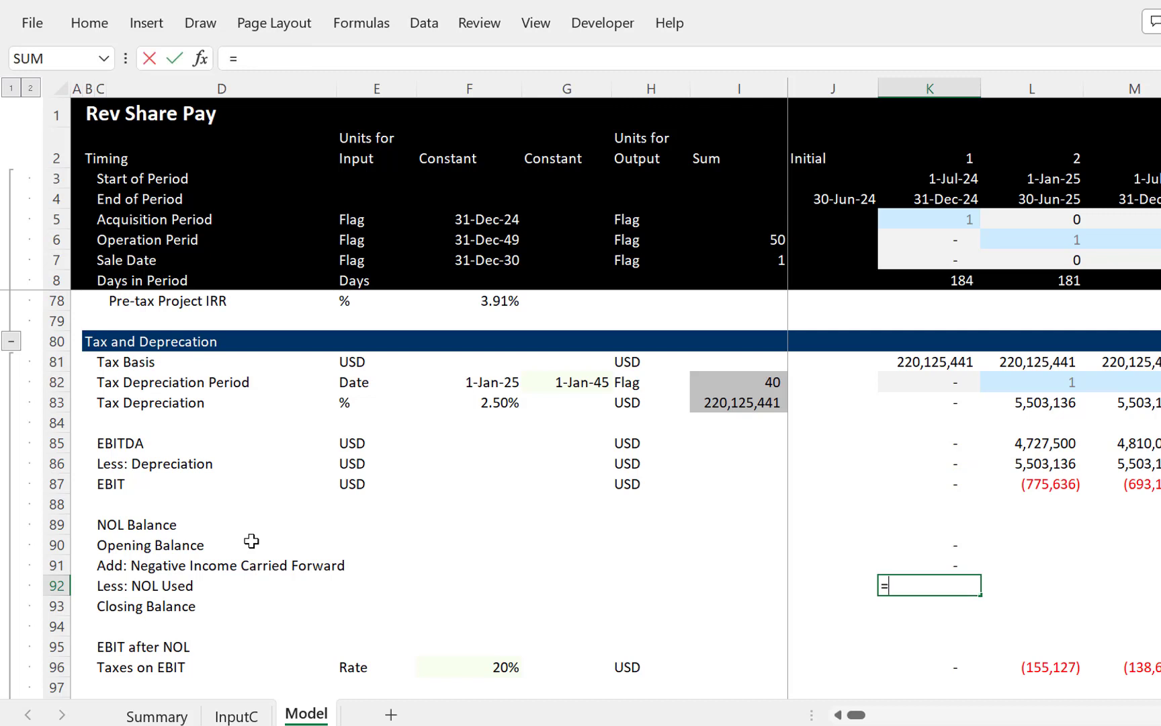
type("min(")
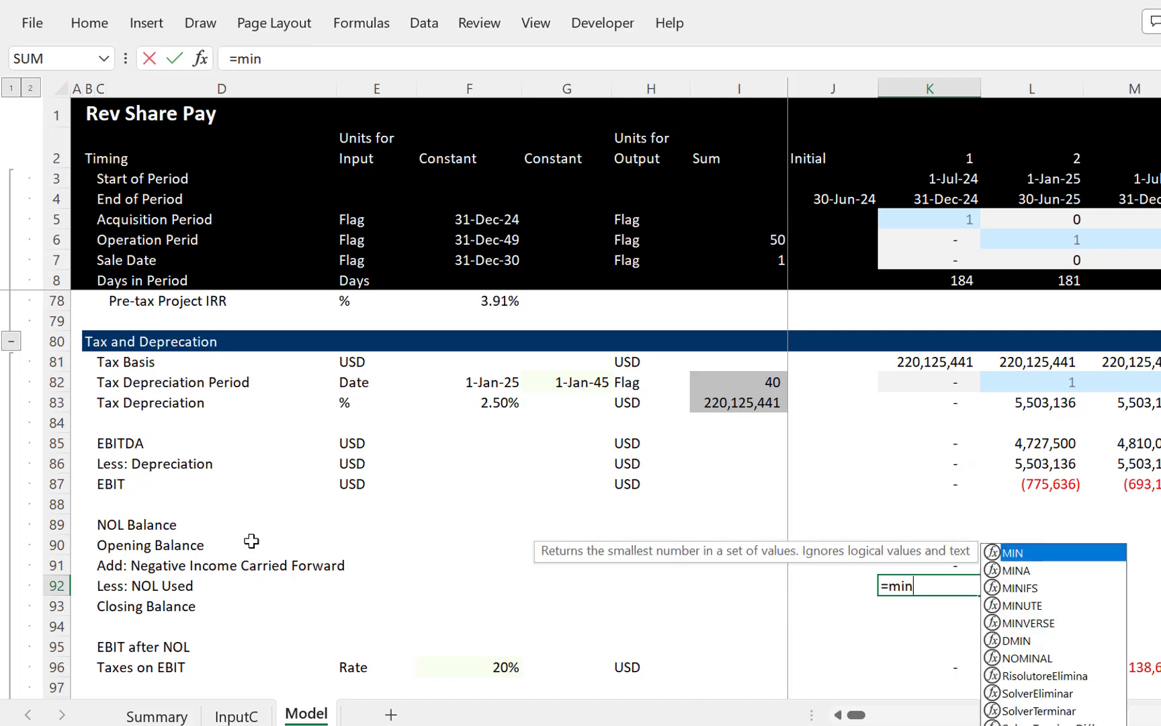
key("Up")
key("Up")
type(",")
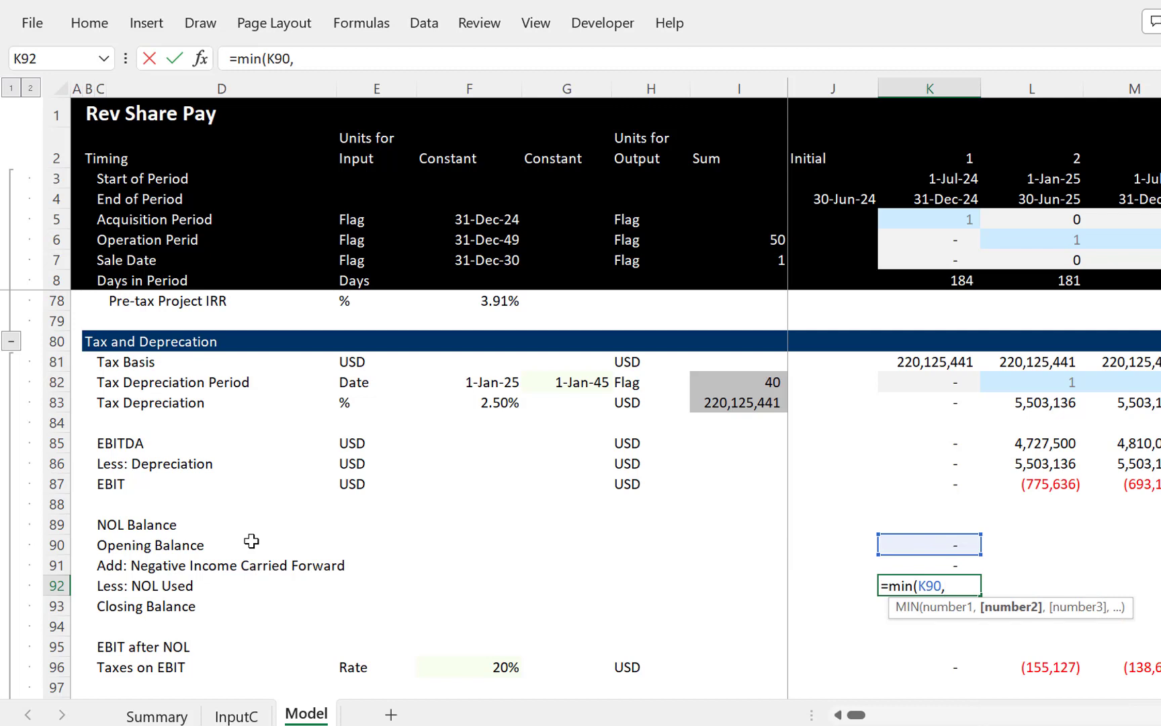
key("Up")
key("Up")
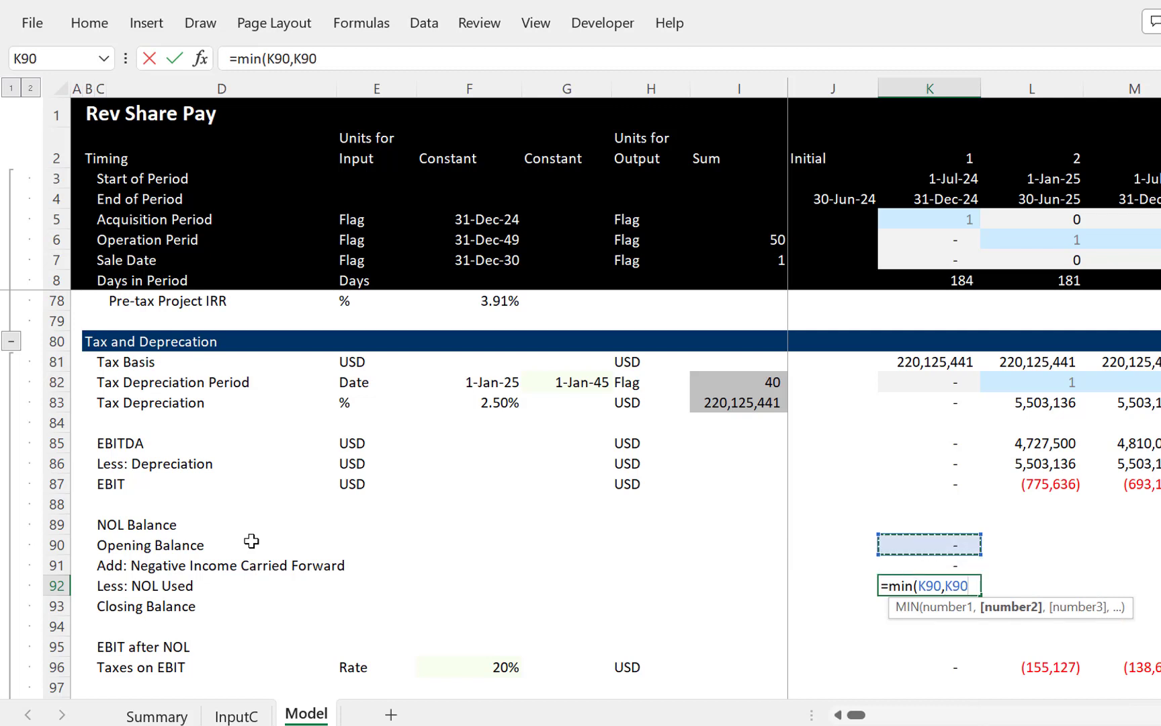
key("Down")
key("Down")
key("Escape")
Step: Enter =MAX(K87,0) in K92 so NOL Used picks up only positive EBIT
type("=")
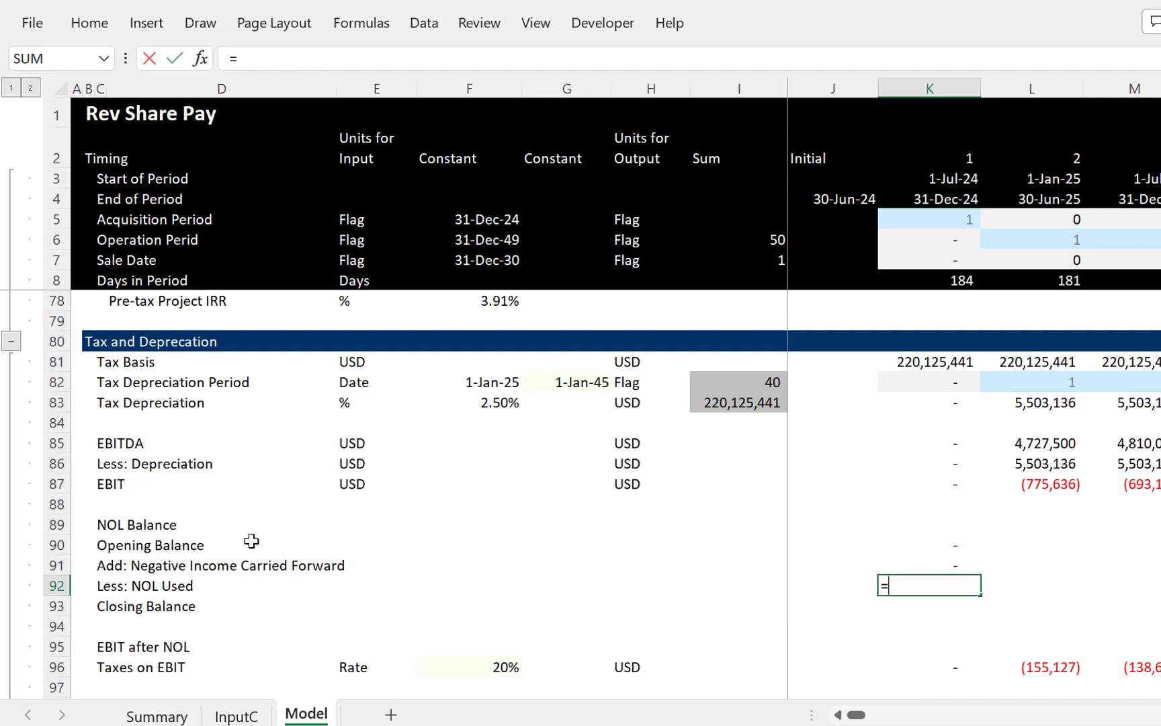
type("max(")
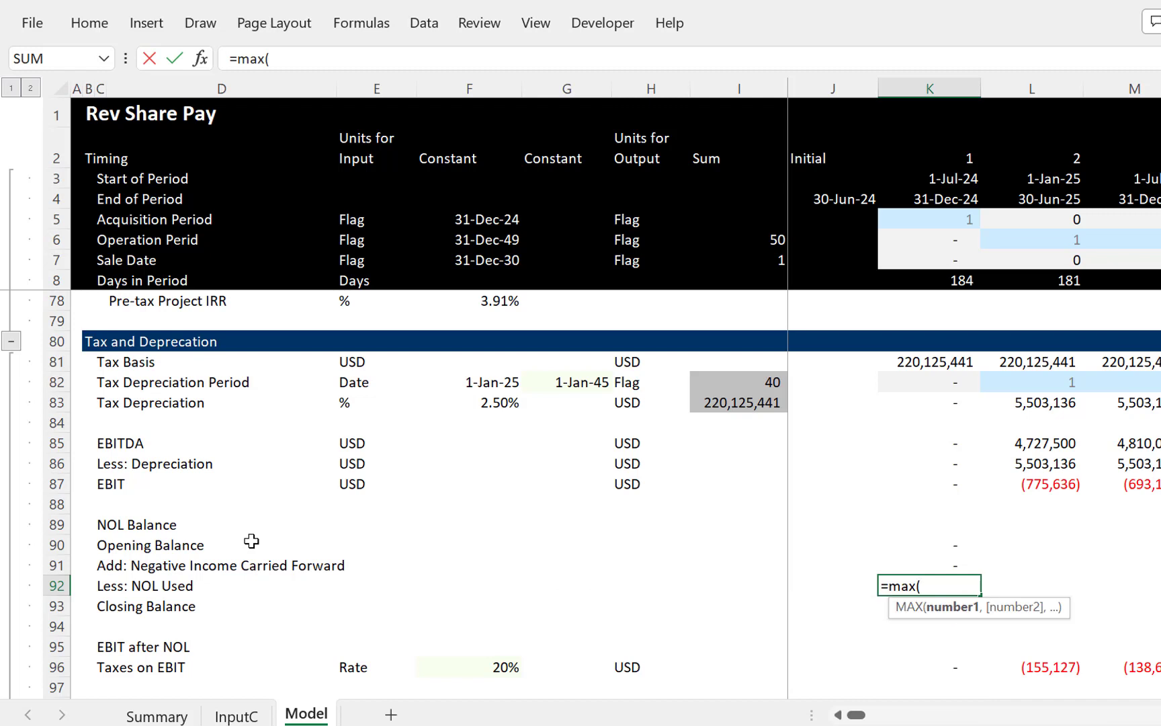
key("Up")
key("Up")
key("Up")
key("Up")
key("Up")
type(",")
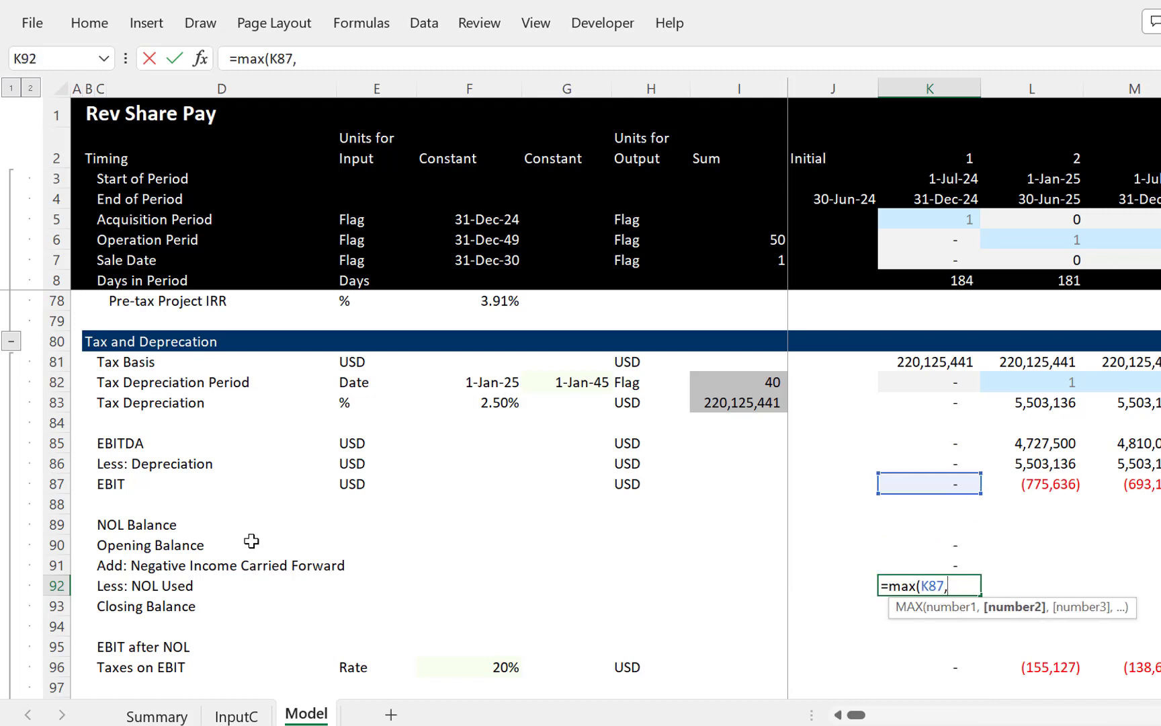
type("0)")
key("Return")
key("Return")
key("Up")
key("Up")
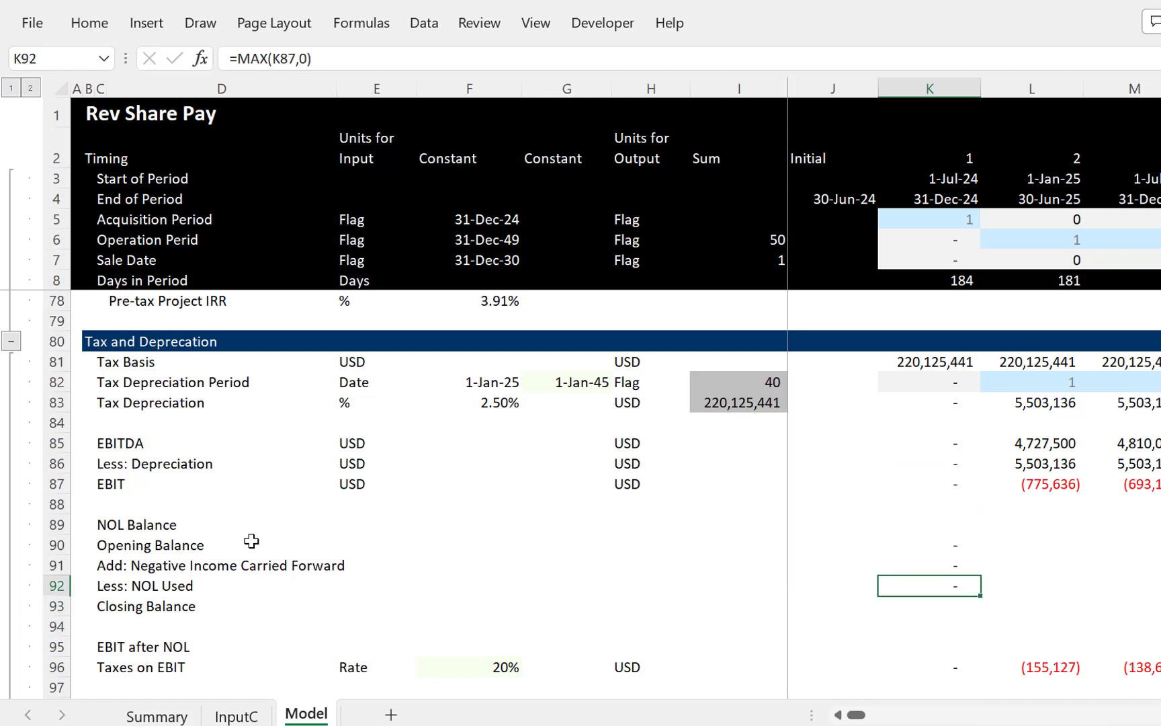
Step: Cap NOL Used in K92 at the Opening Balance by wrapping its formula as =MIN(K90,MAX(K87,0))
key("F2")
key("Left")
key("Left")
key("Left")
key("Left")
key("Left")
key("Left")
key("Left")
key("Left")
key("Left")
key("Left")
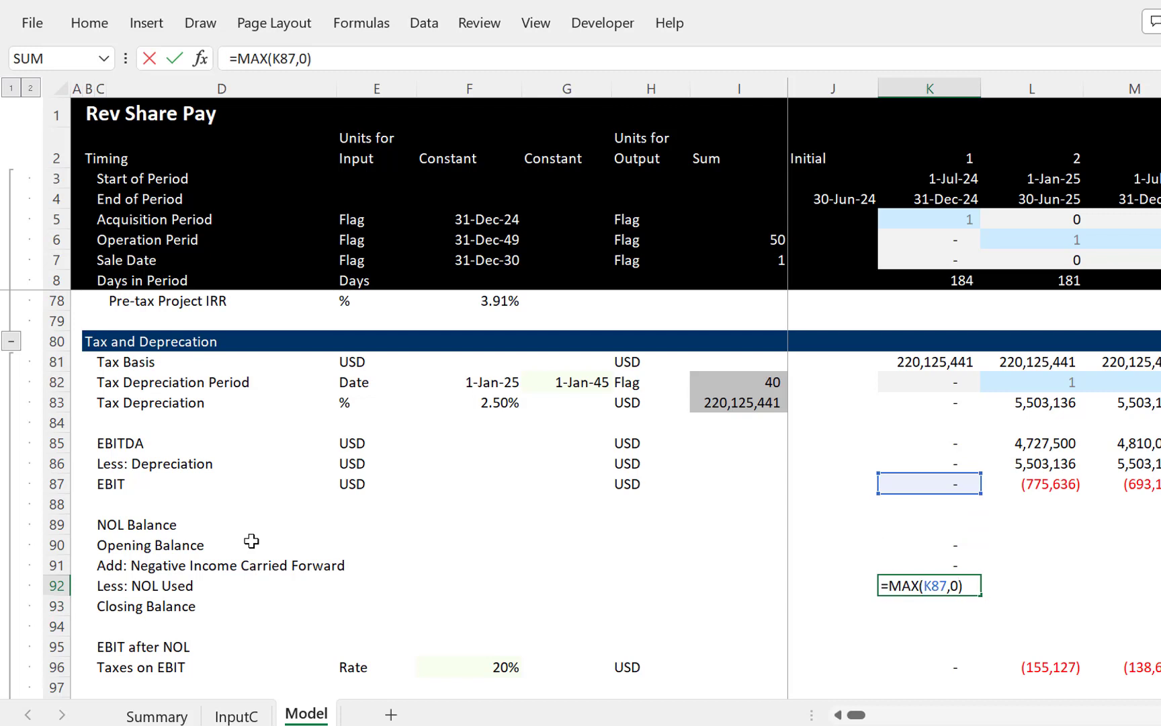
type("min(")
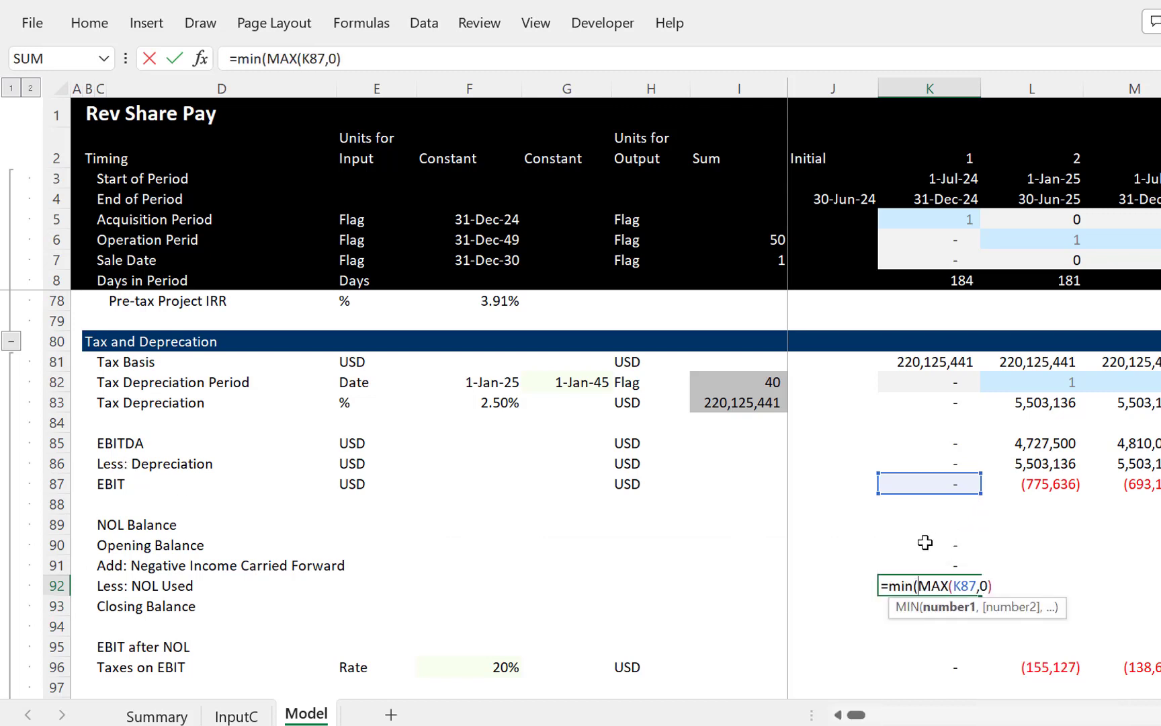
left_click(925, 542)
type(",")
key("End")
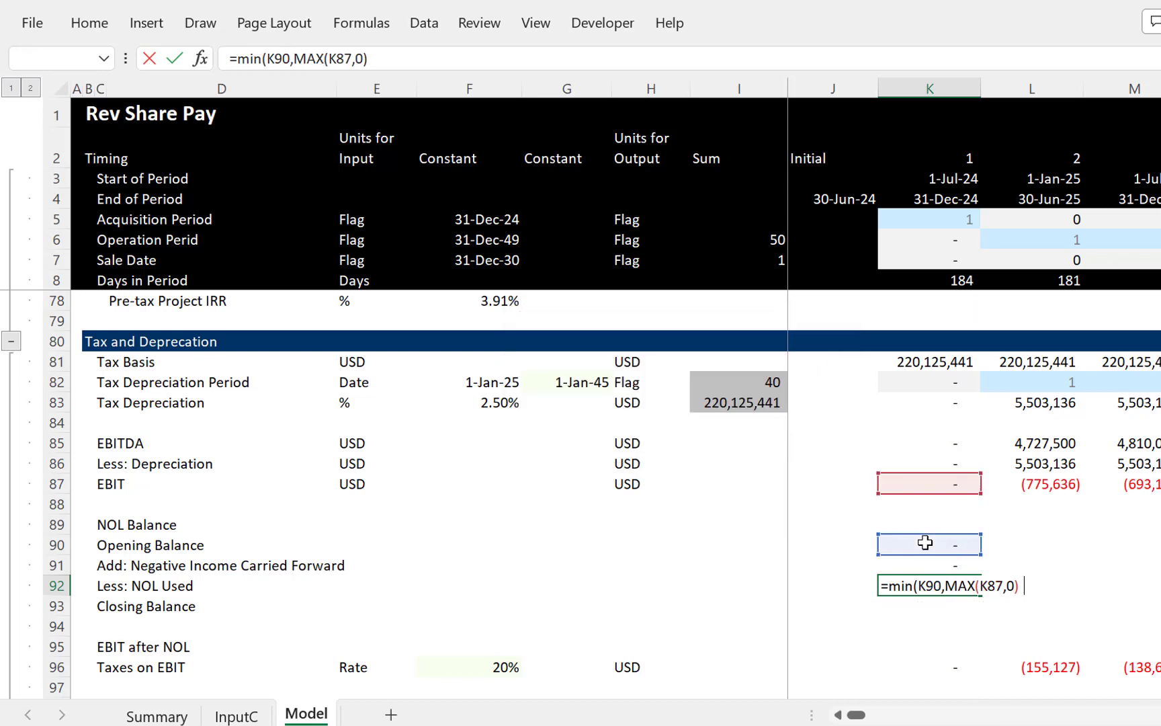
key("Return")
Step: Calculate the first period's NOL Closing Balance in K93 with =K90+K91-K92
type("=")
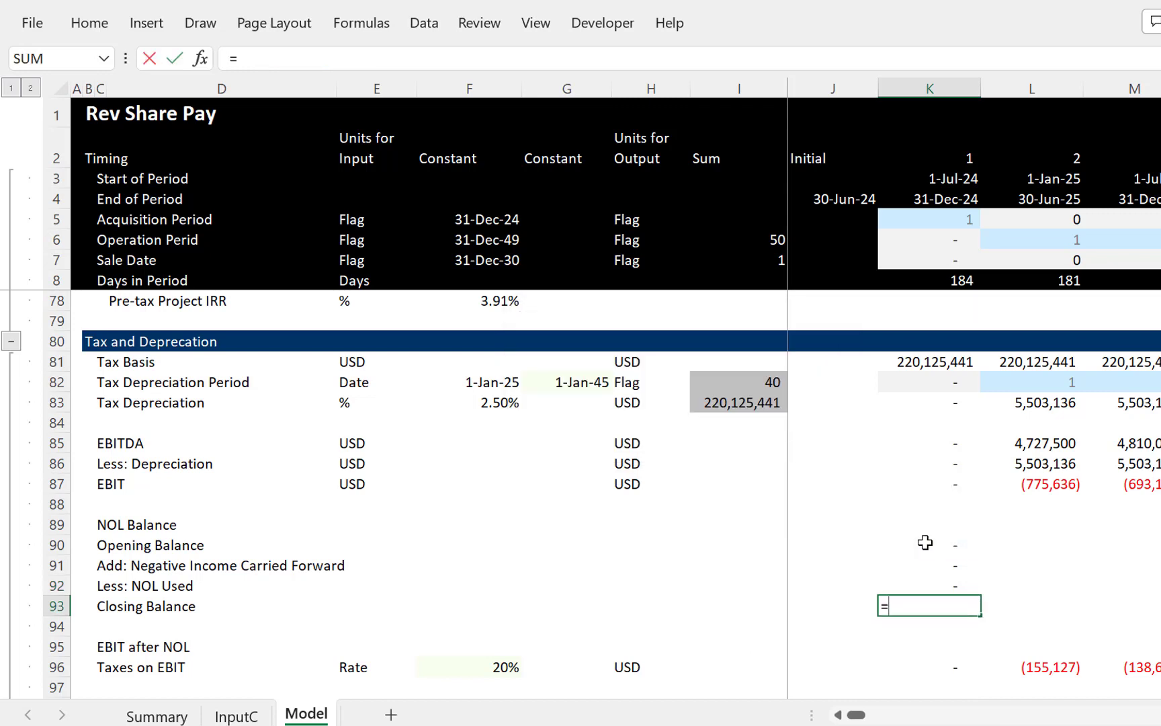
key("Up")
key("Up")
key("Up")
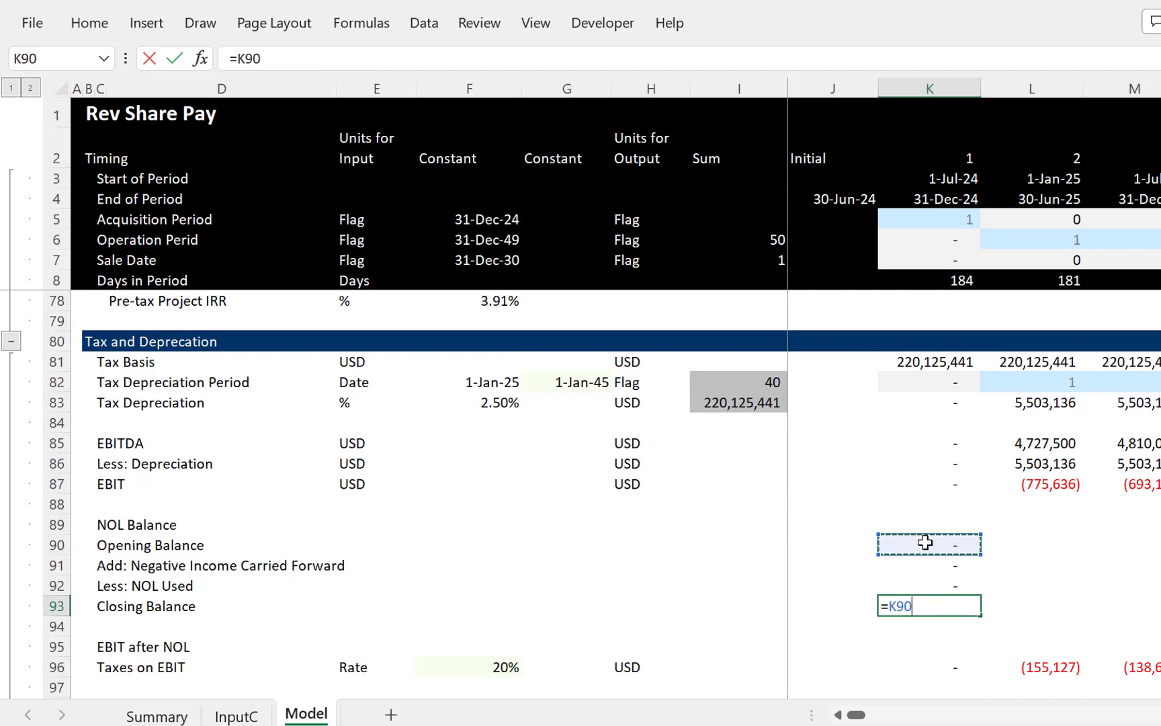
type("+")
key("Up")
key("Up")
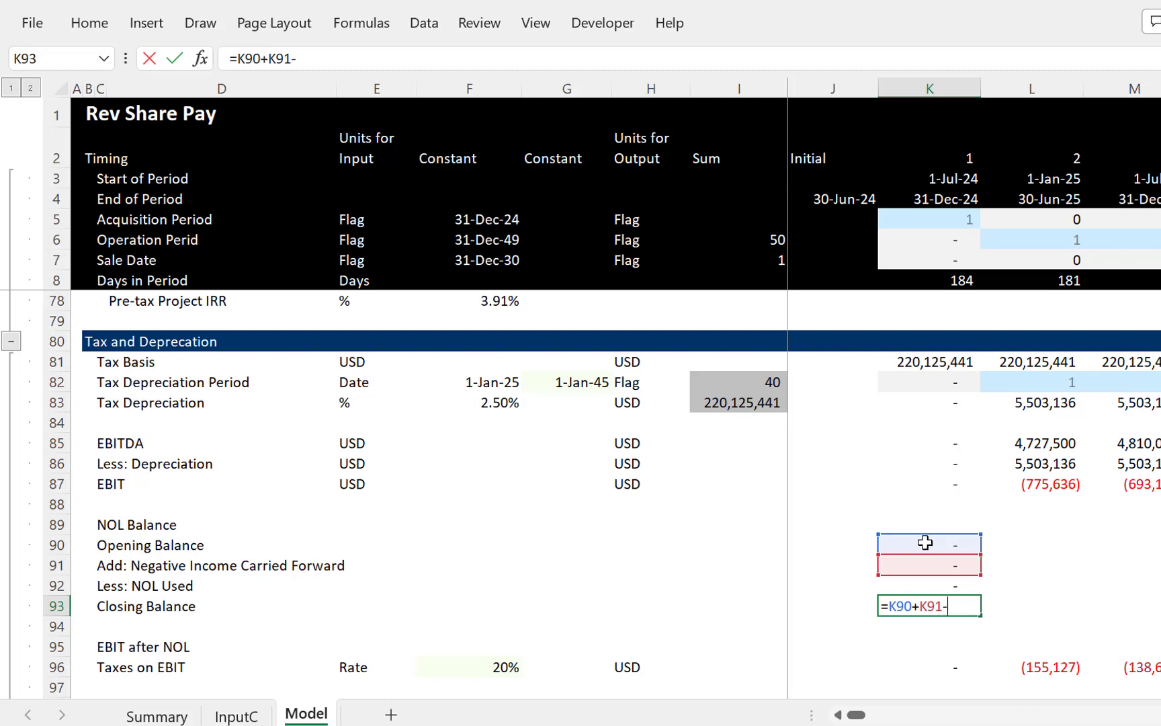
type("-")
key("Up")
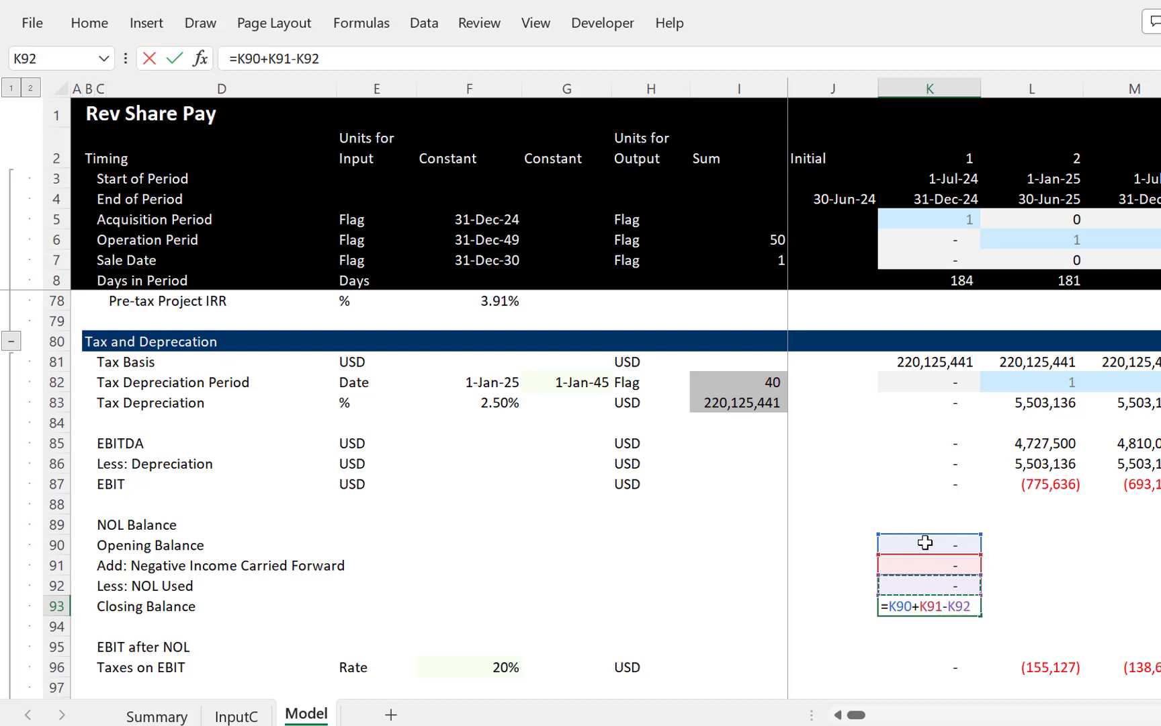
key("Return")
Step: Copy the four NOL account formulas in K90:K93 across all the remaining periods
key("Up")
key("Up")
key("Up")
key("Up")
key("shift+Down")
key("shift+Down")
key("shift+Down")
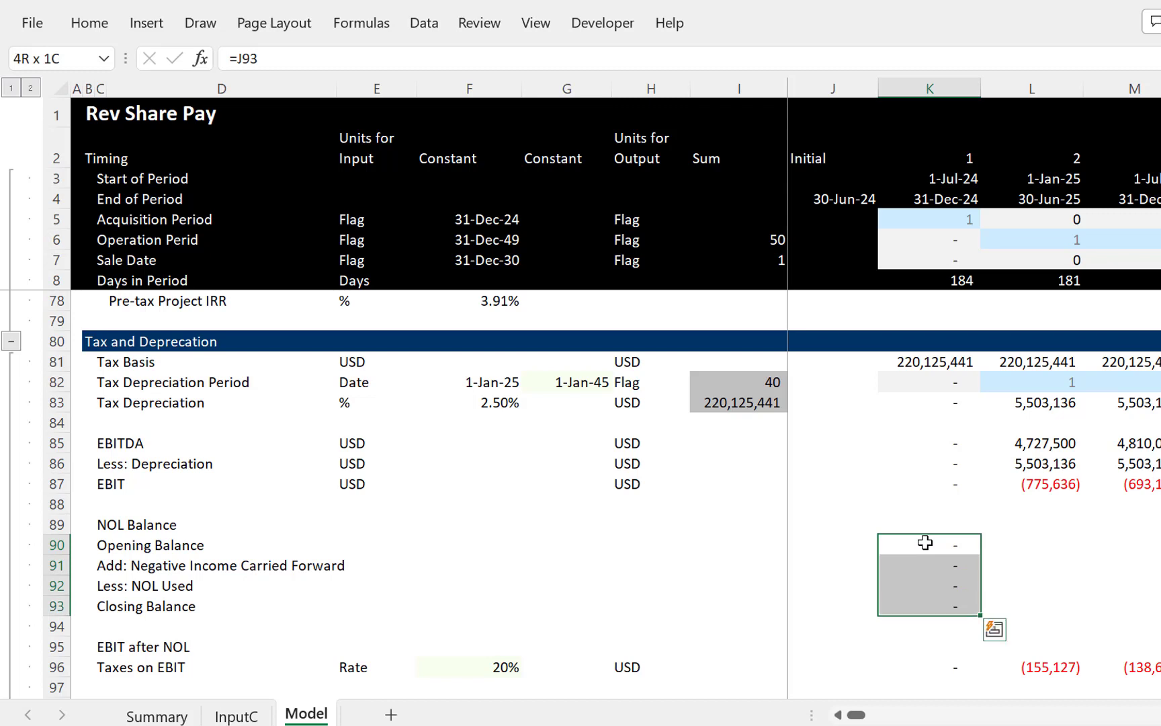
key("ctrl+shift+r")
Step: Replace the Taxes on EBIT formula in K96 with =K87+K91-K92
key("Down")
key("Down")
key("Down")
key("Down")
key("Down")
key("Down")
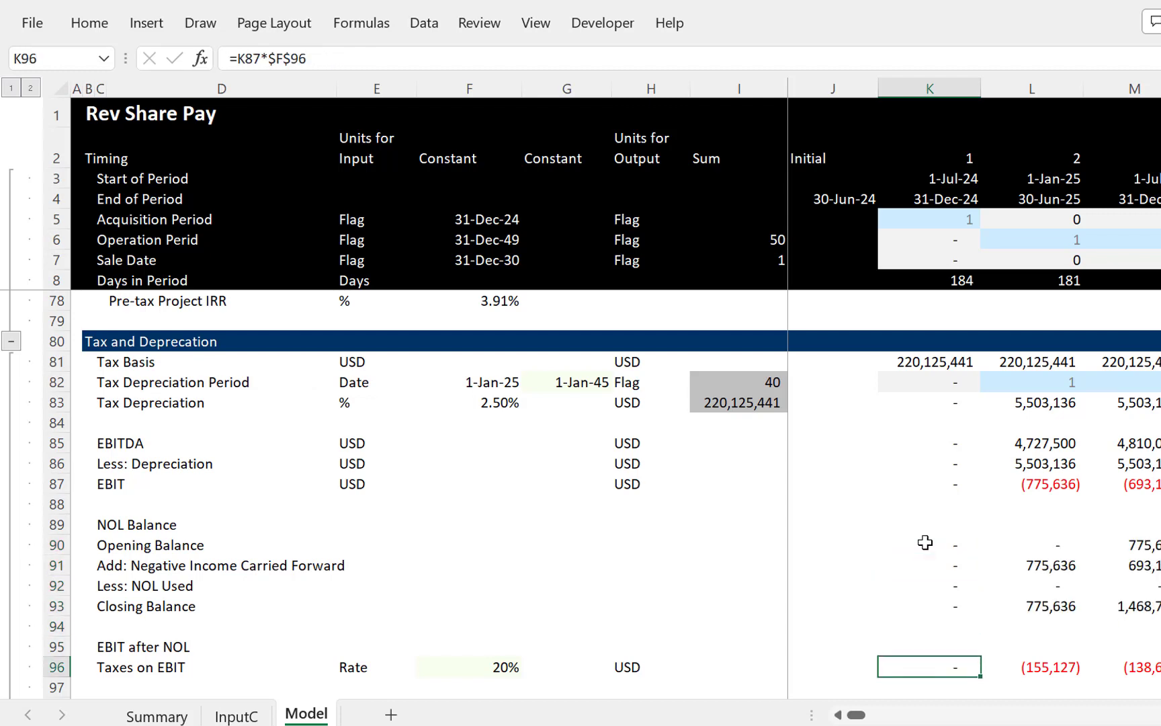
type("=")
key("Up")
key("Up")
key("Up")
key("Up")
key("Up")
key("Up")
key("Up")
key("Up")
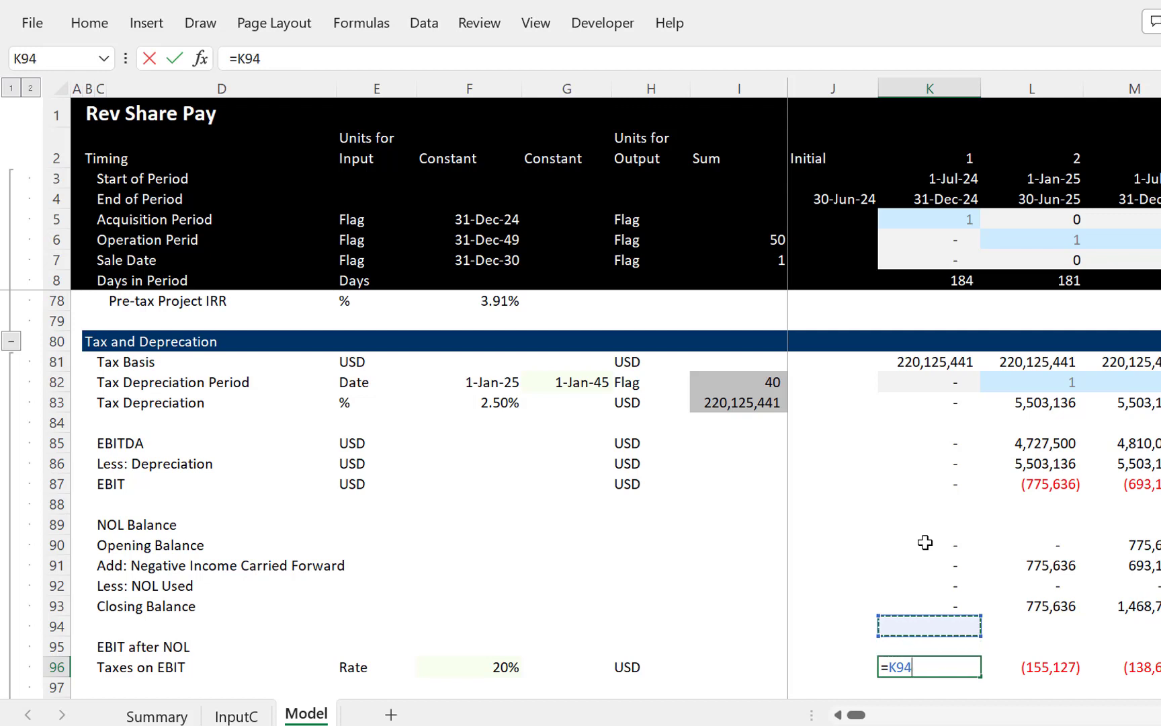
key("Up")
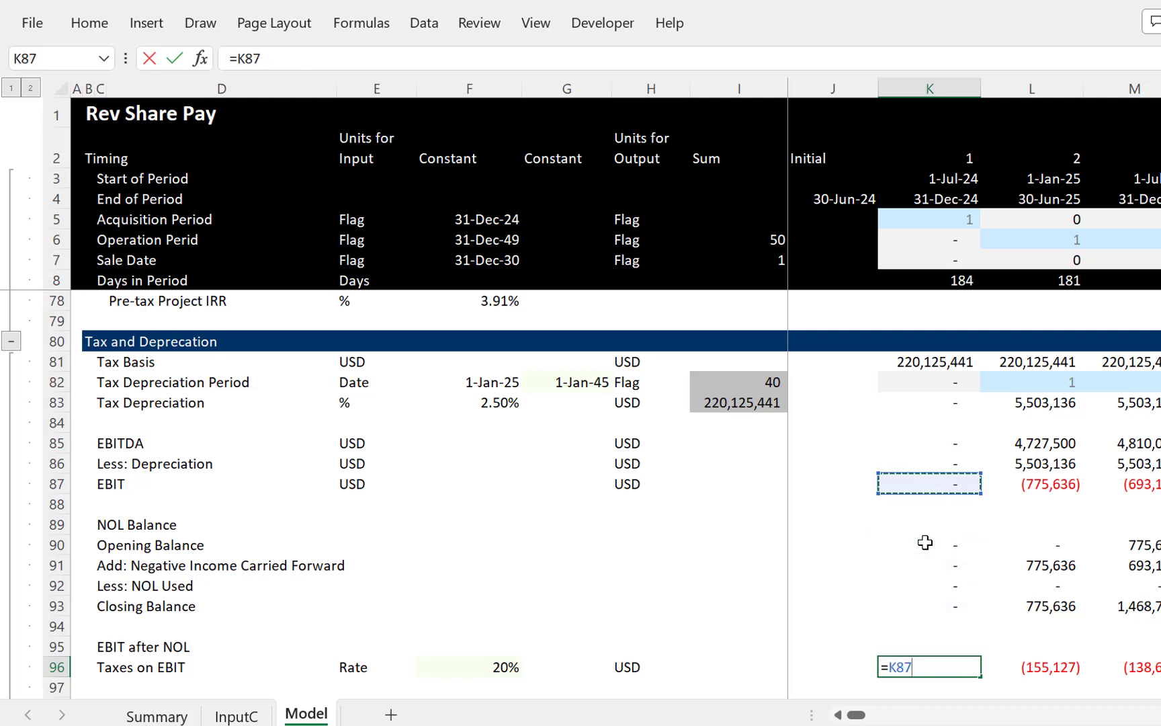
type("+")
key("Up")
key("Up")
key("Up")
key("Up")
key("Up")
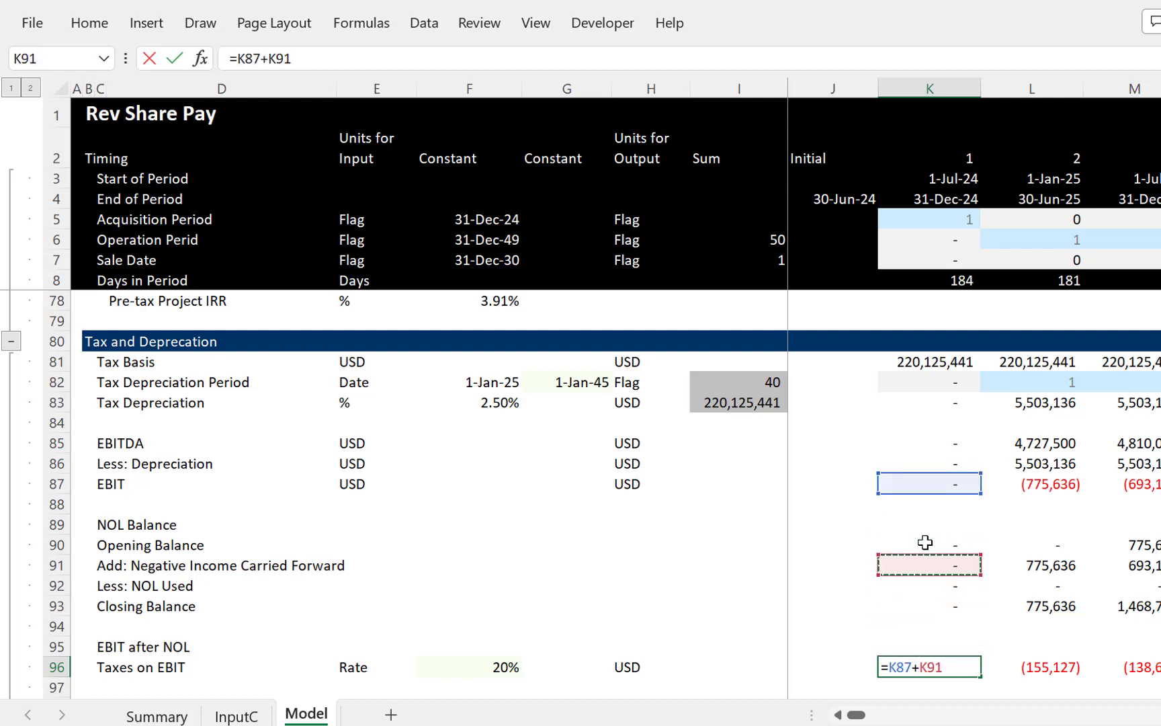
type("-")
key("Up")
key("Up")
key("Up")
key("Up")
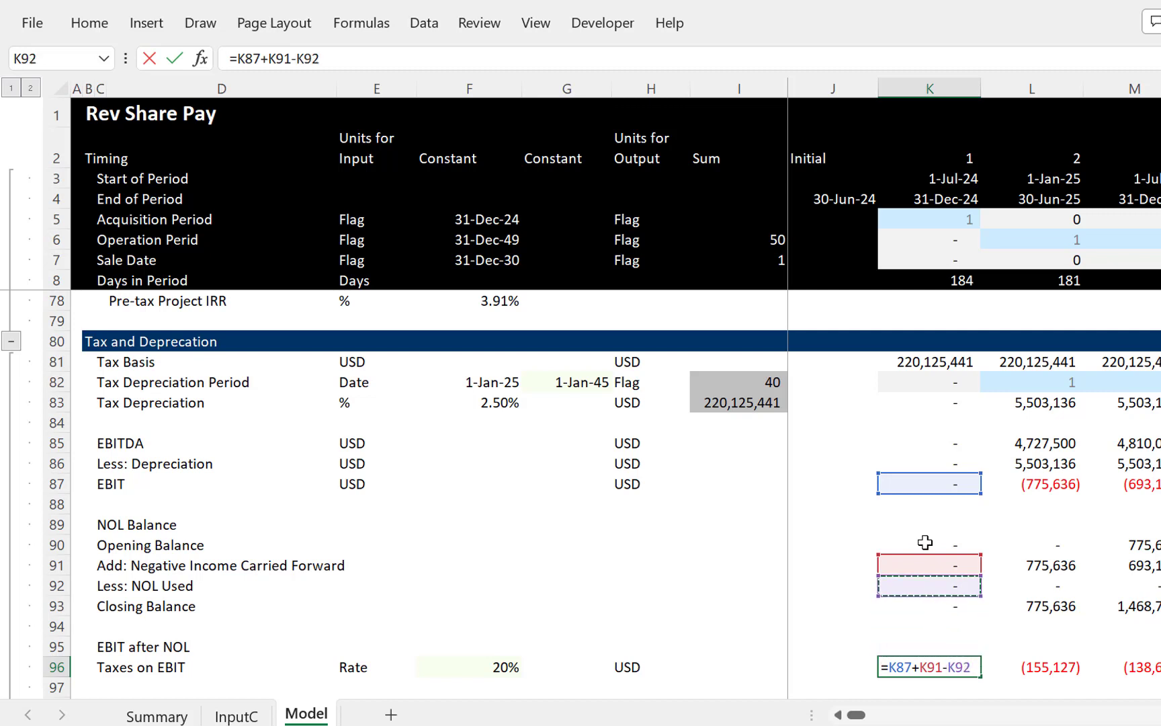
key("Return")
Step: Fill the K96 formula across the remaining periods of row 96
key("Up")
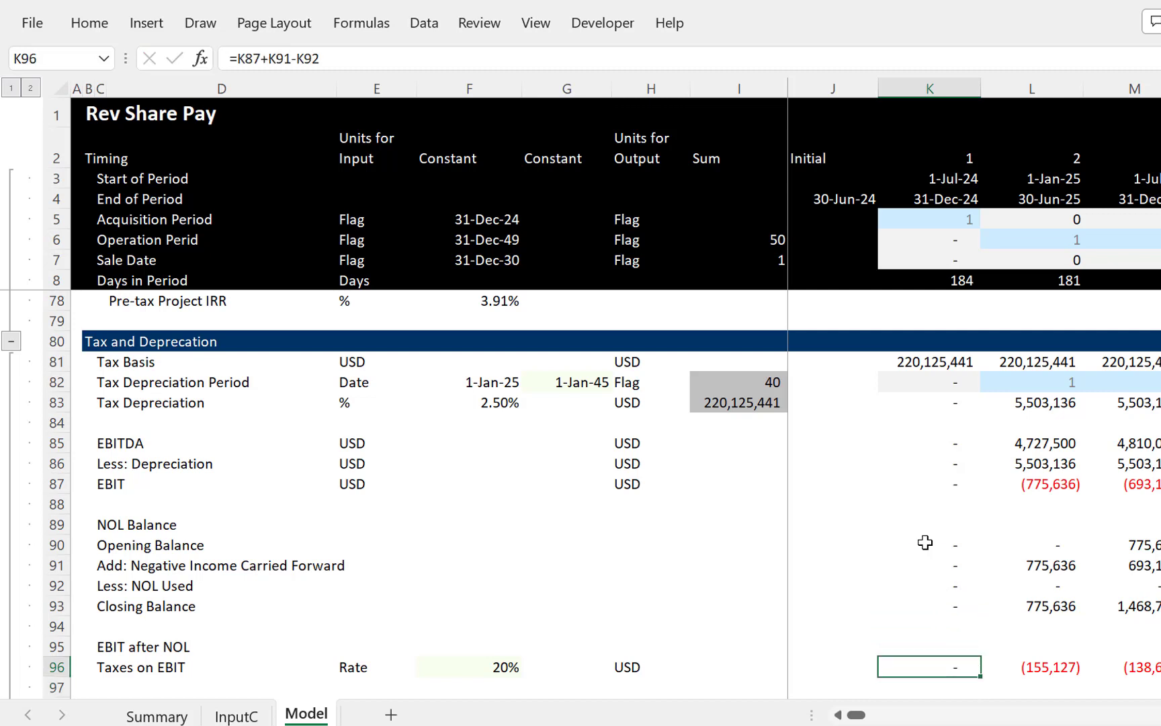
key("ctrl+shift+Right")
key("ctrl+r")
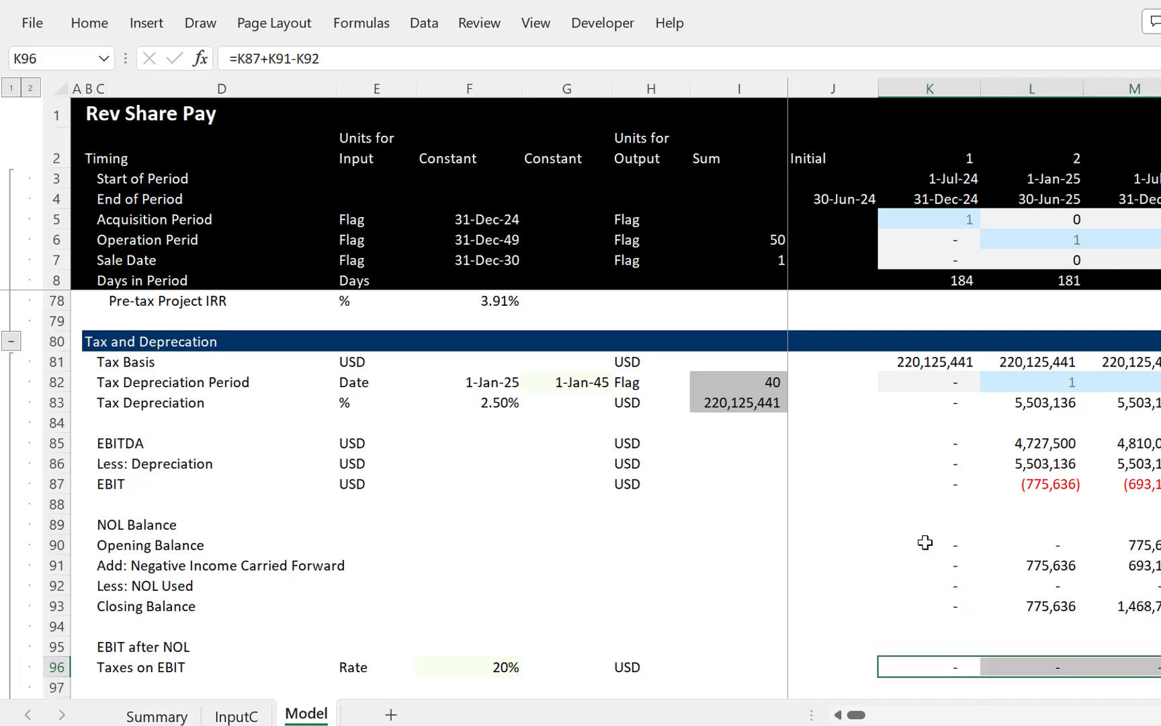
key("Left")
key("Right")
Step: Move the period formulas from the Taxes on EBIT row up to the EBIT after NOL row
key("Down")
key("Down")
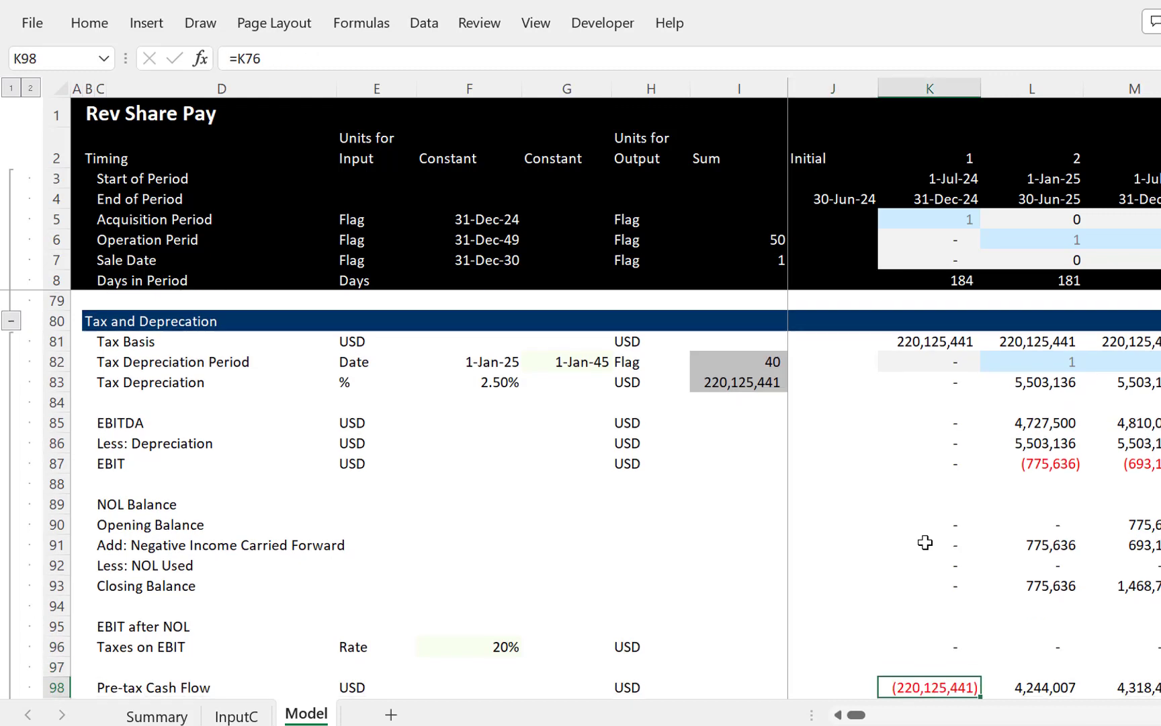
key("Up")
key("Up")
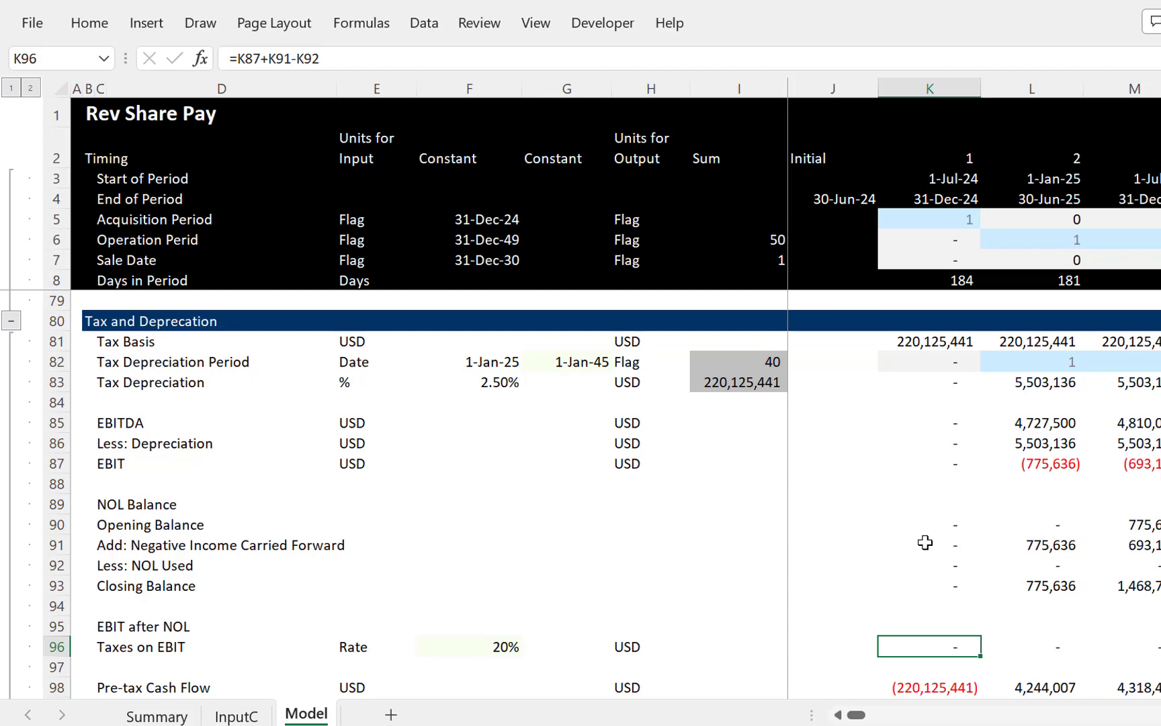
key("ctrl+shift+Right")
key("ctrl+c")
key("ctrl+BackSpace")
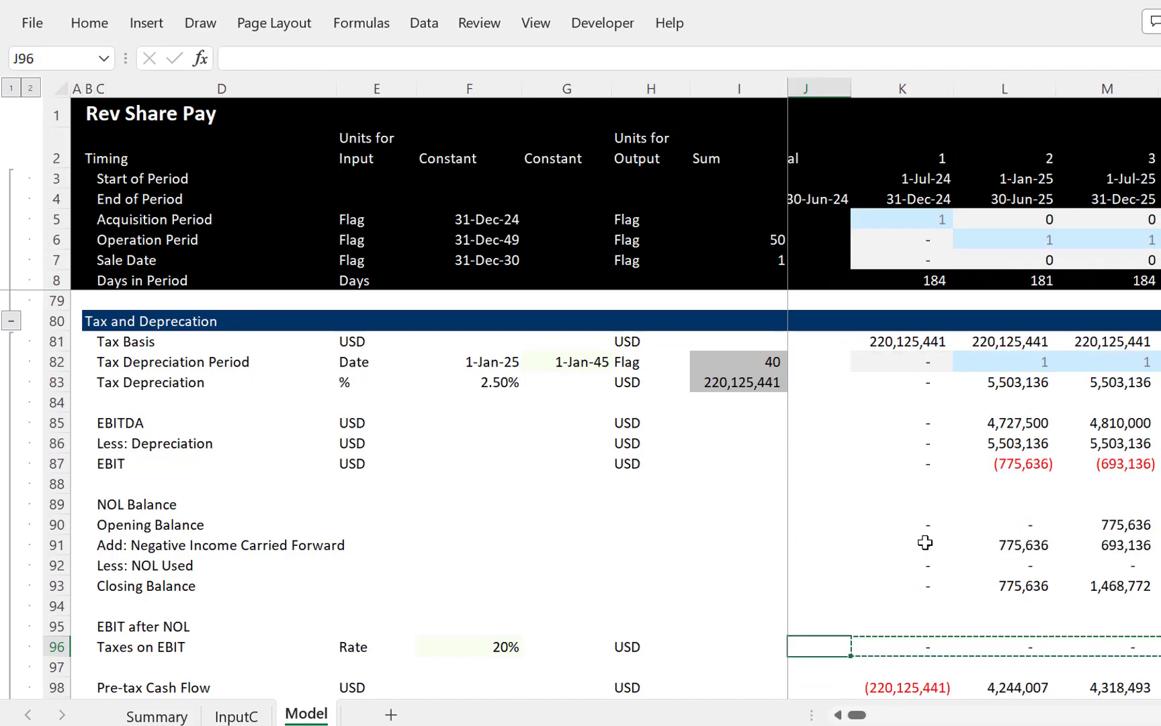
key("Up")
key("ctrl+v")
Step: Enter USD as the input unit for EBIT after NOL in E95
key("Left")
key("Left")
key("Left")
key("Left")
key("Left")
key("Left")
key("Left")
key("Left")
key("Left")
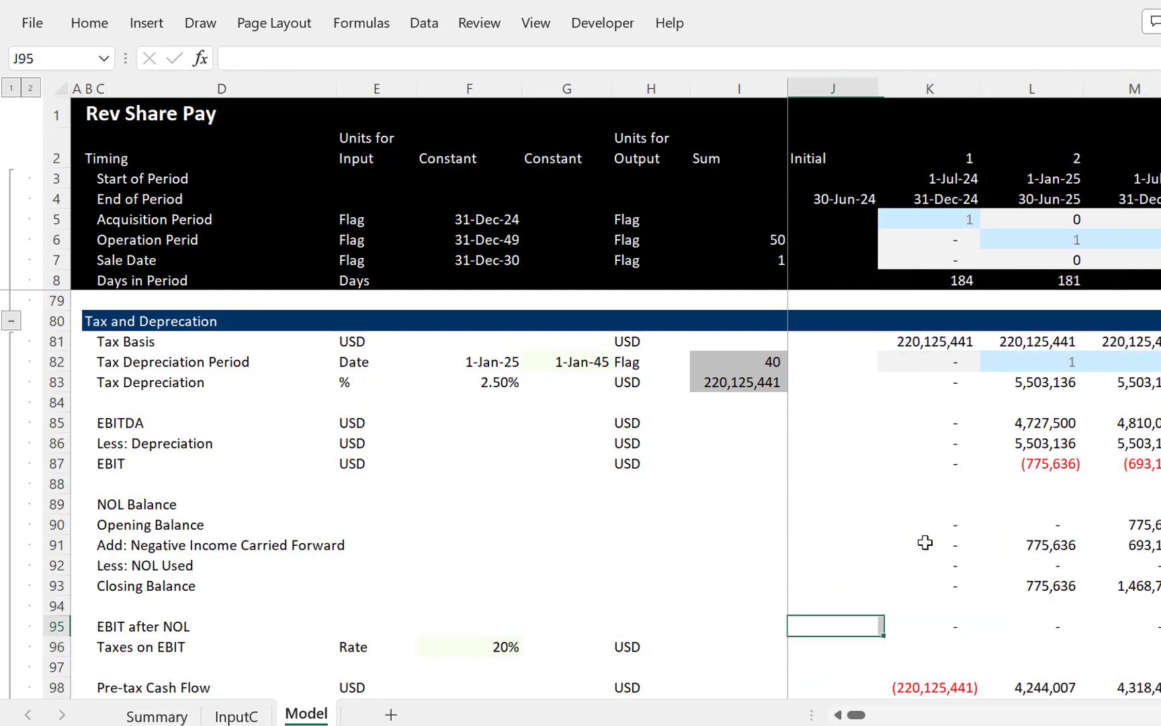
key("Right")
key("Right")
key("Right")
key("Right")
key("Right")
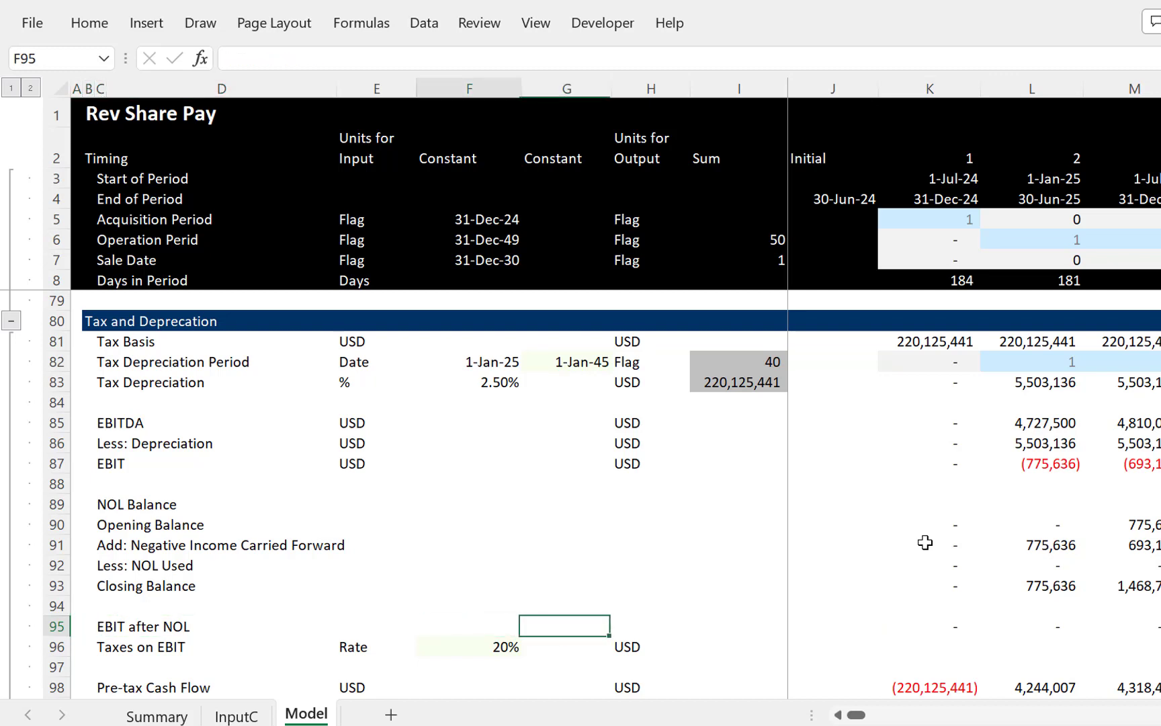
key("Left")
key("Left")
type("USD")
key("Return")
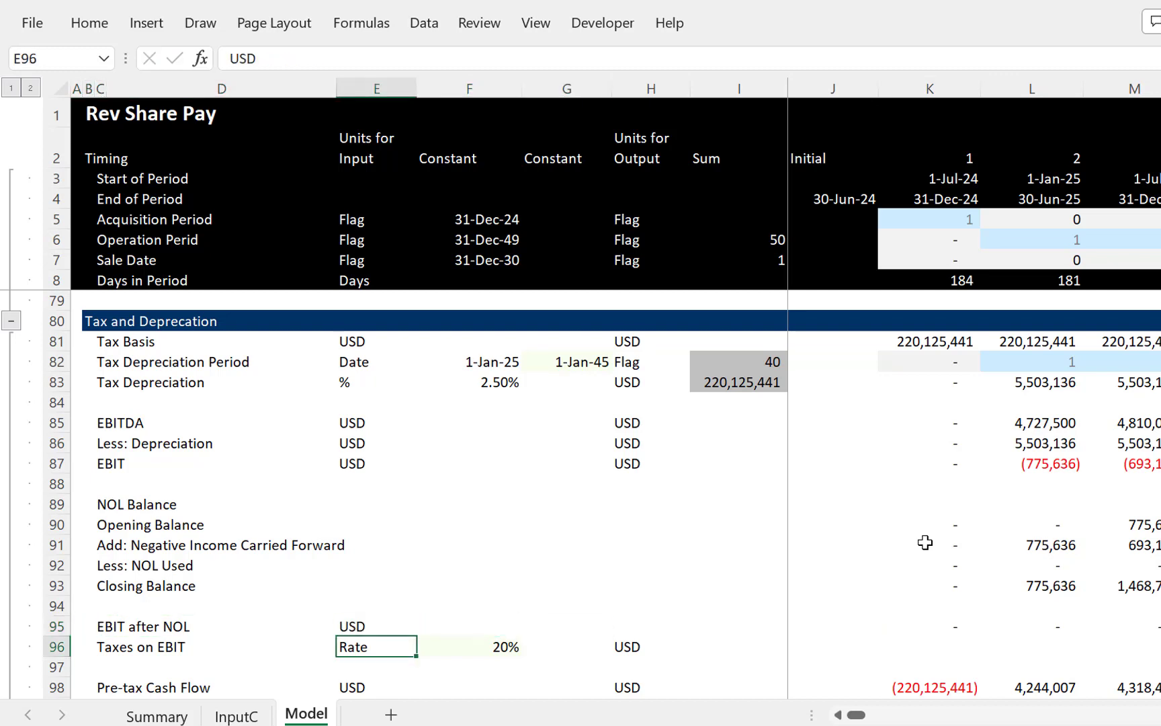
Step: Copy the USD unit from E95 to the output unit cell H95
key("Up")
key("ctrl+c")
key("Right")
key("Right")
key("Right")
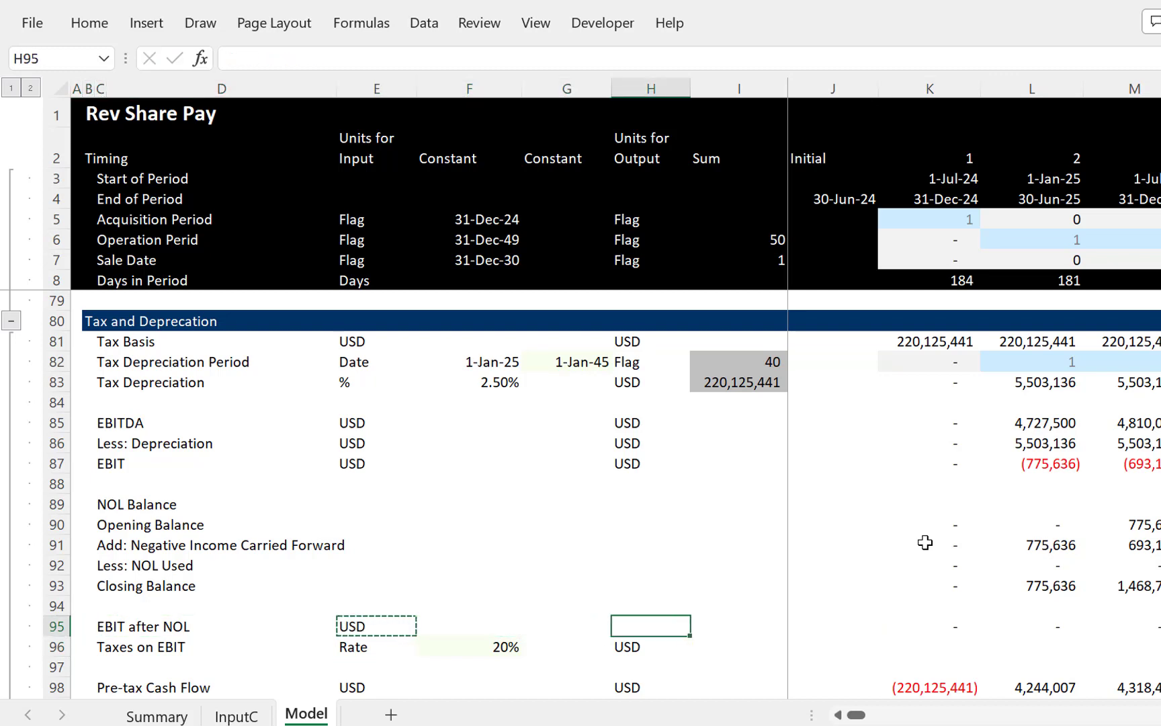
key("ctrl+v")
key("Escape")
Step: Calculate Taxes on EBIT in K96 with =K95*$F$96 and fill the formula across the remaining periods
key("Down")
key("Right")
key("Right")
key("Right")
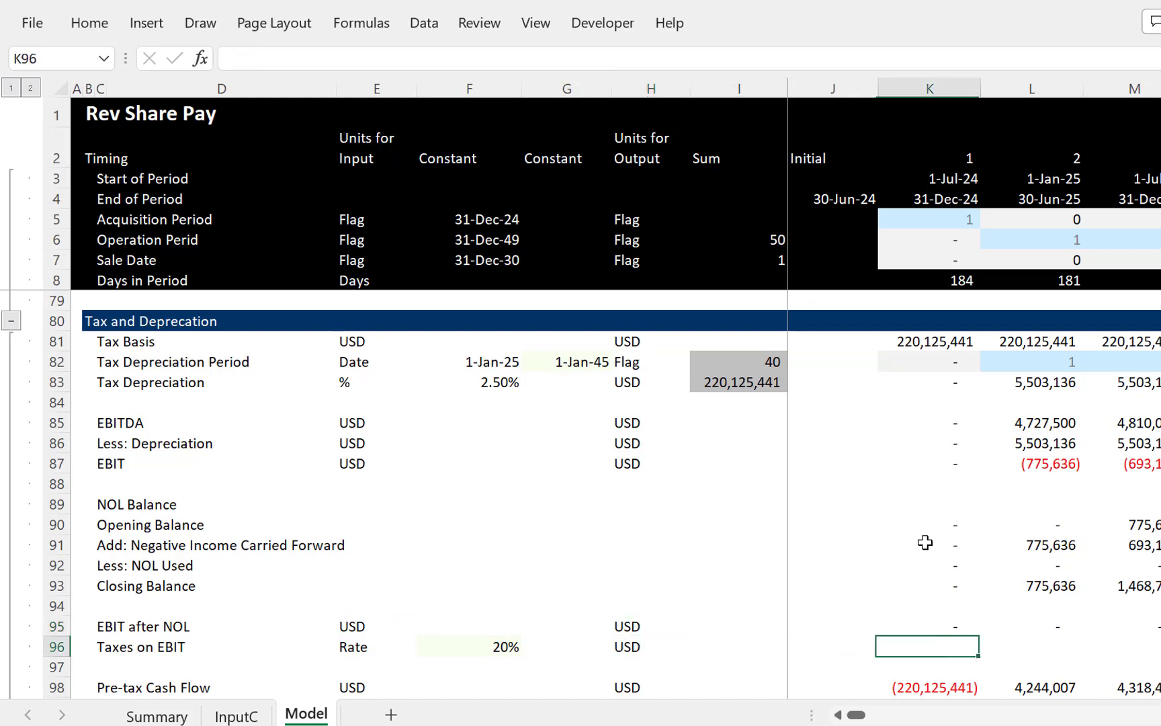
type("=")
key("Up")
type("*")
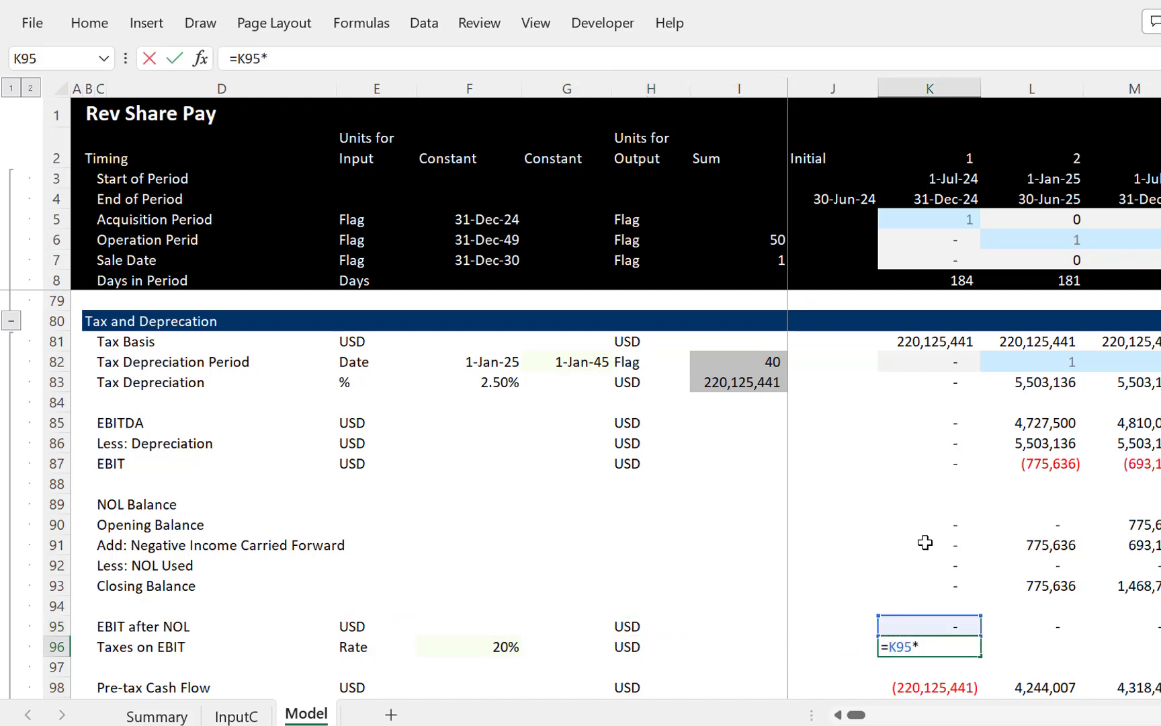
key("Left")
key("Left")
key("Left")
key("Left")
key("Left")
key("F4")
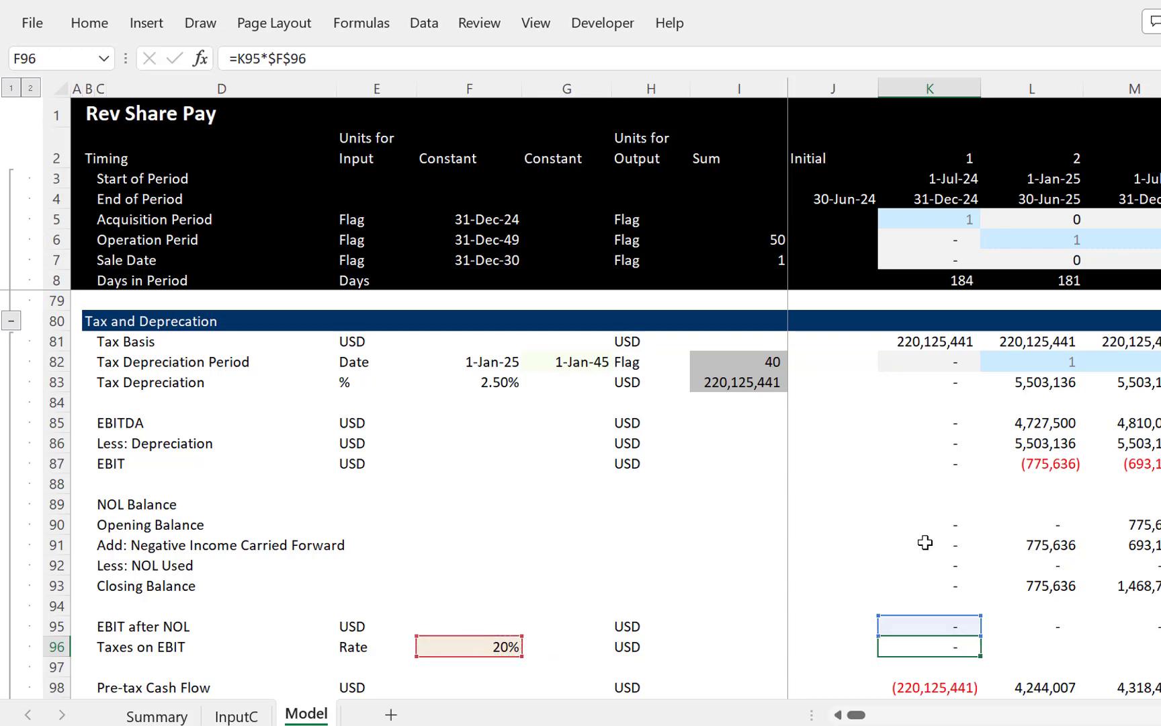
key("ctrl+Return")
key("ctrl+shift+Right")
key("ctrl+r")
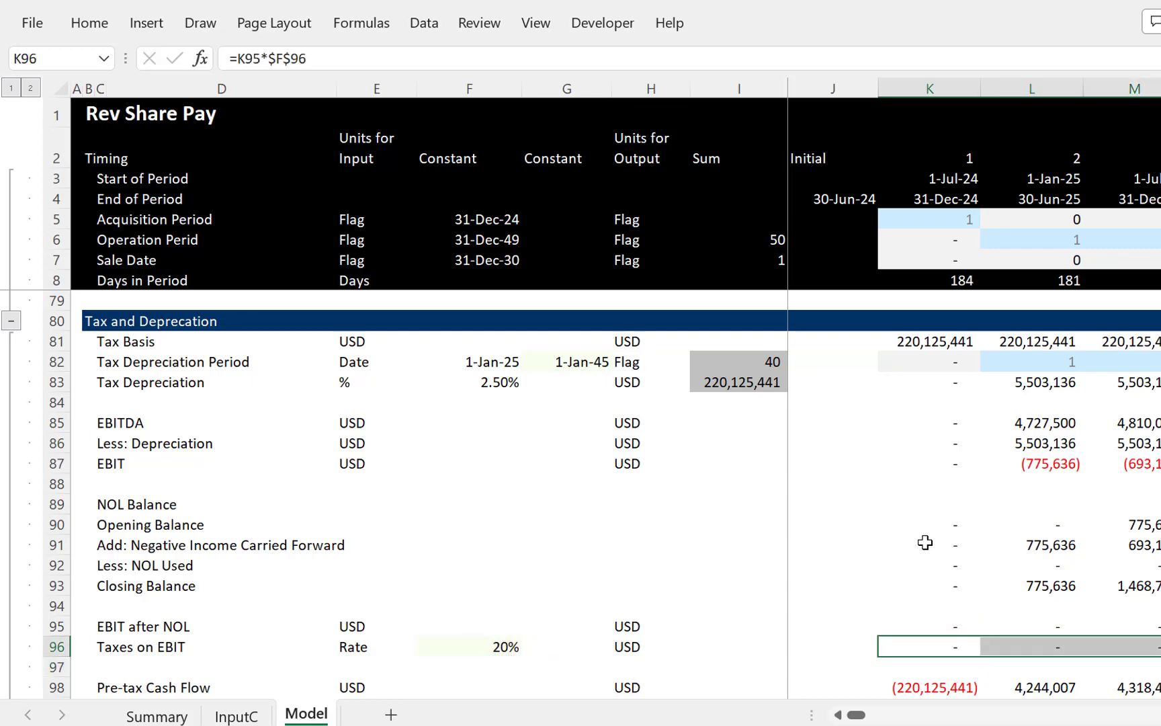
Step: Examine the CFADS block in the Financing section, including the EBITDA, working capital changes and CFADS formulas in column K
key("Down")
key("Down")
key("Down")
key("Down")
key("Down")
key("Down")
key("Down")
key("Down")
key("Down")
key("Down")
key("Down")
key("Down")
key("Down")
key("Down")
key("Down")
key("Down")
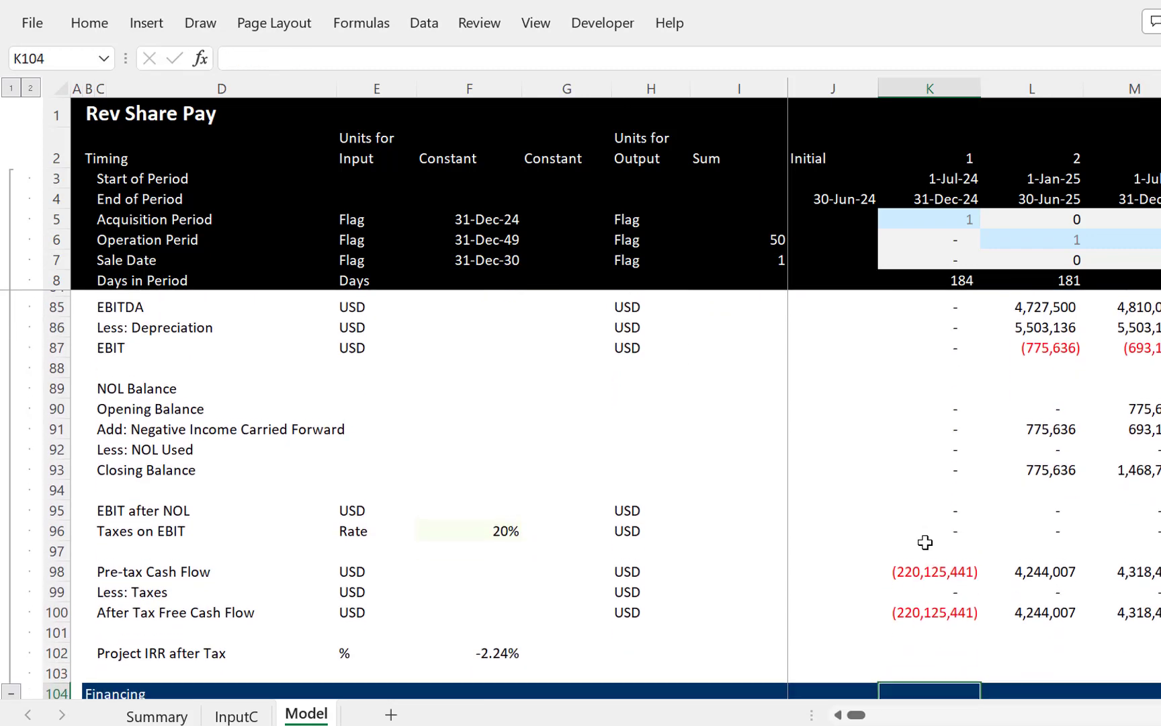
key("Down")
key("Down")
key("Down")
key("Down")
key("Down")
key("Up")
key("Up")
key("Up")
key("Up")
key("Up")
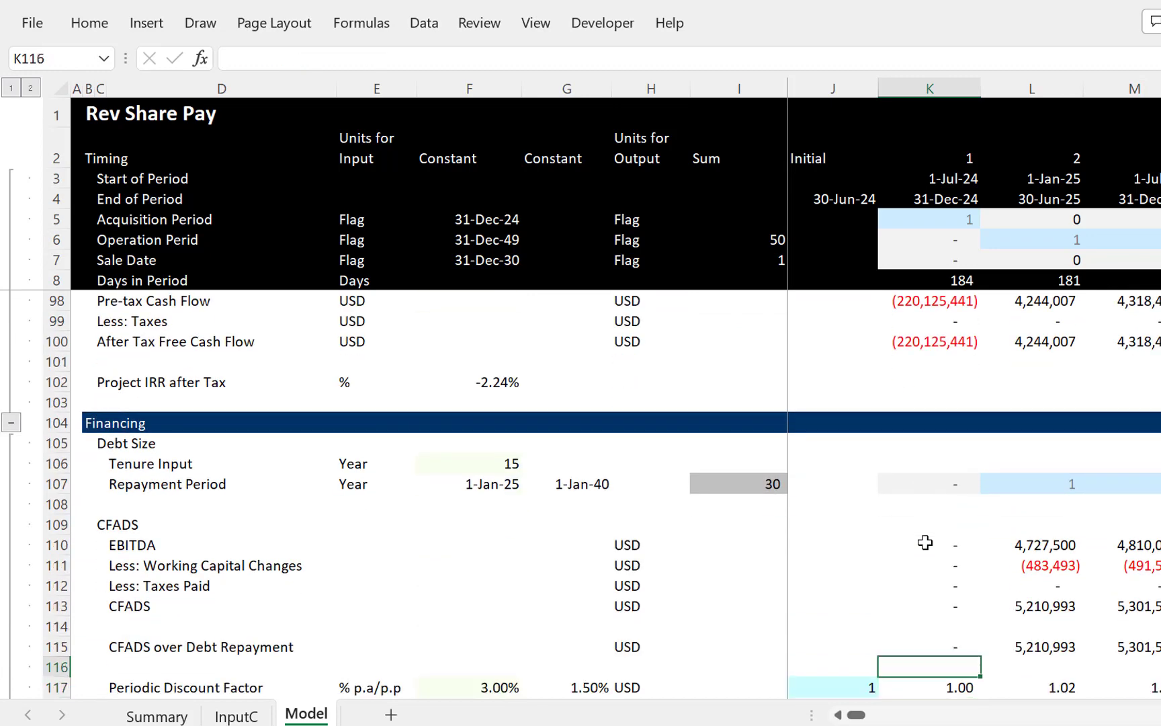
key("Up")
key("Up")
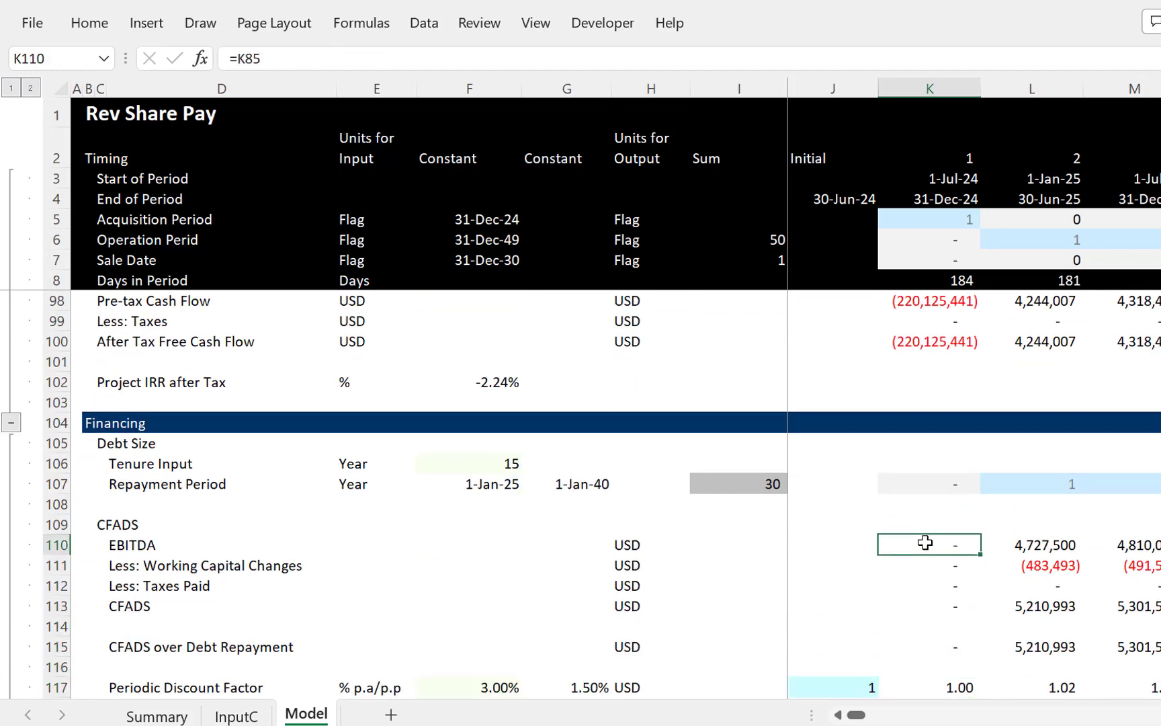
key("Down")
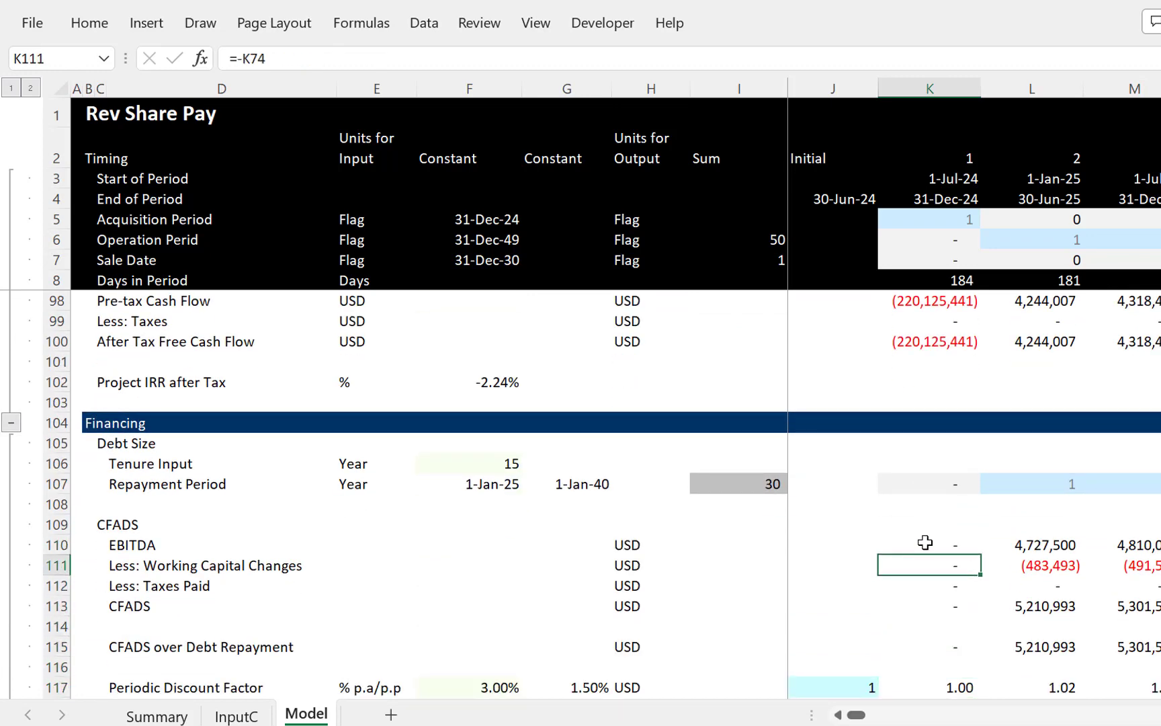
key("Down")
key("Down")
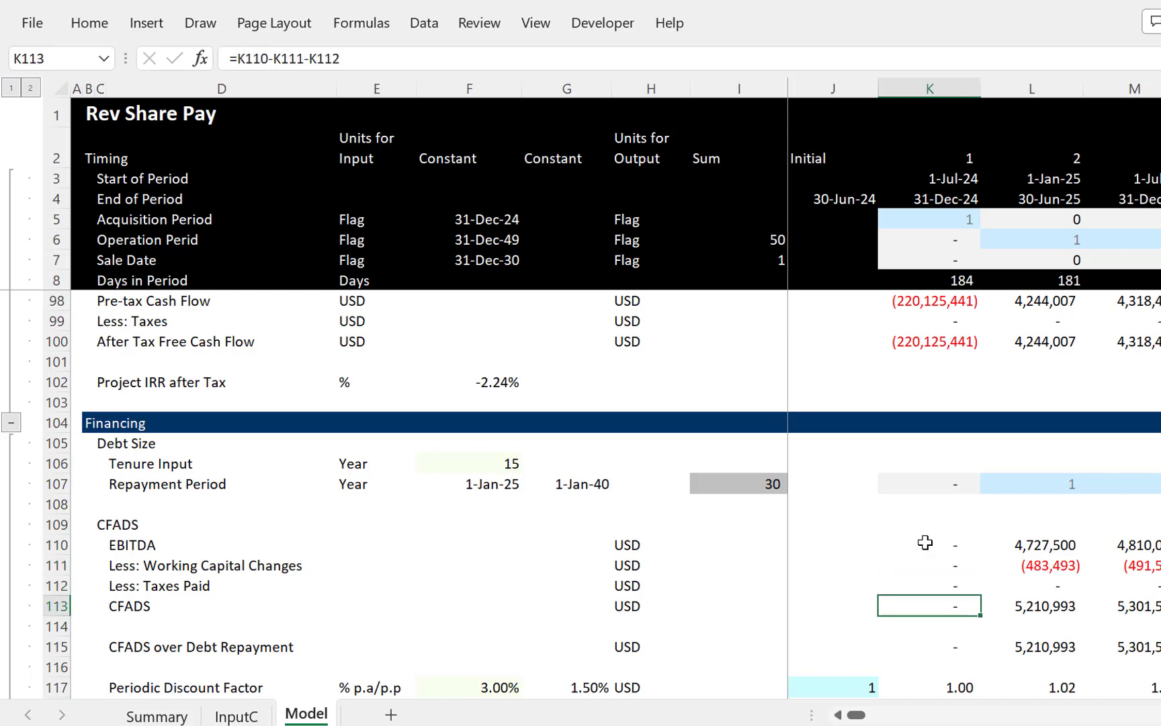
key("F2")
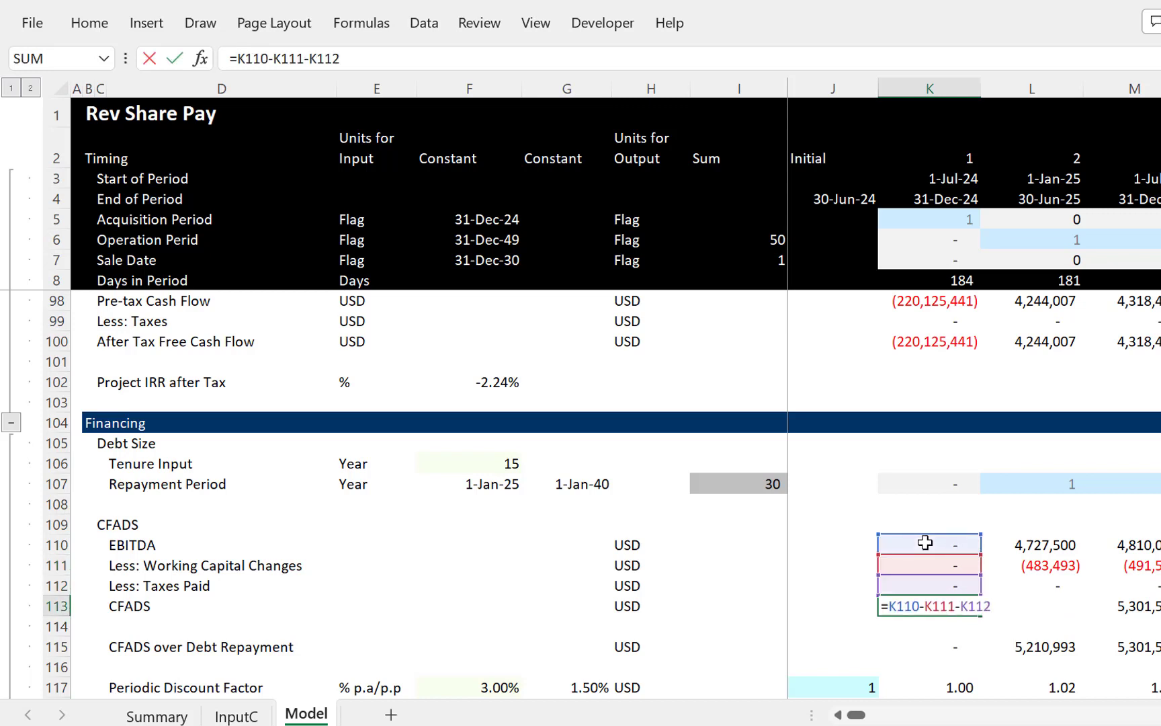
key("Escape")
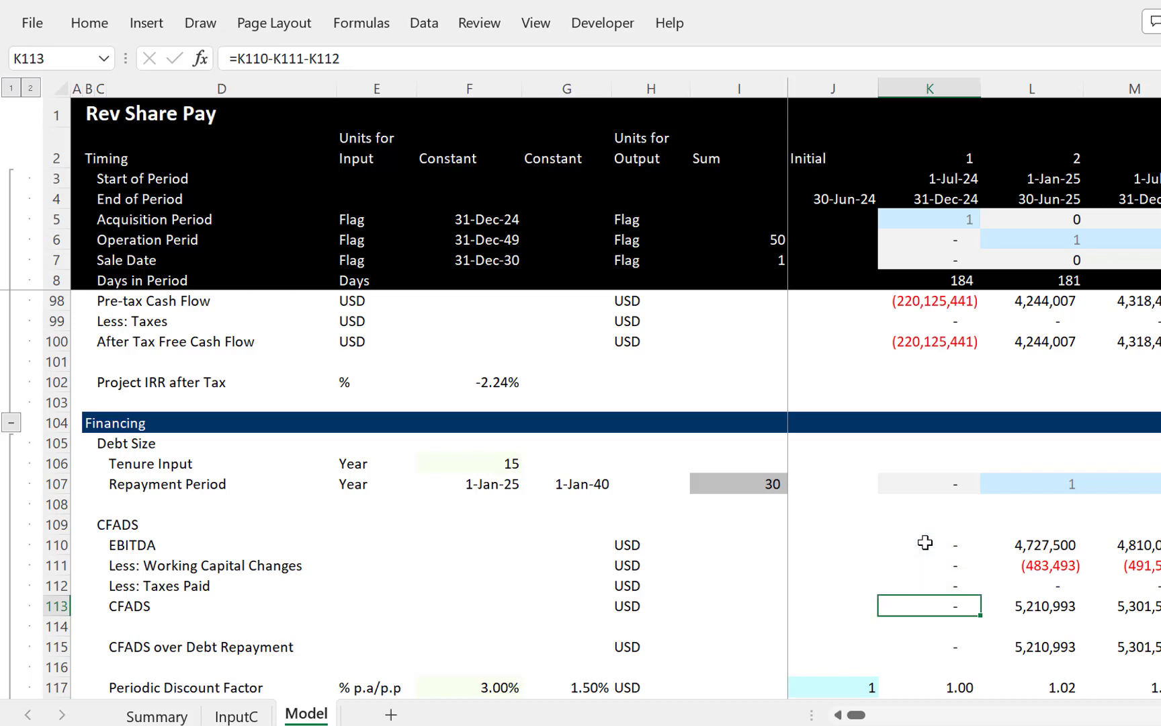
Step: Replace the CFADS formula in K113 with =K110+K111
type("=")
key("Up")
key("Up")
key("Up")
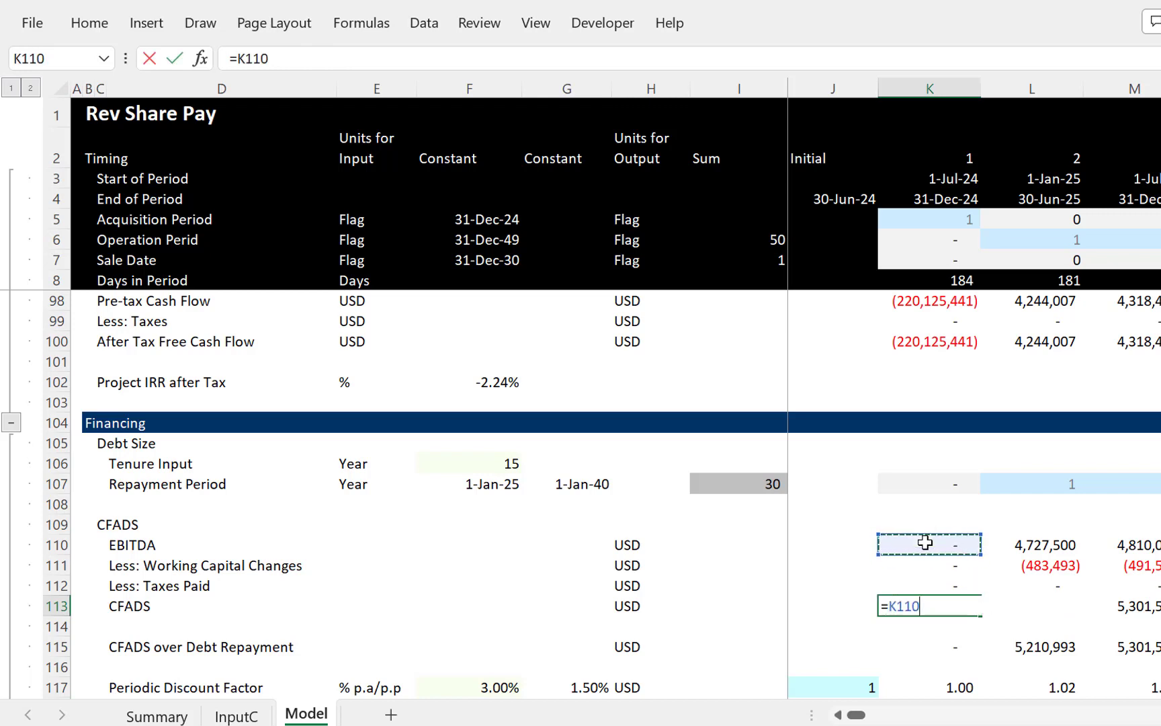
type("+")
key("Up")
key("Up")
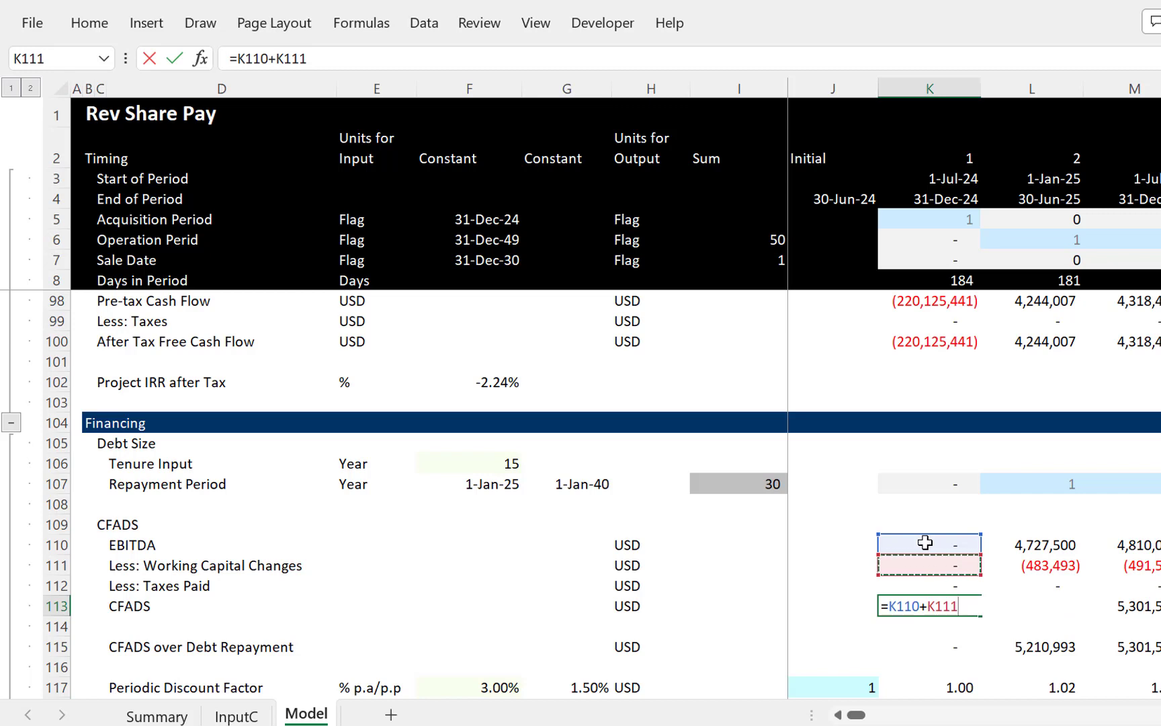
key("Return")
Step: Review the Working Capital and Pre-tax Cash Flow rows to check the sign of the working capital change used in CFADS
key("Up")
key("Up")
key("Up")
key("Up")
key("Up")
key("Up")
key("Up")
key("Up")
key("Up")
key("Up")
key("Up")
key("Up")
key("Up")
key("Up")
key("Up")
key("Up")
key("Up")
key("Up")
key("Up")
key("Up")
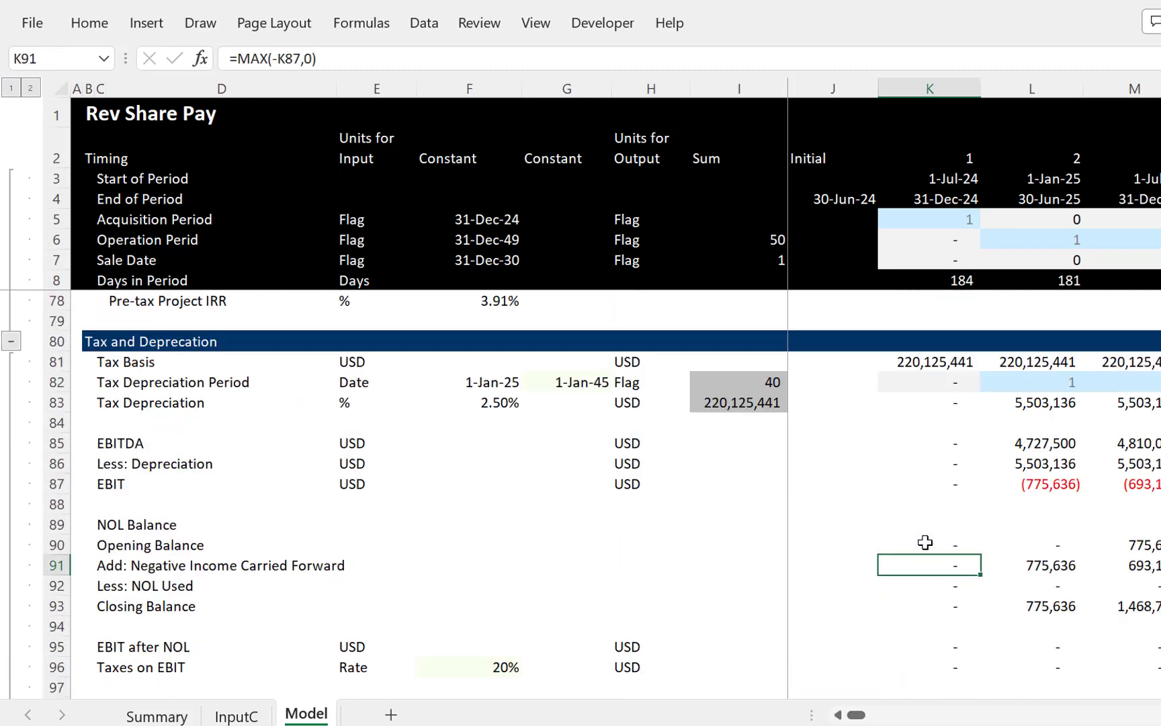
key("Down")
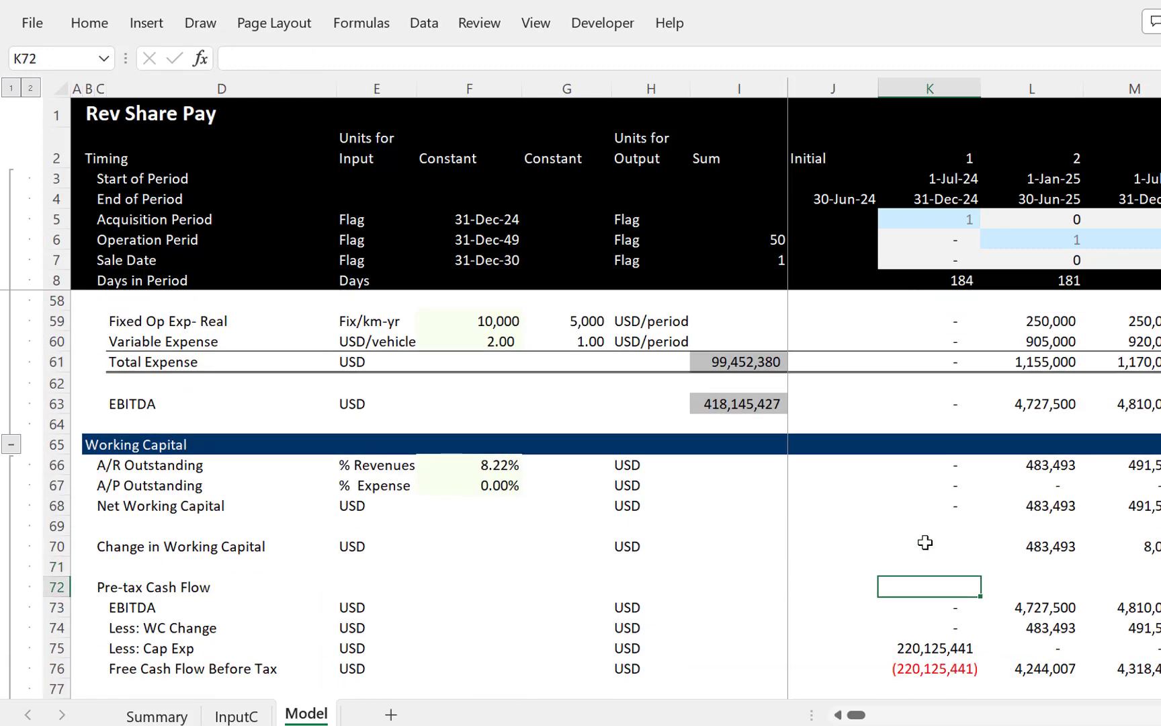
key("Up")
key("Up")
key("Right")
key("Down")
key("Down")
key("Down")
key("Down")
key("Down")
key("Down")
key("Down")
key("Down")
key("Down")
key("Down")
key("Down")
key("Down")
key("Down")
key("Down")
key("Down")
key("Down")
key("Down")
key("Down")
key("Down")
key("Down")
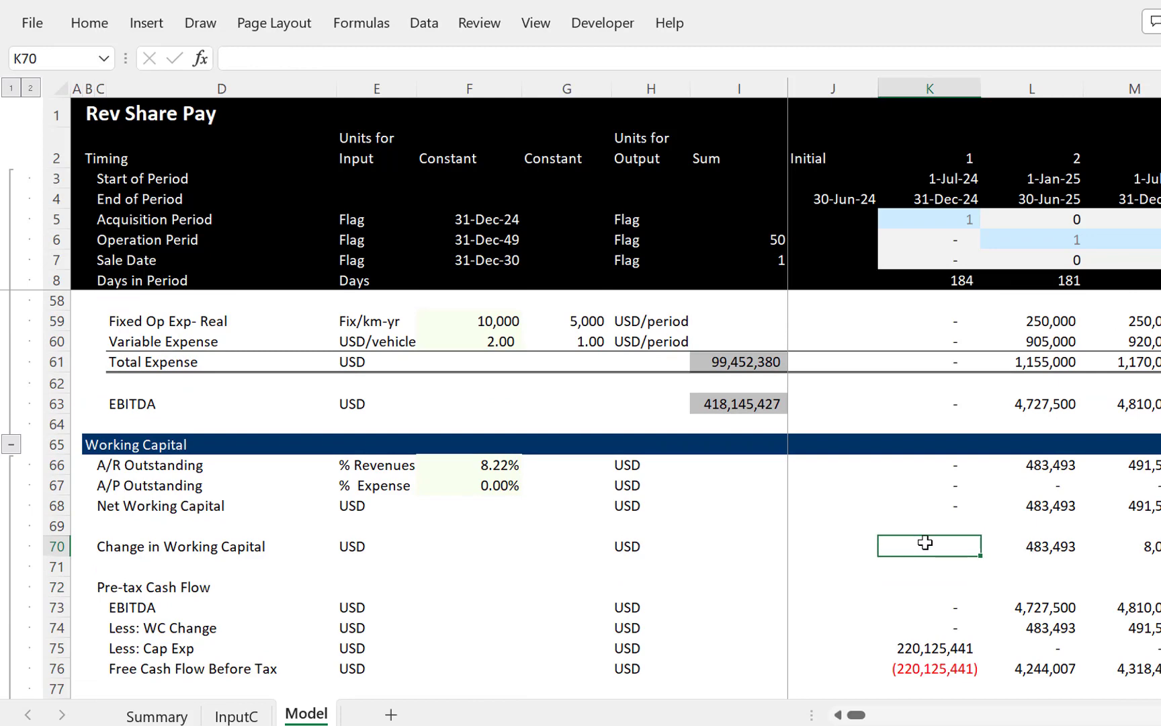
key("Down")
key("Down")
key("Down")
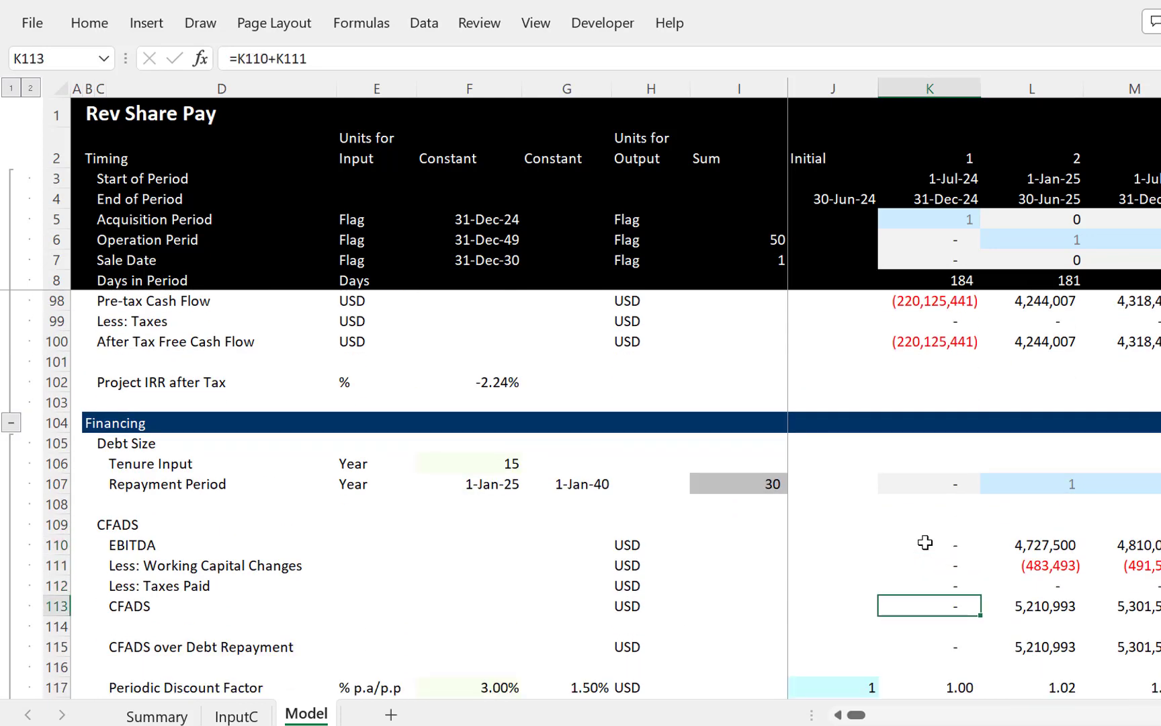
Step: Inspect the debt sizing rows below CFADS and the Tax and Depreciation section above
key("Down")
key("Up")
key("Down")
key("Down")
key("Down")
key("Down")
key("Down")
key("Down")
key("Down")
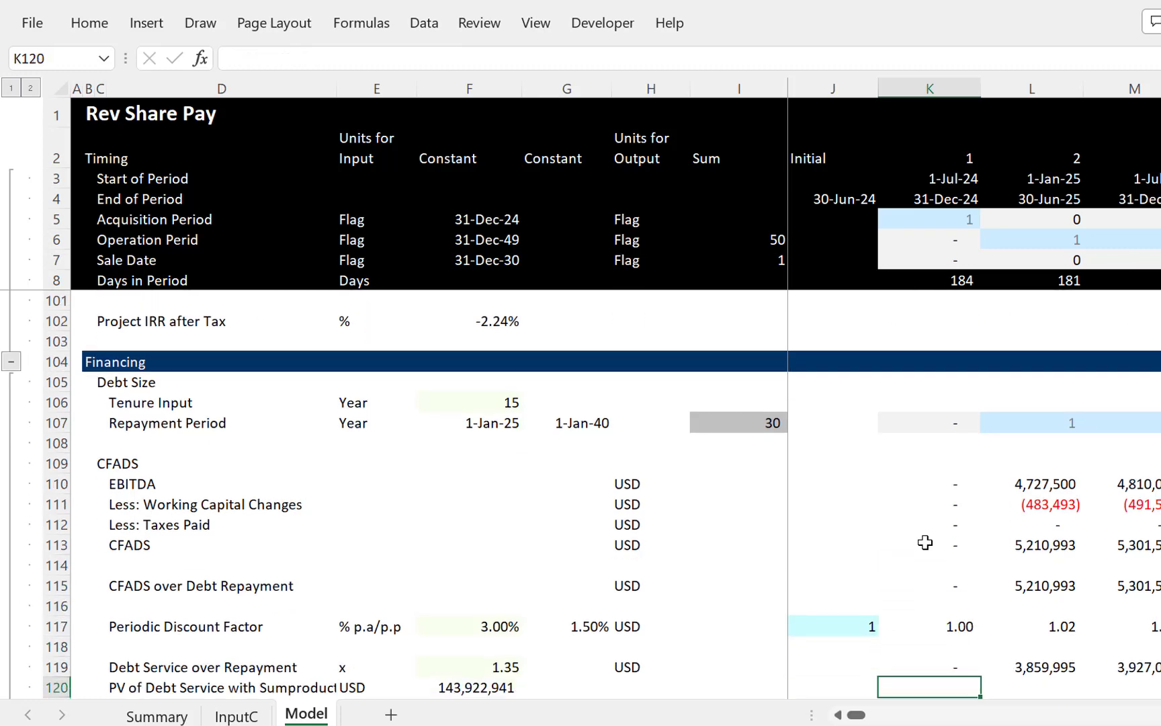
key("Down")
key("Down")
key("Down")
key("Down")
key("Down")
key("Page_Up")
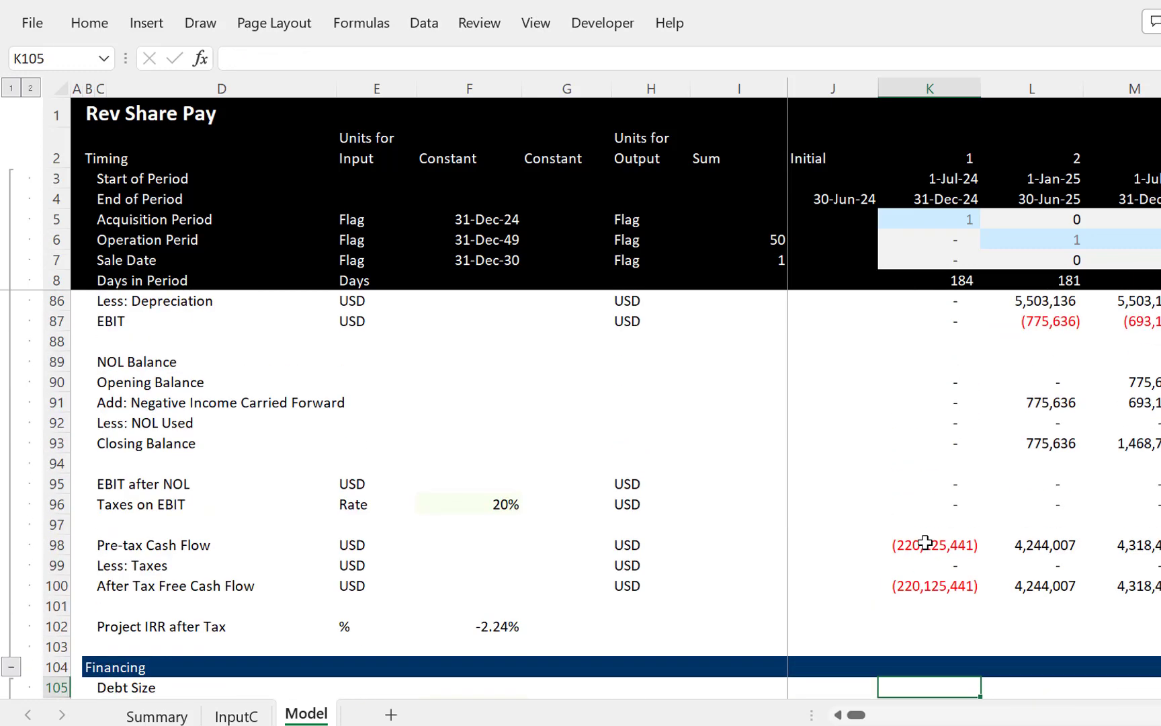
key("Up")
key("Up")
key("Up")
key("Up")
key("Up")
key("Up")
key("Up")
key("Up")
key("Up")
key("Up")
key("Up")
key("Up")
key("Up")
key("Up")
key("Up")
key("Up")
key("Up")
key("Up")
key("Up")
key("Up")
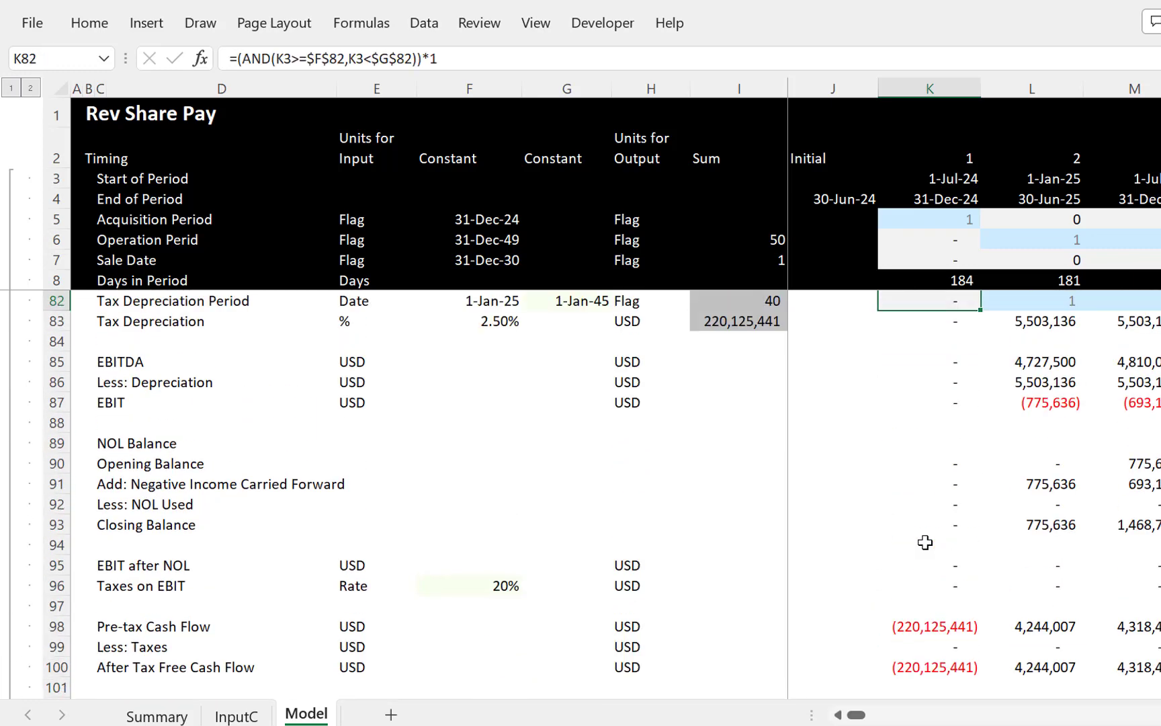
Step: Replace the Less: Taxes Paid formula in K112 with =K96, the Taxes on EBIT, and extend it across the period columns
key("Page_Down")
key("Down")
key("Down")
key("Down")
key("Down")
key("Down")
key("Down")
key("Down")
key("Down")
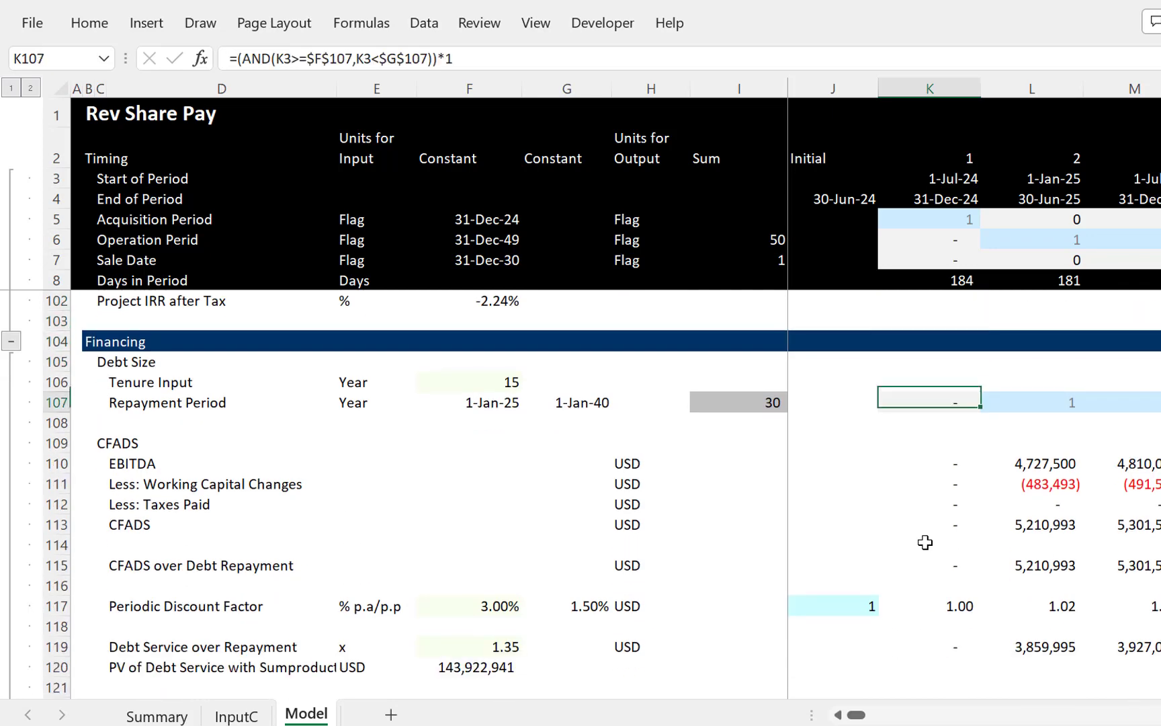
key("Down")
key("Down")
type("=")
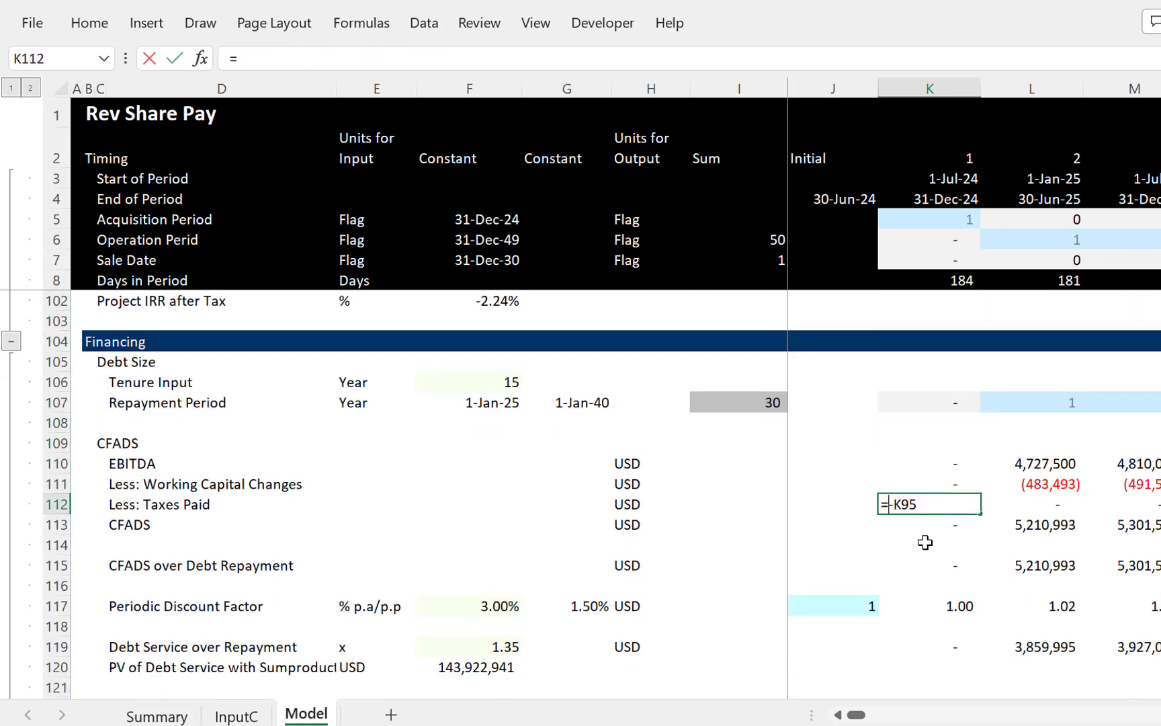
key("Up")
key("Up")
key("Up")
key("Up")
key("Up")
key("Up")
key("Up")
key("Up")
key("Up")
key("Up")
key("Up")
key("Up")
key("Up")
key("Up")
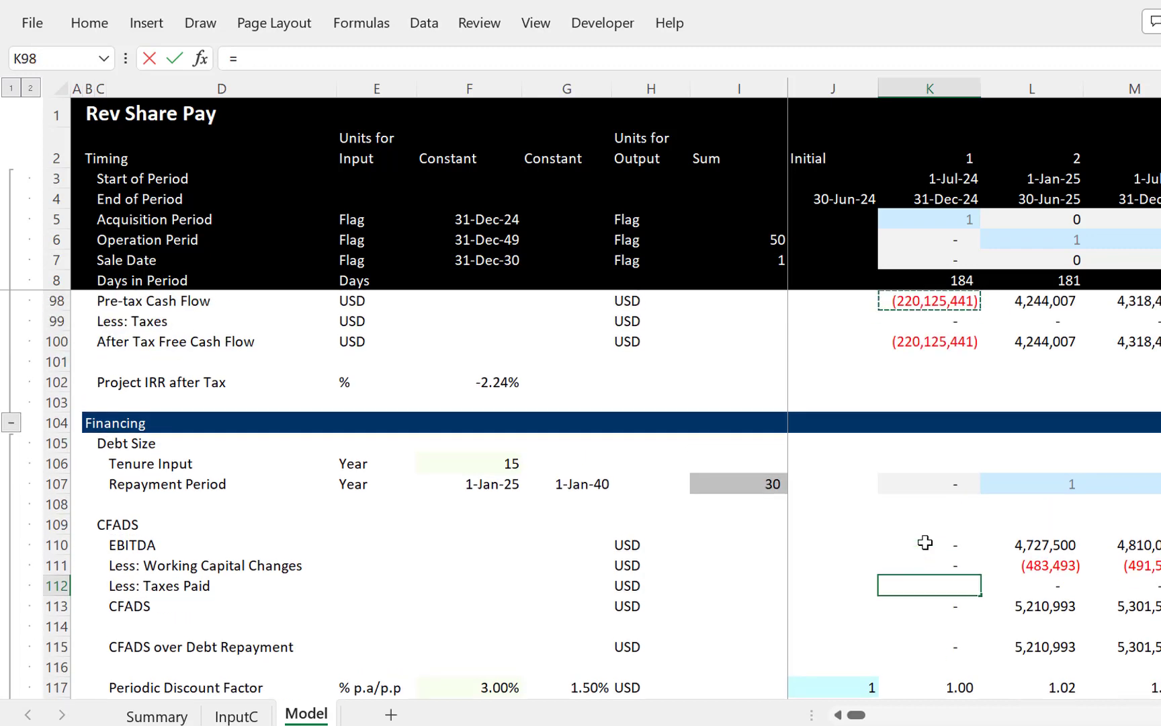
key("Down")
key("Down")
key("Down")
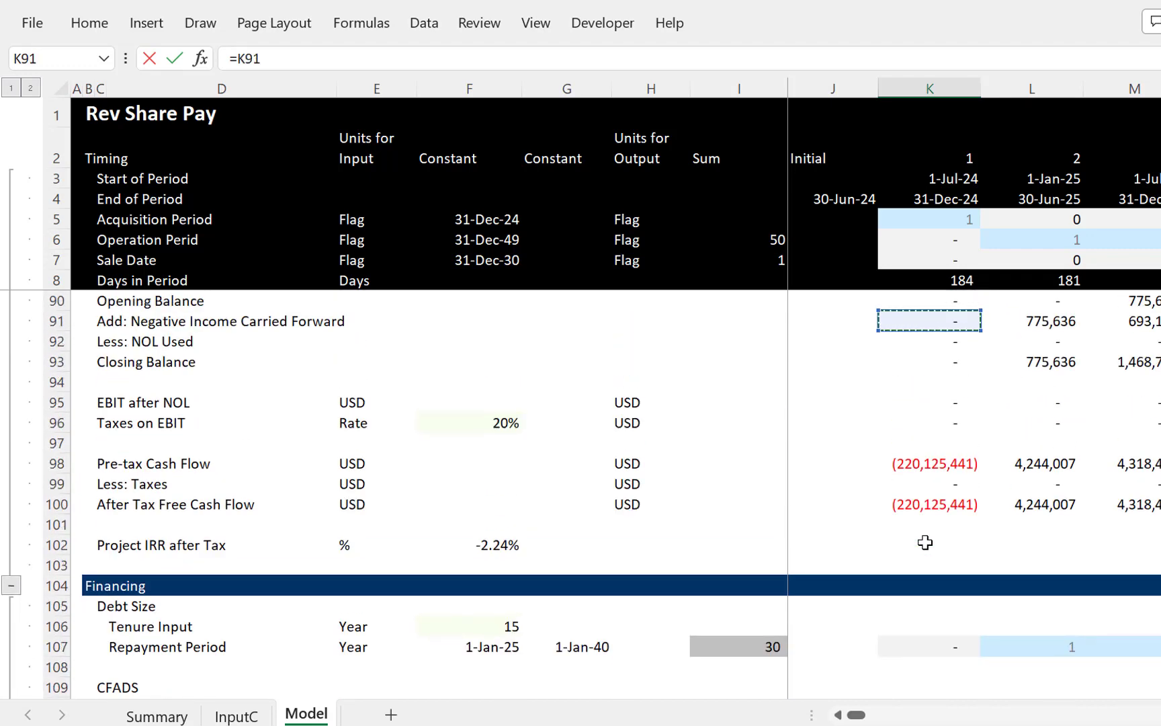
key("Down")
key("Down")
key("Down")
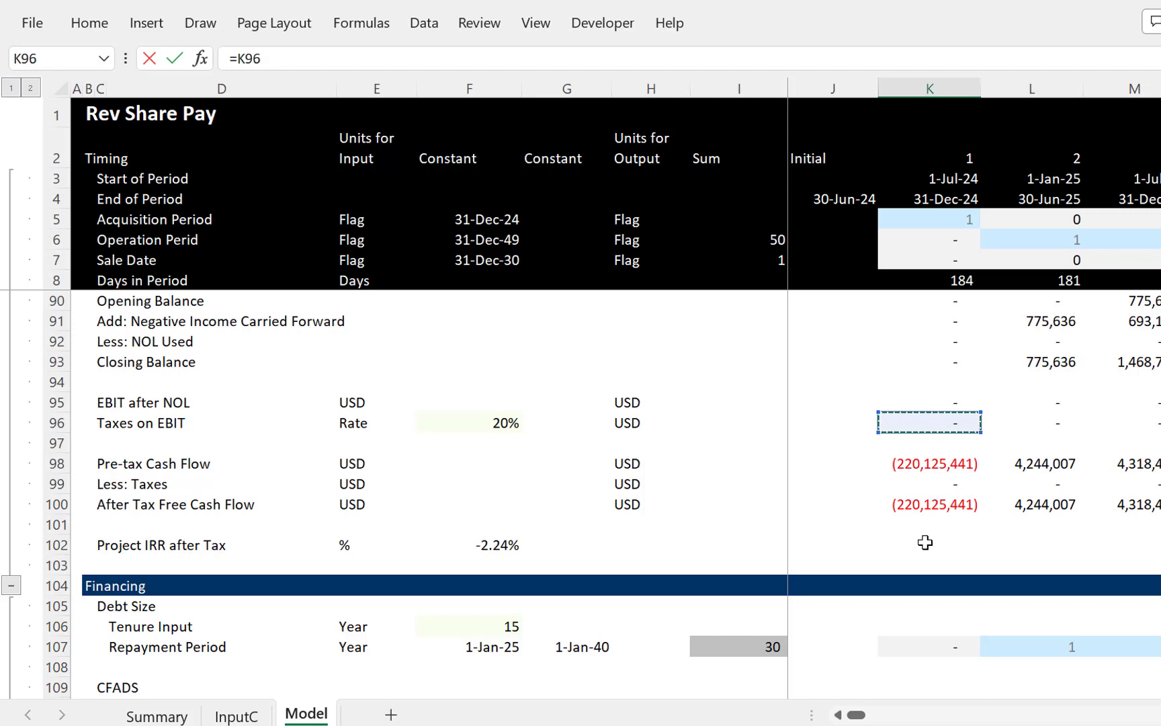
key("Return")
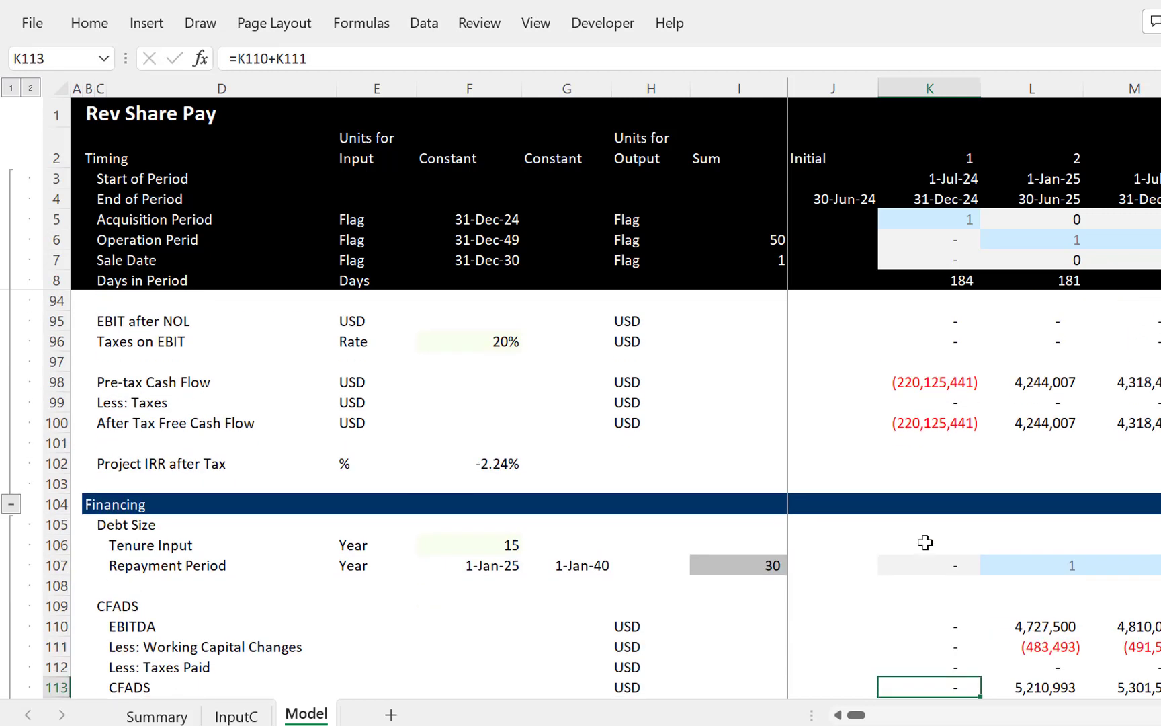
key("Up")
key("Down")
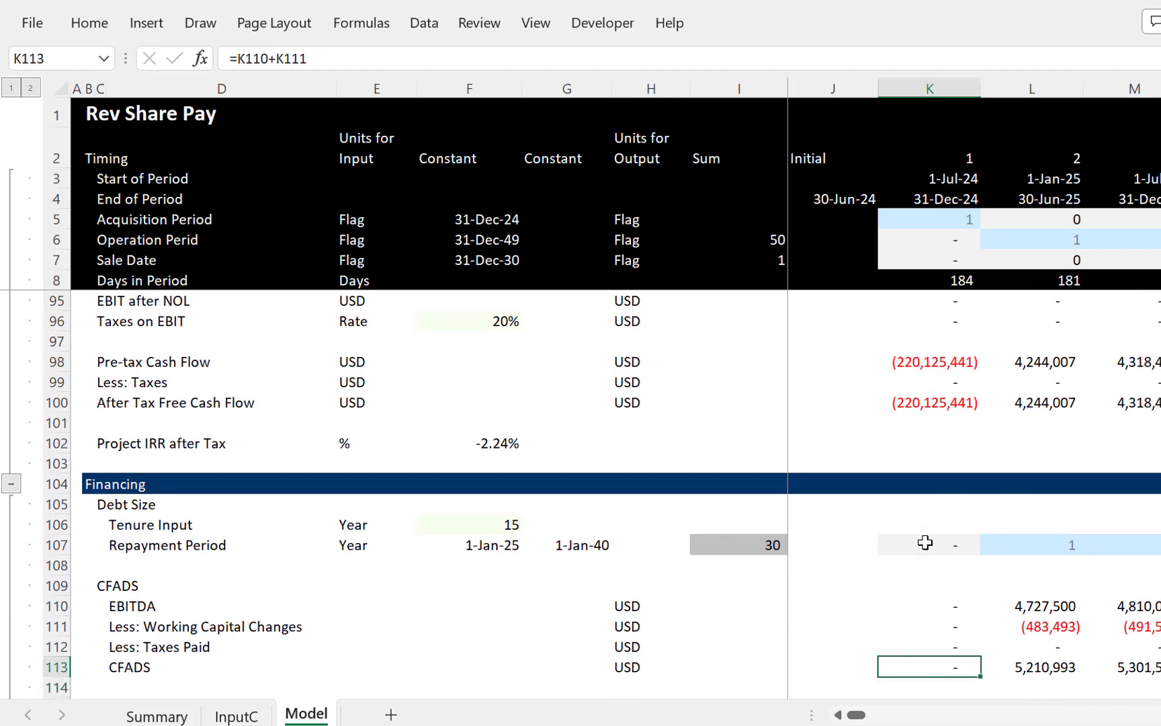
key("Up")
key("ctrl+shift+Right")
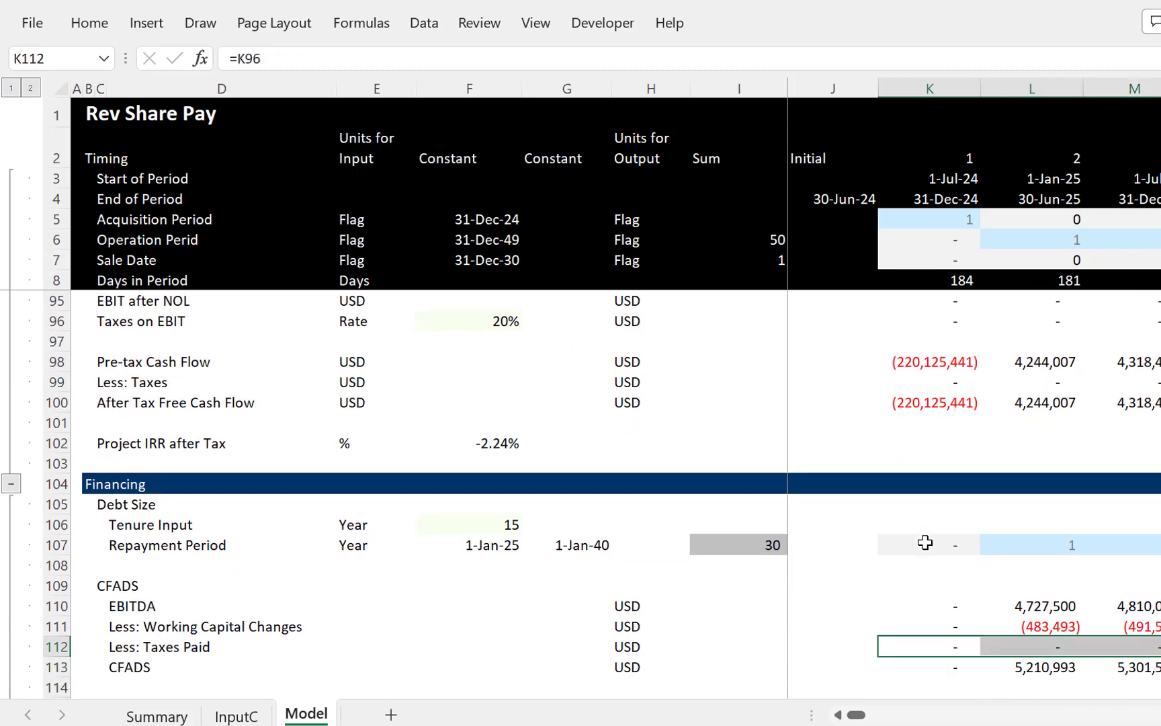
key("Down")
key("F2")
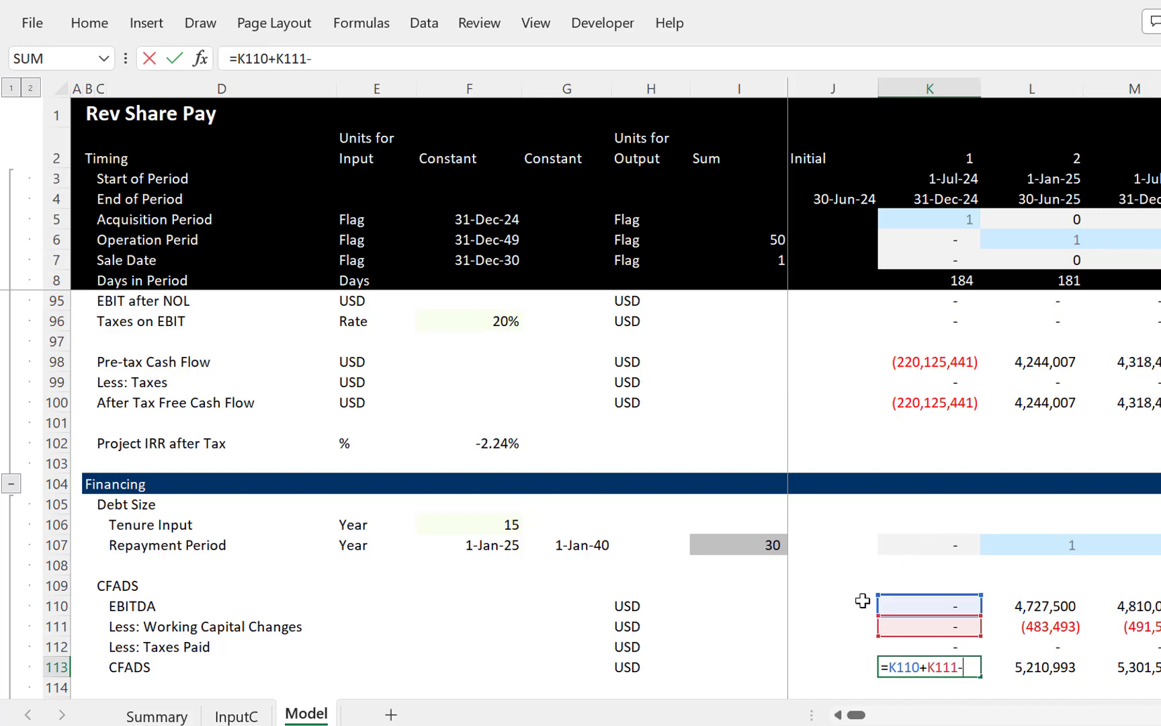
key("Escape")
Step: Try to put a minus sign in front of K96 in the K112 Taxes Paid formula, and undo the faulty entry
key("Up")
type("=K96")
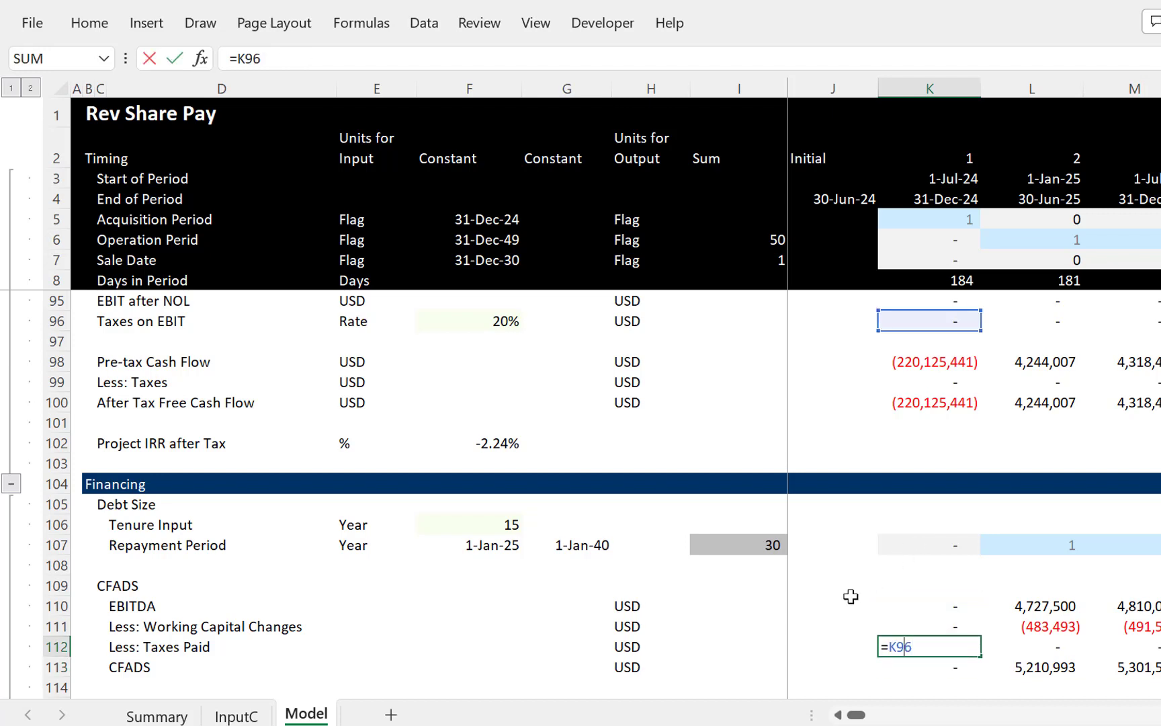
left_click(850, 597)
key("ctrl+Return")
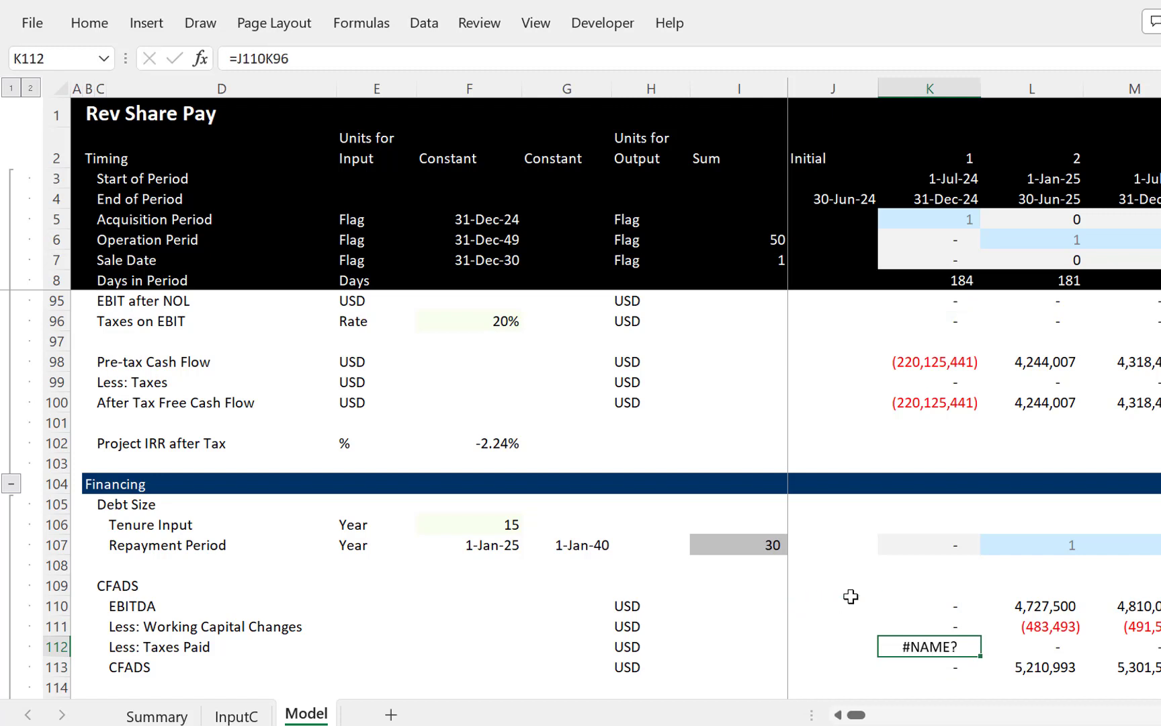
key("F2")
key("Left")
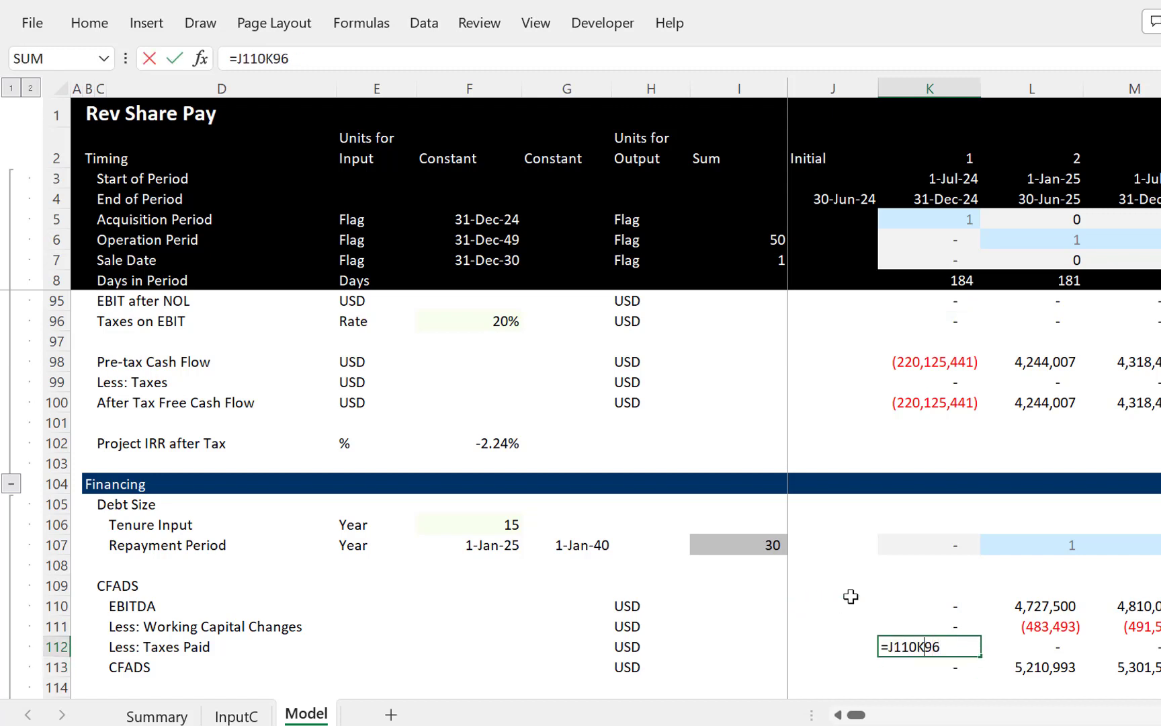
key("Escape")
key("Right")
key("ctrl+c")
key("Left")
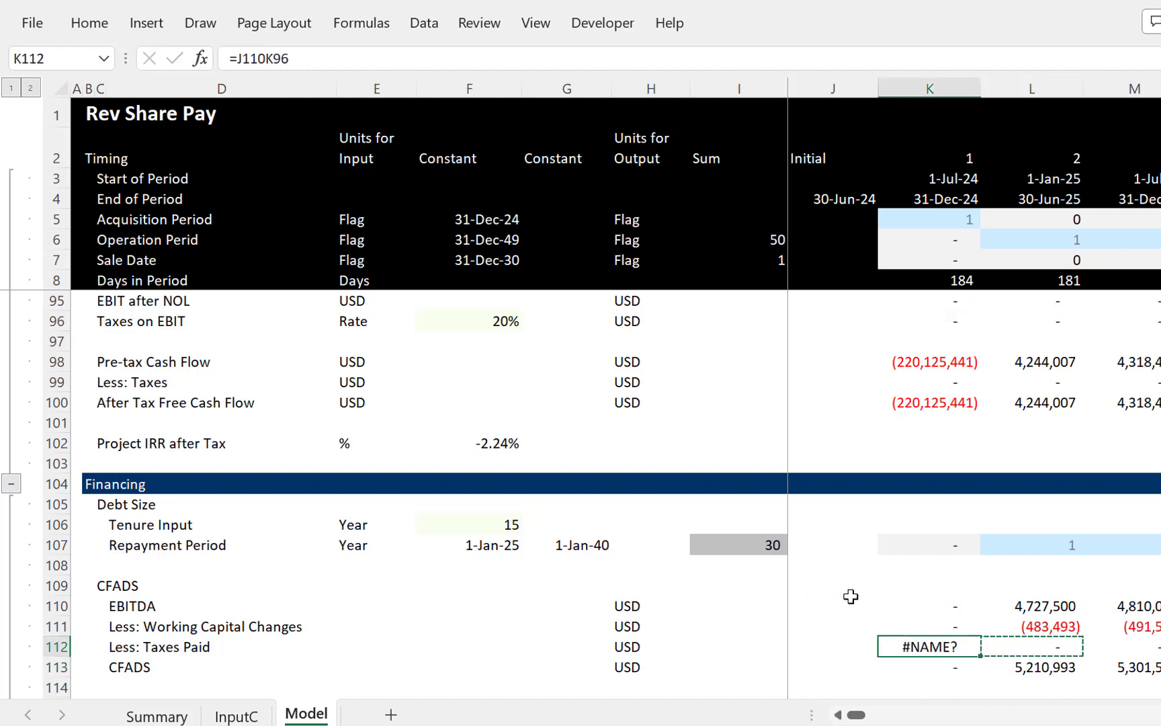
key("ctrl+z")
Step: Change the Less: Taxes Paid formula in K112 to =-K96 and extend it across the period columns
key("Left")
key("Right")
key("F2")
key("Left")
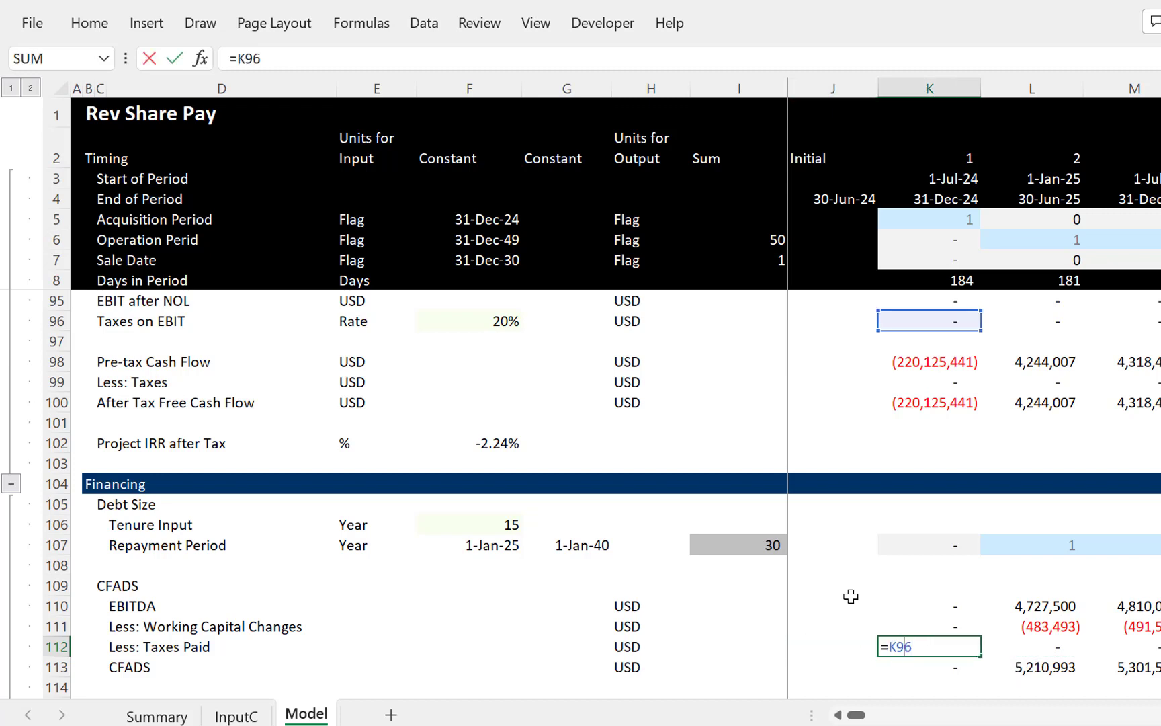
type("-")
key("Return")
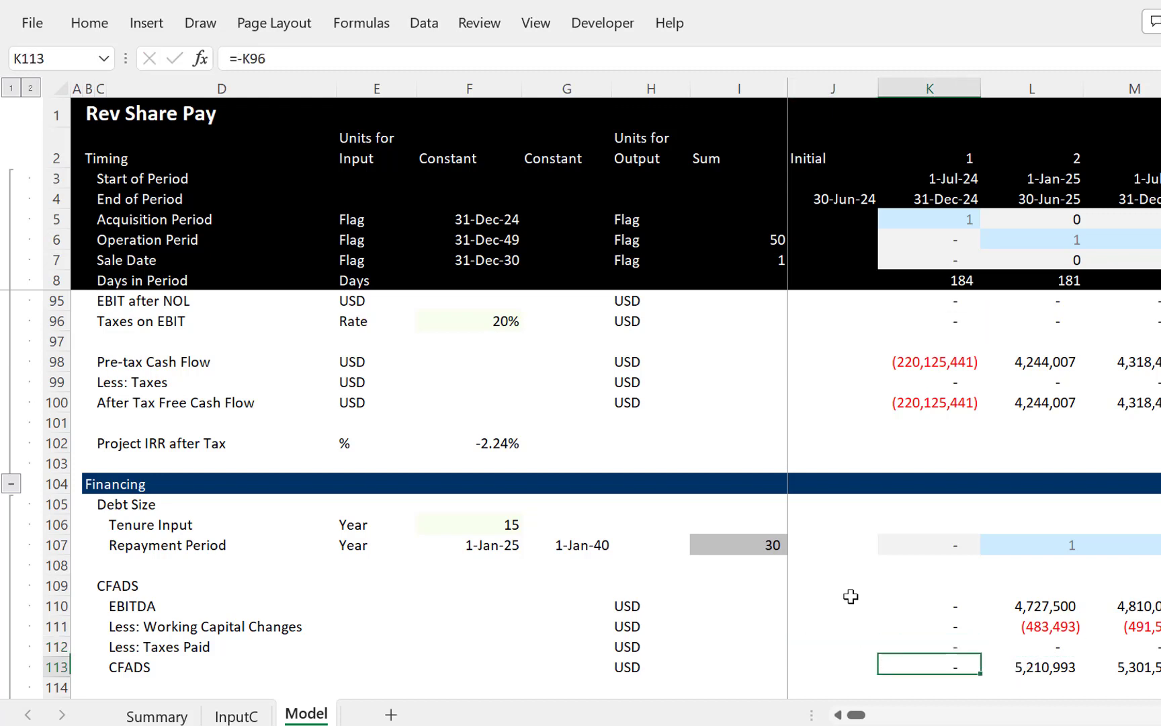
key("Up")
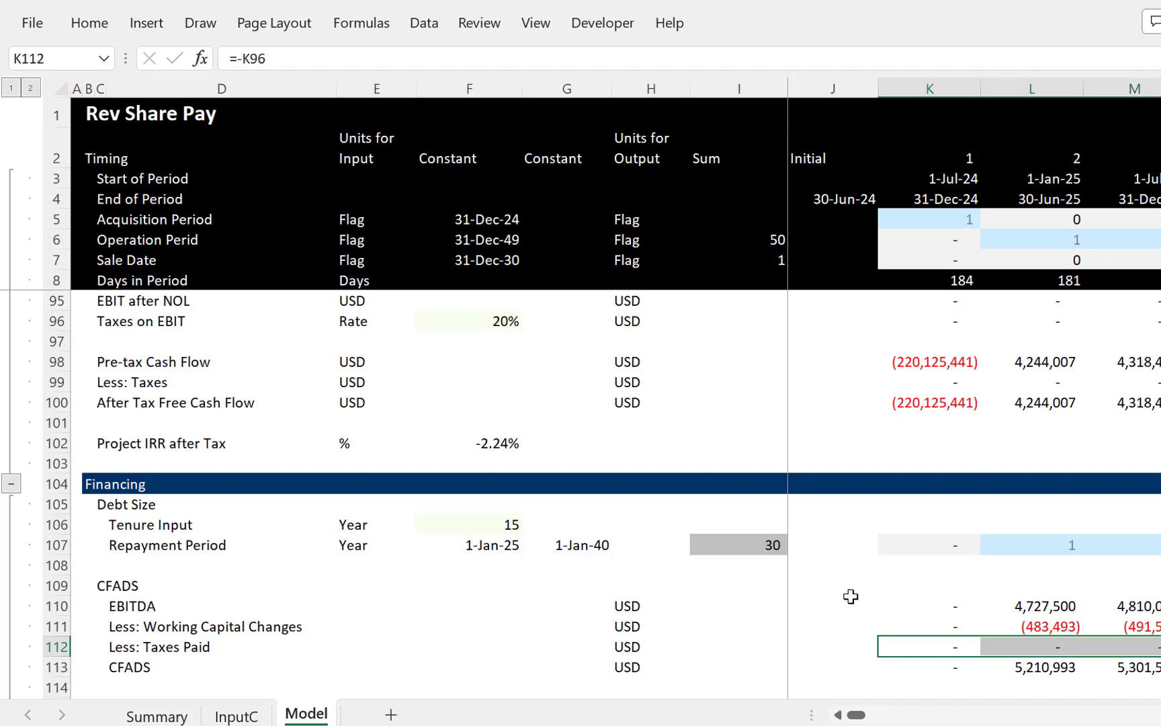
Step: Extend the CFADS formula in K113 to =K110+K111-K112 and check its references
key("Down")
key("F2")
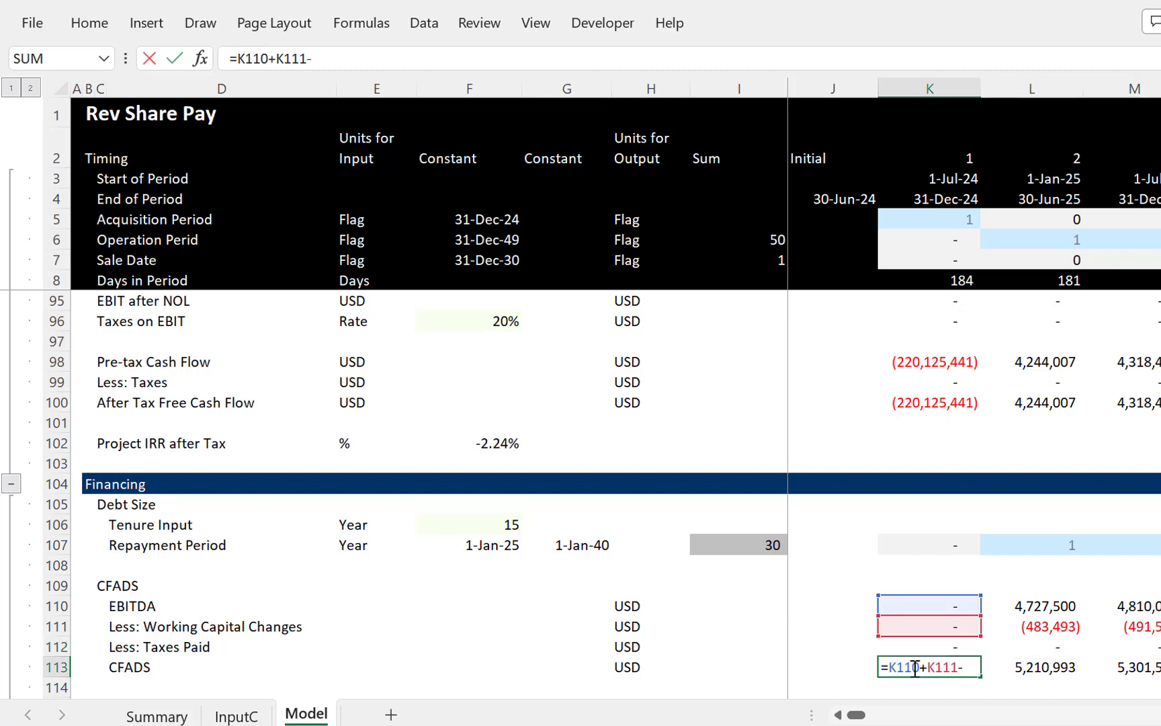
type("-")
left_click(915, 646)
key("Return")
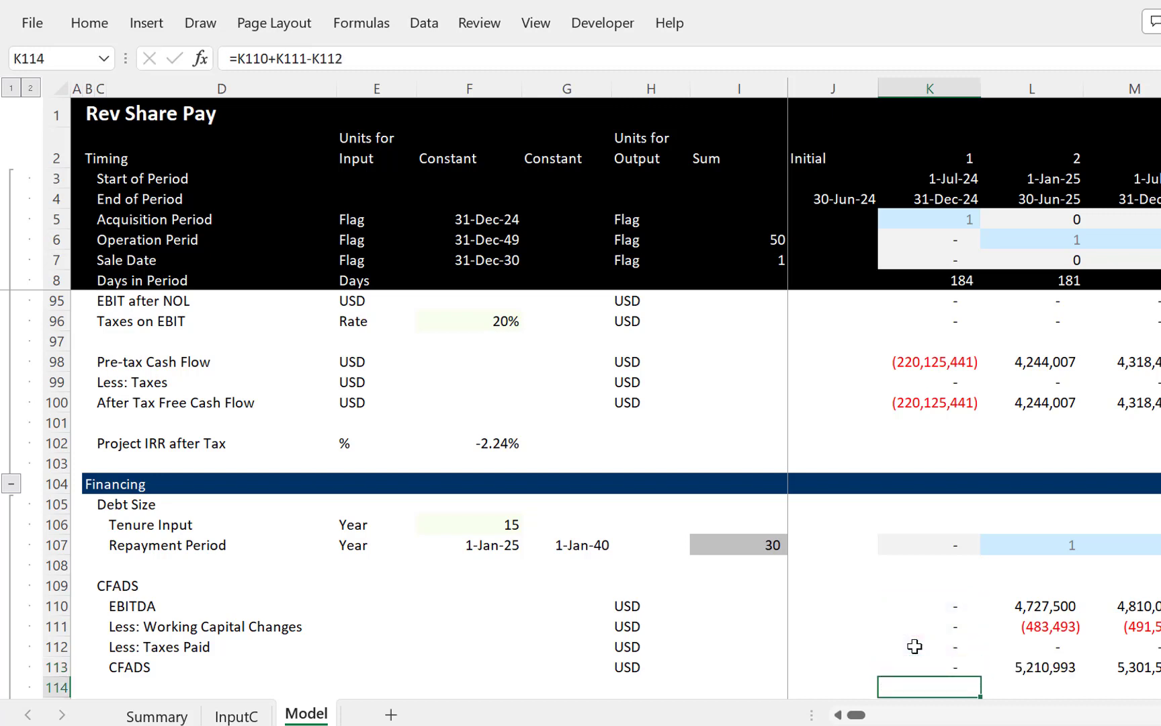
key("Up")
key("F2")
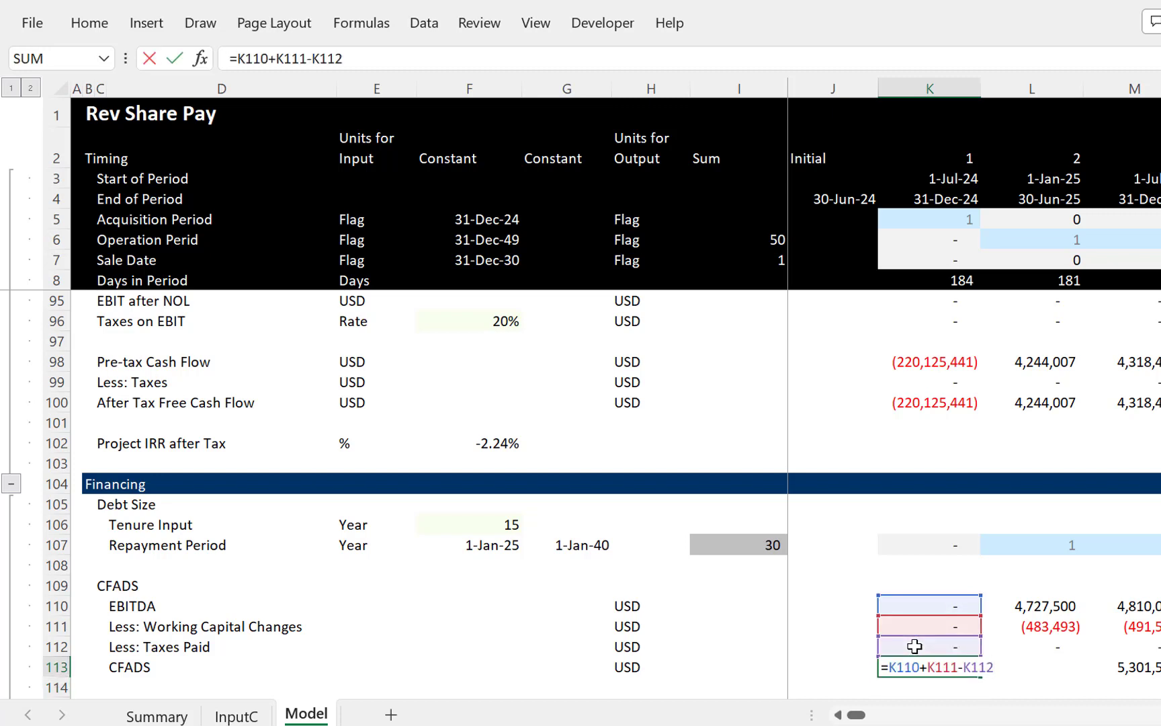
key("Escape")
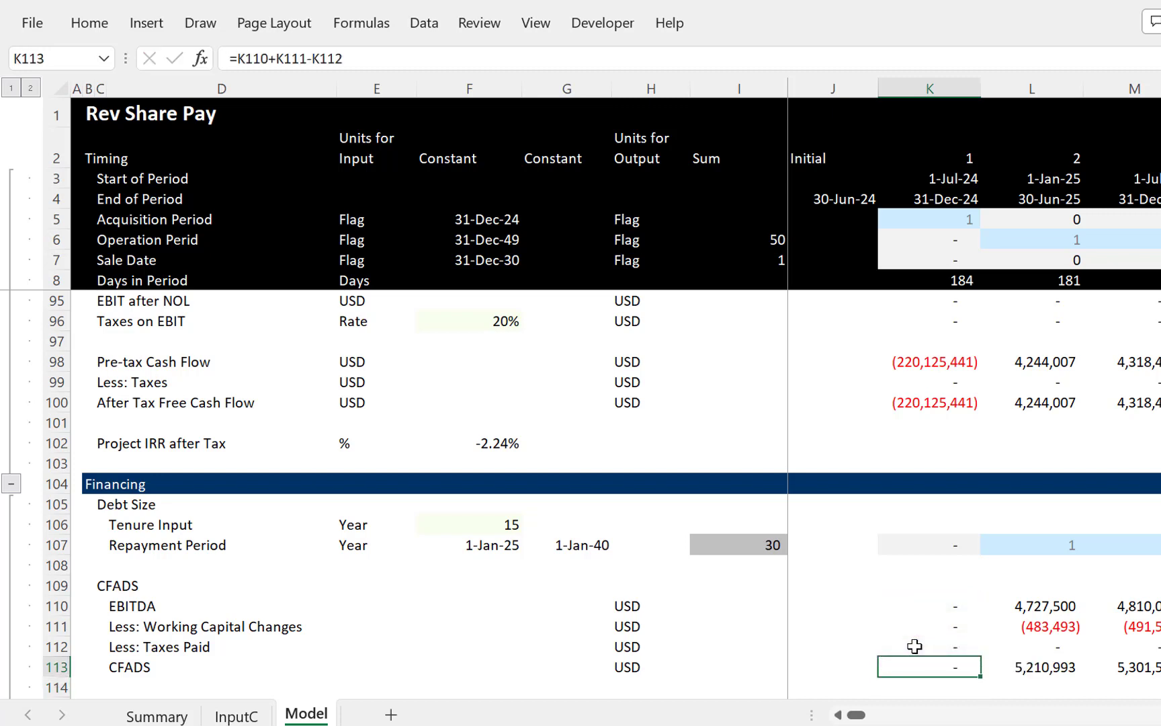
Step: Replace the CFADS formula in K113 with =SUM(K110:K112) and fill it across the period columns
type("=sum(")
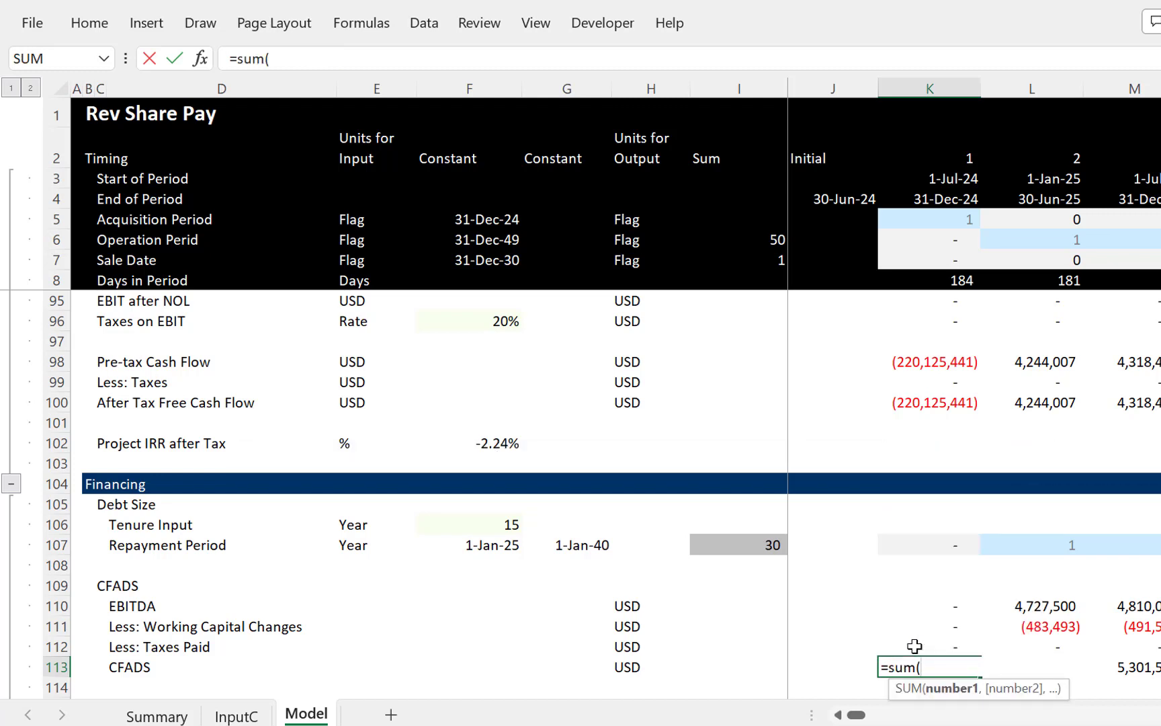
key("Up")
key("shift+Up")
key("shift+Up")
key("Return")
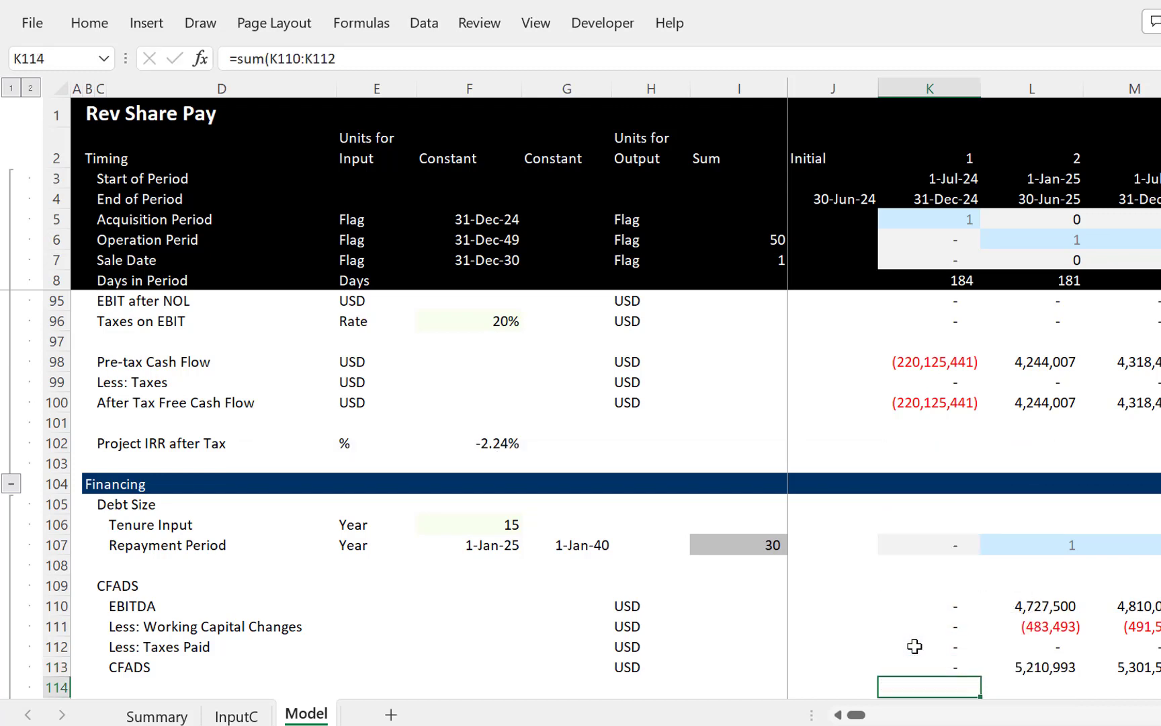
key("Up")
key("ctrl+shift+Right")
key("ctrl+r")
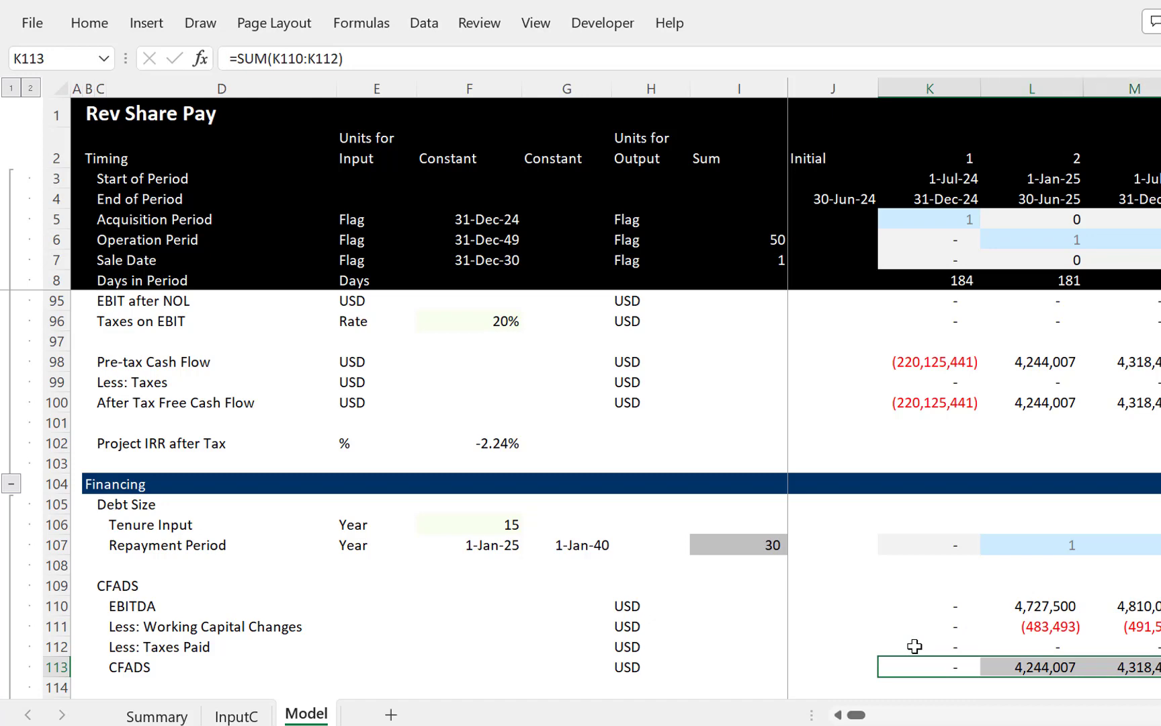
Step: Review the debt size, debt balance and equity rows below CFADS, down to the NPV at Target IRR
key("Down")
key("Down")
key("Down")
key("Down")
key("Down")
key("Down")
key("Down")
key("Down")
key("Down")
key("Down")
key("Down")
key("Down")
key("Down")
key("Down")
key("Down")
key("Down")
key("Down")
key("Down")
key("Down")
key("Down")
key("Down")
key("Down")
key("Down")
key("Down")
key("Down")
key("Down")
key("Down")
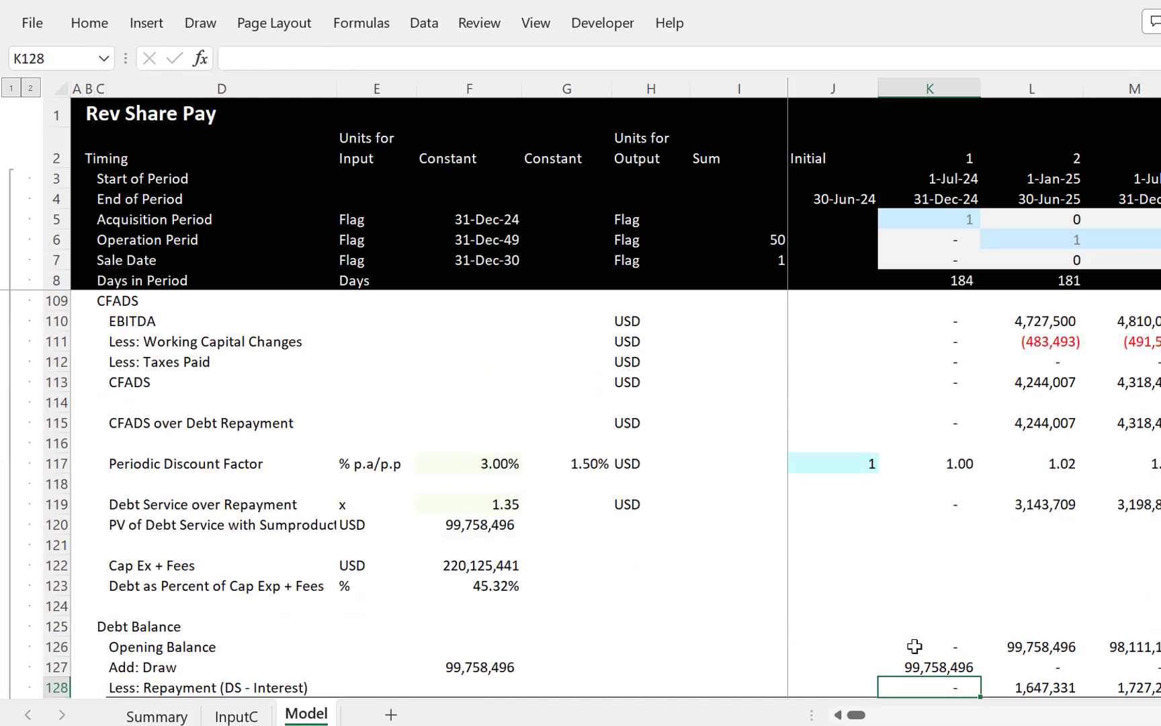
key("Up")
key("Up")
key("Up")
key("Up")
key("Up")
key("Up")
key("Up")
key("Up")
key("Up")
key("Up")
key("Up")
key("Up")
key("Up")
key("Up")
key("Up")
key("Up")
key("Up")
key("Up")
key("Up")
key("Up")
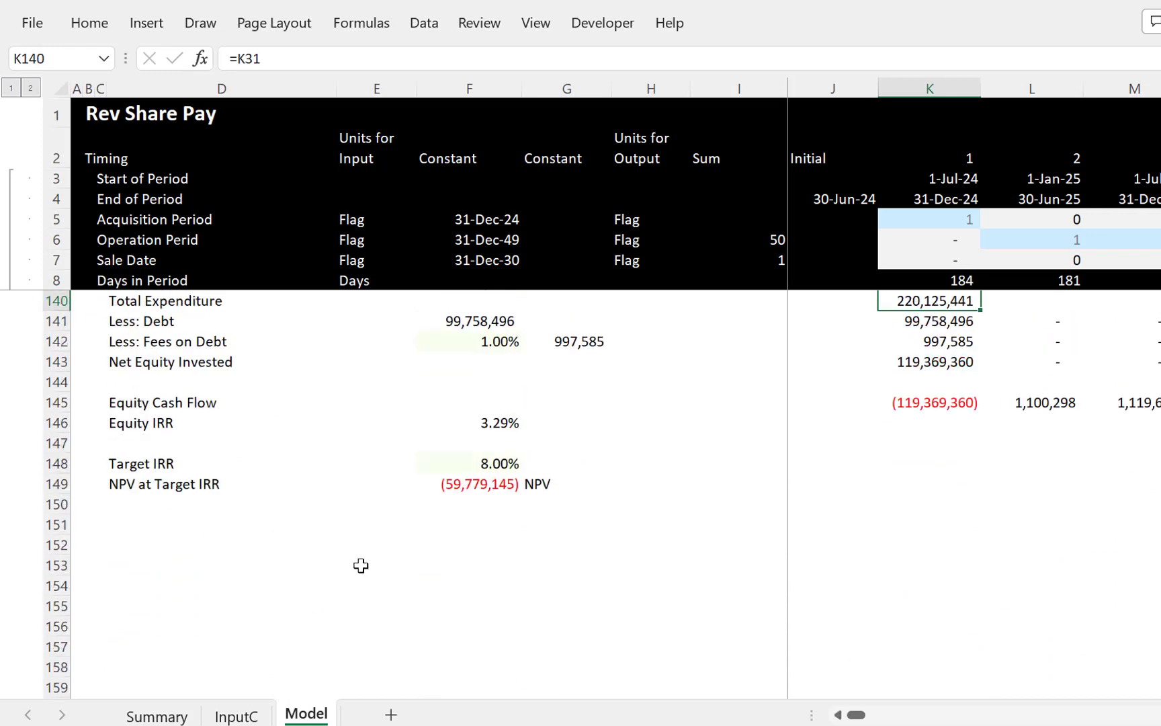
Step: Insert a form control button beside the NPV at Target IRR row and assign the goalseek macro to it
left_click(596, 28)
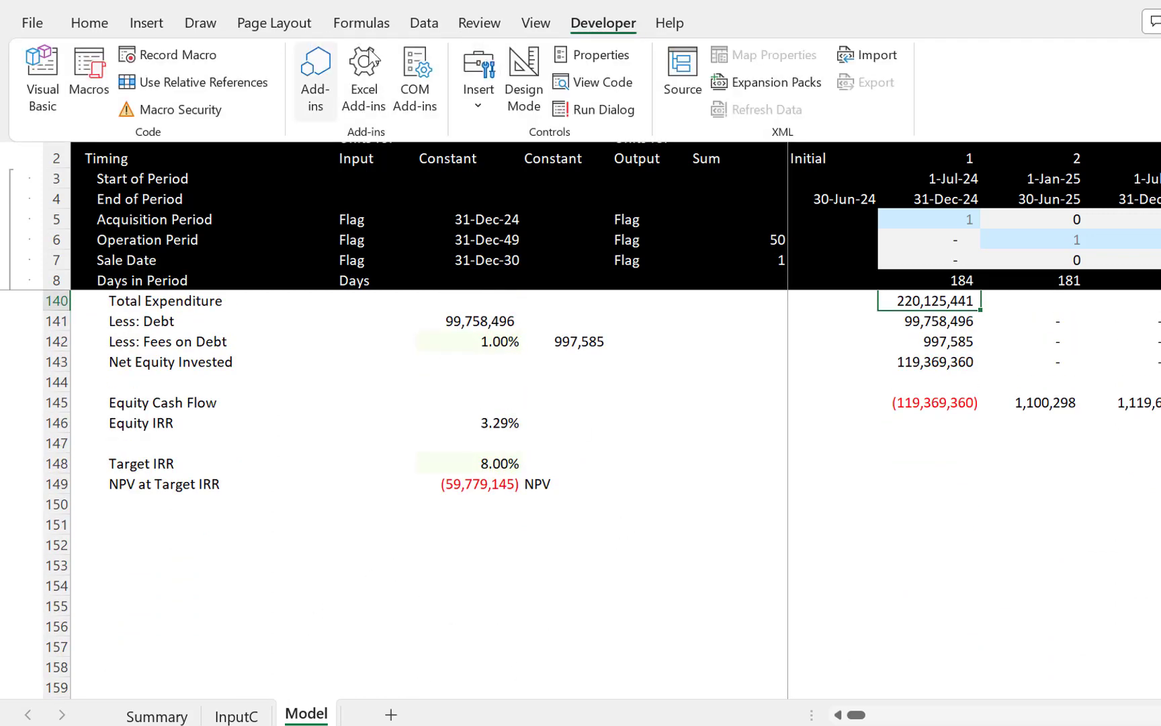
left_click(478, 107)
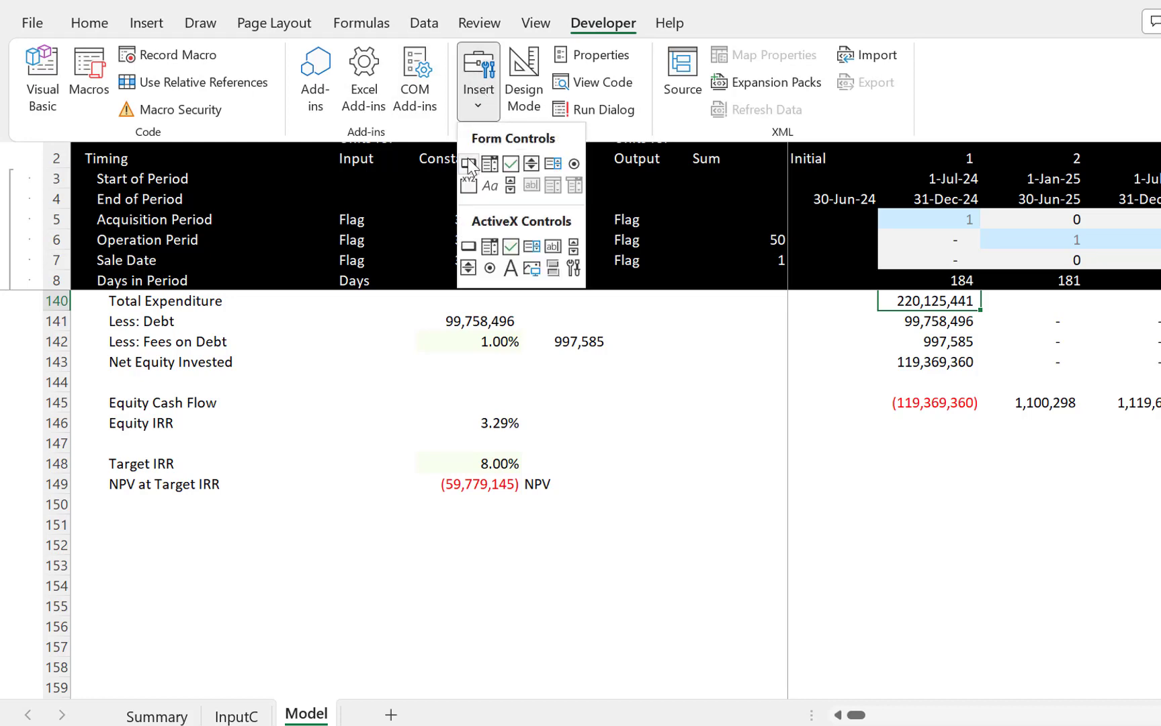
left_click(469, 164)
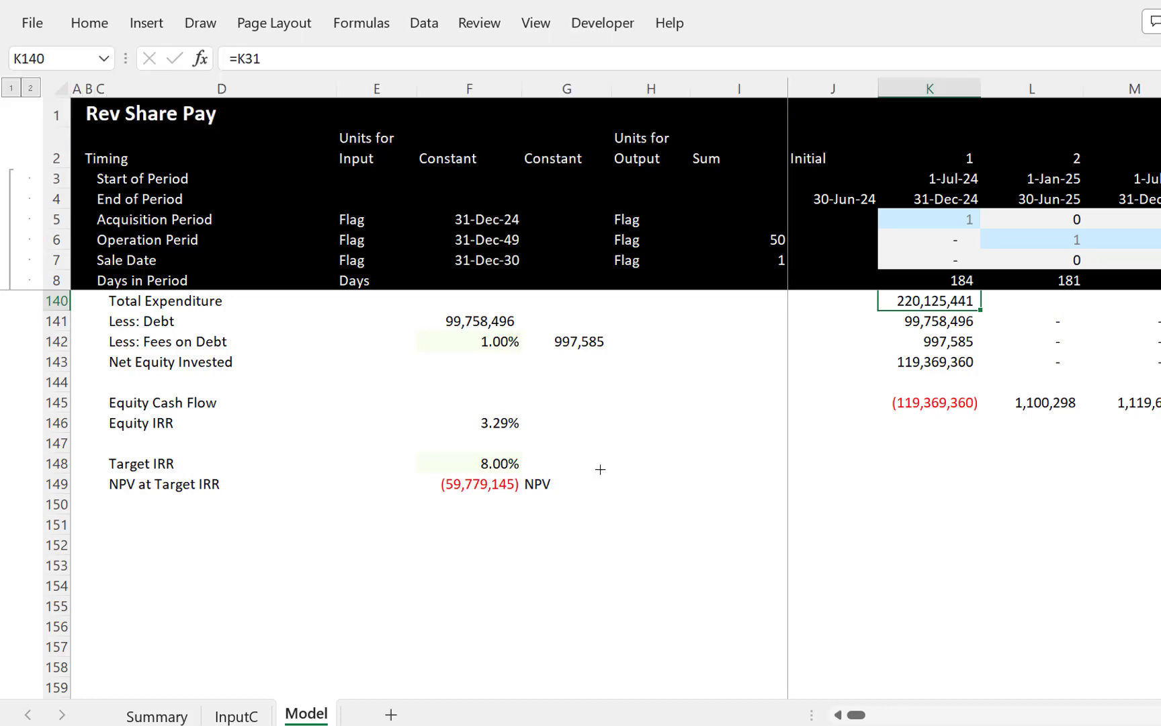
left_click_drag(597, 459, 700, 497)
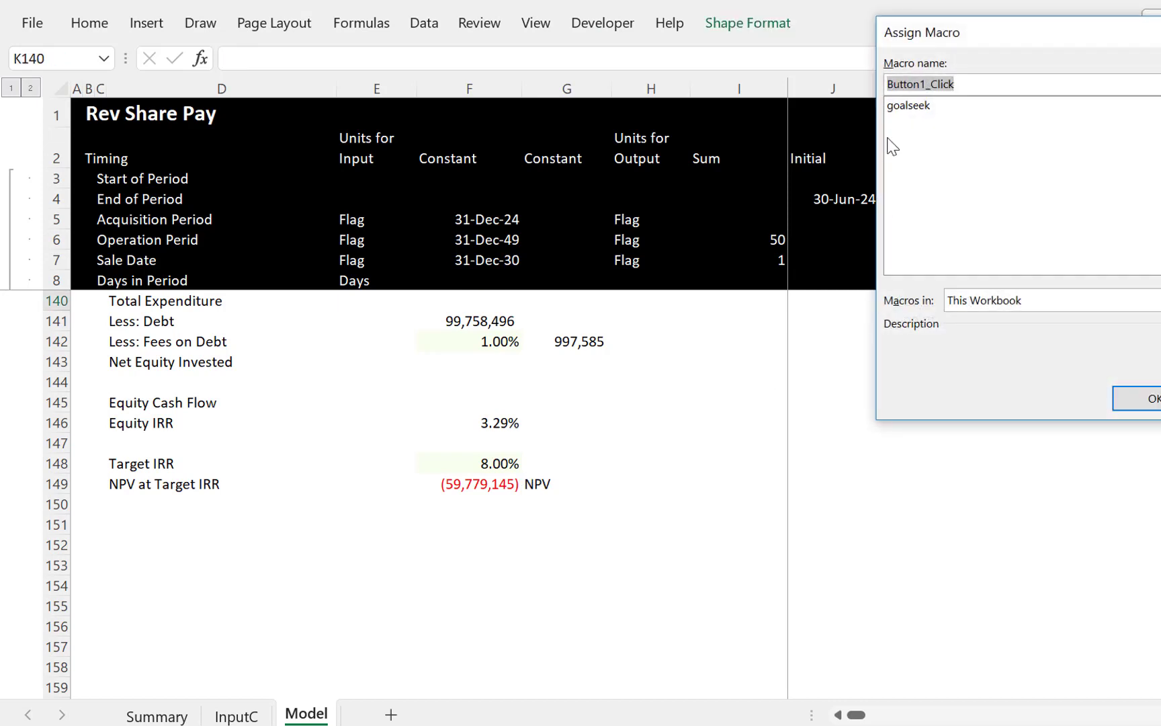
left_click(909, 106)
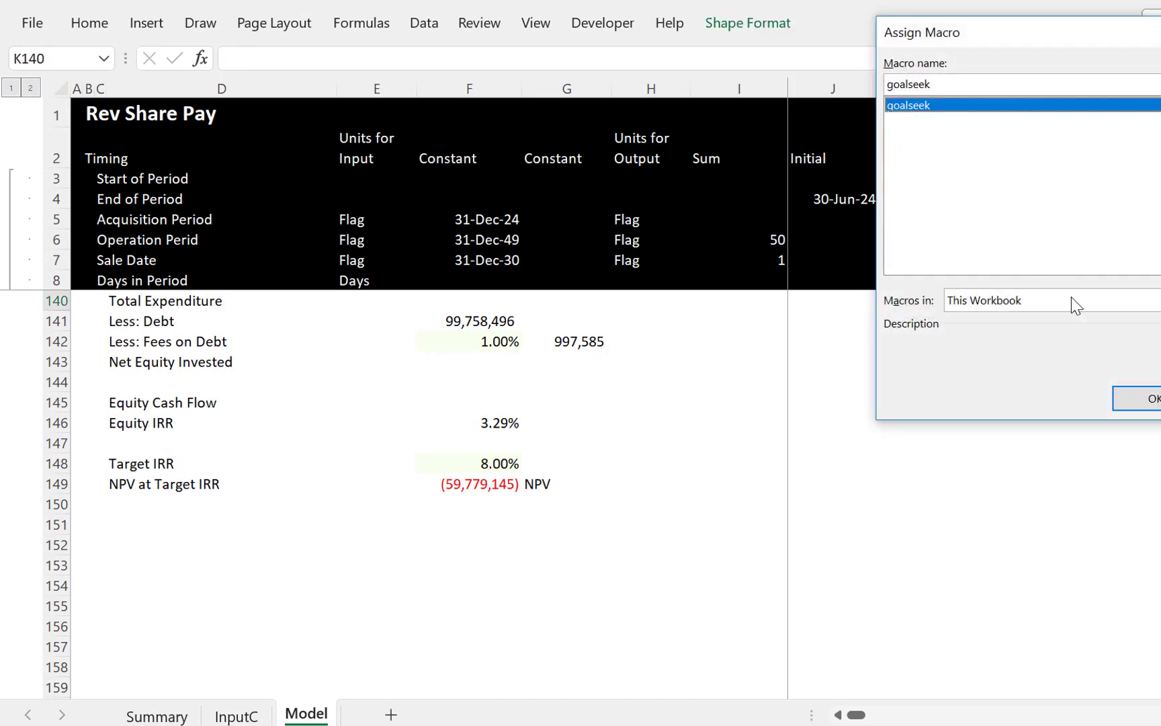
left_click(1147, 402)
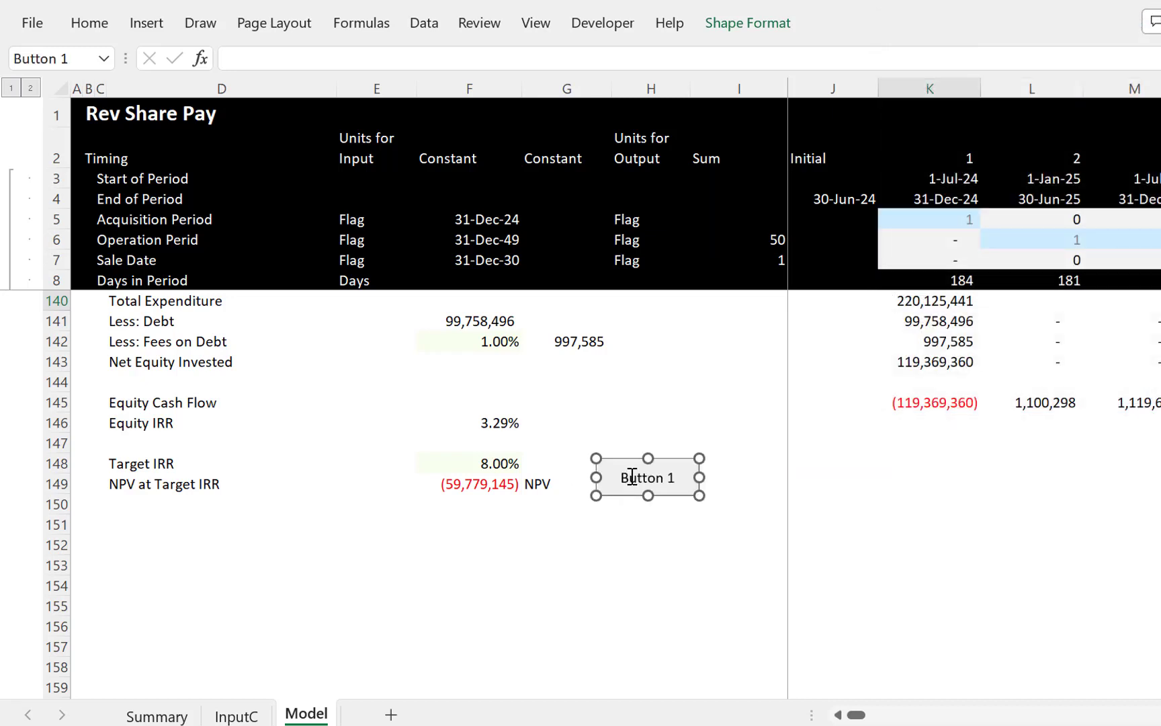
Step: Relabel the new button Goal Seek and run its macro to solve for the 8.00% target IRR
left_click(632, 477)
key("Delete")
key("Delete")
key("Delete")
key("Delete")
key("Delete")
key("Delete")
key("Delete")
key("Delete")
type("Goal Seek")
left_click(571, 587)
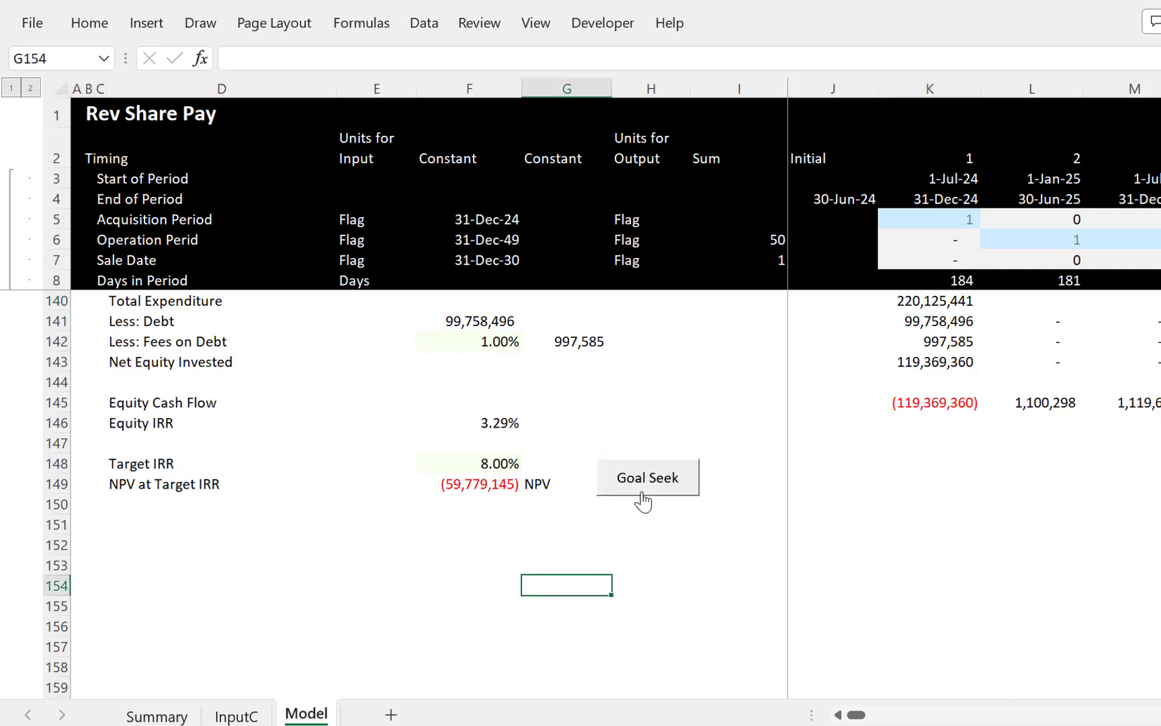
left_click(640, 485)
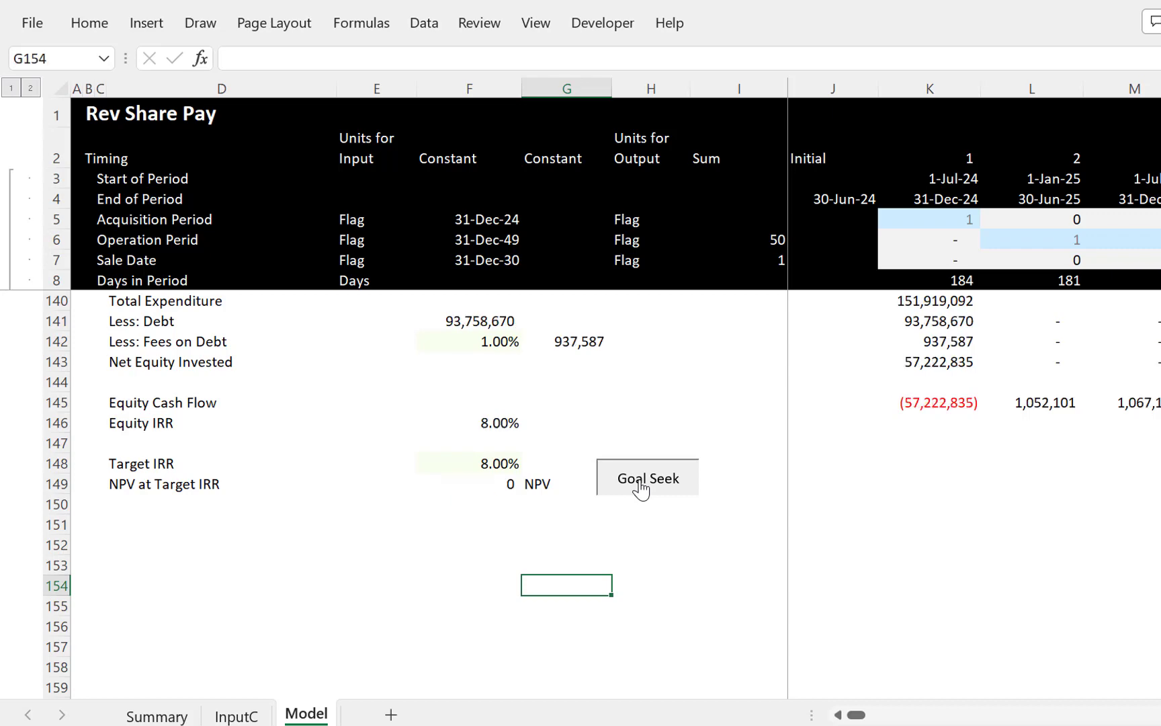
Step: Review the rows from NPV at Target IRR back up through the cash flow waterfall and debt balance to Cap Ex + Fees
key("Up")
key("Up")
key("Up")
key("Up")
key("Up")
key("Up")
key("Up")
key("Up")
key("Up")
key("Up")
key("Up")
key("Up")
key("Up")
key("Up")
key("Up")
key("Up")
key("Up")
key("Up")
key("Up")
key("Up")
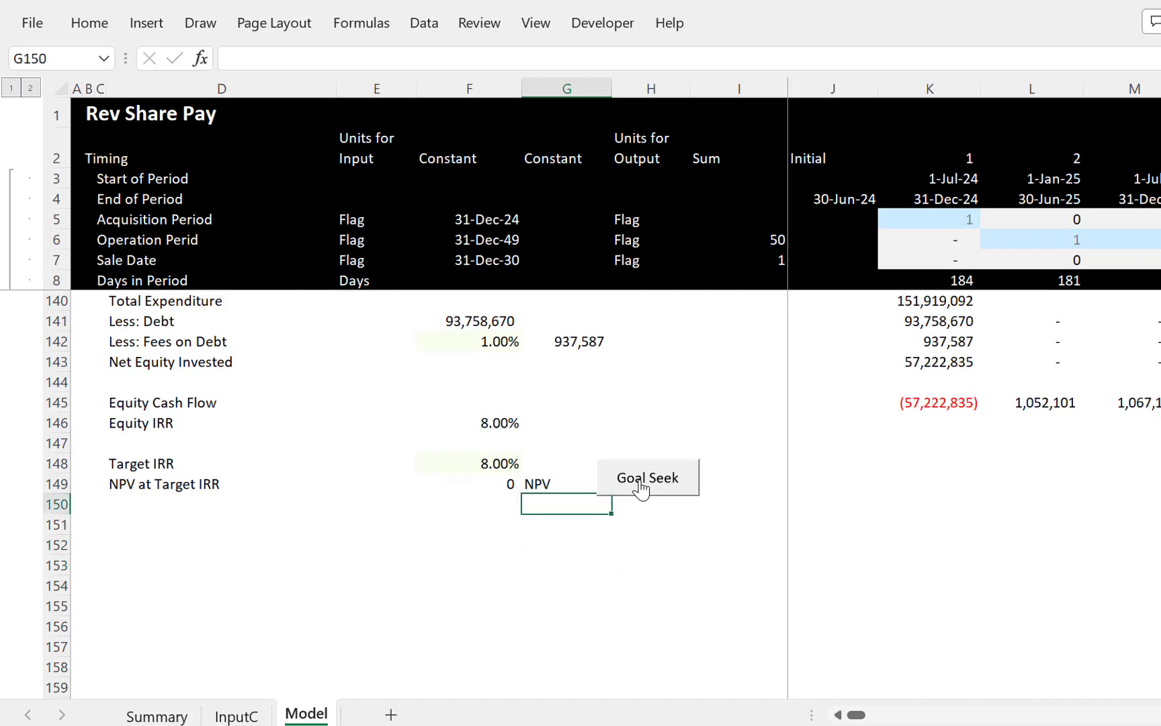
key("Up")
key("Up")
key("Up")
key("Up")
key("Up")
key("Up")
key("Up")
key("Up")
key("Up")
key("Up")
key("Up")
key("Up")
key("Up")
key("Up")
key("Up")
key("Up")
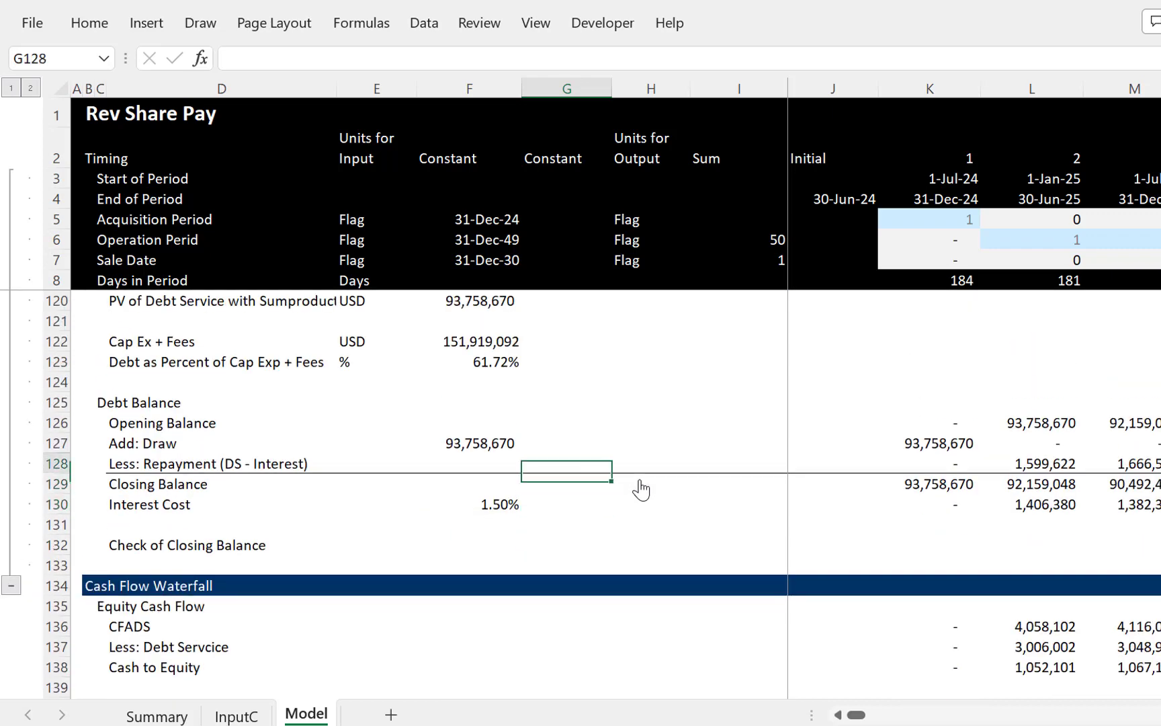
key("Down")
key("Down")
key("Down")
key("Down")
key("Down")
key("Down")
key("Down")
key("Down")
key("Down")
key("Down")
key("Down")
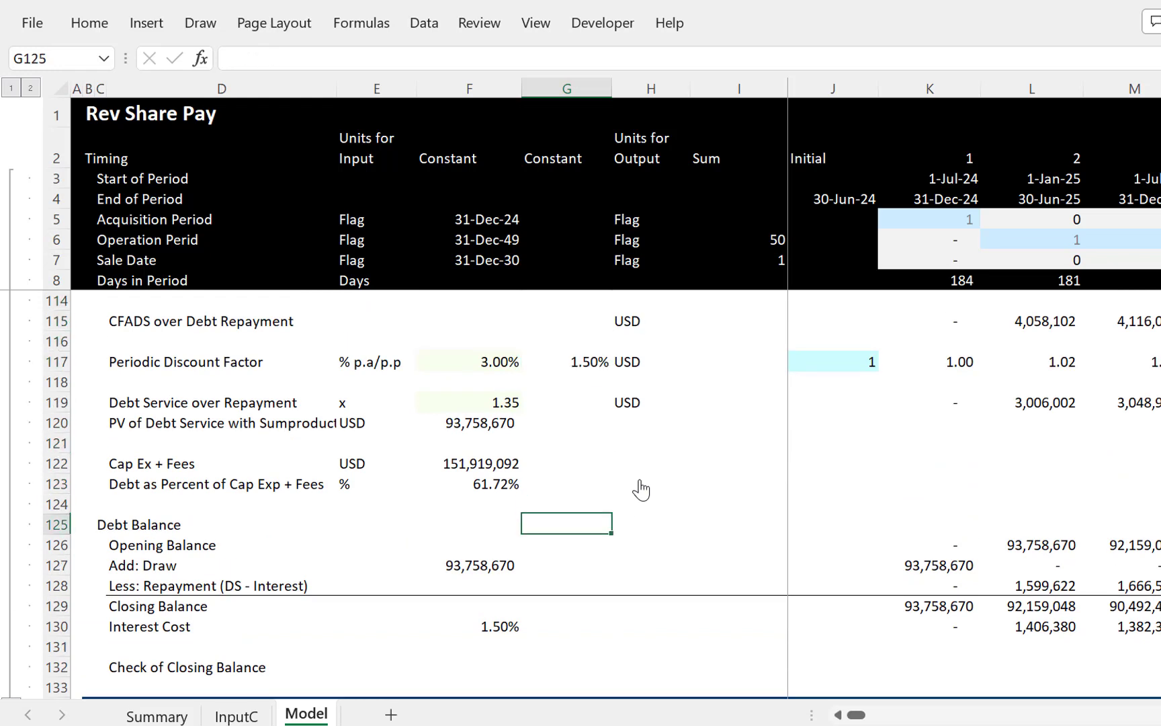
key("Up")
key("Up")
key("Up")
key("Left")
key("Left")
key("Right")
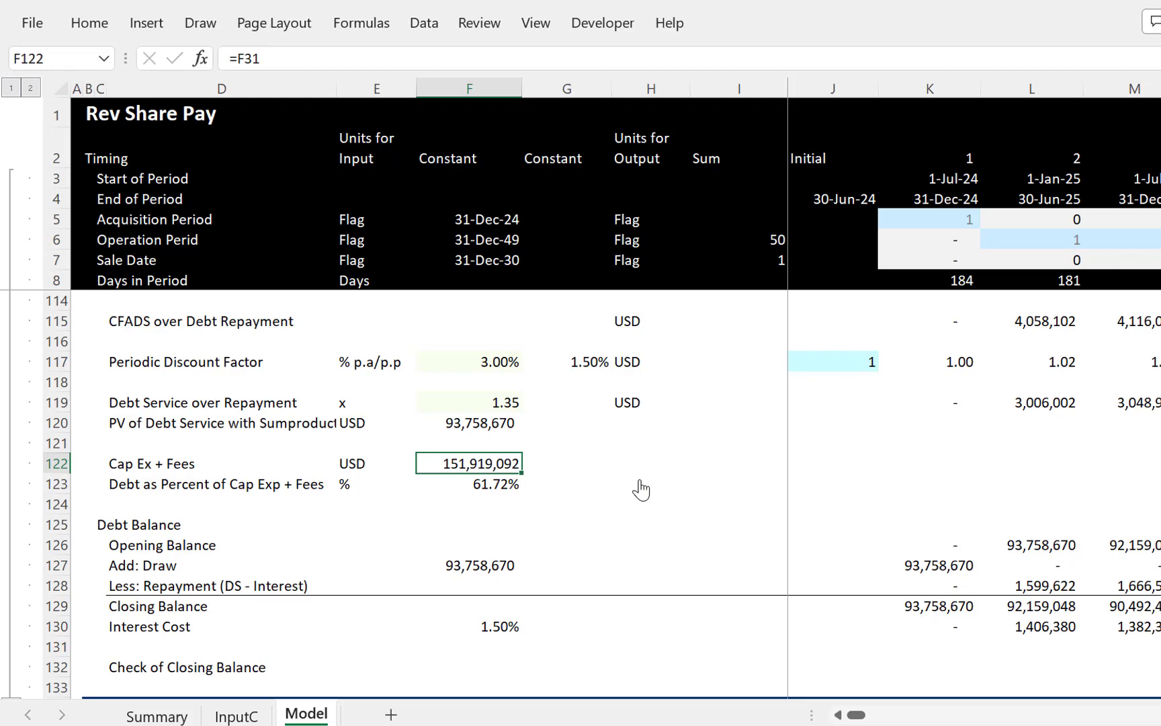
Step: Examine the Financing section from the after-tax cash flow rows through CFADS and debt service to see how it is organised
key("Left")
key("Left")
key("Left")
key("Left")
key("Left")
key("Up")
key("Up")
key("Up")
key("Up")
key("Up")
key("Up")
key("Up")
key("Up")
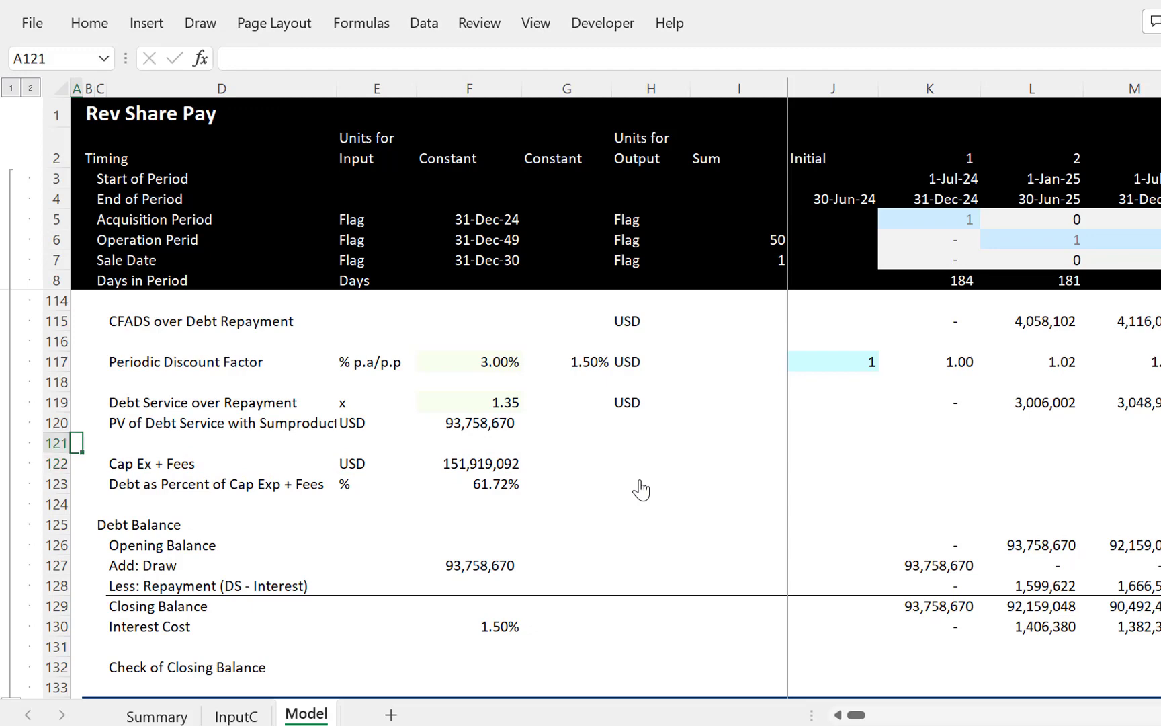
key("Up")
key("Up")
key("Up")
key("Up")
key("Up")
key("Up")
key("Up")
key("Up")
key("Up")
key("Up")
key("Up")
key("Up")
key("Up")
key("Up")
key("Up")
key("Up")
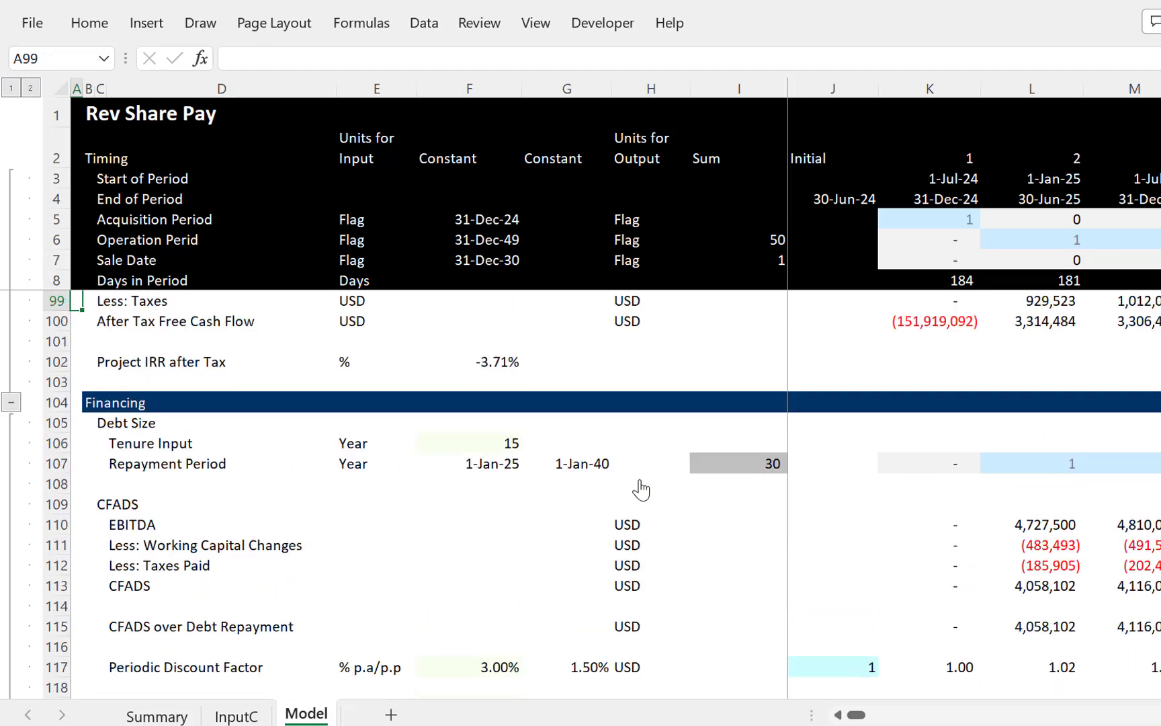
key("Down")
key("Down")
key("Down")
key("Down")
key("Down")
key("Down")
key("Down")
key("Down")
key("Down")
key("Down")
key("Down")
key("Down")
key("Down")
key("Down")
key("Down")
key("Down")
key("Down")
key("Down")
key("Down")
key("Down")
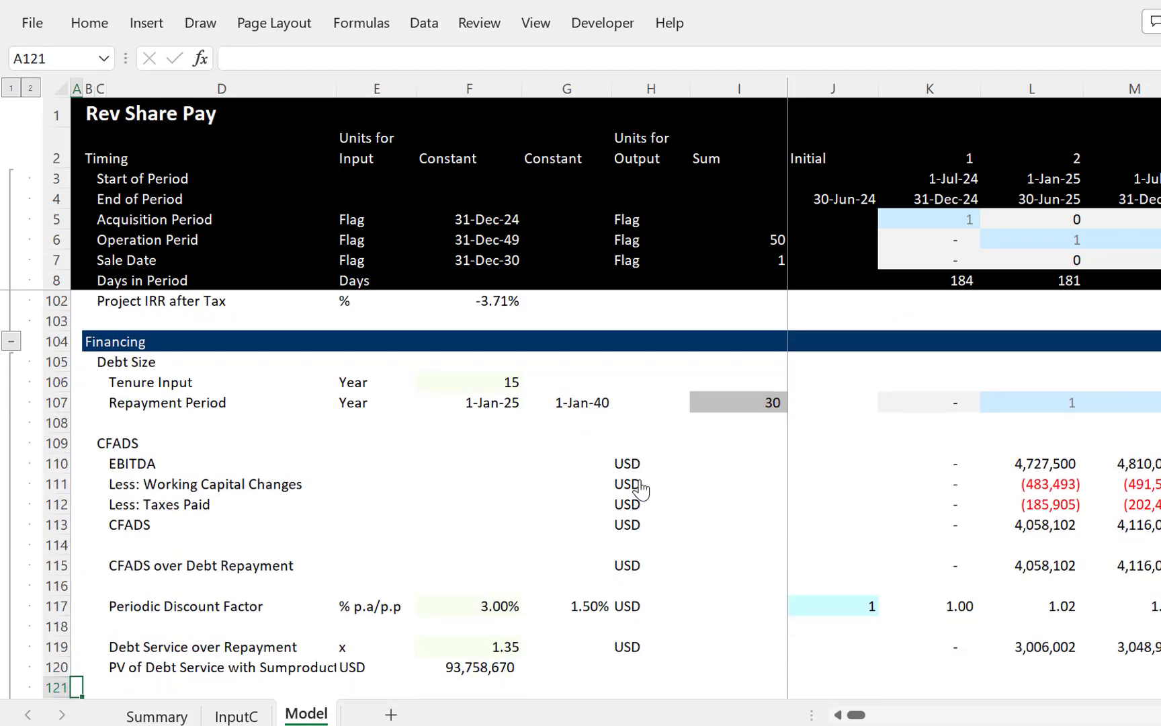
Step: Rename the Financing section heading in B104 to Debt Sizing
key("Up")
key("Up")
key("Up")
key("Up")
key("Up")
key("Up")
key("Up")
key("Up")
key("Up")
key("Up")
key("Up")
key("Up")
key("Up")
key("Up")
key("Up")
key("Up")
key("Up")
key("Up")
key("Up")
key("Up")
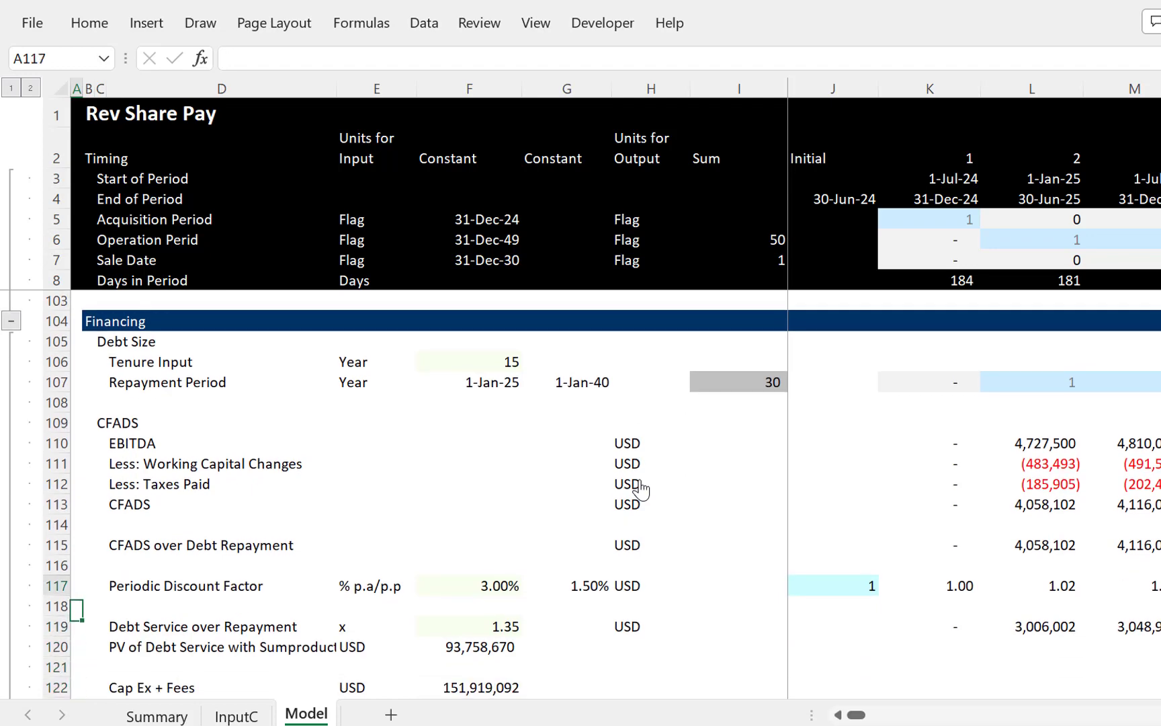
key("Down")
key("Down")
key("Down")
key("Right")
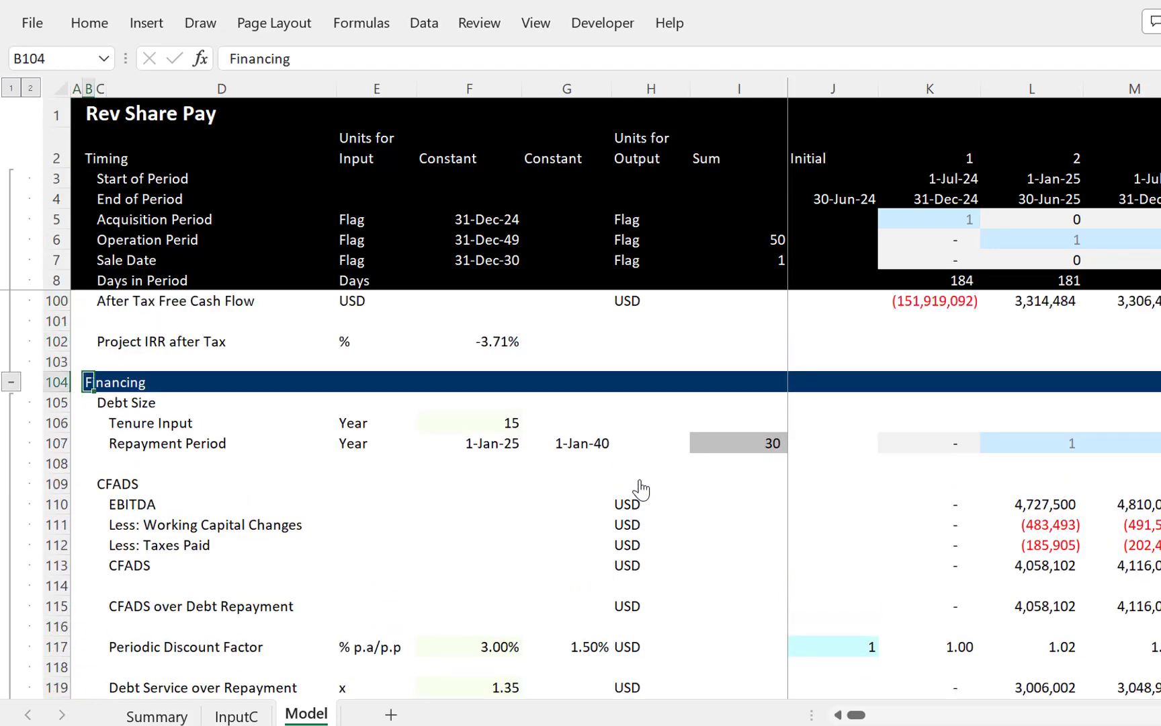
type("Debt")
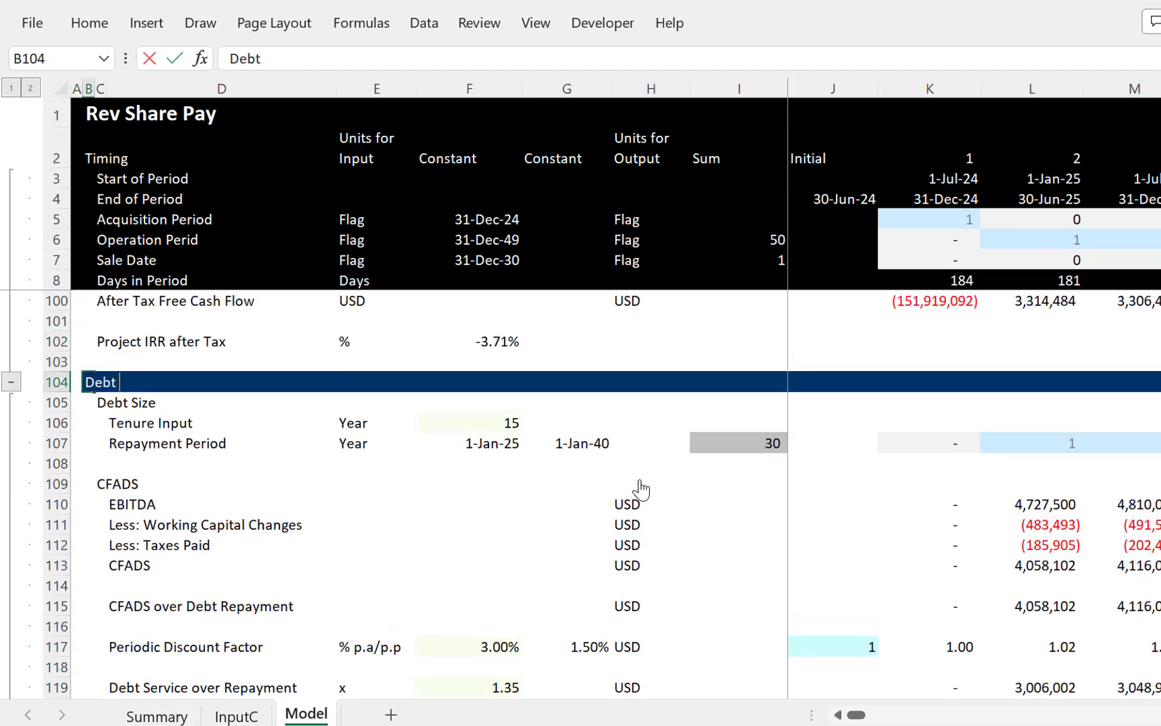
type(" Sizing")
key("Down")
key("Down")
key("Down")
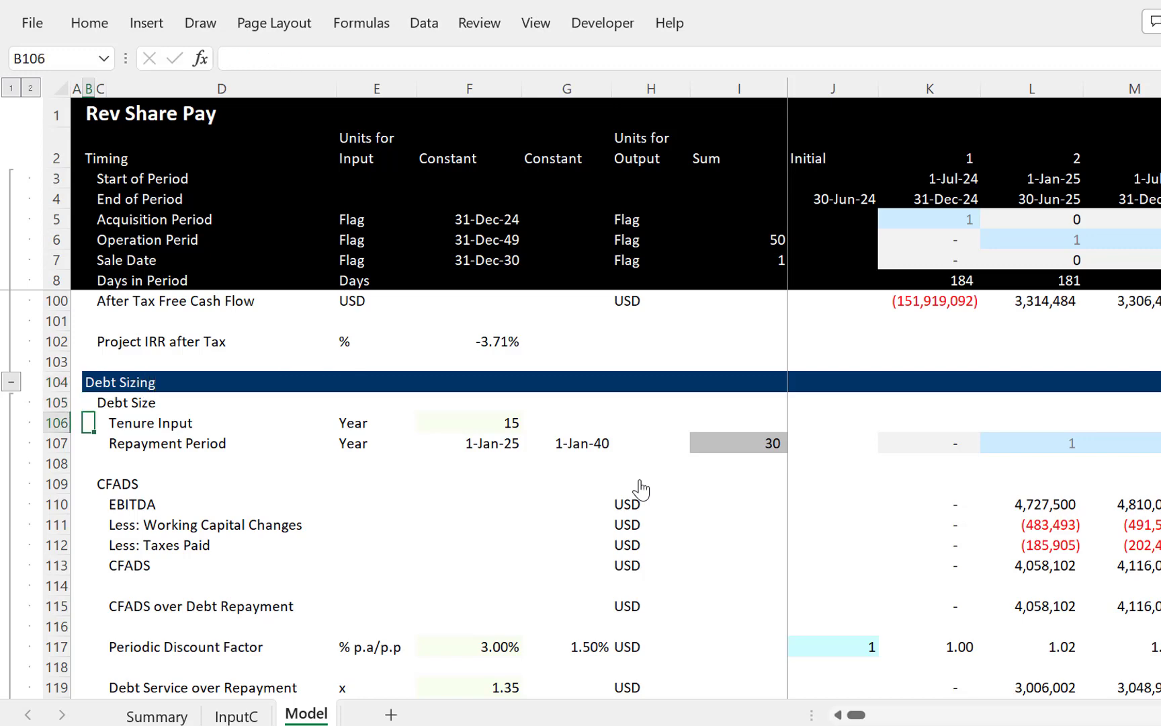
Step: Look through the rows below the Debt Sizing heading to locate where the Debt Balance block begins
key("Down")
key("Down")
key("Down")
key("Down")
key("Down")
key("Down")
key("Down")
key("Down")
key("Down")
key("Down")
key("Down")
key("Down")
key("Down")
key("Down")
key("Down")
key("Down")
key("Down")
key("Down")
key("Down")
key("Down")
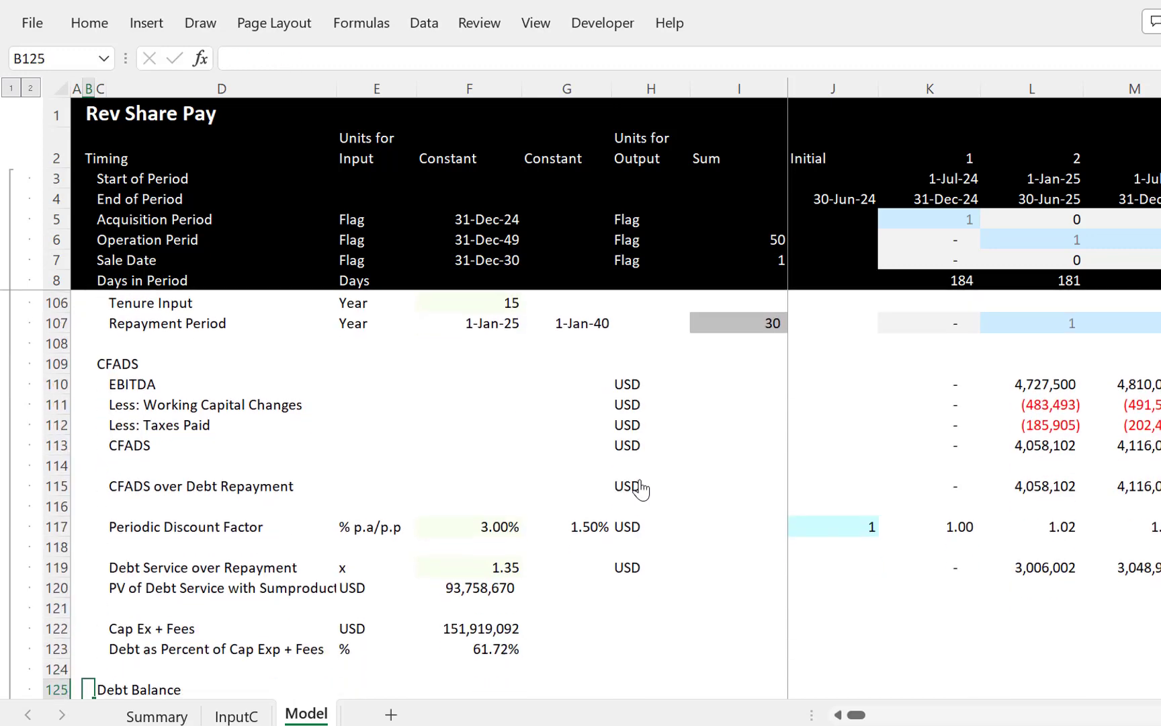
key("Down")
key("Down")
key("Up")
key("Up")
key("Up")
key("Up")
key("Up")
key("Up")
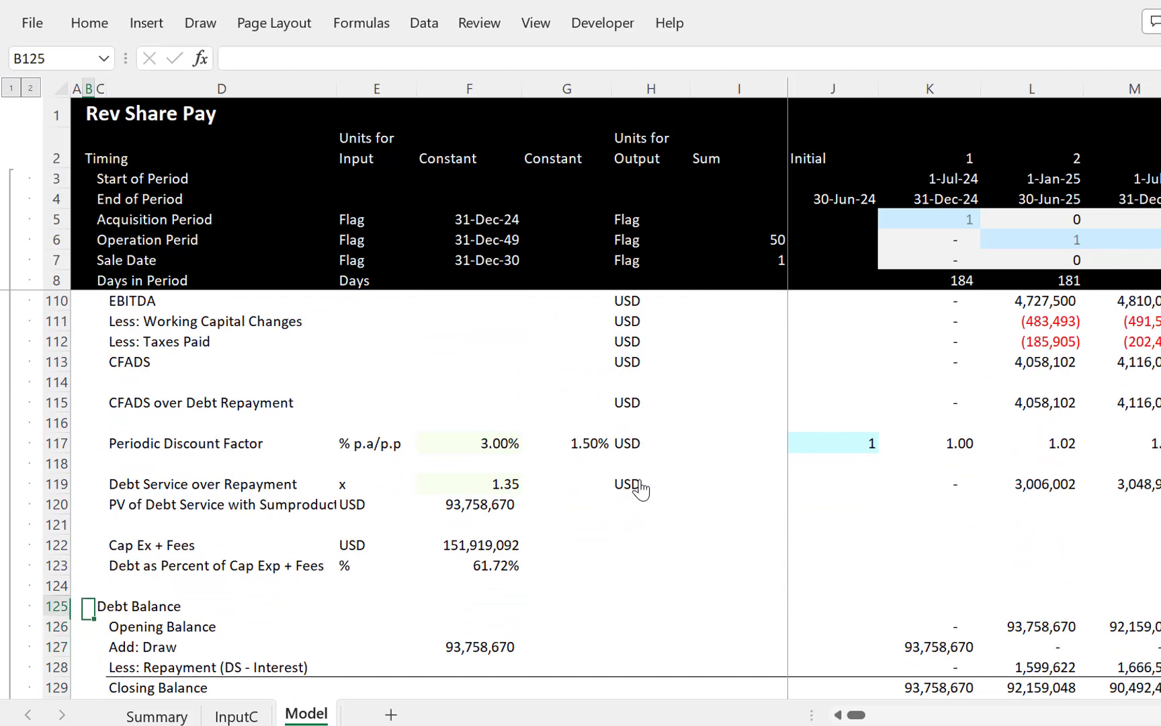
Step: Insert 13 blank rows at row 122, above the Cap Ex + Fees row
key("Up")
key("Left")
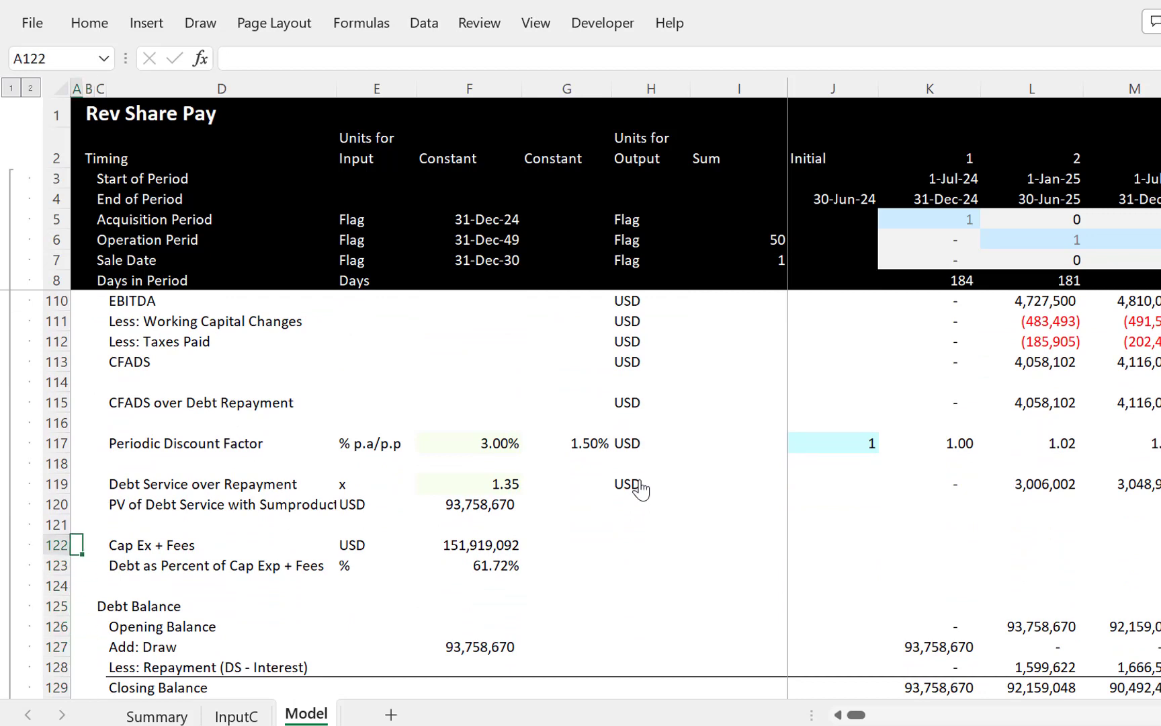
key("shift+space")
key("shift+Down")
key("shift+Down")
key("shift+Down")
key("shift+Down")
key("shift+Down")
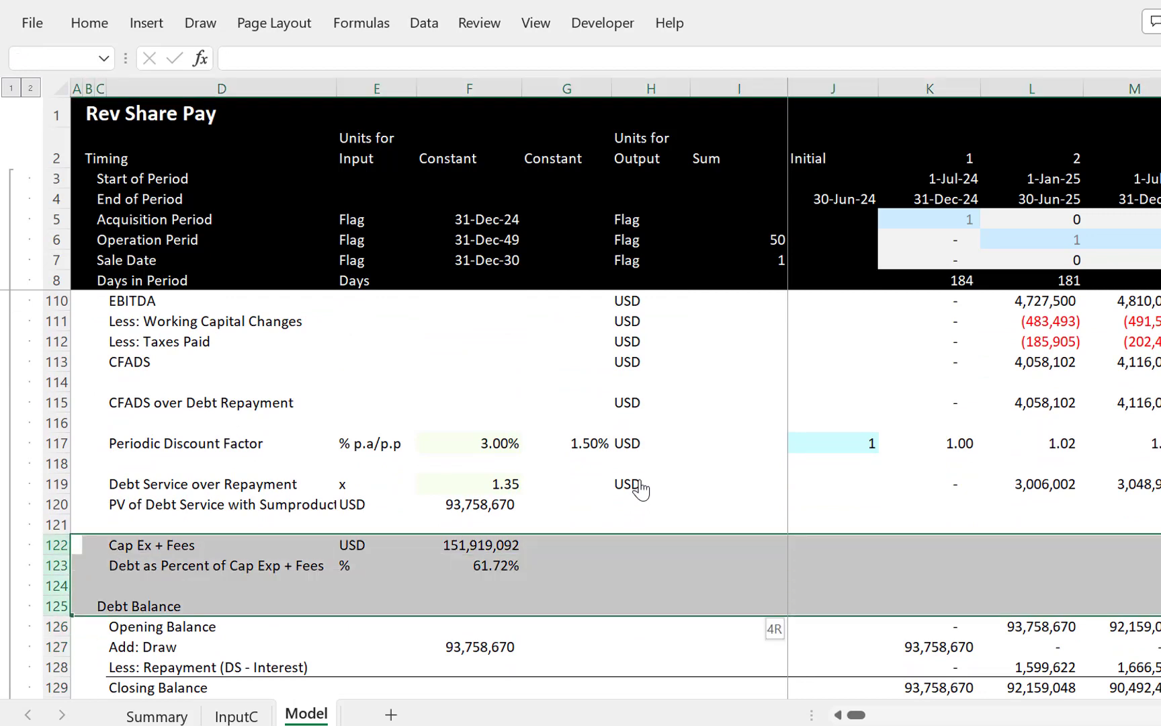
key("shift+Down")
key("shift+Down")
key("shift+Down")
key("shift+Down")
key("shift+Down")
key("shift+Down")
key("shift+Down")
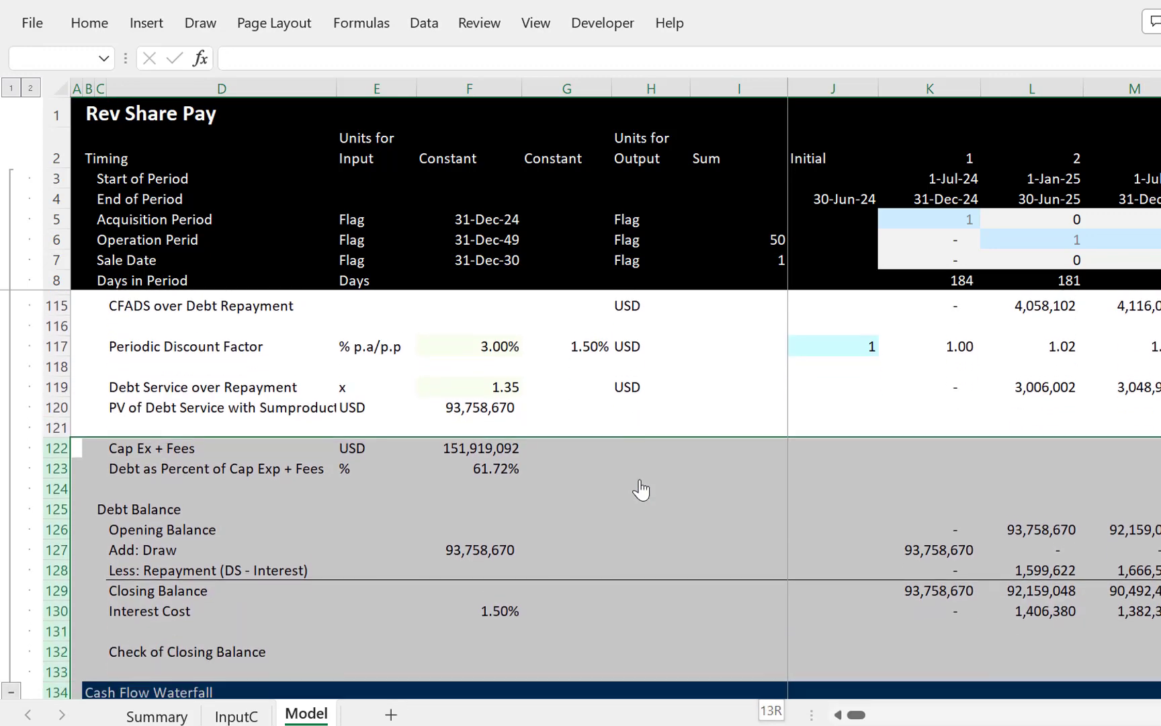
key("ctrl+shift+plus")
Step: Enter the heading Uses and Sources of Funds in B122
key("Tab")
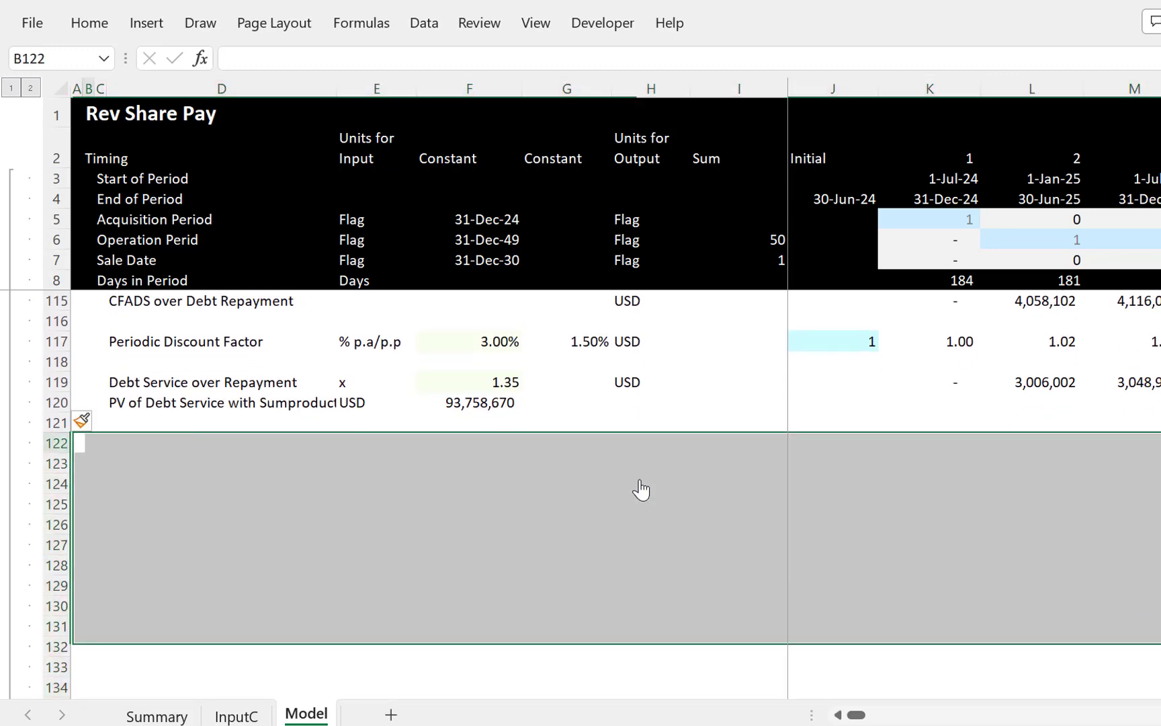
key("Right")
key("Left")
type("Use")
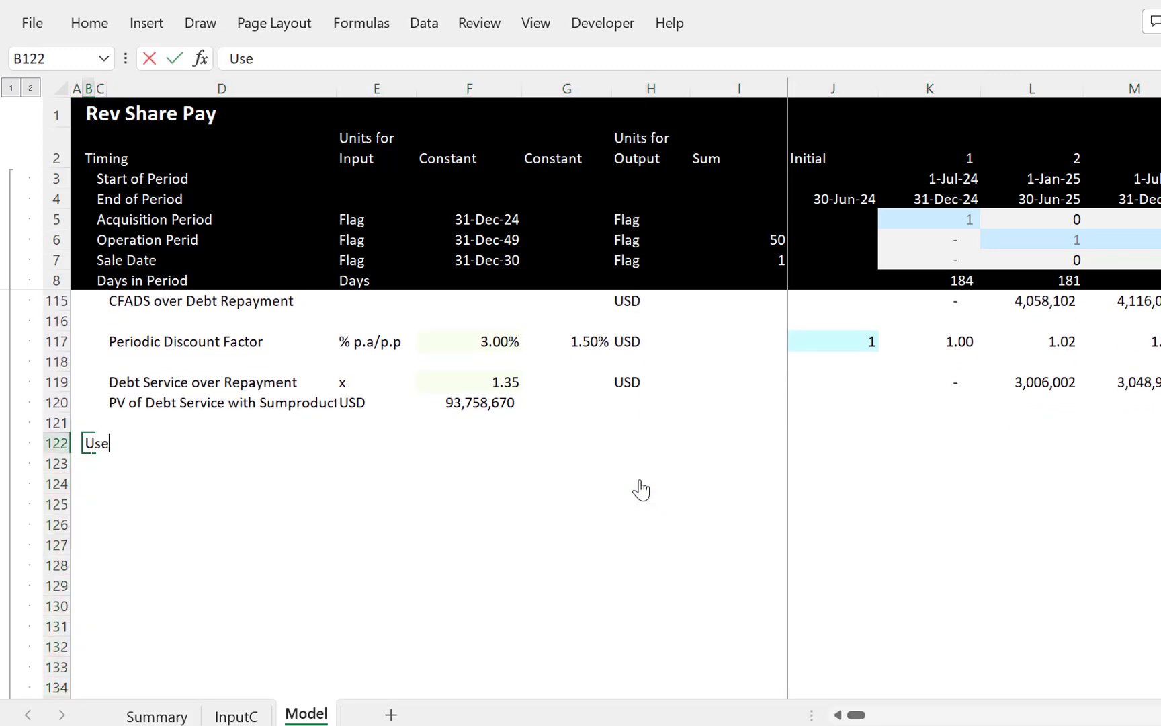
type("s and")
key("BackSpace")
type("nd Source")
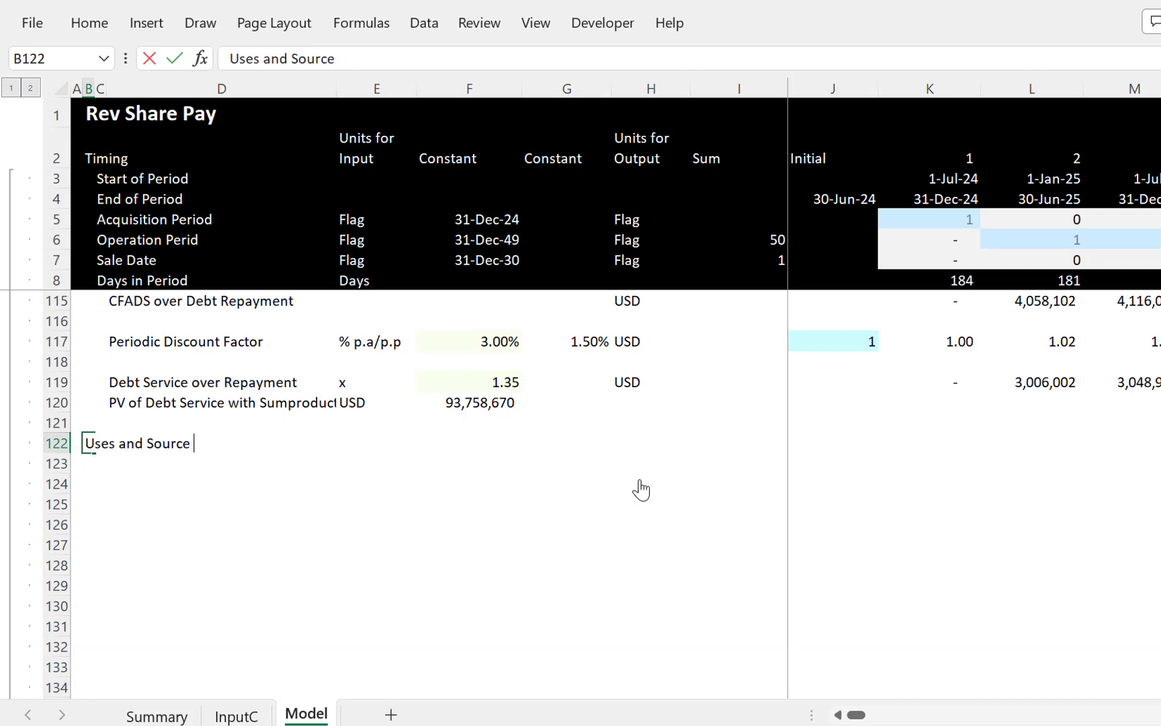
type("s fo")
type(" Funds")
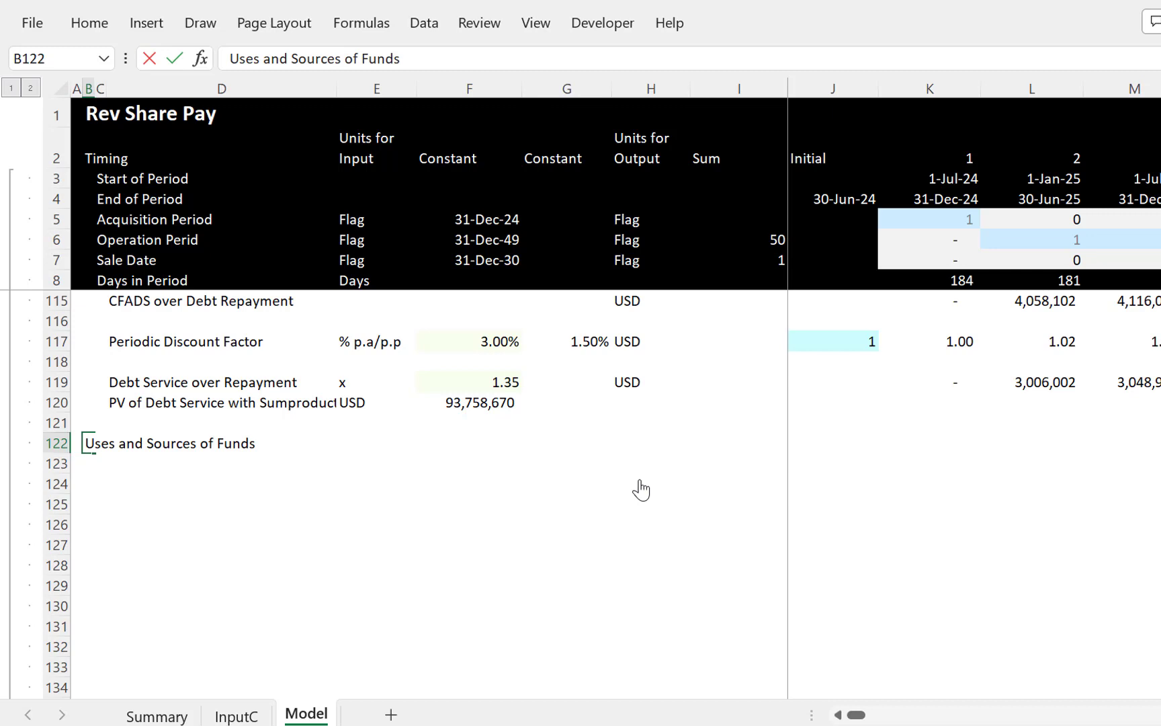
key("Return")
Step: Add the subheading Uses of Funds in C123
key("Right")
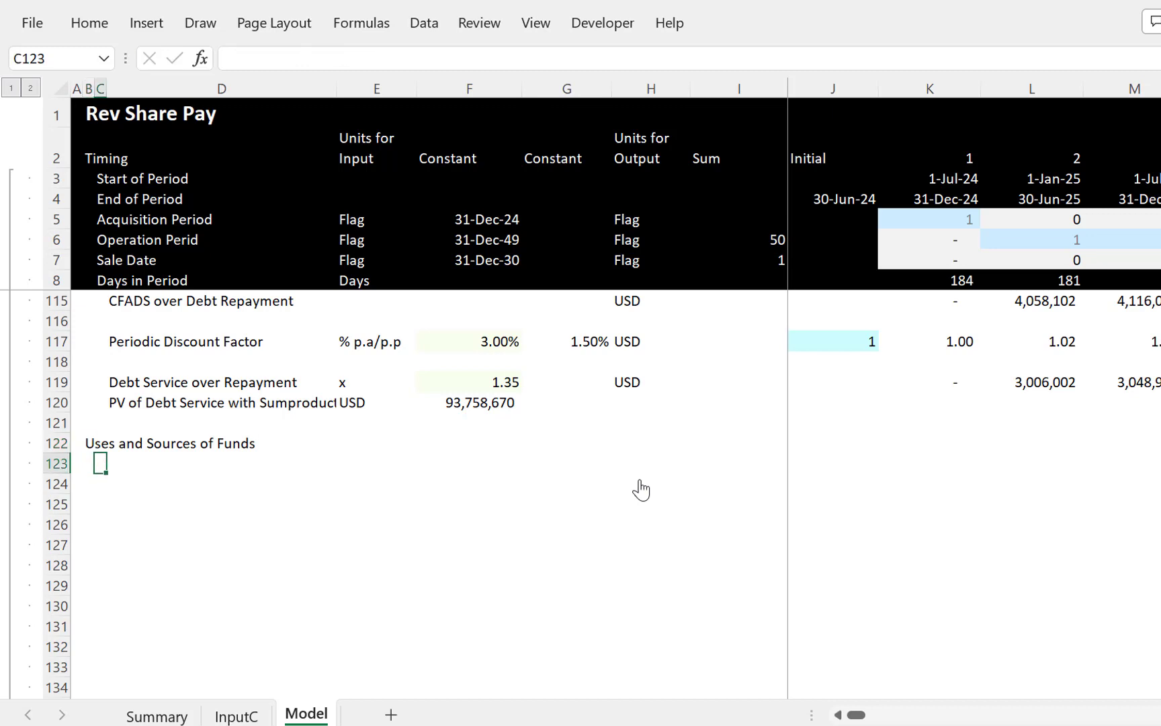
type("Uses o")
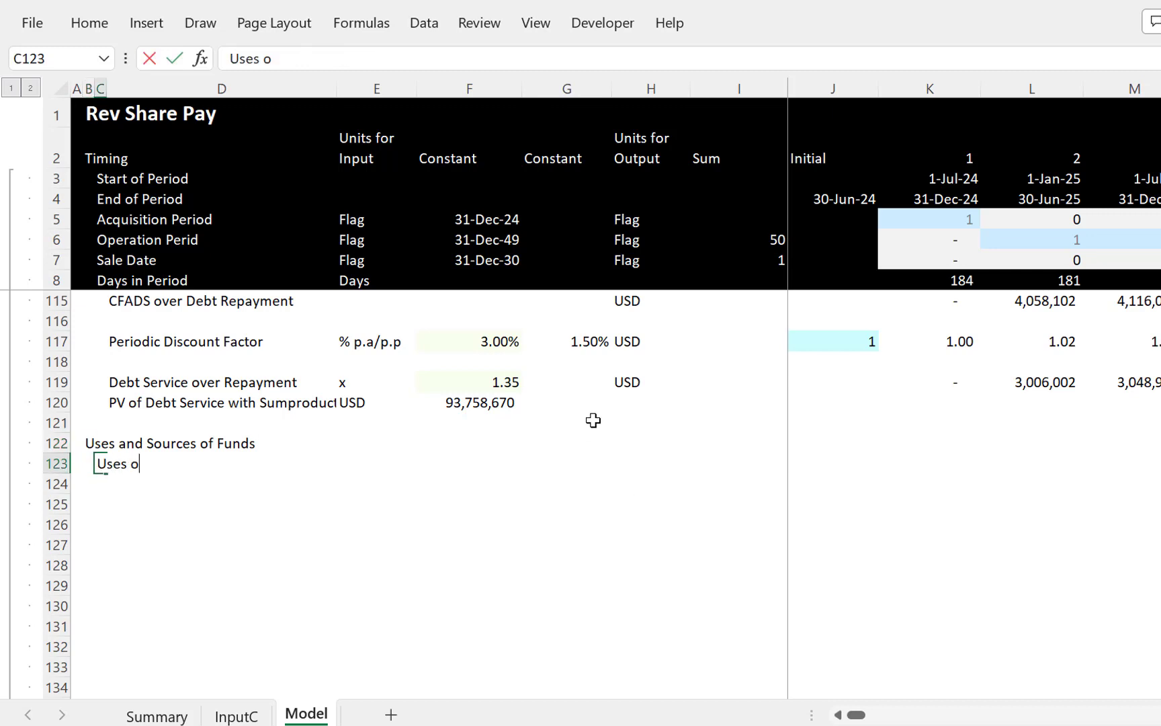
type("f Funds")
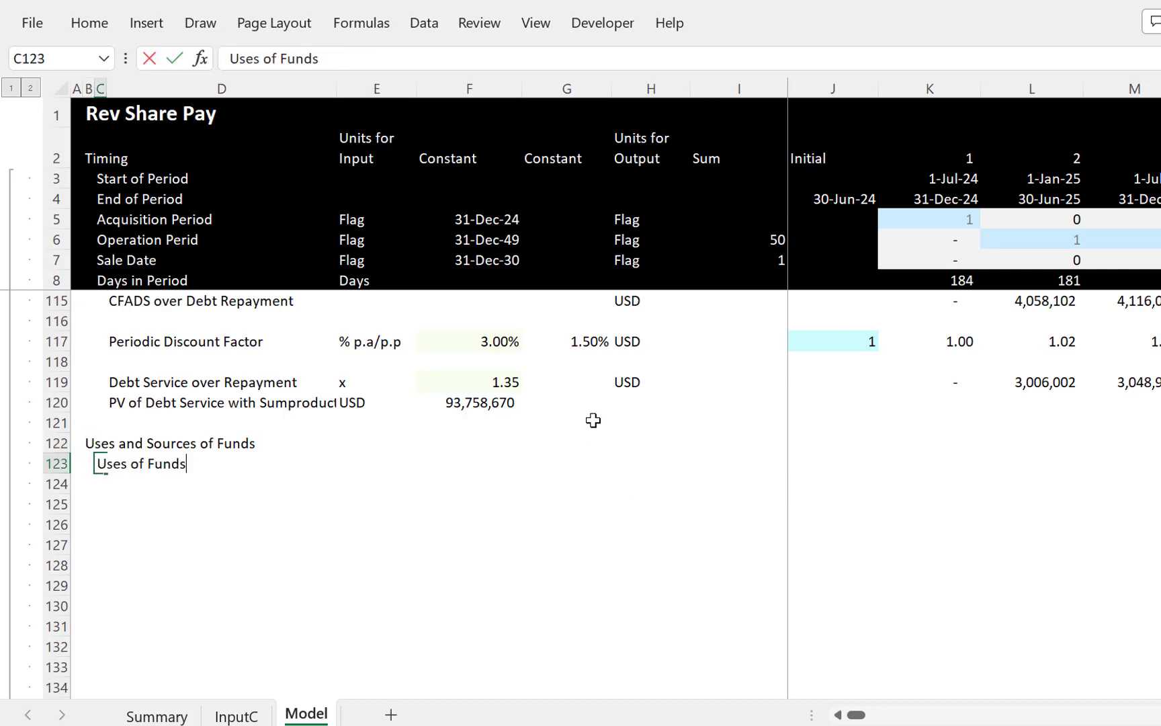
key("Return")
key("Right")
left_click(592, 420)
type("Cap")
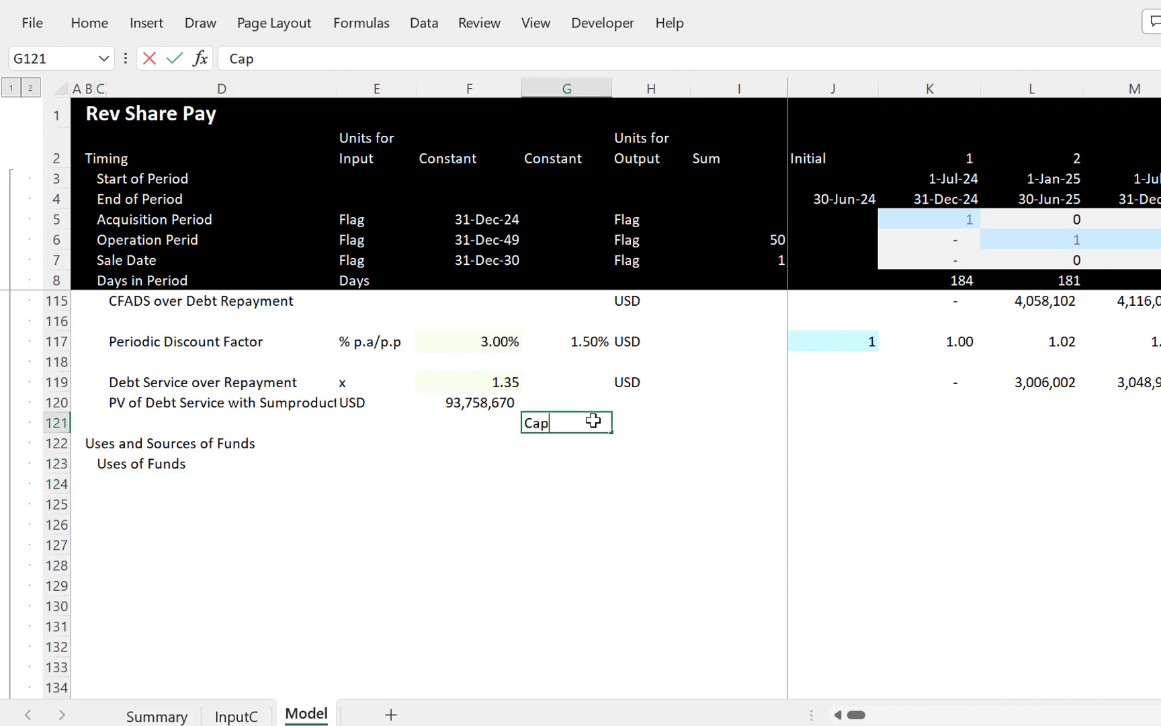
key("Escape")
key("Down")
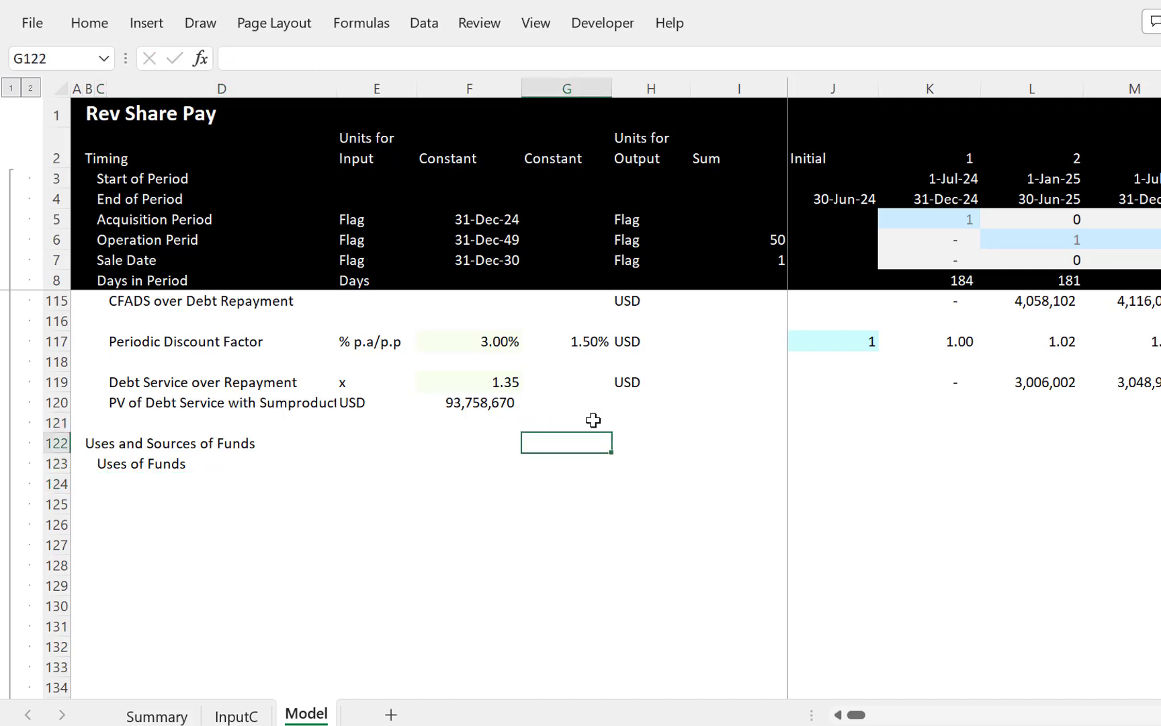
Step: Enter the label Capital Expenditures in D124 under Uses of Funds
key("Left")
key("Left")
key("Left")
key("Left")
key("Down")
key("Down")
key("Right")
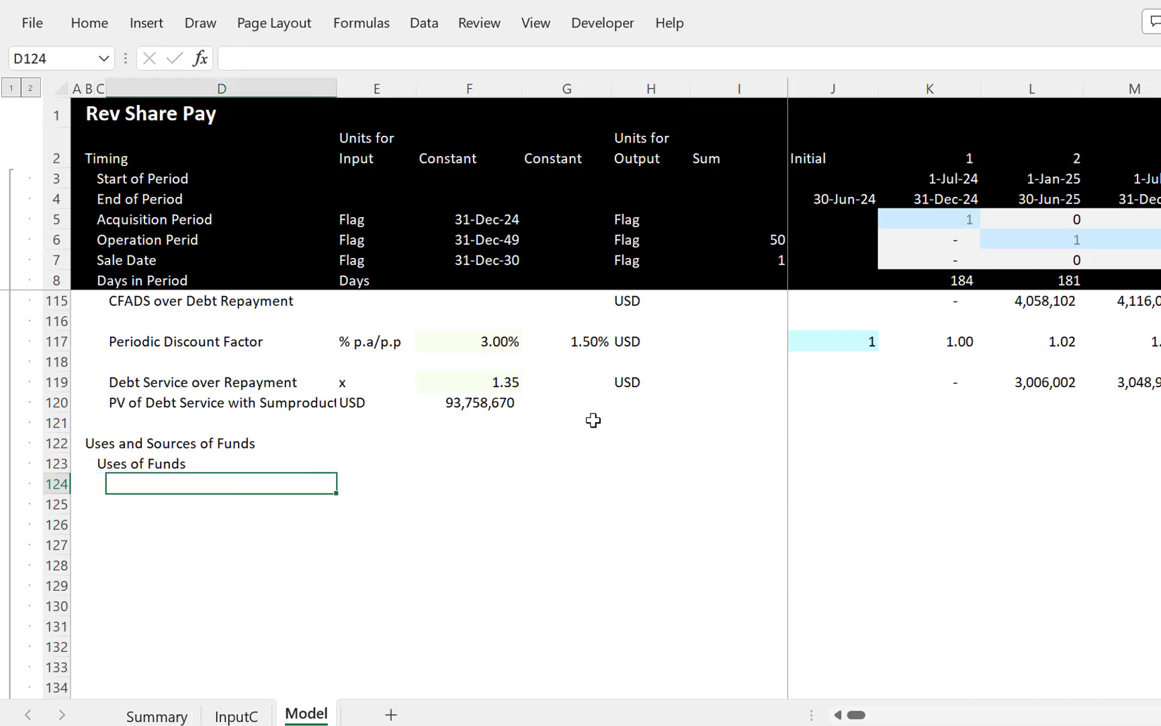
type("Capital")
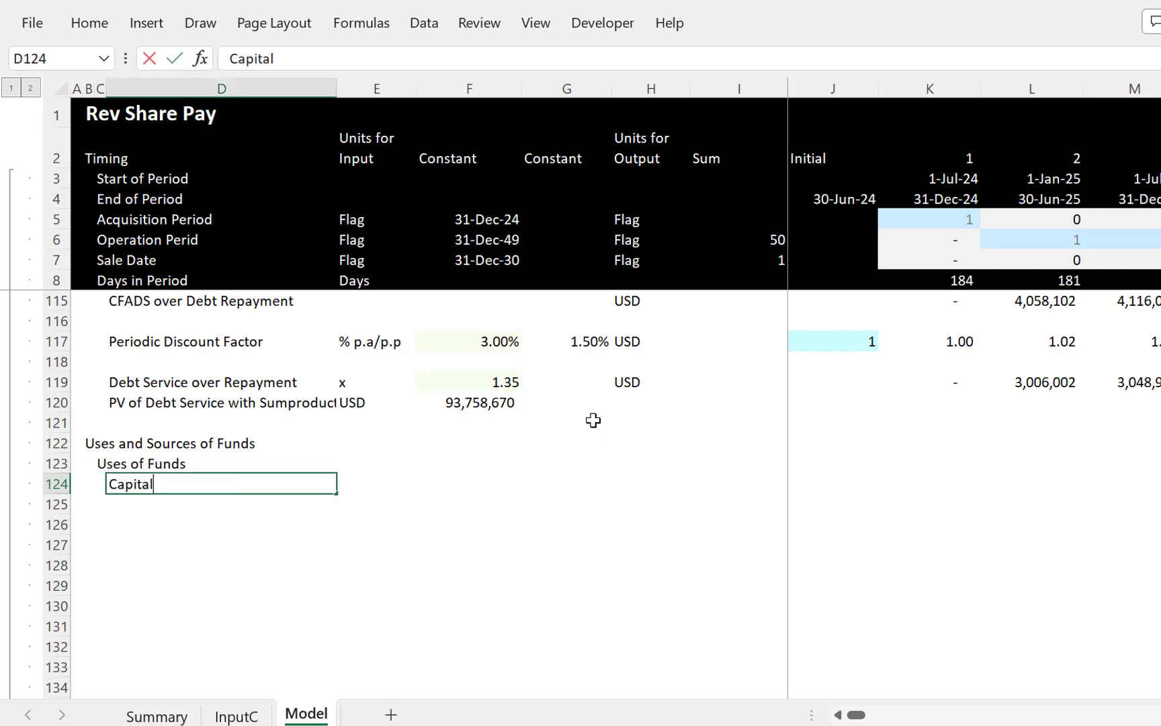
type(" Expenditure")
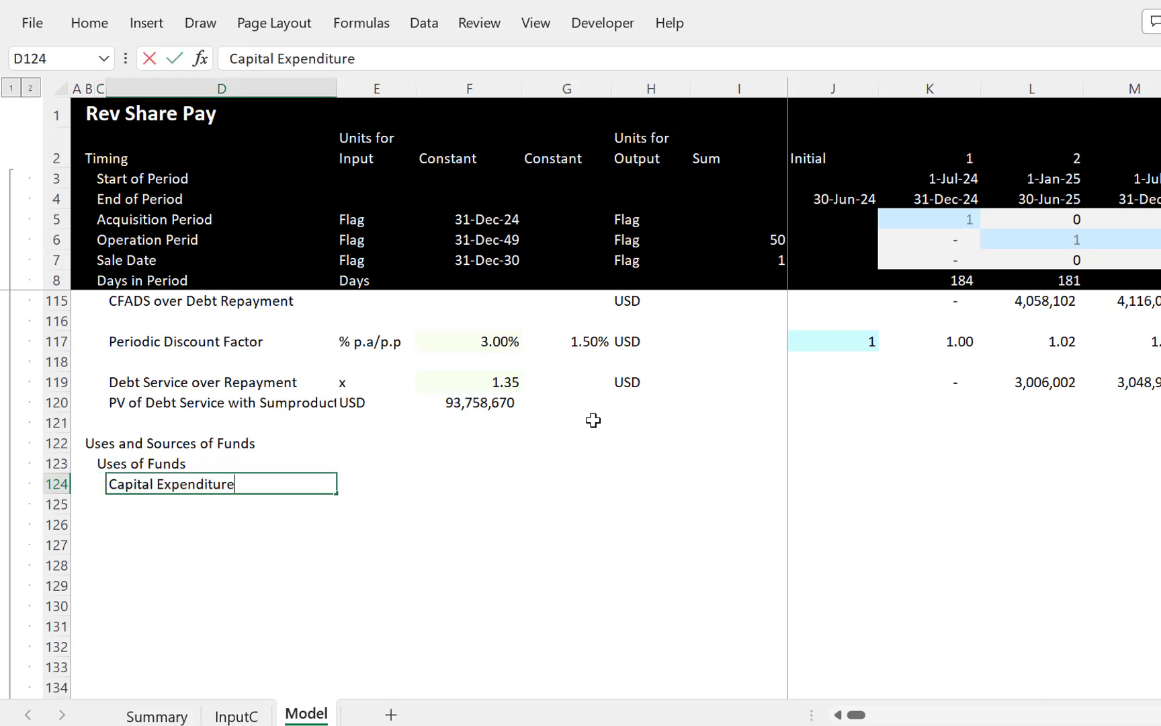
type("s")
key("Return")
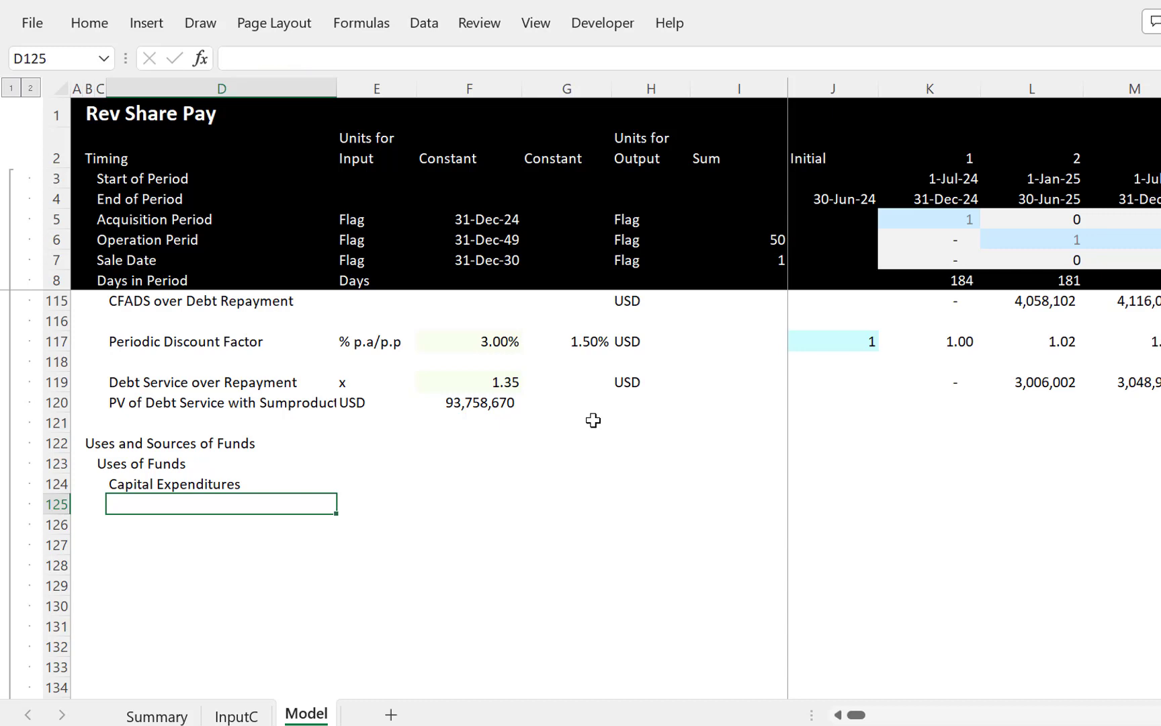
Step: Add the labels Debt Fees in D125 and Total in D126 below Capital Expenditures
type("Debt Fee")
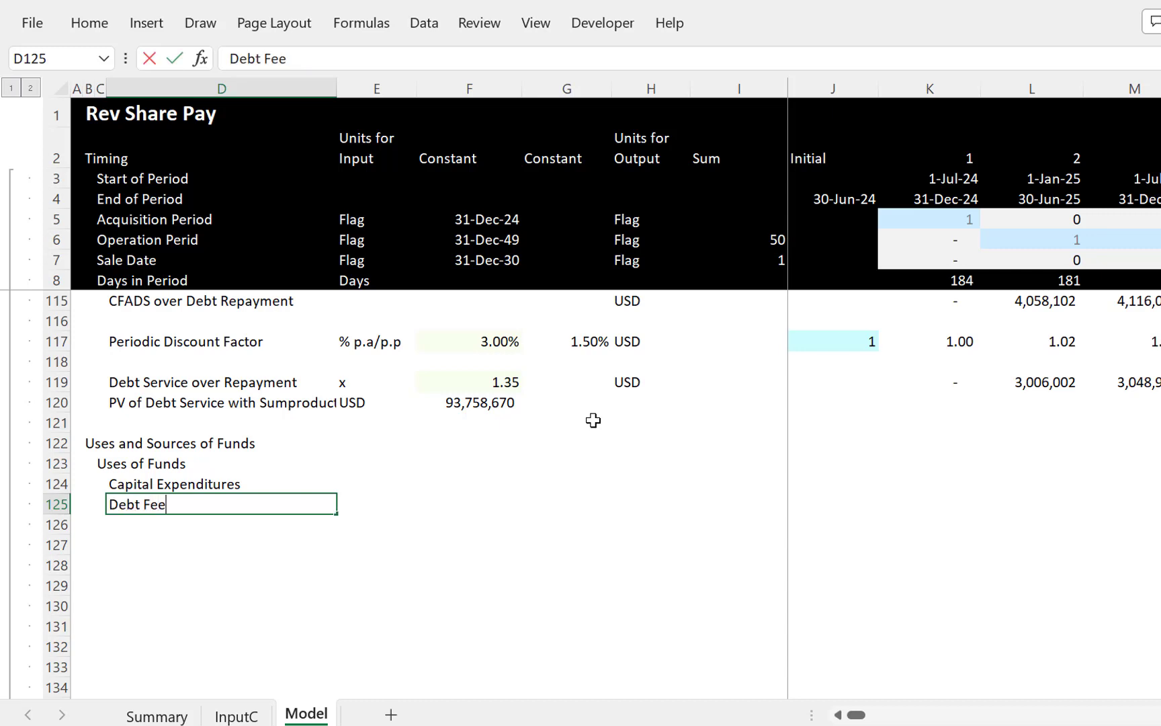
type("s")
key("Return")
key("Right")
key("Left")
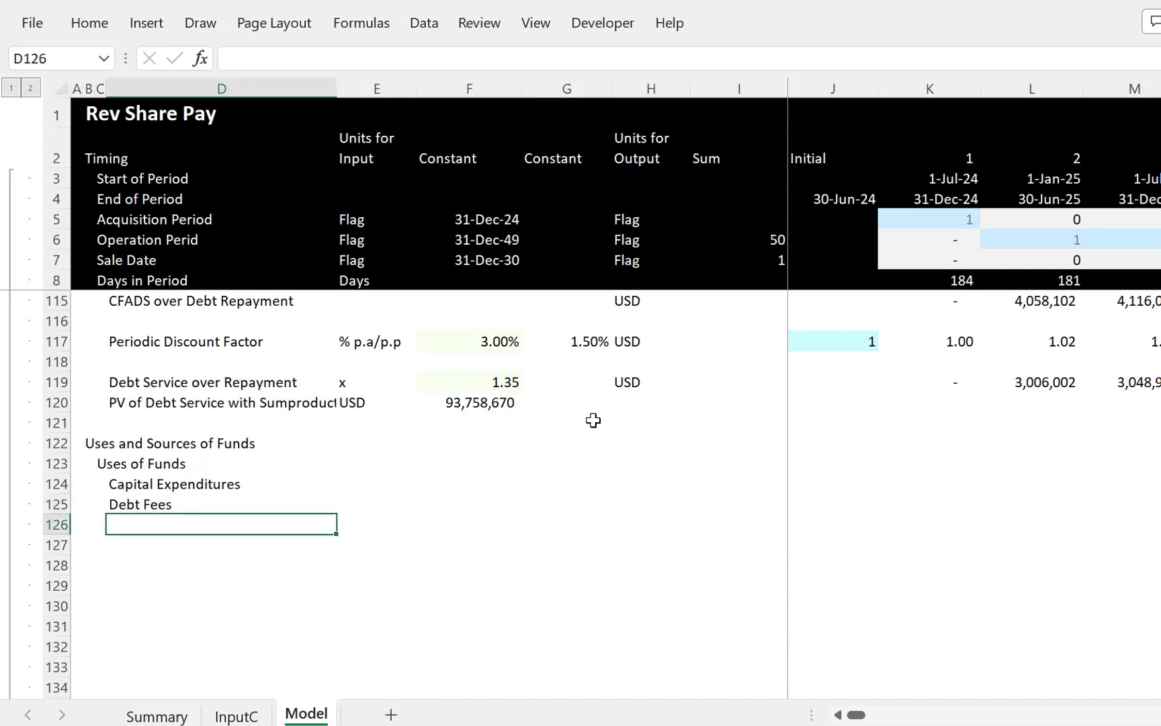
type("Tota")
key("Down")
Step: Start the Capital Expenditures formula in K124 and search the Capacity and Volumes rows for its source
key("Up")
key("Up")
key("Up")
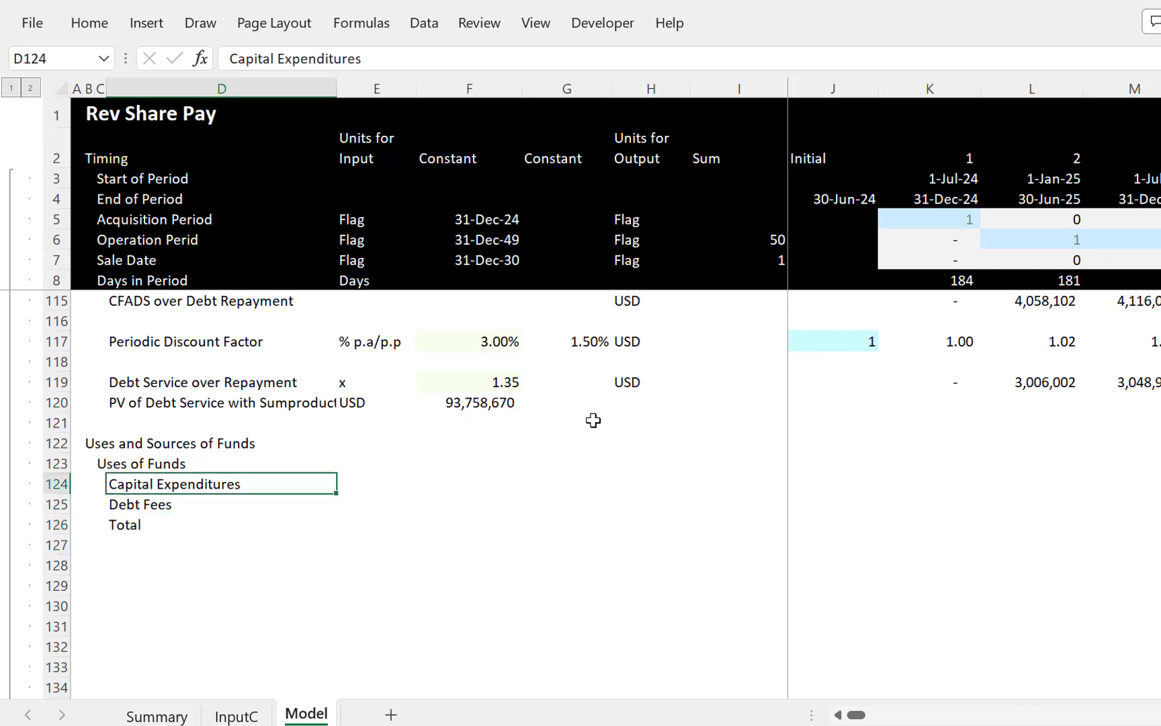
key("Up")
key("Down")
key("Right")
key("Right")
key("Right")
key("Right")
key("Right")
key("Right")
key("Right")
key("Right")
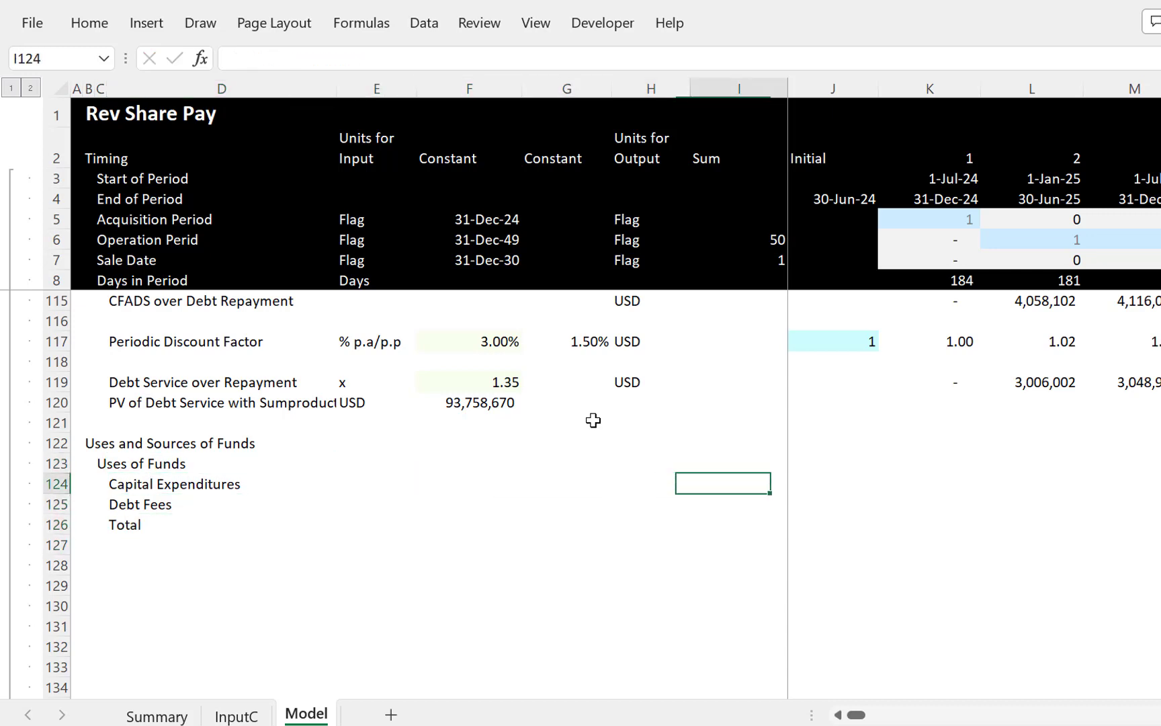
key("Left")
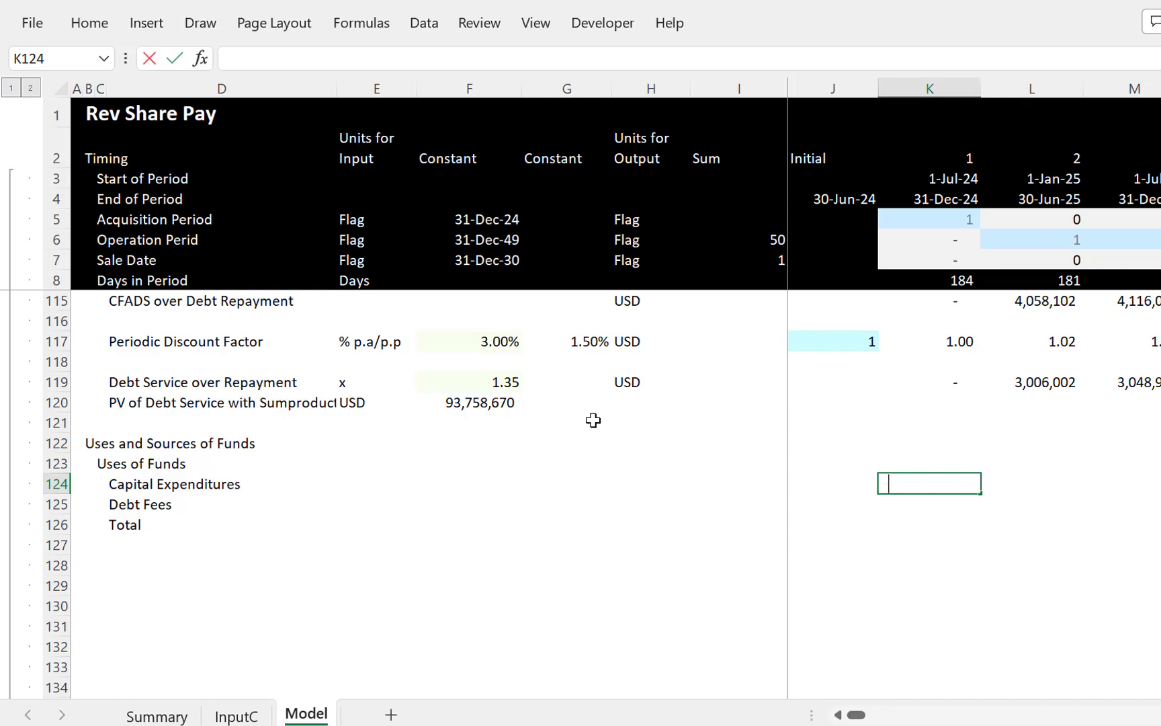
type("=")
key("Page_Up")
key("Page_Up")
key("Page_Up")
key("Page_Up")
key("Page_Up")
key("Page_Up")
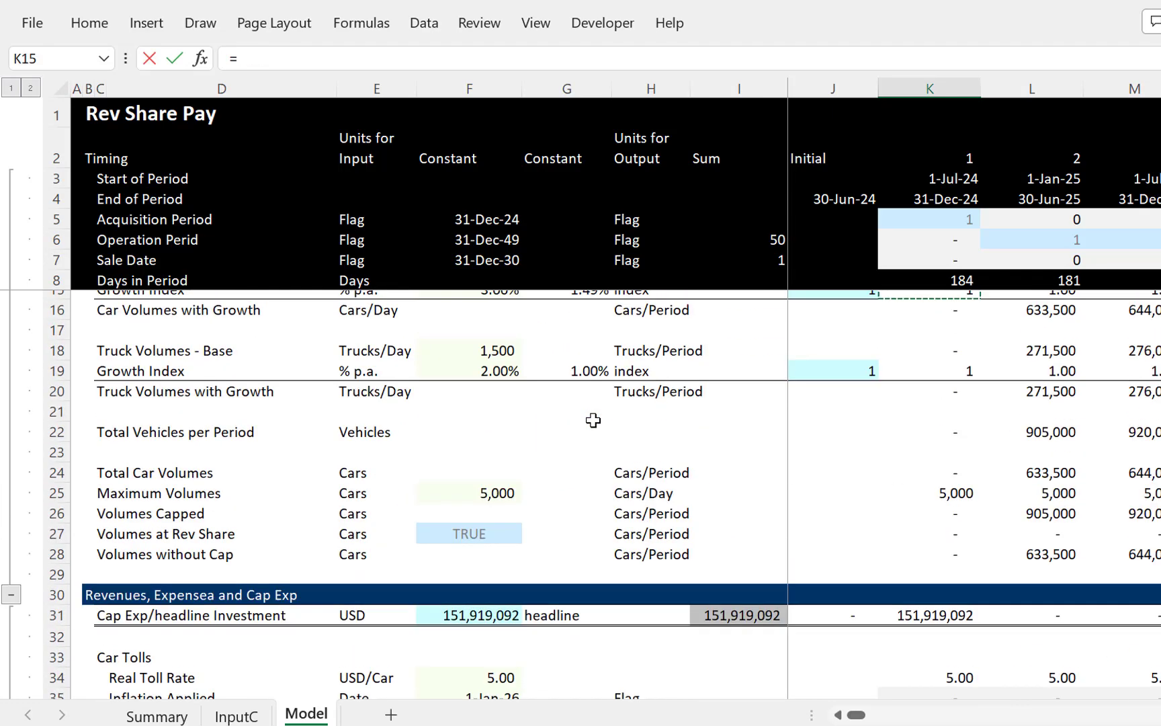
key("Up")
key("Up")
key("Up")
key("Up")
key("Up")
key("Up")
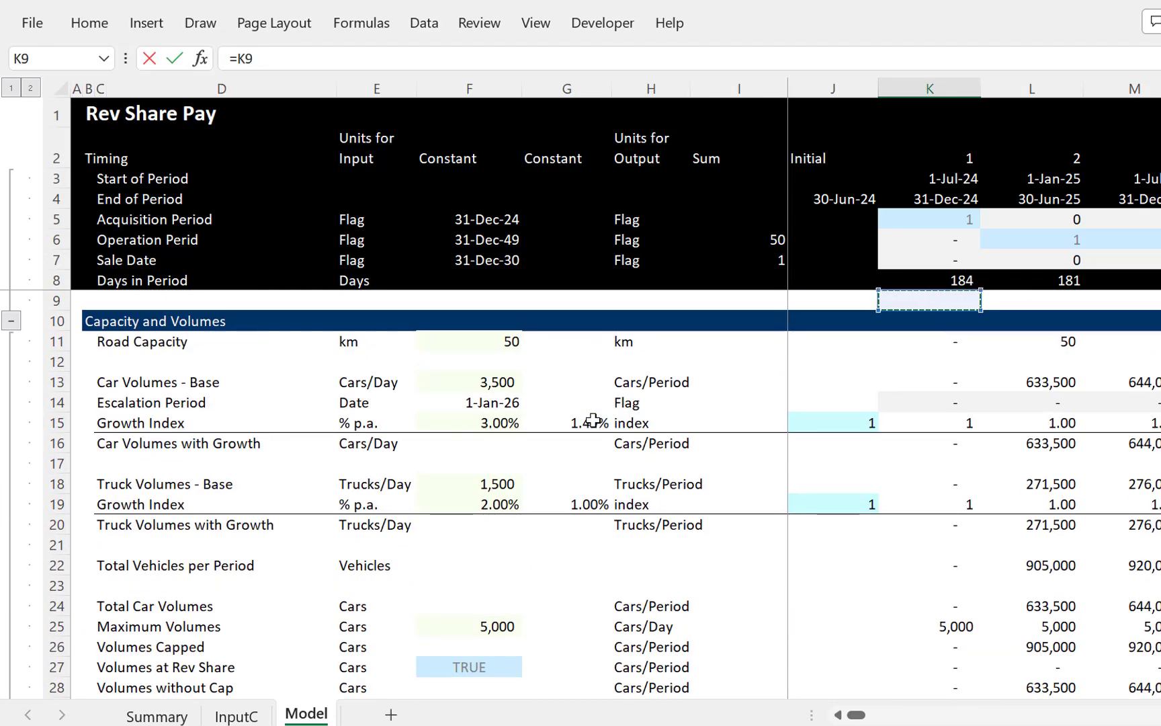
Step: Look through the rows from operating expenditures to Debt Sizing for the capital expenditure source row
key("Page_Down")
key("Page_Down")
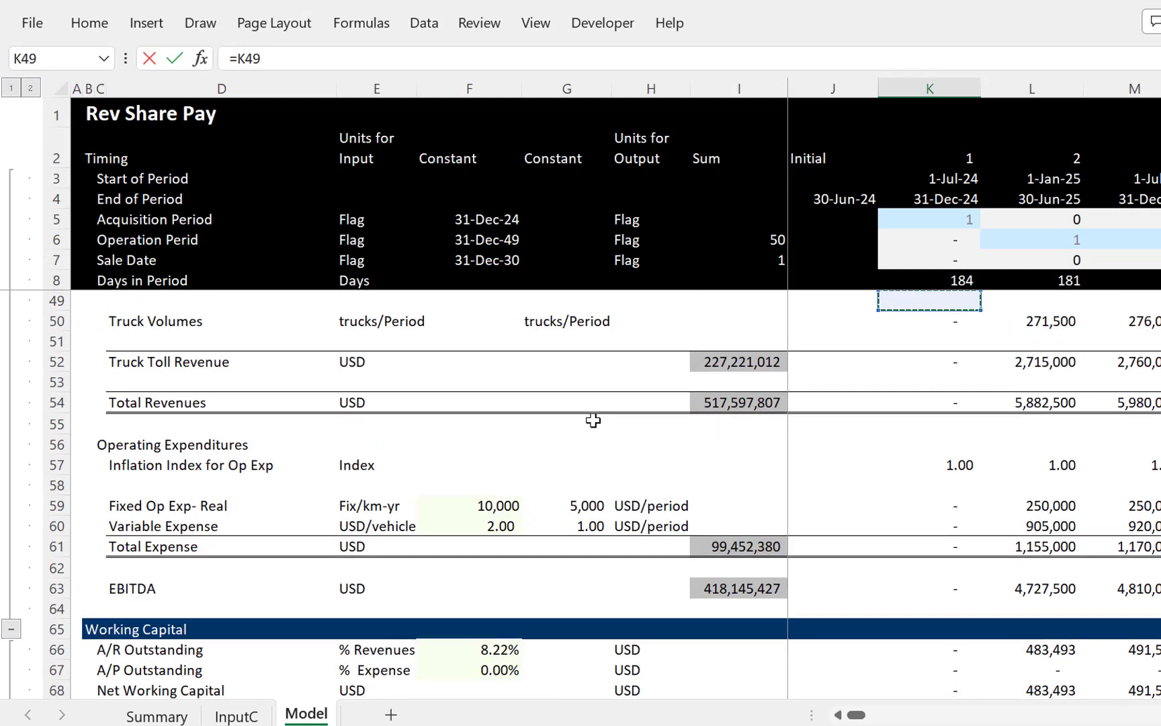
key("Page_Down")
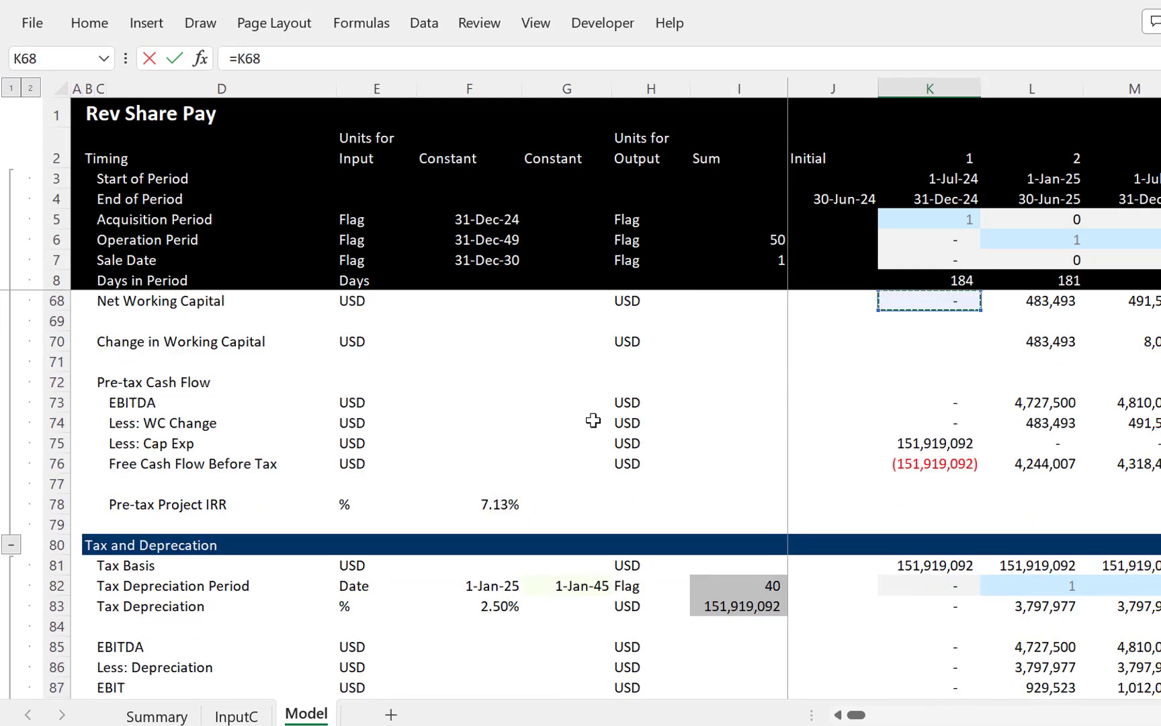
key("Page_Up")
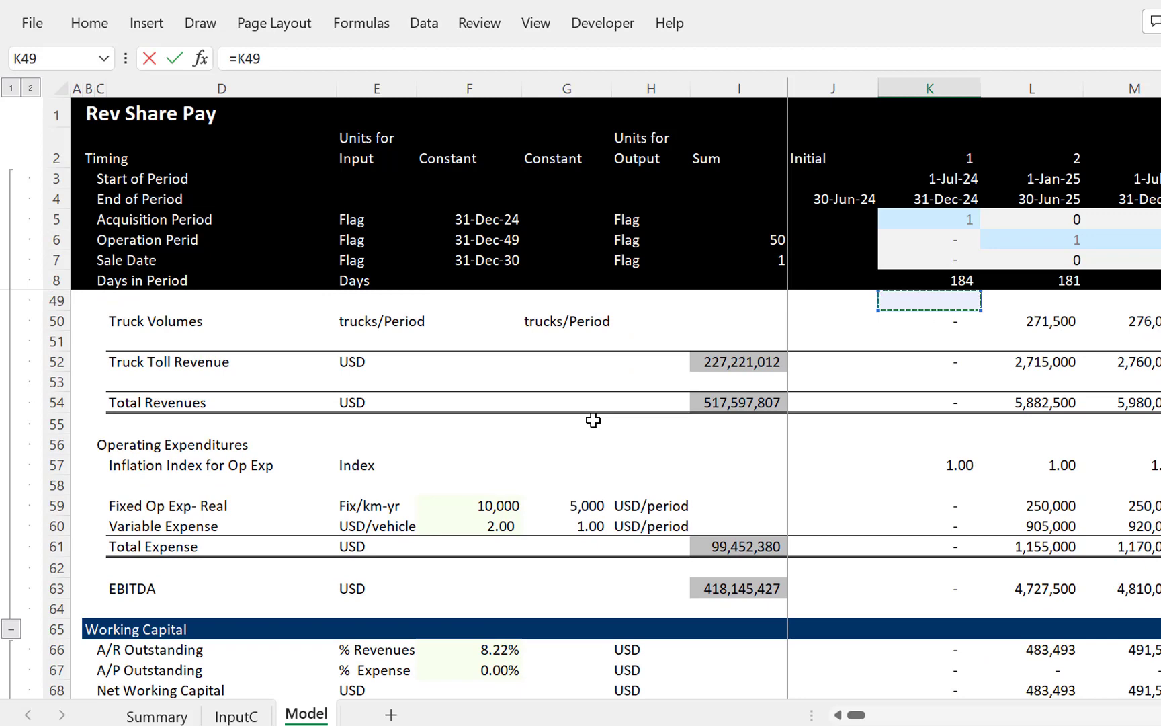
key("Page_Up")
key("Page_Down")
key("Page_Down")
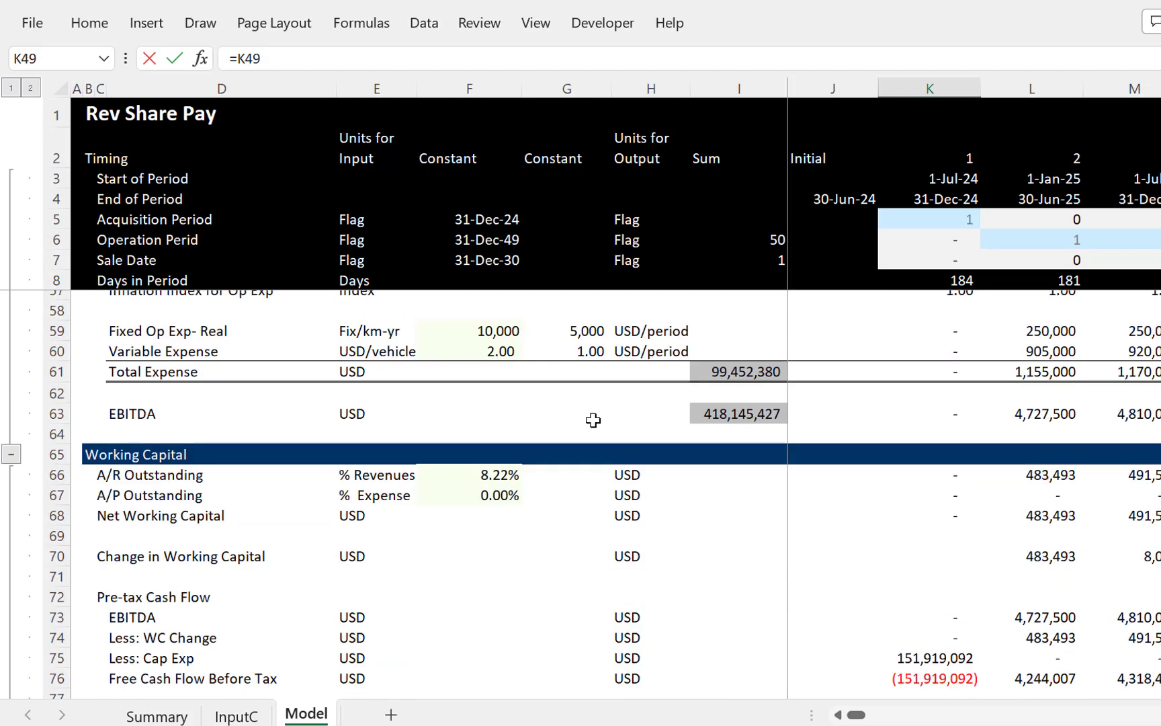
key("Page_Down")
key("Page_Down")
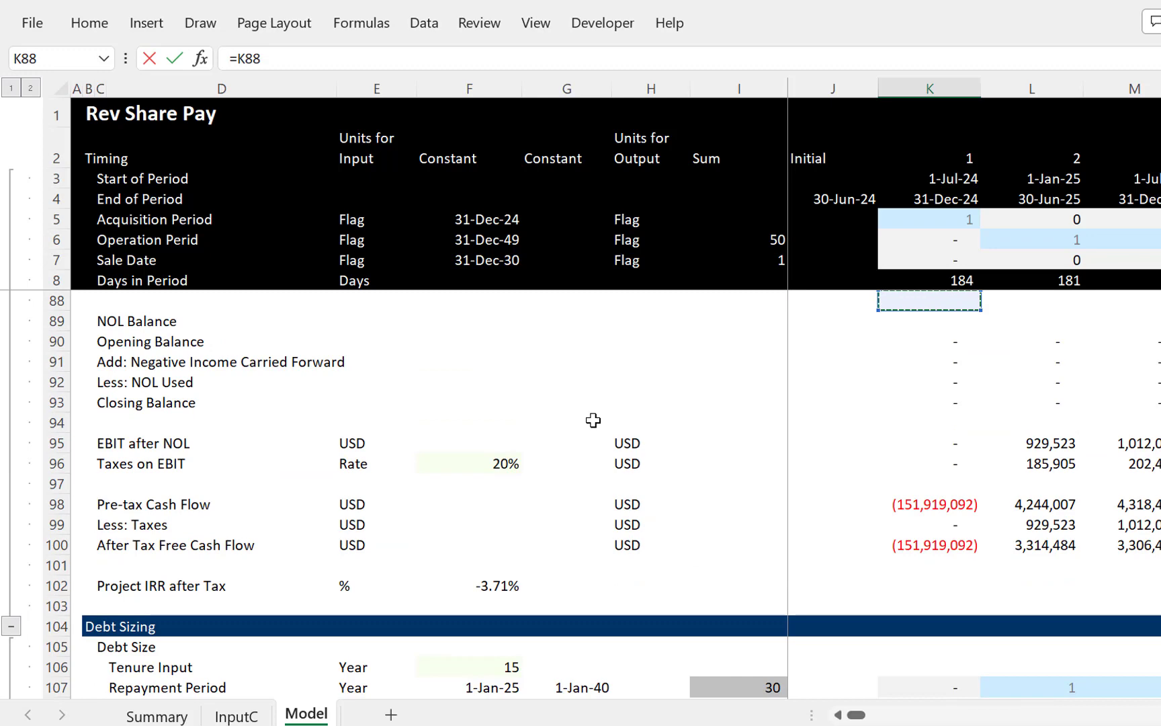
key("Page_Up")
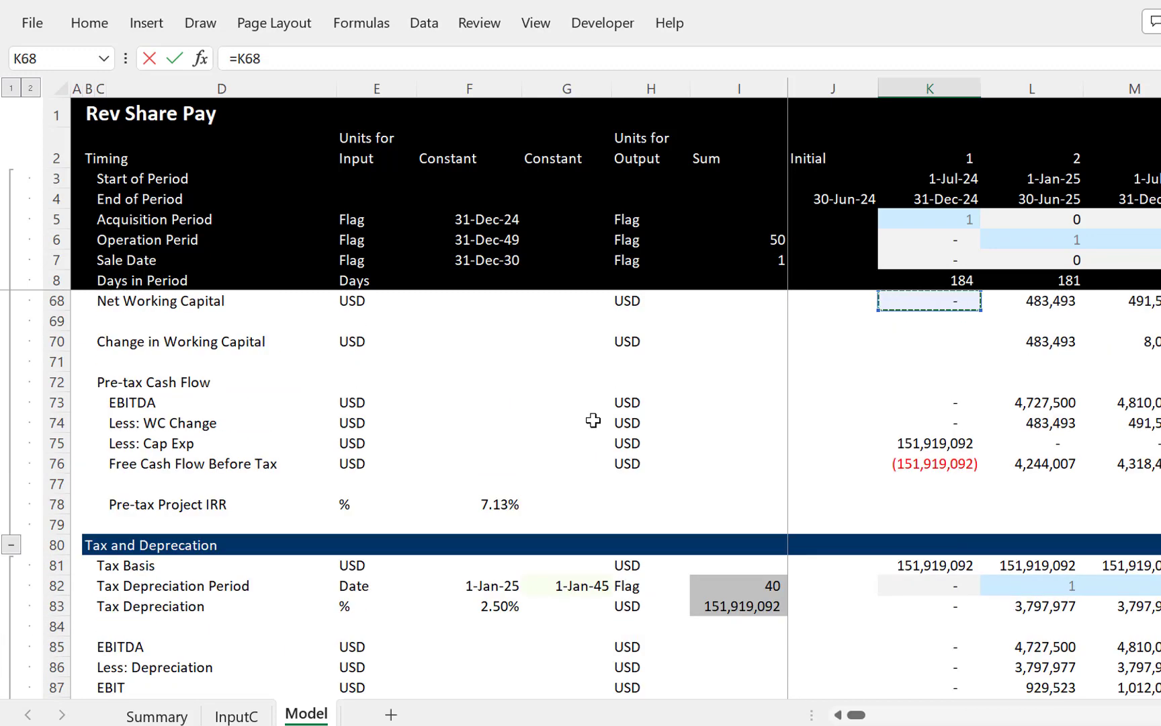
key("Down")
key("Down")
key("Down")
key("Down")
key("Down")
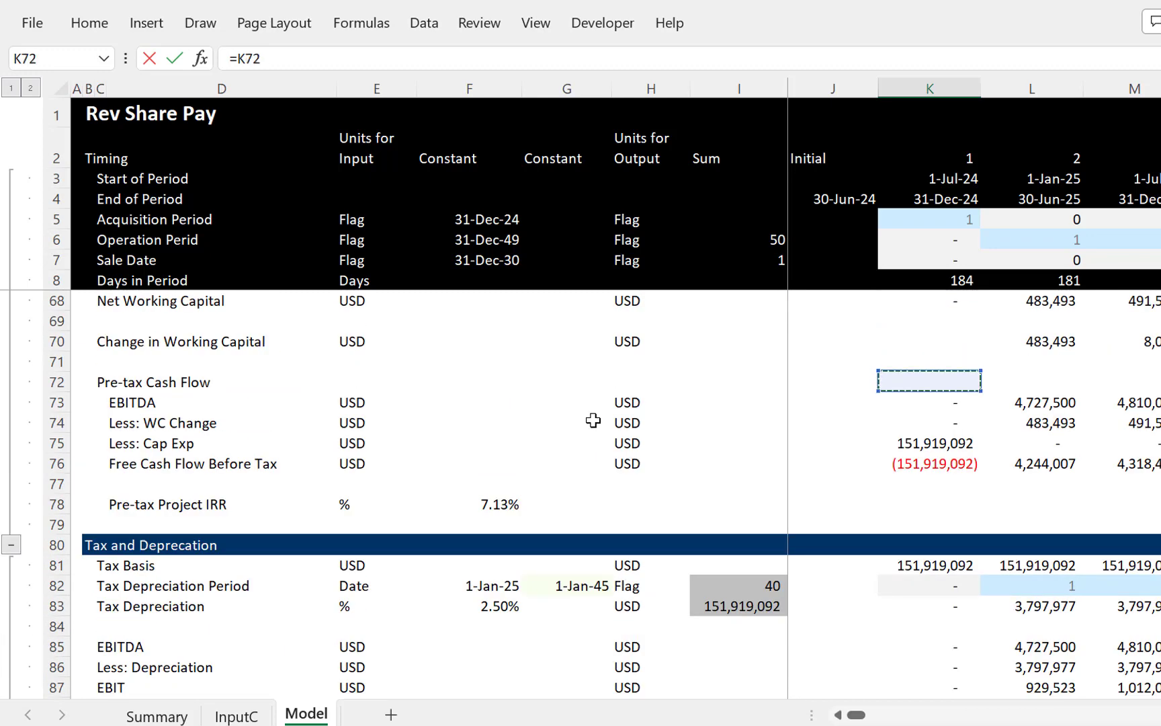
key("Up")
key("Up")
key("Up")
key("Up")
key("Up")
key("Up")
key("Up")
key("Up")
key("Up")
key("Up")
key("Up")
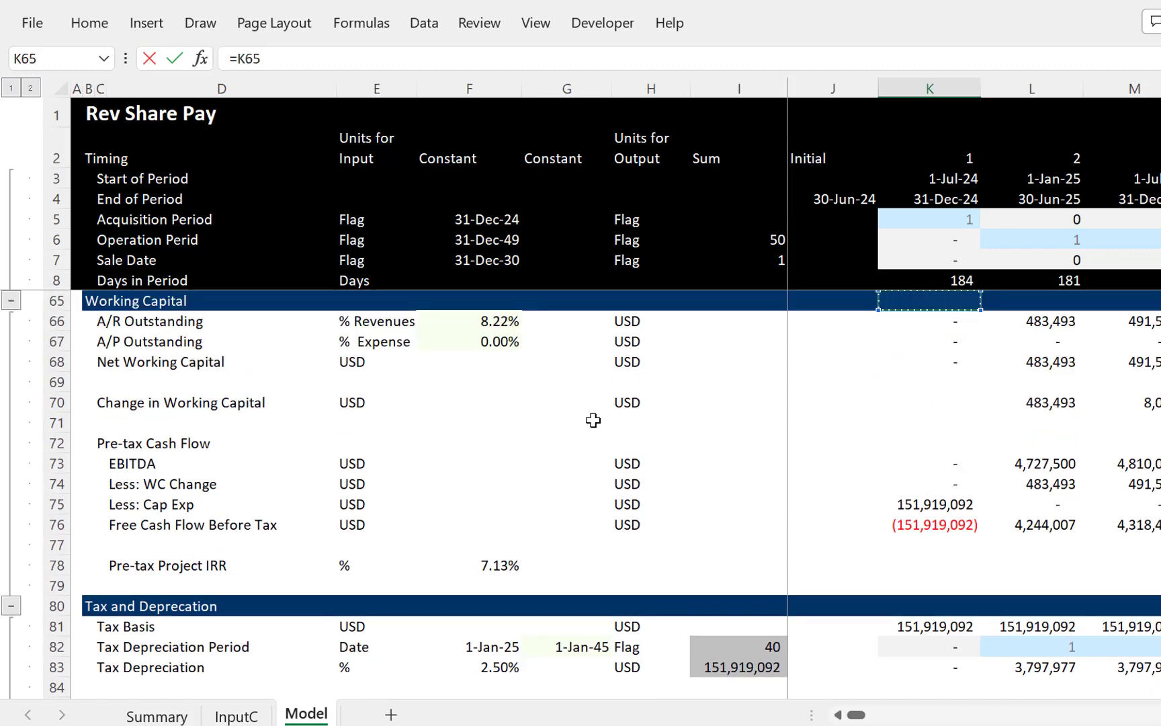
key("Up")
key("Up")
key("Down")
key("Down")
key("Down")
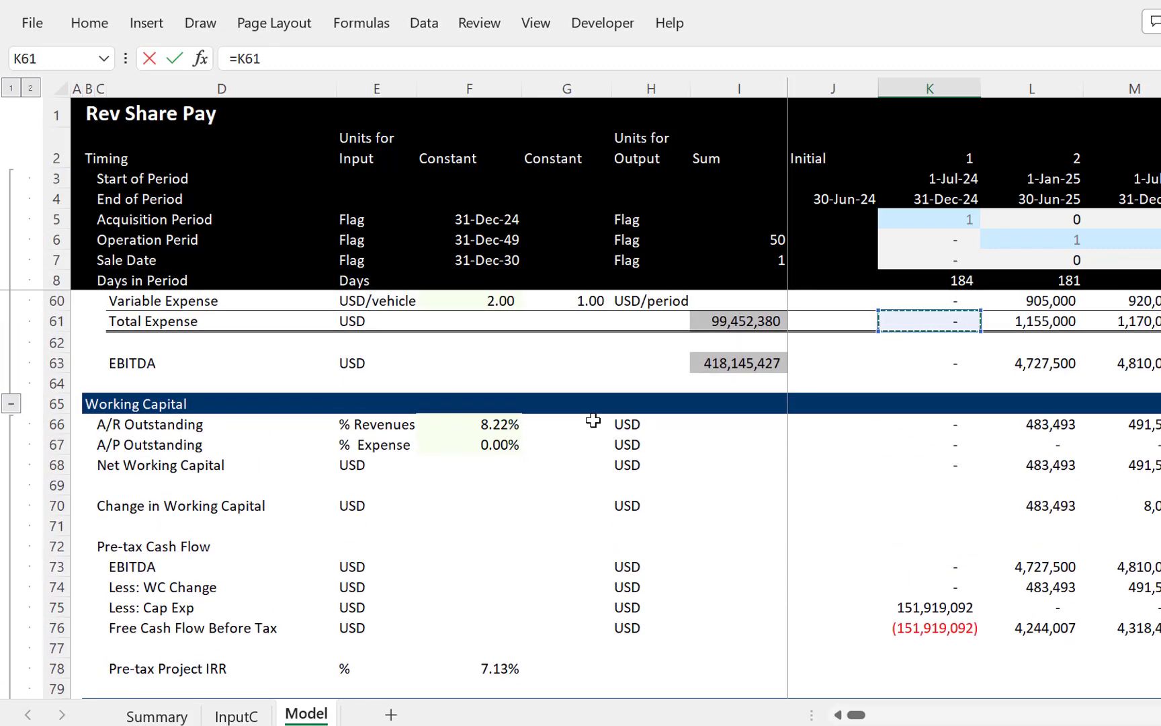
Step: Link Capital Expenditures in K124 to the Cap Exp/headline Investment row with =K31
key("Up")
key("Up")
key("Up")
key("Up")
key("Up")
key("Up")
key("Up")
key("Up")
key("Up")
key("Up")
key("Up")
key("Up")
key("Up")
key("Up")
key("Up")
key("Up")
key("Up")
key("Up")
key("Up")
key("Up")
key("Up")
key("Up")
key("Up")
key("Up")
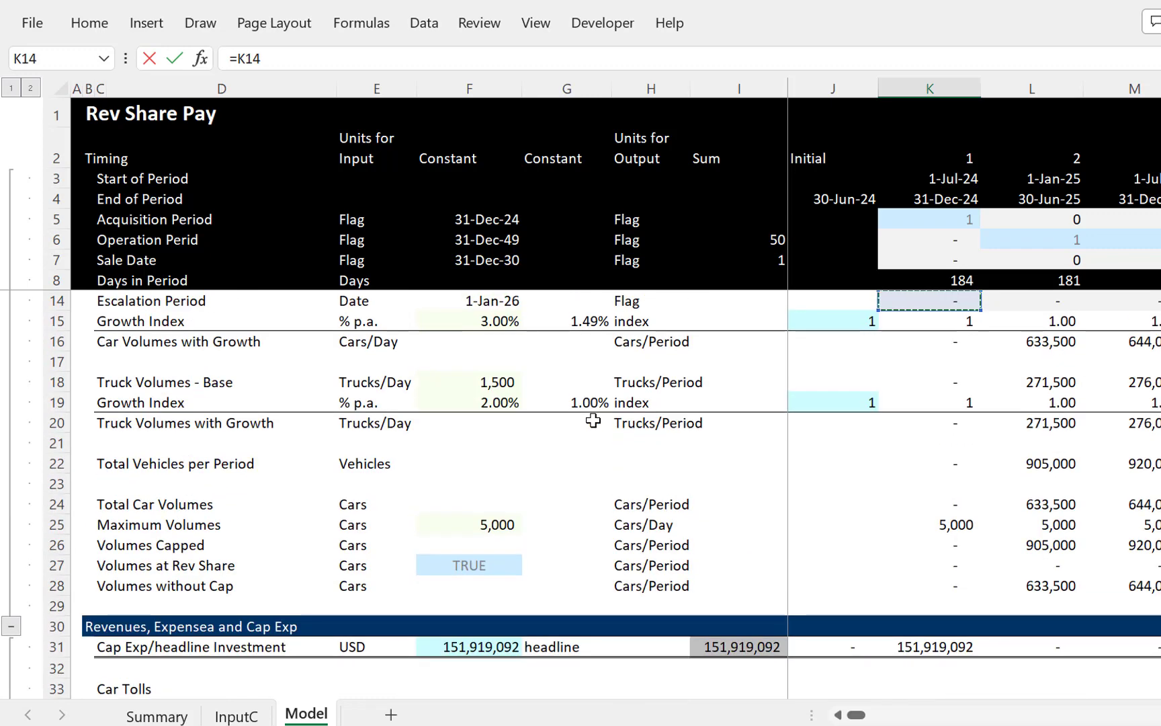
key("Down")
key("Down")
key("Down")
key("Down")
key("Down")
key("Down")
key("Down")
key("Down")
key("Down")
key("Down")
key("Down")
key("Down")
key("Down")
key("Down")
key("Down")
key("Down")
key("Down")
key("Down")
key("Down")
key("Down")
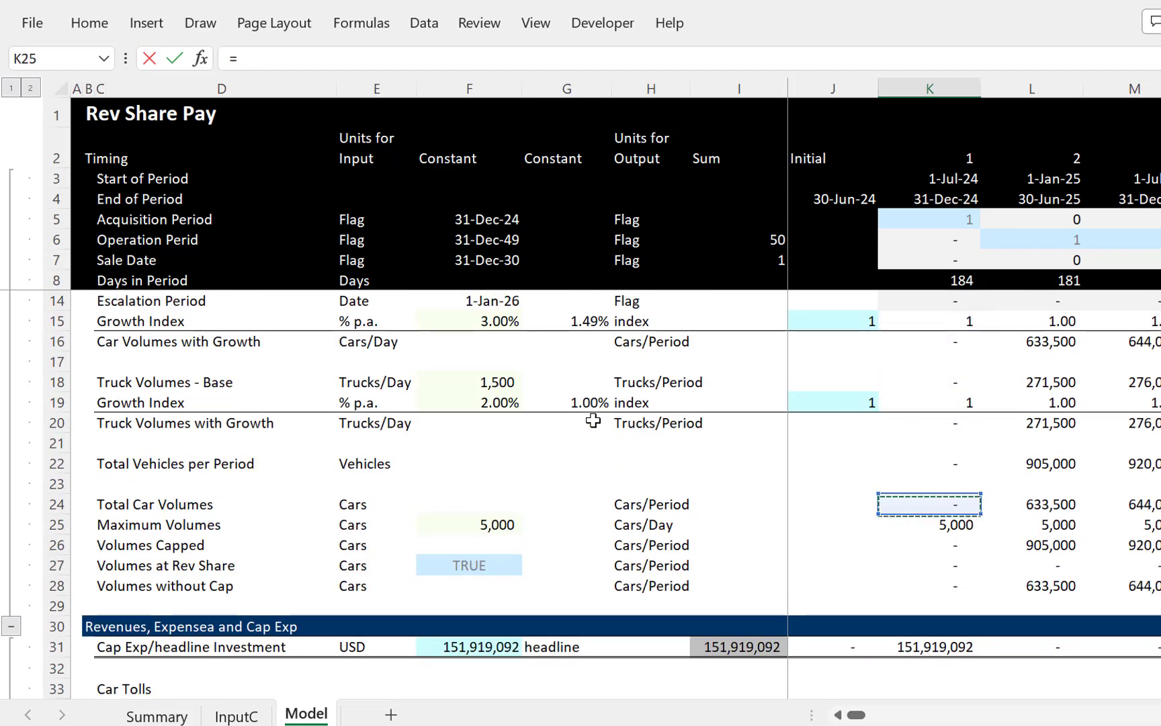
key("Up")
key("Up")
key("Up")
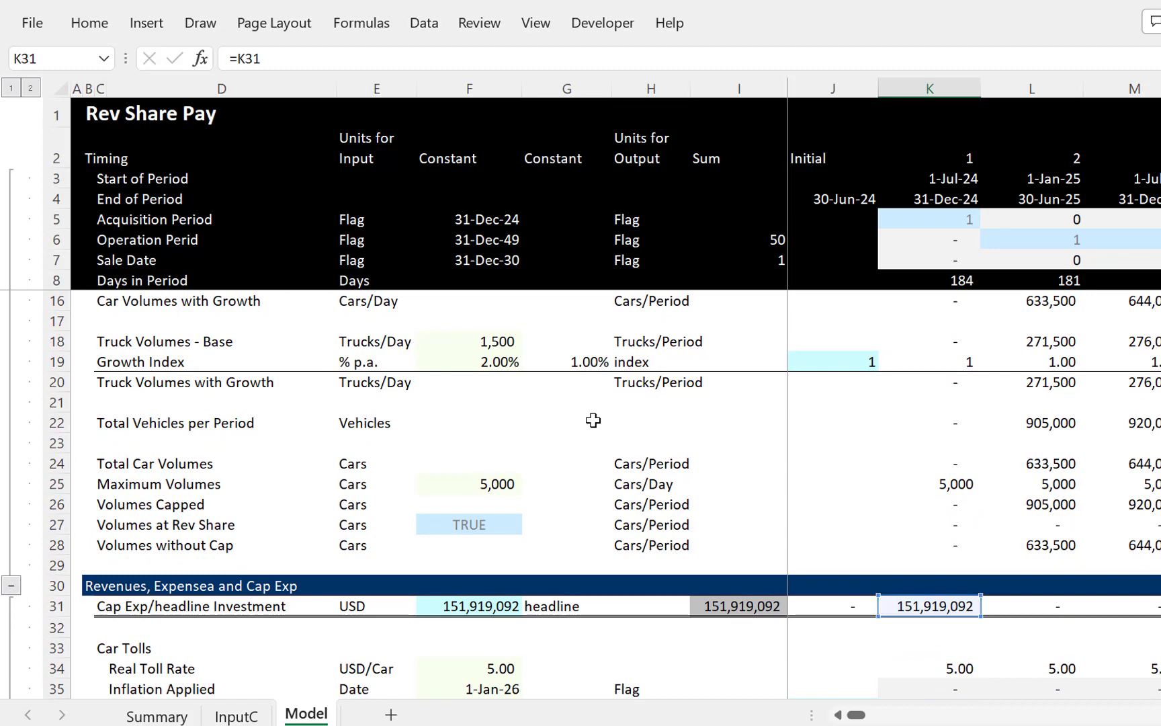
key("Escape")
key("Down")
key("Up")
key("Up")
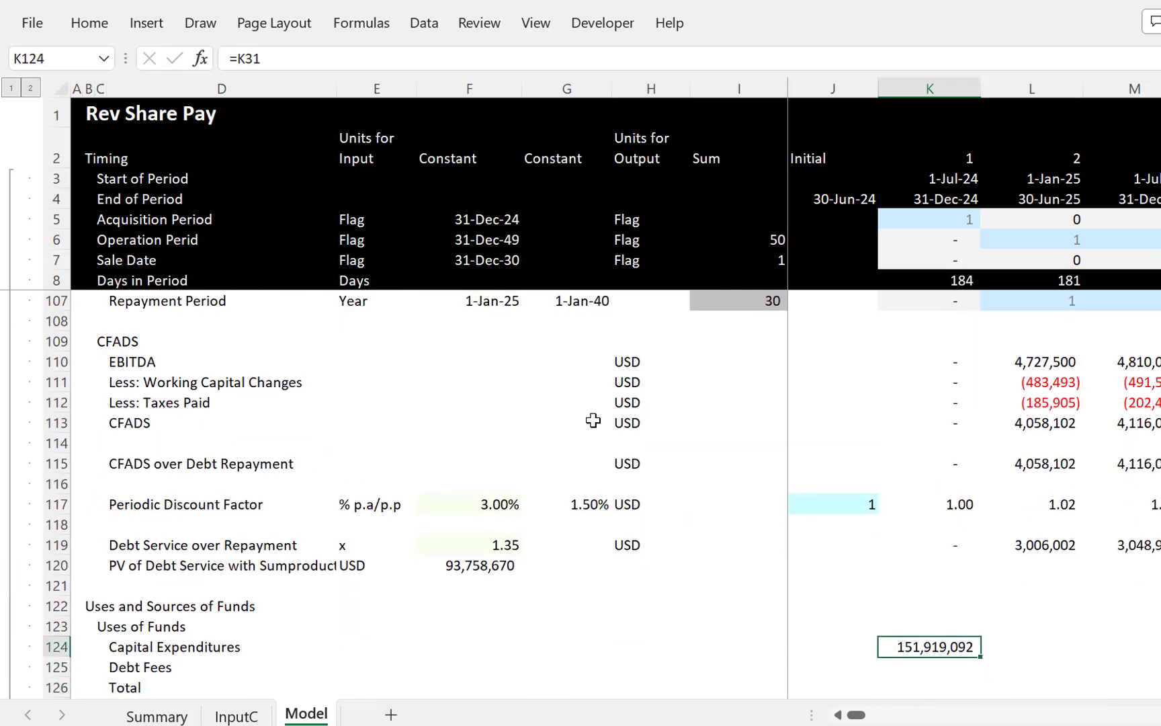
Step: Look through the rows below the Uses of Funds labels down to the Debt Balance section
key("Left")
key("Left")
key("Left")
key("Left")
key("Left")
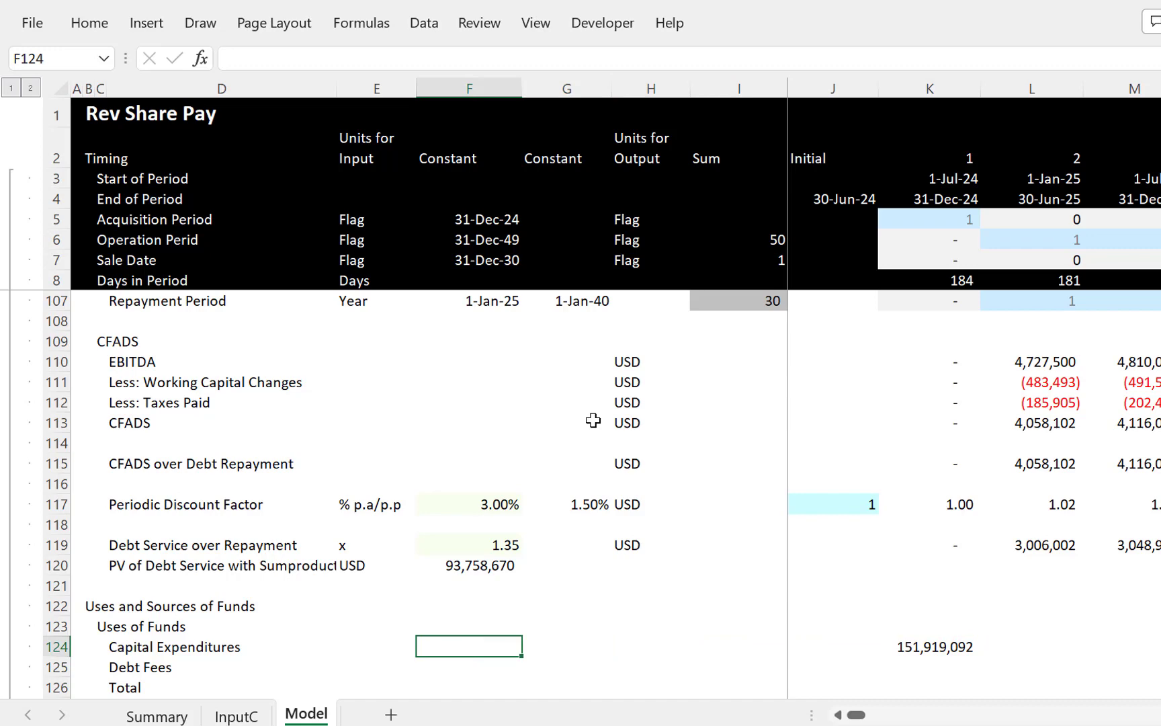
key("Down")
key("Down")
key("Down")
key("Down")
key("Down")
key("Left")
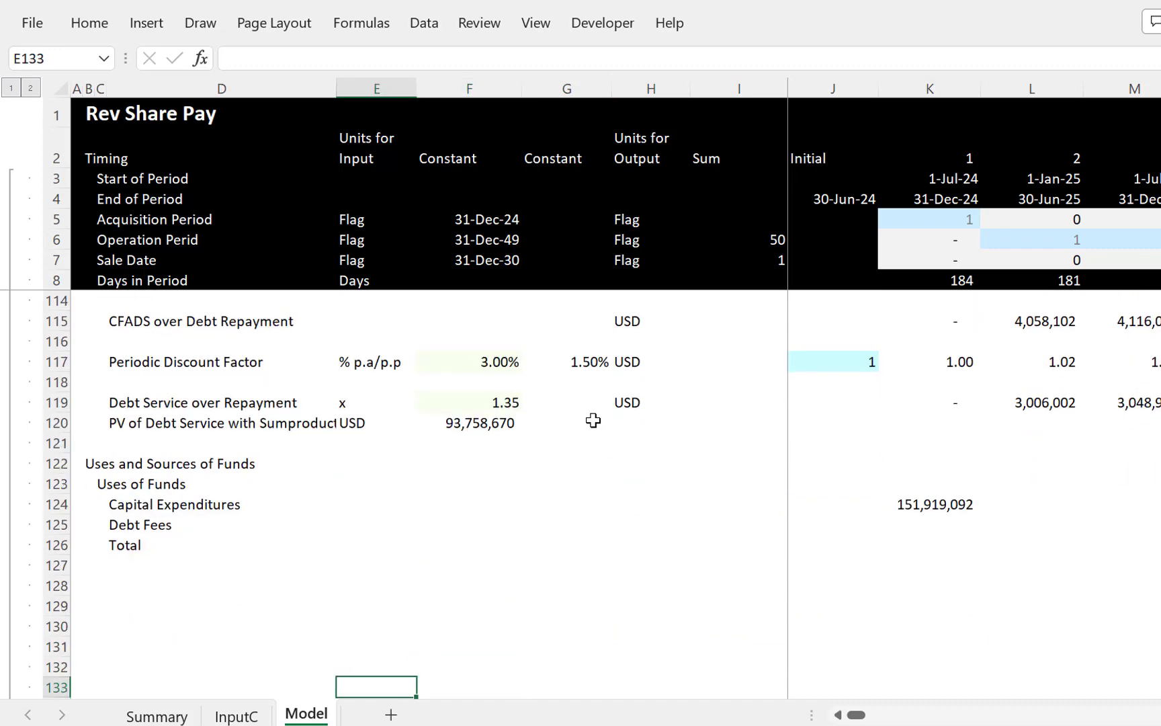
key("Down")
key("Down")
key("Down")
key("Down")
key("Down")
key("Down")
key("Down")
key("Down")
key("Down")
key("Down")
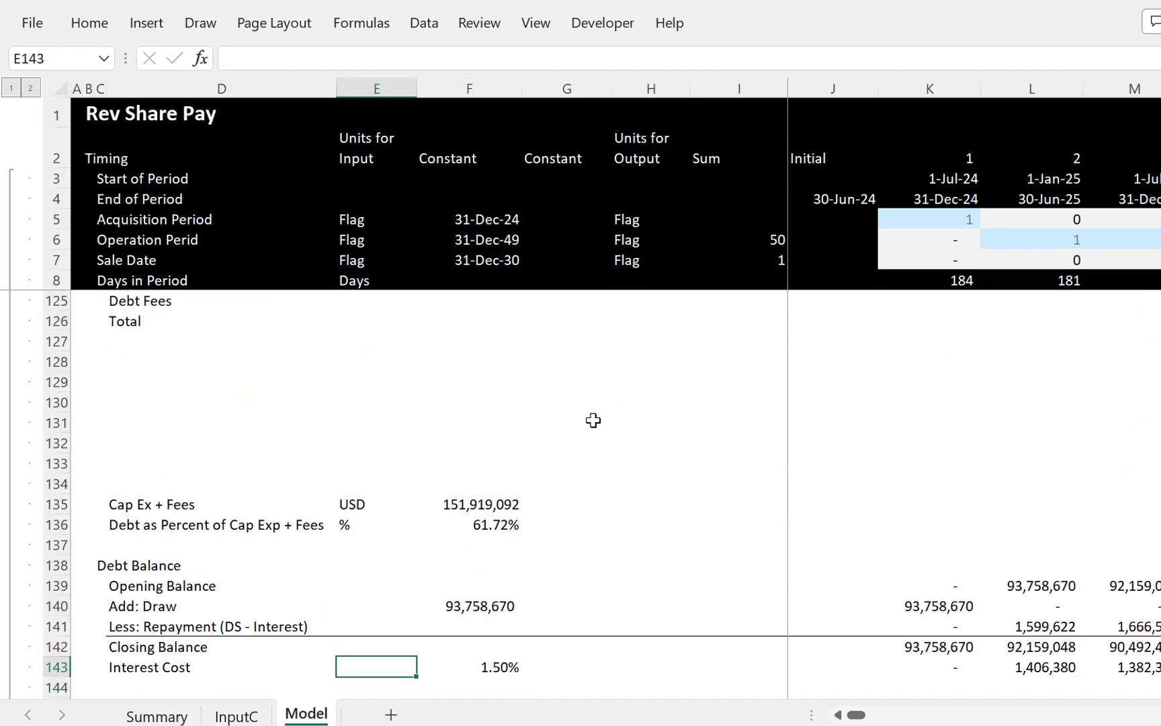
Step: Trace the dependents of Cap Ex + Fees in F135 and of Debt as Percent of Cap Exp + Fees in F136
key("Up")
key("Up")
key("Up")
key("Up")
key("Up")
key("Up")
key("Up")
key("Up")
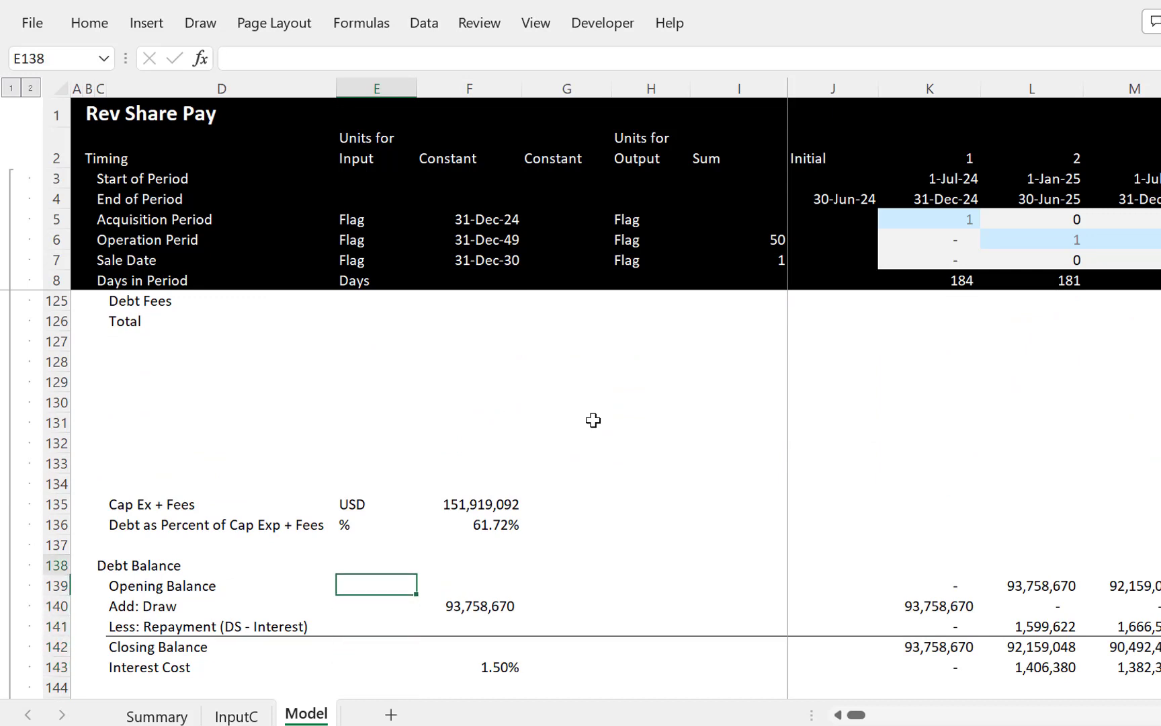
key("Right")
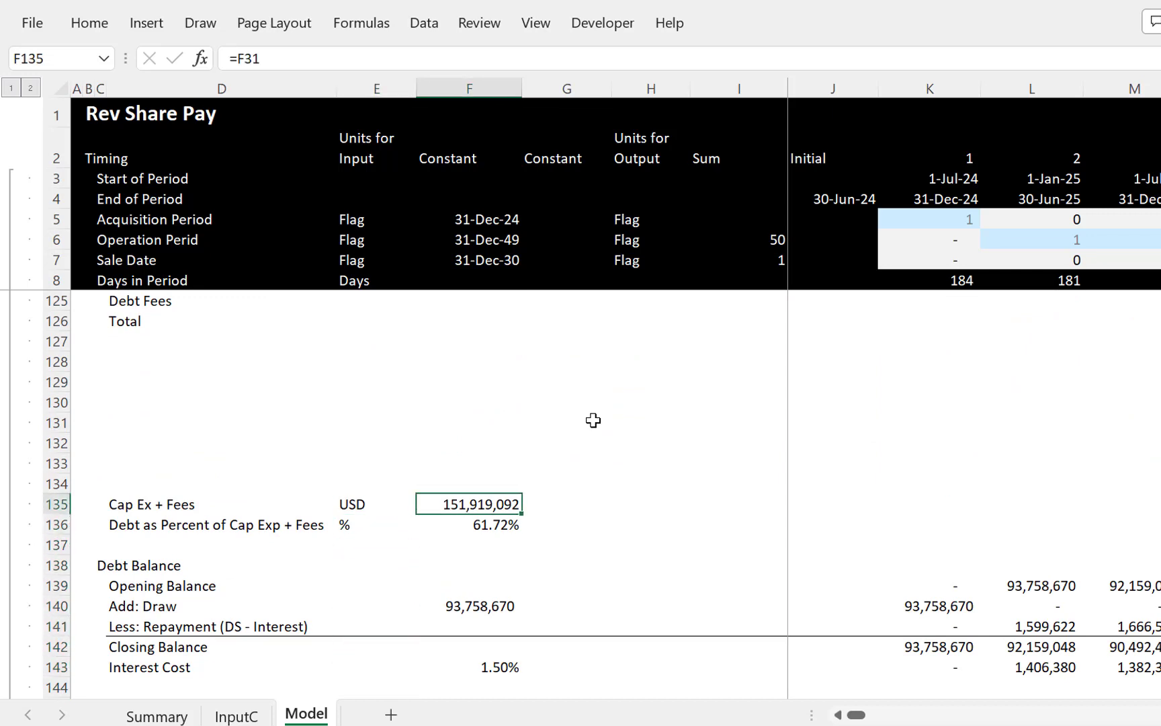
key("alt+m")
key("d")
key("Down")
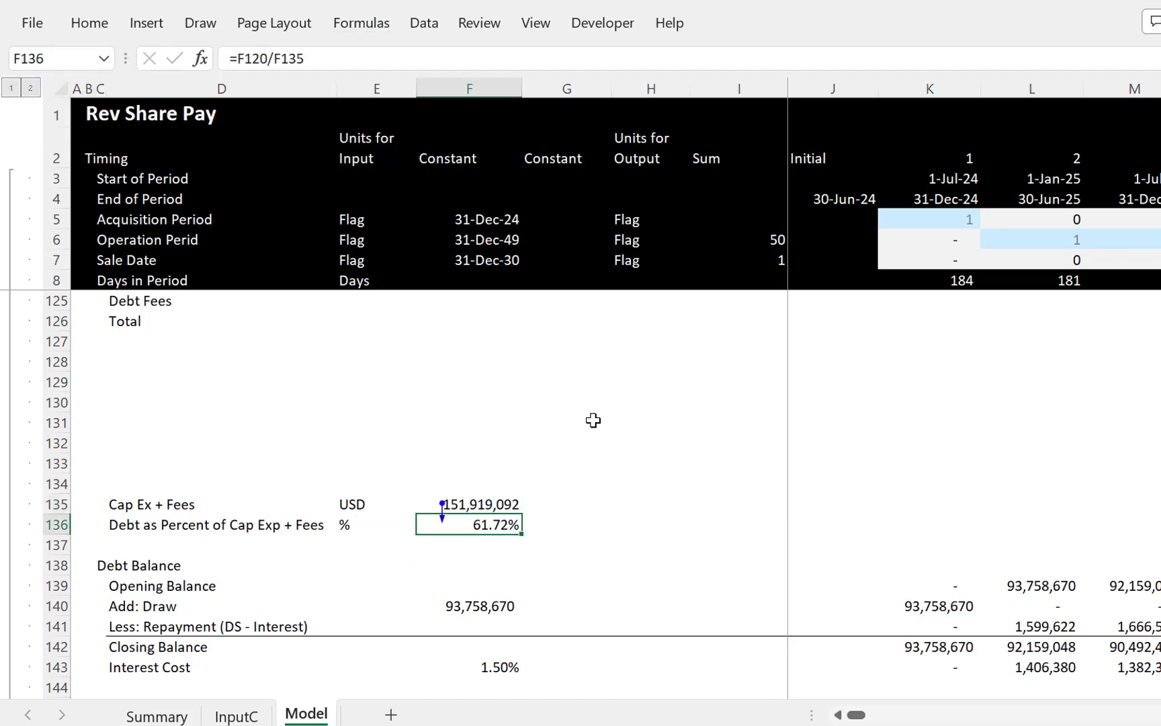
key("alt+m")
key("d")
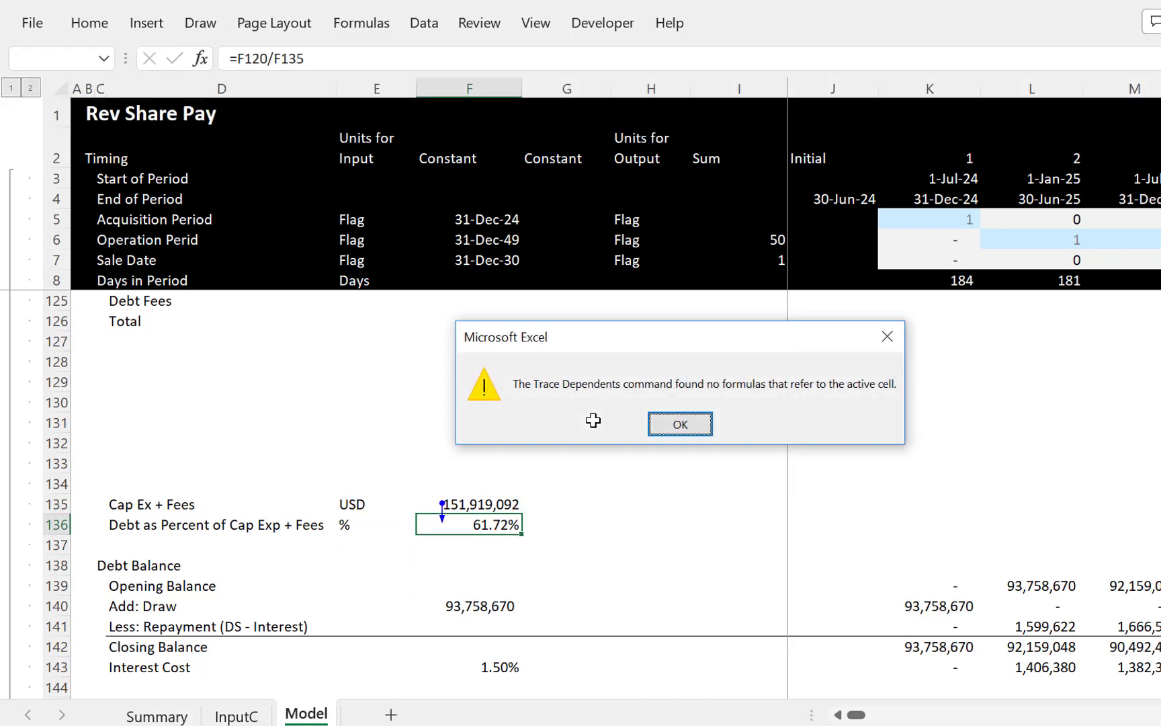
key("Return")
Step: Delete rows 135 and 136, holding Cap Ex + Fees and Debt as Percent of Cap Exp + Fees
key("Up")
key("Left")
key("Left")
key("Left")
key("Left")
key("Left")
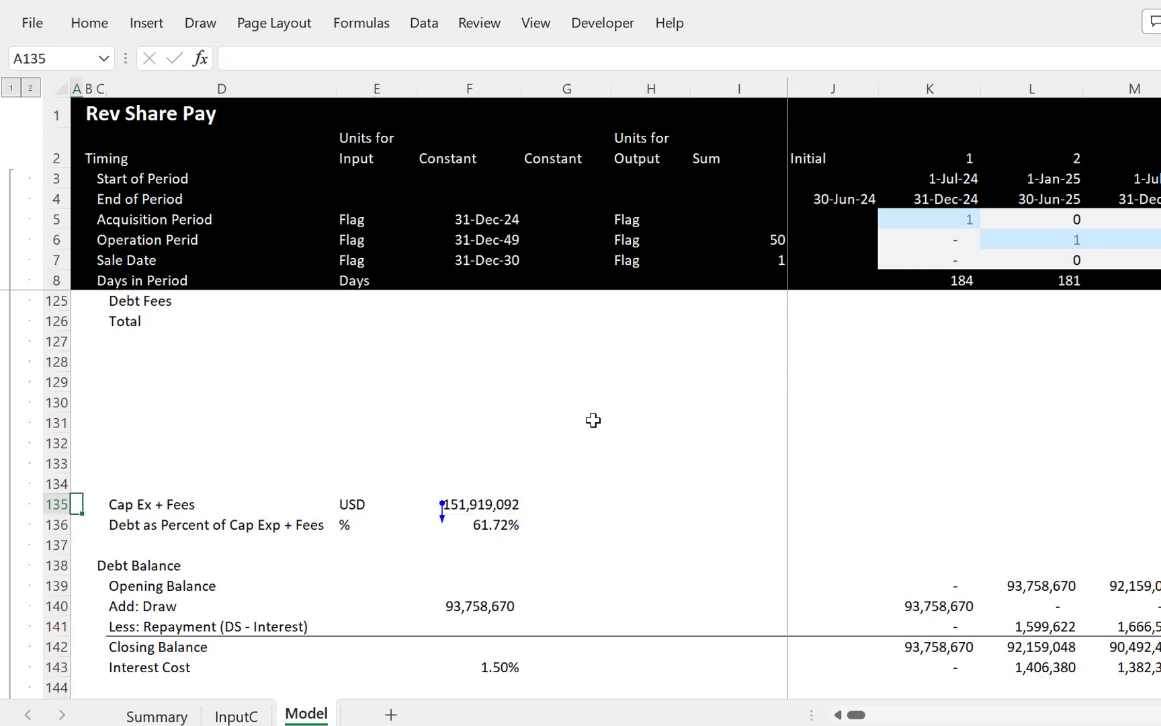
key("Right")
key("Right")
key("Left")
key("Left")
key("shift+Down")
key("shift+Up")
key("Down")
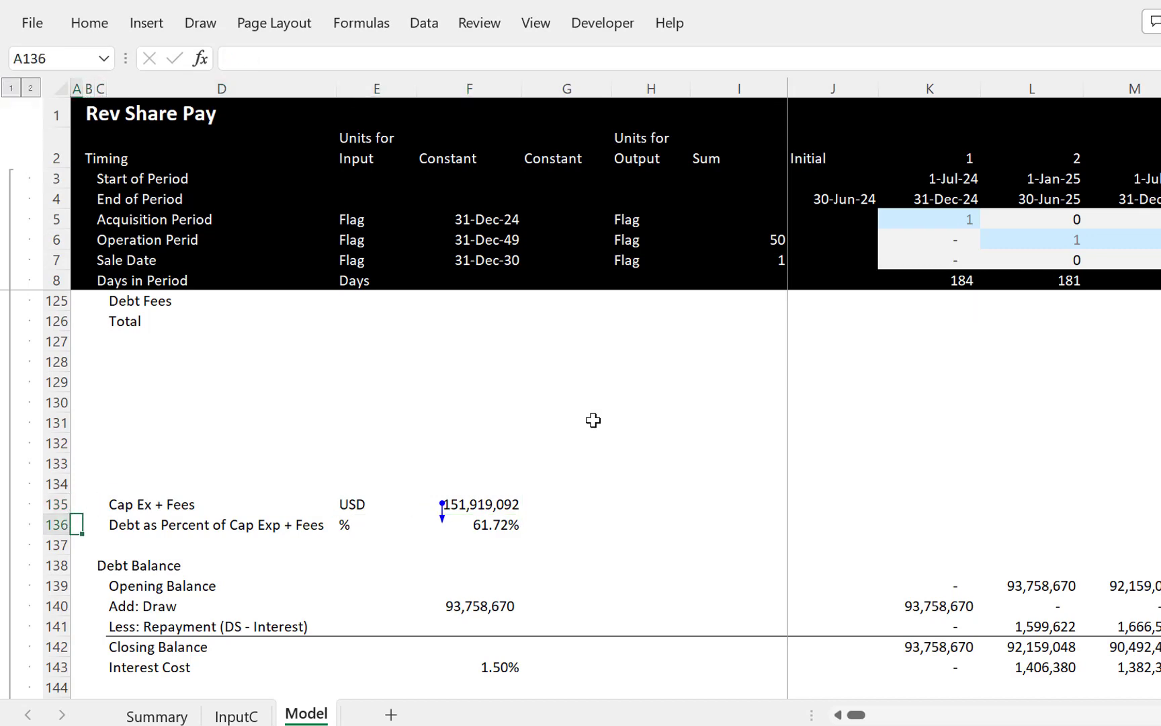
key("Up")
key("shift+space")
key("shift+Down")
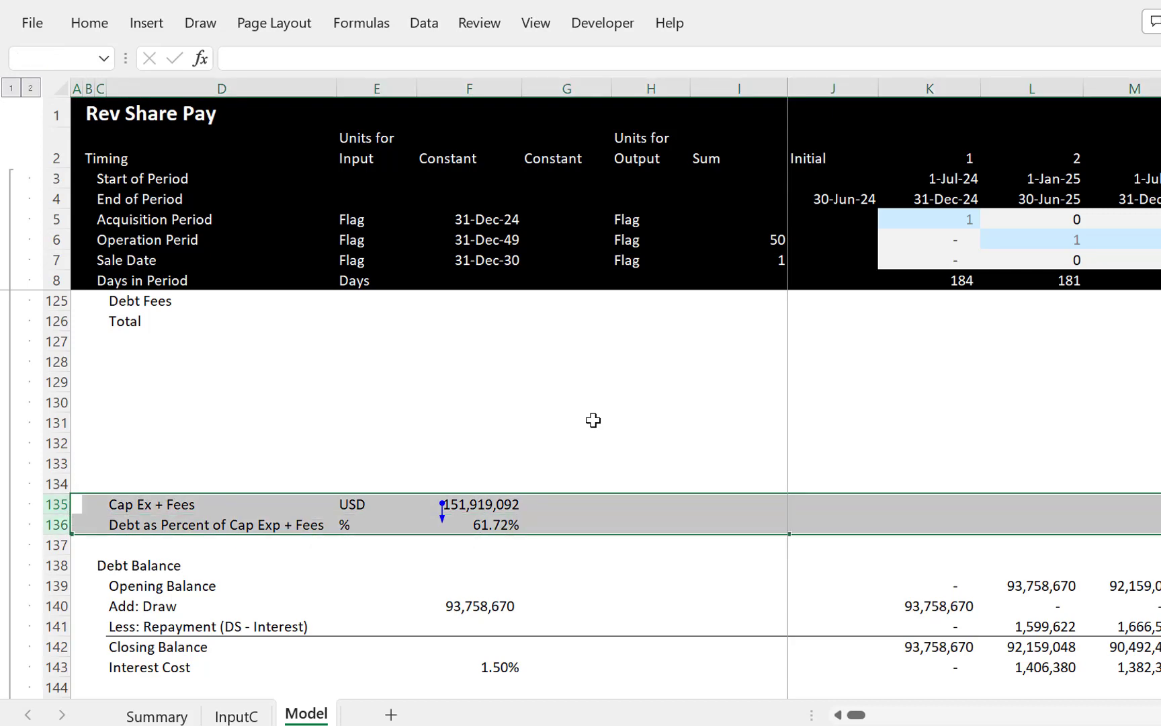
key("ctrl+minus")
key("Up")
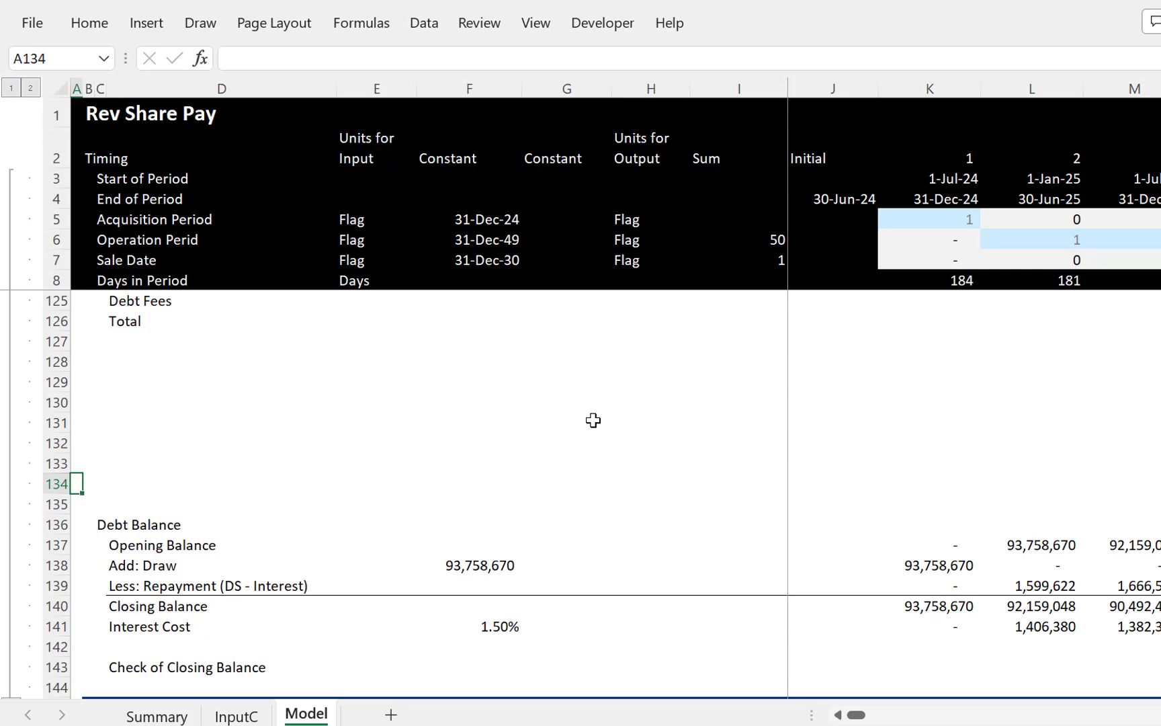
Step: Insert a row below Interest Cost at row 142 and label it Debt Fees in D142
key("Down")
key("Down")
key("Down")
key("Down")
key("Down")
key("Down")
key("Down")
key("Down")
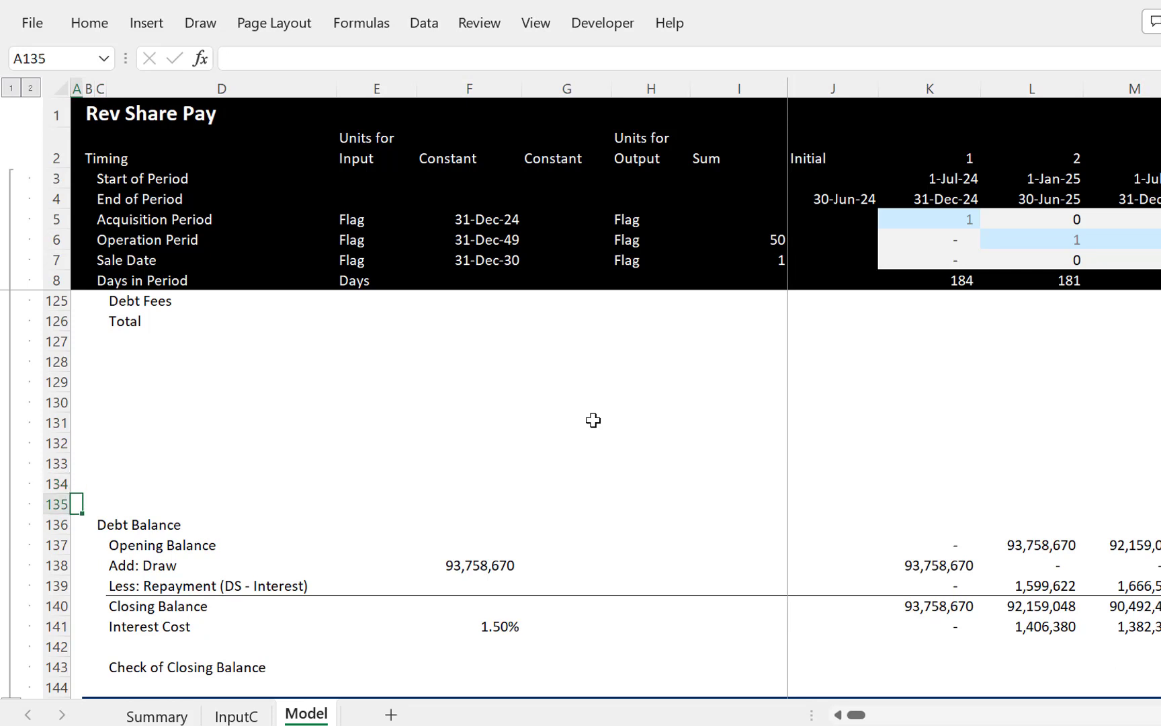
key("shift+space")
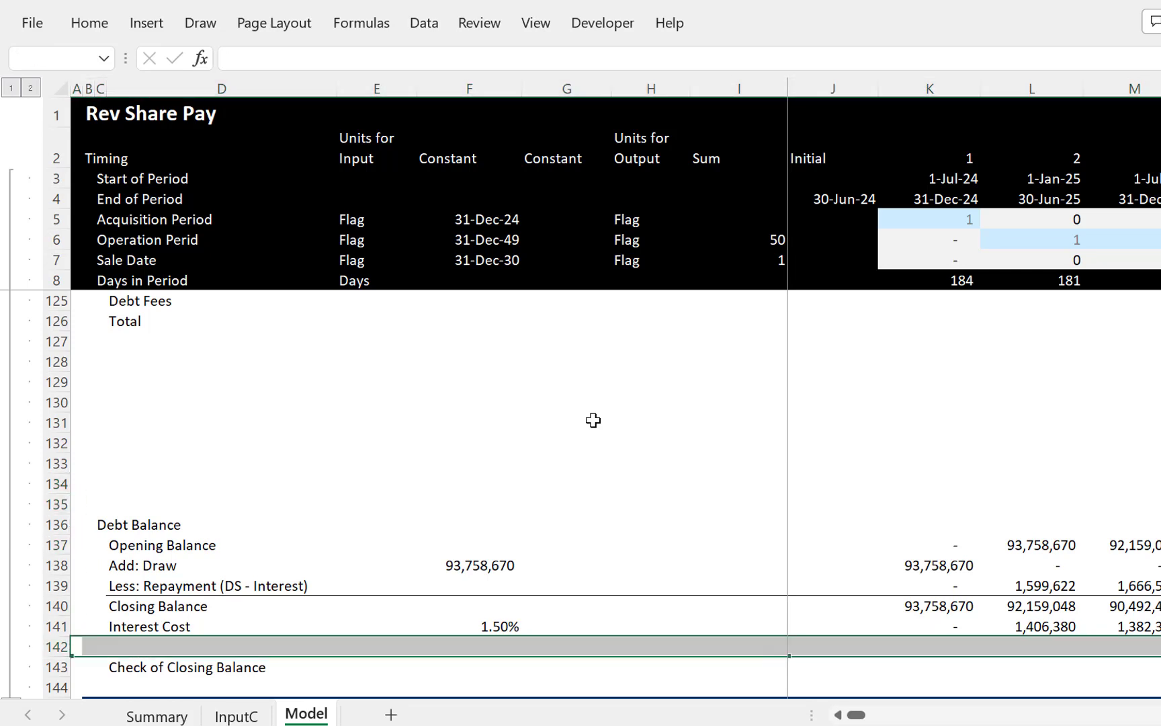
key("ctrl+plus")
key("Right")
key("Right")
key("Right")
type("D")
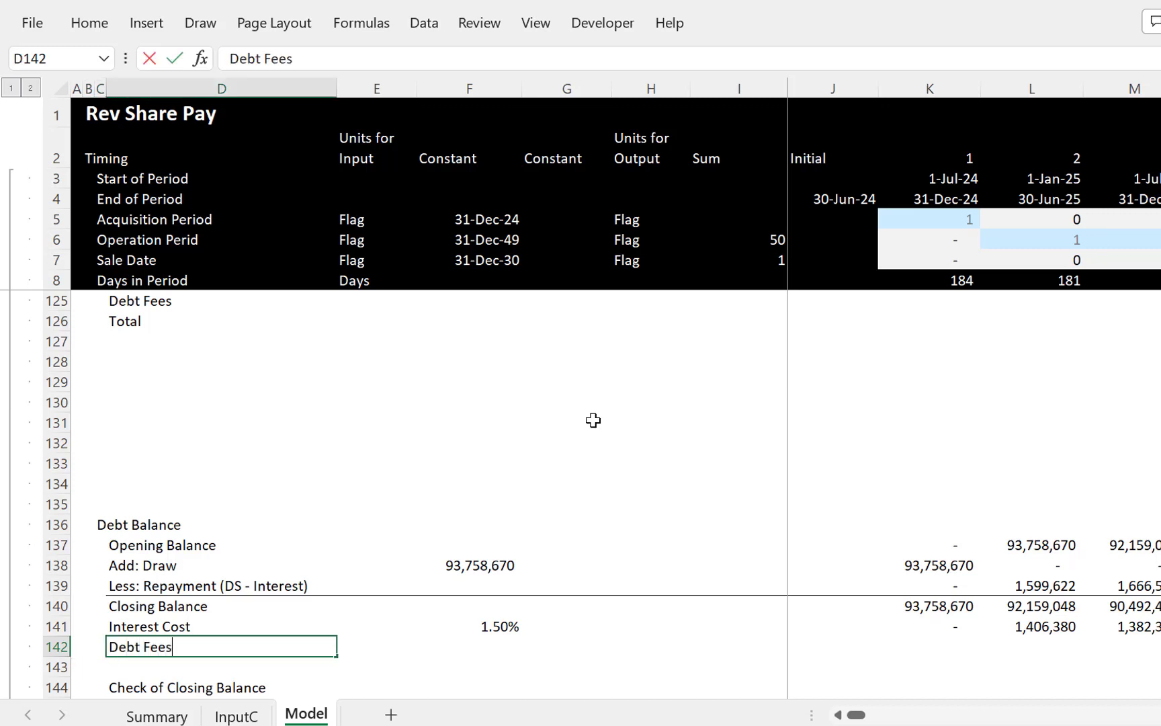
key("Return")
Step: Link the Debt Fees rate in F142 to the Fees percentage in F55 of the InputC sheet
key("Up")
key("Right")
key("Right")
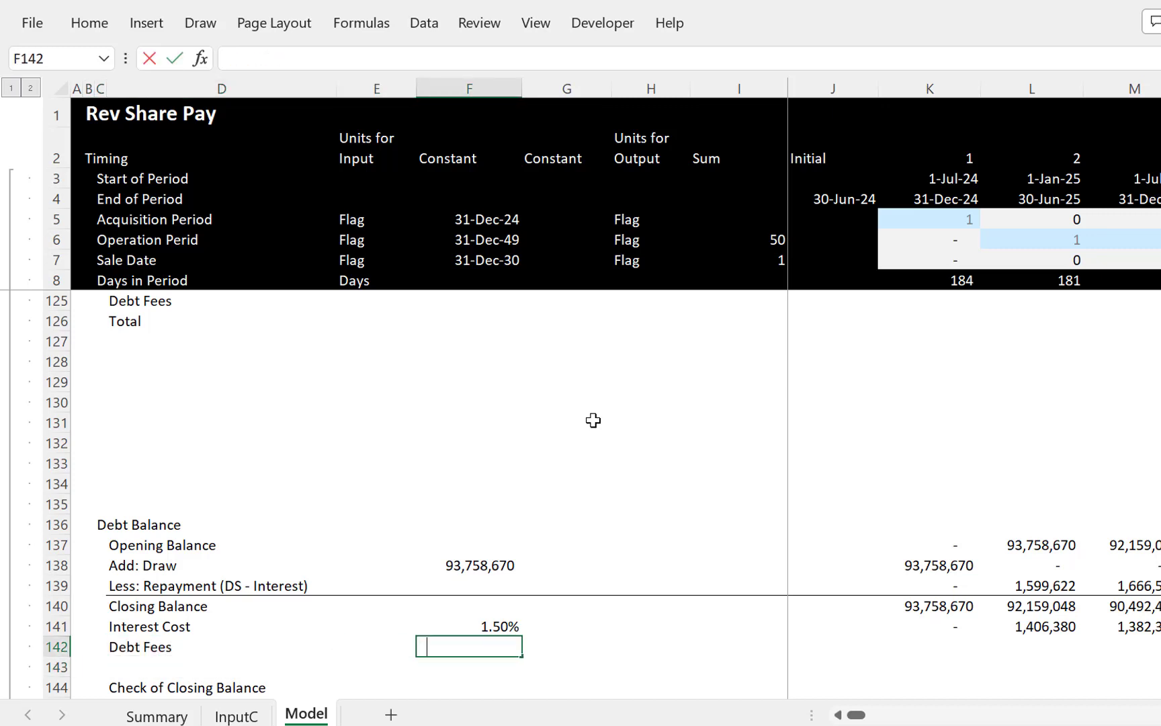
type("=")
key("ctrl+Page_Up")
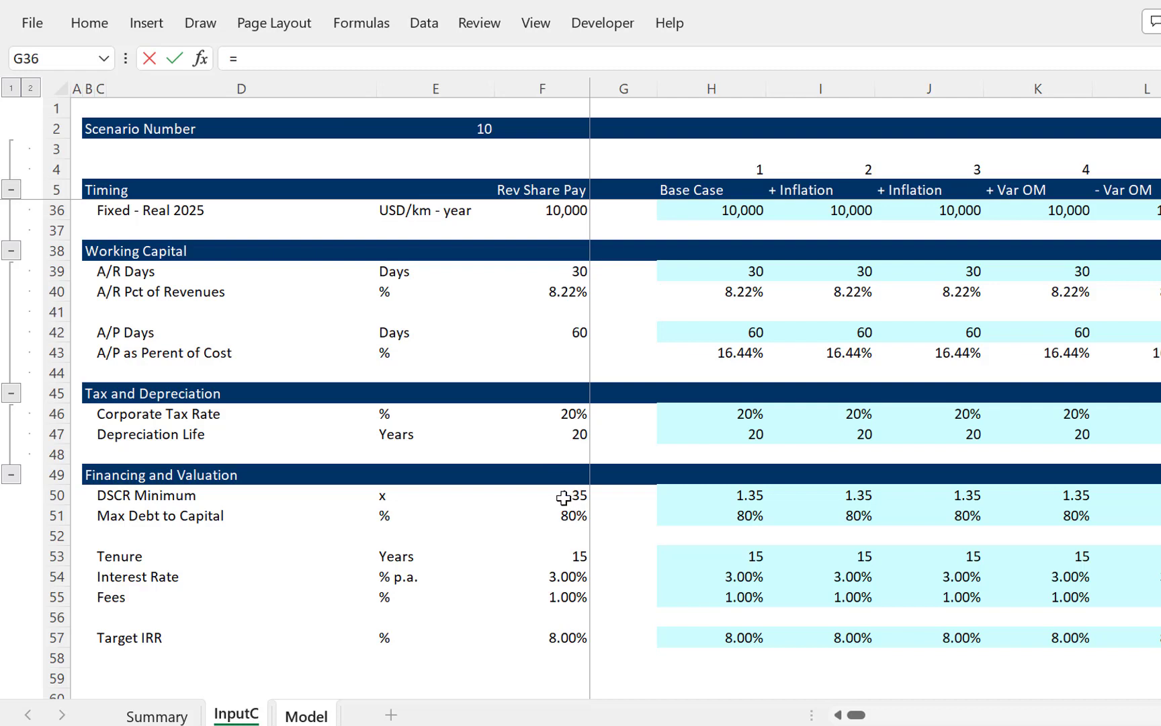
left_click(559, 590)
key("Return")
key("Up")
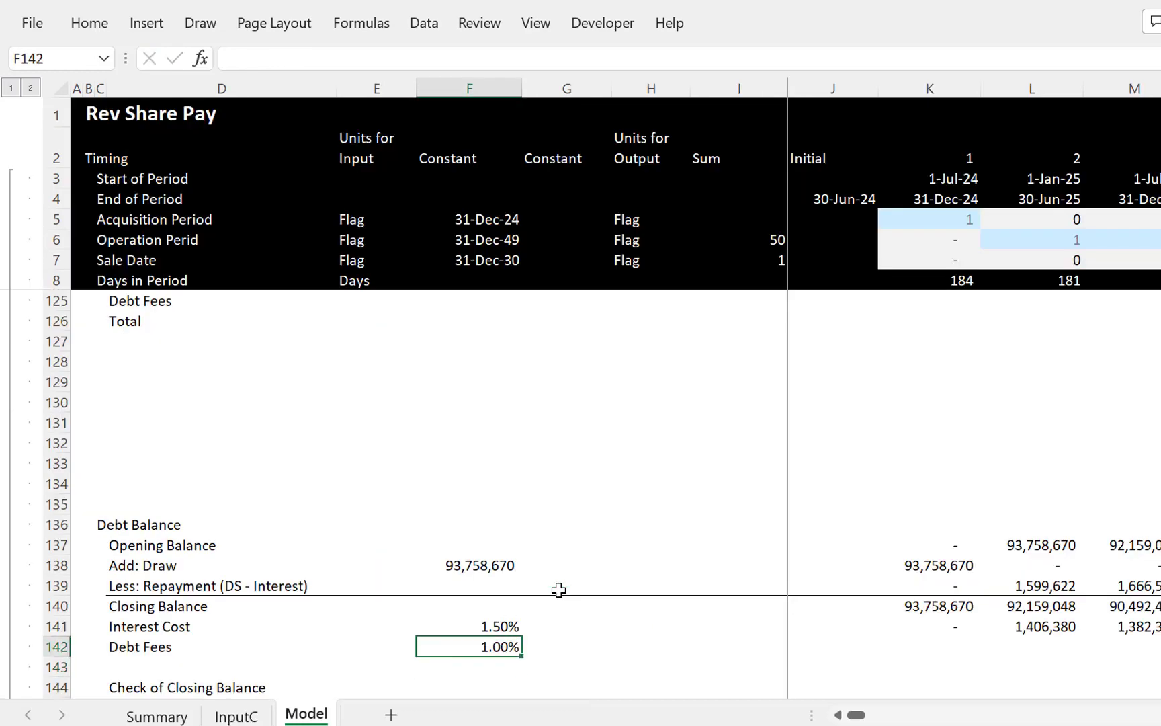
Step: Enter a Debt Fees formula in K142 multiplying the debt draw K138 by the fixed rate $F$142 and the period end date in K4
key("Right")
key("Right")
key("Right")
key("Right")
key("Right")
type("=")
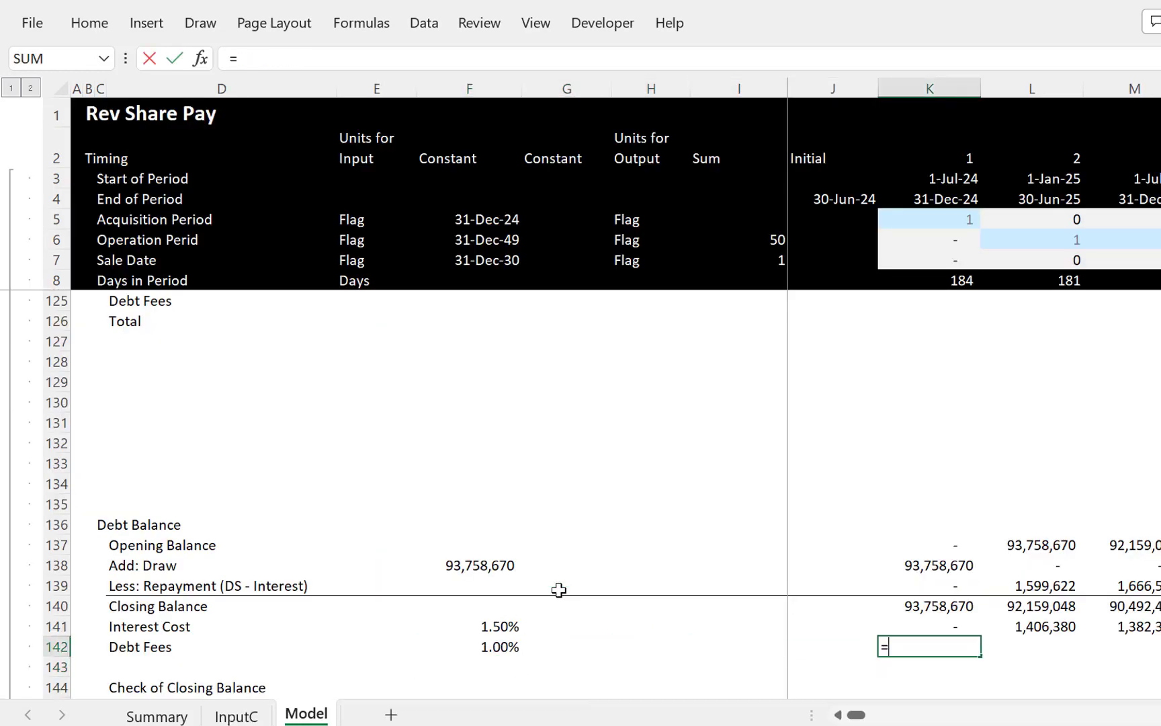
key("Up")
key("Up")
key("Up")
key("Up")
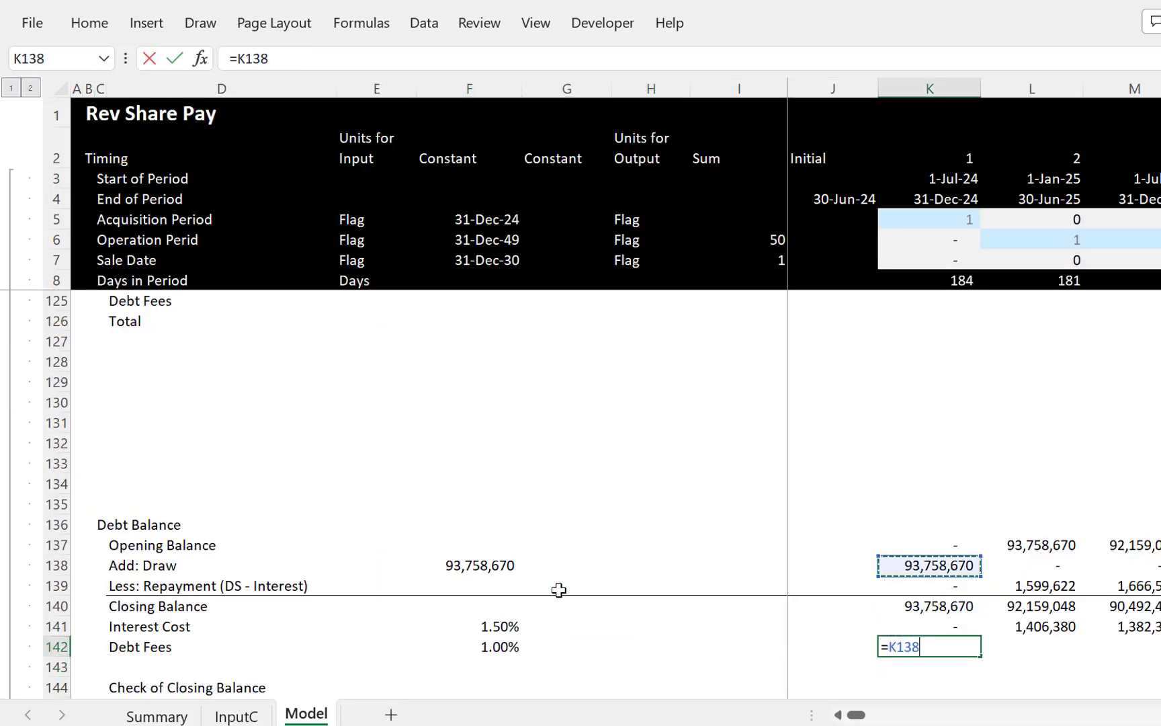
type("*")
key("Left")
key("Left")
key("Left")
key("Left")
key("Left")
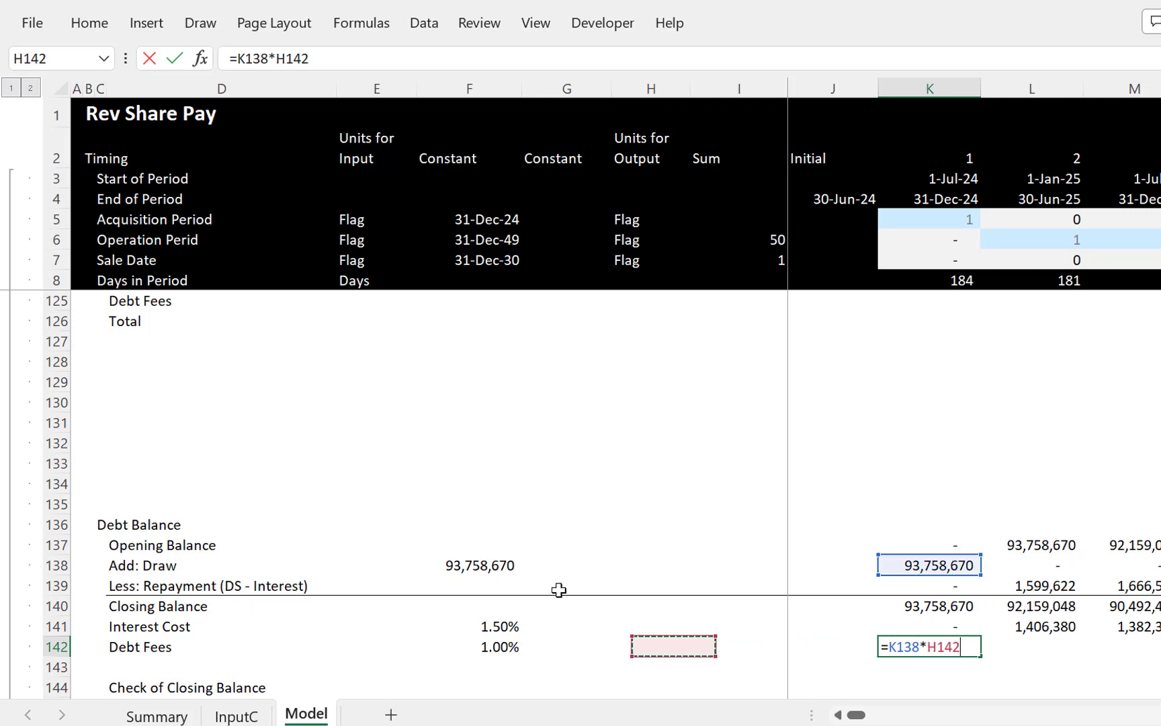
key("F4")
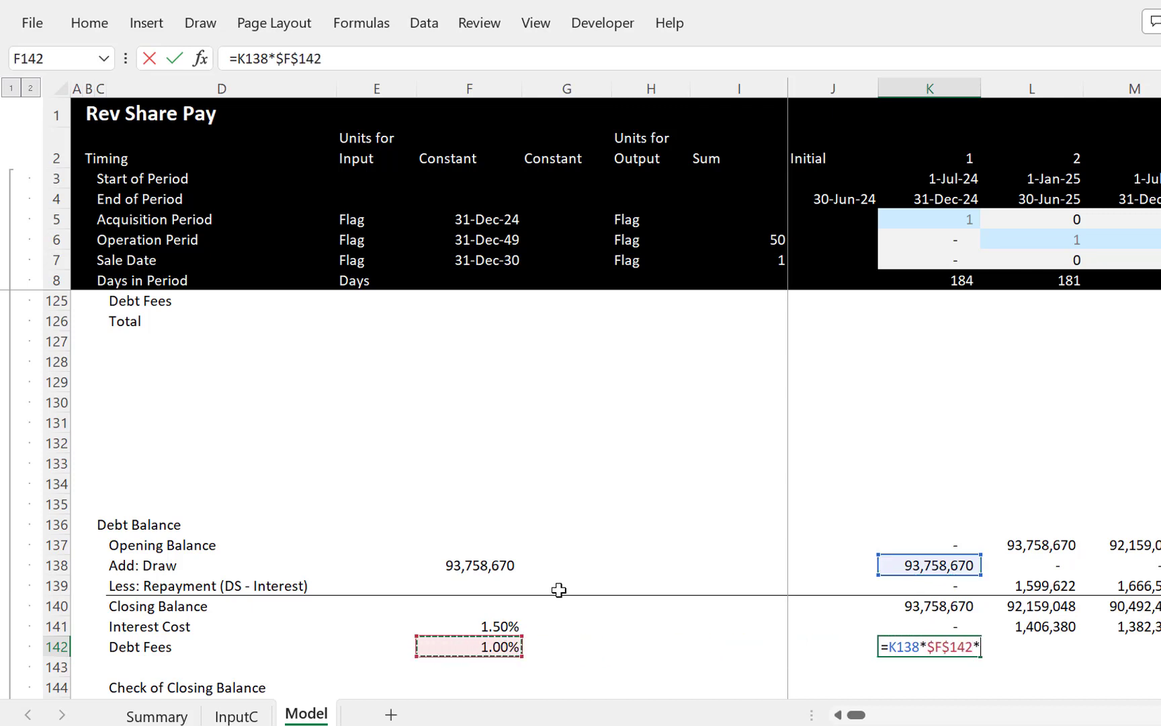
left_click(939, 205)
key("Return")
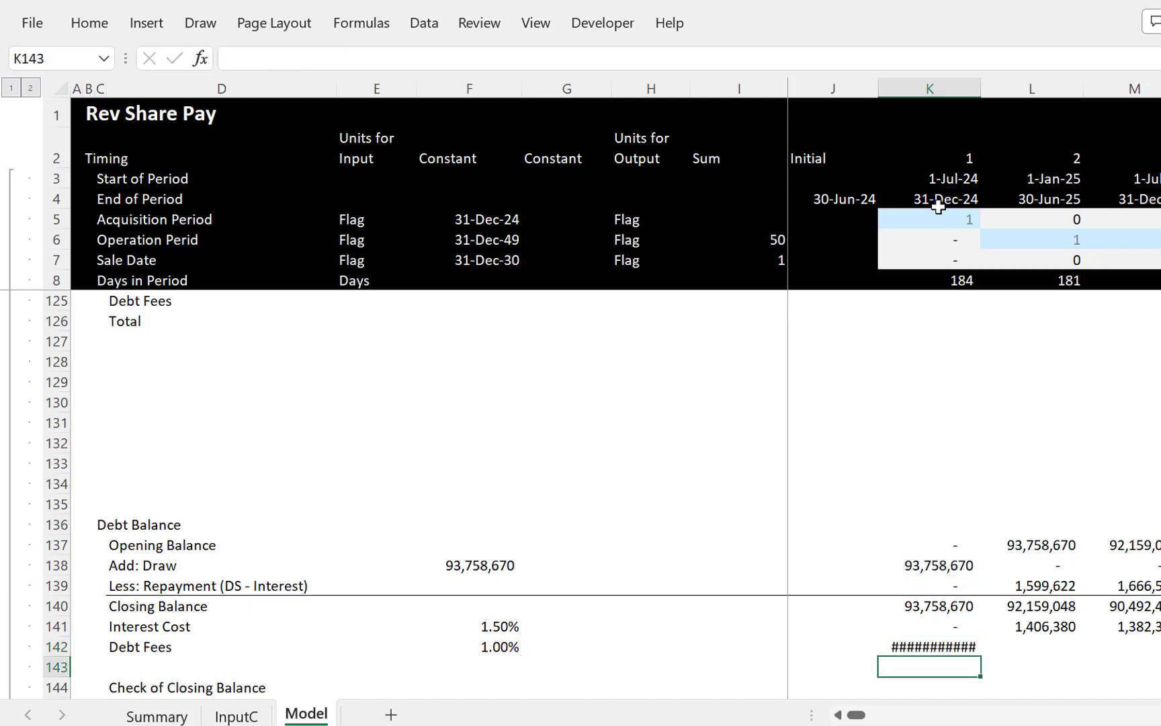
Step: Correct the Debt Fees formula in K142 to use the acquisition period flag, making it =K138*$F$142*K5
key("Up")
key("F2")
key("BackSpace")
key("BackSpace")
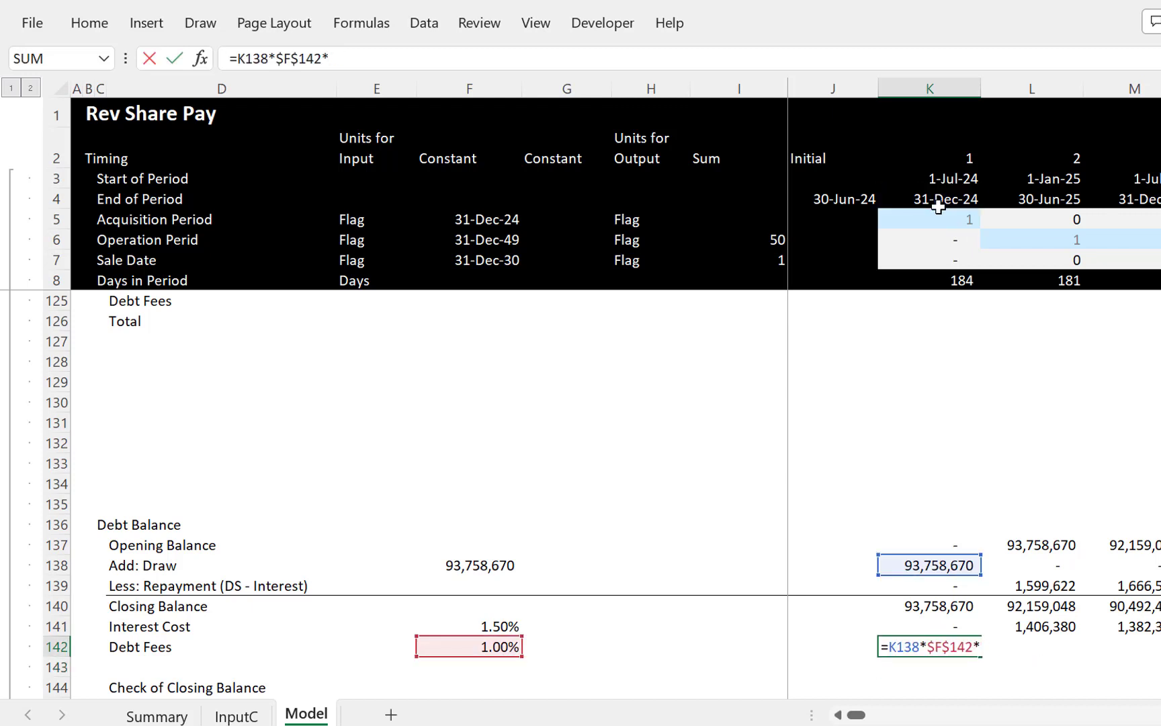
left_click(948, 226)
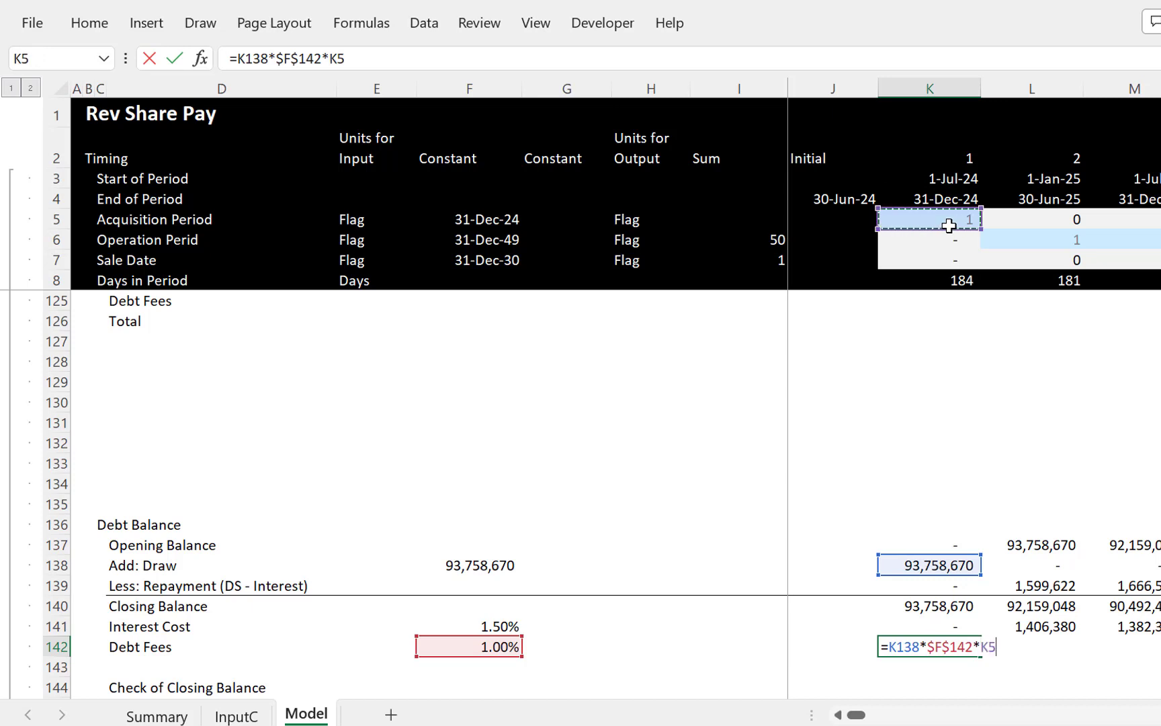
key("Return")
key("Up")
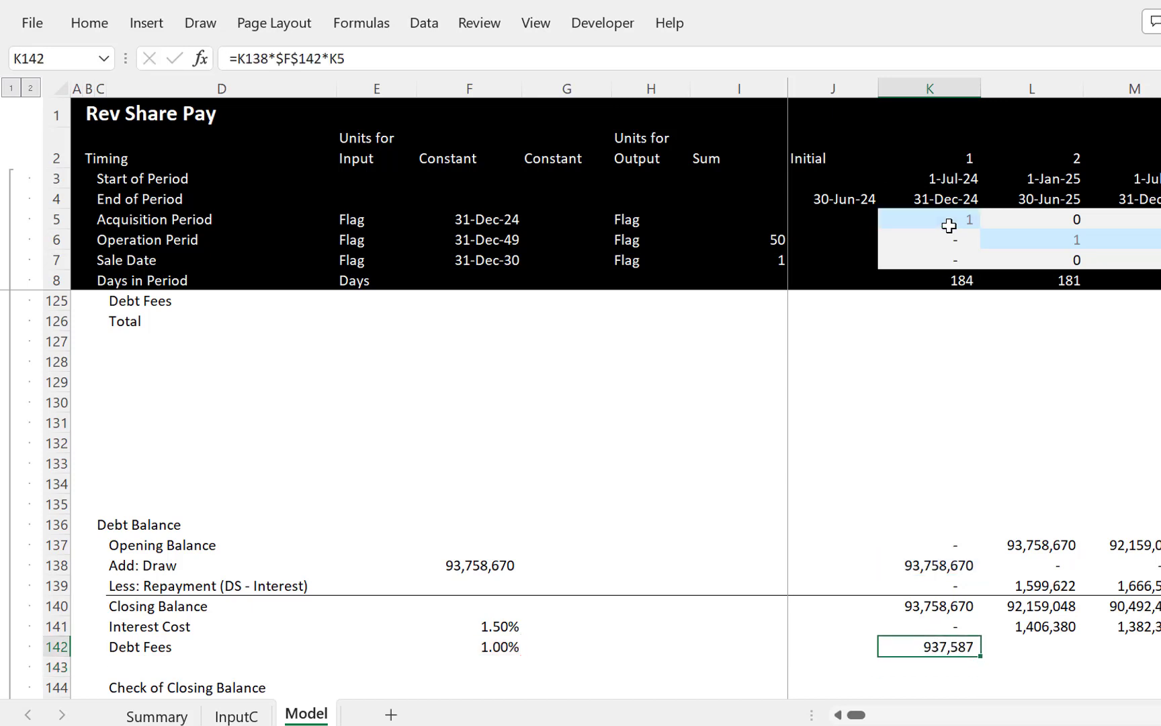
Step: Fill the Debt Fees formula in K142 across all remaining periods of row 142
key("ctrl+shift+Right")
key("ctrl+r")
key("Left")
key("Left")
key("Left")
key("Left")
key("Left")
key("Left")
key("Left")
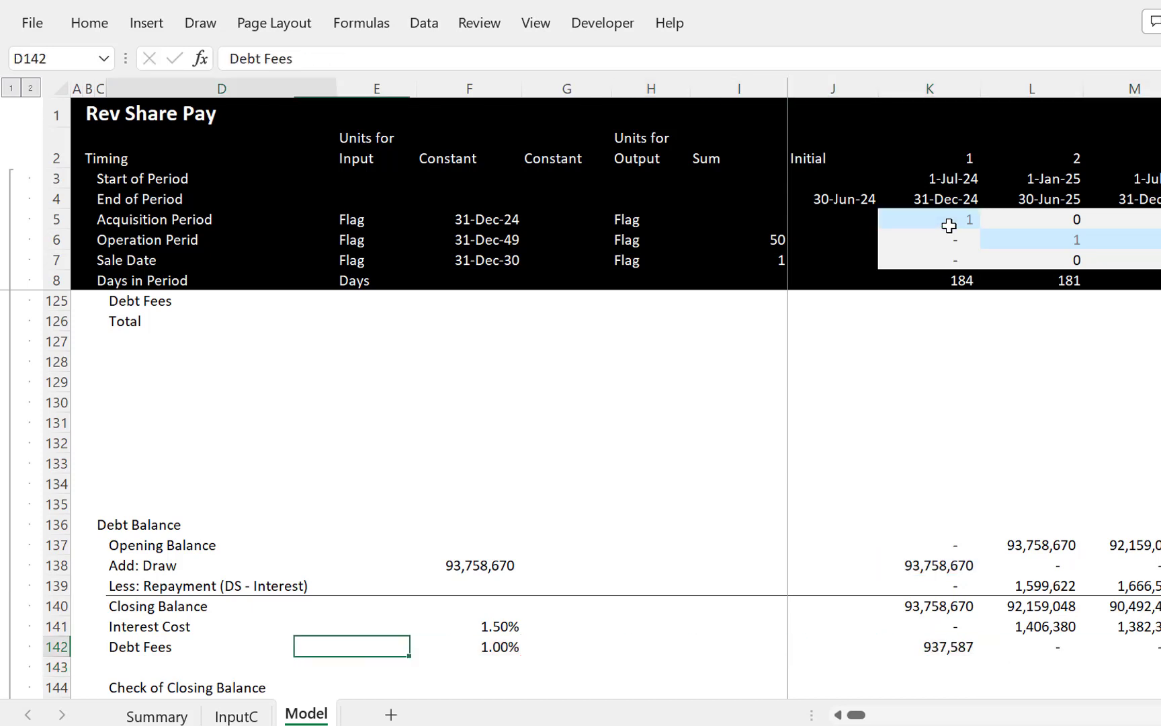
key("Left")
key("Left")
key("Left")
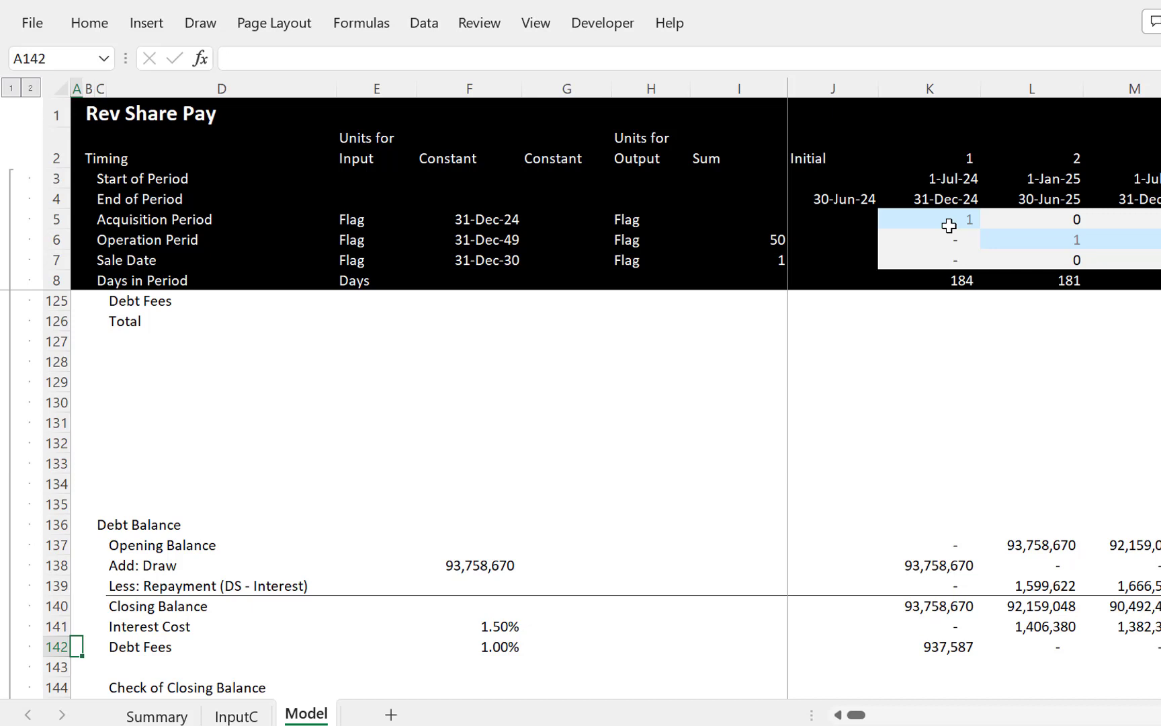
Step: Examine the debt balance rows across the timeline to find the period in which the closing balance is fully repaid
key("Down")
key("Down")
key("Down")
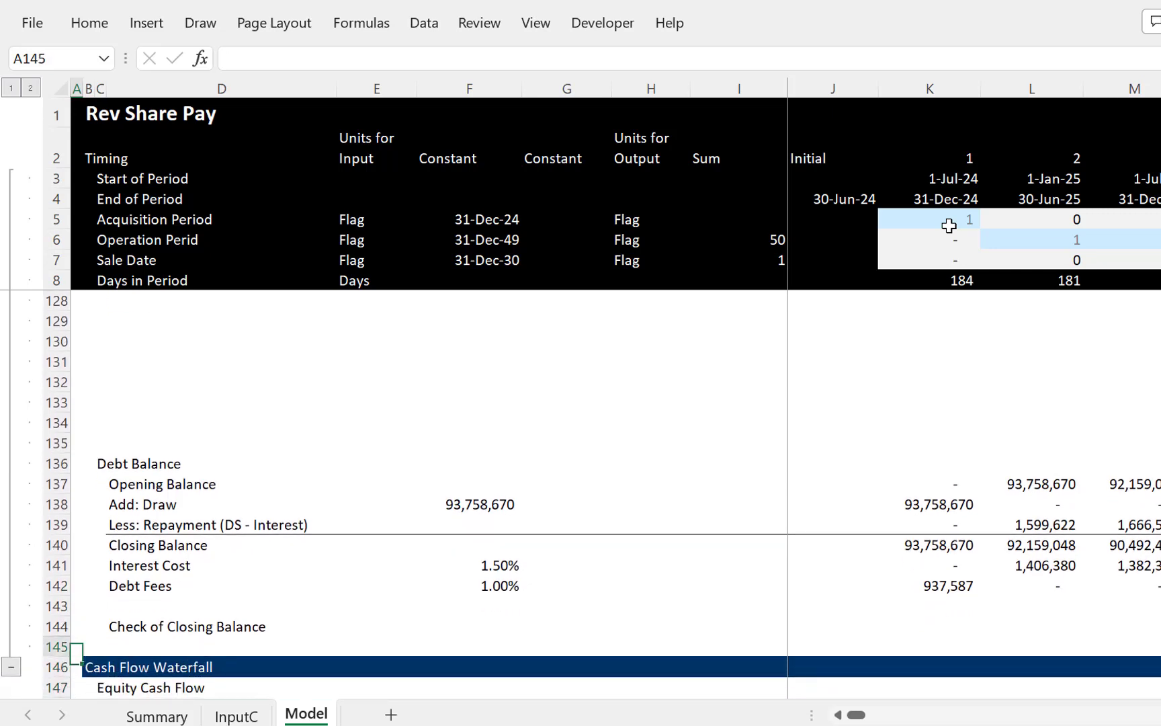
key("Up")
key("Right")
key("Right")
key("Right")
key("Right")
key("Right")
key("Right")
key("Right")
key("Right")
key("Right")
key("Right")
key("Right")
key("Right")
key("Right")
key("Right")
key("Right")
key("Right")
key("Right")
key("Right")
key("Right")
key("Right")
key("Right")
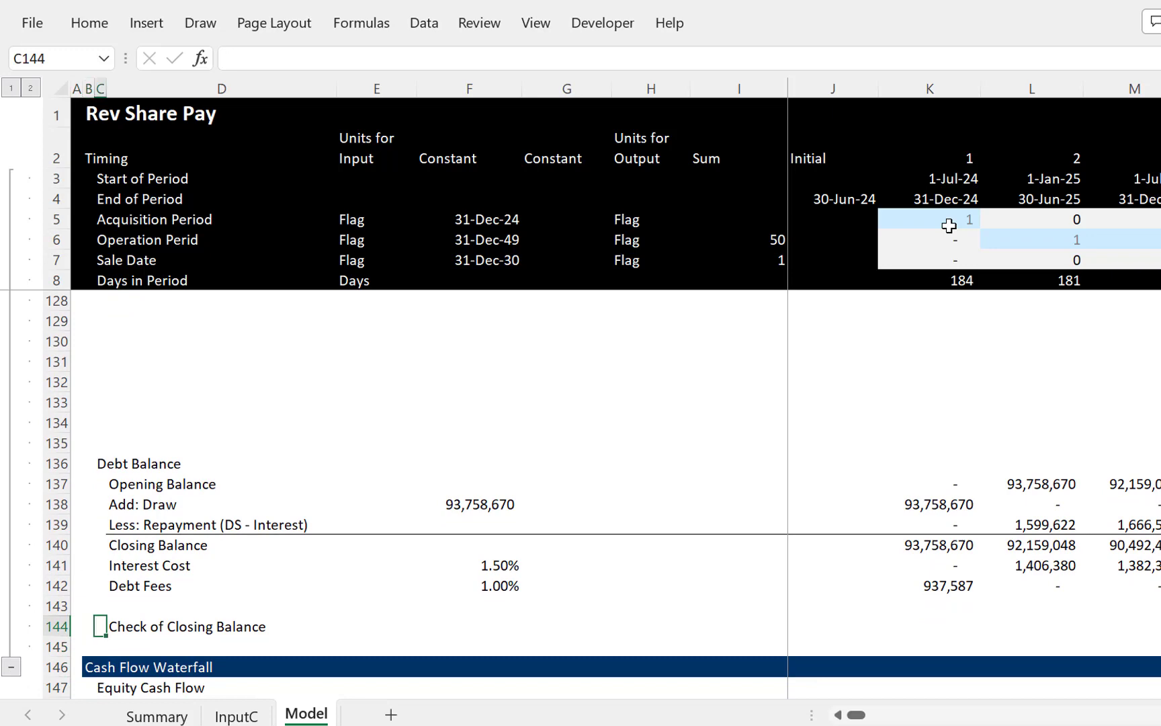
key("Right")
key("Right")
key("Right")
key("Right")
key("Right")
key("Right")
key("Right")
key("Right")
key("Right")
key("Right")
key("Right")
key("Right")
key("Right")
key("Right")
key("Right")
key("Right")
key("Right")
key("Right")
key("Right")
key("Right")
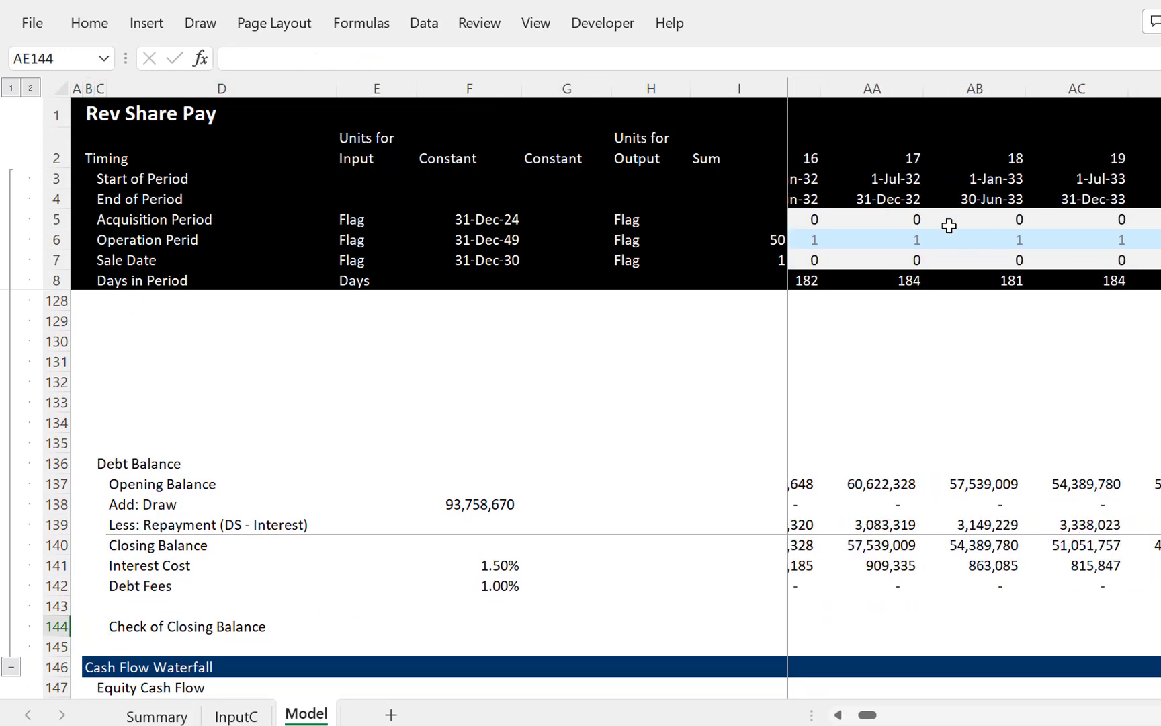
key("Left")
key("Left")
key("Left")
key("Left")
key("Left")
key("Left")
key("Left")
key("Left")
key("Left")
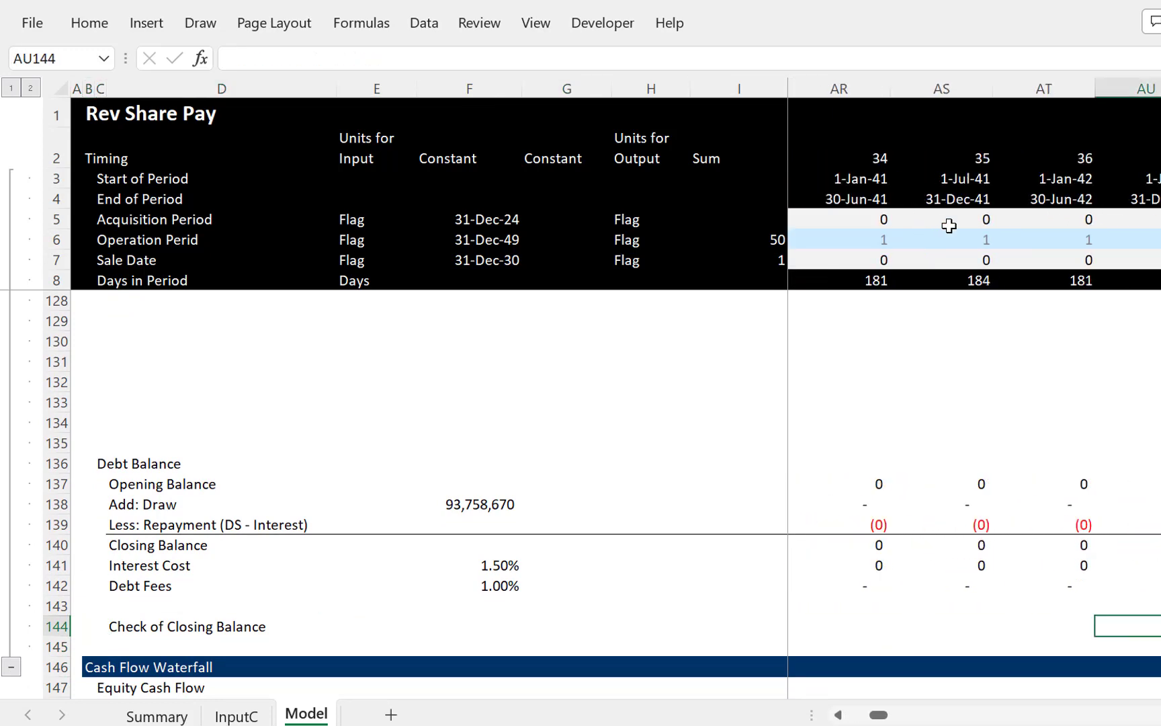
key("Right")
key("Right")
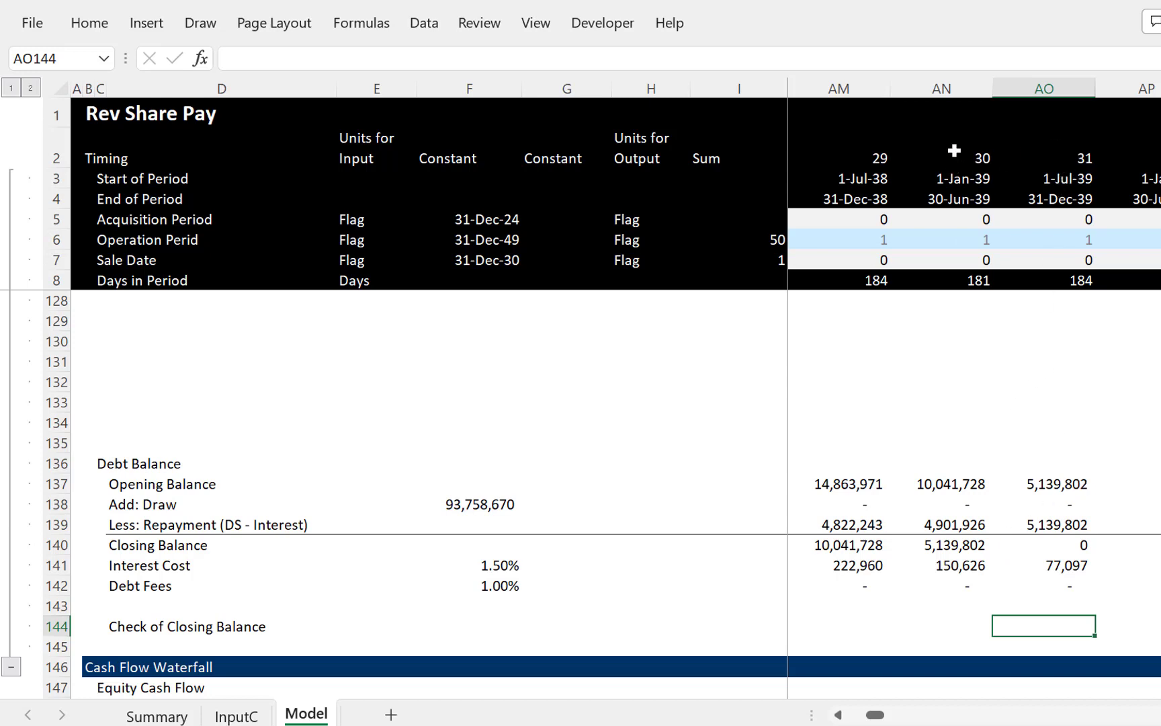
Step: Enter the formula =F106*2 in F144 beside Check of Closing Balance to convert the tenure in years to semi-annual periods
left_click(498, 607)
key("Down")
type("=")
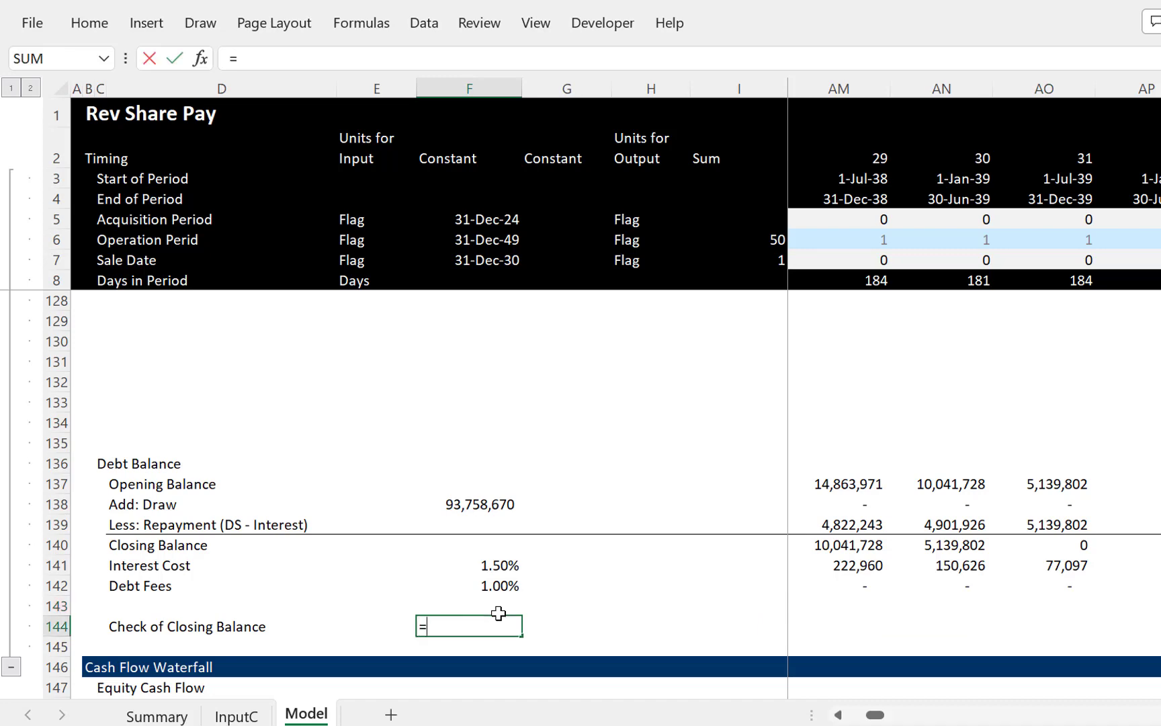
key("Up")
key("Up")
key("Up")
key("Up")
key("Up")
key("Up")
key("Up")
key("Up")
key("Up")
key("Up")
key("Up")
key("Up")
key("Up")
key("Up")
key("Up")
key("Up")
key("Up")
key("Up")
key("Up")
key("Up")
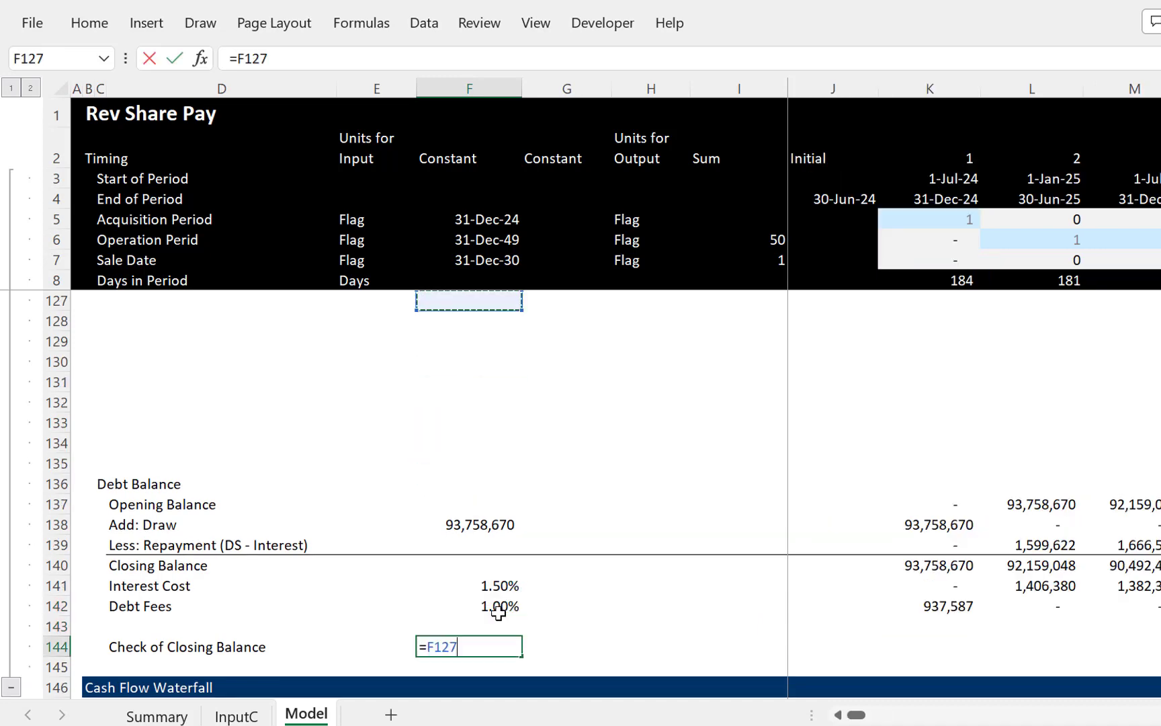
key("Up")
key("Up")
key("Up")
key("Up")
key("Up")
key("Up")
key("Up")
key("Up")
key("Up")
key("Up")
key("Up")
key("Up")
key("Up")
key("Up")
key("Up")
key("Up")
key("Up")
key("Up")
key("Up")
key("Up")
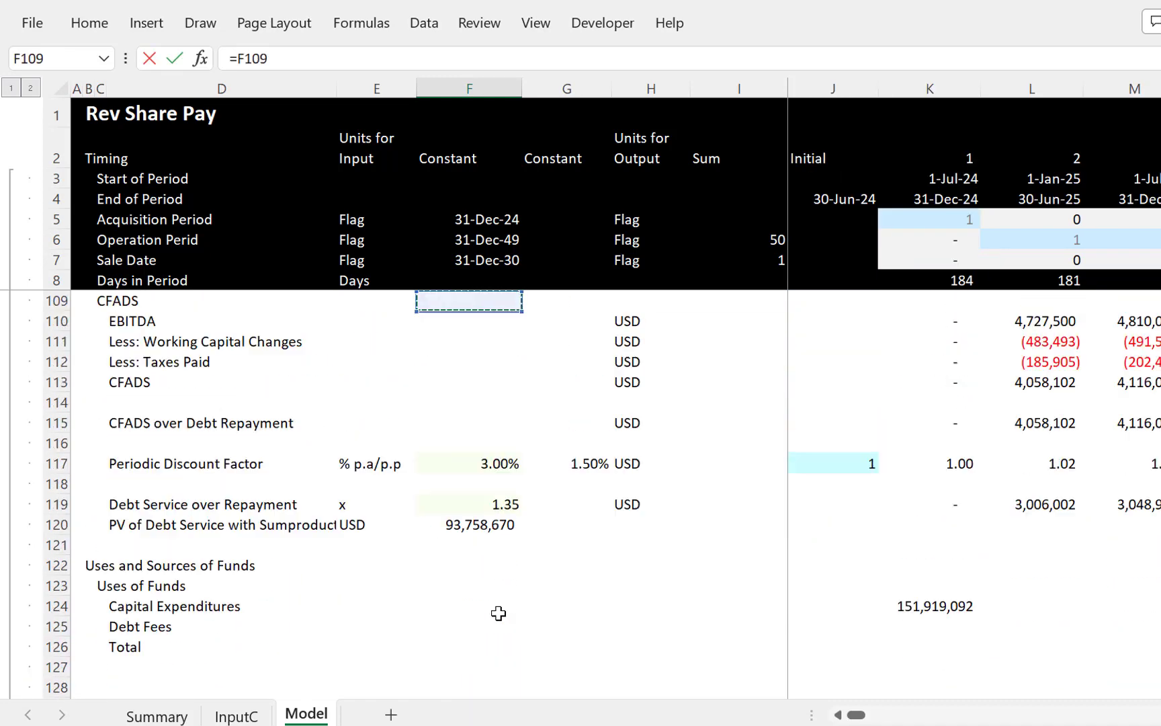
key("Up")
key("Up")
key("Up")
key("Up")
key("Up")
key("Up")
key("Down")
key("Down")
key("Down")
key("Down")
key("Down")
key("Down")
key("Down")
key("Down")
key("Down")
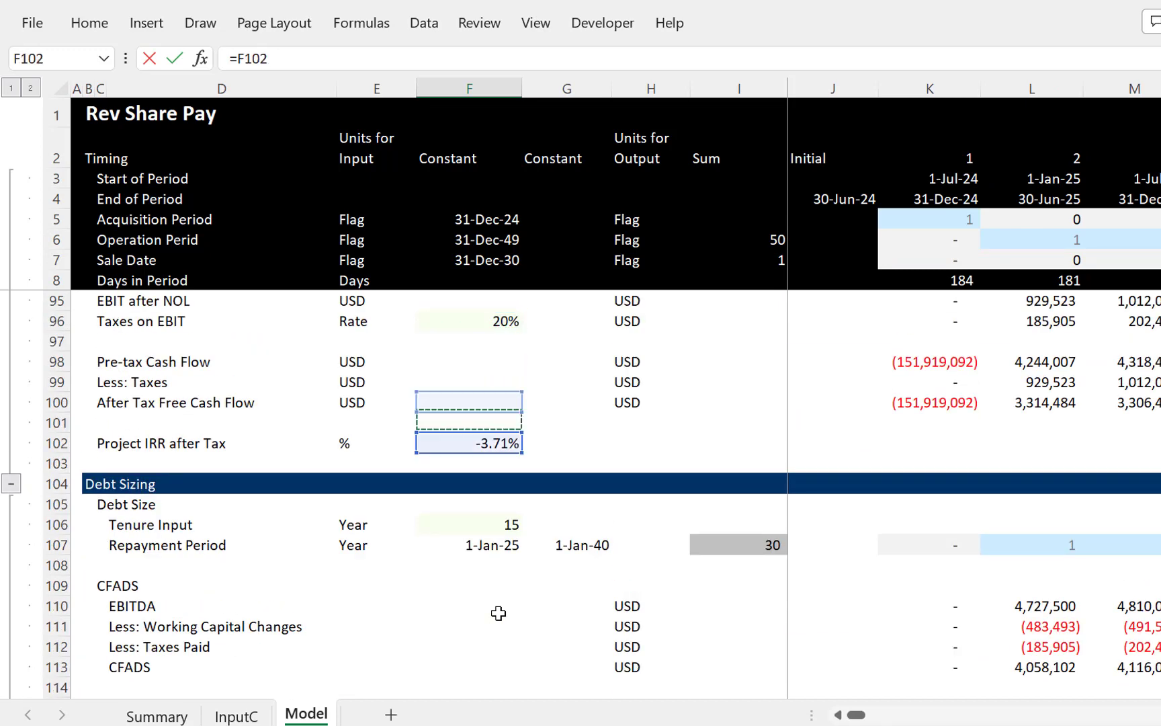
key("Down")
key("Down")
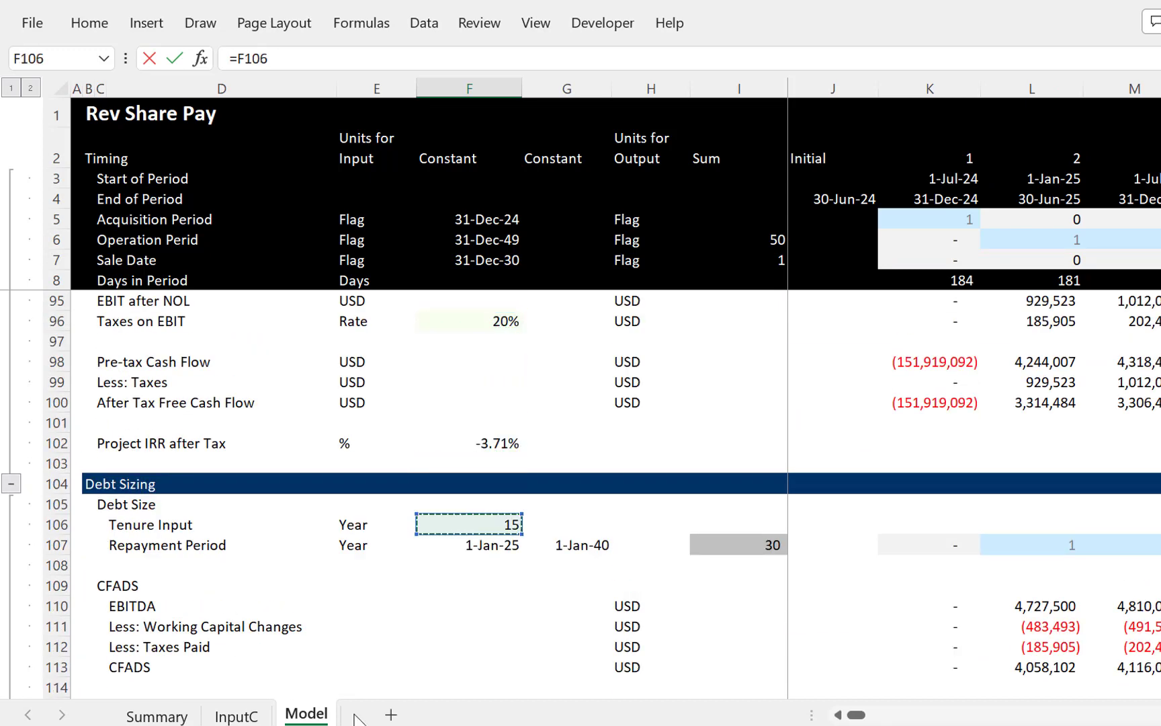
type("*2")
key("Return")
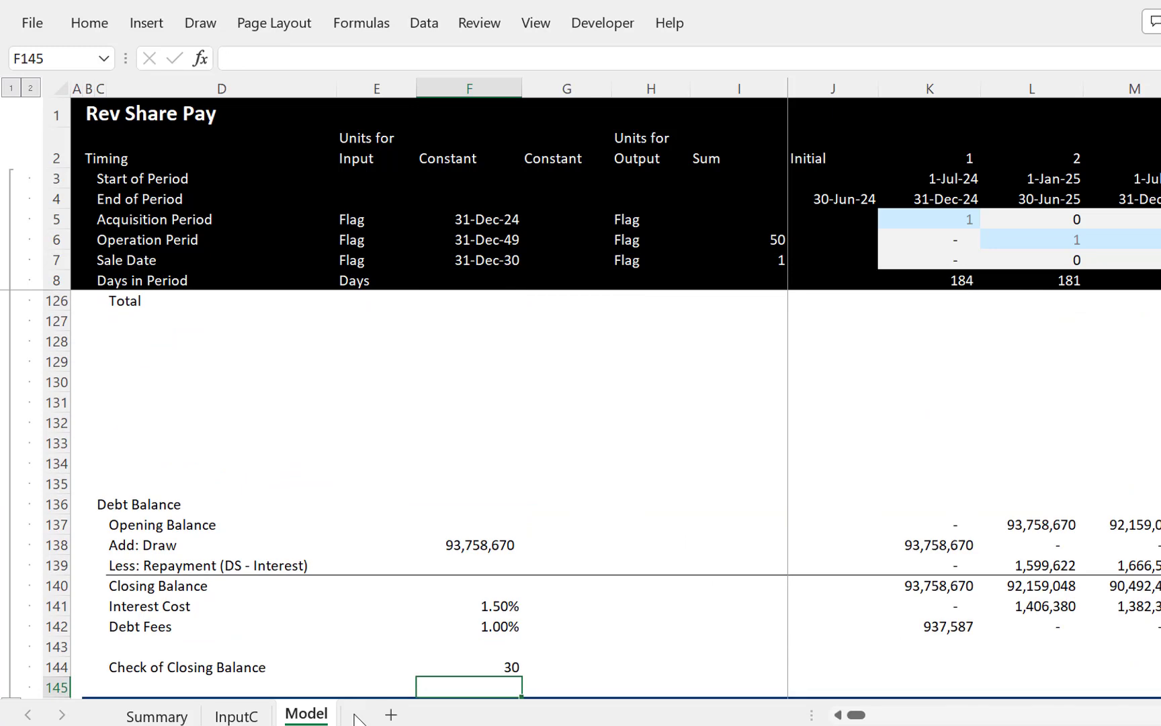
Step: Enter =LOOKUP(F144,2:2,140:140) in G144 to retrieve the closing balance for the period number in F144
key("Up")
key("Right")
type("=loo")
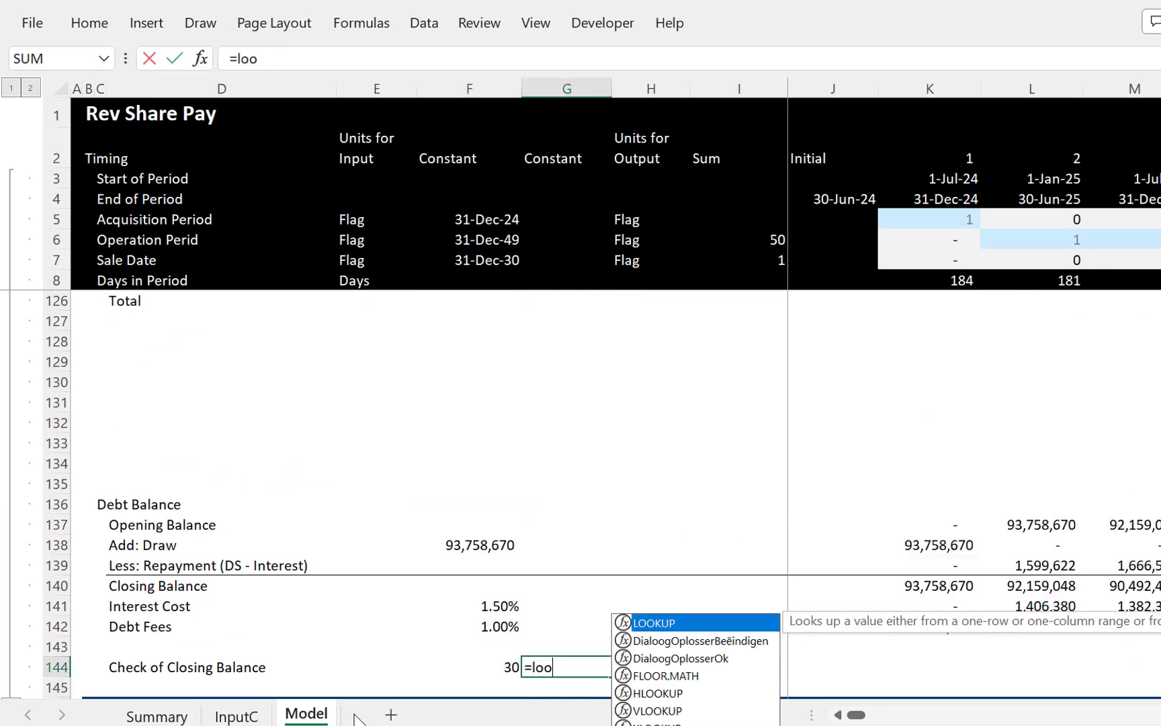
key("Tab")
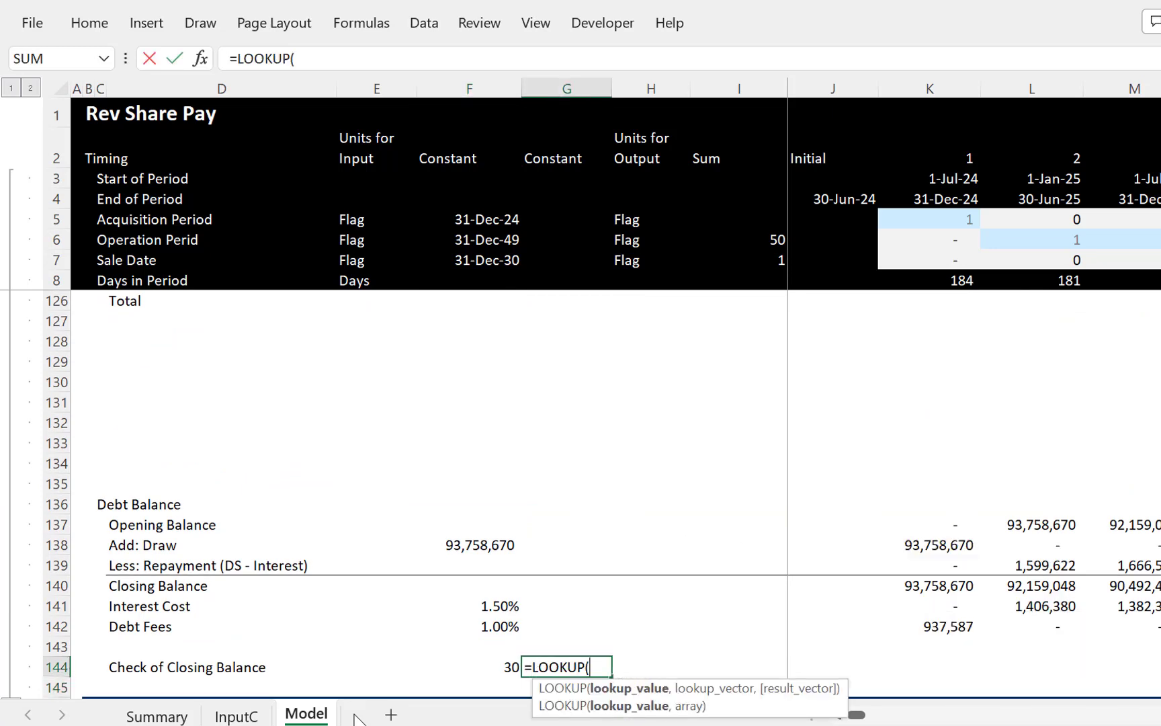
key("Left")
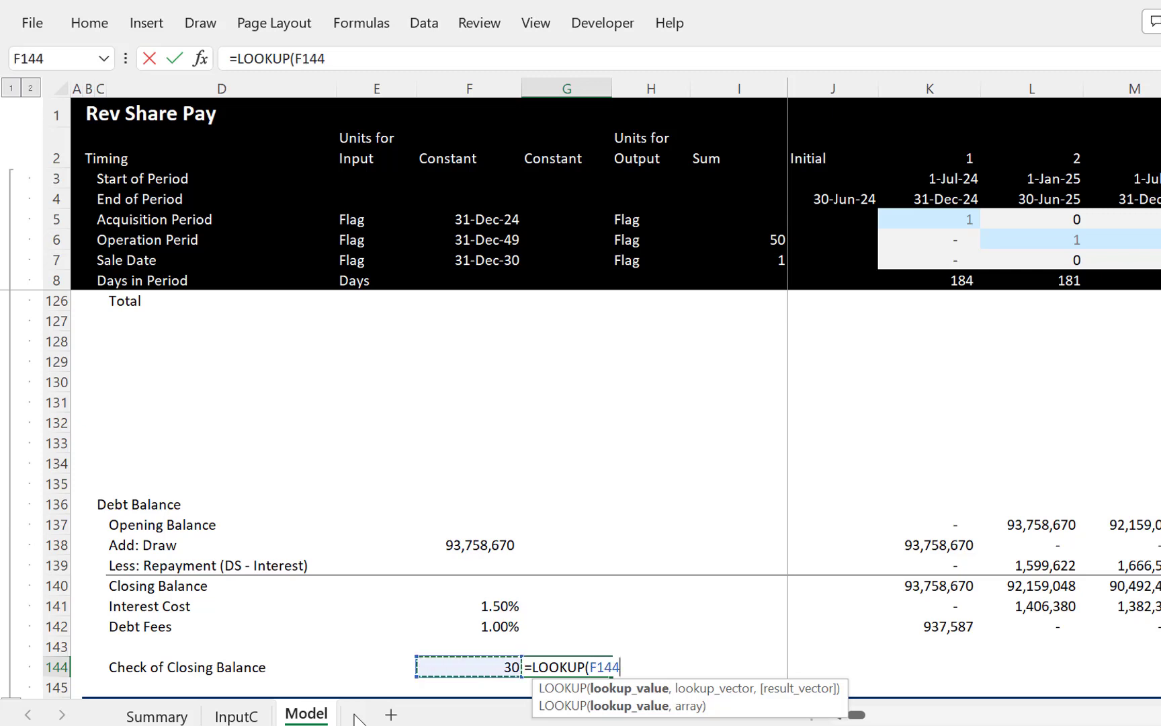
type(",")
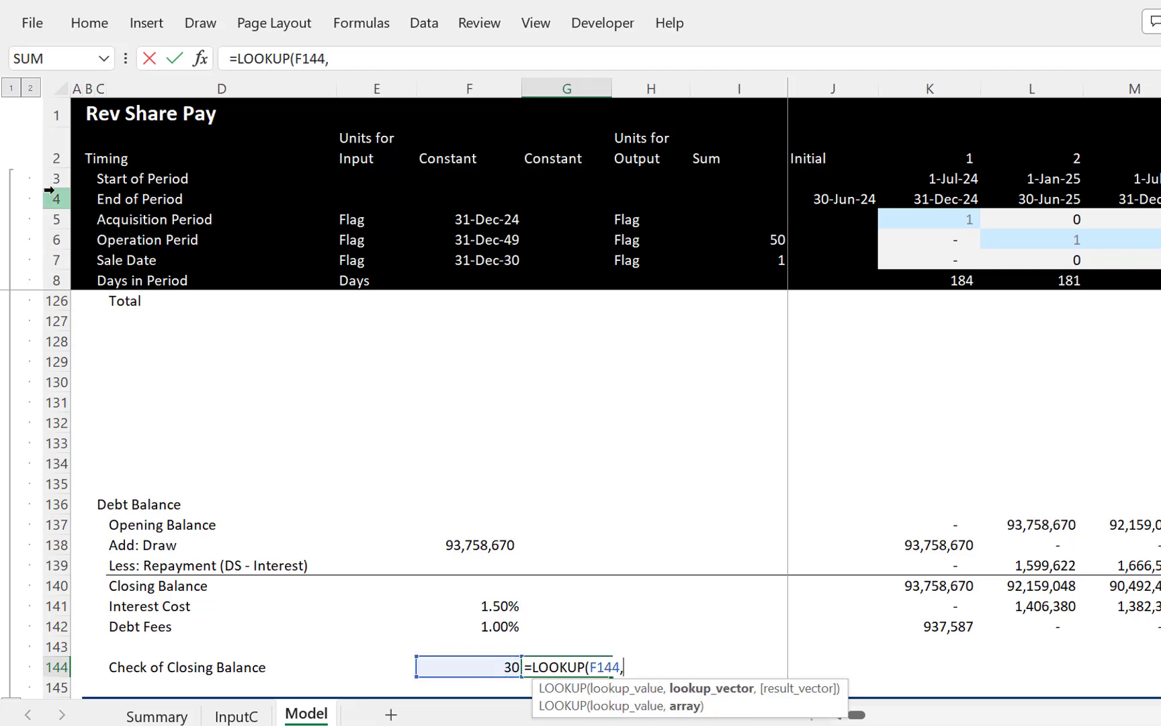
left_click(55, 180)
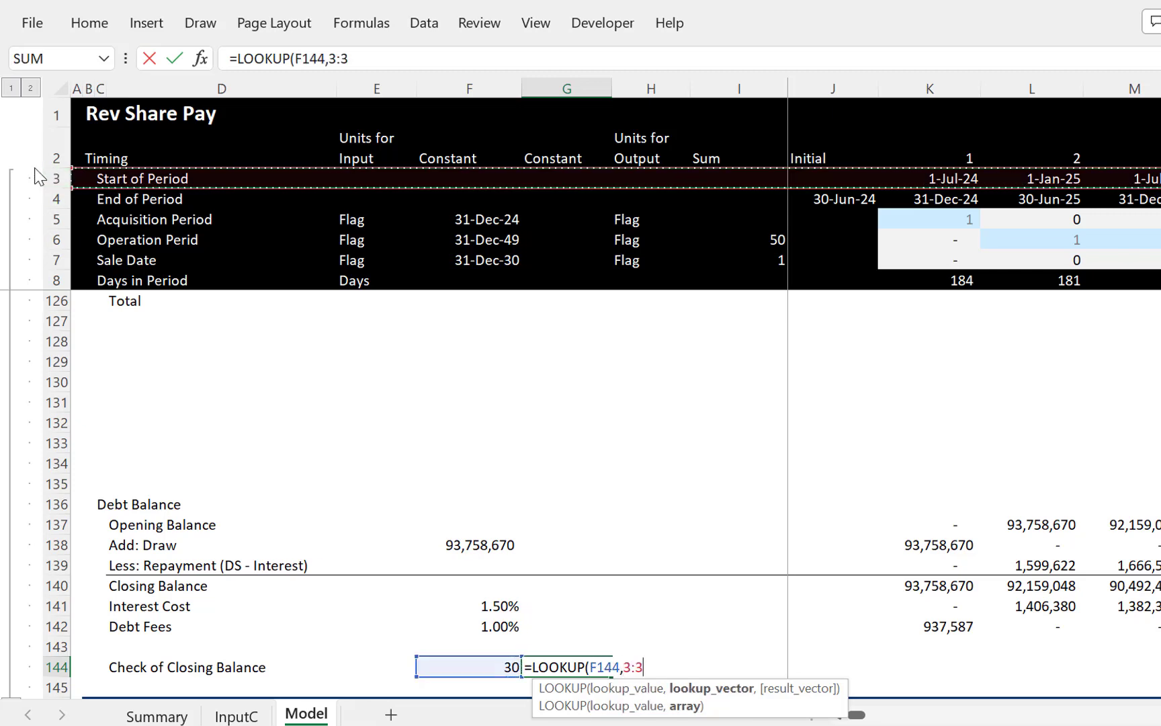
left_click(47, 157)
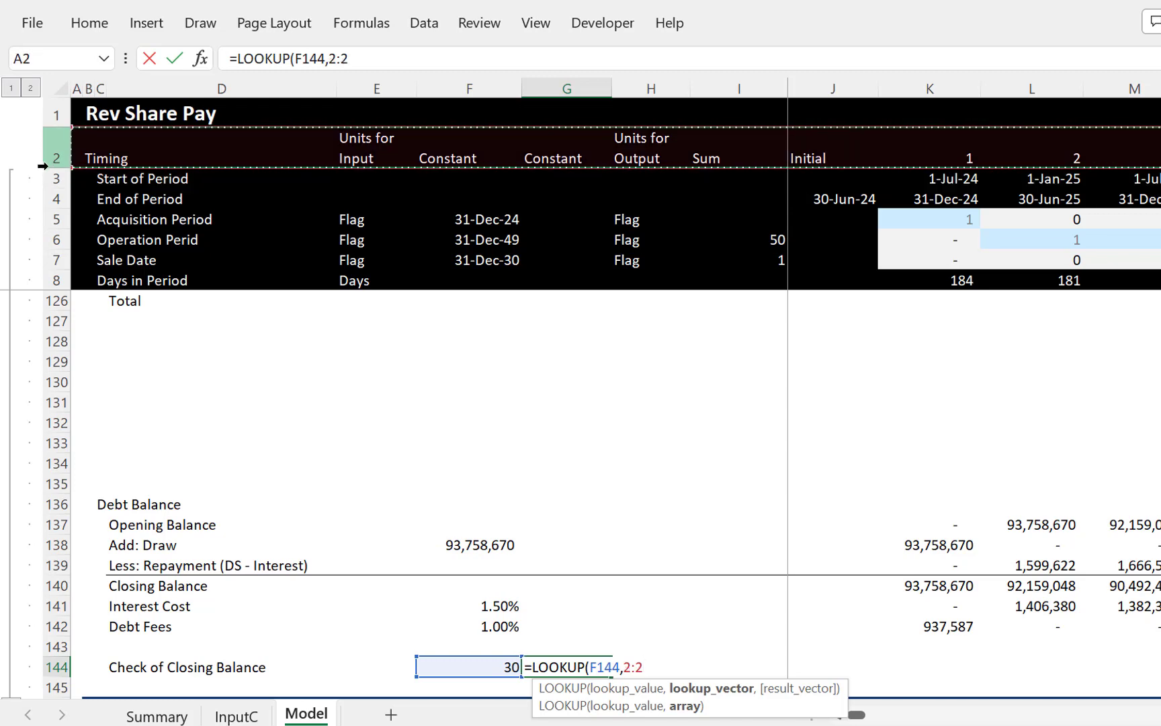
type(",")
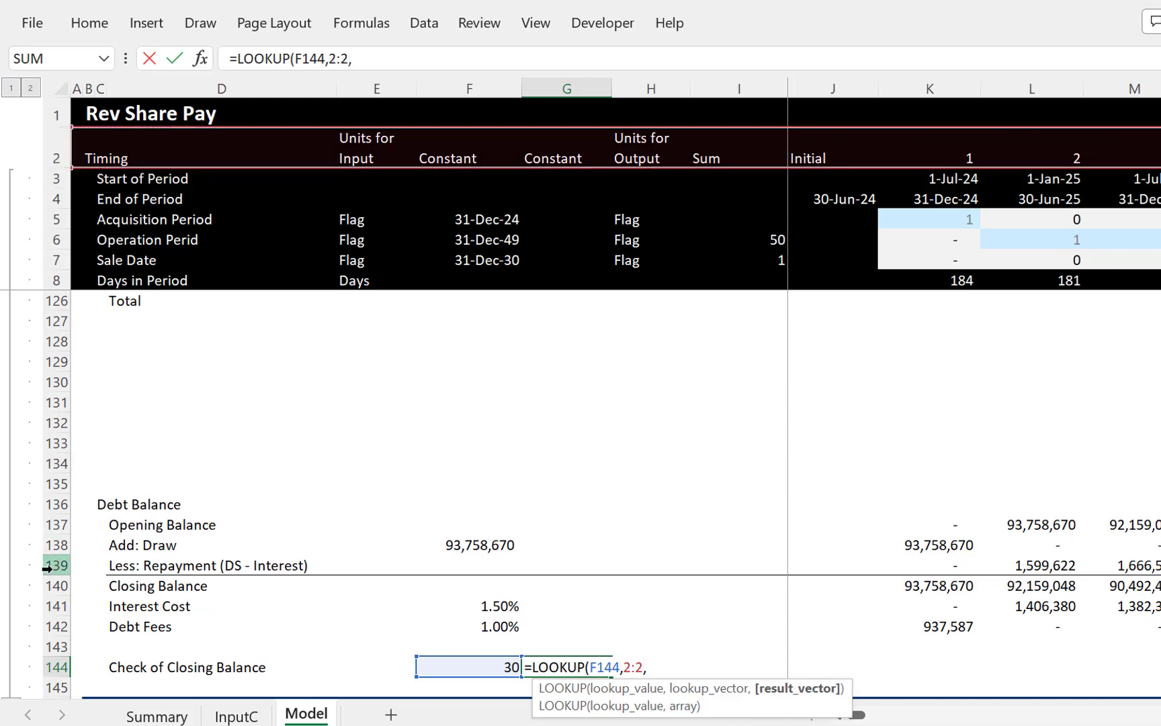
left_click(52, 586)
key("Return")
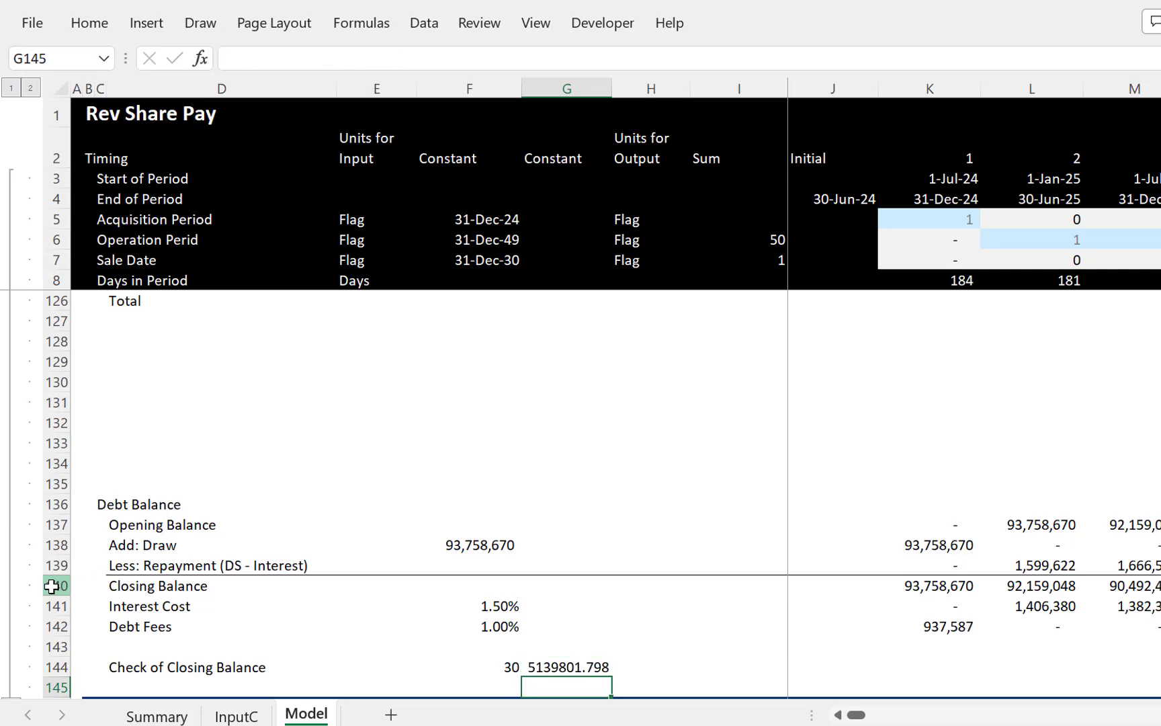
Step: Add one period to the final period number in F144, making the formula =F106*2+1
key("Up")
key("Left")
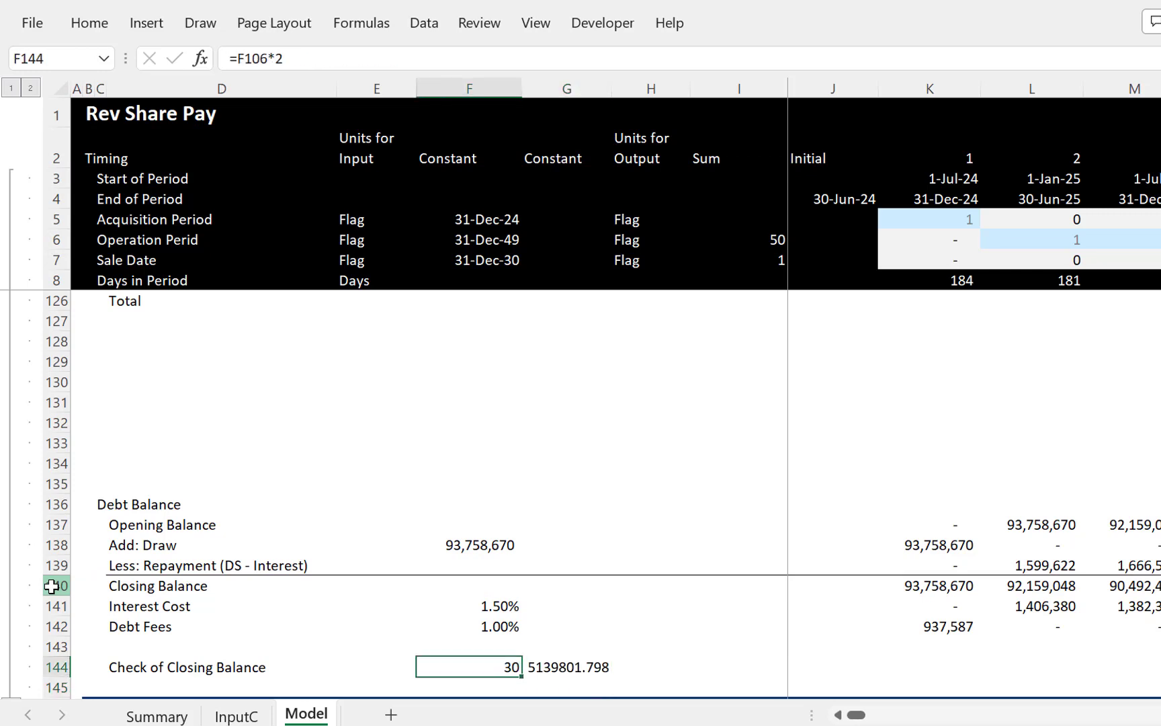
key("F2")
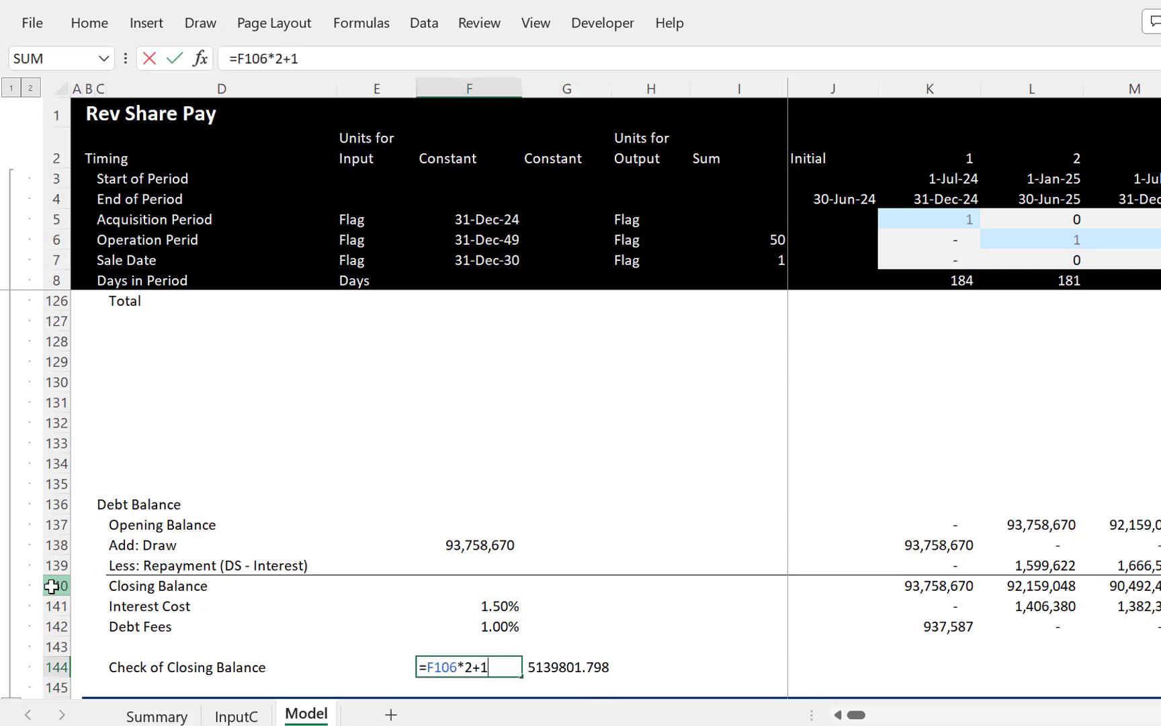
type("+1")
key("Return")
Step: Format the closing balance lookup in G144 as a number without decimals
key("Up")
key("Right")
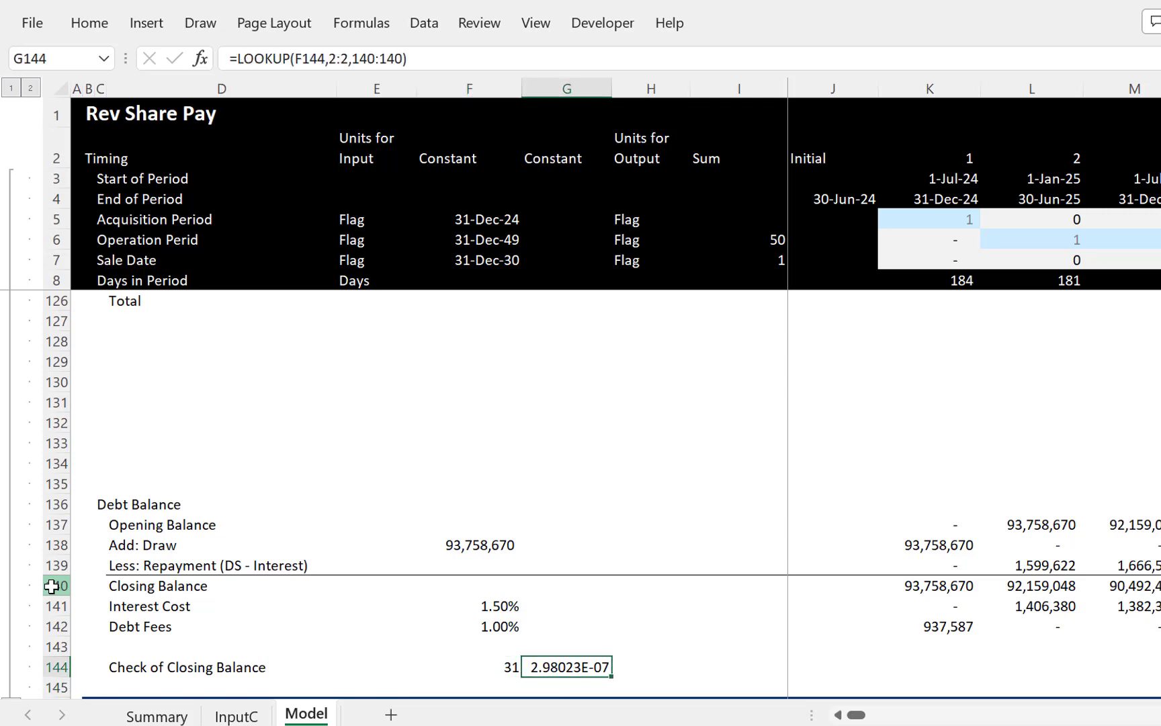
key("ctrl+shift+1")
Step: Enter the check formula =ROUND(G144,0)=0 in H144 to test whether the final closing balance is zero
key("Right")
type("=ra")
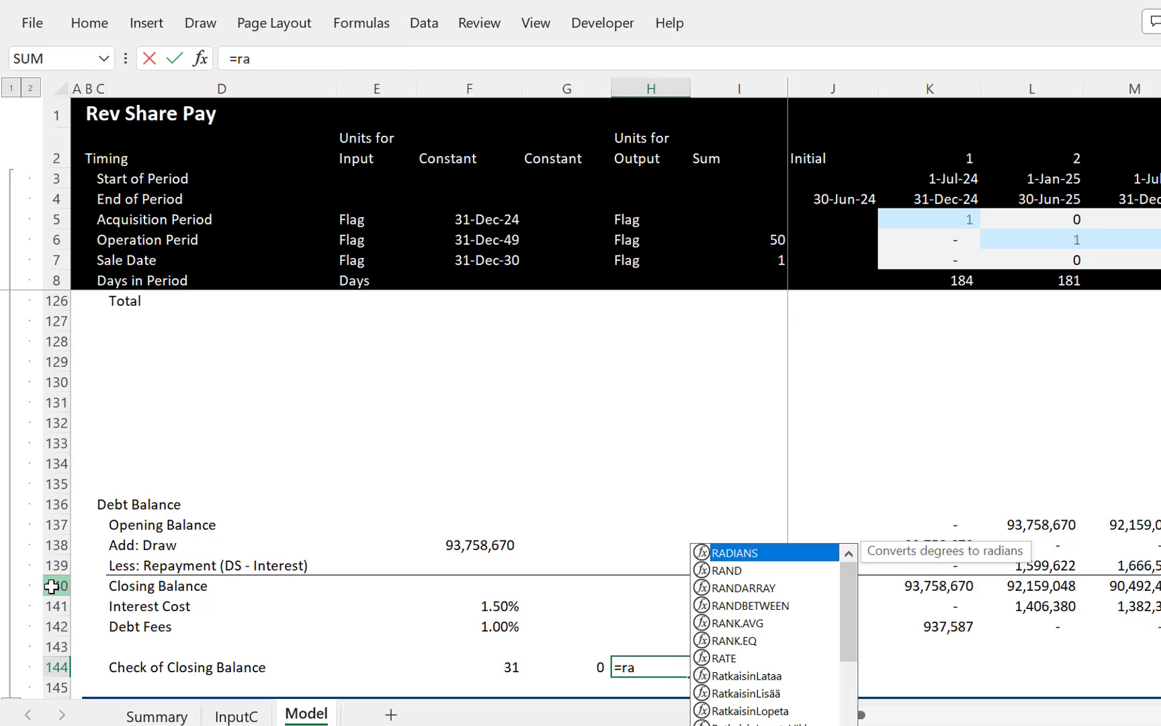
key("BackSpace")
type("oun")
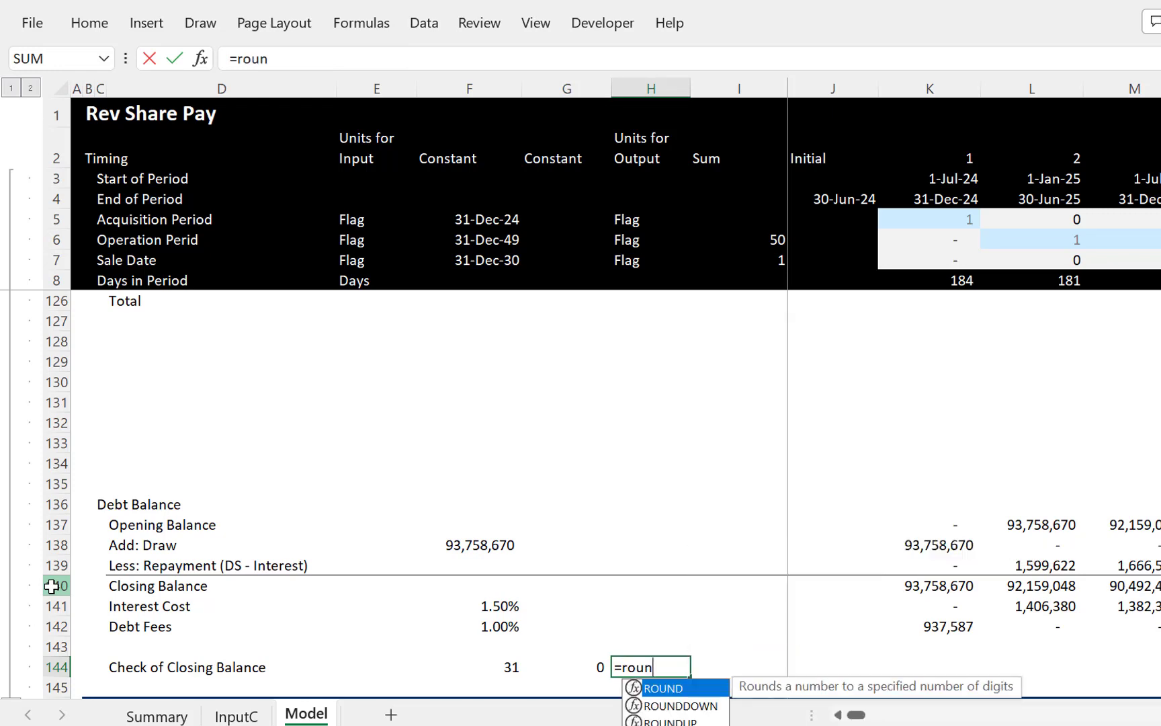
key("Tab")
key("Left")
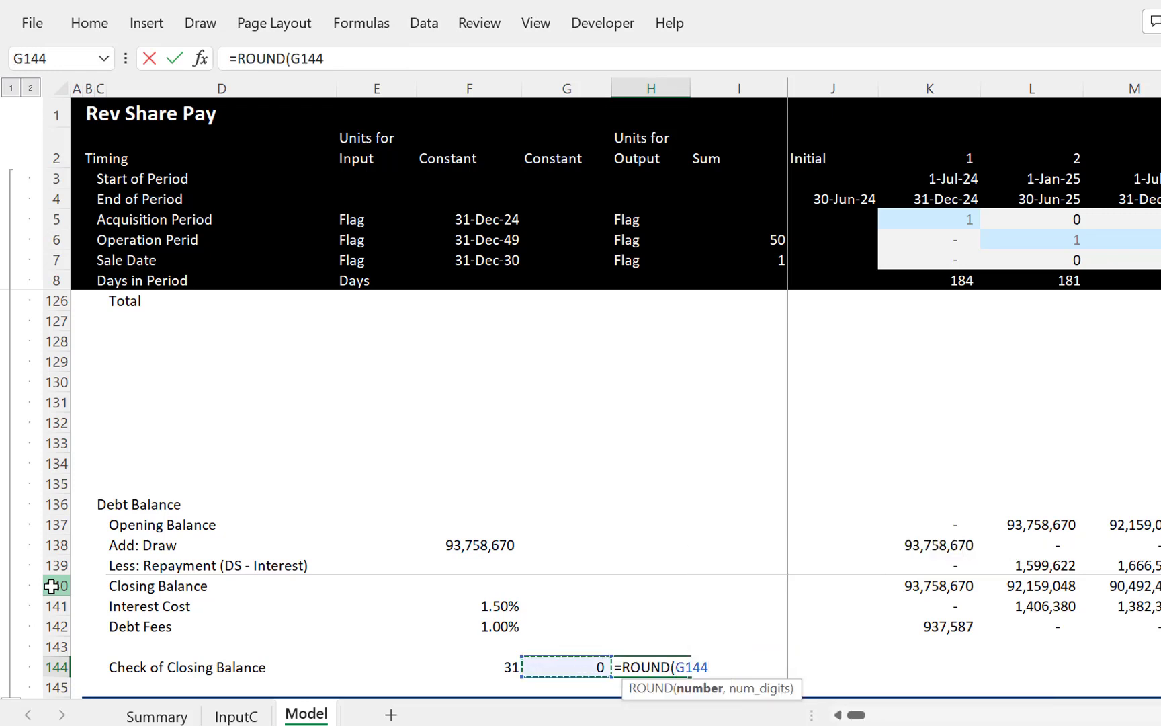
type(",0)=0")
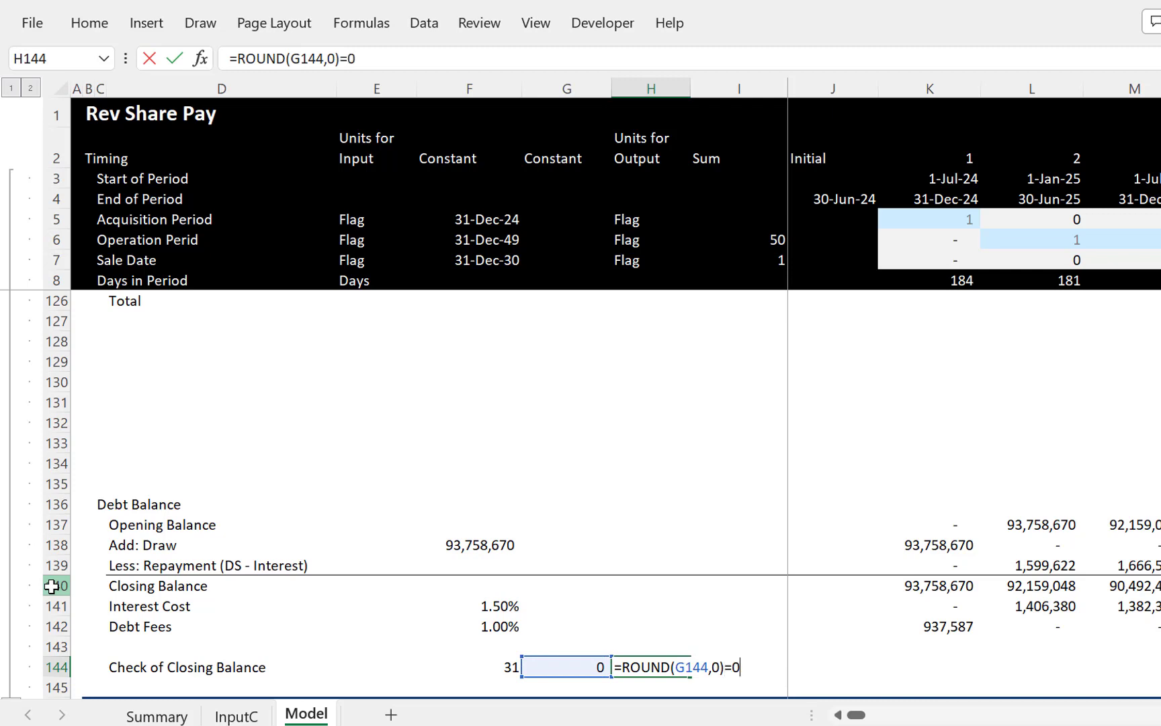
key("Return")
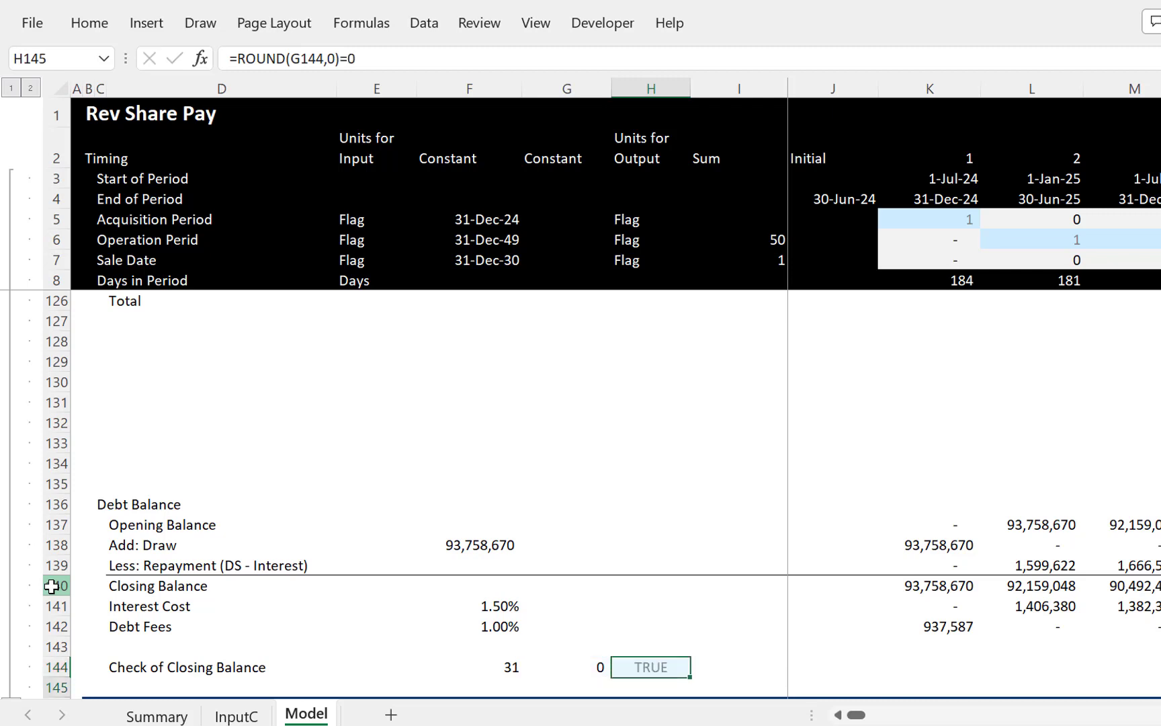
Step: Link the first-period Debt Fees under Uses of Funds to the debt balance section by entering =K142 in K125
key("Up")
key("Left")
key("Home")
key("Up")
key("Up")
key("Up")
key("Up")
key("Up")
key("Up")
key("Up")
key("Up")
key("Up")
key("Up")
key("Up")
key("Up")
key("Up")
key("Up")
key("Up")
key("Up")
key("Up")
key("Up")
key("Up")
key("Up")
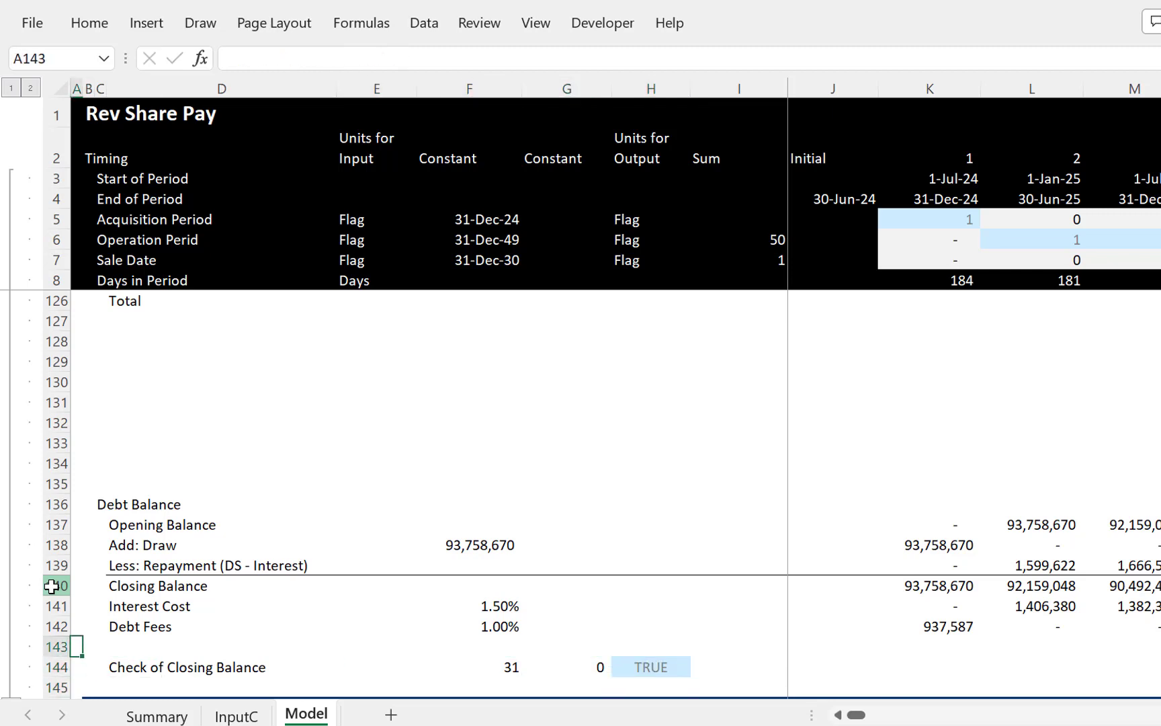
key("Up")
key("Up")
key("Up")
key("Up")
key("Up")
key("Up")
key("Up")
key("Up")
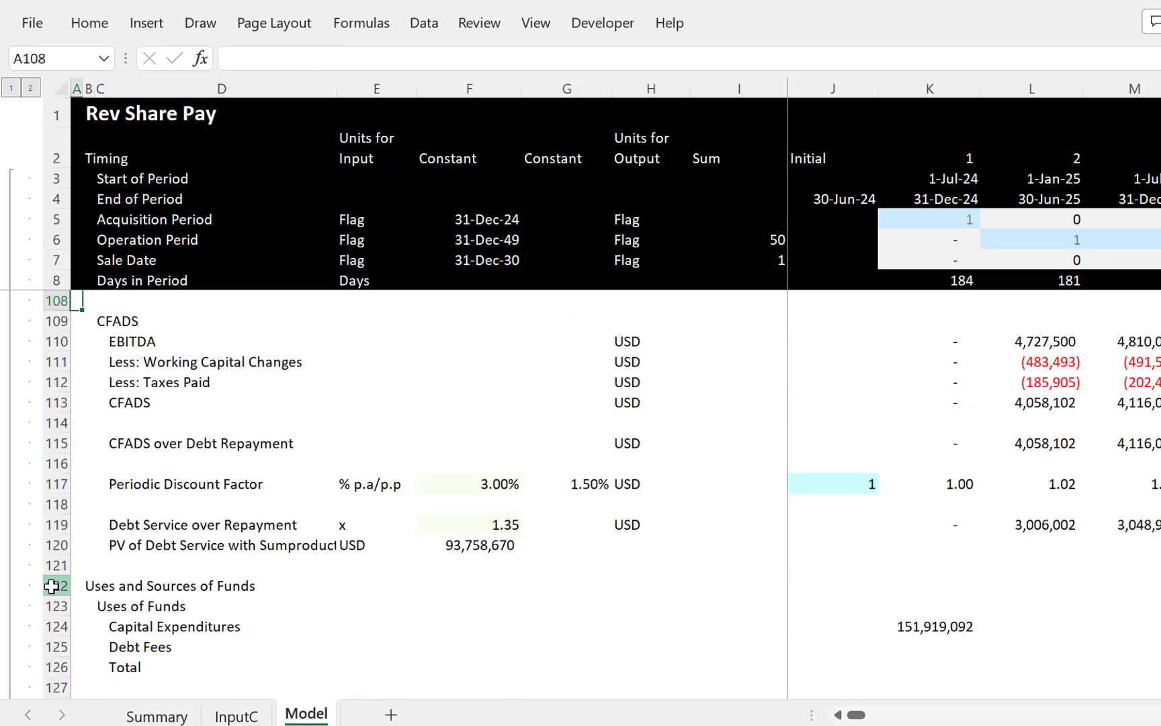
key("Down")
key("Down")
key("Down")
key("Down")
key("Down")
key("Down")
key("Down")
key("Down")
key("Down")
key("Down")
key("Down")
key("Down")
key("Down")
key("Down")
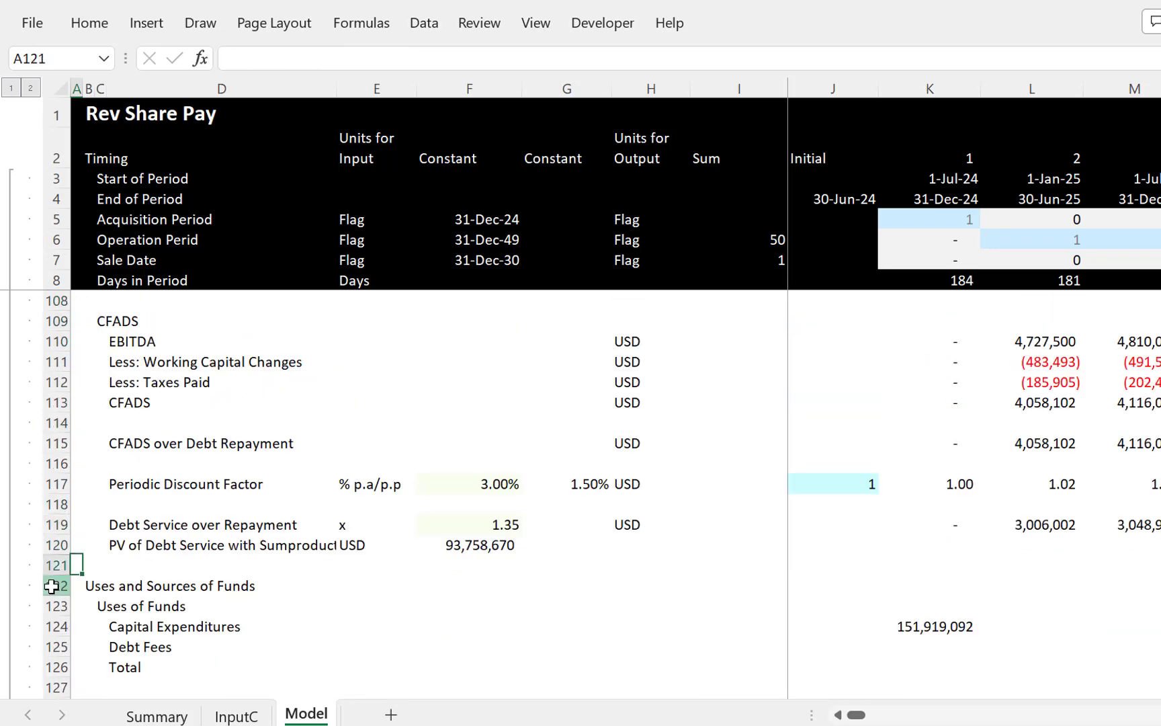
key("Down")
key("Down")
key("Right")
key("Right")
key("Down")
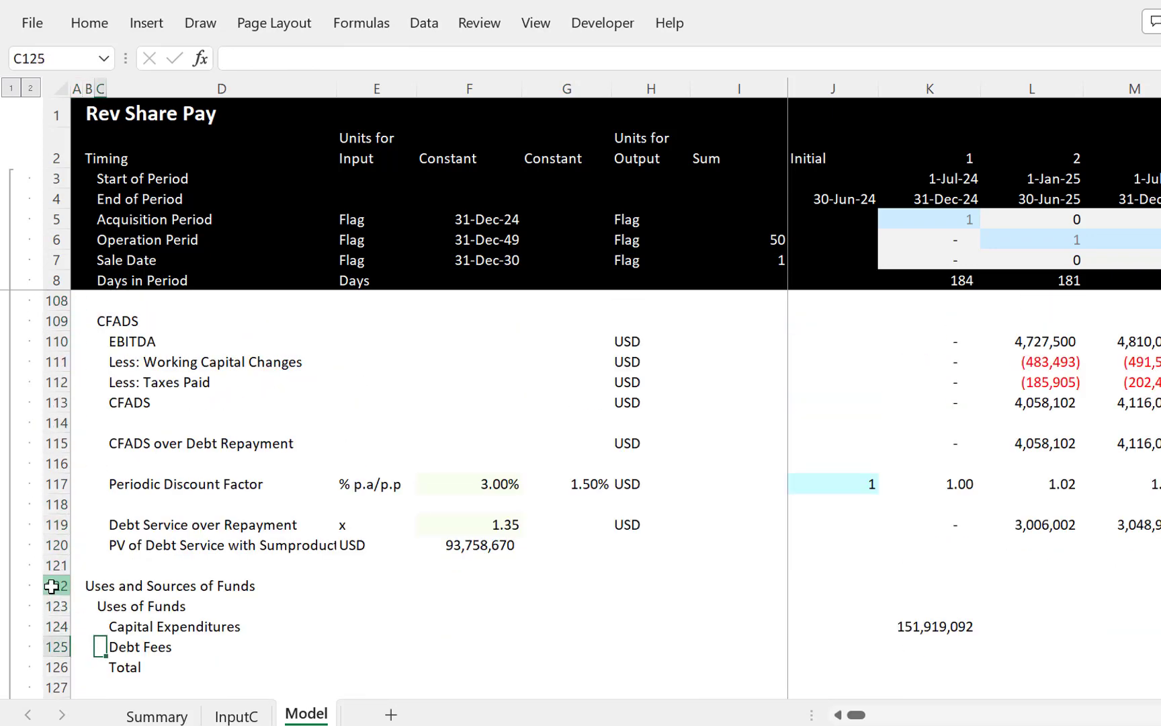
key("Right")
key("Right")
key("Right")
key("Right")
key("Right")
key("Right")
key("Right")
key("Right")
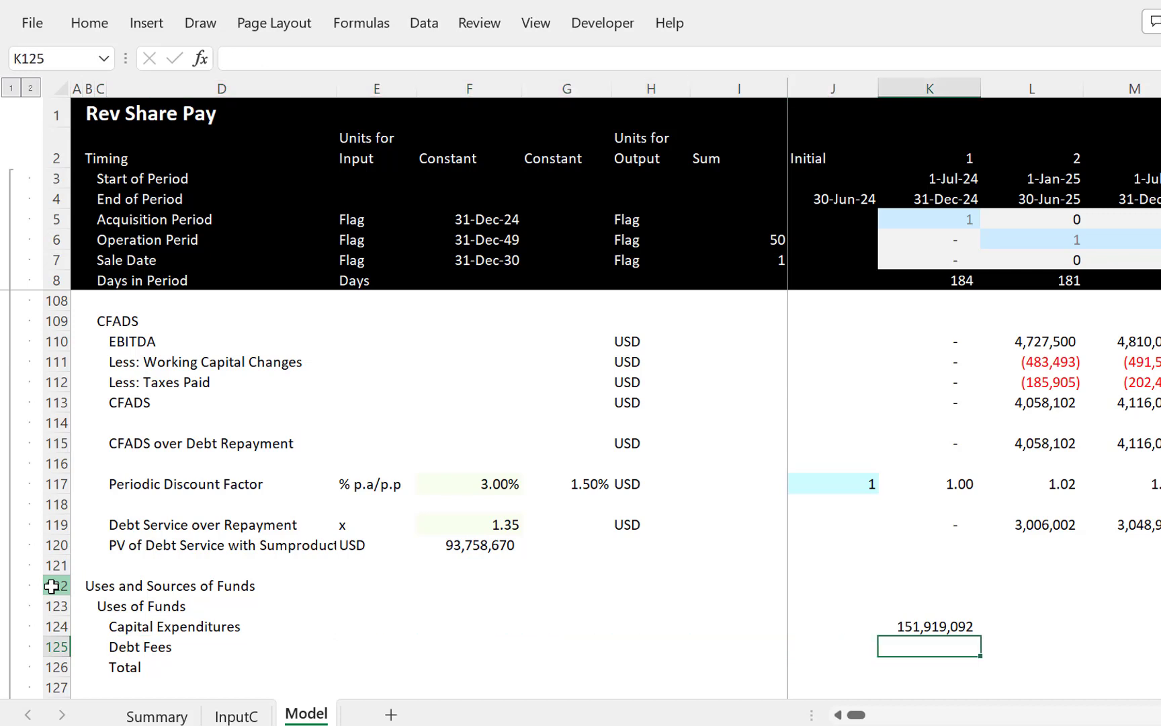
type("=")
key("Down")
key("Down")
key("Down")
key("Down")
key("Down")
key("Down")
key("Down")
key("Down")
key("Down")
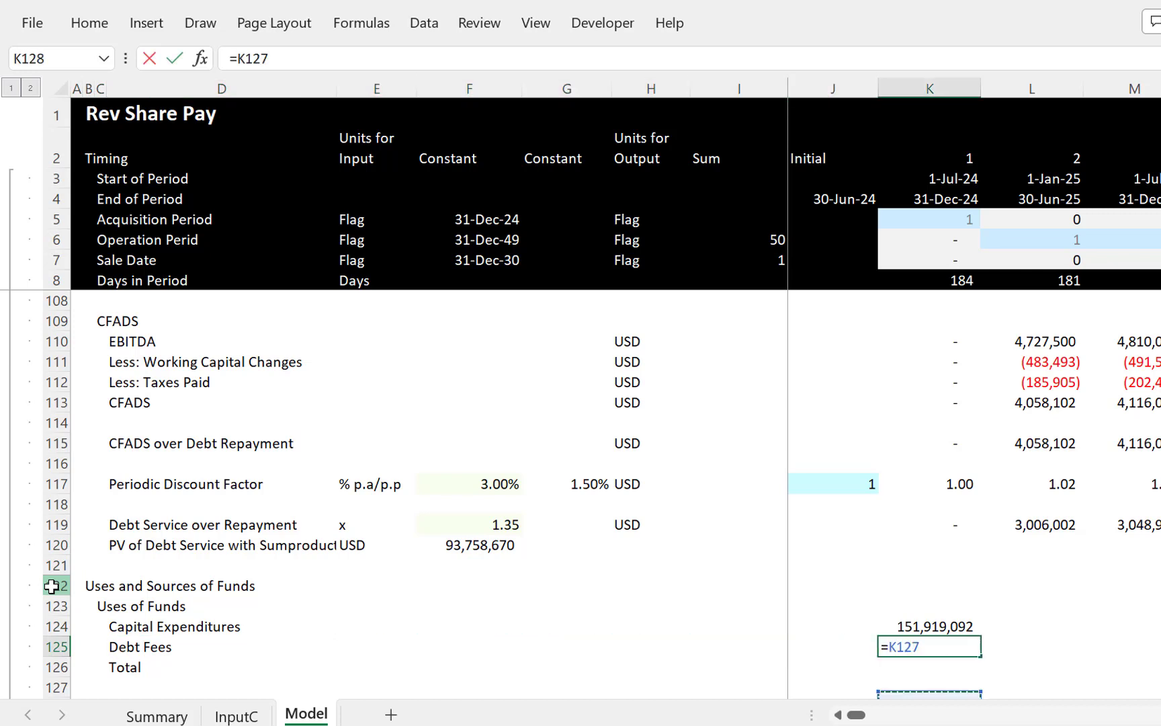
key("Down")
key("Down")
key("Down")
key("Down")
key("Down")
key("Down")
key("Down")
key("Down")
key("Down")
key("Down")
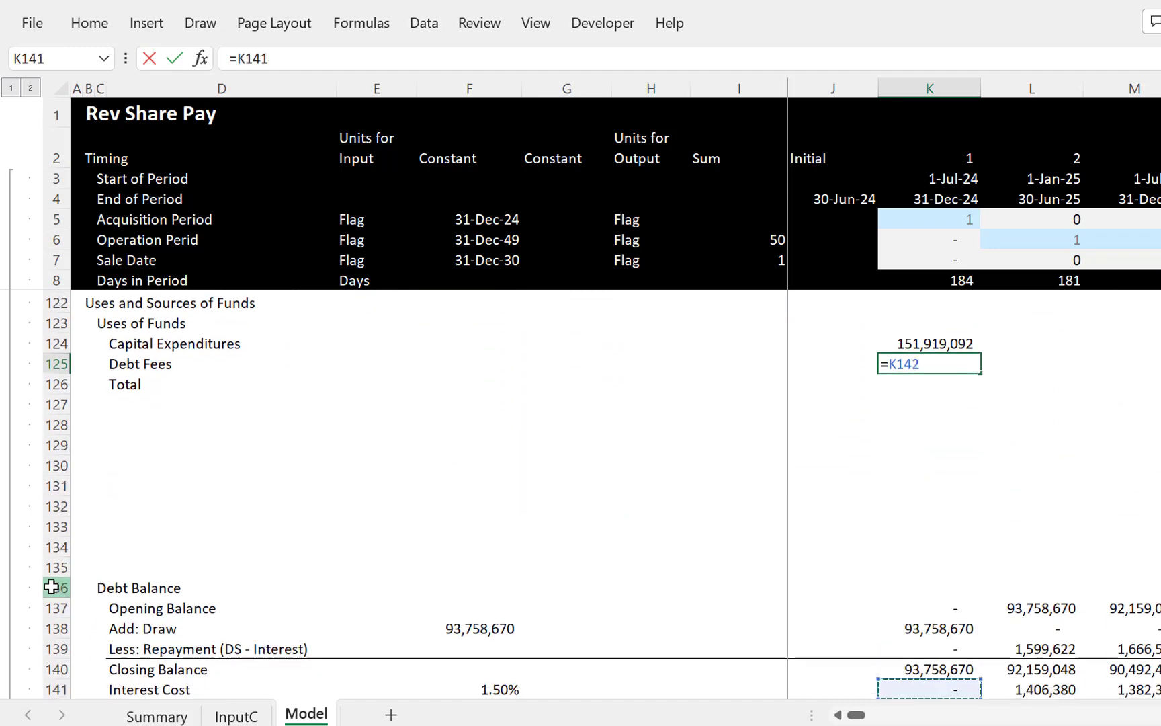
key("Up")
key("Up")
key("Return")
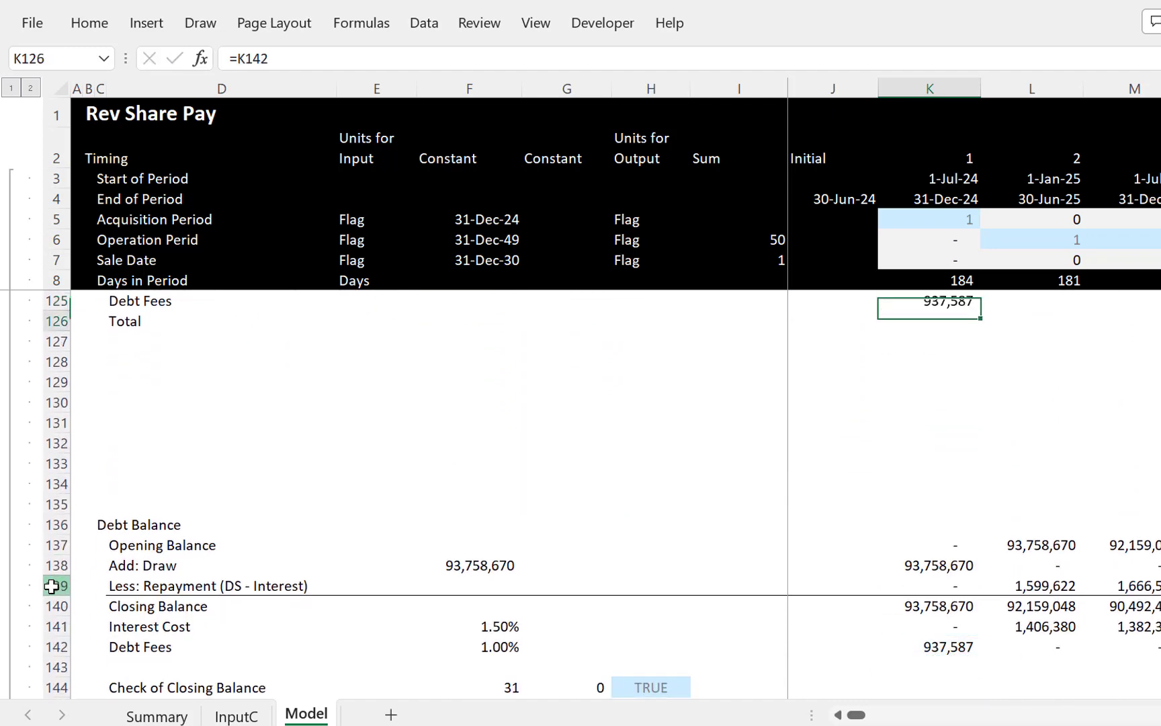
Step: Copy the Capital Expenditures and Debt Fees formulas in K124:K125 across the remaining periods
key("Up")
key("Up")
key("Up")
key("Up")
key("Up")
key("Up")
key("Up")
key("Up")
key("Up")
key("Up")
key("Up")
key("Up")
key("Up")
key("Up")
key("Up")
key("Up")
key("Up")
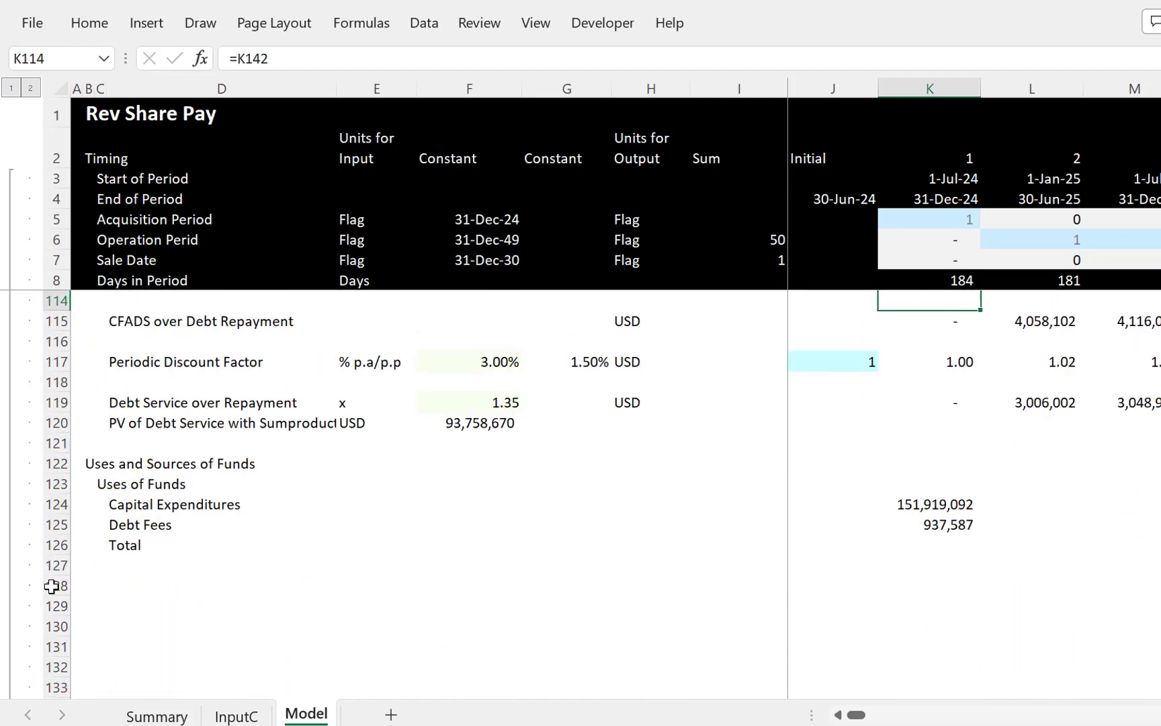
key("Down")
key("Down")
key("Down")
key("Down")
key("Down")
key("Down")
key("Down")
key("Down")
key("Down")
key("Down")
key("Down")
key("Down")
key("Down")
key("Down")
key("Down")
key("Down")
key("Down")
key("Down")
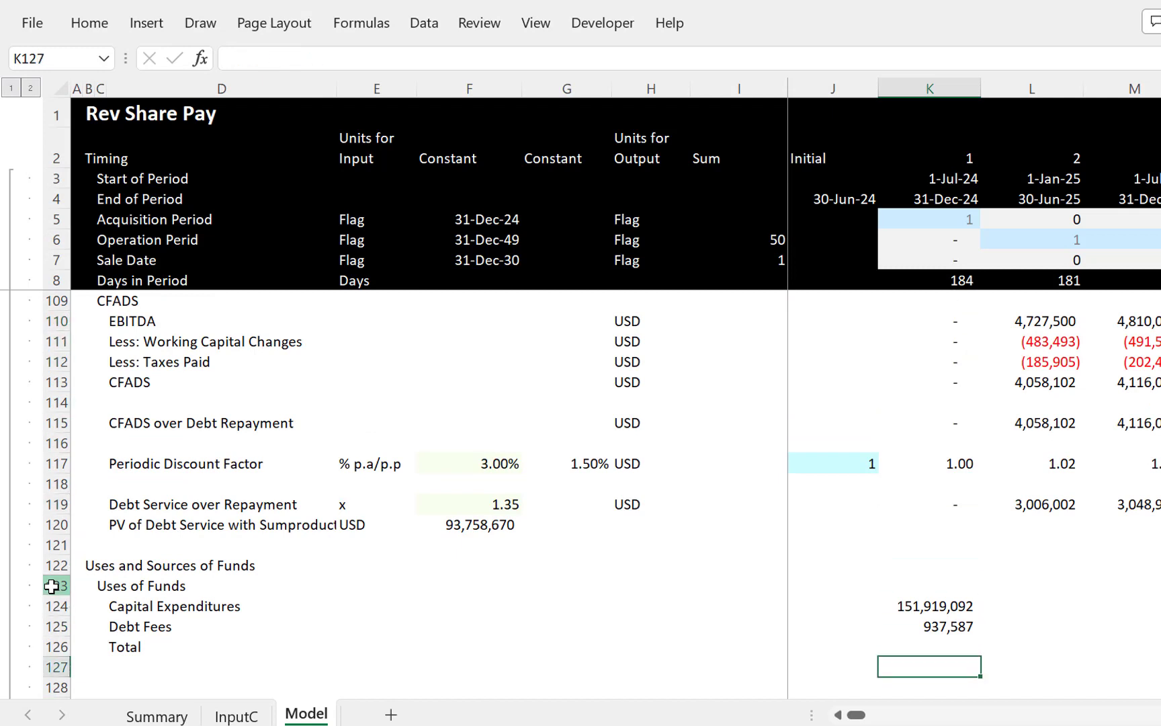
key("Up")
key("Up")
key("Up")
key("shift+Down")
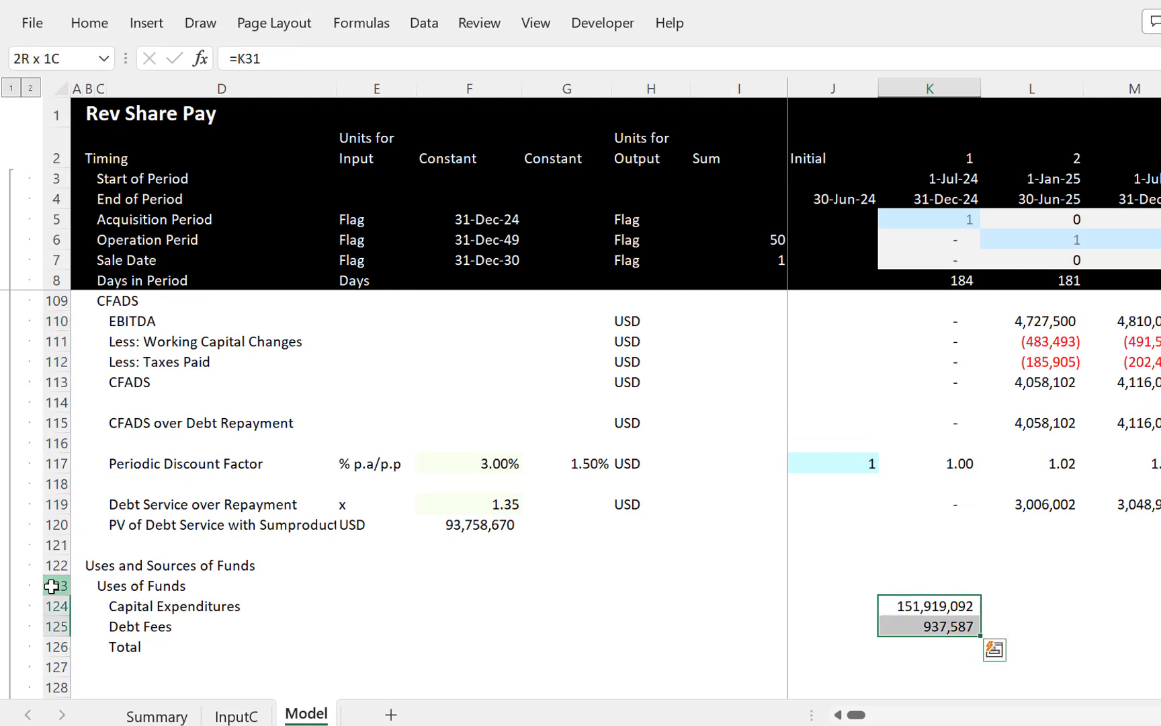
key("shift+Up")
Step: Total the uses of funds with =SUM(K124:K125) in K126 and copy the formula across the remaining periods
left_click(51, 585)
key("Down")
key("Down")
key("Down")
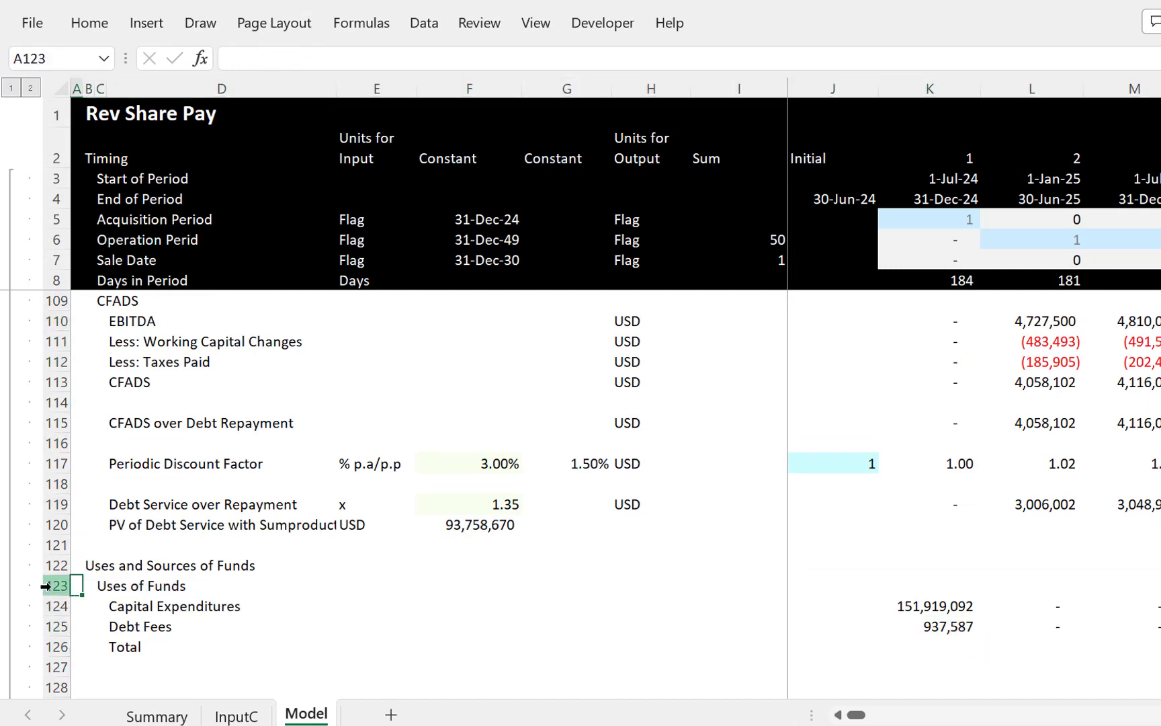
key("Right")
key("Right")
key("Right")
key("Right")
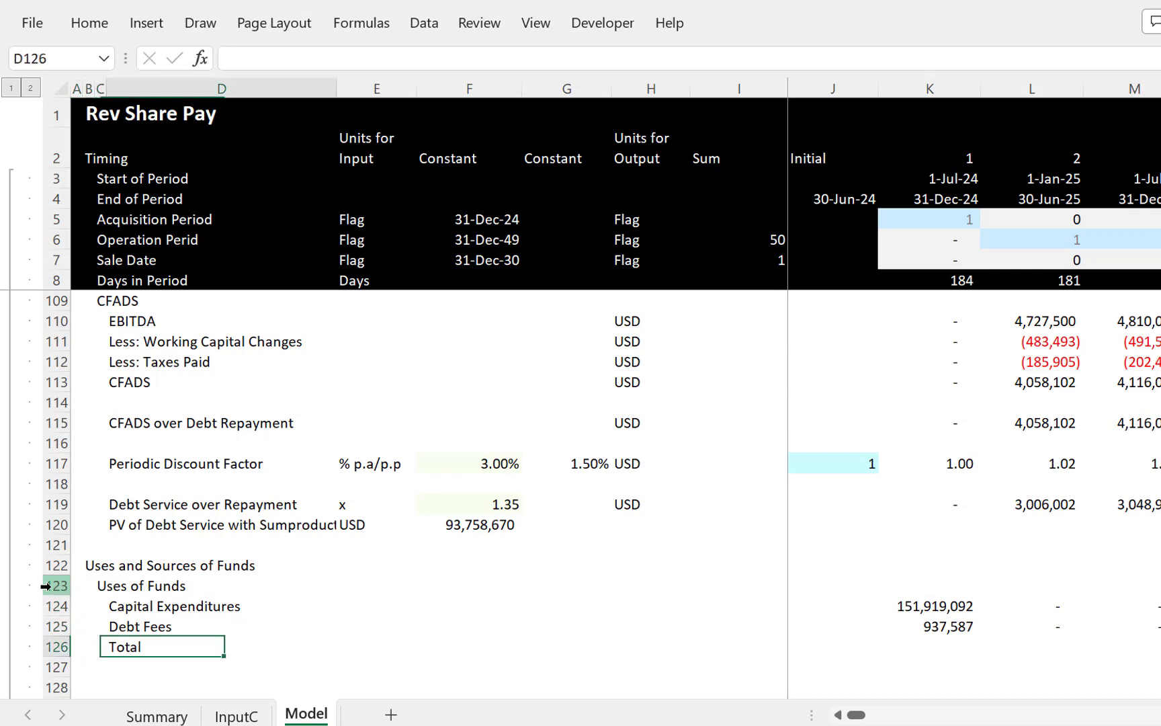
key("Right")
key("Right")
key("Right")
key("Right")
key("Right")
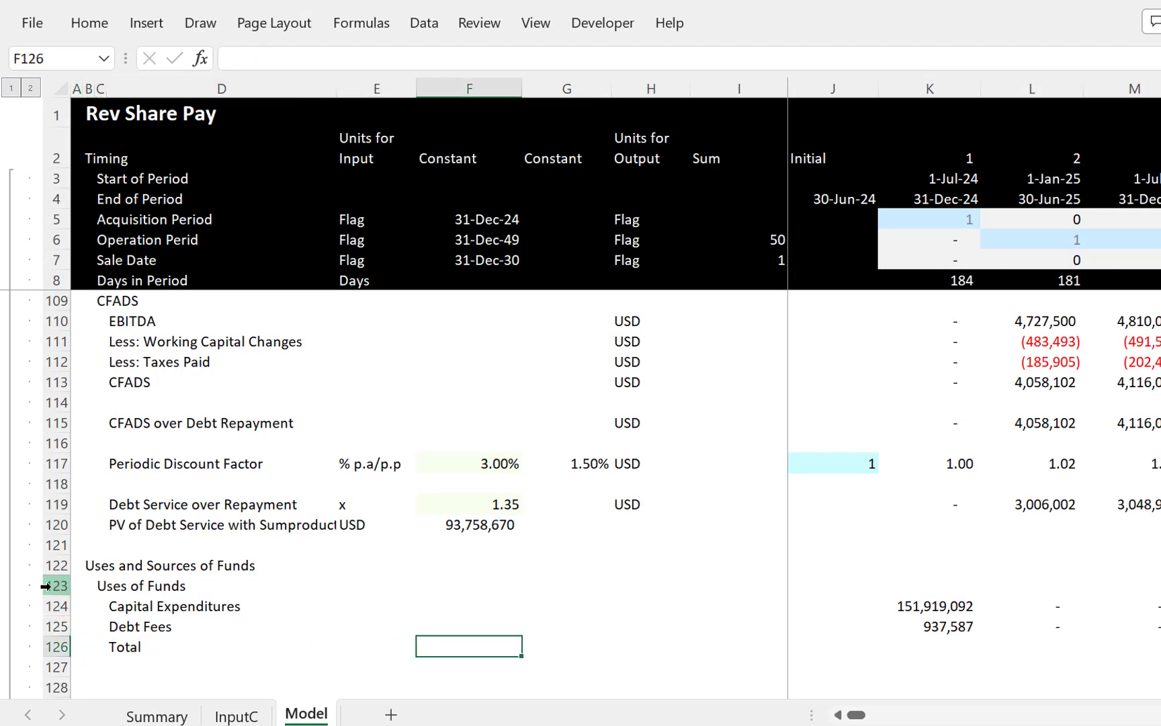
key("Right")
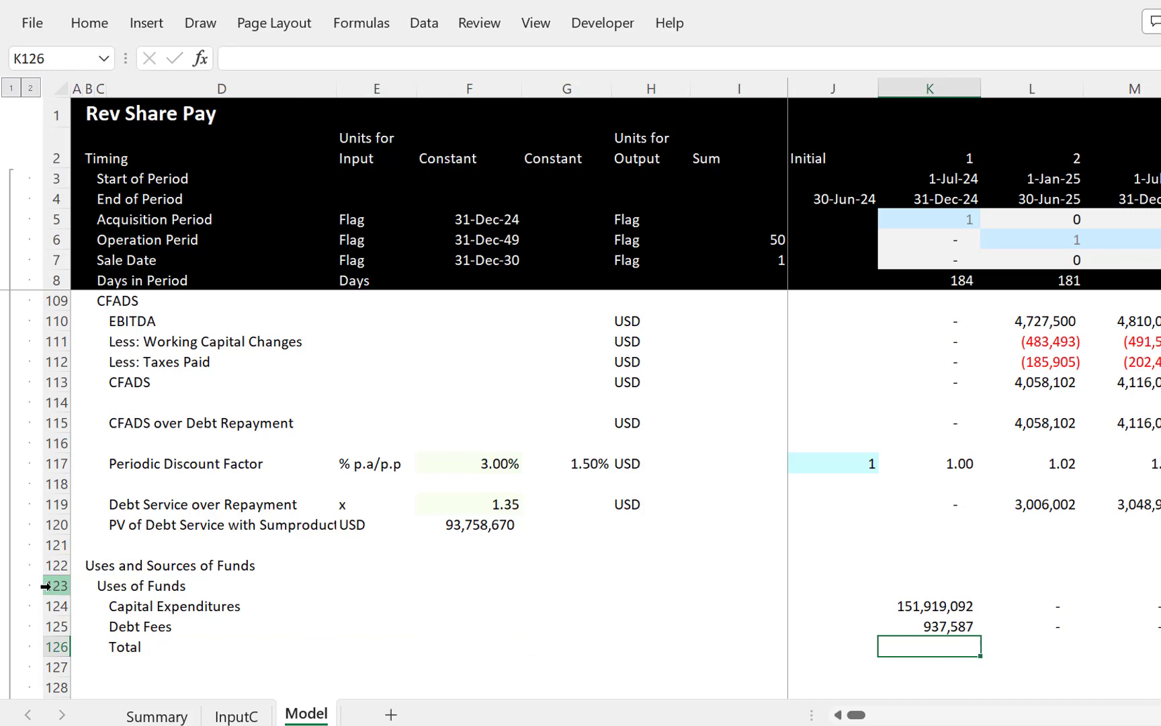
key("alt+equal")
key("Return")
key("Up")
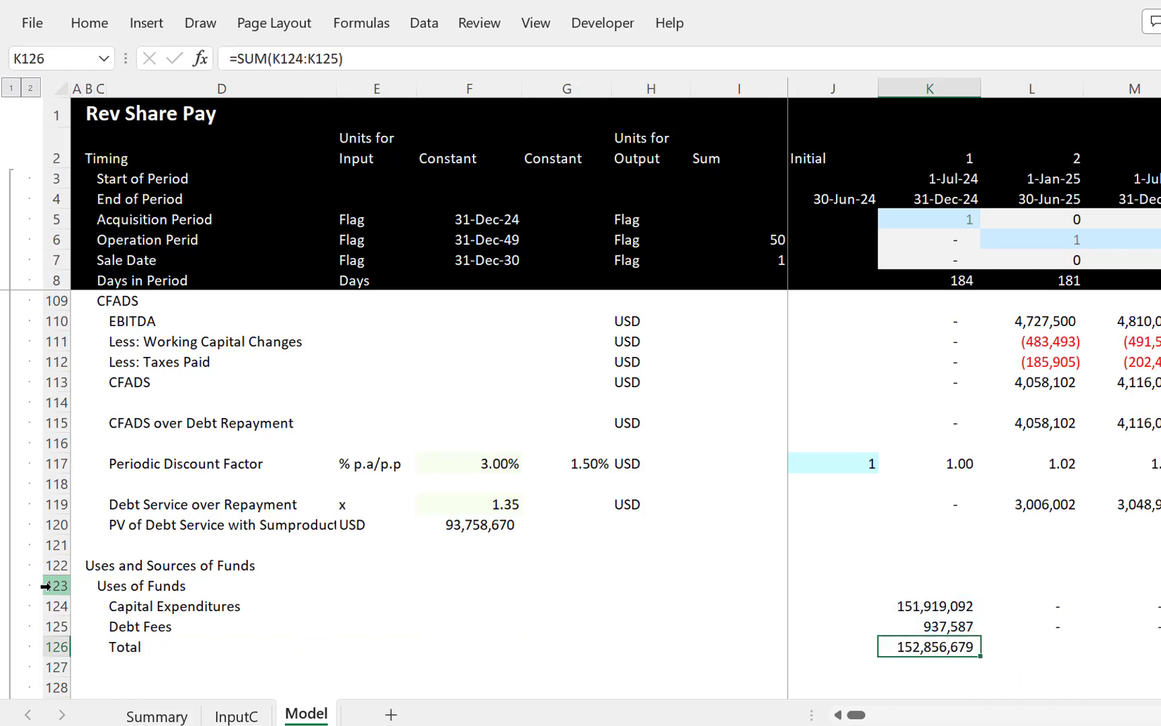
key("ctrl+shift+Right")
key("ctrl+r")
Step: Enter =K124 in F124 to bring the first-period Capital Expenditures into the constant column
key("Left")
key("Left")
key("Left")
key("Left")
key("Left")
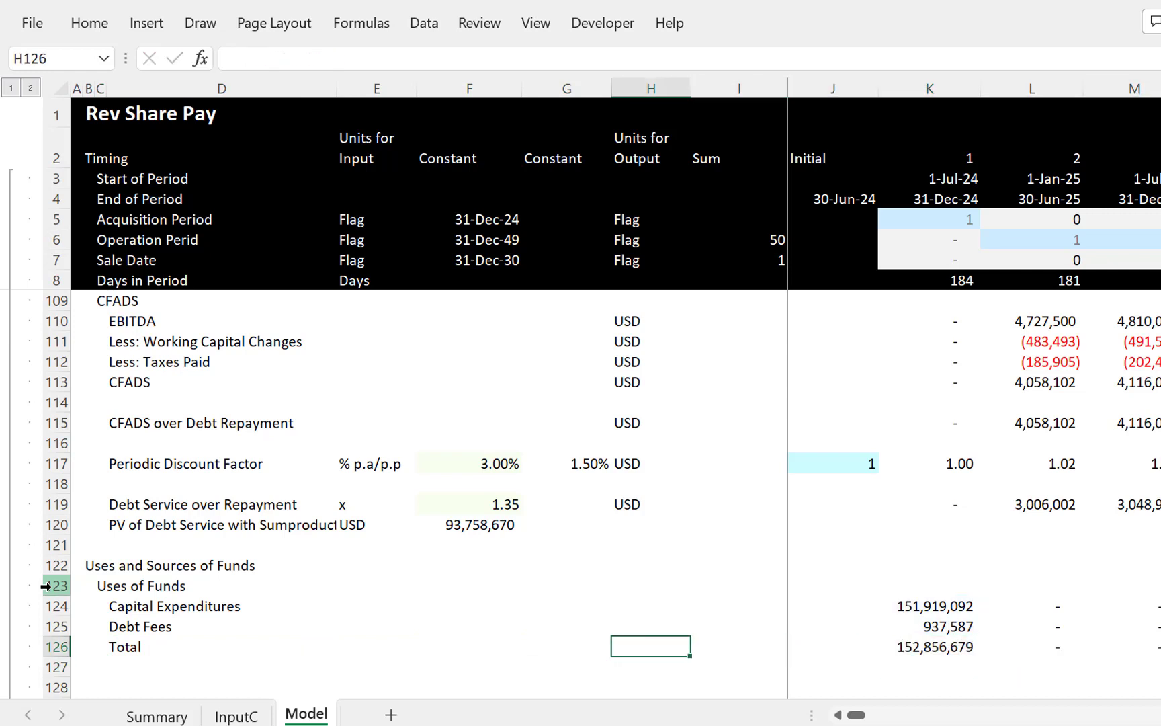
key("Up")
key("Up")
type("=")
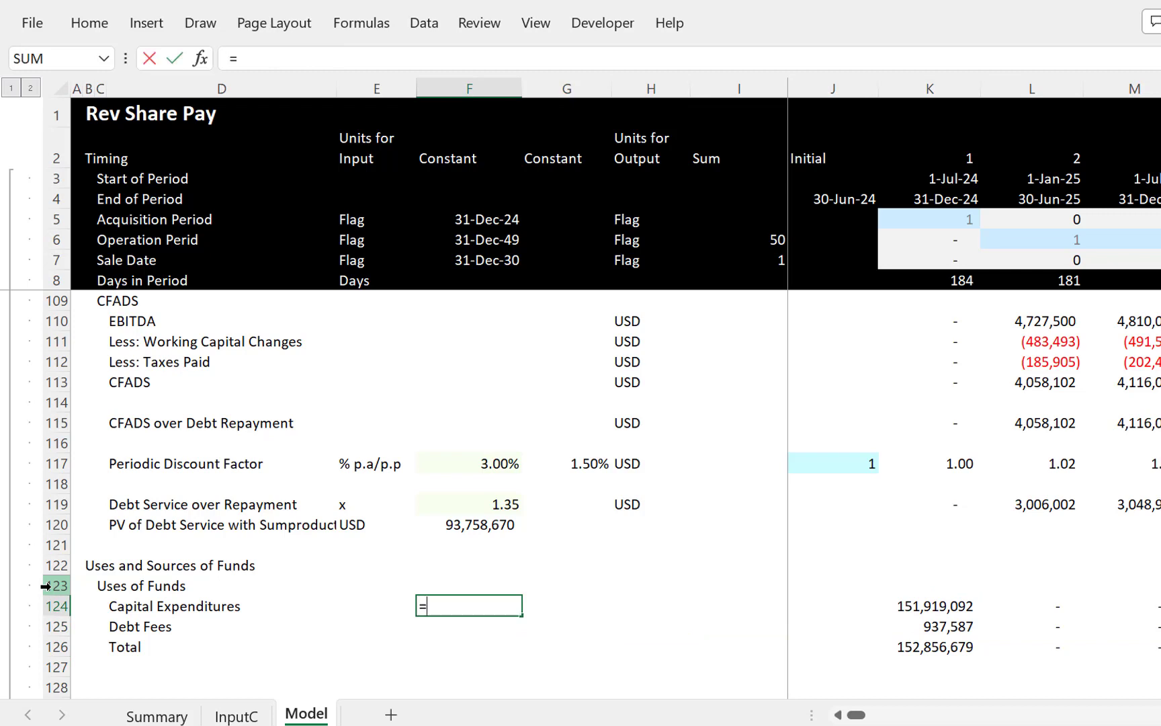
key("Right")
key("Right")
key("Right")
key("Right")
key("Right")
key("Return")
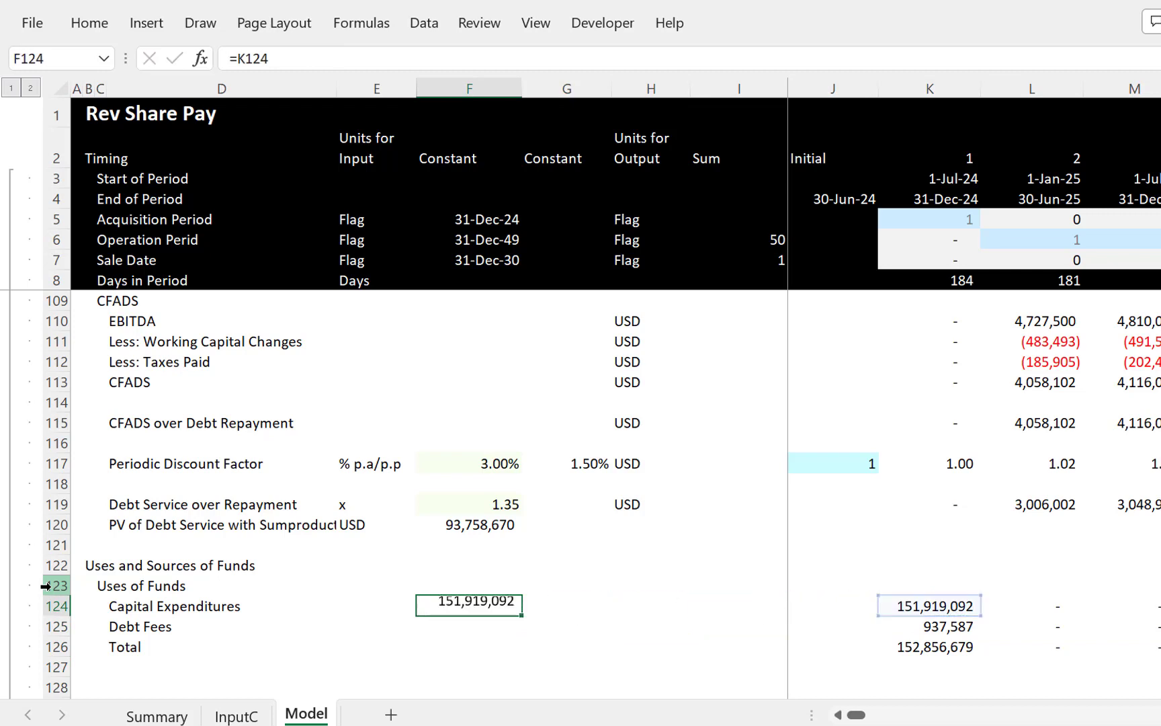
Step: Enter =K125 in F125 to bring the first-period Debt Fees into the constant column
type("=")
key("Right")
key("Right")
key("Right")
key("Right")
key("Right")
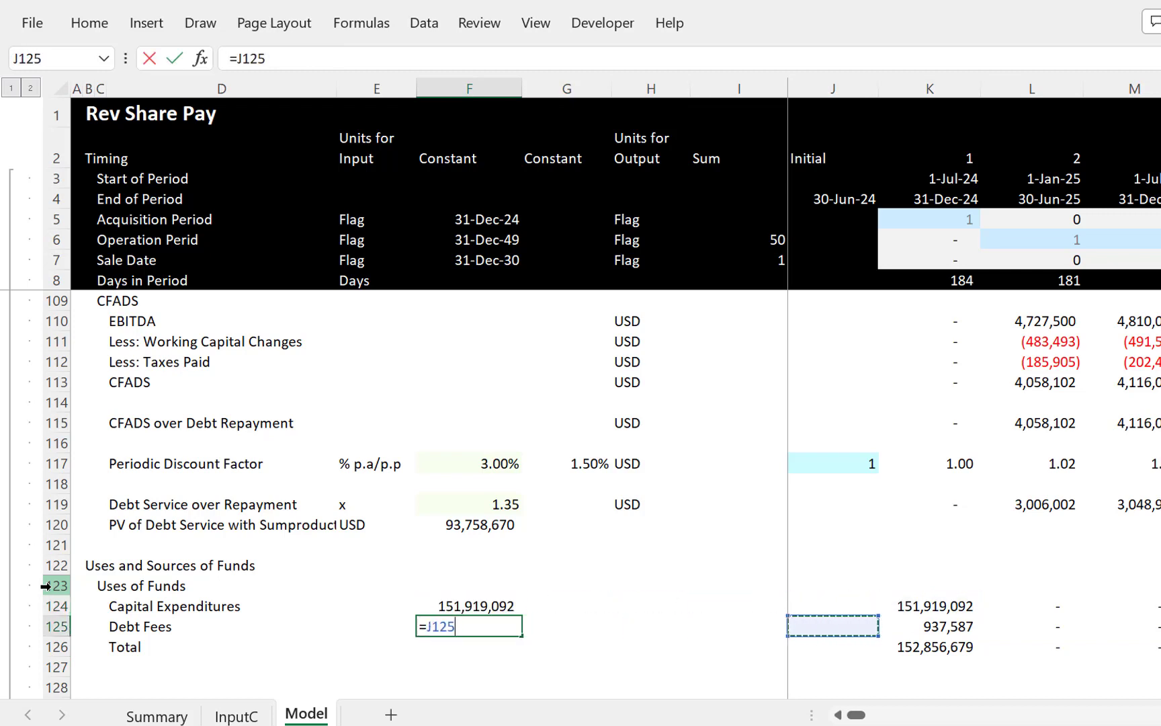
key("Return")
Step: Total the constant-column uses of funds with =SUM(F124:F125) in F126
key("Left")
key("Right")
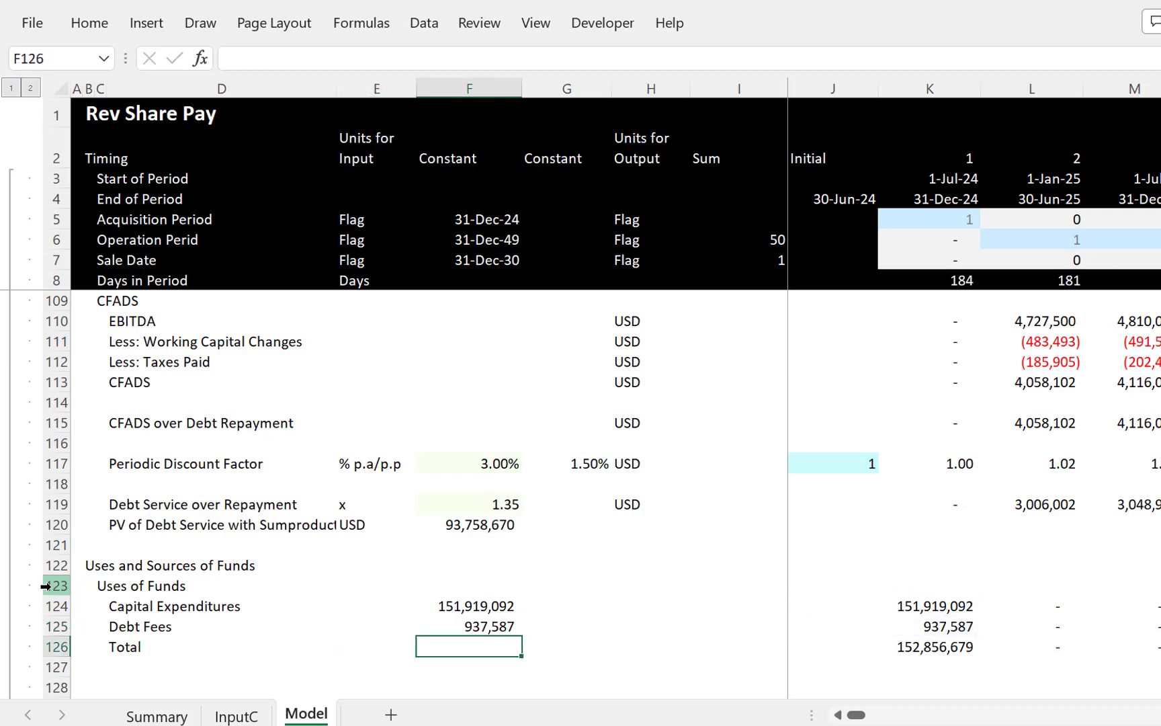
key("alt+equal")
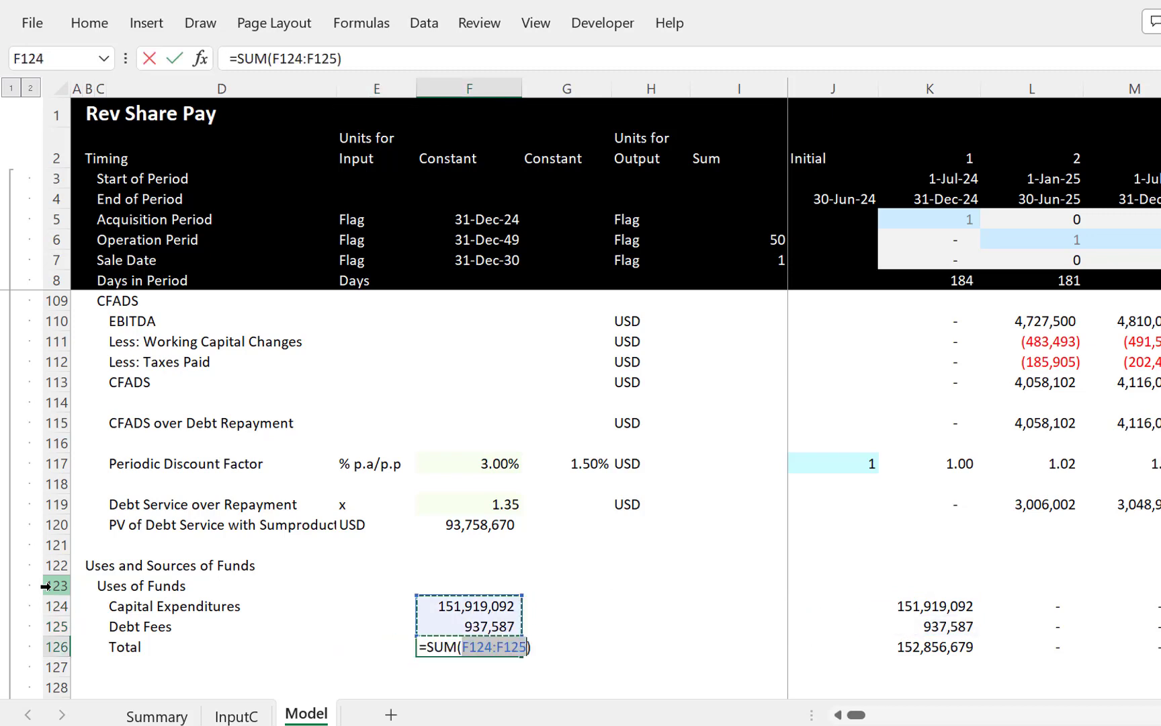
key("Return")
Step: Add a Sources of Funds heading in C128 and a Debt line label beneath it in D129
key("Down")
key("Down")
key("Up")
key("Left")
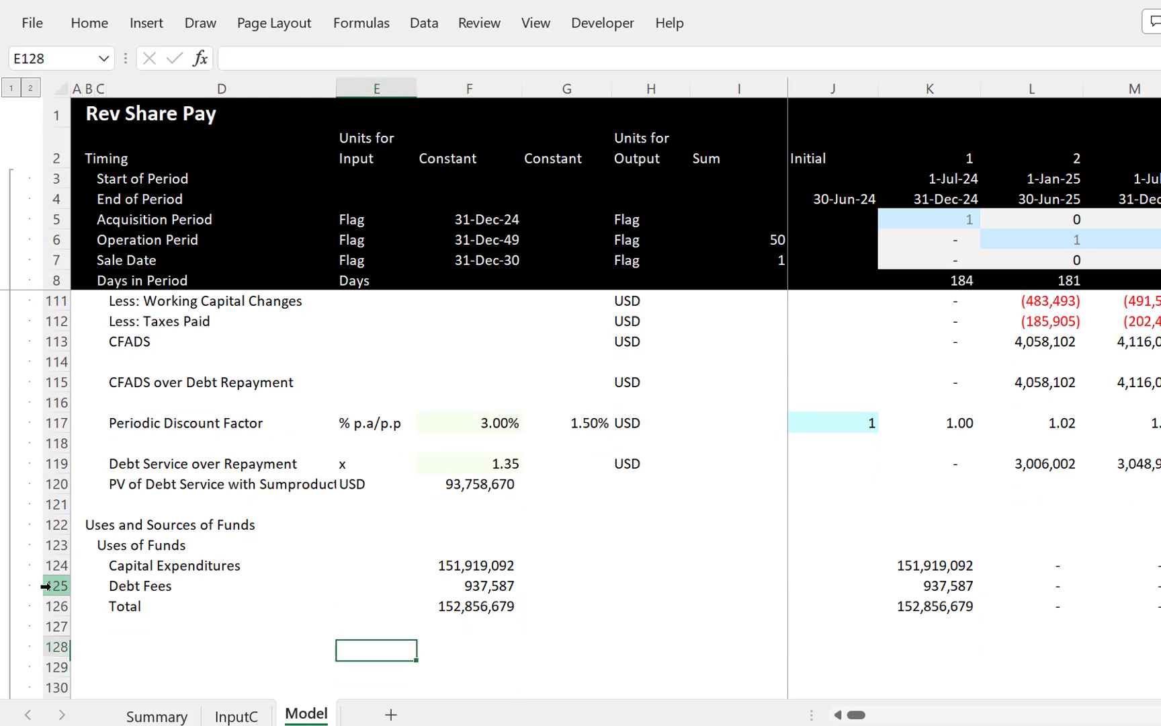
key("Left")
key("Left")
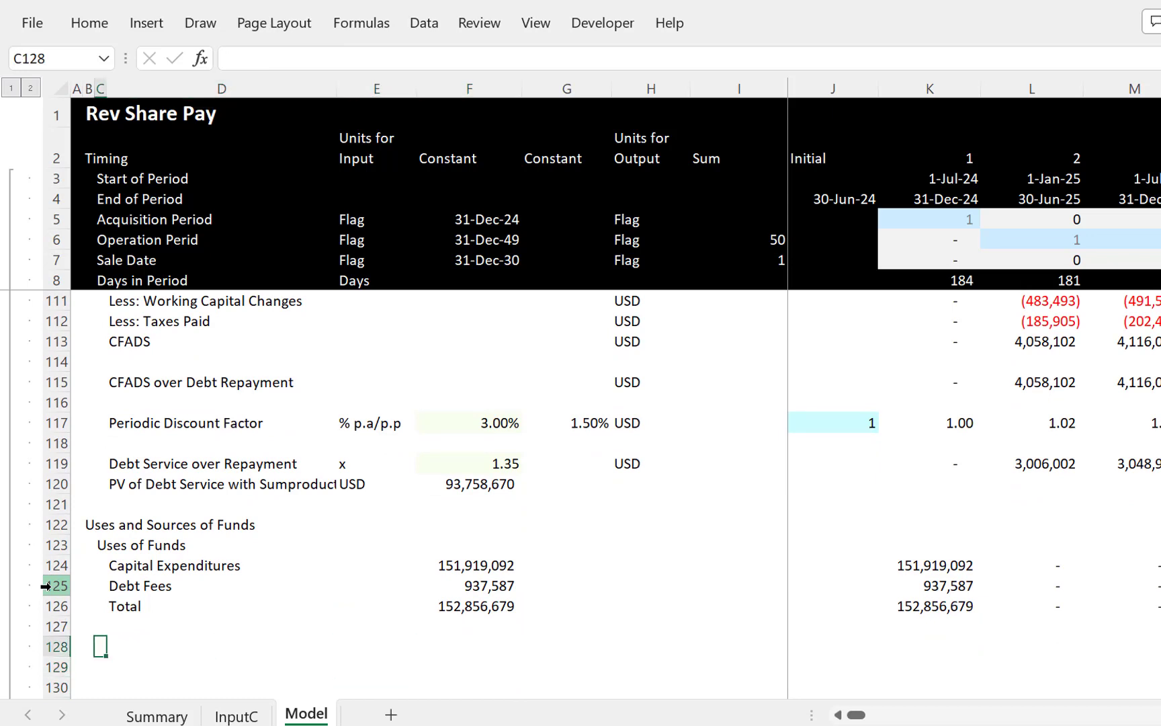
type("Sources o")
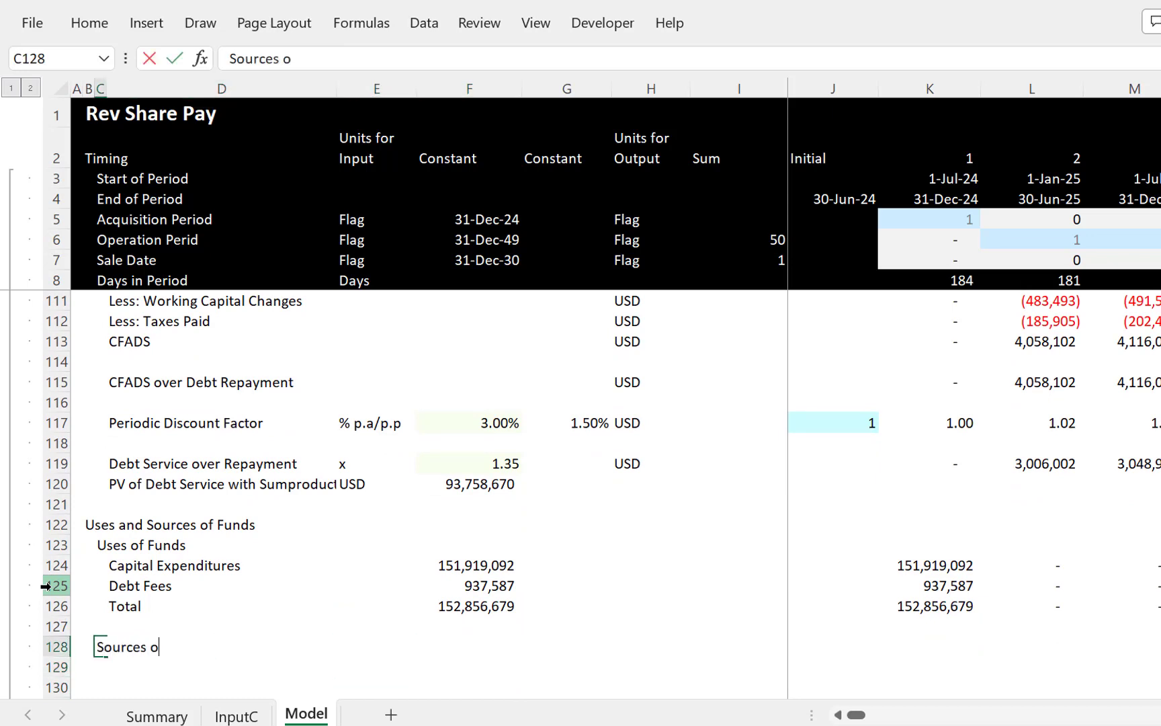
type("f Funds")
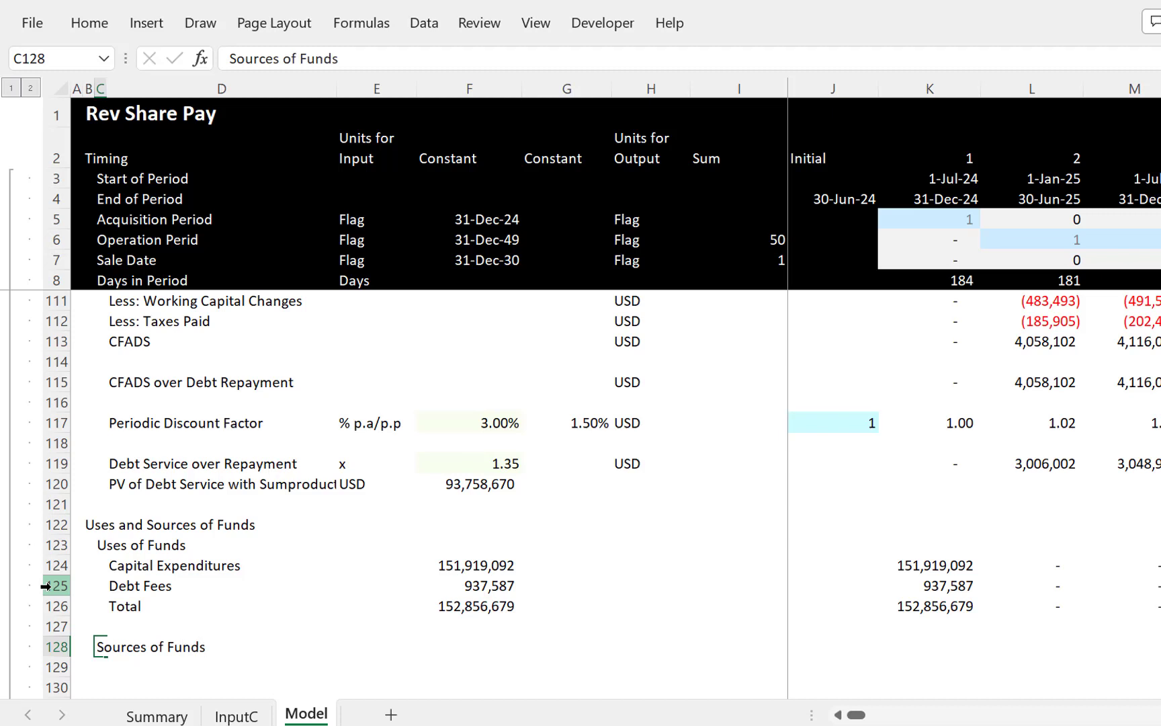
key("Return")
key("Right")
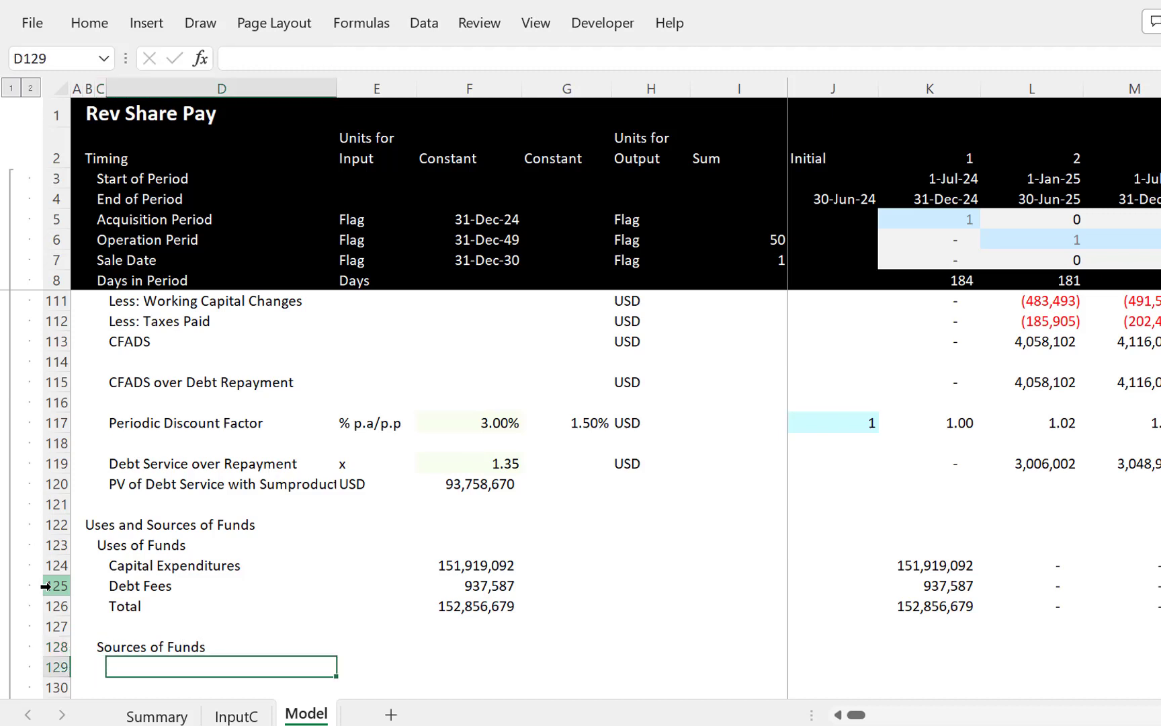
type("Debt")
key("Return")
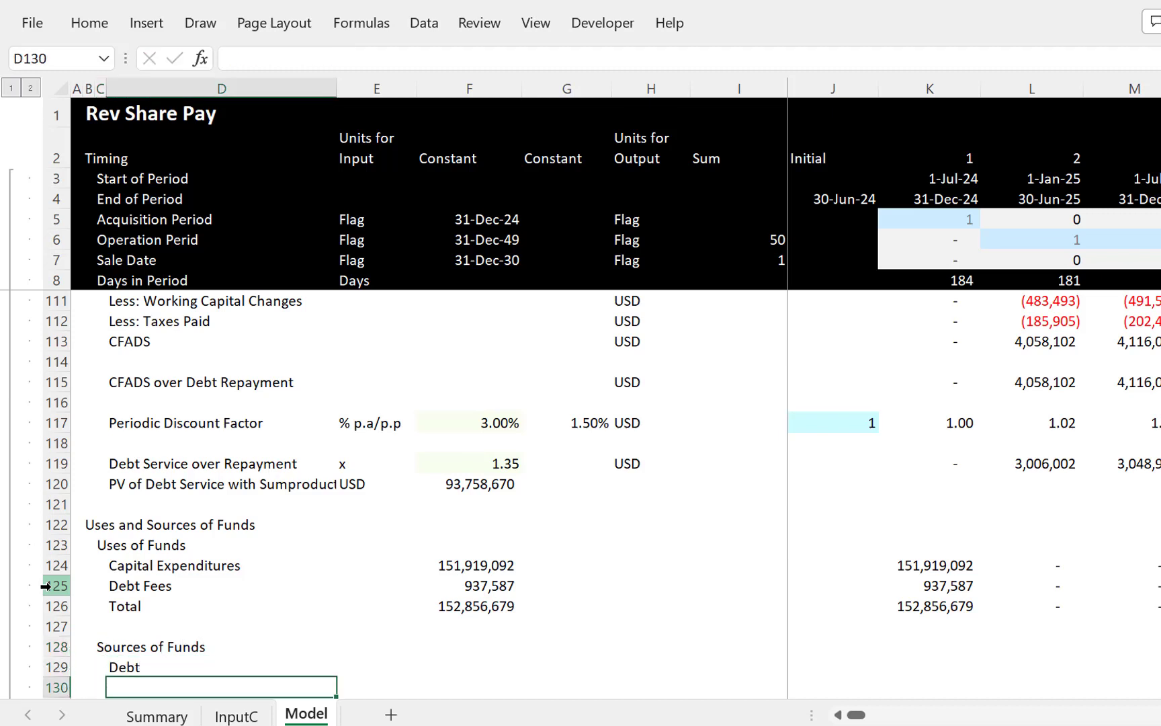
Step: Review the Debt Sizing rows above the uses and sources section, from Debt Size down to the PV of Debt Service line
key("Up")
key("Up")
key("Up")
key("Up")
key("Up")
key("Up")
key("Up")
key("Up")
key("Up")
key("Up")
key("Up")
key("Up")
key("Up")
key("Up")
key("Up")
key("Up")
key("Up")
key("Up")
key("Up")
key("Up")
key("Up")
key("Up")
key("Up")
key("Up")
key("Up")
key("Up")
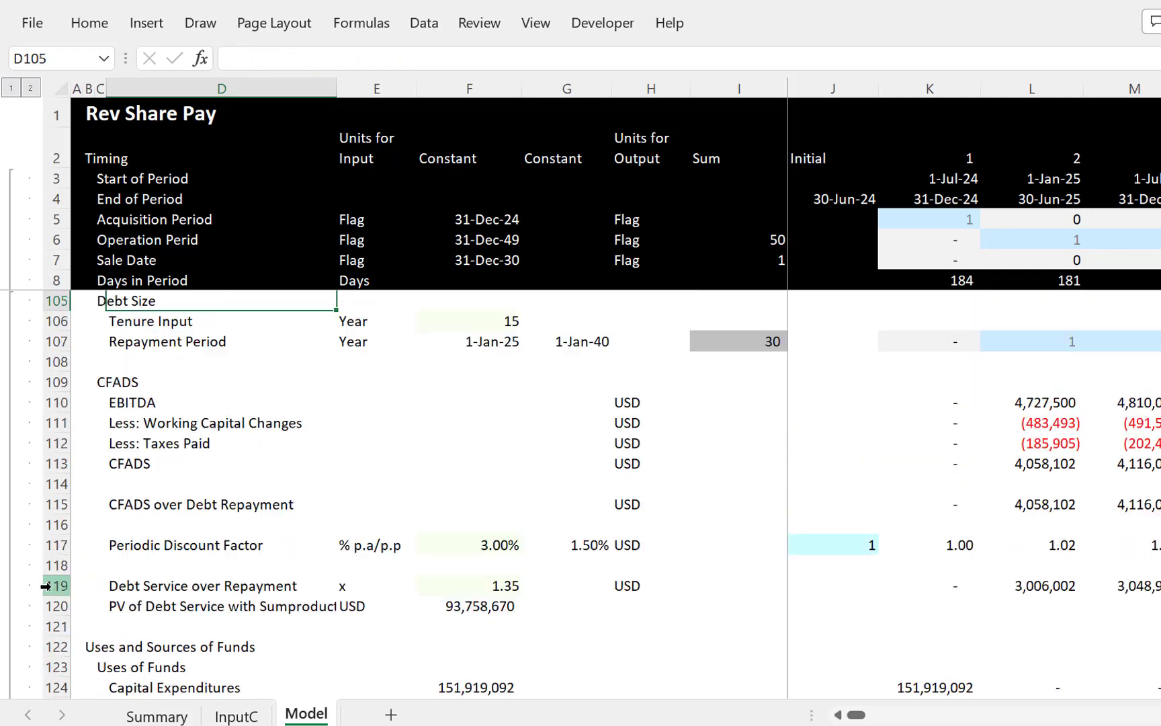
key("Down")
key("Down")
key("Down")
key("Down")
key("Down")
key("Down")
key("Down")
key("Down")
key("Down")
key("Down")
key("Down")
key("Down")
key("Down")
key("Down")
key("Down")
key("Down")
key("Down")
key("Down")
key("Down")
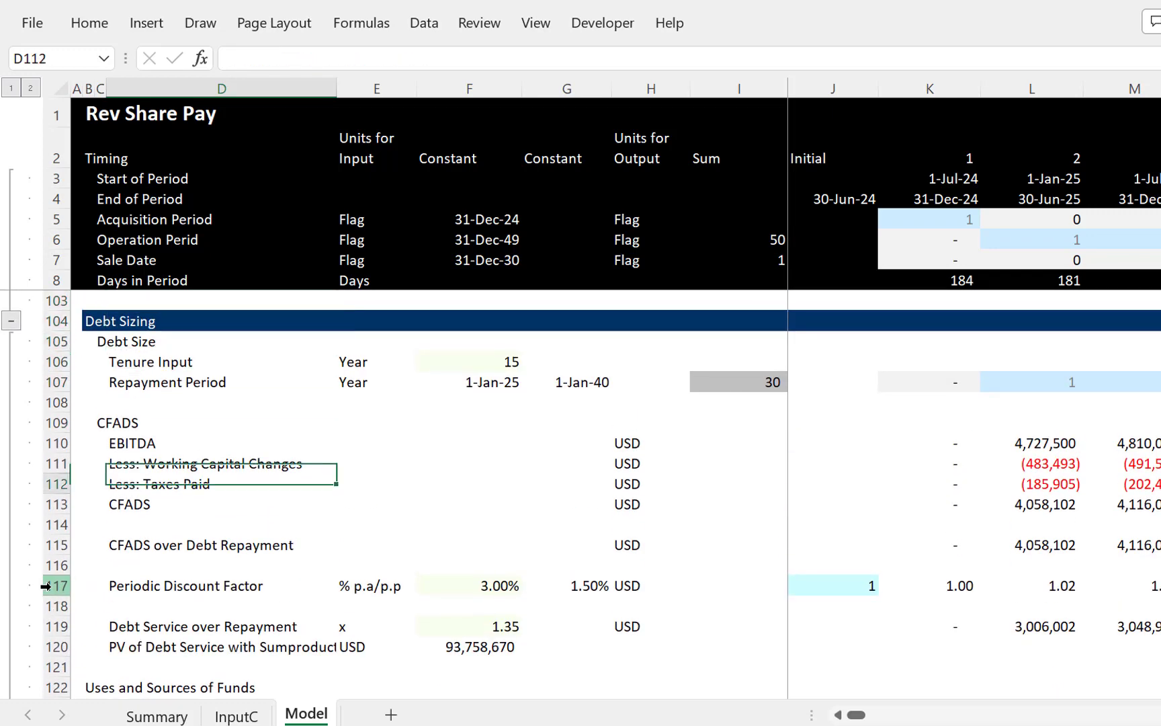
key("Left")
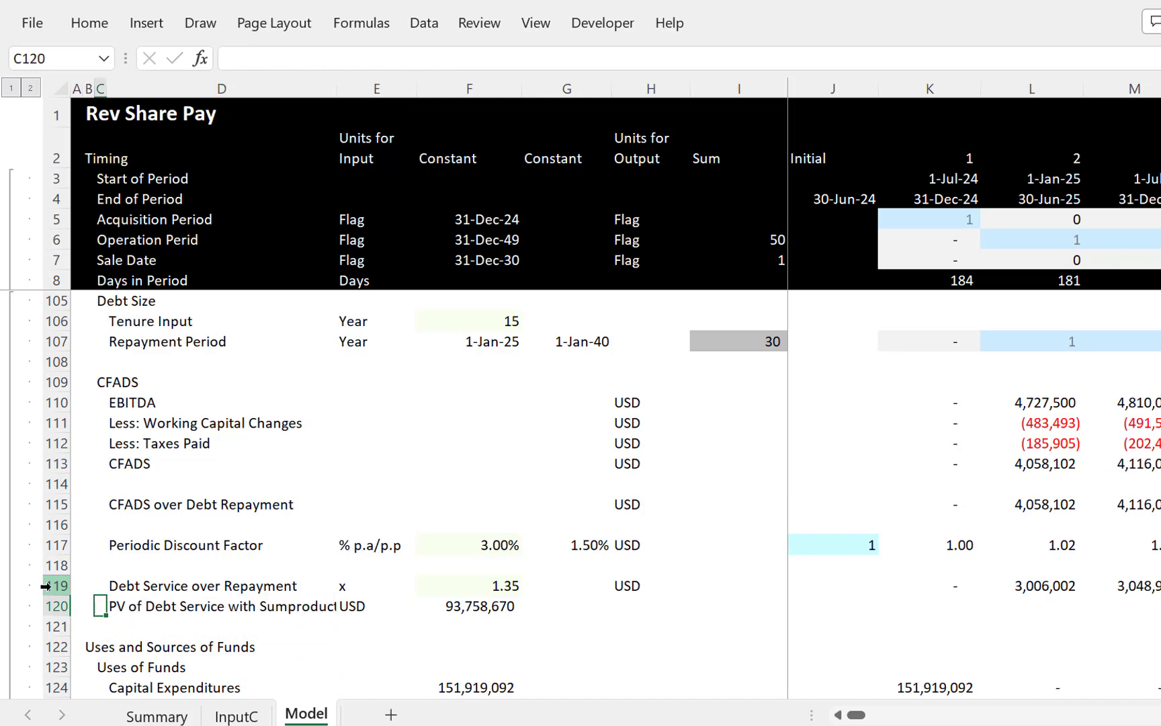
Step: Widen column D so the PV of Debt Service with Sumproduct label in D120 fits fully
key("Down")
key("Up")
key("Right")
key("F2")
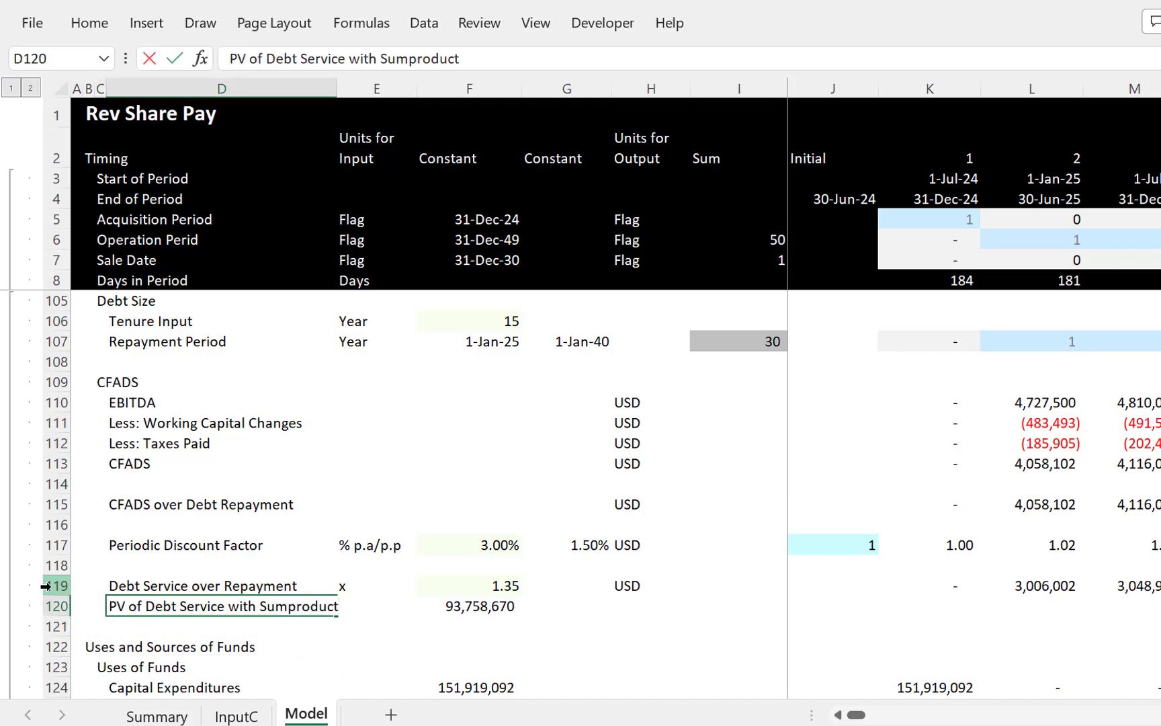
key("Escape")
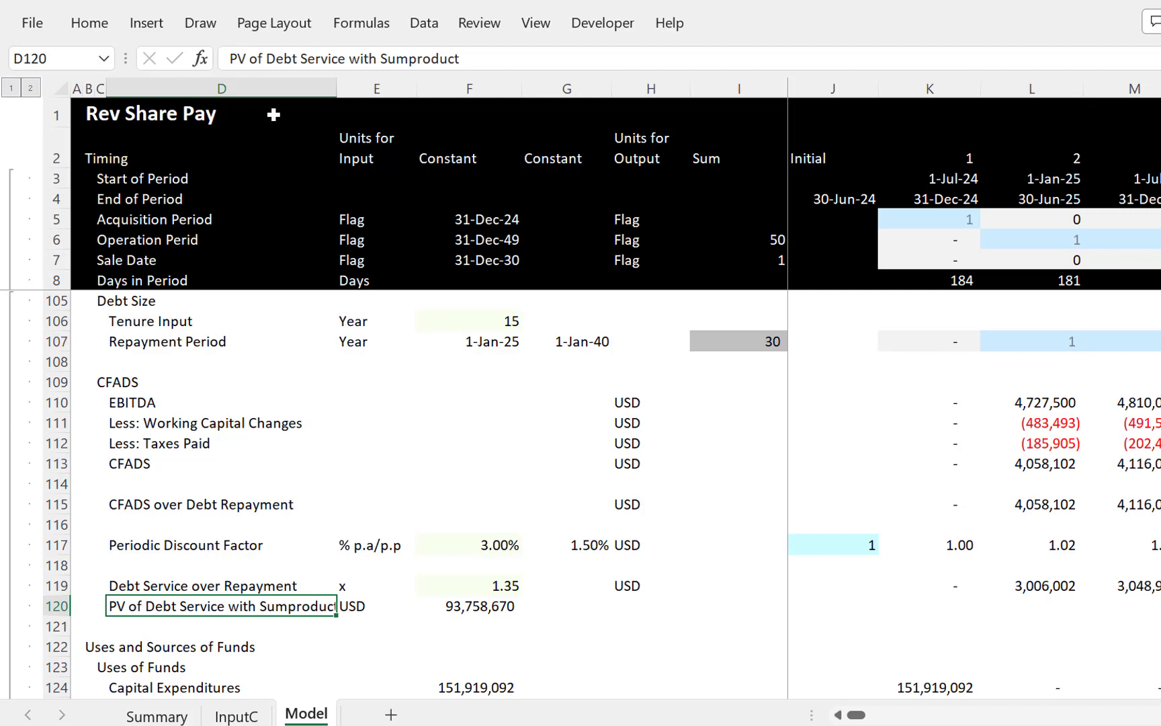
left_click_drag(337, 88, 391, 88)
Step: Insert two blank rows at row 122, above the Uses and Sources of Funds heading
key("Left")
key("Down")
key("Down")
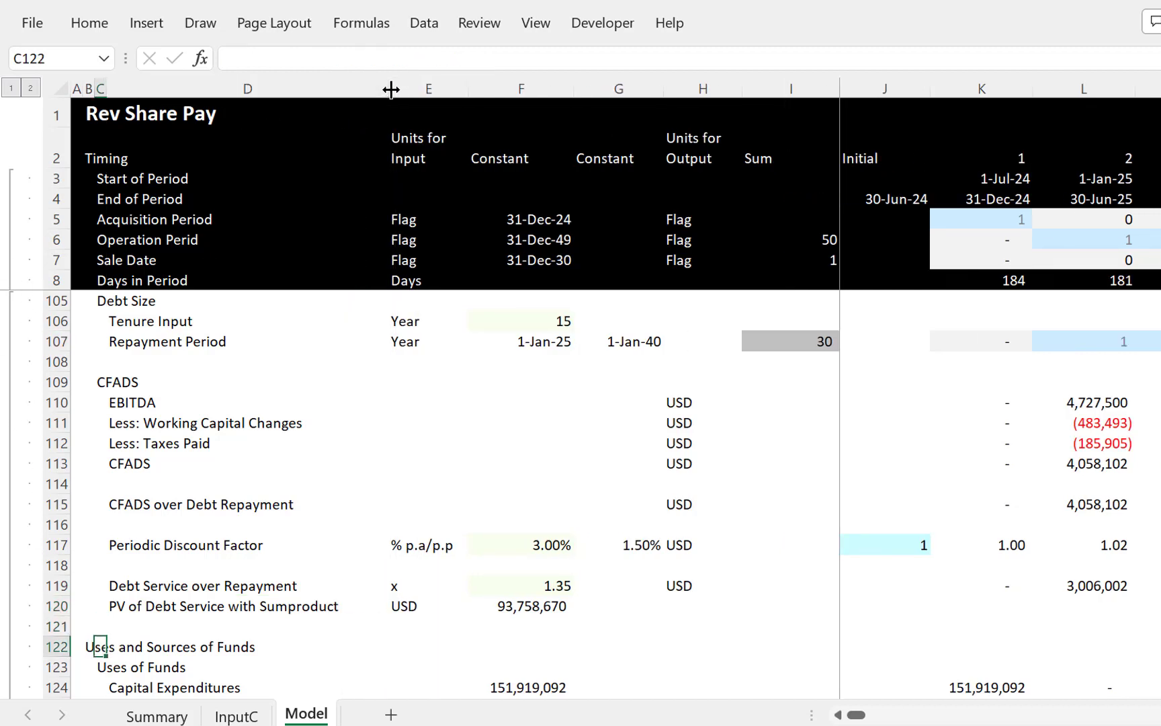
key("Left")
key("Left")
key("shift+space")
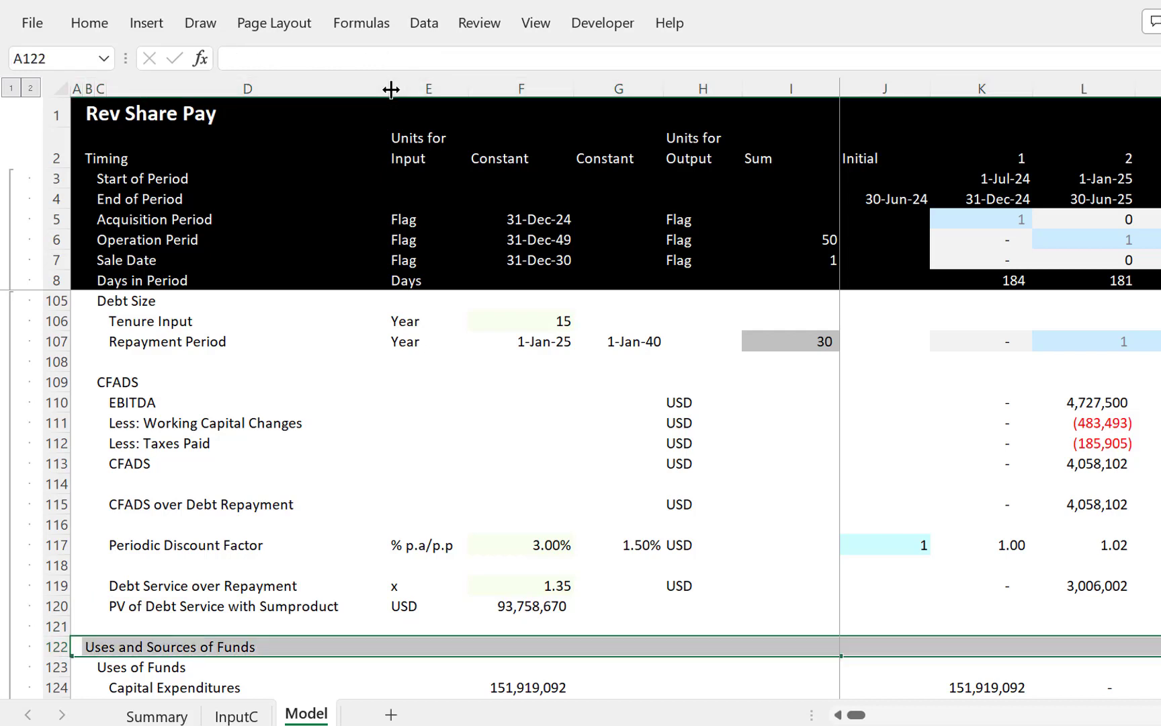
key("ctrl+shift+plus")
key("ctrl+shift+plus")
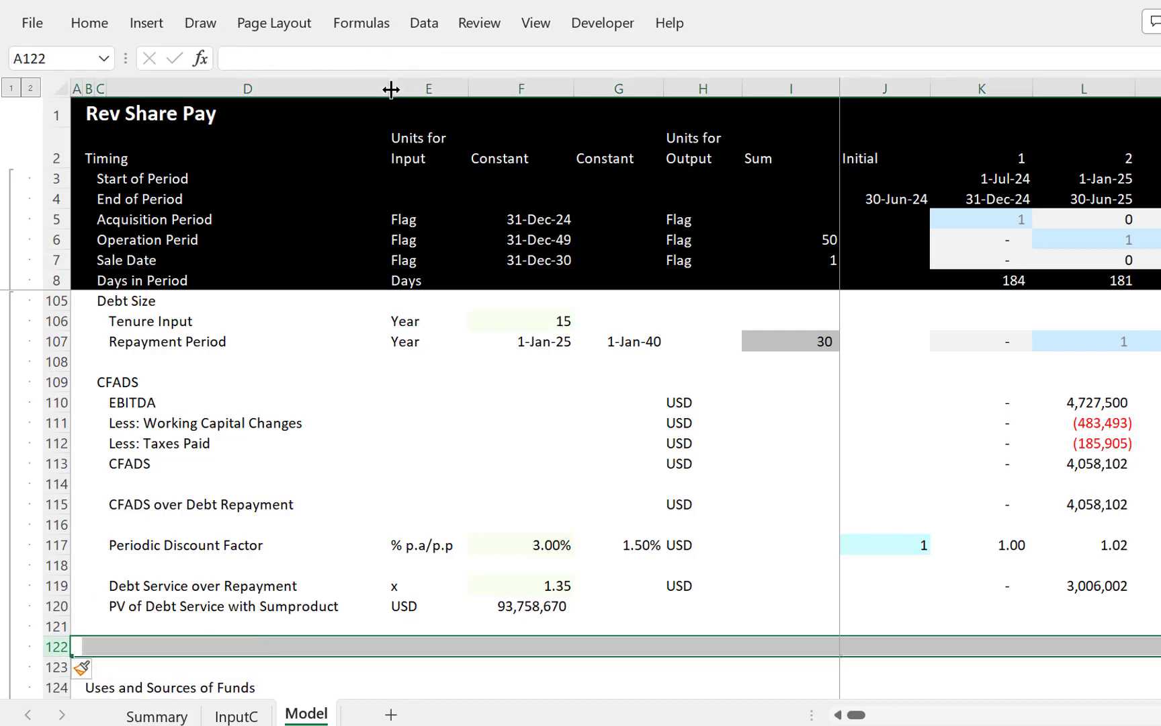
Step: Enter a new line label beginning with "Ma" in D122, below the PV of Debt Service row
key("Up")
key("Right")
key("Down")
key("Right")
key("Right")
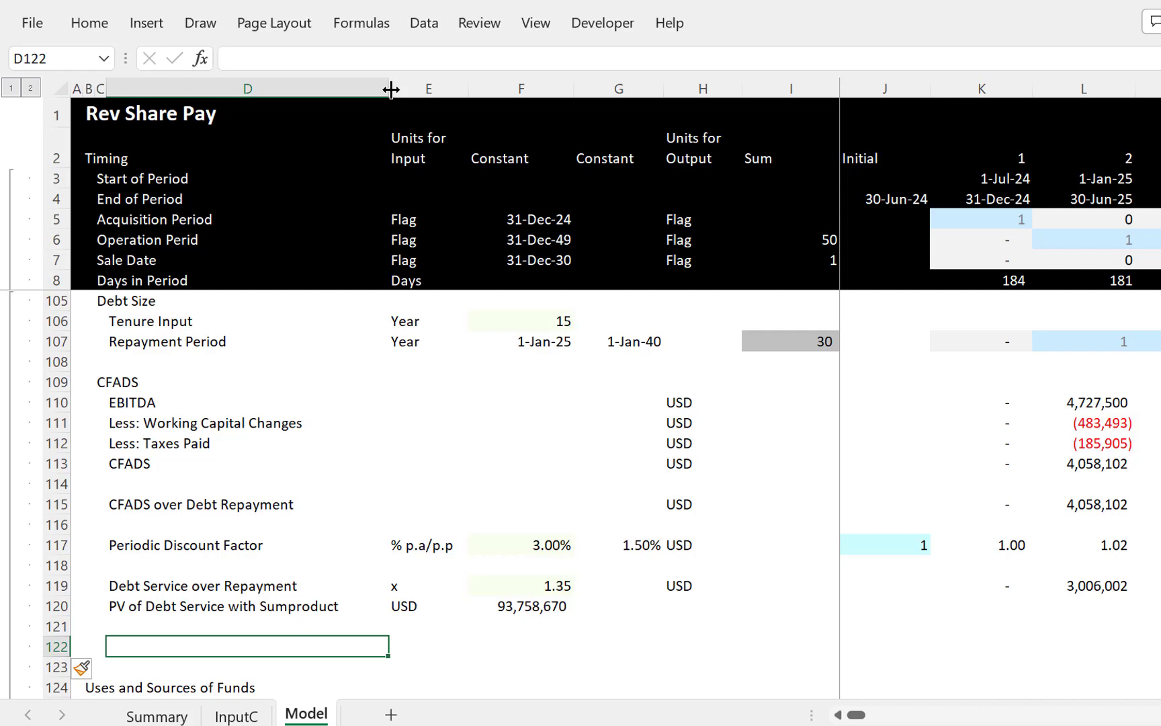
type("Ma")
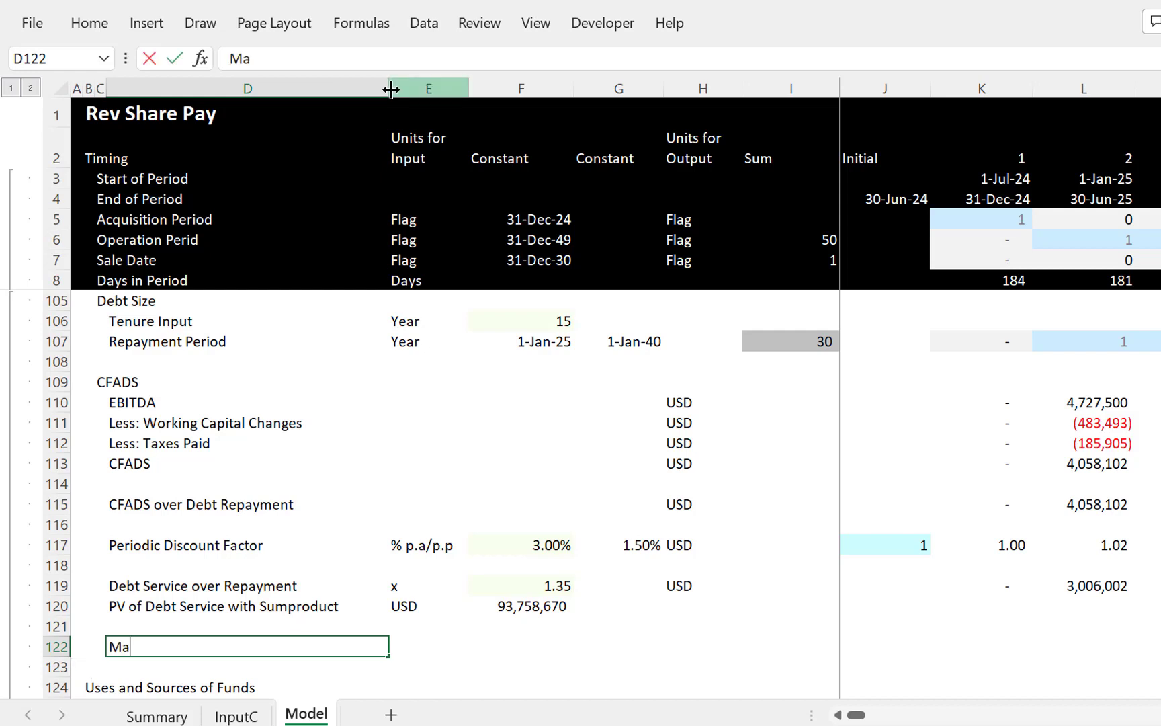
Step: Label row 122 "Max Debt to Capital" in D122 and enter % as its input unit in E122
type("xs")
key("BackSpace")
type("Debt to Capital")
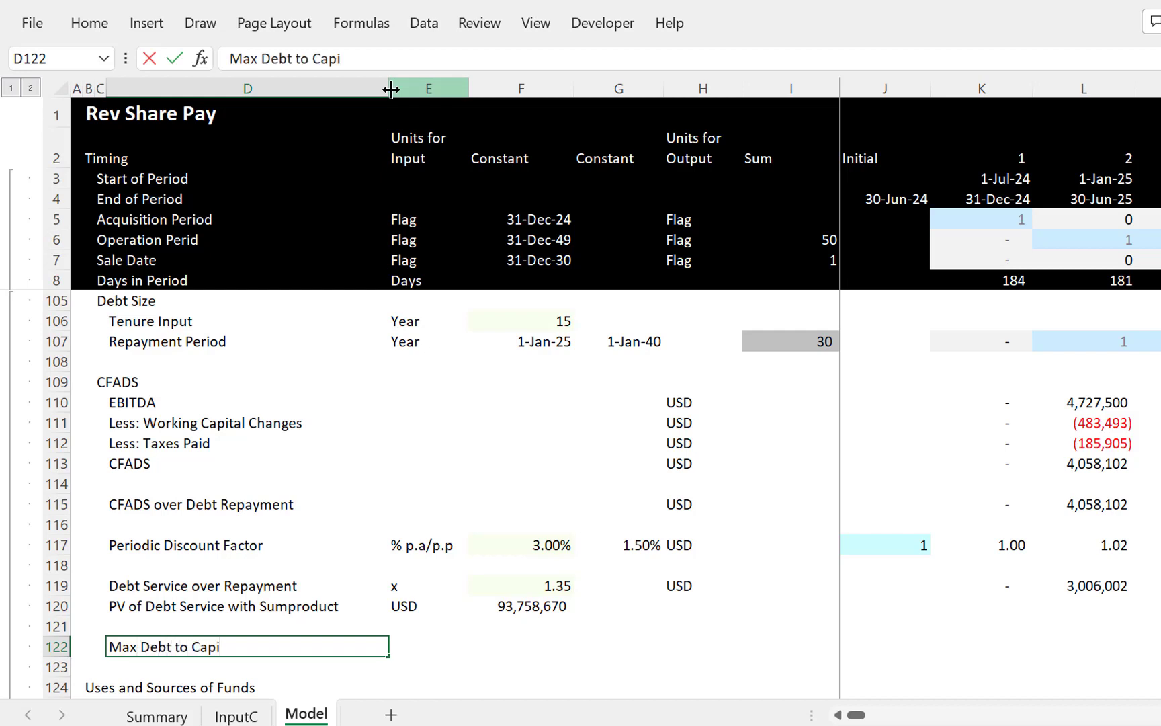
key("Return")
key("Up")
key("Right")
key("Right")
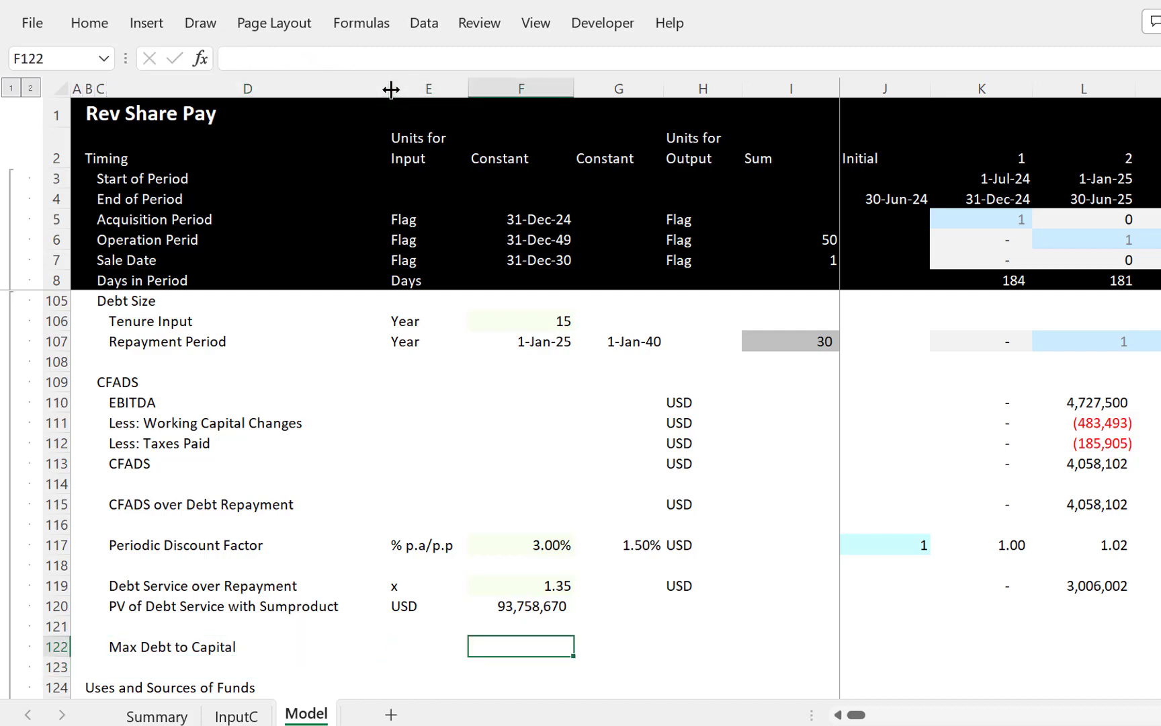
type("=")
key("Escape")
key("Left")
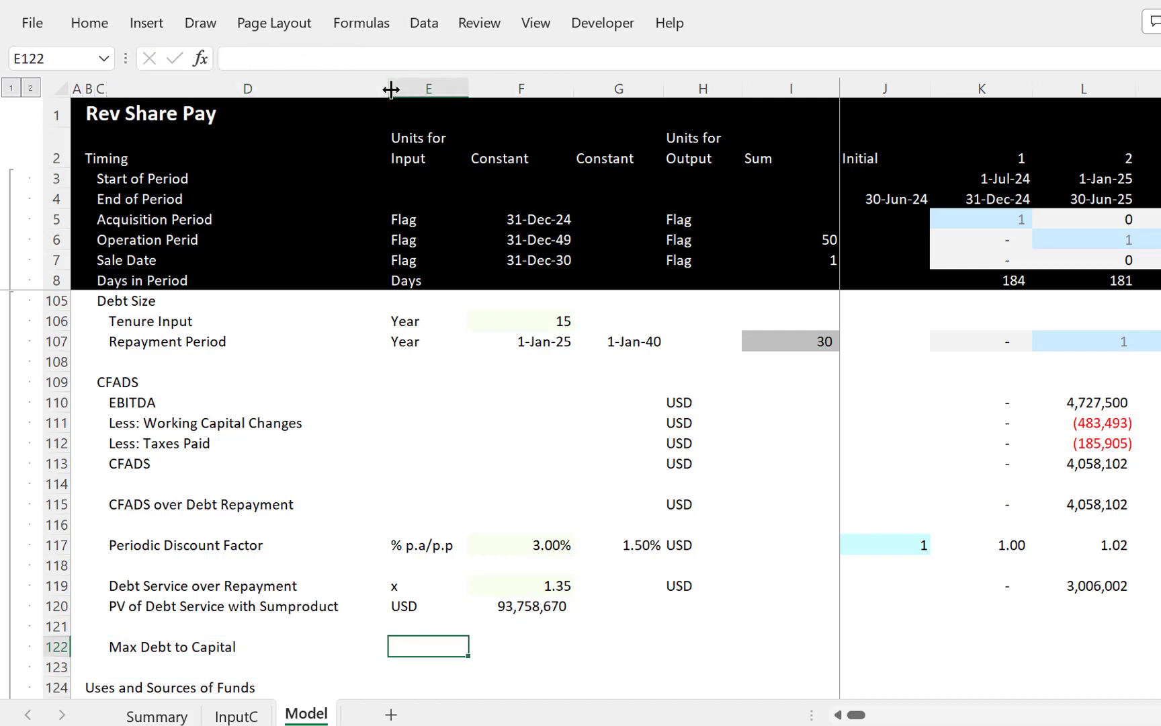
type("%")
key("Return")
Step: Link F122 to the Max Debt to Capital input in cell F51 of the InputC sheet
key("Up")
key("Right")
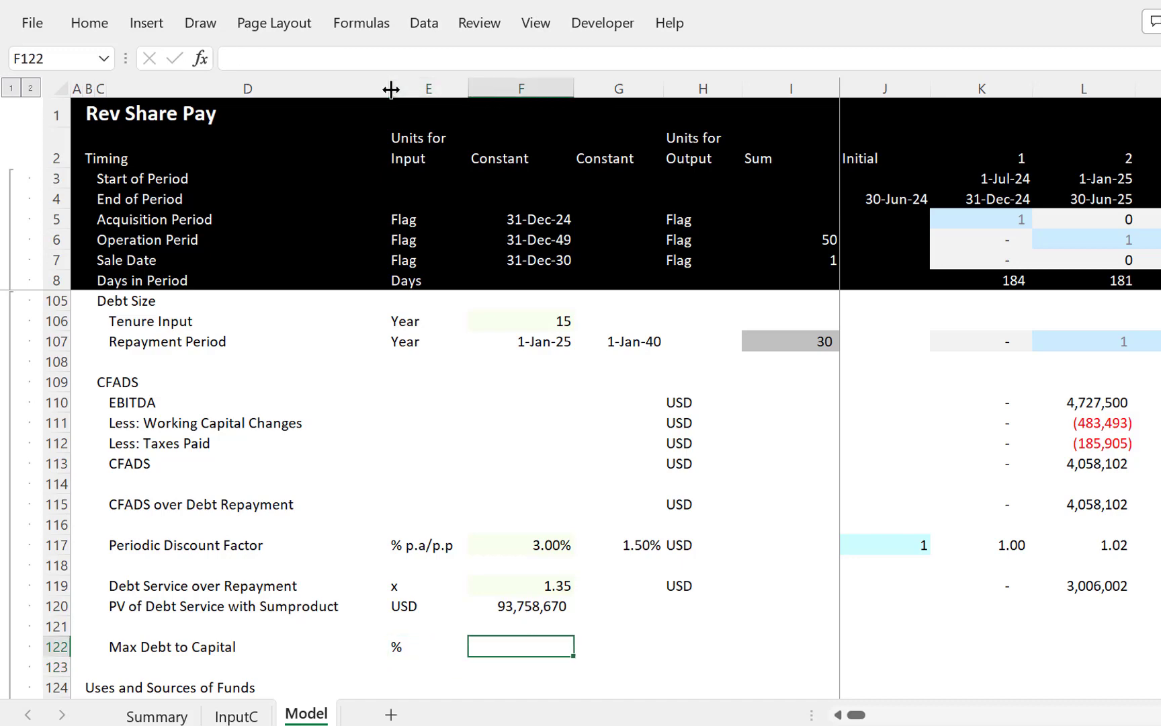
type("=")
key("ctrl+Page_Up")
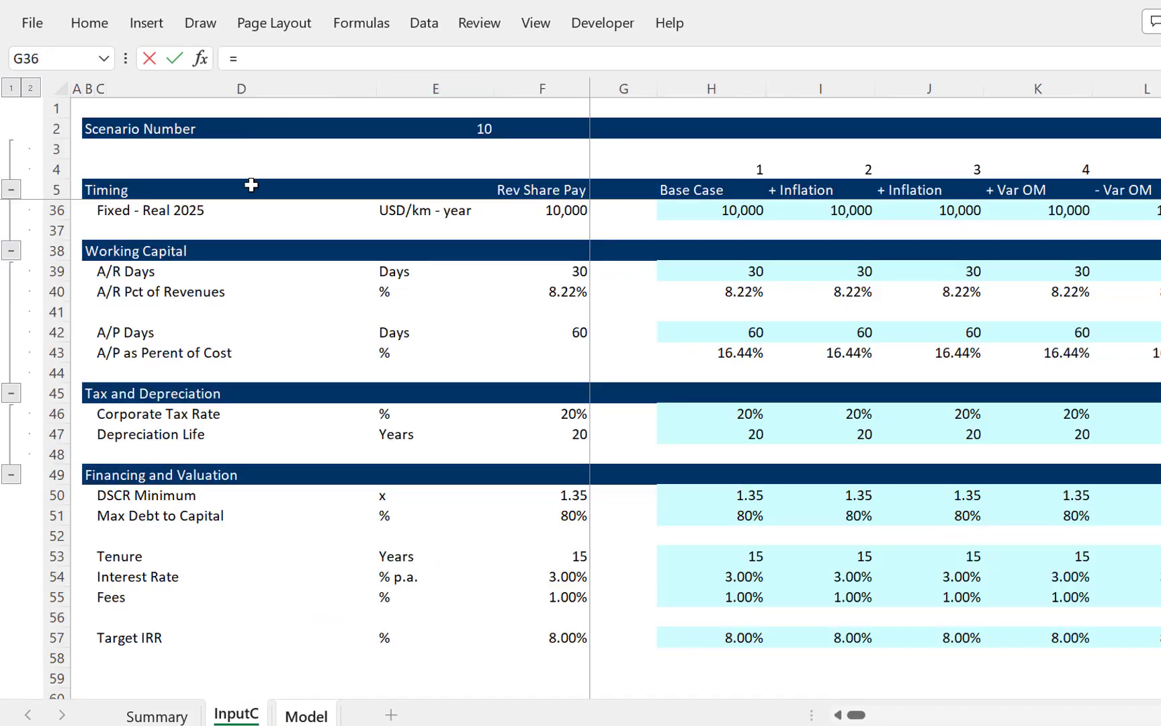
left_click(561, 515)
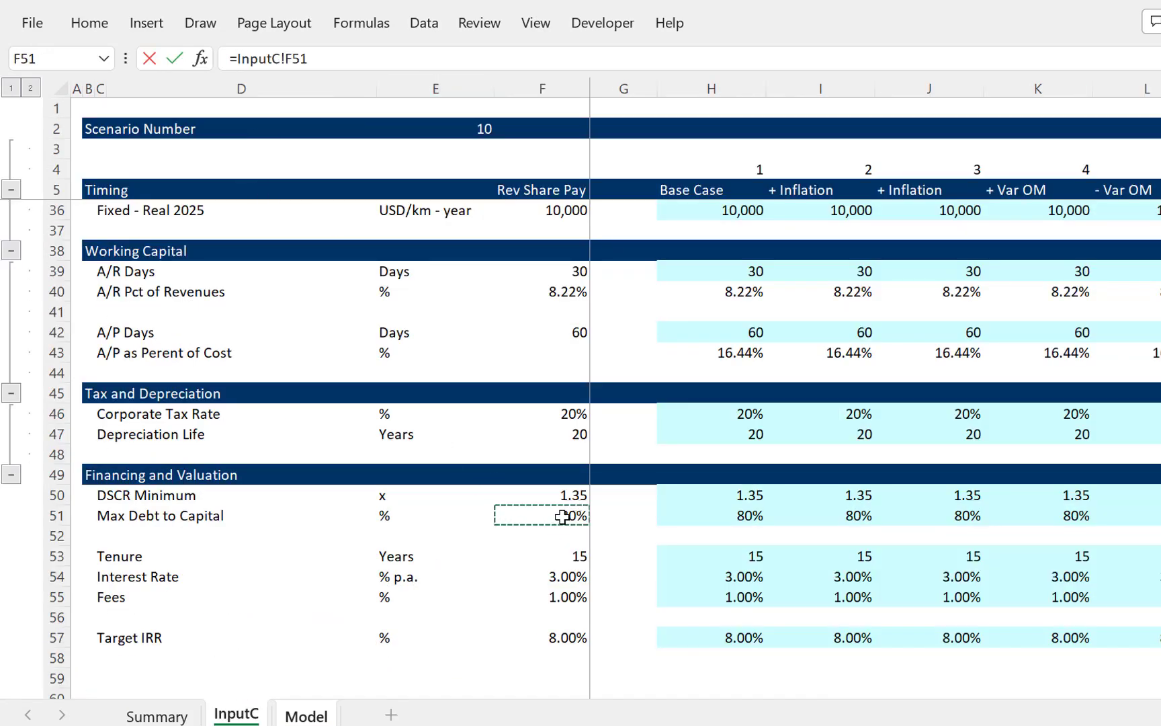
key("ctrl+Page_Down")
key("Return")
key("Up")
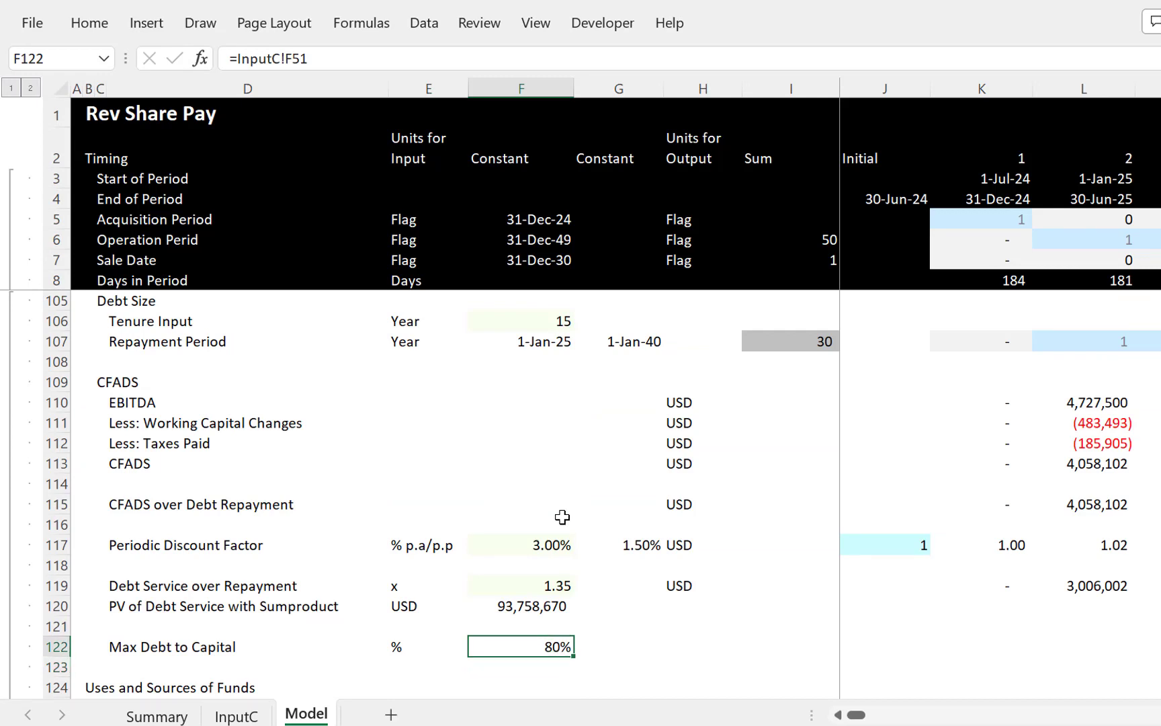
Step: Insert a blank row at row 123 and format F122 as a percentage with two decimals
key("Down")
key("shift+space")
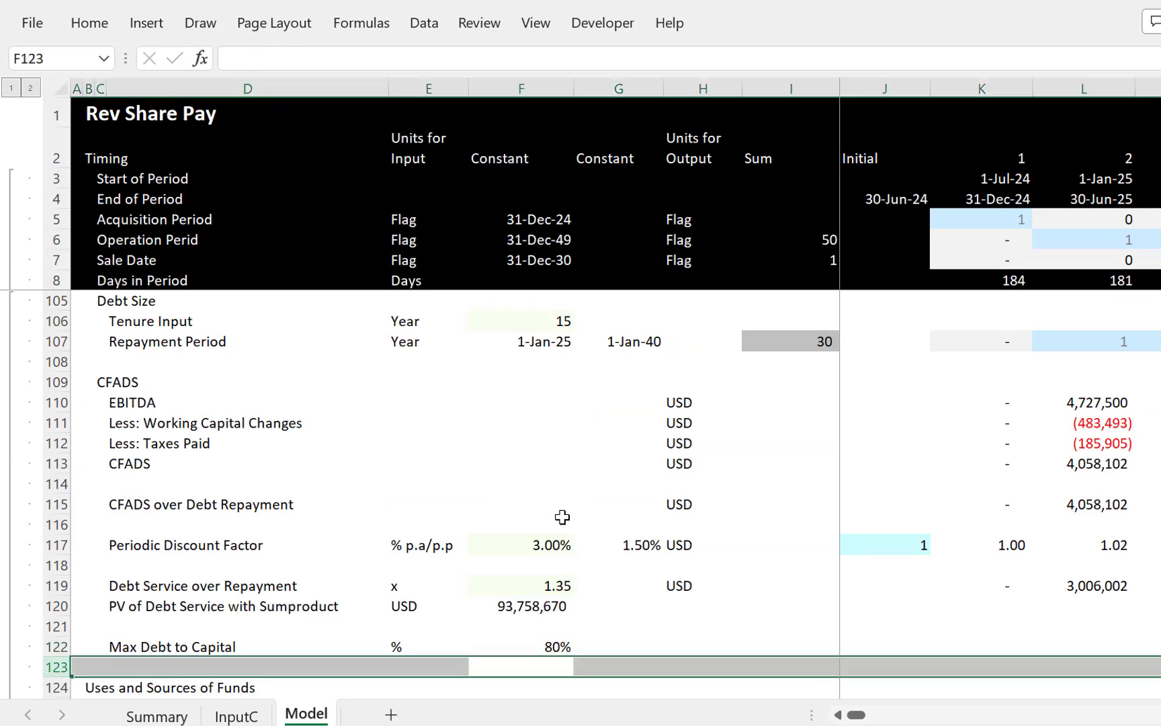
key("ctrl+shift+plus")
key("Up")
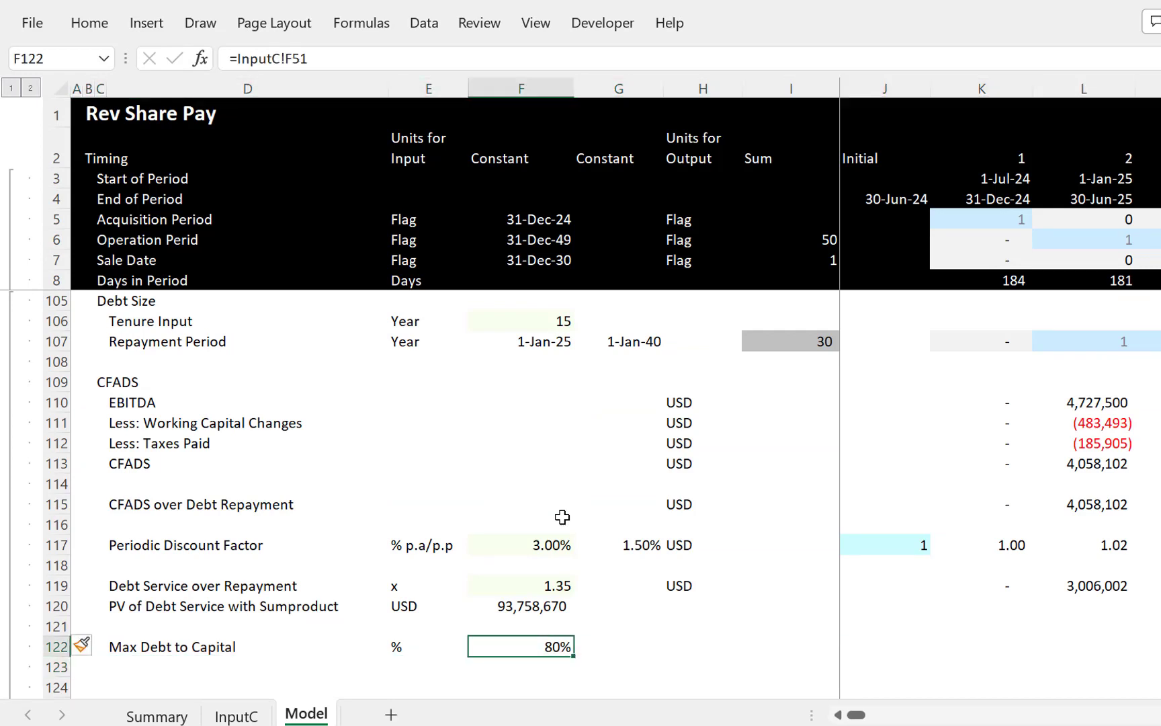
key("ctrl+shift+5")
Step: Enter the label "Debt to Capital from" in D123
key("Left")
key("Down")
key("Left")
key("Left")
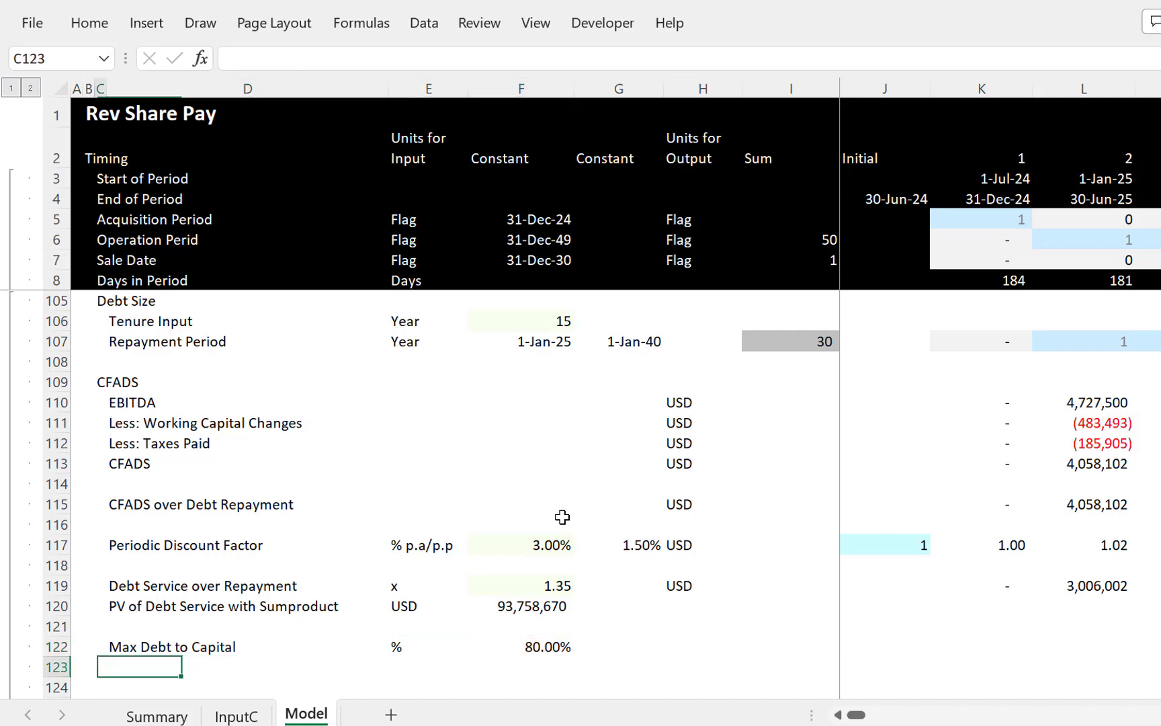
key("Right")
type("Debt ")
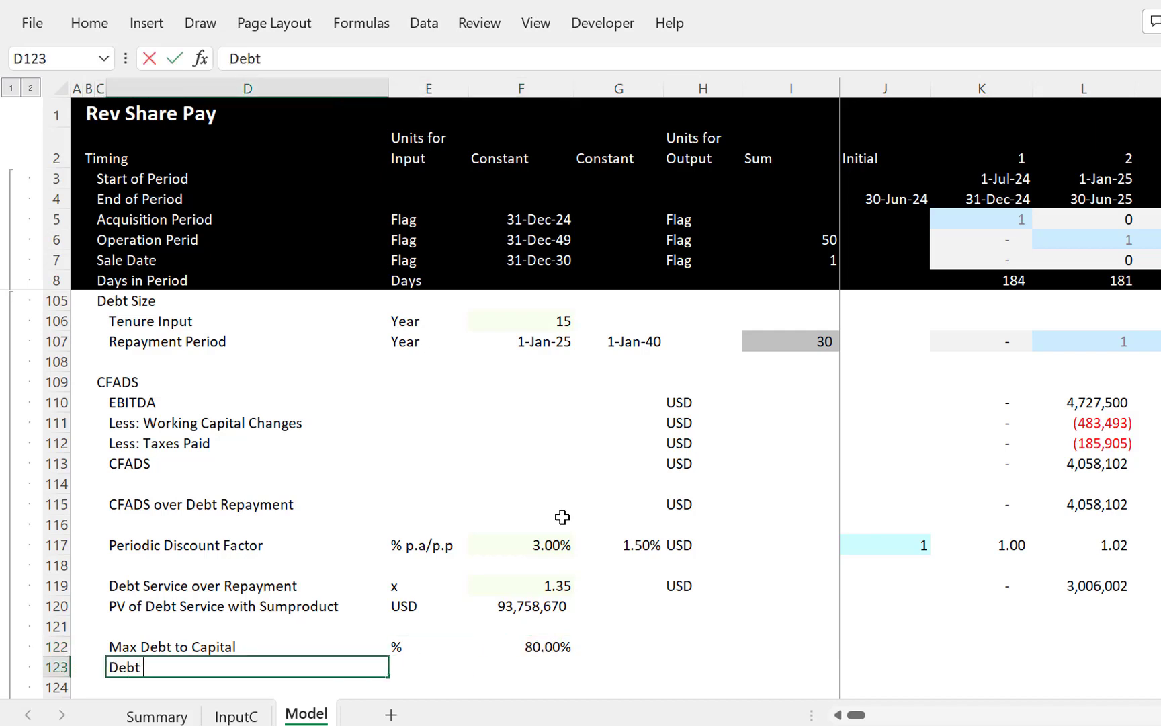
type("to Capital from")
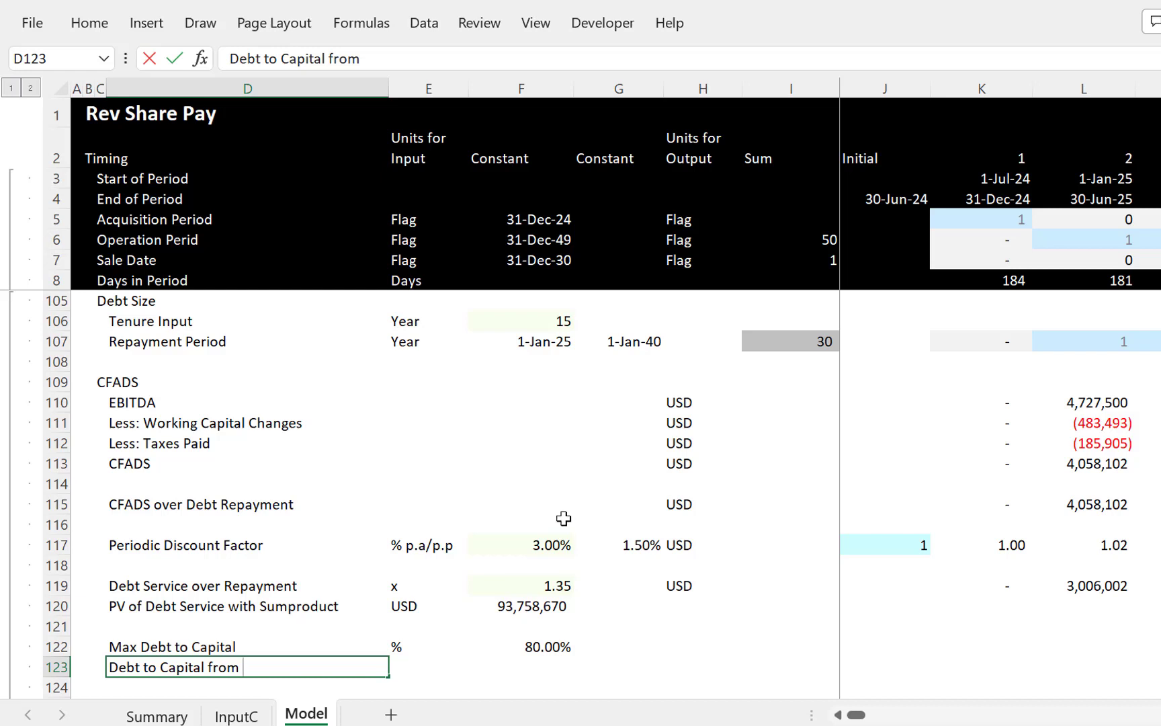
left_click(563, 518)
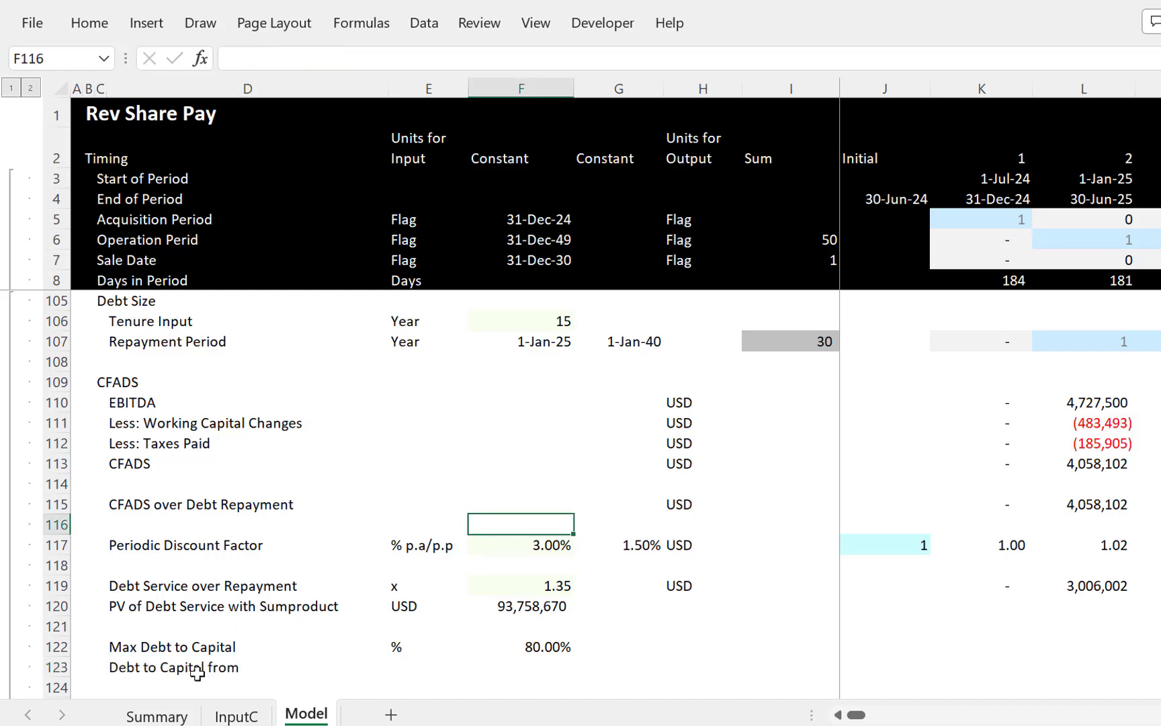
Step: Replace the label in D123 with "Max Debt with Debt to capital"
left_click(192, 673)
key("Left")
key("Right")
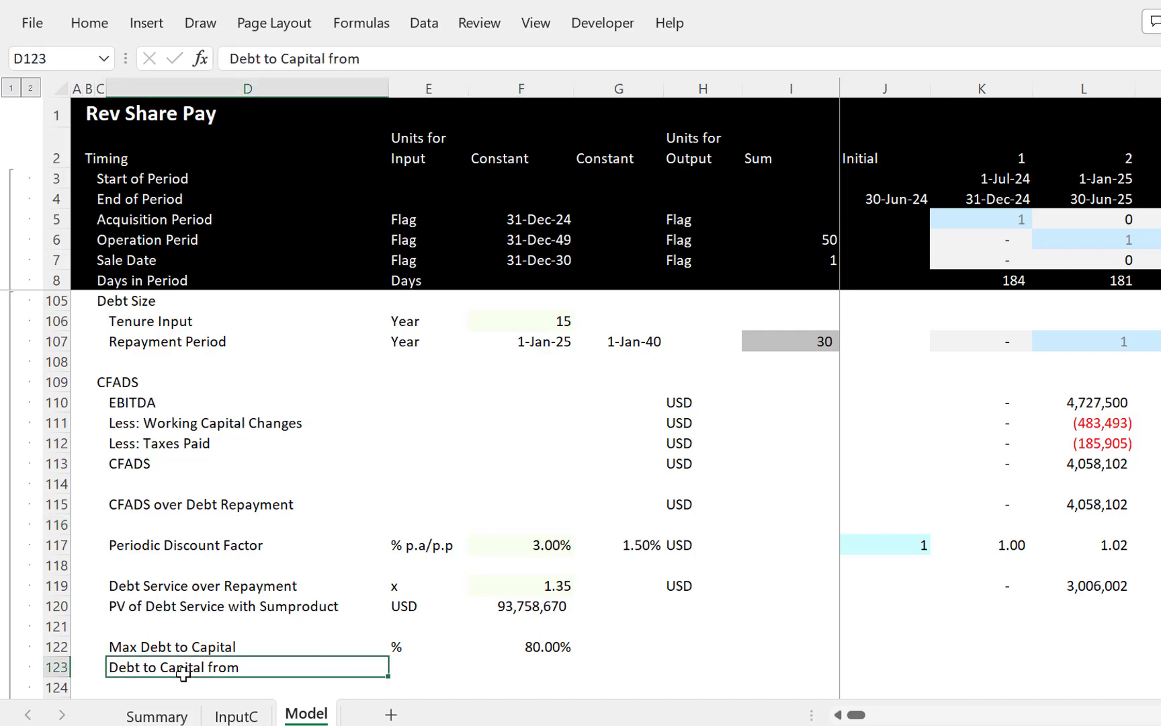
type("Max ")
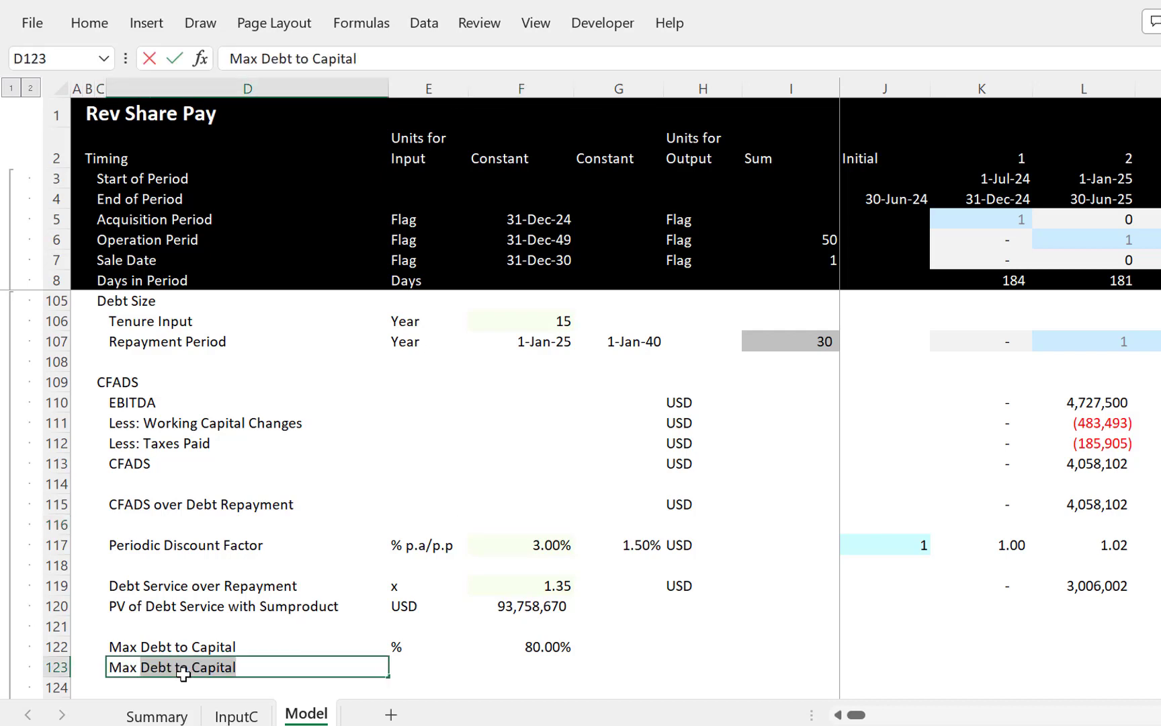
type("Deb")
key("BackSpace")
type("t with Debt to")
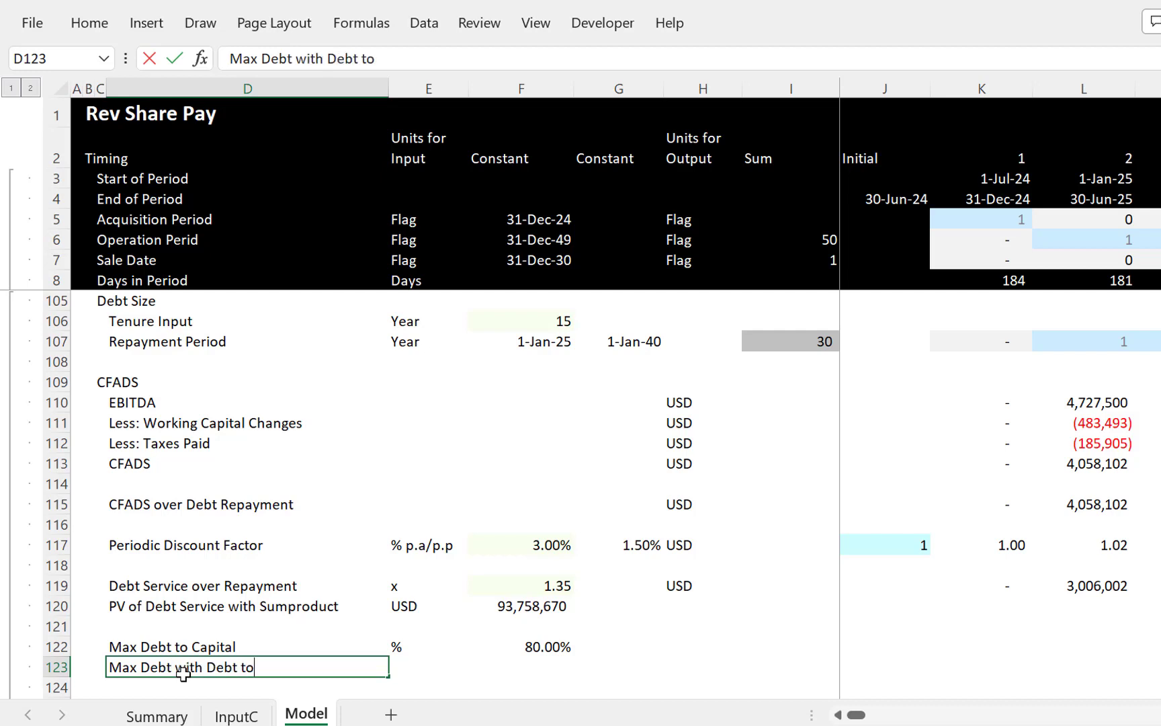
type(" capital")
key("Return")
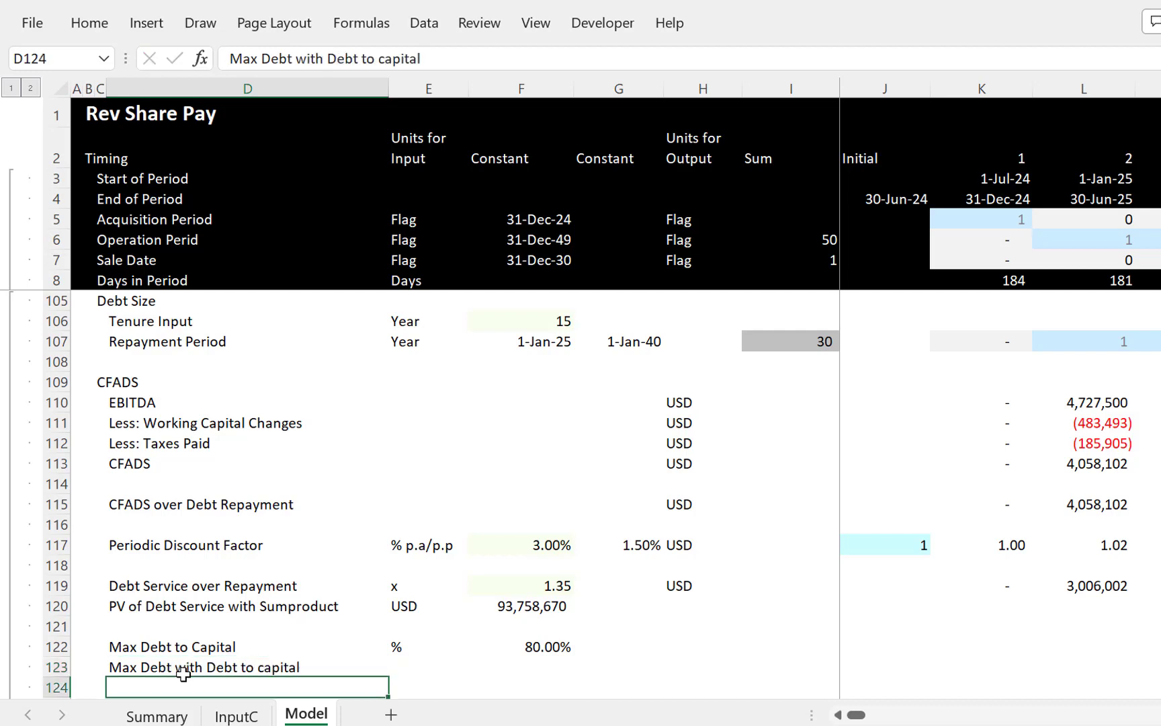
Step: Enter USD as the input unit for the new row in E123
key("Up")
key("Right")
type("USD")
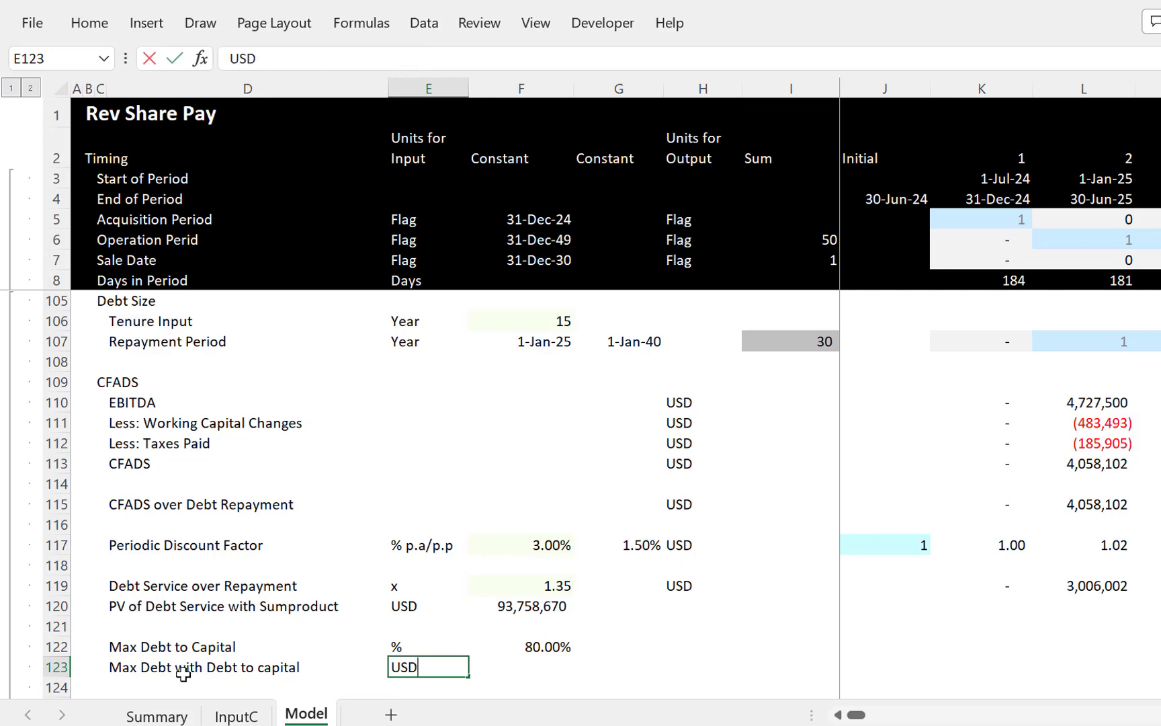
key("Return")
Step: Calculate F123 as =F122*F129, using total uses of funds, and format it as a whole number with thousands separators
key("Up")
key("Right")
type("=")
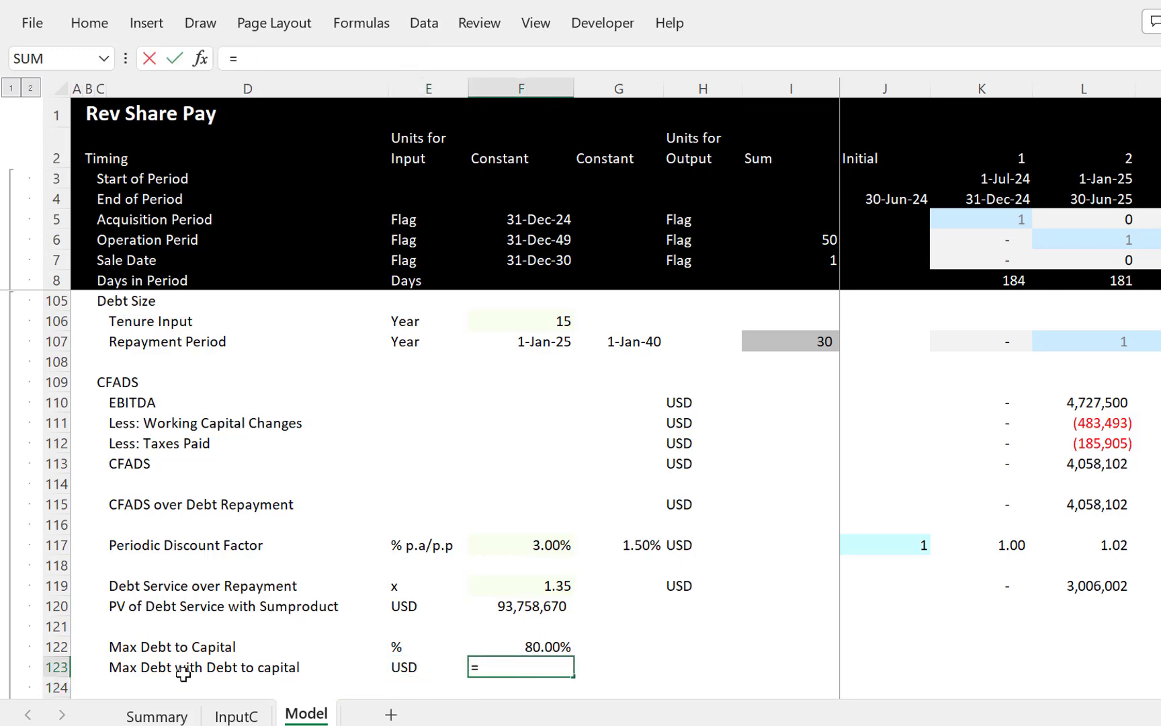
key("ctrl+Page_Up")
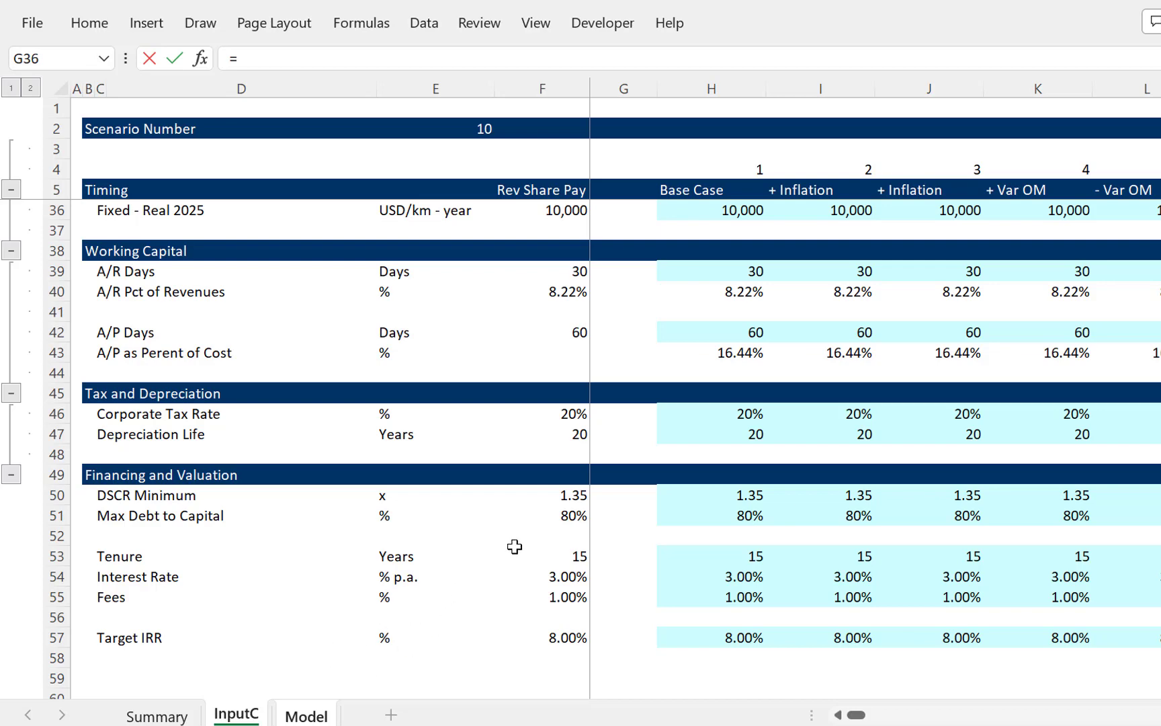
key("ctrl+Page_Down")
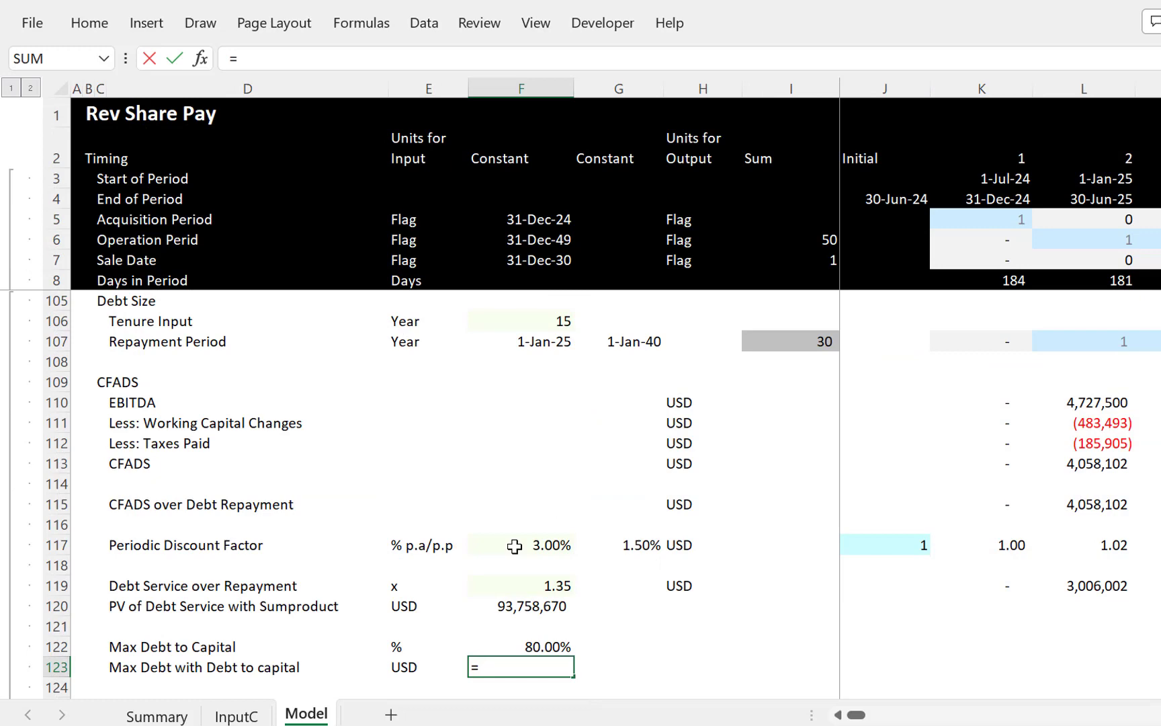
key("Up")
type("*")
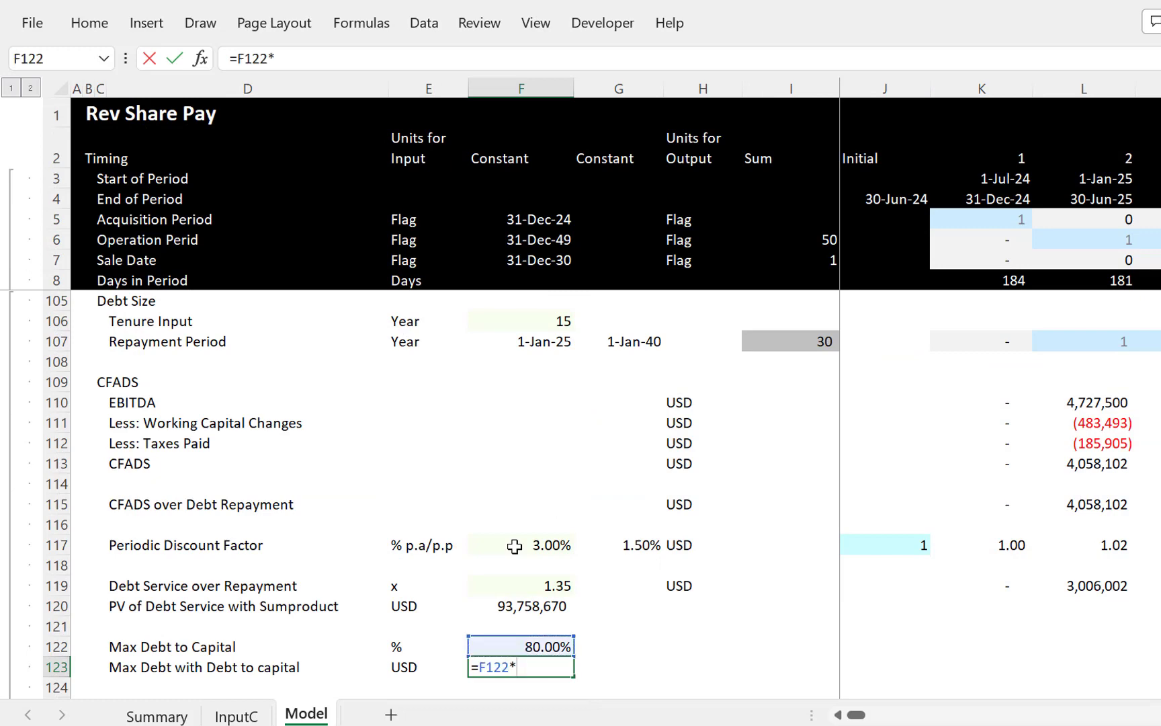
key("Down")
key("Down")
key("Down")
key("Down")
key("Down")
key("Down")
key("Down")
key("Down")
key("Down")
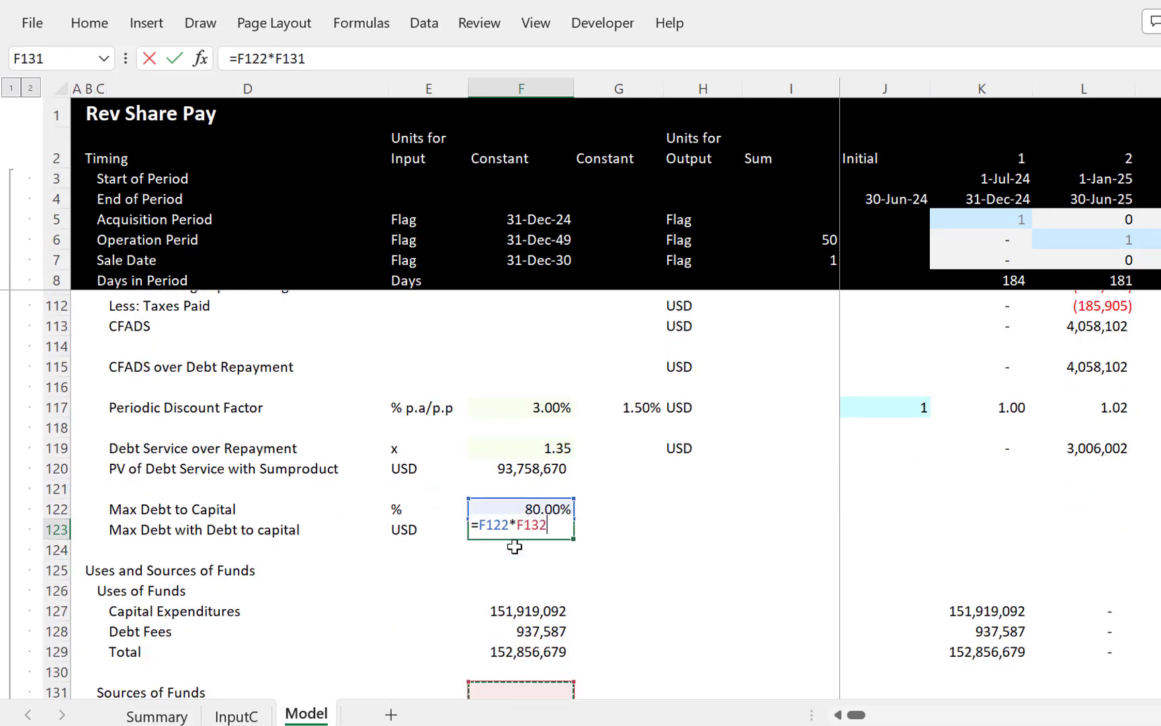
key("Up")
key("Up")
key("Up")
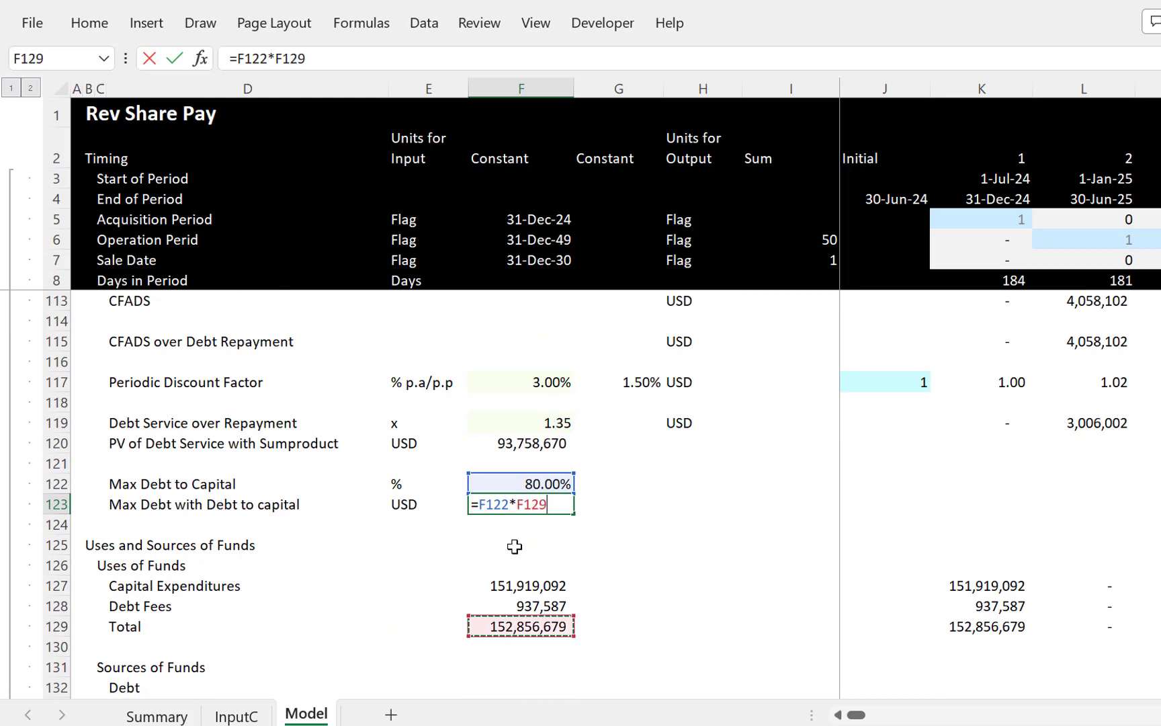
key("Return")
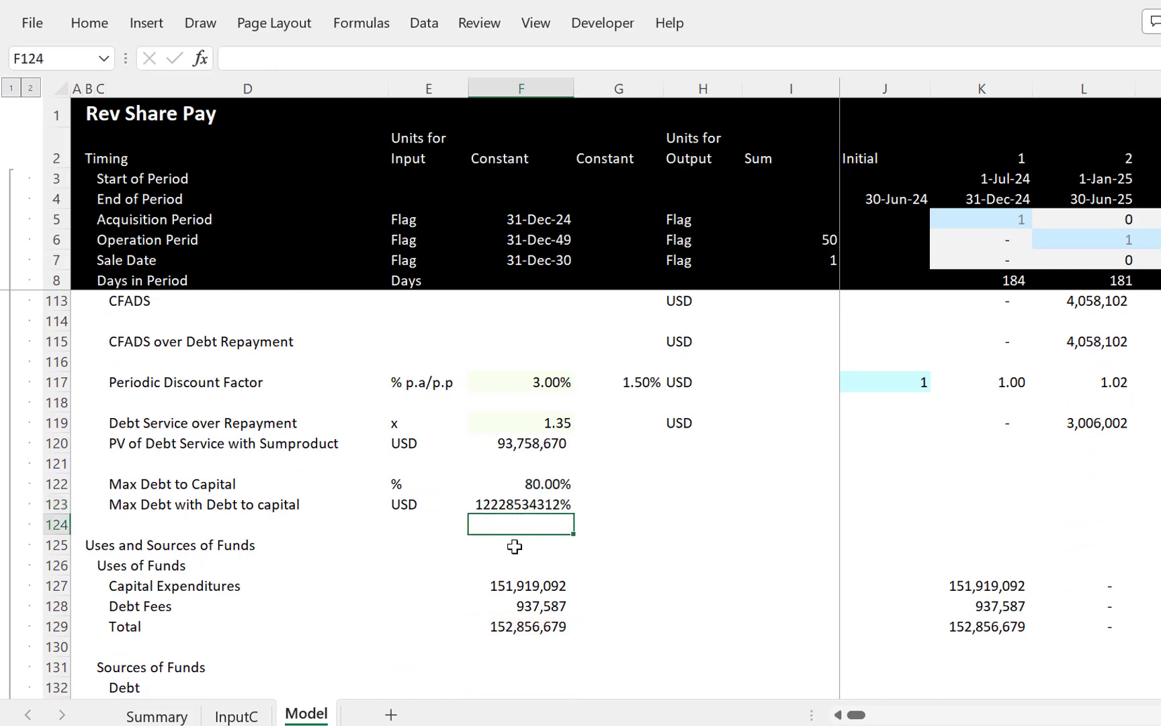
key("Up")
key("ctrl+shift+1")
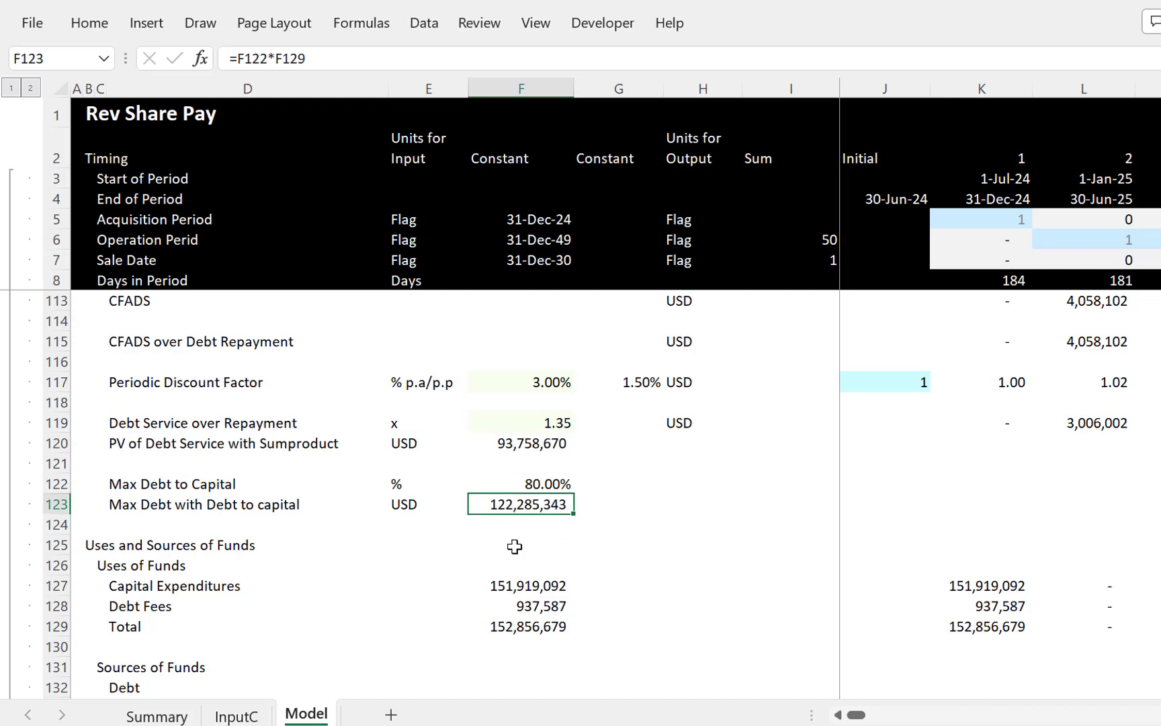
Step: Insert two blank rows at row 124, above the Uses and Sources of Funds section
key("Down")
key("shift+space")
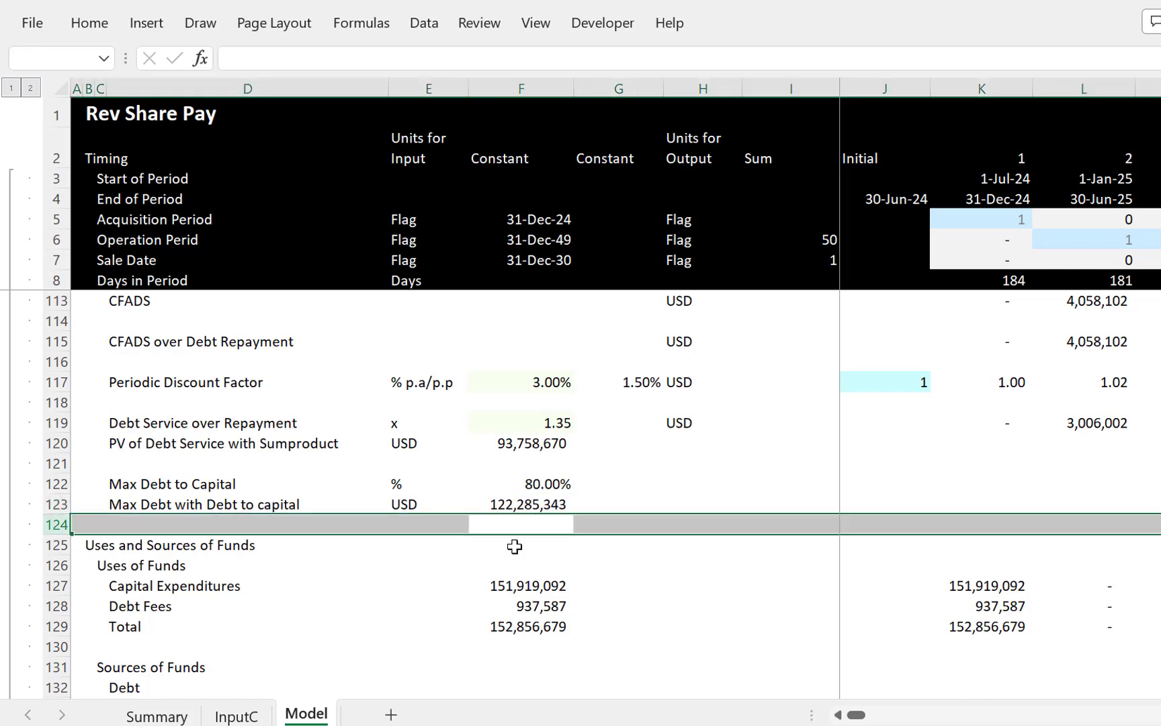
key("ctrl+shift+plus")
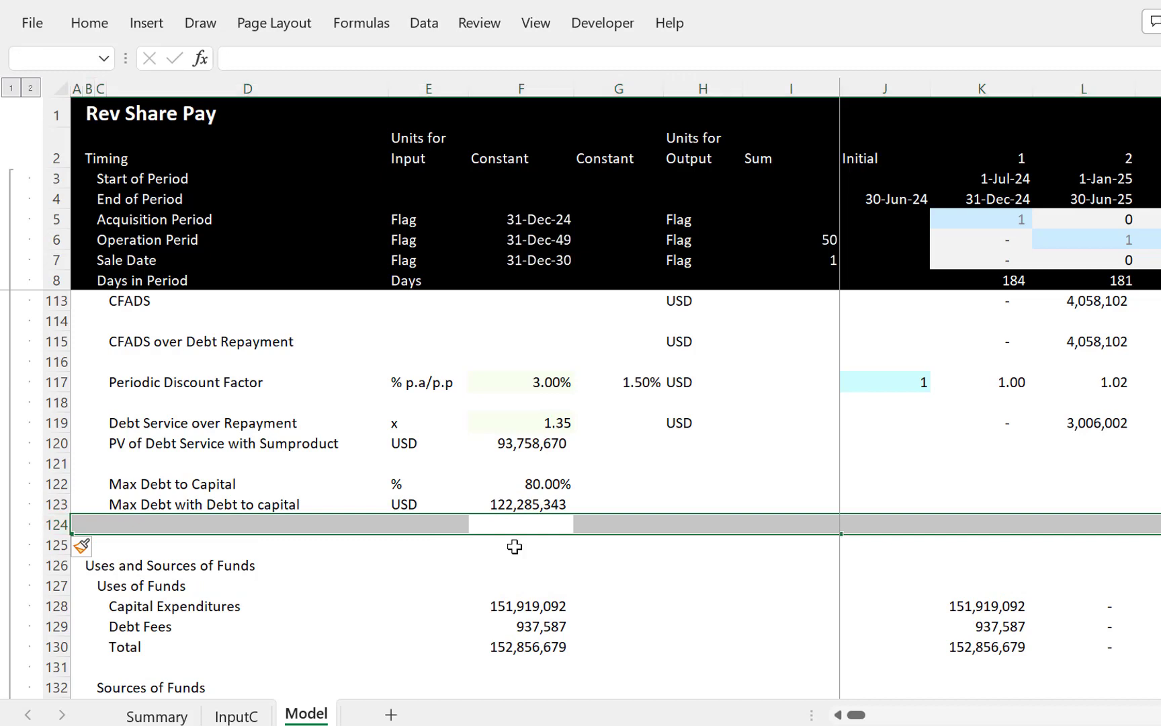
key("ctrl+shift+plus")
Step: Label row 125 "Debt Applied" in D125 and enter USD as its input unit in E125
key("Down")
key("Left")
key("Left")
key("Left")
key("Right")
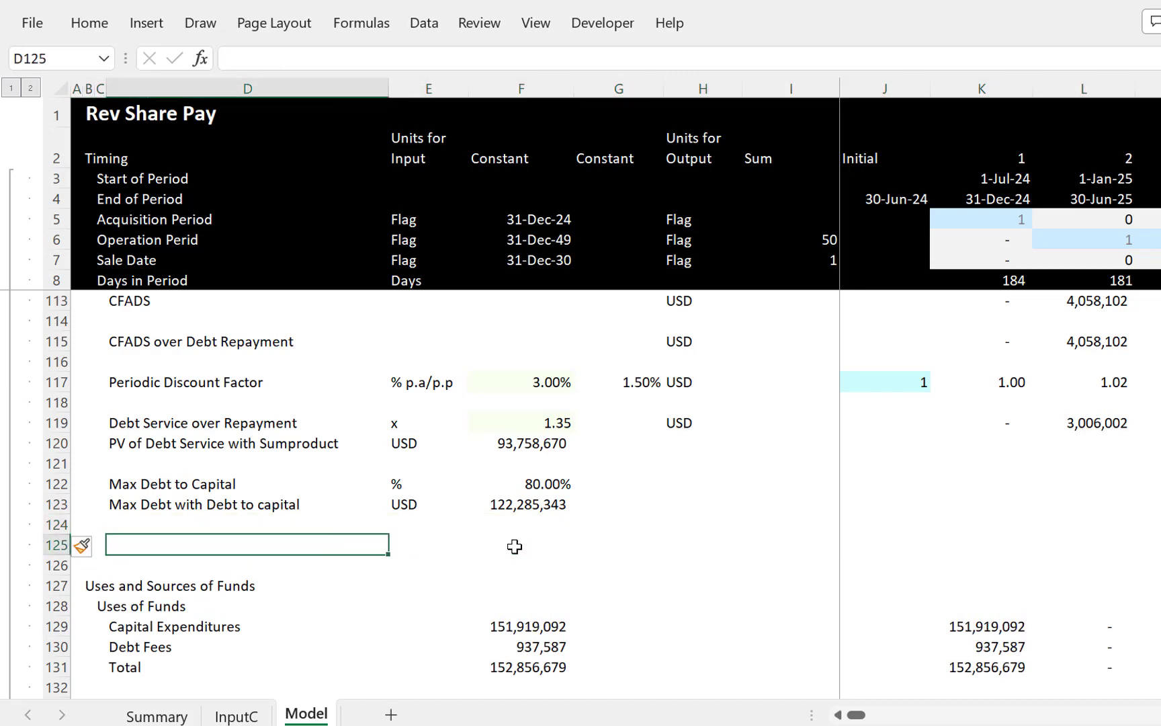
type("Debt Applied")
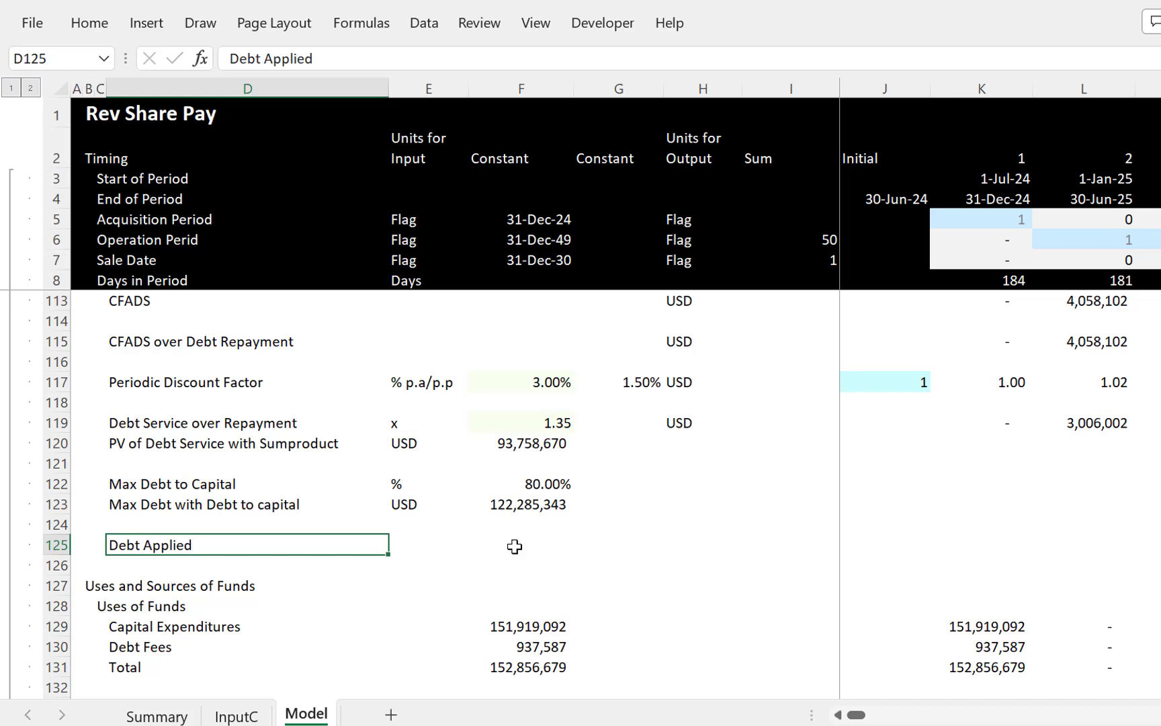
key("Return")
key("Up")
key("Right")
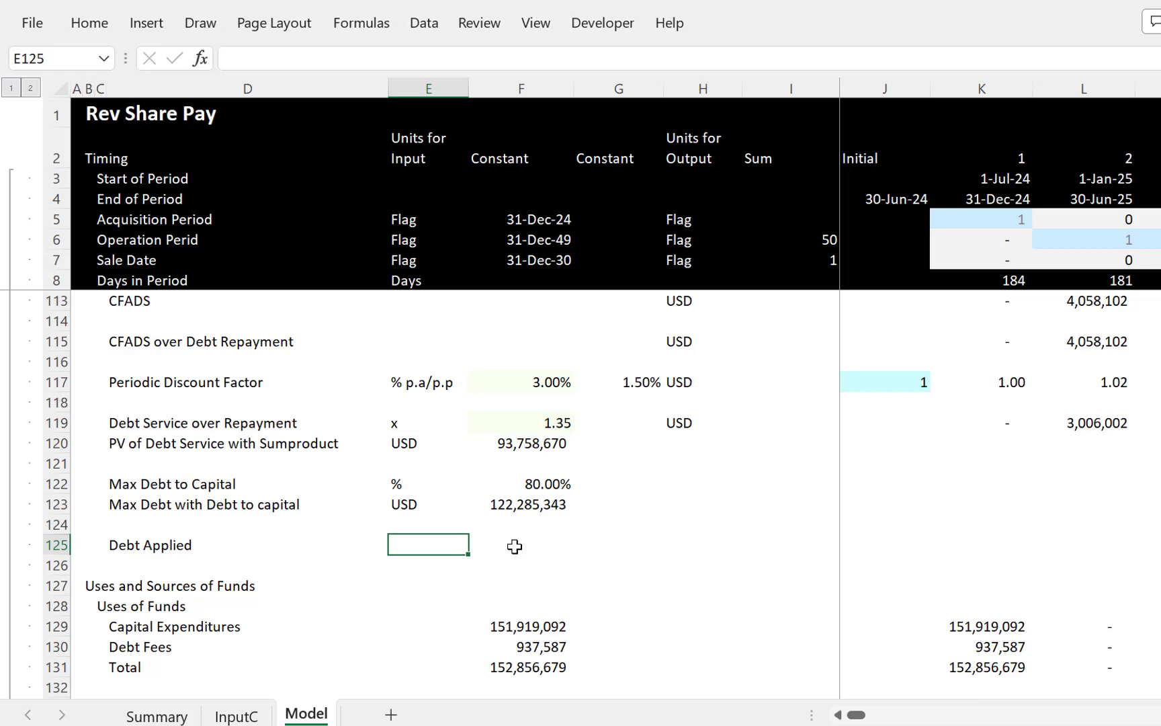
type("USD")
key("Return")
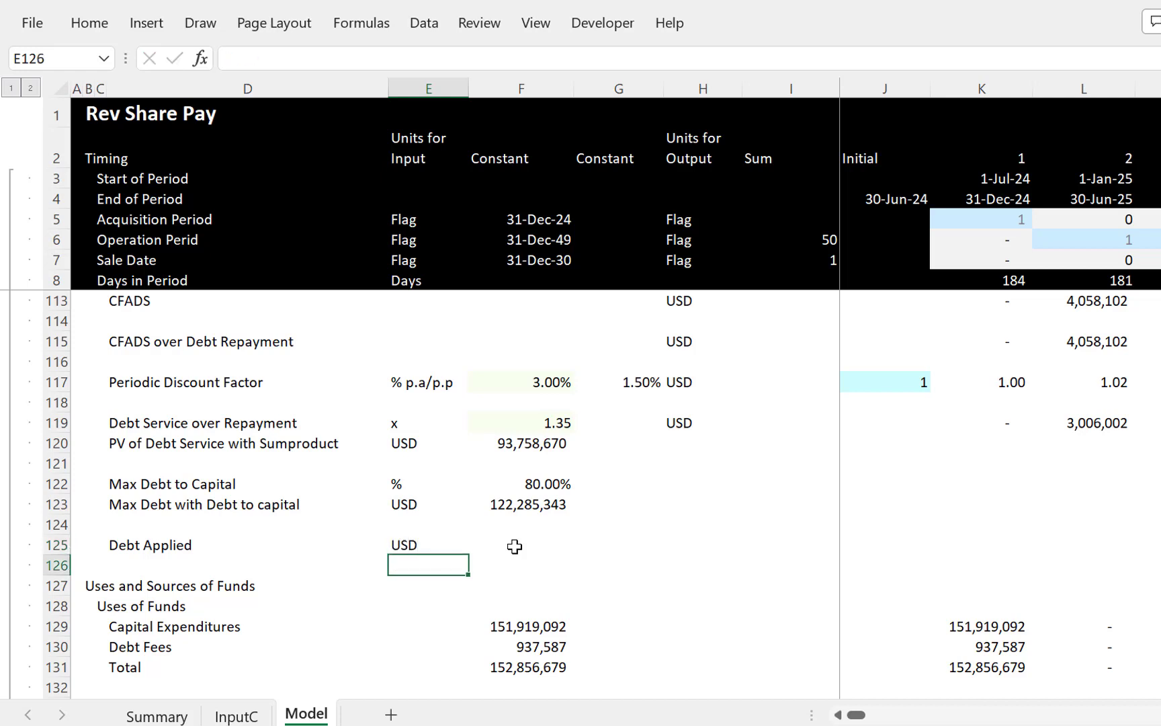
Step: Calculate Debt Applied in F125 as =MIN(F123,F120), the lower of the debt-to-capital maximum and the PV of debt service
left_click(515, 546)
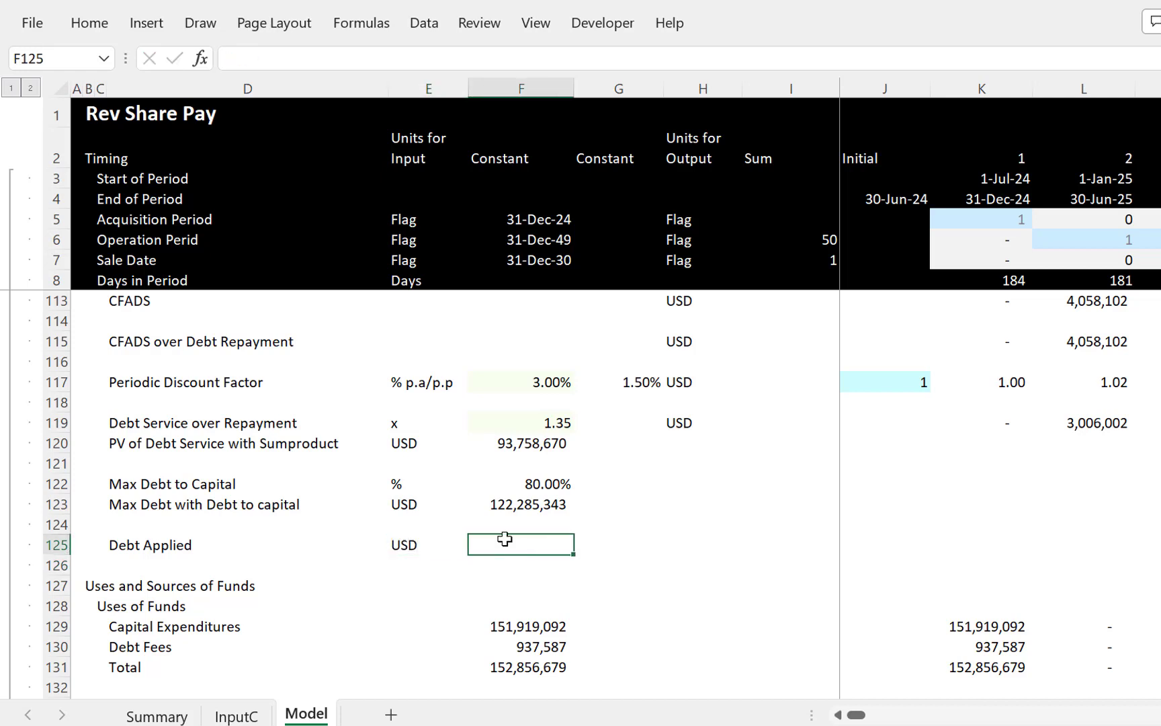
type("=")
key("Escape")
type("=min")
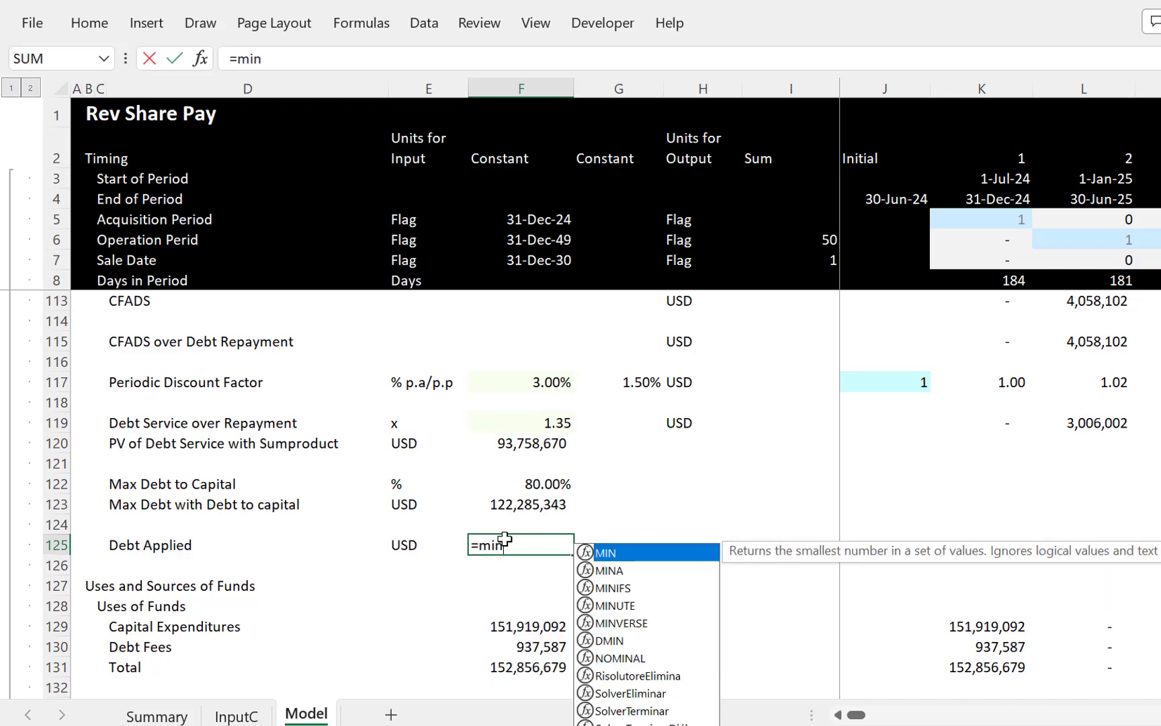
type("(")
key("Up")
key("Up")
type(",")
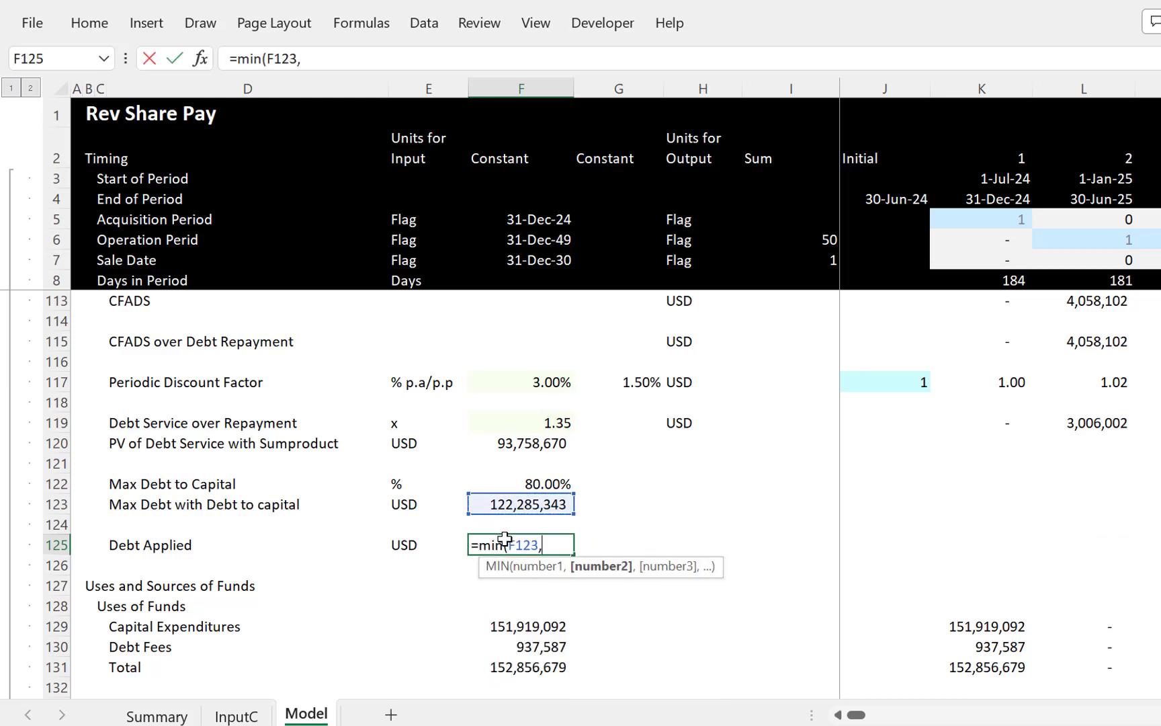
key("Up")
key("Up")
key("Up")
key("Up")
key("Up")
key("Return")
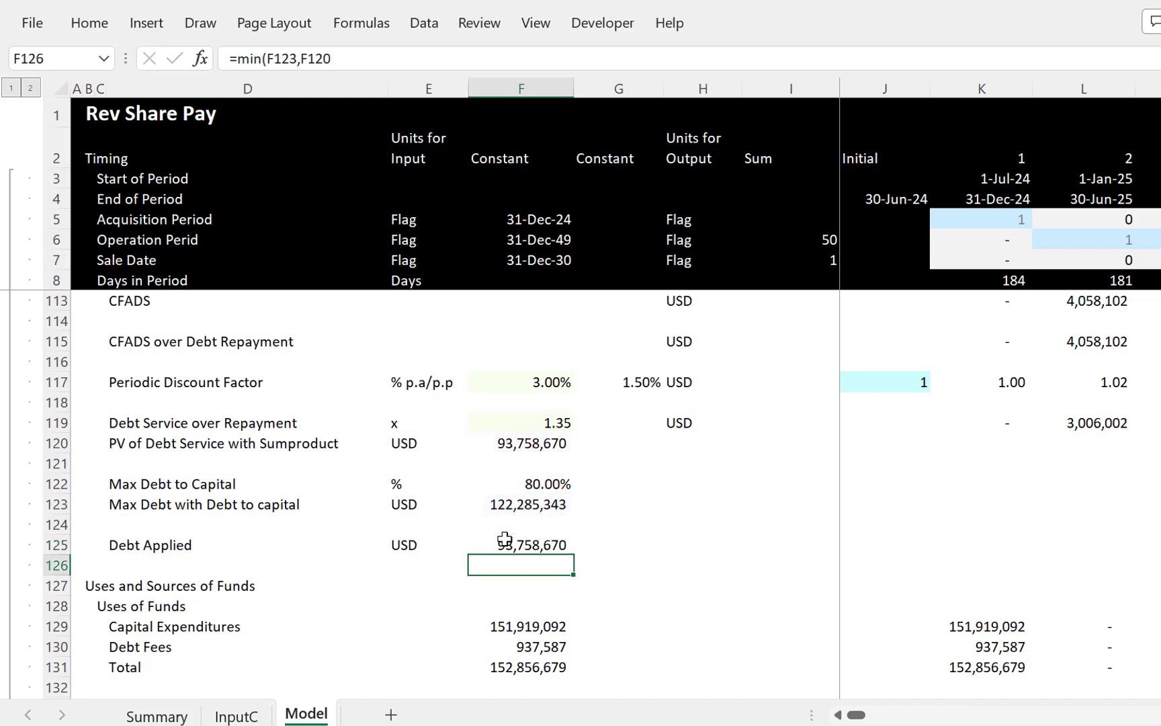
left_click(505, 542)
Step: Link the Debt amount under Sources of Funds in F134 to Debt Applied with =F125
key("Down")
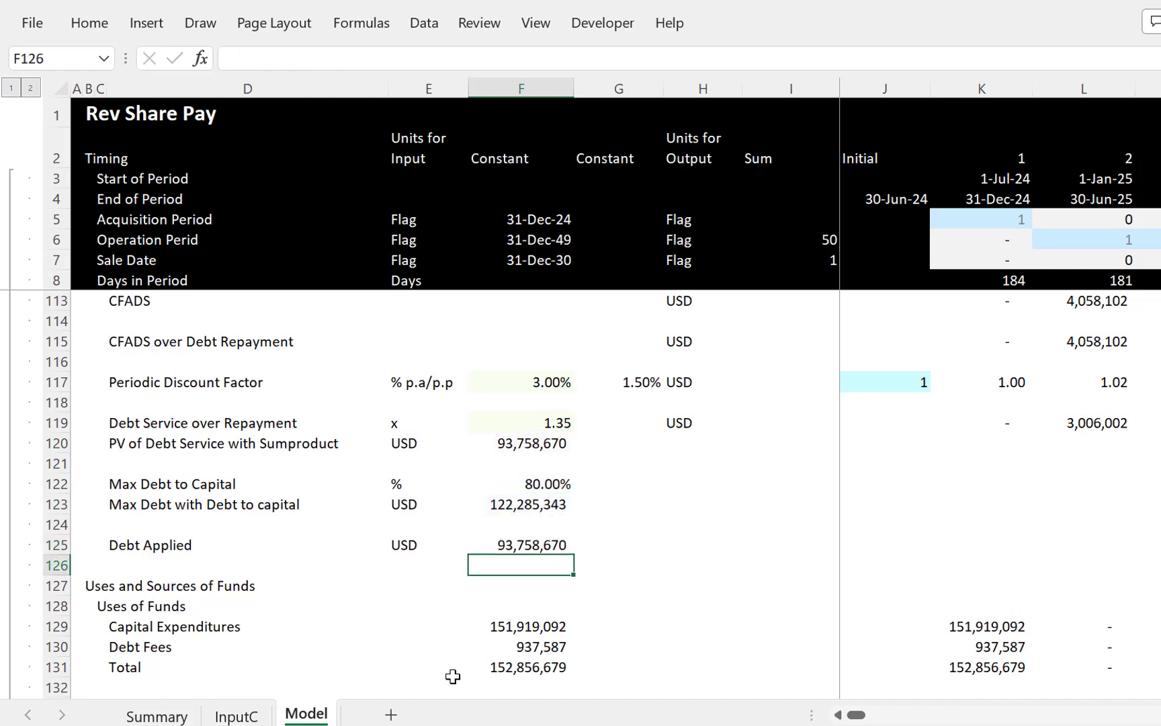
key("Down")
key("Down")
key("Down")
key("Down")
key("Down")
key("Down")
key("Down")
key("Down")
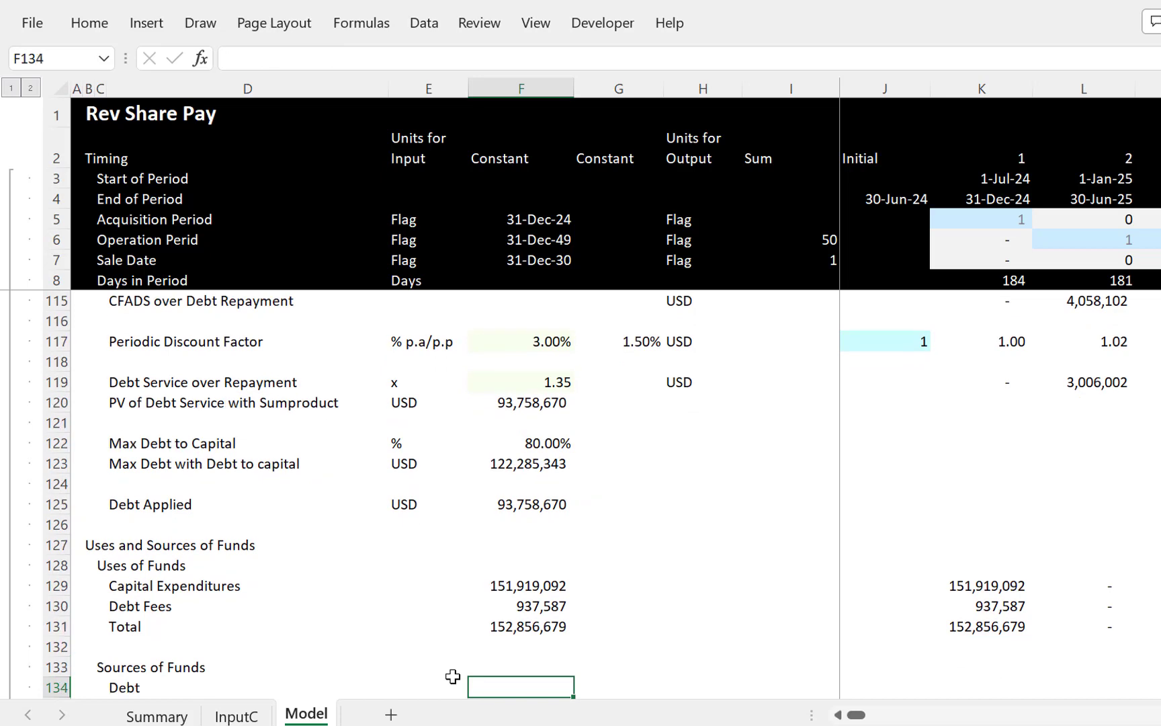
type("=")
key("Up")
key("Up")
key("Up")
key("Up")
key("Up")
key("Up")
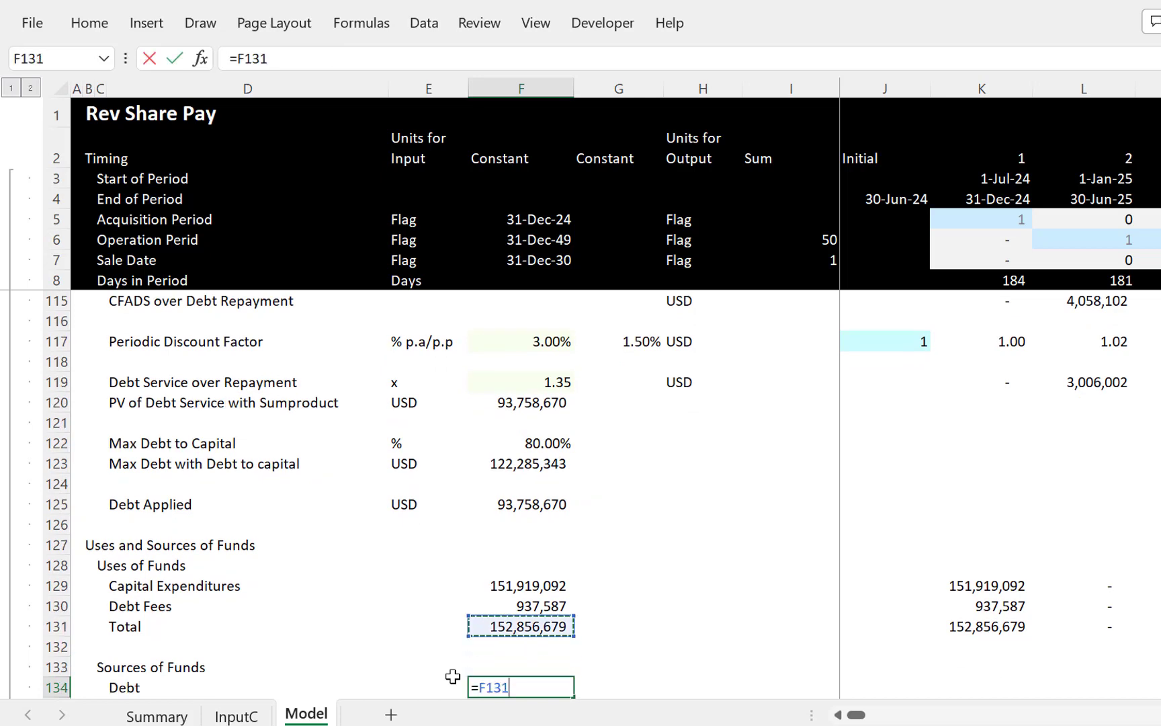
key("Up")
key("Up")
key("Up")
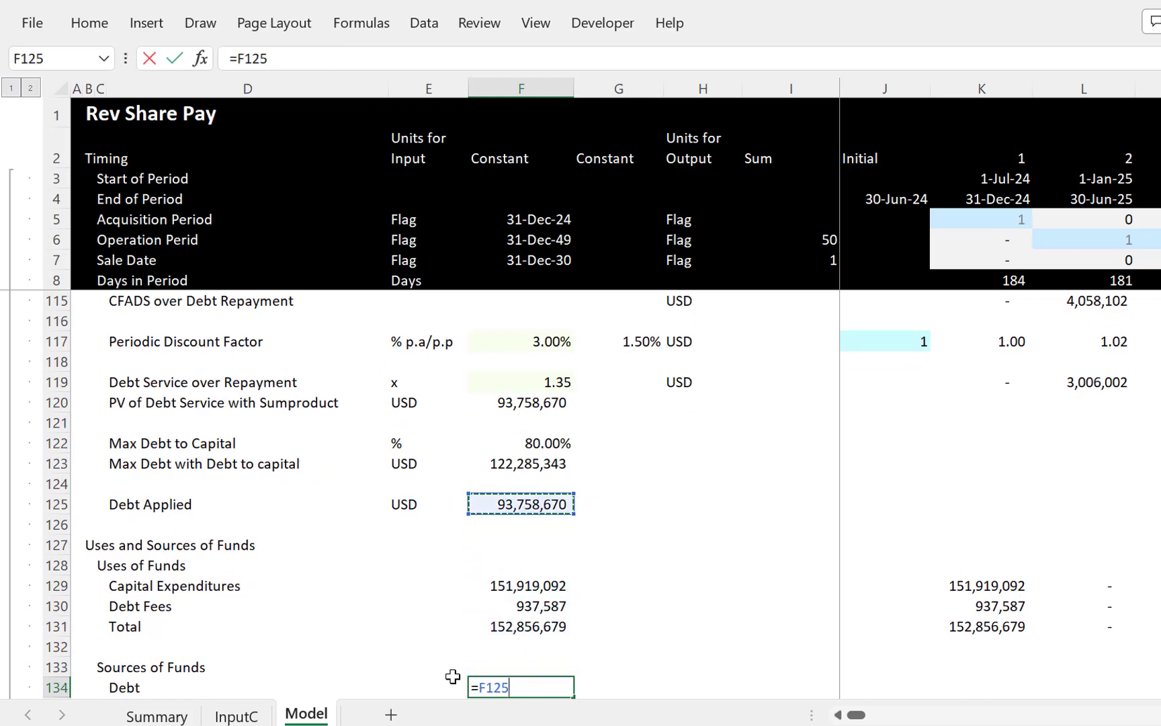
key("Return")
Step: Format the Debt Applied cells D125:F125 with a single top border and a double bottom border
key("Up")
key("Up")
key("Up")
key("Up")
key("Up")
key("Up")
key("Up")
key("Up")
key("Up")
key("Up")
key("Left")
key("Left")
key("Left")
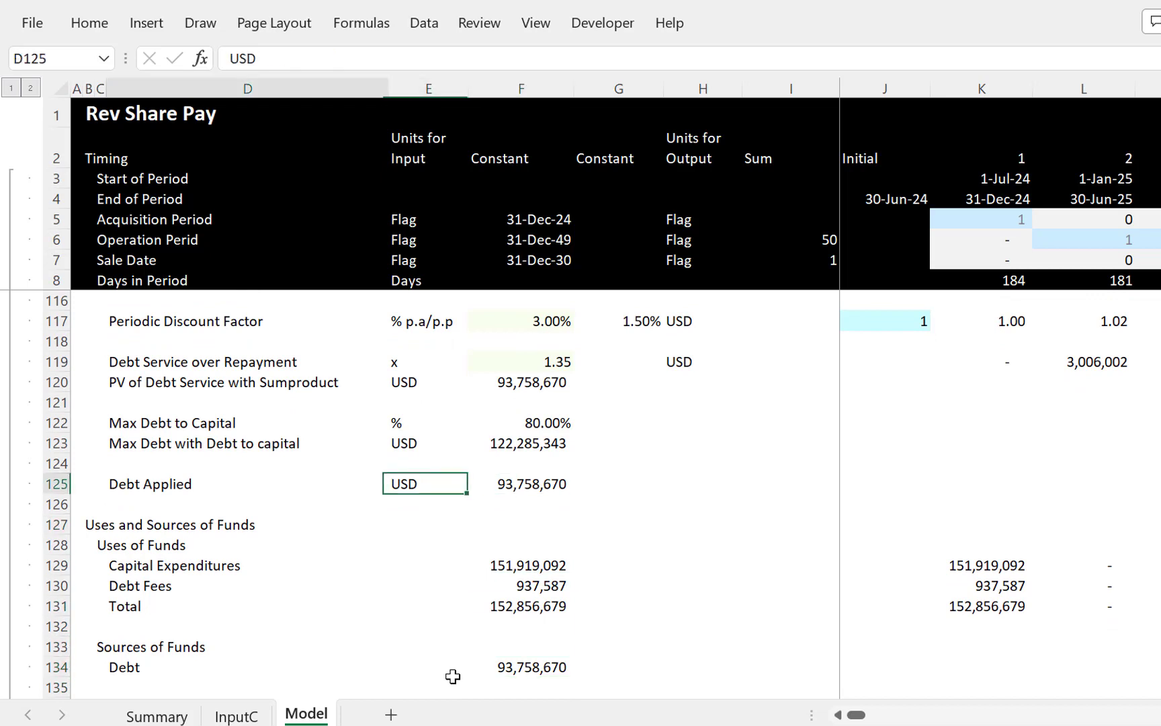
key("Right")
key("shift+Right")
key("shift+Right")
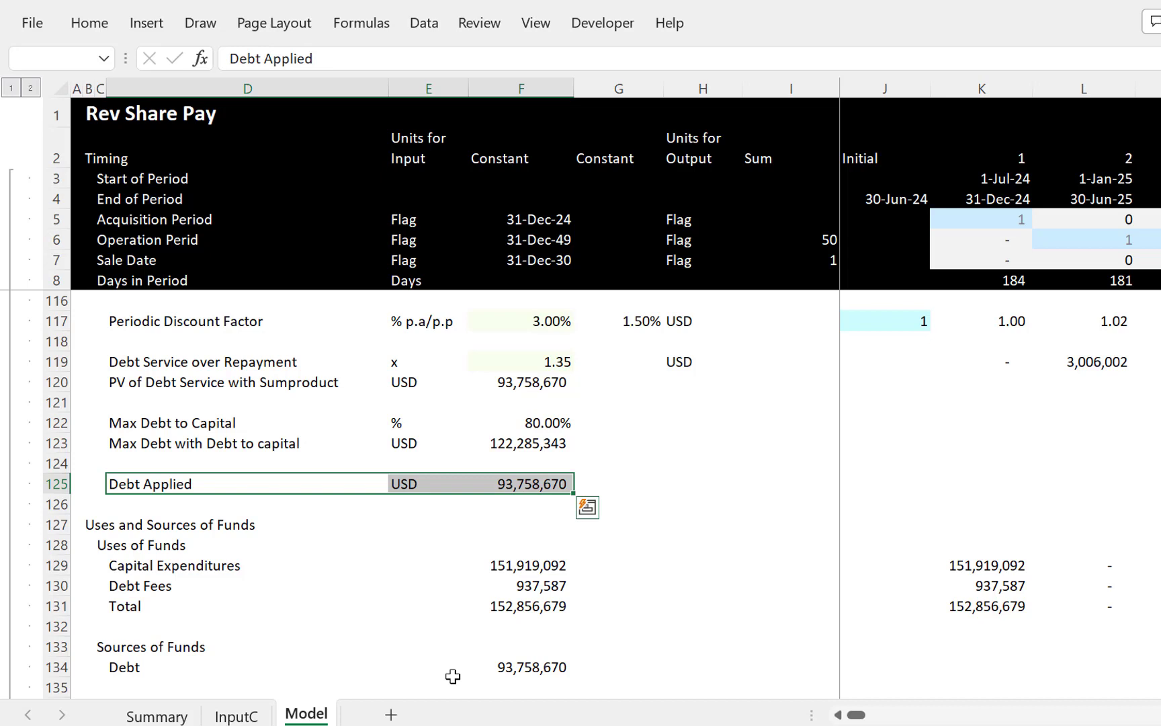
Step: Label D135, below Debt in Sources of Funds, as "Equity"
key("Down")
key("Down")
key("Down")
key("Down")
key("Down")
key("Down")
key("Down")
key("Down")
key("Down")
key("Down")
key("Down")
key("Down")
key("Down")
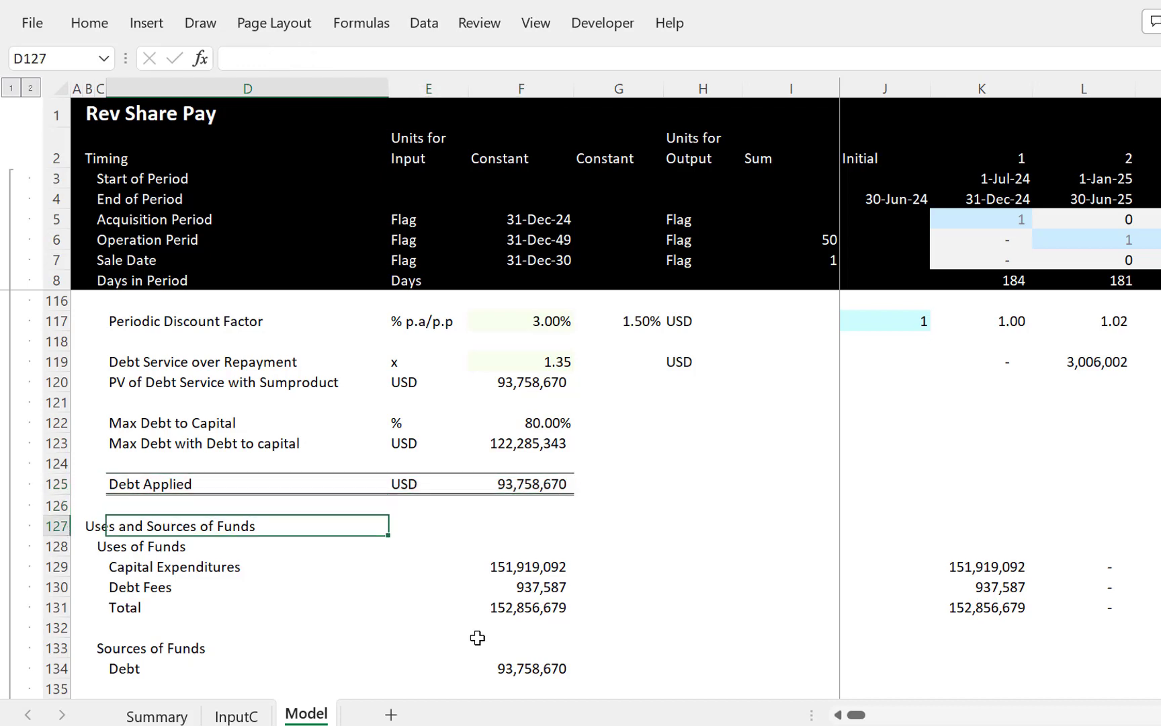
key("Up")
key("Up")
key("Up")
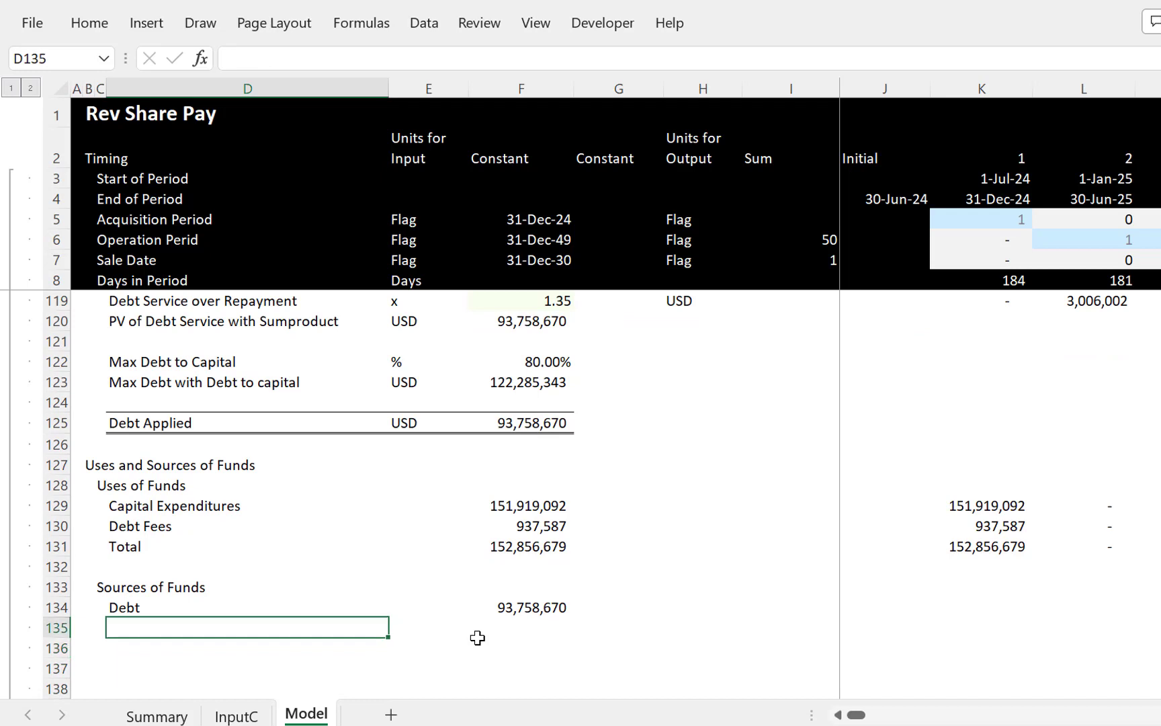
type("Equity")
key("Return")
Step: Calculate Equity in F135 as =F131-F134, total uses of funds less debt
key("Up")
key("Right")
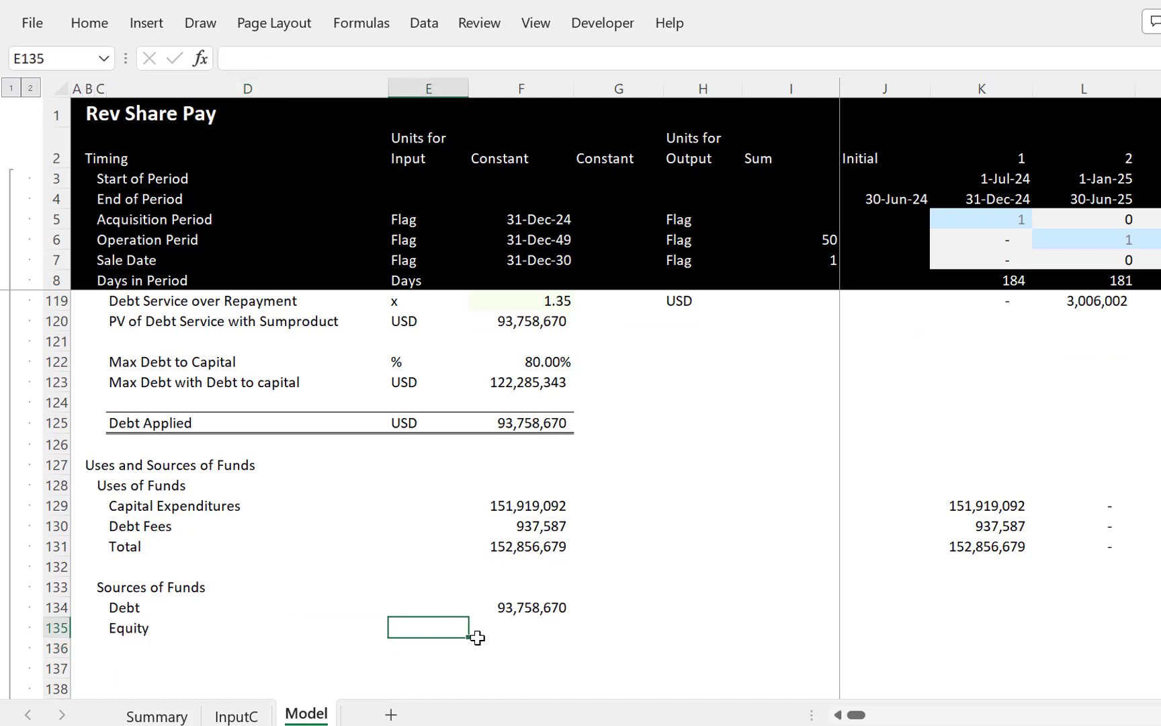
key("Right")
type("=")
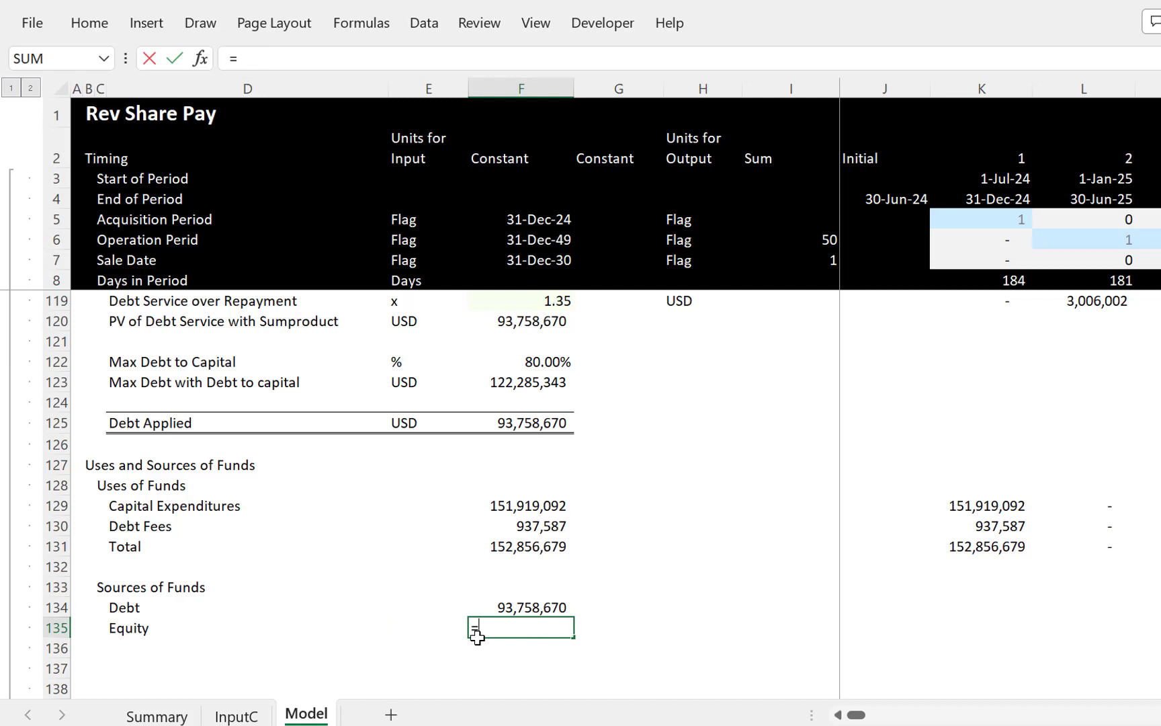
key("Up")
key("Up")
key("Up")
key("Up")
type("-")
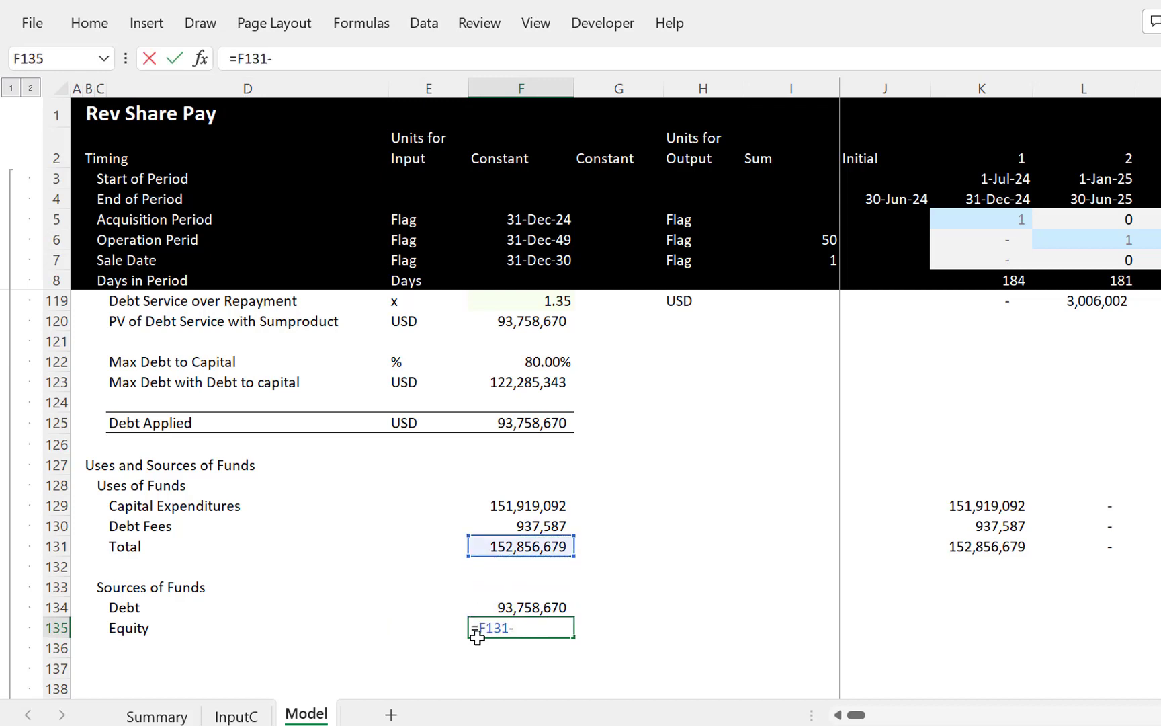
key("Up")
key("Return")
Step: Label D136, below Equity, as "Total"
key("Left")
key("Left")
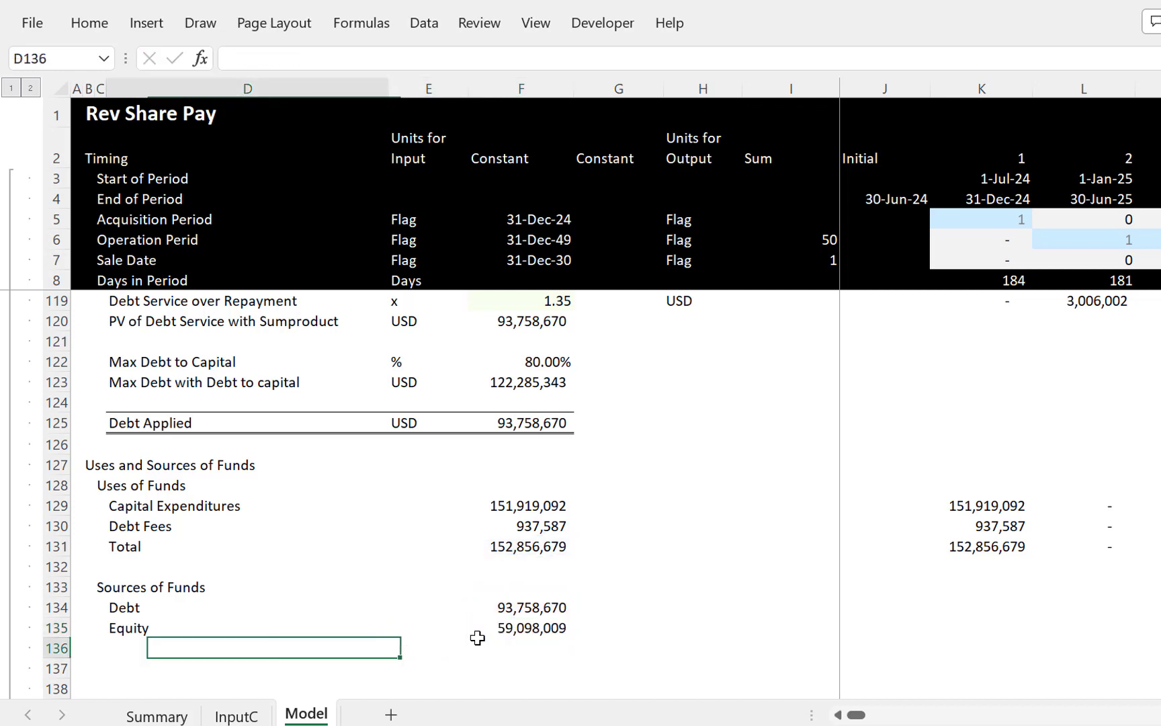
key("Left")
key("Right")
type("Total")
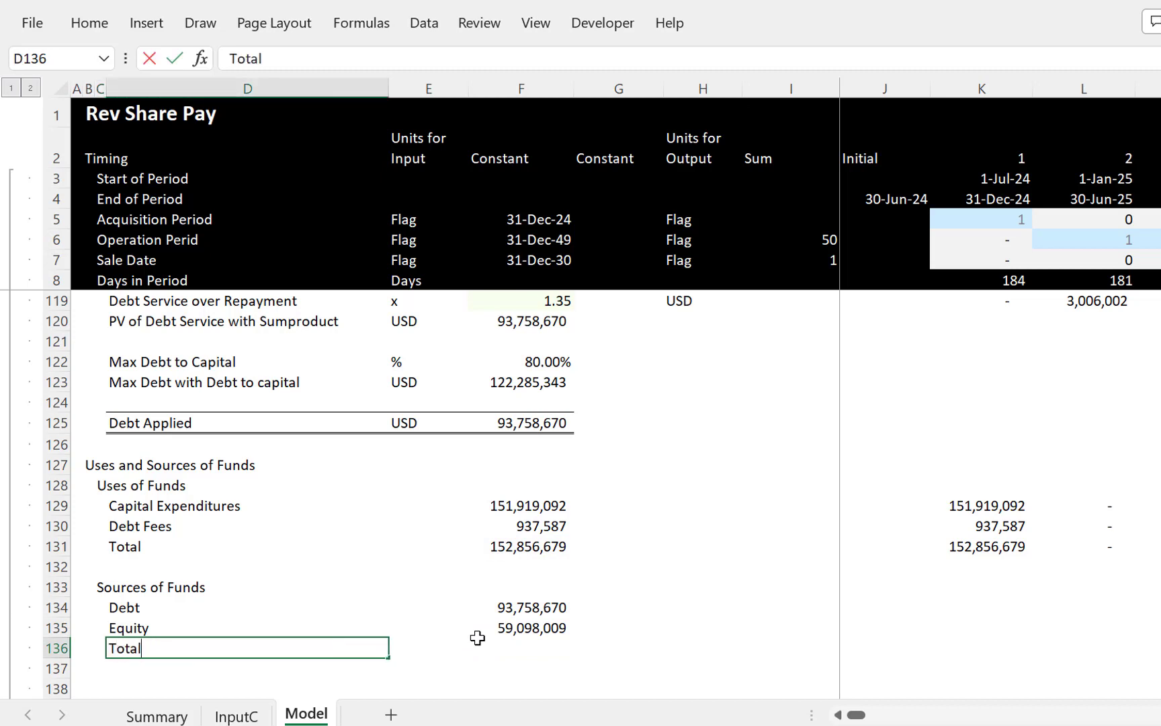
key("Return")
Step: Total the sources of funds in F136 with =SUM(F134:F135)
key("Up")
key("Right")
key("Right")
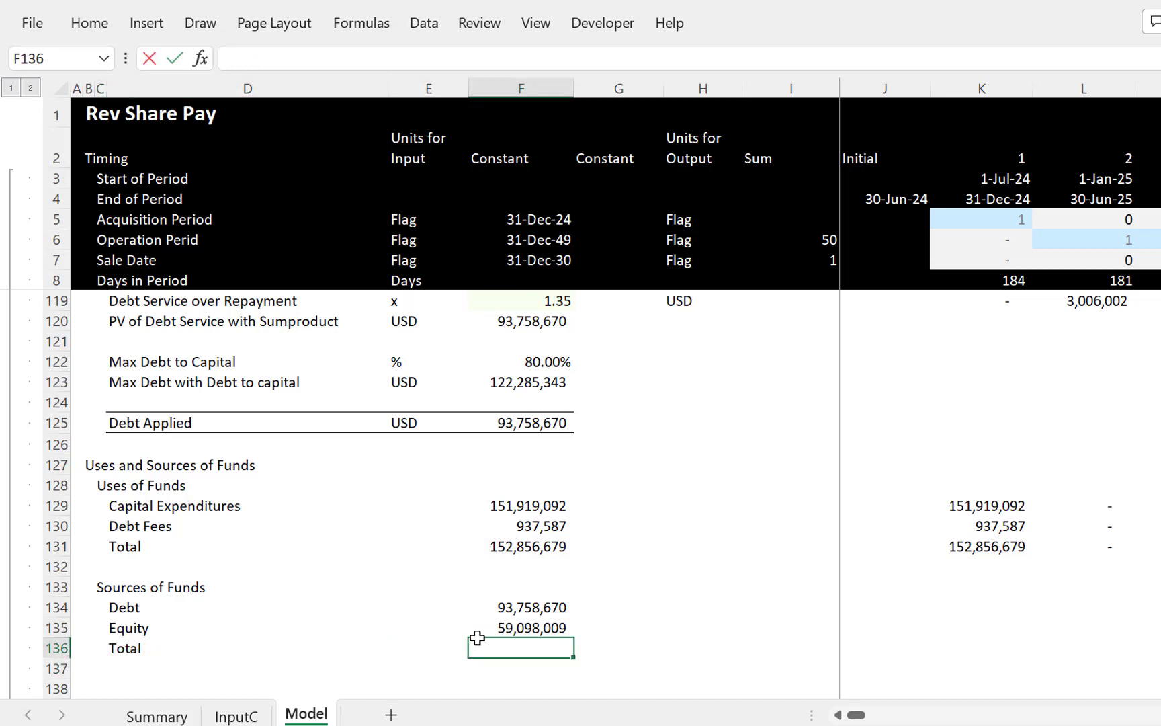
key("alt+equal")
key("Return")
key("Up")
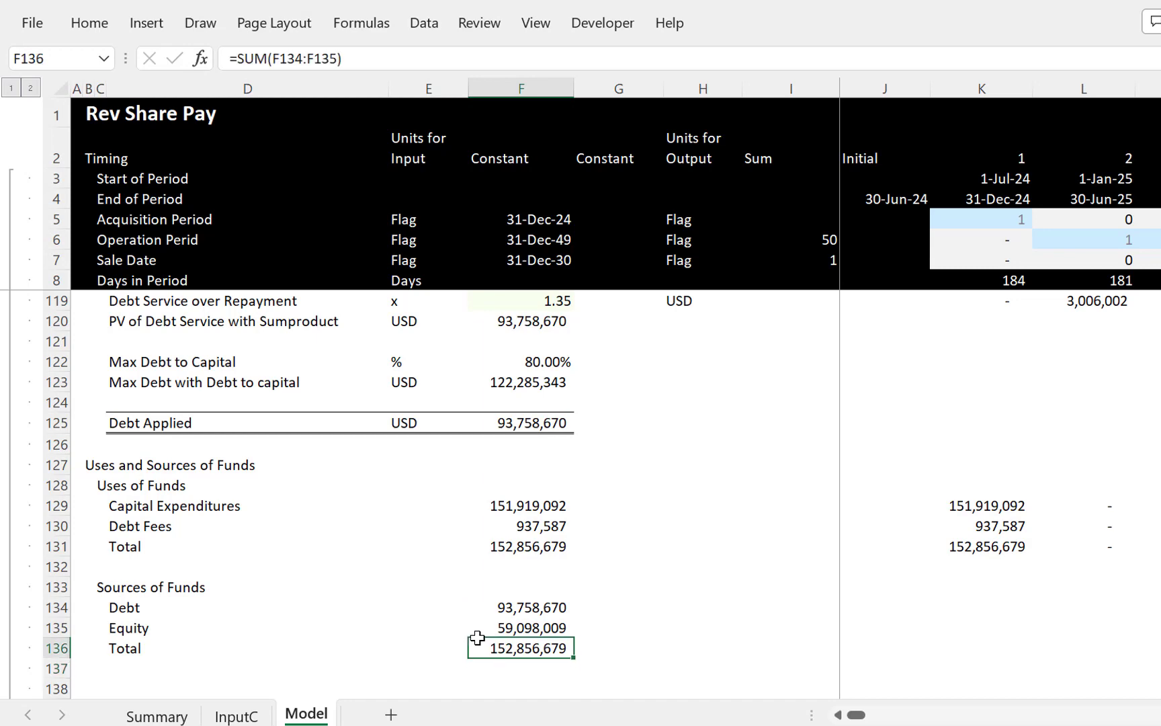
Step: Enter the section heading "Debt Account" in B139, above the Debt Balance block
key("Up")
key("Up")
key("Down")
key("Down")
key("Down")
key("Down")
key("Down")
key("Down")
key("Down")
key("Down")
key("Down")
key("Down")
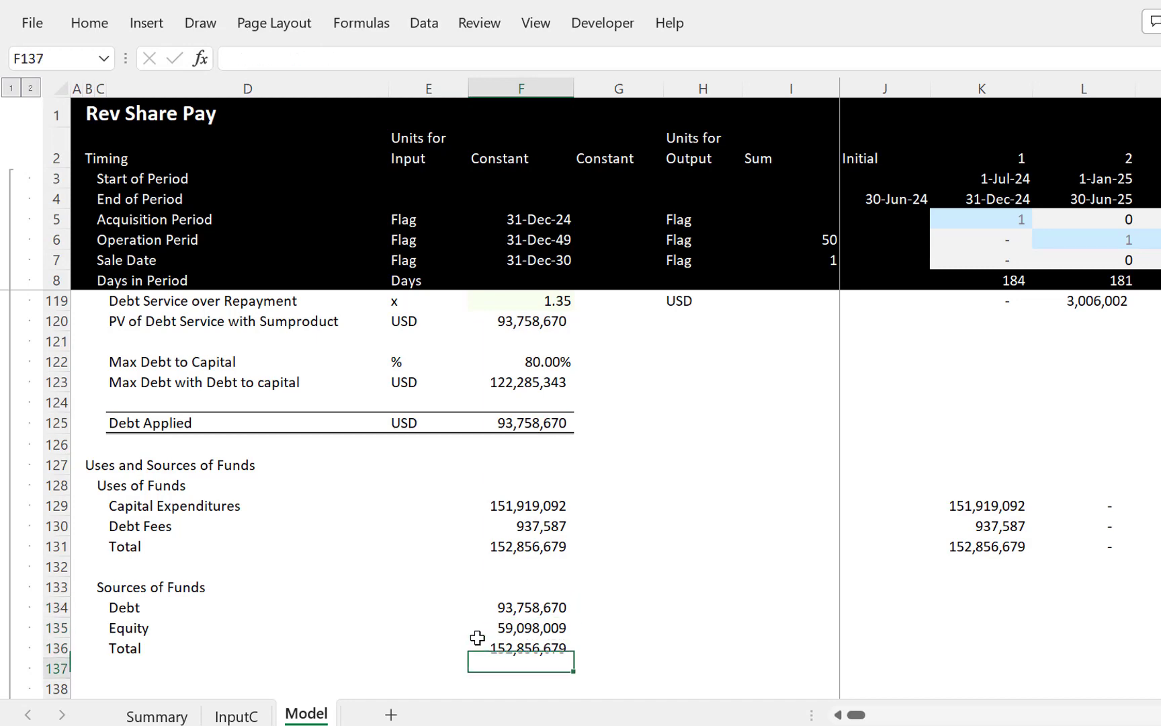
key("Up")
key("Up")
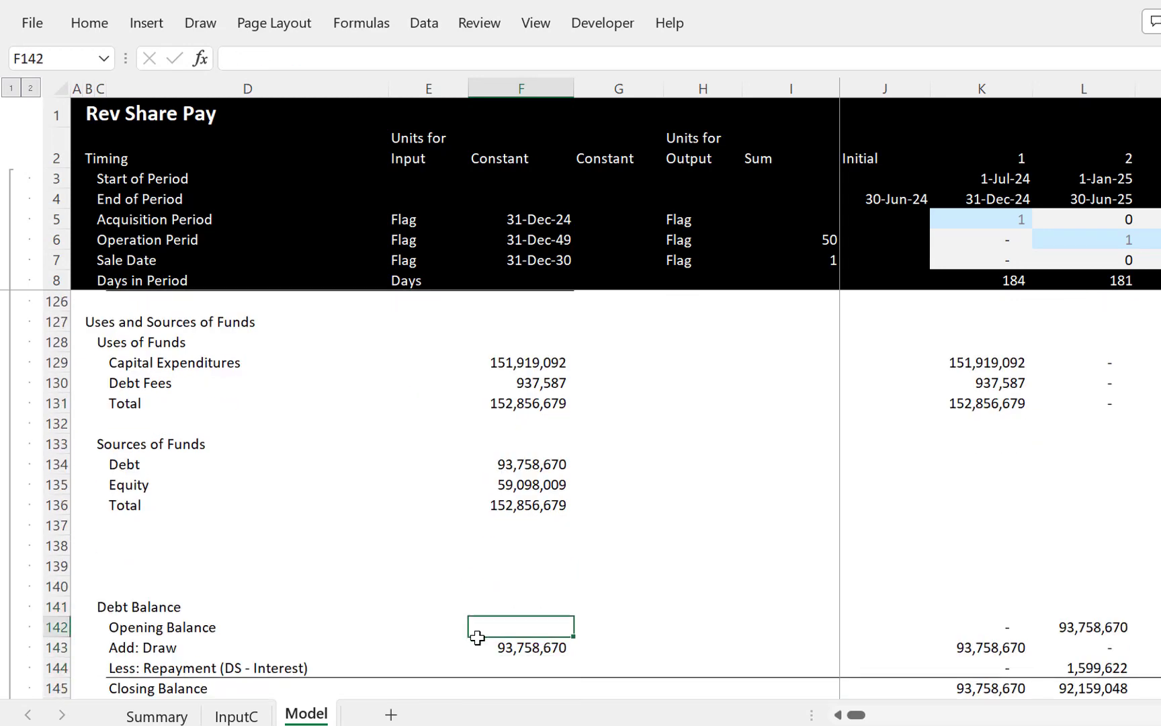
key("Up")
key("Left")
key("Left")
key("Left")
key("Left")
key("Left")
key("Up")
key("Up")
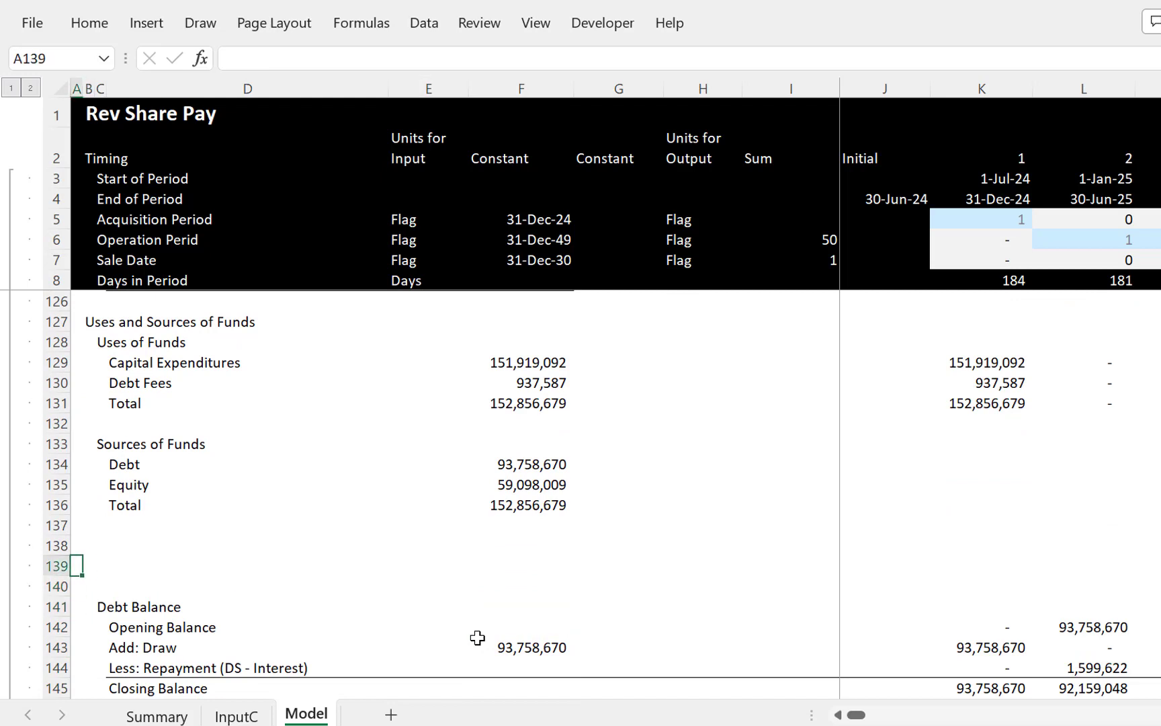
key("Right")
type("D")
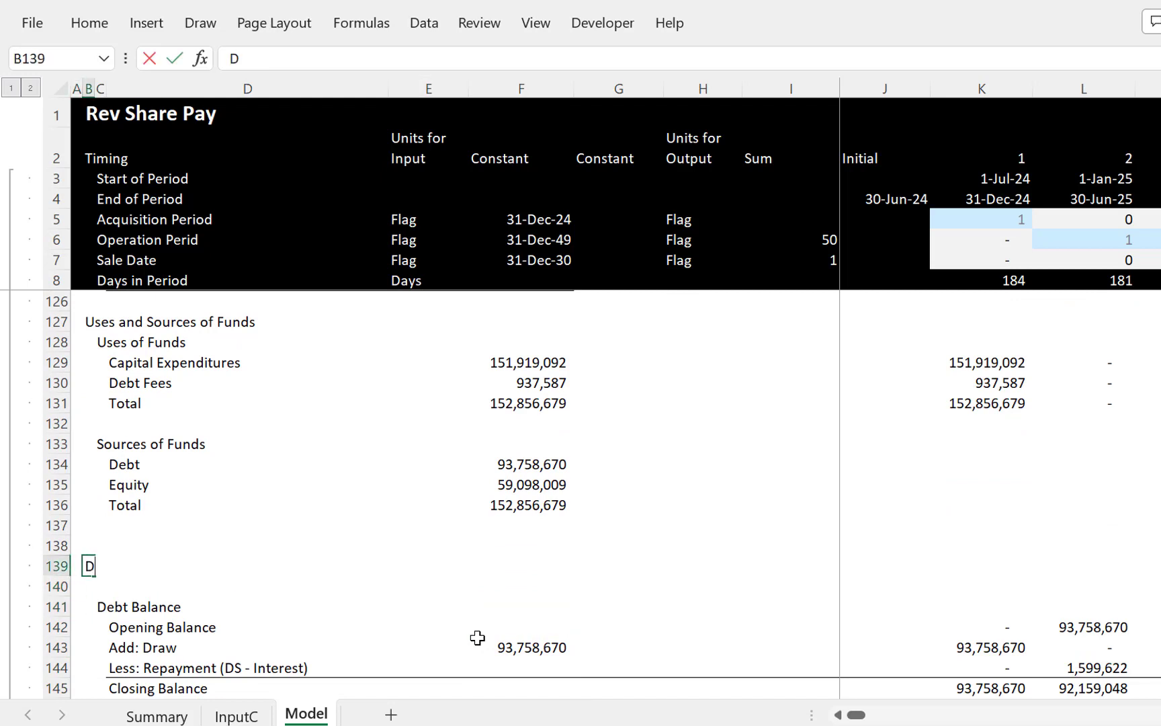
type("ebt Account")
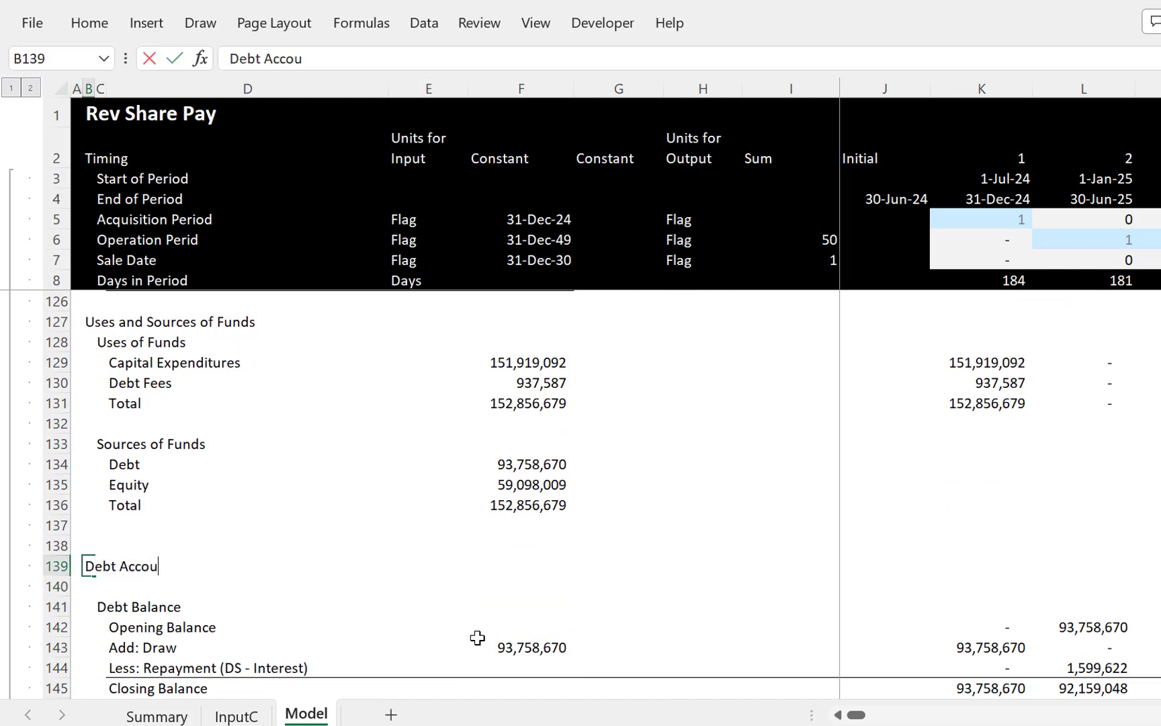
key("Return")
Step: Delete the extra blank row 138 above the Debt Account heading
key("Up")
key("Up")
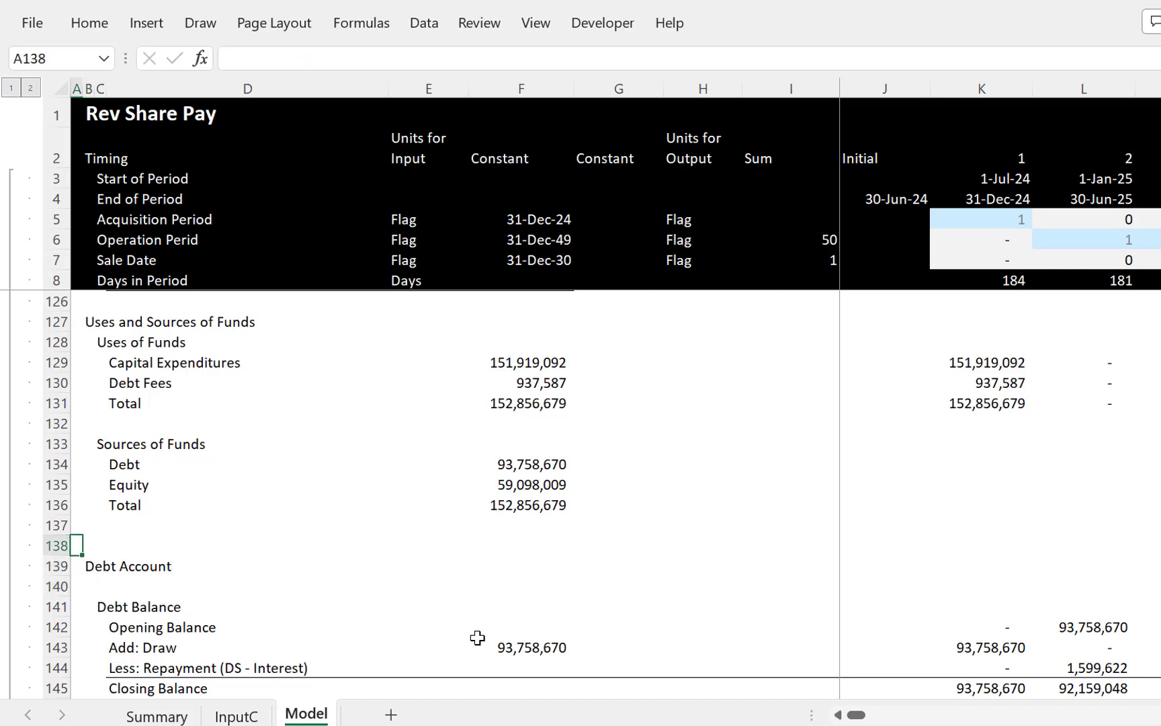
key("shift+space")
key("ctrl+minus")
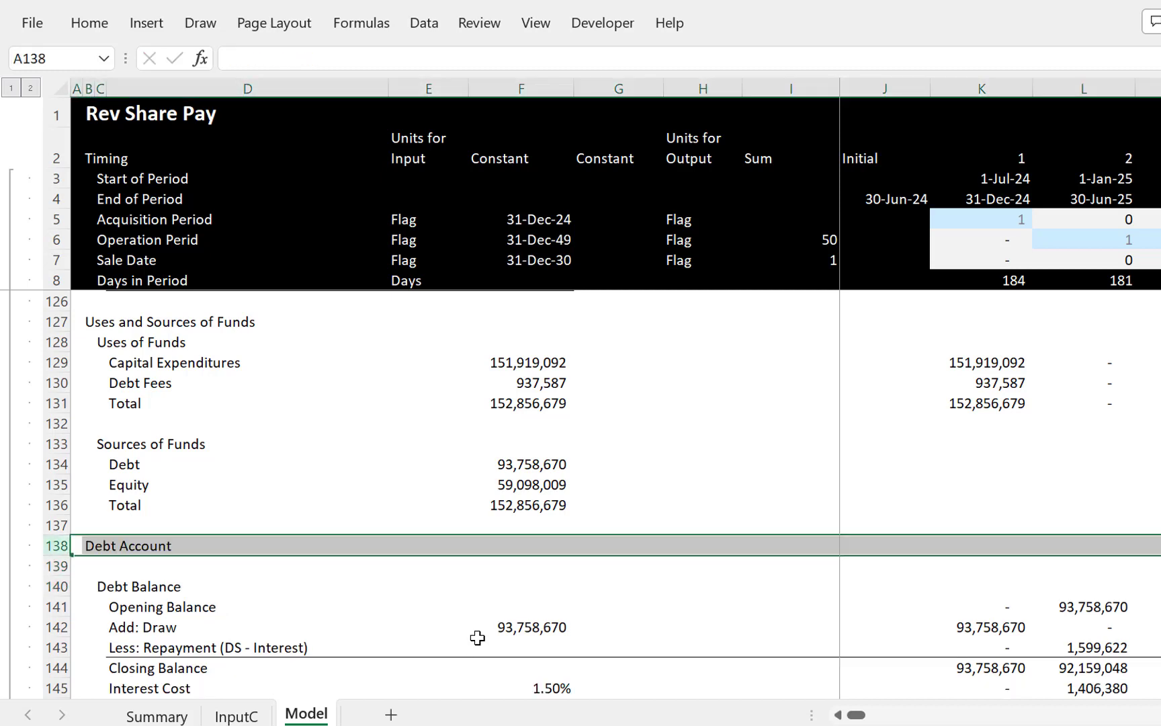
Step: Relink the Add: Draw amount in F142 to the Sources of Funds debt with =F134
key("Down")
key("Down")
key("Down")
key("Down")
key("Right")
key("Right")
key("Right")
key("Right")
key("Right")
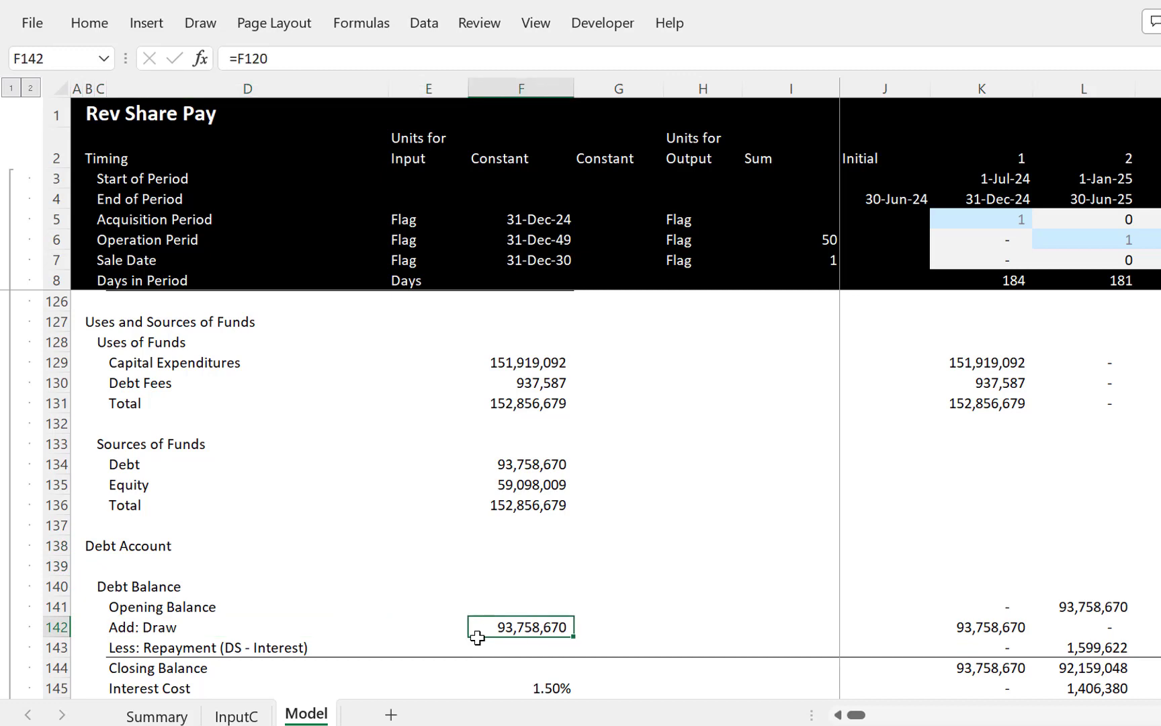
key("F2")
key("Escape")
type("=")
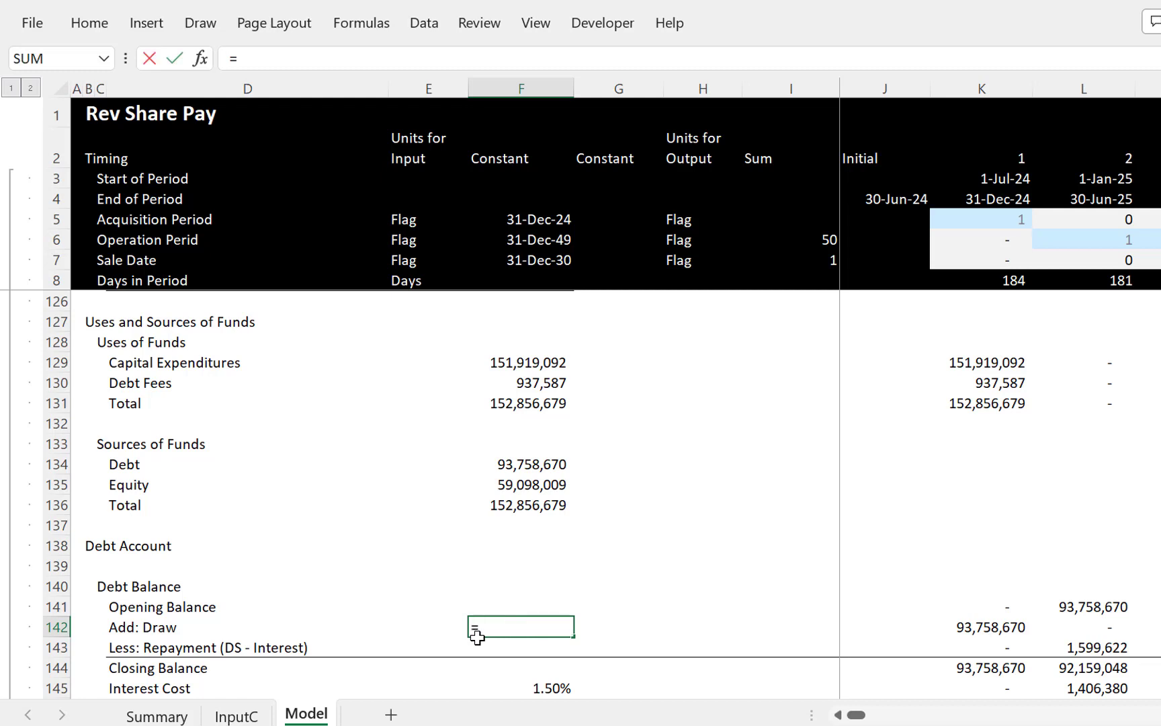
key("Up")
key("Up")
key("Up")
key("Up")
key("Up")
key("Up")
key("Up")
key("Up")
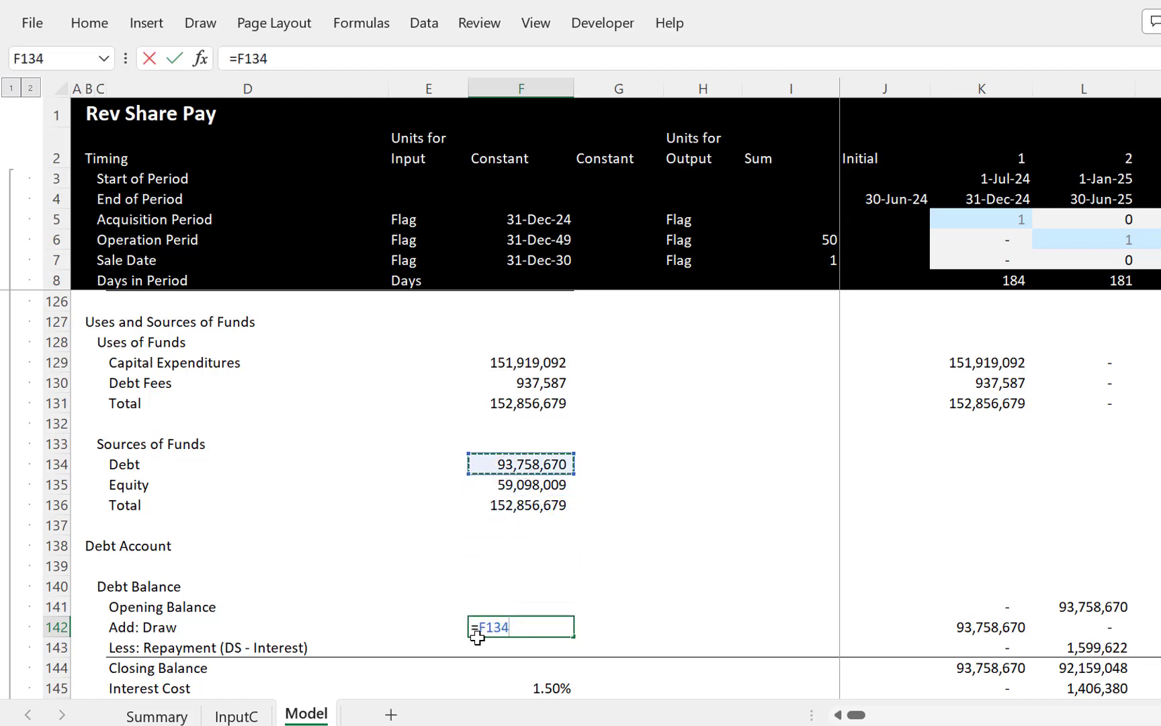
key("Return")
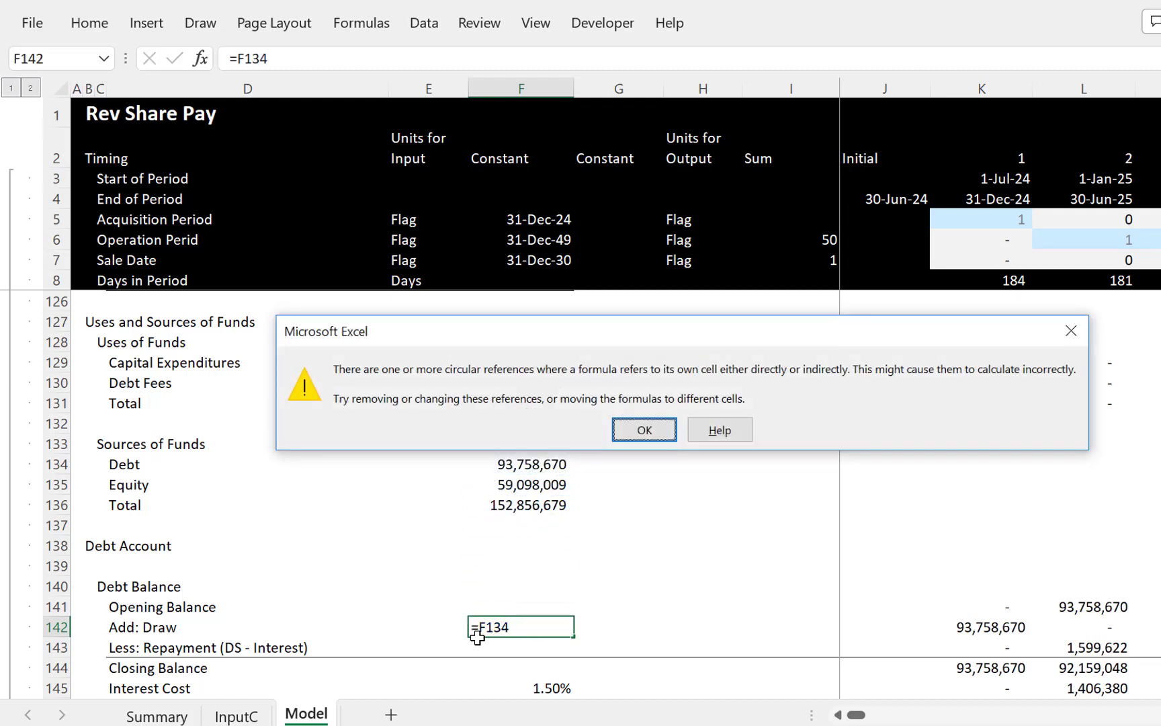
key("Return")
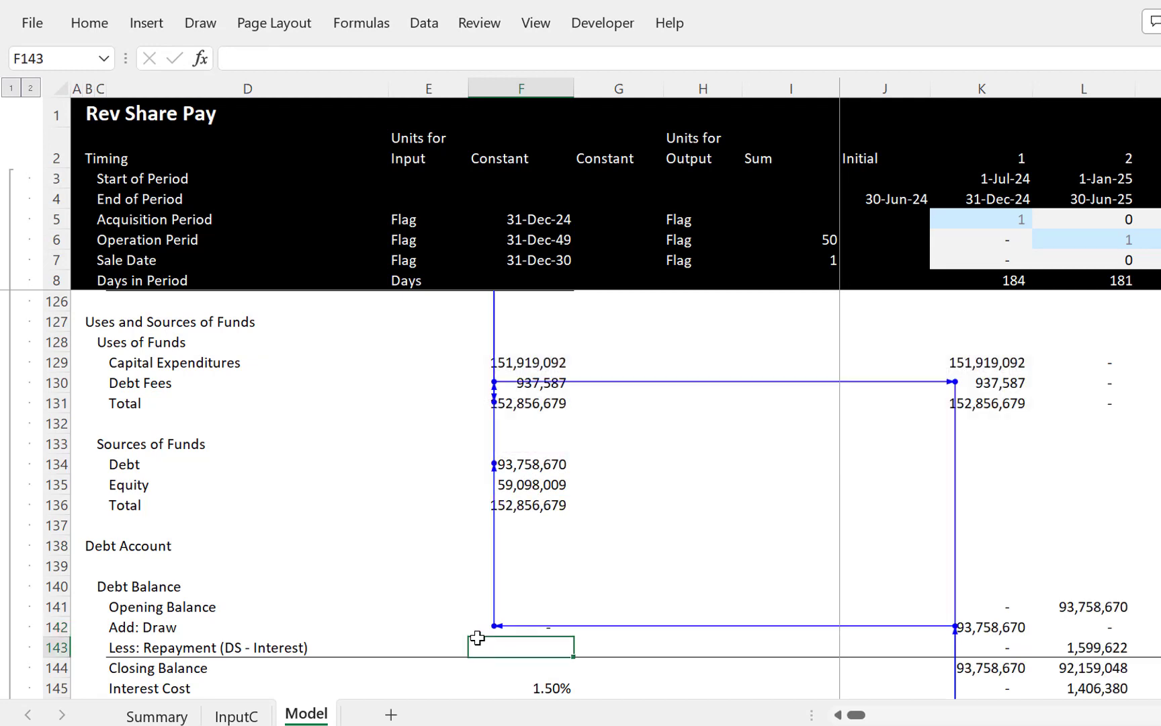
Step: Re-enter =F134 in the debt draw cell F142, keeping that cell selected
key("Up")
key("Up")
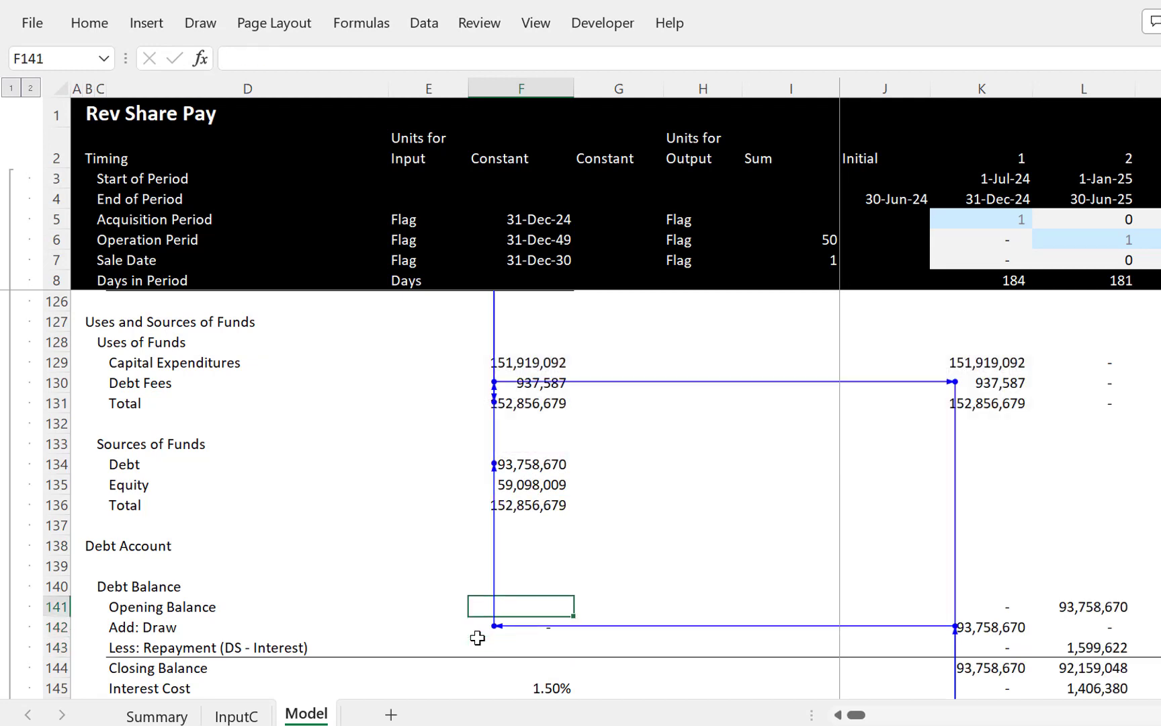
key("Down")
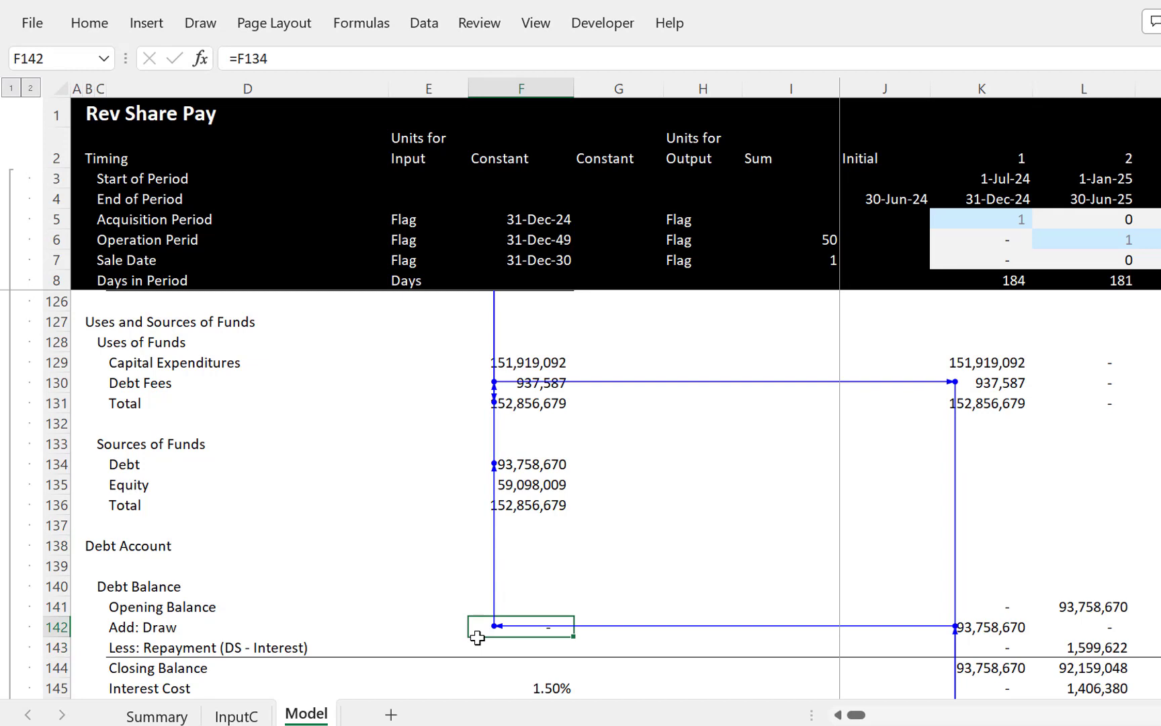
type("=")
key("Up")
key("Up")
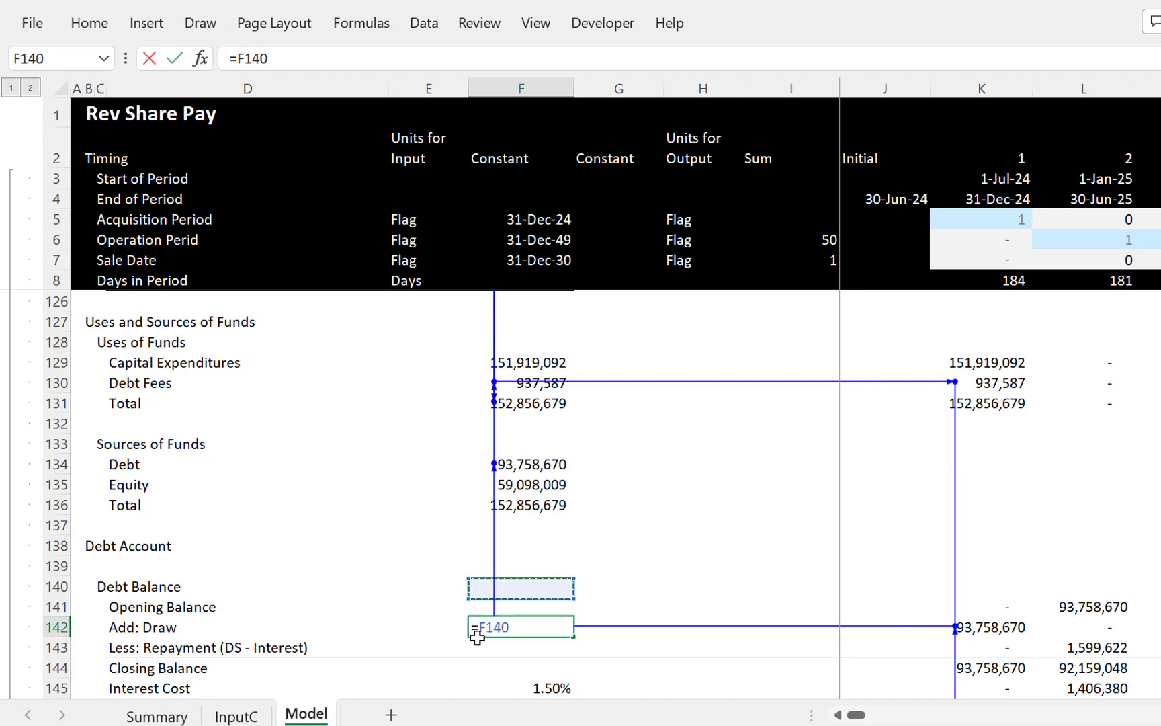
key("Up")
key("Up")
key("Up")
key("Up")
key("Up")
key("Up")
key("ctrl+Return")
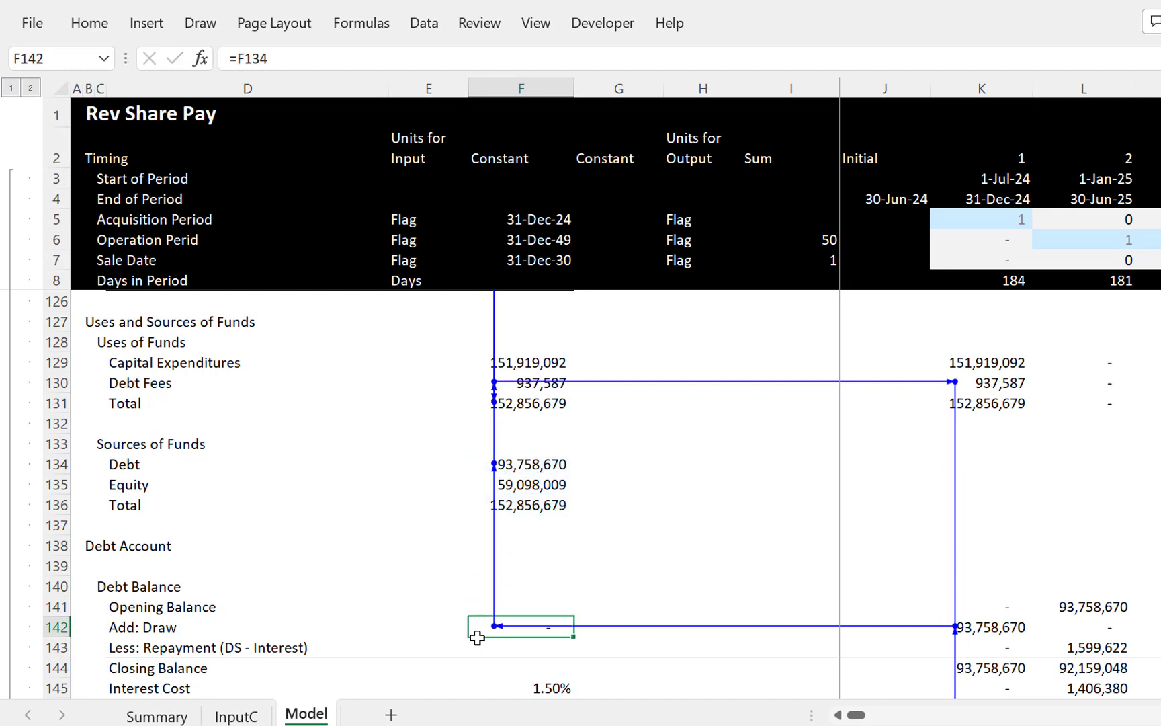
Step: Clear the Debt Fees link in F130 under Uses of Funds to break the circular reference
key("Up")
key("Up")
key("Up")
key("Up")
key("Up")
key("Up")
key("Up")
key("Up")
key("Up")
key("Up")
key("Up")
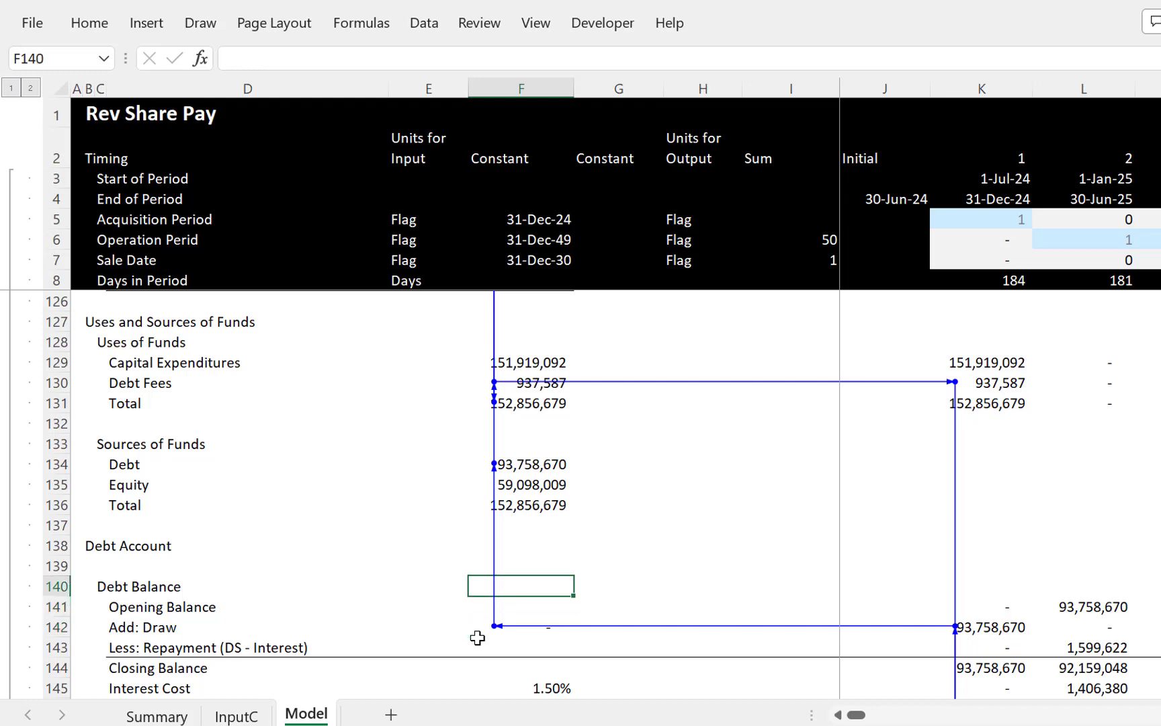
key("Up")
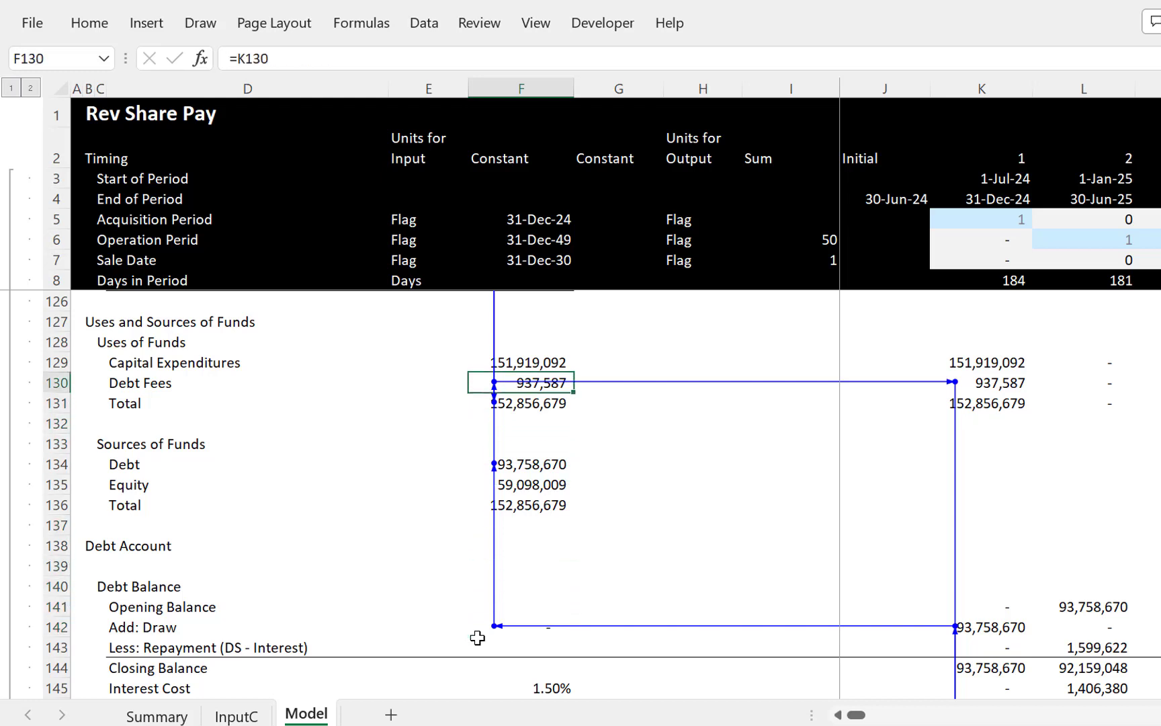
key("Right")
key("Left")
key("Delete")
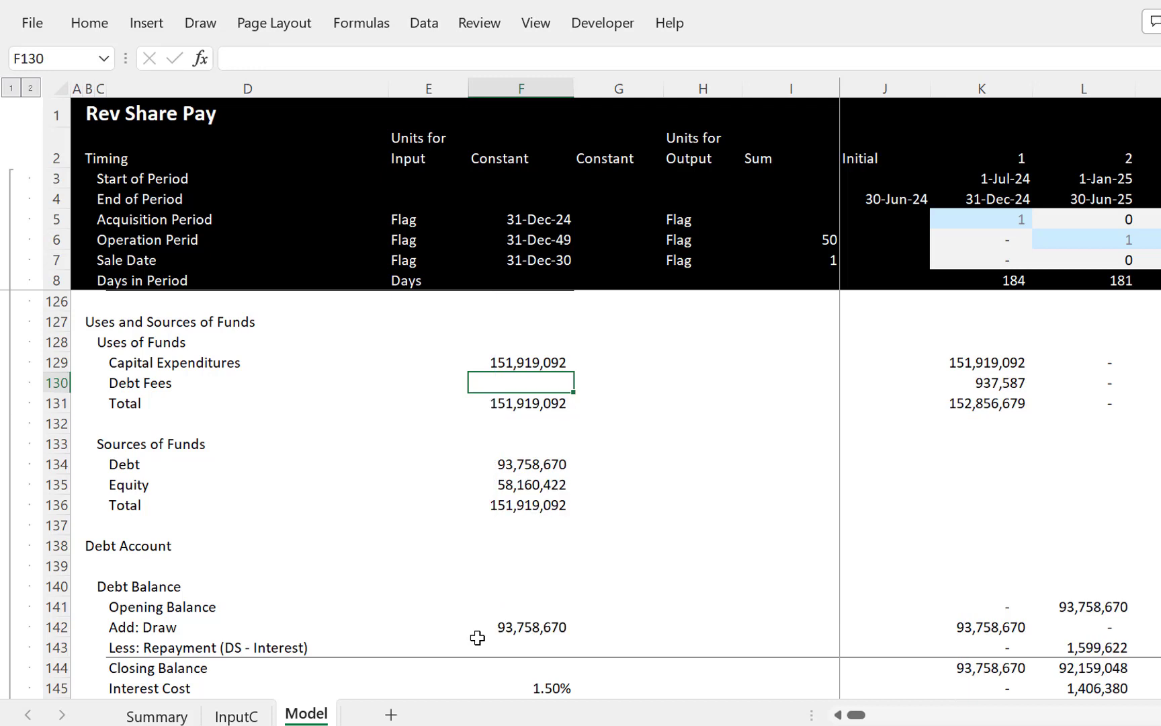
Step: Check the debt draw link in F142 and the debt sizing rows above the Uses and Sources of Funds
key("Down")
key("Down")
key("Down")
key("Down")
key("Down")
key("Down")
key("Down")
key("Down")
key("Down")
key("Down")
key("Down")
key("Down")
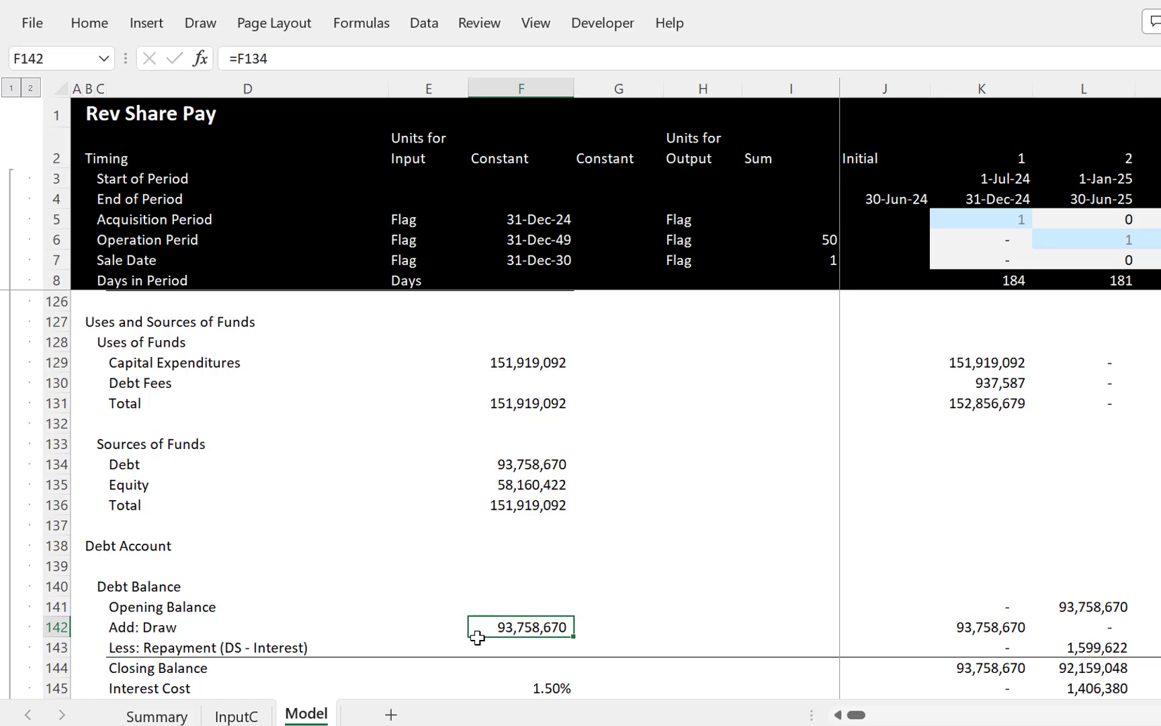
key("Up")
key("Up")
key("Up")
key("Up")
key("Up")
key("Up")
key("Up")
key("Up")
key("Up")
key("Up")
key("Up")
key("Up")
key("Up")
key("Up")
key("Up")
key("Up")
key("Up")
key("Up")
key("Up")
key("Up")
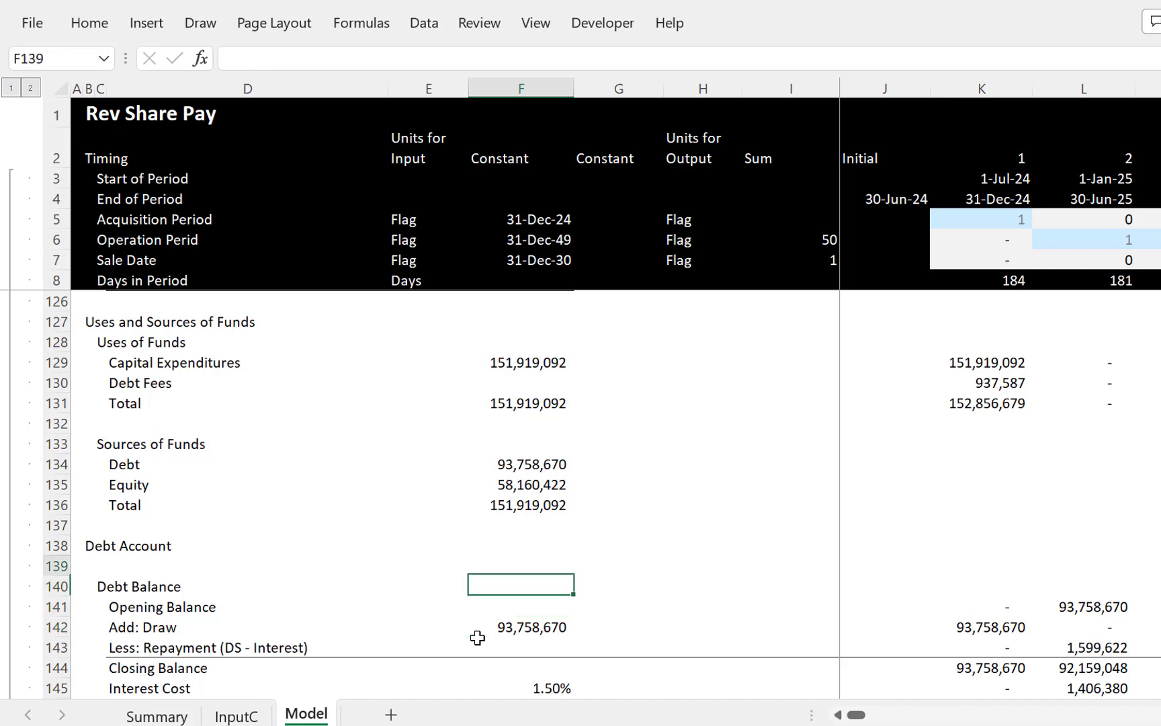
key("Up")
key("Up")
key("Down")
key("Down")
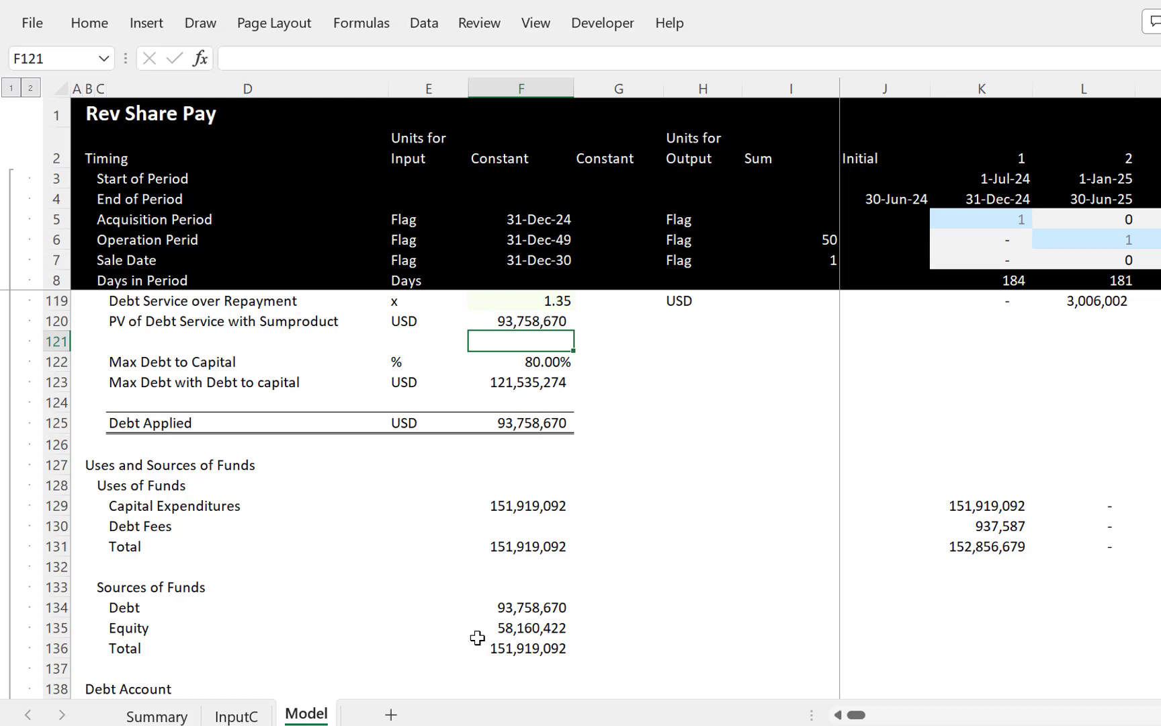
Step: Set the Scenario Number in E2 of the InputC sheet to 1
key("ctrl+Page_Up")
key("Left")
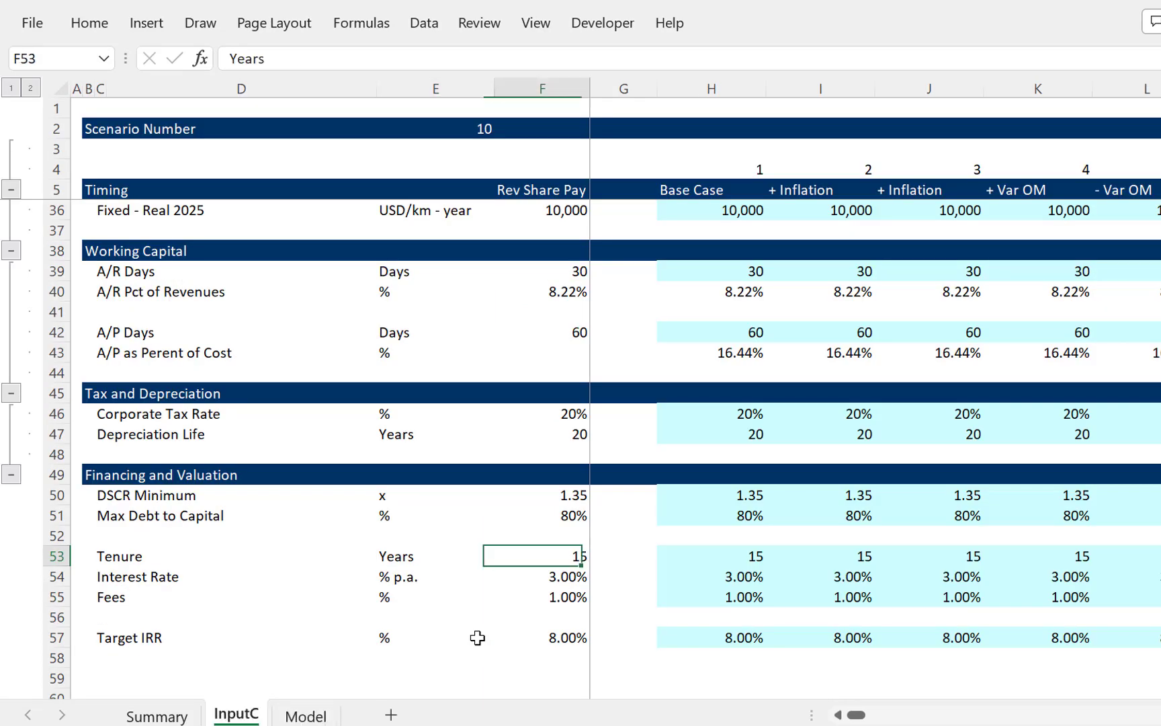
key("Right")
key("Down")
key("Down")
key("Down")
key("Down")
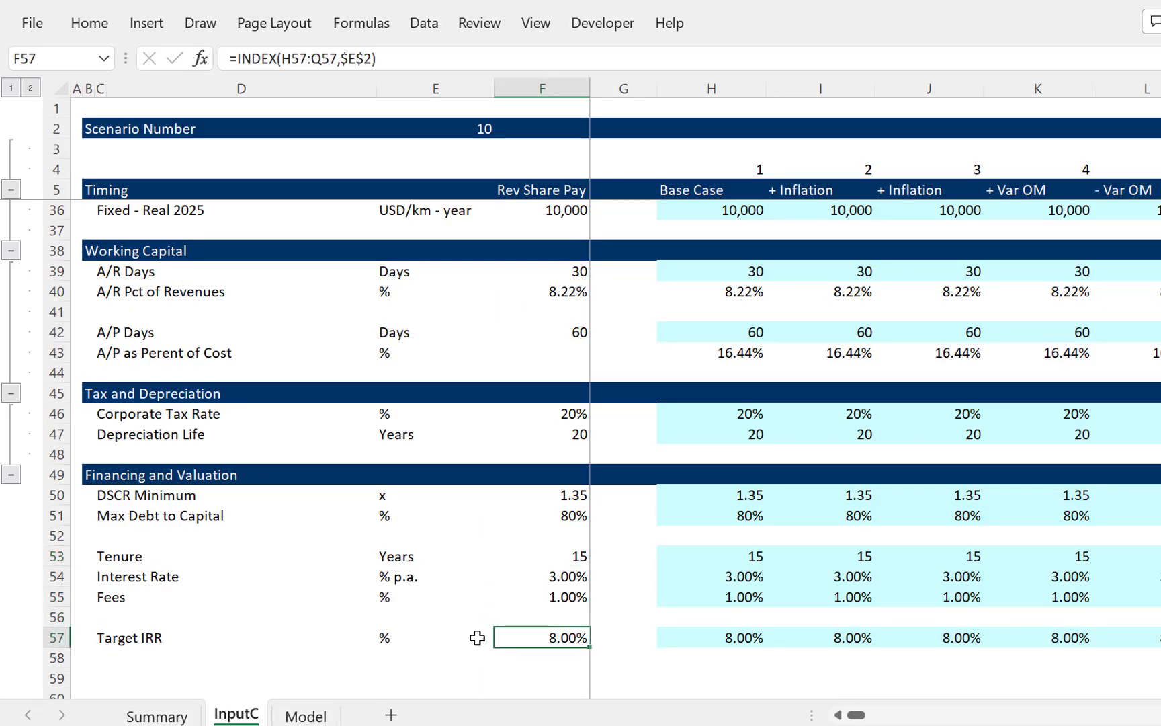
left_click(471, 127)
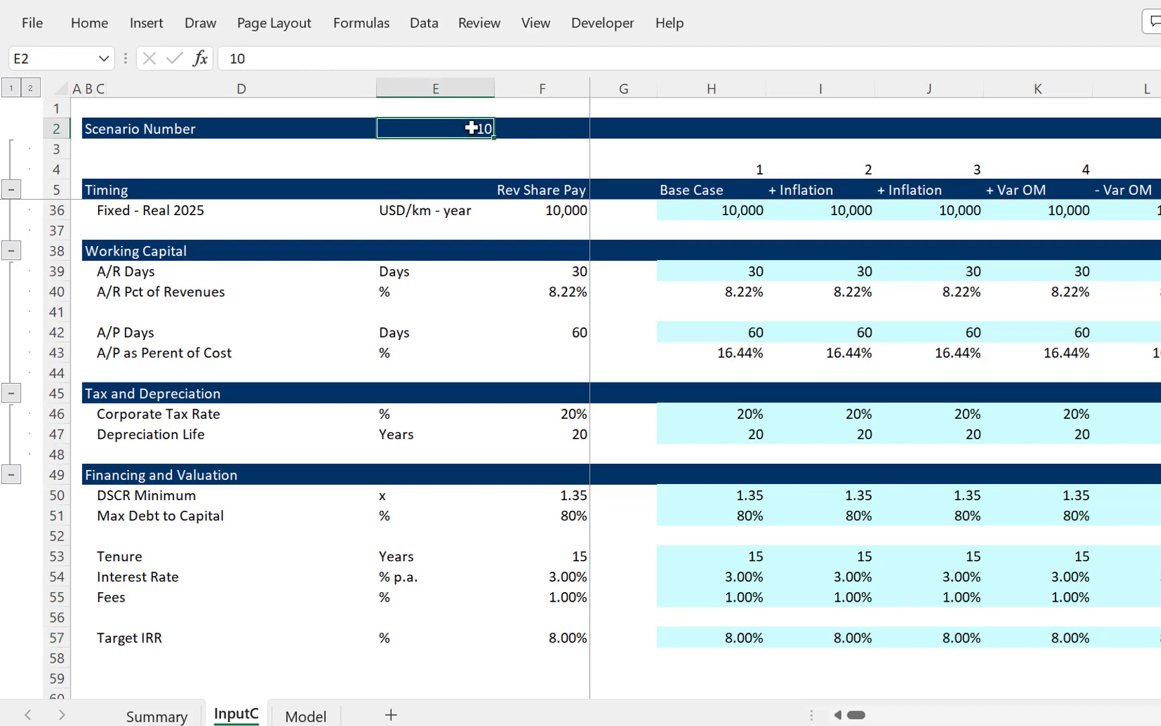
type("1")
key("Return")
key("Up")
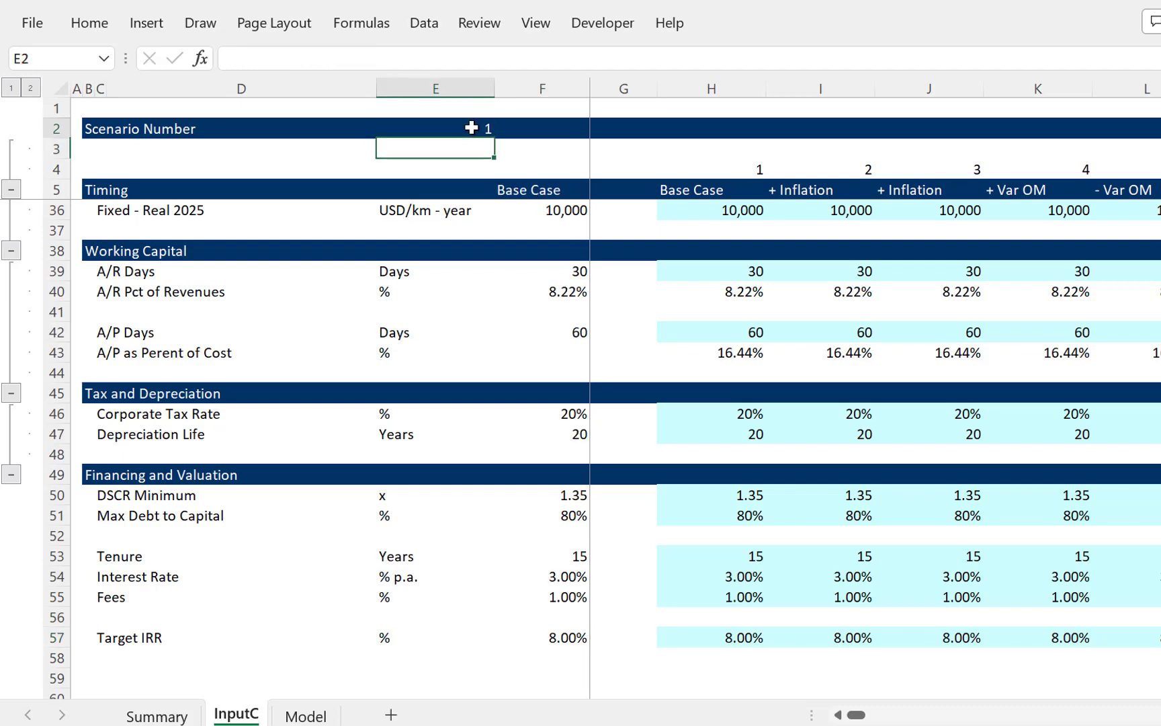
Step: Review the Base Case debt sizing and the uses and sources of funds on the Model sheet
key("ctrl+Page_Down")
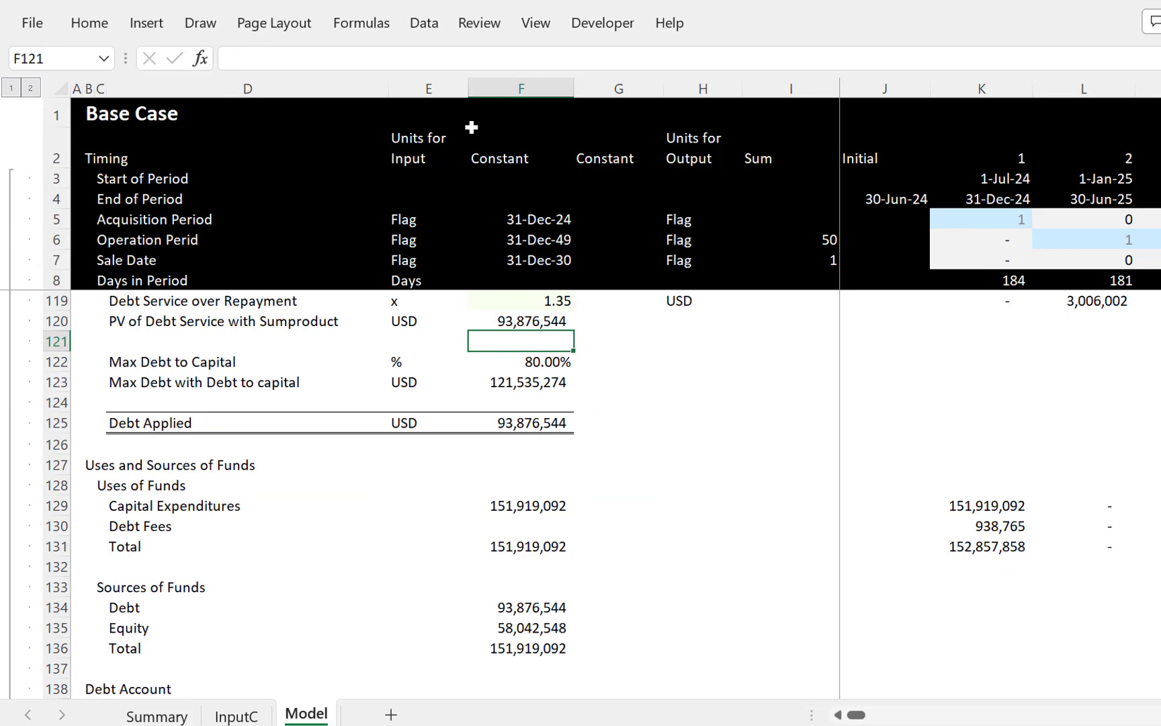
key("Up")
key("Up")
key("Up")
key("Up")
key("Up")
key("Up")
key("Up")
key("Down")
key("Down")
key("Down")
key("Down")
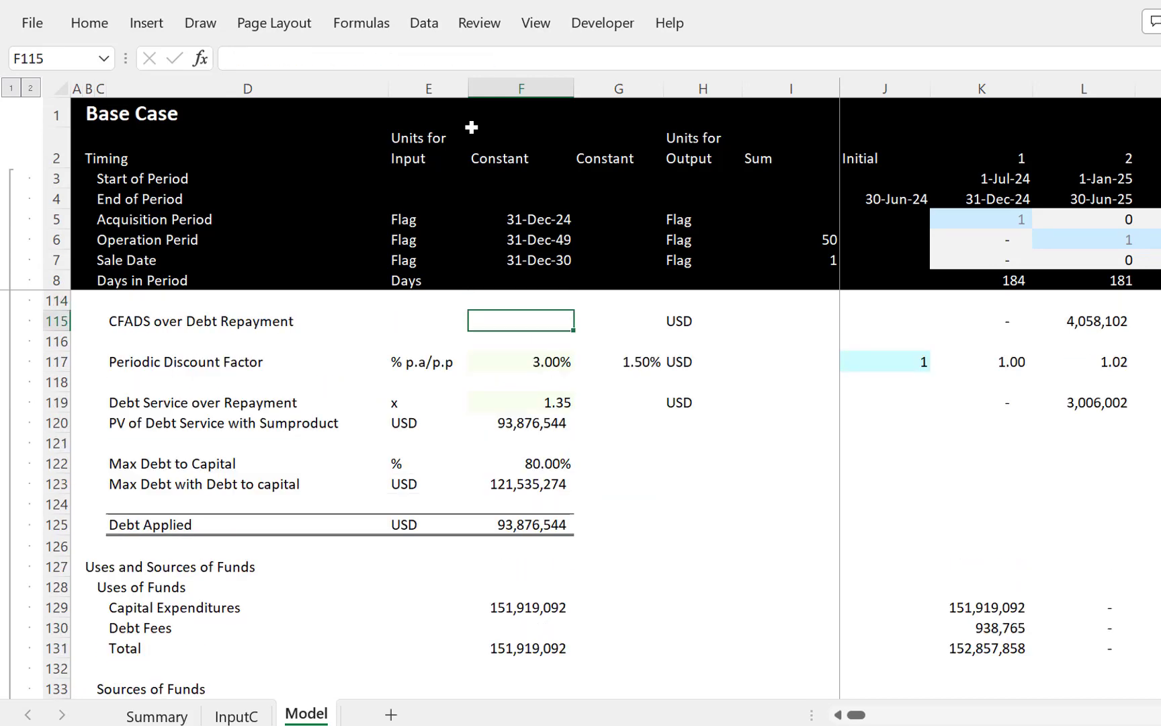
key("Down")
key("Down")
key("Down")
key("Down")
key("Down")
key("Down")
key("Down")
key("Down")
key("Down")
key("Down")
key("Down")
key("Down")
key("Down")
key("Down")
key("Down")
key("Down")
key("Down")
key("Down")
key("Down")
key("Down")
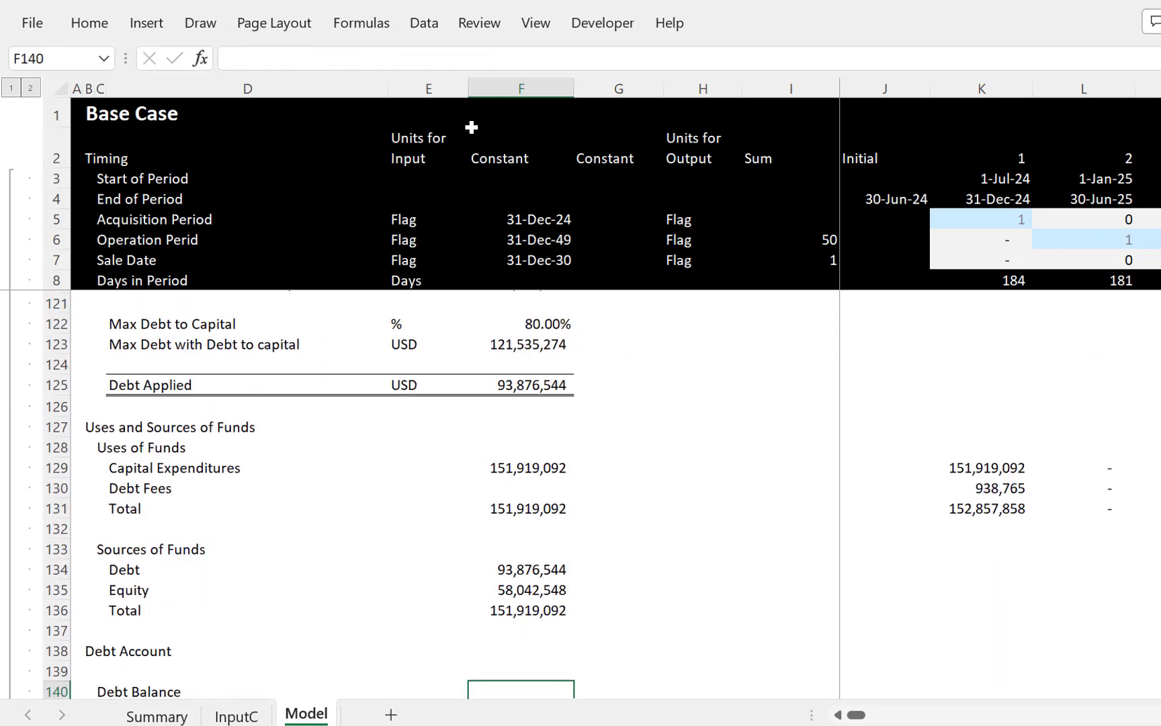
Step: Calculate the debt share of total uses in G134 with =F134/$F$131
key("Up")
key("Up")
key("Up")
key("Up")
key("Up")
key("Up")
key("Right")
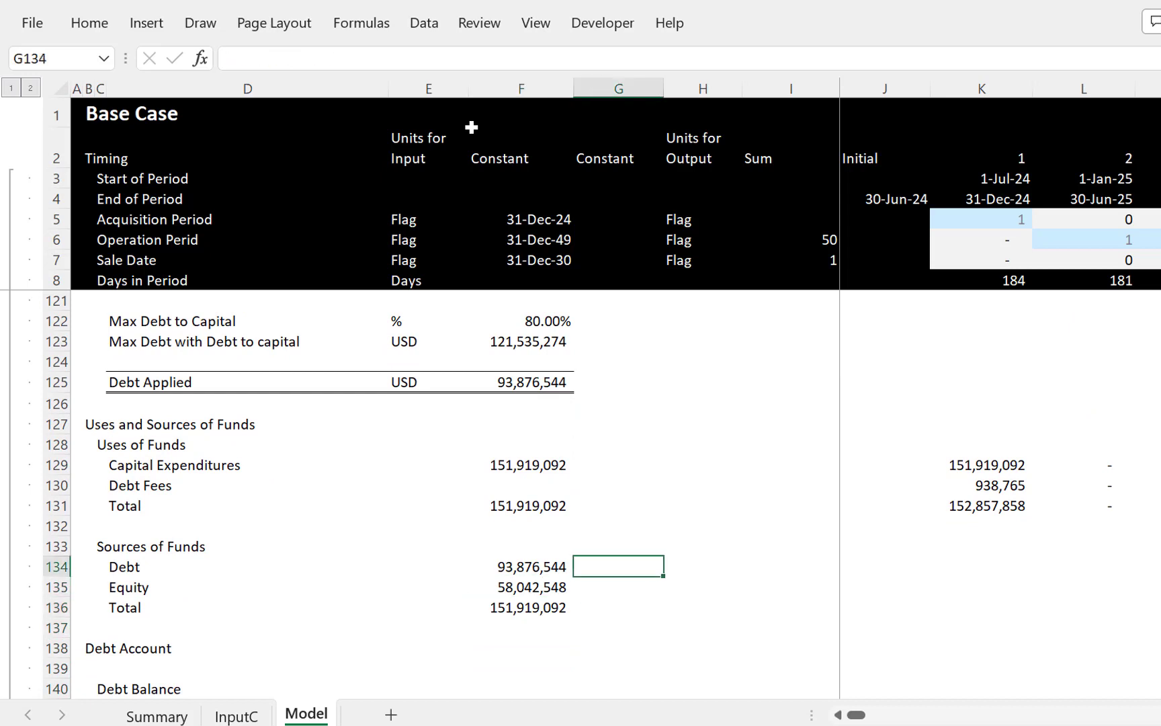
type("=")
key("Left")
type("/")
key("Up")
key("Up")
key("Up")
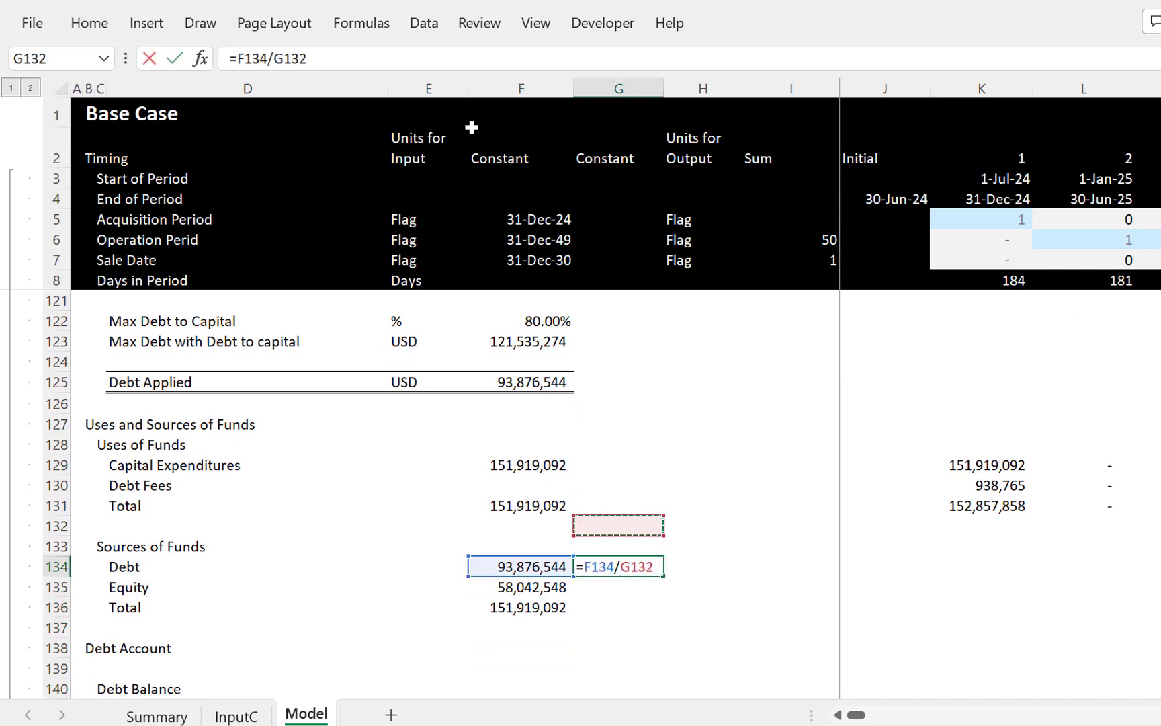
key("Left")
key("F4")
key("Return")
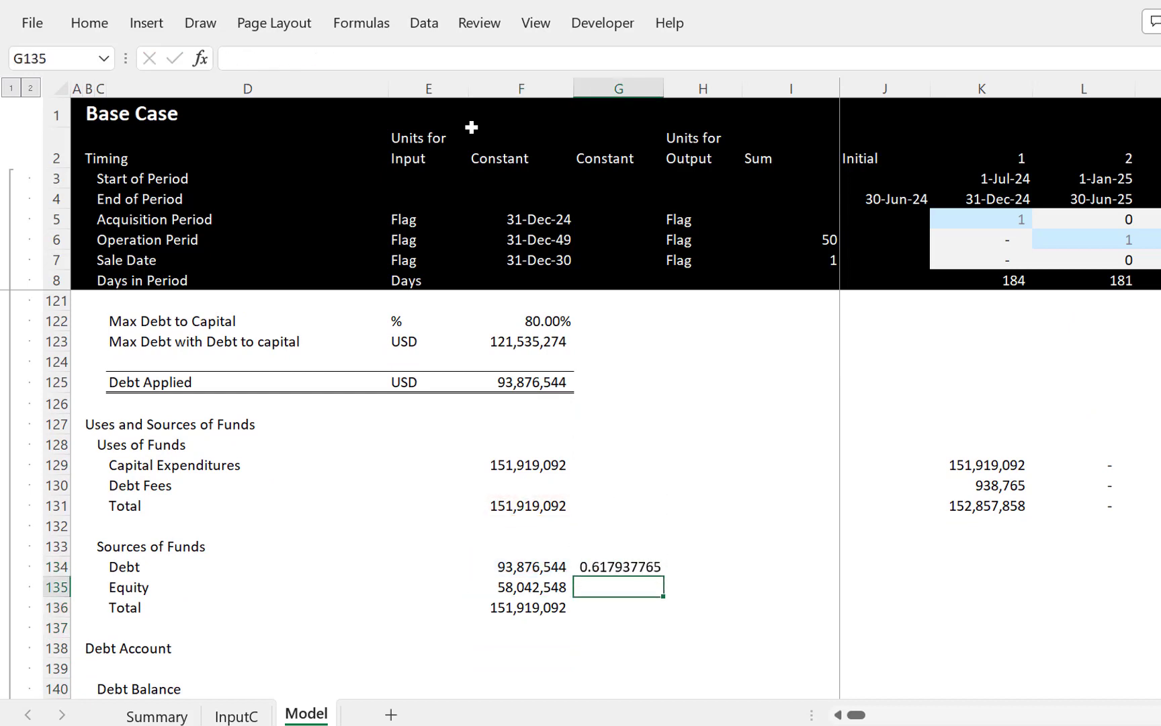
Step: Format the debt share in G134 as a percentage and fill it down to the Equity and Total rows, through G136
key("Up")
key("ctrl+shift+5")
key("shift+Down")
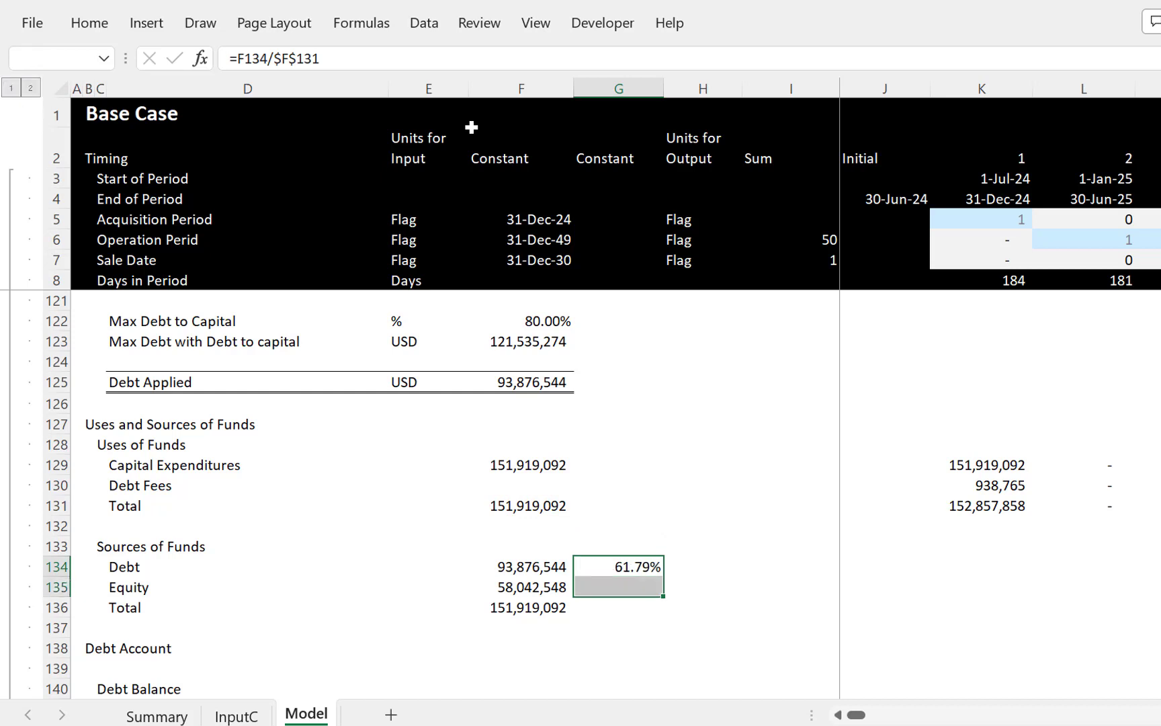
key("ctrl+d")
key("Down")
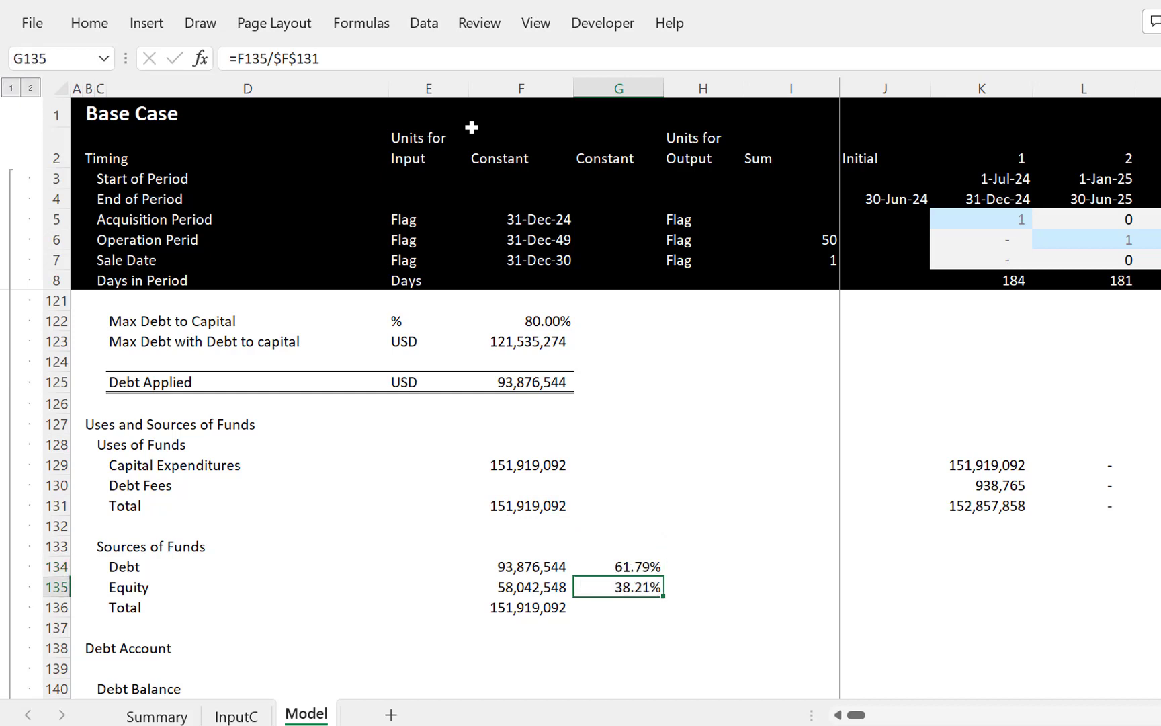
key("shift+Down")
key("ctrl+d")
key("Down")
key("Down")
key("Down")
key("Down")
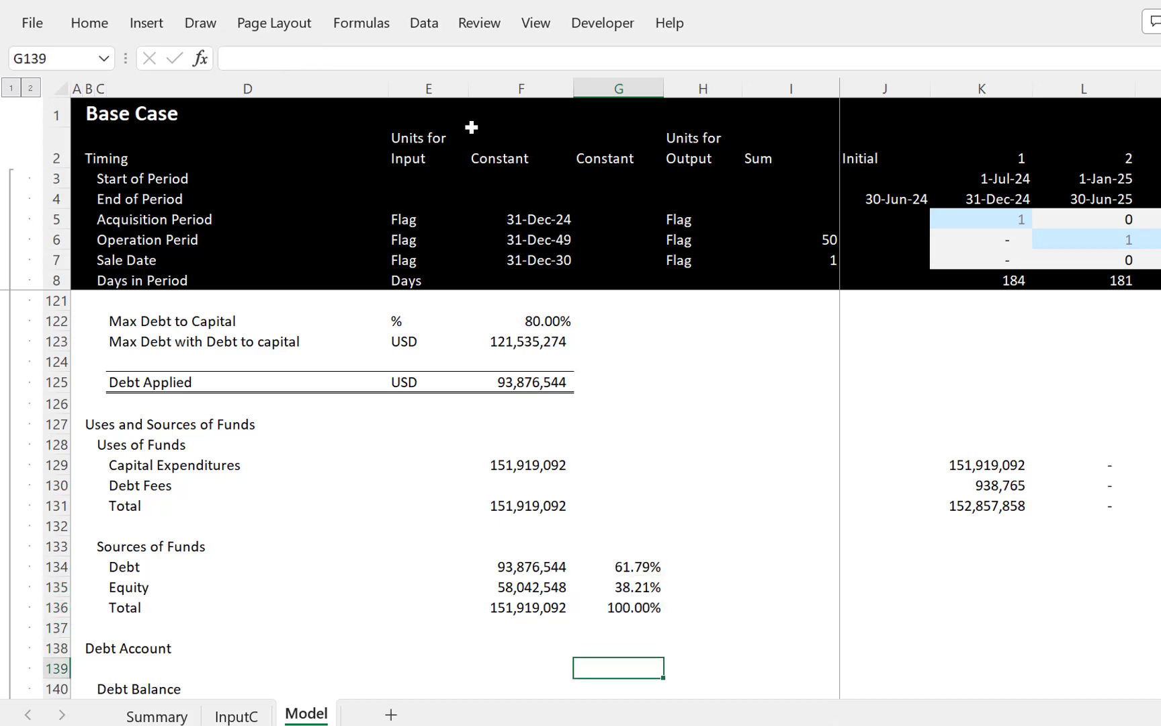
Step: On the InputC sheet, set the Base Case Target IRR in H57 to 15%
key("ctrl+Page_Up")
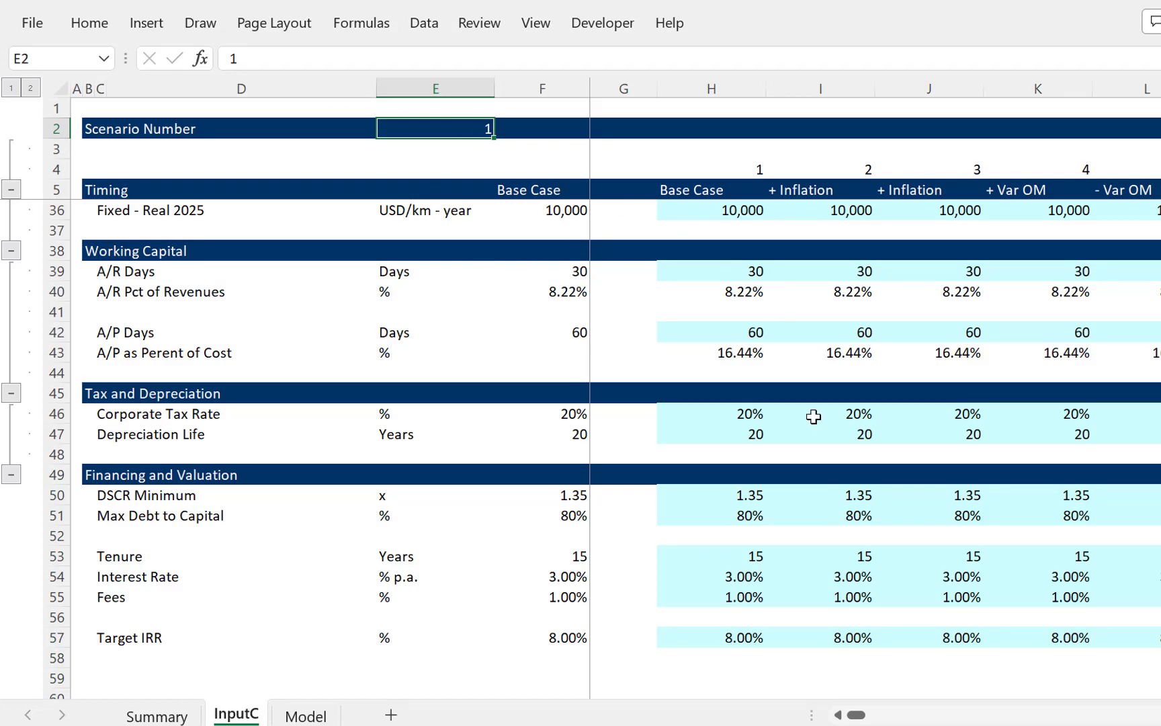
left_click(707, 638)
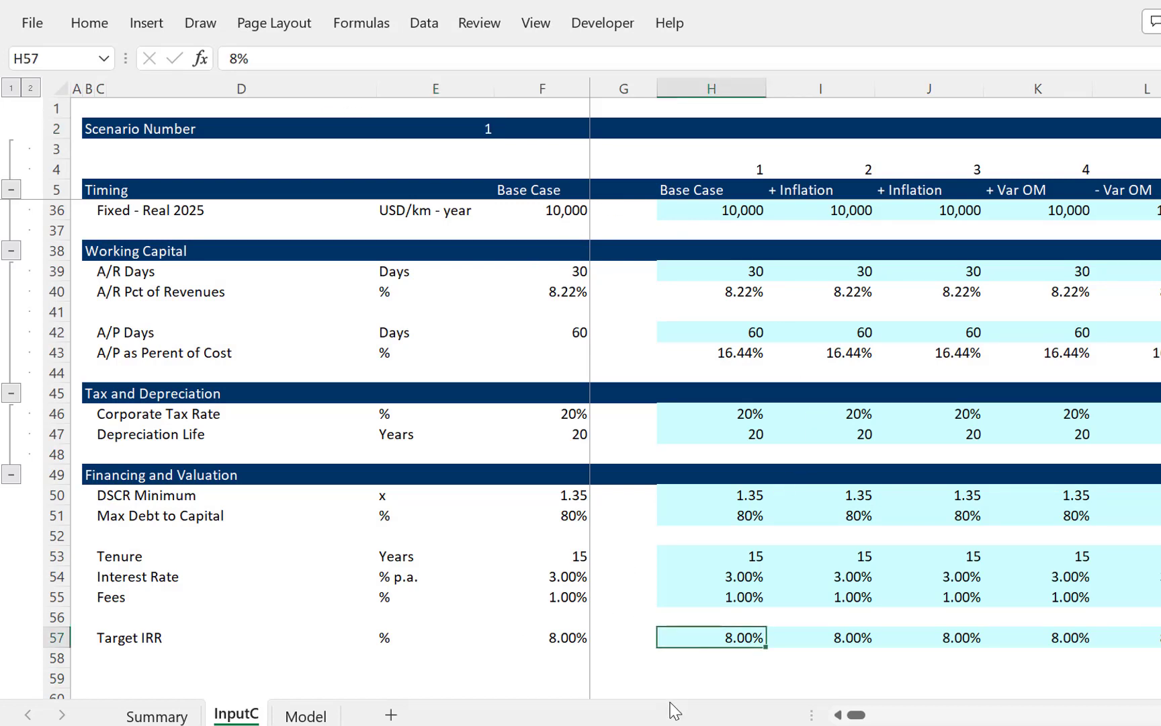
type("15")
key("Return")
key("Up")
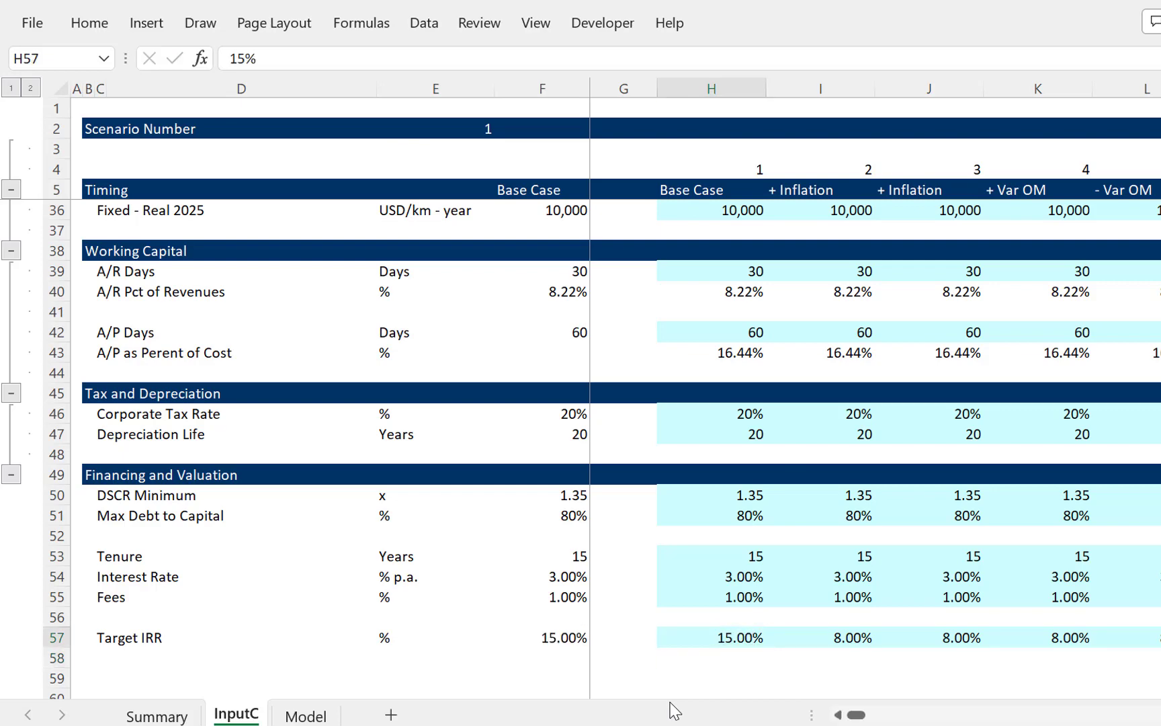
Step: Run the Goal Seek for the Target IRR on the Model sheet and review the debt and equity shares
key("ctrl+Page_Down")
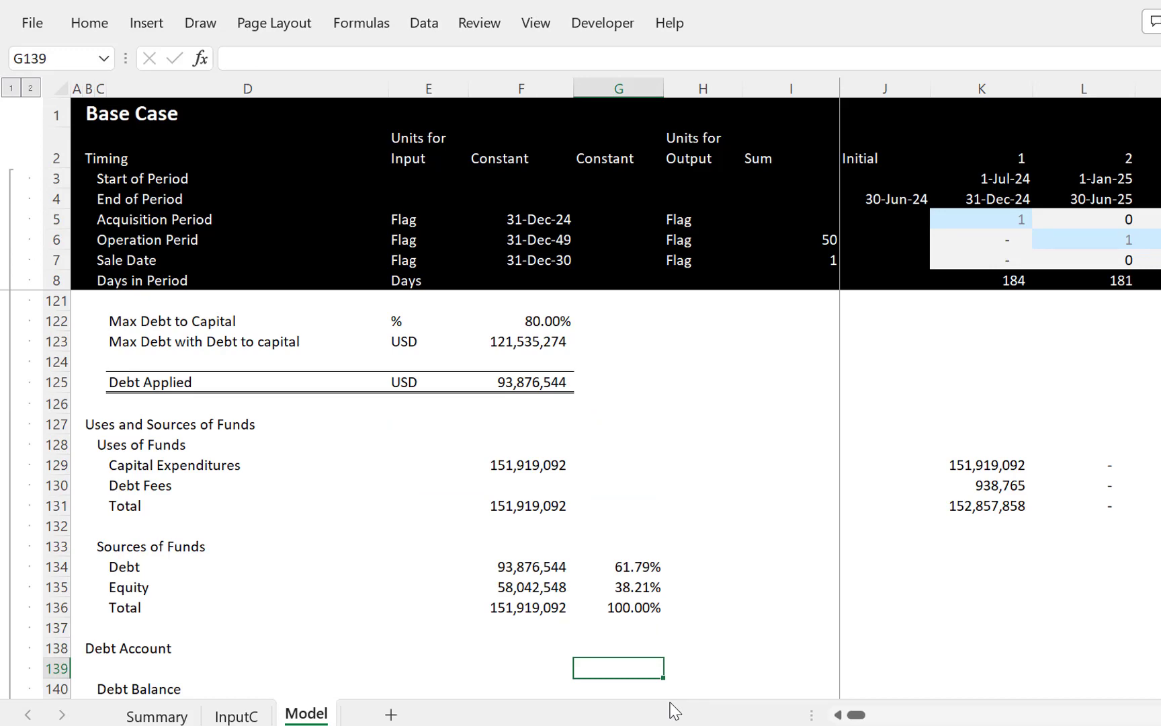
key("Page_Down")
key("Page_Down")
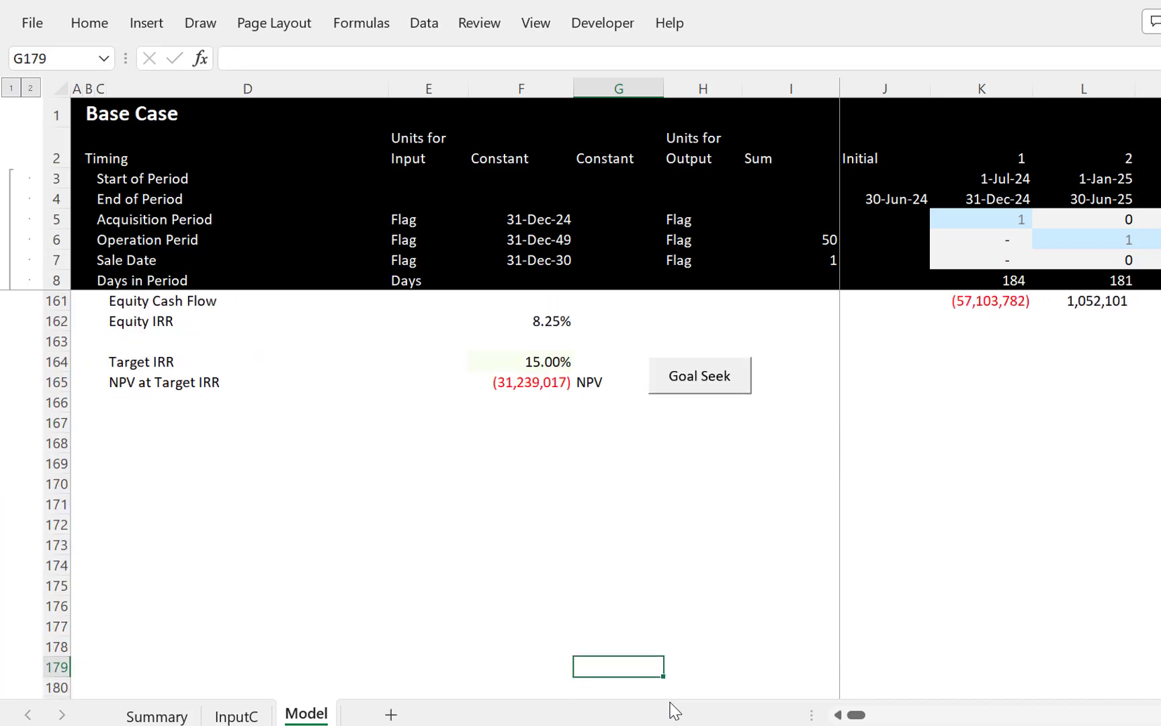
left_click(701, 375)
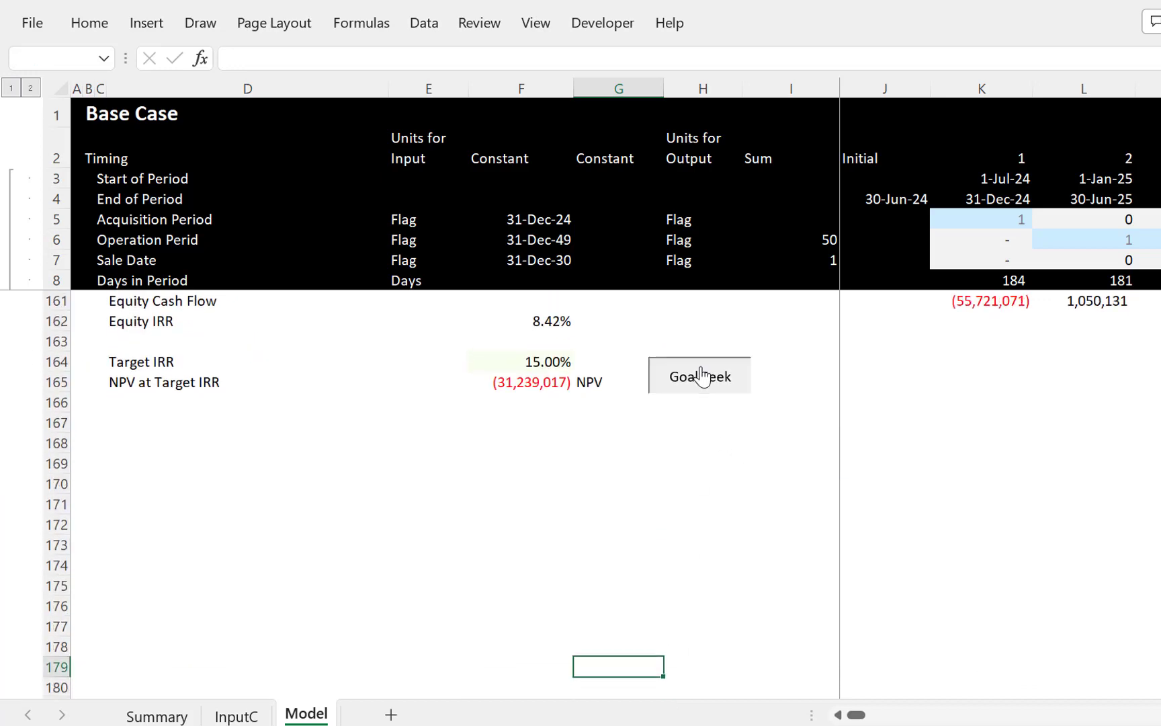
left_click(650, 319)
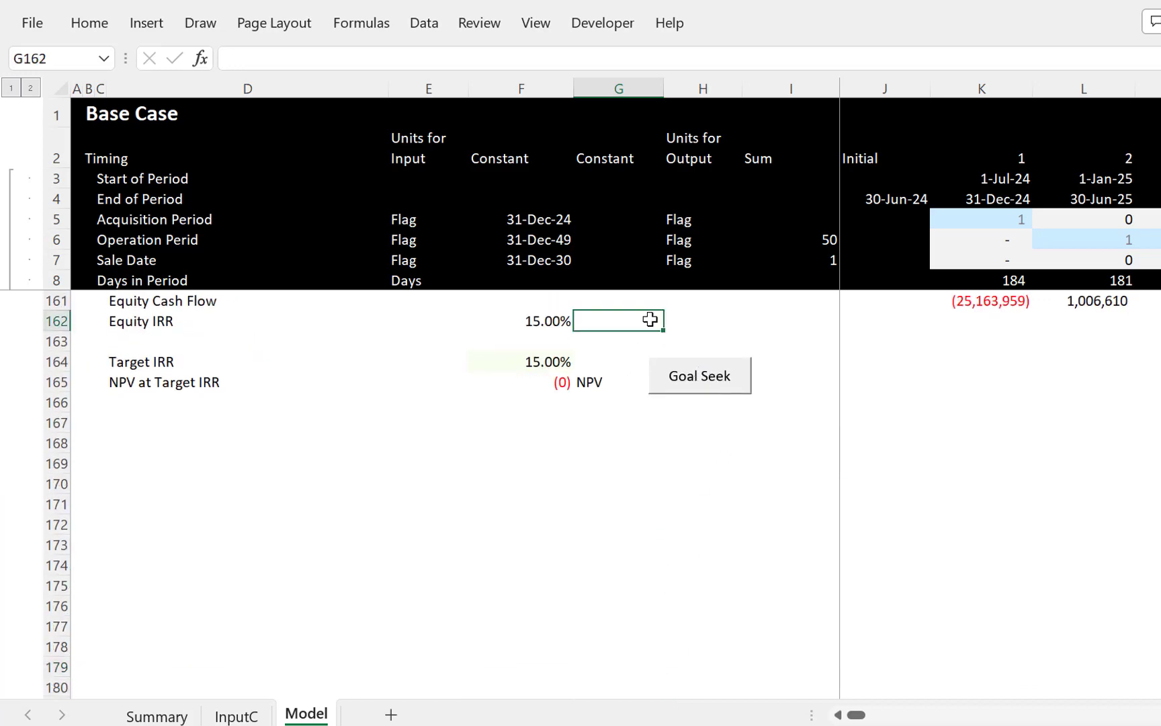
key("Page_Up")
key("Page_Up")
key("Page_Up")
key("Page_Down")
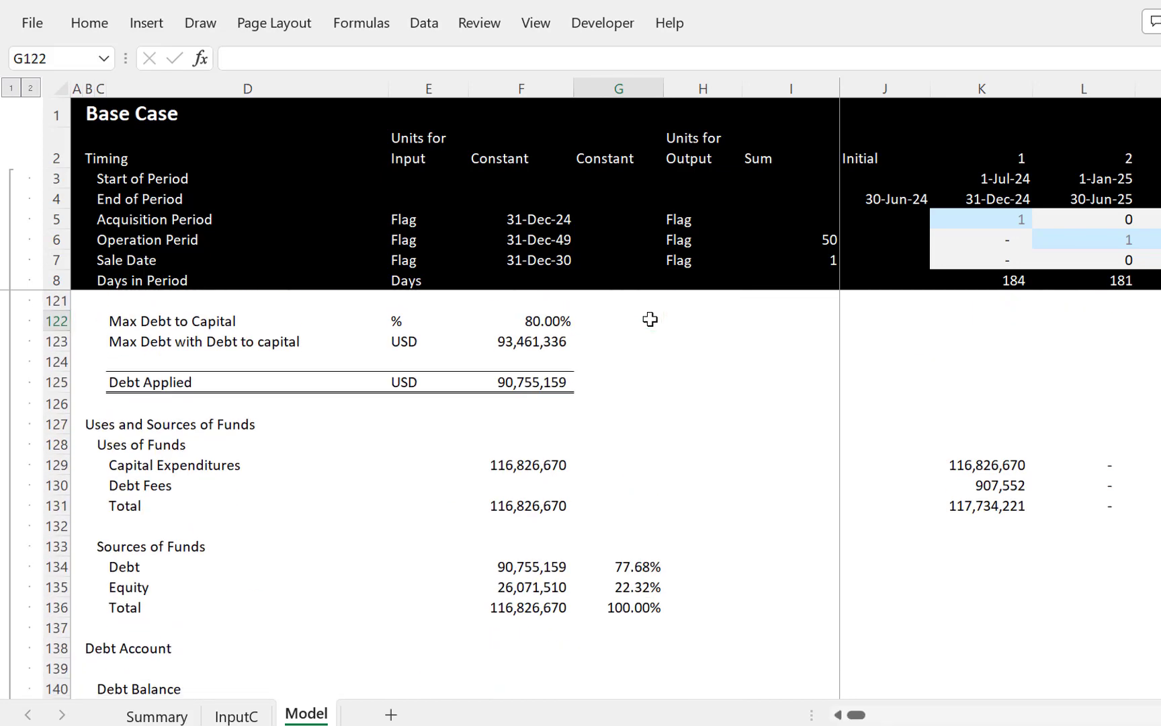
Step: On the InputC sheet, set the Base Case debt Tenure in H53 to 20 years
key("ctrl+Page_Up")
key("Up")
key("Up")
key("Up")
key("Up")
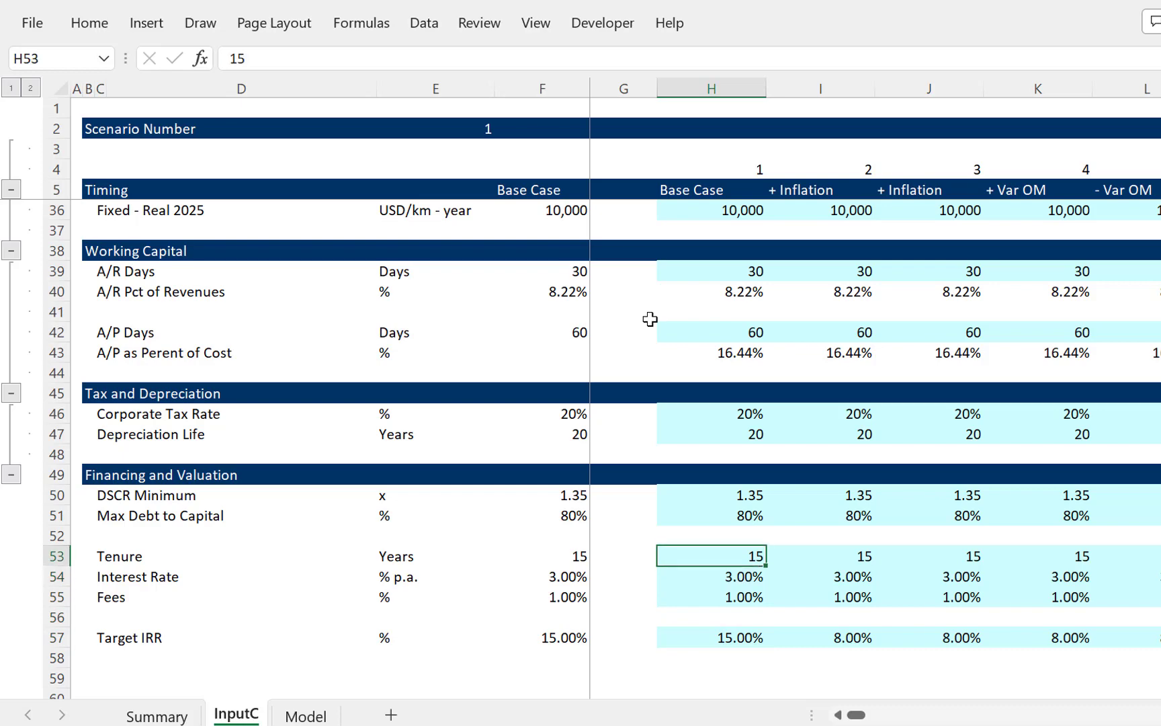
type("20")
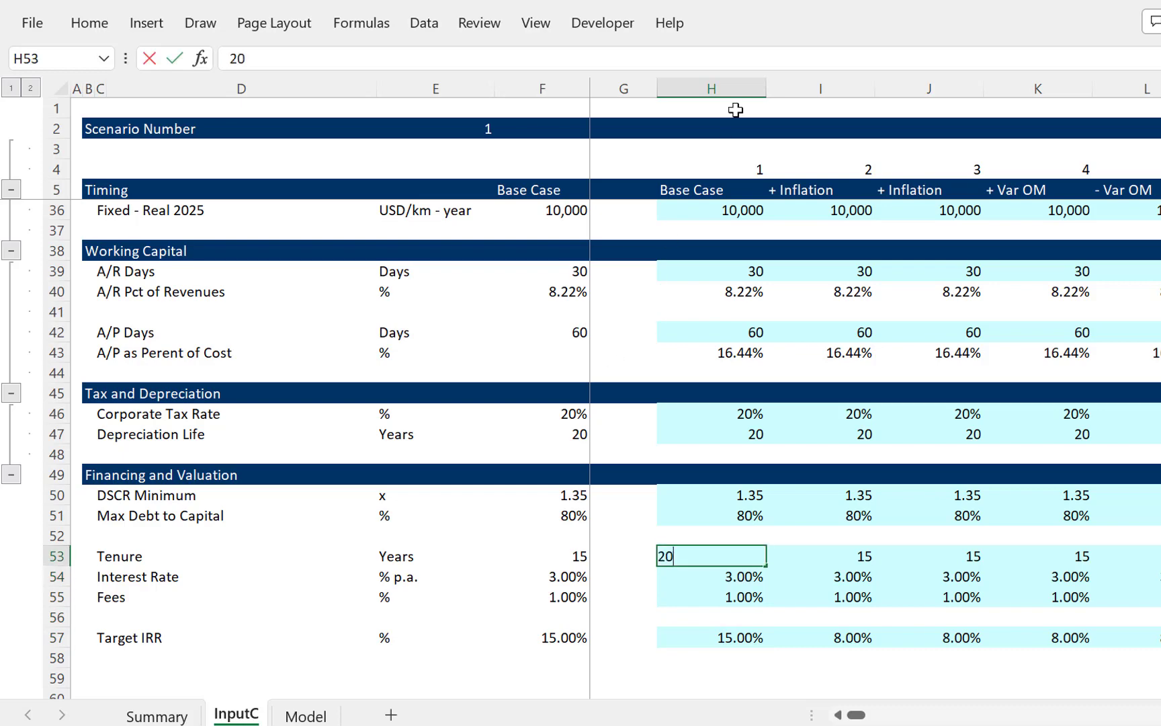
key("Return")
Step: Rerun the Goal Seek on the Model sheet with the 20-year tenure and review the debt applied and funding shares
key("ctrl+Page_Down")
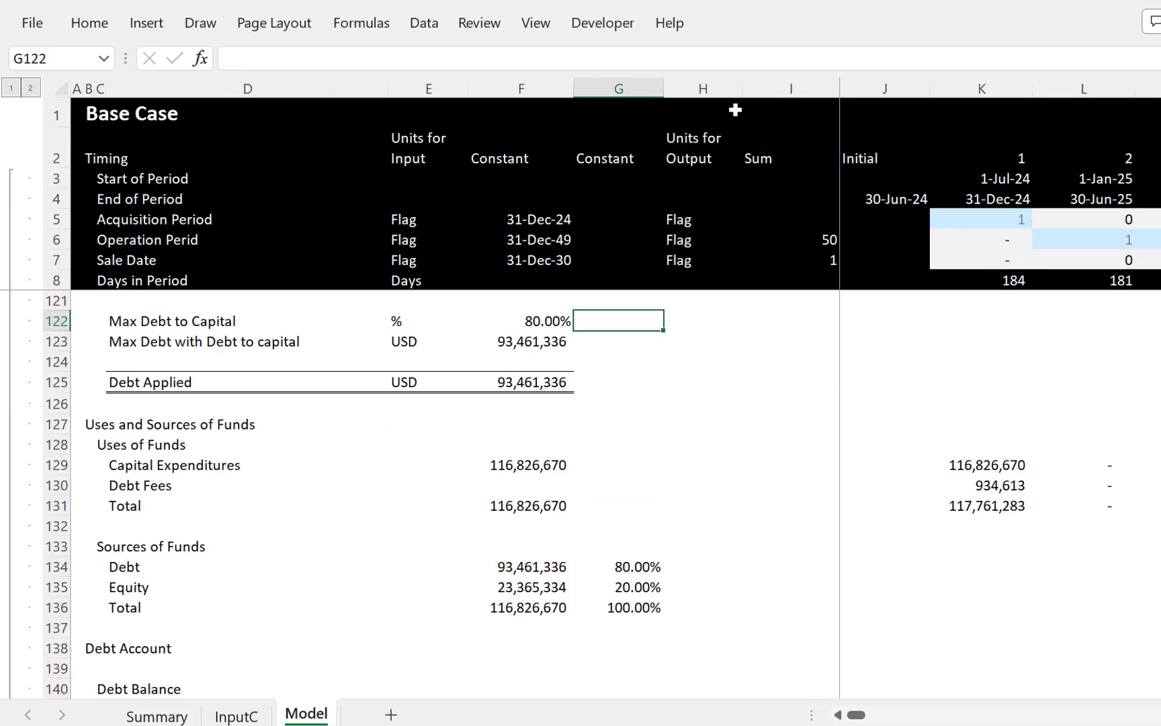
key("Page_Down")
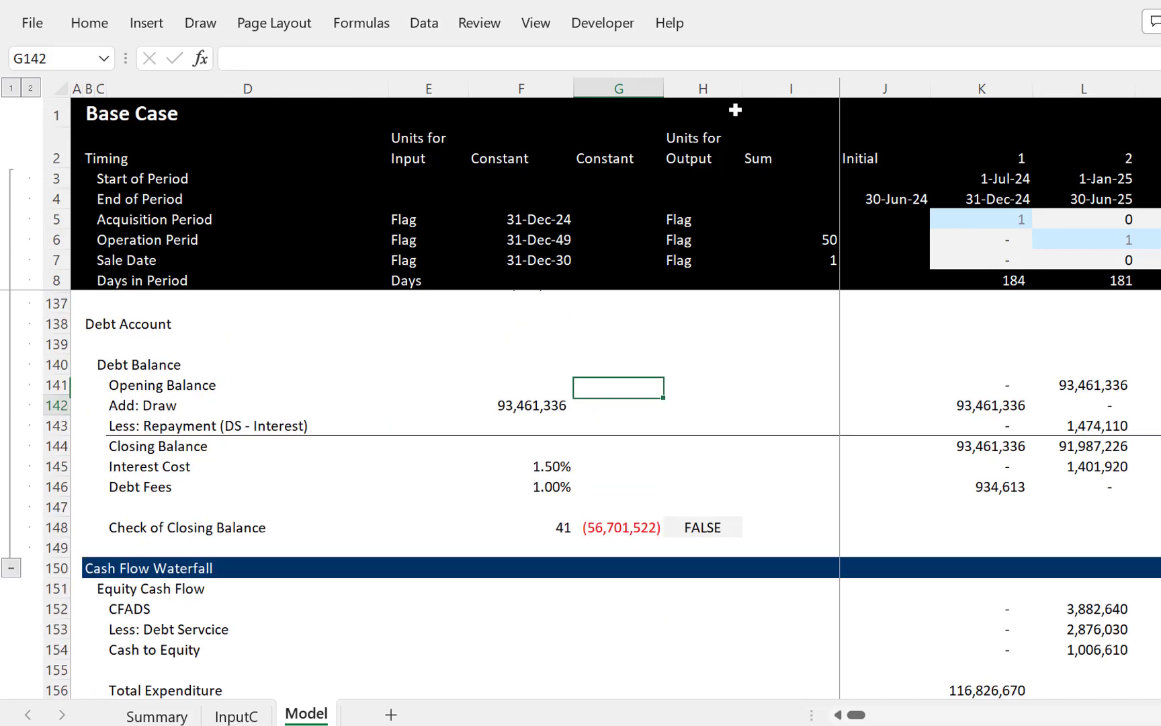
key("Page_Down")
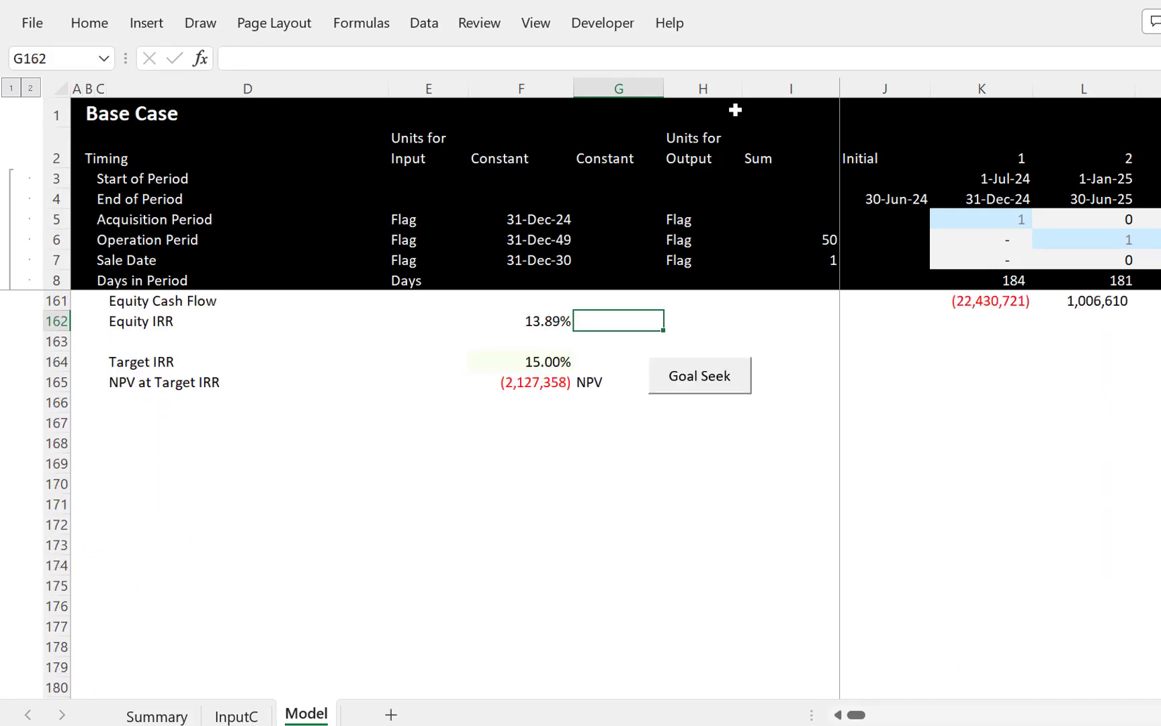
left_click(692, 390)
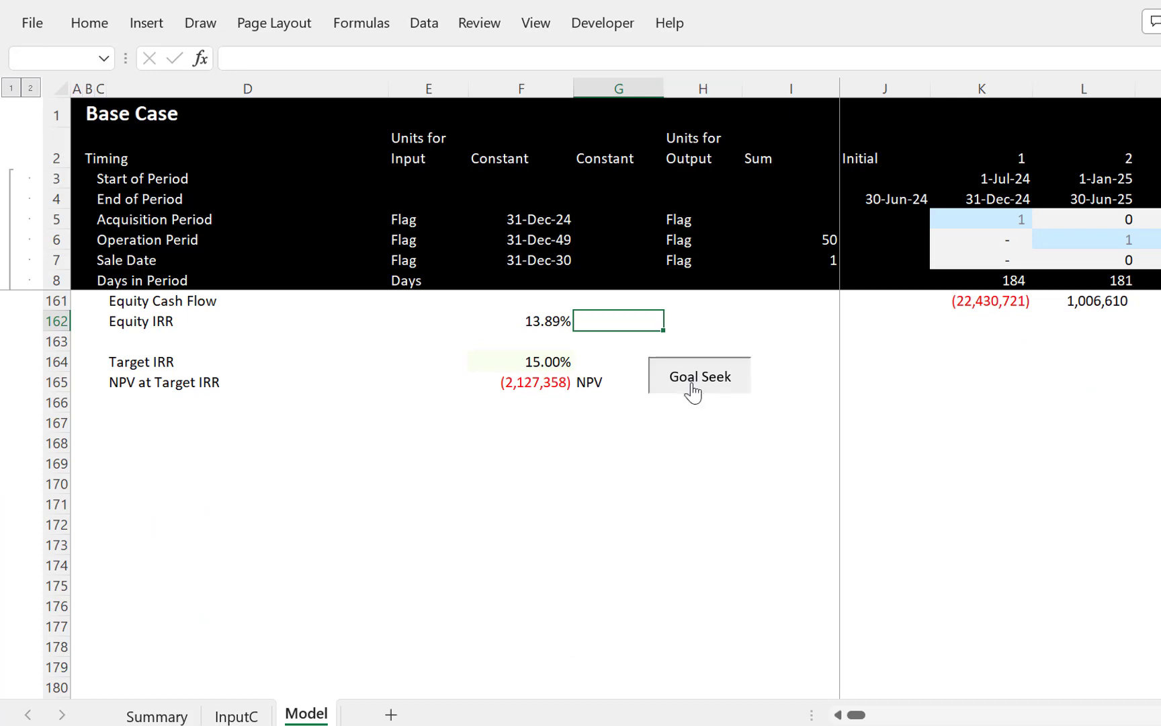
key("Page_Up")
key("Page_Up")
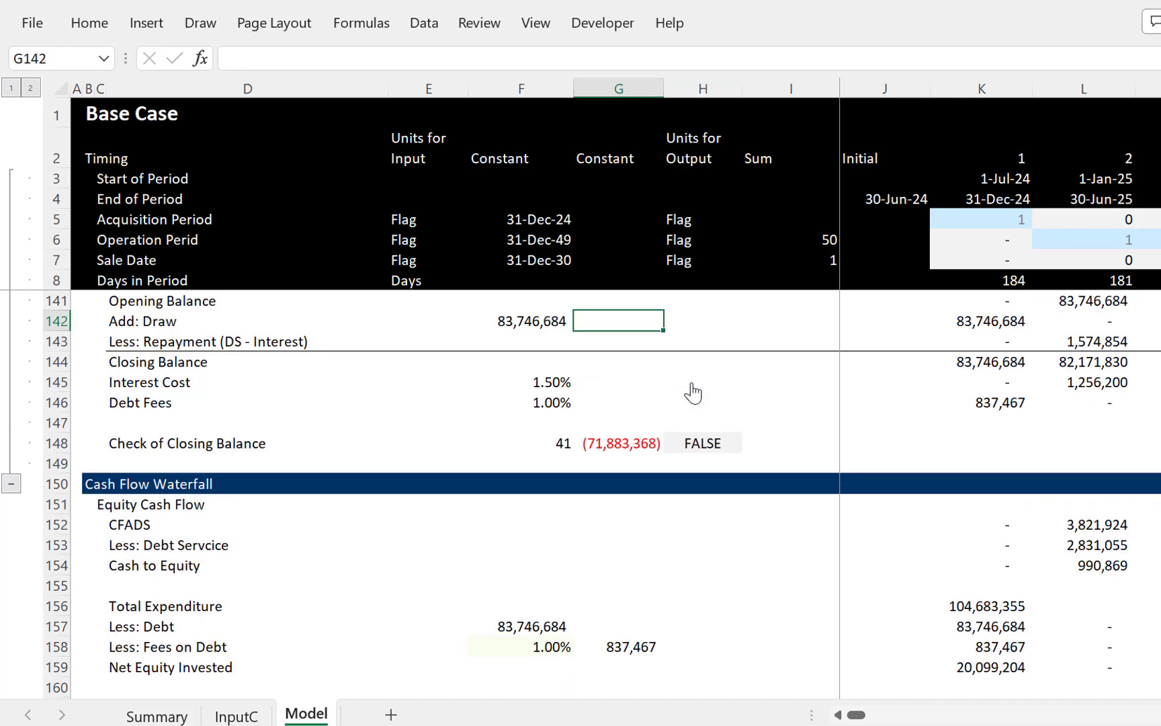
key("Up")
key("Up")
key("Up")
key("Up")
key("Up")
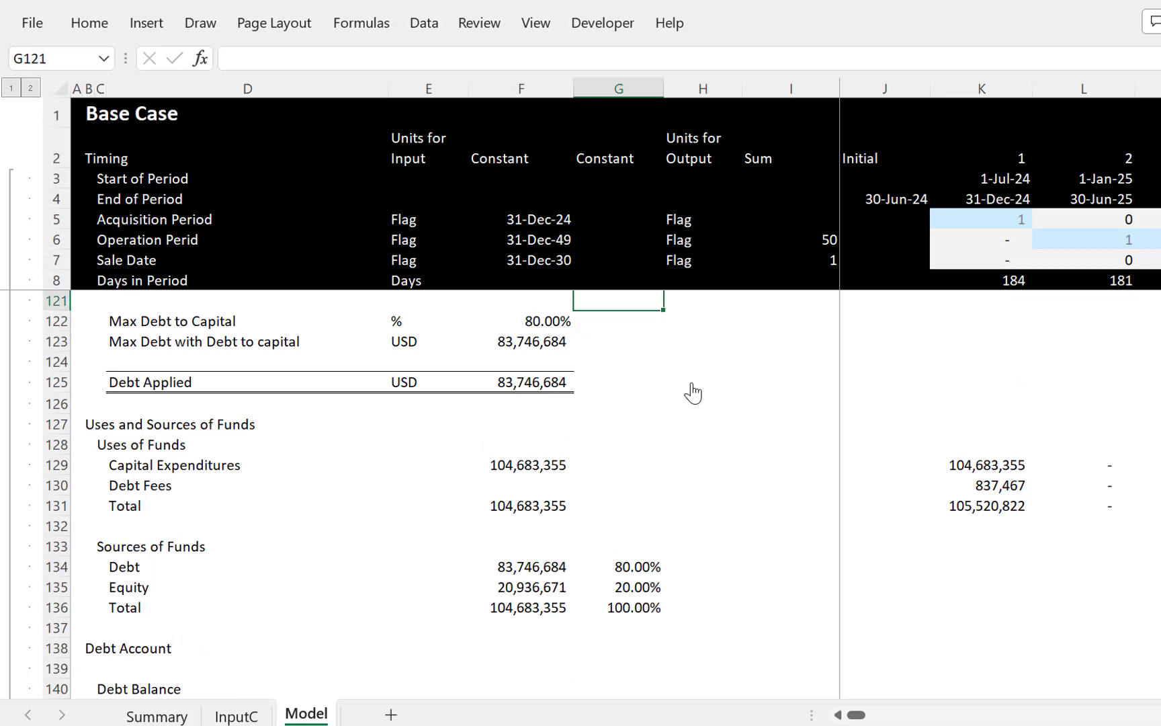
Step: Examine the debt sizing, the sources of funds and the Debt Account down to the Check of Closing Balance
key("Down")
key("Down")
key("Down")
key("Down")
key("Down")
key("Down")
key("Down")
key("Down")
key("Down")
key("Down")
key("Down")
key("Down")
key("Down")
key("Down")
key("Down")
key("Down")
key("Down")
key("Down")
key("Down")
key("Down")
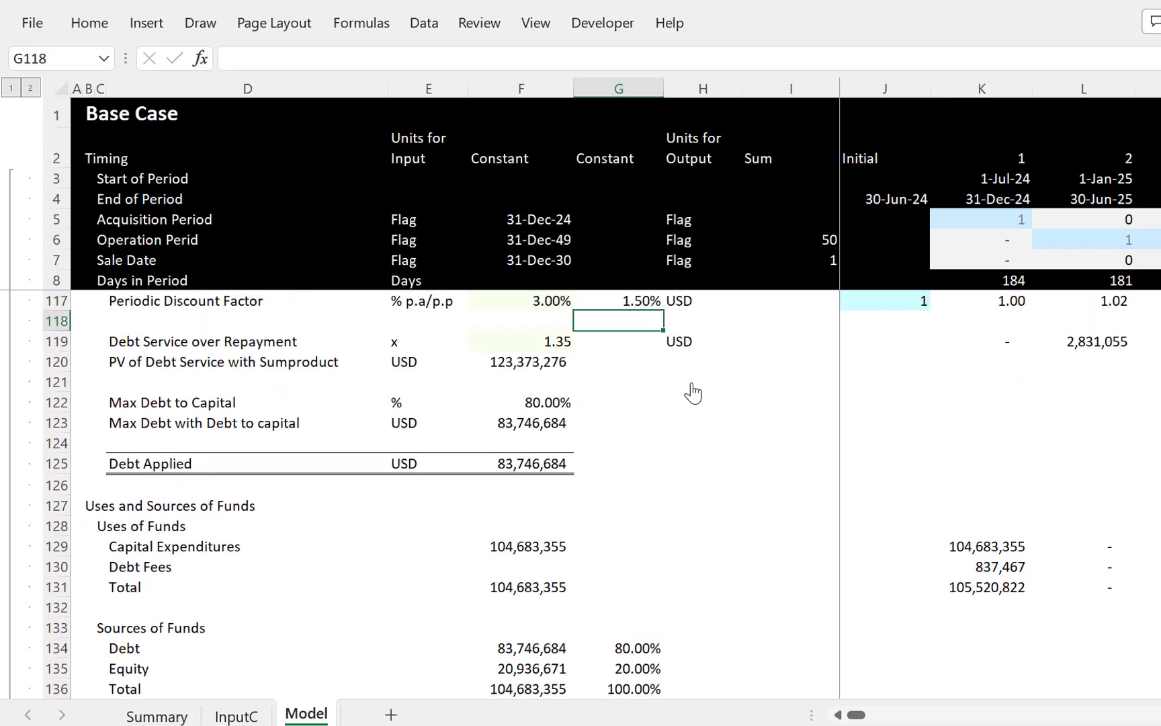
key("Down")
key("Down")
key("Down")
key("Down")
key("Down")
key("Down")
key("Down")
key("Down")
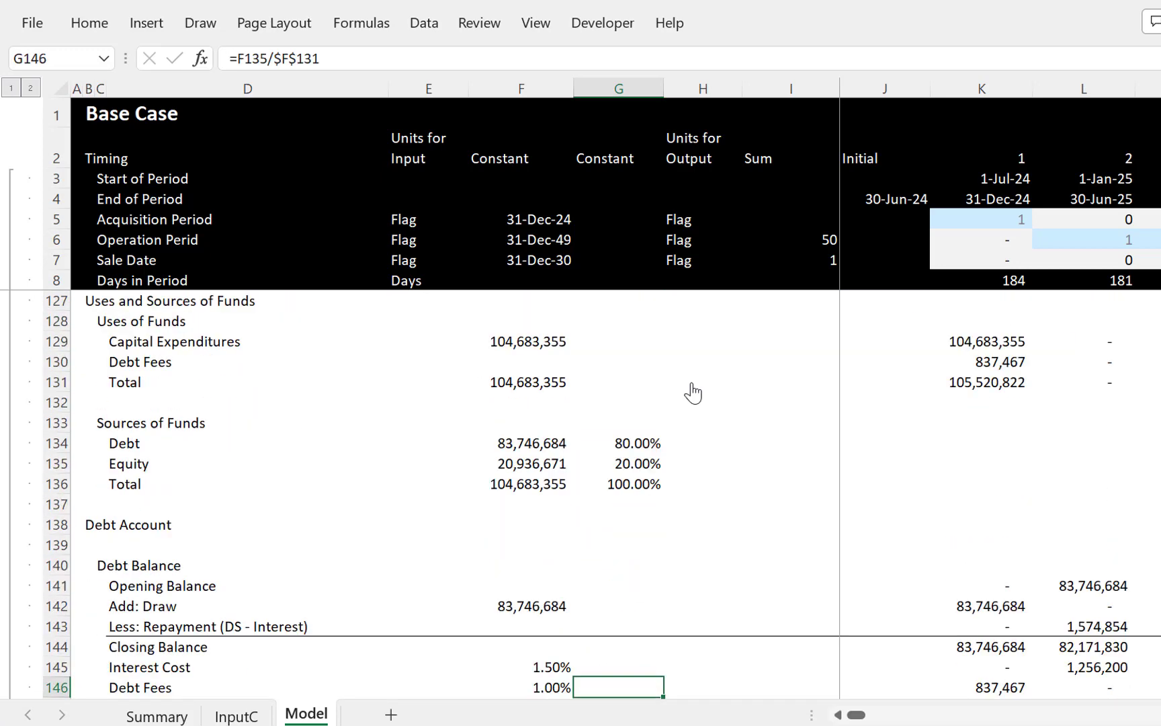
key("Up")
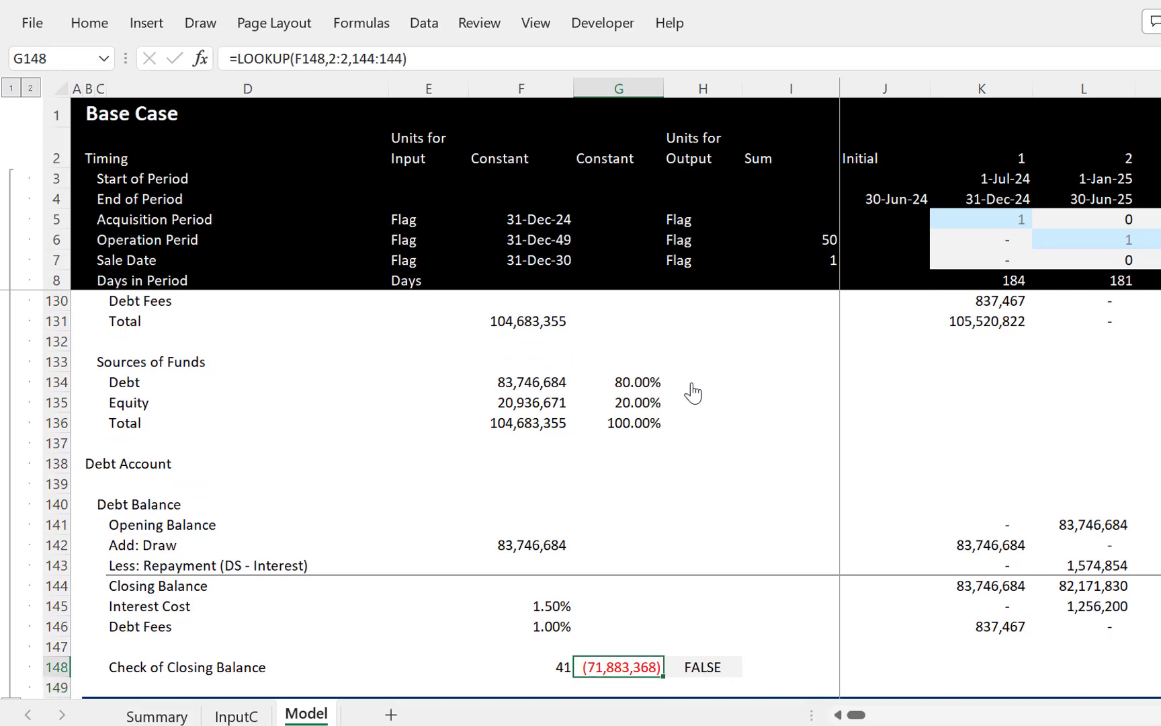
key("Up")
key("Up")
key("Up")
key("Up")
key("Up")
key("Up")
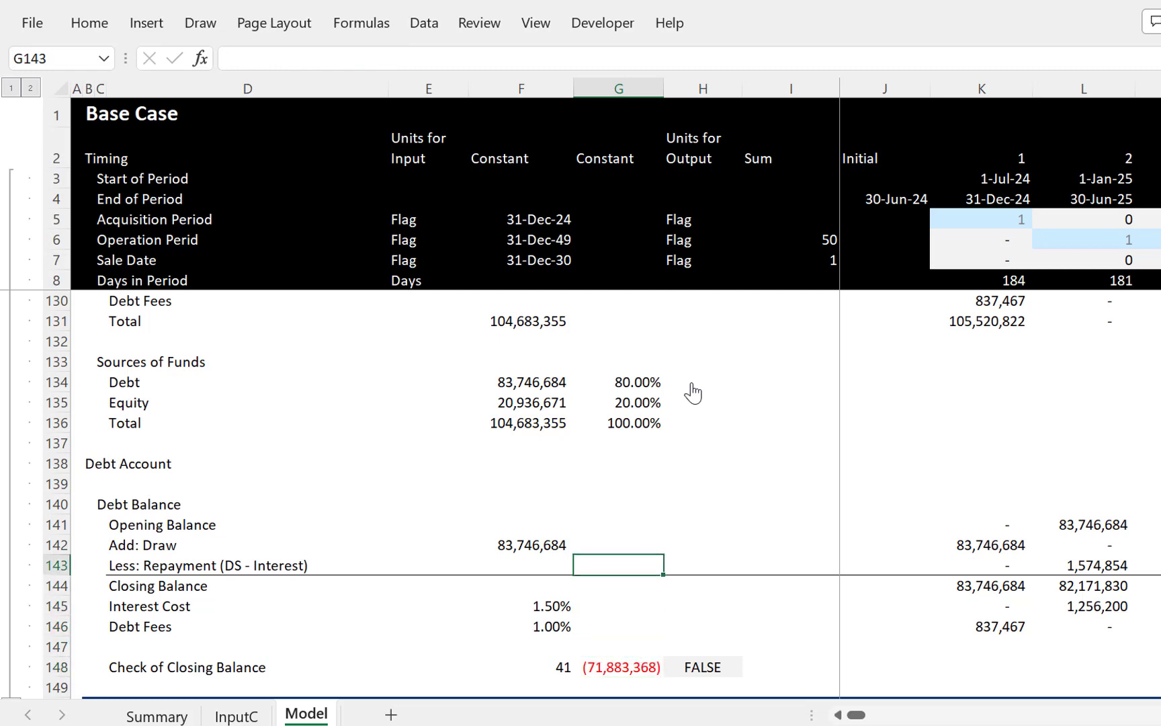
Step: Inspect the repayment formulas in row 143 across the model periods
key("Right")
key("Right")
key("Right")
key("Right")
key("Down")
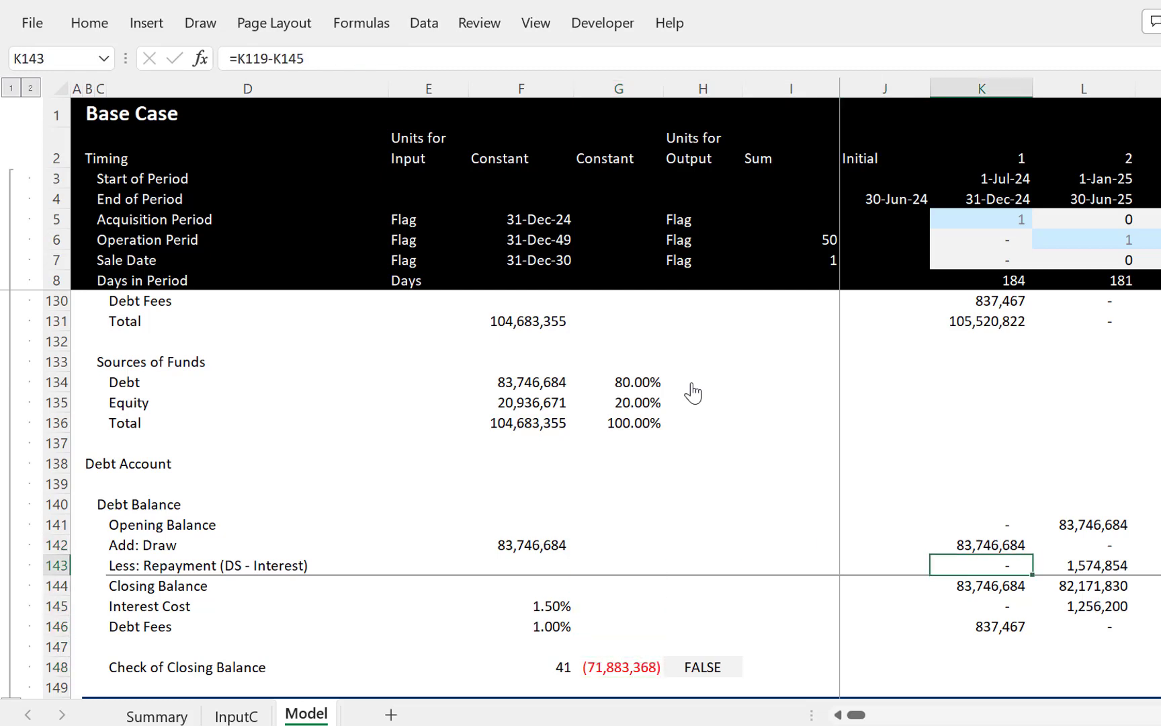
key("Right")
key("Right")
key("Right")
key("Right")
key("Right")
key("Right")
key("Right")
key("Right")
key("Right")
key("Right")
key("Right")
key("Right")
key("Right")
key("Right")
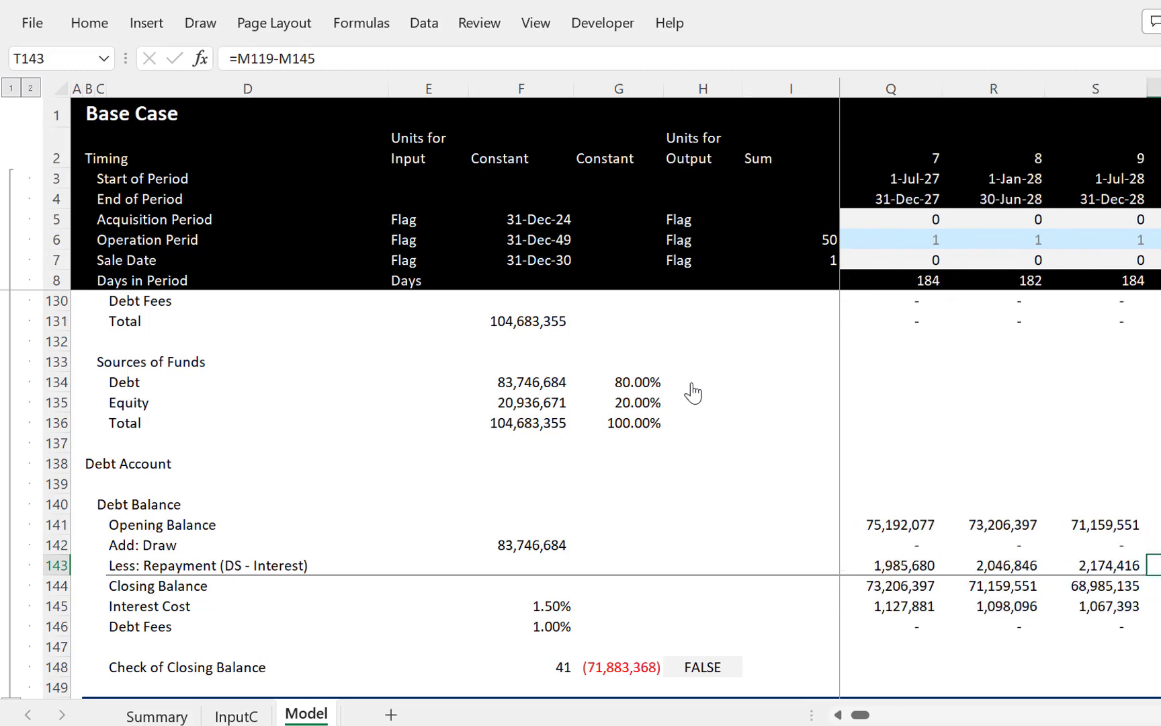
key("Right")
key("Right")
key("ctrl+Left")
key("Left")
key("Left")
key("Left")
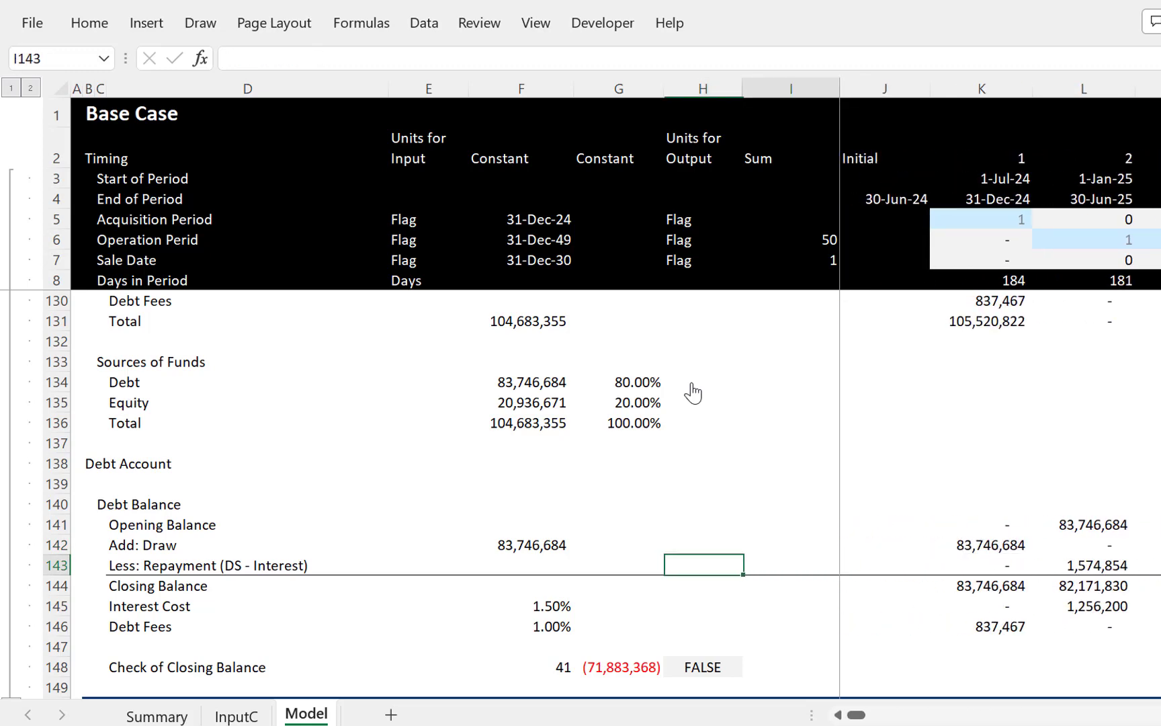
Step: Cap the repayment at the opening balance with =MIN(K119-K145,K141) in K143 and copy the formula across the row
key("Right")
key("Right")
key("Right")
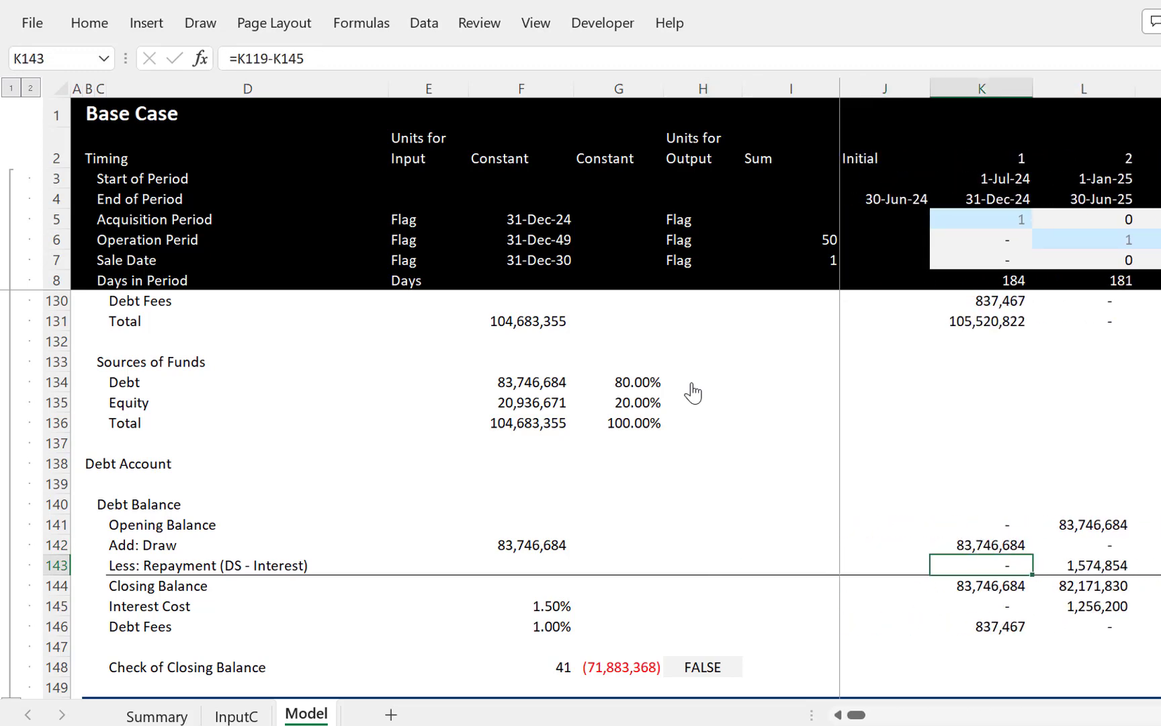
key("F2")
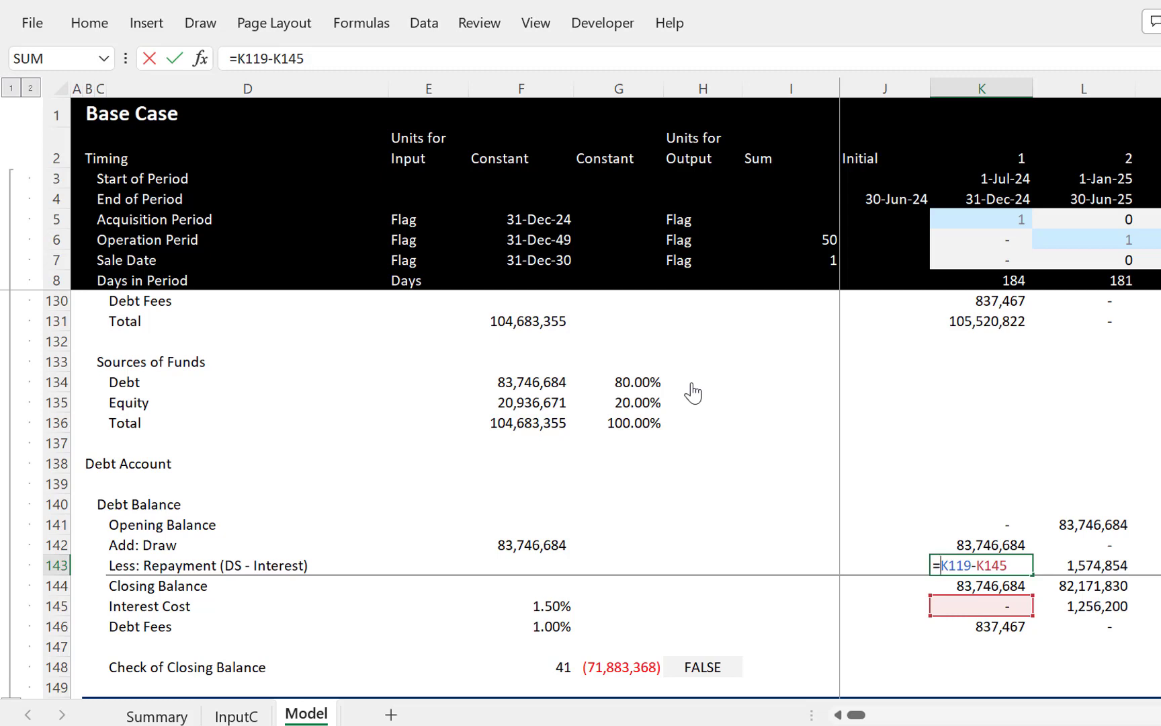
type("min(")
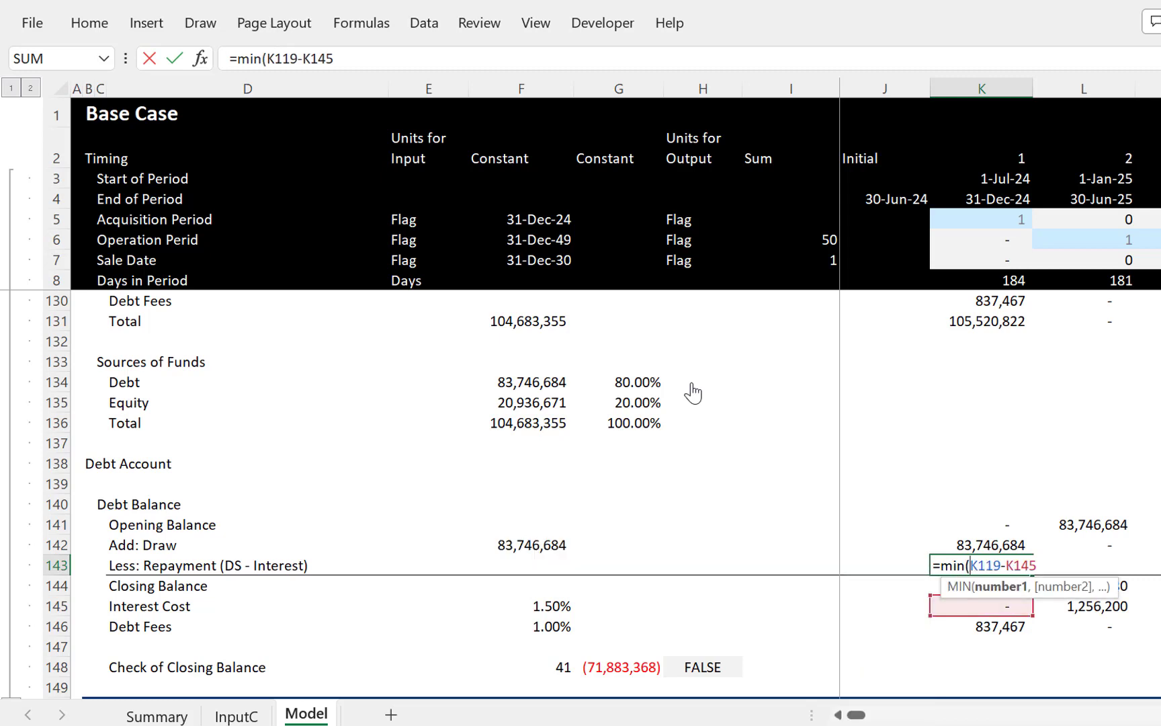
key("Right")
key("Right")
key("Right")
key("Right")
key("Right")
key("Right")
key("Right")
key("Right")
key("Right")
type(",")
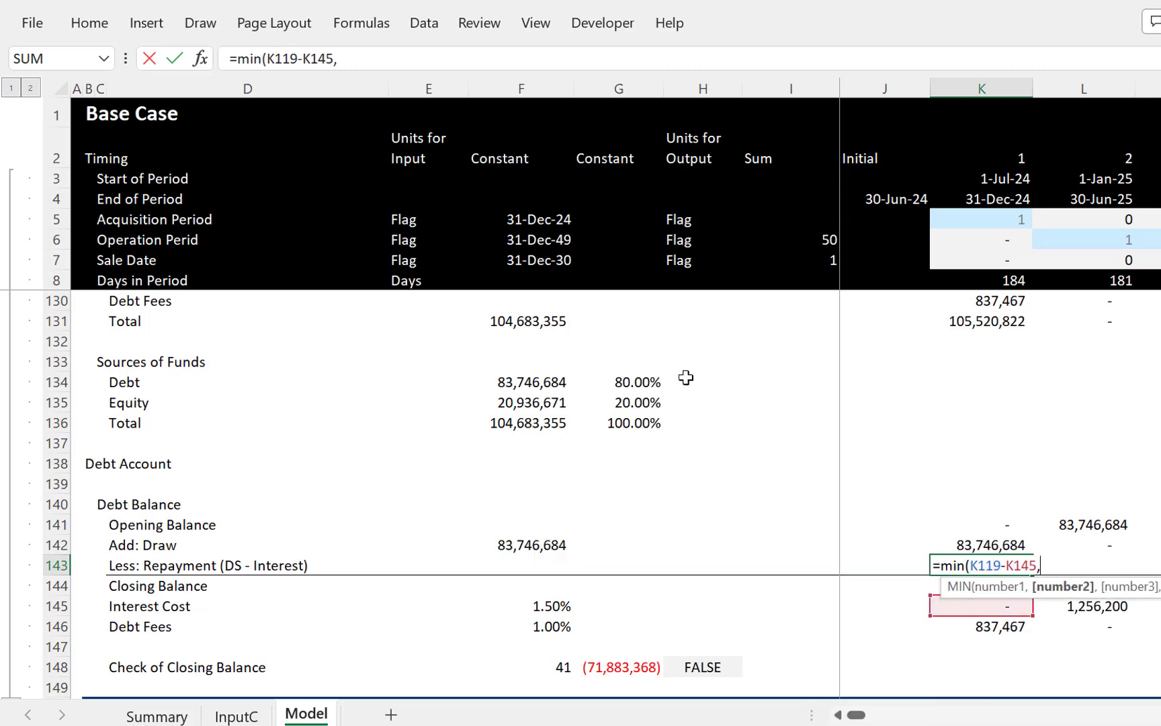
left_click(968, 520)
type(")")
key("Return")
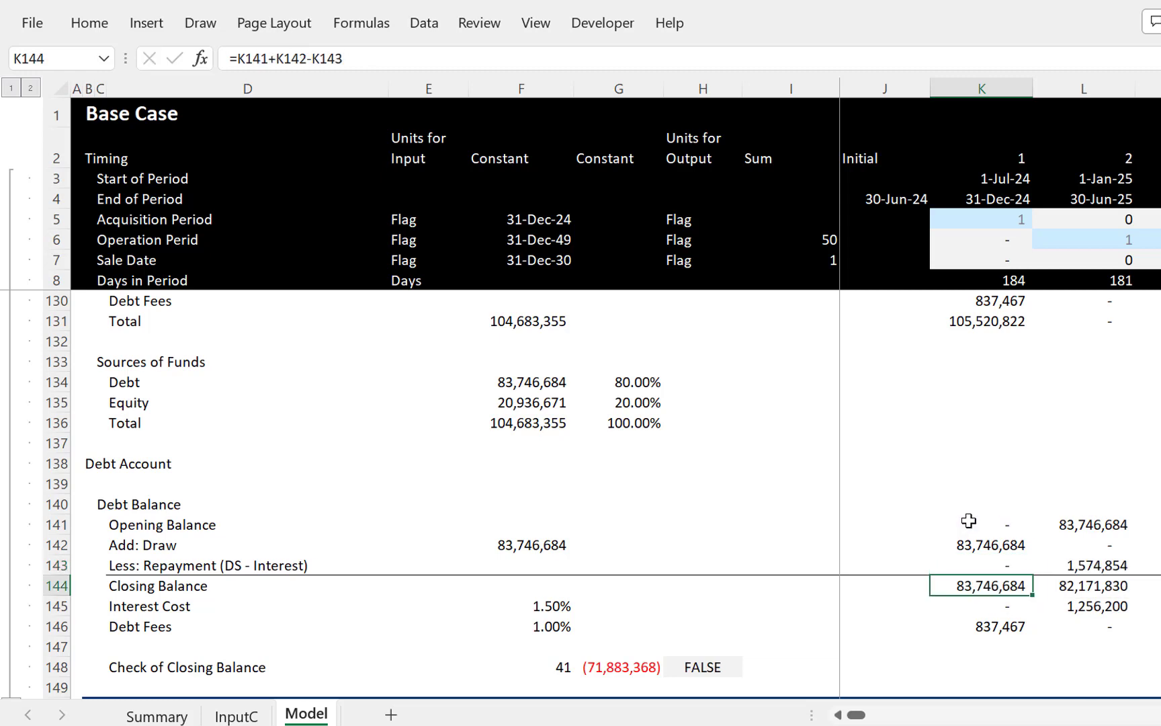
key("Up")
key("ctrl+shift+r")
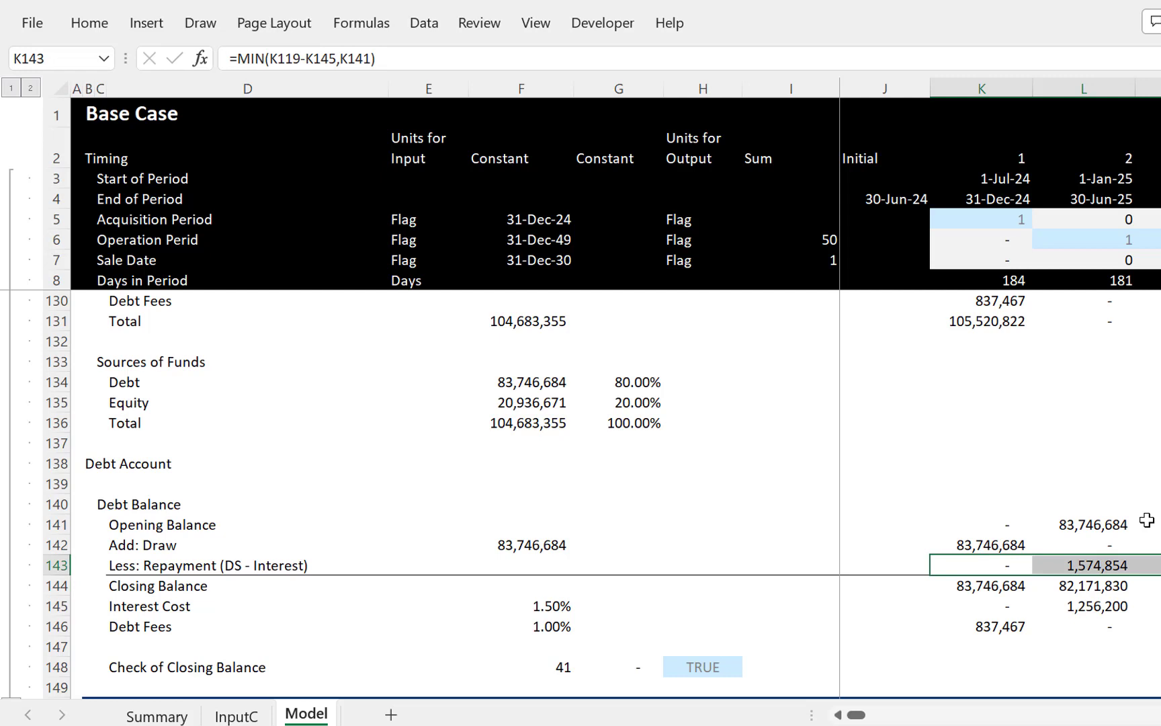
Step: Examine the capped repayments and closing balances across the periods until the debt is fully repaid
key("Right")
key("Right")
key("Right")
key("Right")
key("Right")
key("Right")
key("Right")
key("Right")
key("Right")
key("Right")
key("Right")
key("Right")
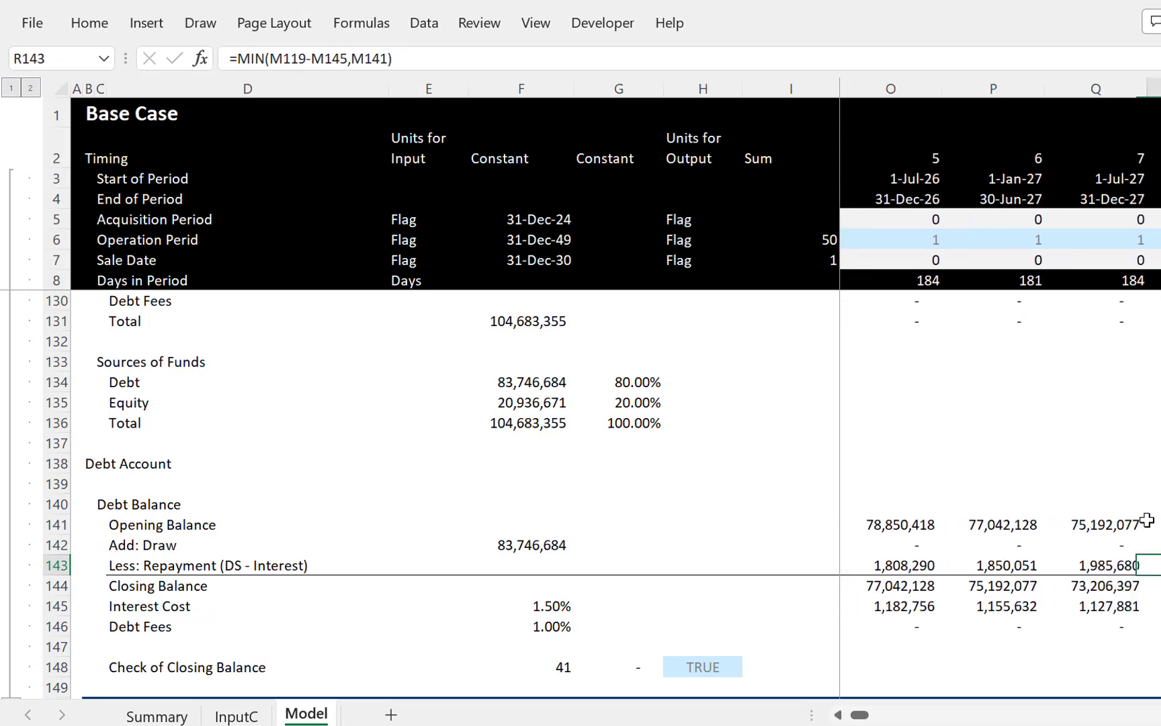
key("Right")
key("Right")
key("Right")
key("Right")
key("Right")
key("Right")
key("Right")
key("Right")
key("Right")
key("Right")
key("Right")
key("Right")
key("Right")
key("Right")
key("Right")
key("Right")
key("Right")
key("Right")
key("Right")
key("Right")
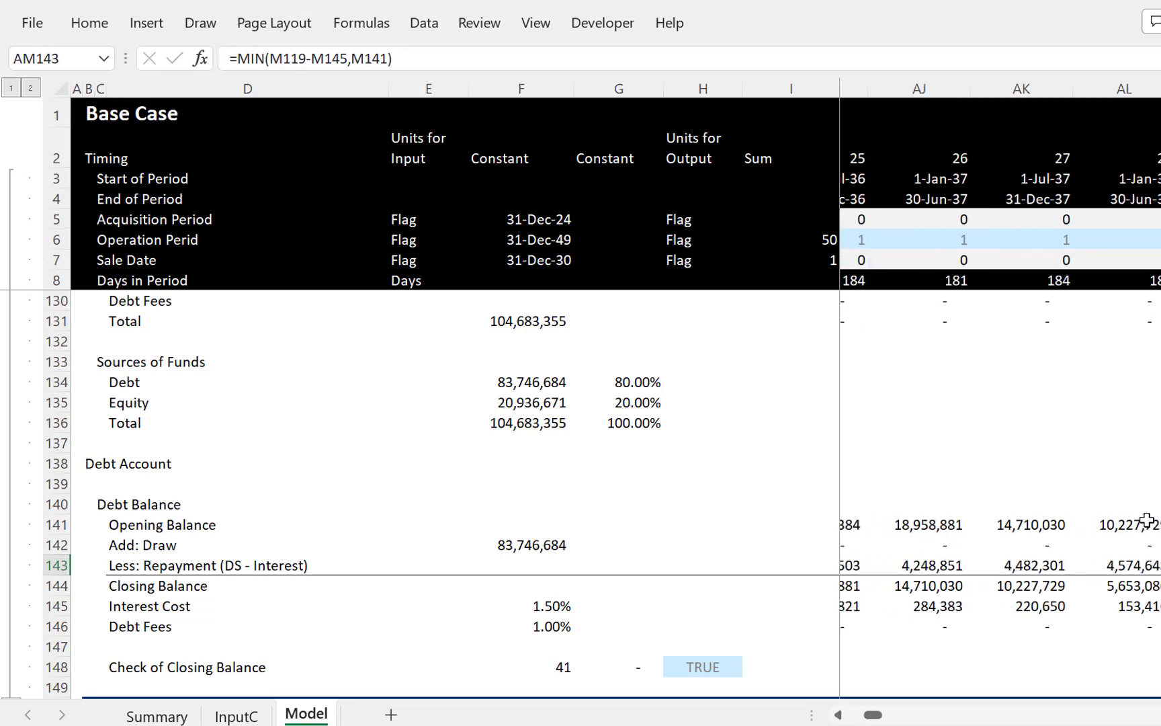
key("Right")
key("Right")
key("Left")
key("Left")
key("Left")
key("Left")
key("Left")
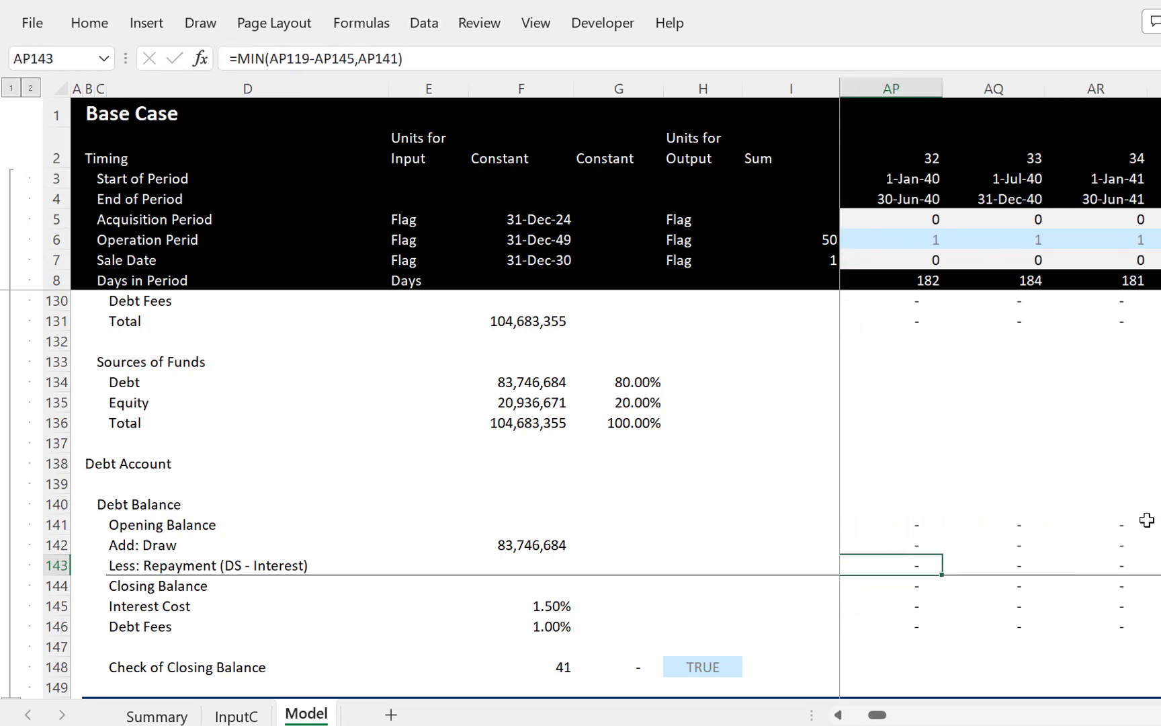
Step: Return to the first periods and review the Debt Balance rows and the Check of Closing Balance
key("ctrl+Left")
key("ctrl+Left")
key("Left")
key("Left")
key("Right")
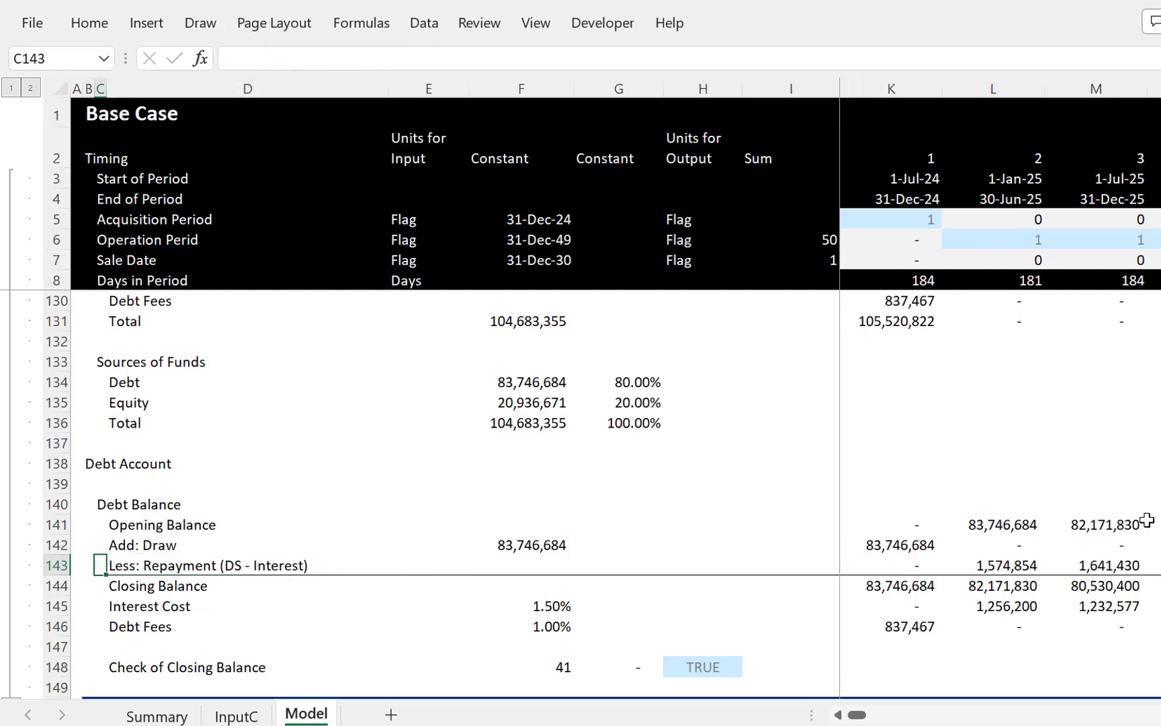
key("Right")
key("Right")
key("Right")
key("Right")
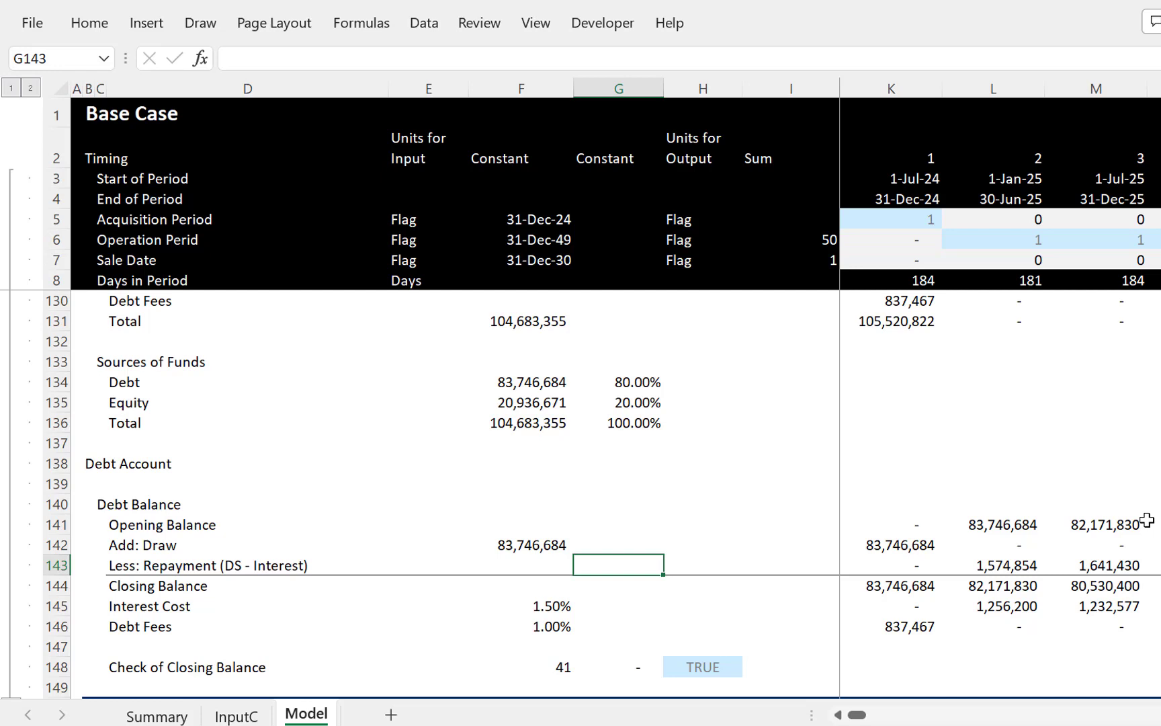
key("Right")
key("Right")
key("Right")
key("Right")
key("Right")
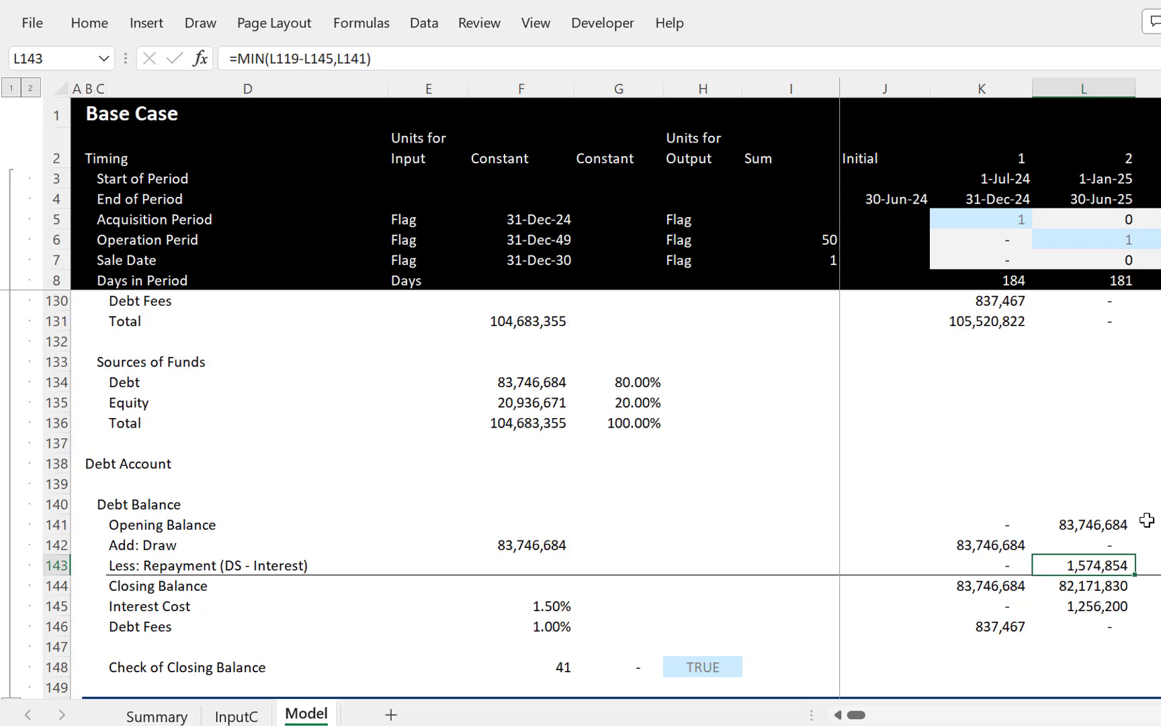
key("Up")
key("Up")
key("Up")
key("Up")
key("Up")
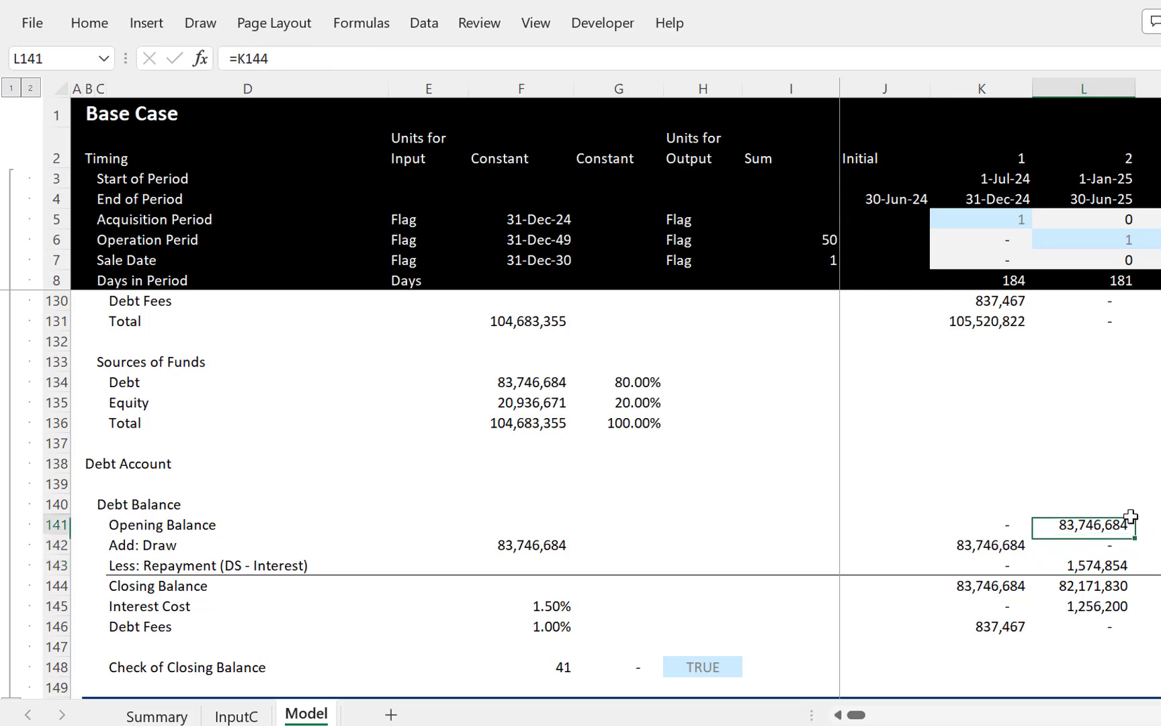
Step: Add a top border to the Sources of Funds Total row across D136:G136
left_click(144, 420)
key("Left")
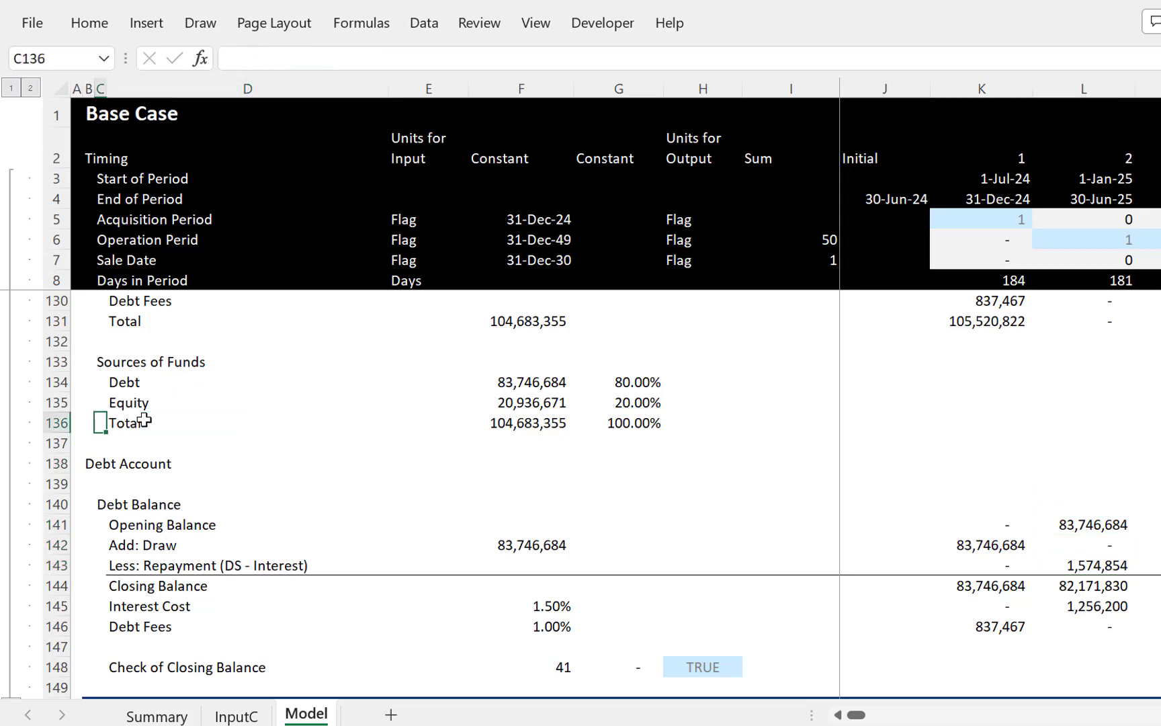
key("Right")
key("shift+Right")
key("shift+Right")
key("shift+Right")
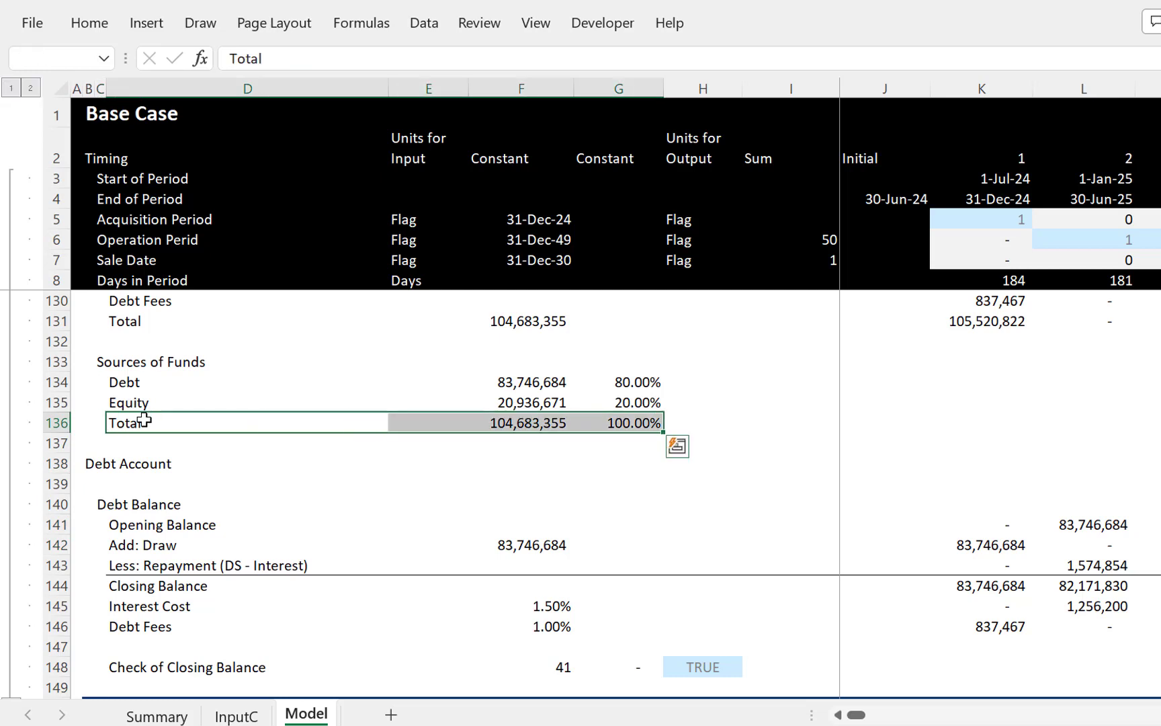
Step: Add a top border to the Uses of Funds Total row across D131:F131
key("Up")
key("Up")
key("Up")
key("Up")
key("Up")
key("Up")
key("Up")
key("Up")
key("Up")
key("Up")
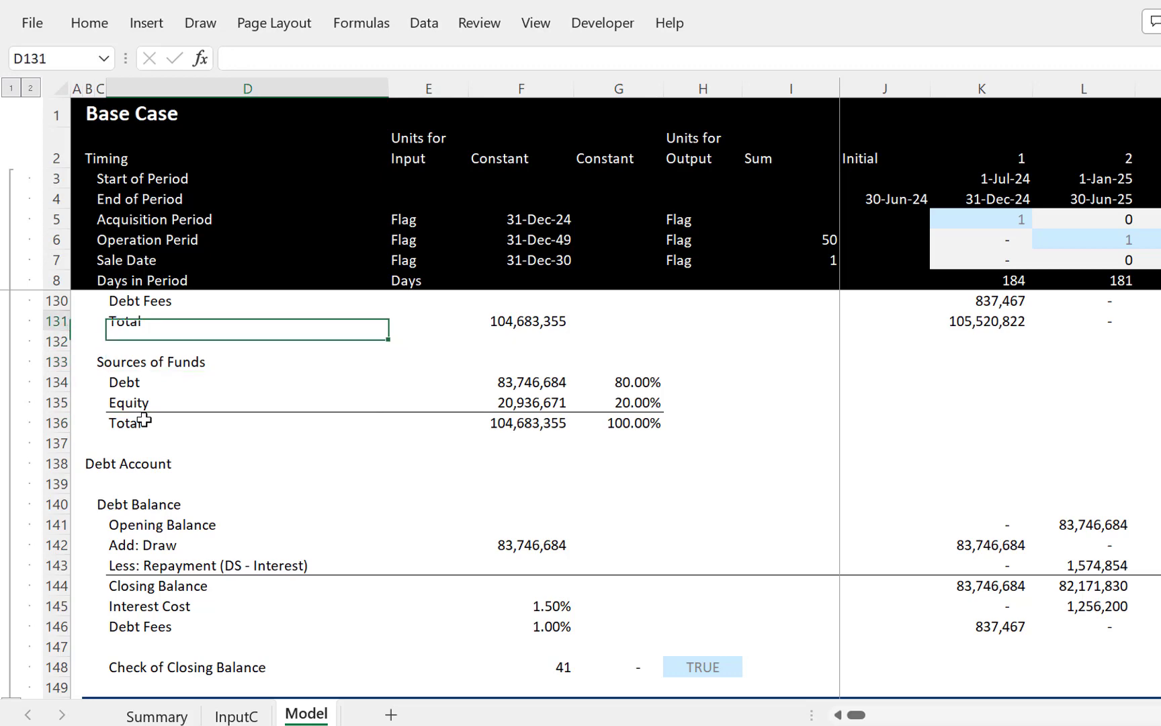
key("Down")
key("Down")
key("Down")
key("Down")
key("Down")
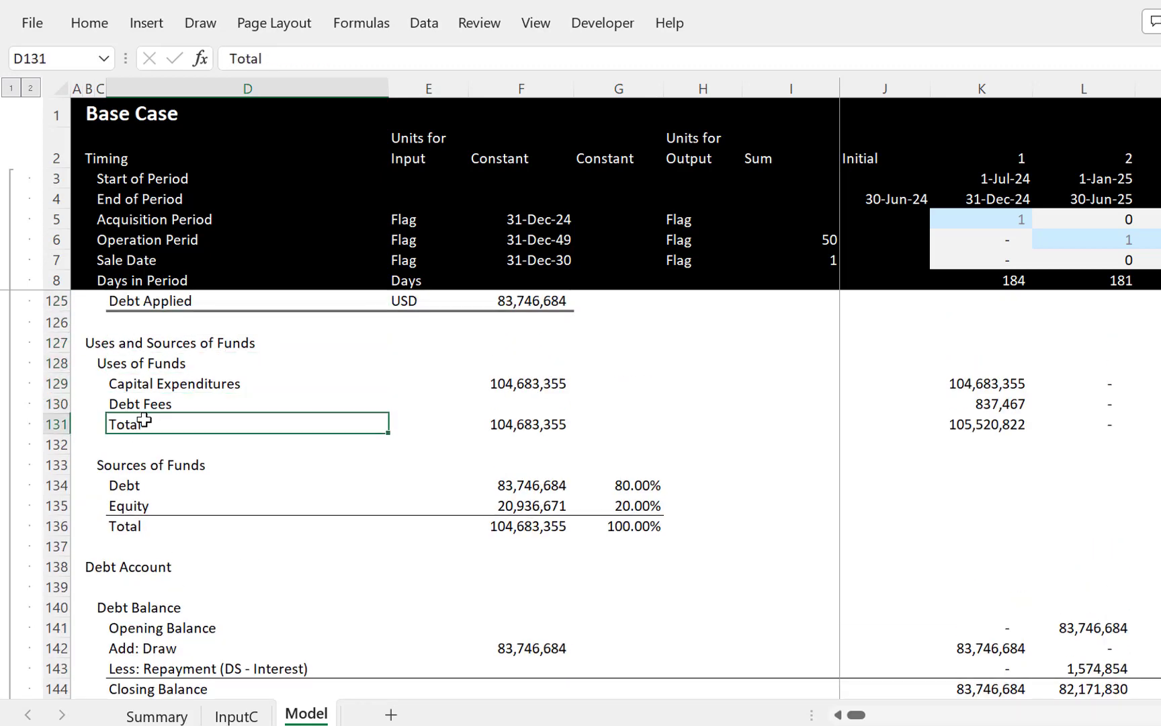
key("shift+Right")
key("shift+Right")
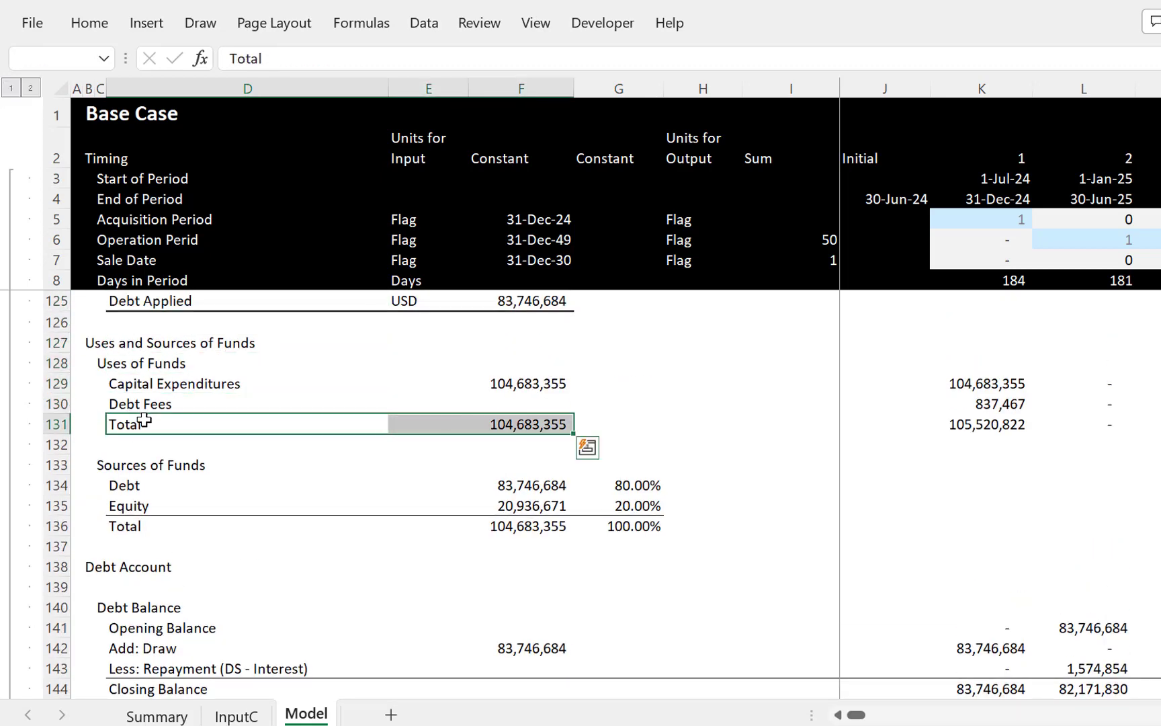
key("Down")
key("Down")
key("Down")
key("Down")
key("Down")
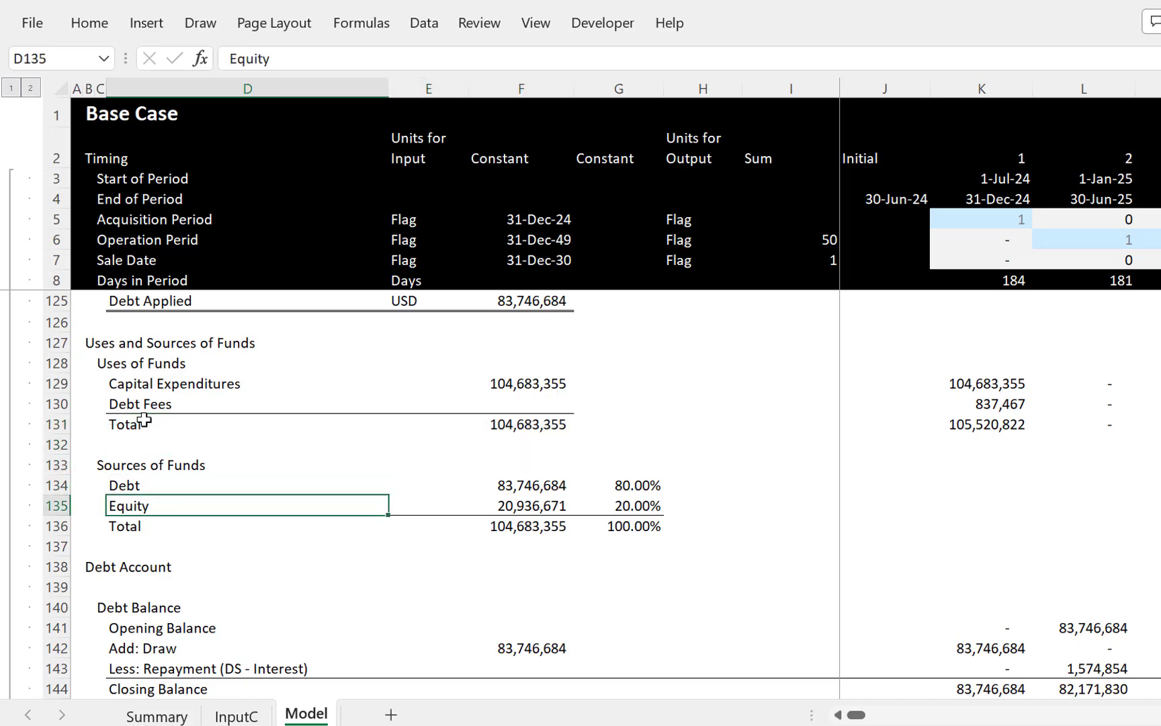
key("Down")
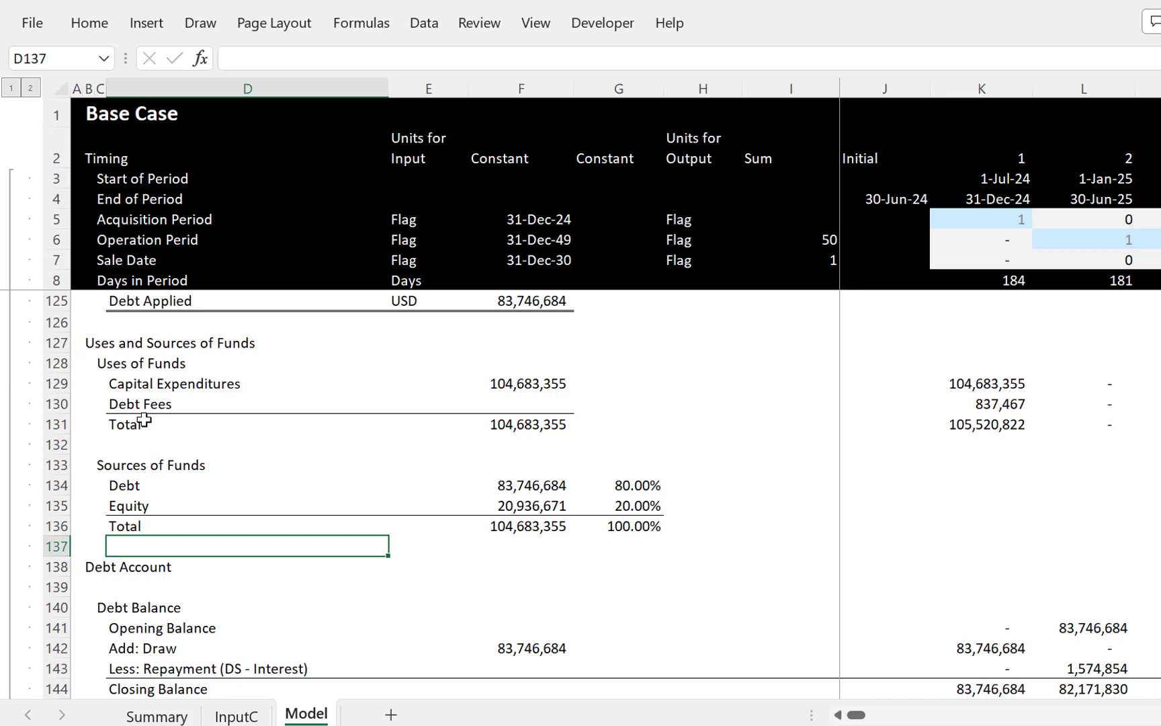
key("Up")
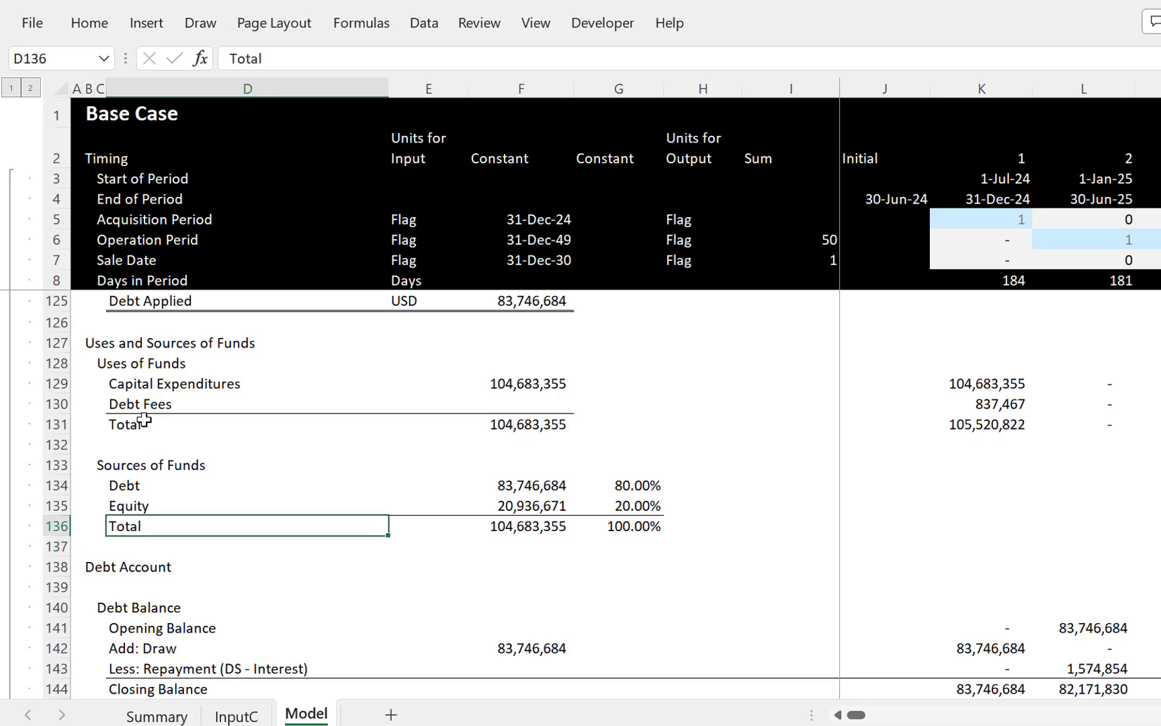
Step: Review the Debt Account rows down to the Check of Closing Balance
key("Down")
key("Down")
key("Down")
key("Down")
key("Down")
key("Down")
key("Down")
key("Down")
key("Down")
key("Down")
key("Down")
key("Down")
key("Down")
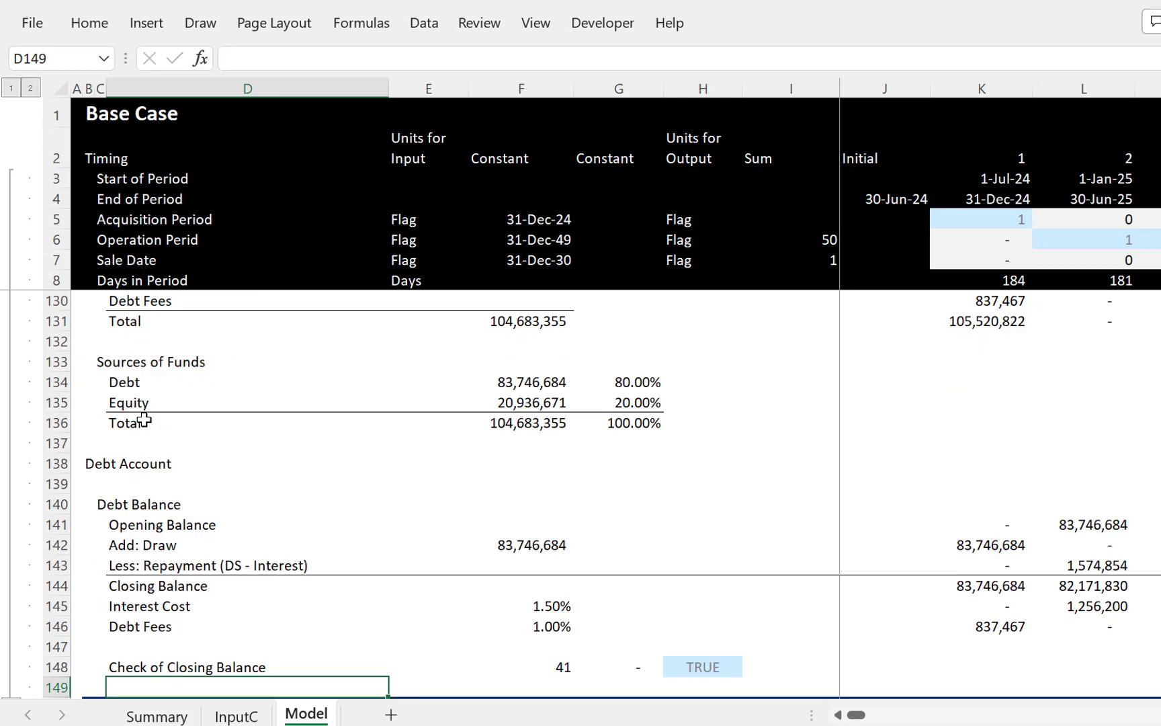
Step: Set the Base Case Tenure to 15 years in H53 on the InputC sheet
key("ctrl+Page_Up")
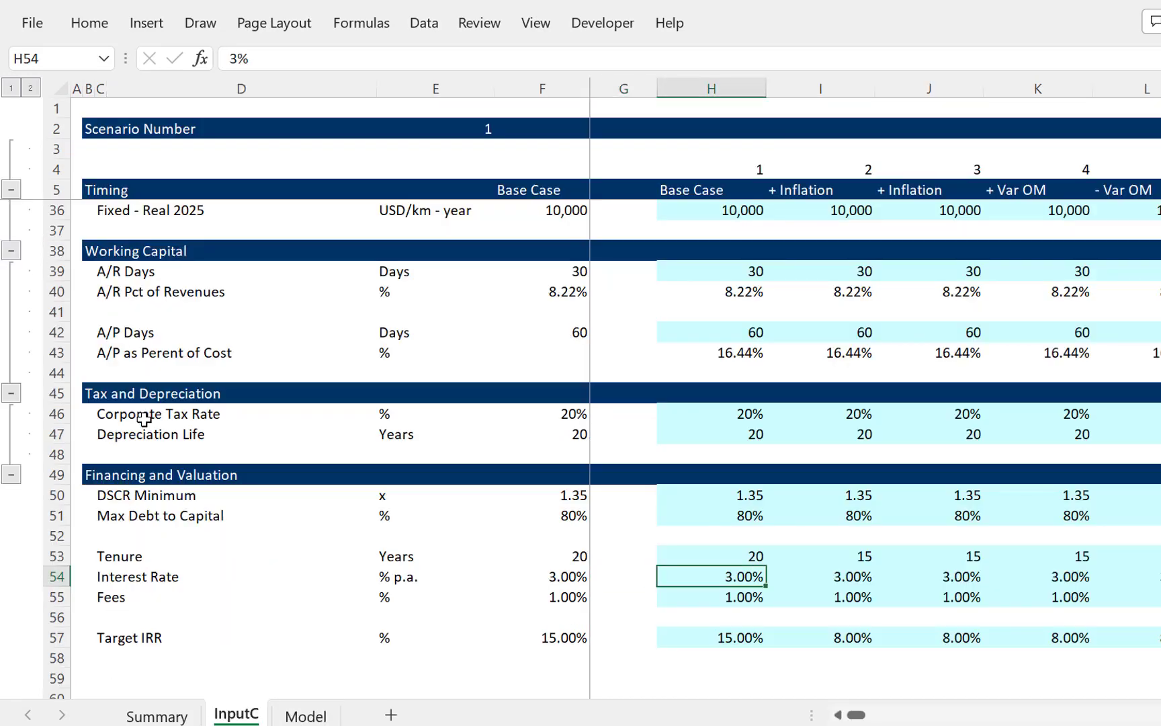
key("Left")
key("Left")
key("Right")
key("Right")
key("Down")
key("Down")
key("Down")
key("Up")
key("Up")
key("Up")
key("Up")
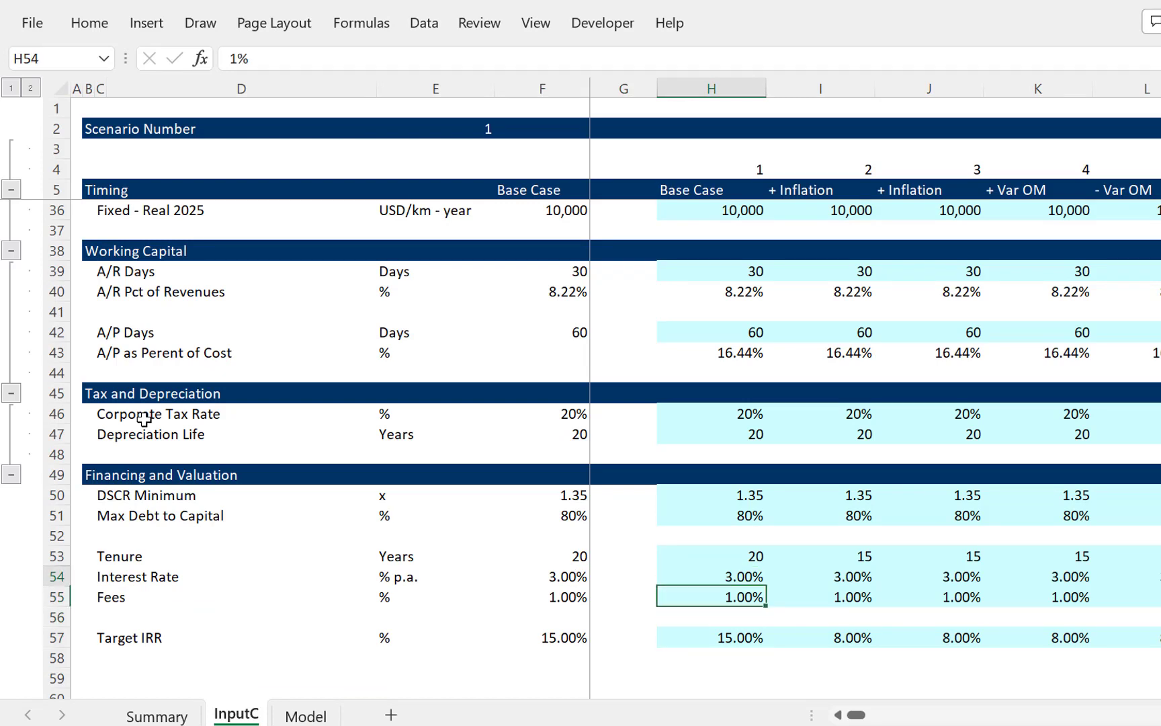
key("F2")
key("BackSpace")
key("BackSpace")
type("15")
key("Return")
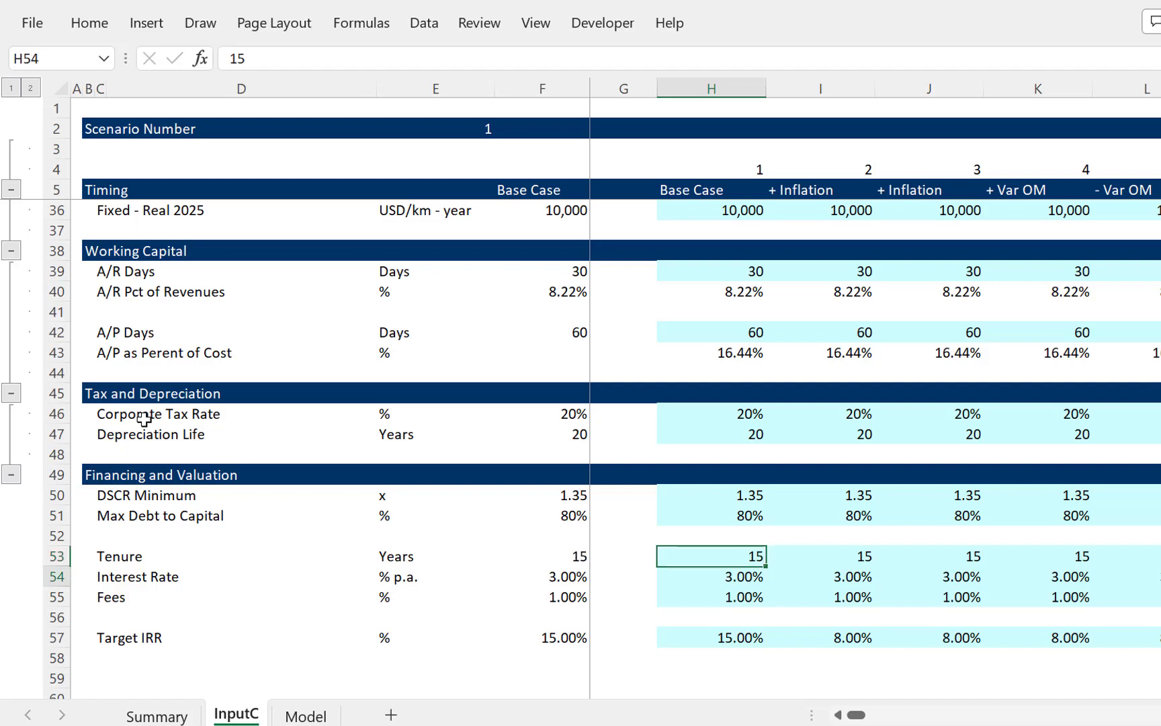
Step: Set the Base Case Target IRR to 8% in H57
key("Down")
key("Down")
key("Down")
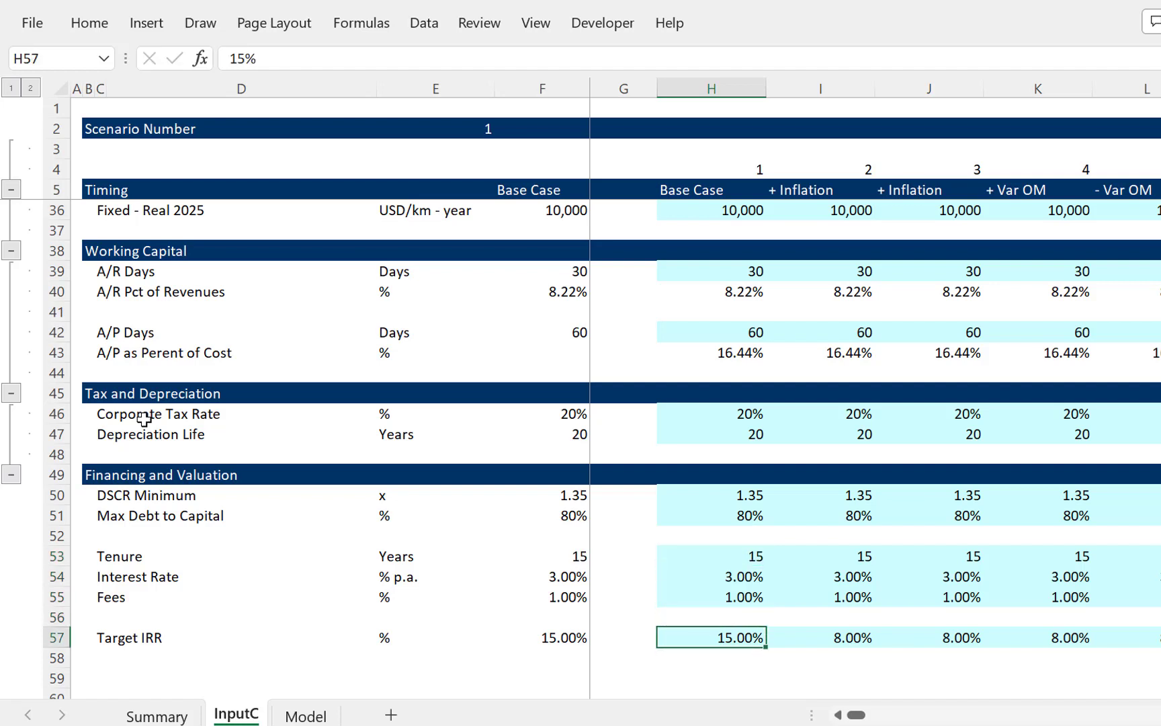
type("8")
key("Return")
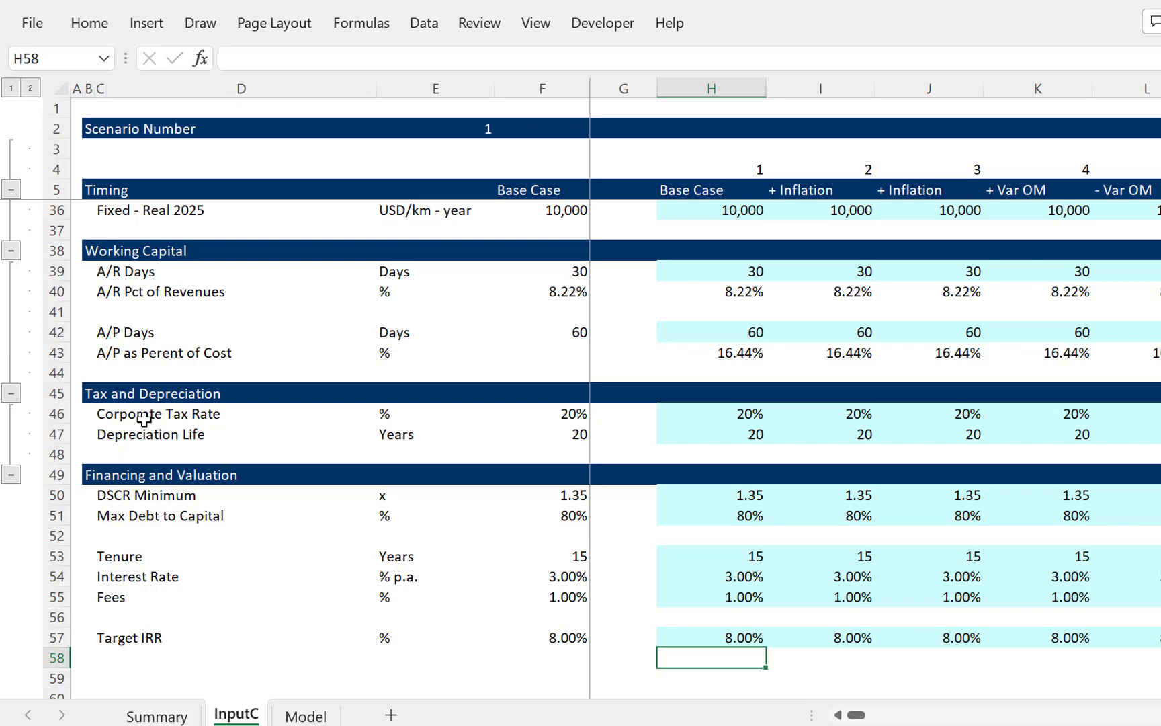
Step: Return to the Model sheet and review the debt balance, funding and Debt Sizing sections with the new tenure
key("ctrl+Page_Down")
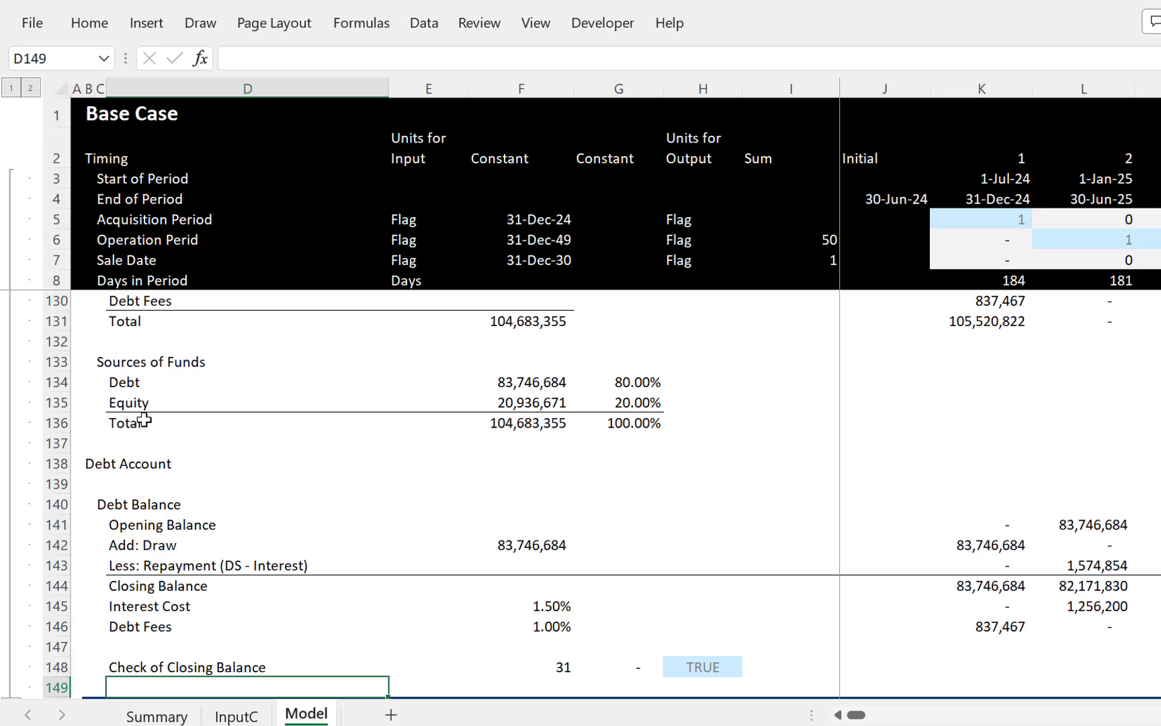
key("Up")
key("Up")
key("Up")
key("Up")
key("Up")
key("Up")
key("Up")
key("Up")
key("Up")
key("Up")
key("Up")
key("Up")
key("Up")
key("Up")
key("Up")
key("Up")
key("Up")
key("Up")
key("Up")
key("Up")
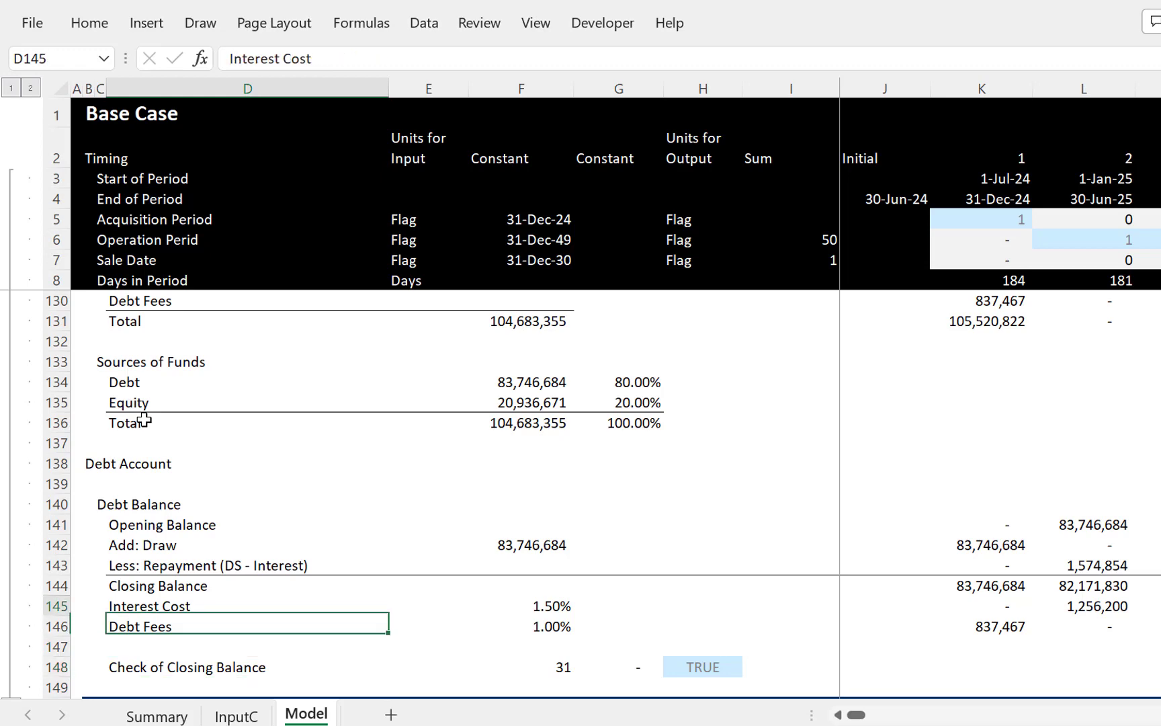
key("Up")
key("Up")
key("Up")
key("Up")
key("Up")
key("Up")
key("Up")
key("Up")
key("Up")
key("Up")
key("Up")
key("Up")
key("Up")
key("Up")
key("Up")
key("Up")
key("Up")
key("Up")
key("Up")
key("Up")
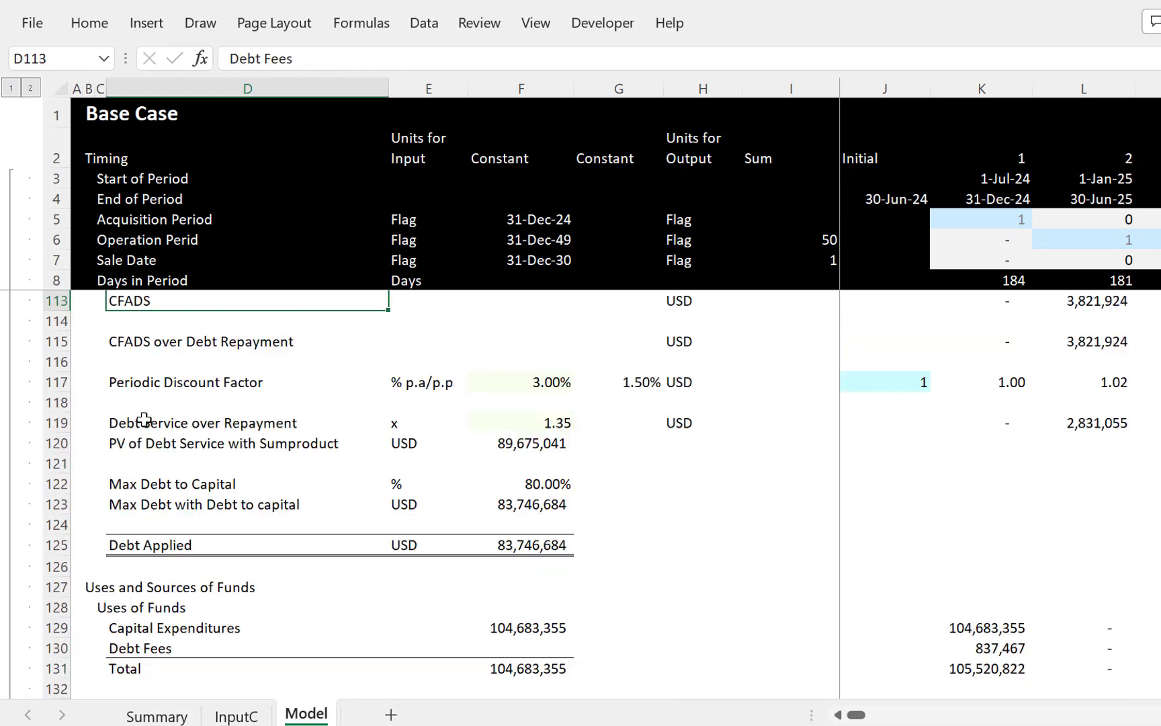
key("Down")
key("Down")
key("Down")
key("Down")
key("Down")
key("Down")
key("Down")
key("Down")
key("Down")
key("Down")
key("Down")
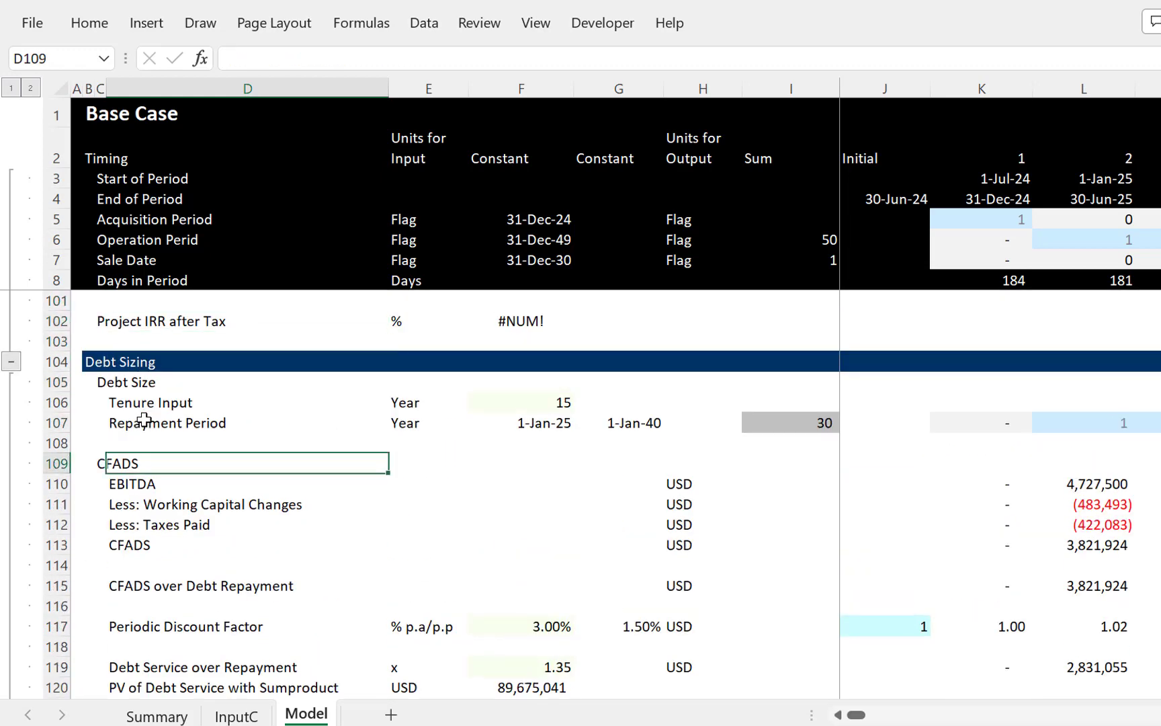
Step: Examine the CFADS rows, including Less: Taxes Paid, across the first operating periods
key("Left")
key("Left")
key("Right")
key("Right")
key("Right")
key("Right")
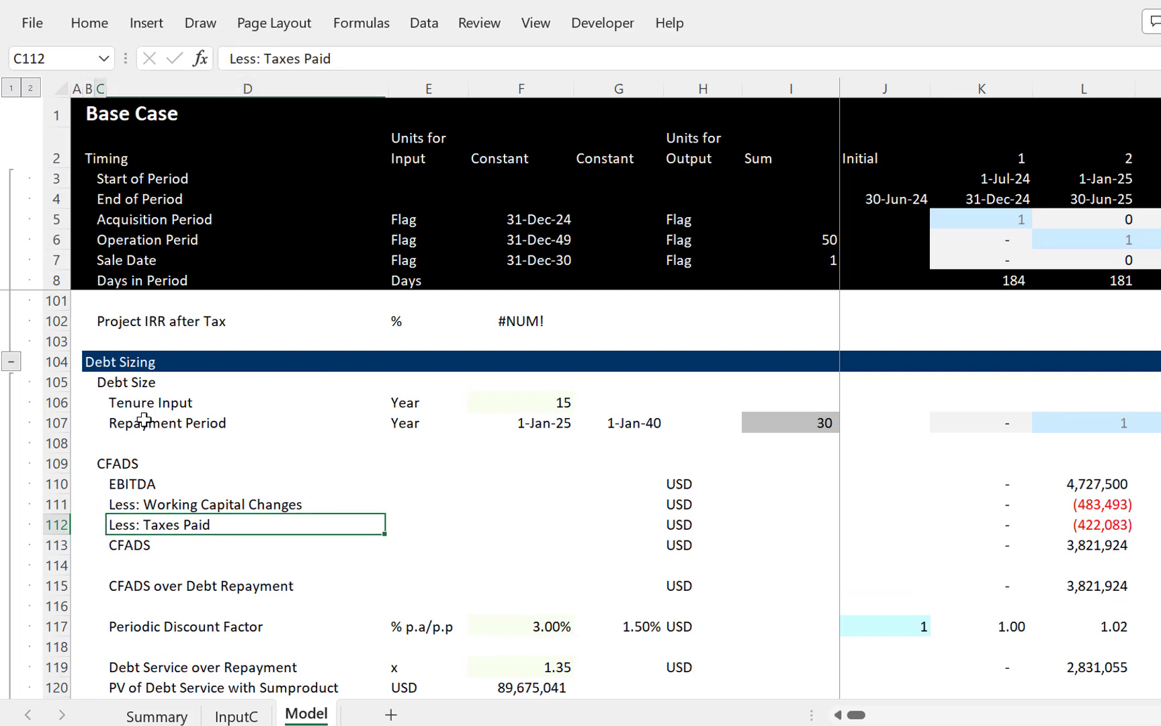
key("Right")
key("Right")
key("Right")
key("Right")
key("Right")
key("Right")
key("Right")
key("Right")
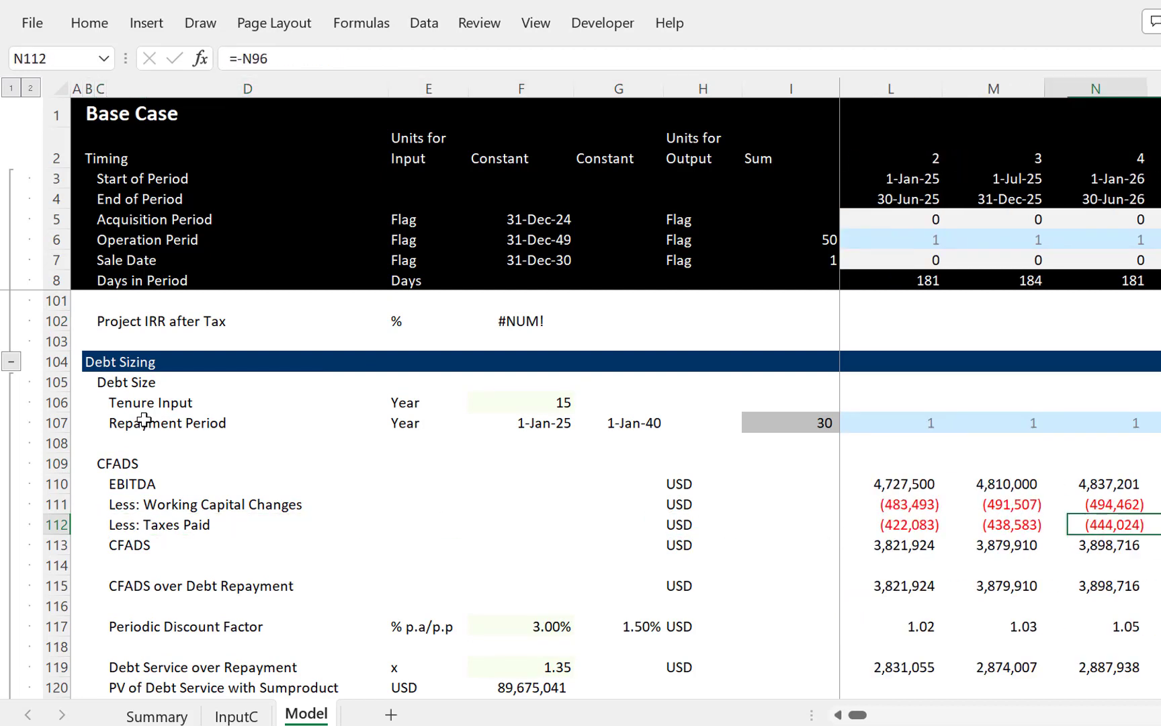
key("Left")
key("Left")
key("Left")
key("Left")
key("Left")
key("Left")
key("Left")
key("Left")
key("Left")
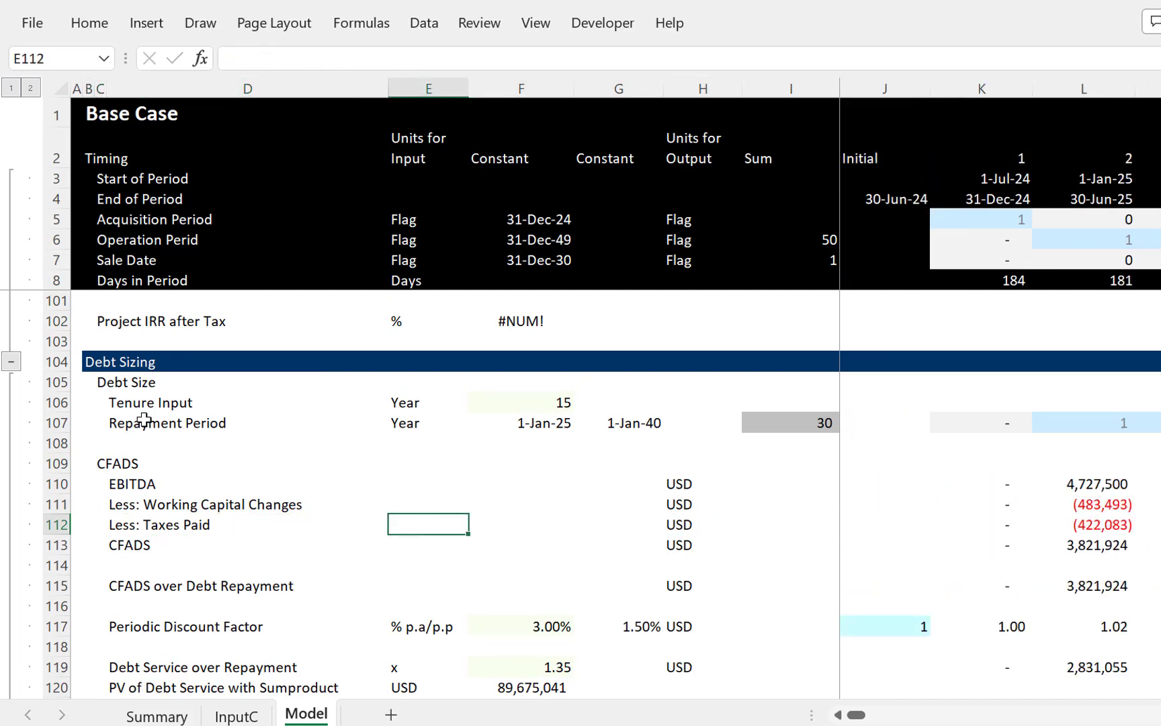
Step: Run the model's Goal Seek macro beside NPV at Target IRR
key("Page_Down")
key("Page_Down")
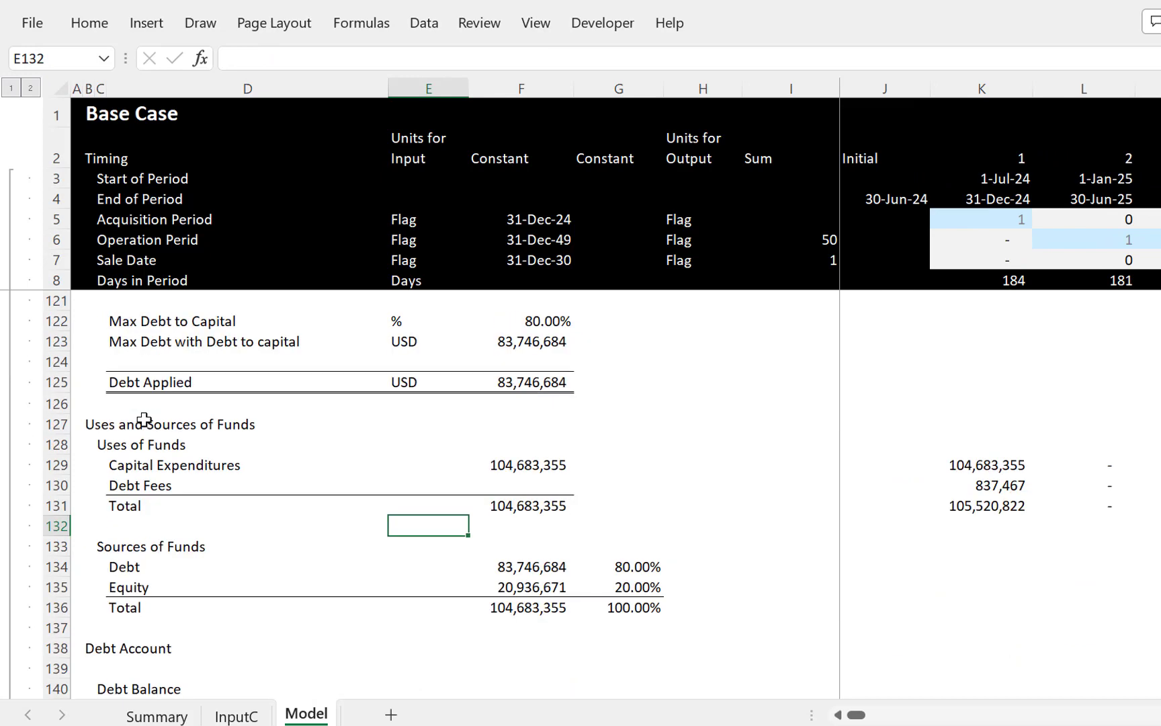
key("Page_Down")
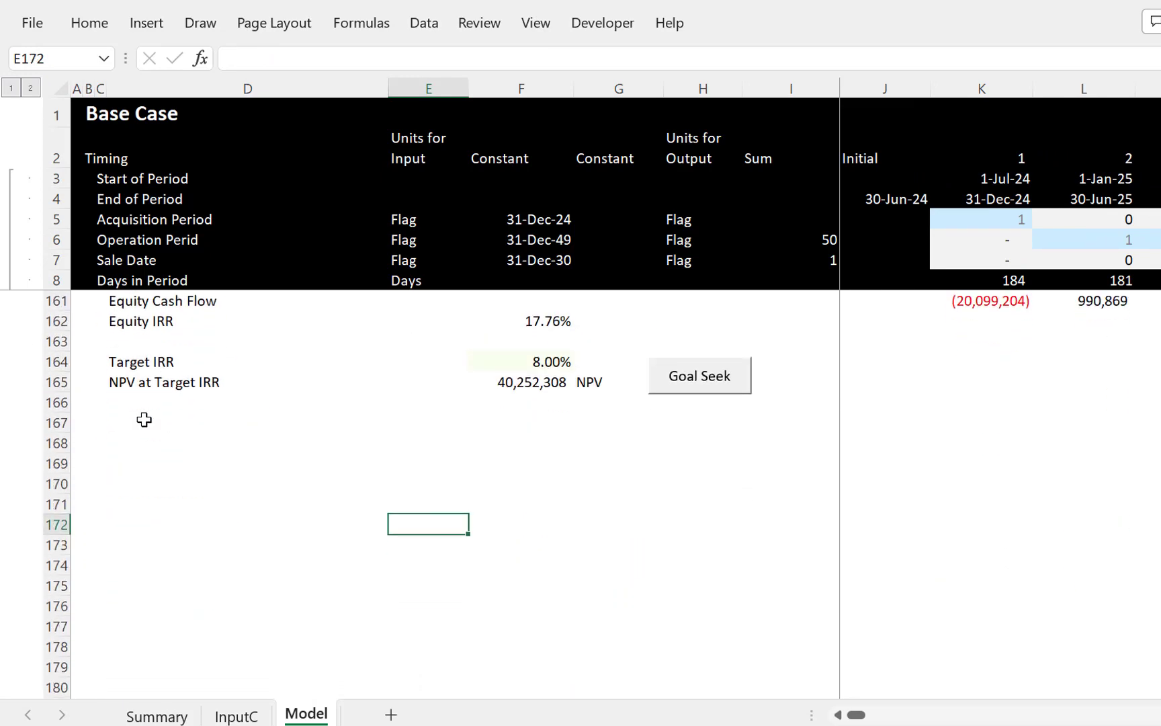
left_click(694, 395)
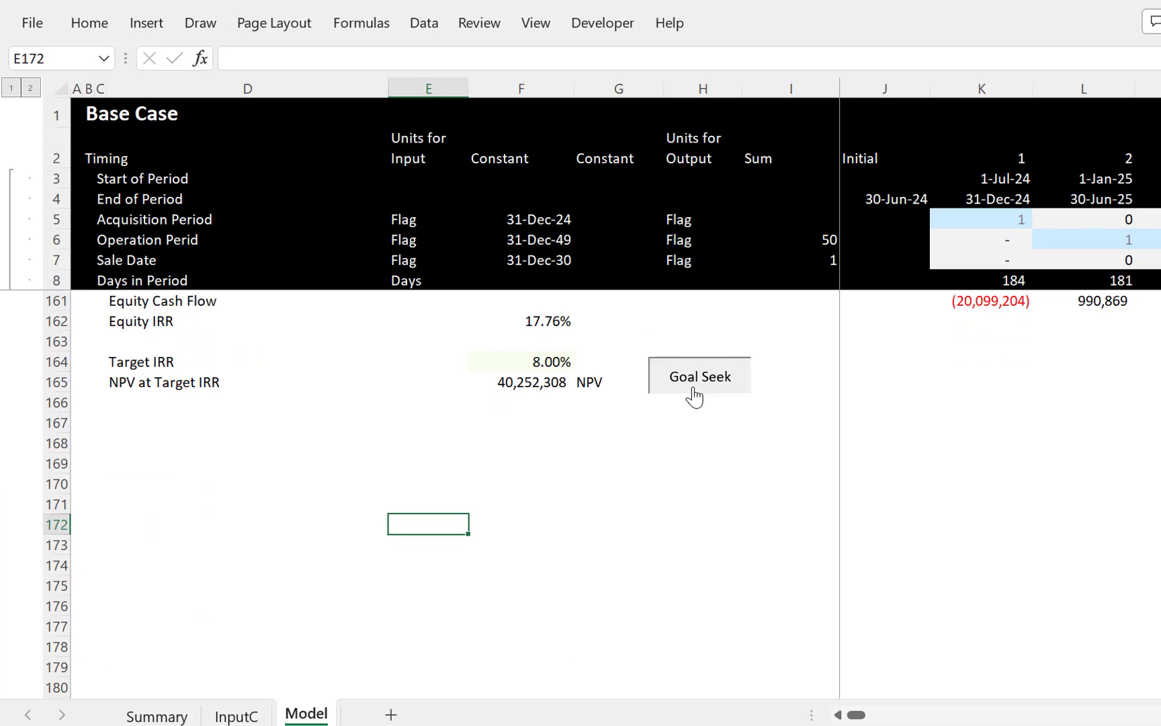
Step: Review the recalculated Debt Balance and Equity Cash Flow rows after the goal seek
key("Page_Up")
key("Page_Up")
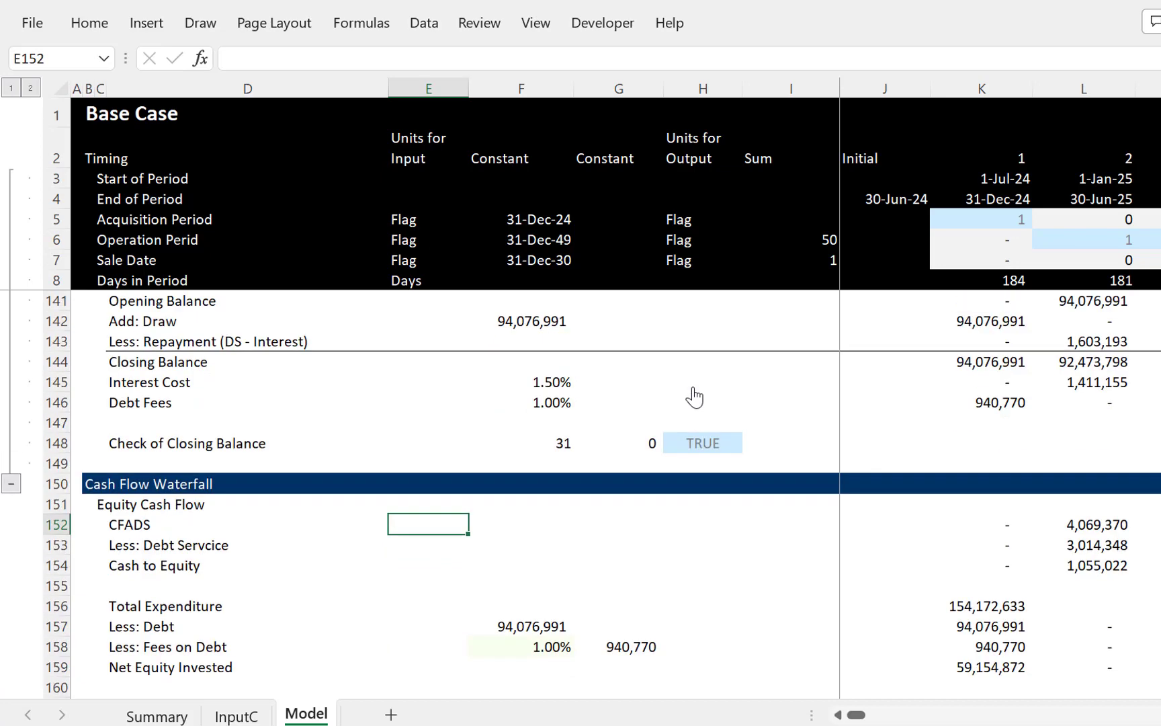
key("Page_Down")
key("Up")
key("Up")
key("Up")
key("Up")
key("Up")
key("Up")
key("Up")
key("Up")
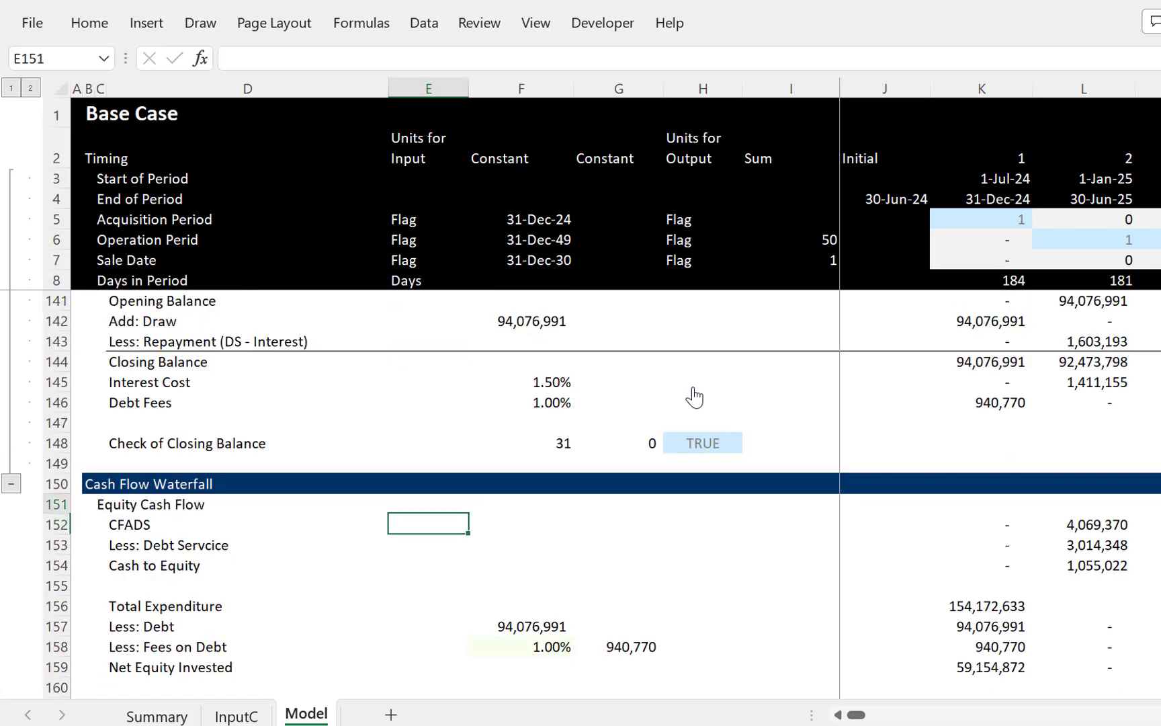
key("Down")
key("Down")
key("Down")
key("Down")
key("Down")
key("Down")
key("Down")
key("Down")
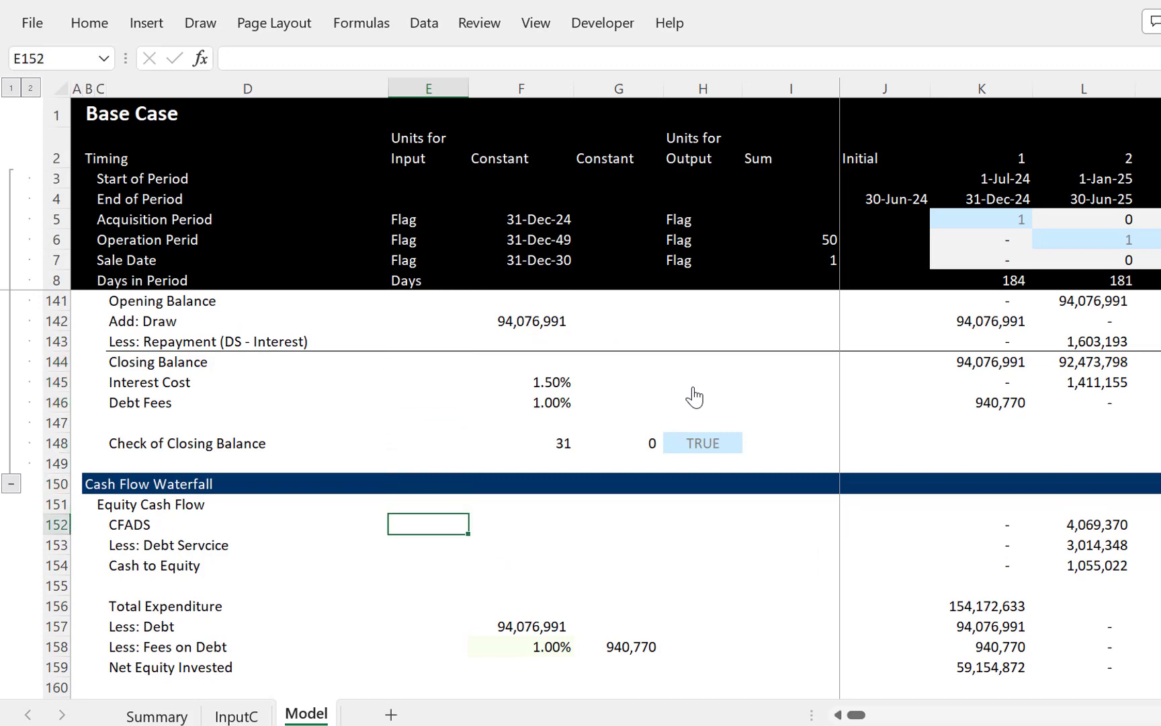
Step: Return to the Debt Sizing section and examine the Less: Taxes Paid row across the first periods
key("Page_Up")
key("Page_Down")
key("Page_Up")
key("Page_Up")
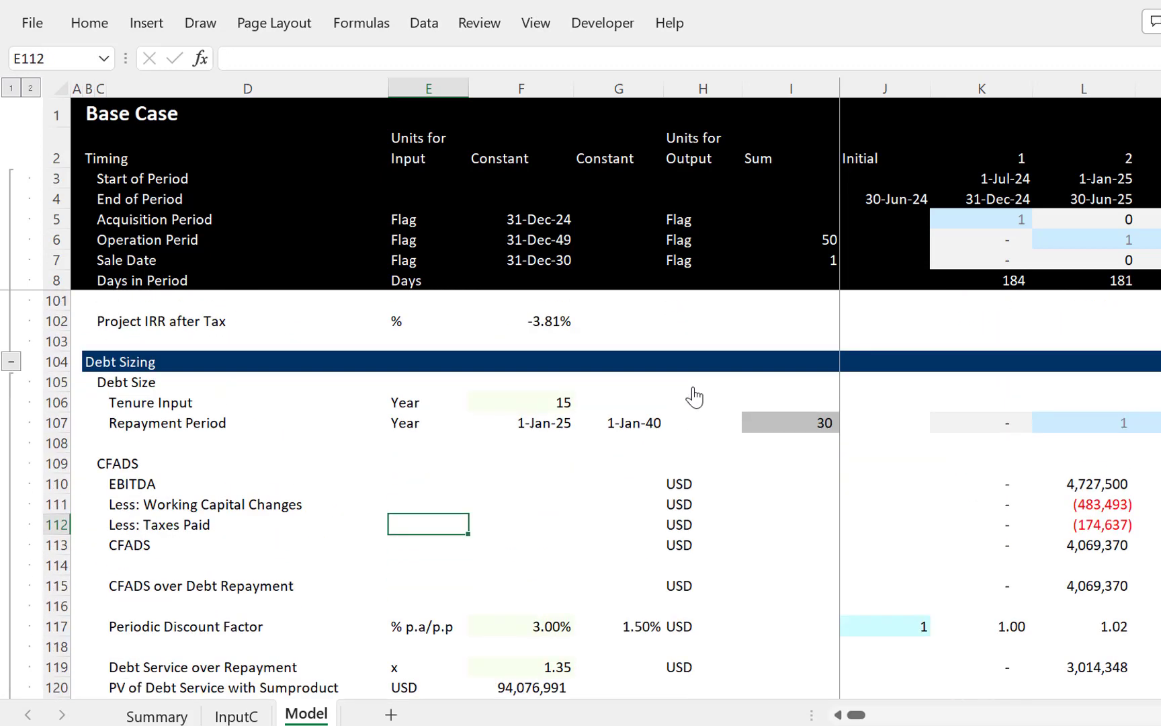
key("Right")
key("Right")
key("Right")
key("Right")
key("Right")
key("Right")
key("Right")
key("Right")
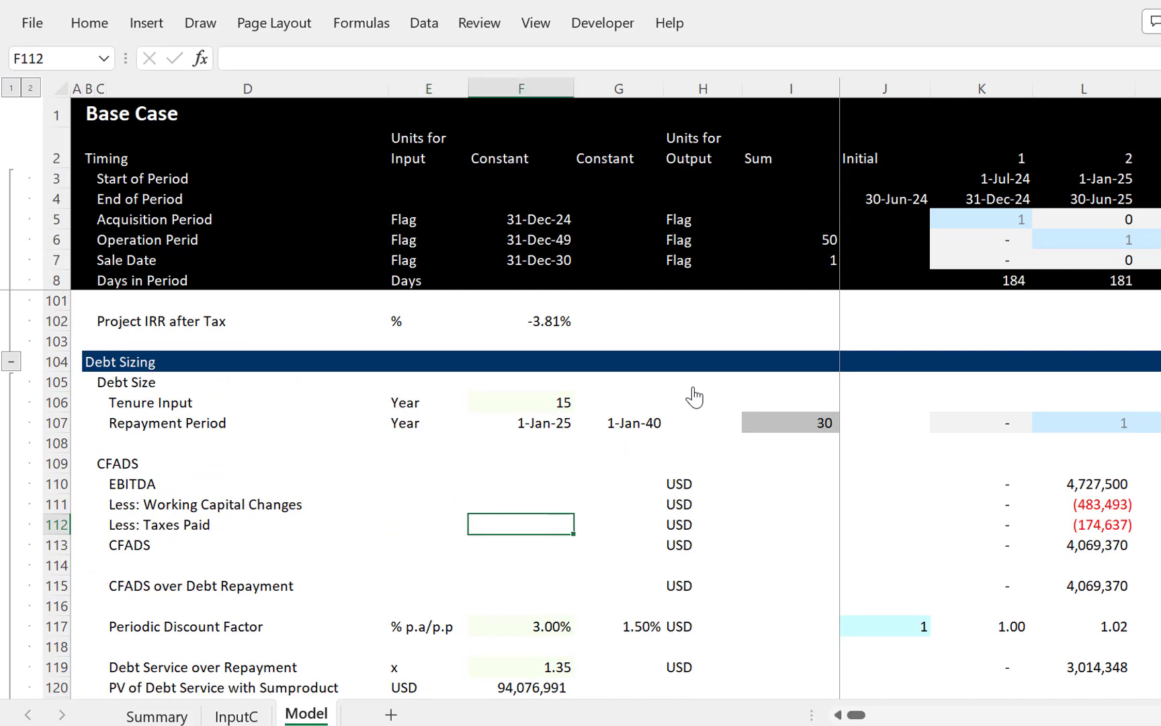
key("Left")
key("Left")
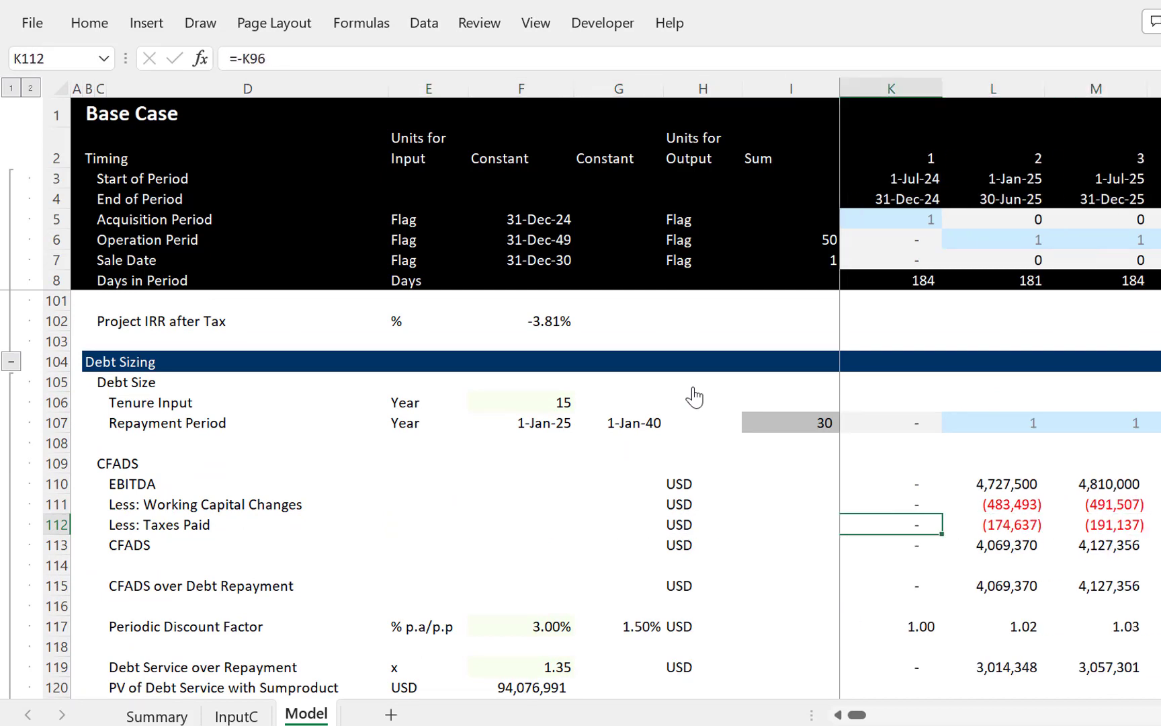
key("Right")
Step: Trace the period 2 column from the CFADS rows up to the NOL Balance block
key("Up")
key("Up")
key("Up")
key("Up")
key("Up")
key("Up")
key("Up")
key("Up")
key("Up")
key("Up")
key("Up")
key("Up")
key("Up")
key("Up")
key("Up")
key("Up")
key("Up")
key("Up")
key("Up")
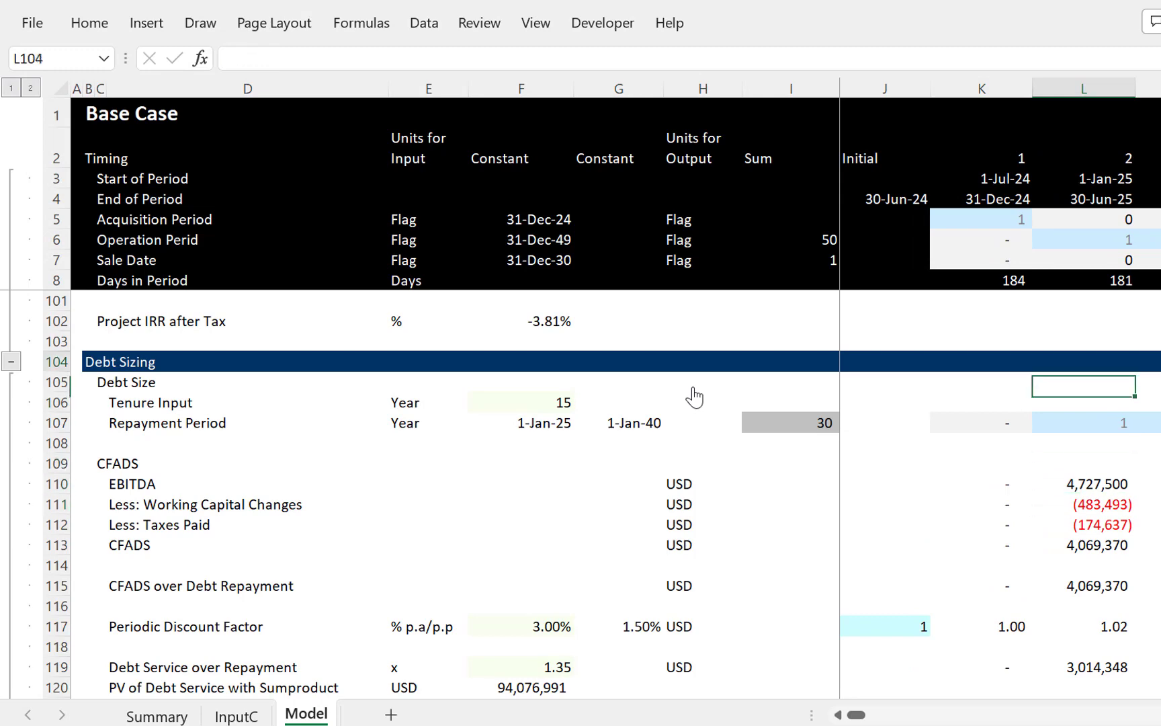
key("Up")
key("Up")
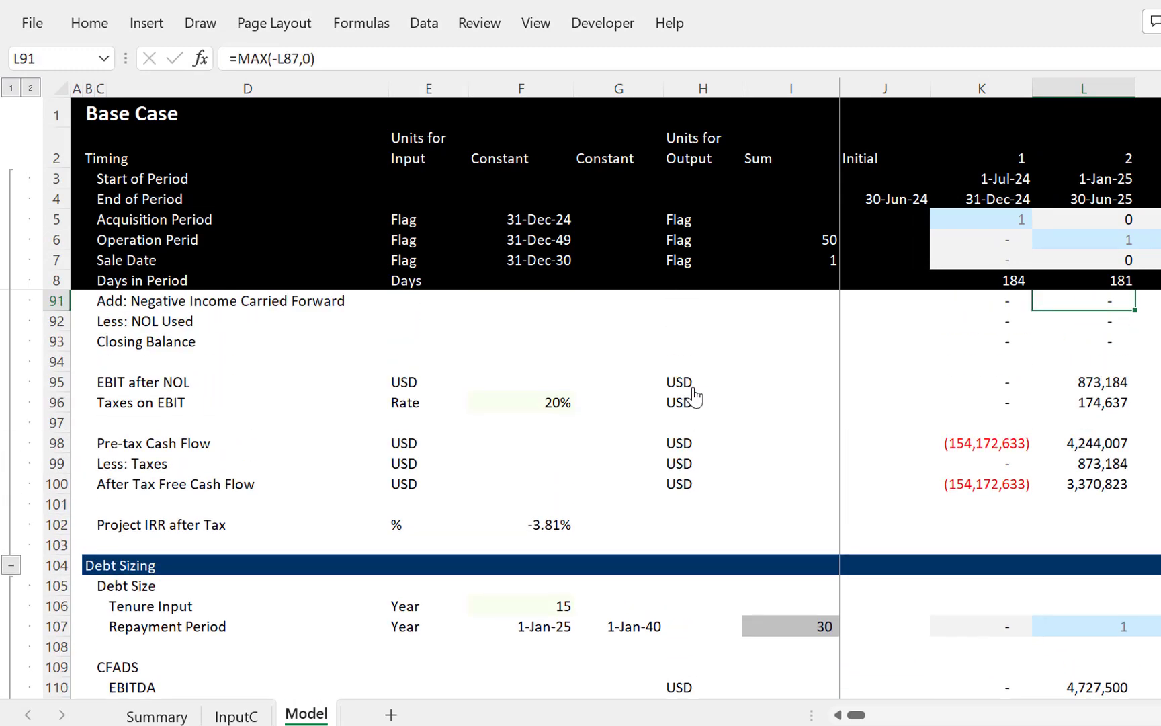
key("Up")
key("Up")
Step: Check the period 2 formulas for EBIT after NOL, Taxes on EBIT and Pre-tax Cash Flow
key("Down")
key("Down")
key("Down")
key("Down")
key("Down")
key("Down")
key("Down")
key("Down")
key("Down")
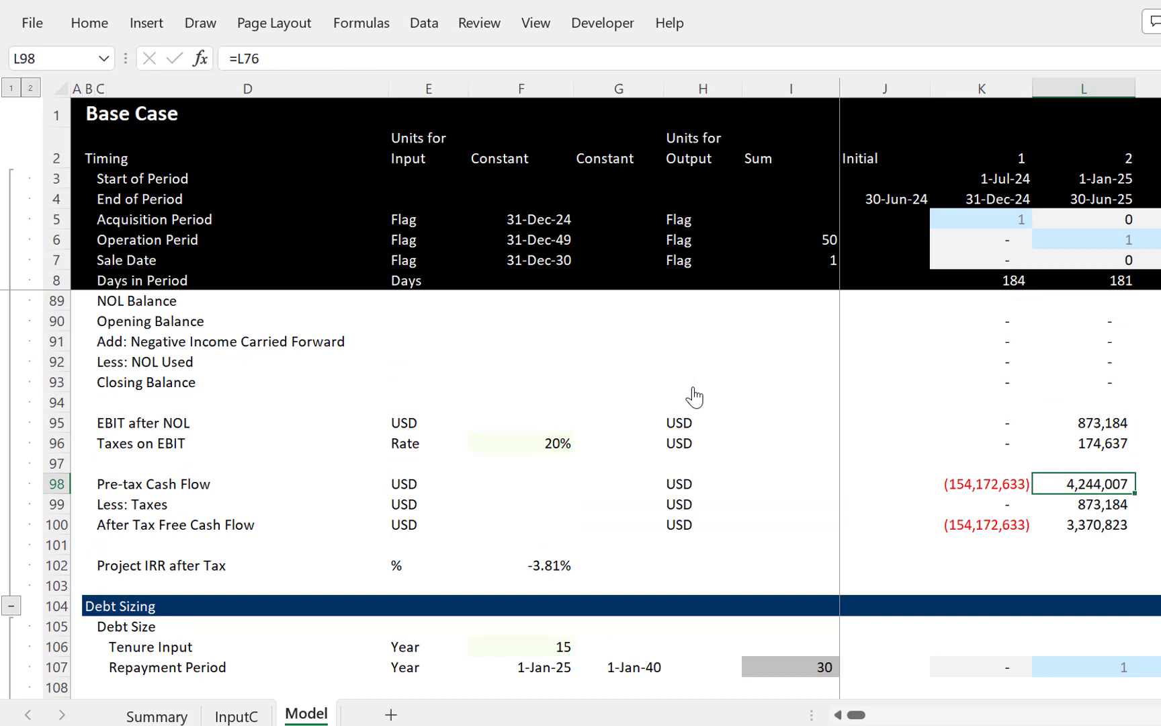
key("Up")
key("Up")
key("Left")
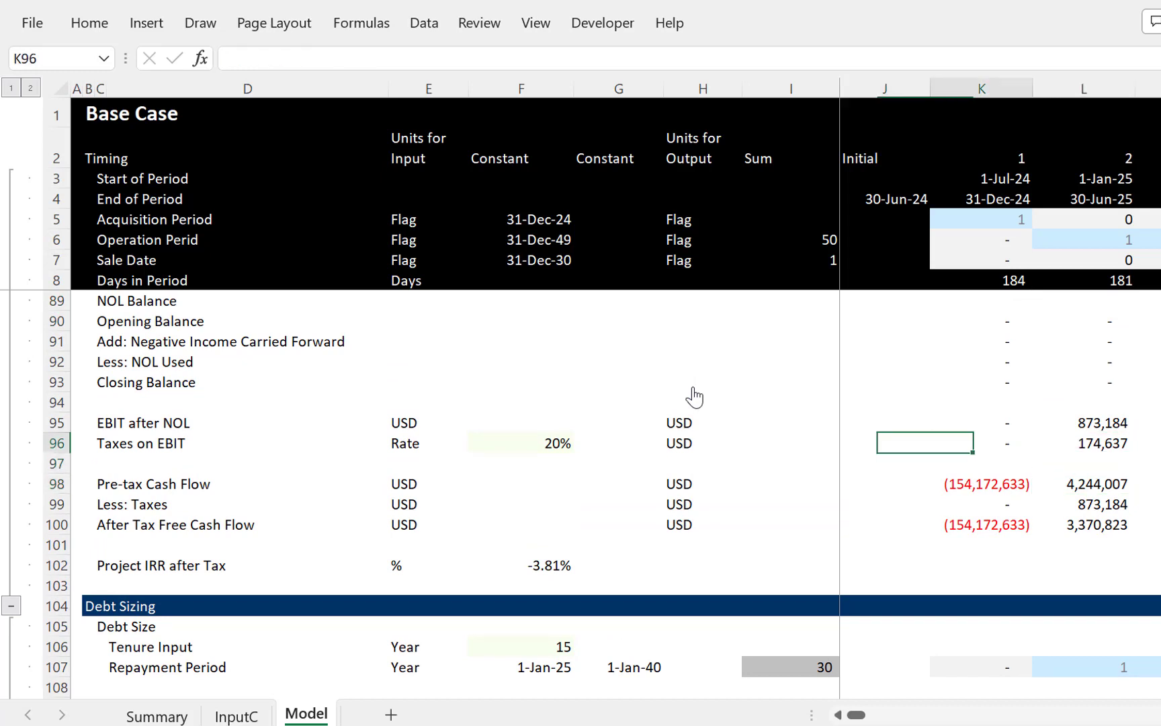
key("Up")
key("Right")
key("Right")
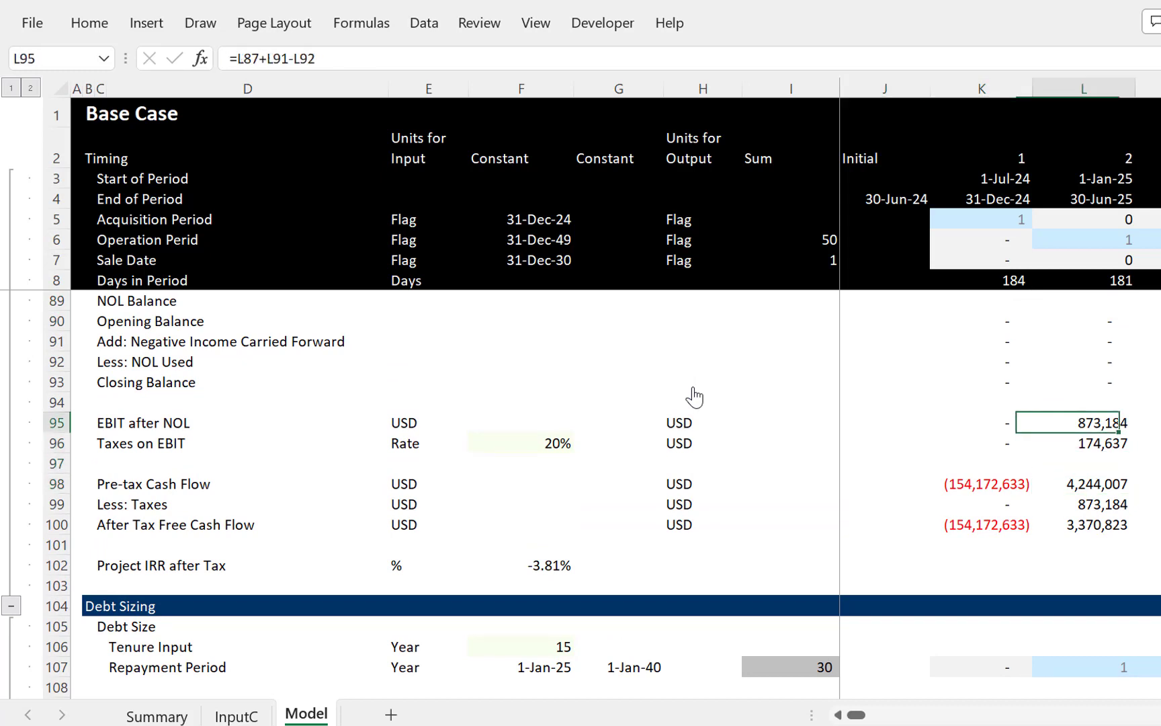
Step: Examine the EBIT, Less: Depreciation and Tax Depreciation Period formulas that feed the tax calculation
key("Up")
key("Up")
key("Up")
key("Up")
key("Up")
key("Up")
key("Up")
key("Up")
key("Up")
key("Up")
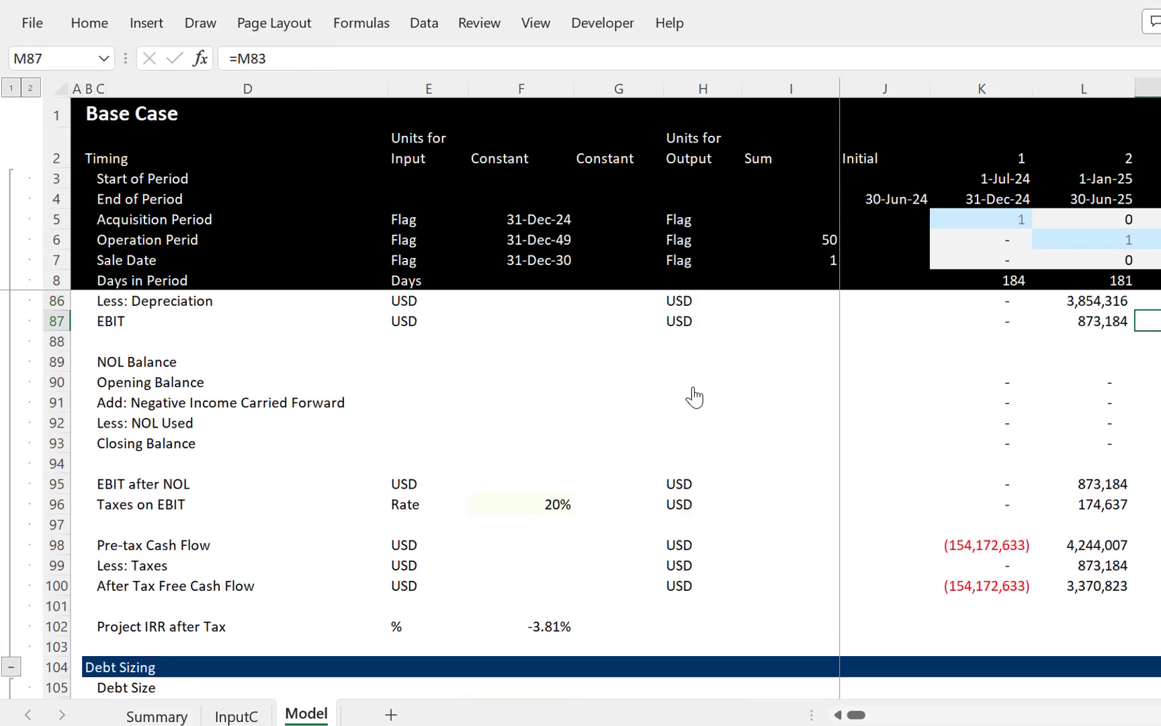
key("Up")
key("Up")
key("Up")
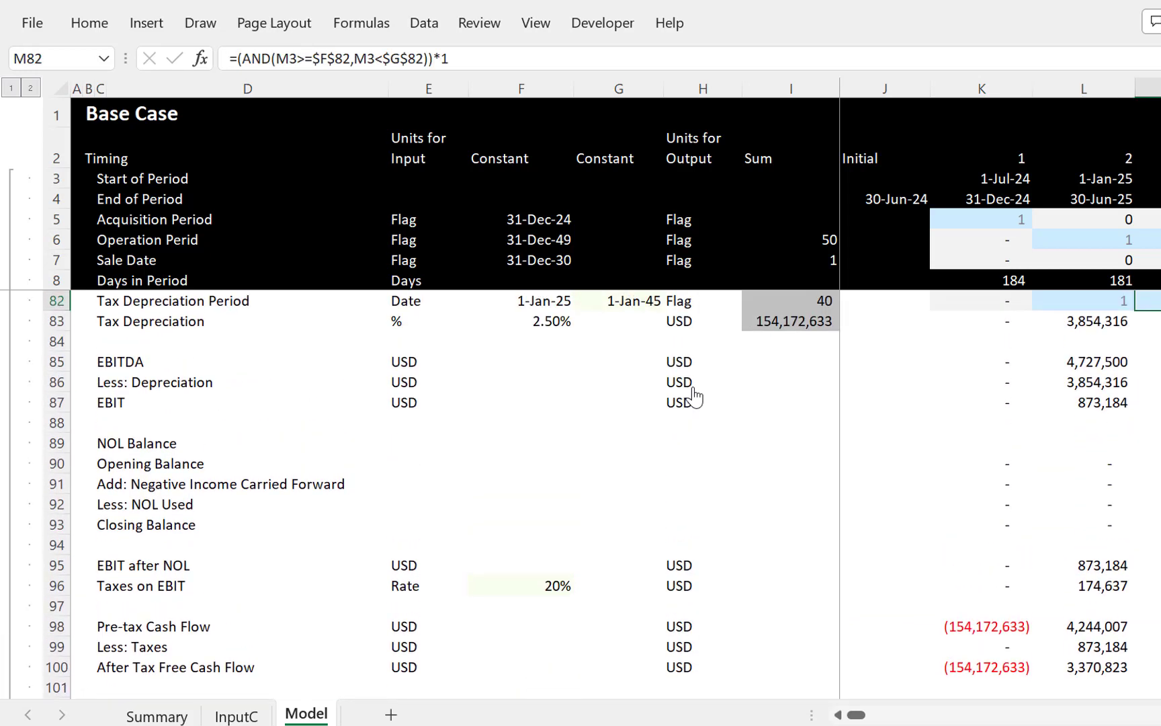
key("Down")
key("Down")
key("Down")
key("Left")
key("Down")
key("Down")
key("Down")
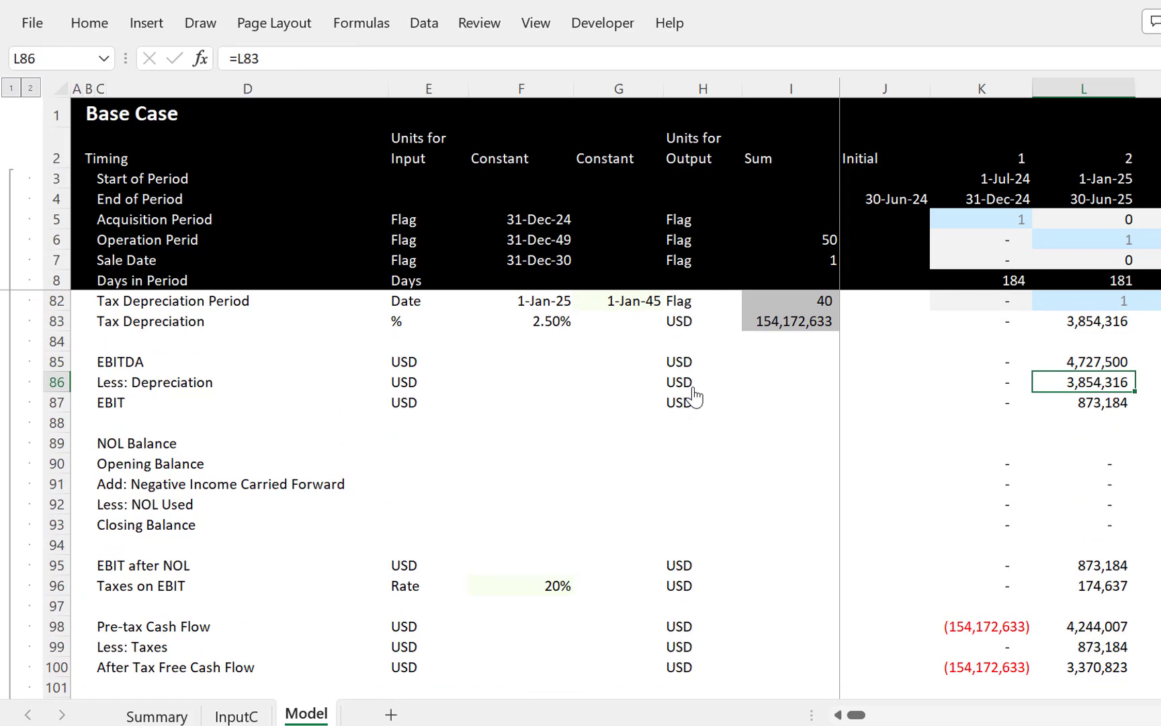
Step: Follow the period 2 tax calculation from EBIT through the NOL rows to After Tax Free Cash Flow
key("Down")
key("Down")
key("Down")
key("Down")
key("Down")
key("Down")
key("Down")
key("Down")
key("Down")
key("Down")
key("Down")
key("Down")
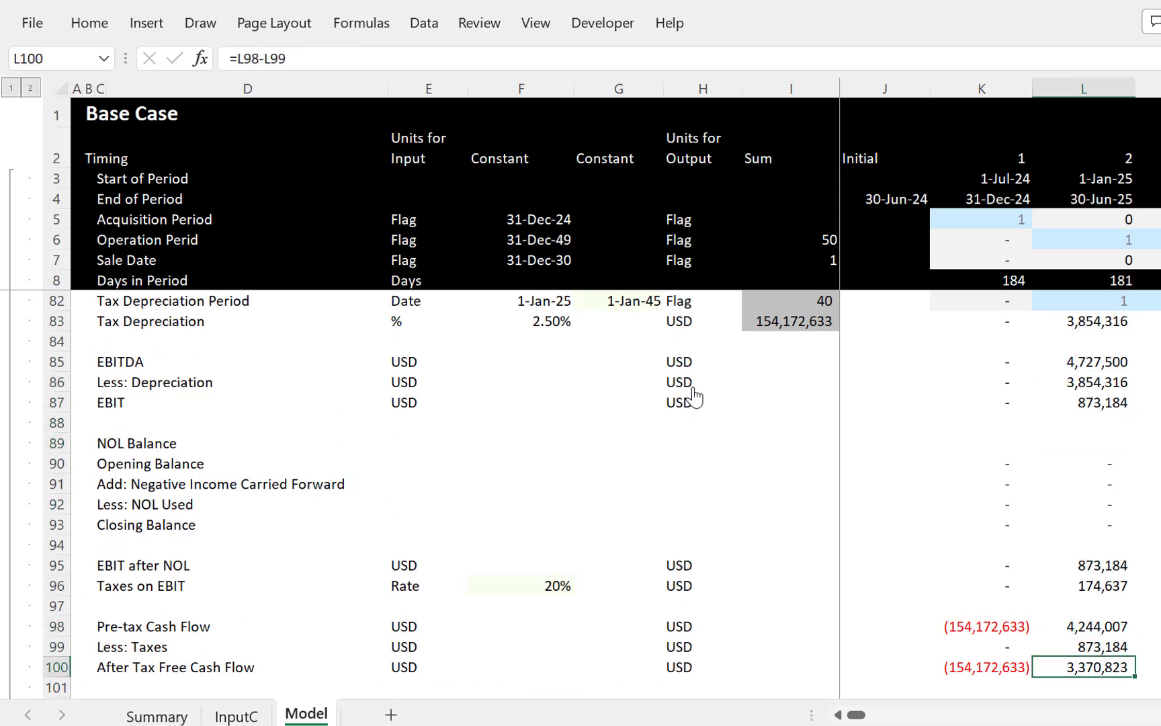
Step: Review the period 2 CFADS, discount factor and debt service rows in the Debt Sizing section
key("Down")
key("Down")
key("Down")
key("Down")
key("Down")
key("Down")
key("Down")
key("Down")
key("Down")
key("Down")
key("Down")
key("Down")
key("Down")
key("Down")
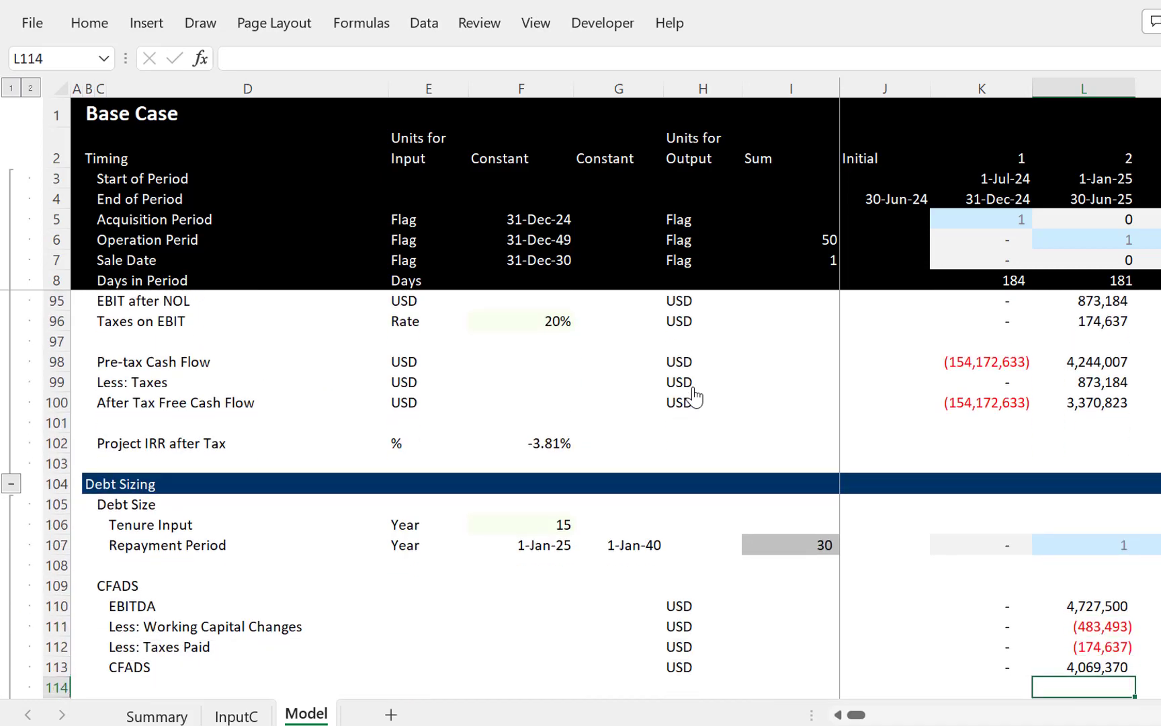
key("Down")
key("Down")
key("Down")
key("Down")
key("Down")
key("Down")
key("Down")
key("Down")
key("Down")
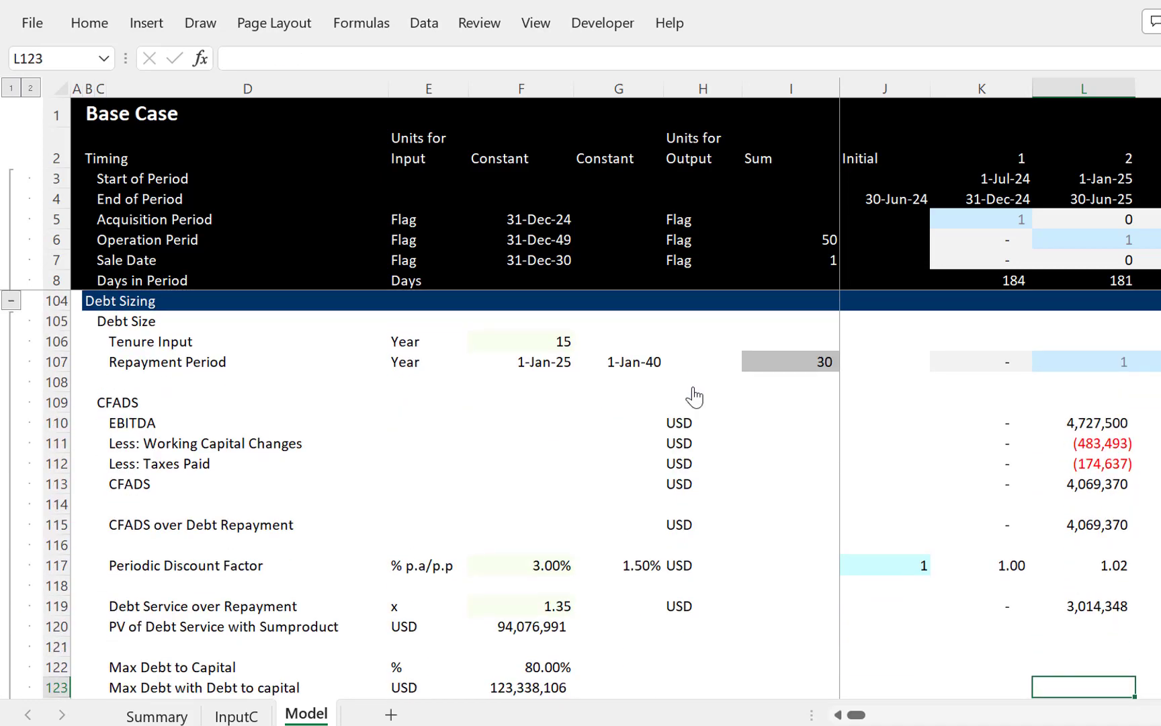
Step: Examine the Debt Balance rows for period 2, including the Interest Cost formula
key("Down")
key("Down")
key("Down")
key("Down")
key("Down")
key("Down")
key("Down")
key("Down")
key("Down")
key("Down")
key("Down")
key("Down")
key("Down")
key("Down")
key("Down")
key("Down")
key("Down")
key("Down")
key("Down")
key("Down")
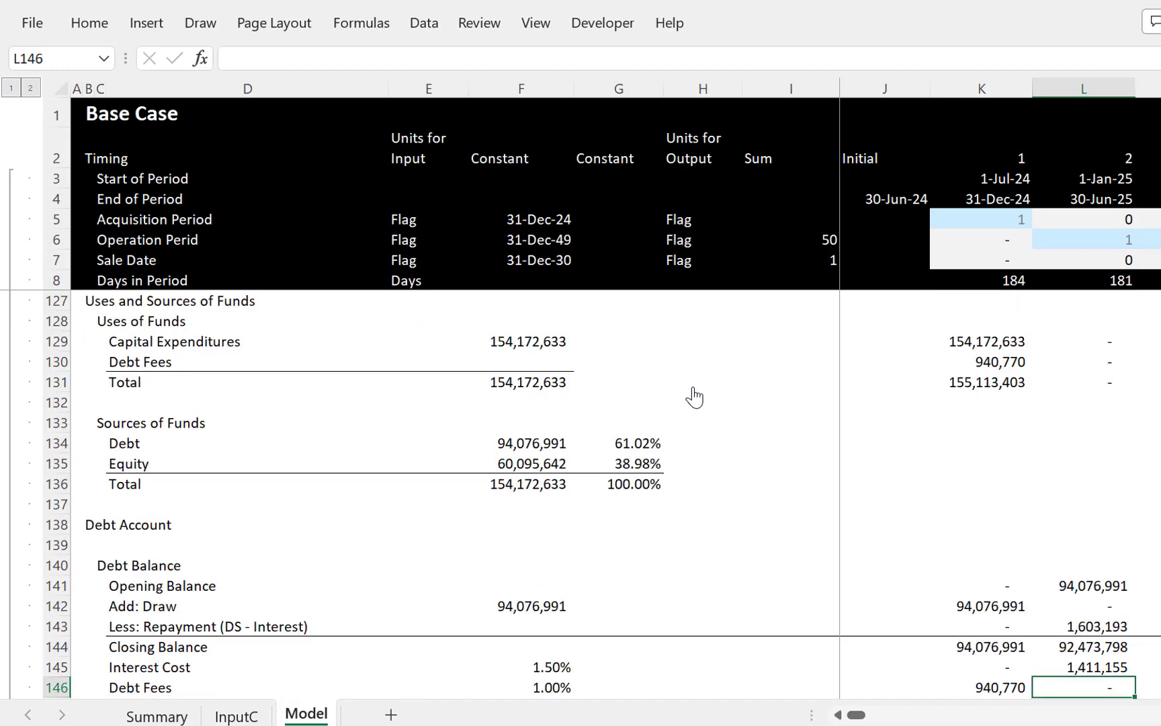
key("Down")
key("Down")
key("Down")
key("Down")
key("Up")
key("Up")
key("Up")
key("Up")
key("Up")
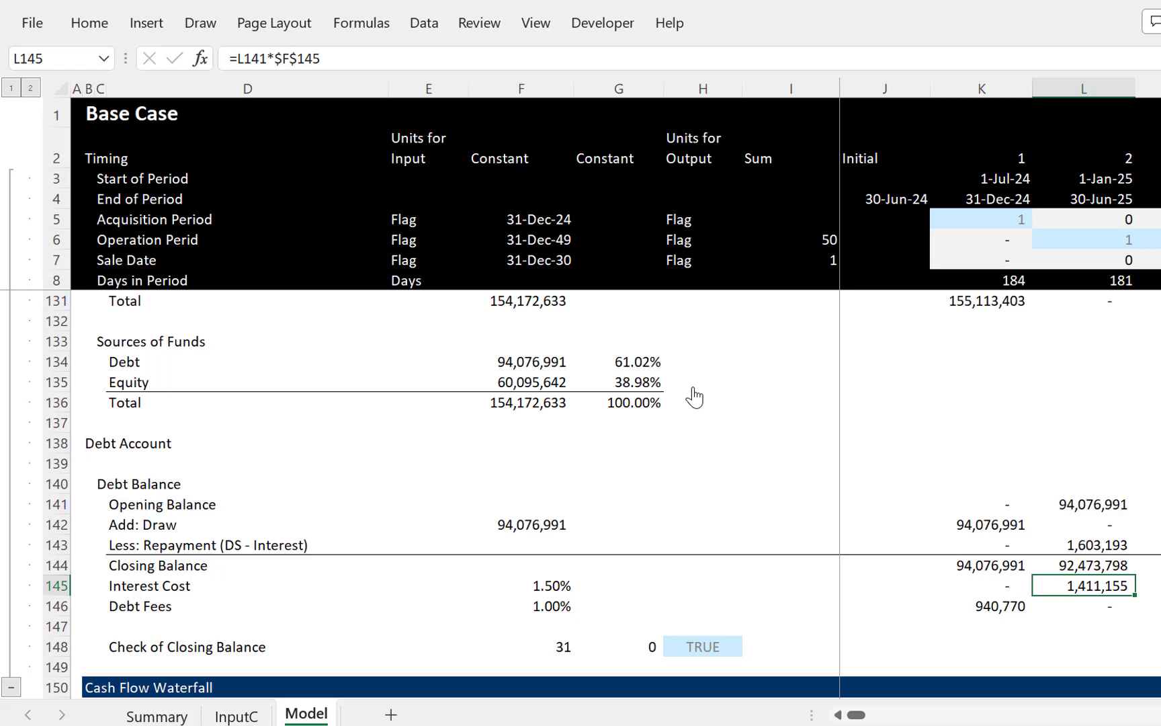
Step: Review the Sources of Funds and Uses of Funds blocks above the Debt Account
key("Up")
key("Up")
key("Up")
key("Up")
key("Up")
key("Up")
key("Up")
key("Up")
key("Up")
key("Up")
key("Up")
key("Up")
key("Up")
key("Up")
key("Up")
key("Up")
key("Up")
key("Up")
key("Up")
key("Up")
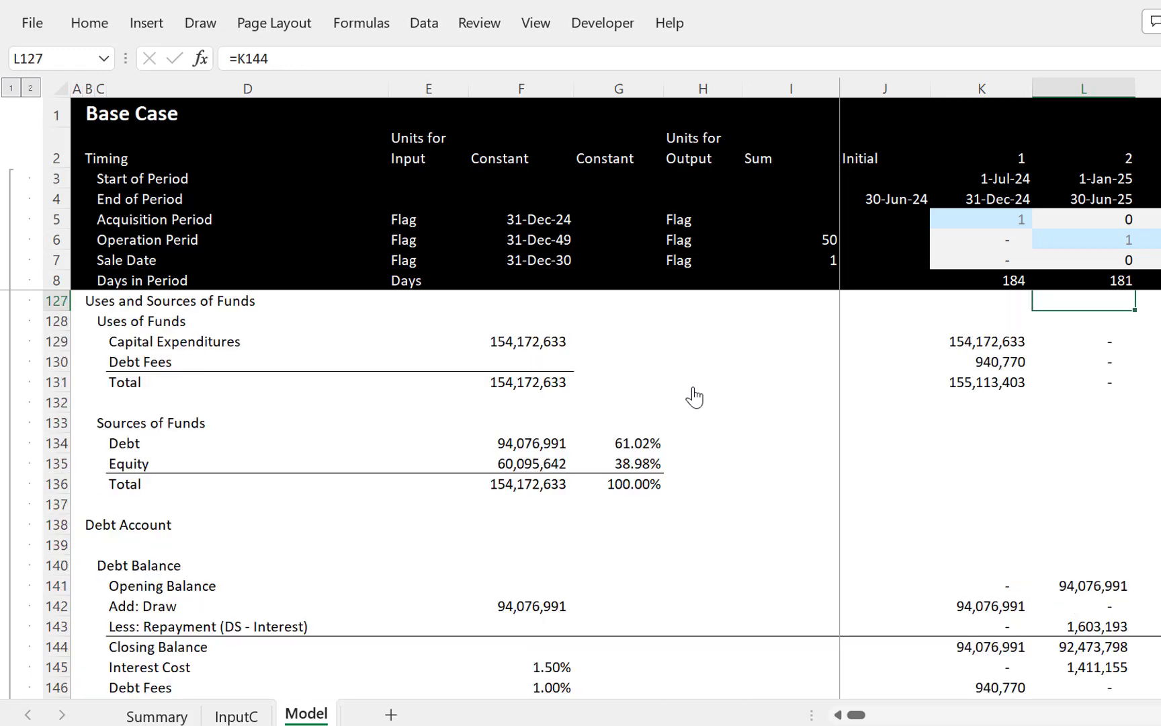
Step: Insert five blank rows above the CFADS block in the Debt Sizing section
key("Up")
key("Up")
key("Up")
key("Up")
key("Up")
key("Up")
key("Up")
key("Up")
key("Up")
key("Up")
key("Up")
key("Up")
key("Up")
key("Up")
key("Up")
key("Up")
key("Up")
key("Up")
key("Up")
key("Up")
key("Up")
key("Up")
key("Up")
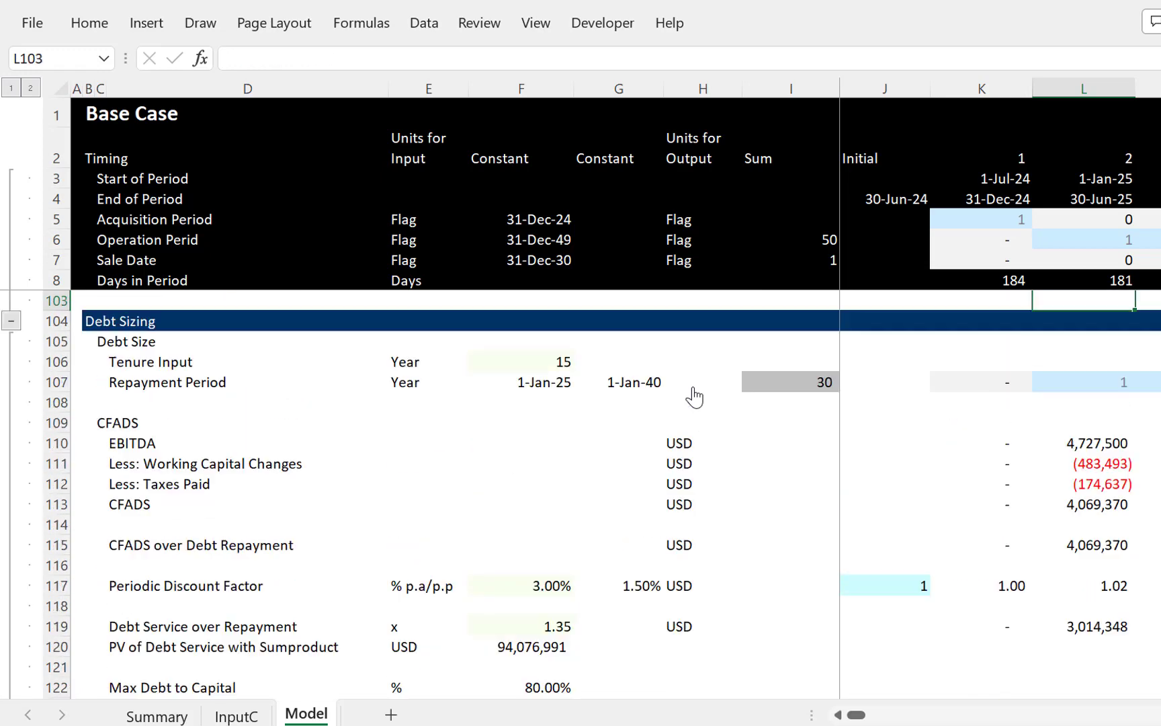
key("Down")
key("Down")
key("Down")
key("Down")
key("Down")
key("Down")
key("Down")
key("Down")
key("Down")
key("Down")
key("Down")
key("Down")
key("Down")
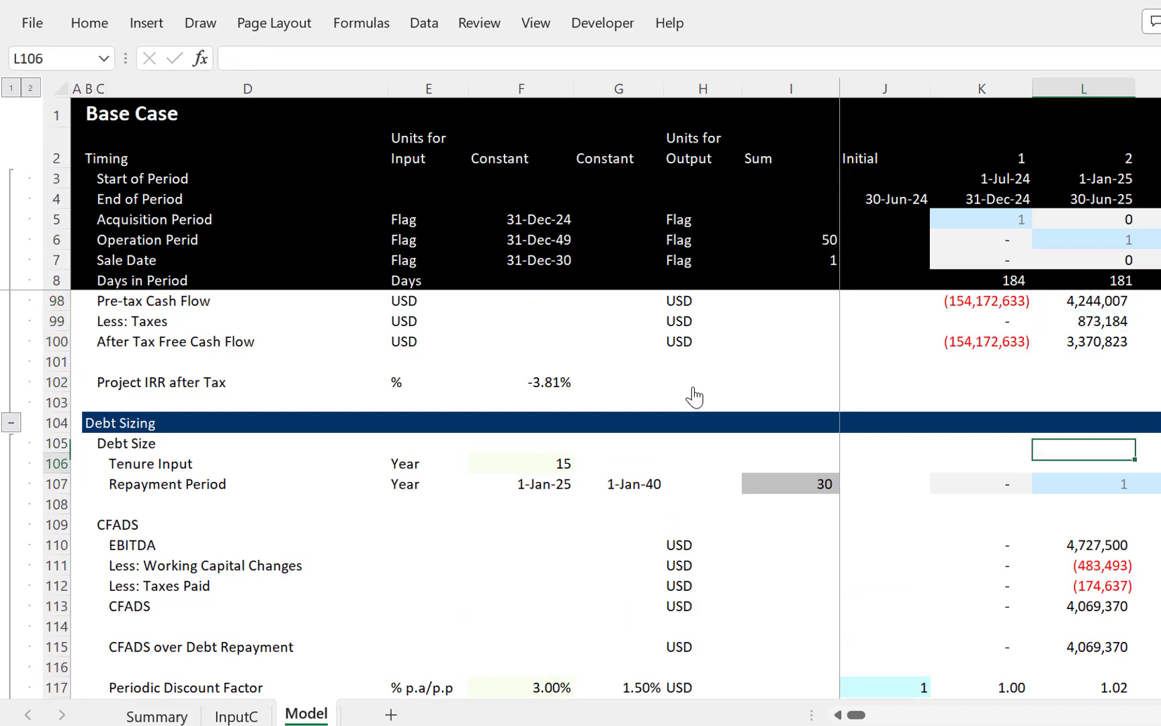
key("Left")
key("Left")
key("Left")
key("Left")
key("Left")
key("Left")
key("Left")
key("Left")
key("Left")
key("Left")
key("Left")
key("Up")
key("Up")
key("Up")
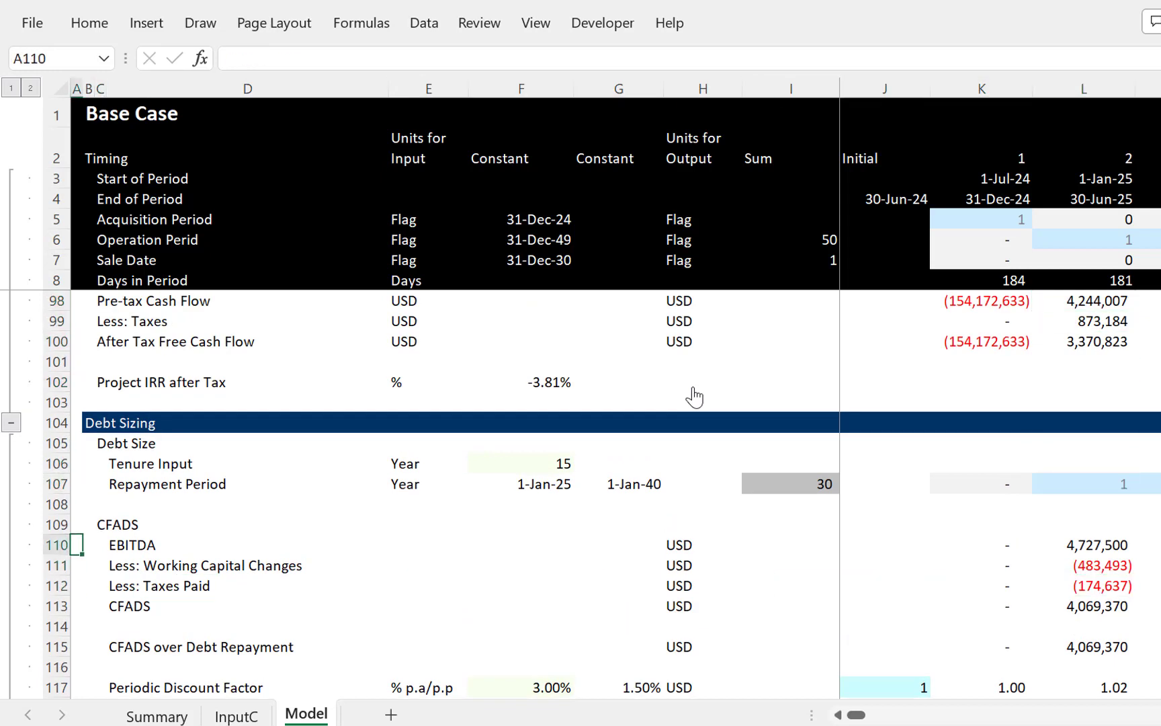
key("shift+space")
key("shift+Down")
key("shift+Down")
key("shift+Down")
key("shift+Down")
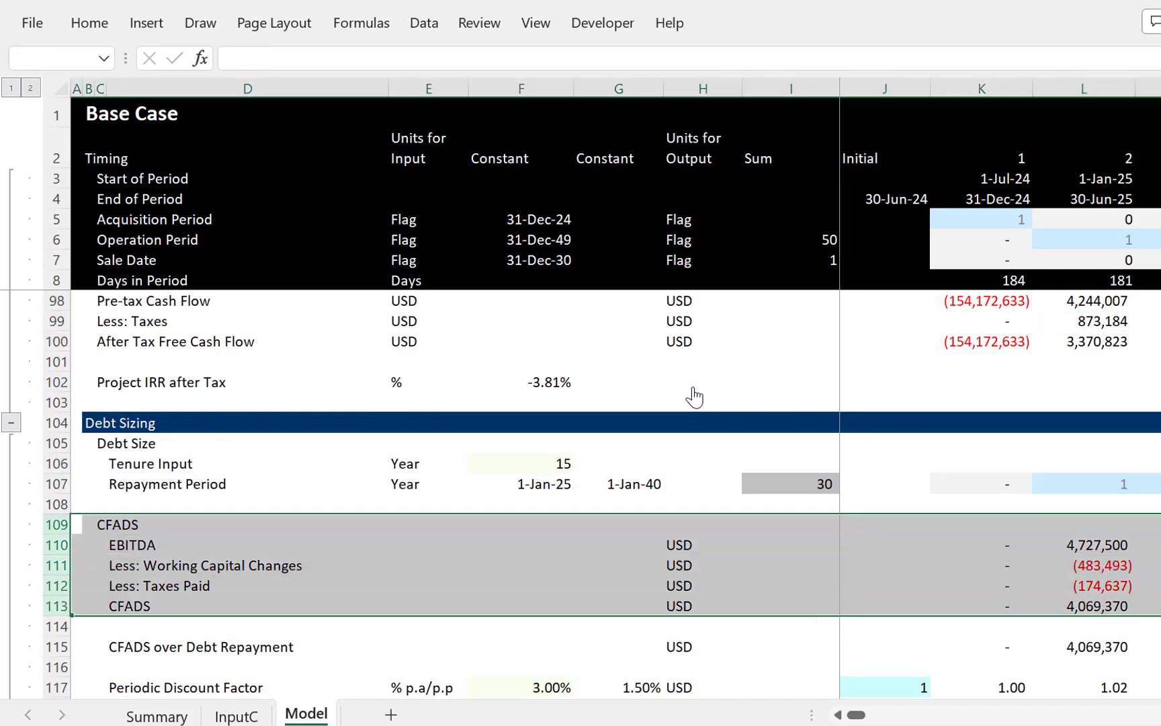
key("ctrl+shift+equal")
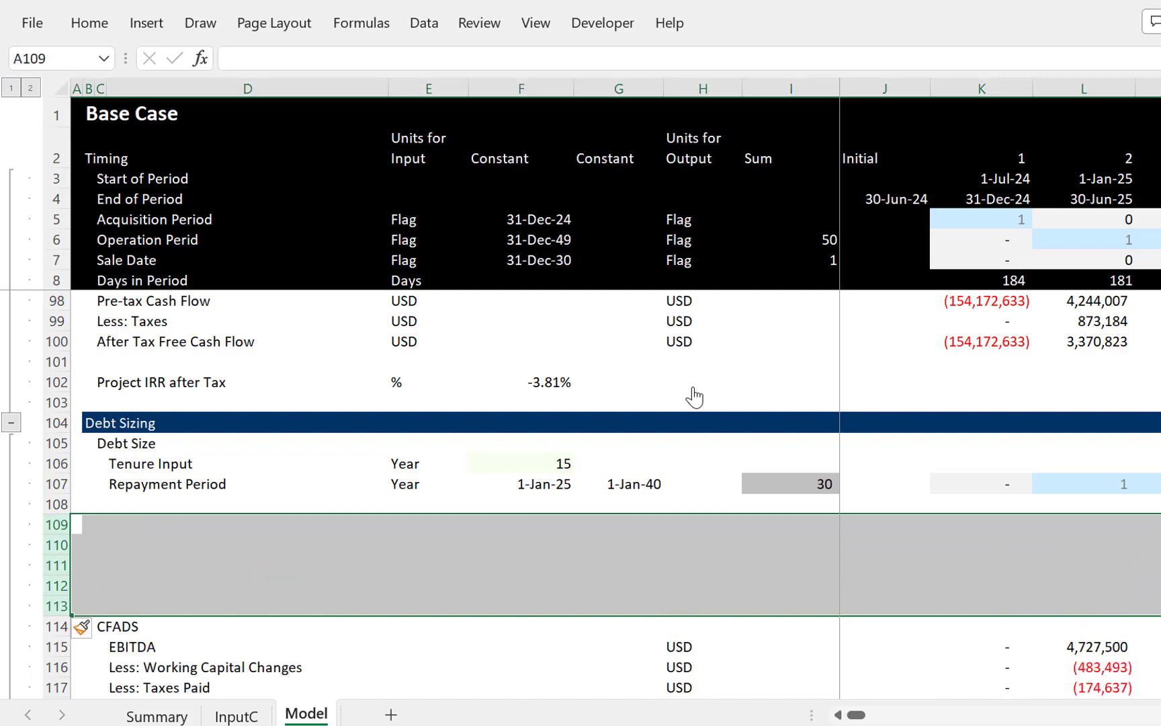
Step: Enter the subheading "Taxes with Interes" in C109, the first of the new blank rows
key("Right")
key("Right")
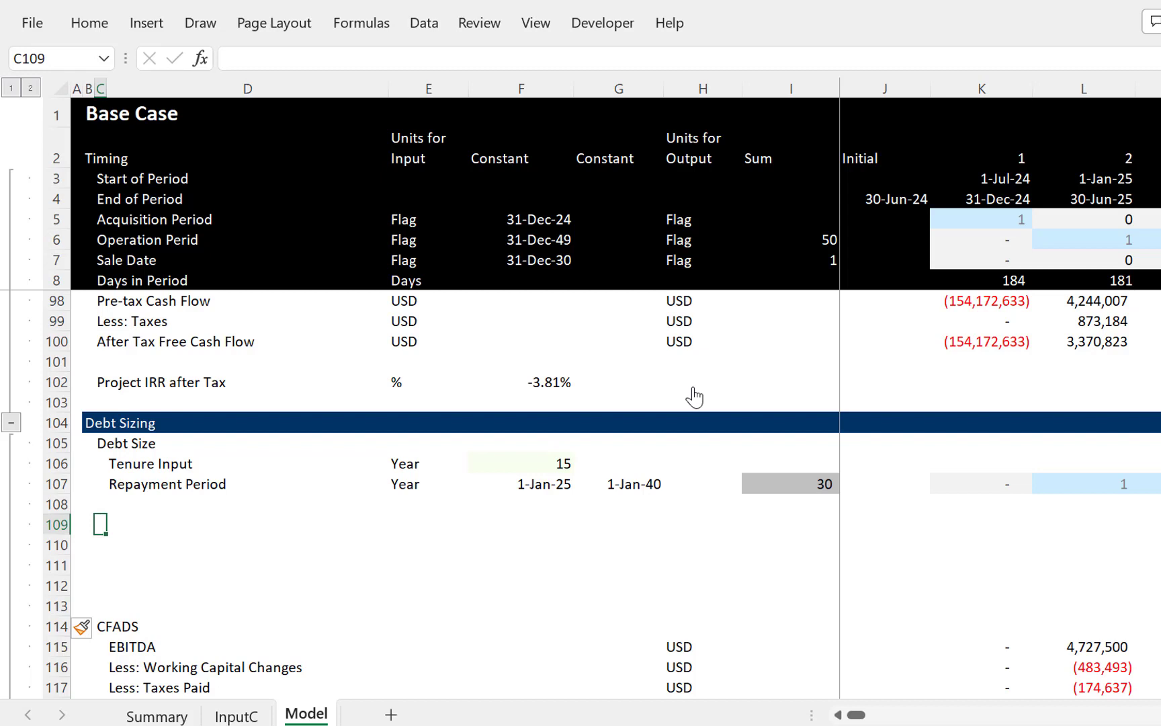
type("EBITA")
key("BackSpace")
key("BackSpace")
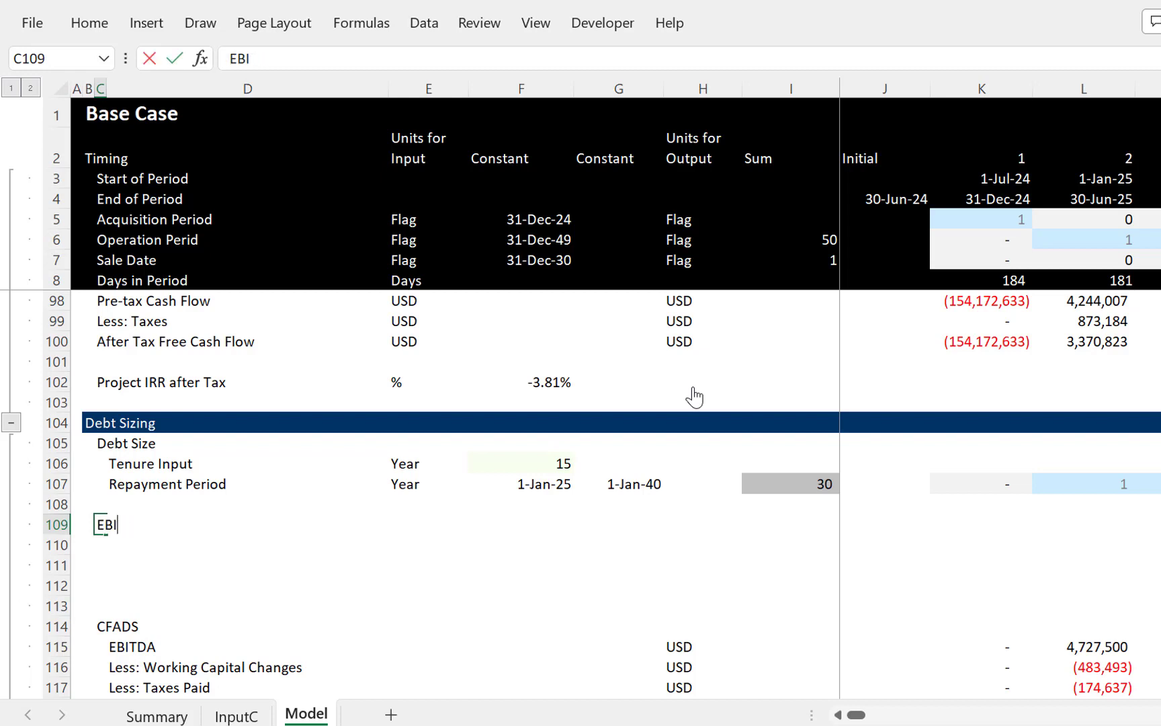
key("BackSpace")
key("BackSpace")
key("BackSpace")
type("Taxws")
key("BackSpace")
key("BackSpace")
type("es with")
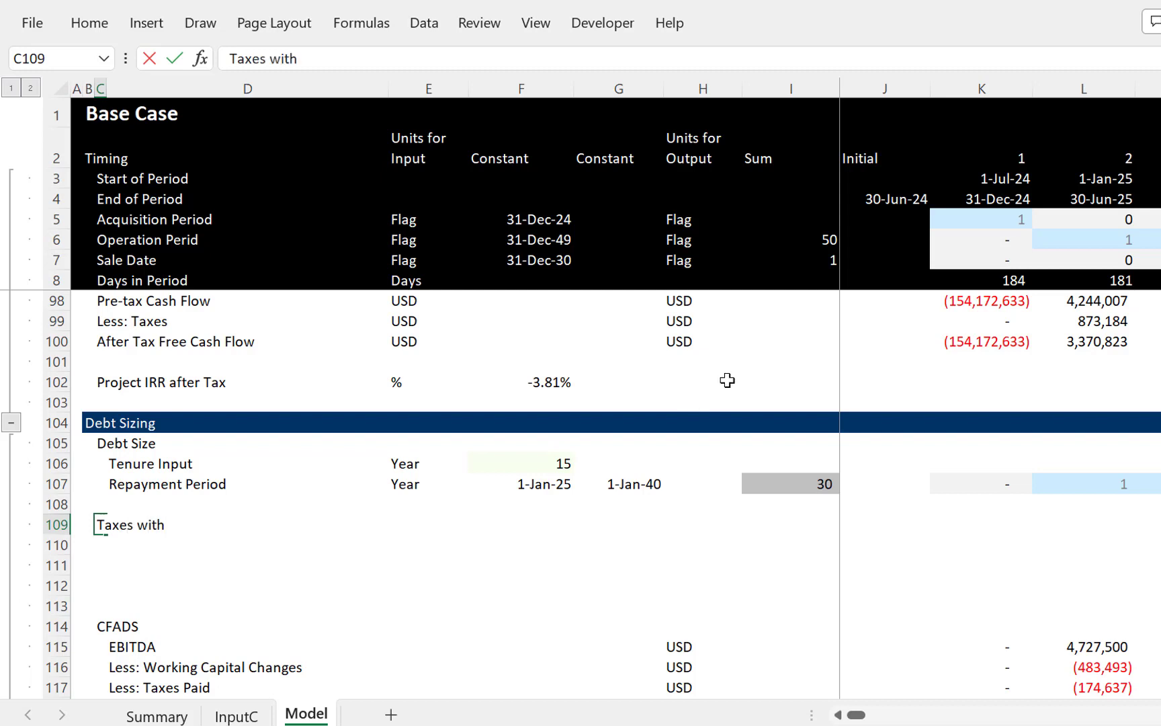
type(" Intre")
key("BackSpace")
key("BackSpace")
type("e res")
key("Return")
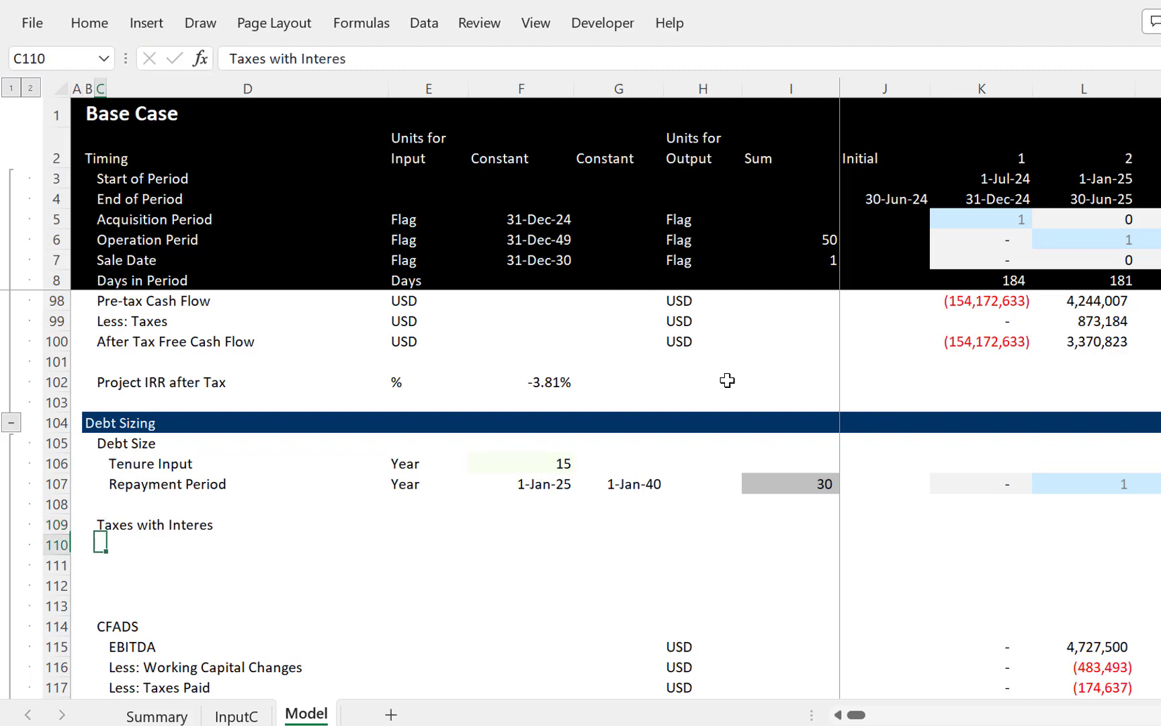
Step: Label the rows beneath the subheading "EBITDA" in D110 and "Less: Interest" in D111
key("Right")
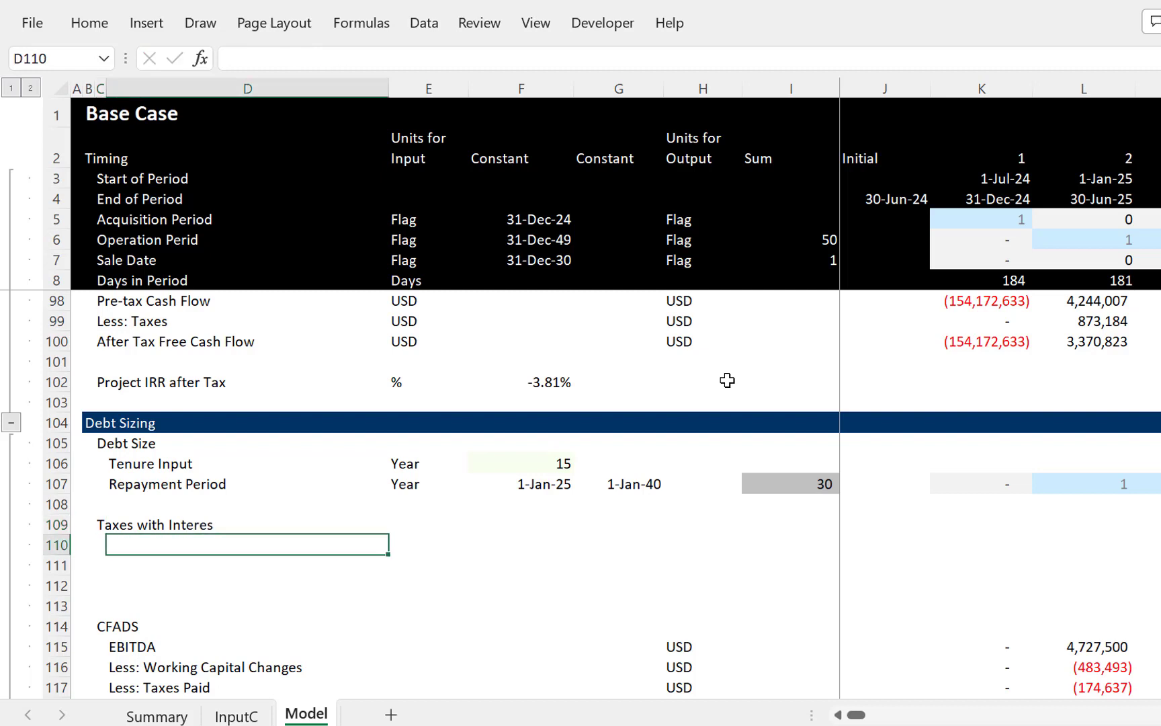
type("EBITDA")
key("Return")
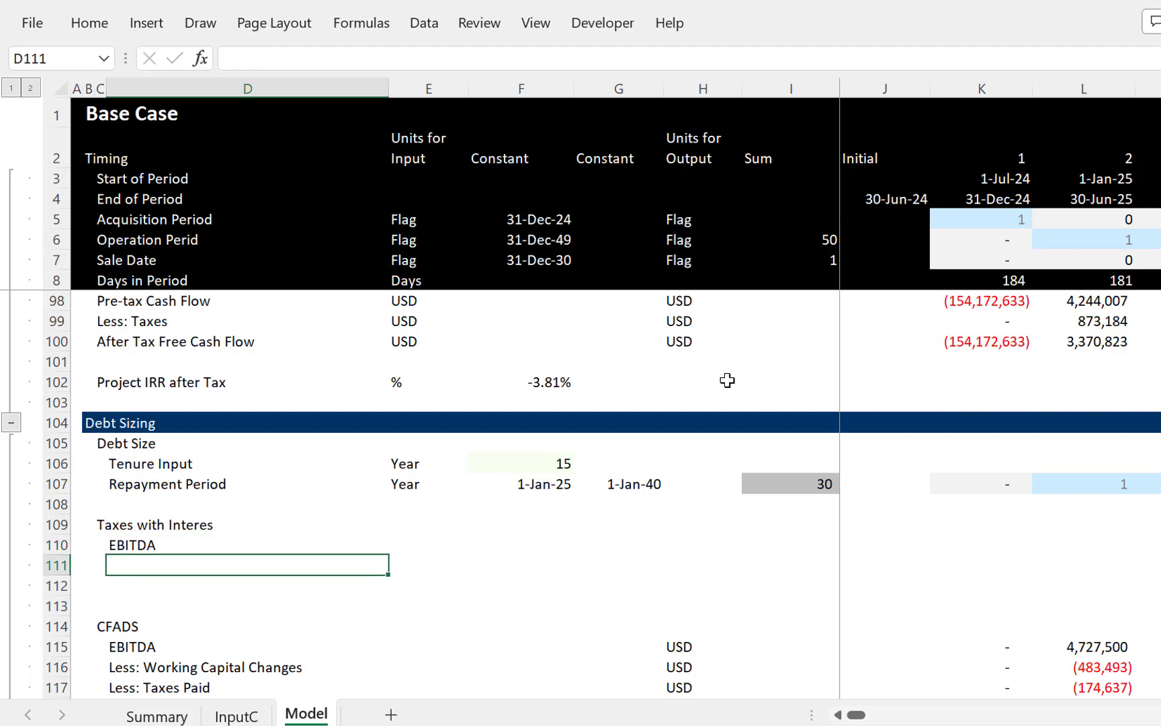
type("Less: Int")
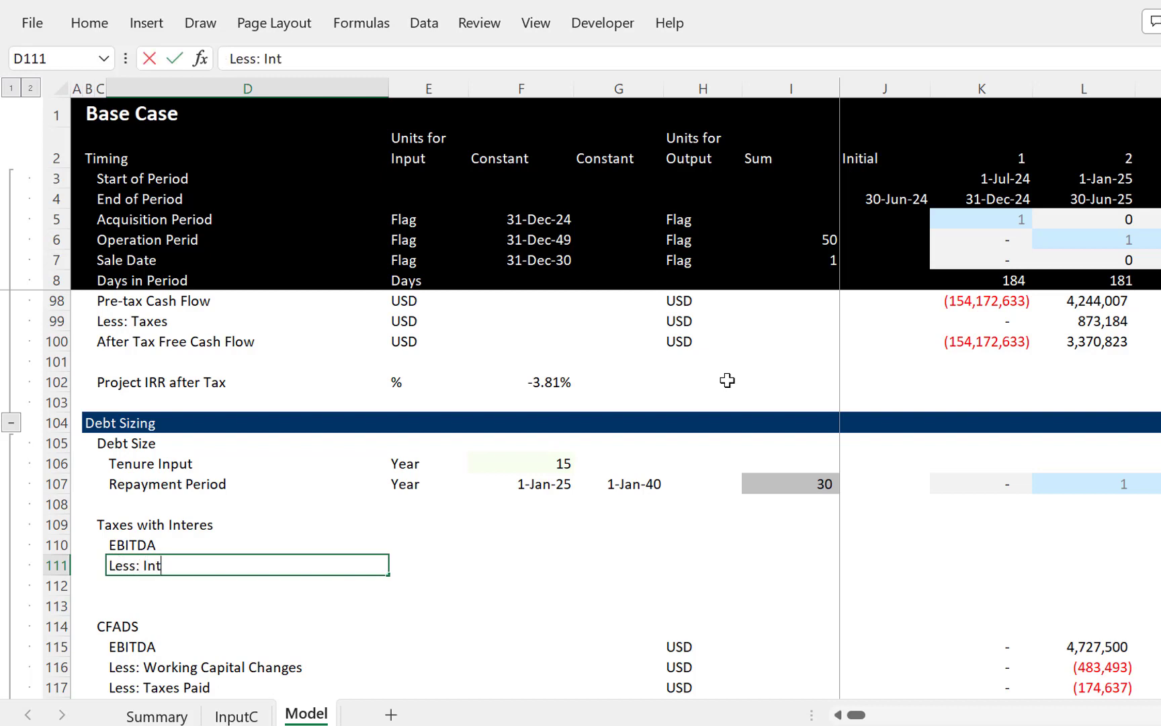
type("erest")
key("Return")
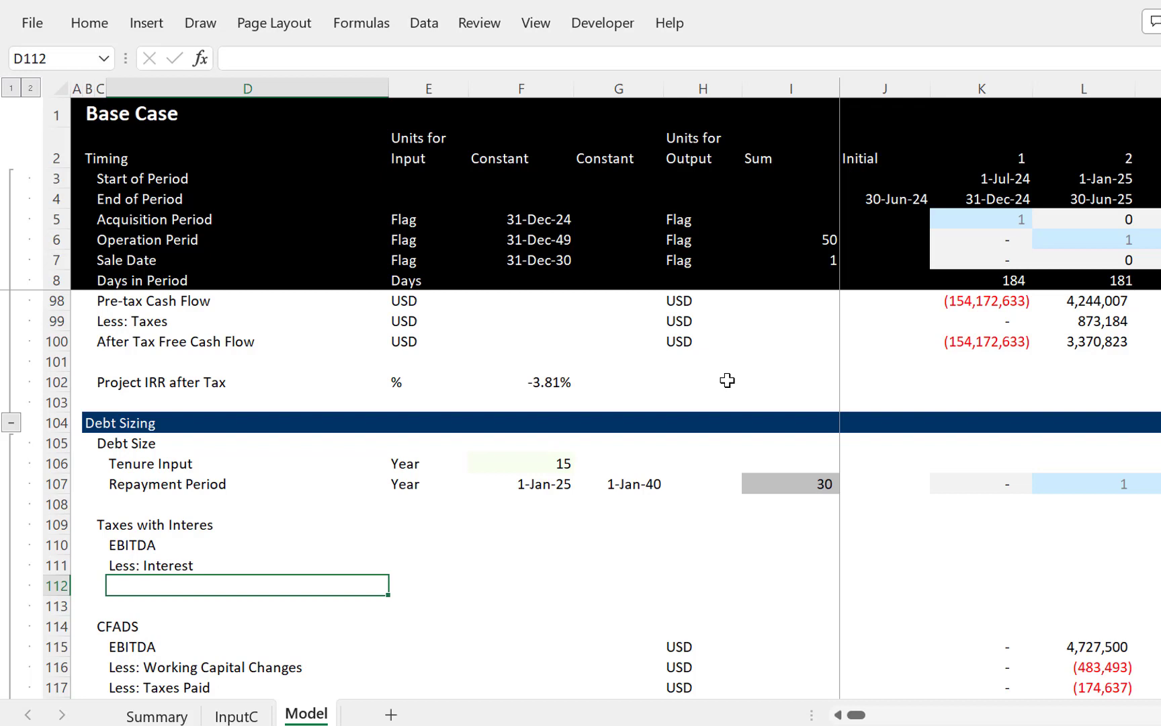
Step: Insert one blank row between the EBITDA and Less: Interest labels
type("Less:")
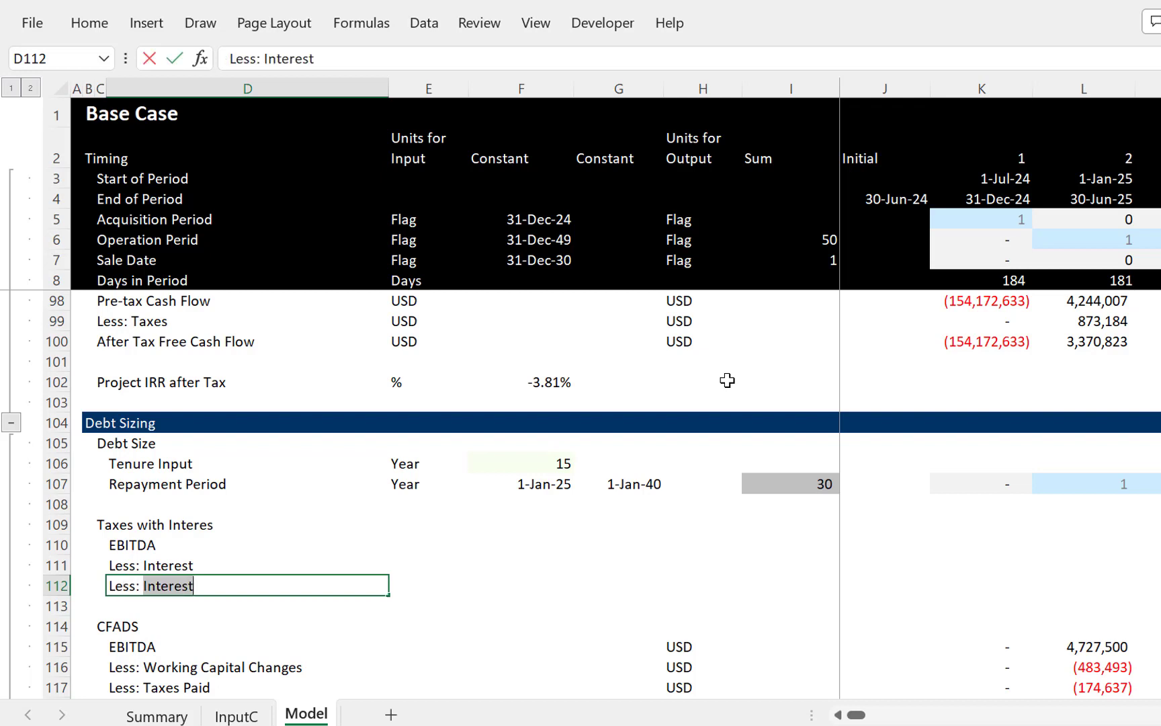
key("Escape")
key("Up")
key("shift+space")
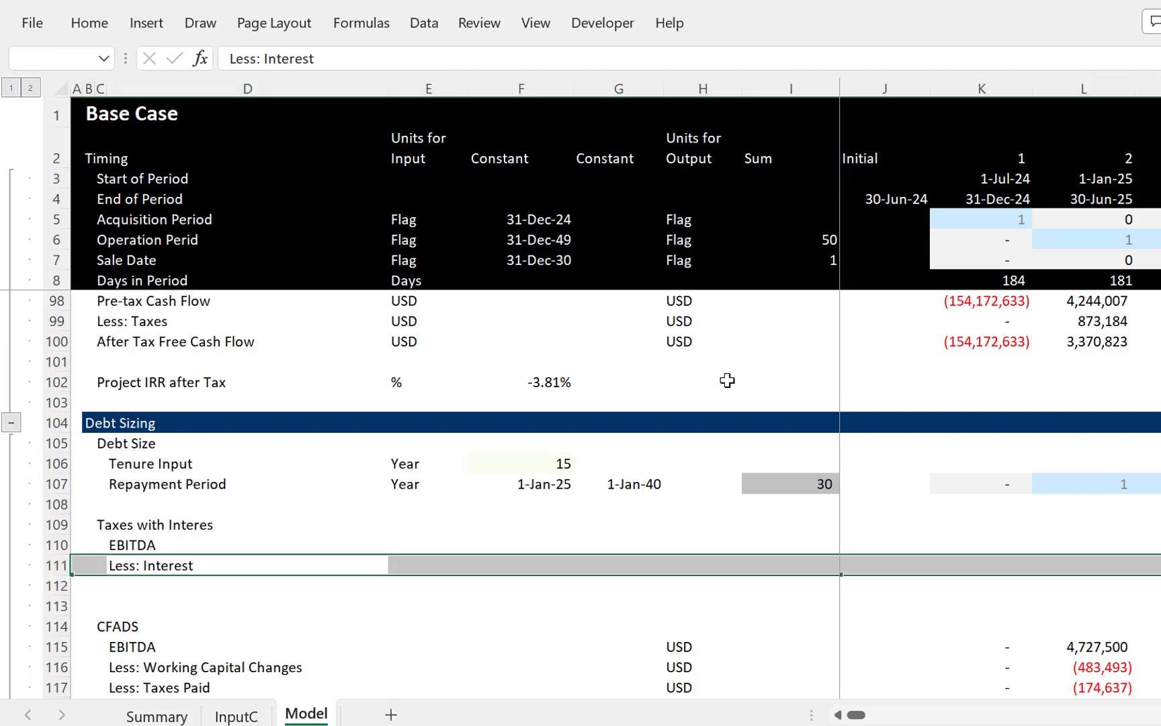
key("ctrl+plus")
key("Right")
key("Left")
key("Left")
key("Right")
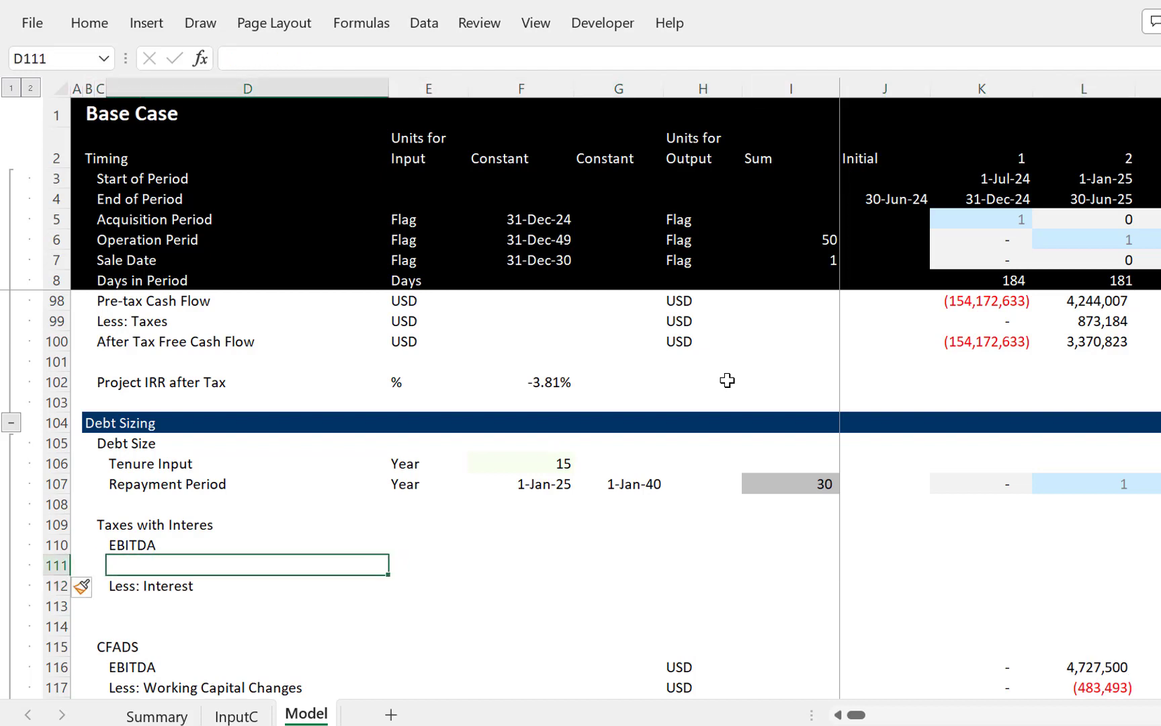
Step: Label the blank row 111 "Less: Depreciation" in column D
key("F2")
type("Less")
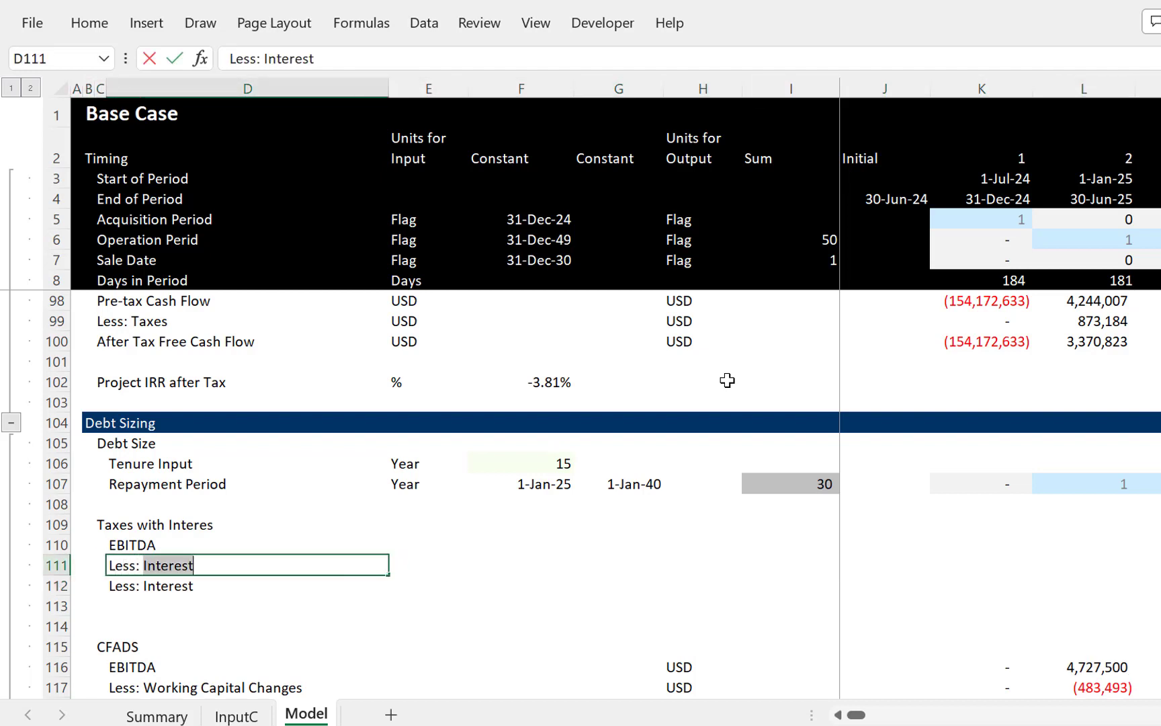
type(": Dep")
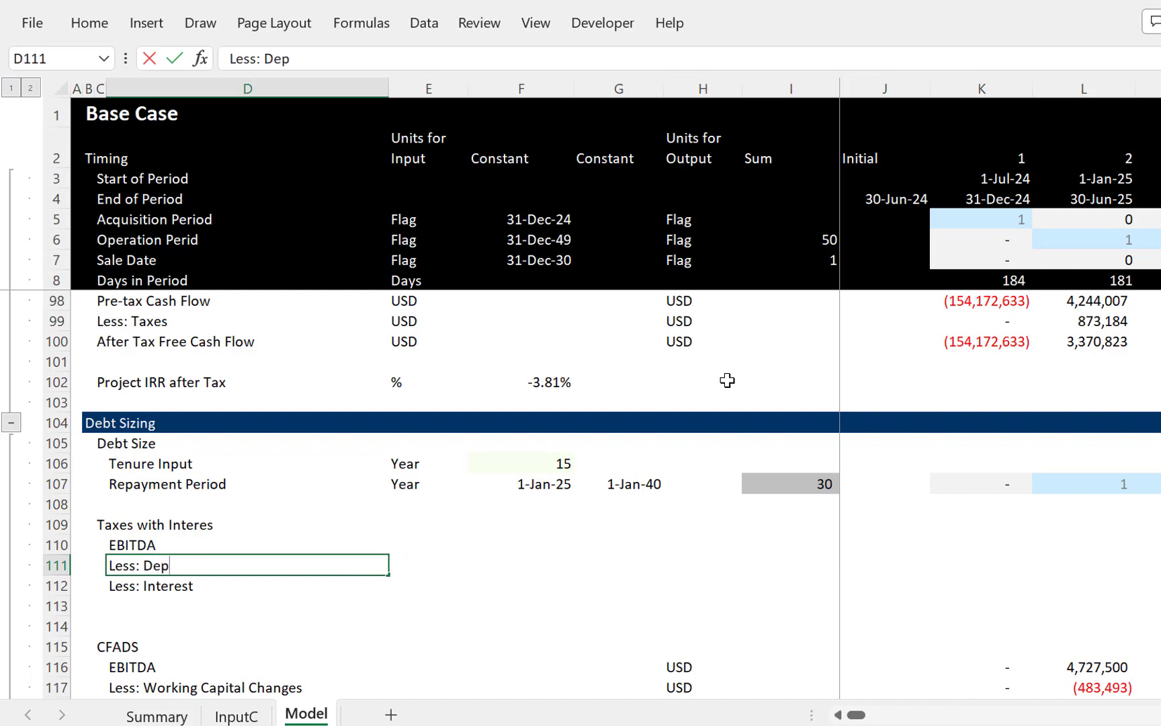
type("reciation")
key("Return")
Step: Link the period 1 EBITDA in K110 to the Pre-tax Cash Flow EBITDA with =K73
key("Up")
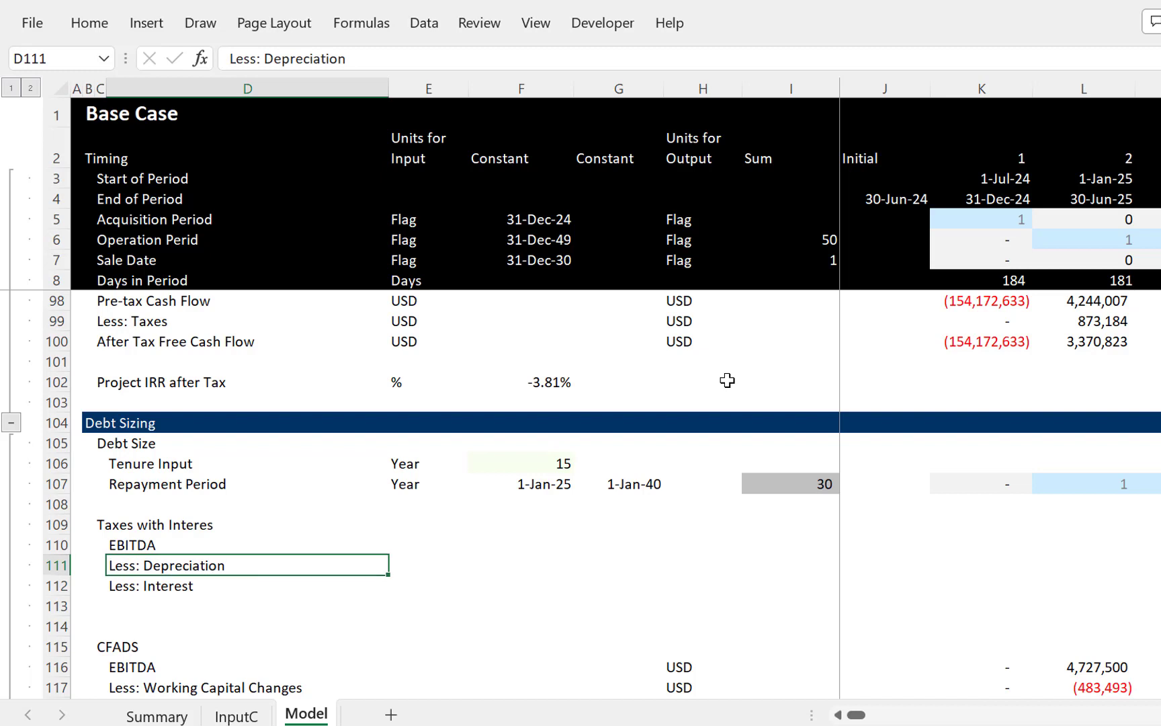
key("Right")
key("Right")
key("Right")
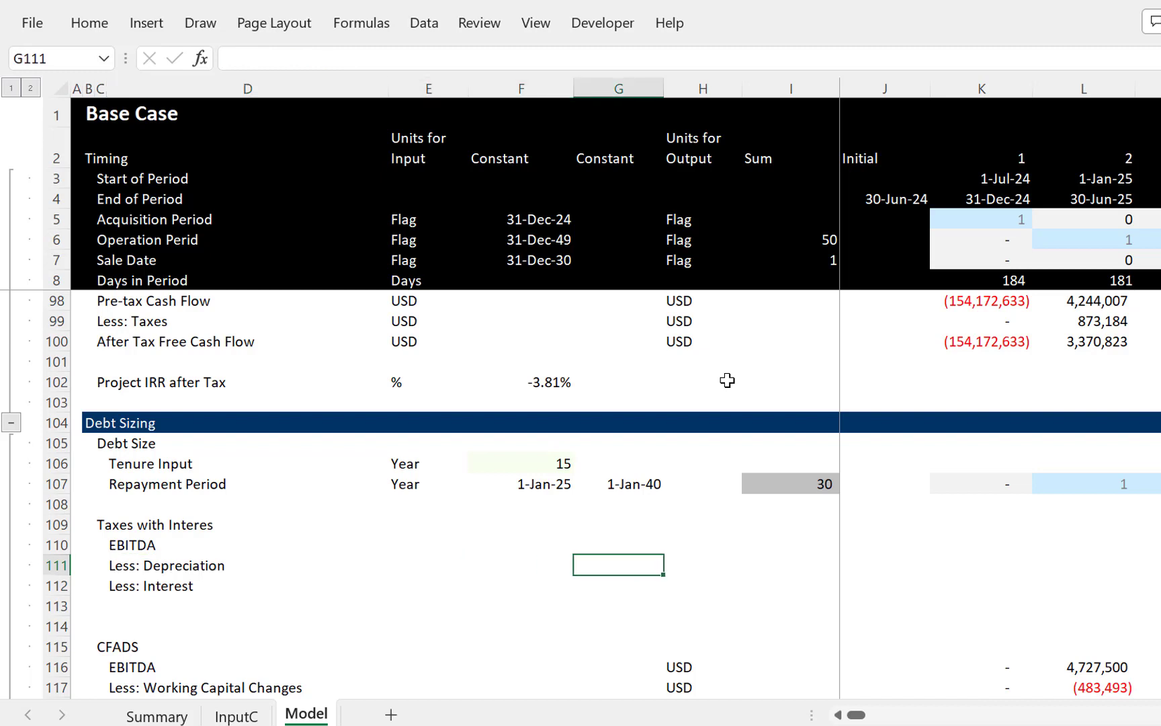
key("Up")
key("Right")
key("Right")
key("Right")
key("Right")
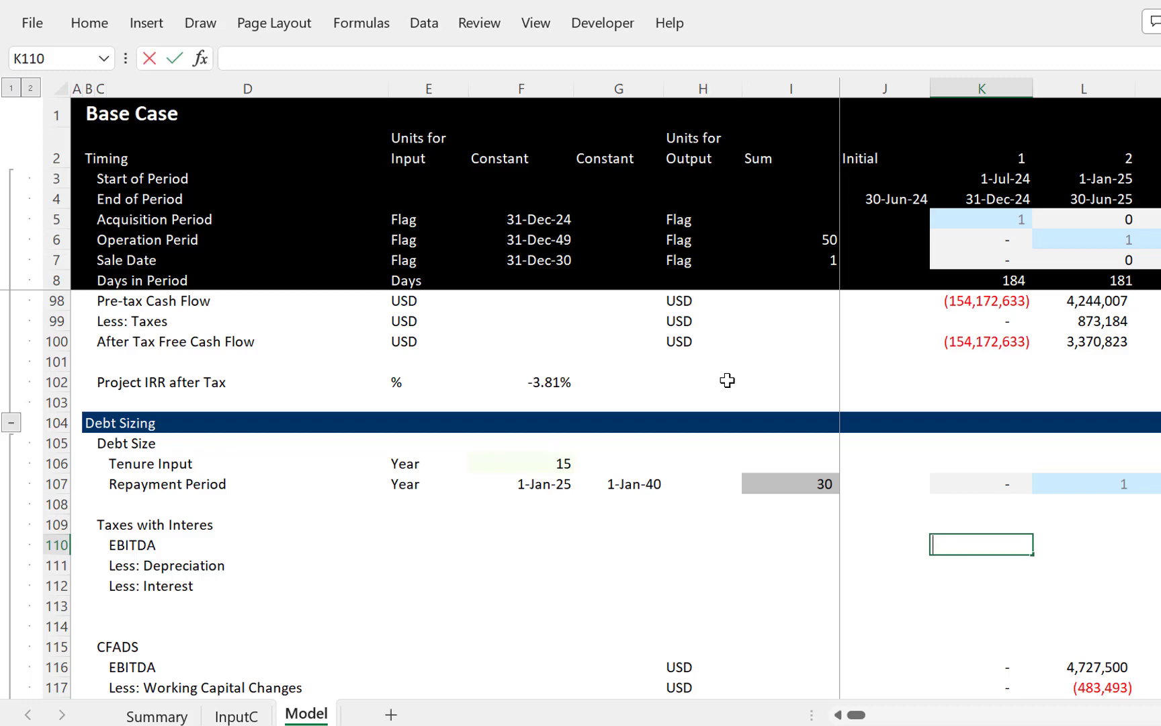
type("=")
key("Page_Up")
key("Page_Up")
key("Page_Up")
key("Page_Up")
key("Page_Up")
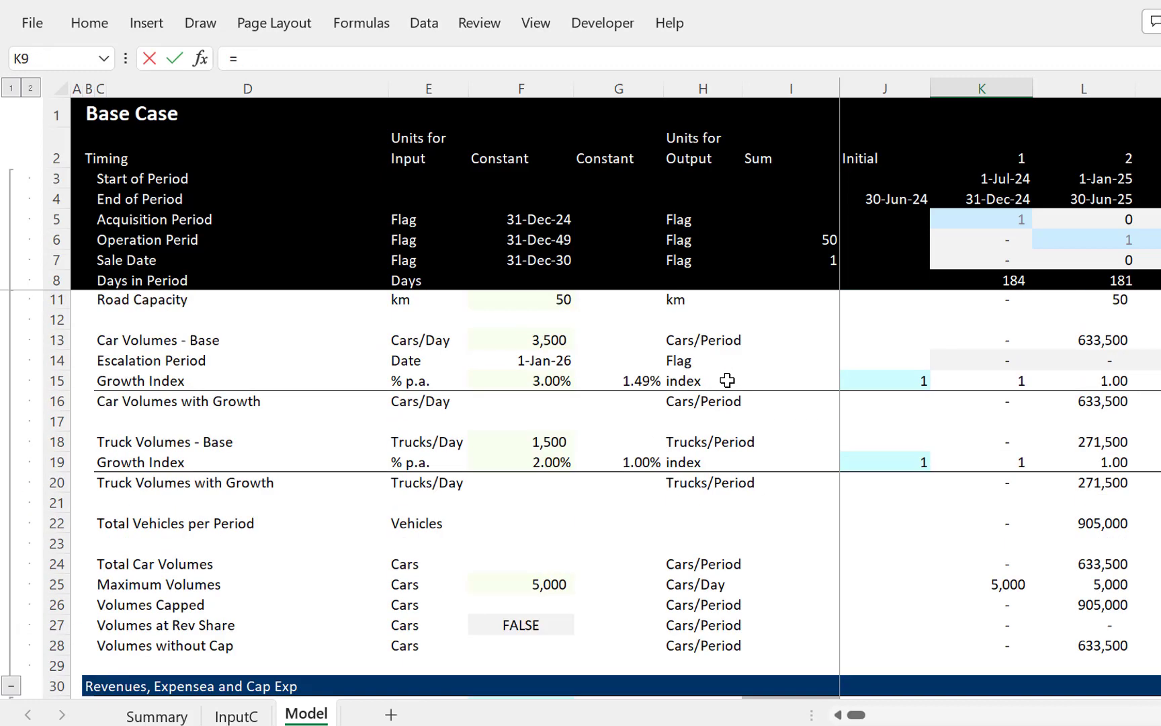
key("Down")
key("Down")
key("Down")
key("Down")
key("Down")
key("Down")
key("Down")
key("Down")
key("Down")
key("Down")
key("Down")
key("Down")
key("Down")
key("Down")
key("Down")
key("Down")
key("Down")
key("Down")
key("Down")
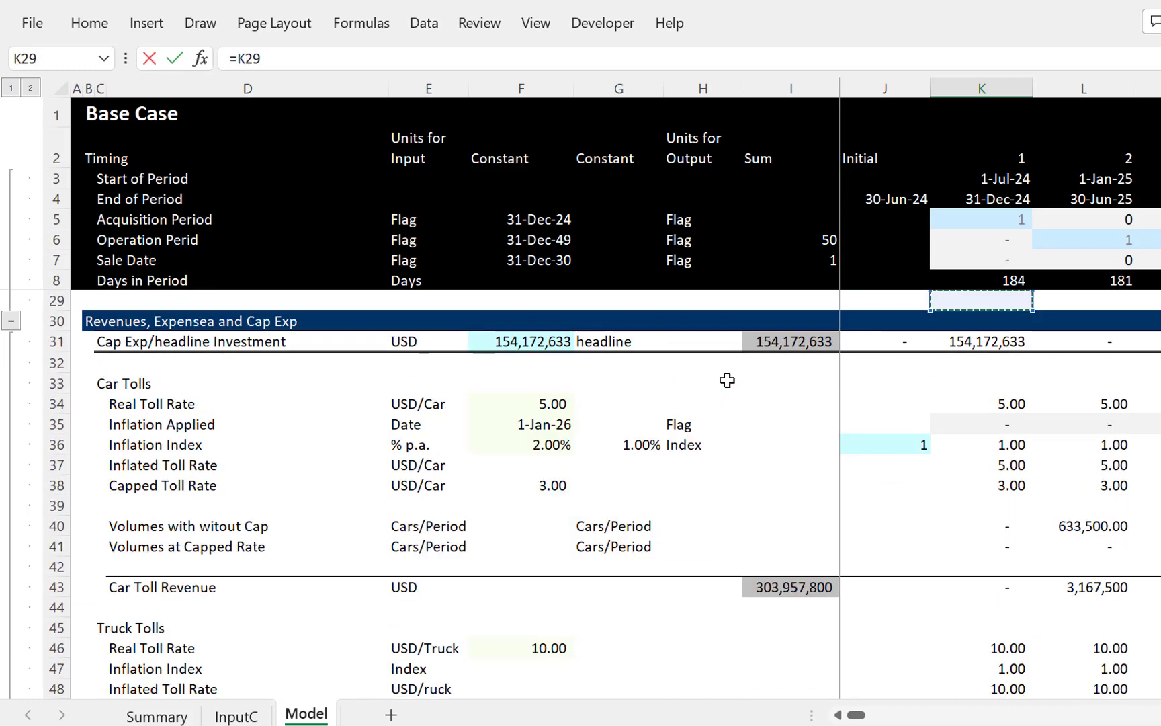
key("Page_Down")
key("Up")
key("Up")
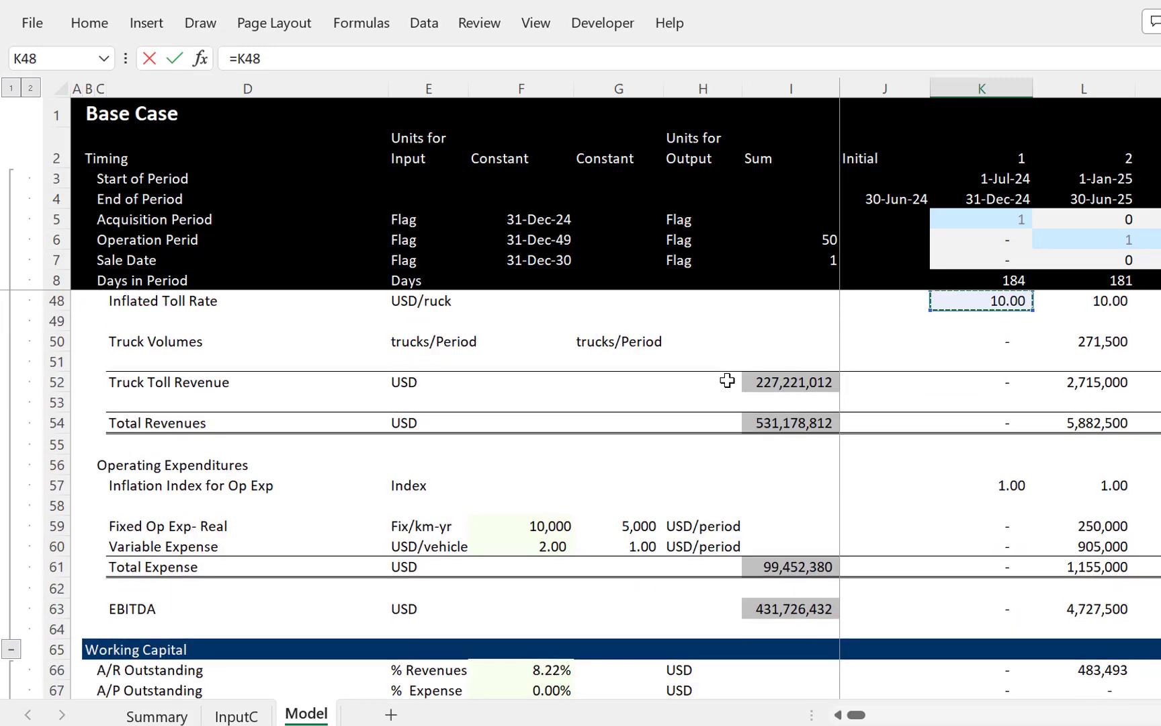
key("Down")
key("Page_Down")
key("Up")
key("Up")
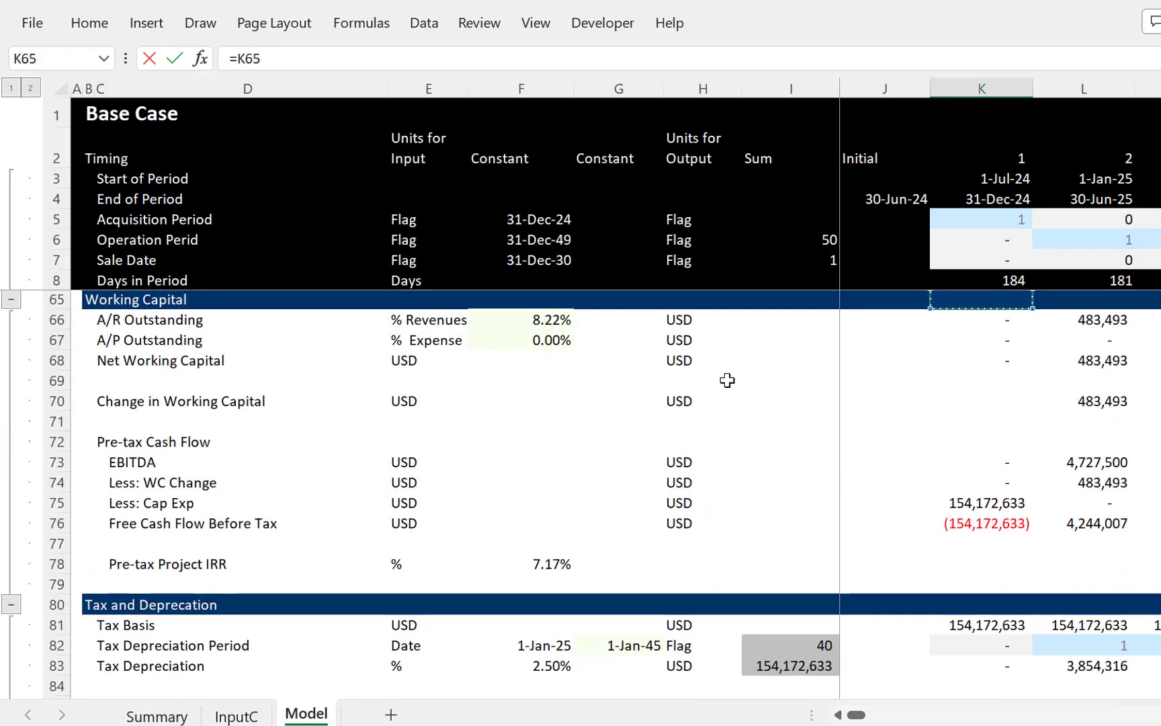
key("Down")
key("Down")
key("Down")
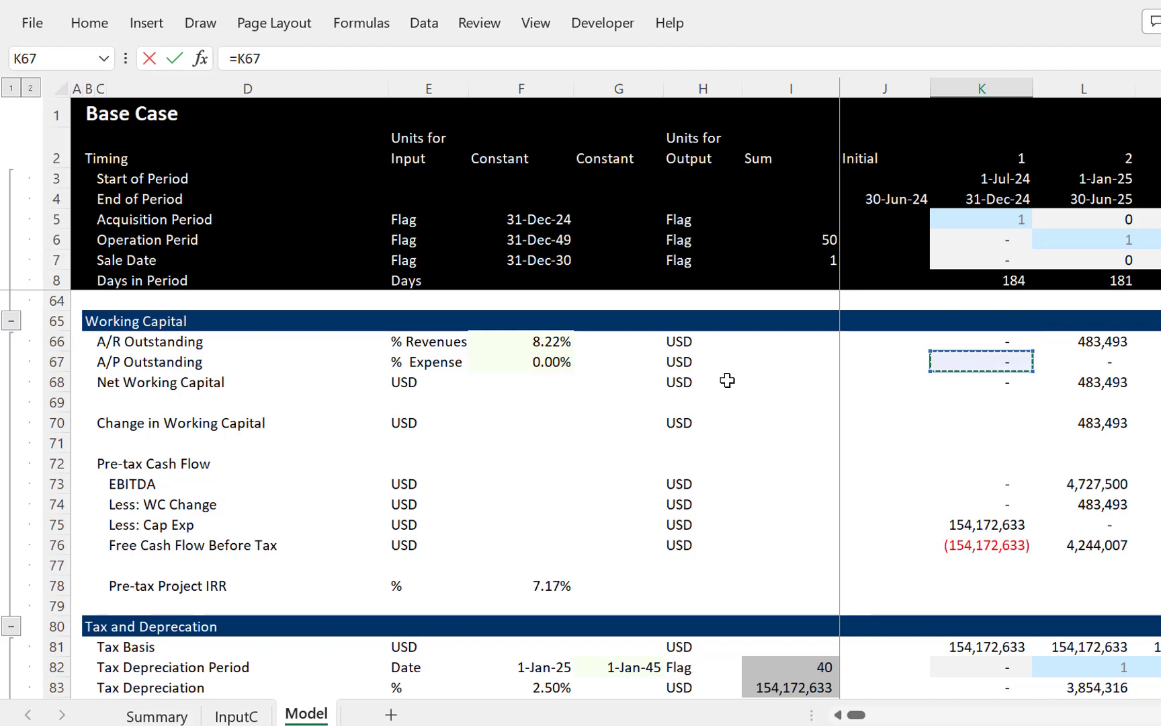
key("Down")
key("Down")
key("Down")
key("Down")
key("Down")
key("Down")
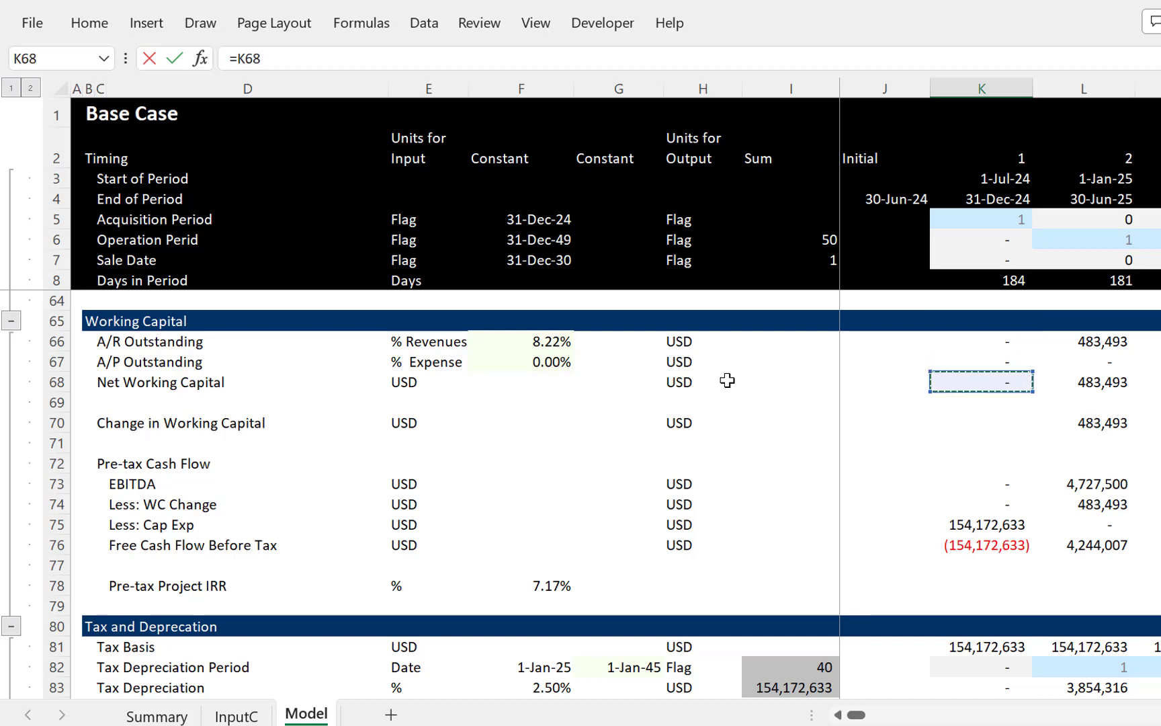
key("Return")
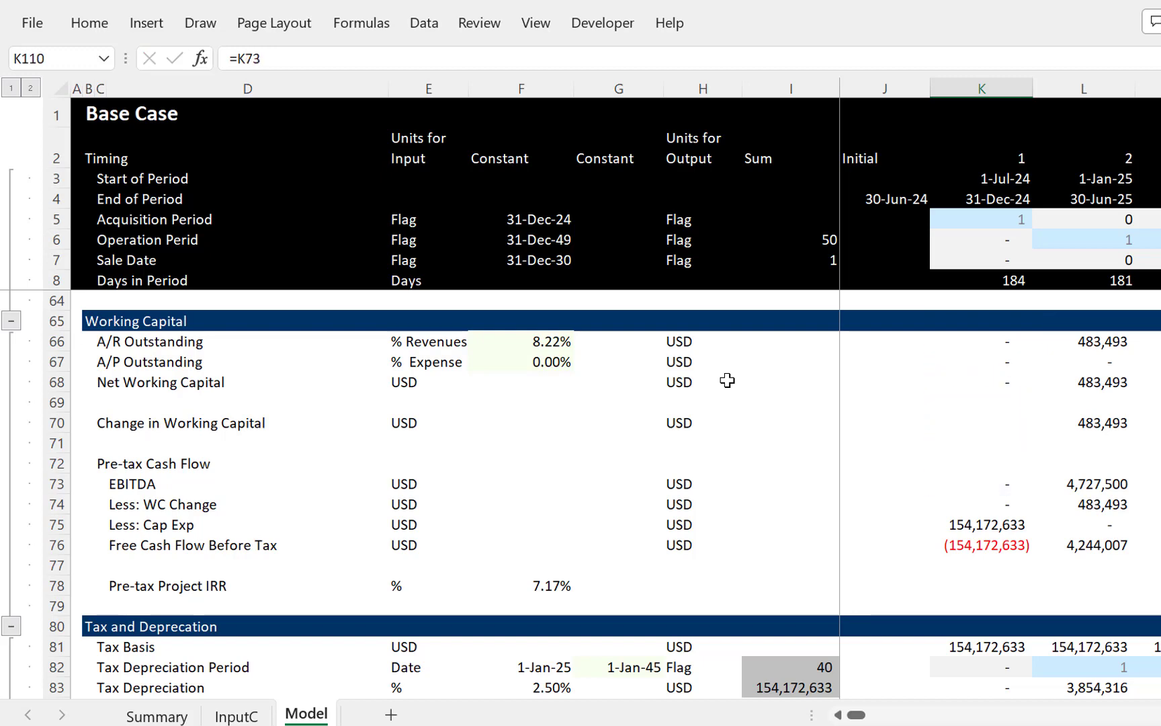
Step: Fill the K110 EBITDA link across all remaining periods of row 110
key("Up")
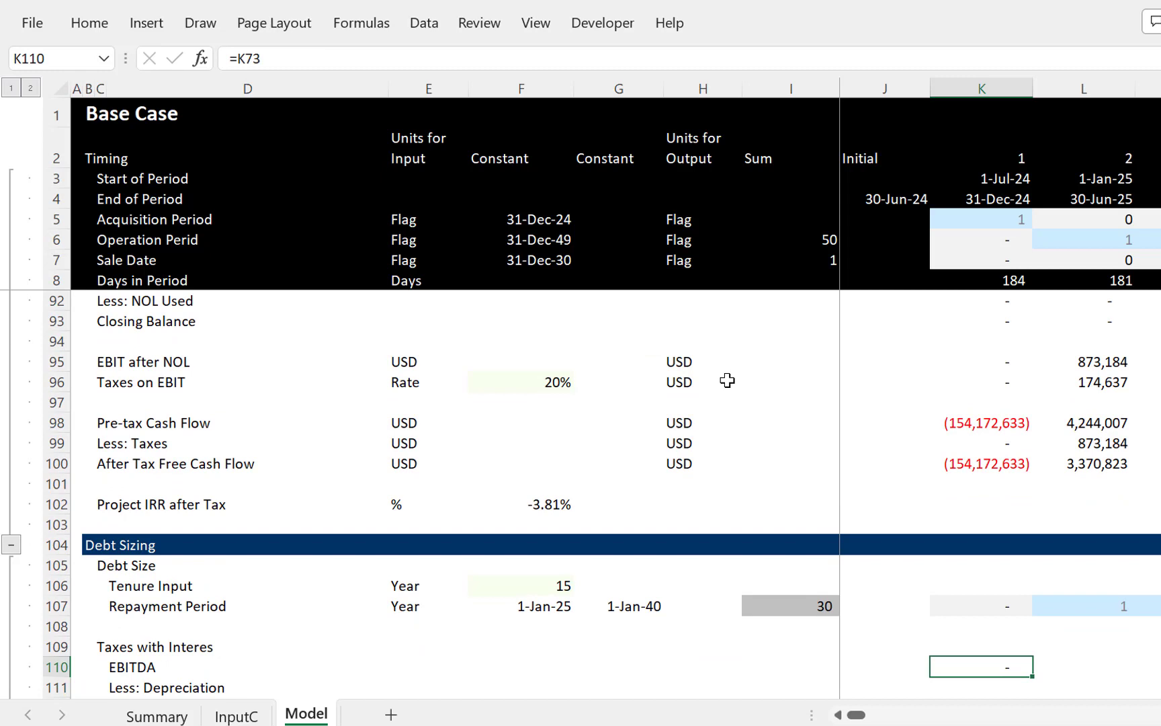
key("ctrl+shift+Right")
key("ctrl+r")
key("Down")
key("Down")
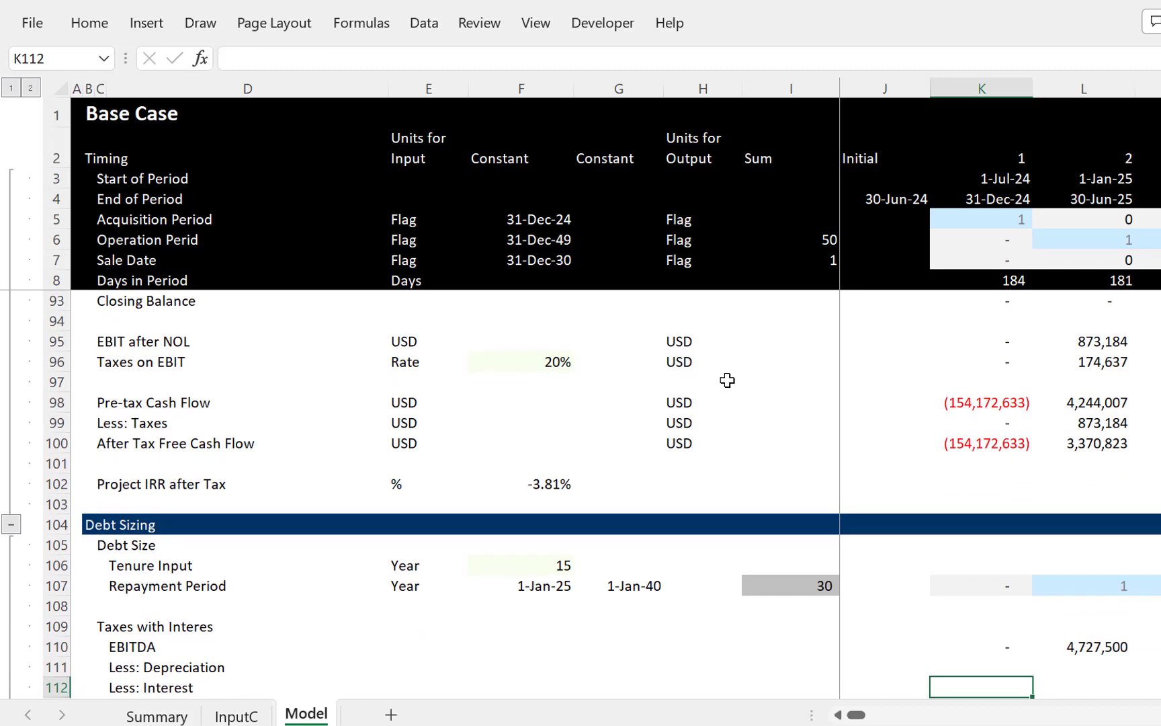
Step: Link the period 1 Less: Depreciation cell K111 to the Tax Depreciation row with =K83
key("Up")
type("=")
key("Up")
key("Up")
key("Up")
key("Up")
key("Up")
key("Up")
key("Up")
key("Up")
key("Up")
key("Up")
key("Up")
key("Up")
key("Up")
key("Up")
key("Up")
key("Up")
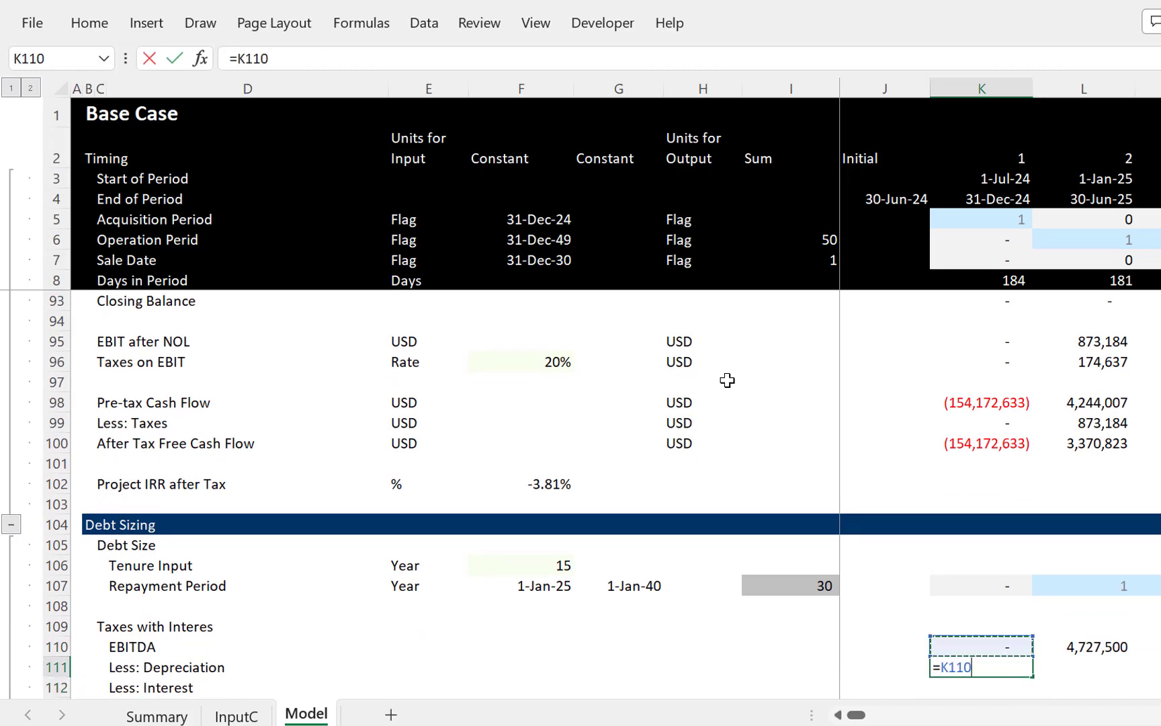
key("Up")
key("Up")
key("Up")
key("Up")
key("Up")
key("Up")
key("Up")
key("Up")
key("Up")
key("Up")
key("Up")
key("Up")
key("Up")
key("Up")
key("Up")
key("Up")
key("Up")
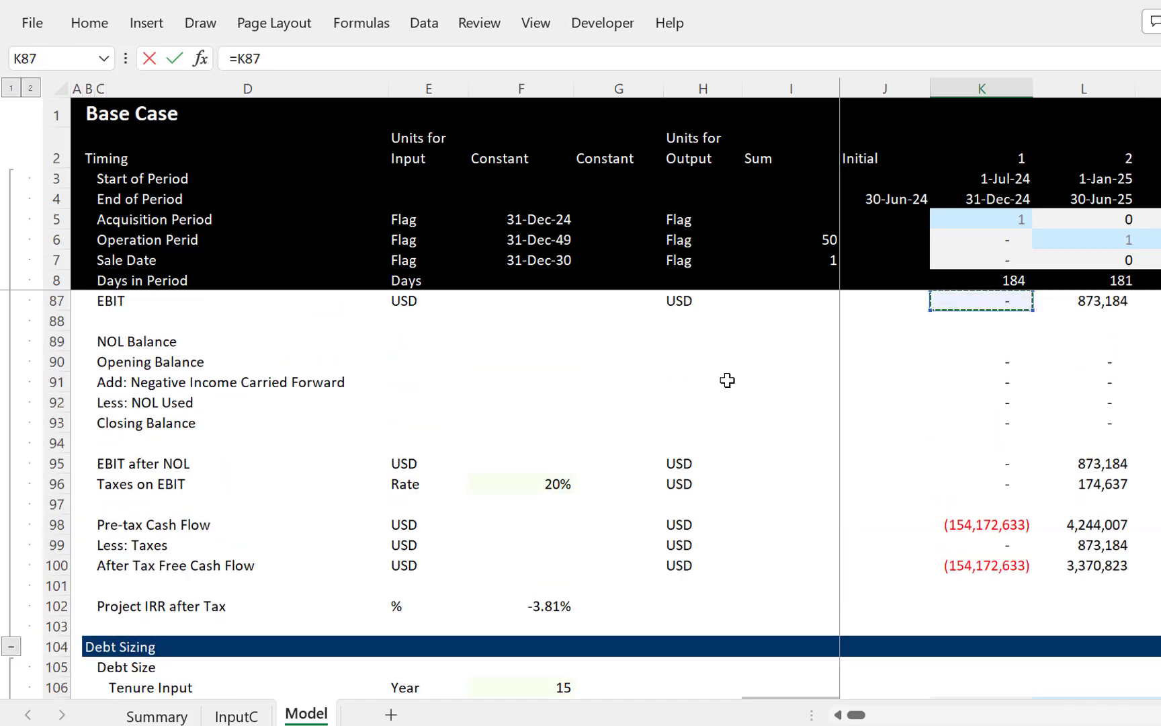
key("Down")
key("Down")
key("Down")
key("Down")
key("Down")
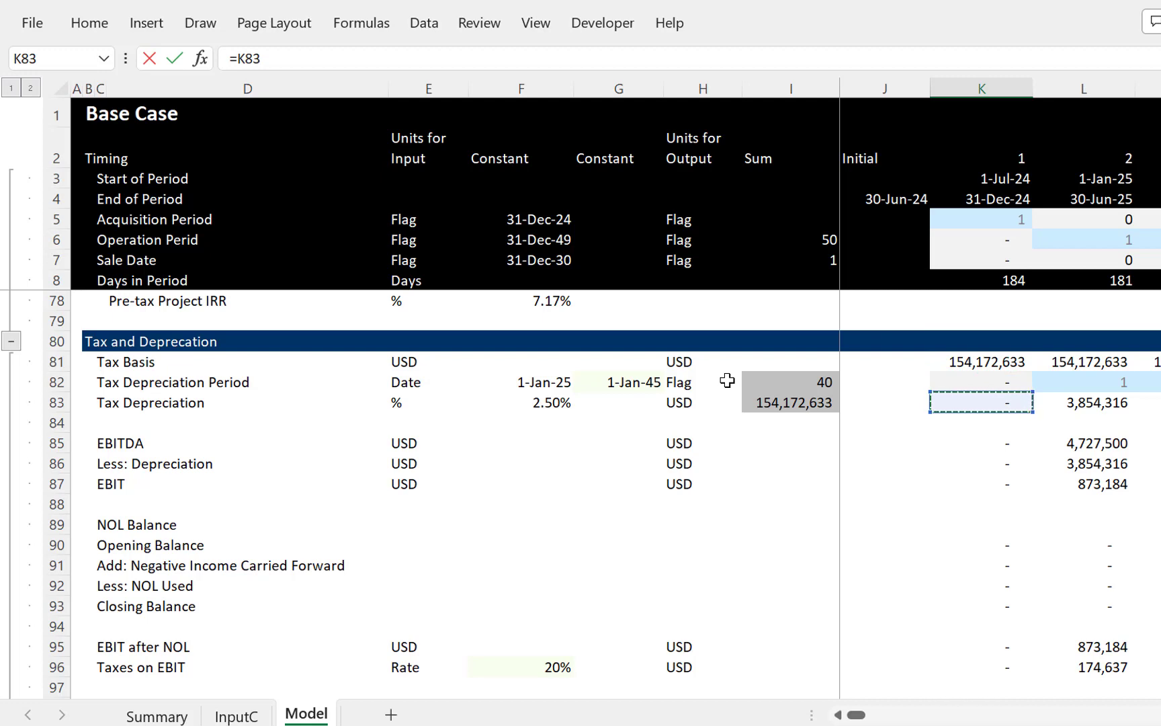
key("Return")
key("Up")
key("Up")
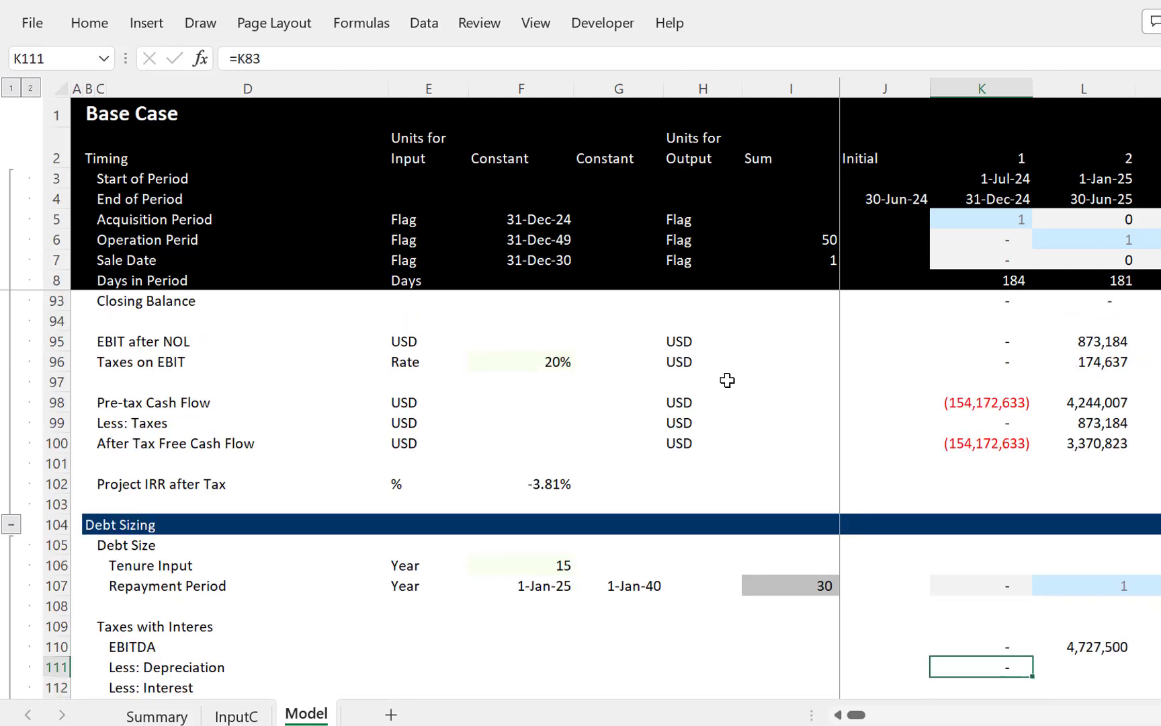
Step: Examine the Tax Depreciation row's period formula, its rate and its sum in the tax section
key("Up")
key("Up")
key("Up")
key("Up")
key("Up")
key("Up")
key("Up")
key("Up")
key("Up")
key("Up")
key("Up")
key("Up")
key("Up")
key("Up")
key("Up")
key("Up")
key("Up")
key("Up")
key("Up")
key("Up")
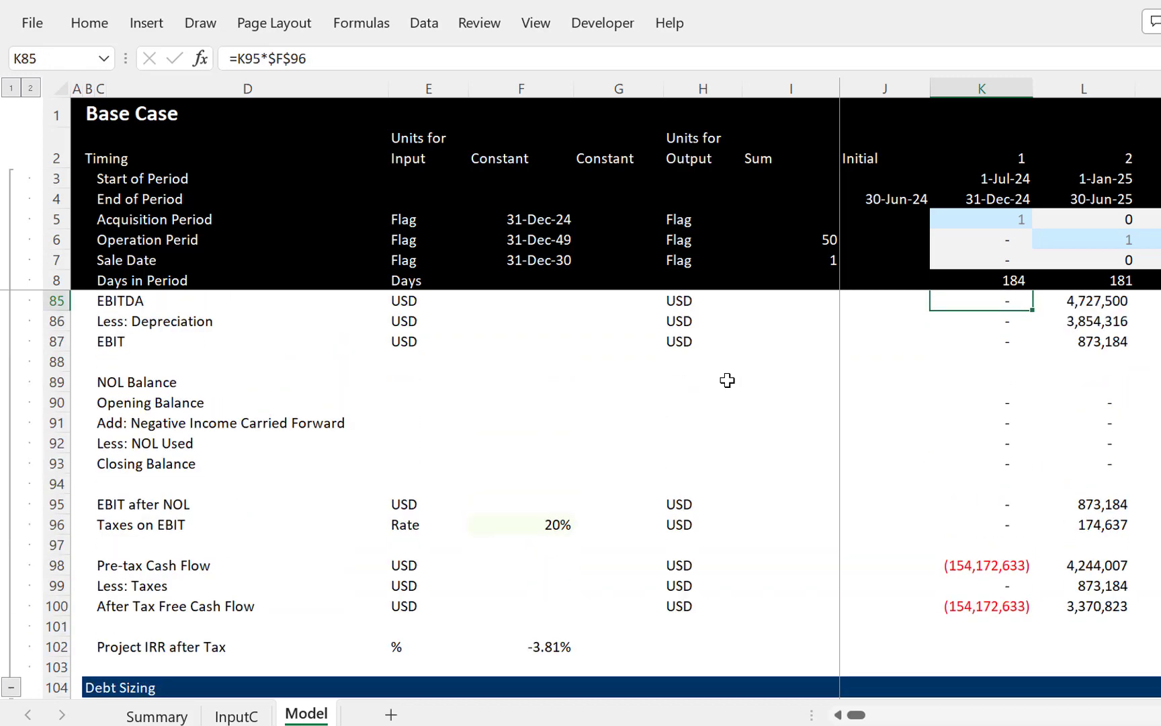
key("Up")
key("Down")
key("Down")
key("Down")
key("Down")
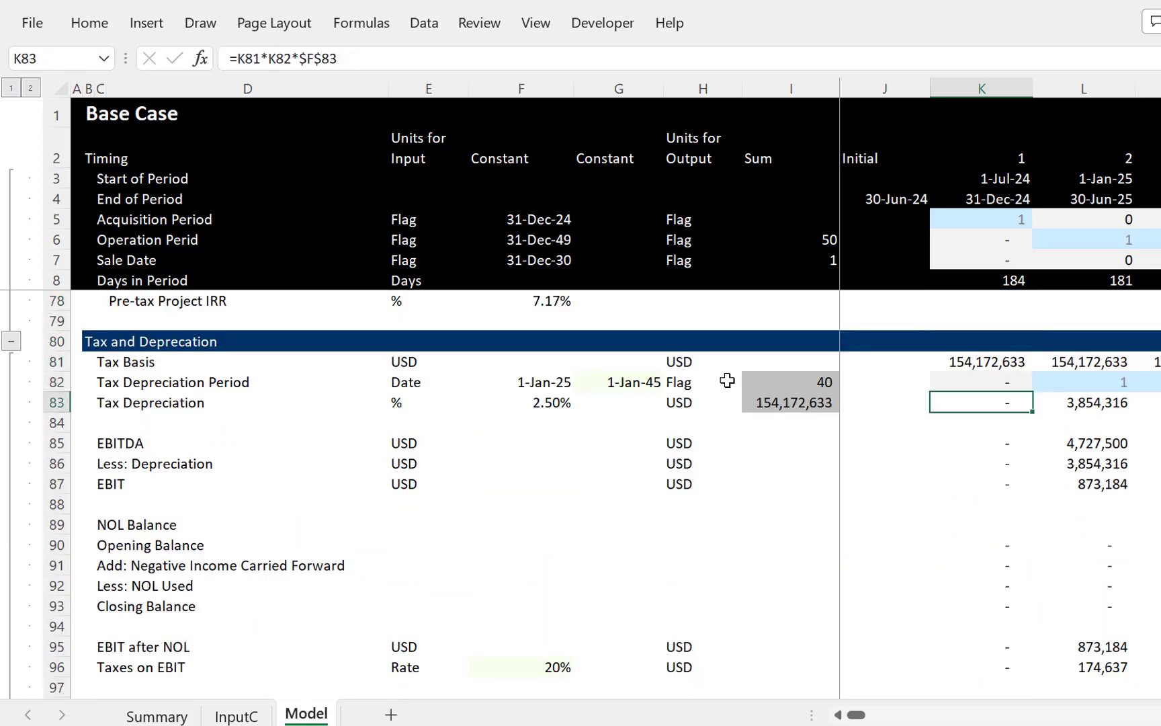
key("Left")
key("Left")
key("Left")
key("Left")
key("Right")
key("Right")
key("Right")
key("Right")
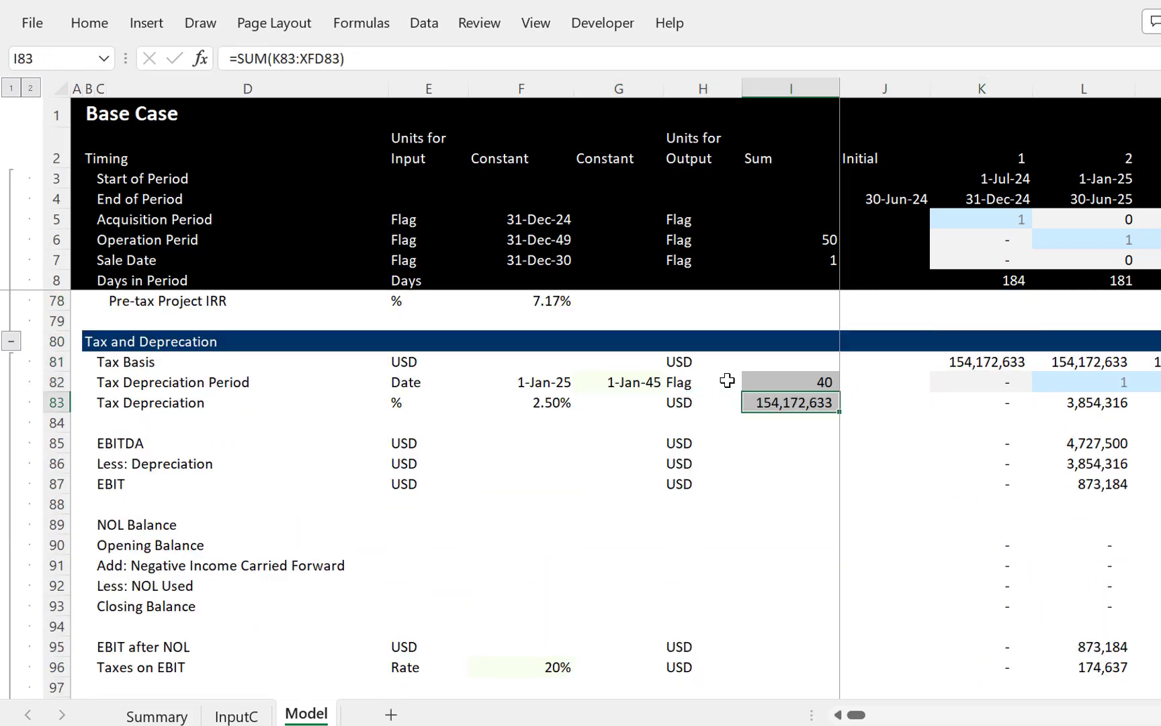
Step: Link the Tax Basis constant in F81 to the Initial Cap Exp on the InputC sheet with =InputC!F25
key("Up")
key("Up")
key("Up")
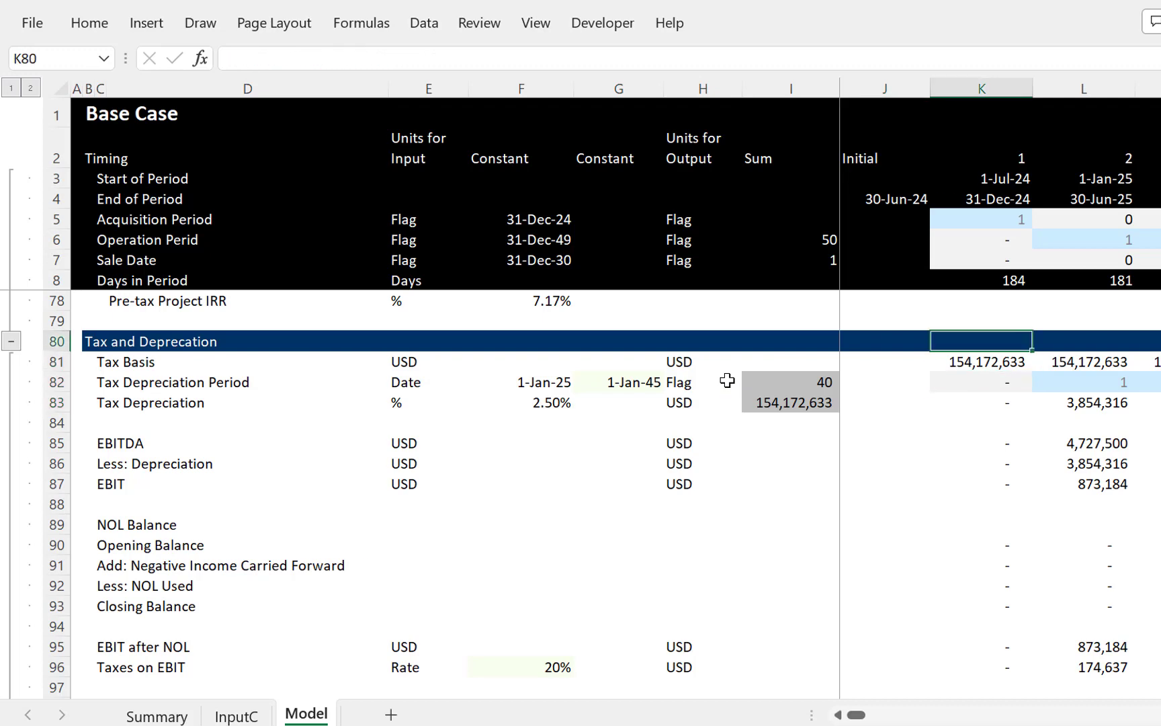
key("Left")
key("Down")
key("Left")
key("Left")
key("Left")
key("Left")
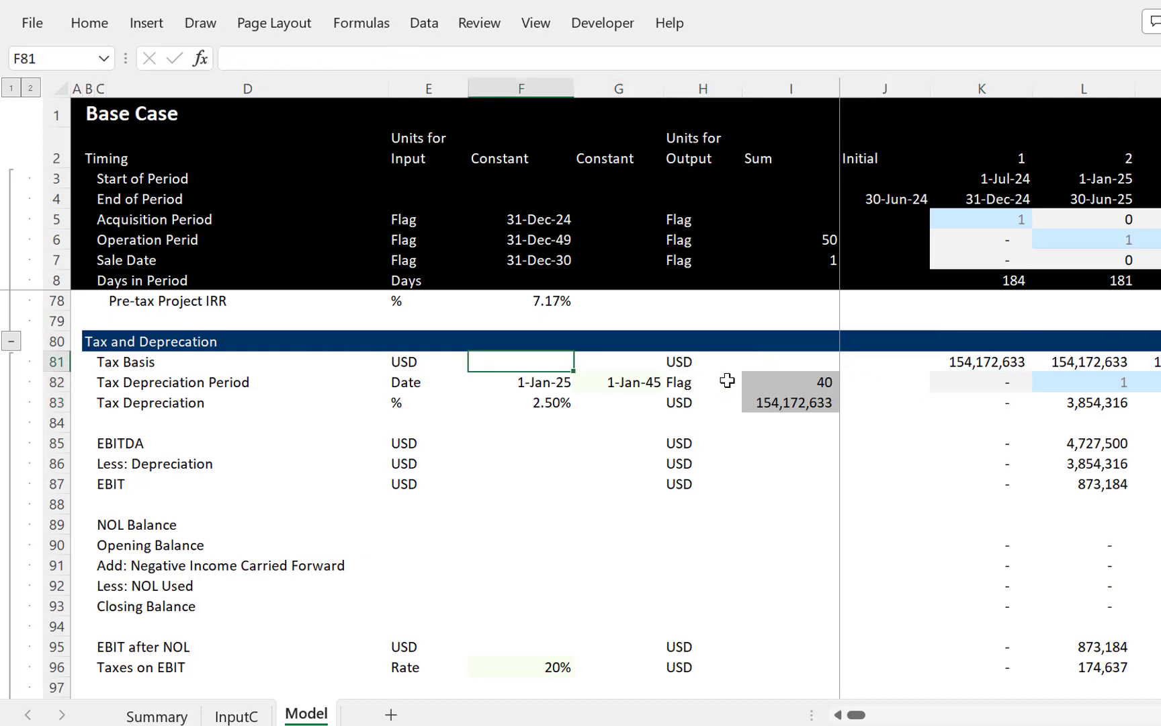
type("=")
key("ctrl+Page_Up")
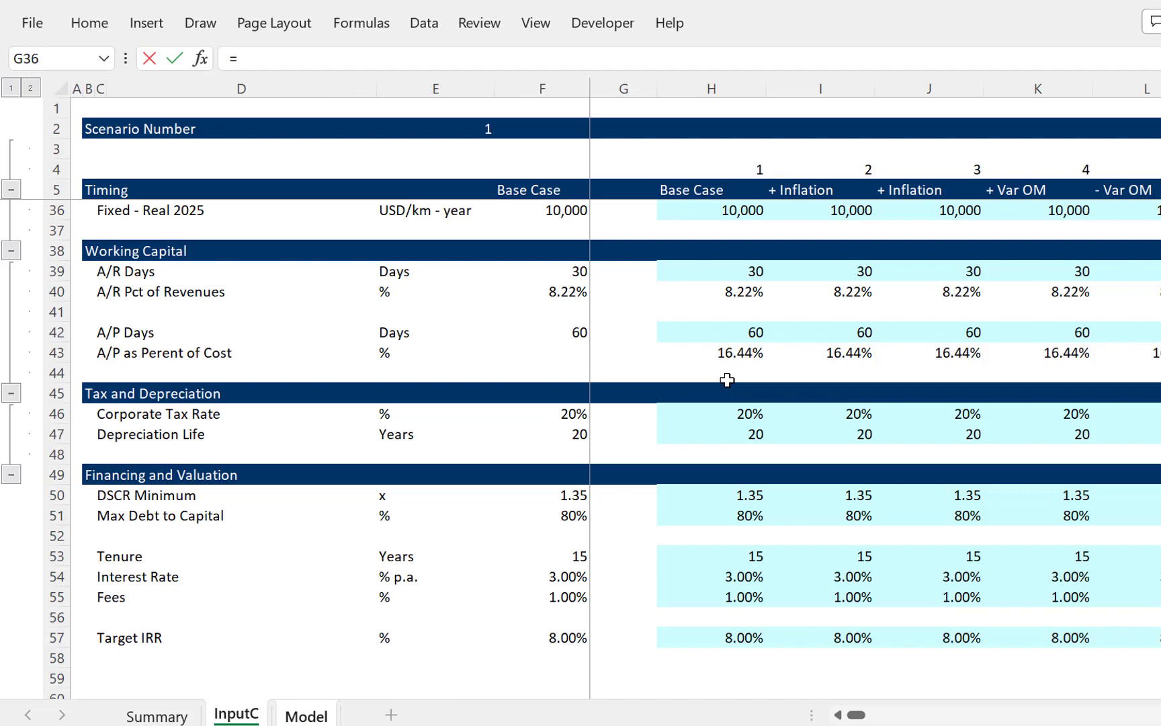
key("ctrl+Up")
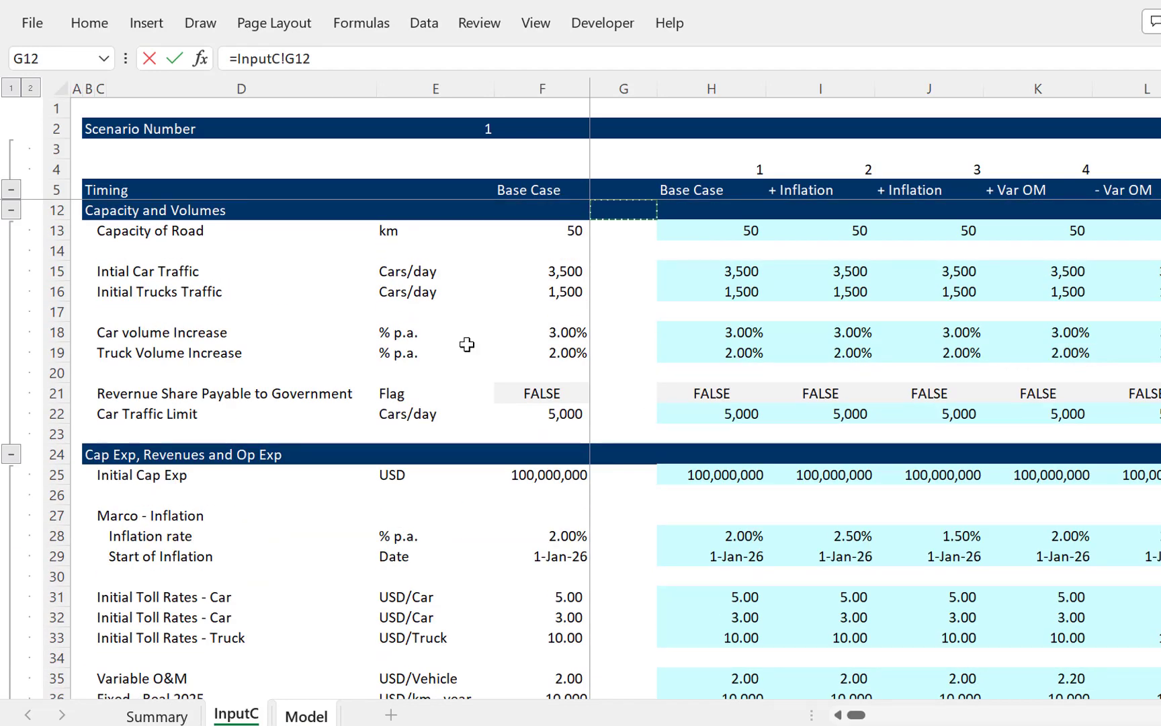
key("Up")
key("Up")
key("Up")
key("Up")
key("Up")
key("Up")
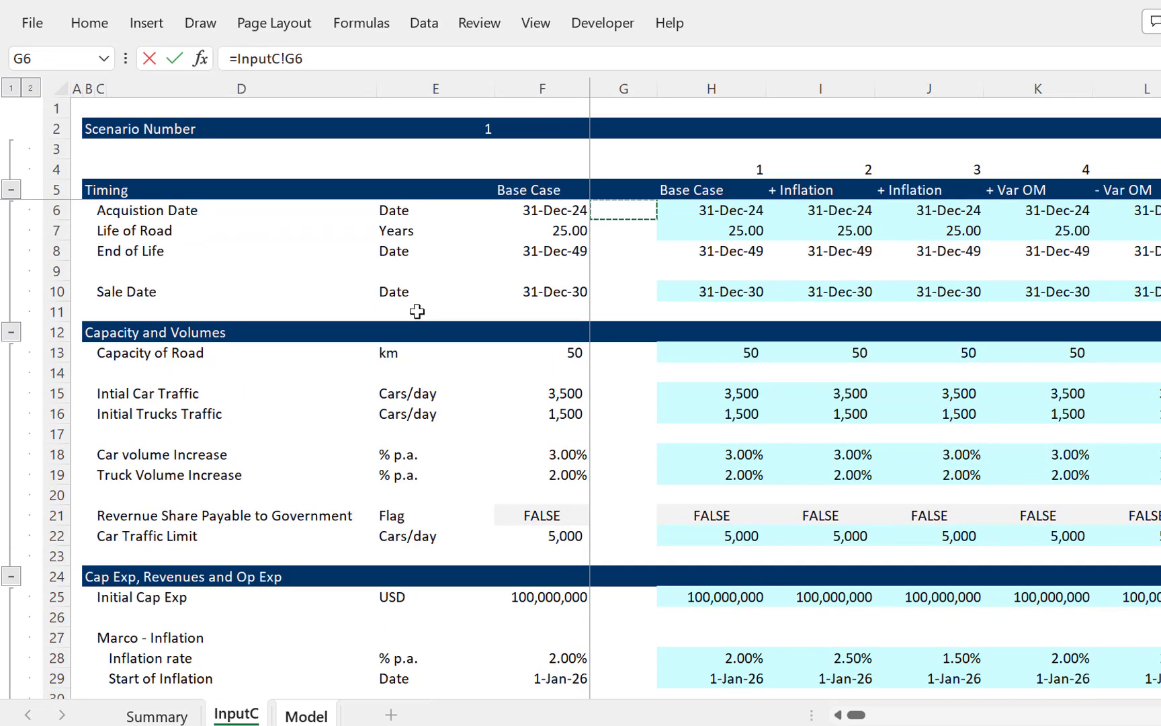
key("Page_Down")
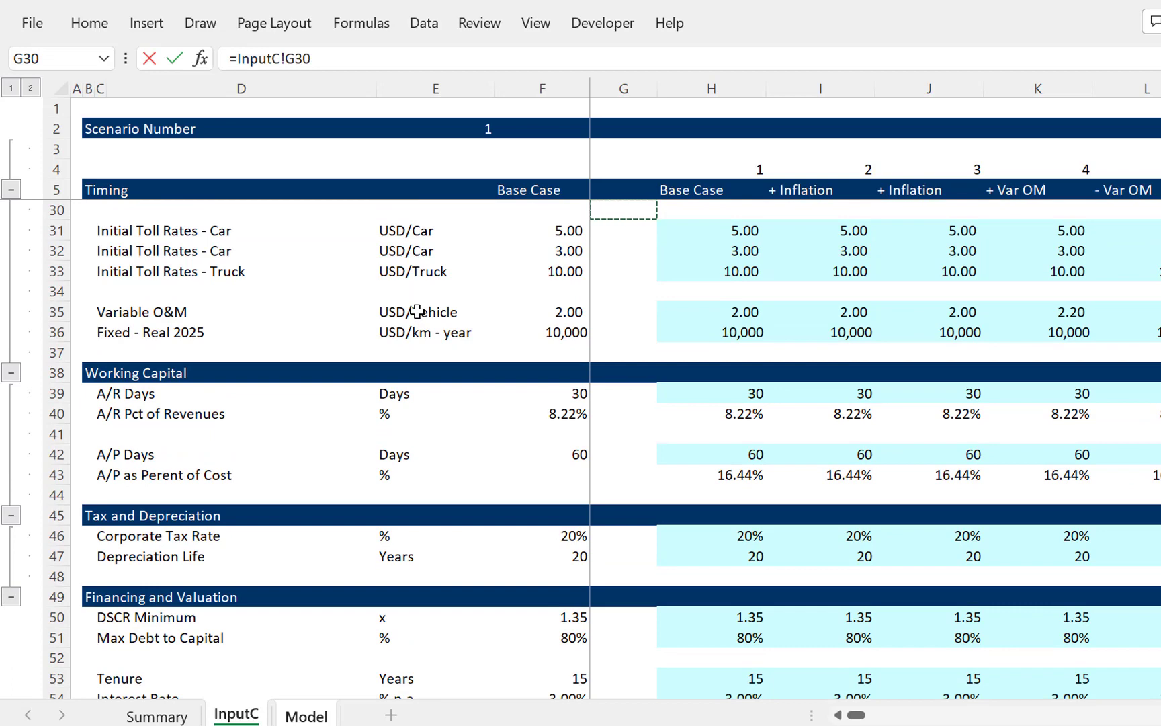
key("Page_Down")
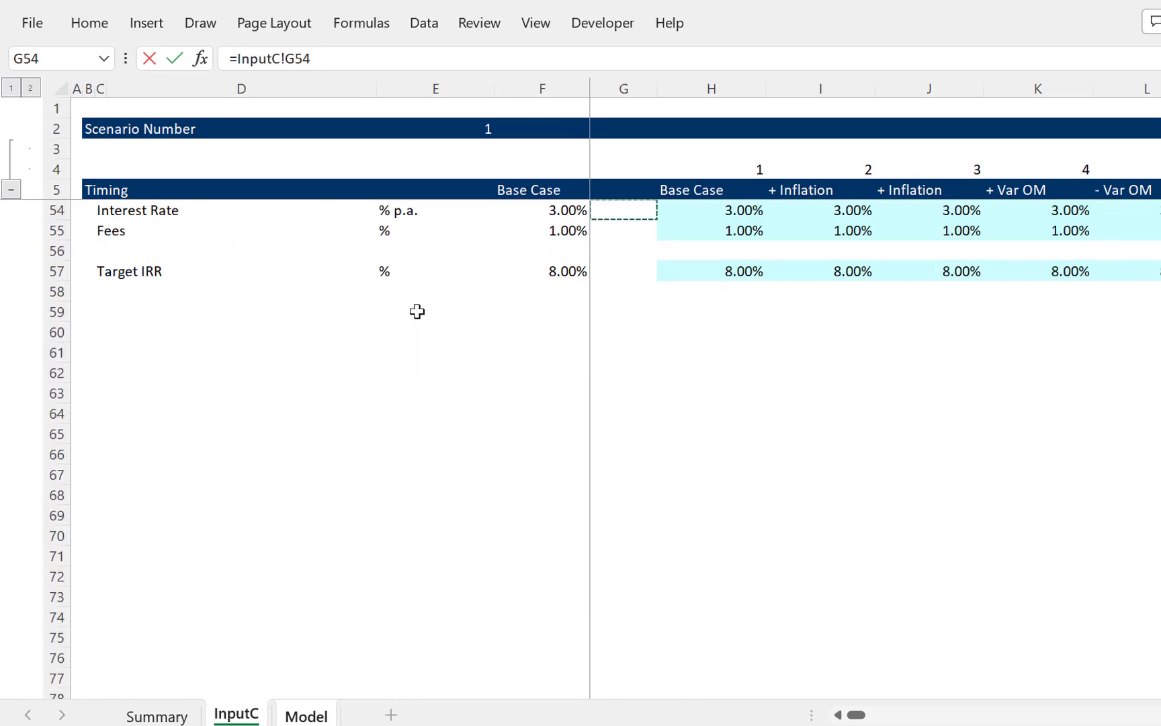
key("Page_Up")
key("Page_Up")
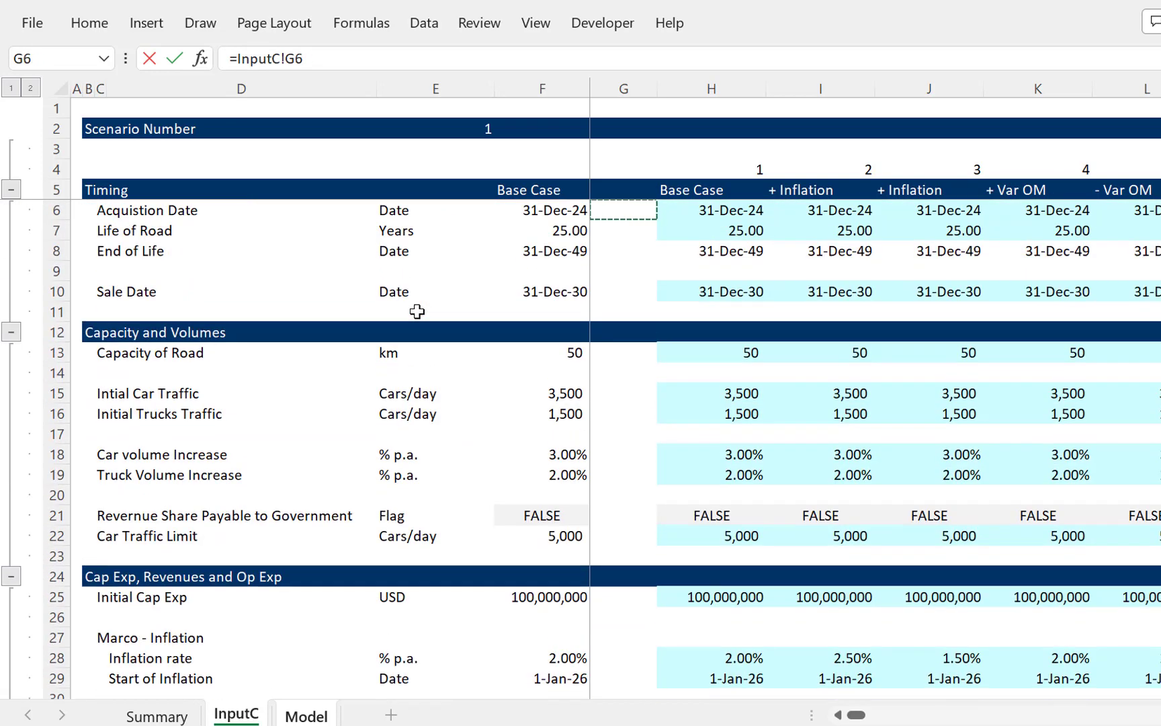
key("Down")
key("Down")
key("Down")
key("Down")
key("Down")
key("Down")
key("Down")
key("Down")
key("Down")
key("Down")
key("Down")
key("Down")
key("Down")
key("Down")
key("Down")
key("Down")
key("Down")
key("Down")
key("Down")
key("Down")
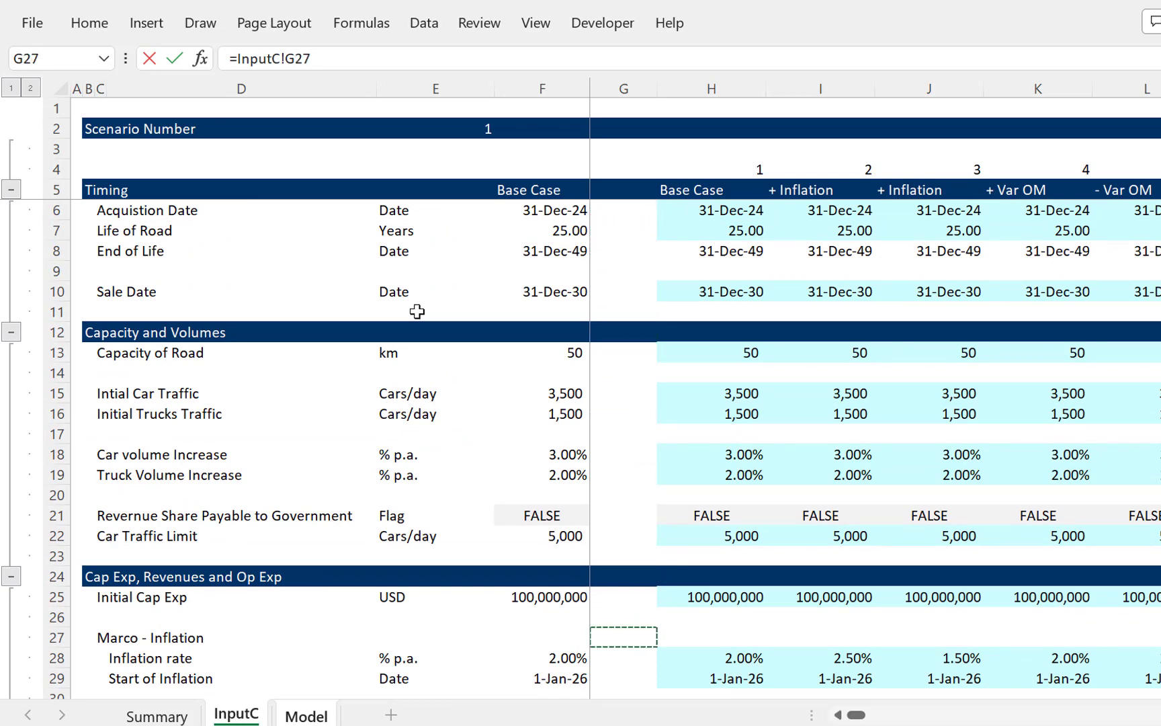
key("Up")
key("Left")
key("Up")
key("Return")
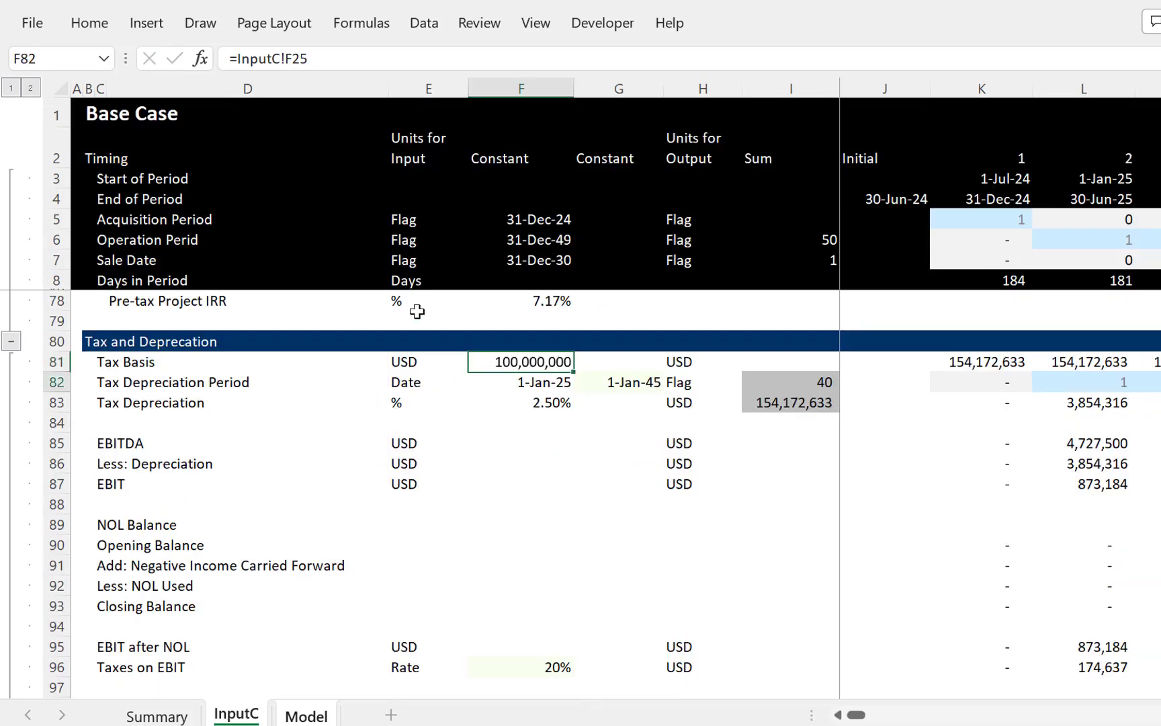
Step: Replace the period 1 Tax Basis formula in K81 with an absolute reference to the constant, =$F$81
key("Up")
key("Up")
key("Right")
key("Right")
key("Right")
key("Right")
key("Right")
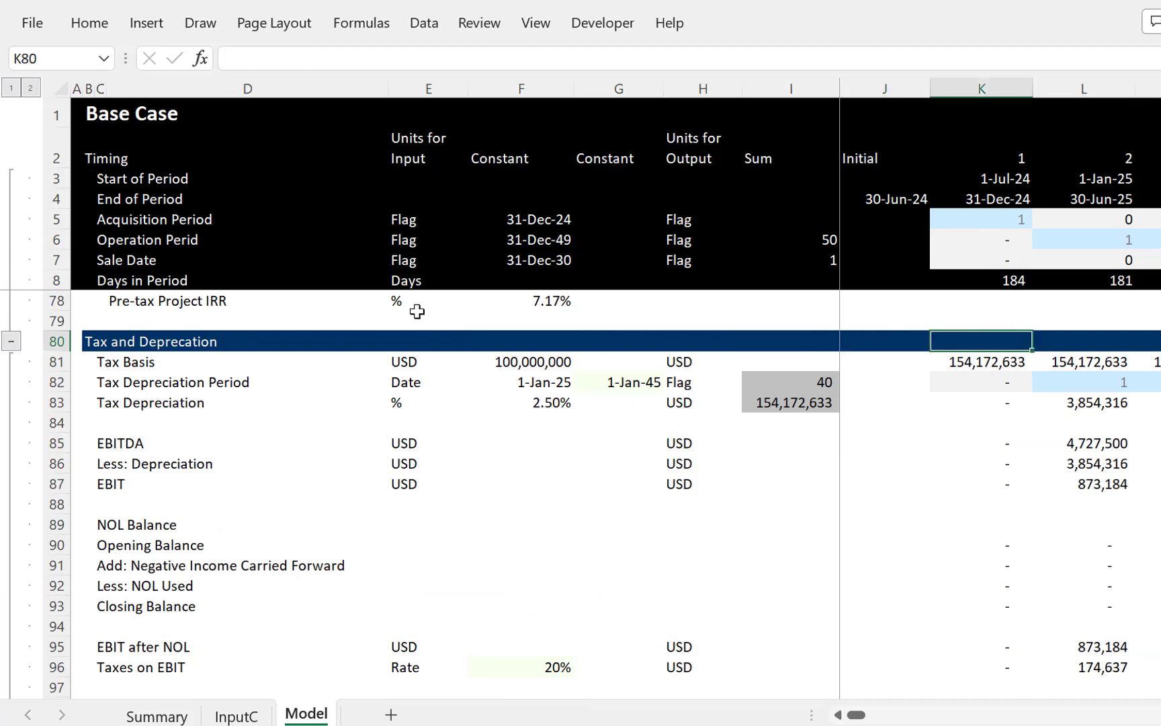
key("Down")
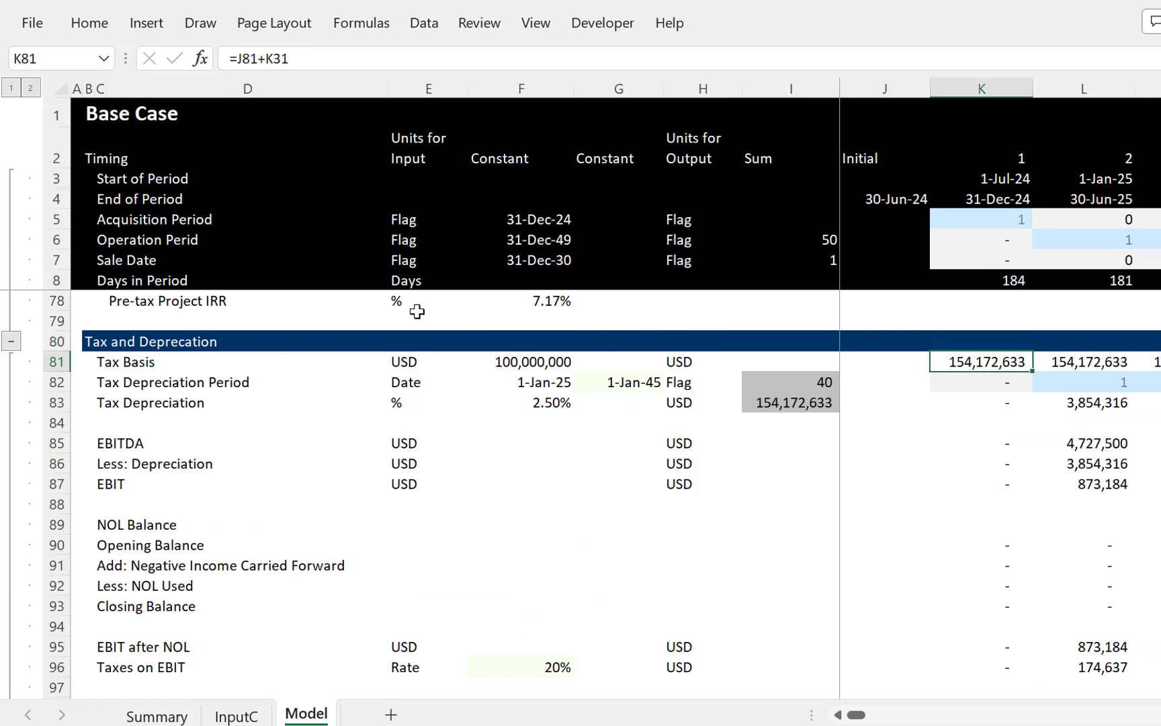
type("=")
key("Left")
key("Left")
key("Left")
key("Left")
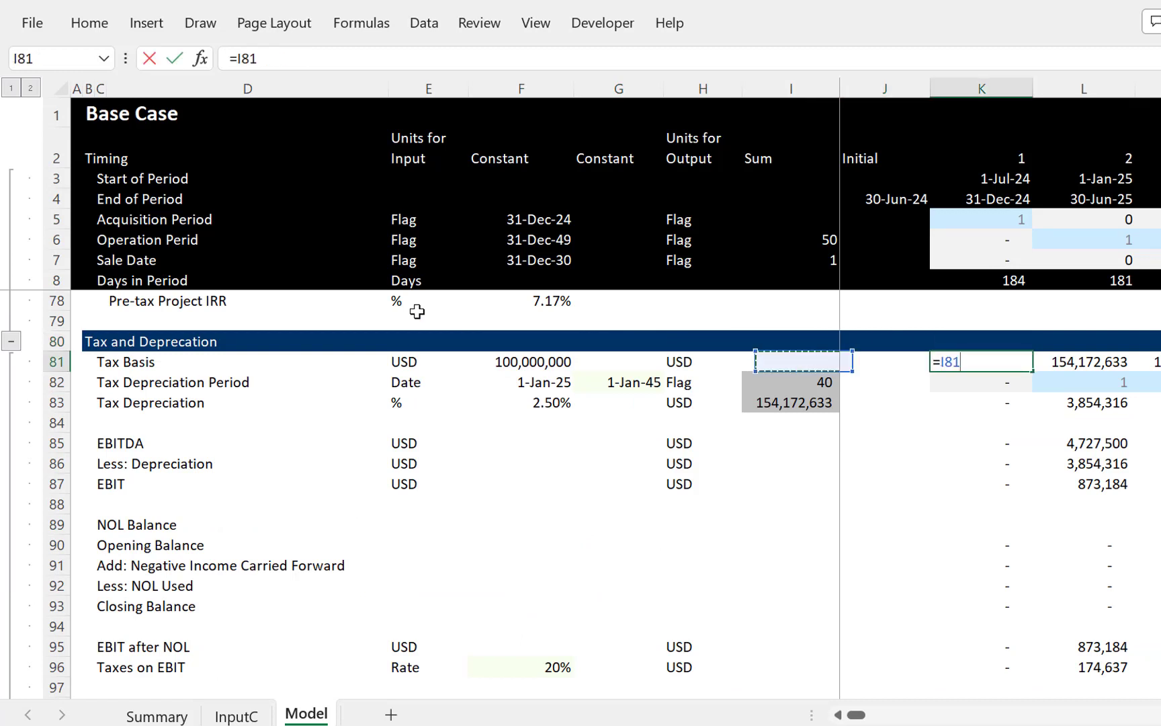
key("Left")
key("F4")
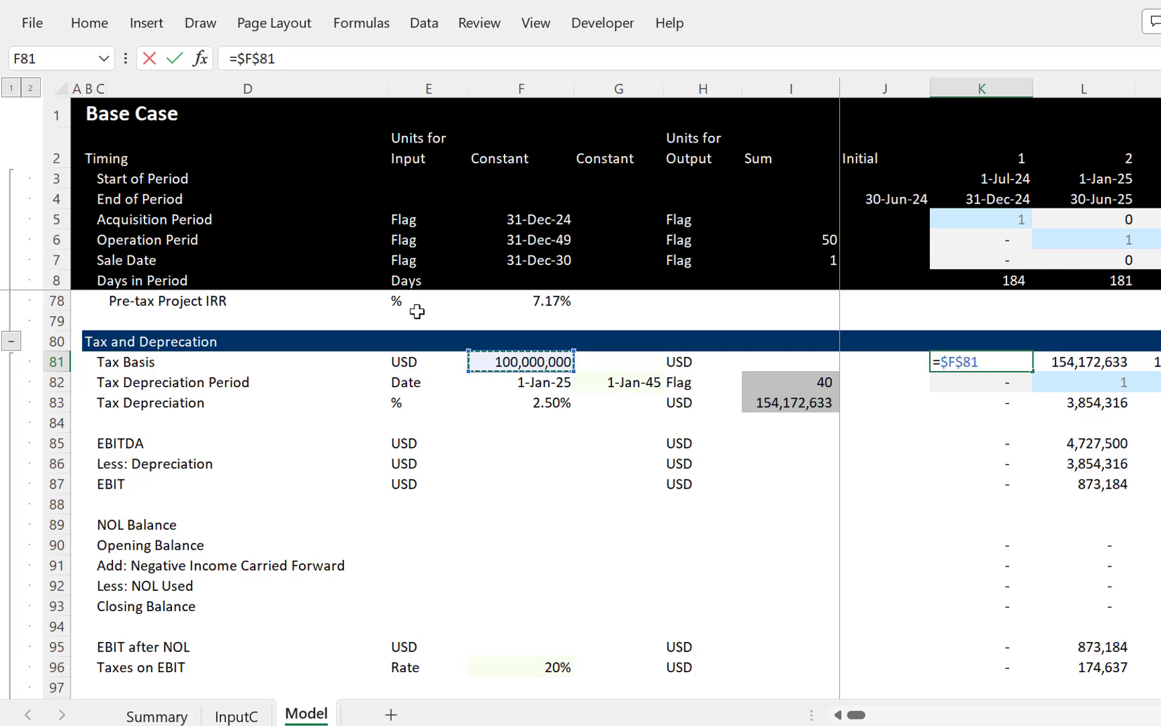
key("Return")
key("Up")
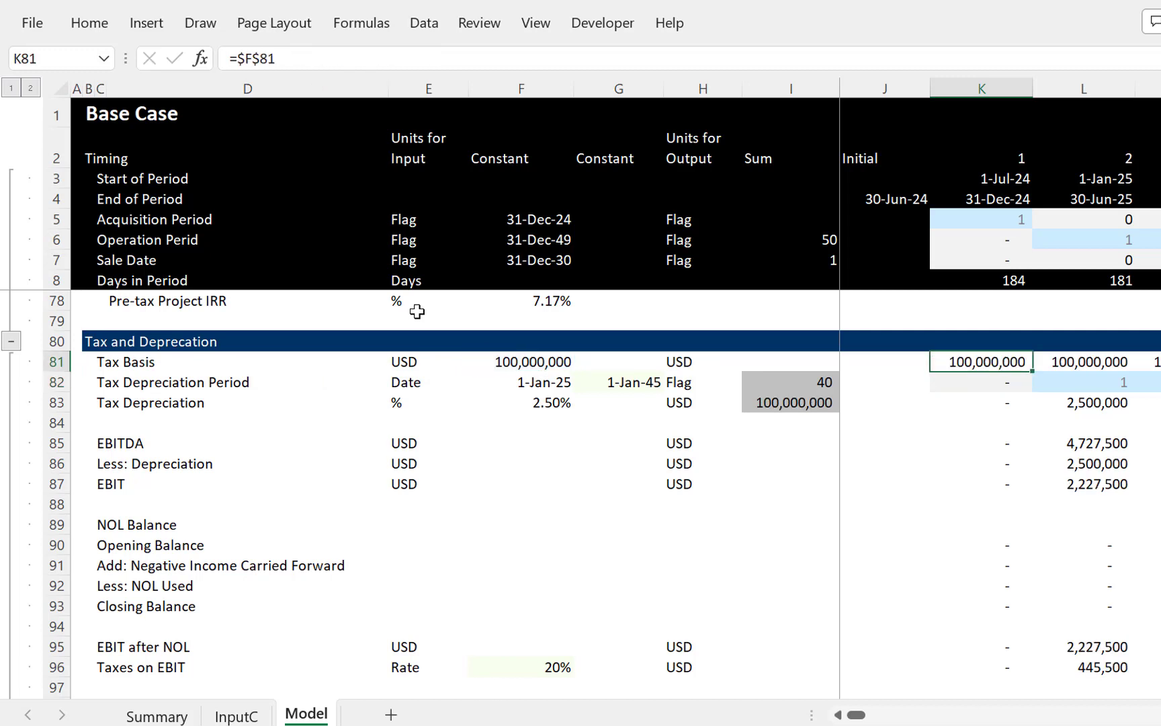
Step: Examine the depreciation and EBIT values in rows 86 and 87 across the operating periods
key("Down")
key("Down")
key("Down")
key("Down")
key("Down")
key("Down")
key("Right")
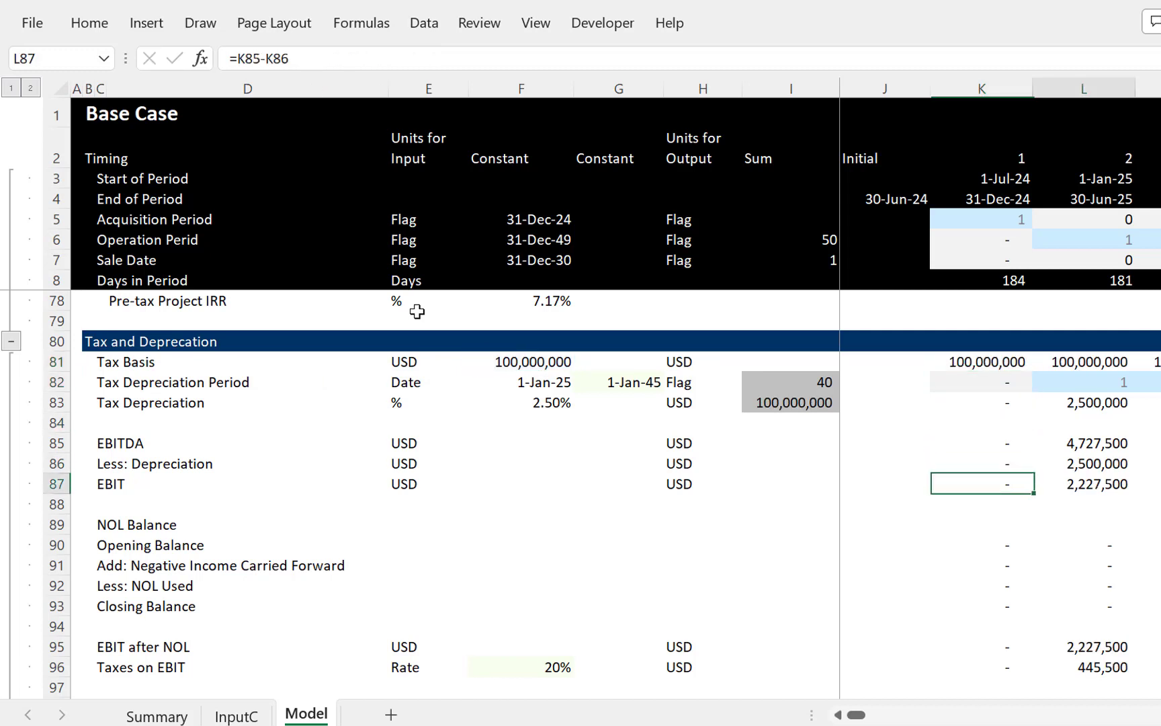
key("Right")
key("Right")
key("Right")
key("Right")
key("Right")
key("Right")
key("Right")
key("Right")
key("Right")
key("Right")
key("Right")
key("Right")
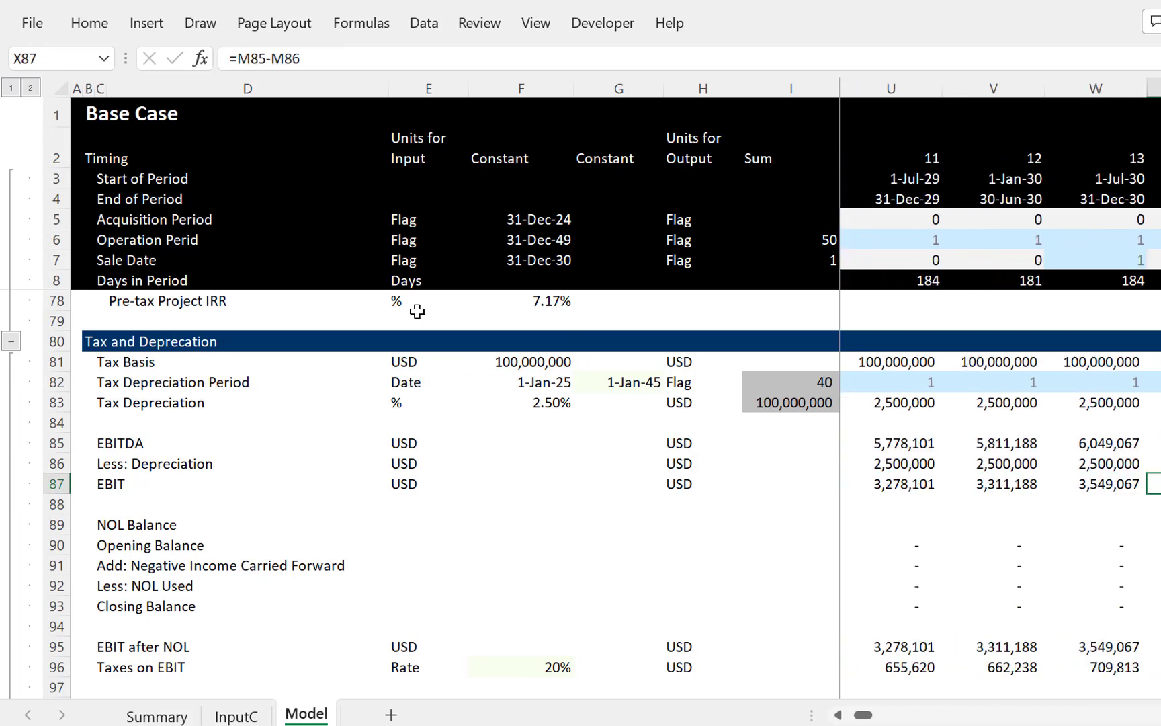
Step: Follow the EBIT row through the periods after the 31-Dec-30 sale date and back to period 1
key("Right")
key("Right")
key("Right")
key("Right")
key("Right")
key("Right")
key("Right")
key("Right")
key("Right")
key("Left")
key("ctrl+Left")
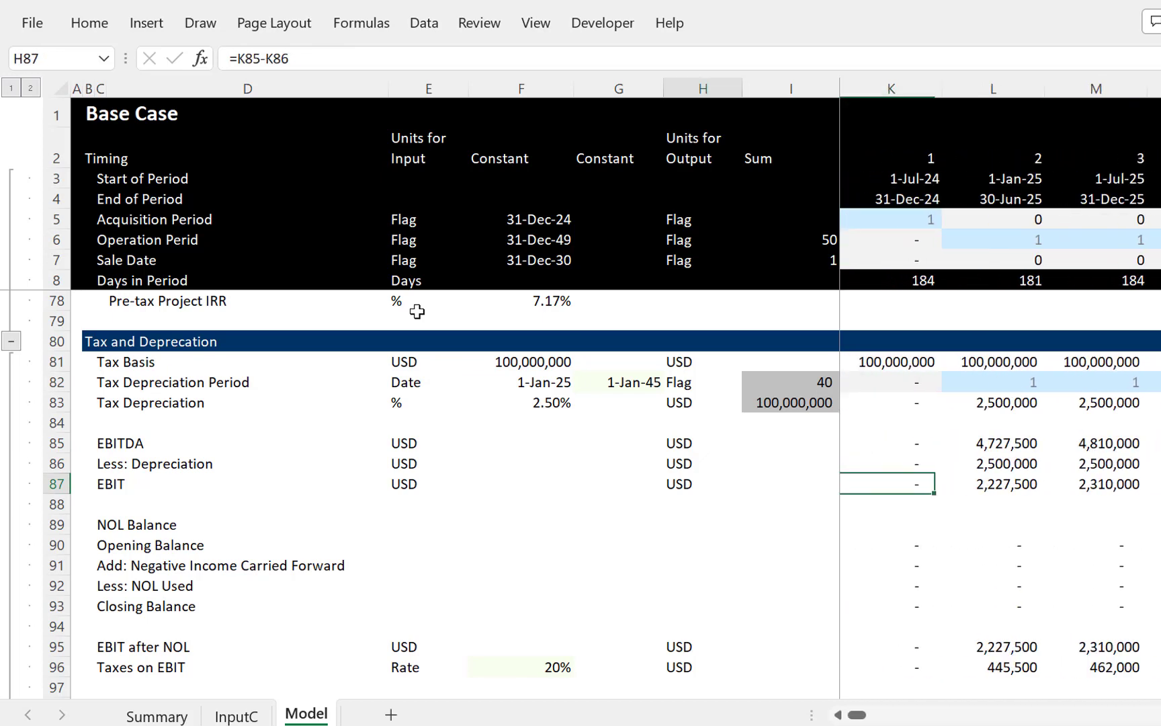
Step: Run the sheet's Goal Seek macro to solve the equity cash flow for the 8.00% Target IRR
key("Home")
key("Page_Down")
key("Page_Down")
key("Page_Down")
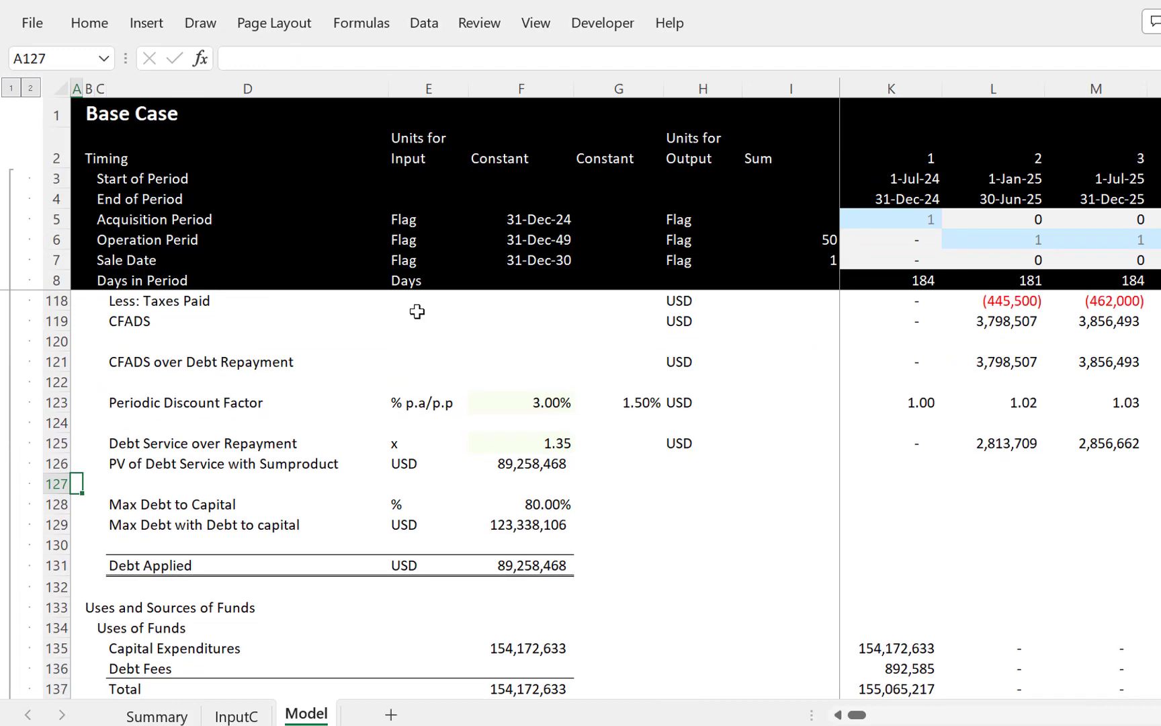
key("Page_Down")
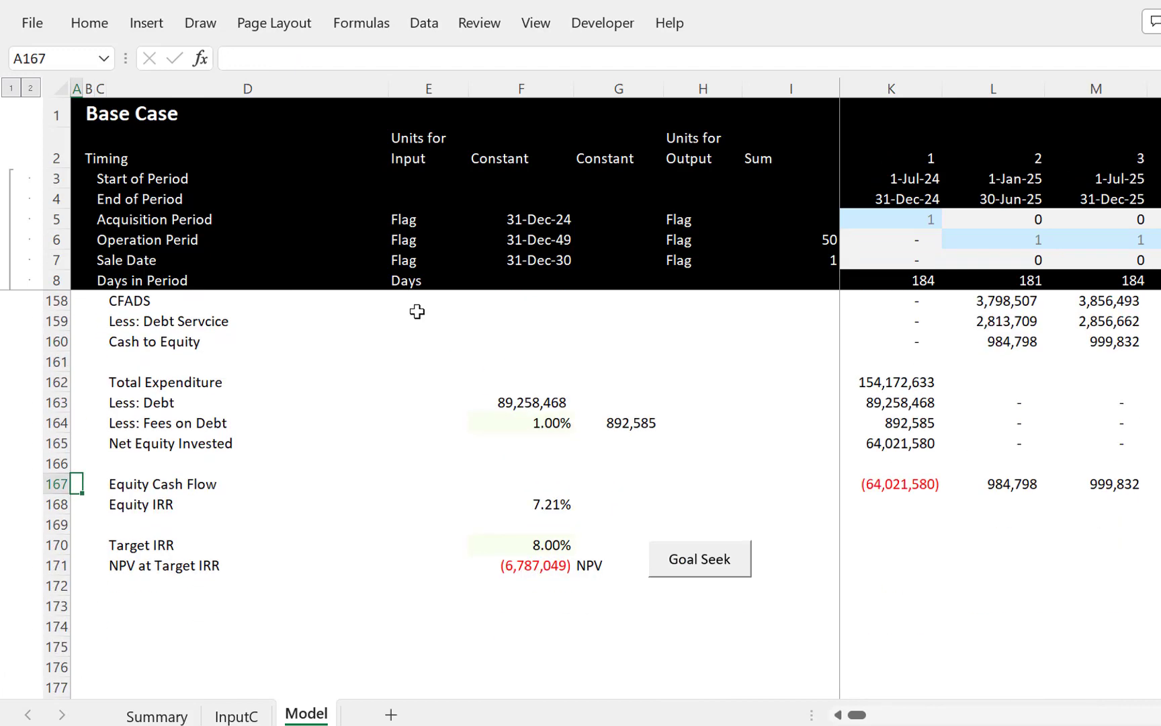
left_click(707, 561)
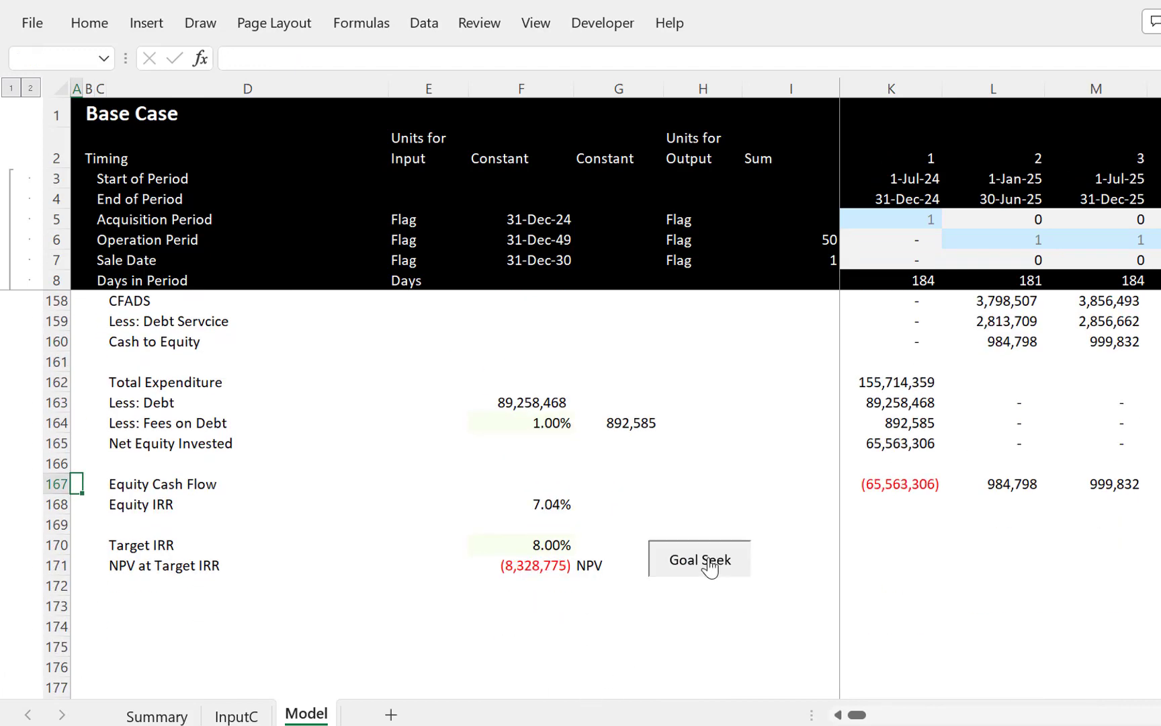
Step: Review the model upward from the Debt Account through Debt Sizing to the Pre-tax Cash Flow section
key("Page_Up")
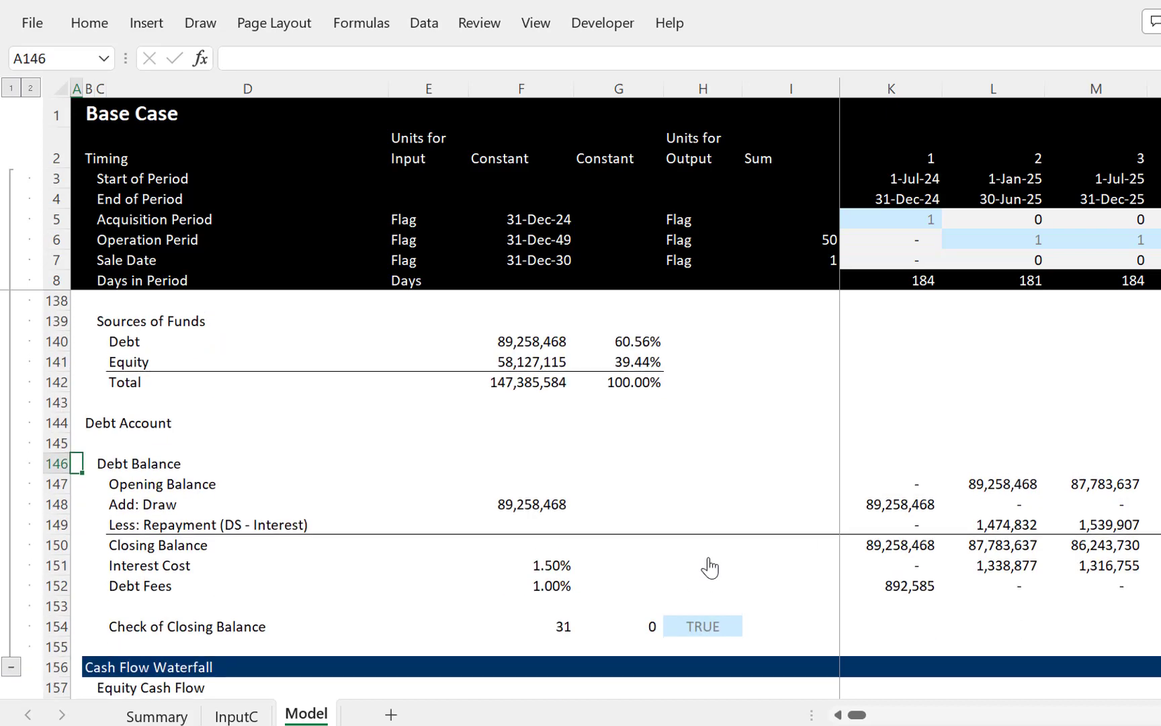
key("Page_Up")
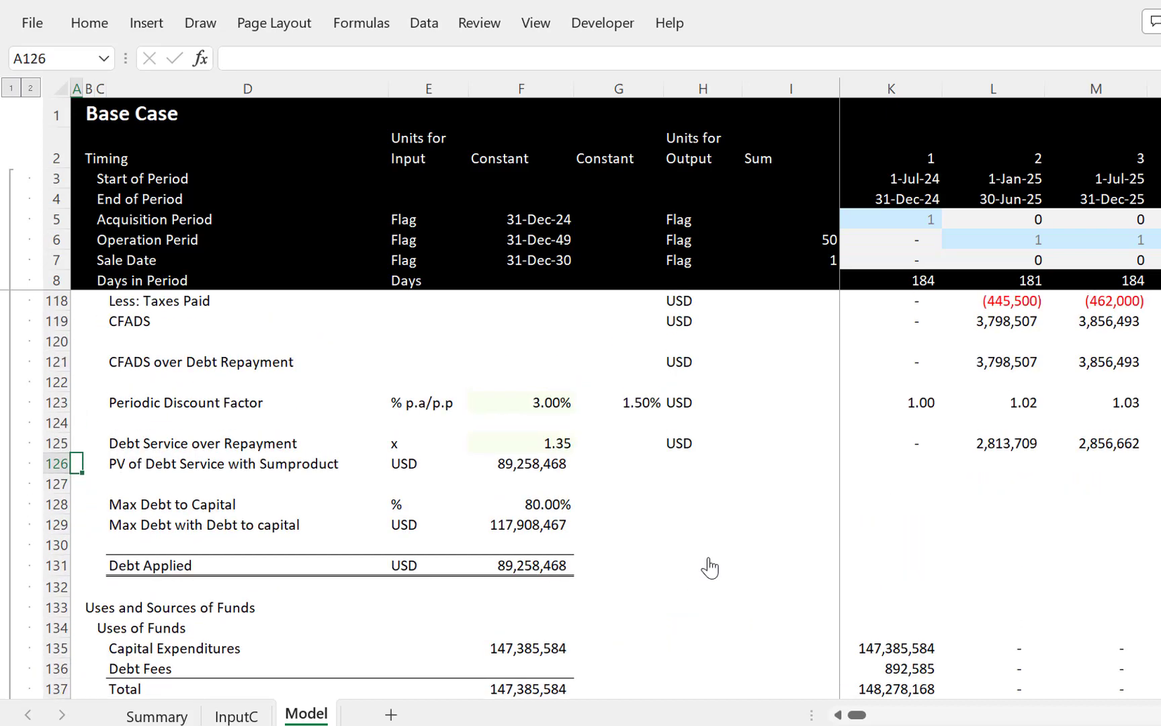
key("Page_Up")
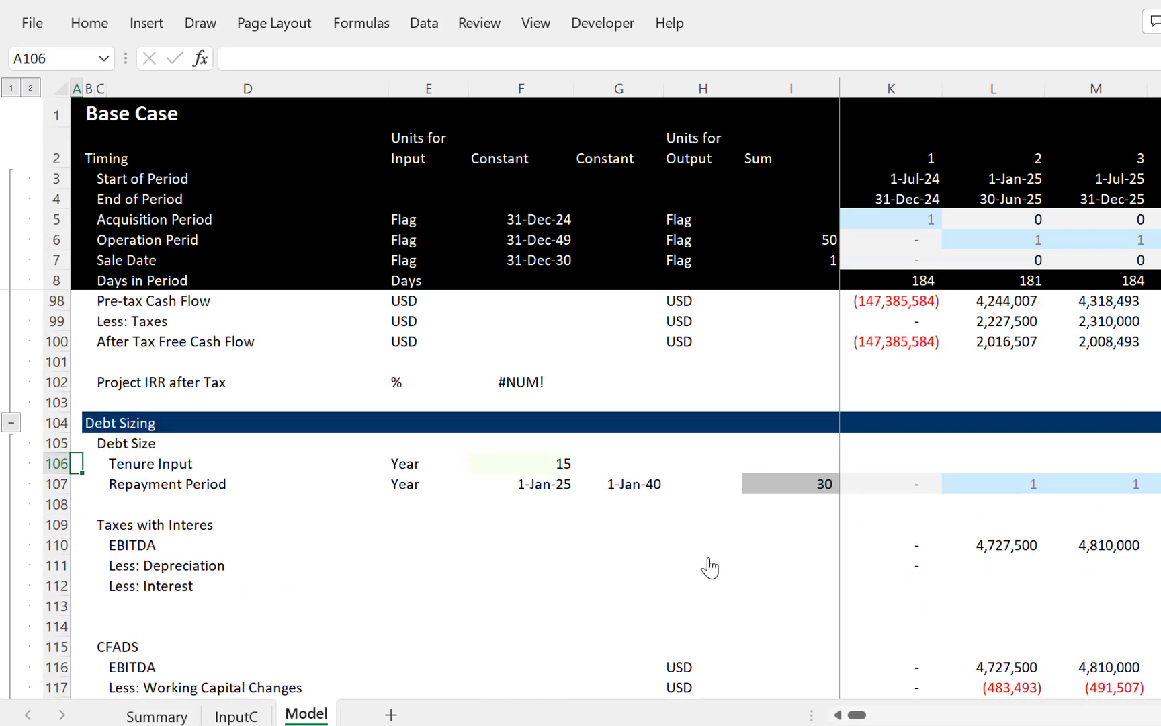
key("Page_Up")
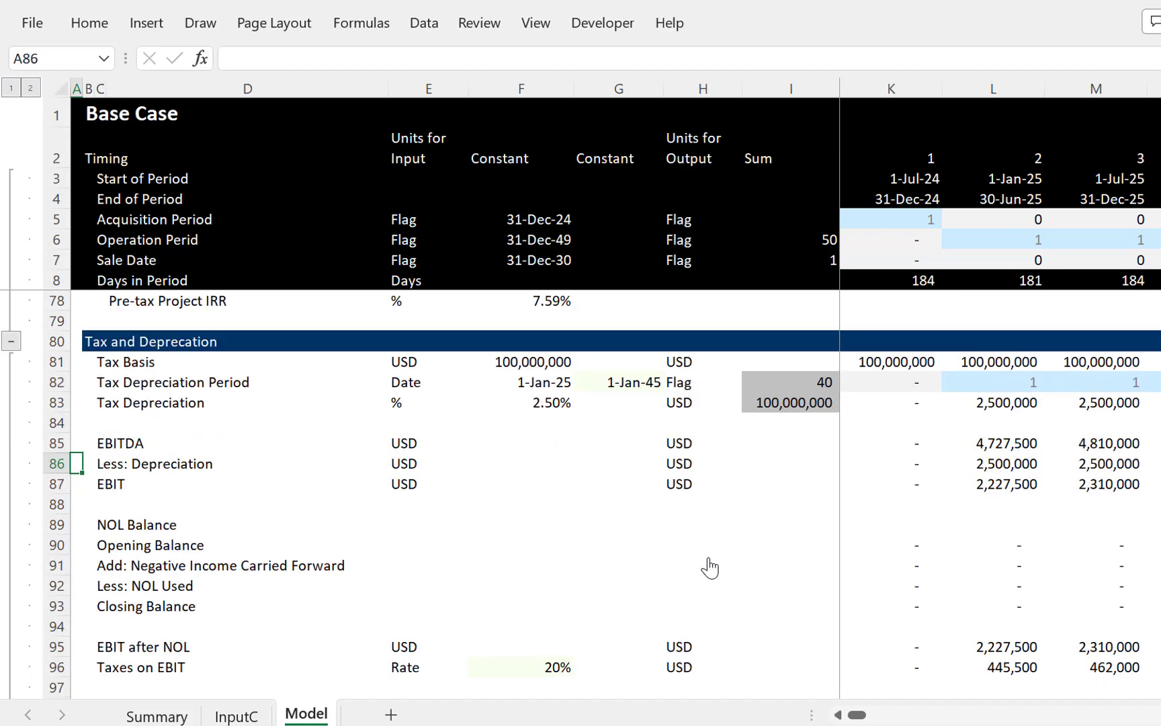
key("Up")
key("Up")
key("Up")
key("Up")
key("Up")
key("Up")
key("Up")
key("Up")
key("Up")
key("Up")
key("Up")
key("Up")
key("Up")
key("Up")
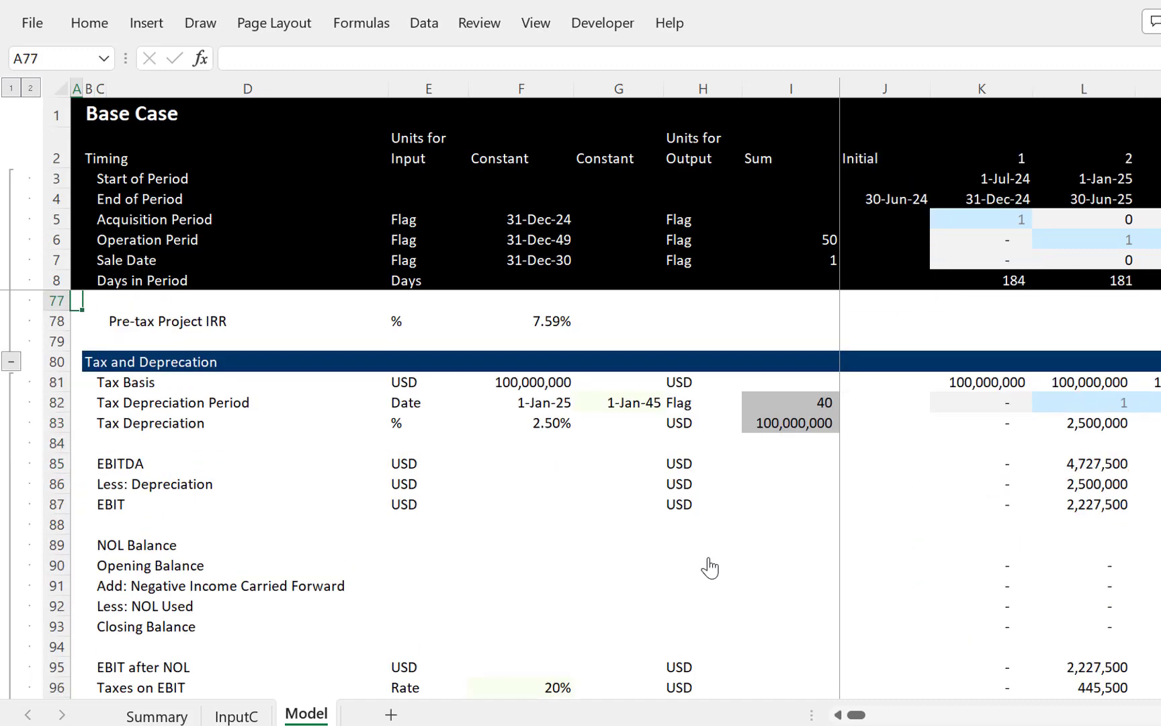
Step: Review the Tax and Depreciation section's rows down to the Project IRR after Tax
key("Down")
key("Down")
key("Down")
key("Down")
key("Down")
key("Down")
key("Down")
key("Down")
key("Down")
key("Down")
key("Down")
key("Down")
key("Down")
key("Down")
key("Down")
key("Down")
key("Down")
key("Down")
key("Down")
key("Down")
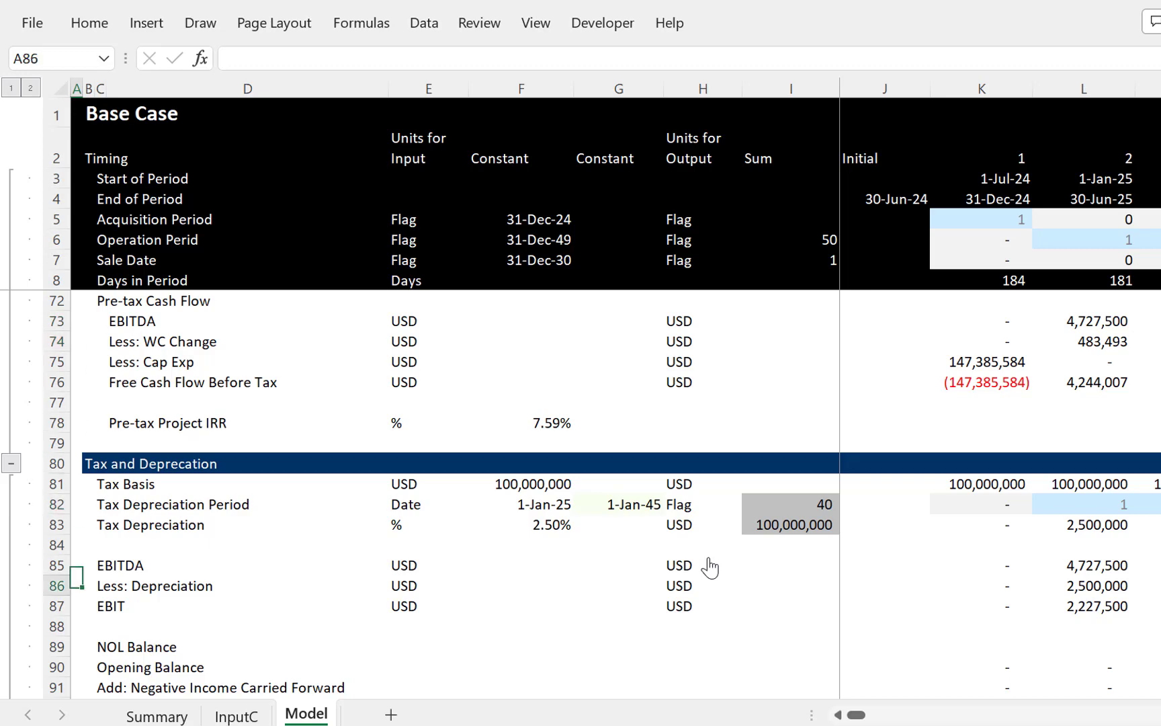
key("Down")
key("Down")
key("Down")
key("Down")
key("Down")
key("Down")
key("Down")
key("Down")
key("Down")
key("Down")
key("Down")
key("Up")
key("Up")
key("Up")
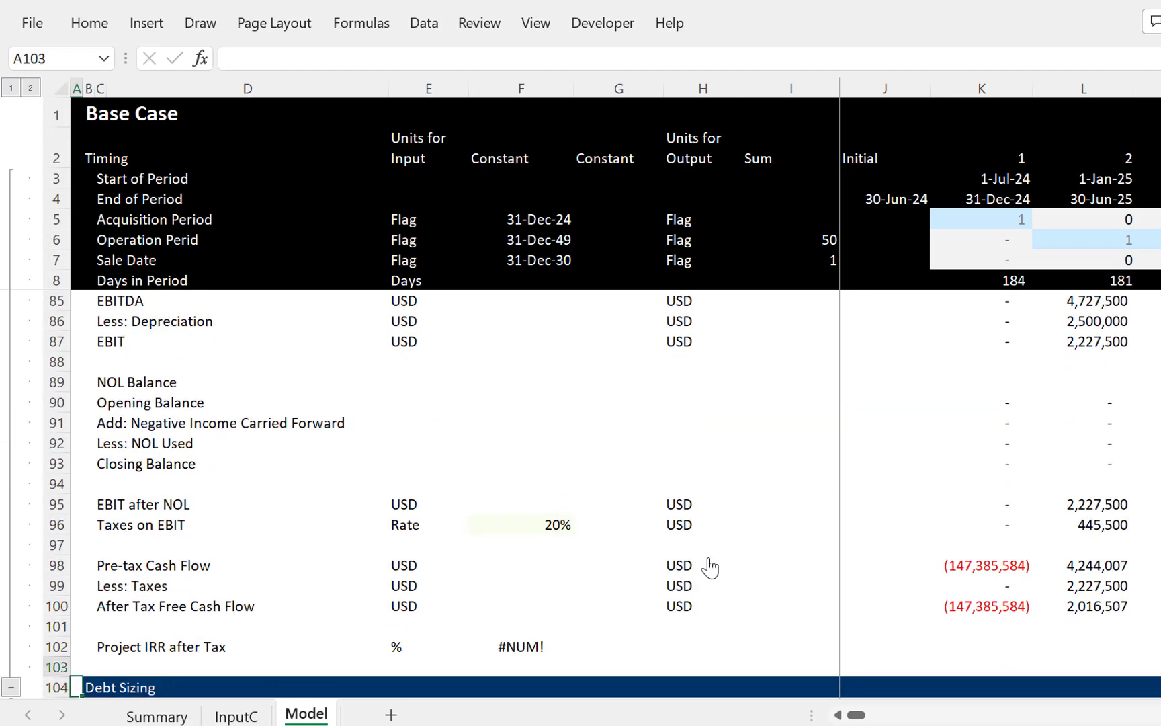
Step: Inspect the value and date ranges of the XIRR formula for Project IRR after Tax in F102
key("Right")
key("Right")
key("Right")
key("Down")
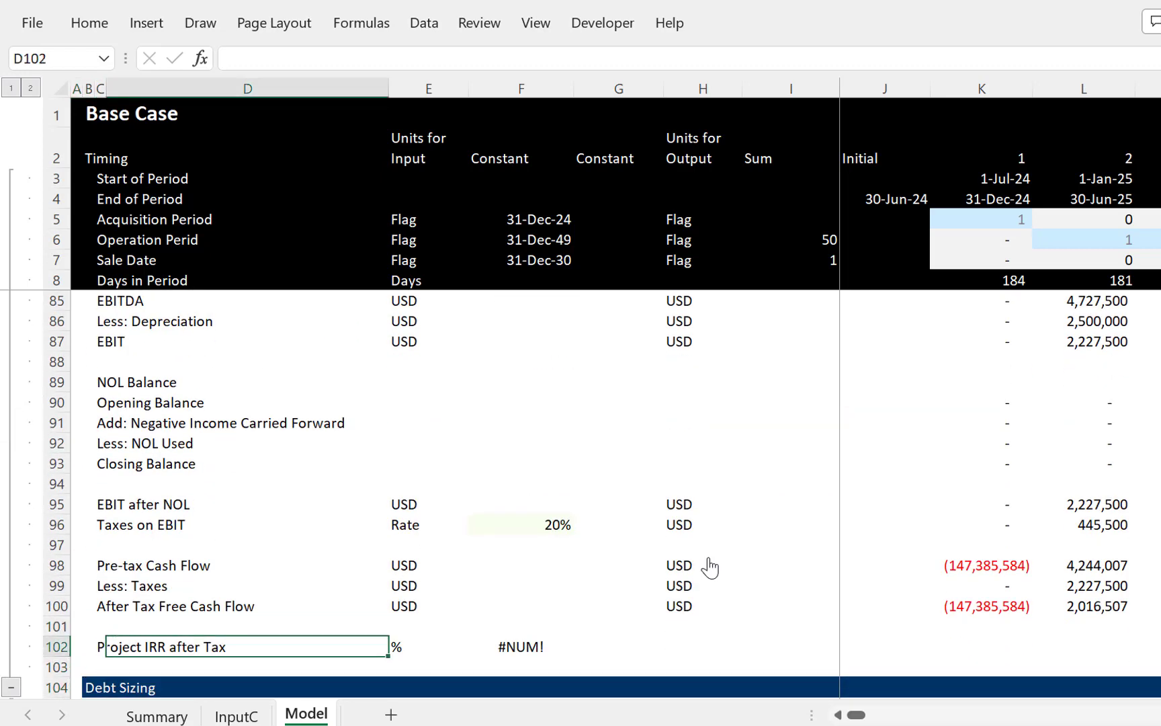
key("Right")
key("Right")
key("F2")
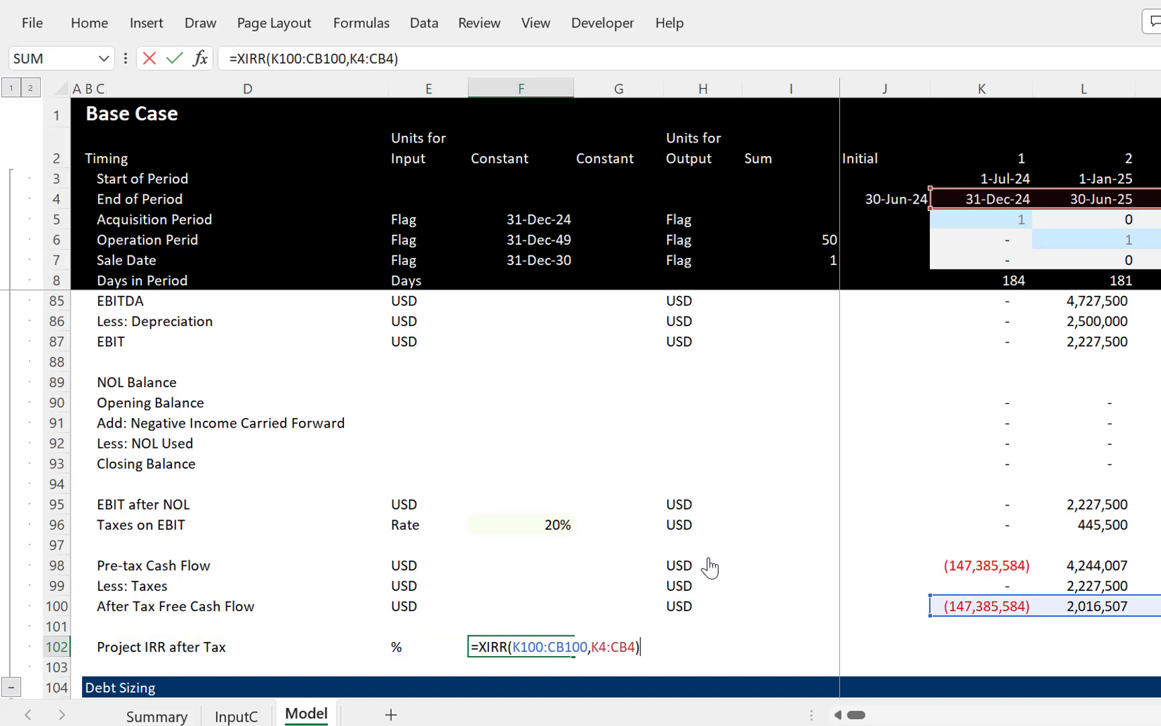
key("ctrl+Return")
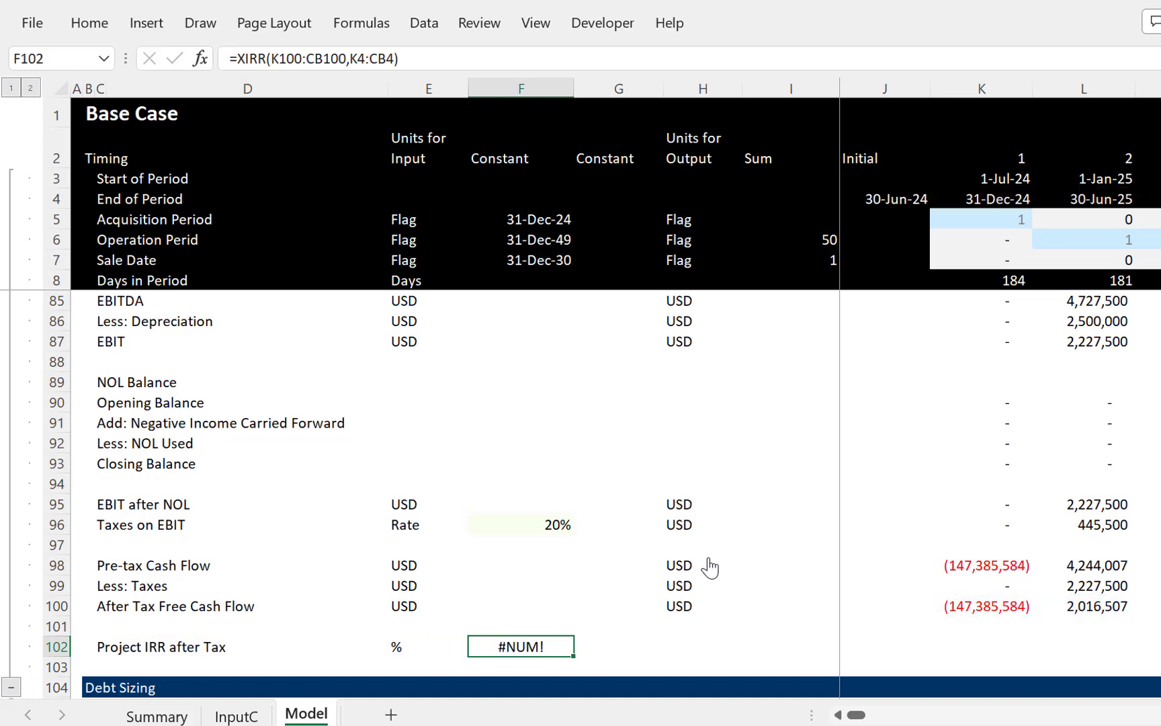
Step: Examine the taxes and After Tax Free Cash Flow values in rows 99 and 100 across the operating periods
key("Right")
key("Right")
key("Right")
key("Right")
key("Right")
key("Right")
key("Right")
key("Right")
key("Right")
key("Right")
key("Right")
key("Right")
key("Right")
key("Right")
key("Right")
key("Right")
key("Right")
key("Right")
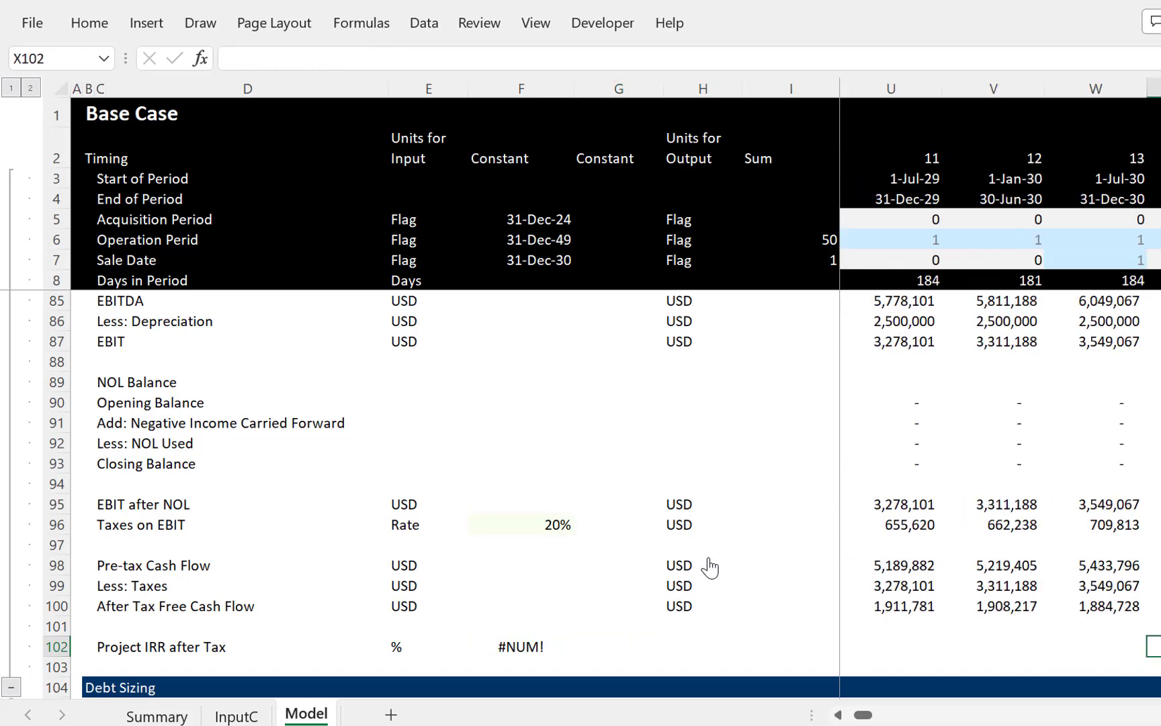
key("Right")
key("Right")
Step: Add a guess of 7 to the Project IRR after Tax formula in F102, making it =XIRR(K100:CB100,K4:CB4,7)
key("ctrl+Left")
key("Left")
key("Right")
key("F2")
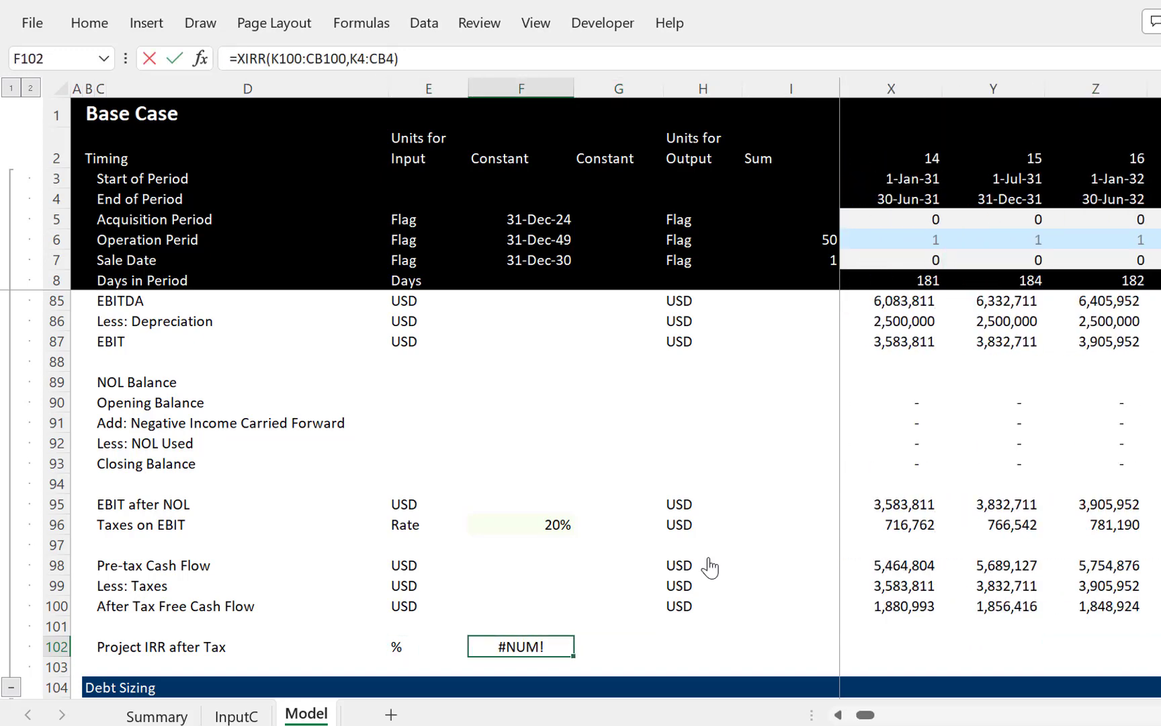
key("Left")
type(",")
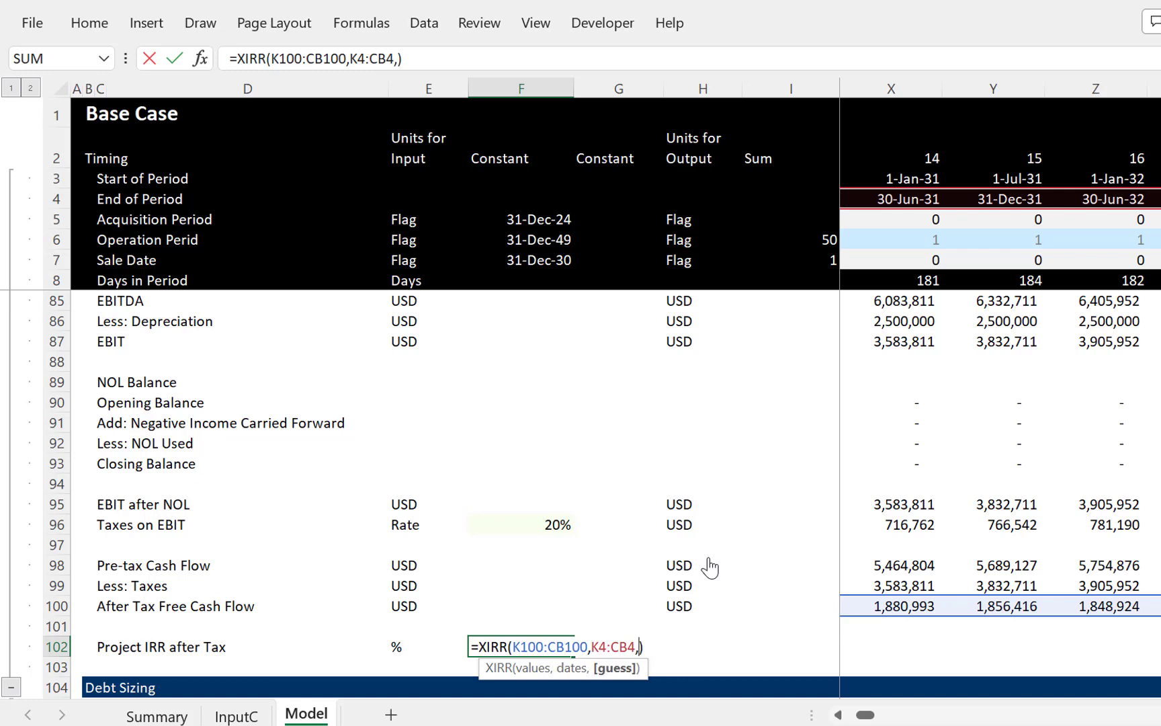
type("7")
key("Return")
key("Up")
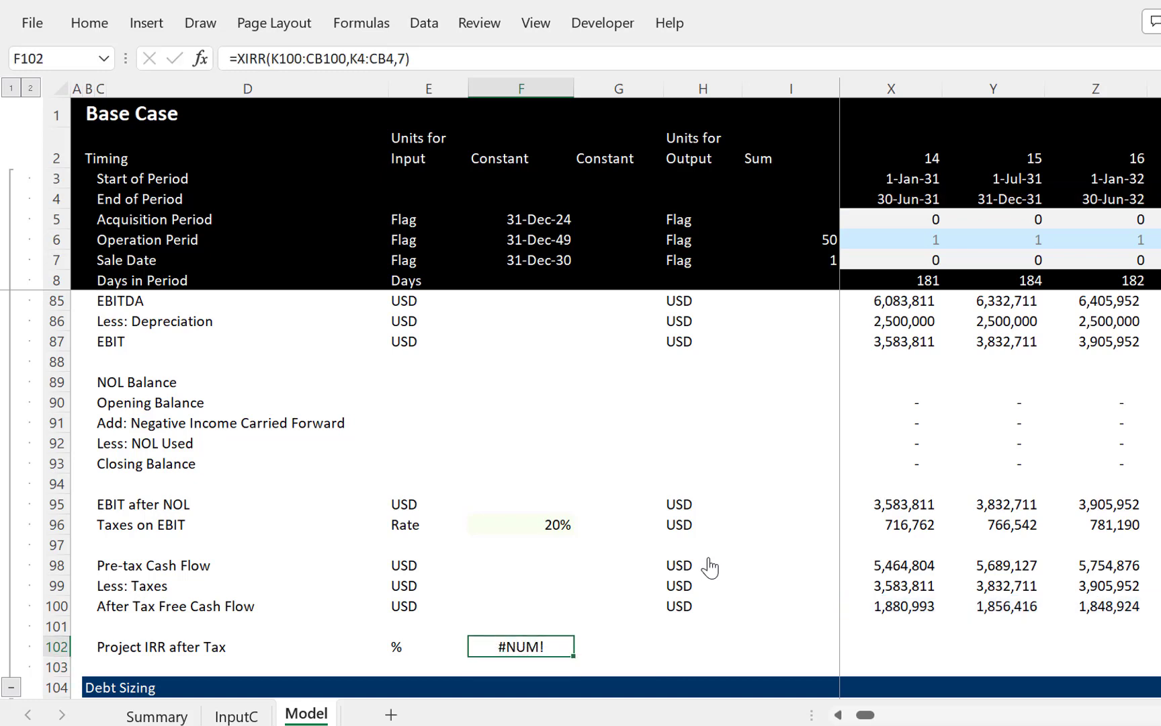
Step: Recheck the F102 XIRR formula's ranges against the first periods of the After Tax Free Cash Flow row
key("Right")
key("Right")
key("Right")
key("Right")
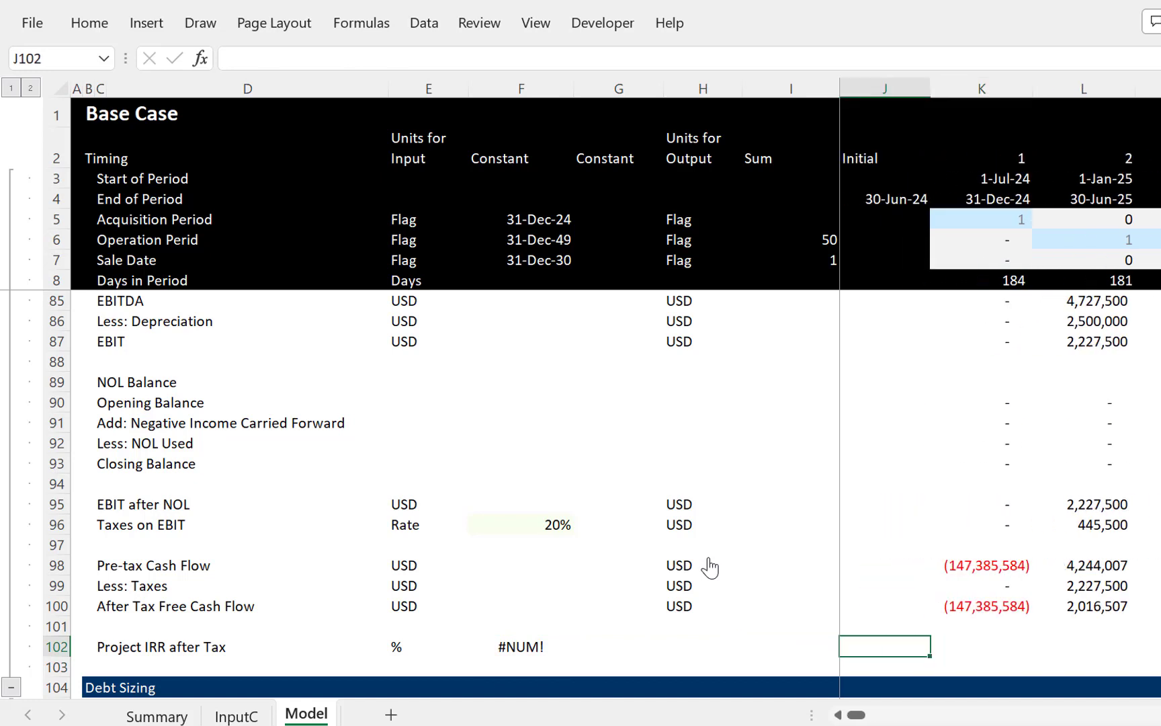
key("Left")
key("Left")
key("Left")
key("Left")
key("F2")
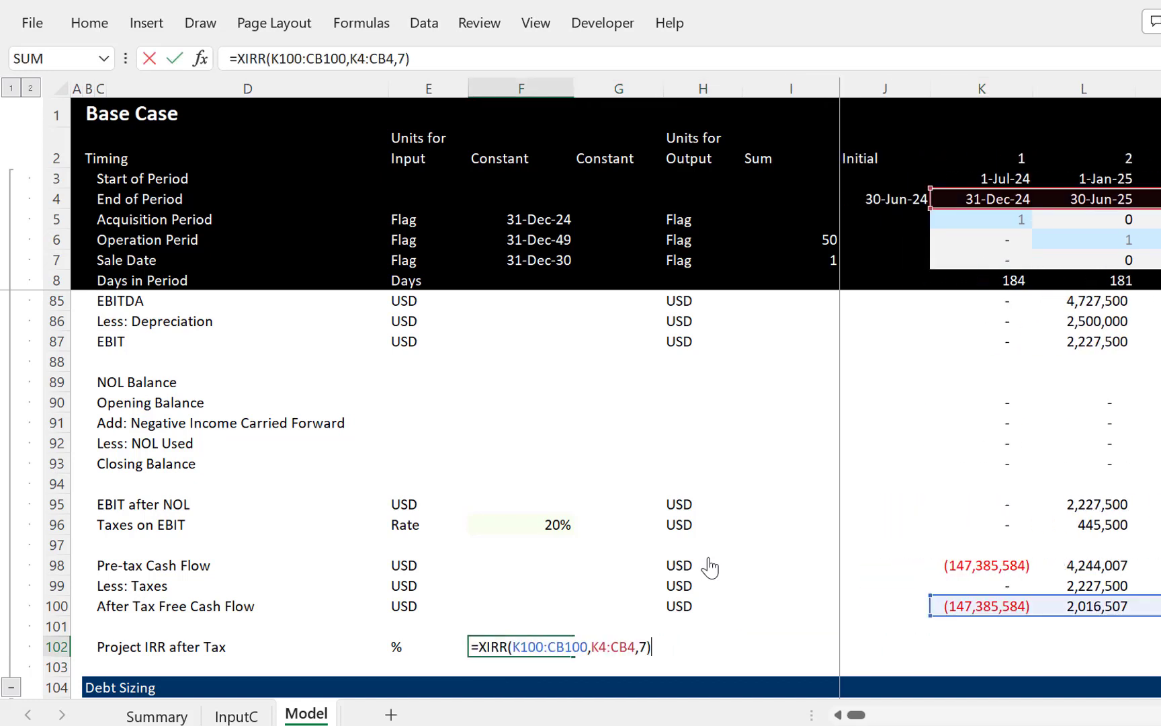
key("Escape")
Step: Link the period 1 Less: Taxes cell K99 to the Taxes on EBIT row with =K96
key("Up")
key("Up")
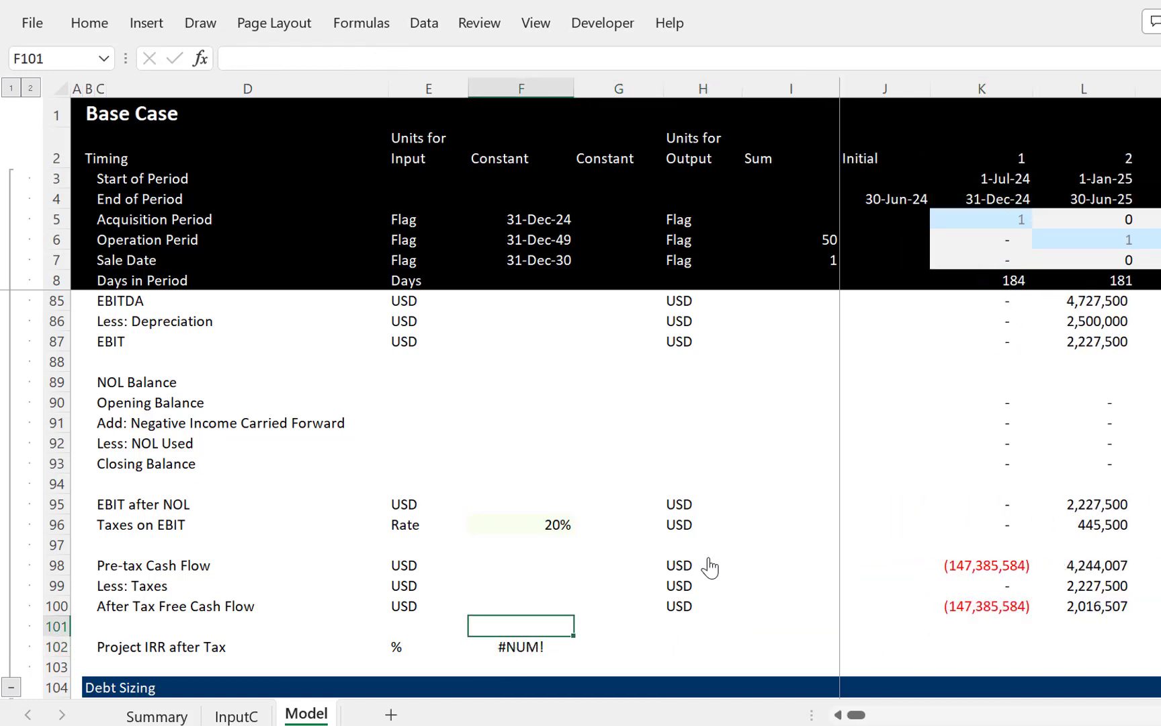
key("Right")
key("Up")
key("Up")
key("Right")
key("Down")
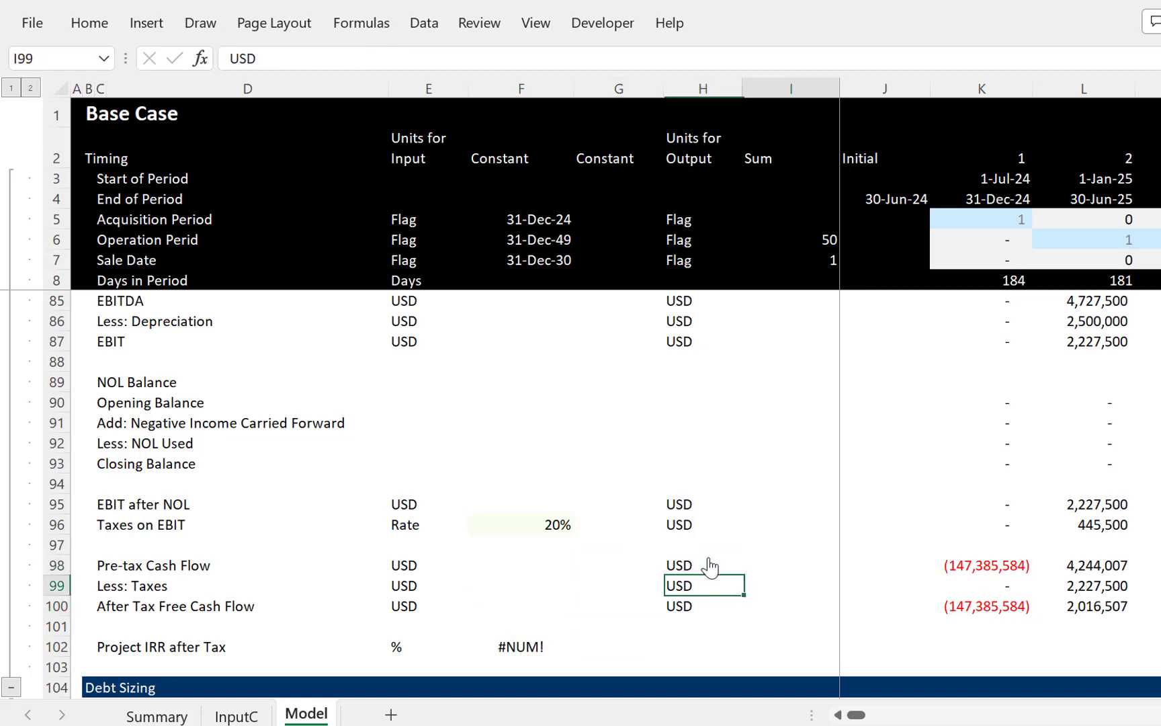
key("Right")
key("Right")
key("Right")
type("=")
key("Up")
key("Up")
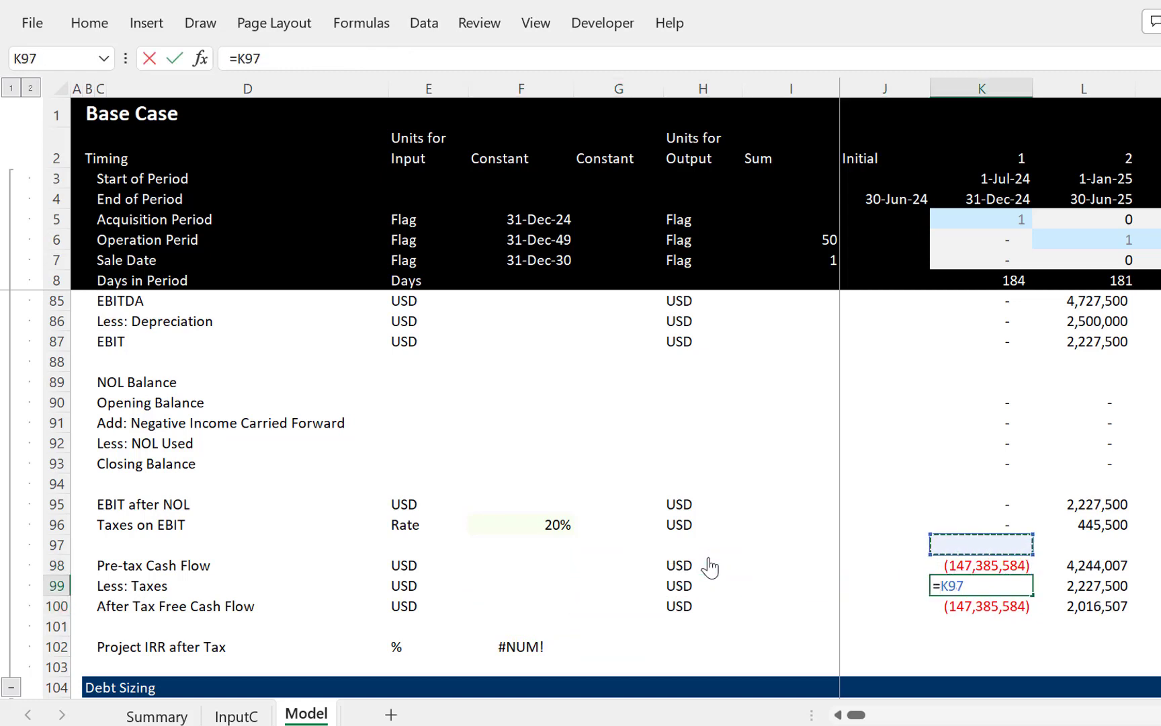
key("Up")
key("Return")
key("Up")
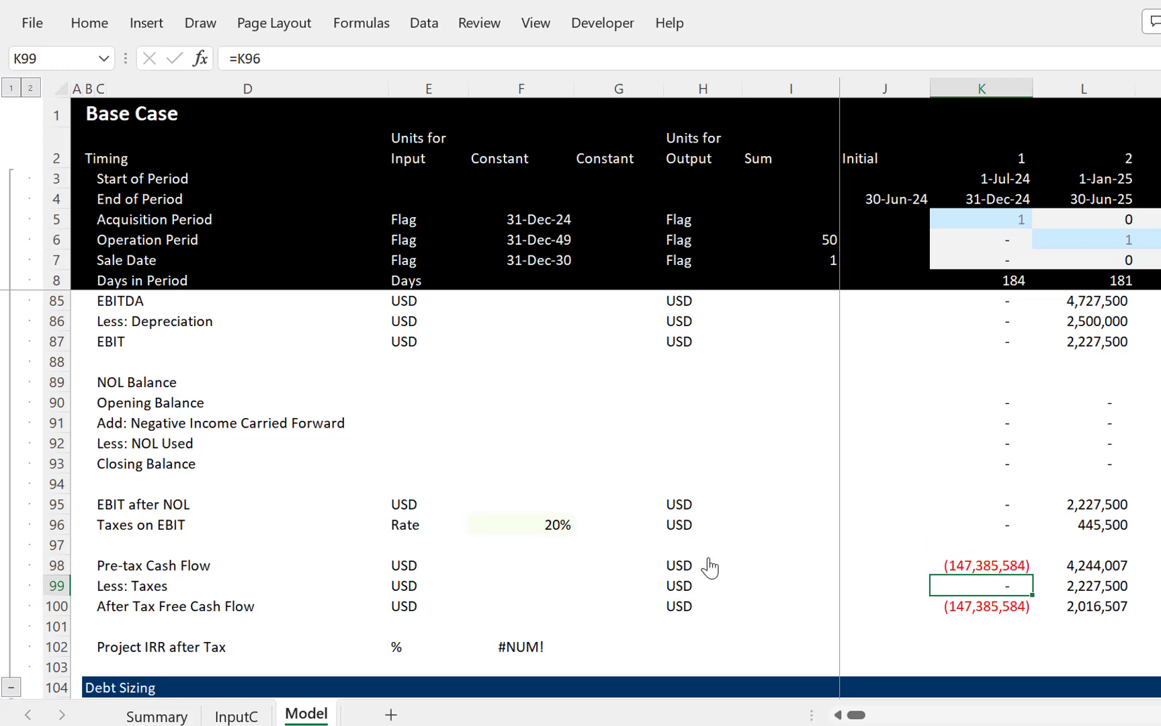
Step: Fill the K99 Less: Taxes formula across the remaining periods of row 99
key("shift+Right")
key("ctrl+r")
key("Down")
key("Left")
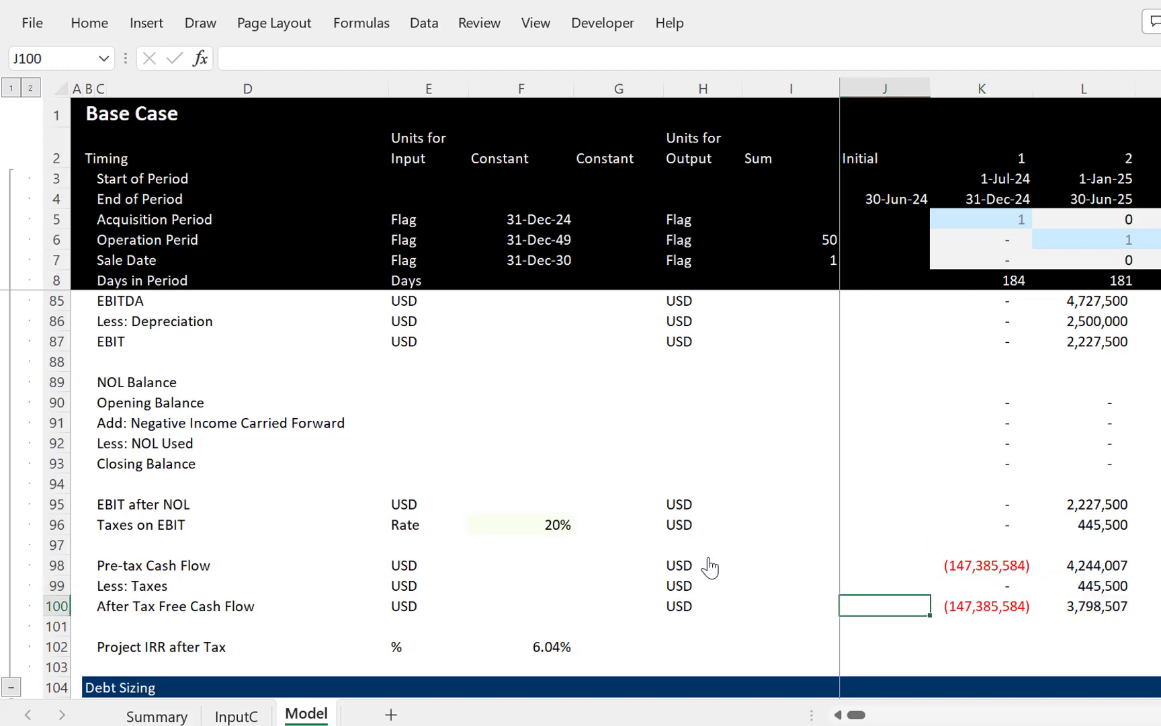
Step: Fill the K111 Less: Depreciation formula across the remaining periods of row 111 in the Taxes with Interes block
key("Left")
key("Left")
key("Left")
key("Left")
key("Left")
key("Left")
key("Down")
key("Down")
key("Down")
key("Down")
key("Down")
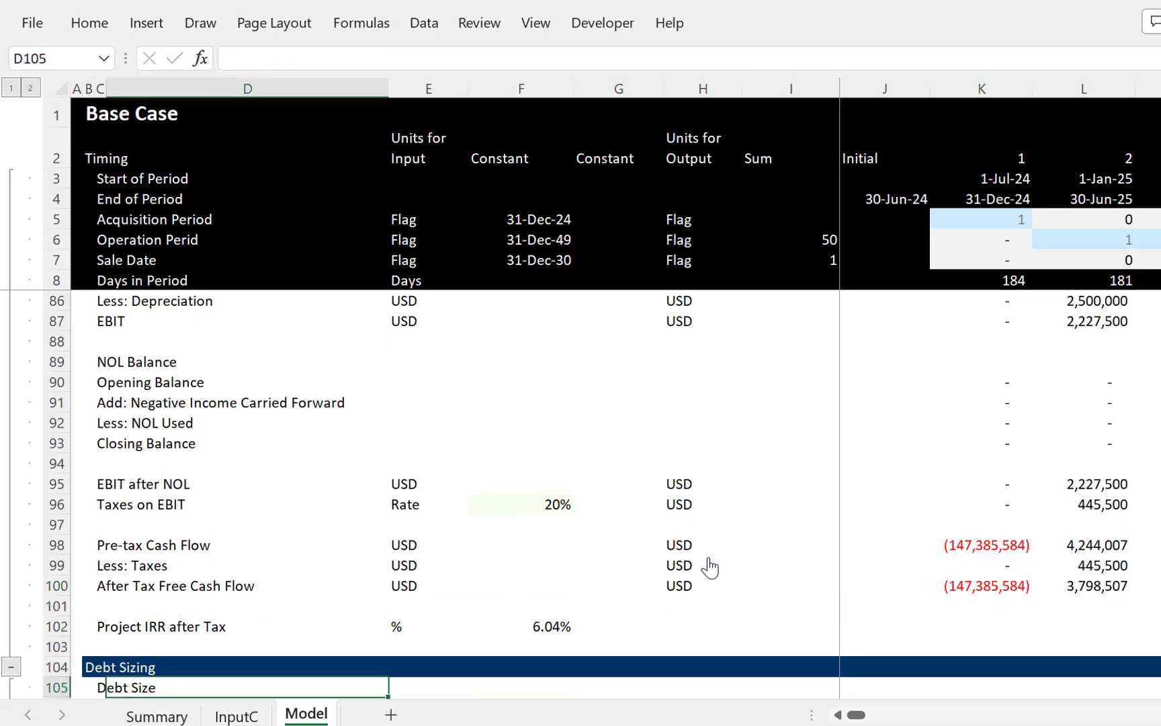
key("Down")
key("Down")
key("Down")
key("Down")
key("Down")
key("Down")
key("Down")
key("Down")
key("Down")
key("Down")
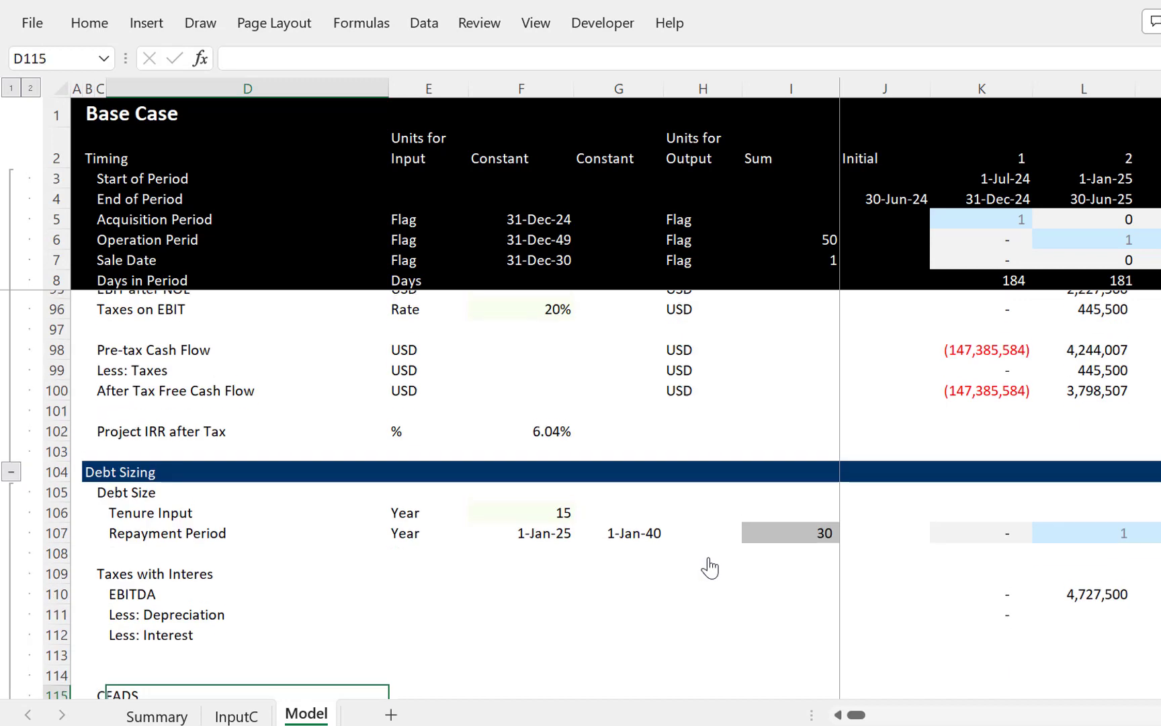
key("Up")
key("Up")
key("Up")
key("Up")
key("Right")
key("Right")
key("Right")
key("Right")
key("Right")
key("Right")
key("Right")
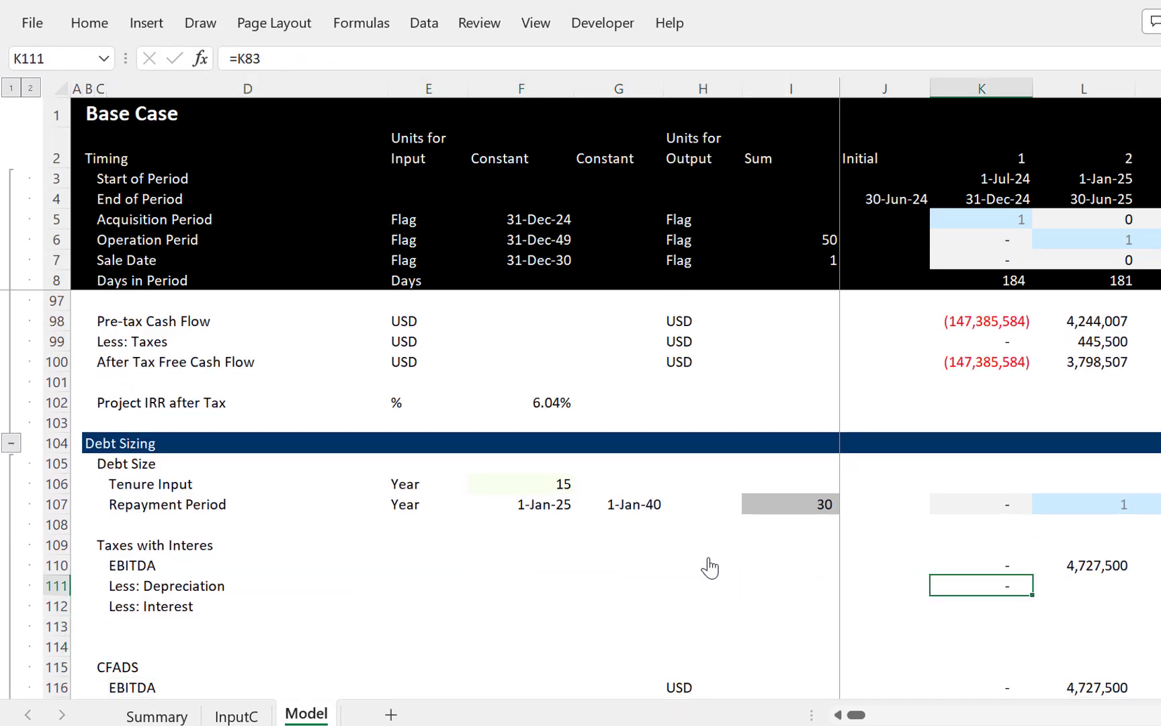
key("shift+Right")
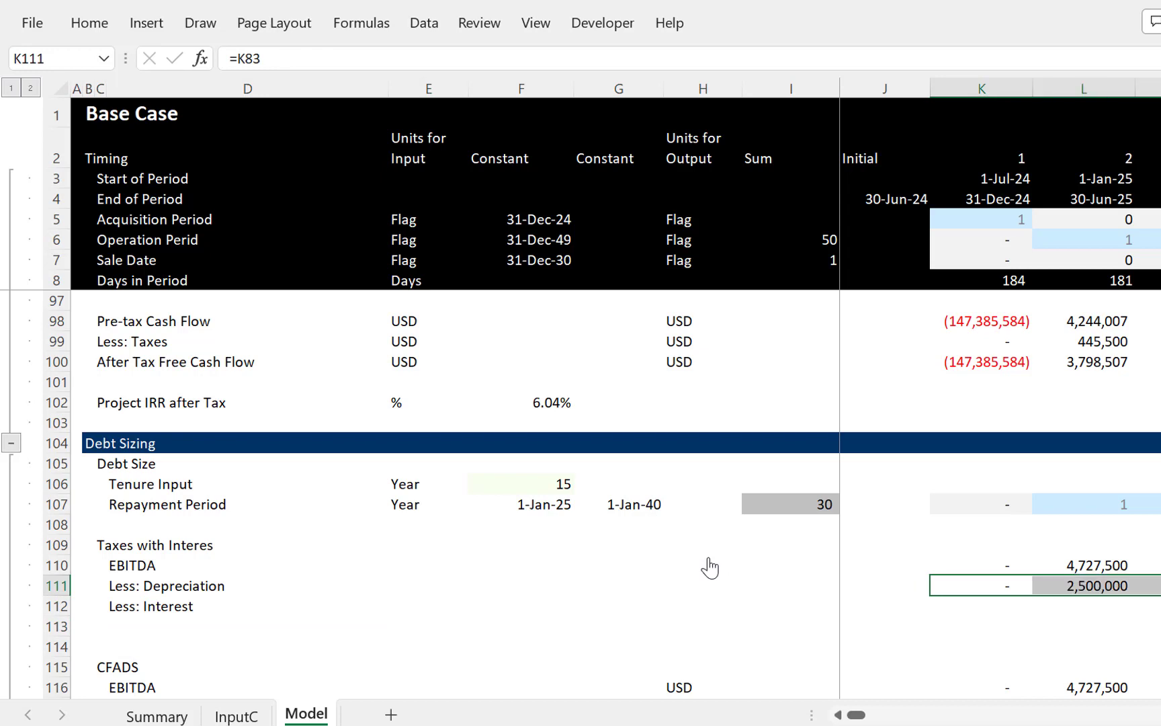
Step: Link the period 1 Less: Interest cell K112 to the Debt Balance's Interest Cost row with =K151
key("Down")
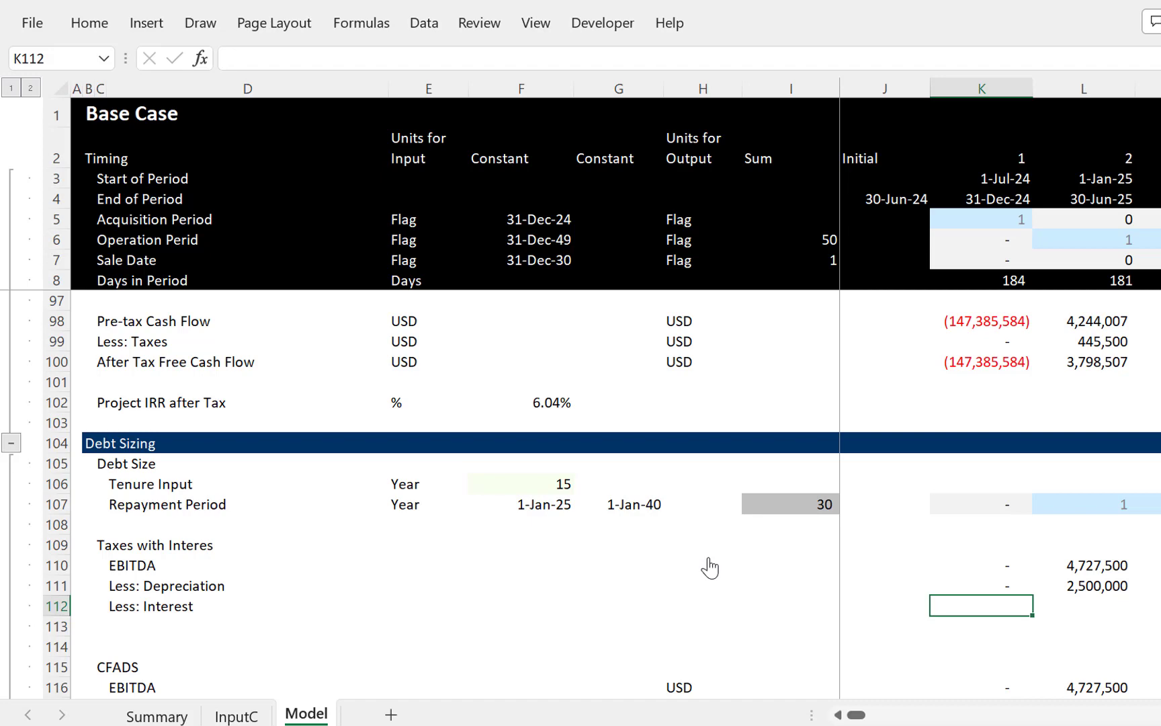
type("=")
key("Page_Down")
key("Down")
key("Down")
key("Down")
key("Down")
key("Down")
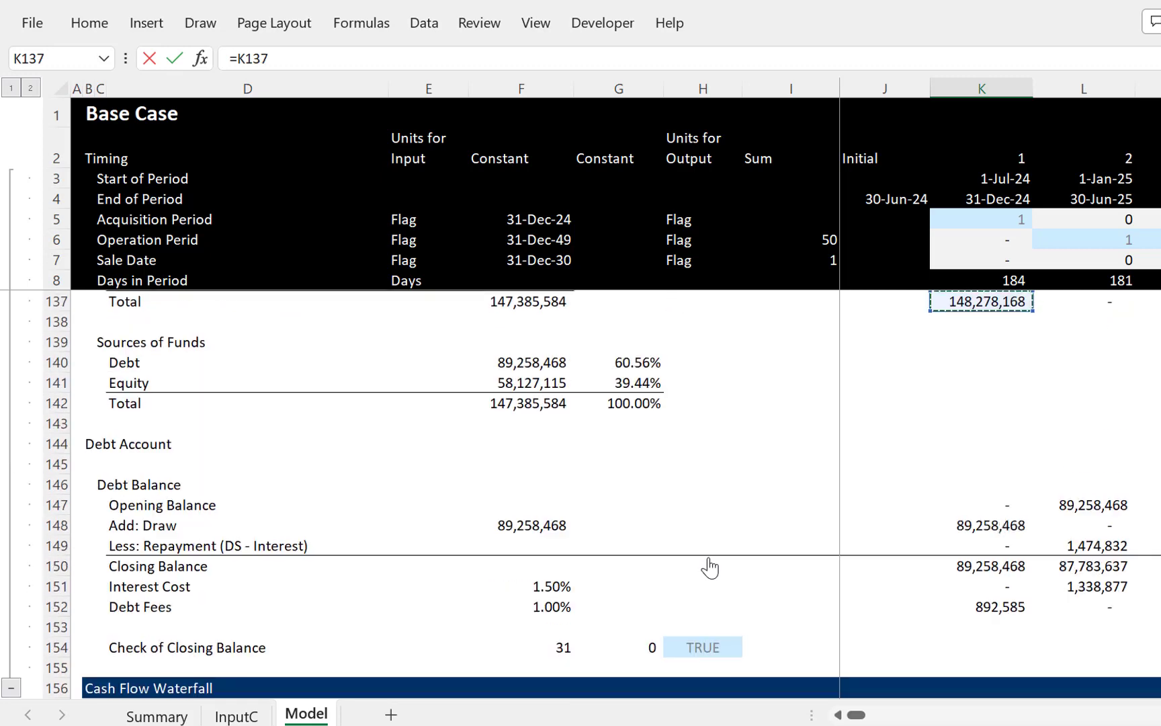
key("Up")
key("Up")
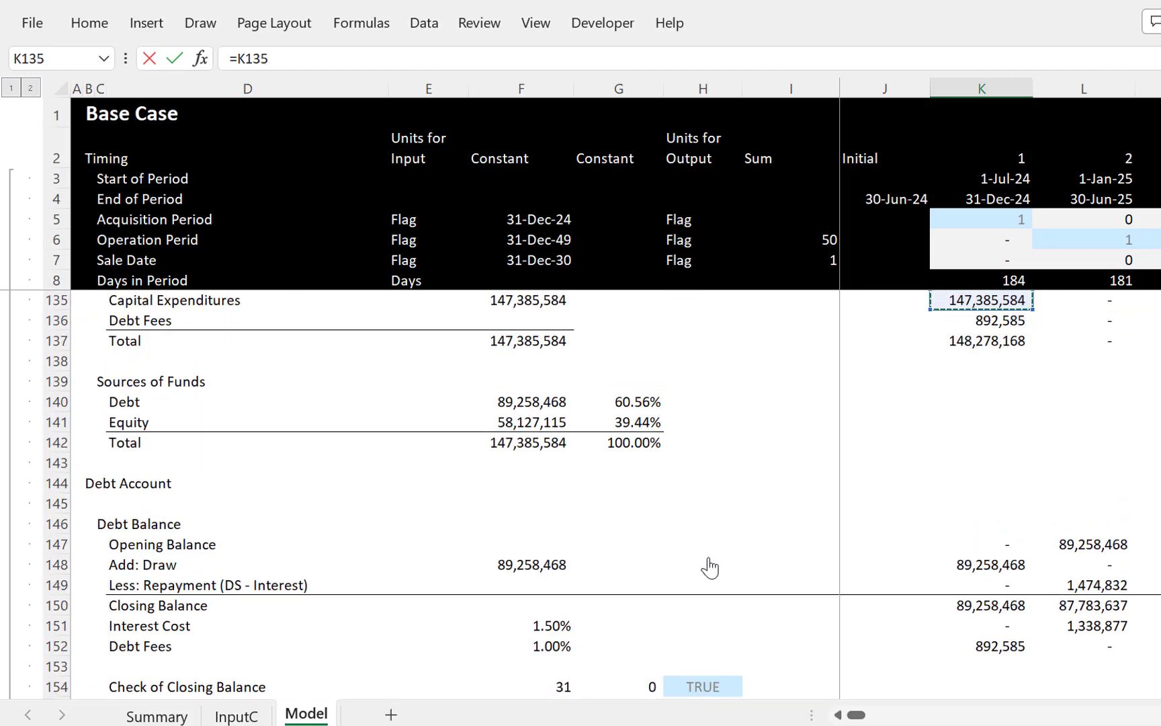
key("Down")
key("Down")
key("Down")
key("Down")
key("Down")
key("Down")
key("Down")
key("Down")
key("Down")
key("Down")
key("Down")
key("Down")
key("Down")
key("Down")
key("Down")
key("Down")
key("Down")
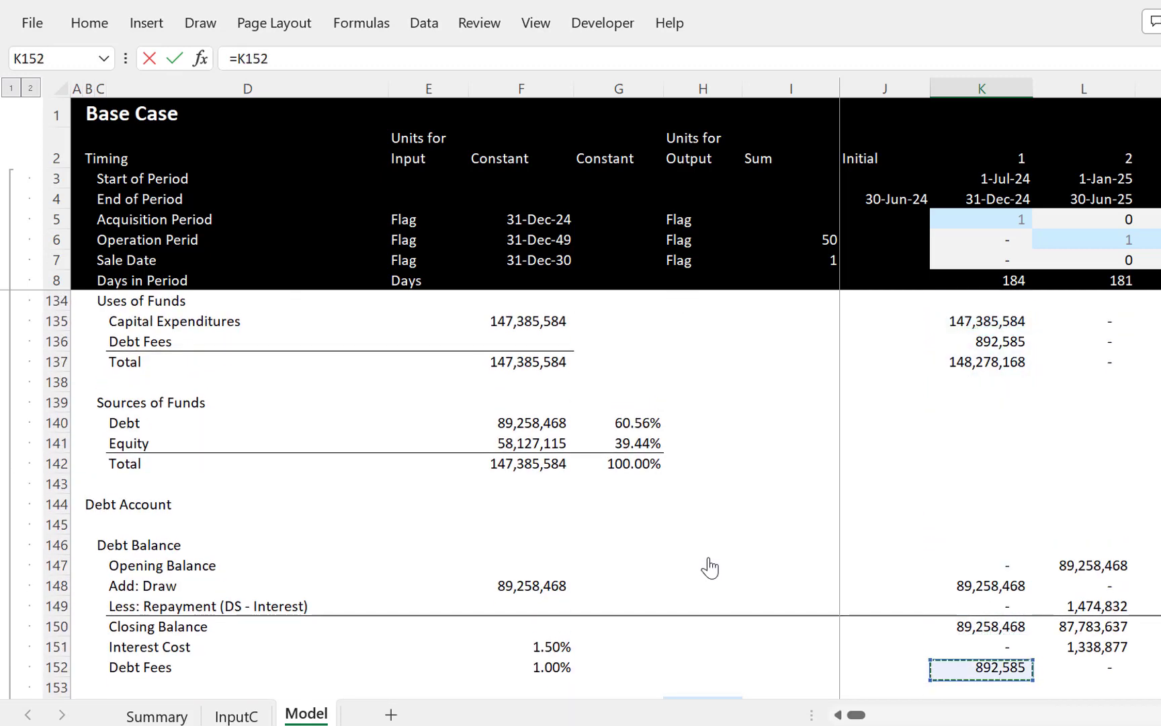
key("Up")
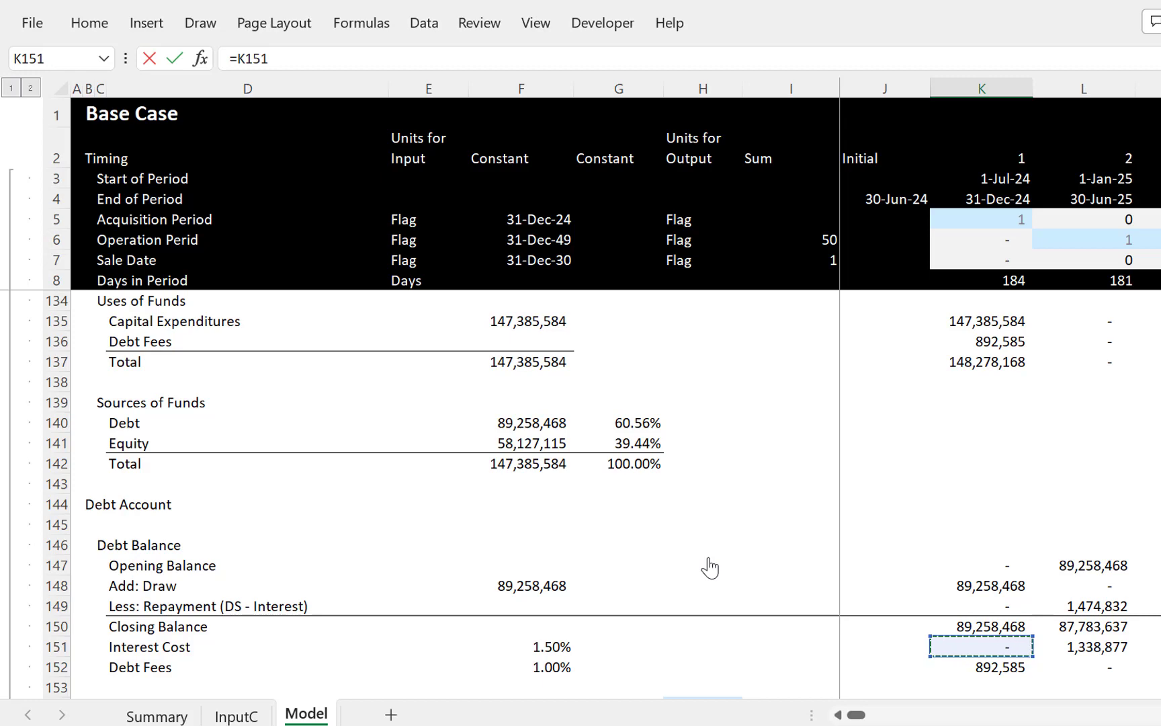
key("Return")
Step: Fill the K112 Less: Interest formula across the remaining periods of row 112
key("Up")
key("Up")
key("Up")
key("Up")
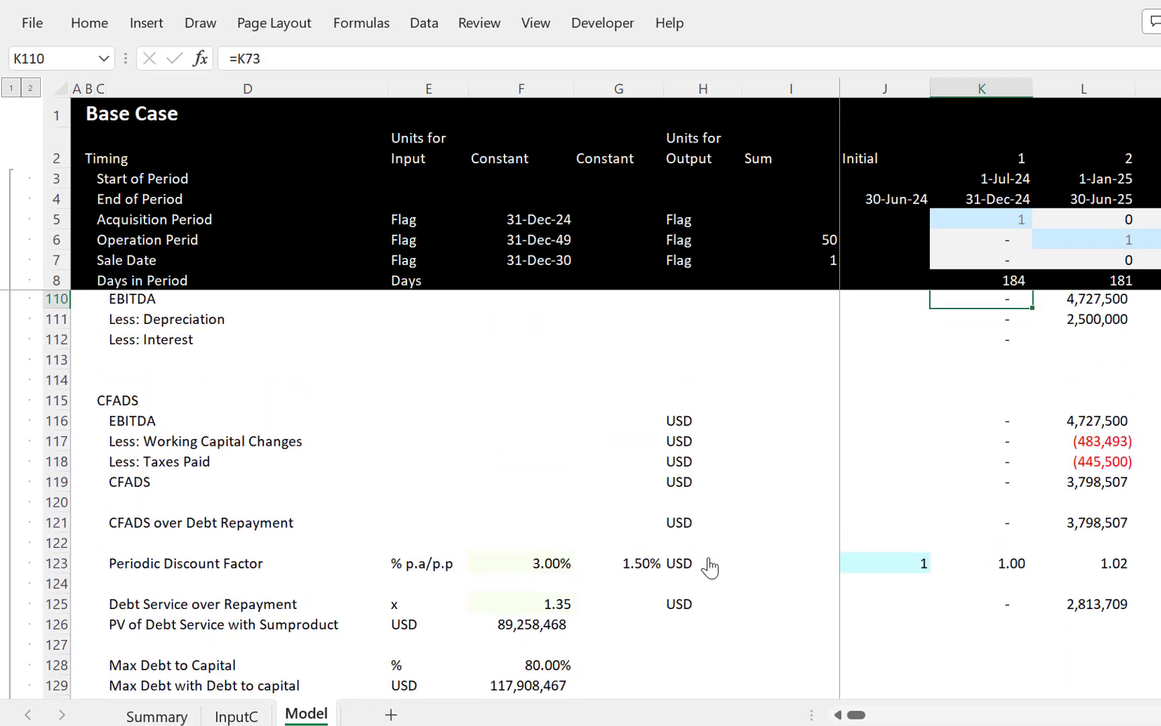
key("Down")
key("Down")
key("Down")
key("Down")
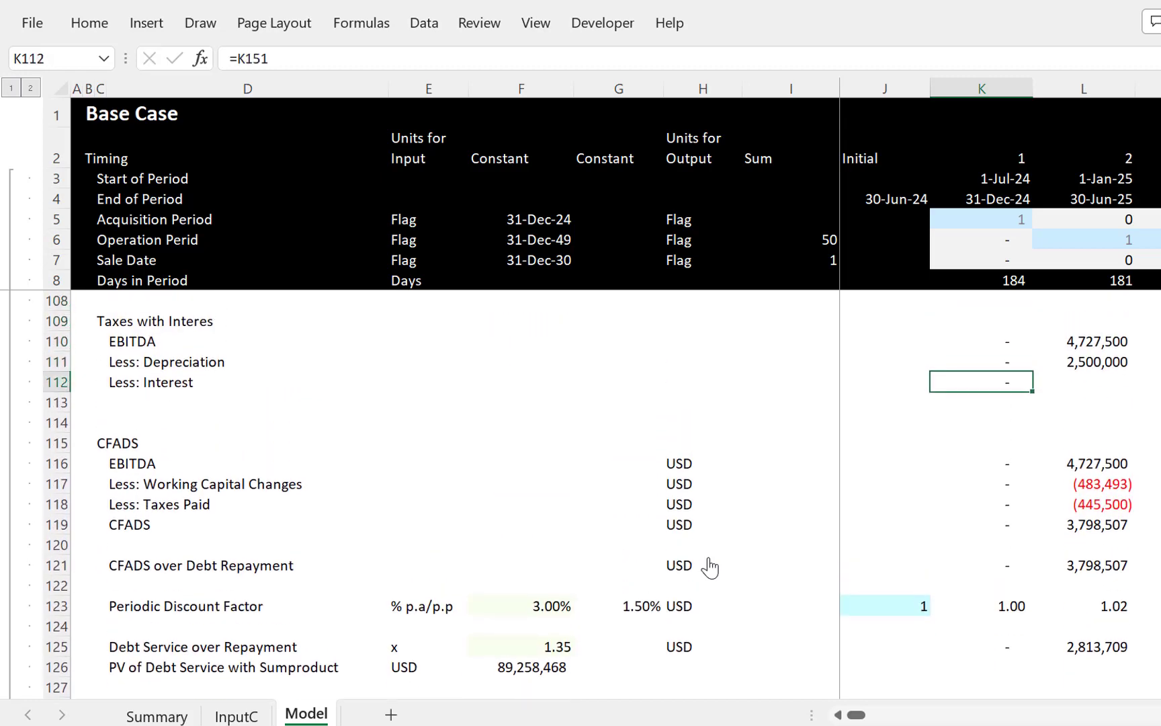
key("shift+Right")
key("ctrl+r")
Step: Insert a blank row above Less: Interest in the Taxes with Interes block
key("Left")
key("Left")
key("Left")
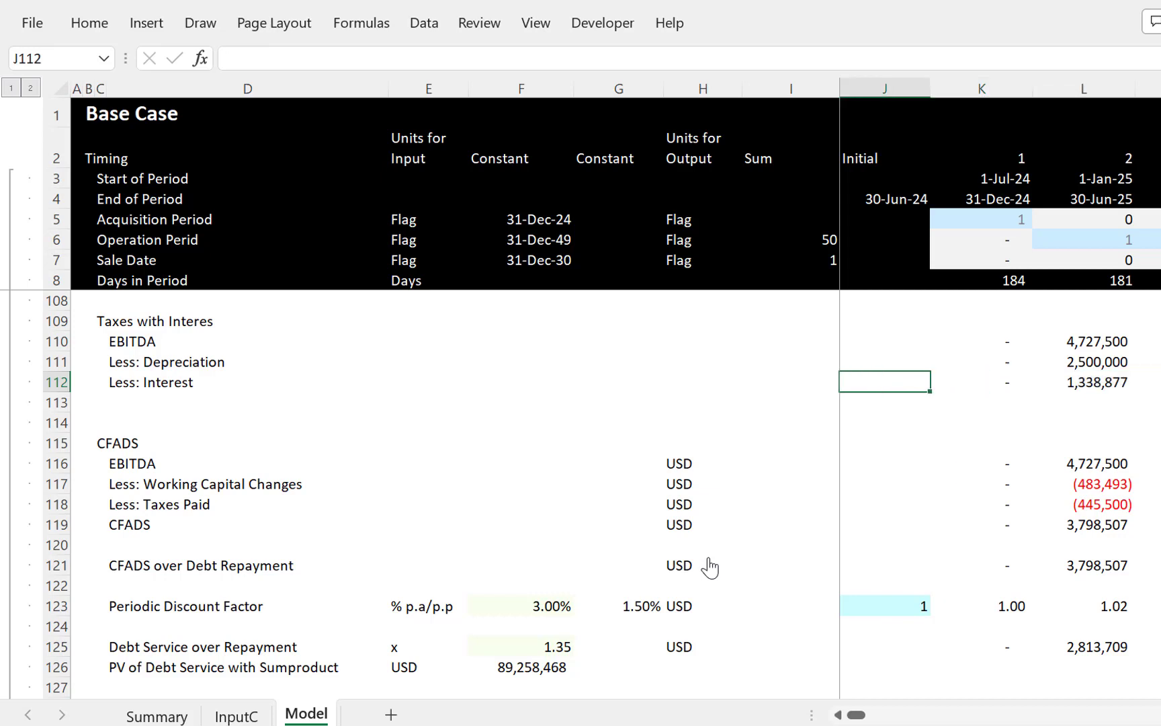
key("Home")
key("Right")
key("shift+space")
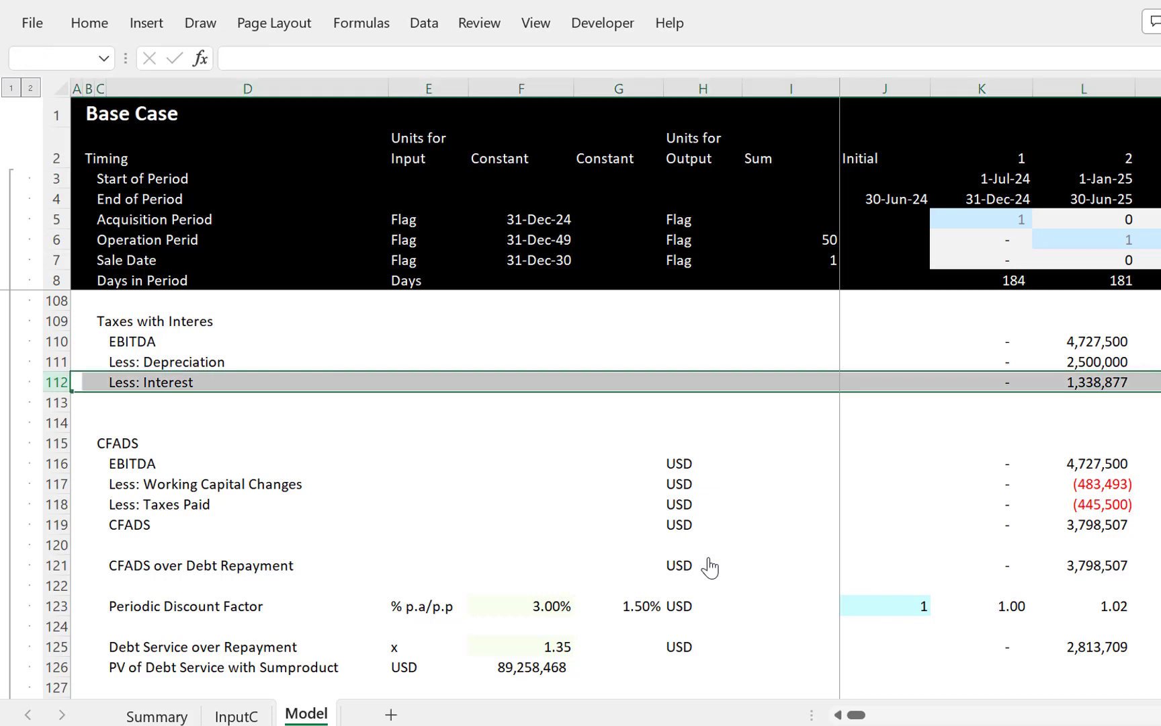
key("ctrl+shift+plus")
Step: Label the new row in D112 as "Less: Amortisation of Fees"
key("Right")
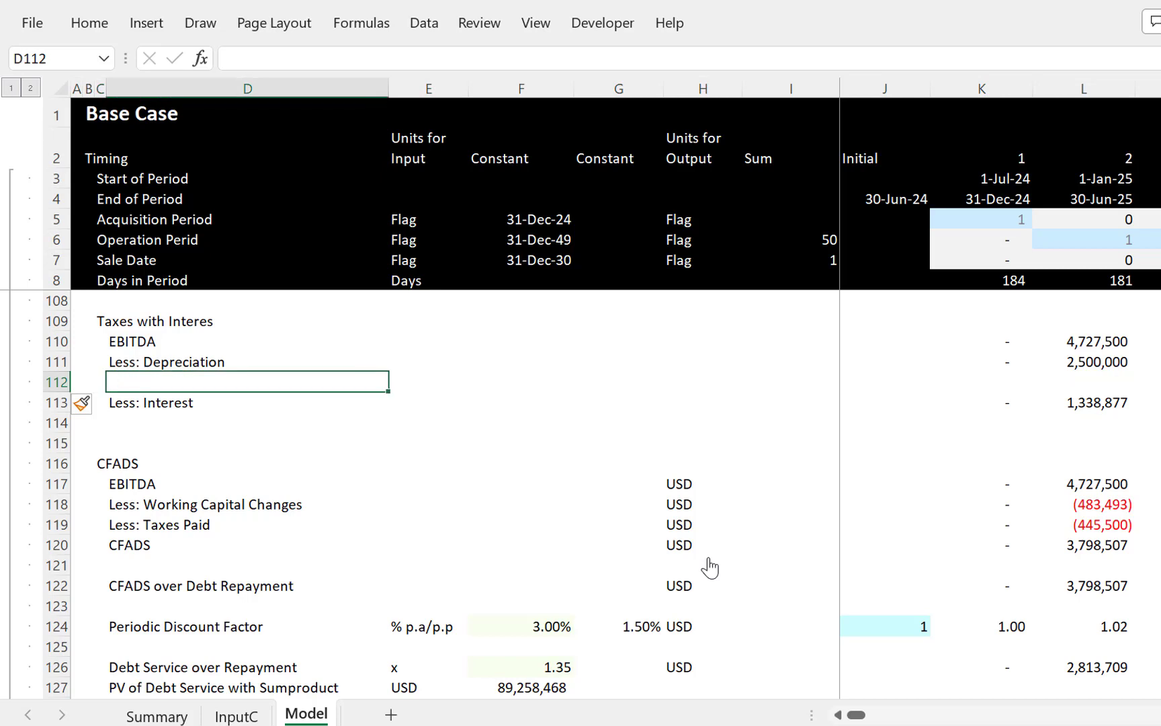
type("Less: Amorti")
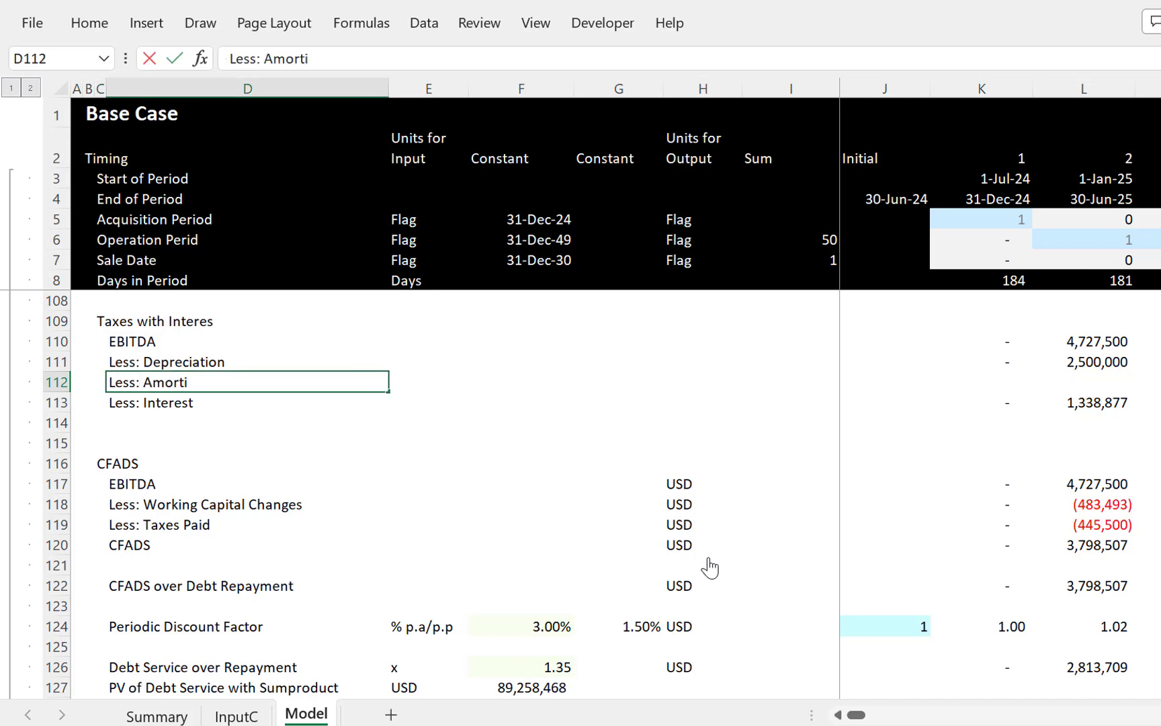
type("sation of")
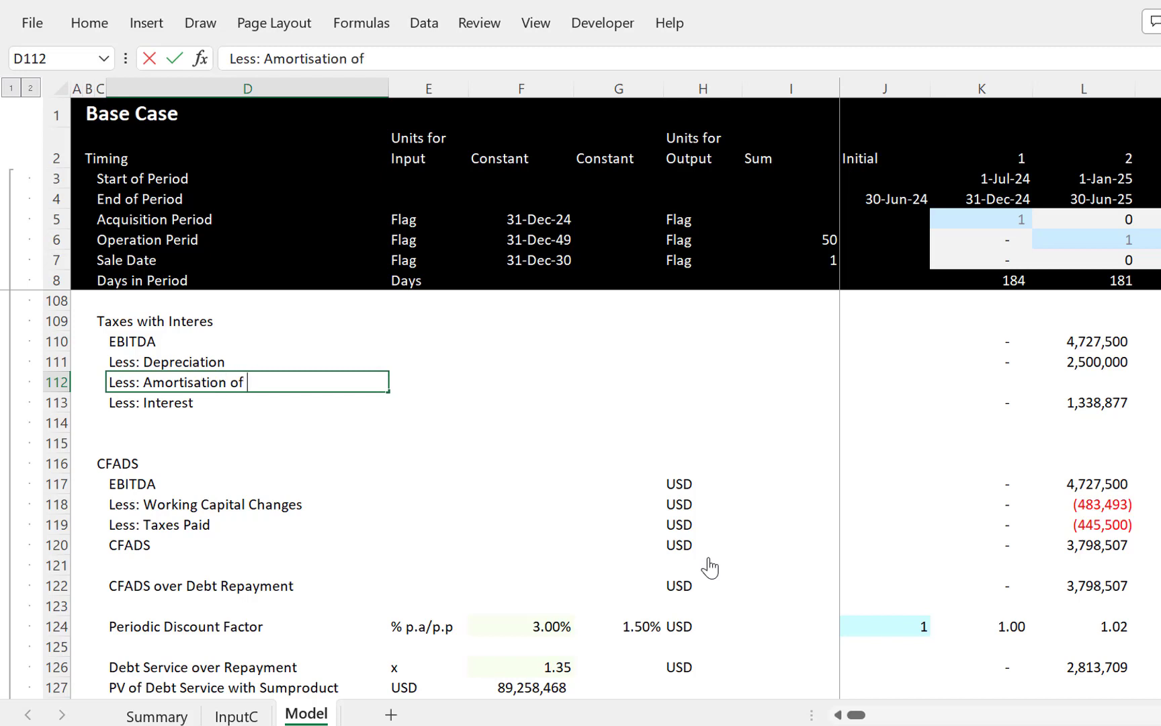
type(" Fees")
key("Return")
Step: Review the EBIT, NOL, tax and after-tax cash flow rows above Debt Sizing against the Taxes with Interes block
key("Up")
key("Right")
key("Right")
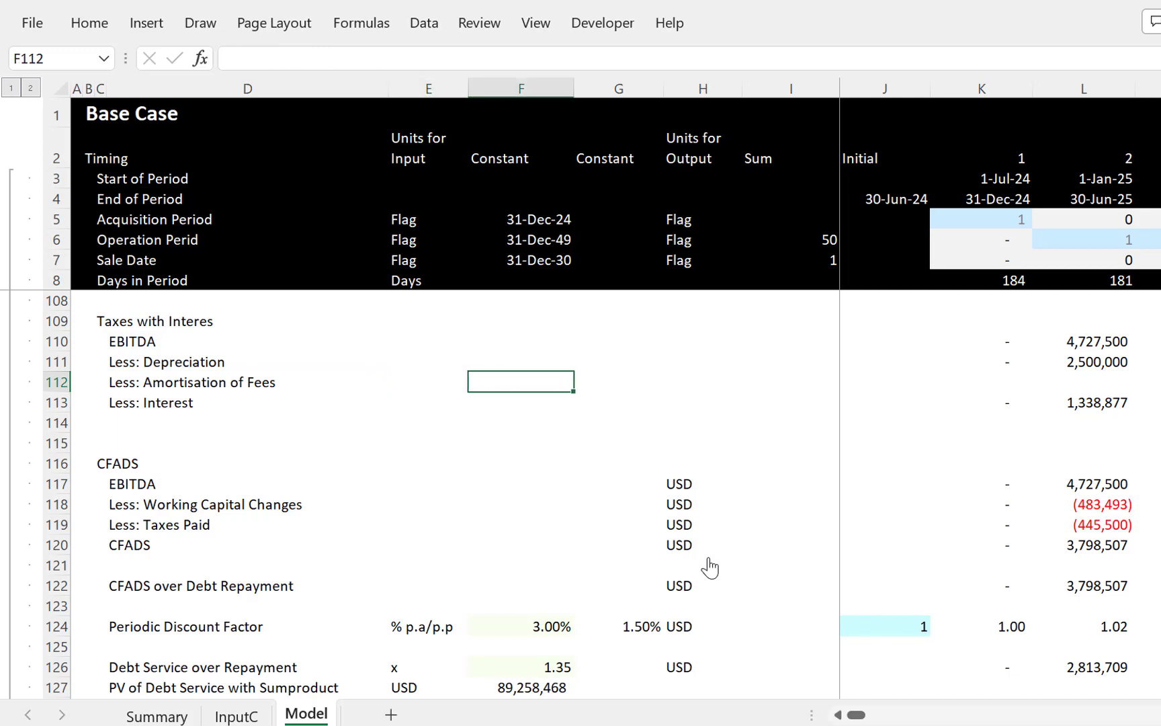
key("Up")
key("Up")
key("Up")
key("Up")
key("Up")
key("Up")
key("Up")
key("Up")
key("Up")
key("Up")
key("Up")
key("Up")
key("Up")
key("Up")
key("Up")
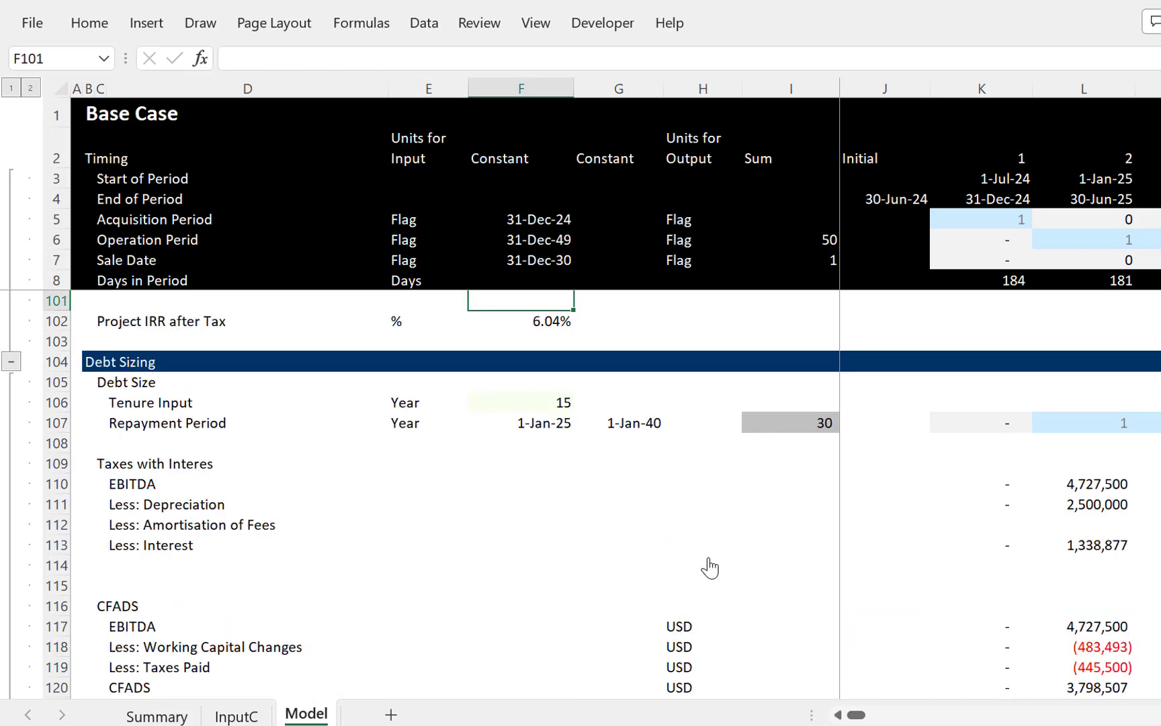
key("Up")
key("Up")
key("Up")
key("Up")
key("Up")
key("Up")
key("Up")
key("Up")
key("Up")
key("Up")
key("Up")
key("Up")
key("Up")
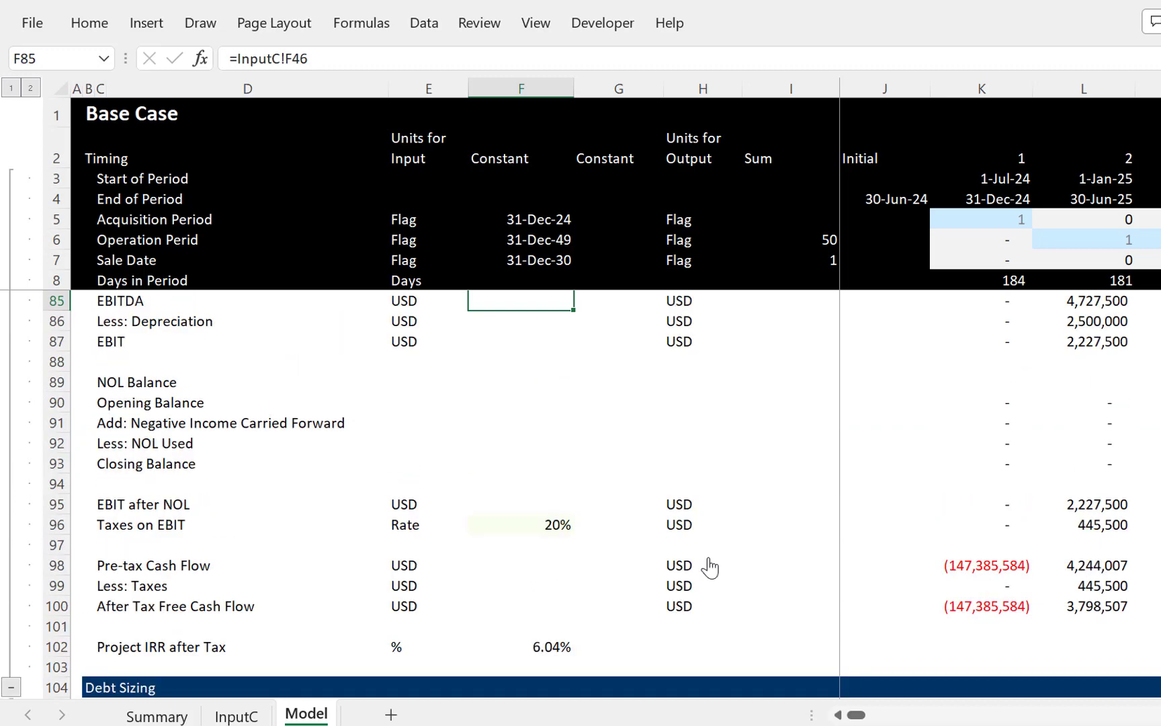
key("Down")
key("Down")
key("Down")
key("Down")
key("Down")
key("Down")
key("Down")
key("Down")
key("Down")
key("Down")
key("Down")
key("Down")
key("Down")
key("Down")
key("Down")
key("Down")
key("Down")
key("Down")
key("Down")
key("Down")
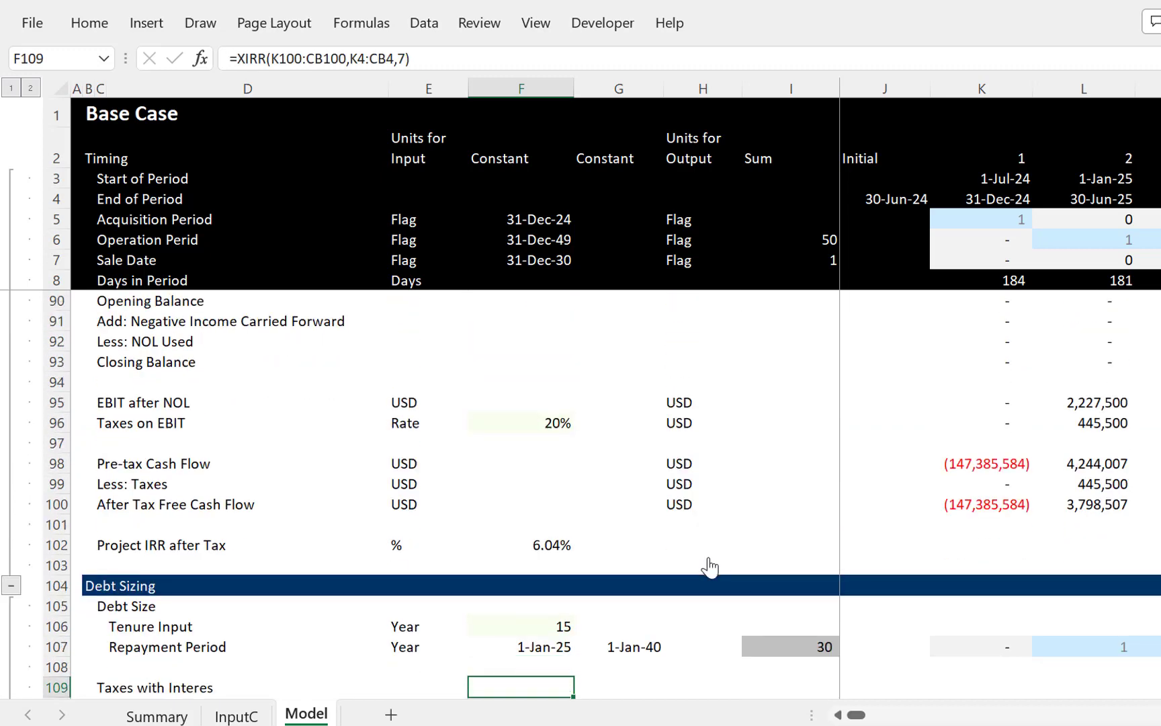
key("Down")
key("Up")
key("Up")
key("Up")
key("Up")
key("Up")
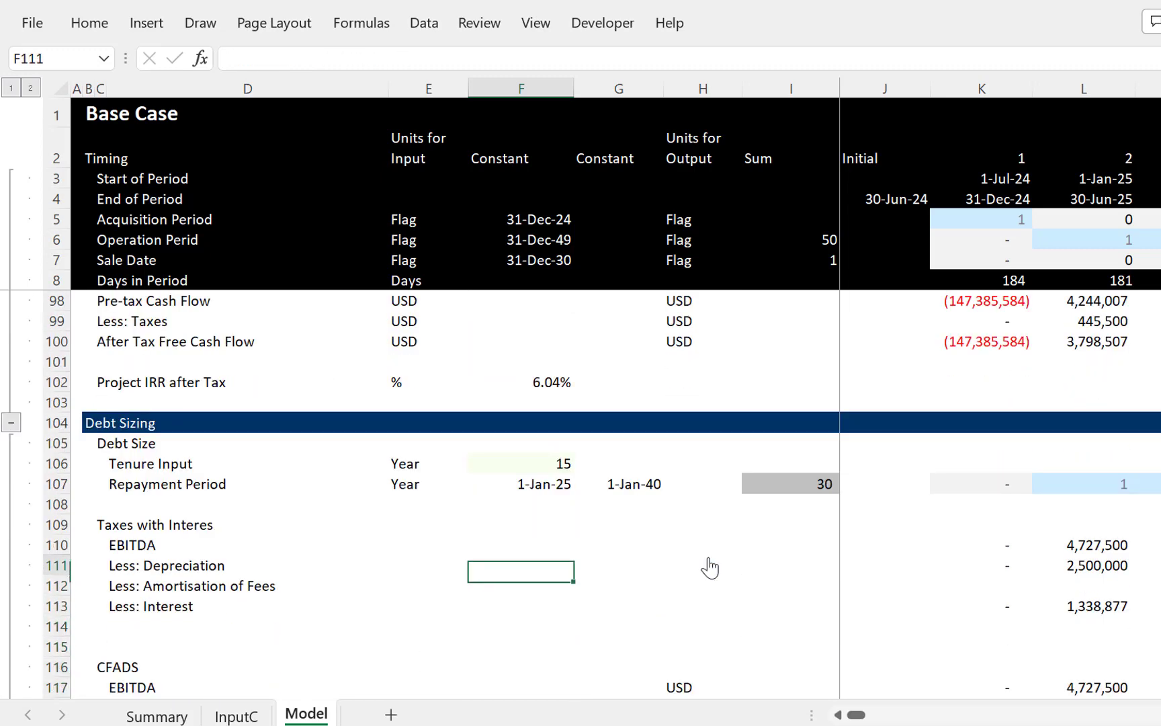
key("Left")
key("Down")
key("Right")
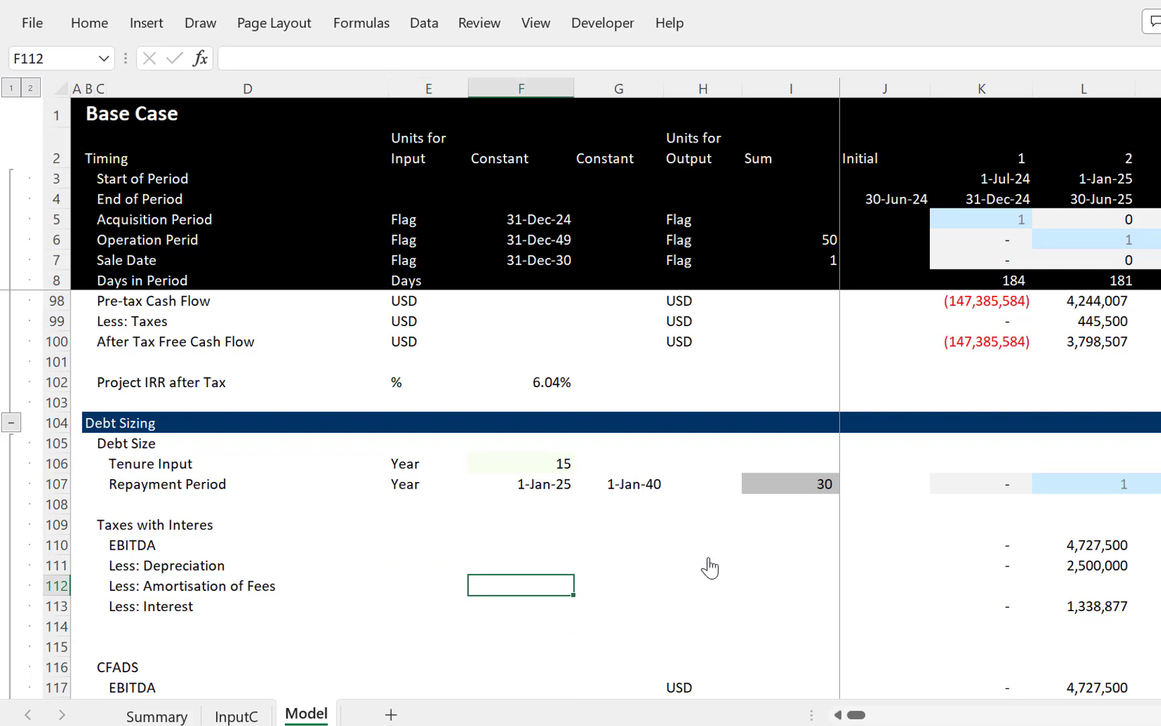
key("Down")
key("Down")
key("Down")
key("Down")
key("Up")
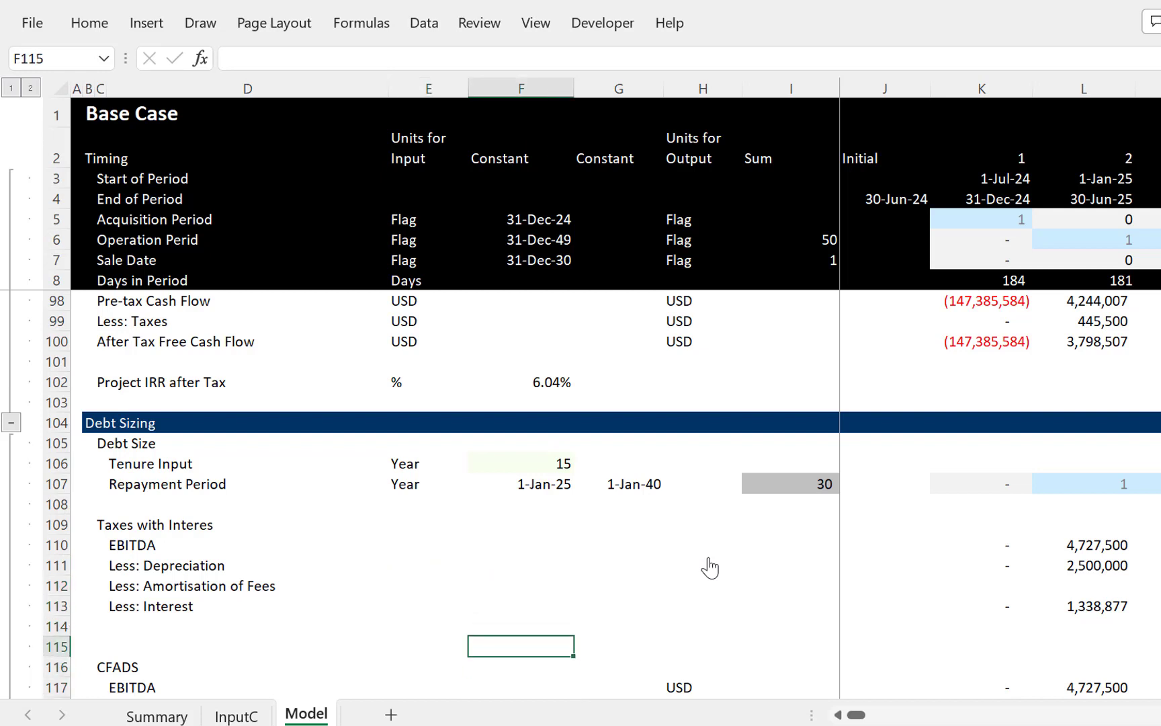
key("Up")
key("Up")
key("Up")
key("Up")
key("Up")
key("Left")
key("Left")
key("Left")
key("Down")
key("Right")
key("Right")
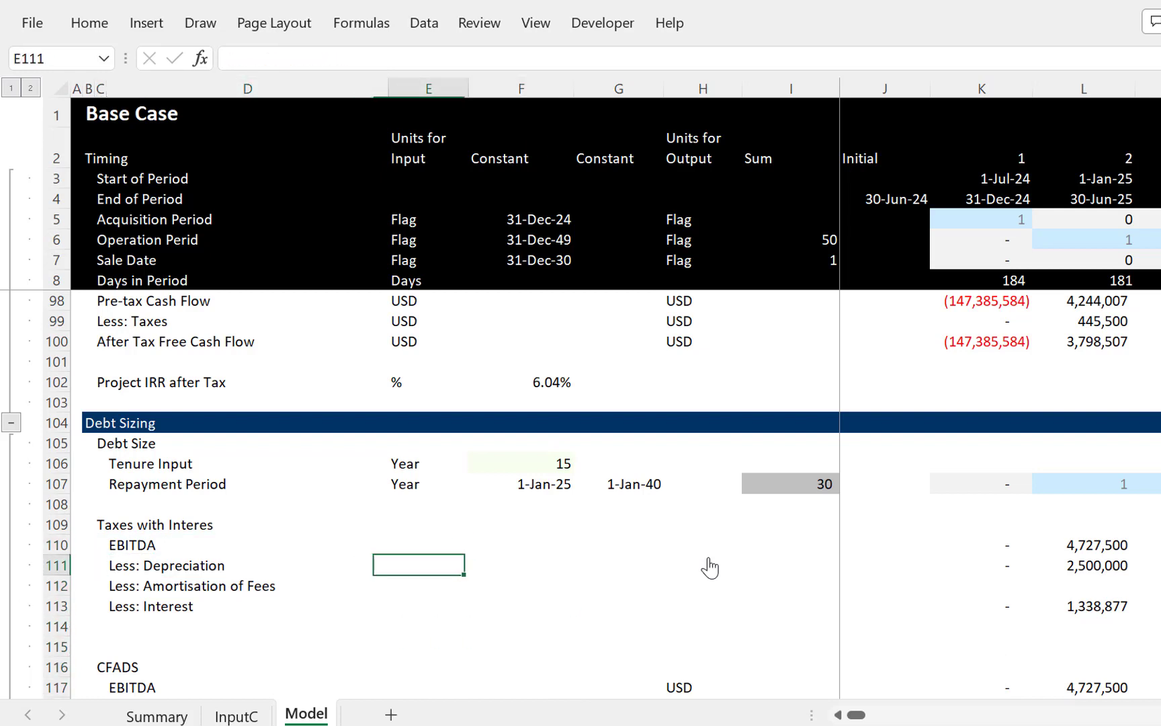
Step: Link F112 of Less: Amortisation of Fees to the Debt Fees cell F137 under Uses of Funds
key("Right")
key("Down")
type("=")
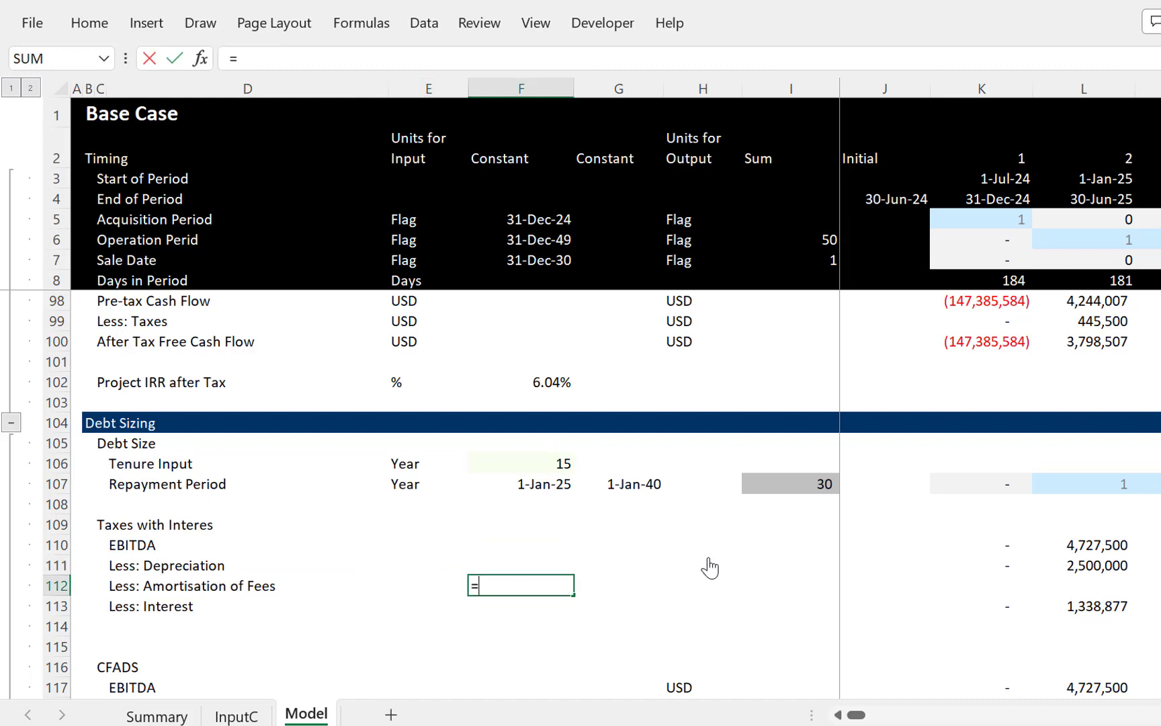
key("Page_Down")
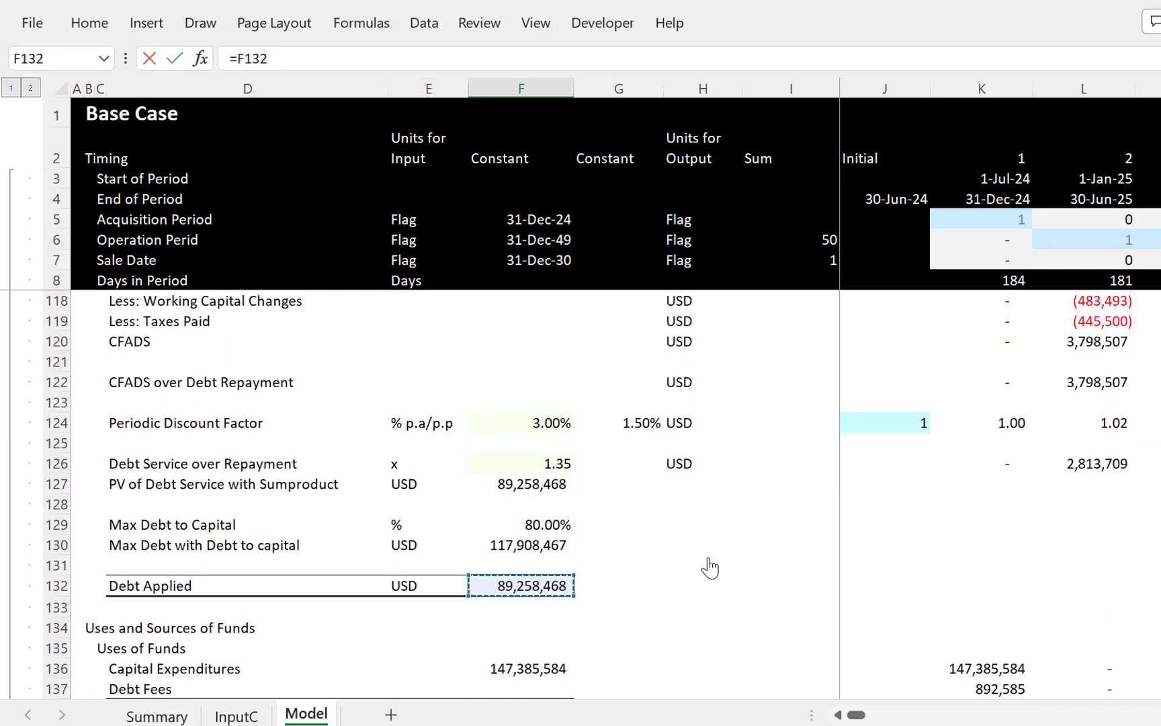
key("Down")
key("Down")
key("Down")
key("Down")
key("Down")
key("Down")
key("Down")
key("Down")
key("Down")
key("Down")
key("Down")
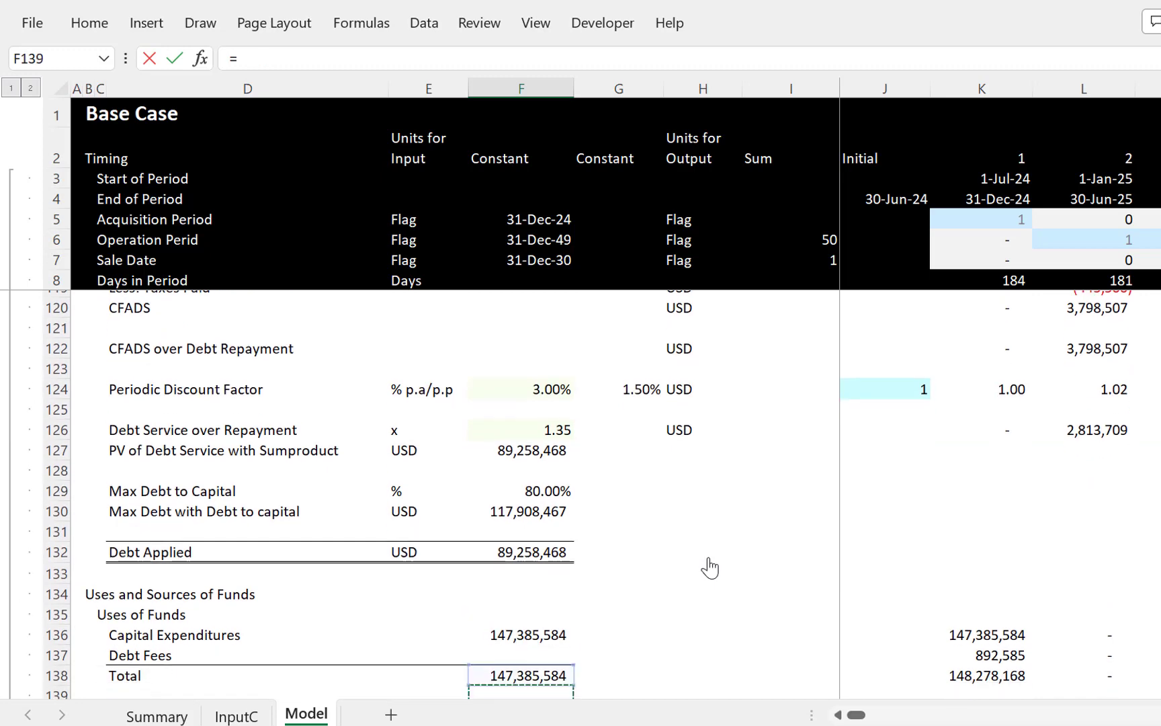
key("Down")
key("Down")
key("Down")
key("Down")
key("Down")
key("Down")
key("Down")
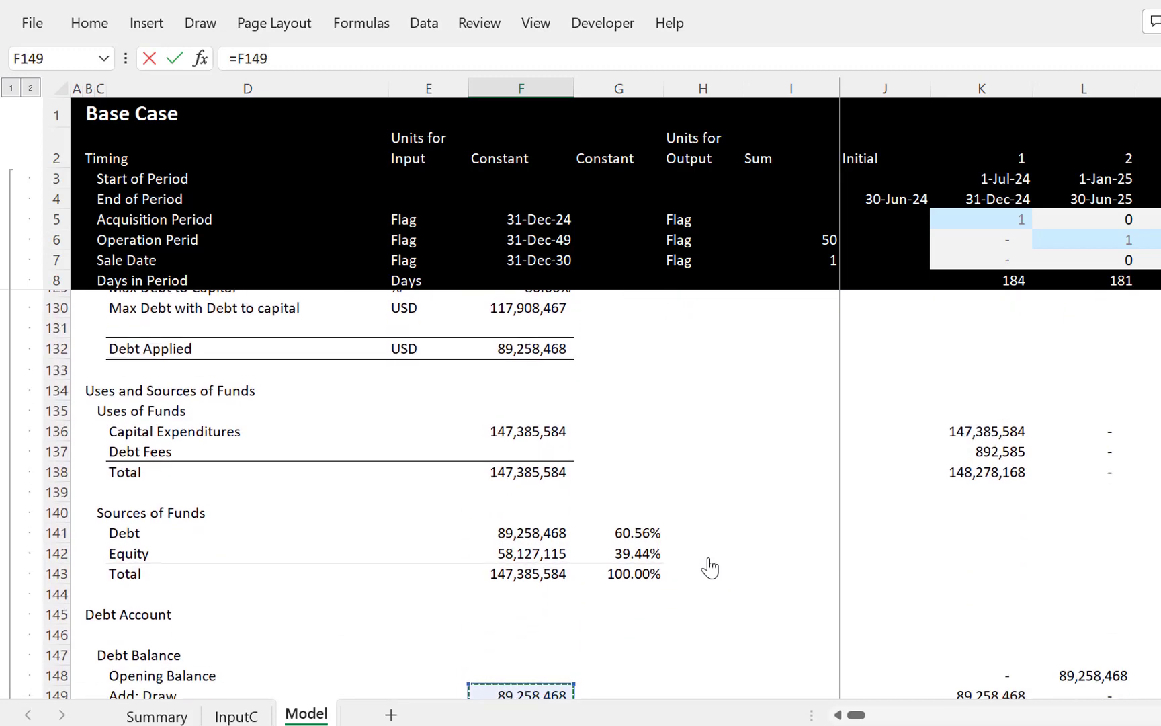
key("Down")
key("Down")
key("Down")
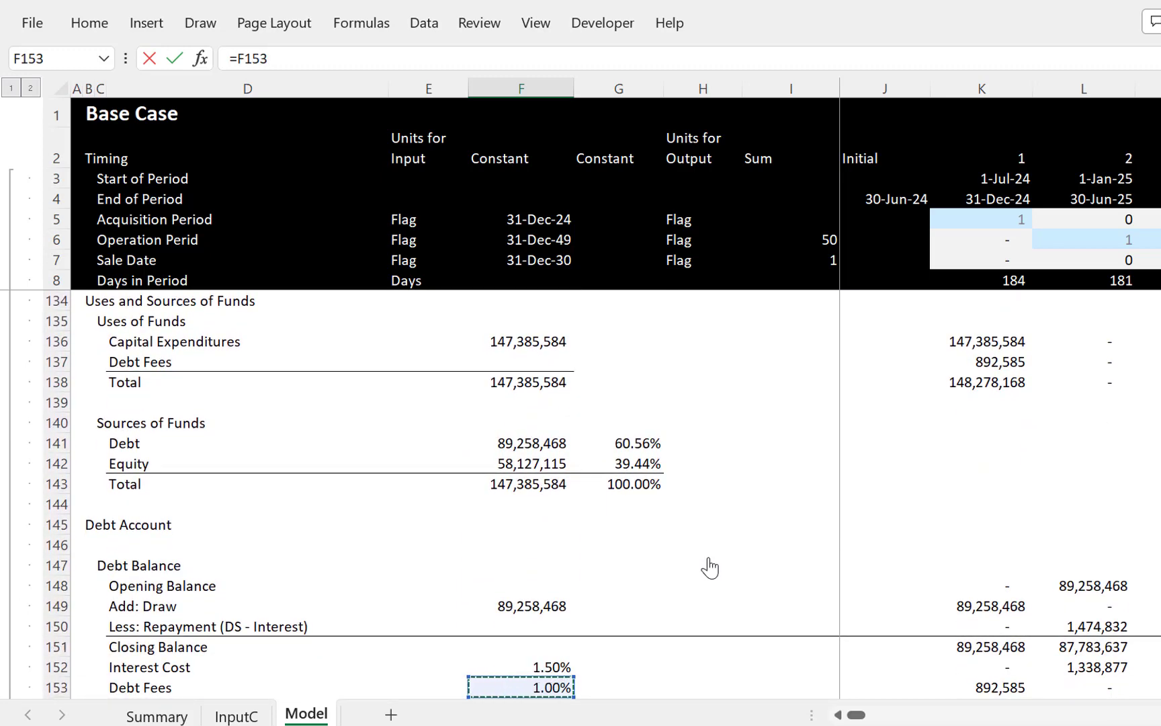
key("Down")
key("Up")
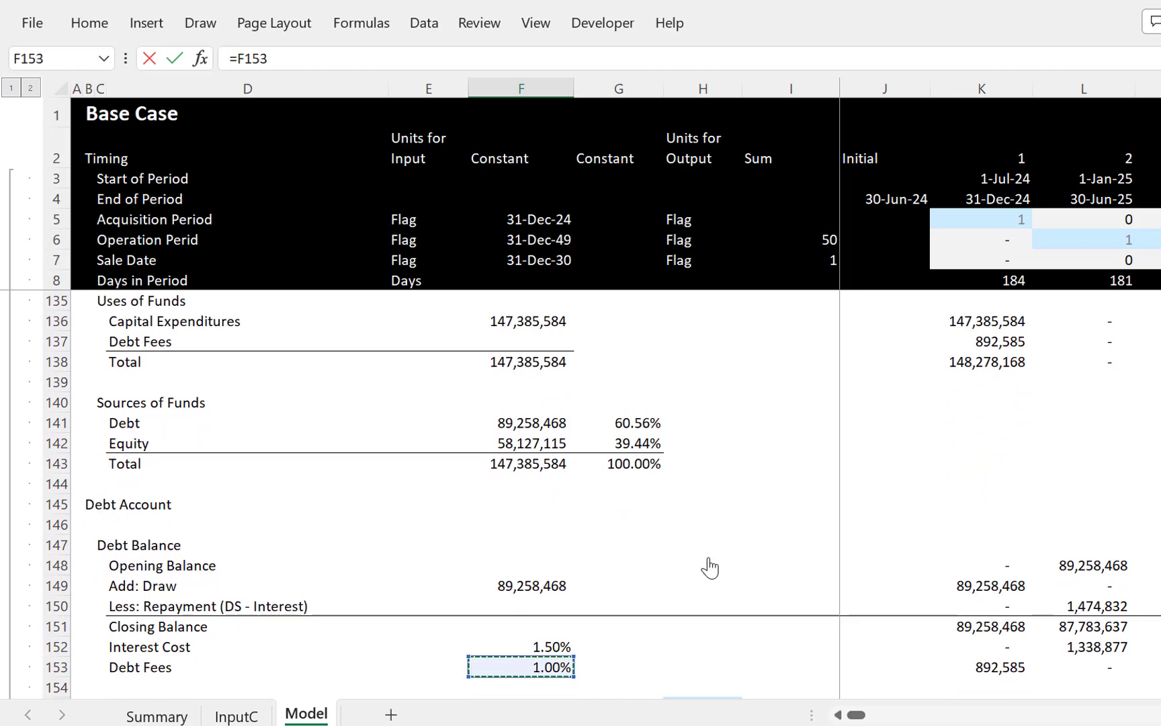
key("Down")
key("Down")
key("Down")
key("Down")
key("Down")
key("Down")
key("Down")
key("Down")
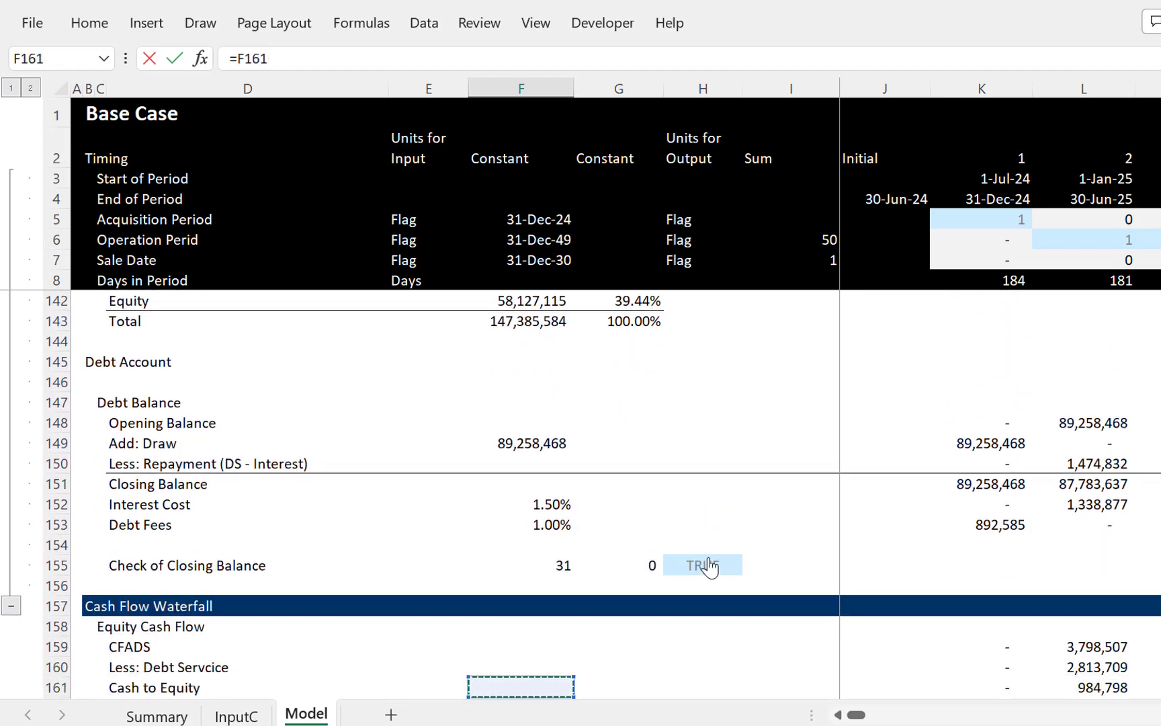
key("Page_Up")
key("Page_Up")
key("Down")
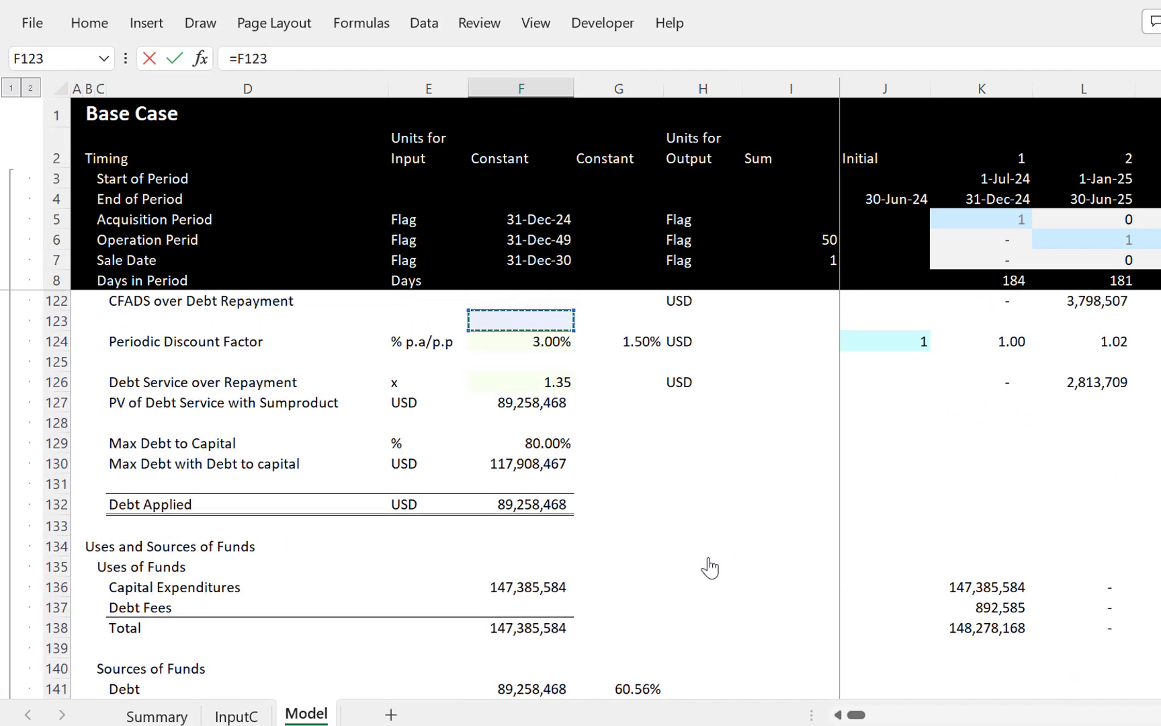
key("Down")
key("Down")
key("Down")
key("Down")
key("Down")
key("Down")
key("Down")
key("Down")
key("Down")
key("Down")
key("Down")
key("Down")
key("Down")
key("Down")
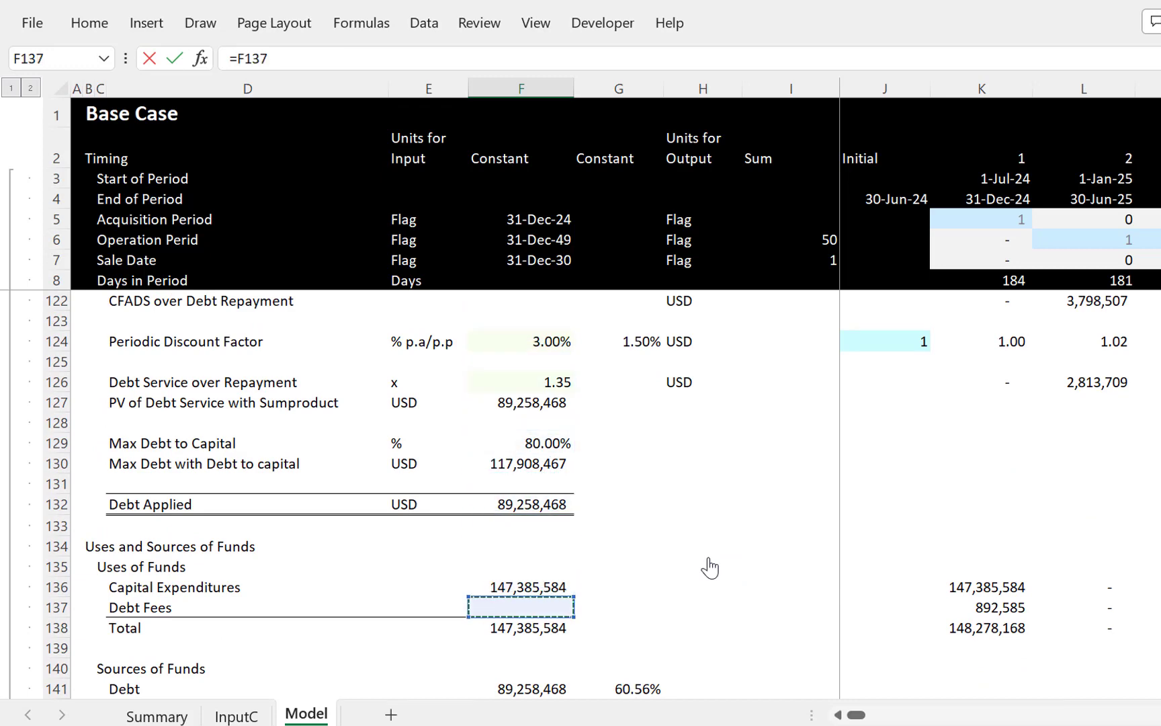
key("ctrl+Return")
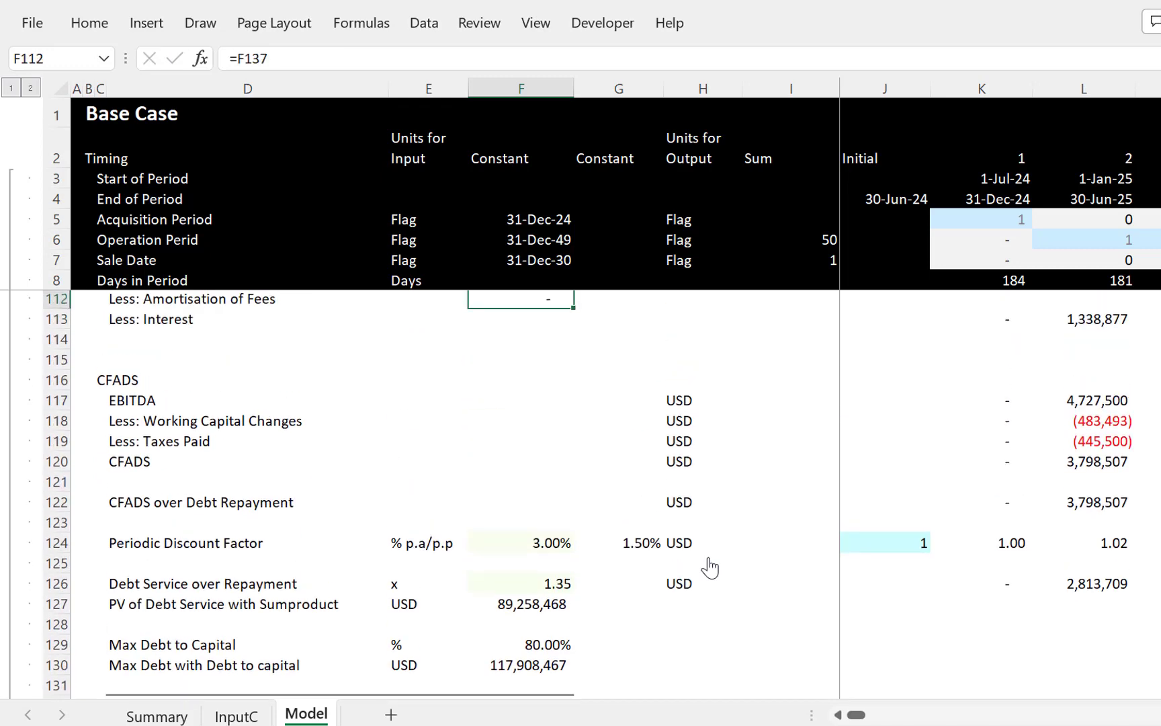
Step: Link G112 of Less: Amortisation of Fees to the Tax Depreciation rate in F83
scroll(709, 567, "up", 2)
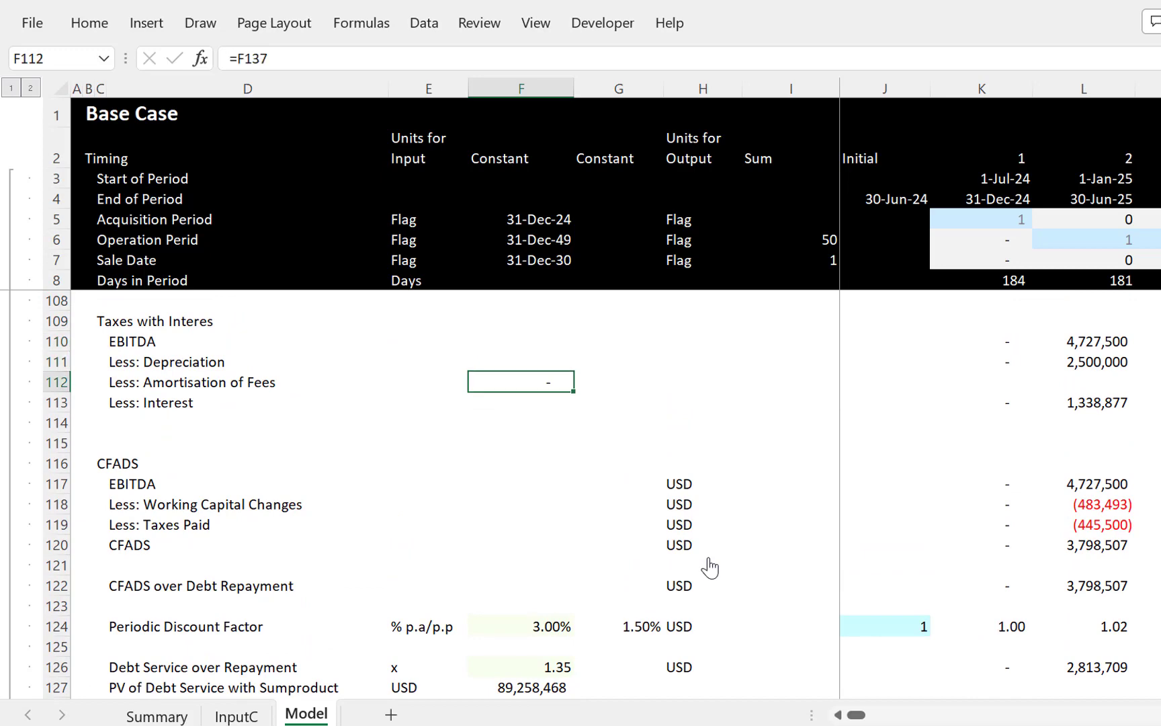
key("Right")
type("=")
key("Page_Up")
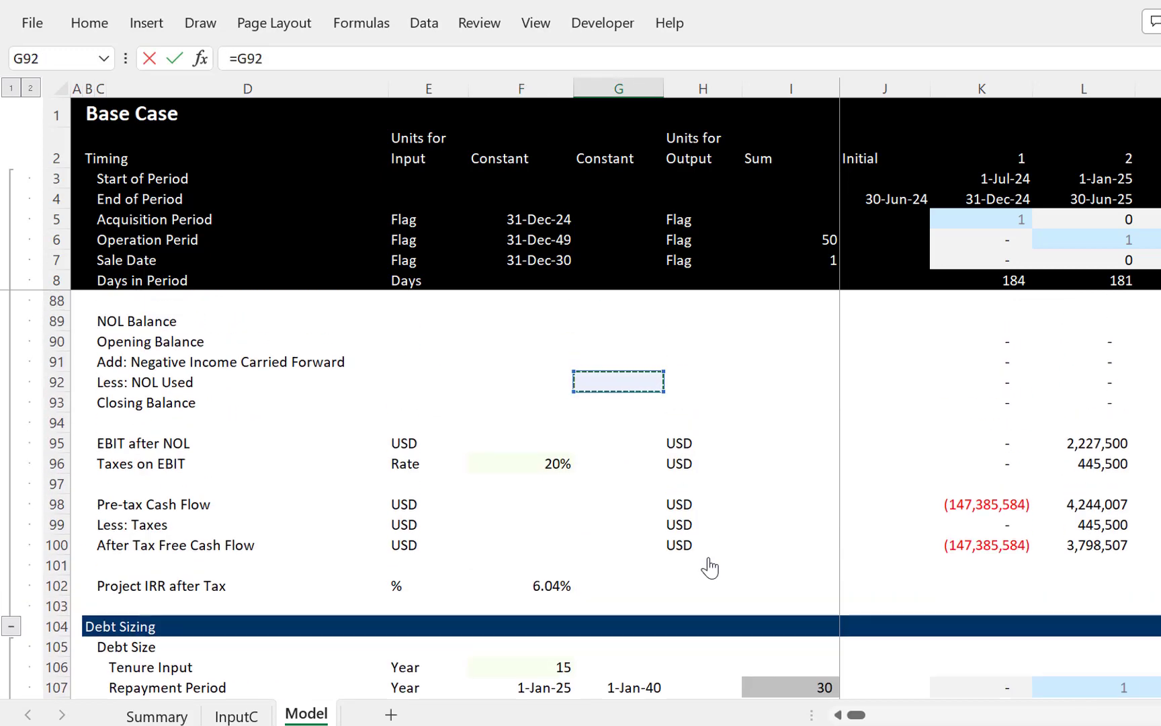
key("Page_Up")
key("Down")
key("Down")
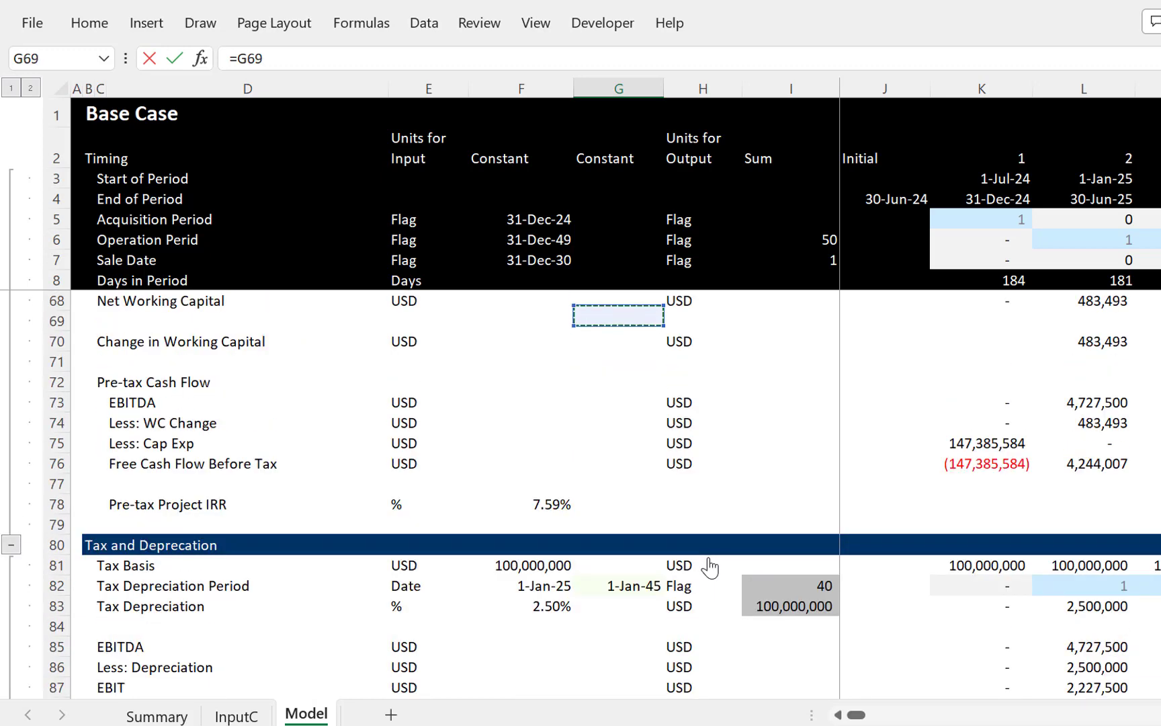
key("Down")
key("Down")
key("Down")
key("Down")
key("Down")
key("Down")
key("Down")
key("Down")
key("Down")
key("Down")
key("Down")
key("Down")
key("Down")
key("Down")
key("Left")
key("Up")
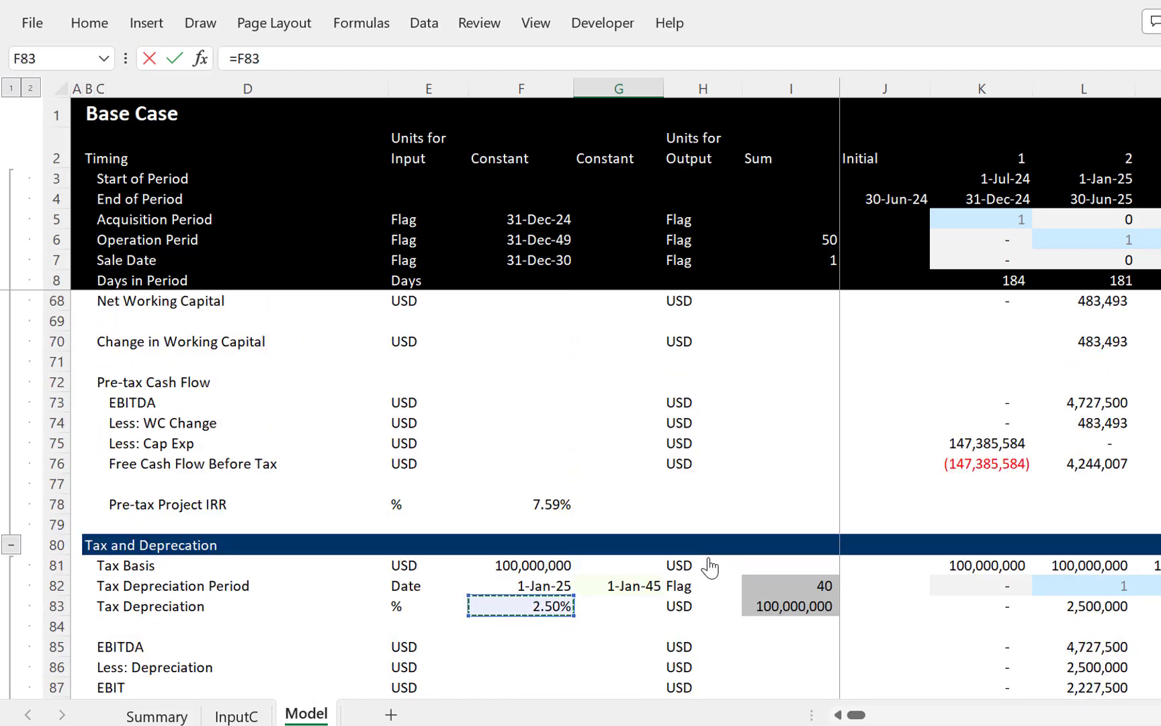
key("Return")
key("Up")
Step: Review column K from the Tax and Deprecation rows down to Less: Taxes Paid in the CFADS block
key("Right")
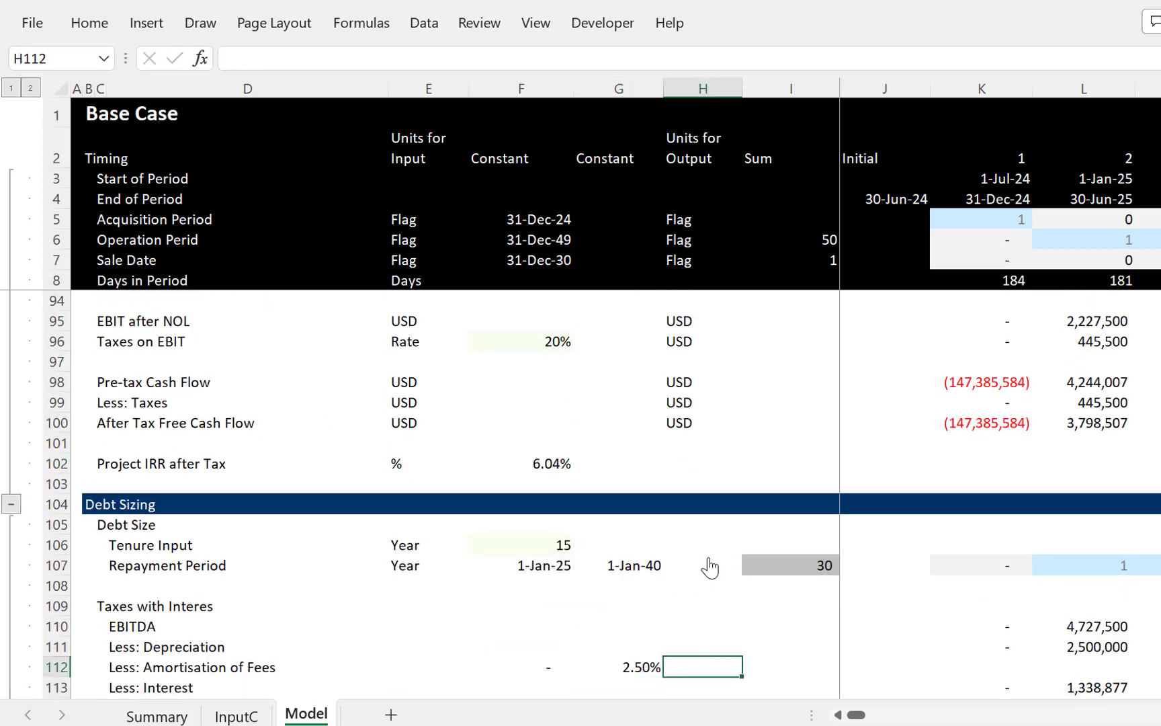
key("Right")
key("Right")
key("Right")
key("Page_Up")
key("Up")
key("Up")
key("Up")
key("Up")
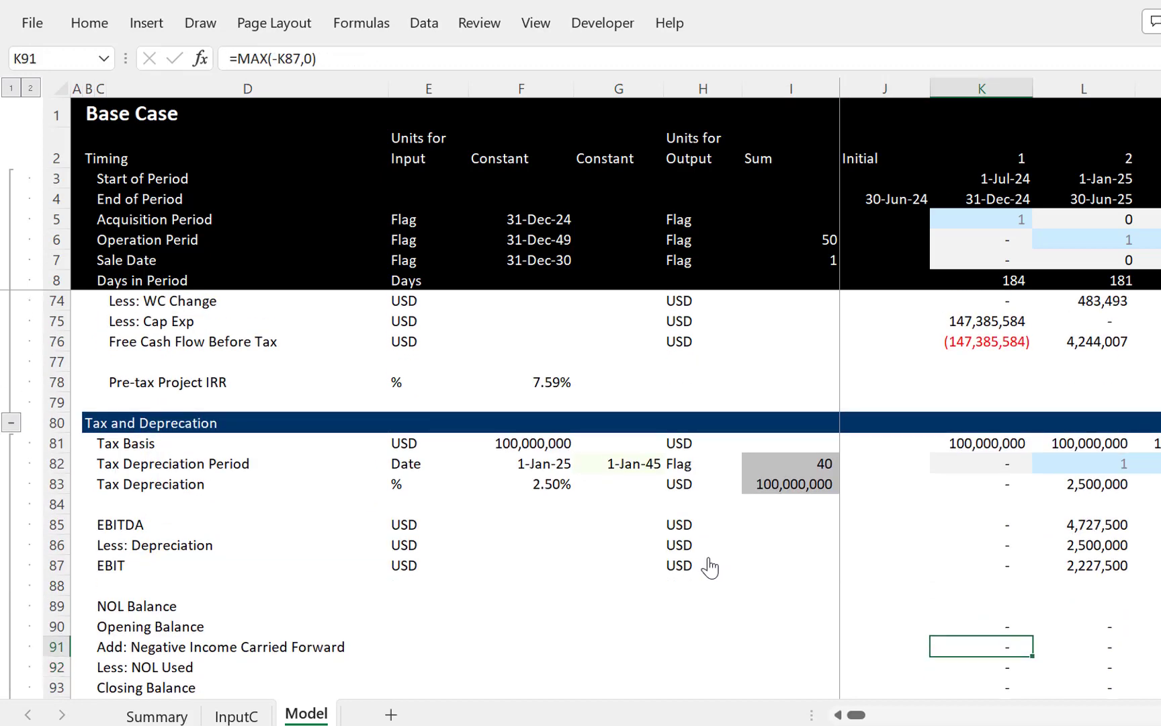
key("Up")
key("Up")
key("Up")
key("Up")
key("Up")
key("Up")
key("Up")
key("Up")
key("Up")
key("Down")
key("Page_Down")
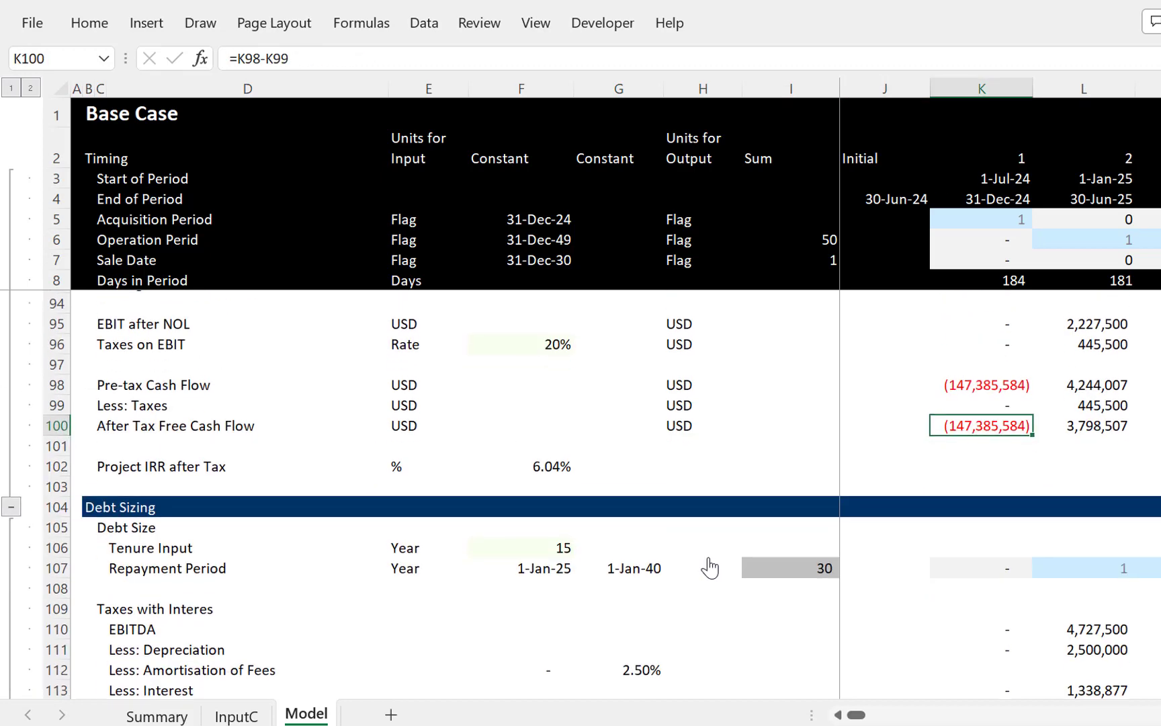
key("Down")
key("Down")
key("Down")
key("Down")
key("Down")
key("Down")
key("Down")
key("Down")
key("Down")
key("Down")
key("Down")
key("Down")
key("Down")
key("Down")
key("Down")
key("Down")
key("Down")
key("Down")
key("Down")
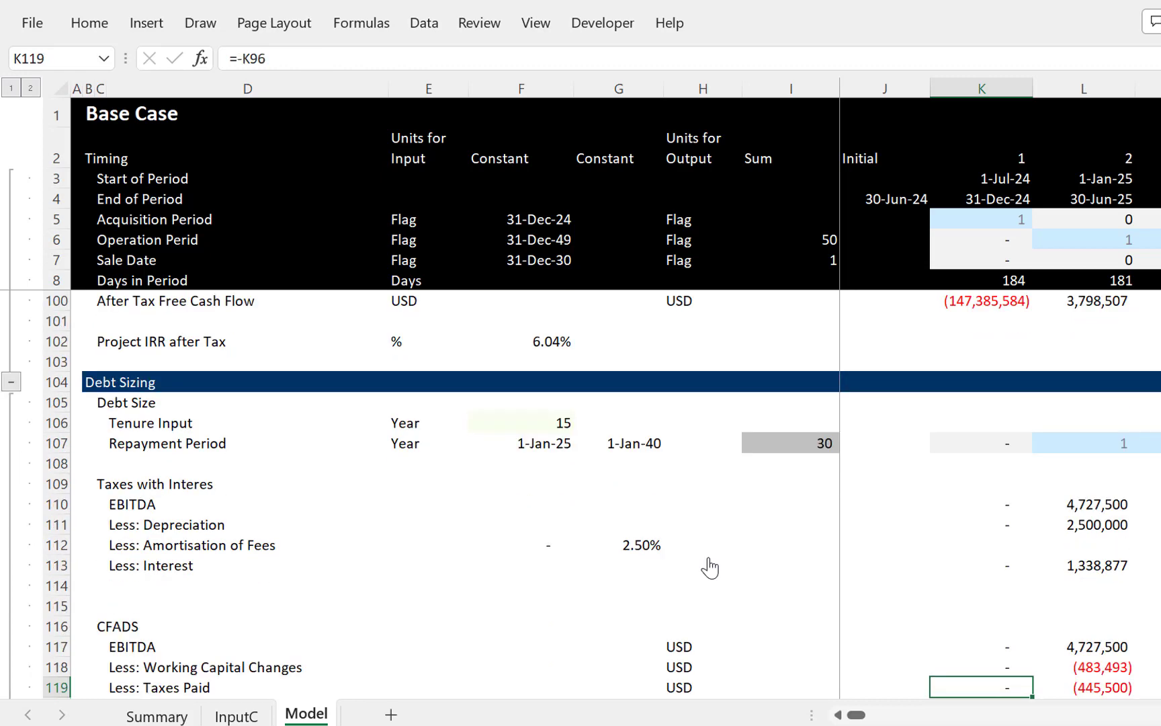
Step: Enter =$F$112*$G$112*K82 in K112 to amortise the debt fees over the Tax Depreciation Period
key("Up")
key("Up")
key("Up")
key("Up")
key("Up")
key("Up")
key("Up")
key("Up")
key("Up")
key("Down")
key("Down")
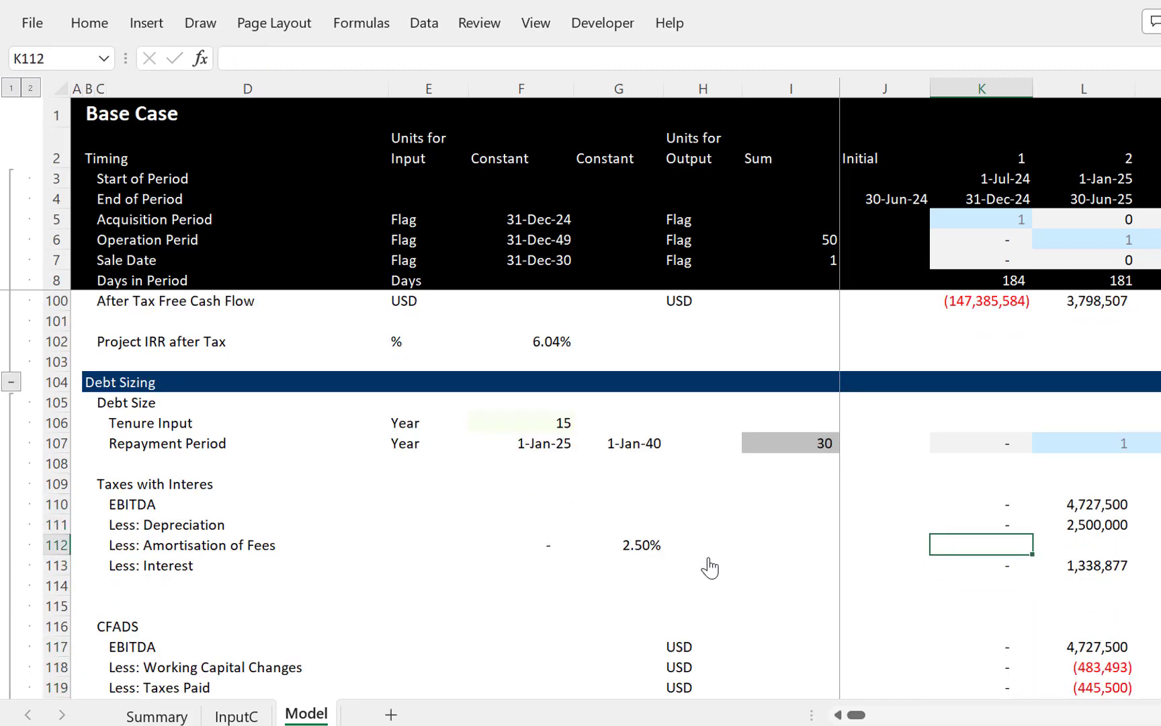
type("=")
key("Left")
key("Left")
key("Left")
key("Left")
key("Left")
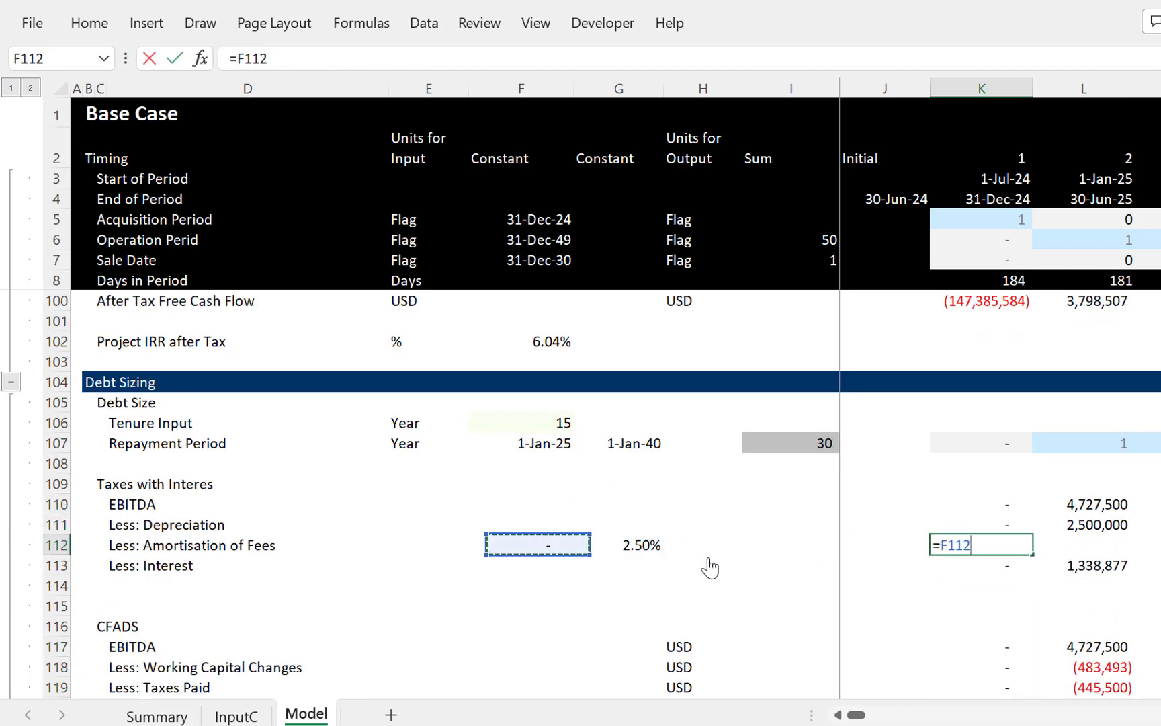
key("F4")
type("*")
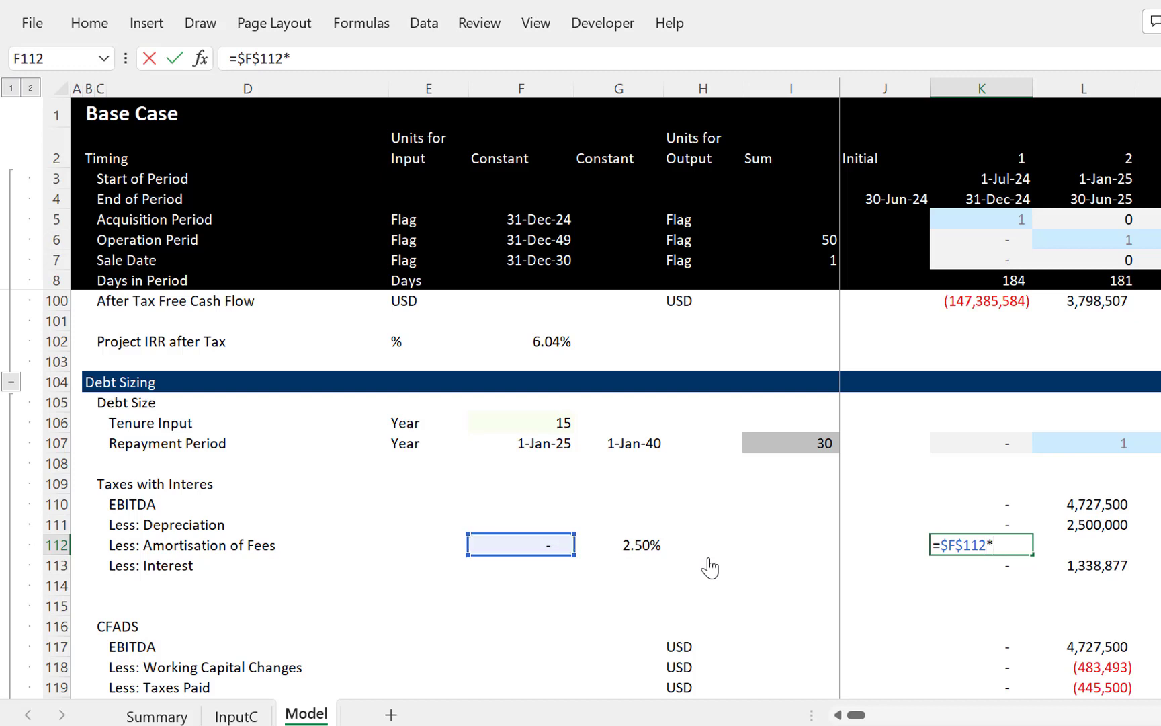
key("Left")
key("Left")
key("Left")
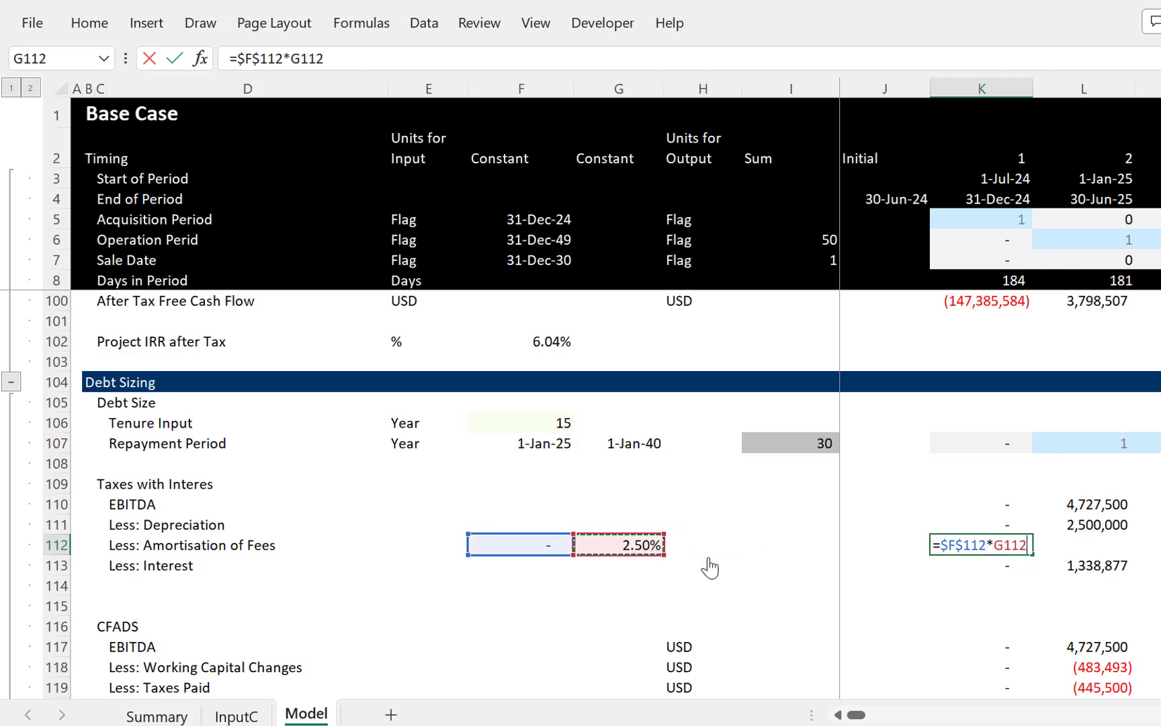
key("F4")
type("*")
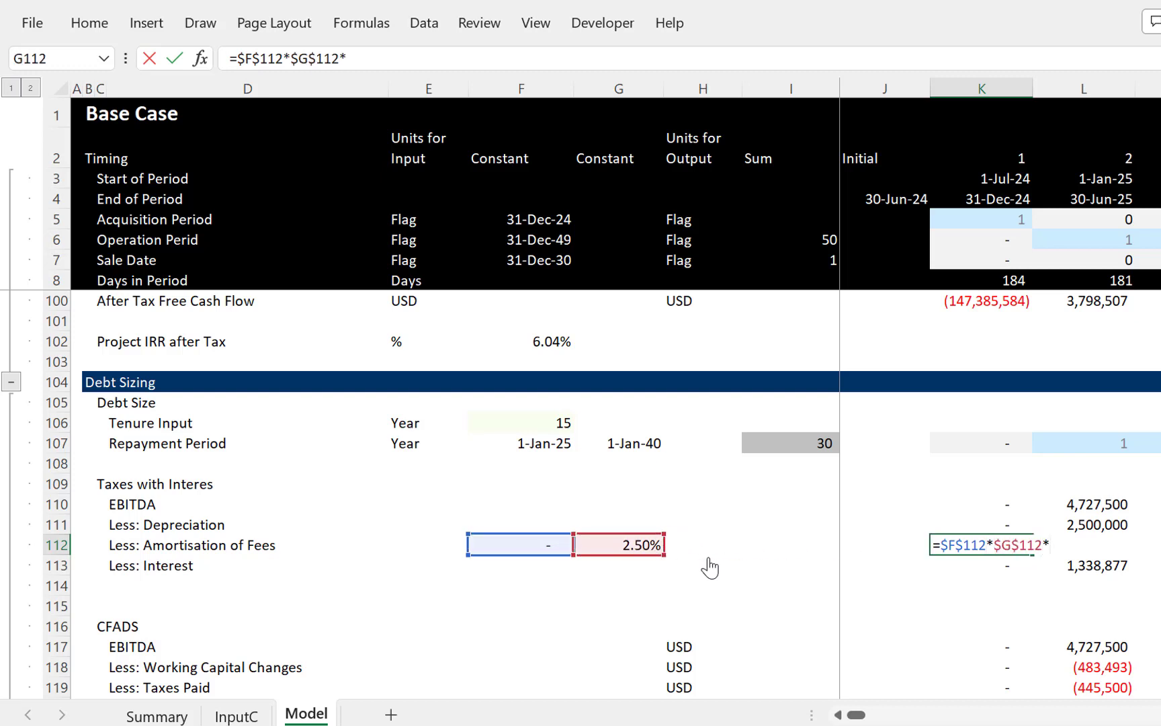
key("Page_Up")
key("Up")
key("Up")
key("Up")
key("Up")
key("Up")
key("Up")
key("Up")
key("Up")
key("Up")
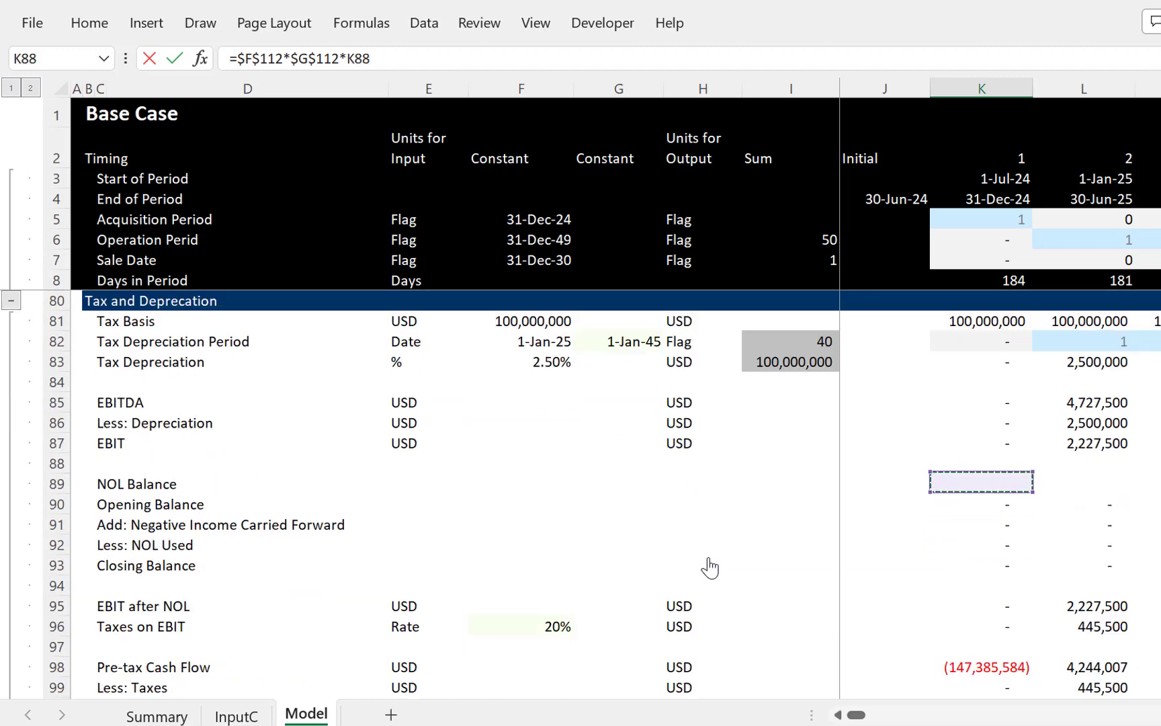
key("Up")
key("Up")
key("Down")
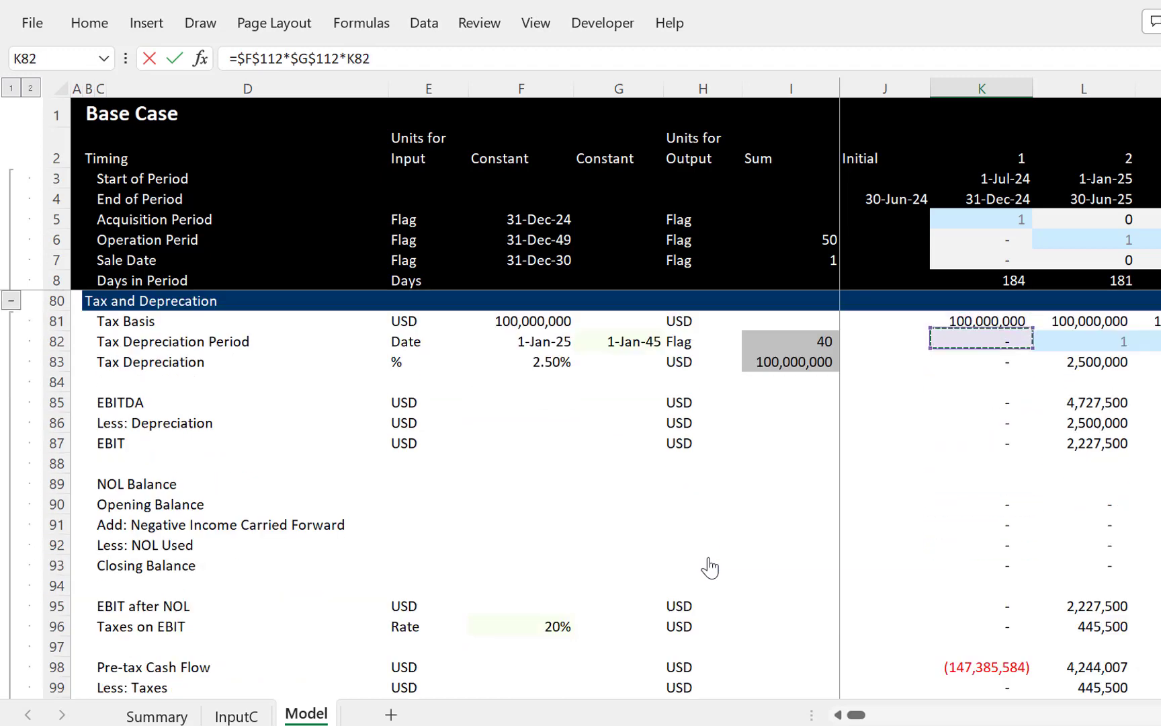
key("Return")
key("Up")
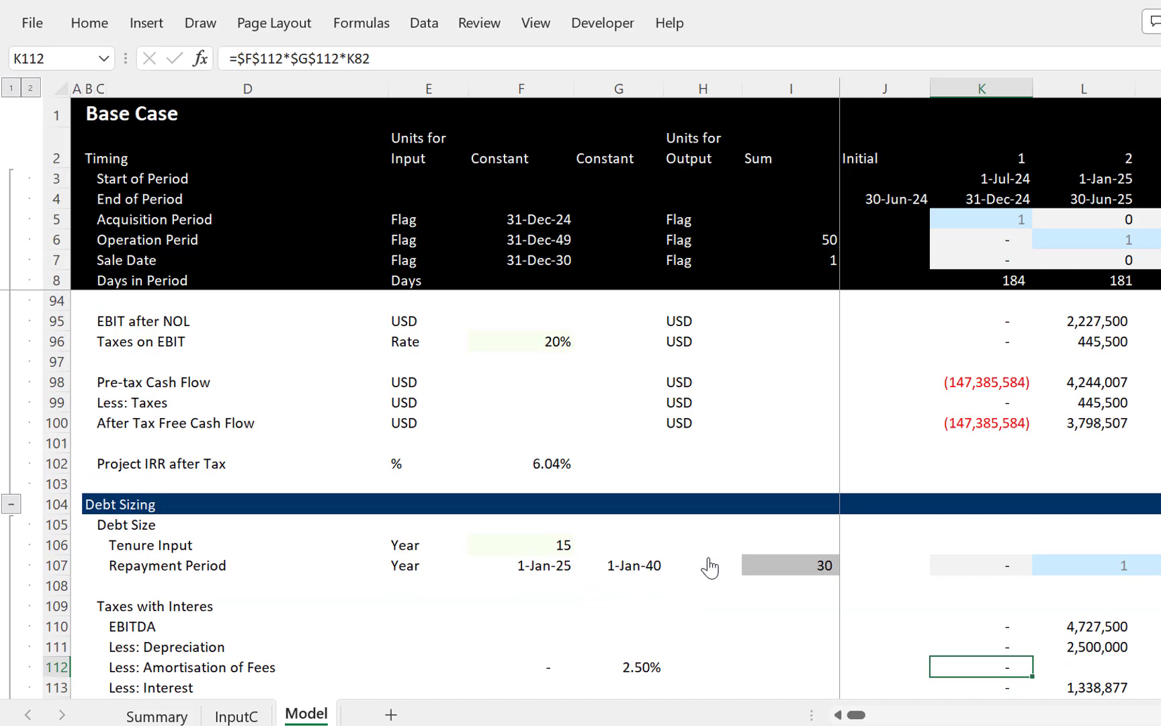
Step: Fill the K112 Less: Amortisation of Fees formula across the remaining periods of row 112
key("ctrl+shift+Right")
key("ctrl+r")
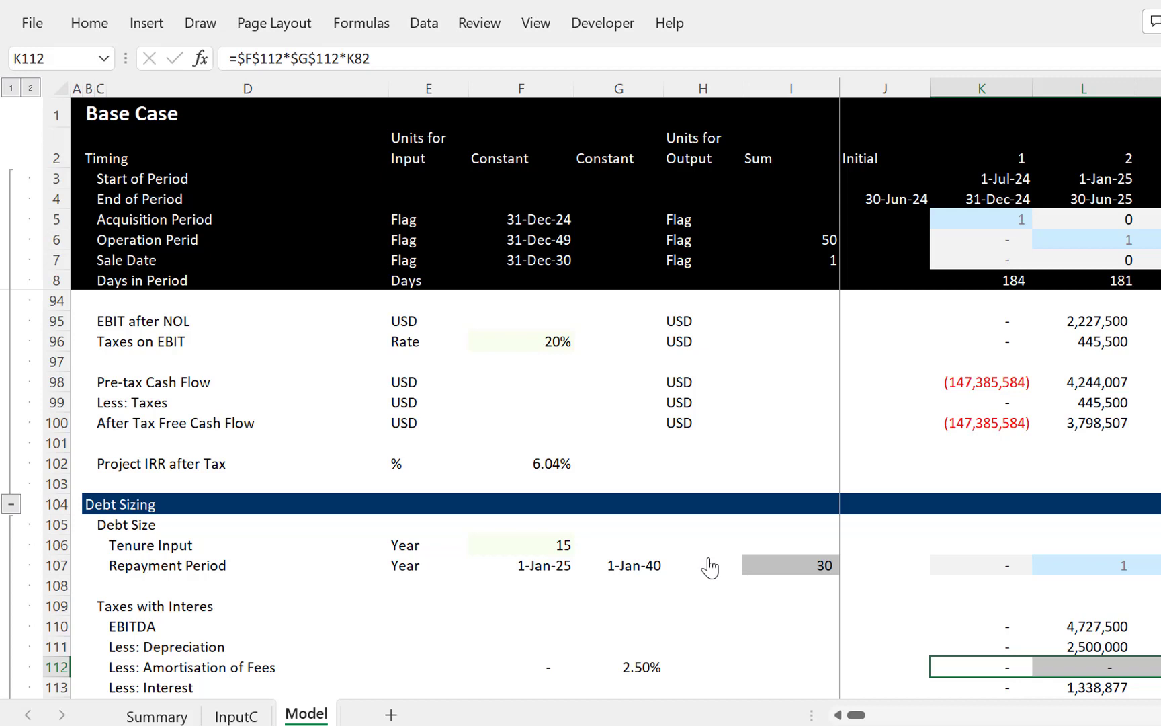
key("Down")
key("Down")
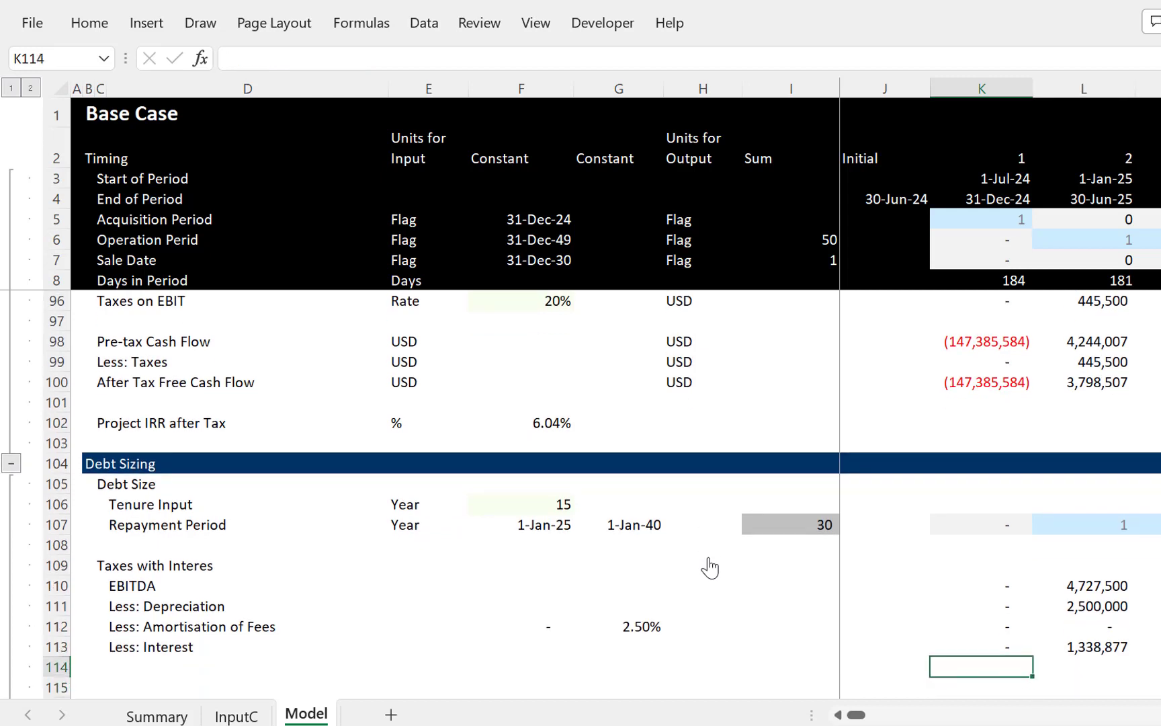
Step: Review the column K formulas from EBITDA to Less: Interest in the Taxes with Interes block
key("Up")
key("Up")
key("Up")
key("Up")
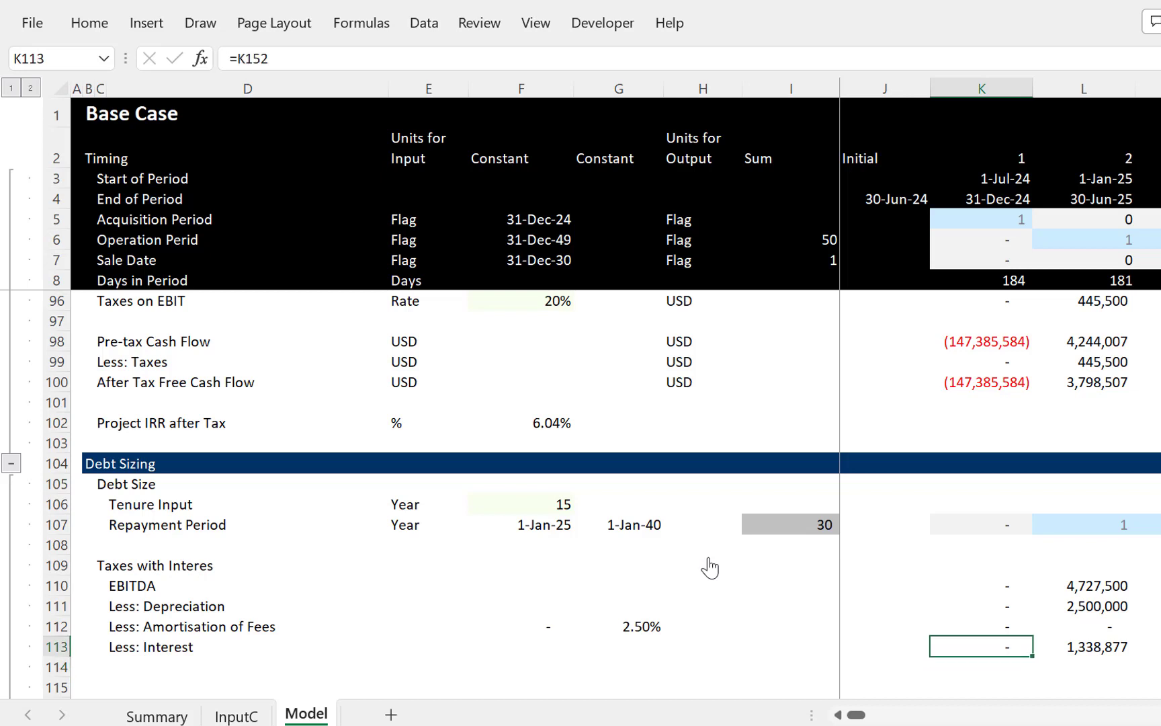
key("Down")
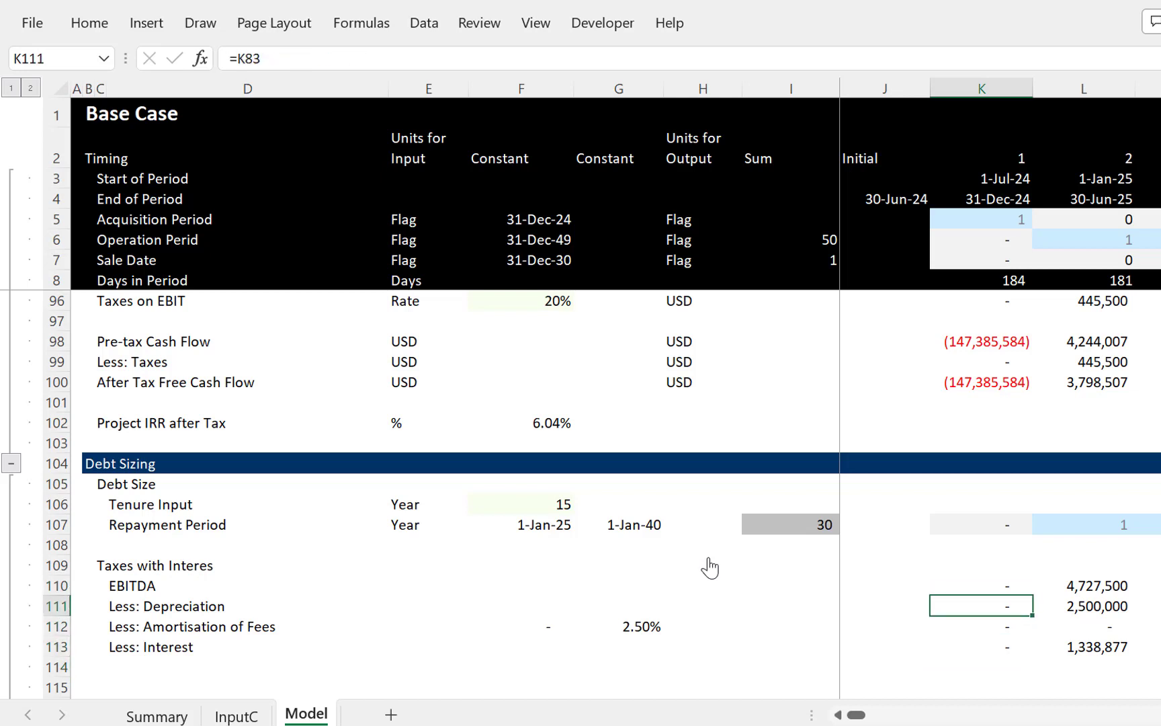
key("Down")
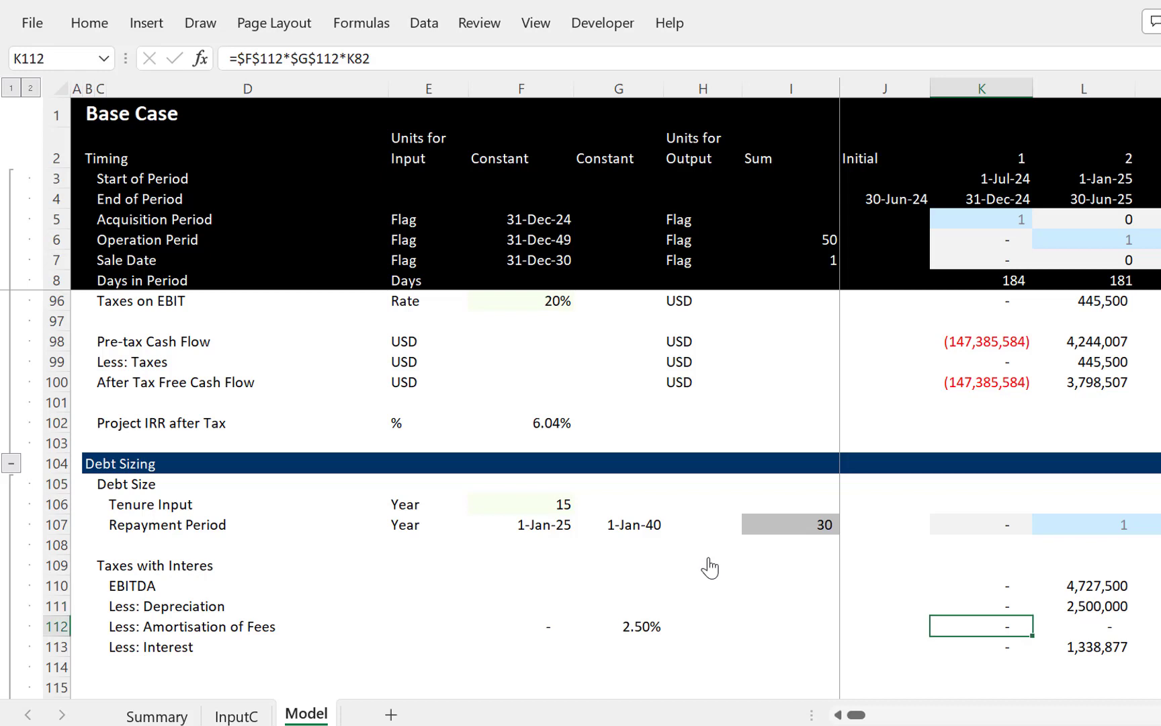
key("Down")
key("Down")
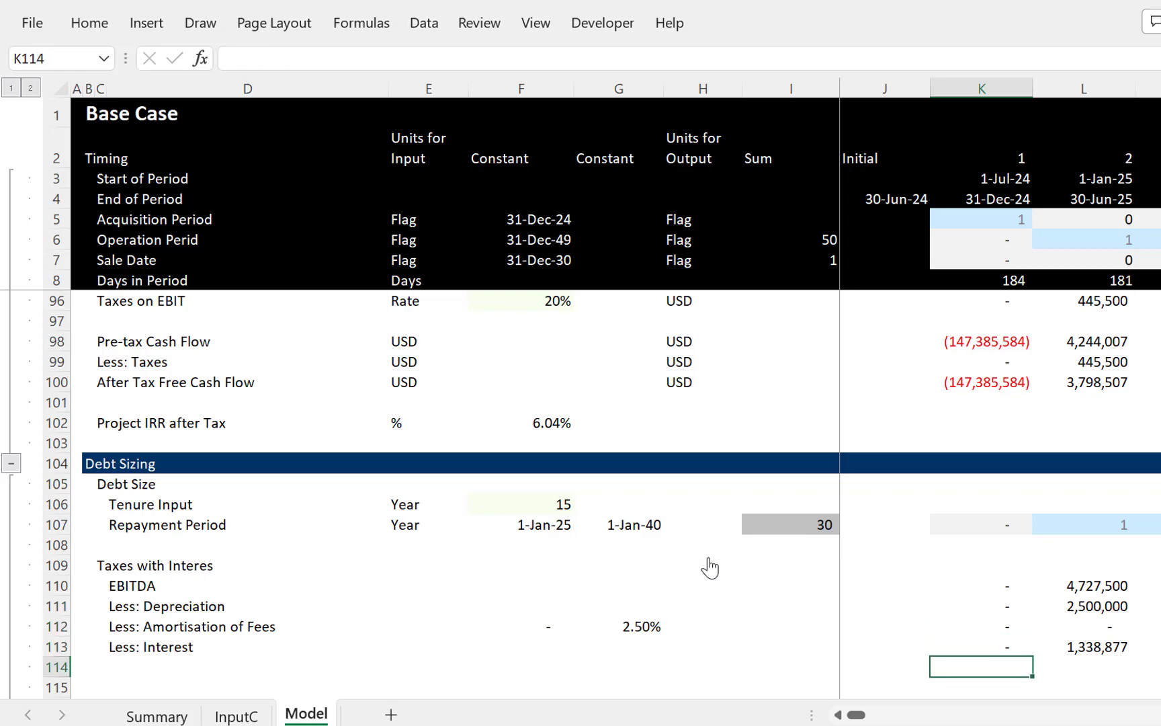
Step: Label D114 as EBT below Less: Interest
key("Left")
key("Left")
key("Left")
key("Left")
key("Left")
key("Left")
key("Left")
key("Right")
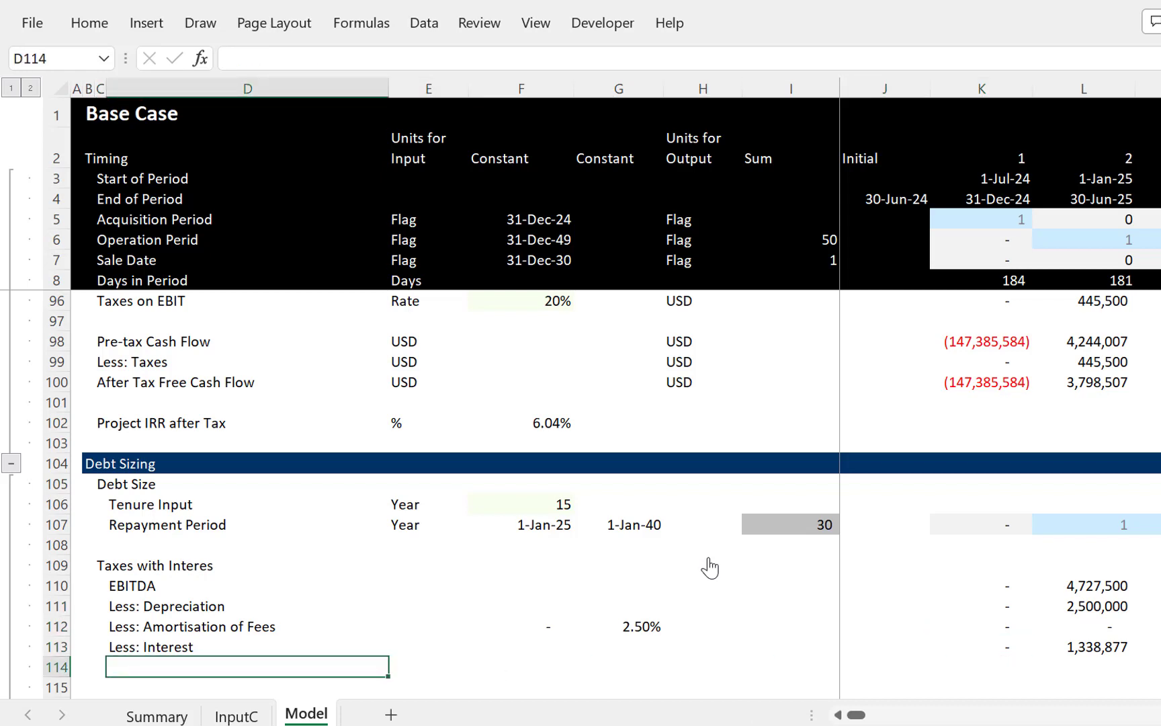
type("EBI")
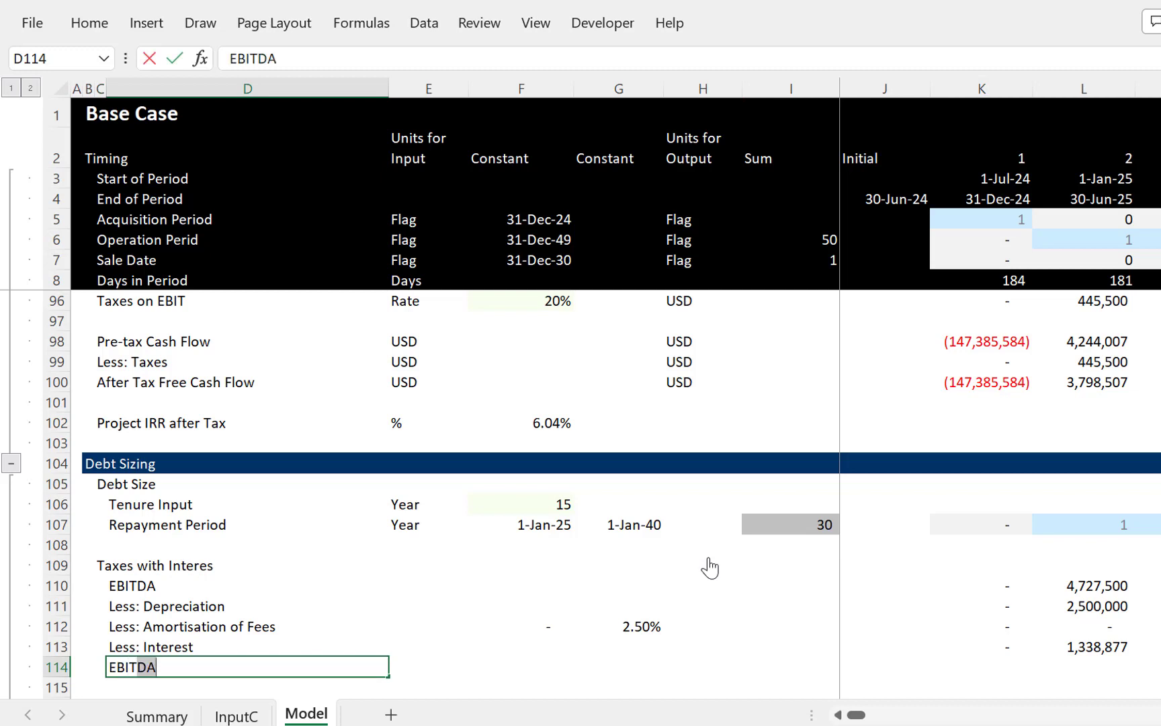
type("T")
key("Delete")
key("Return")
key("Up")
key("Down")
type("T")
key("Return")
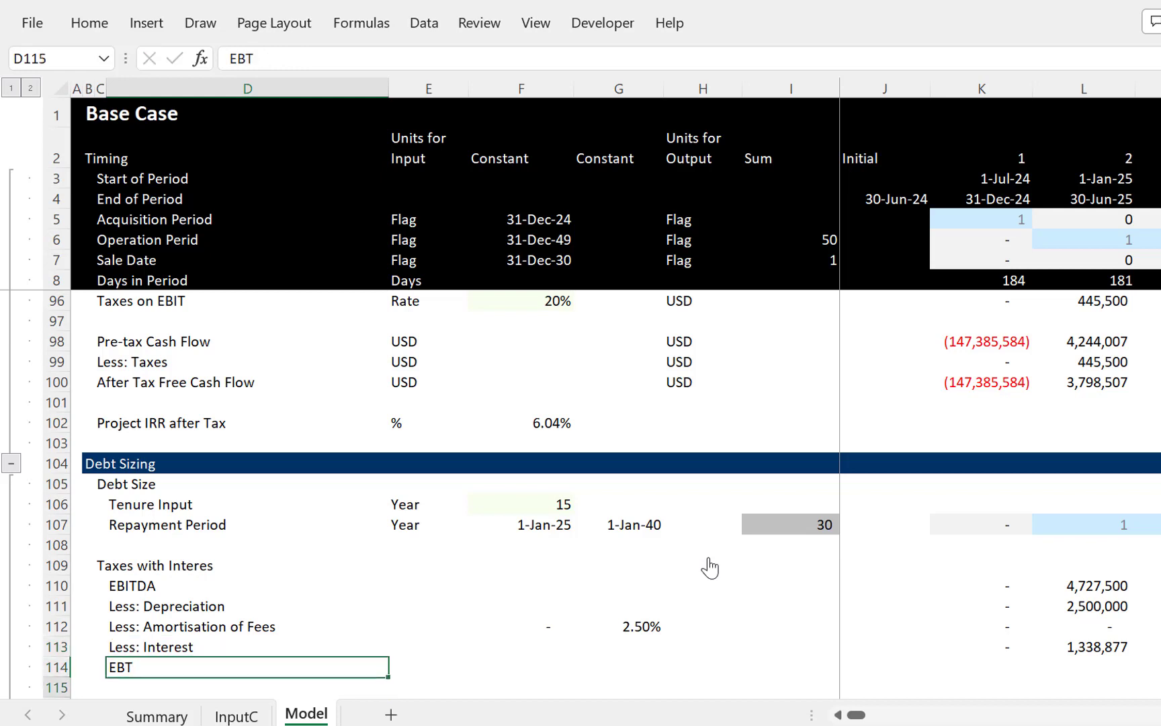
Step: Enter =K110-K111-K112-K113 in K114 for EBT and fill it across the remaining periods of the row
key("Up")
key("Right")
key("Right")
key("Right")
key("Right")
key("Right")
key("Right")
key("Right")
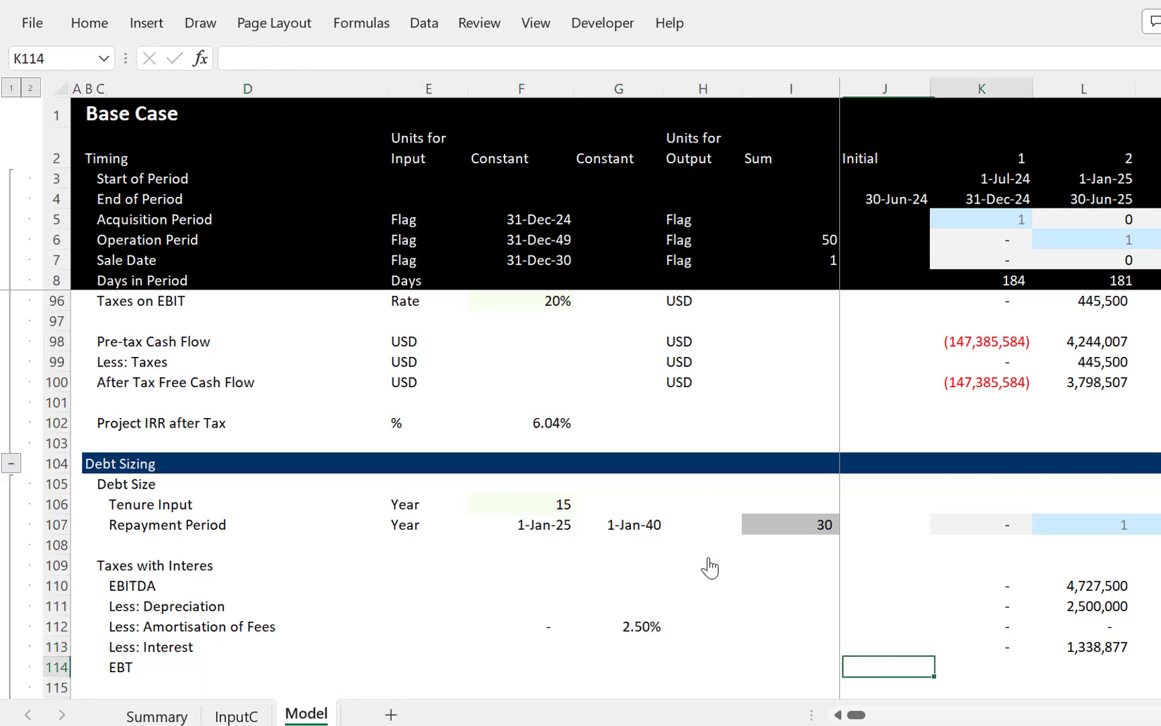
type("=")
key("Up")
key("Up")
key("Up")
key("Up")
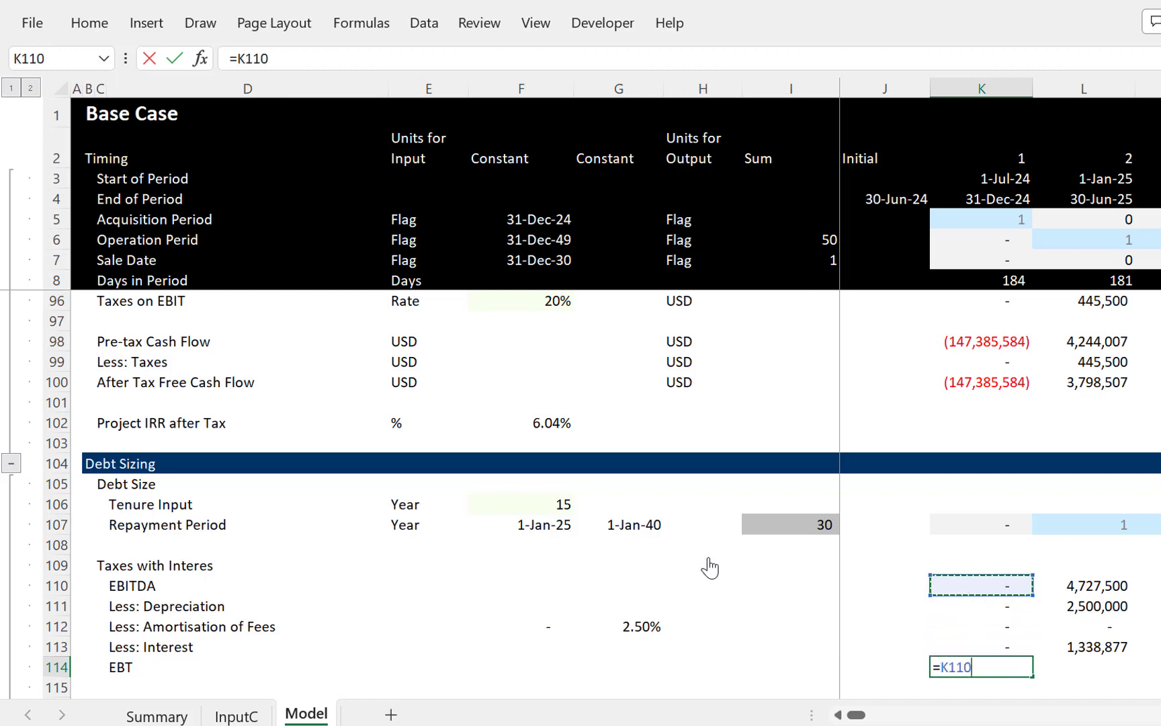
type("-")
key("Down")
key("Down")
key("Up")
type("-")
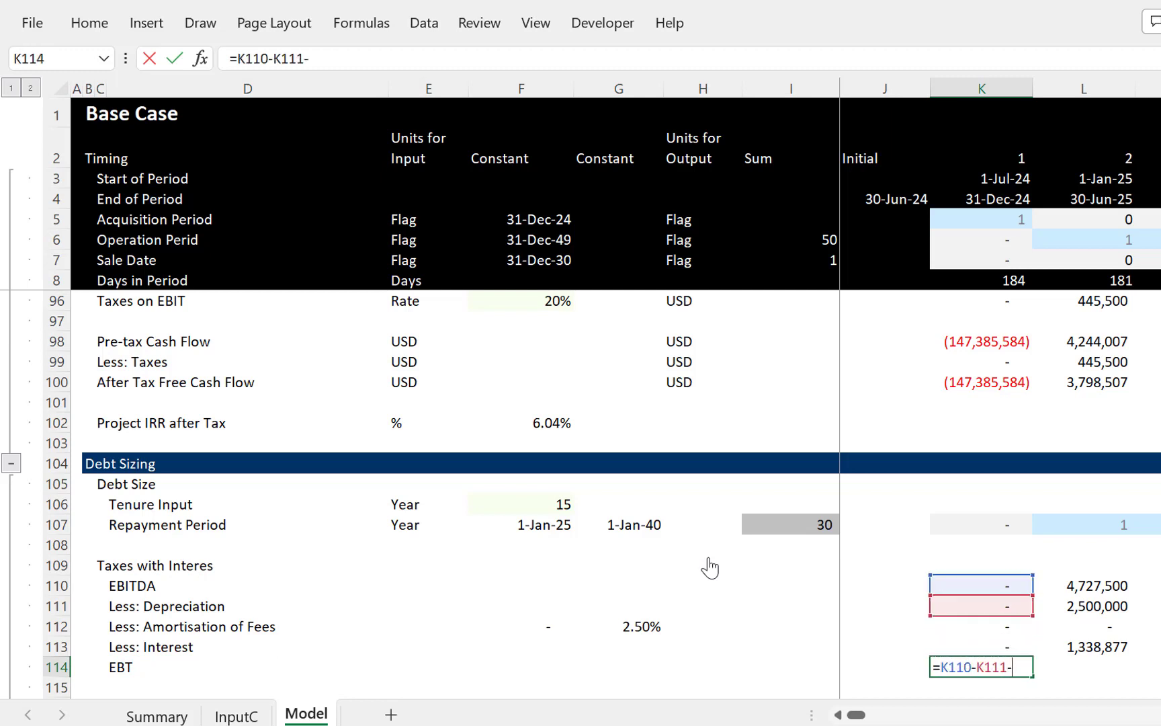
key("Up")
key("Up")
type("-")
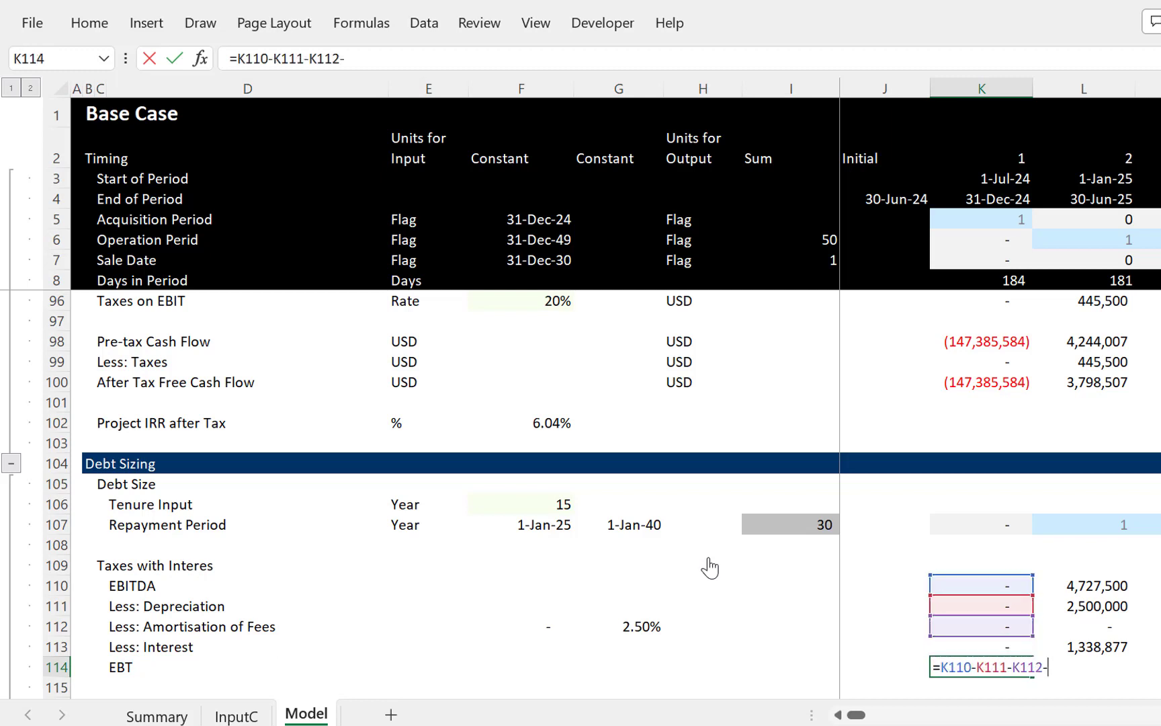
key("Up")
key("Return")
key("Up")
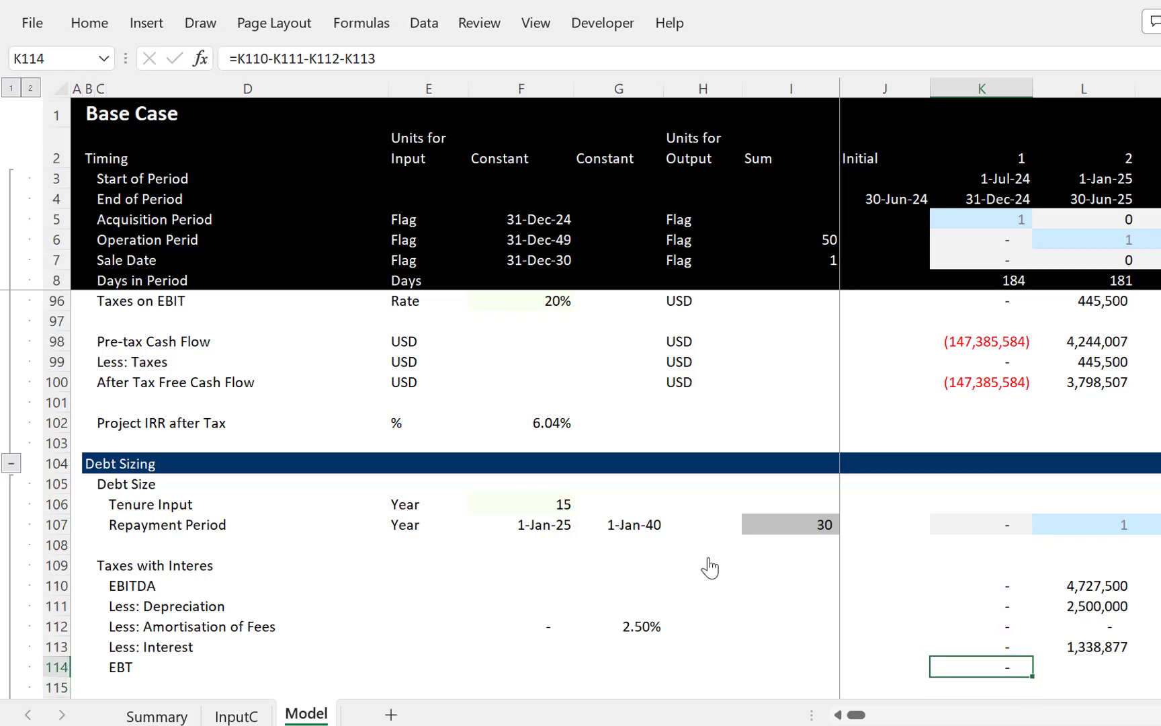
key("ctrl+shift+r")
Step: Insert five blank rows at row 116, above the CFADS heading
key("Down")
key("Down")
key("Down")
key("Up")
key("Left")
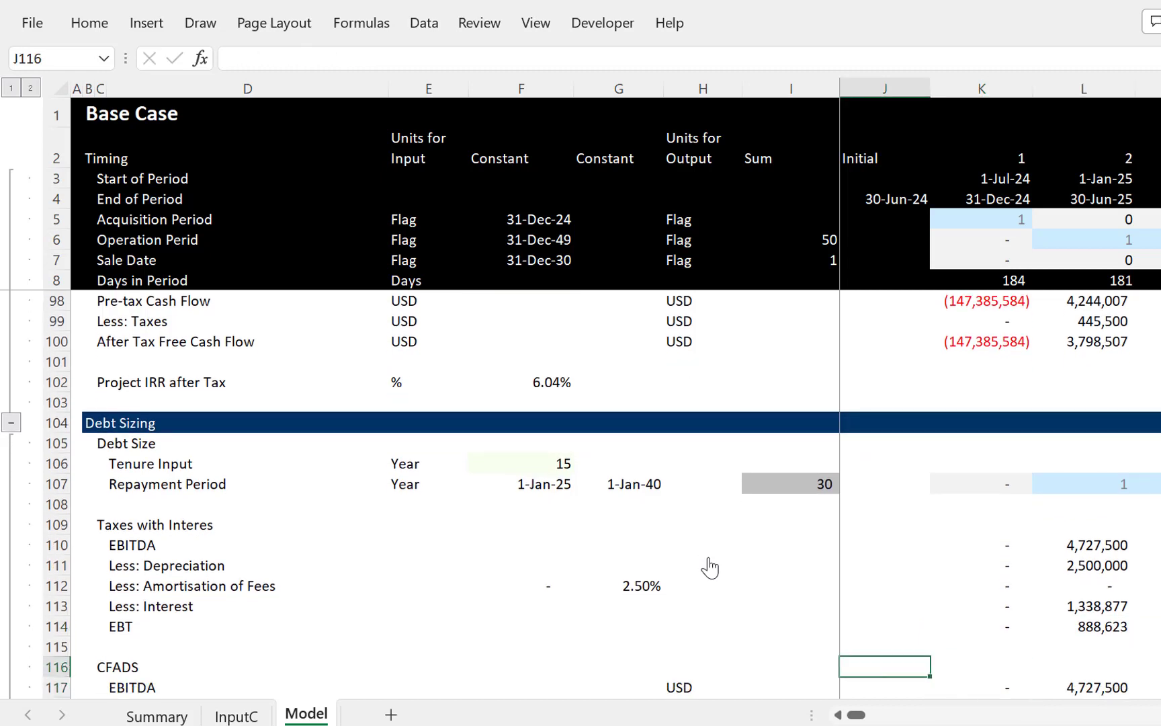
key("Left")
key("Left")
key("Left")
key("Home")
key("shift+space")
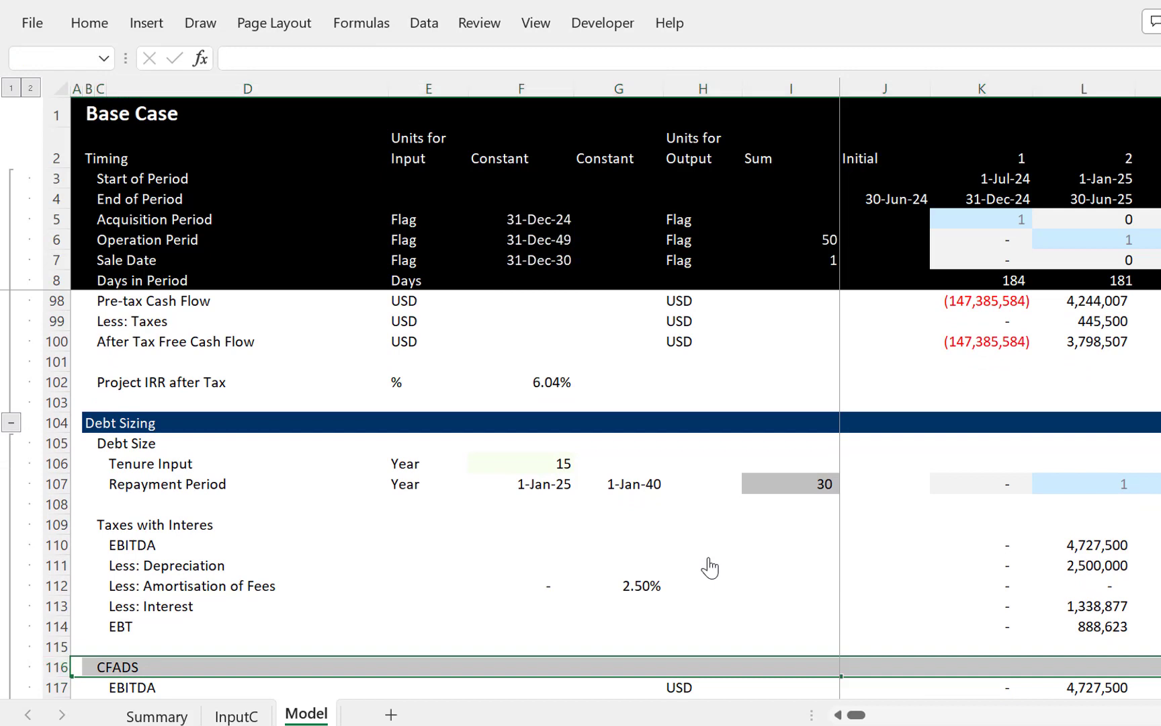
key("ctrl+shift+plus")
key("ctrl+shift+plus")
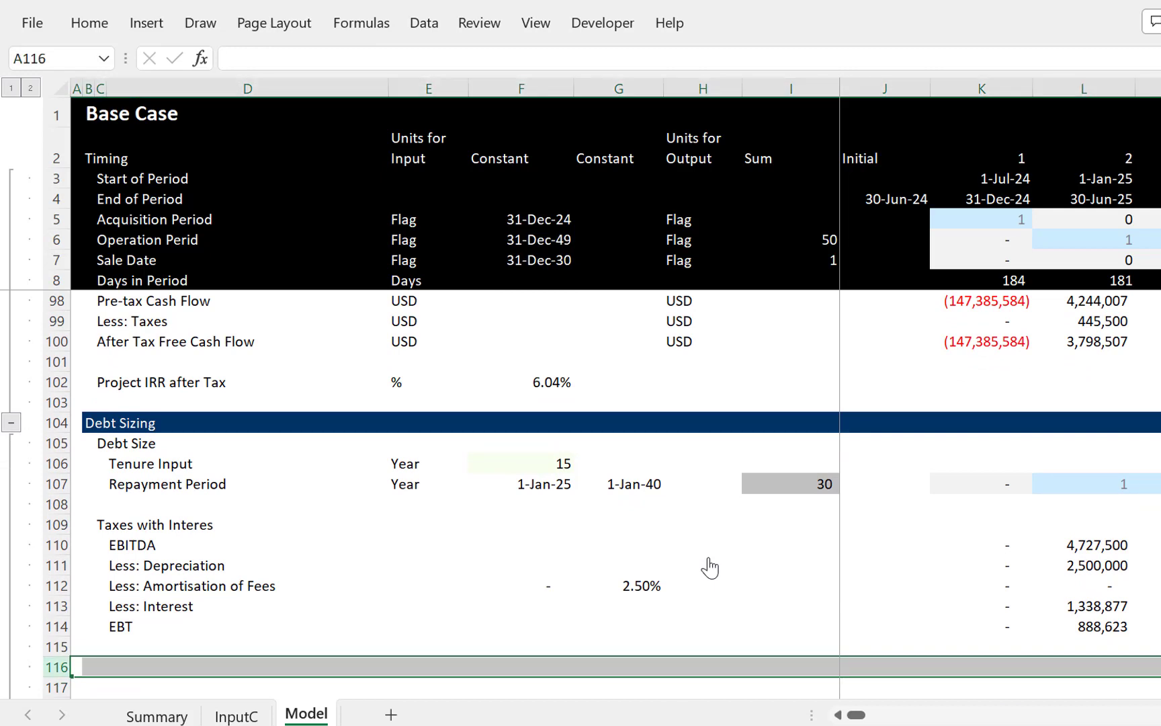
key("Right")
key("Right")
key("Right")
key("Up")
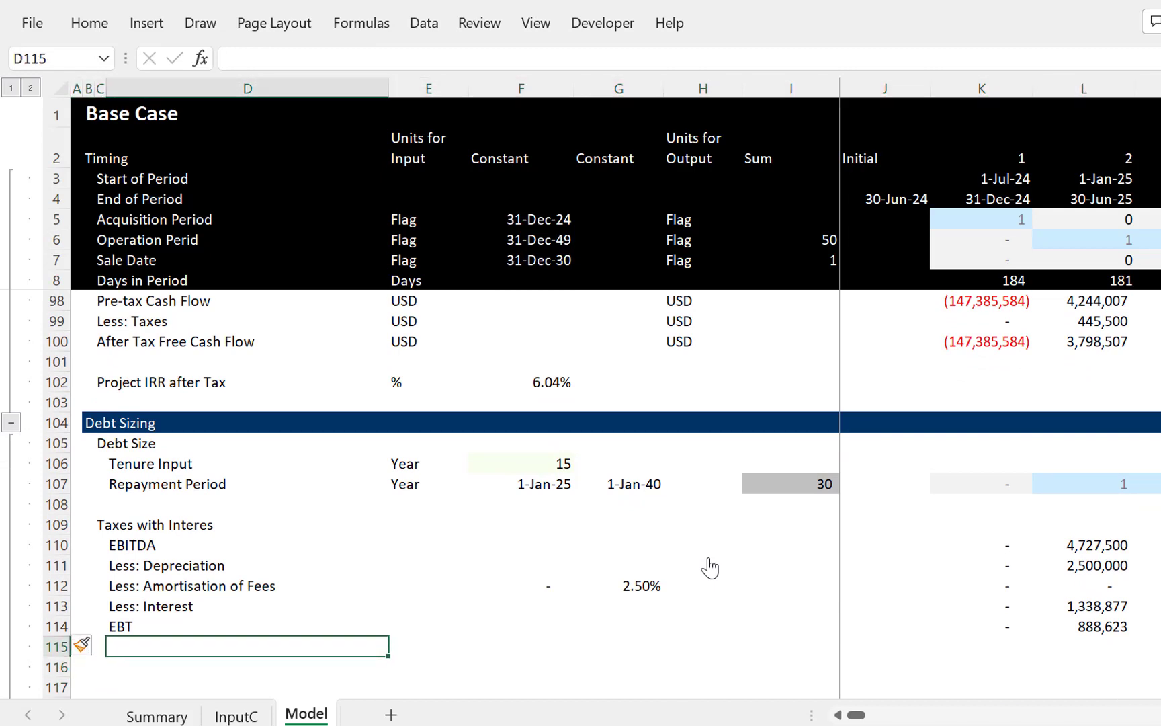
key("Down")
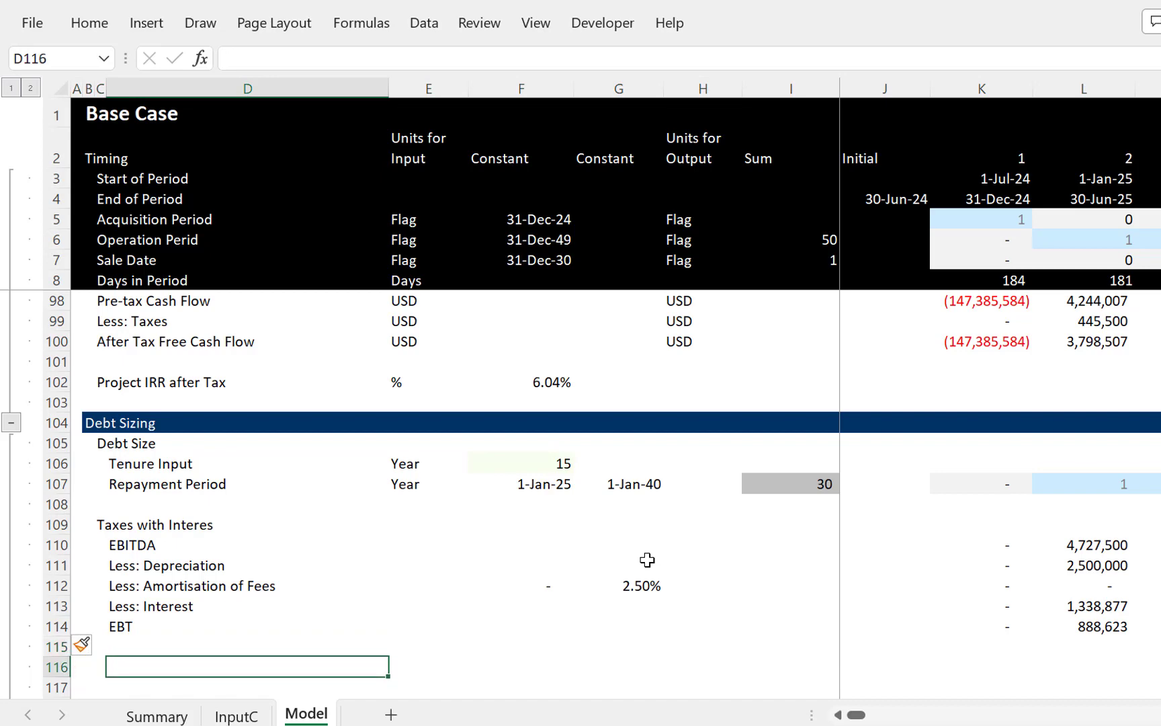
type("N")
key("Escape")
Step: Copy the NOL Balance to Closing Balance labels in C89:C93 of the Tax and Deprecation section
key("Up")
key("Page_Up")
key("Up")
key("Up")
key("Up")
key("Up")
key("Up")
key("Up")
key("Up")
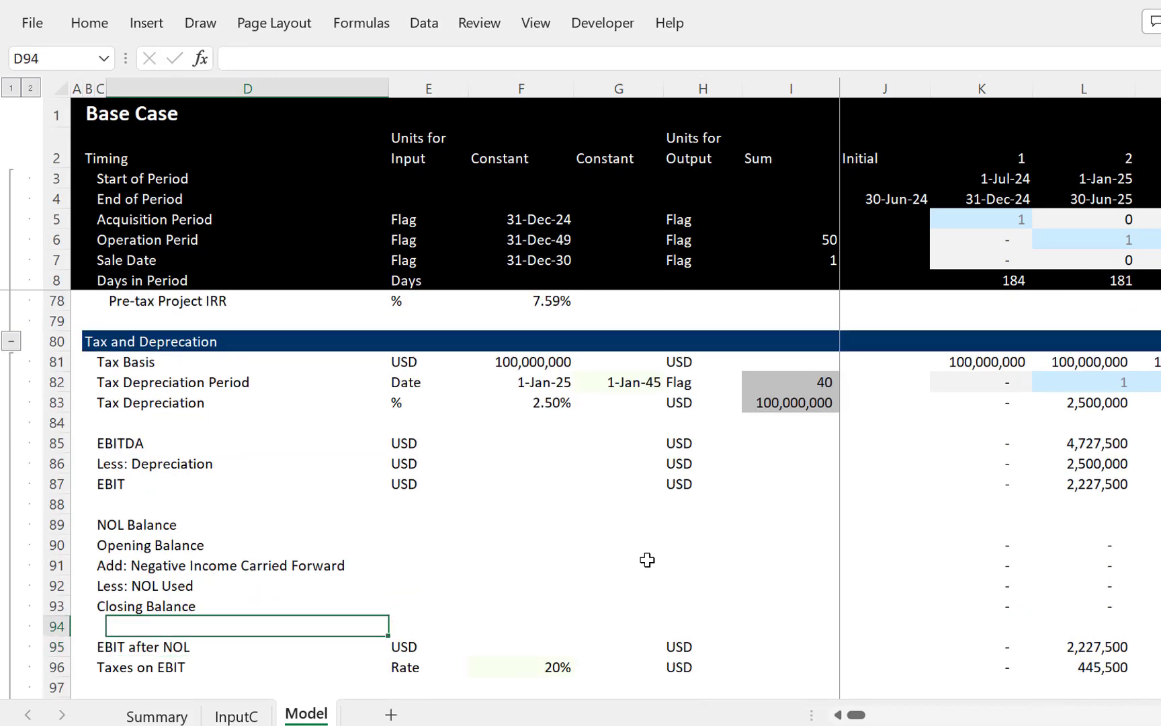
key("Left")
key("Down")
key("shift+Down")
key("shift+Down")
key("shift+Down")
key("shift+Down")
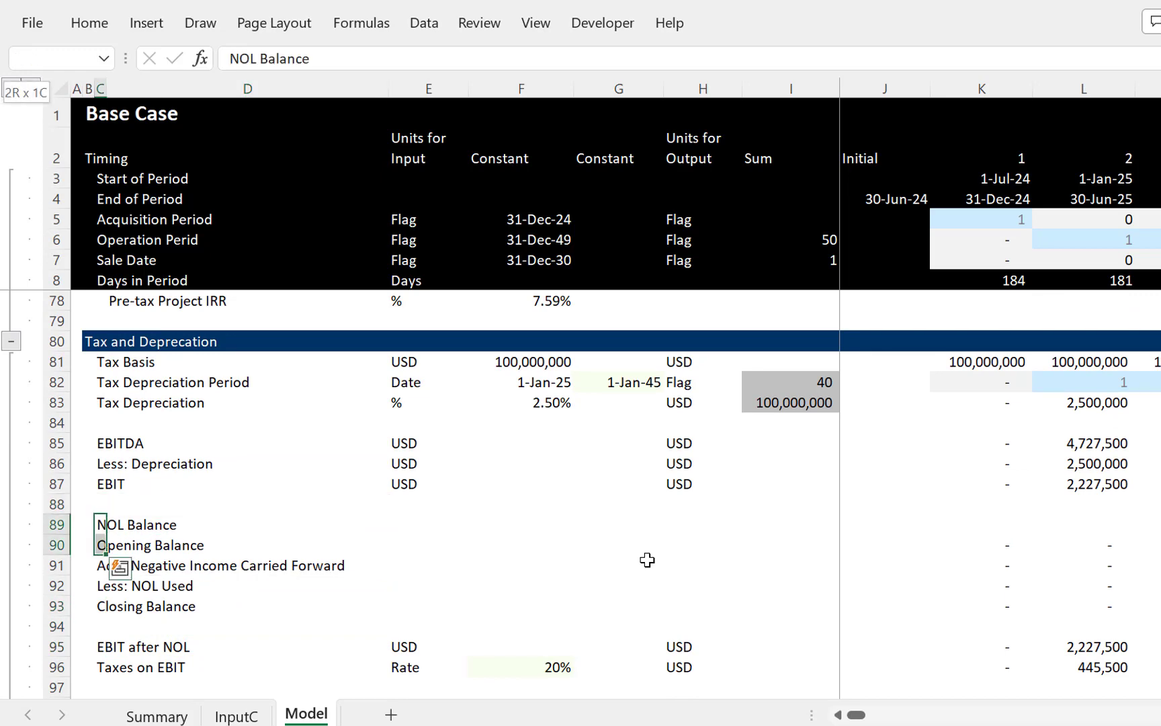
key("ctrl+c")
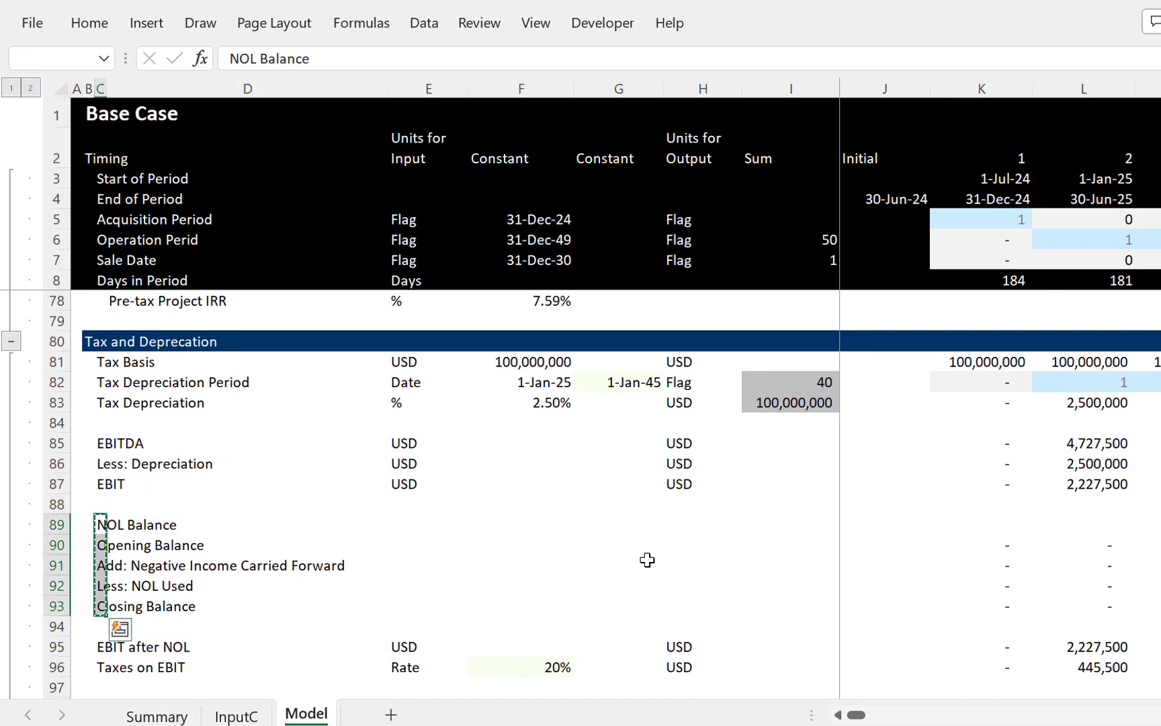
Step: Paste the copied NOL labels at C116, below the EBT row of the Debt Sizing section
key("Page_Down")
key("Down")
key("Down")
key("Down")
key("Down")
key("Down")
key("Down")
key("Down")
key("Down")
key("Down")
key("Down")
key("Down")
key("Down")
key("Down")
key("Down")
key("Down")
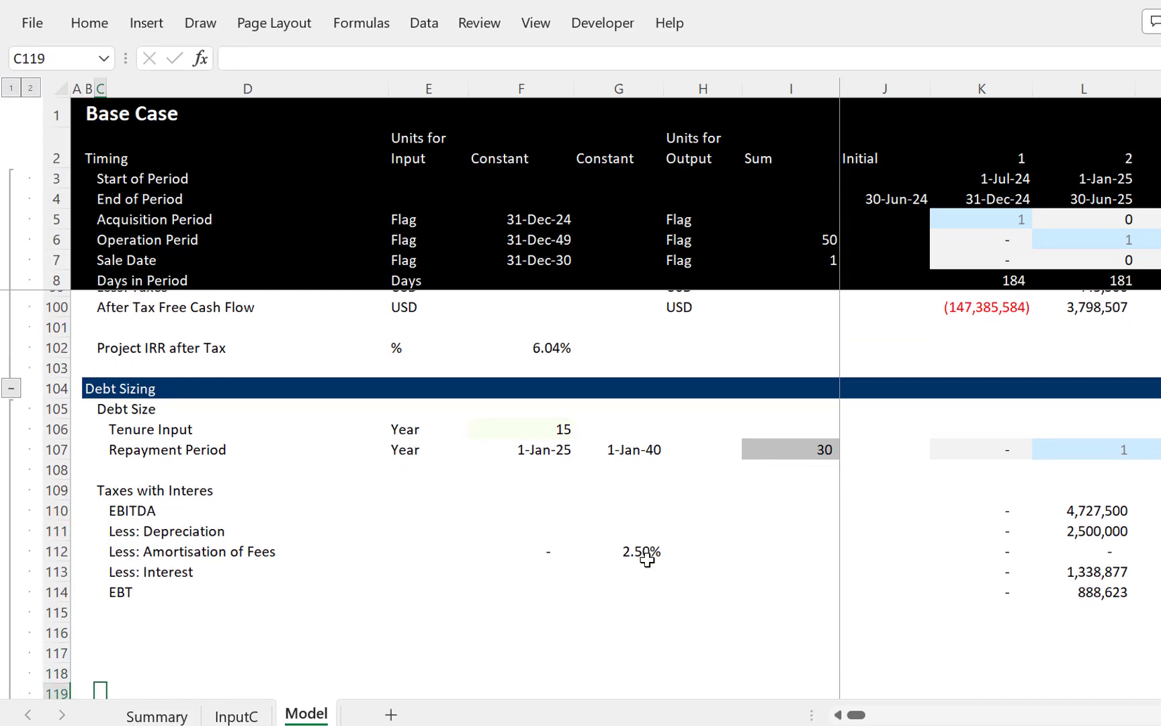
key("Up")
key("Up")
key("Up")
key("Up")
key("Up")
key("Up")
key("Up")
key("Up")
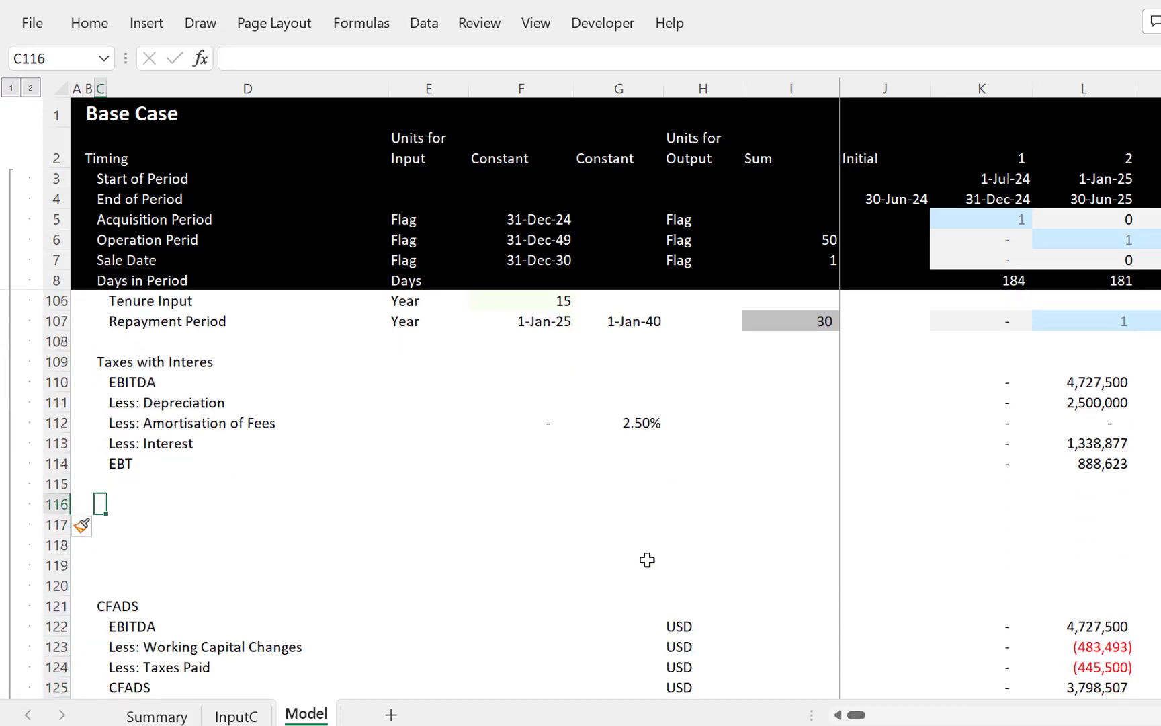
key("ctrl+v")
Step: Insert two blank rows between the pasted Closing Balance label and the CFADS heading
key("Down")
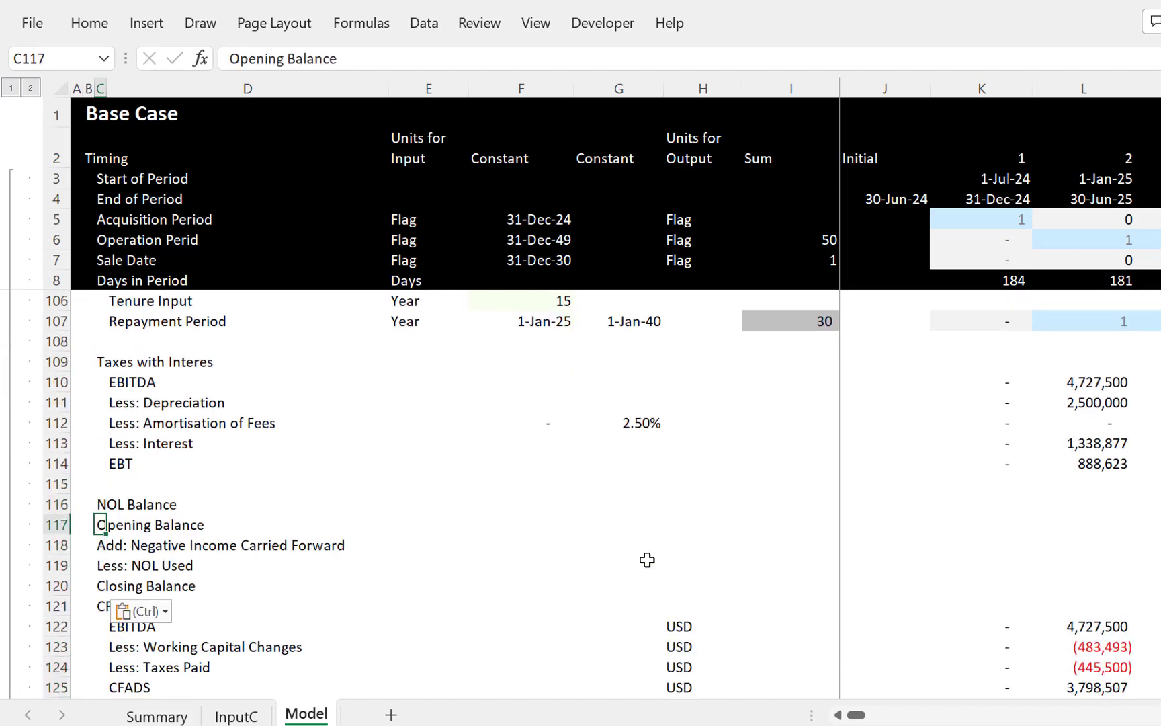
key("Down")
key("Down")
key("Down")
key("Down")
key("Down")
key("Down")
key("Up")
key("Up")
key("shift+space")
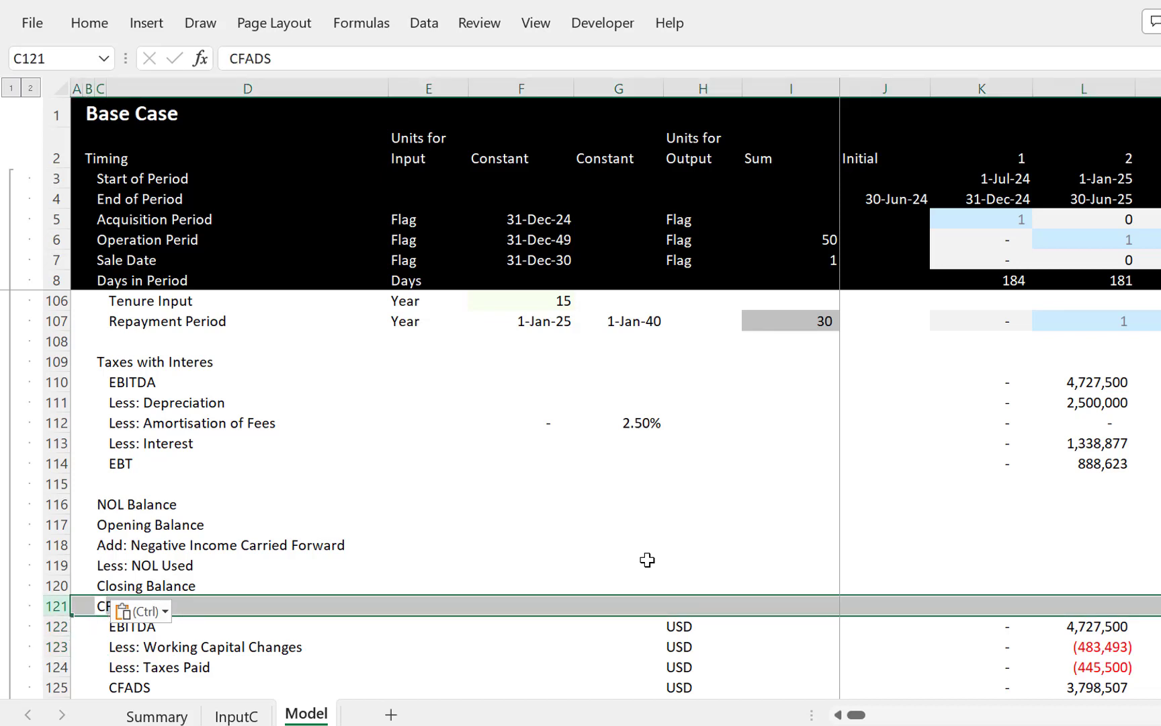
key("ctrl+shift+plus")
key("ctrl+shift+plus")
Step: Enter =J120 in K117 so Opening Balance picks up the prior period's Closing Balance
key("Up")
key("Up")
key("Up")
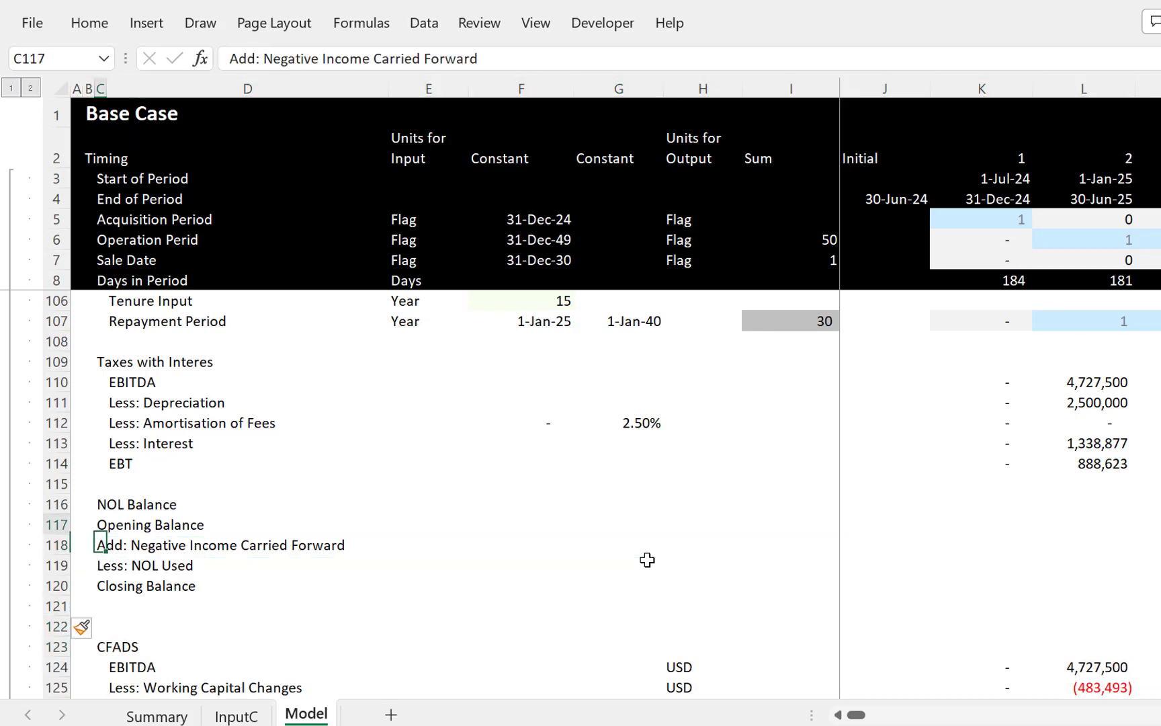
key("Up")
key("Right")
key("Right")
key("Right")
key("Right")
key("Right")
key("Right")
key("Right")
key("Right")
key("Right")
key("Left")
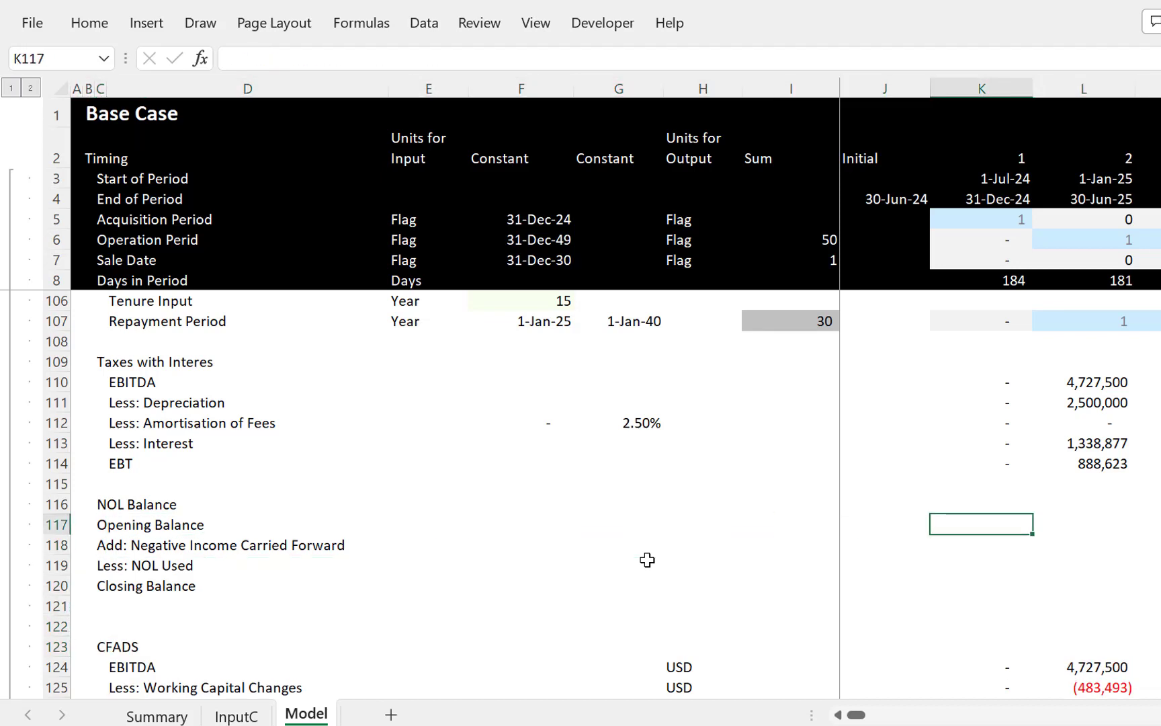
type("=")
key("Down")
key("Down")
key("Down")
key("Left")
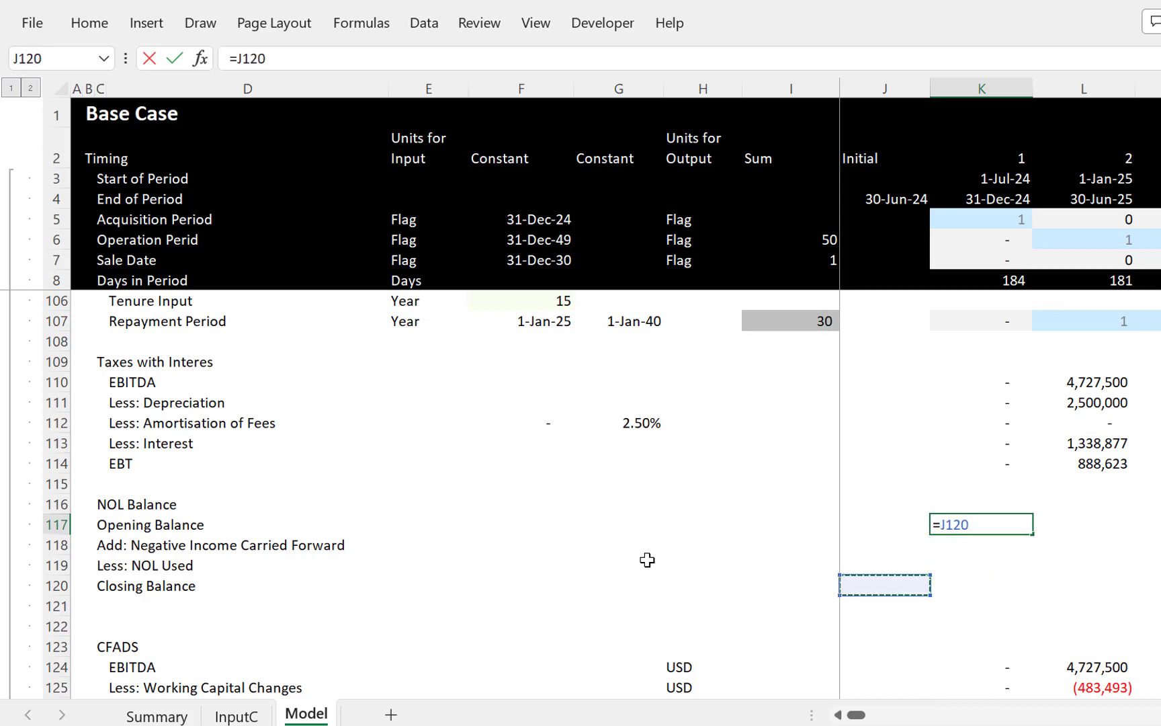
key("Return")
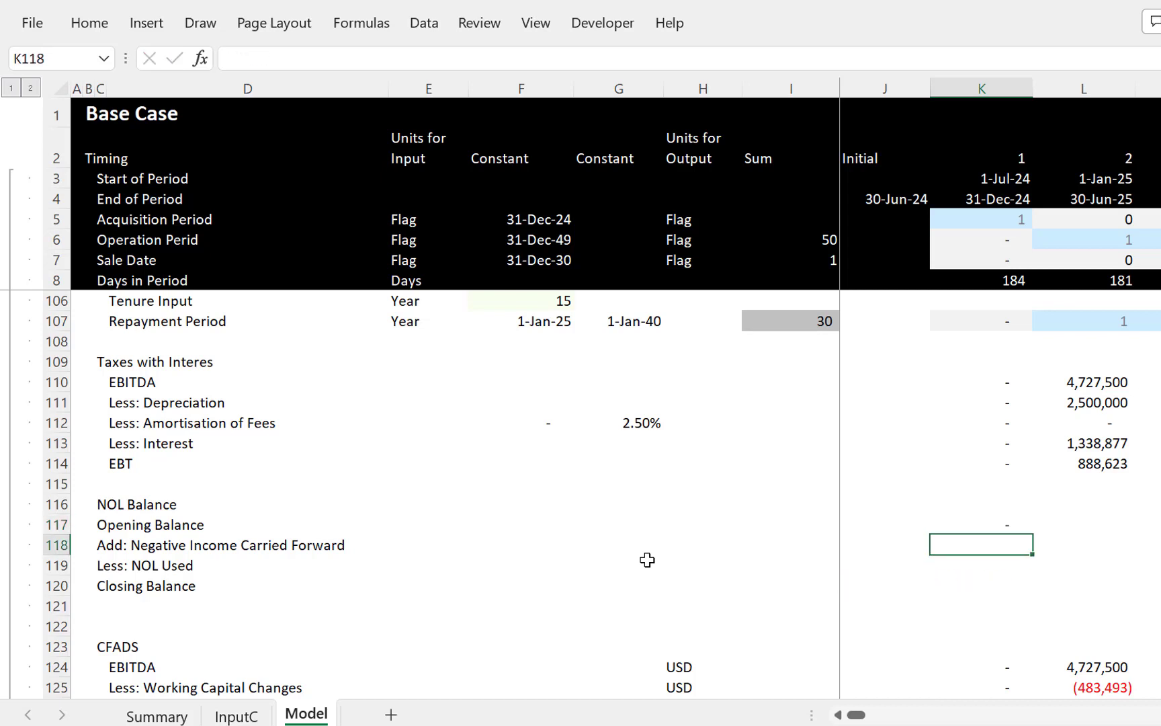
Step: Enter a MAX formula on -K114 in K118 for Add: Negative Income Carried Forward
type("=max")
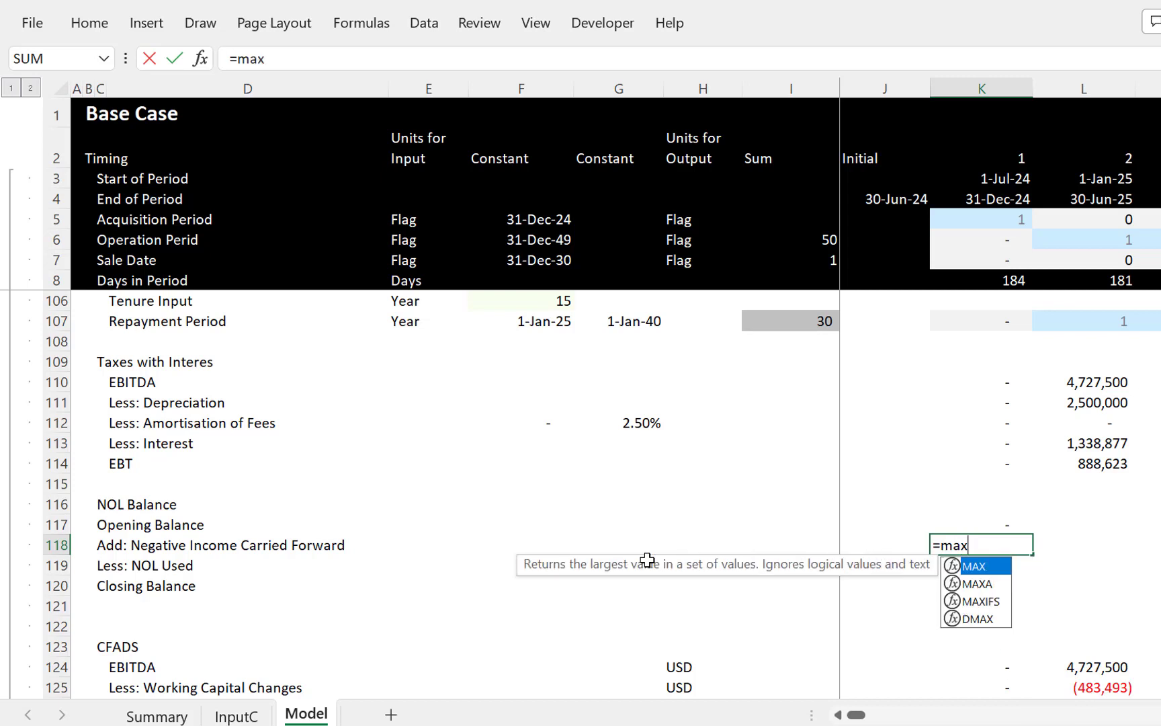
type("(")
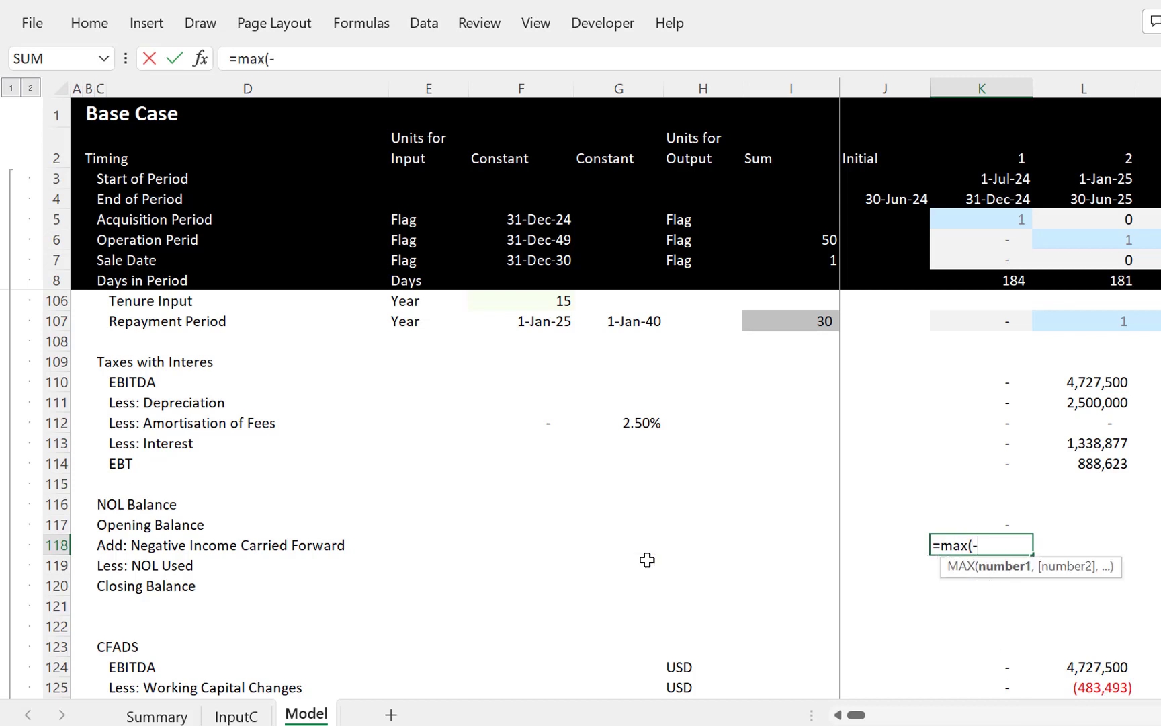
type("-")
key("Up")
key("Up")
key("Up")
key("Up")
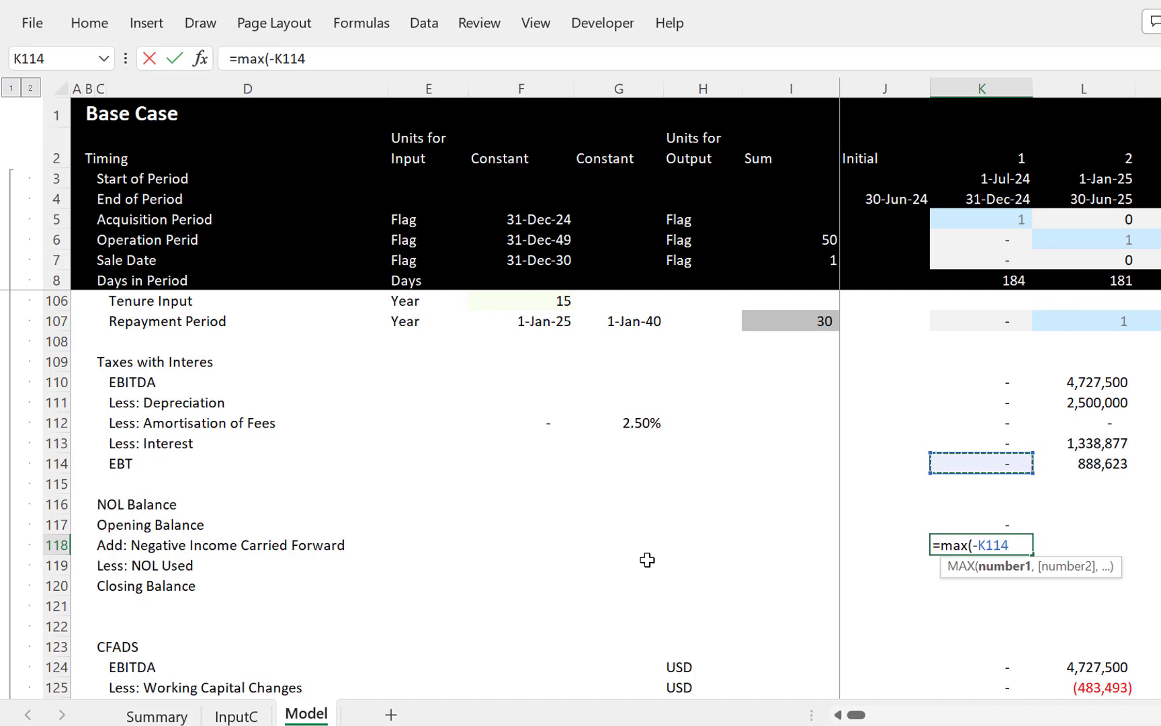
type(")")
key("Return")
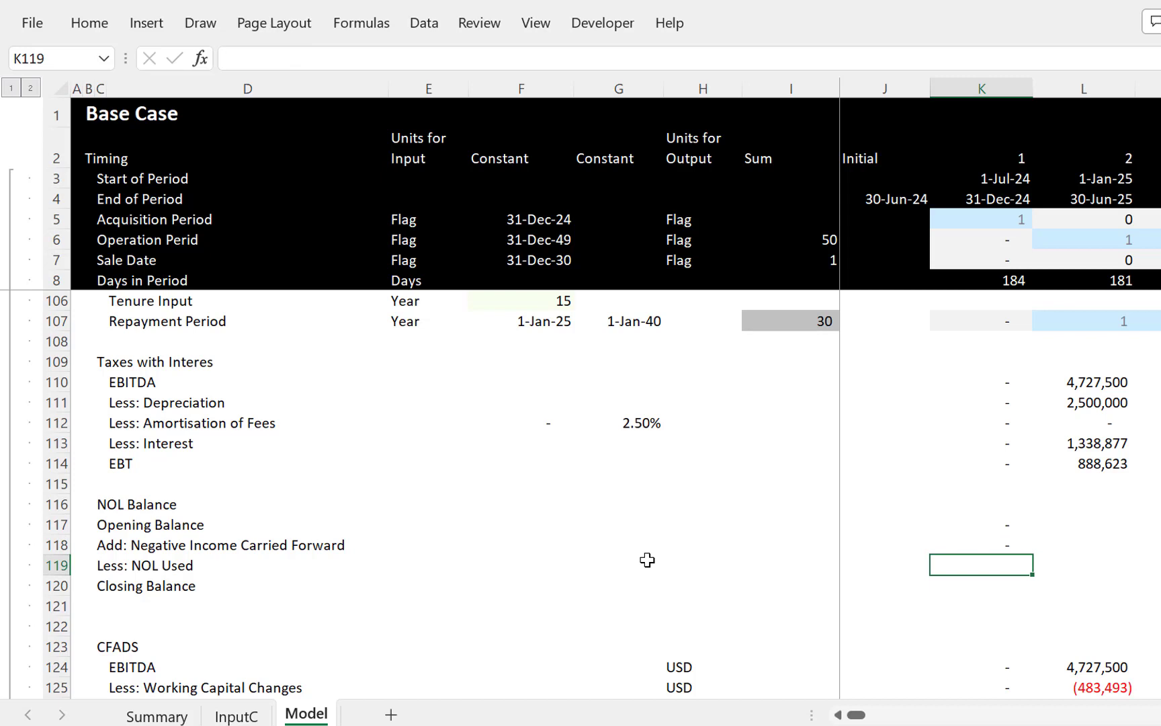
Step: Enter =MAX(K114,0) in K119 for Less: NOL Used, based on the first period's EBT
type("=m")
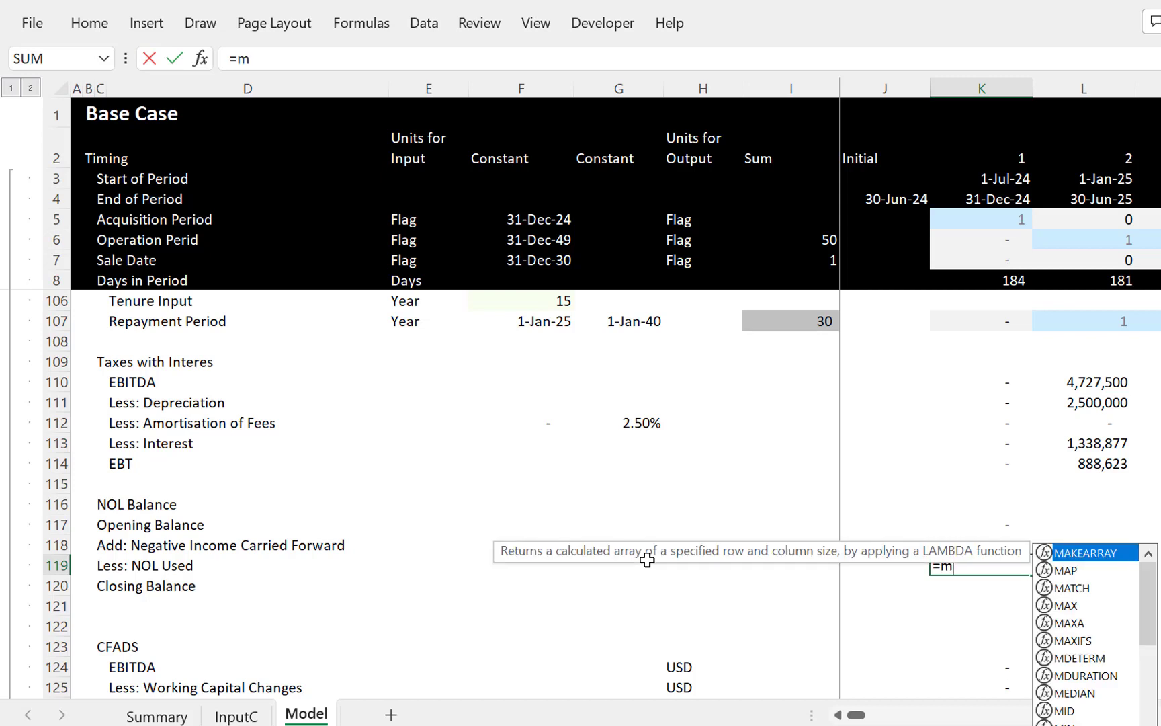
type("ax*")
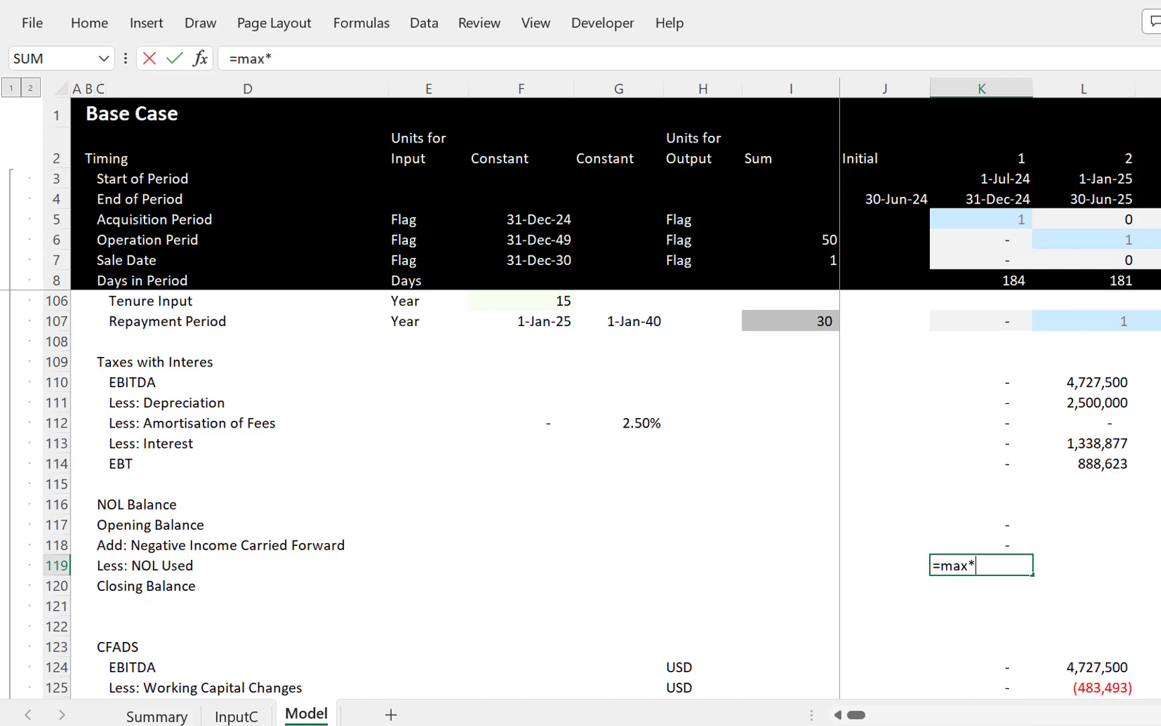
key("BackSpace")
type("(")
key("Up")
key("Up")
key("Up")
key("Up")
key("Up")
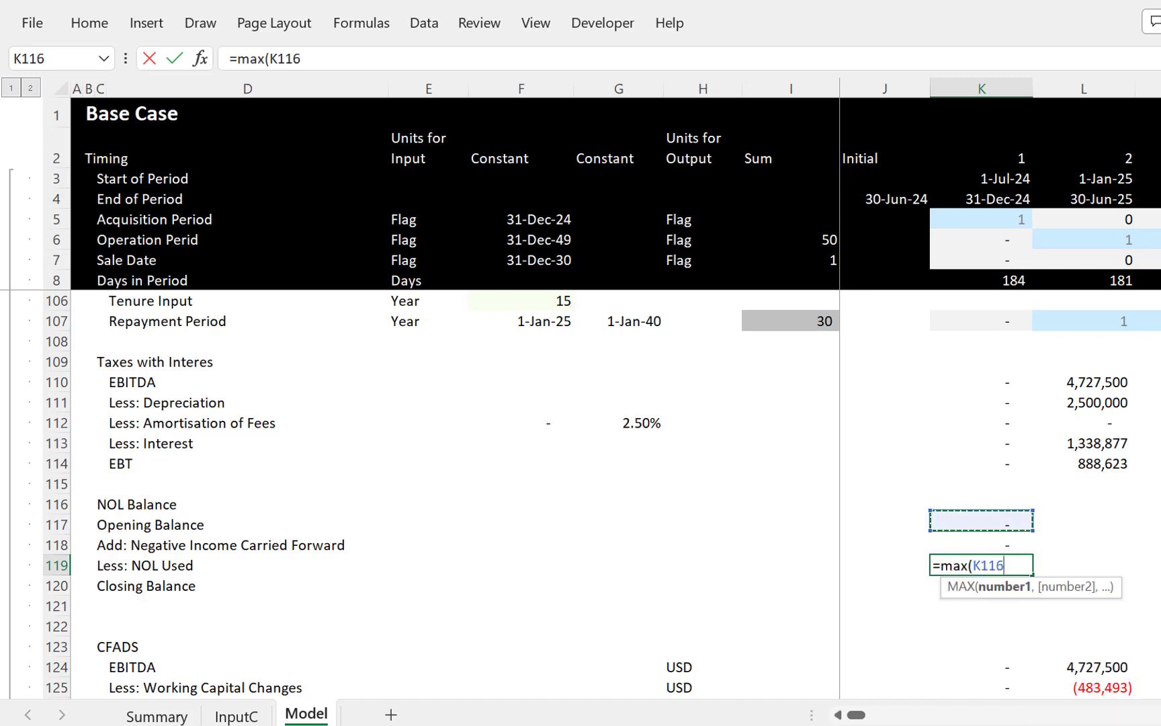
type(",0")
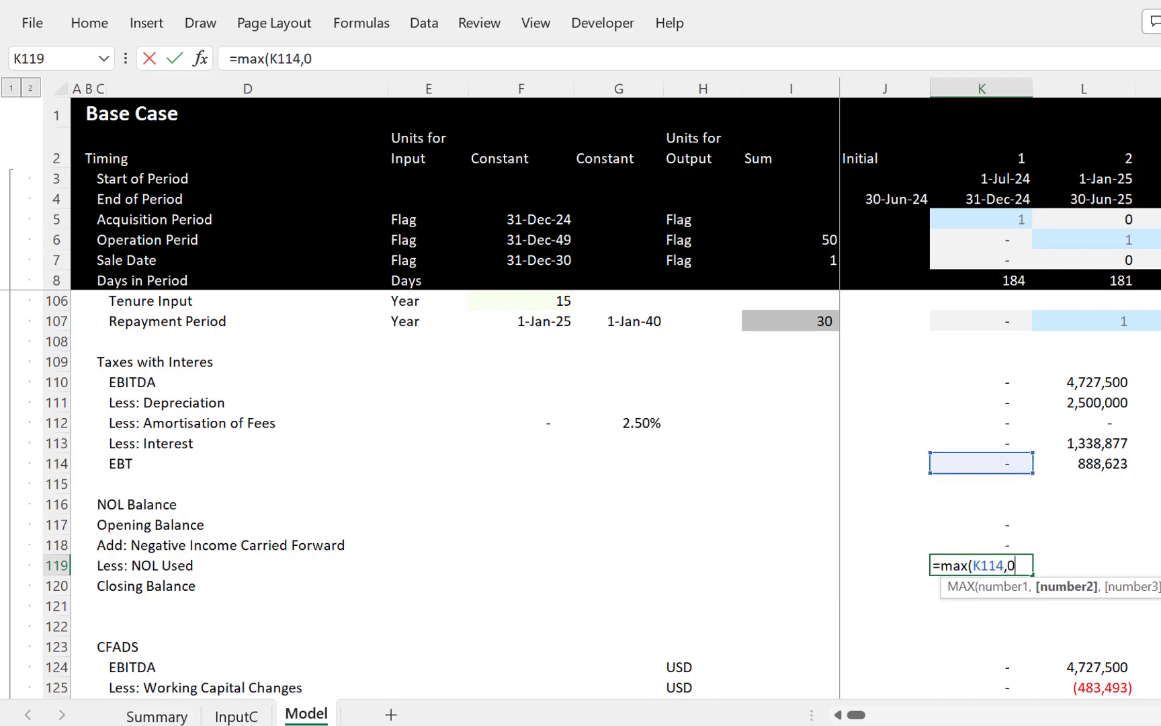
type(")")
key("Return")
Step: Wrap the K119 formula in MIN so NOL Used is capped at the Opening Balance: =MIN(K117,MAX(K114,0))
key("Up")
key("F2")
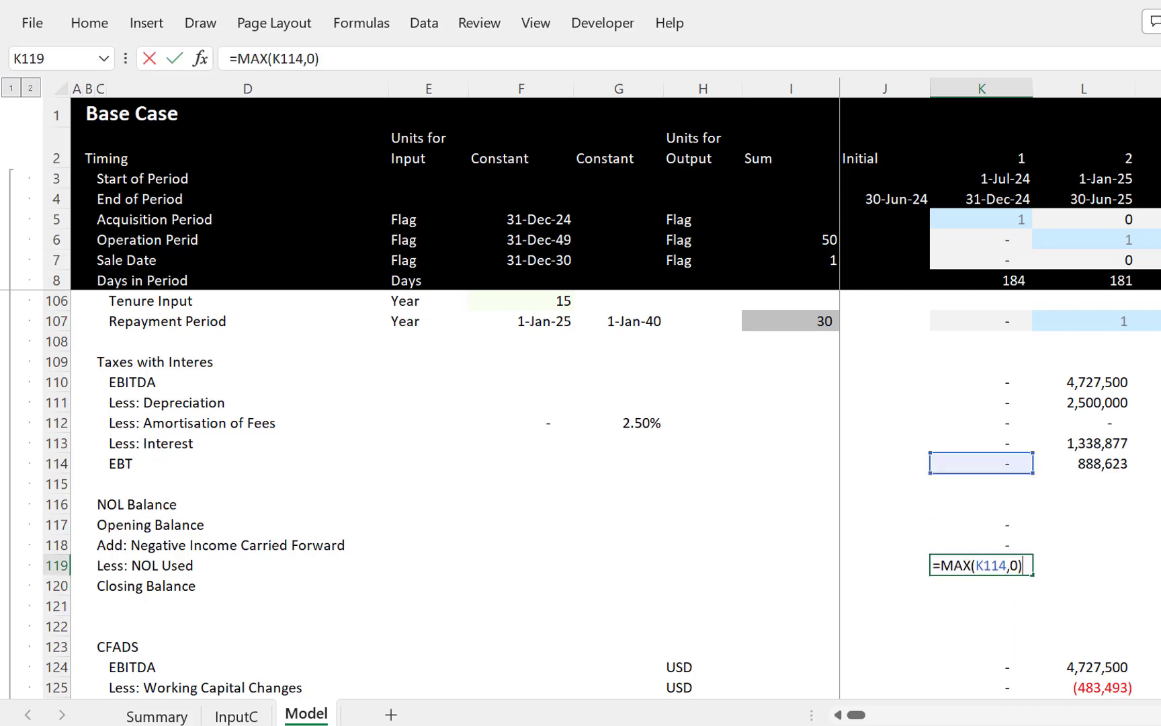
key("Left")
key("Left")
key("Left")
key("Left")
key("Left")
key("Left")
key("Left")
key("Left")
key("Left")
key("Left")
key("Left")
key("Left")
type("min(")
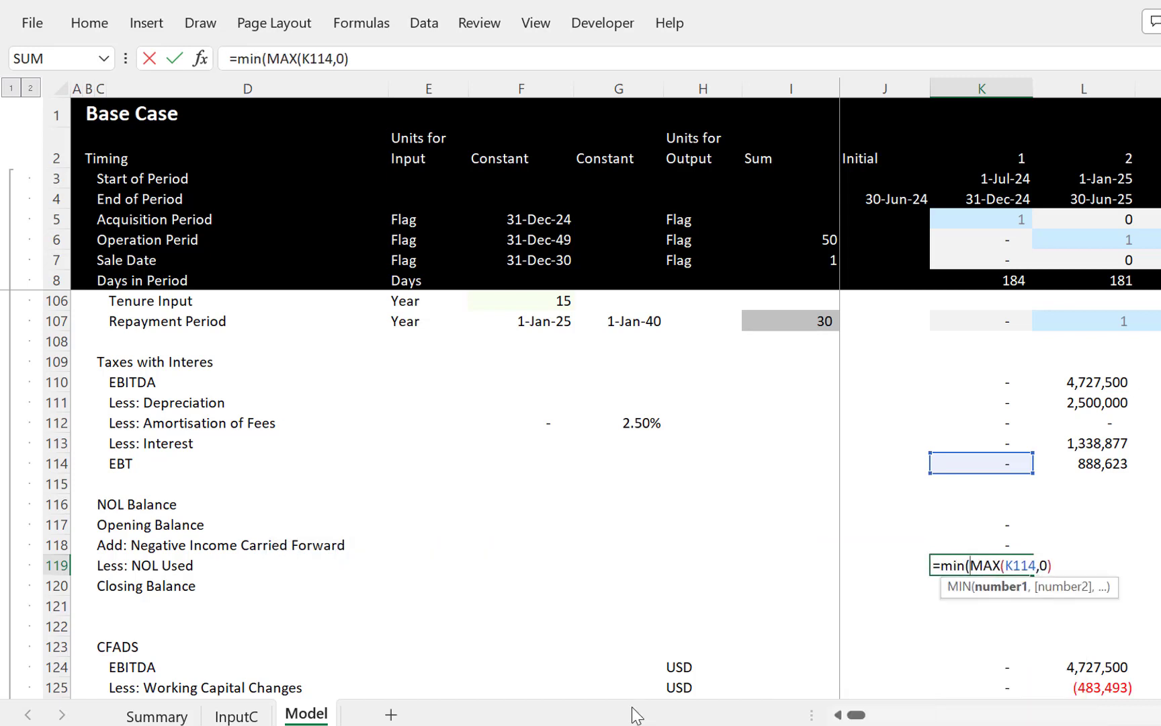
left_click(981, 526)
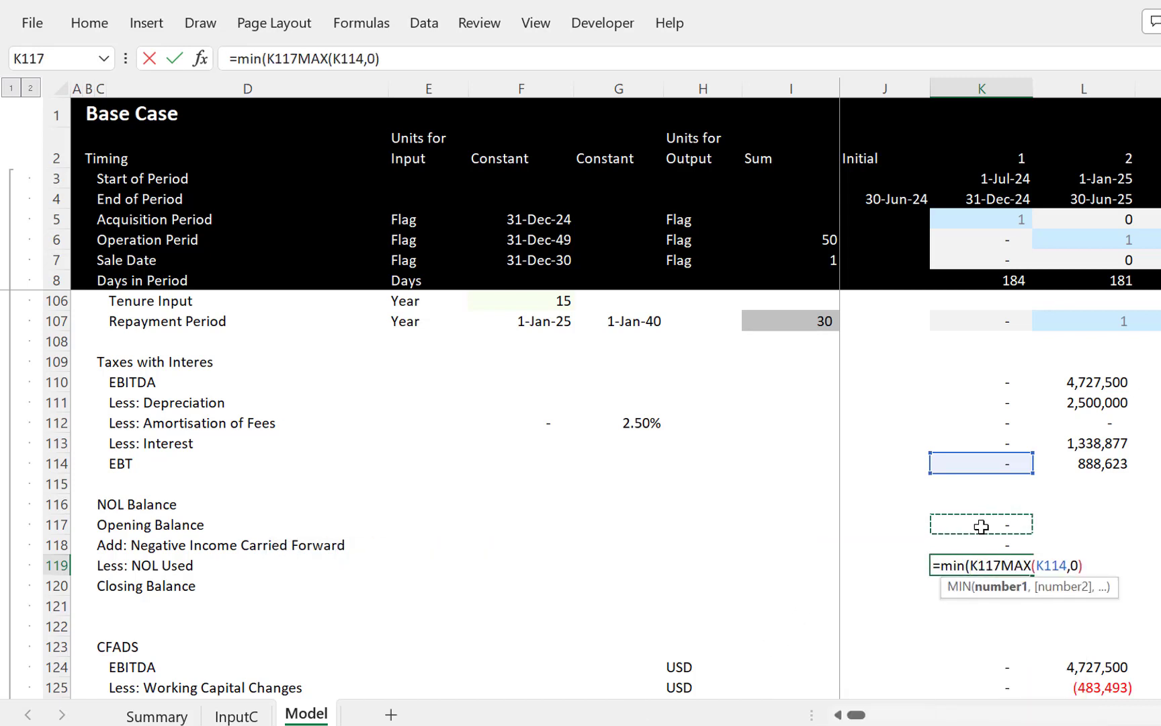
type(",")
key("Return")
key("Return")
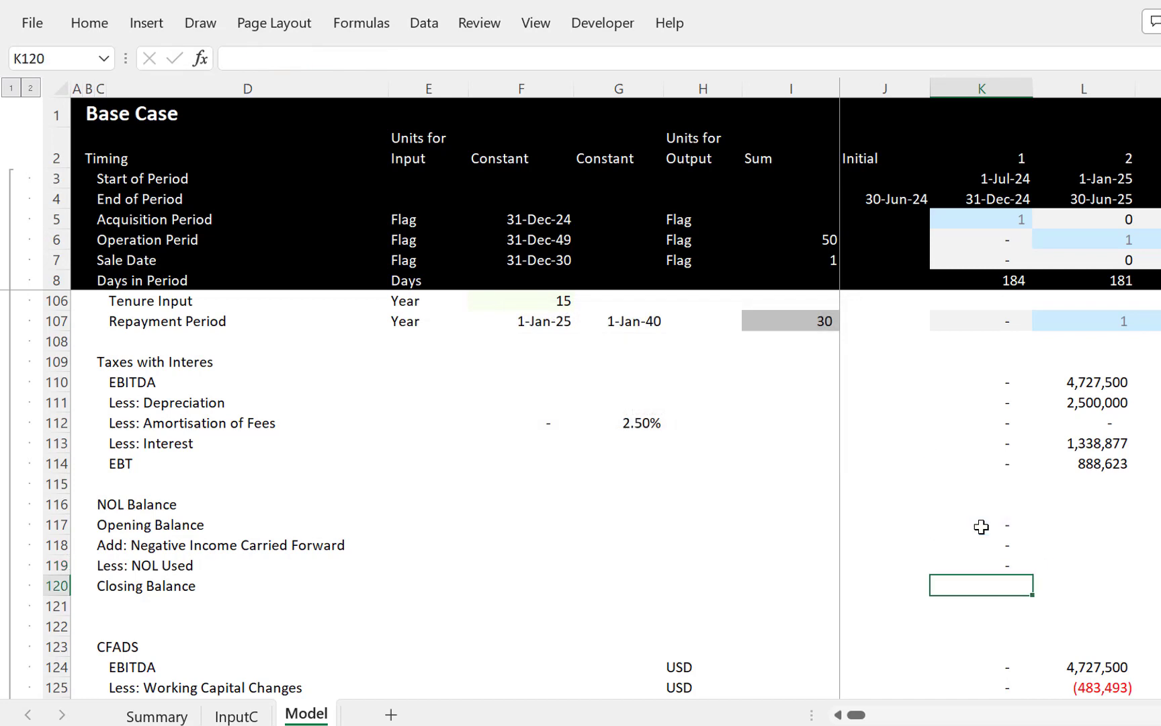
Step: Enter =K117+K118-K119 in K120 for the NOL Closing Balance
type("=")
key("Up")
key("Up")
key("Up")
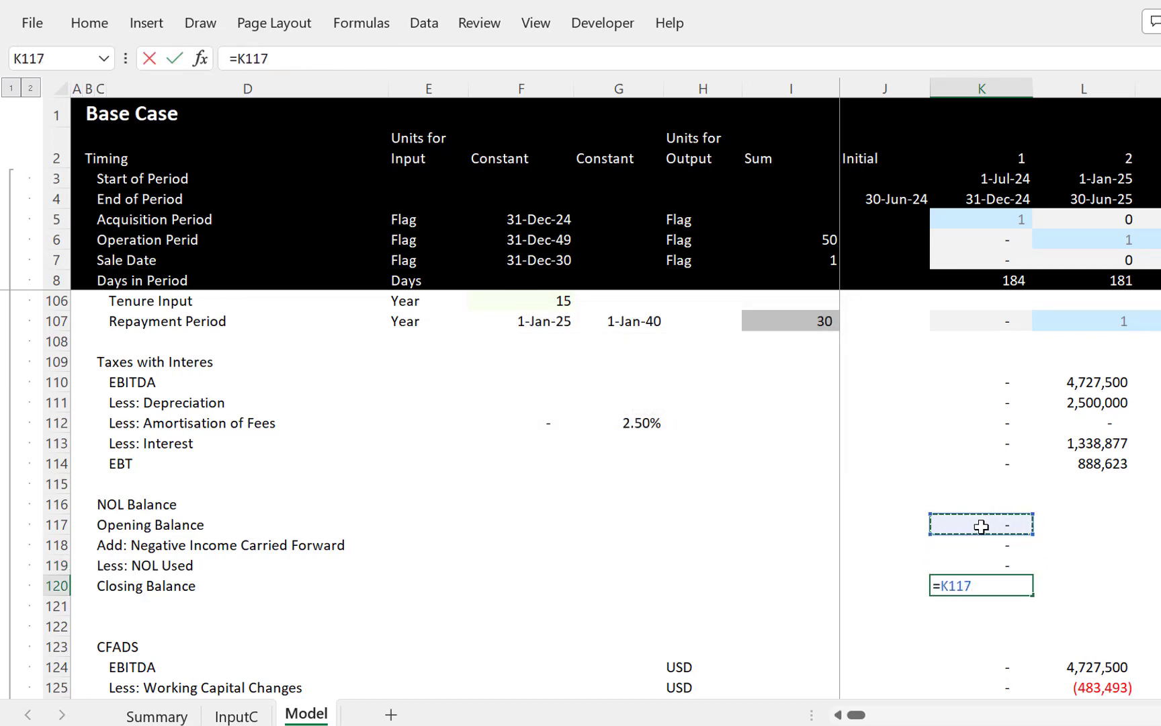
type("+")
key("Up")
key("Up")
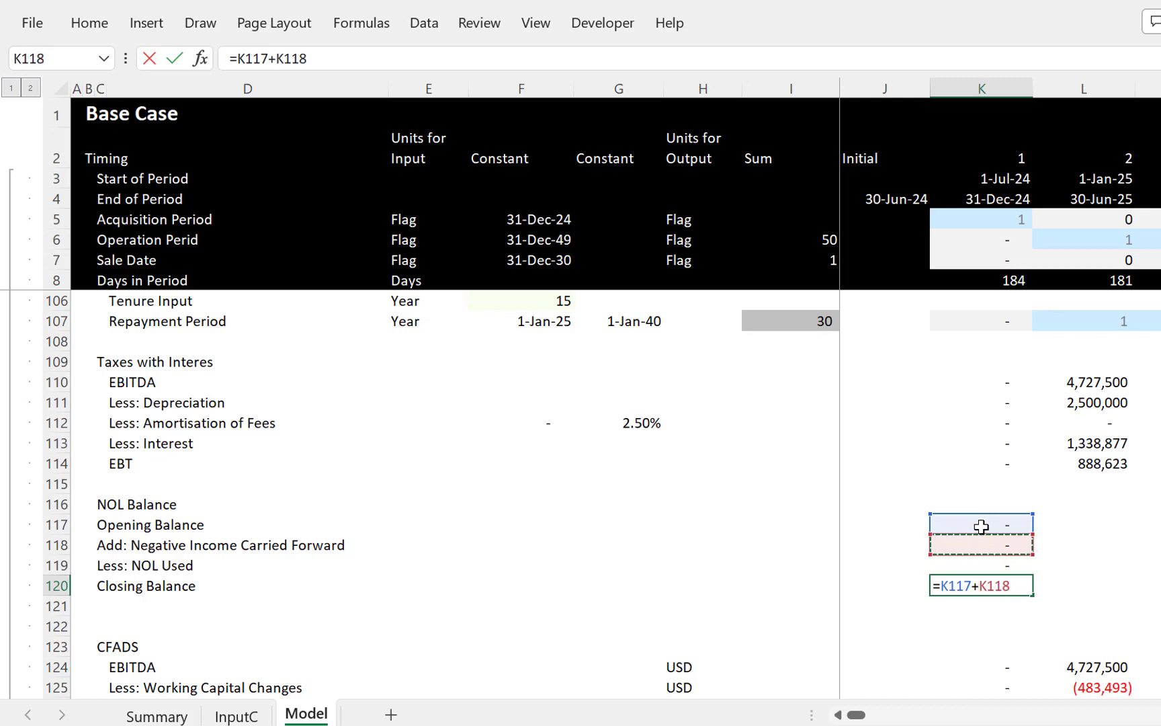
type("0")
key("BackSpace")
type("-")
type("K119")
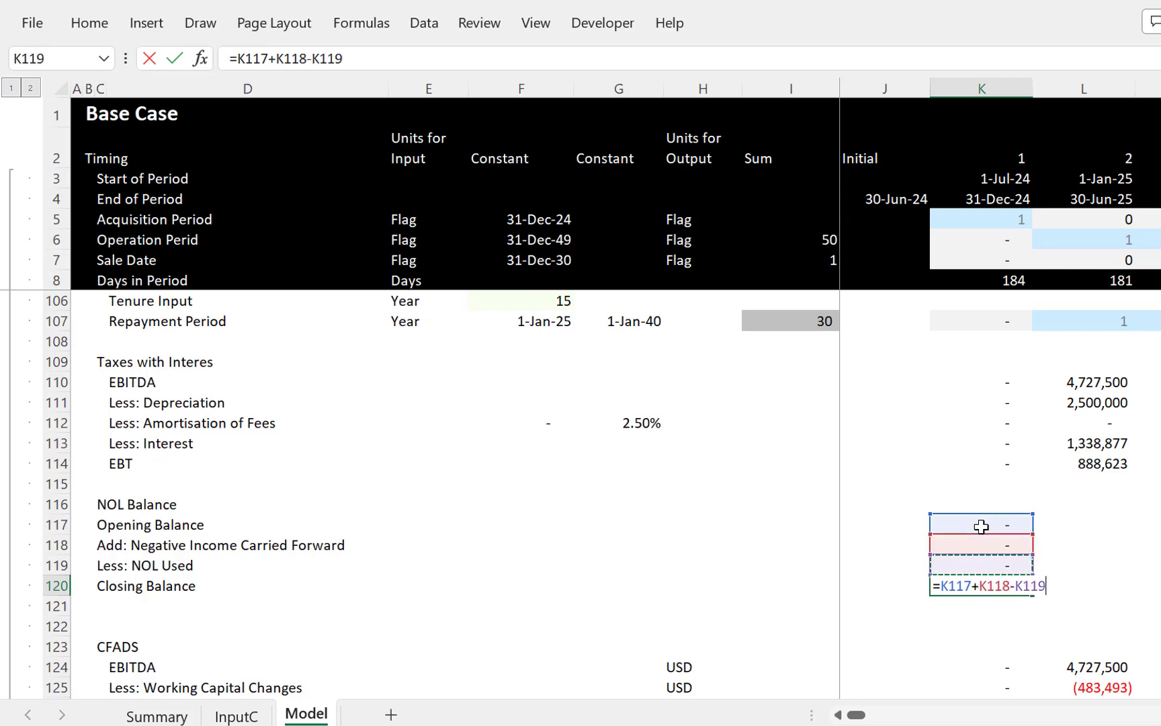
key("Return")
Step: Insert another blank row at row 122, between the NOL block and the CFADS heading
key("Down")
key("shift+space")
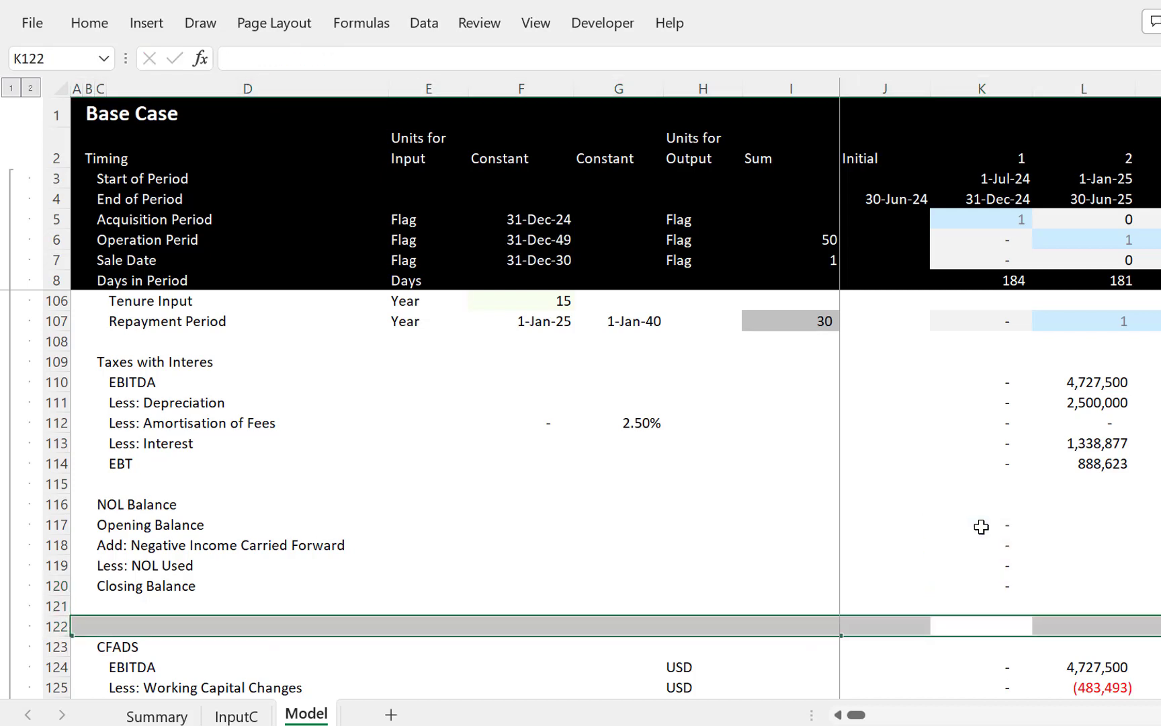
key("ctrl+shift+equal")
Step: Move the NOL labels from C116:C120 one column over to D116:D120
key("Left")
key("Left")
key("Left")
key("Left")
key("Left")
key("Left")
key("Left")
key("Left")
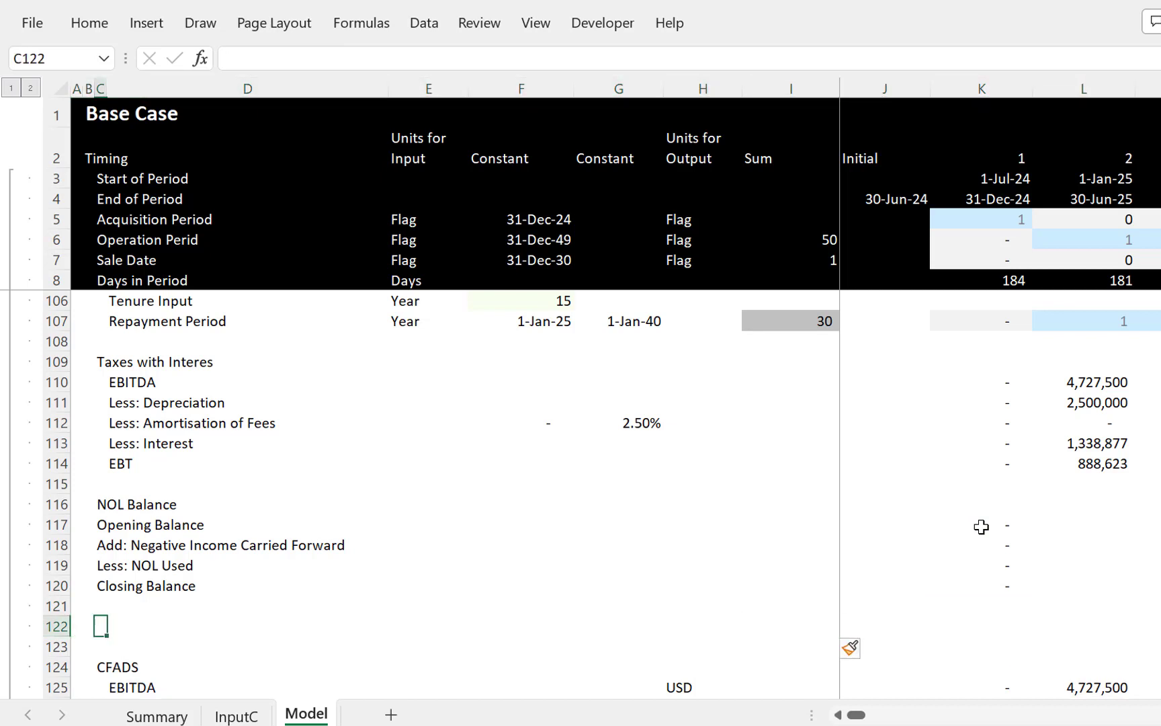
key("Right")
key("Left")
key("Up")
key("Up")
key("Up")
key("Up")
key("Up")
key("Up")
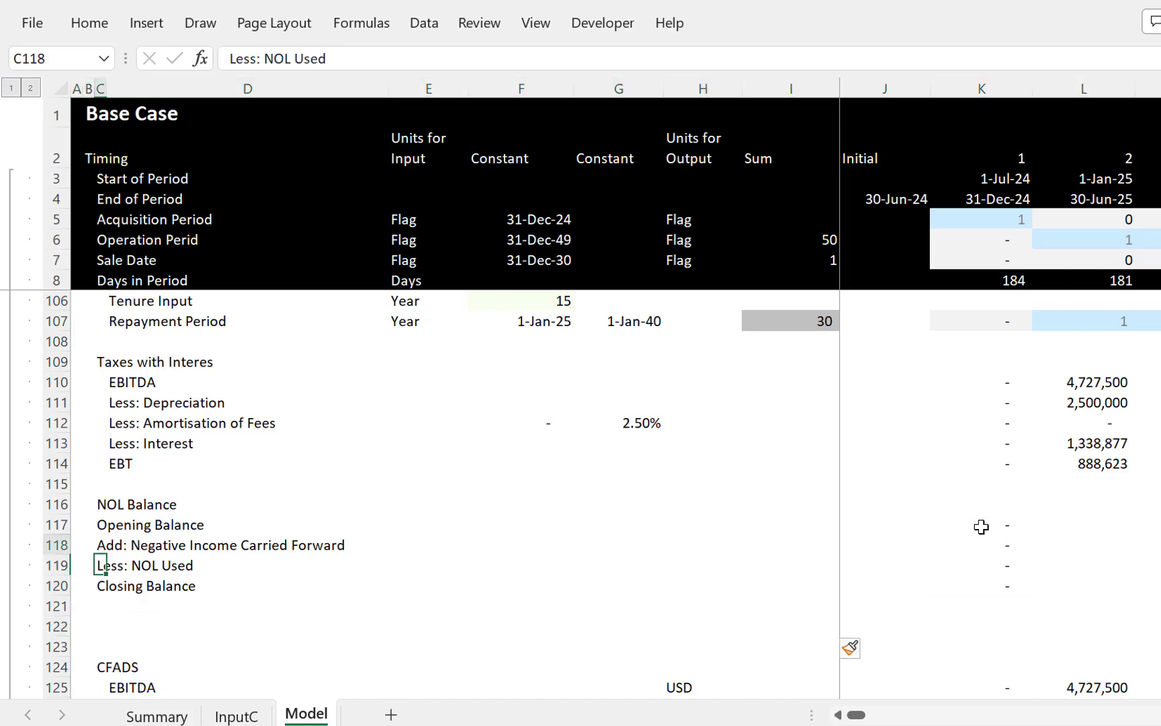
key("shift+Down")
key("shift+Down")
key("shift+Down")
key("shift+Down")
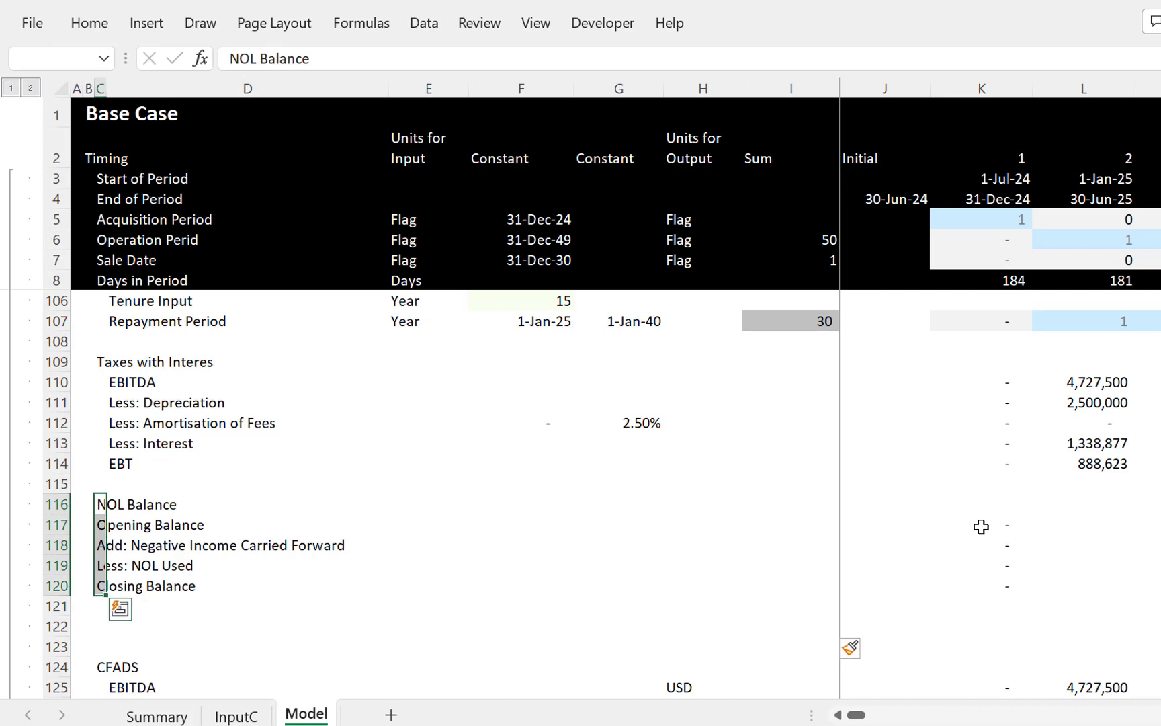
key("ctrl+x")
key("Right")
key("ctrl+v")
Step: Enter the label Adjusted NOL in D122 and insert a blank row beneath it
key("Down")
key("Down")
key("Down")
key("Down")
key("Down")
key("Down")
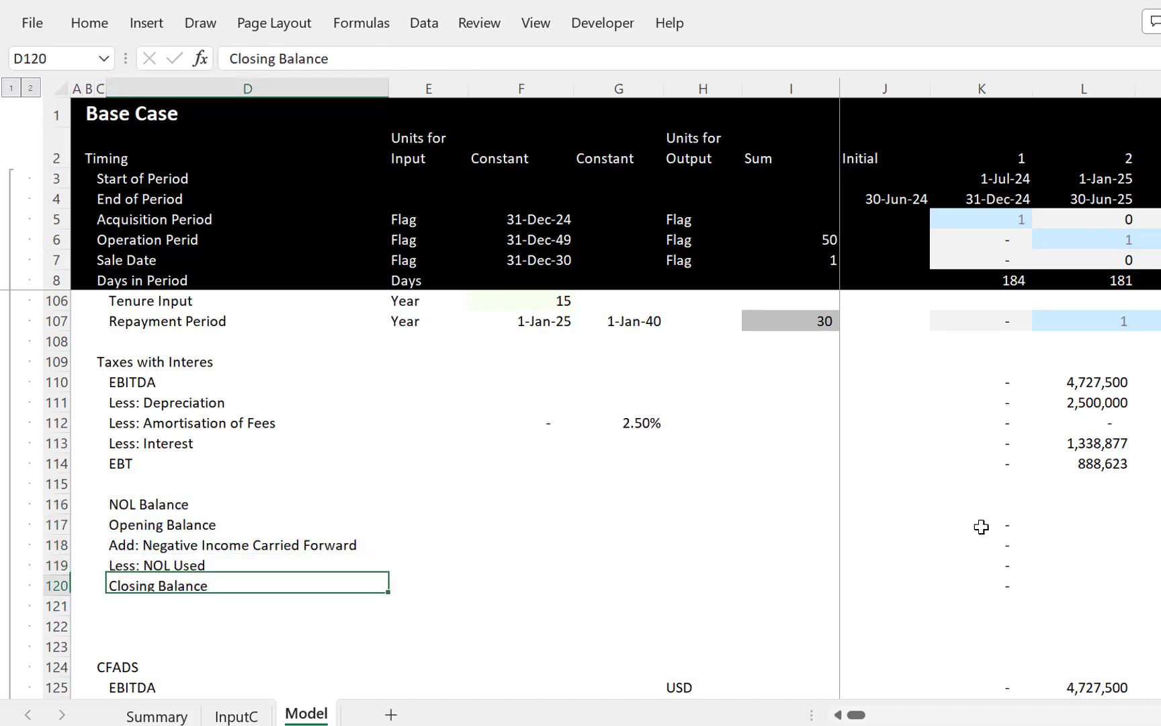
type("Adjusted N")
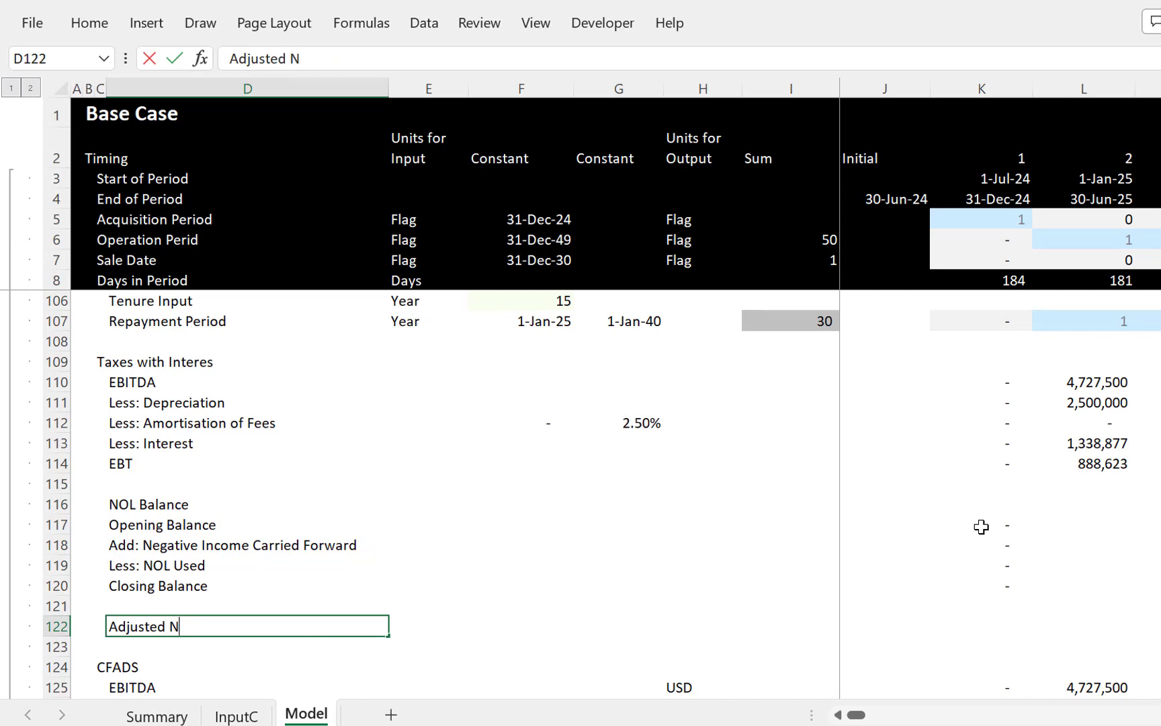
type("OL")
key("Return")
key("shift+space")
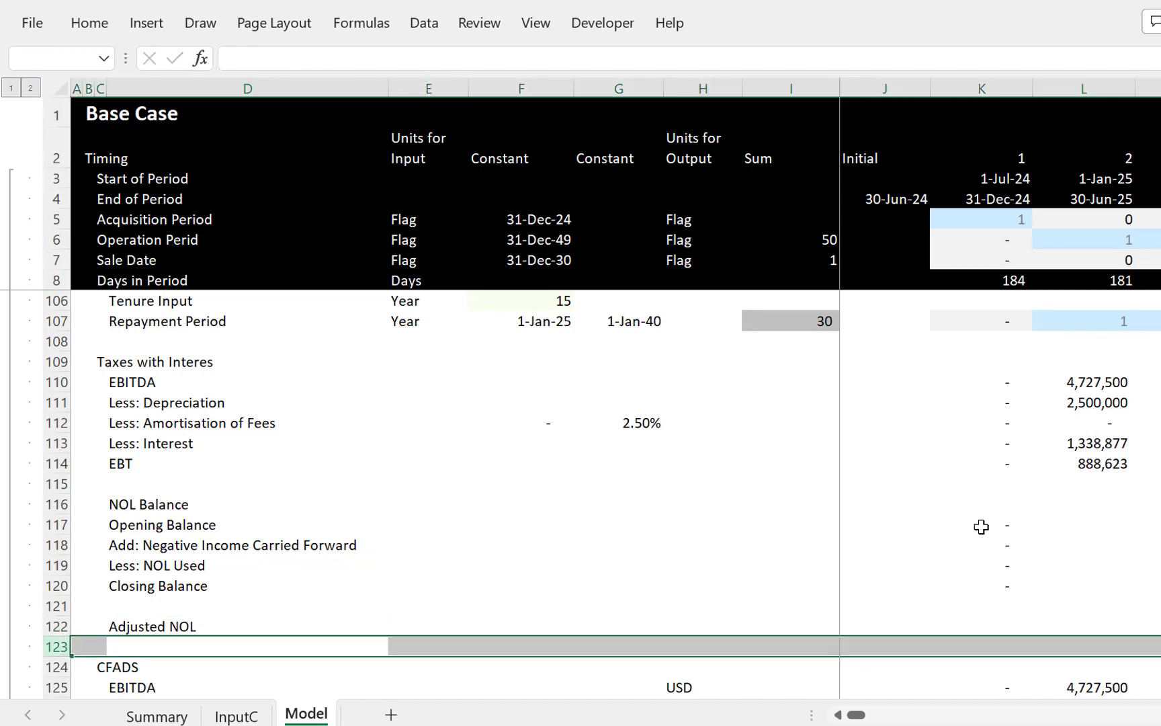
key("ctrl+shift+plus")
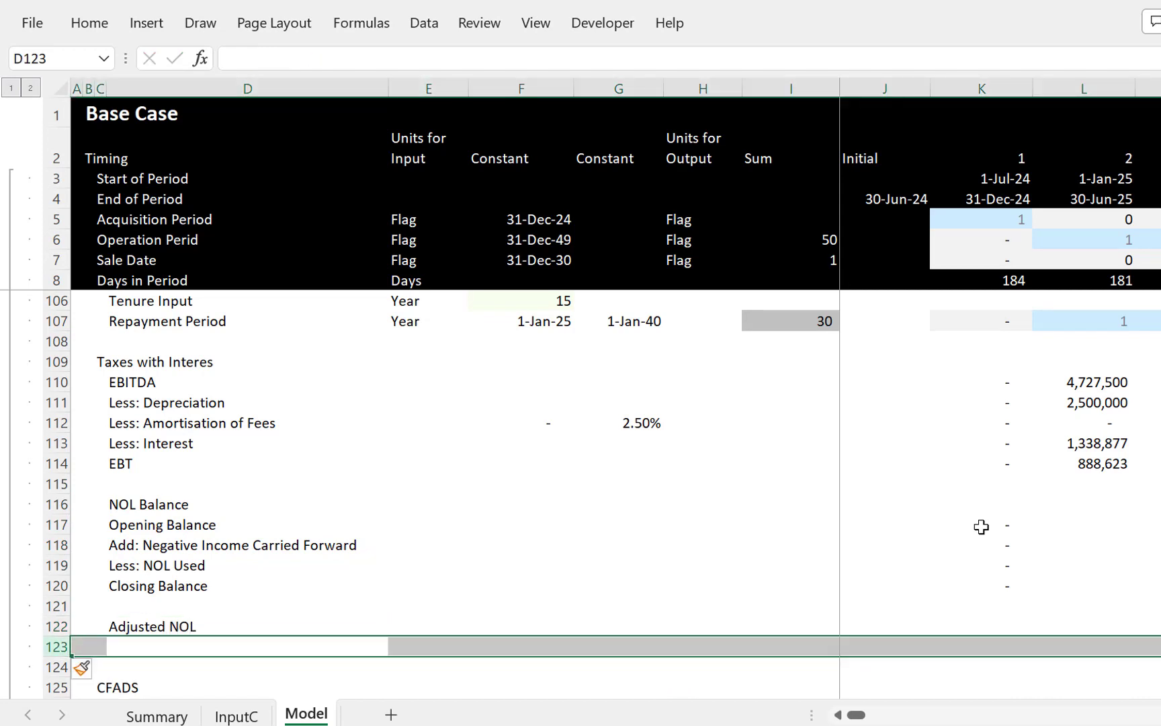
Step: Change the D122 label to Adjusted EBT and enter Taxes Paid in D123
key("Up")
key("Left")
key("Right")
key("F2")
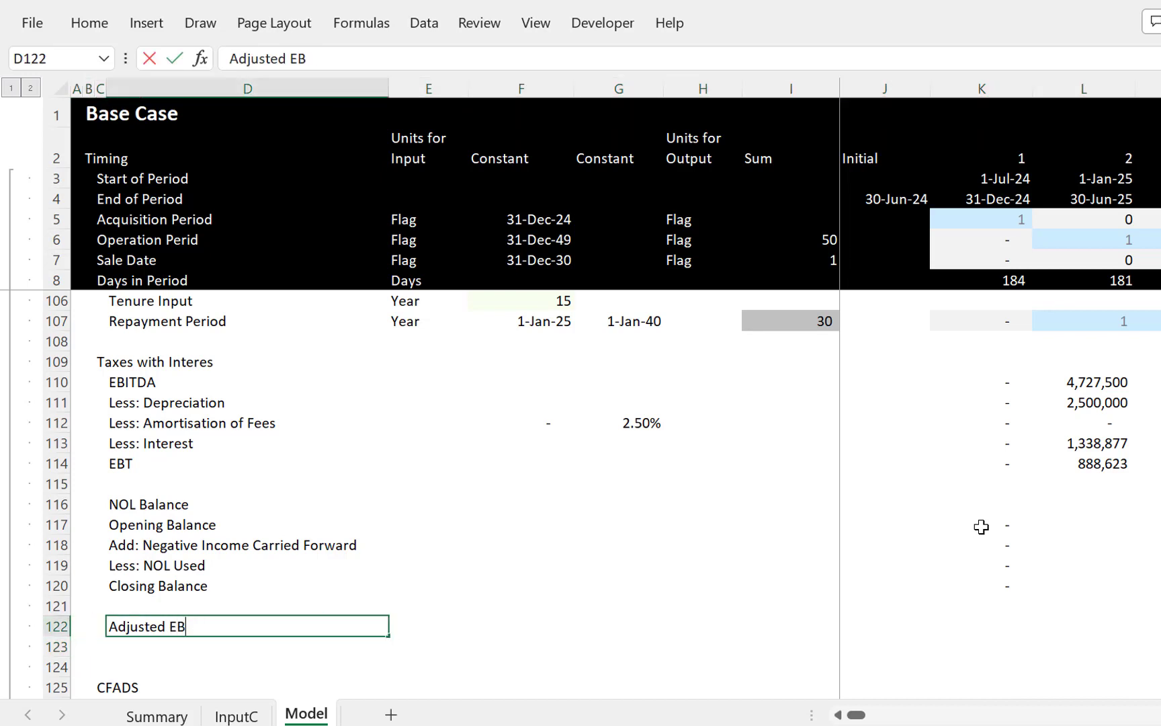
key("Return")
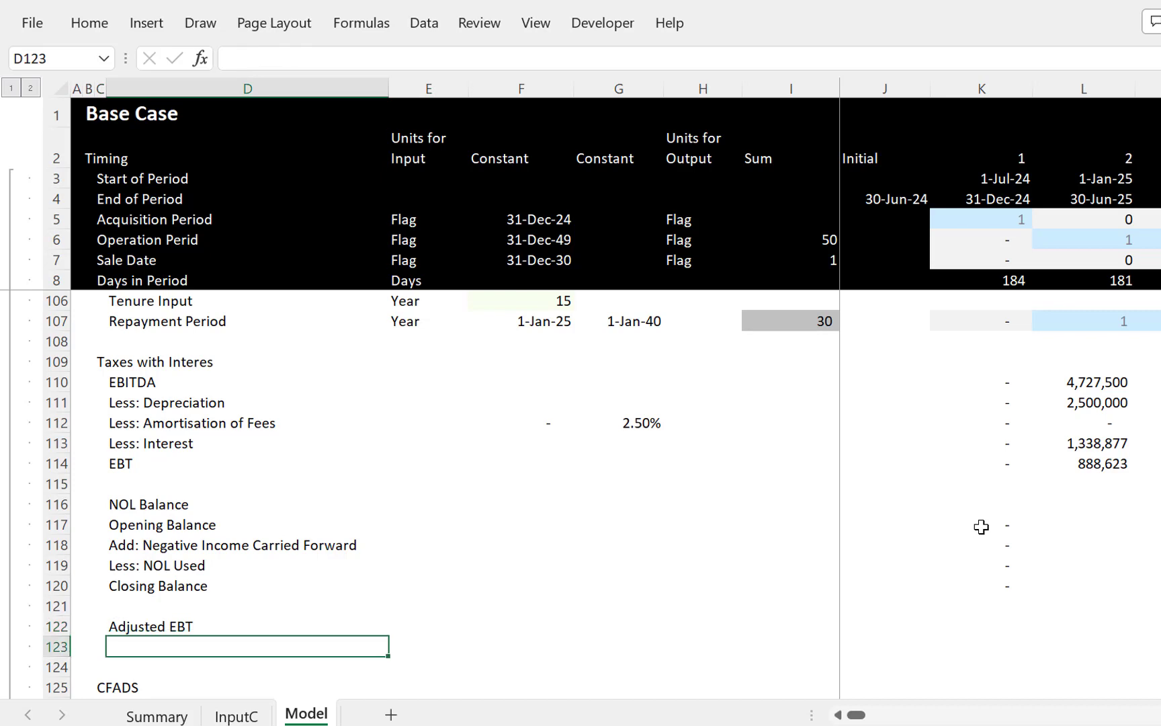
type("Taxes Paid")
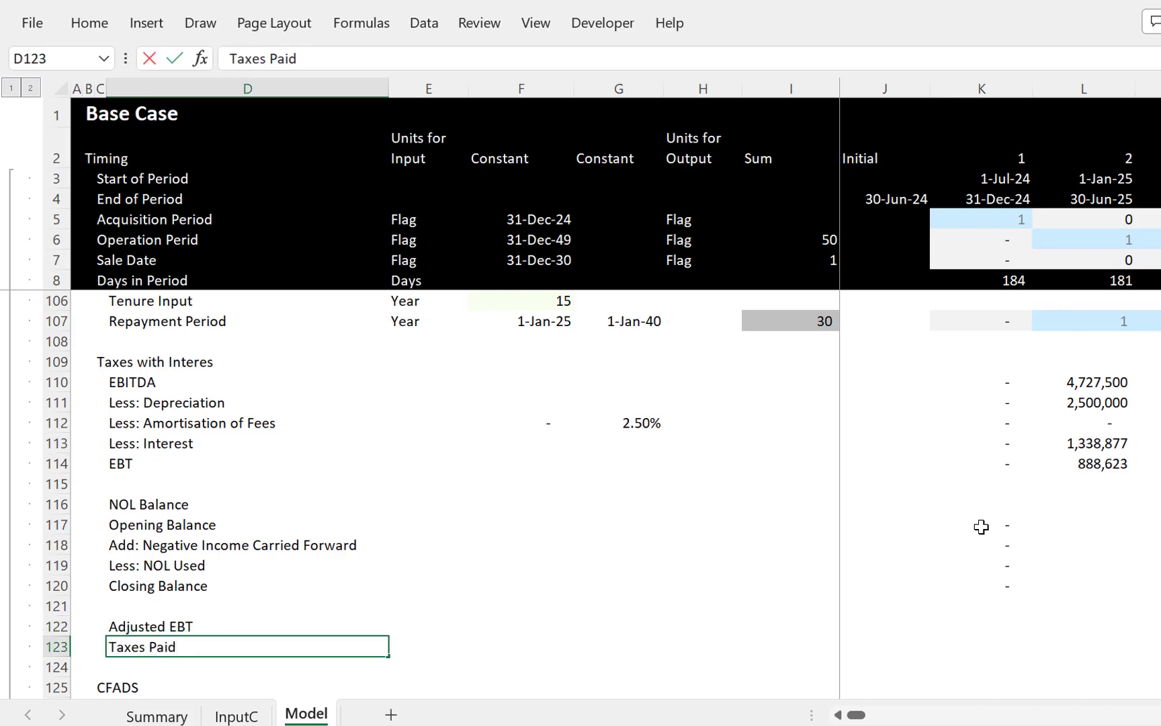
key("Return")
Step: Examine the second period's depreciation, fee amortisation and interest deductions in L111:L113
key("Up")
key("Right")
key("Right")
key("Right")
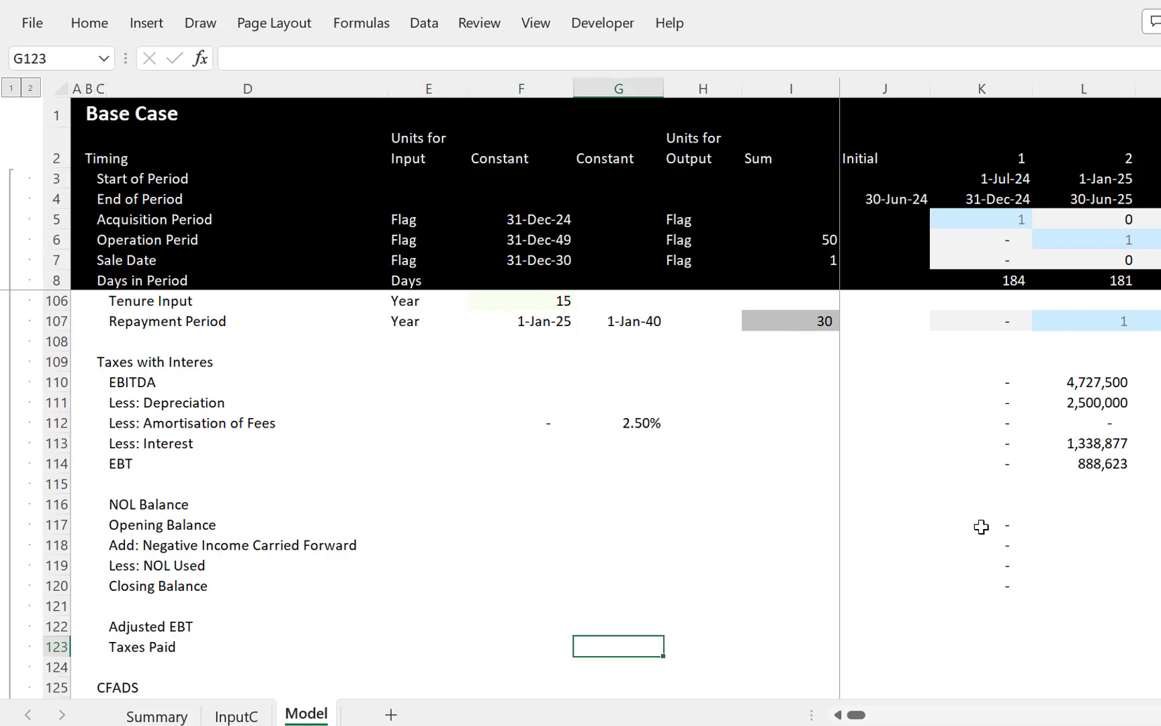
key("Up")
key("Up")
key("Up")
key("Up")
key("Up")
key("Up")
key("Up")
key("Up")
key("Up")
key("Up")
key("Up")
key("Up")
key("Right")
key("Right")
key("Right")
key("Right")
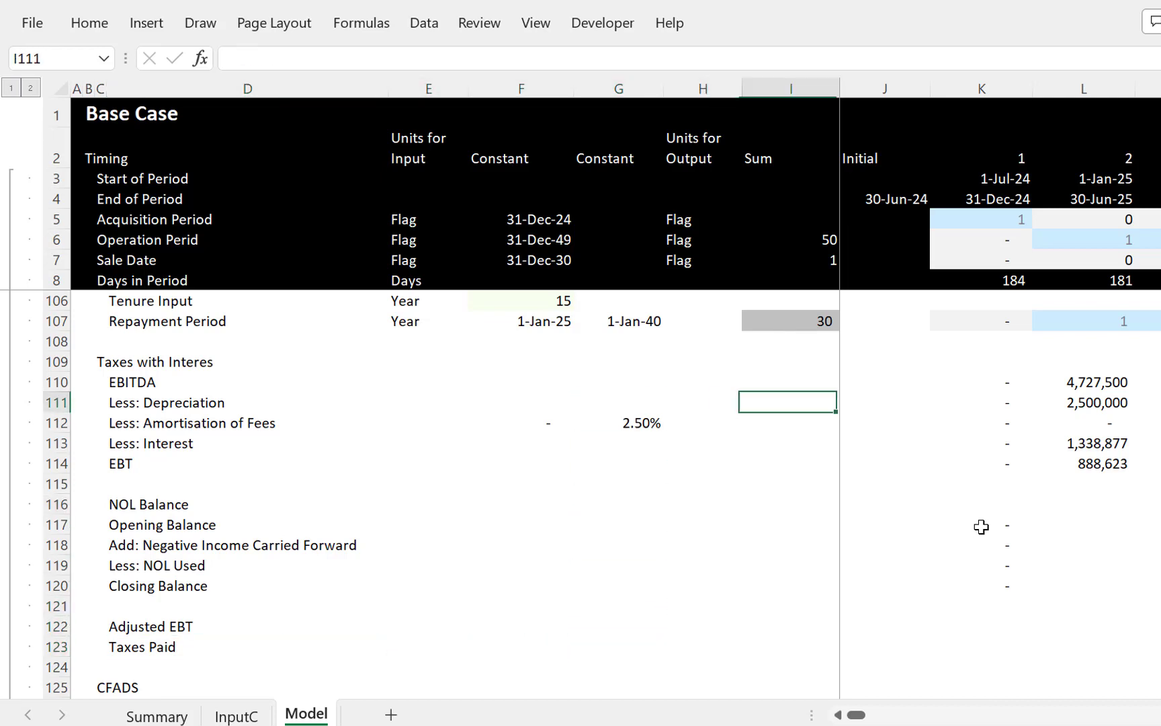
key("Right")
key("shift+Down")
key("shift+Down")
key("shift+Down")
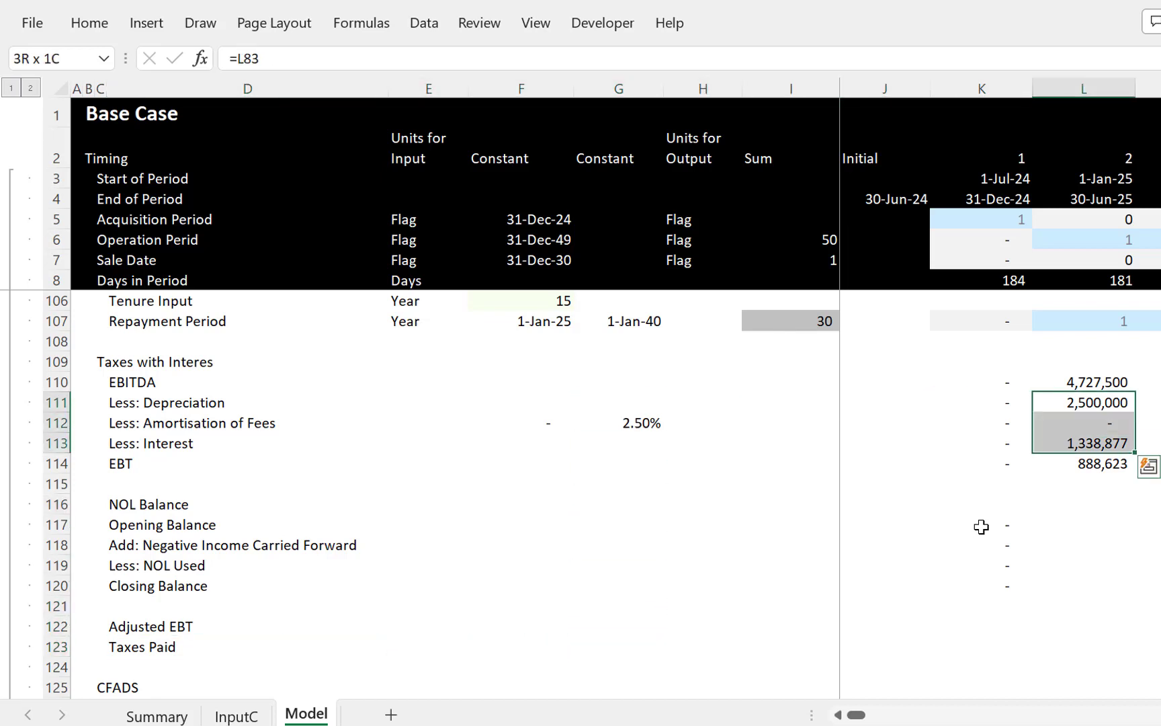
key("shift+Up")
key("shift+Up")
key("shift+Up")
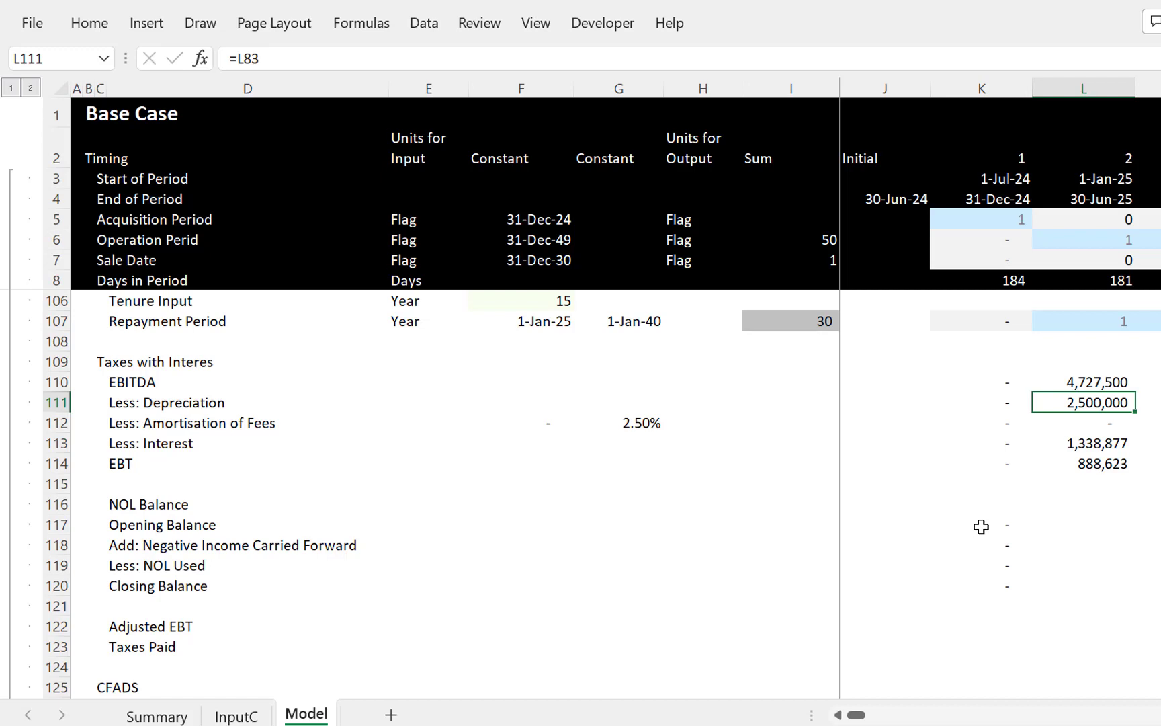
Step: Review the tax depreciation, NOL balance and Taxes on EBIT rows in the tax section above Debt Sizing
key("Page_Up")
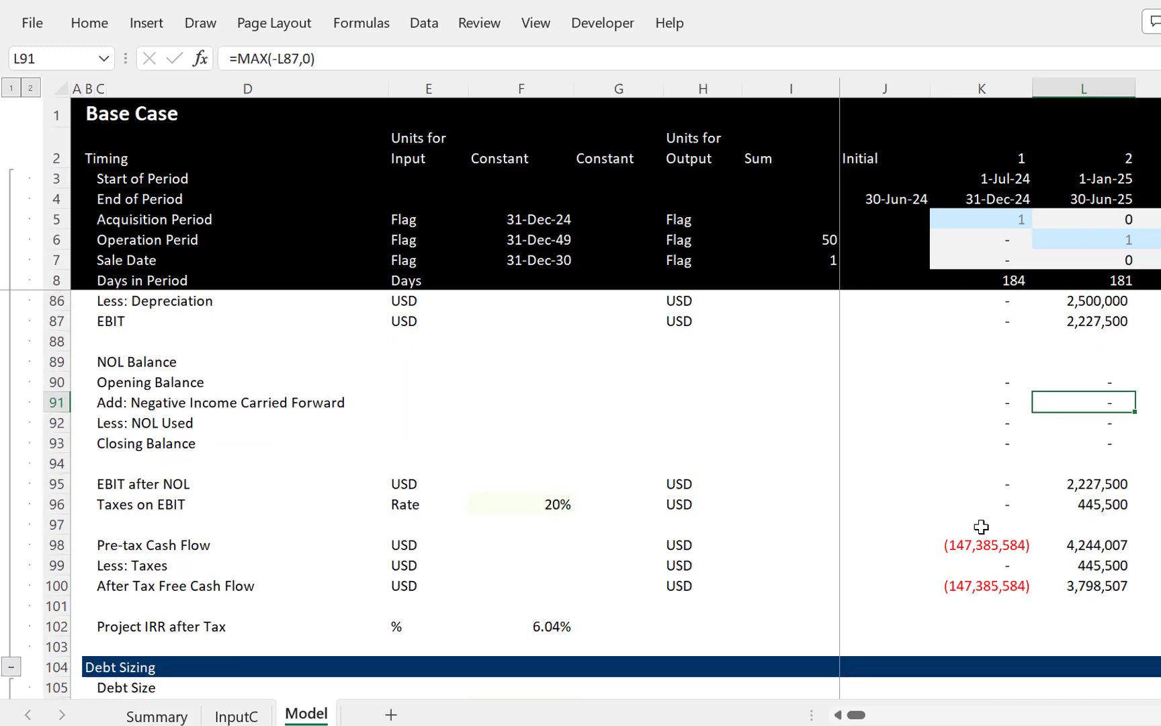
key("Up")
key("Up")
key("Up")
key("Up")
key("Up")
key("Up")
key("Up")
key("Up")
key("Up")
key("Up")
key("Up")
key("Up")
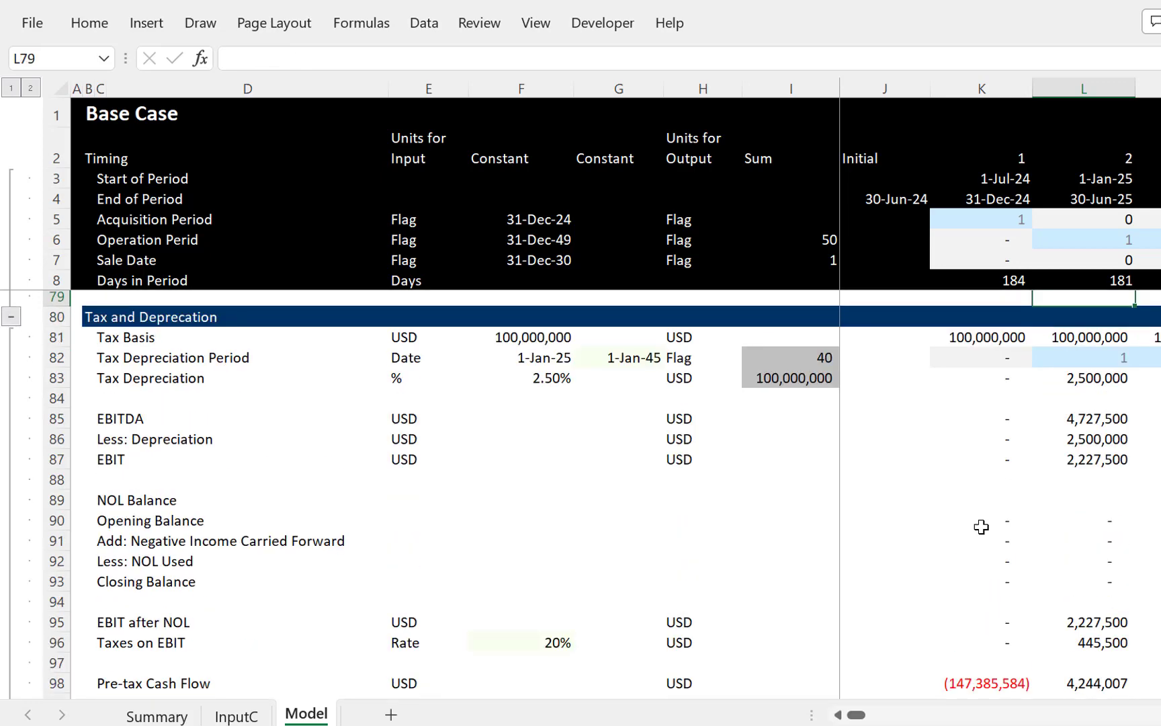
key("Up")
key("Down")
key("Down")
key("Down")
key("Down")
key("Down")
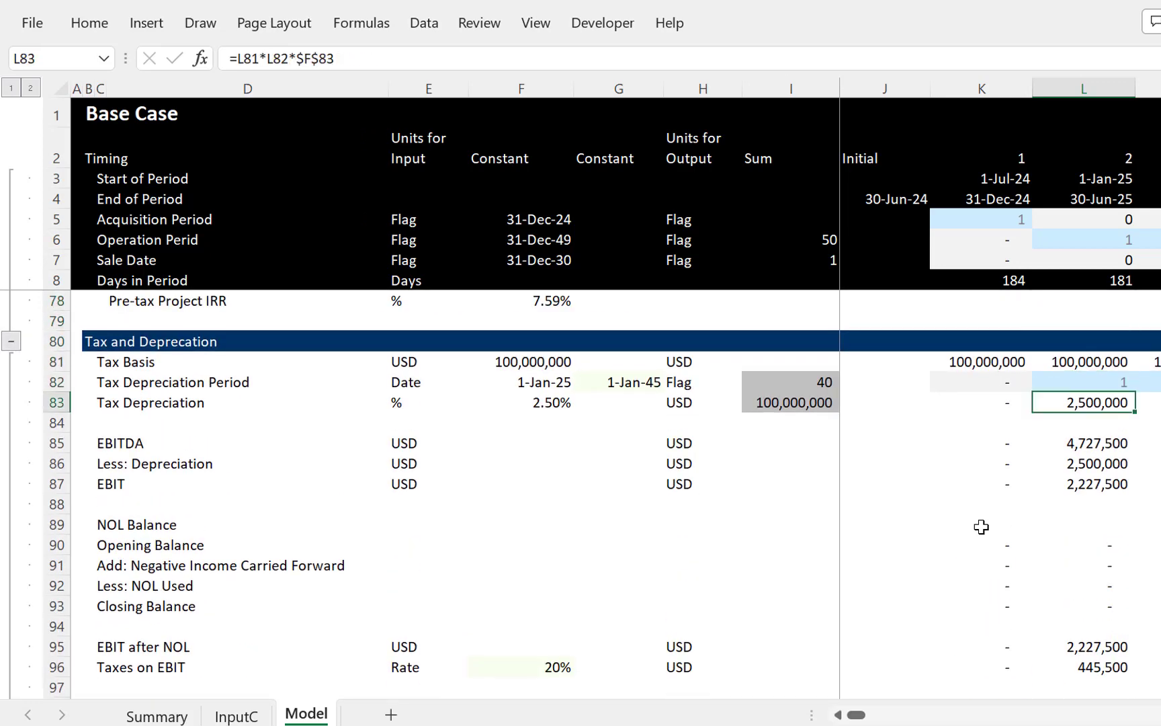
key("Down")
key("Down")
key("Down")
key("Down")
key("Down")
key("Down")
key("Down")
key("Down")
key("Down")
key("Down")
key("Down")
key("Down")
key("Down")
key("Down")
key("Down")
key("Down")
key("Down")
key("Down")
key("Down")
key("Down")
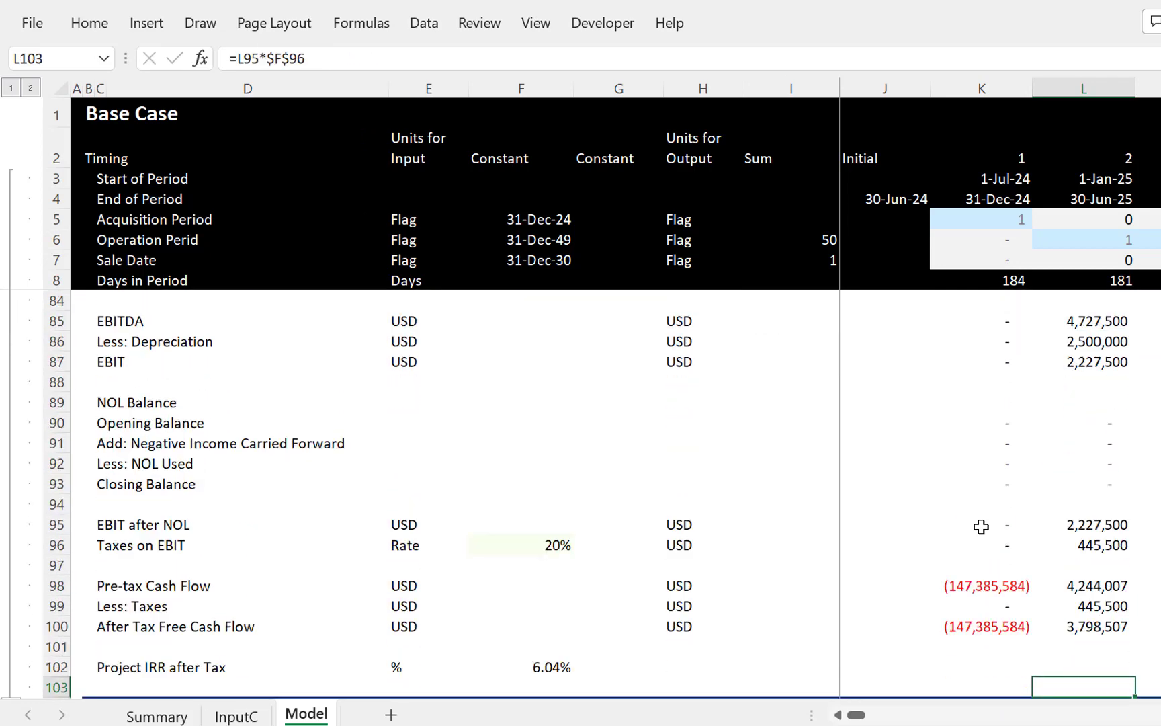
Step: Review the Debt Sizing tax rows from EBITDA through the NOL balance to Adjusted EBT and Taxes Paid
key("Down")
key("Down")
key("Down")
key("Down")
key("Down")
key("Down")
key("Down")
key("Down")
key("Down")
key("Down")
key("Down")
key("Down")
key("Down")
key("Down")
key("Down")
key("Down")
key("Down")
key("Down")
key("Down")
key("Down")
key("Down")
key("Down")
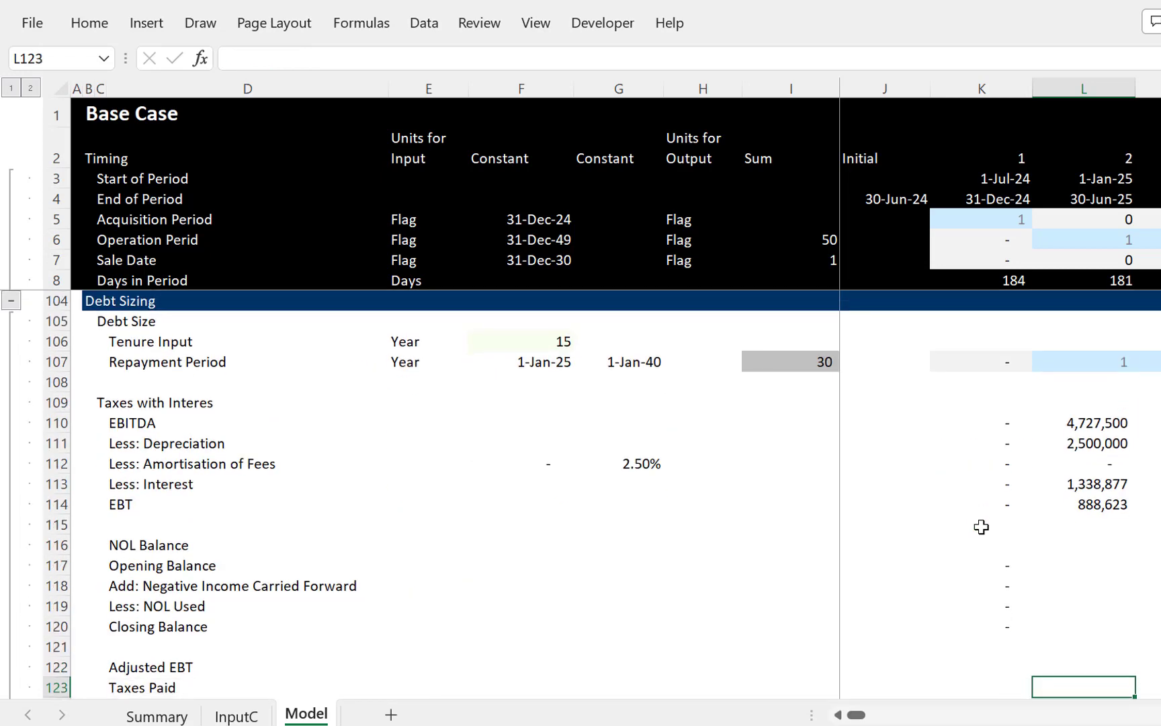
key("Up")
key("Up")
key("Up")
key("Left")
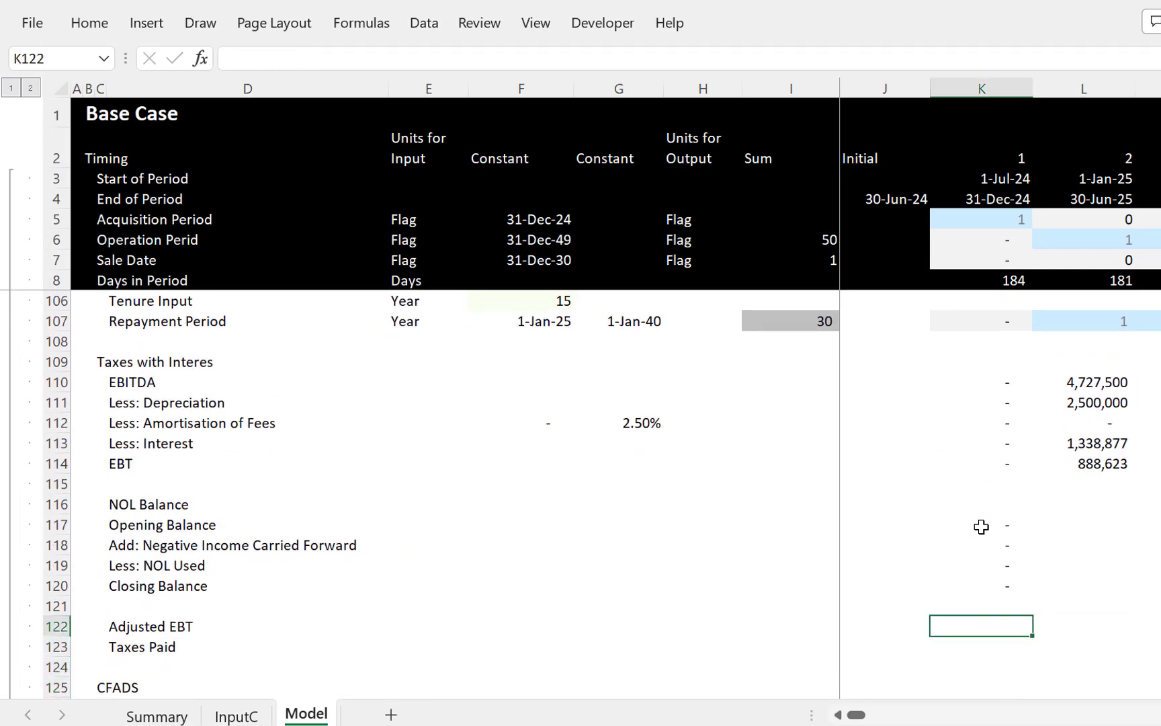
key("Left")
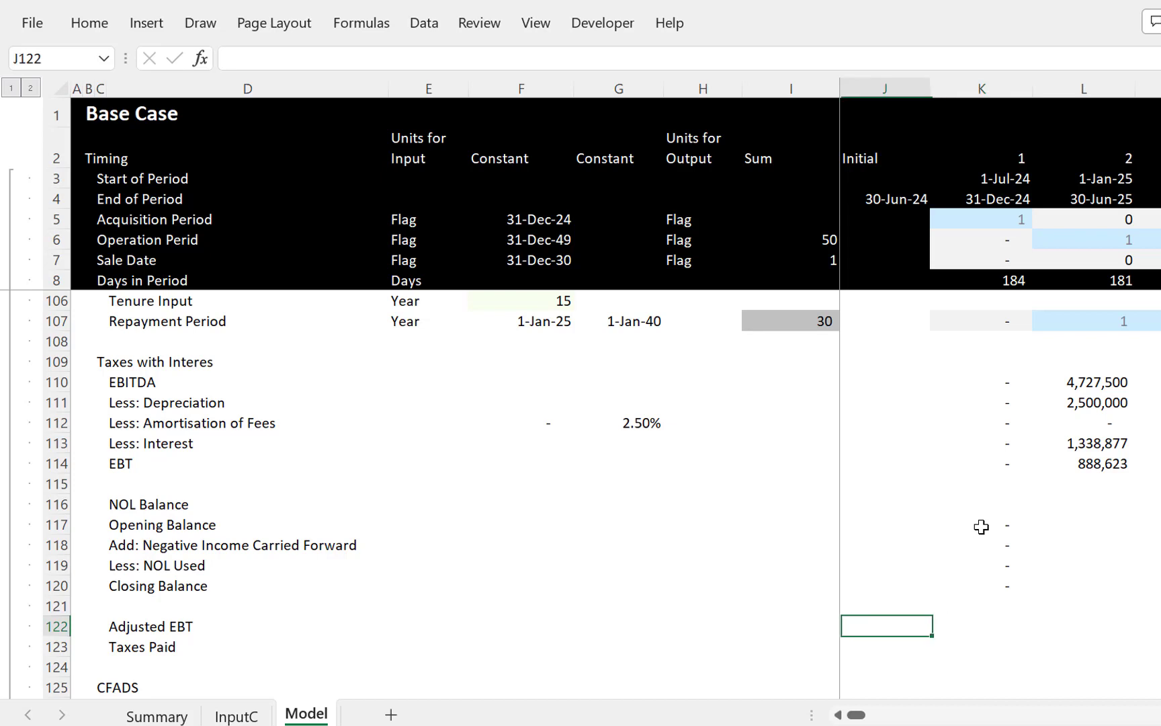
key("Up")
key("Left")
key("Left")
key("Left")
key("Left")
key("Down")
key("Right")
key("Right")
key("Right")
key("Right")
key("Right")
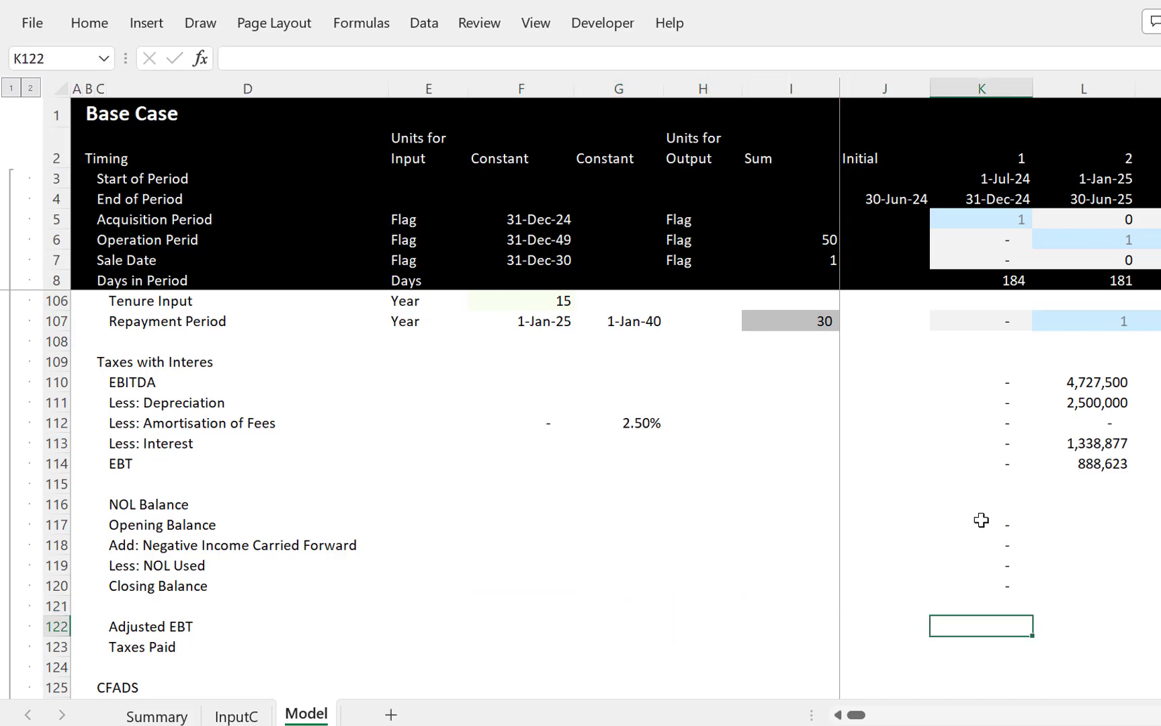
Step: Enter the first-period Adjusted EBT formula =K117+K118-K119 in K122
type("=")
key("Up")
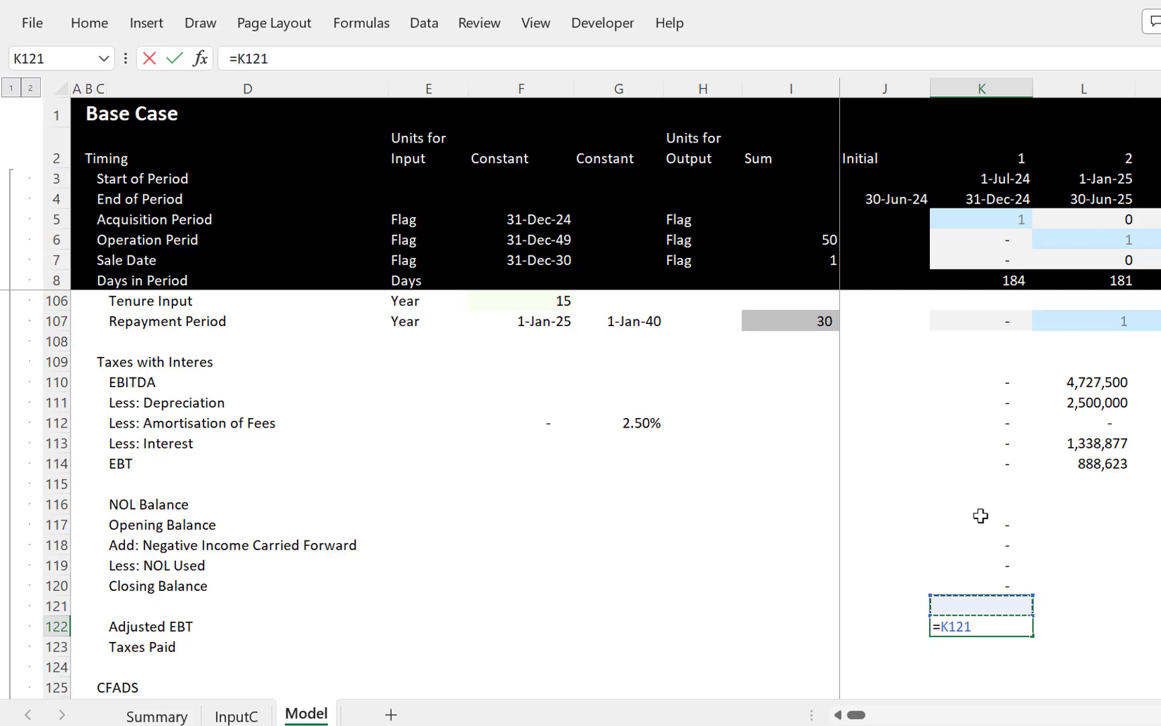
key("Up")
key("Up")
key("Up")
key("Up")
key("Up")
key("Up")
key("Up")
key("Up")
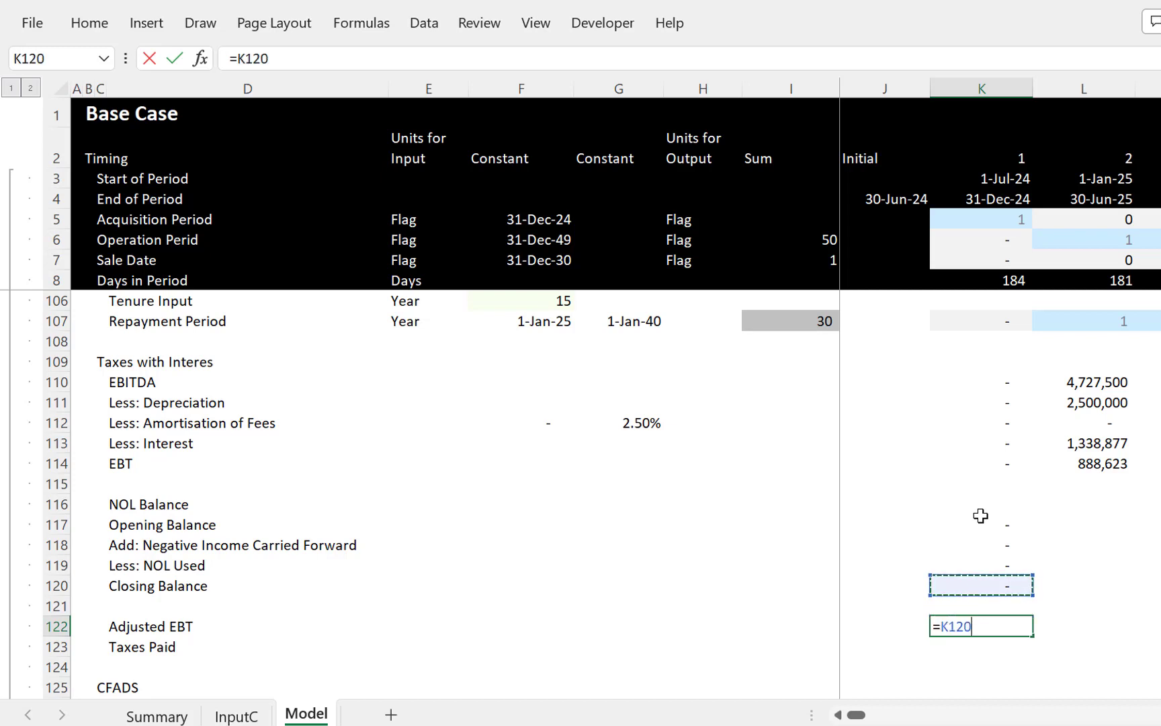
key("Down")
left_click(981, 515)
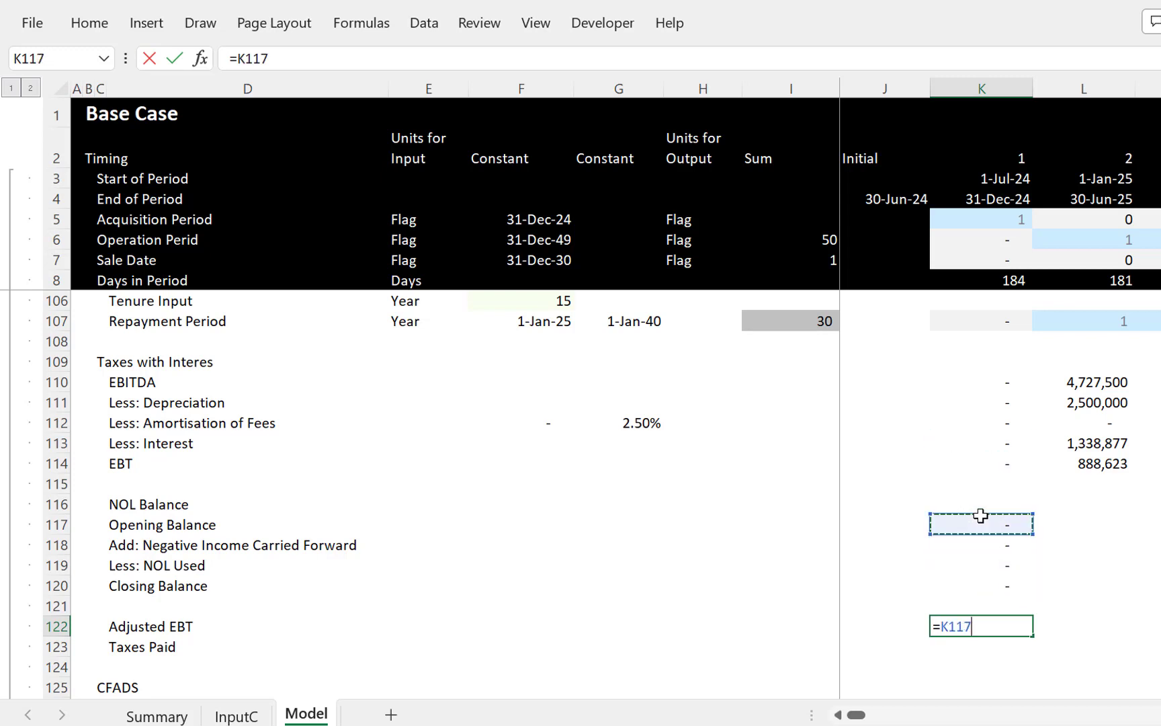
type("+")
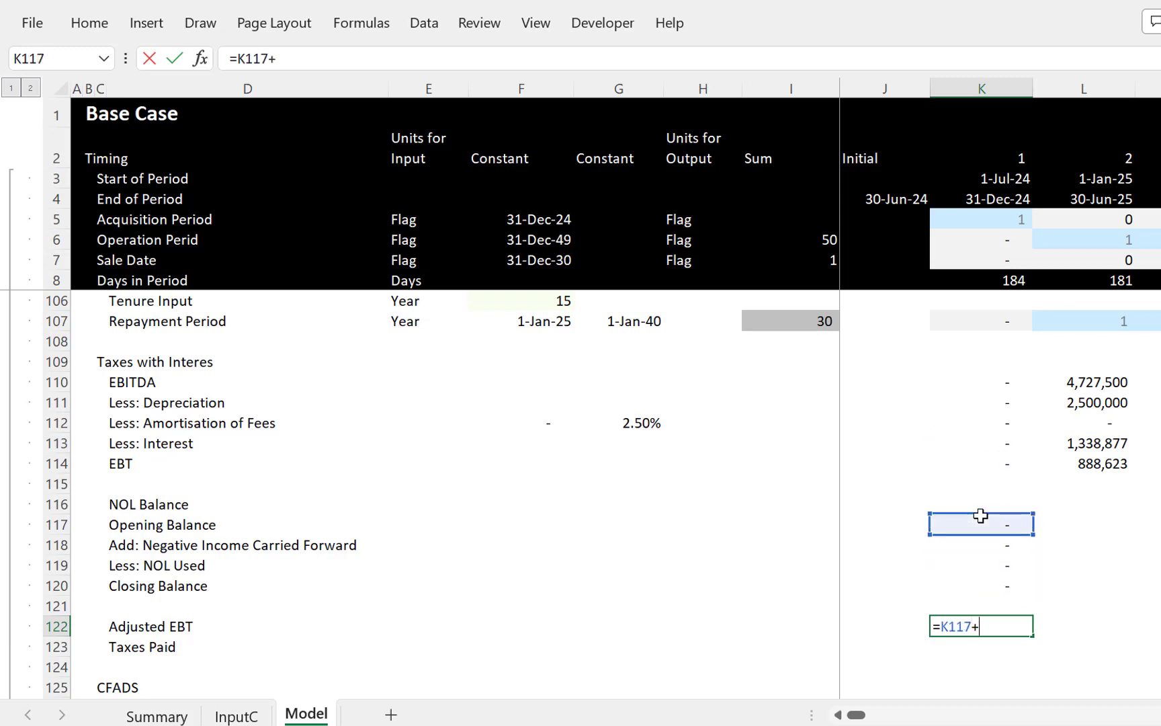
key("Up")
key("Up")
key("Up")
key("Up")
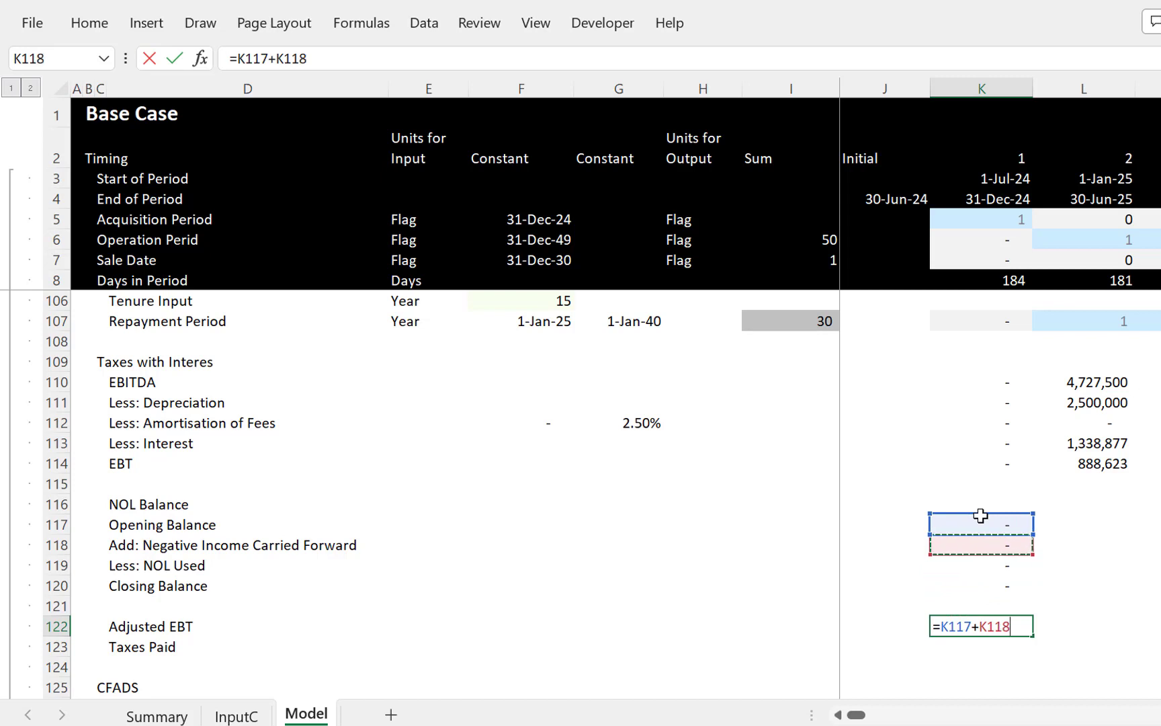
type("-")
key("Up")
key("Up")
key("Up")
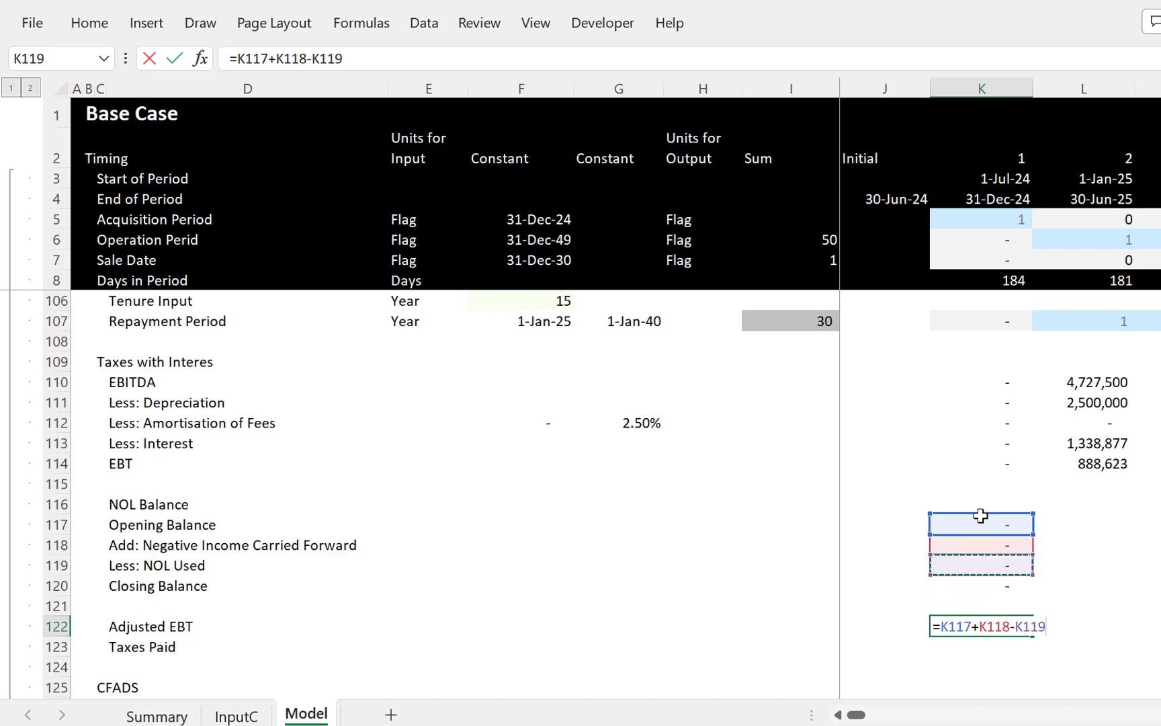
key("Return")
Step: Link the Taxes Paid constant in F123 to the Corporate Tax Rate in InputC!F46
key("Left")
key("Left")
key("Left")
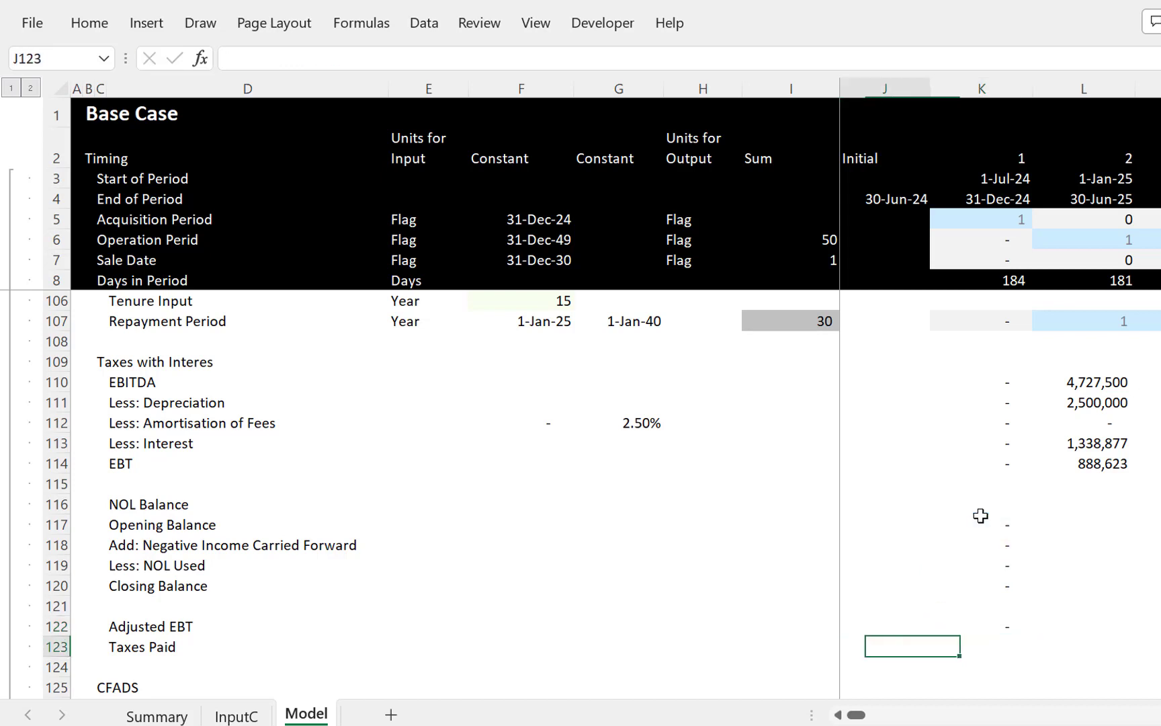
key("Left")
key("Left")
type("=")
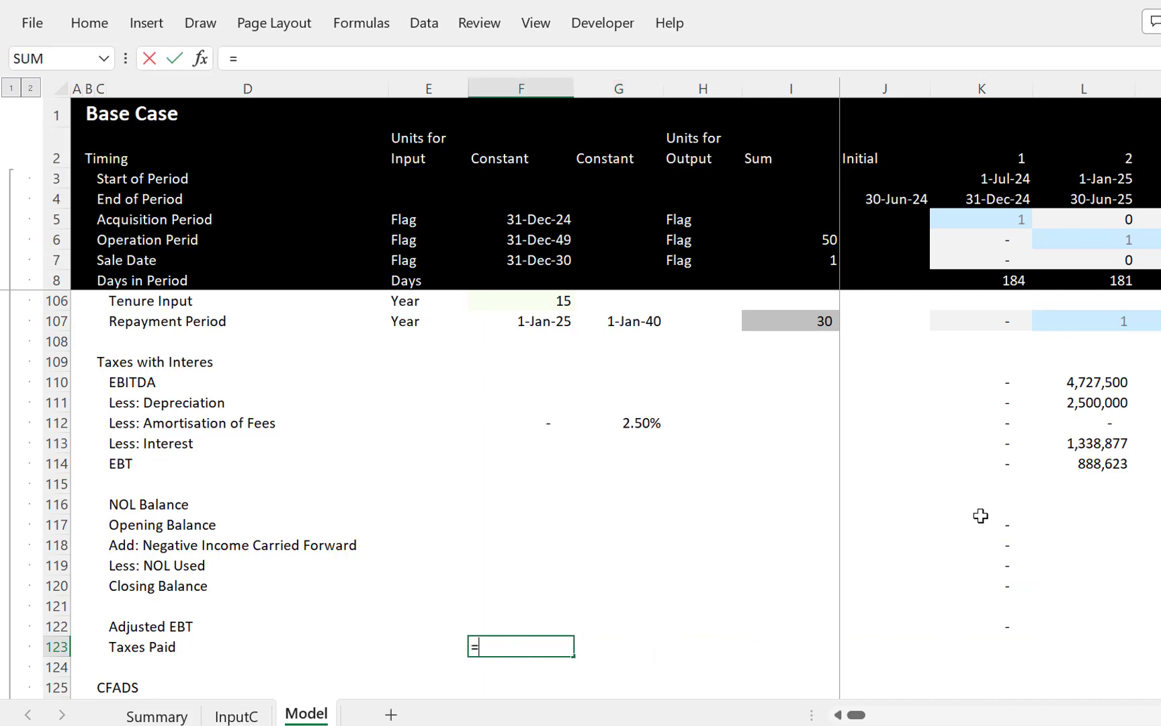
key("ctrl+Page_Up")
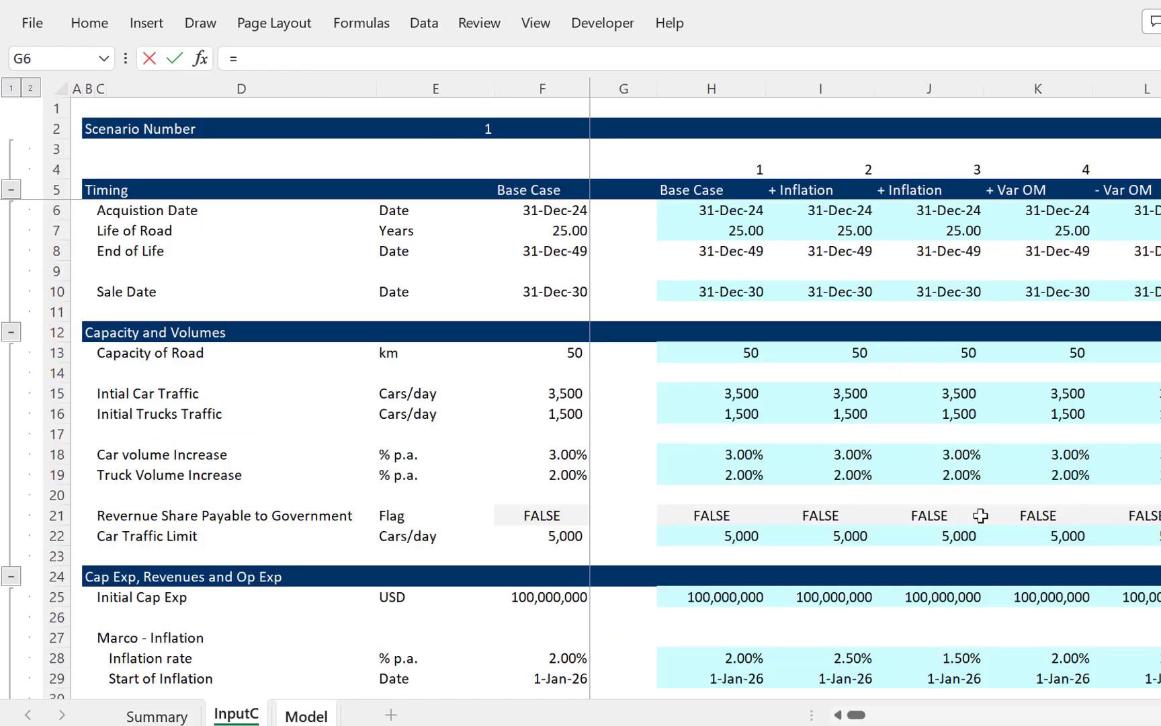
key("ctrl+Page_Up")
key("ctrl+Page_Down")
left_click(552, 442)
key("Page_Down")
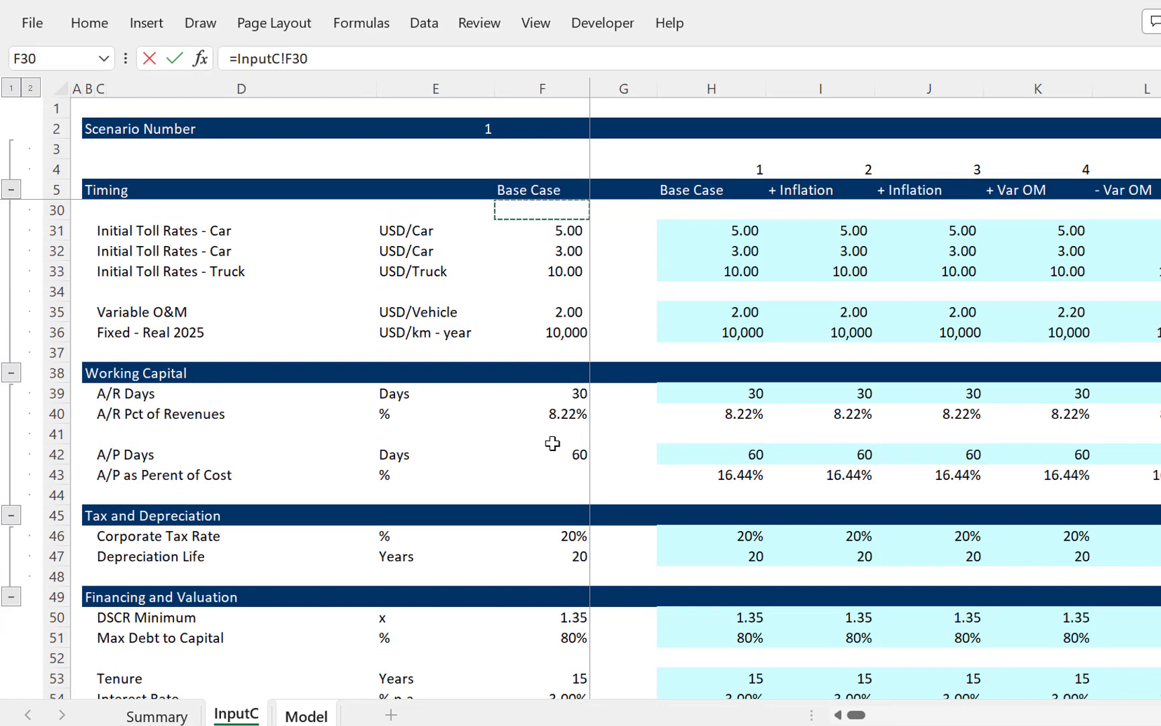
left_click(563, 532)
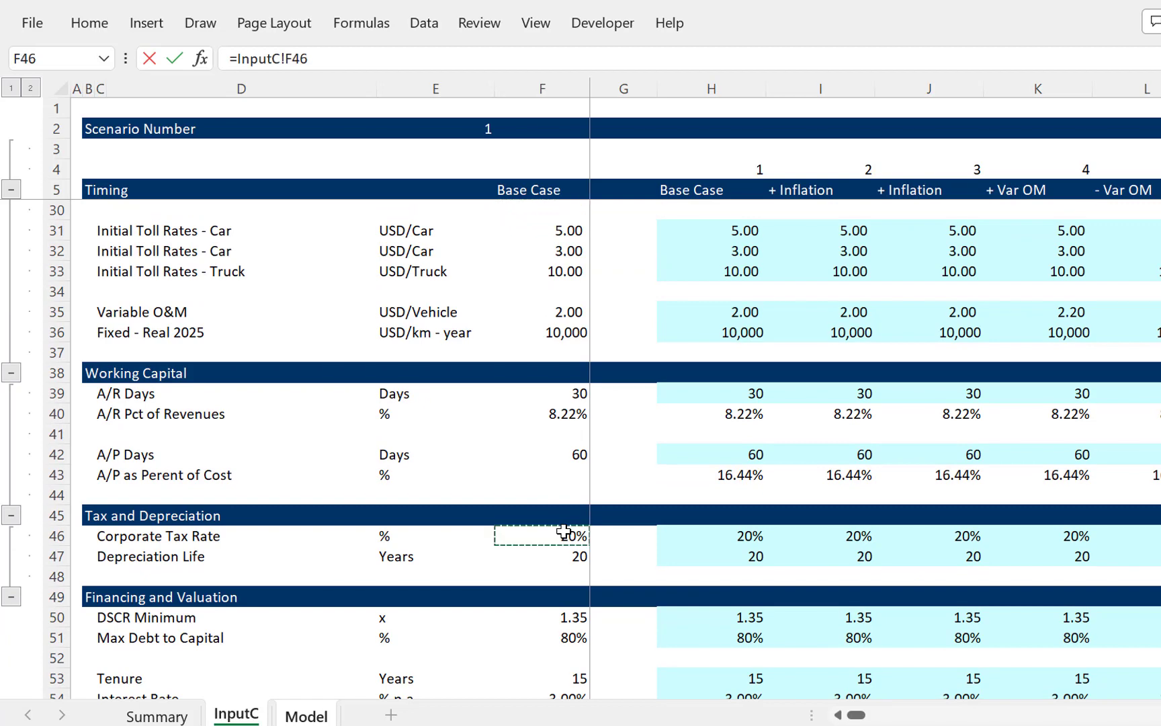
key("ctrl+Return")
Step: Calculate first-period Taxes Paid in K123 with the formula =$F$123*K122
key("Right")
key("Right")
key("Right")
key("Right")
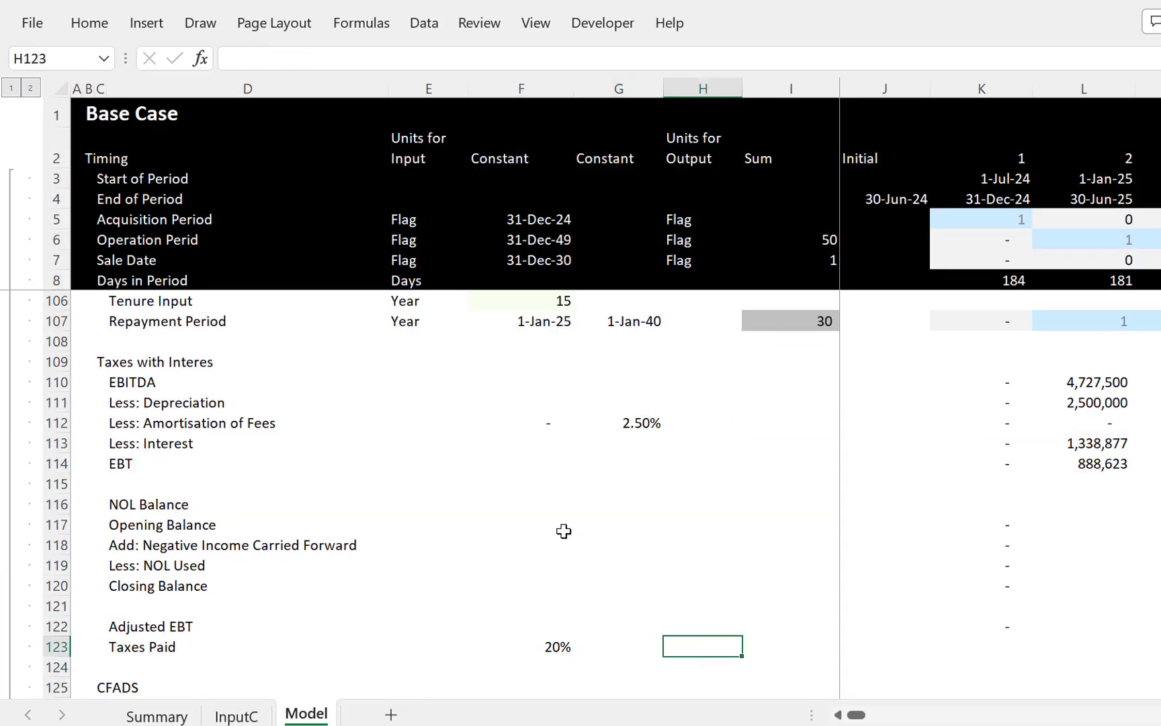
key("Right")
type("=")
key("Left")
key("Left")
key("Left")
key("Left")
key("Left")
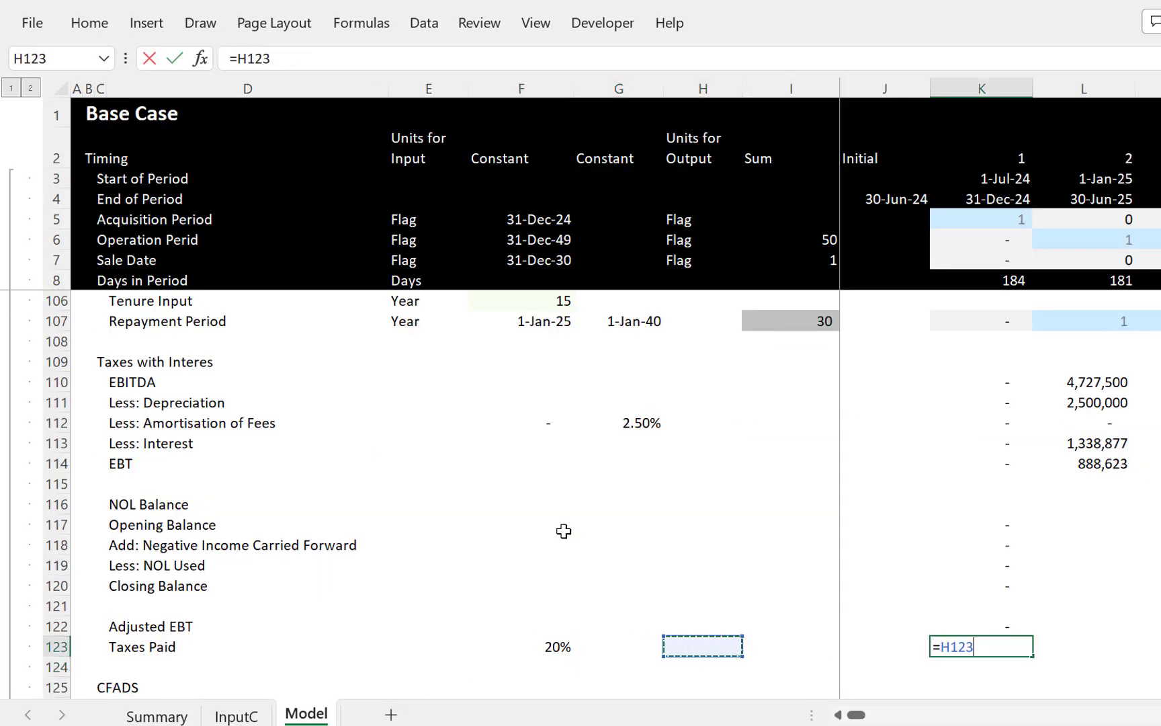
key("F4")
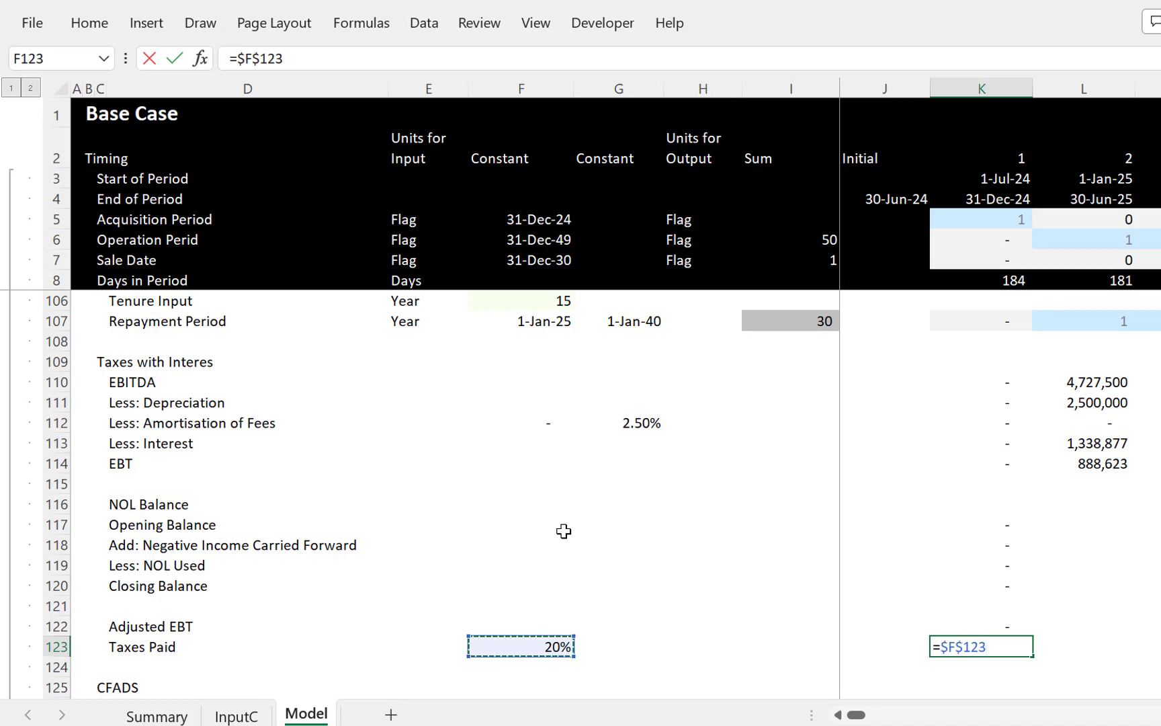
type("*")
key("Up")
key("Return")
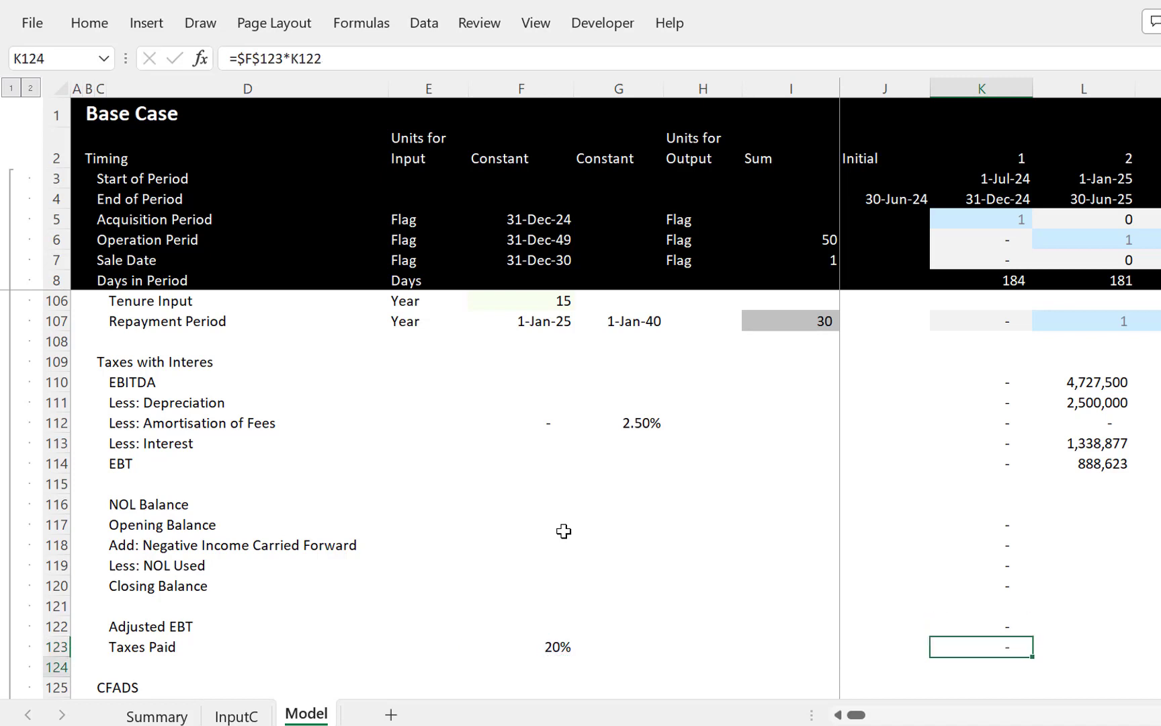
Step: Fill the NOL balance, Adjusted EBT and Taxes Paid formulas in K117:K123 across all periods
key("Up")
key("Up")
key("Up")
key("Up")
key("Up")
key("Up")
key("Up")
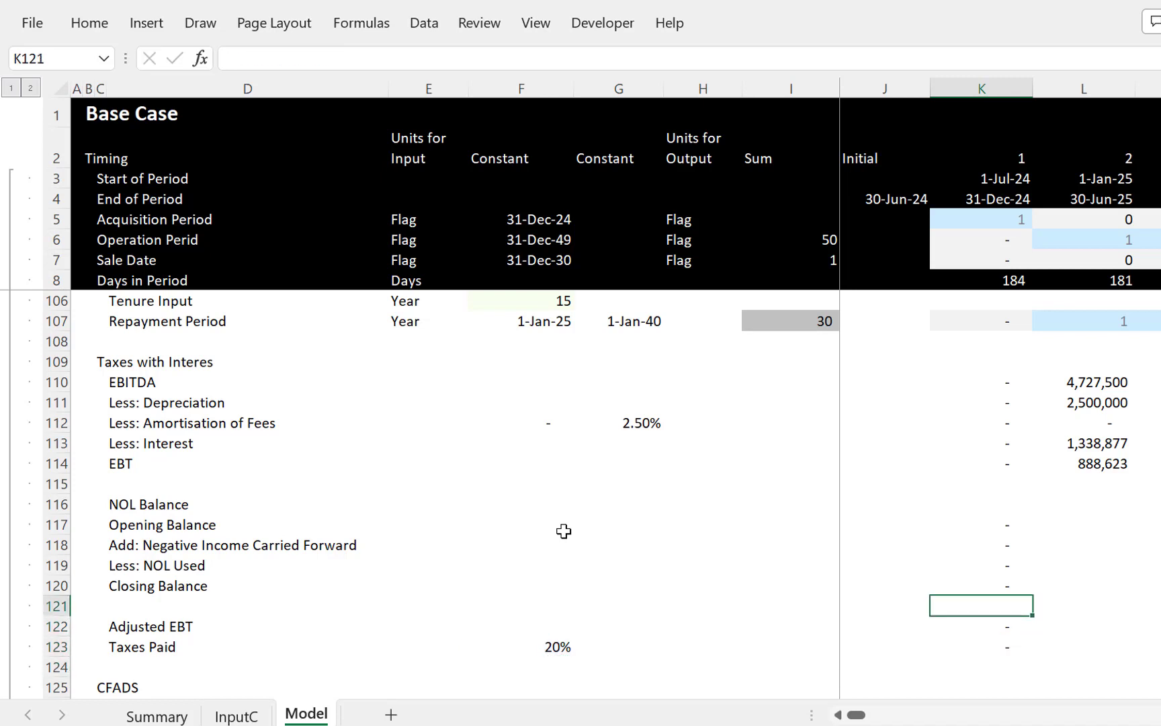
key("Down")
key("Down")
key("Down")
key("Down")
key("Down")
key("Up")
key("Up")
key("Up")
key("Up")
key("Up")
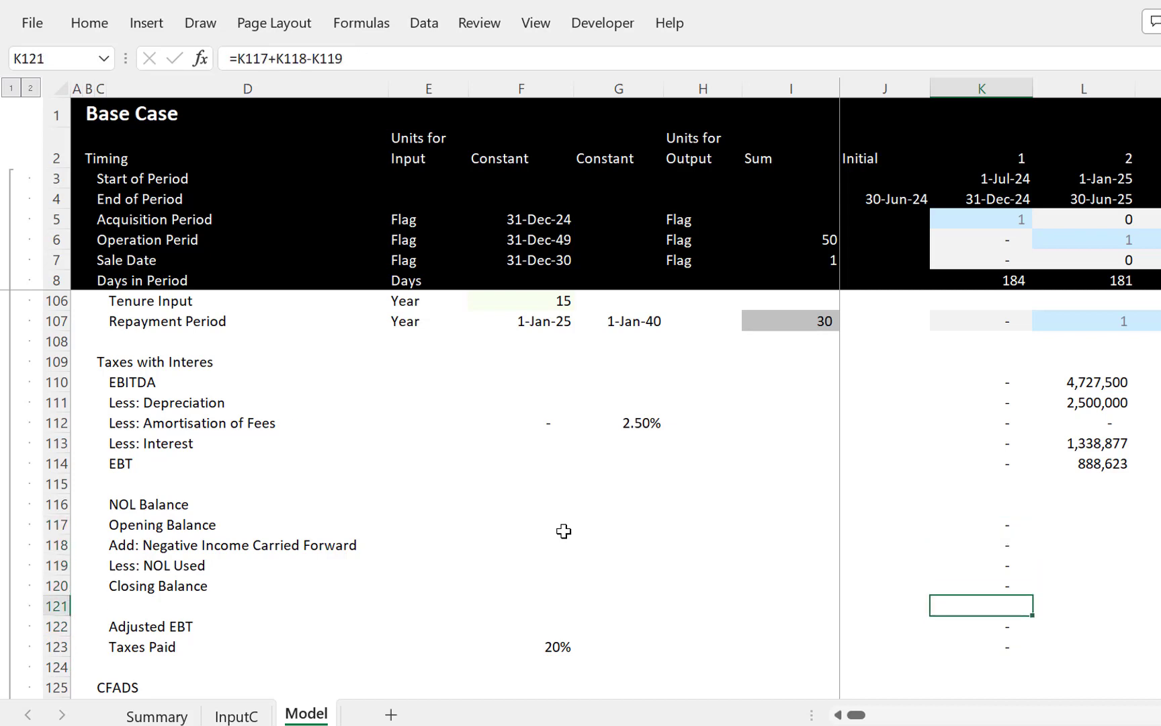
key("shift+Down")
key("shift+Down")
key("shift+Down")
key("shift+Down")
key("shift+Down")
key("shift+Down")
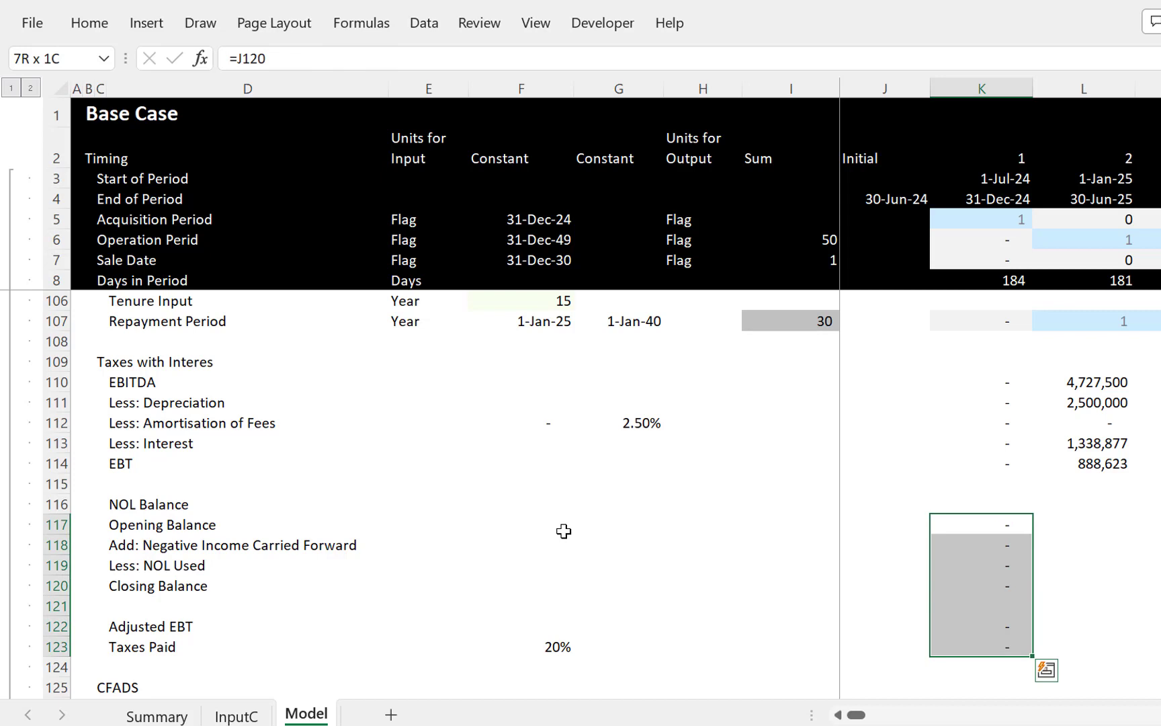
key("ctrl+shift+r")
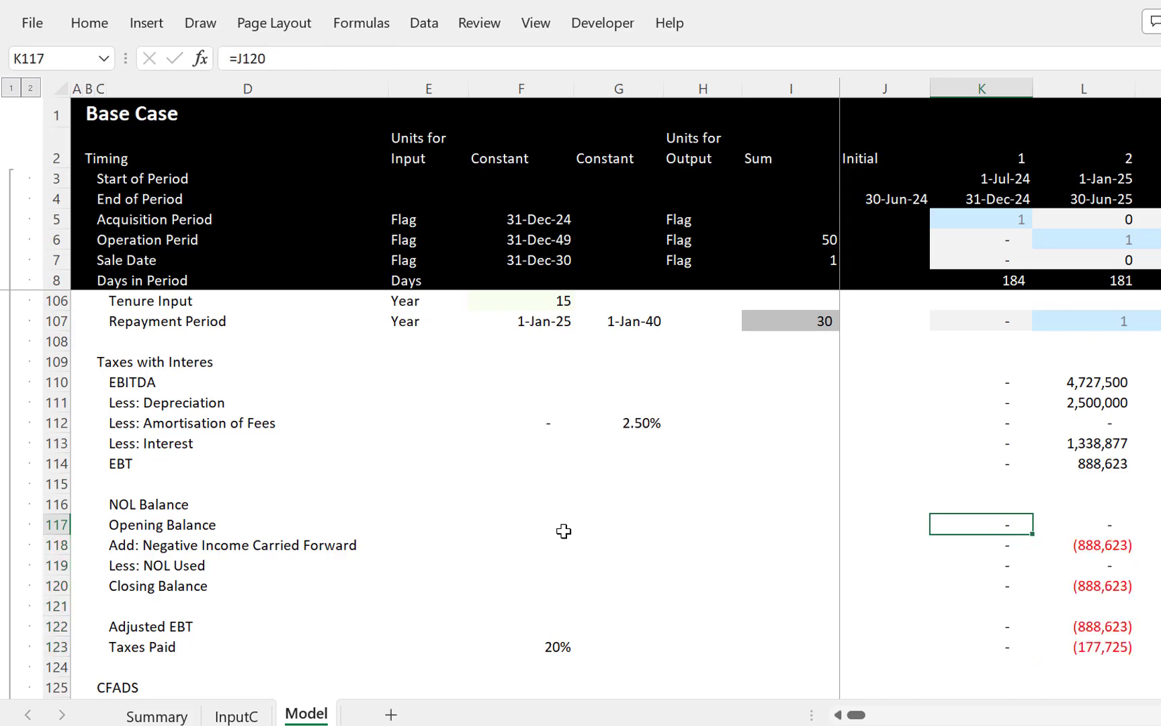
Step: Change the Negative Income Carried Forward formula in K118 to =MAX(-K114,0) and fill it across all periods
key("Down")
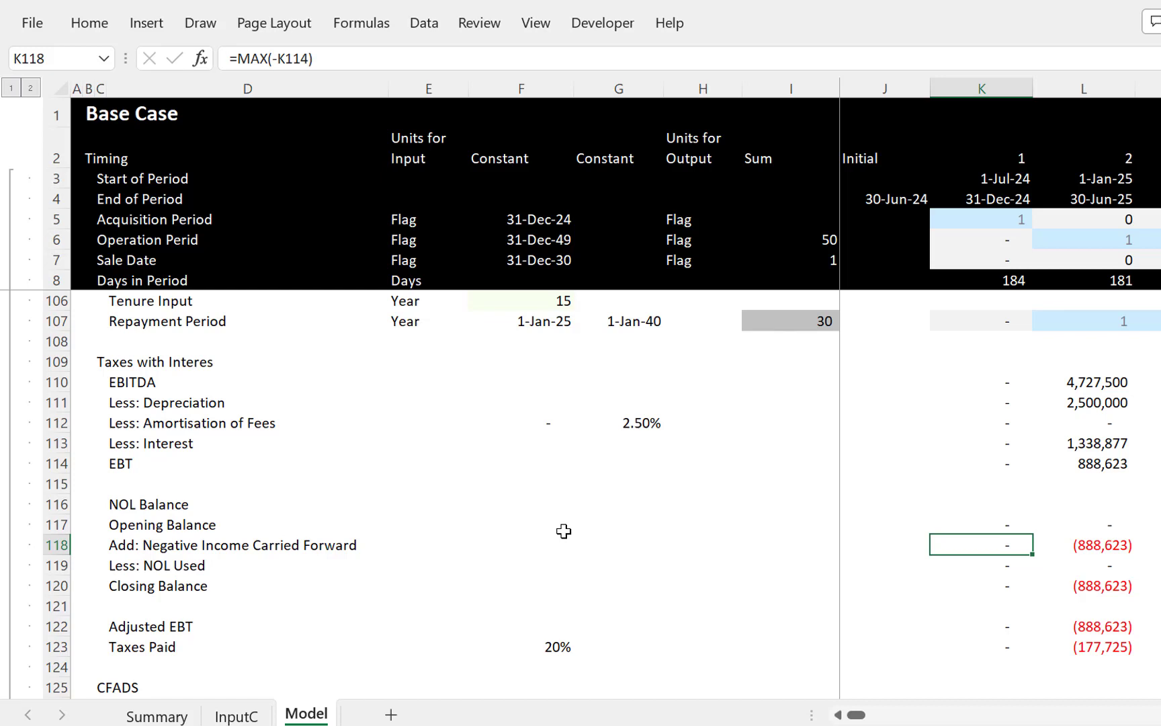
key("F2")
key("Left")
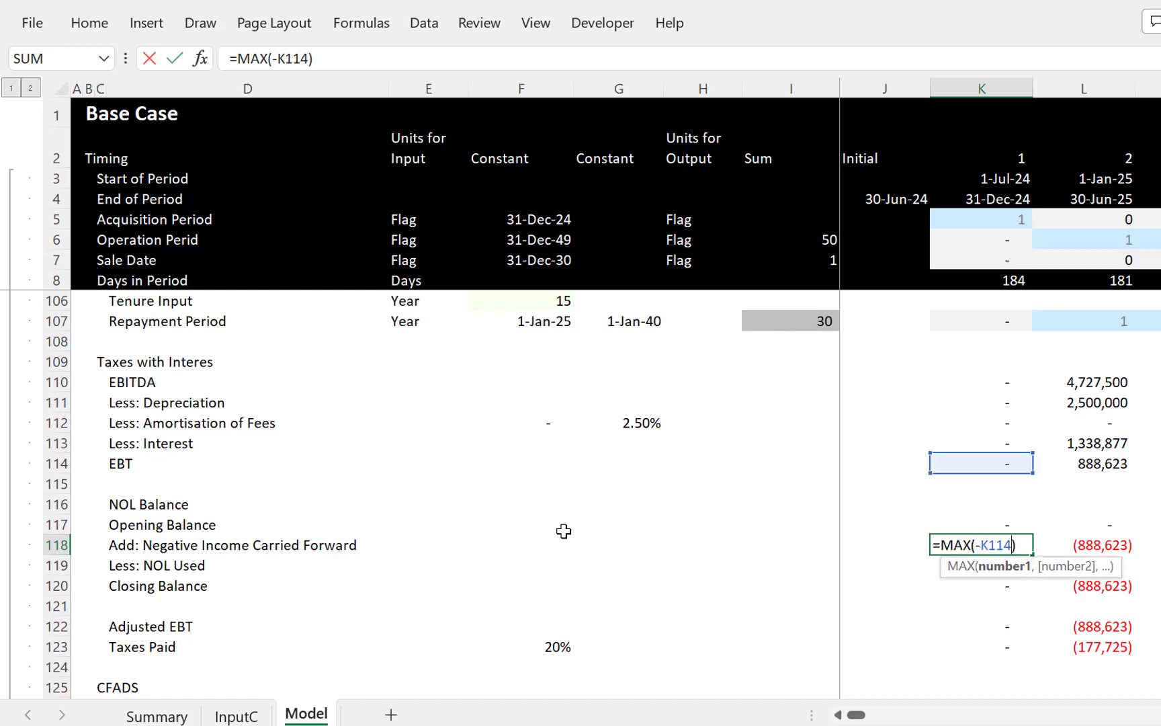
type(",0")
key("Return")
key("Up")
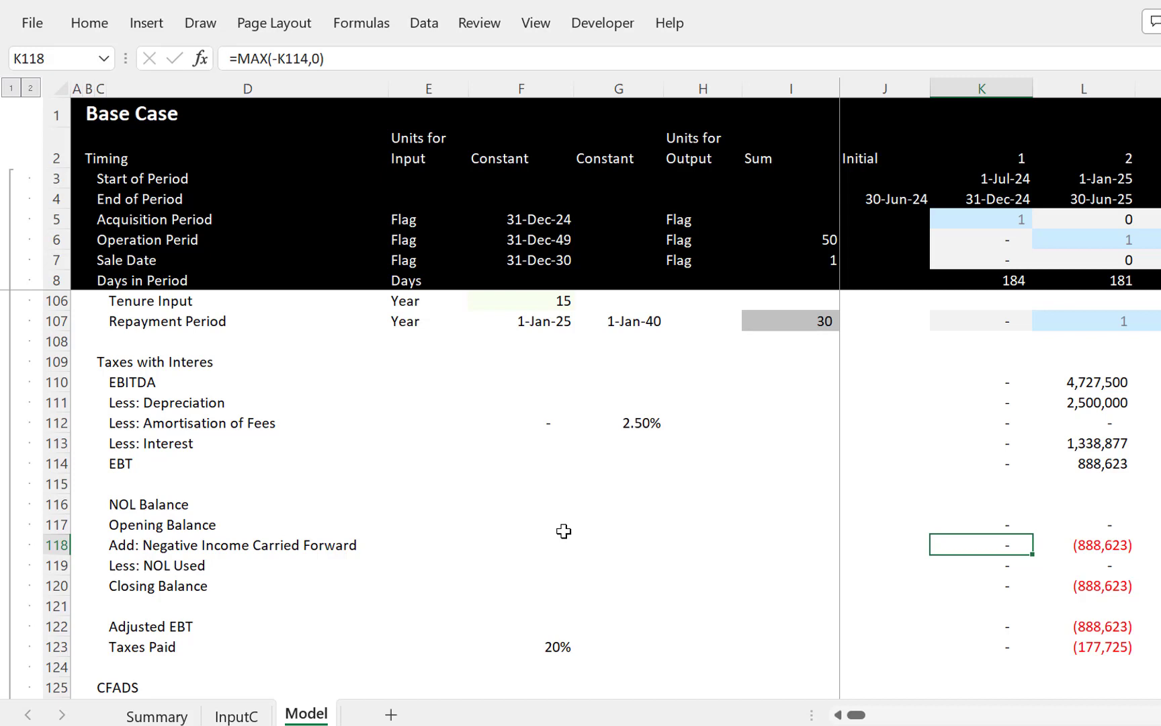
key("ctrl+shift+Right")
key("ctrl+r")
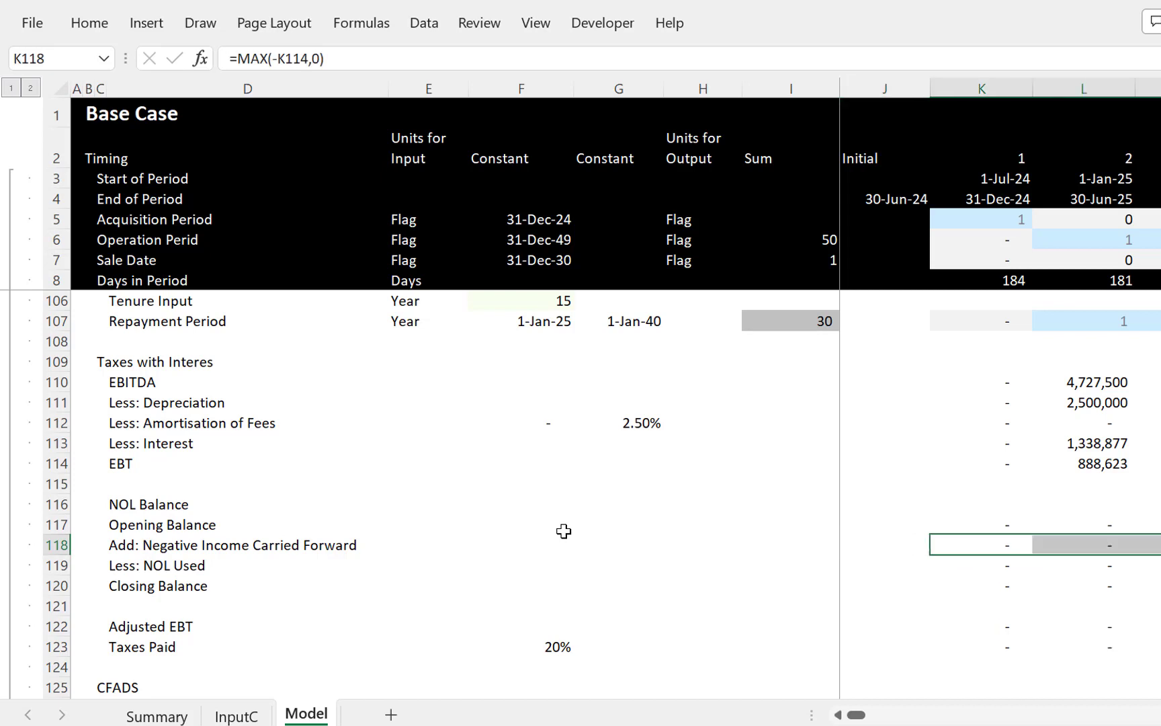
Step: Relink Less: Taxes Paid under CFADS in K128 to =K123 and fill it across all periods
key("Down")
key("Down")
key("Down")
key("Down")
key("Down")
key("Down")
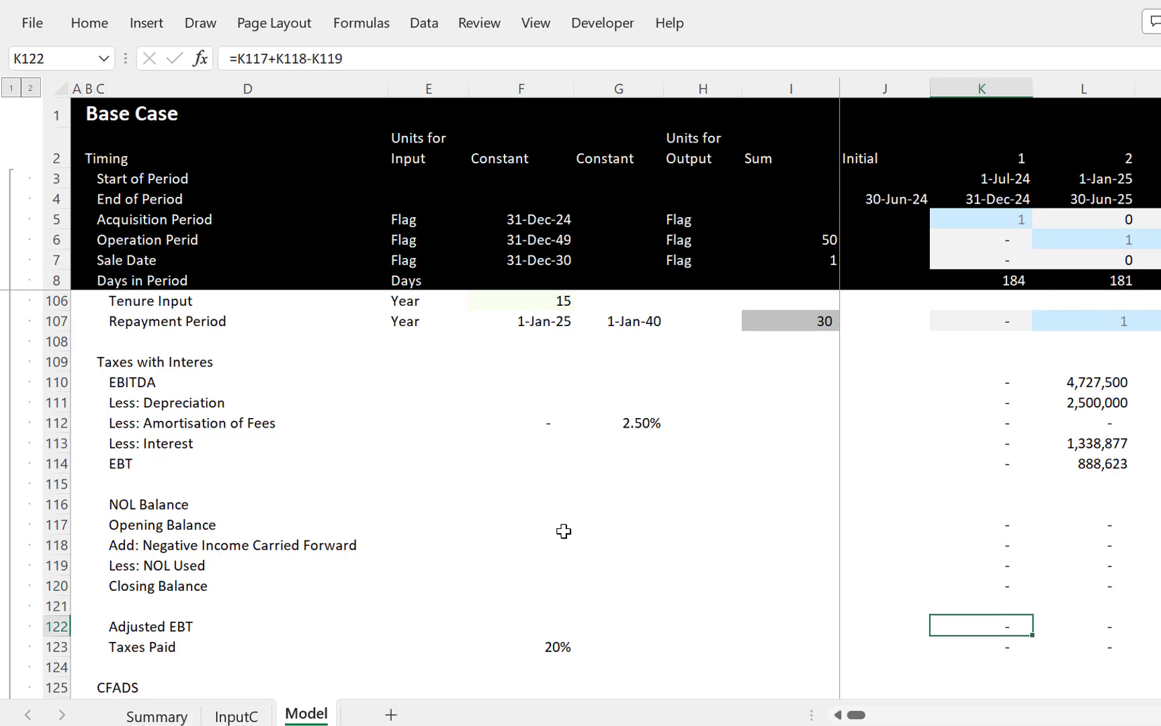
key("Down")
key("Down")
key("Down")
key("Down")
key("Down")
key("Down")
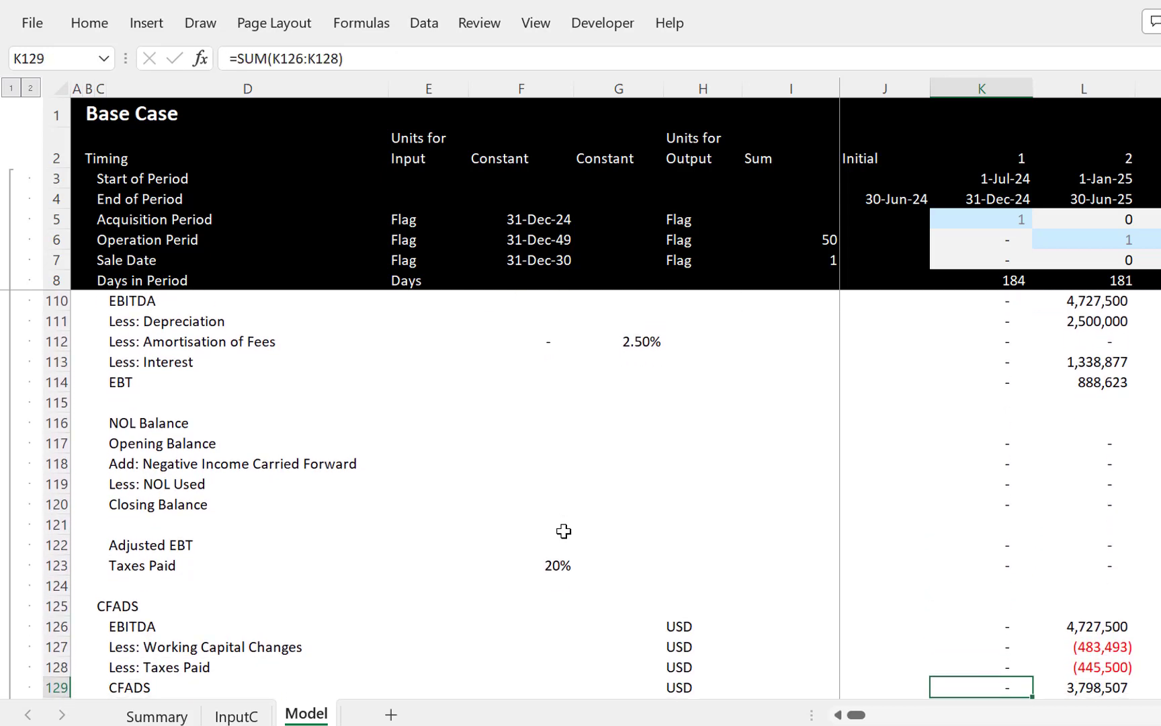
key("Up")
key("Up")
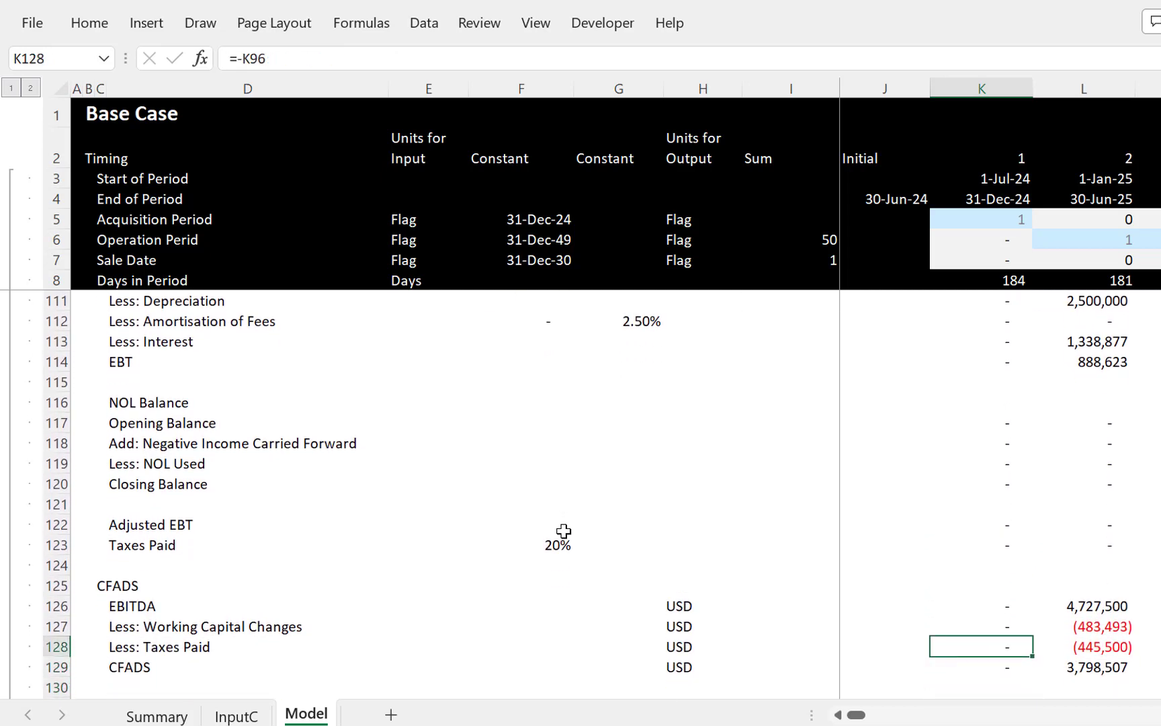
key("F2")
key("Up")
key("Up")
key("Up")
key("Up")
key("Up")
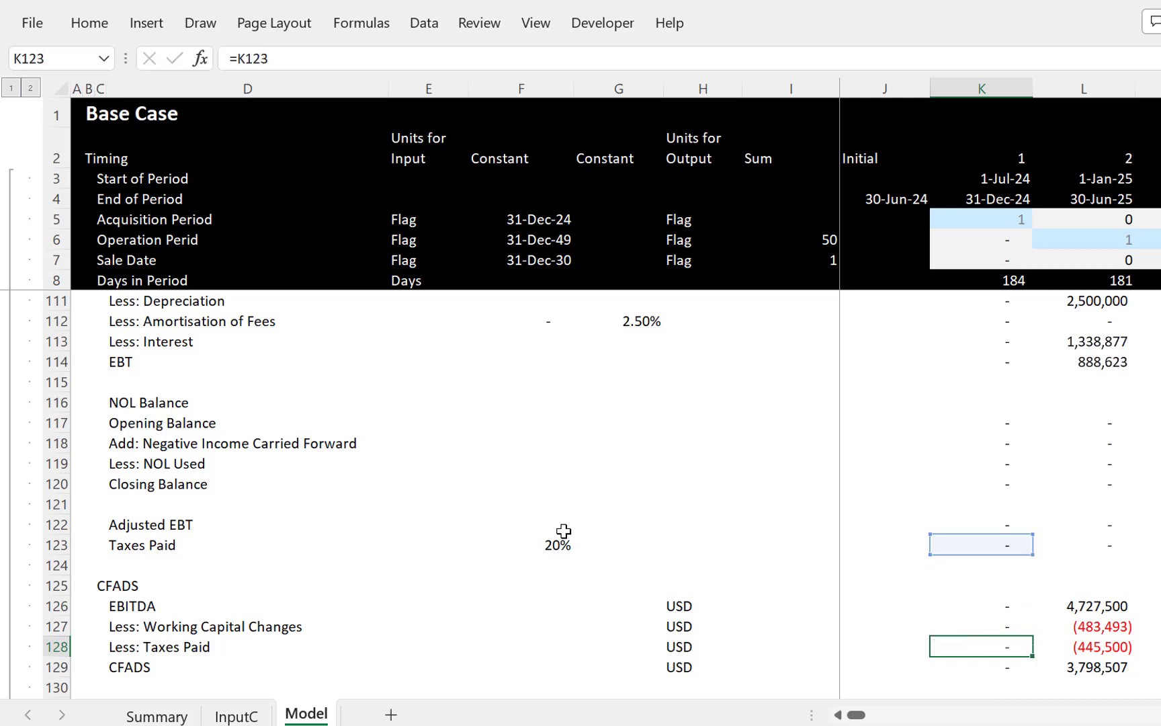
key("Return")
key("Up")
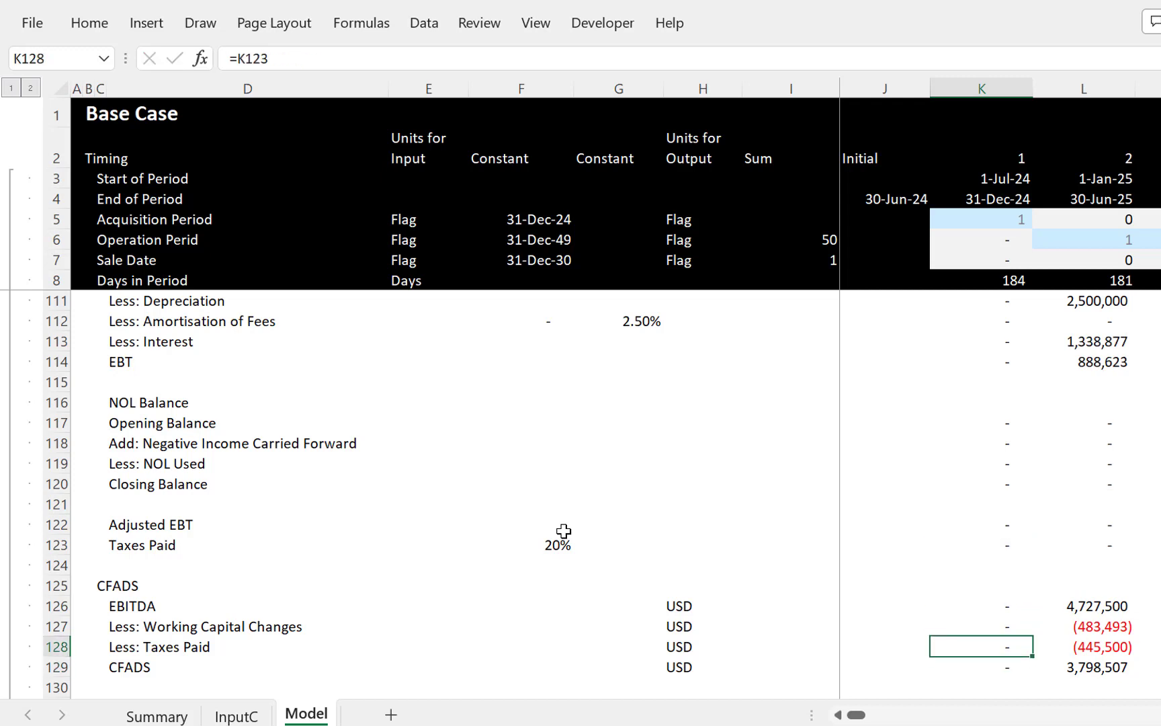
key("ctrl+shift+Right")
key("ctrl+r")
Step: Inspect the second-period Less: Taxes Paid link and the CFADS sum formula in K129
key("Right")
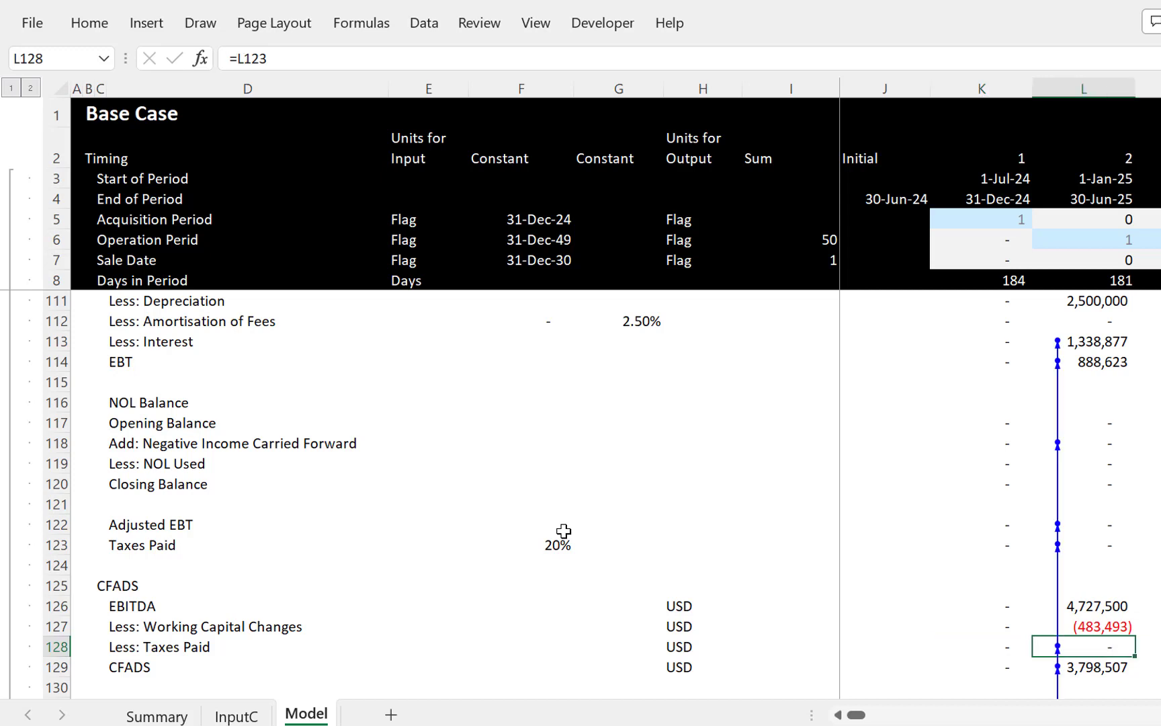
key("Left")
key("Down")
key("F2")
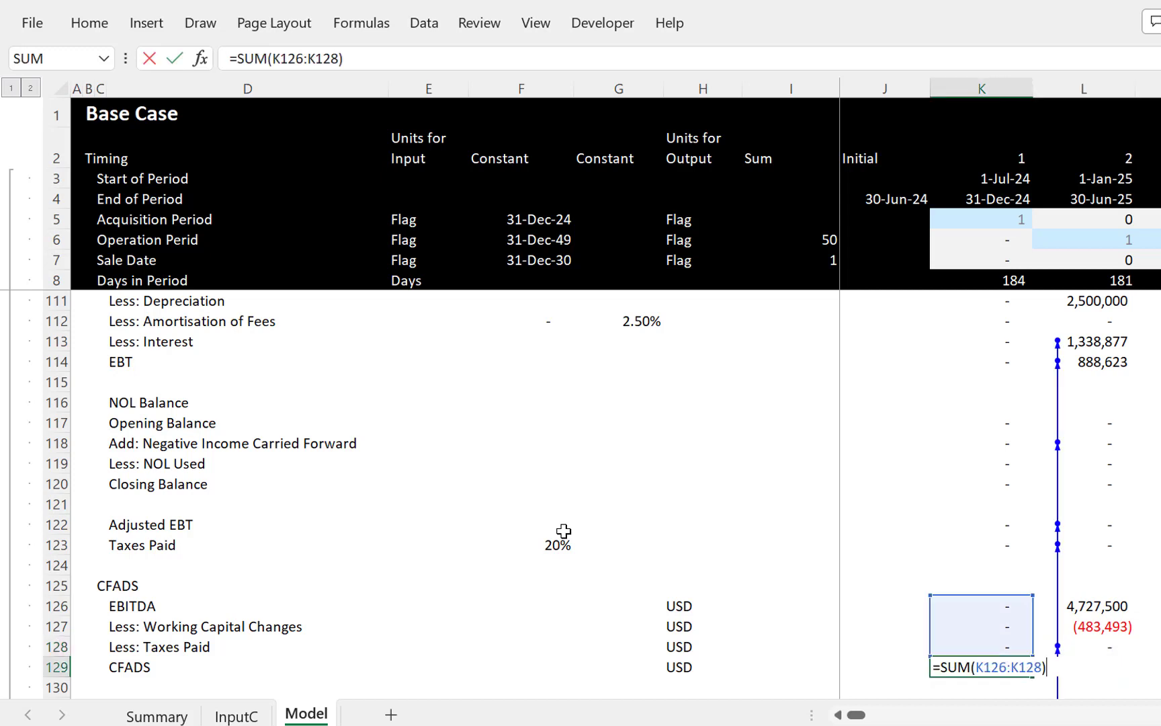
key("Escape")
key("Up")
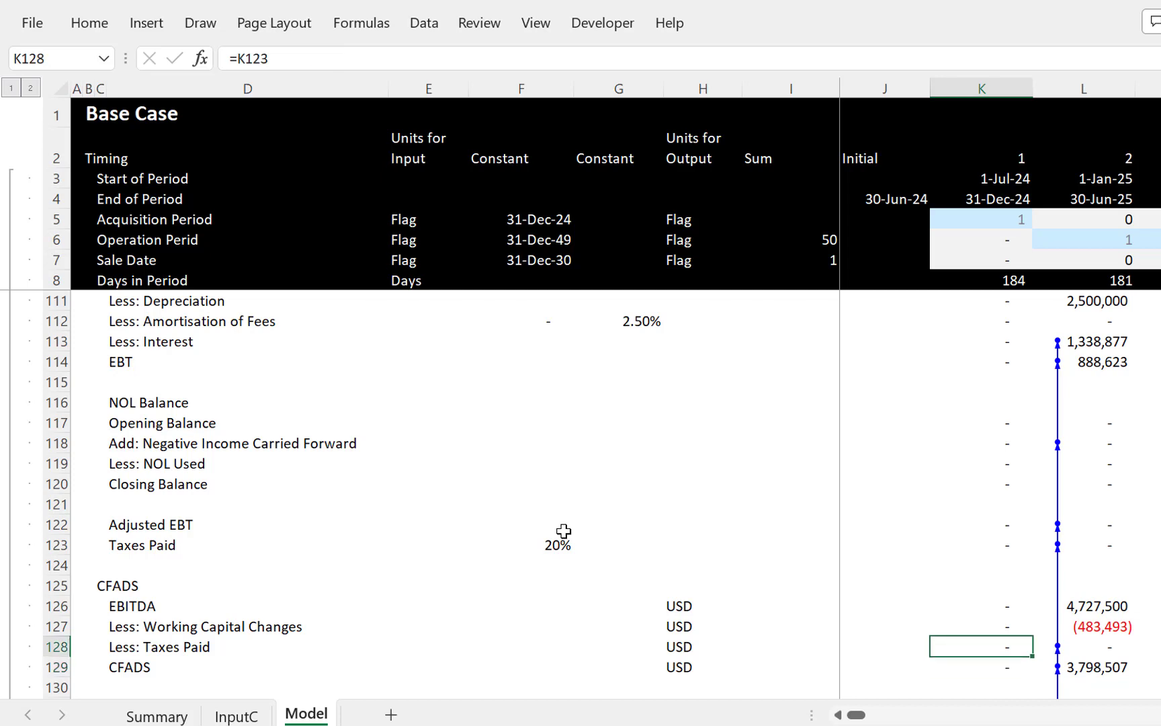
Step: Open the Less: Taxes Paid formula in K128 under CFADS for editing
key("Right")
key("Up")
key("Left")
key("Down")
key("Up")
key("Down")
key("F2")
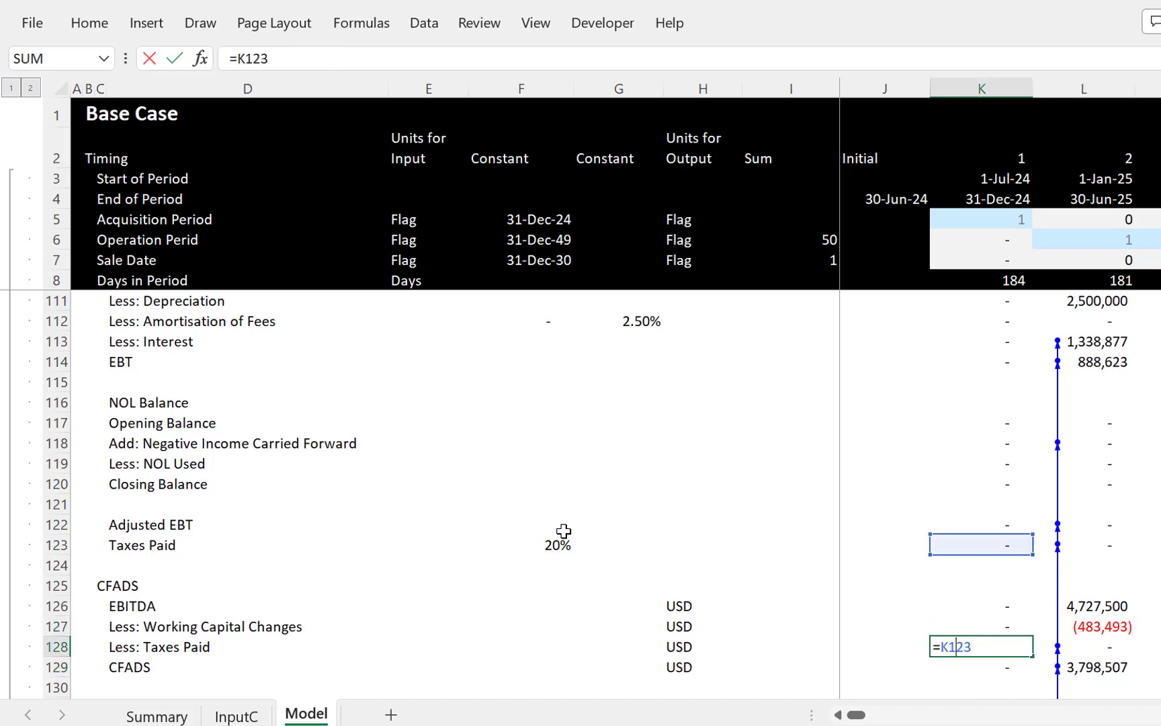
Step: Make the Less: Taxes Paid line under CFADS negative with =-K123 and copy the formula across all periods
type("-")
key("Return")
key("Up")
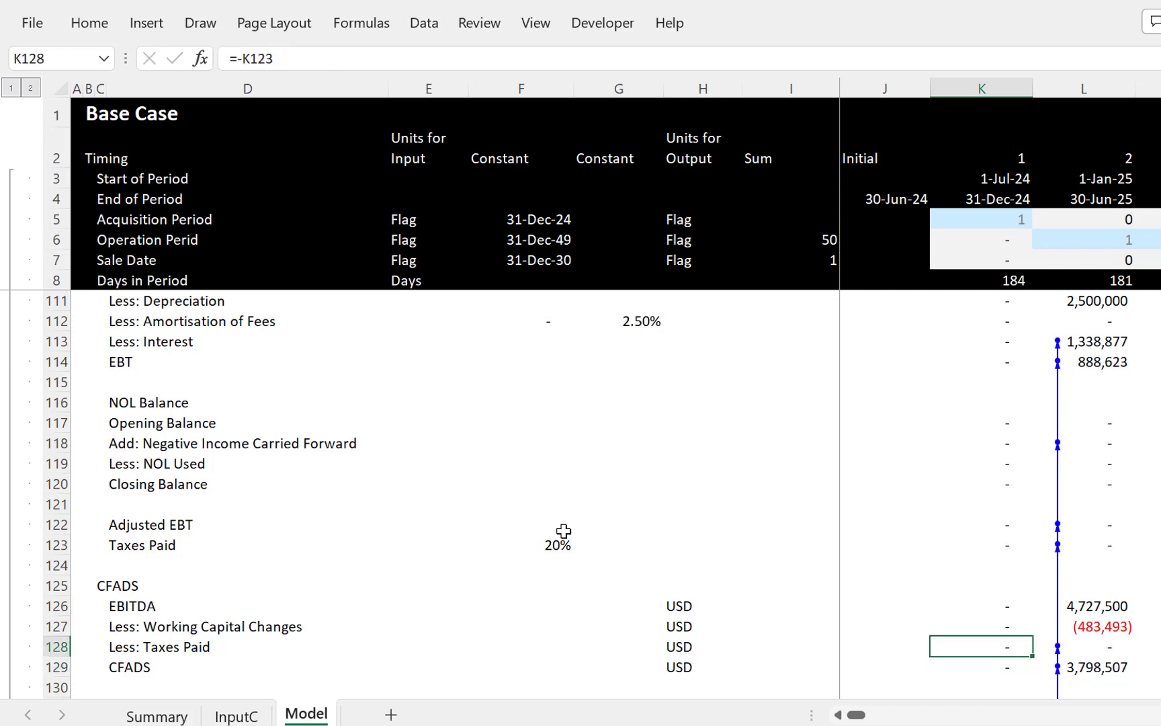
key("ctrl+shift+Right")
key("Right")
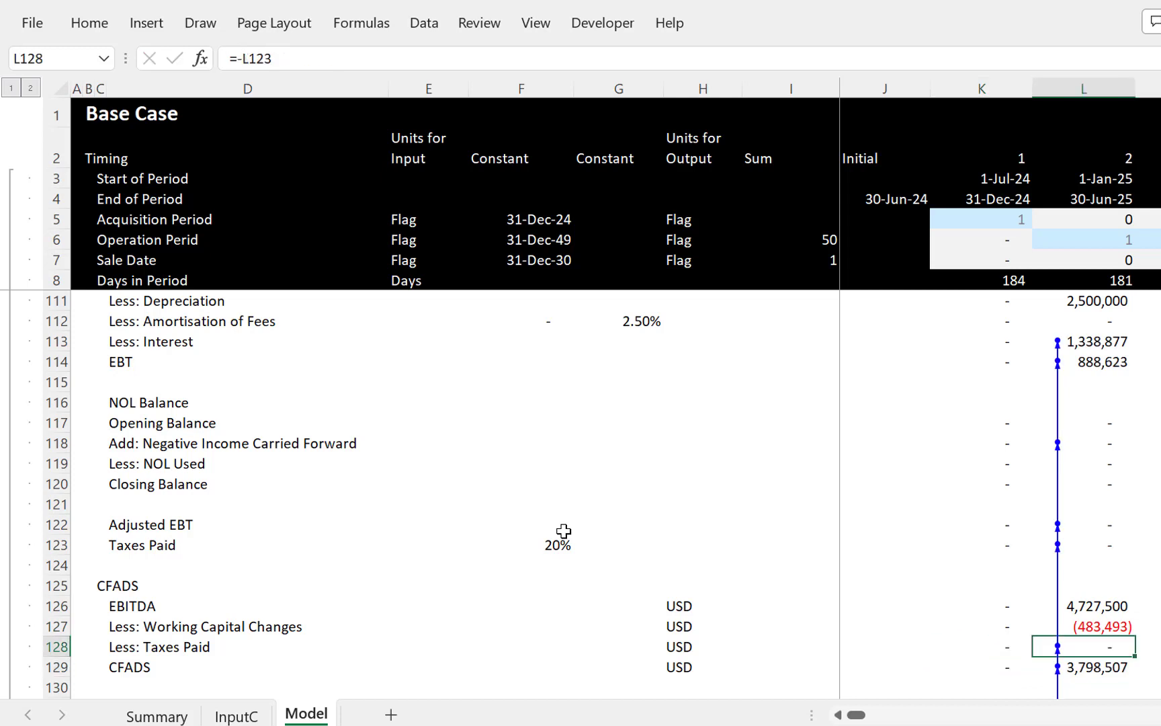
Step: Review the CFADS total, debt sizing rows and the Uses and Sources of Funds section below them
key("Left")
key("Down")
key("Down")
key("Down")
key("Down")
key("Down")
key("Down")
key("Down")
key("Down")
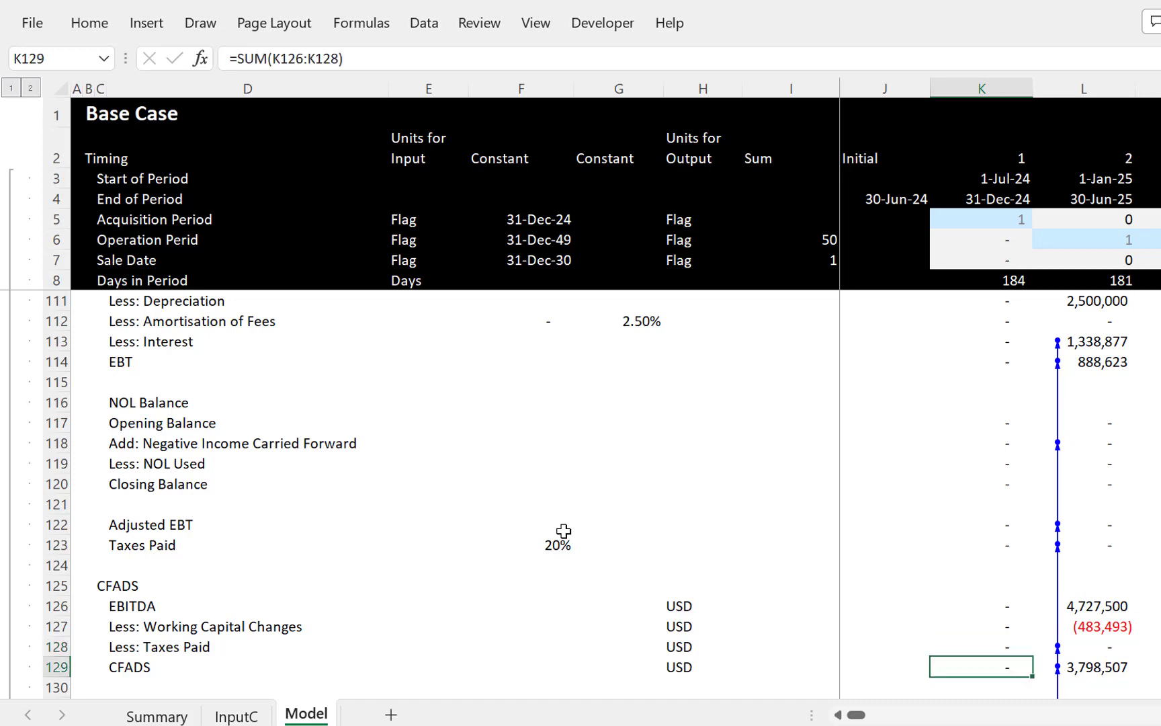
key("Down")
key("Down")
key("Down")
key("Down")
key("Down")
key("Down")
key("Down")
key("Down")
key("Down")
key("Down")
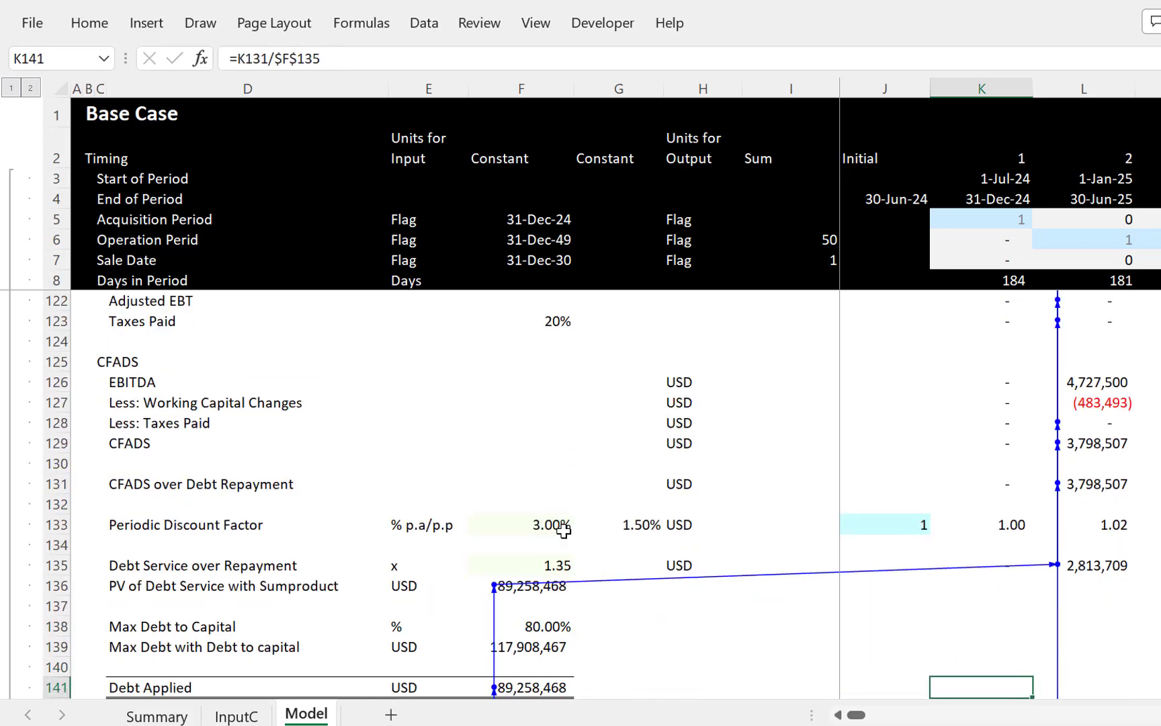
key("Down")
key("Down")
key("Down")
key("Down")
key("Down")
key("Down")
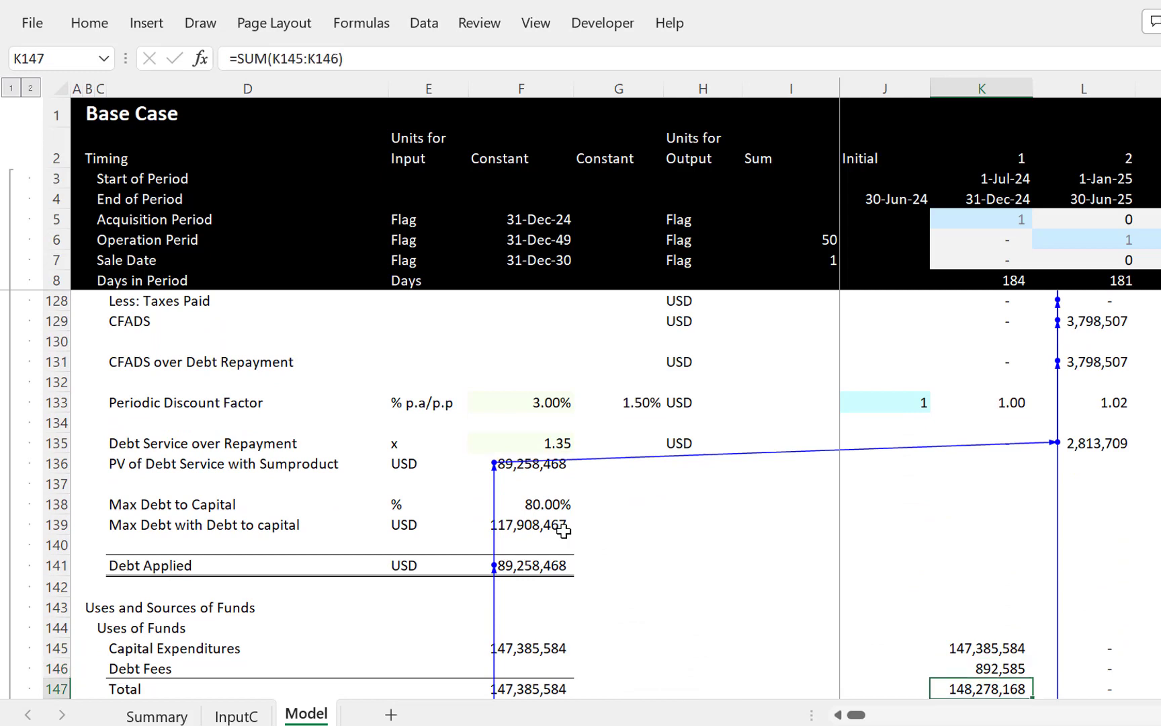
key("Up")
key("Up")
key("Left")
key("Left")
key("Left")
key("Left")
key("Left")
key("Left")
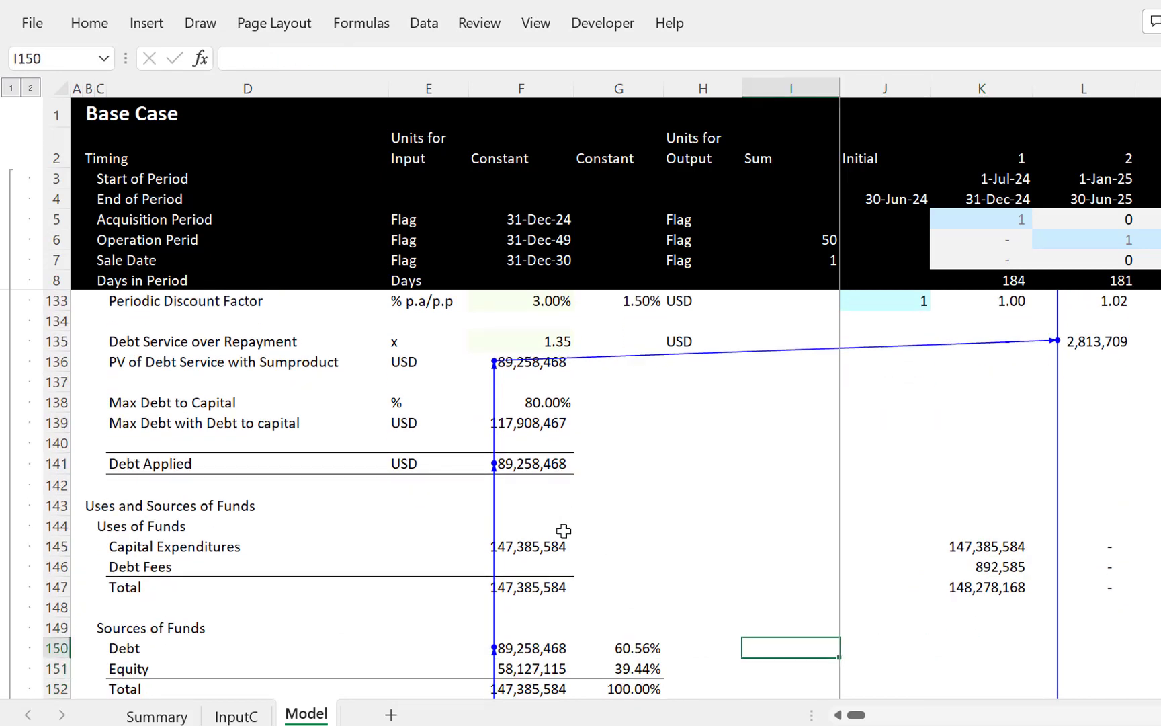
key("Up")
key("Up")
key("Up")
key("Up")
key("Up")
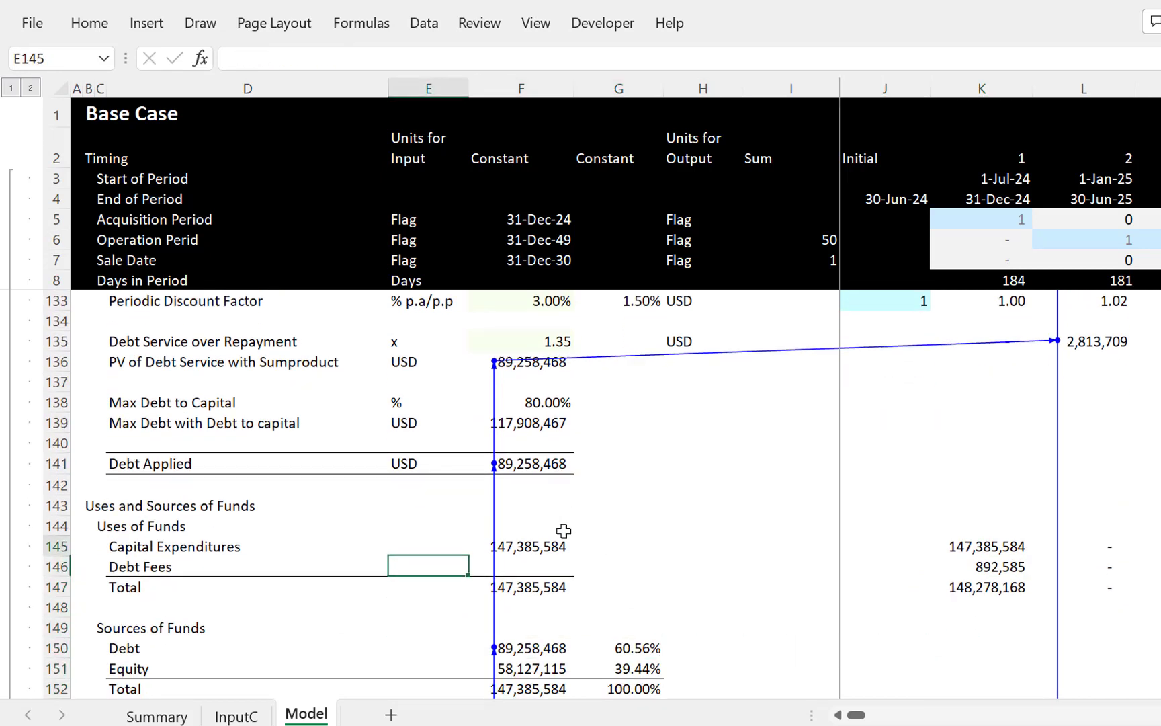
key("Right")
key("Down")
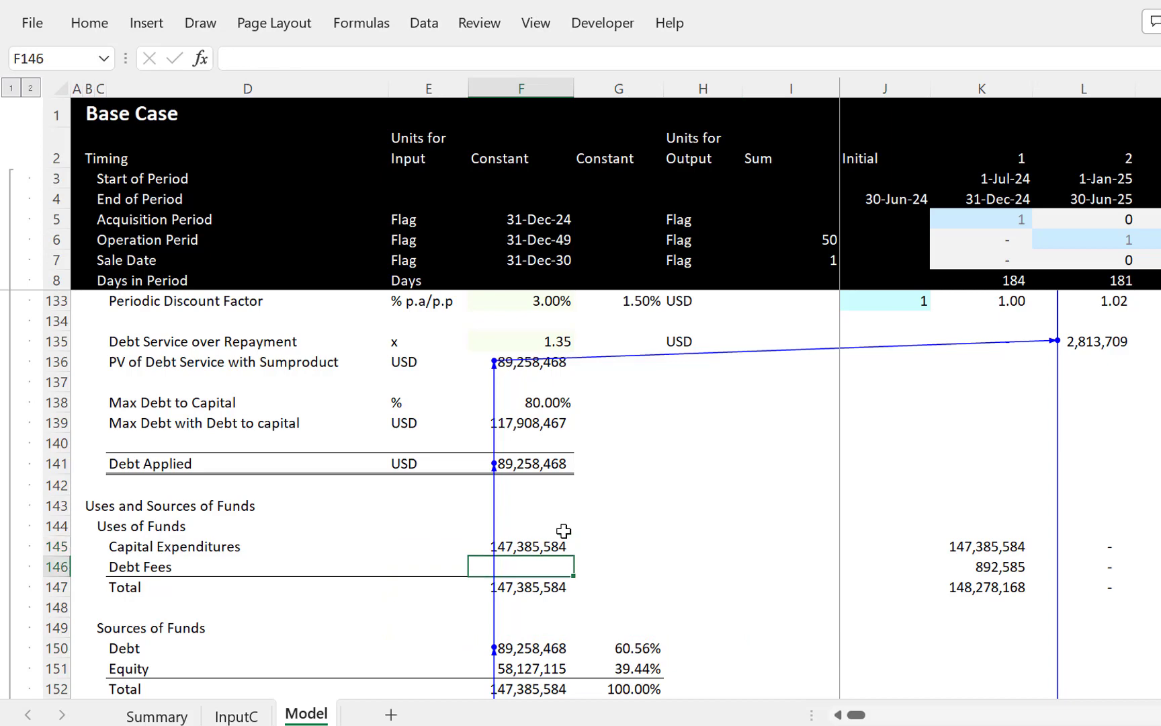
type("=")
key("Down")
key("Down")
key("Down")
key("Down")
key("Down")
key("Down")
key("Down")
key("Down")
key("Down")
key("Down")
key("Down")
key("Down")
key("Down")
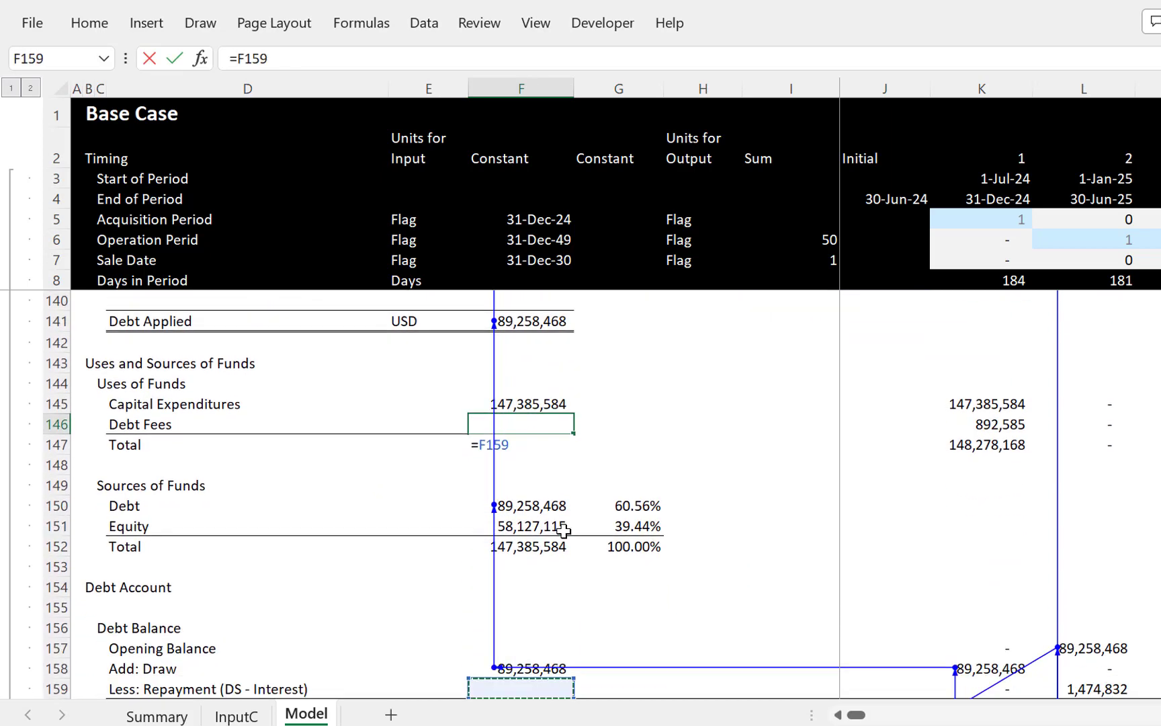
key("Down")
key("Down")
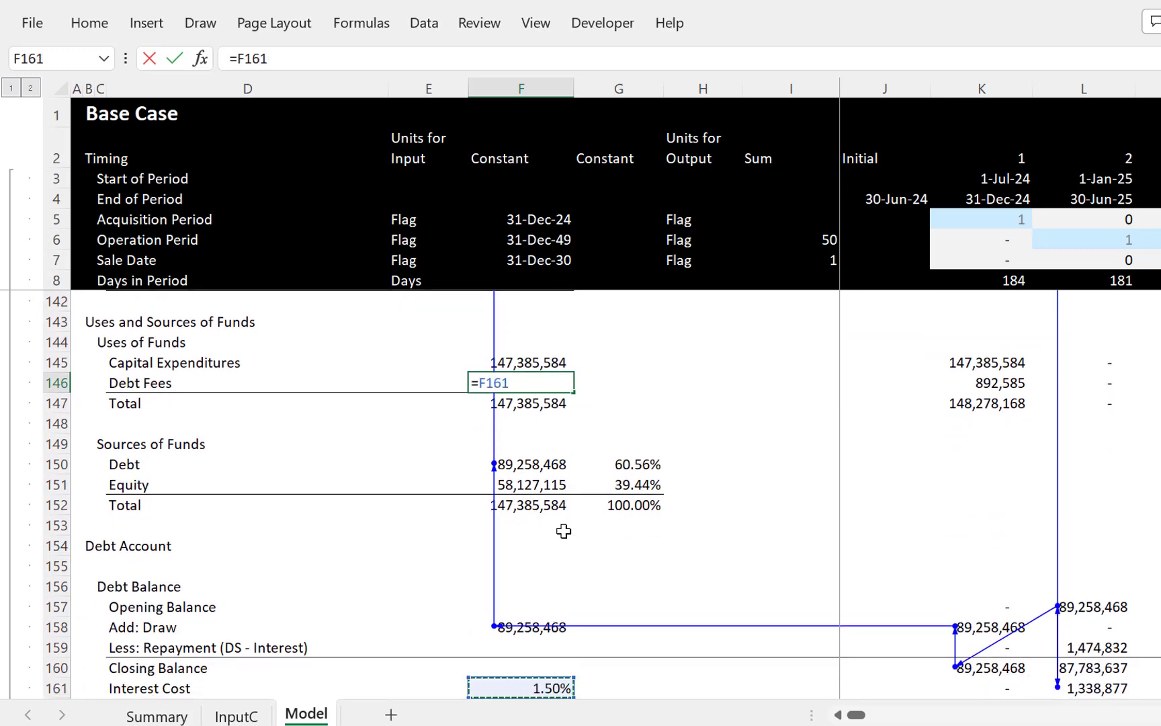
key("Down")
key("Down")
key("Down")
key("Down")
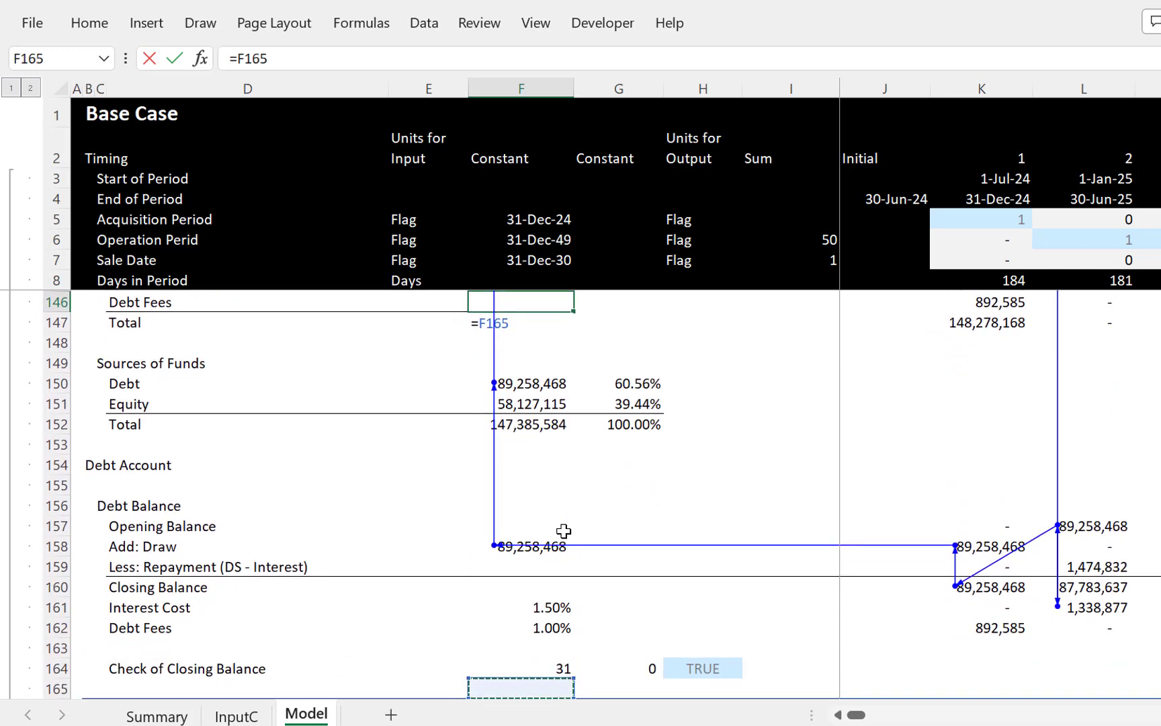
key("Down")
key("Up")
key("Up")
key("Up")
key("Up")
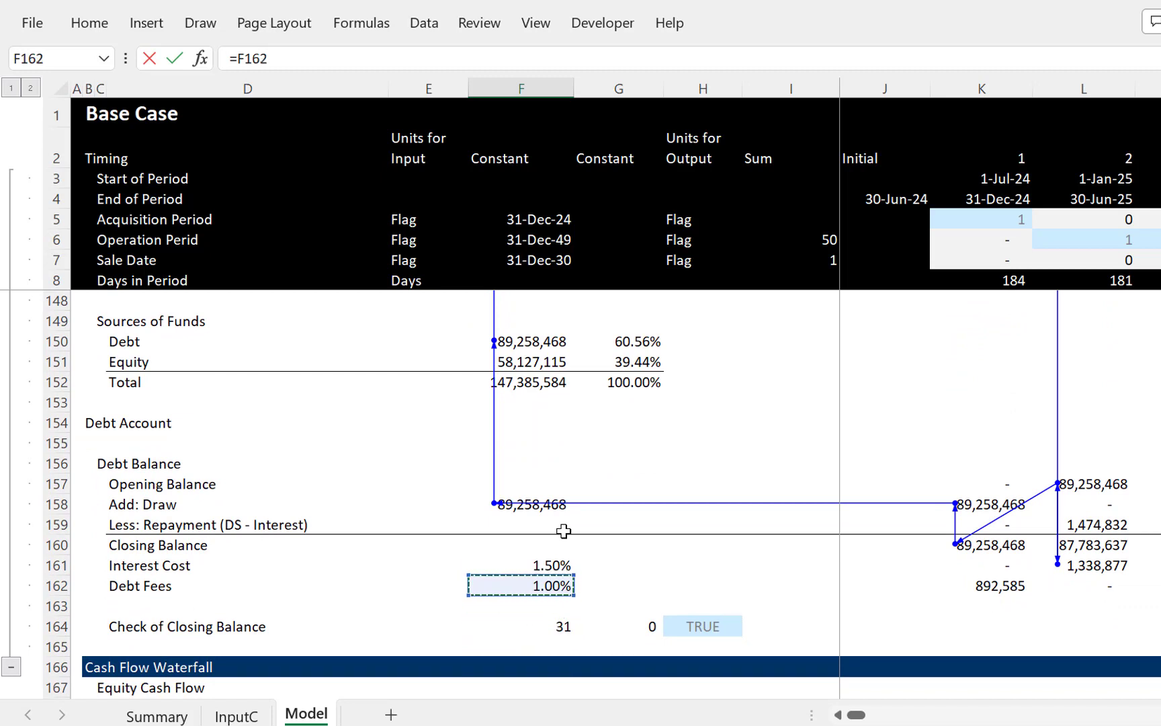
key("Escape")
Step: Total the Debt Fees under Uses of Funds in F146 with =SUM(K146:CB146)
key("Up")
key("Up")
key("Up")
key("Down")
key("Down")
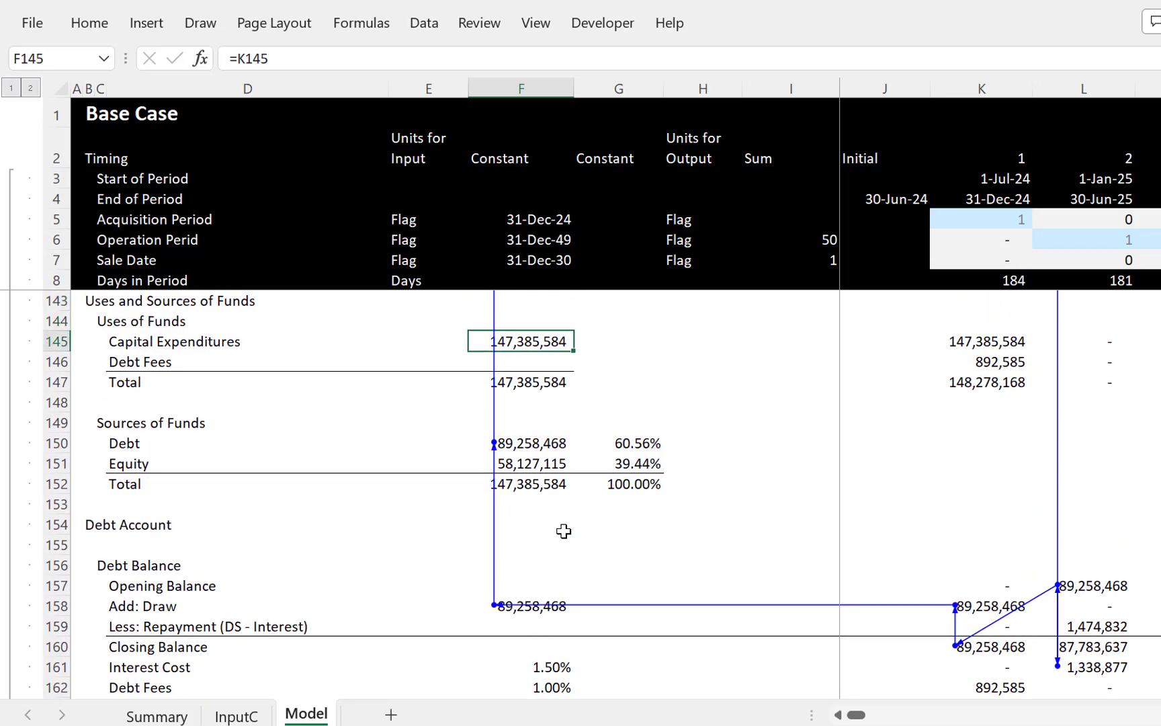
left_click(563, 531)
key("Up")
key("Up")
key("Up")
key("Up")
key("Up")
key("Up")
key("Up")
key("Up")
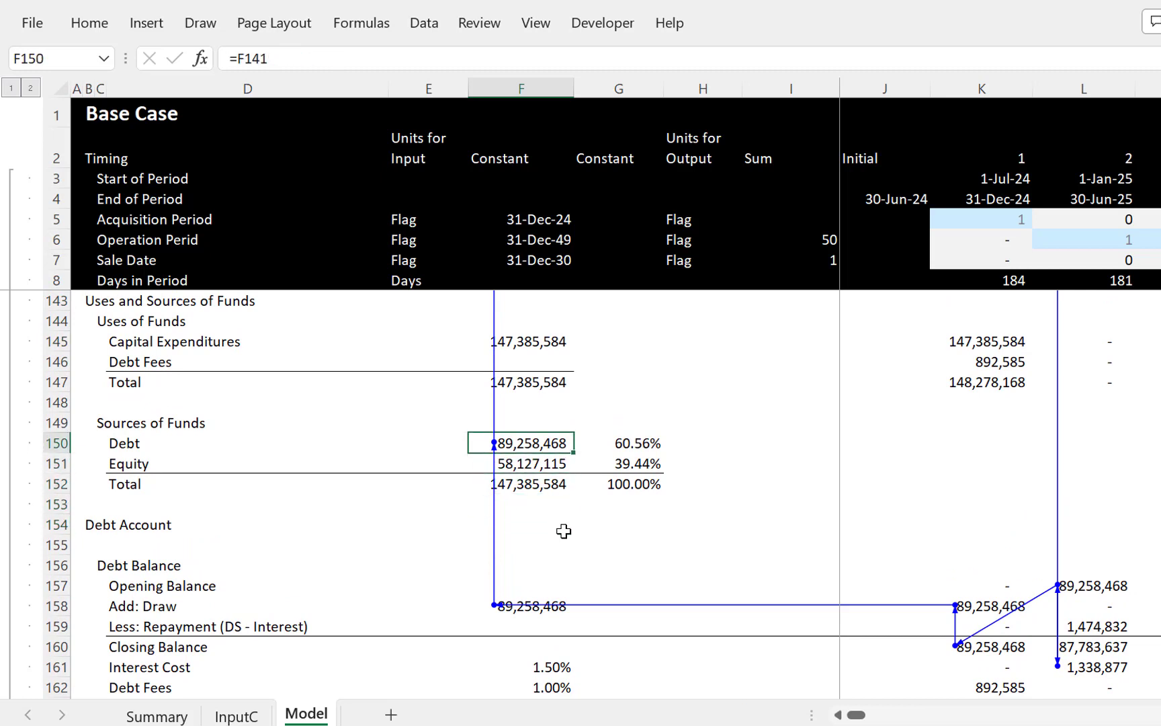
type("=s")
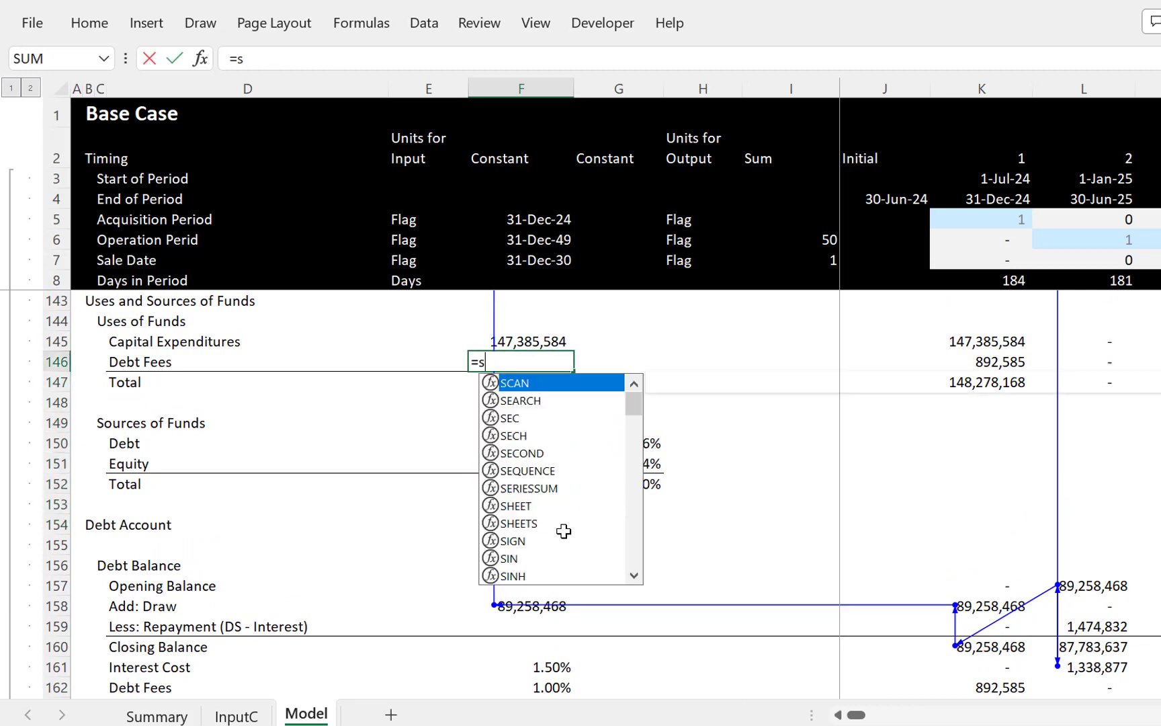
type("um*")
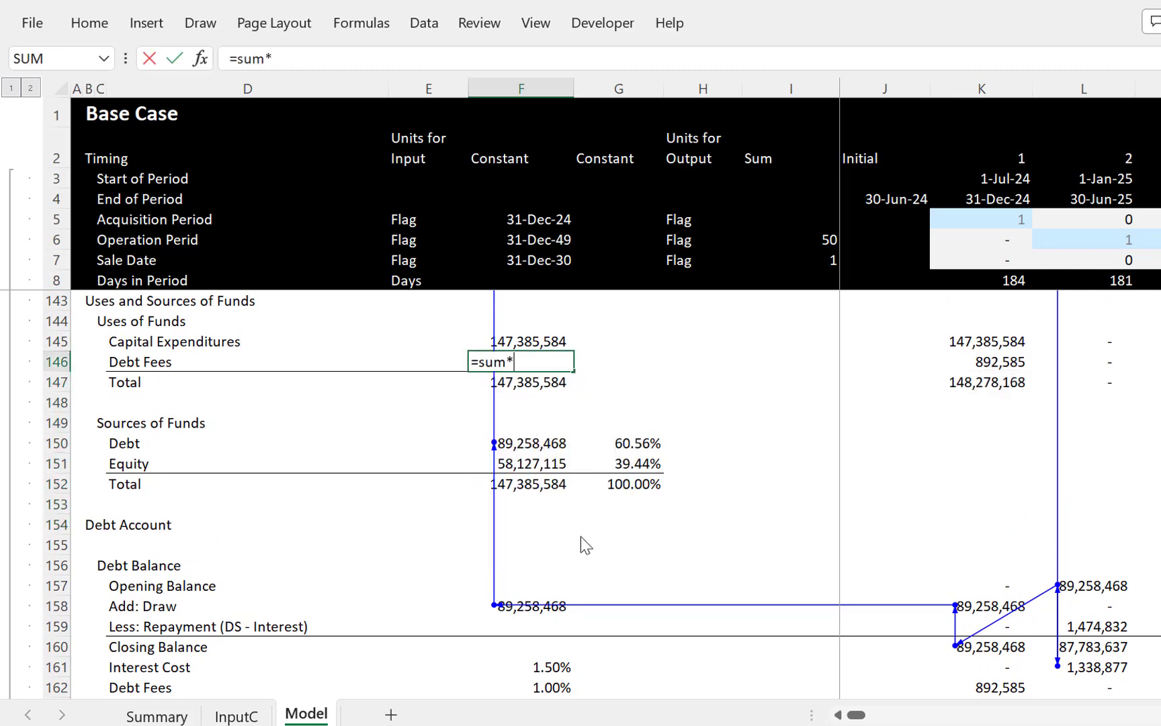
key("BackSpace")
type("(")
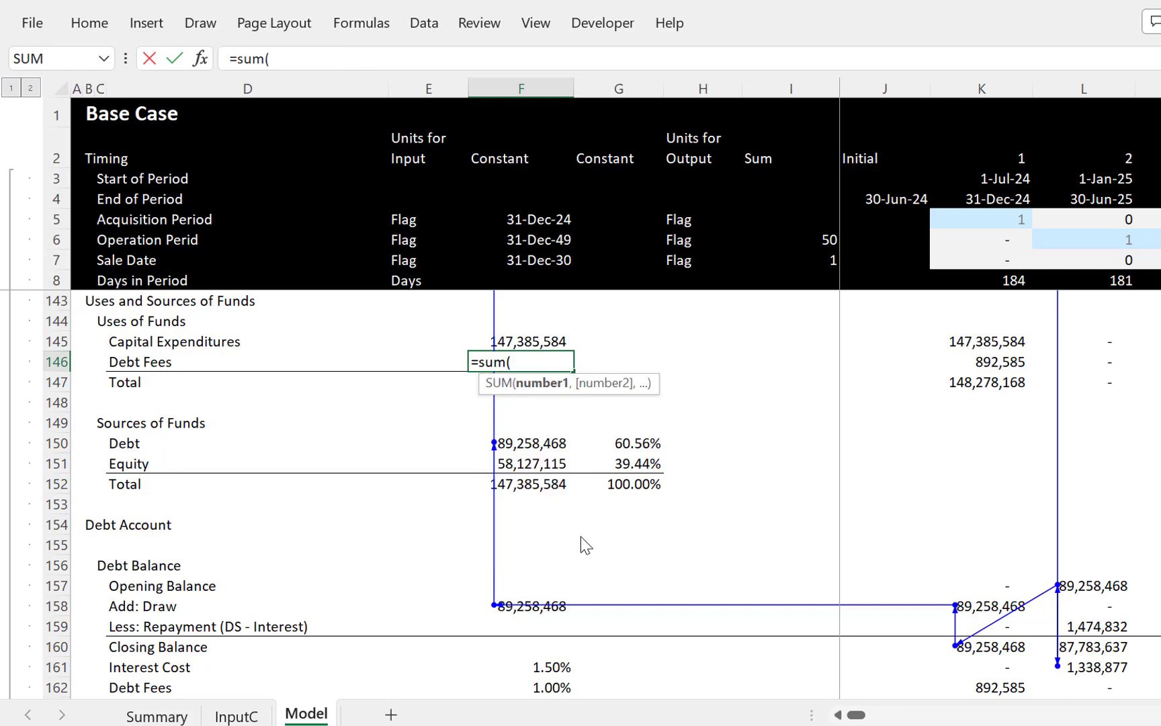
key("Right")
key("Right")
key("Right")
key("Right")
key("Right")
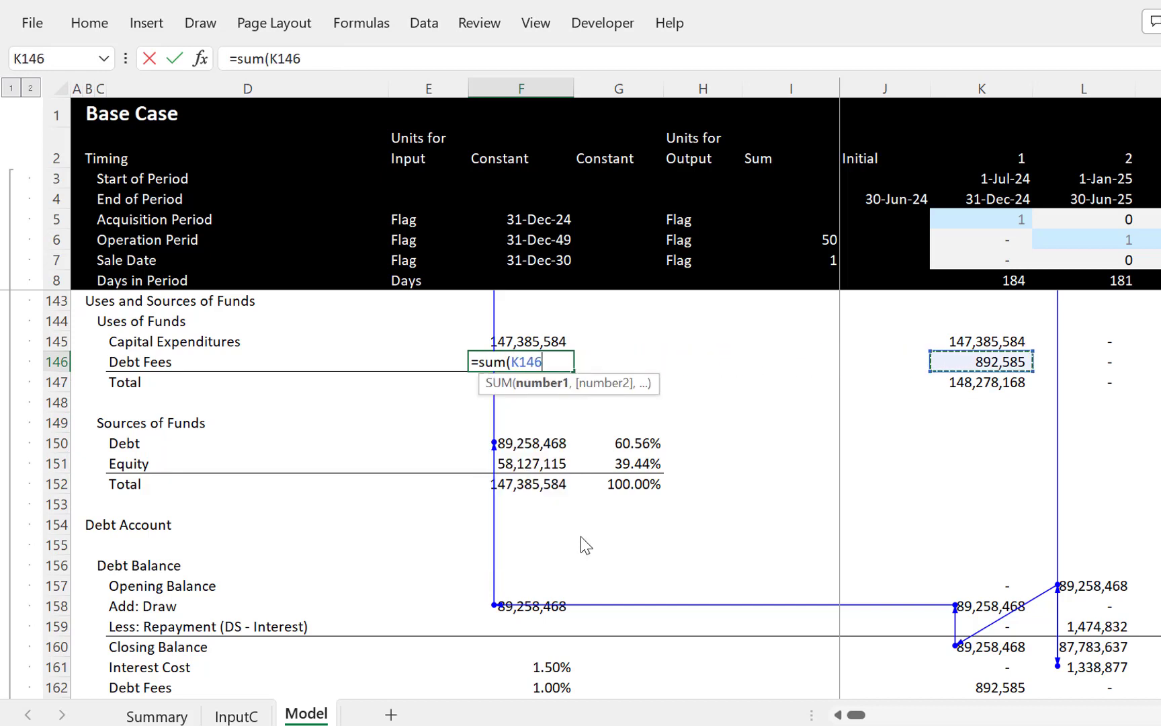
key("ctrl+shift+Right")
key("Return")
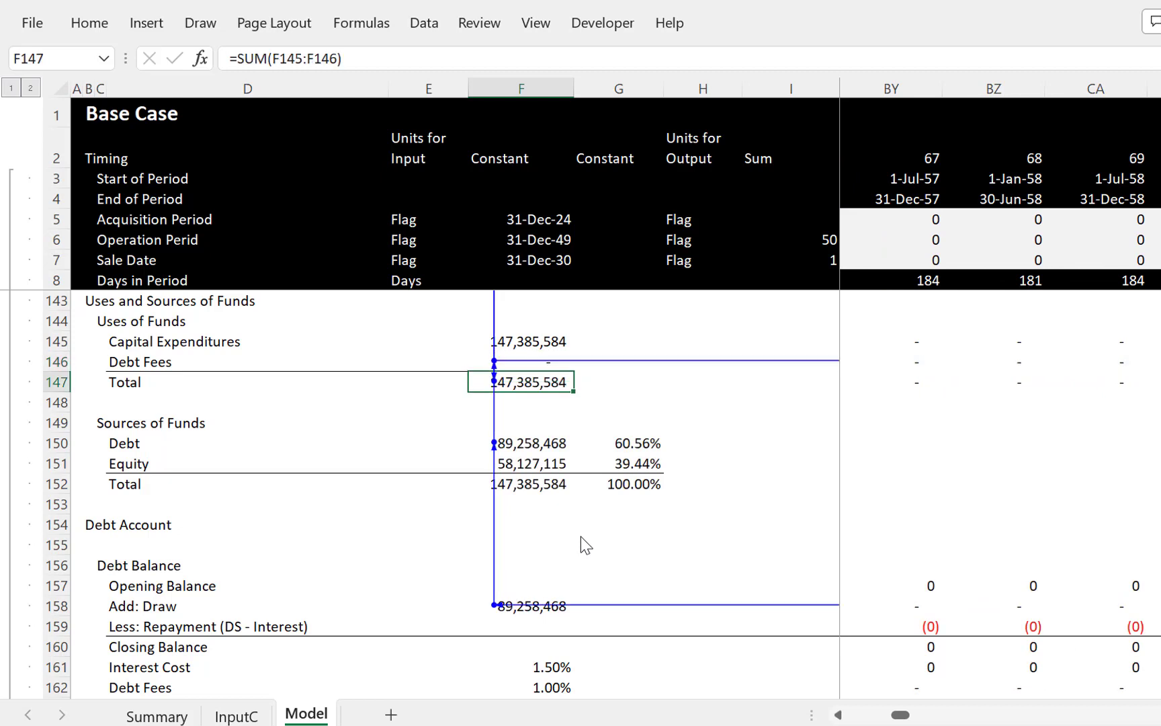
key("Up")
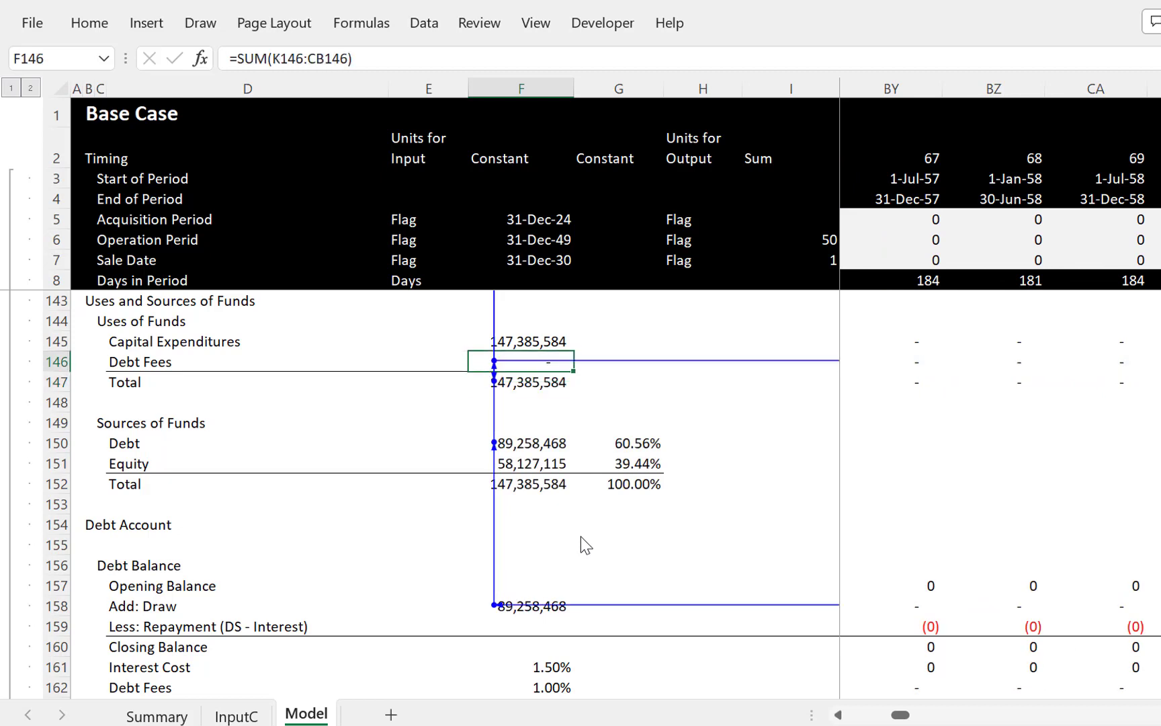
Step: Examine the first-period Debt Fees formula in Uses of Funds and its link to the debt account
key("Right")
key("Right")
key("Right")
key("Right")
key("Right")
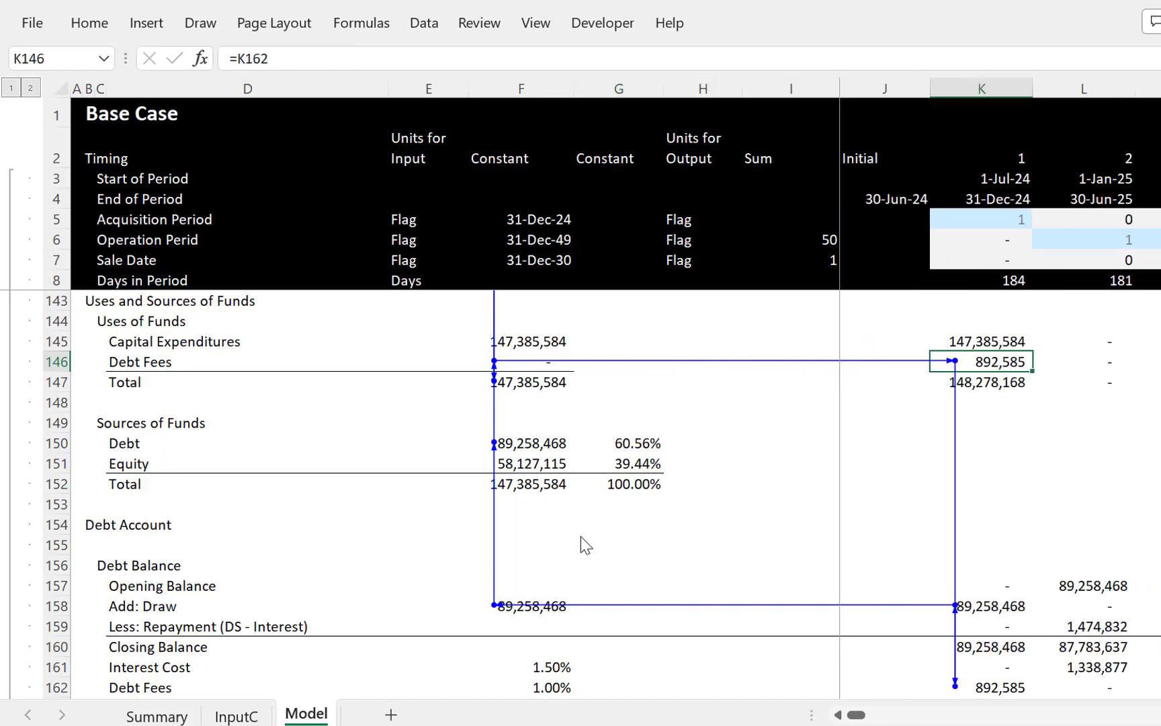
key("Left")
key("Left")
key("Left")
key("Left")
key("Left")
key("Left")
key("Left")
key("Left")
key("Left")
key("Left")
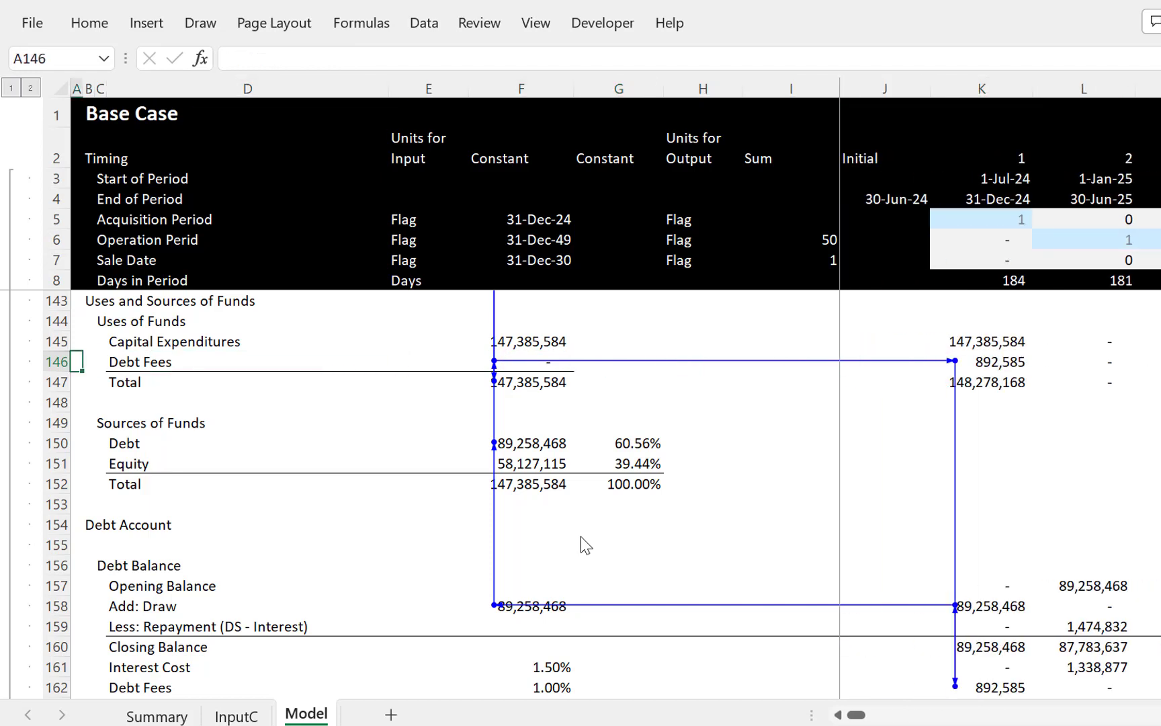
key("Down")
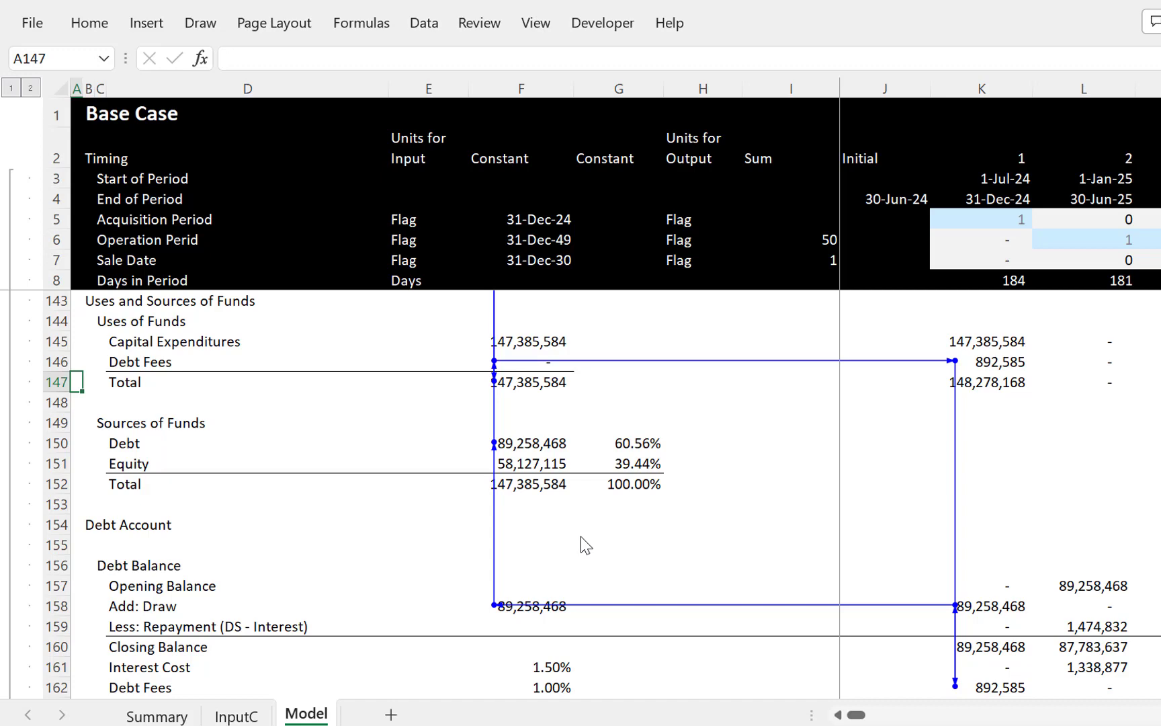
Step: Review the rows from Uses of Funds back up through debt sizing to the CFADS section
key("Up")
key("Up")
key("Up")
key("Up")
key("Up")
key("Up")
key("Up")
key("Up")
key("Up")
key("Up")
key("Up")
key("Up")
key("Up")
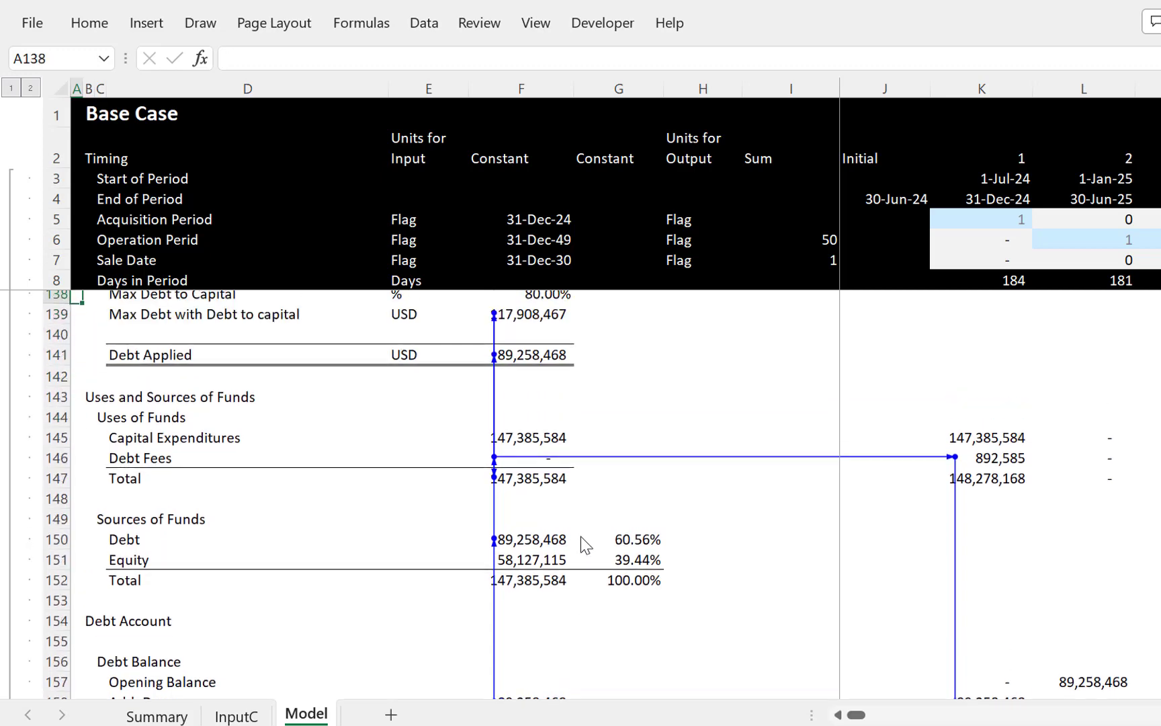
key("Up")
key("Up")
key("Up")
key("Up")
key("Up")
key("Up")
key("Up")
key("Up")
key("Up")
key("Up")
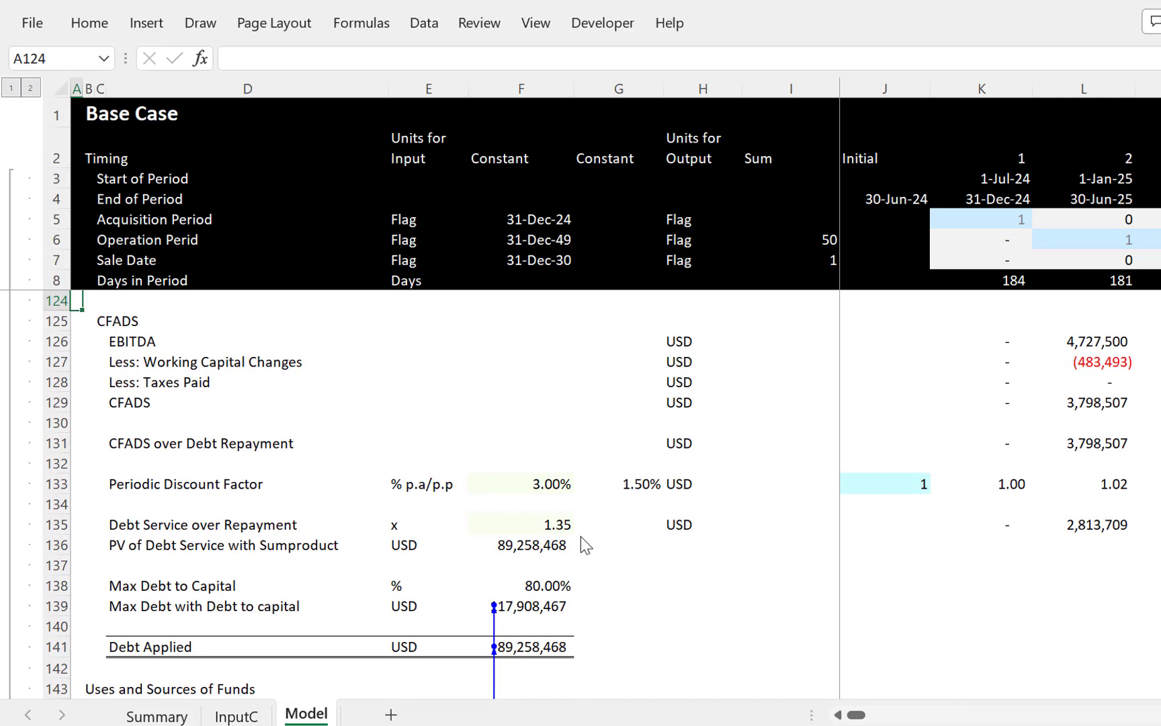
Step: Examine the CFADS total row and its formulas across the first operating periods
key("Down")
key("Down")
key("Down")
key("Down")
key("Down")
key("Down")
key("Down")
key("Up")
key("Up")
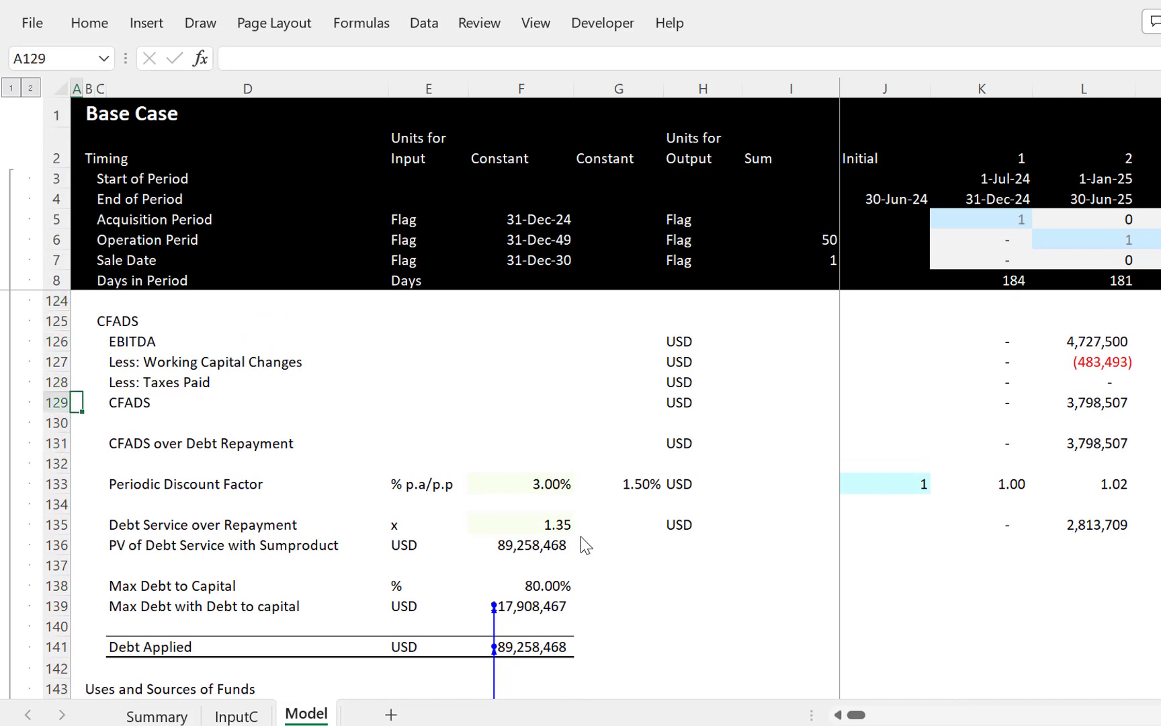
key("Right")
key("Right")
key("Right")
key("Right")
key("Right")
key("Right")
key("Right")
key("Right")
key("Right")
key("Right")
key("Right")
key("Right")
key("Right")
key("Left")
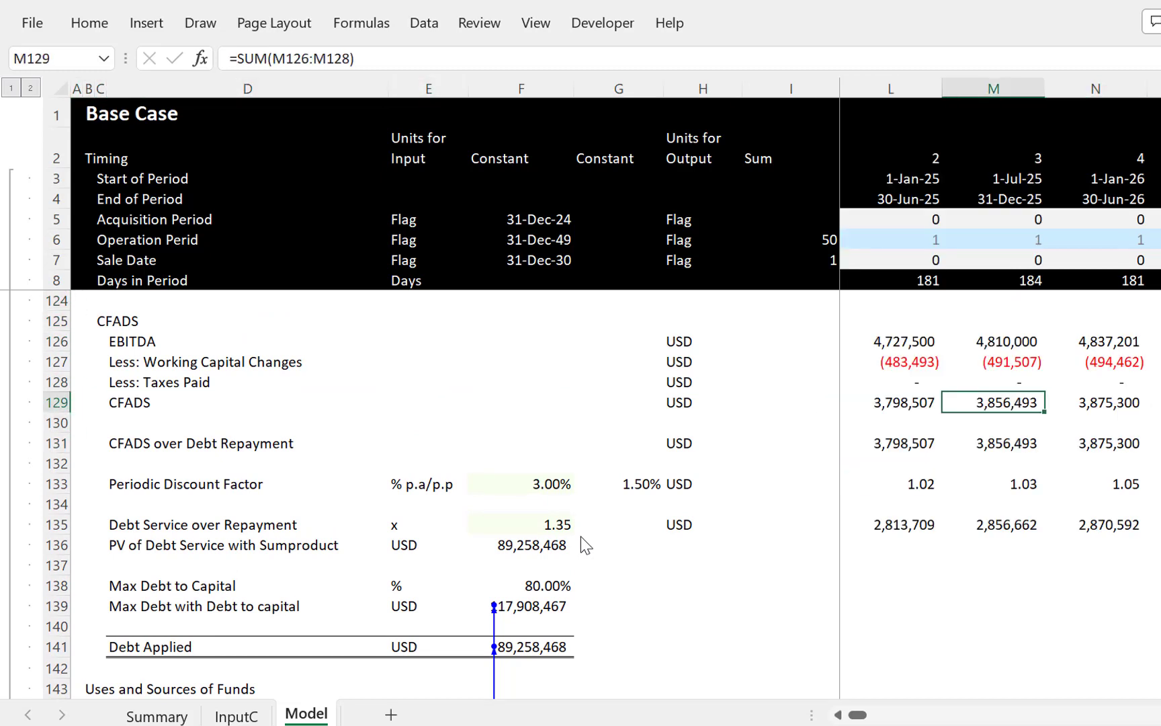
key("Left")
key("Left")
key("Left")
key("Left")
key("Left")
key("Left")
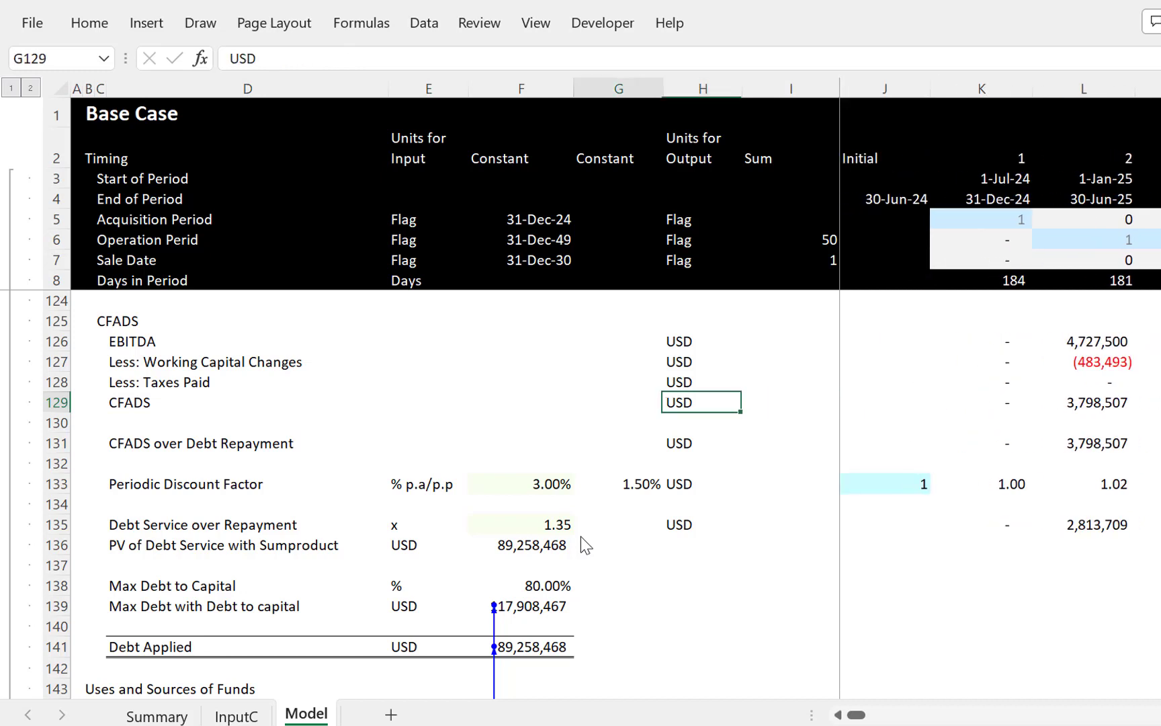
key("Left")
key("Left")
key("Left")
key("Left")
key("Left")
key("Left")
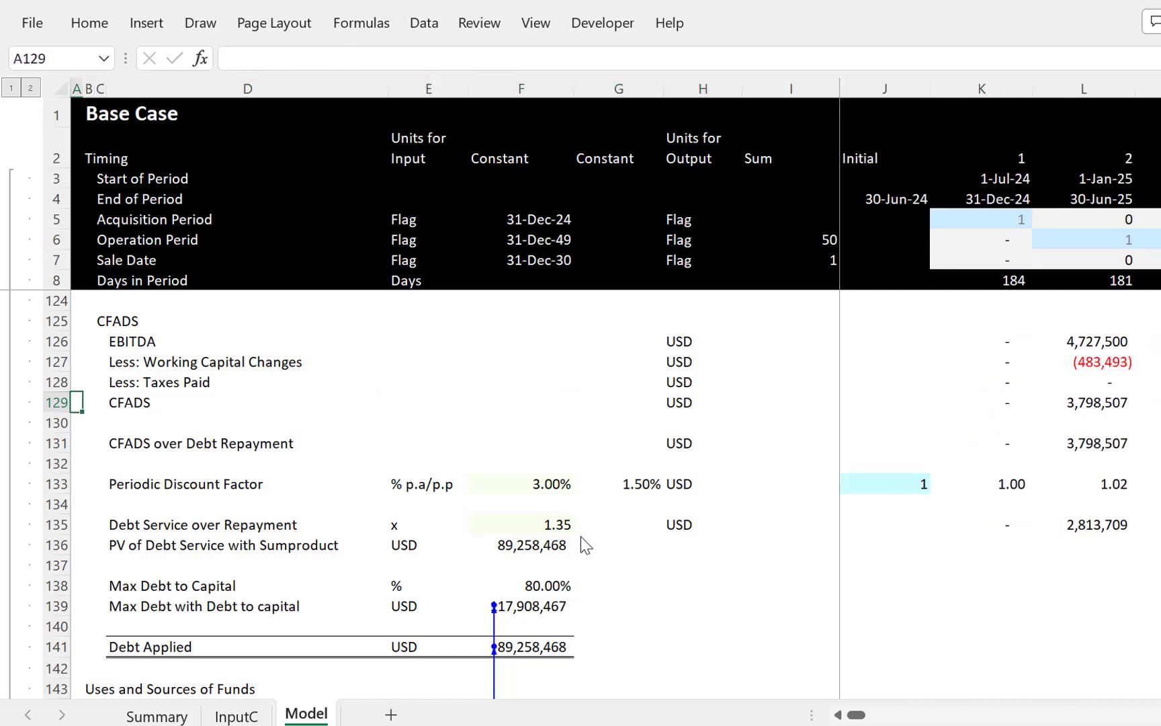
Step: Enable iterative calculation in the workbook's formula calculation options
left_click(32, 24)
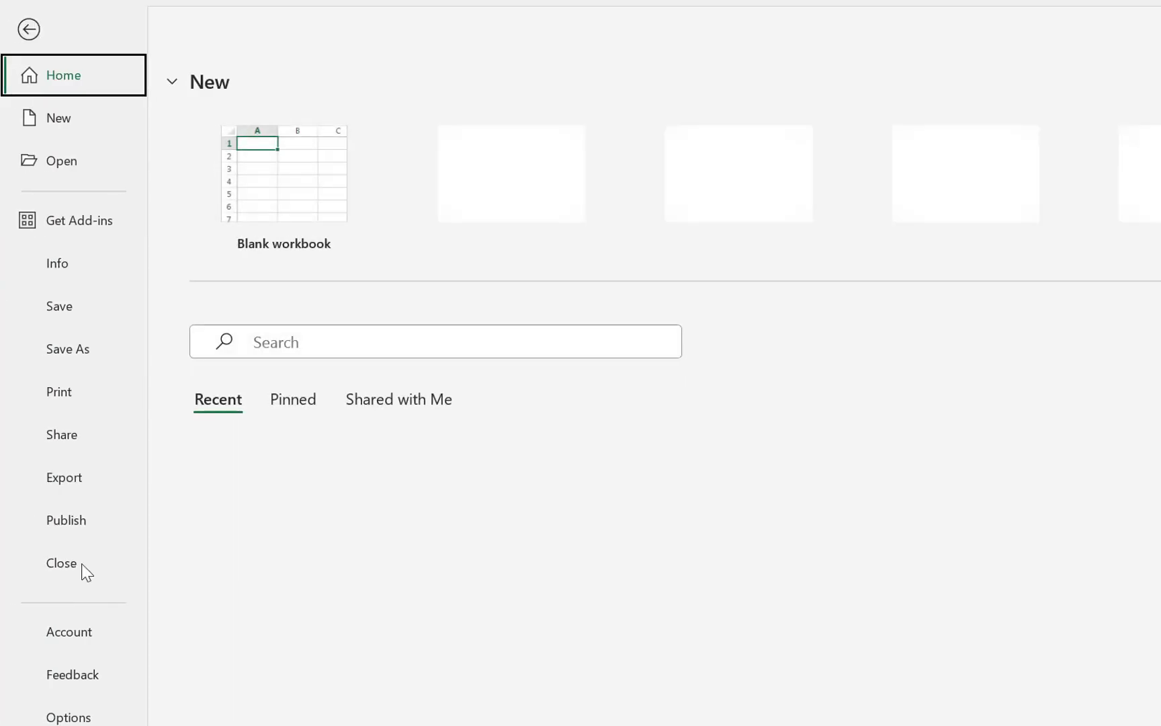
left_click(61, 717)
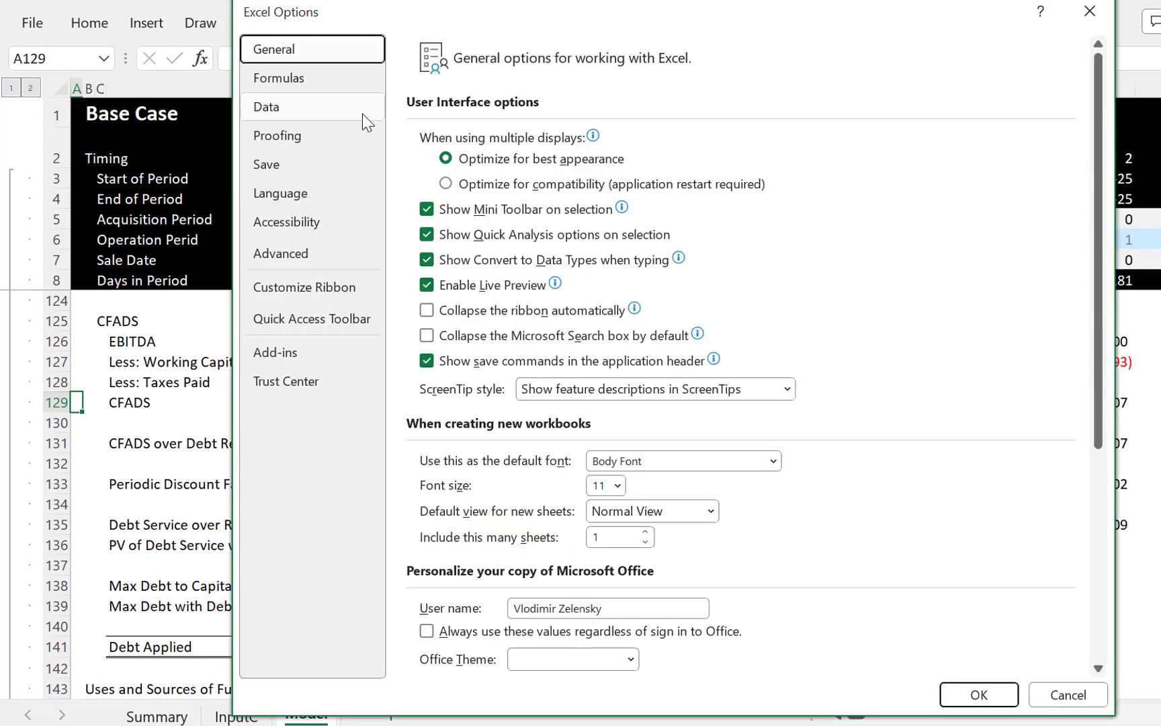
left_click(326, 78)
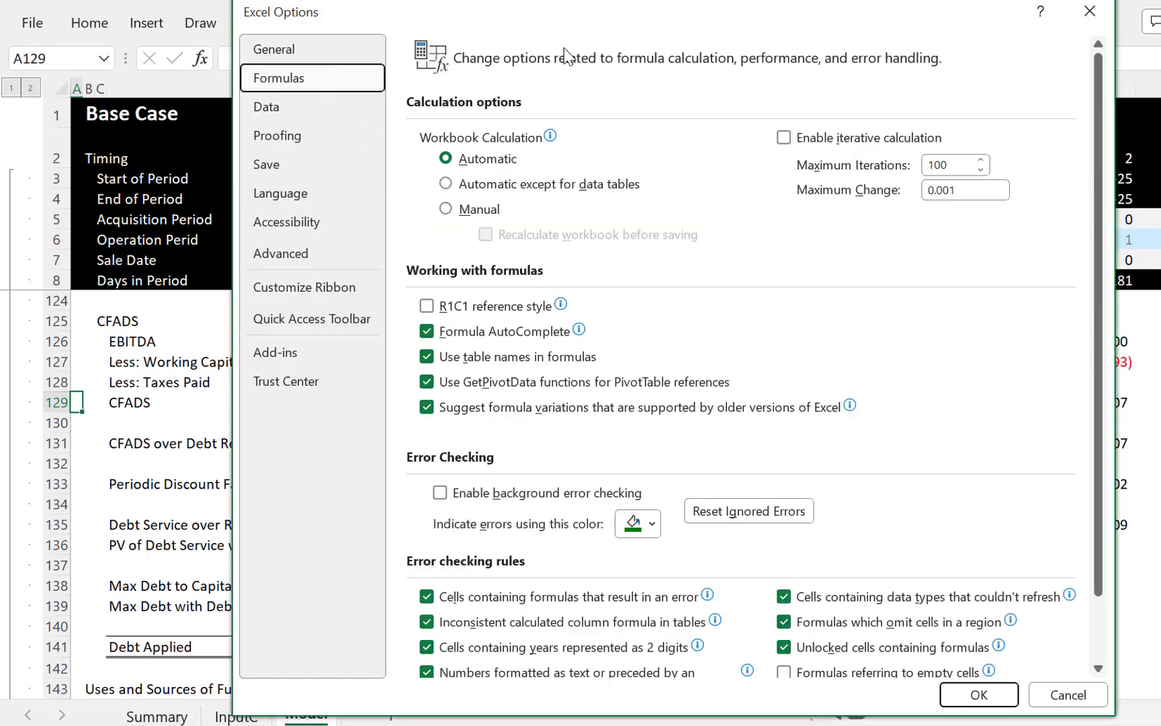
left_click(783, 139)
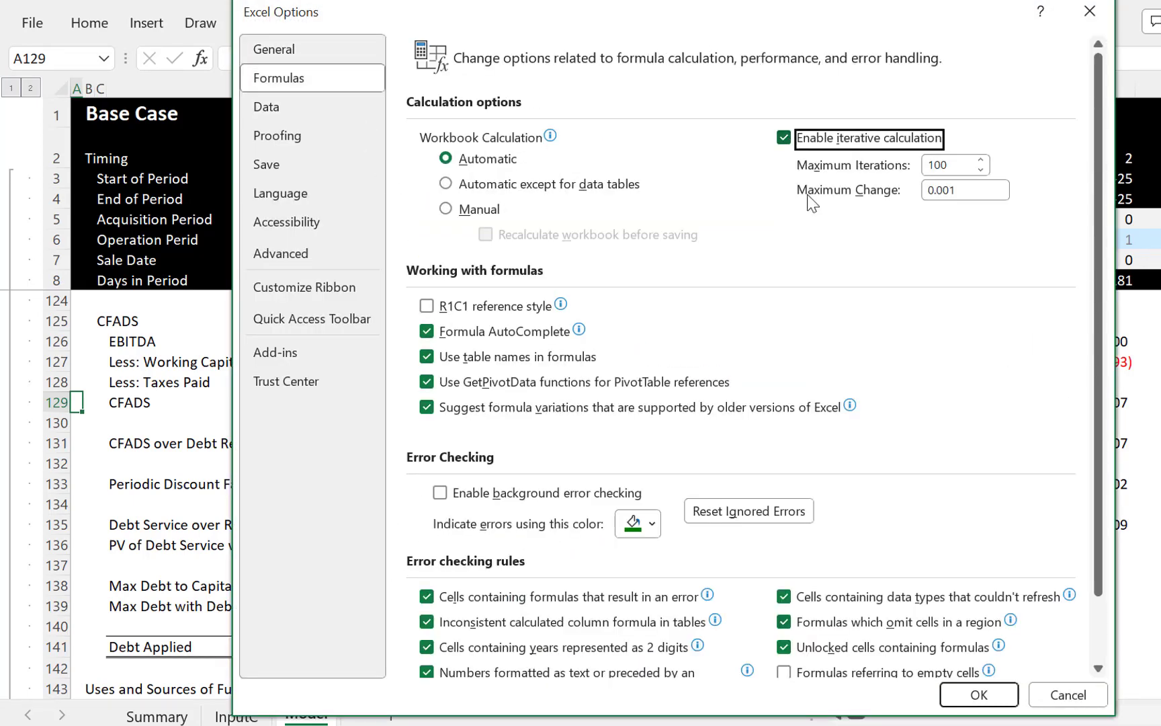
left_click(977, 695)
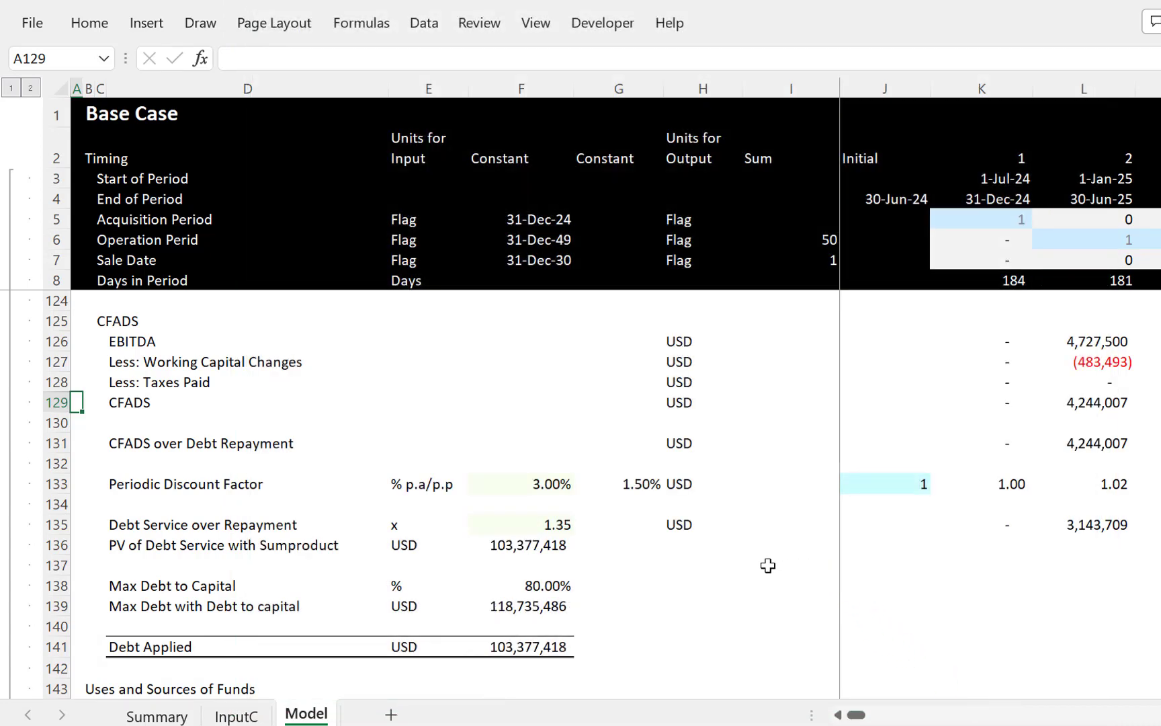
Step: Examine the debt sizing, the sources and uses of funds, the debt account and the equity cash flow waterfall
left_click(839, 523)
key("Left")
key("Left")
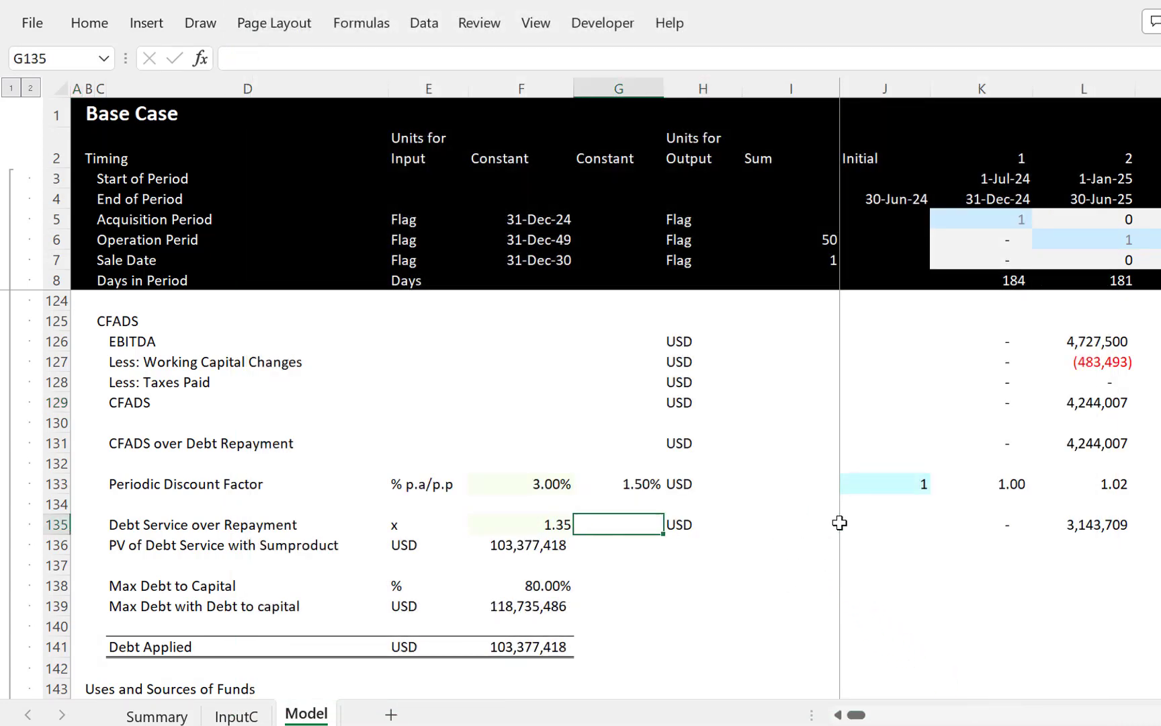
key("Left")
key("Down")
key("Page_Down")
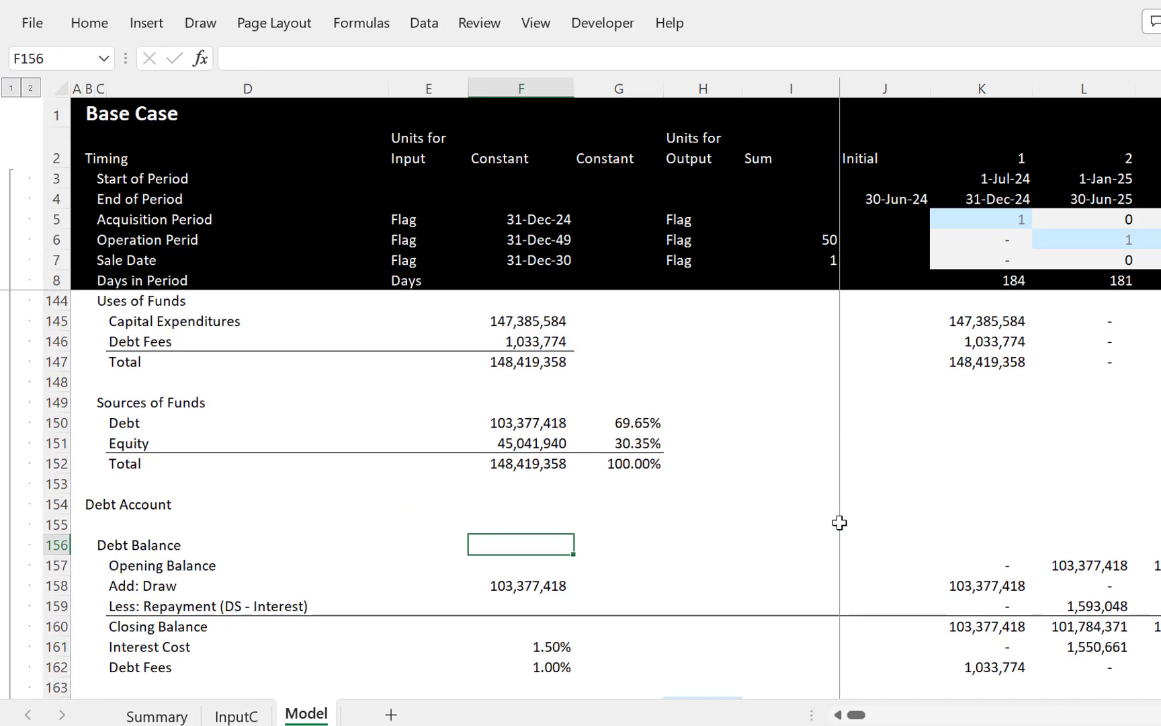
key("Page_Down")
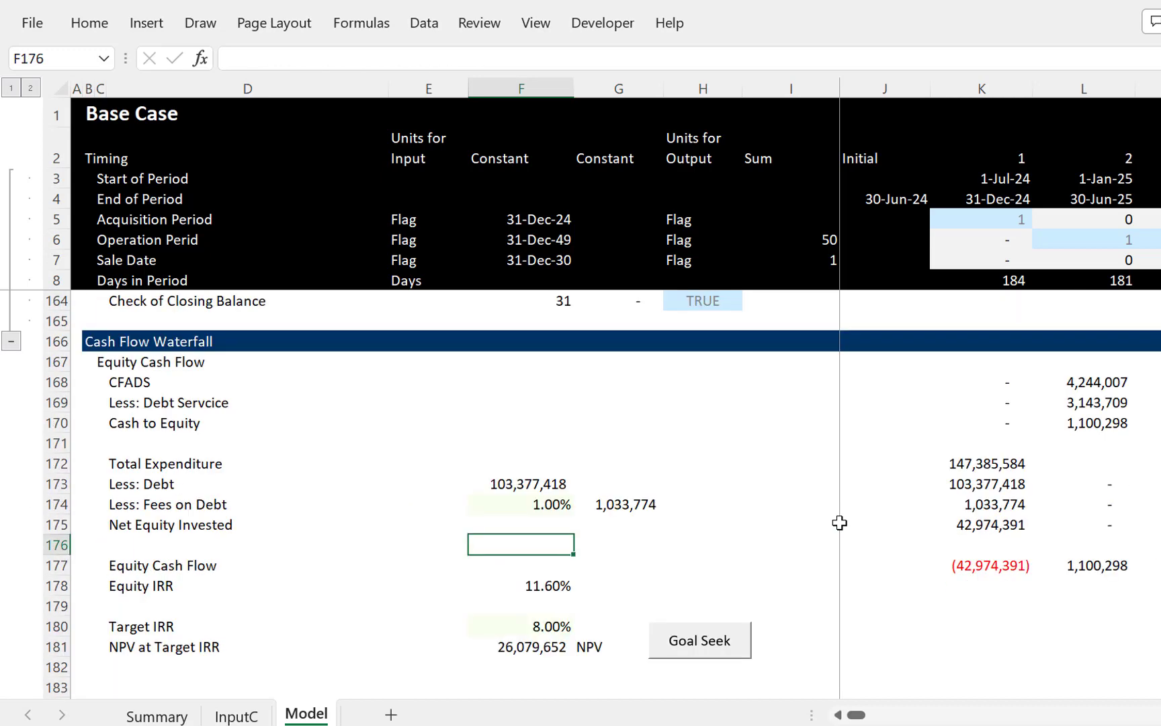
key("Left")
key("Right")
Step: Save JFK Project Part 1 as an Excel Macro-Enabled Workbook (*.xlsm) in the Courses New folder, declining the macro-free format
key("ctrl+s")
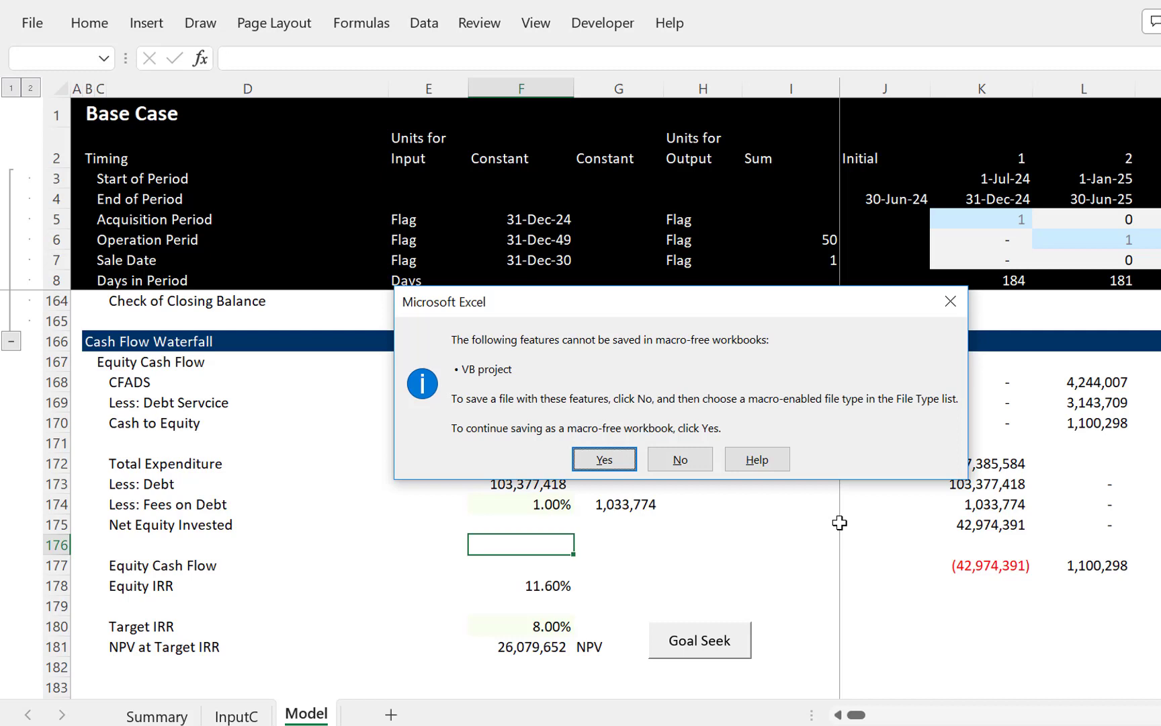
key("Tab")
key("Return")
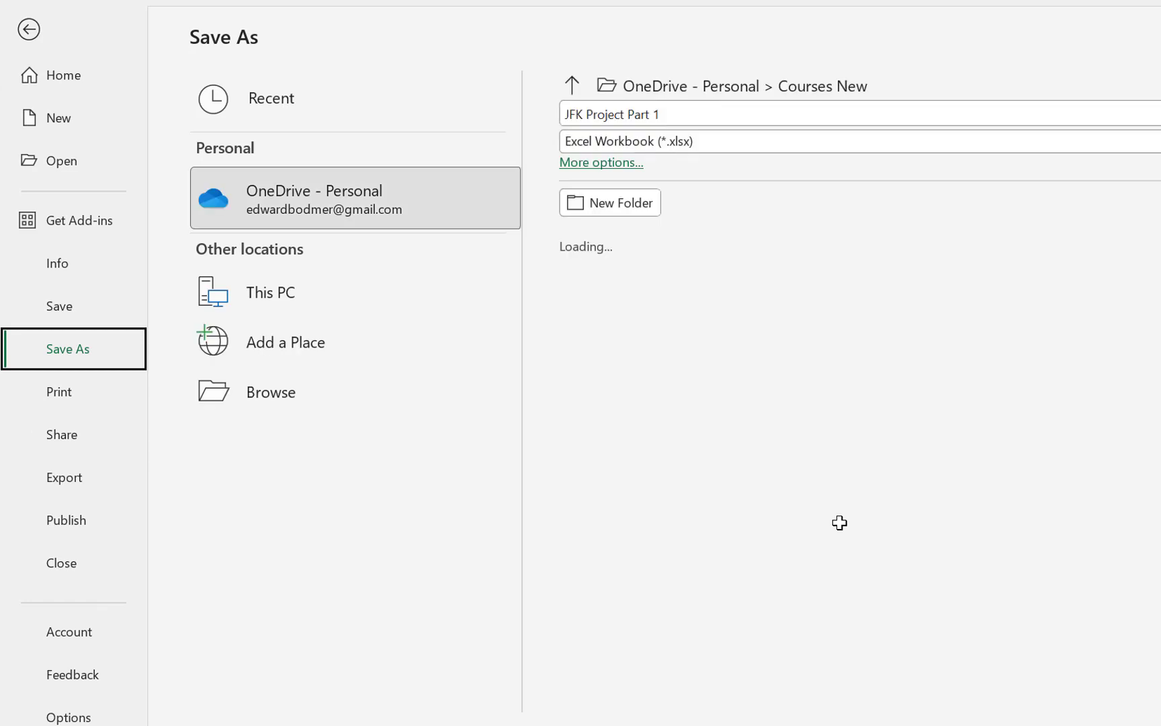
left_click(834, 143)
key("Down")
key("Down")
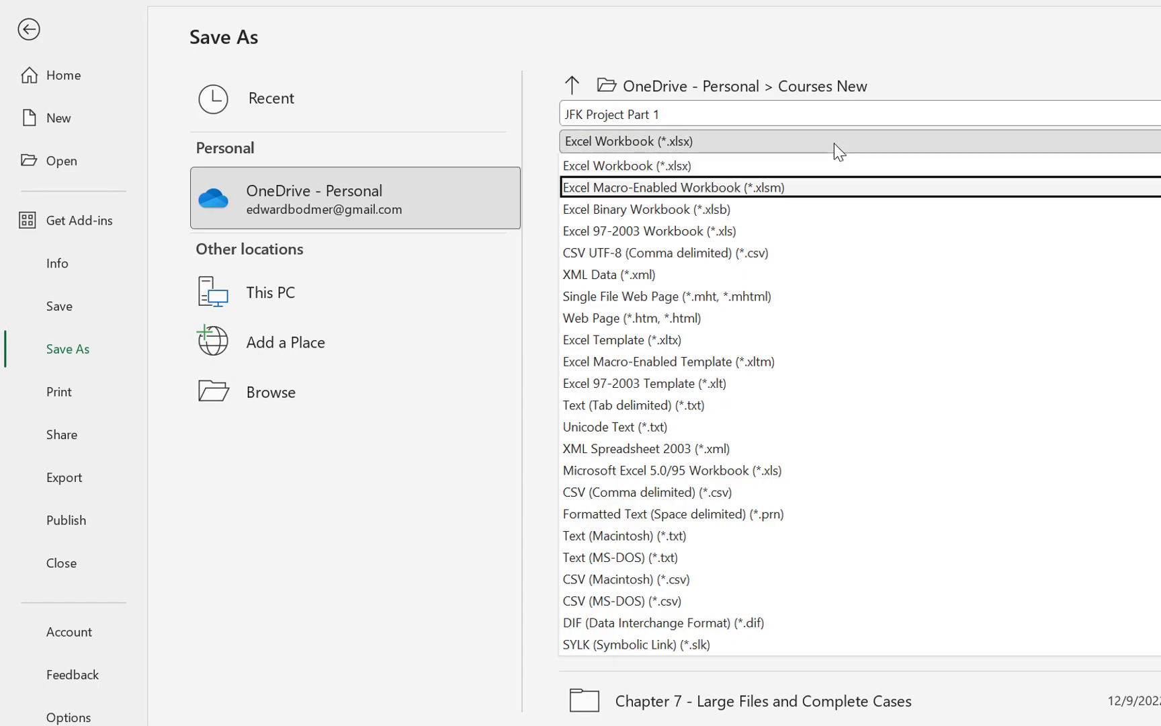
key("Return")
left_click(833, 144)
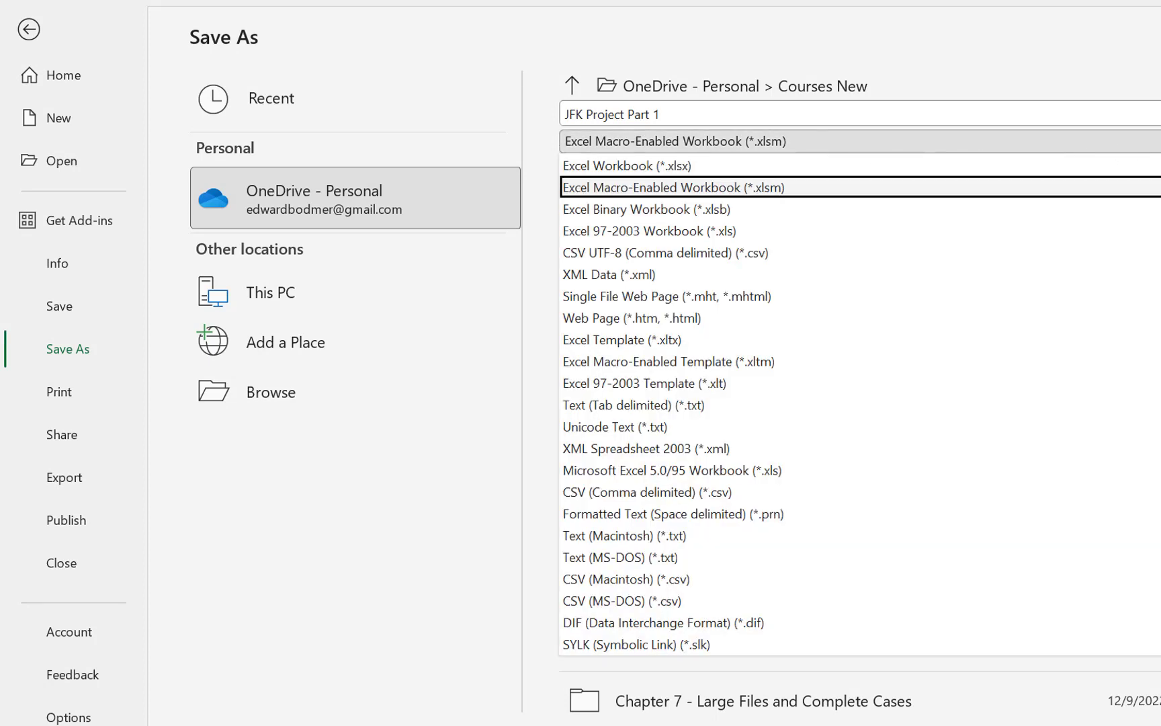
key("Escape")
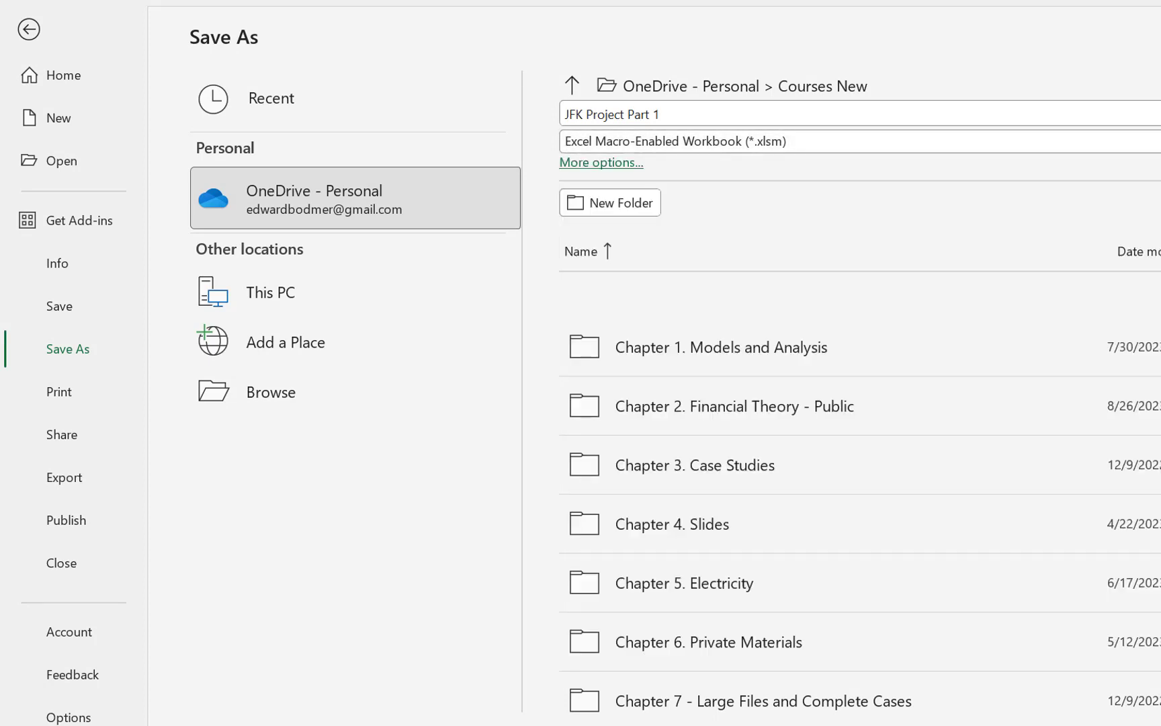
key("Return")
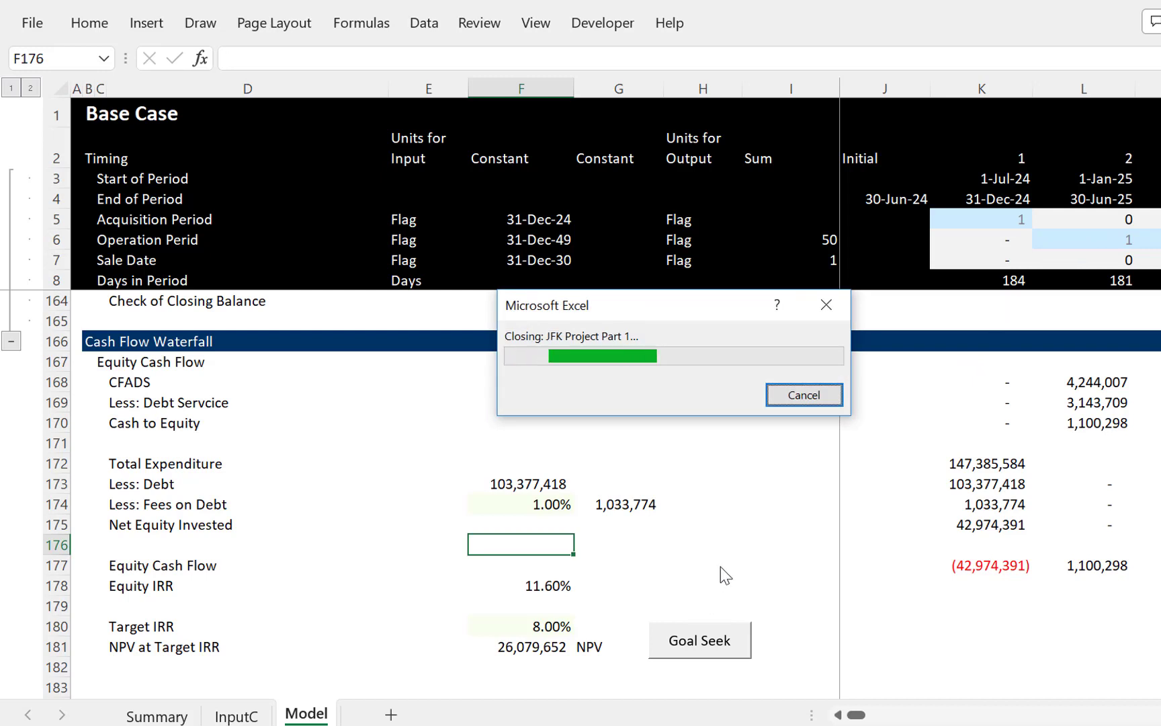
Step: Run the Goal Seek macro for the target IRR and inspect the first-period Total Expenditure formula in K172
left_click(771, 524)
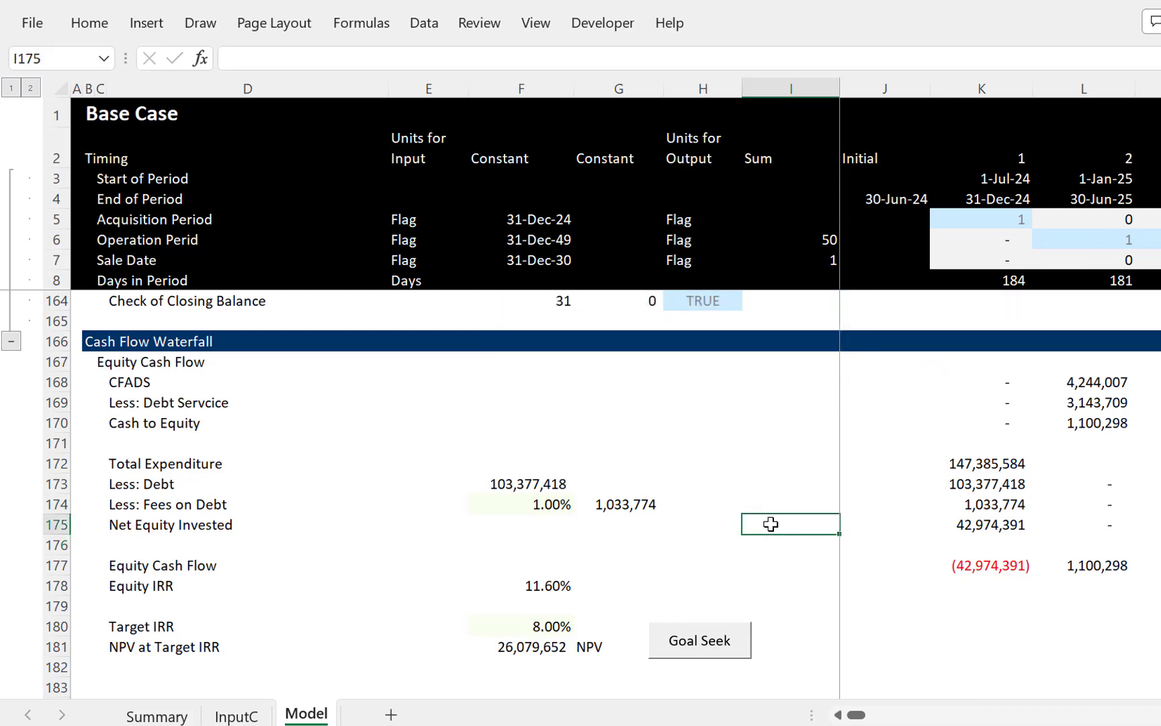
left_click(702, 646)
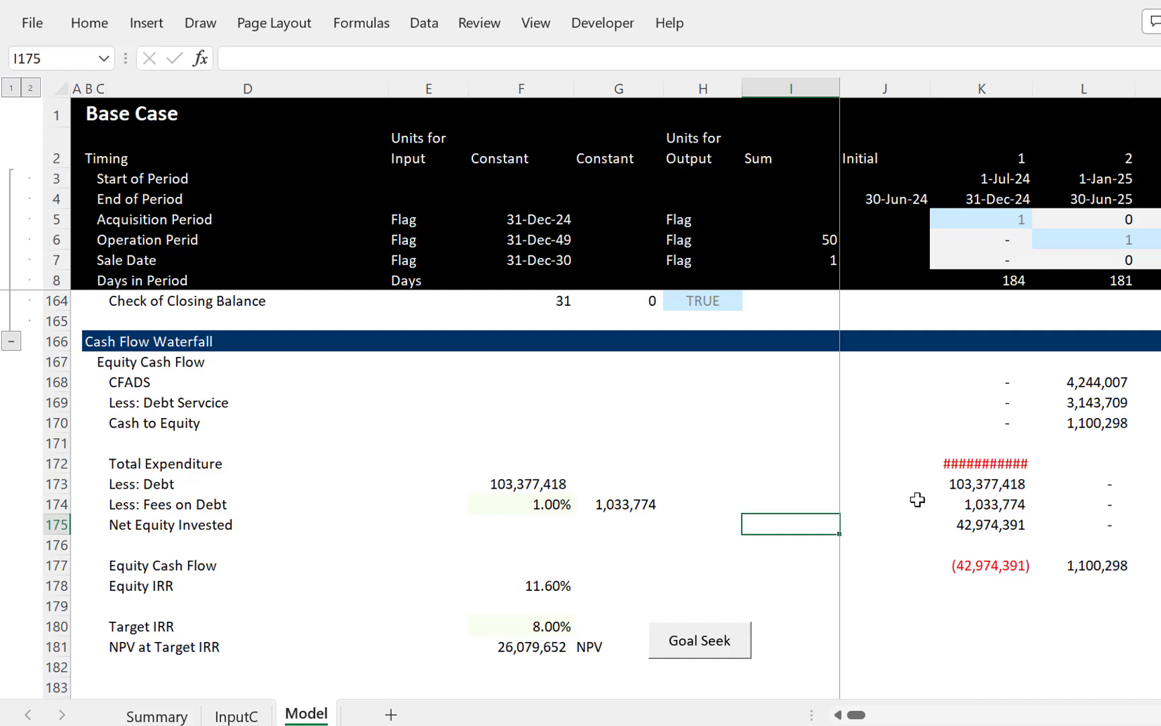
key("Up")
key("Up")
key("Up")
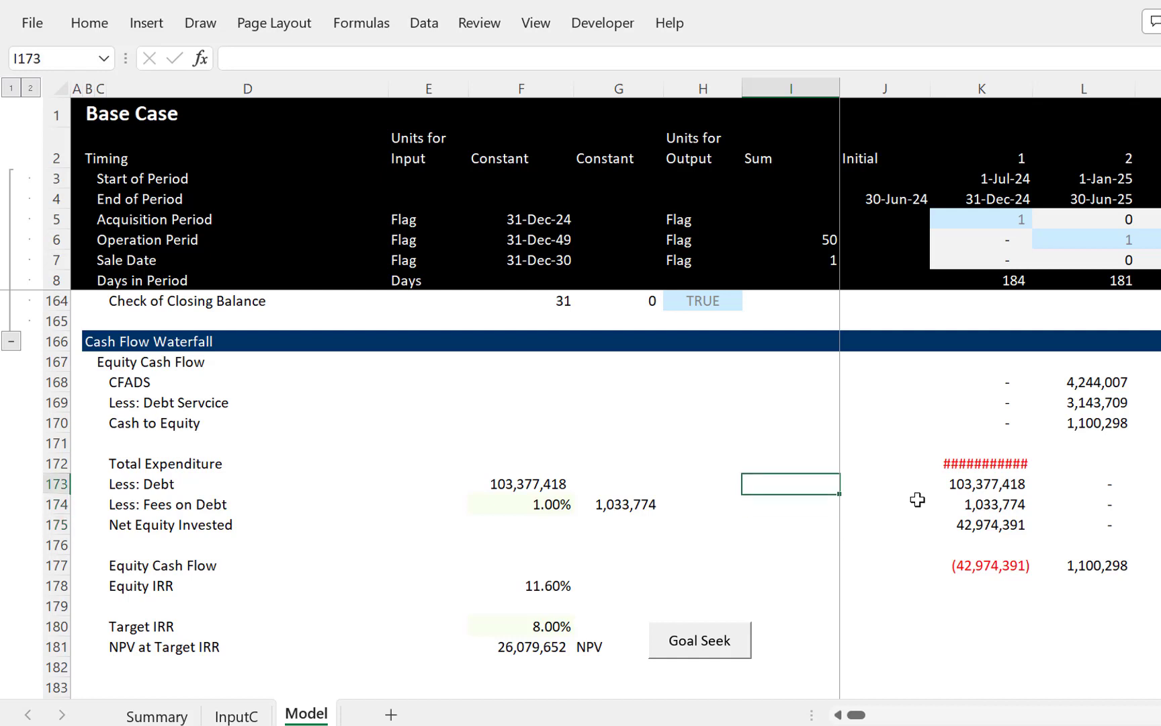
key("Right")
key("Right")
key("Left")
key("Left")
key("Right")
key("Right")
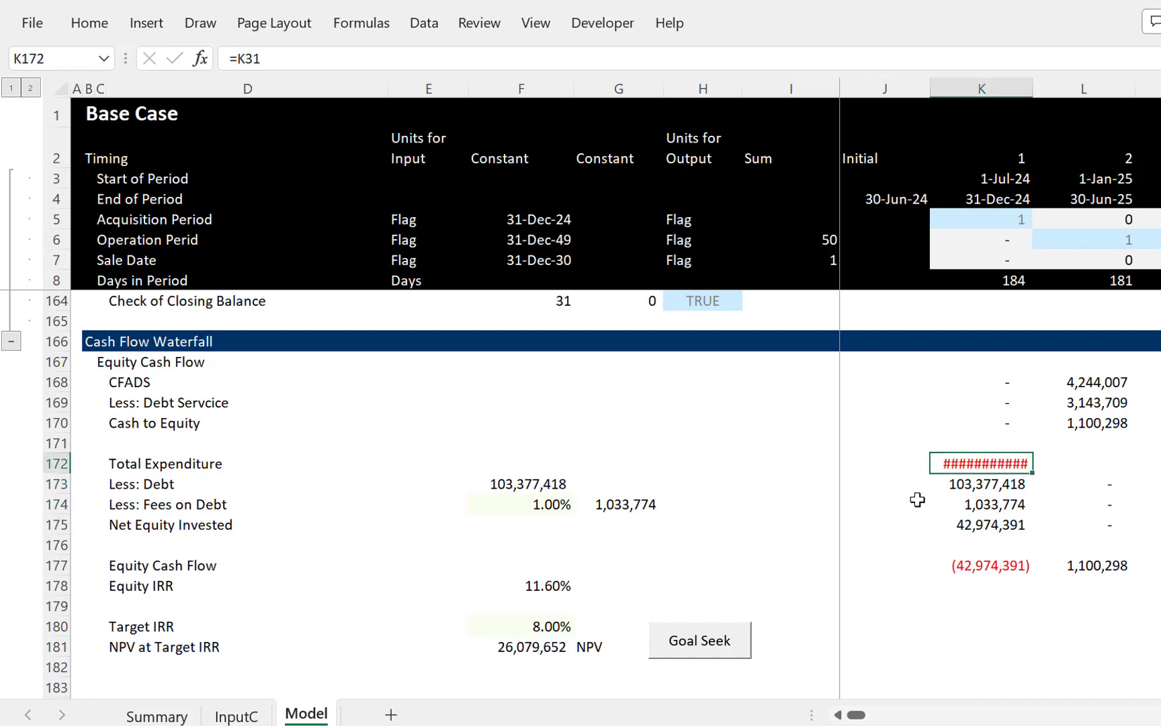
Step: Review the model upward from Total Expenditure through the tax rows to Capacity and Volumes, and view the InputC sheet
key("Page_Up")
key("Page_Up")
key("Page_Up")
key("Page_Up")
key("Page_Up")
key("Page_Up")
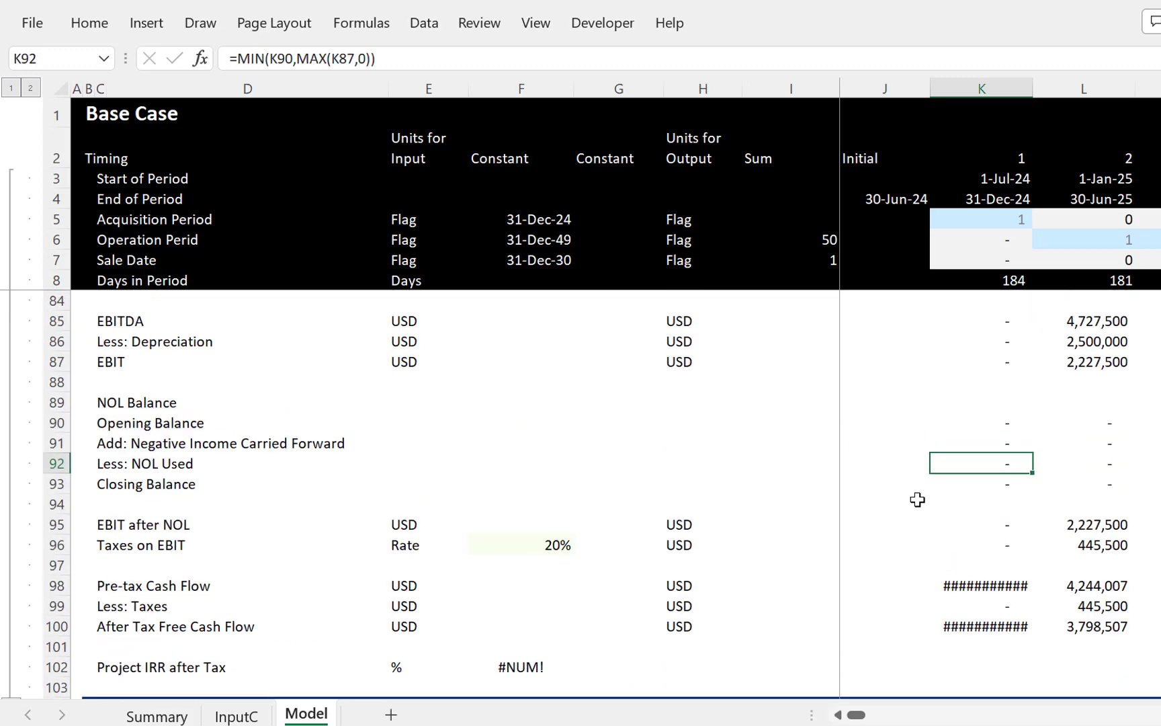
key("Page_Up")
key("Page_Up")
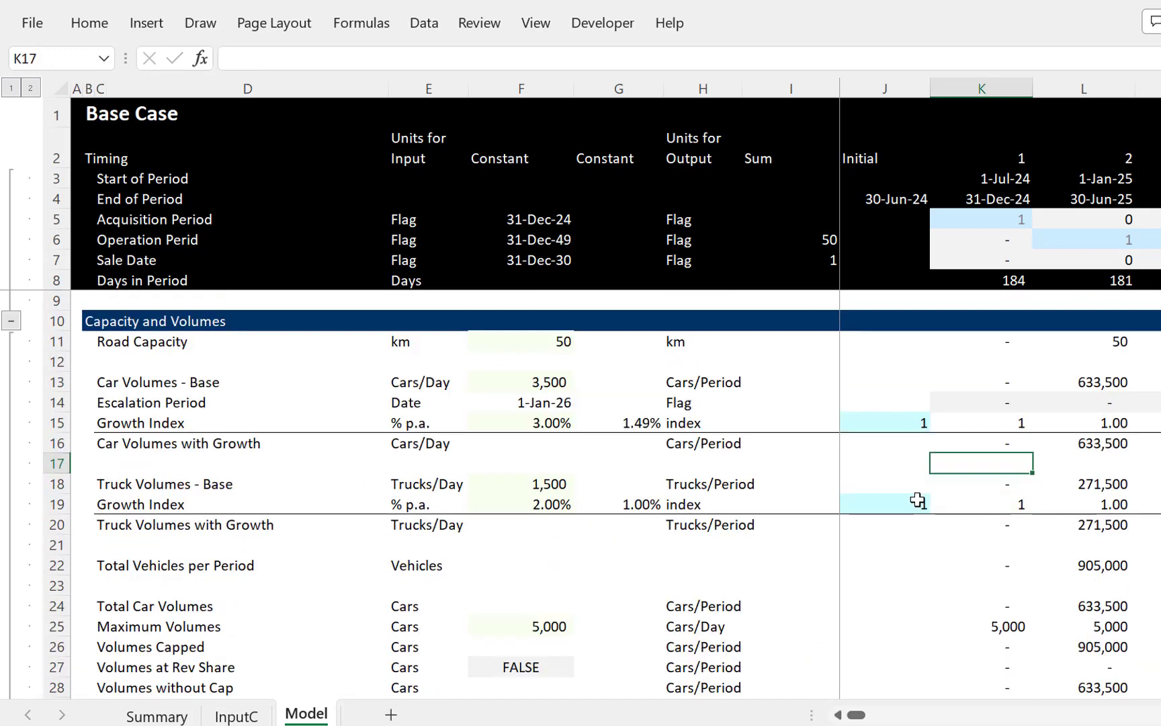
key("ctrl+Page_Up")
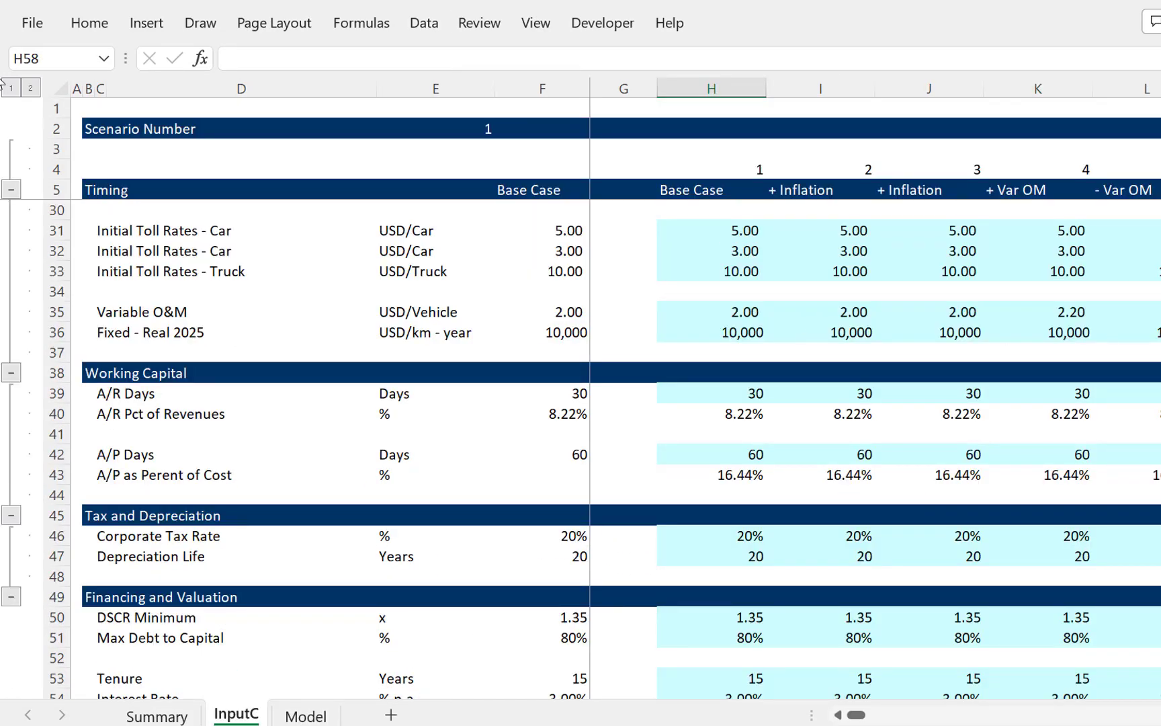
Step: Disable iterative calculation in the formula options, dismiss the circular reference warning and return to the Model sheet
left_click(32, 24)
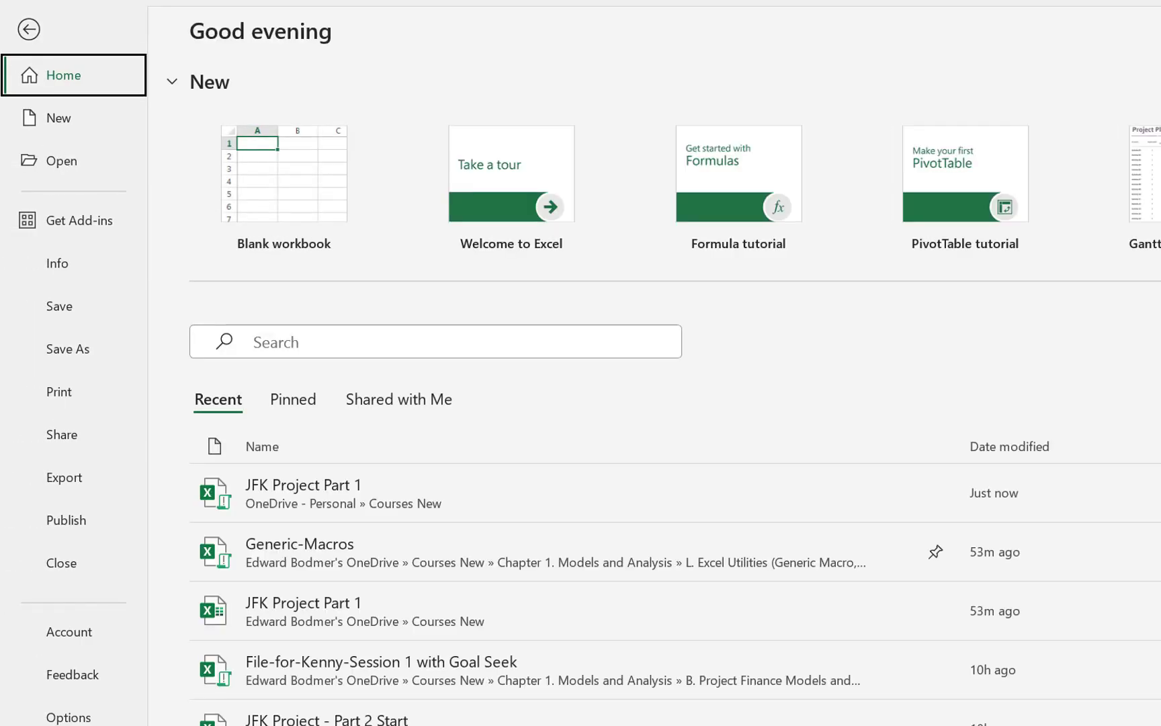
left_click(74, 716)
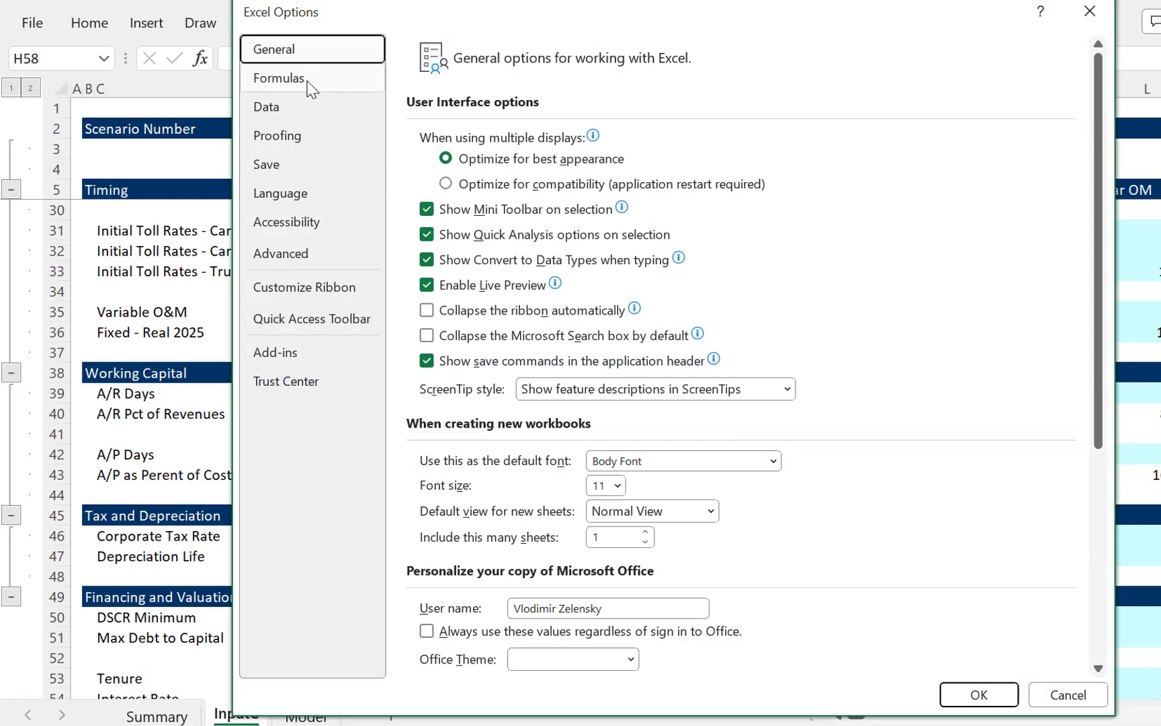
left_click(321, 80)
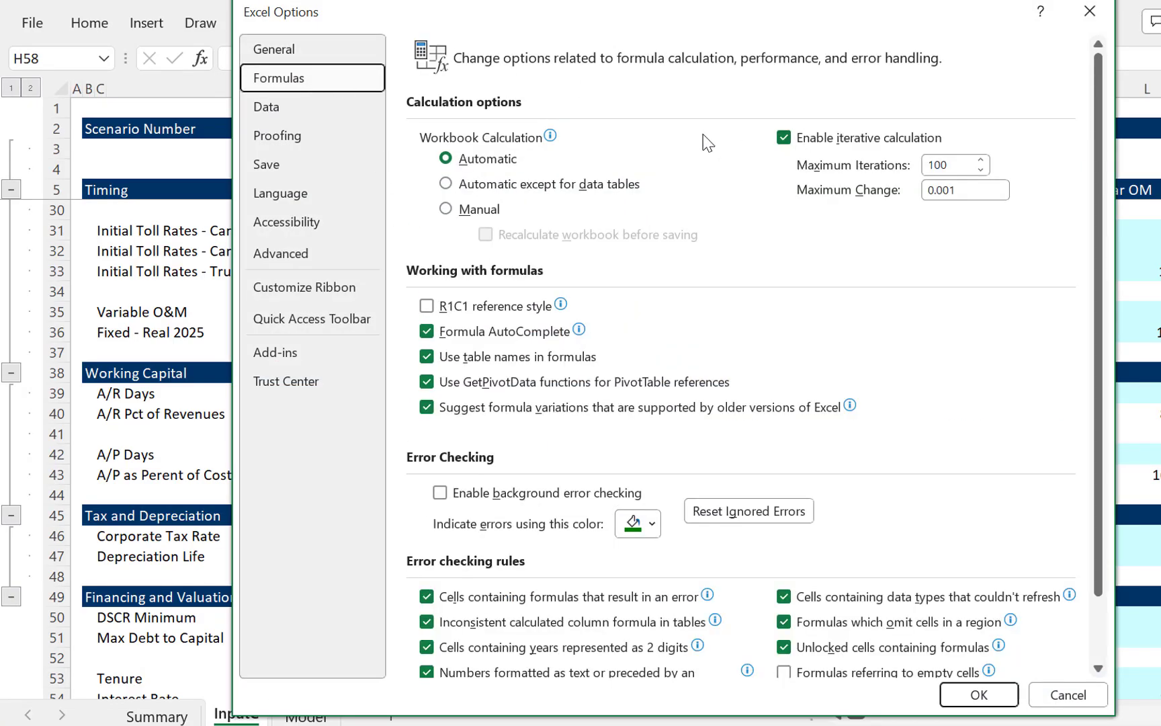
left_click(783, 137)
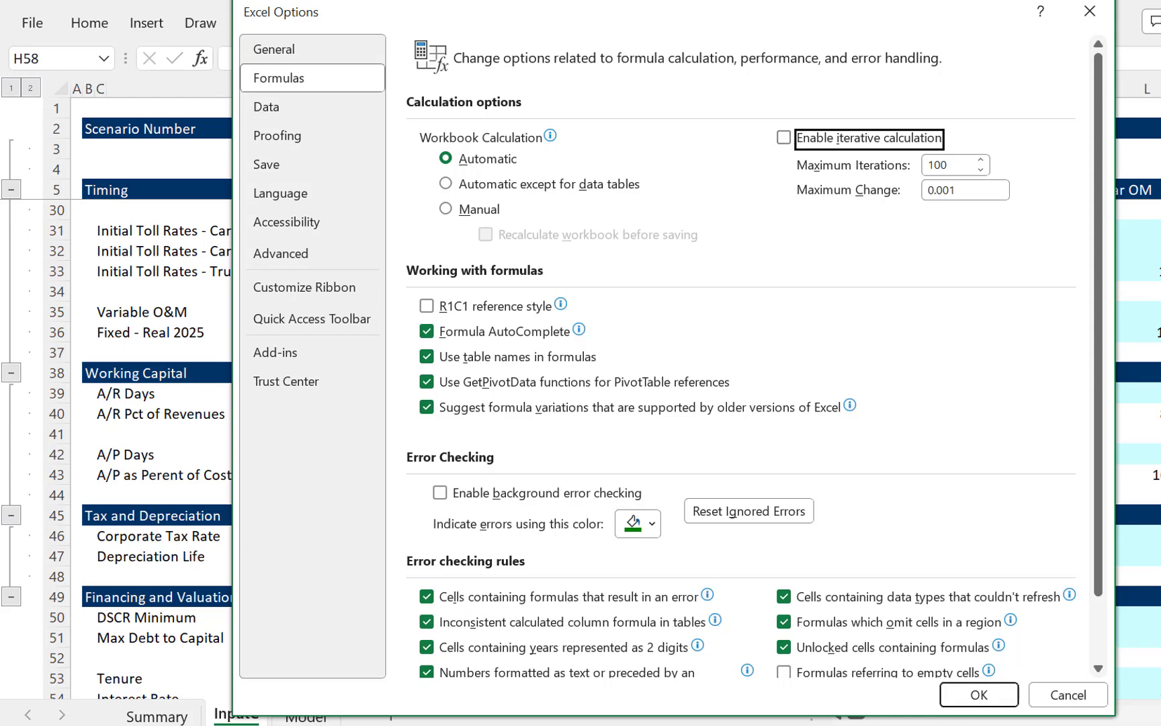
left_click(982, 697)
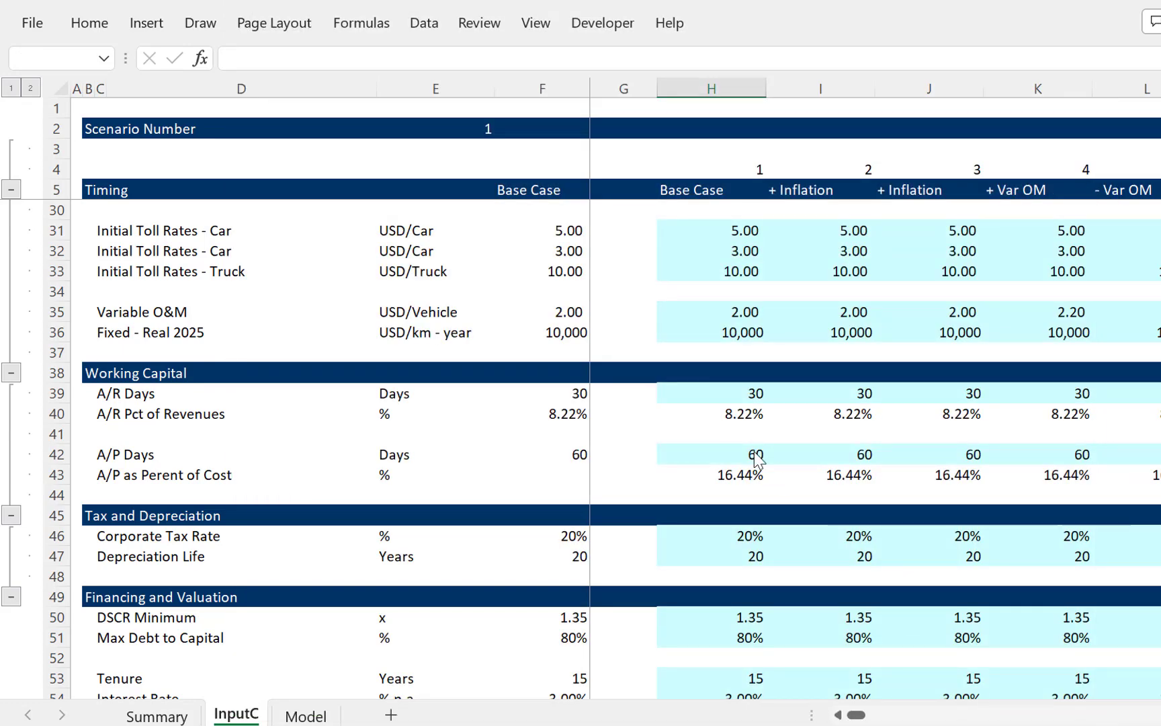
left_click(617, 434)
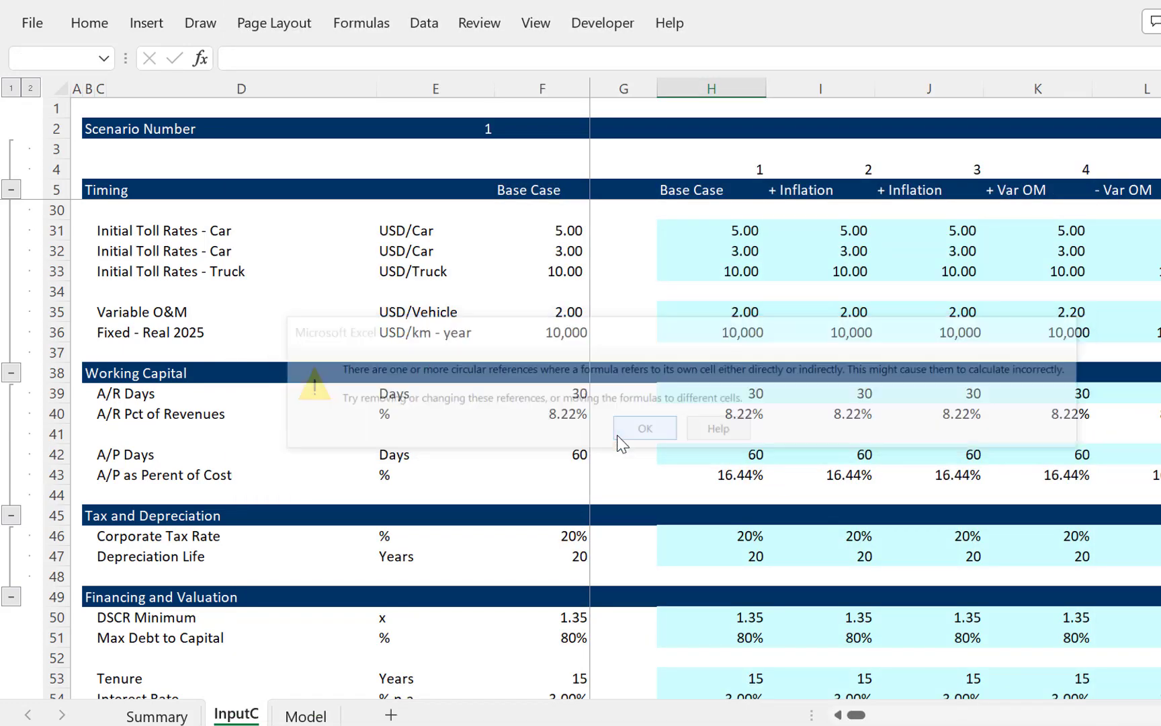
key("ctrl+Page_Down")
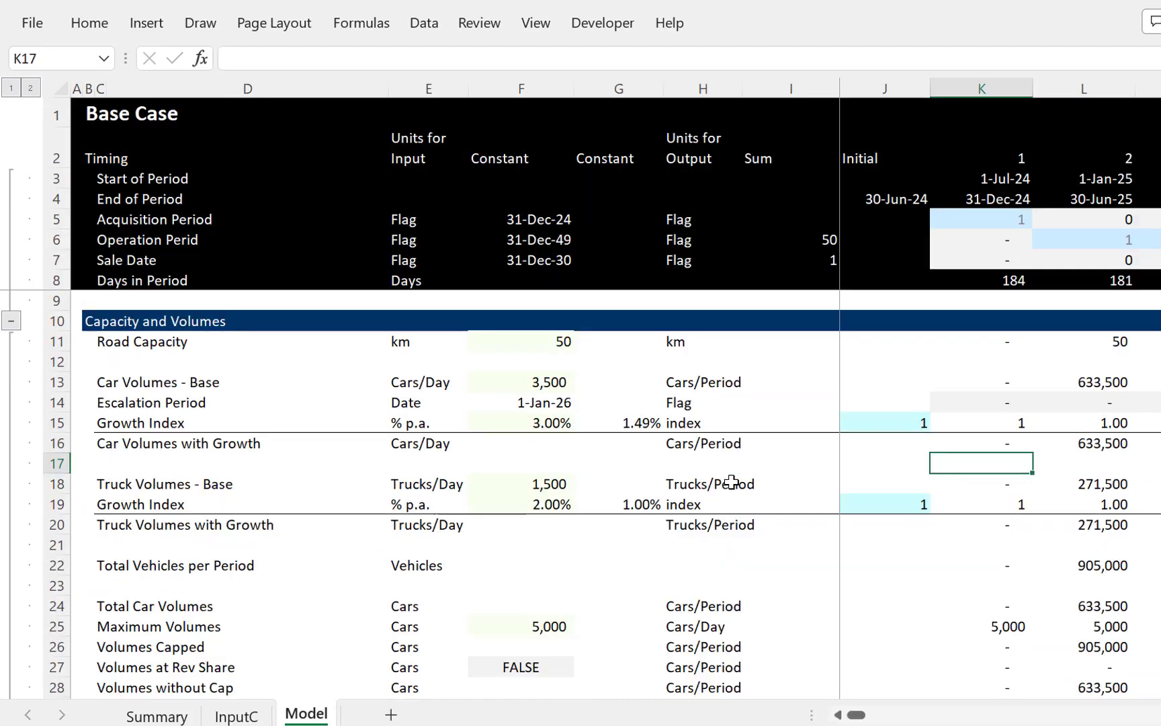
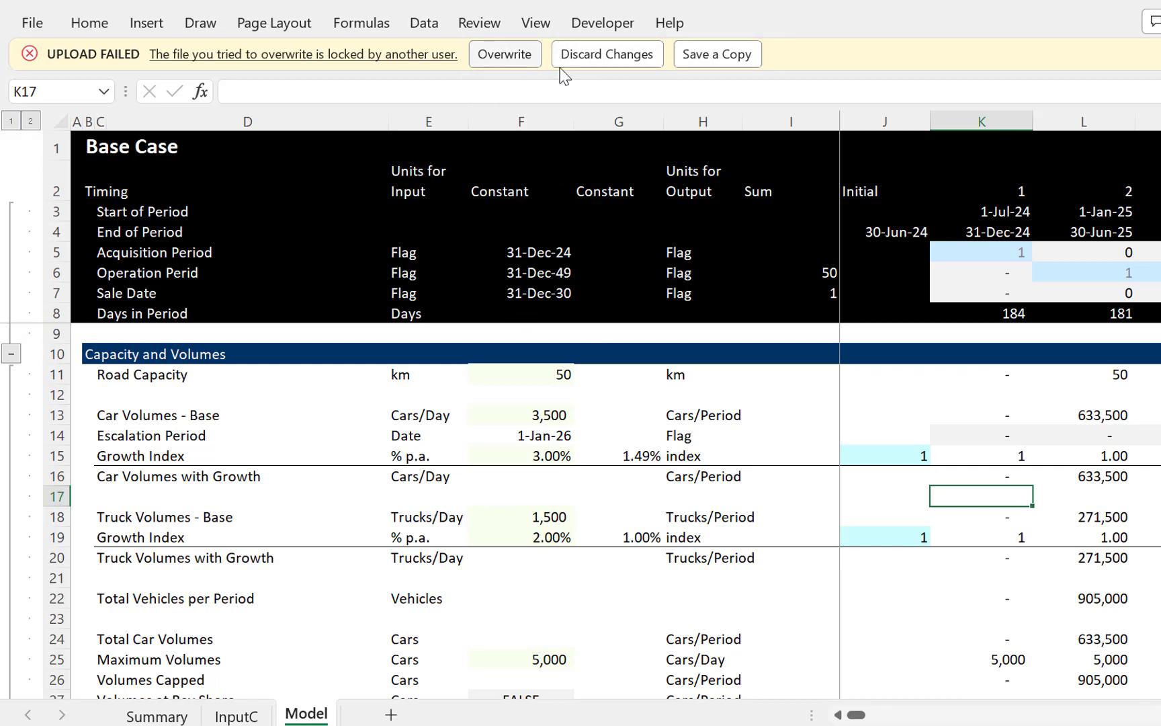
Step: Save a copy of the macro-enabled workbook under the file name JFK Project Part 2
left_click(701, 52)
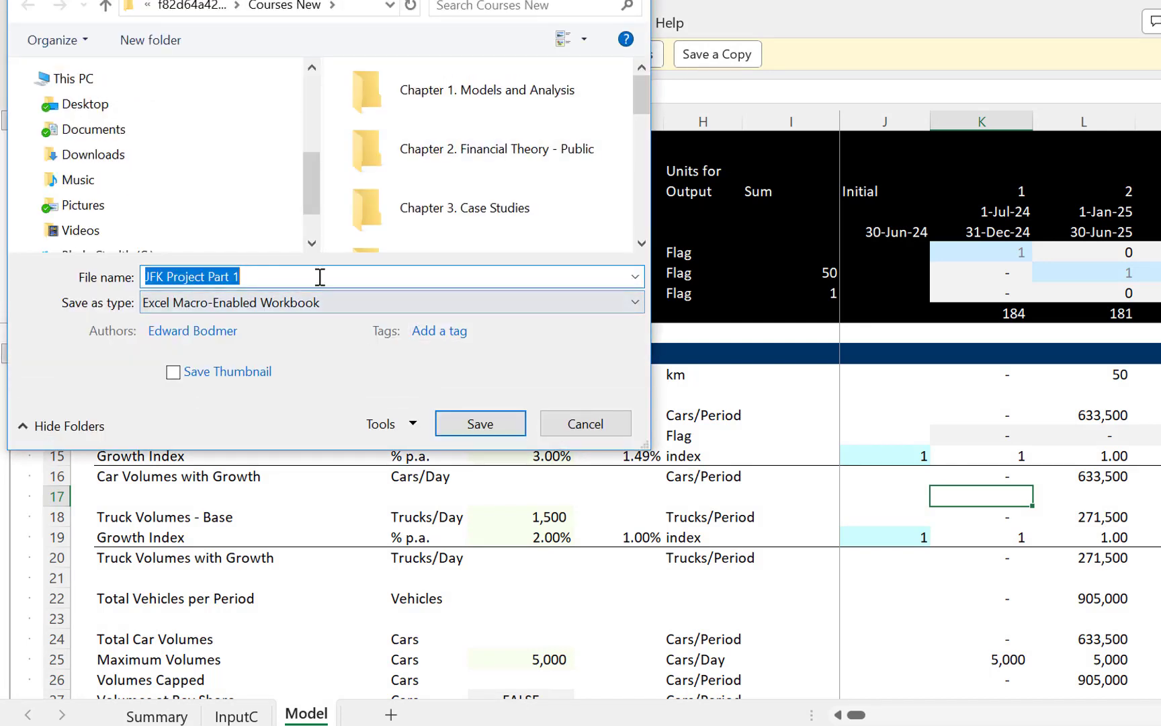
left_click(321, 270)
key("BackSpace")
type("2")
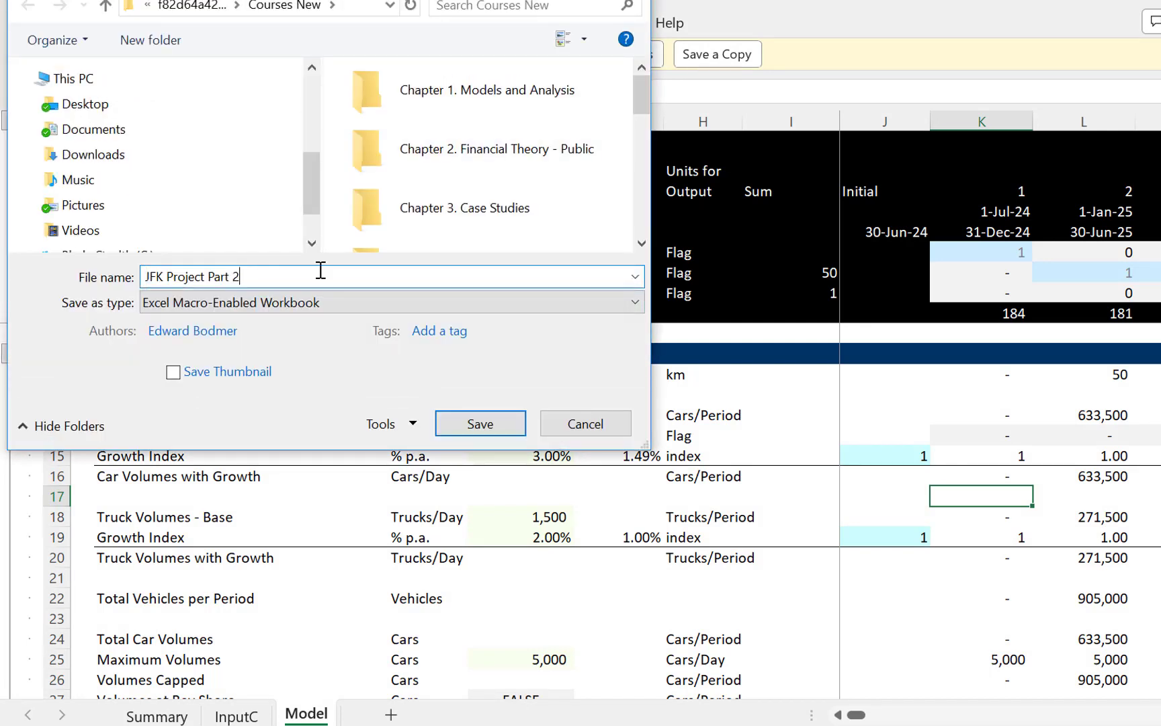
key("Return")
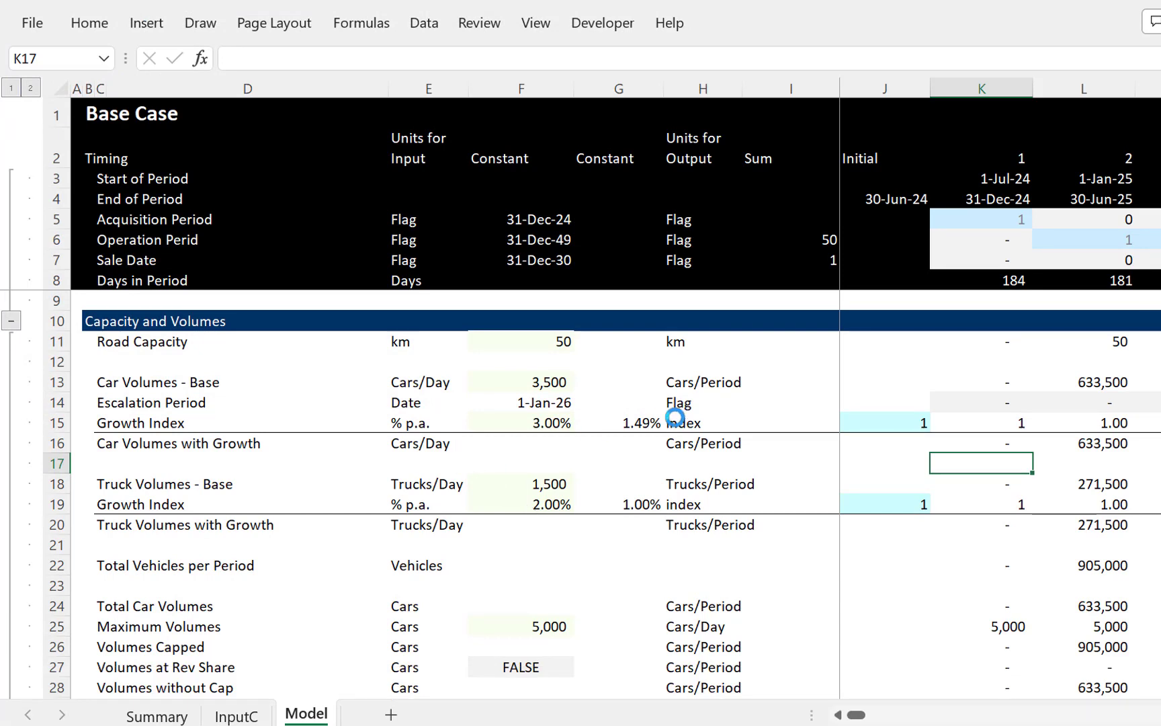
key("Right")
key("Up")
key("Left")
key("Left")
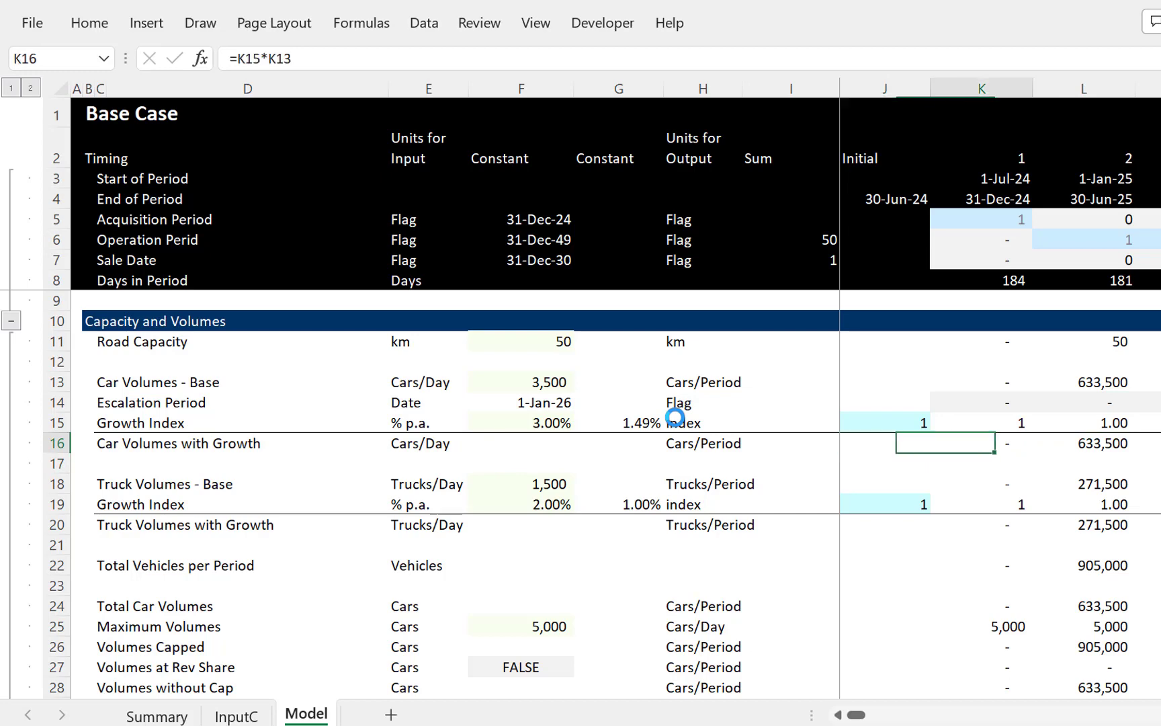
Step: Set the Cap Exp/headline Investment in F31 of the Model sheet to 1,000,000
key("Right")
key("Page_Down")
key("Page_Up")
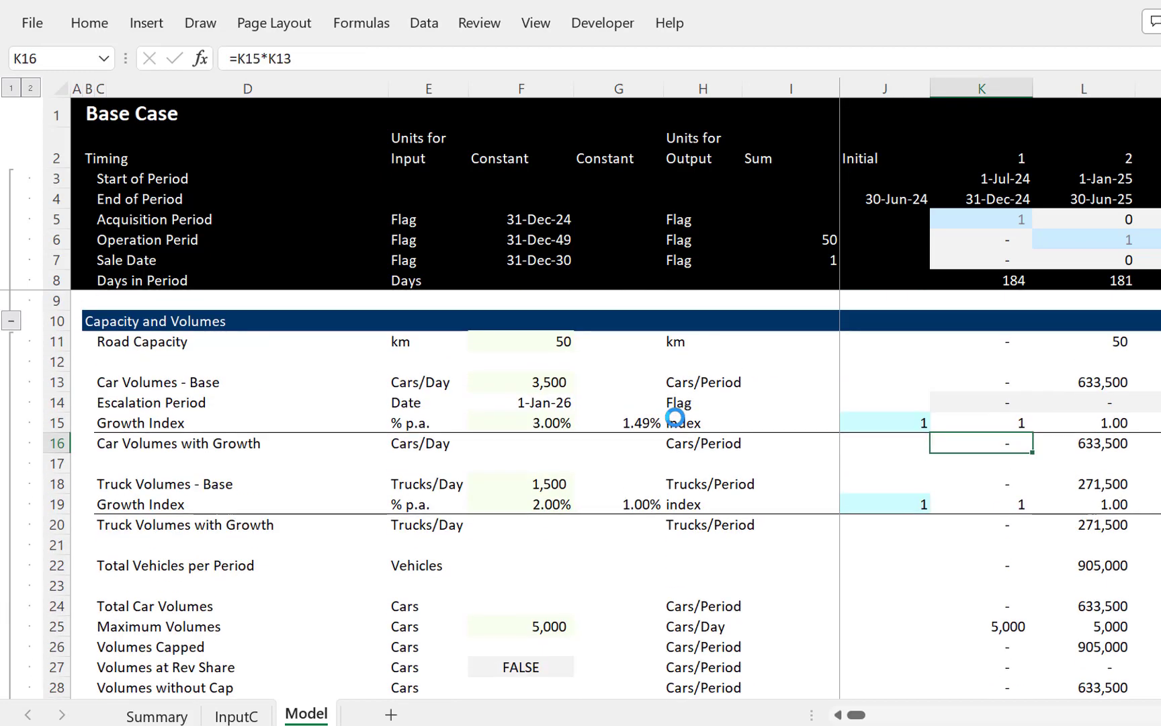
key("Page_Down")
key("Up")
key("Left")
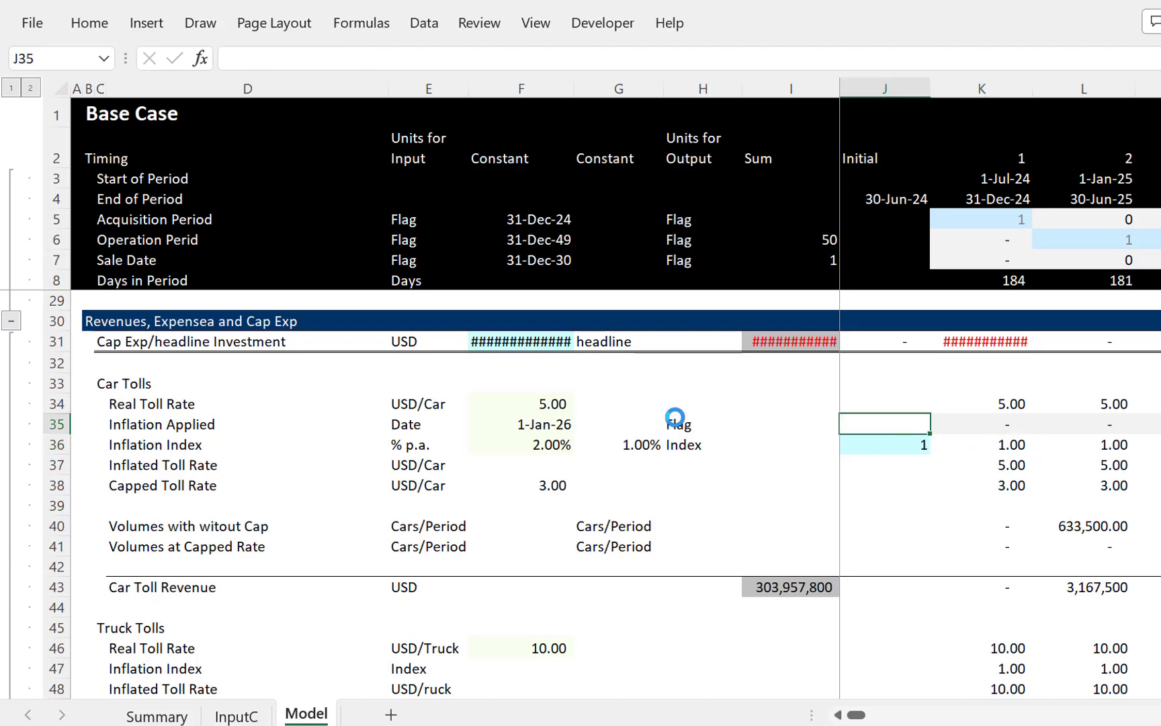
key("Left")
key("Left")
key("Left")
key("Left")
key("Left")
key("Up")
key("Up")
key("Up")
key("Up")
key("Right")
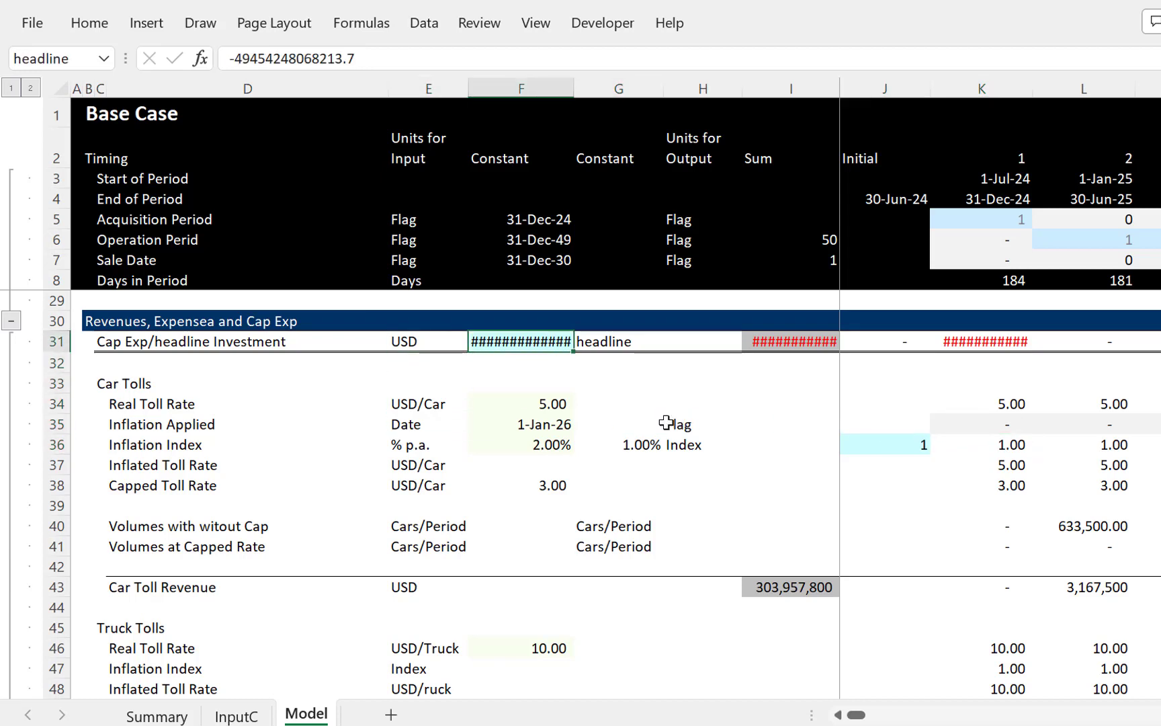
key("F2")
key("shift+Home")
type("1,")
key("BackSpace")
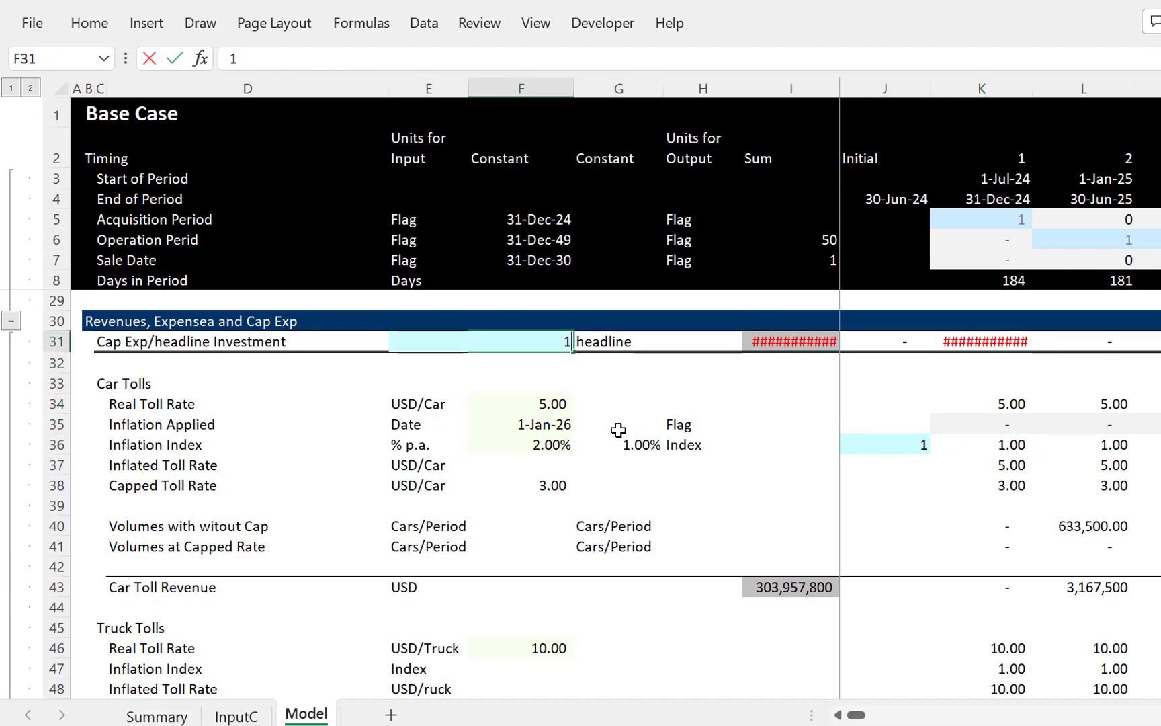
type("00,")
key("BackSpace")
type("0,000")
key("Return")
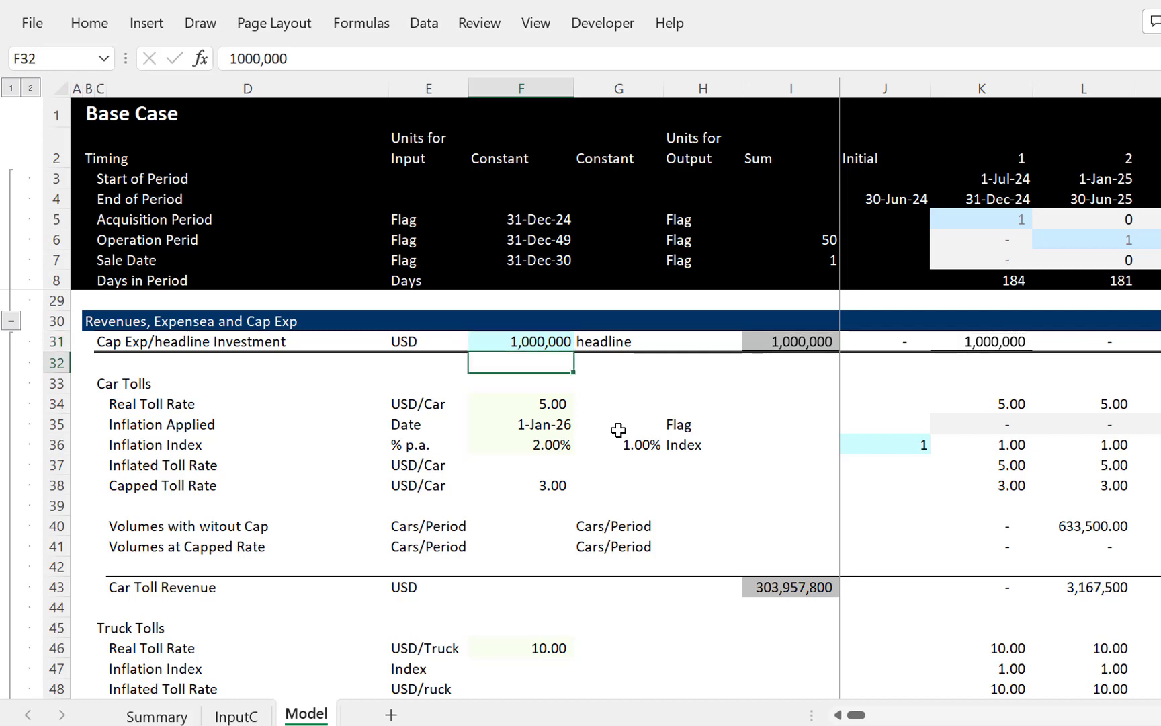
key("Up")
key("Down")
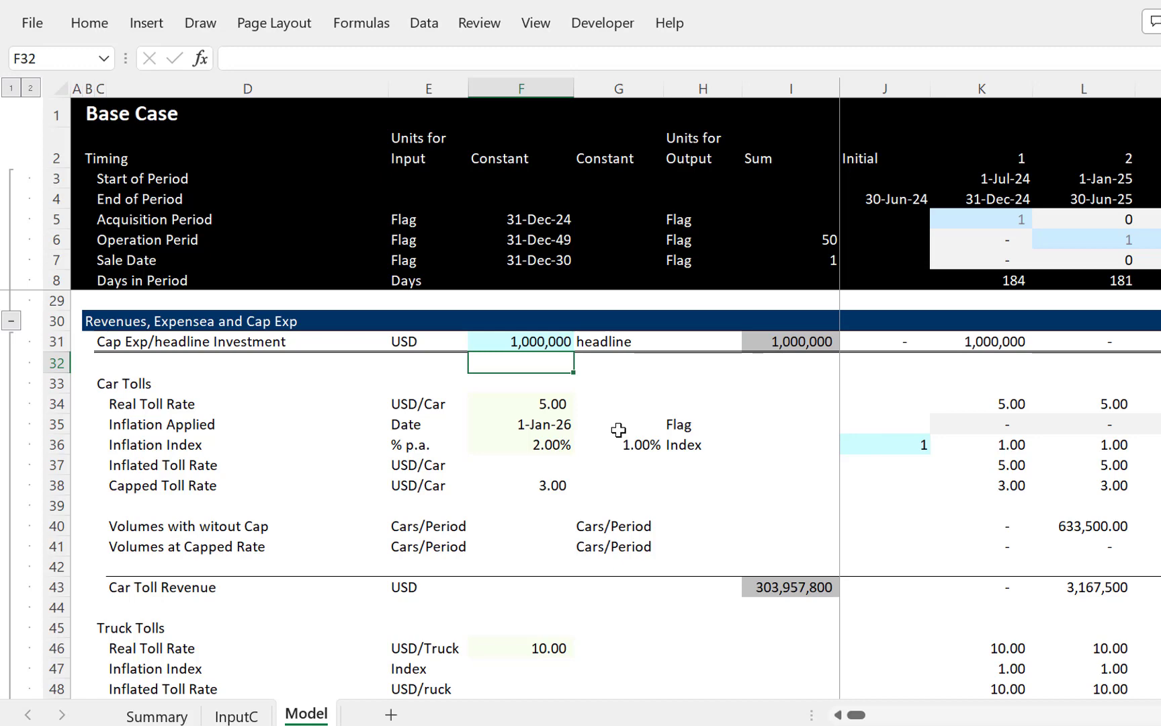
Step: Review the Model sheet from Car Tolls down through taxes, debt sizing and the debt account to Equity IRR and NPV at Target IRR
key("Down")
key("Down")
key("Down")
key("Down")
key("Down")
key("Down")
key("Down")
key("Down")
key("Down")
key("Down")
key("Down")
key("Down")
key("Down")
key("Down")
key("Down")
key("Down")
key("Down")
key("Down")
key("Down")
key("Down")
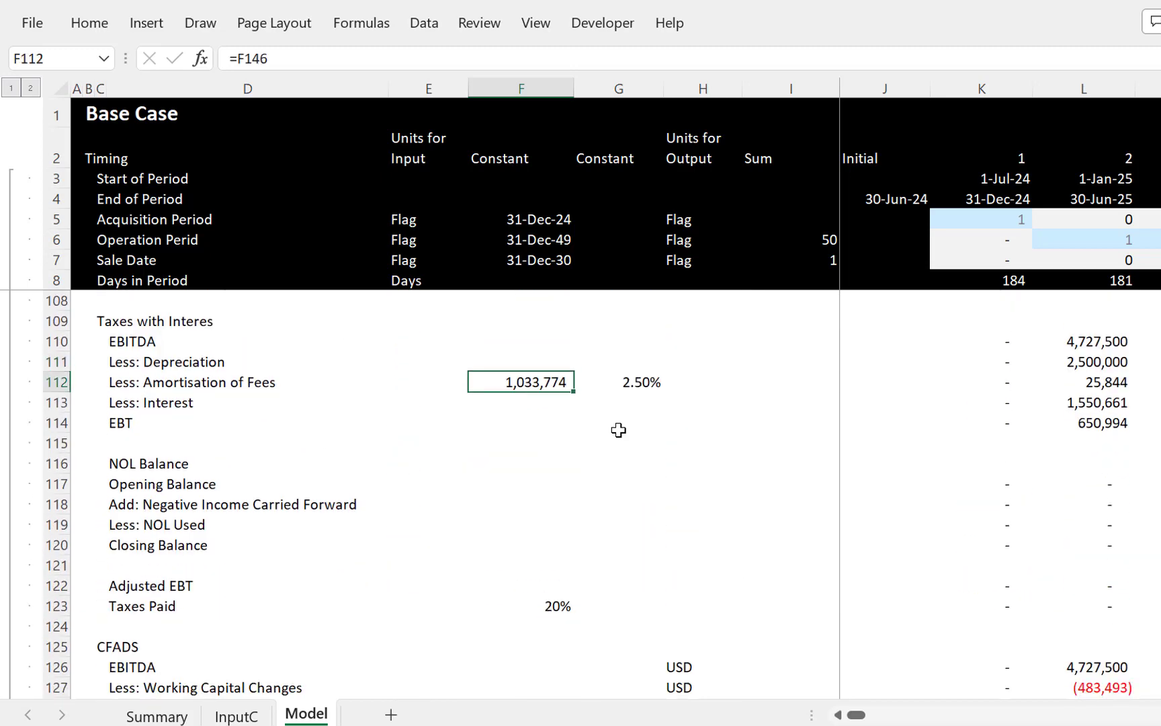
key("Down")
key("Down")
key("Down")
key("Down")
key("Down")
key("Down")
key("Down")
key("Down")
key("Down")
key("Down")
key("Down")
key("Down")
key("Down")
key("Down")
key("Down")
key("Down")
key("Down")
key("Down")
key("Down")
key("Down")
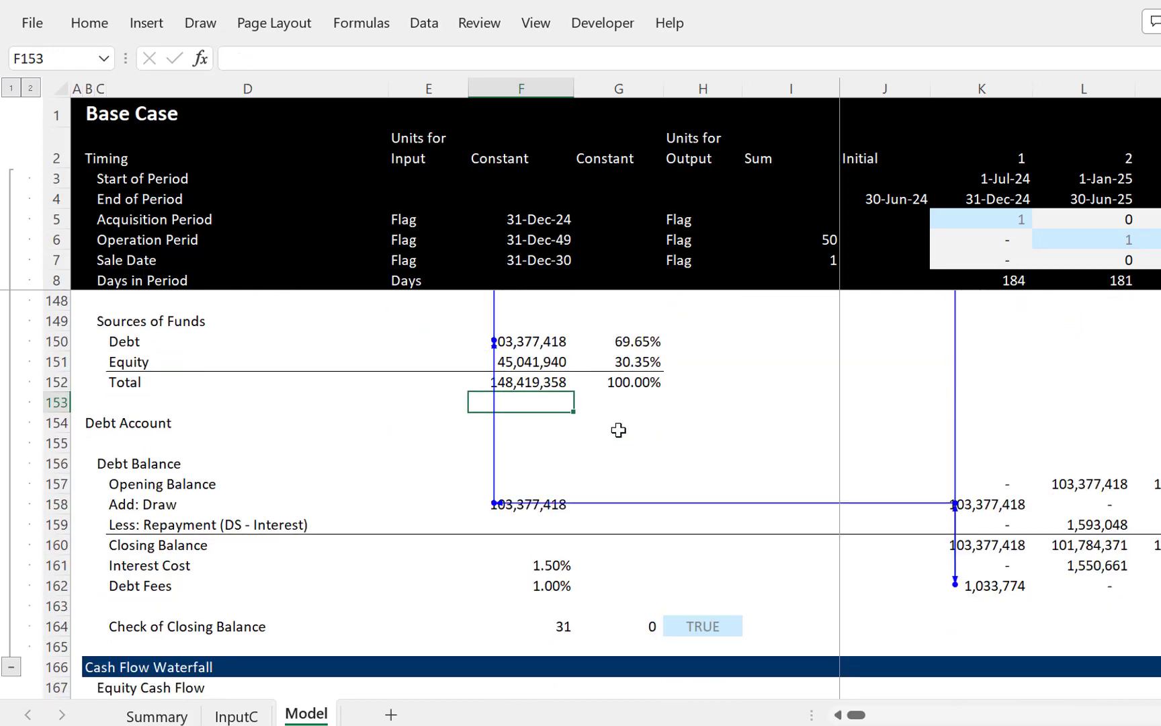
key("Down")
key("Down")
key("Down")
key("Down")
key("Down")
key("Down")
key("Down")
key("Down")
key("Down")
key("Down")
key("Down")
key("Down")
key("Down")
key("Down")
key("Down")
key("Down")
key("Down")
key("Down")
key("Down")
key("Down")
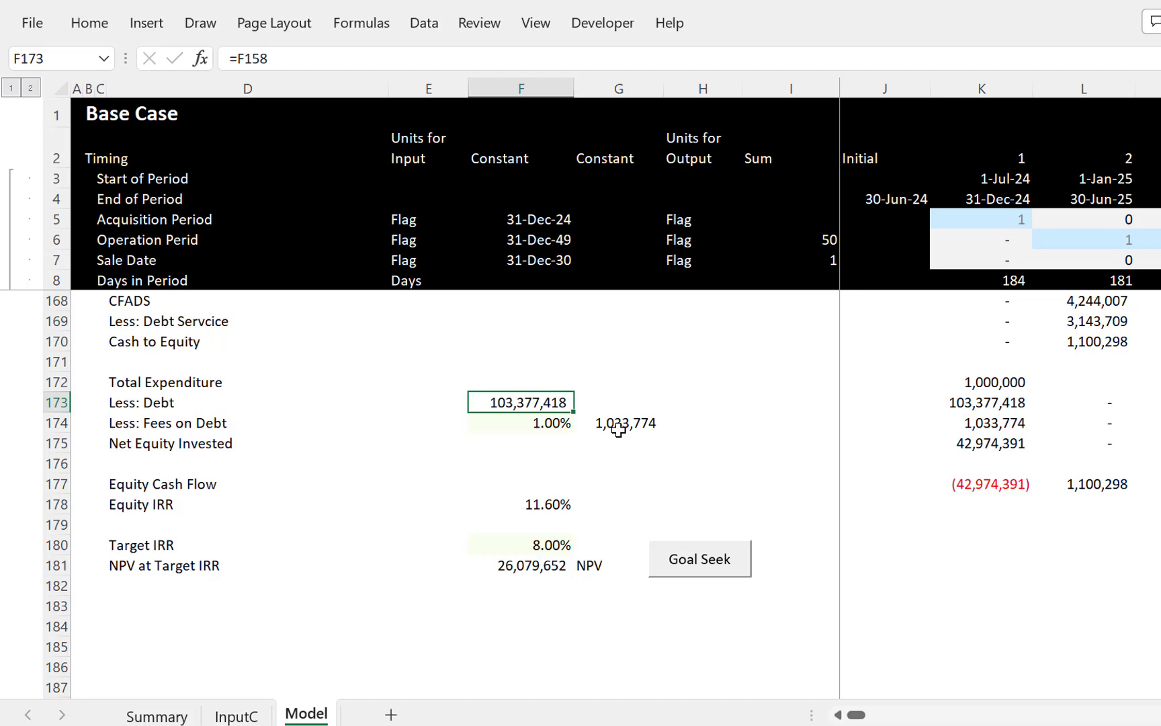
key("Page_Up")
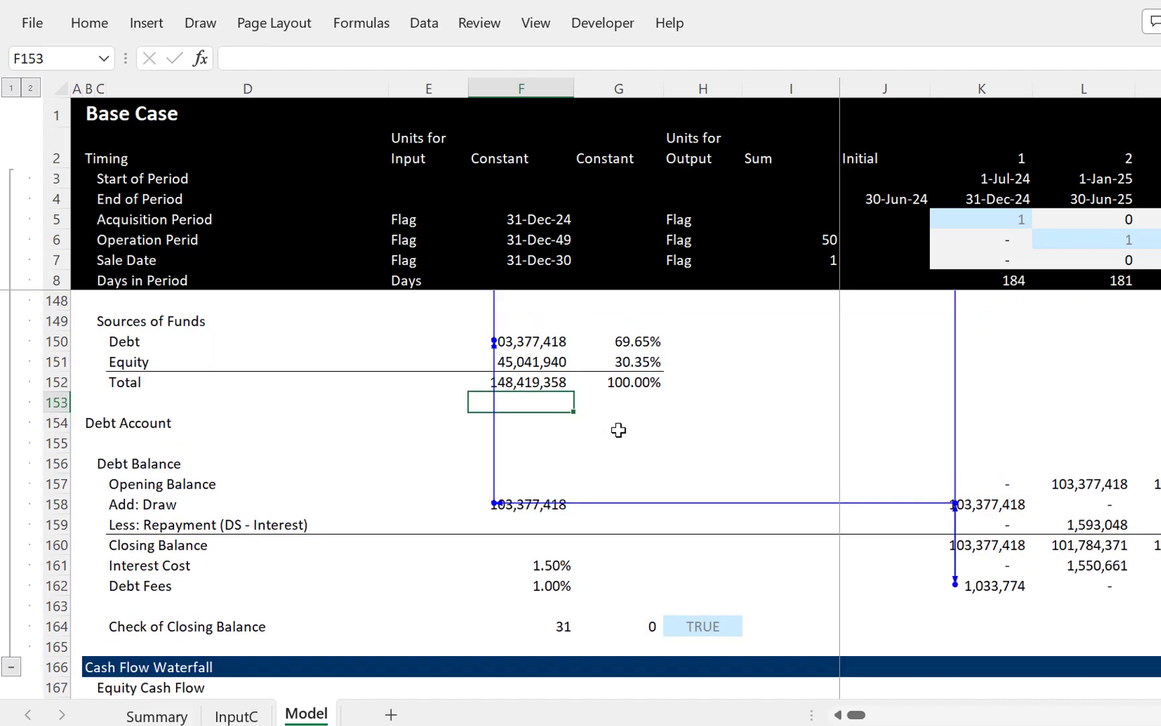
key("Page_Down")
Step: Review the model back upward through Pre-tax Cash Flow to the Cap Exp/headline Investment row
key("Page_Up")
key("Page_Up")
key("Page_Up")
key("Page_Up")
key("Page_Up")
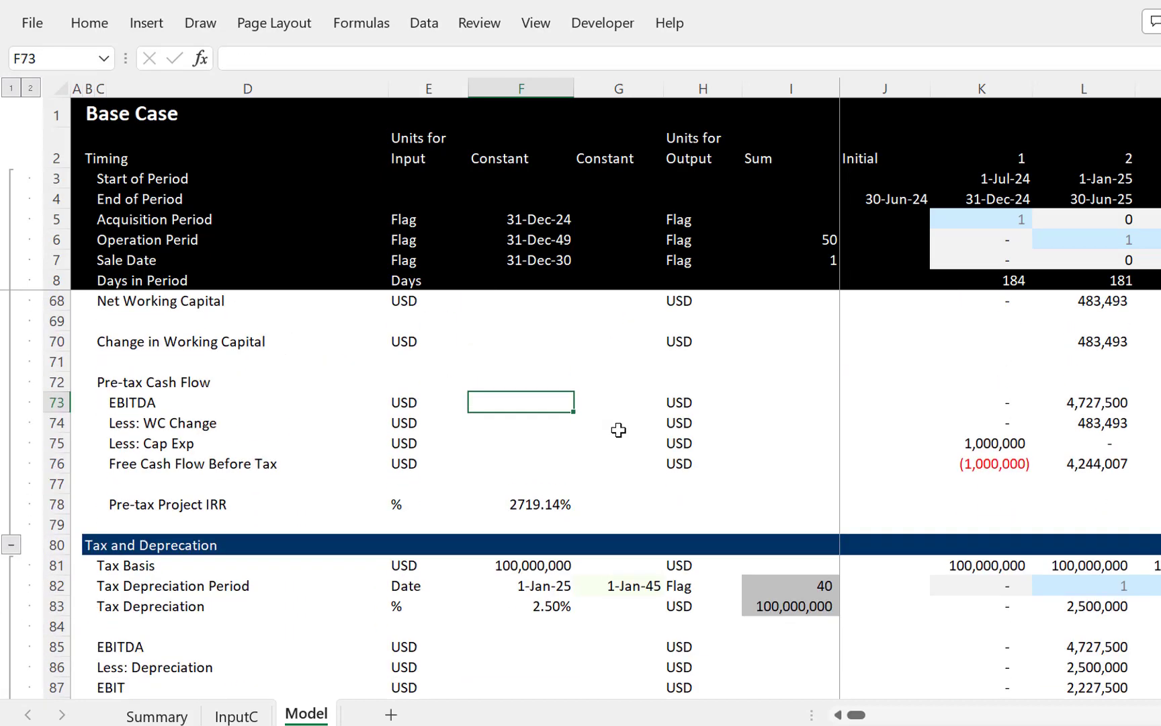
key("Page_Up")
key("Page_Up")
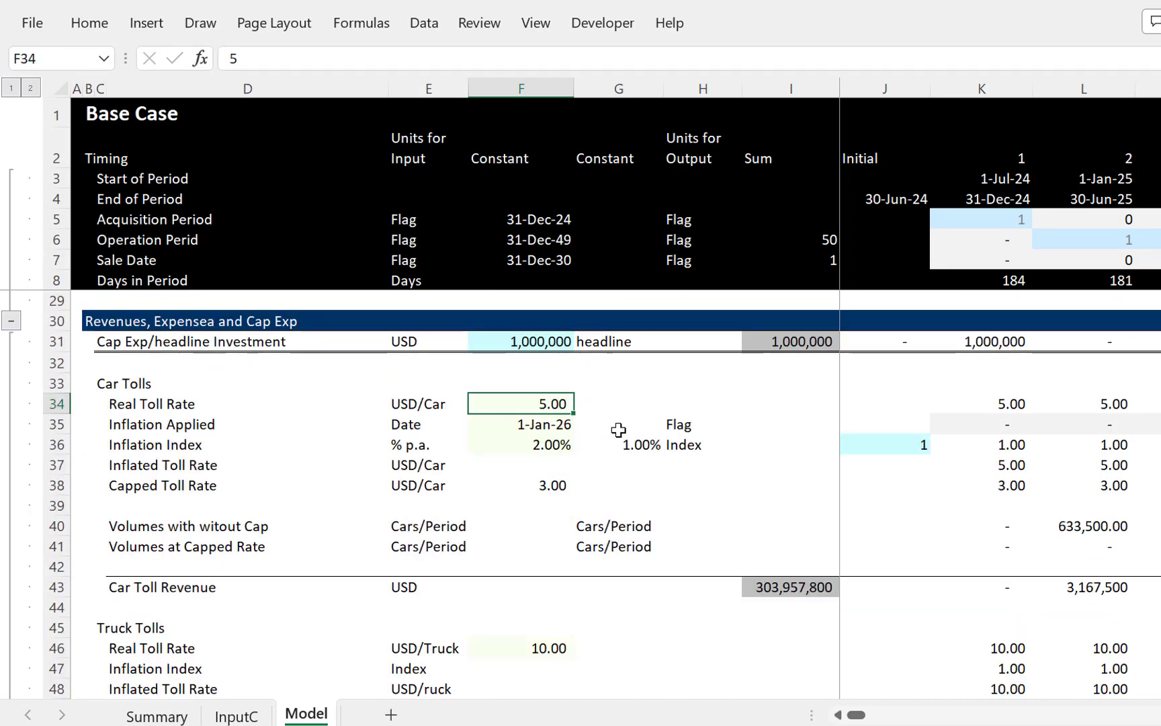
key("Up")
key("Up")
key("Up")
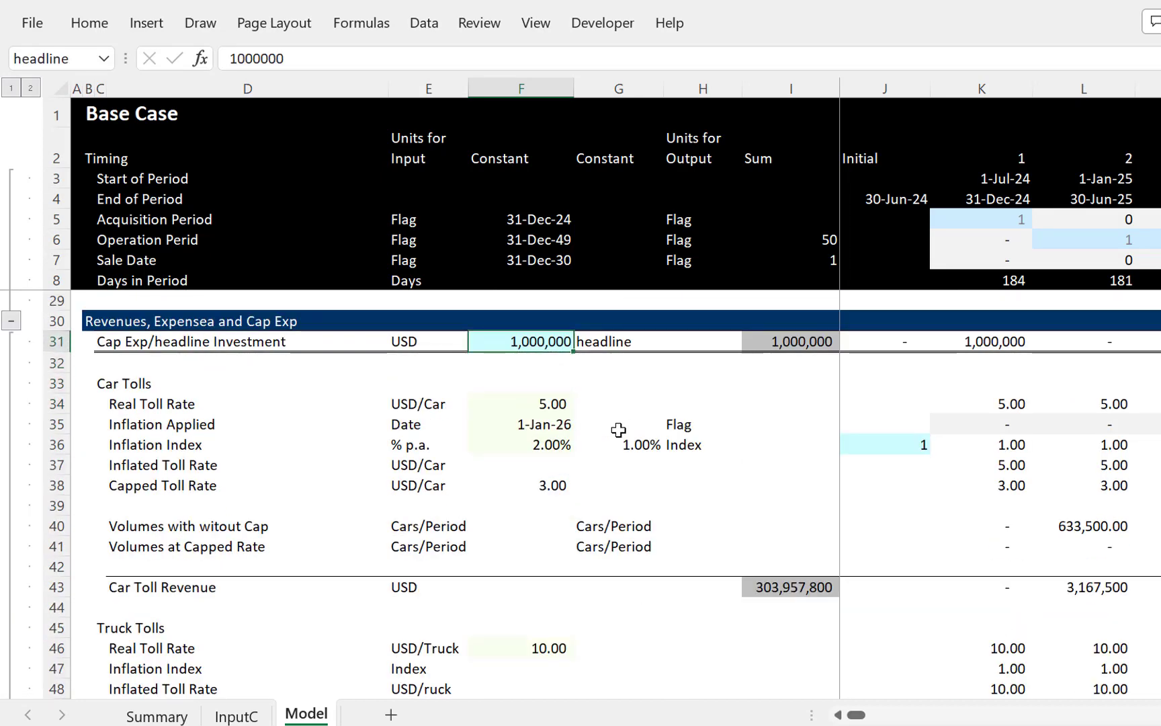
key("Up")
key("Up")
key("Up")
key("Up")
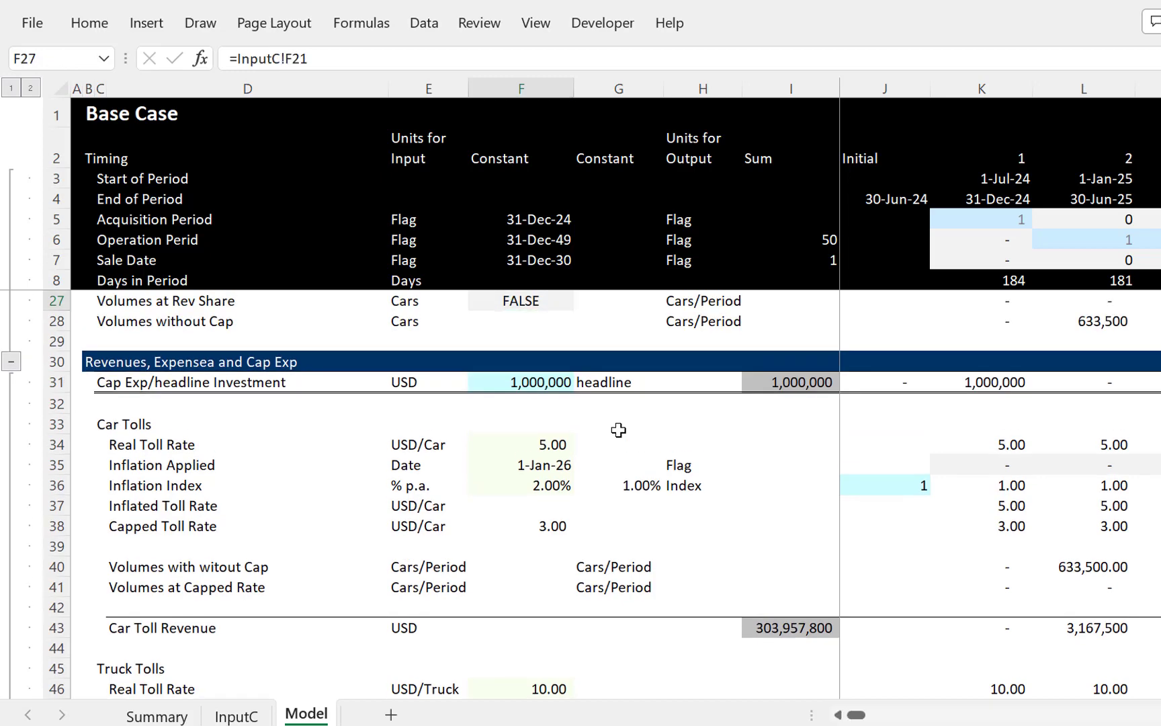
Step: Check the Initial Cap Exp on the InputC sheet and set the Model sheet's headline investment in F31 to 100,000,000
key("ctrl+Page_Up")
key("ctrl+Page_Up")
key("ctrl+Page_Down")
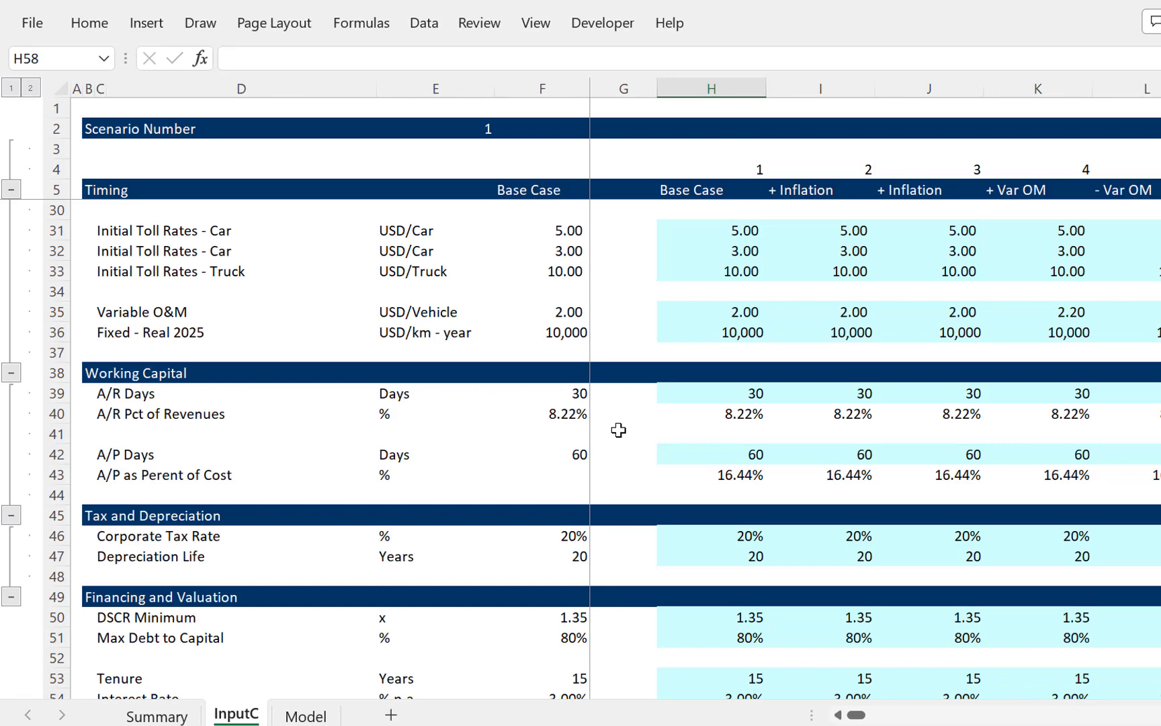
key("ctrl+Home")
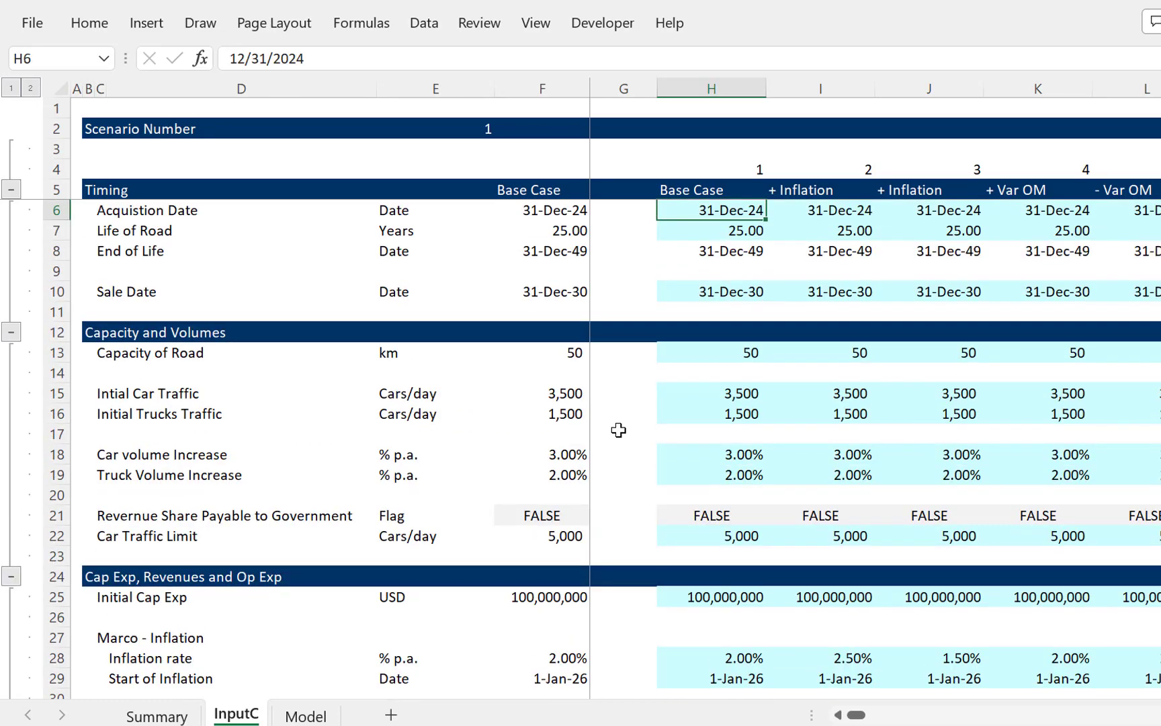
key("ctrl+Page_Down")
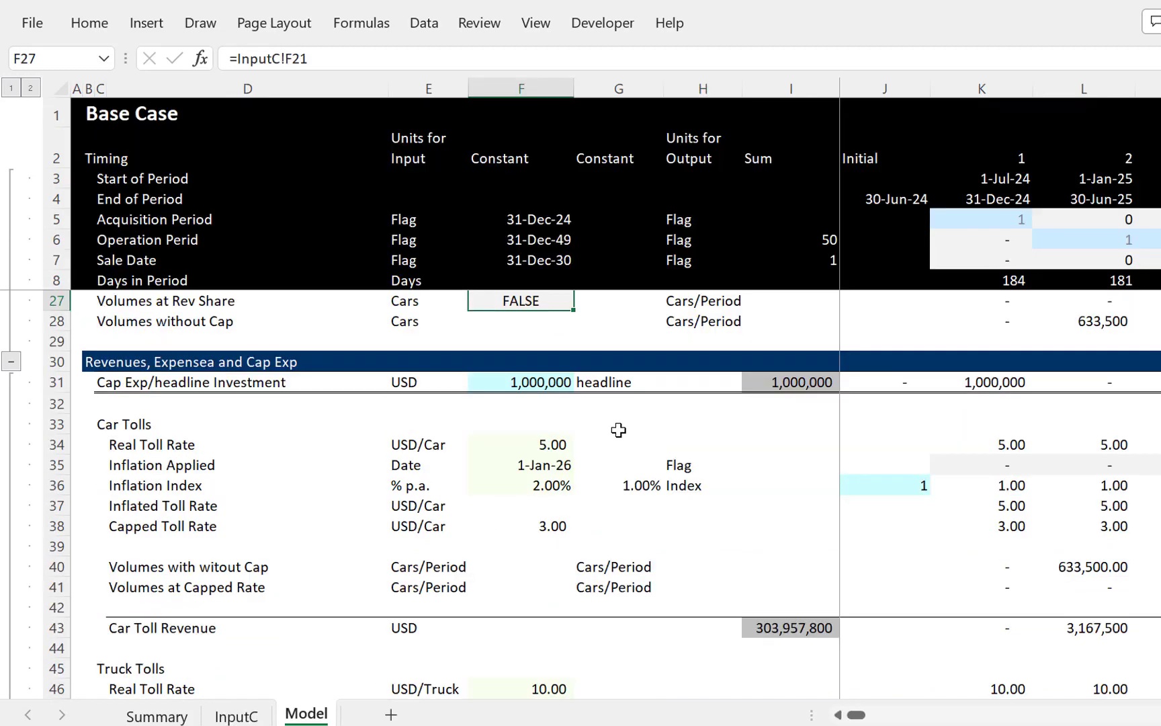
left_click(516, 378)
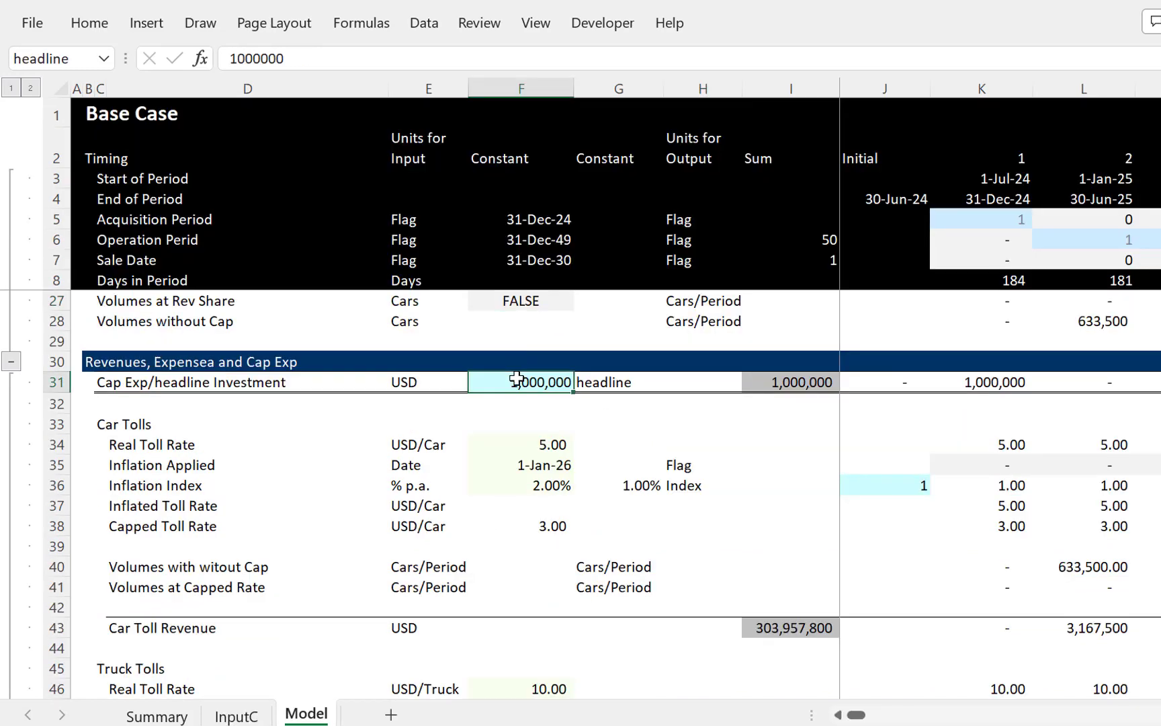
type("100,000")
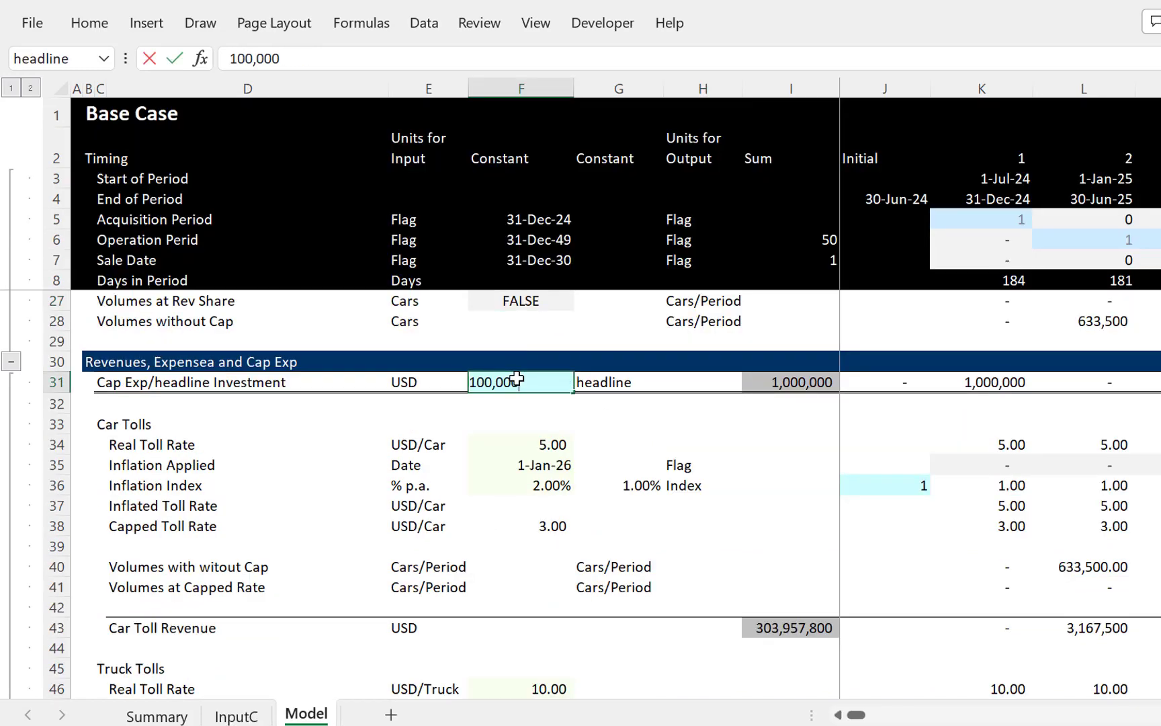
type(",000")
key("Return")
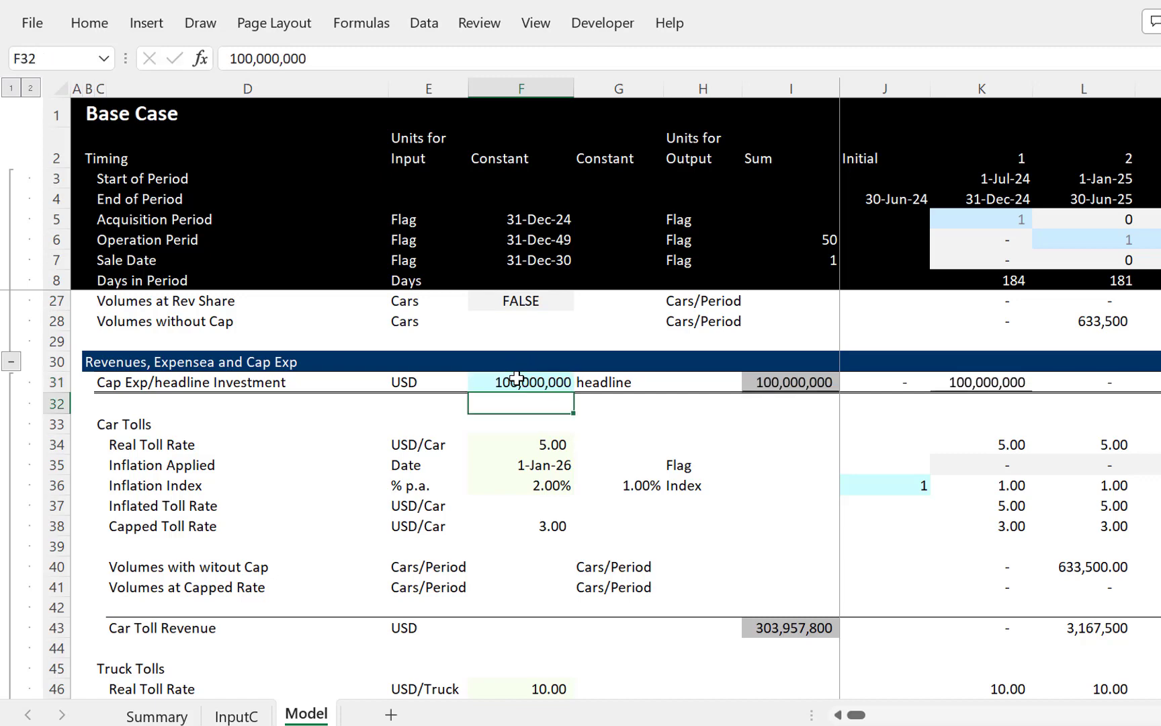
Step: Examine the after-tax project IRR, the uses and sources of funds, and the Equity Cash Flow section
key("Page_Down")
key("Page_Down")
key("Page_Down")
key("Page_Down")
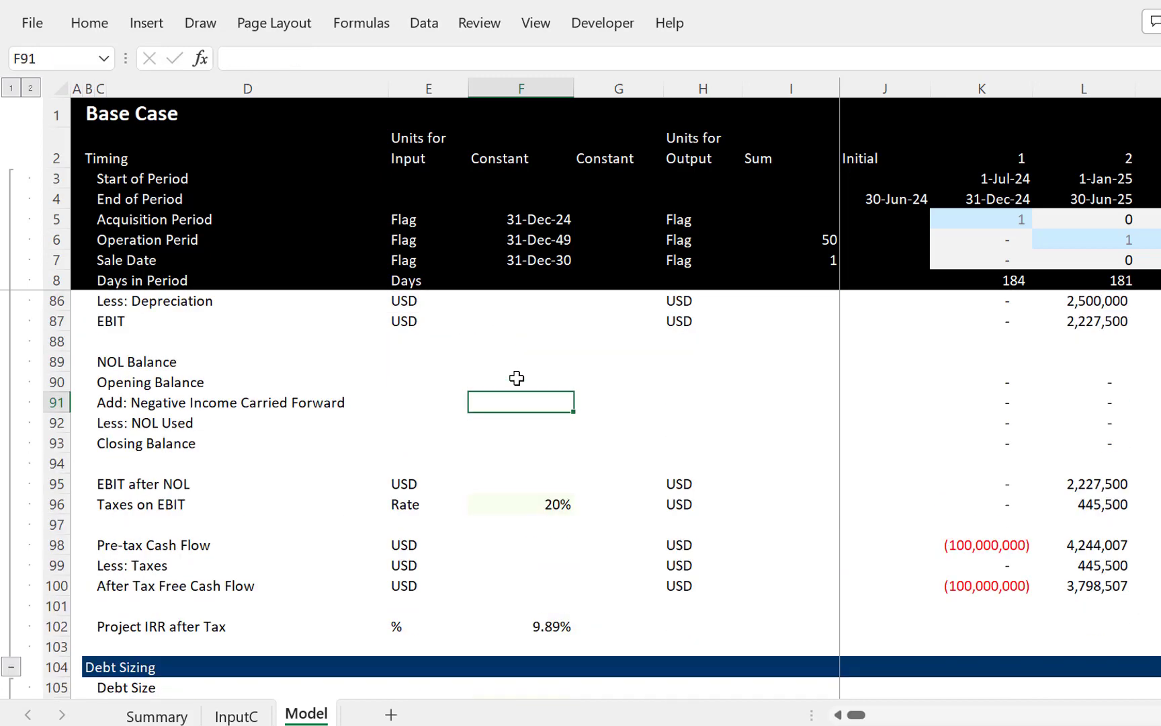
key("Page_Down")
key("Page_Down")
key("Page_Down")
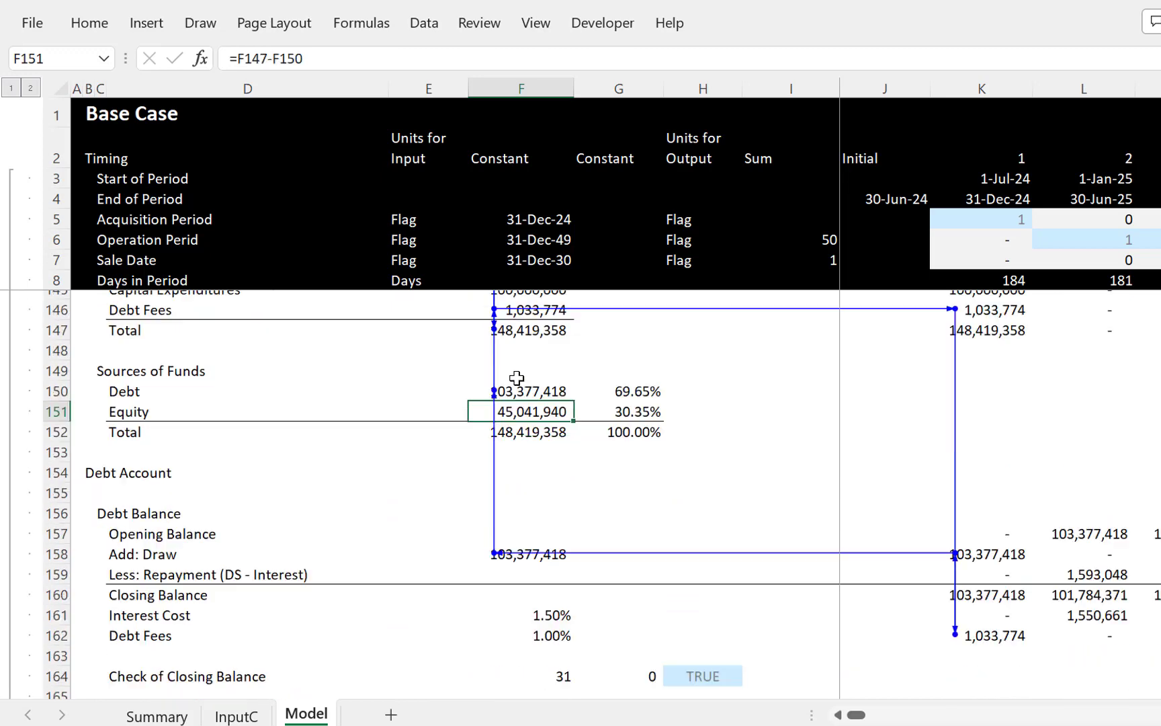
key("Page_Down")
Step: Examine the uses of funds, the debt sizing rows, the NOL and tax rows, and the PV of Debt Service cell F136
key("Page_Up")
key("Page_Up")
key("Page_Up")
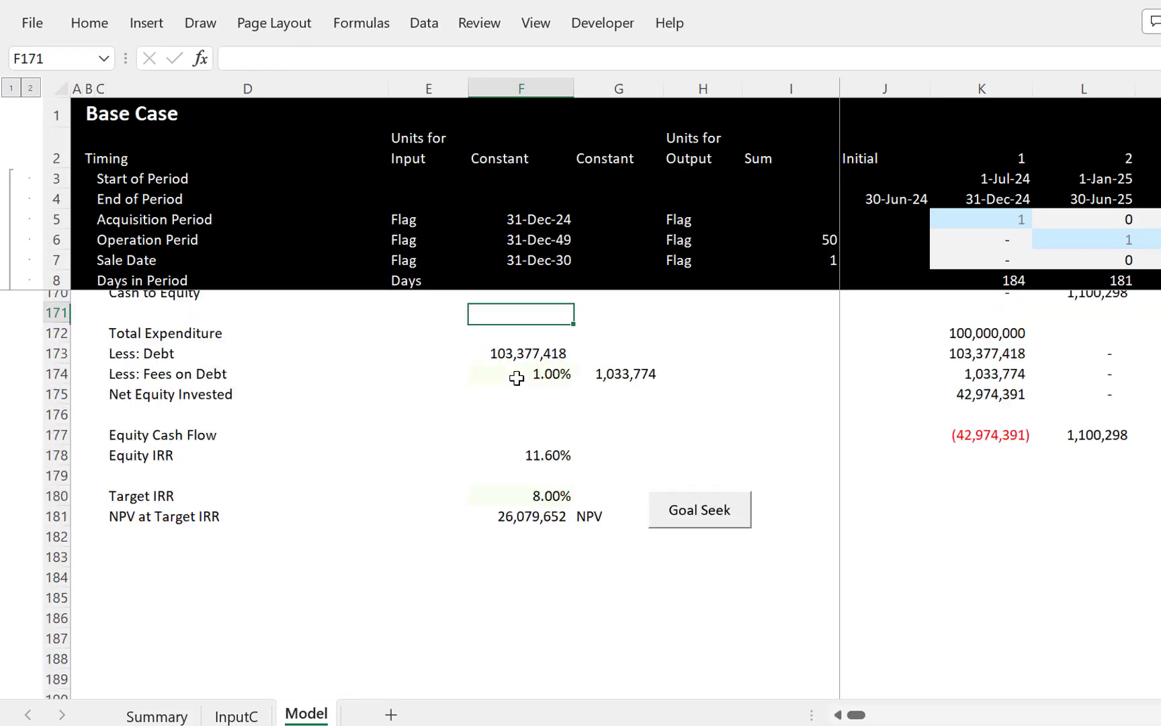
key("Page_Down")
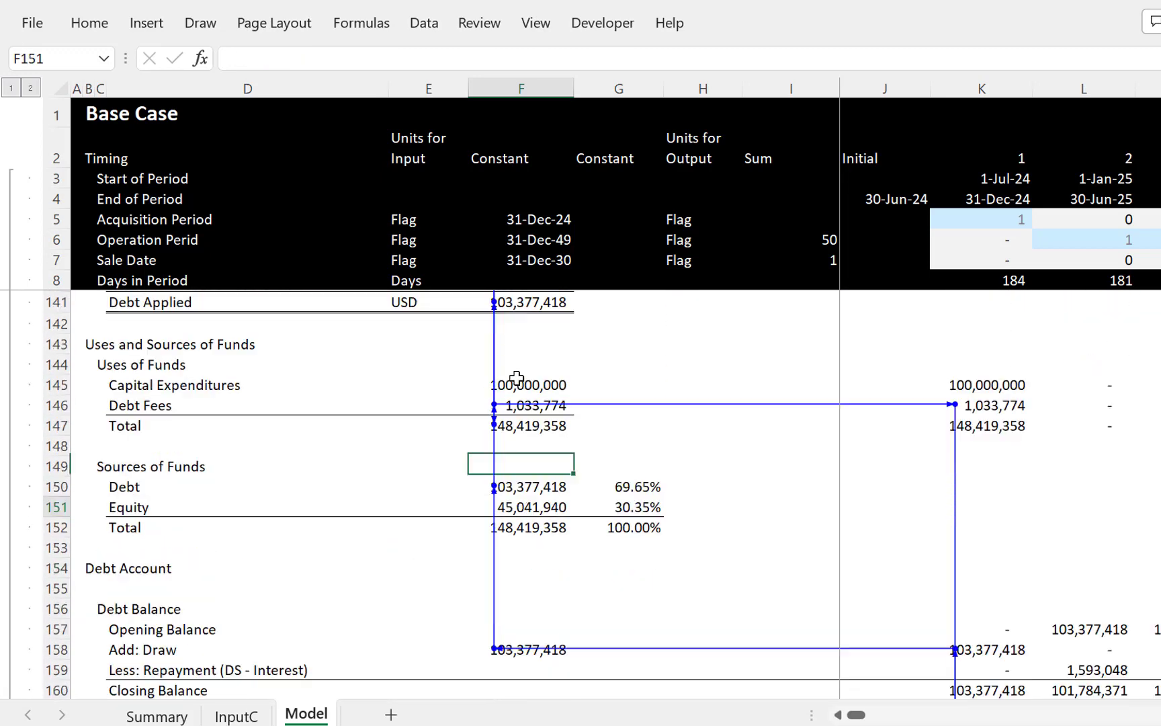
key("Page_Up")
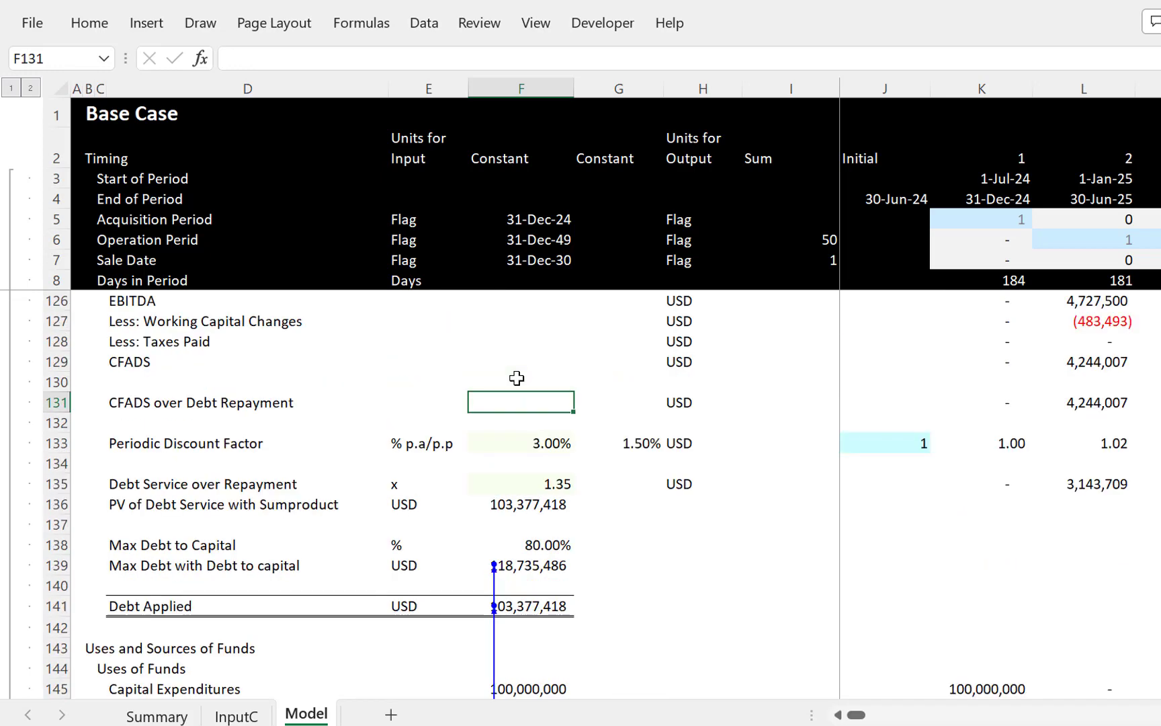
key("Up")
key("Up")
key("Up")
key("Up")
key("Up")
key("Up")
key("Up")
key("Up")
key("Up")
key("Up")
key("Up")
key("Up")
key("Up")
key("Up")
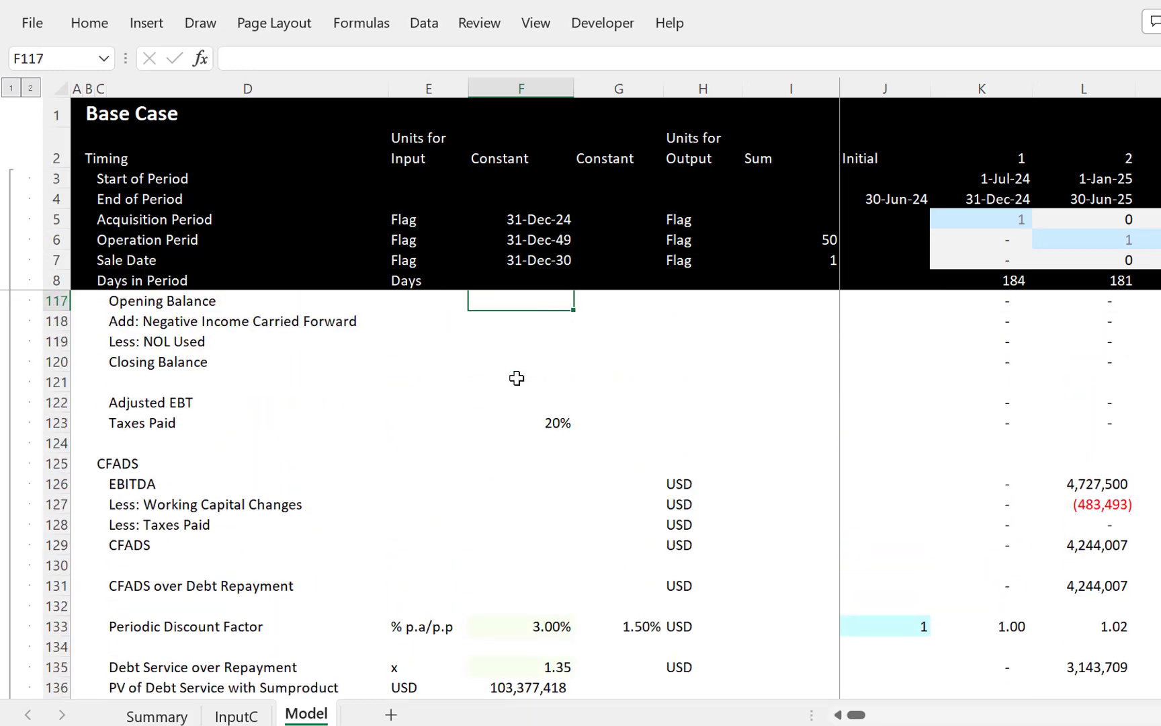
key("Down")
key("Down")
key("Down")
key("Down")
key("Down")
key("Down")
key("Down")
key("Down")
key("Down")
key("Down")
key("Down")
key("Down")
key("Down")
key("Down")
key("Down")
key("Down")
key("Down")
key("Down")
key("Down")
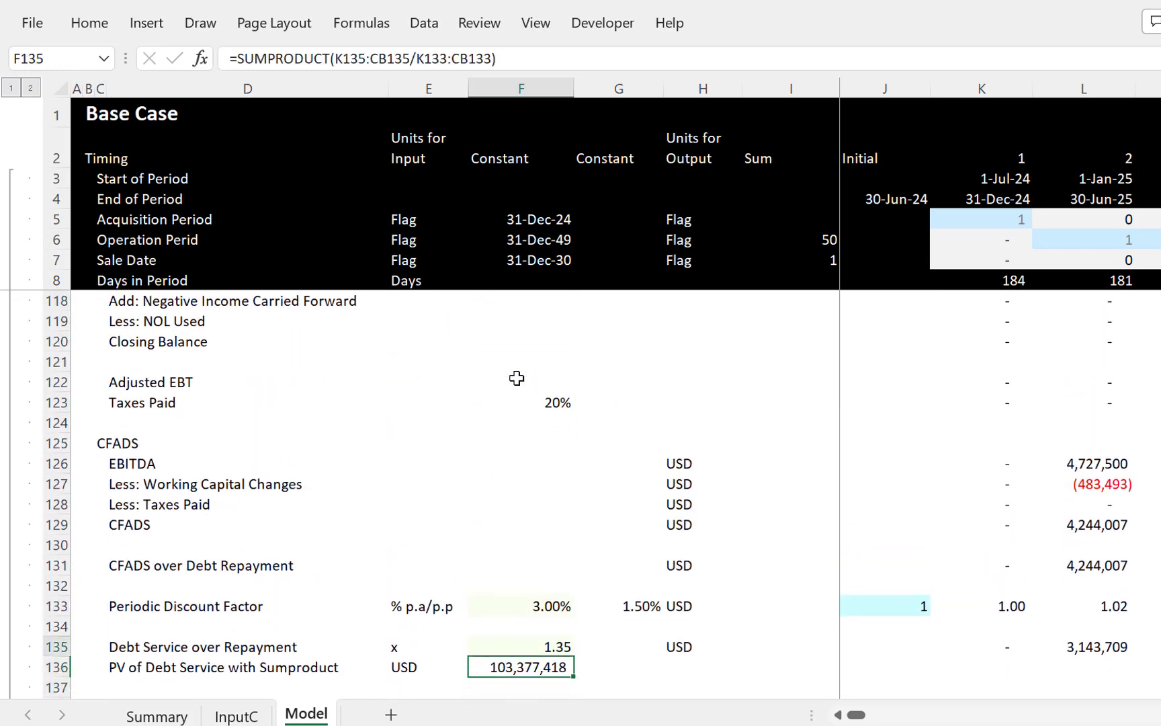
Step: Insert a blank row at row 130, directly below the CFADS total
key("Up")
key("Up")
key("Up")
key("Up")
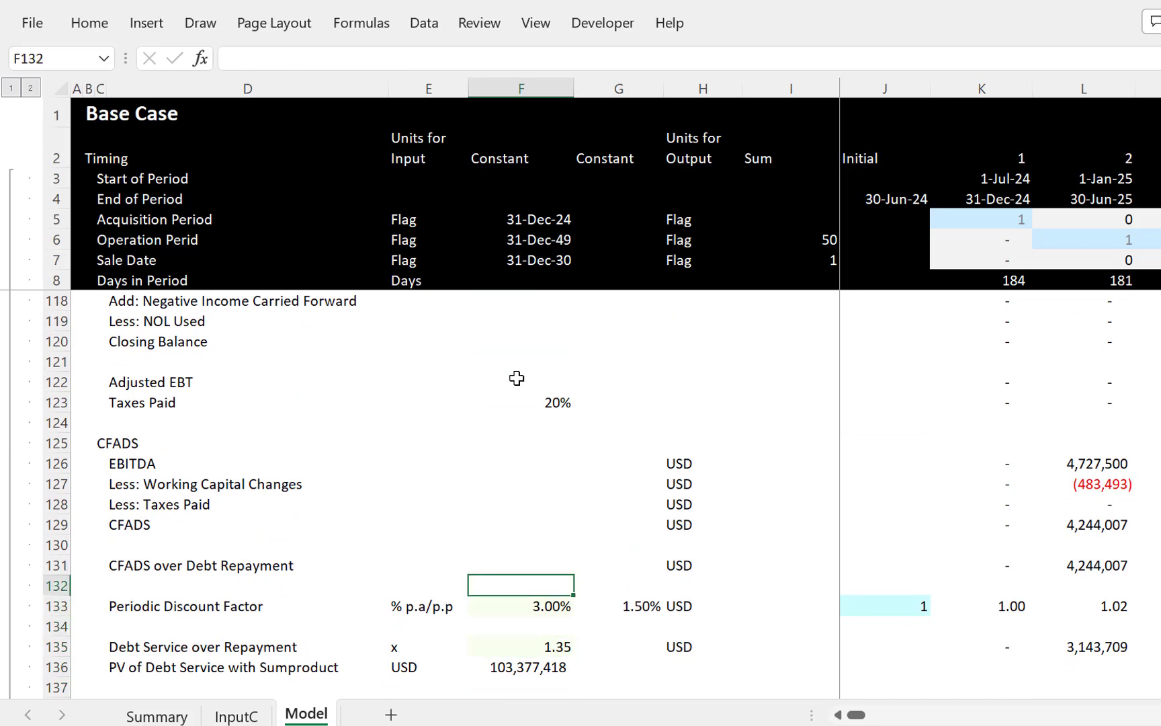
key("Up")
key("Up")
key("shift+space")
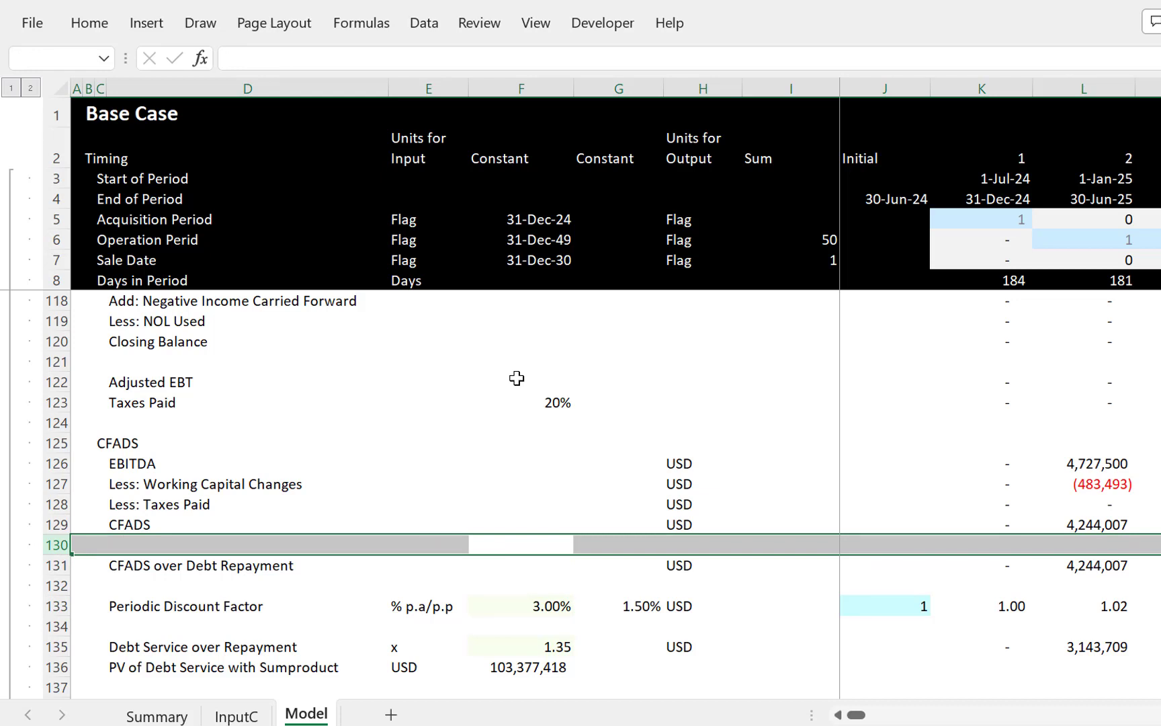
key("ctrl+shift+plus")
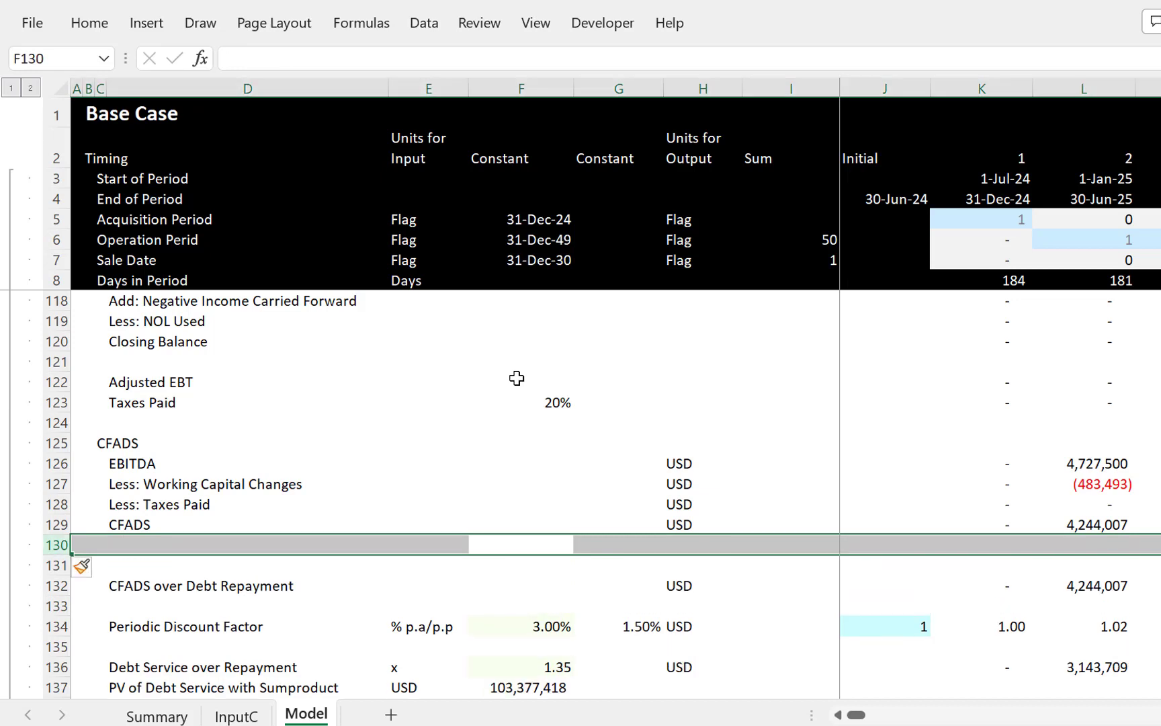
Step: Rename the CFADS total label in D129 as "CFADS Fixed"
key("Left")
key("Left")
key("Left")
key("Right")
key("Up")
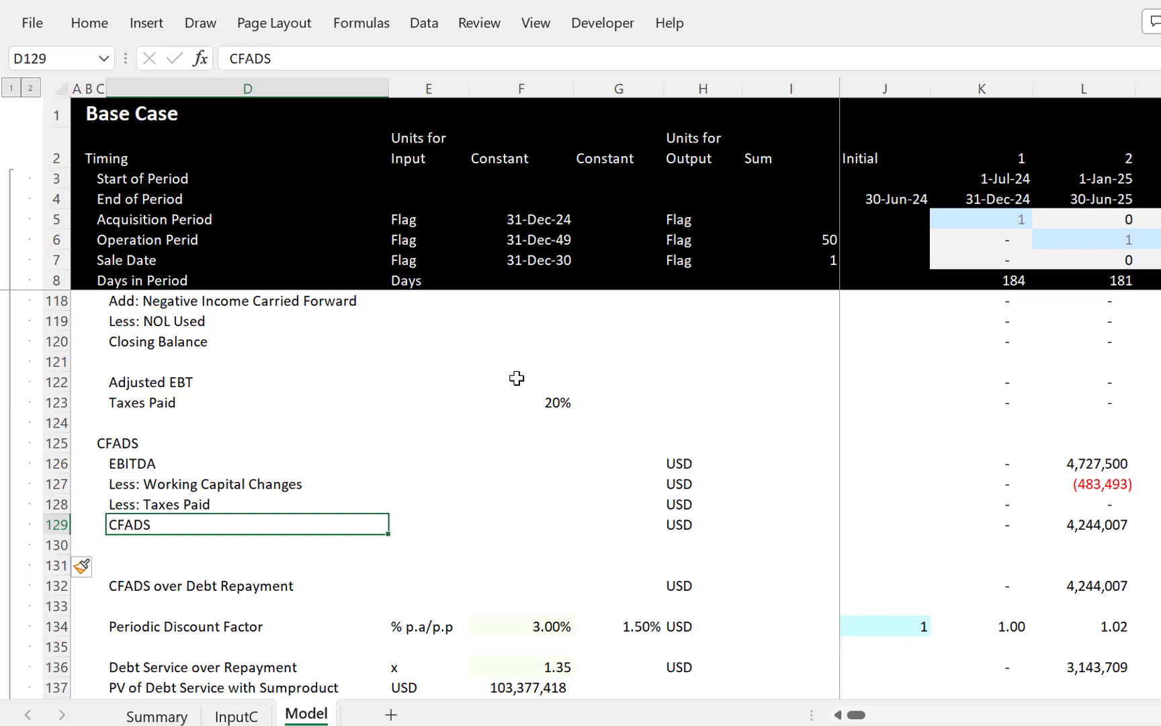
key("F2")
key("BackSpace")
key("BackSpace")
key("BackSpace")
key("BackSpace")
type("FADS F")
type("lex")
key("BackSpace")
key("BackSpace")
key("BackSpace")
type("id")
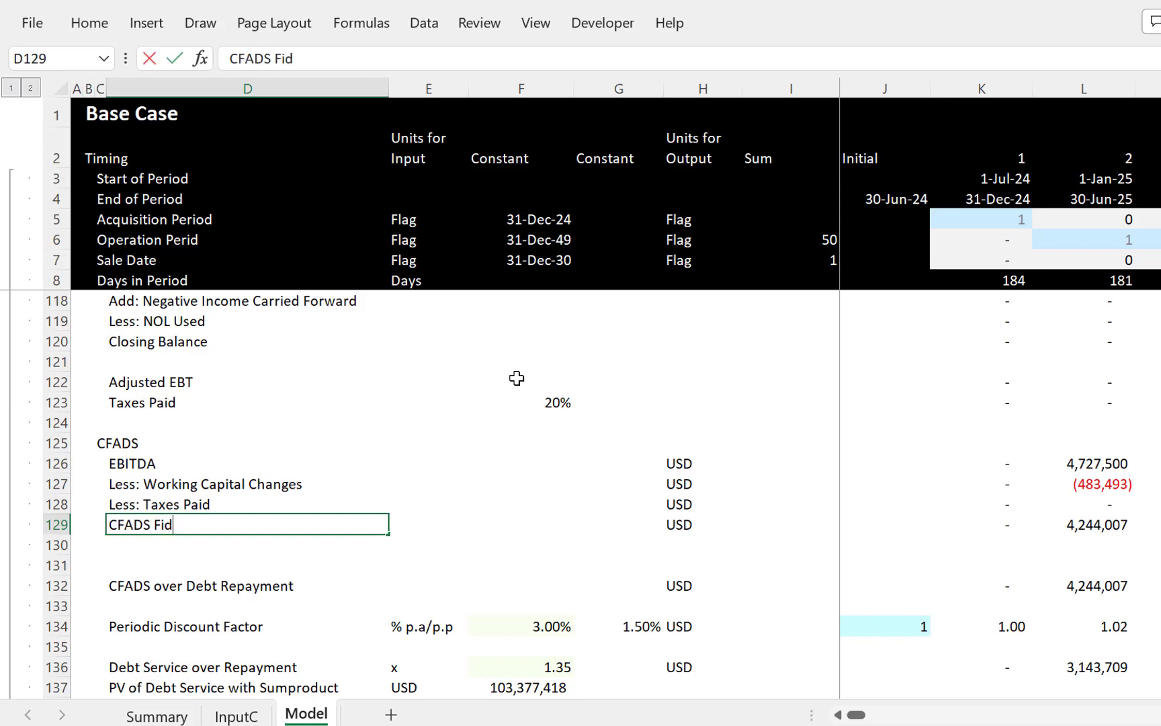
key("BackSpace")
type("xed")
key("ctrl+Return")
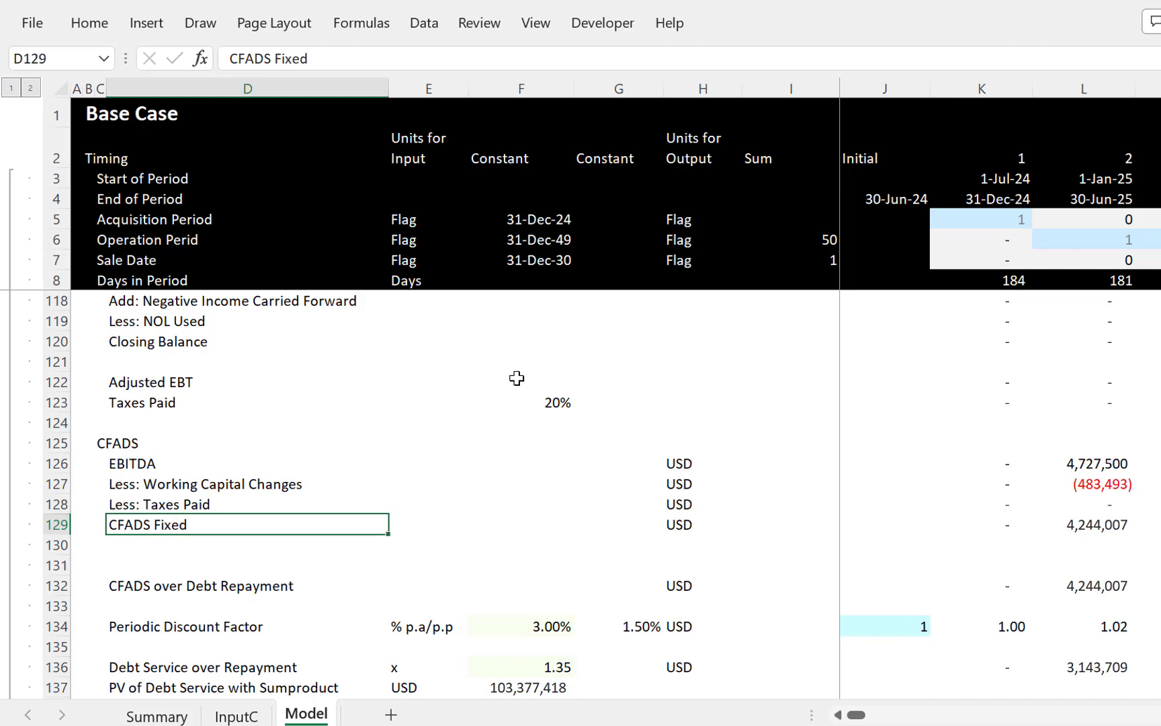
Step: Label the new row in D130 as "CFADS Computed"
key("Down")
type("CFADS ")
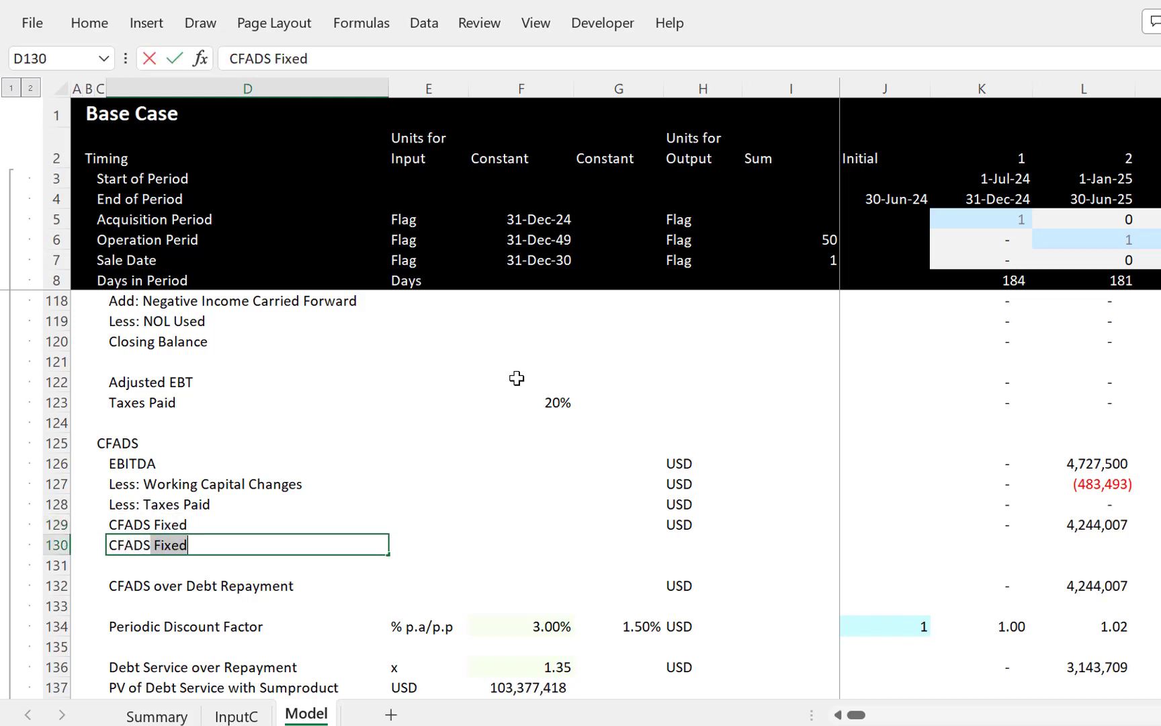
type("Compunt")
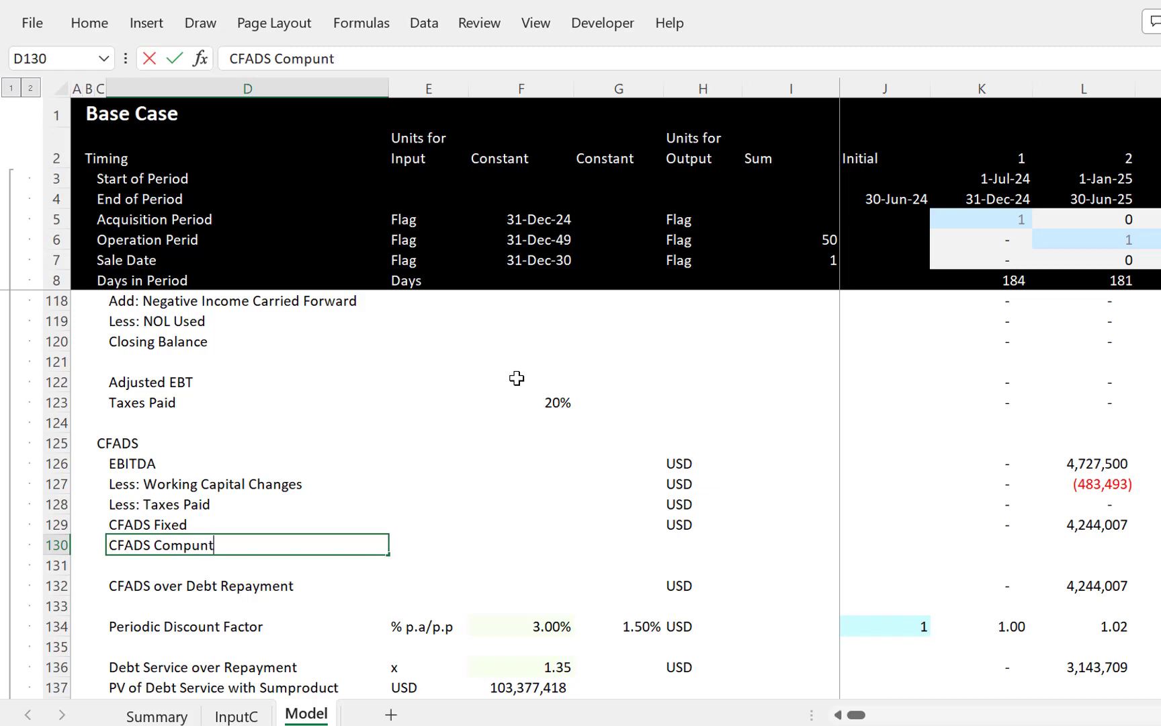
key("BackSpace")
key("BackSpace")
type("ted")
key("Return")
Step: Enter USD as the output unit of the CFADS Computed row in H130
key("Up")
key("Right")
key("Right")
key("Right")
key("Right")
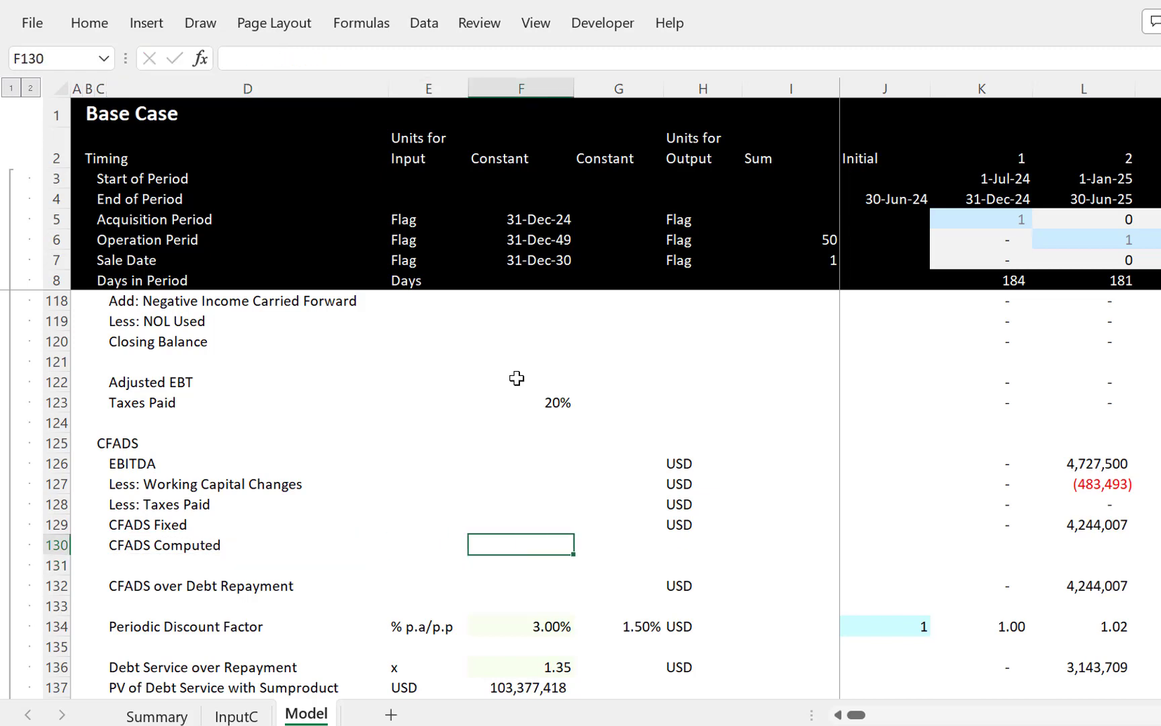
type("USD")
key("Right")
key("Right")
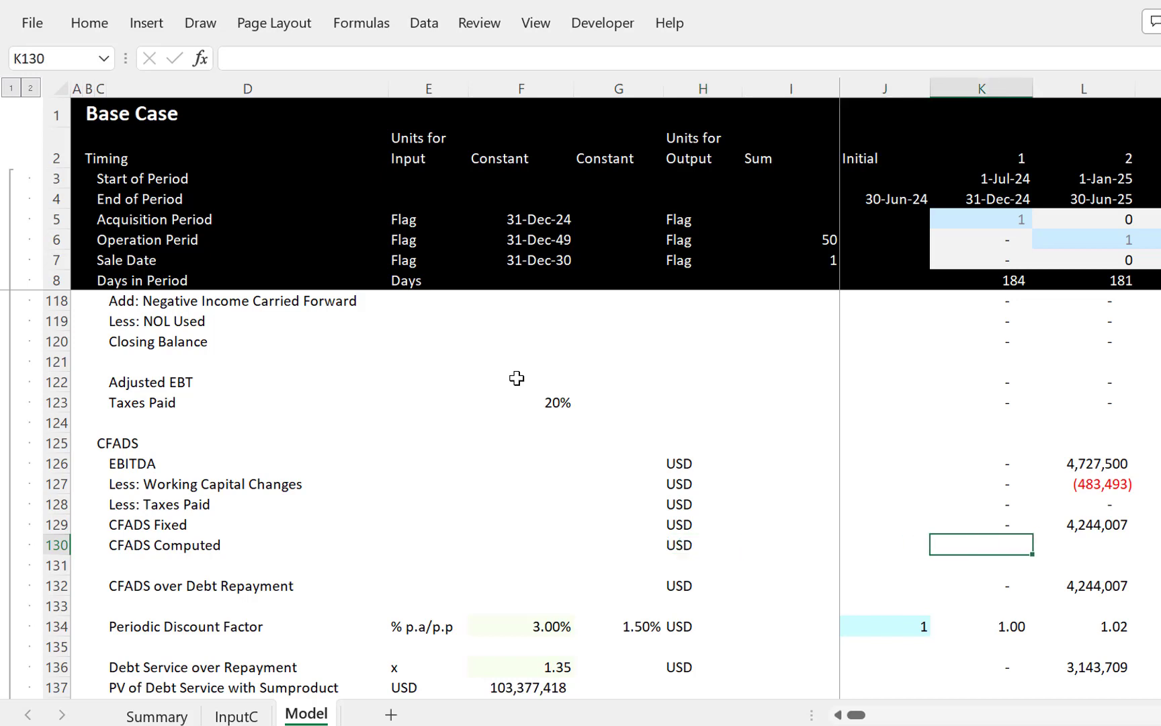
Step: Enter the tags "CFADS Fixed" in J129 and "CFADS Computed" in J130, dismissing the circular reference warning
key("Up")
type("C")
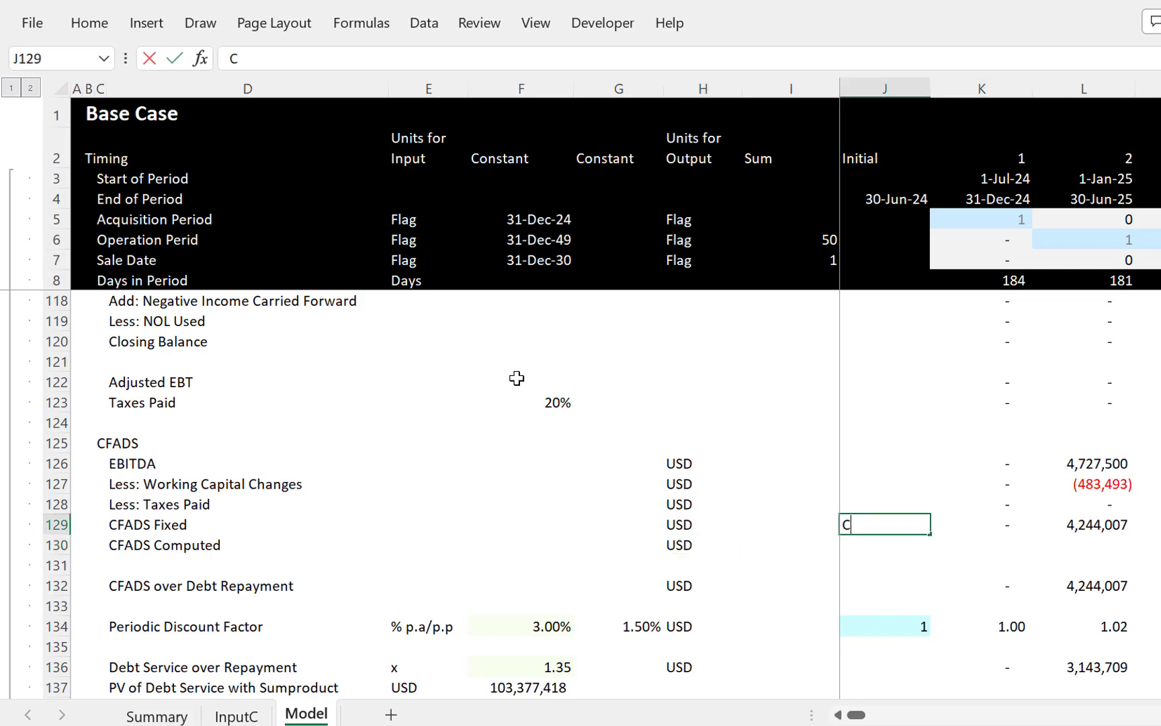
type("FADS Fixed")
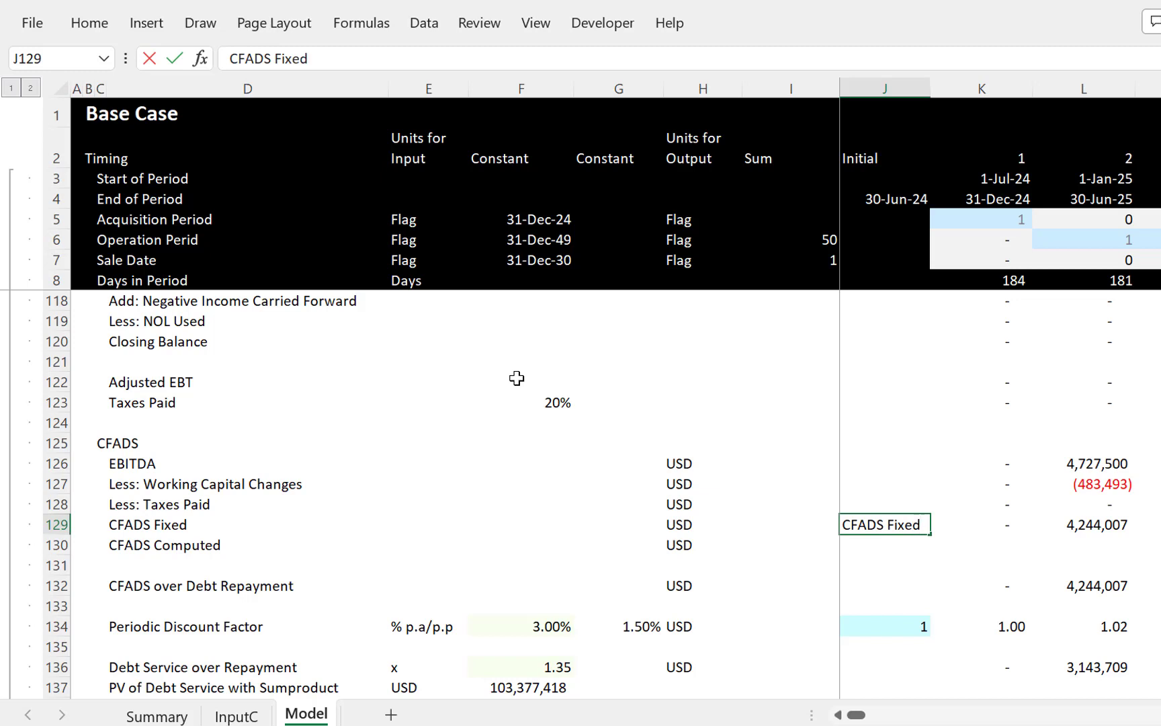
key("Return")
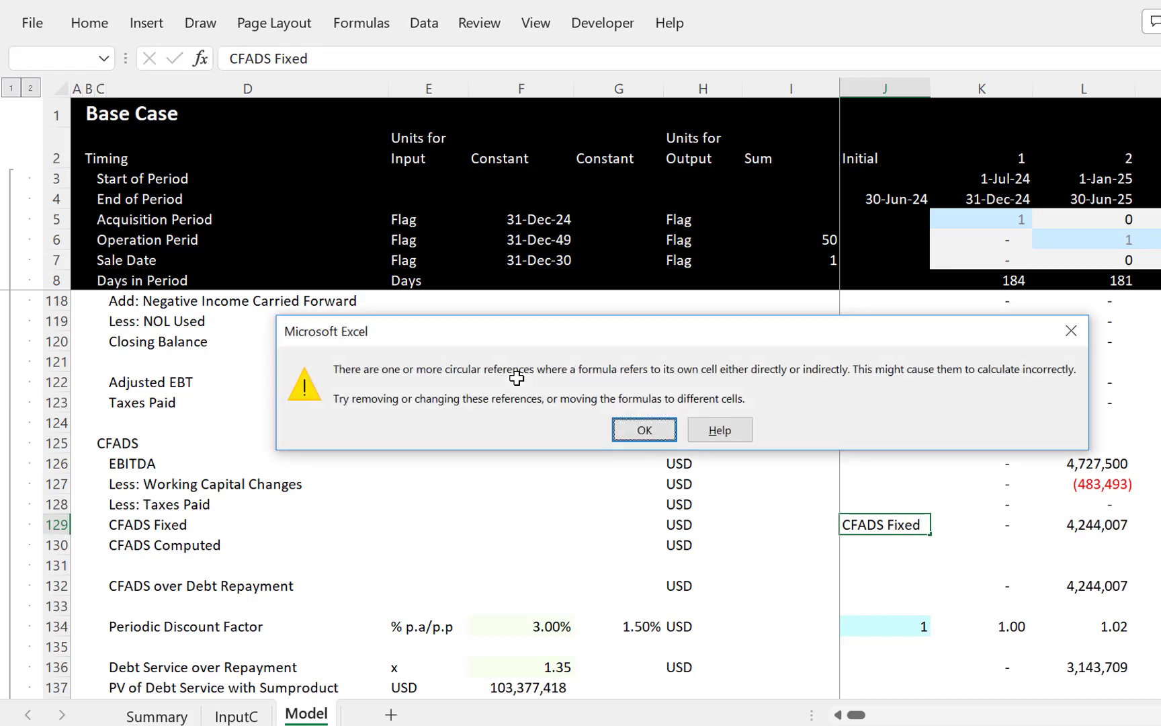
key("Return")
type("CF")
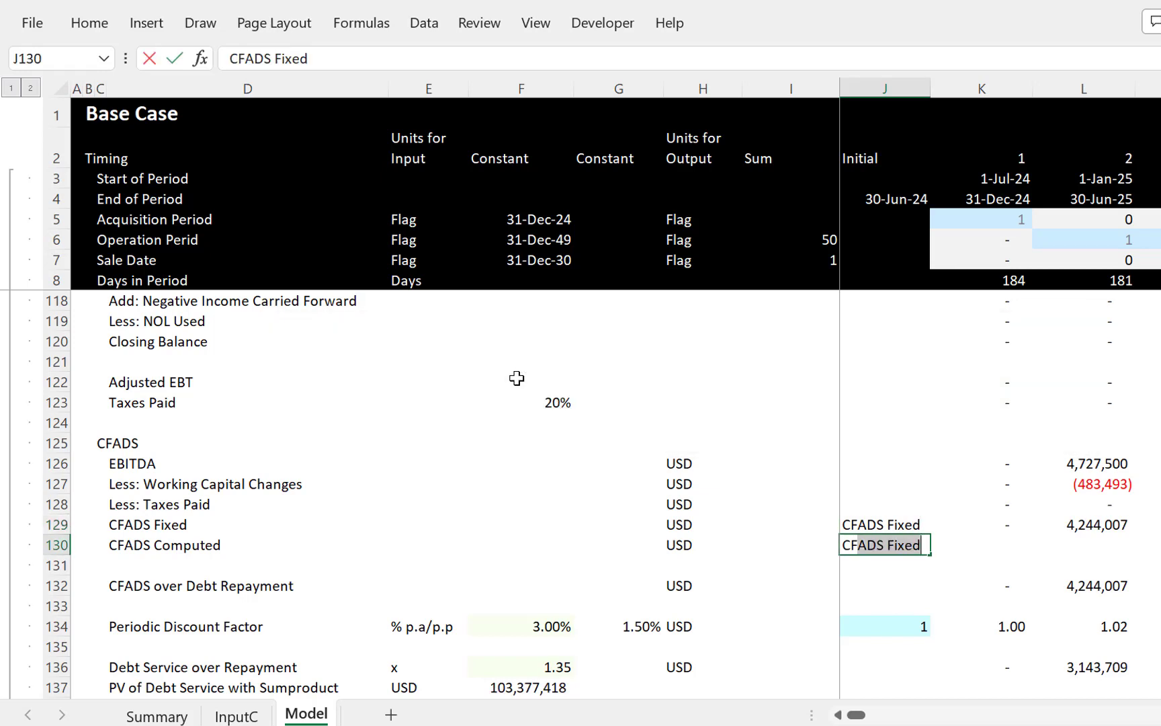
type("ADS Computed")
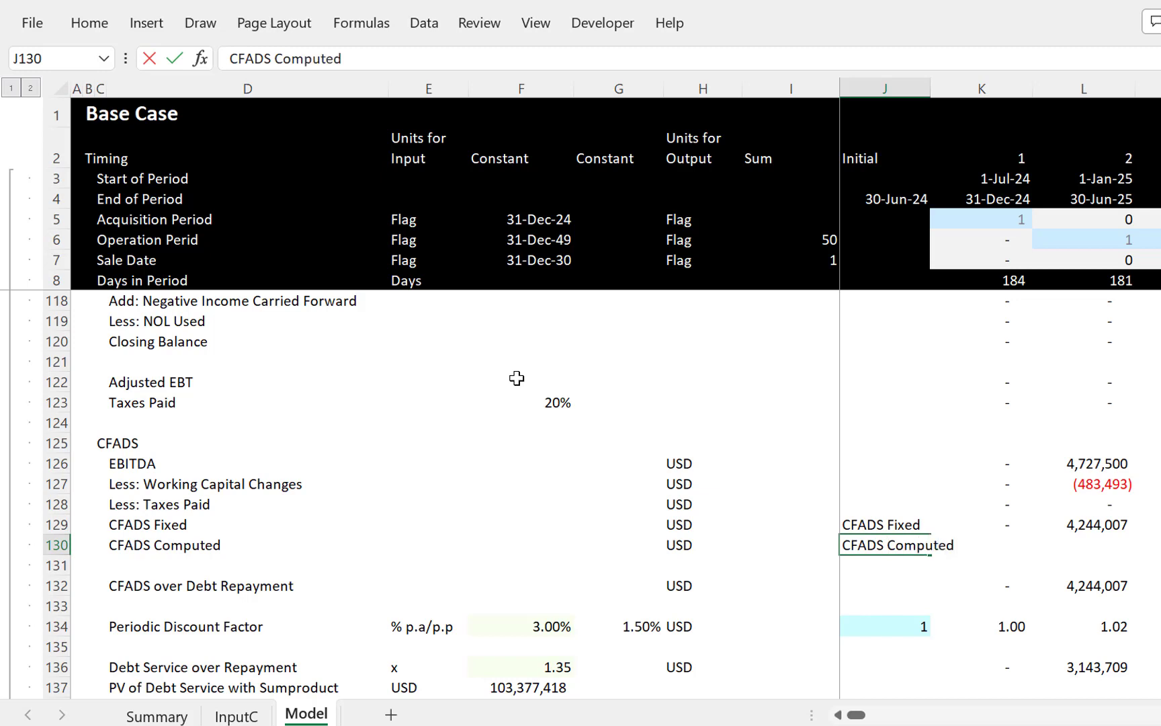
key("Return")
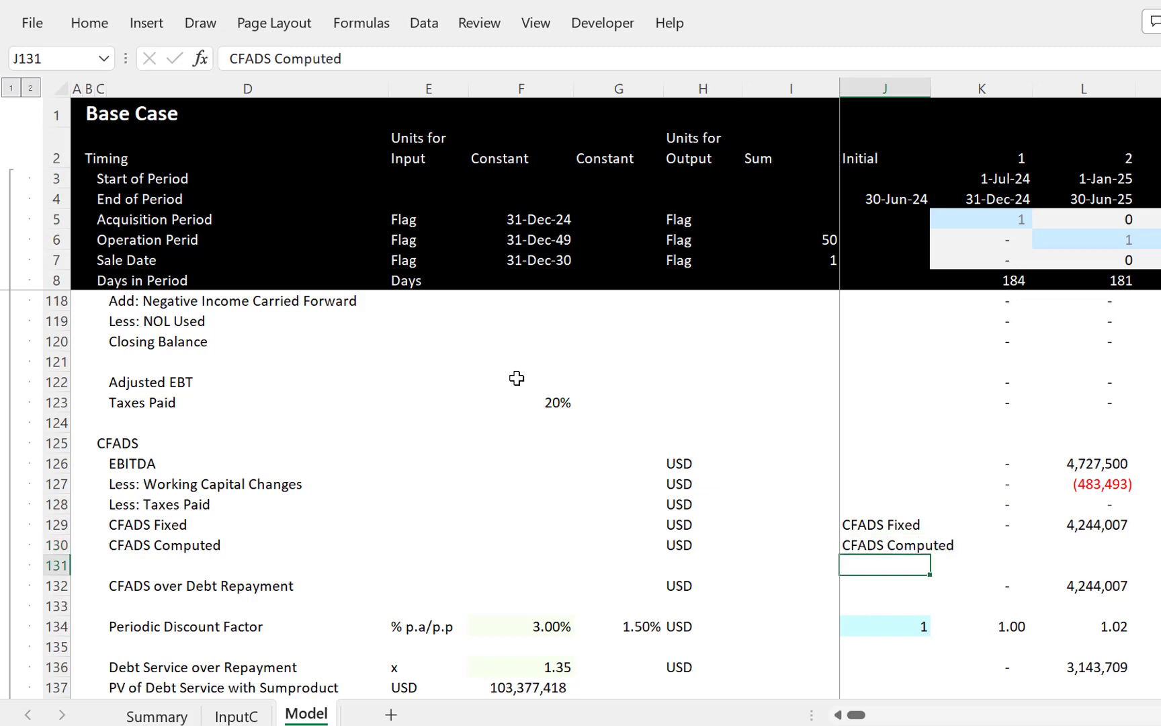
Step: Enter =SUM(K126:K128) in K130 to compute CFADS for the first period
key("Down")
key("Down")
key("Up")
key("Up")
key("Up")
key("Up")
key("Right")
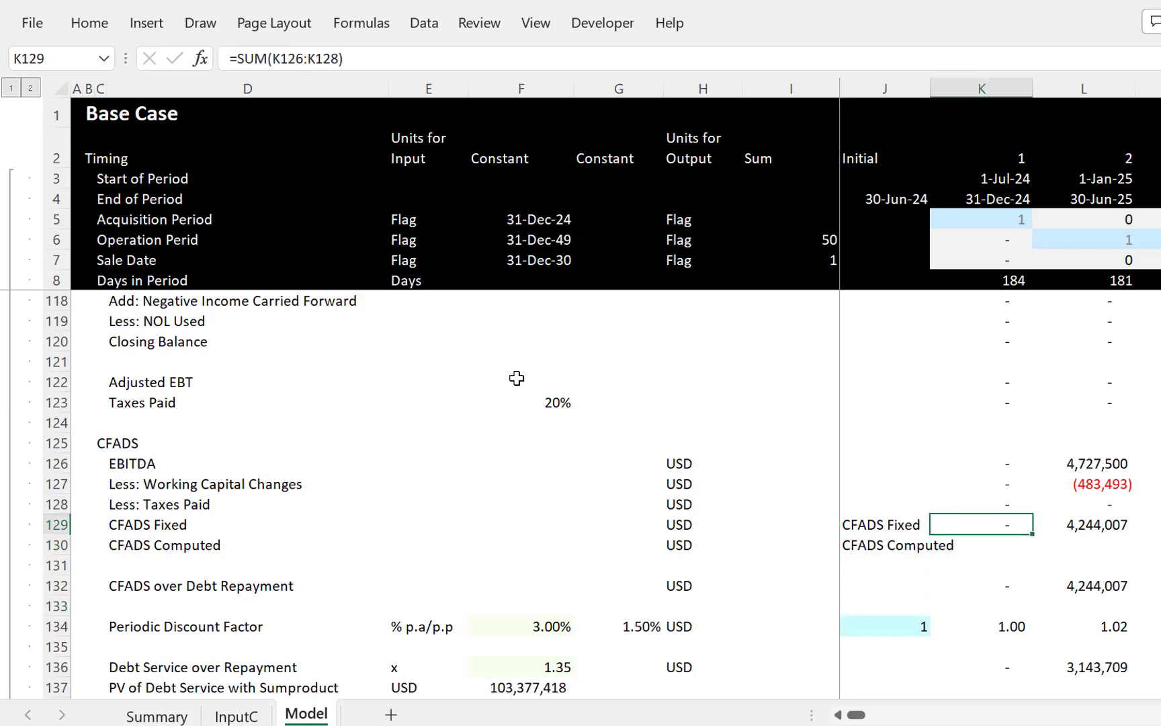
key("Down")
key("Up")
key("Down")
type("=su")
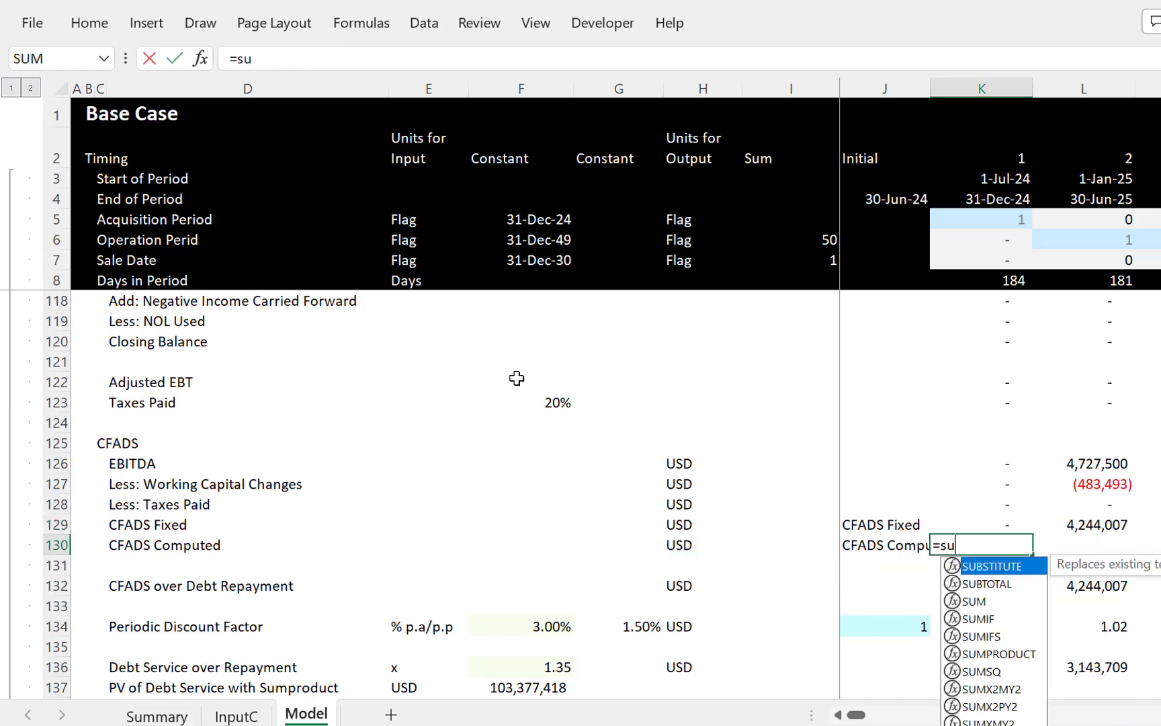
type("m(")
key("Up")
key("Up")
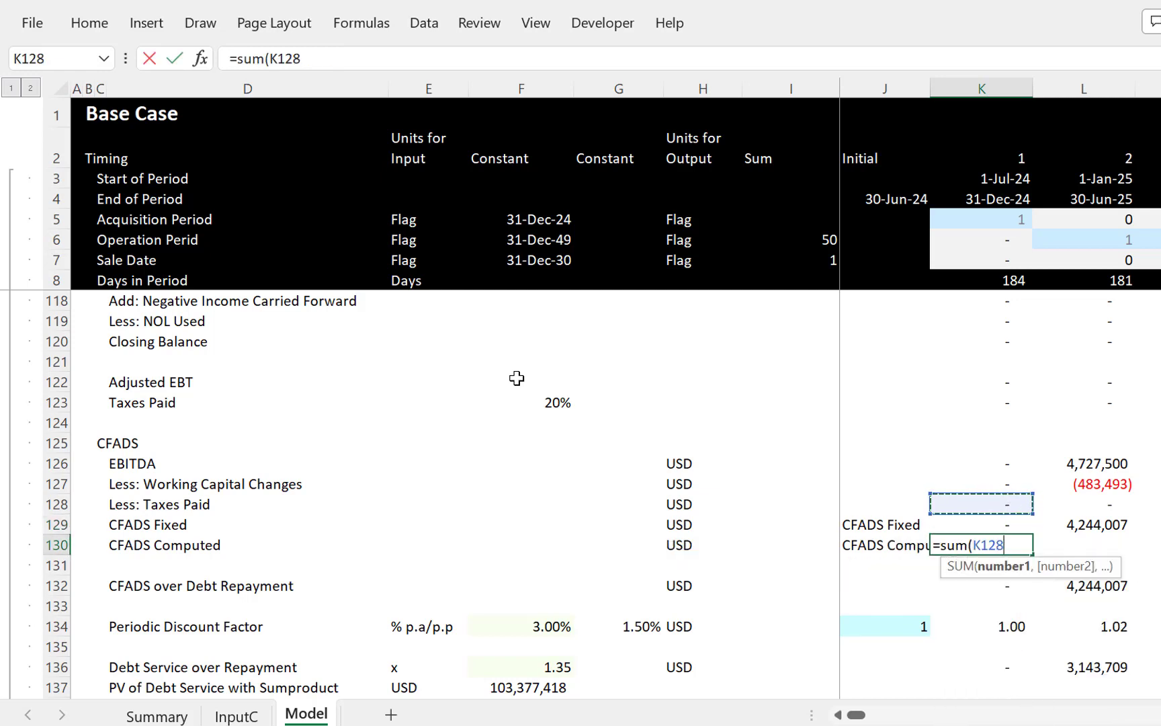
key("shift+Up")
key("shift+Up")
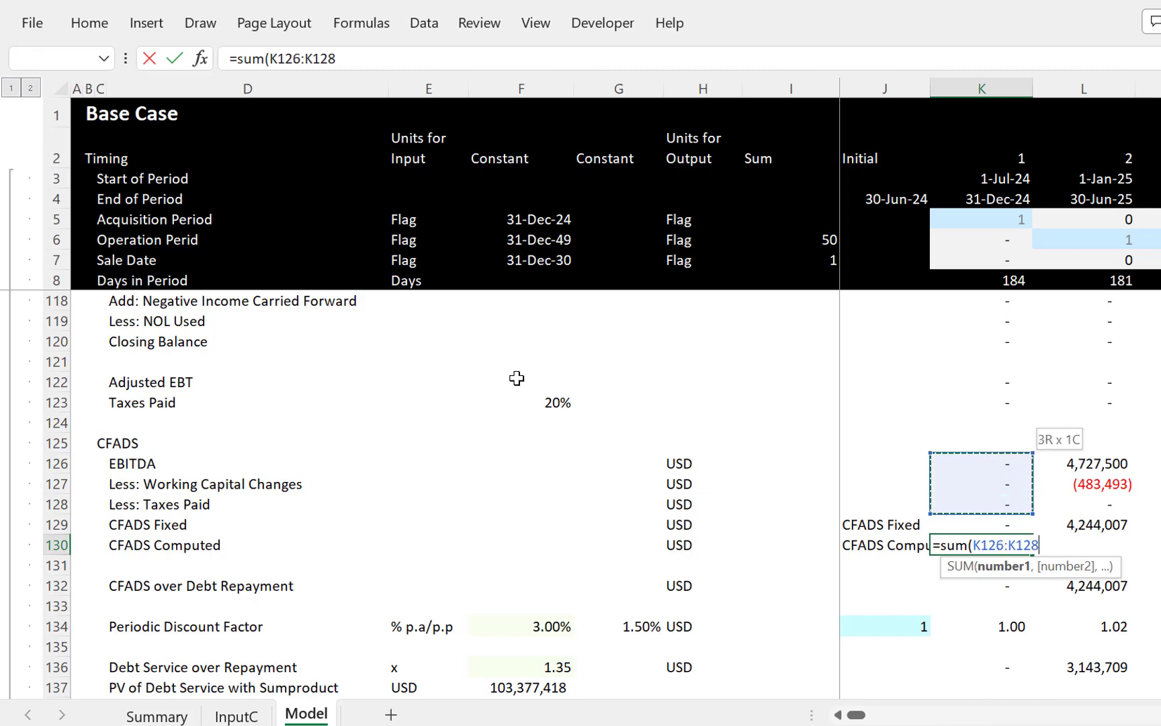
key("Return")
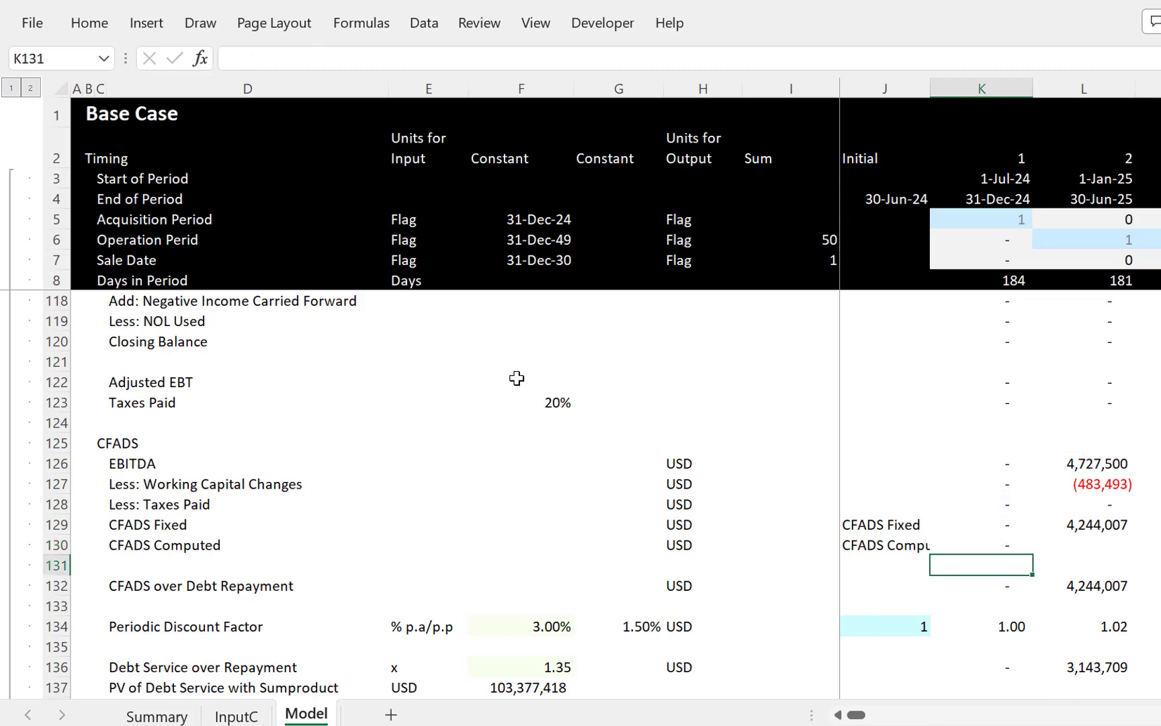
Step: Fill the K130 CFADS Computed formula across all periods of row 130
key("Up")
key("shift+Right")
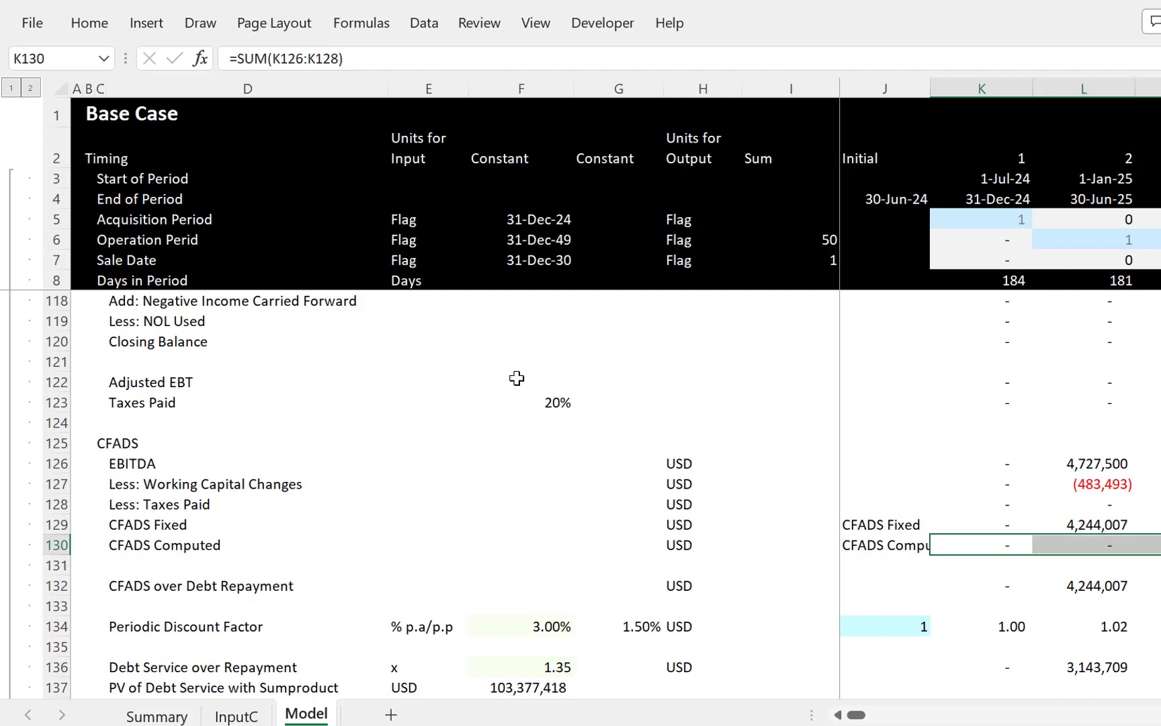
key("ctrl+r")
key("Up")
key("Down")
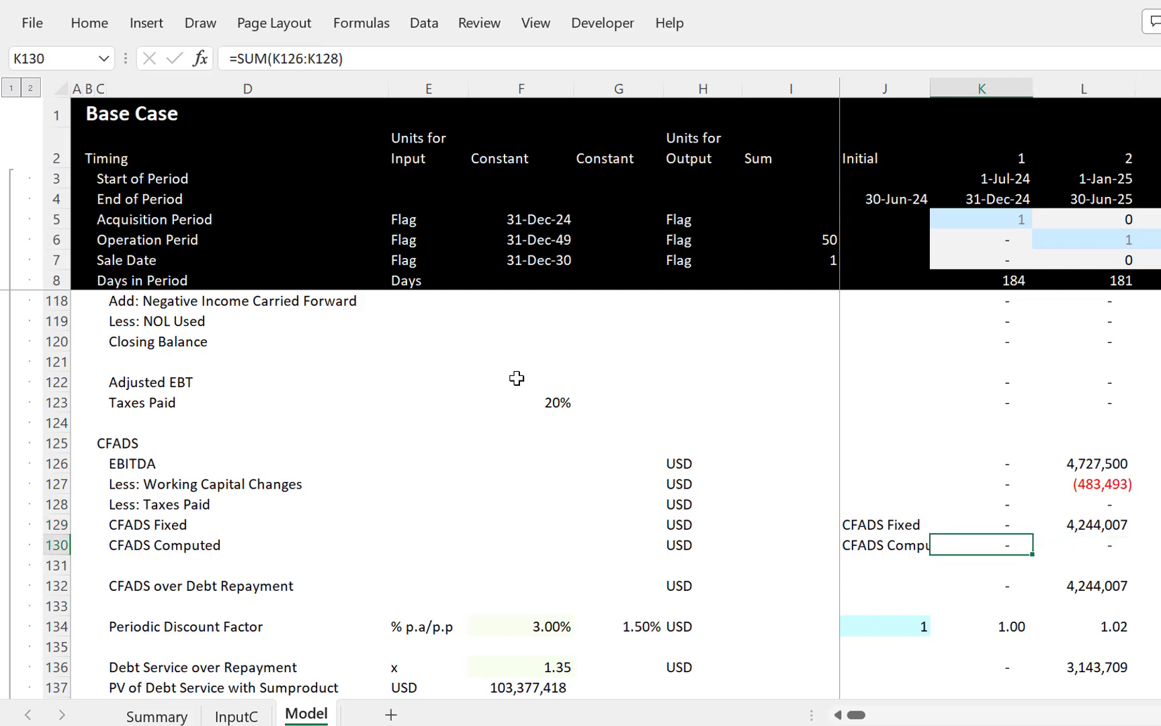
Step: Copy the CFADS Computed row from K130 across all periods and paste it as values only into the CFADS Fixed row at K129
key("ctrl+shift+Right")
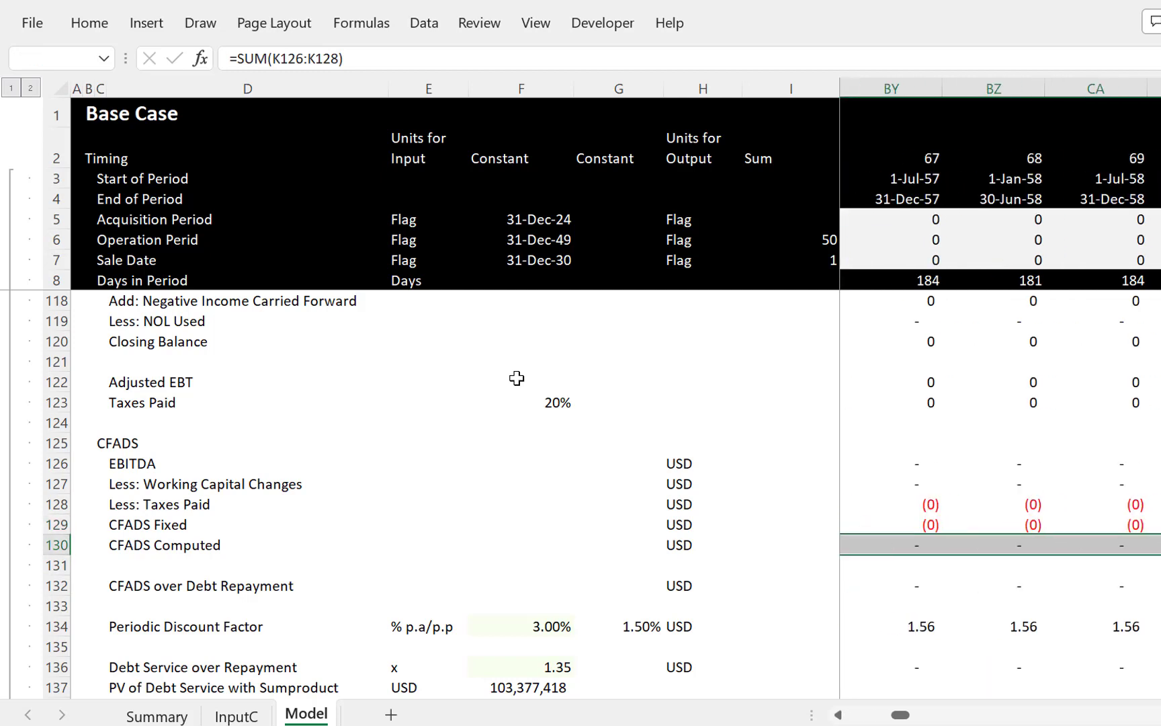
key("ctrl+c")
key("Left")
key("Right")
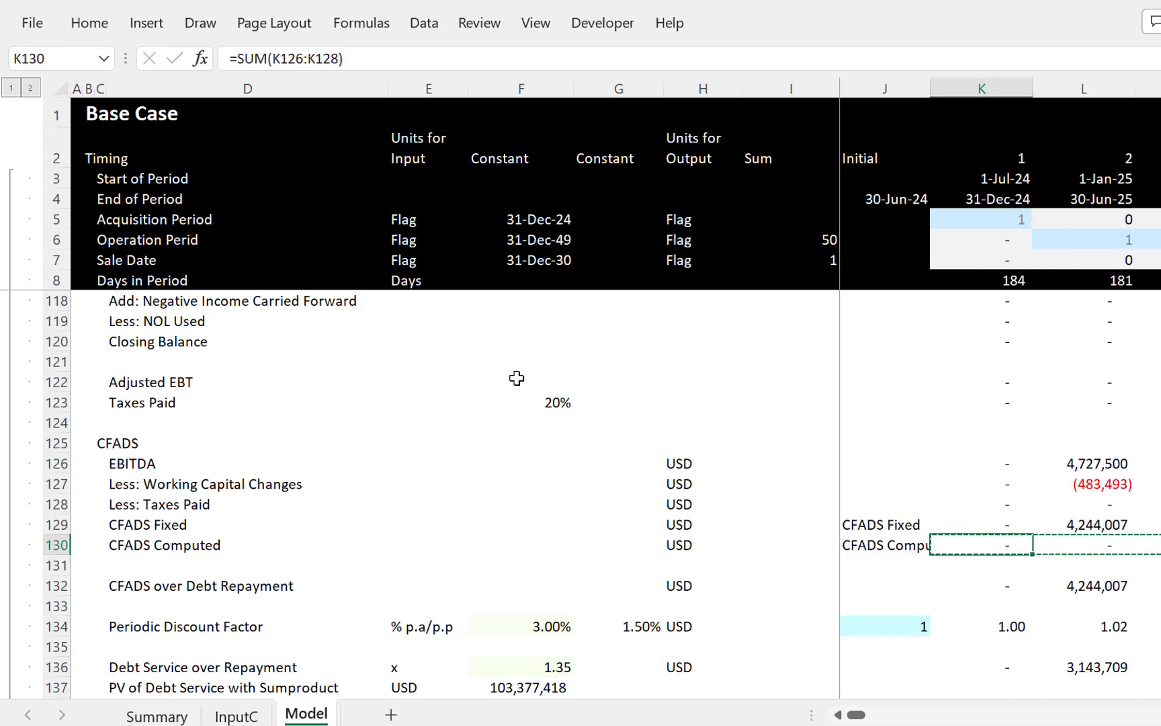
key("Up")
key("alt+e")
key("s")
key("v")
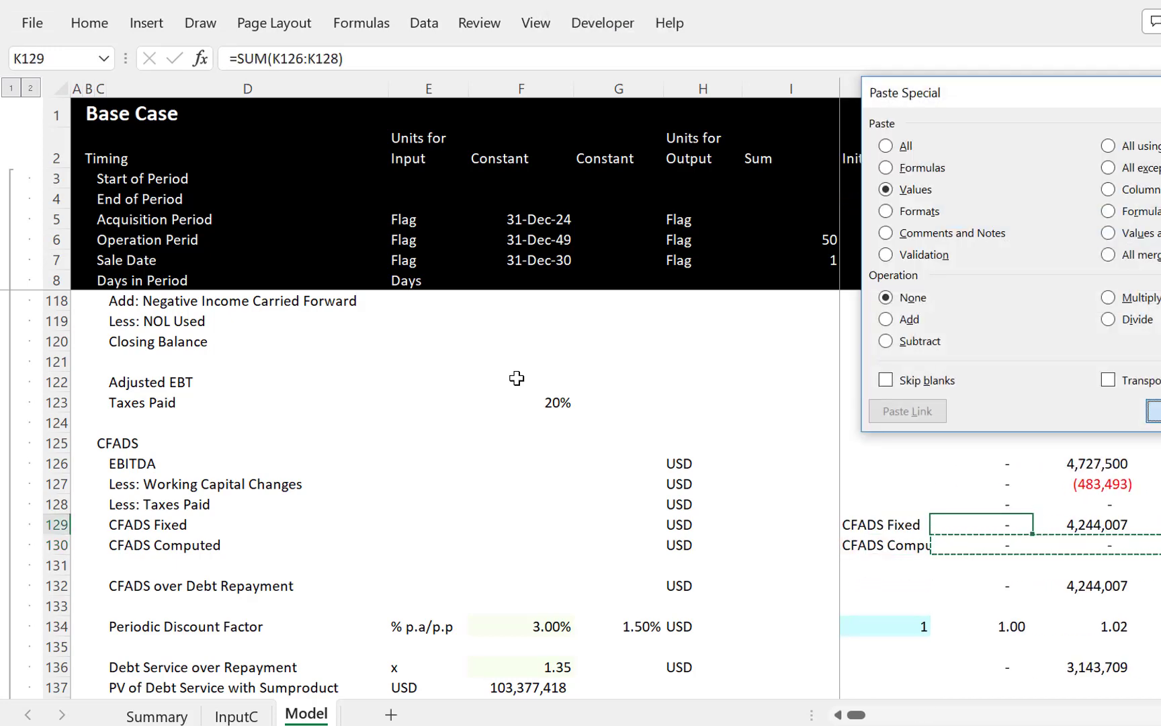
key("Return")
key("Left")
key("Right")
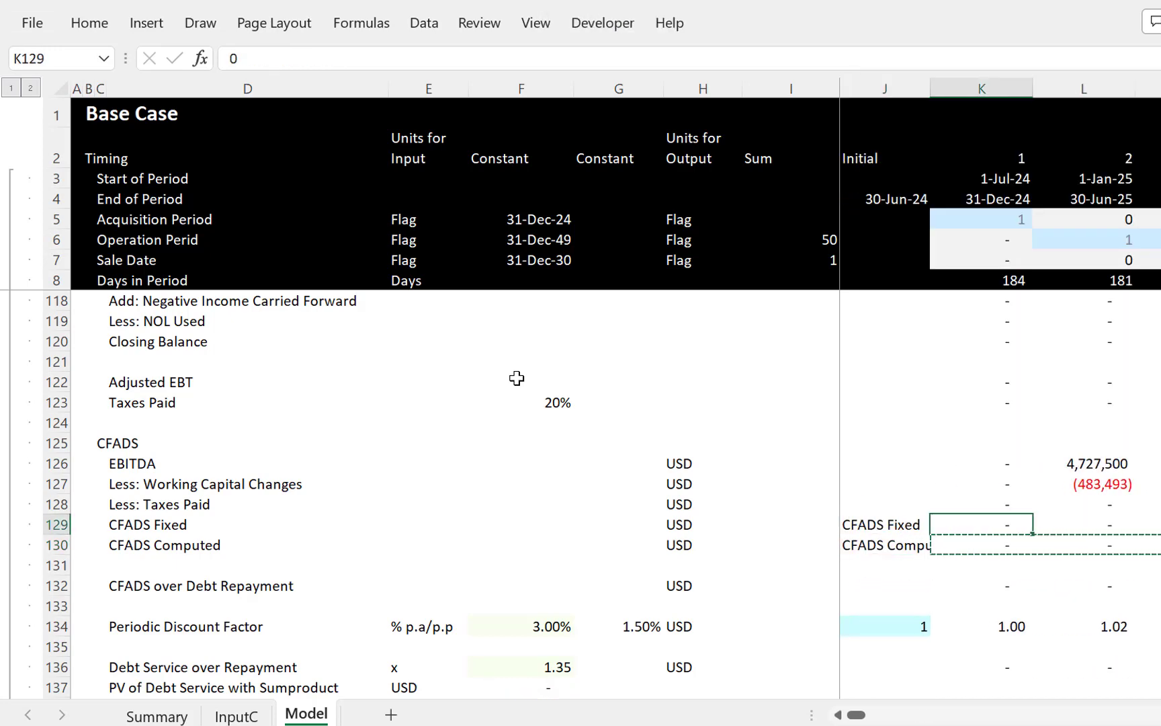
key("Escape")
key("Down")
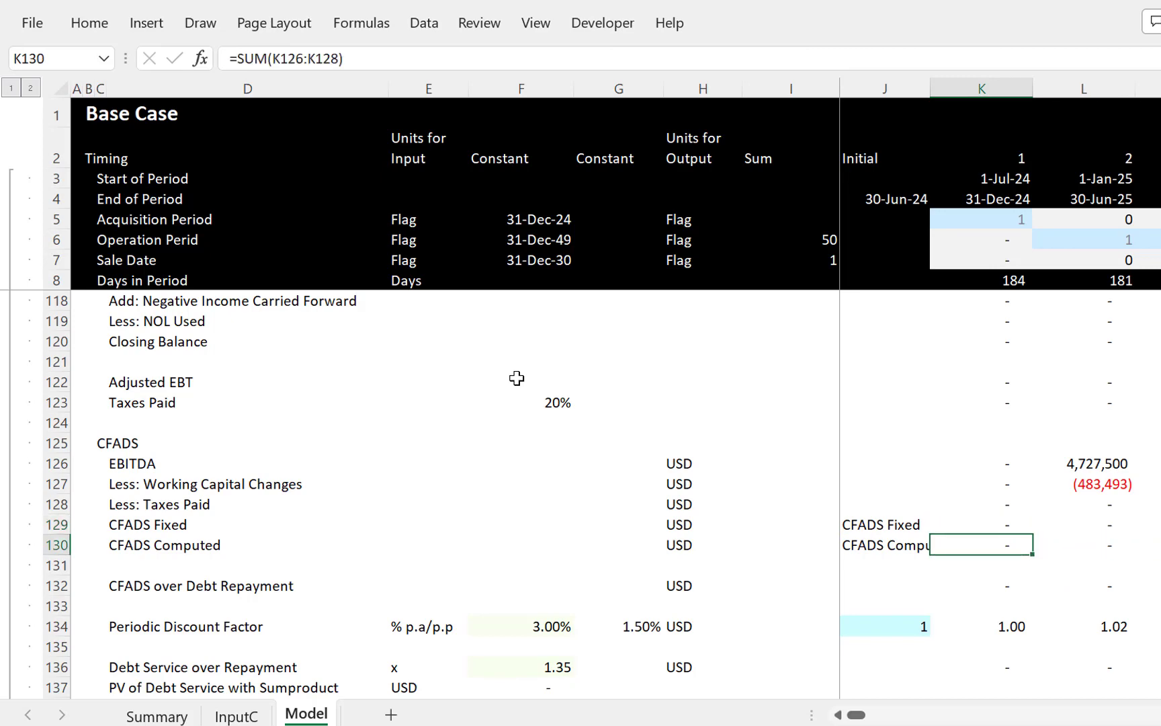
Step: Review the rows below CFADS Computed, from debt sizing down to the Uses and Sources of Funds
key("Up")
key("Down")
key("Down")
key("Down")
key("Down")
key("Down")
key("Down")
key("Down")
key("Down")
key("Down")
key("Down")
key("Down")
key("Down")
key("Down")
key("Down")
key("Down")
key("Down")
key("Down")
key("Down")
key("Down")
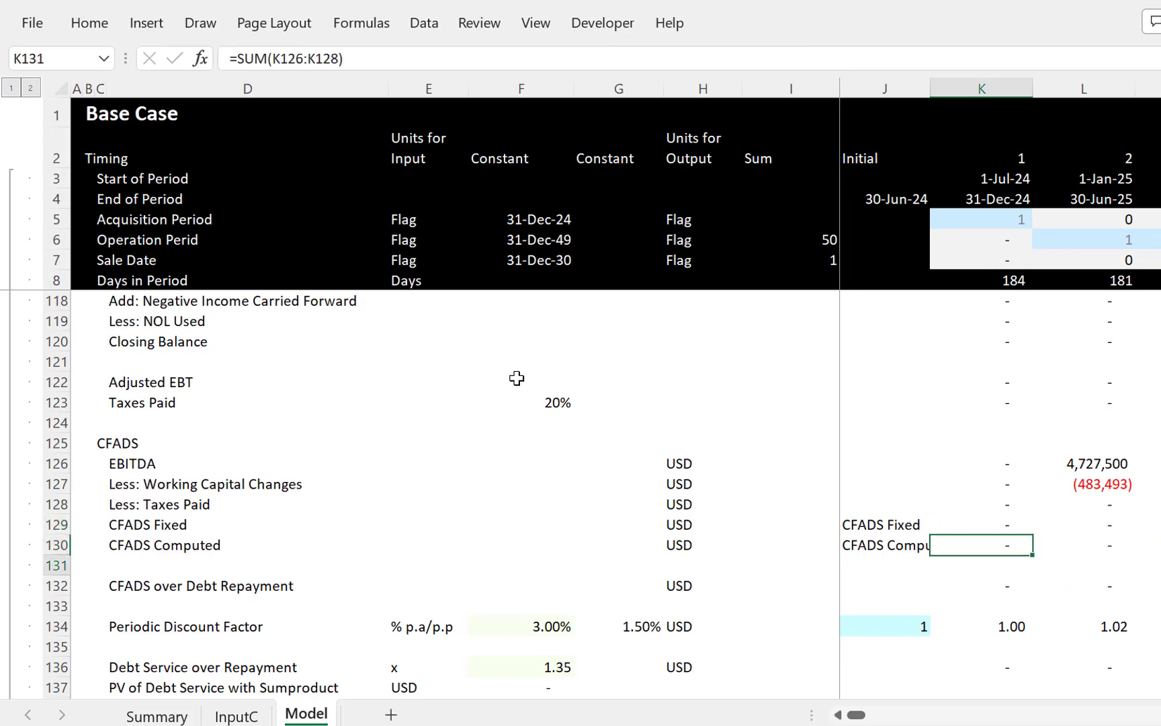
key("Down")
key("Down")
key("Down")
key("Down")
key("Down")
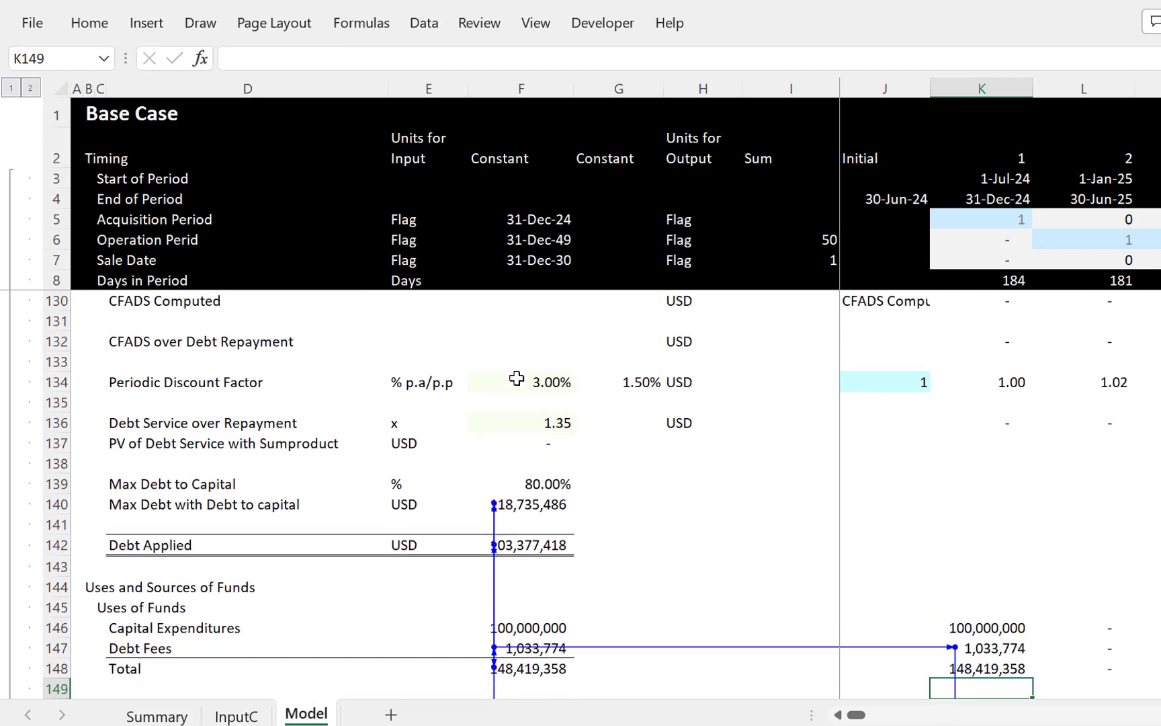
key("Up")
key("Up")
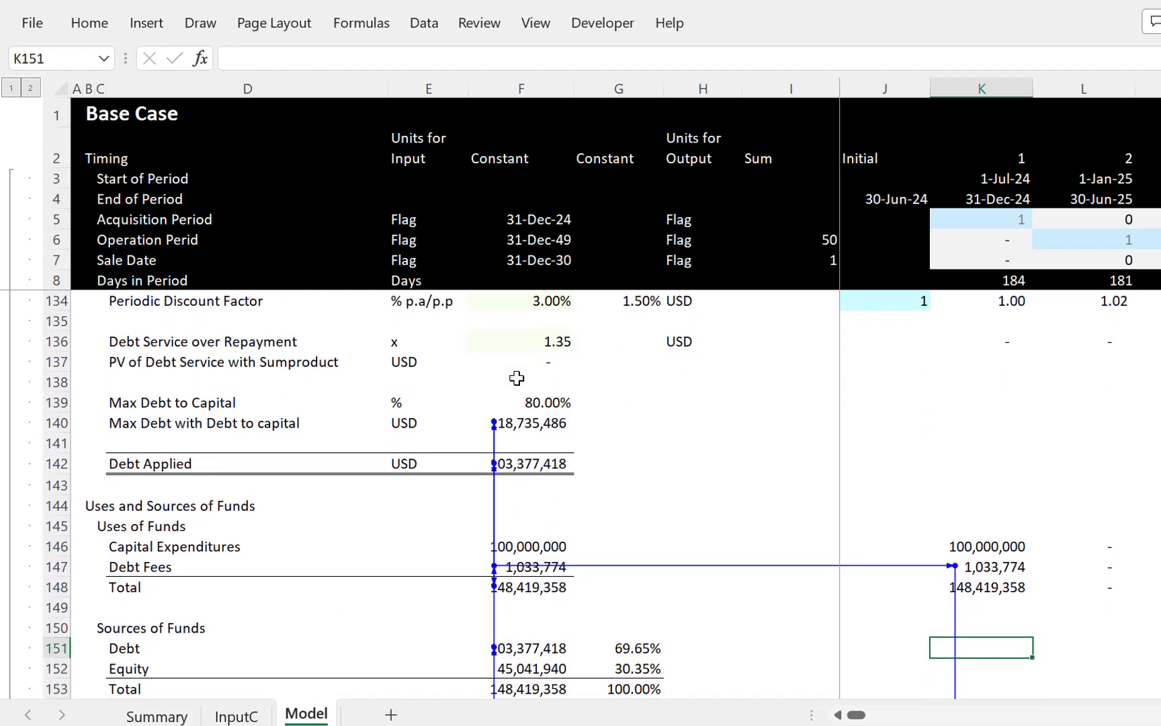
Step: Examine the circular reference arrows linking maximum debt, debt applied, debt fees and total uses of funds
key("Left")
key("Left")
key("Left")
key("Left")
key("Up")
key("Up")
key("Up")
key("Up")
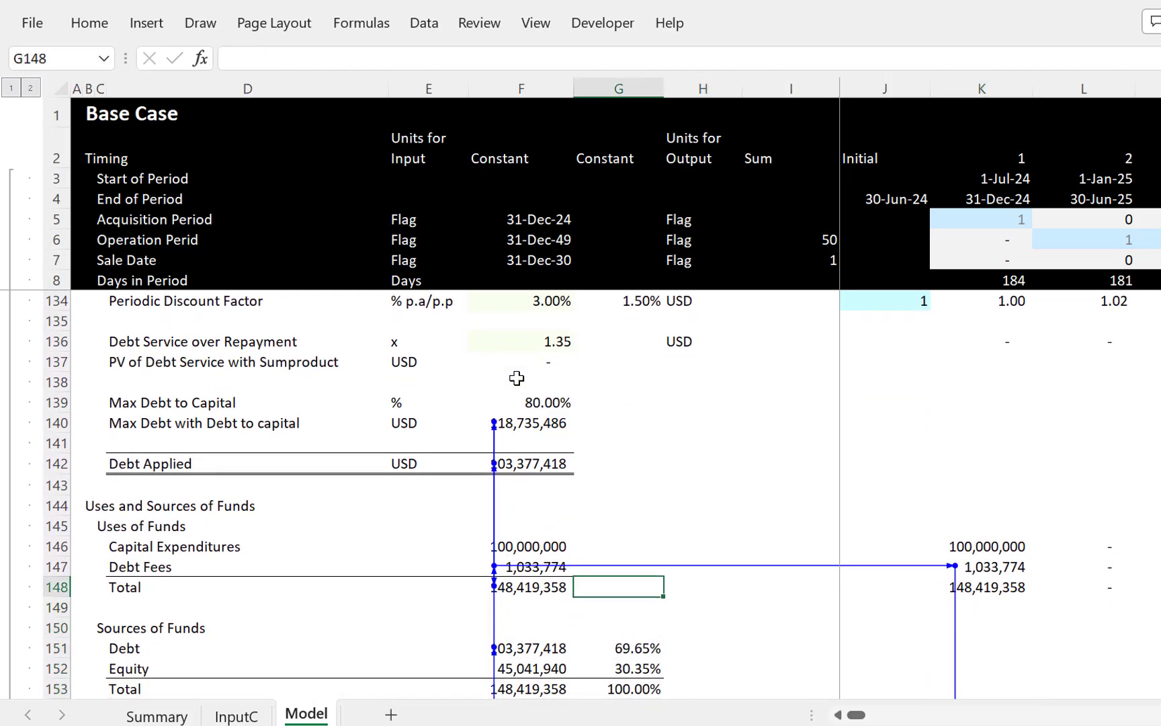
key("Left")
key("Right")
key("Right")
key("Up")
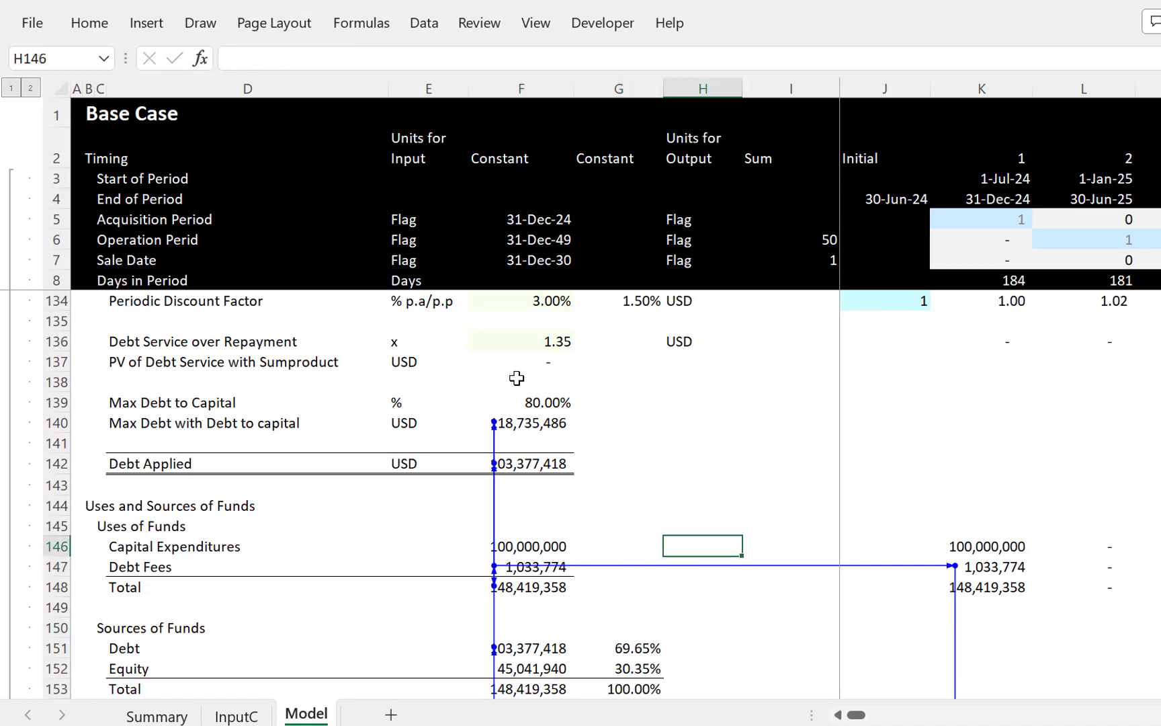
key("Up")
key("Left")
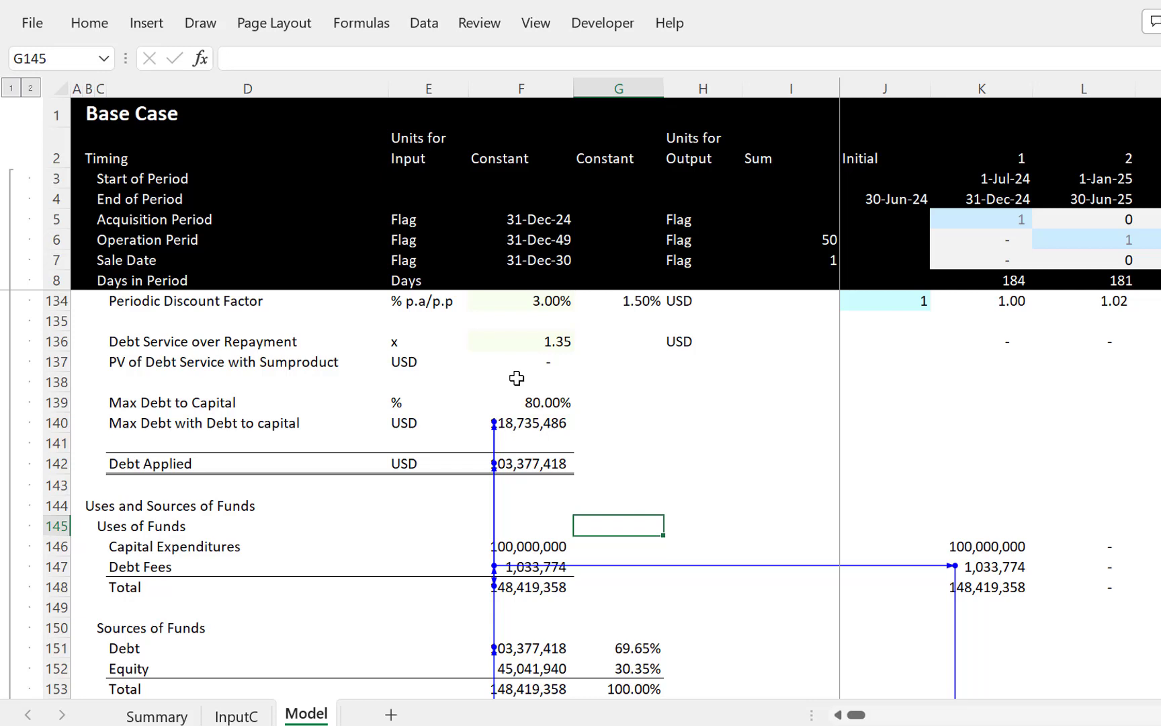
key("Left")
key("Right")
key("Right")
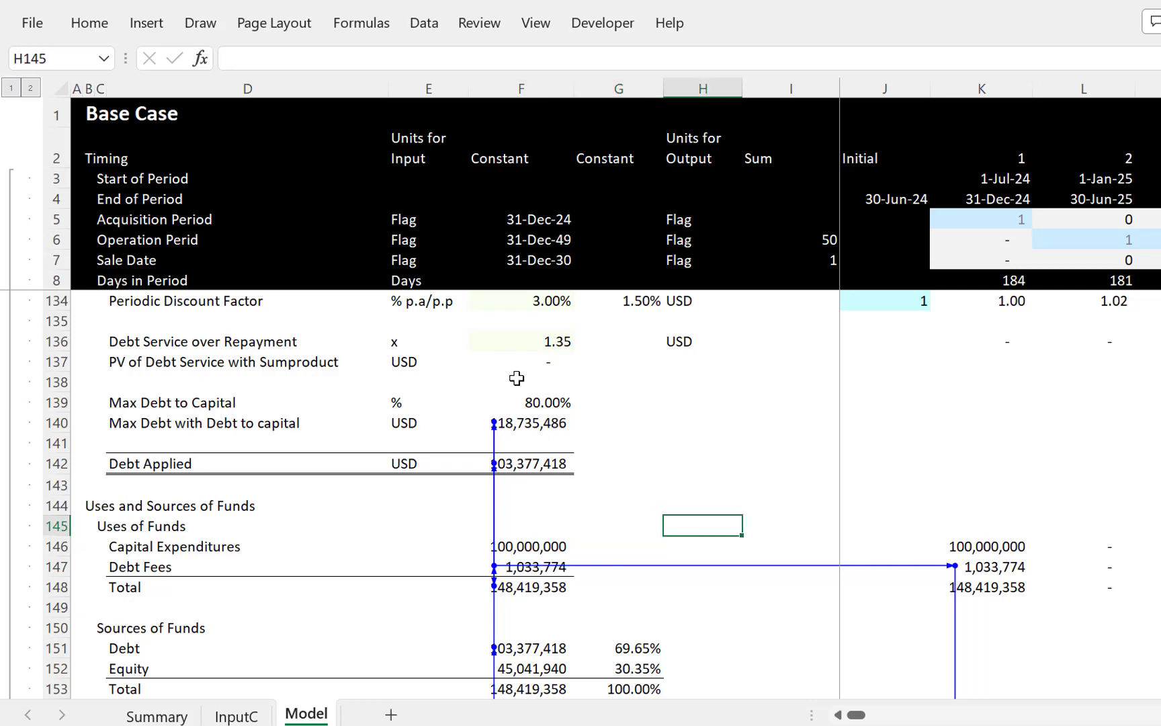
Step: Add the headings Fixed in G145 and Computed in H145 beside Uses of Funds
key("Left")
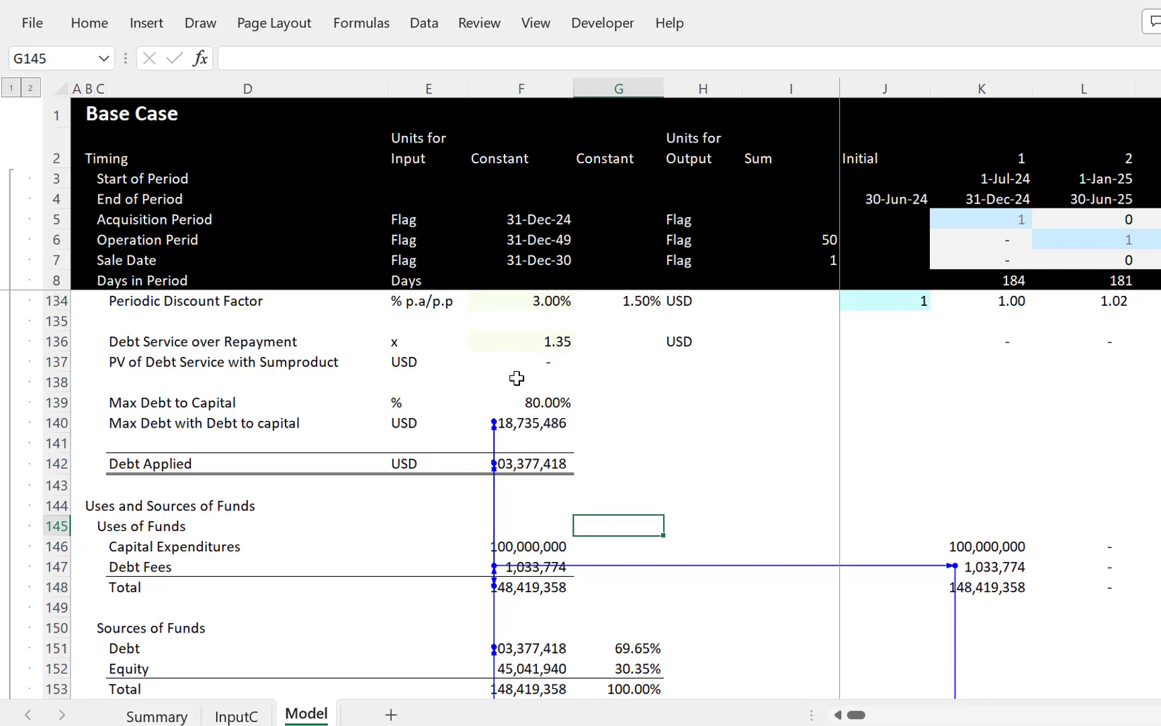
type("Fixed")
key("Up")
key("Down")
key("Right")
key("F2")
type("Com")
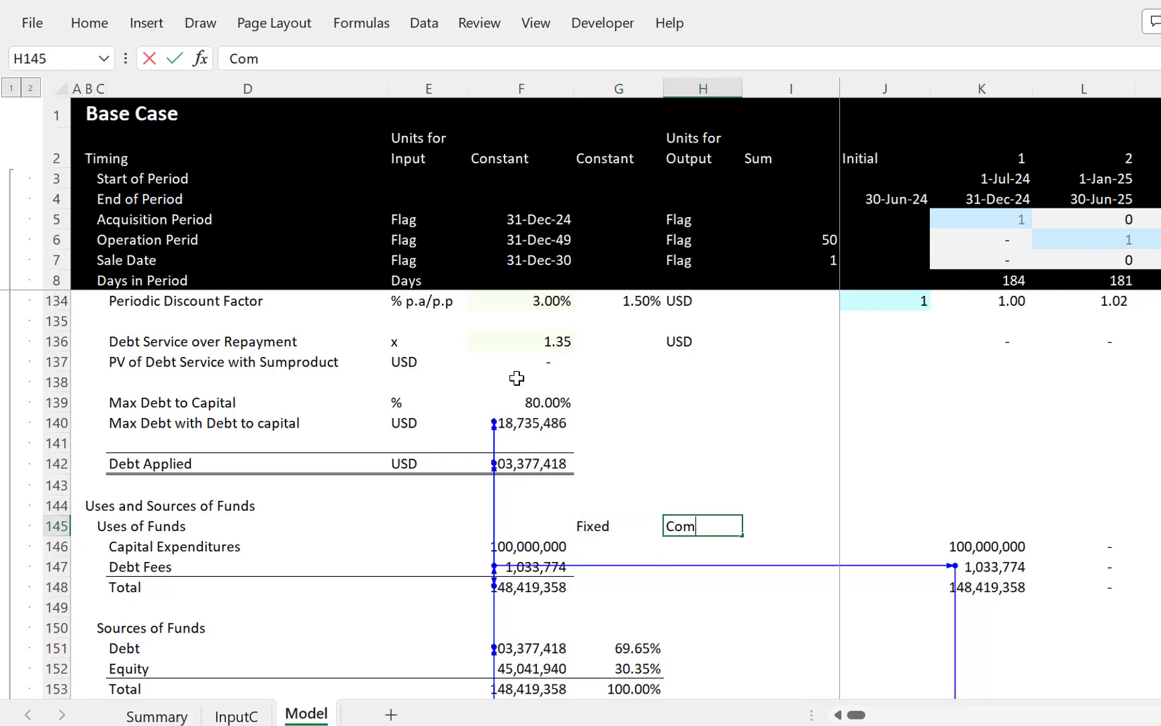
type("puted")
key("Return")
key("Up")
key("Left")
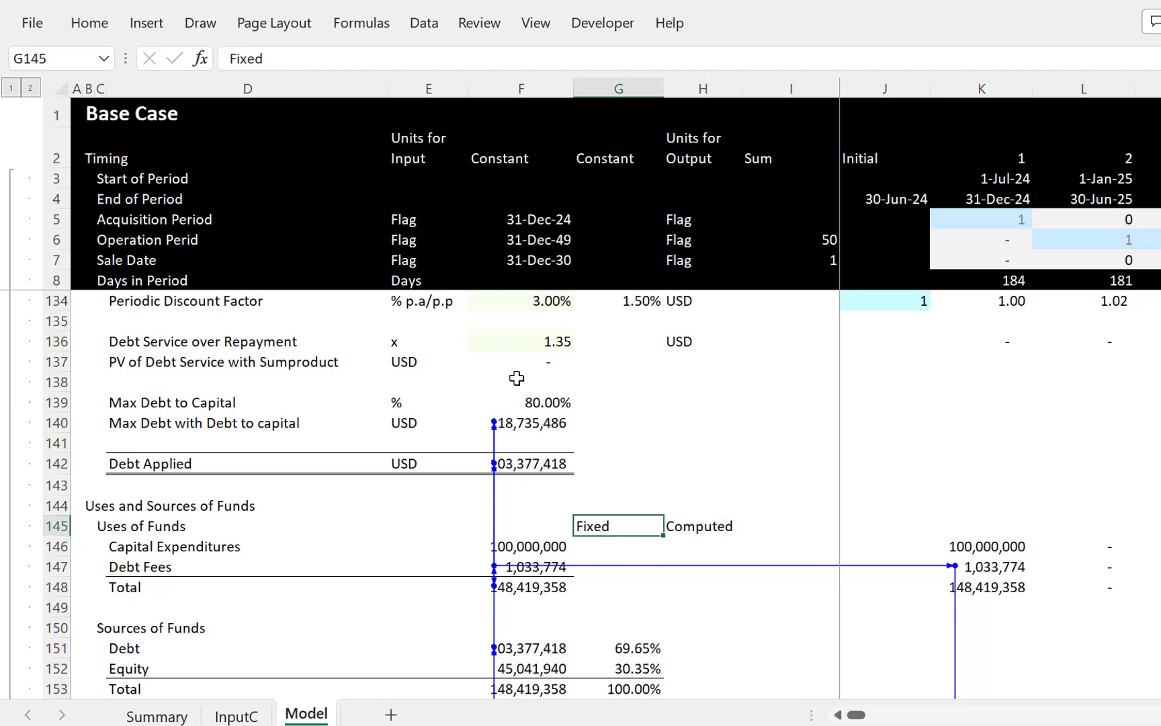
Step: Extend the headings in G145 and H145 to read Fixed fees and Computed fees
key("F2")
type("fees")
key("Return")
key("Up")
key("Right")
key("F2")
type("fee")
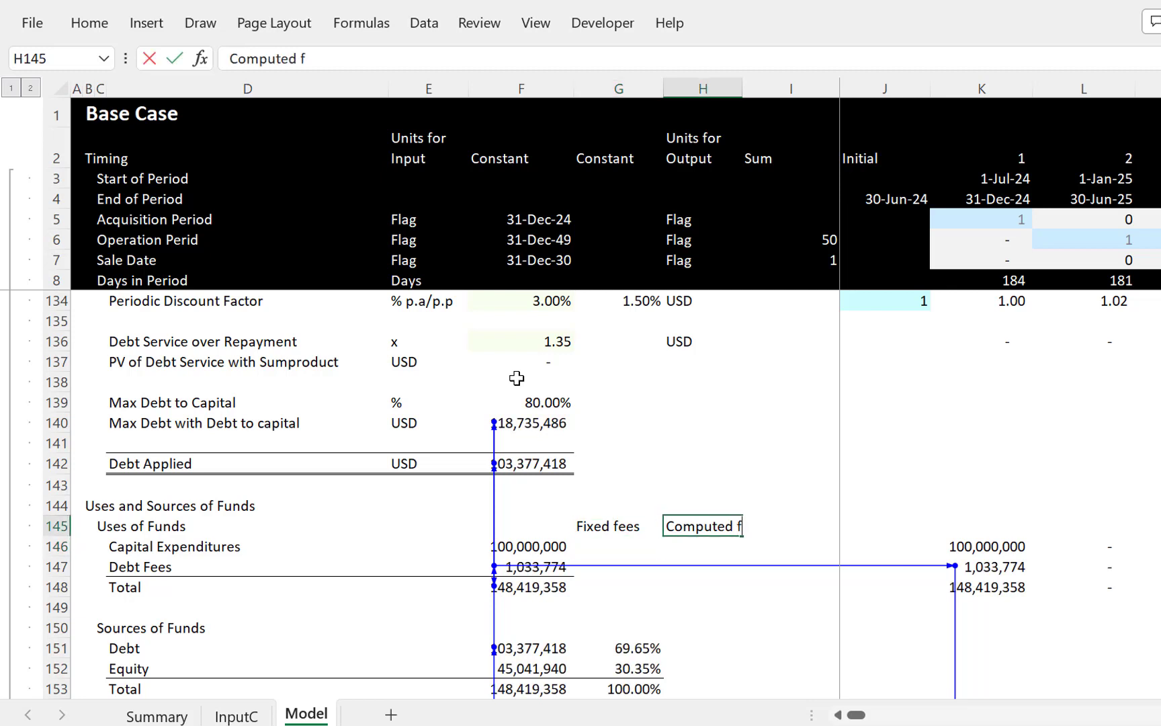
type("s")
key("Return")
Step: Link the Debt Fees cell H147 under Computed fees to the first-period fee with the formula =K147
key("Down")
key("Down")
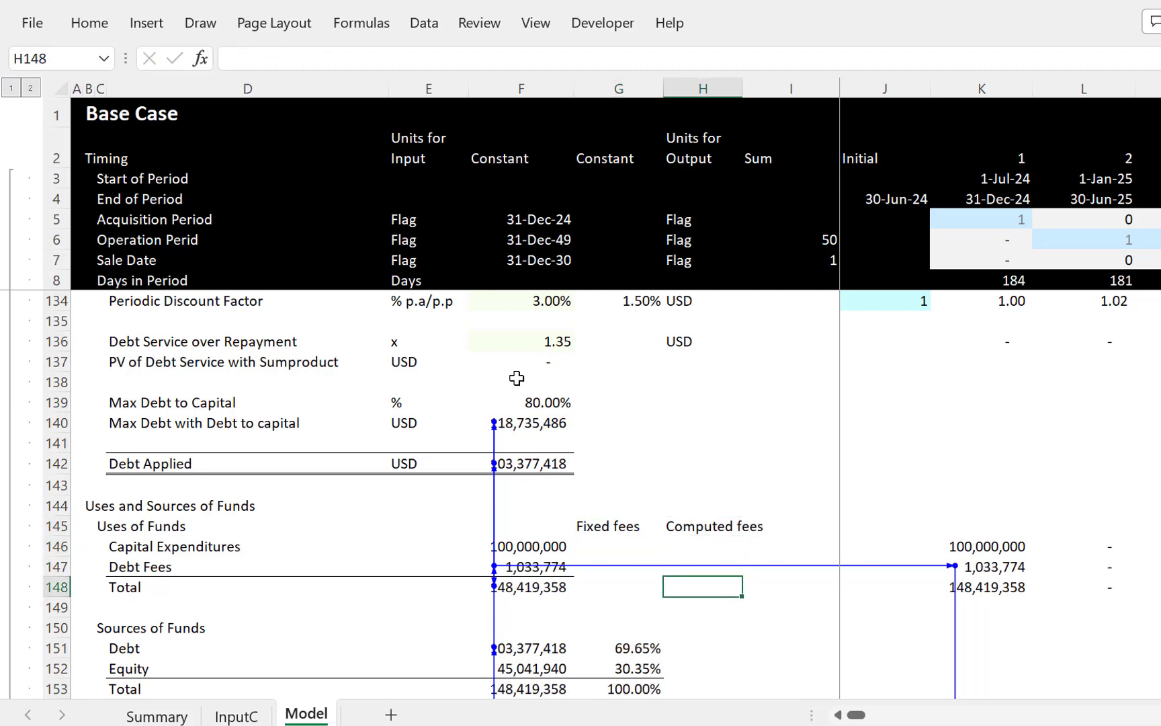
key("Left")
key("Up")
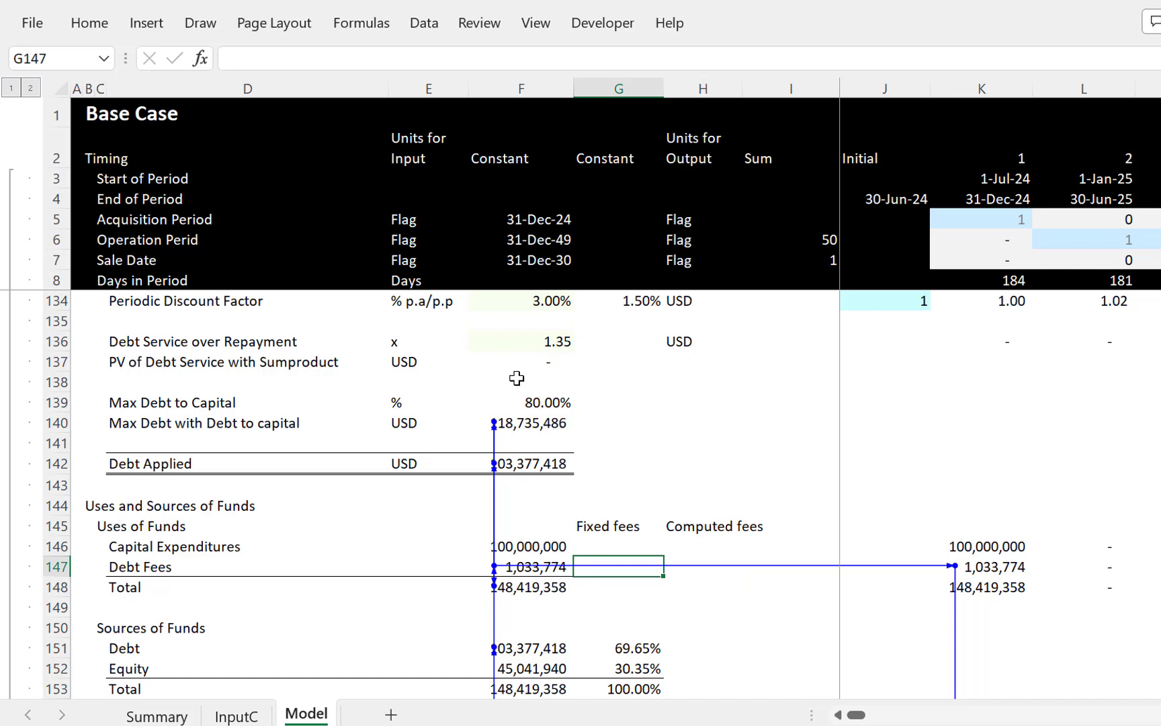
key("Right")
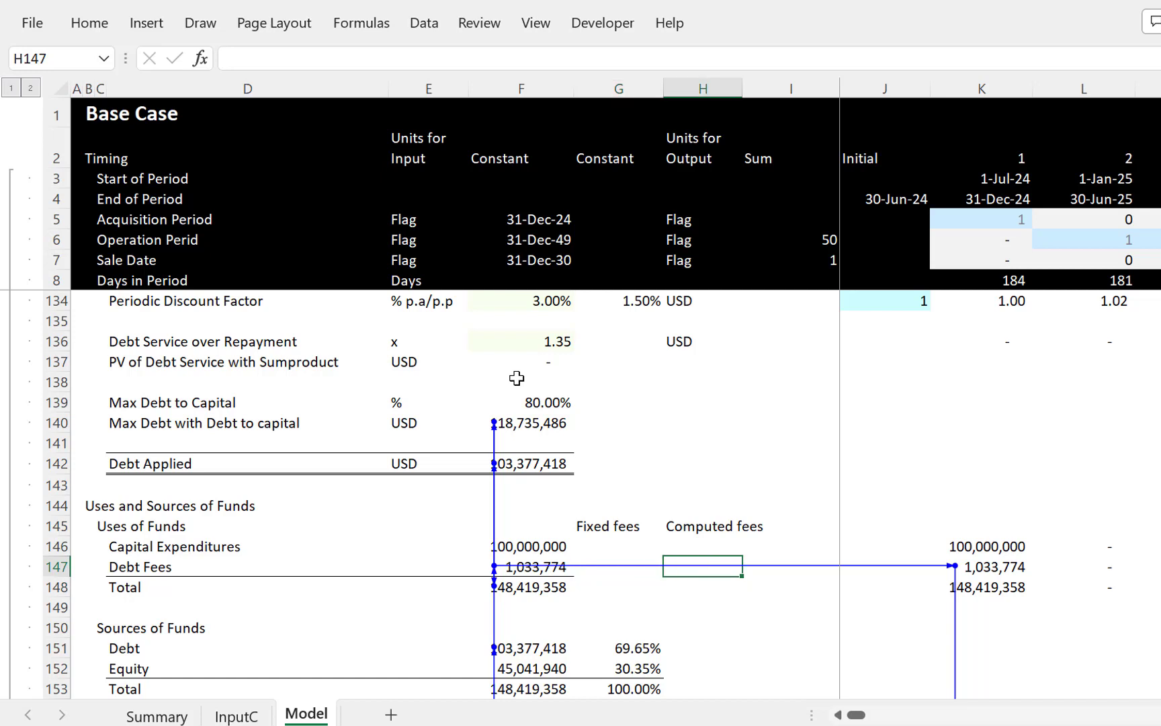
type("=")
key("Right")
key("Right")
key("Right")
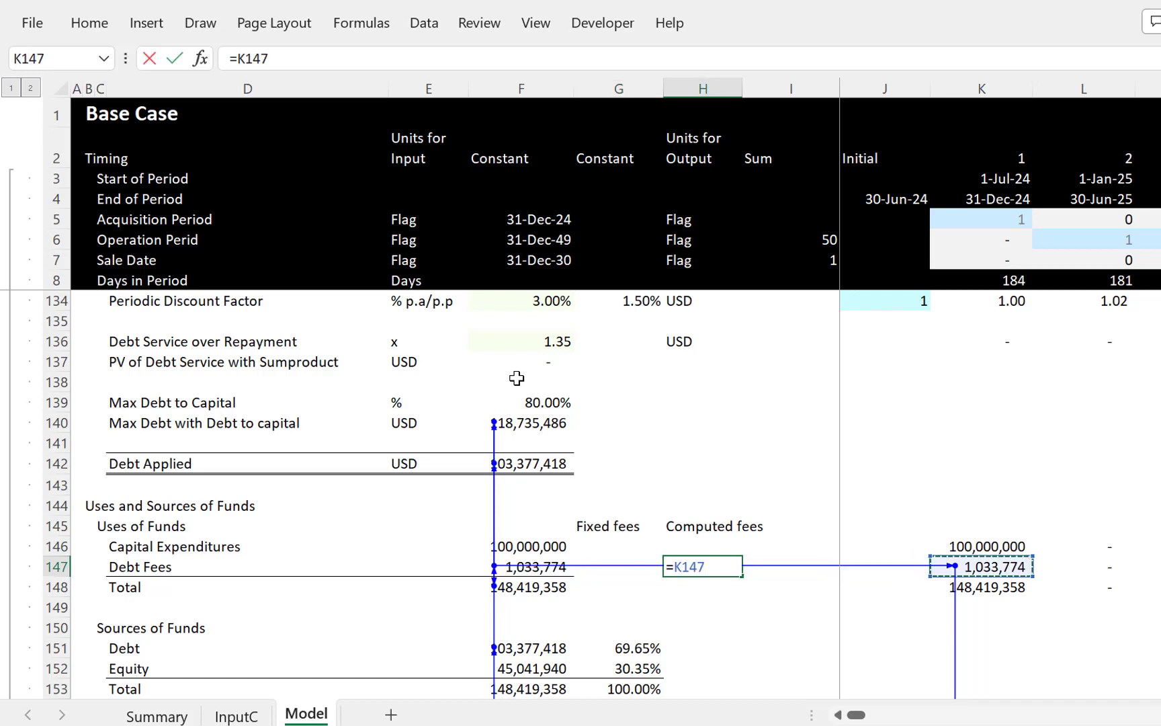
key("Return")
Step: Replace the Debt Fees sum in F147 with a link to the fixed fees cell G147
key("Up")
key("Left")
key("Left")
type("=")
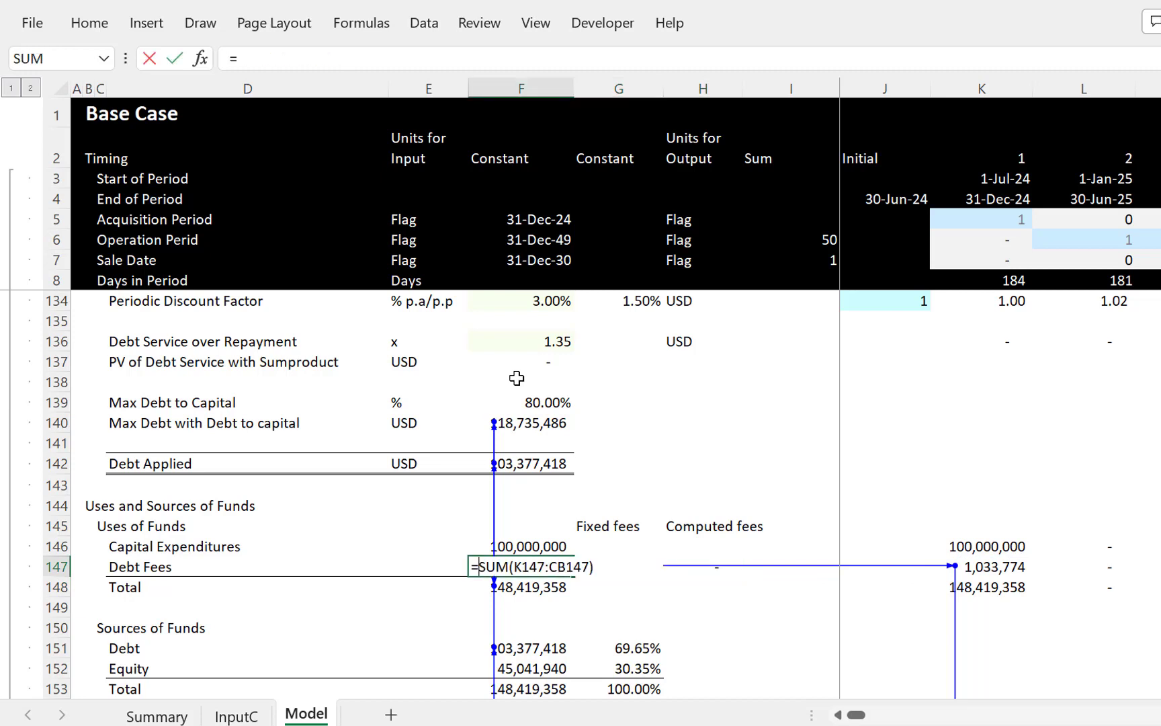
key("Right")
key("Return")
key("Up")
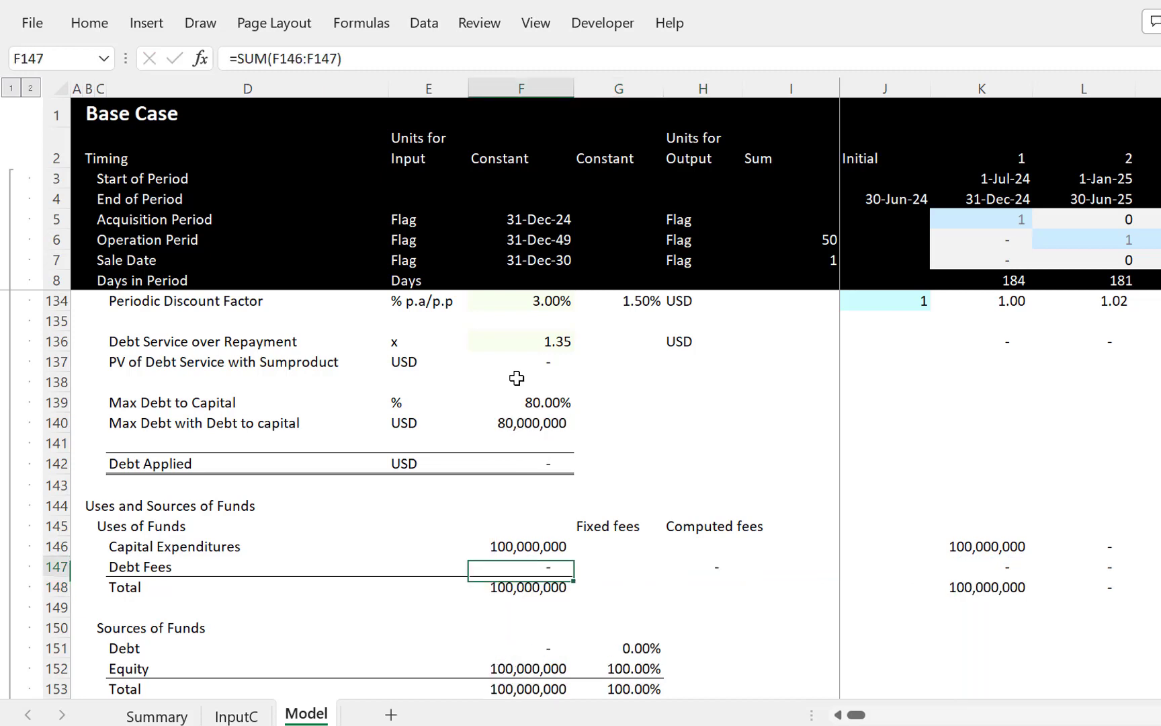
Step: Copy the computed debt fee from H147 and paste it as values only into the fixed fee cell G147
key("Right")
key("Right")
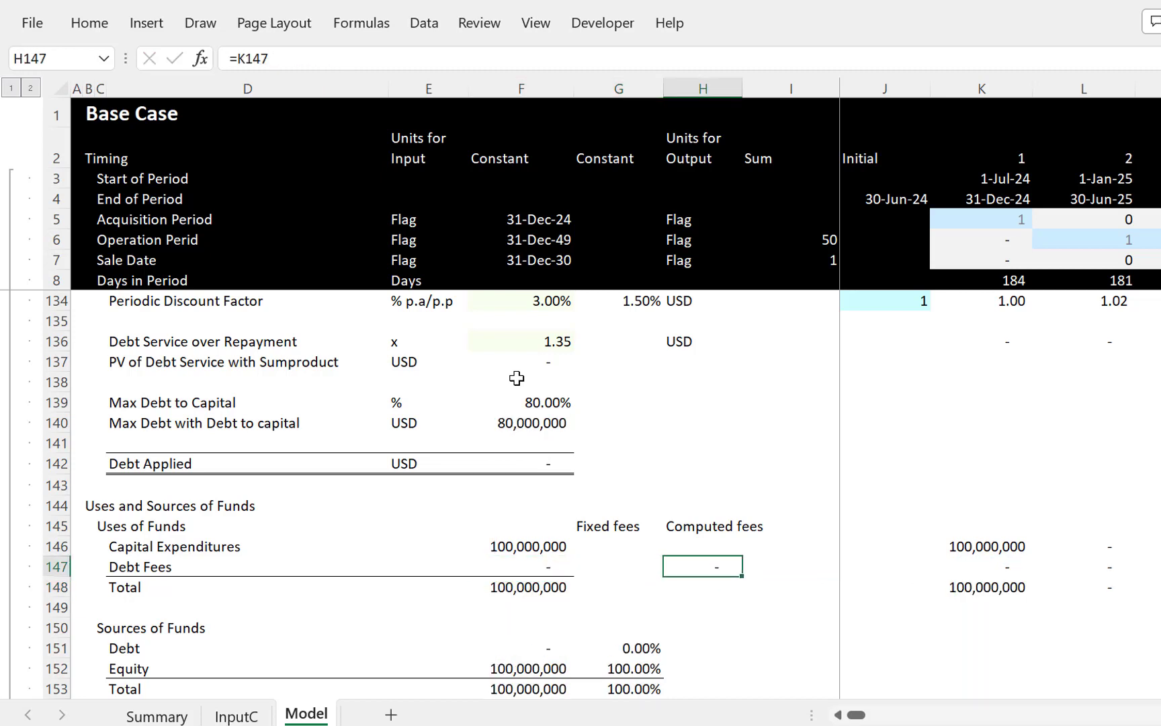
key("ctrl+c")
key("Left")
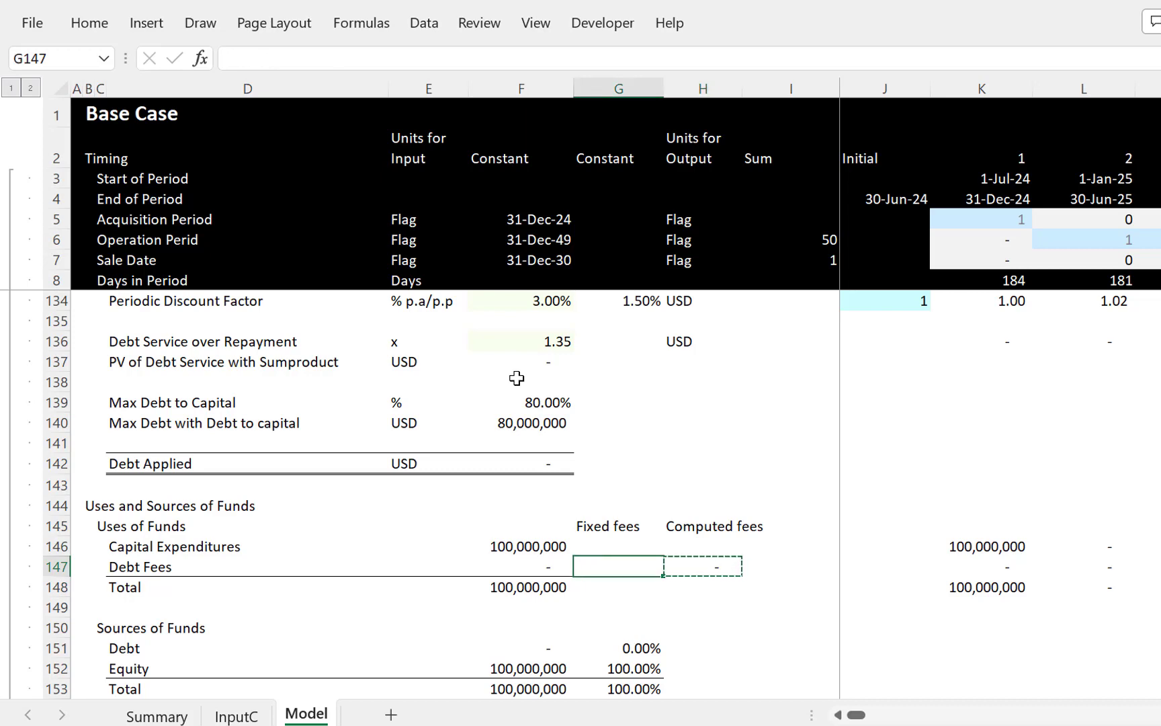
key("alt+e")
key("s")
key("v")
key("Return")
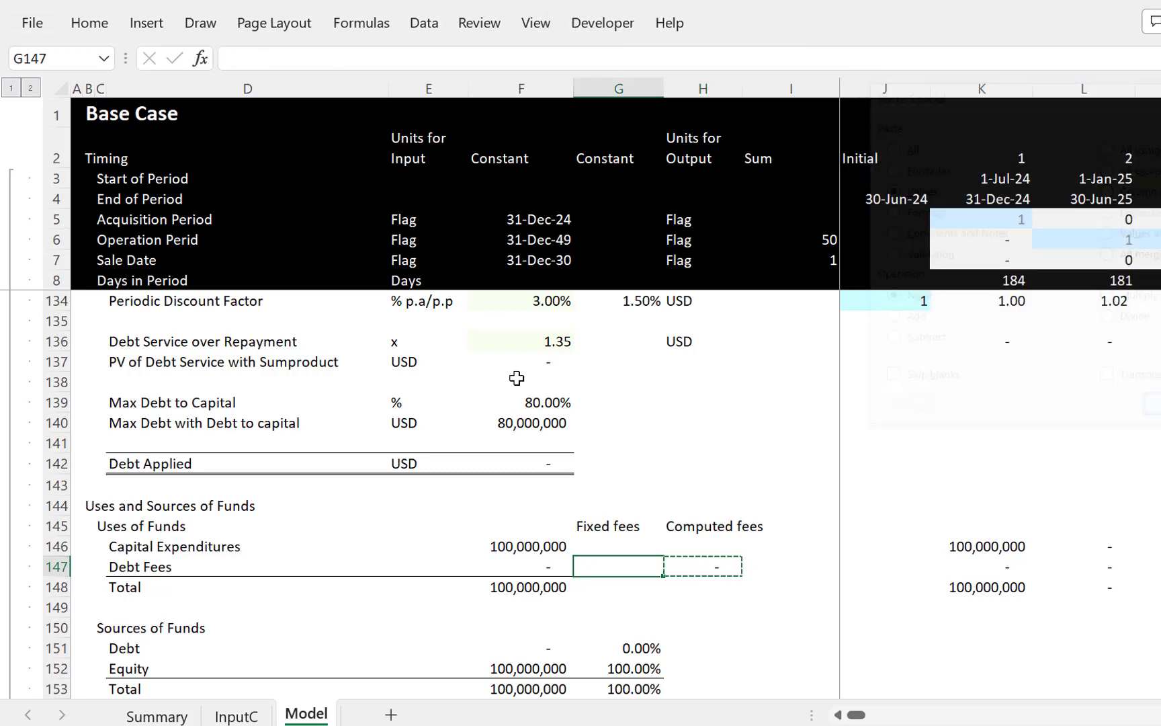
key("Escape")
key("Left")
key("Right")
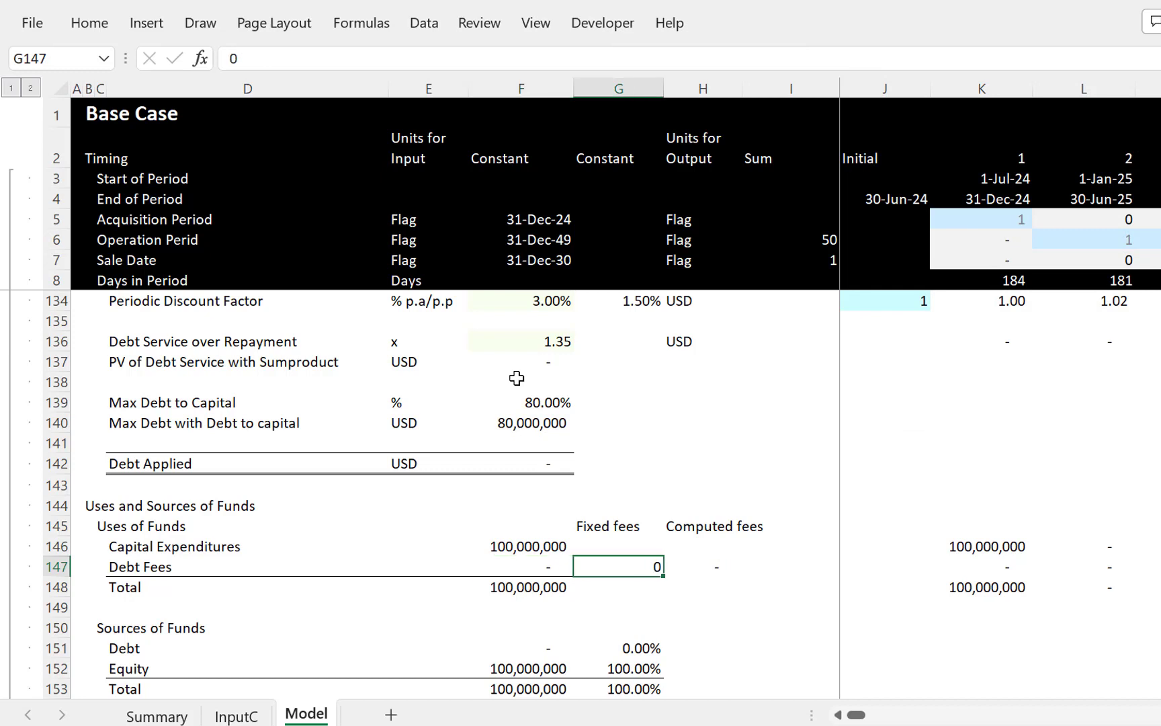
Step: Create range names for the CFADS Fixed and CFADS Computed rows 129 and 130 from their labels in column J, across all periods
key("Right")
key("Left")
key("Up")
key("Up")
key("Up")
key("Up")
key("Up")
key("Up")
key("Up")
key("Up")
key("Up")
key("Up")
key("Up")
key("Up")
key("Up")
key("Up")
key("Up")
key("Up")
key("Up")
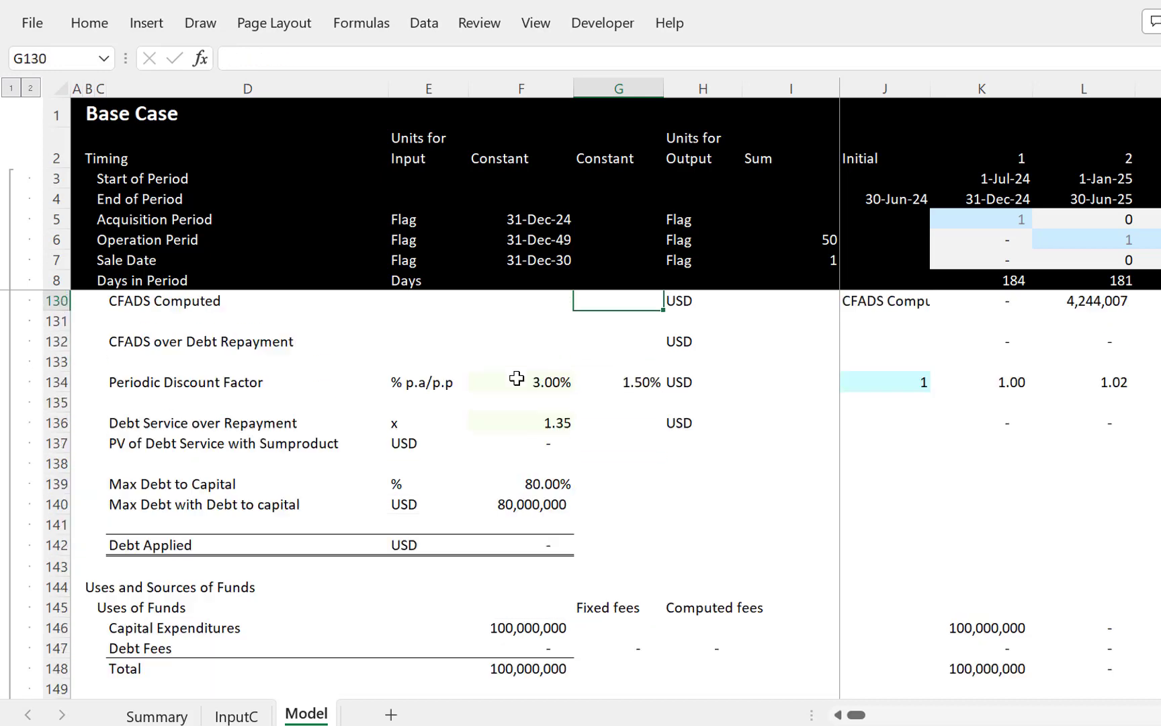
key("Up")
key("Up")
key("Up")
key("Up")
key("Up")
key("Up")
key("Up")
key("Up")
key("Up")
key("Up")
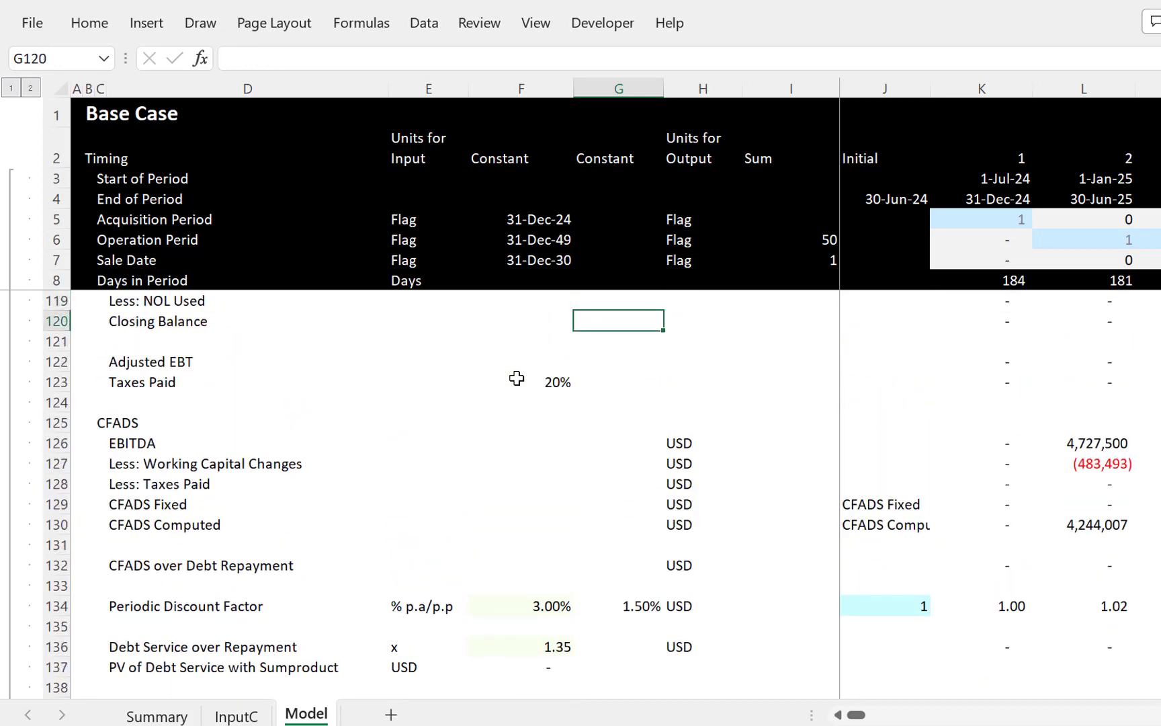
key("Down")
key("Down")
key("Down")
key("Down")
key("Down")
key("Down")
key("Down")
key("Down")
key("Down")
key("Down")
key("Down")
key("Right")
key("Right")
key("Right")
key("Up")
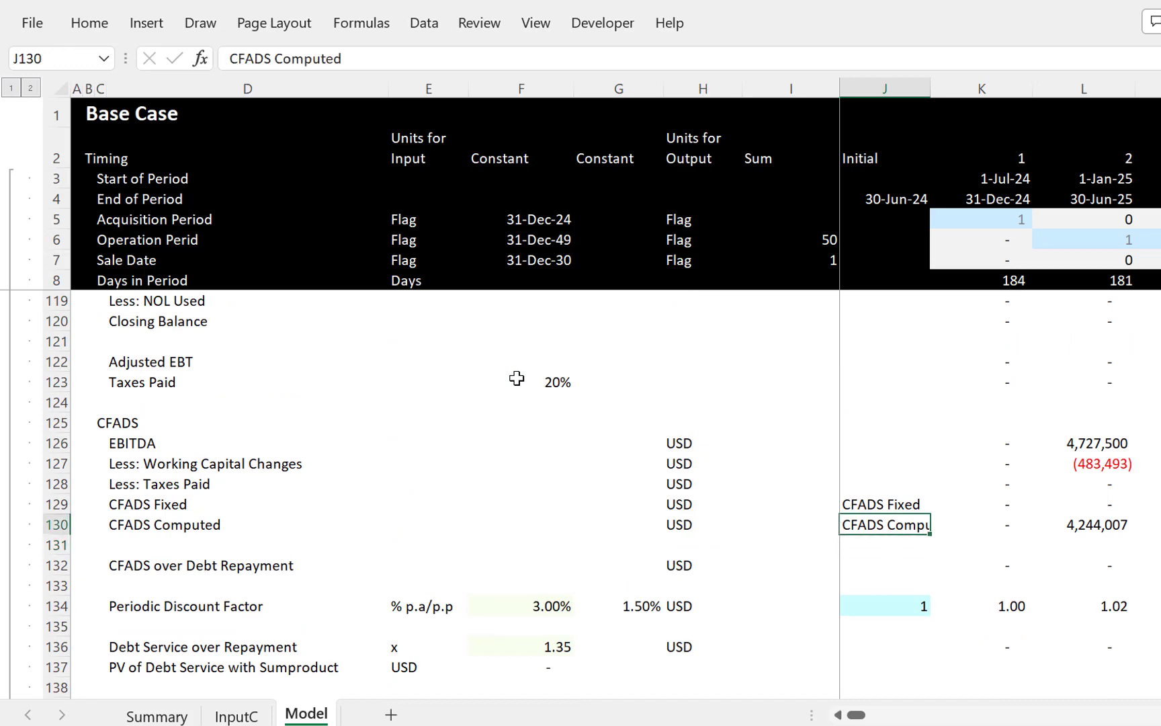
key("Up")
key("Right")
key("Left")
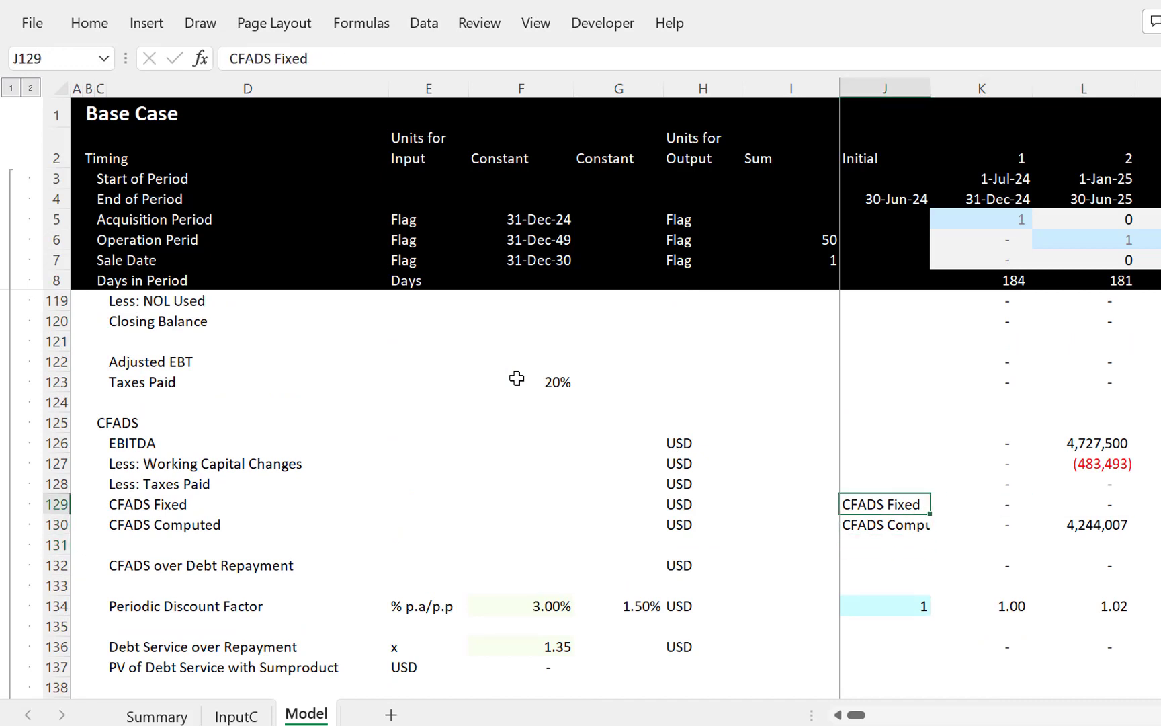
key("shift+Down")
key("ctrl+shift+Right")
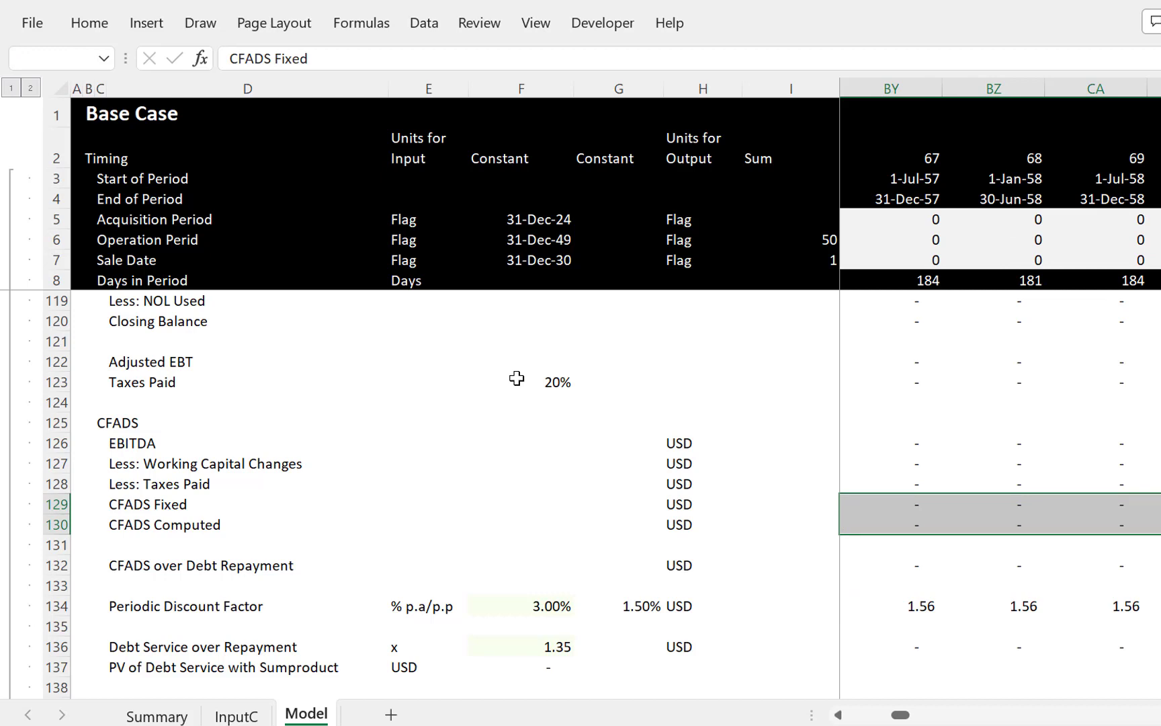
key("ctrl+shift+F3")
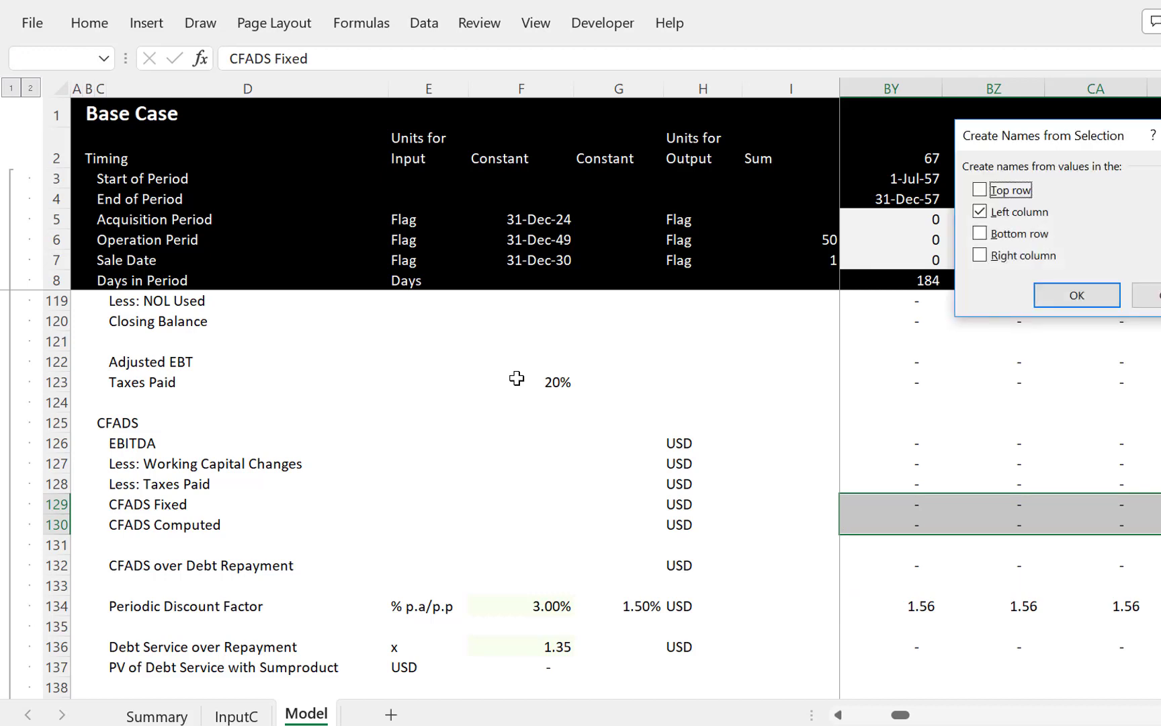
key("Return")
key("Left")
key("Right")
key("Right")
key("Left")
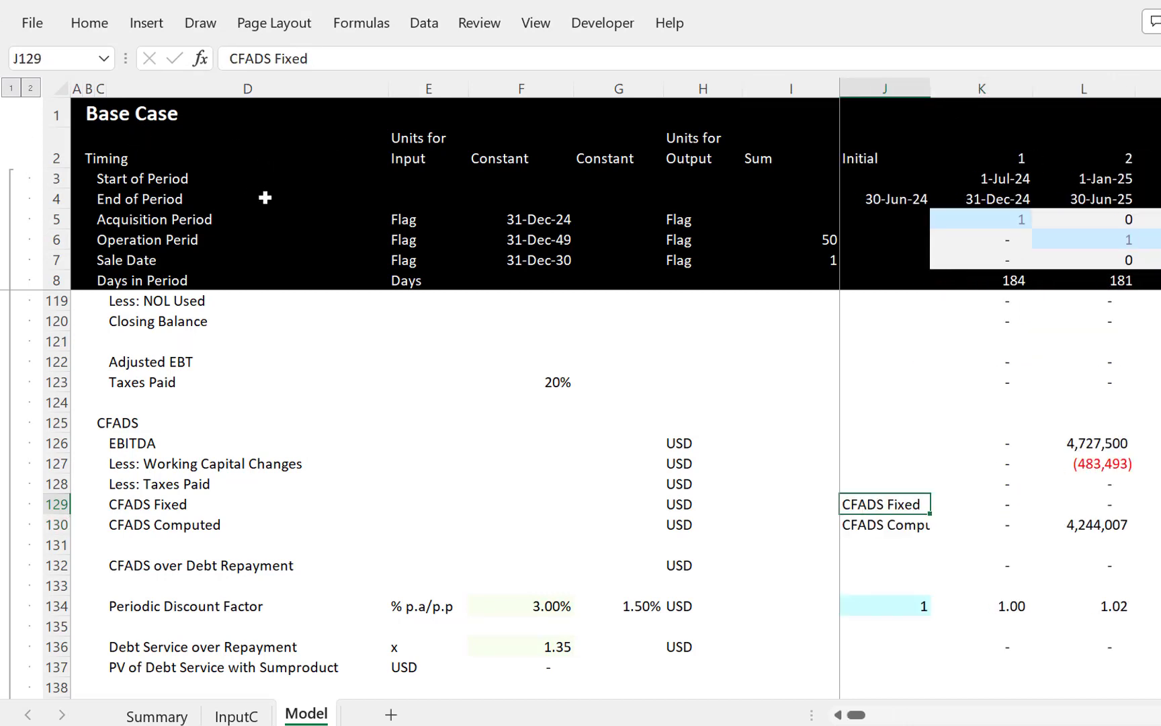
Step: Insert a form control button over columns E and F beside the CFADS rows 127 to 129
left_click(606, 26)
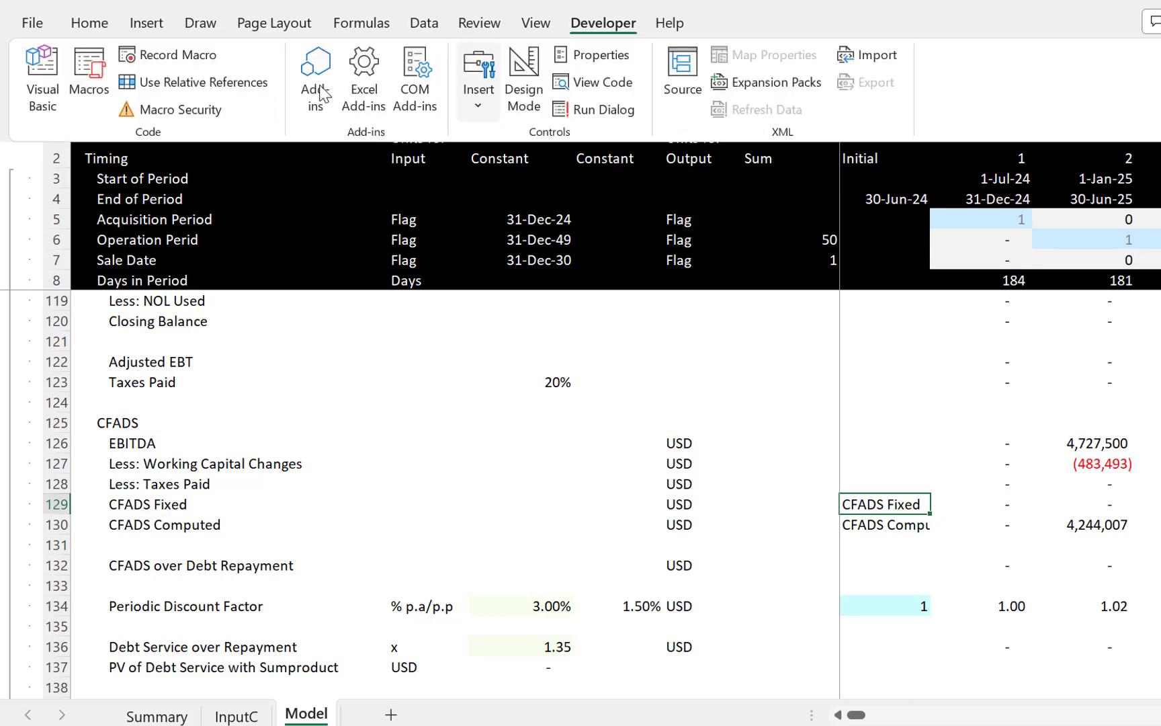
left_click(485, 92)
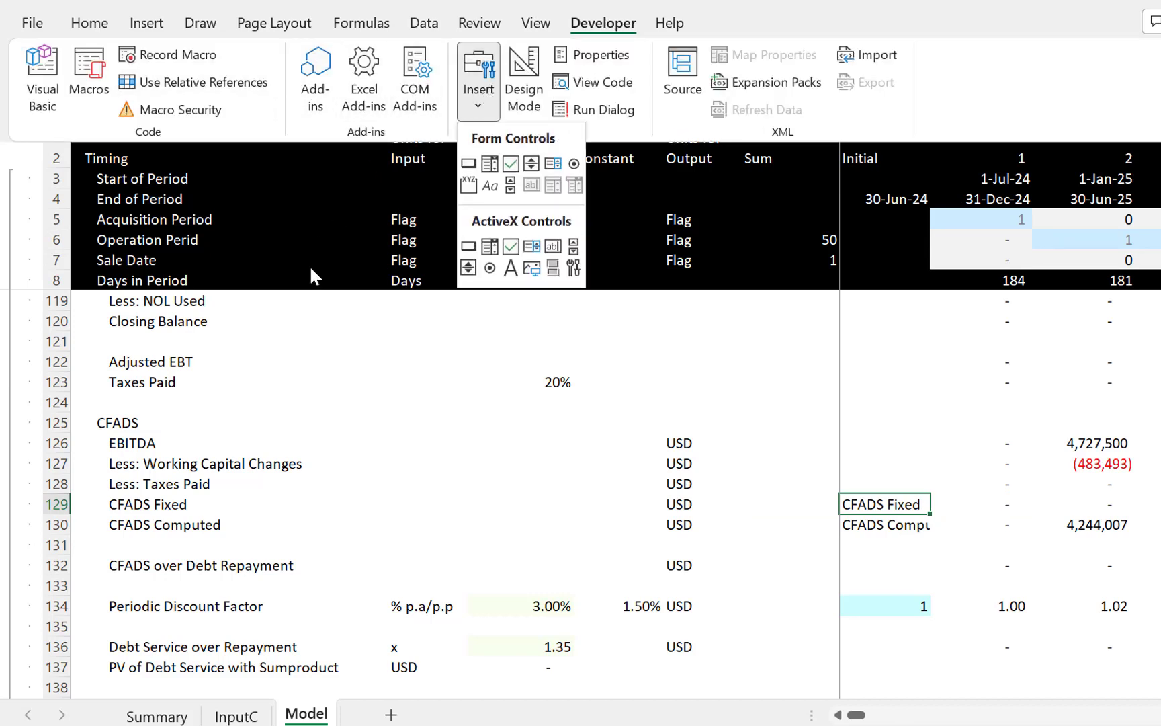
left_click(468, 163)
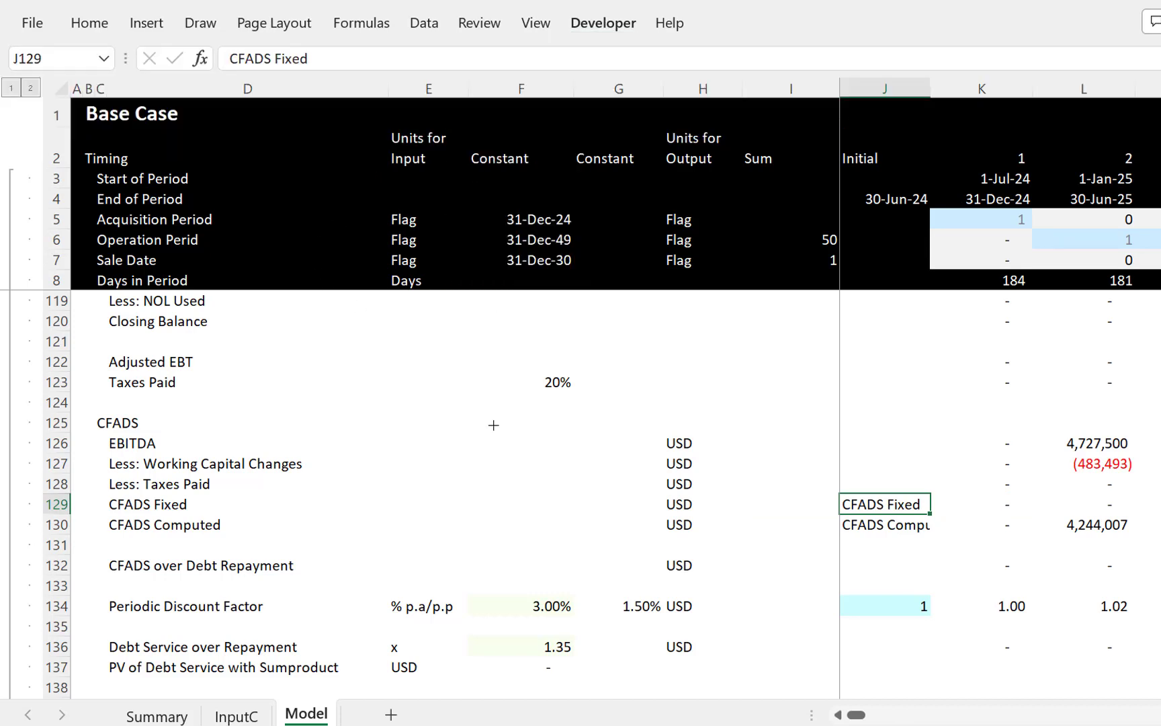
left_click_drag(445, 466, 545, 507)
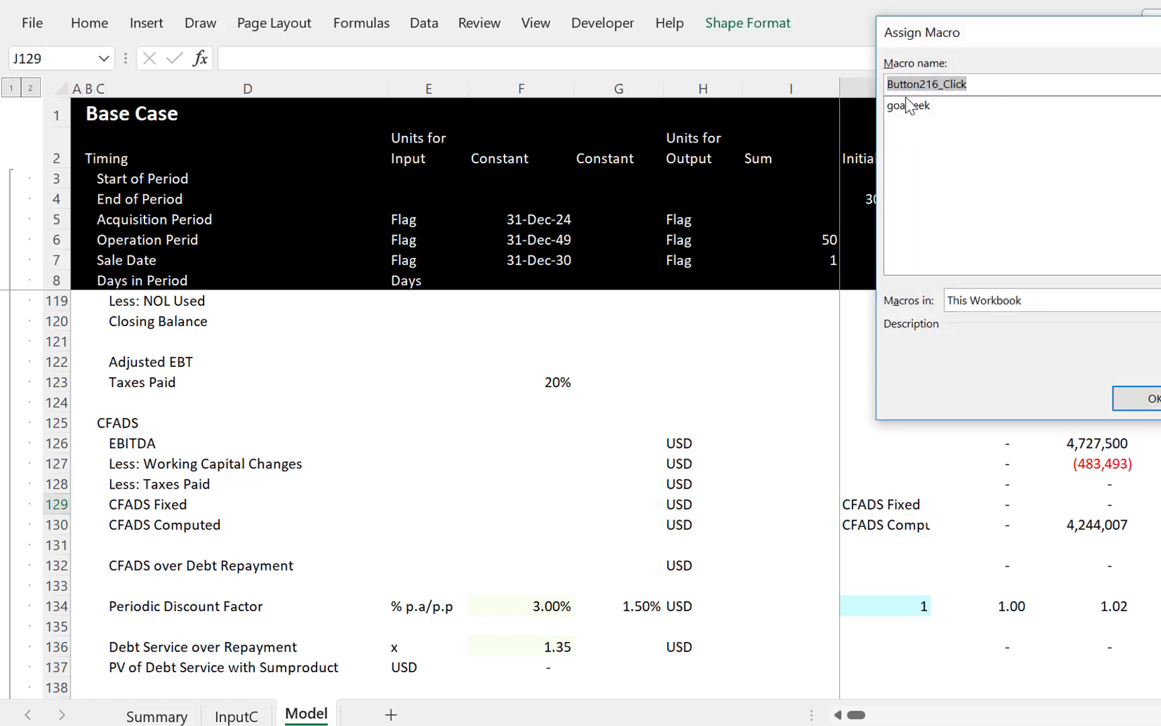
Step: Assign a new macro named copy_paste to the button and open its code
key("BackSpace")
type("c")
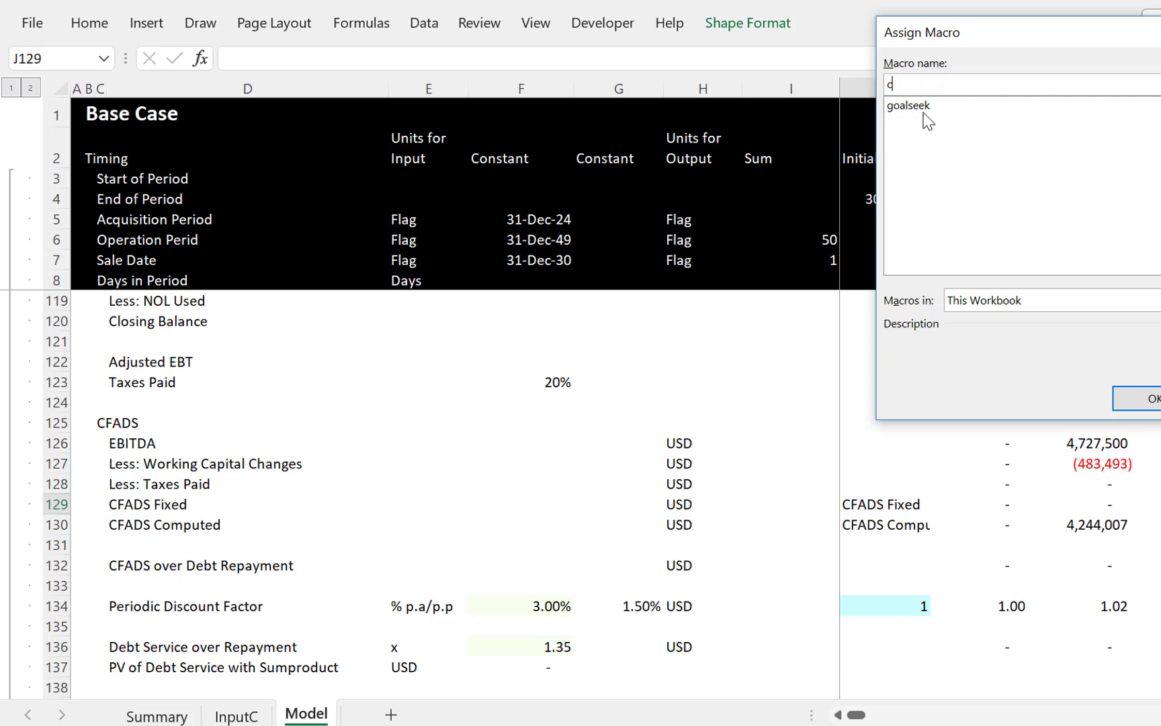
type("opay")
key("BackSpace")
key("BackSpace")
type("y")
type("paste")
key("Return")
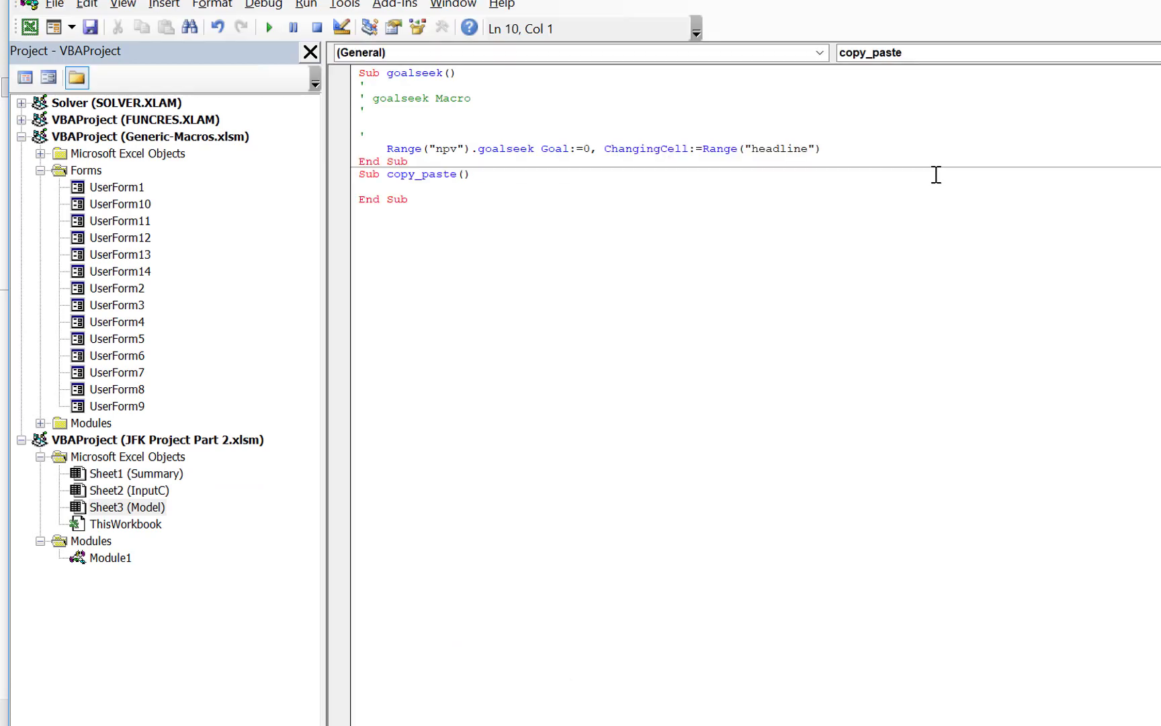
Step: Write the line [cfads_fixed].Value = [cfads_computed].Value in the copy_paste macro, with blank lines around it
key("Return")
key("Return")
key("Return")
key("Return")
key("Up")
key("Up")
key("Return")
type("[fixe_")
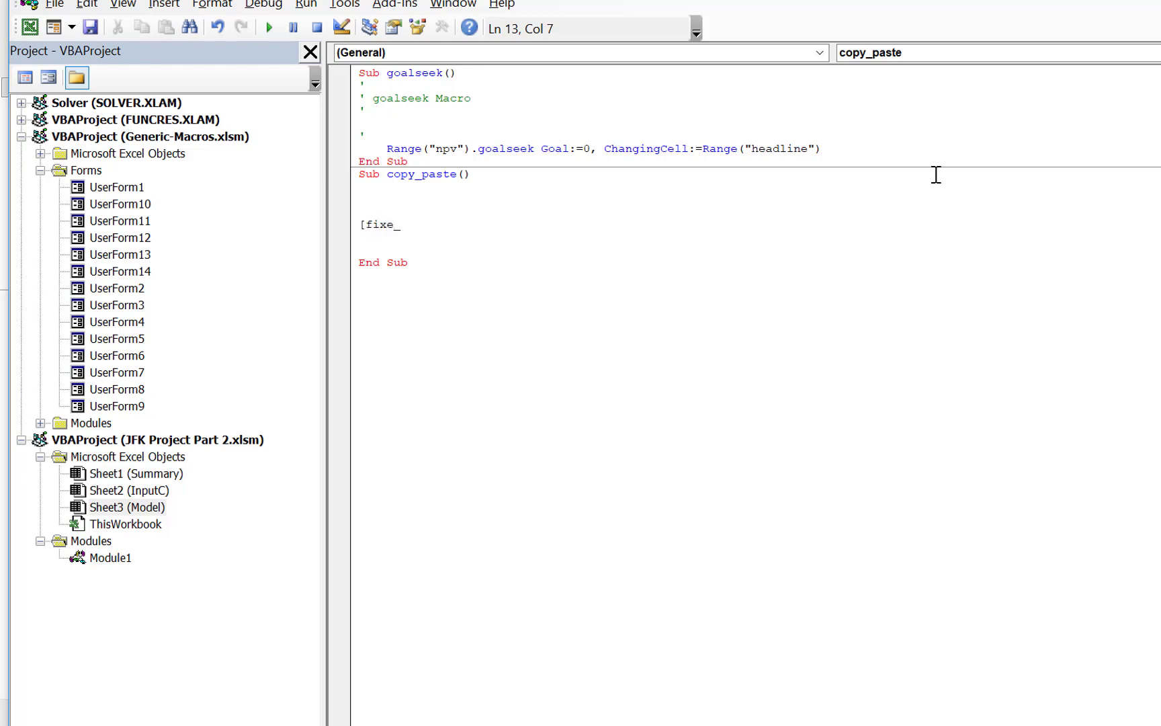
key("BackSpace")
key("BackSpace")
key("BackSpace")
key("BackSpace")
key("BackSpace")
type("cfads_")
type("fixed].value ")
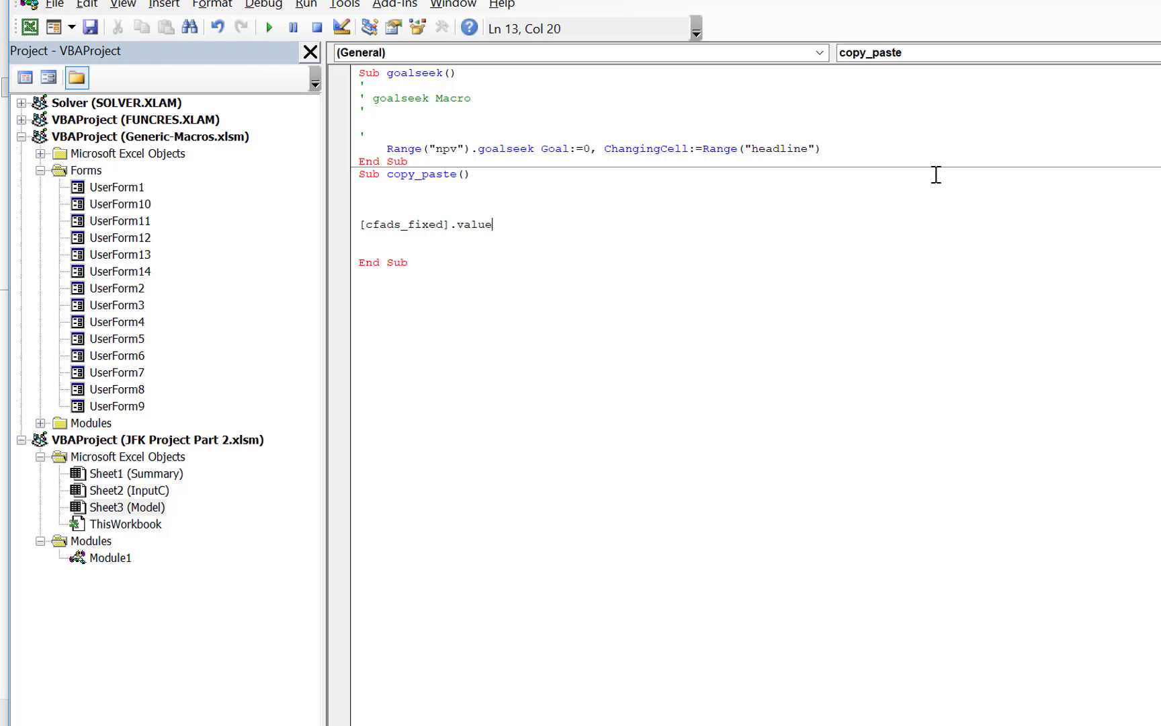
type(" = [cfads_")
type("computed")
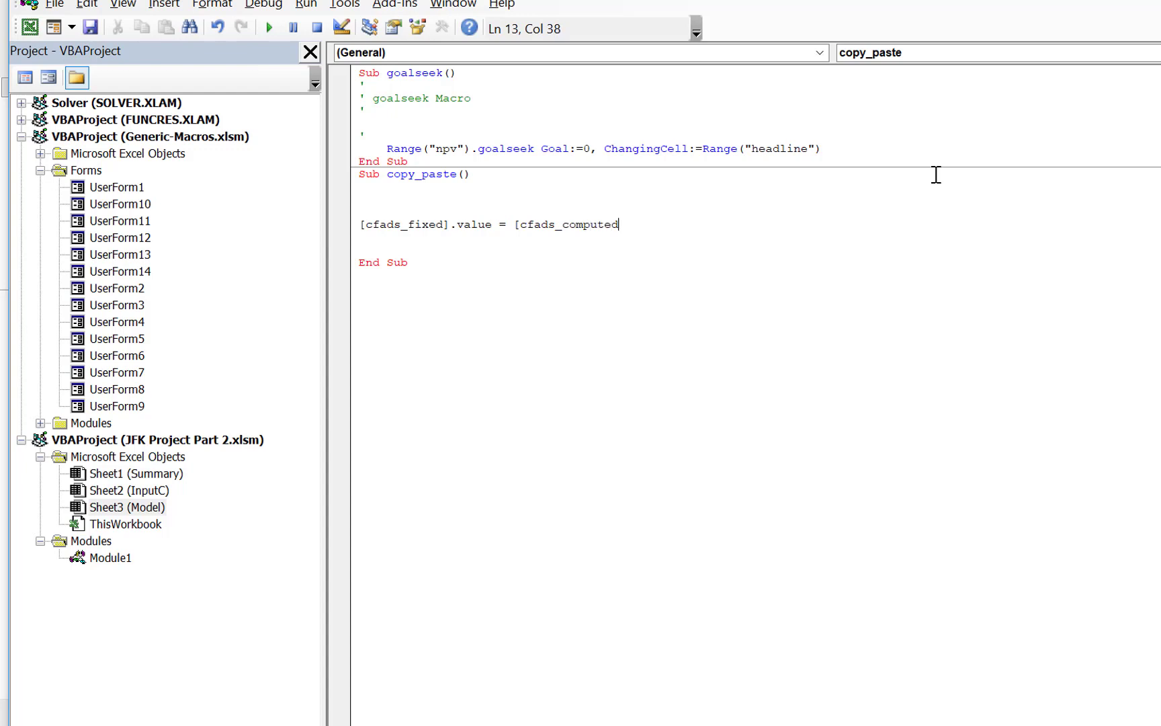
type("].value")
key("Up")
Step: Duplicate the cfads_fixed assignment line directly below itself in the copy_paste macro
key("Down")
key("Down")
key("Up")
key("shift+Down")
key("Up")
key("Up")
key("Down")
key("shift+Down")
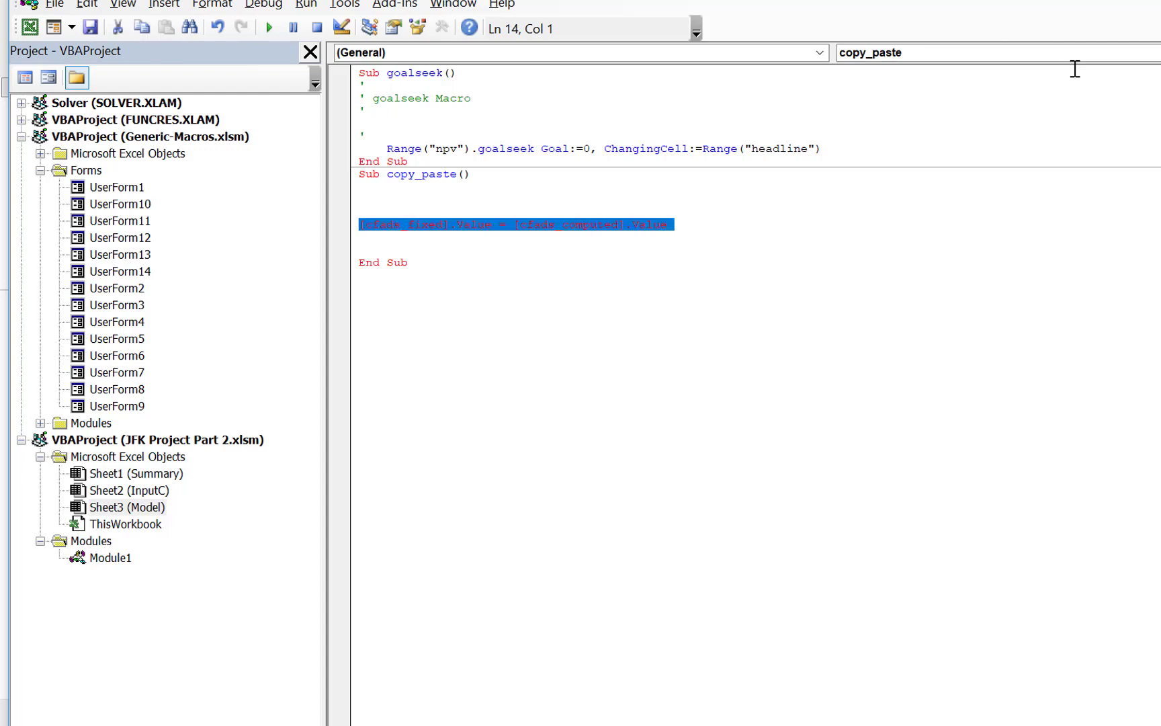
key("ctrl+c")
key("ctrl+v")
key("ctrl+v")
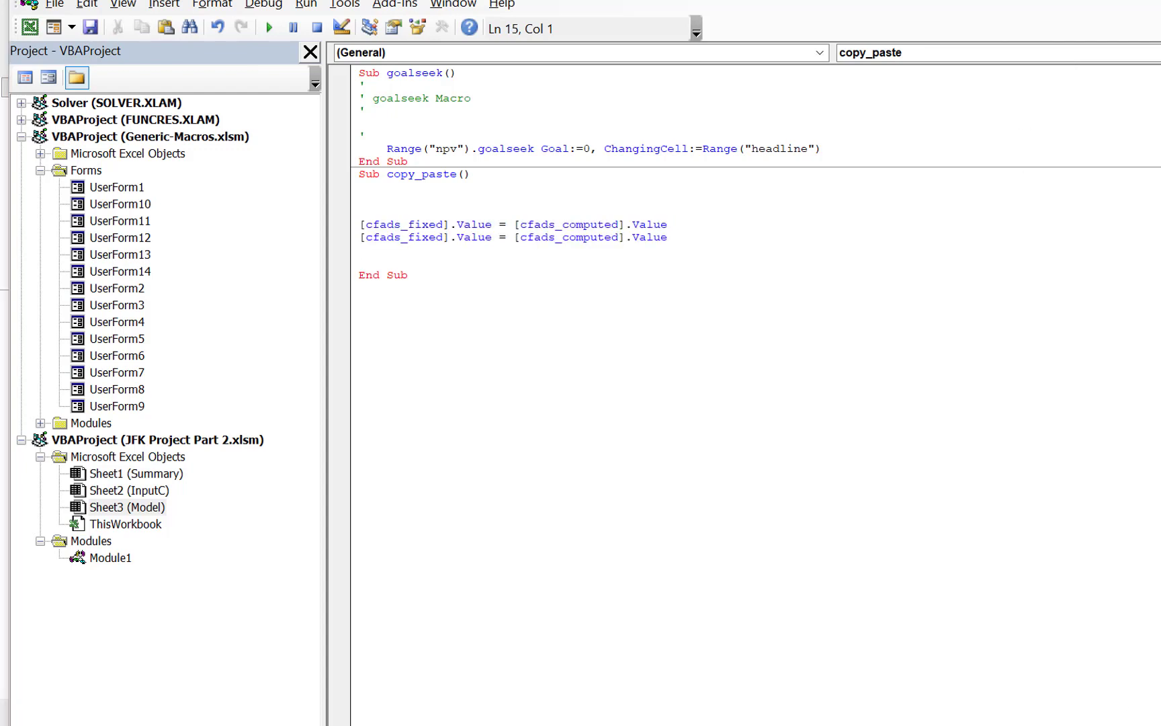
Step: Switch to the JFK Project Part 2 workbook and enter the labels fees fixed in G146 and fees computed in H146, above the debt fees
mouse_move(840, 724)
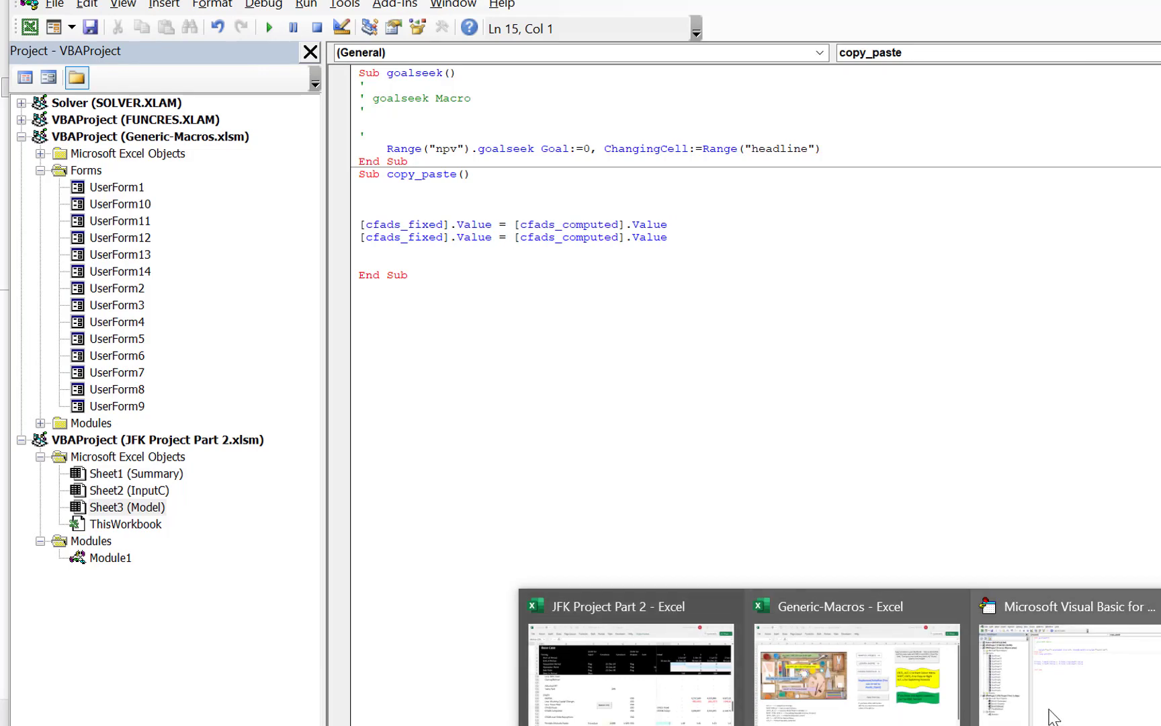
left_click(705, 694)
left_click(481, 560)
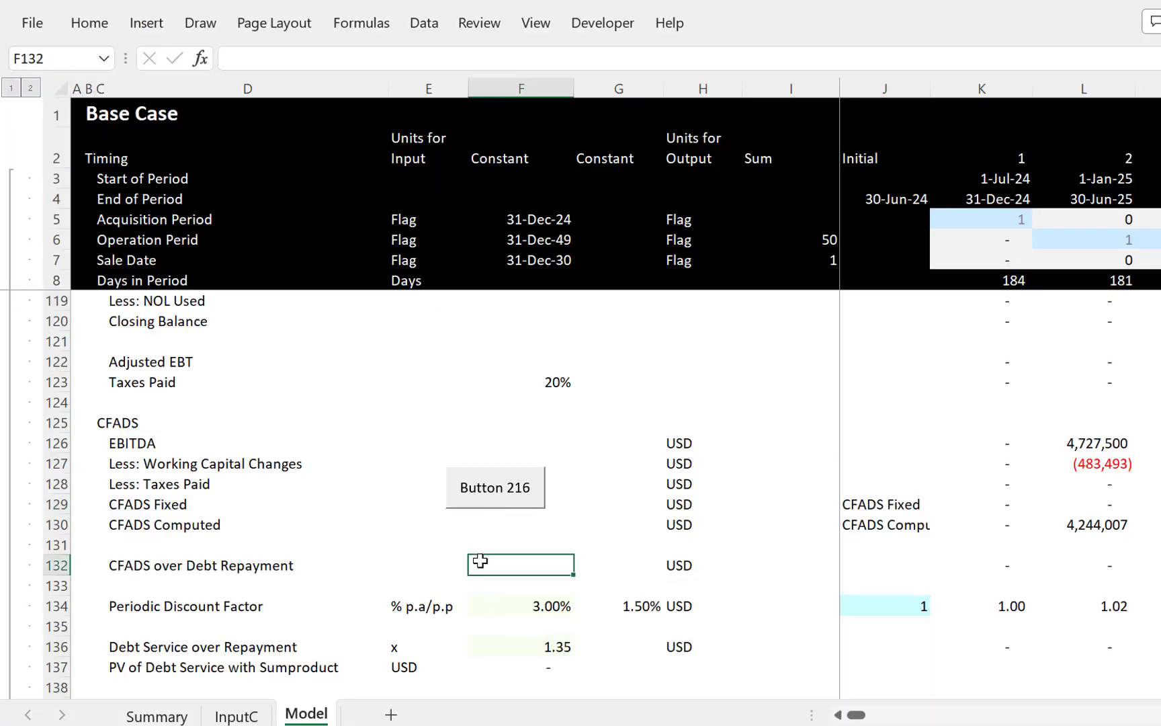
key("Page_Down")
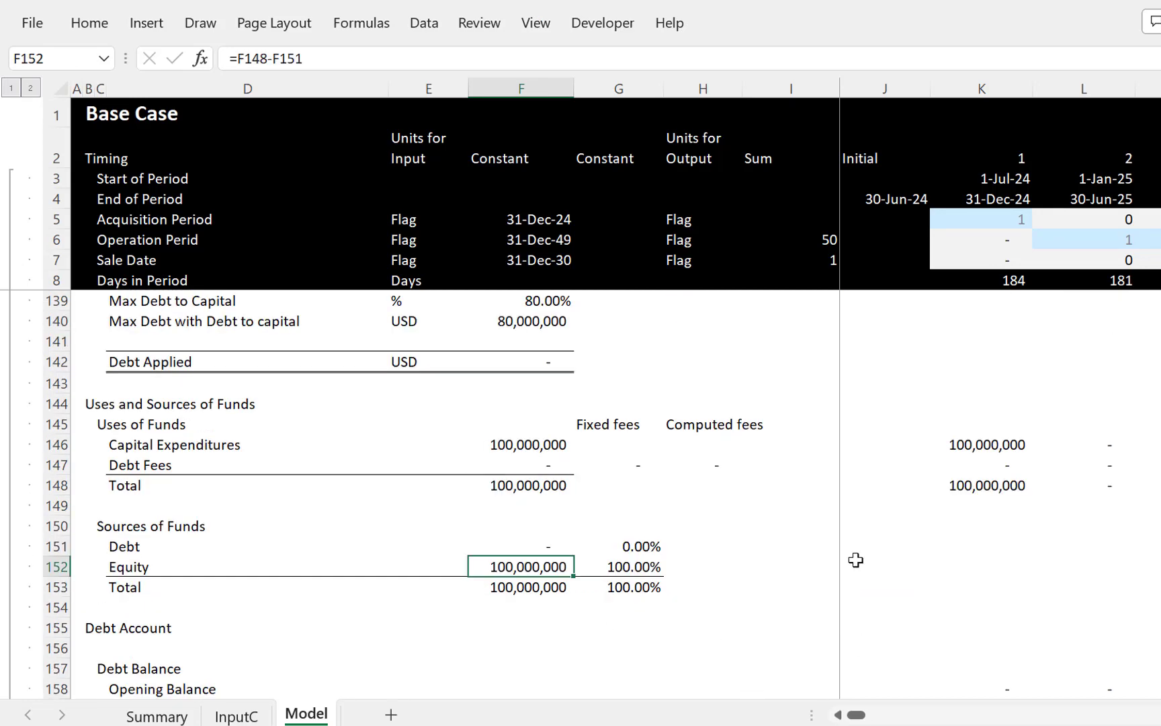
key("Page_Up")
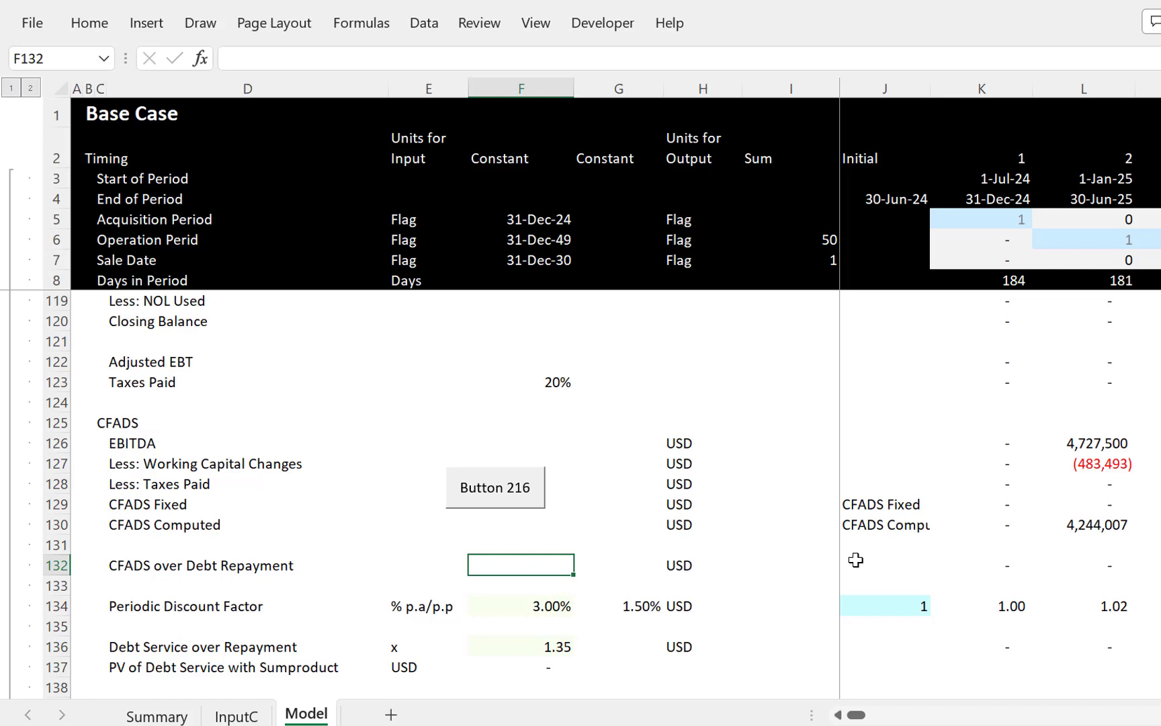
key("Page_Down")
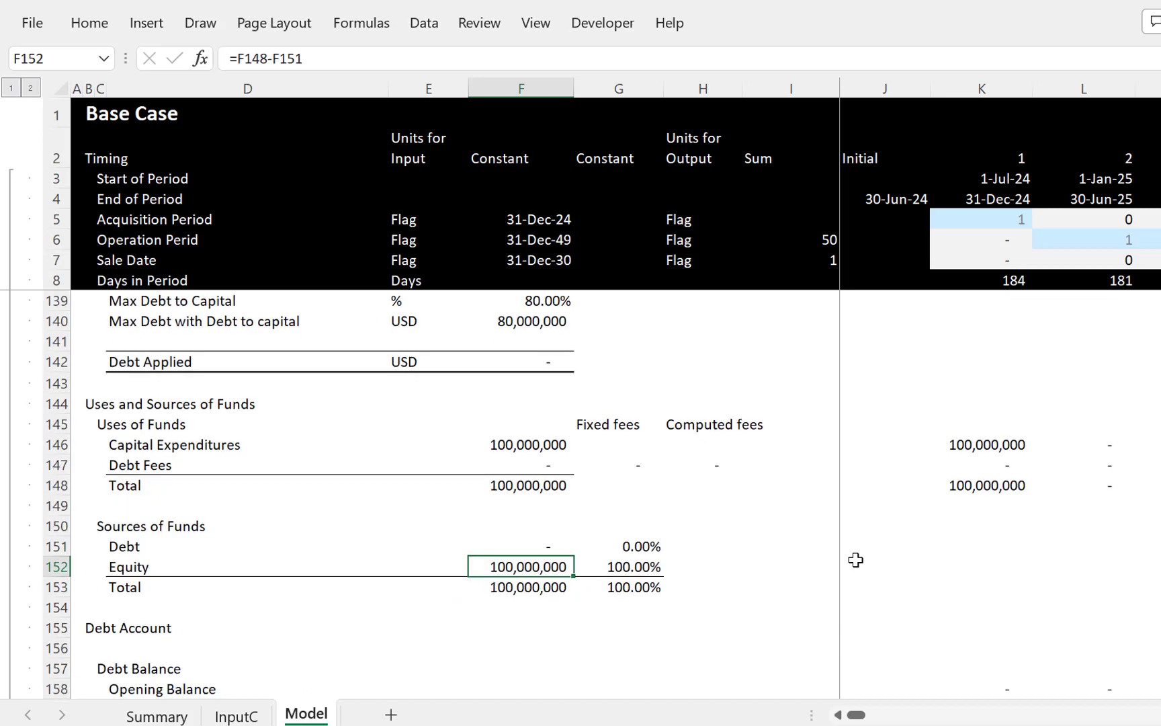
left_click(596, 422)
key("Down")
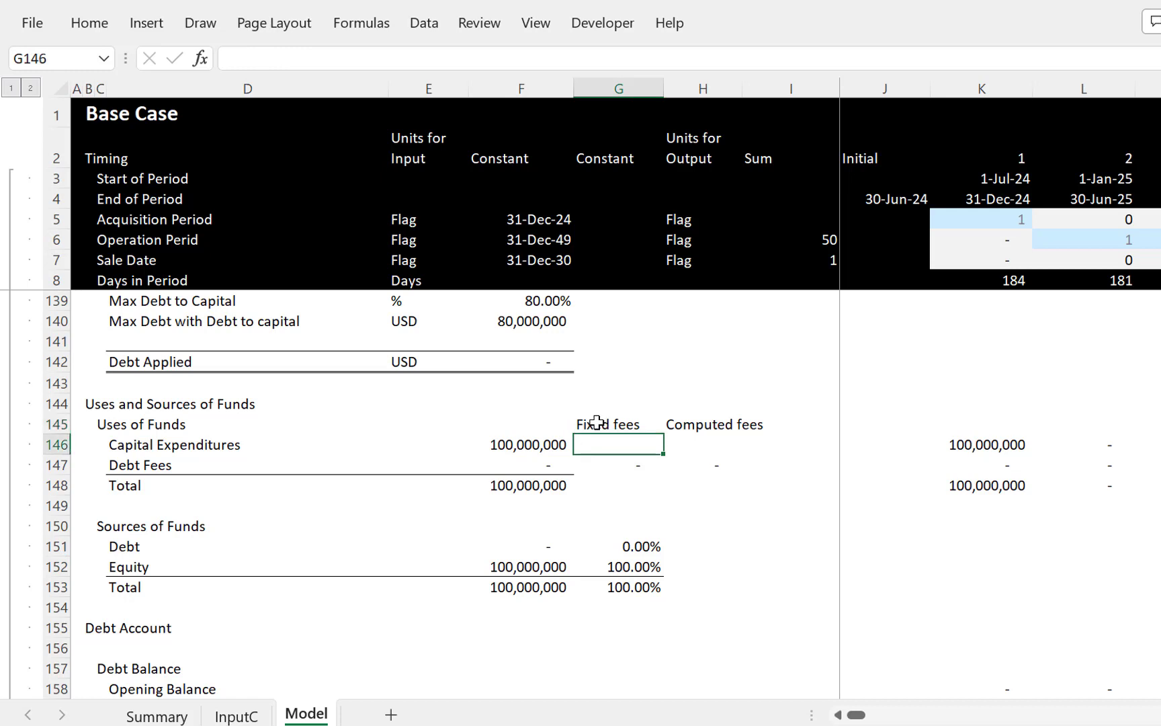
type("fees fix")
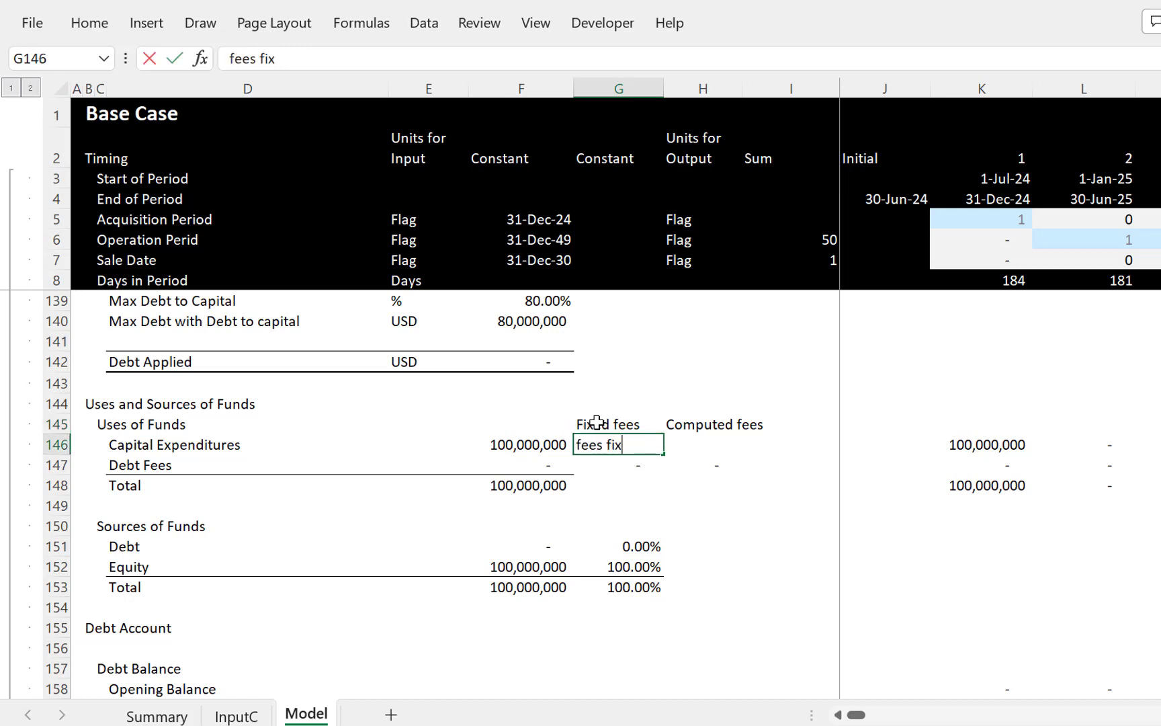
type("ed")
key("Return")
key("Up")
key("Right")
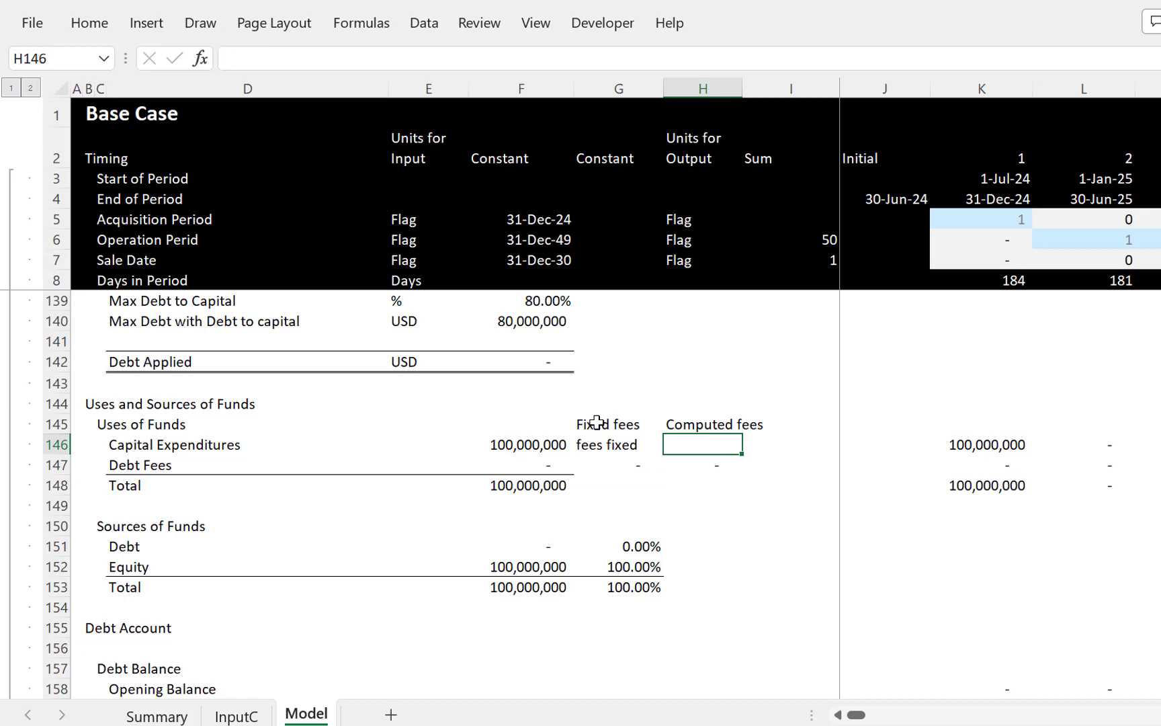
type("fees com")
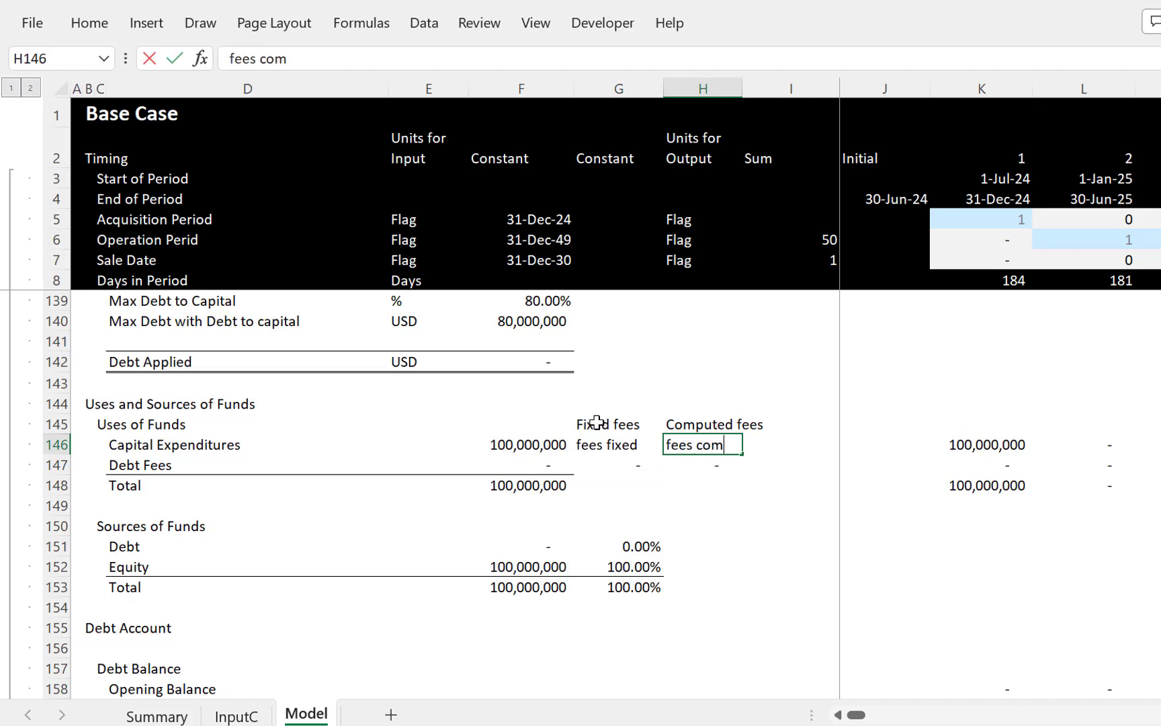
type("puted")
key("Return")
Step: Clear the old Fixed fees and Computed fees headings from G145:H145
key("Up")
key("Up")
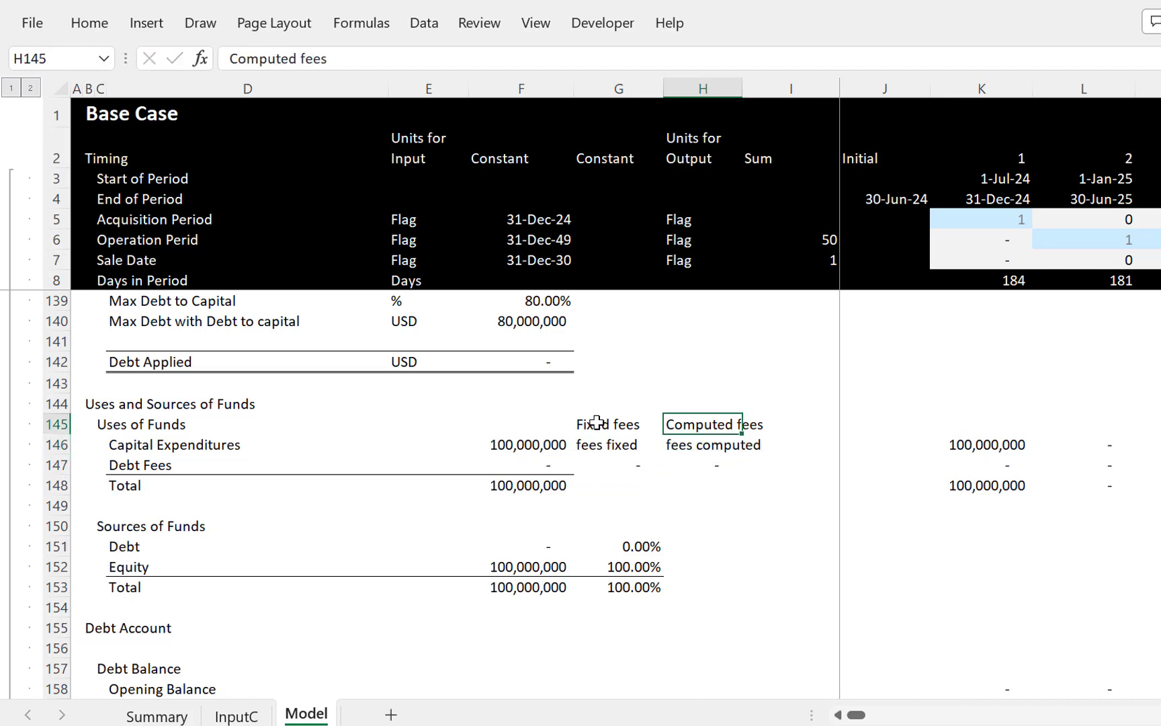
key("Left")
key("shift+Right")
key("Delete")
Step: Create range names for the two debt fee cells in row 147 from the top-row labels of G146:H147
key("Down")
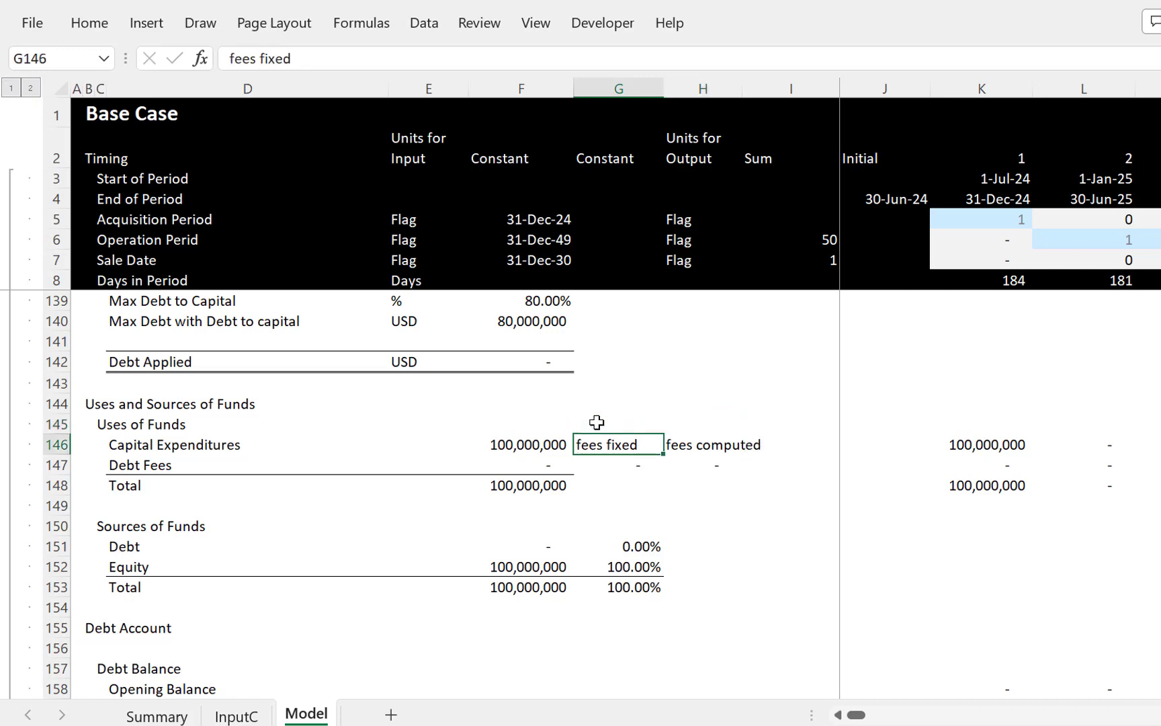
key("shift+Right")
key("shift+Down")
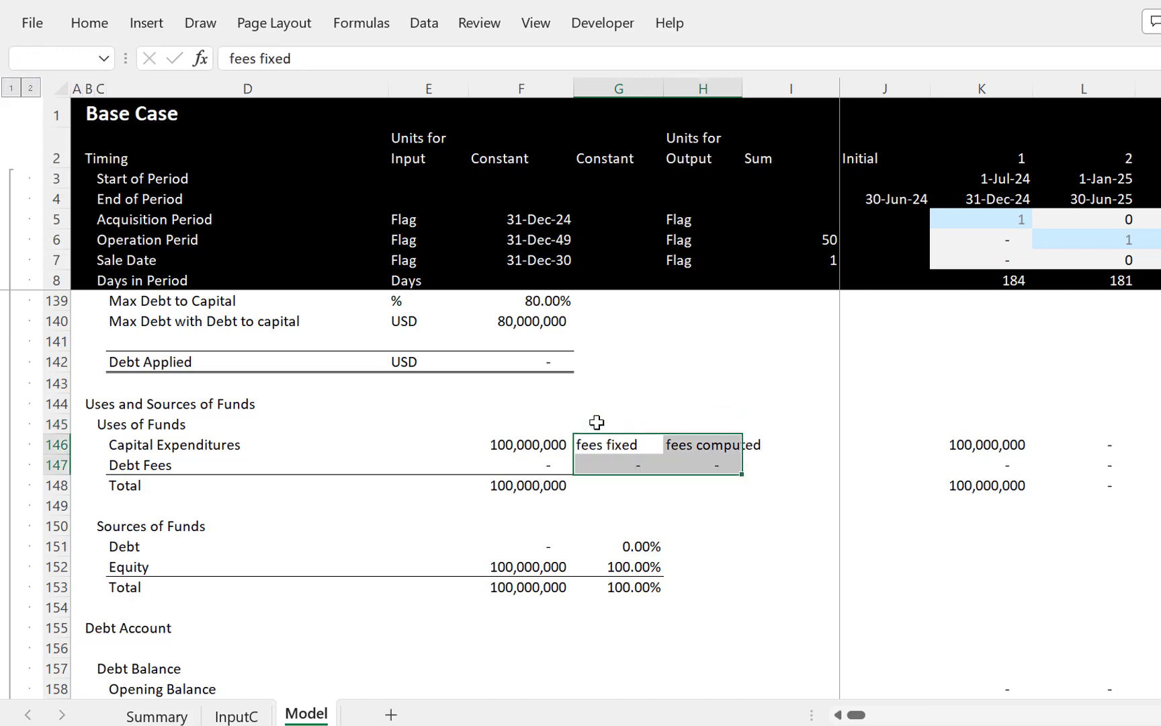
key("ctrl+shift+F3")
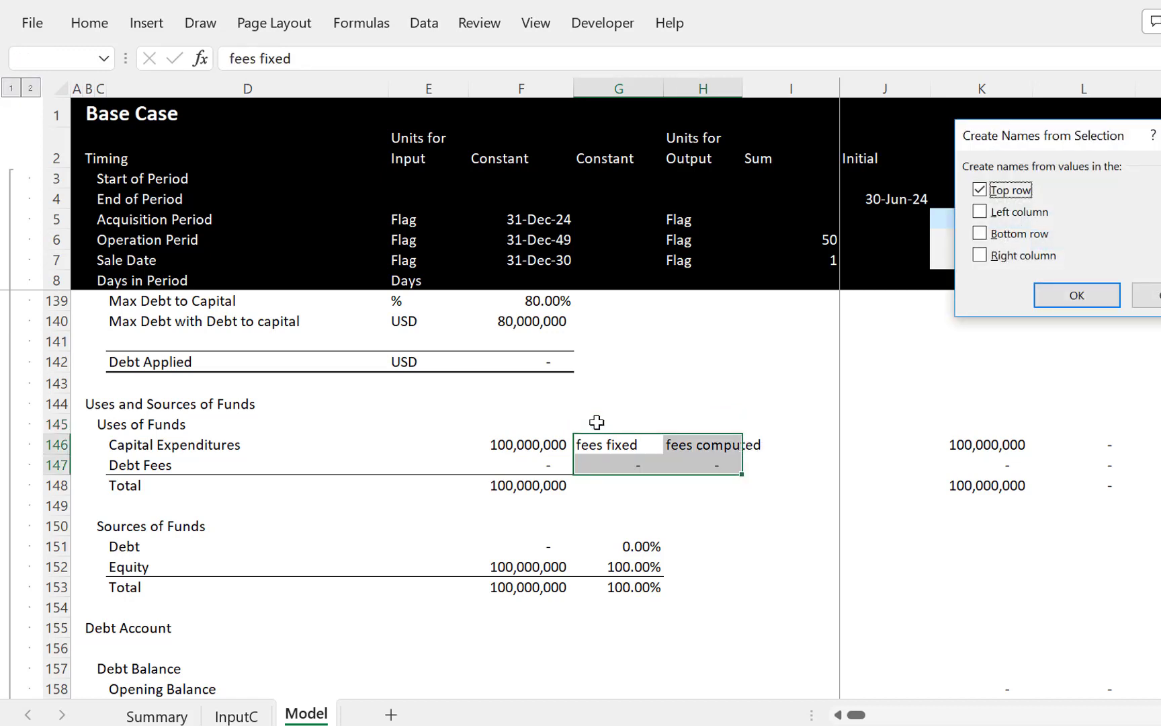
key("Return")
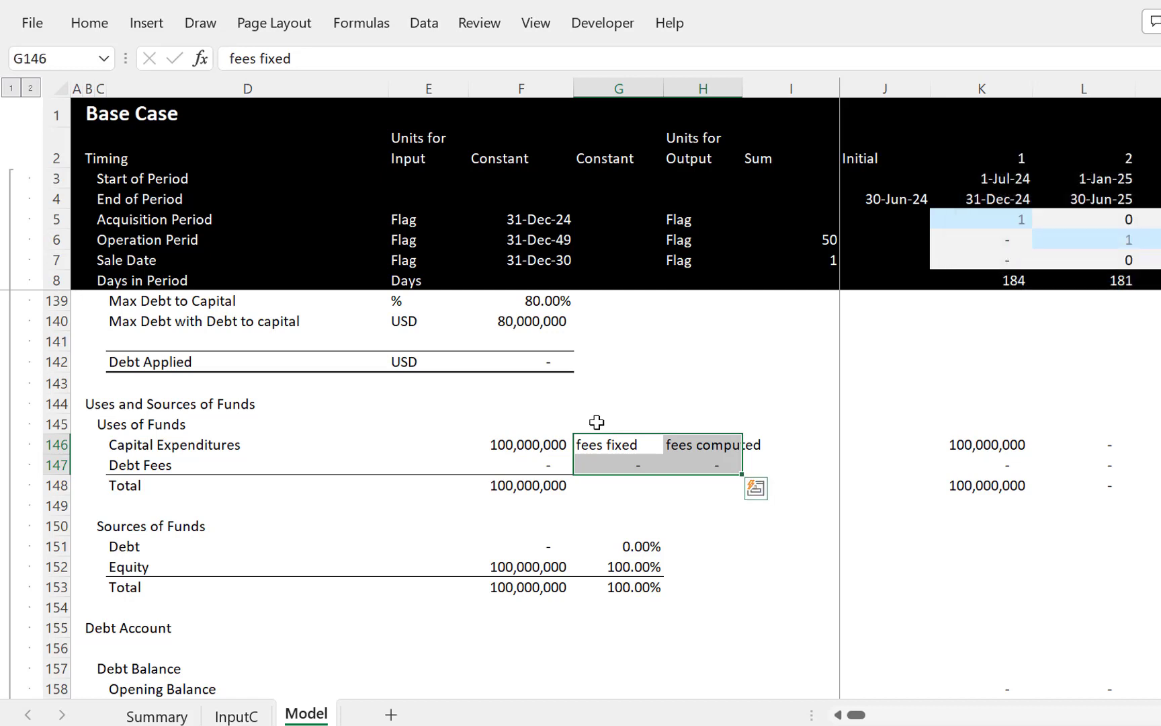
key("Down")
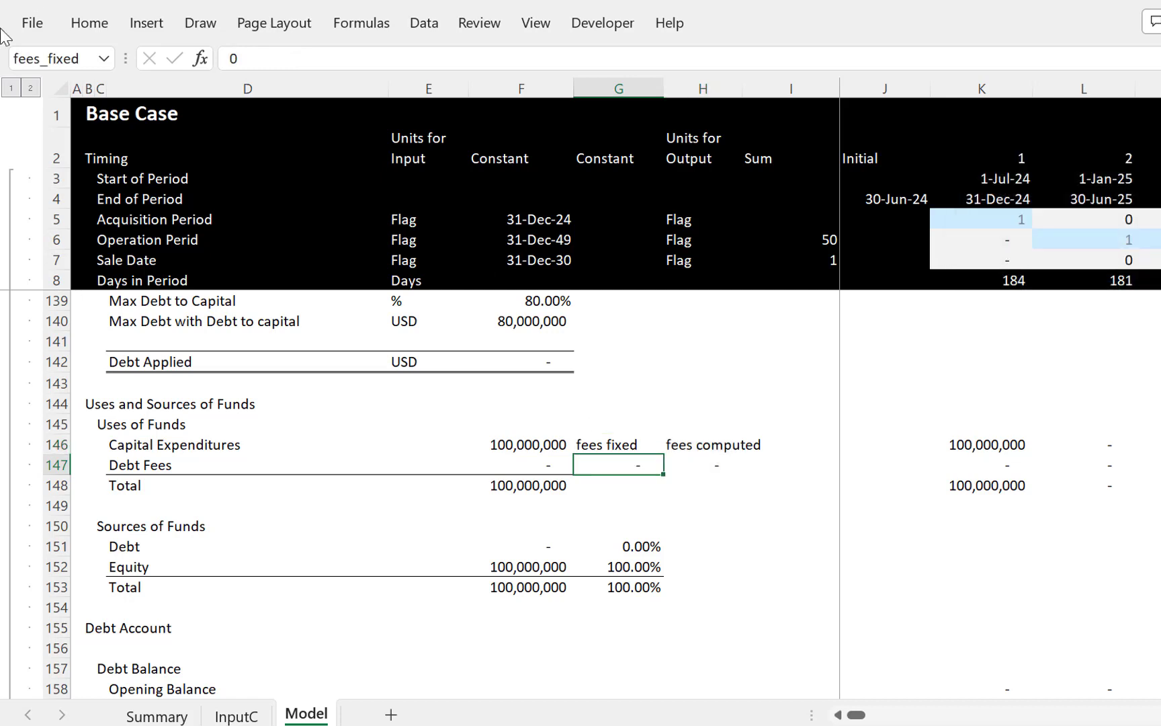
key("Right")
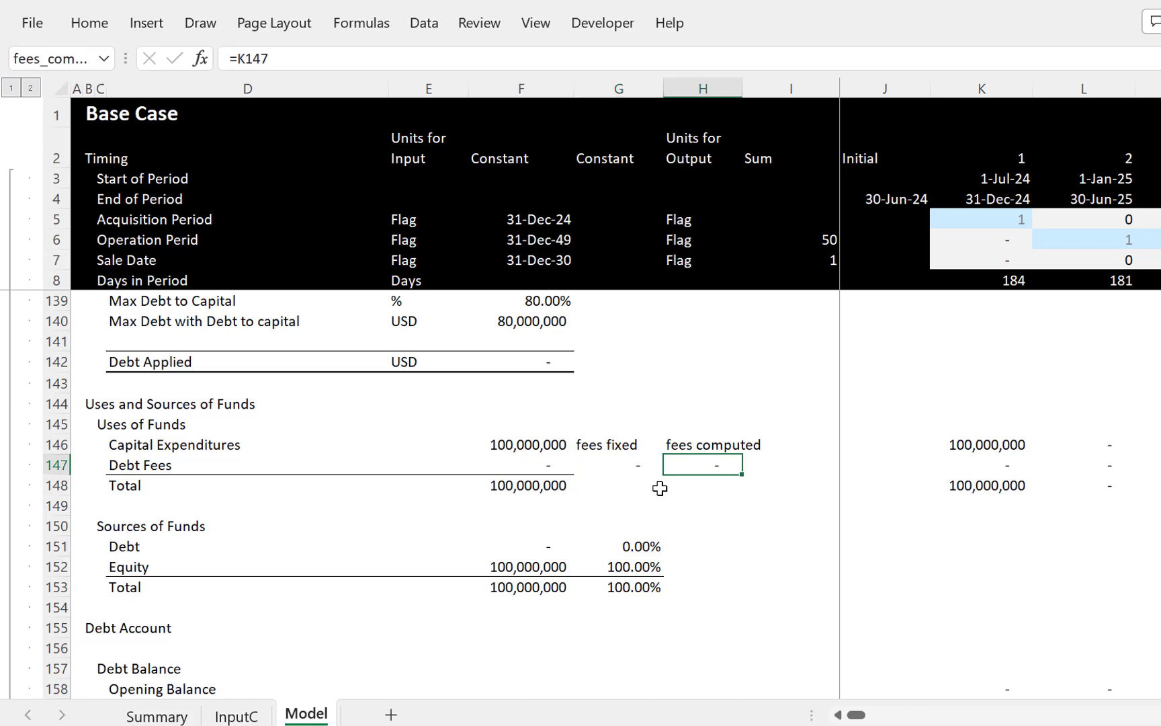
Step: Check the extent of the named CFADS Fixed range across the periods in row 129
key("Up")
key("Up")
key("Page_Up")
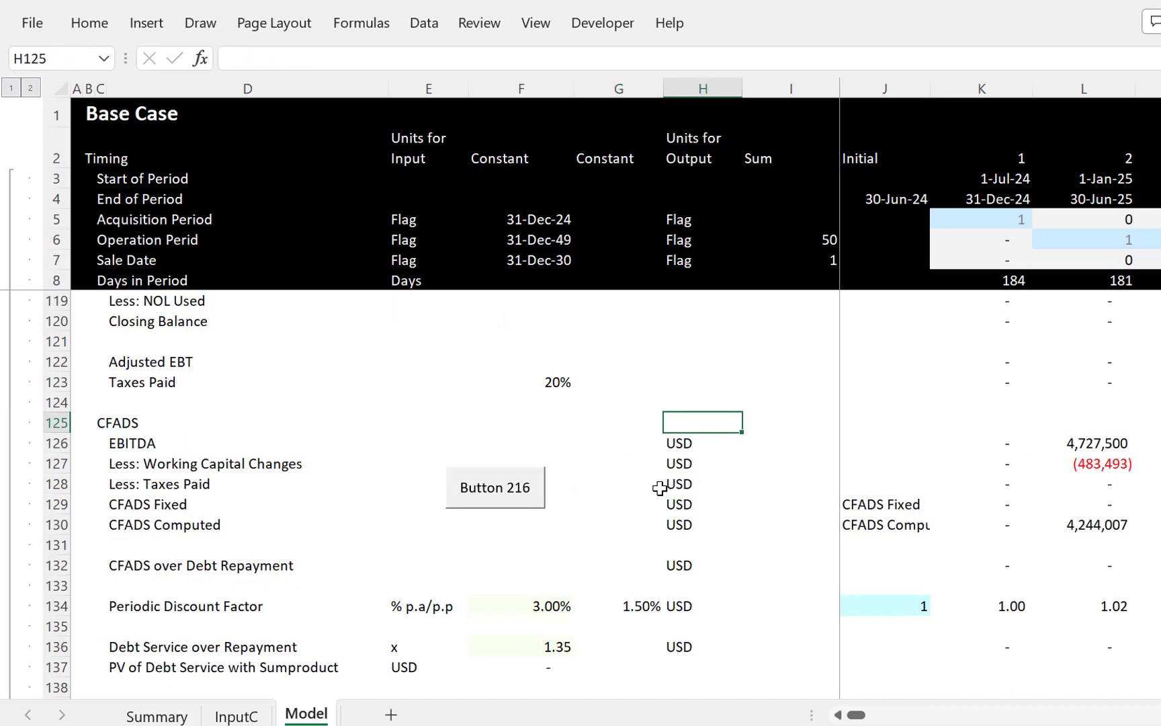
key("Down")
key("Down")
key("Down")
key("Right")
key("Right")
key("Down")
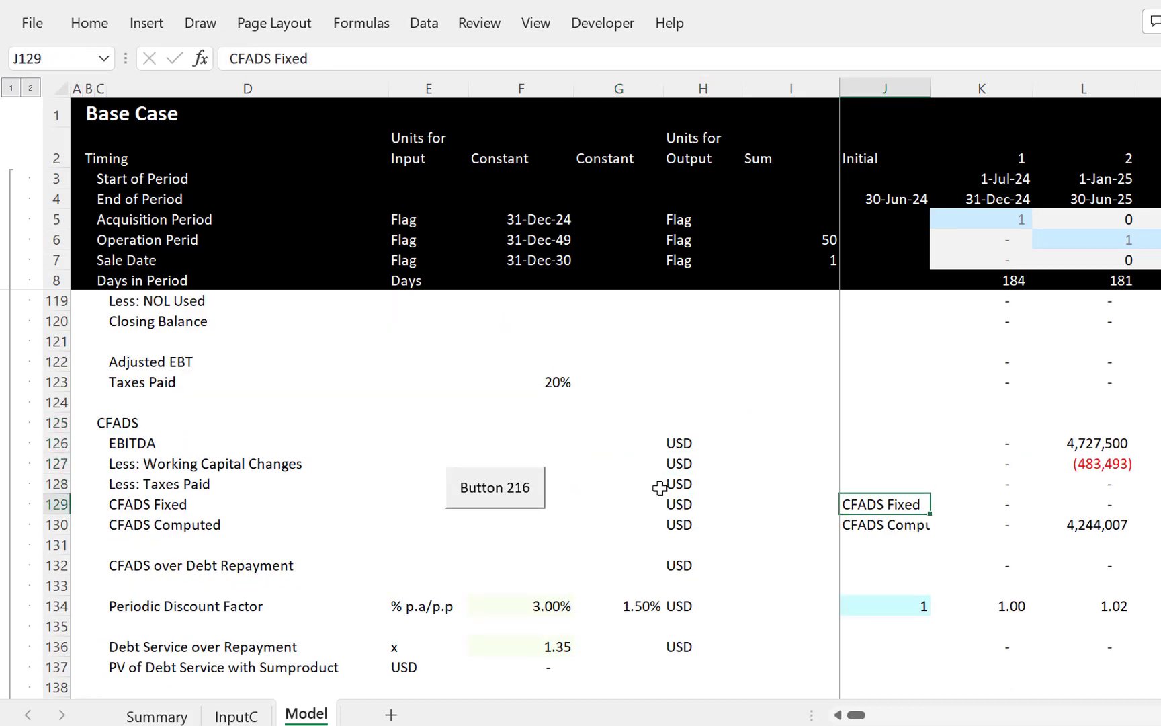
key("Right")
key("ctrl+shift+Right")
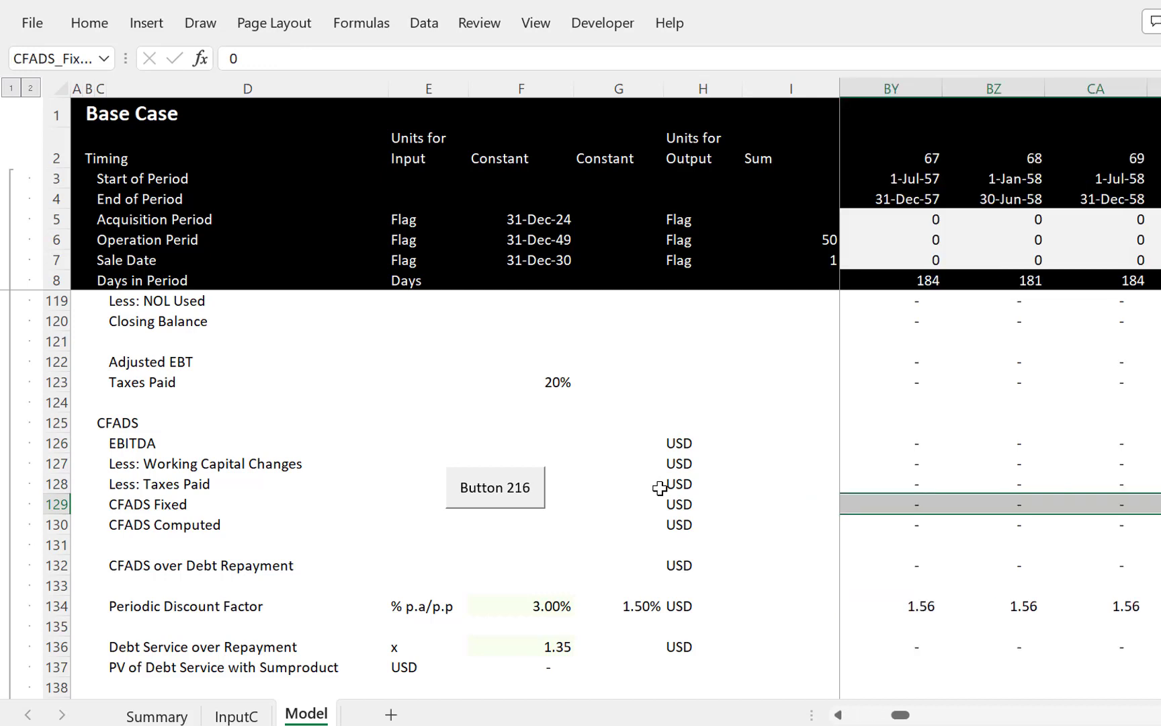
key("ctrl+shift+Left")
key("Left")
key("Left")
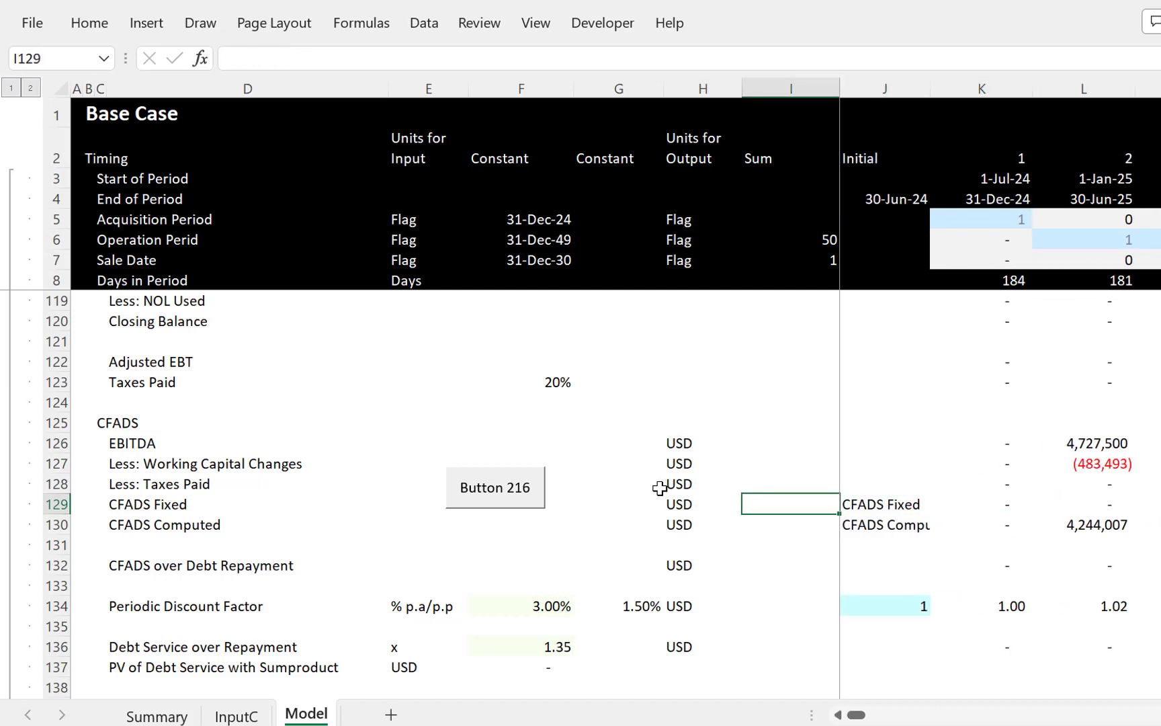
Step: Open the button's copy_paste macro code and change the second line's target from cfads_fixed to fees_fixed
right_click(485, 500)
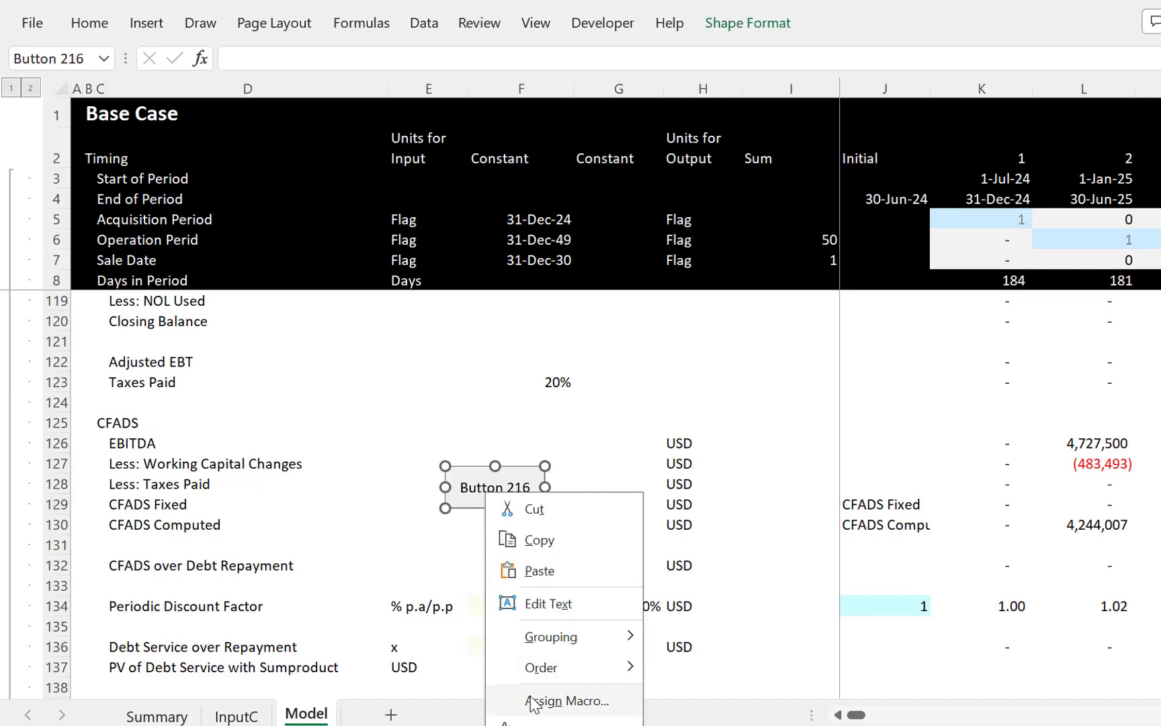
left_click(537, 700)
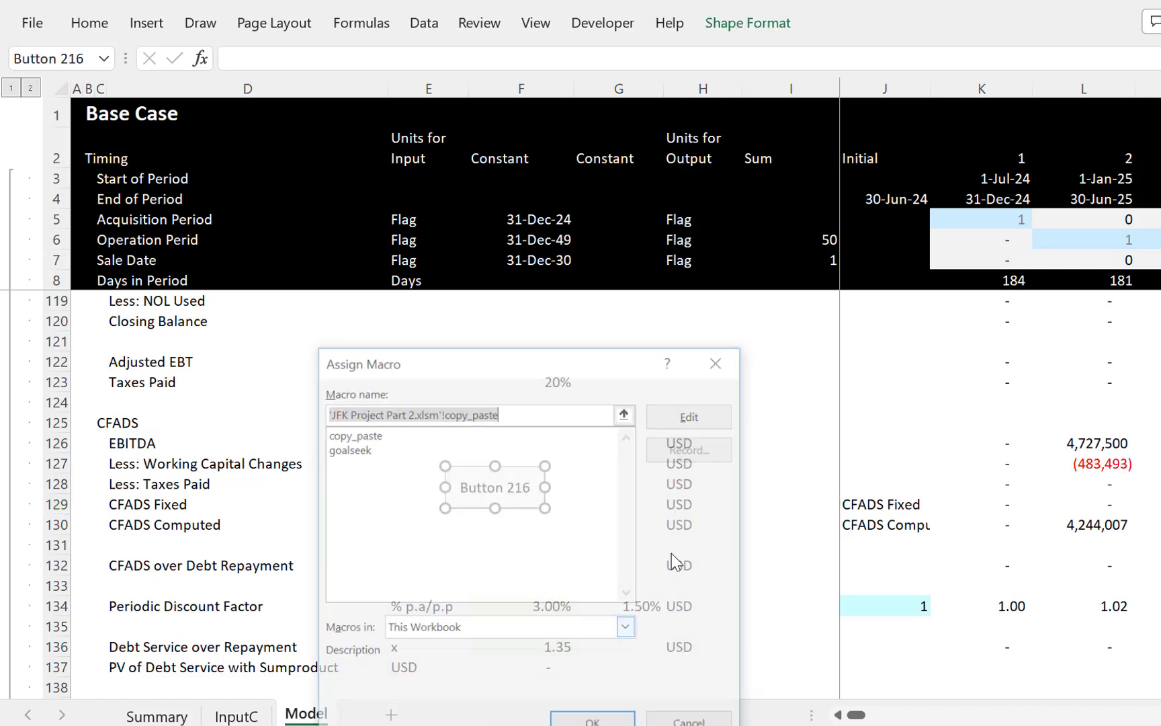
left_click(679, 414)
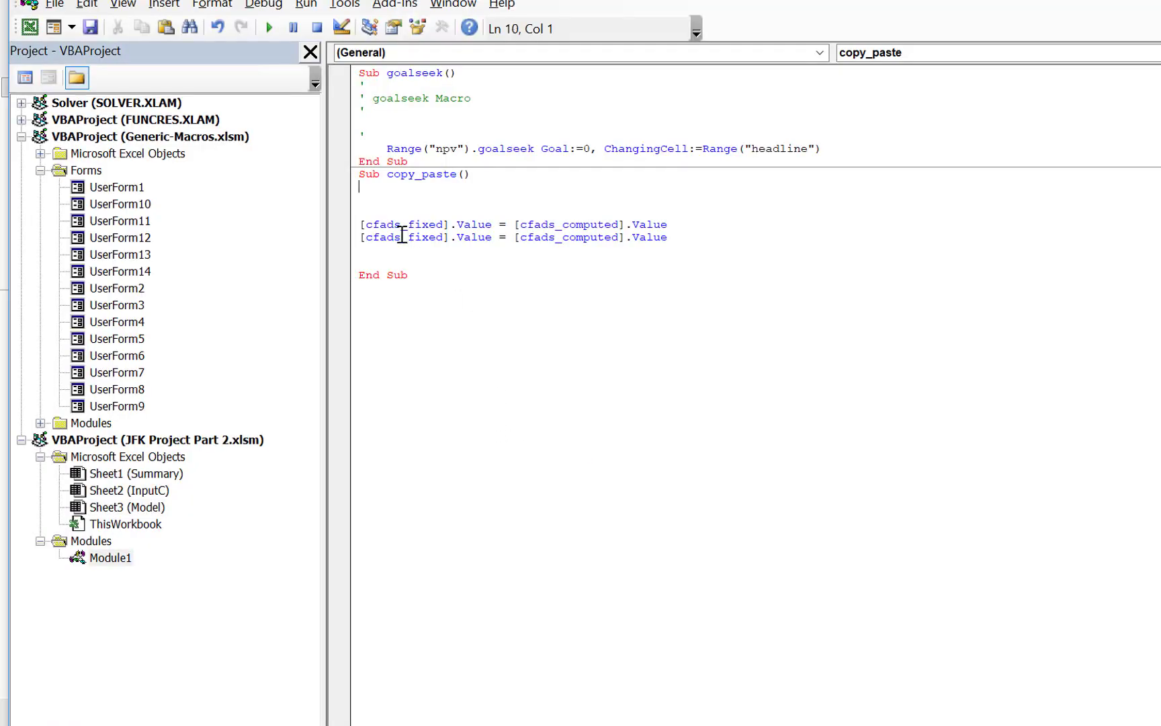
left_click_drag(401, 237, 411, 286)
key("Up")
key("Up")
key("Up")
key("Up")
key("Right")
key("Right")
key("Right")
key("Right")
key("BackSpace")
key("BackSpace")
key("BackSpace")
key("BackSpace")
key("BackSpace")
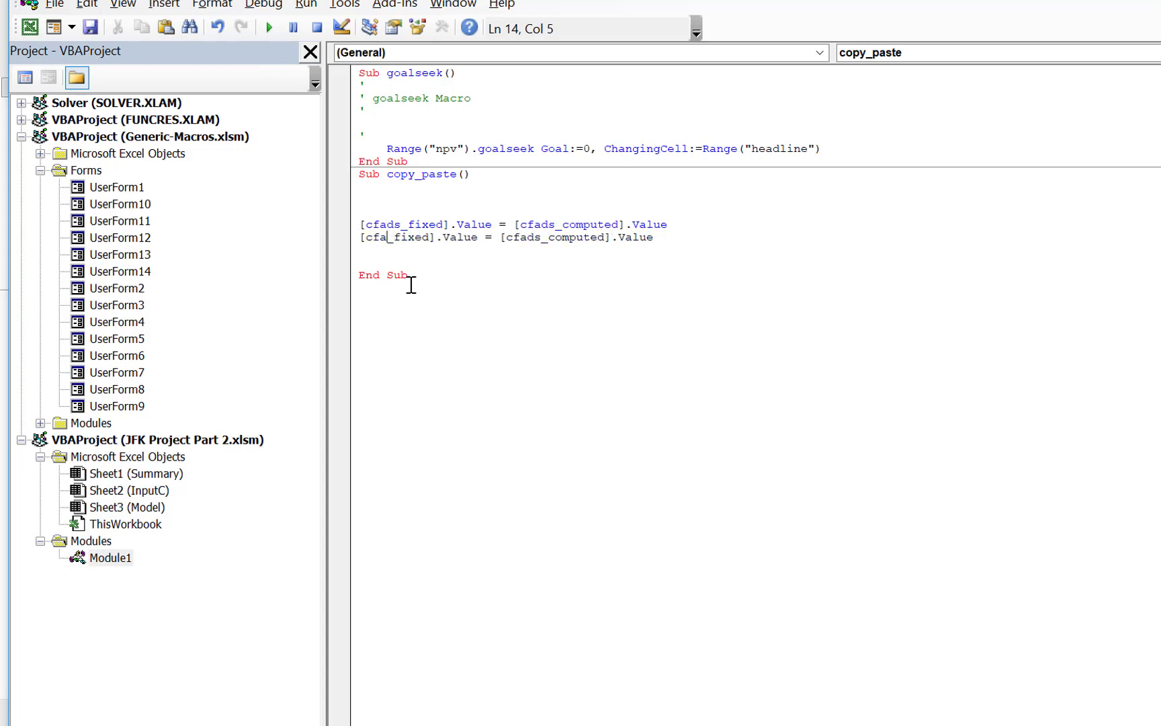
type("cfad")
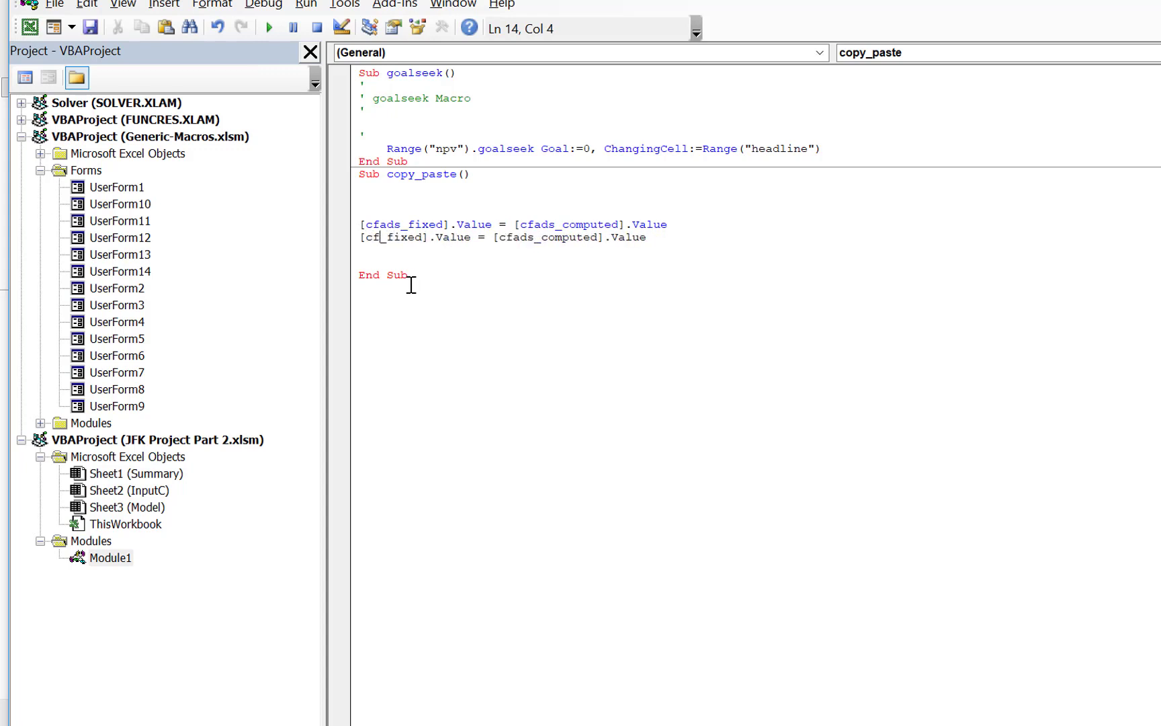
key("BackSpace")
key("BackSpace")
key("BackSpace")
key("BackSpace")
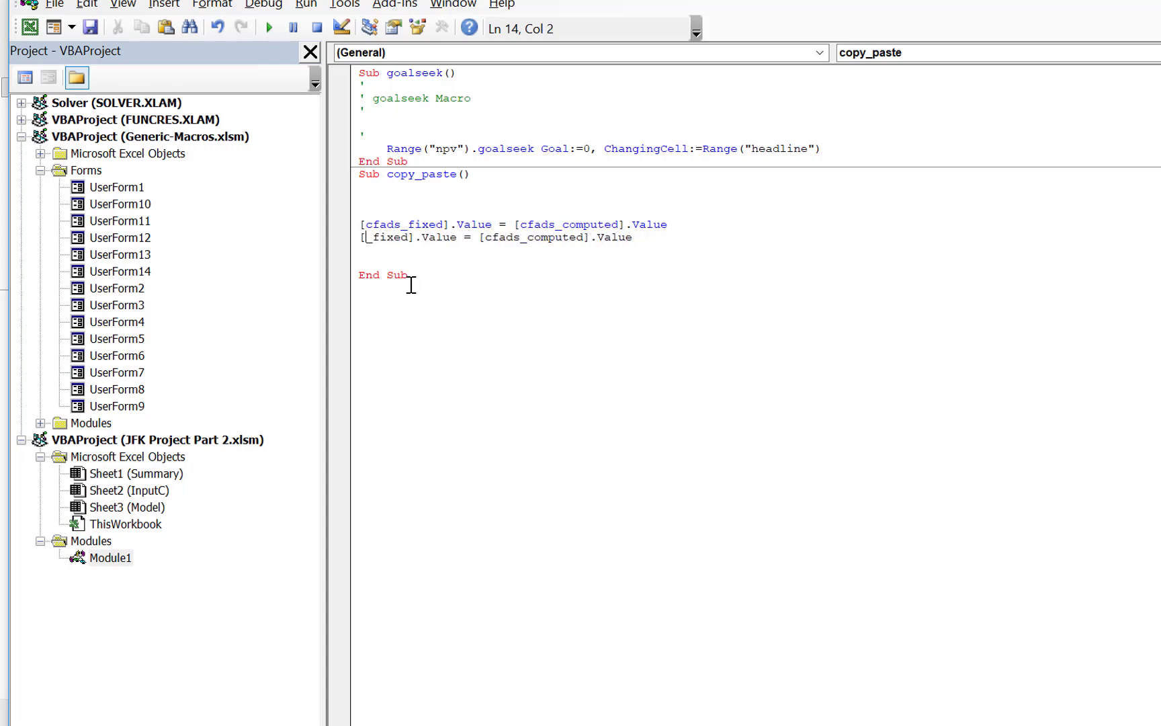
type("fees")
Step: Change the source on the fees_fixed line to fees_computed in the copy_paste macro
key("Right")
key("Right")
key("Right")
key("Right")
key("Right")
key("Right")
key("Right")
key("Right")
key("Right")
key("Right")
key("Right")
key("Right")
key("Right")
key("Right")
key("Right")
key("Right")
key("Right")
key("Right")
key("Right")
key("Right")
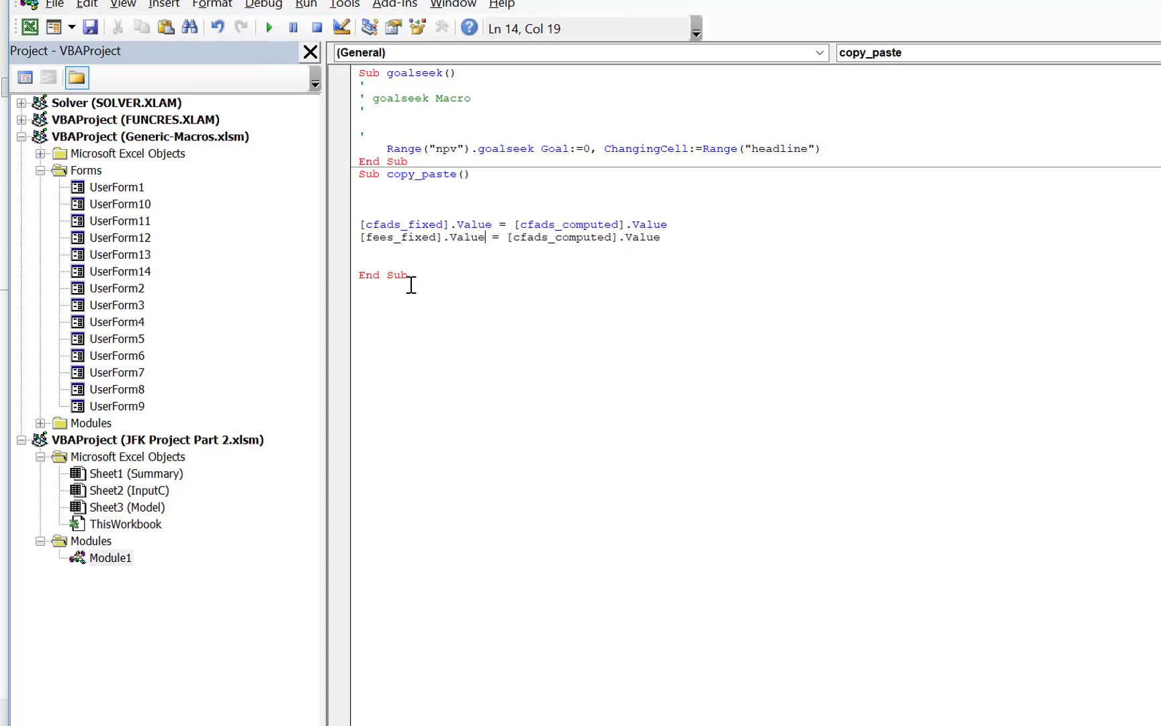
key("BackSpace")
key("BackSpace")
key("BackSpace")
key("BackSpace")
key("BackSpace")
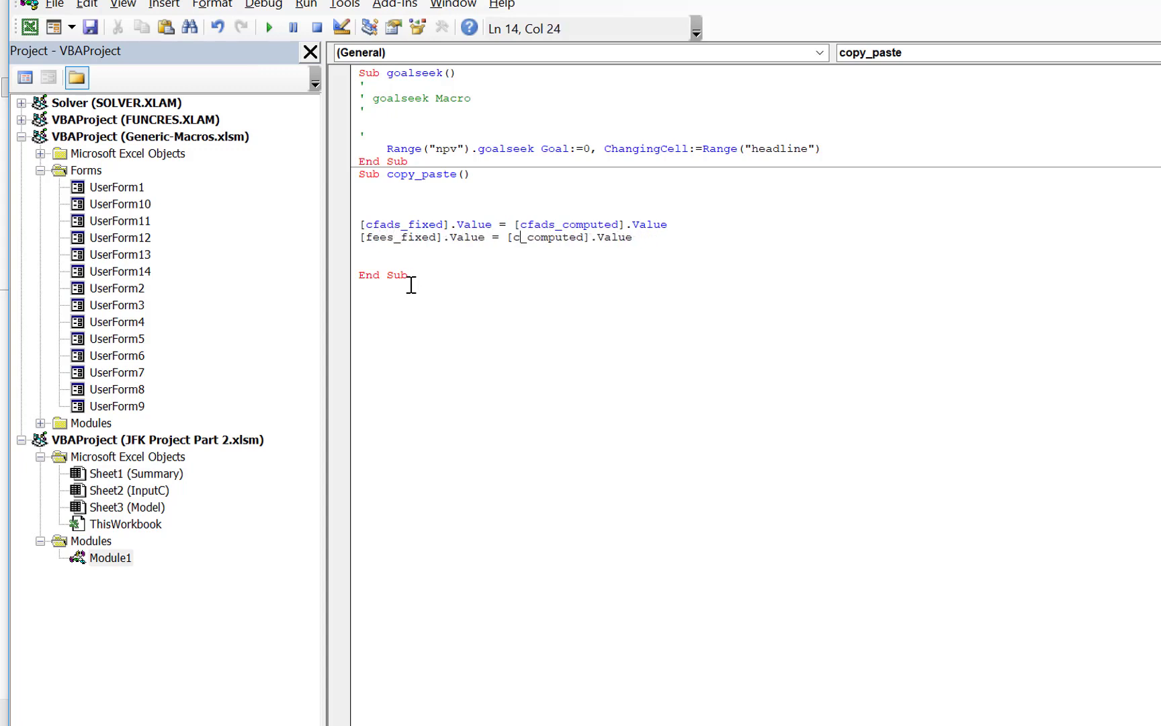
type("fees")
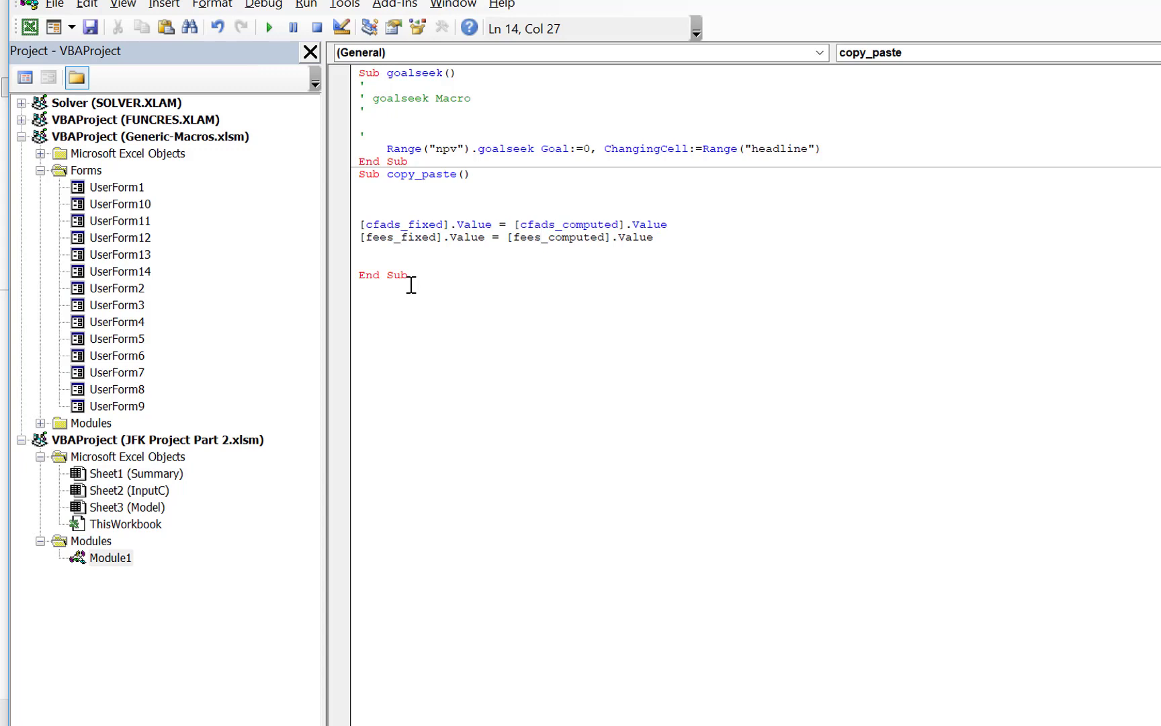
key("Down")
Step: Return to the Model sheet and assign the copy_paste macro to the button beside the CFADS rows
key("alt+F11")
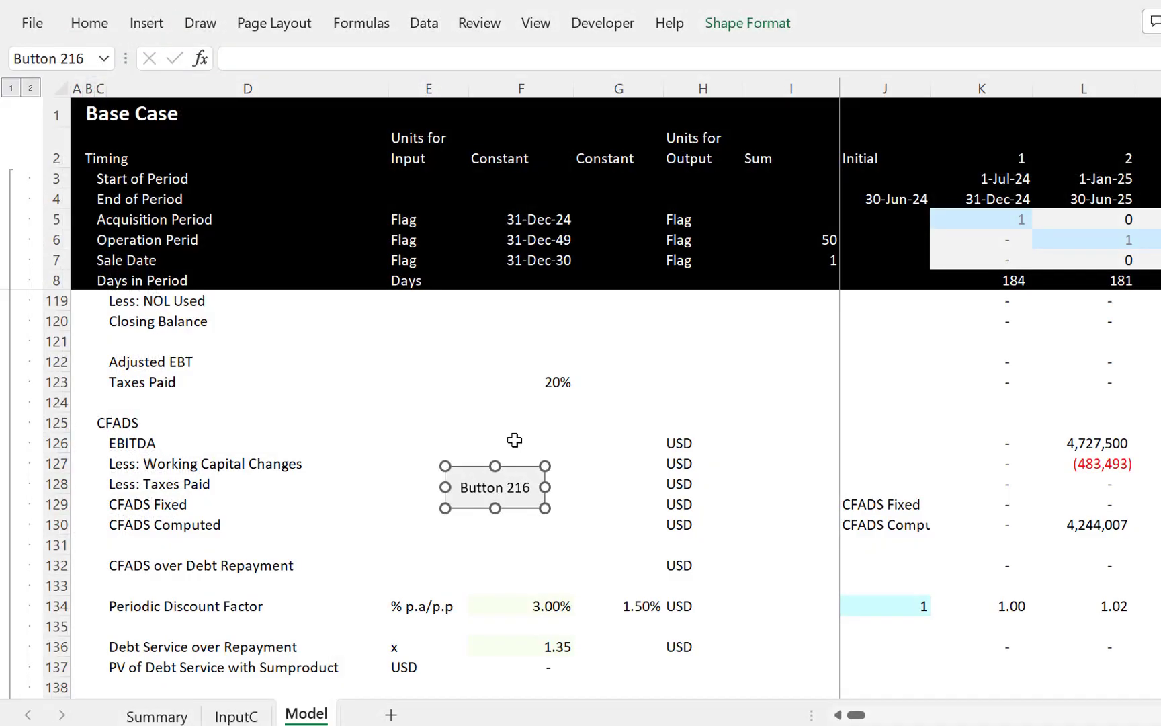
left_click(587, 430)
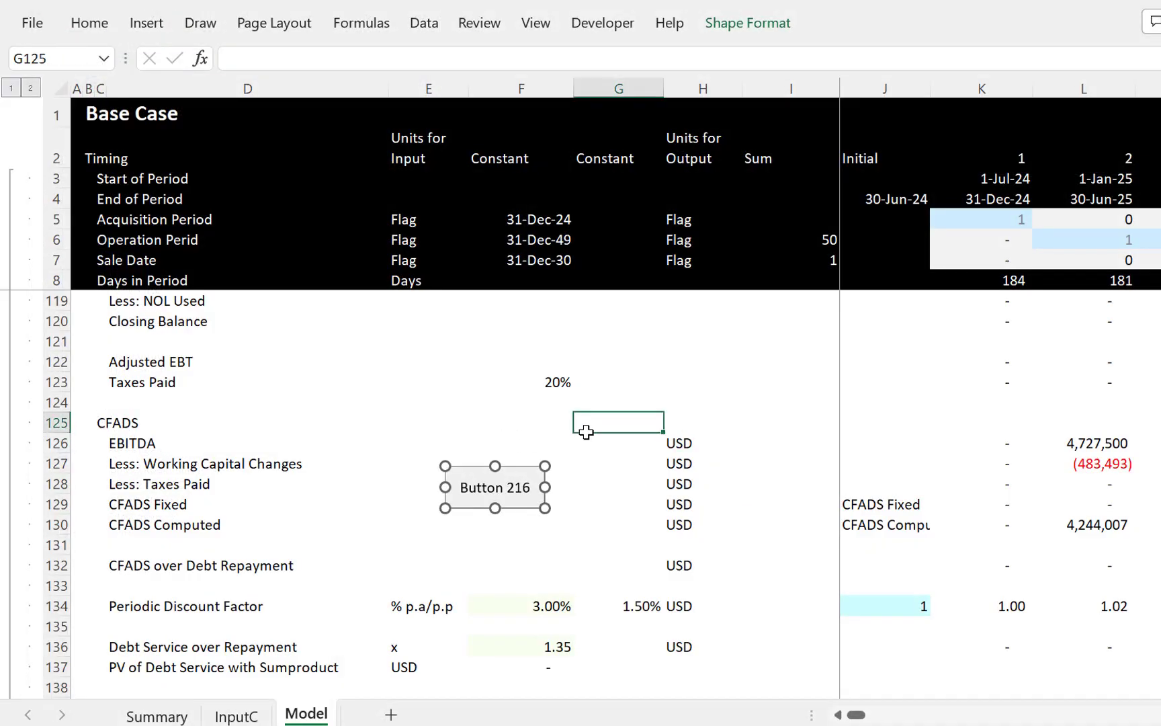
right_click(501, 491)
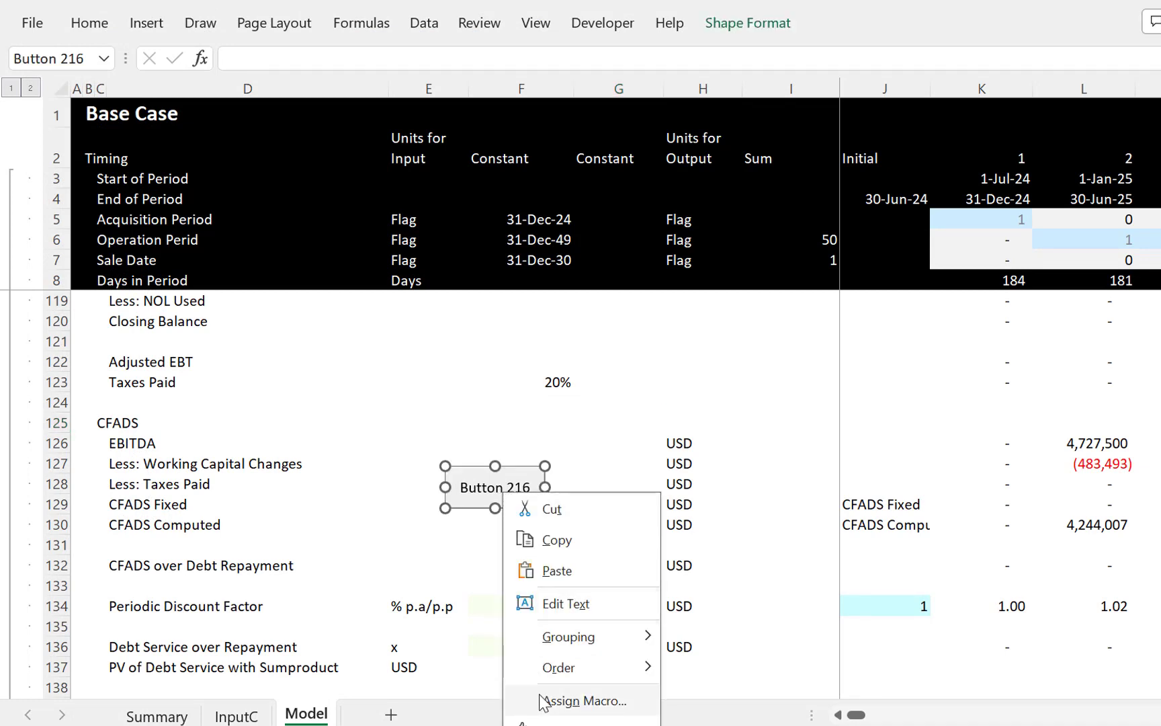
left_click(541, 700)
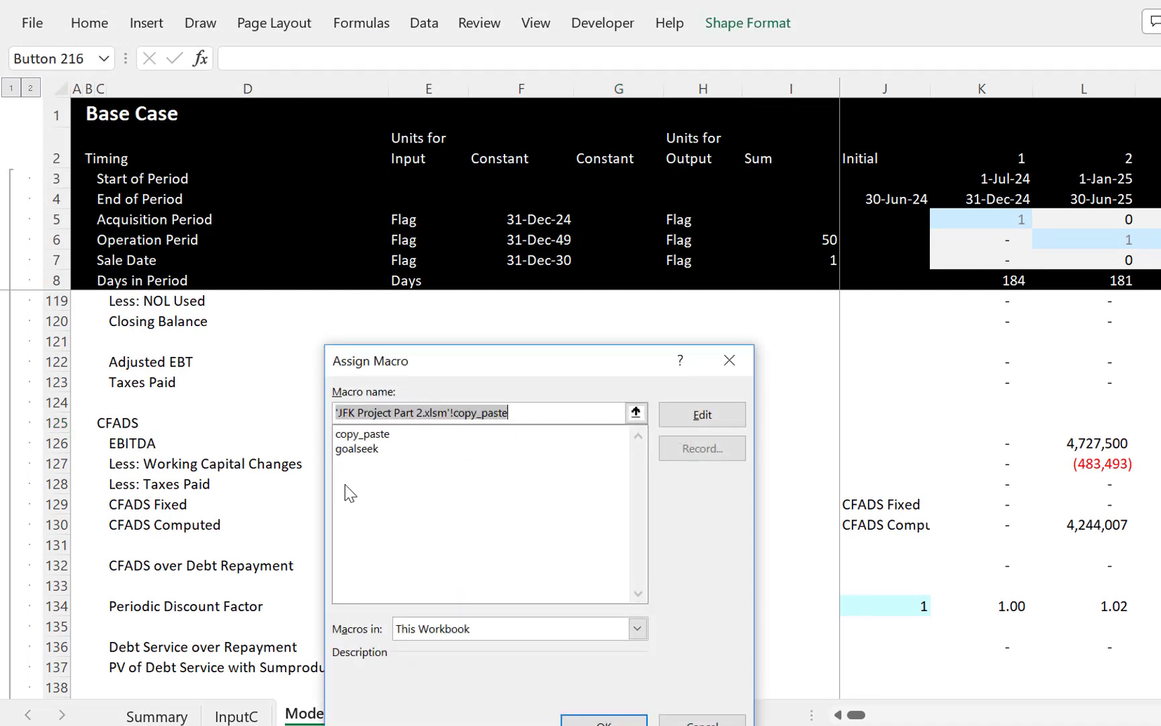
left_click(604, 720)
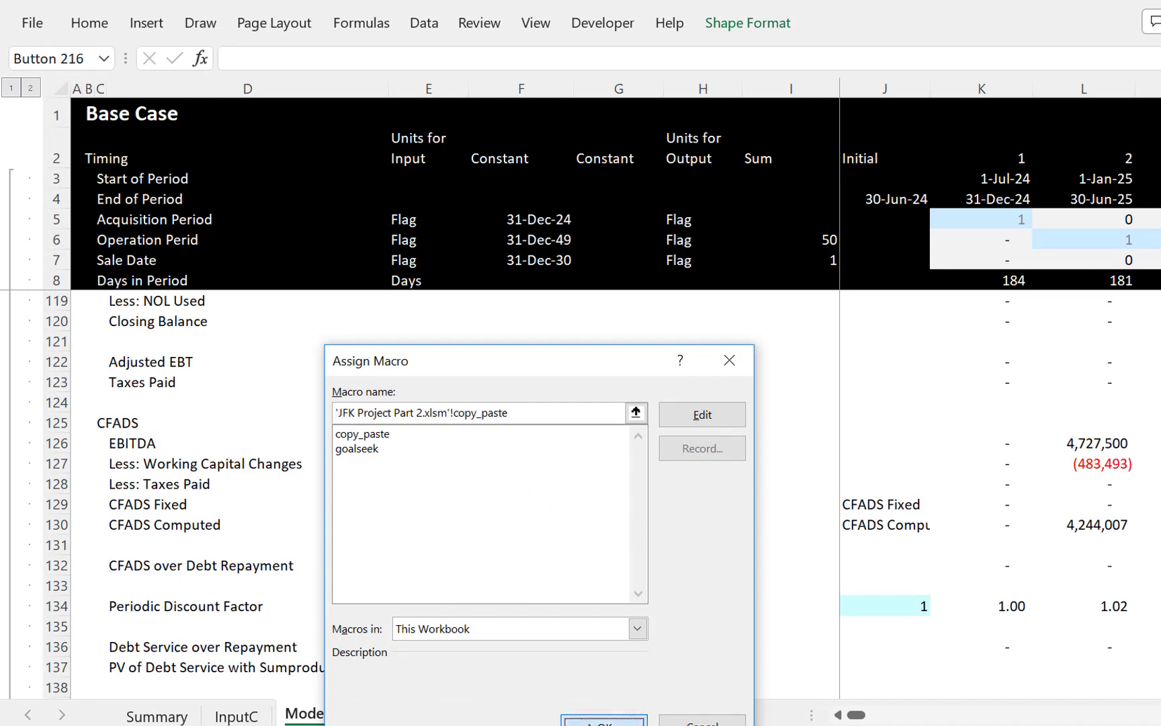
left_click(754, 518)
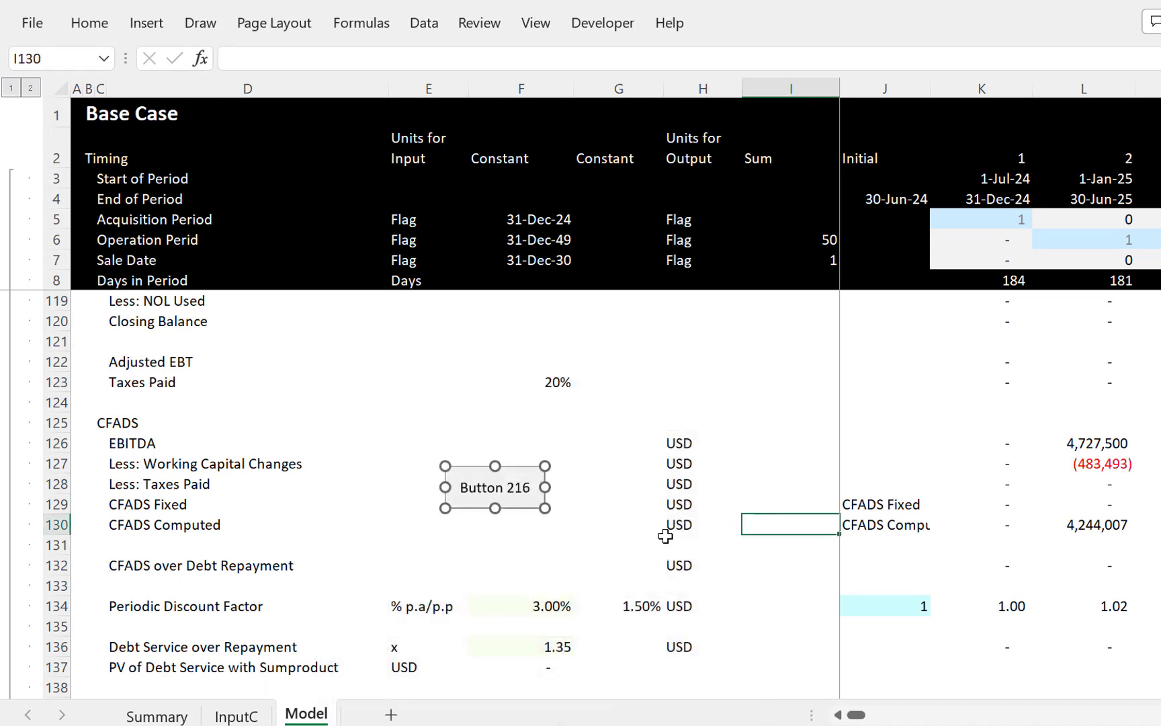
Step: Run the copy_paste macro from the button beside the CFADS rows
left_click(508, 501)
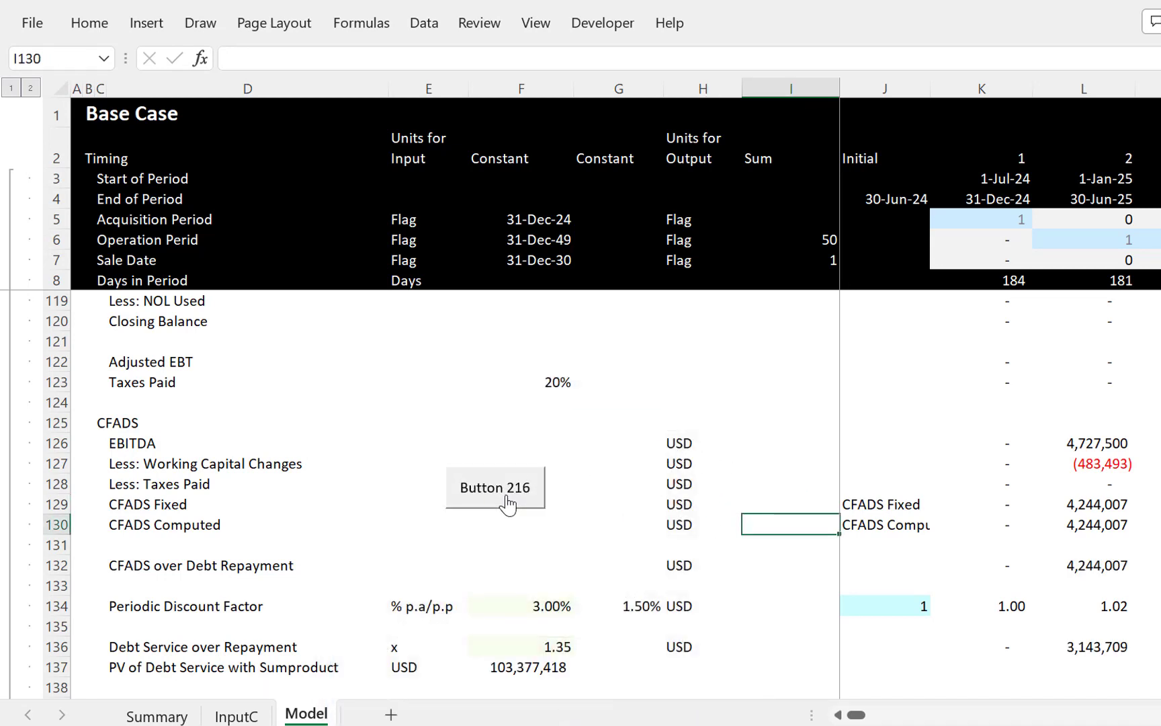
left_click(581, 539)
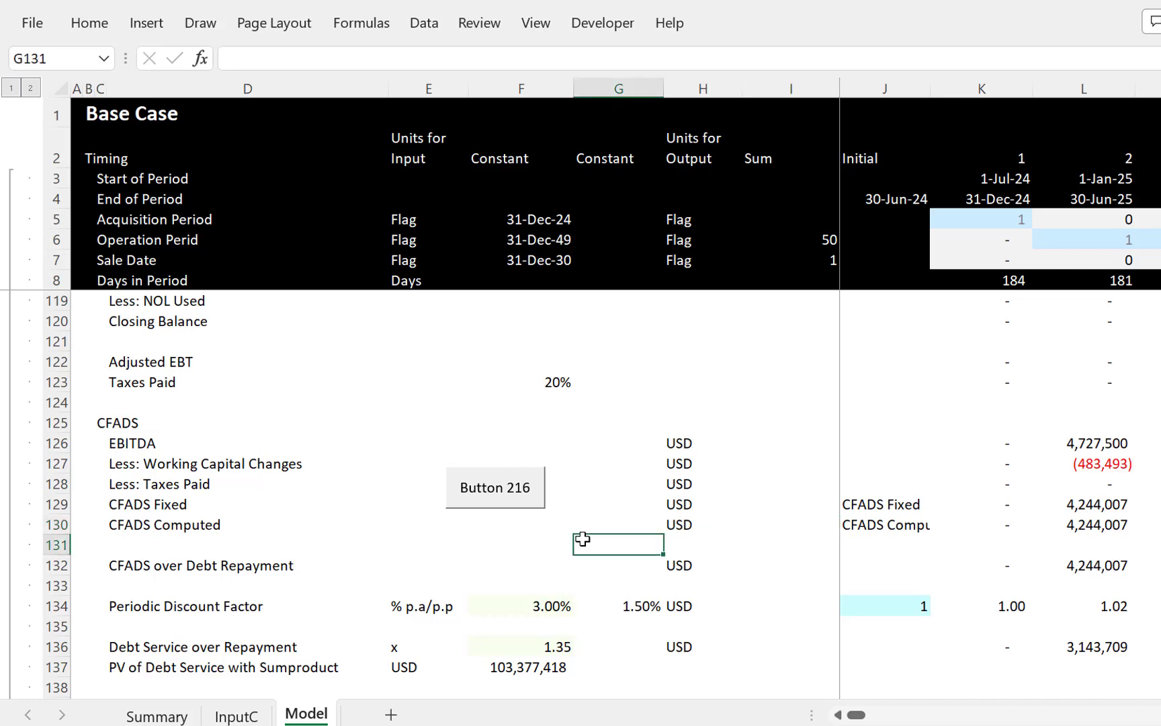
Step: Compare the CFADS Fixed and CFADS Computed rows across the periods, then recheck the first two periods
key("Right")
key("Right")
key("Right")
key("Right")
key("Right")
key("Right")
key("Right")
key("Right")
key("Right")
key("Right")
key("Right")
key("Right")
key("Right")
key("Right")
key("Right")
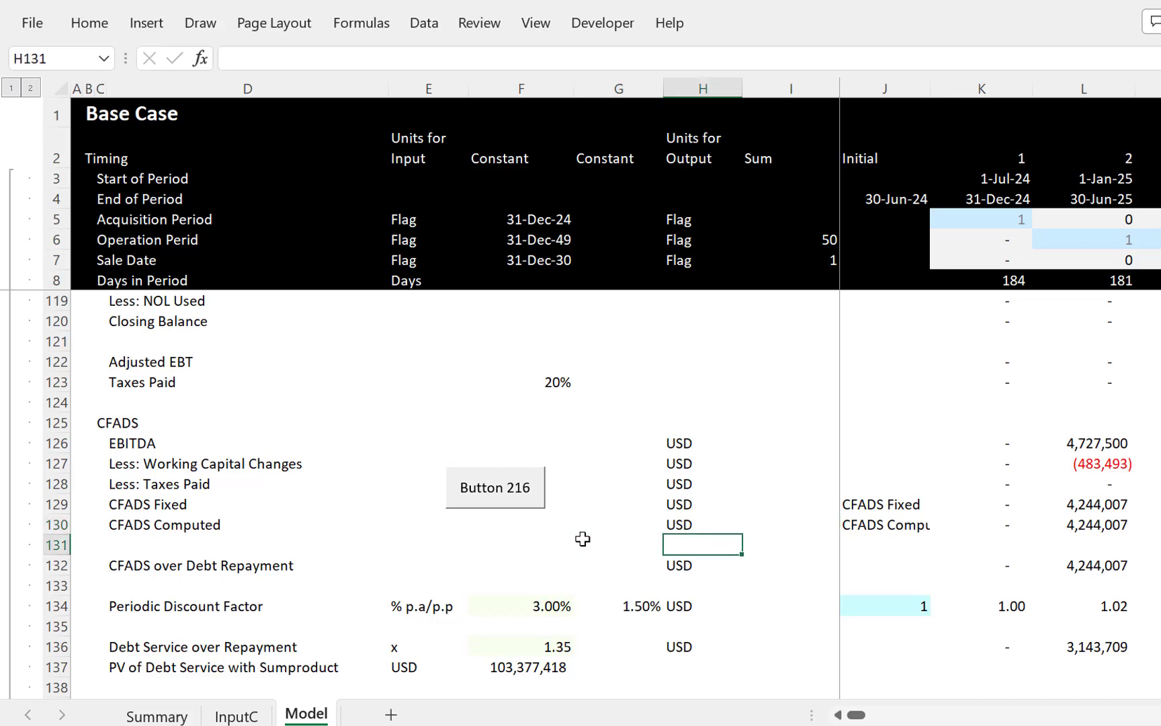
key("Right")
key("Right")
key("Right")
key("Right")
key("Right")
key("Right")
key("Right")
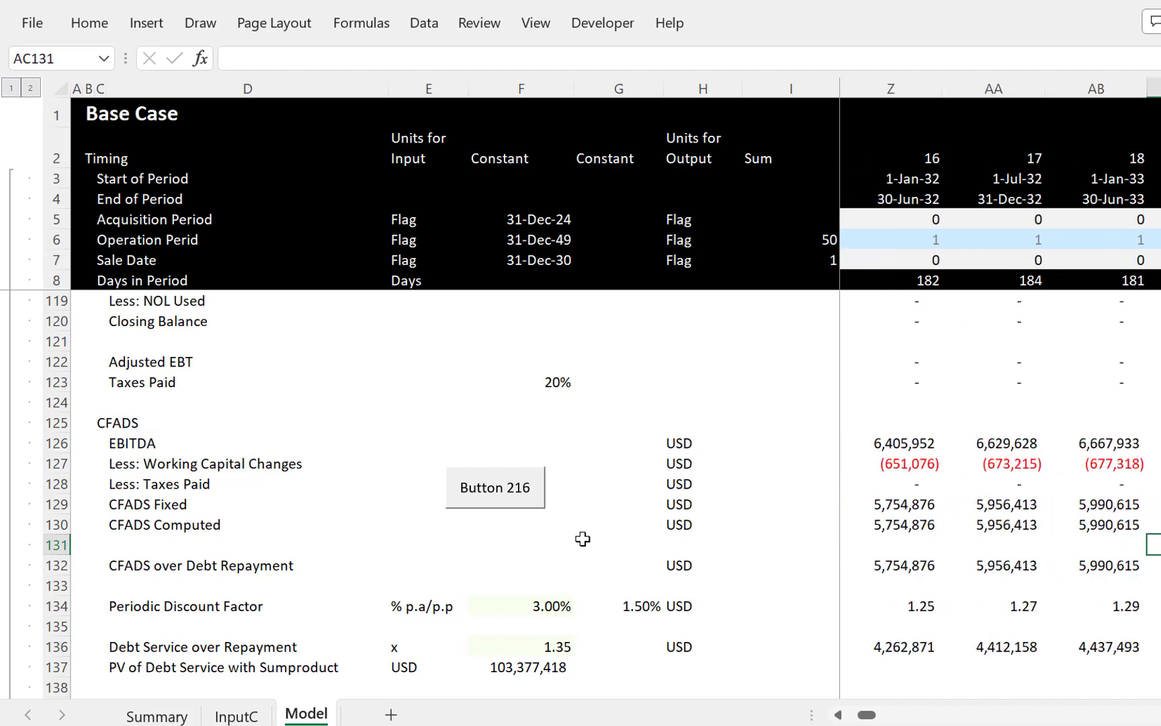
key("Up")
key("Right")
key("Right")
key("Right")
key("Right")
key("Right")
key("Right")
key("Right")
key("Right")
key("Right")
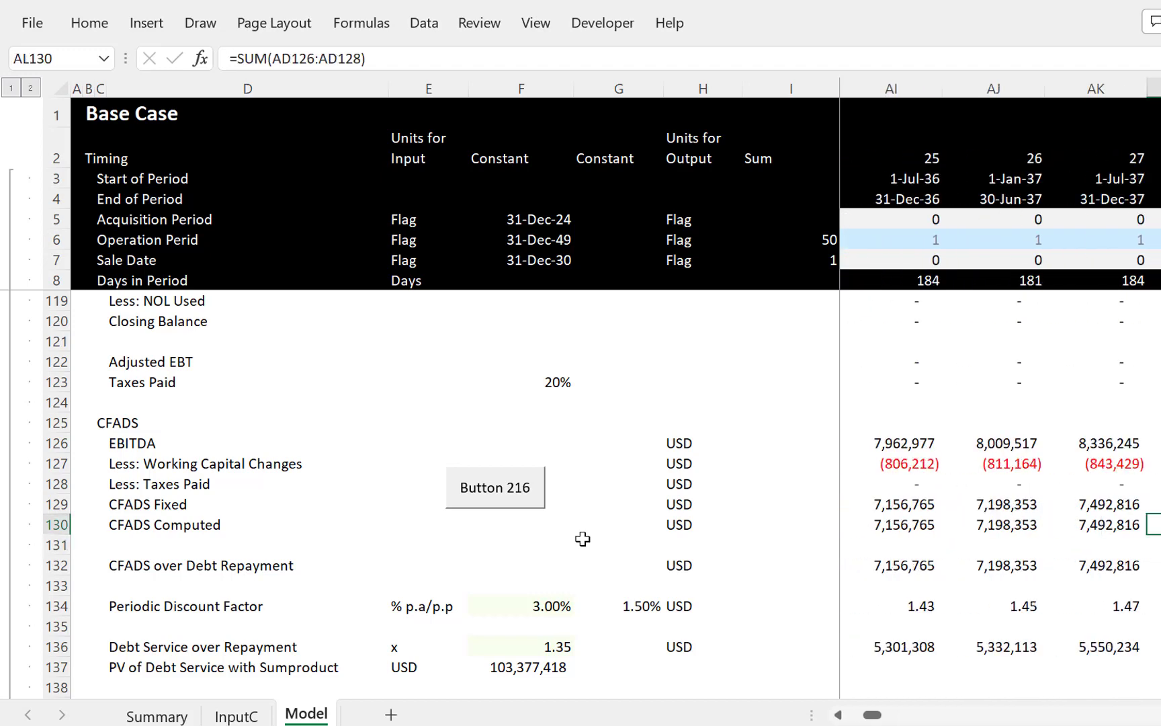
key("Right")
key("Right")
key("Left")
key("Up")
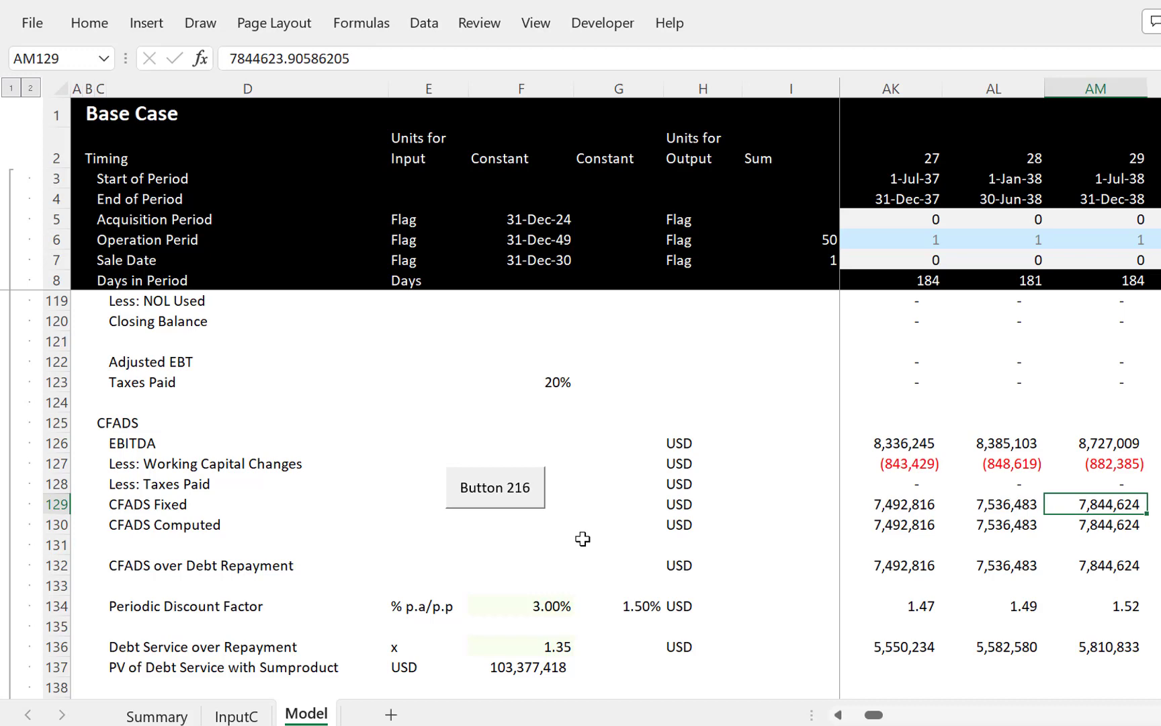
key("Down")
key("ctrl+Left")
key("ctrl+Left")
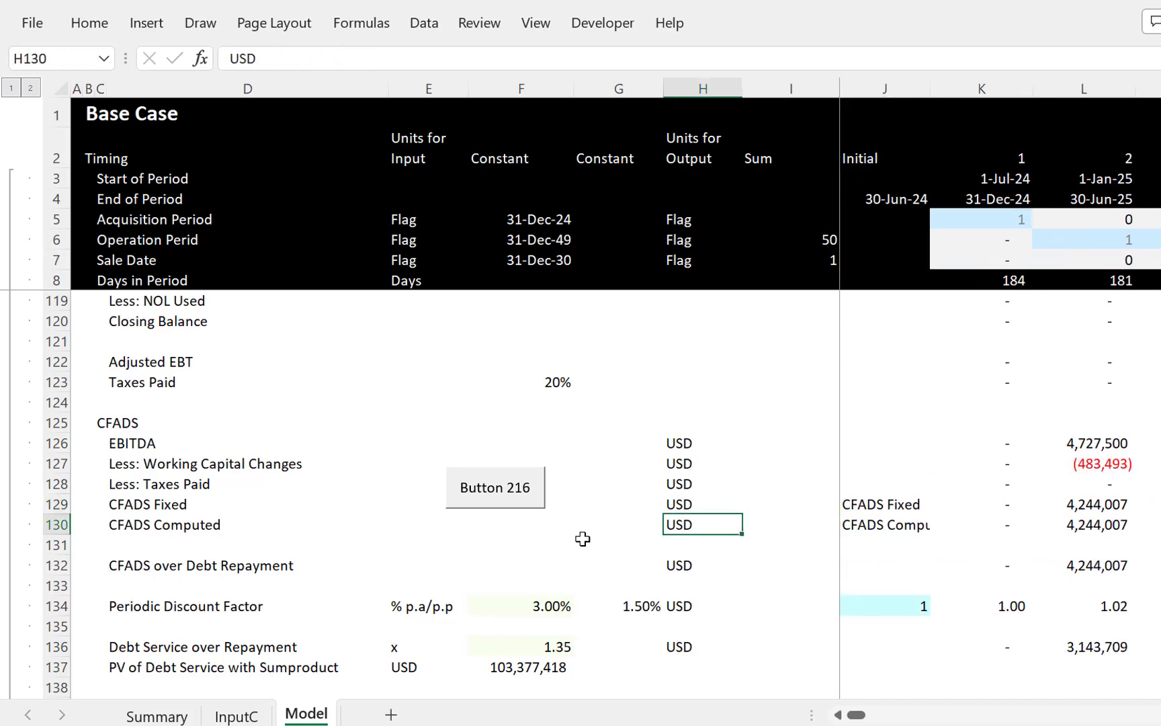
key("ctrl+Right")
key("Right")
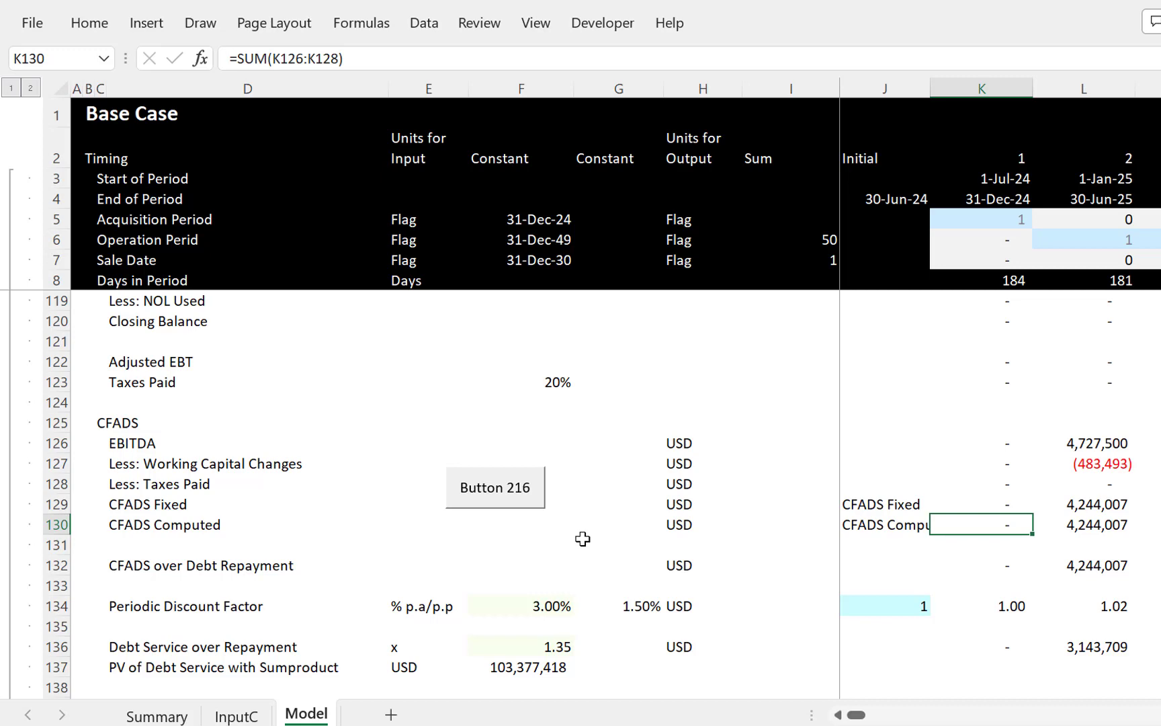
key("Up")
key("Right")
key("Down")
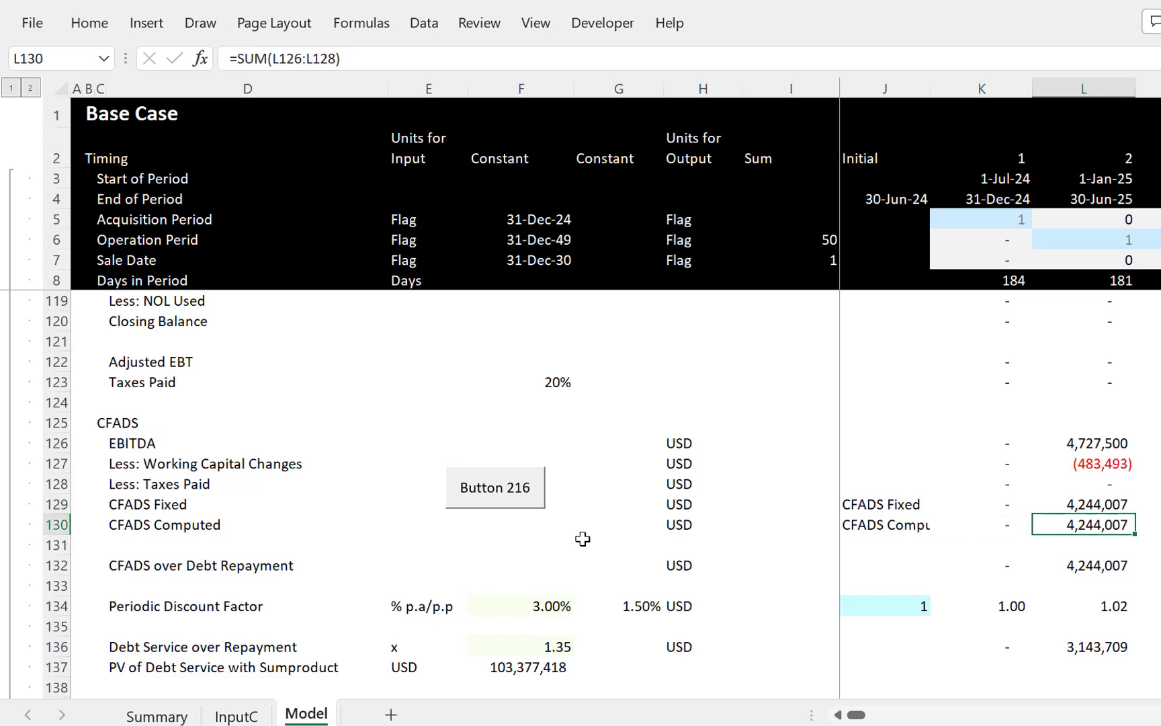
Step: Examine the debt sizing results and the fixed and computed debt fees in Uses and Sources of Funds
key("Down")
key("Down")
key("Down")
key("Down")
key("Down")
key("Down")
key("Down")
key("Down")
key("Down")
key("Down")
key("Down")
key("Down")
key("Down")
key("Down")
key("Down")
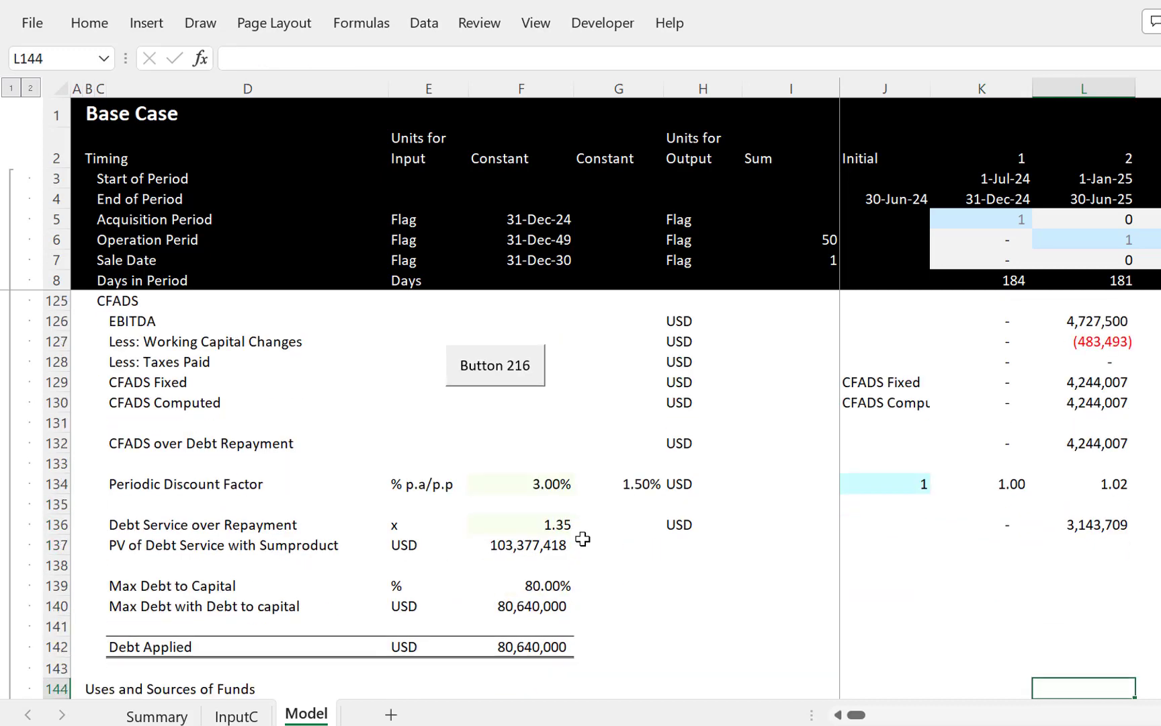
key("Left")
key("Left")
key("Left")
key("Left")
key("Left")
key("Left")
key("Left")
key("Left")
key("Left")
key("Left")
key("Left")
key("Down")
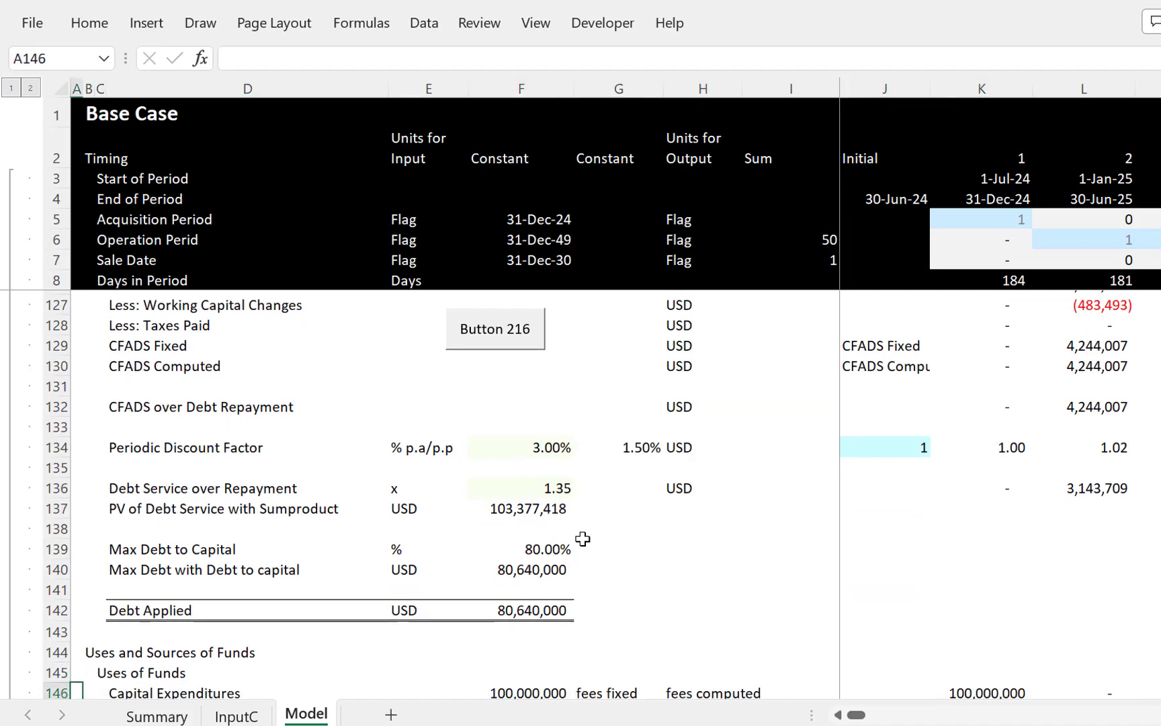
key("Down")
key("Down")
key("Down")
key("Down")
key("Down")
key("Down")
key("Down")
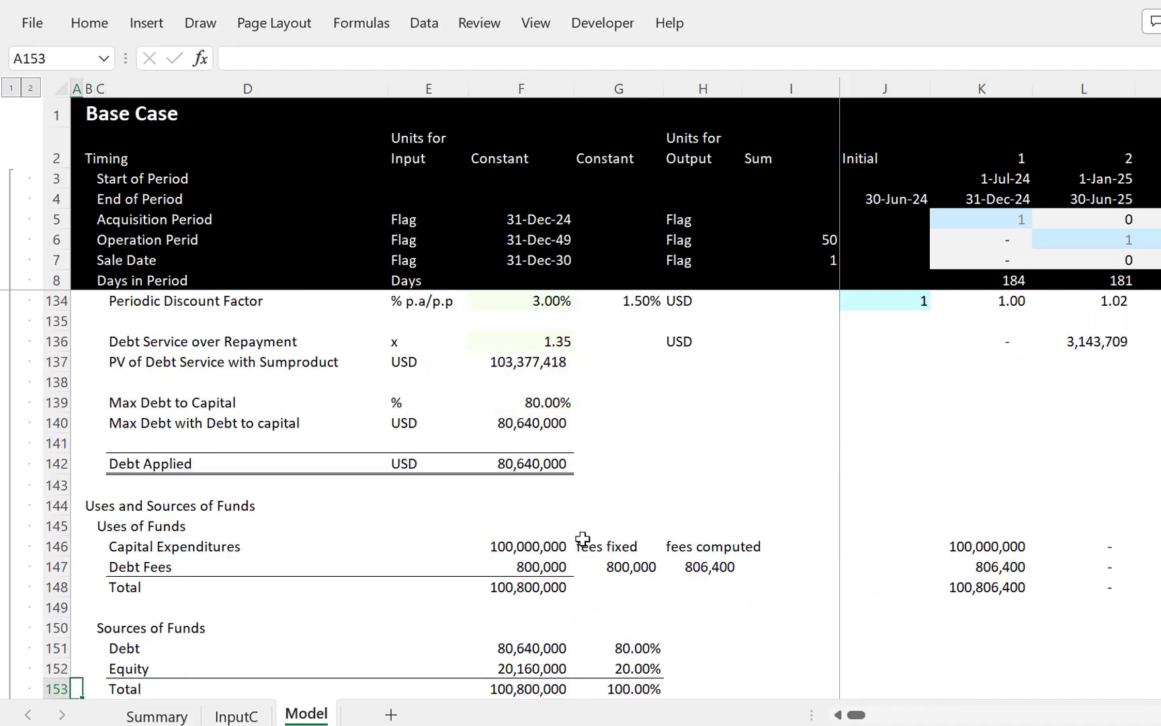
key("Up")
key("Up")
key("Up")
key("Up")
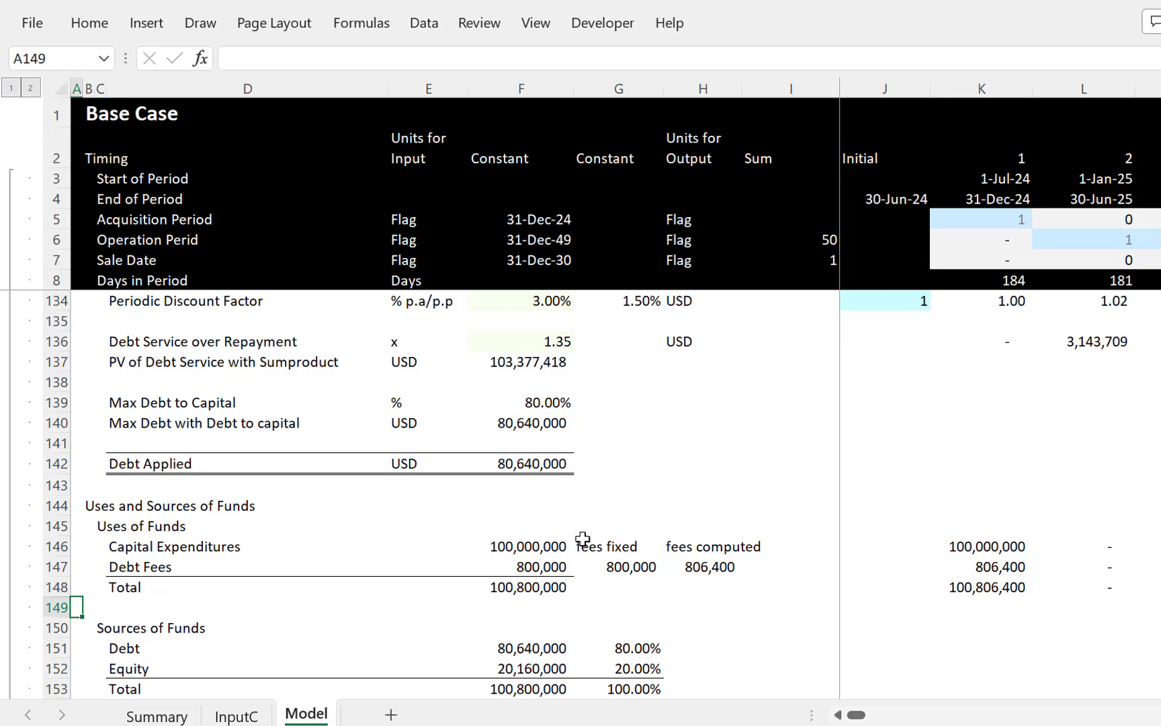
Step: Review the EBT, NOL balance and tax rows above the CFADS section, then return to the CFADS rows
key("Up")
key("Up")
key("Up")
key("Up")
key("Up")
key("Up")
key("Up")
key("Up")
key("Up")
key("Up")
key("Up")
key("Up")
key("Up")
key("Up")
key("Up")
key("Up")
key("Up")
key("Up")
key("Up")
key("Up")
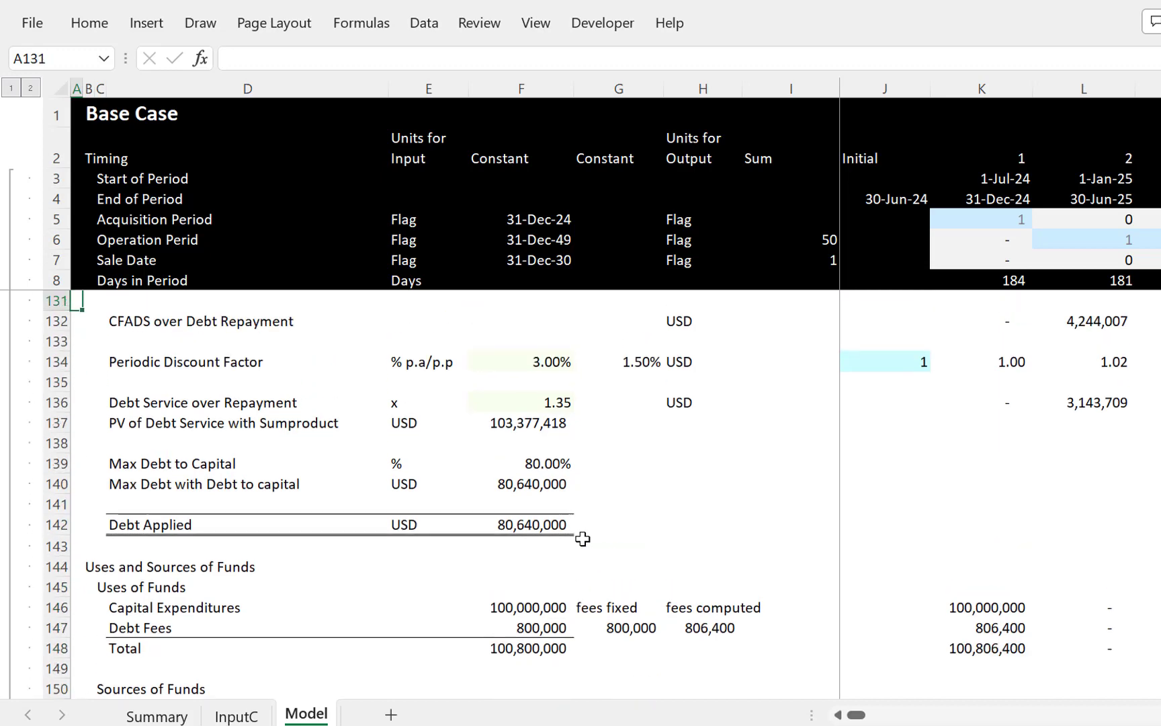
key("Up")
key("Up")
key("Up")
key("Up")
key("Up")
key("Up")
key("Up")
key("Up")
key("Up")
key("Up")
key("Up")
key("Up")
key("Up")
key("Up")
key("Up")
key("Up")
key("Up")
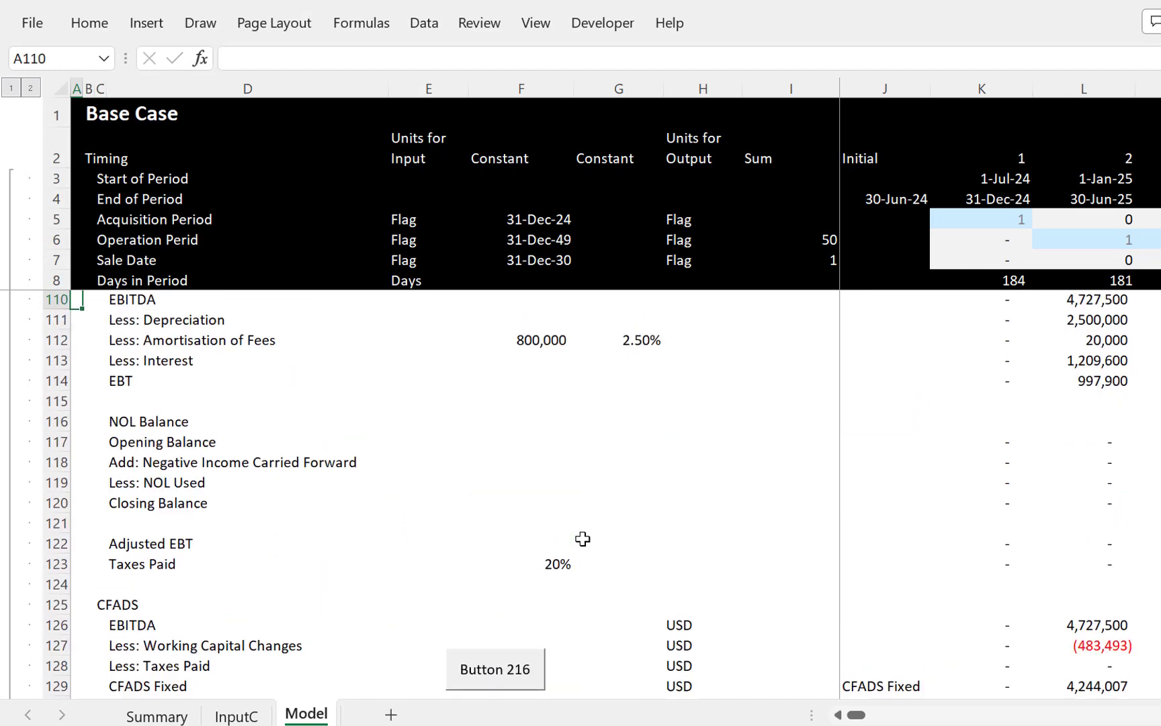
key("Down")
key("Down")
key("Down")
key("Down")
key("Down")
key("Down")
key("Down")
key("Down")
key("Down")
key("Down")
key("Down")
key("Down")
key("Down")
key("Down")
key("Down")
key("Down")
key("Down")
key("Down")
key("Down")
key("Down")
key("Down")
key("Down")
key("Down")
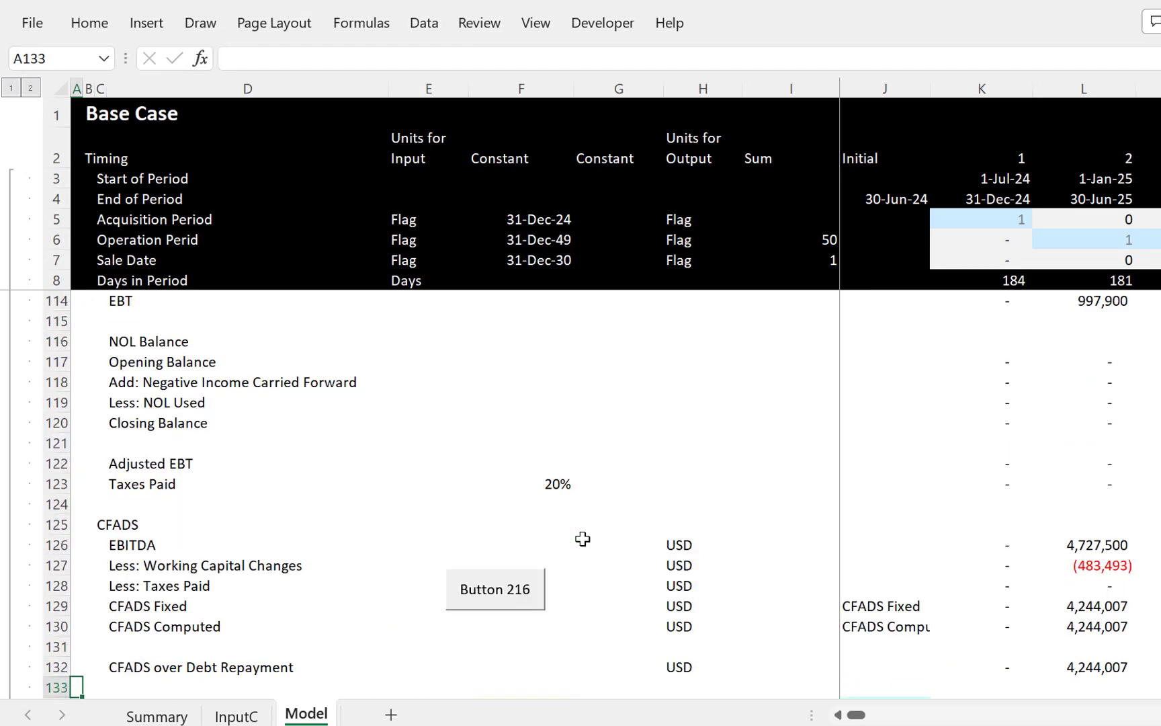
Step: Review the Less: Taxes Paid row in the CFADS section across the periods
key("Up")
key("Up")
key("Up")
key("Up")
key("Up")
key("Up")
key("Down")
key("Right")
key("Right")
key("Right")
key("Right")
key("Right")
key("Right")
key("Right")
key("Right")
key("Right")
key("Right")
key("Right")
key("Right")
key("Right")
key("Right")
key("Right")
key("Right")
key("Right")
key("Right")
key("Right")
key("Right")
key("Right")
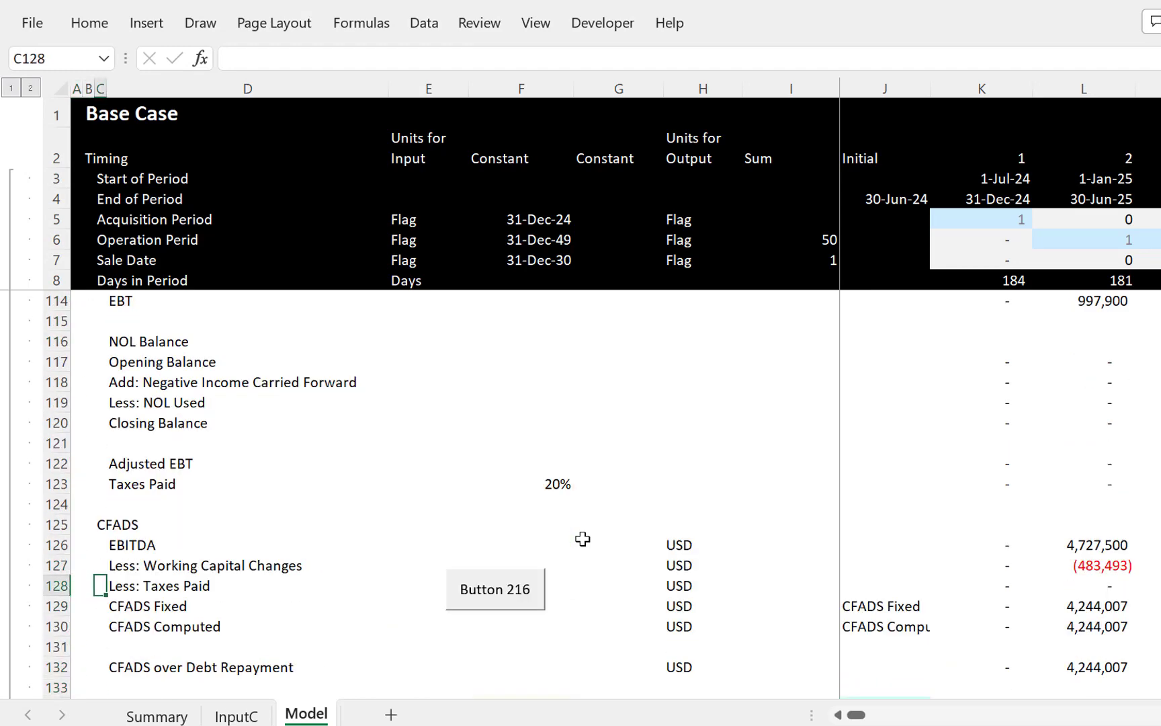
key("Right")
key("Right")
key("Right")
key("Right")
key("Right")
key("Right")
key("Right")
key("Right")
key("Right")
key("Right")
key("Right")
key("Right")
key("Right")
key("Right")
key("Right")
key("Right")
key("Right")
key("Right")
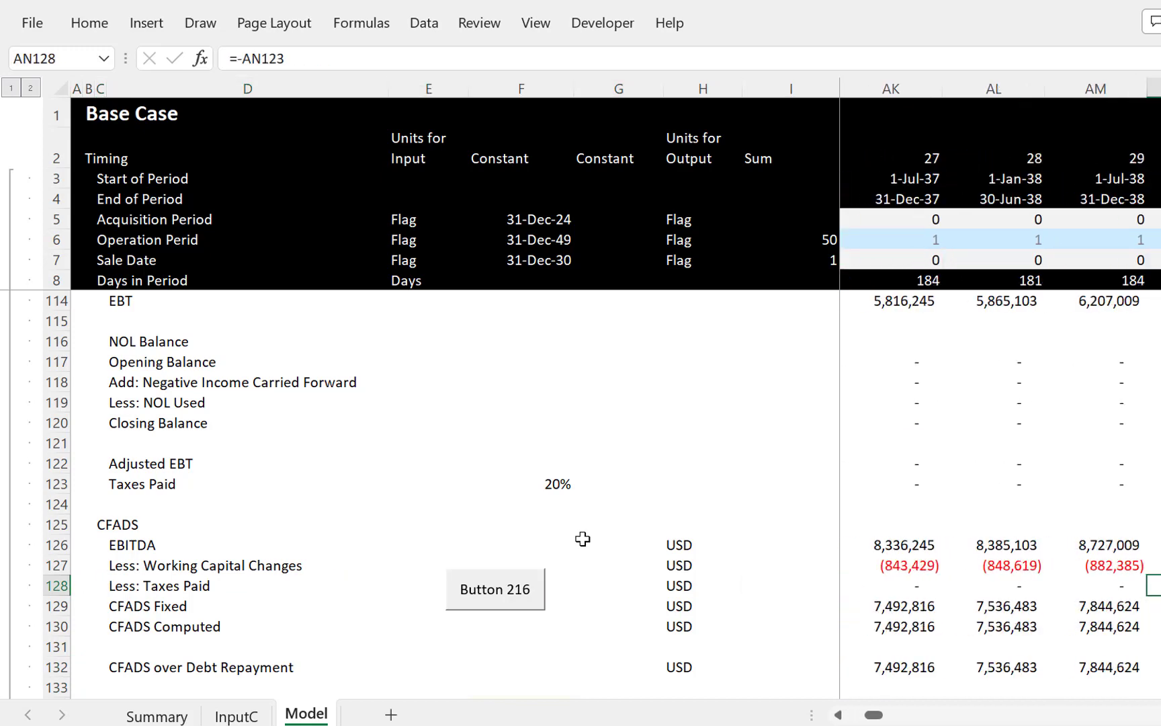
key("Left")
key("ctrl+Left")
key("ctrl+Left")
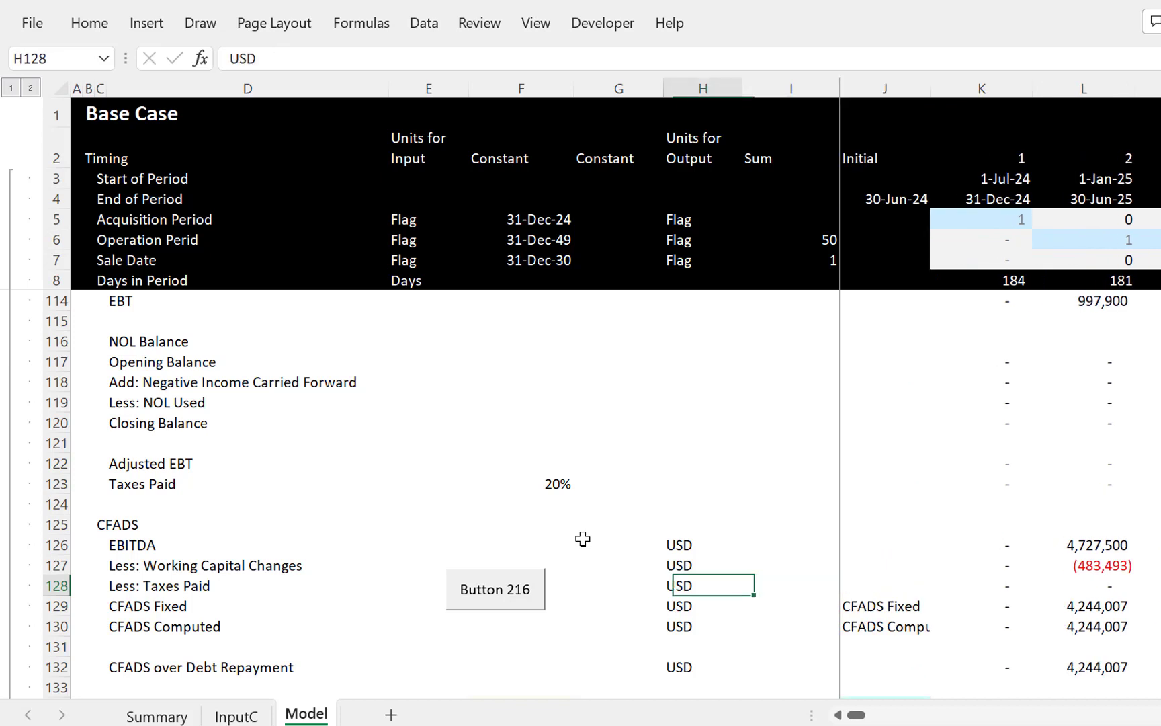
Step: Trace the taxes back through the EBT and NOL rows and inspect the first period's Adjusted EBT formula
key("Right")
key("Right")
key("Right")
key("Right")
key("Up")
key("Up")
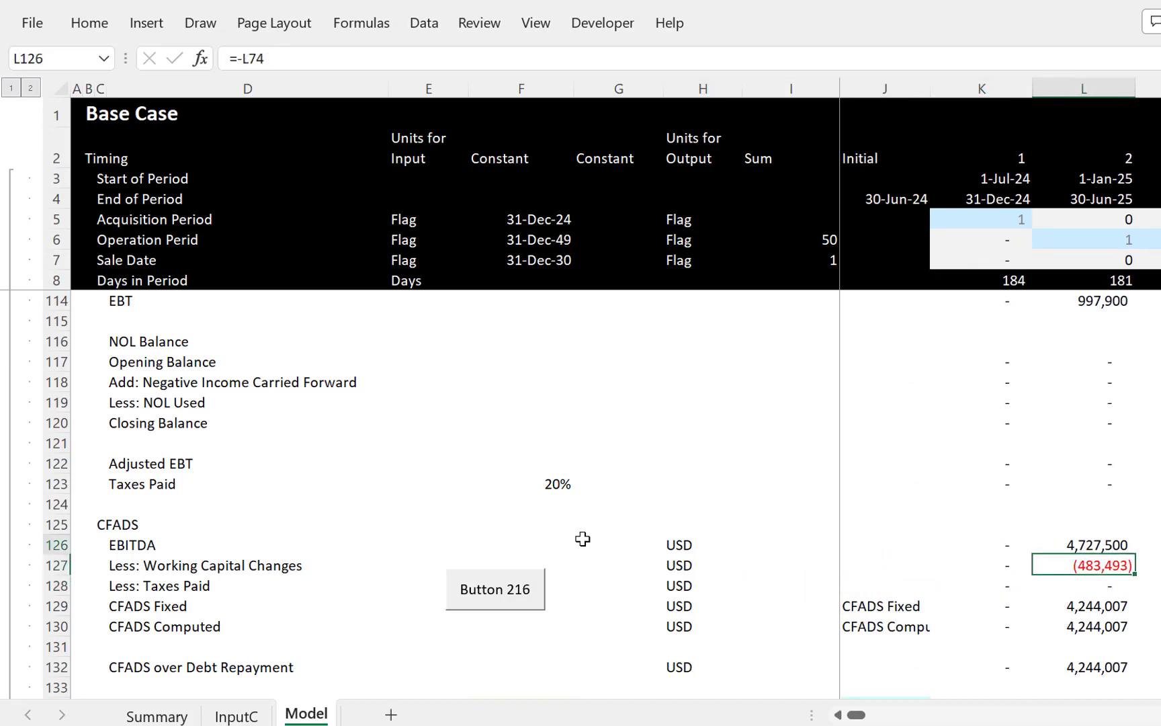
key("Up")
key("Up")
key("Up")
key("Up")
key("Up")
key("Up")
key("Up")
key("Up")
key("Up")
key("Up")
key("Up")
key("Up")
key("Up")
key("Up")
key("Up")
key("Up")
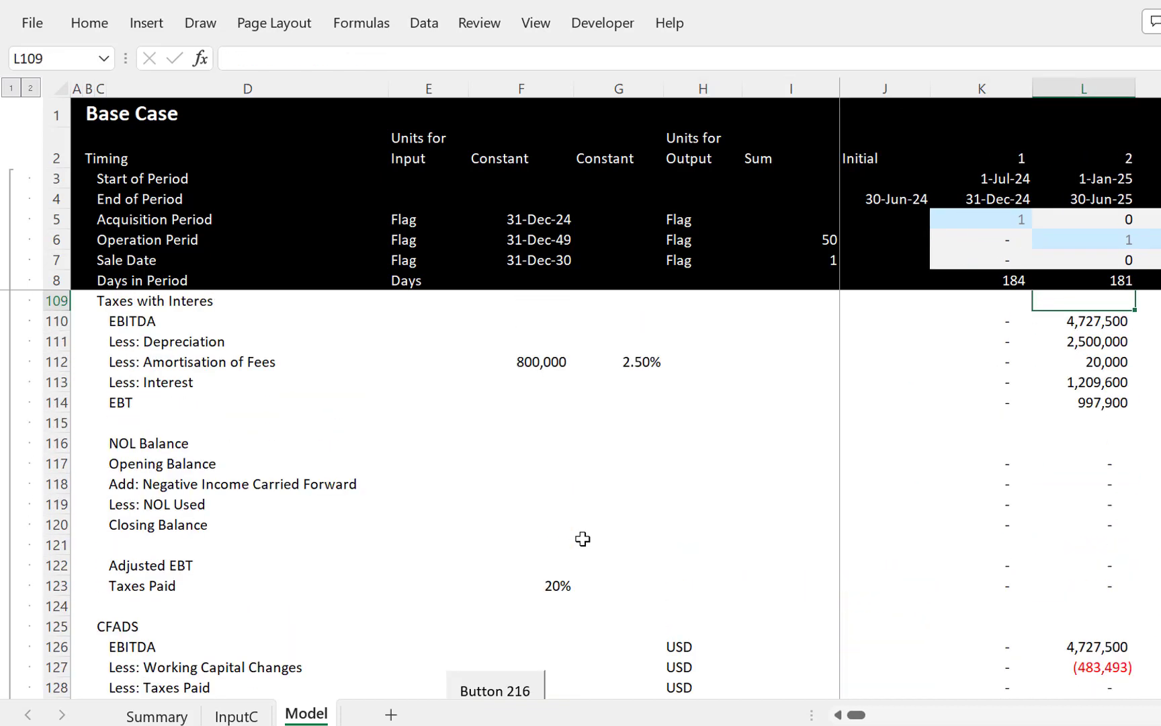
key("Down")
key("Down")
key("Down")
key("Down")
key("Down")
key("Down")
key("Down")
key("Down")
key("Down")
key("Down")
key("Down")
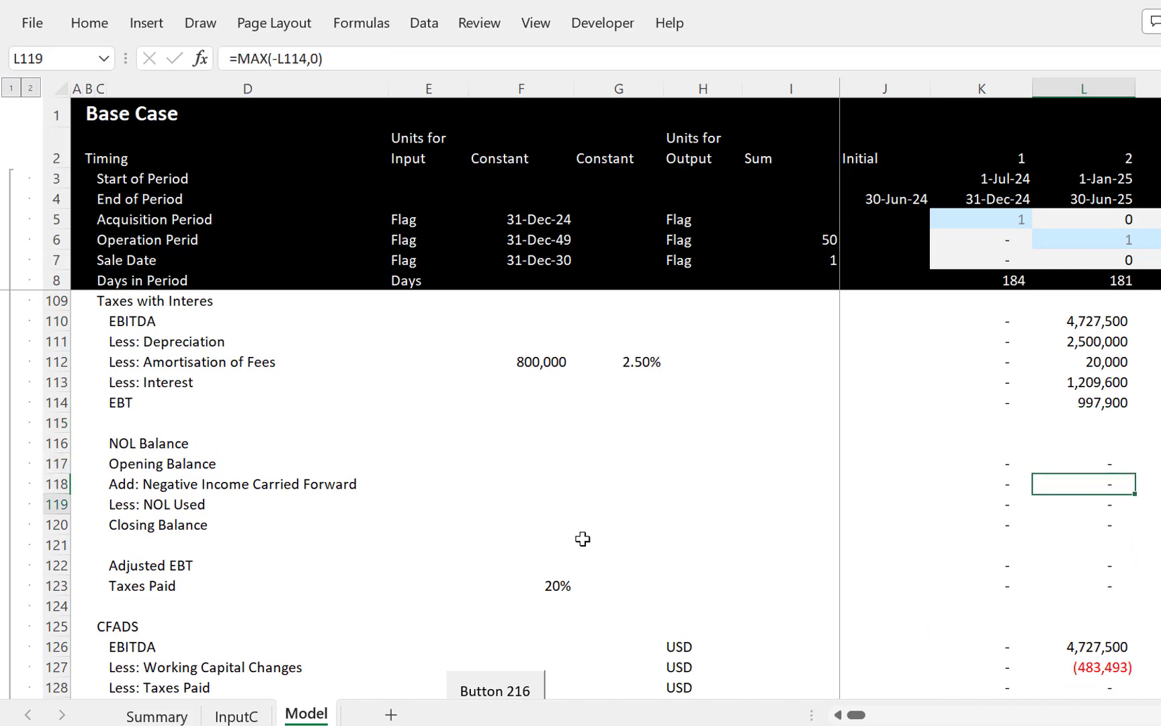
key("Left")
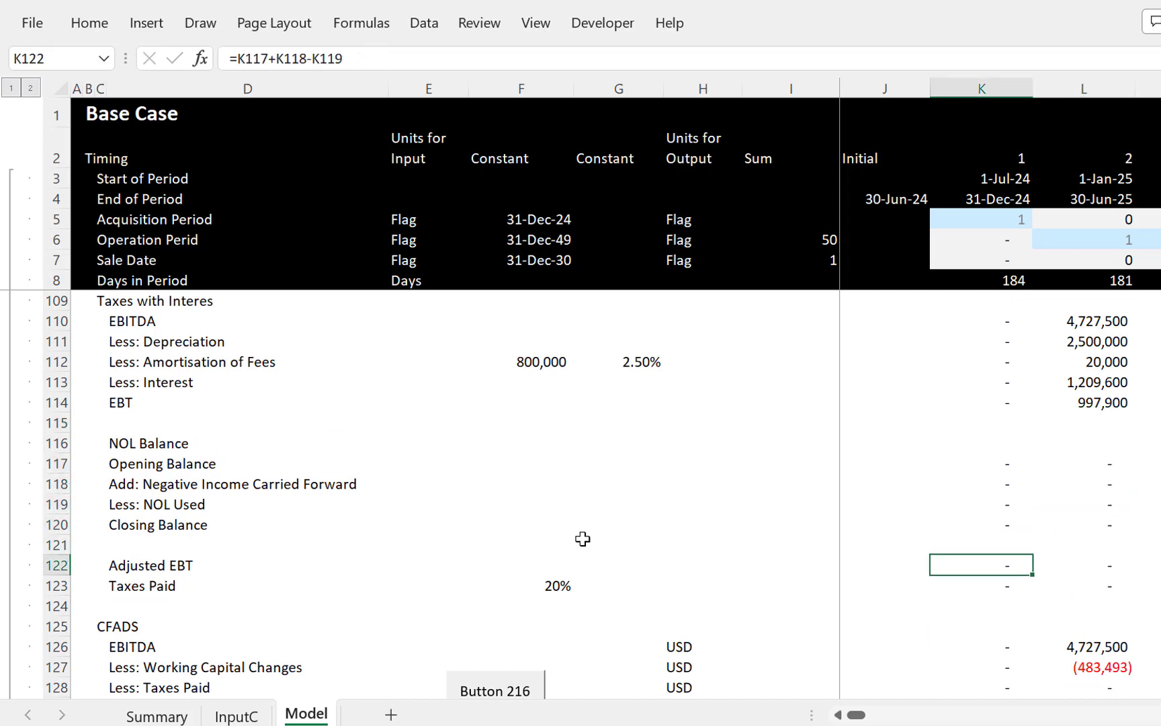
key("F2")
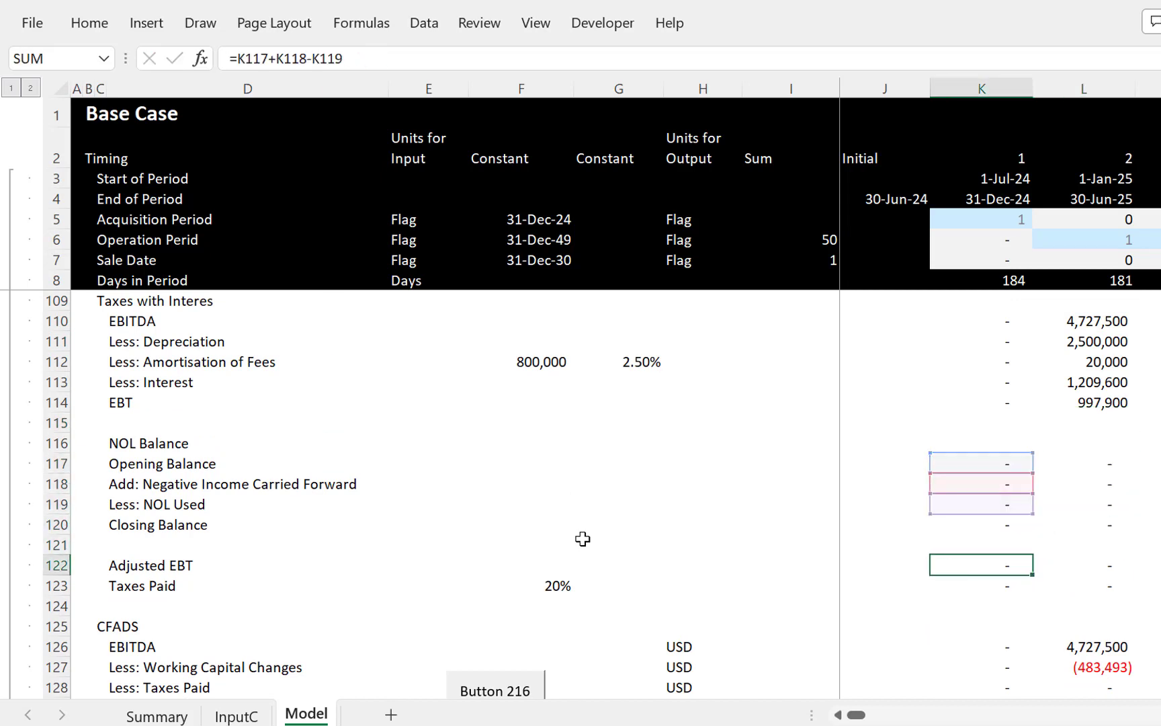
key("Escape")
Step: Set the first period's Adjusted EBT in K122 to =K114+K118-K119 and fill the formula across all periods
type("=")
key("Up")
key("Up")
key("Up")
key("Up")
key("Up")
key("Up")
key("Up")
key("Up")
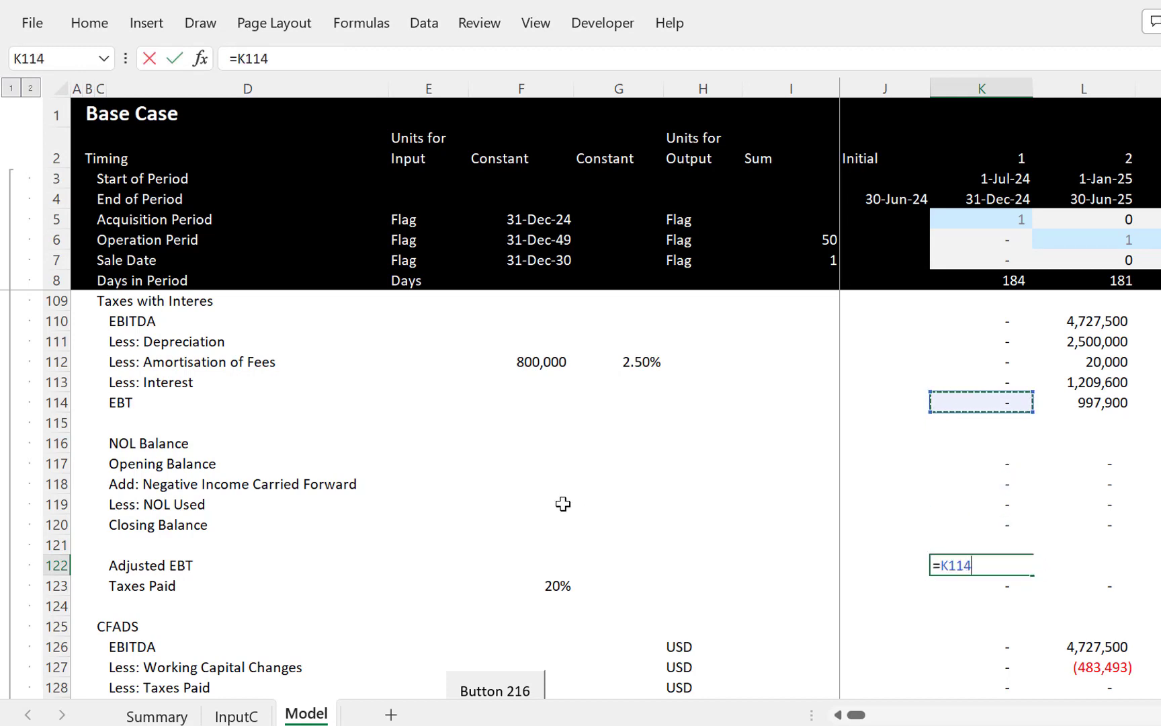
type("+")
key("Up")
key("Up")
key("Up")
key("Up")
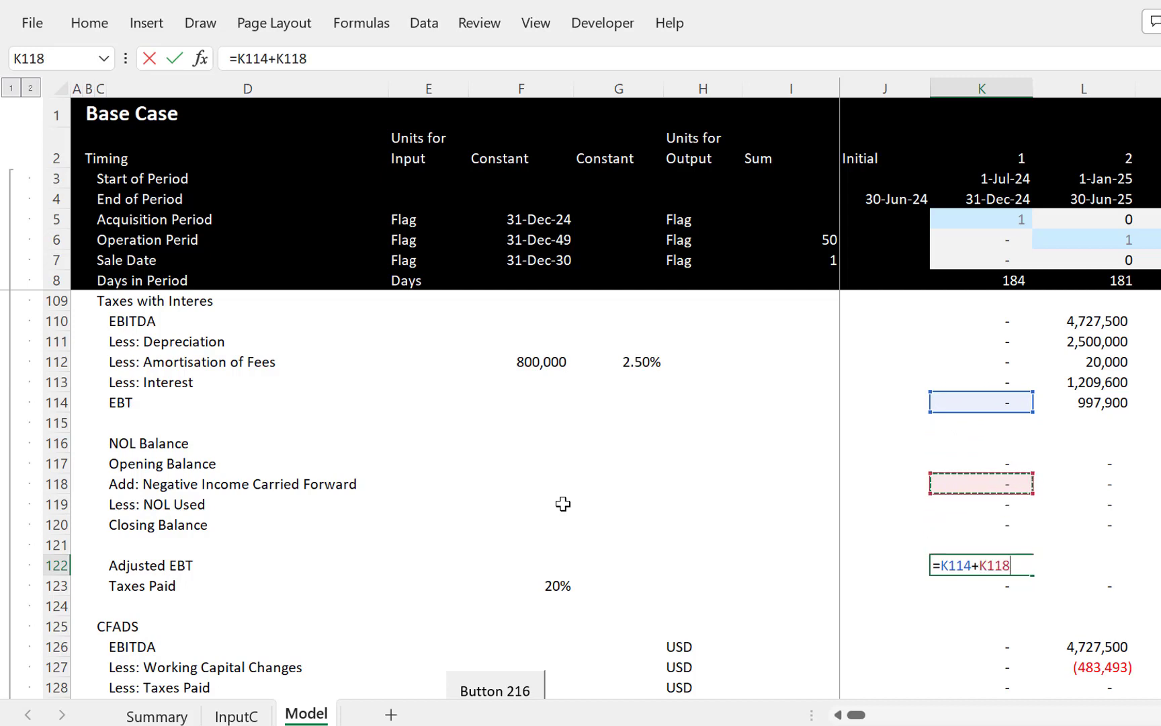
type("-")
key("Up")
key("Up")
key("Up")
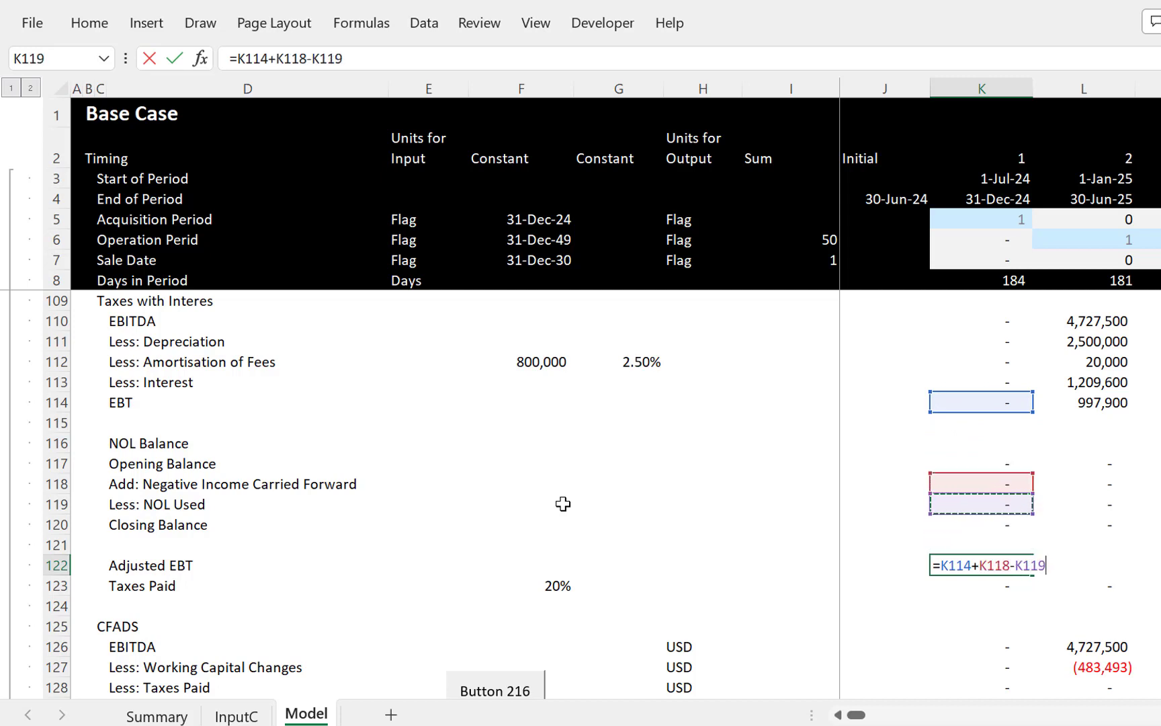
key("ctrl+Return")
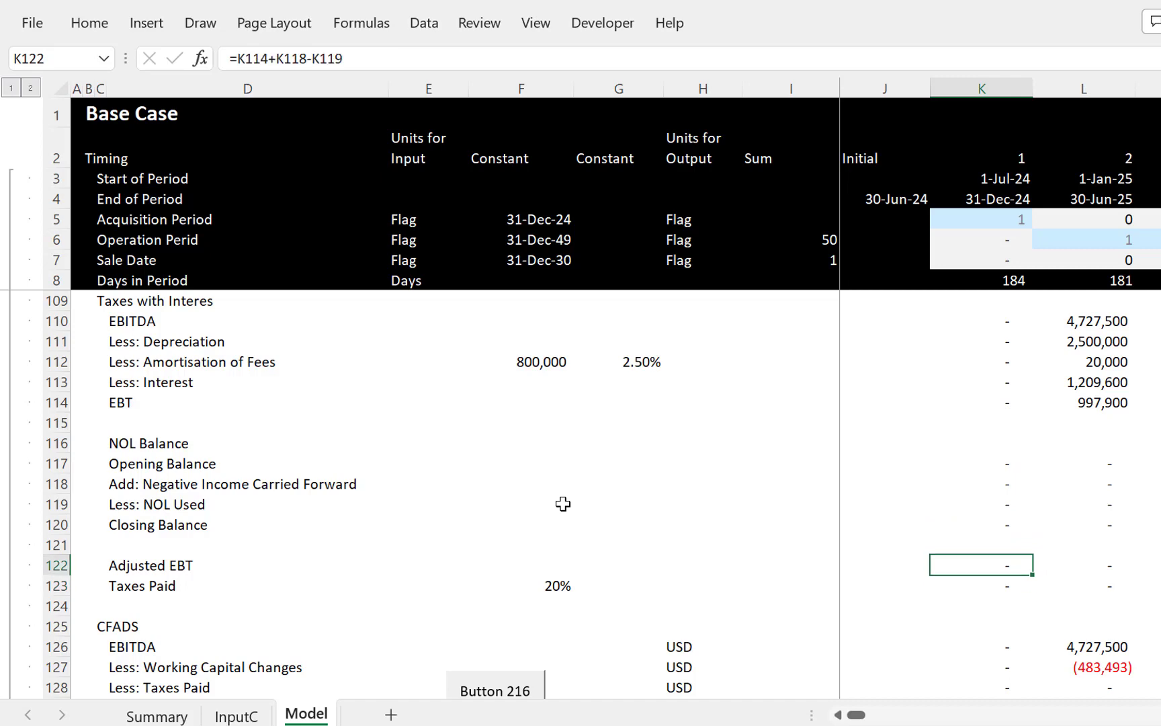
key("ctrl+shift+Right")
key("ctrl+r")
key("Down")
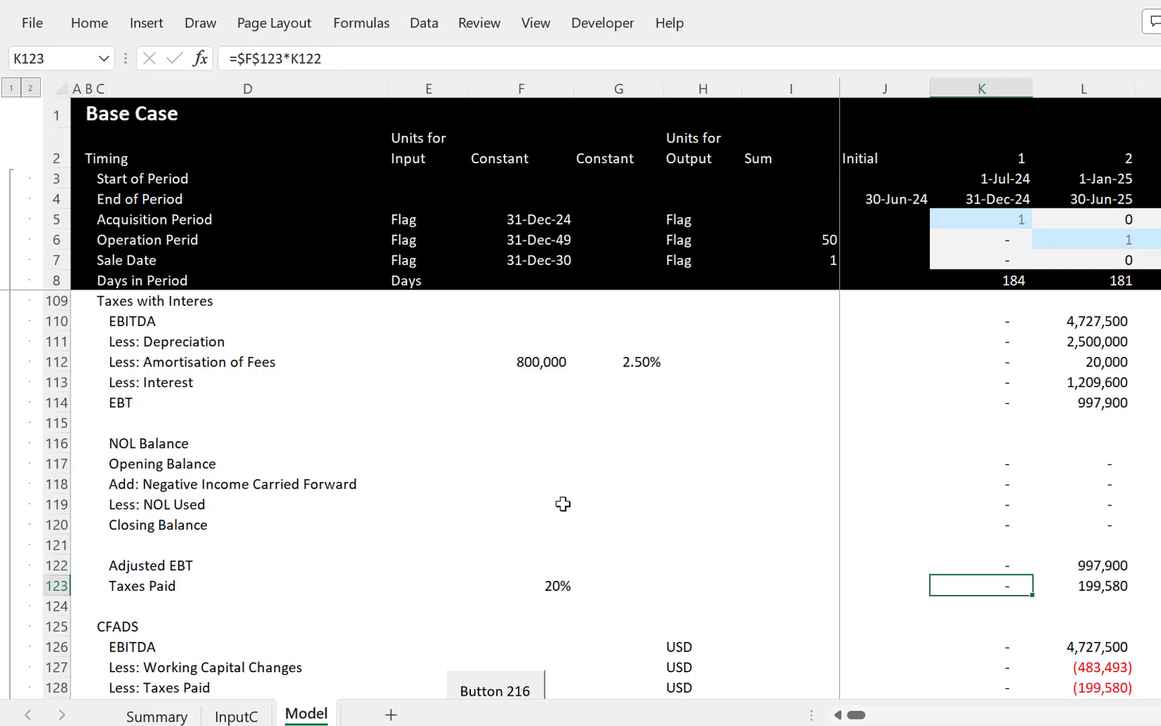
Step: Update CFADS Fixed by running the copy_paste macro from the button beside the CFADS rows
key("Down")
key("Down")
key("Down")
key("Down")
key("Down")
key("Down")
key("Down")
key("Down")
key("Down")
key("Down")
key("Down")
key("Down")
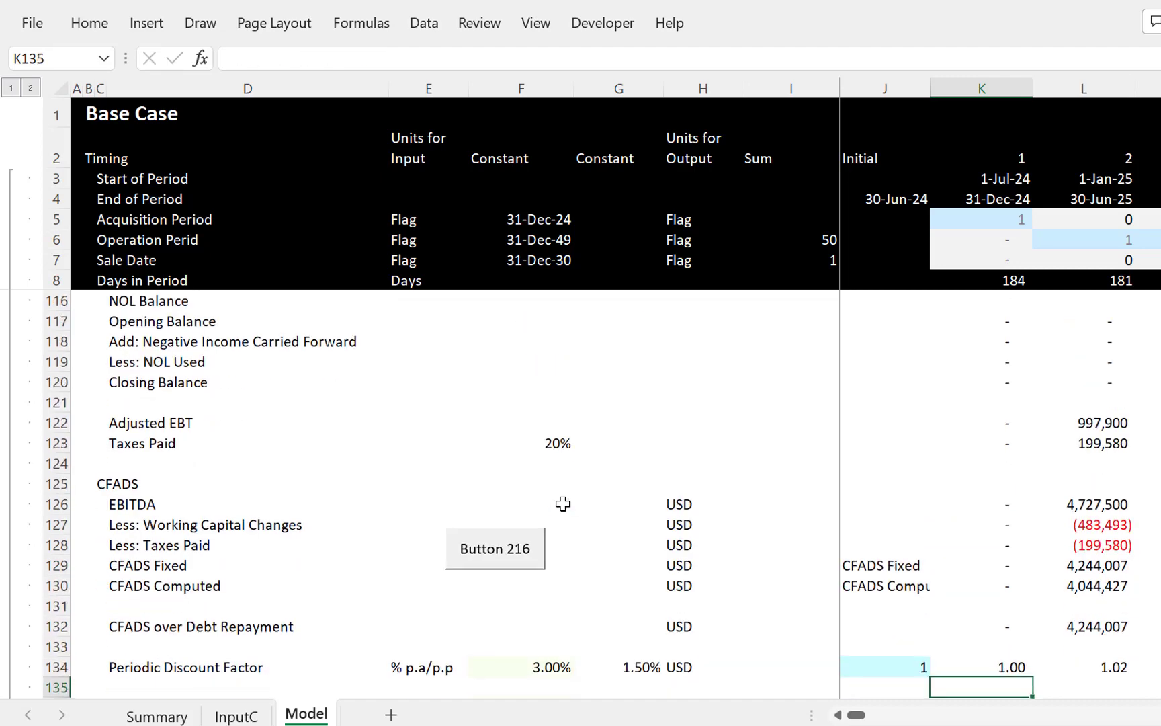
left_click(508, 563)
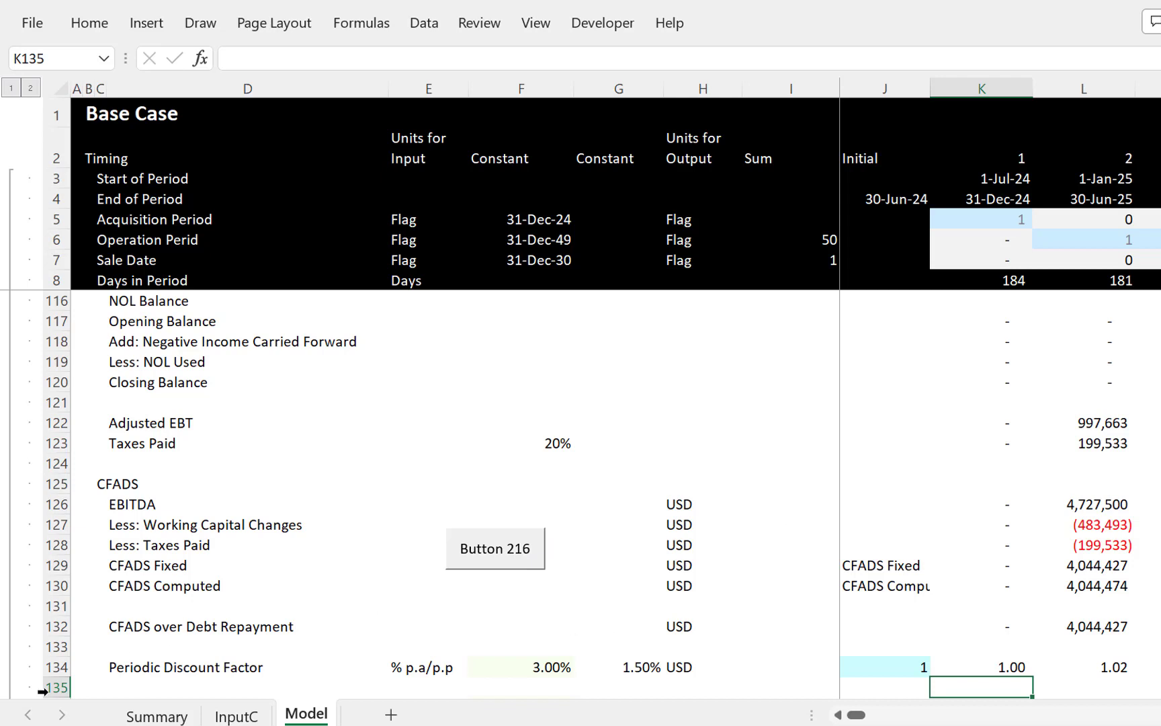
Step: Insert a blank row directly below CFADS Computed
left_click(54, 607)
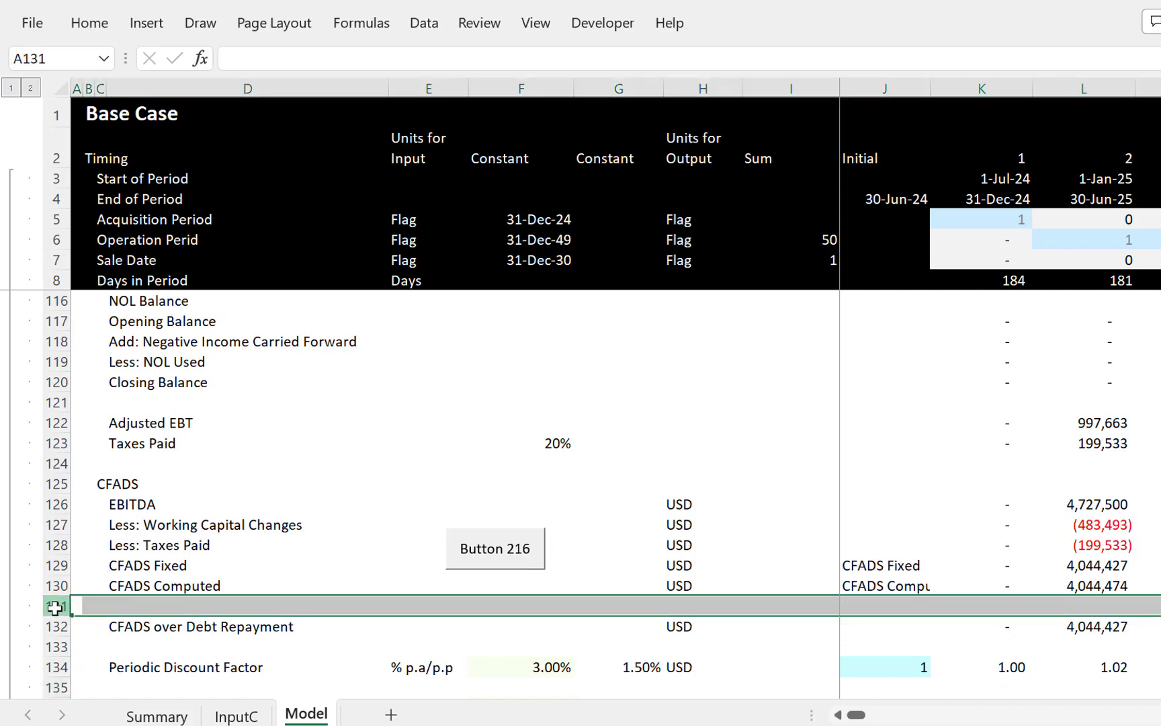
key("ctrl+shift+plus")
key("Right")
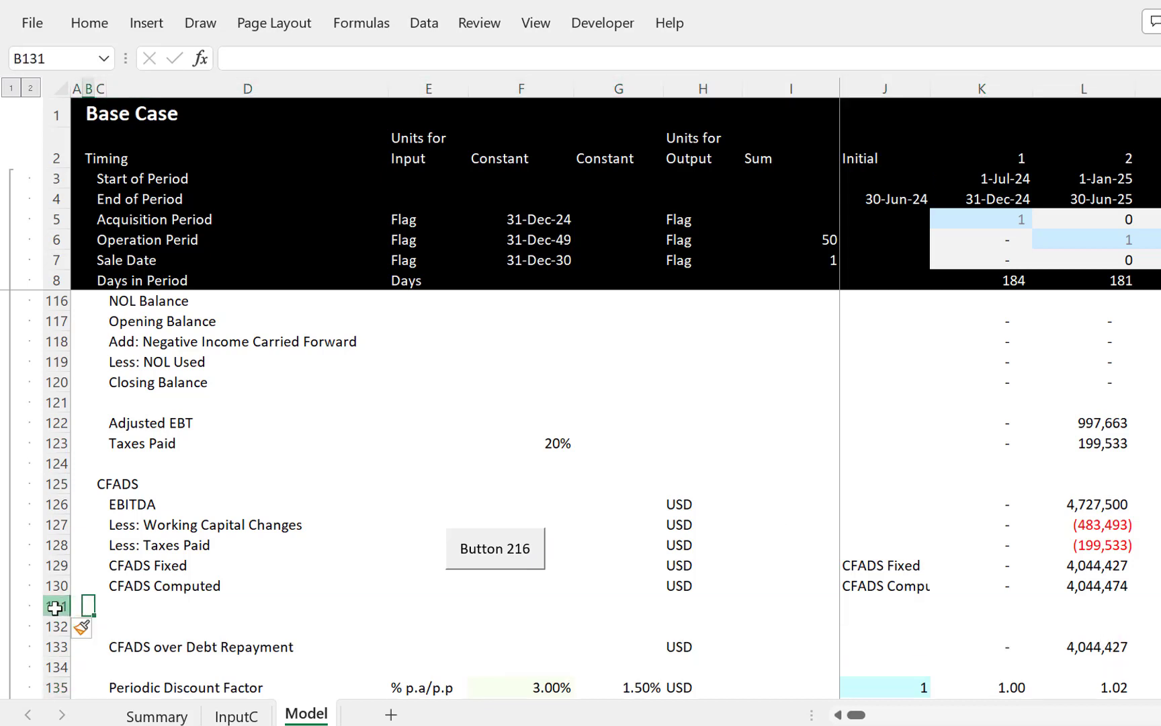
key("Right")
key("Right")
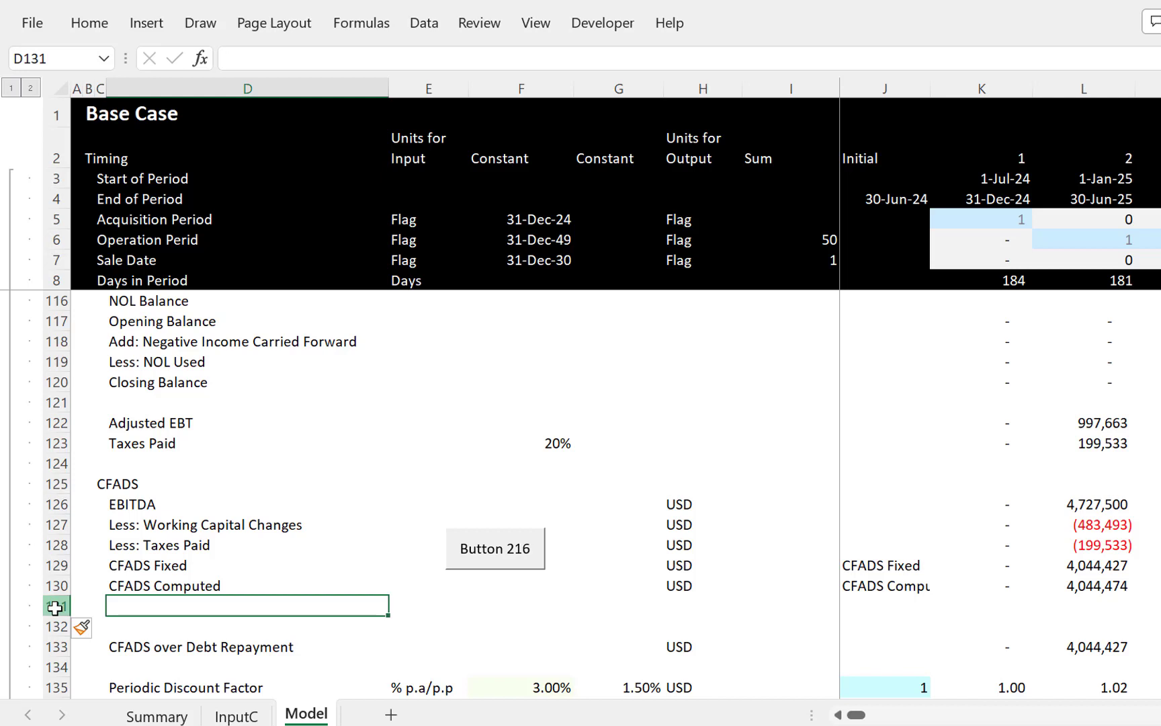
Step: Label the new row 131 "Difference" in column D
left_click(55, 608)
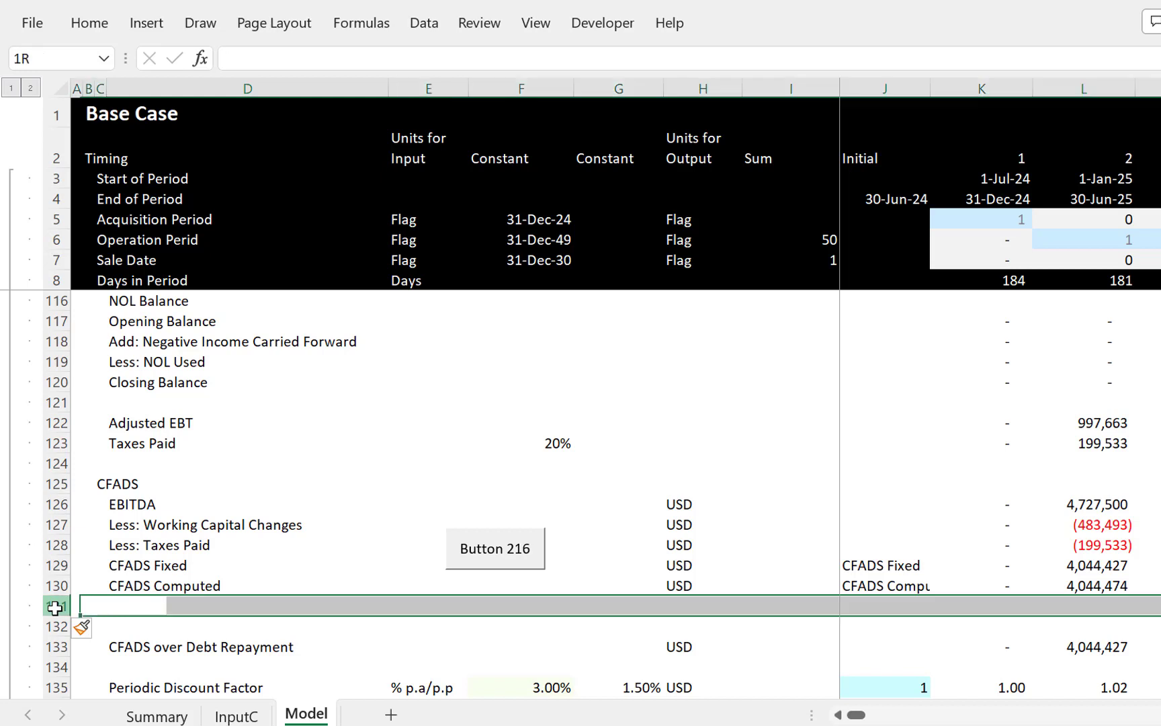
type("Diff")
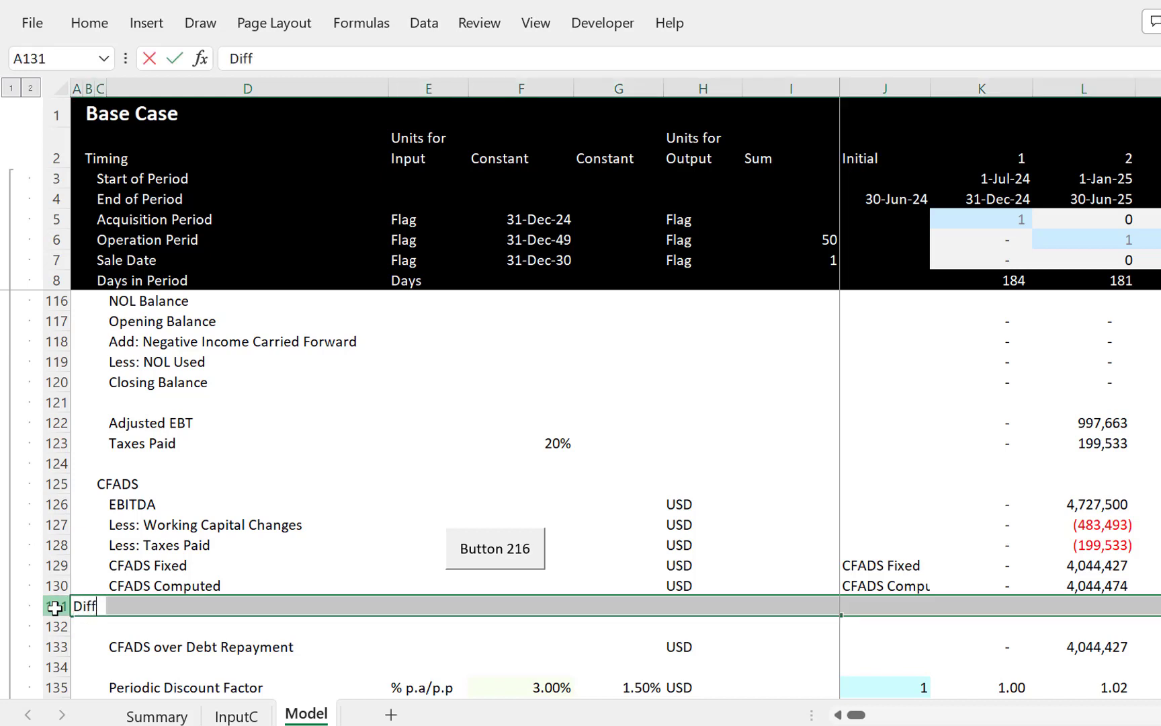
key("Escape")
key("Right")
key("Right")
key("Right")
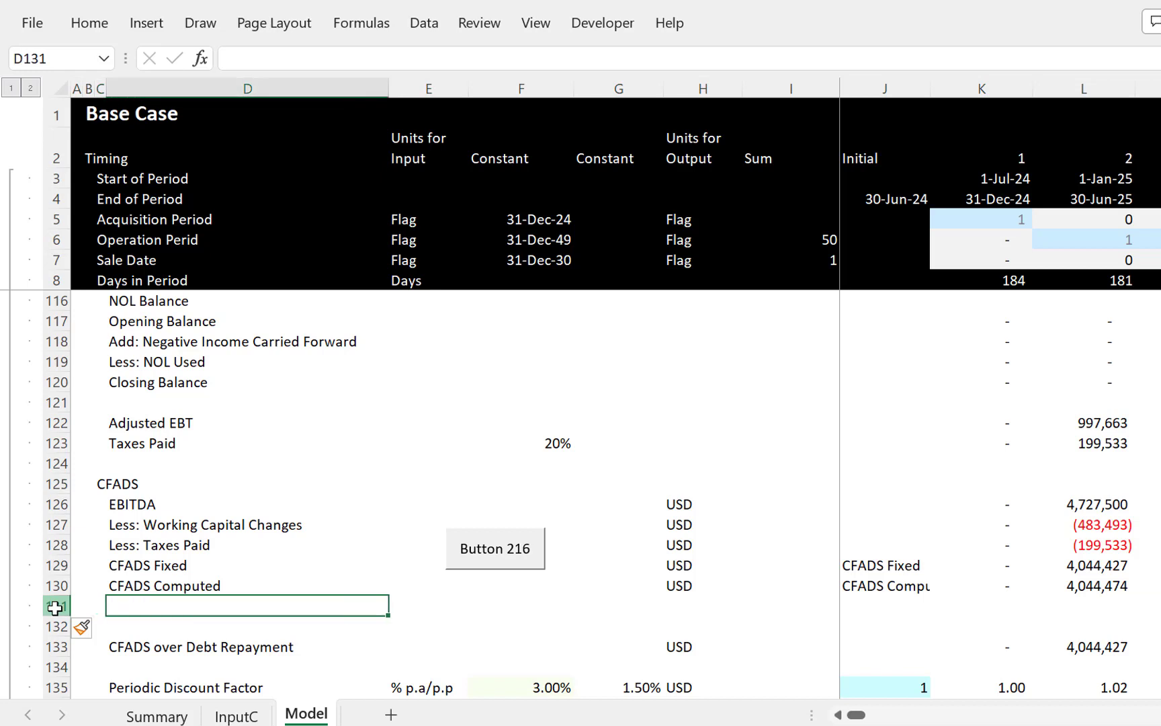
type("Differenc")
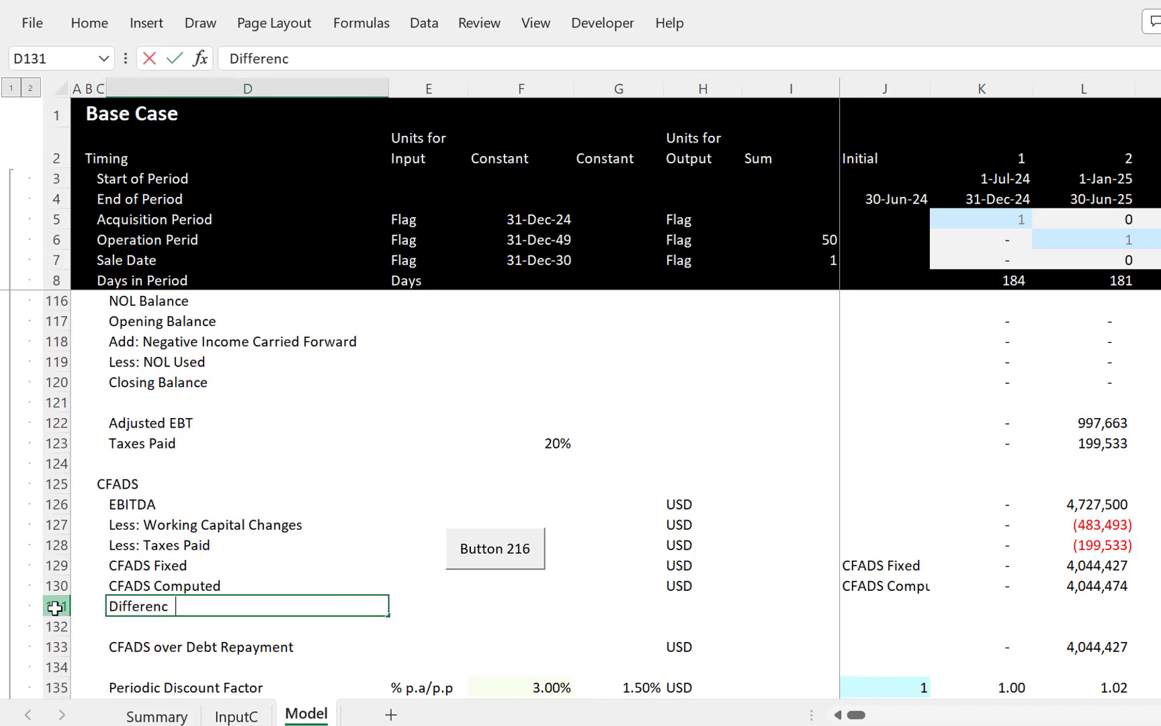
key("Return")
Step: Enter USD as the output unit of the Difference row in H131
key("Up")
key("Right")
key("Right")
key("Right")
key("Right")
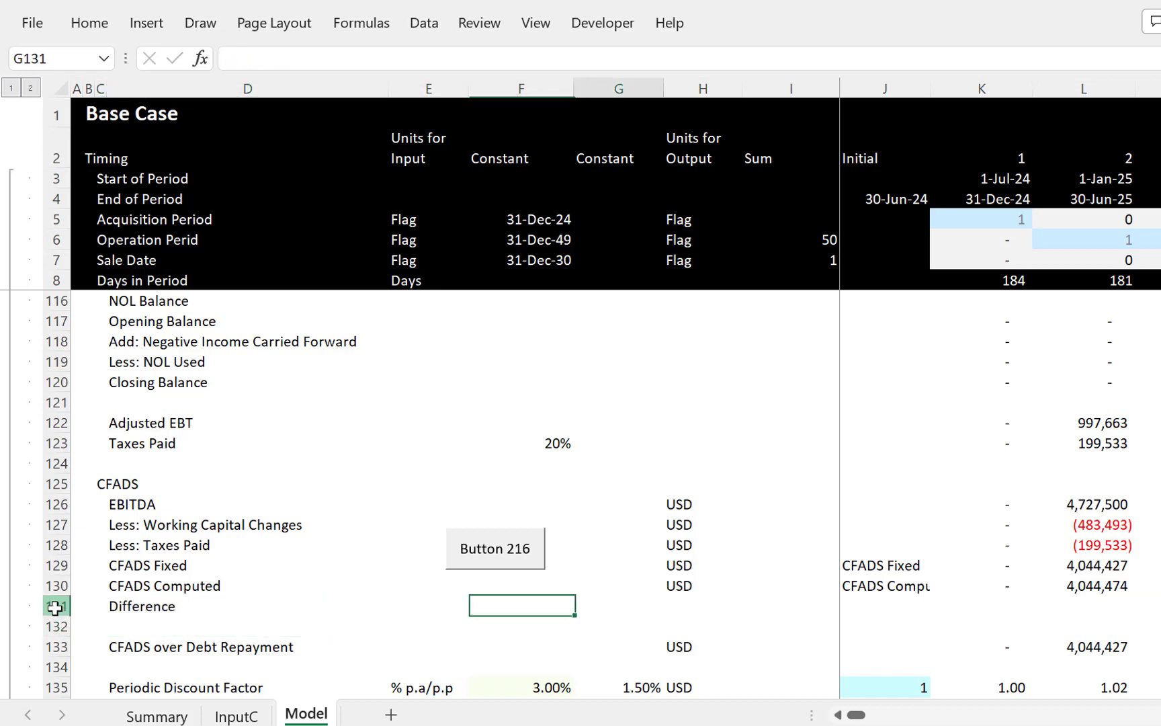
type("d")
key("Right")
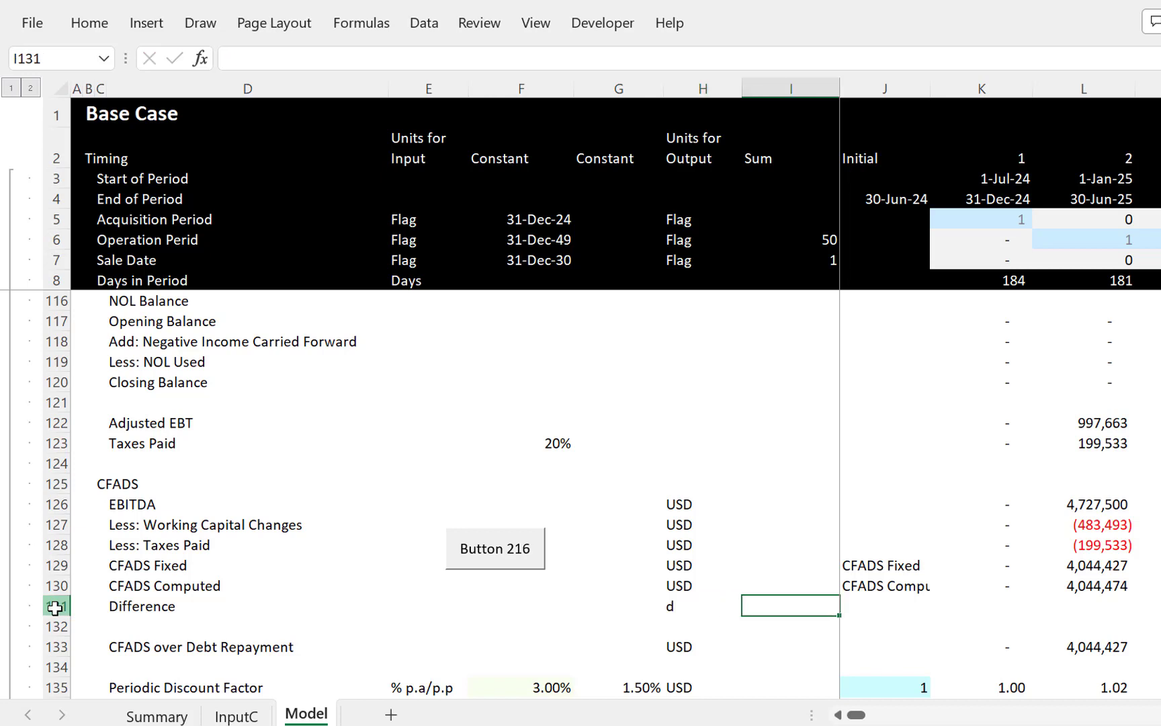
key("Left")
key("Left")
key("Right")
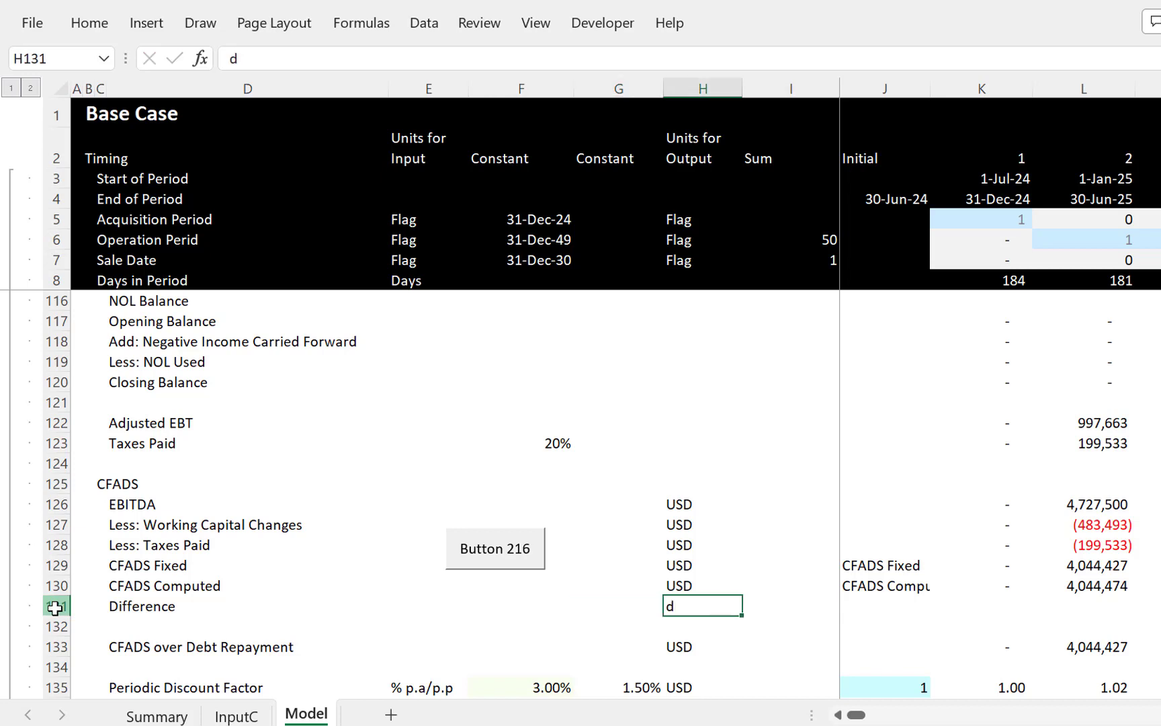
type("USD")
key("Right")
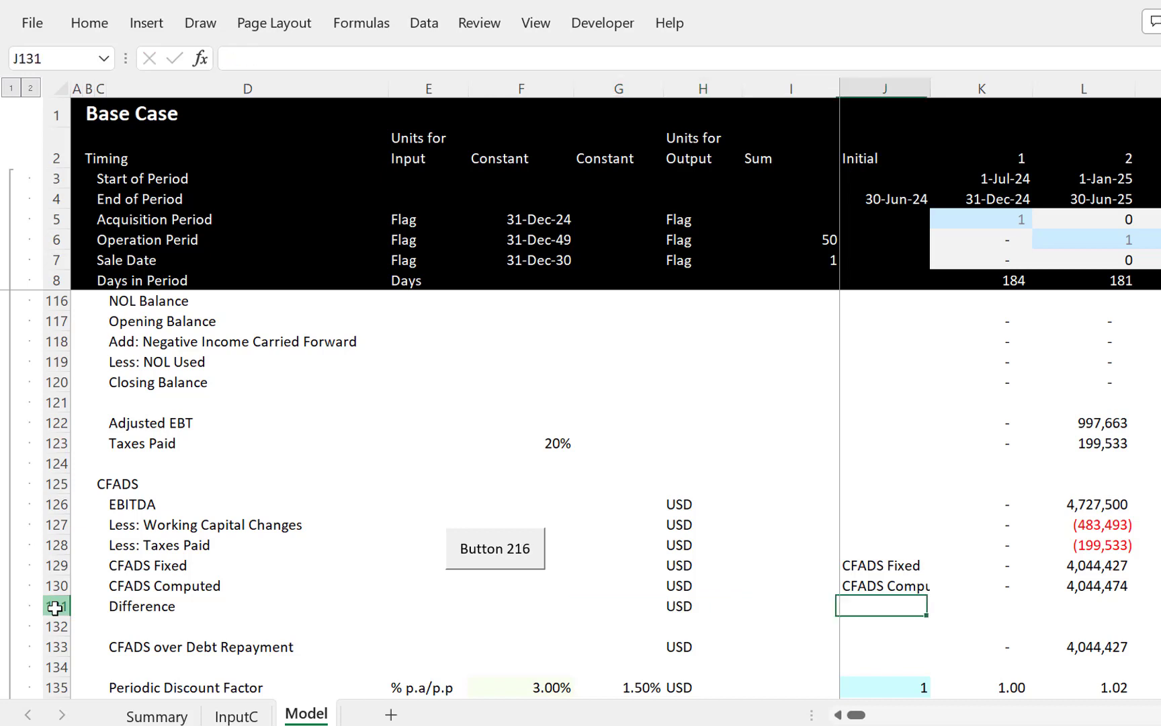
Step: Calculate the first period's Difference in K131 as CFADS Fixed less CFADS Computed with =K129-K130
type("=")
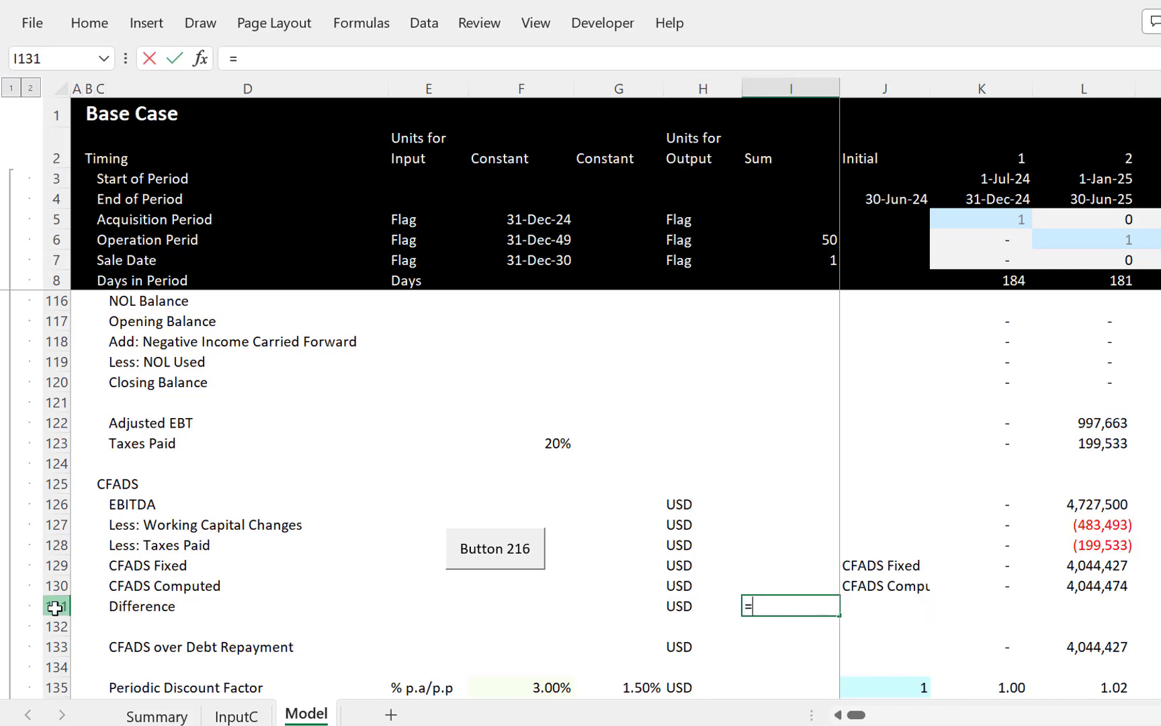
key("Escape")
key("Right")
key("Right")
key("Right")
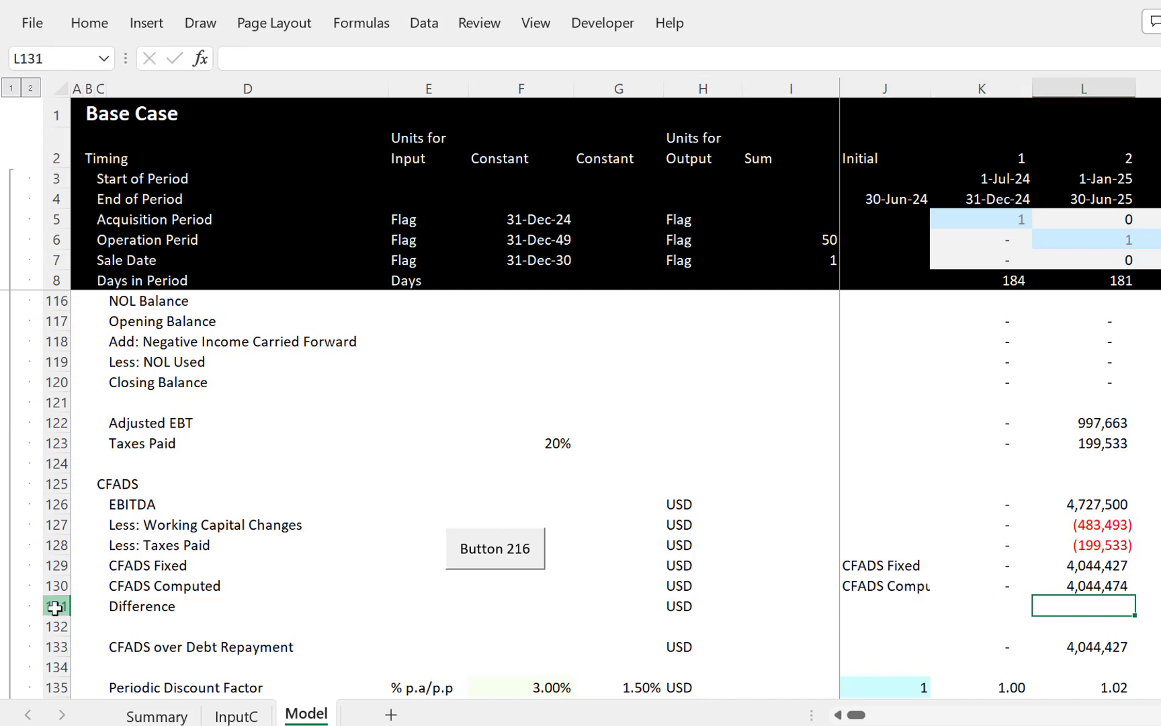
key("Left")
type("=")
key("Up")
key("Up")
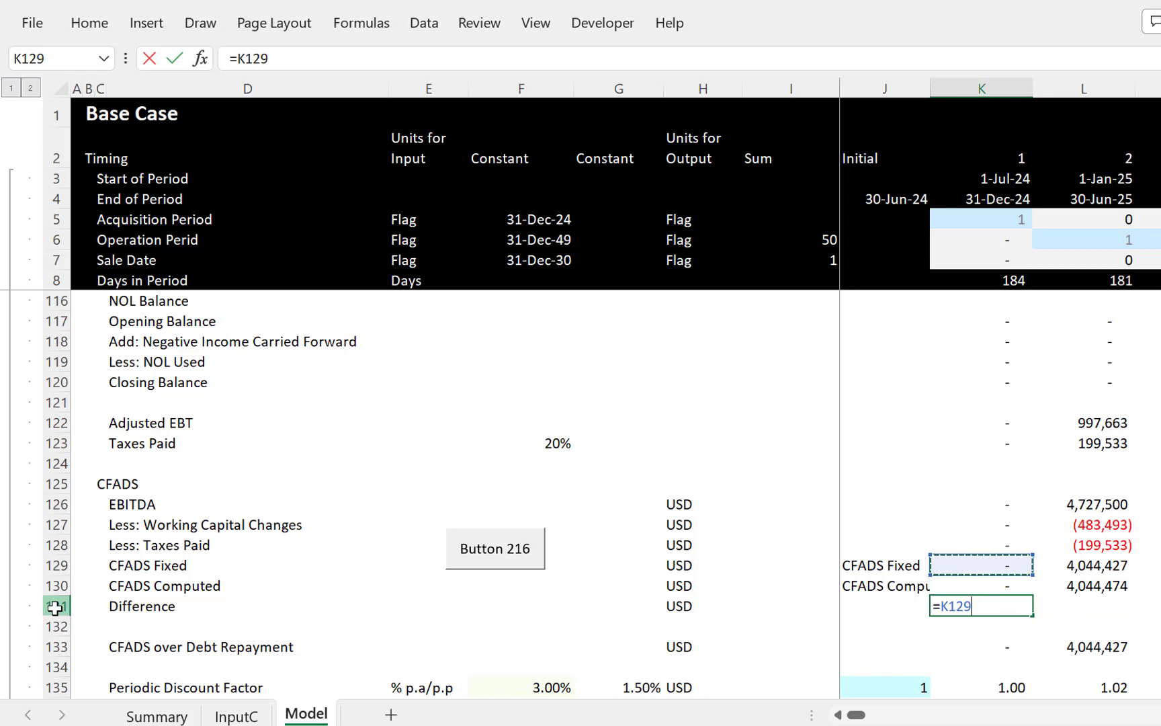
type("-")
key("Up")
key("Return")
key("Up")
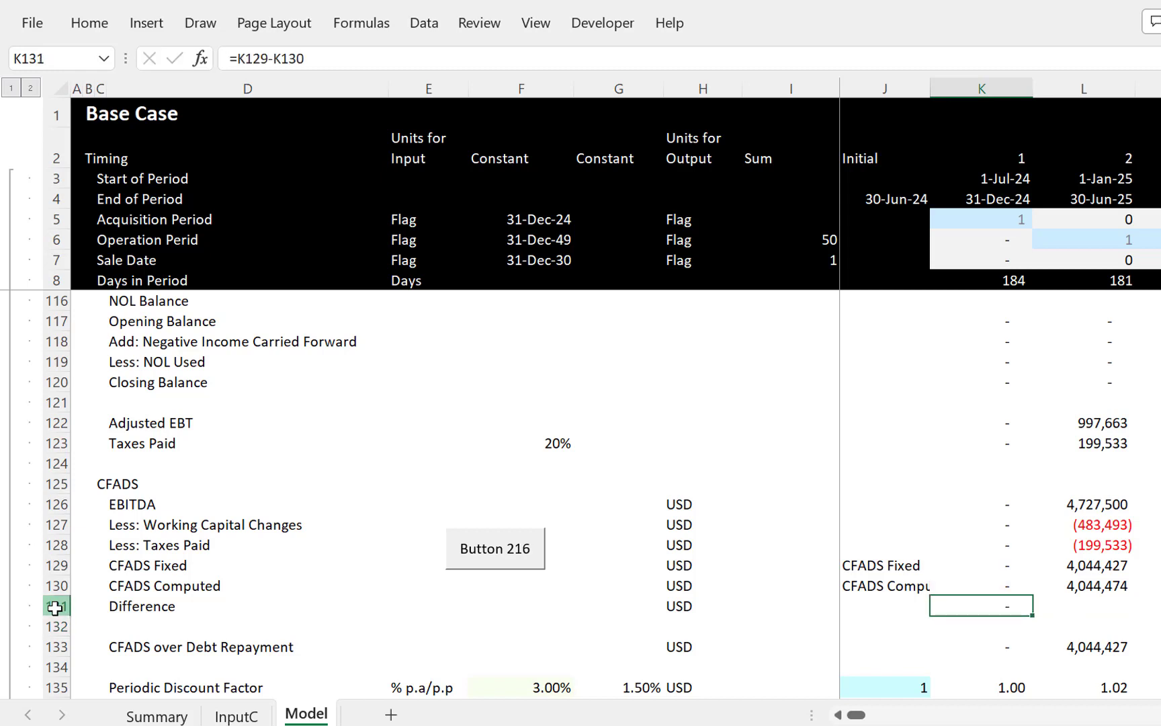
Step: Fill the Difference formula across all remaining periods of row 131 and sum the row in I131
key("ctrl+shift+Right")
key("ctrl+r")
key("Left")
key("Left")
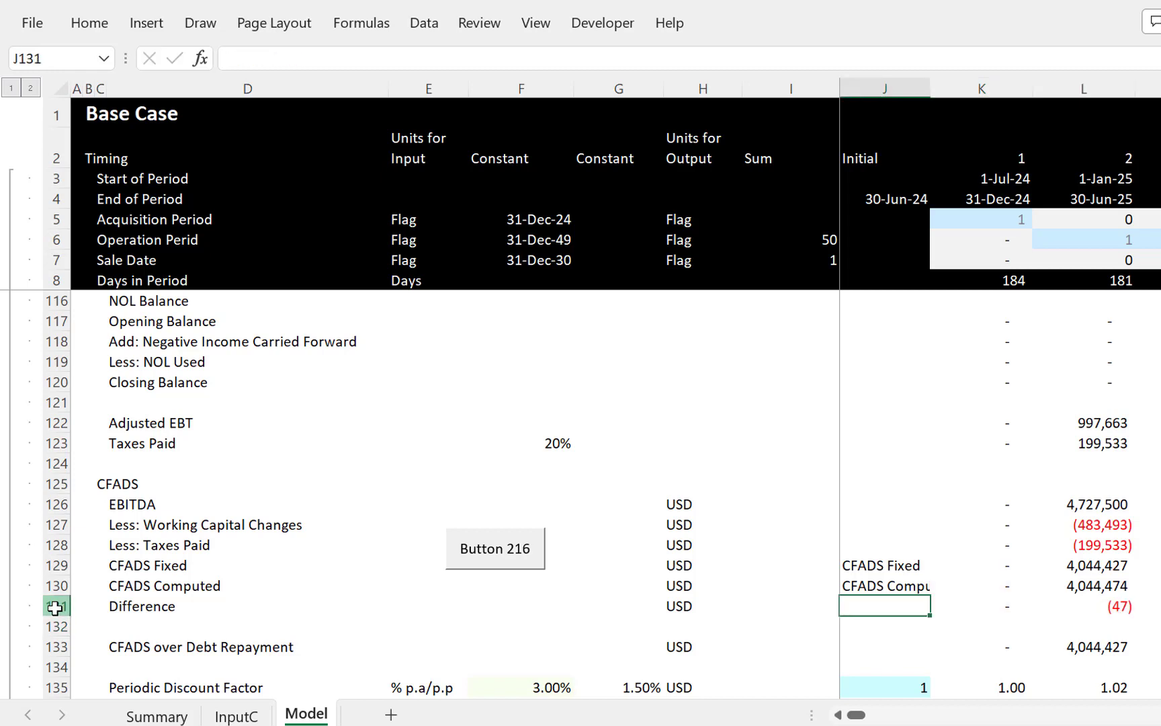
key("ctrl+shift+s")
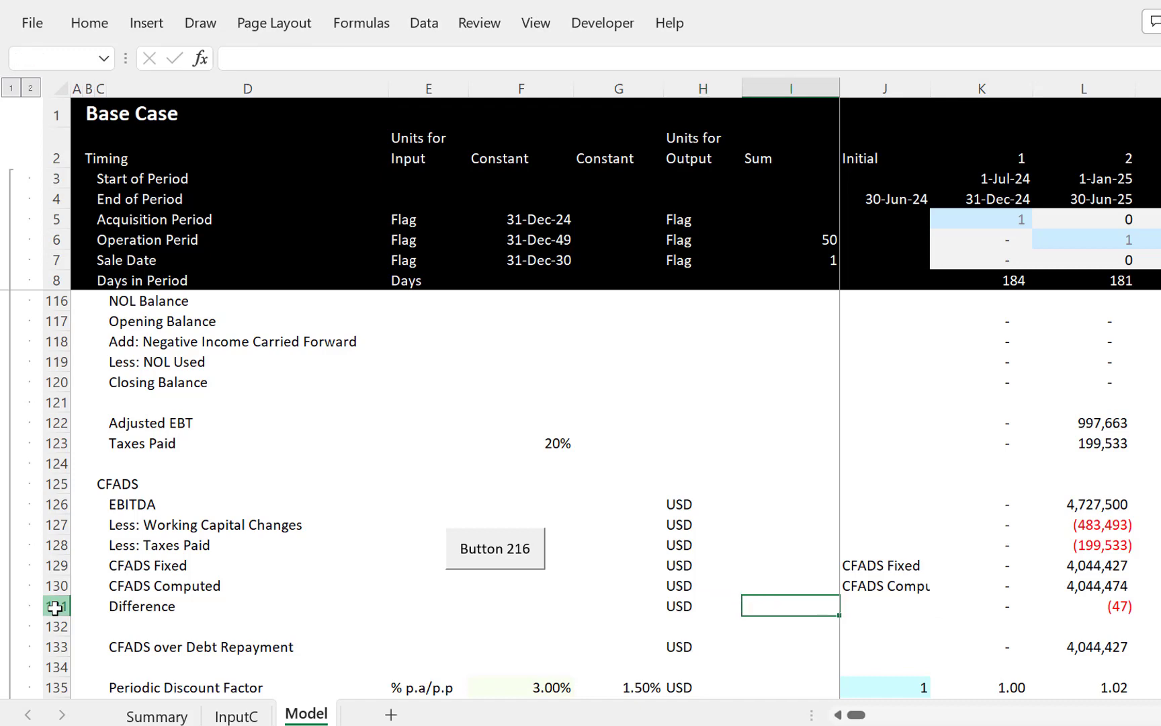
Step: Look through the debt sizing, uses and sources of funds, and debt account sections below the CFADS block
key("Down")
key("Down")
key("Down")
key("Down")
key("Down")
key("Down")
key("Down")
key("Down")
key("Down")
key("Down")
key("Down")
key("Down")
key("Down")
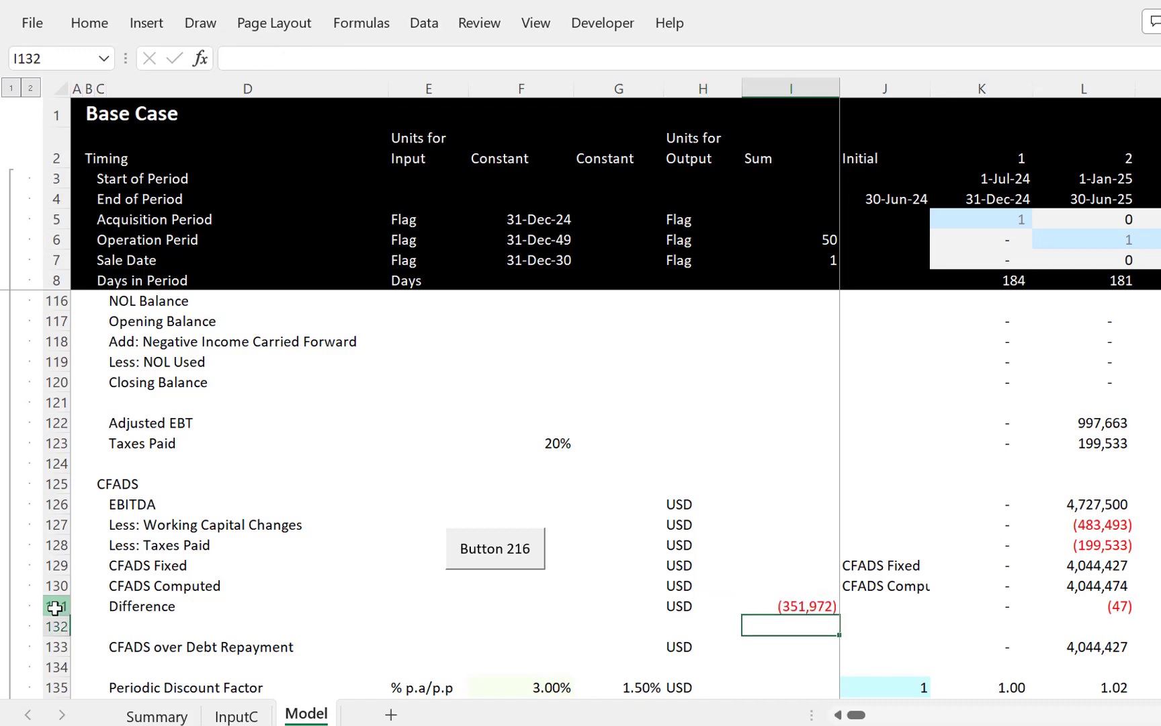
key("Down")
key("Down")
key("Down")
key("Down")
key("Down")
key("Down")
key("Down")
key("Down")
key("Down")
key("Down")
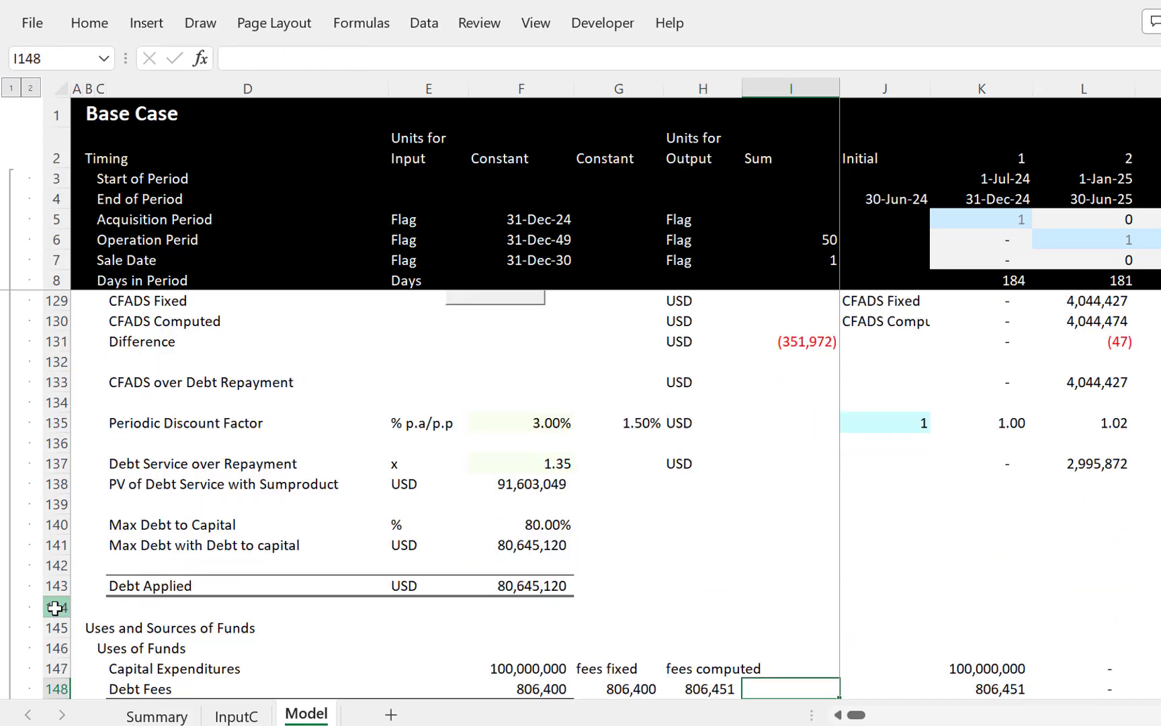
key("Down")
key("Down")
key("Down")
key("Down")
key("Down")
key("Down")
key("Down")
key("Down")
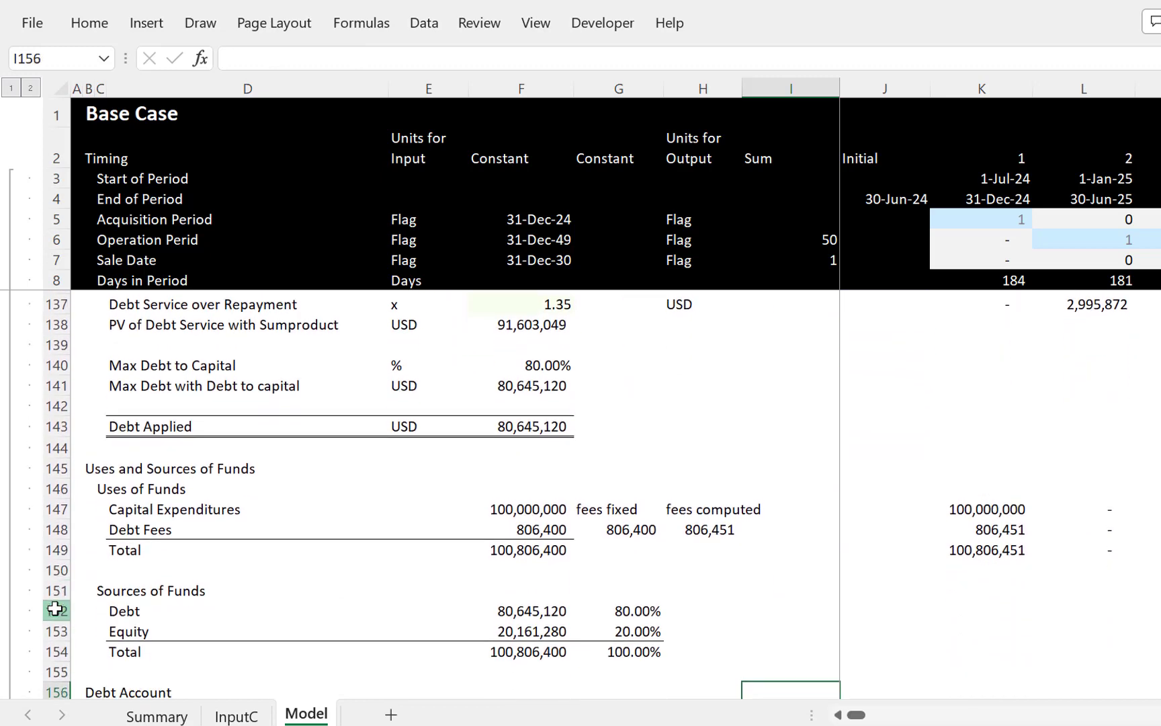
key("Down")
key("Down")
key("Down")
key("Down")
key("Down")
key("Down")
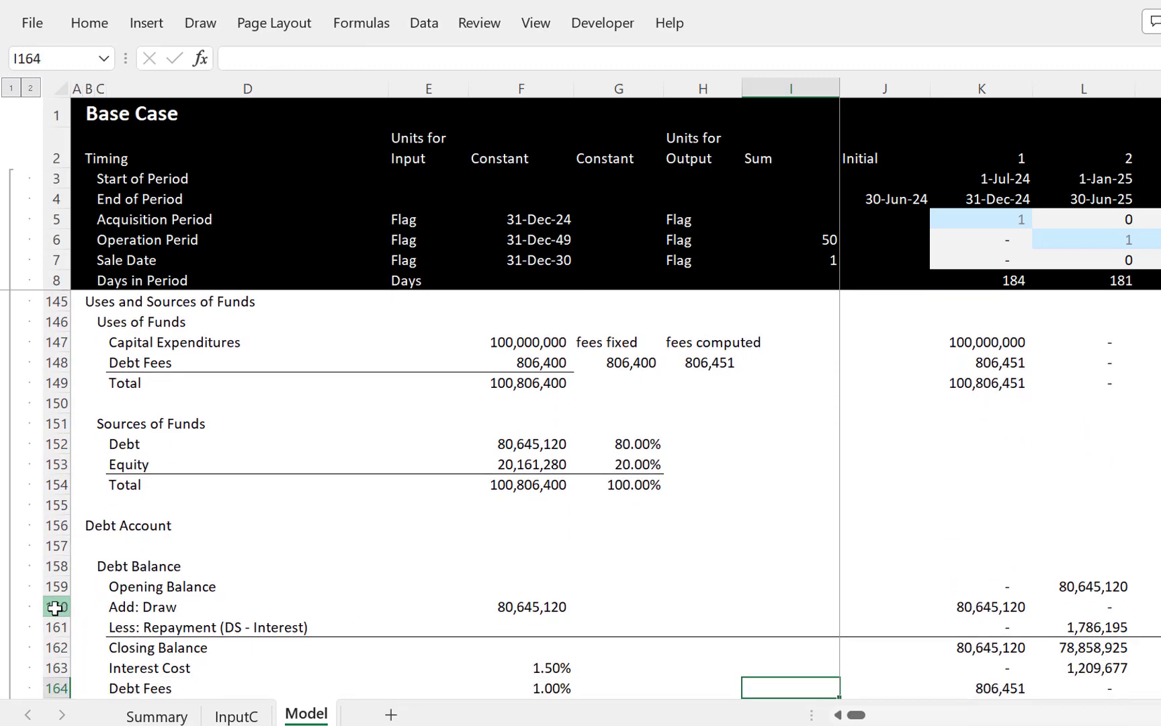
key("Down")
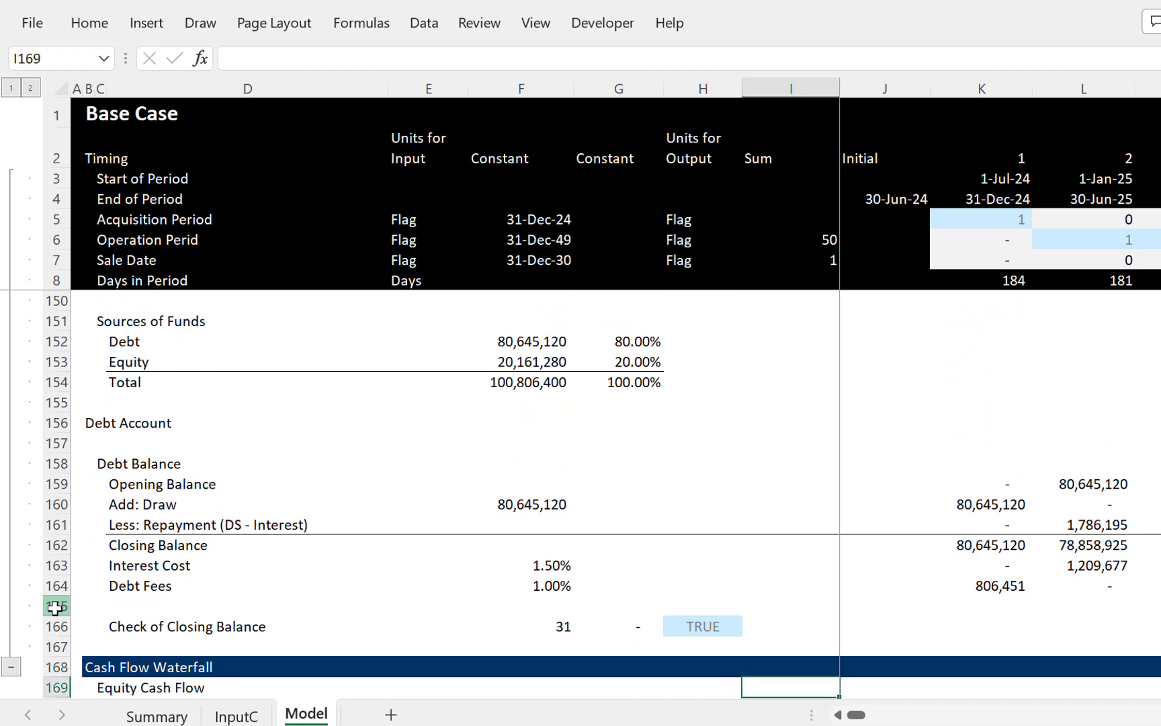
Step: Calculate the debt fees difference in I148 with =fees_fixed-fees_computed and format it as a whole number with red bracketed negatives
key("Up")
key("Up")
key("Up")
key("Up")
key("Up")
key("Up")
key("Up")
key("Up")
key("Up")
key("Up")
key("Up")
key("Up")
key("Up")
key("Up")
key("Up")
key("Up")
key("Up")
key("Up")
key("Up")
key("Up")
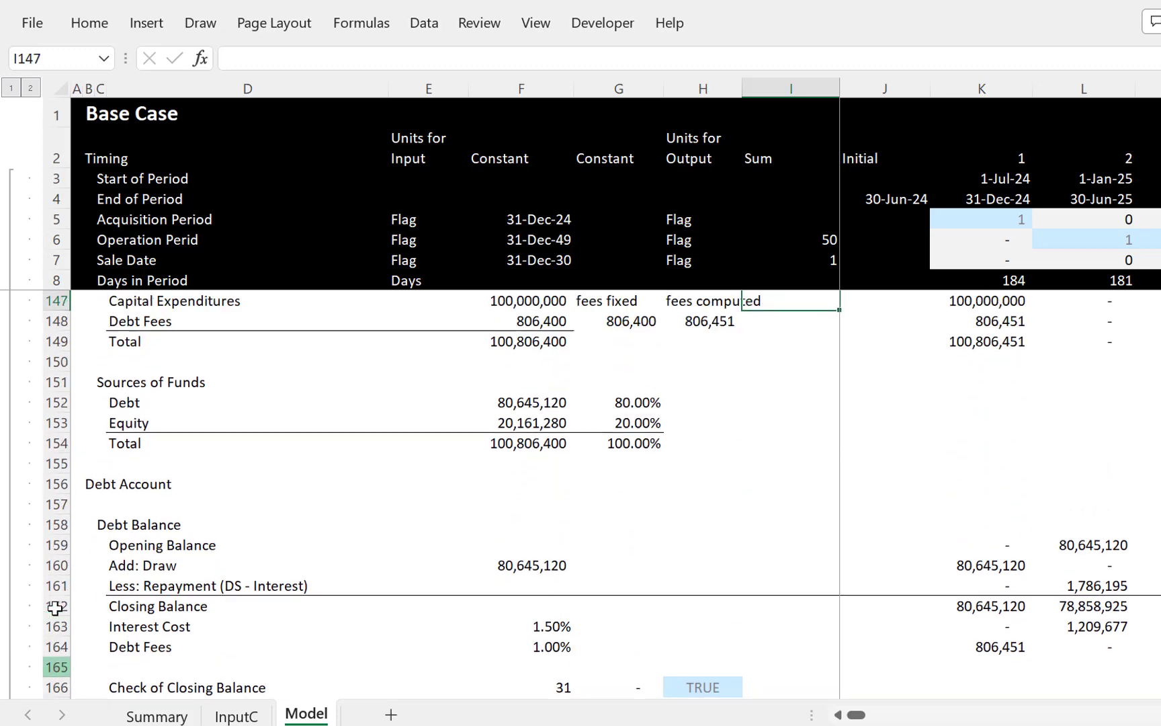
key("Down")
key("Down")
key("Down")
key("Down")
key("Down")
key("Down")
key("Down")
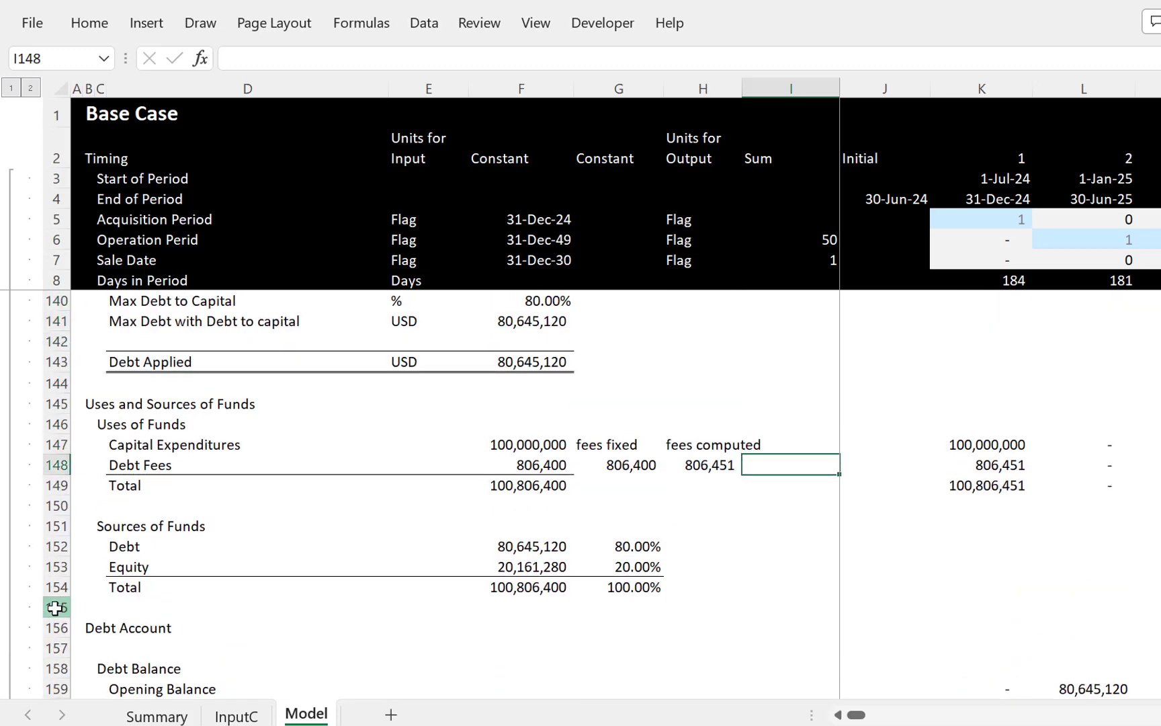
type("=")
key("Left")
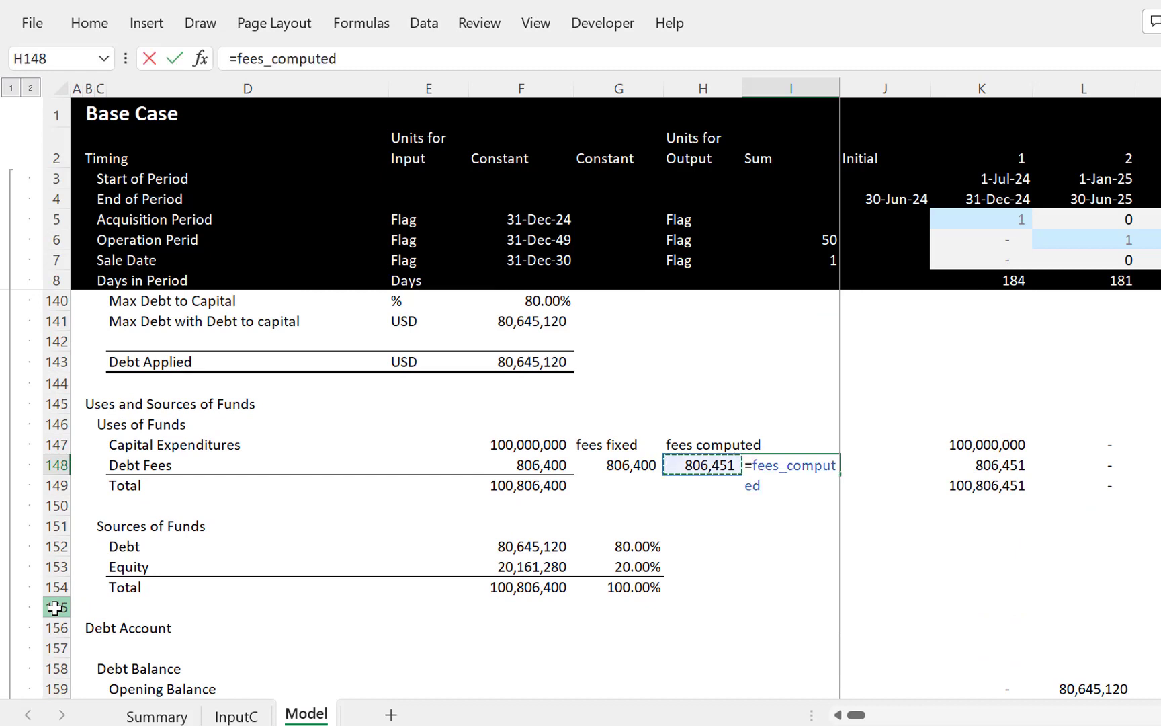
key("Left")
type("-")
key("Left")
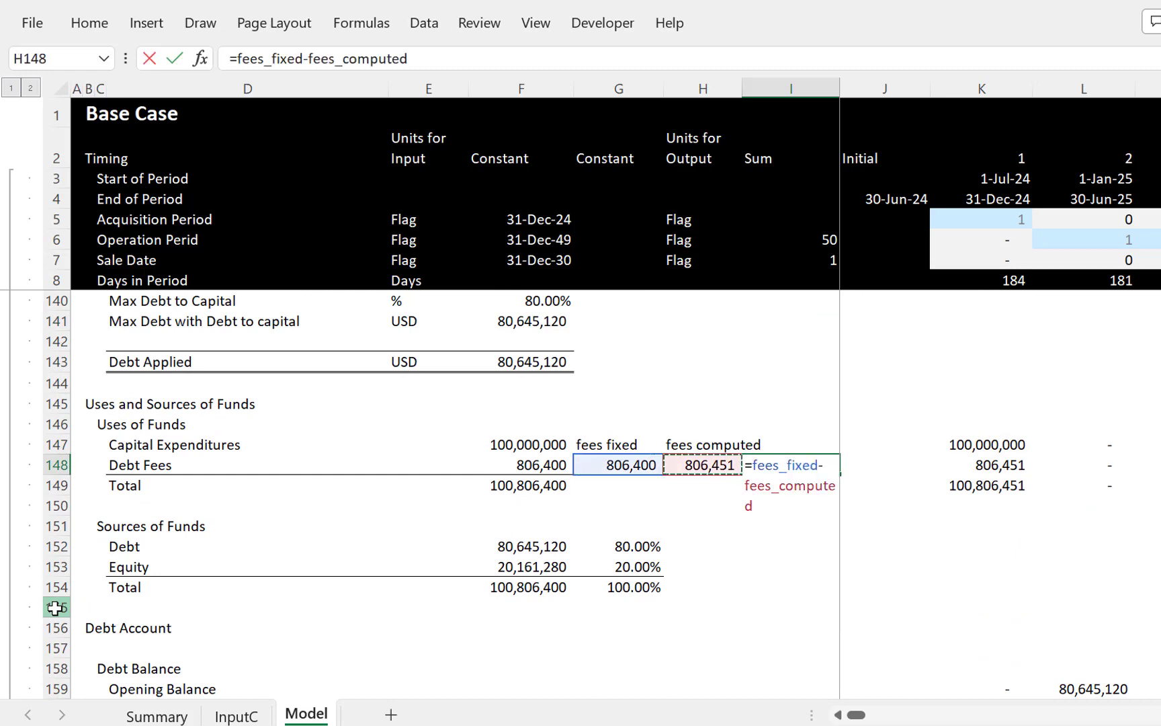
key("Return")
key("Up")
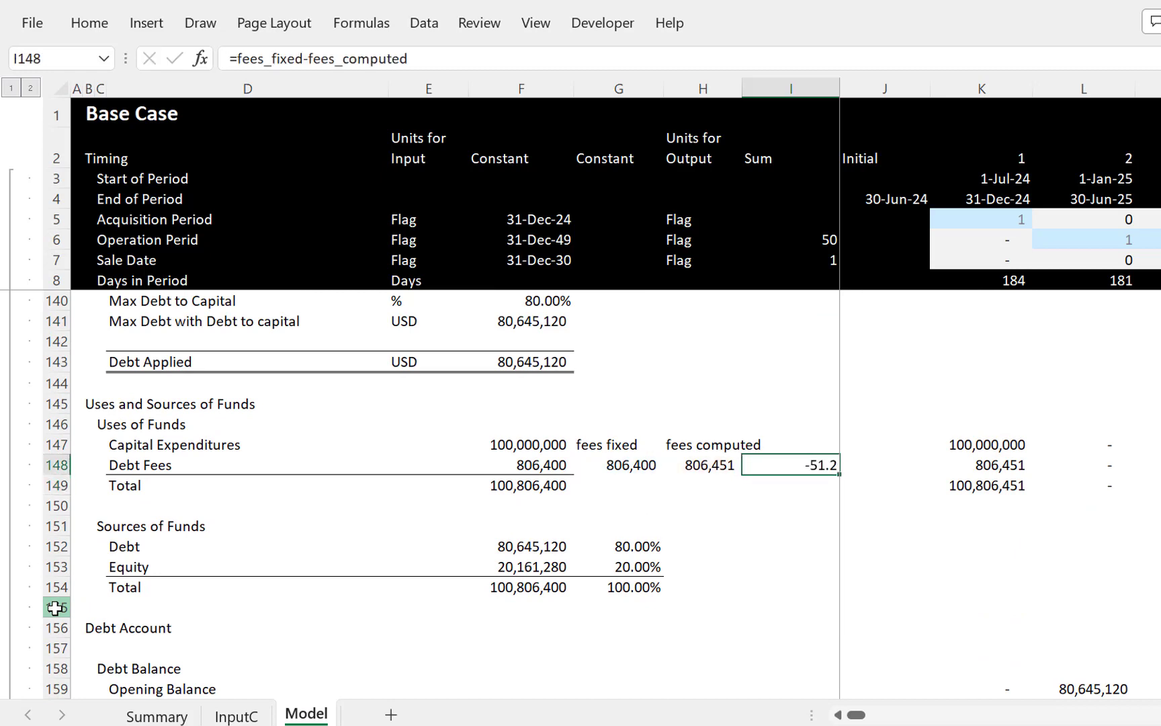
key("ctrl+shift+1")
key("ctrl+shift+1")
Step: Insert two blank rows directly above the Debt Account heading in row 156
key("Down")
key("Down")
key("Down")
key("Down")
key("Down")
key("Down")
key("Down")
key("Left")
key("Left")
key("Left")
key("Left")
key("Left")
key("Left")
key("Left")
key("Left")
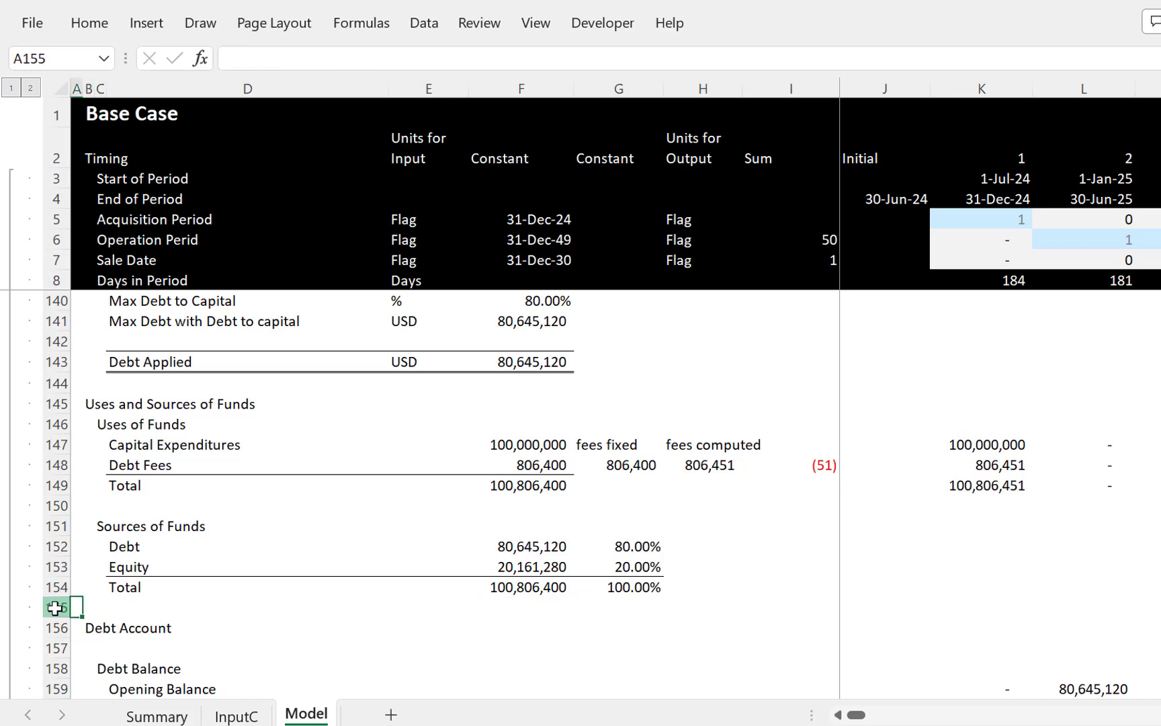
key("Down")
key("shift+space")
key("ctrl+shift+plus")
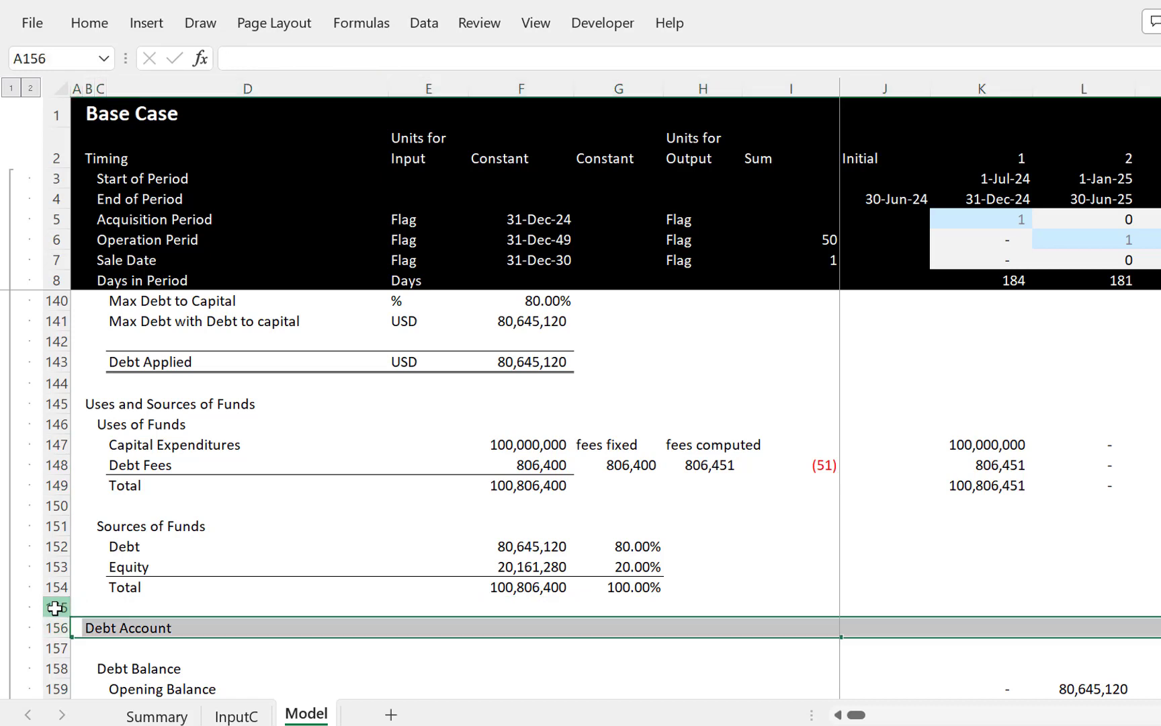
key("ctrl+shift+plus")
Step: Label the new row 156 "Total Difference for CP" in column D
key("Right")
key("Right")
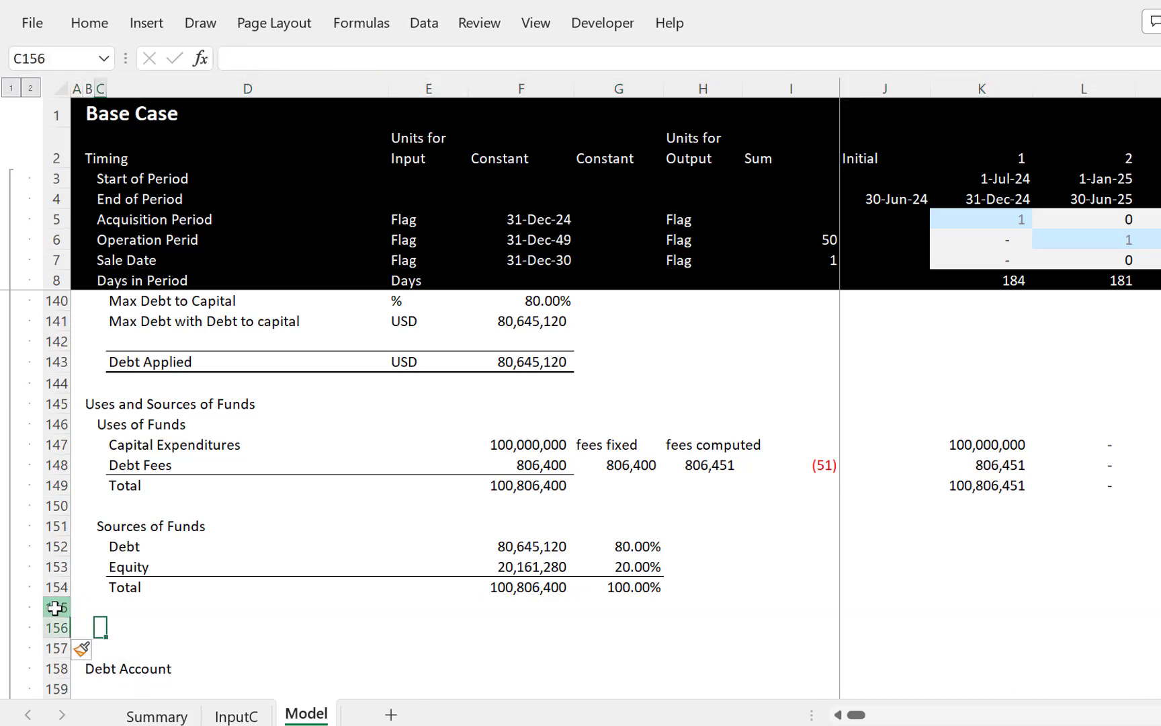
key("Right")
type("Total")
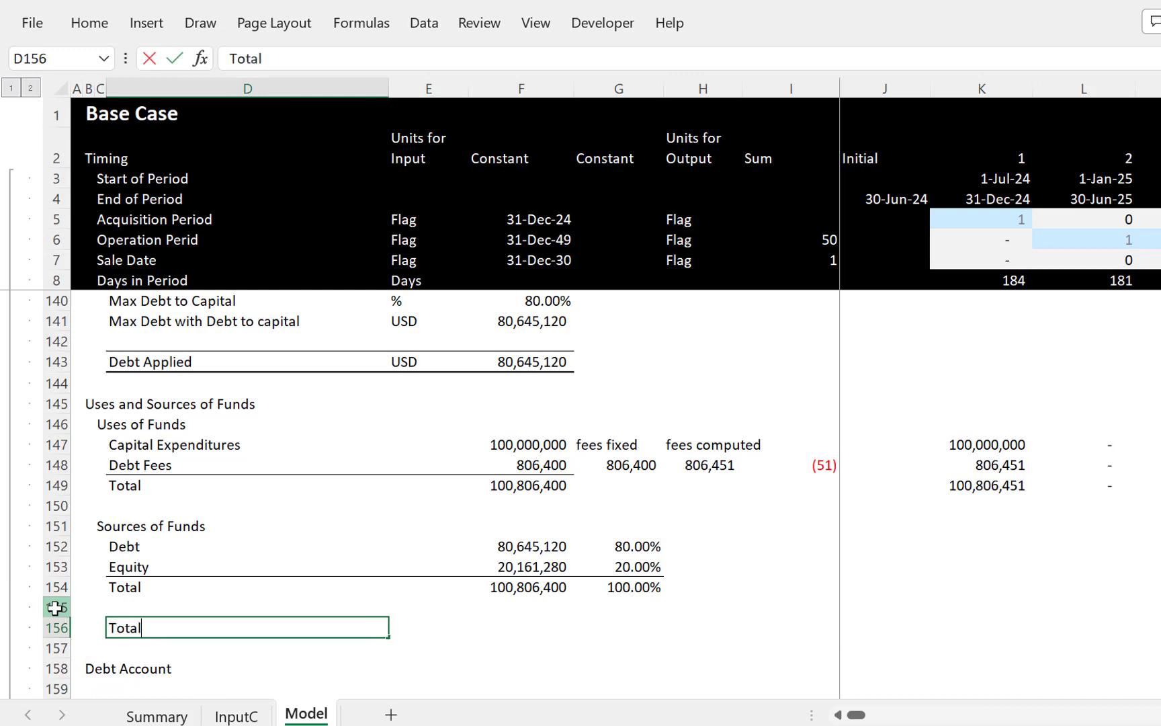
type(" Difference ")
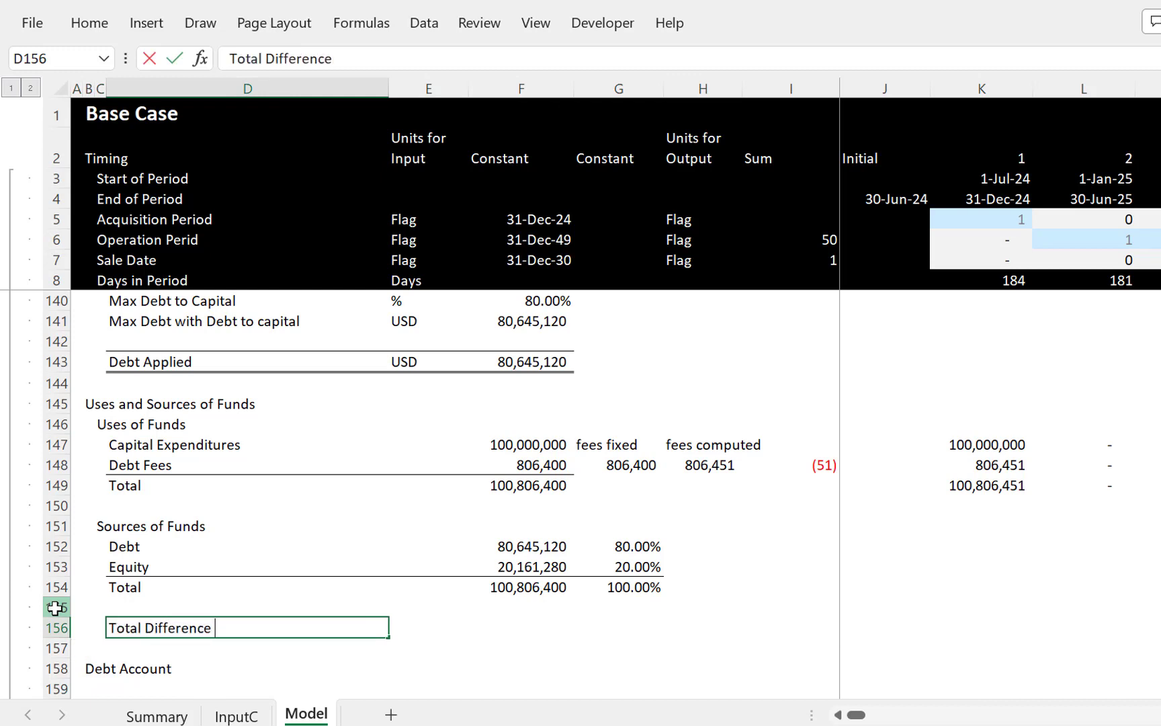
type("for CP")
key("Return")
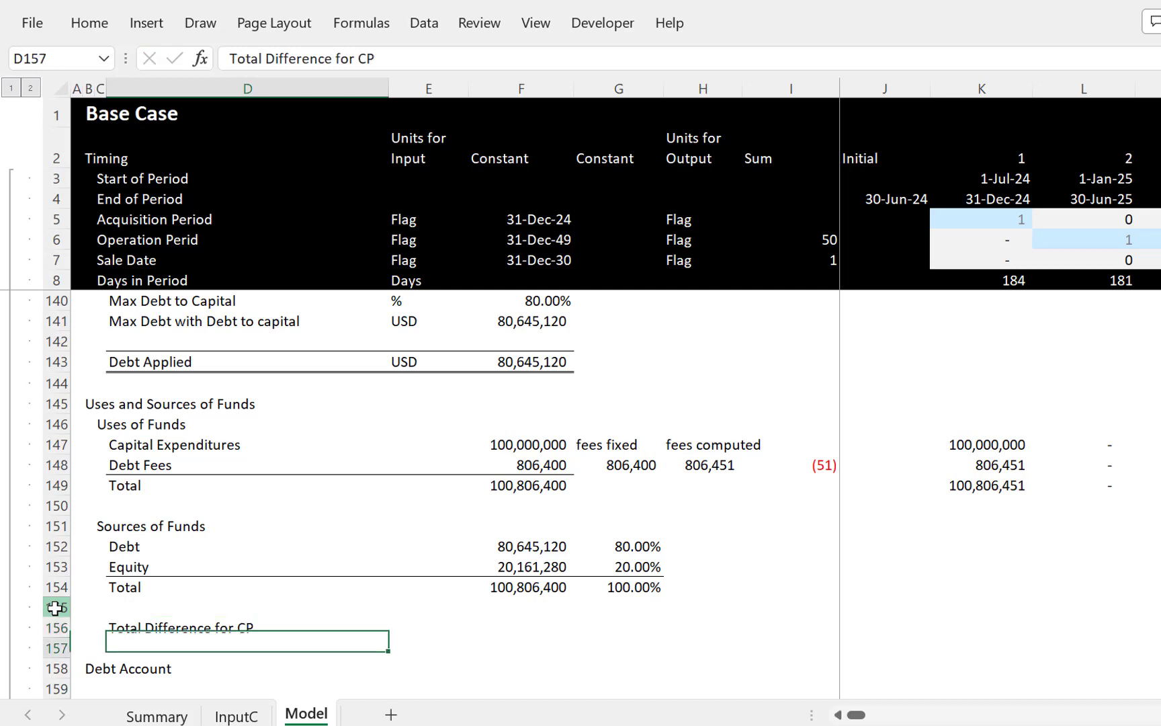
Step: Calculate the total difference in I156 by adding the debt fees and CFADS differences with =I148+I131
key("Up")
key("Right")
key("Right")
key("Right")
key("Right")
key("Right")
type("=")
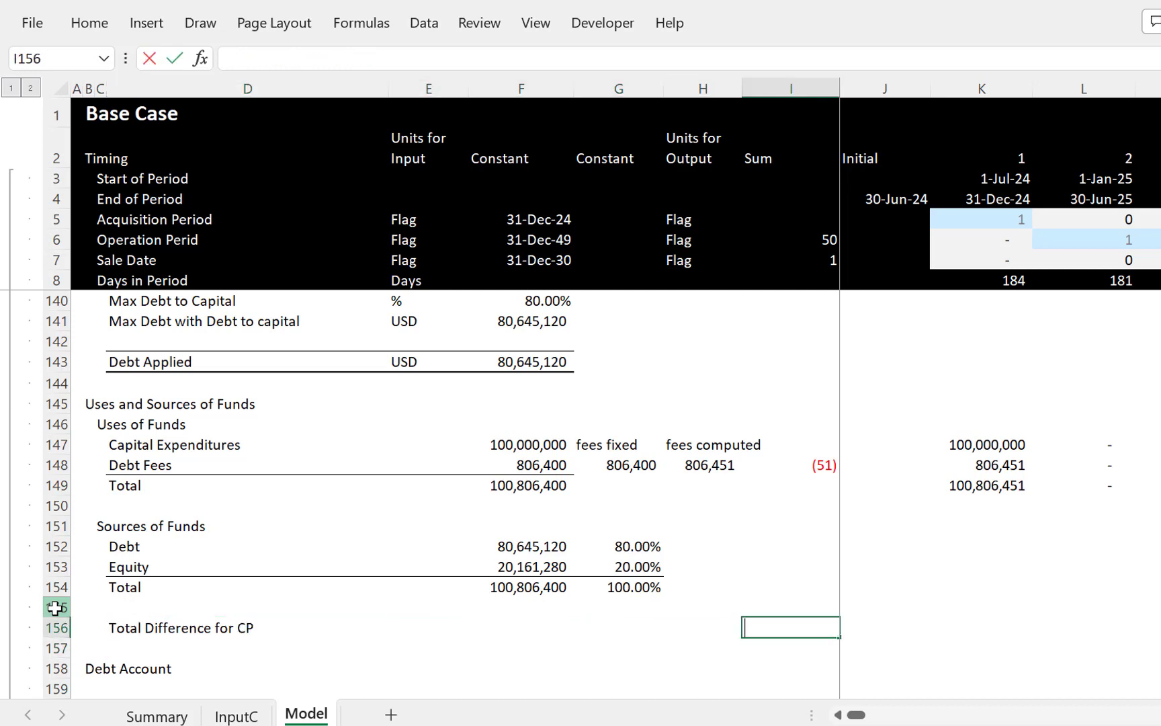
key("Up")
key("Up")
key("Up")
key("Up")
key("Up")
key("Up")
key("Up")
key("Up")
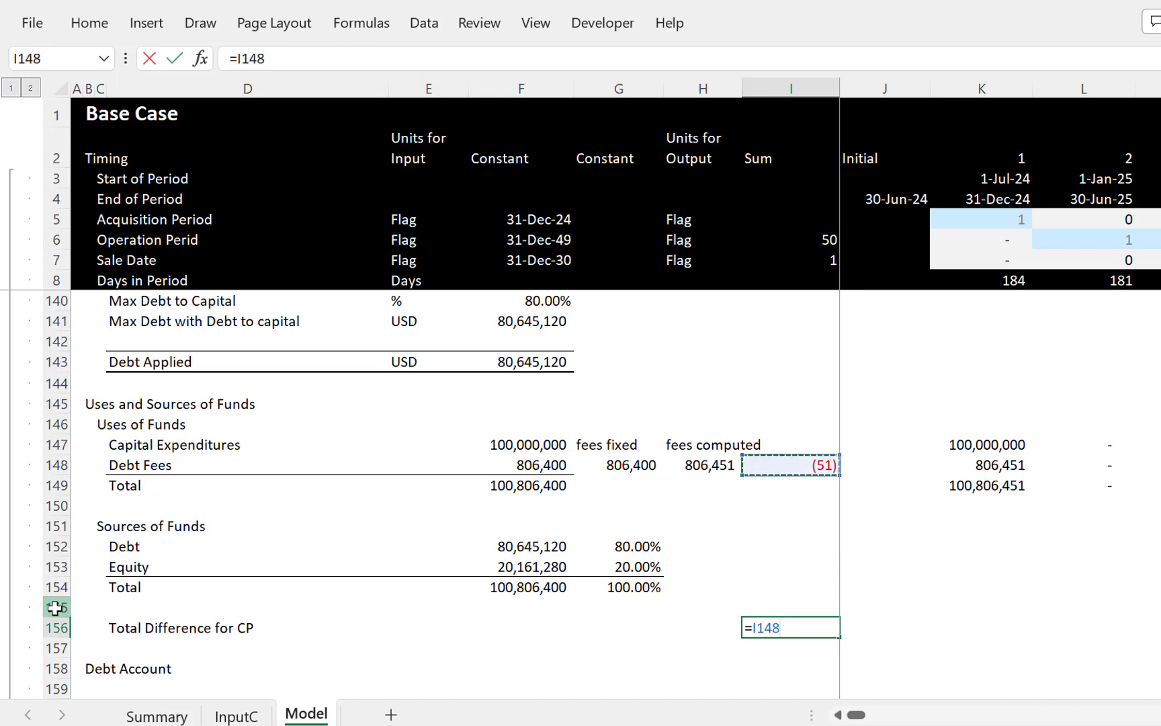
type("+")
key("Up")
key("Up")
key("Up")
key("Up")
key("Up")
key("Up")
key("Up")
key("Up")
key("Up")
key("Up")
key("Up")
key("Up")
key("Up")
key("Up")
key("Up")
key("Up")
key("Up")
key("Up")
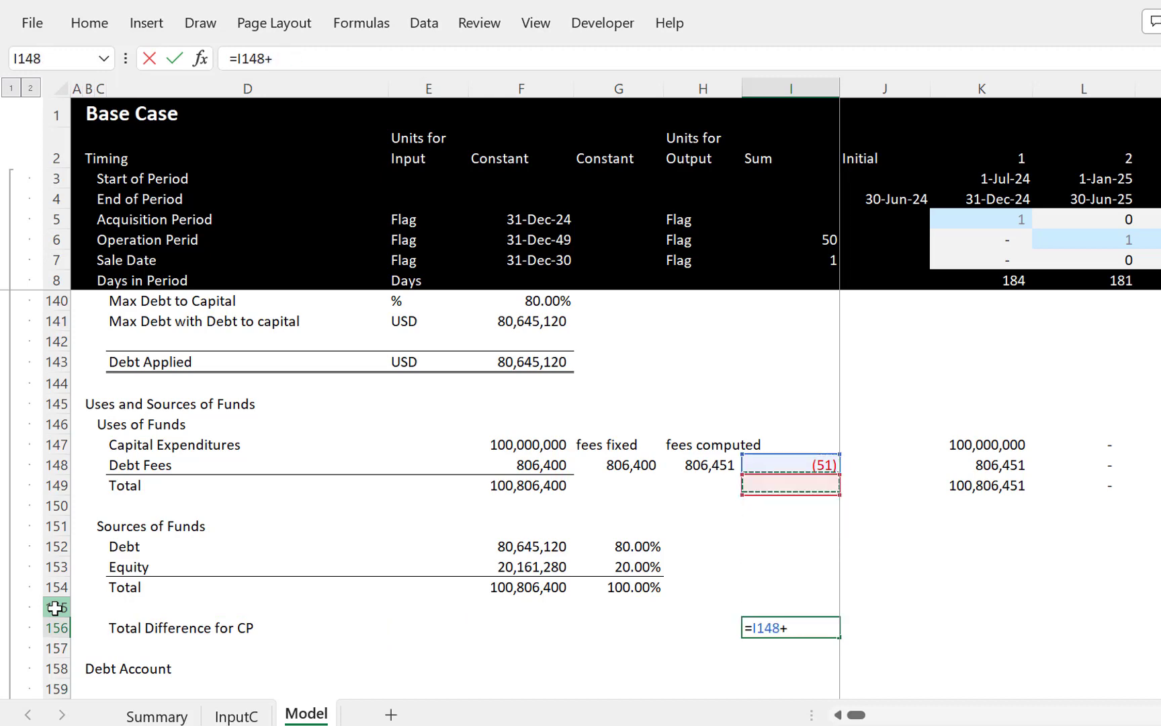
key("Up")
key("Up")
key("Up")
key("Up")
key("Up")
key("Up")
key("Up")
key("Up")
key("Up")
key("Up")
key("Up")
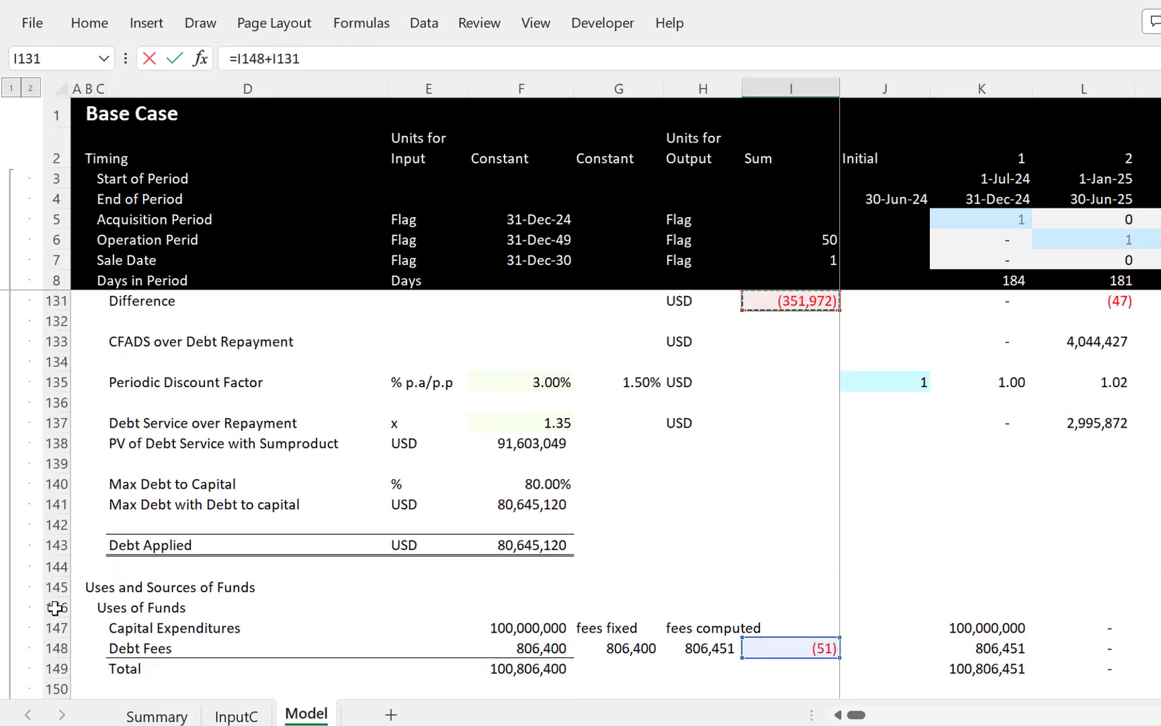
key("Down")
key("Down")
key("Down")
key("Down")
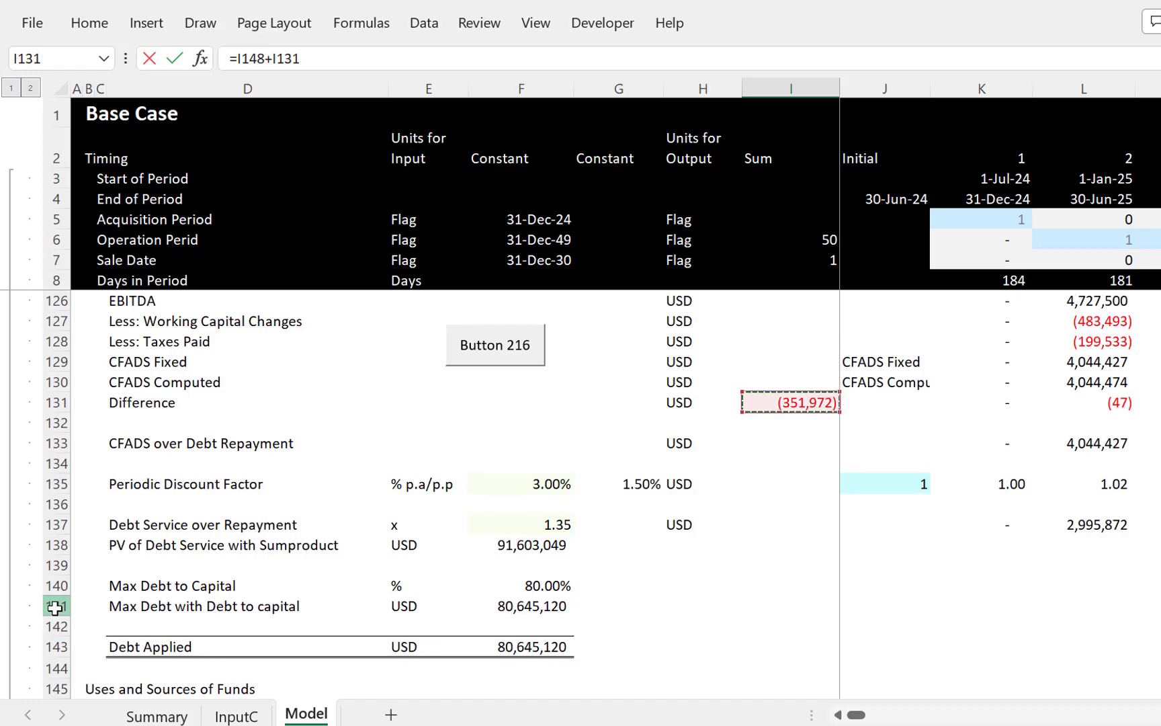
key("Return")
key("Up")
Step: Enter the label "Difference" in H156, directly beside the total difference value
key("Left")
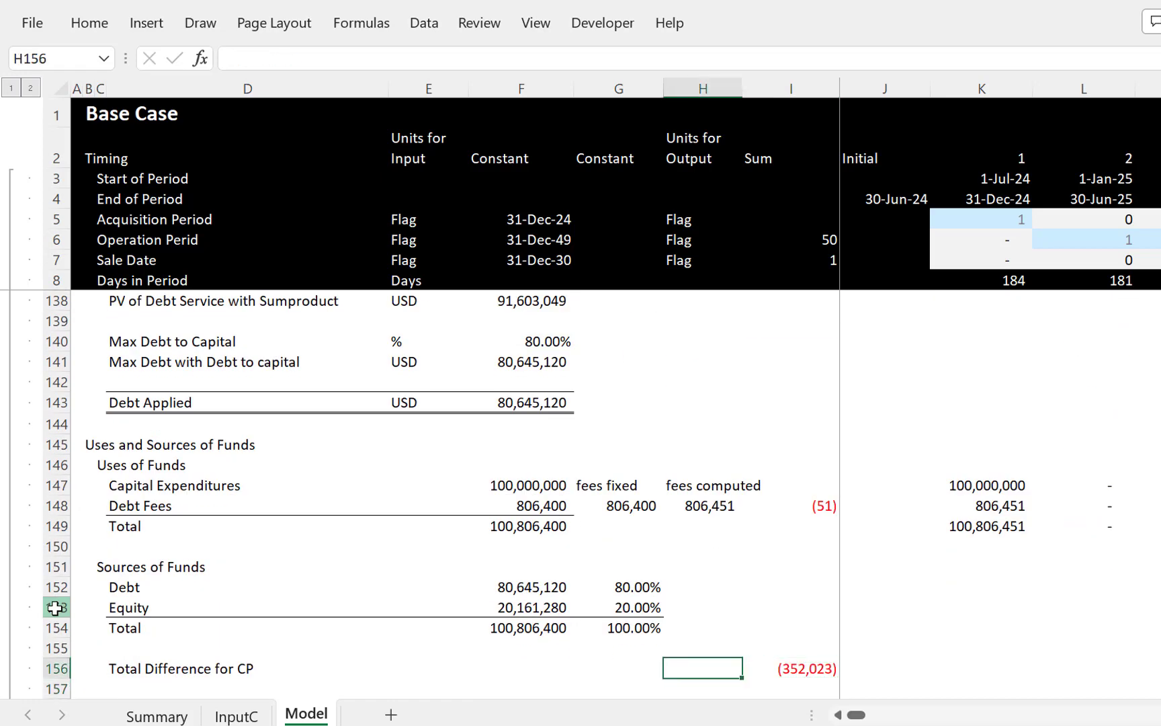
type("Difference")
key("Return")
key("Up")
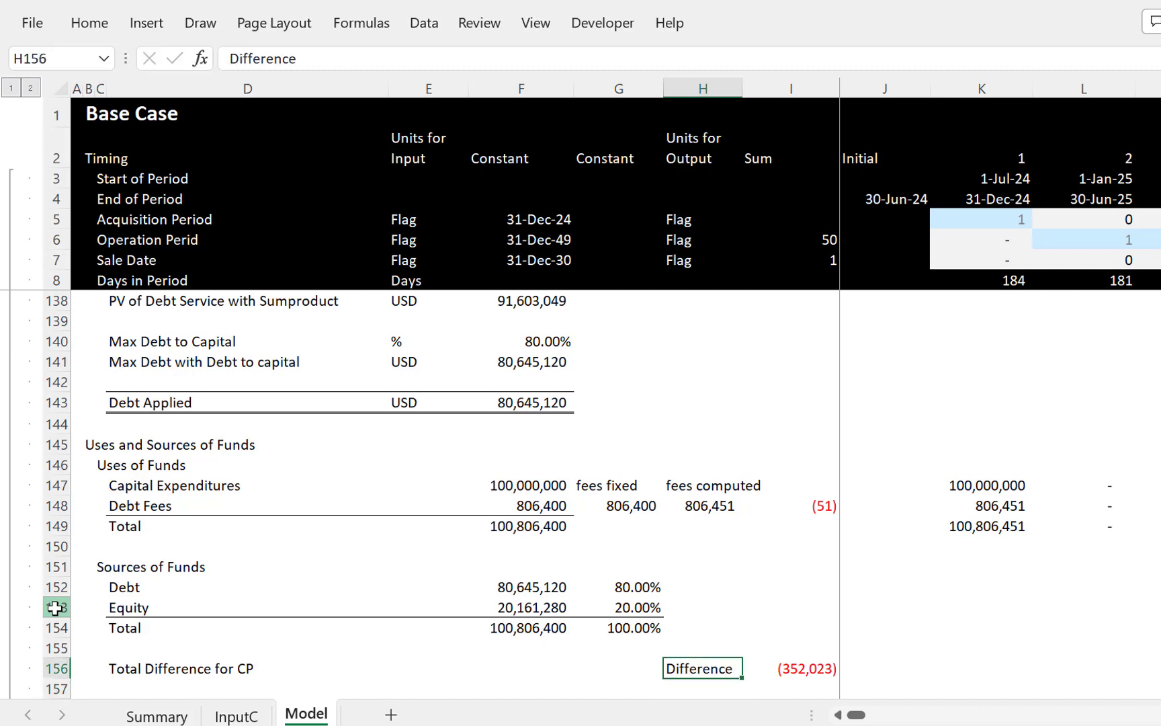
Step: Name the total difference value in I156 "Difference" using the label in H156
key("shift+Right")
key("ctrl+shift+F3")
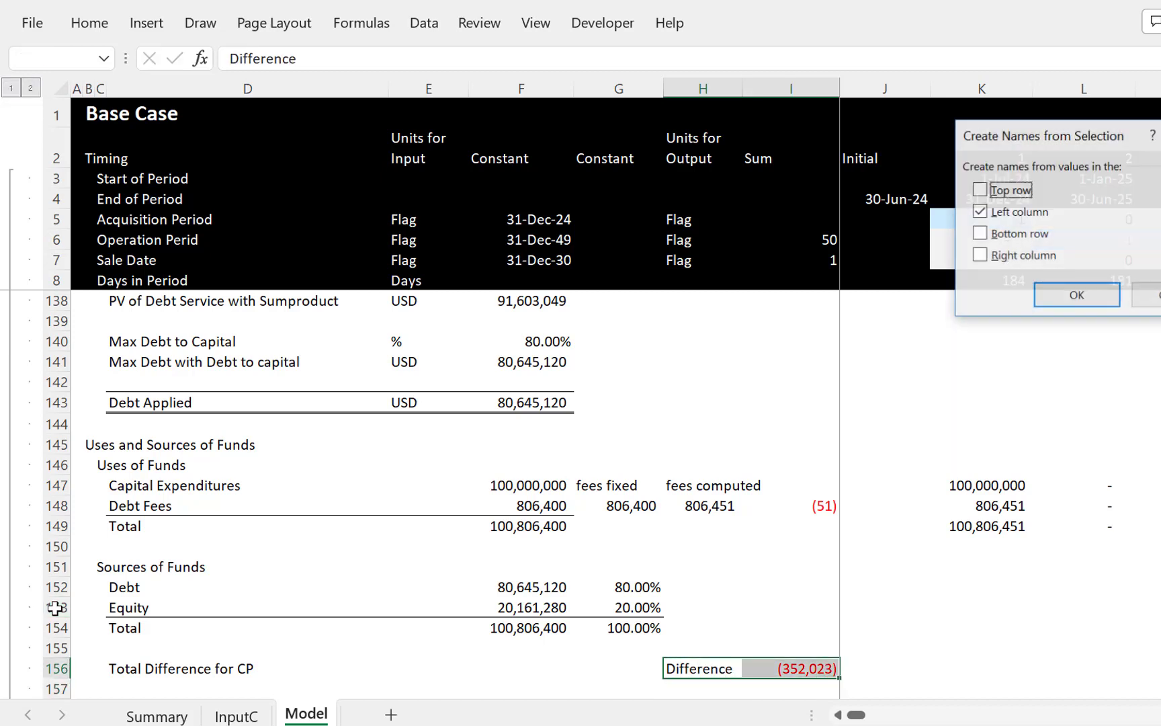
key("Return")
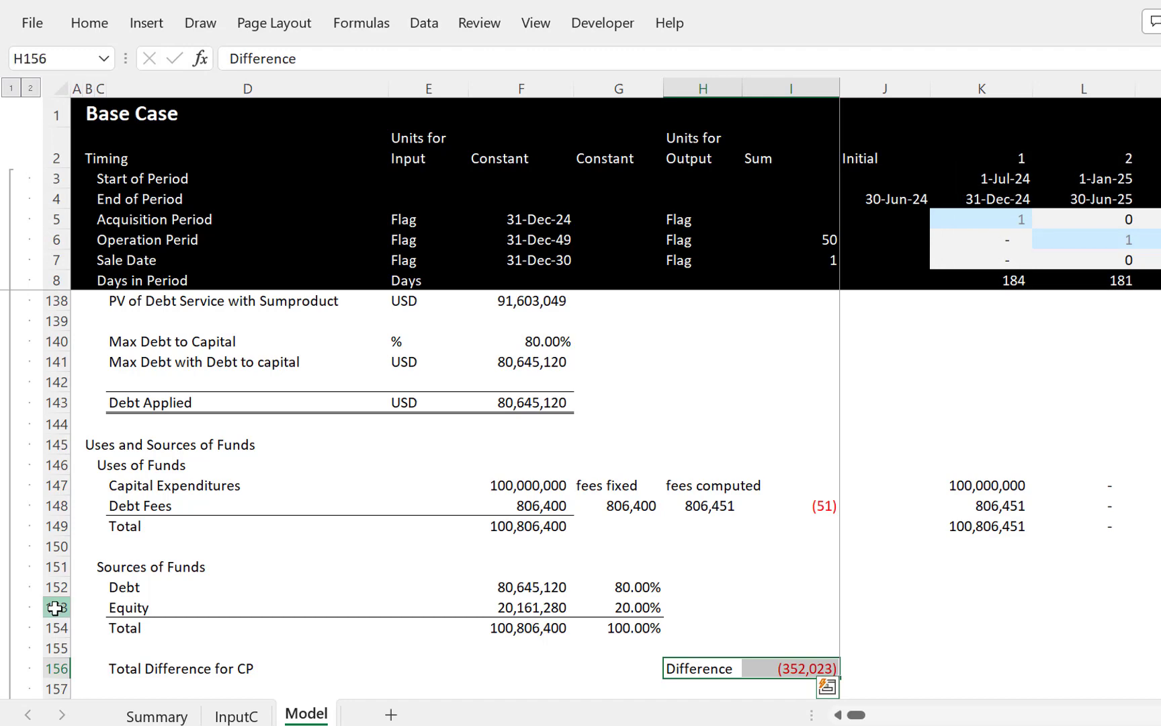
Step: Open the code of the copy_paste macro assigned to Button 216 beside the CFADS rows
left_click(591, 549)
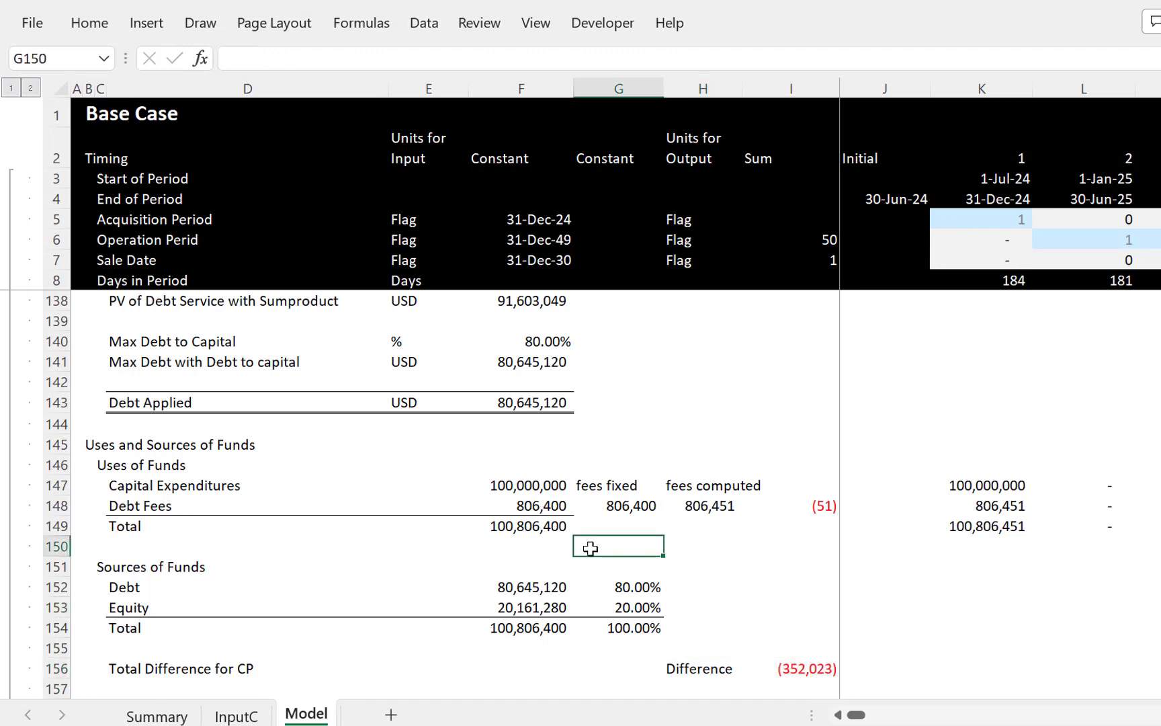
scroll(591, 549, "up", 7)
right_click(469, 509)
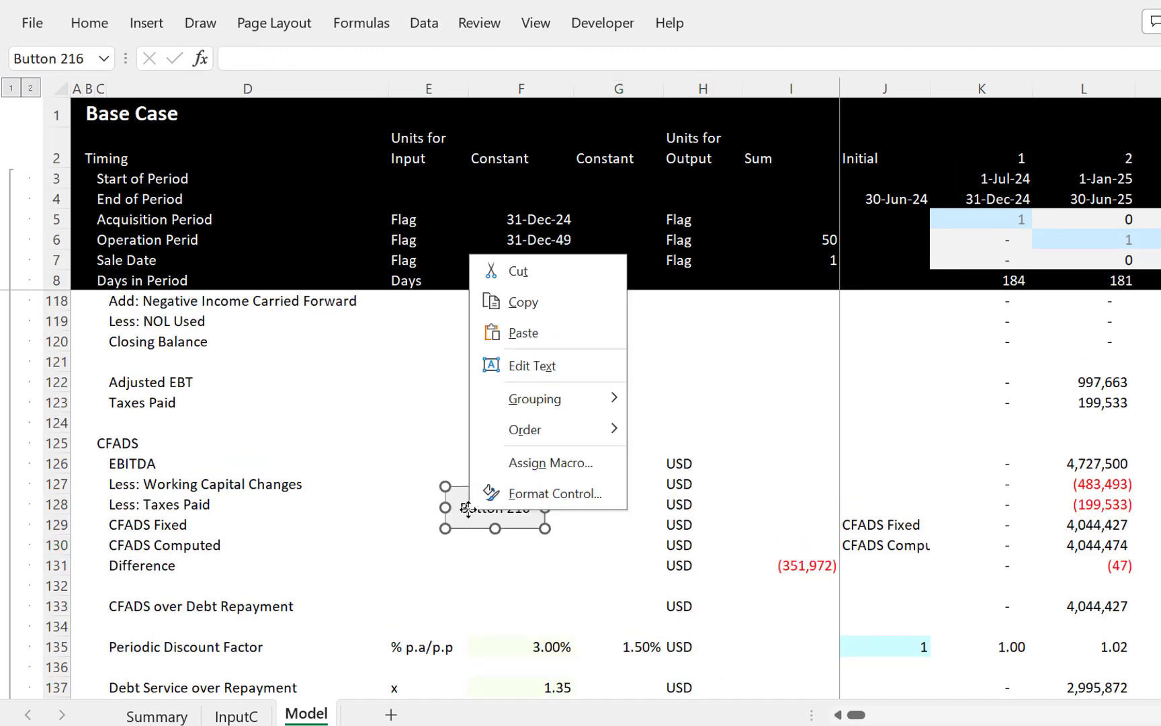
left_click(563, 474)
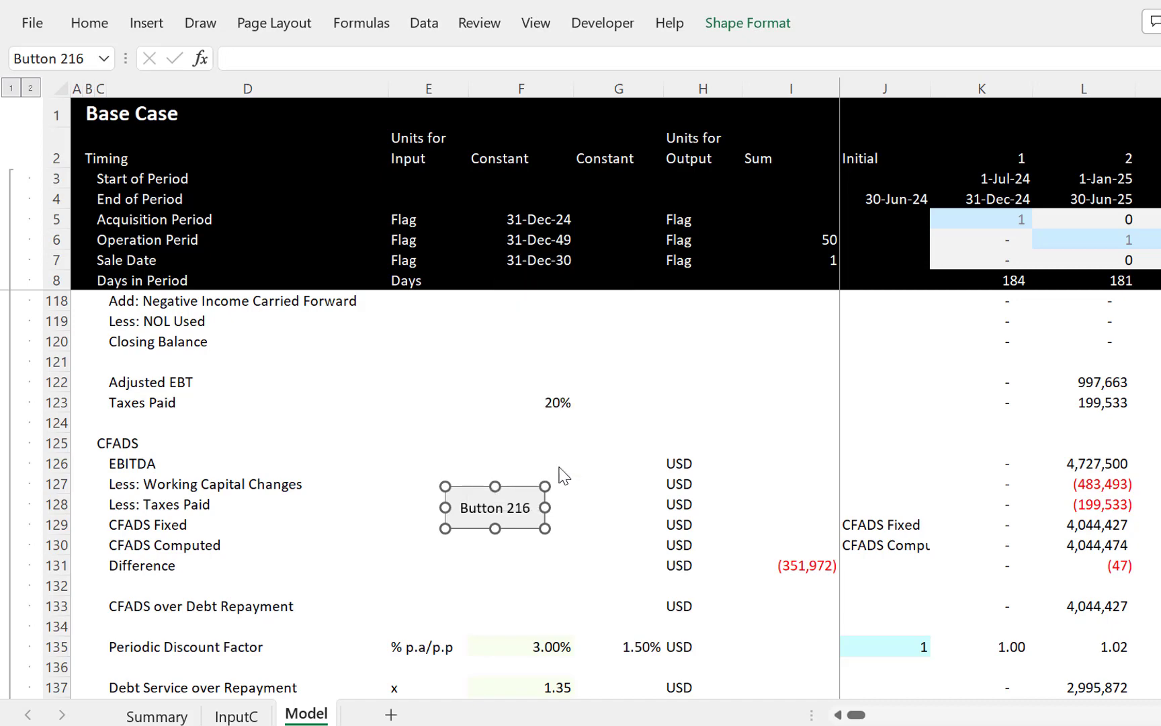
left_click(720, 327)
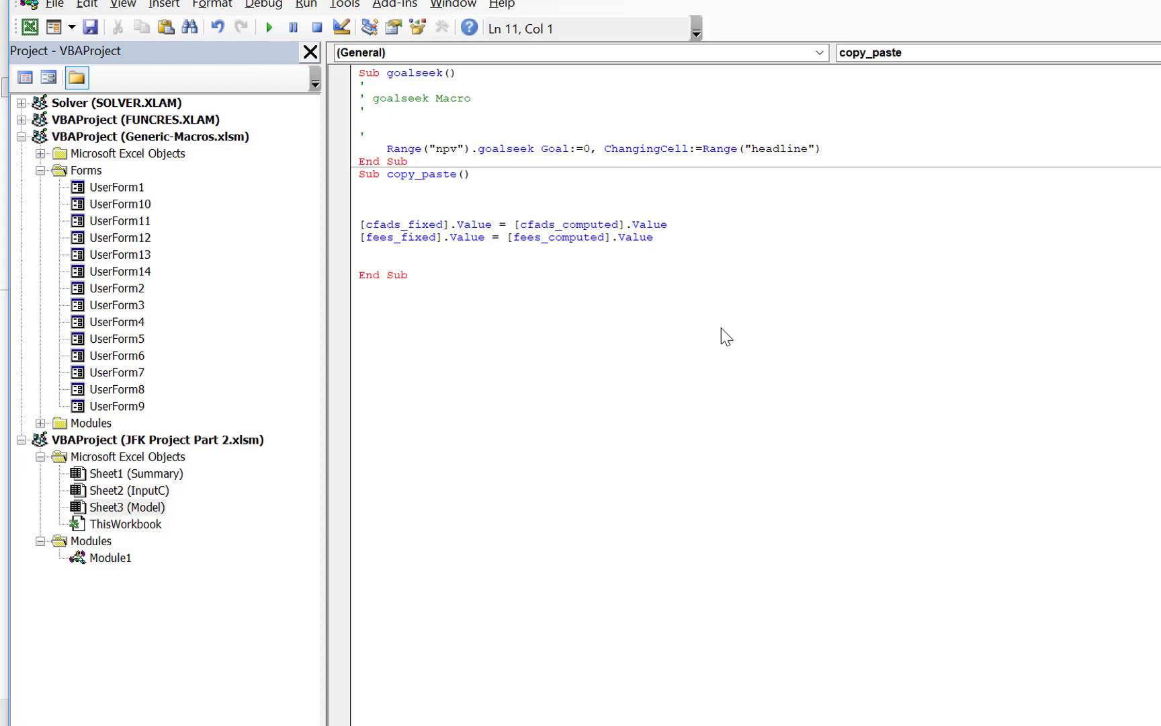
Step: Add the loop condition Do While [difference].Value <> 0 above the fixed-value assignments in the copy_paste macro
type("do while")
key("BackSpace")
key("BackSpace")
key("BackSpace")
type("ile [difference].")
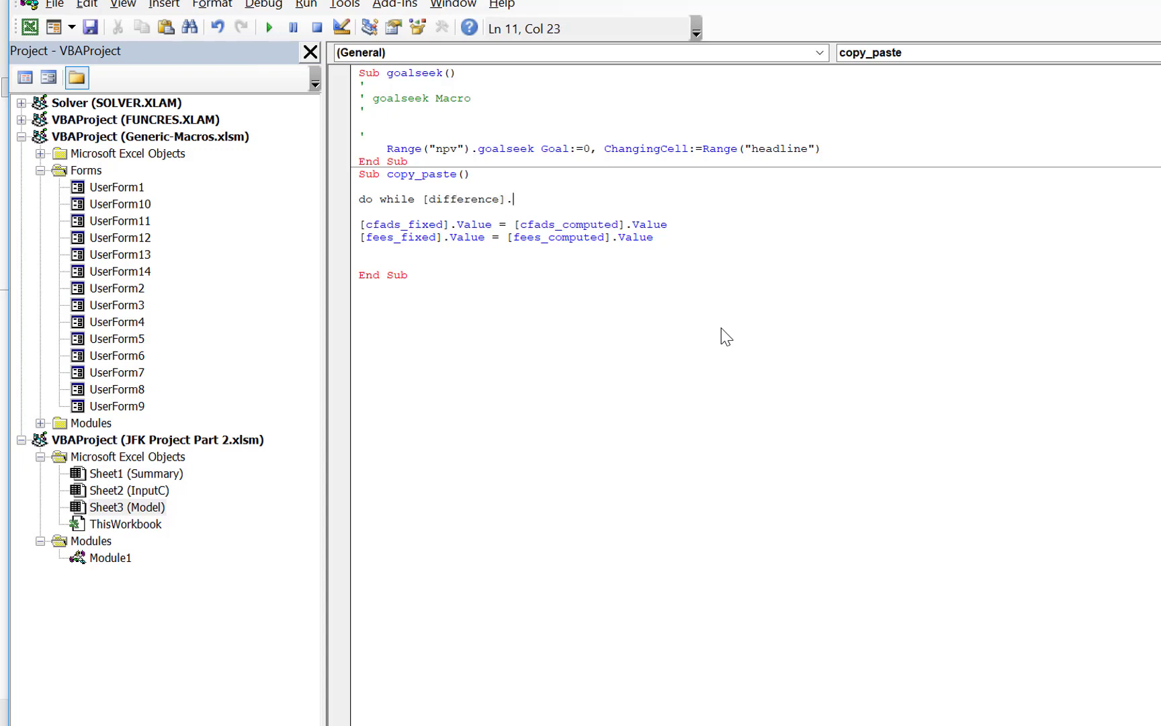
type("value <> 0")
Step: Insert extra blank lines before End Sub and close the condition with a Loop statement below the fees assignment
key("Down")
key("Down")
key("Down")
key("Down")
key("Down")
key("Return")
key("Return")
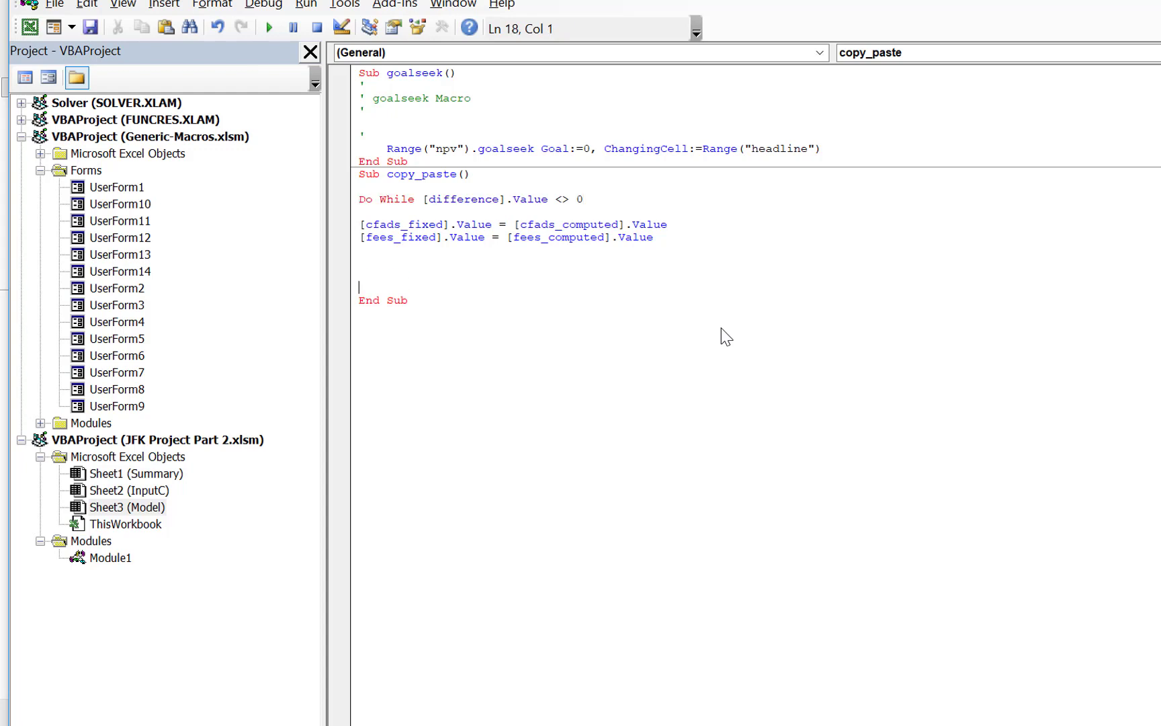
key("Up")
type("1oop")
Step: Indent the cfads_fixed and fees_fixed assignment lines inside the Do While loop by one level
key("Up")
key("Up")
key("Up")
key("Up")
key("Home")
key("shift+Down")
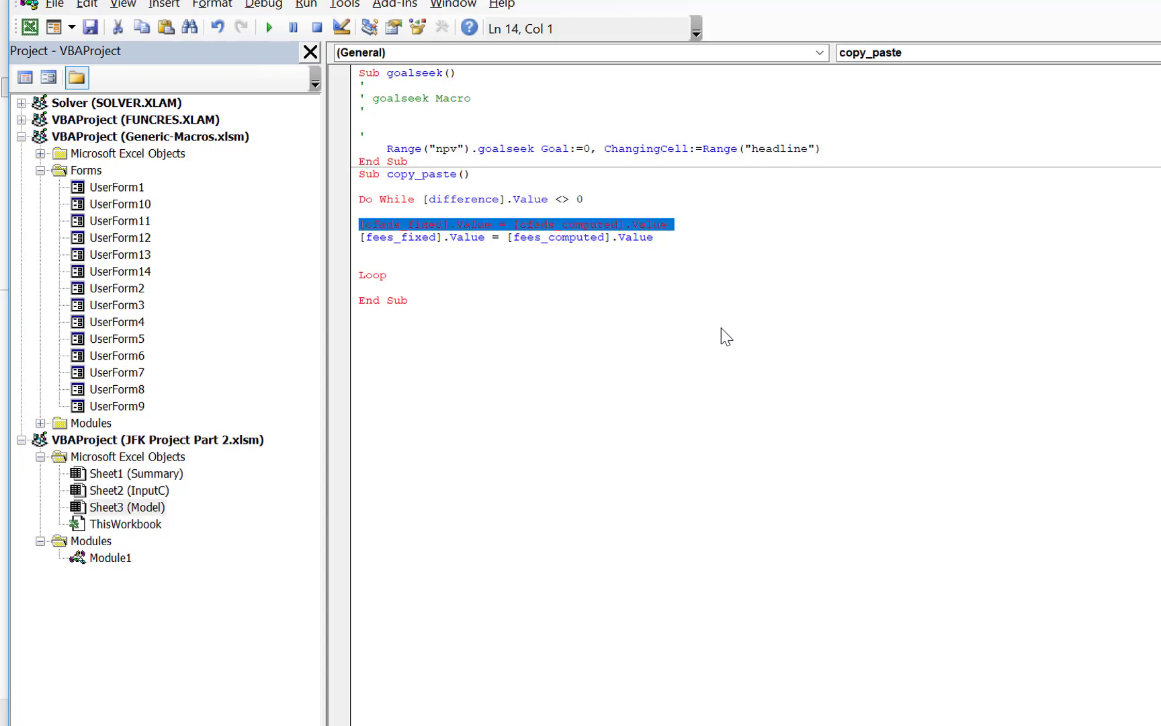
key("shift+Up")
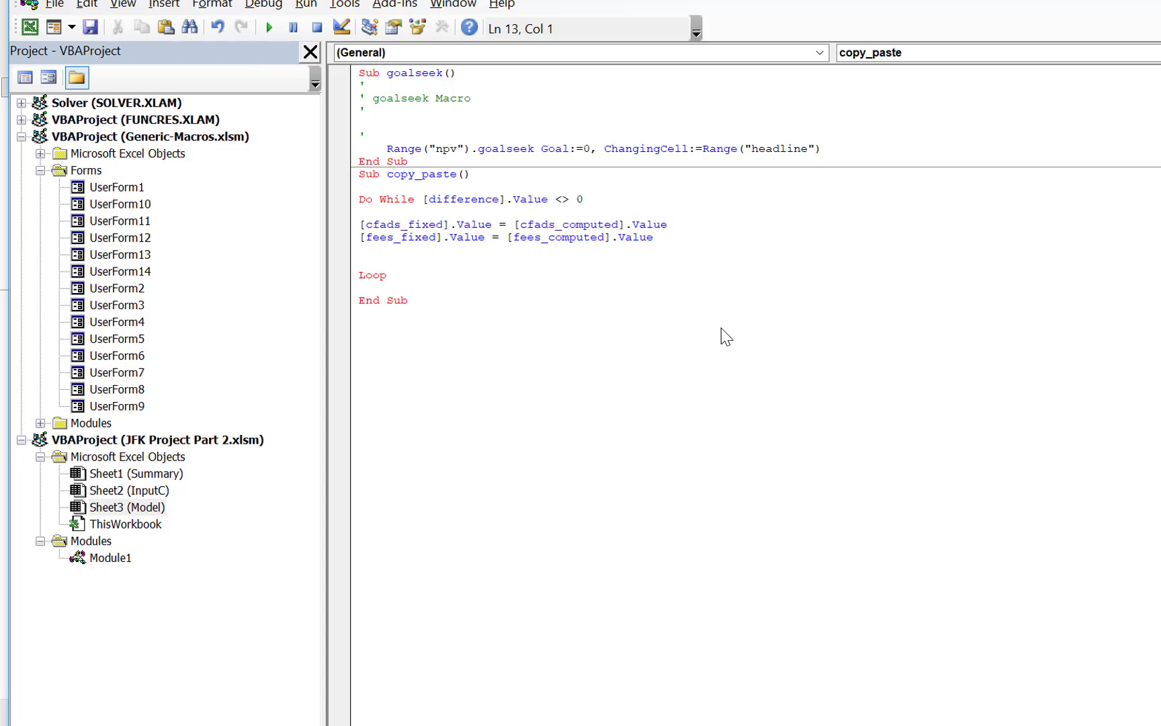
key("shift+Down")
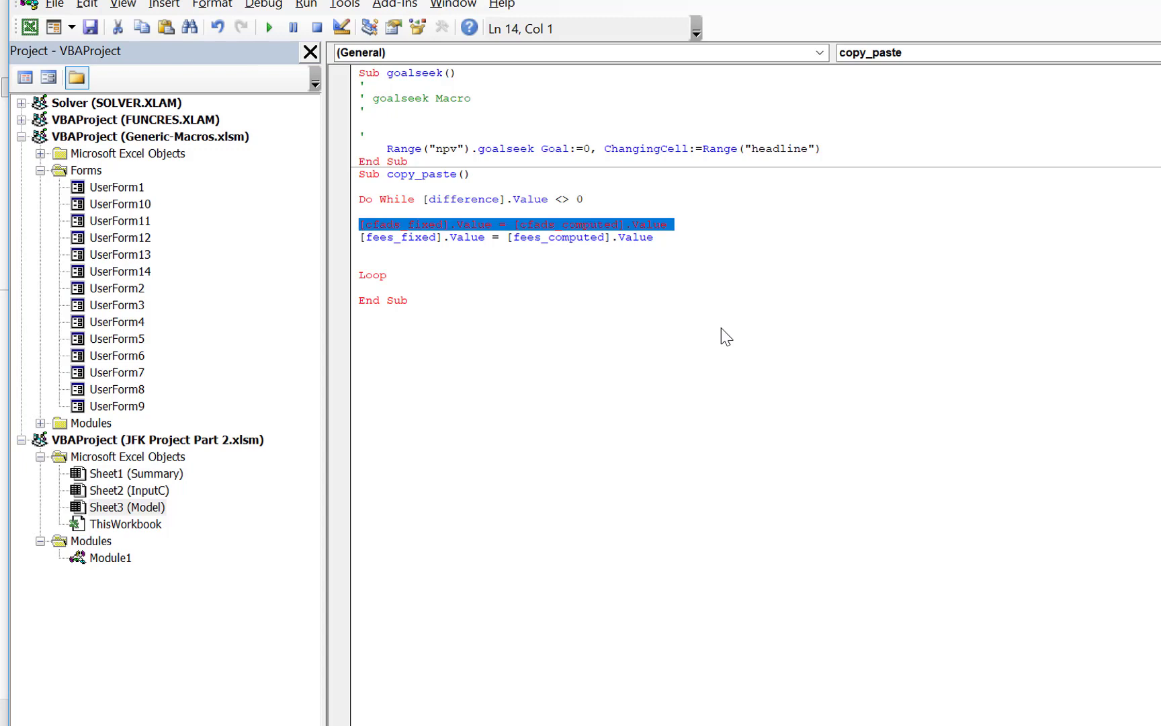
key("shift+Up")
key("Down")
key("Up")
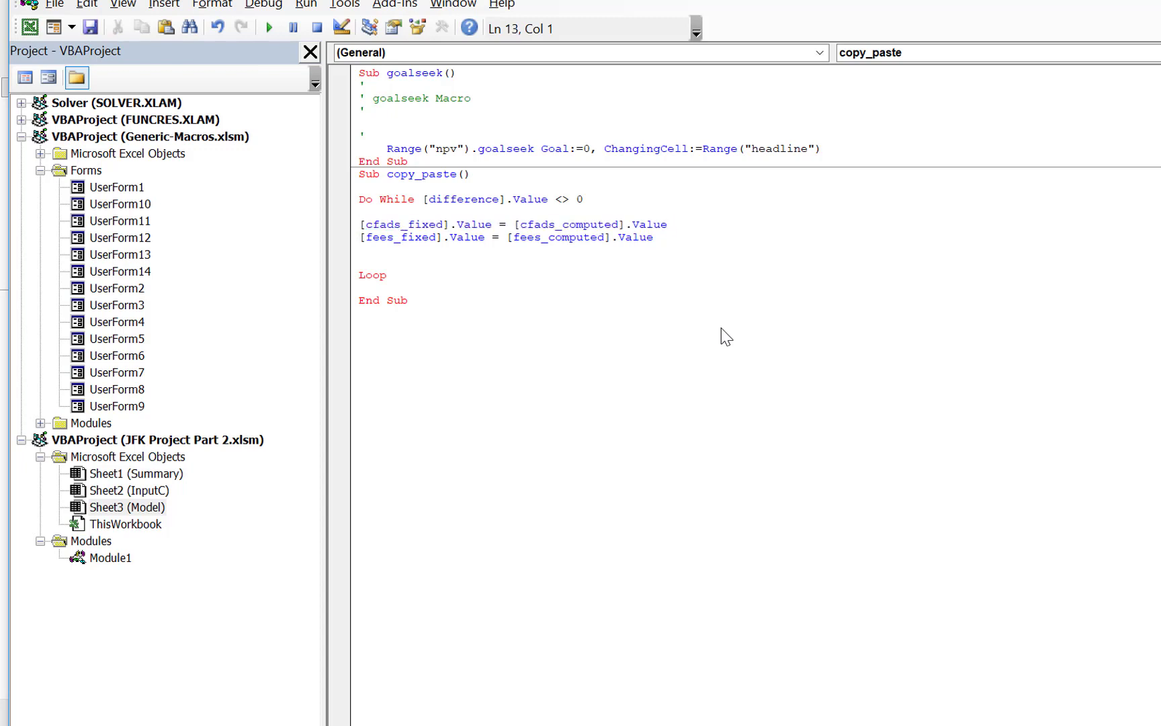
key("shift+Down")
key("shift+Down")
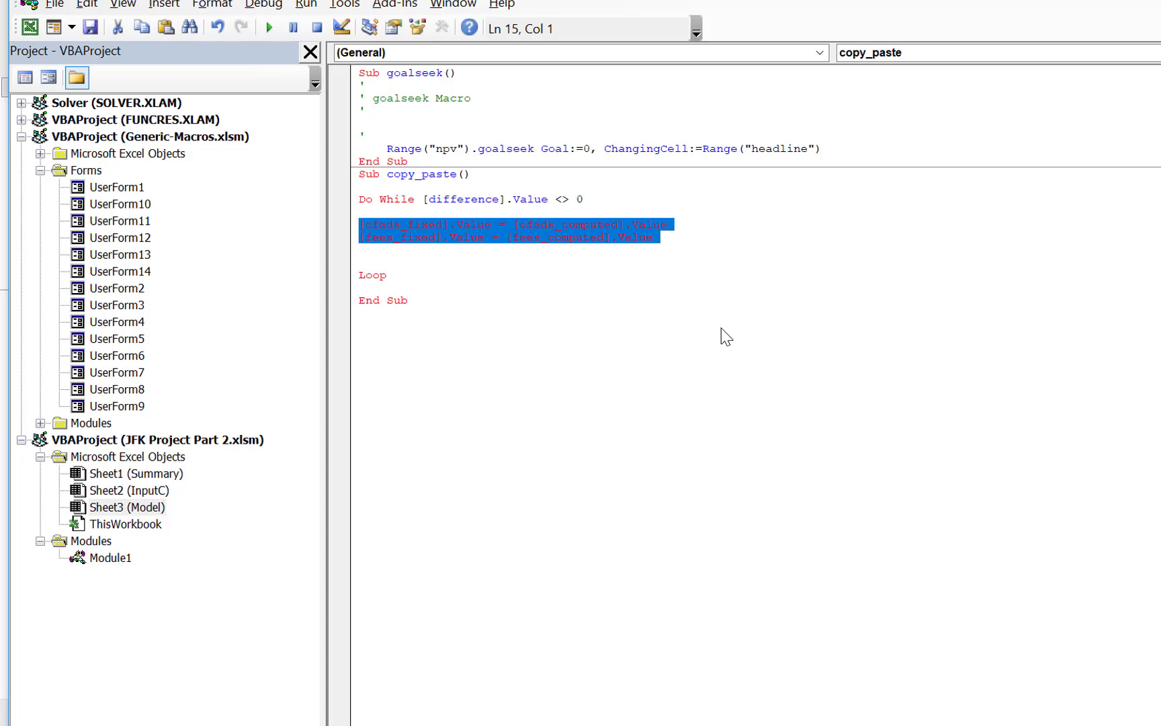
key("Tab")
key("Right")
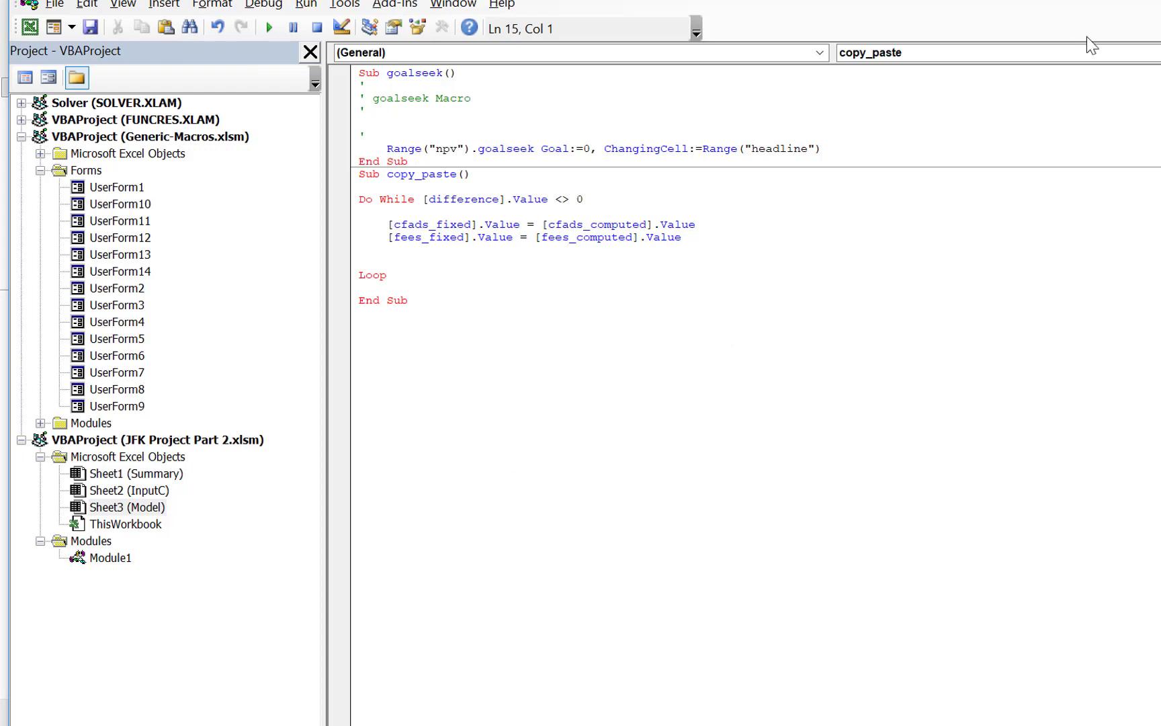
Step: Return to the Model sheet and run the copy_paste macro with Button 216 beside the CFADS rows
key("alt+F11")
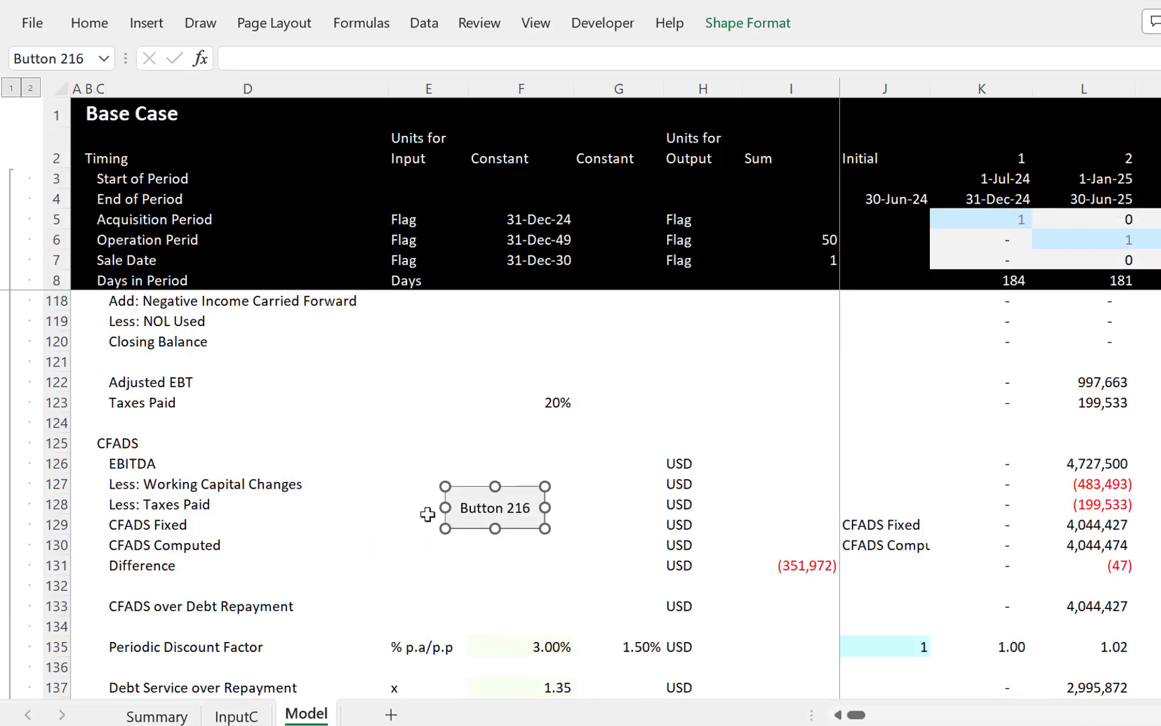
left_click(489, 583)
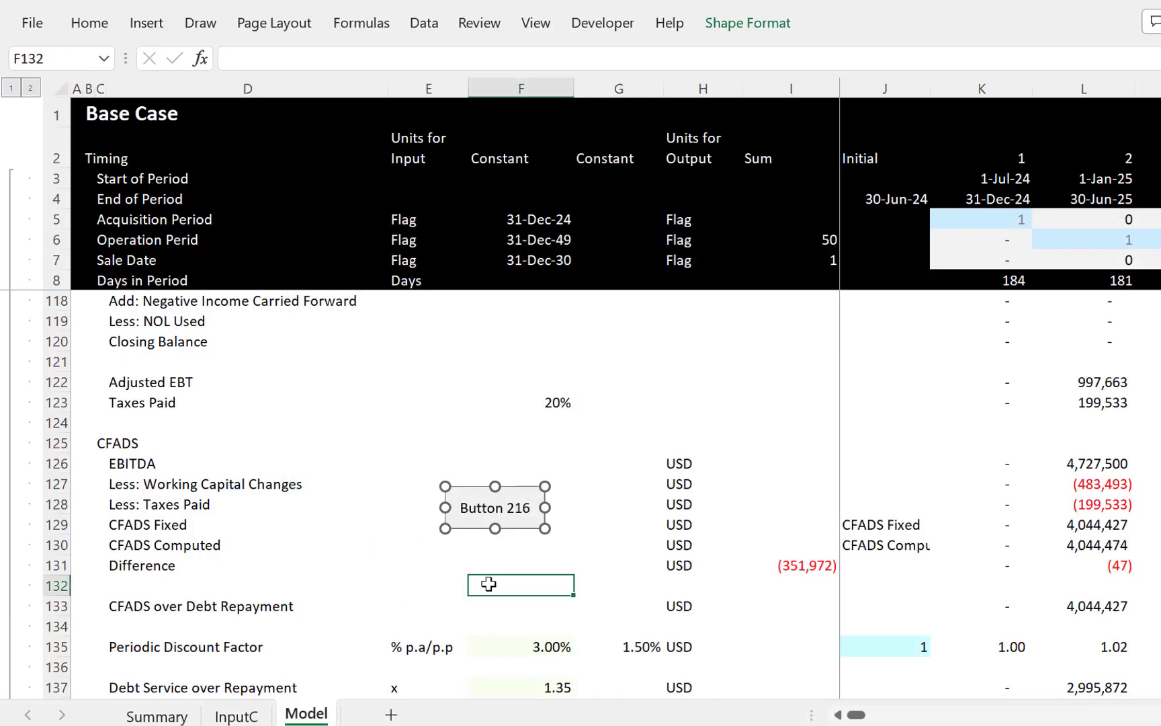
left_click(512, 516)
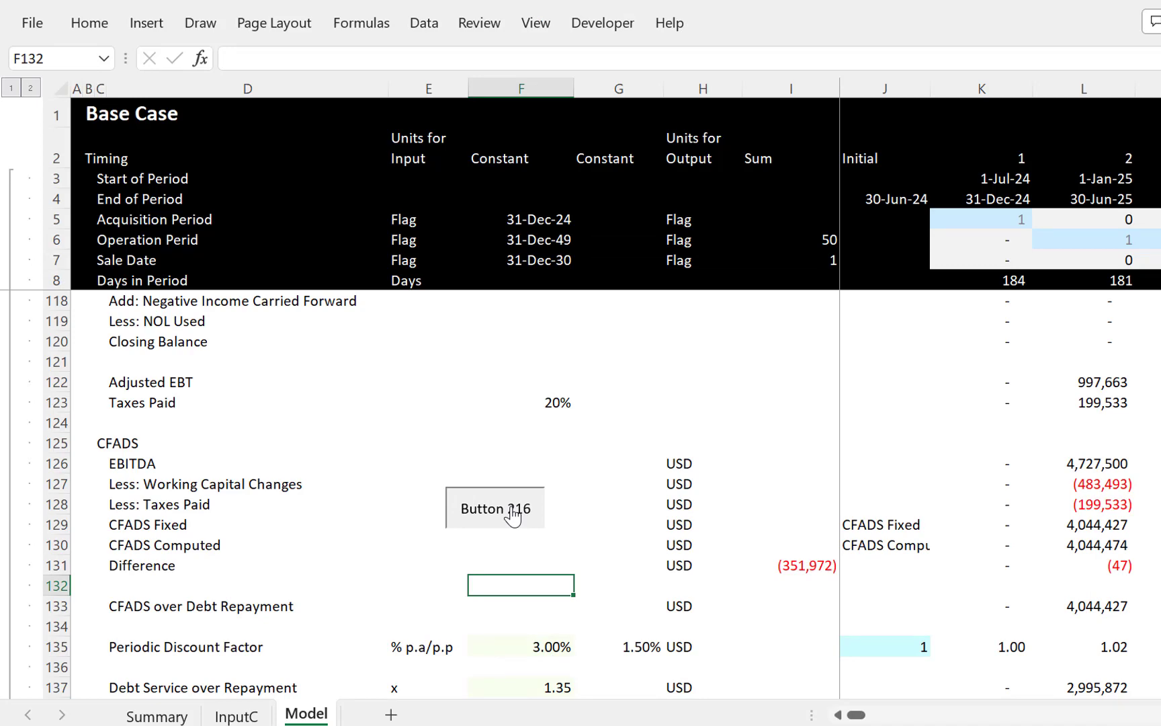
left_click(539, 565)
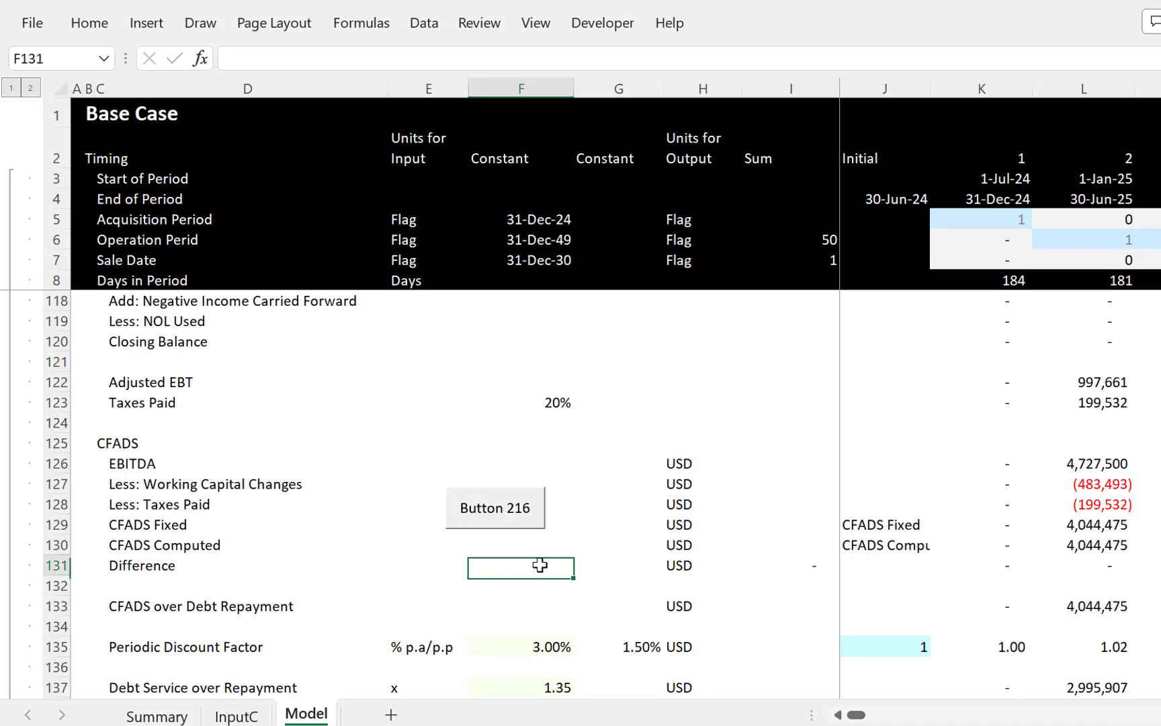
Step: Examine the debt sizing, debt fees and sources of funds rows through the Total Difference for CP in row 156
key("Down")
key("Down")
key("Down")
key("Down")
key("Down")
key("Down")
key("Down")
key("Down")
key("Down")
key("Down")
key("Down")
key("Down")
key("Down")
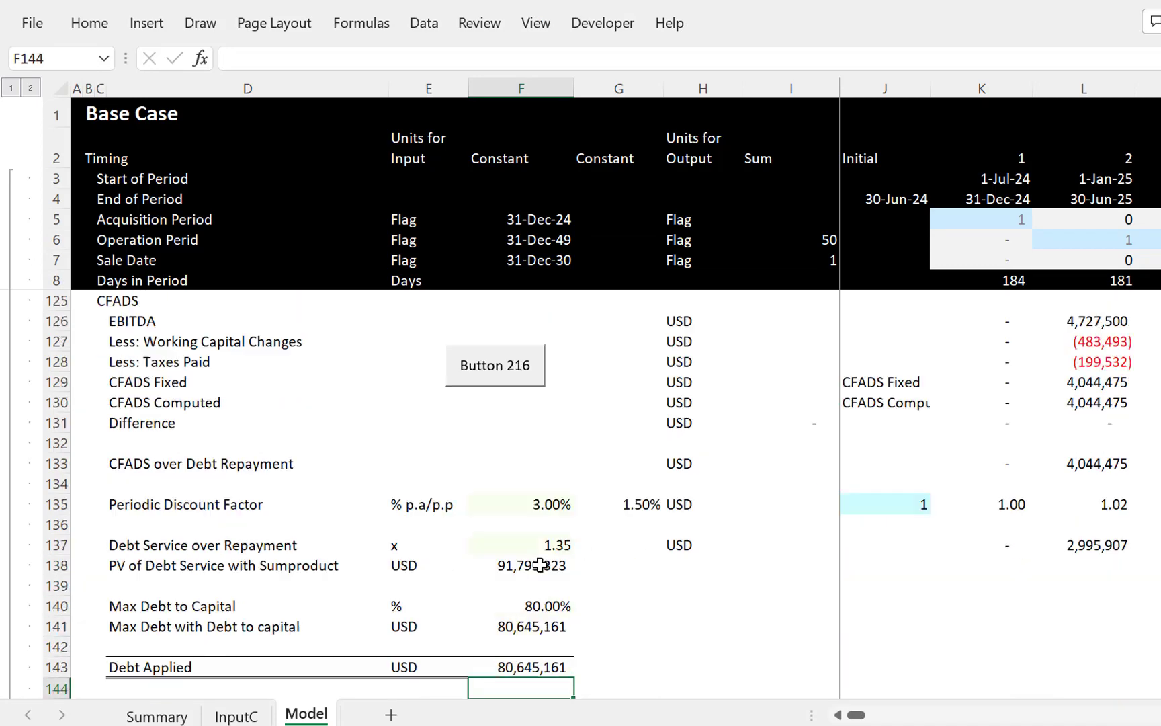
key("Down")
key("Down")
key("Down")
key("Down")
key("Down")
key("Down")
key("Down")
key("Down")
key("Down")
key("Down")
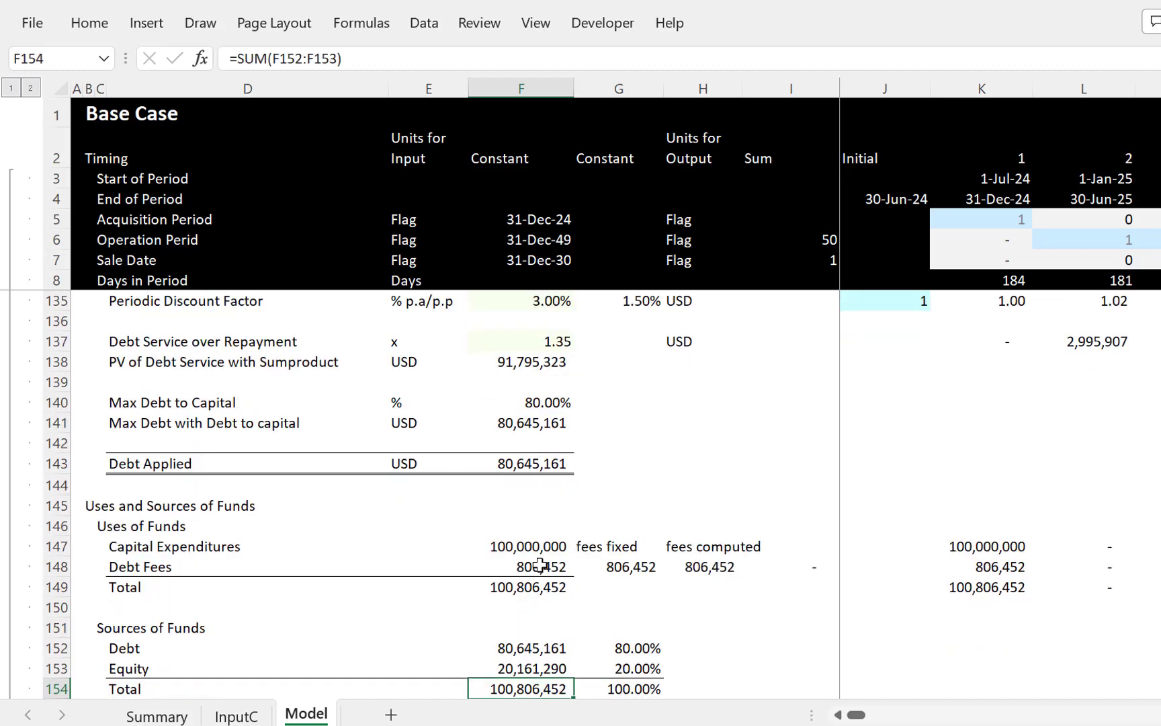
key("Down")
key("Down")
key("Down")
key("Down")
key("Down")
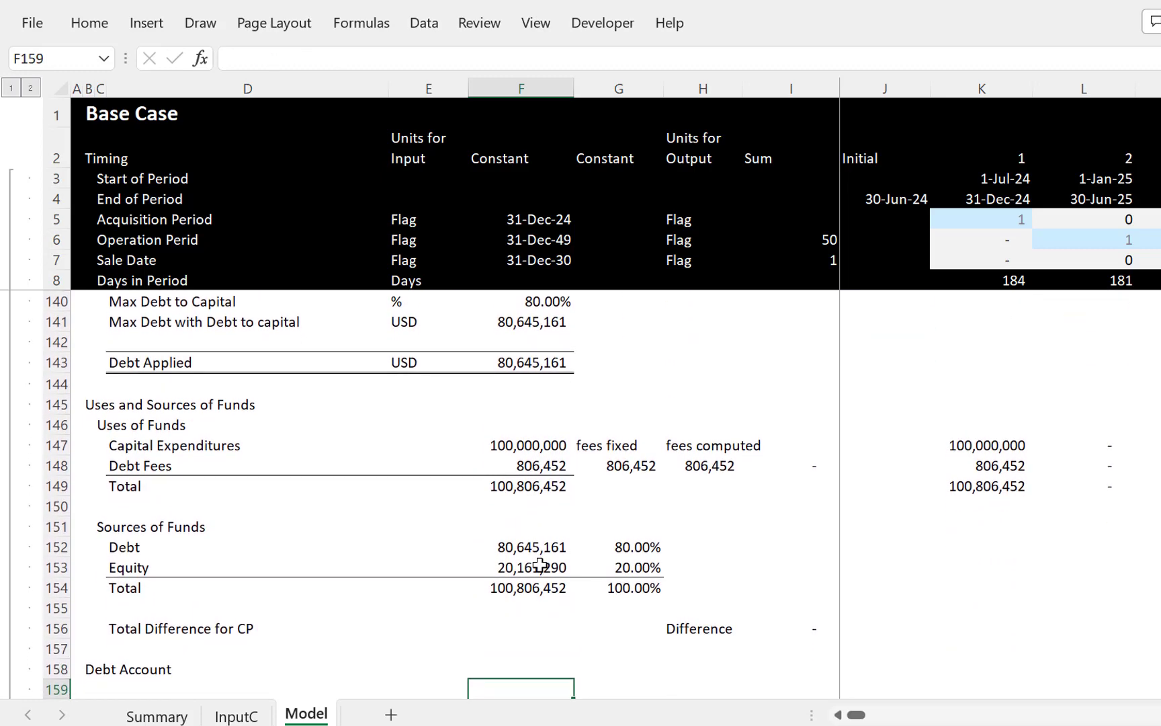
key("Up")
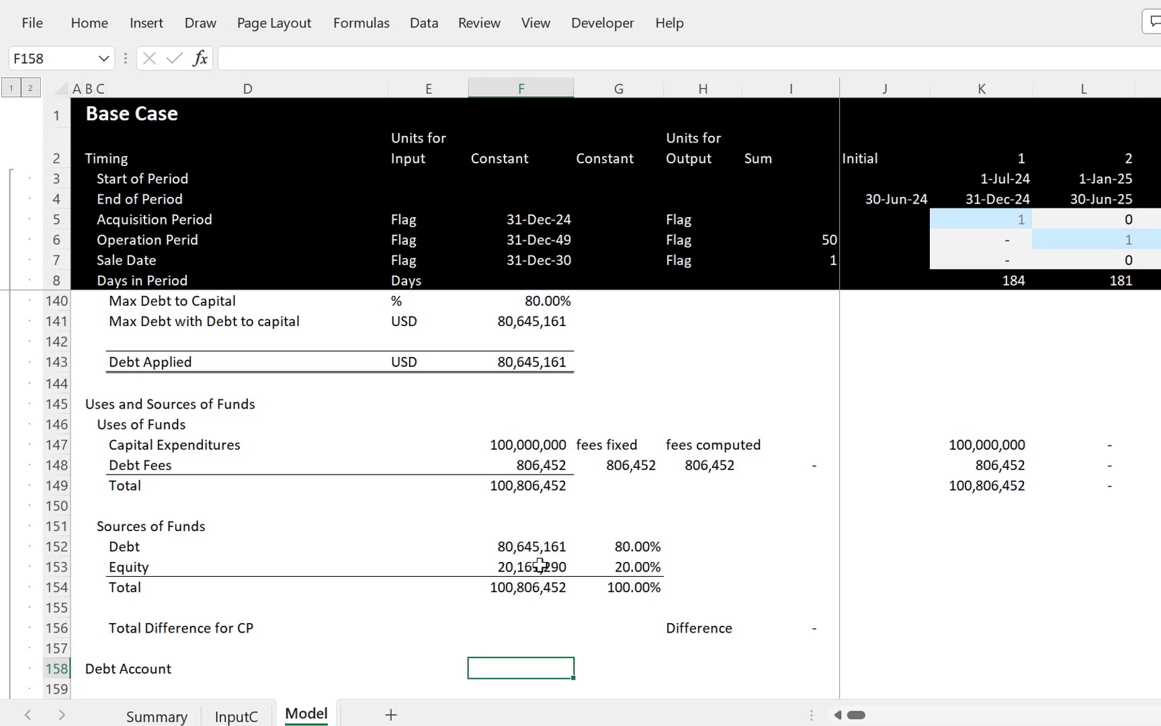
Step: Run the Goal Seek macro beside the NPV at Target IRR row
key("Page_Down")
key("Page_Down")
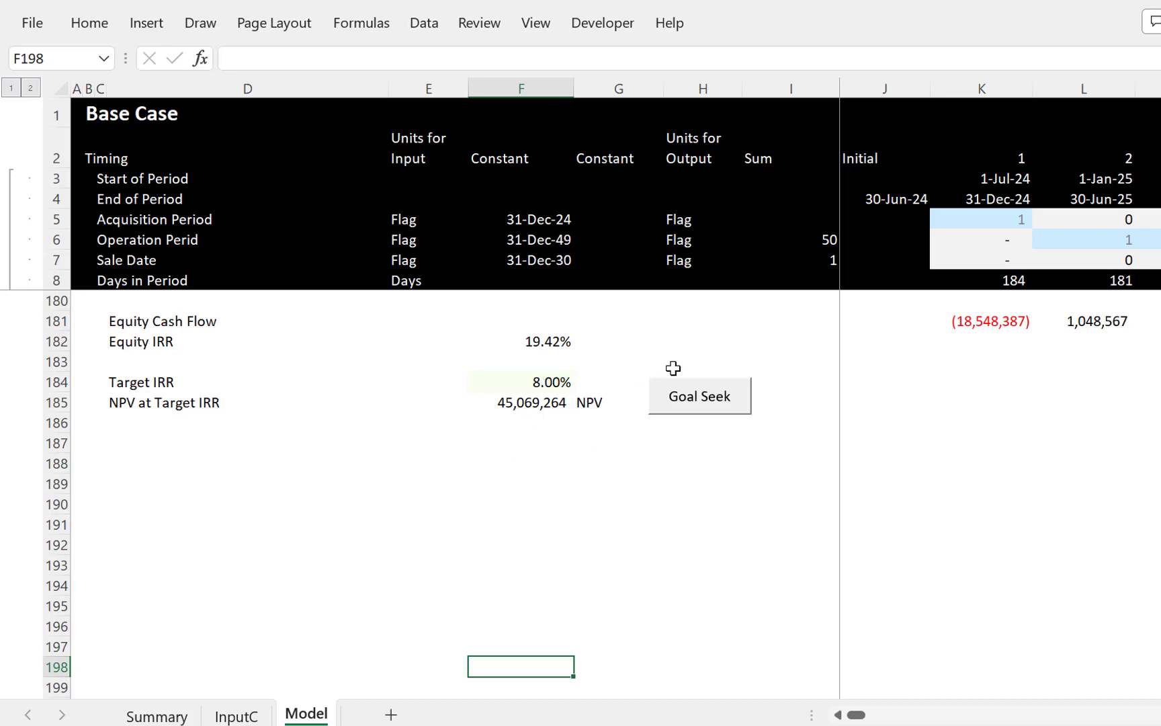
left_click(692, 403)
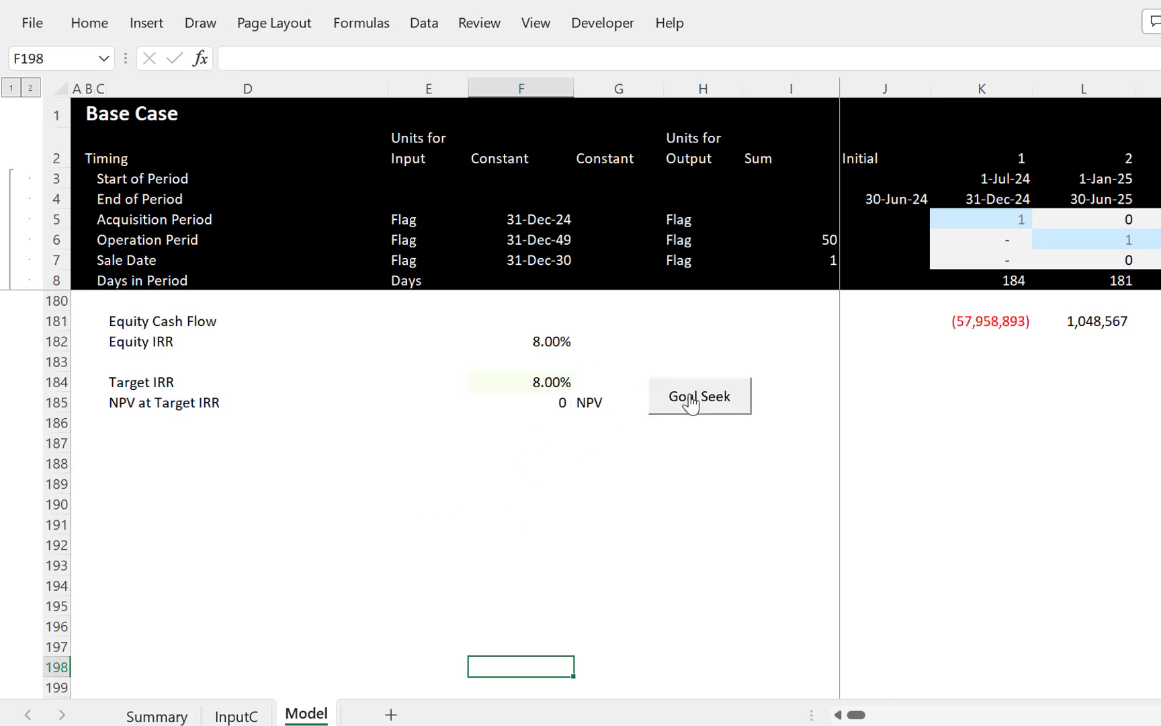
Step: Replace the default caption of Button 216 beside the CFADS rows and run its copy_paste macro again
key("Page_Up")
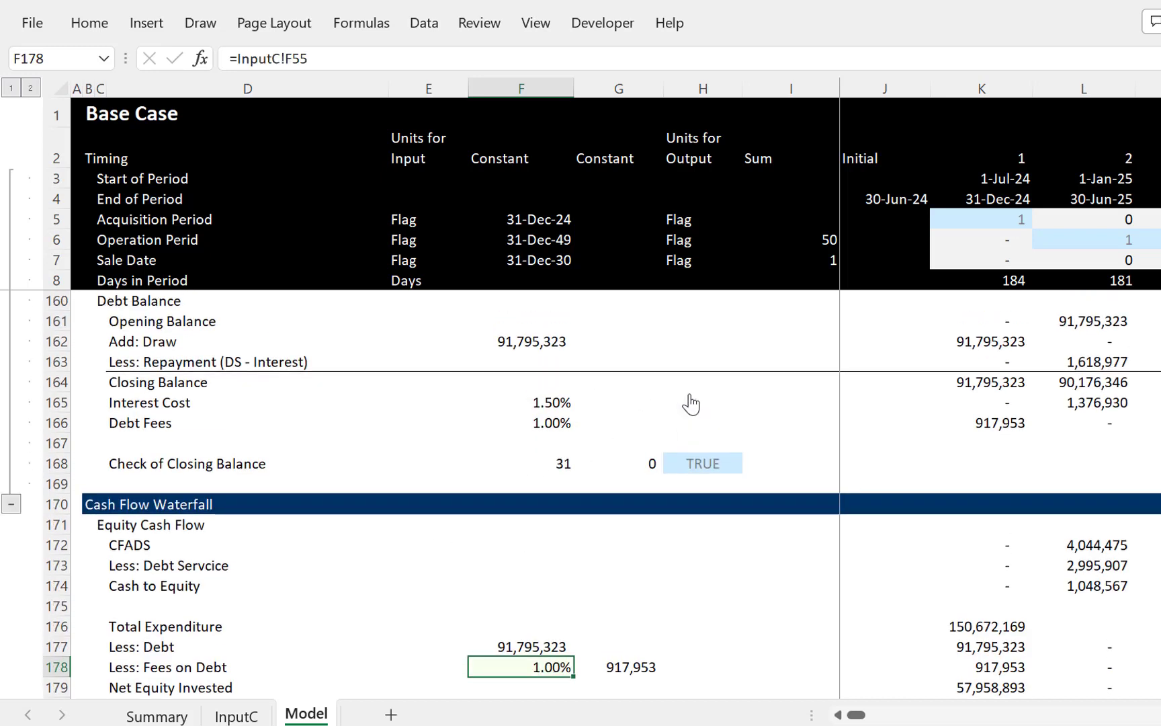
key("Page_Up")
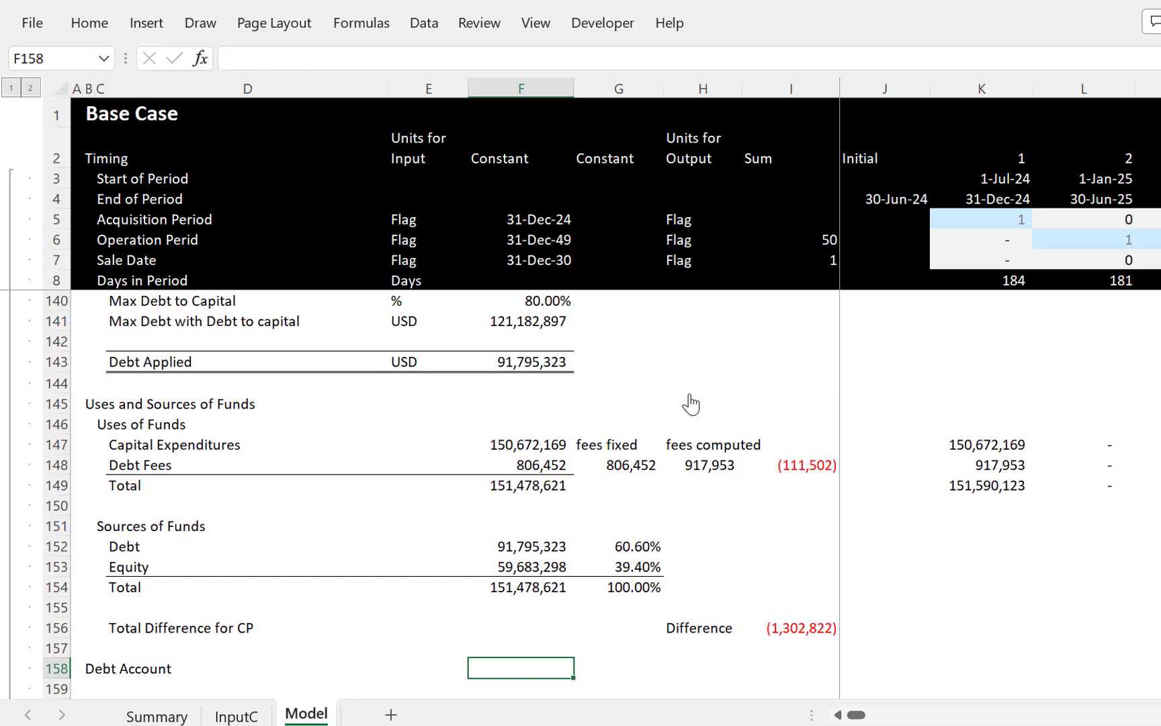
key("Page_Up")
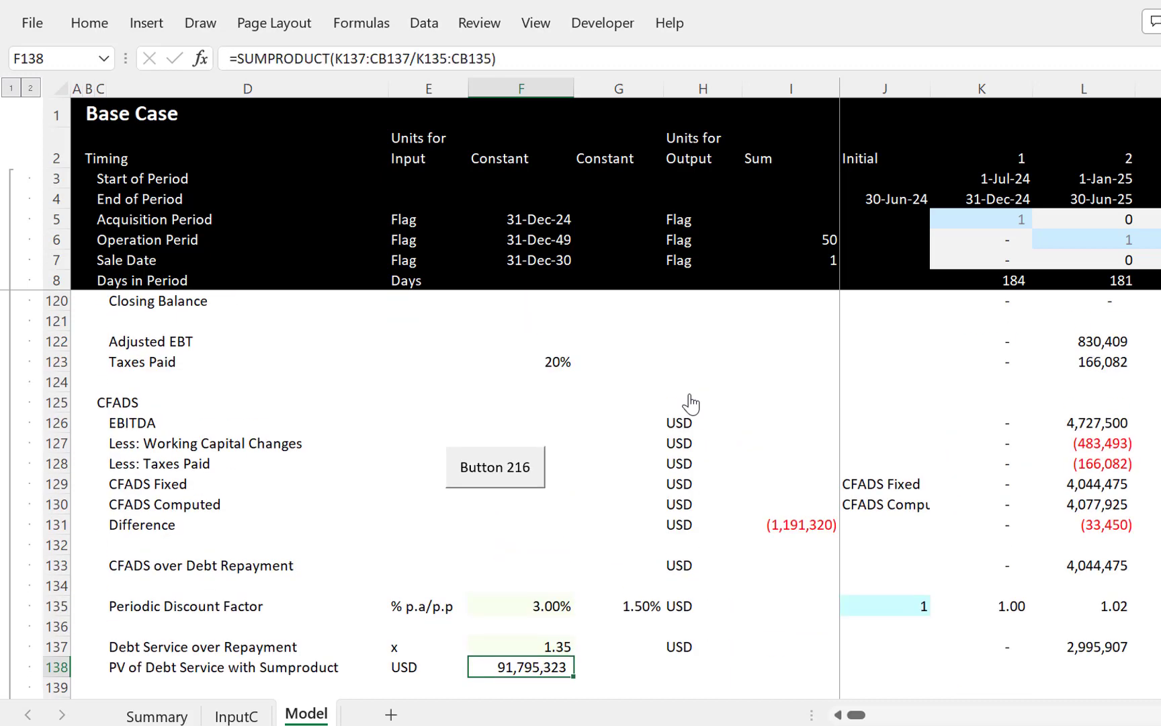
left_click(468, 488, "ctrl")
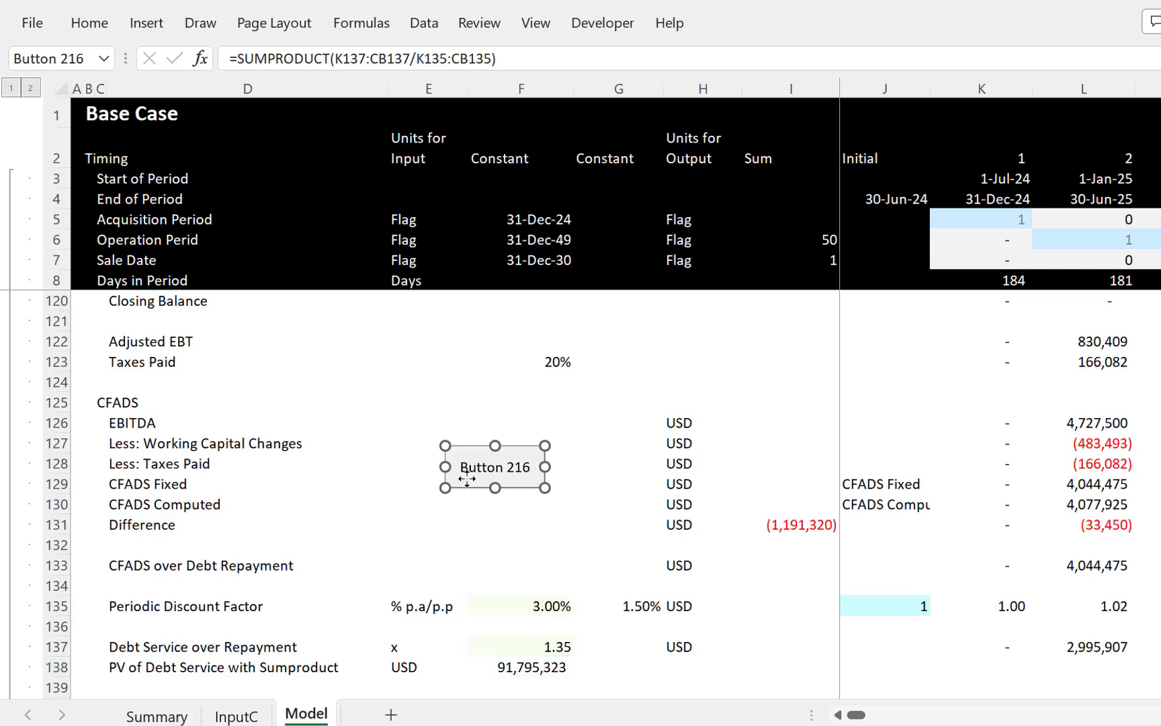
left_click(463, 468)
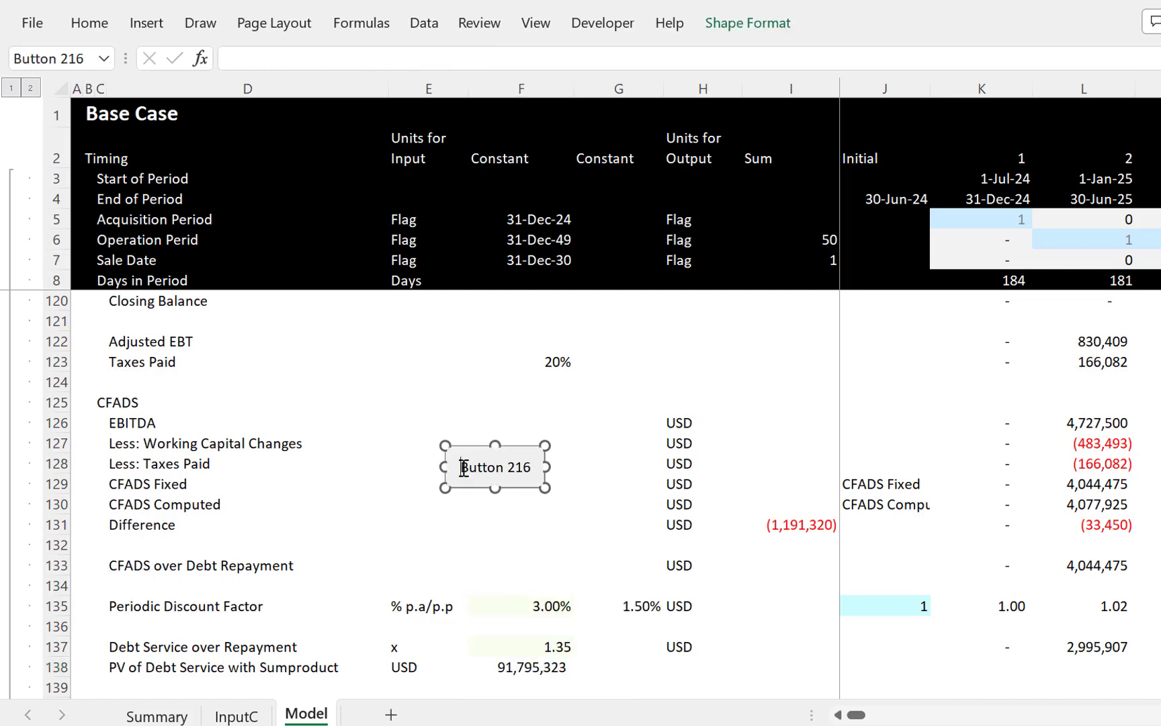
key("Delete")
key("Delete")
key("Delete")
key("Delete")
key("Delete")
key("Delete")
key("Delete")
key("Delete")
key("Delete")
key("Delete")
key("ctrl+z")
type("Coas")
left_click(547, 526)
left_click(489, 485)
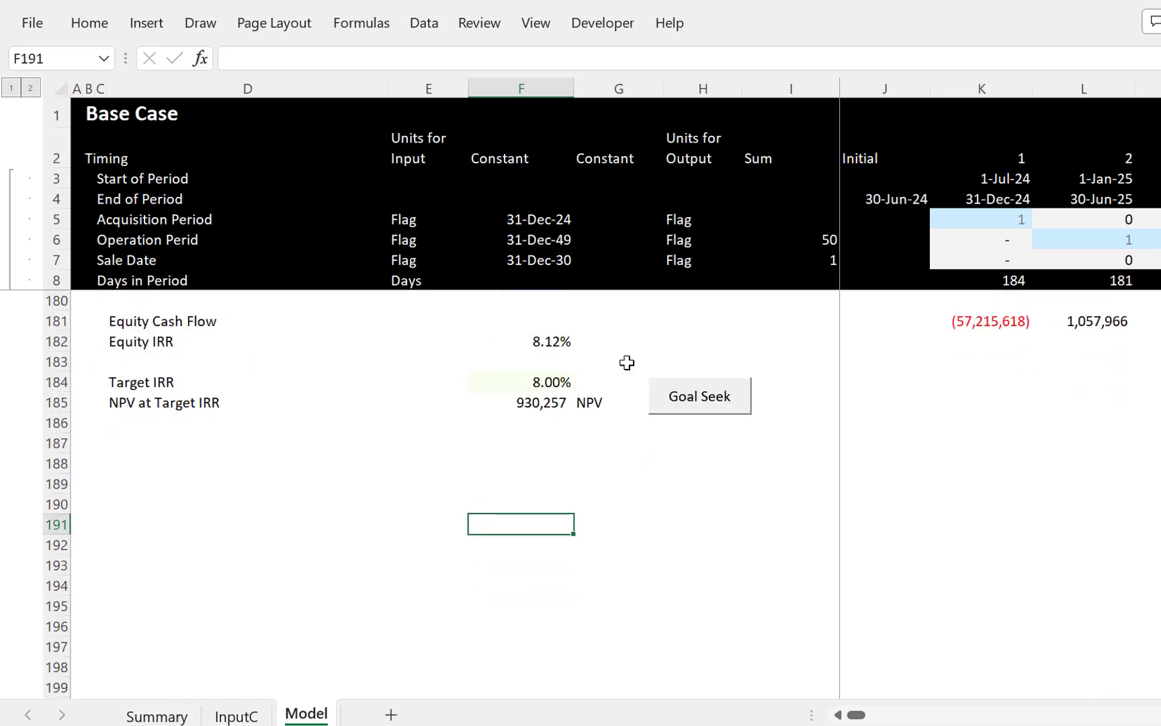
Step: Open the code of the goalseek macro assigned to the Goal Seek button
right_click(692, 405)
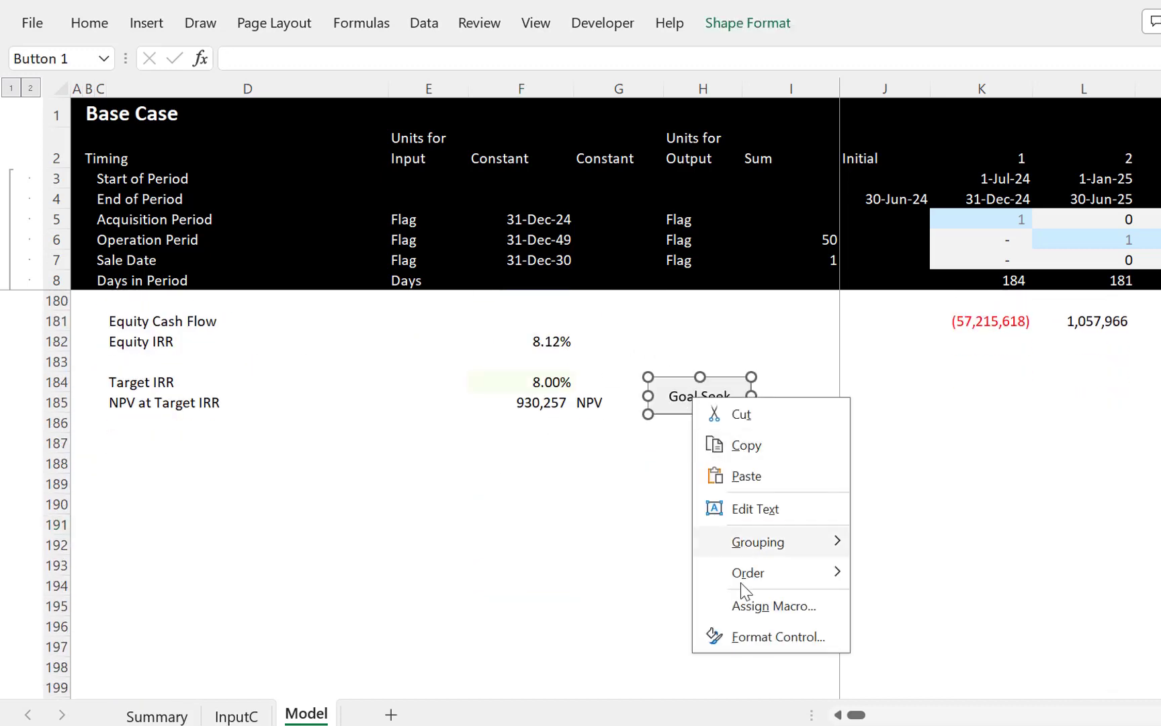
left_click(773, 605)
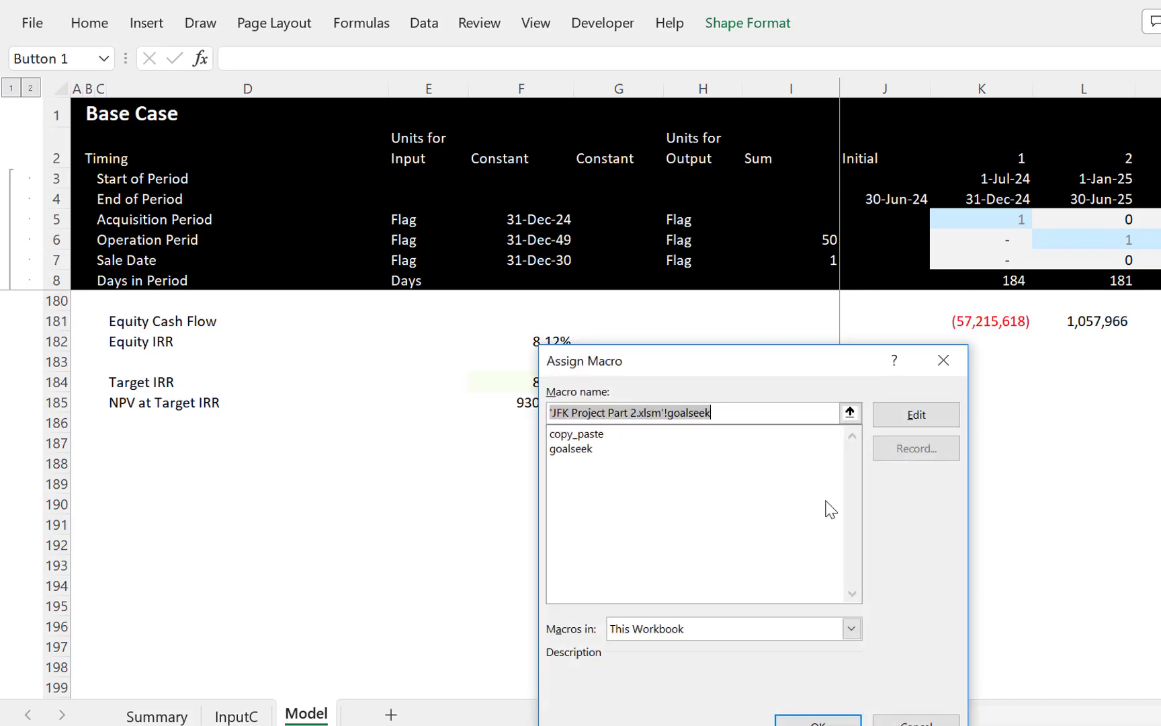
left_click(913, 414)
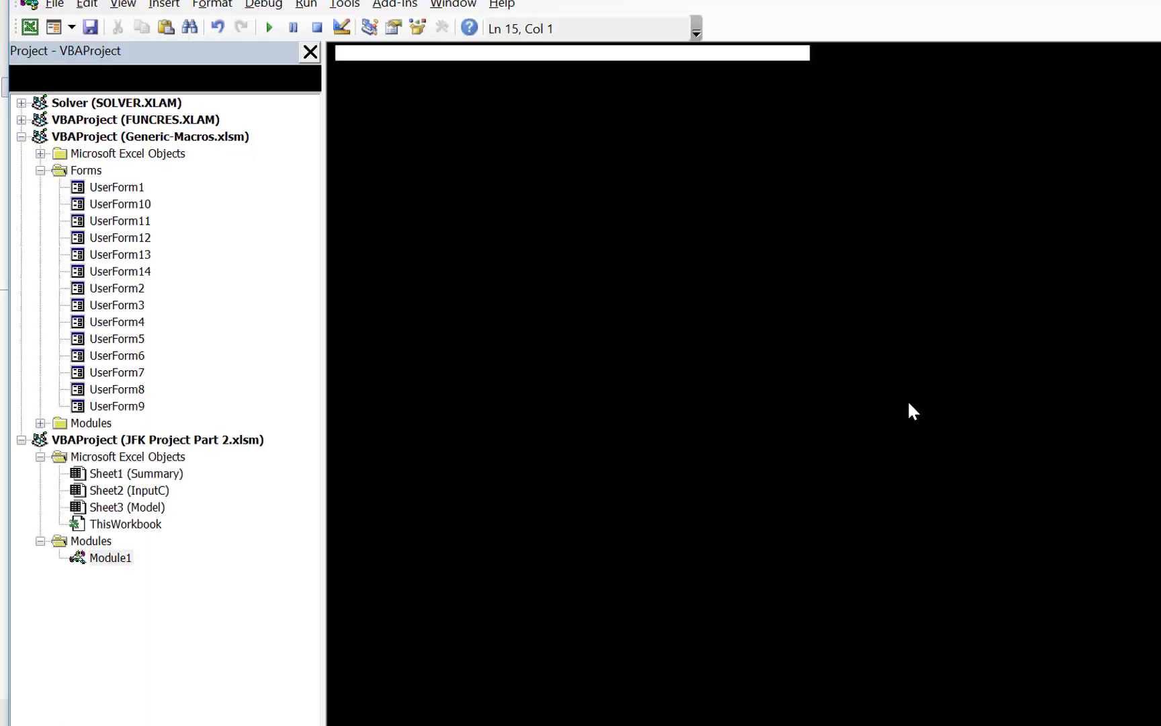
Step: Copy the Do While [difference] loop with its CFADS and fees assignments from copy_paste into the goalseek macro, above the Range("npv") line
key("Down")
key("Down")
key("Down")
key("Down")
key("Down")
key("Down")
key("Down")
key("Down")
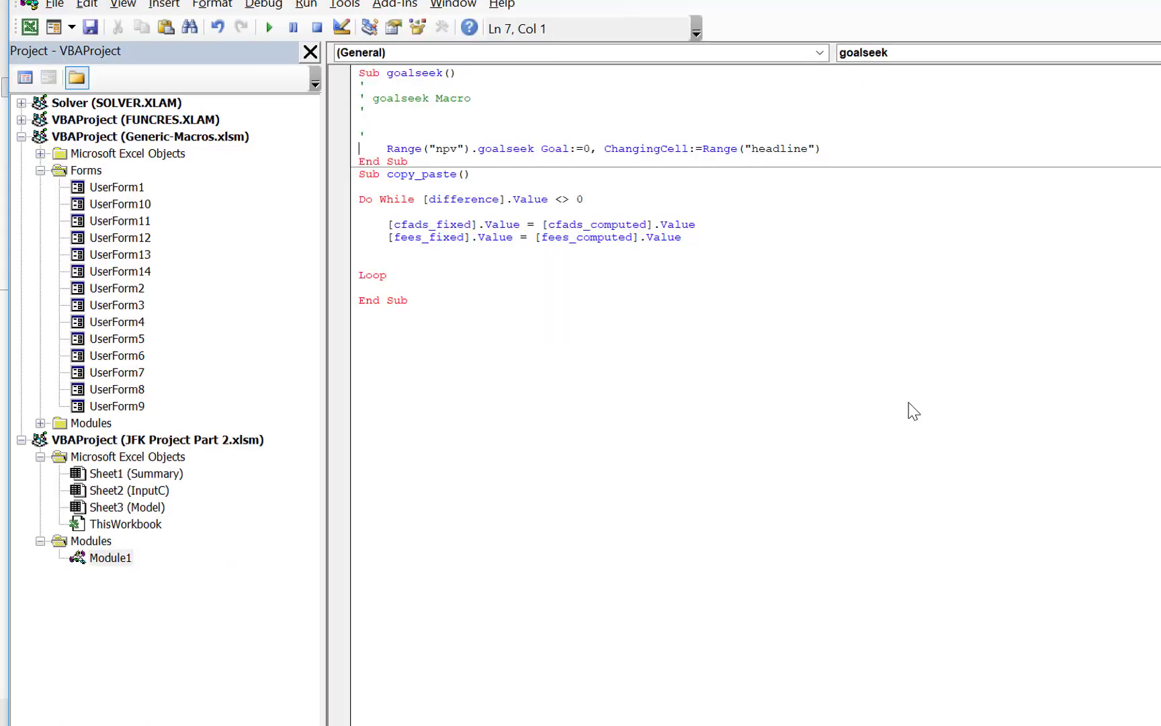
key("shift+Down")
key("shift+Down")
key("shift+Down")
key("shift+Down")
key("shift+Down")
key("shift+Down")
key("shift+Down")
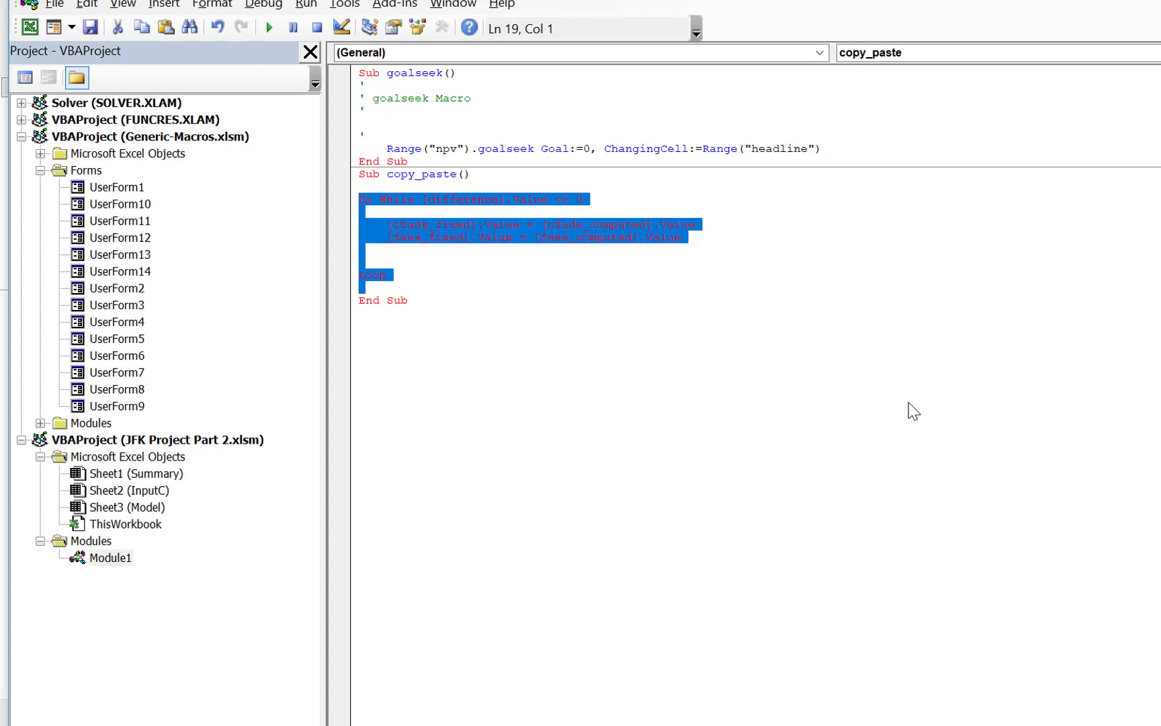
key("Up")
key("Up")
key("Up")
key("Up")
key("Up")
key("Up")
key("Up")
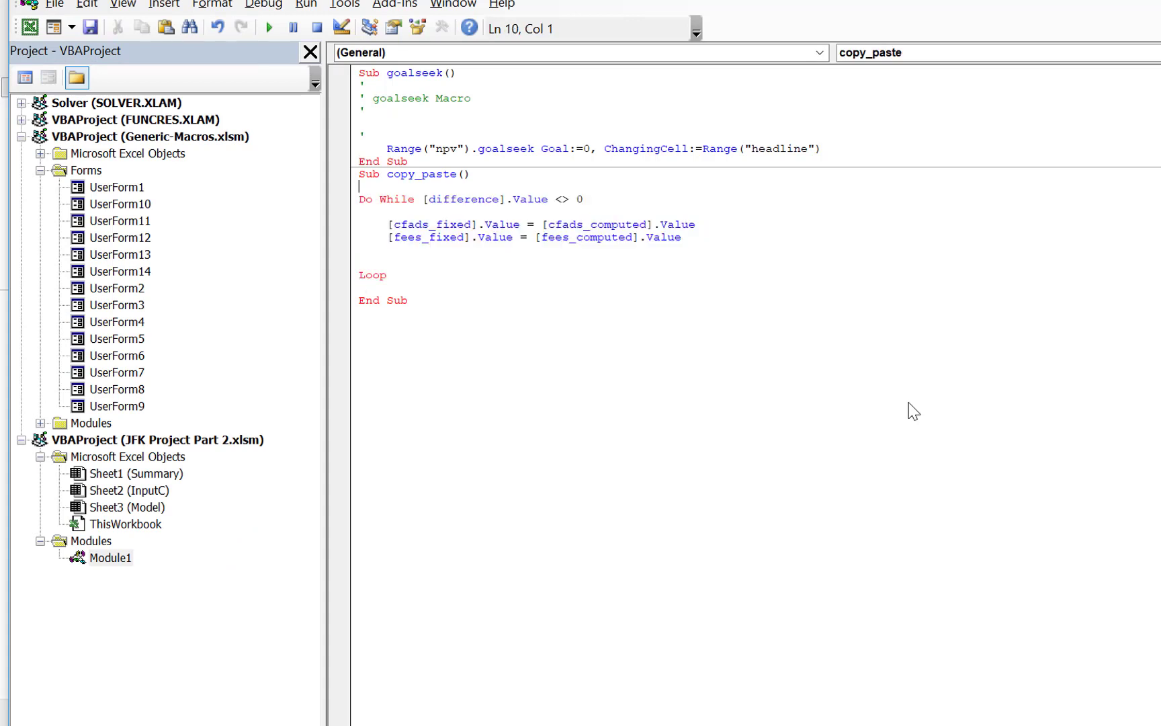
key("Down")
key("Return")
key("Return")
key("Up")
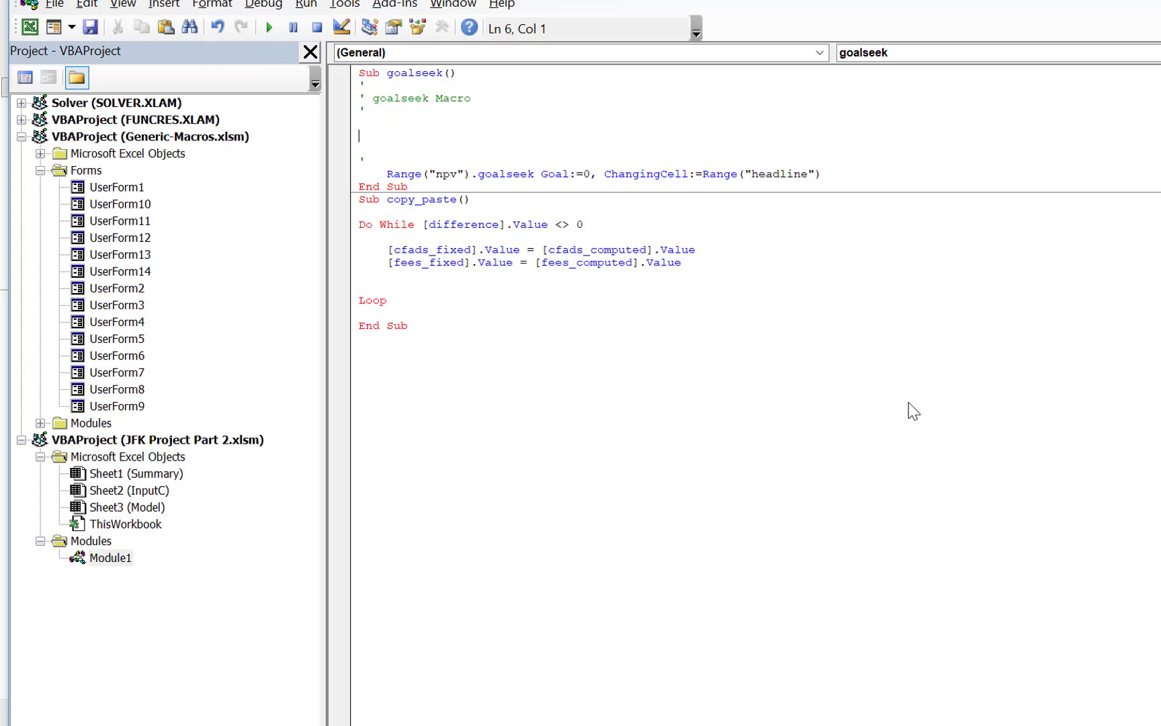
key("ctrl+v")
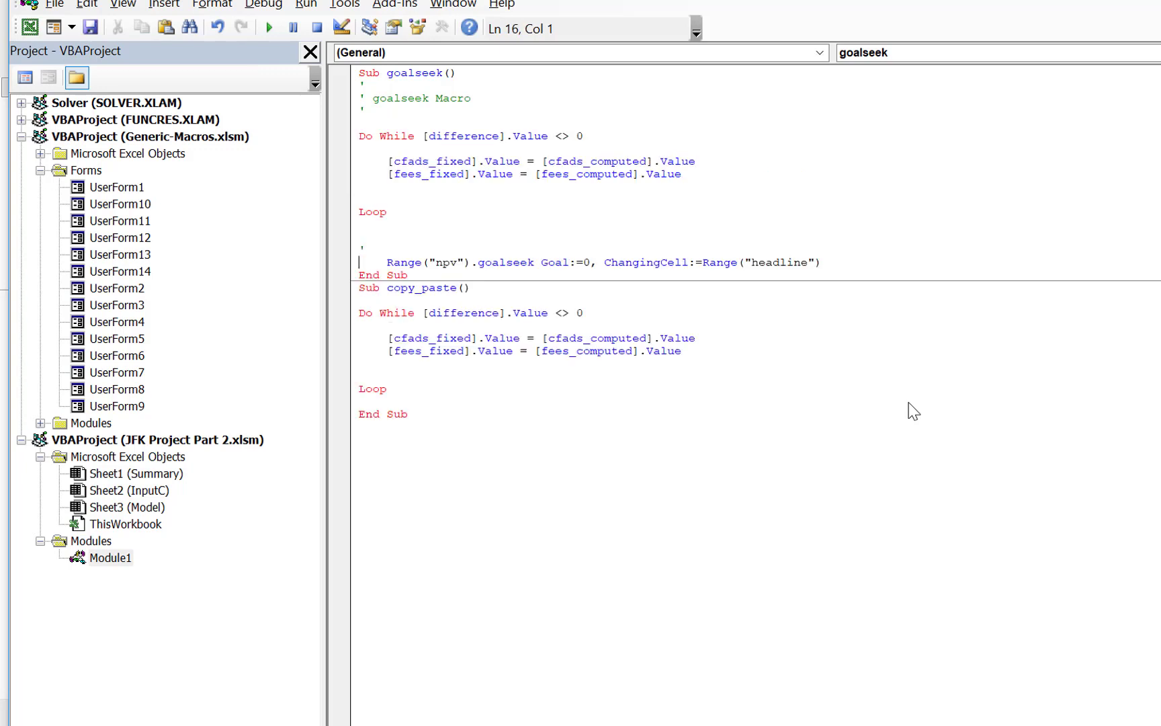
Step: Move the Range("npv").goalseek line inside the Do While loop of the goalseek macro, above the cfads_fixed assignment
key("shift+Down")
key("Delete")
key("Up")
key("Up")
key("Up")
key("Up")
key("Up")
key("Up")
key("Up")
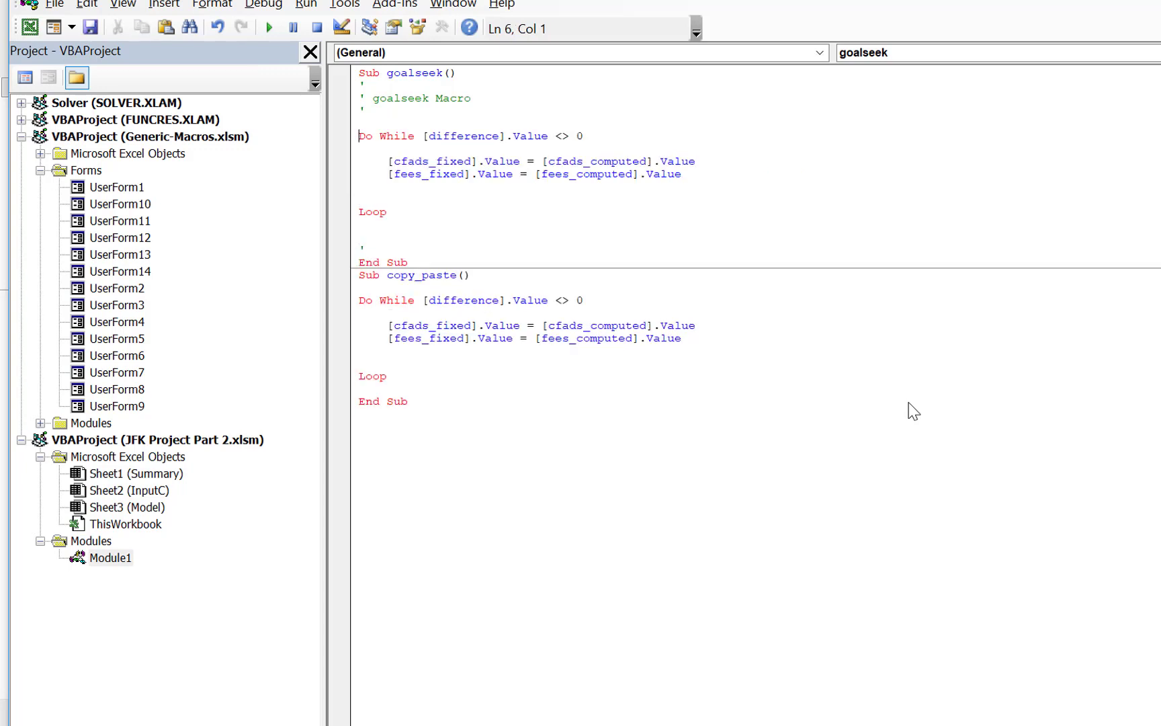
key("Down")
key("Return")
key("ctrl+v")
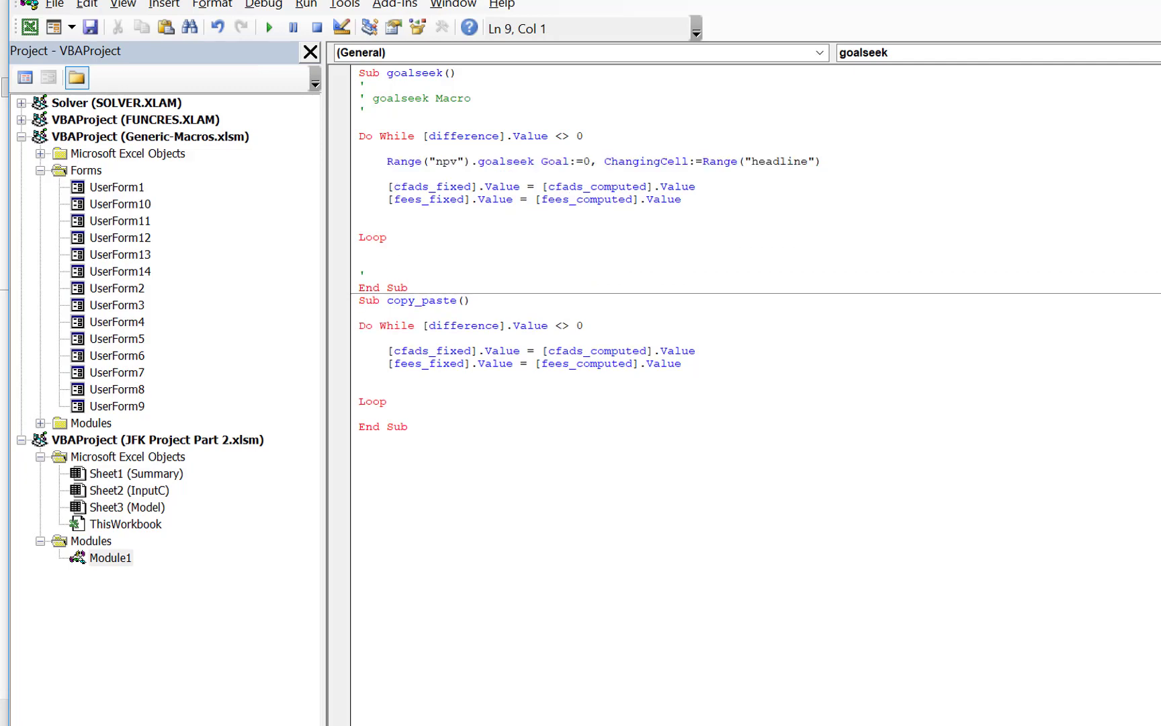
Step: Return to the Model sheet and try to run the Goal Seek macro beside the NPV at Target IRR row
key("alt+F11")
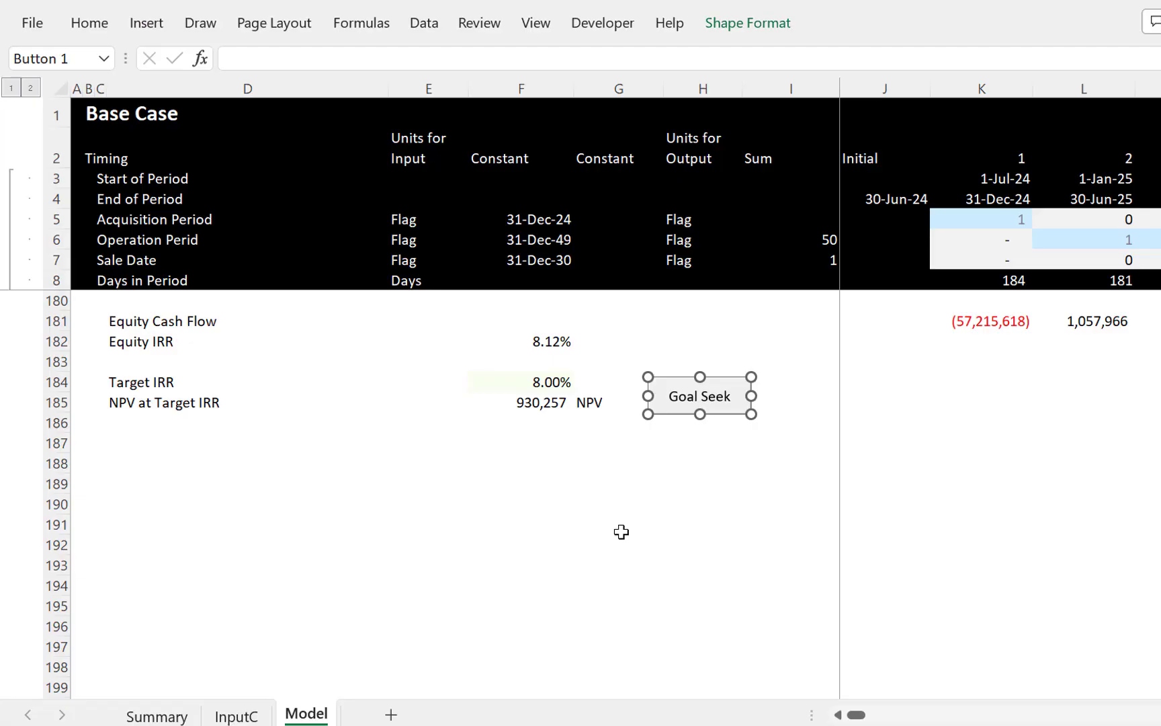
left_click(713, 523)
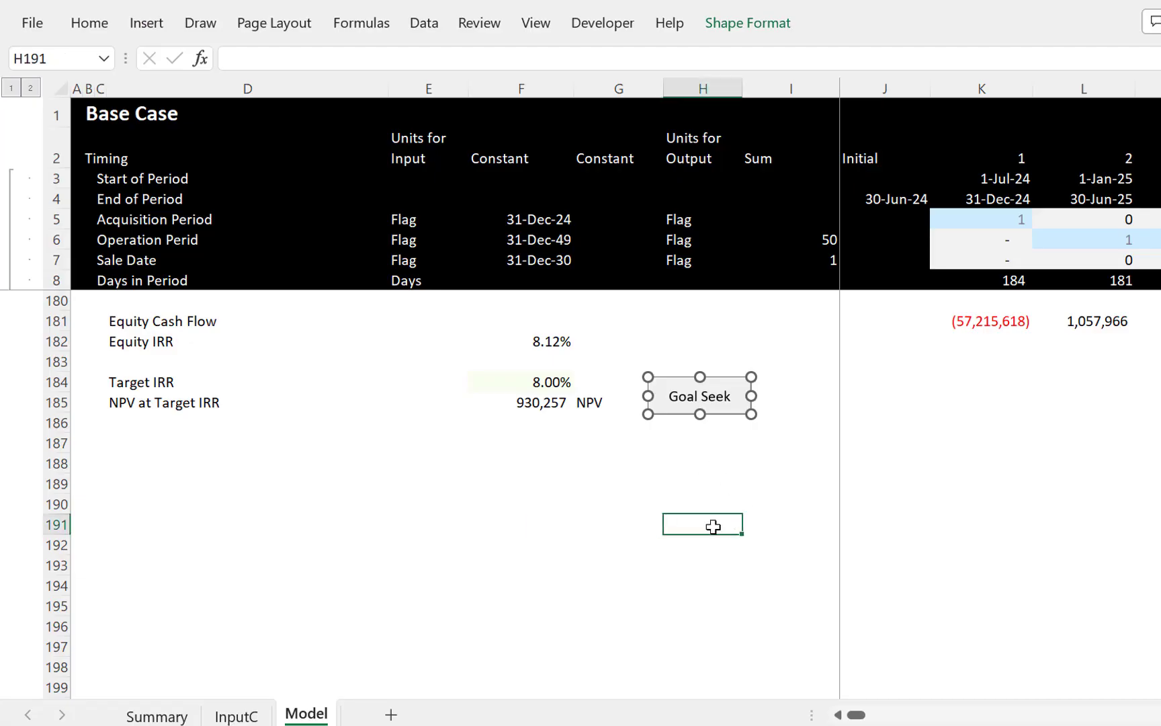
left_click(683, 394)
left_click(683, 395)
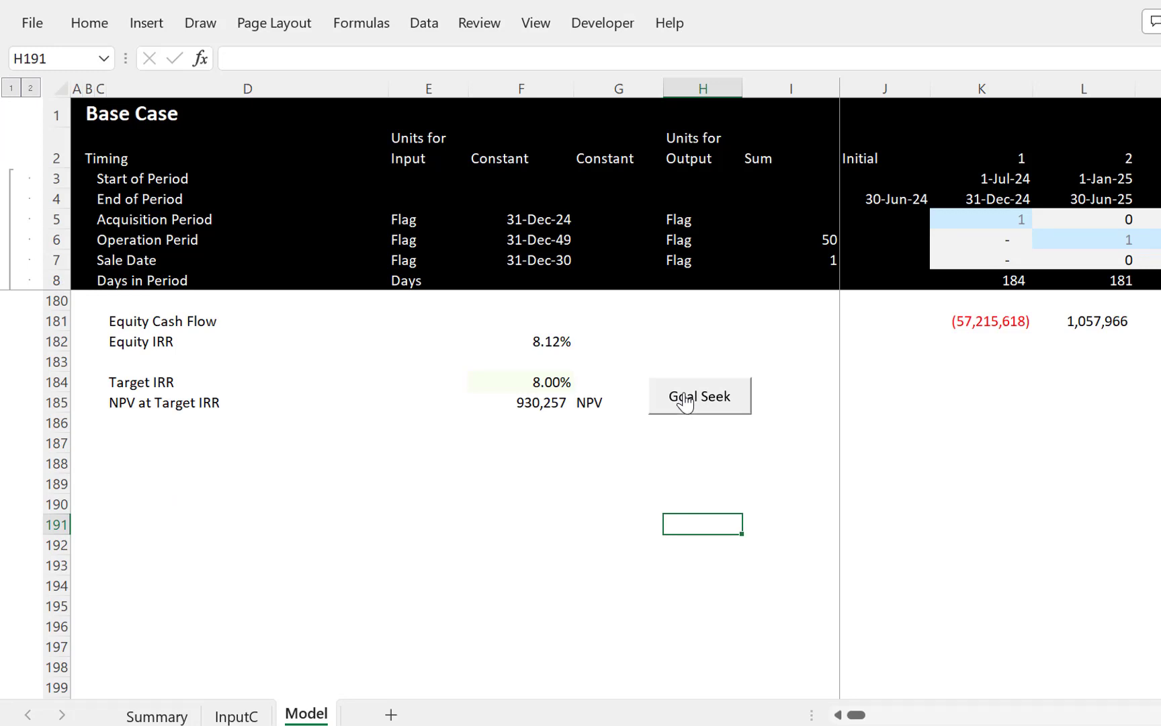
left_click(653, 514)
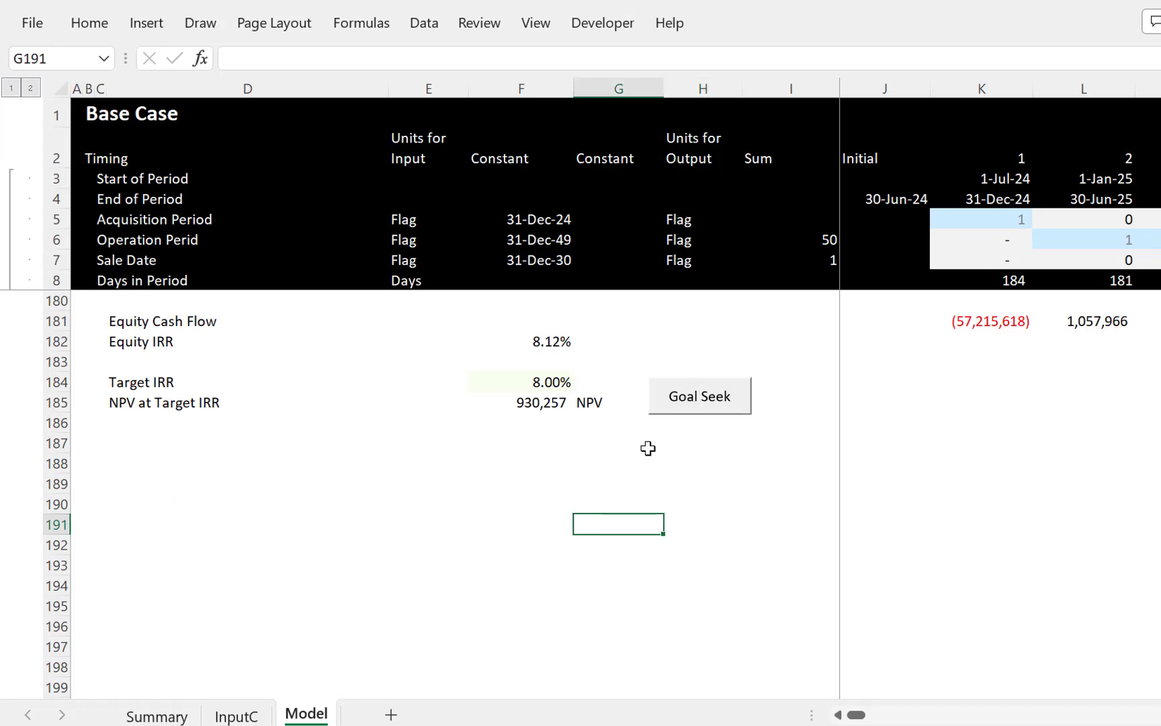
Step: Reopen the code of the goalseek macro through the macro assignment of the Goal Seek button
right_click(679, 407)
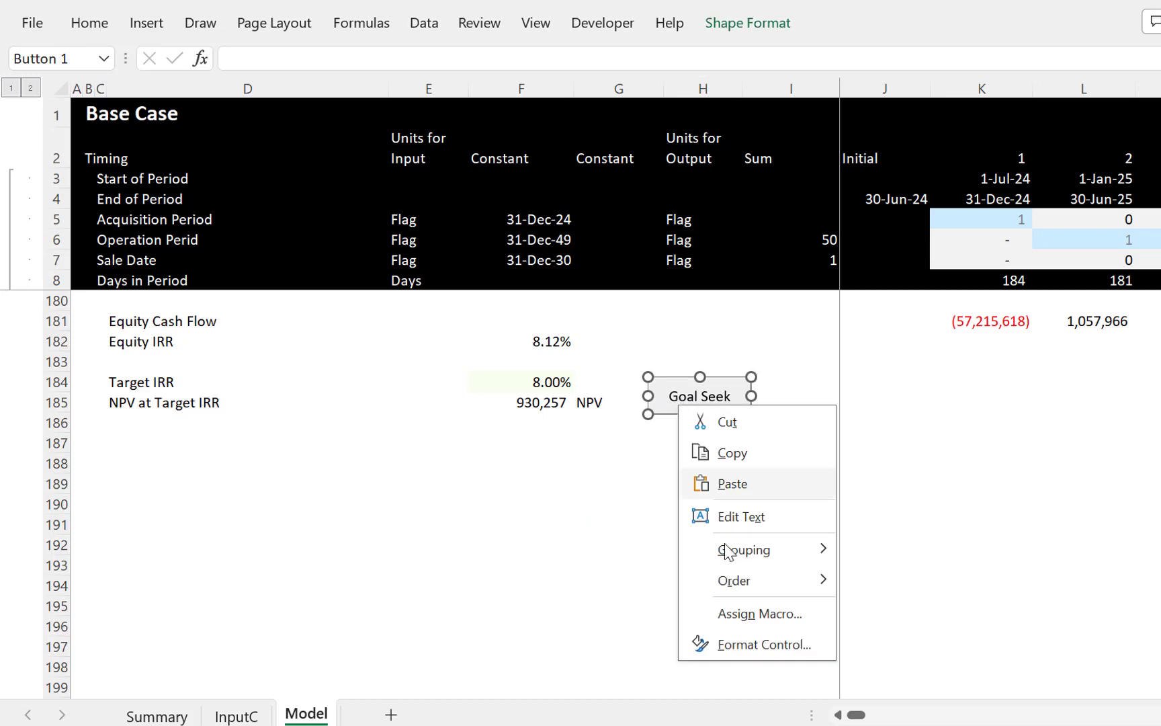
left_click(739, 614)
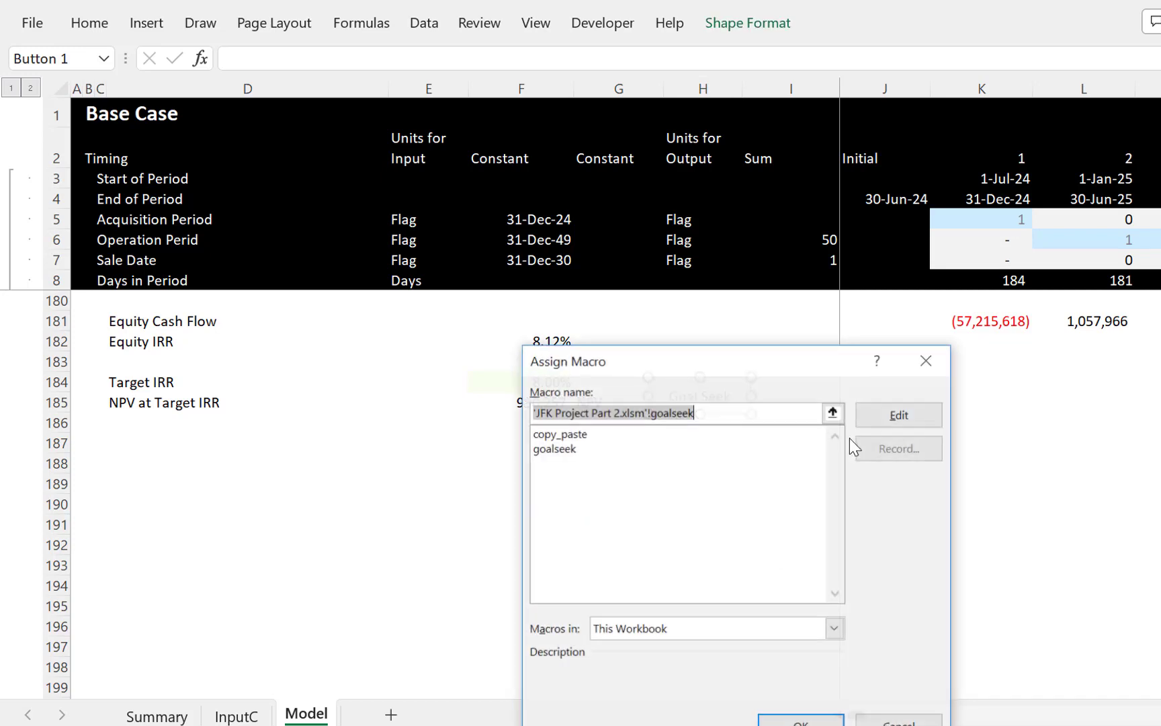
left_click(909, 419)
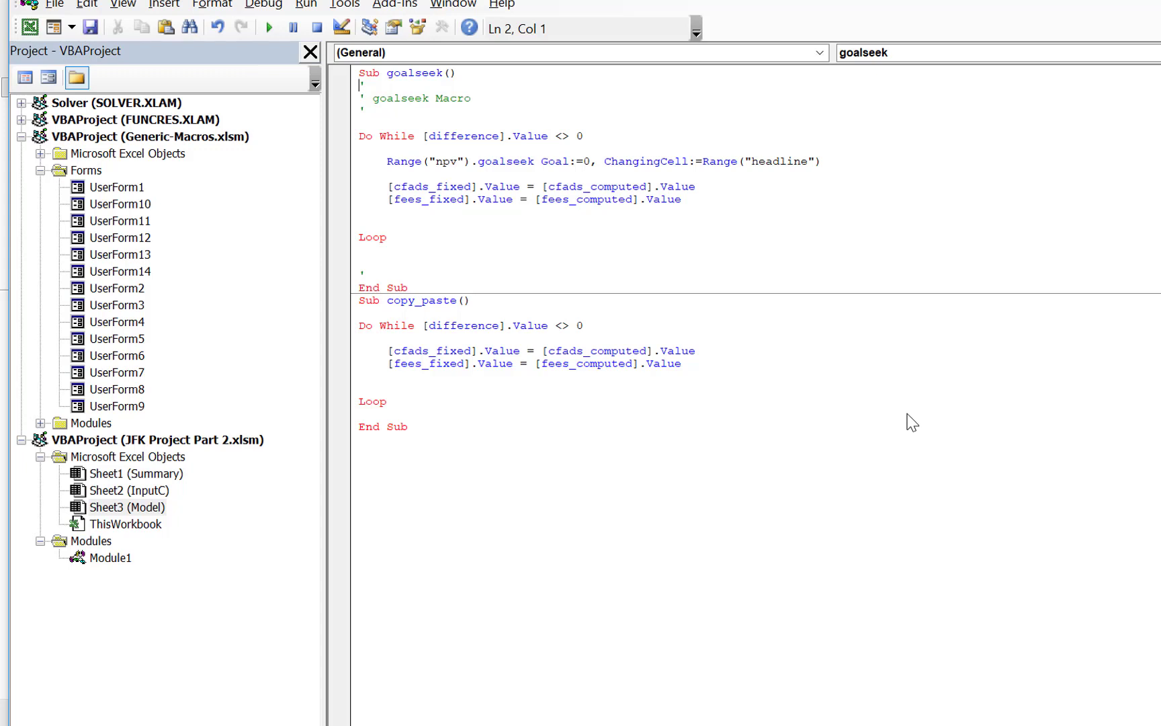
Step: Insert a copy of the Range("npv").goalseek line above the Do While line in goalseek, keeping the one inside the loop
key("Down")
key("Down")
key("Down")
key("Down")
key("shift+Down")
key("Delete")
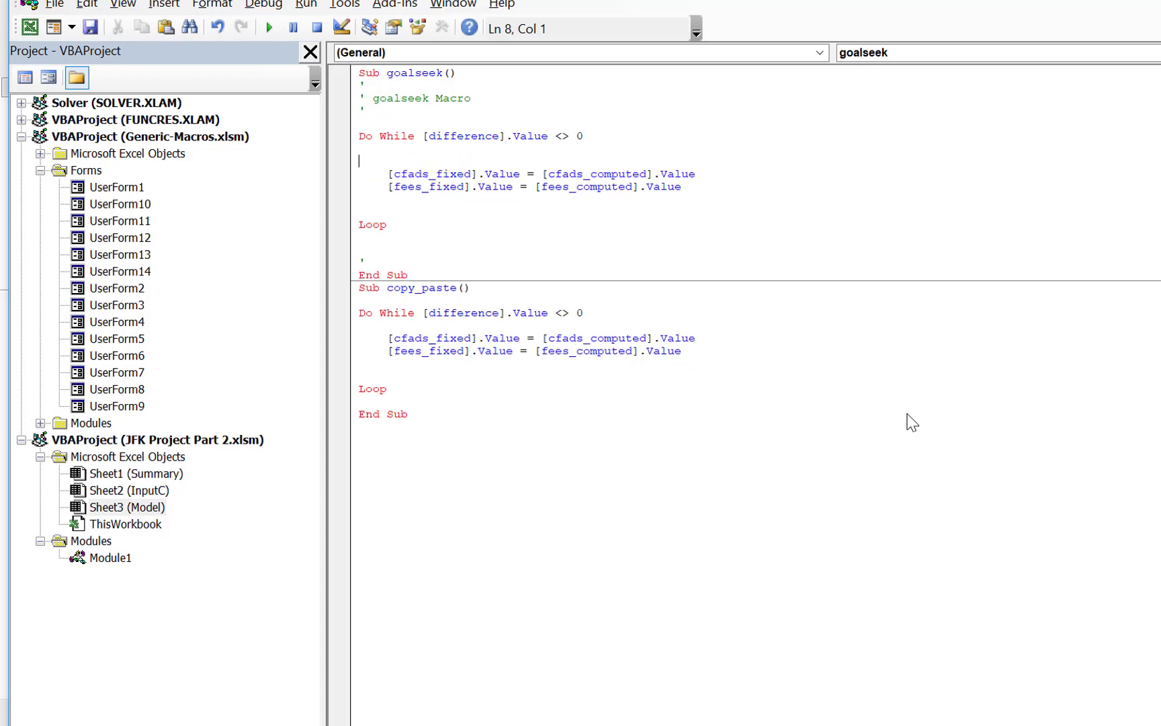
key("ctrl+z")
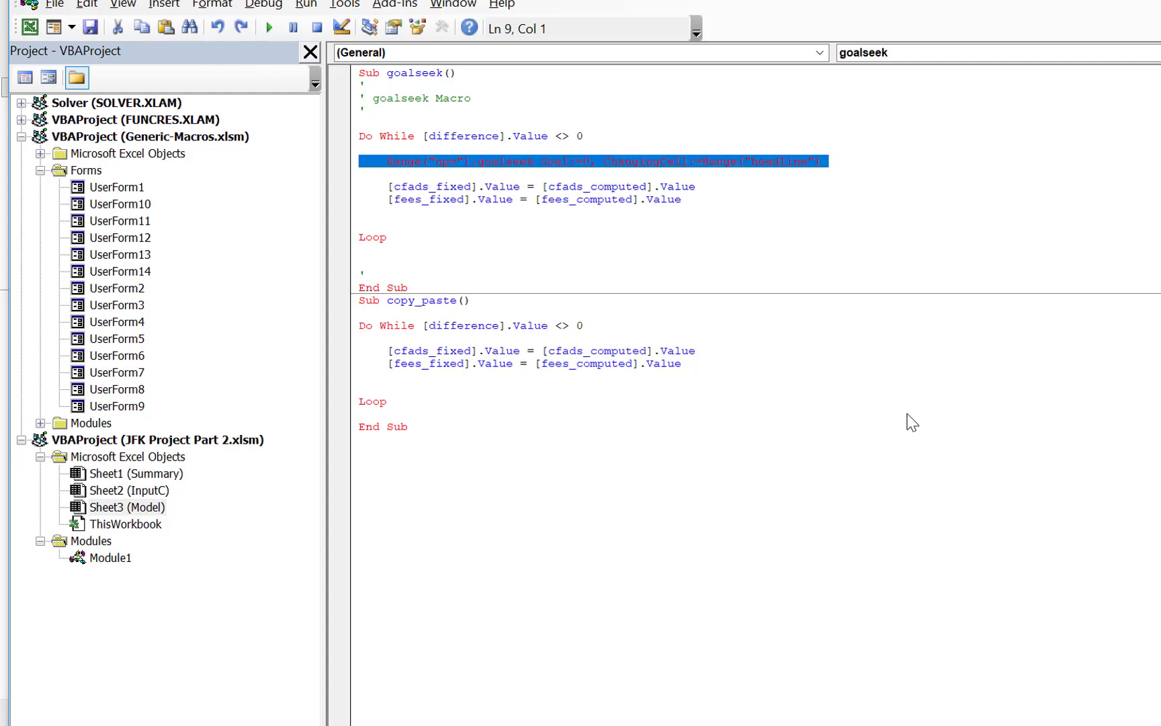
key("Up")
key("Up")
key("Up")
key("Up")
key("Up")
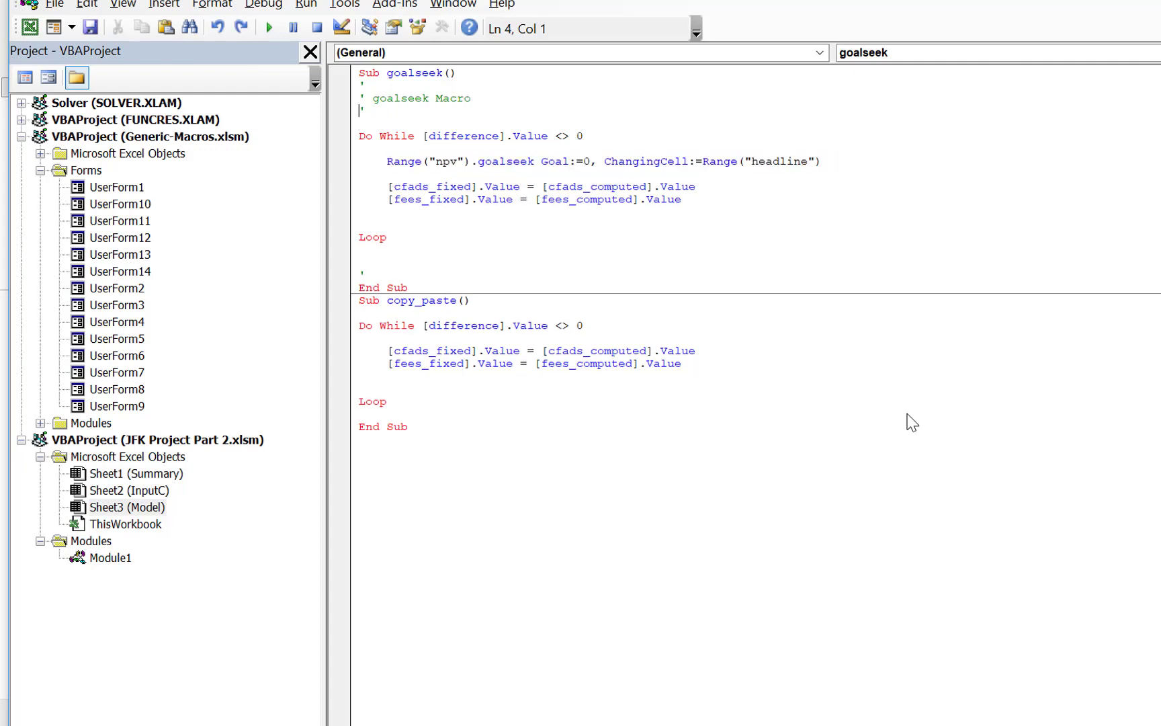
key("Down")
key("Return")
key("Return")
key("Up")
key("ctrl+v")
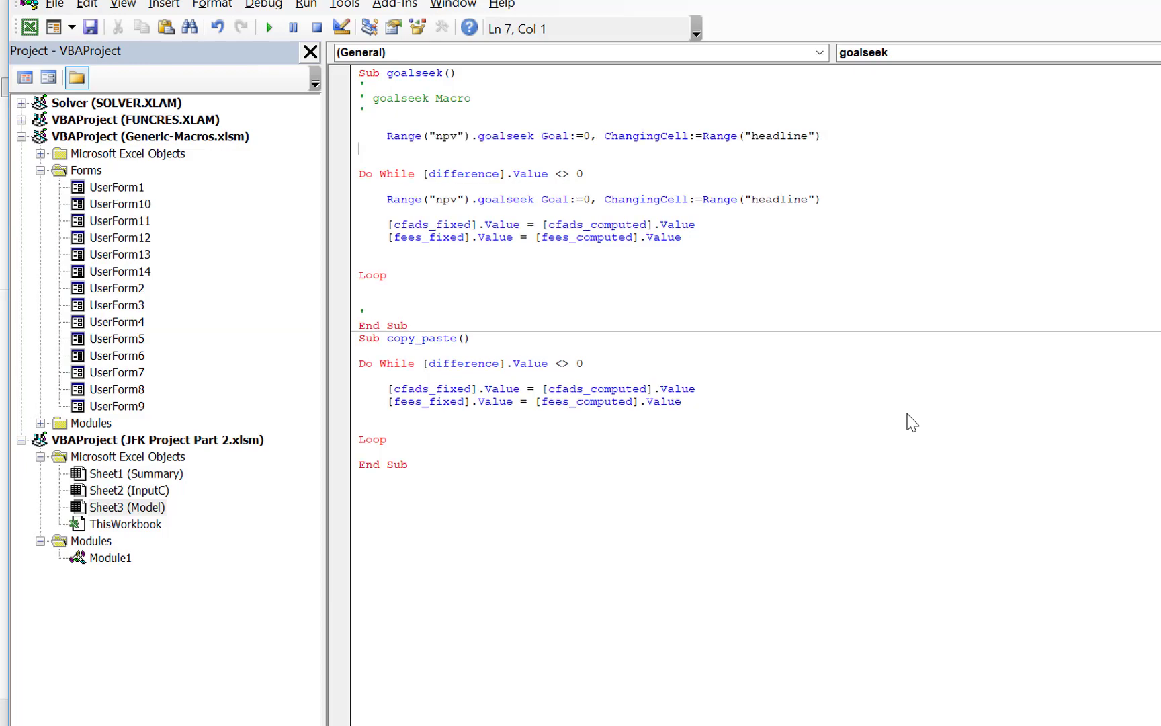
Step: Close the code editor and the JFK Project Part 2 workbook, saving its changes
key("alt+F4")
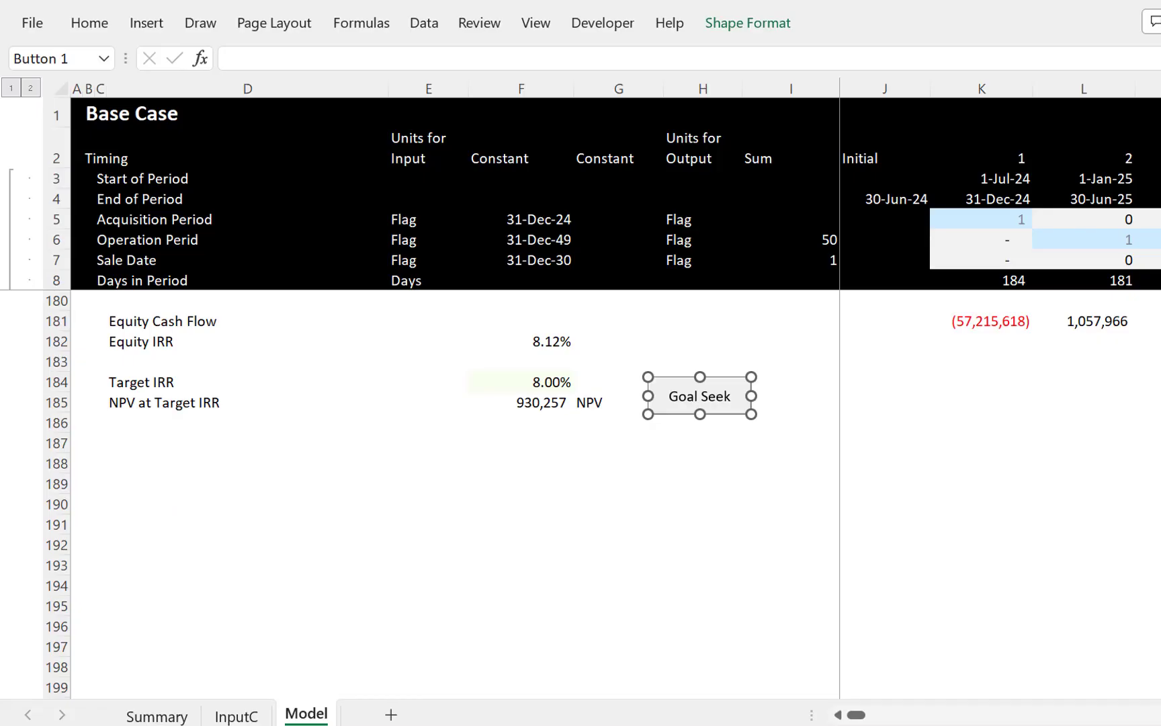
key("alt+F4")
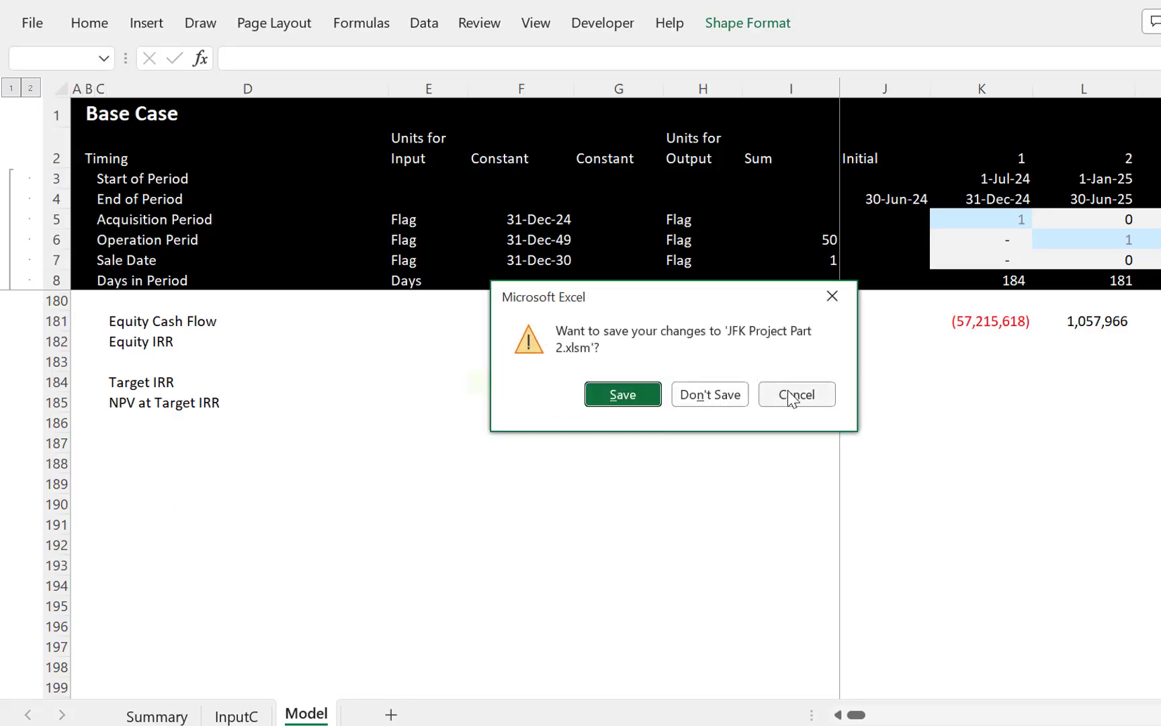
left_click(617, 398)
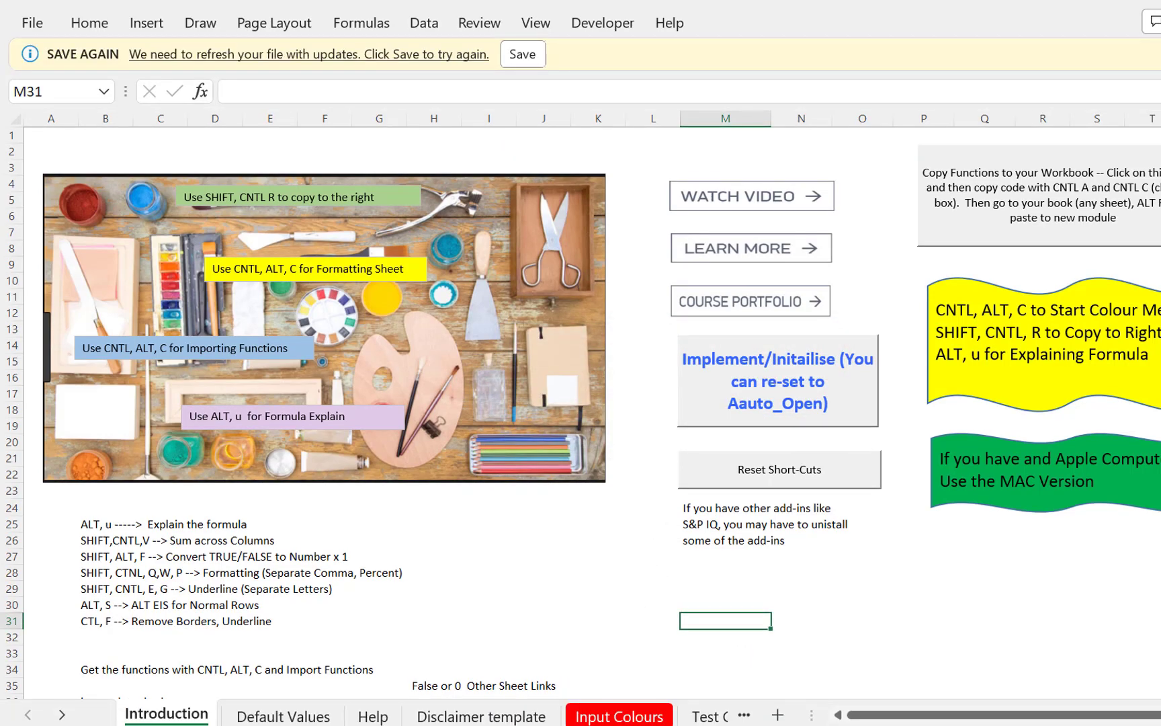
Step: Reopen JFK Project Part 2 from the recent workbooks and run its Goal Seek macro on the Model sheet
mouse_move(780, 722)
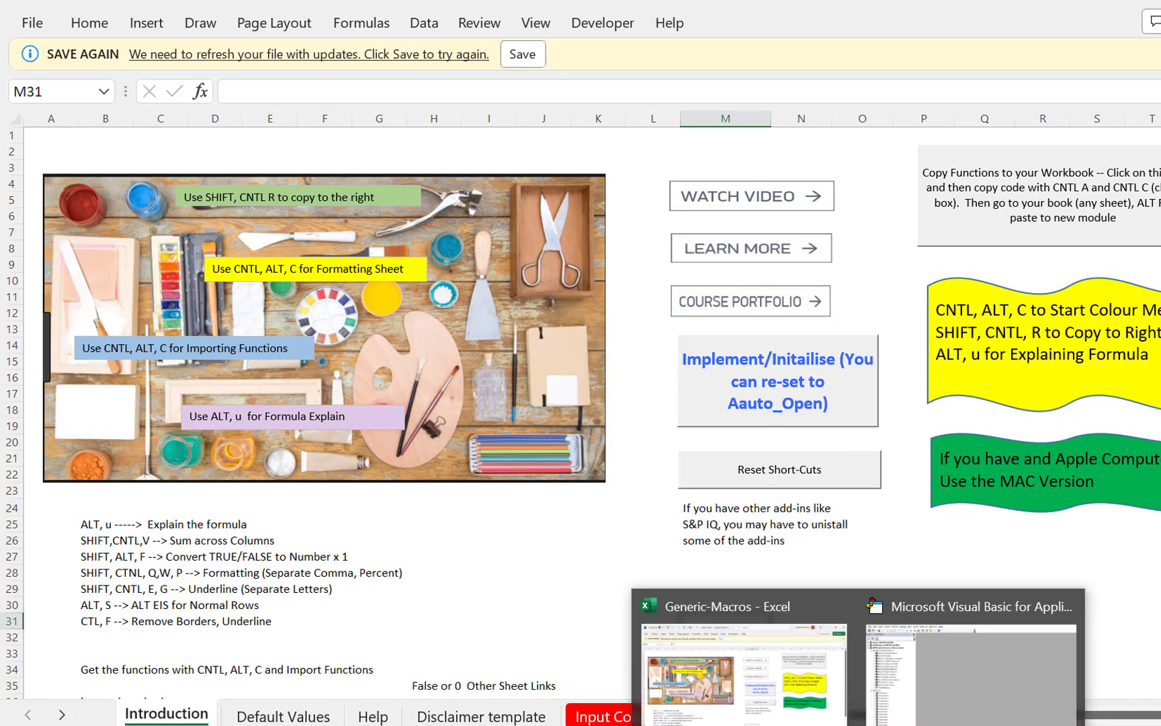
left_click(779, 721)
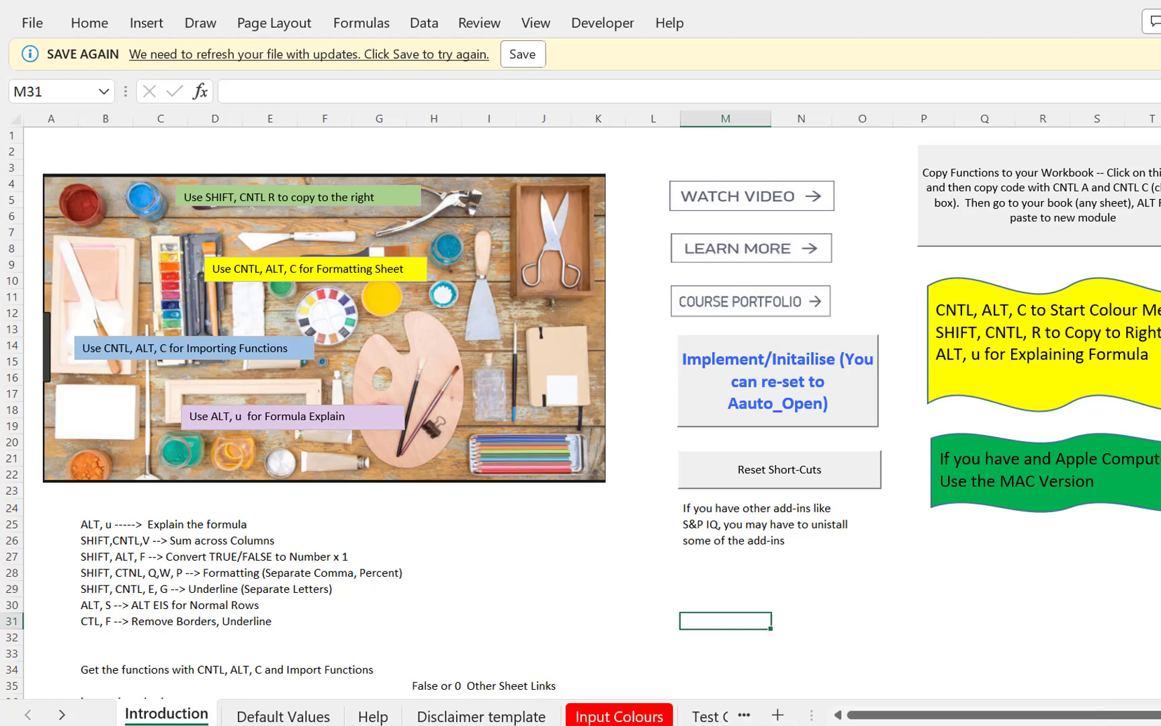
left_click(31, 24)
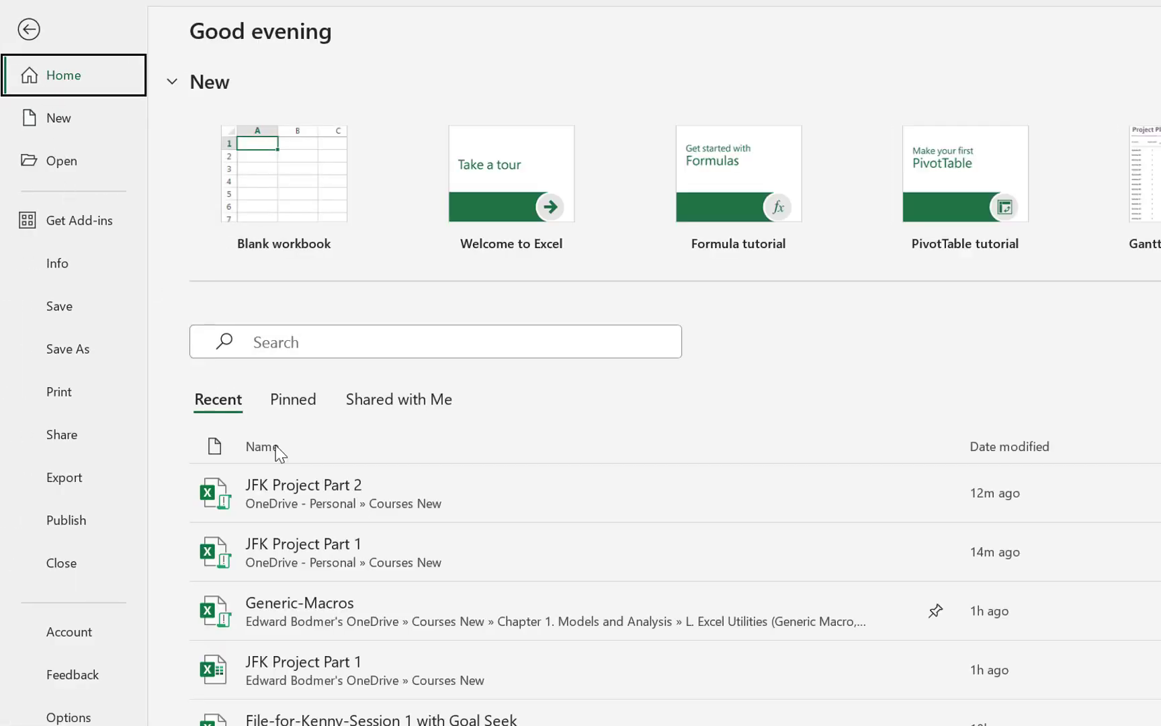
left_click(293, 492)
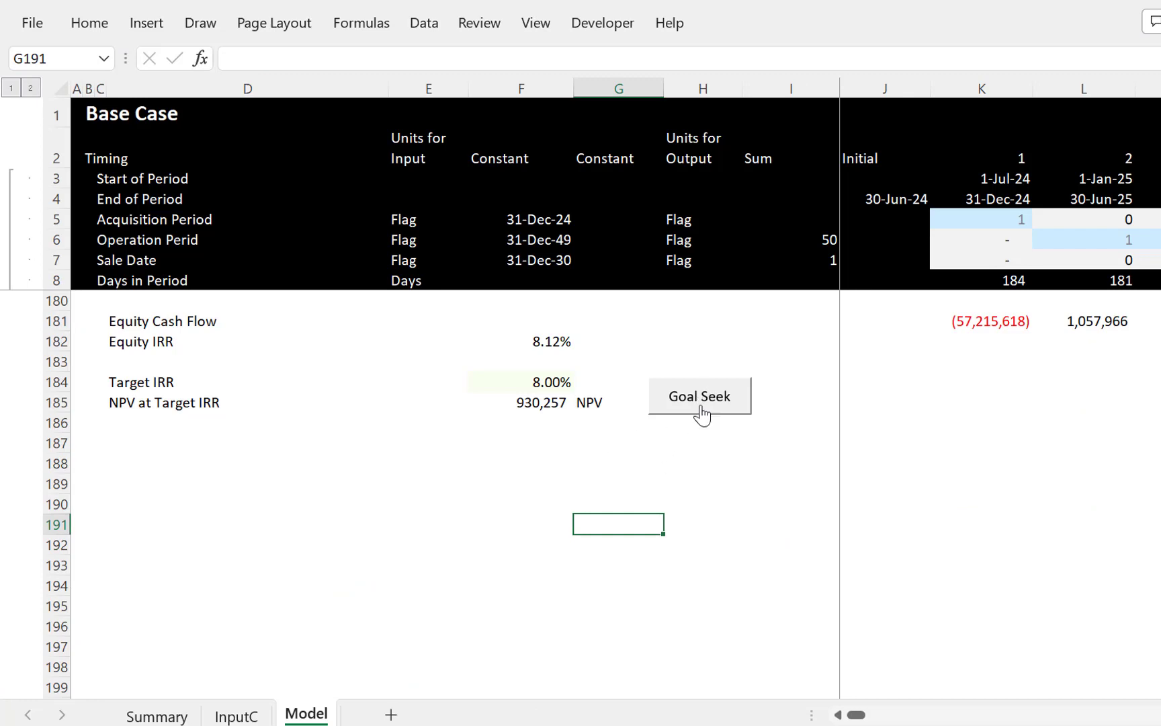
left_click(700, 396)
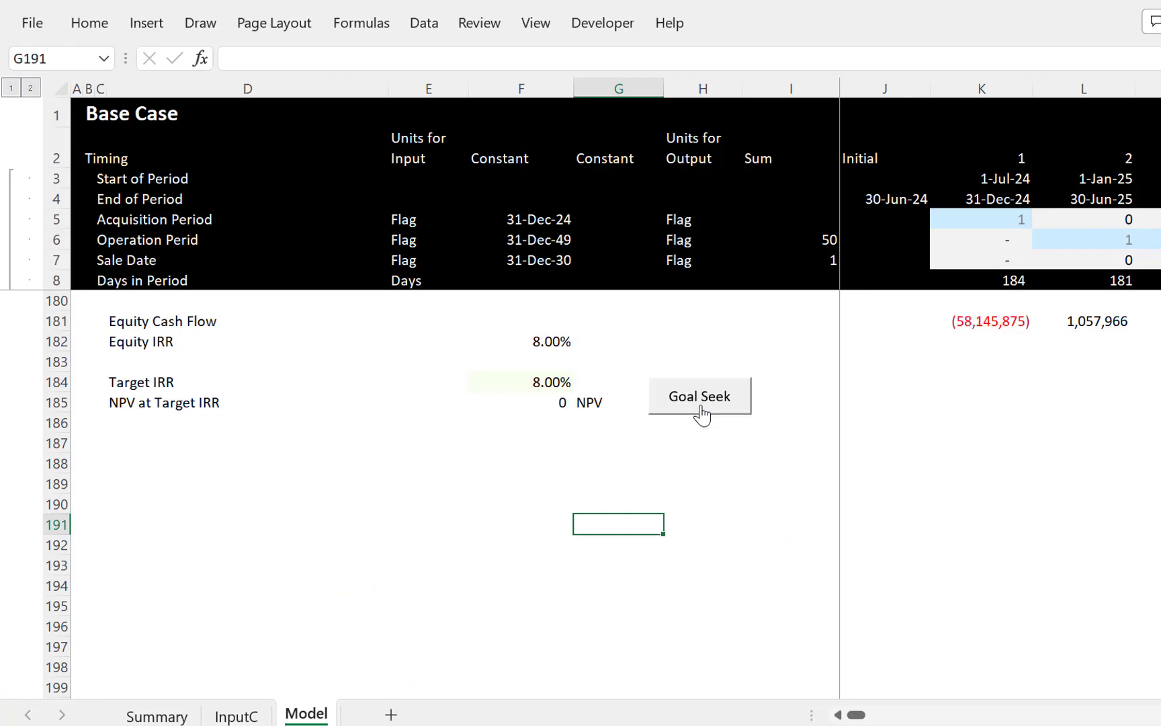
Step: Examine the debt balance and the uses and sources of funds, including the Total Difference for CP in row 156
key("Page_Up")
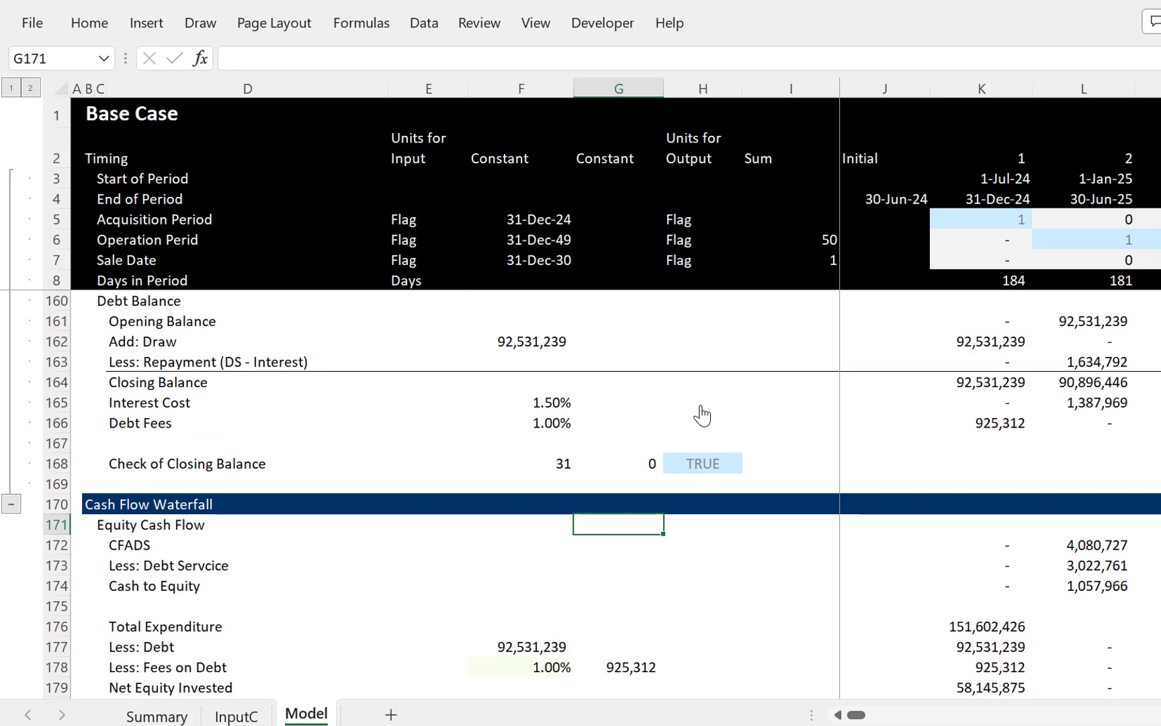
key("Page_Up")
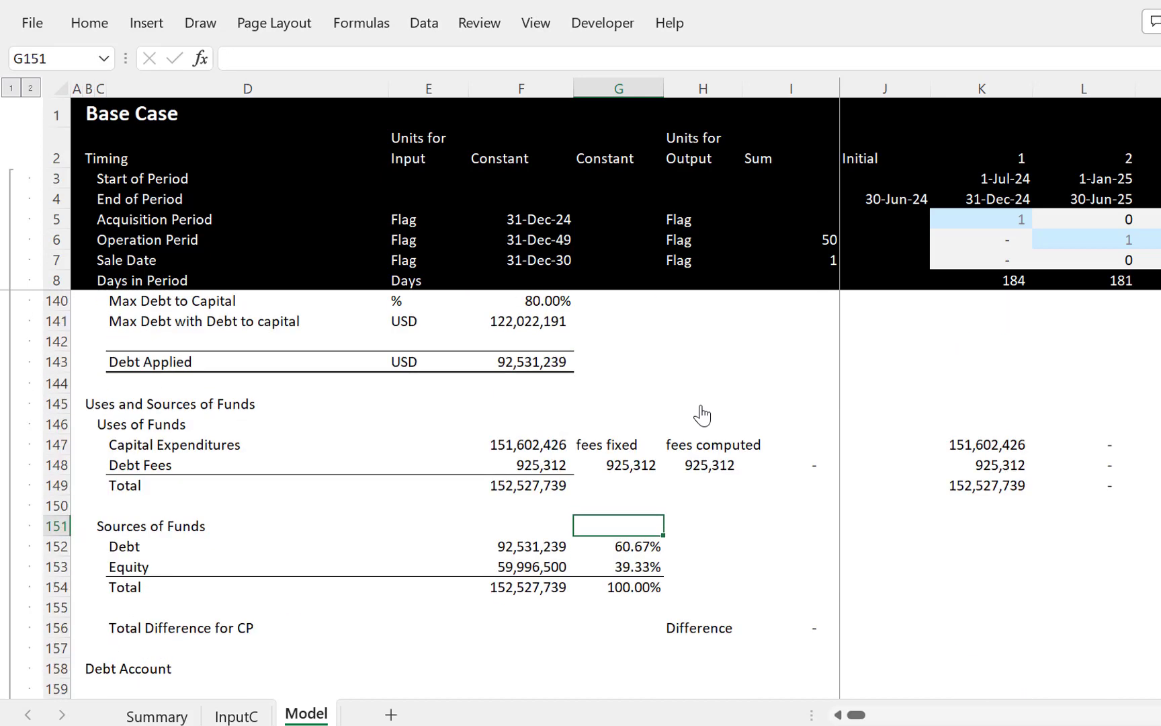
key("Down")
key("Down")
key("Down")
key("Down")
key("Down")
key("Right")
key("Right")
key("Right")
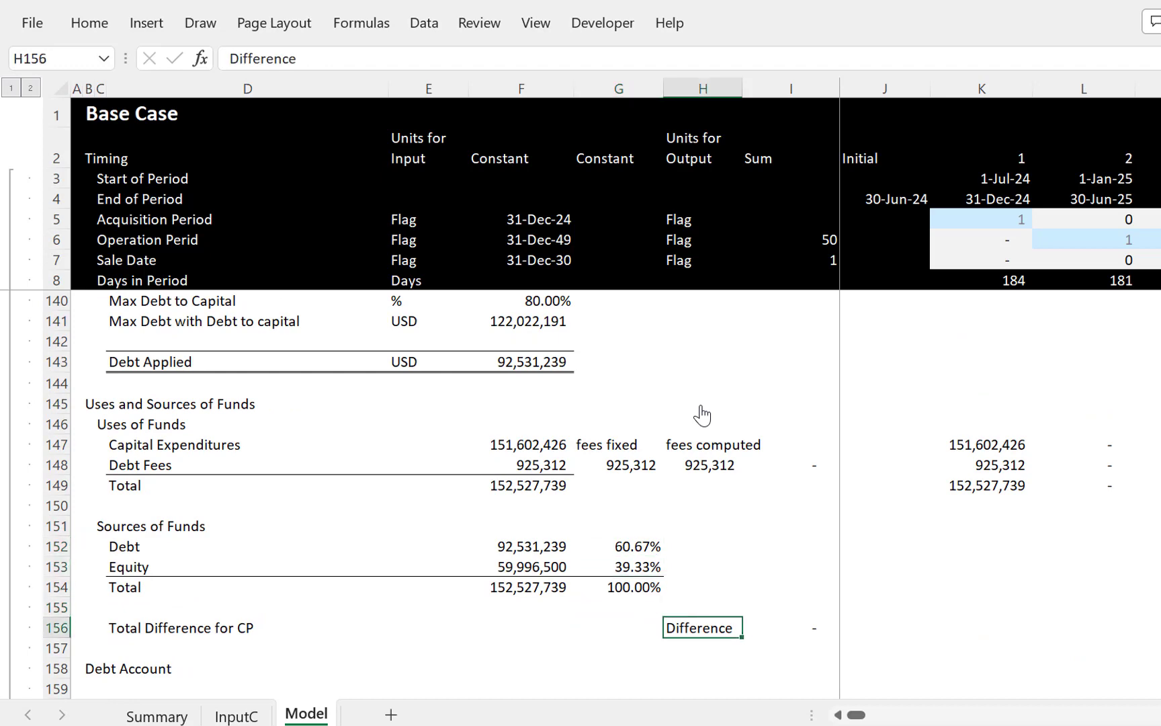
key("Left")
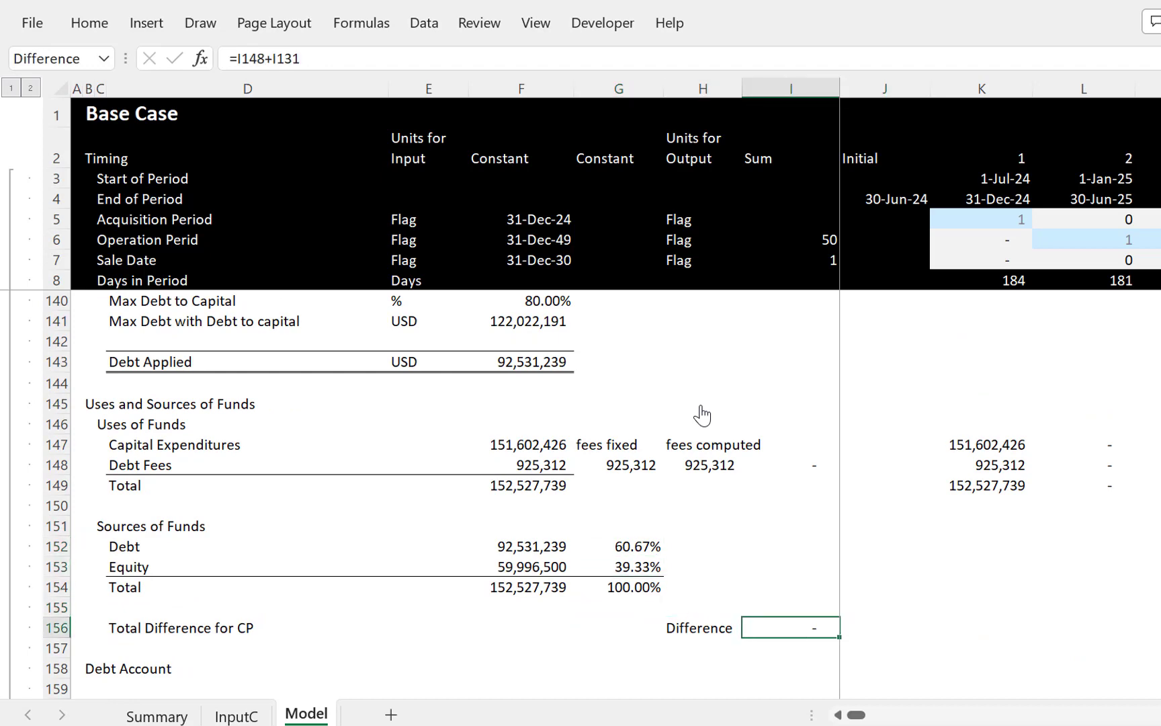
Step: Examine the CFADS block on the Model sheet, comparing the CFADS Fixed, CFADS Computed and Difference rows
key("Page_Up")
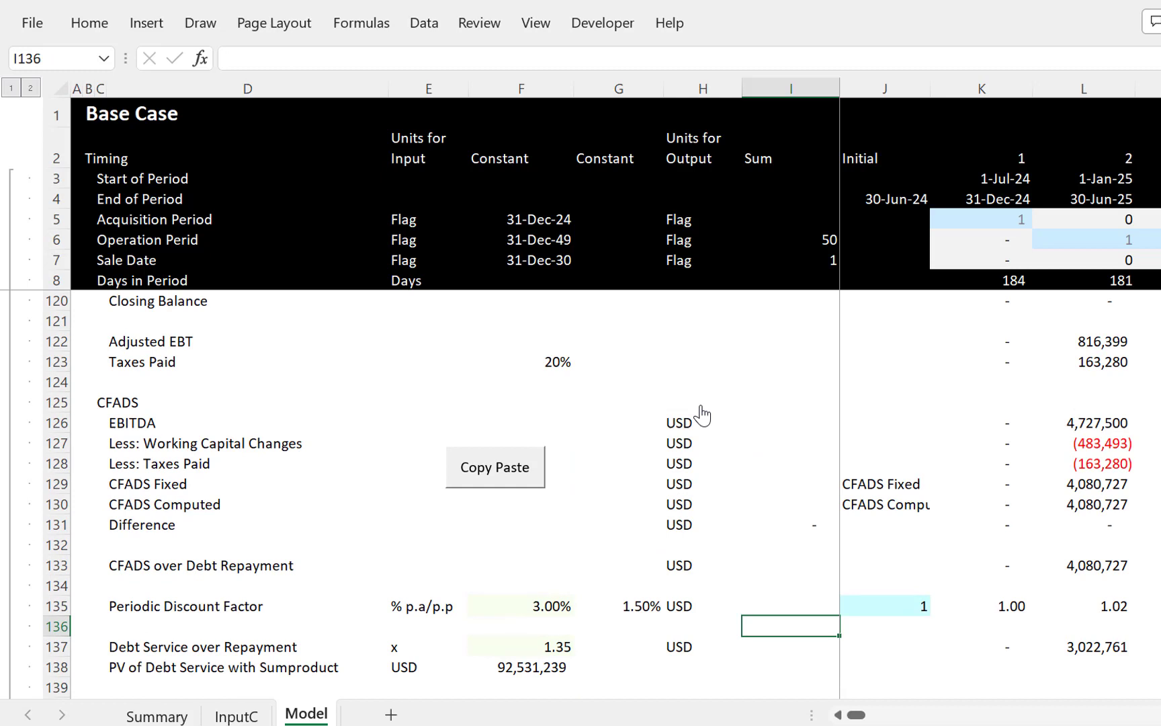
key("Up")
key("Up")
key("Up")
key("Up")
key("Up")
key("Up")
key("Up")
key("Up")
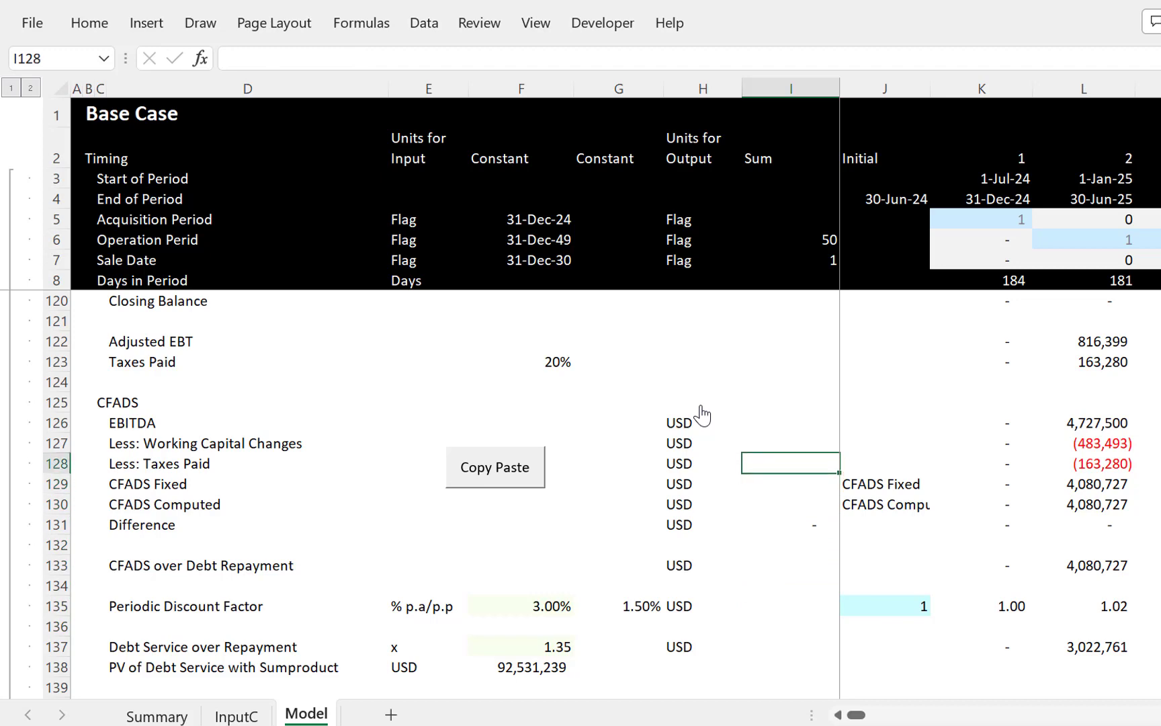
key("Right")
key("Right")
key("Right")
key("Up")
key("Up")
key("Up")
key("Up")
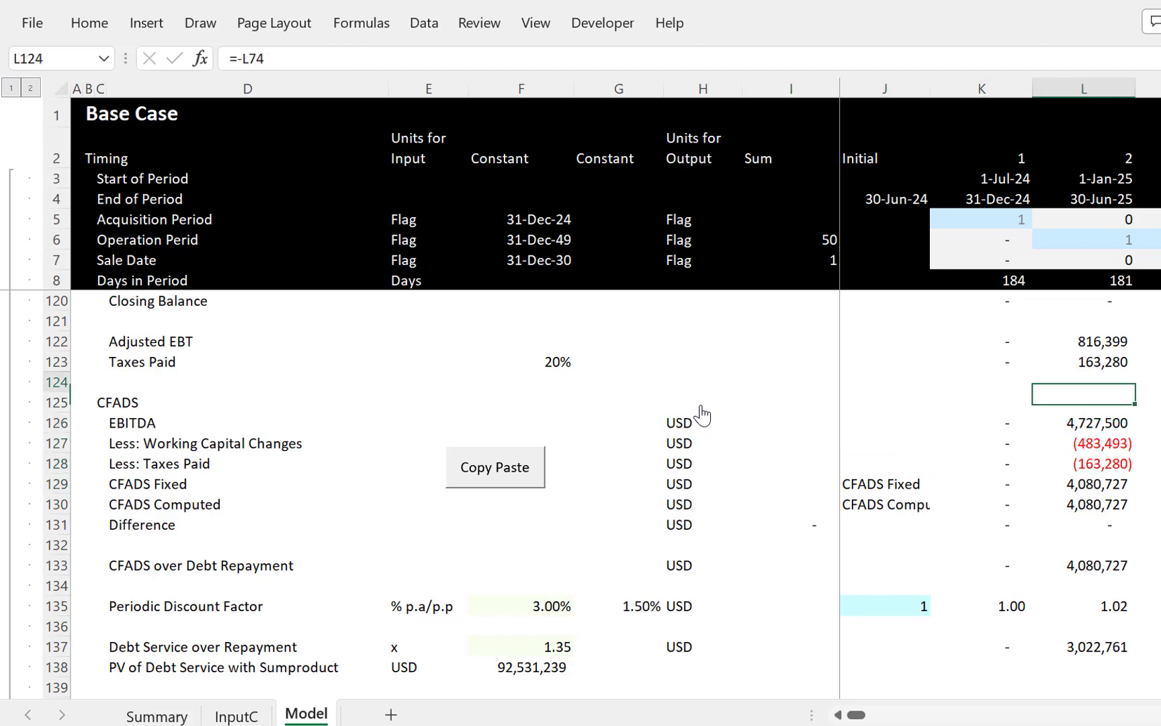
Step: Trace the interest, EBT, NOL balance and taxes paid rows down through CFADS to the debt sizing rows
key("Up")
key("Up")
key("Up")
key("Up")
key("Up")
key("Up")
key("Up")
key("Up")
key("Up")
key("Up")
key("Up")
key("Down")
key("Down")
key("Down")
key("Down")
key("Down")
key("Down")
key("Down")
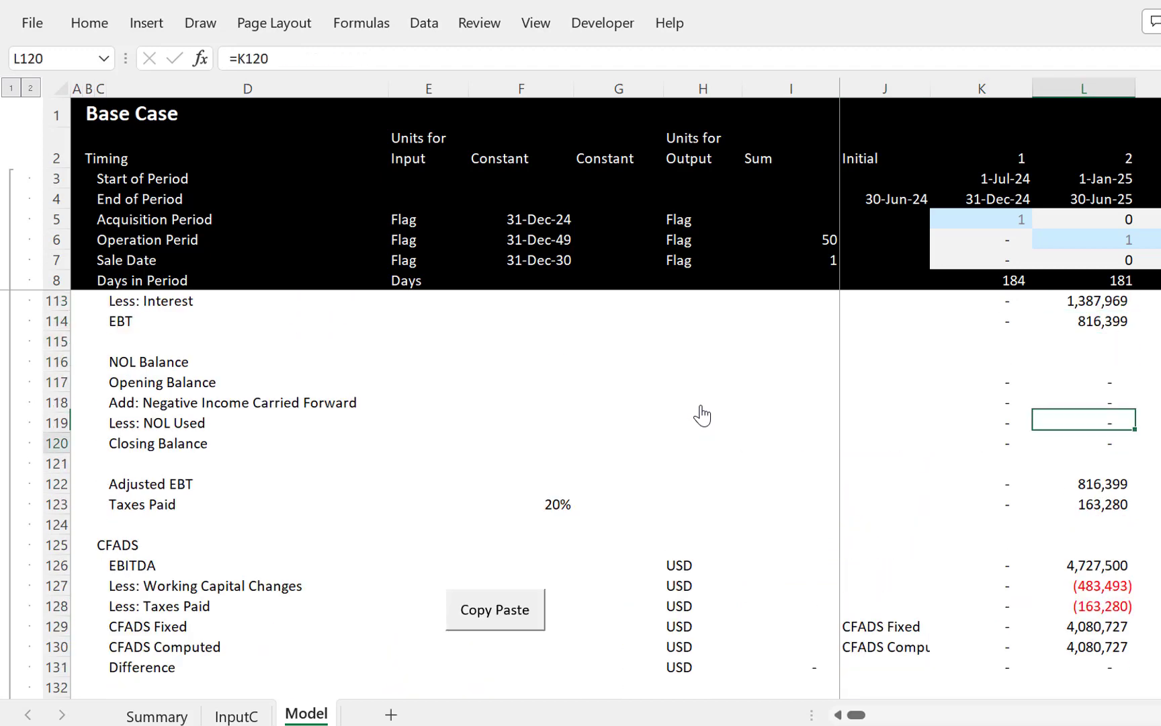
key("Down")
key("Down")
key("Down")
key("Down")
key("Down")
key("Down")
key("Down")
key("Down")
key("Down")
key("Down")
key("Down")
key("Down")
key("Down")
key("Down")
key("Down")
key("Down")
key("Down")
key("Down")
key("Down")
key("Down")
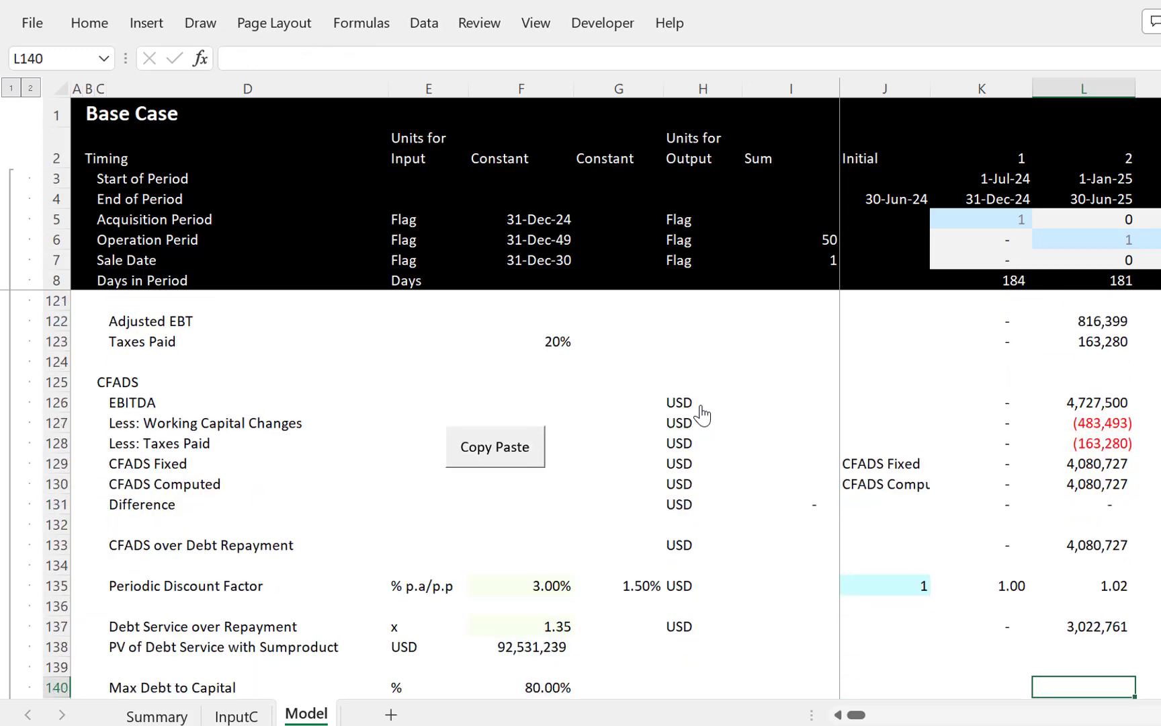
Step: Examine the funding, debt account and cash flow waterfall rows down to the Equity IRR and Target IRR rows
key("Down")
key("Down")
key("Down")
key("Down")
key("Down")
key("Down")
key("Down")
key("Down")
key("Down")
key("Down")
key("Down")
key("Down")
key("Down")
key("Down")
key("Down")
key("Down")
key("Down")
key("Down")
key("Down")
key("Down")
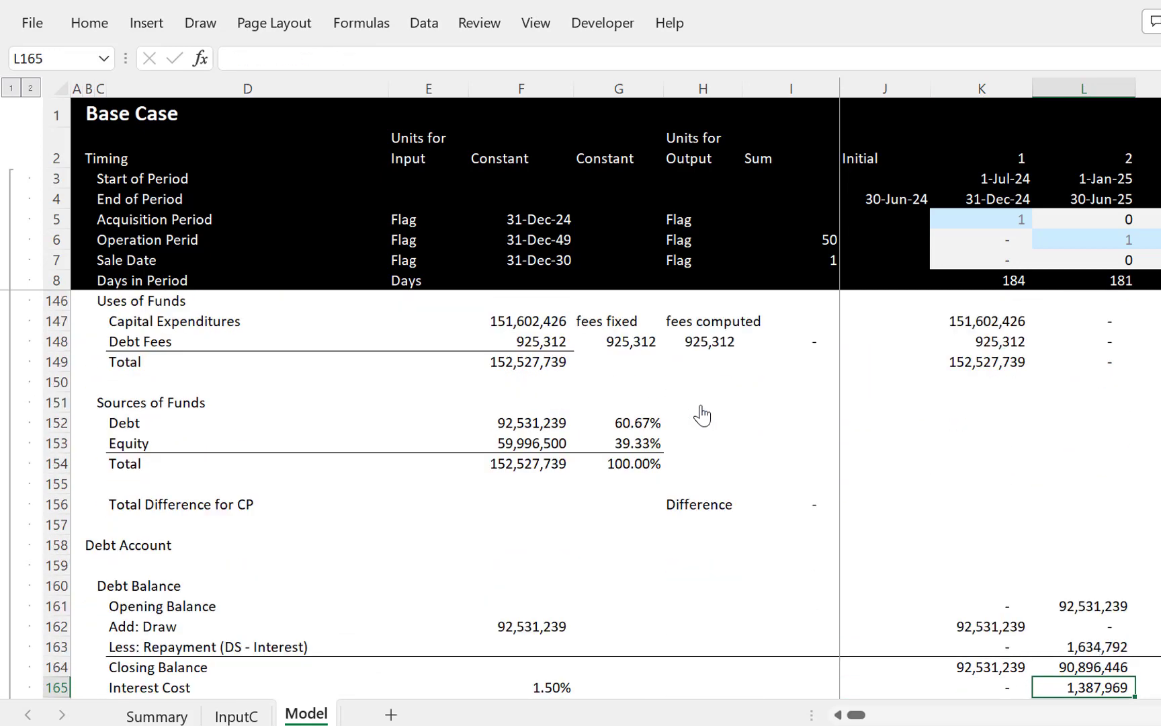
key("Down")
key("Down")
key("Down")
key("Down")
key("Down")
key("Down")
key("Down")
key("Down")
key("Down")
key("Down")
key("Down")
key("Down")
key("Down")
key("Down")
key("Down")
key("Down")
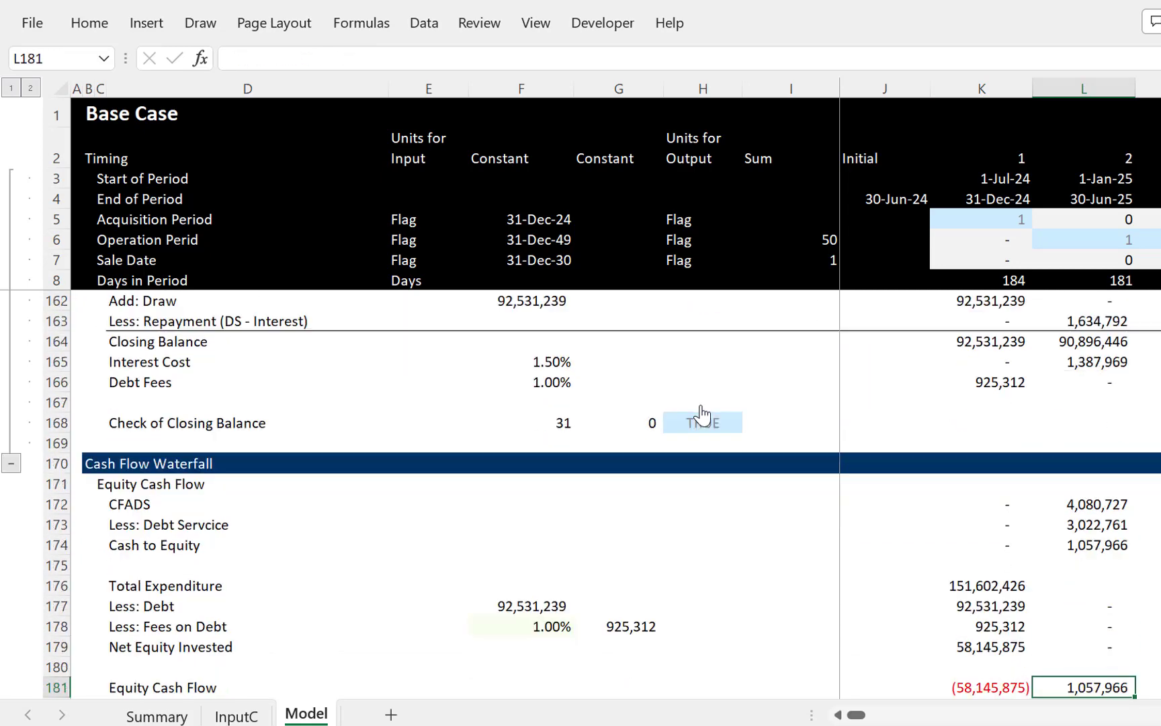
key("Down")
key("Down")
key("Down")
key("Down")
key("Down")
key("Down")
key("Down")
key("Down")
key("Down")
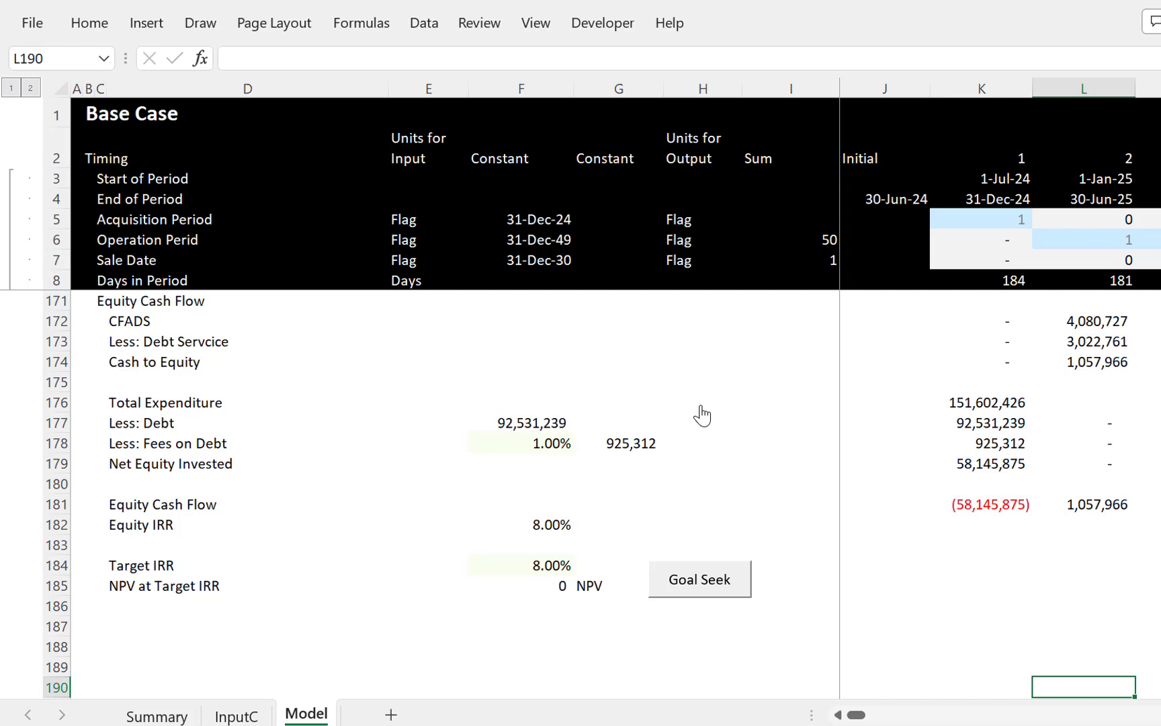
Step: Enter the section heading "IRR with Project Sale" in cell B187 below the Target IRR block
key("Left")
key("Left")
key("Left")
key("Left")
key("Left")
key("Left")
key("Left")
key("Left")
key("Left")
key("Left")
key("Left")
key("Up")
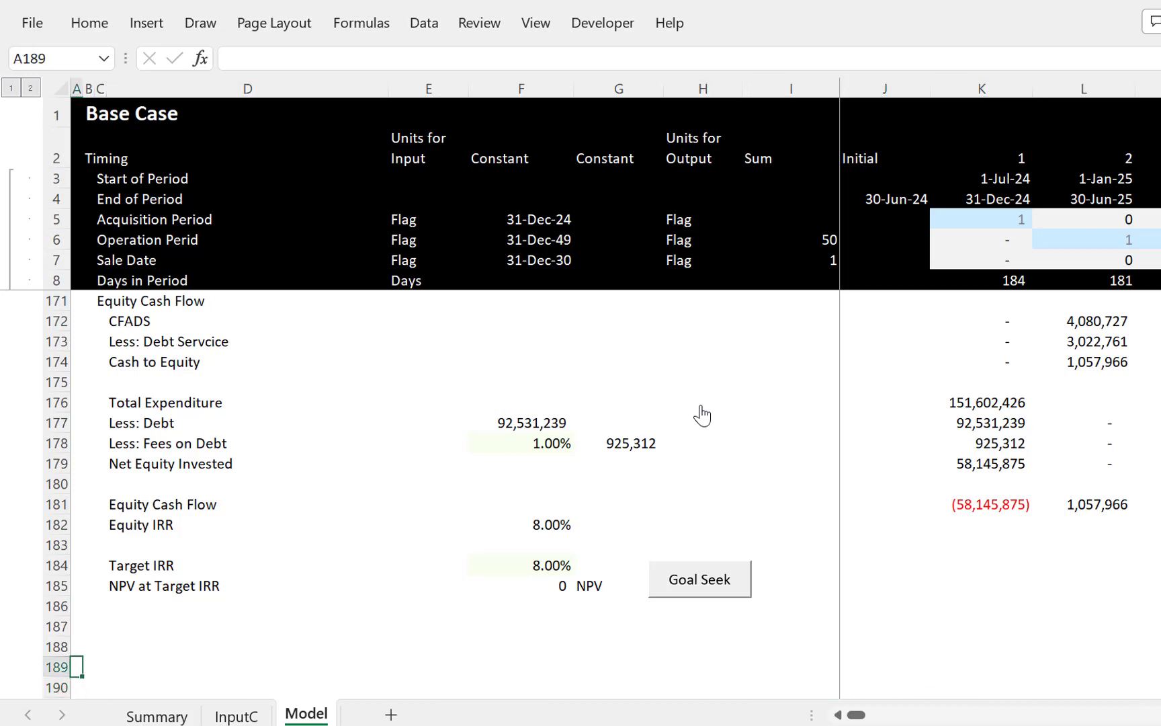
key("Up")
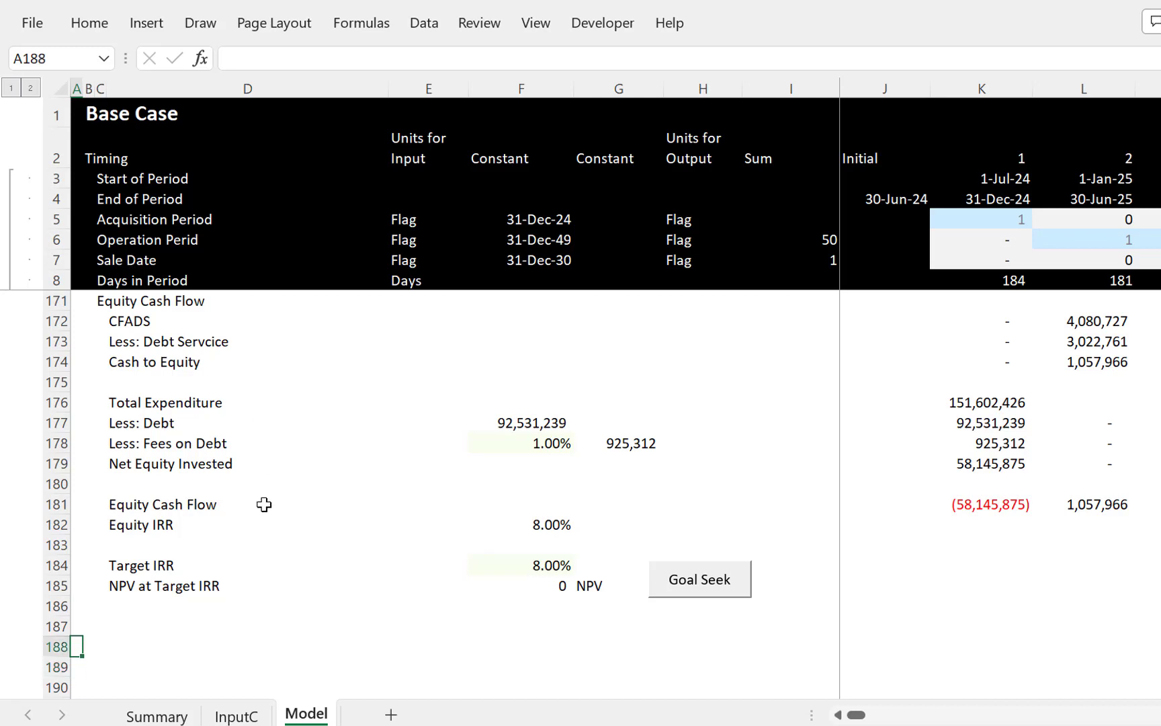
key("Up")
key("Right")
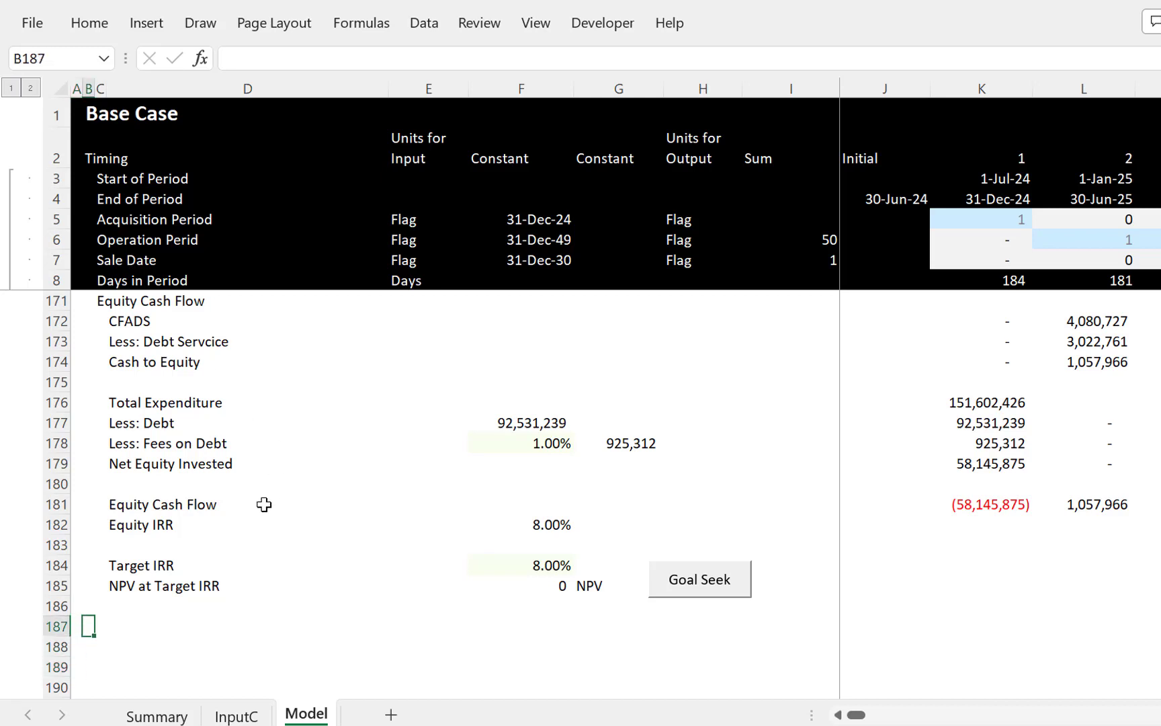
type("IRR with Pr")
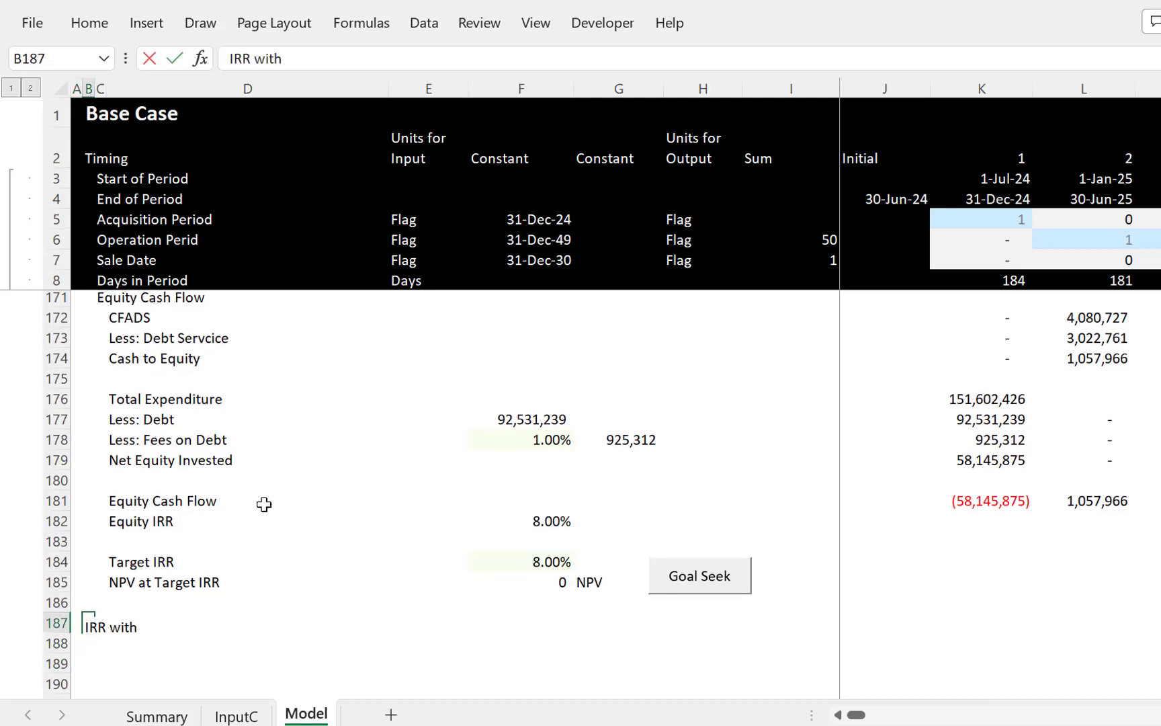
key("BackSpace")
key("BackSpace")
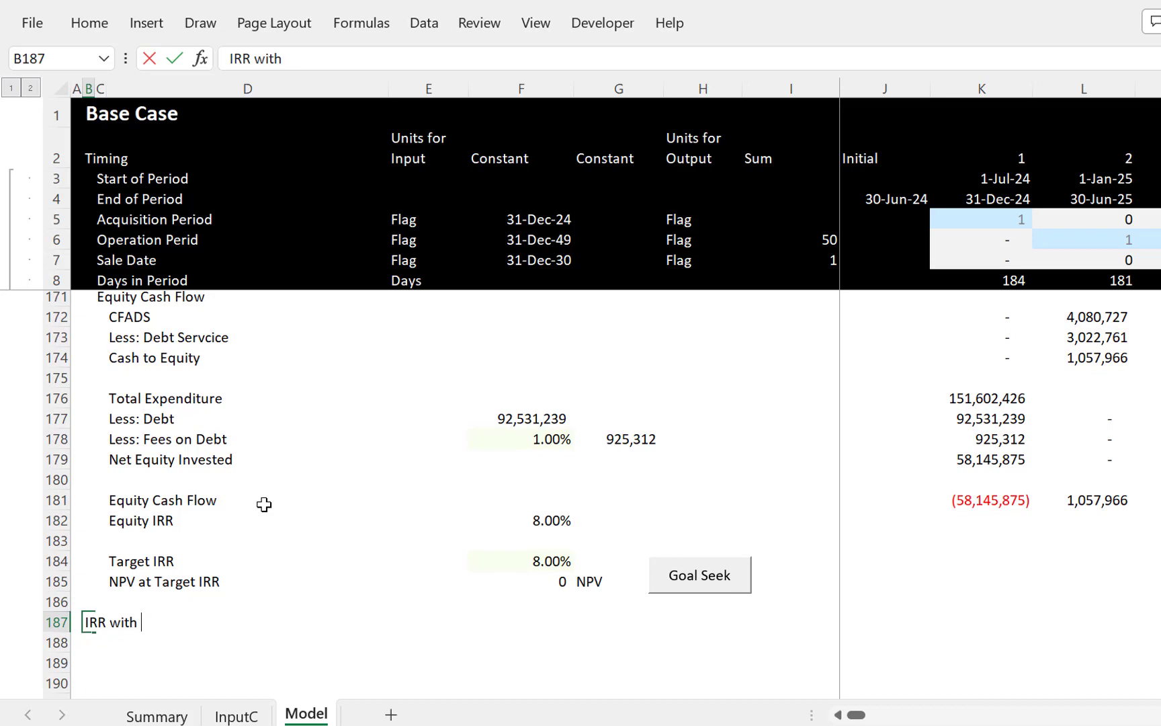
type("Project Sale")
key("Return")
Step: Label cell D188 "Equity Cash Flow" under the IRR with Project Sale heading
key("Right")
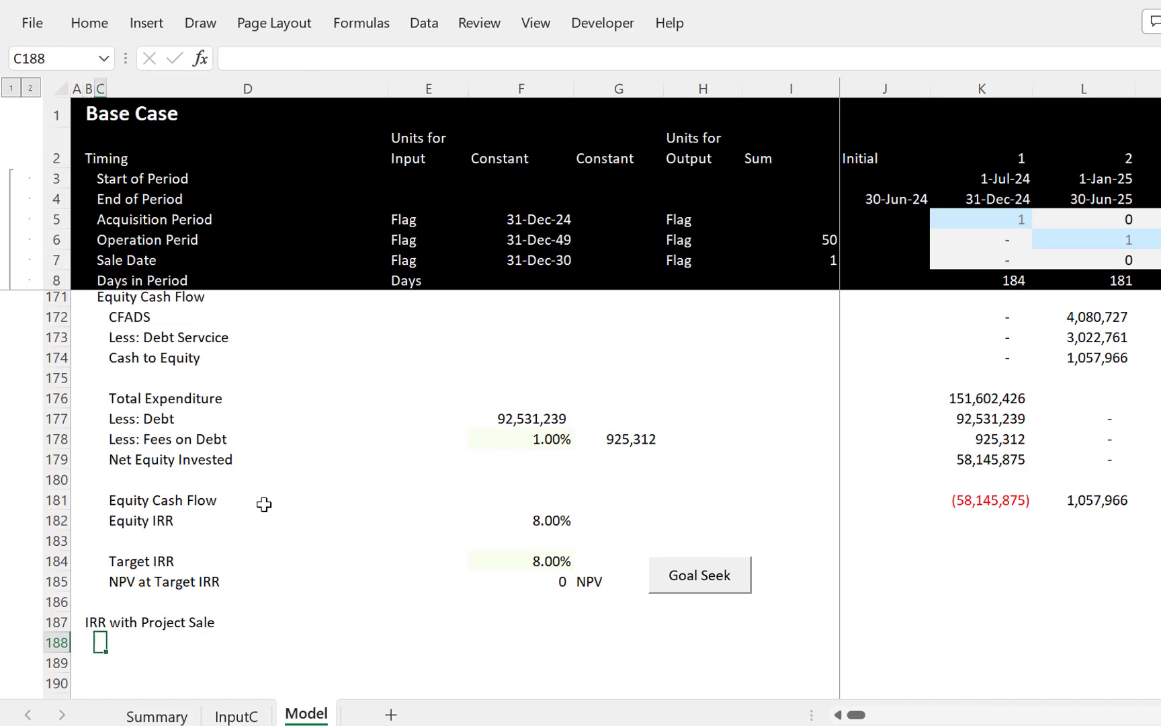
key("Right")
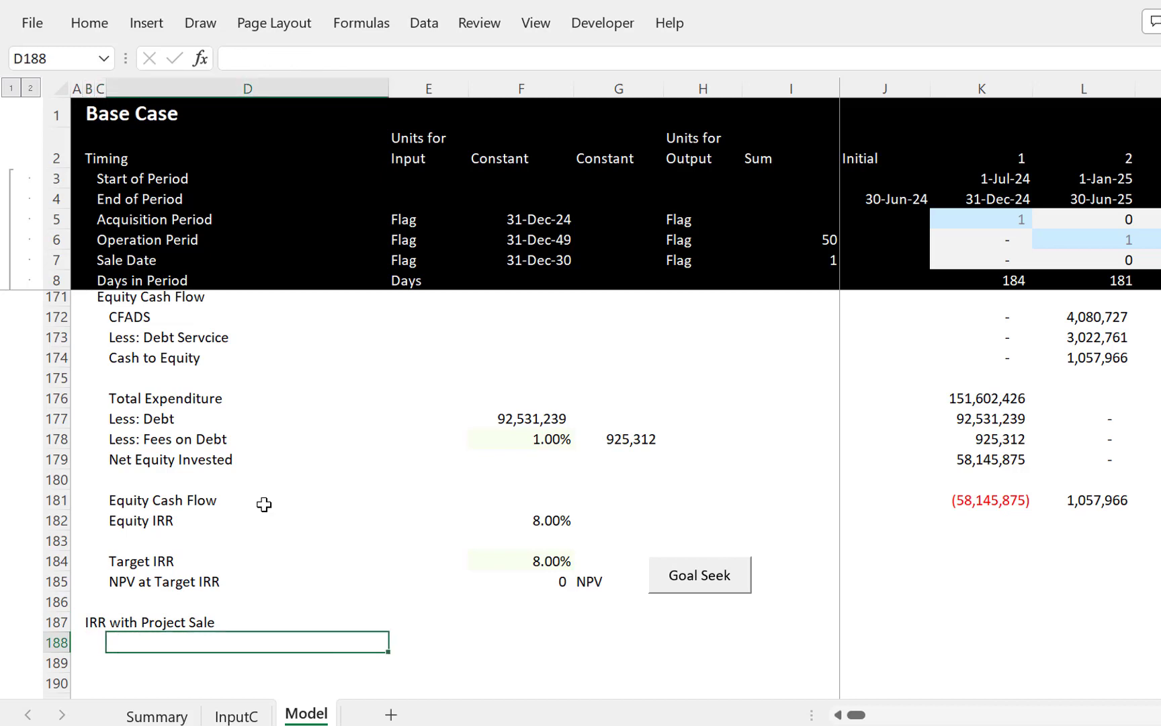
type("Equity Ca")
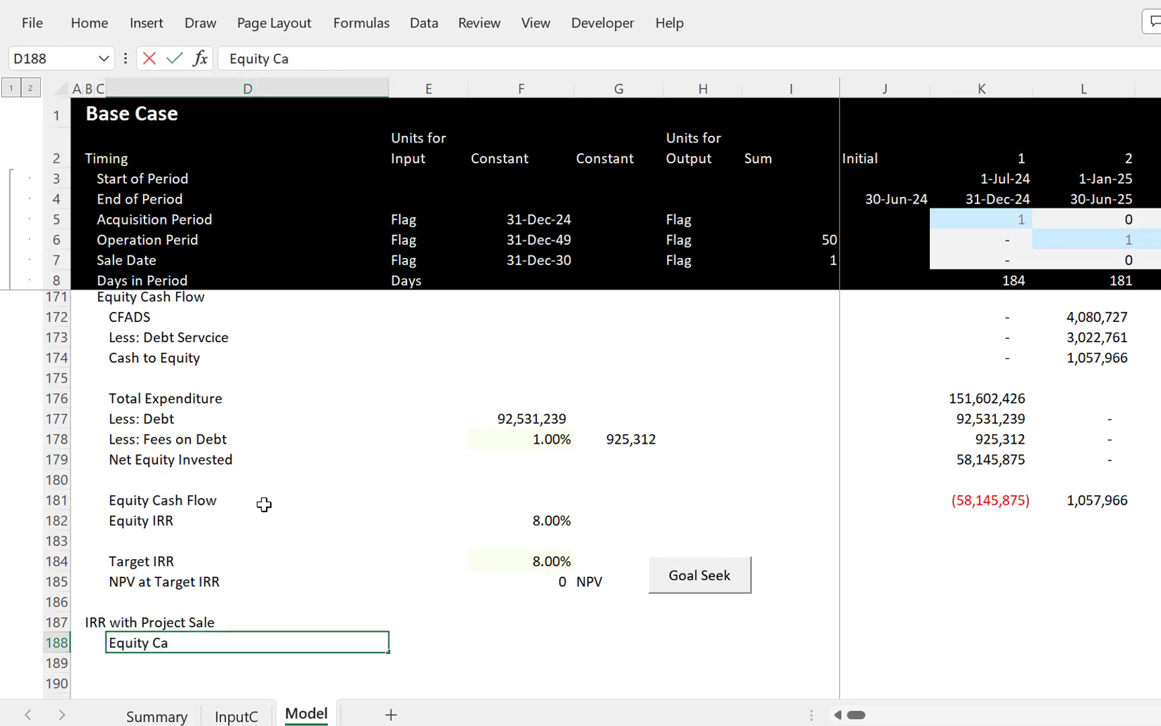
type("h")
key("BackSpace")
type("sh Flow")
key("Return")
Step: Link K188 to the equity cash flow with =K181 and fill the formula to the right along row 188
key("Up")
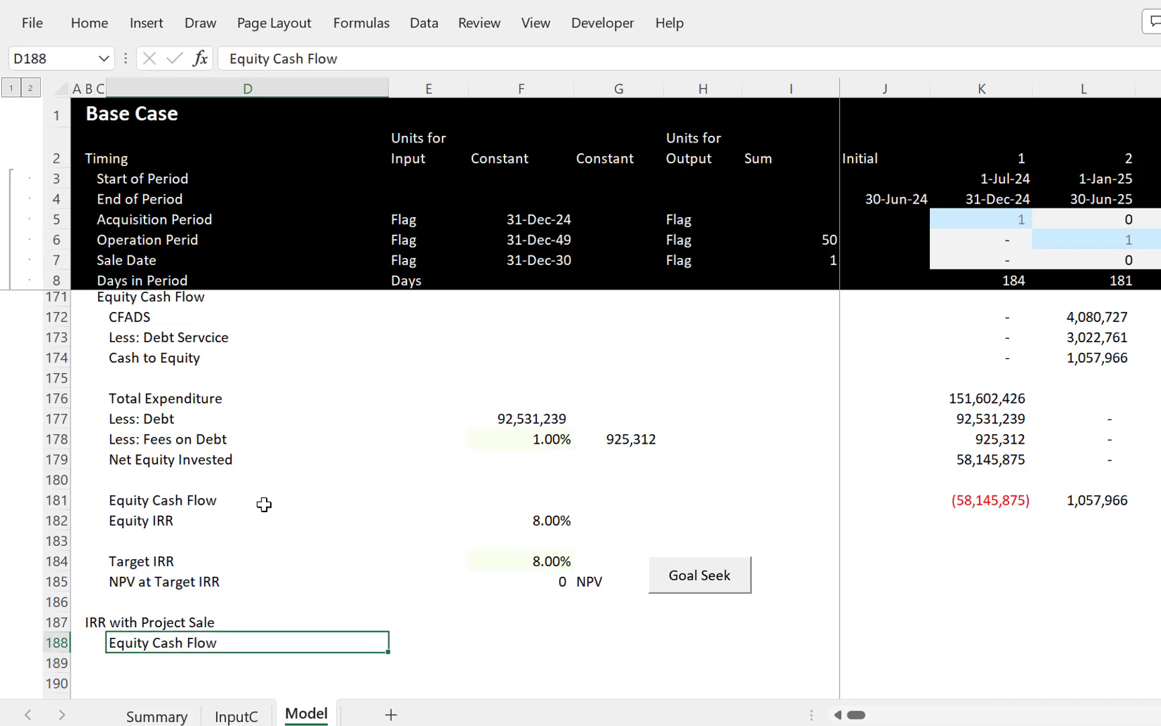
key("Right")
key("Right")
key("Right")
key("Right")
key("Right")
key("Right")
key("Right")
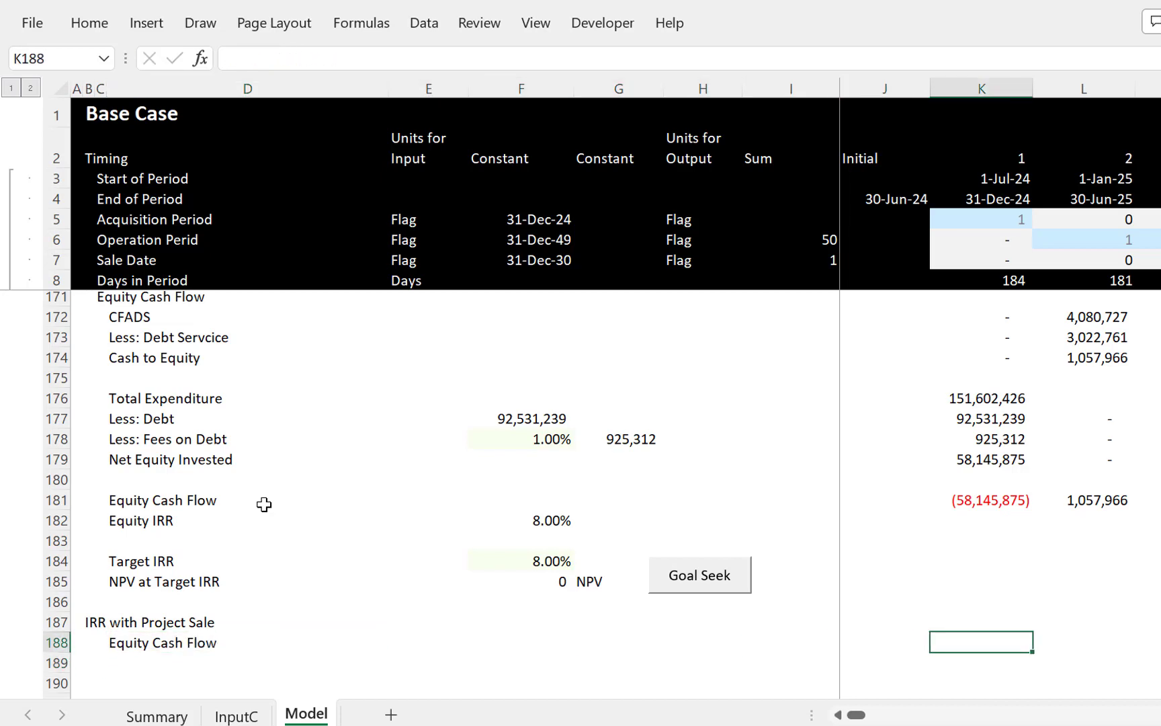
type("=")
key("Up")
key("Up")
key("Up")
key("Up")
key("Up")
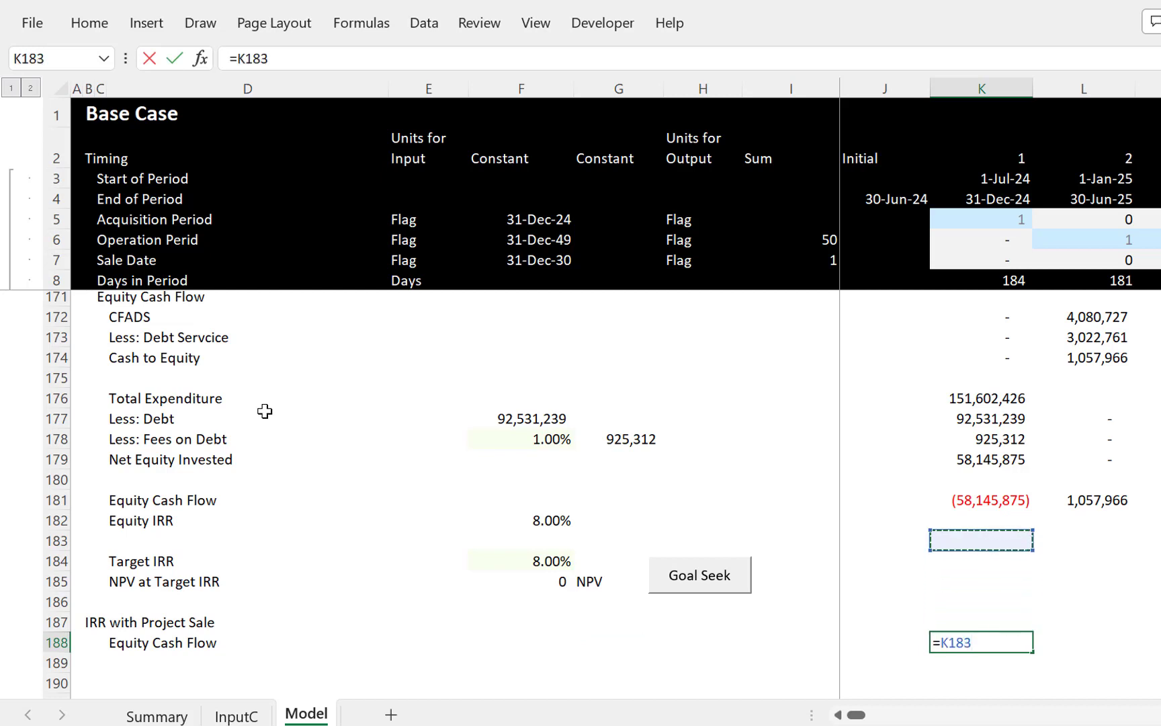
key("Up")
key("Up")
key("Return")
key("Up")
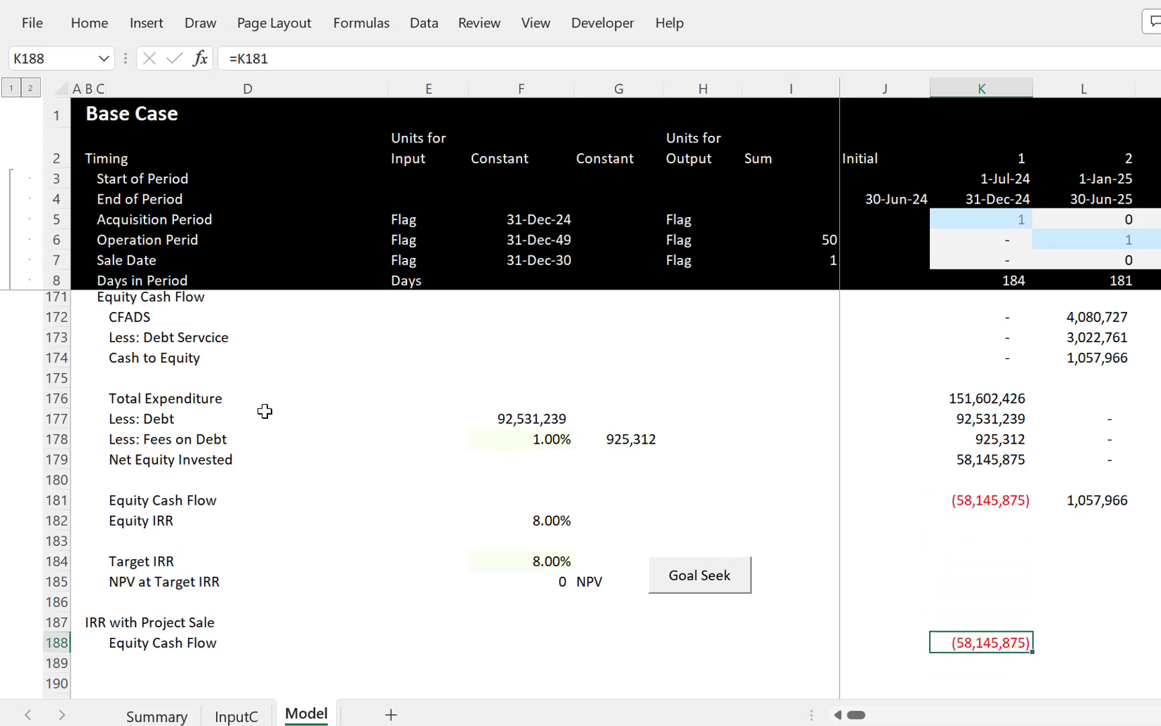
key("shift+Right")
key("ctrl+r")
Step: Label cell D189 "NPV of Cash Flow t+1 at Buyer IRR"
key("Down")
key("Left")
key("Left")
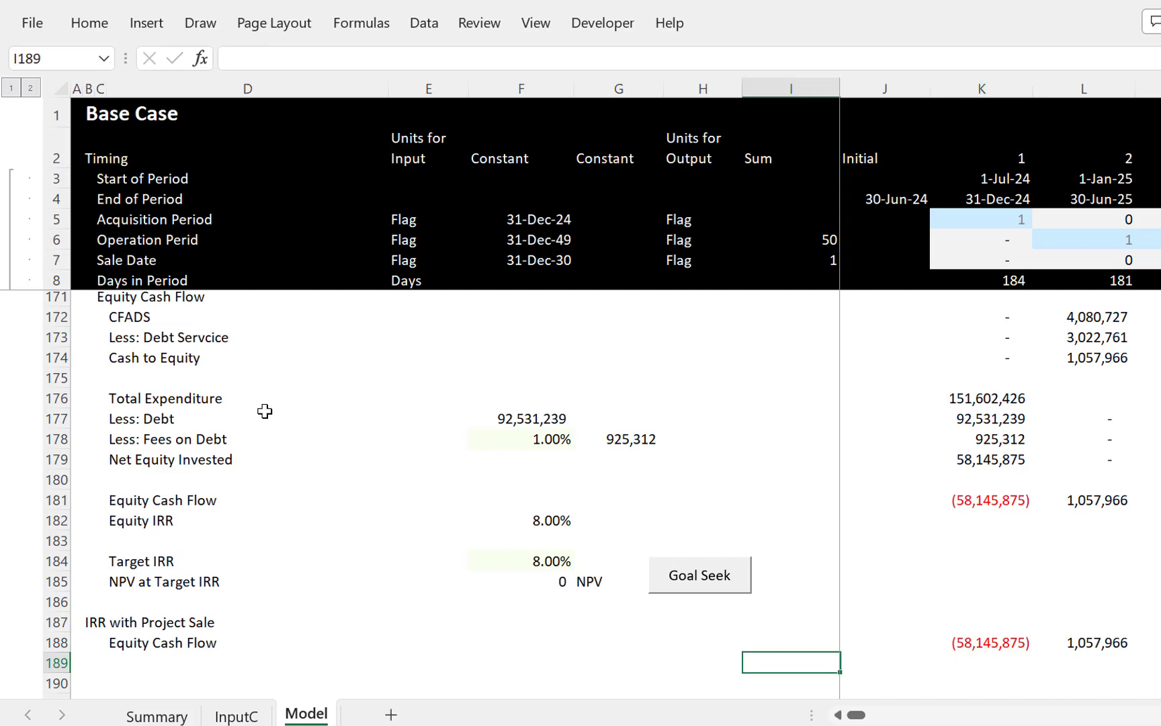
key("Left")
key("Left")
key("Left")
key("Left")
key("Left")
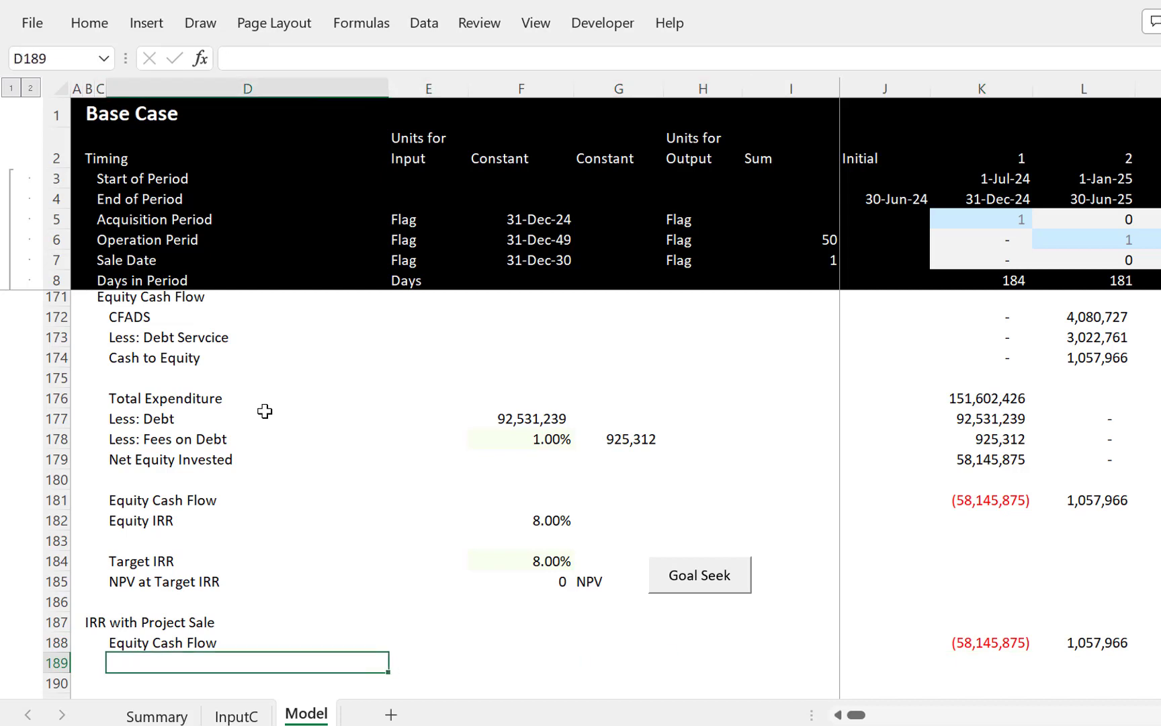
type("NPV of ")
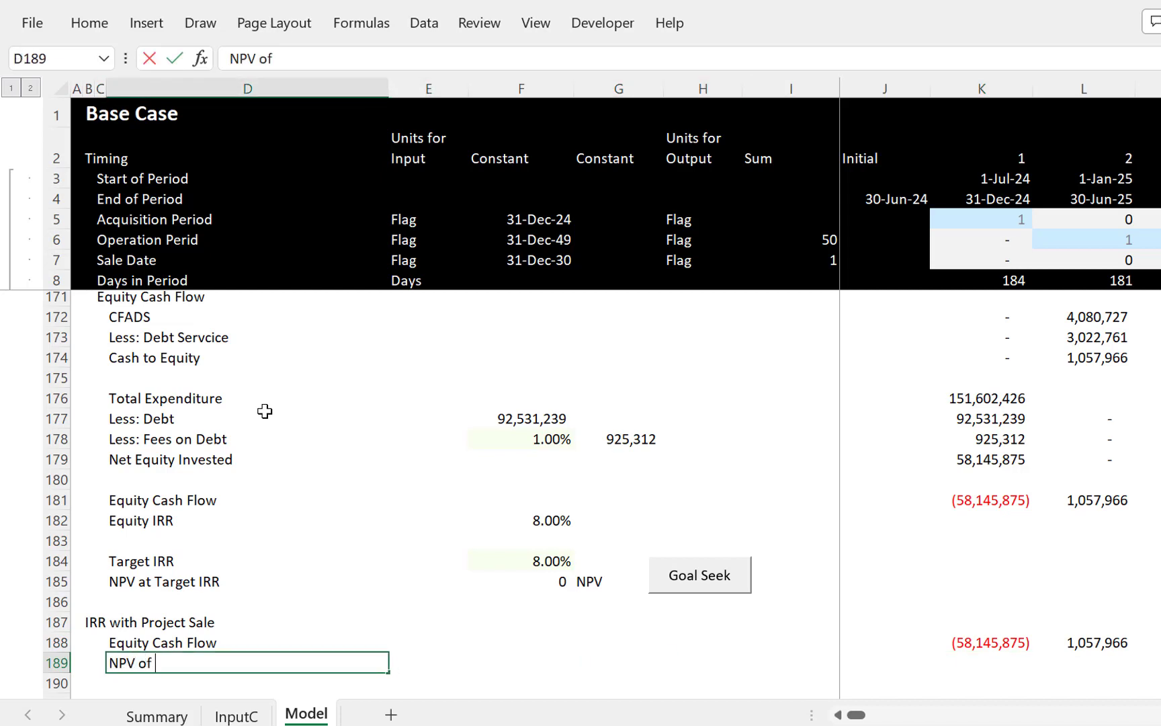
type("Cah F")
key("BackSpace")
key("BackSpace")
key("Left")
key("Delete")
type("sh Flwo")
key("BackSpace")
key("BackSpace")
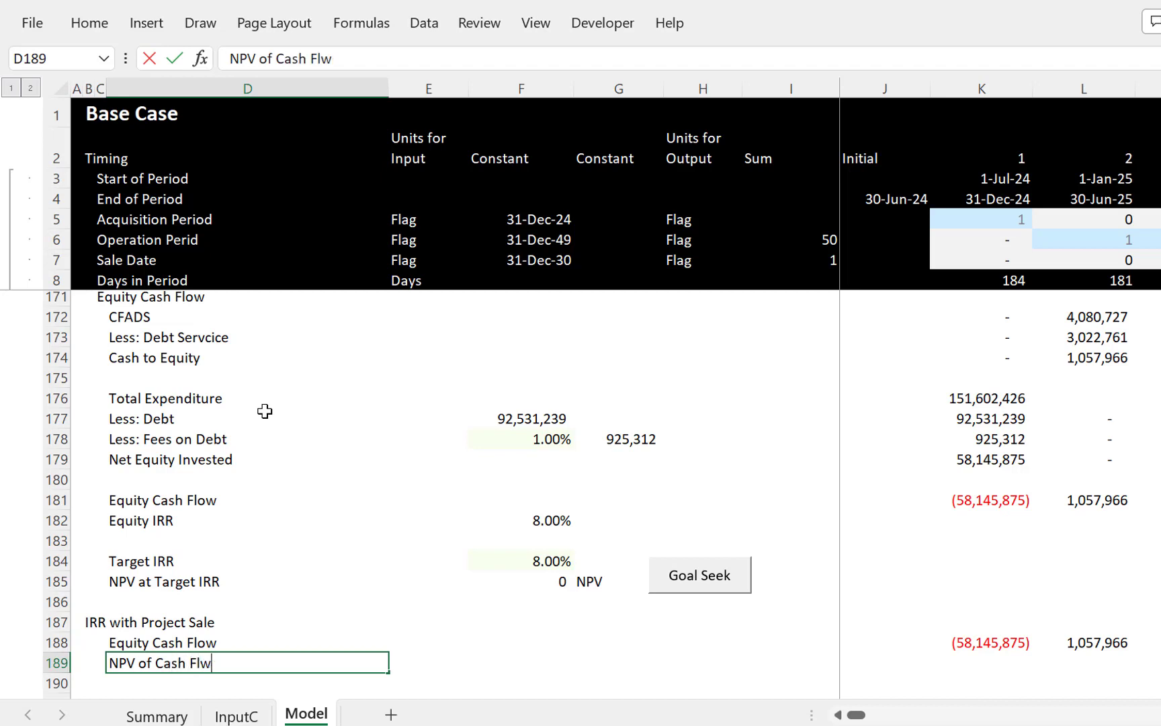
type("ow t+1 w")
key("BackSpace")
type("at Bu")
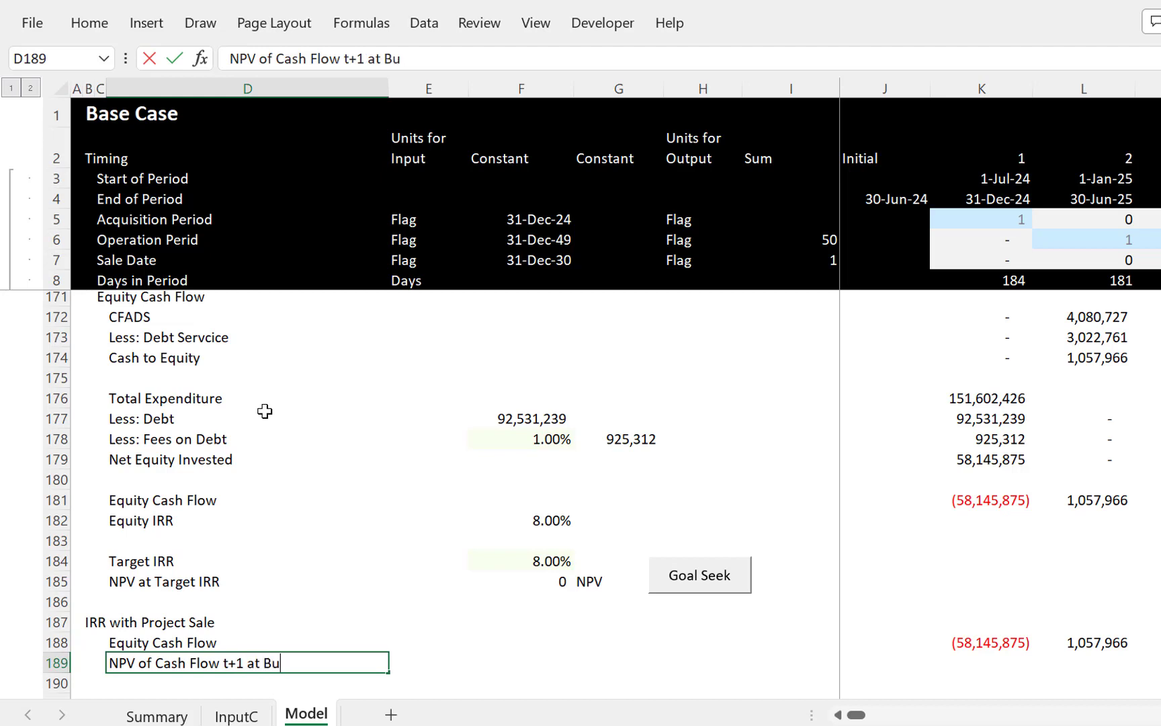
type("yer IRR")
key("Tab")
Step: Finish the label entry in D189 as "NPV of Cash Flow t+1 at Buyer IRR"
key("Tab")
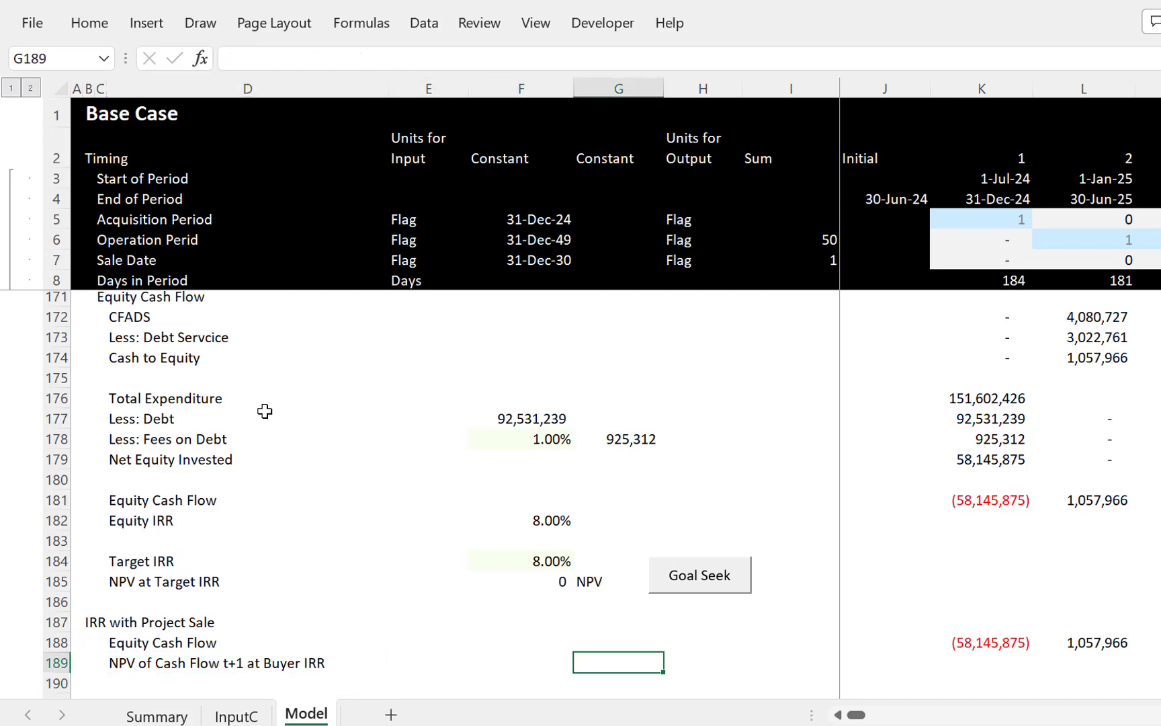
type("=")
key("ctrl+Page_Up")
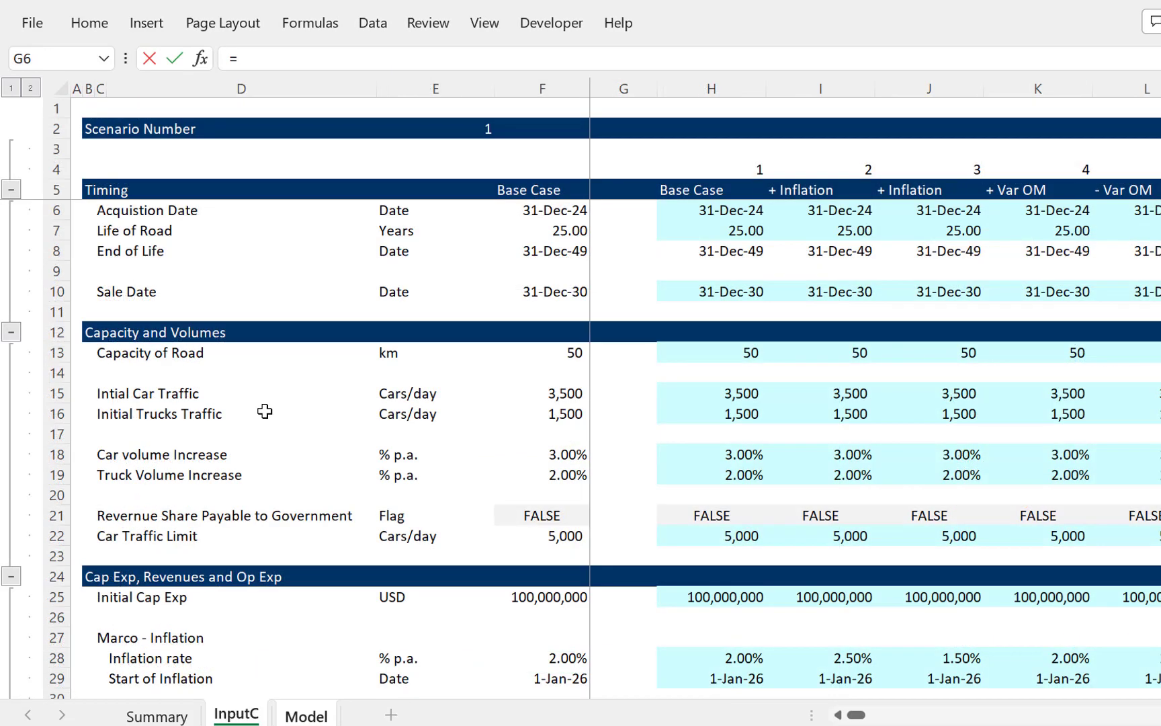
left_click(531, 468)
key("Down")
key("Down")
key("Down")
key("Down")
key("Down")
key("Down")
key("Down")
key("Down")
key("Down")
key("Down")
key("Down")
key("Page_Down")
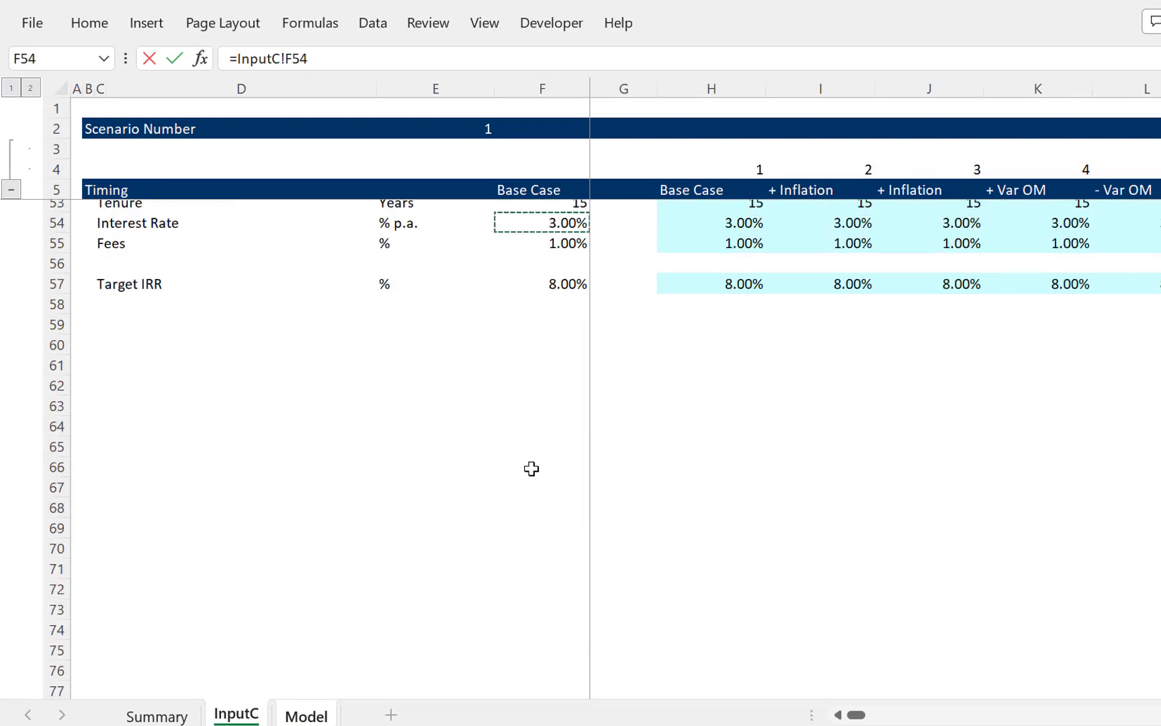
key("Up")
key("Up")
key("Up")
key("Up")
key("Up")
key("Up")
key("Up")
key("Up")
key("Up")
key("Up")
key("Up")
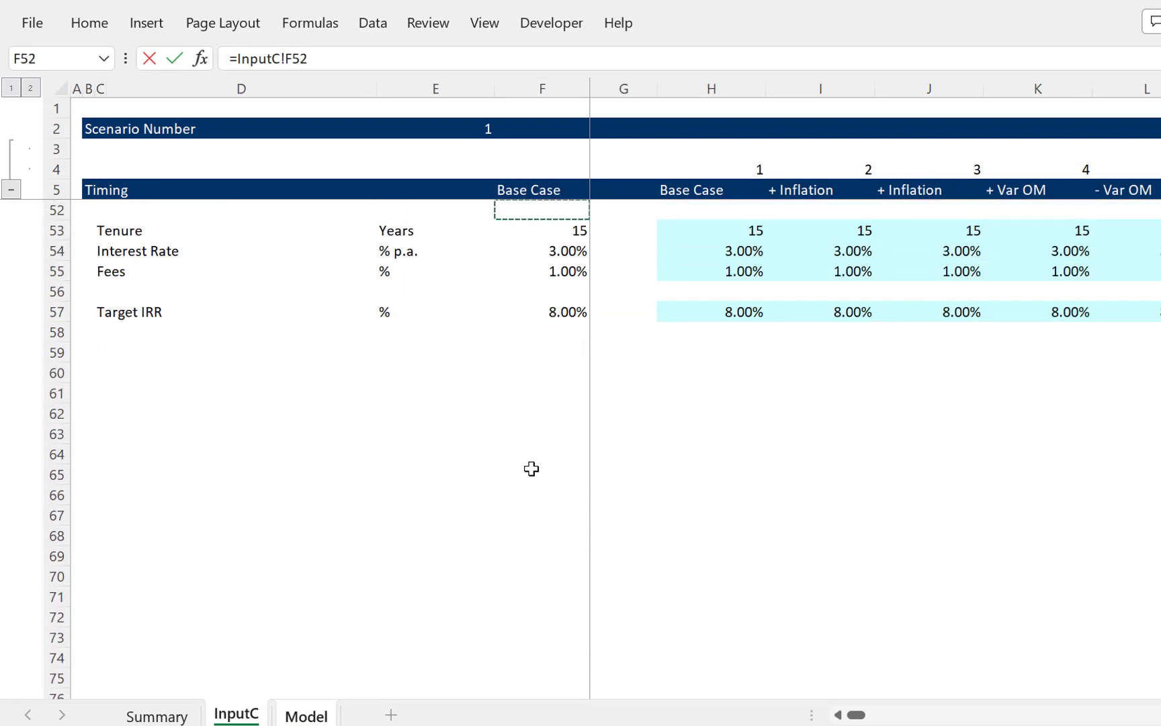
key("Page_Up")
key("Page_Up")
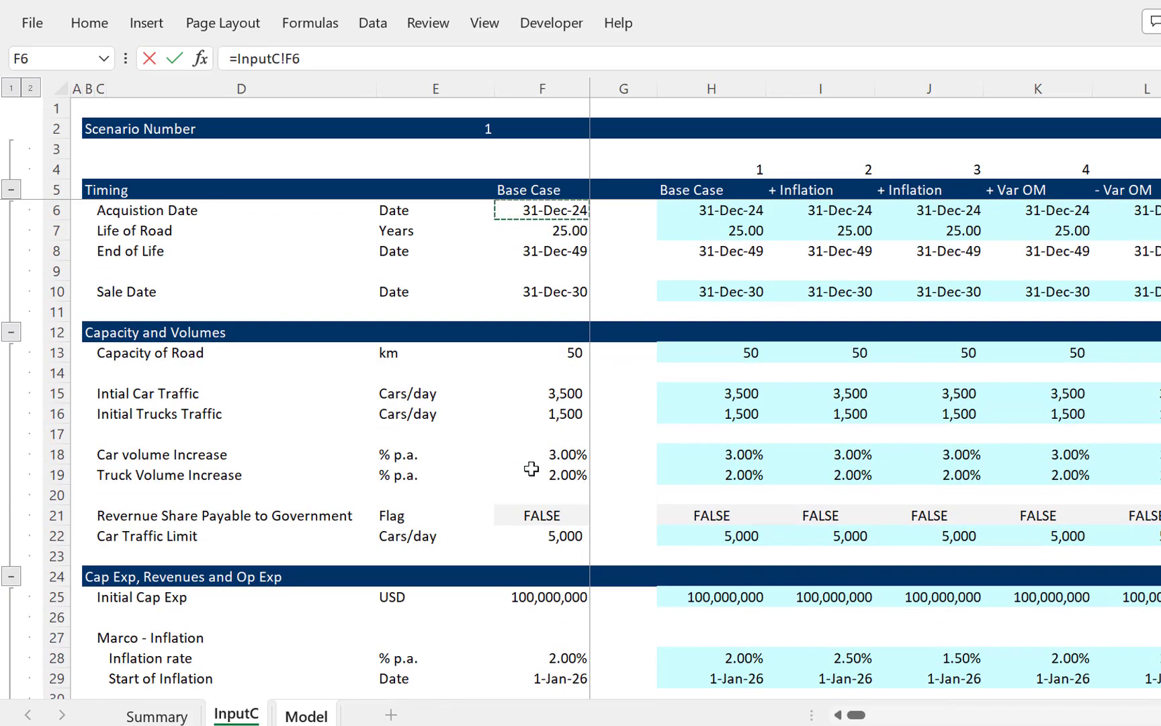
key("Page_Down")
key("Page_Up")
key("Down")
key("Down")
key("Down")
key("Down")
key("Down")
key("Down")
key("Down")
key("Down")
key("Down")
key("Down")
key("Down")
key("Down")
key("Down")
key("Down")
key("Down")
key("Down")
key("Down")
key("Down")
key("Down")
key("Down")
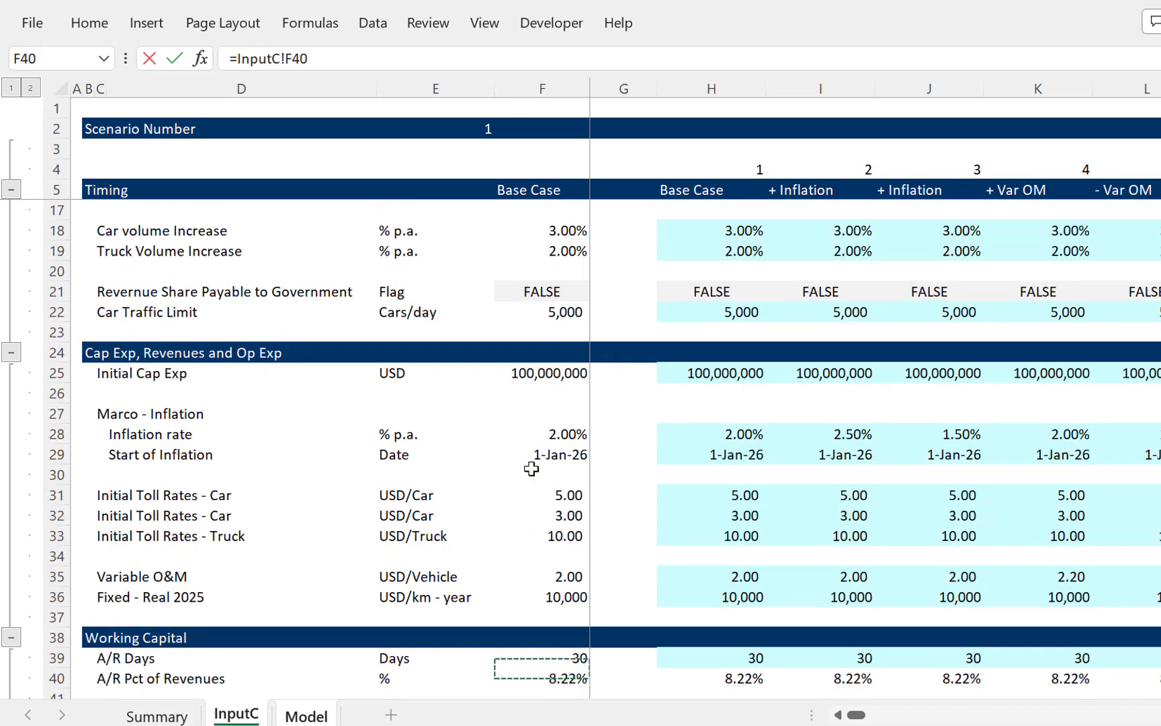
key("Down")
key("Down")
key("Down")
key("Down")
key("Down")
key("Down")
key("Down")
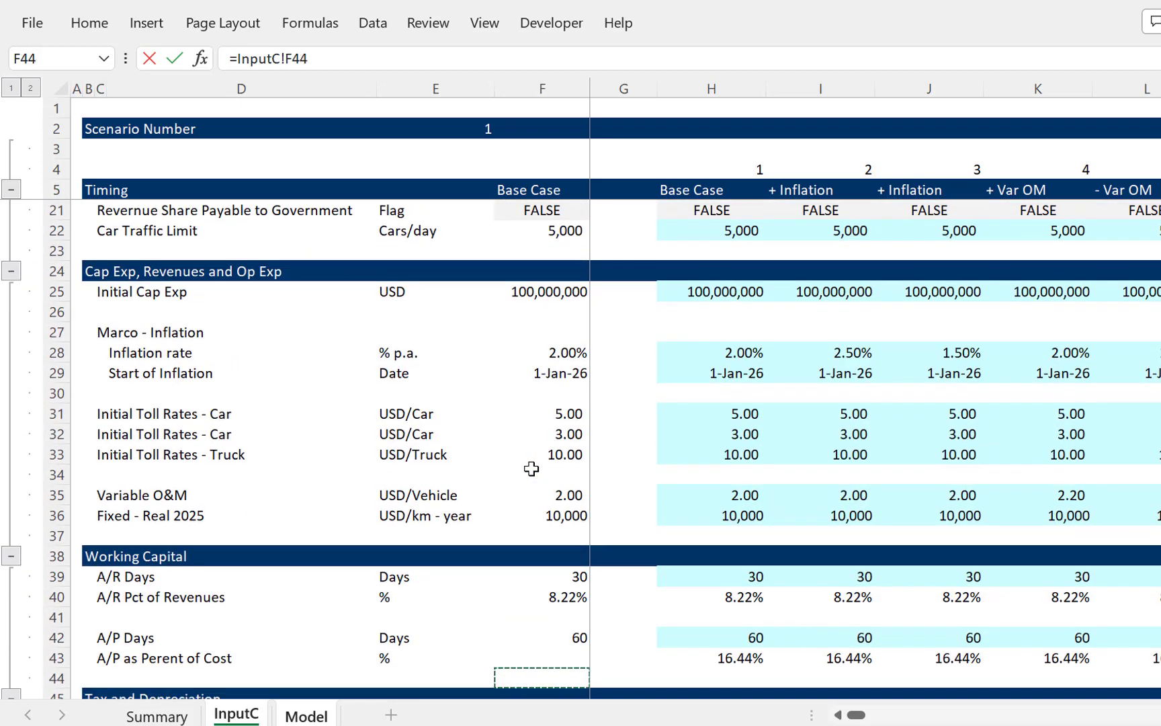
key("Down")
key("Down")
key("Down")
key("Down")
key("Down")
key("Down")
key("Down")
key("Down")
key("Down")
key("Down")
key("Down")
key("Down")
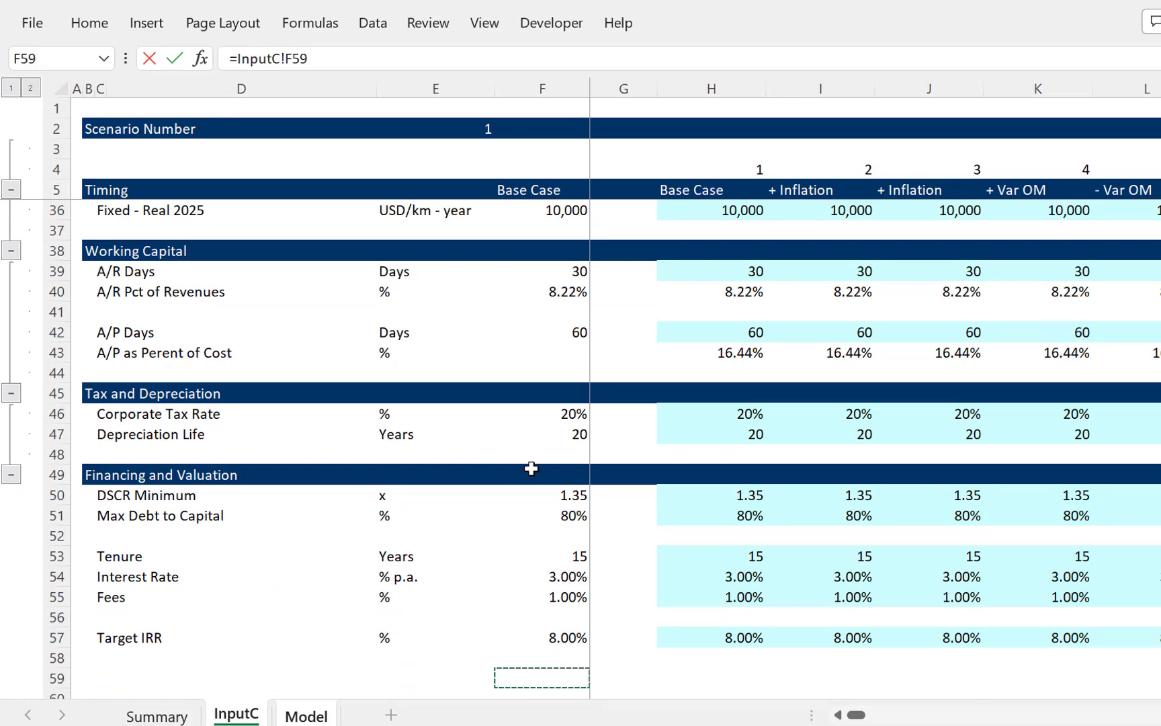
key("Escape")
Step: Add a "Buyer IRR" label in C58 of the InputC sheet below Target IRR, with the unit "%" in E58
key("ctrl+Page_Up")
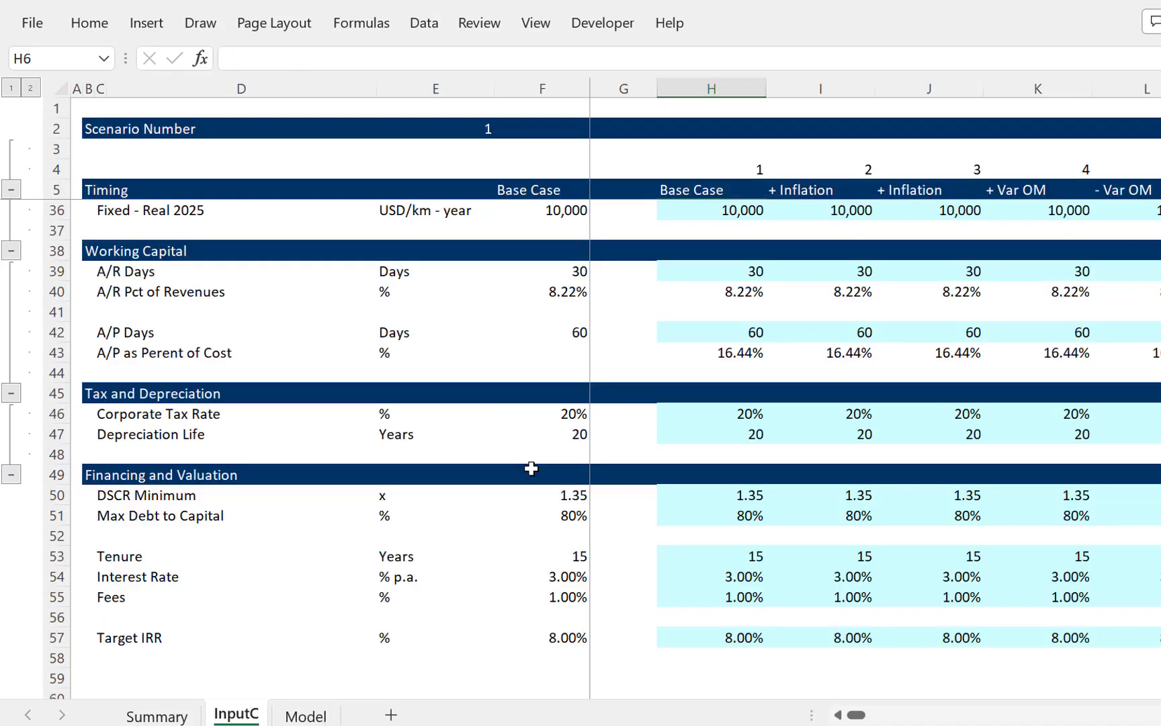
key("Left")
scroll(531, 468, "down", 8)
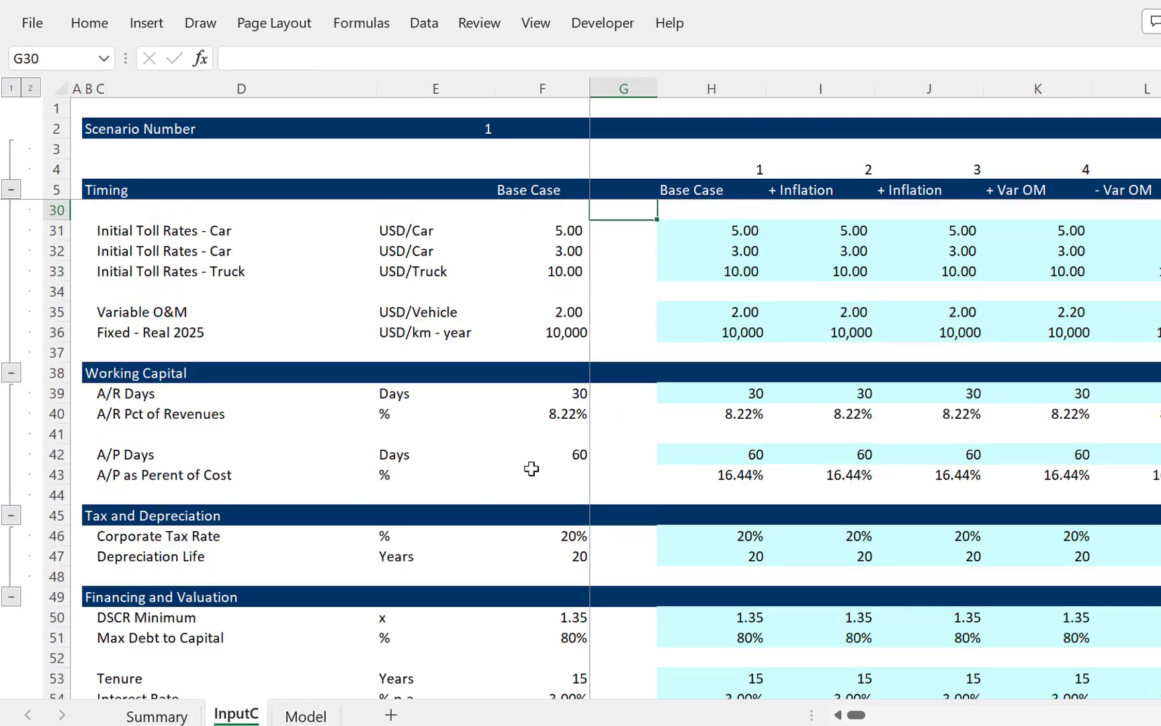
left_click(531, 472)
key("Page_Down")
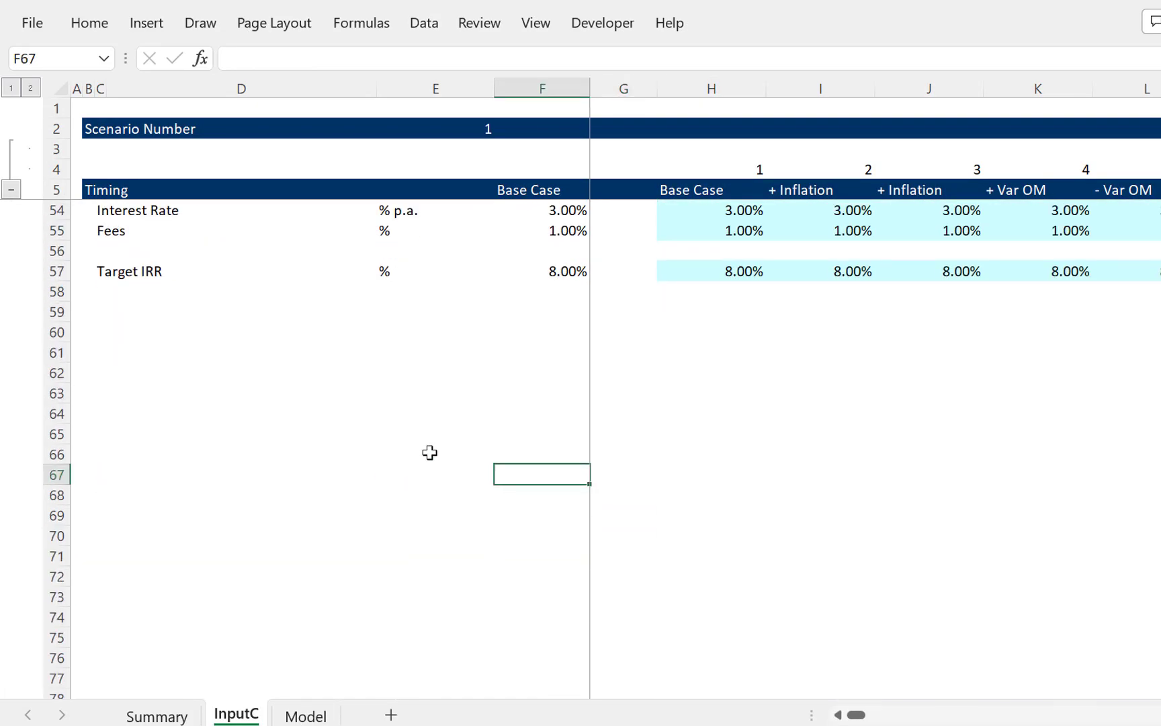
left_click(114, 276)
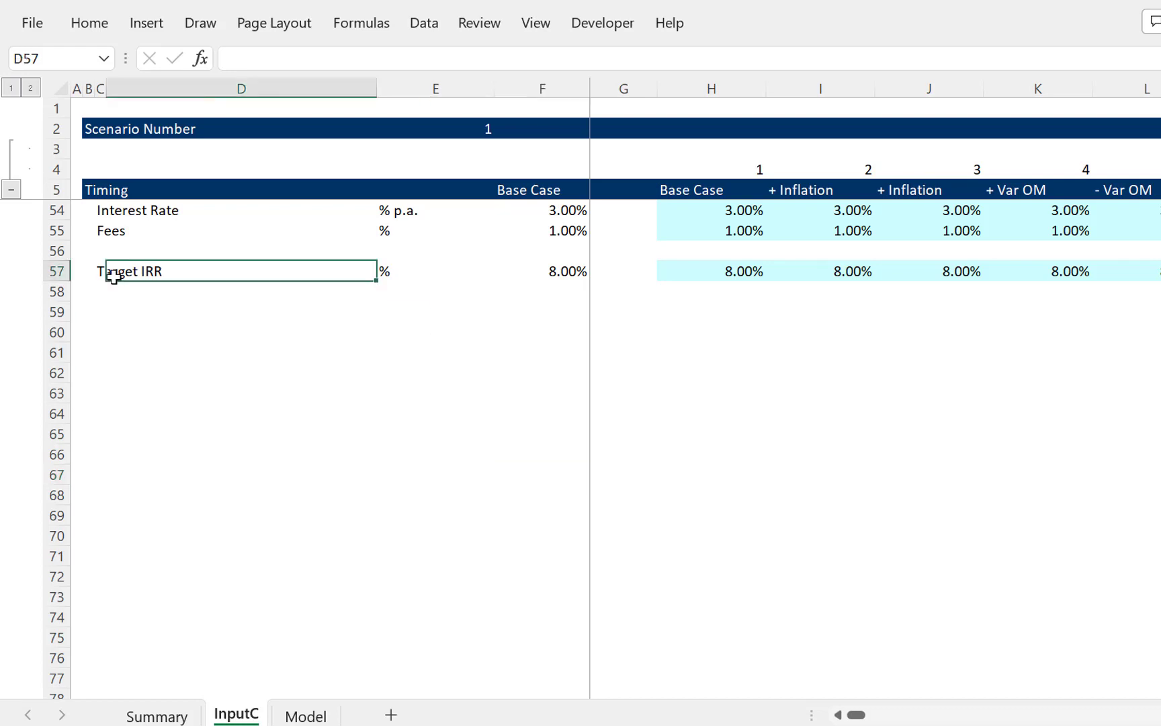
key("Down")
key("Left")
key("F2")
type("By")
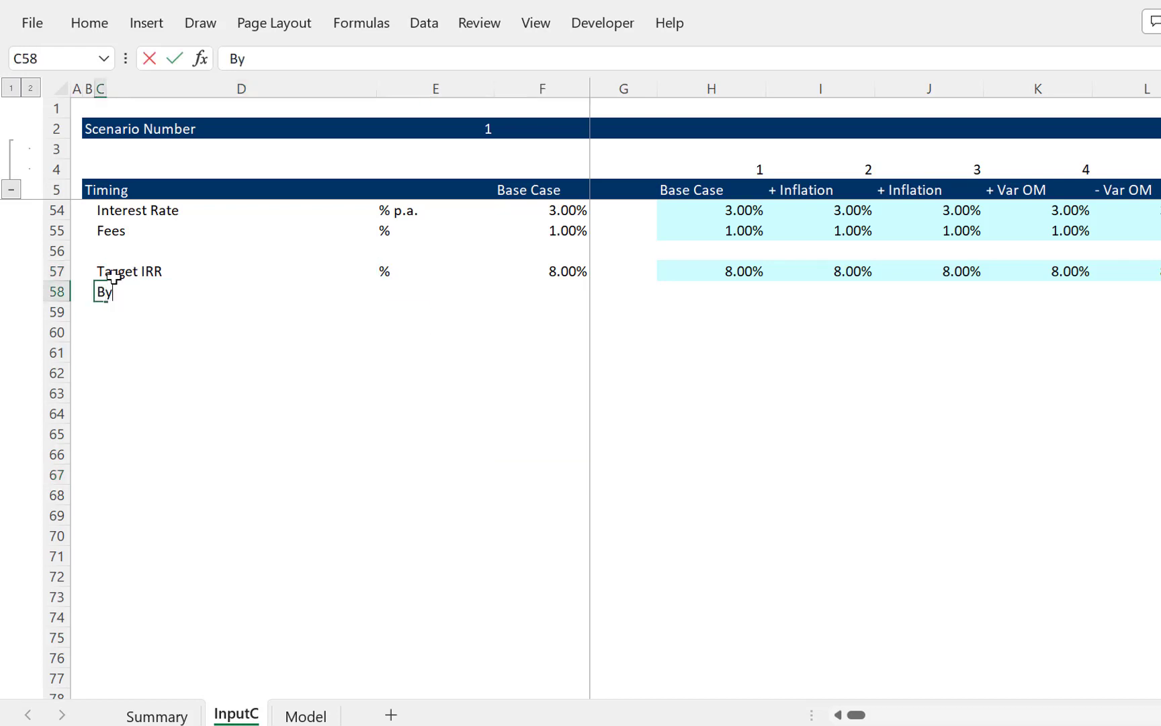
key("BackSpace")
type("uyer IRR")
key("Tab")
key("Tab")
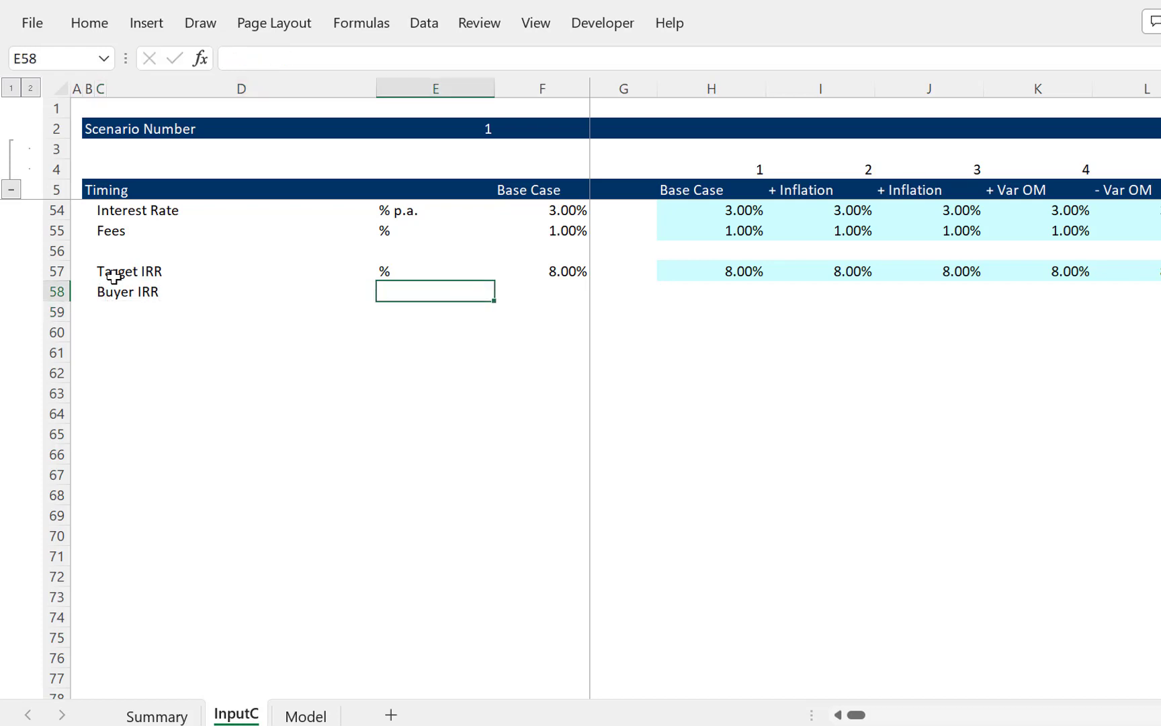
key("Right")
Step: Copy the Target IRR selection formula and scenario values from F57:Q57 into the Buyer IRR row starting at F58
key("Right")
key("Up")
key("Right")
key("Left")
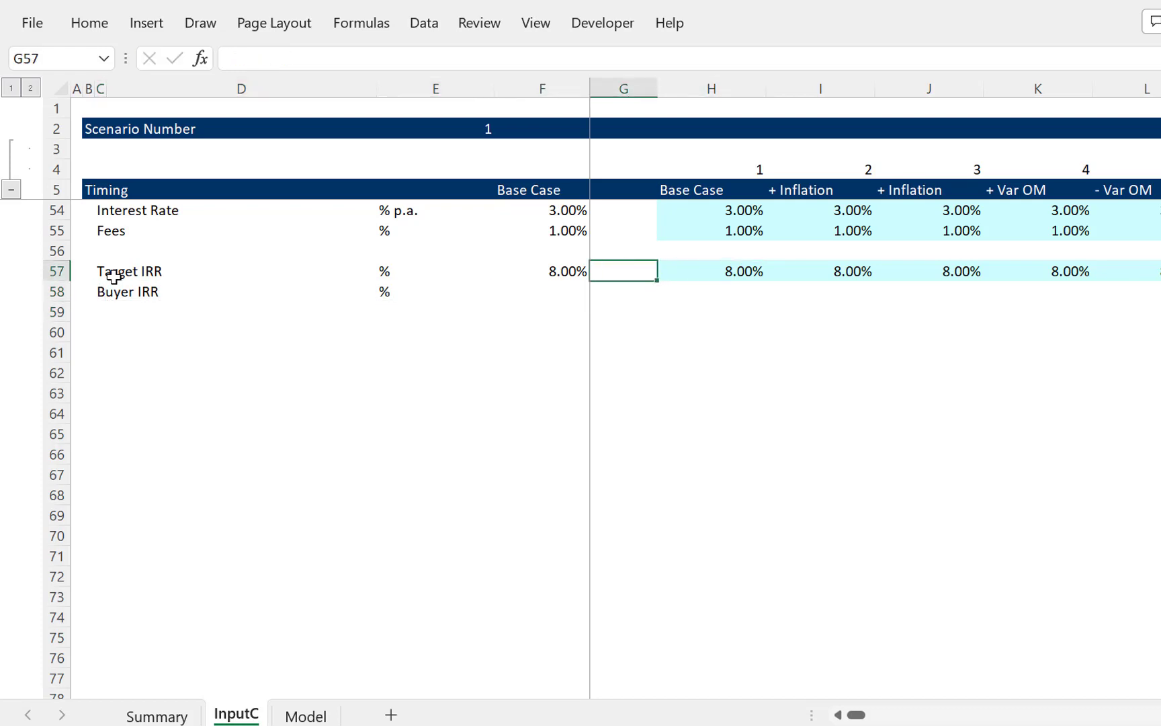
key("Left")
key("shift+Right")
key("shift+Right")
key("ctrl+shift+Right")
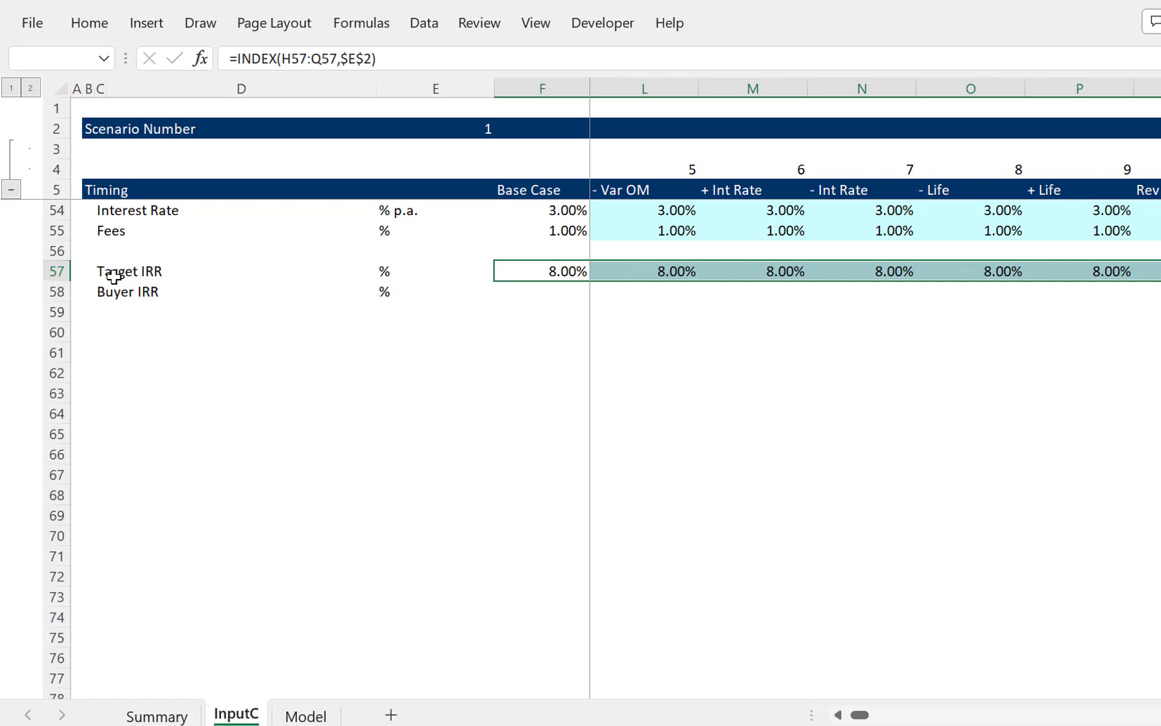
key("ctrl+c")
key("Down")
key("ctrl+v")
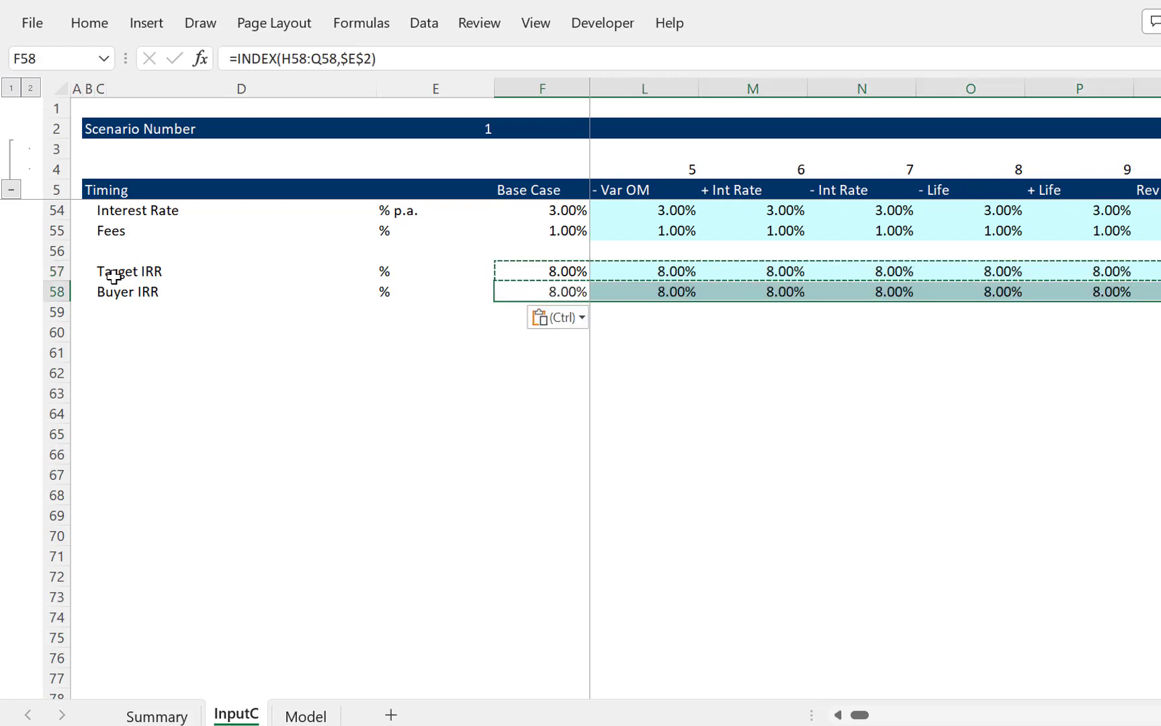
key("Escape")
Step: Set the Base Case Buyer IRR in H58 to 7% and fill it right across the scenarios
key("Right")
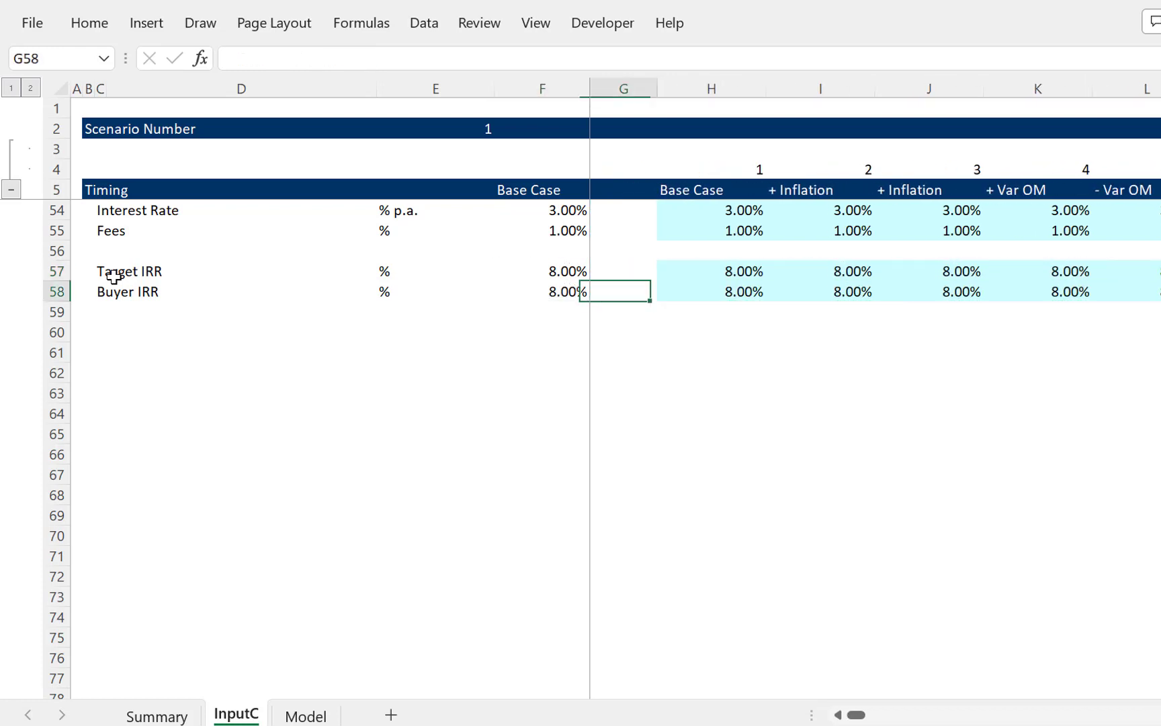
key("Right")
type("7")
key("ctrl+Return")
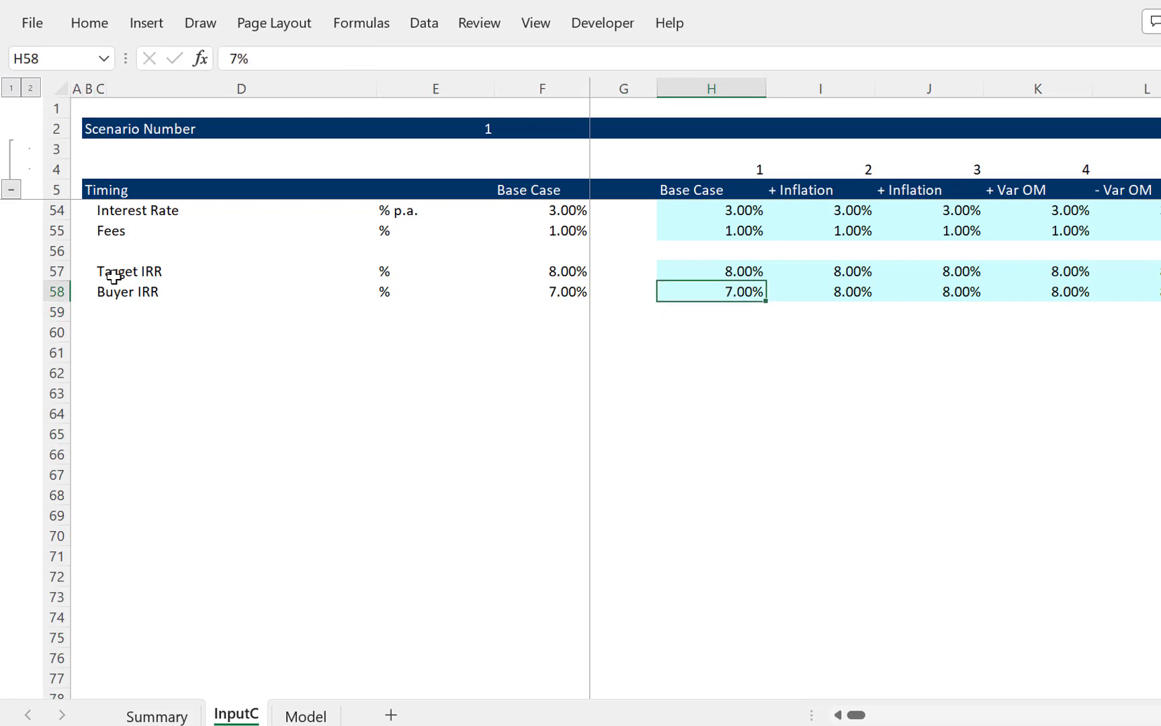
key("ctrl+shift+Right")
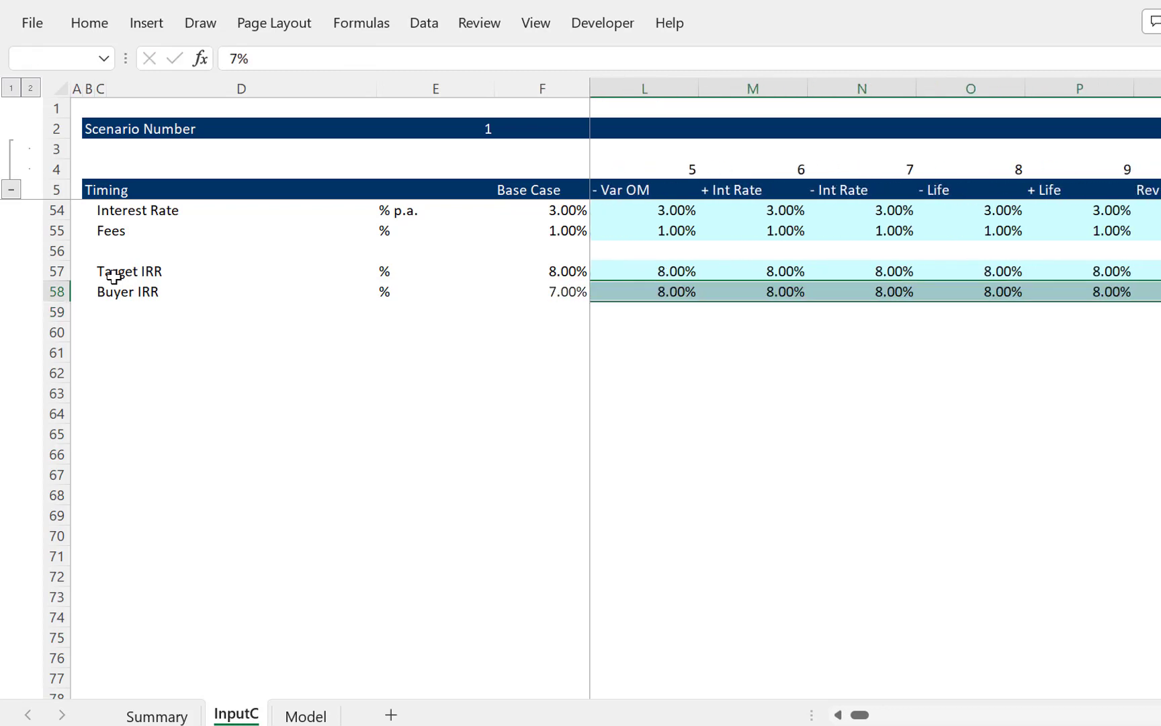
key("ctrl+r")
key("Left")
key("Left")
key("Left")
key("Left")
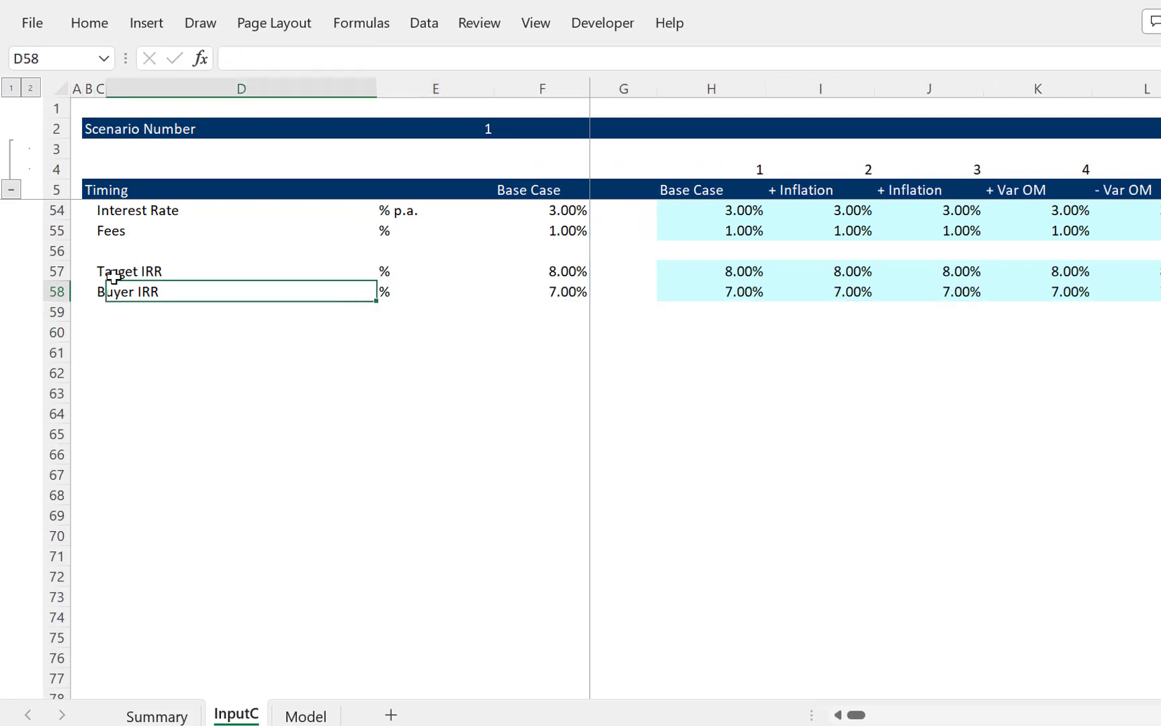
key("Left")
key("Left")
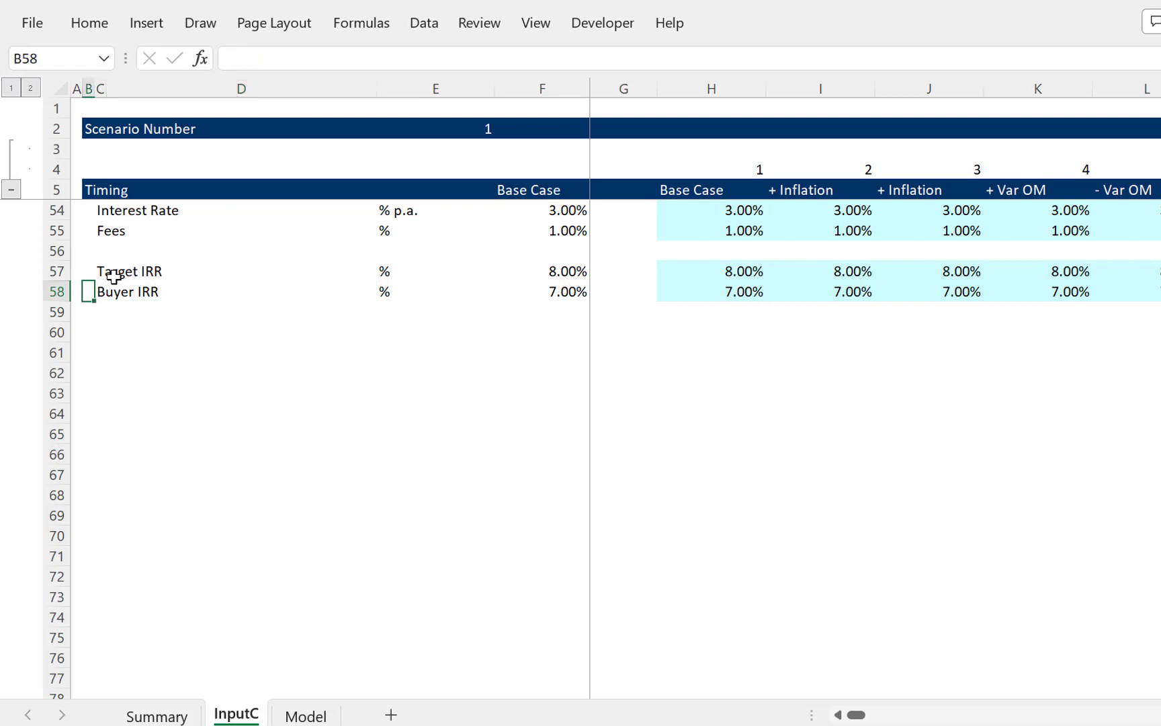
Step: Link F189 on the Model sheet to the Buyer IRR input with =InputC!F58
key("ctrl+Page_Down")
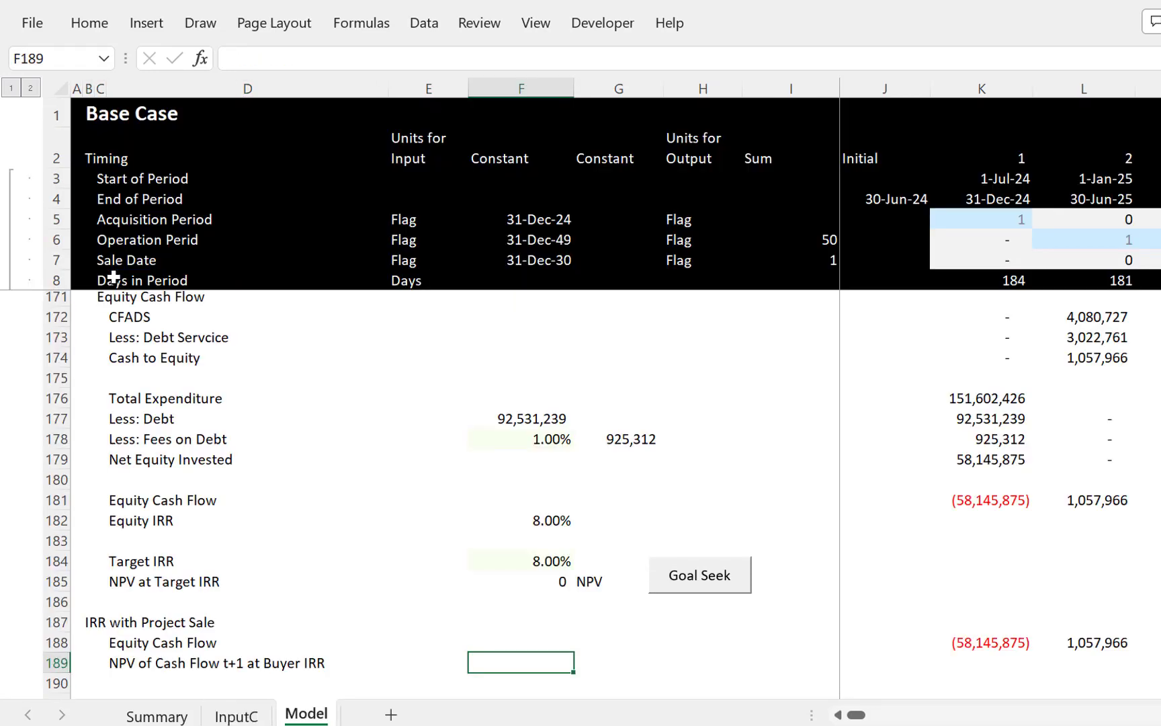
type("=")
key("ctrl+Page_Up")
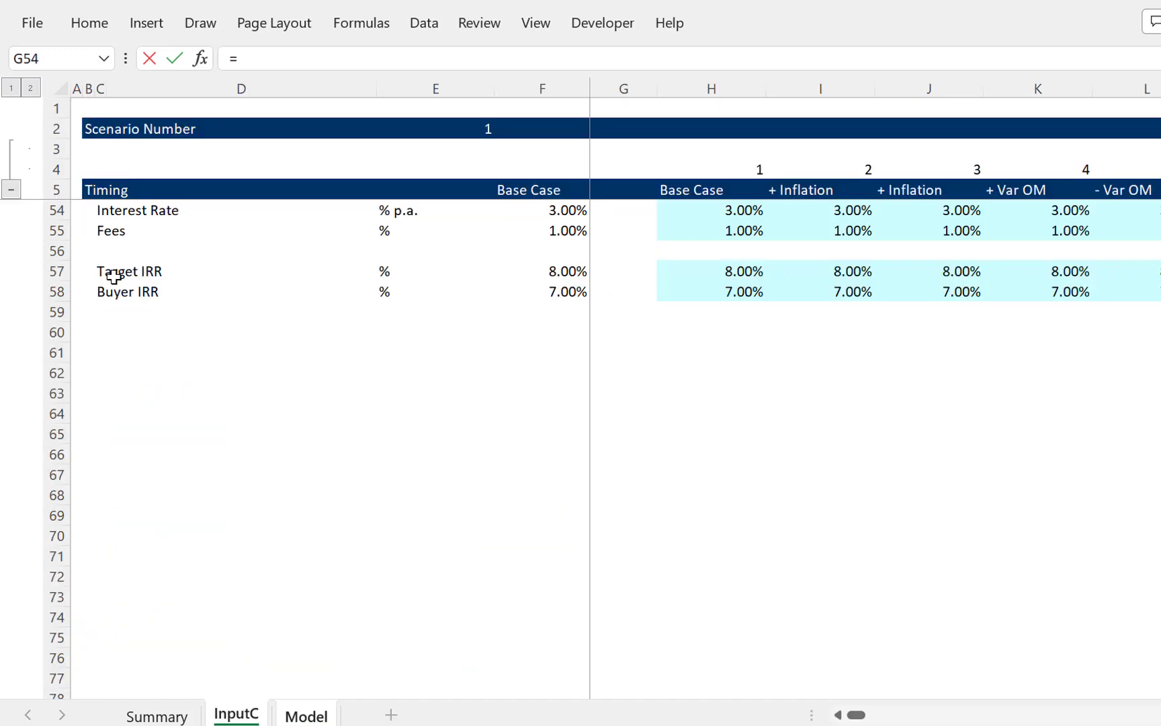
left_click(547, 299)
key("Return")
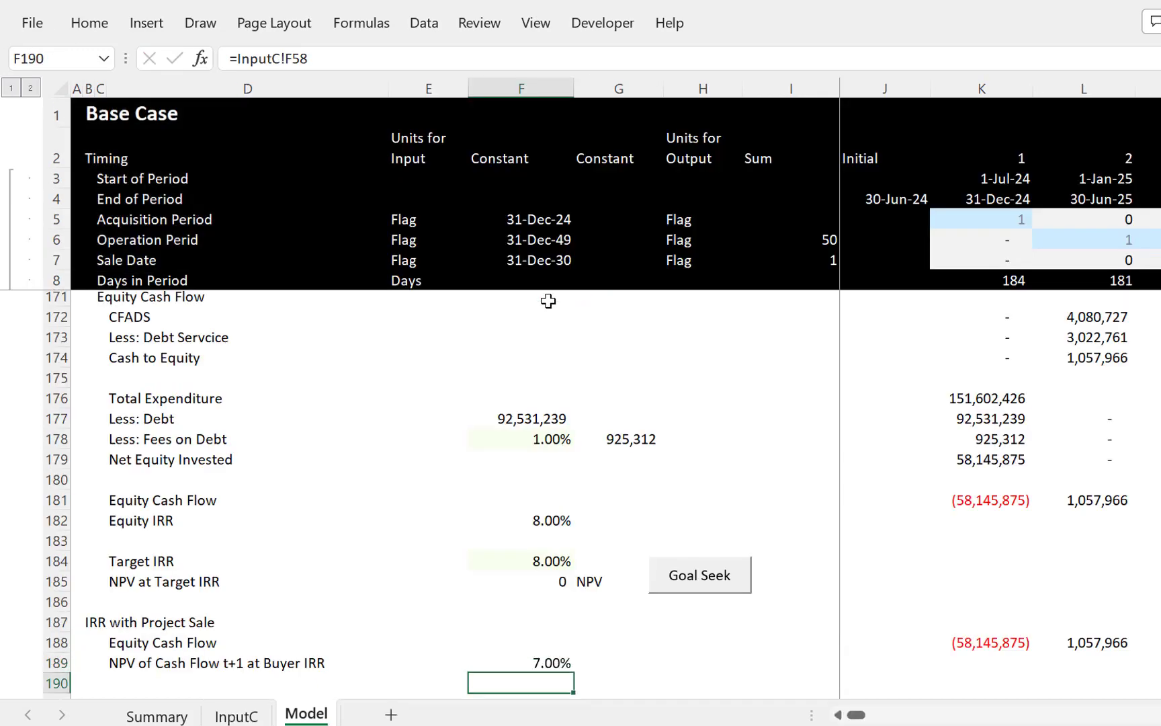
key("Up")
key("Right")
key("Right")
key("Right")
key("Right")
key("Right")
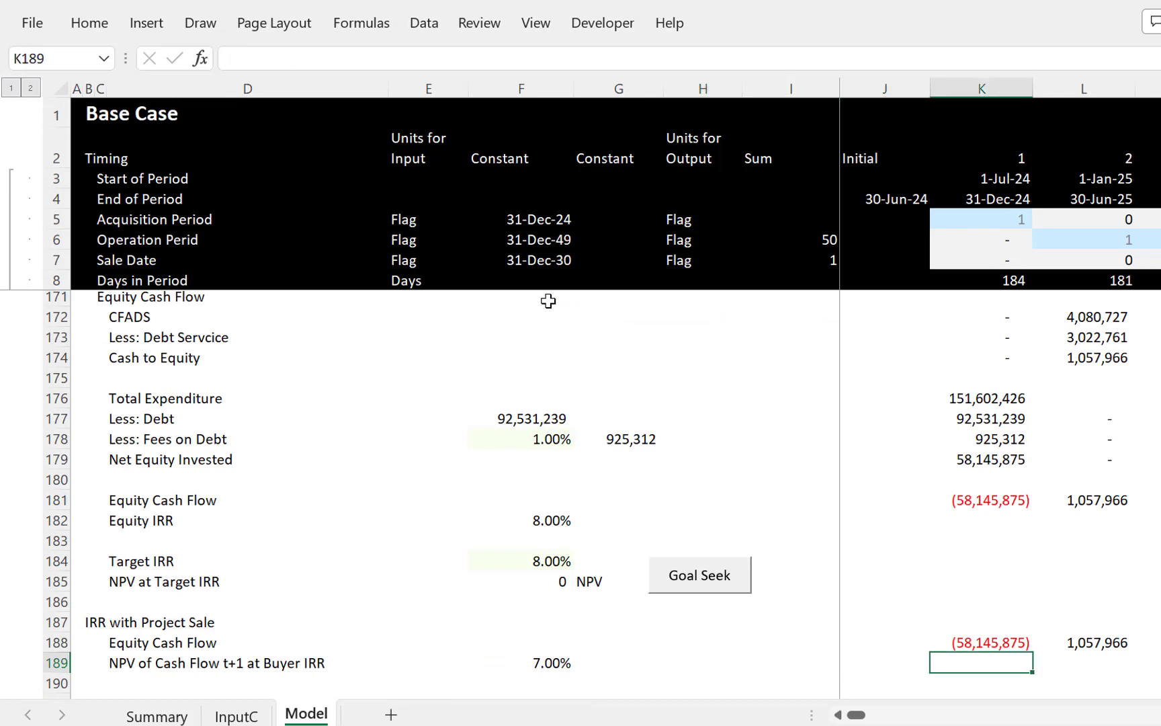
type("=xn")
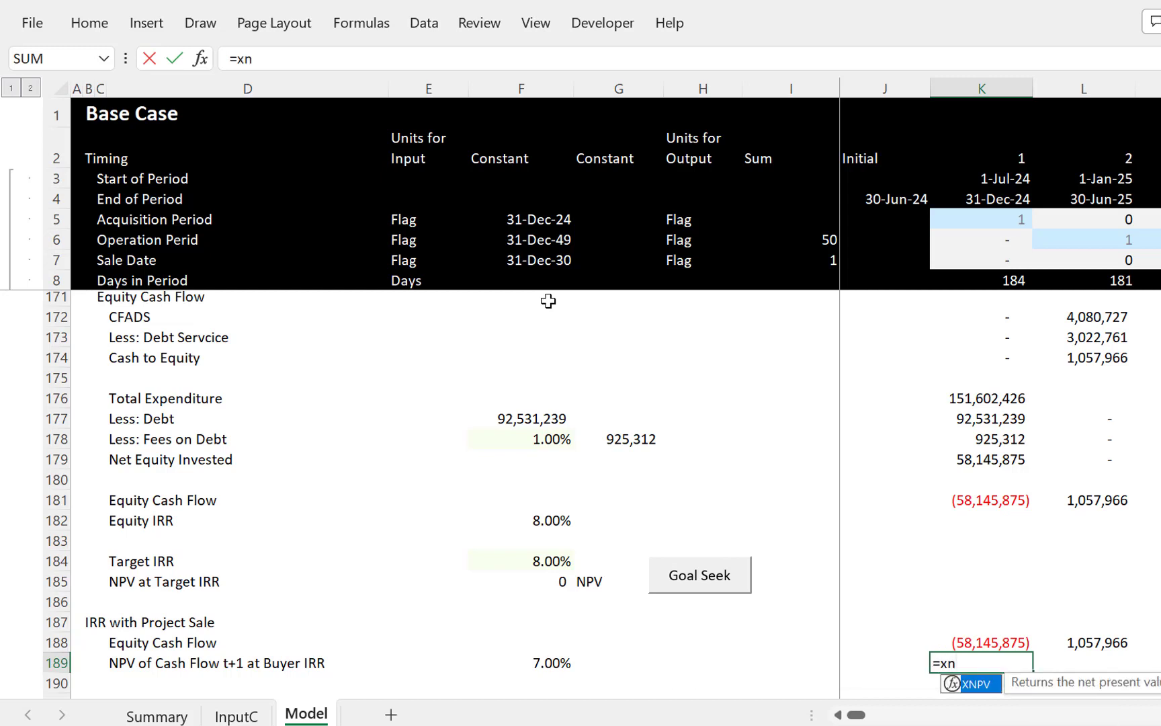
key("Escape")
key("Escape")
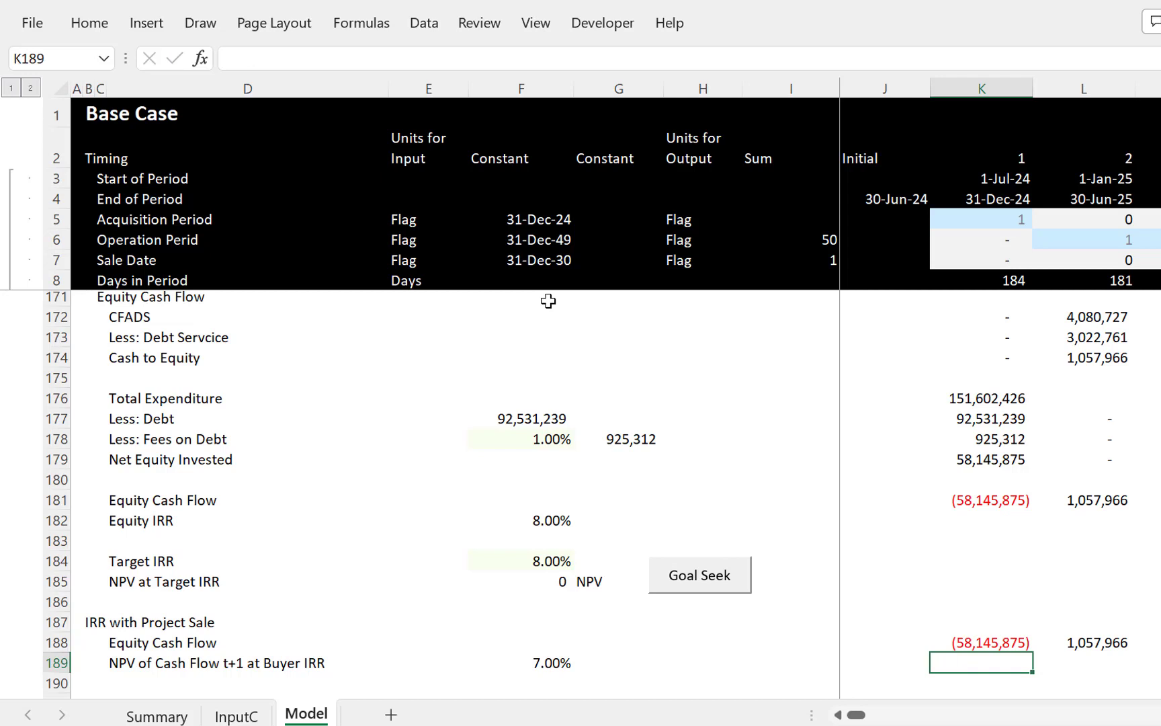
type("=npv(")
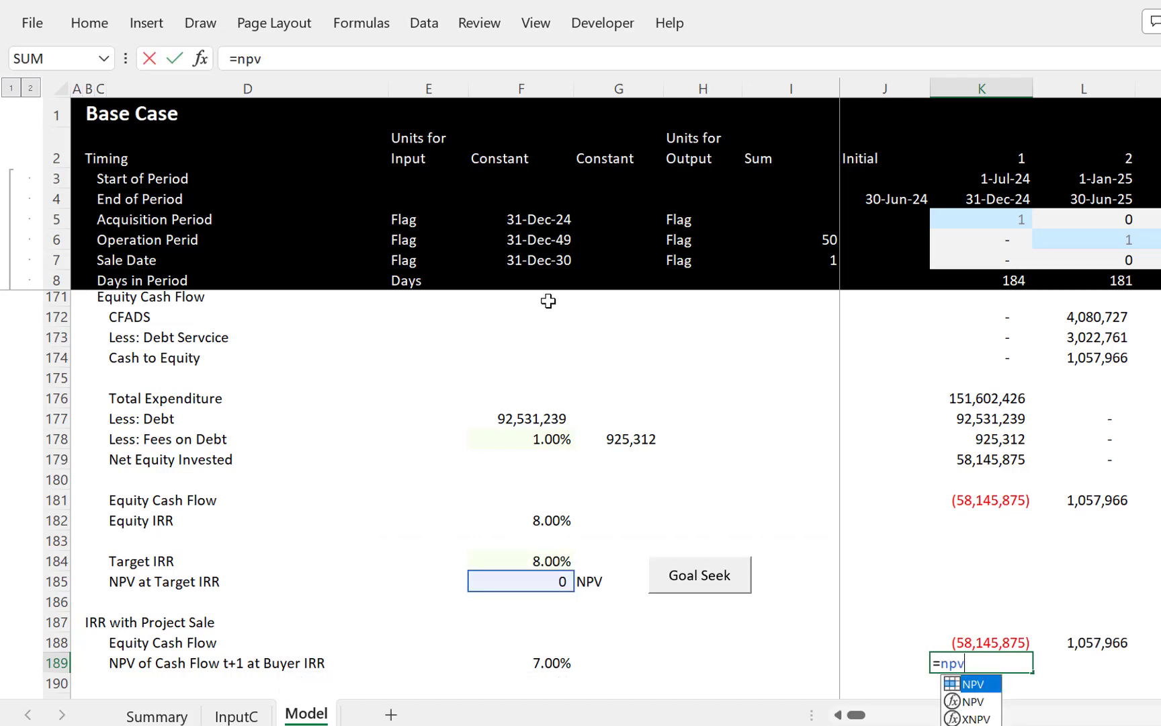
key("Escape")
Step: Convert the buyer IRR to a semi-annual rate in G189 with =(1+F189)^.5-1 and format it as a percentage with two decimals
key("Left")
key("Left")
key("Left")
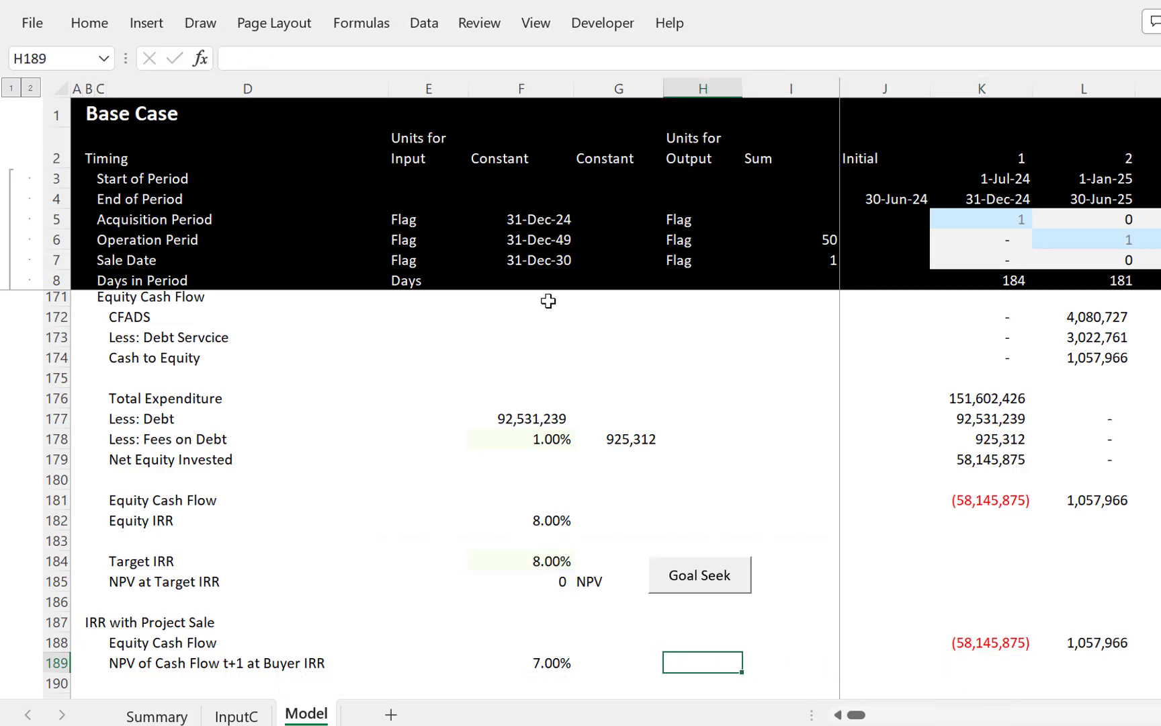
key("Left")
type("=(1+")
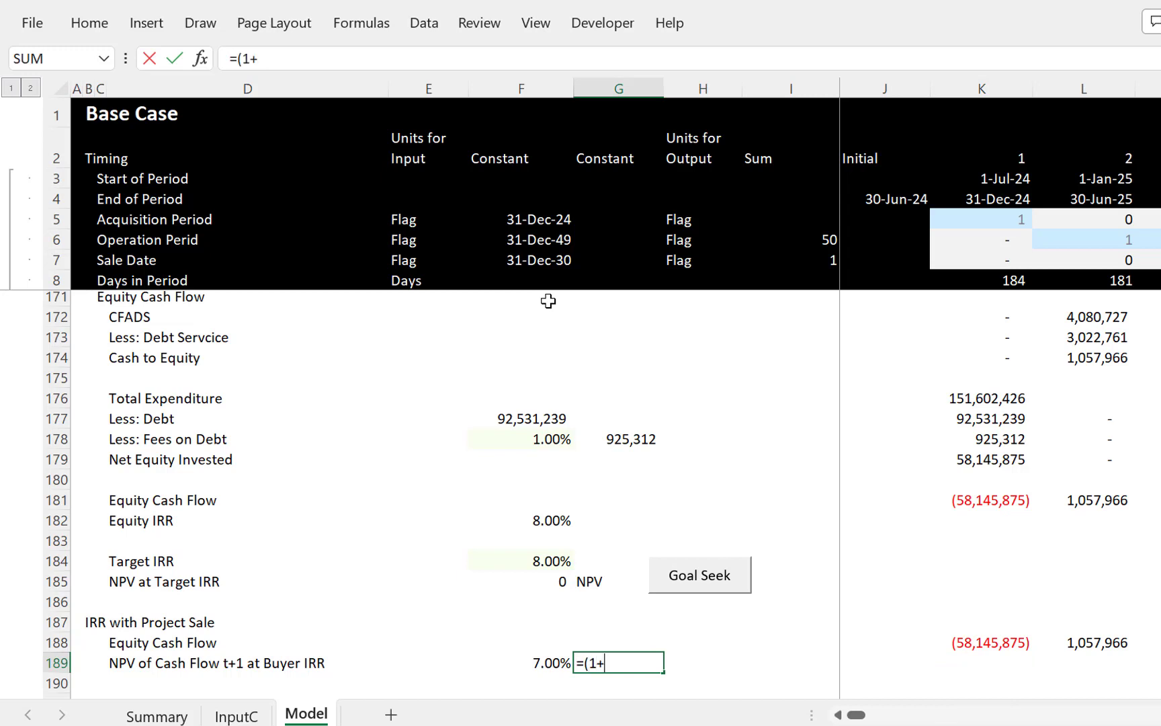
key("Left")
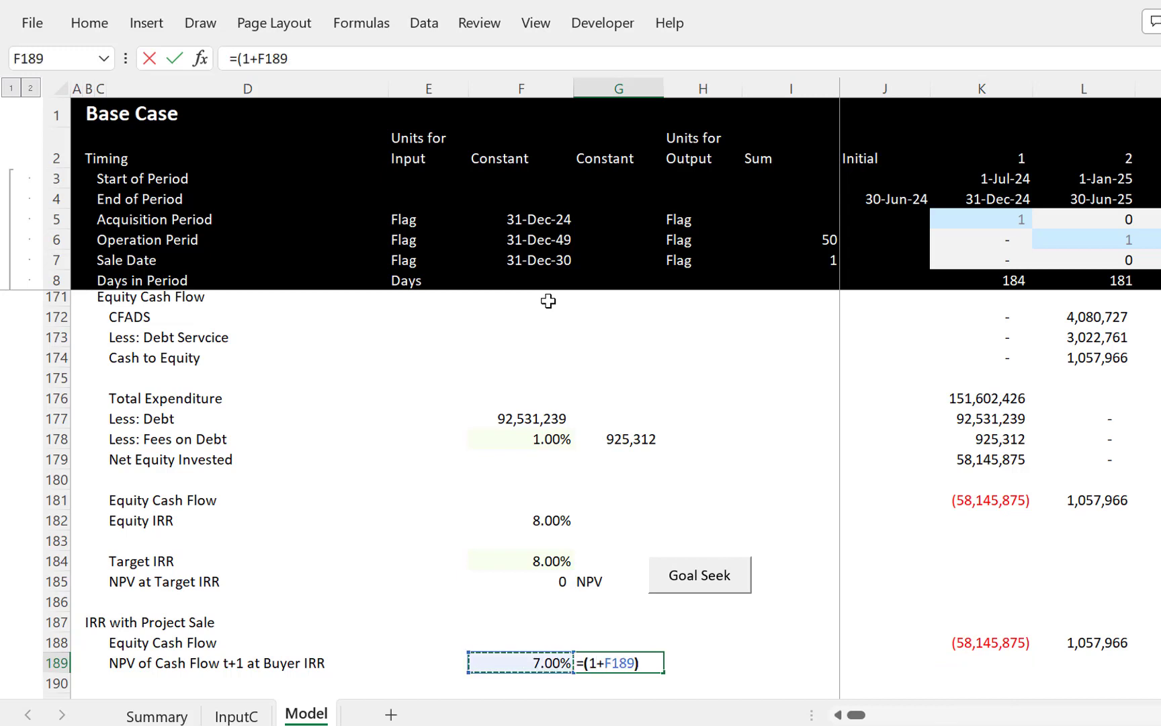
type(")^.5-1")
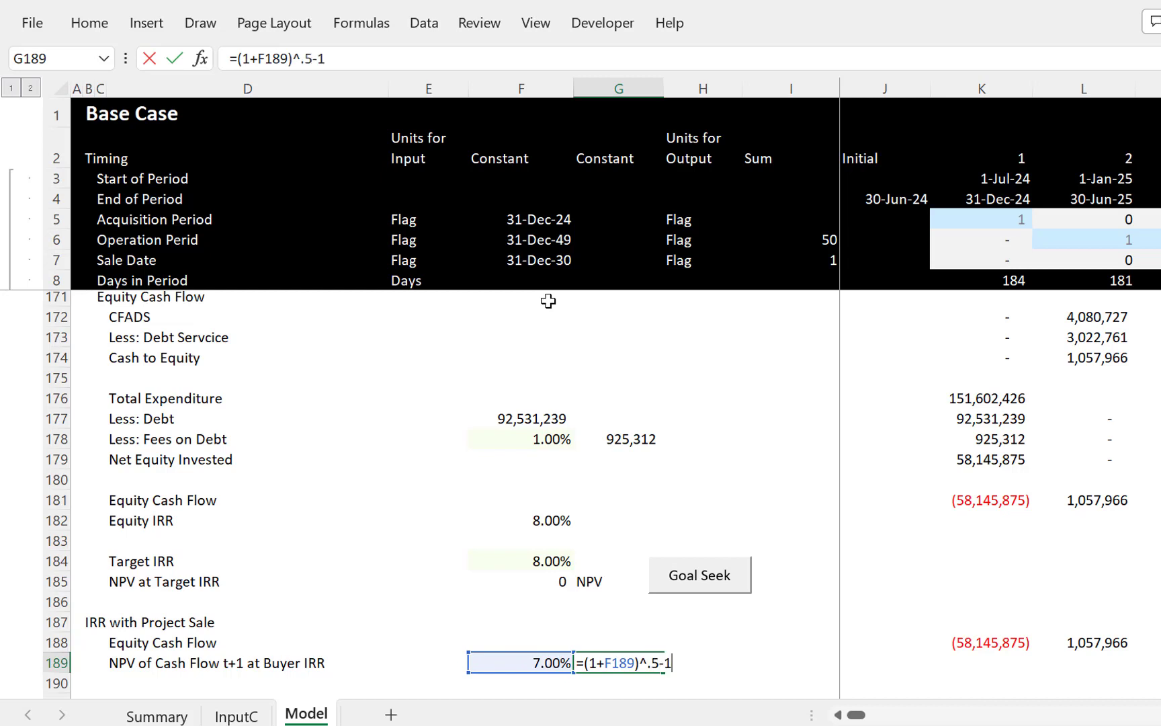
key("Return")
key("Up")
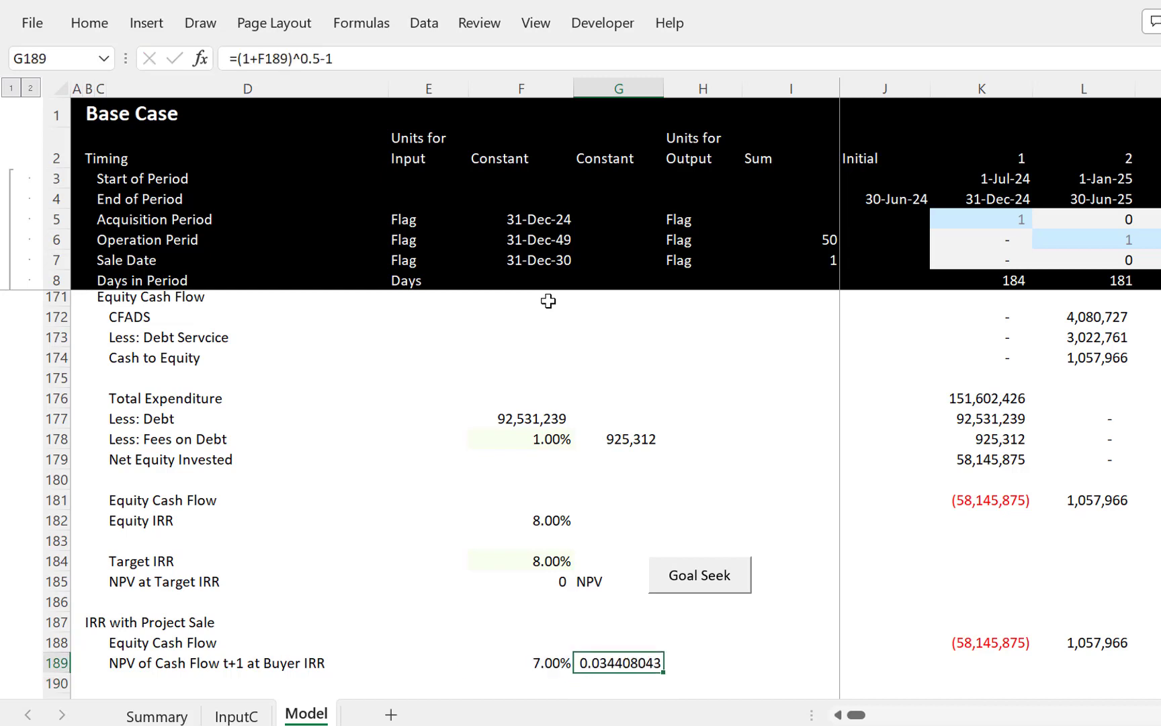
key("ctrl+shift+5")
key("Right")
key("Right")
key("Right")
key("Right")
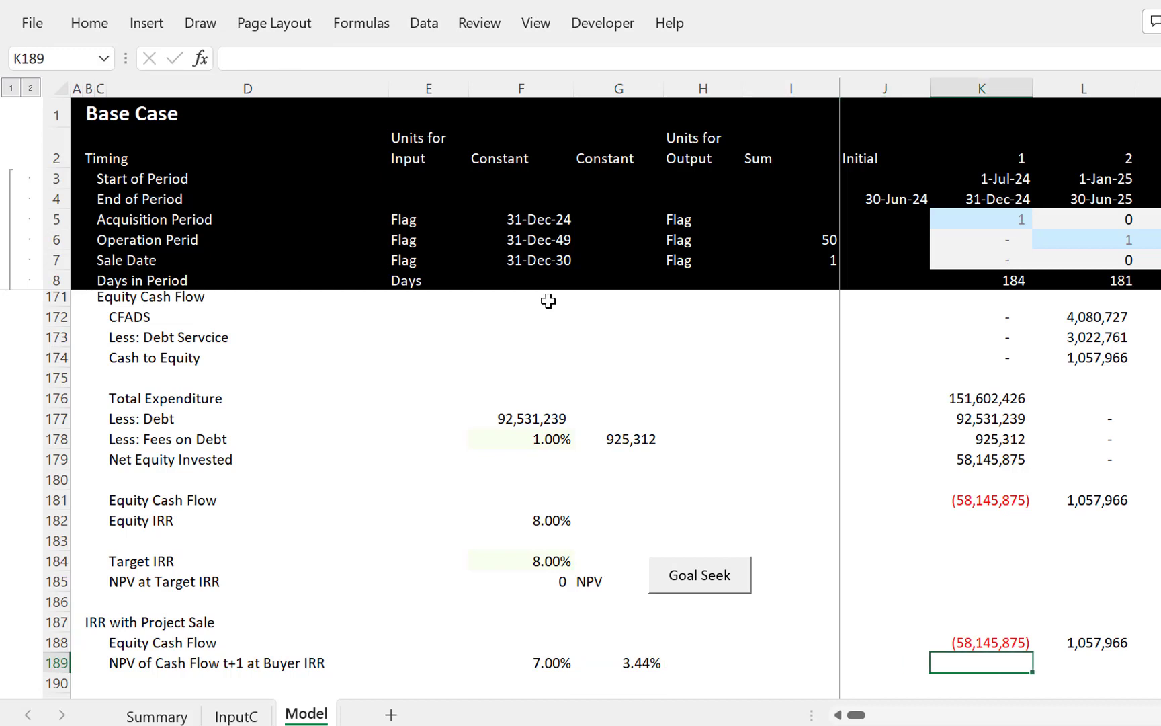
Step: Calculate the NPV of next-period-onward equity cash flows at the semi-annual buyer rate in K189 with =NPV($G$189,L188:CB188)
type("=n")
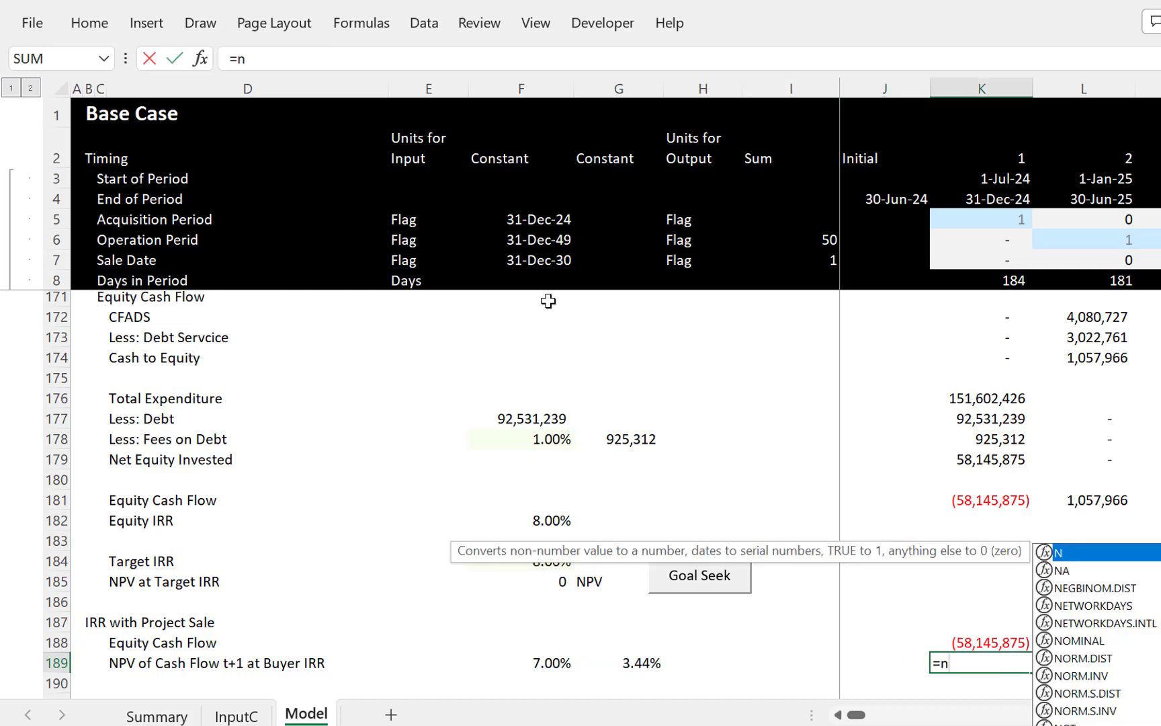
type("pv(")
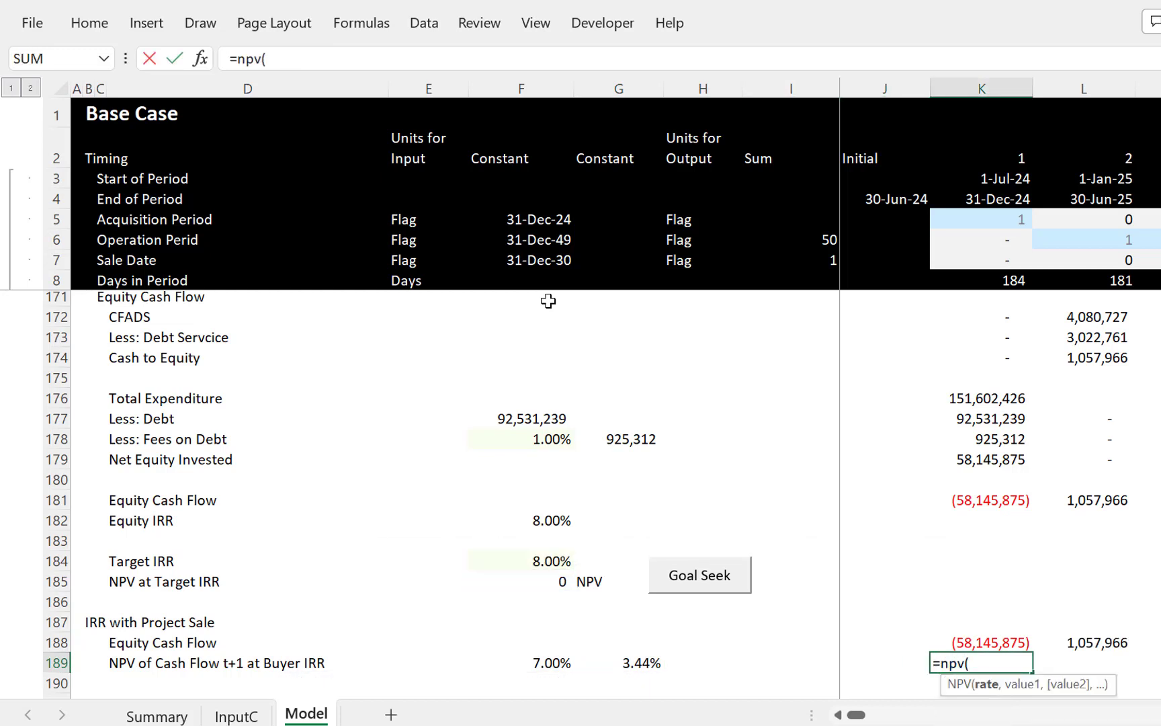
key("Up")
key("Right")
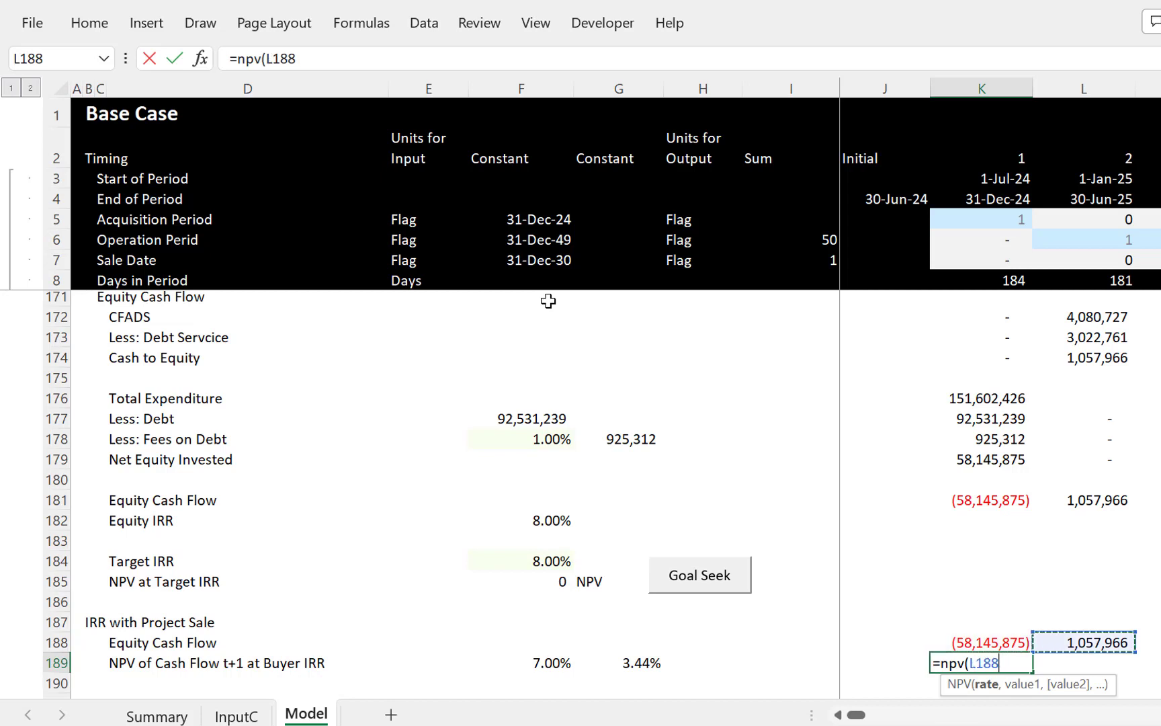
key("BackSpace")
key("BackSpace")
key("BackSpace")
key("BackSpace")
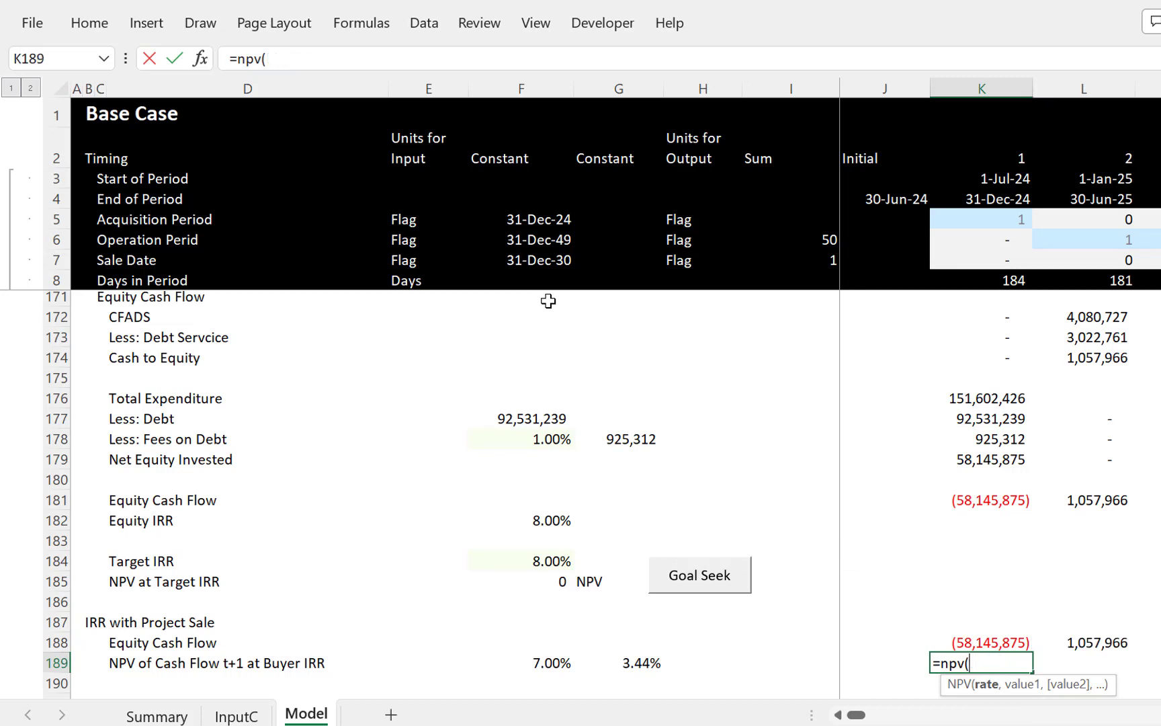
key("Left")
key("Left")
key("Left")
key("Left")
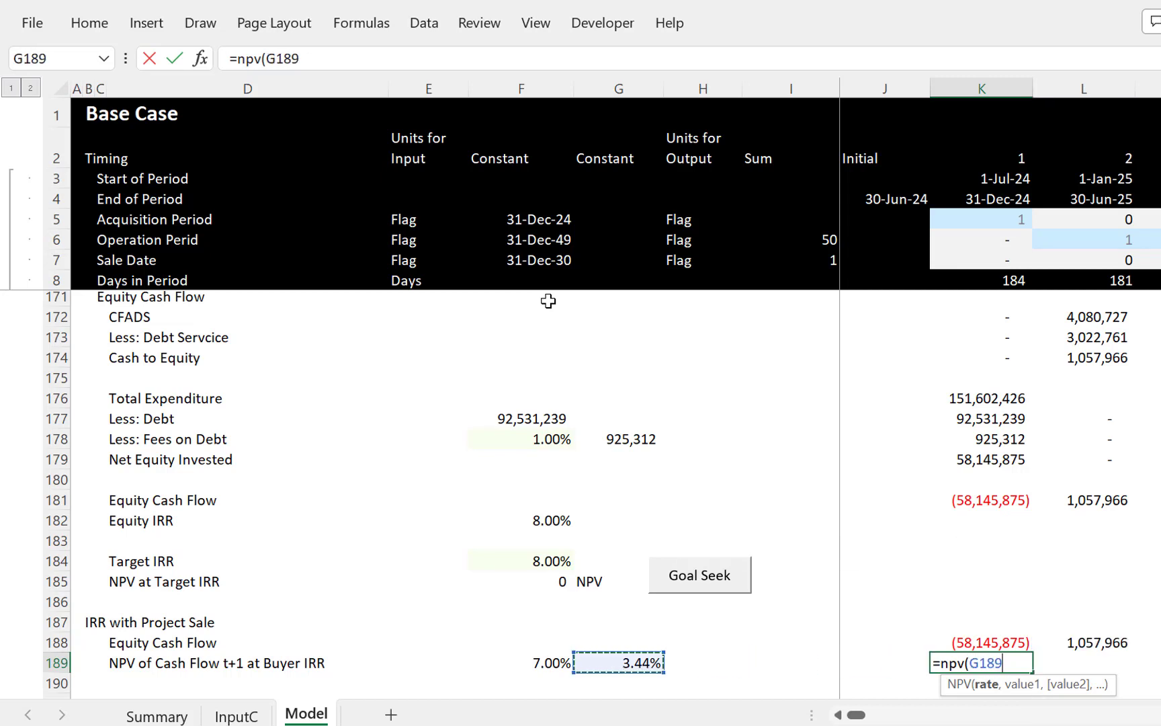
key("F4")
type(",")
key("Up")
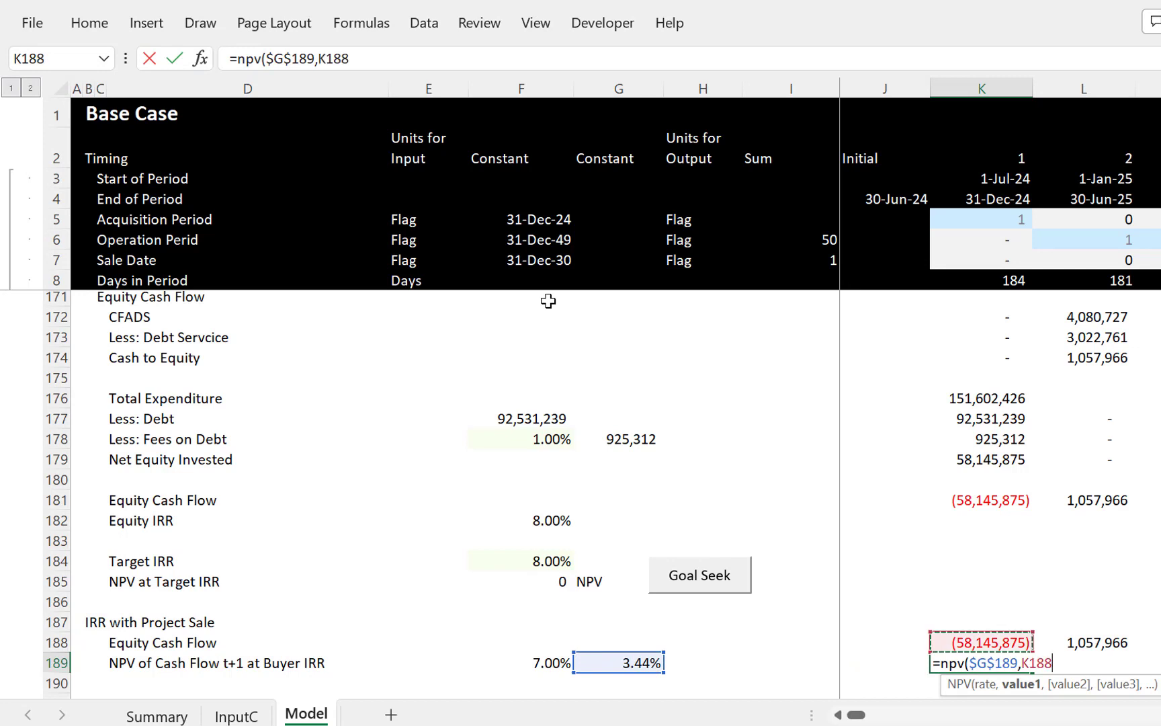
key("Right")
key("ctrl+shift+Right")
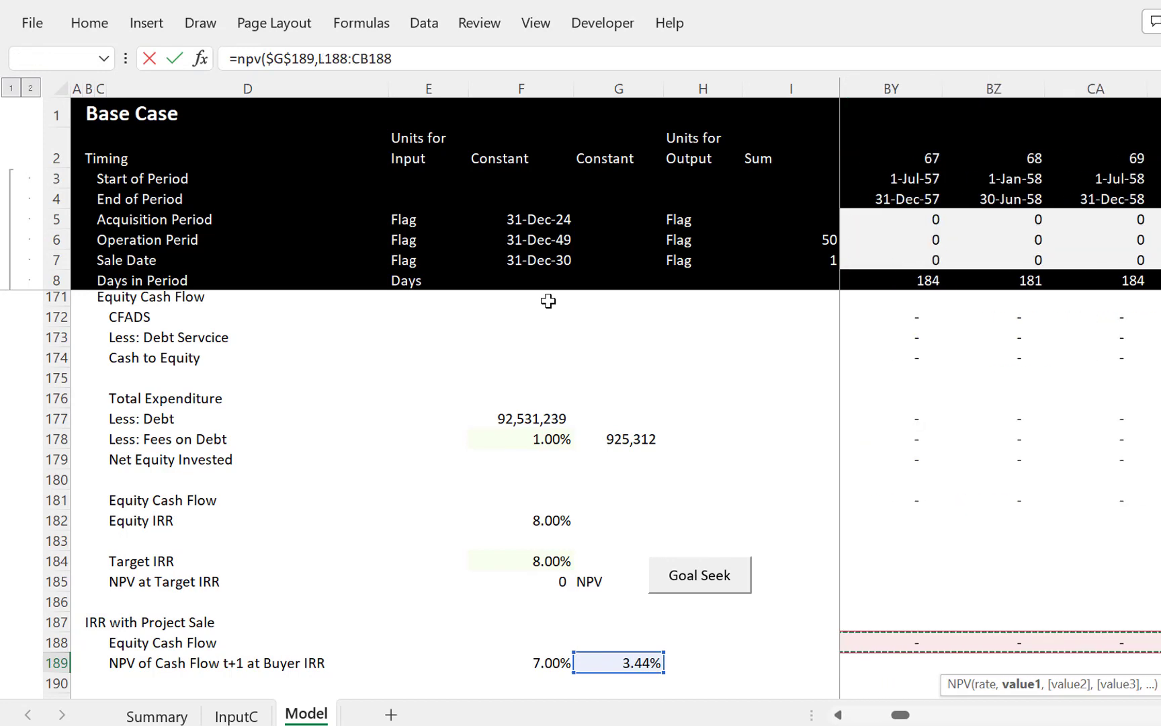
key("Return")
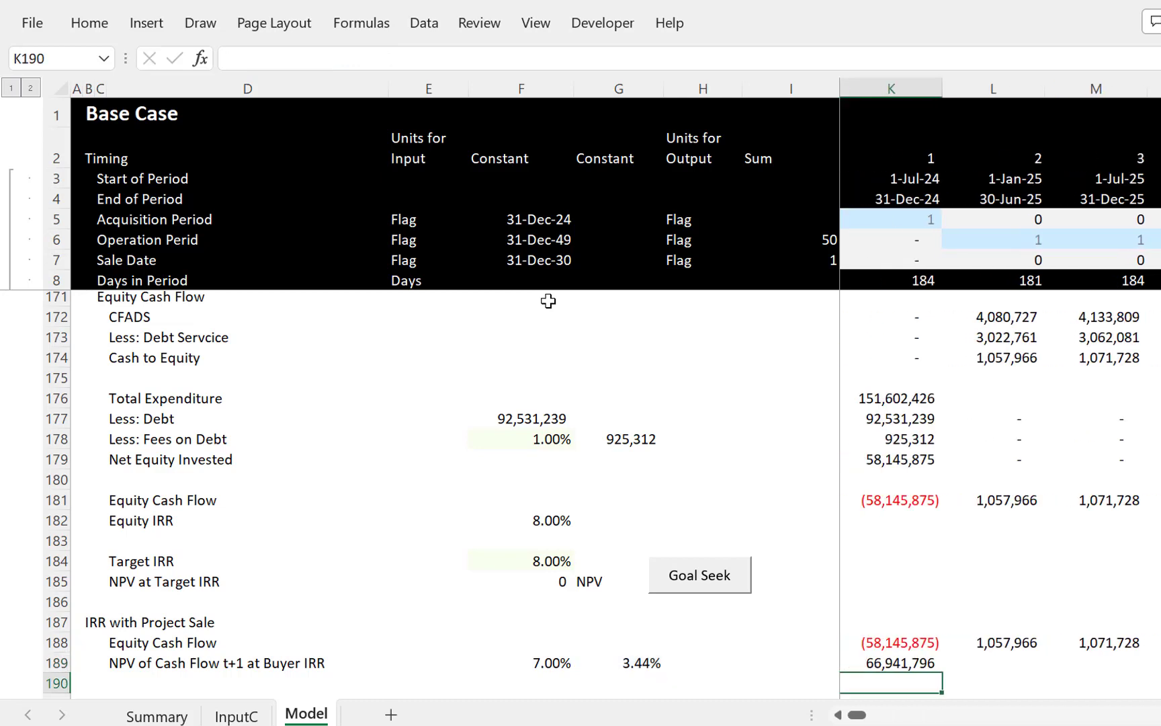
Step: Fill the NPV formula from K189 right across all periods and plot the row as a column chart on a new chart sheet
key("Up")
key("ctrl+shift+Right")
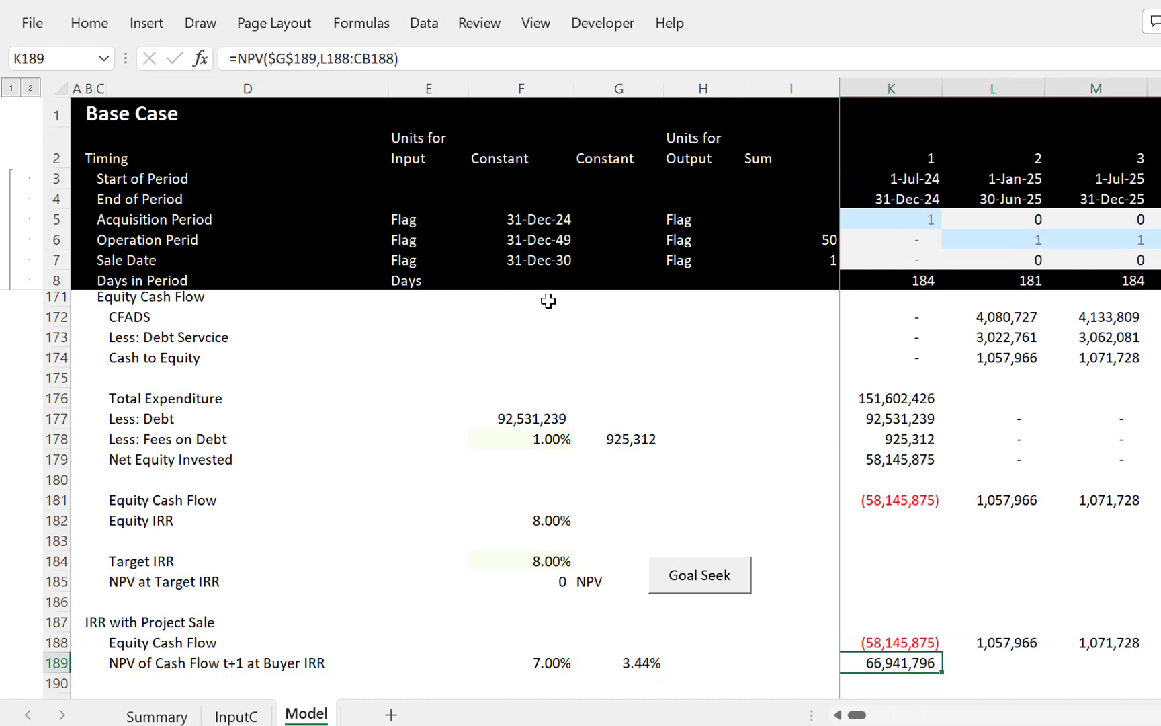
key("ctrl+r")
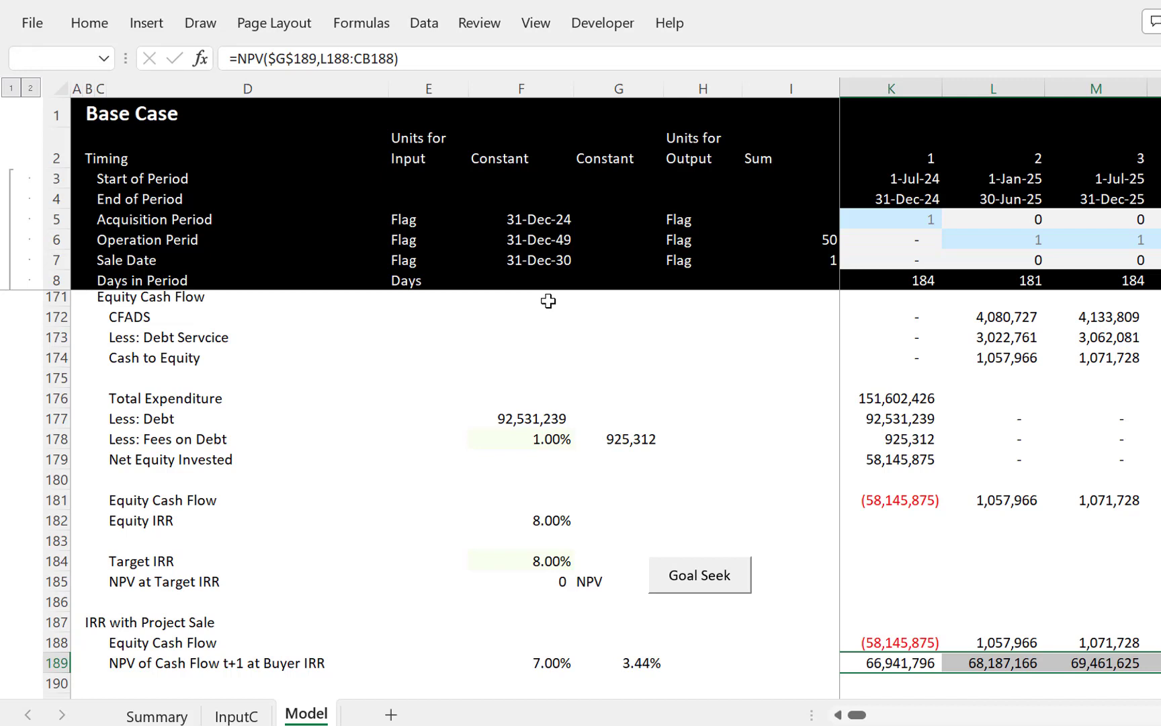
key("F11")
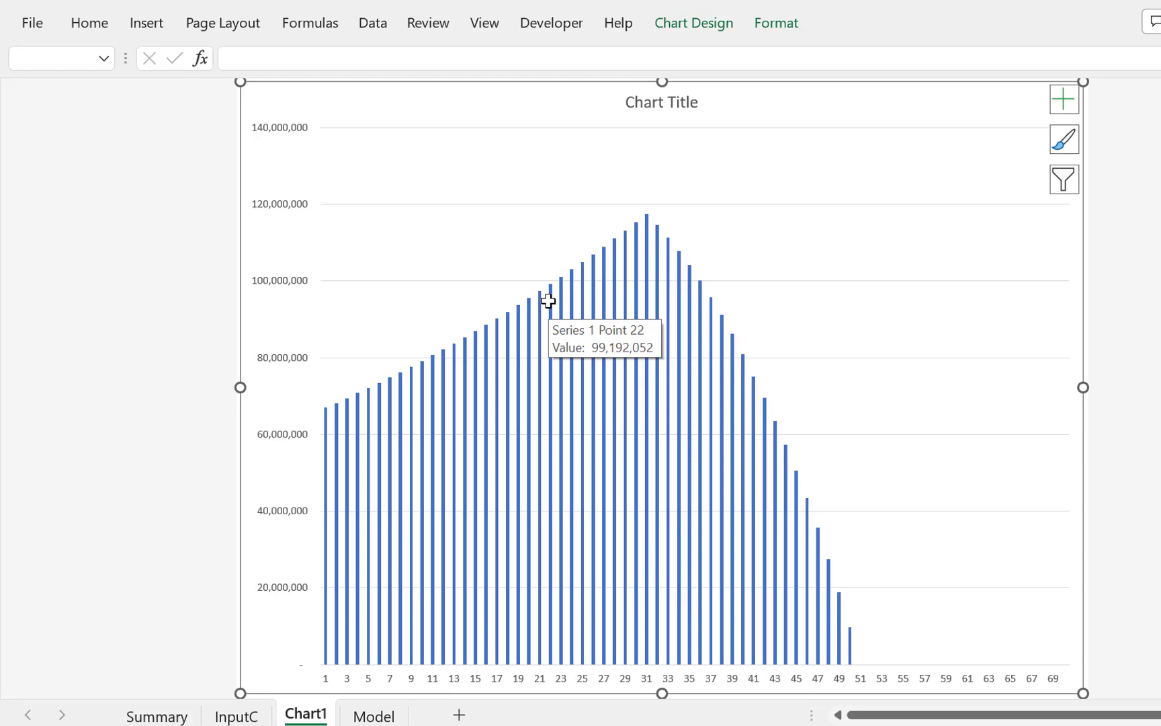
Step: Delete the Chart1 sheet from the workbook
key("alt+e")
key("l")
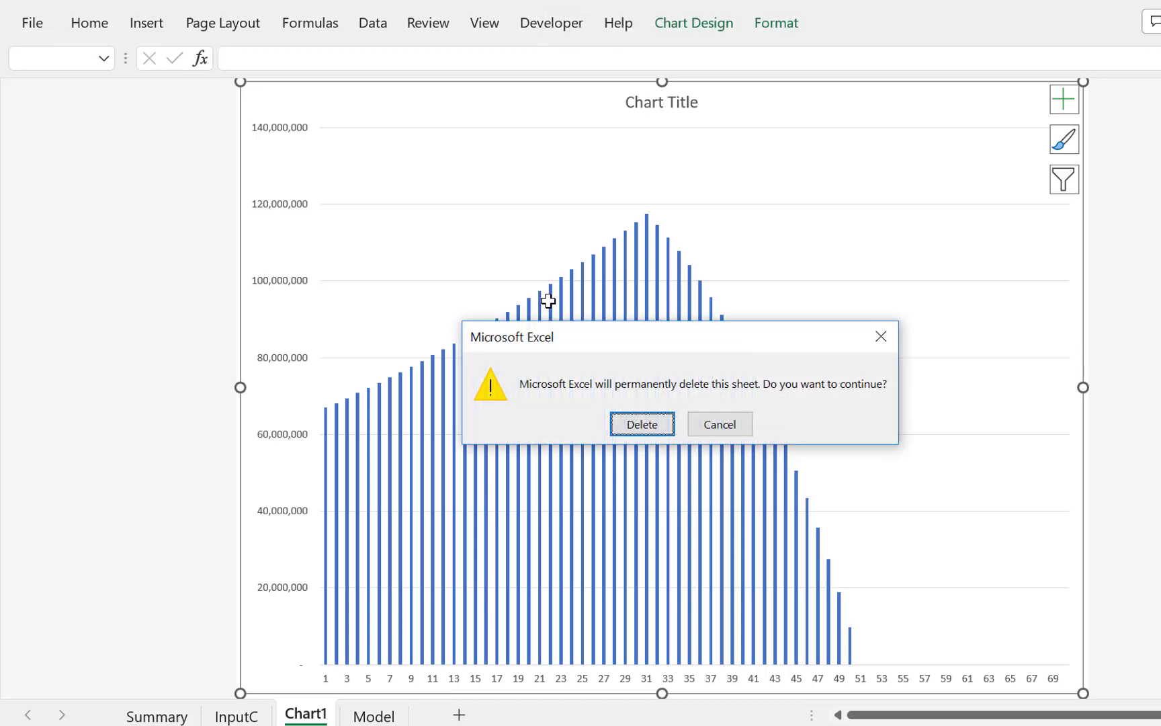
key("Return")
Step: Enter the row label "Sale Date" in cell D191, below the IRR with Project Sale rows
key("Left")
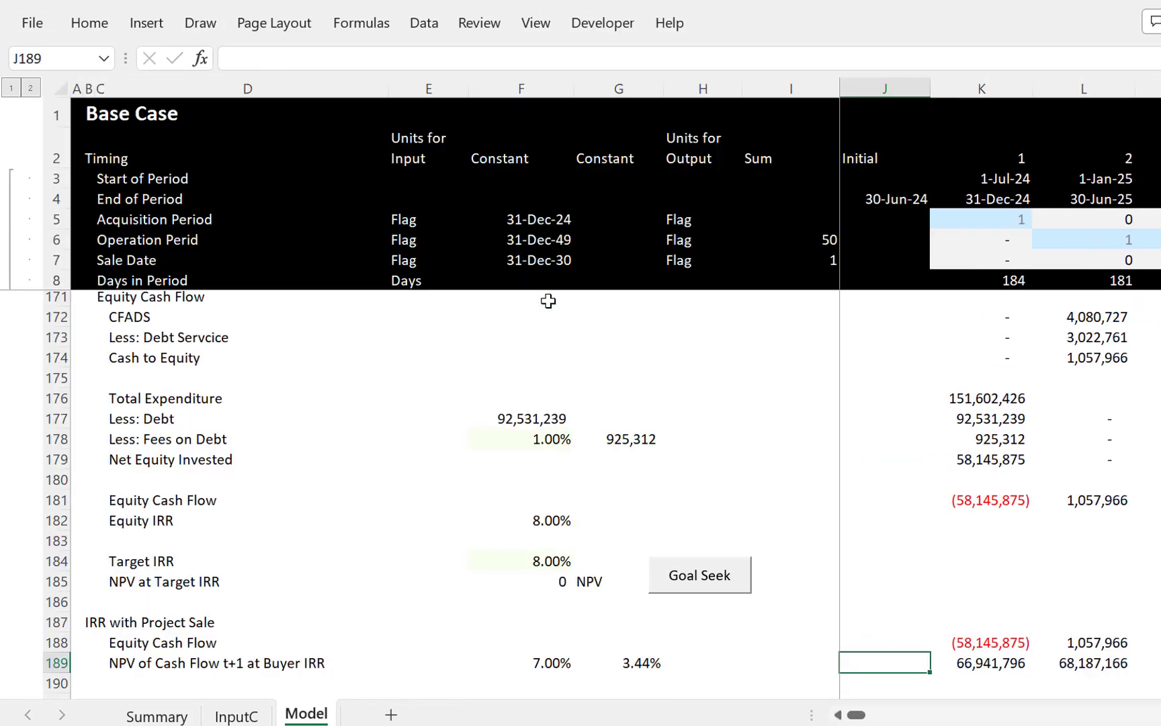
key("Left")
key("Down")
key("Down")
key("Left")
key("Left")
key("Left")
key("Left")
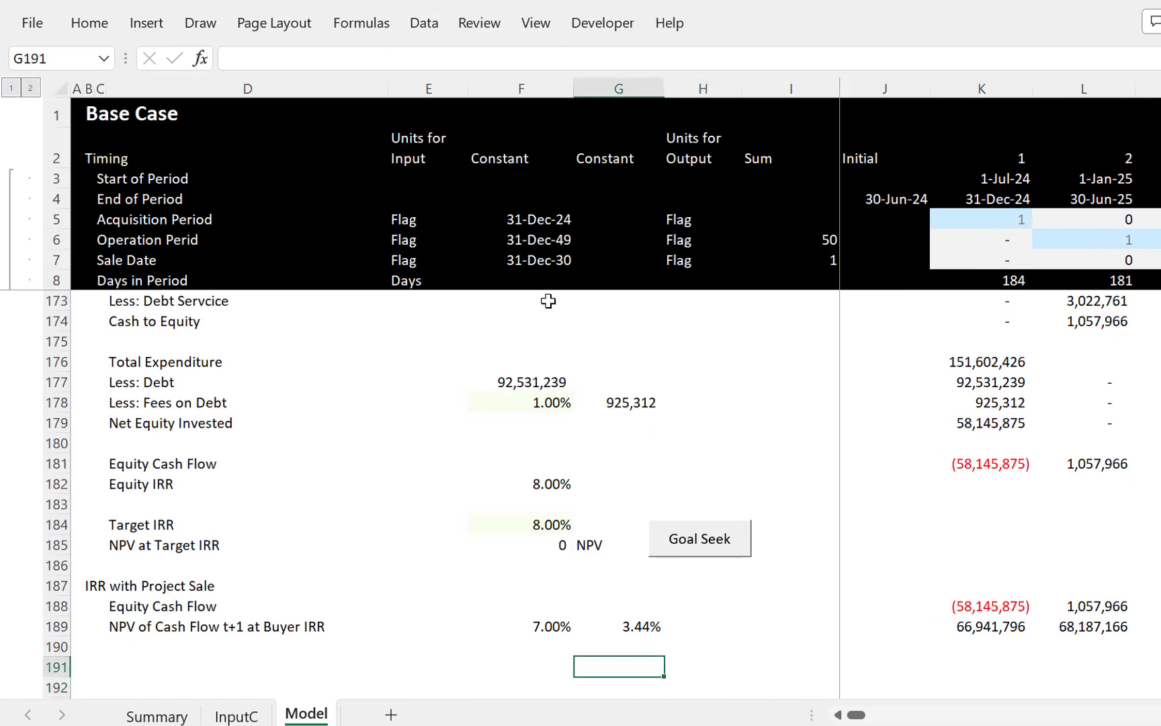
key("Left")
key("Left")
key("Right")
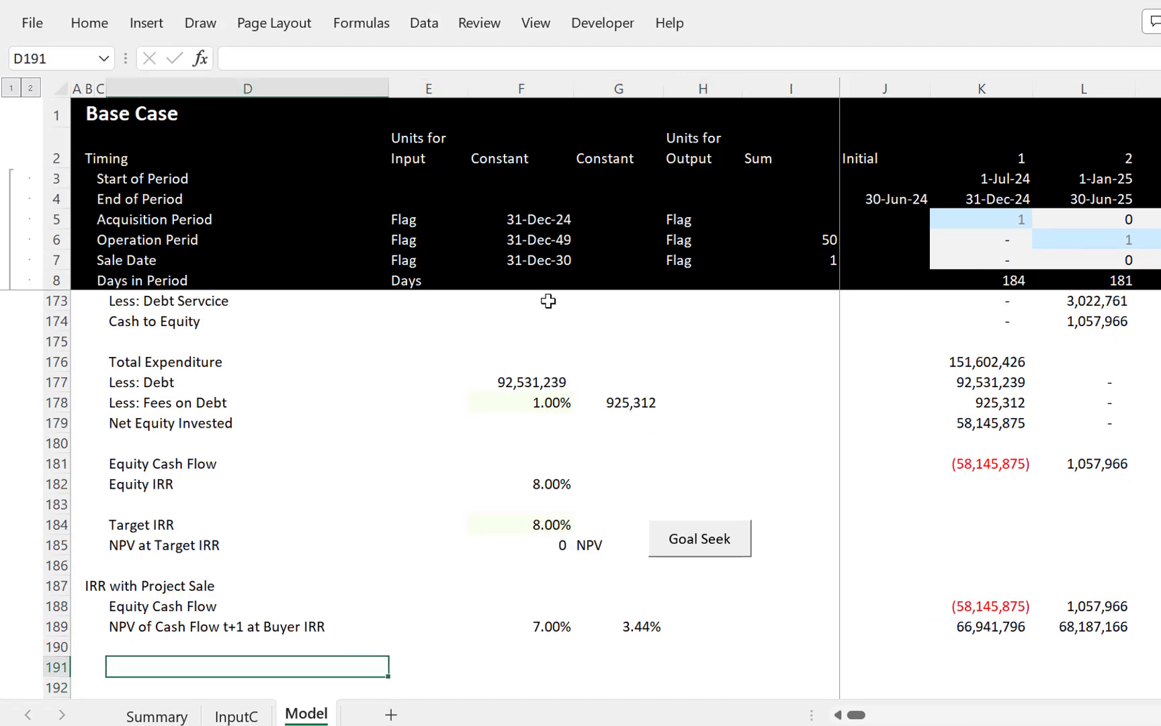
type("Sale Date")
key("Return")
Step: Link K191 to the sale date flag with =K7 and copy the formula across the timeline
key("Up")
key("Right")
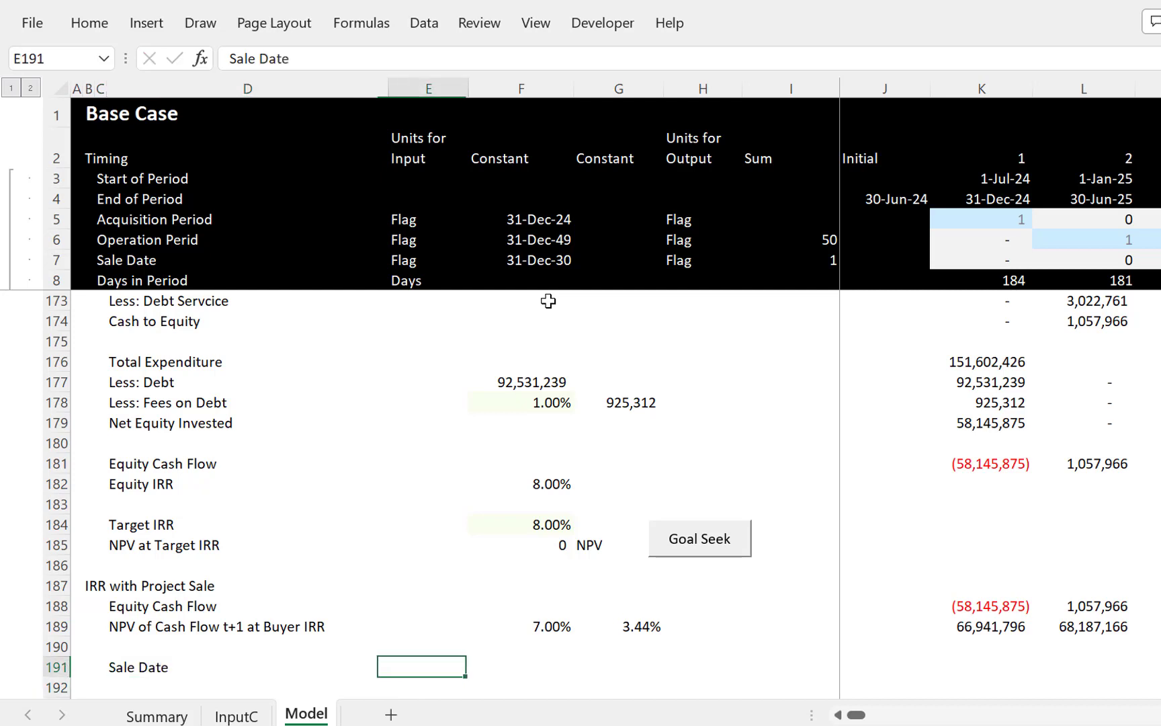
key("Right")
key("Right")
key("Right")
key("Right")
key("Right")
key("Right")
type("=")
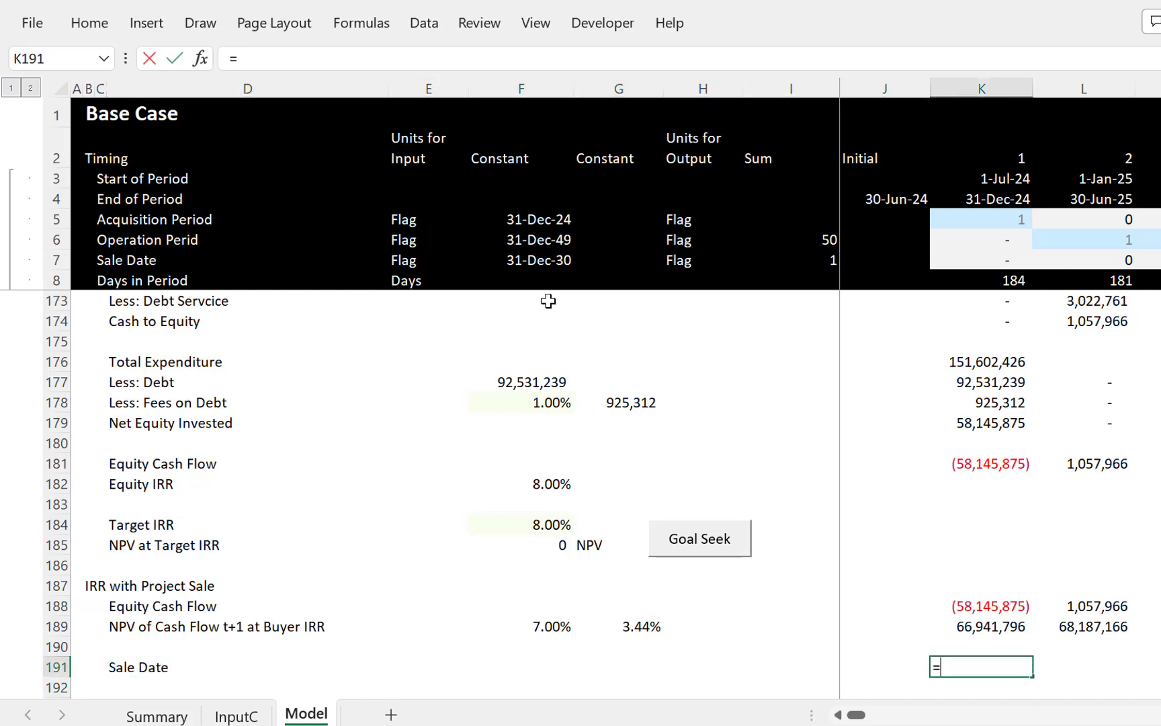
left_click(973, 260)
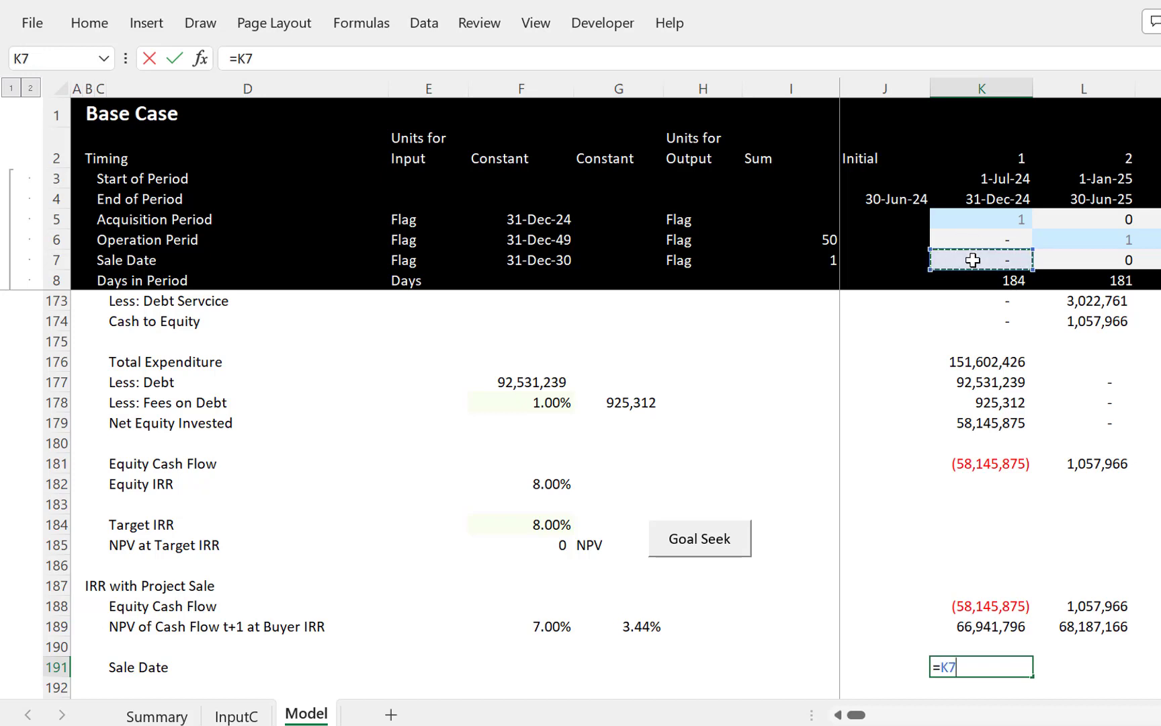
key("Return")
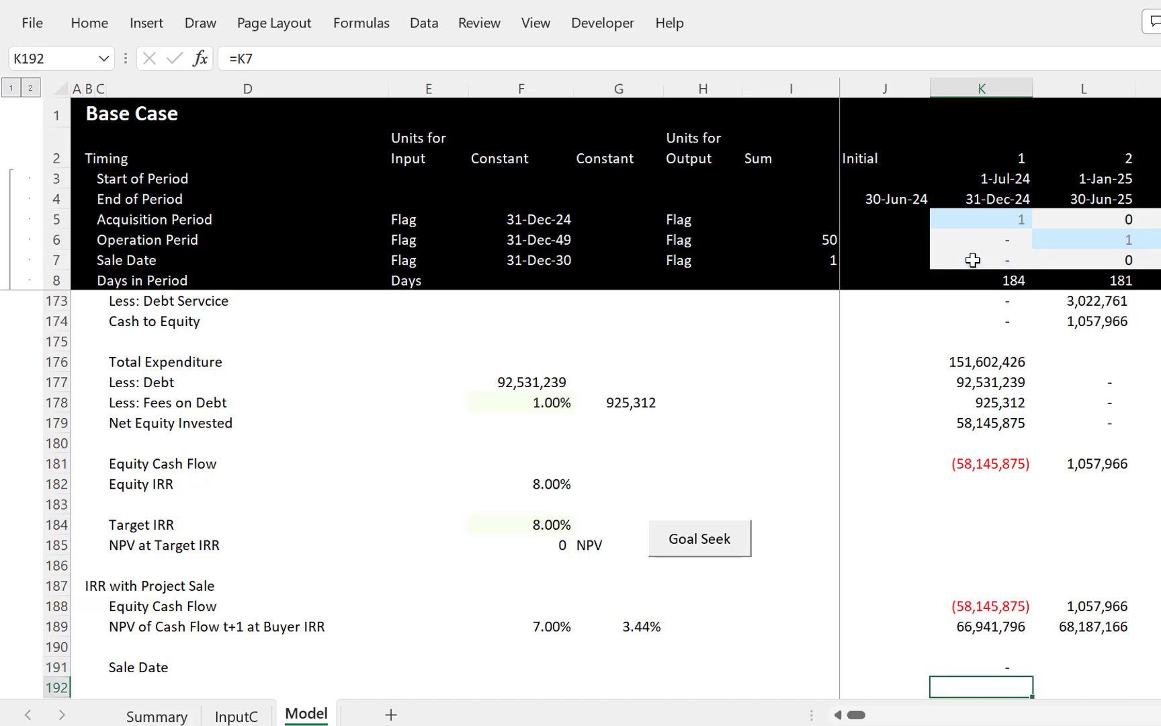
key("Up")
key("ctrl+shift+r")
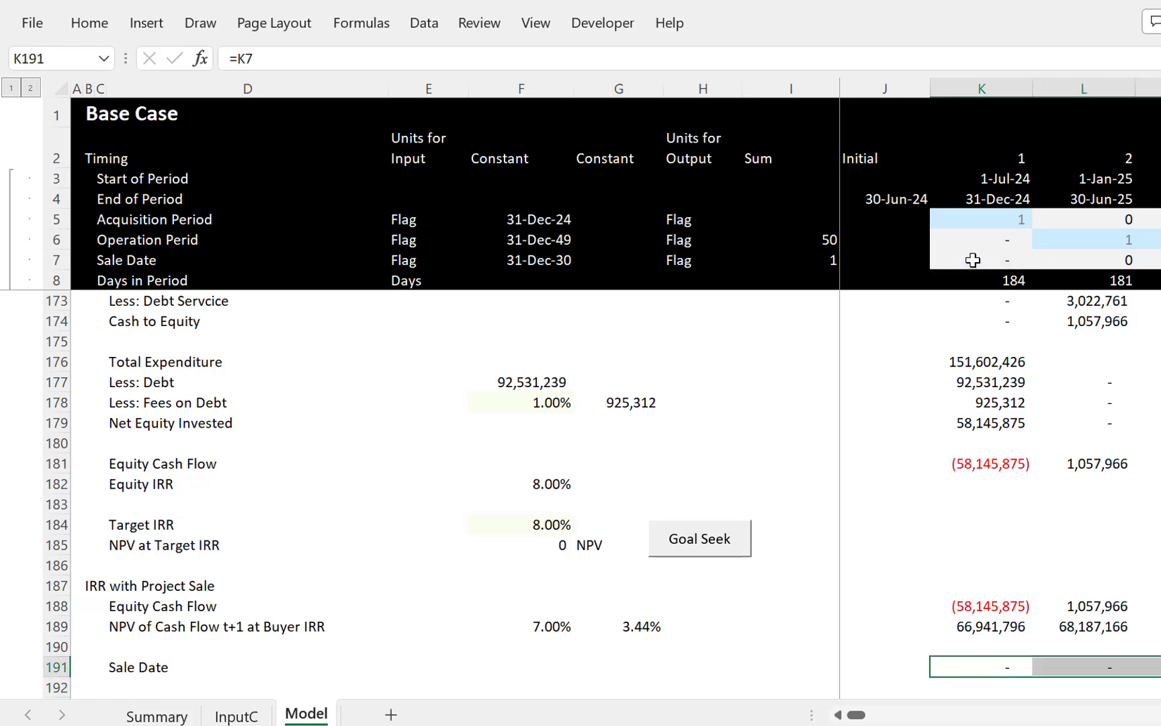
Step: Enter the row label "Holdng Period" in cell D192, directly below Sale Date
key("Right")
key("Down")
key("Down")
key("Up")
key("Left")
key("Left")
key("Left")
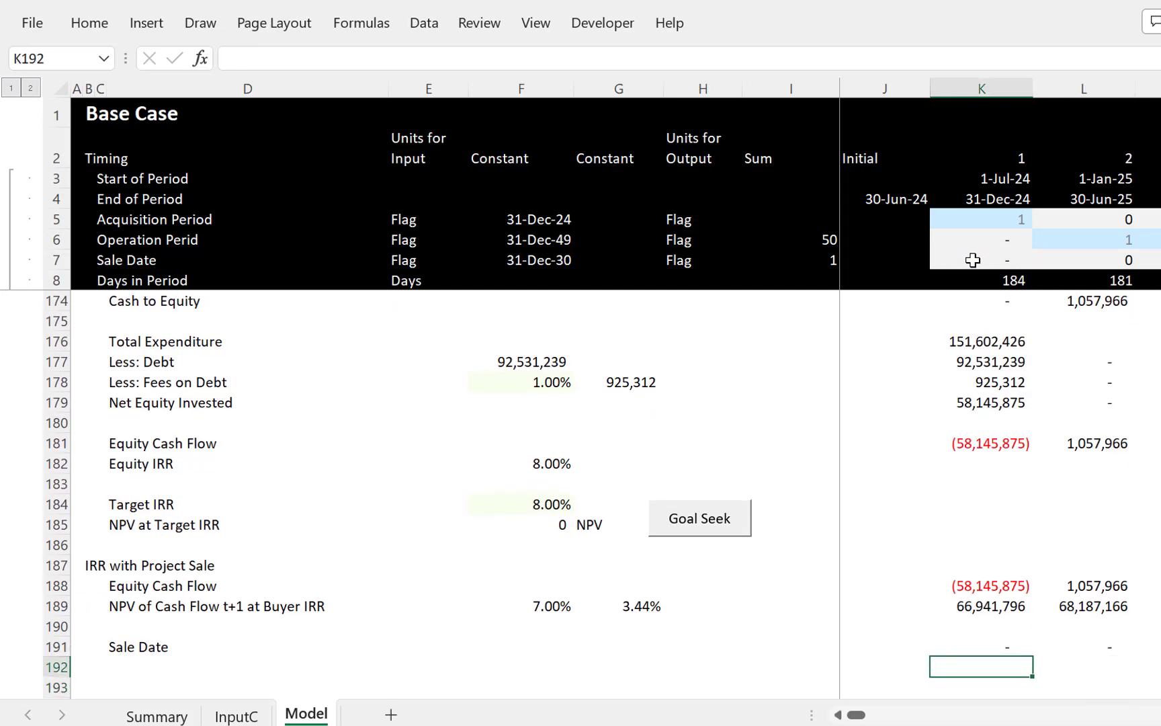
key("Home")
key("Right")
key("Right")
key("Right")
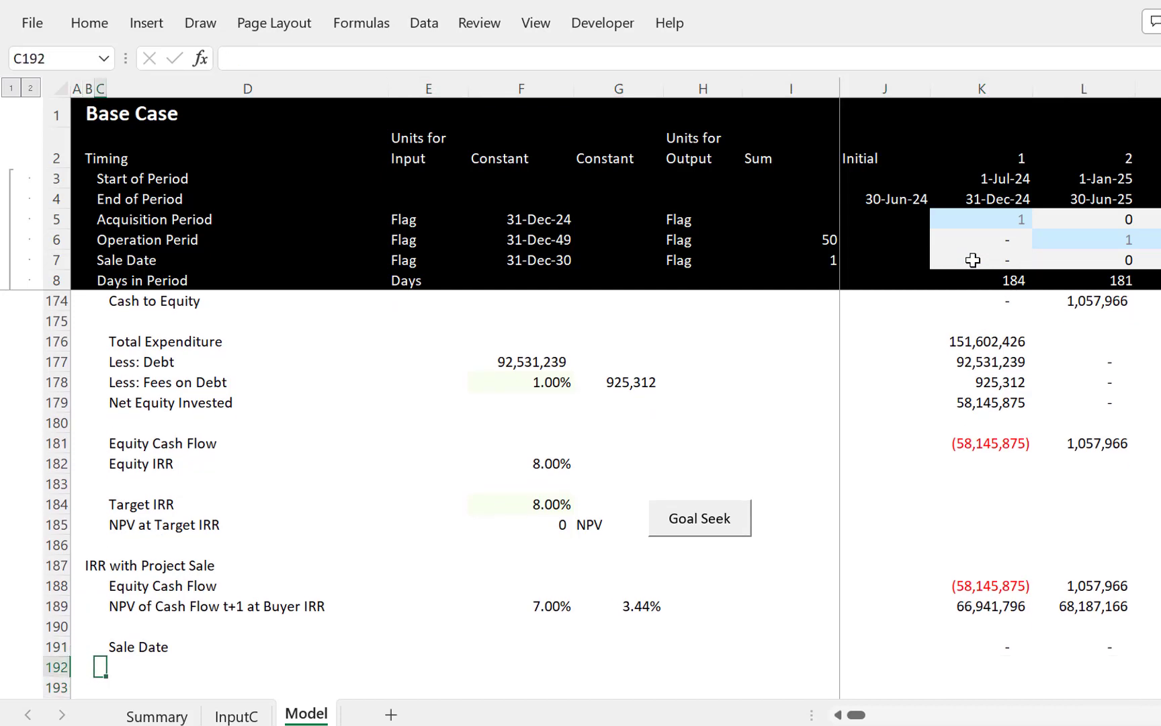
type("Hod")
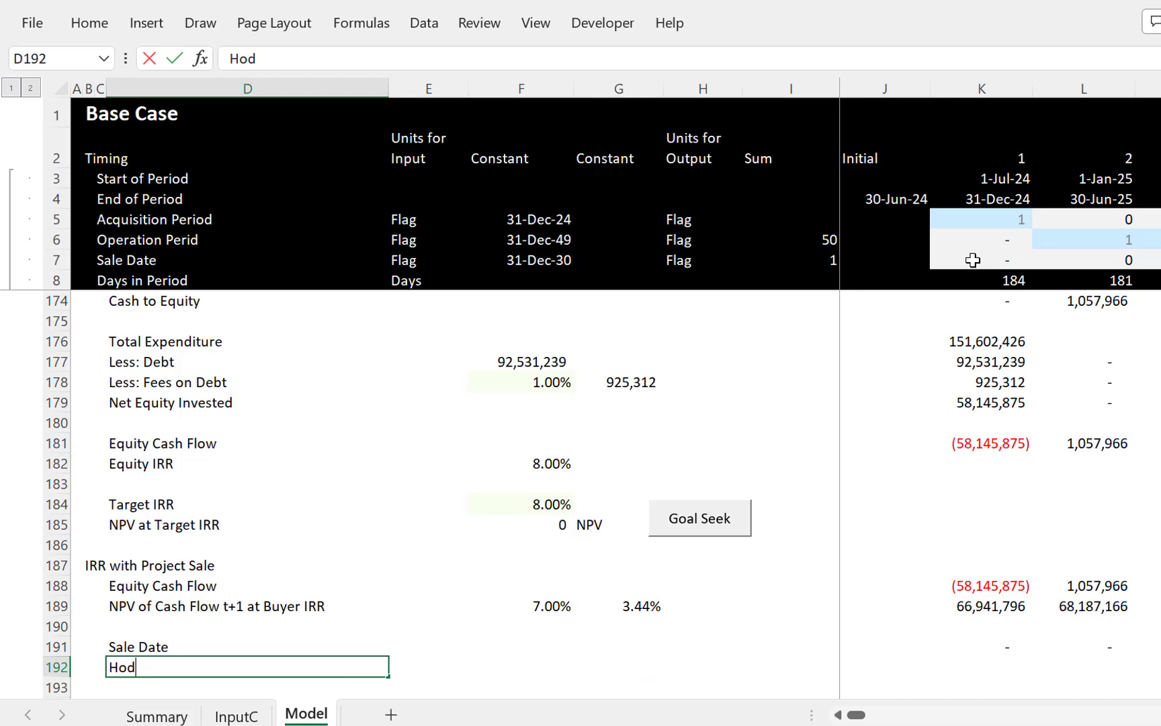
type("ing")
key("BackSpace")
key("BackSpace")
key("BackSpace")
key("BackSpace")
type("ldng Pe")
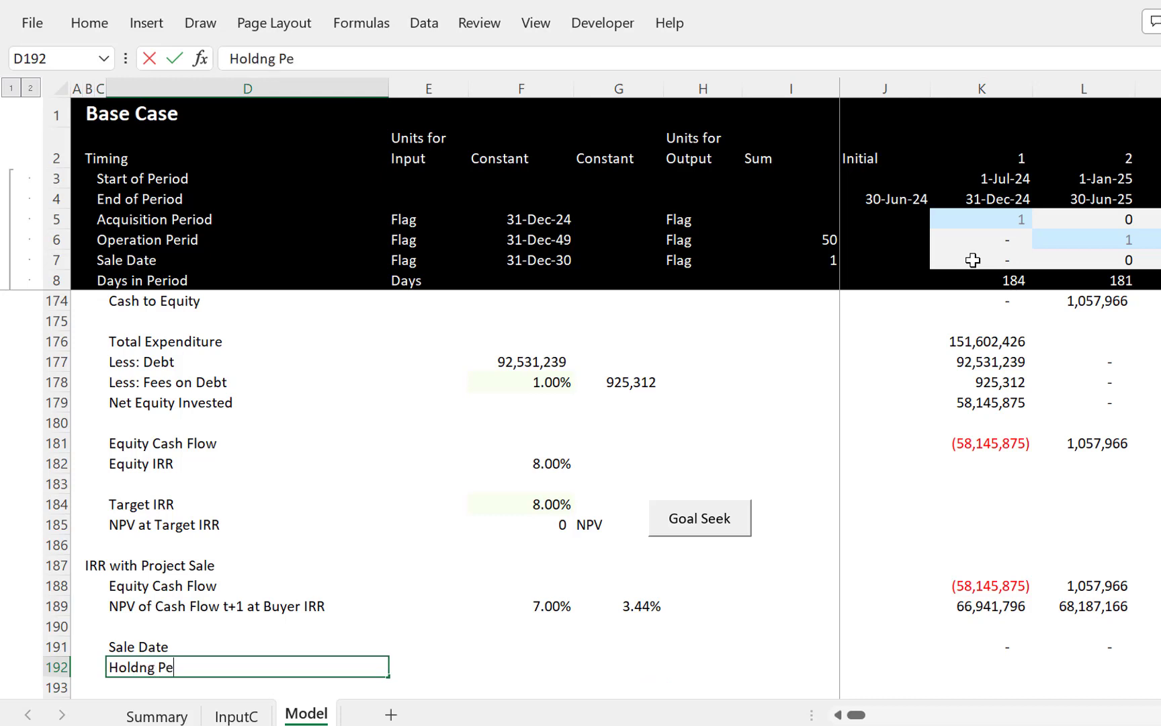
type("riod")
key("Return")
Step: Link the holding period's constant in F192 to the header's sale date with =F7
key("Up")
key("Right")
key("Right")
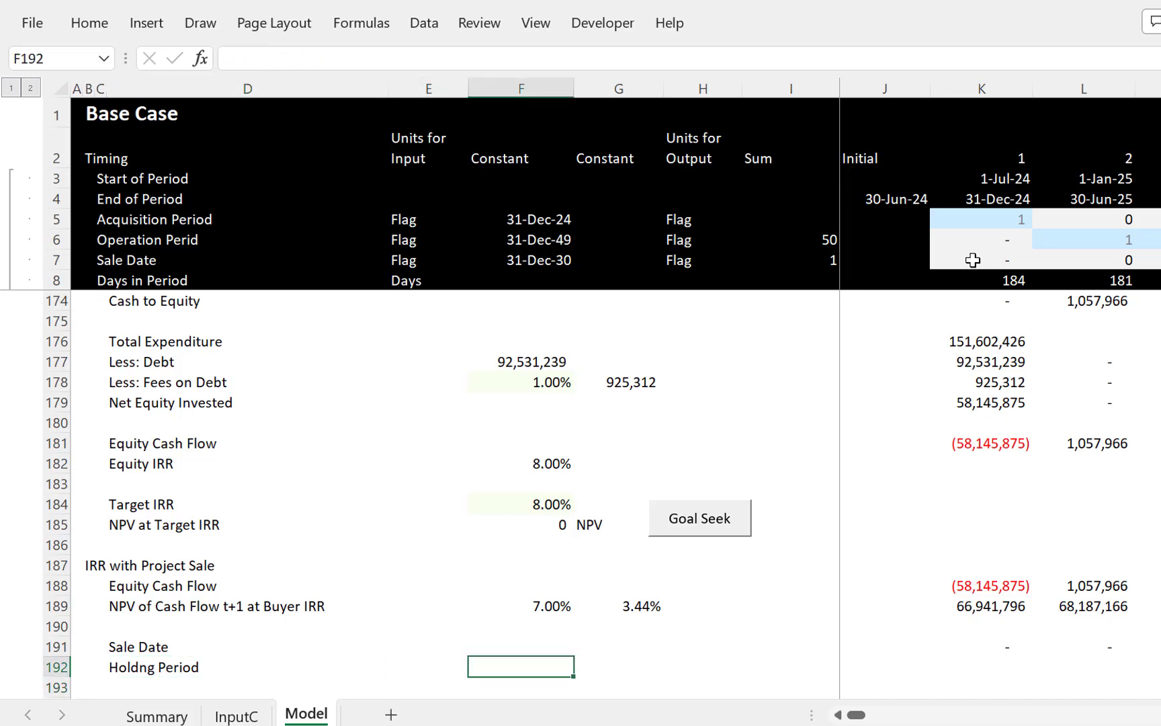
type("=")
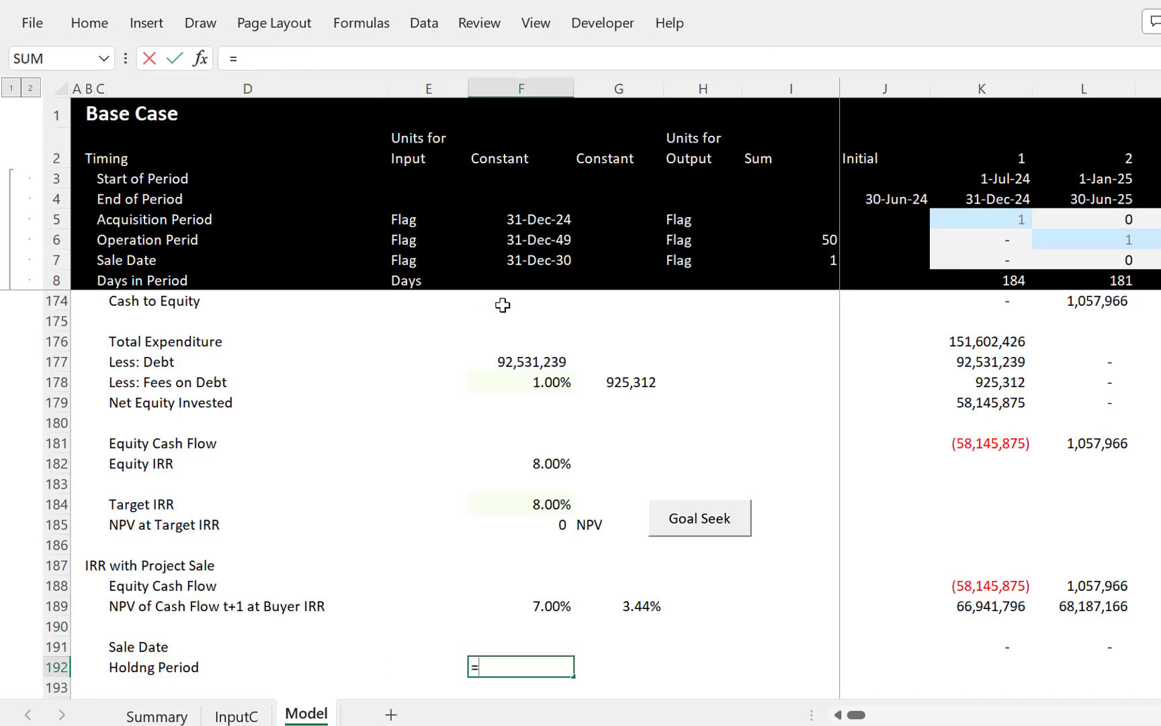
left_click(514, 267)
key("Return")
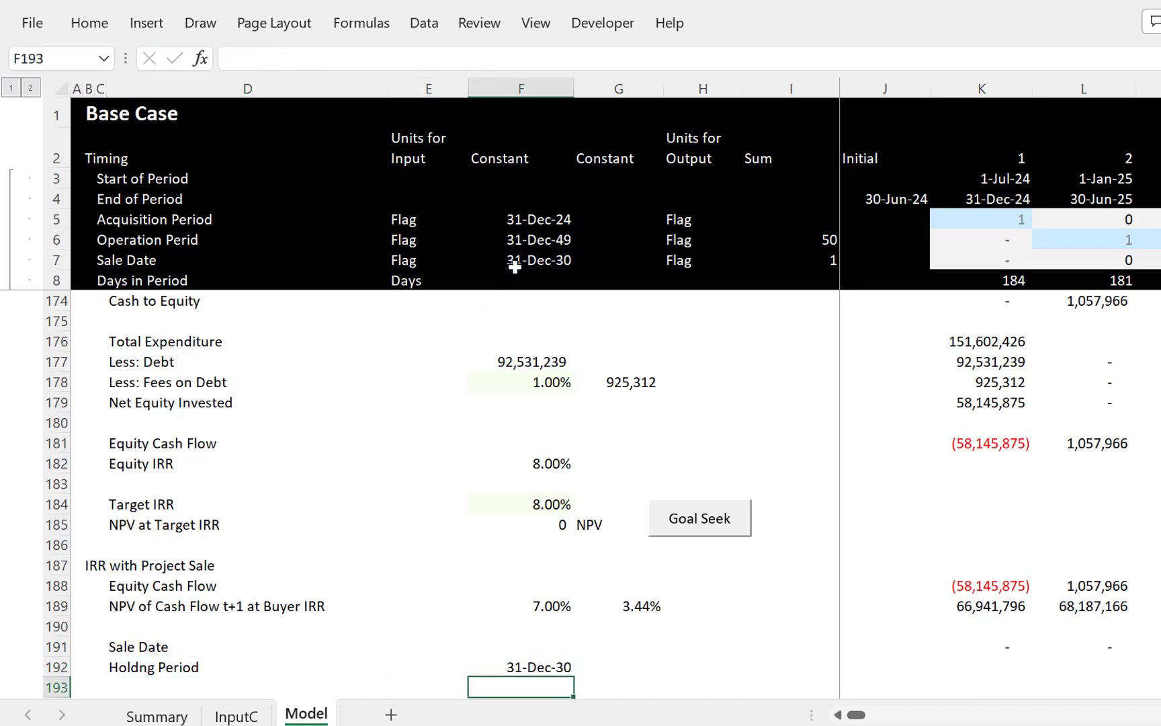
Step: Enter the holding period flag =K4<=$F$192 in K192 and copy it across the timeline
key("Up")
key("Right")
key("Left")
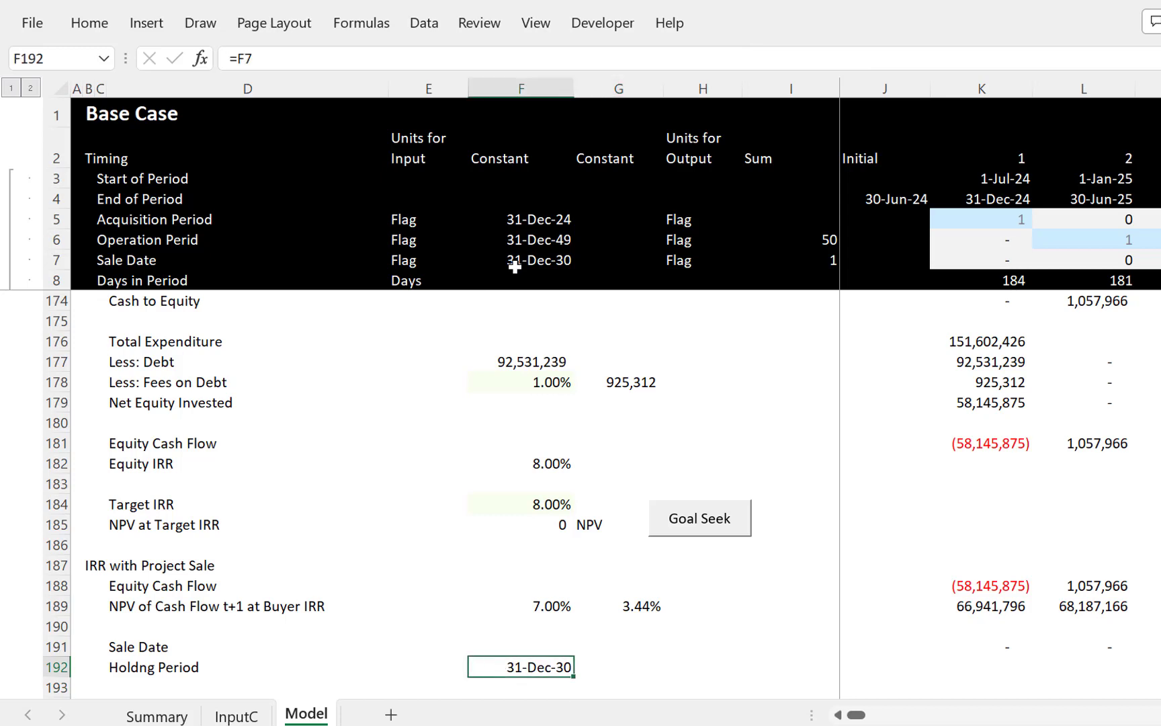
key("Right")
key("Right")
key("Right")
key("Right")
key("Right")
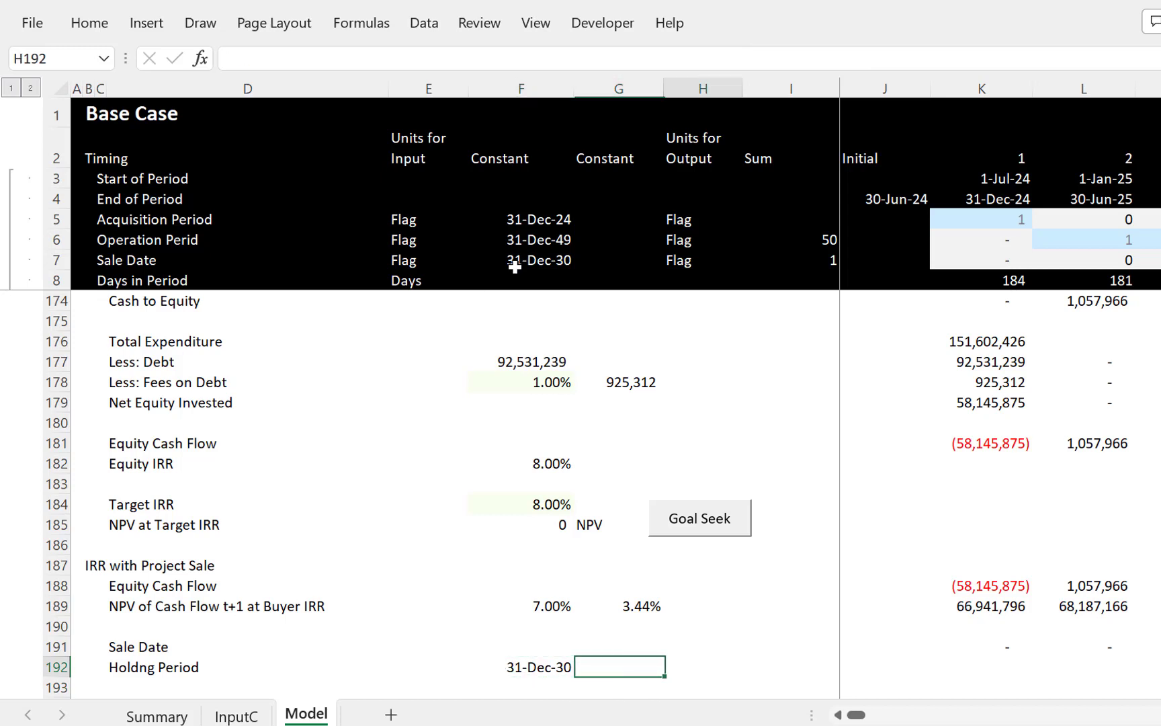
type("=")
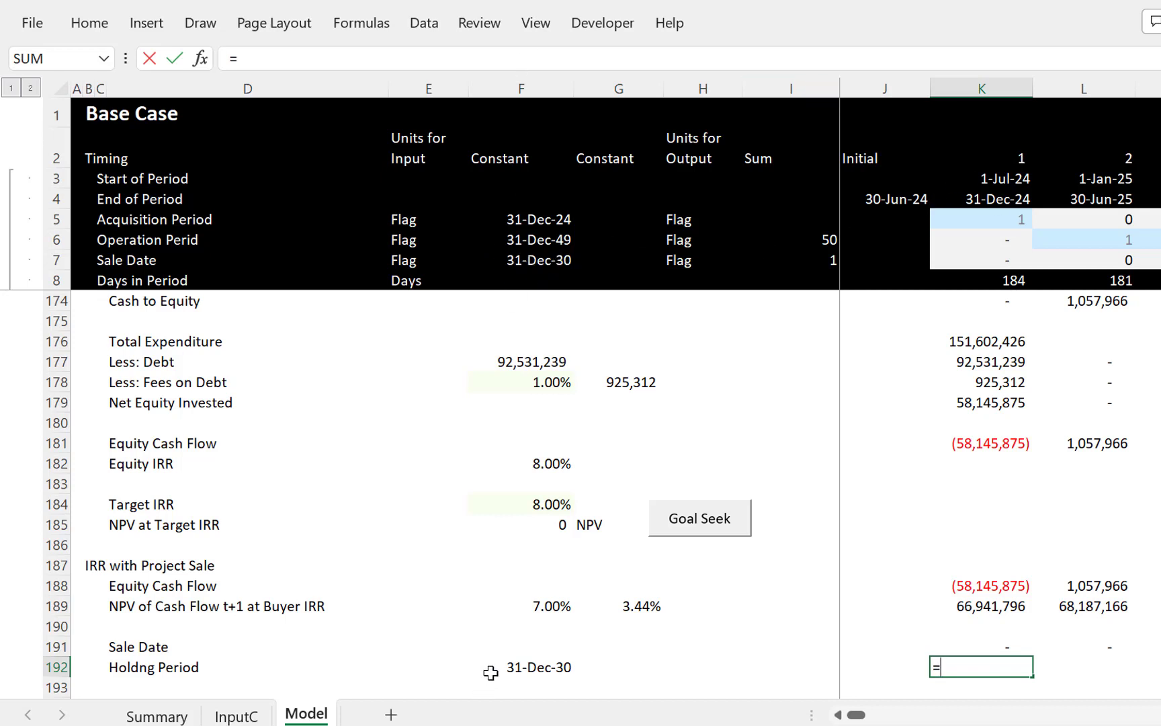
left_click(995, 197)
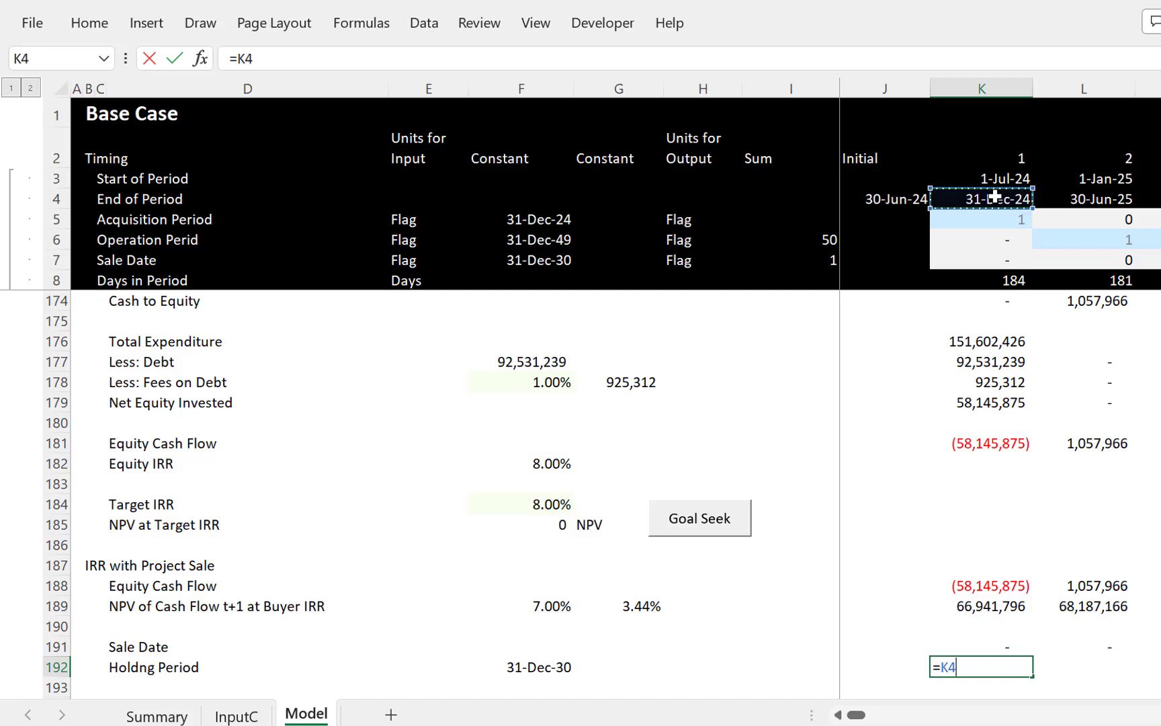
type("<=")
key("Left")
key("Left")
key("Left")
key("Left")
key("Left")
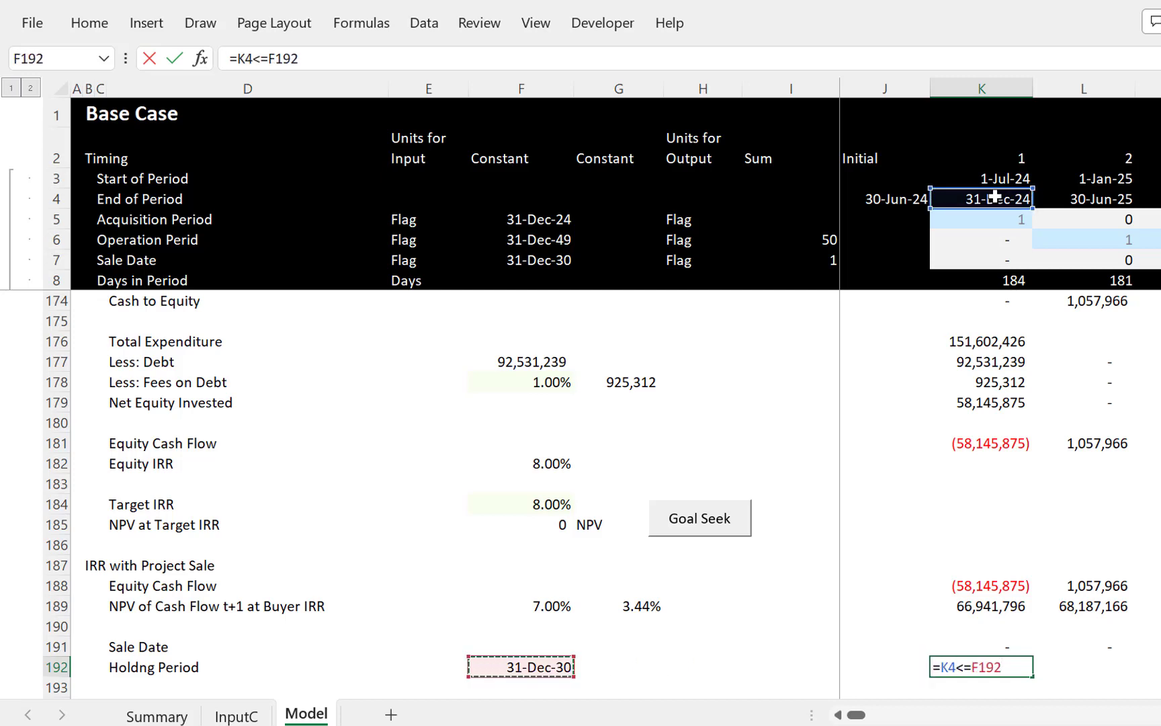
key("F4")
key("ctrl+Return")
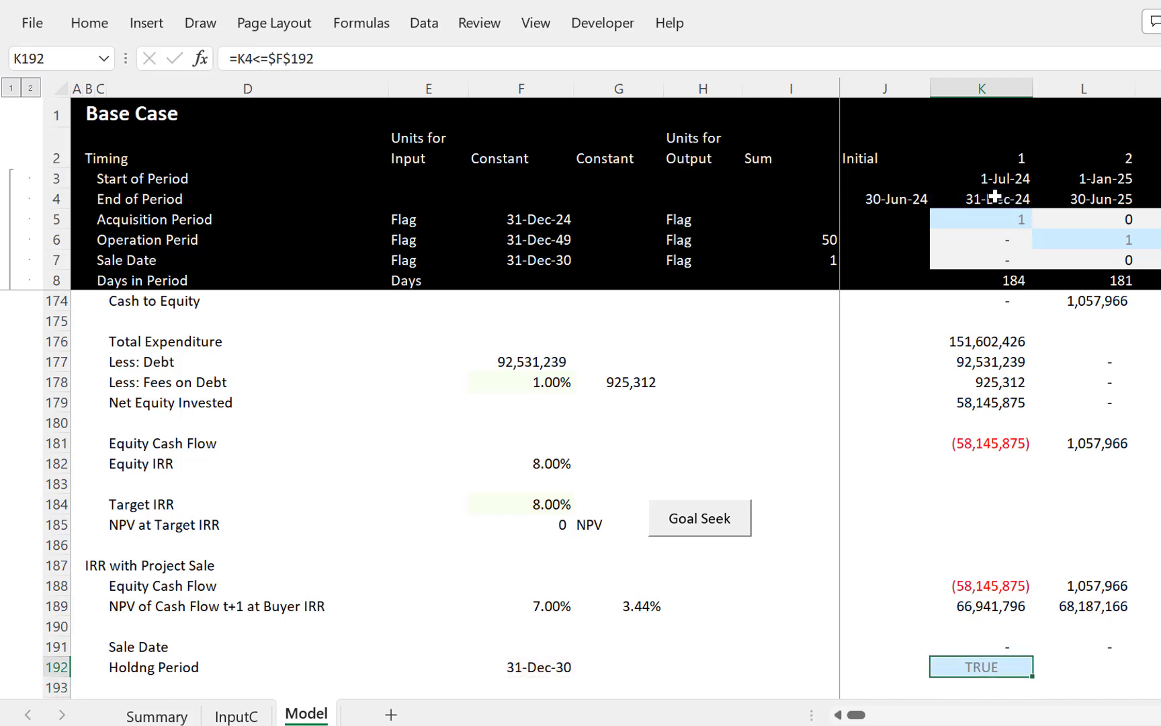
key("ctrl+shift+r")
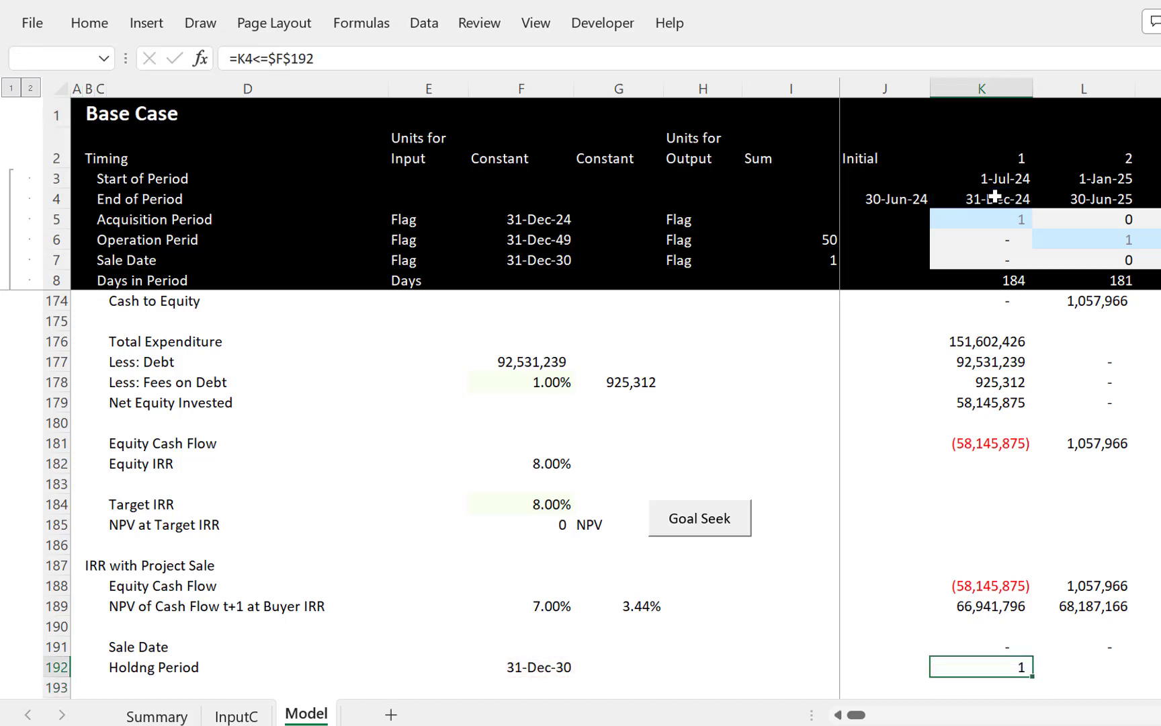
Step: Examine the sale date and holding period flags in the periods around 31-Dec-30
scroll(995, 195, "down", 1)
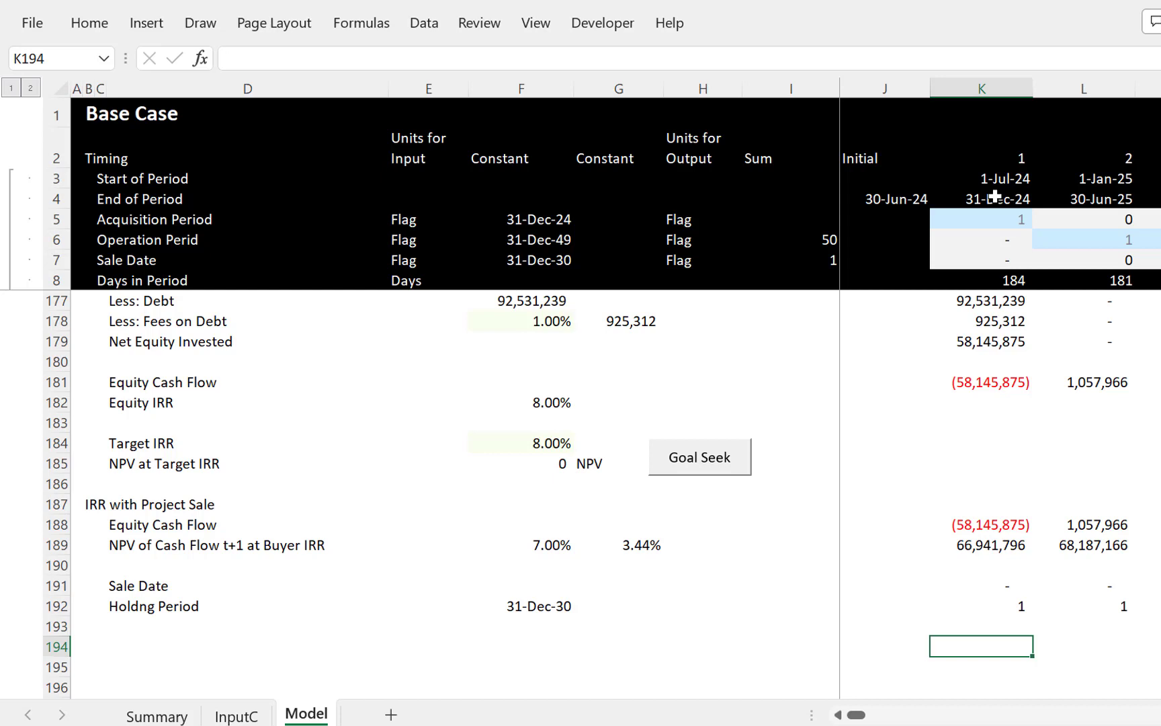
key("Left")
key("Left")
key("Left")
key("Left")
key("Left")
key("Left")
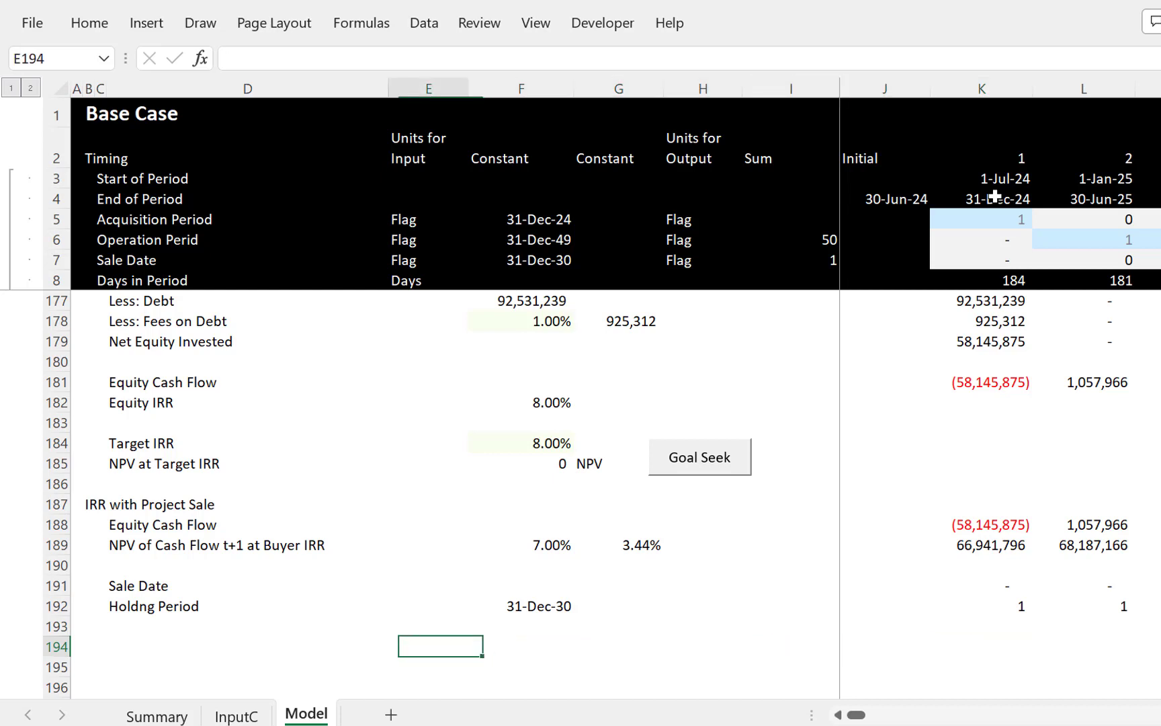
key("Left")
key("Up")
key("Left")
key("Right")
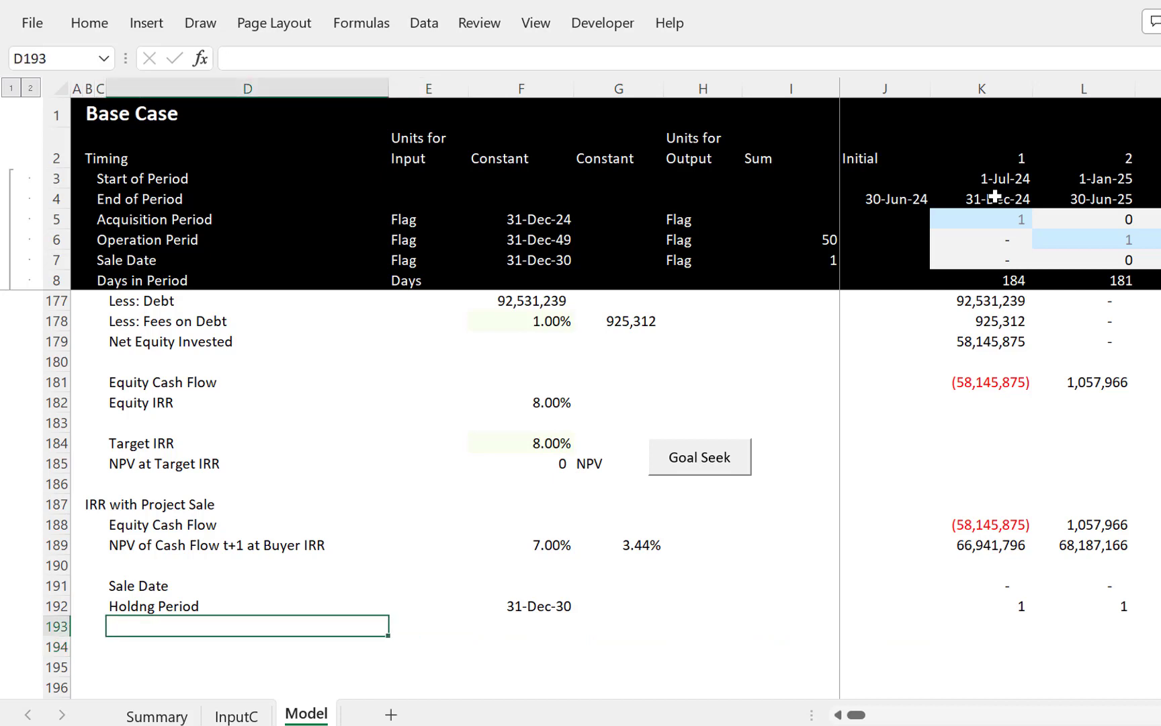
key("Right")
key("Right")
key("Right")
key("Right")
key("Right")
key("Right")
key("Right")
key("Right")
key("Right")
key("Right")
key("Right")
key("Right")
key("Right")
key("Right")
key("Right")
key("Right")
key("Right")
key("Right")
key("Right")
key("Right")
key("Right")
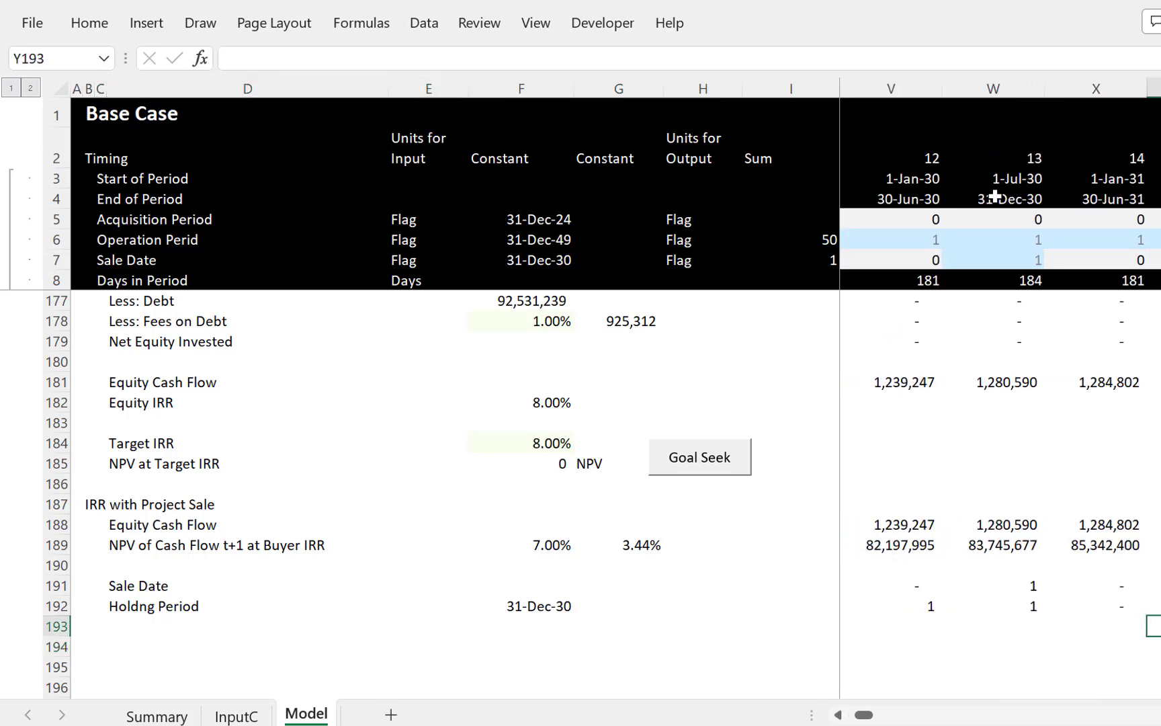
Step: Examine the NPV at Buyer IRR formulas in row 189 and the equity cash flow around the sale period
key("Left")
key("Left")
key("Left")
key("Left")
key("Up")
key("Up")
key("Up")
key("Up")
key("Up")
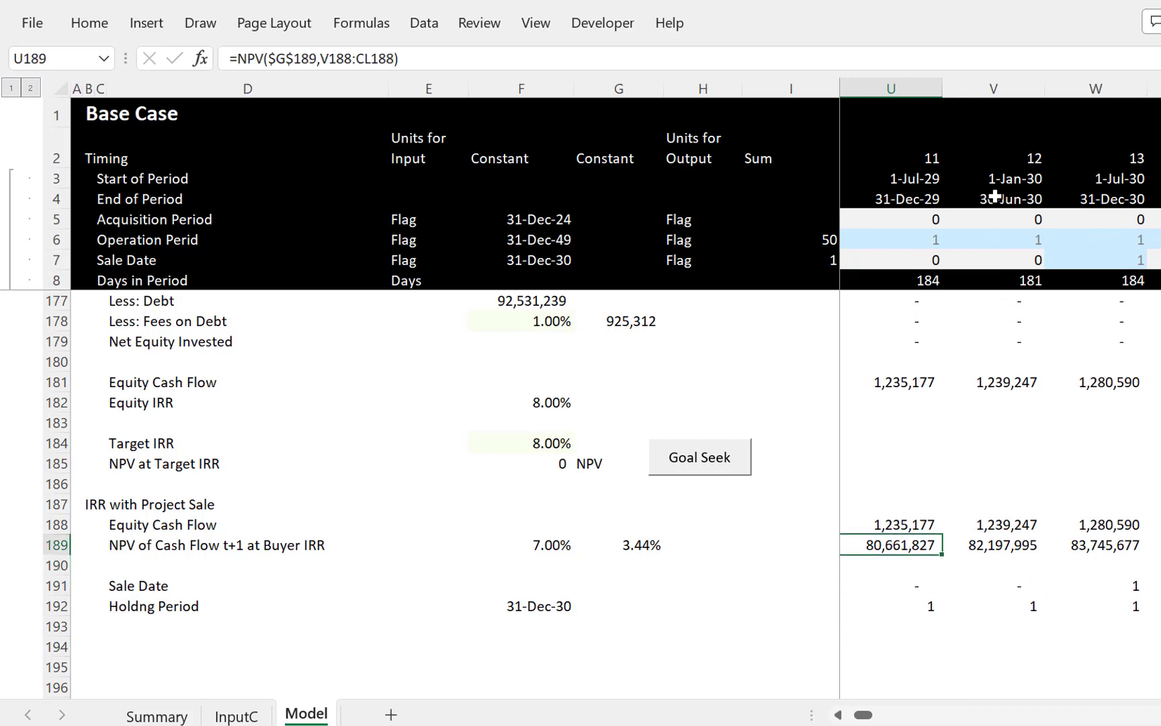
key("Right")
key("Down")
key("Right")
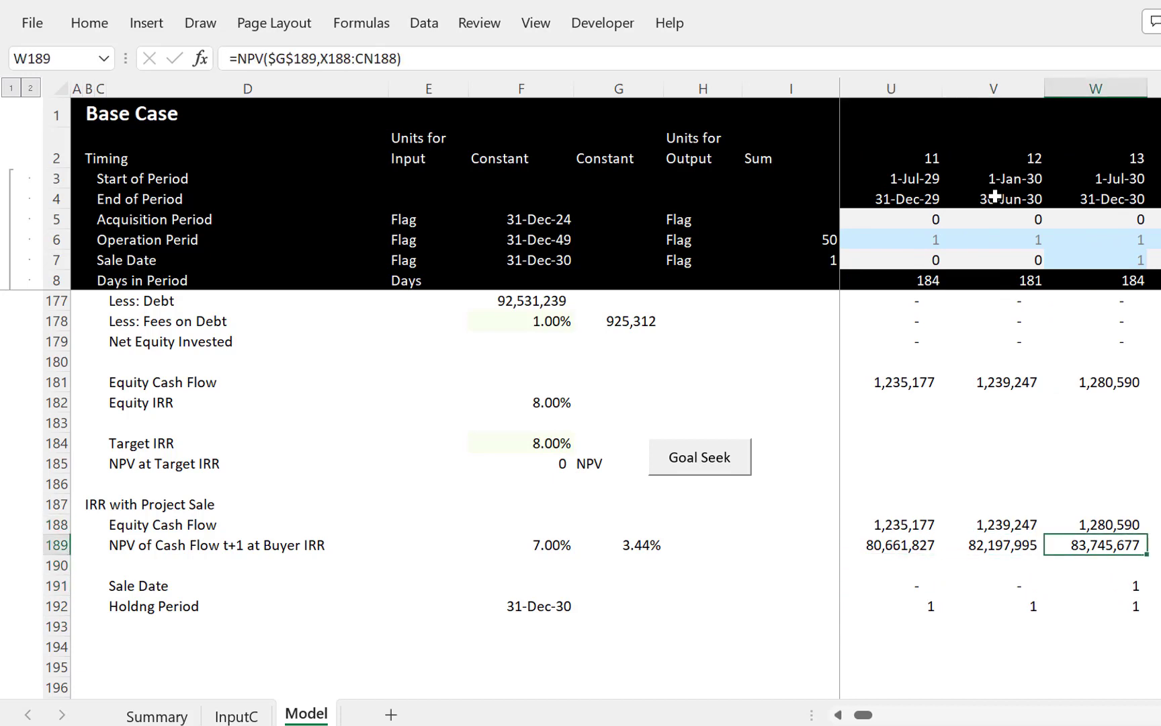
key("Right")
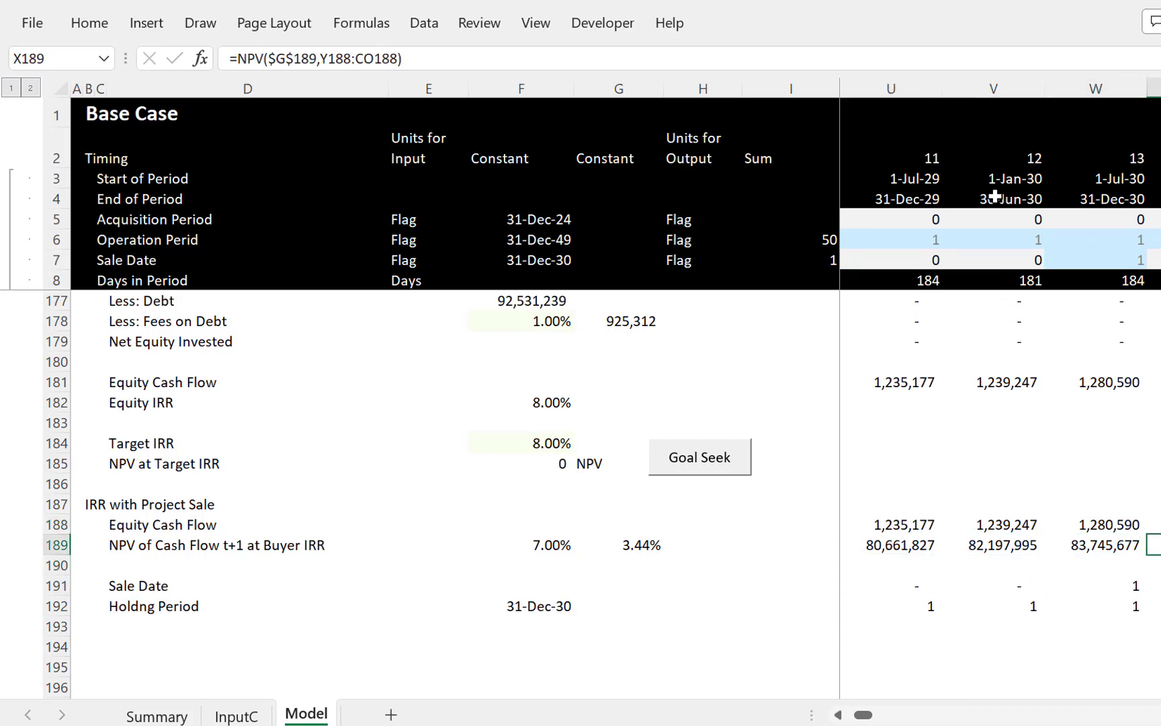
key("Left")
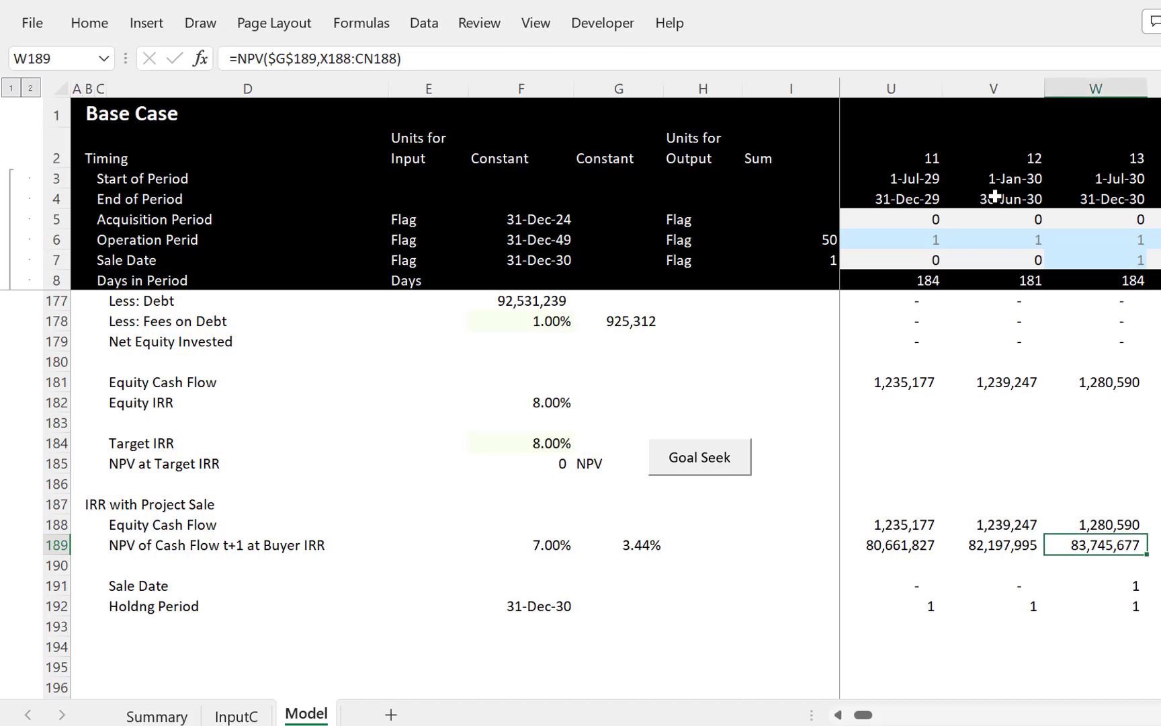
key("Up")
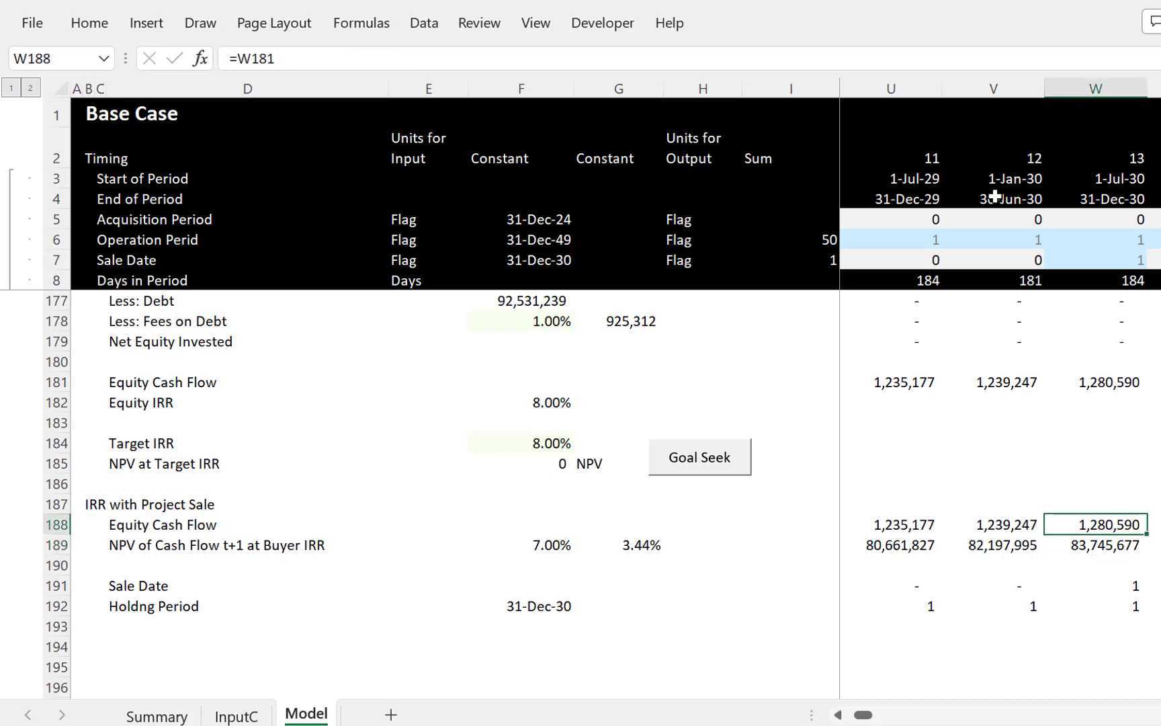
key("Down")
key("Down")
key("Up")
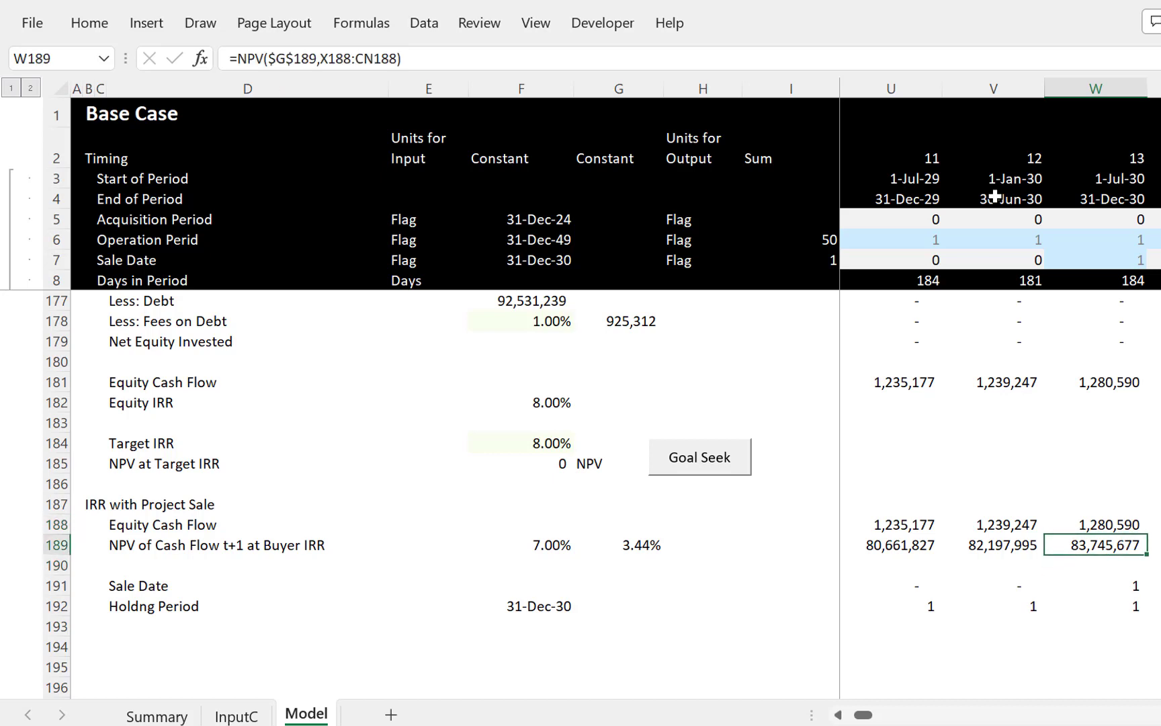
key("Down")
key("Down")
key("Down")
key("Down")
key("Down")
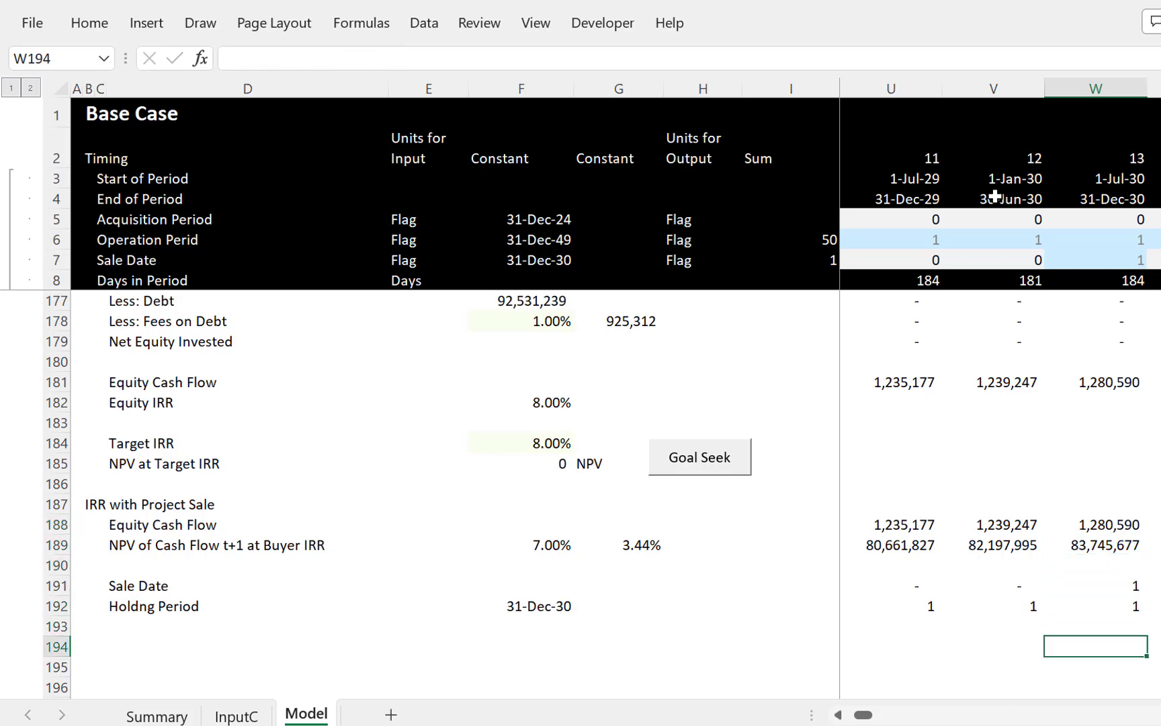
Step: Label D194 as "Cash Flow over Holding Period"
left_click(118, 643)
type("C")
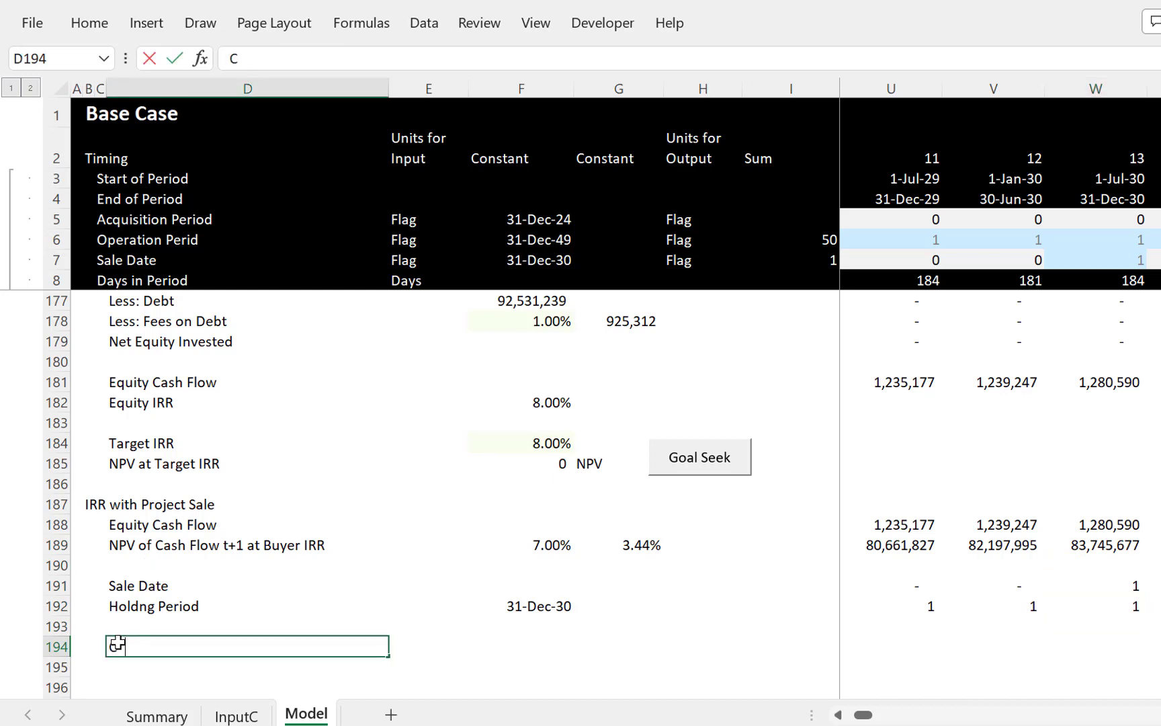
type("ash Flow o")
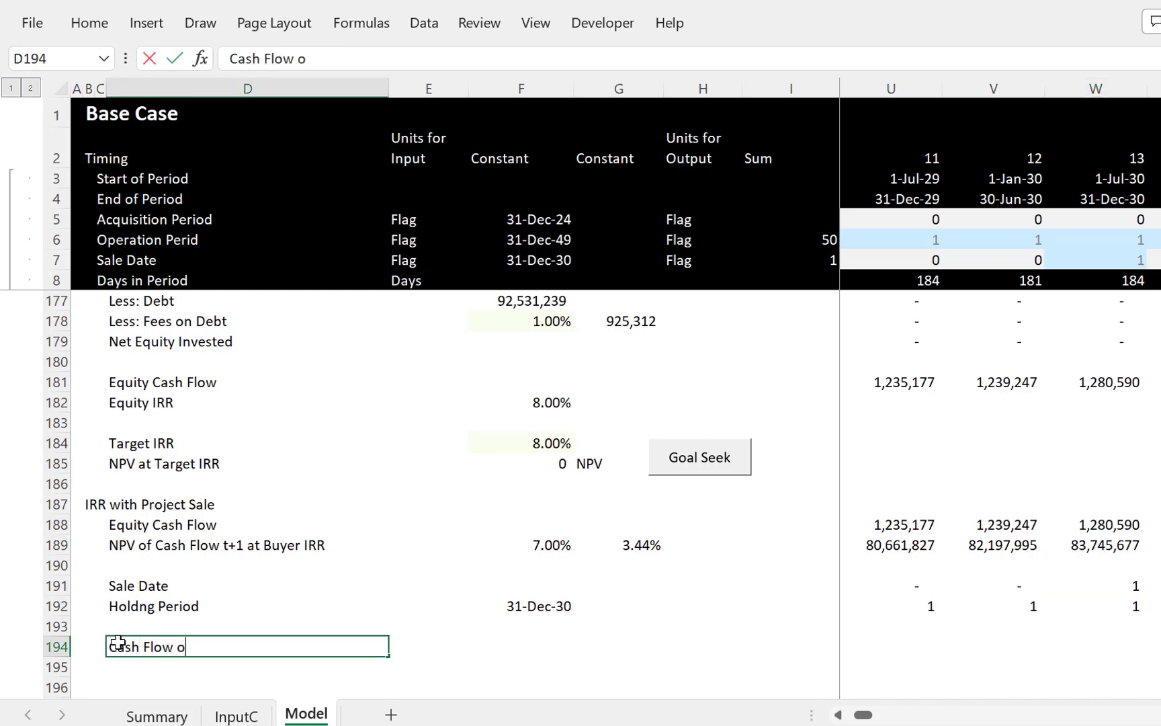
type("ver Holding P")
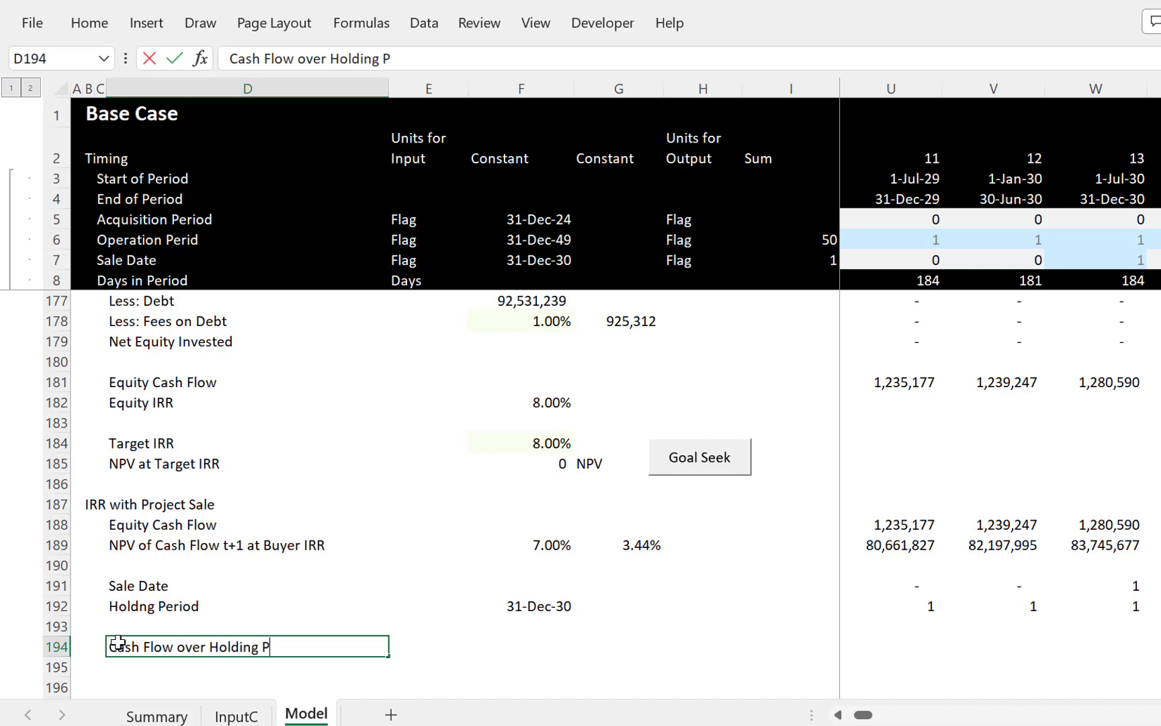
type("eriod")
key("Return")
Step: Enter the holding period cash flow formula =K191*K189+K192*K188 in K194
key("Up")
key("Right")
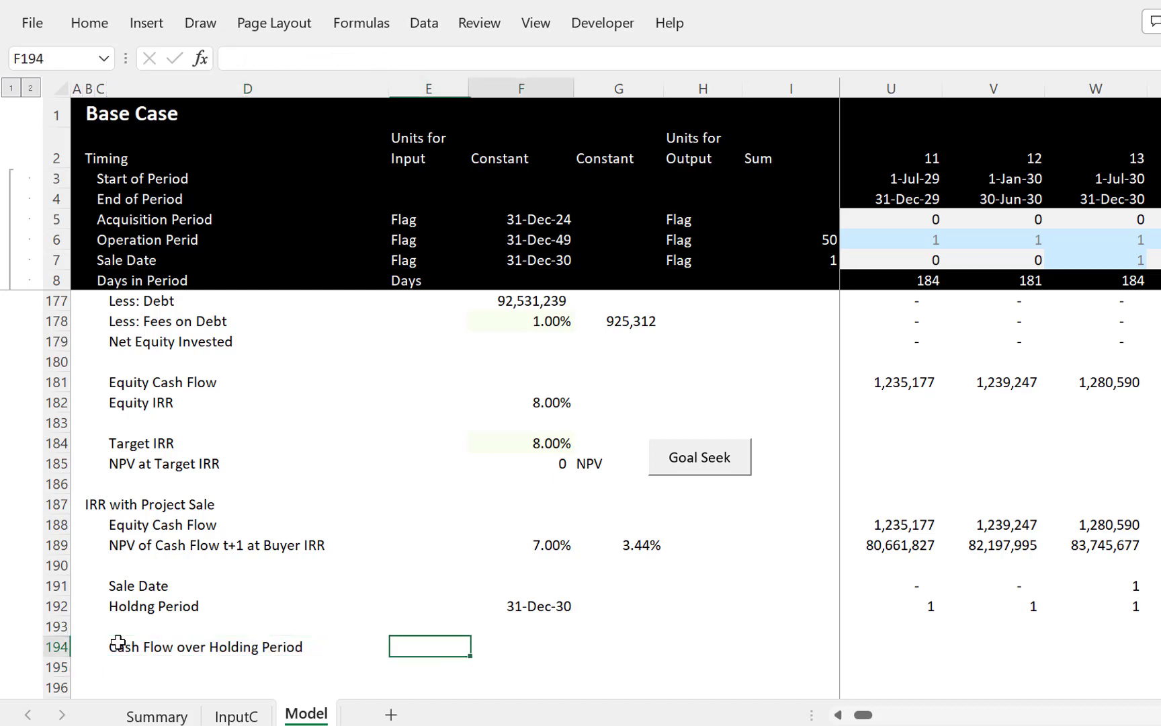
key("Right")
key("Right")
key("Right")
key("Right")
key("Right")
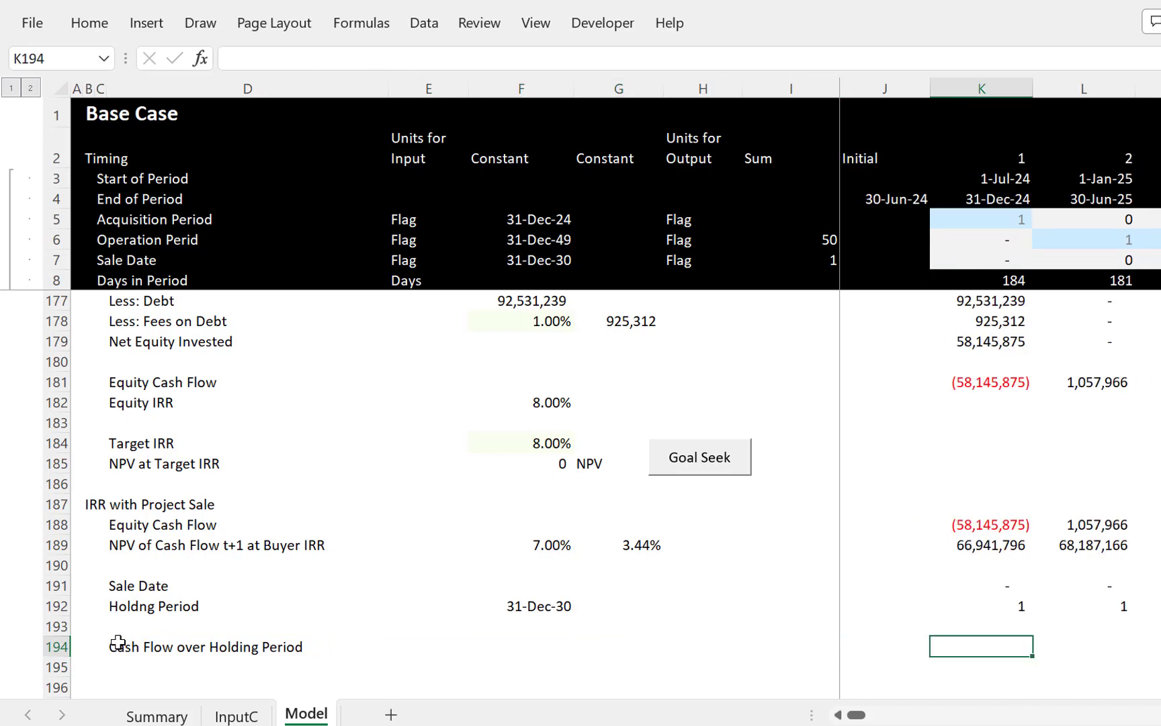
type("=")
key("Up")
key("Up")
key("Up")
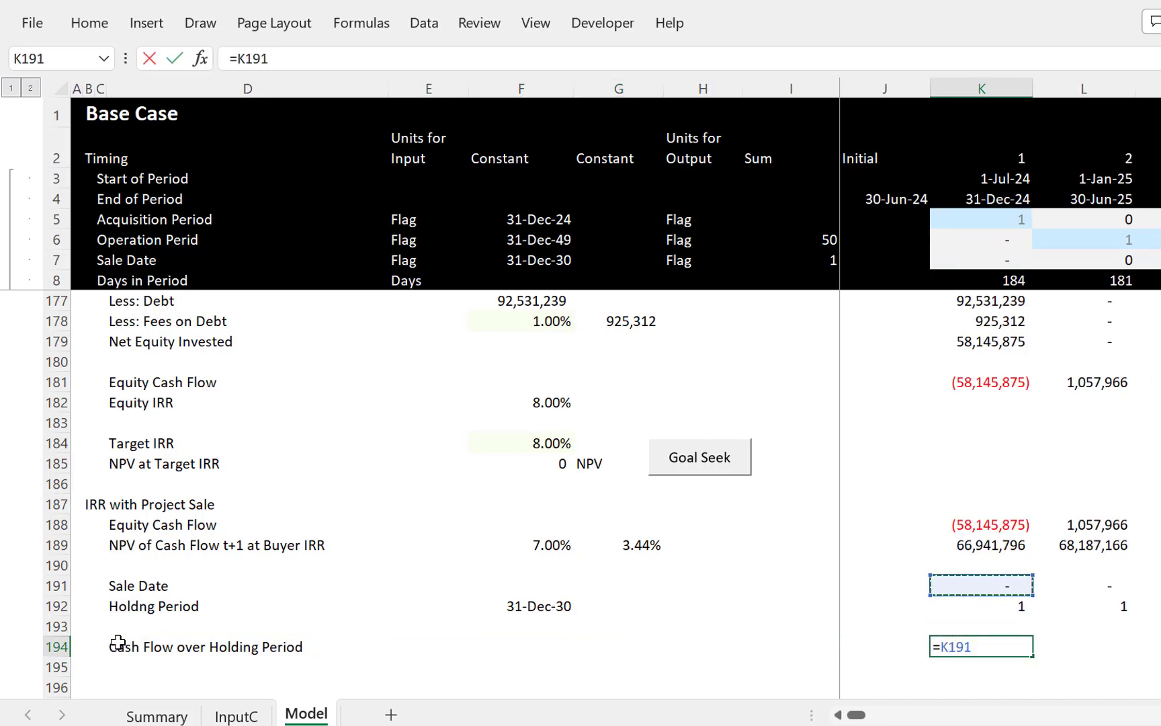
type("*")
key("Up")
key("Up")
key("Up")
key("Up")
key("Up")
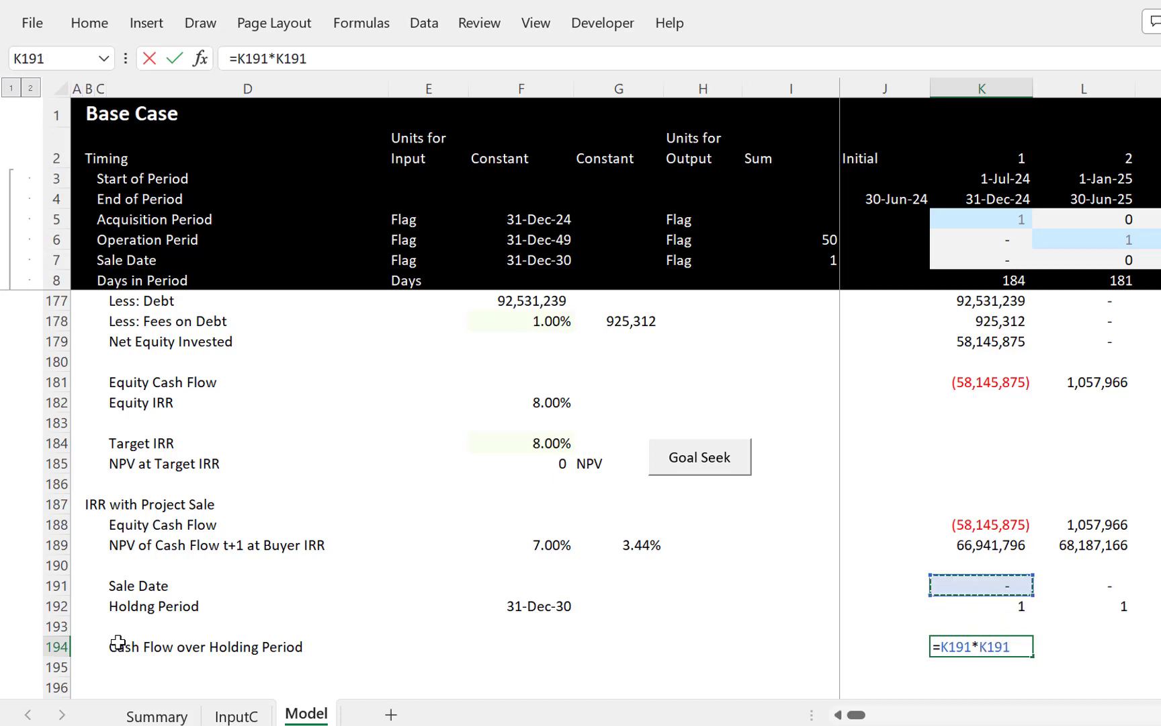
type("+")
key("Up")
key("Up")
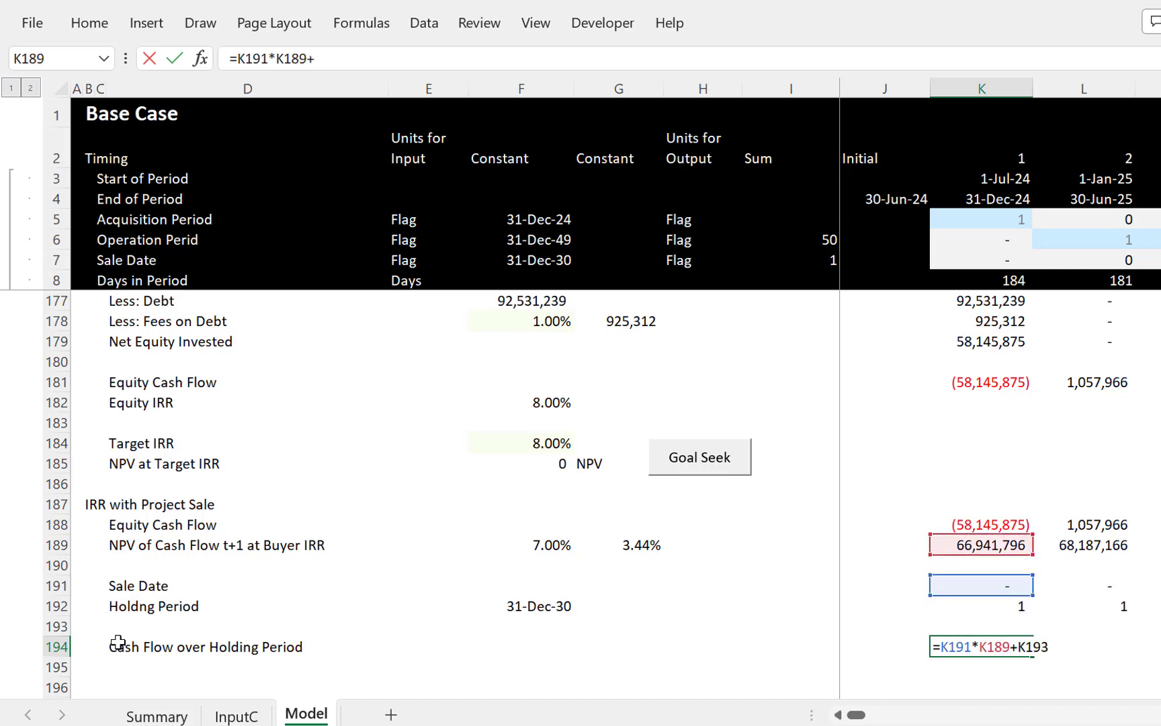
type("*")
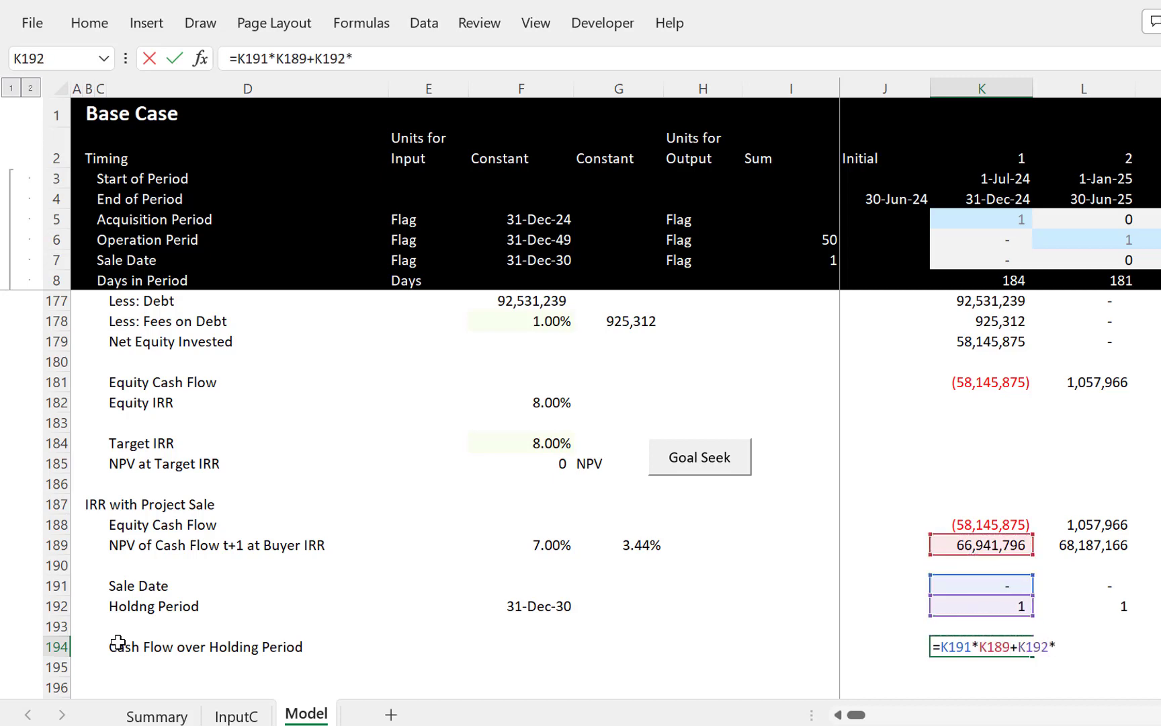
key("Up")
key("Up")
key("Up")
key("Up")
key("Up")
key("Up")
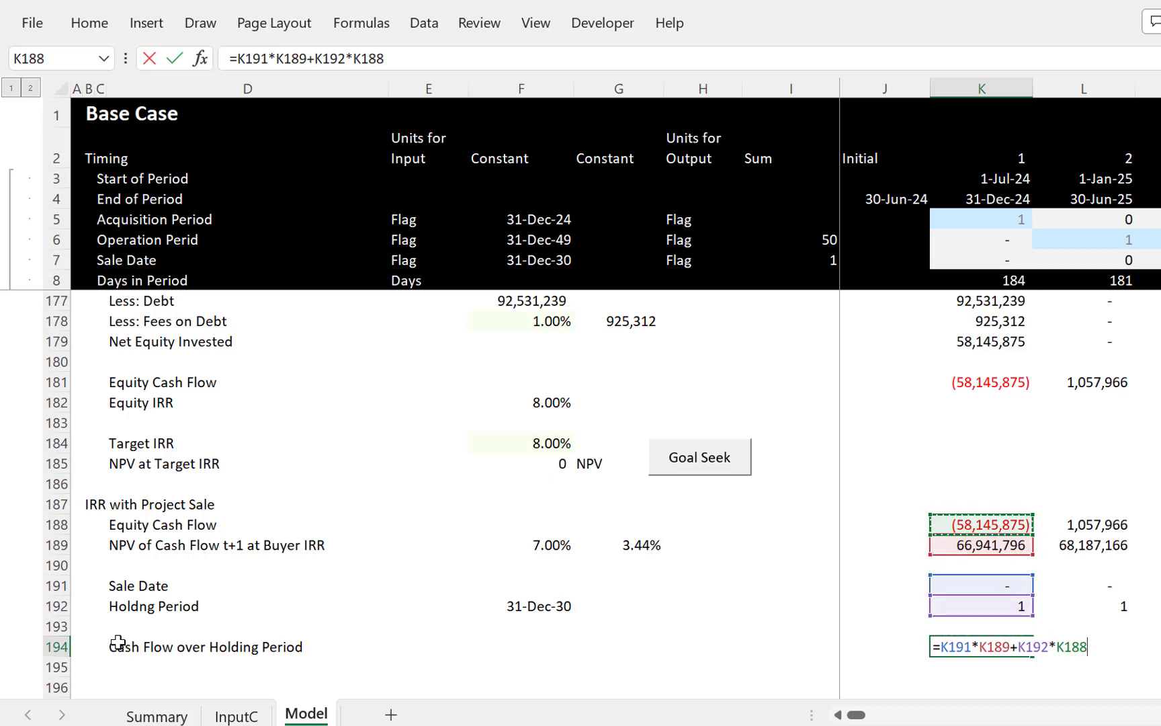
key("Return")
key("Up")
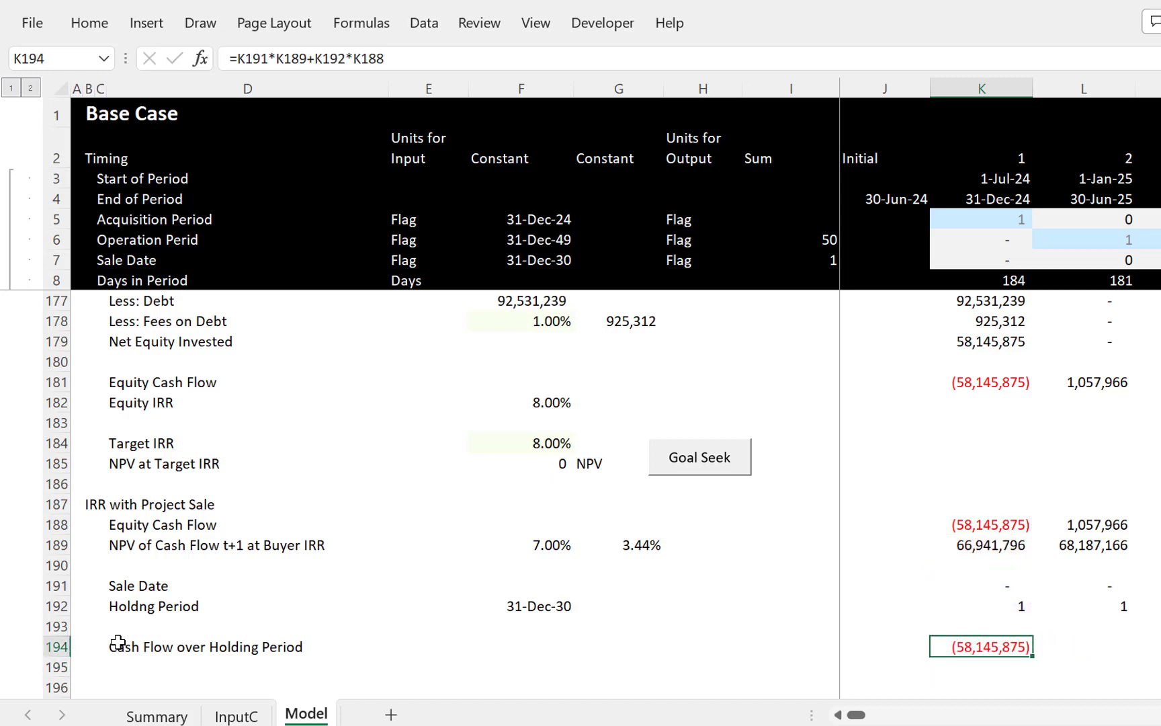
Step: Copy the holding period cash flow formula from K194 across the whole timeline
key("ctrl+shift+Right")
key("ctrl+r")
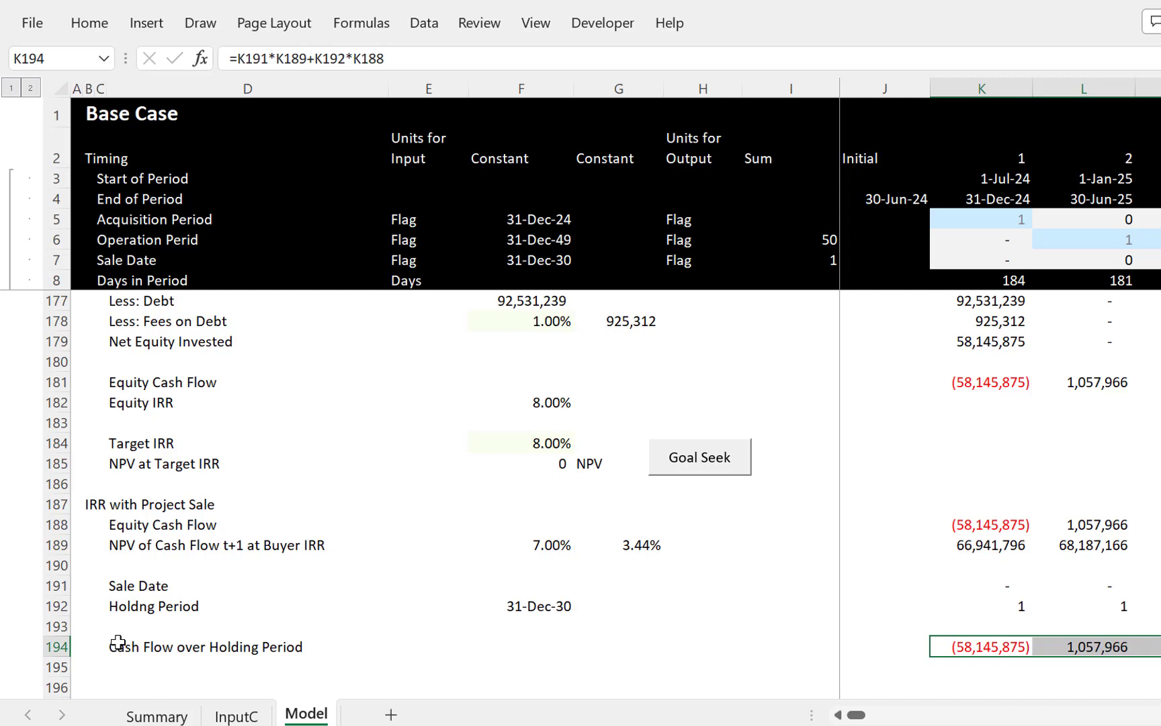
key("Left")
key("Left")
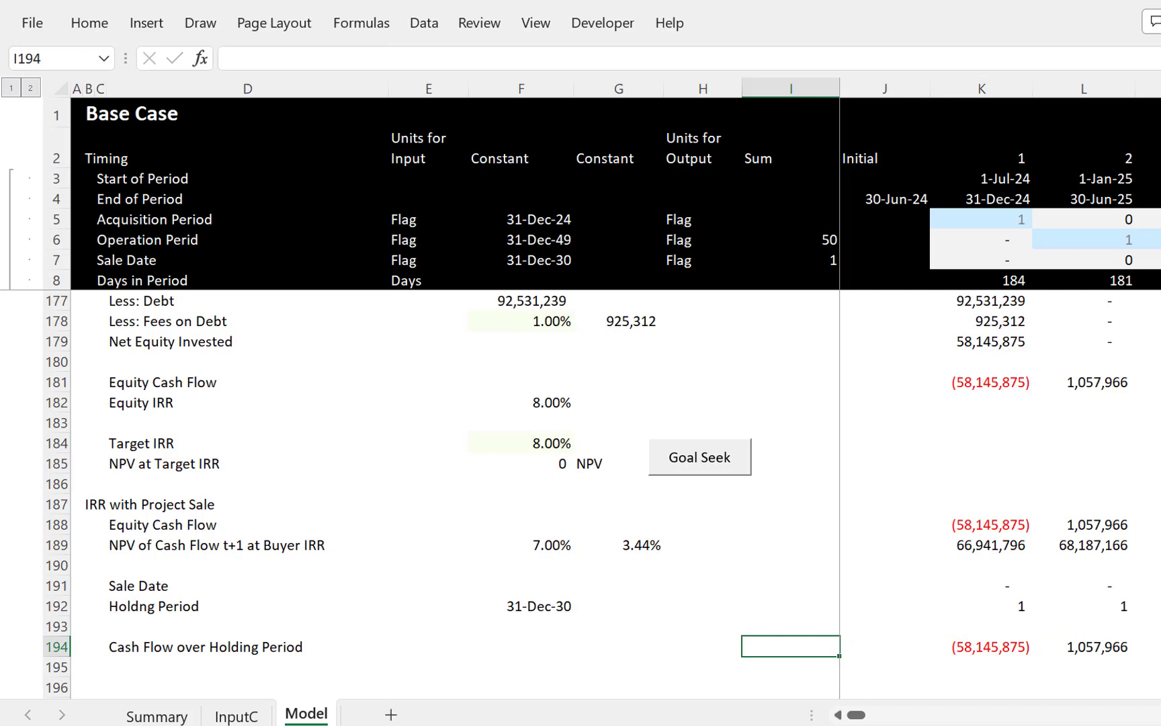
Step: Label D195 as "IRR over Holding Period"
left_click(139, 665)
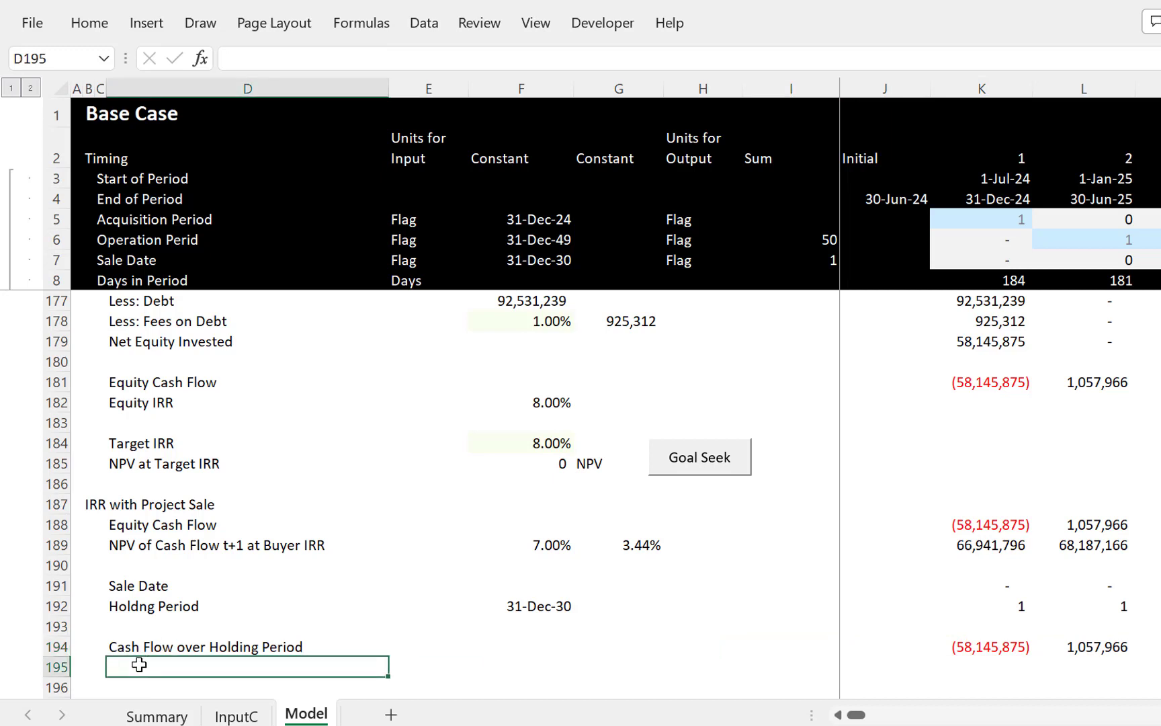
type("Irr")
key("BackSpace")
key("BackSpace")
type("RR over")
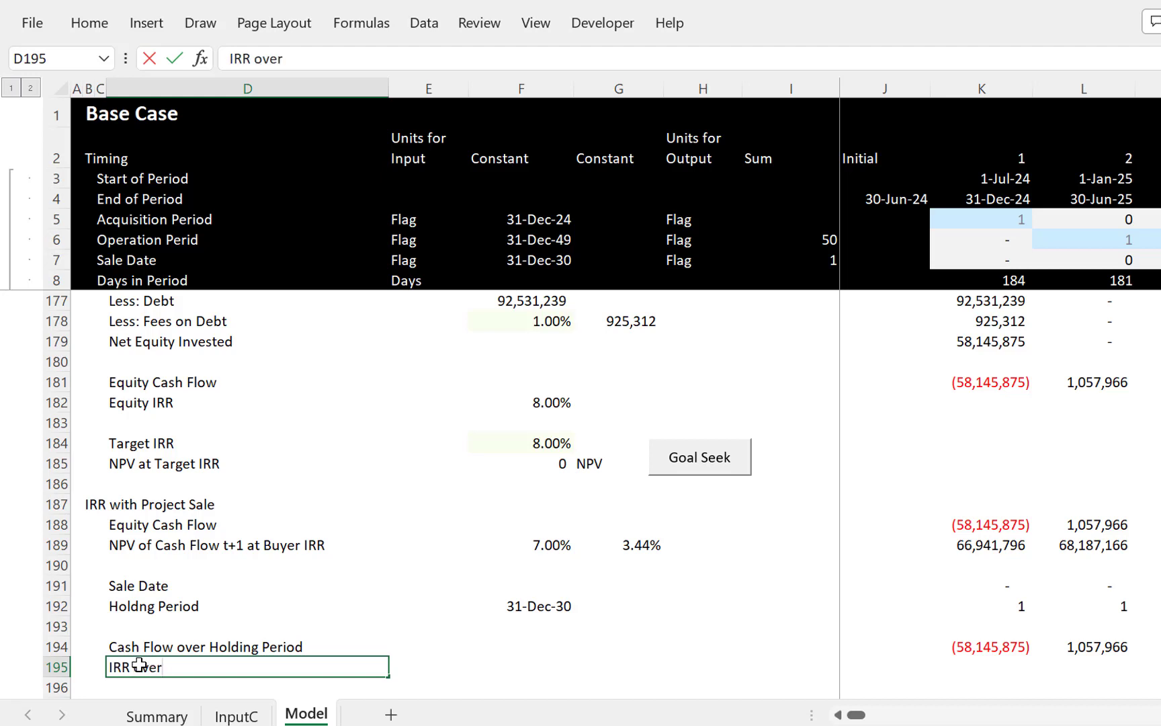
type(" Holding ")
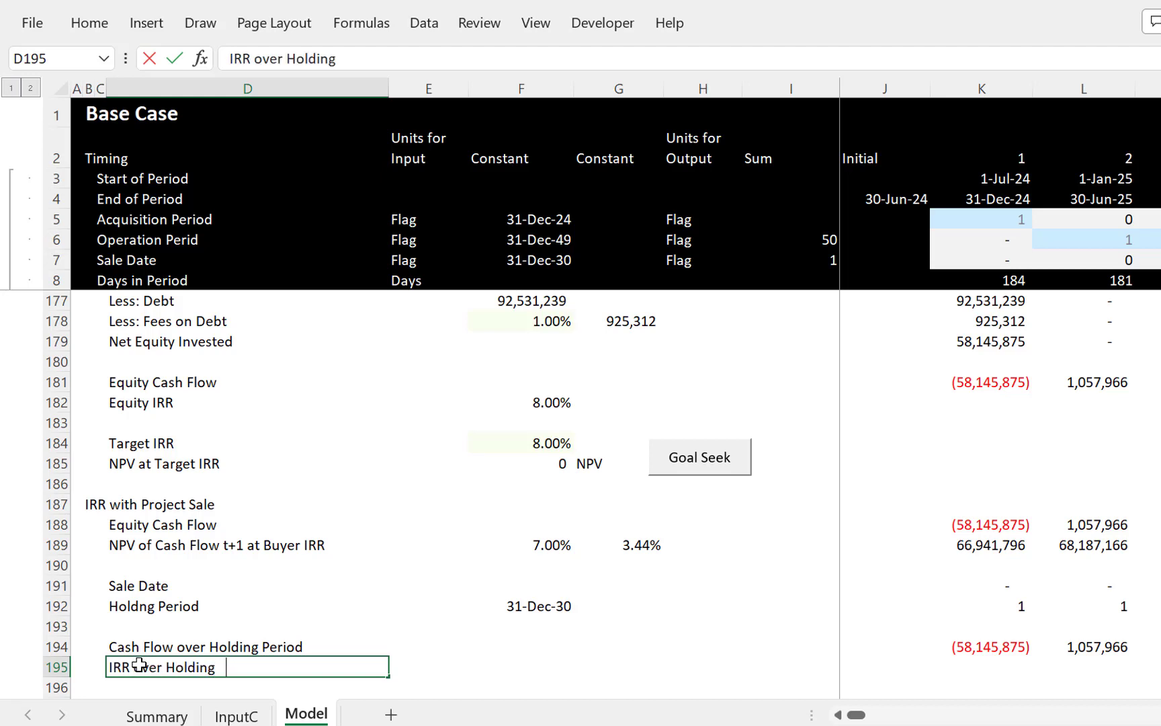
type("Perio")
key("BackSpace")
type("iod")
key("Return")
Step: Calculate the holding period IRR in F195 with =XIRR(K194:CB194,K4:CB4) and format it as a percentage with two decimals
key("Up")
key("Right")
key("Right")
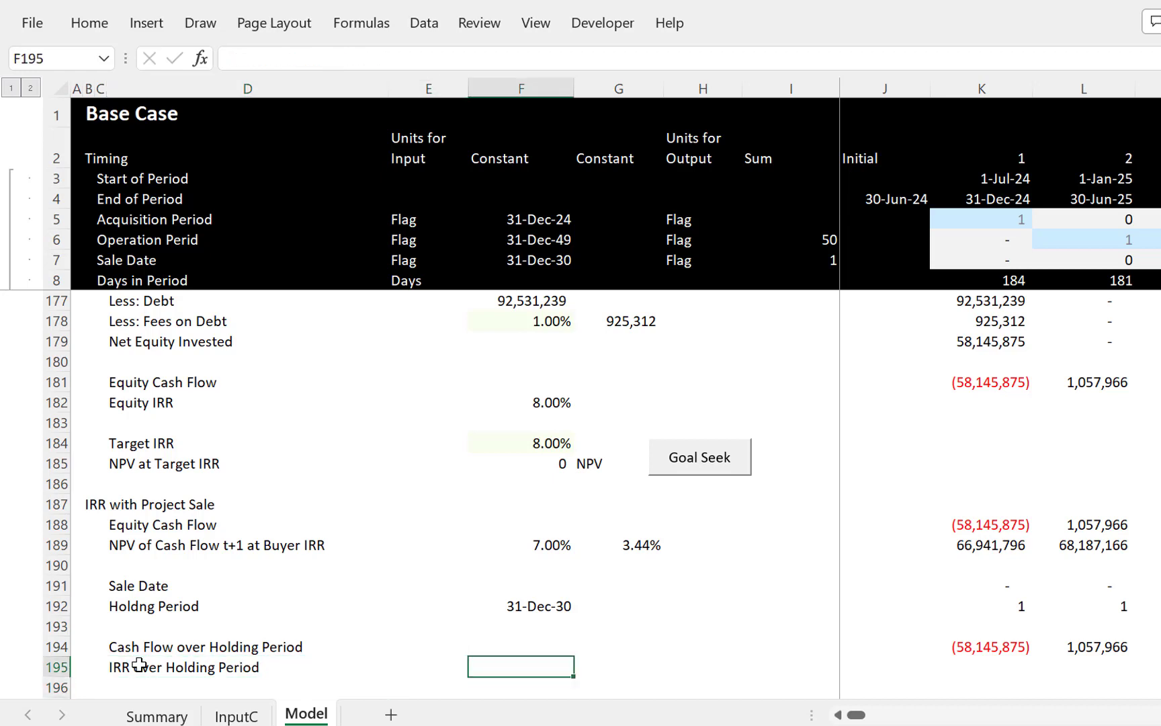
type("=xirr(")
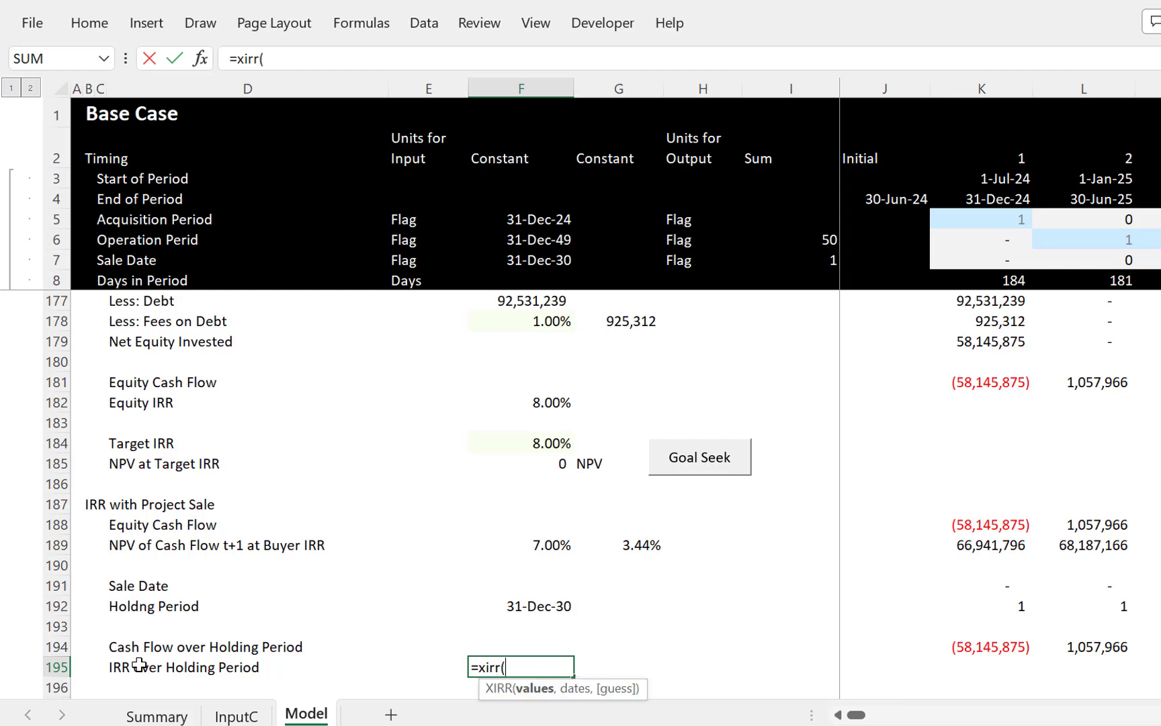
key("Up")
key("Right")
key("Right")
key("Right")
key("Right")
key("Right")
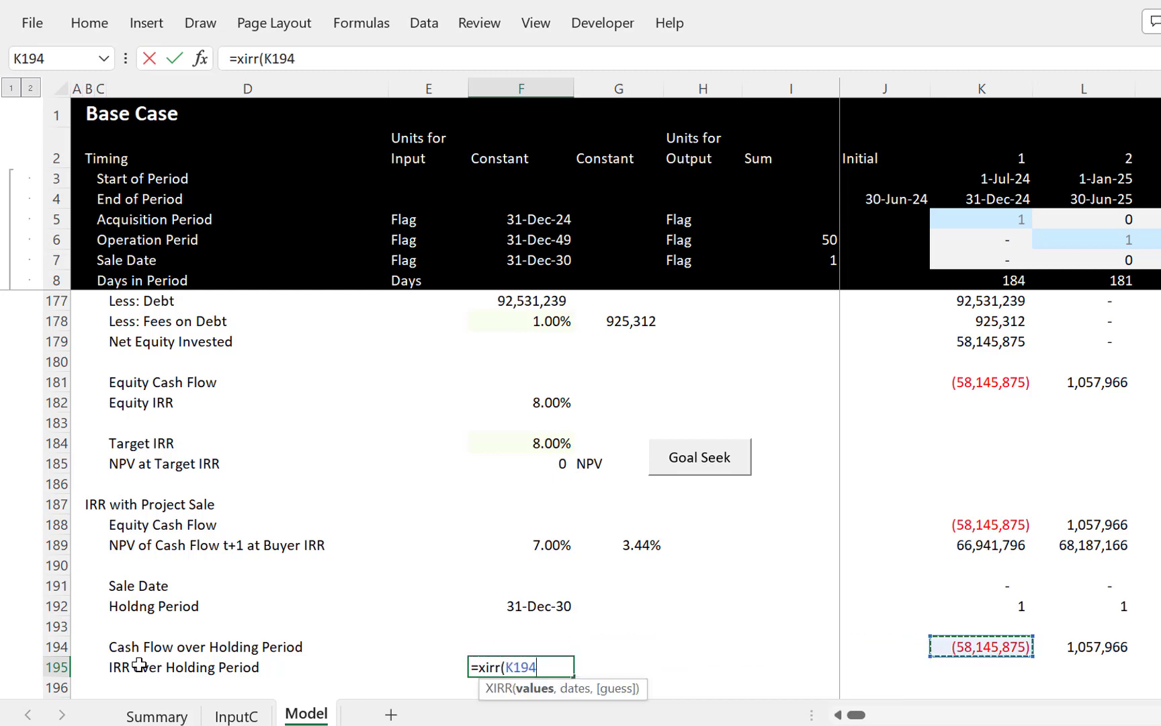
key("Left")
key("Right")
key("ctrl+shift+Right")
type(",")
key("Right")
key("Right")
key("Right")
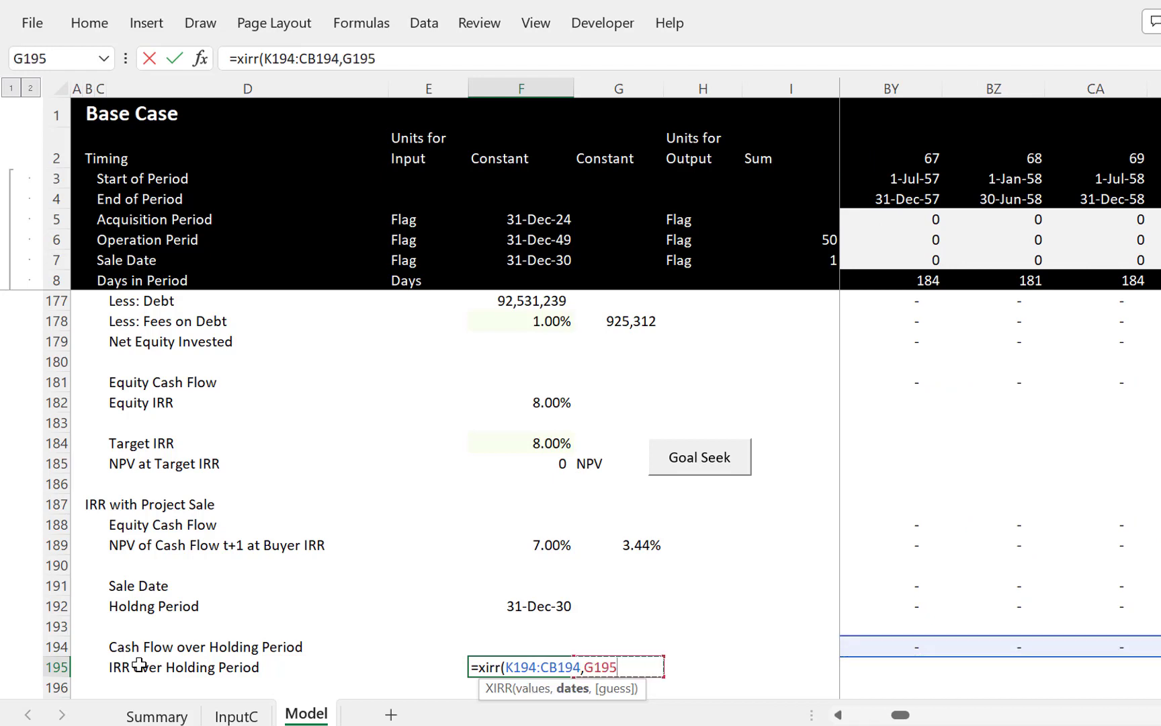
key("Right")
key("Right")
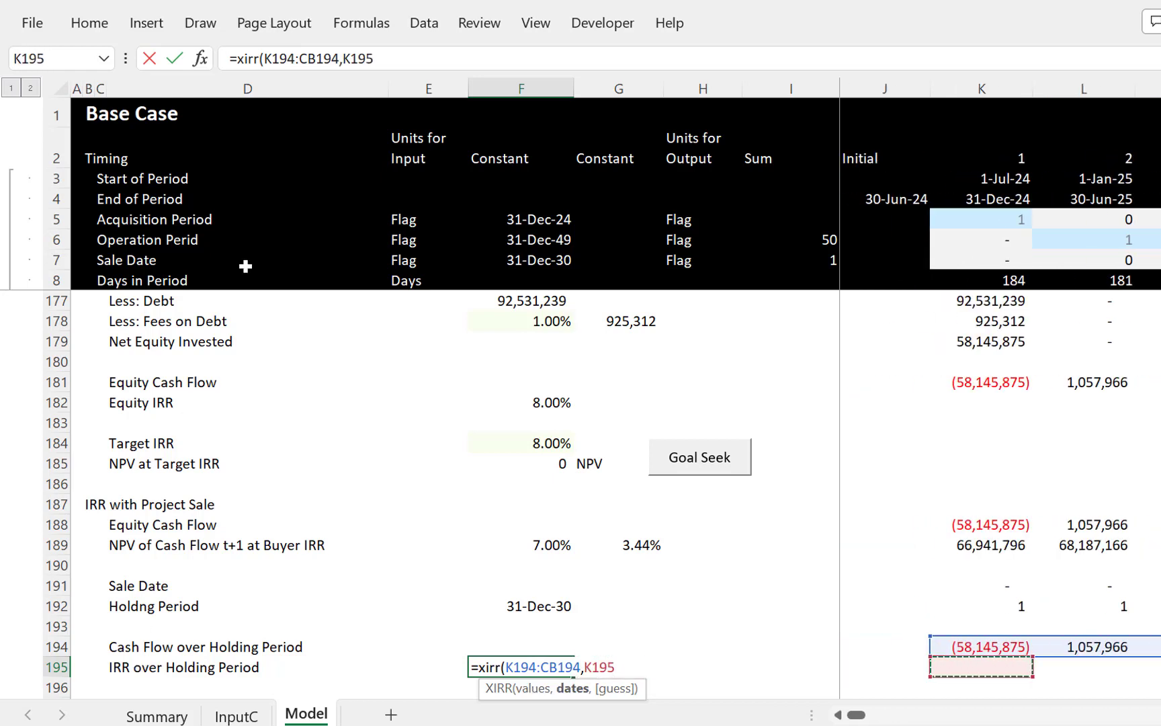
left_click(987, 199)
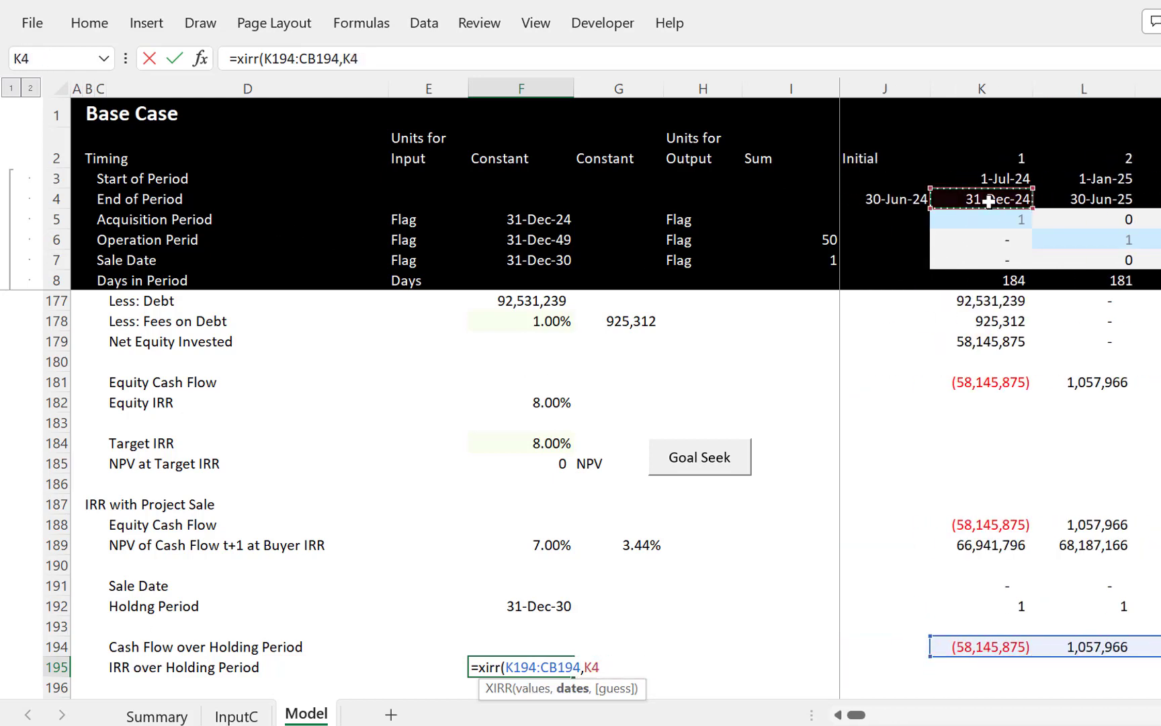
key("ctrl+shift+Right")
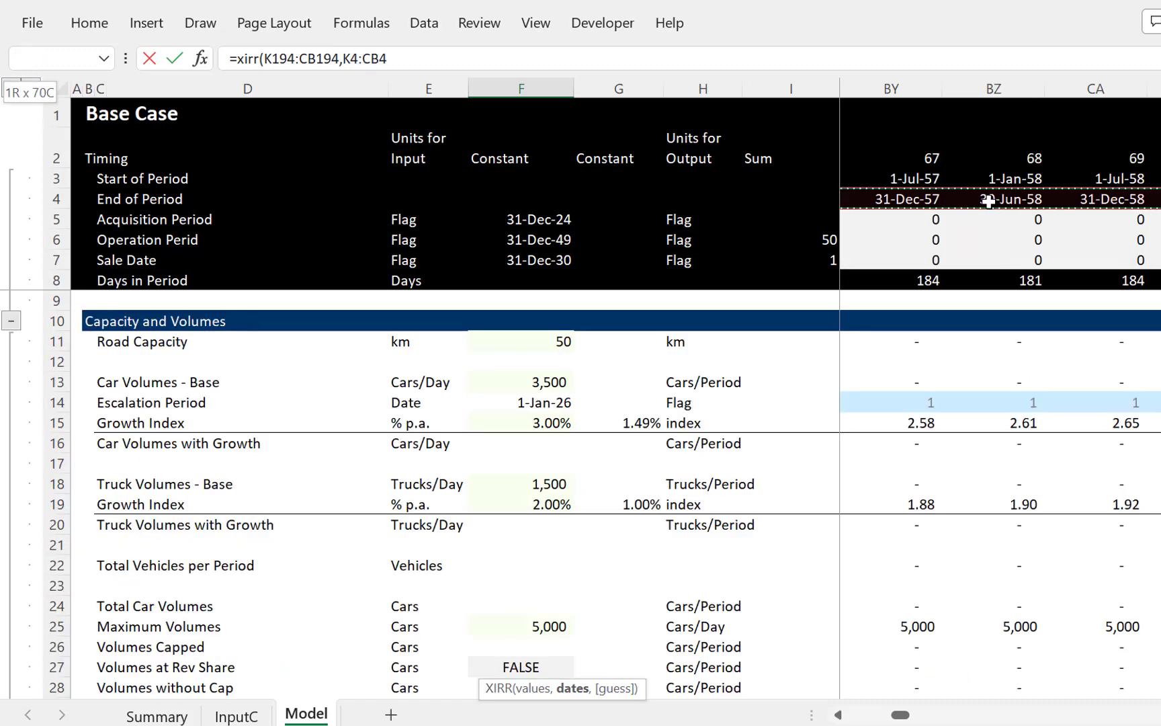
key("Return")
key("Up")
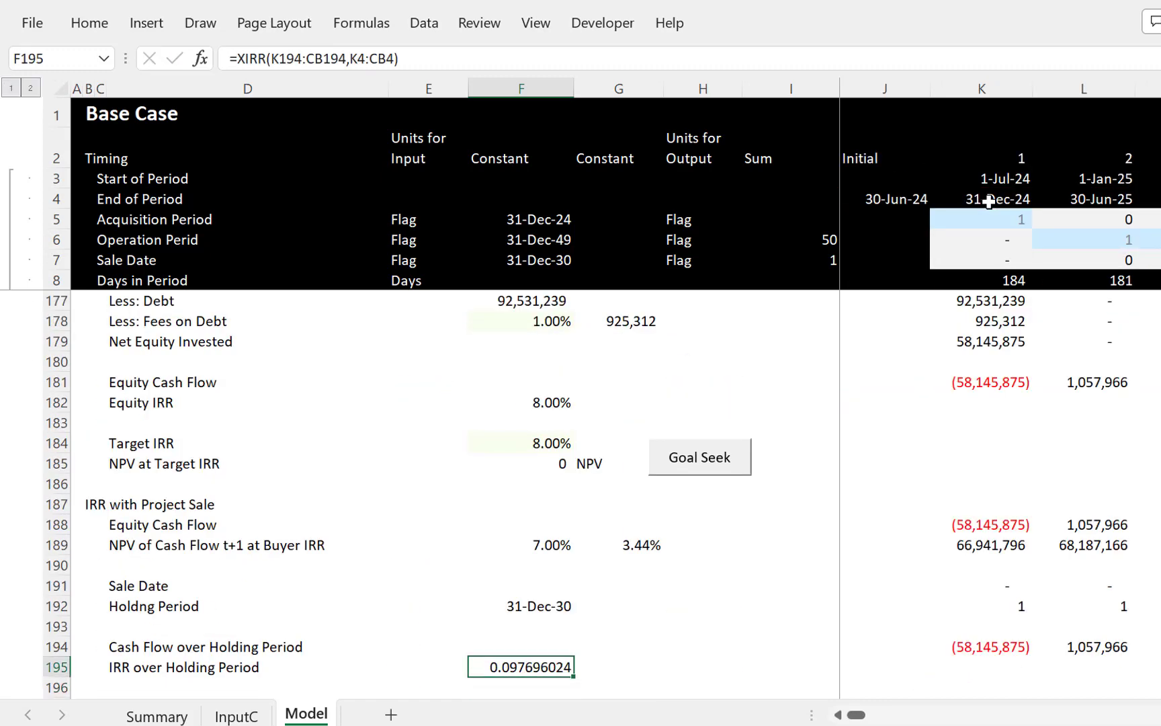
key("ctrl+shift+5")
Step: Label D197 as "Target IRR", leaving one blank row below the holding period IRR
key("Down")
key("Down")
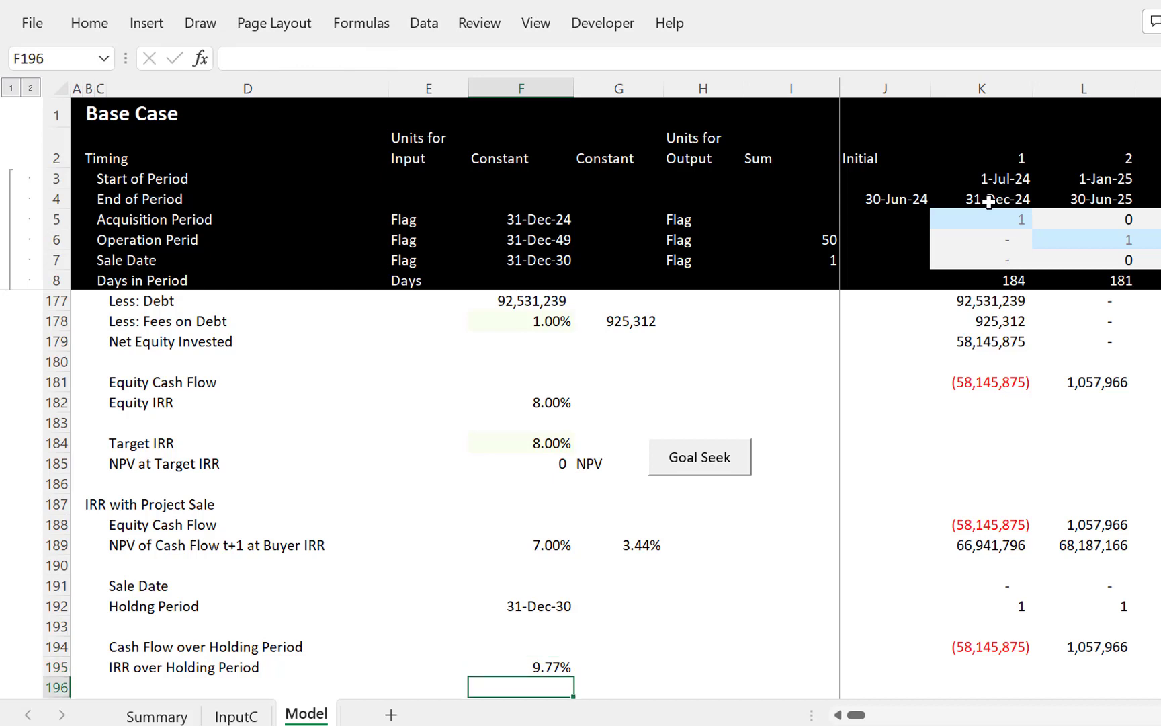
key("Left")
key("Left")
key("Left")
key("Right")
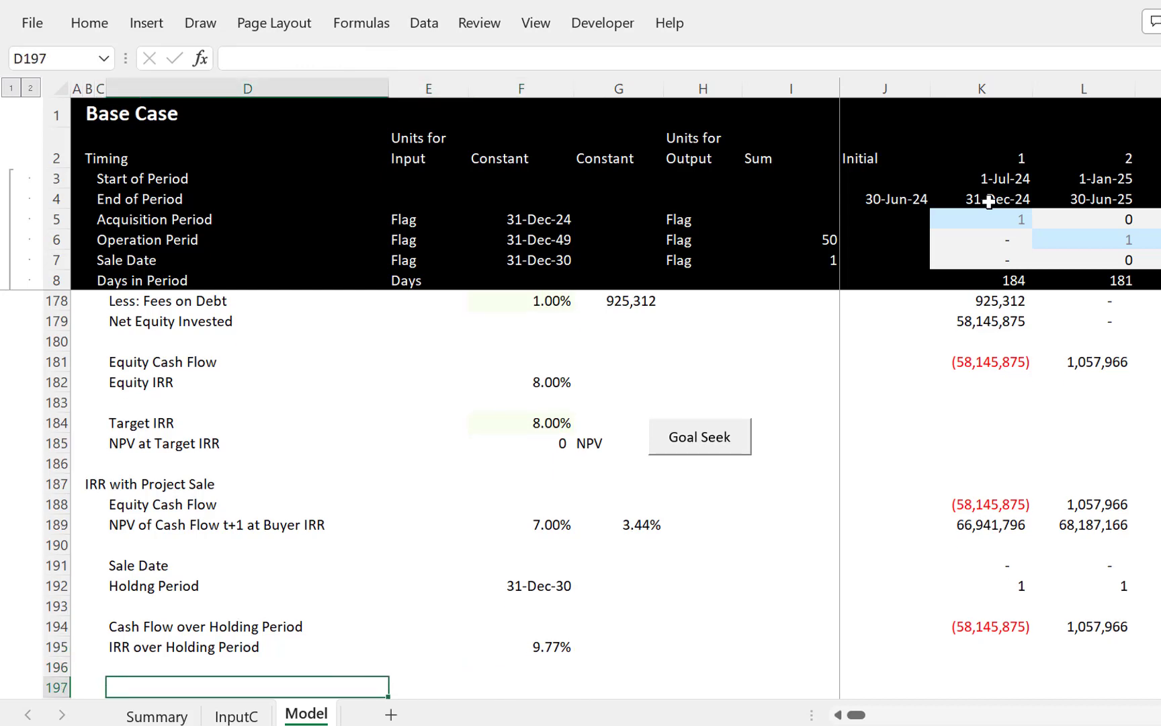
type("Target IRR")
key("Return")
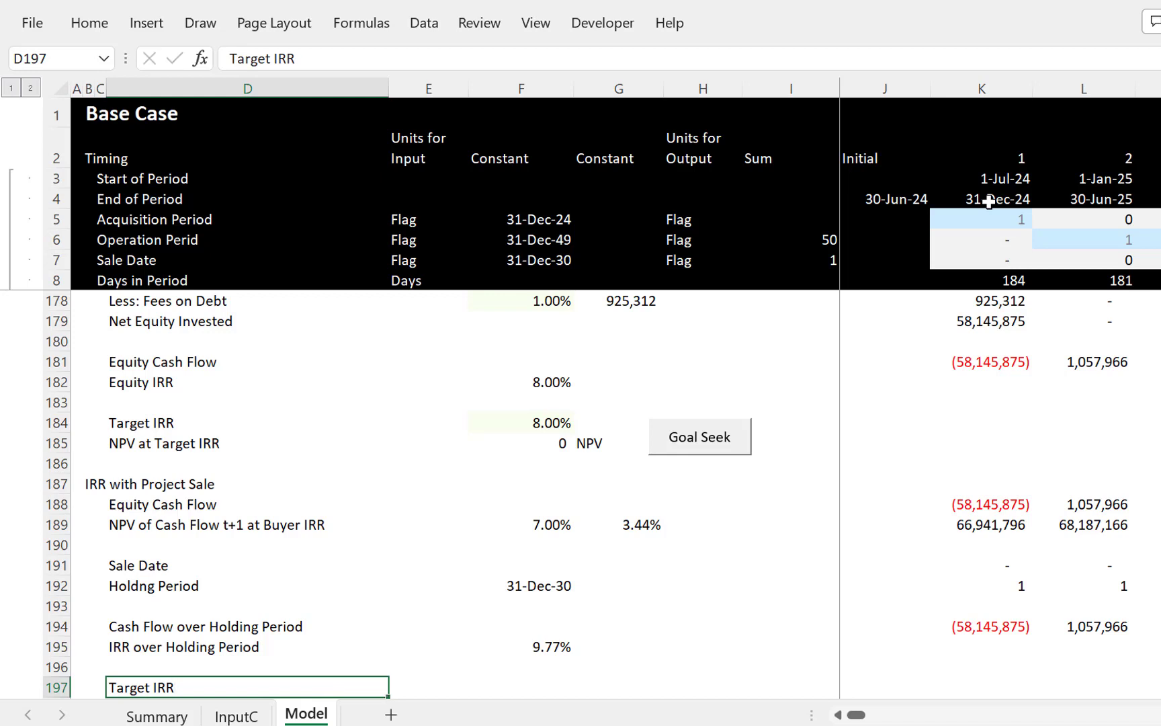
Step: Link F197 to the Target IRR on the InputC sheet with =InputC!F57
key("Up")
key("Right")
key("Right")
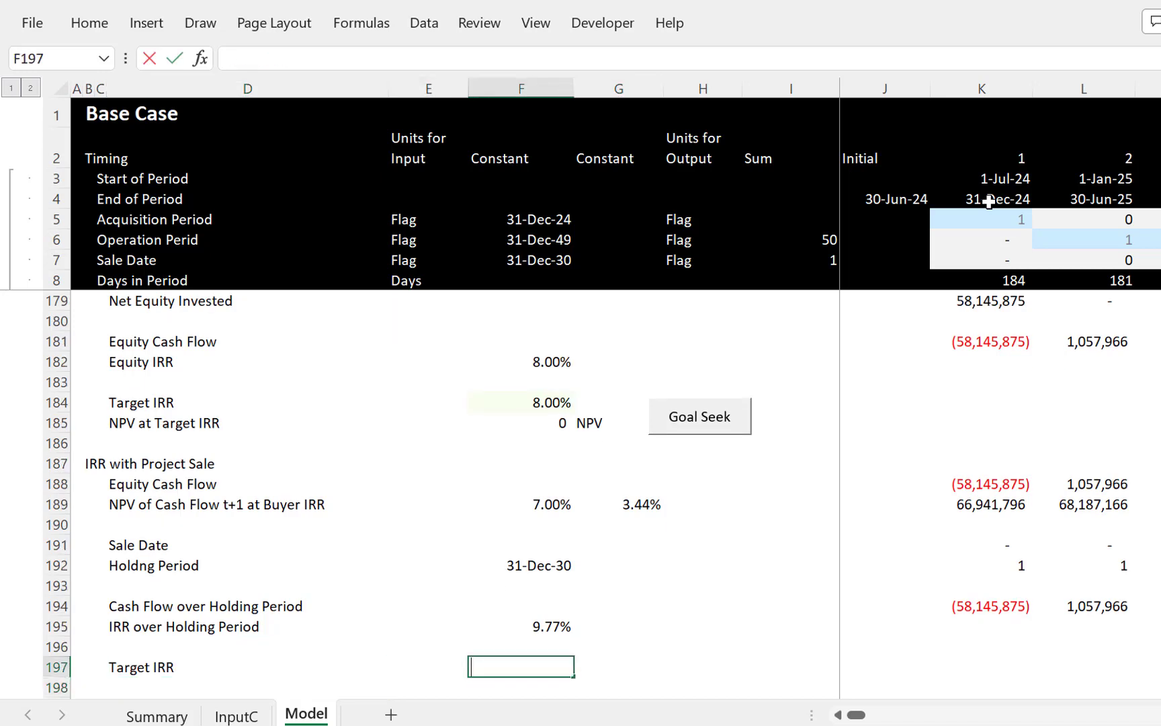
type("=")
key("ctrl+Page_Up")
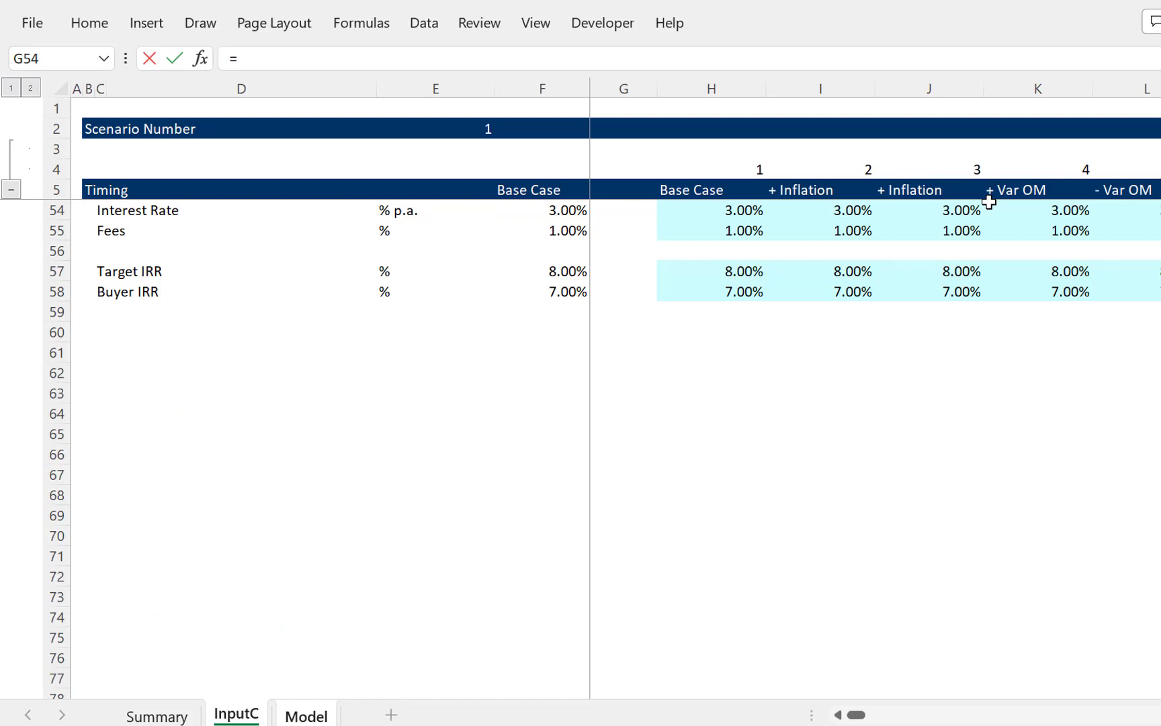
key("Page_Up")
key("Page_Down")
key("Down")
key("Down")
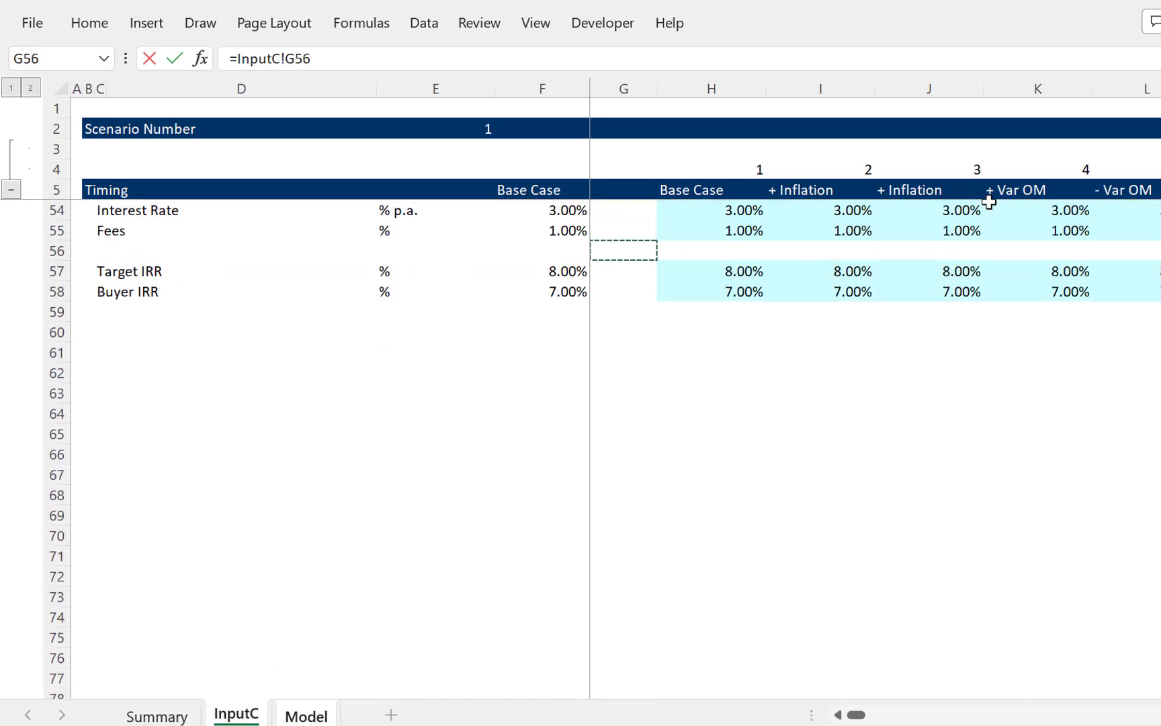
key("Down")
key("Left")
key("Return")
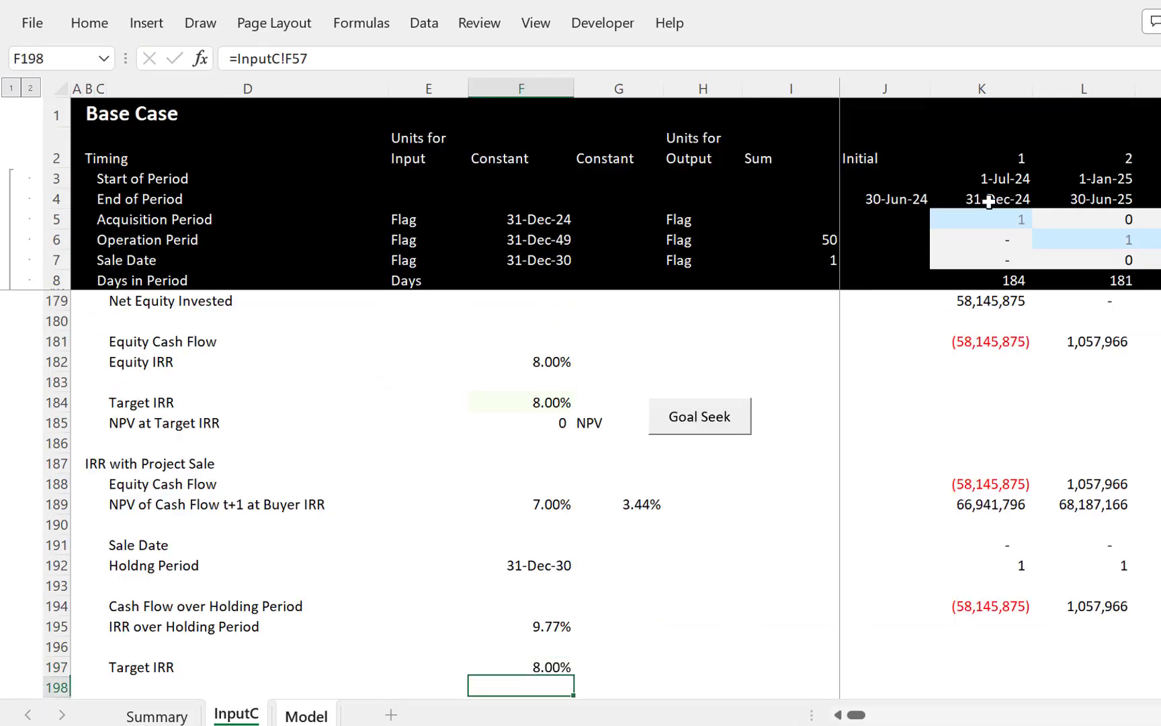
Step: Label D198 as "NPV" and select the row's constant cell F198
key("Down")
key("Up")
key("Left")
key("Left")
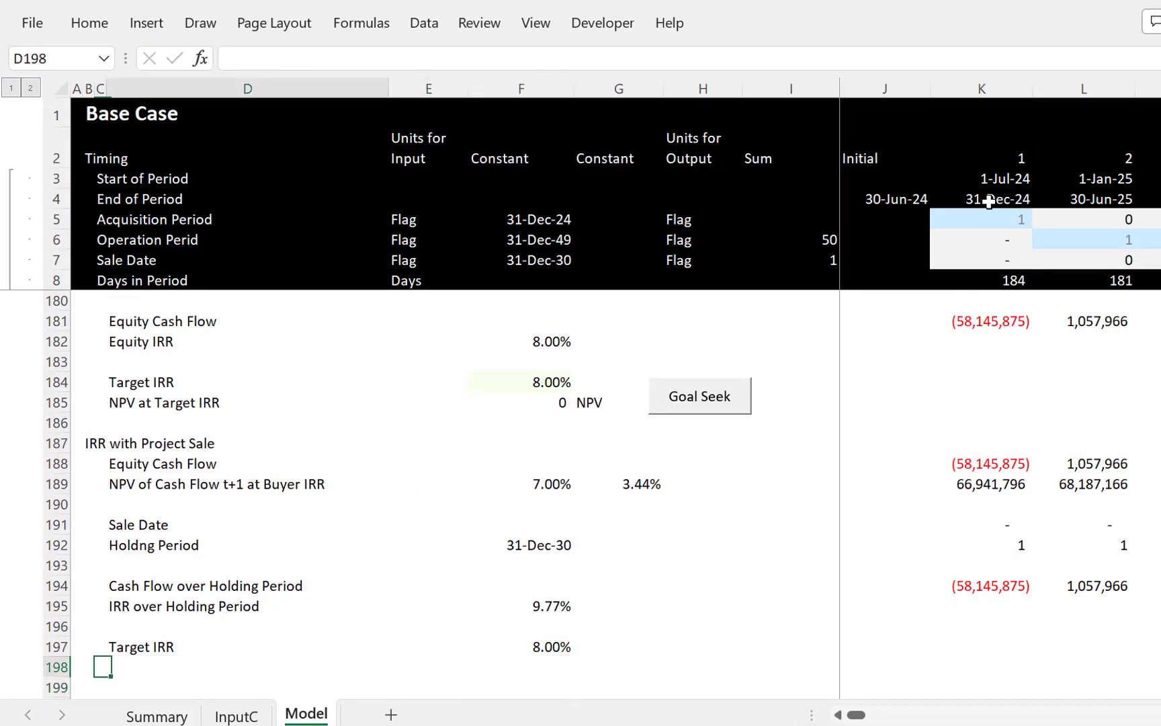
type("NPV")
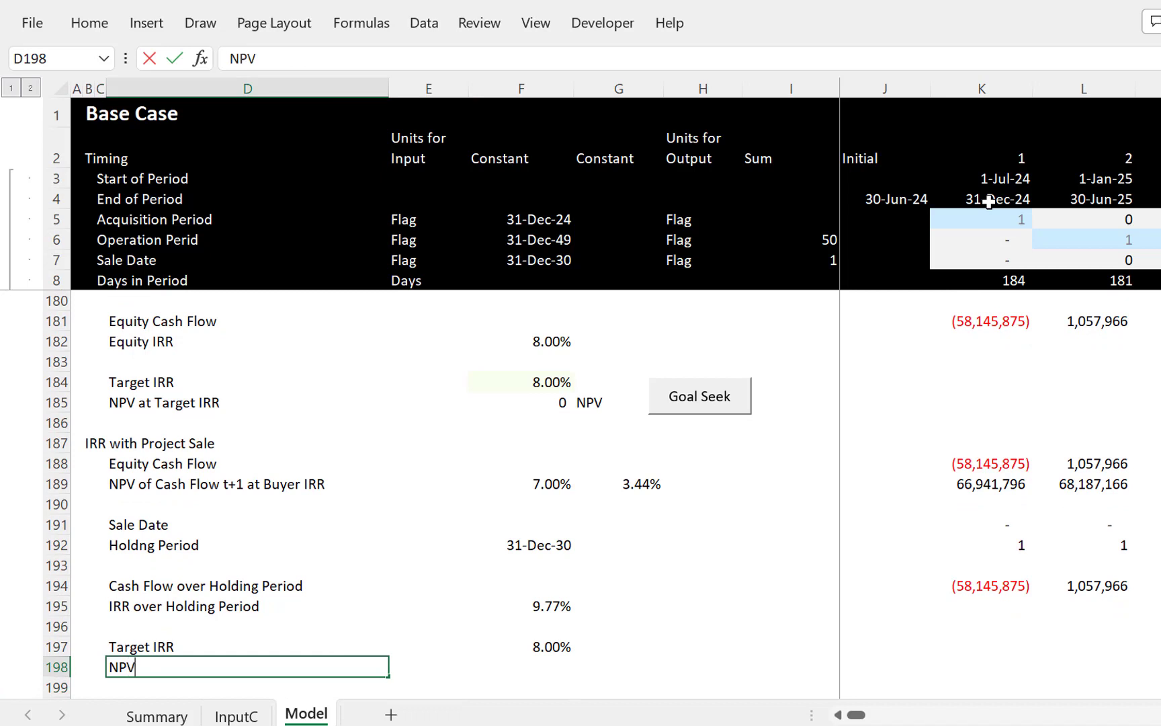
key("Tab")
key("Tab")
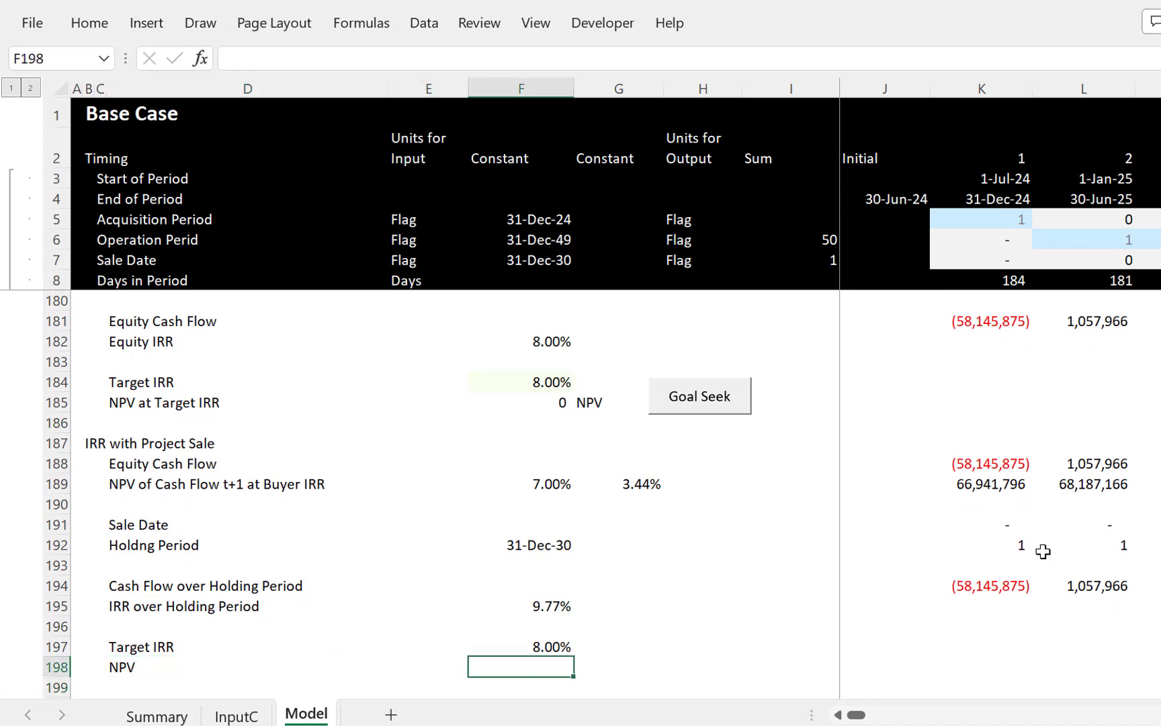
left_click(1003, 725)
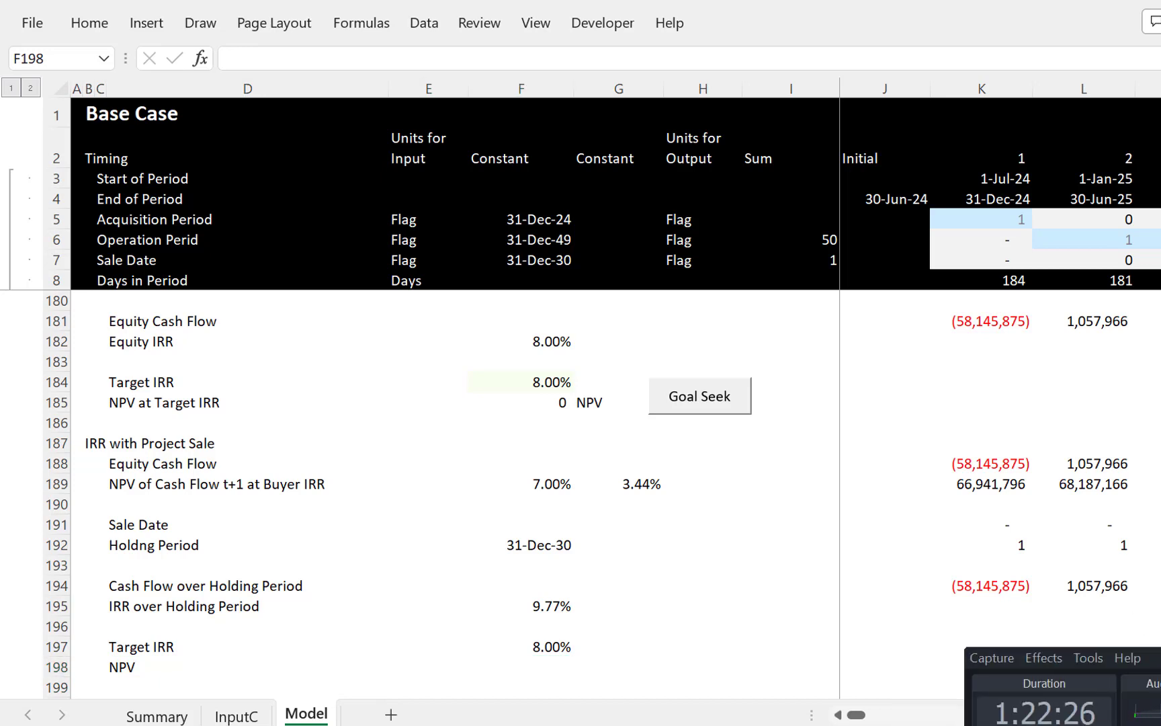
Step: Begin an XNPV formula in F198 with the Target IRR in F197 as the rate and K194:CB194 as the values
left_click(619, 660)
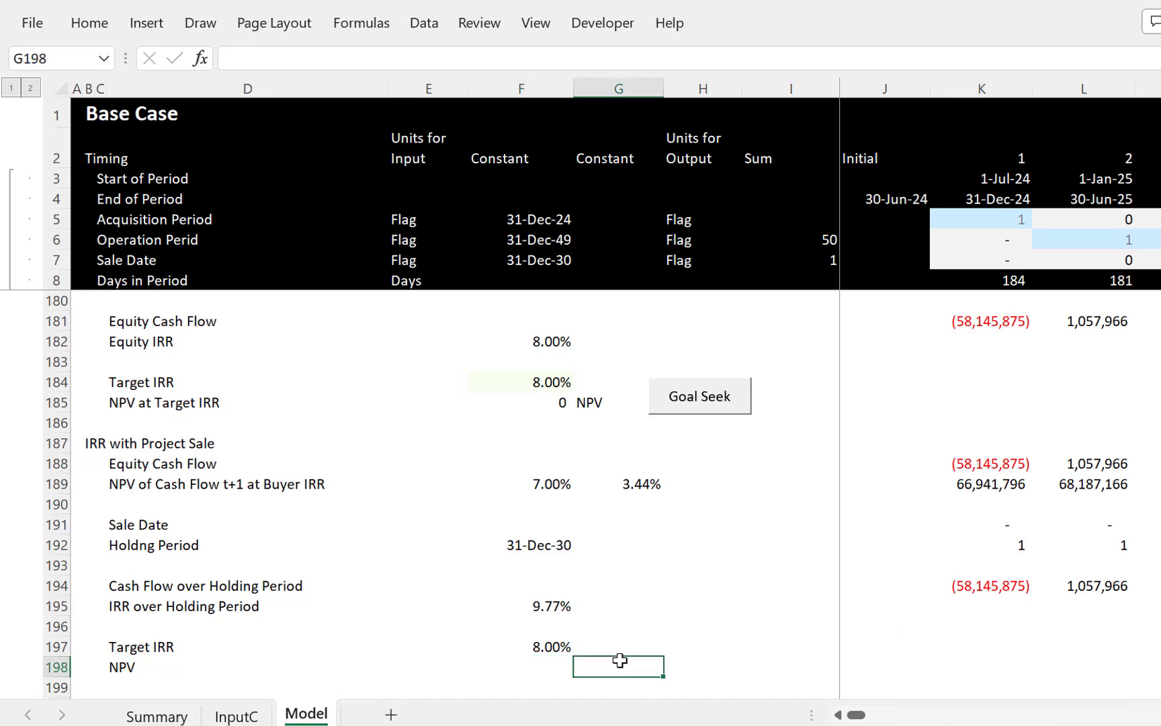
key("Left")
key("Left")
key("Right")
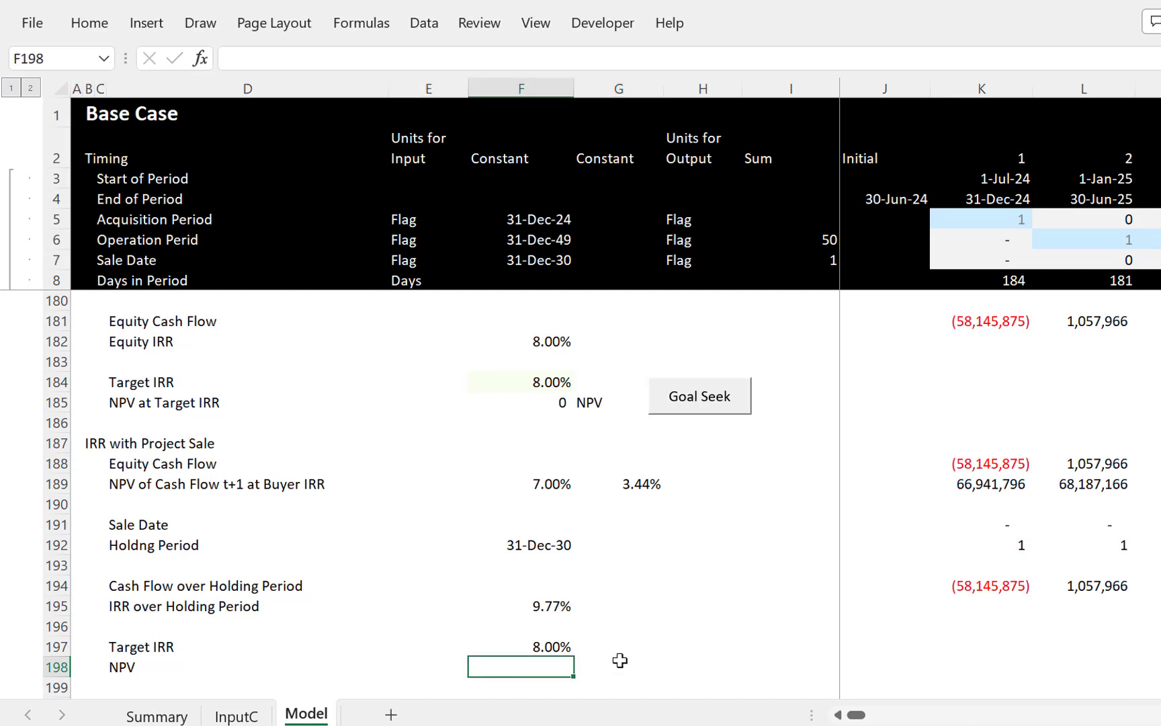
type("=n")
key("BackSpace")
type("x")
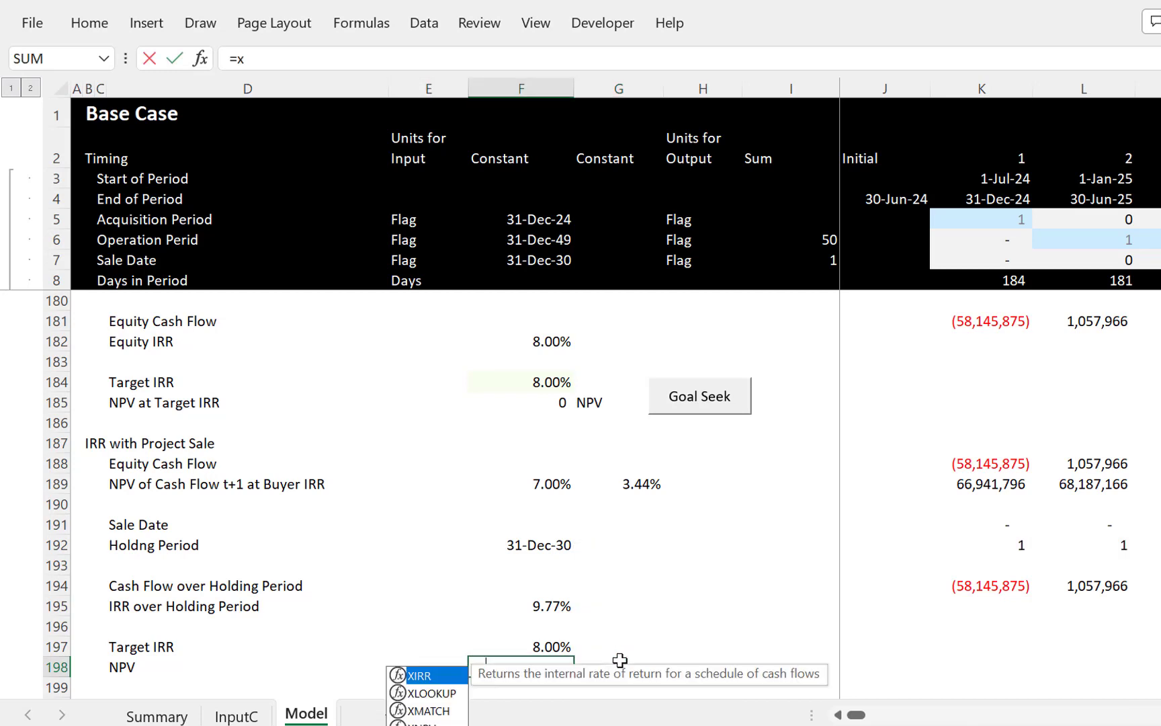
type("npv(")
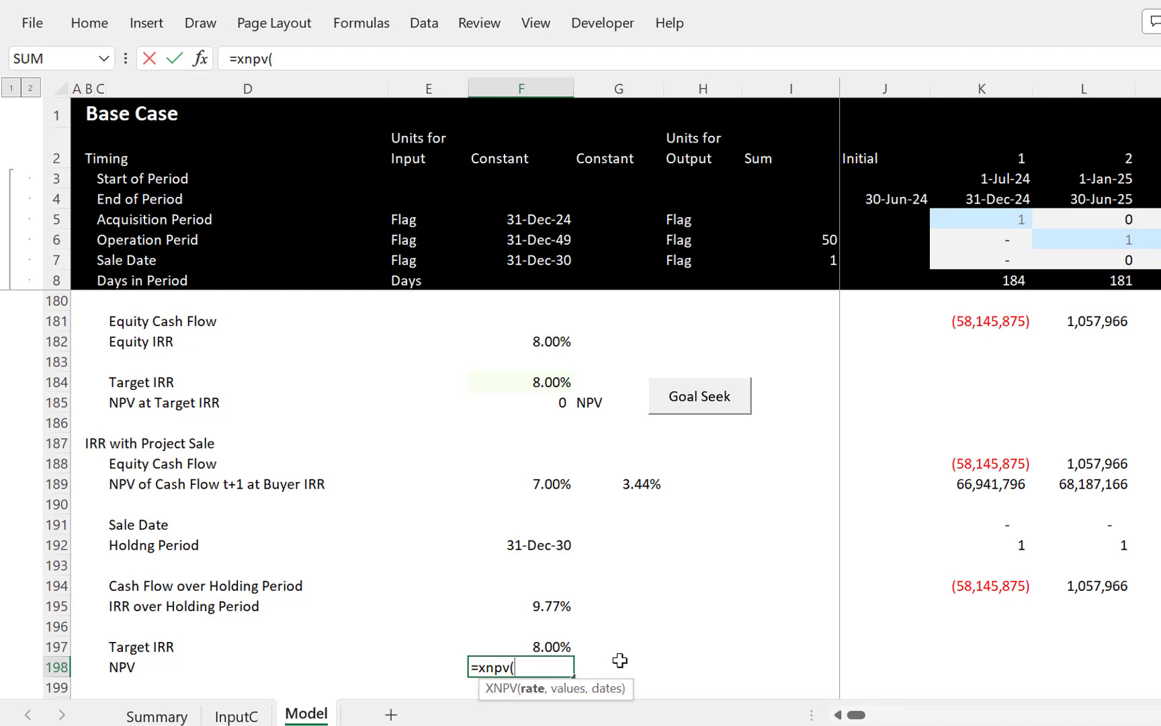
key("Up")
type(",")
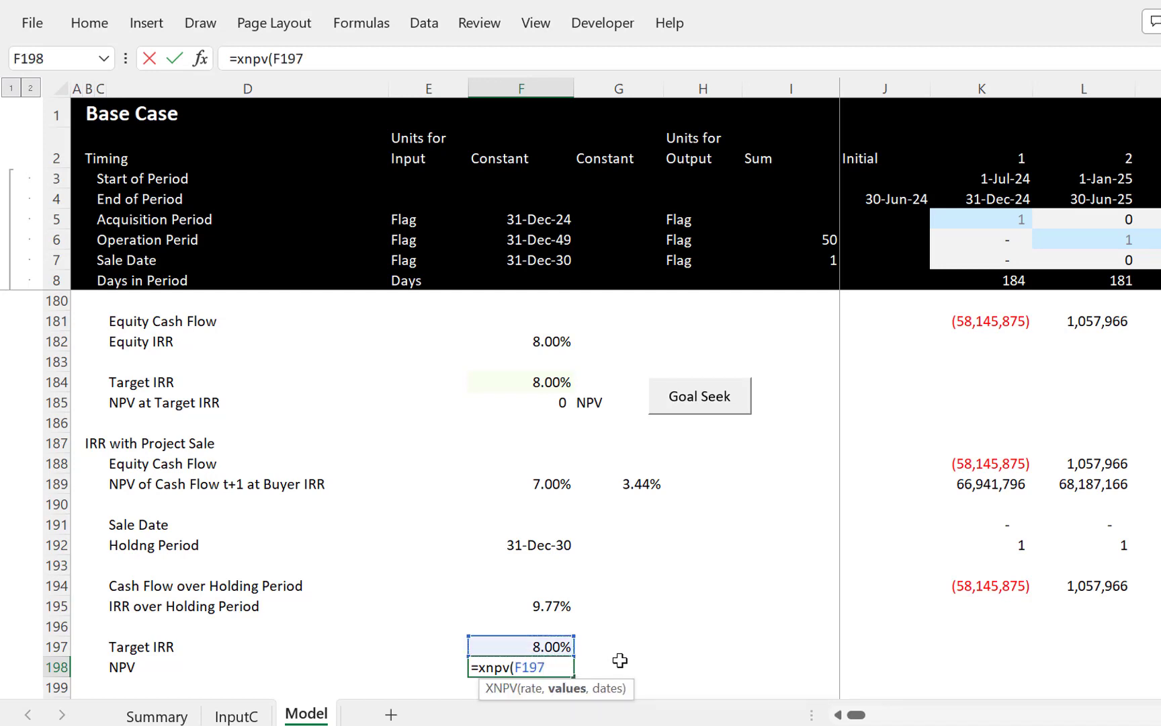
key("Up")
key("Up")
key("Up")
key("Up")
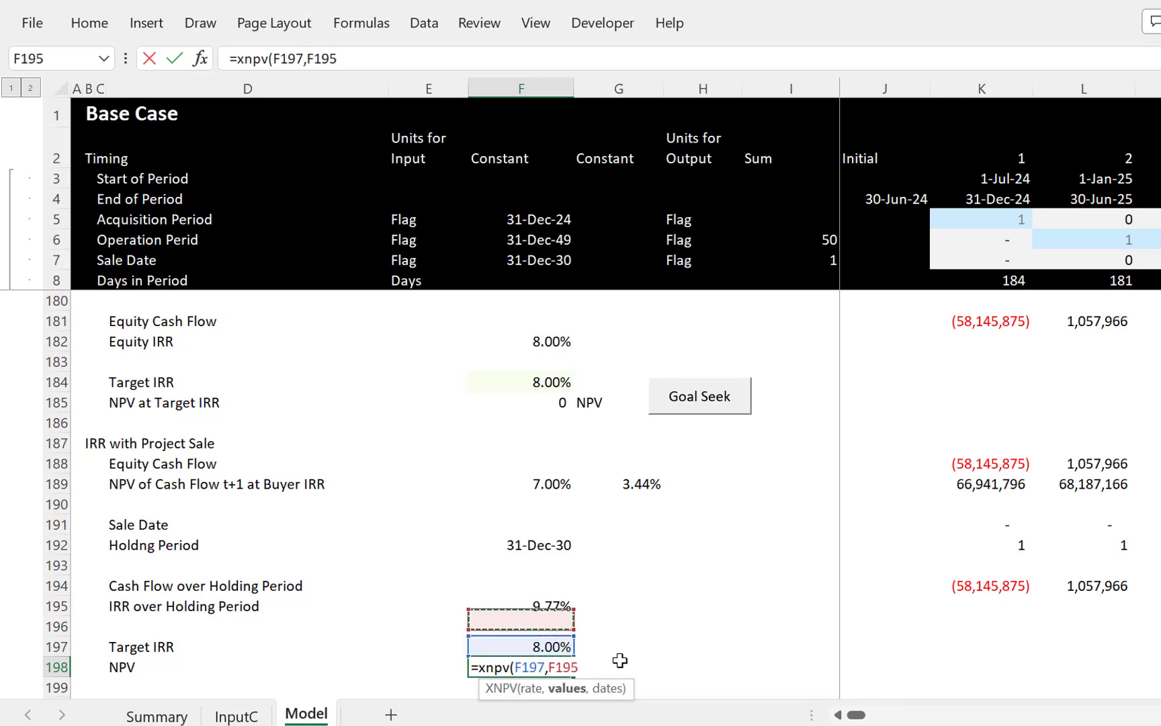
key("Right")
key("Right")
key("Right")
key("Right")
key("Right")
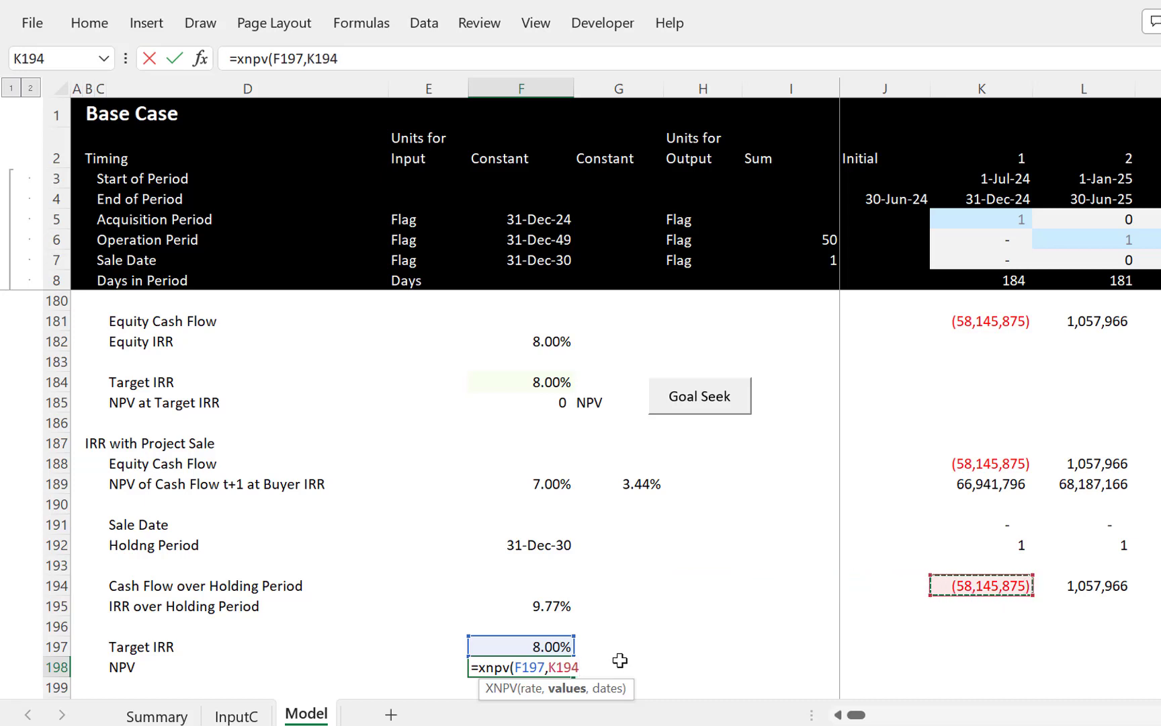
key("ctrl+shift+Right")
key("Return")
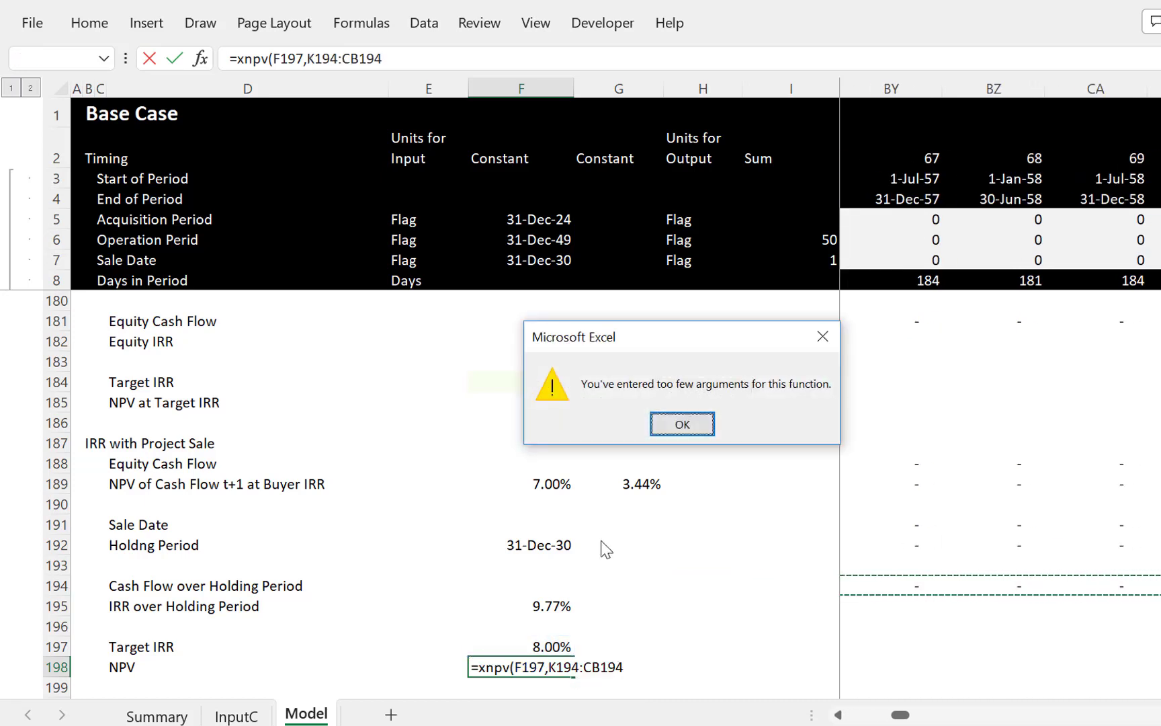
Step: Complete the XNPV formula in F198 with K4:CB4 as the dates and format it with thousands separators and no decimals
left_click(702, 423)
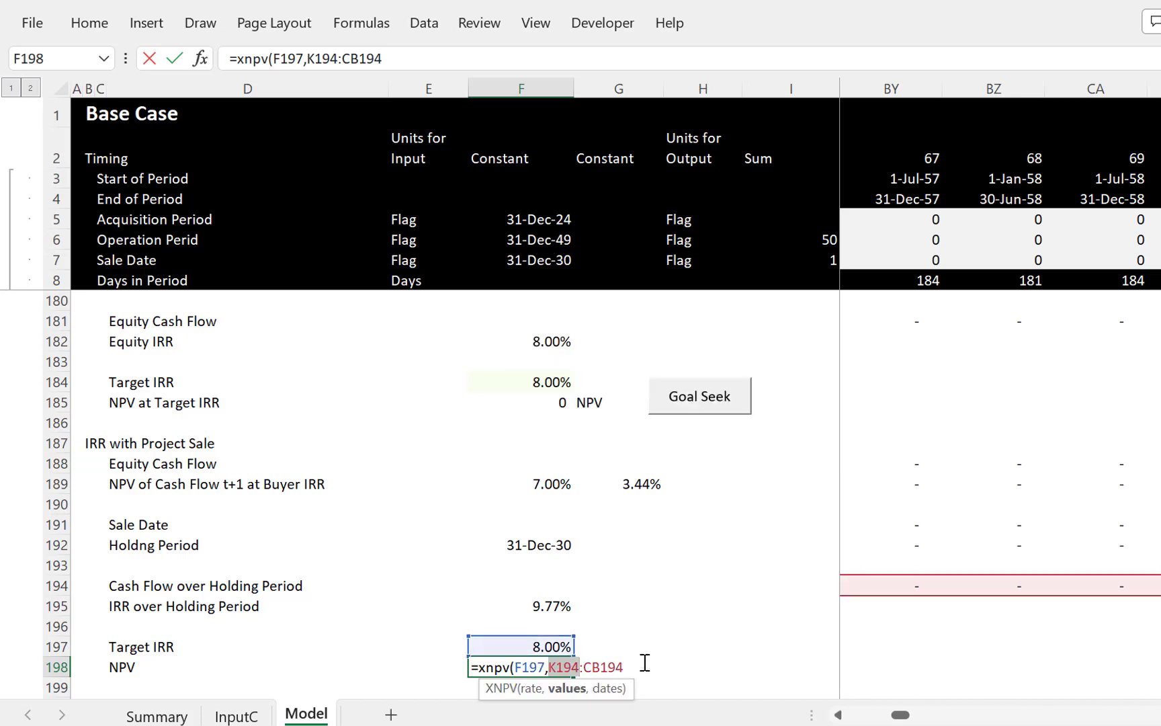
type(",")
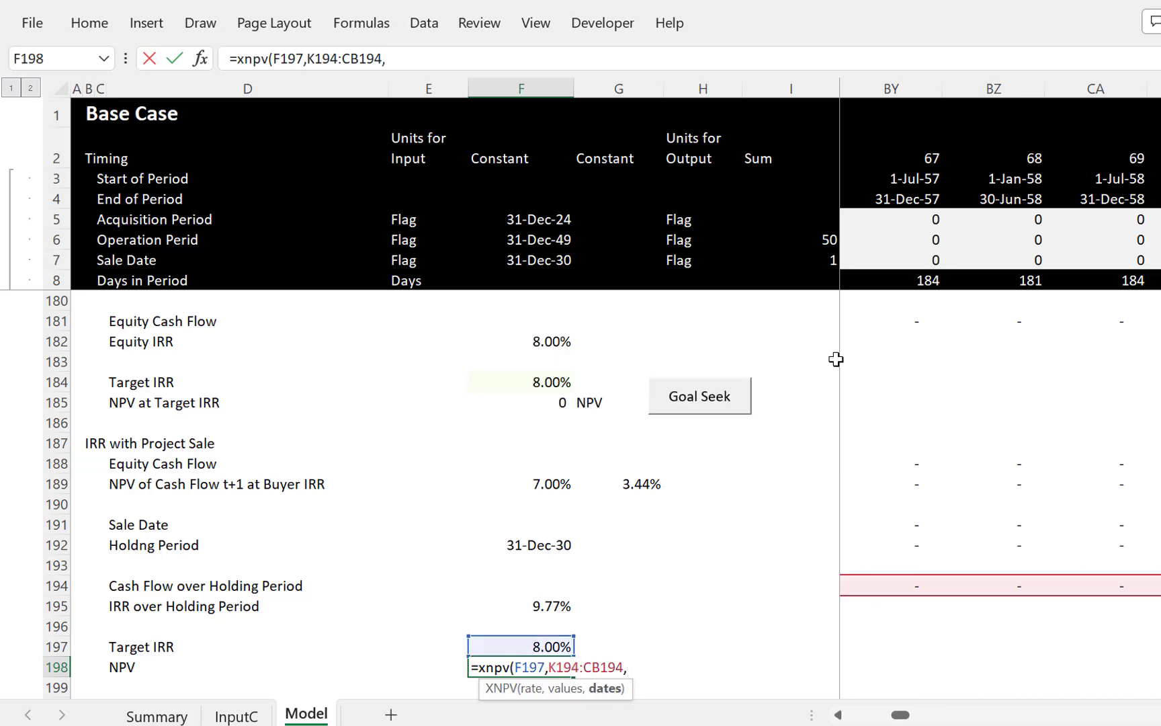
left_click(900, 201)
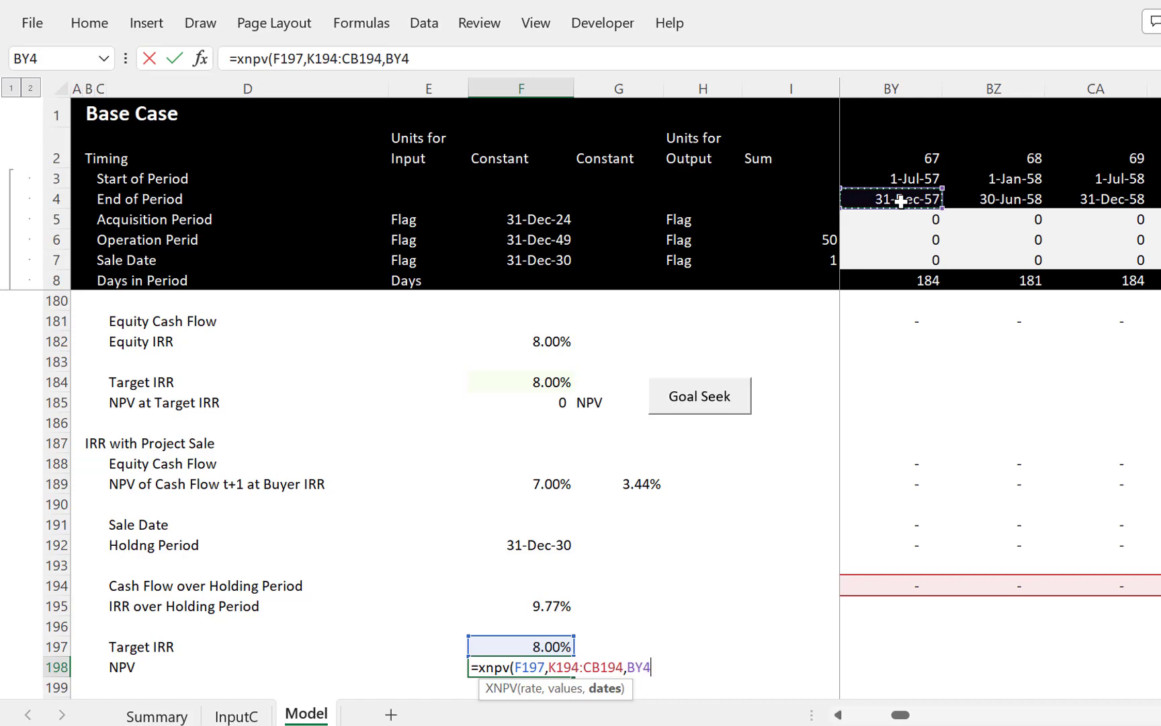
key("ctrl+Left")
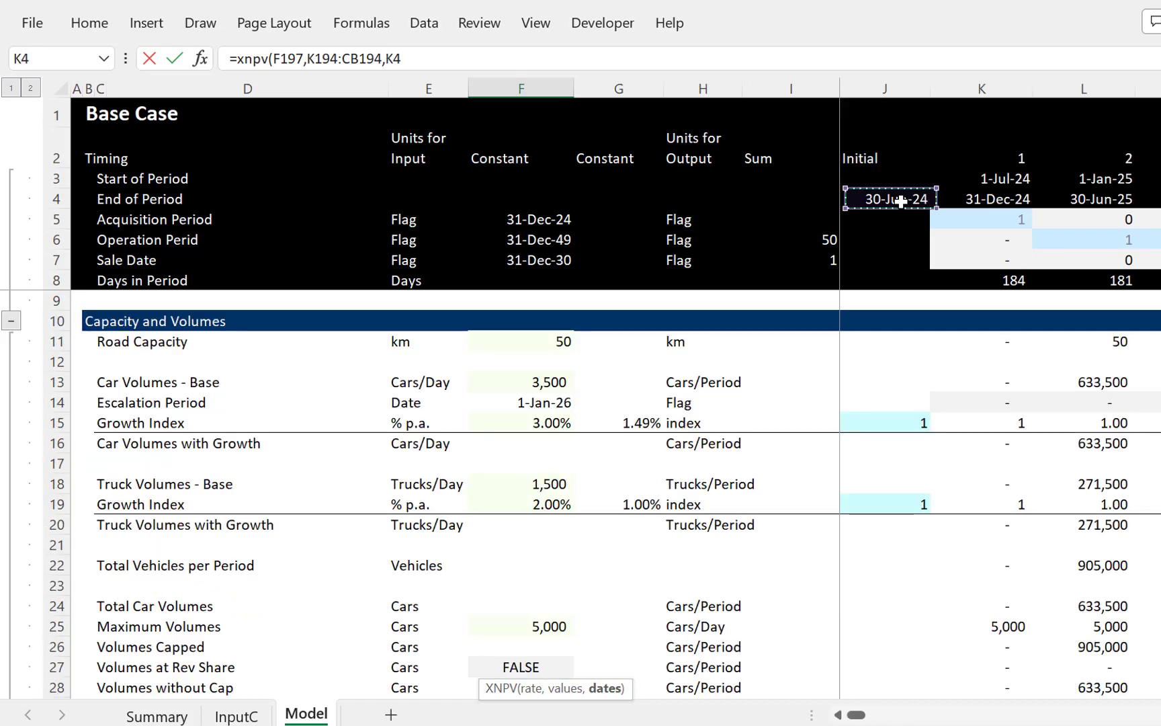
key("Right")
key("ctrl+shift+Right")
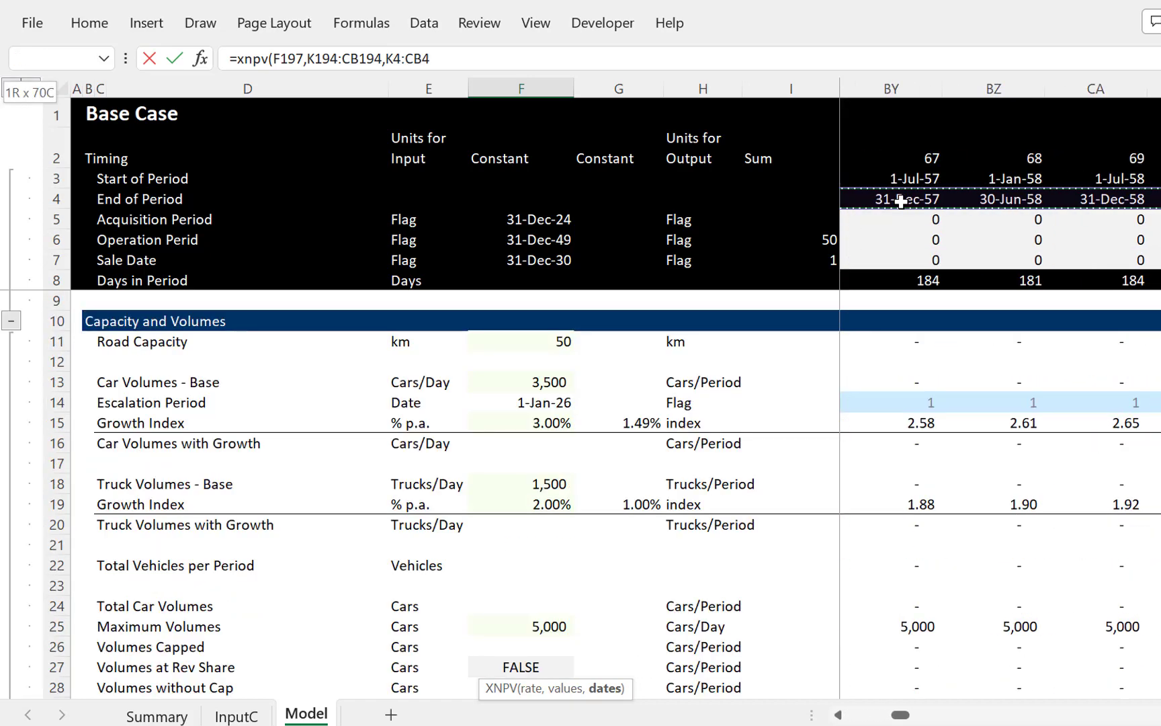
key("Return")
key("Up")
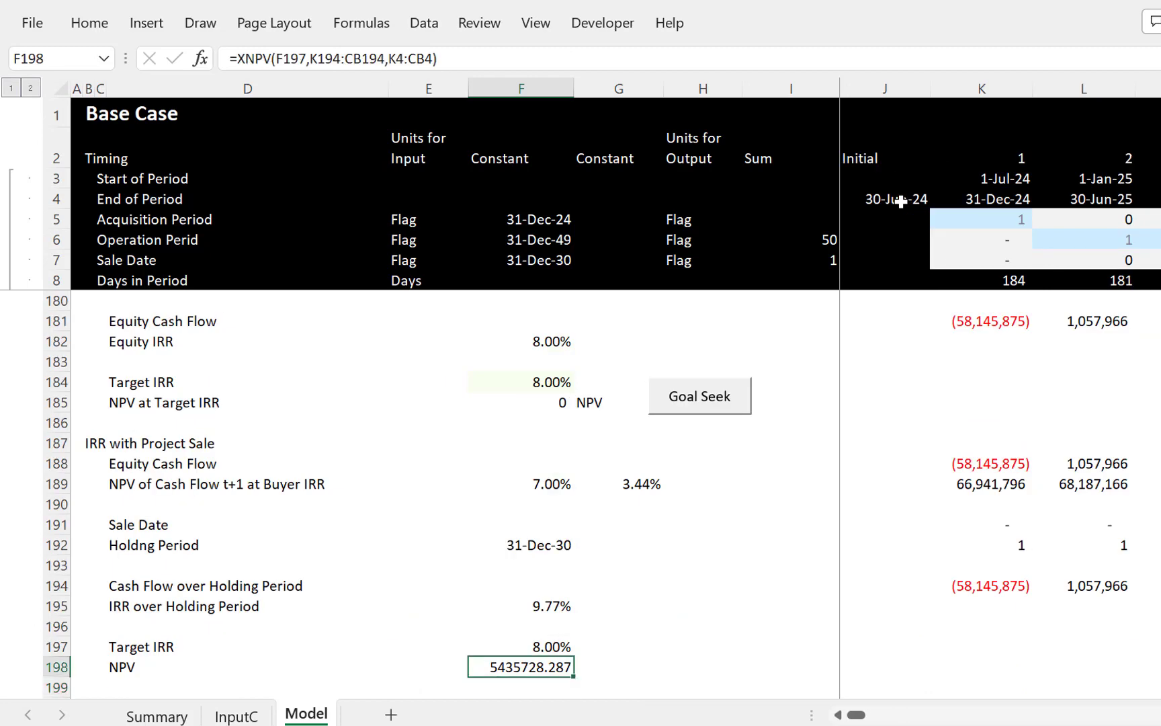
key("ctrl+shift+1")
Step: Label the cell beside the NPV result, G198, as "NPV Sale"
key("Right")
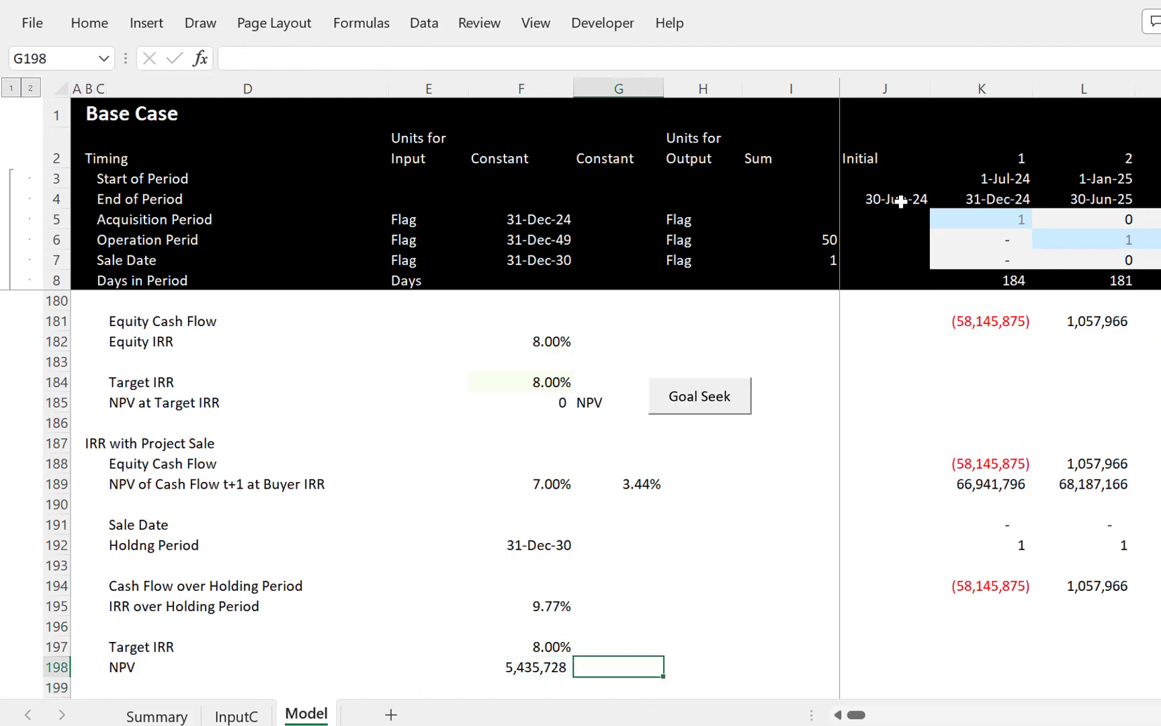
type("NPV S")
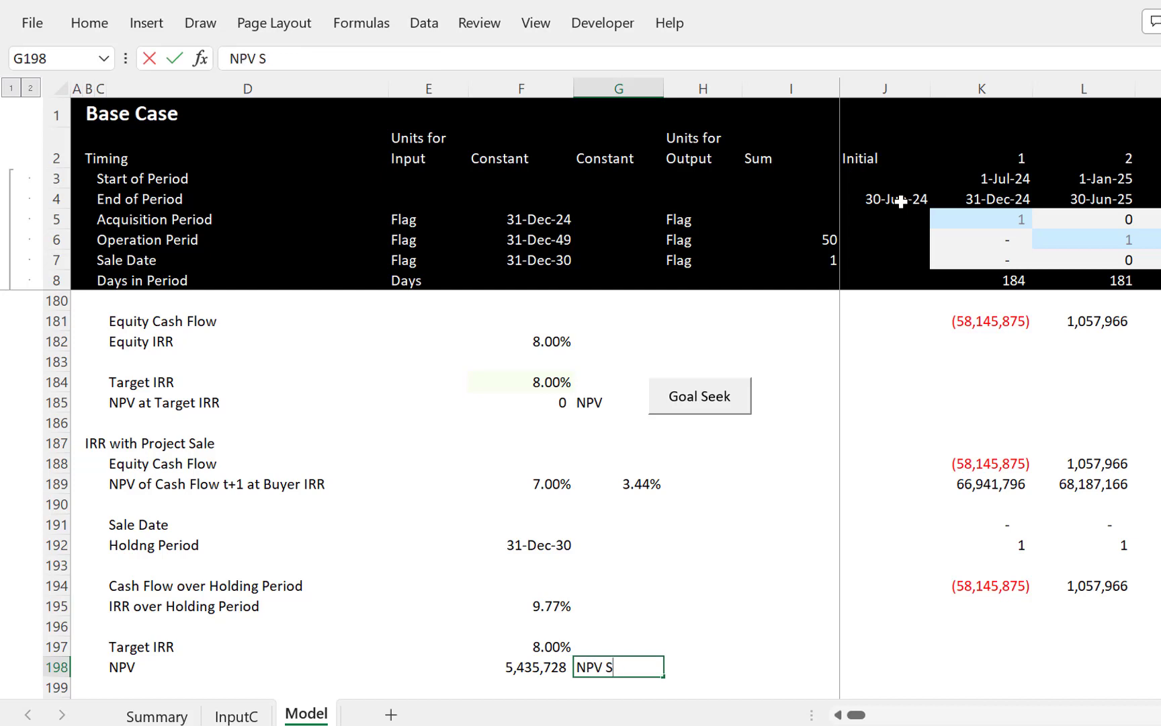
type("ale")
key("Return")
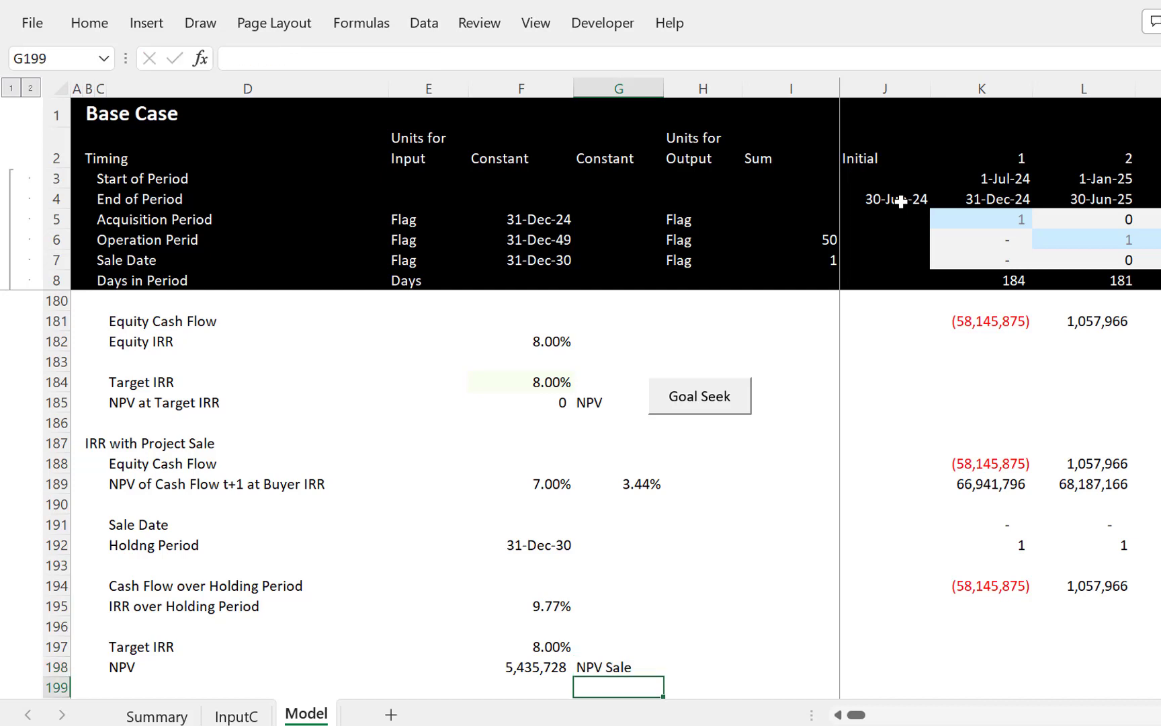
Step: Create a range name for F198 from the label in G198, using the right column of the selection F198:G198
key("Up")
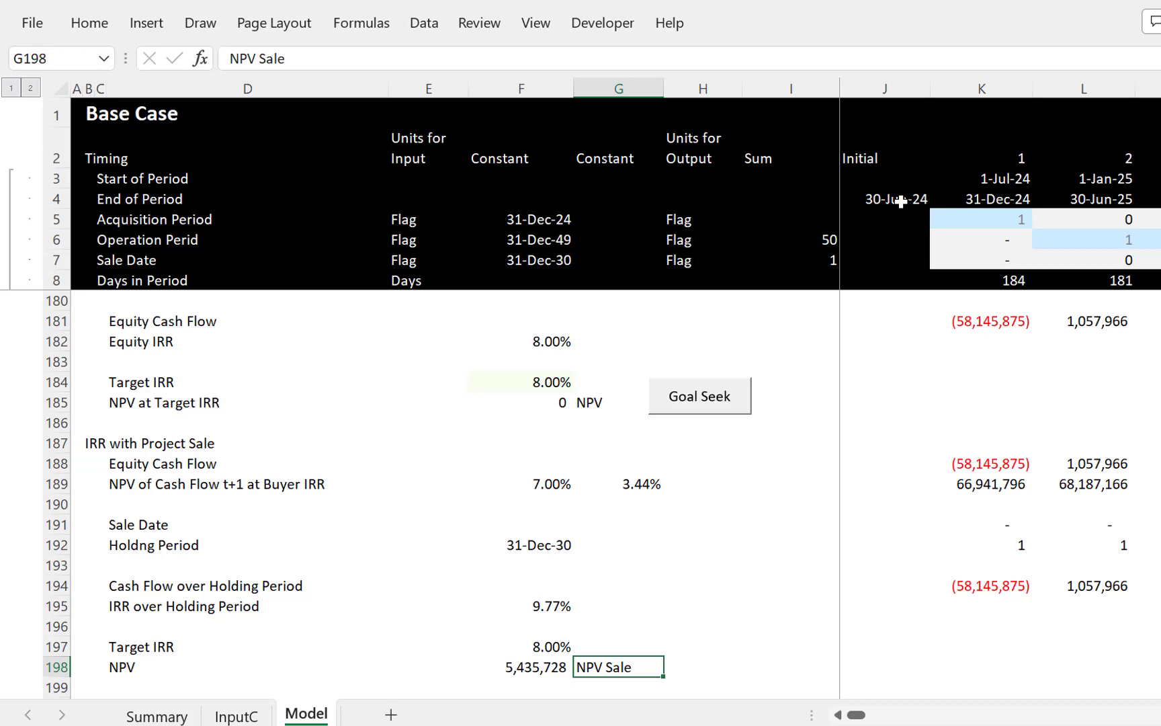
key("Left")
key("Right")
key("Left")
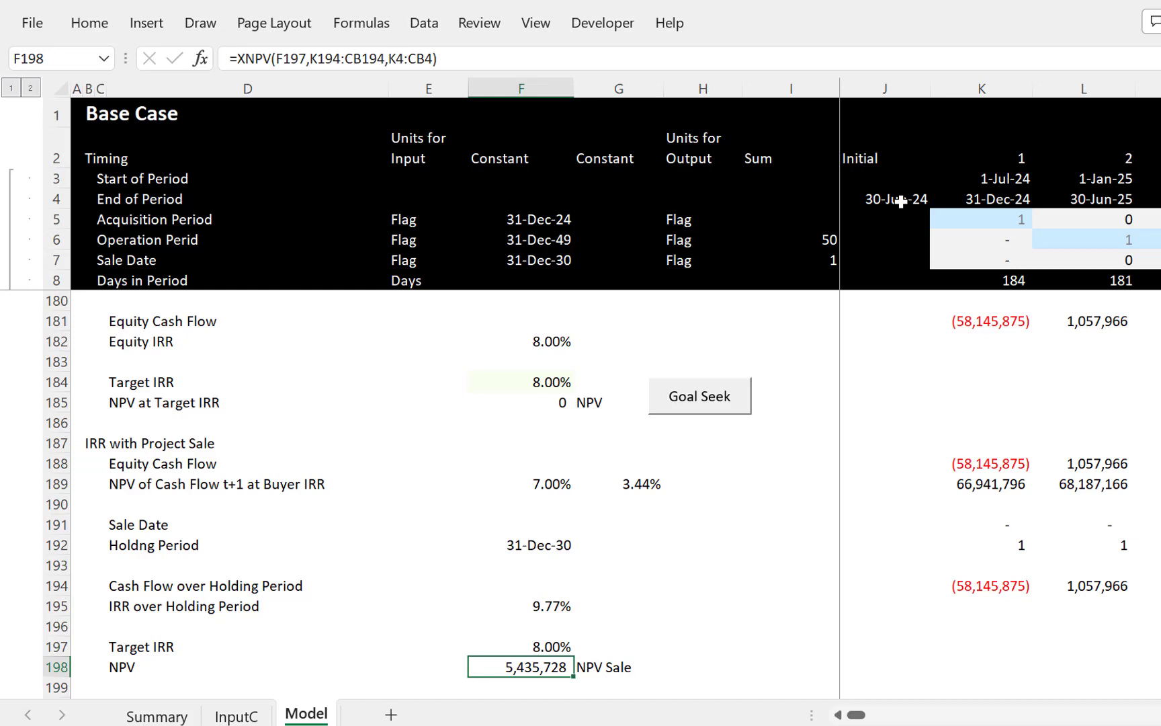
key("shift+Right")
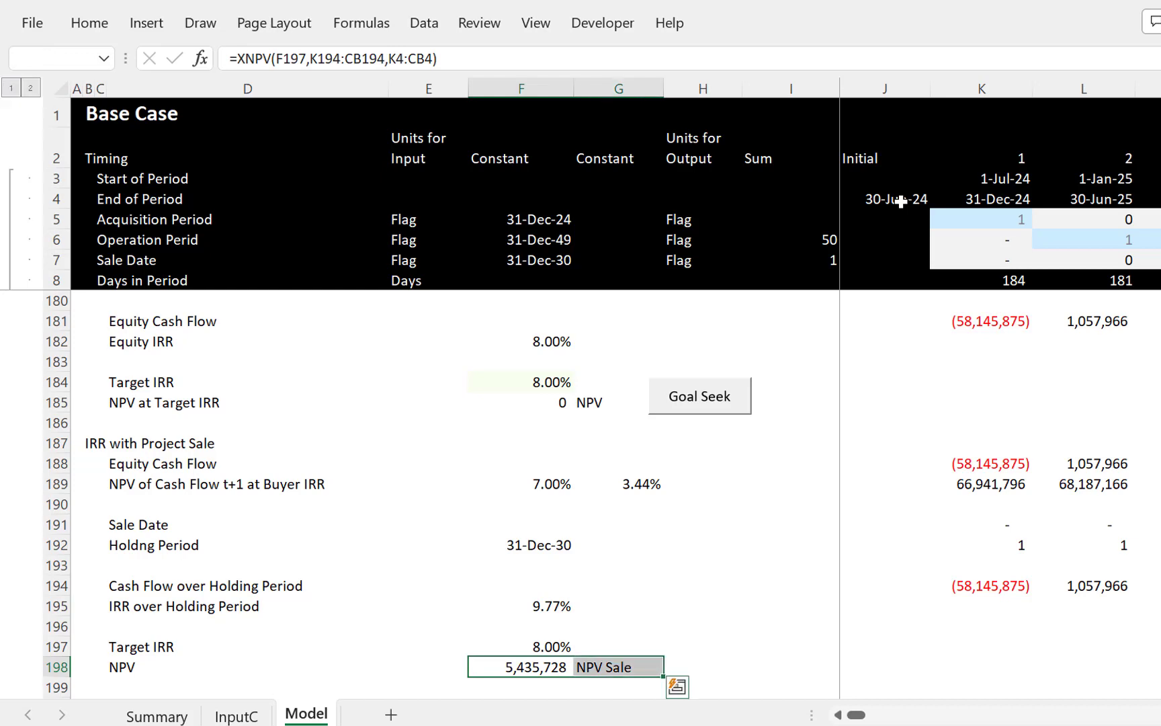
key("ctrl+shift+F3")
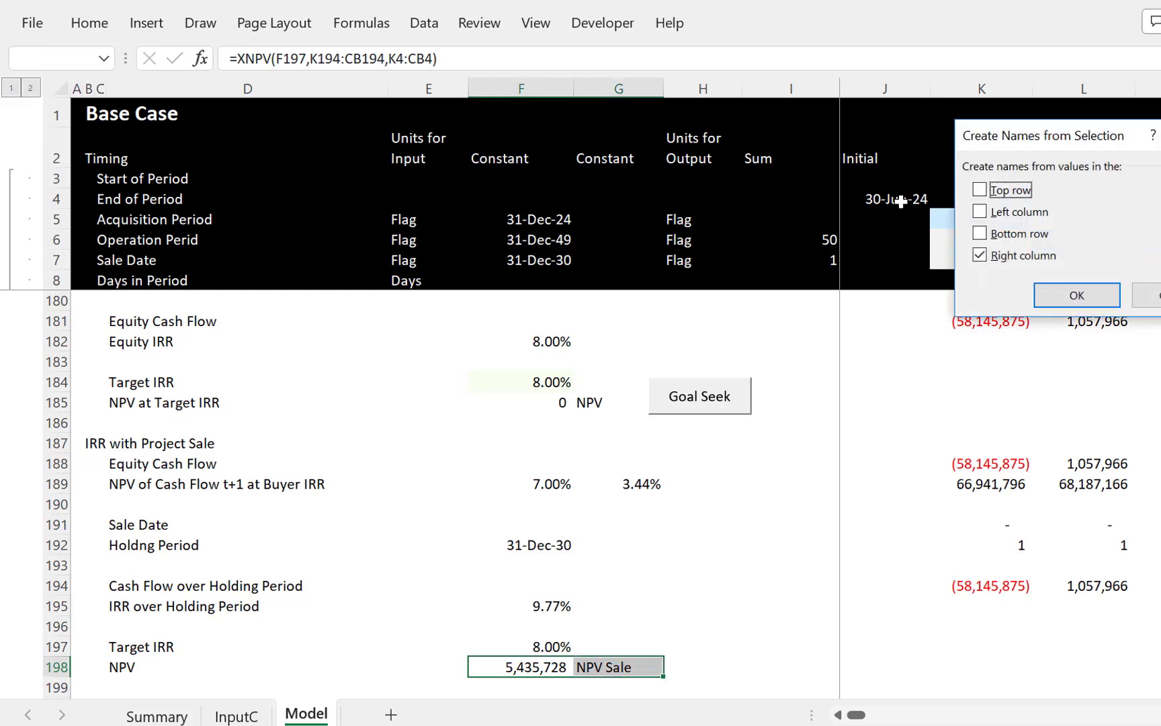
key("Return")
key("Left")
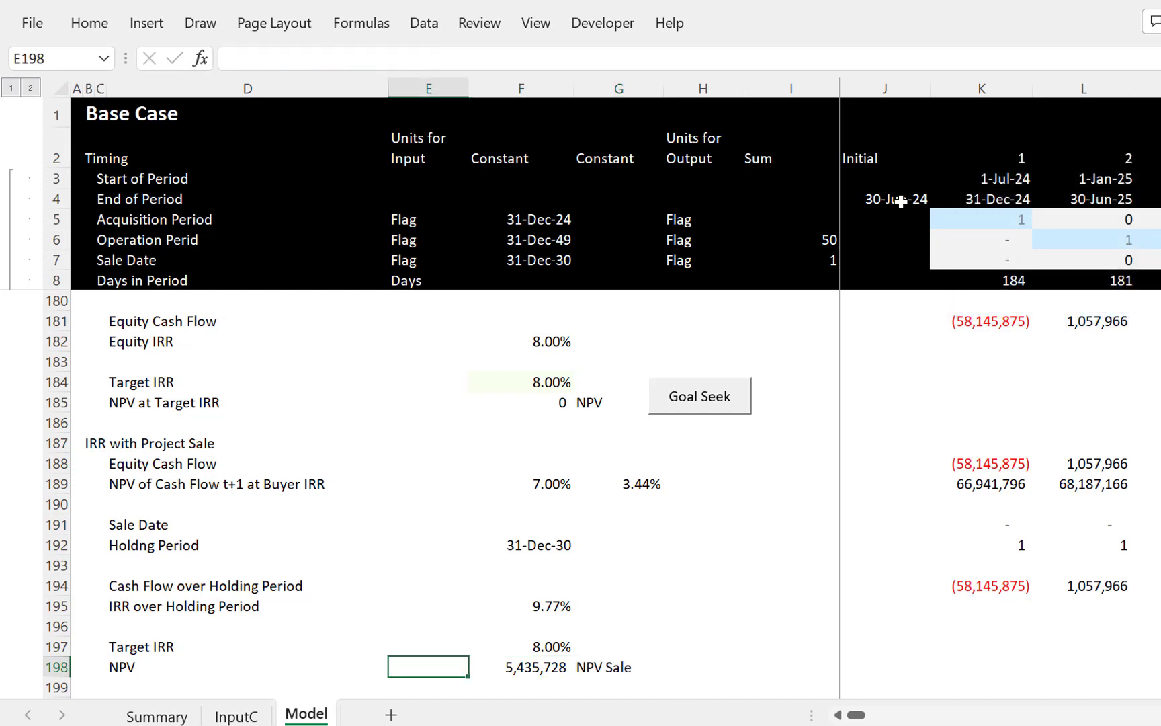
key("Right")
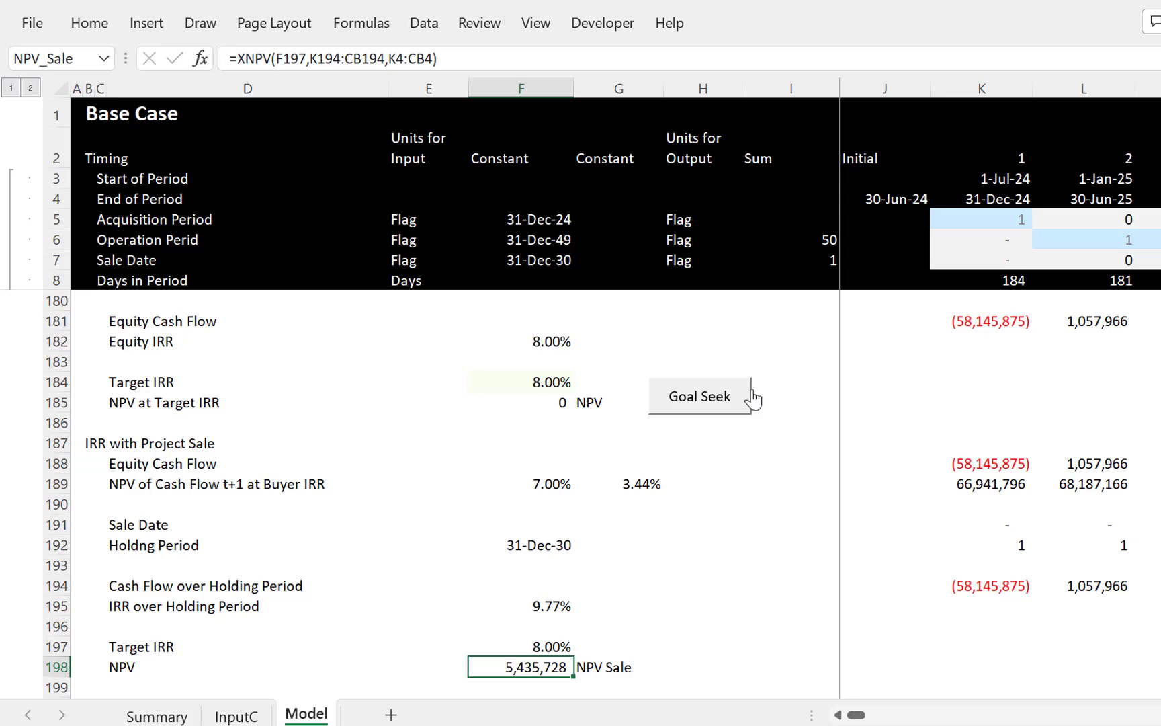
Step: Duplicate the Goal Seek button and place the copy beside the "NPV Sale" label around rows 197 and 198
right_click(689, 416)
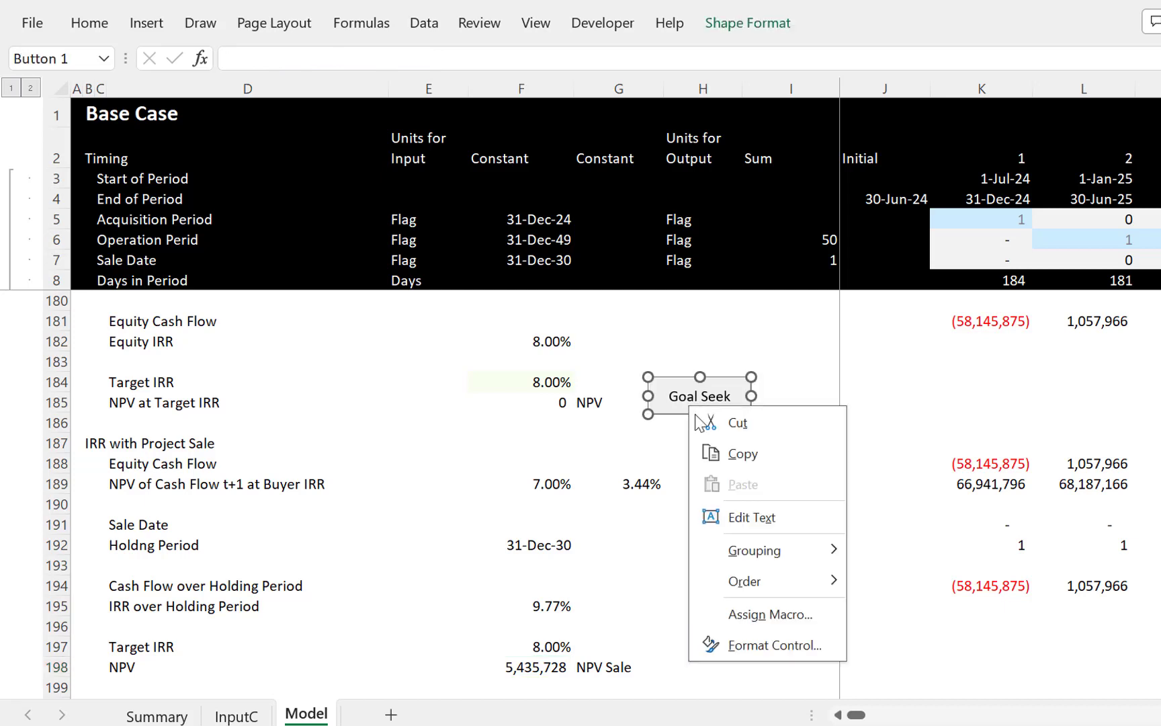
left_click(742, 454)
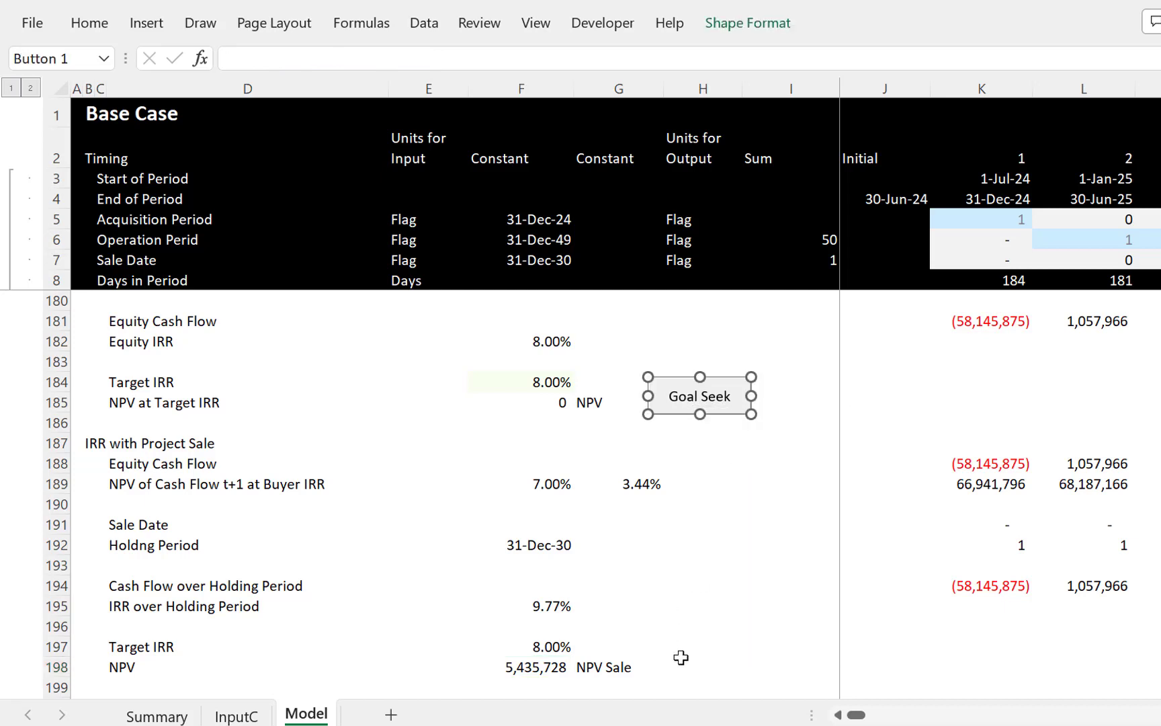
left_click(680, 657)
key("ctrl+v")
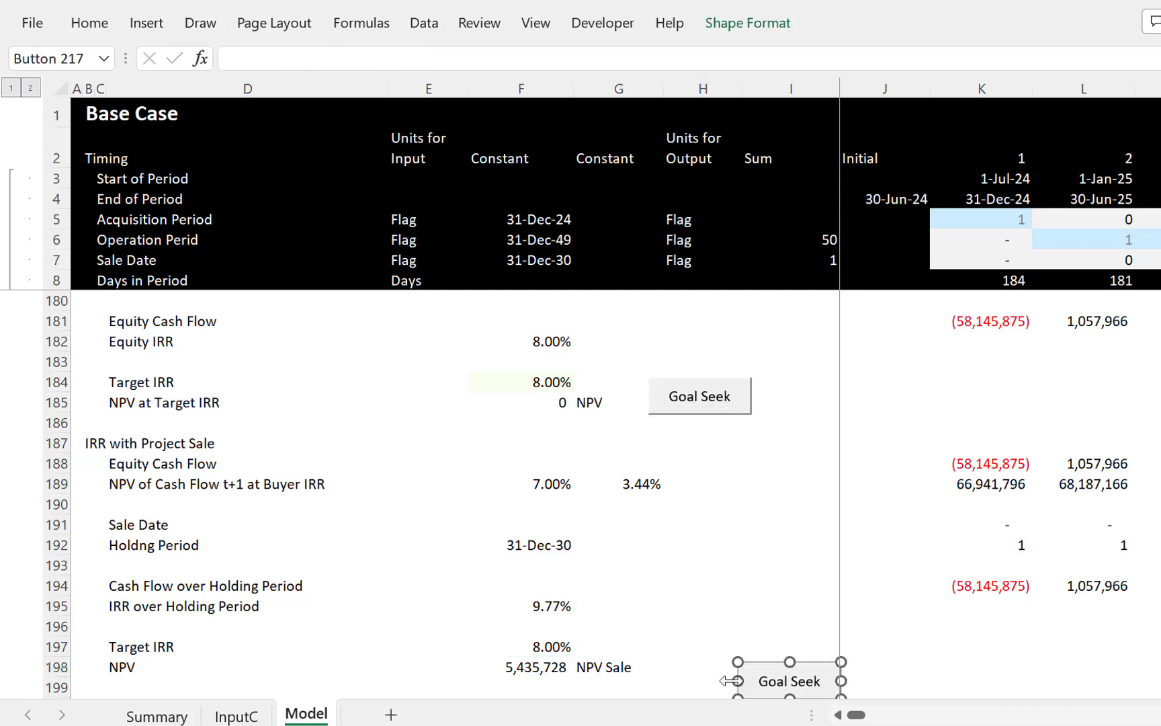
left_click_drag(757, 677, 701, 650)
Step: Open the code of the goalseek macro assigned to the copied Goal Seek button for editing
right_click(701, 650)
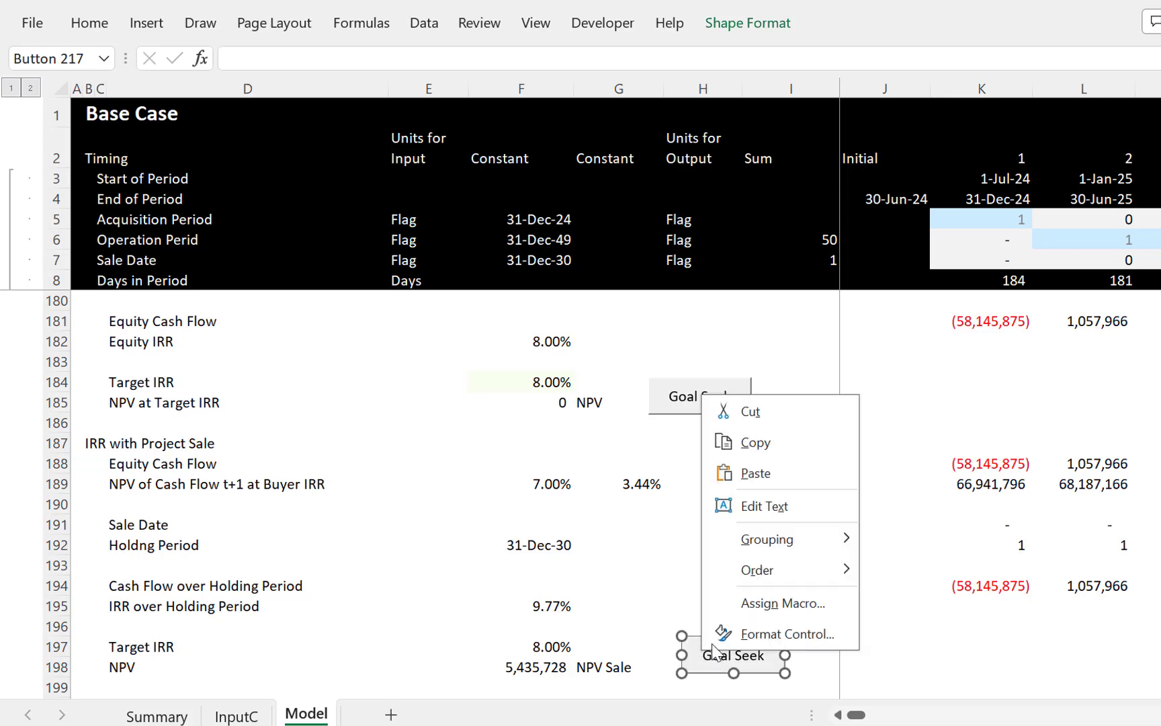
left_click(770, 605)
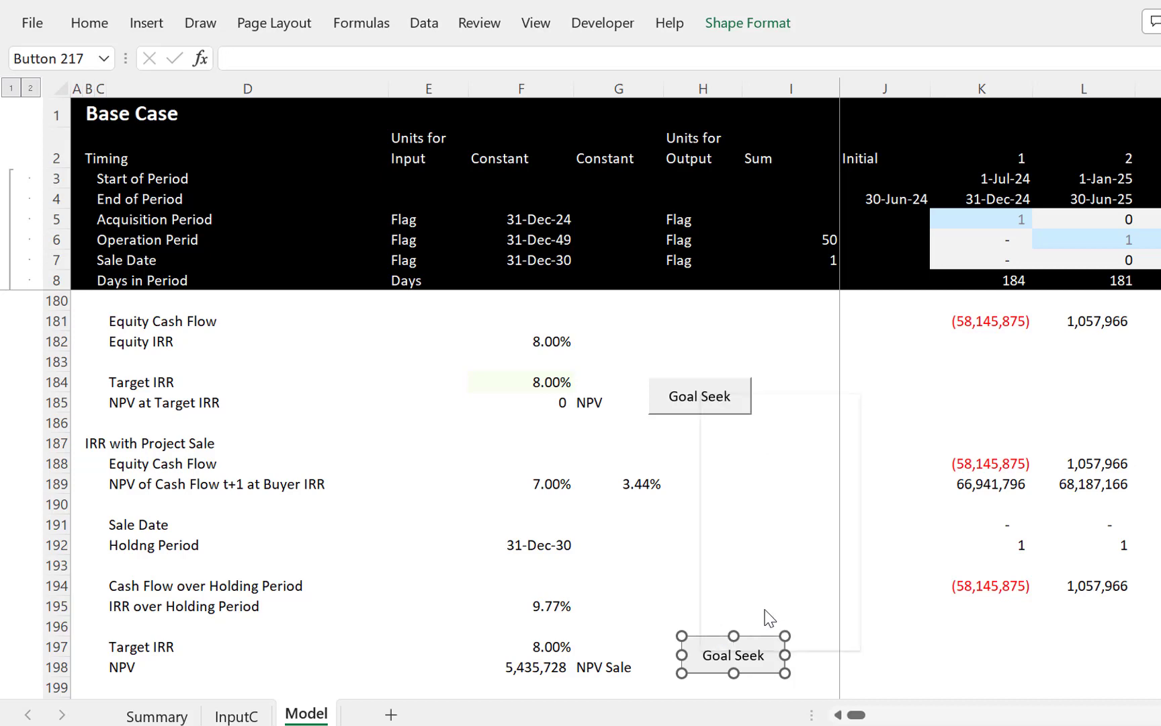
left_click(926, 412)
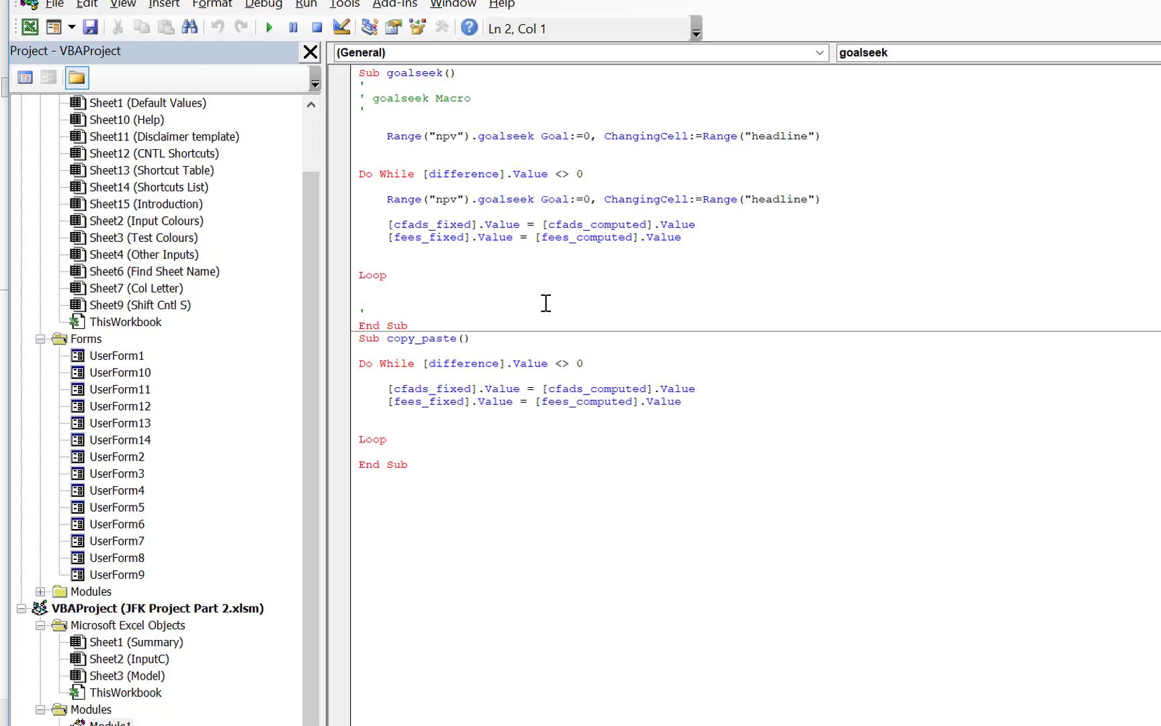
Step: Copy the goalseek macro code from its Sub line through Loop and paste it below the copy_paste macro
key("Up")
key("shift+Down")
key("shift+Down")
key("shift+Down")
key("shift+Down")
key("shift+Down")
key("shift+Down")
key("shift+Down")
key("shift+Down")
key("shift+Down")
key("shift+Down")
key("shift+Down")
key("shift+Down")
key("shift+Down")
key("shift+Down")
key("shift+Down")
key("shift+Down")
key("shift+Down")
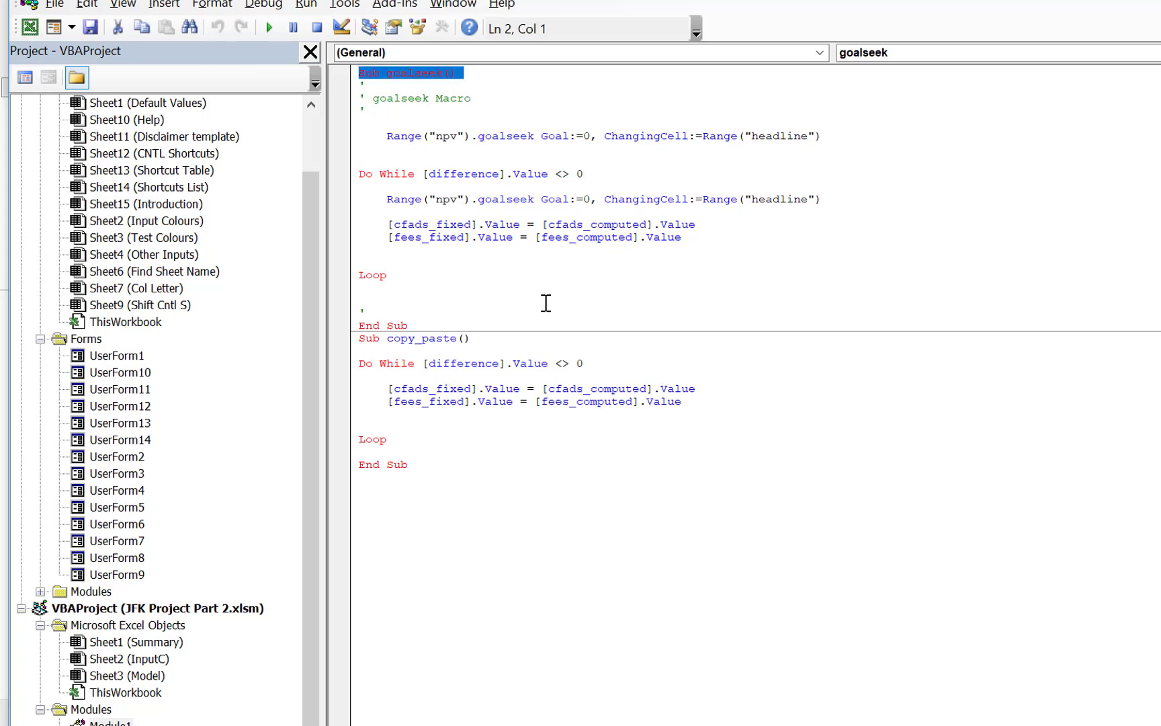
key("ctrl+c")
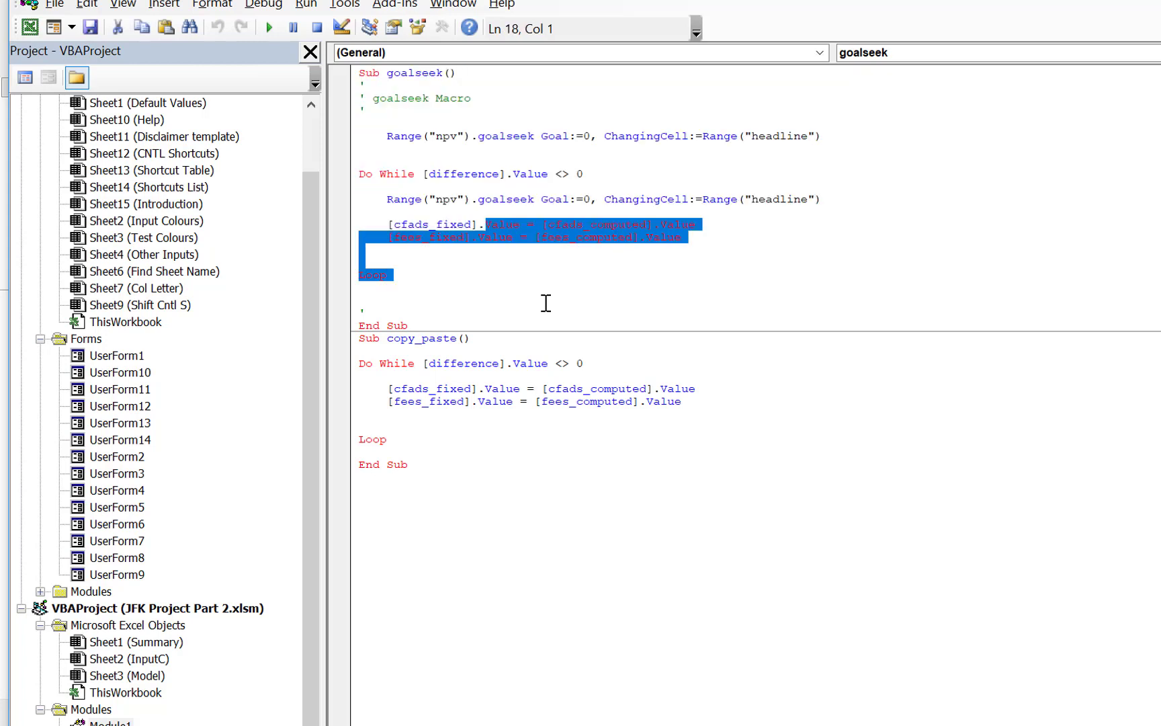
key("Down")
key("Down")
key("Down")
key("Down")
key("Down")
key("Down")
key("Down")
key("Down")
key("Down")
key("Down")
key("Down")
key("Down")
key("Down")
key("Down")
key("Down")
key("ctrl+v")
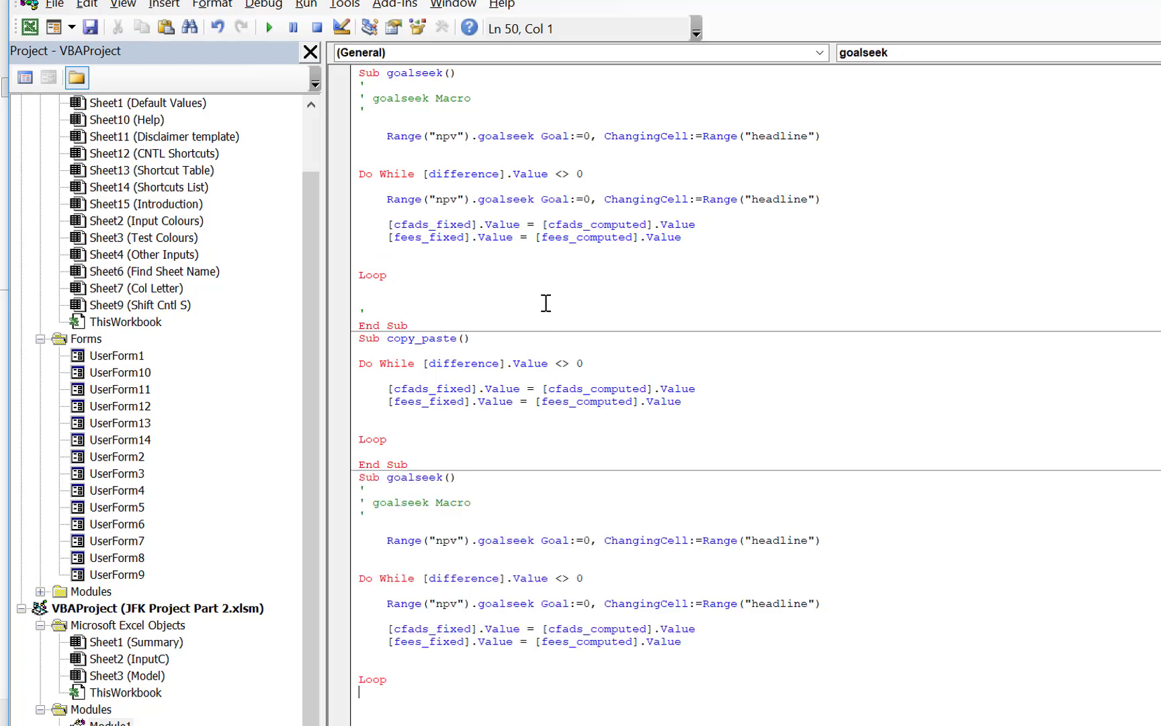
Step: Rename the pasted macro to goalseek1 in its Sub line
key("Up")
left_click(444, 478)
type("1")
key("Return")
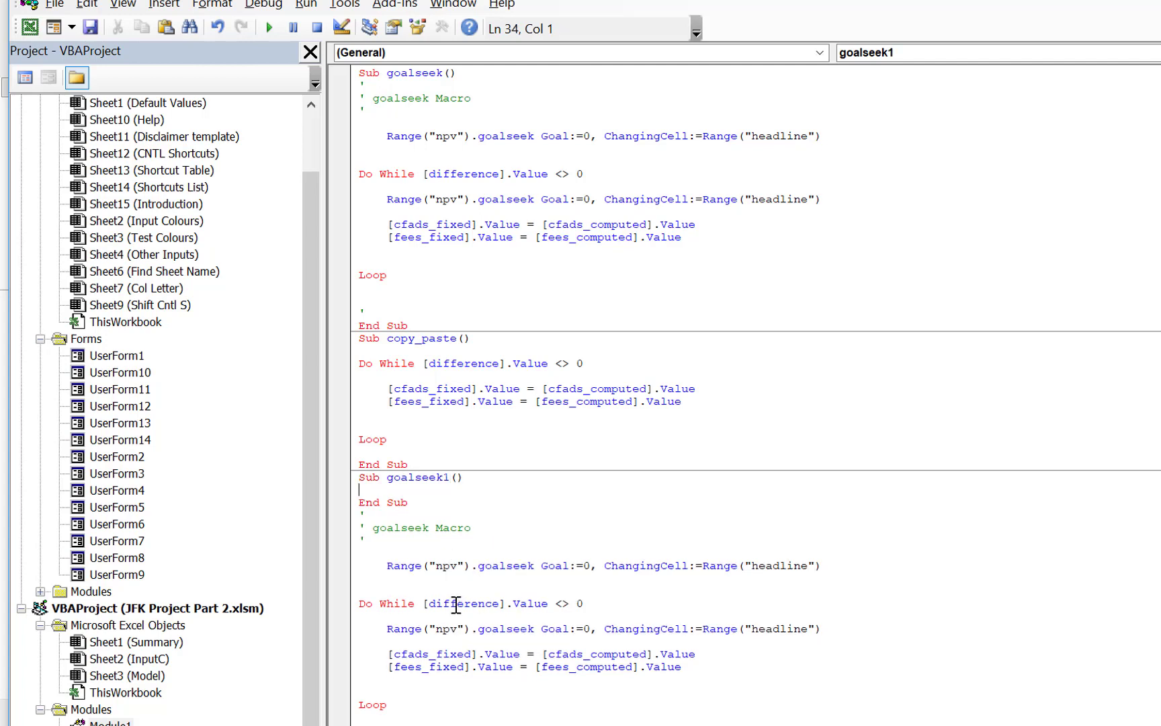
Step: Change the range name to "npvsale" in the goal seek line above the pasted code's Do While loop
left_click(458, 566)
type("sale")
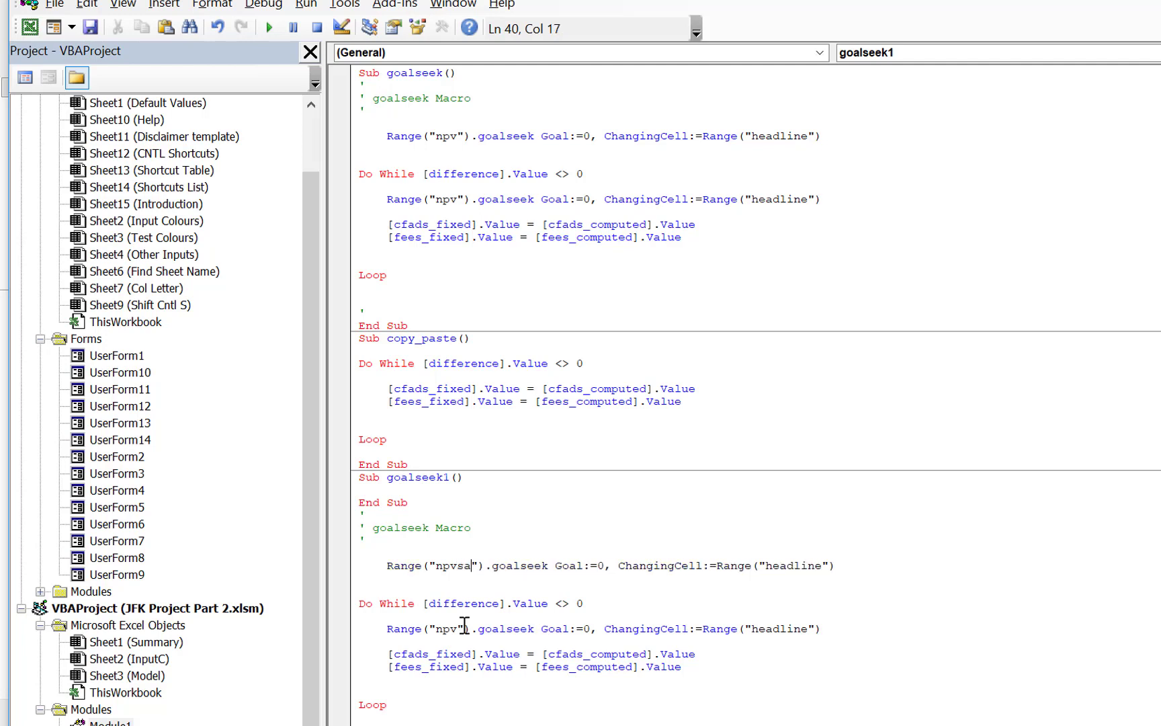
key("Up")
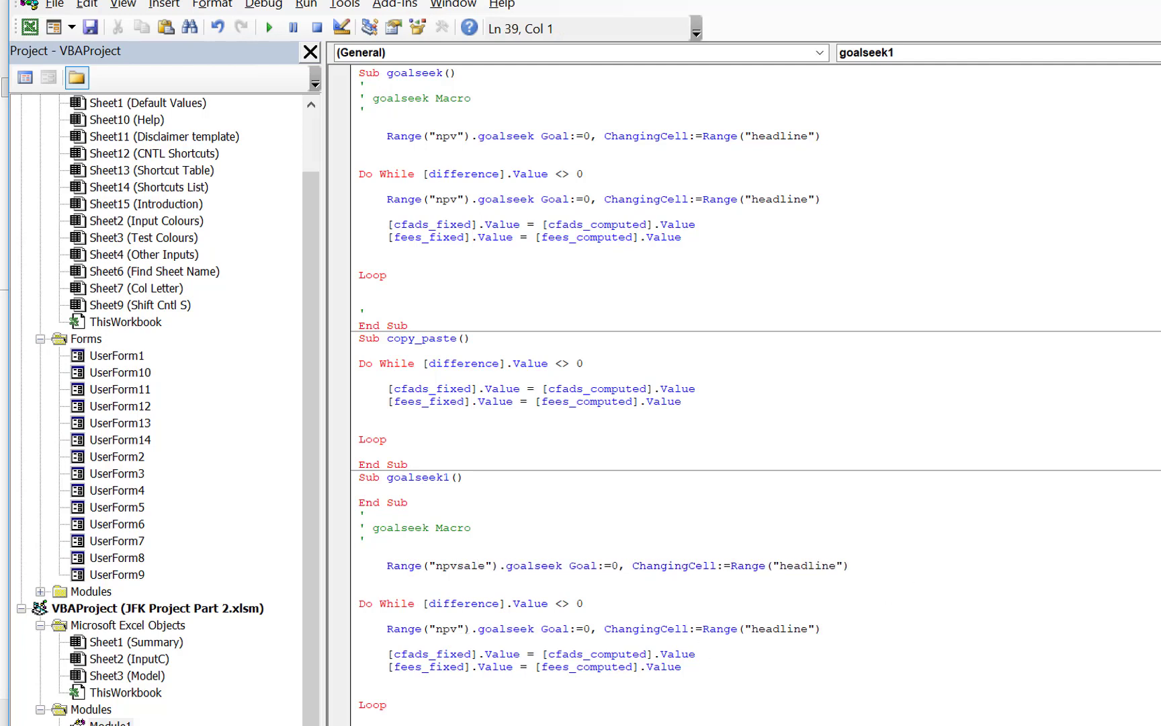
Step: Check the NPV Sale cell's range name and change "npvsale" to "npv_sale" in goalseek1's goal seek line above the Do While loop
key("alt+F11")
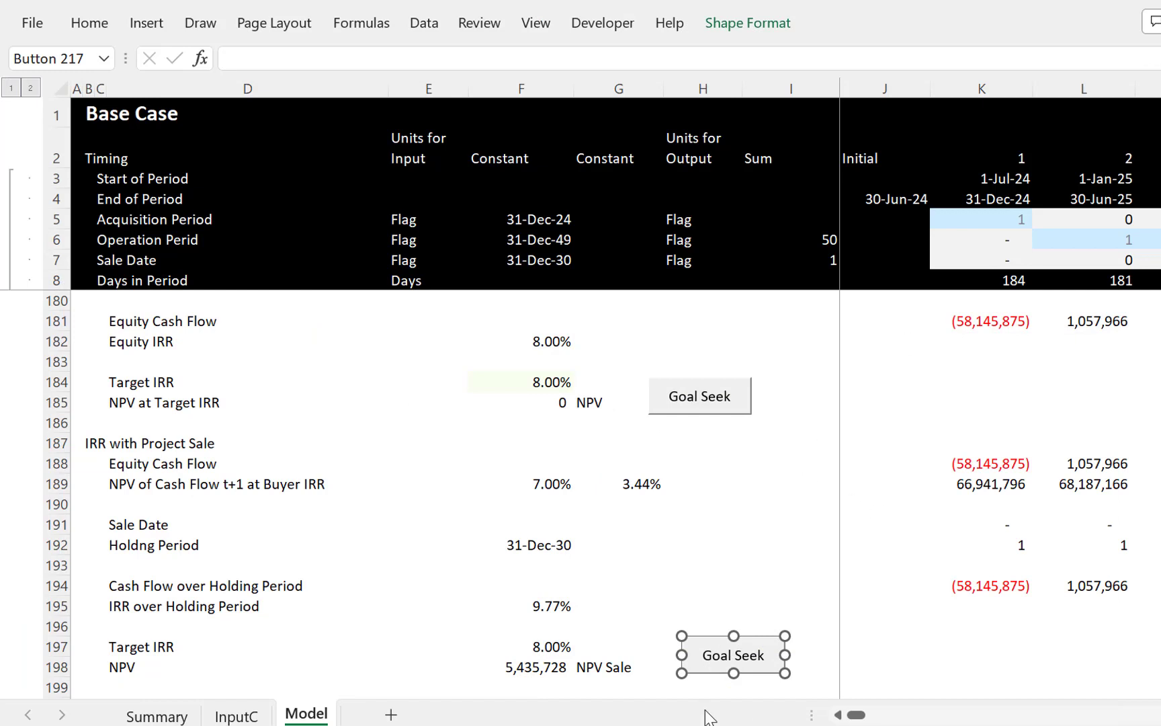
left_click(546, 666)
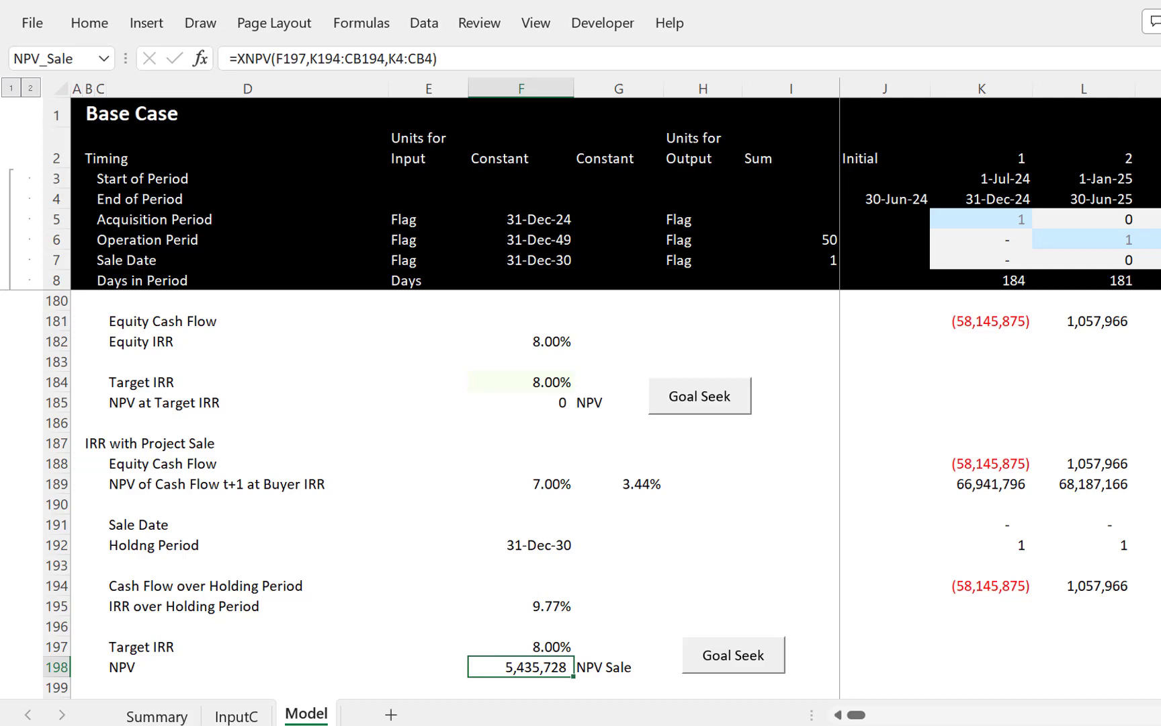
left_click(867, 725)
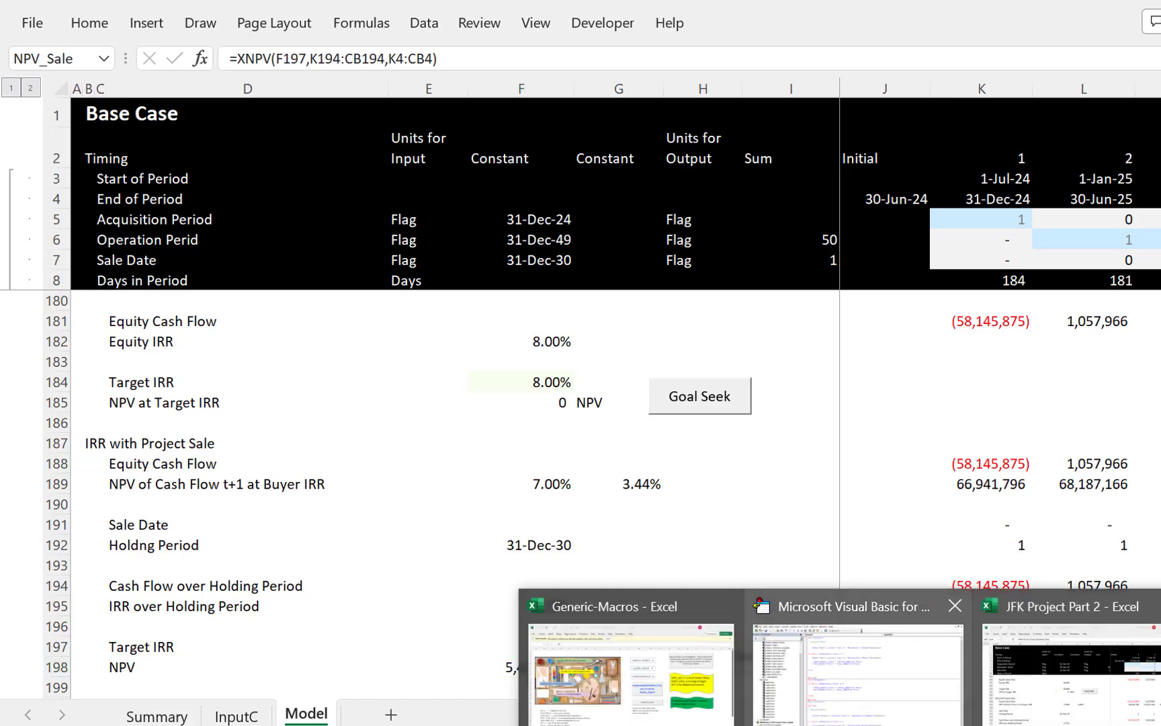
left_click(873, 709)
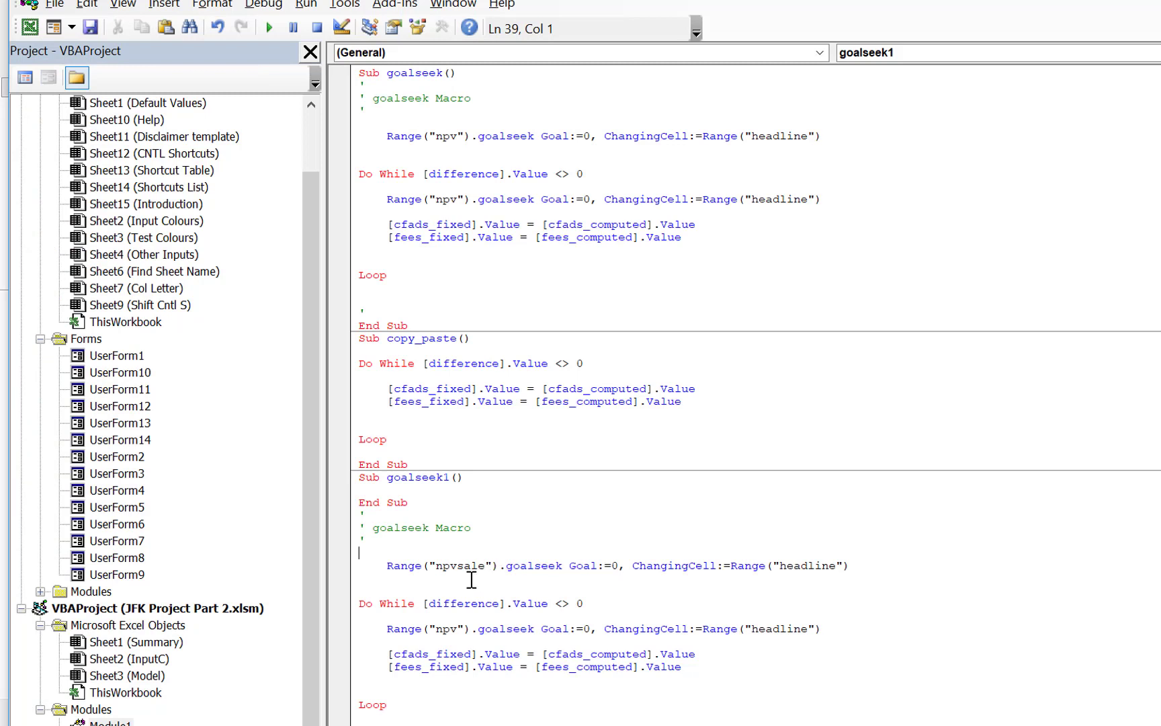
left_click(471, 579)
key("Up")
left_click(461, 568)
type("_")
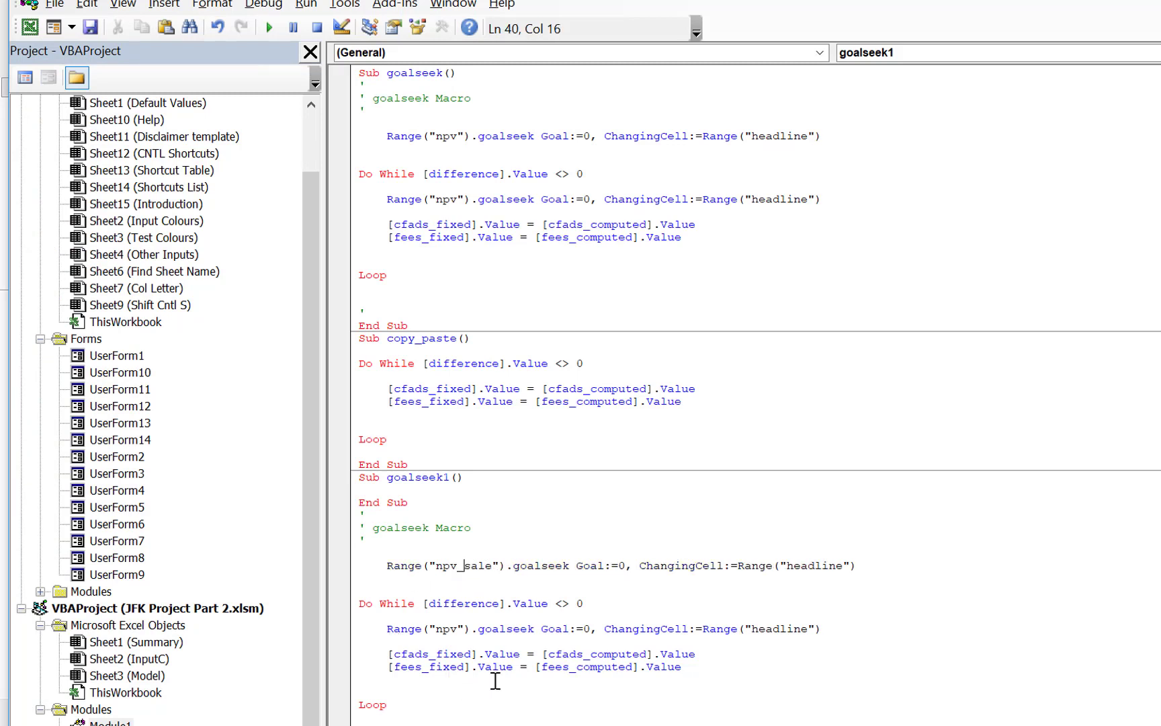
Step: Change the range name to "npv_sale" in the goal seek line inside goalseek1's Do While loop
left_click(459, 638)
left_click(463, 627)
key("Left")
type("-sale")
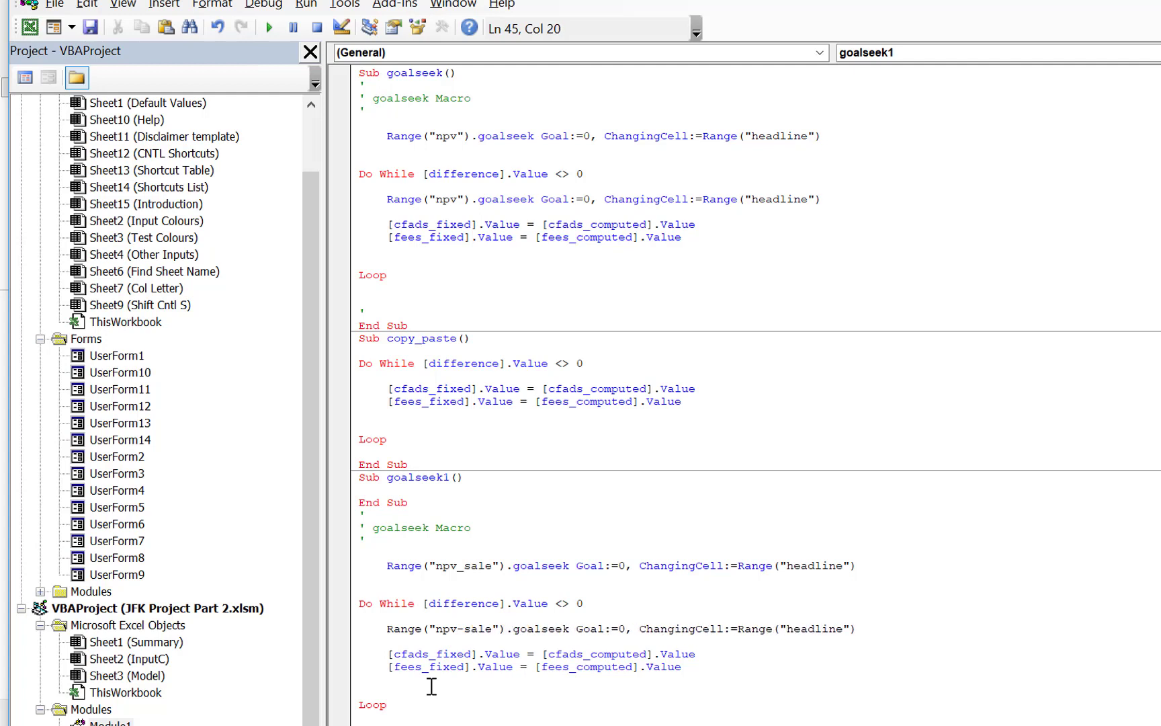
key("Left")
key("Left")
key("Left")
key("Left")
key("BackSpace")
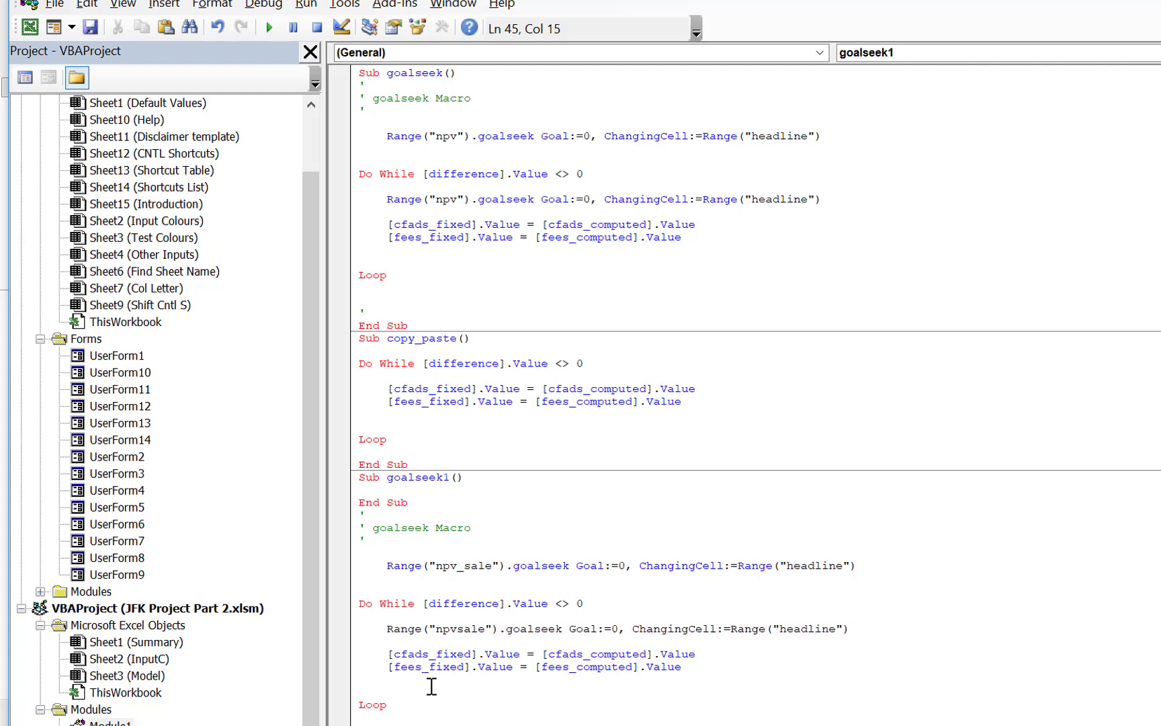
type("_")
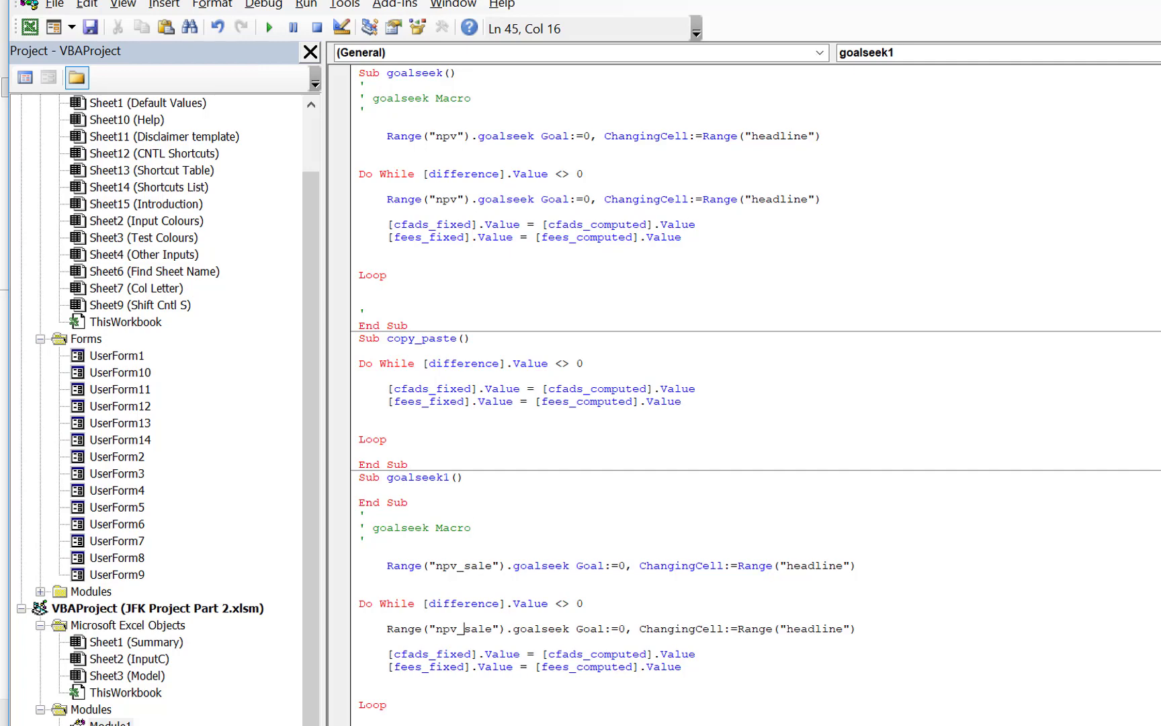
Step: Assign the goalseek1 macro to the Goal Seek button in the IRR with Project Sale section
key("alt+F11")
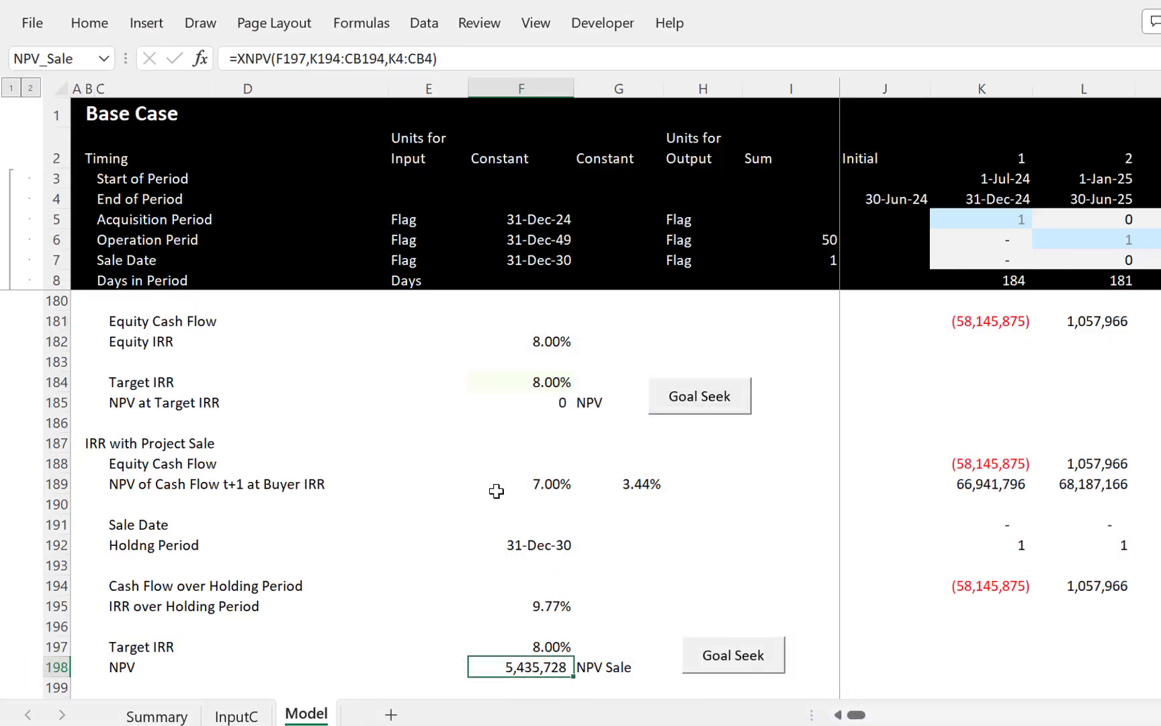
left_click(731, 545)
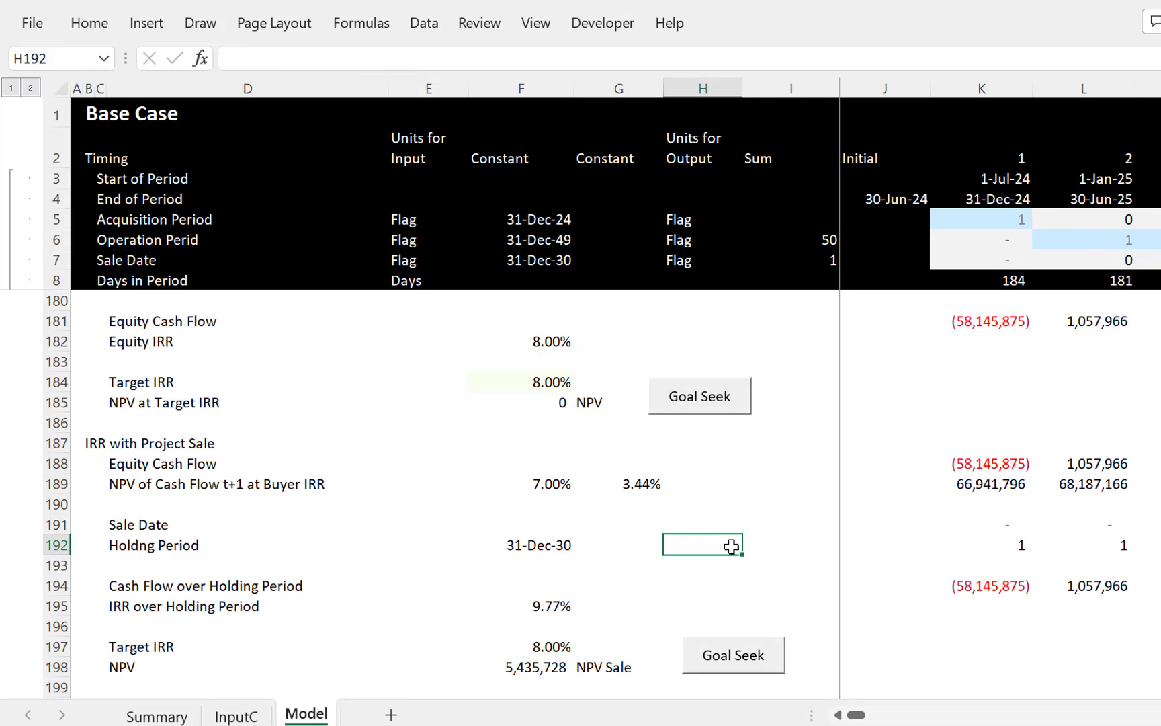
left_click(726, 664)
right_click(726, 664)
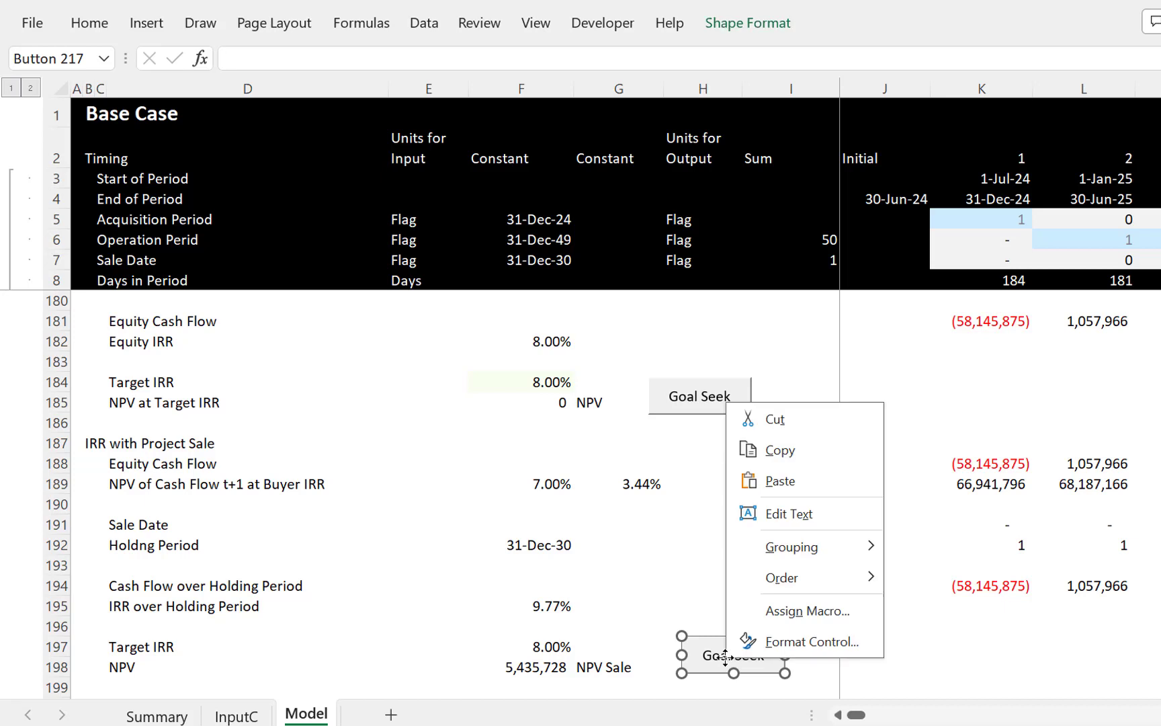
left_click(780, 611)
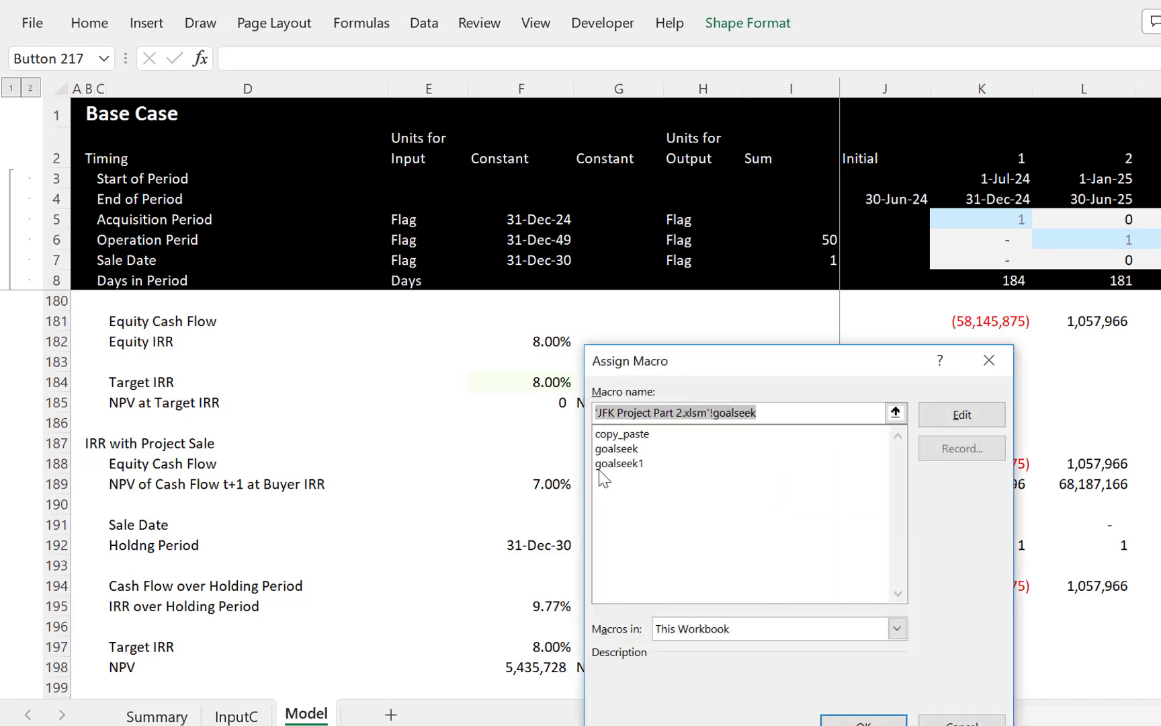
left_click(607, 463)
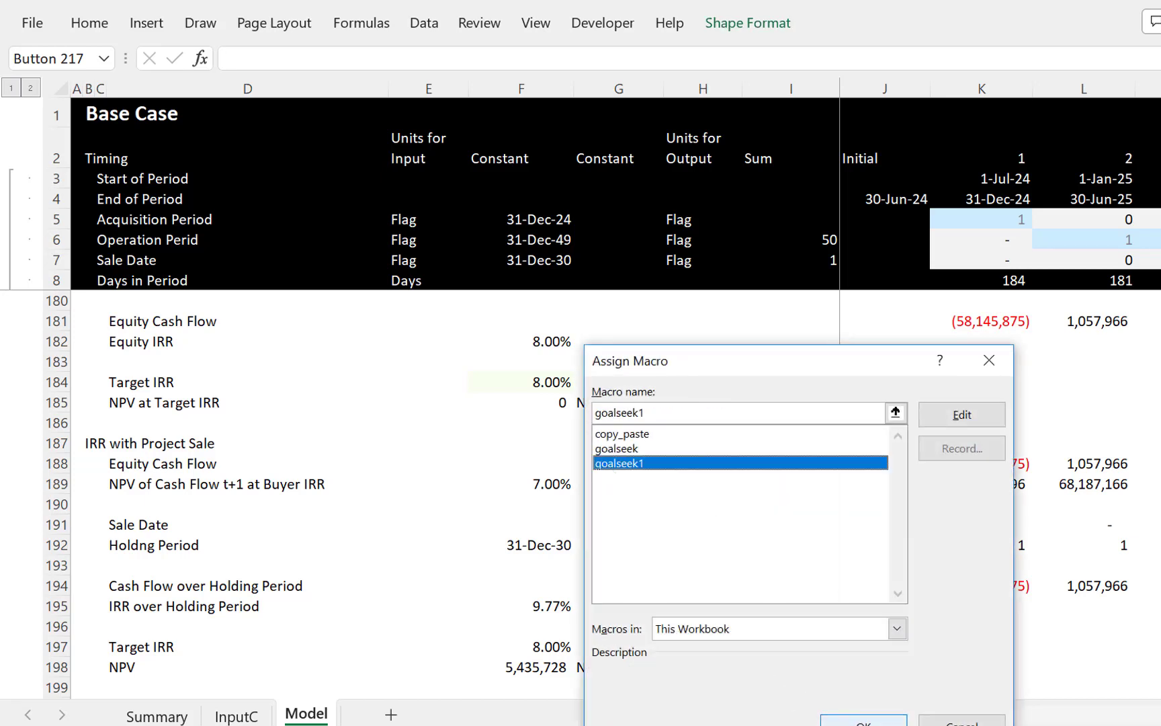
left_click(863, 721)
left_click(762, 563)
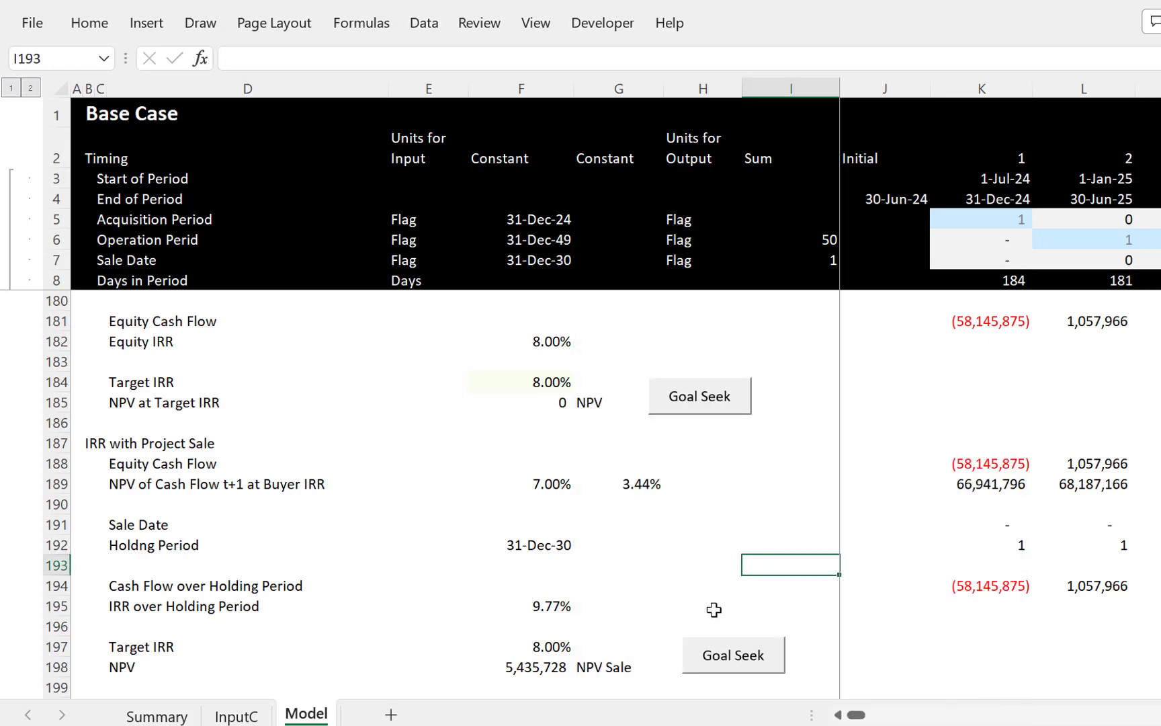
Step: Try to run goalseek1 from the project sale Goal Seek button, and stop the debugger to return to the Model sheet
left_click(731, 664)
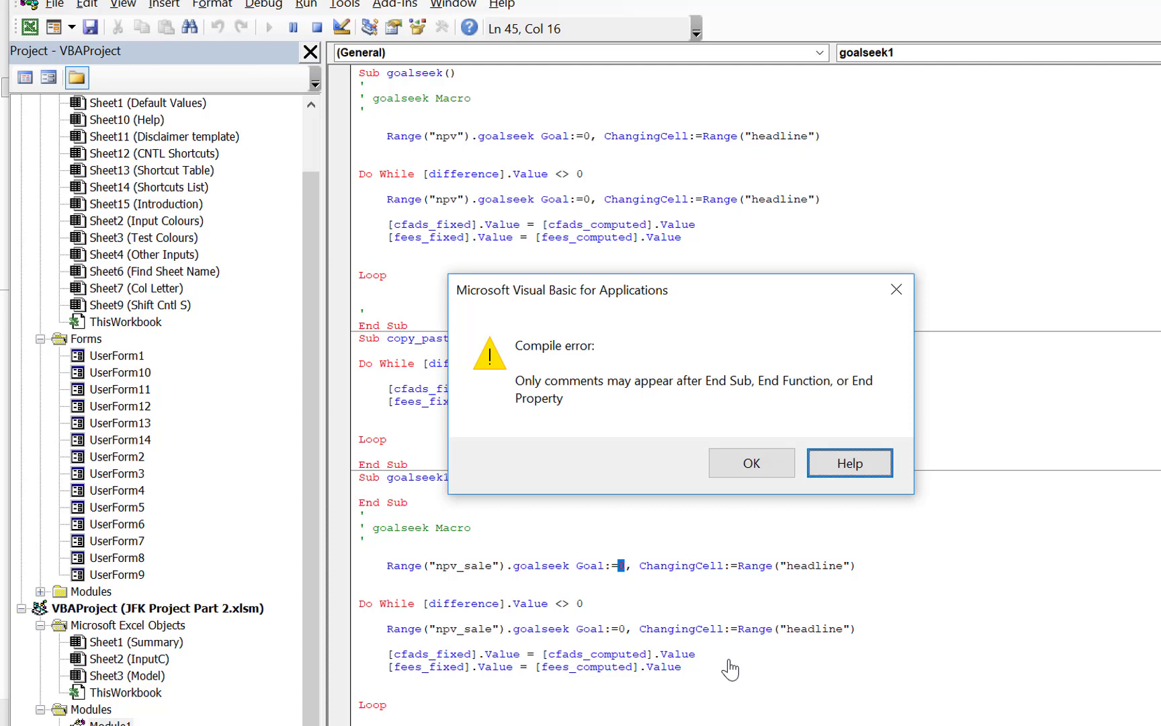
key("Return")
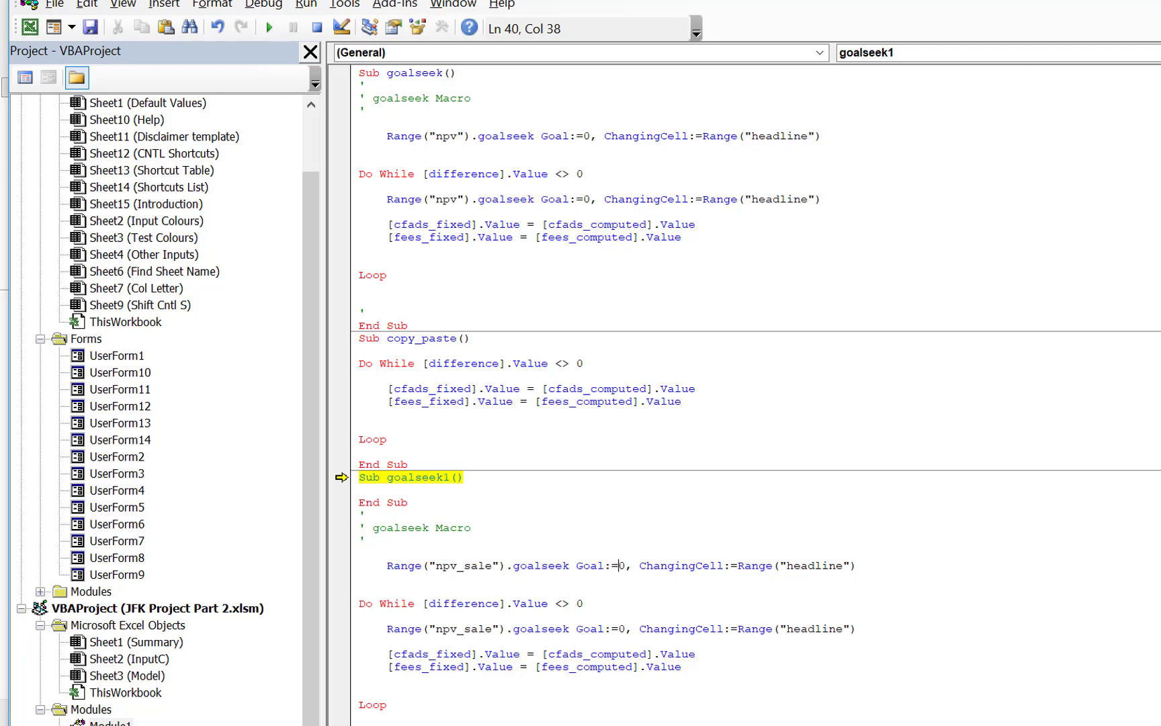
key("alt+F11")
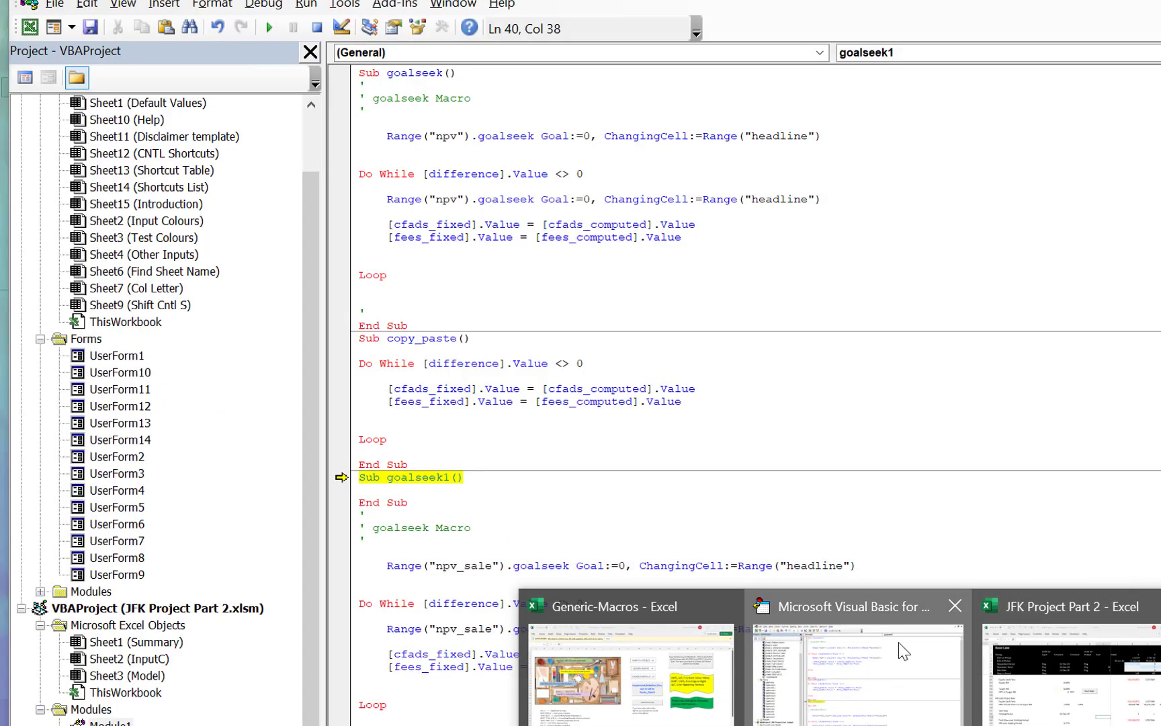
left_click(901, 645)
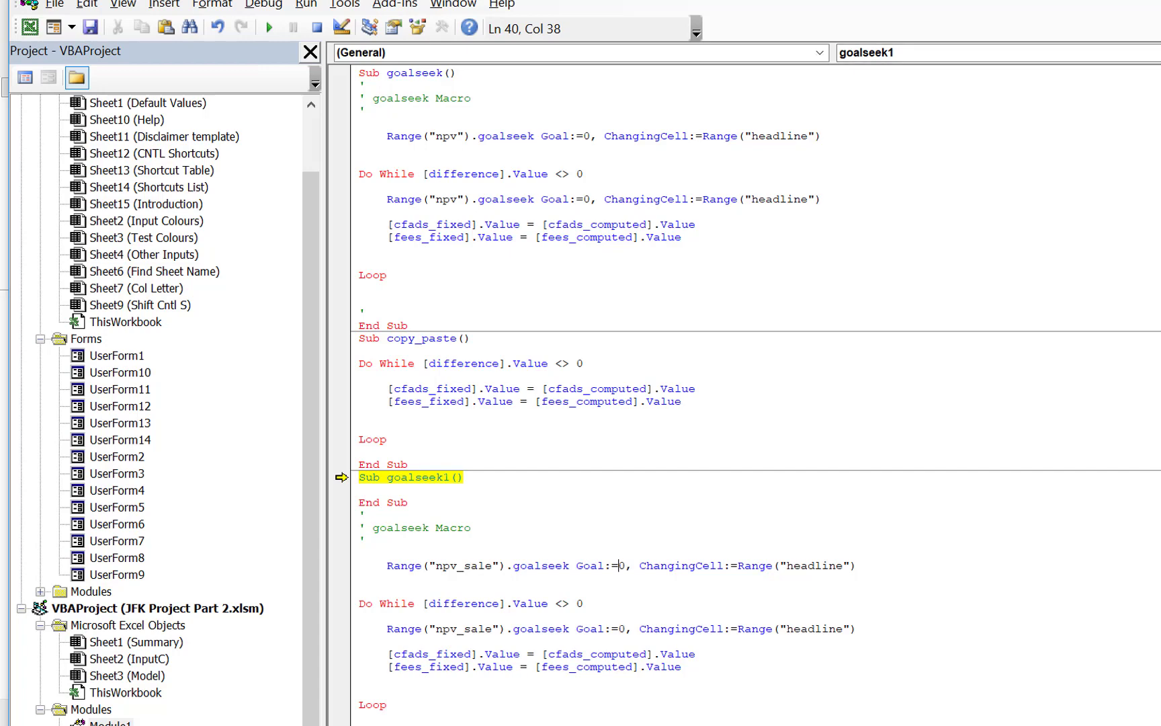
key("alt+F4")
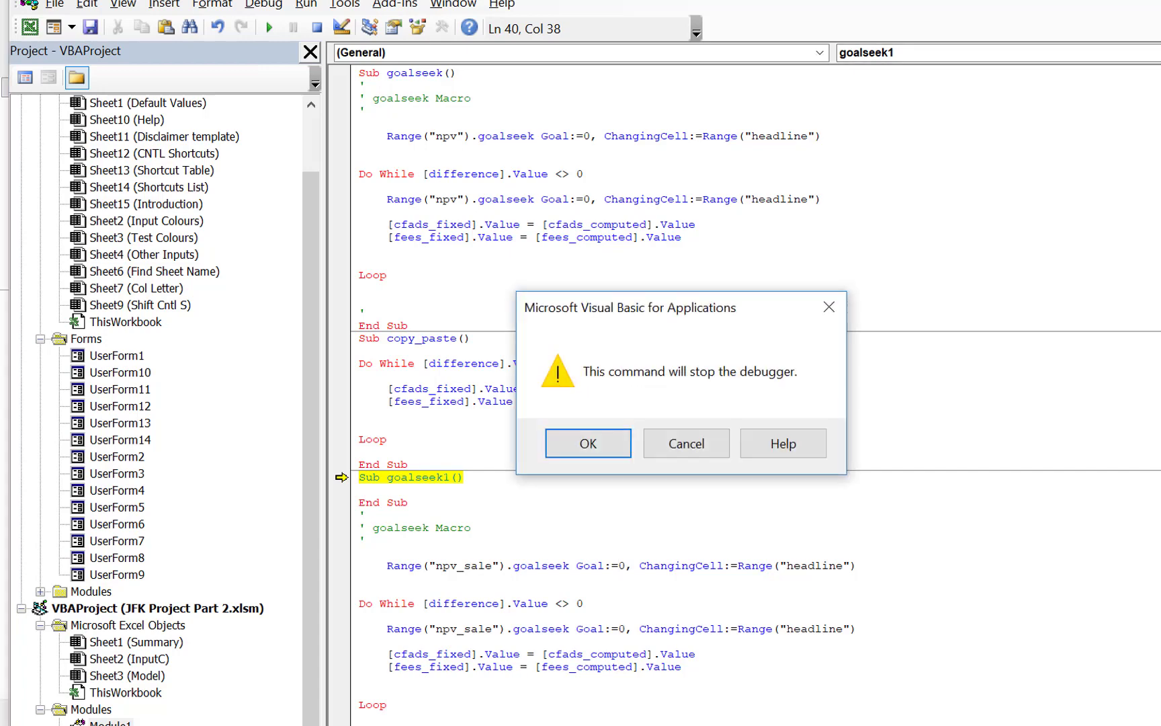
left_click(586, 446)
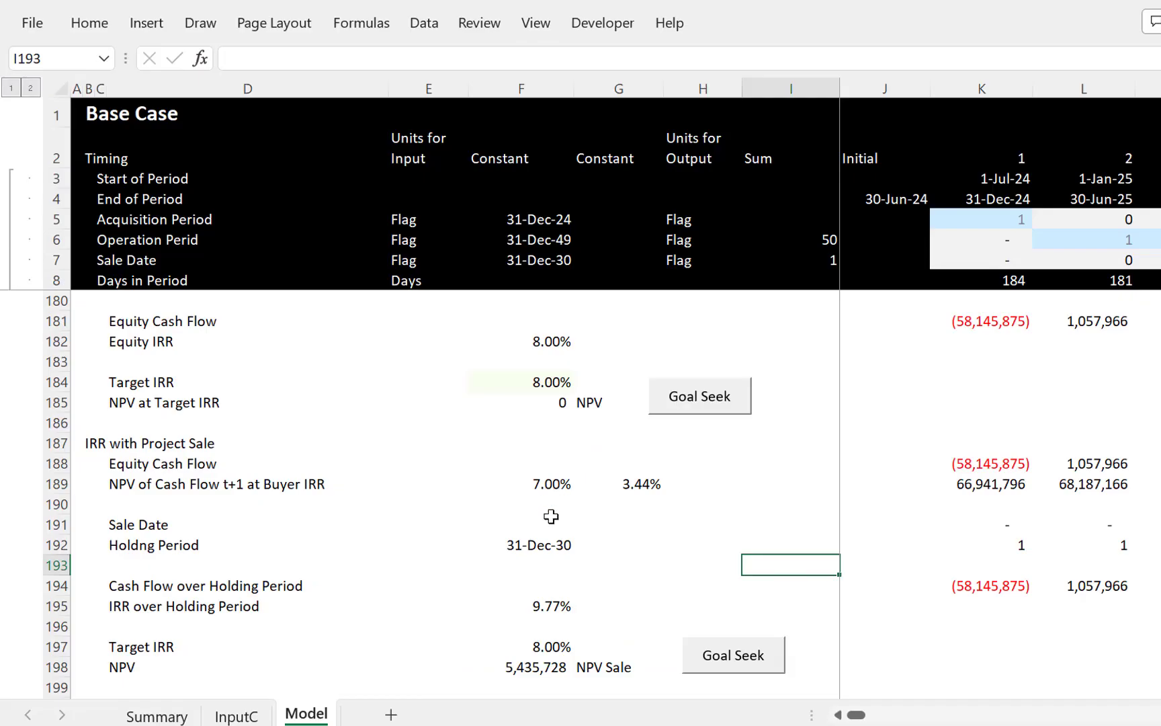
Step: Run the project sale Goal Seek again and delete the misplaced End Sub line directly below Sub goalseek1()
left_click(673, 588)
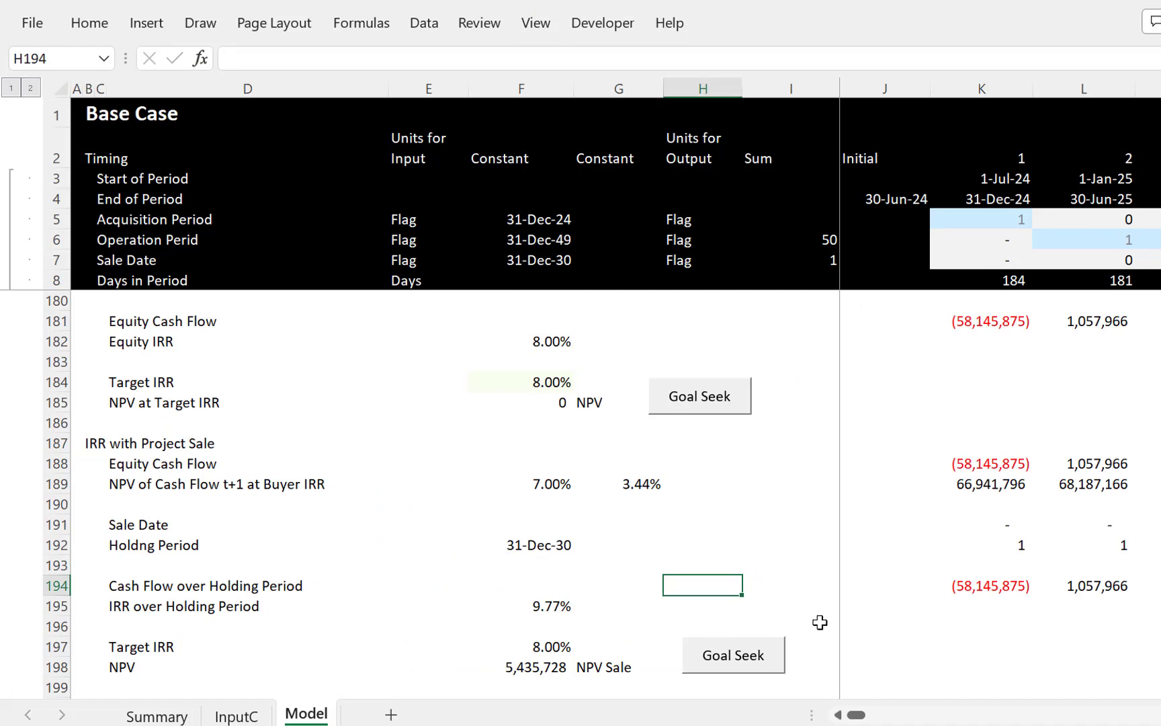
left_click(734, 656)
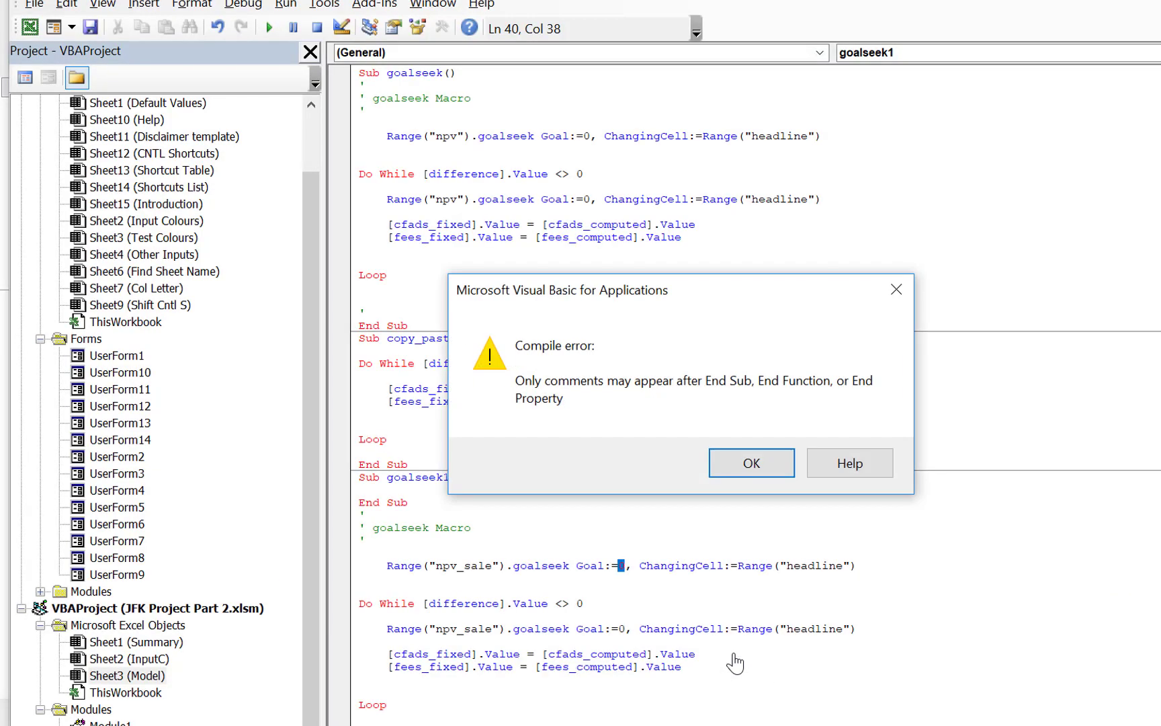
left_click(751, 464)
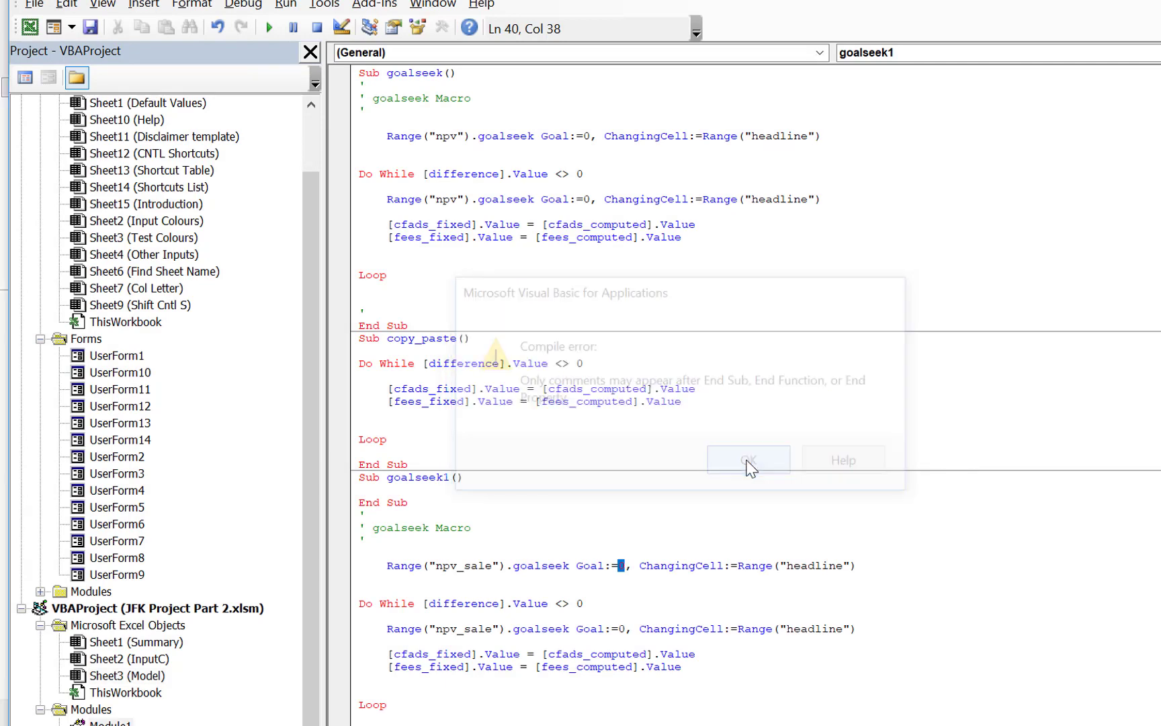
key("Down")
key("Down")
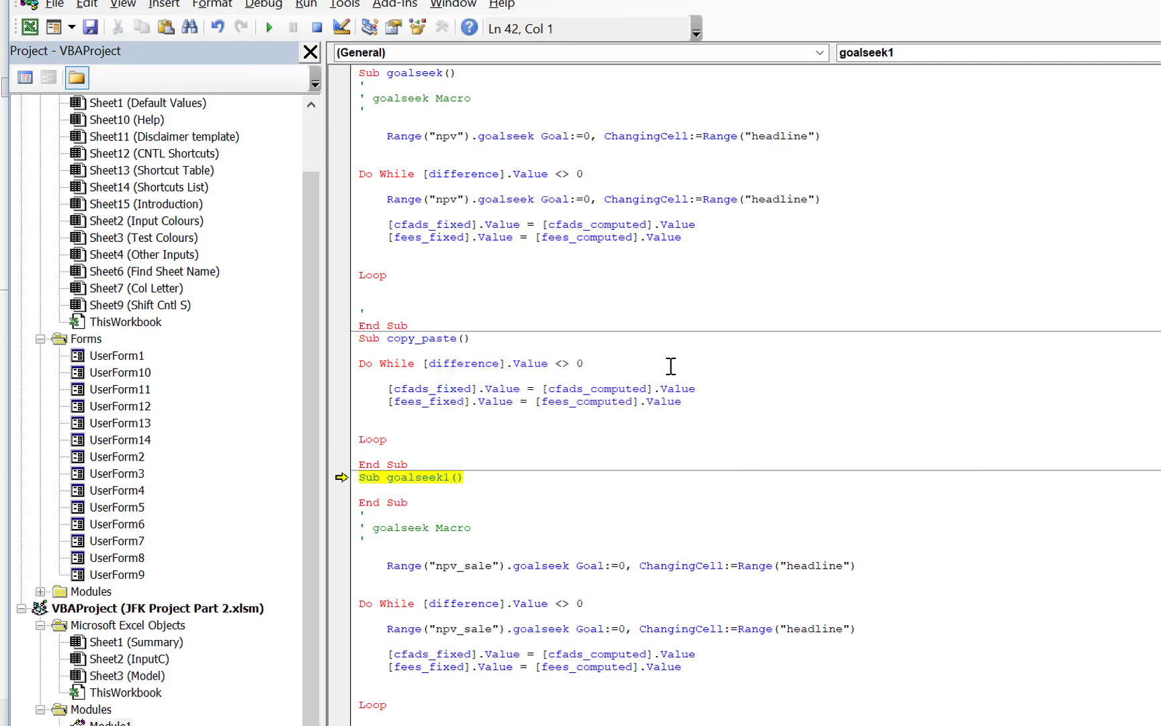
left_click(430, 500)
key("BackSpace")
key("BackSpace")
key("BackSpace")
key("BackSpace")
key("BackSpace")
key("BackSpace")
key("BackSpace")
key("BackSpace")
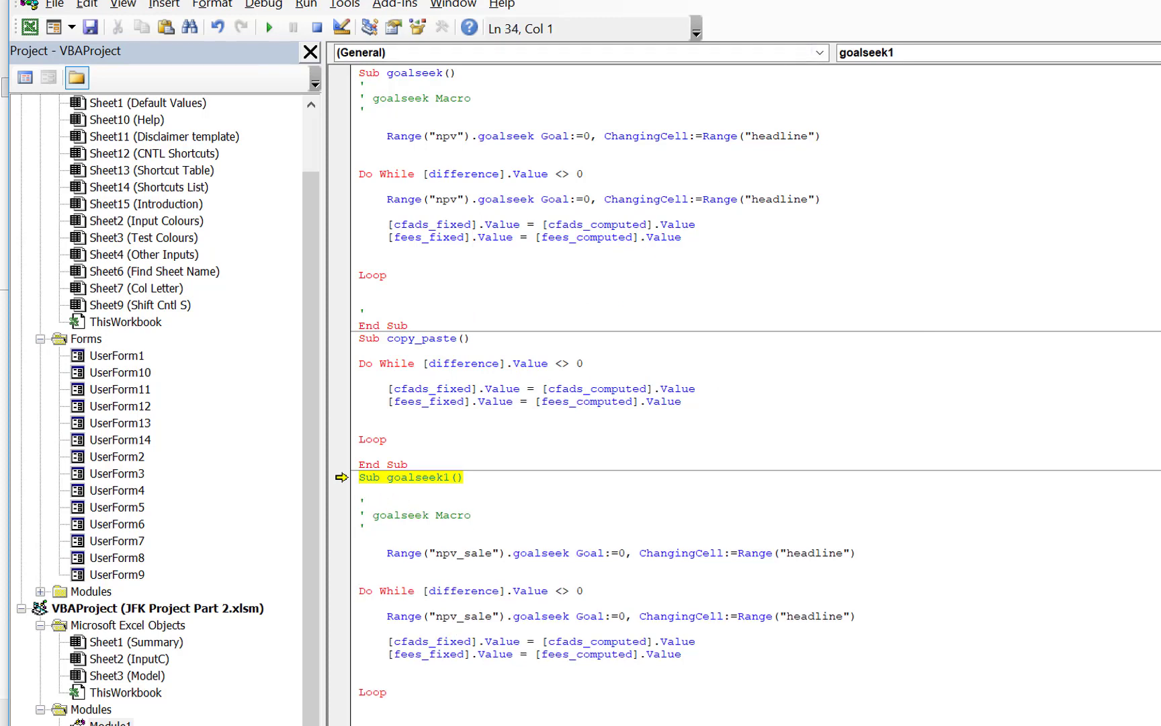
Step: Stop the debugger and try the project sale Goal Seek button once more
key("alt+F4")
left_click(596, 440)
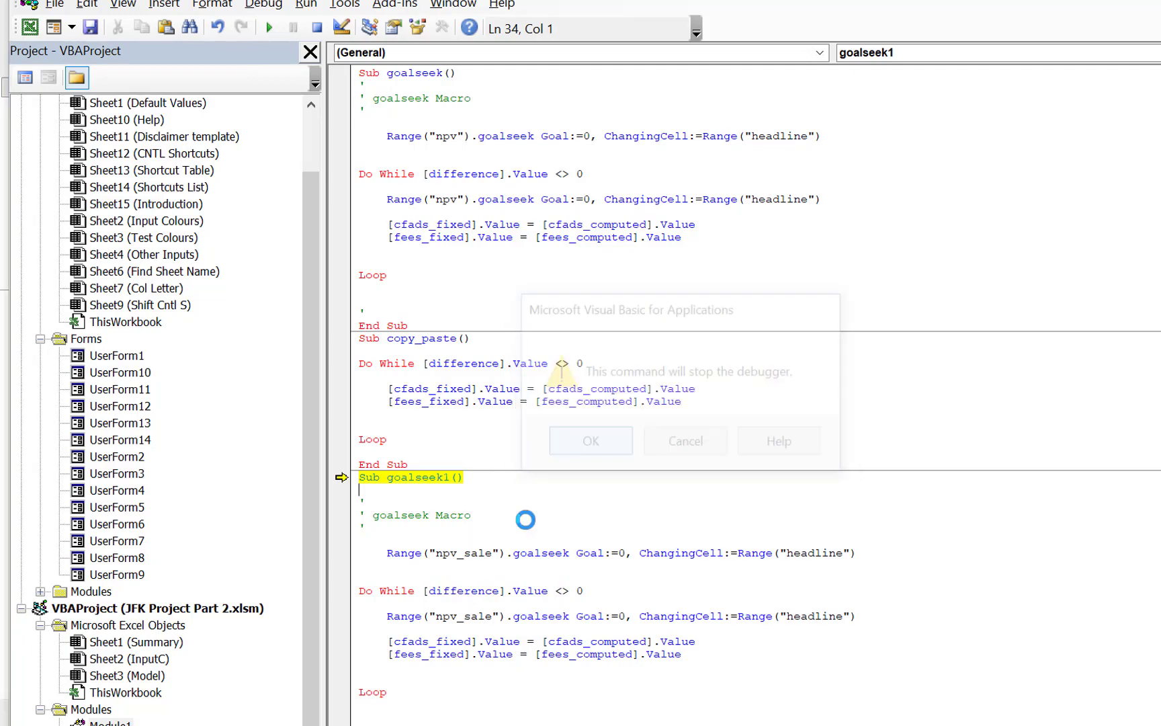
left_click(461, 625)
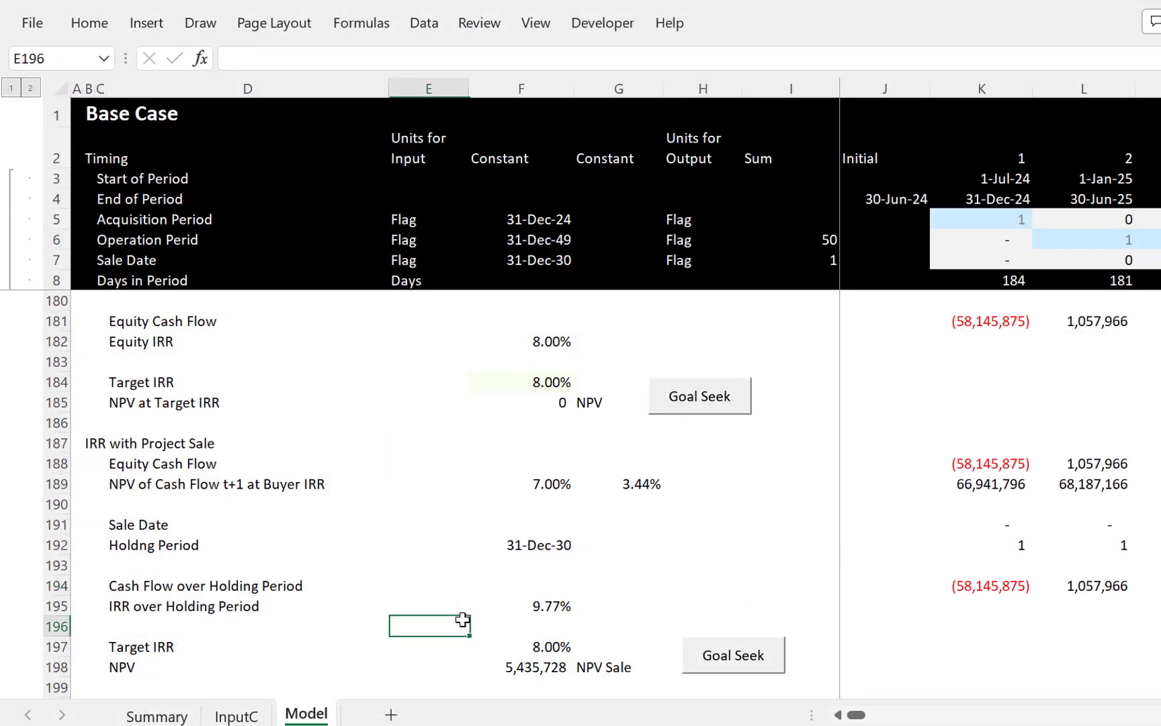
left_click(733, 655)
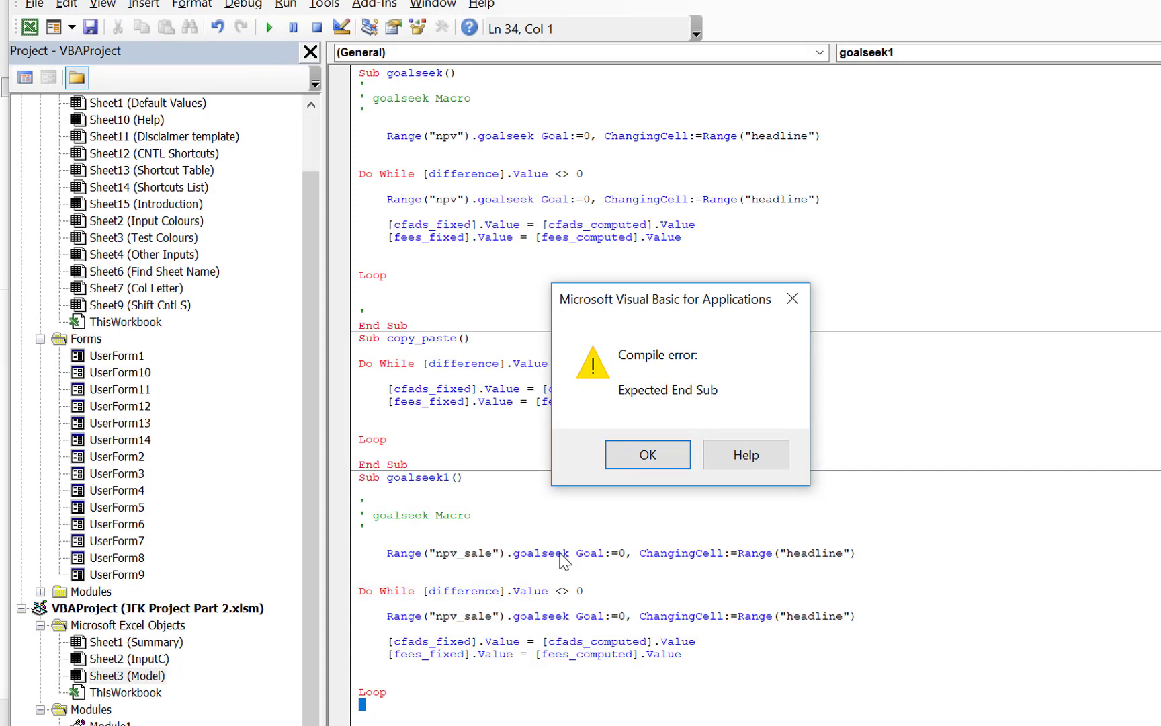
Step: Add an End Sub line after Loop at the end of the goalseek1 macro
left_click(648, 454)
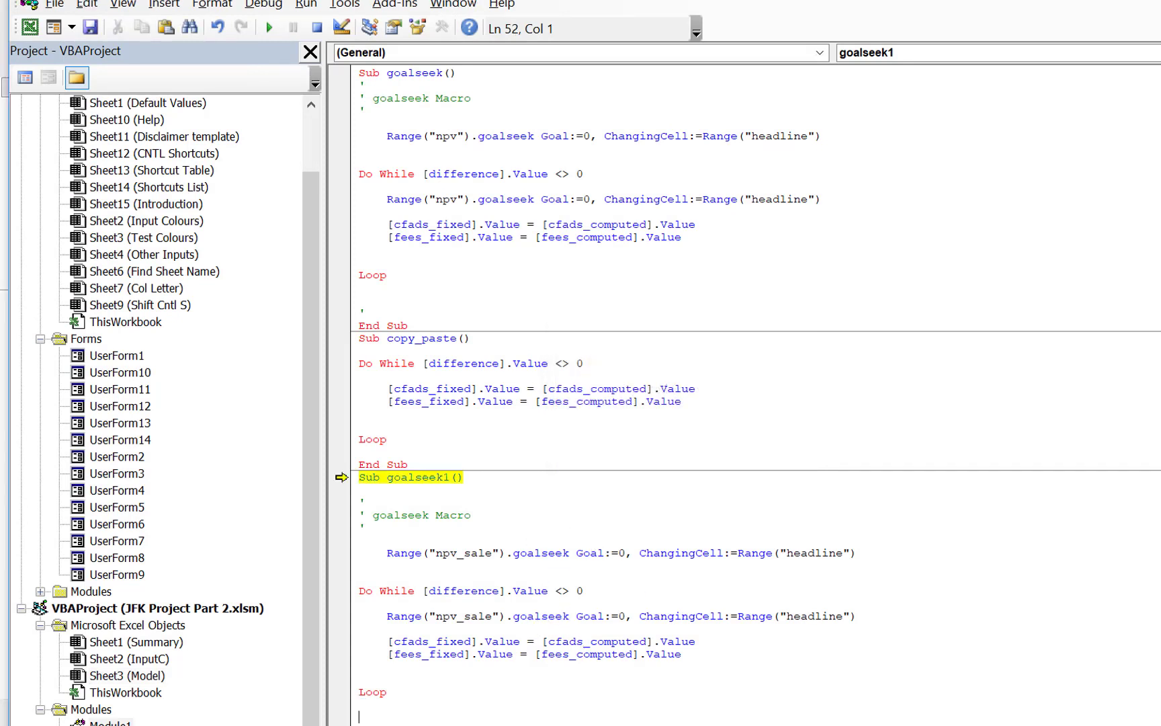
type("end")
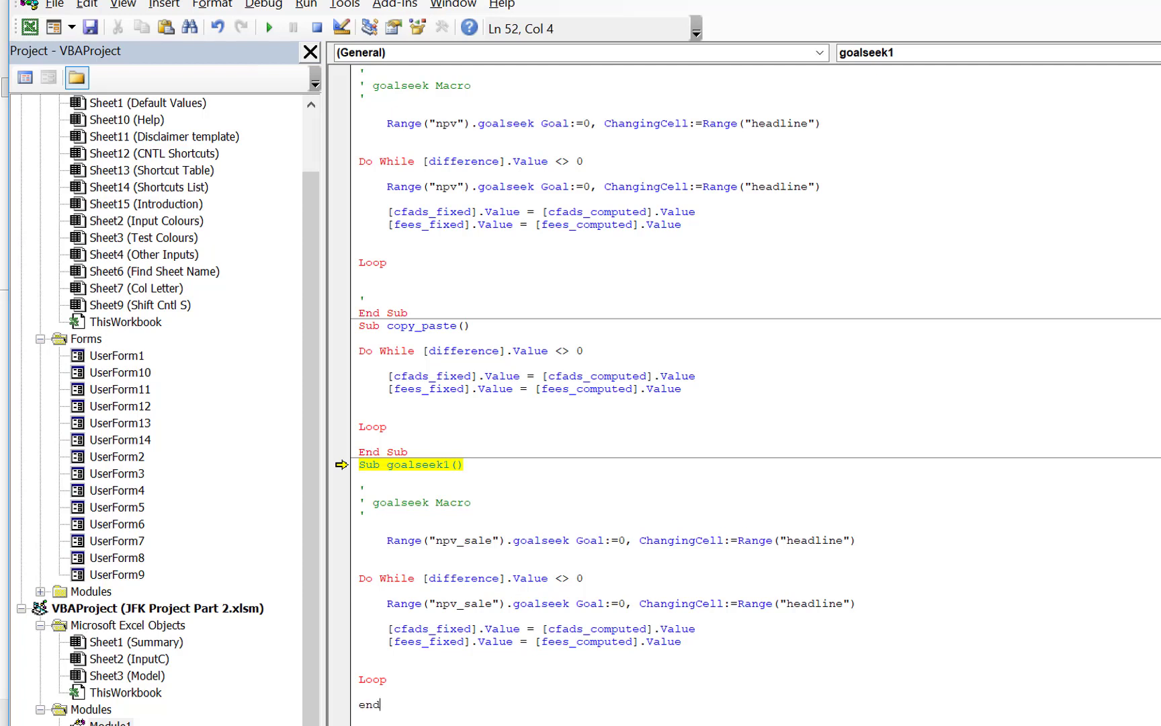
type(" sub")
key("Up")
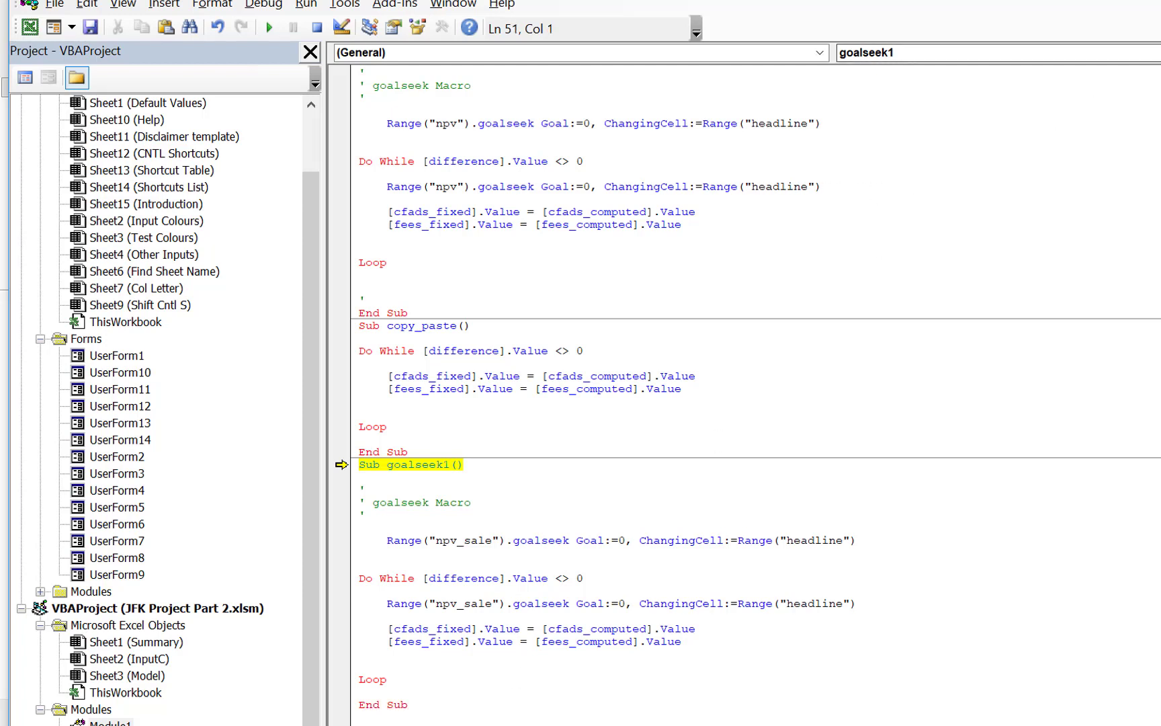
Step: Stop the debugger and run the Goal Seek for the NPV Sale on the Model sheet
key("alt+F4")
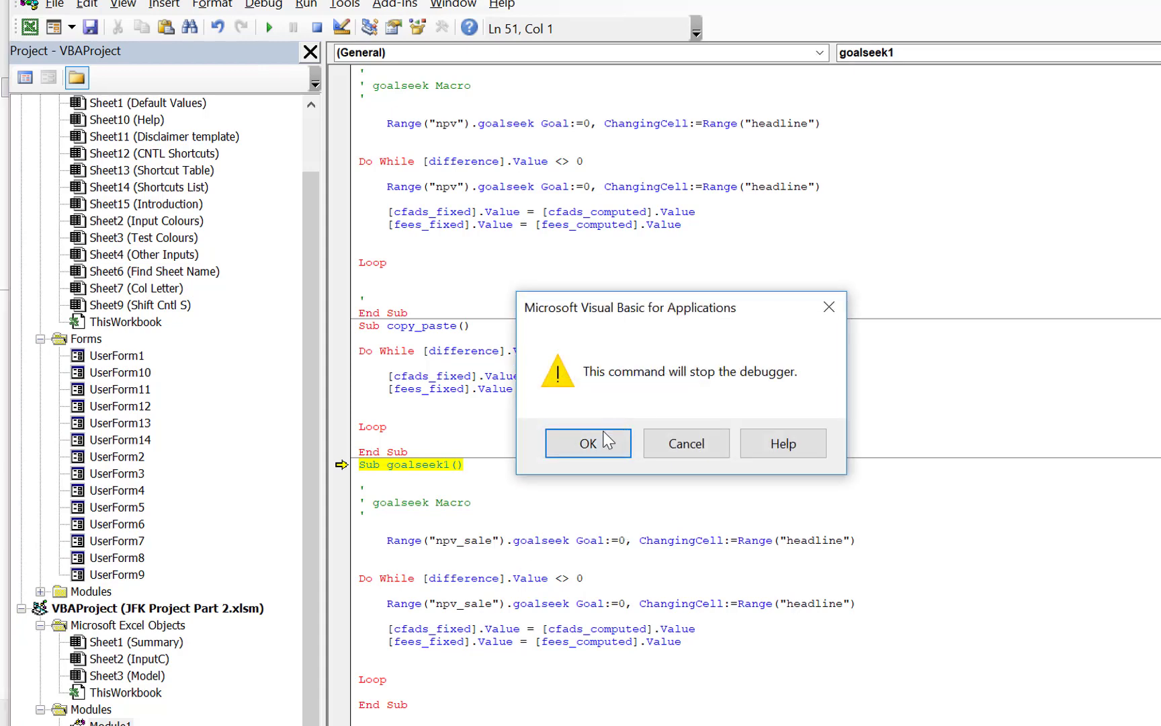
left_click(604, 441)
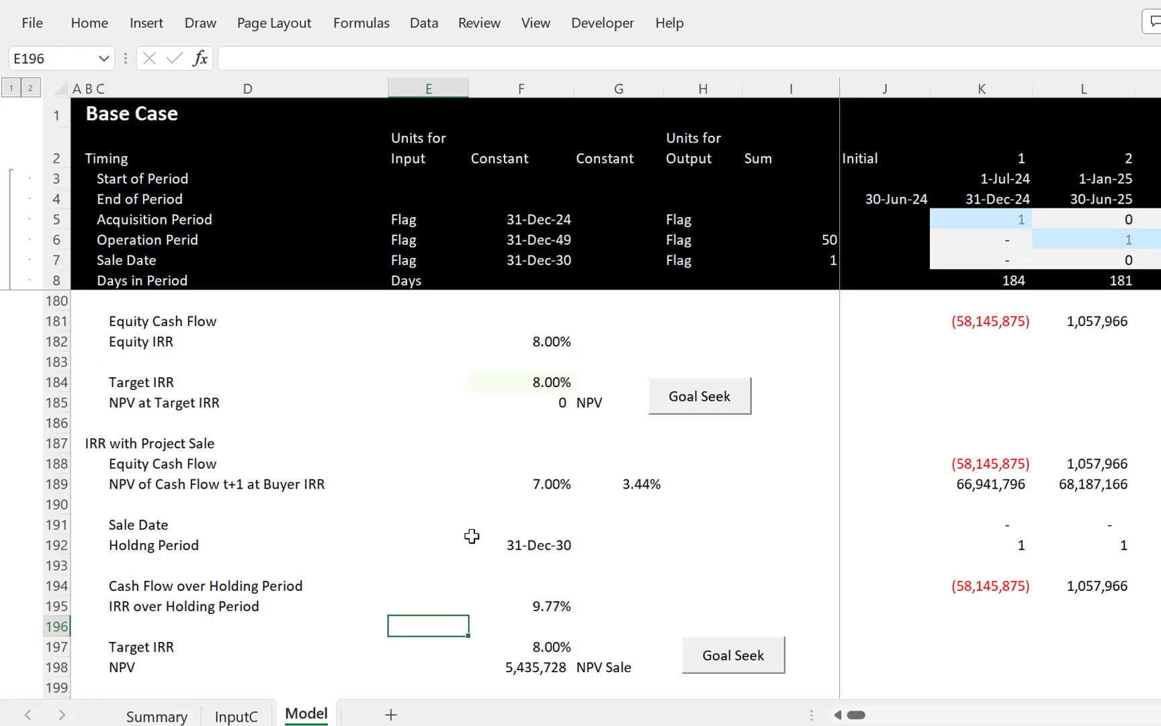
left_click(471, 537)
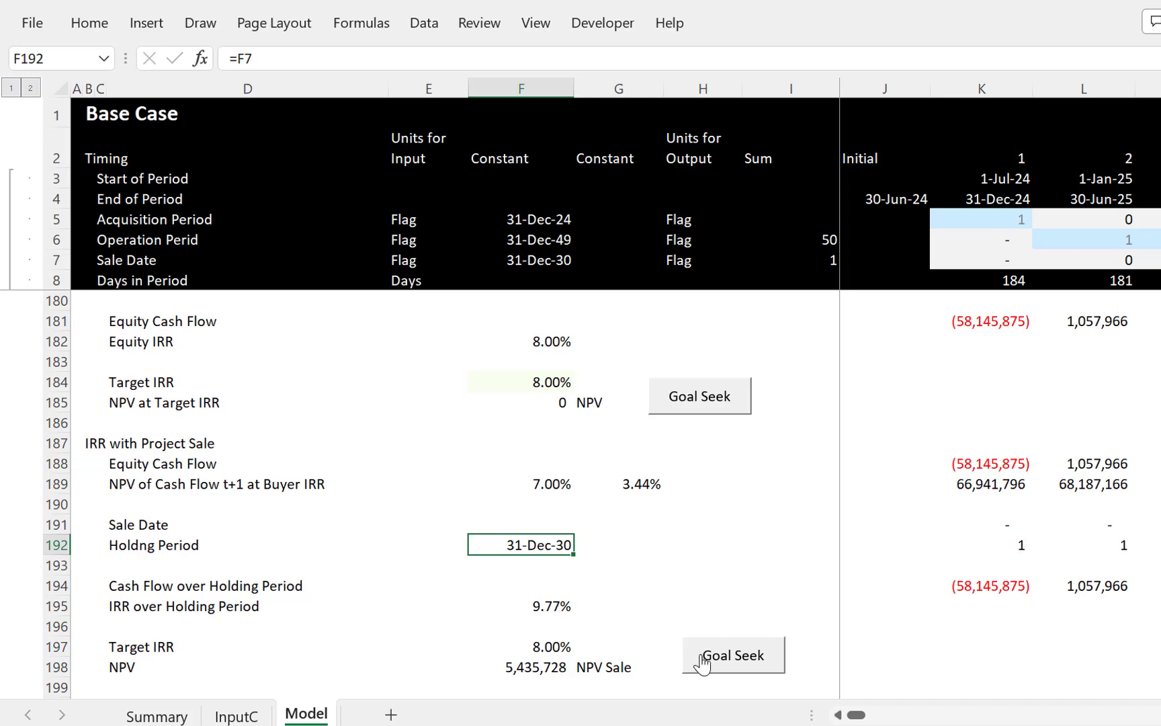
left_click(739, 655)
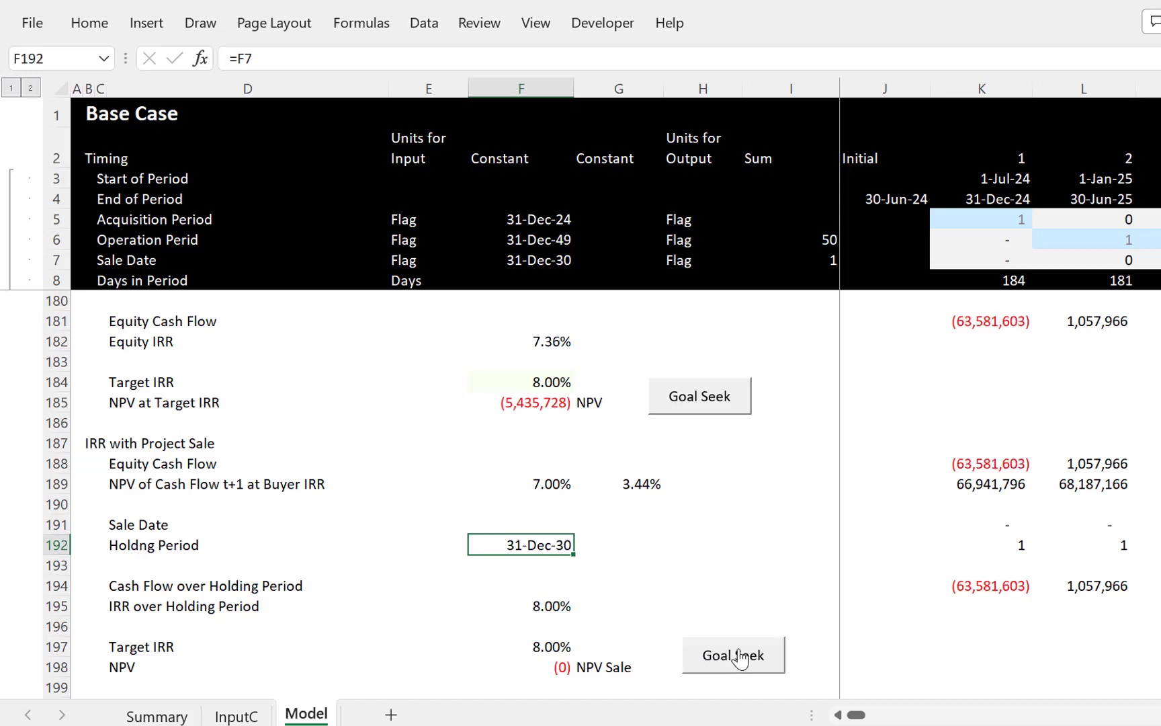
left_click(679, 586)
key("Left")
key("Left")
key("Left")
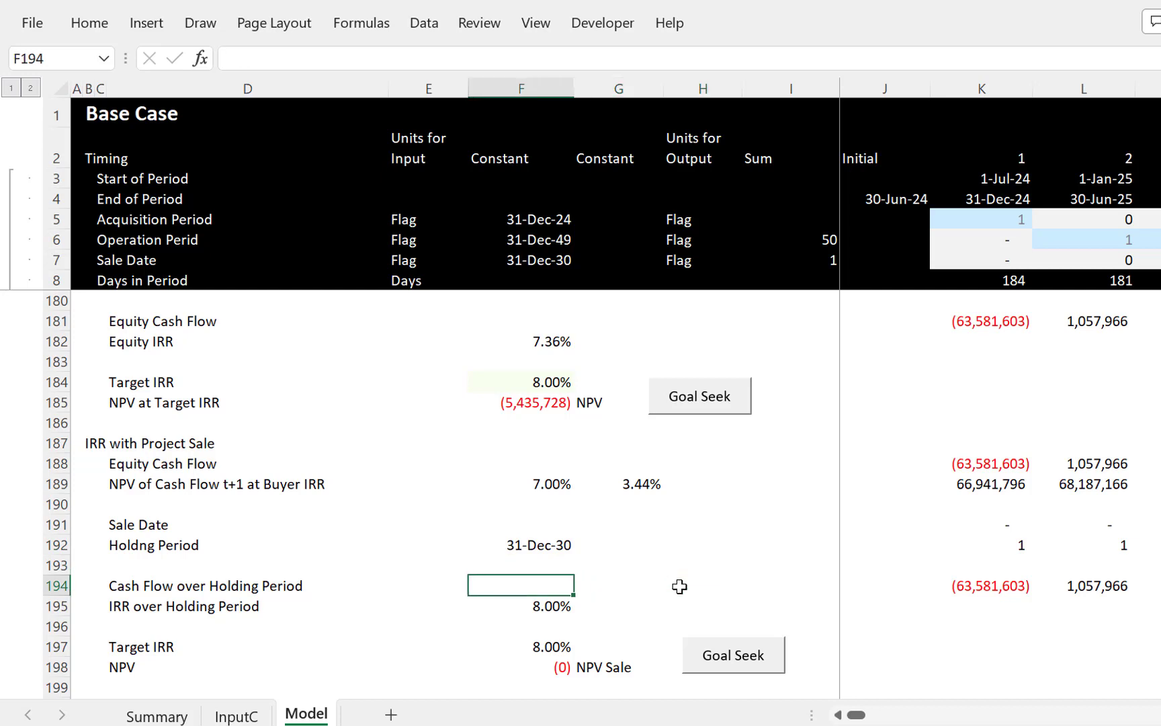
key("Up")
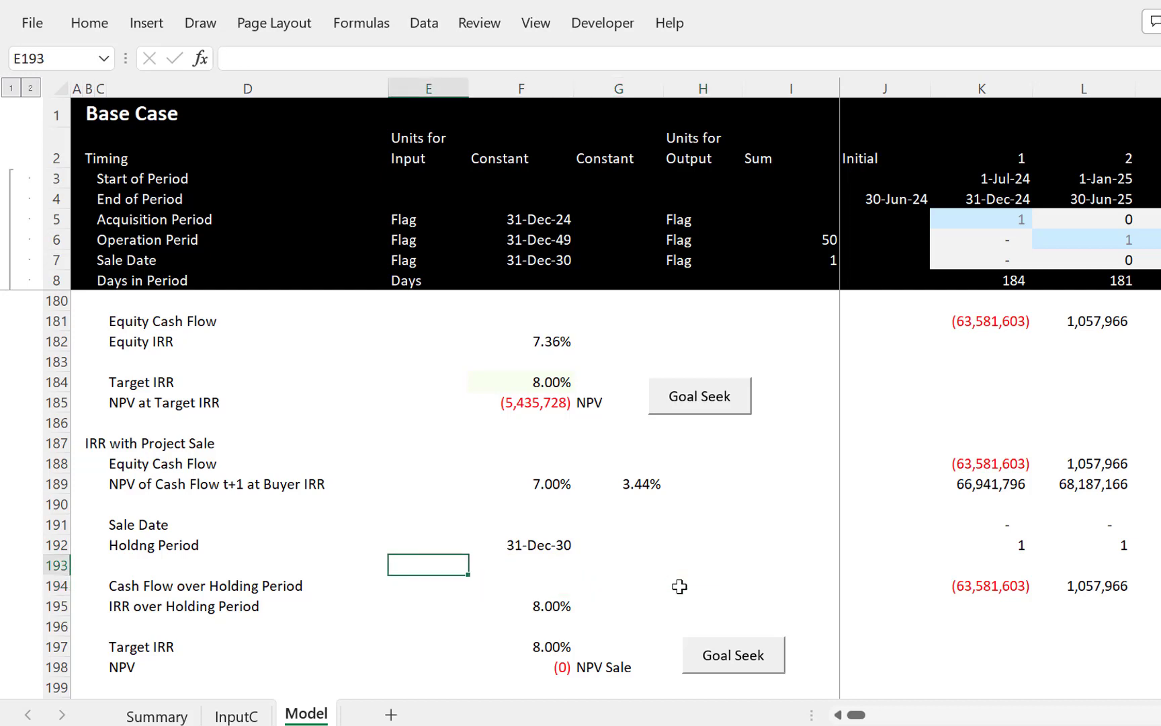
Step: Enter the label Scenario in cell C3 of the Summary sheet
key("ctrl+Page_Up")
key("ctrl+Page_Up")
key("Up")
key("Up")
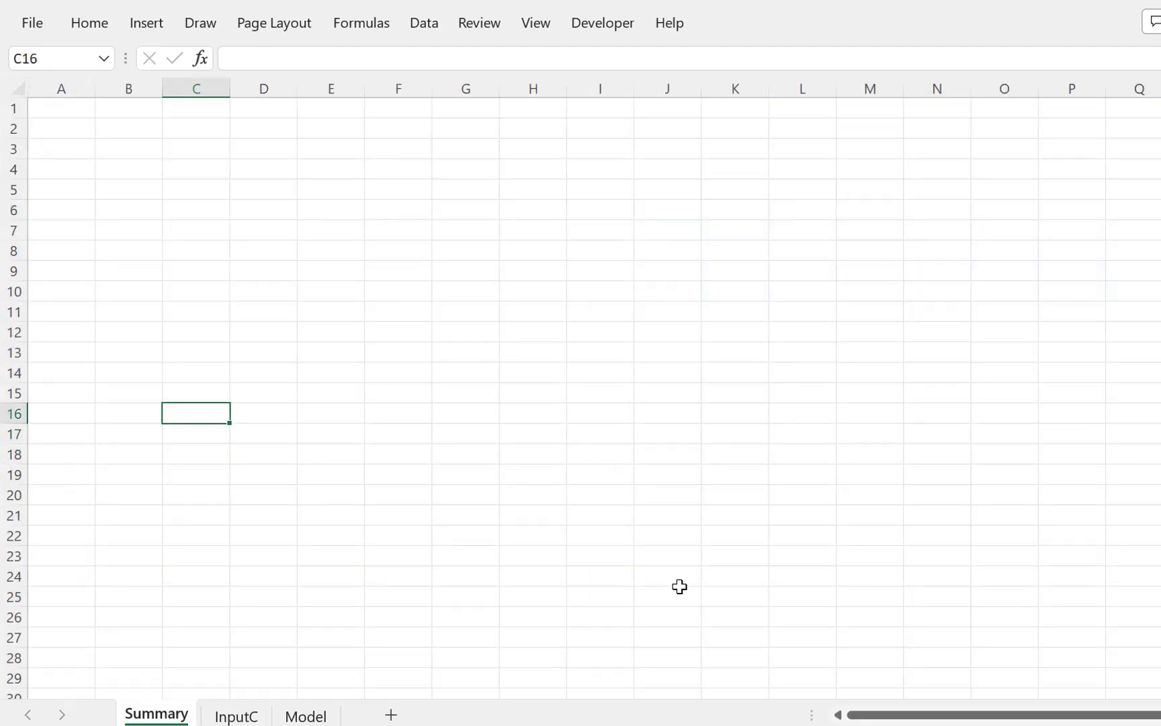
key("Up")
key("Up")
key("Up")
key("Up")
key("Up")
key("Up")
key("Up")
key("Up")
key("Up")
key("Up")
key("Up")
key("Up")
key("Up")
type("S")
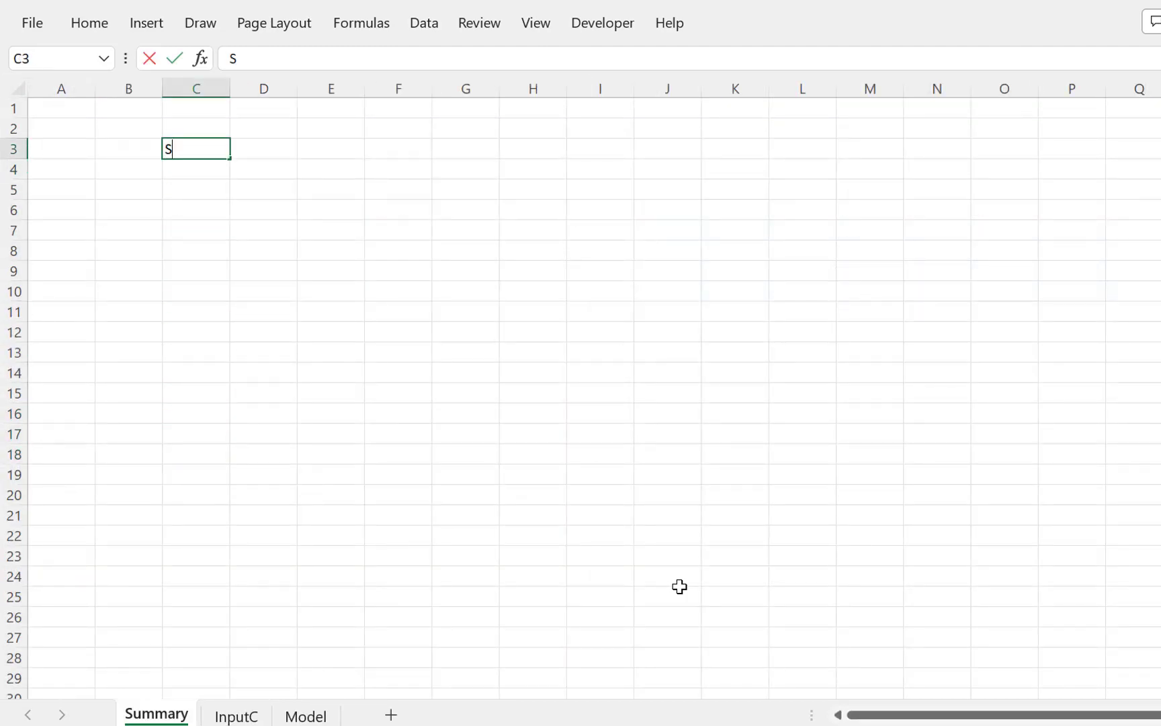
type("cenario")
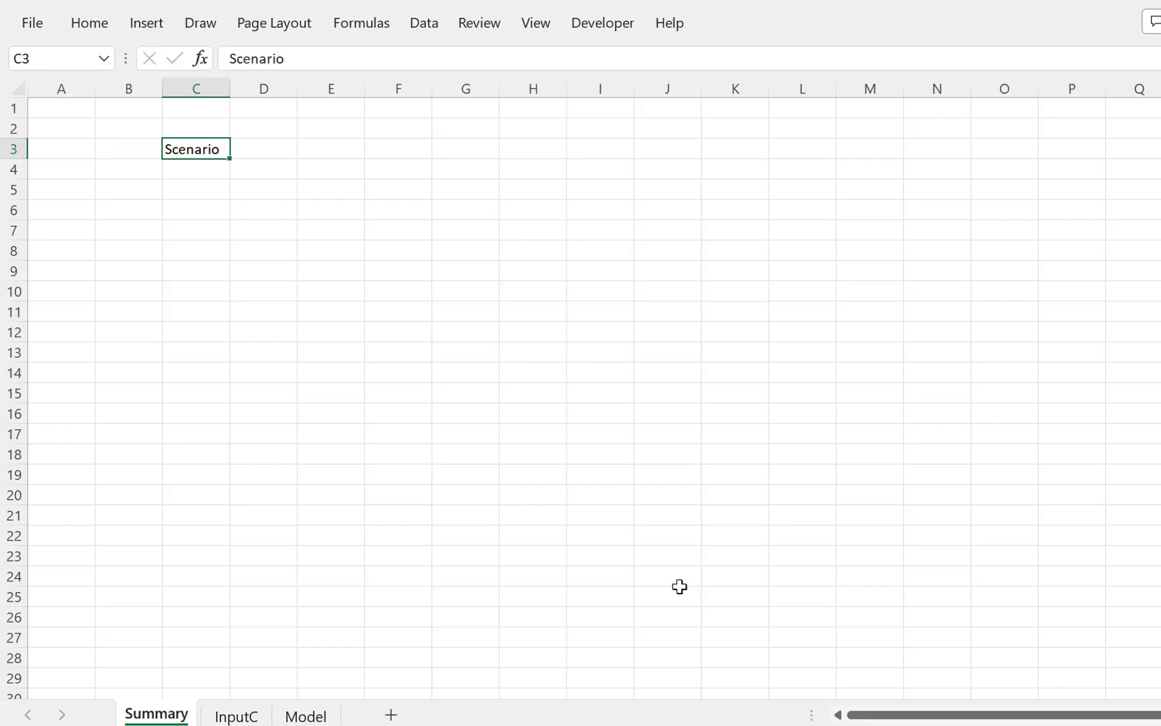
Step: Link Summary cell D3 to the scenario number in cell E2 of the InputC sheet
key("Right")
type("=")
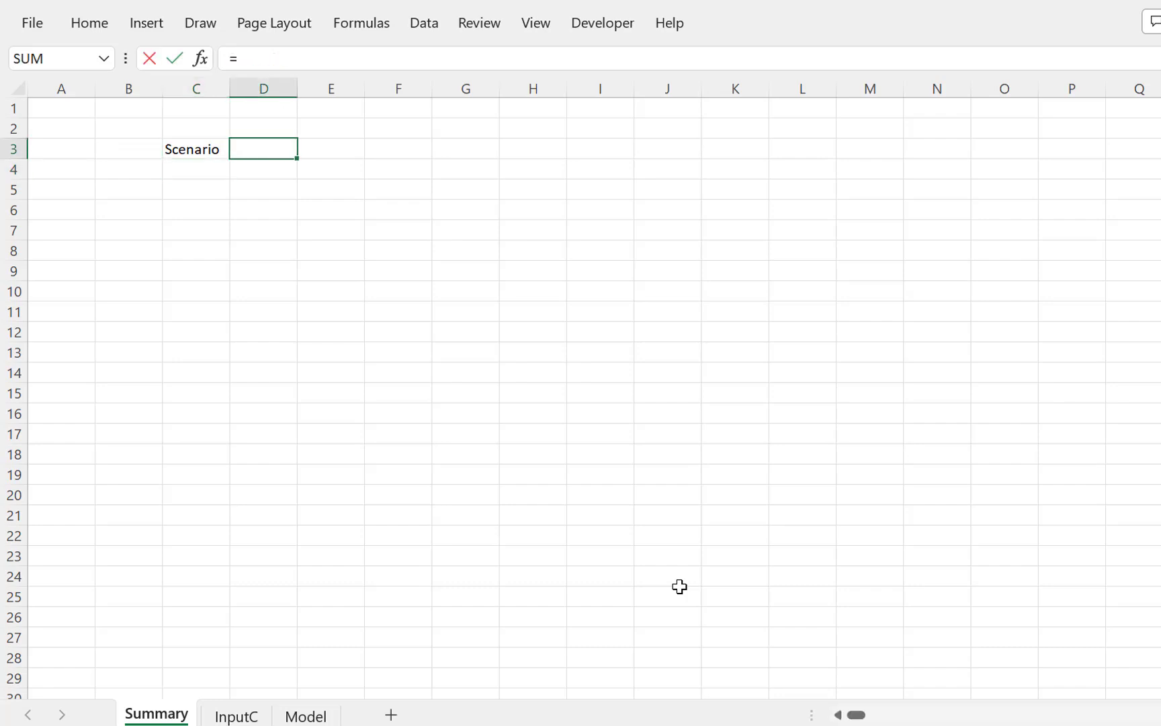
key("ctrl+Page_Down")
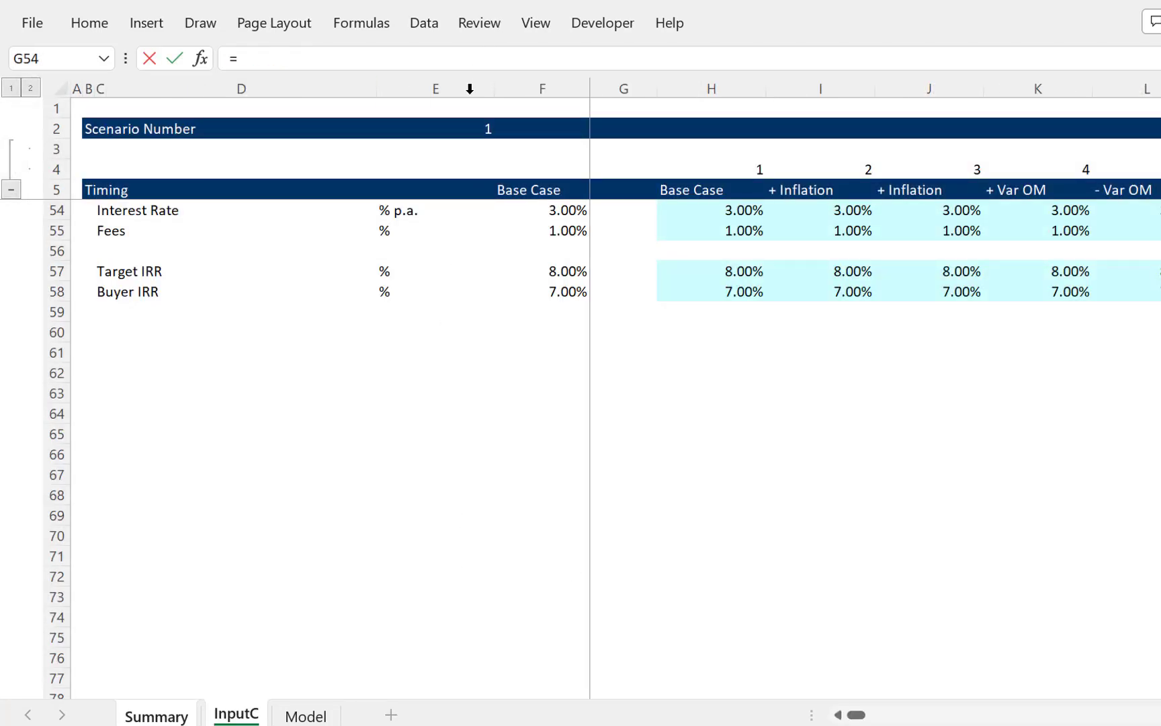
left_click(477, 130)
key("Return")
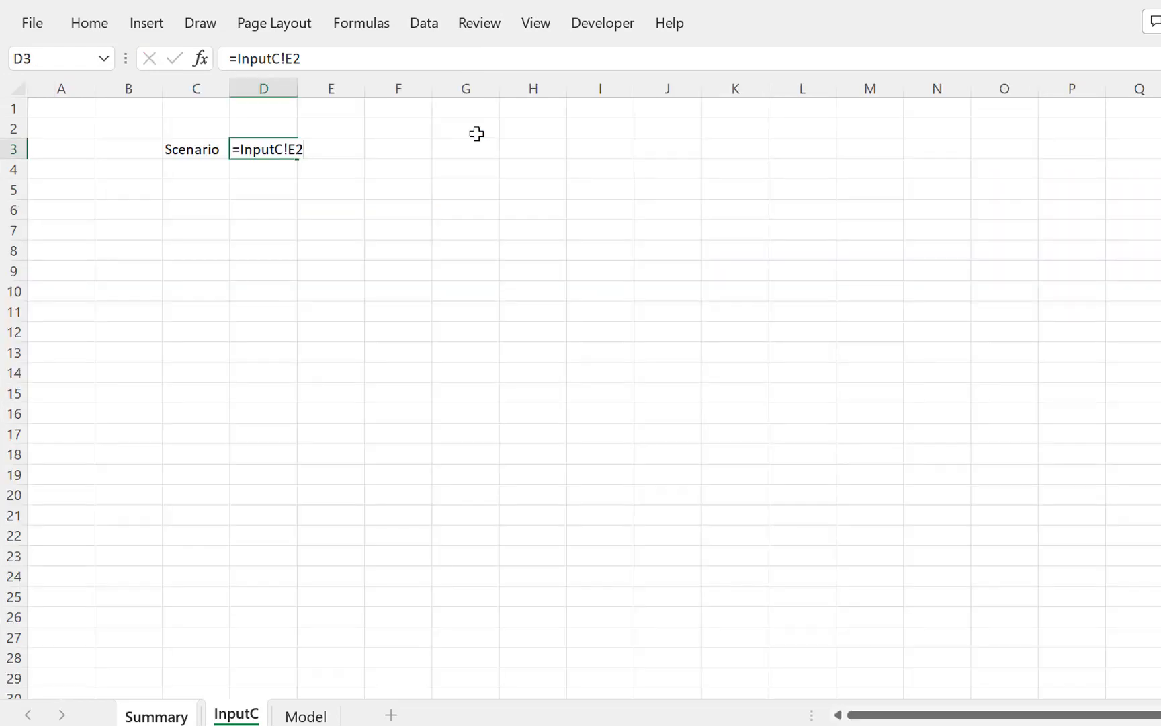
key("Up")
key("Up")
key("Down")
Step: Link Summary cell E3 to the active scenario name in cell F5 of the InputC sheet
key("Right")
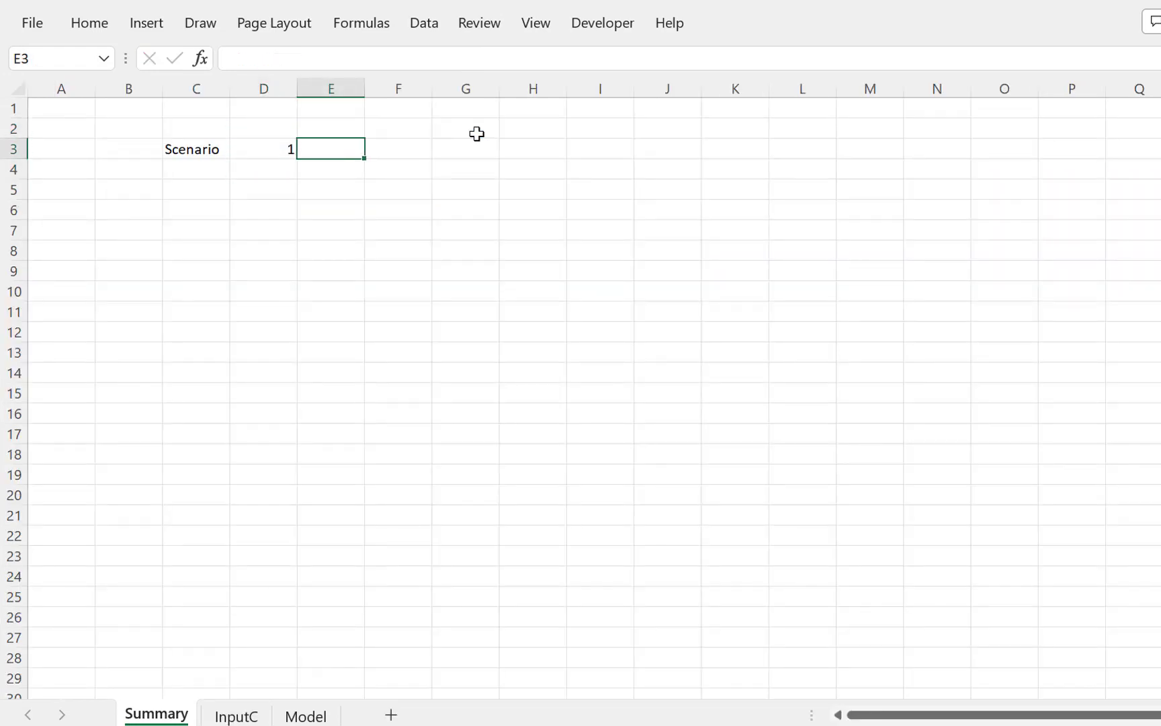
type("=")
key("ctrl+Page_Down")
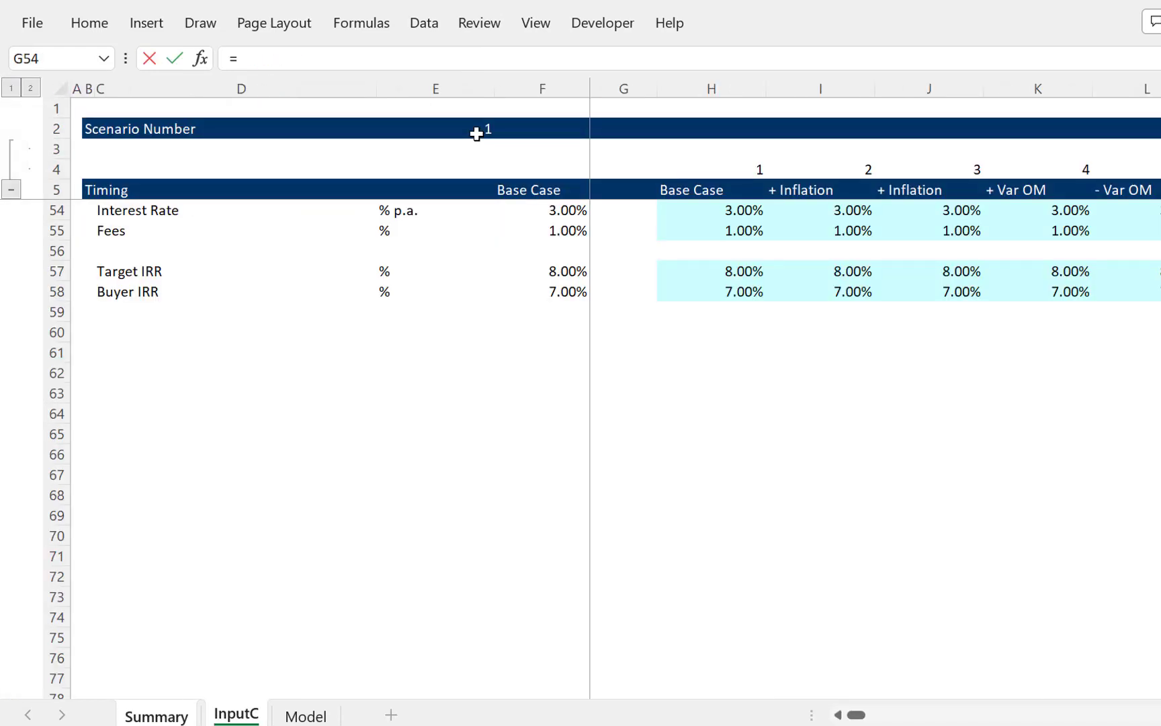
left_click(389, 182)
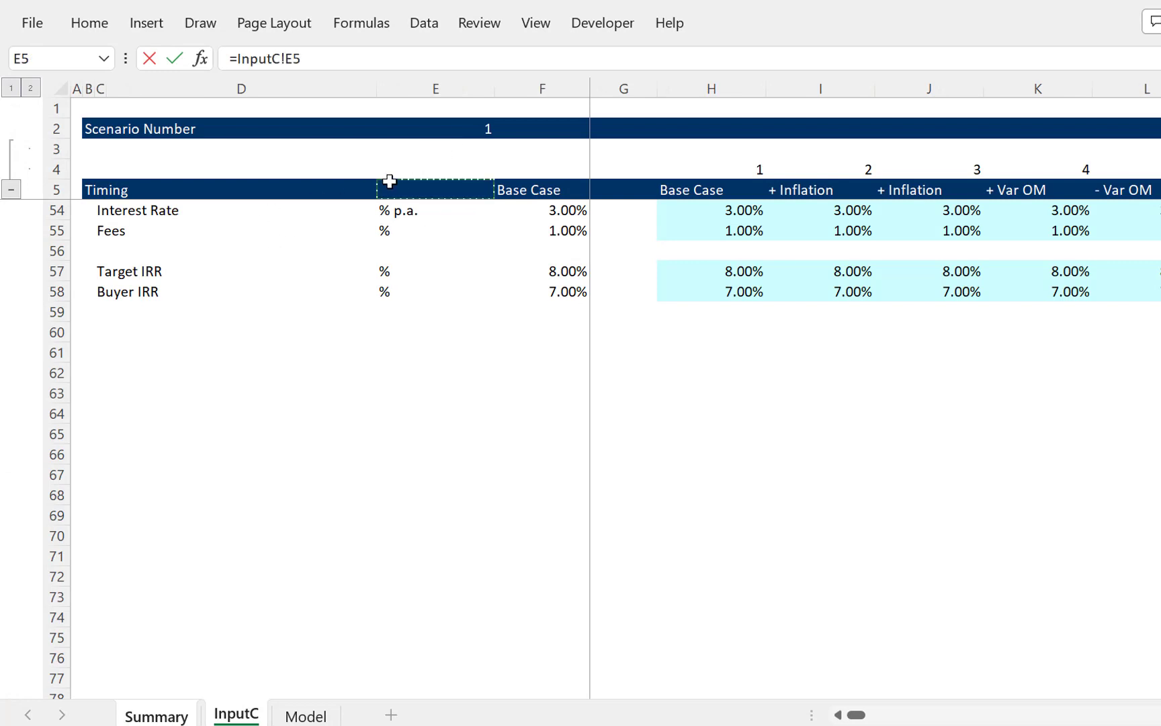
key("Right")
key("Right")
left_click(513, 189)
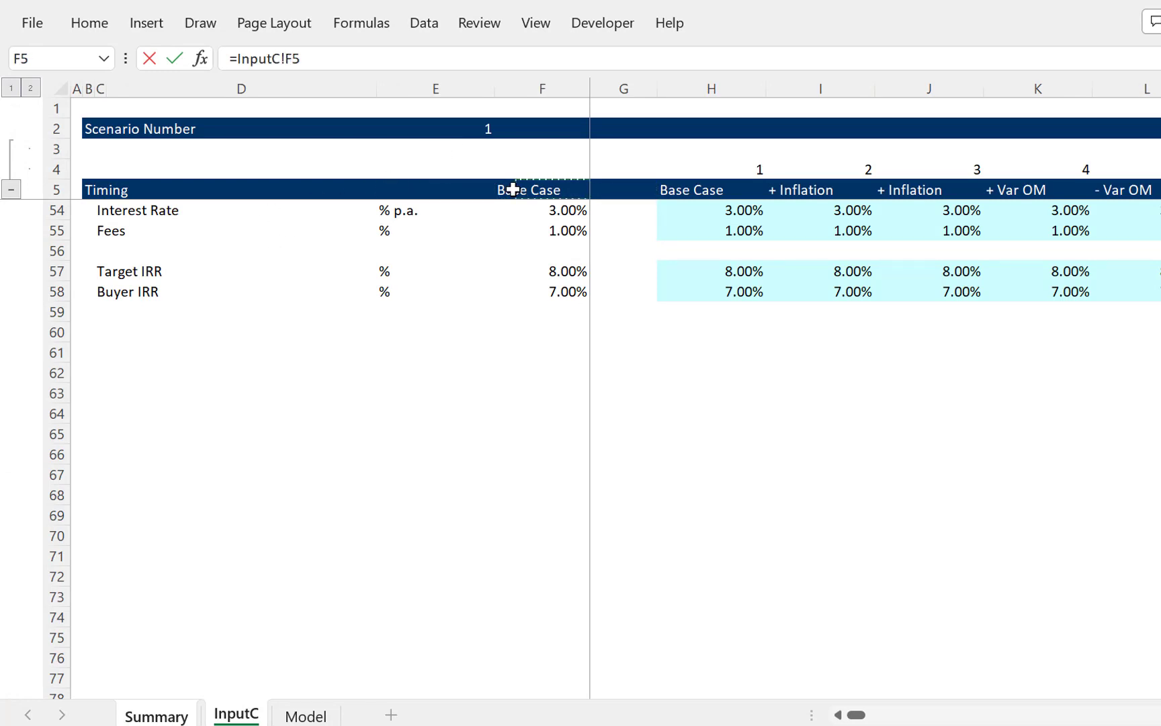
key("Return")
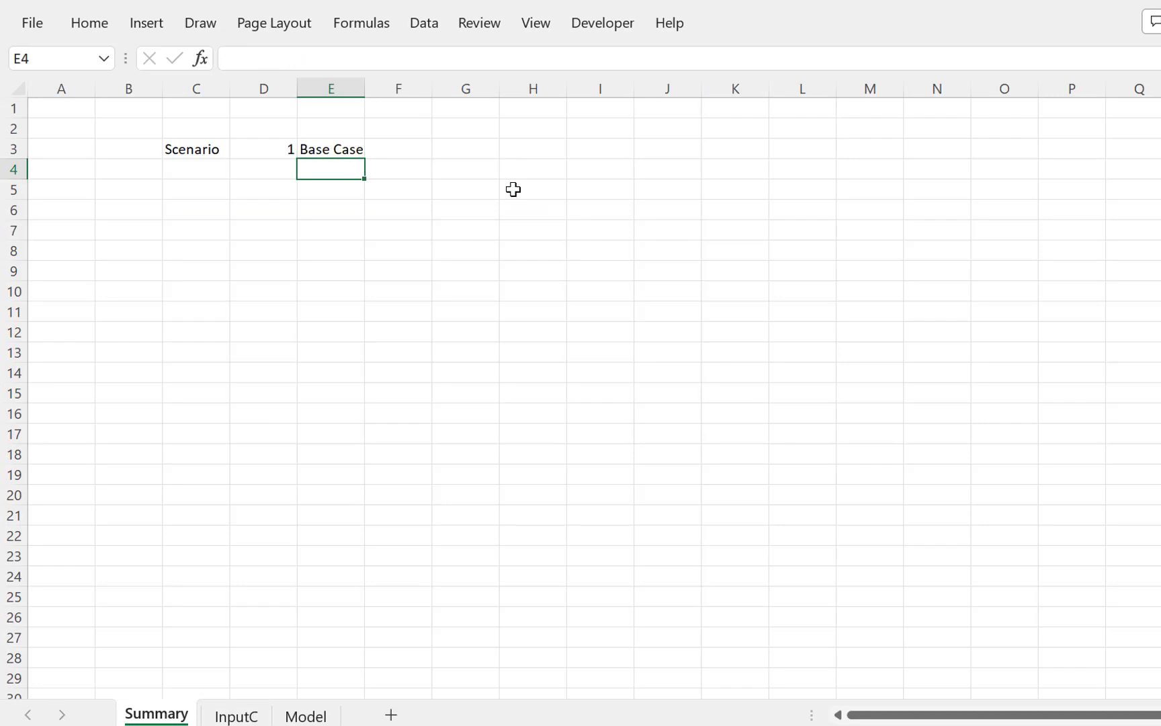
Step: Enter the label Headline Price without Sale in cell C6 of the Summary sheet
key("Down")
key("Down")
key("Left")
key("Left")
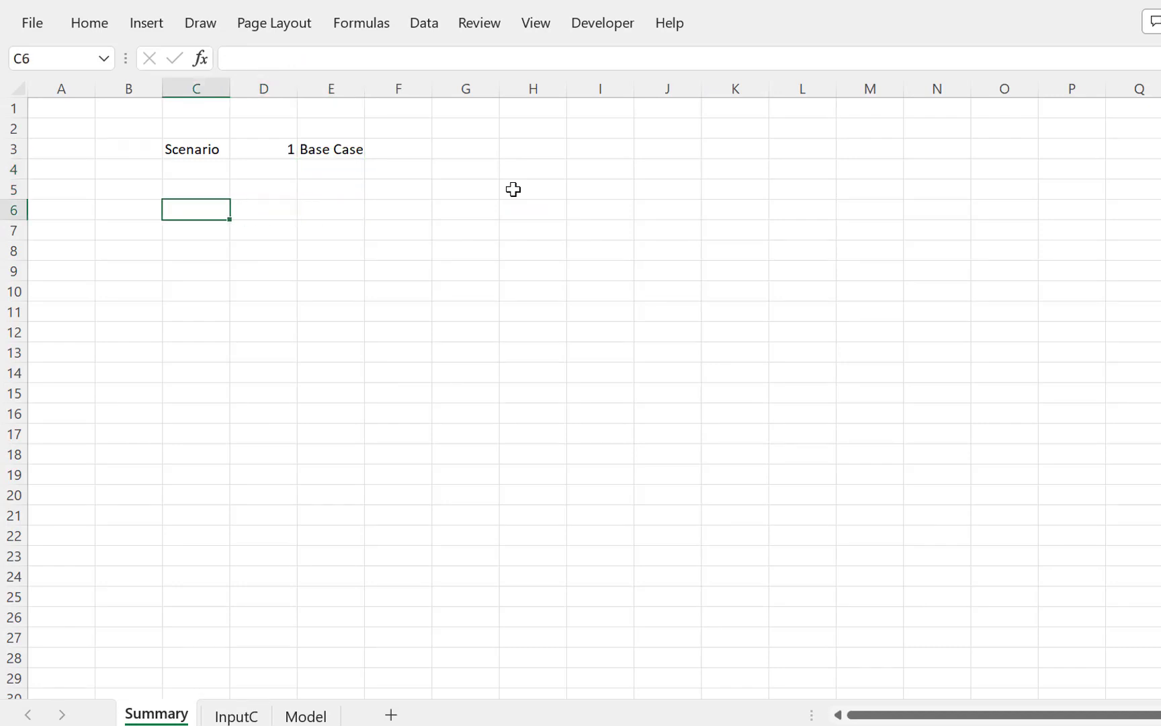
type("Headline P")
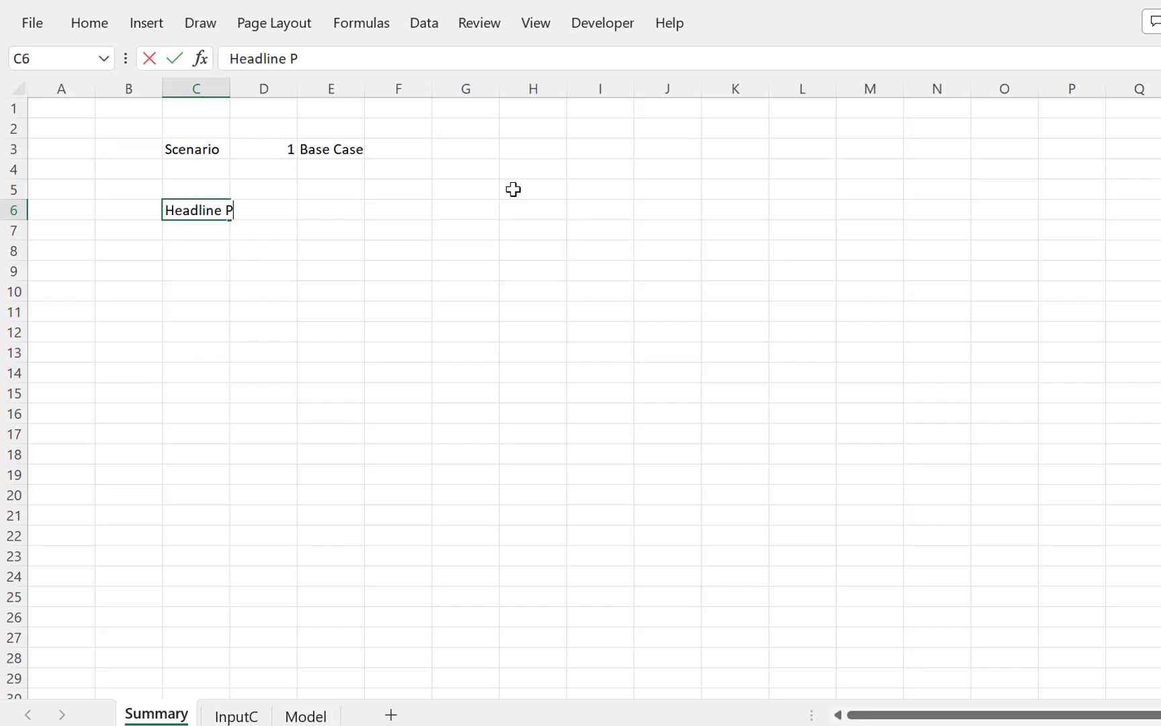
type("rice with")
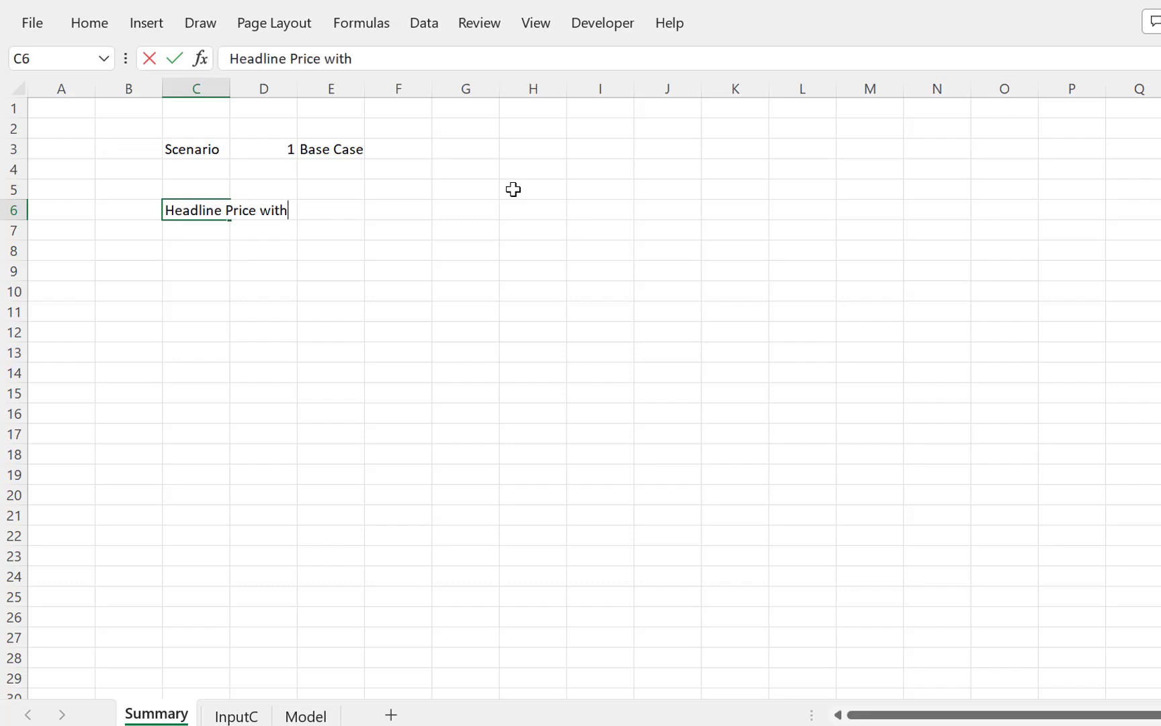
type("out")
key("BackSpace")
type("ut Sale")
key("Return")
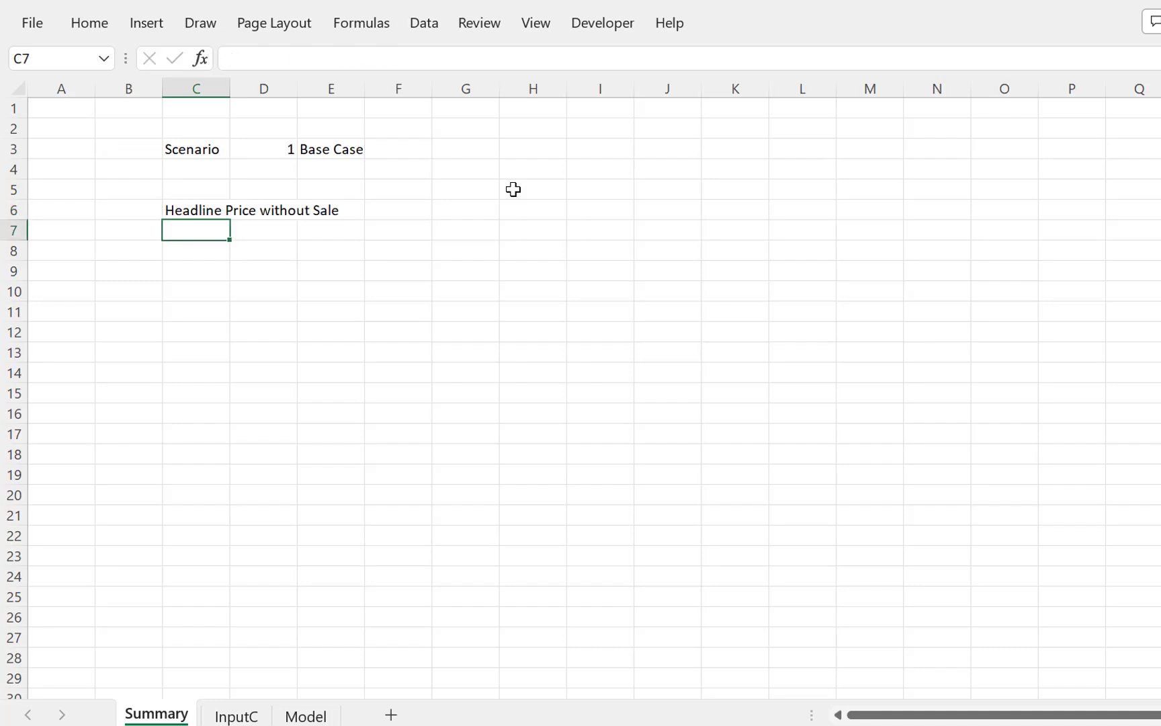
Step: Enter the label Headline Price with Sale in cell C7, directly below the without-sale label
type("Head")
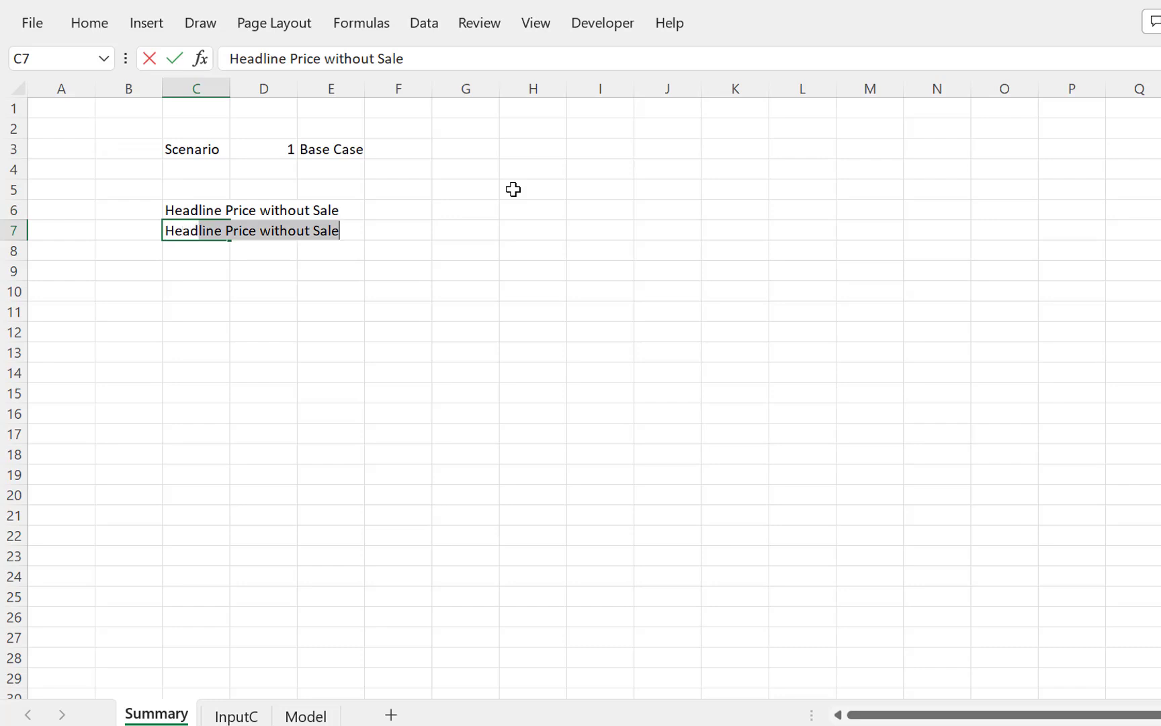
type("line Pri")
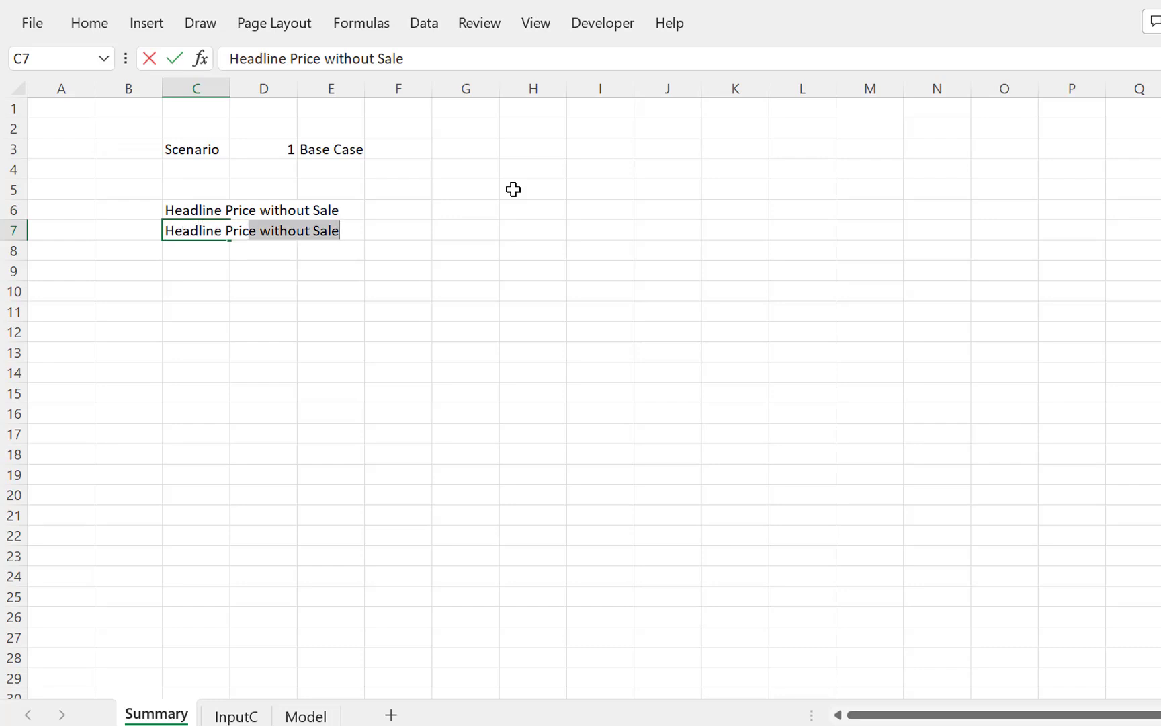
type("ce with Sa")
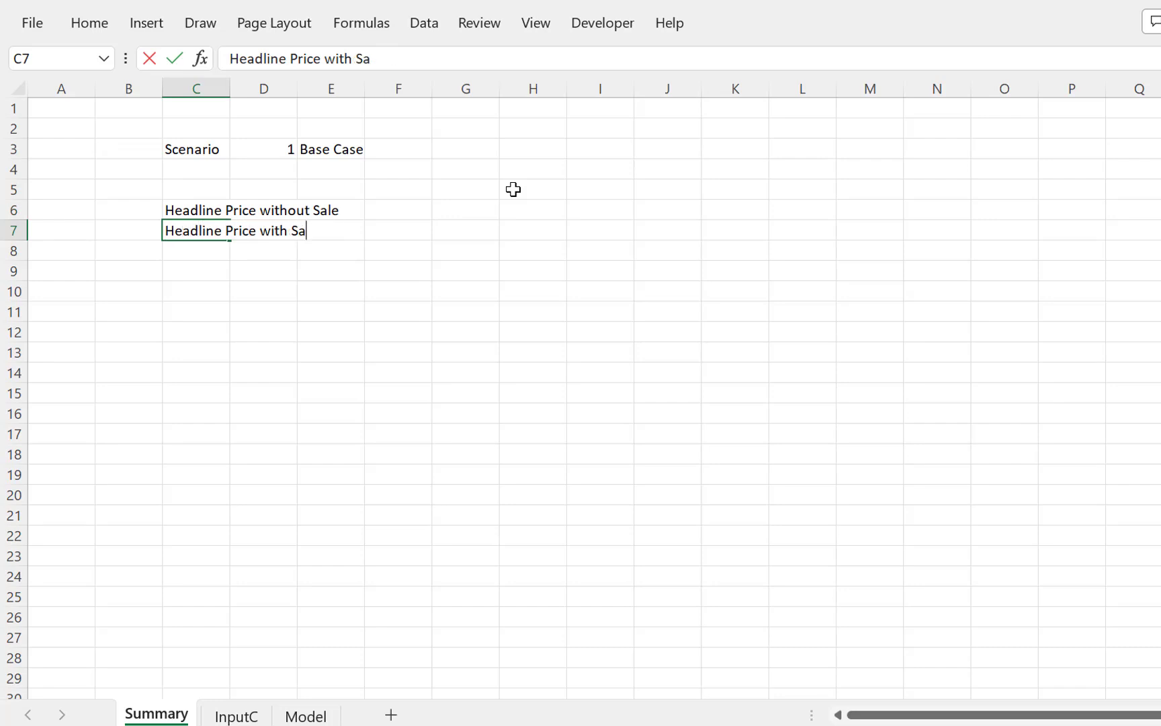
type("le")
key("Return")
key("Return")
key("Return")
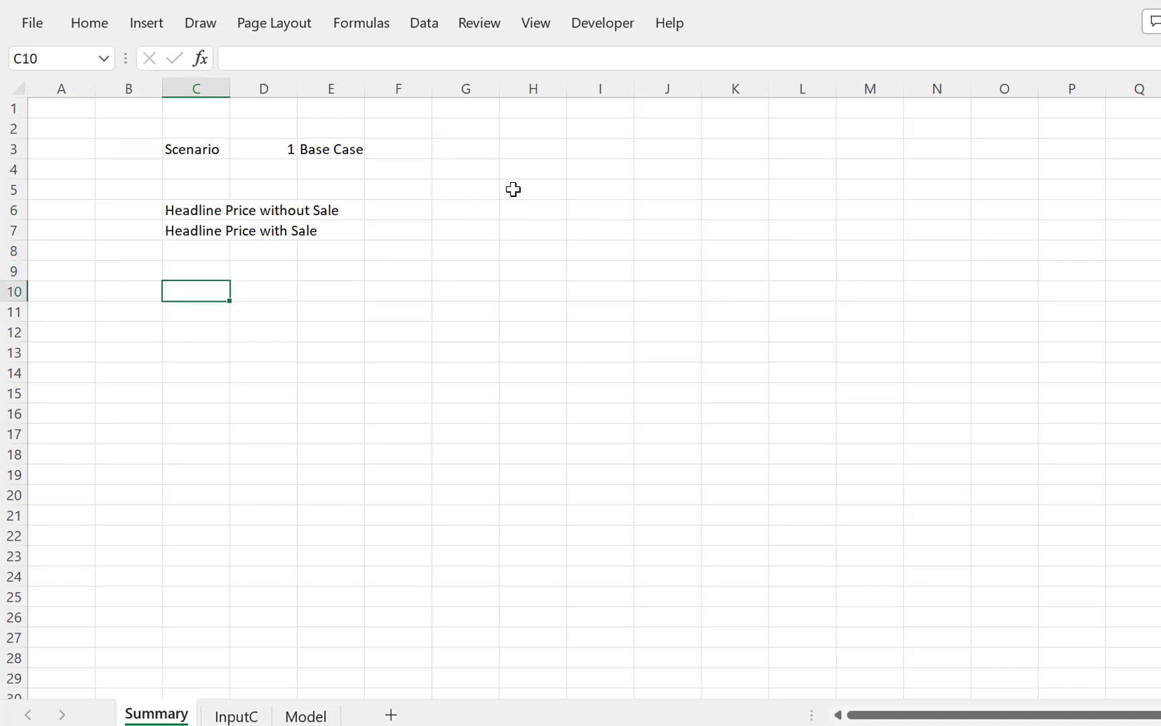
Step: Add a Graph section heading in cell B200 of the Model sheet, below the project sale NPV
key("ctrl+Page_Down")
key("ctrl+Page_Down")
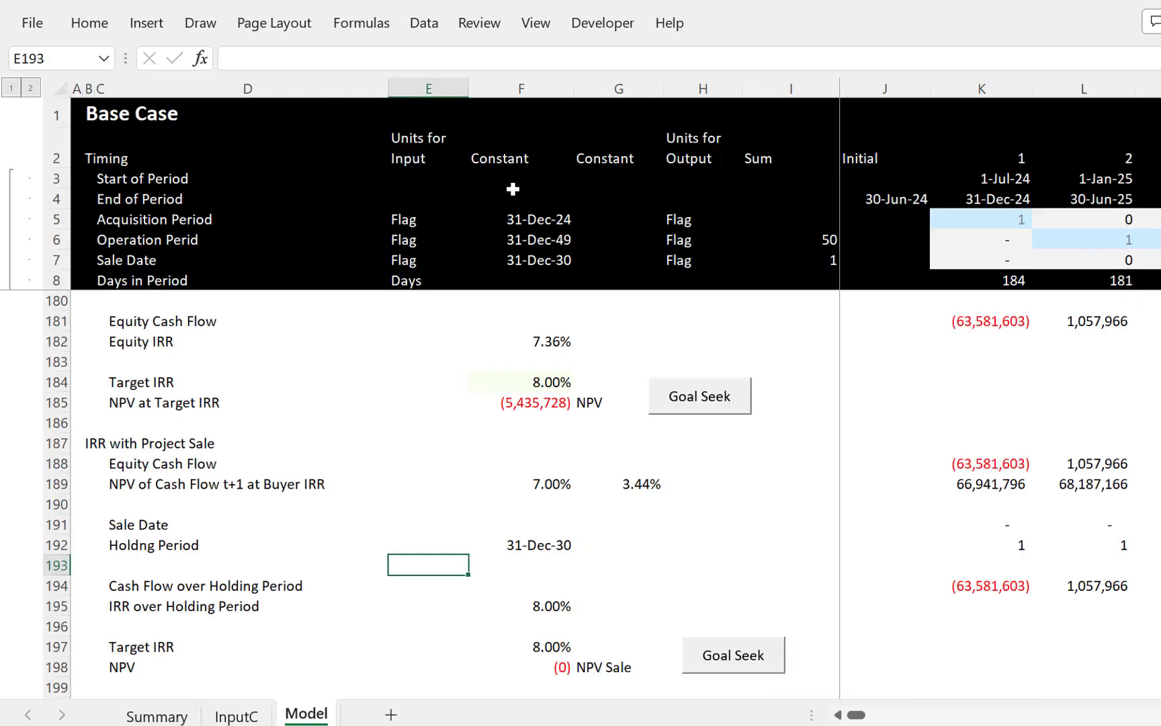
key("Page_Down")
key("Page_Up")
key("Down")
key("Page_Down")
key("Up")
key("Page_Up")
key("Down")
key("Down")
key("Down")
key("Down")
key("Down")
key("Down")
key("Down")
key("Down")
key("Down")
key("Down")
key("Down")
key("Up")
key("Up")
key("Up")
key("Up")
key("Up")
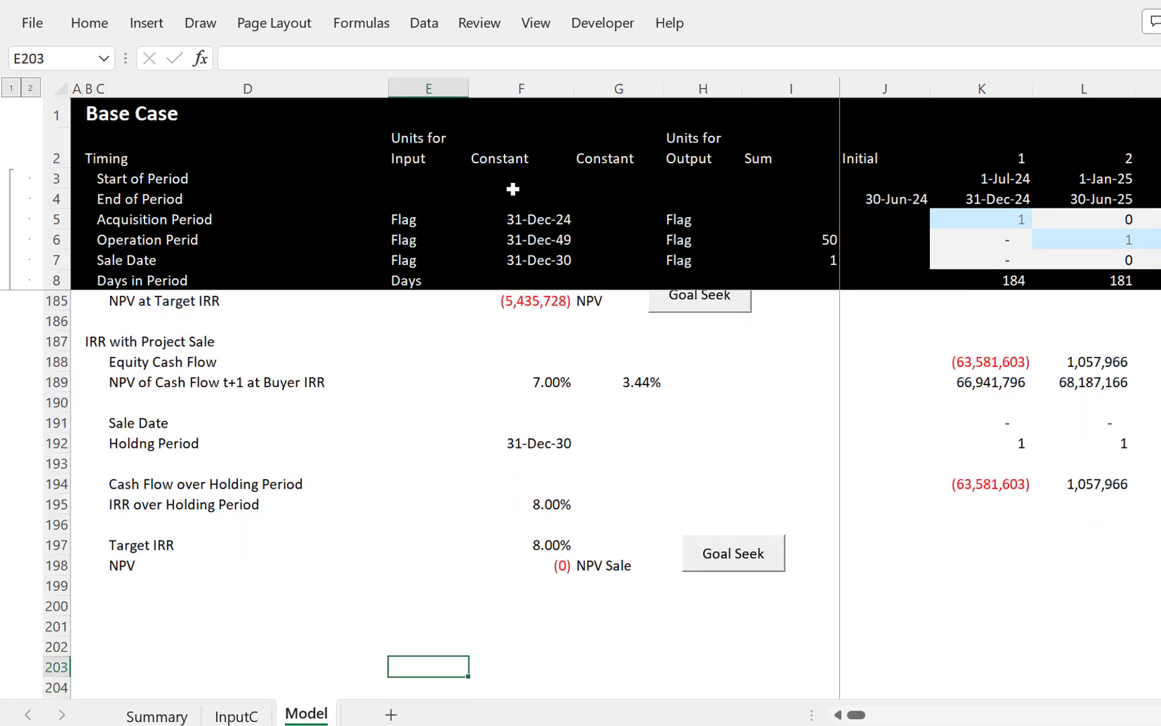
key("Left")
key("Left")
key("Left")
key("Down")
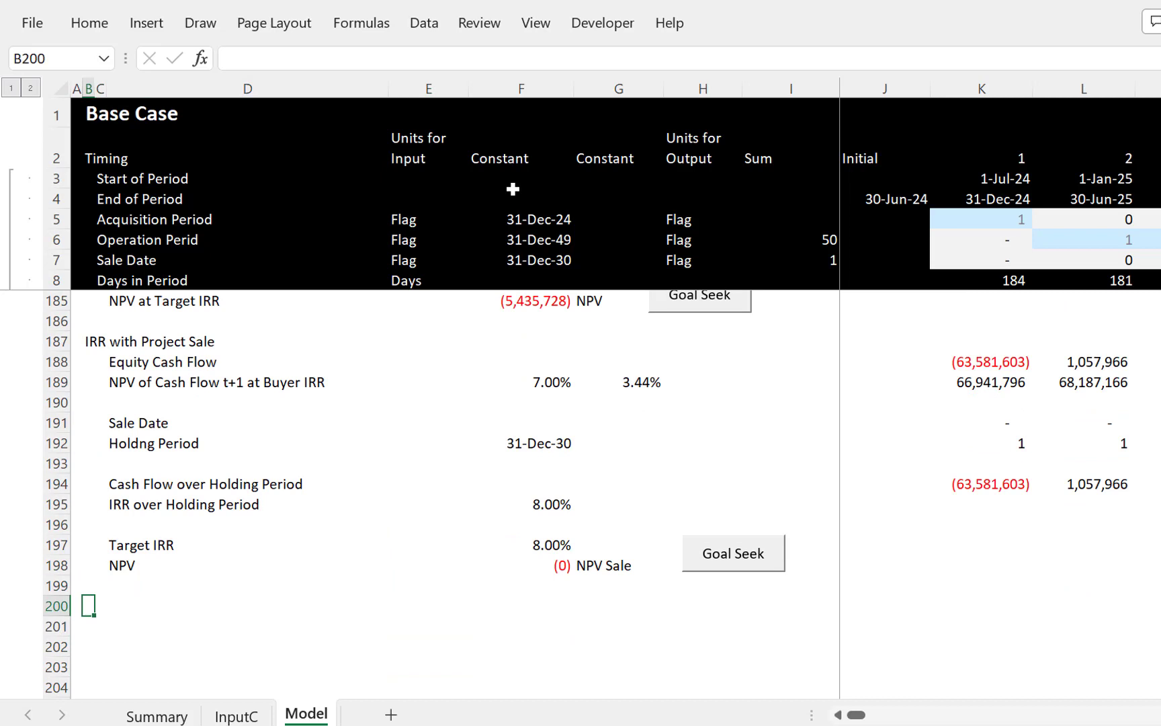
type("Graph")
key("Return")
Step: Enter the label CFADS in cell C201 under the Graph heading
key("Right")
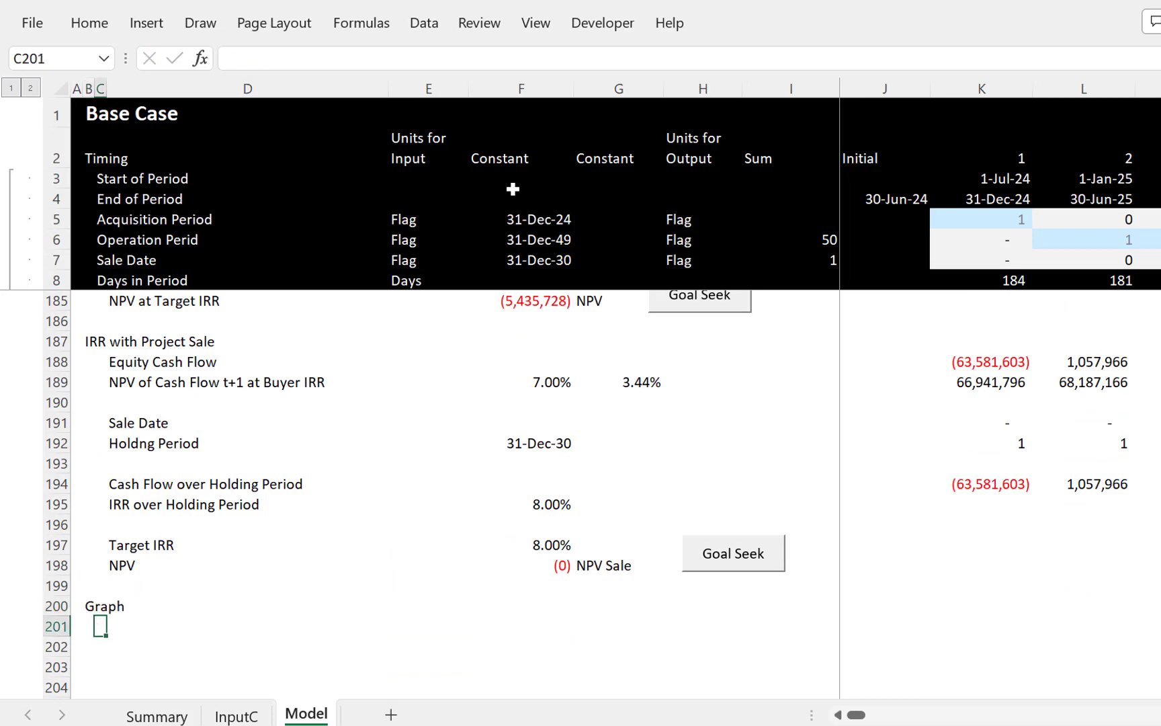
key("Right")
key("Right")
key("Right")
key("Right")
key("Left")
key("Left")
key("Left")
key("Left")
key("Right")
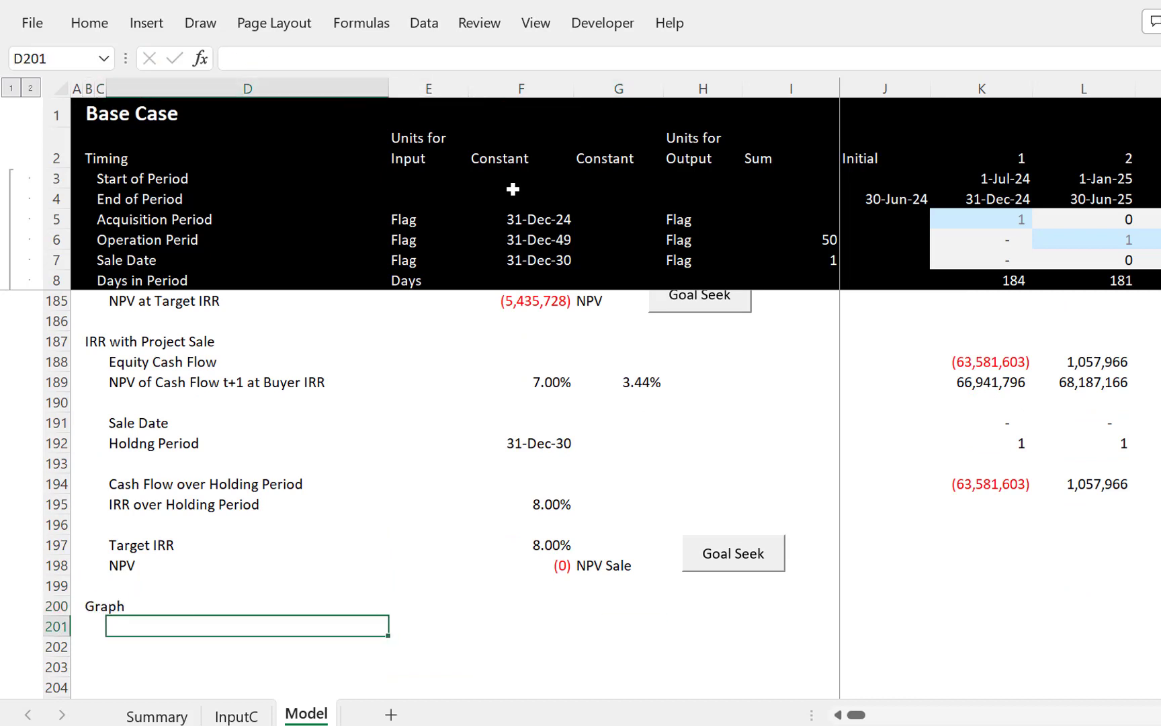
key("Left")
type("CFADS")
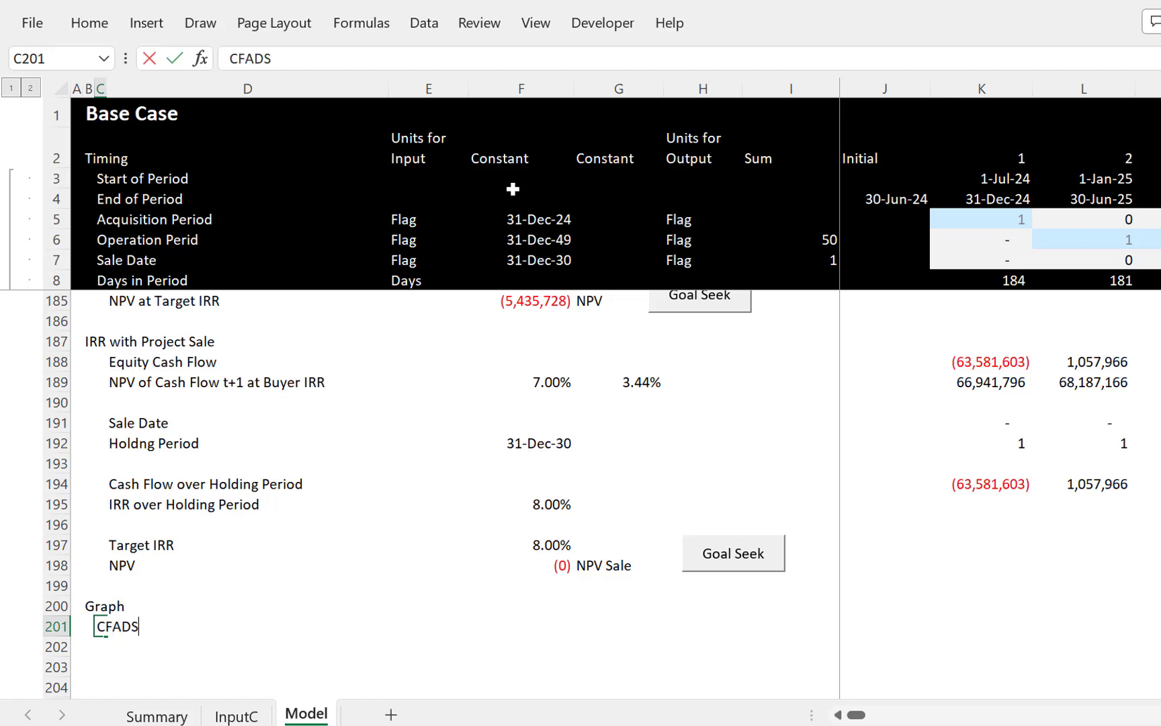
key("Return")
Step: Insert a blank row between the Graph heading and the CFADS row
key("Up")
key("shift+Right")
key("shift+Left")
key("Left")
key("Left")
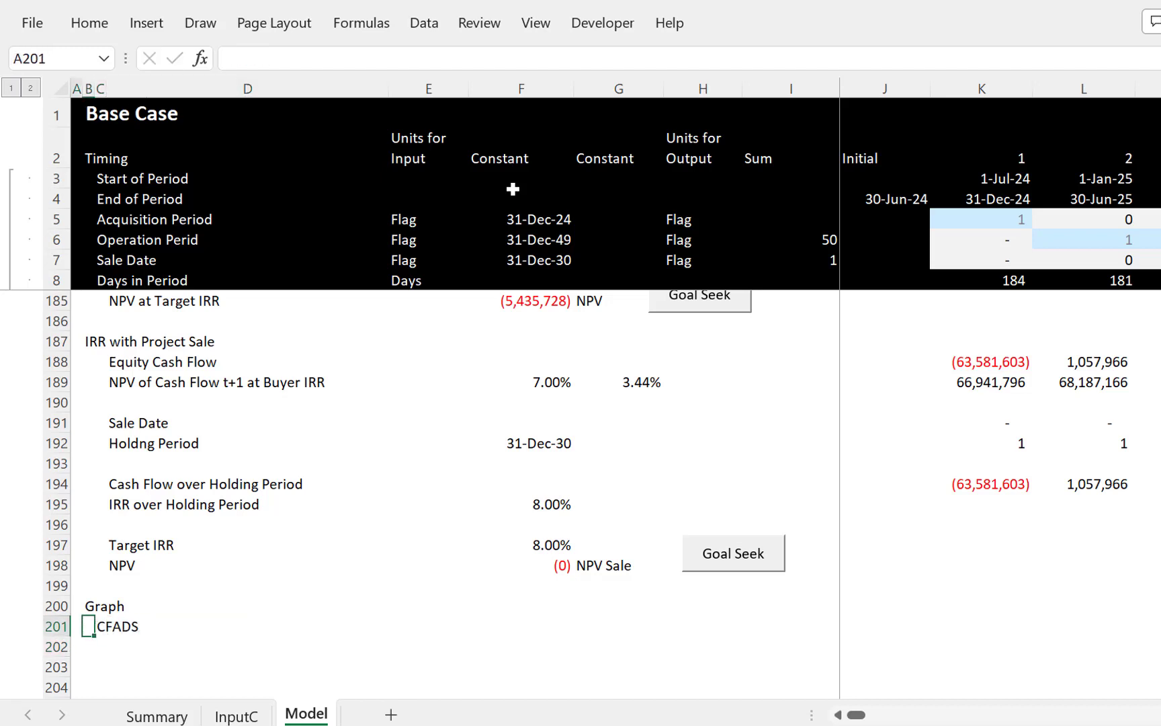
key("shift+space")
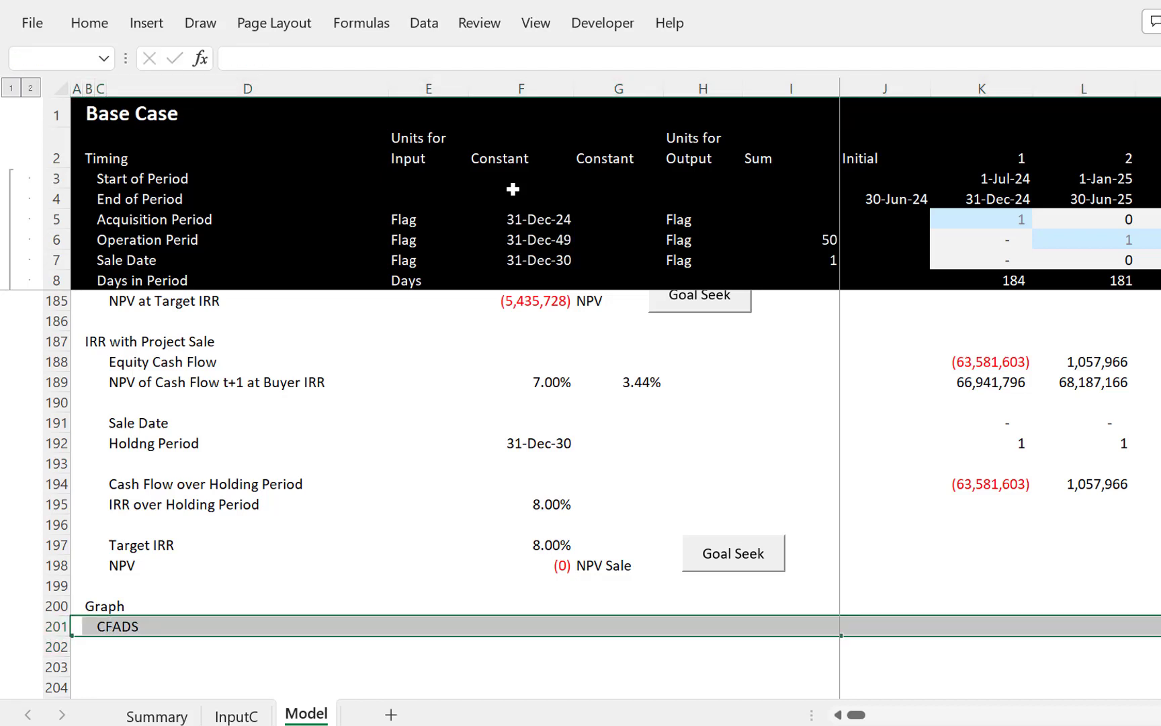
key("ctrl+shift+equal")
Step: Enter =IF(K6,K4,NA()) in K201 to return the period end date only when the operation flag is set
key("Right")
key("Right")
key("Right")
key("Right")
key("Right")
key("Right")
key("Right")
key("Right")
key("Right")
key("Right")
key("Right")
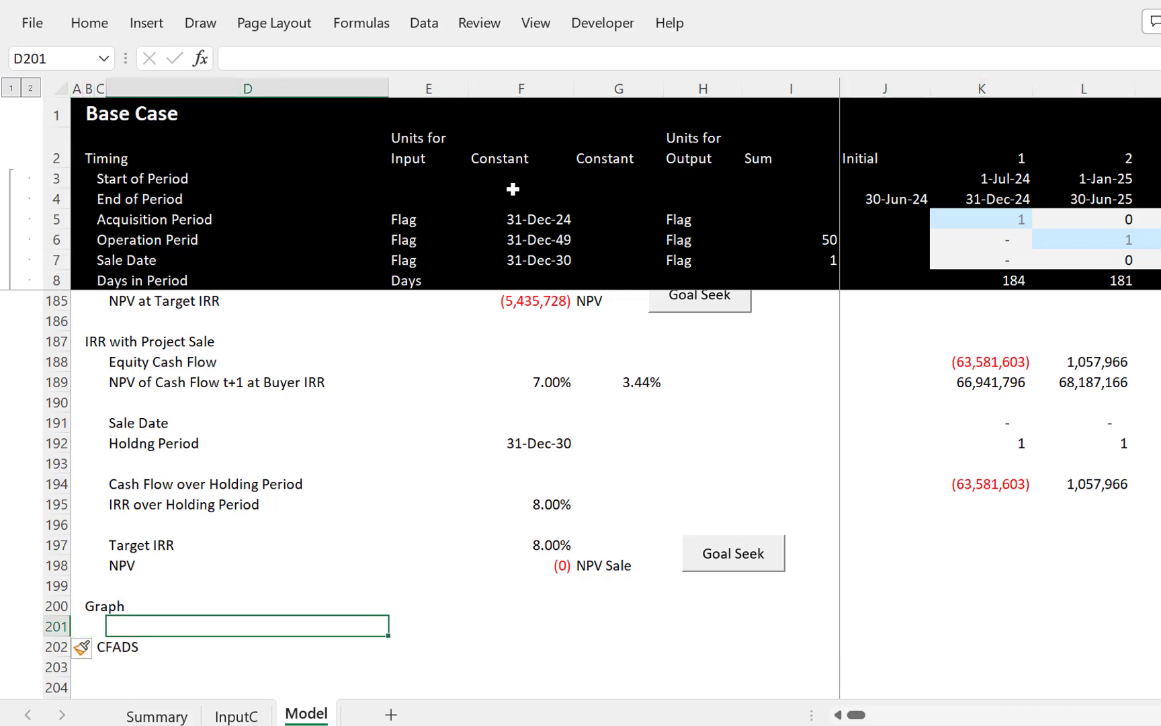
key("Left")
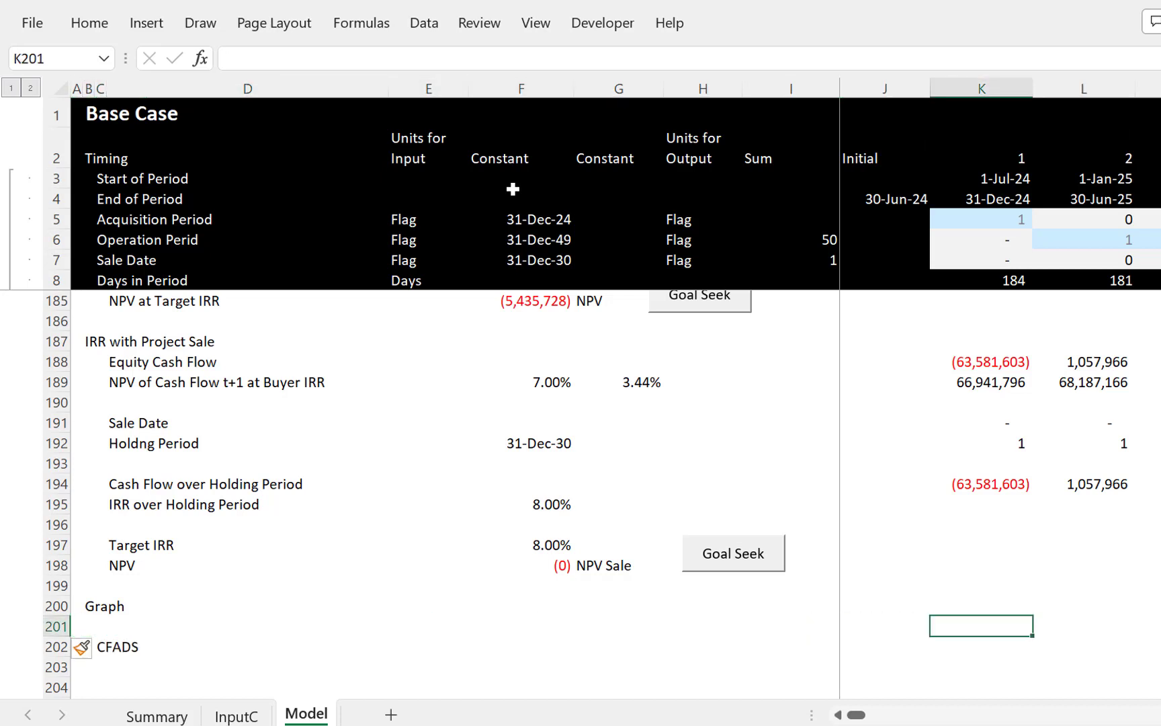
type("=if(")
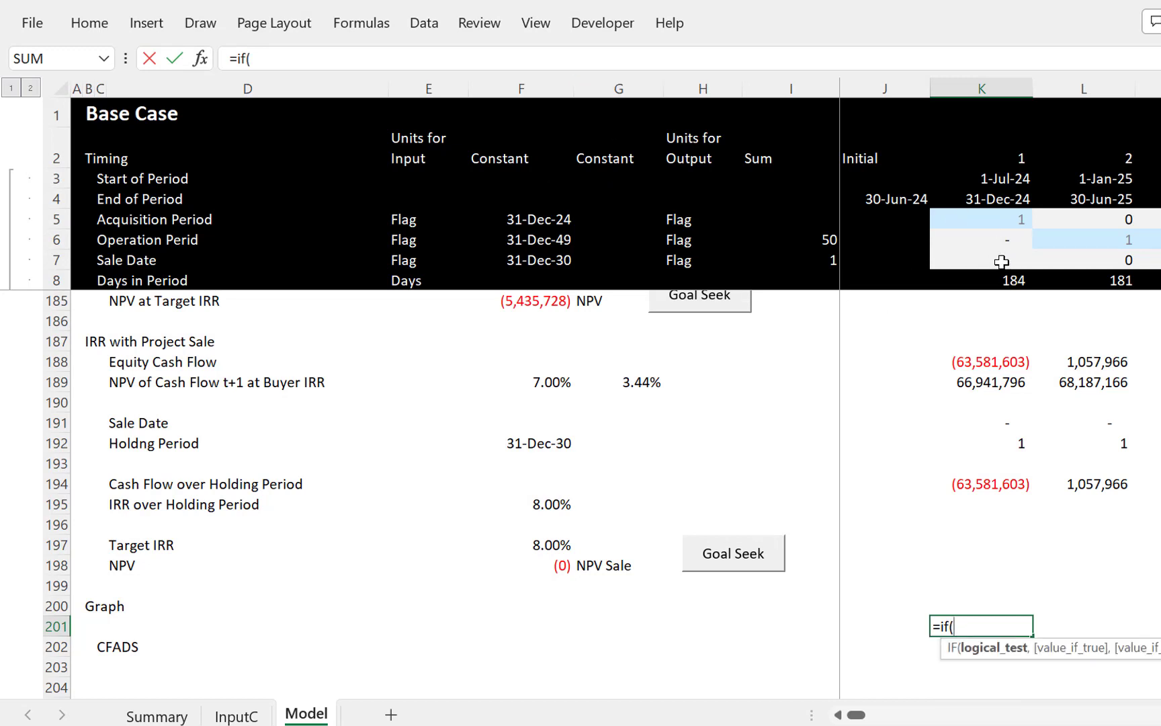
left_click(1002, 241)
type(",")
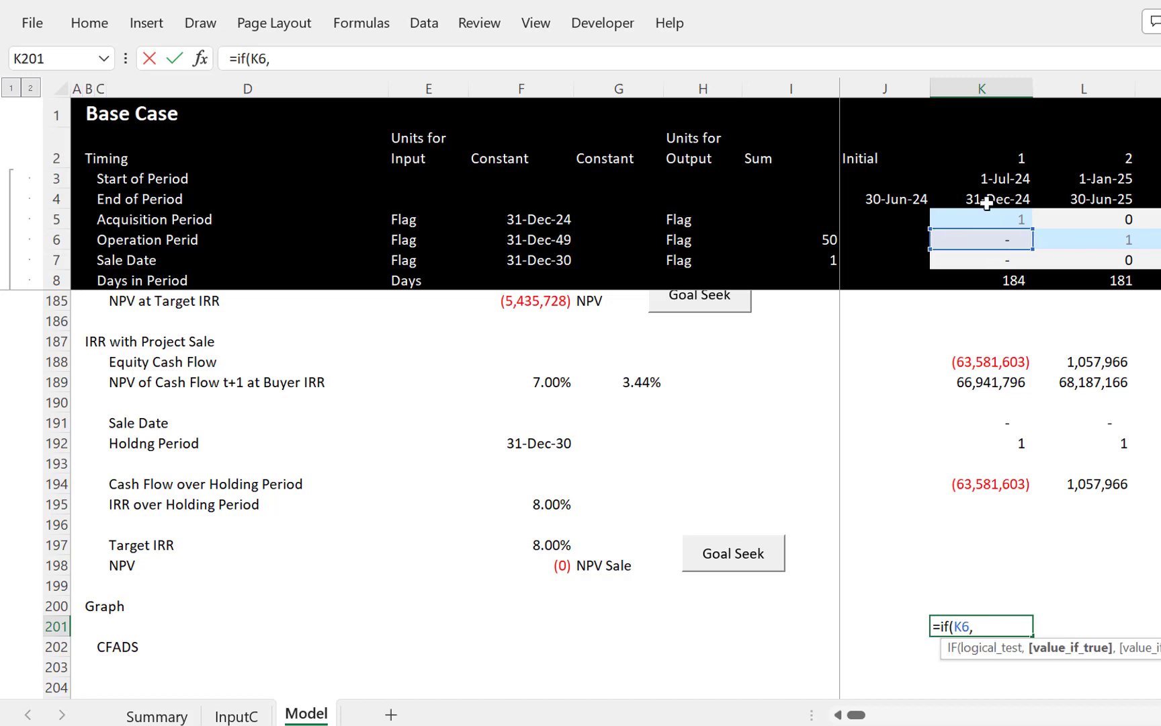
left_click(993, 199)
type(",na()")
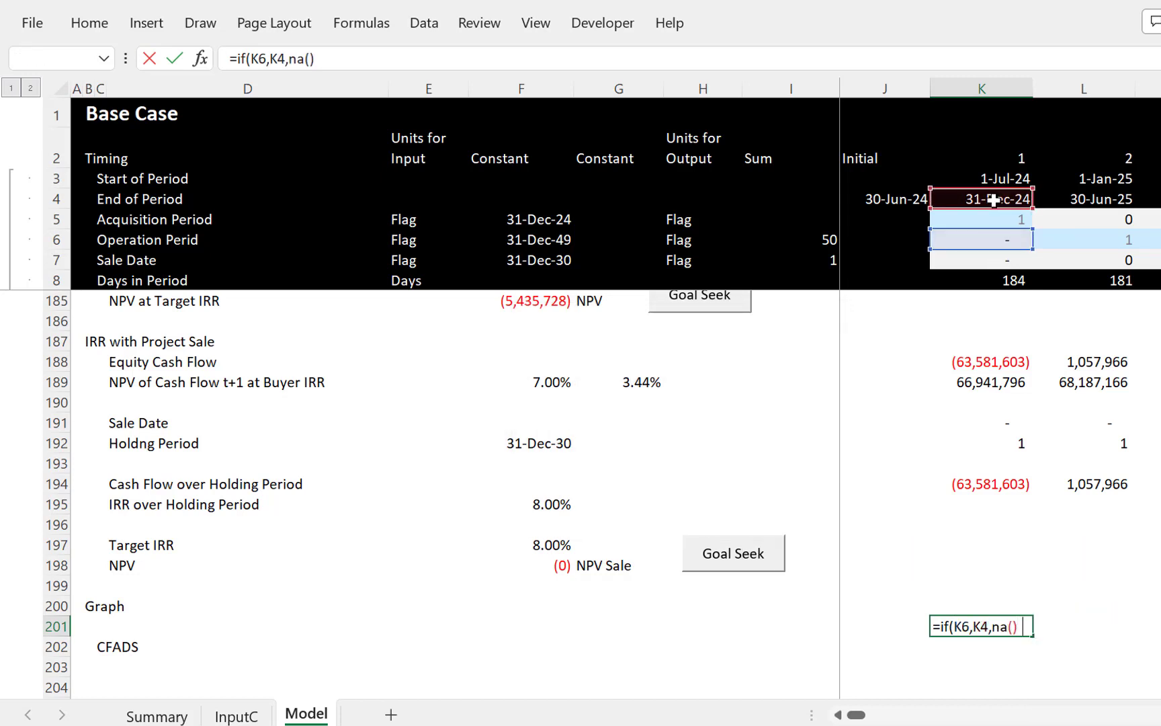
key("Return")
Step: Fill the K201 date formula rightward across the timeline columns of row 201
key("Up")
key("shift+Right")
key("ctrl+r")
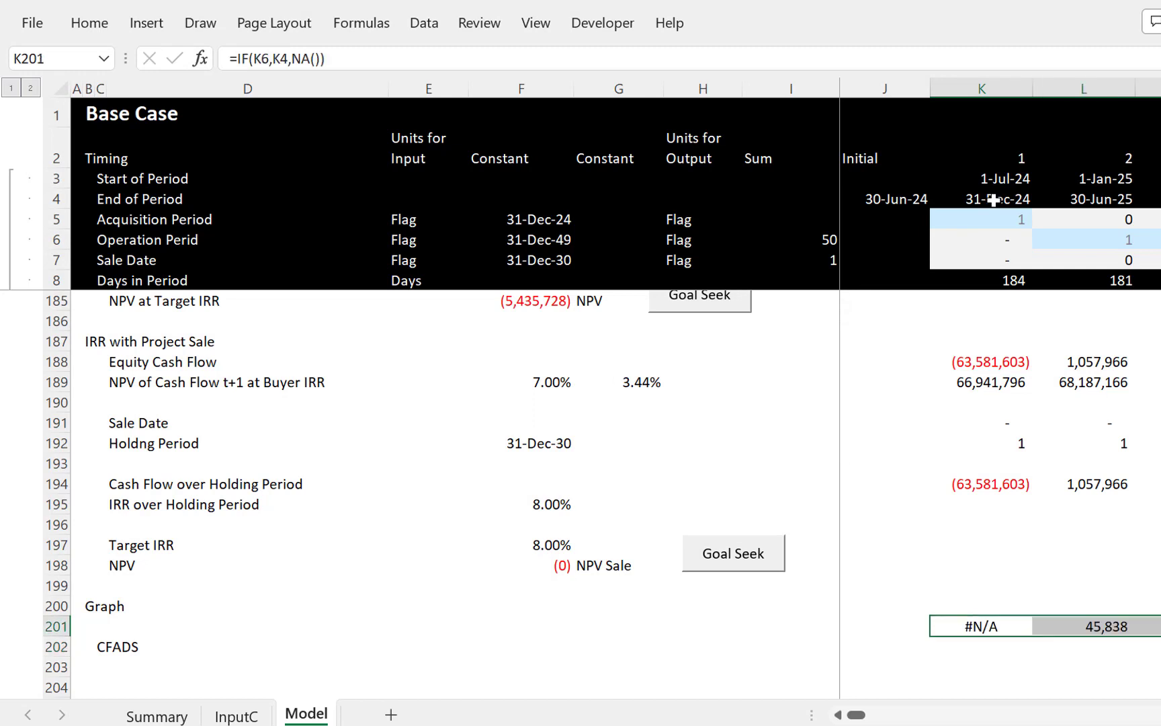
Step: Format the period end dates in row 201 as day-month-year dates (30-Jun-25 style) across the timeline
key("Down")
key("Left")
key("Up")
key("Right")
key("ctrl+shift+Right")
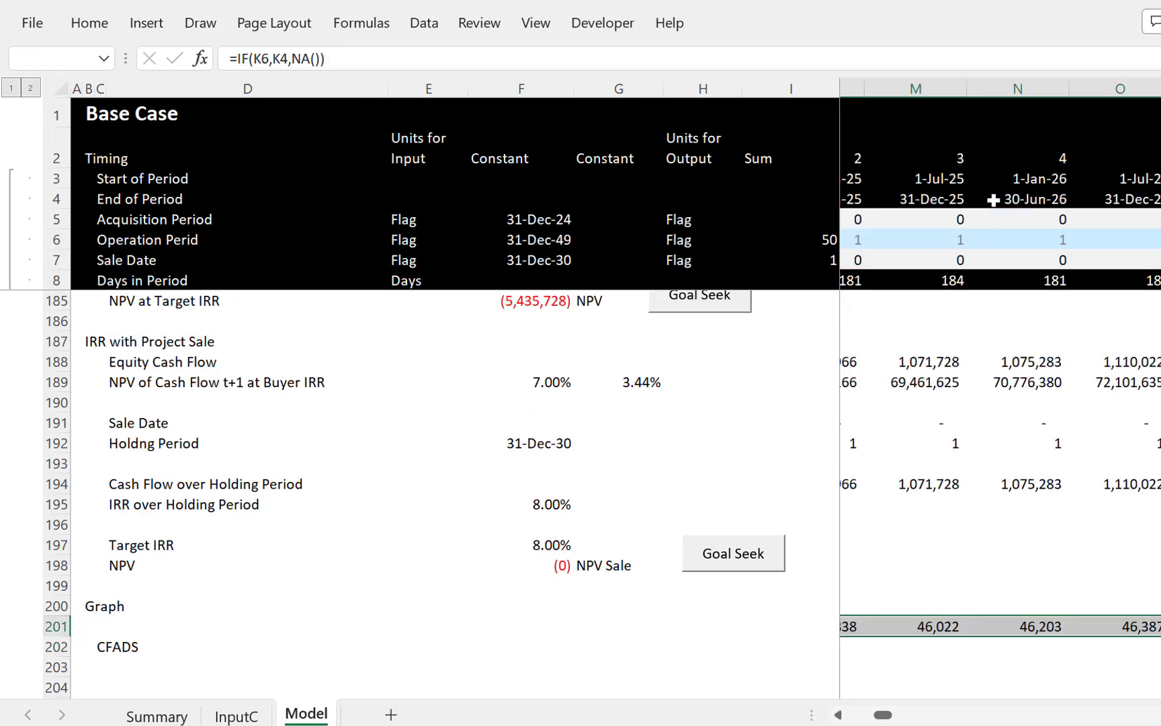
key("Left")
key("Right")
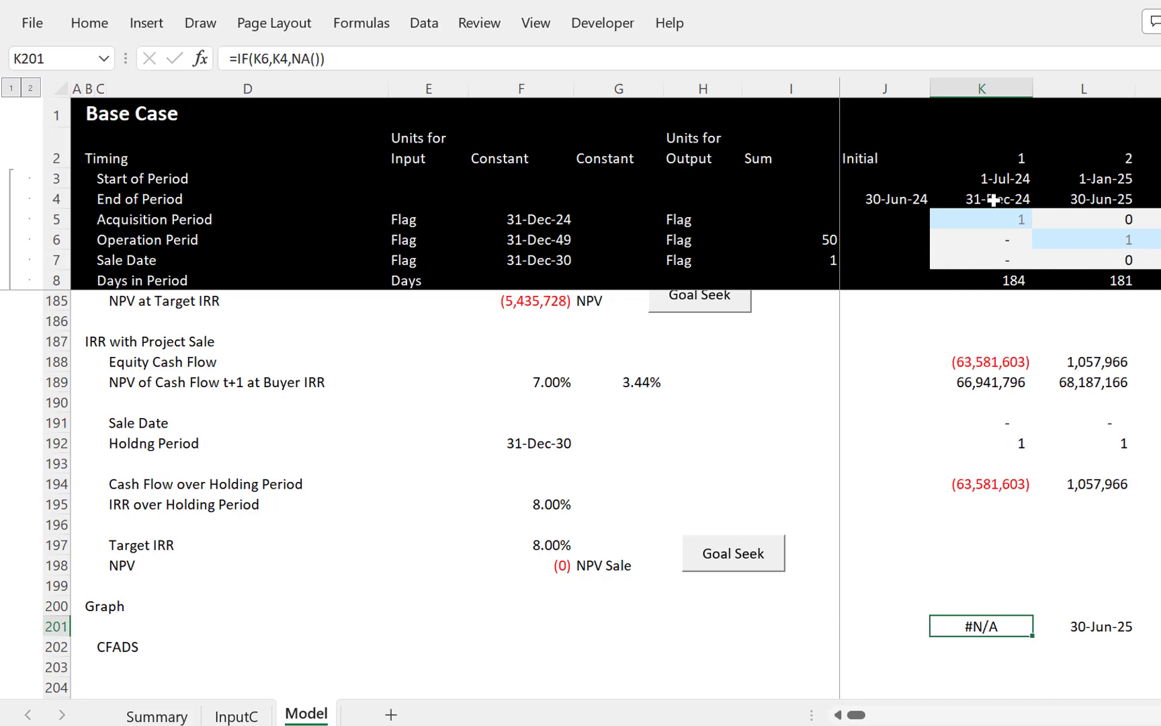
Step: Link K202 to the CFADS Computed row with =K130 and fill the formula rightward across the timeline
key("Down")
key("Left")
key("Left")
key("ctrl+Left")
key("Right")
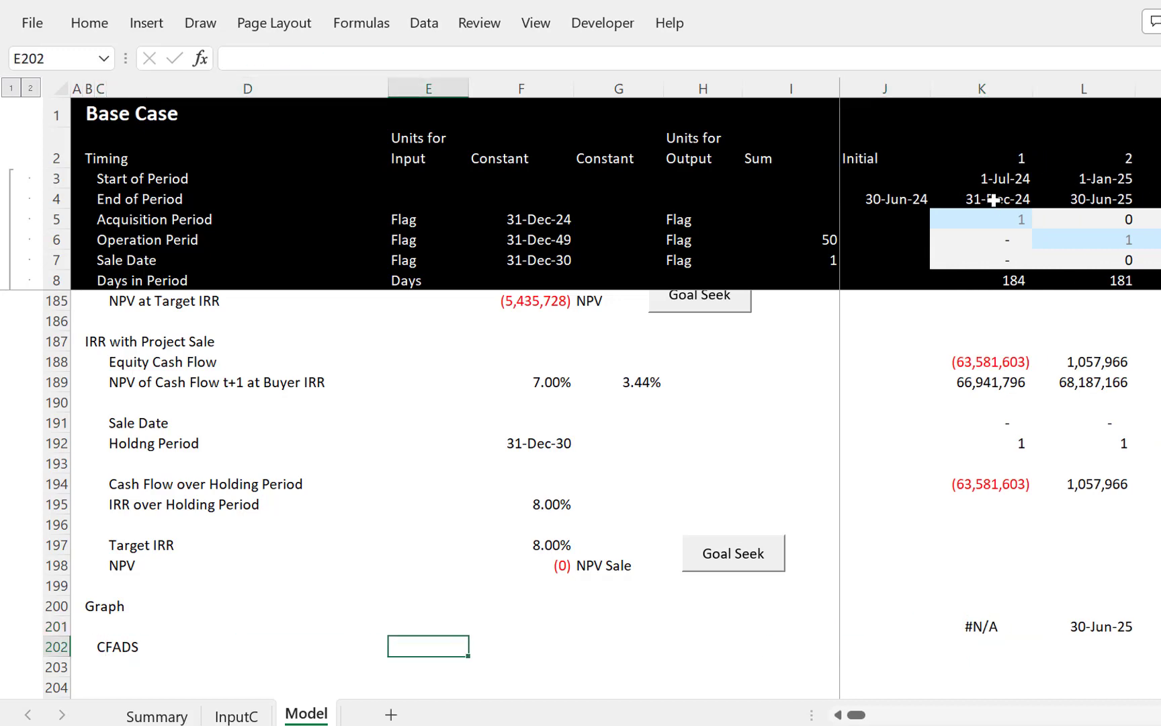
key("Right")
key("Right")
key("Right")
key("Right")
key("Right")
key("Right")
type("=")
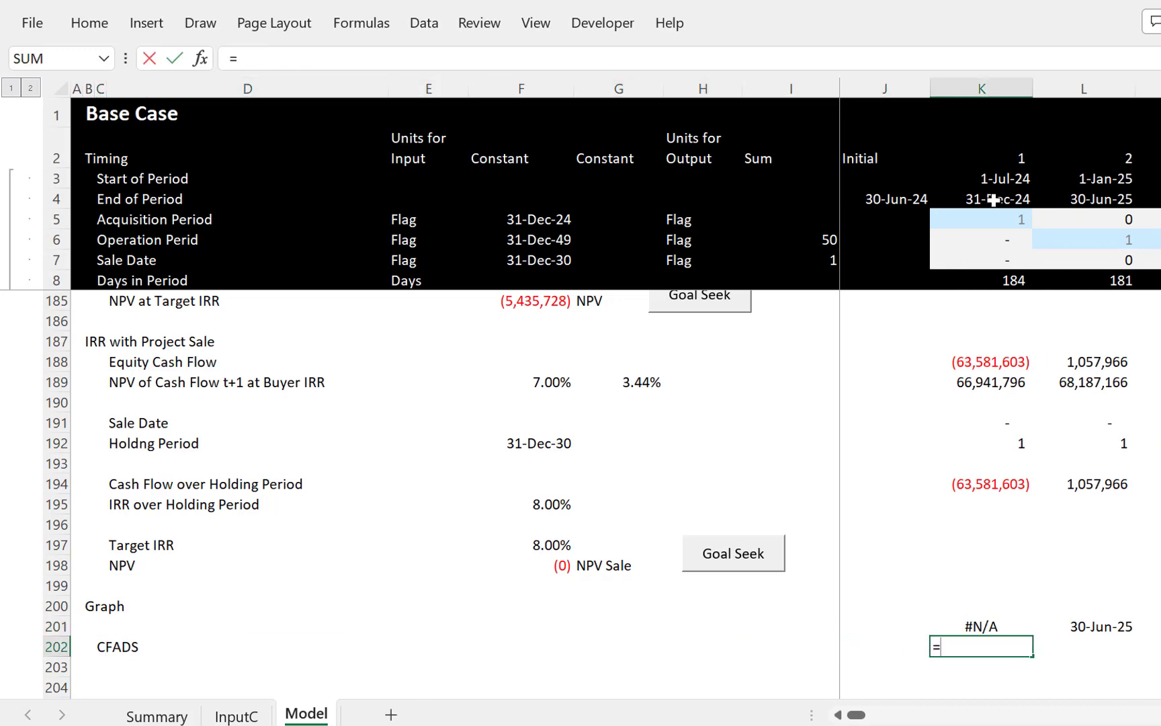
key("Up")
key("Up")
key("Up")
key("Up")
key("Up")
key("Up")
key("Up")
key("Up")
key("Up")
key("Up")
key("Up")
key("Up")
key("Up")
key("Up")
key("Up")
key("Up")
key("Up")
key("Up")
key("Up")
key("Up")
key("Page_Up")
key("Page_Down")
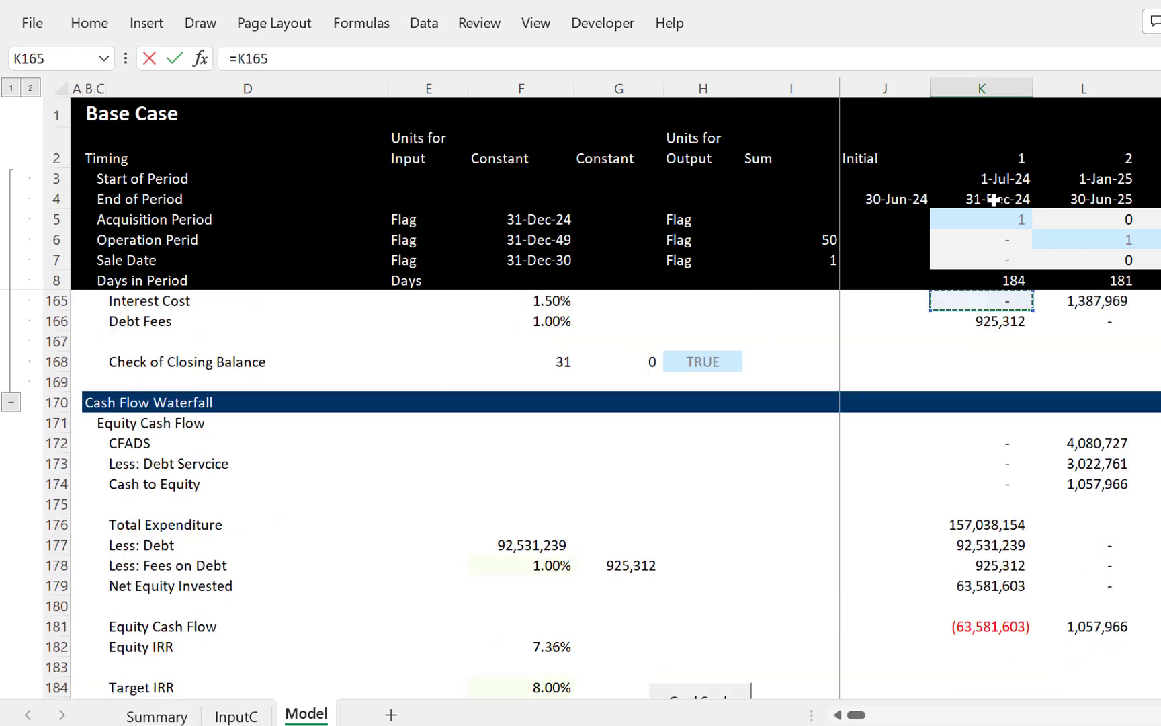
key("Page_Up")
key("Page_Up")
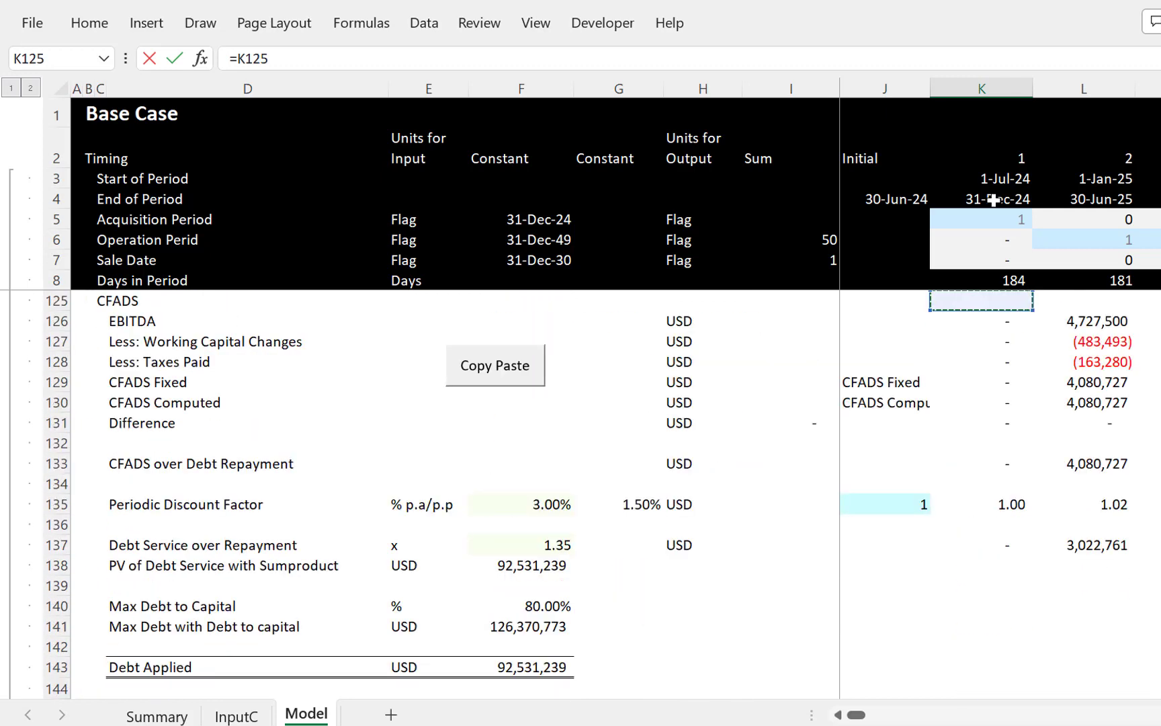
key("Down")
key("Down")
key("Down")
key("Down")
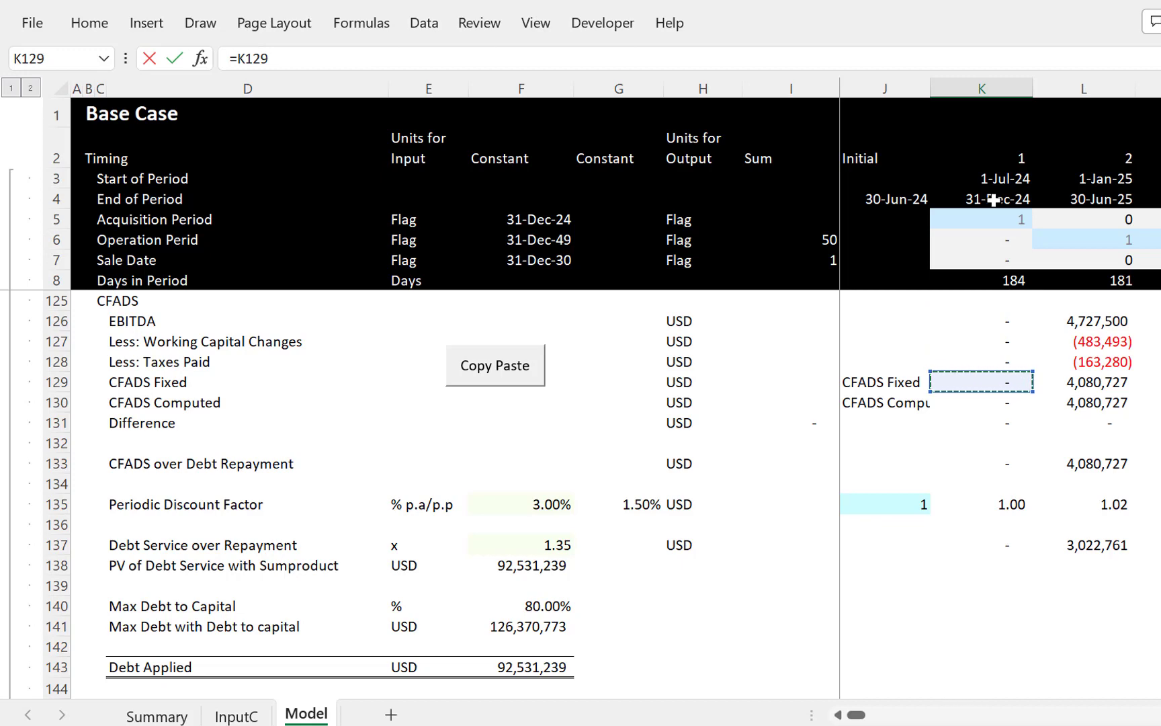
key("Down")
key("Return")
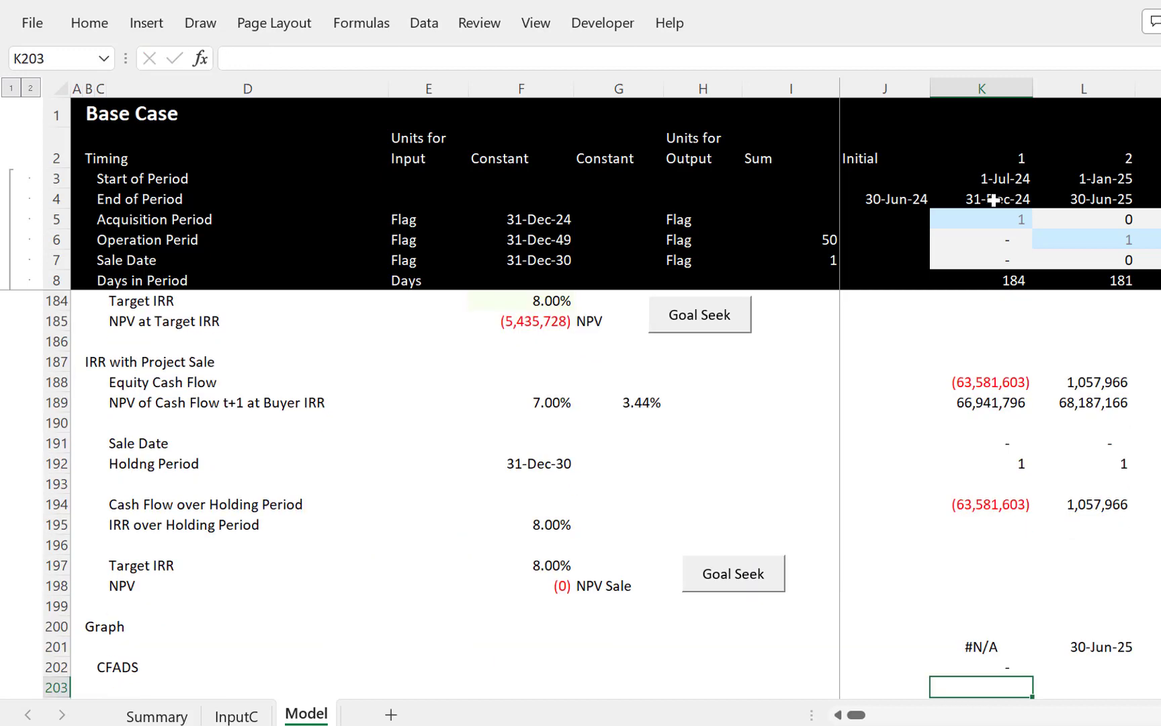
key("Up")
key("shift+Right")
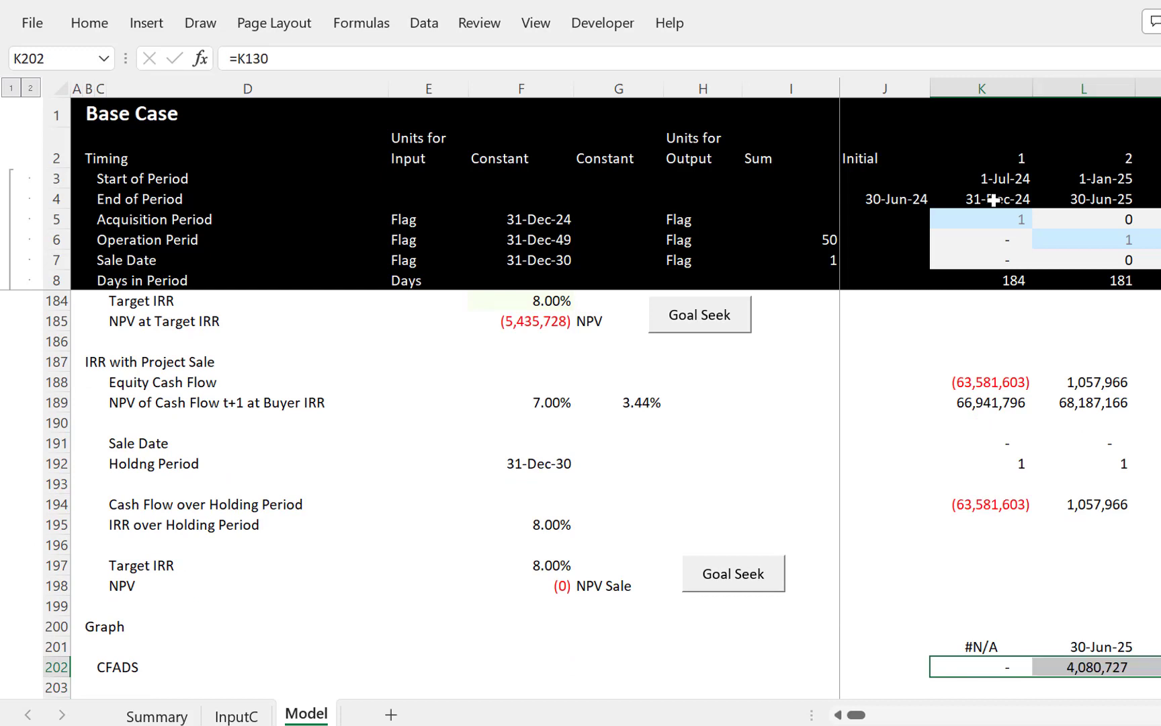
right_click(740, 555)
key("Escape")
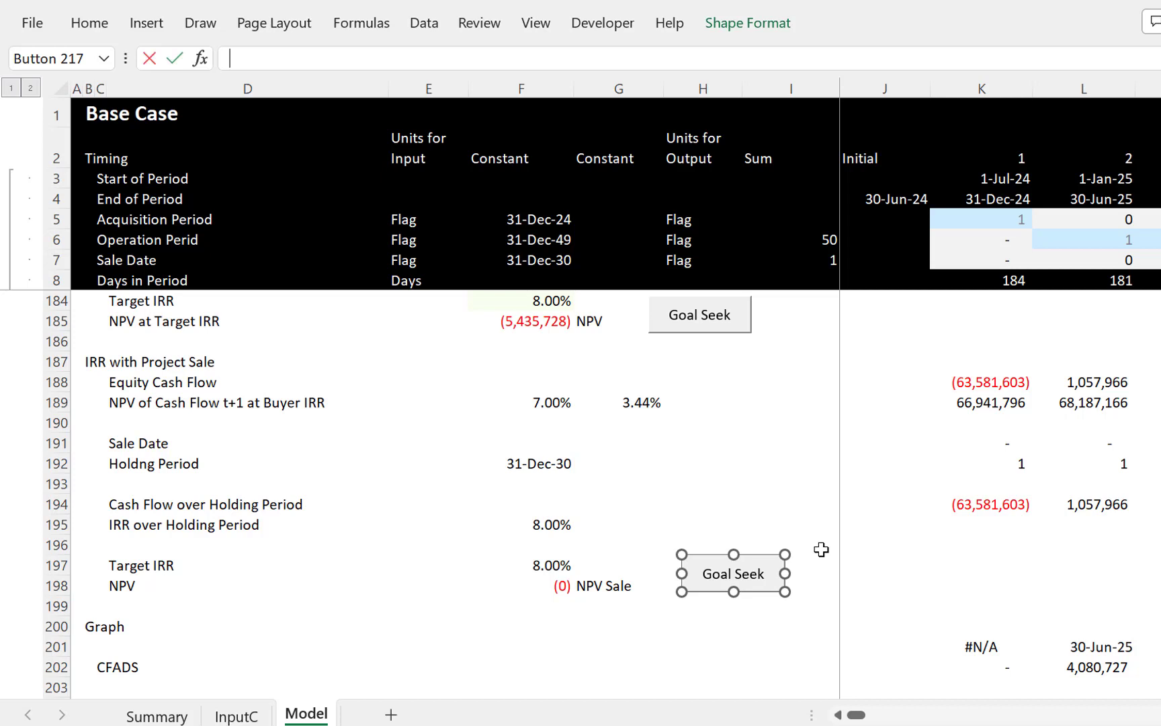
type("ith")
key("Escape")
key("Escape")
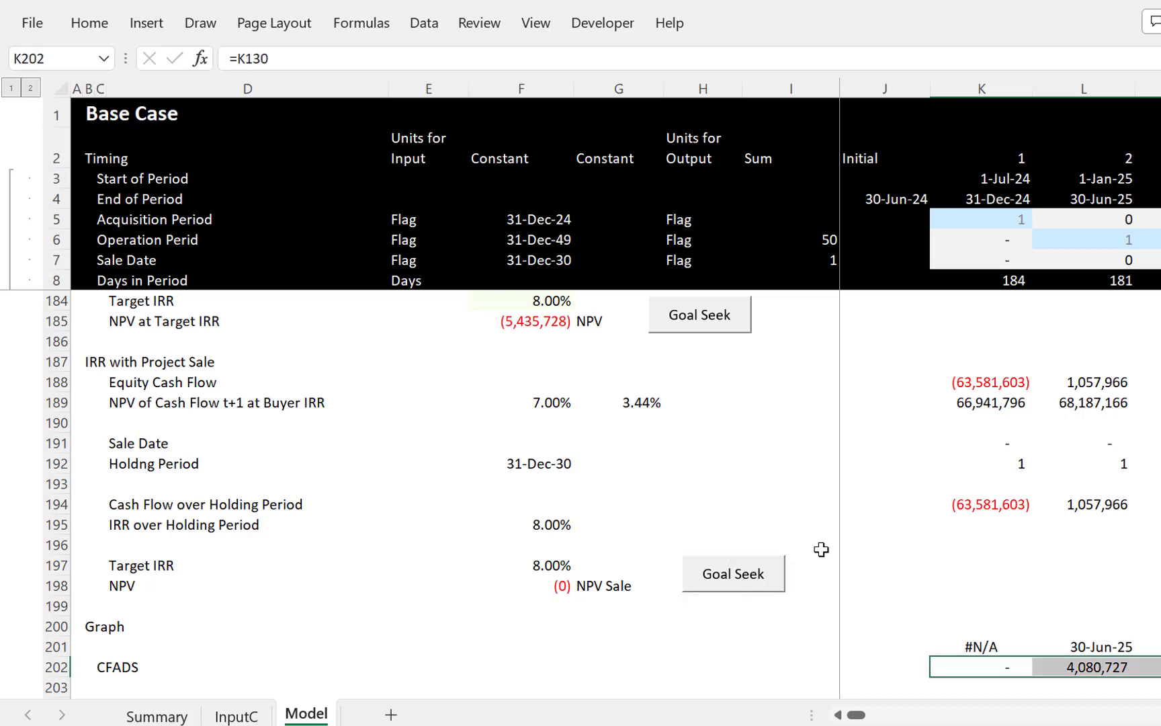
left_click(733, 623)
right_click(741, 570)
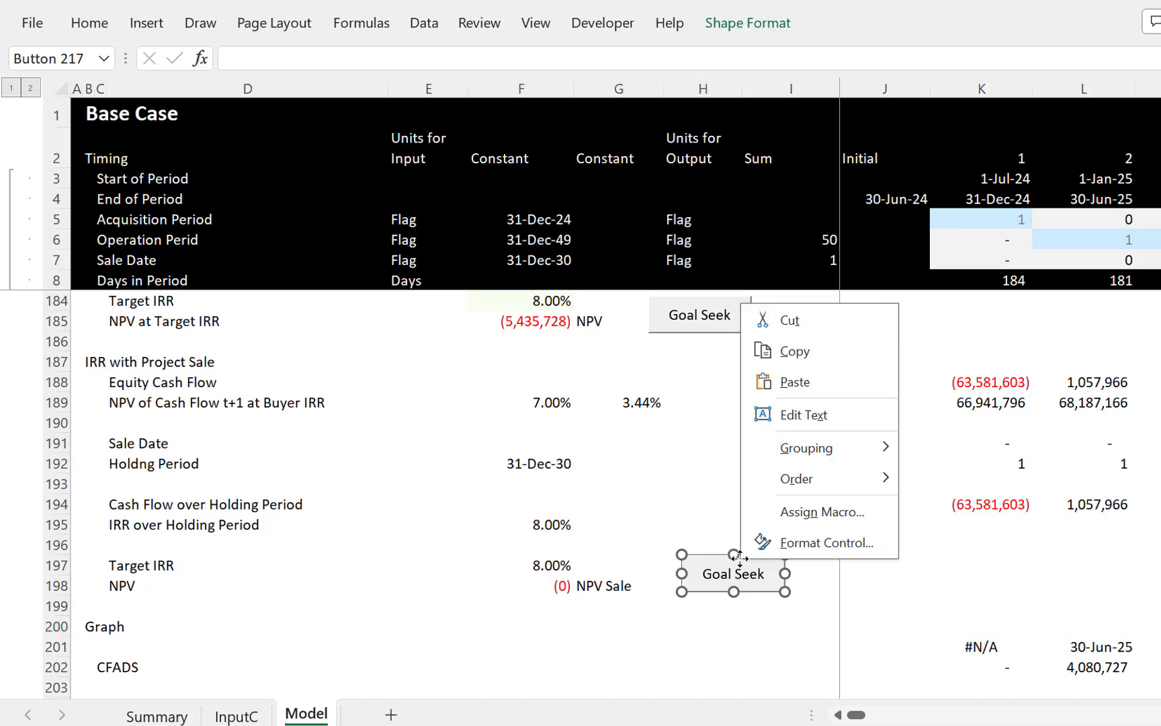
key("Escape")
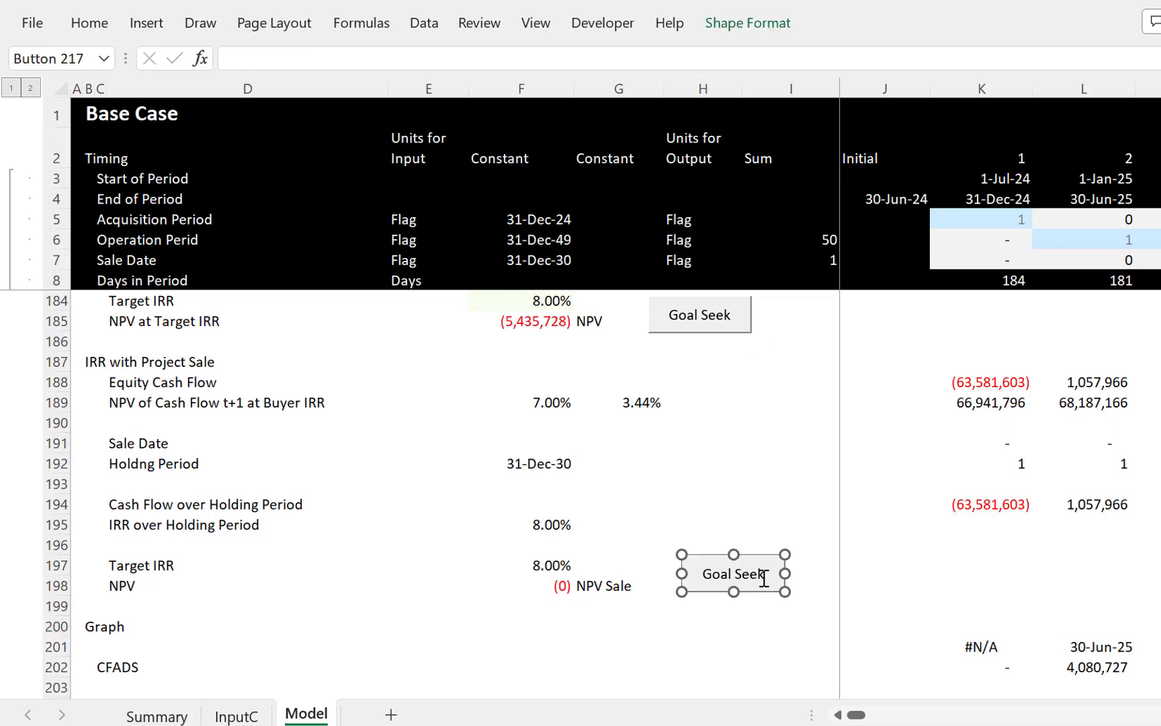
Step: Enter the label Debt Service in cell C203 below the CFADS label
left_click(718, 663)
key("Down")
key("Down")
key("Up")
key("Left")
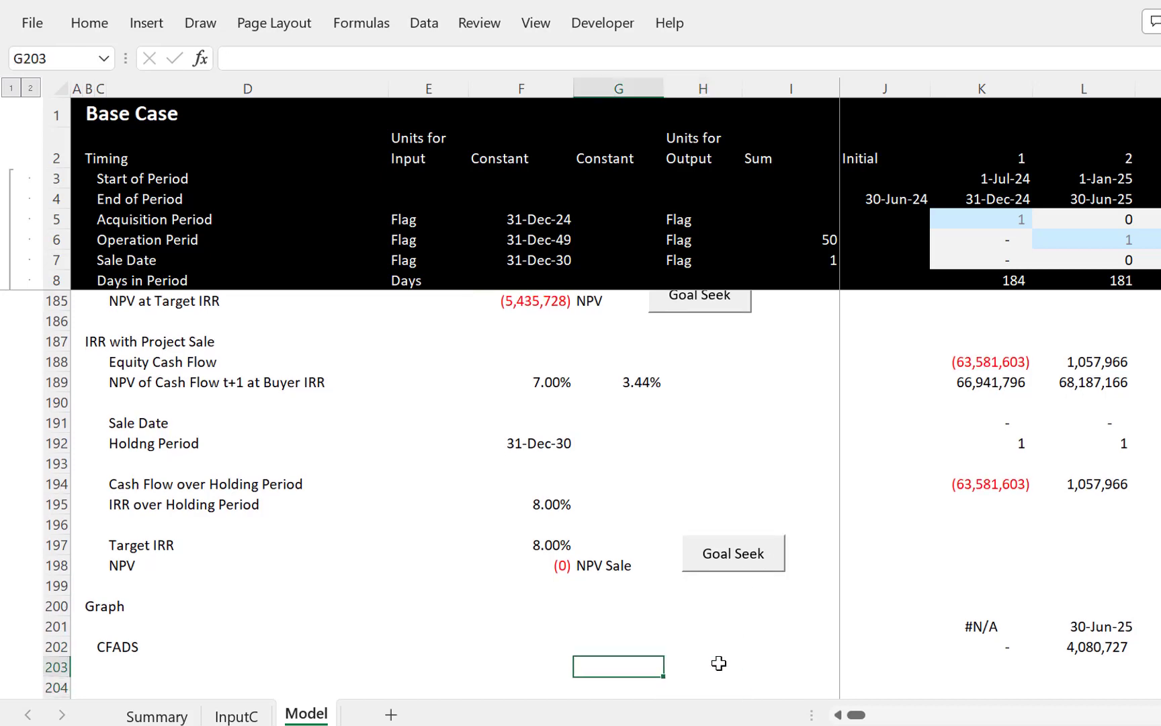
key("Left")
key("Left")
key("Left")
key("Left")
key("Up")
key("Down")
key("Right")
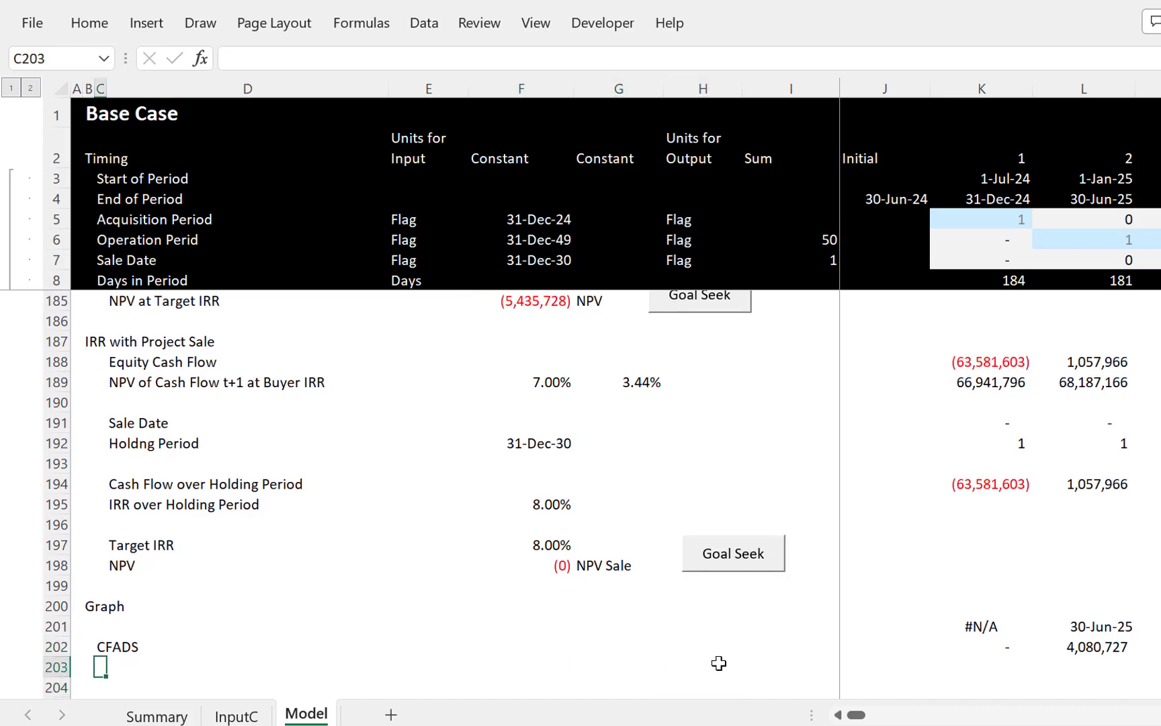
type("Debt Ser")
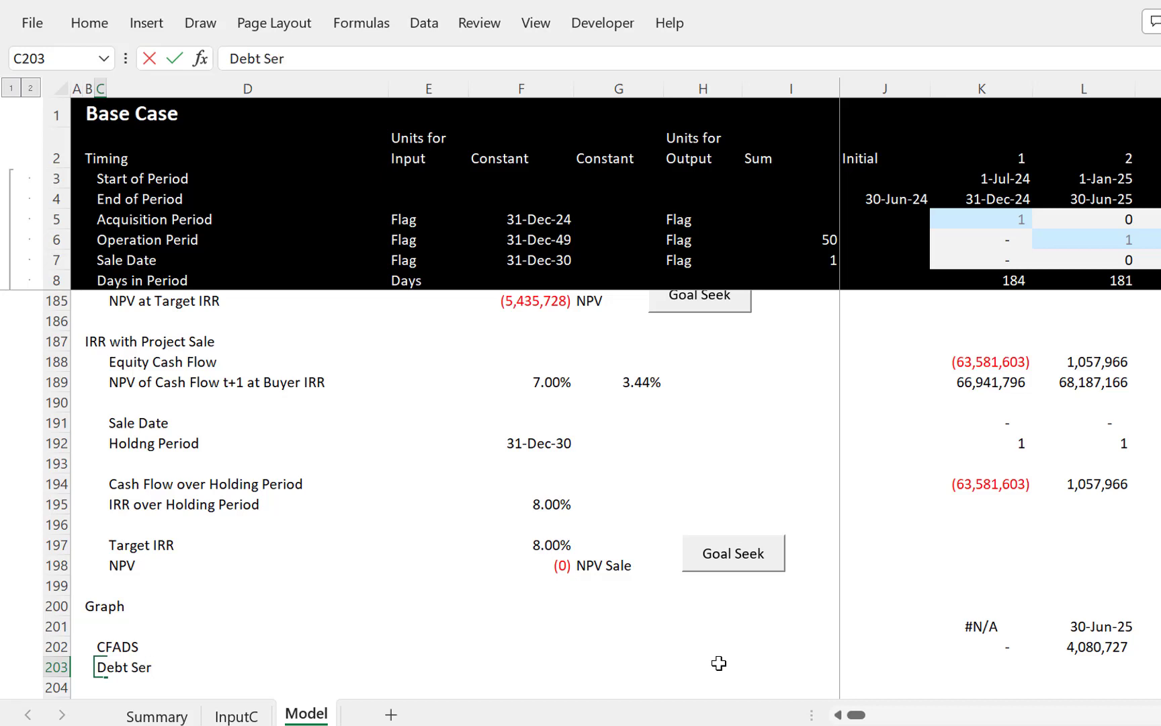
type("vie")
key("BackSpace")
key("BackSpace")
type("Servi")
key("BackSpace")
key("BackSpace")
type("e")
key("Tab")
Step: Link K203 to the Debt Service over Repayment row with =K137 and fill the formula rightward across the timeline
key("Tab")
key("Tab")
key("Tab")
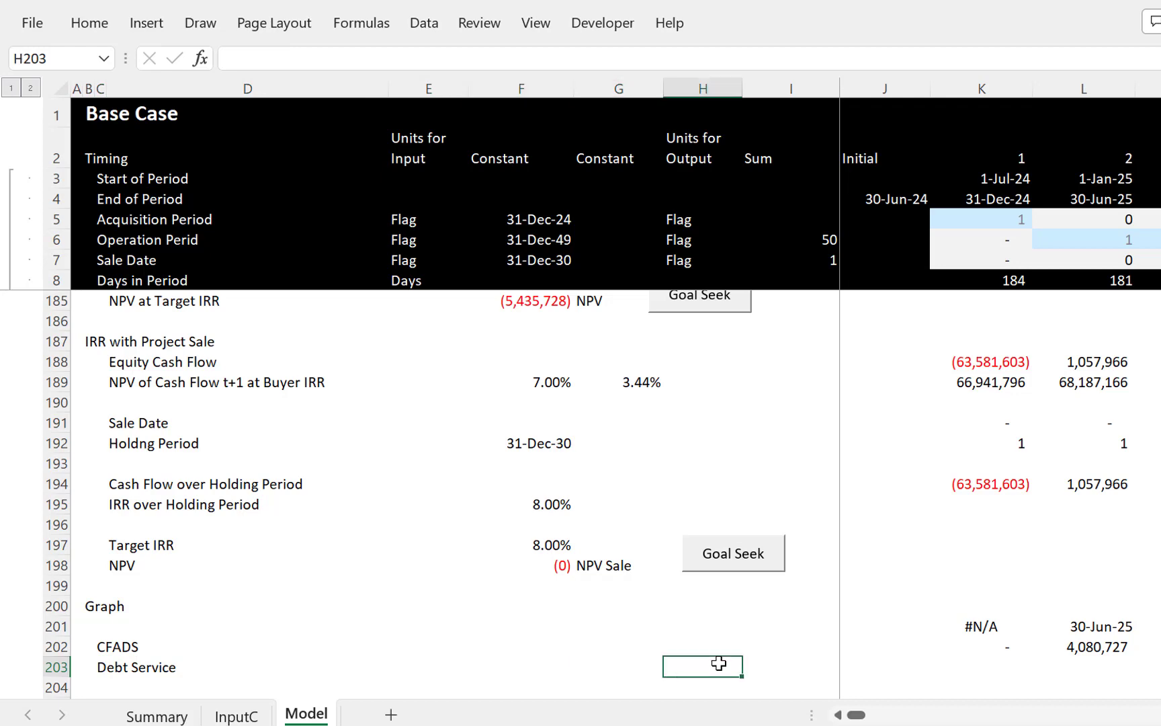
key("Tab")
key("Tab")
key("Tab")
type("=")
key("Up")
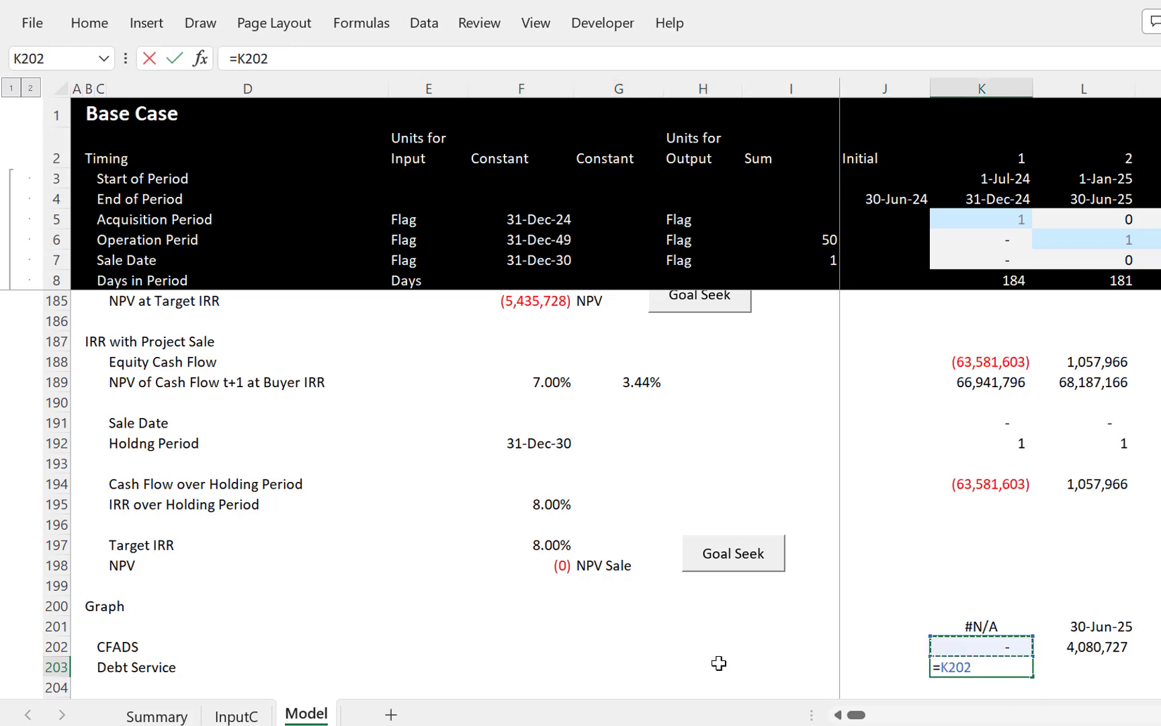
key("Up")
key("Up")
key("Up")
key("Up")
key("Up")
key("Up")
key("Up")
key("Up")
key("Up")
key("Up")
key("Up")
key("Up")
key("Up")
key("Up")
key("Up")
key("Up")
key("Up")
key("Up")
key("Up")
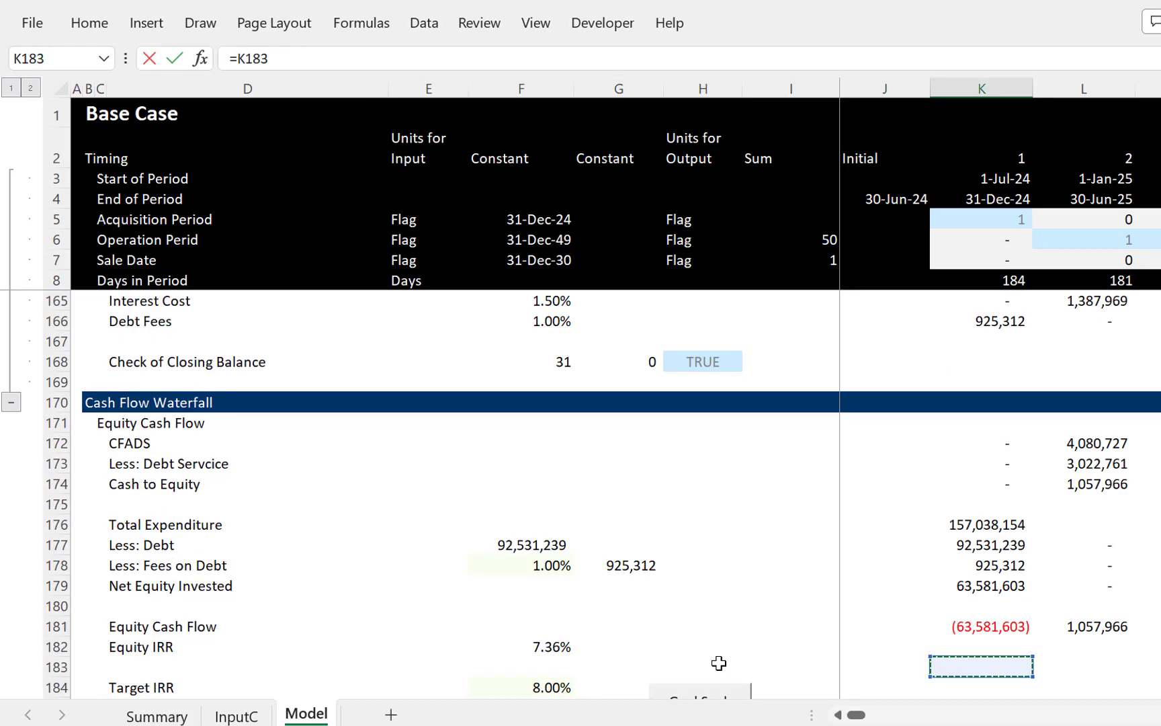
key("Up")
key("Up")
key("Up")
key("Up")
key("Up")
key("Up")
key("Up")
key("Up")
key("Up")
key("Up")
key("Up")
key("Up")
key("Up")
key("Up")
key("Up")
key("Up")
key("Up")
key("Up")
key("Up")
key("Up")
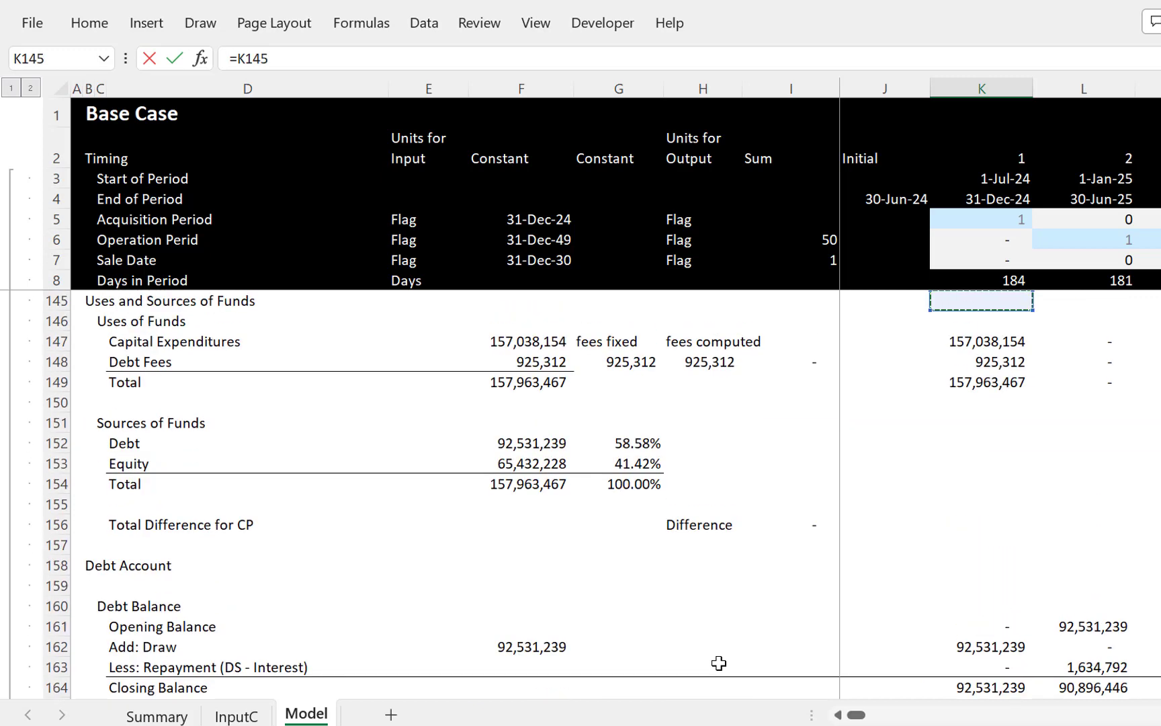
key("Up")
key("Up")
key("Up")
key("Up")
key("Up")
key("Up")
key("Up")
key("Up")
key("Up")
key("Up")
key("Up")
key("Up")
key("Up")
key("Up")
key("Up")
key("Up")
key("Up")
key("Up")
key("Up")
key("Up")
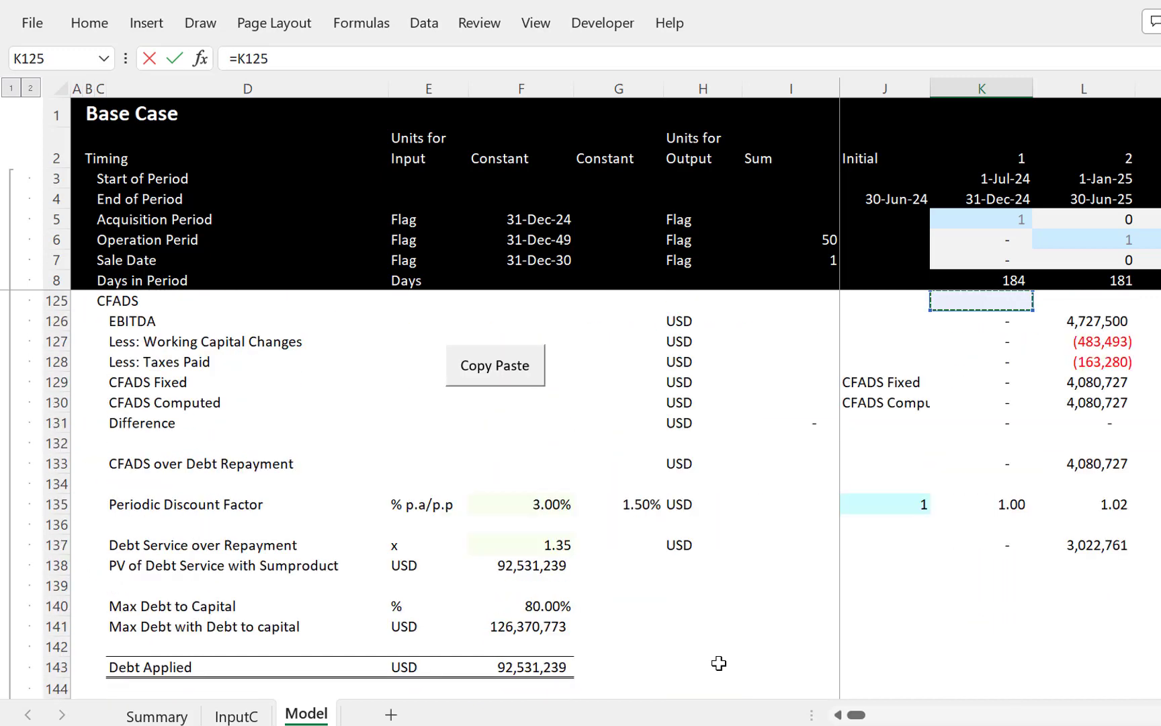
key("Page_Down")
key("Down")
key("Down")
key("Down")
key("Down")
key("Down")
key("Down")
key("Down")
key("Down")
key("Down")
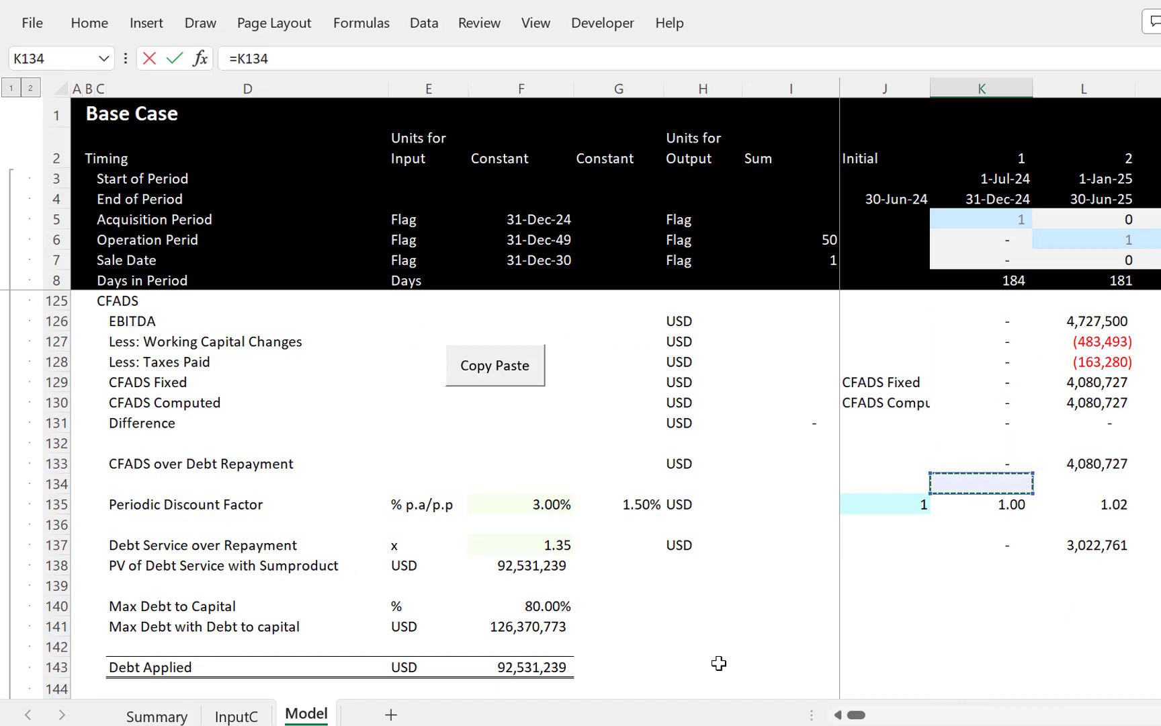
key("Page_Up")
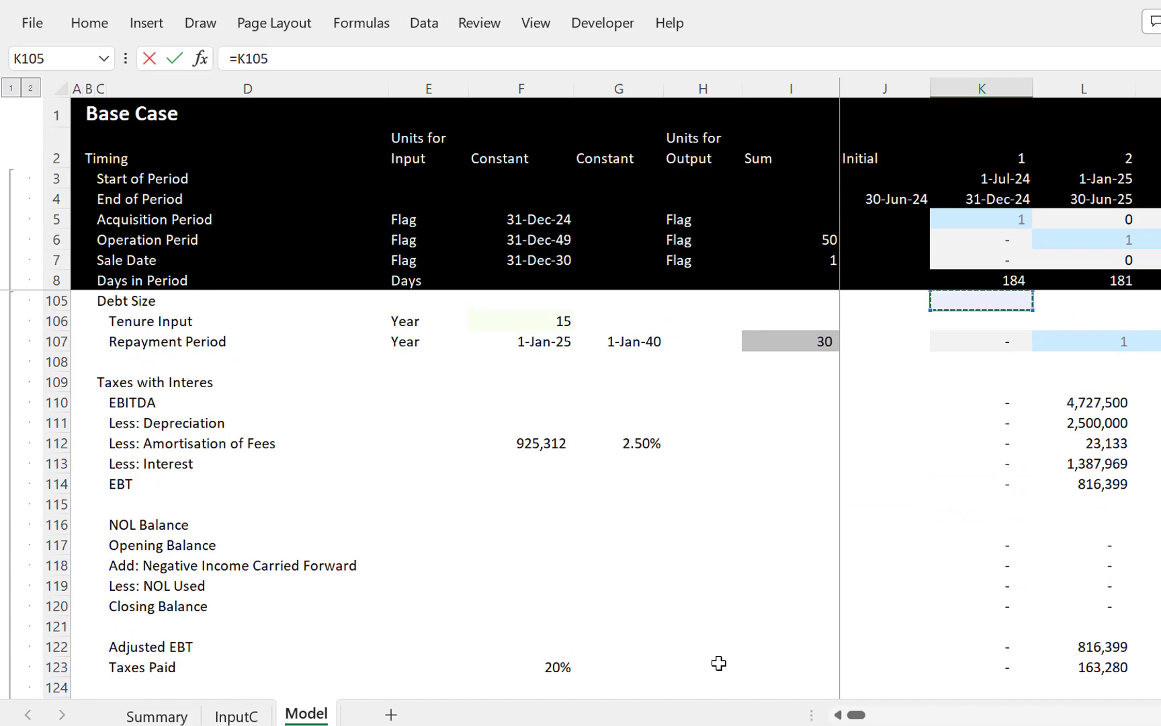
key("Down")
key("Down")
key("Down")
key("Down")
key("Down")
key("Down")
key("Down")
key("Down")
key("Down")
key("Down")
key("Down")
key("Down")
key("Down")
key("Down")
key("Down")
key("Down")
key("Down")
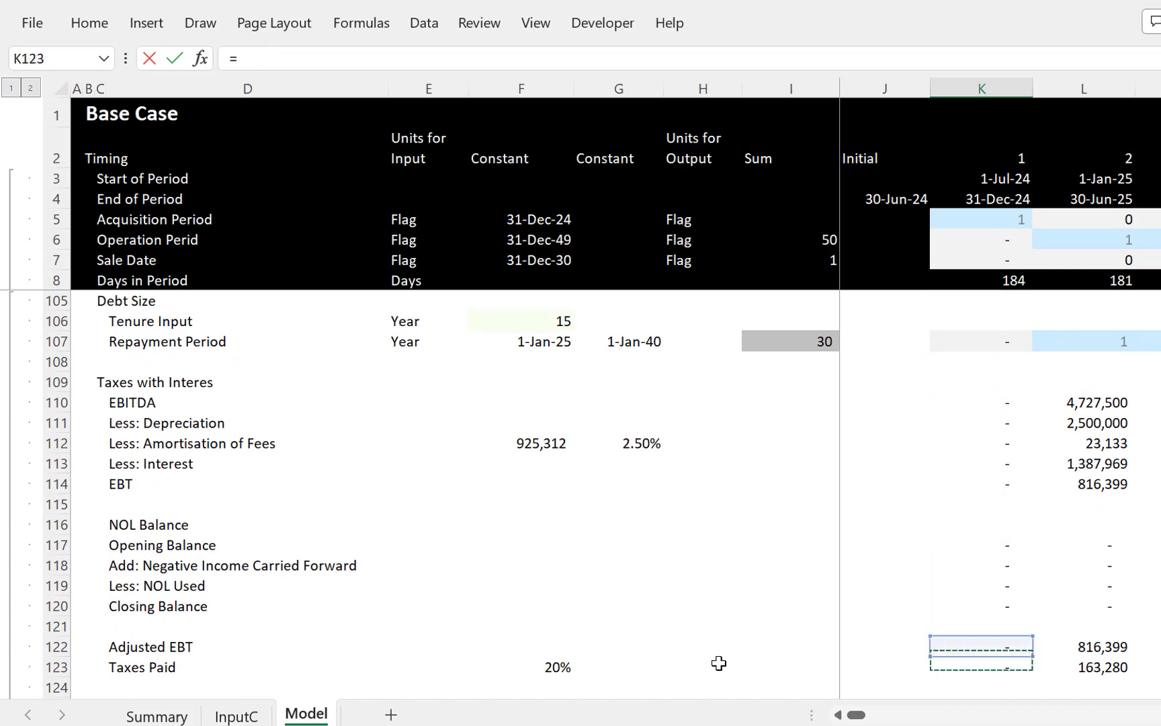
key("Down")
key("Down")
key("Down")
key("Down")
key("Down")
key("Down")
key("Down")
key("Down")
key("Down")
key("Down")
key("Down")
key("Down")
key("Down")
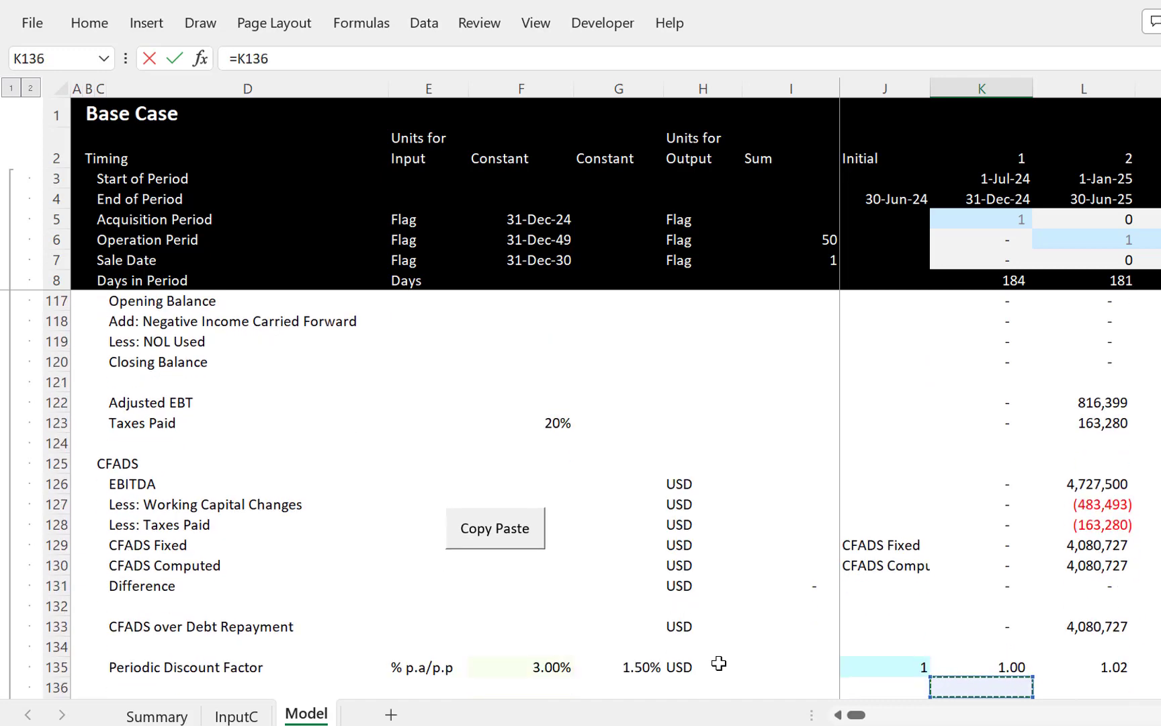
key("Down")
key("Down")
key("Down")
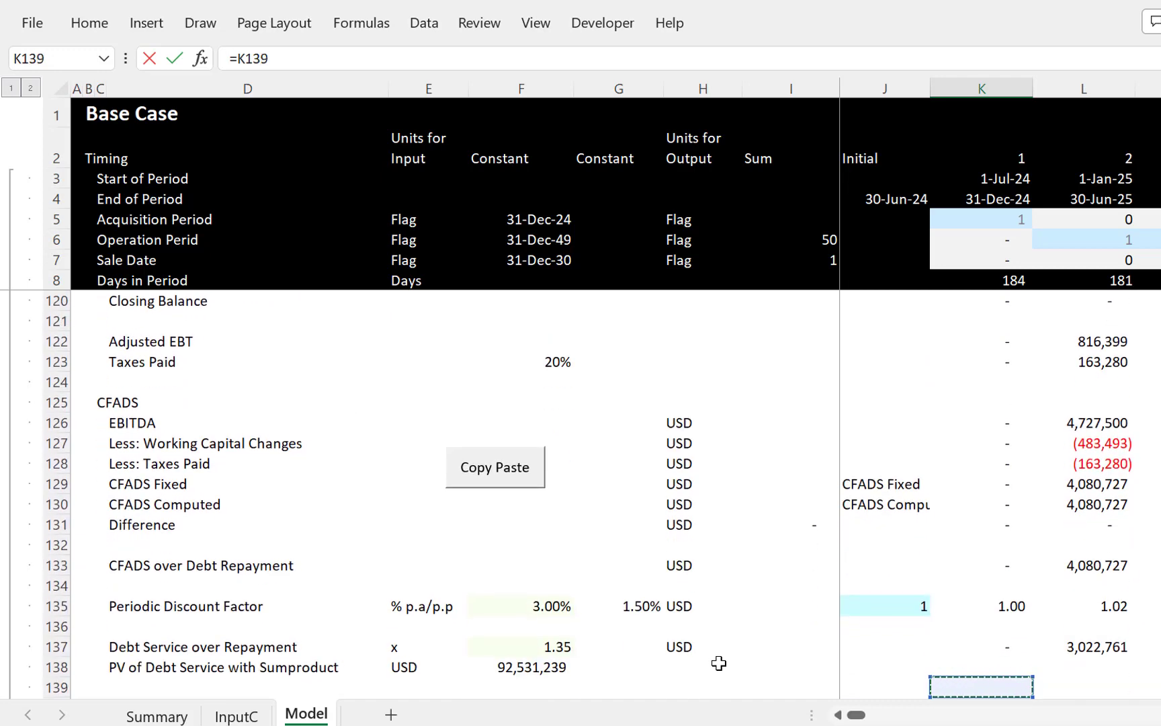
key("Up")
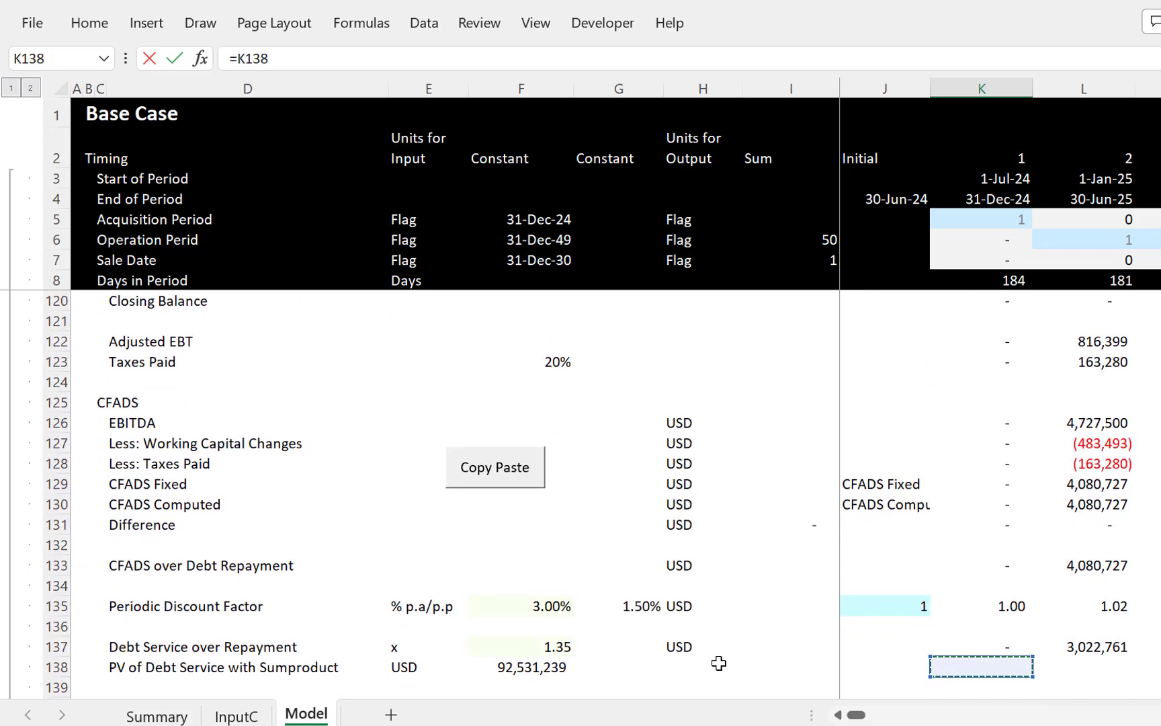
key("Up")
key("Return")
key("Up")
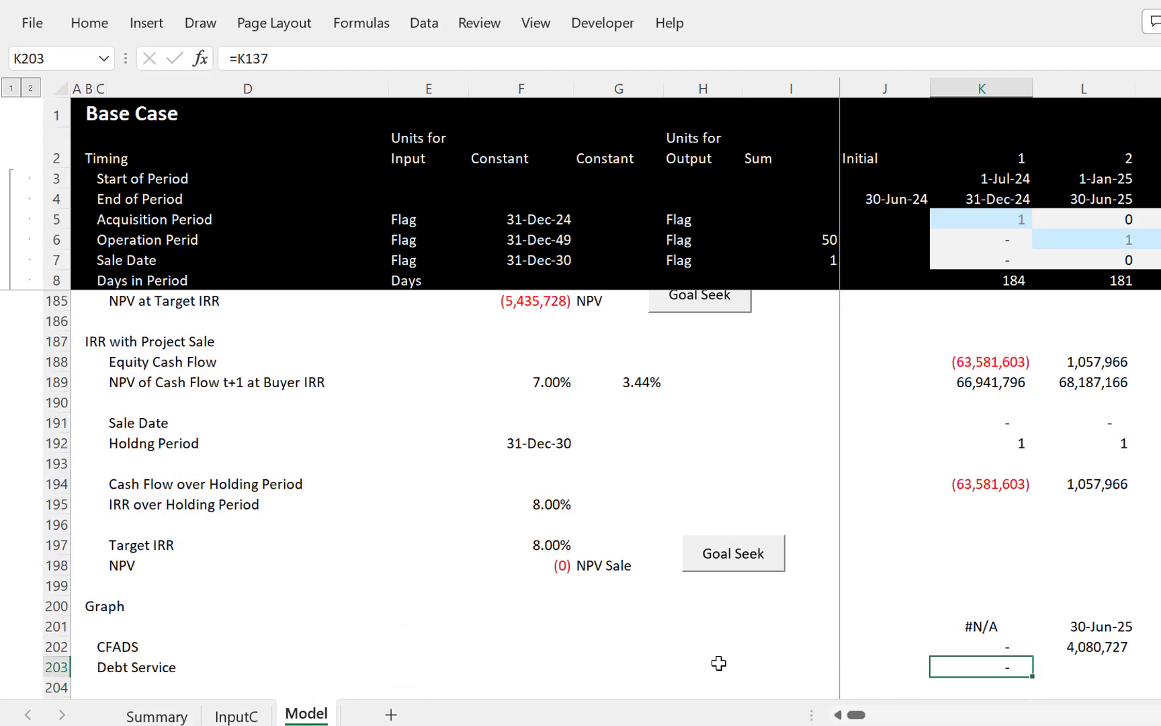
key("shift+Right")
key("ctrl+r")
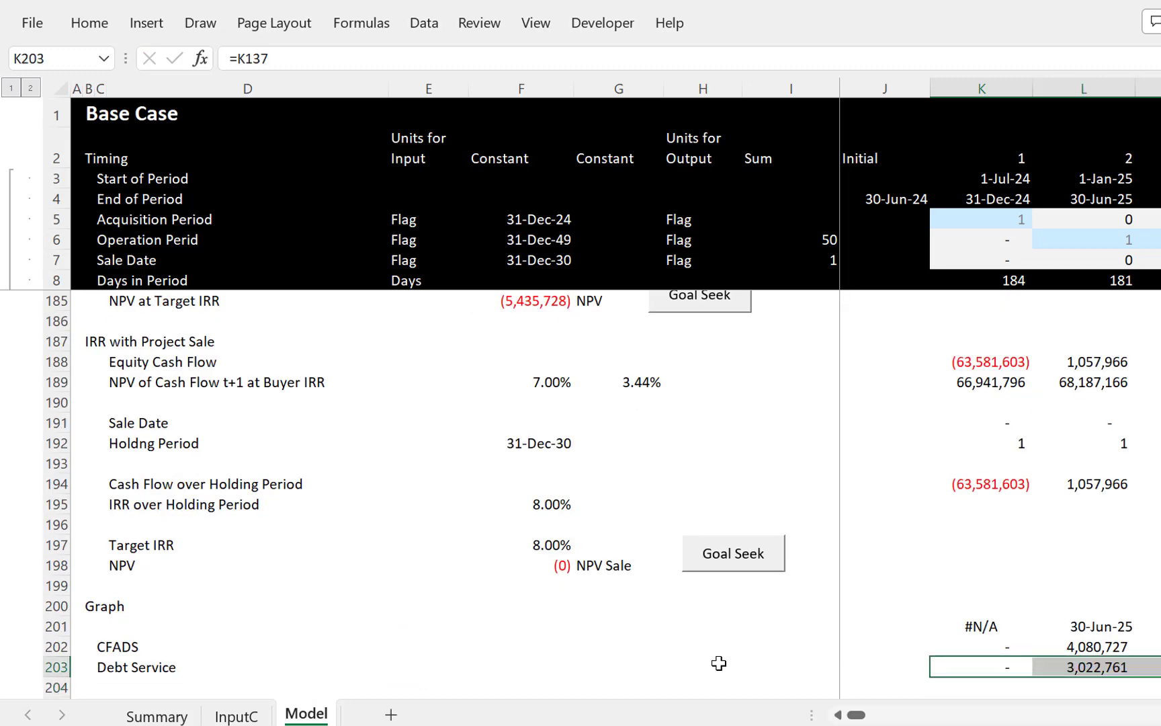
Step: Insert a column chart of CFADS and Debt Service by date from the Graph data in rows 201 to 203, starting at column C
key("Left")
key("Up")
key("Left")
key("Up")
key("Left")
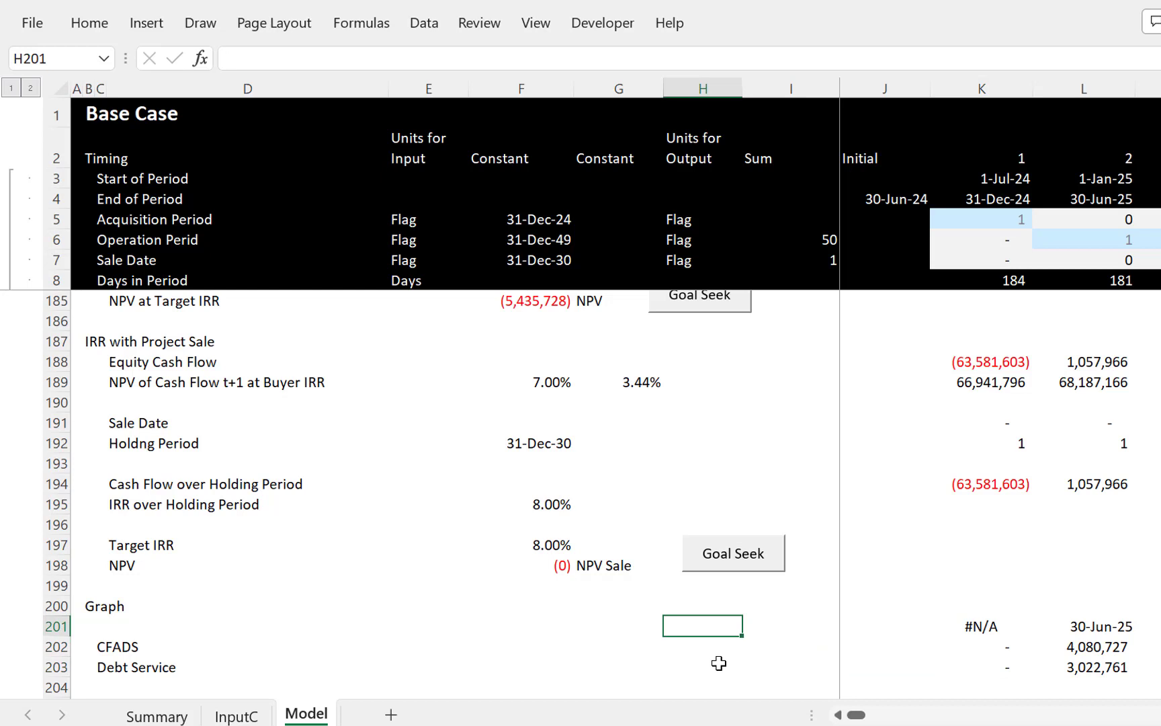
key("Left")
key("Left")
key("Left")
key("Left")
key("Left")
key("shift+Down")
key("shift+Down")
key("shift+Right")
key("shift+Right")
key("shift+Right")
key("shift+Right")
key("shift+Right")
key("shift+Right")
key("shift+Right")
key("shift+Right")
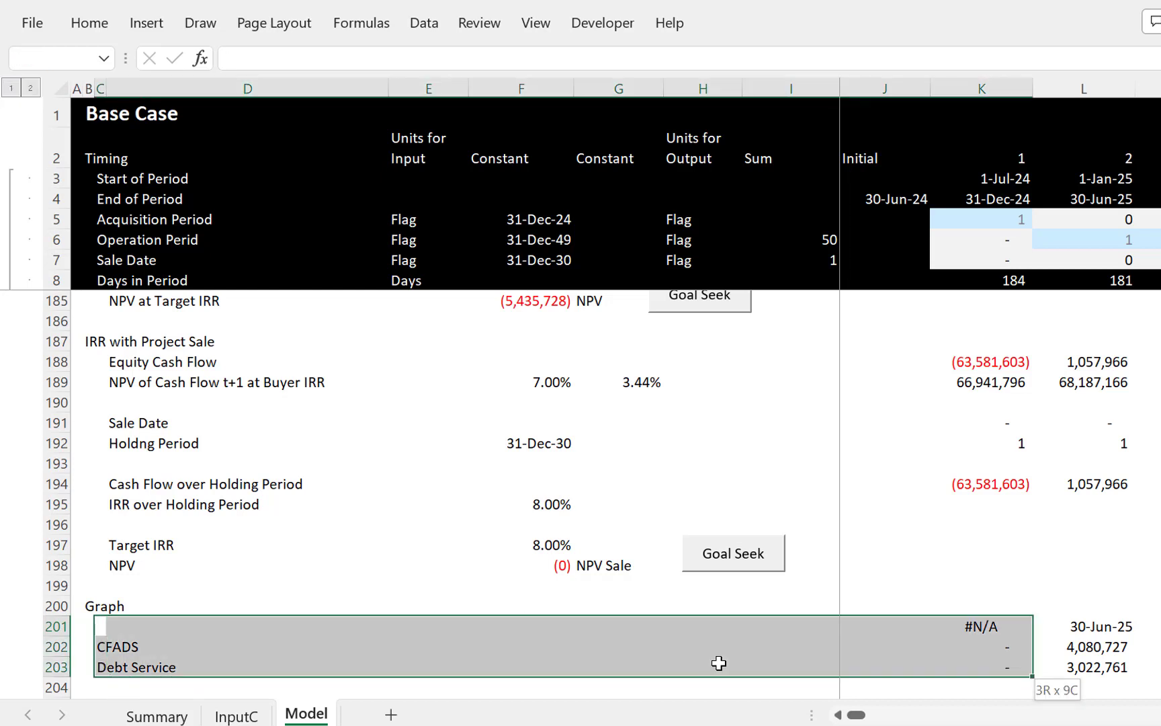
key("ctrl+shift+Right")
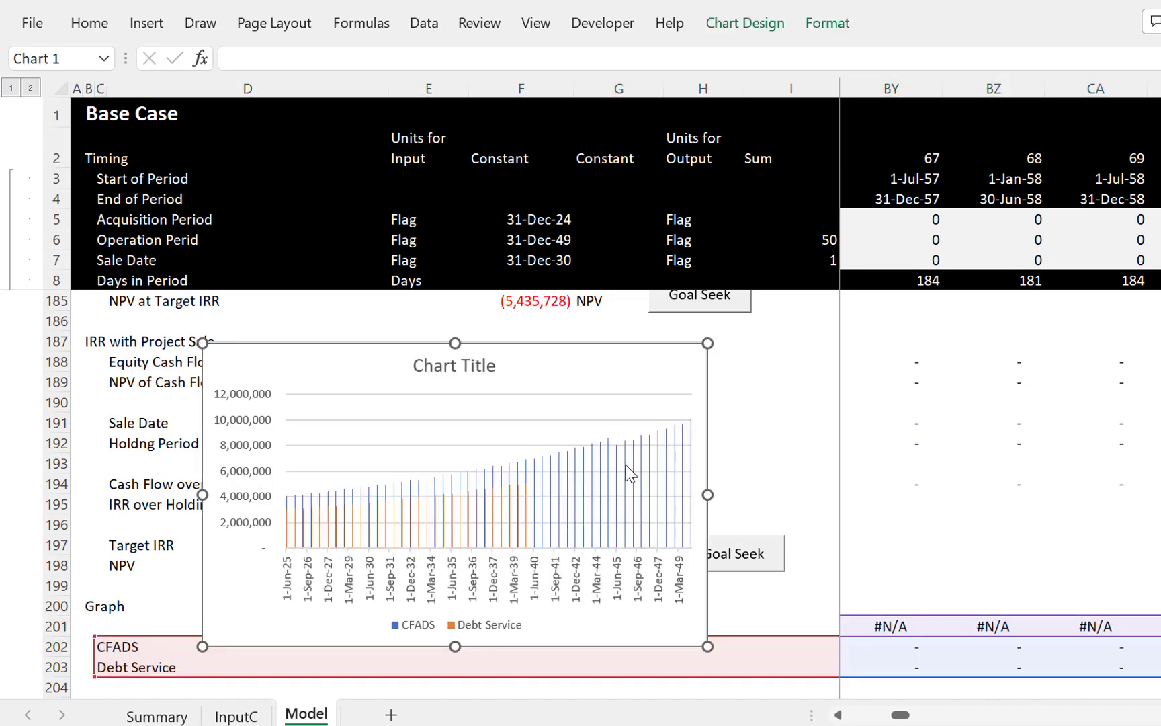
Step: Move the CFADS and Debt Service chart to the Summary sheet as an embedded object
right_click(589, 365)
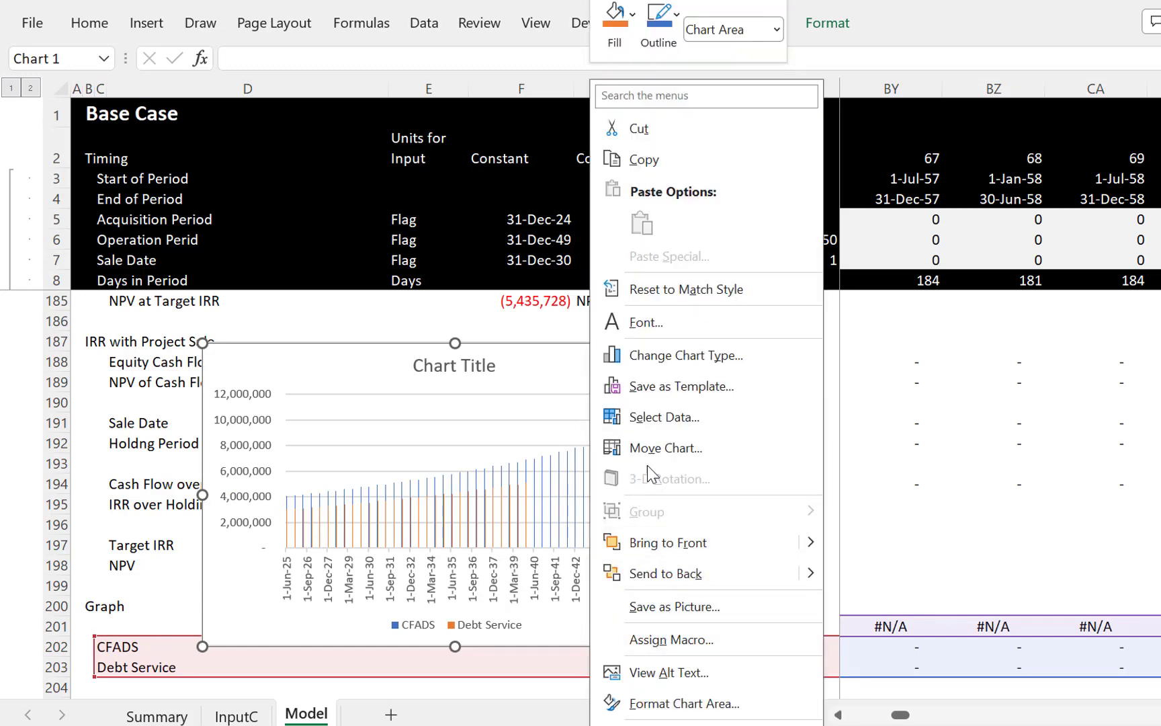
left_click(675, 449)
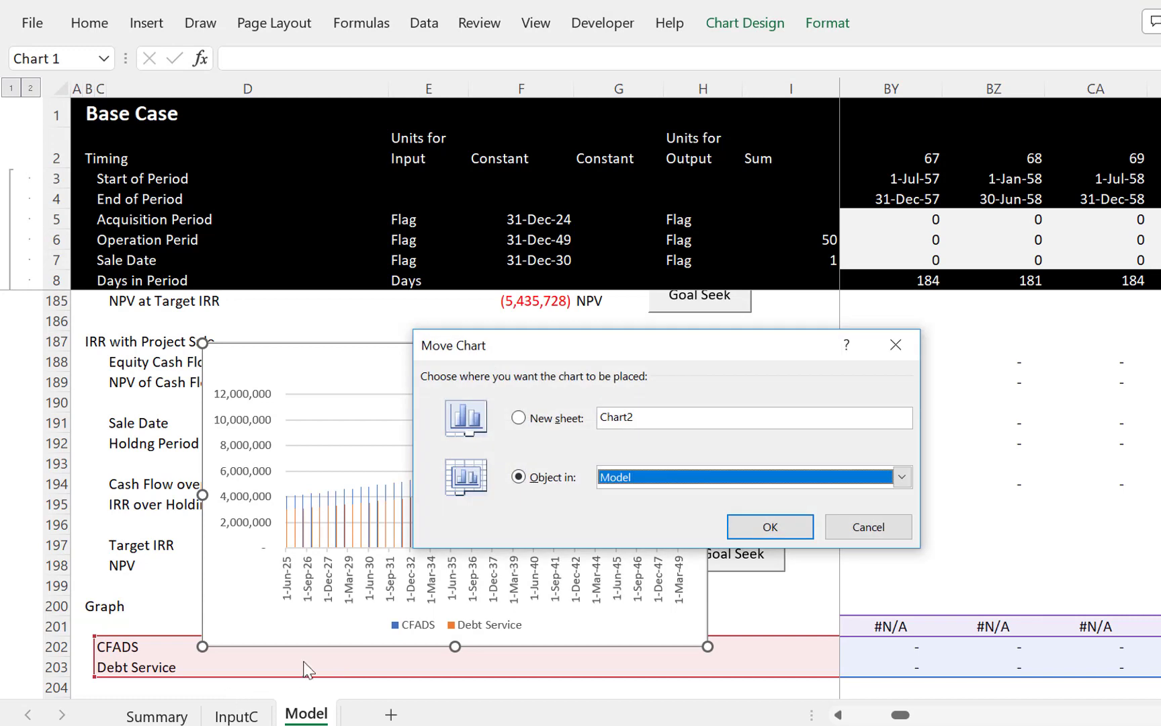
left_click(525, 421)
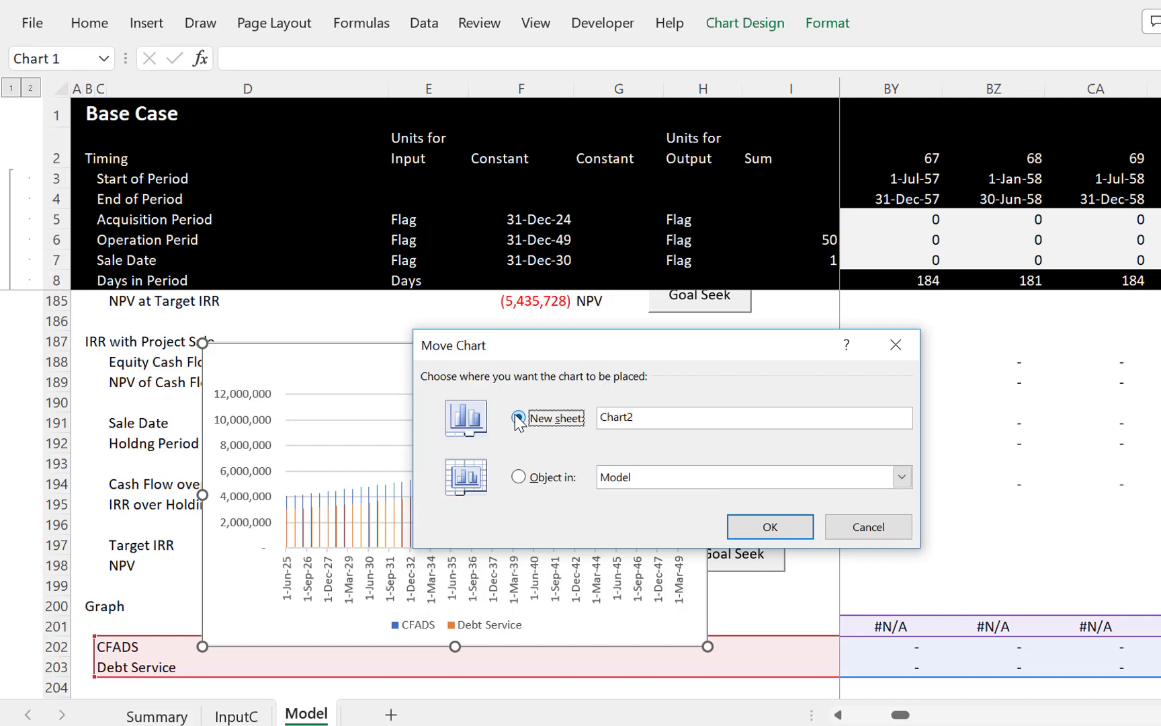
left_click(530, 481)
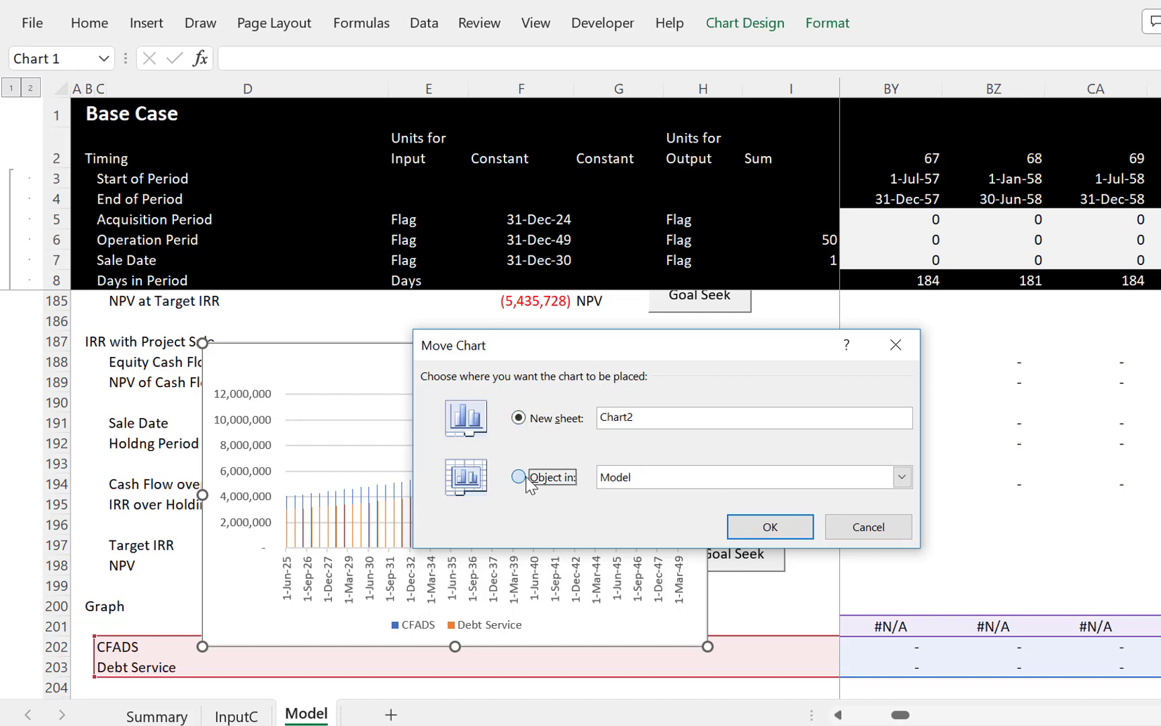
left_click(659, 477)
key("Up")
key("Up")
key("Return")
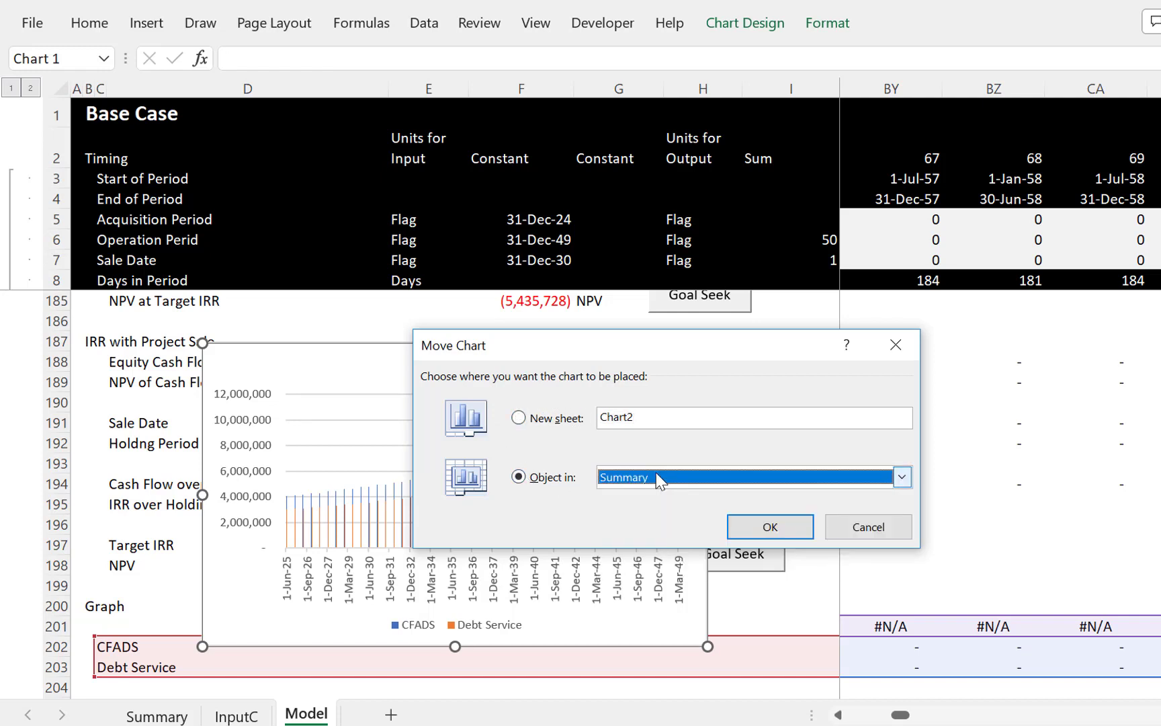
key("Return")
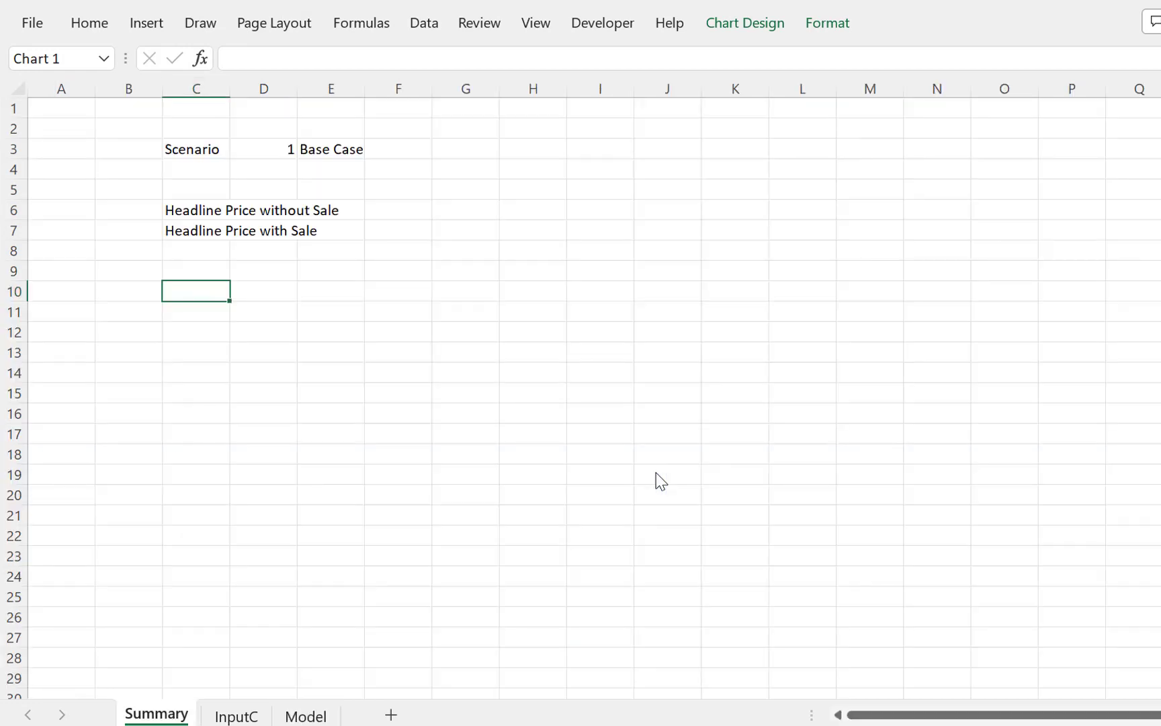
left_click(466, 583)
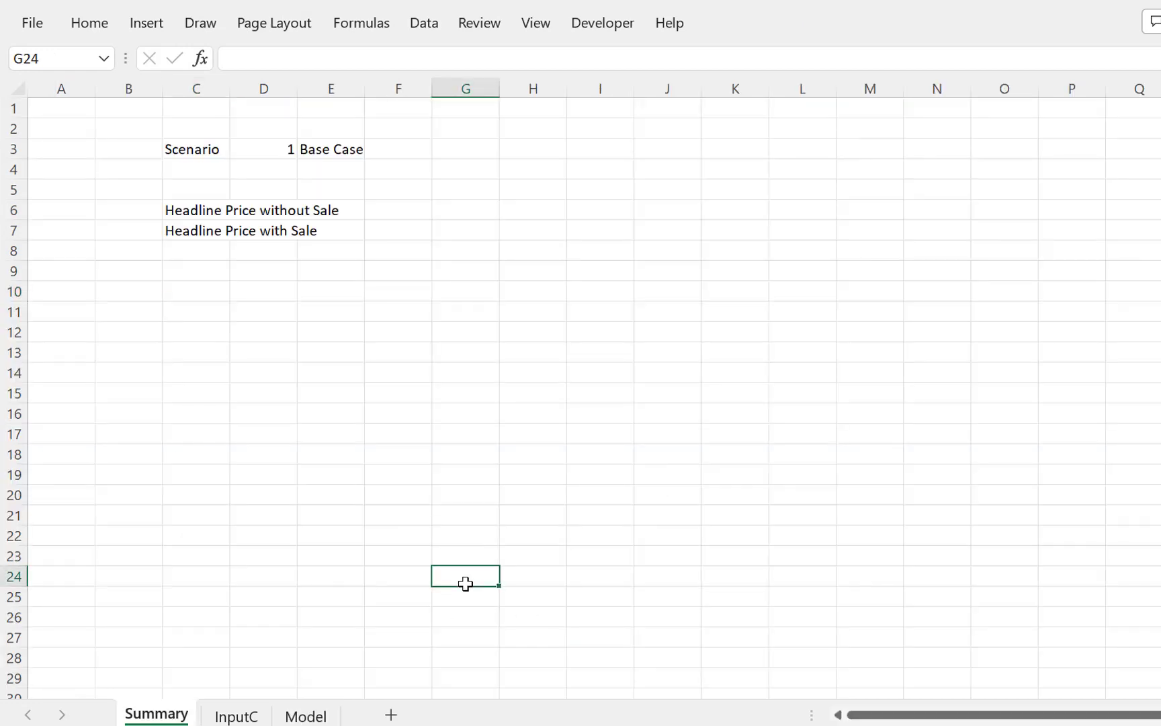
Step: Delete the CFADS and Debt Service chart placed far down the Summary sheet around rows 189 to 203
key("Page_Down")
key("Page_Down")
key("Page_Down")
key("Page_Down")
key("Page_Down")
key("Page_Down")
key("Page_Down")
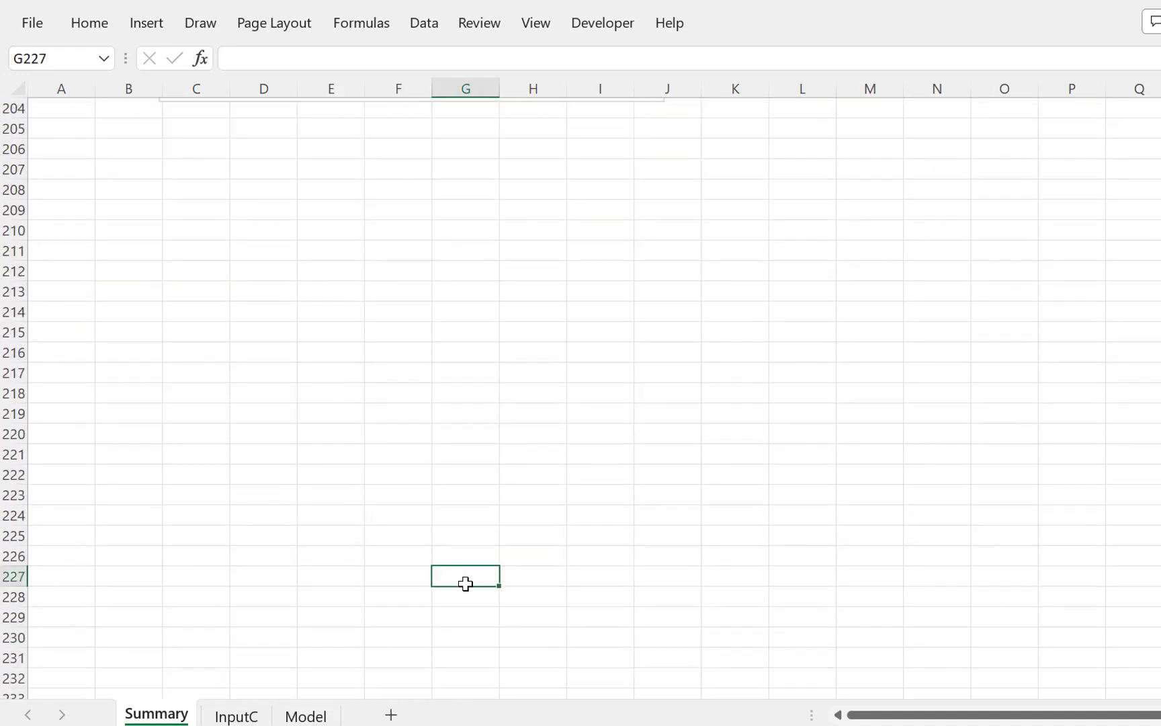
key("Page_Up")
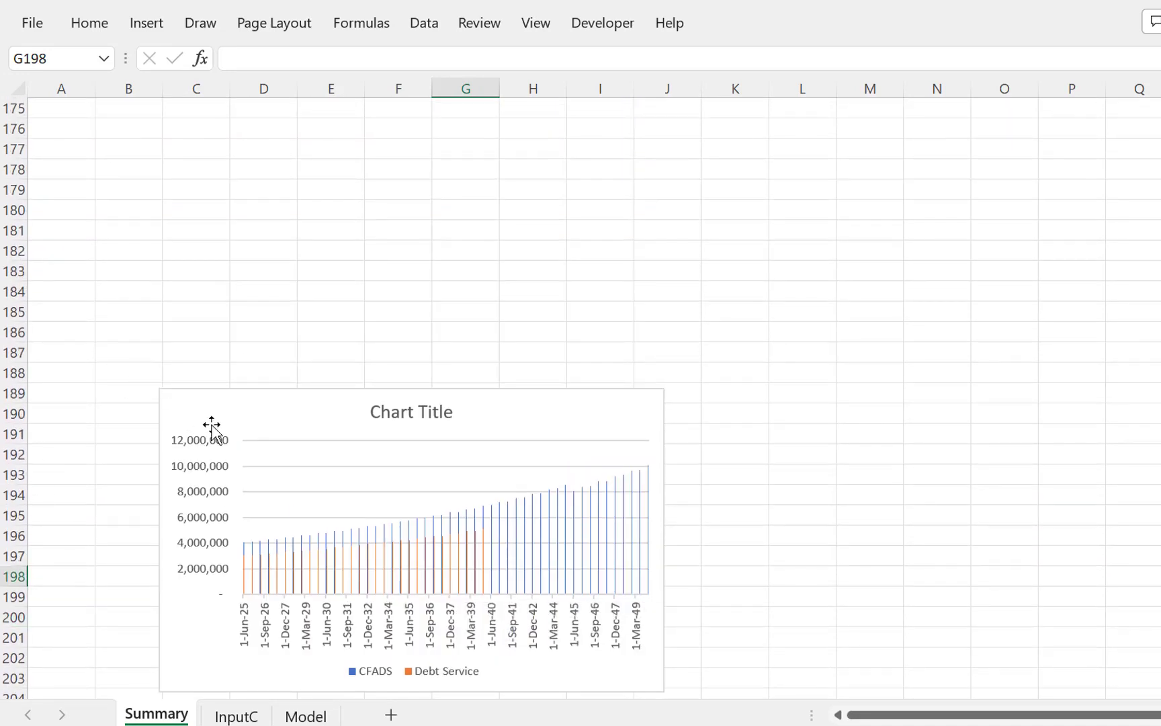
left_click(212, 425)
key("Delete")
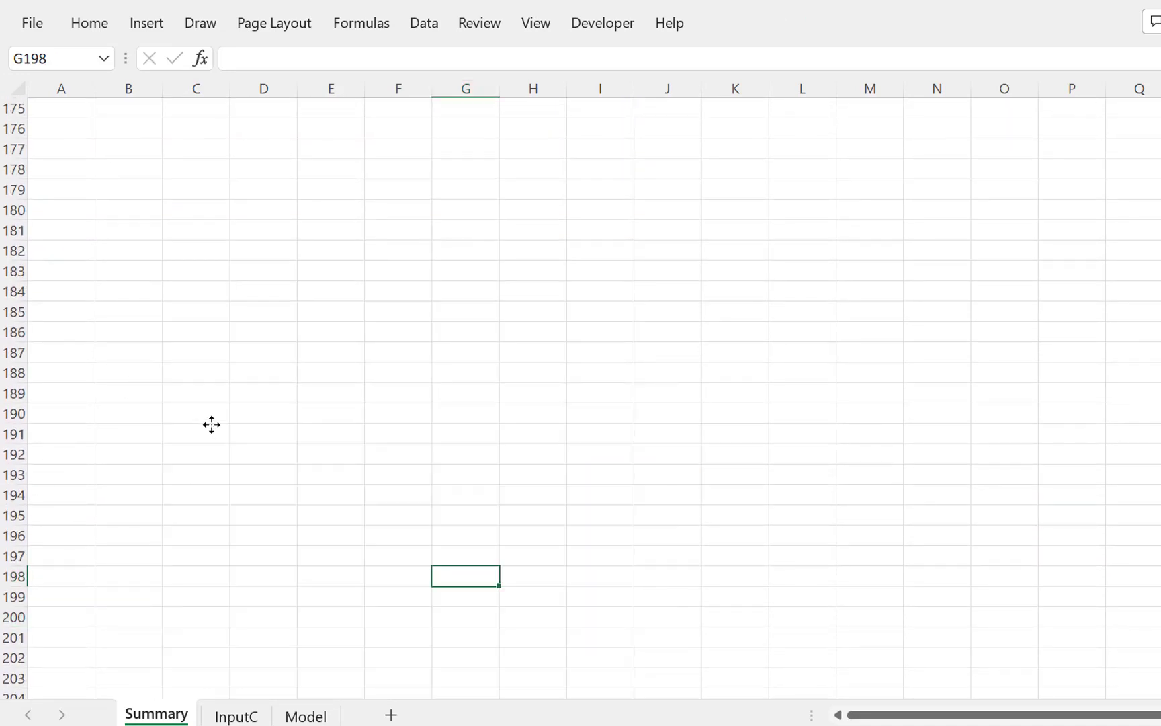
Step: Paste the copied CFADS and Debt Service chart near the top of the Summary sheet, starting at cell K3
key("Page_Up")
key("Page_Up")
key("Page_Up")
key("Page_Up")
key("Page_Up")
key("Page_Up")
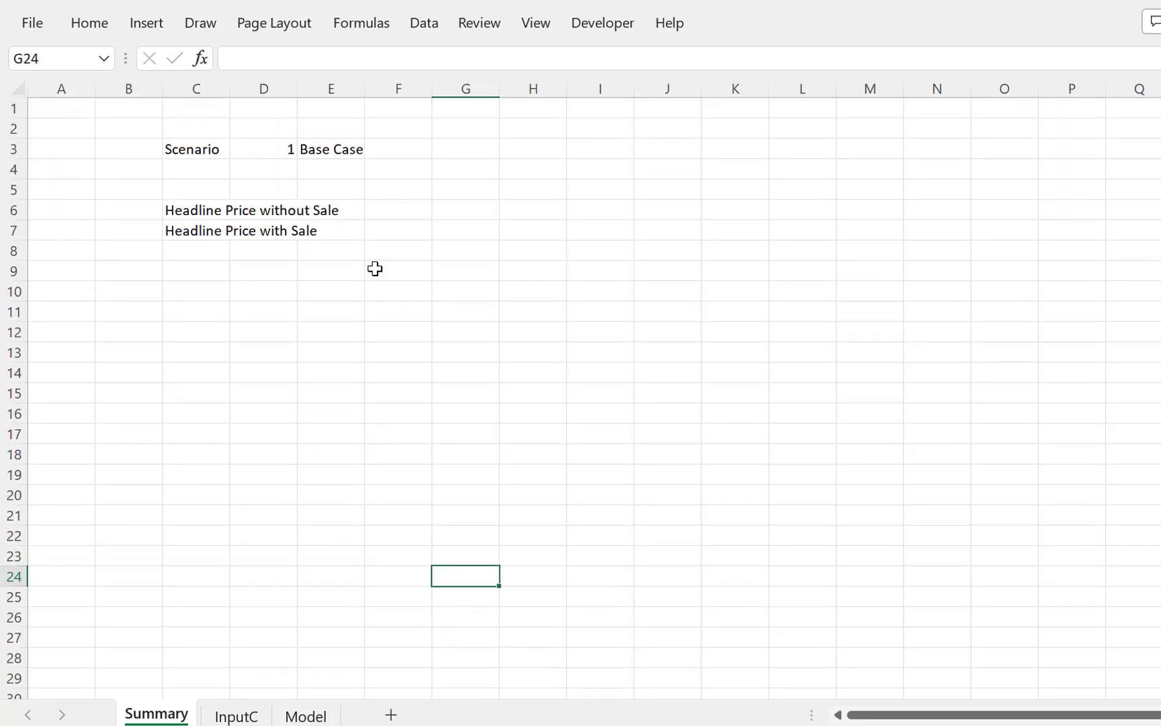
left_click(755, 156)
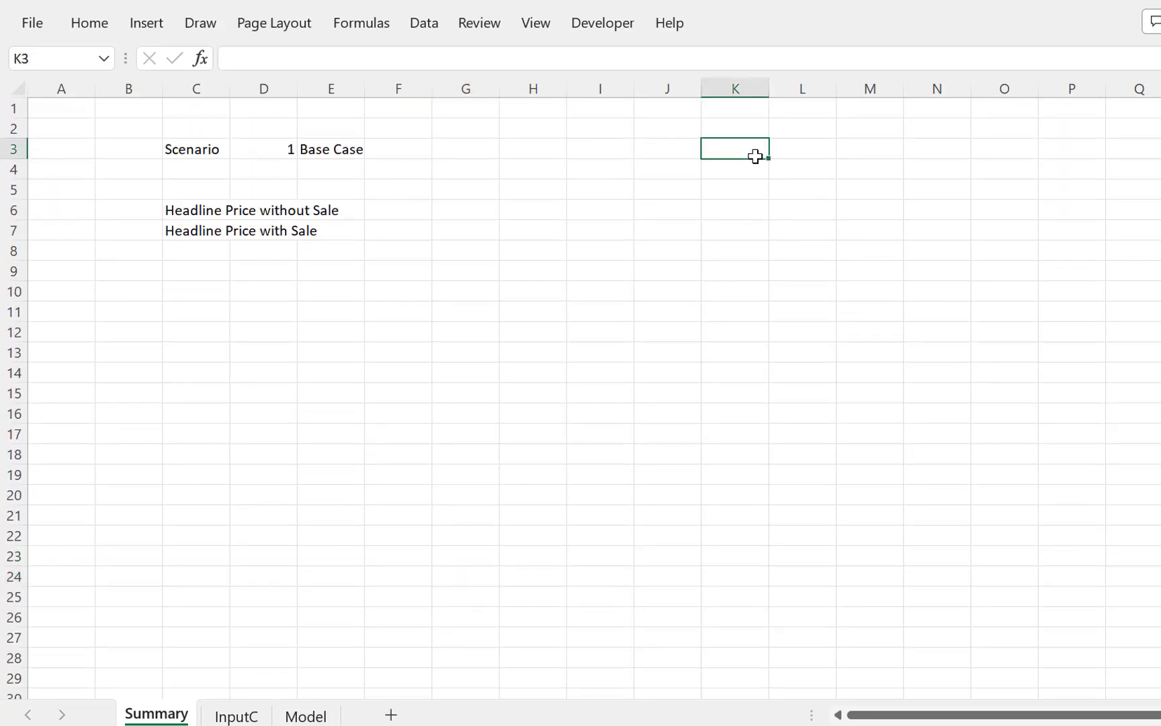
key("ctrl+v")
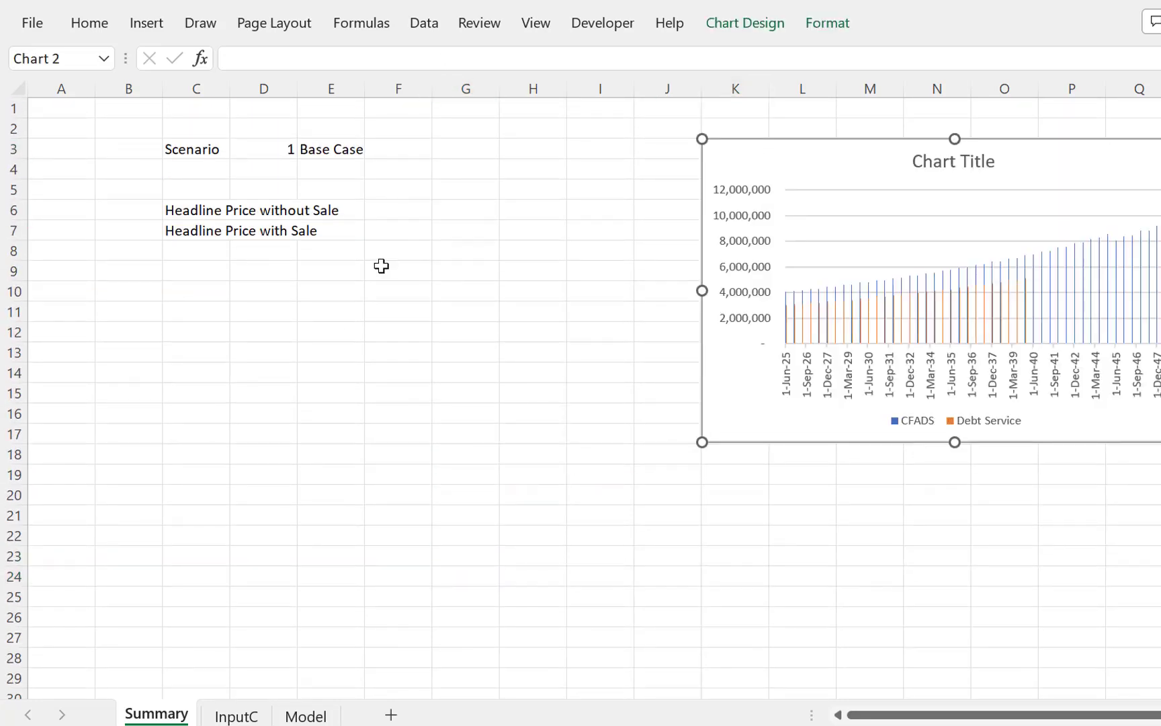
Step: Link the Headline Price without Sale in F6 to the Cap Exp/headline Investment amount in F31 of the Model sheet
left_click(415, 216)
type("=")
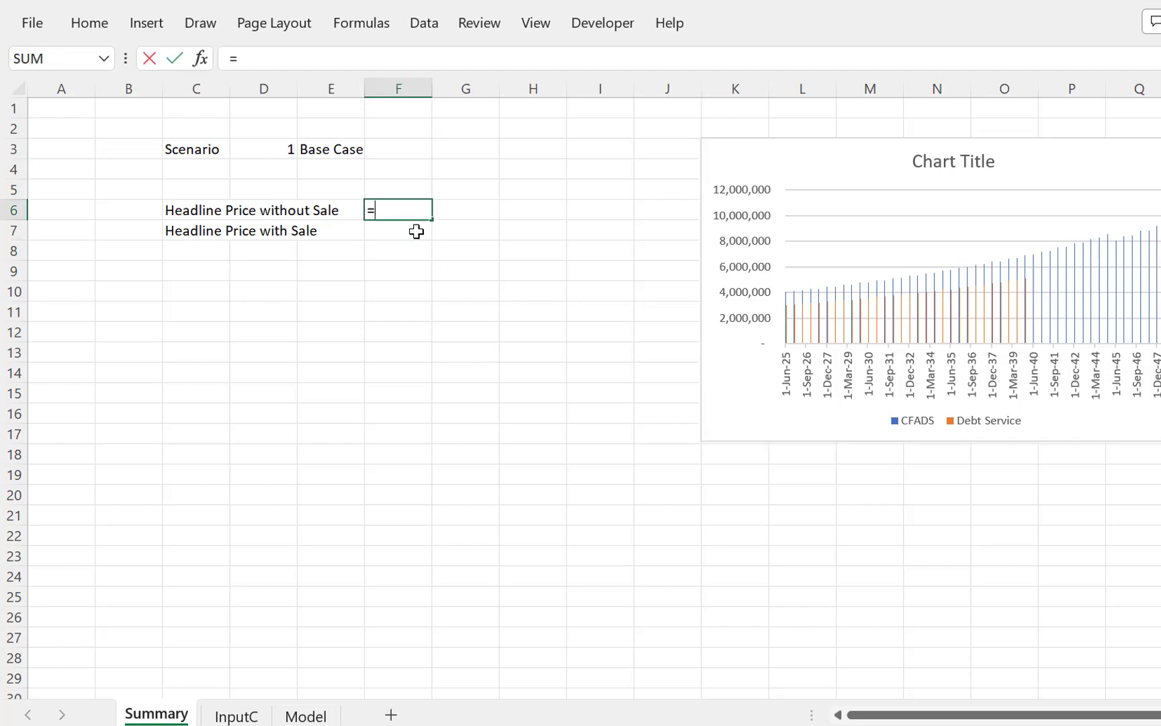
key("ctrl+Page_Down")
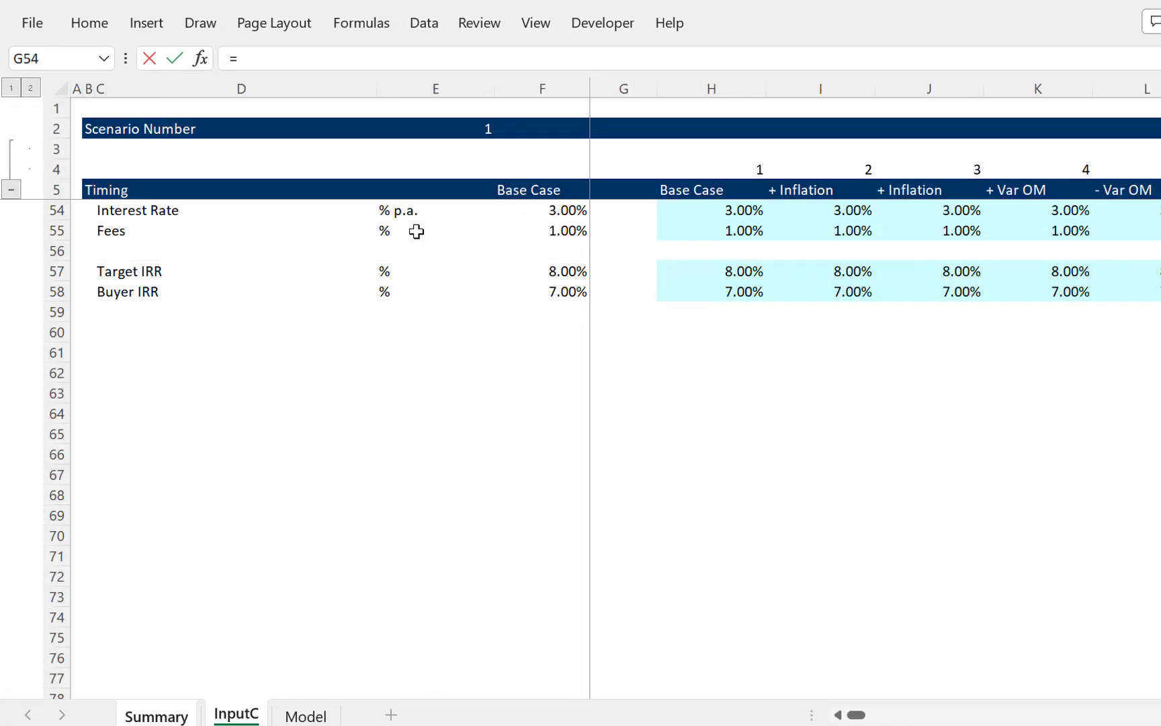
key("ctrl+Page_Down")
key("Up")
key("Up")
key("Up")
key("Up")
key("Up")
key("Up")
key("Up")
key("Up")
key("Up")
key("Up")
key("Up")
key("Up")
key("Up")
key("Up")
key("Up")
key("Up")
key("Up")
key("Up")
key("Up")
key("Up")
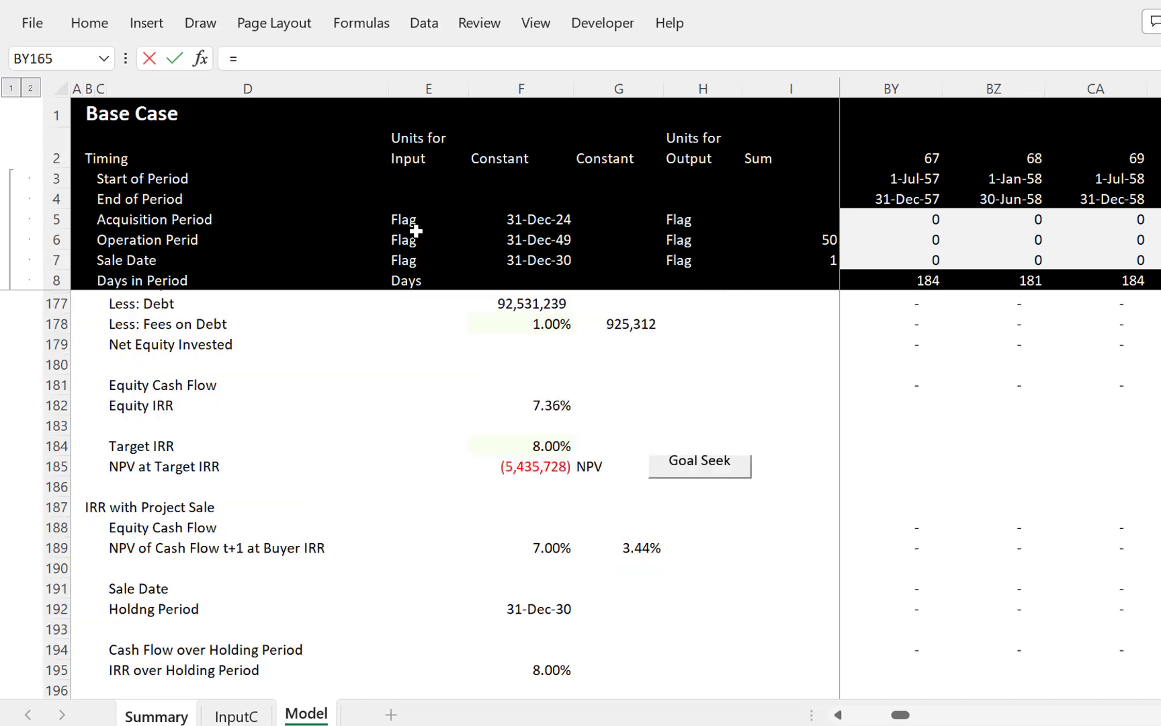
key("Up")
key("Up")
key("Up")
key("Up")
key("Up")
key("Up")
key("Up")
key("Up")
key("Up")
key("Up")
key("Up")
key("Up")
key("Up")
key("Up")
key("Up")
key("Up")
key("Up")
key("Up")
key("Up")
key("Up")
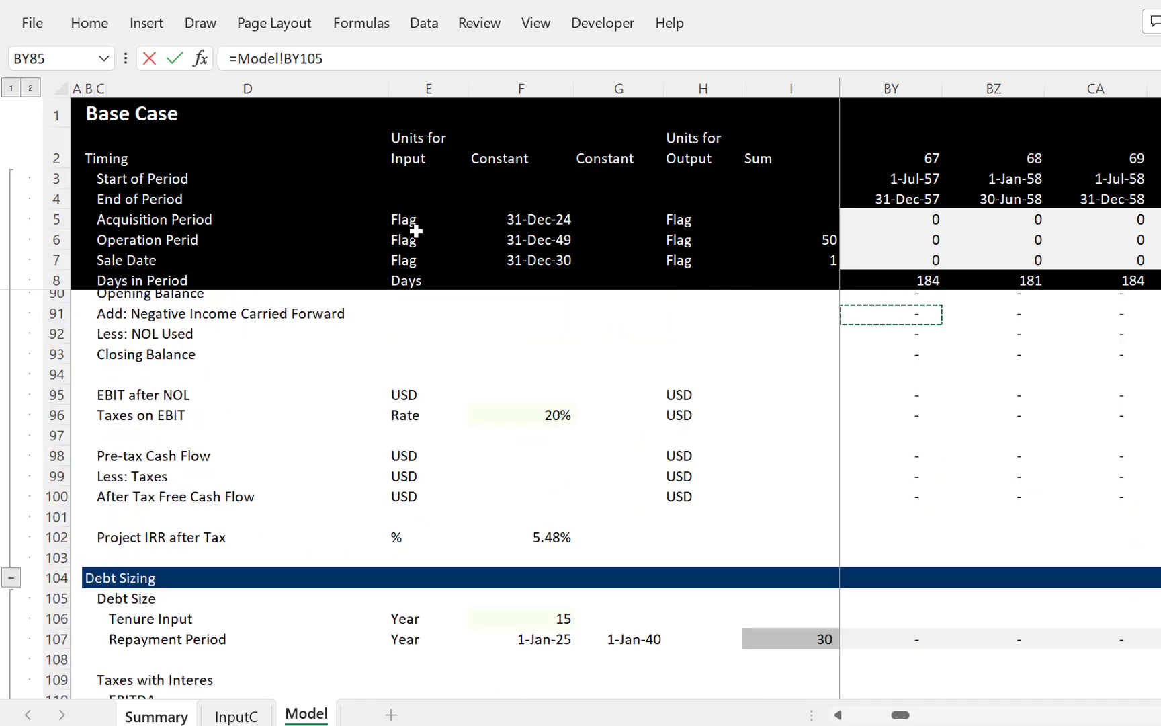
key("Up")
key("Up")
key("Up")
key("Up")
key("Up")
key("Up")
key("Up")
key("Up")
key("Up")
key("Up")
key("Up")
key("Up")
key("Up")
key("Up")
key("Up")
key("Up")
key("Up")
key("Up")
key("Up")
key("Up")
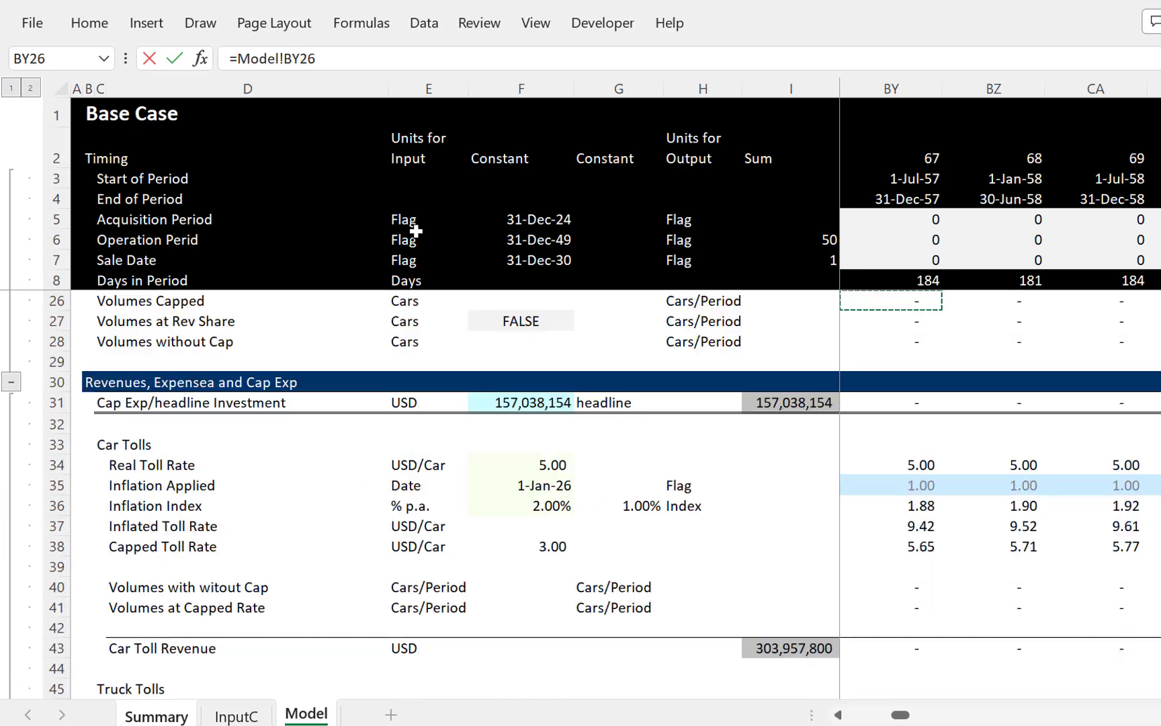
left_click(534, 400)
key("Return")
key("Return")
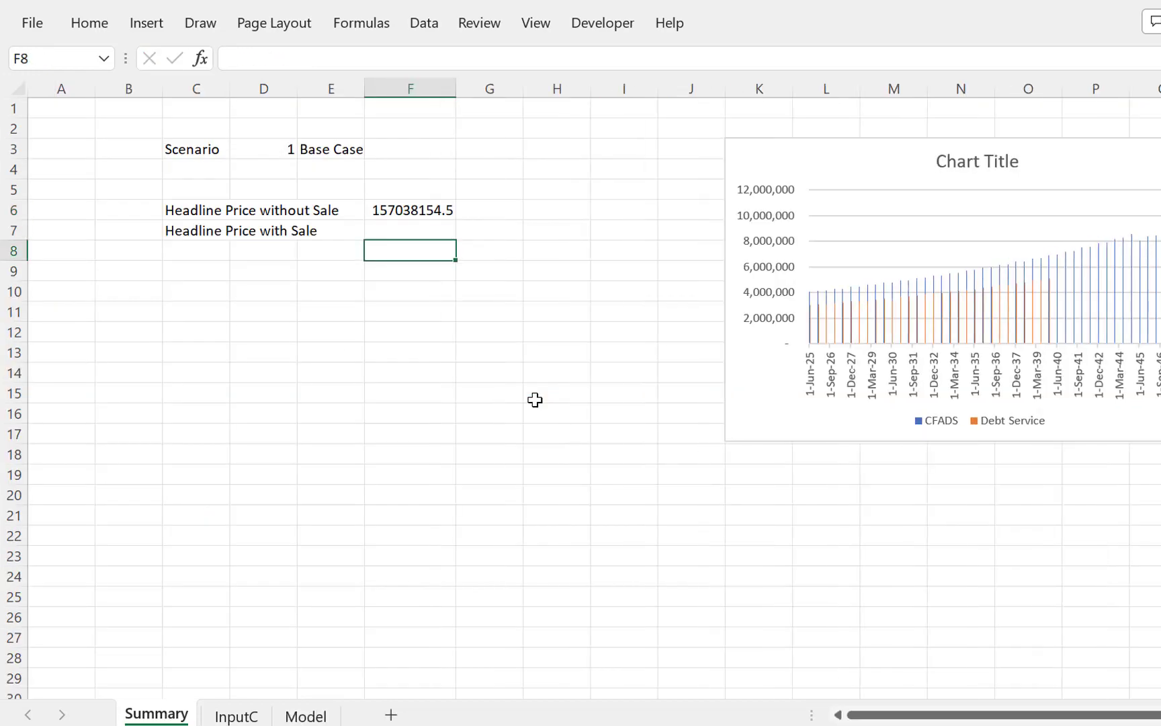
Step: Format the headline price in F6 with thousands separators and two decimals
key("Left")
key("Up")
key("Up")
key("Right")
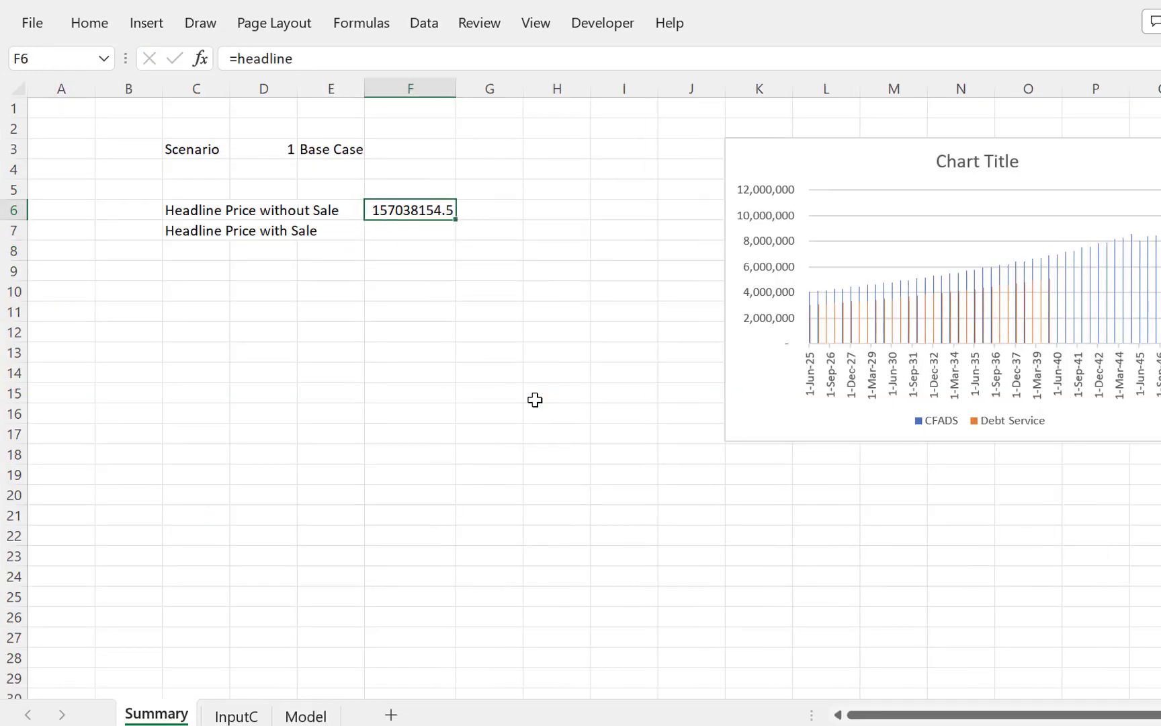
key("ctrl+shift+1")
Step: Enter the labels IRR with Sale in C9 and IRR without Sale in C10
key("Down")
key("Down")
key("Down")
key("Left")
key("Left")
key("Left")
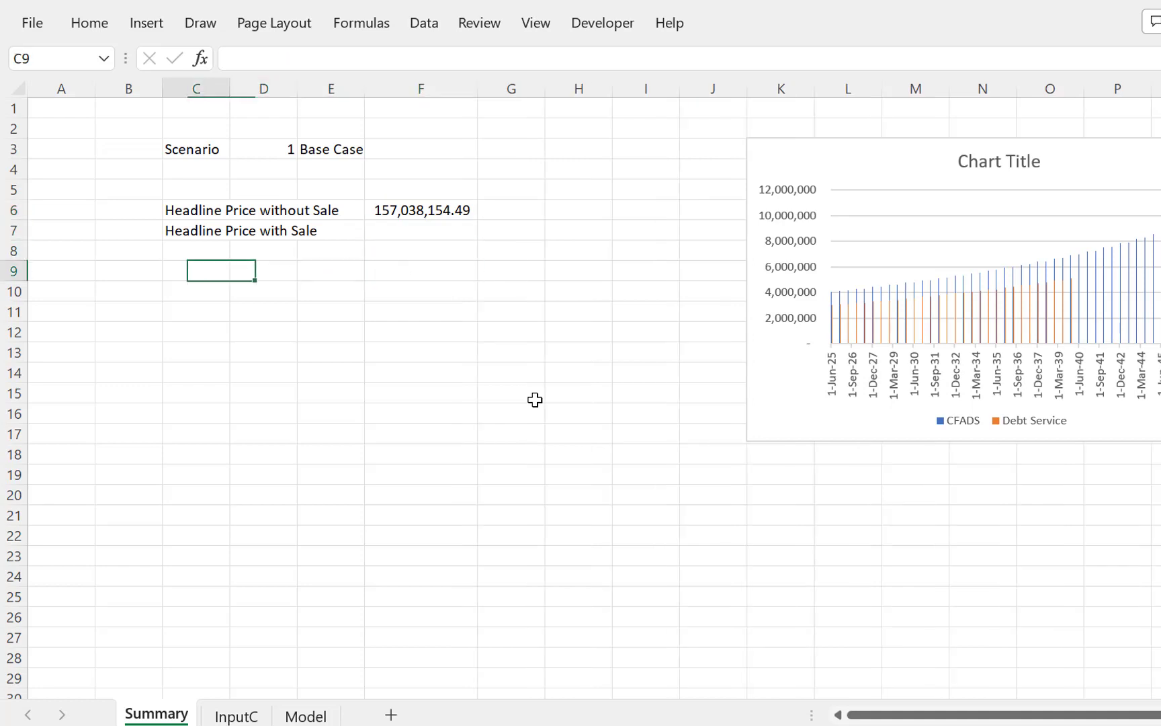
type("IRR with Sale")
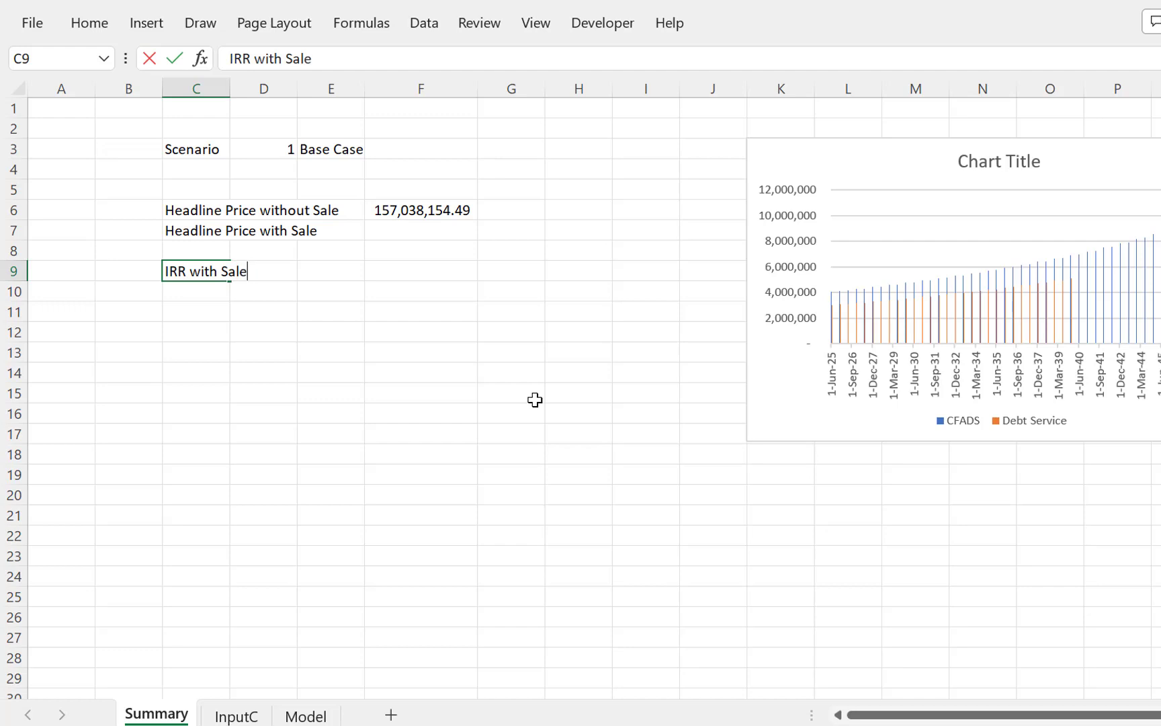
key("Return")
type("IRR without S")
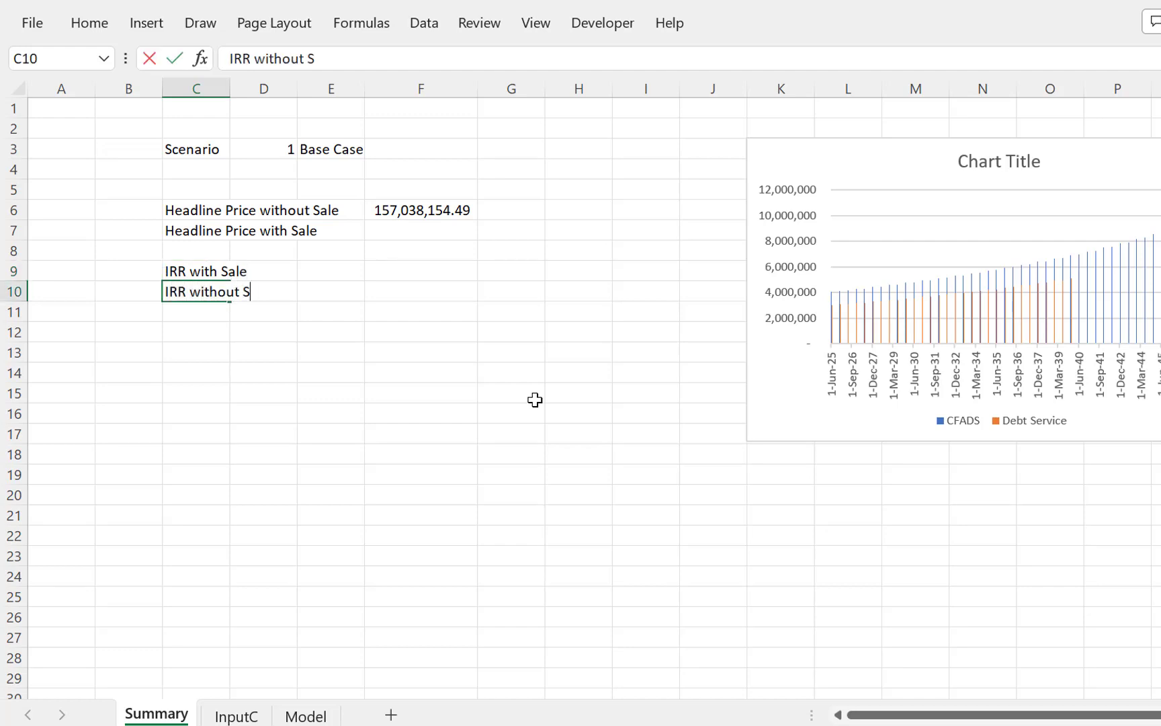
key("Return")
Step: Link the IRR with Sale figure in F9 to the Model sheet's sale-case Target IRR with =Model!F197
key("Up")
key("Up")
key("Right")
key("Right")
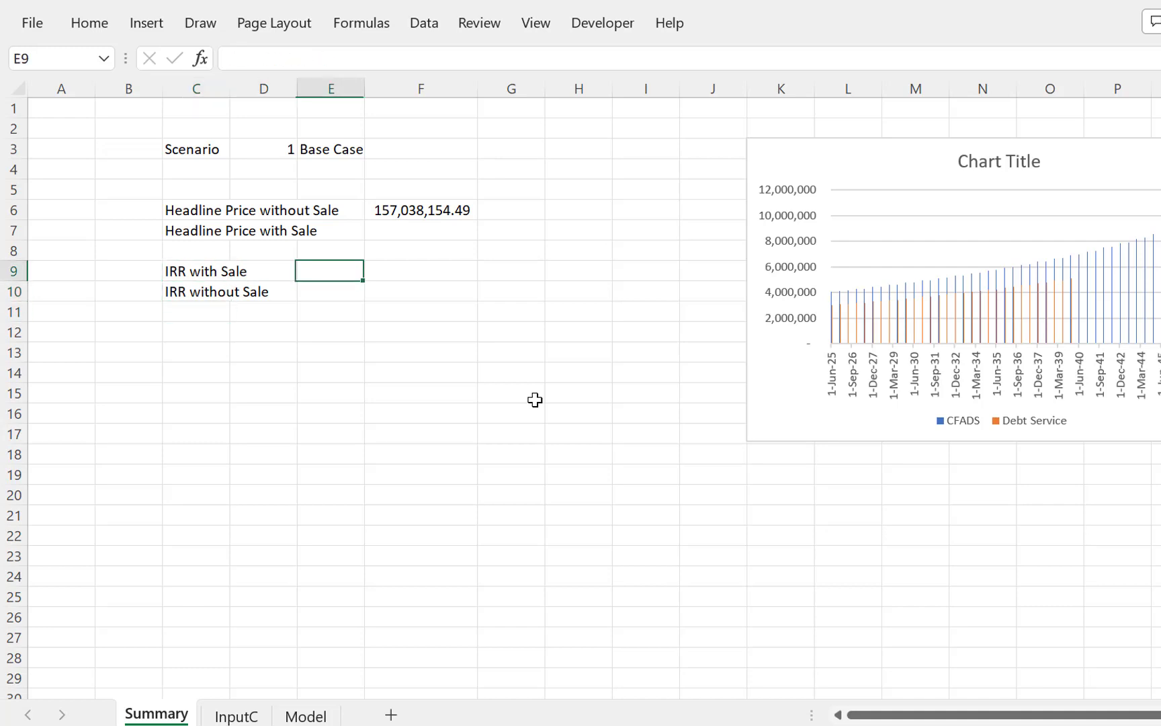
key("Right")
key("F2")
type("=")
key("ctrl+Page_Down")
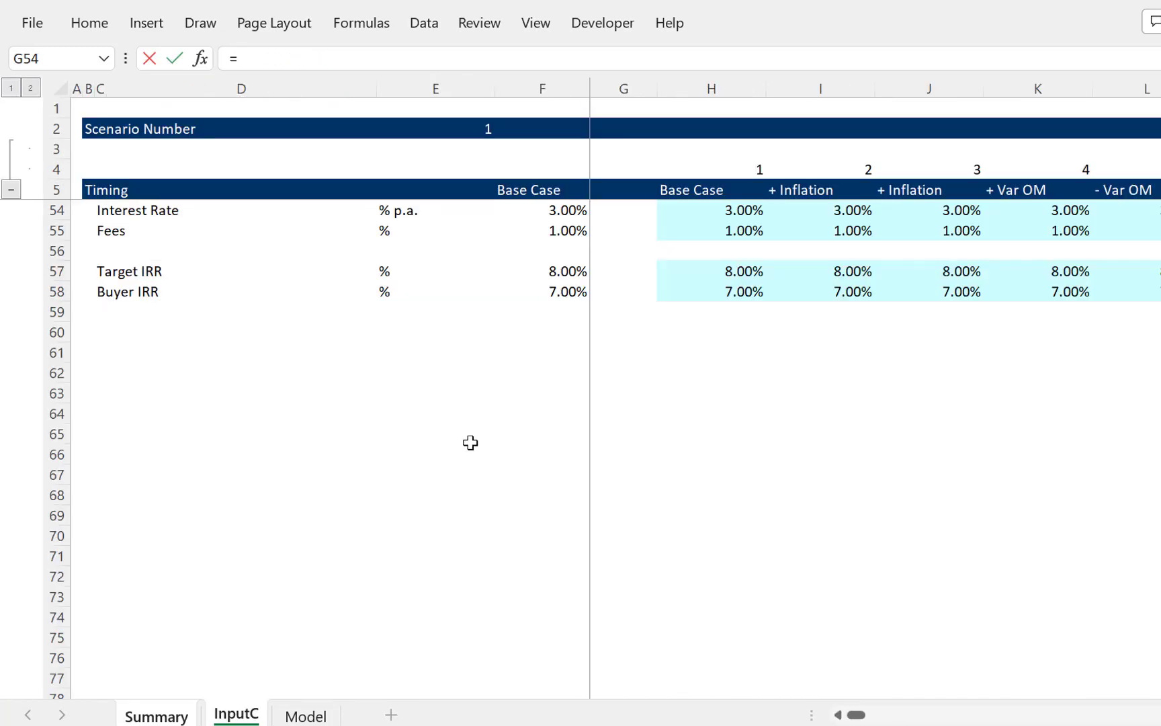
left_click(508, 272)
key("Up")
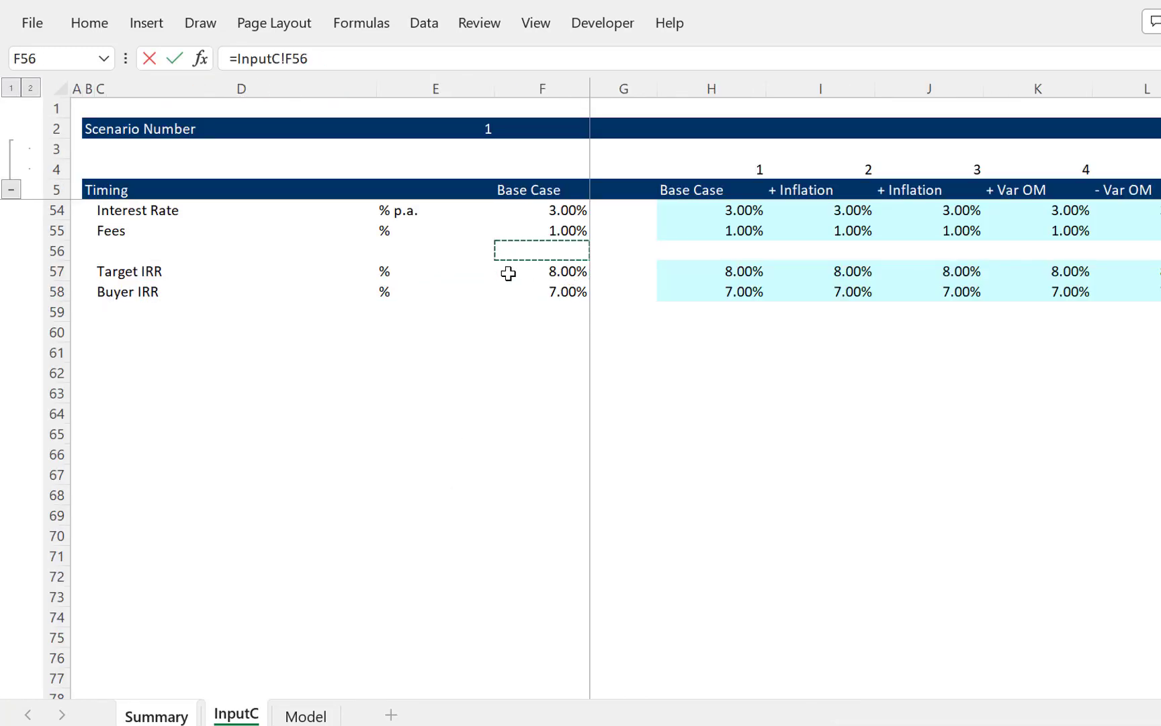
key("Return")
key("ctrl+Page_Down")
left_click(582, 498)
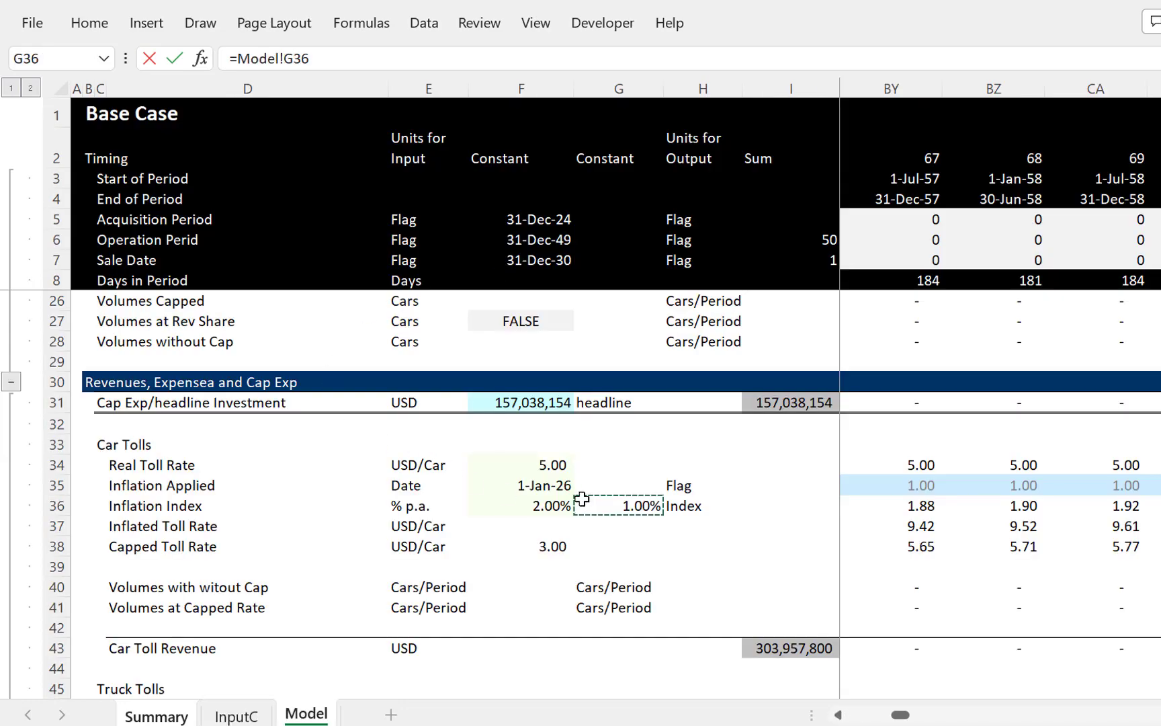
key("Page_Down")
key("Page_Down")
key("Page_Down")
key("Page_Down")
key("Page_Down")
key("Page_Down")
key("Page_Down")
key("Page_Down")
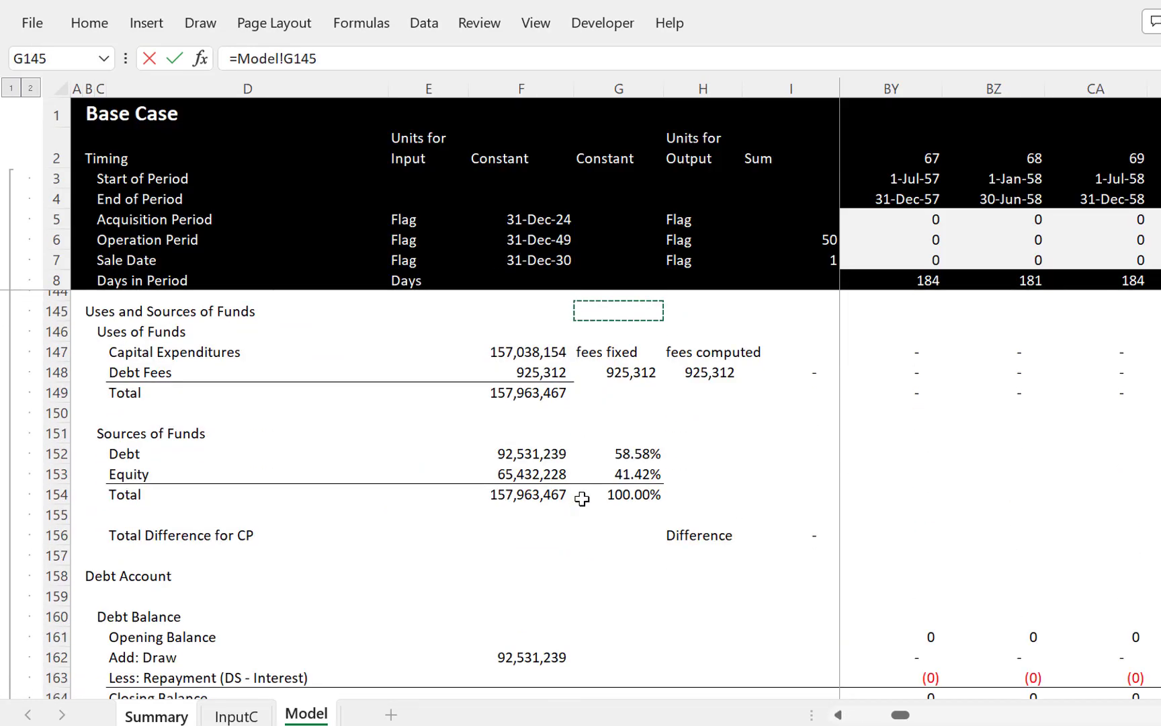
key("Page_Down")
key("Page_Down")
key("Page_Down")
key("Page_Up")
key("Page_Up")
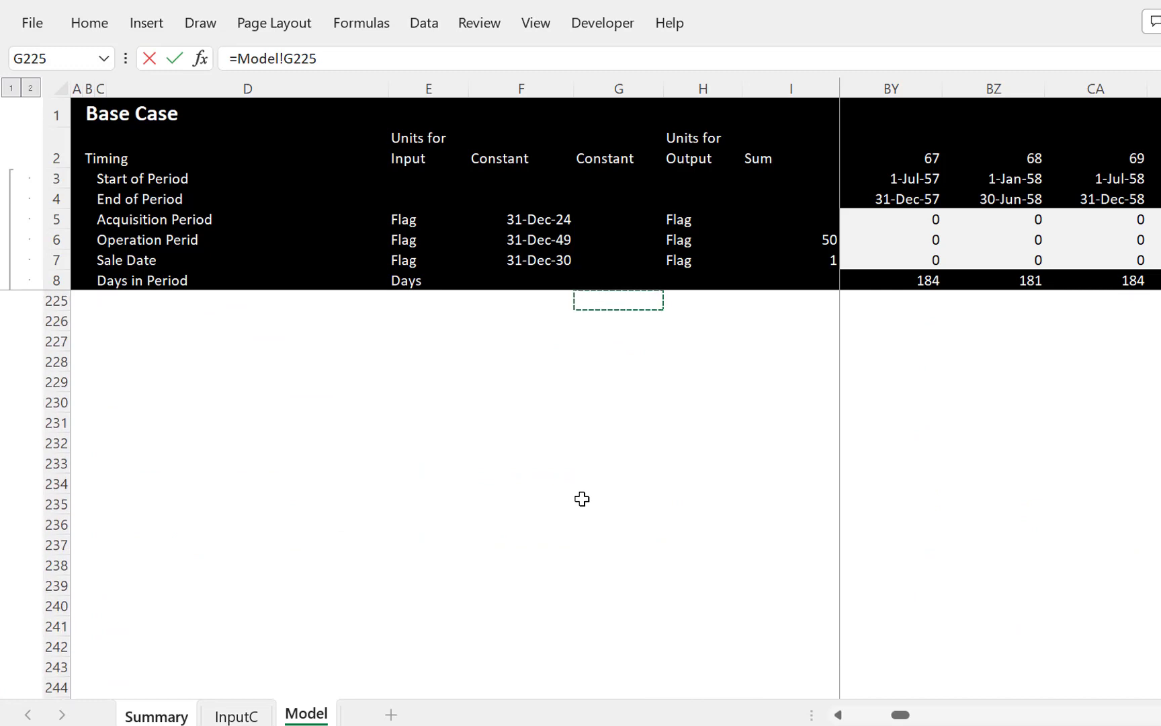
key("Page_Up")
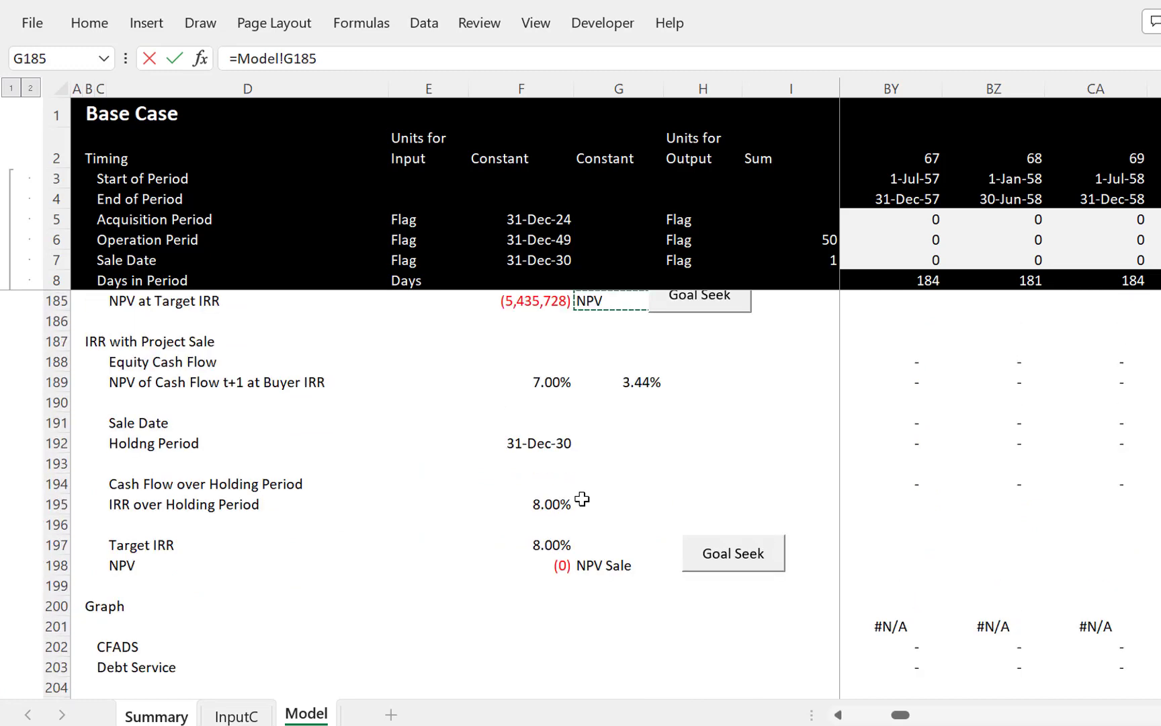
key("Down")
key("Down")
key("Down")
key("Down")
key("Down")
key("Down")
key("Down")
key("Down")
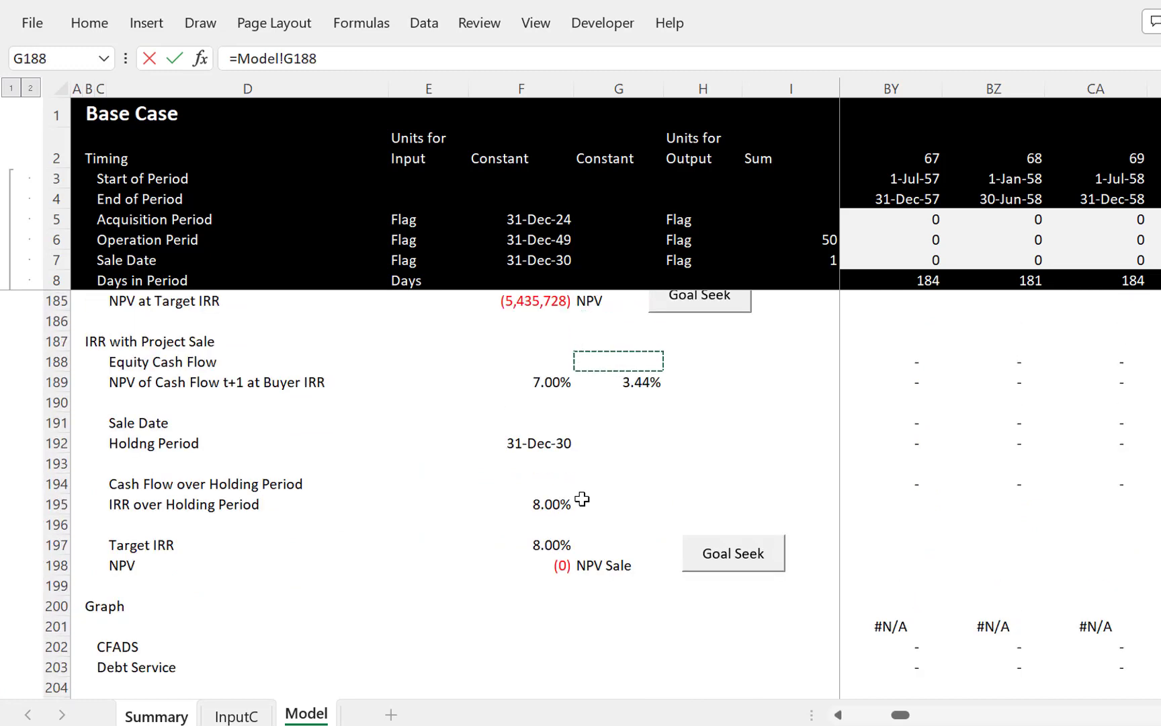
key("Down")
key("Down")
key("Down")
key("Left")
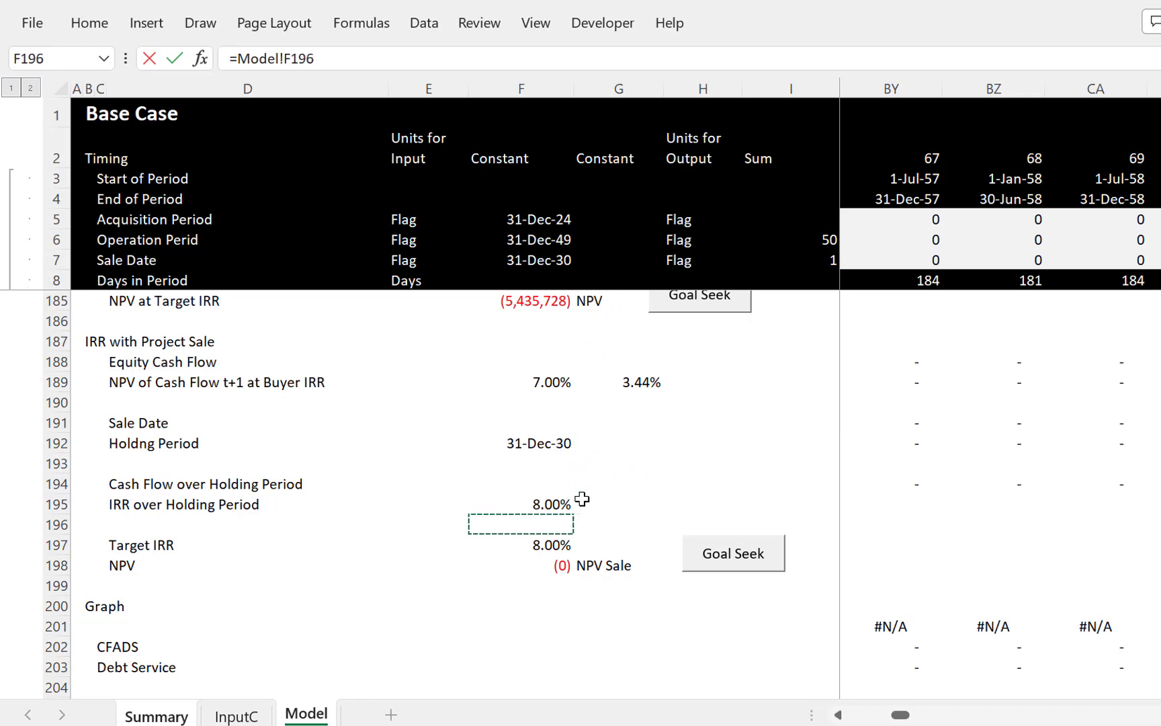
key("Left")
key("Down")
key("Right")
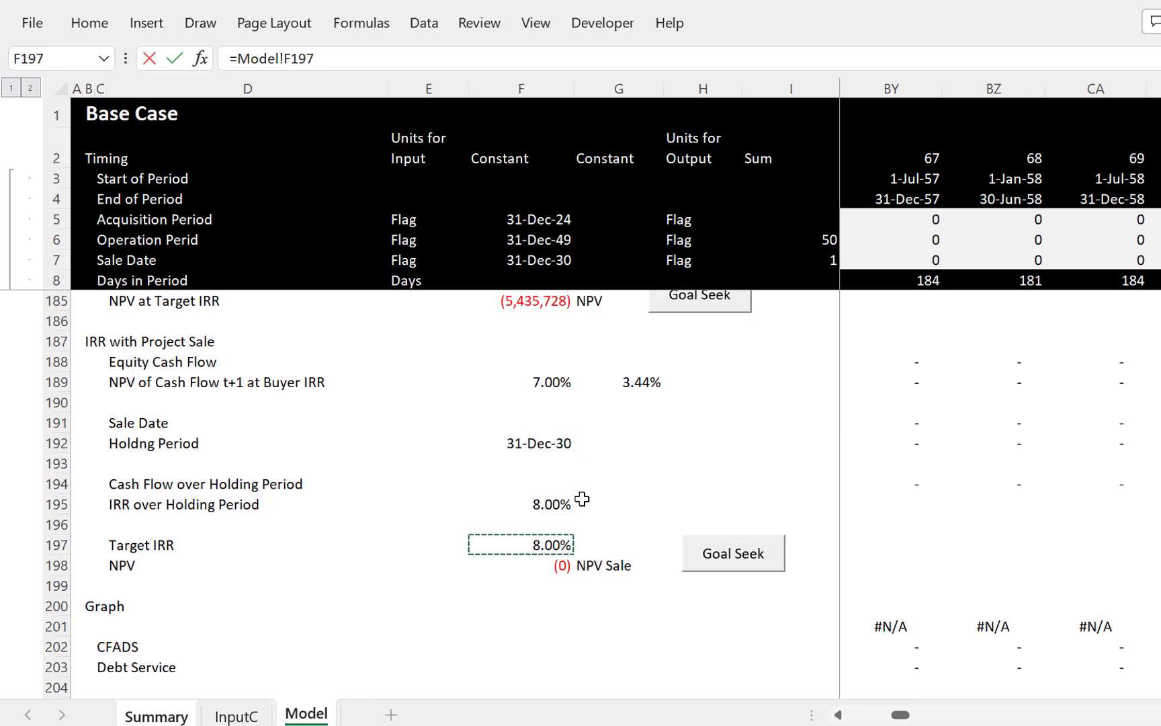
key("Return")
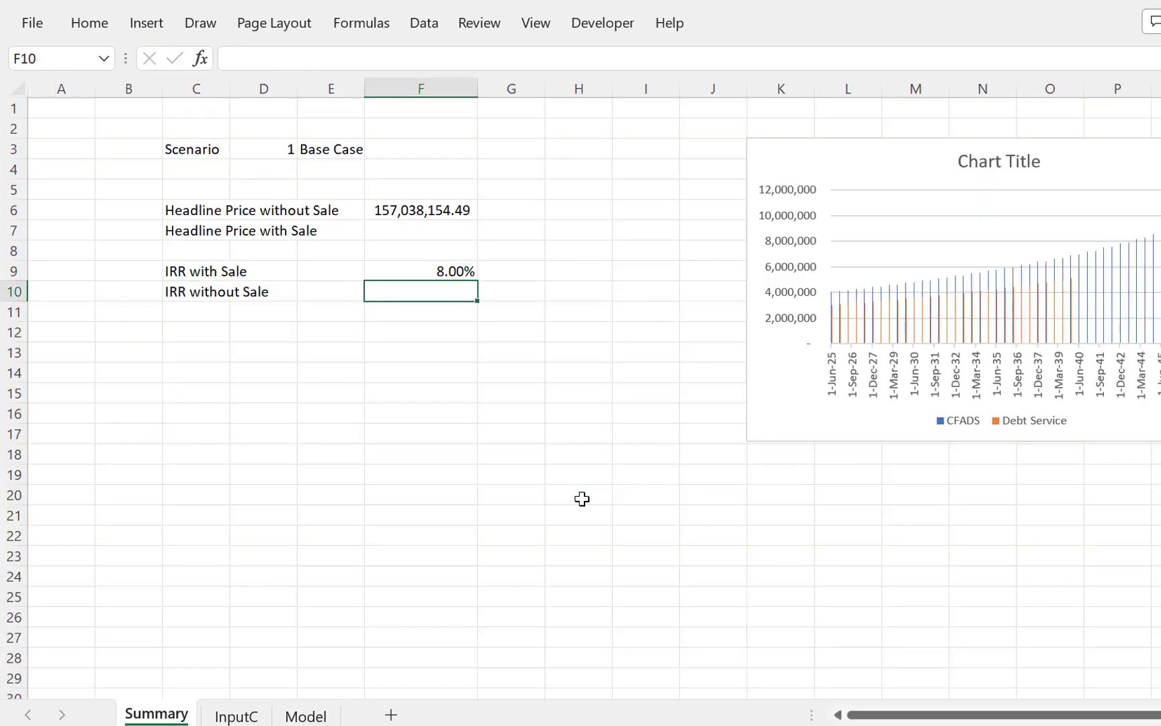
Step: Link the IRR without Sale figure in F10 to the Model sheet's Buyer IRR with =Model!F189
type("=")
key("ctrl+Page_Down")
key("ctrl+Page_Down")
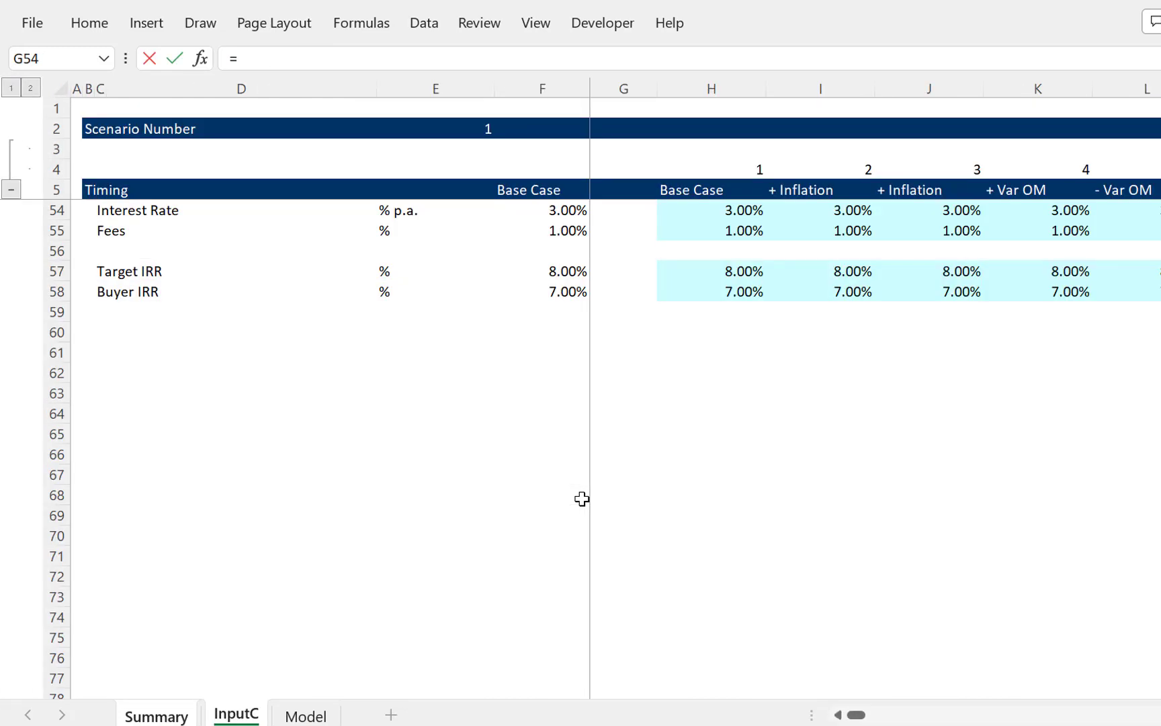
left_click(545, 382)
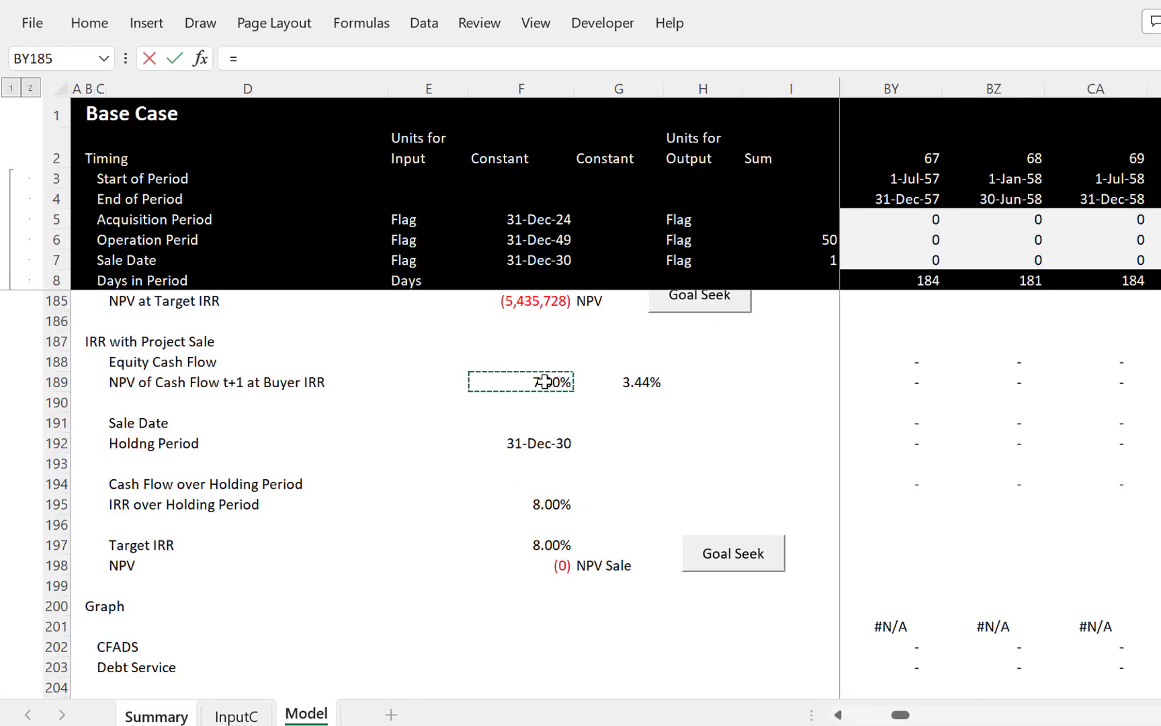
key("Return")
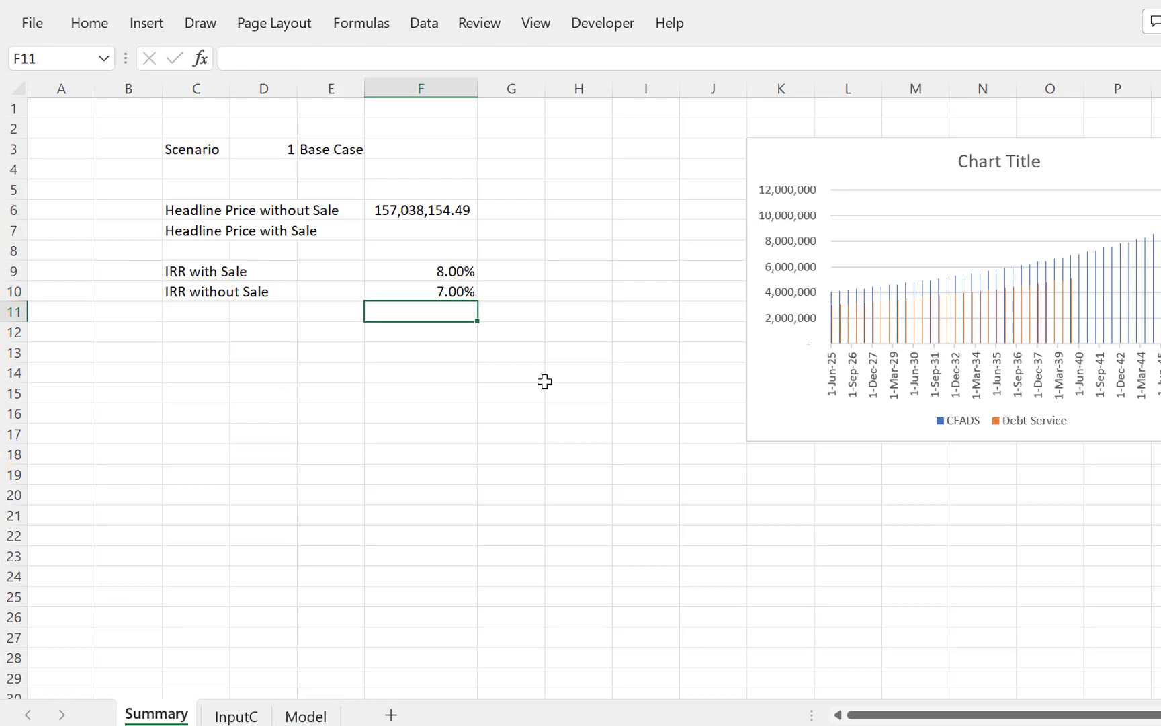
Step: Relink the IRR without Sale figure in F10 to the Model sheet's Equity IRR with =Model!F182
key("Up")
key("ctrl+Page_Down")
key("ctrl+Page_Down")
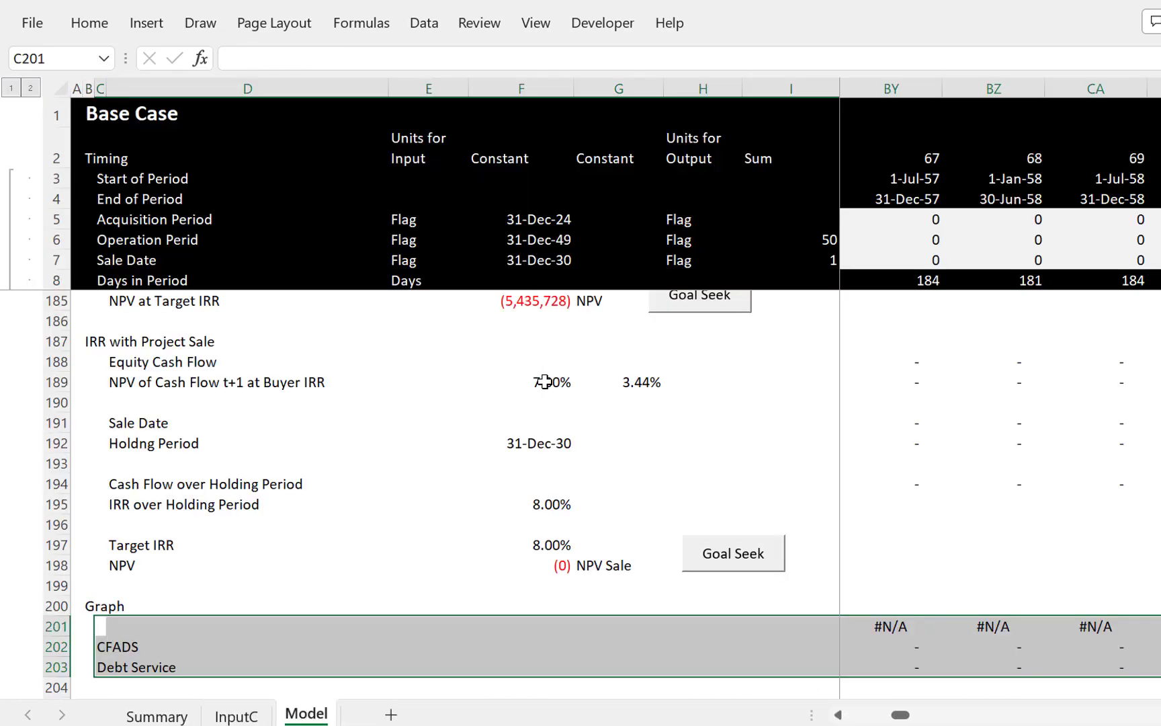
key("ctrl+Page_Up")
key("ctrl+Page_Up")
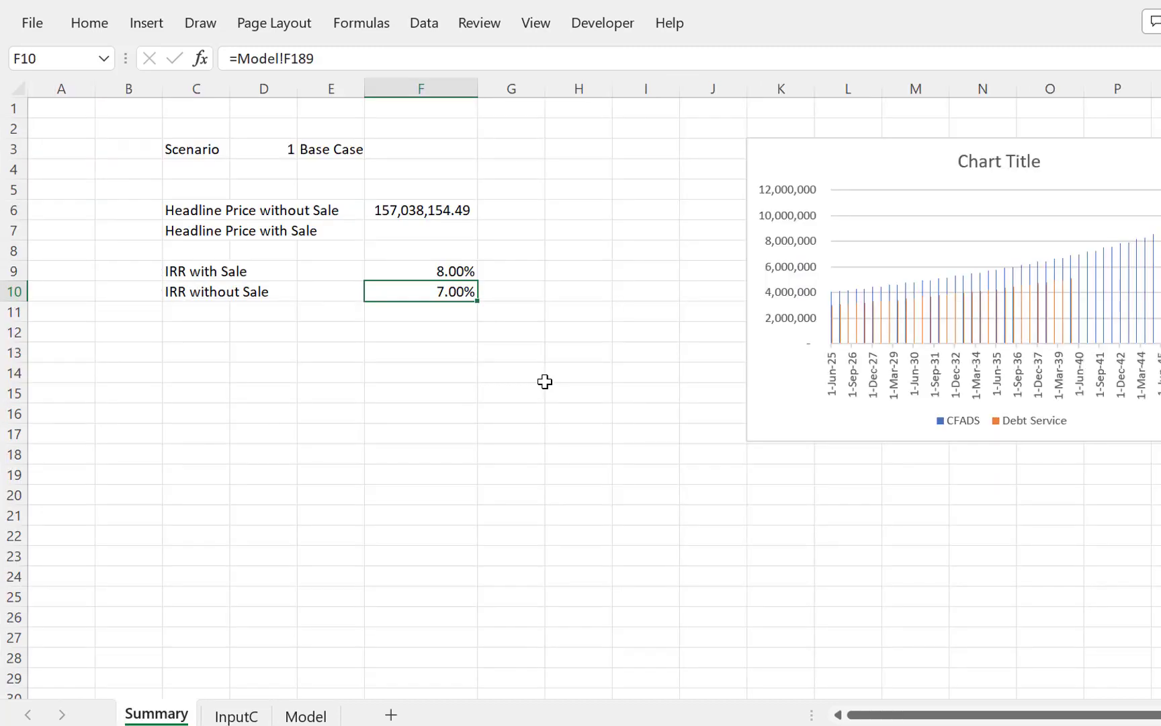
type("=")
key("ctrl+Page_Down")
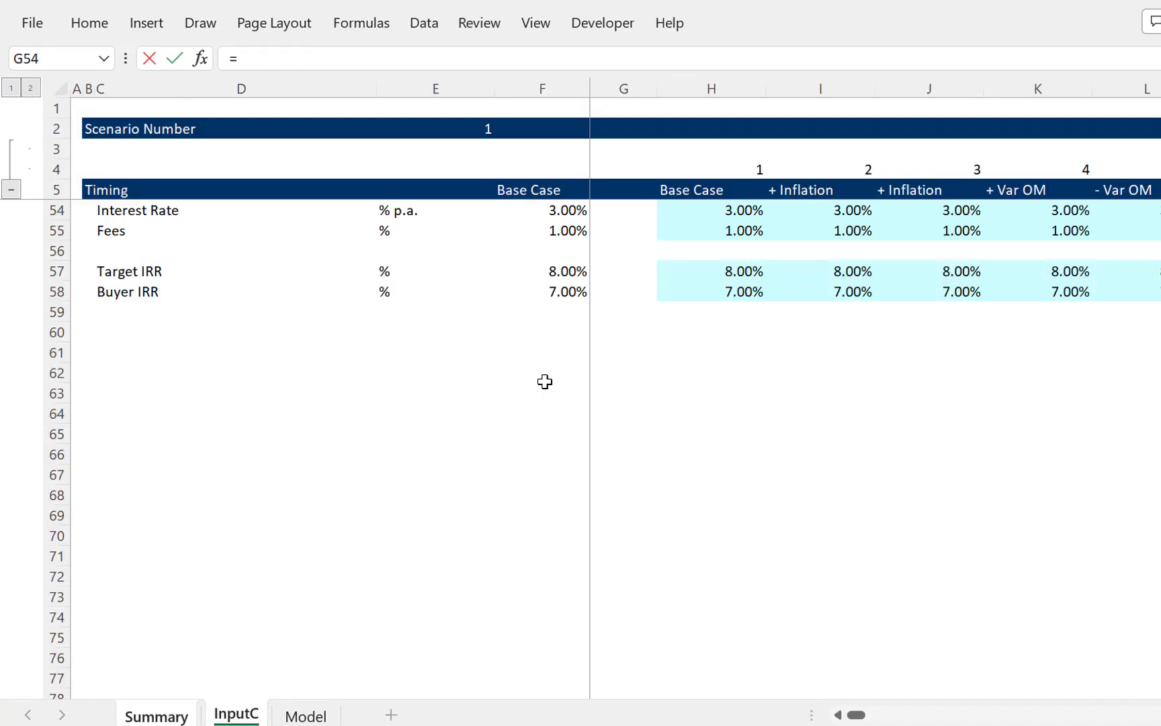
key("ctrl+Page_Down")
left_click(537, 338)
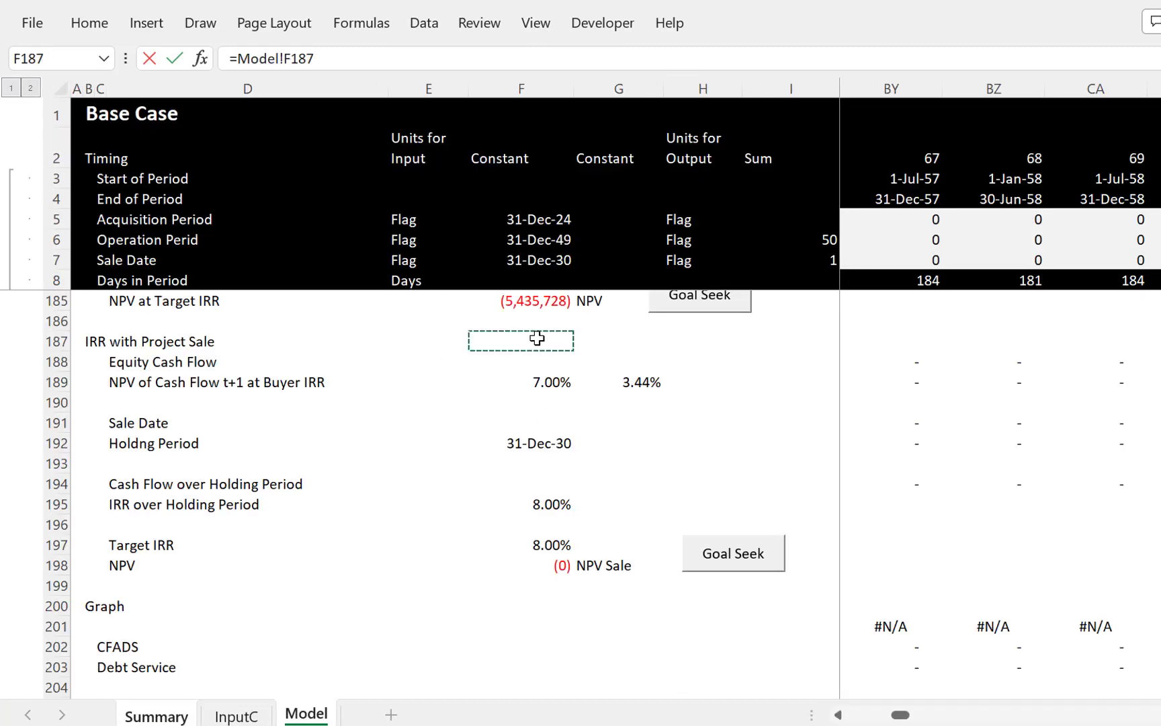
key("Up")
key("Up")
key("Up")
key("Up")
key("Up")
key("Up")
key("Down")
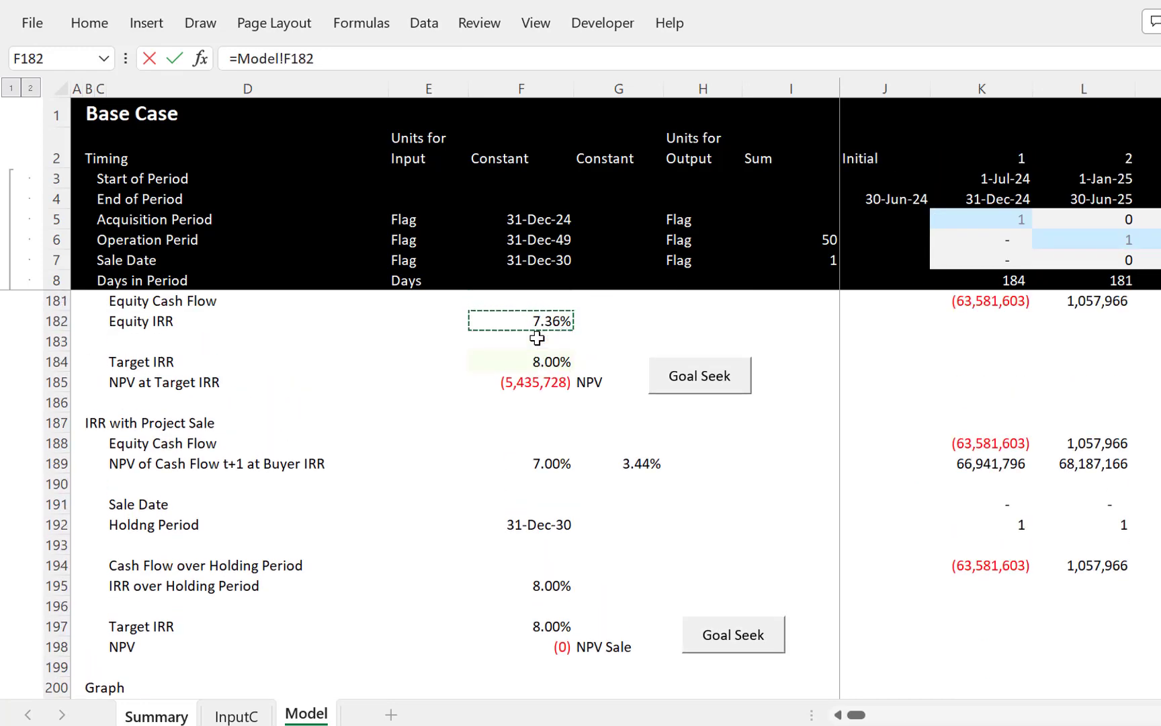
key("Return")
key("Up")
key("Up")
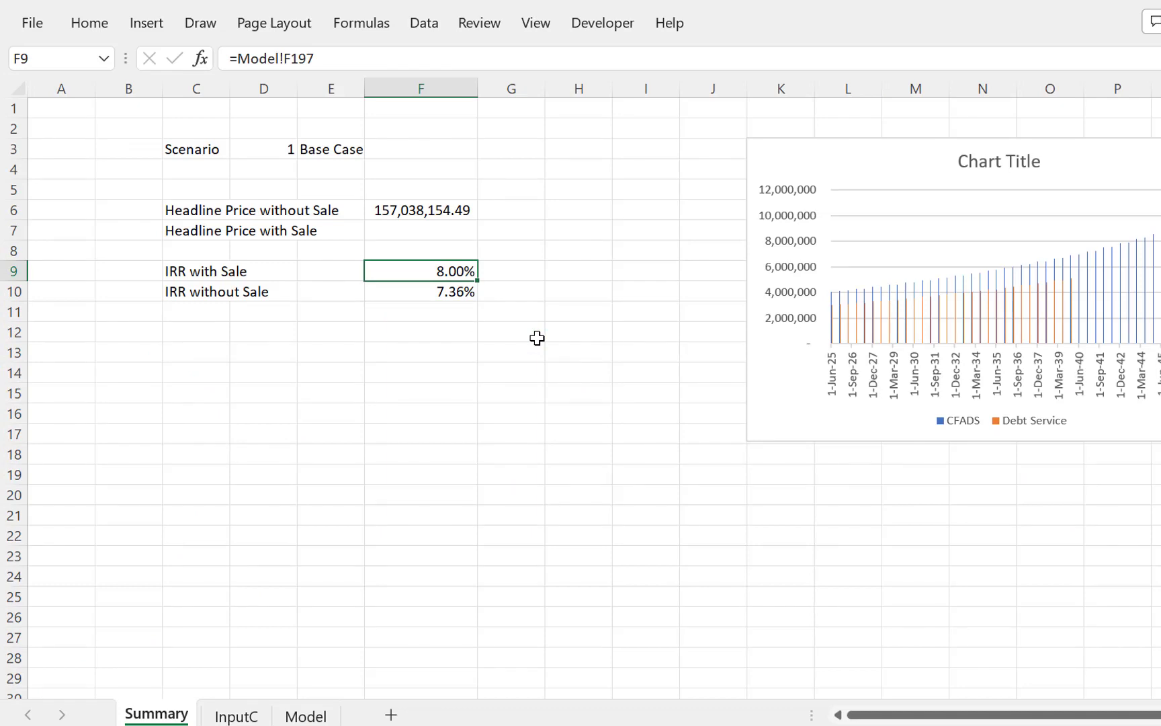
Step: Copy the sale-case Goal Seek button from the Model sheet and paste it beside the IRR figures on the Summary sheet
key("ctrl+Page_Down")
key("ctrl+Page_Down")
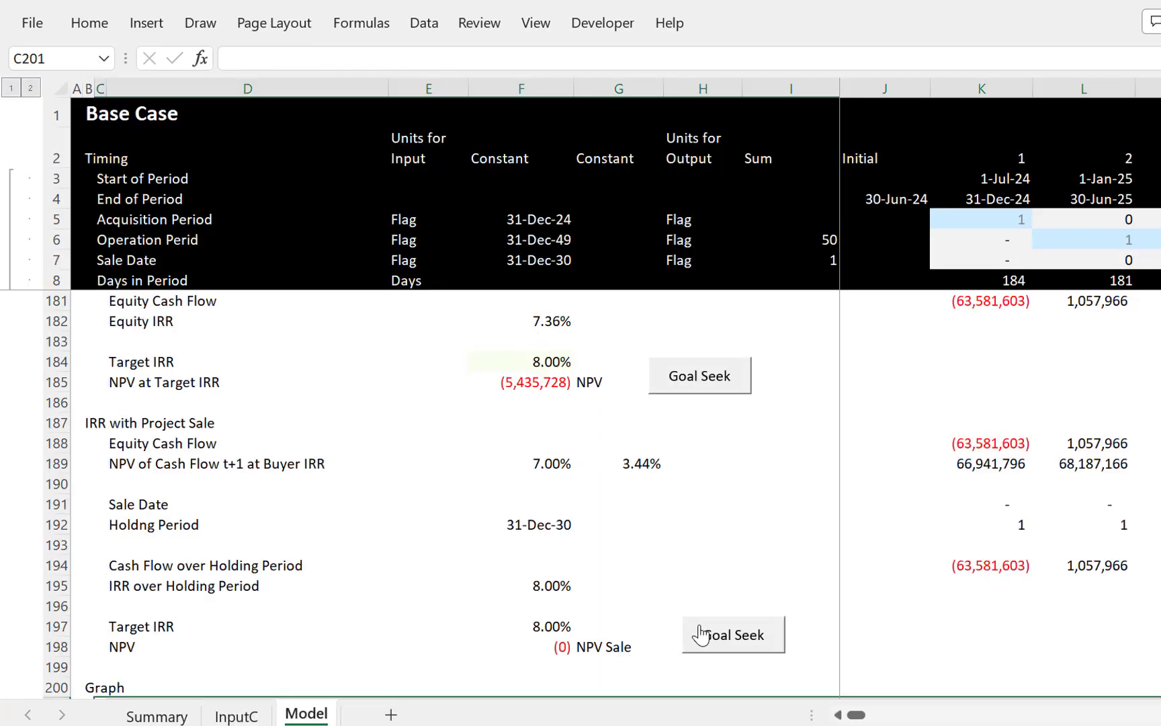
right_click(696, 631)
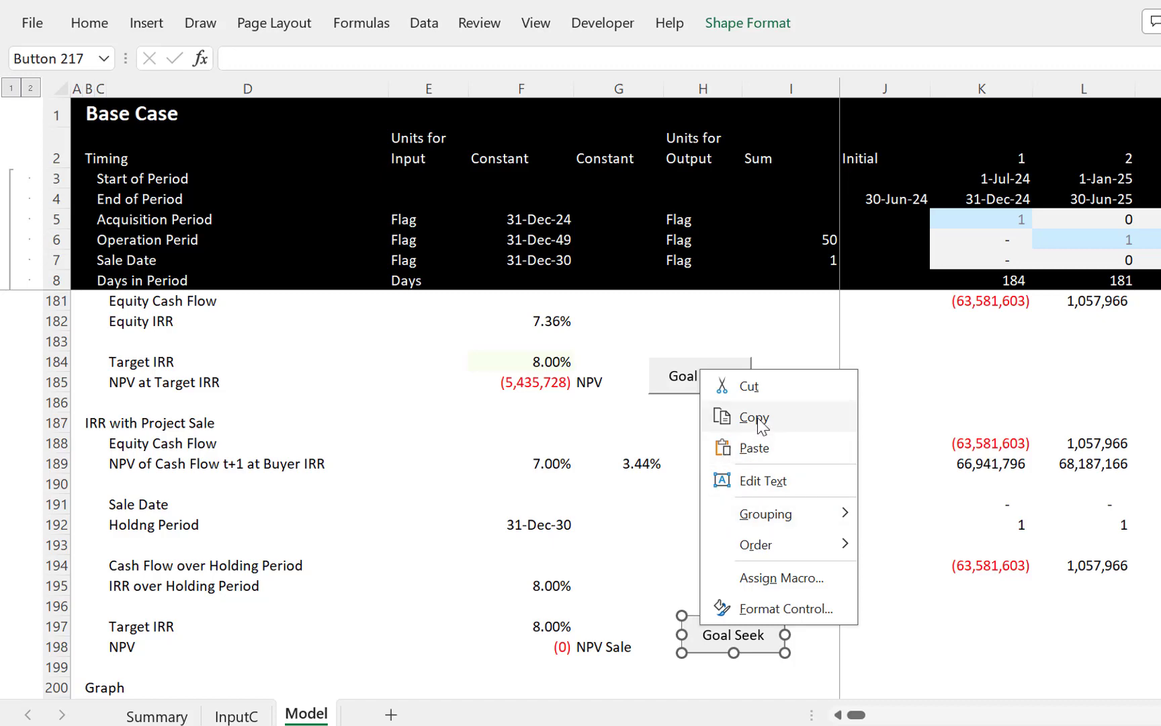
left_click(755, 417)
key("ctrl+Page_Up")
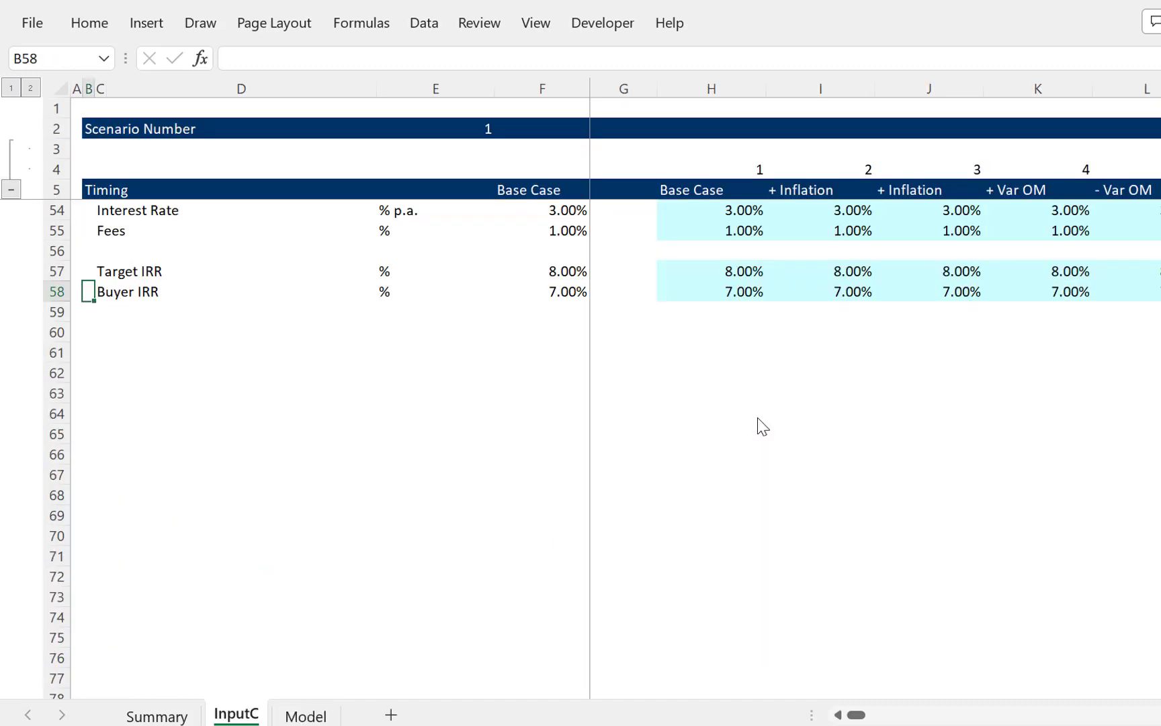
key("ctrl+Page_Up")
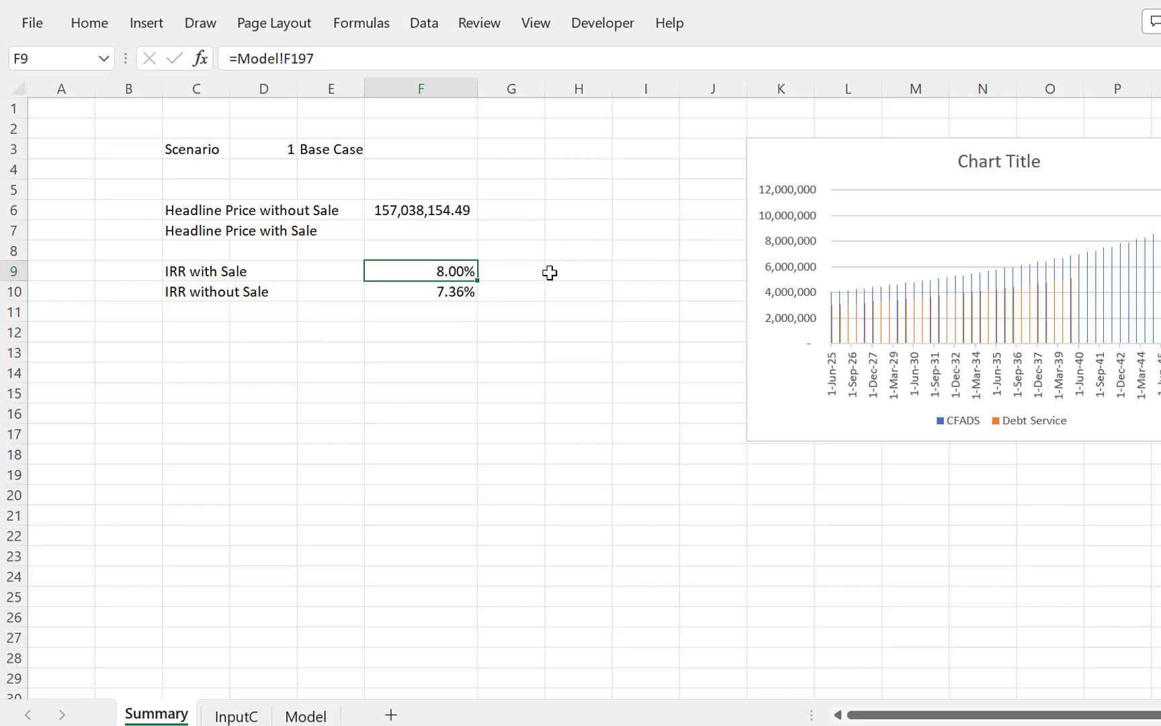
left_click(550, 274)
key("Up")
key("ctrl+v")
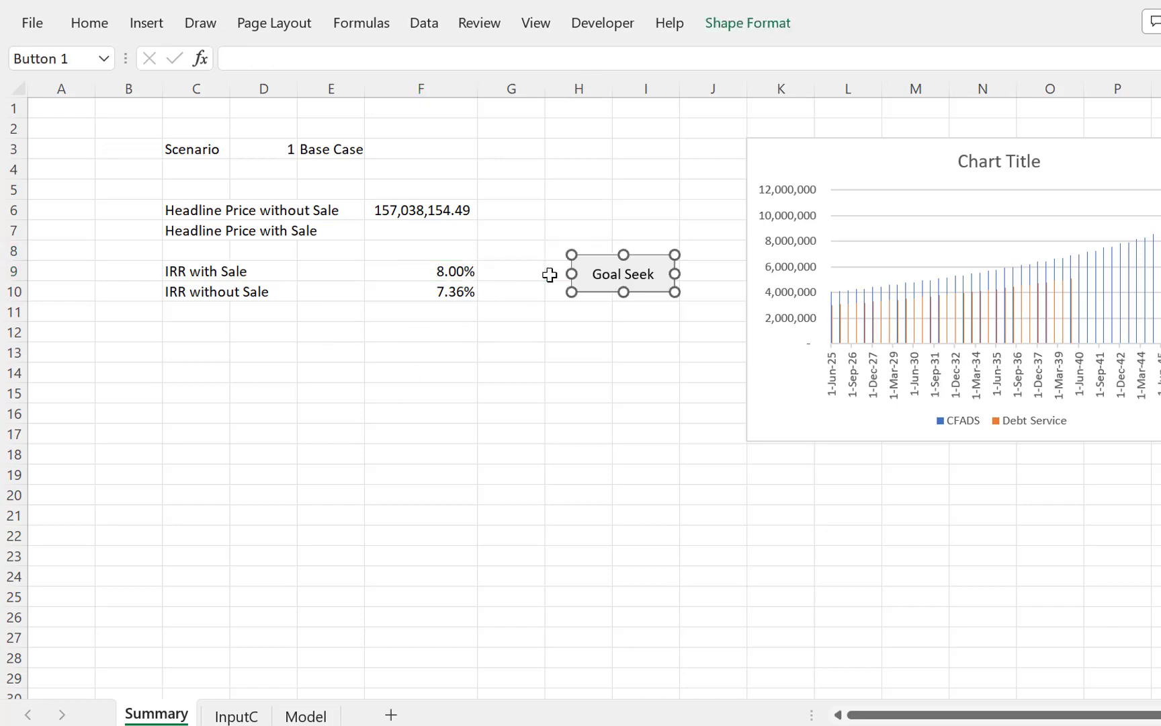
left_click(618, 450)
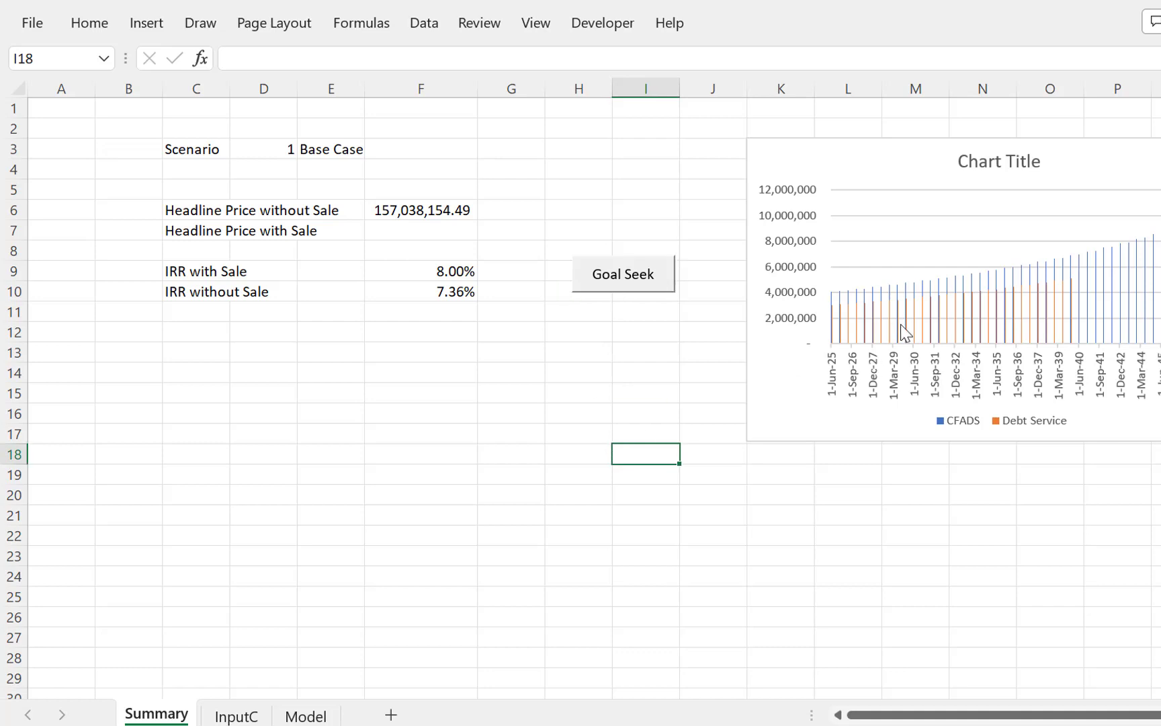
Step: Change the CFADS and Debt Service chart on the Summary sheet to a standard Area chart
right_click(920, 316)
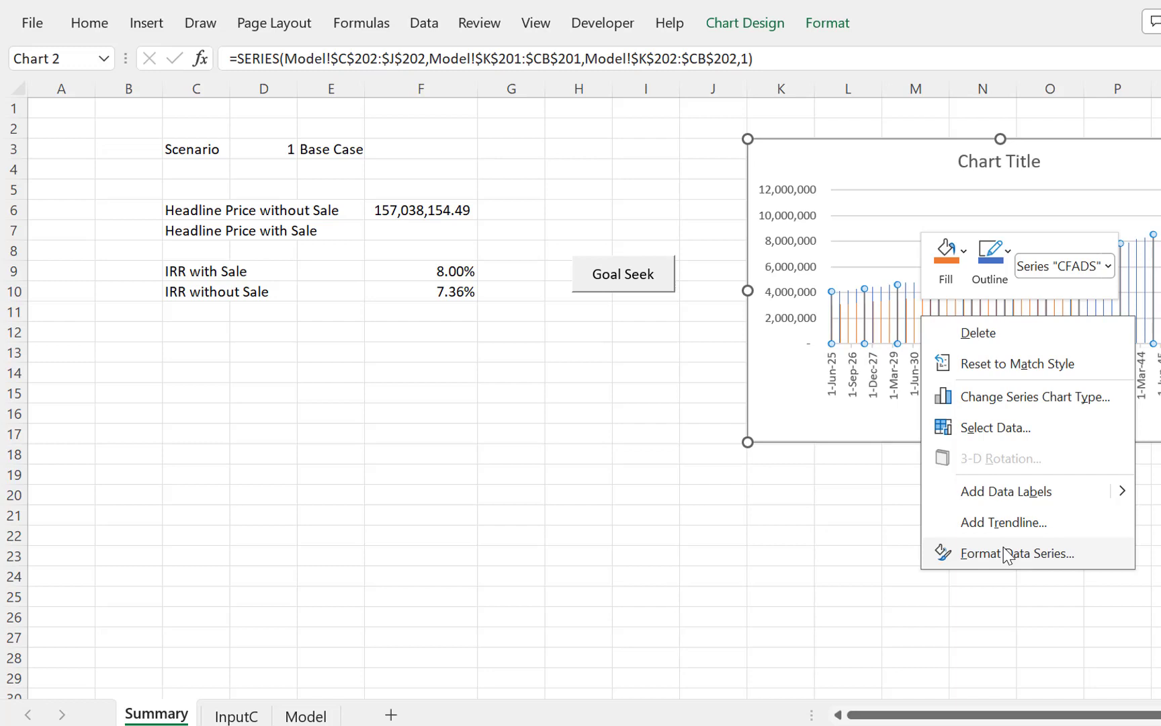
left_click(993, 408)
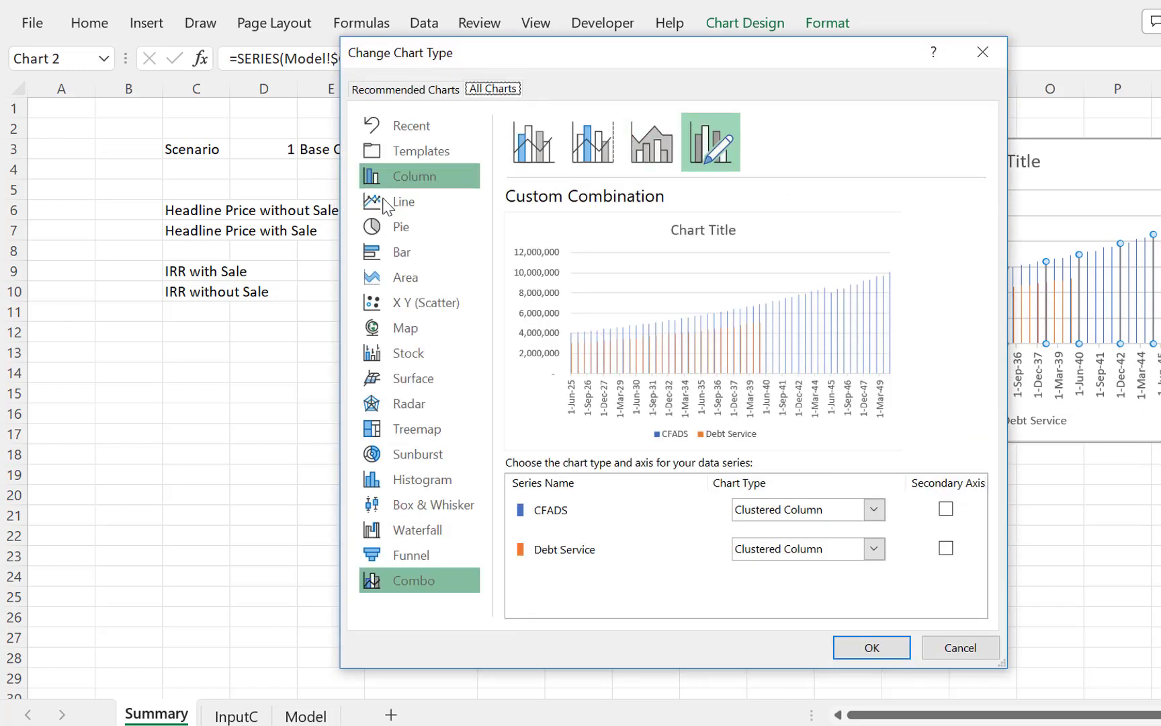
left_click(399, 294)
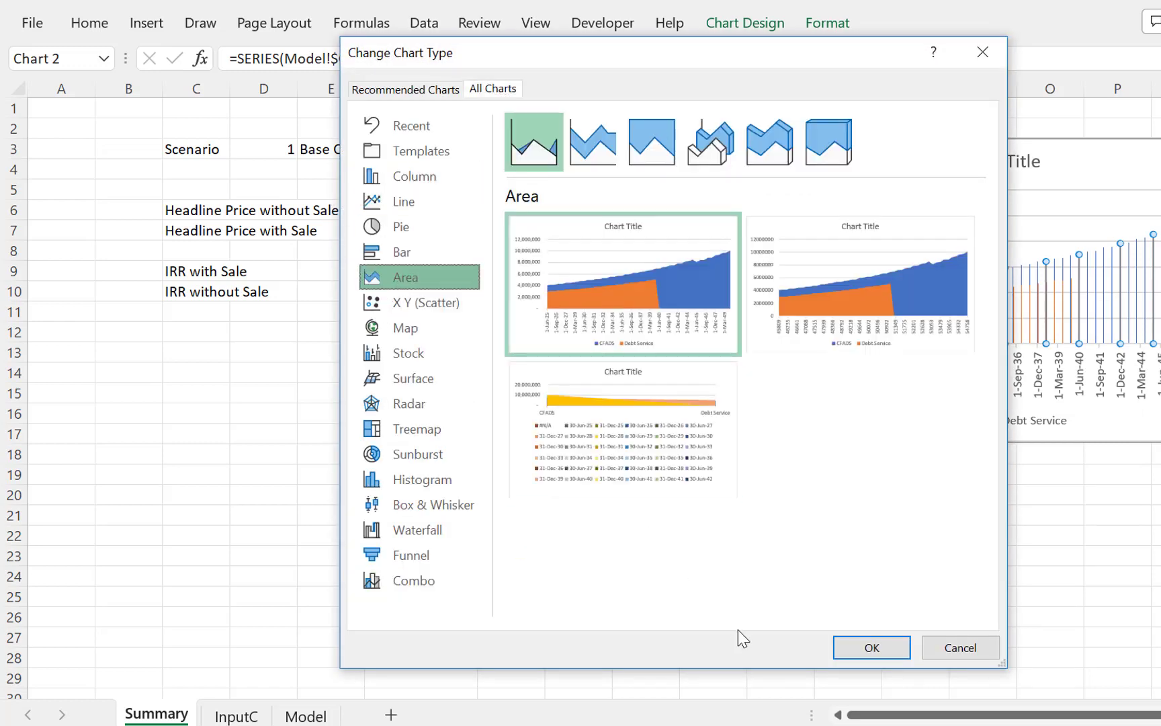
left_click(868, 647)
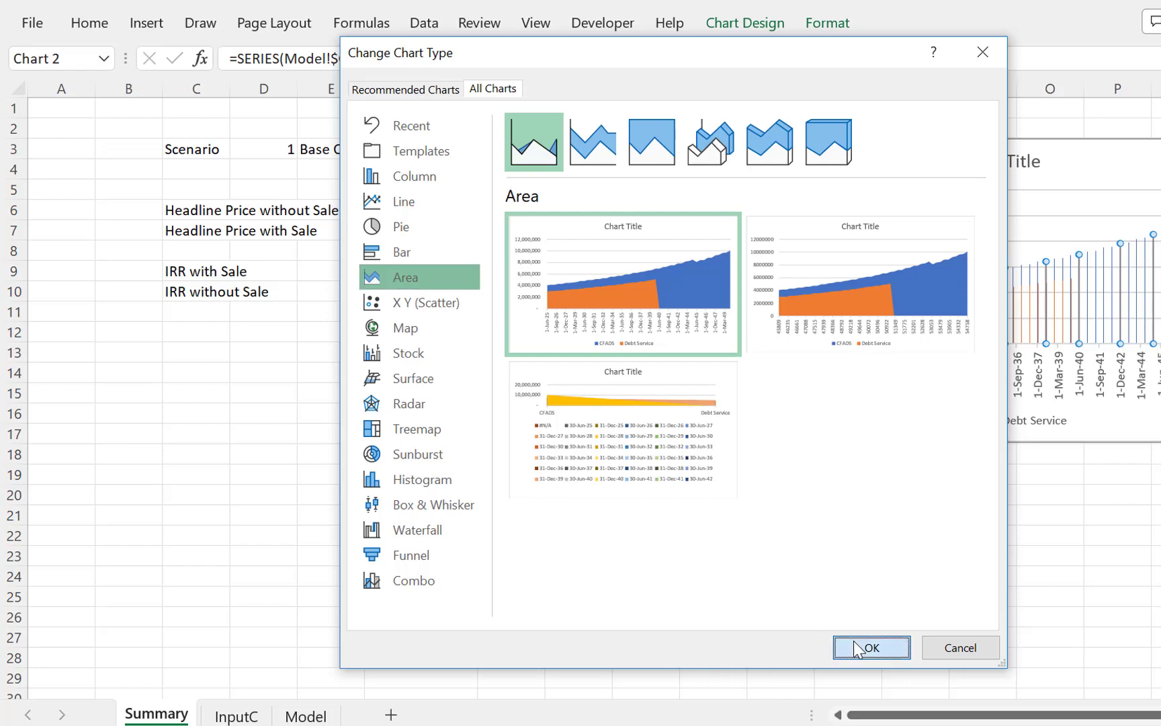
left_click(810, 534)
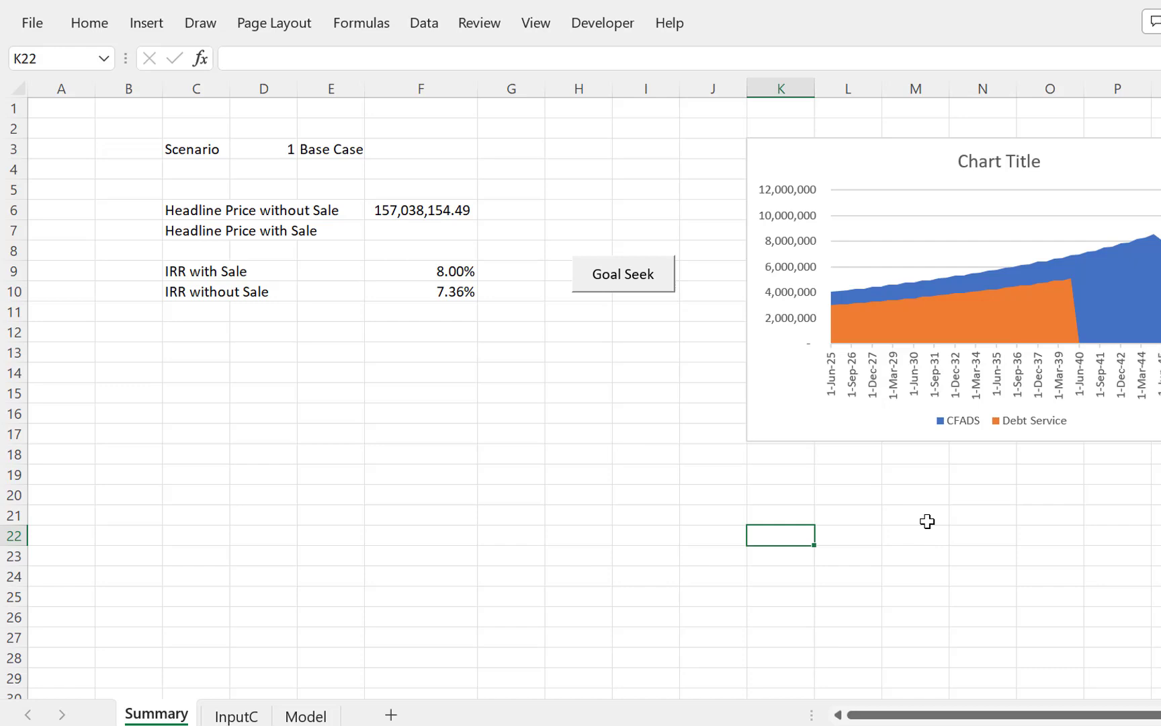
Step: Link the chart title to the Debt row under Sources of Funds with =Model!$D$152:$G$152
left_click(994, 176)
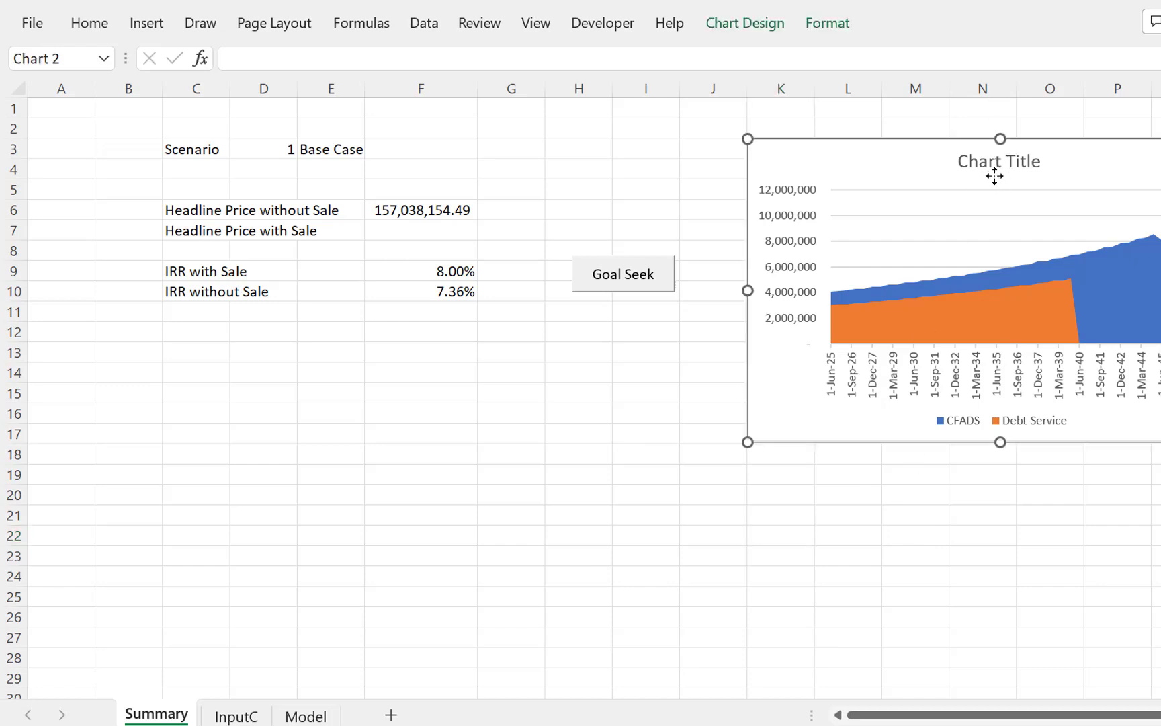
left_click(997, 164)
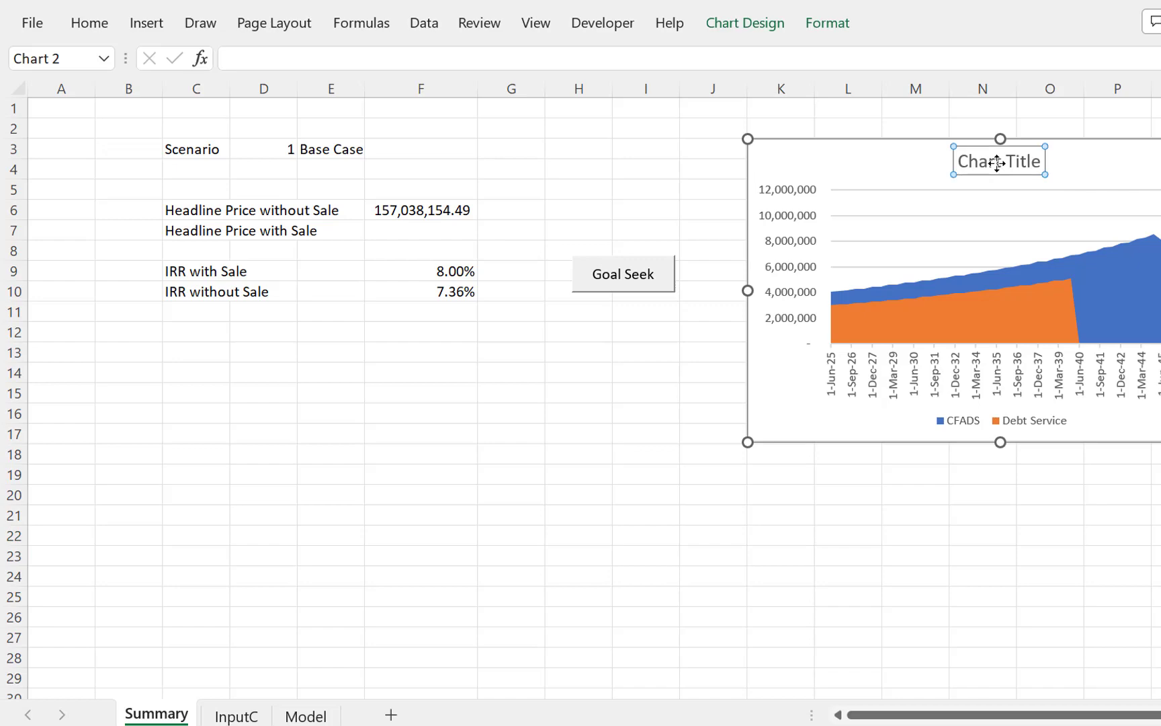
type("=")
key("ctrl+Page_Down")
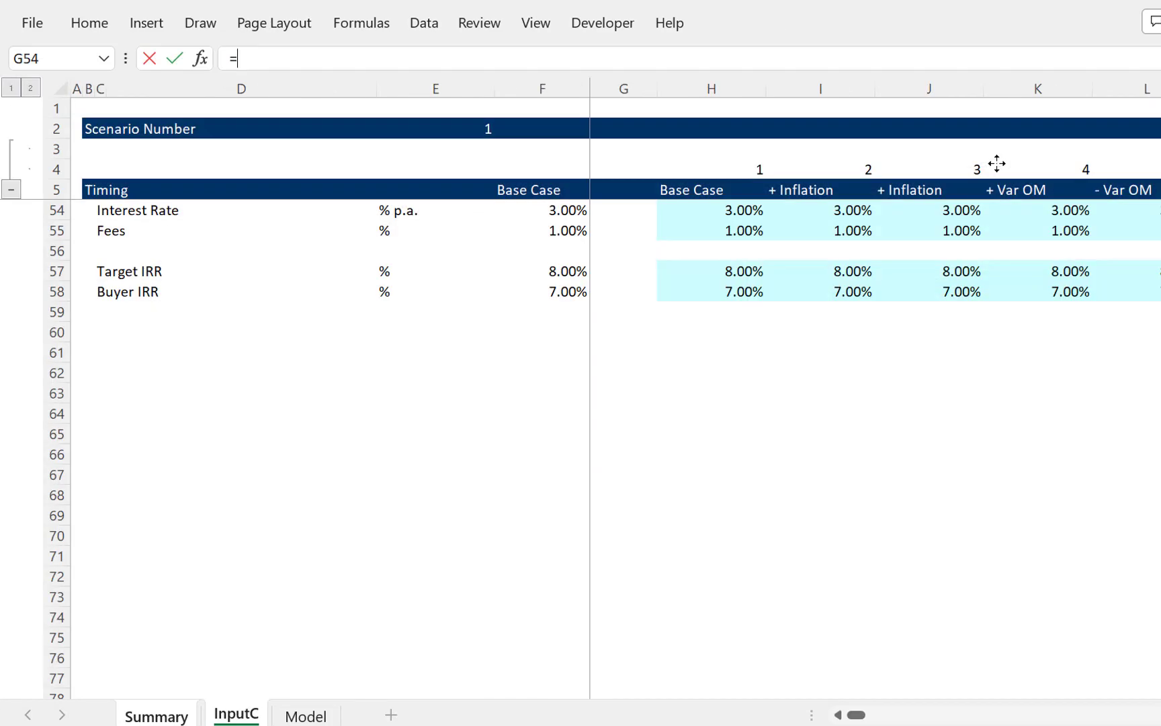
key("ctrl+Home")
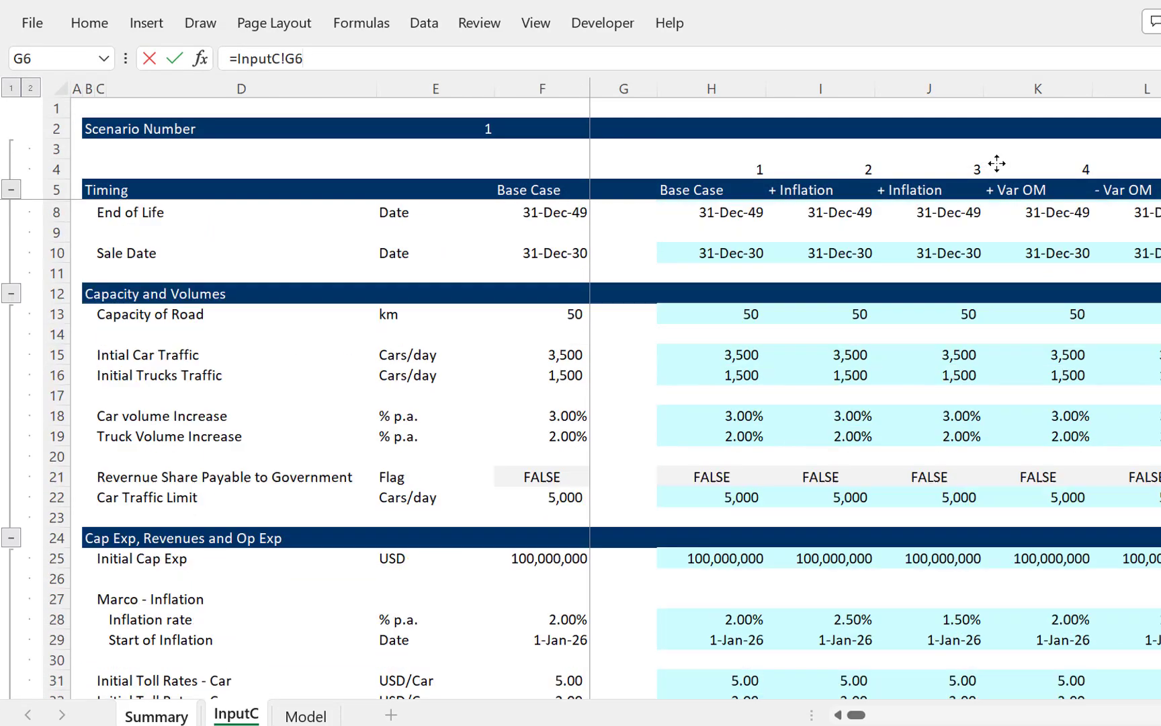
key("ctrl+Down")
key("ctrl+Page_Down")
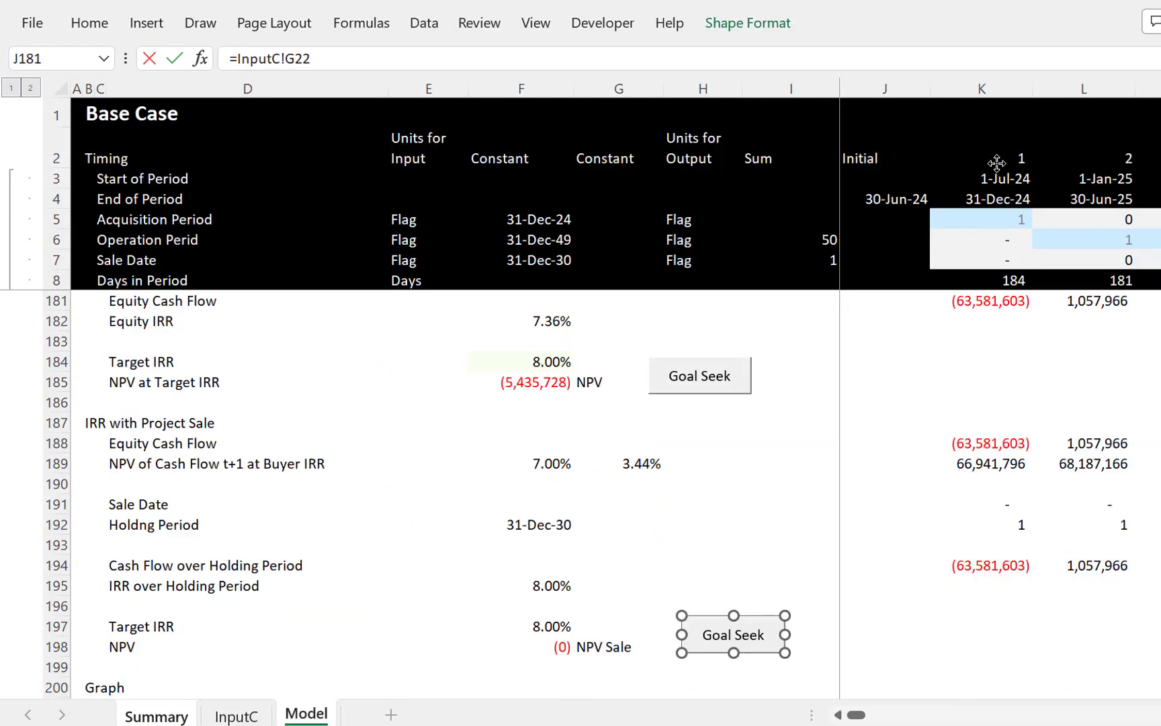
scroll(996, 163, "up", 13)
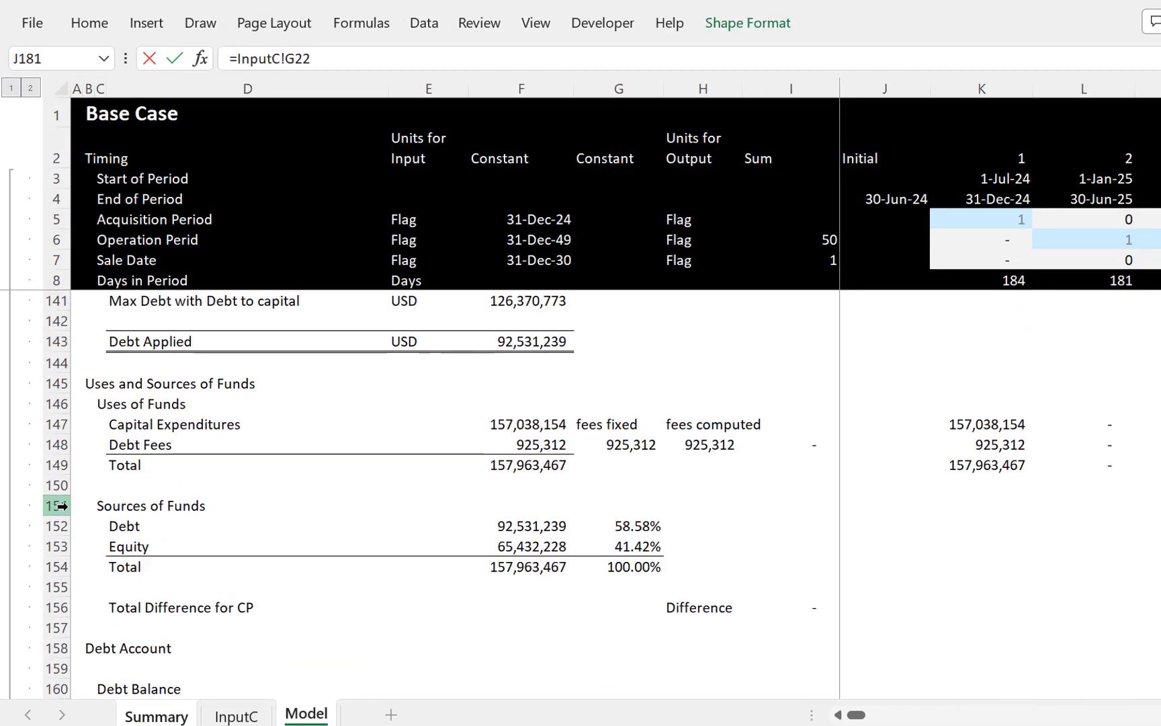
left_click_drag(111, 526, 653, 526)
key("Return")
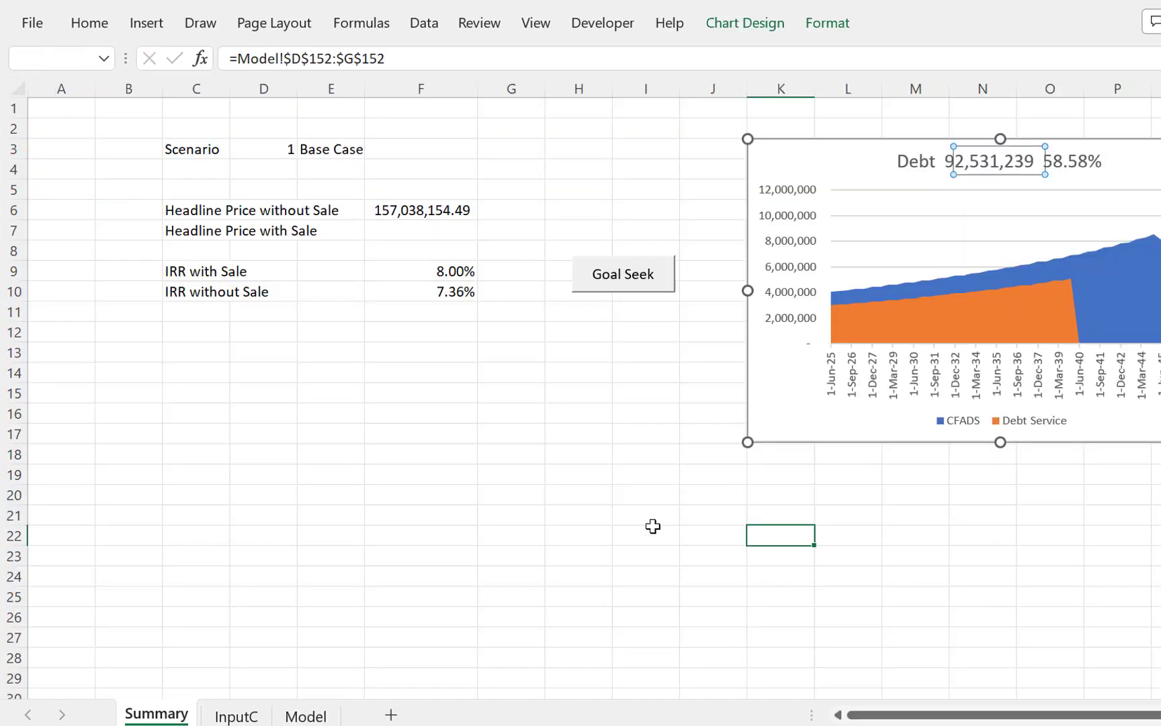
left_click(478, 515)
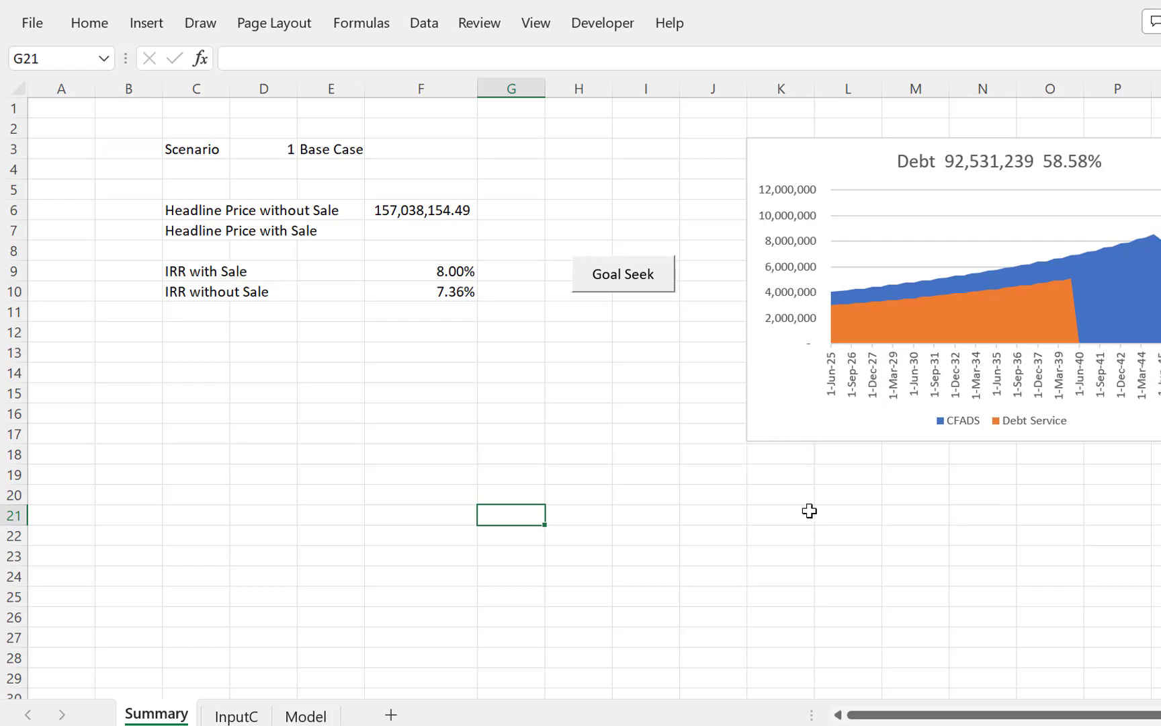
left_click(425, 395)
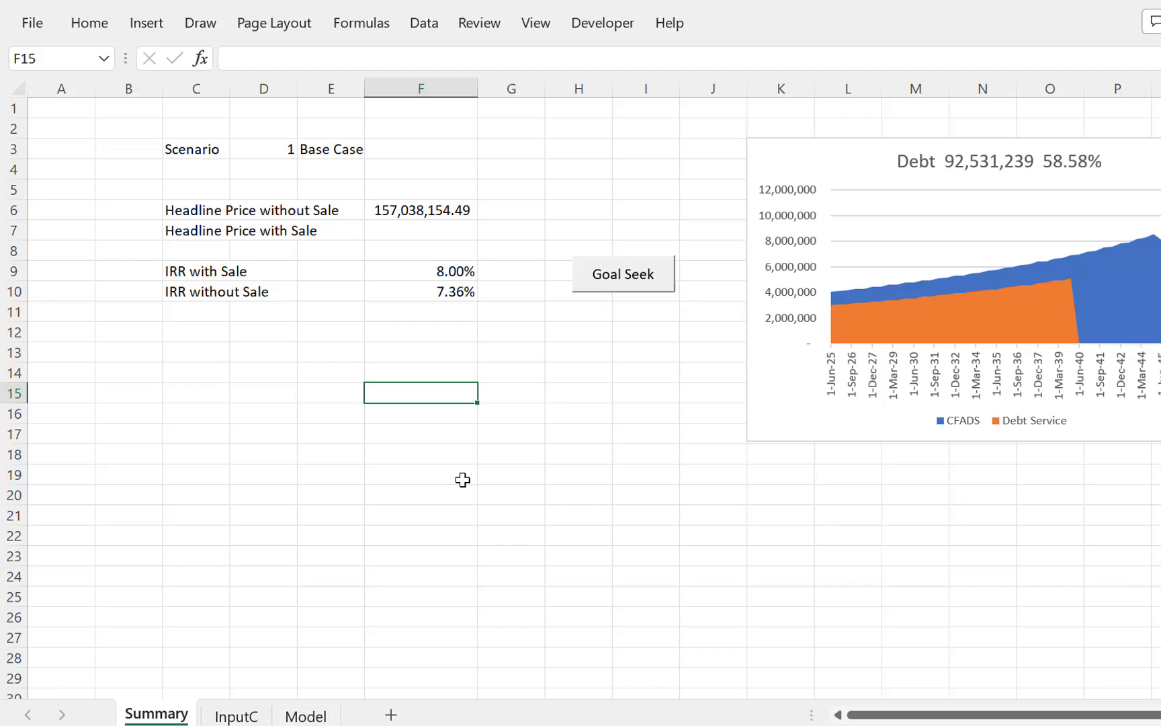
Step: Insert a small spinner form control in F2 of the InputC sheet, beside the scenario number
key("ctrl+Page_Down")
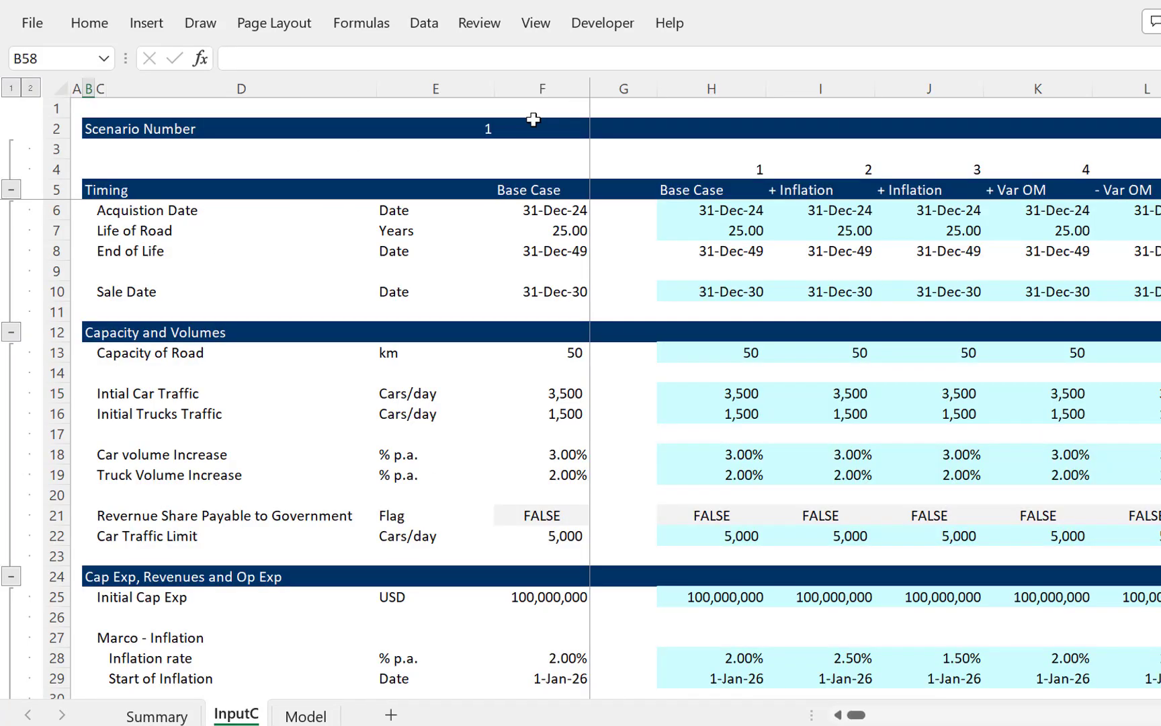
left_click(535, 125)
left_click(602, 23)
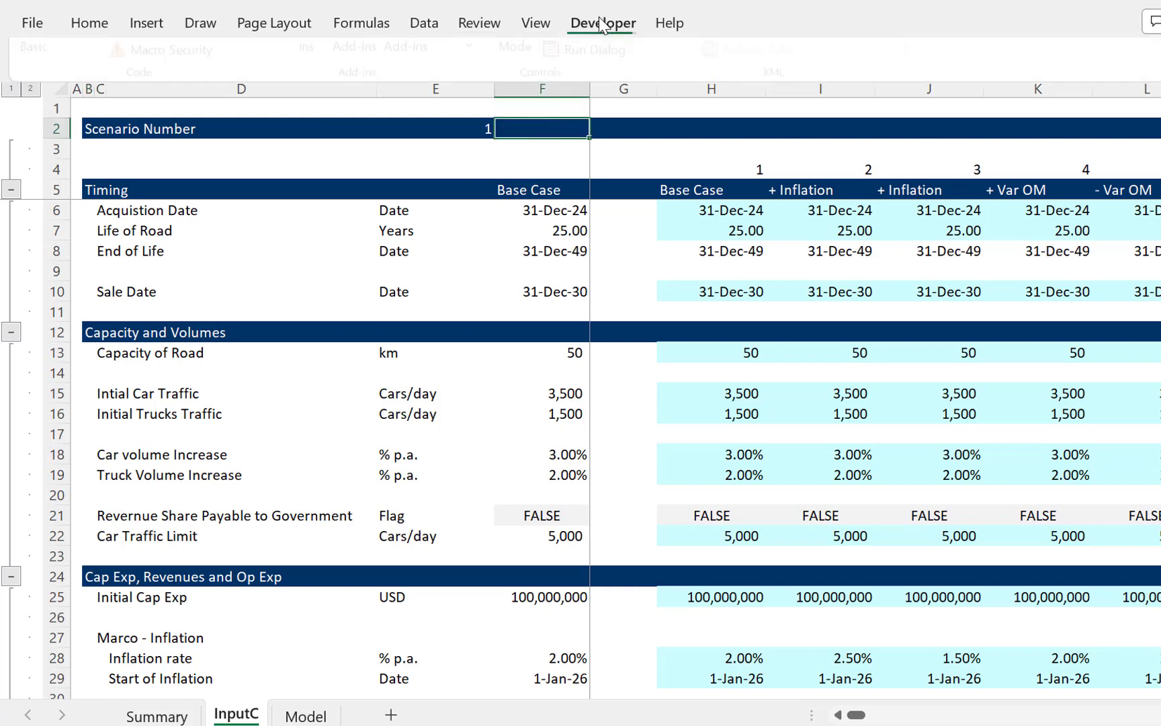
left_click(493, 86)
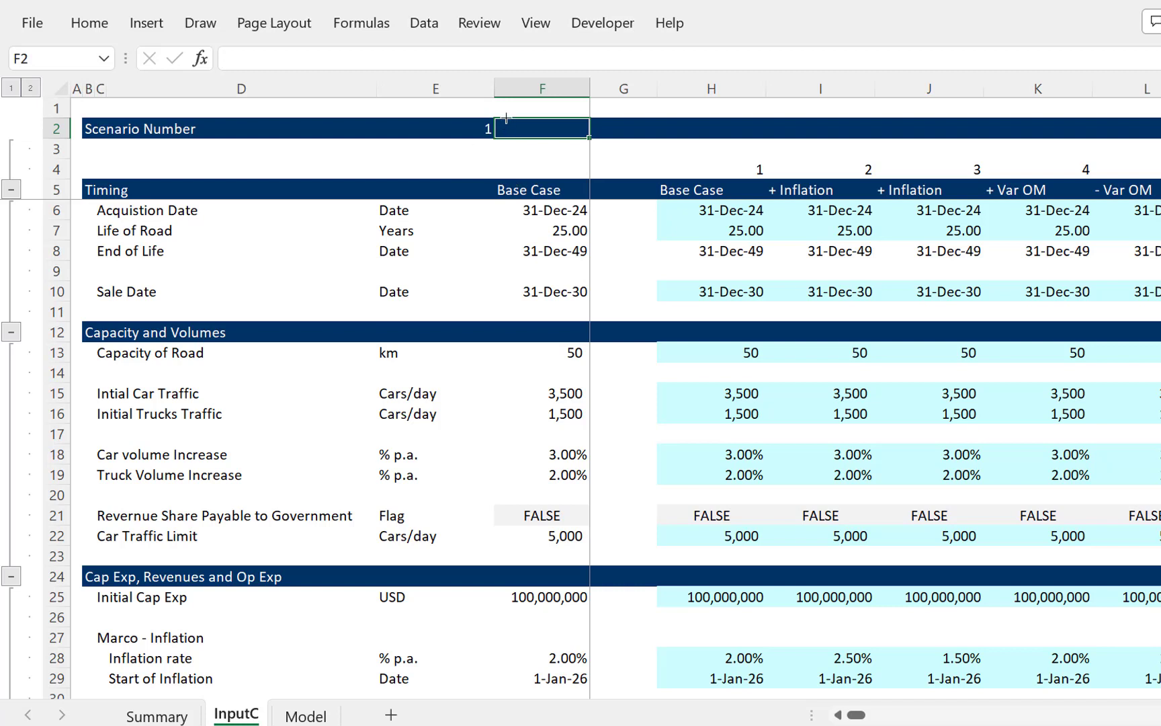
left_click_drag(507, 119, 536, 134)
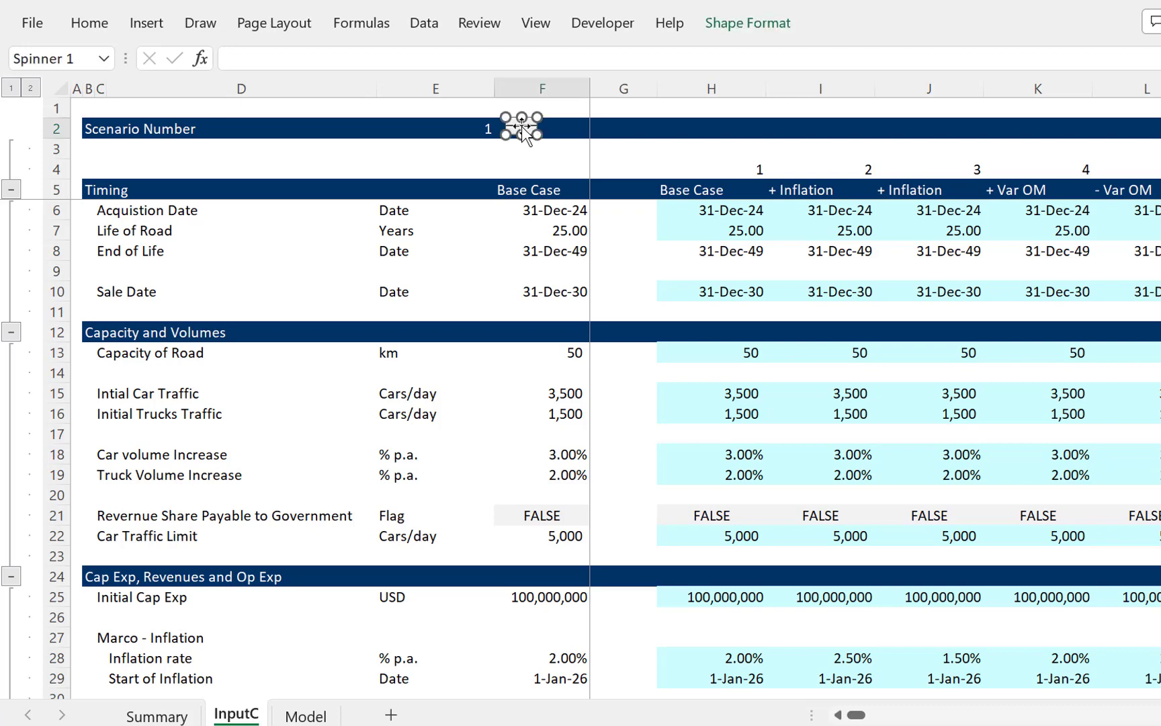
Step: Set the spinner's minimum value to 1 in its format settings and clear the existing maximum value
right_click(521, 126)
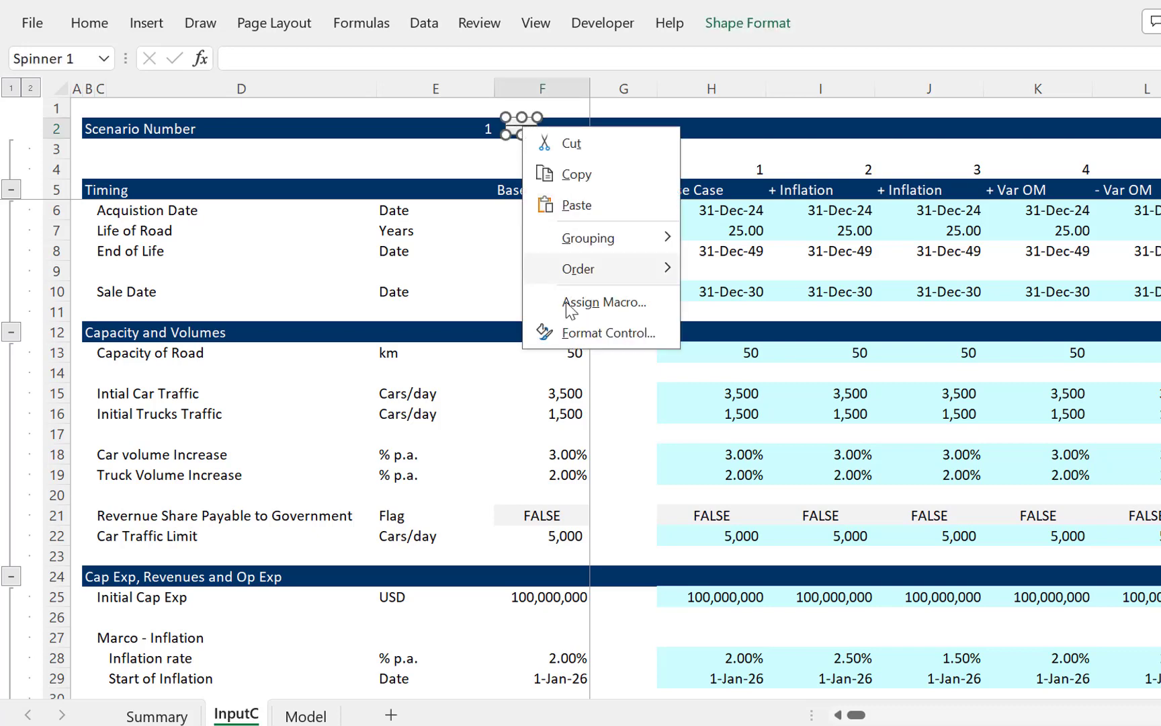
left_click(579, 334)
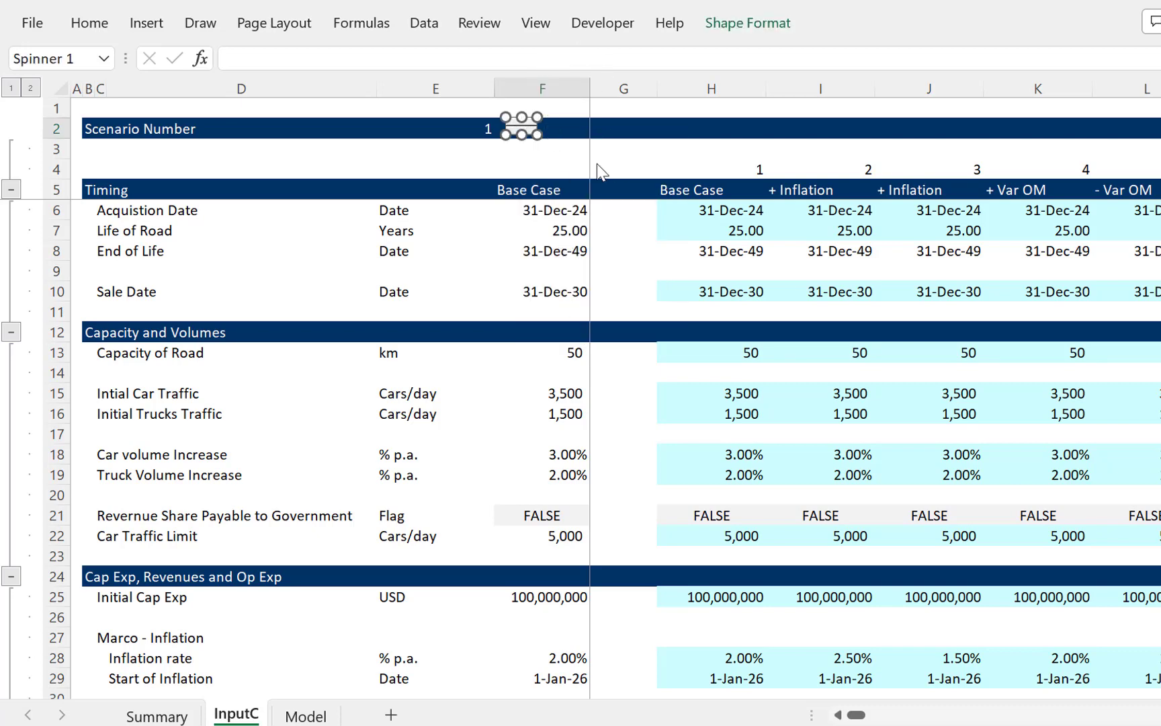
left_click(1005, 99)
key("BackSpace")
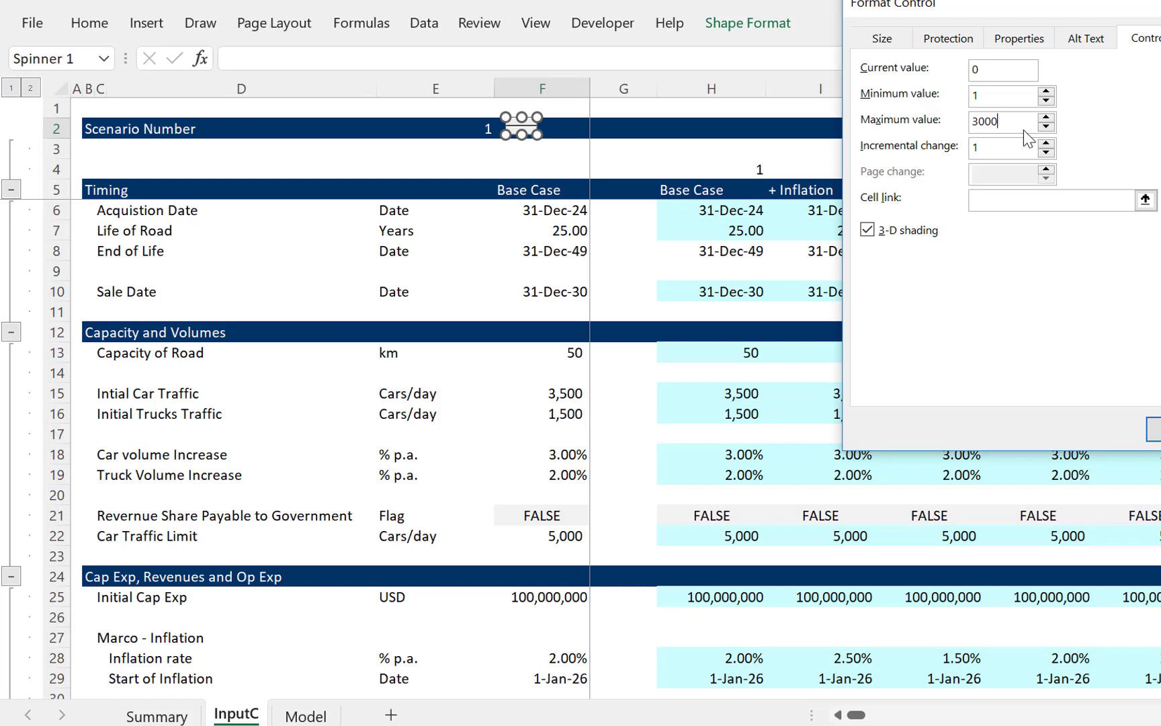
key("BackSpace")
key("BackSpace")
key("BackSpace")
key("BackSpace")
Step: Set the spinner's maximum value to 10 and link it to the scenario number cell InputC!$E$2
left_click(1146, 199)
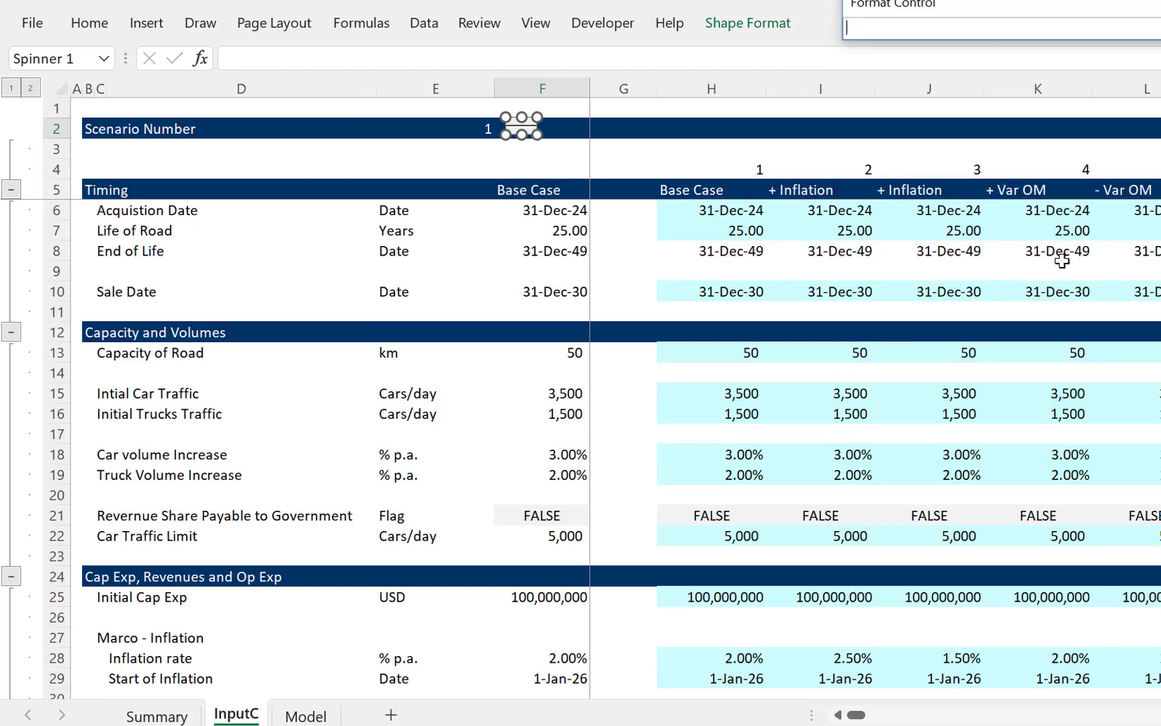
left_click(308, 717)
left_click(232, 718)
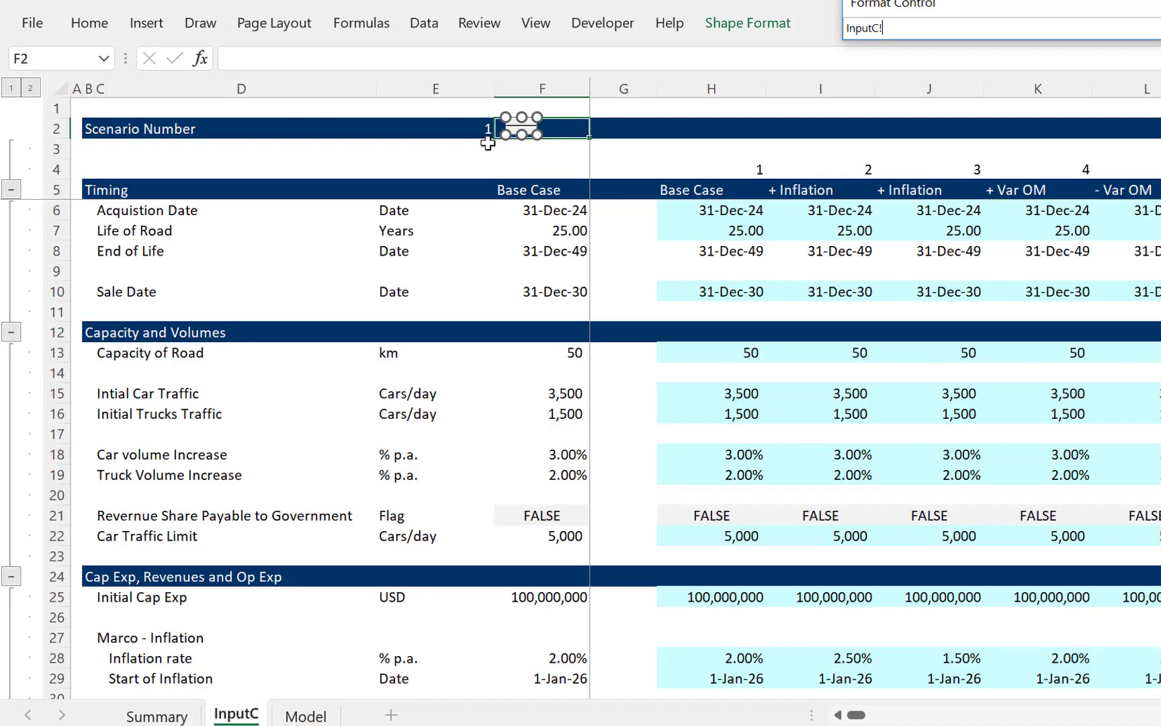
left_click(474, 128)
key("Return")
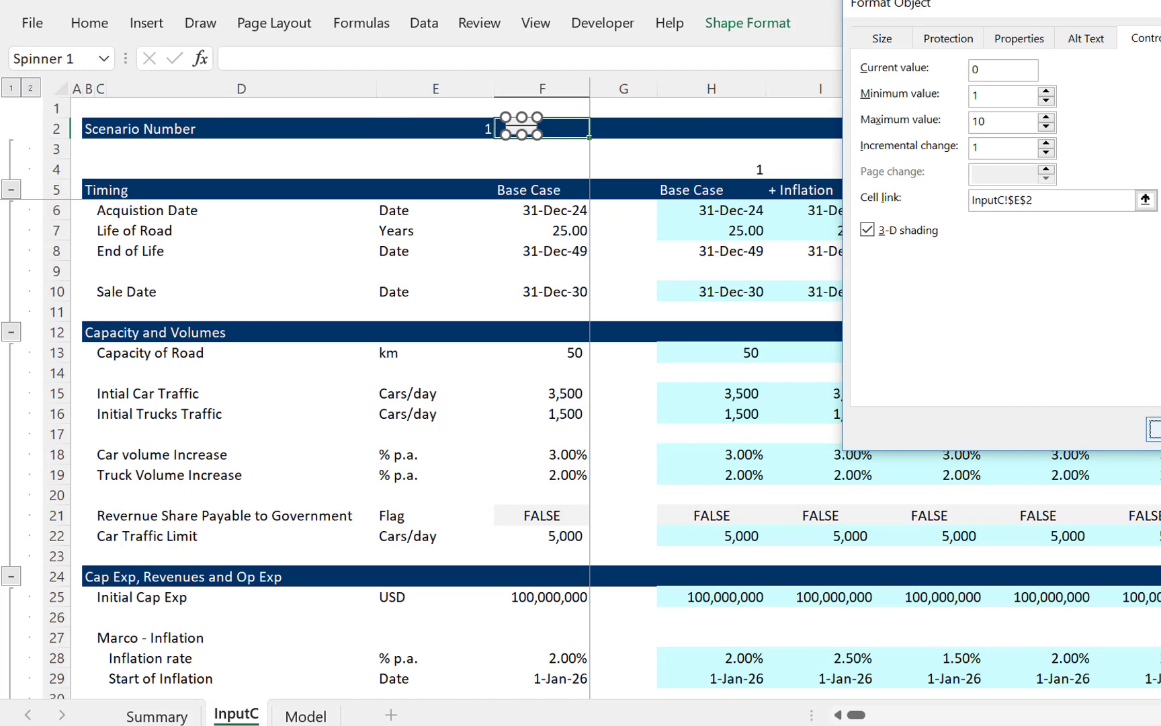
left_click(1153, 430)
left_click(708, 306)
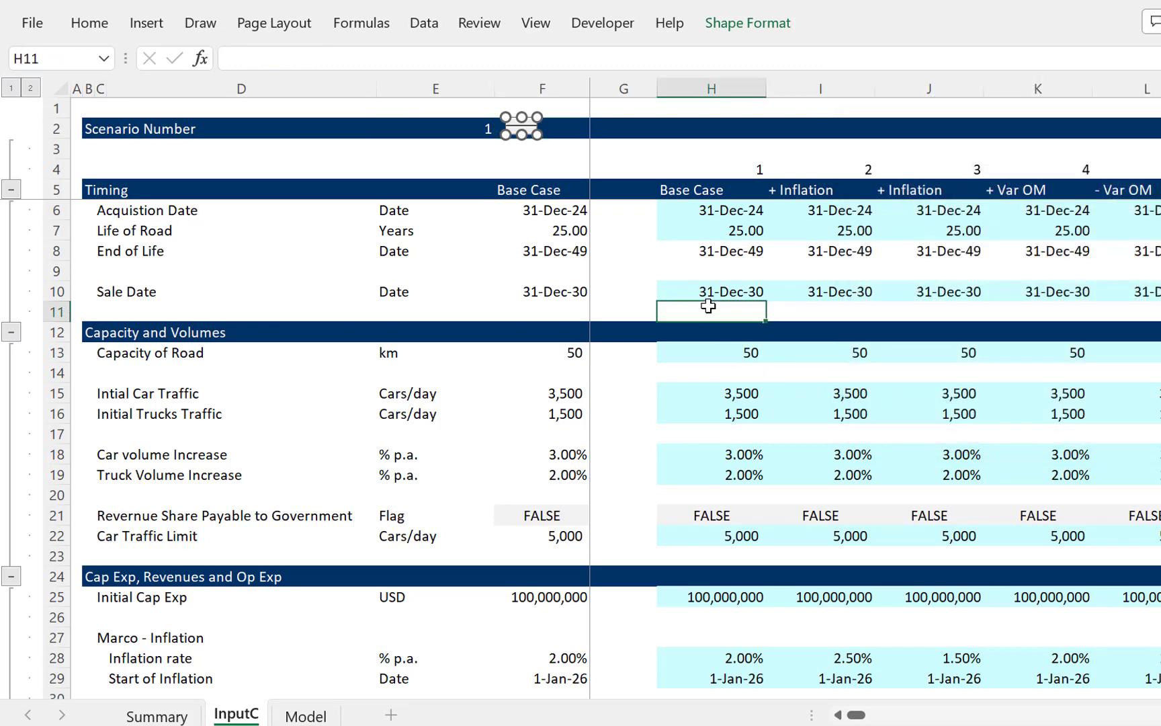
Step: Copy the spinner into D3 of the Summary sheet beside the Scenario label and use it to advance the scenario to 3
right_click(522, 133)
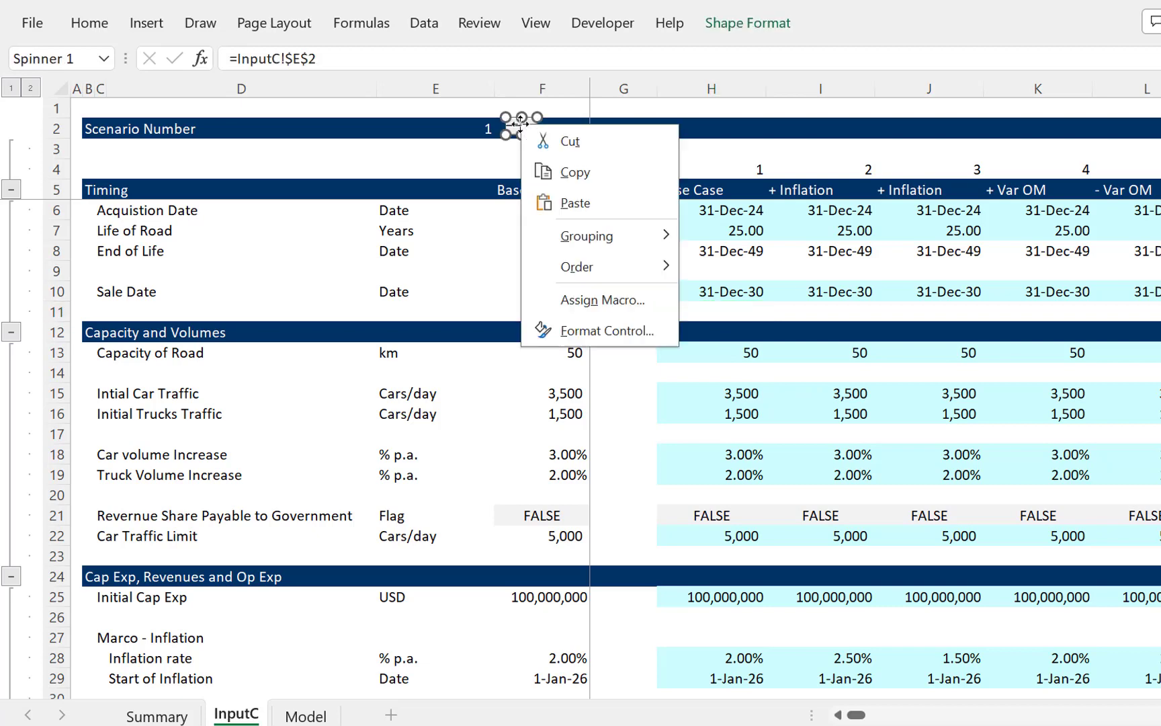
left_click(558, 176)
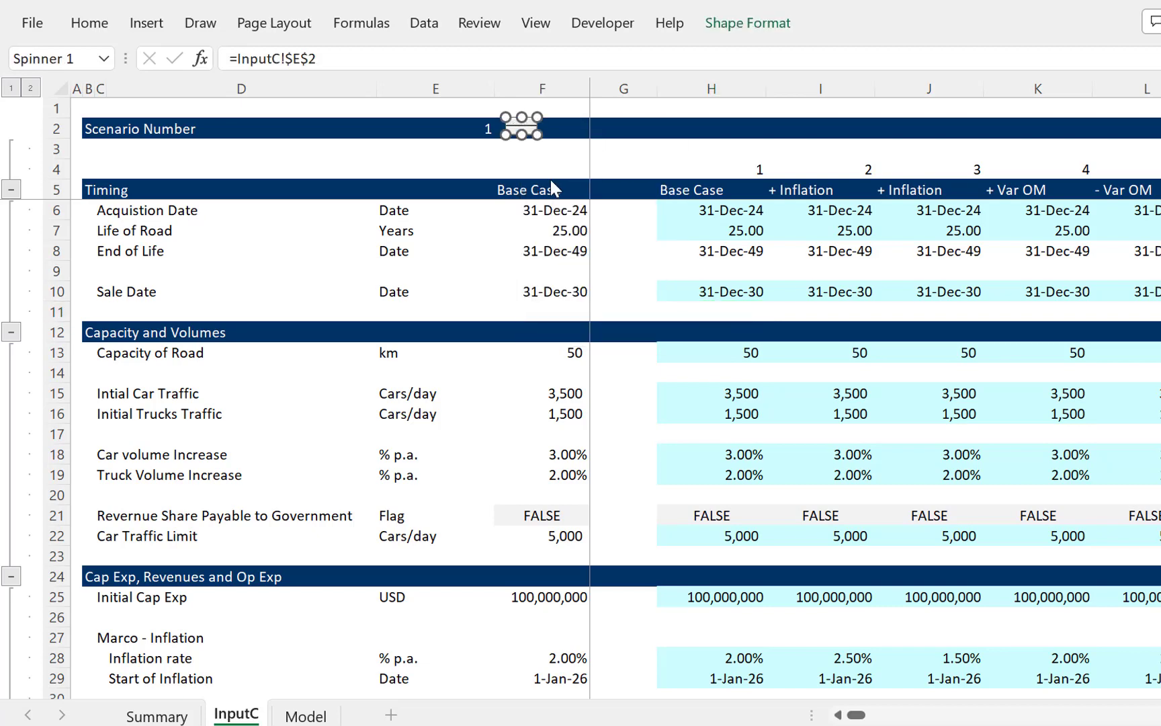
key("ctrl+Page_Up")
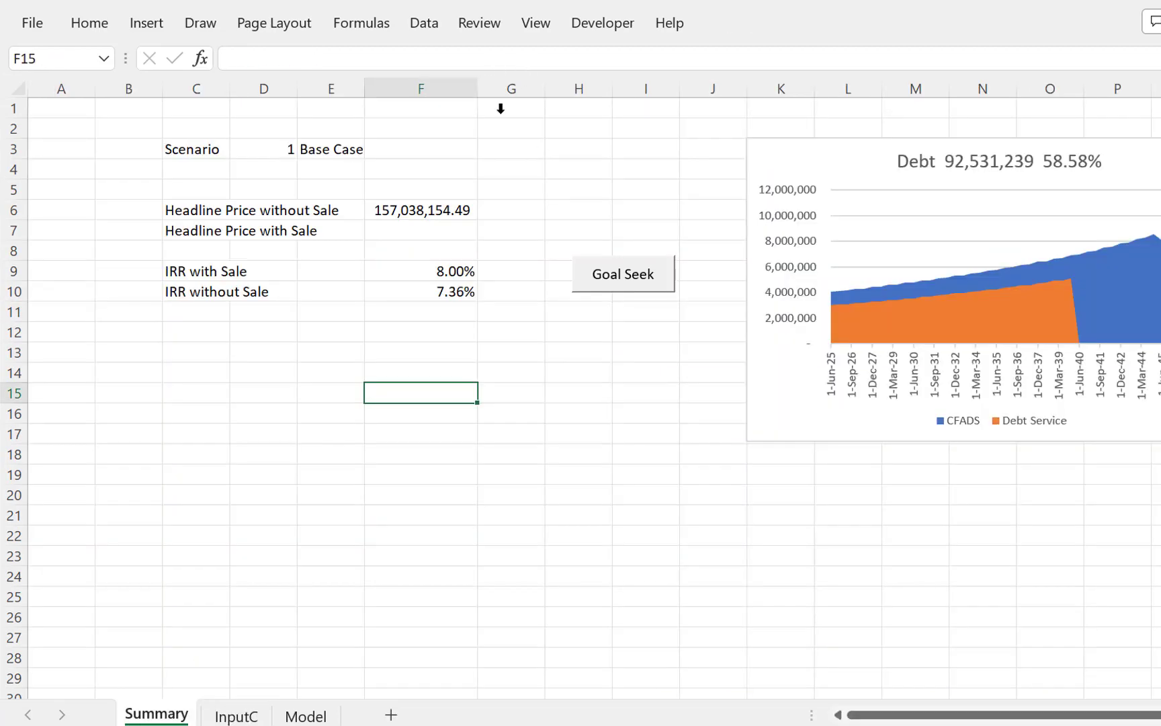
left_click(427, 148)
key("ctrl+v")
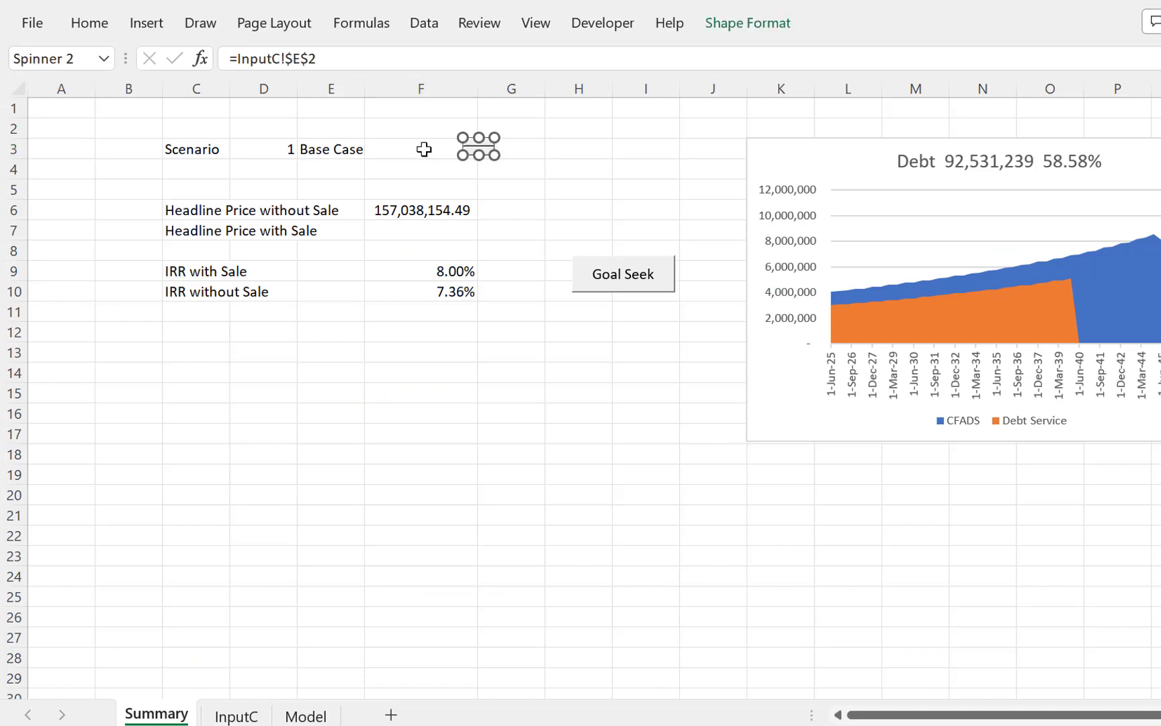
left_click_drag(475, 152, 257, 149)
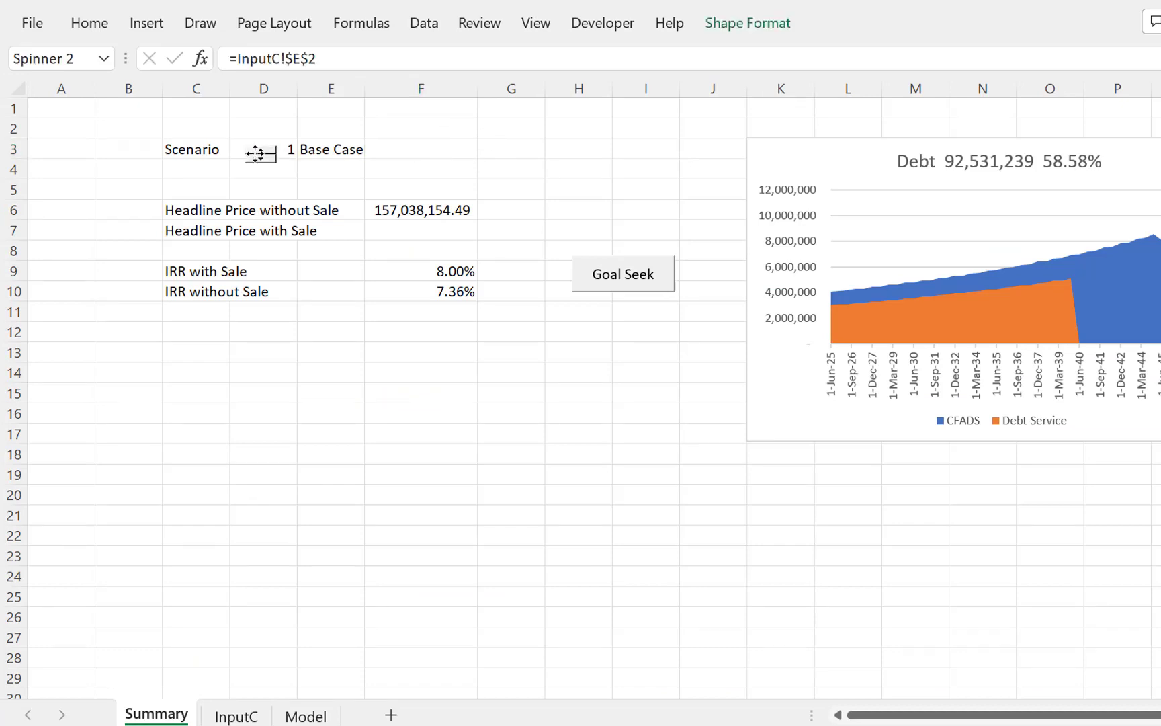
left_click(334, 173)
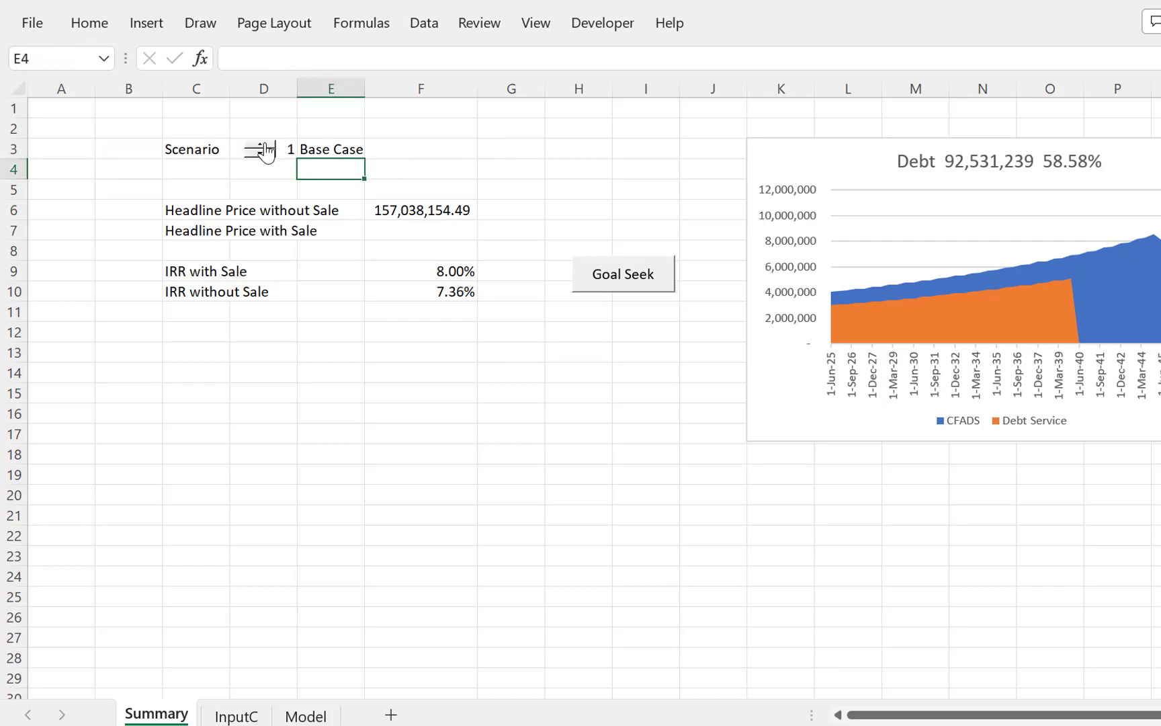
left_click(266, 145)
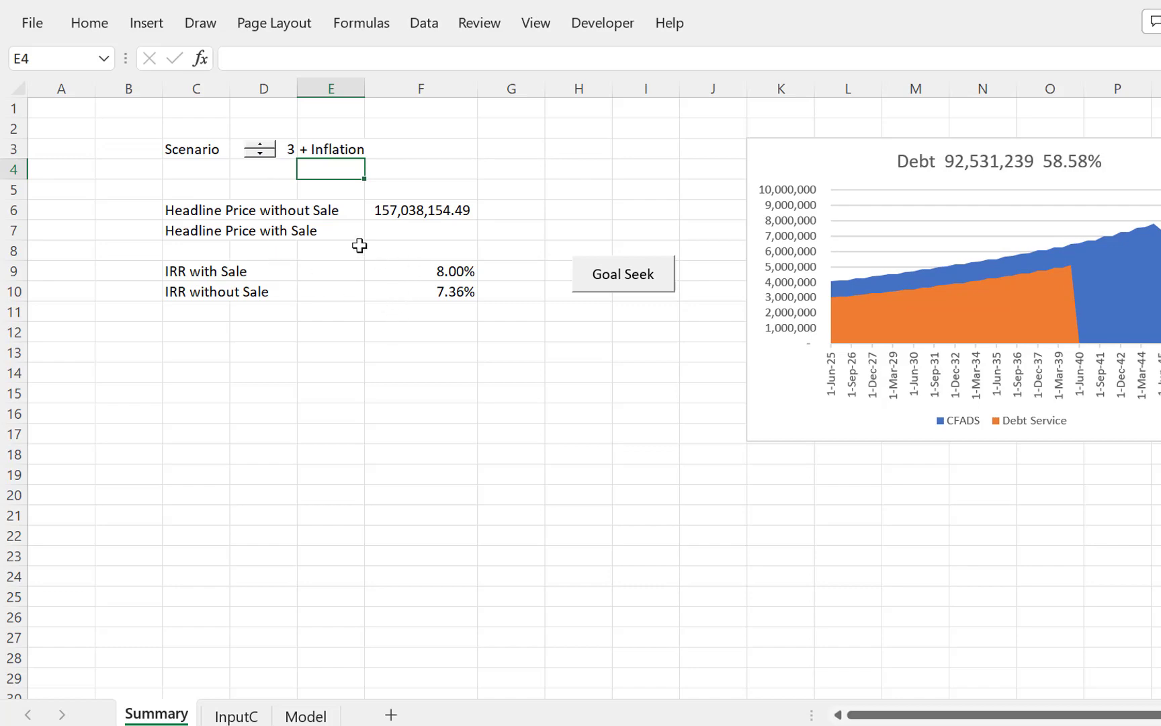
Step: Relink the IRR with Sale figure in F9 to the IRR over Holding Period with =Model!$F$195
left_click(411, 280)
type("=")
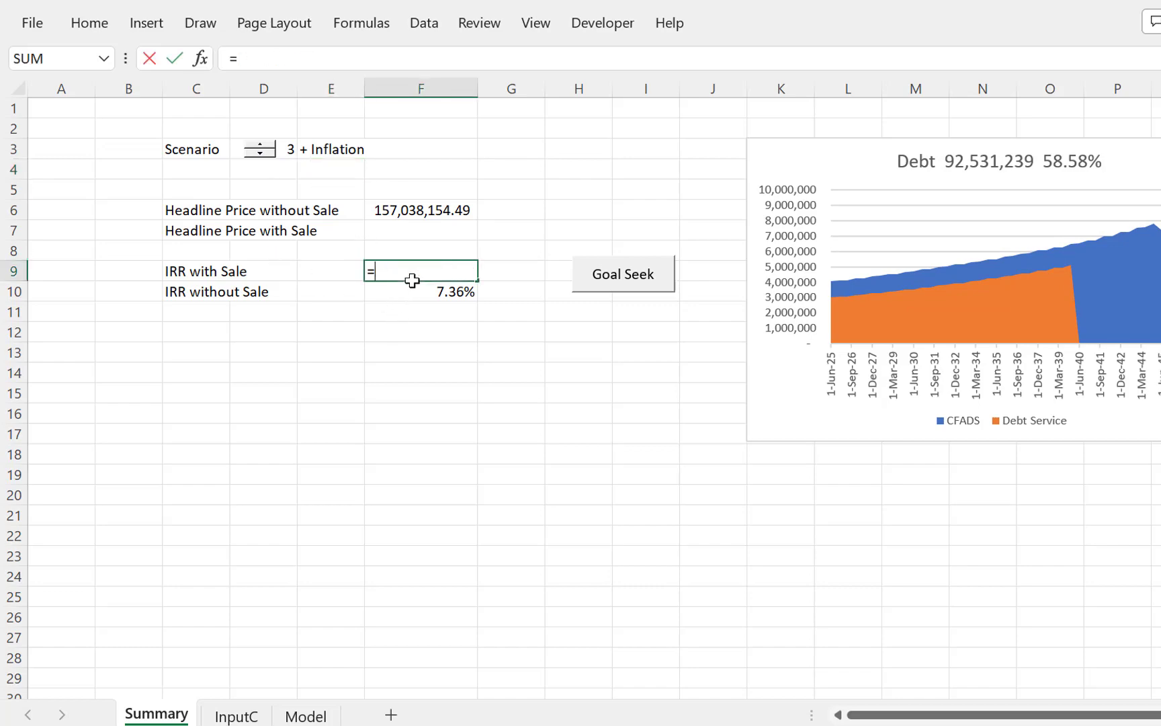
key("ctrl+Page_Down")
key("ctrl+Page_Down")
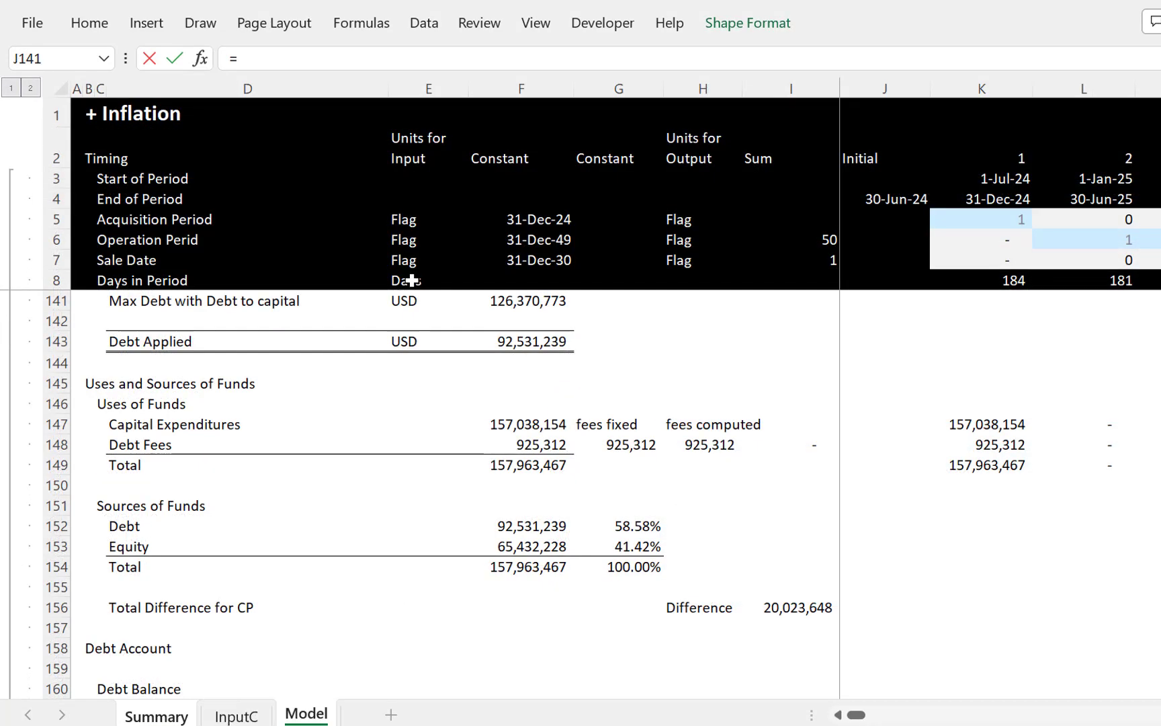
scroll(412, 280, "down", 13)
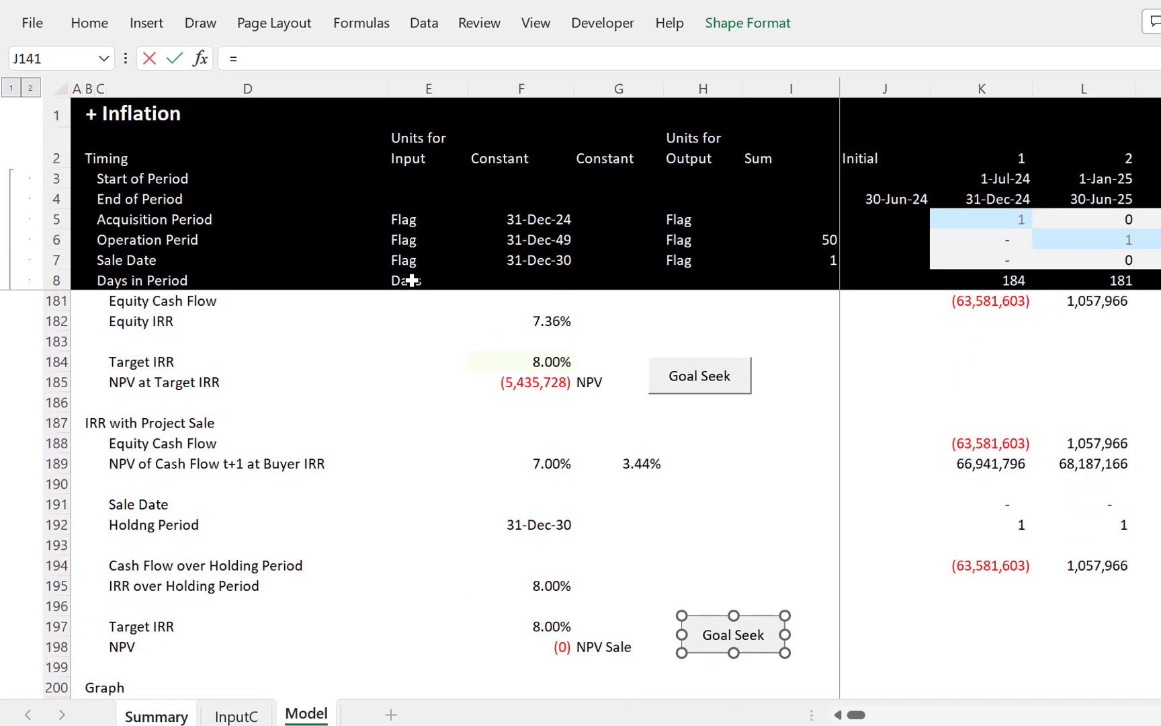
left_click(537, 583)
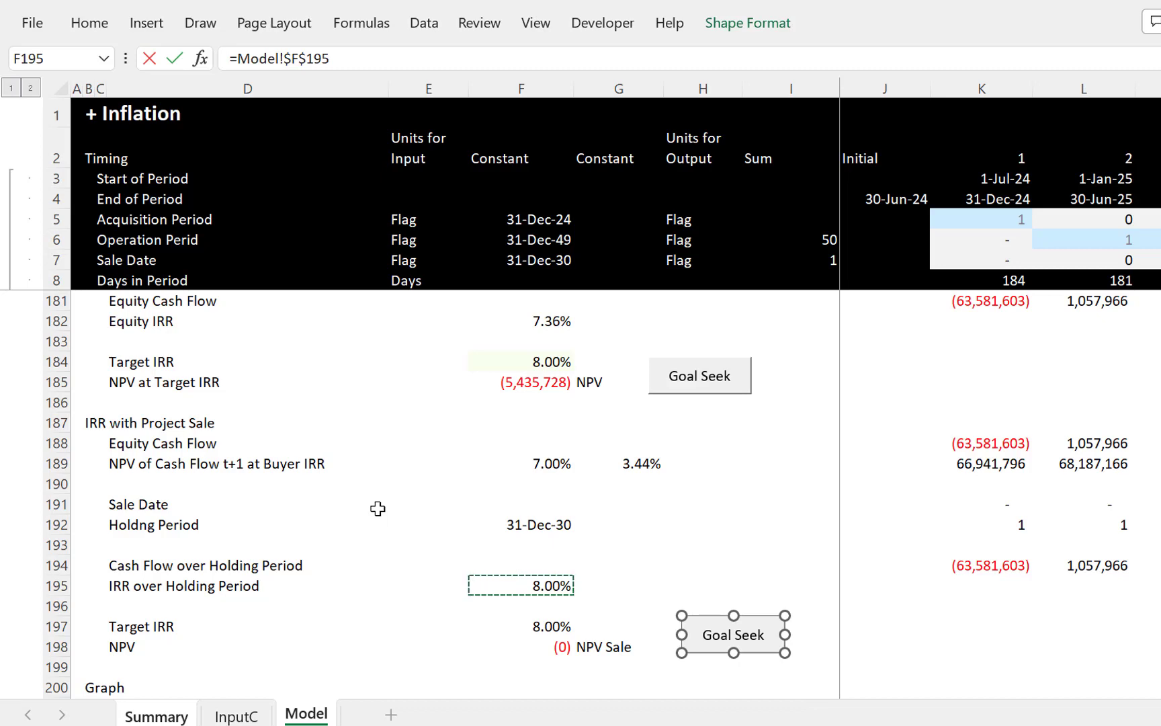
key("Return")
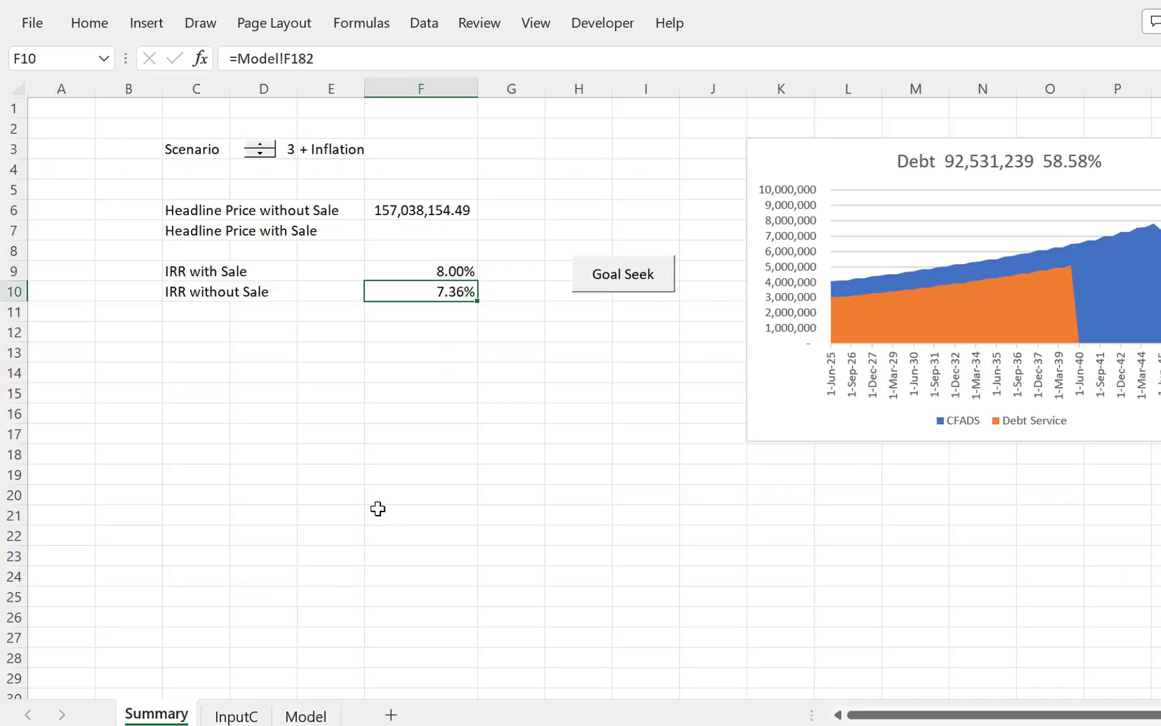
Step: Advance the Summary sheet's scenario number to 5 with the spinner
left_click(260, 154)
left_click(263, 147)
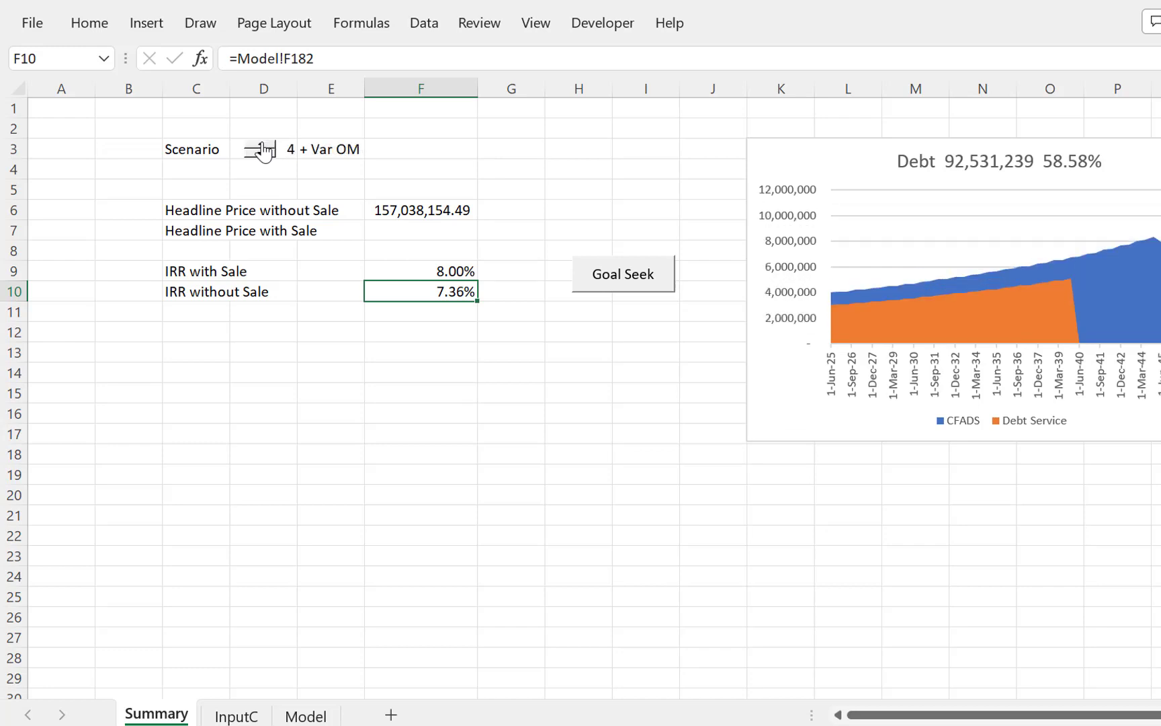
left_click(263, 146)
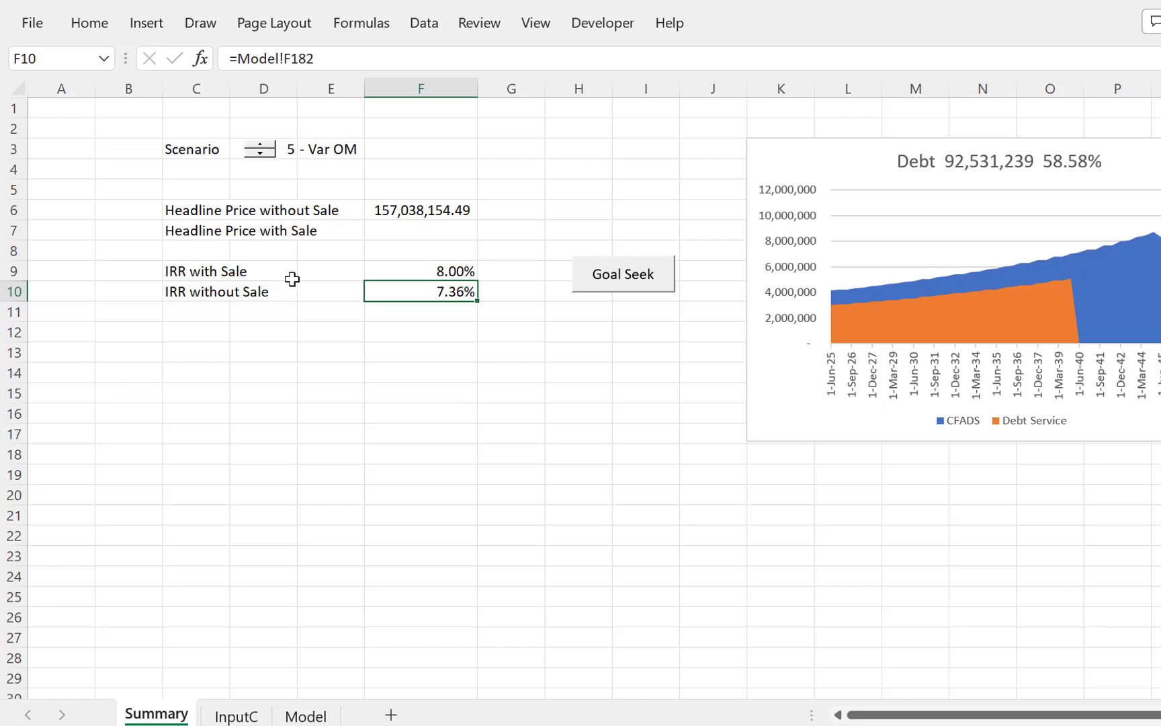
Step: Check the workbook's calculation mode in the calculation options
left_click(360, 21)
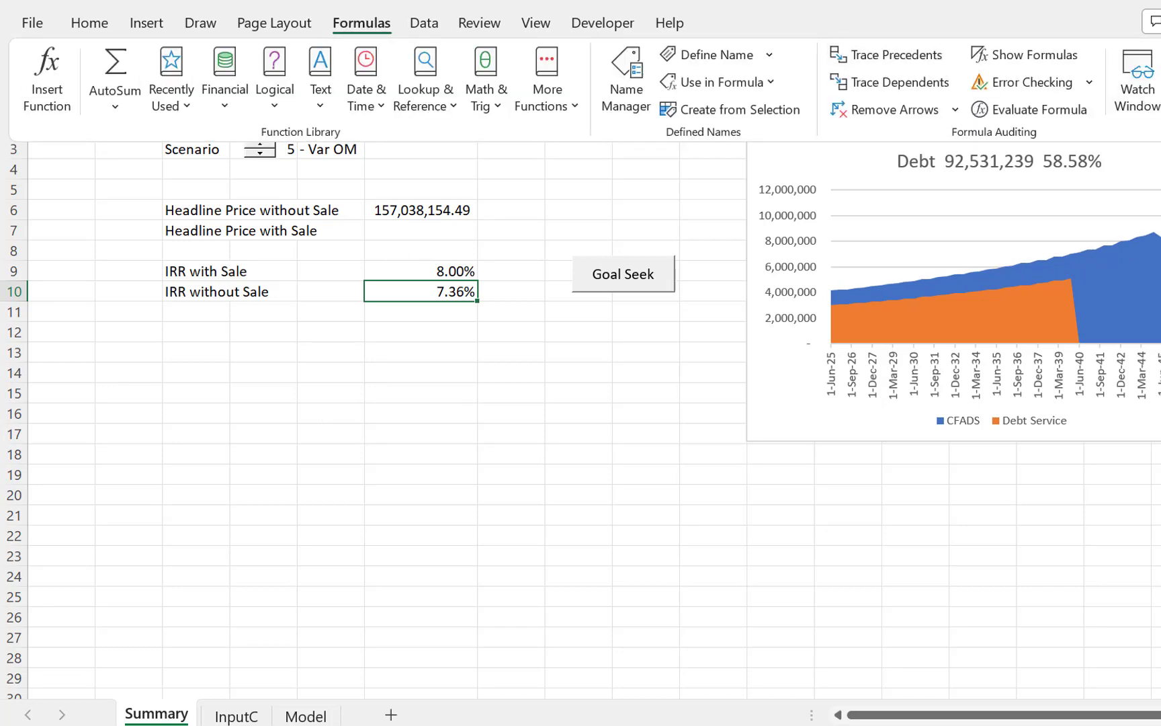
left_click(1160, 94)
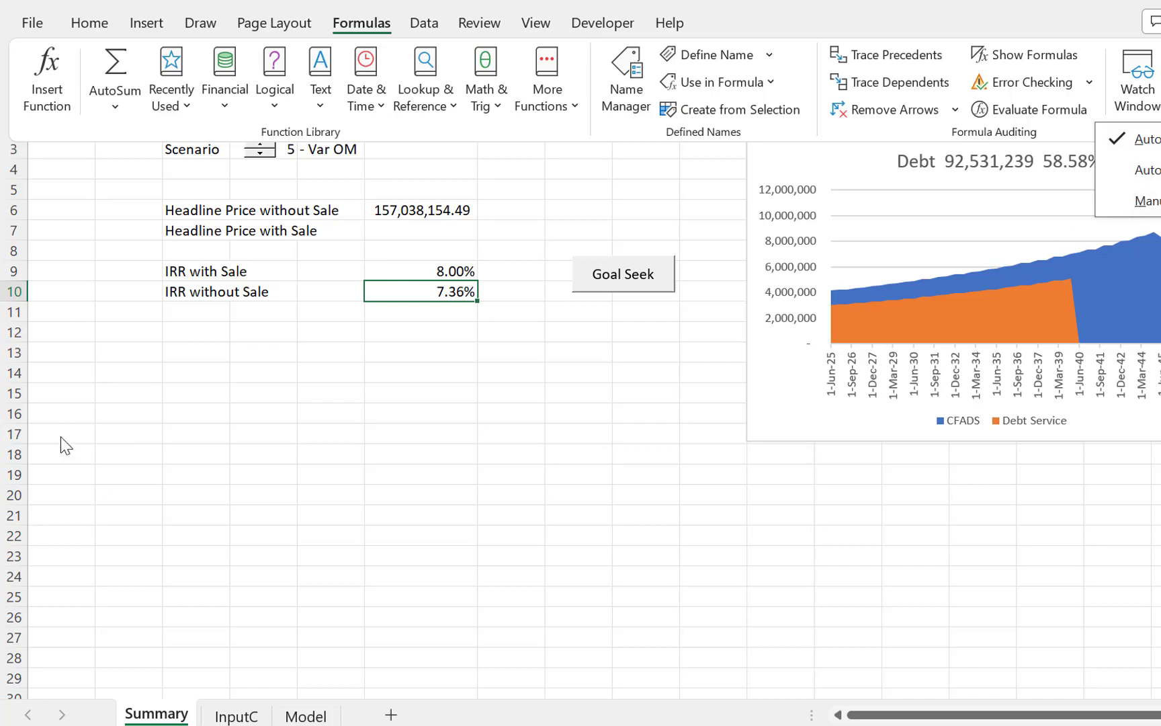
key("Escape")
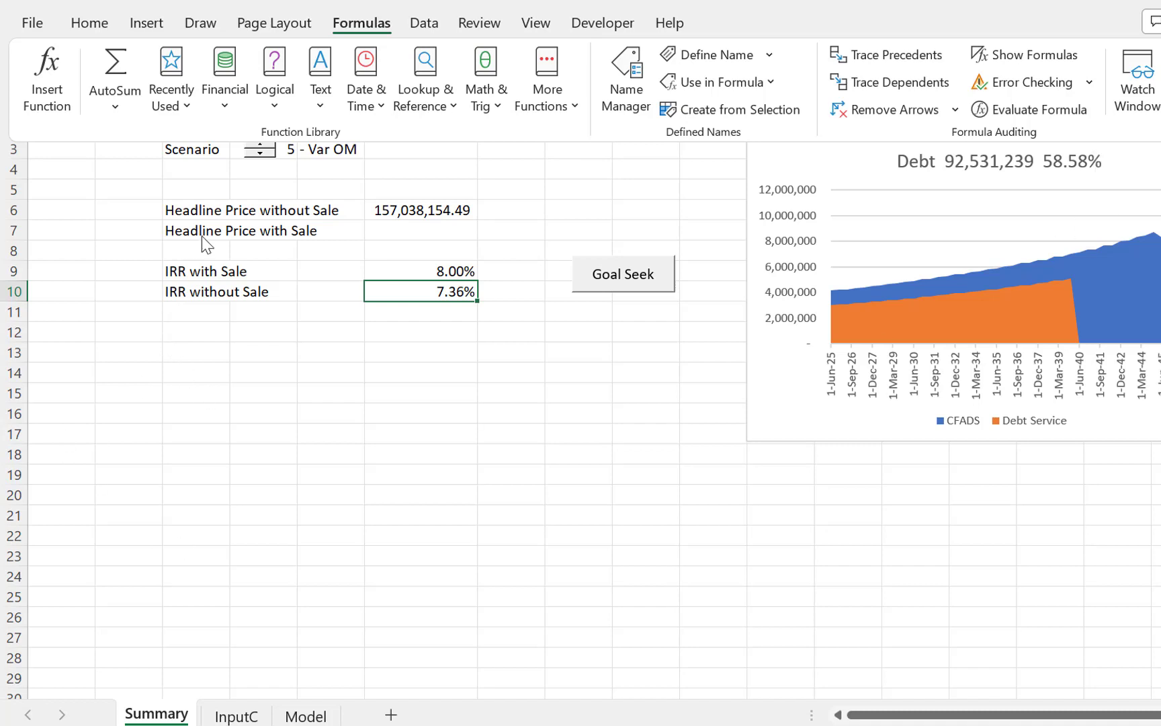
left_click(193, 384)
Step: Rename the labels in C9 and C10 as EIRR with Sale and EIRR without Sale
key("Up")
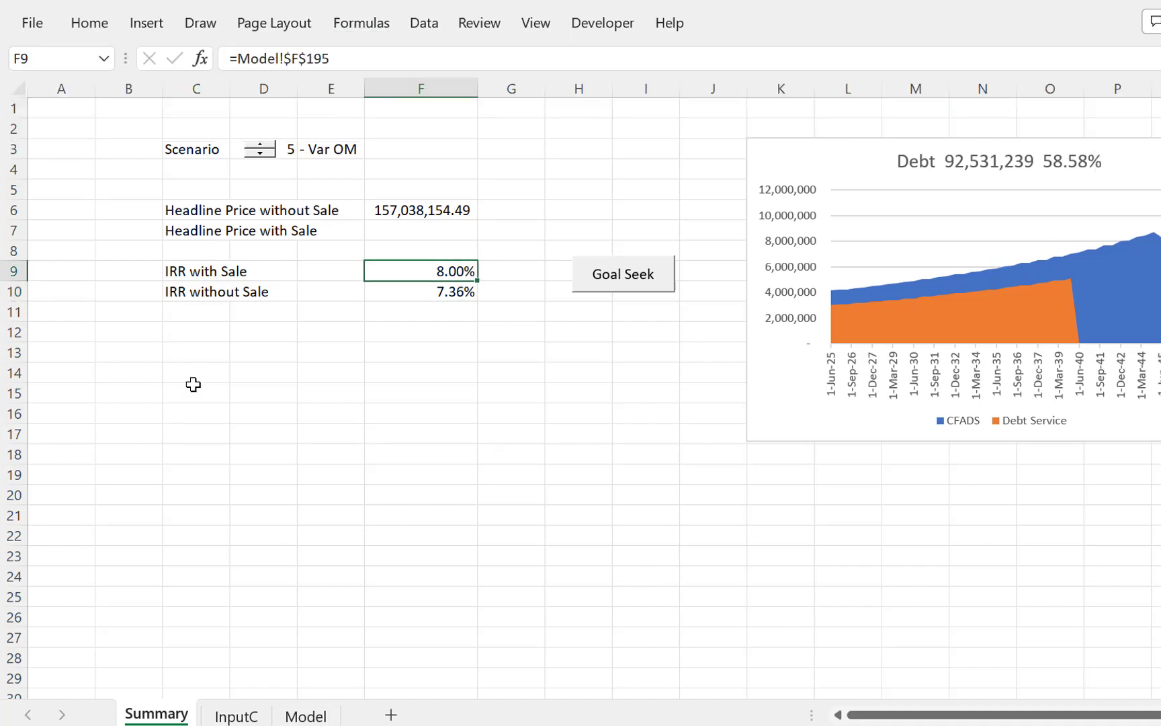
key("Left")
key("Left")
key("Left")
key("Left")
key("Right")
key("F2")
key("Left")
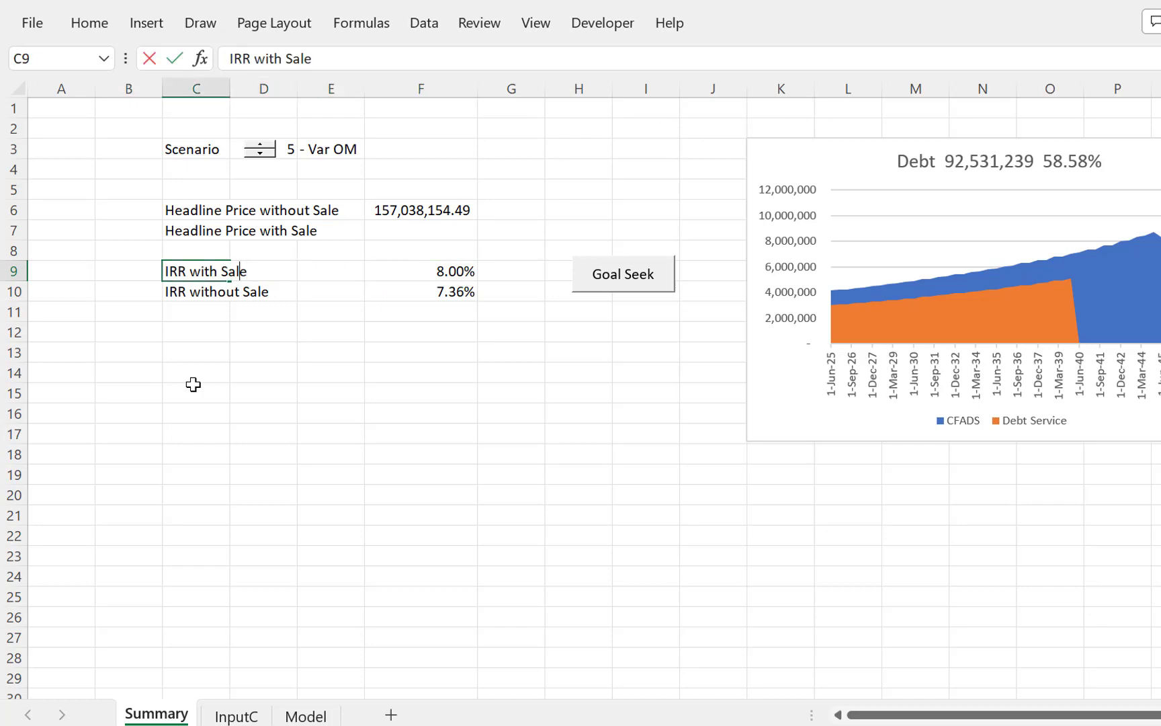
key("Home")
type("E")
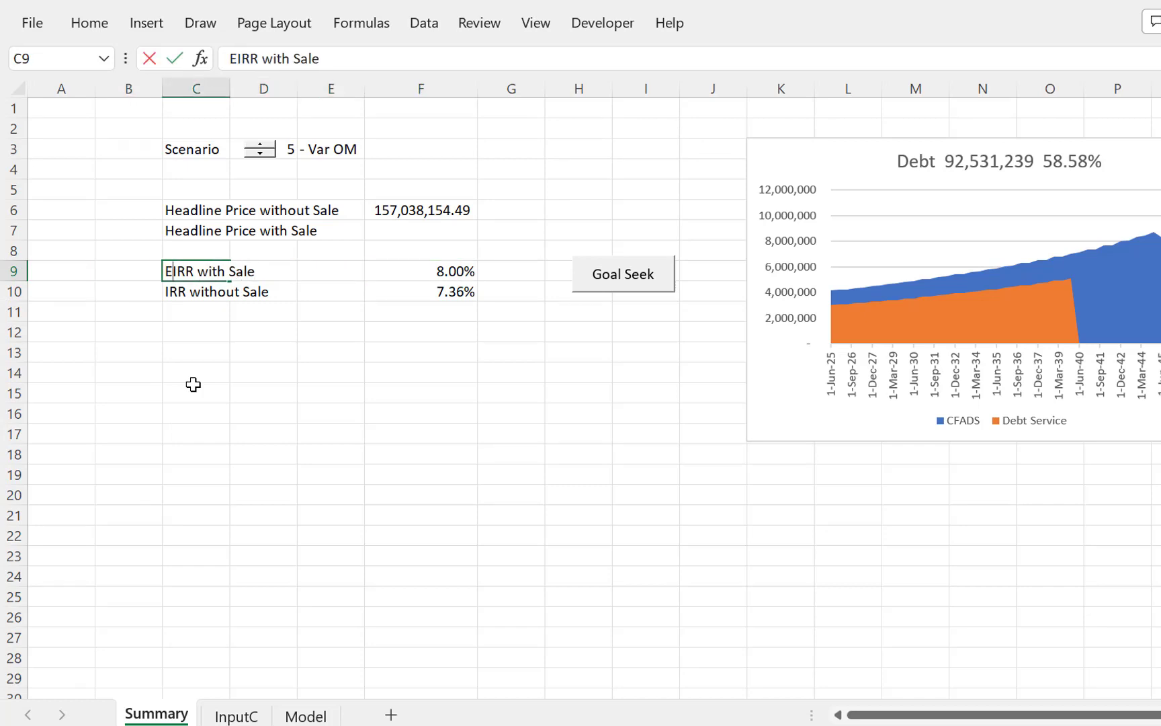
key("Return")
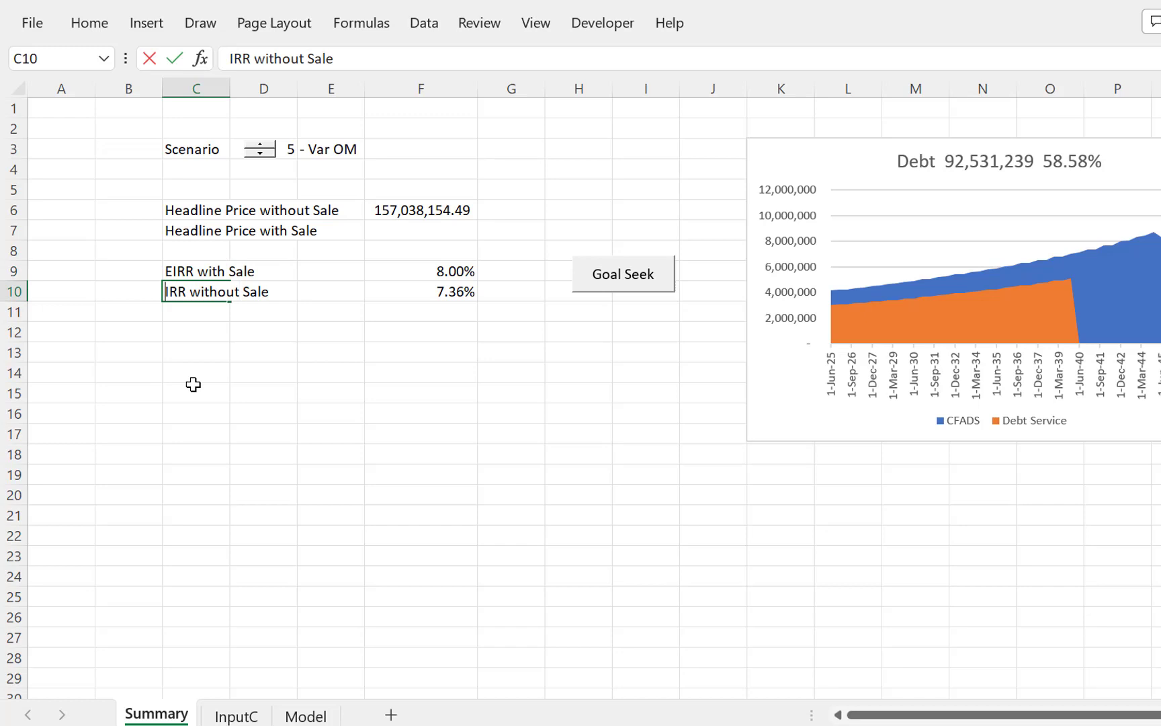
type("E")
key("Return")
Step: Add the labels PIRR Pre-tax in C12 and PIRR After-tax in C13
key("Down")
key("Down")
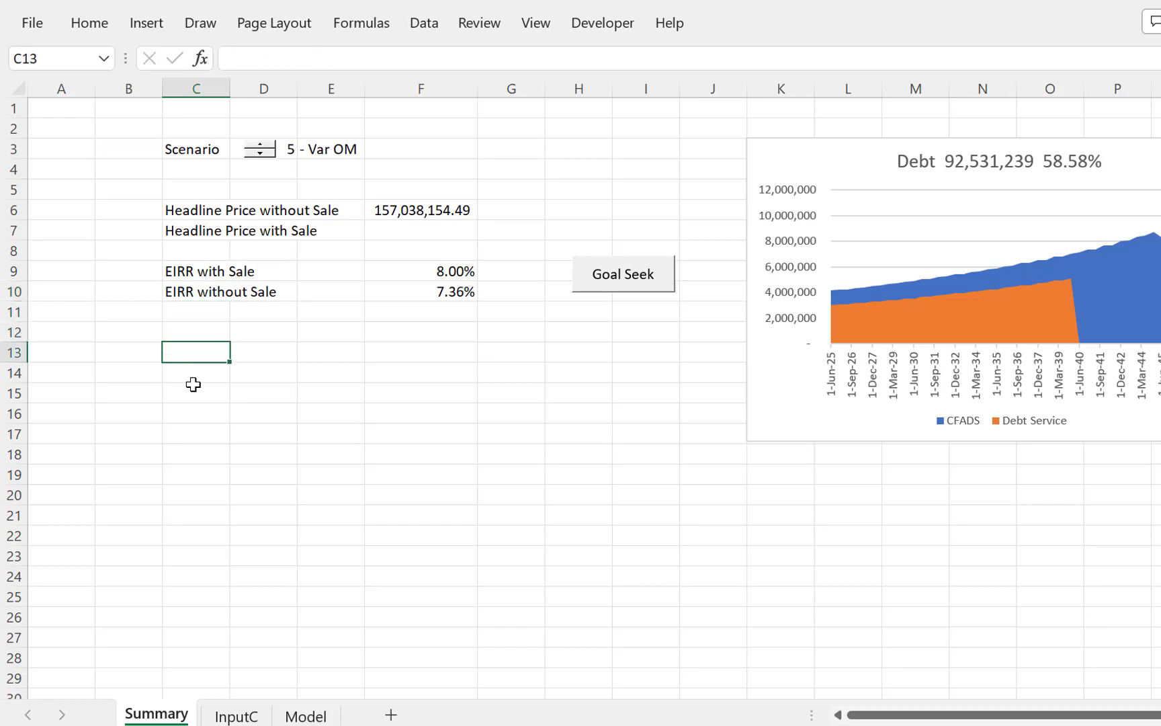
key("Up")
type("P")
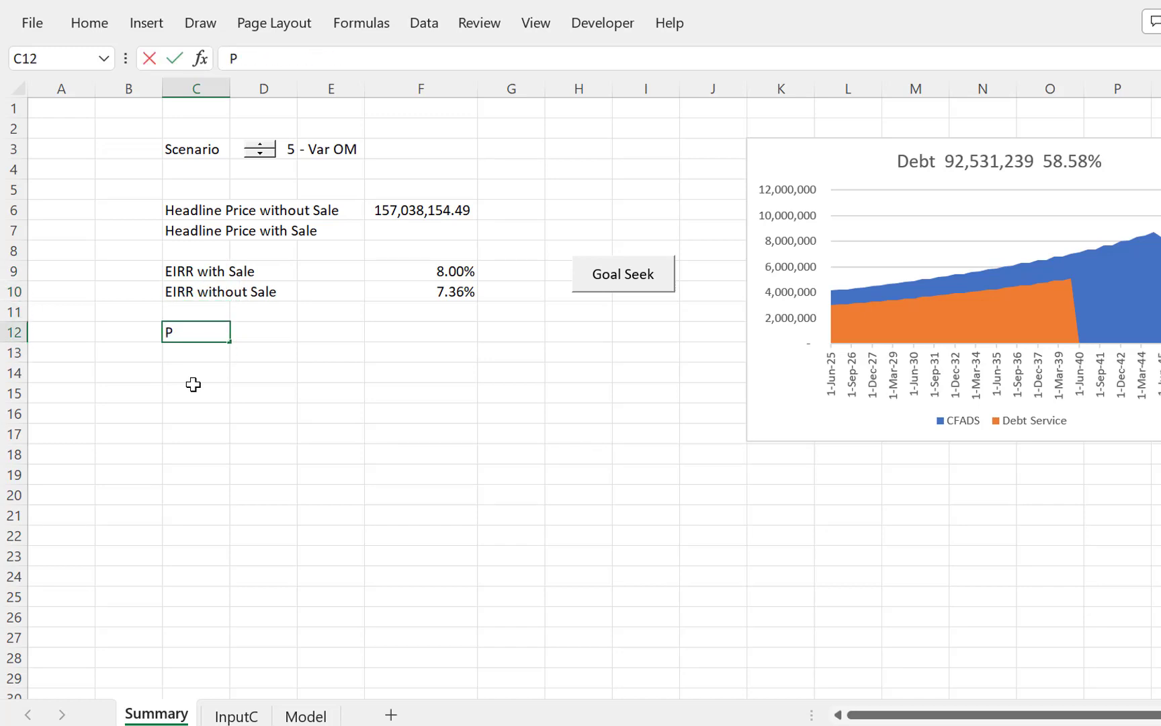
type("IRR Pre-")
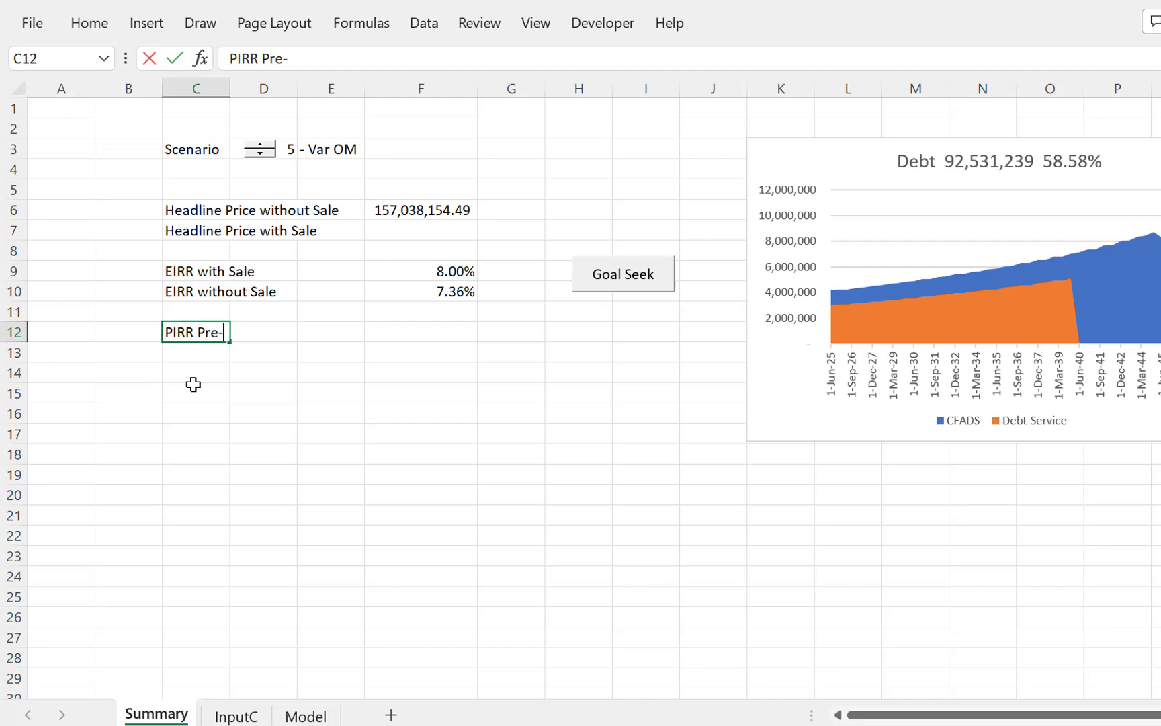
type("tax")
key("Return")
type("P")
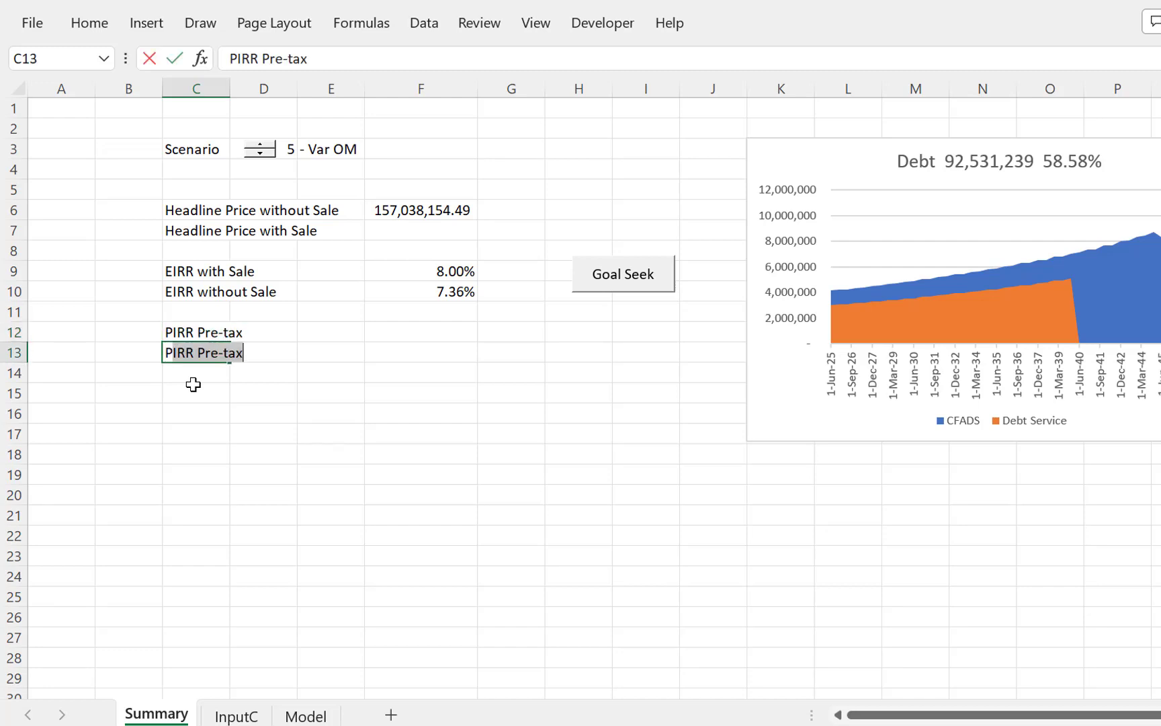
type("RR")
type("IRR After")
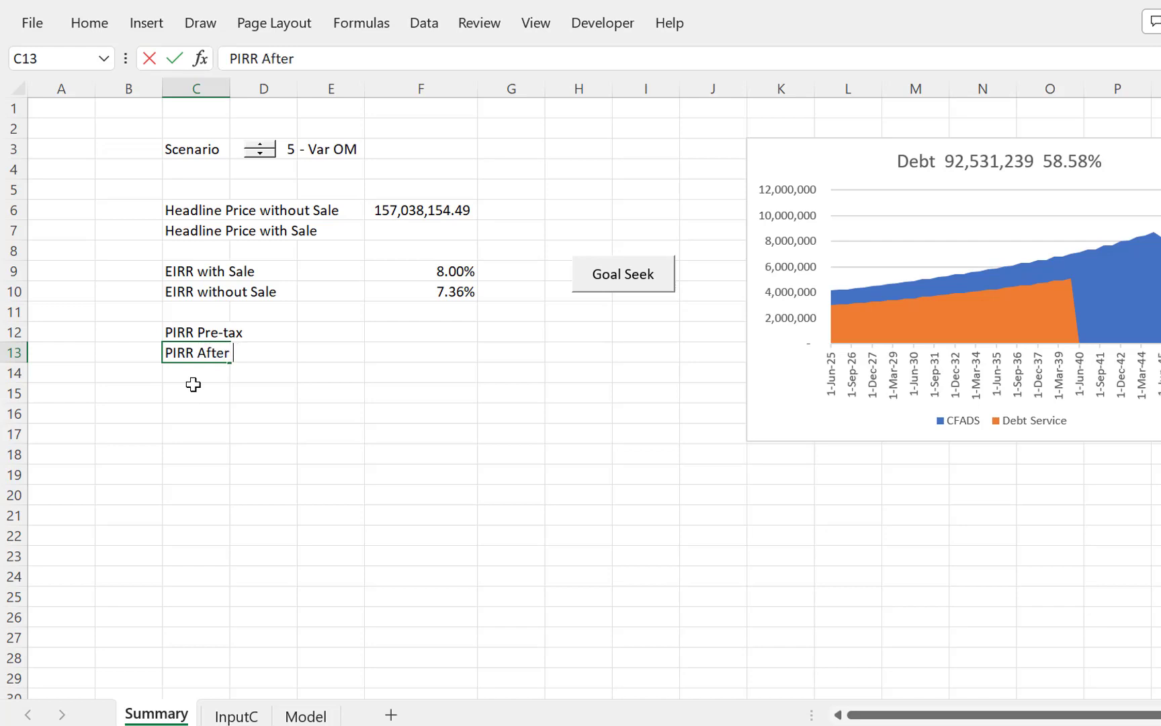
type("-ta")
key("Return")
Step: Link F12 on the Summary sheet to the Pre-tax Project IRR in F78 of the Model sheet
key("Up")
key("Up")
key("Right")
key("Right")
key("Right")
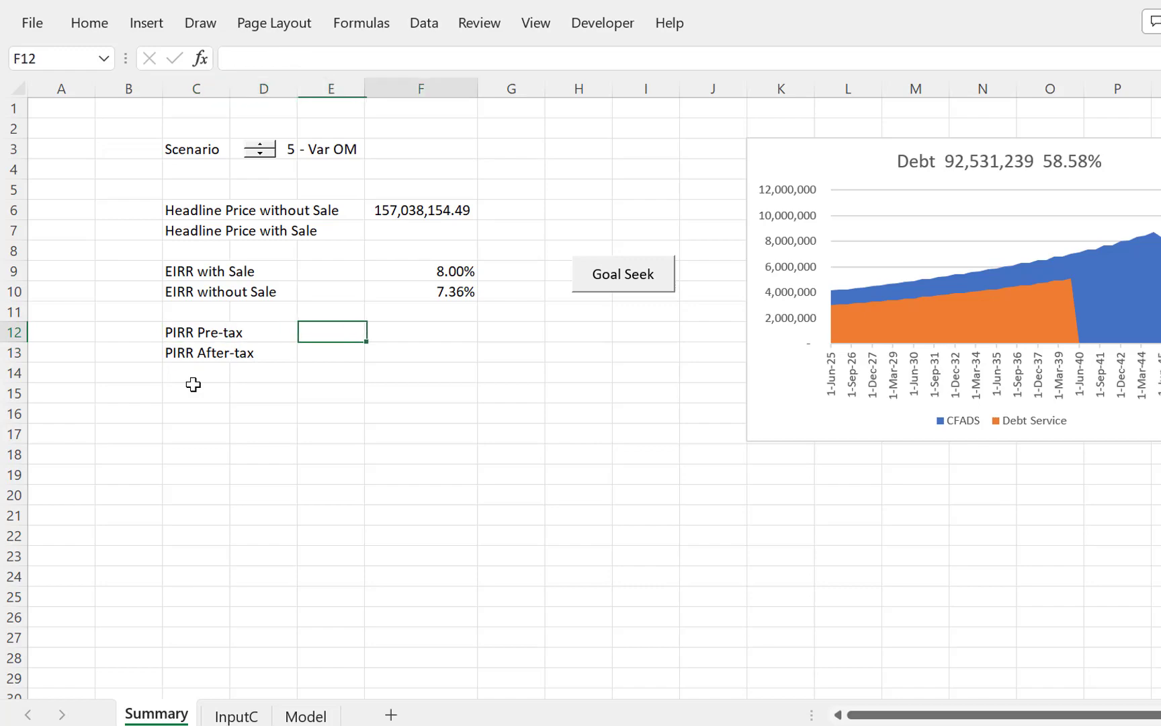
type("=")
key("ctrl+Page_Down")
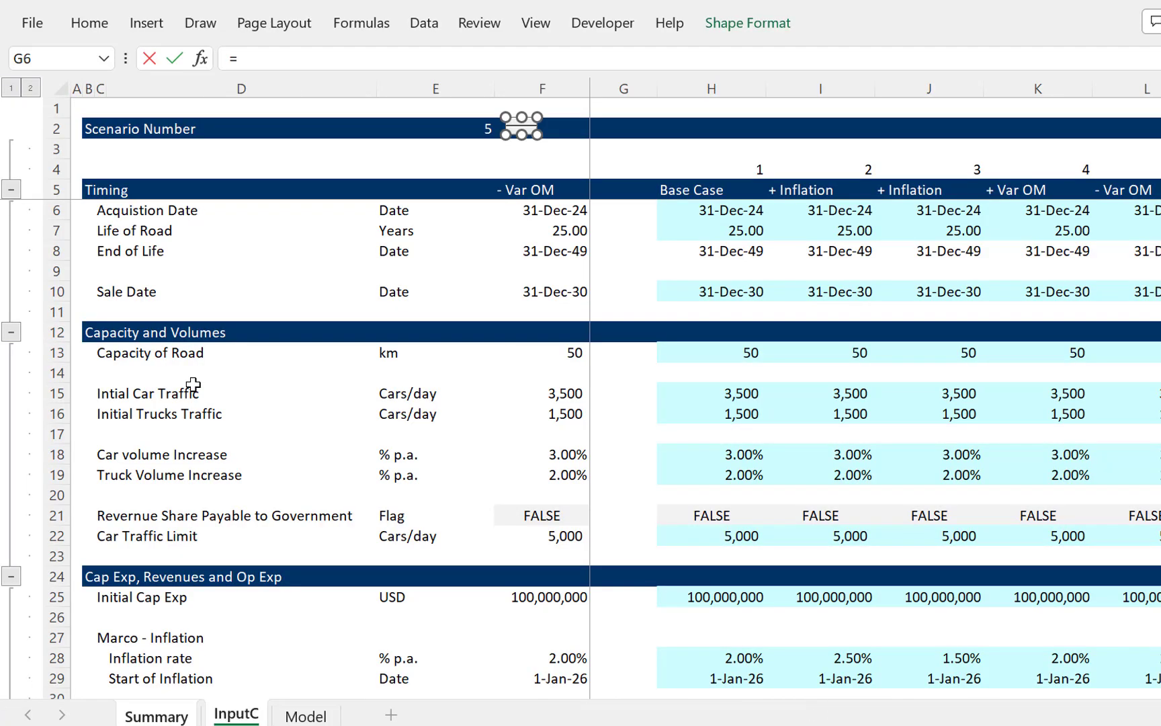
key("ctrl+Page_Down")
scroll(192, 383, "up", 20)
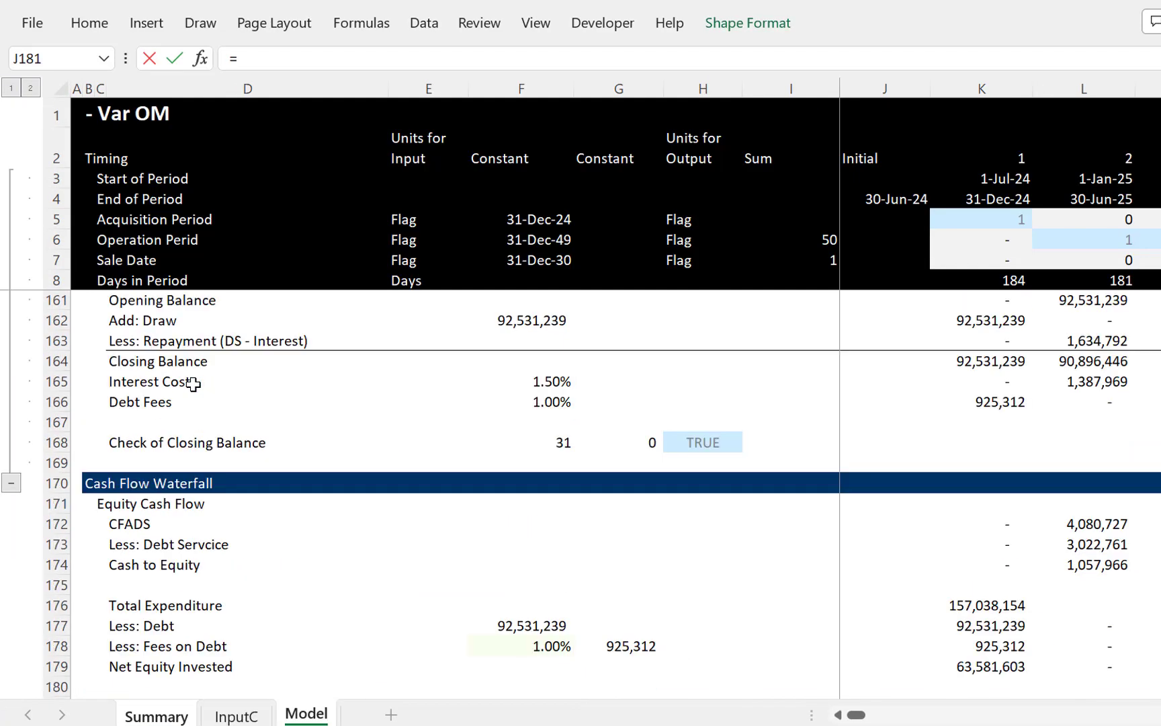
scroll(193, 383, "up", 7)
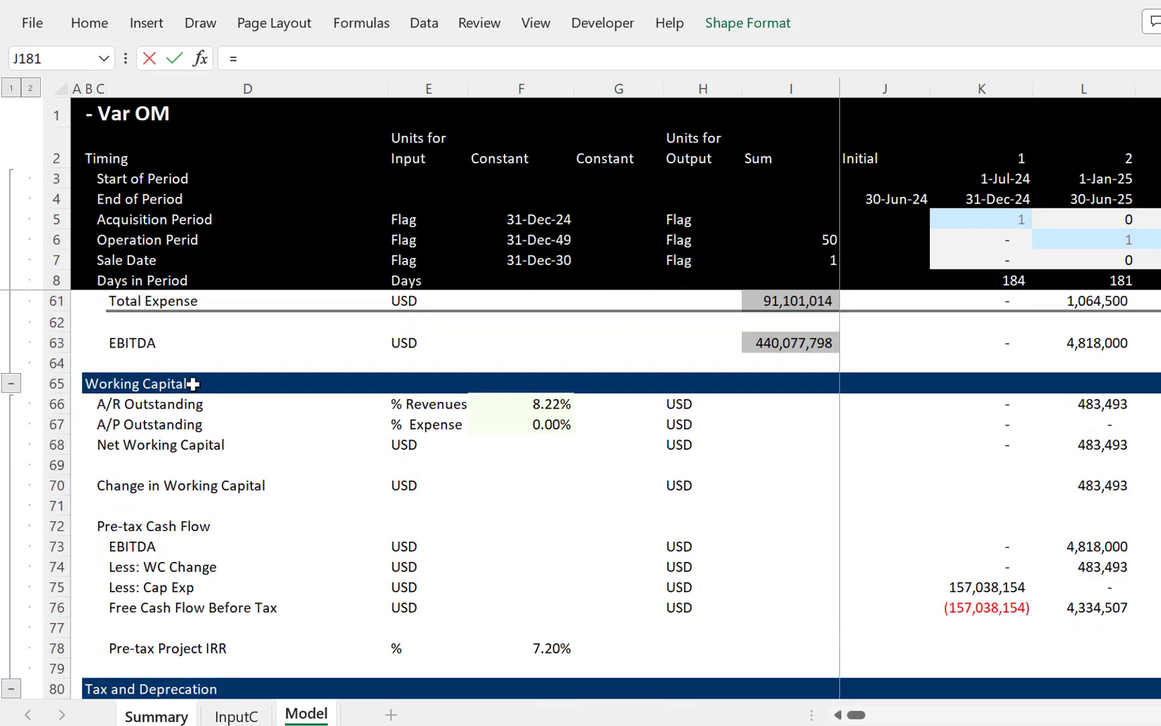
scroll(193, 384, "up", 7)
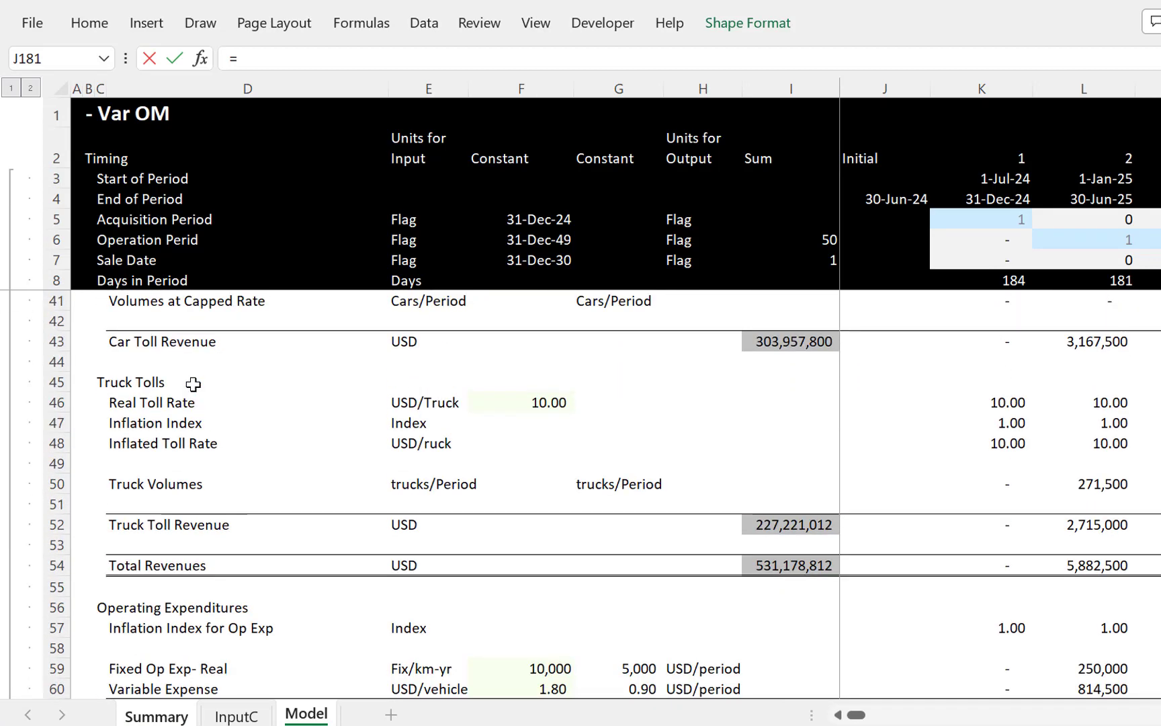
scroll(193, 383, "down", 7)
scroll(192, 384, "down", 7)
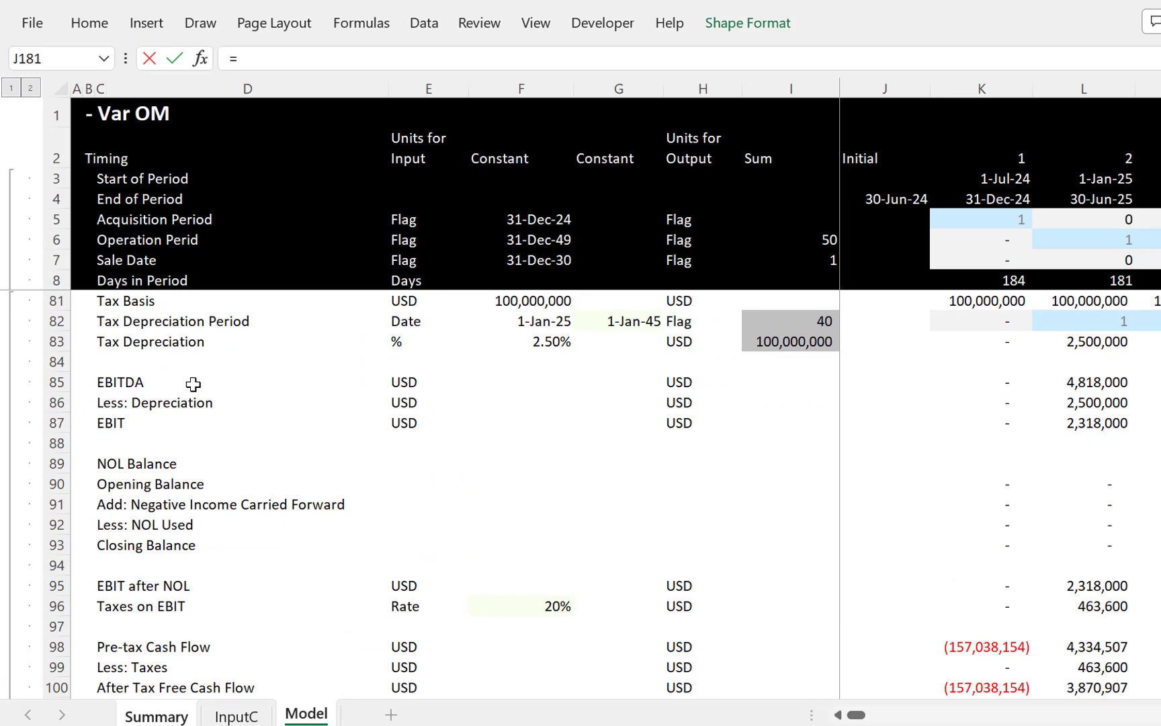
scroll(193, 384, "up", 7)
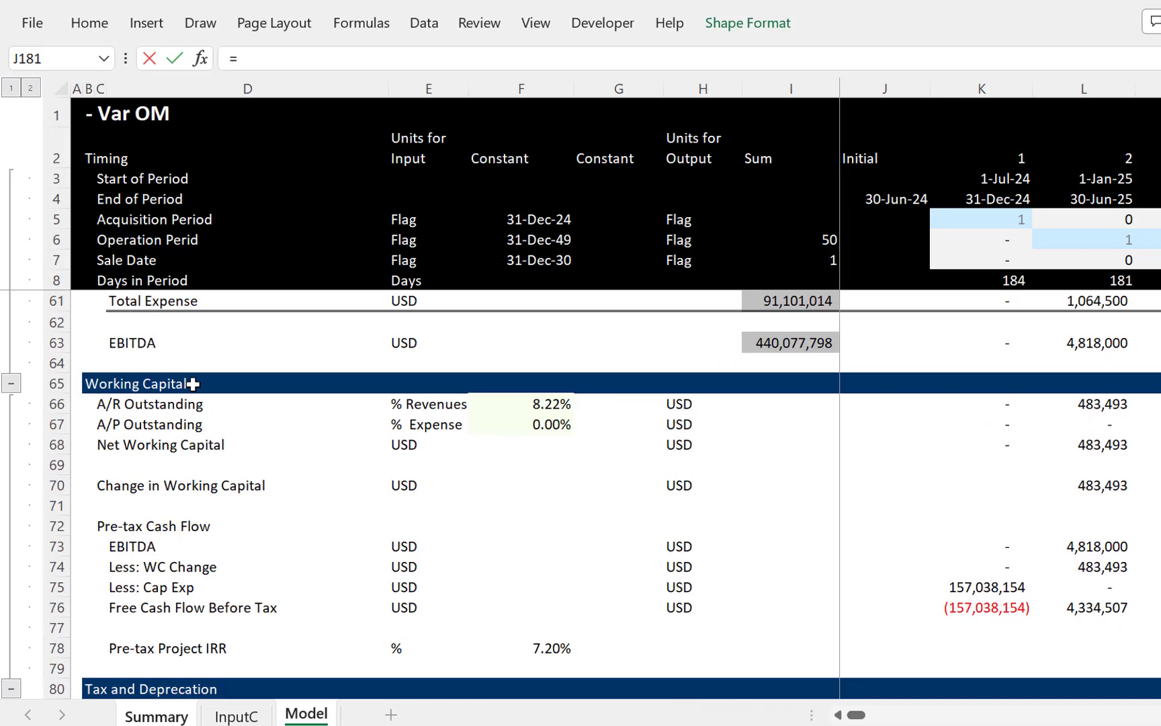
left_click(541, 648)
key("Escape")
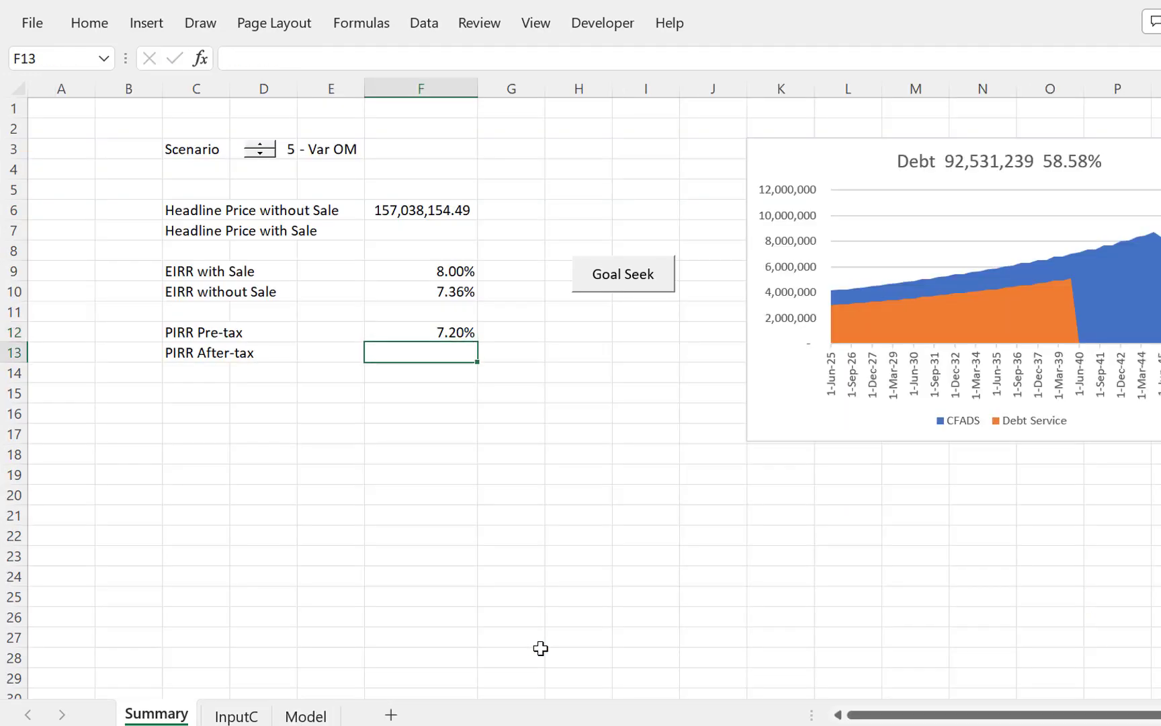
Step: Link F13 on the Summary sheet to the Project IRR after Tax in F102 of the Model sheet
type("=")
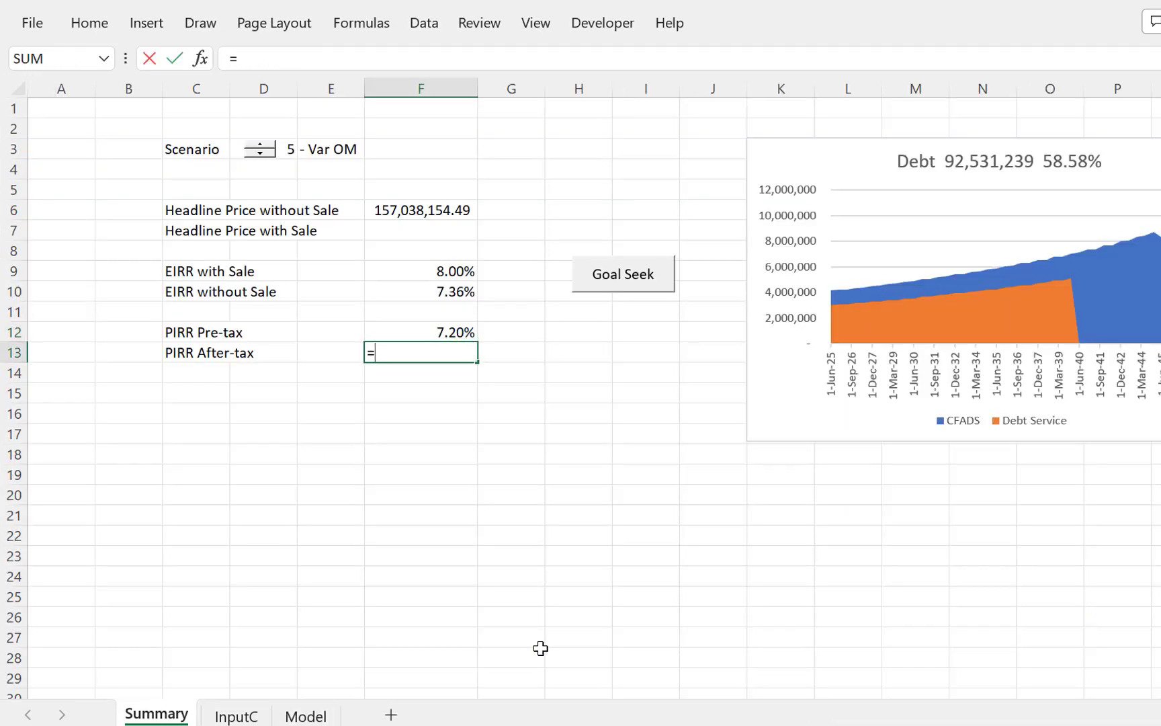
key("ctrl+Page_Down")
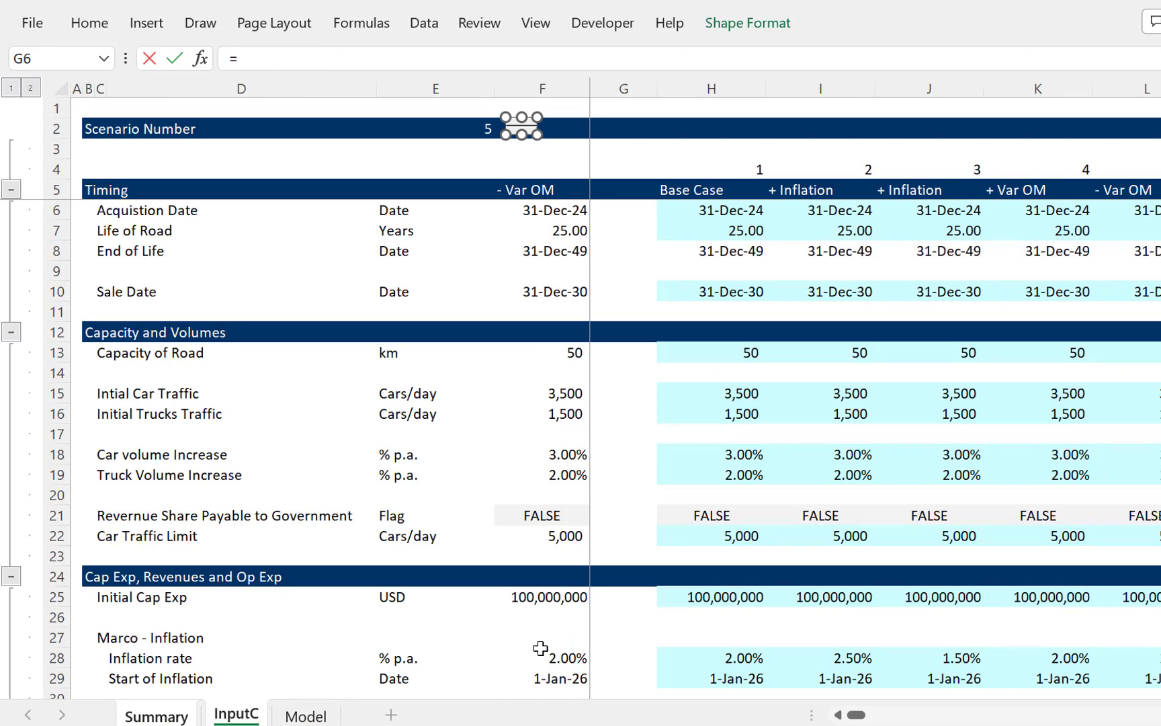
key("ctrl+Page_Down")
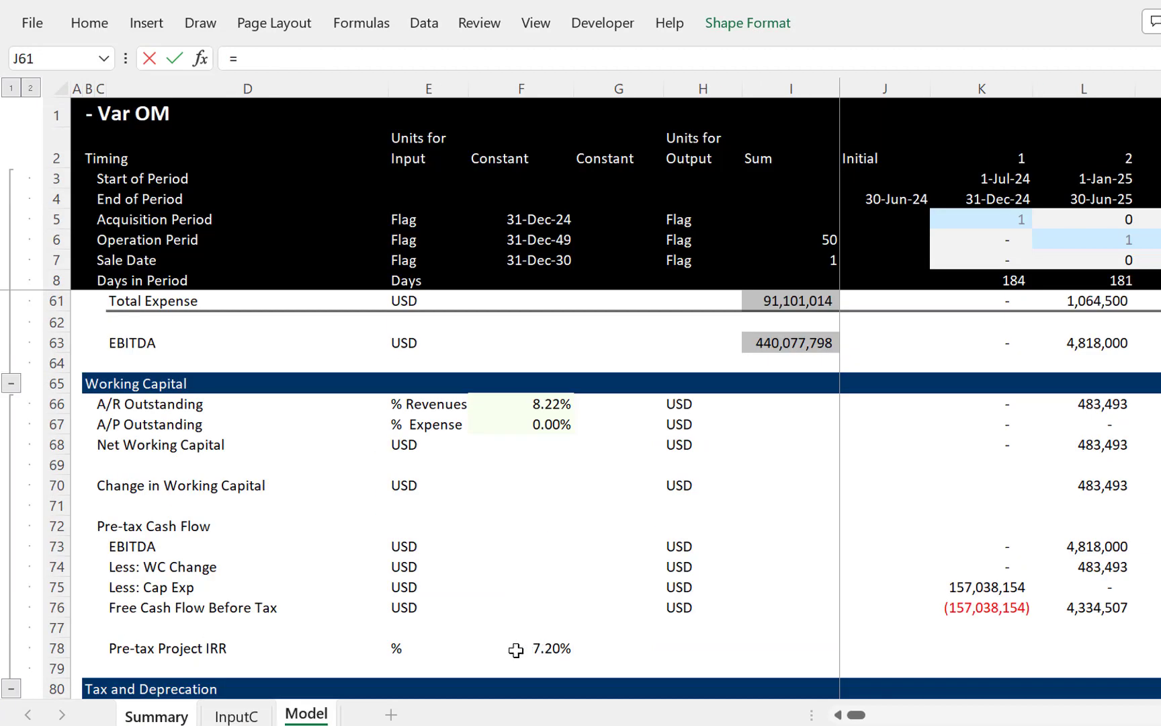
left_click(530, 665)
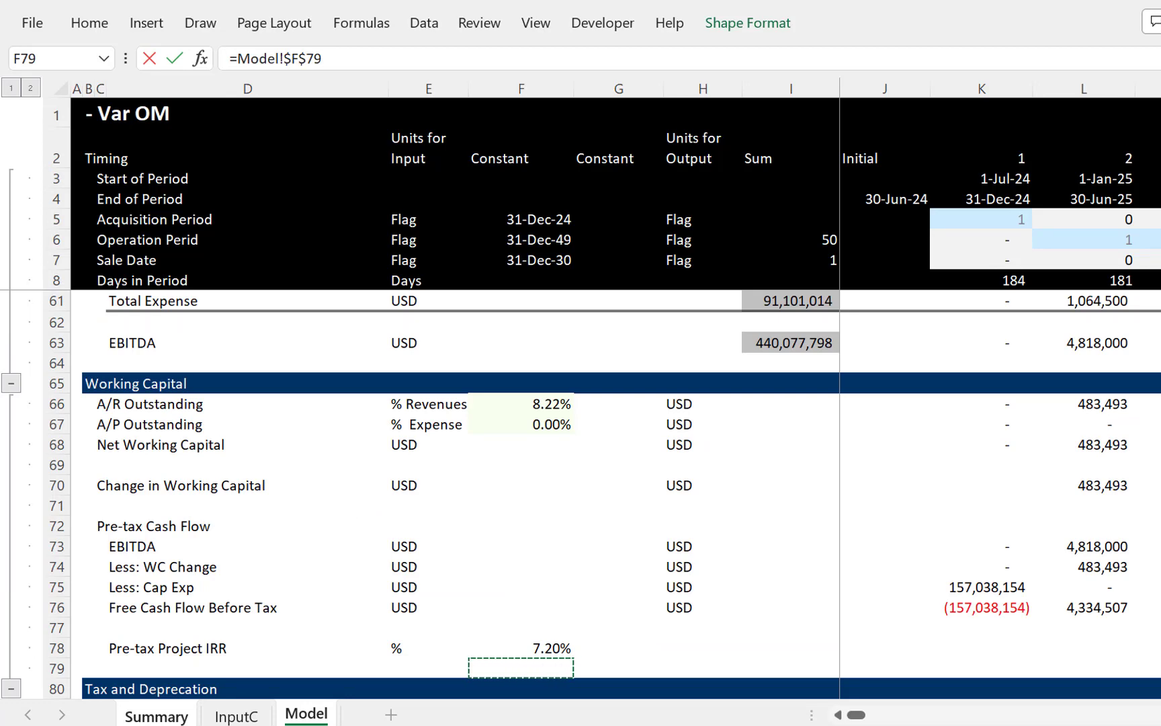
scroll(580, 496, "down", 3)
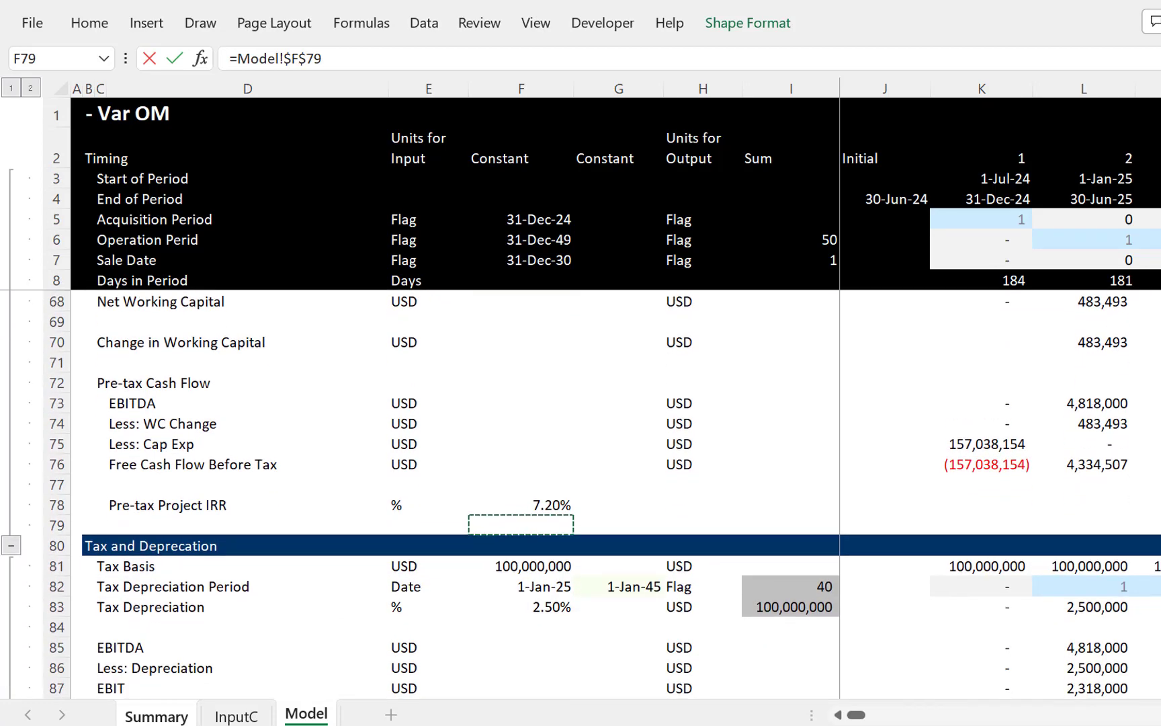
scroll(580, 495, "down", 4)
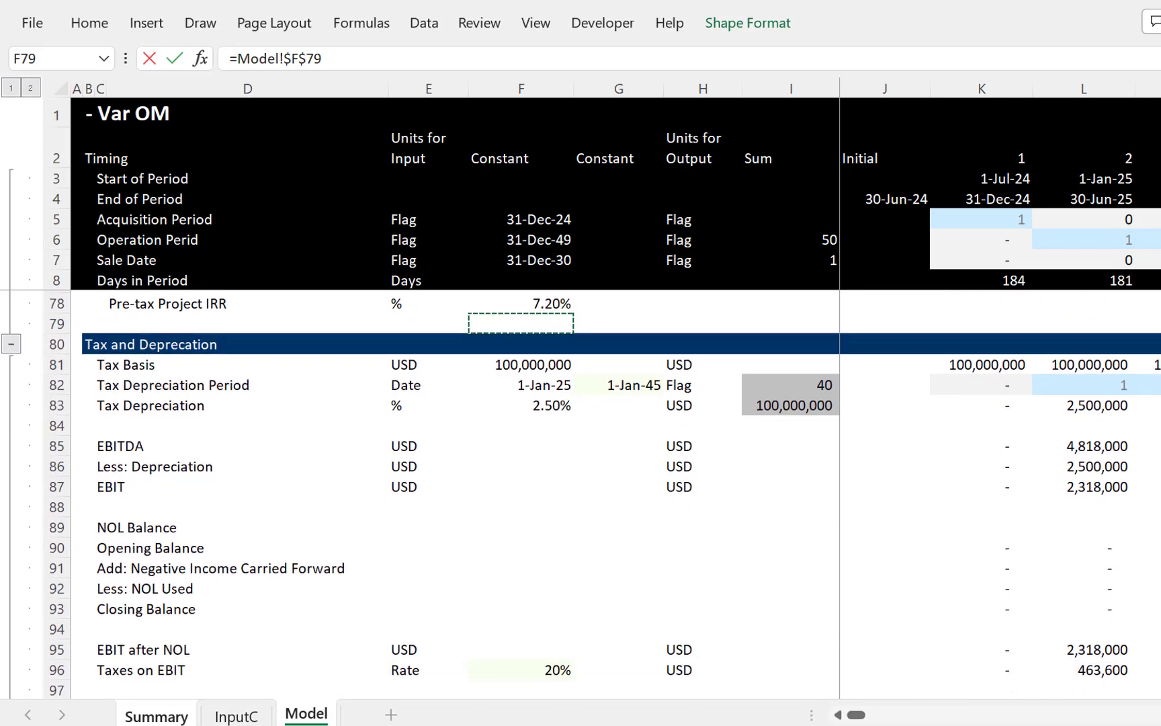
scroll(580, 495, "down", 3)
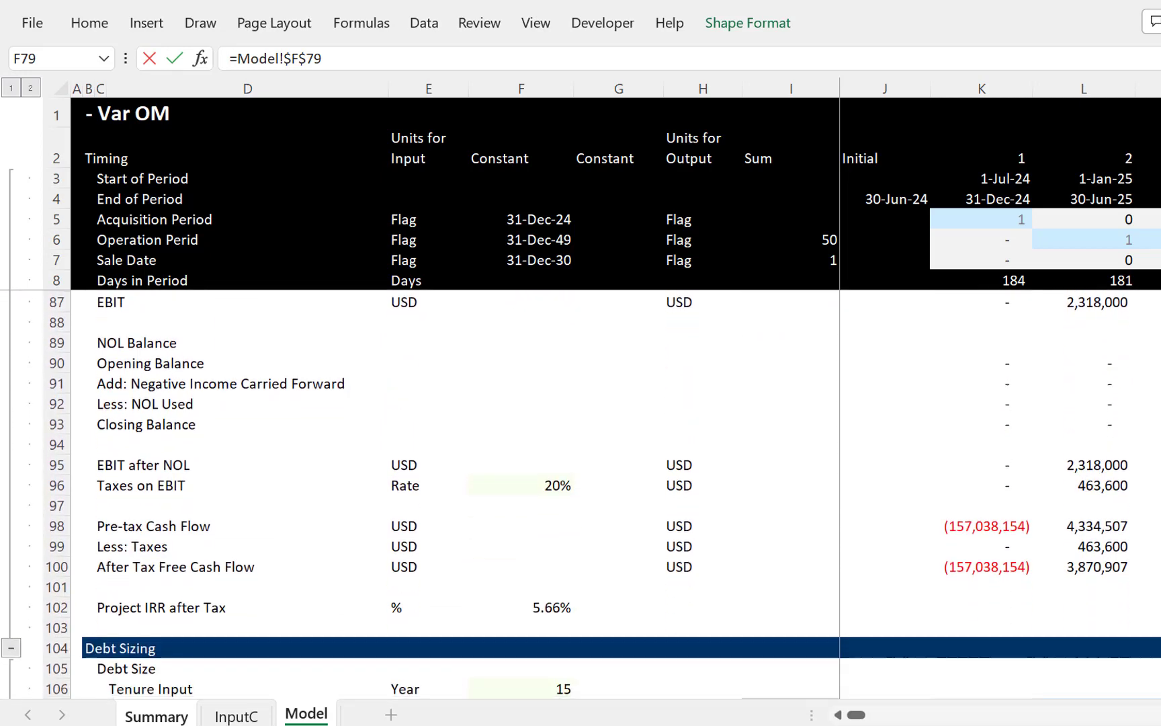
left_click(523, 606)
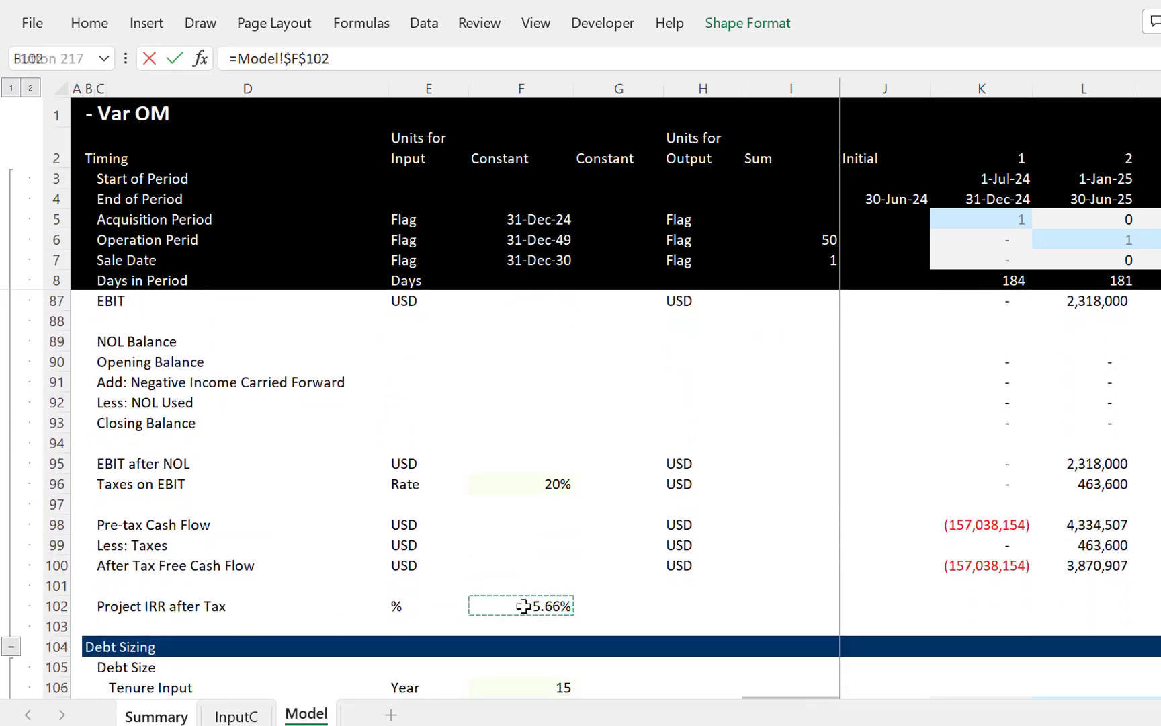
key("Return")
key("Up")
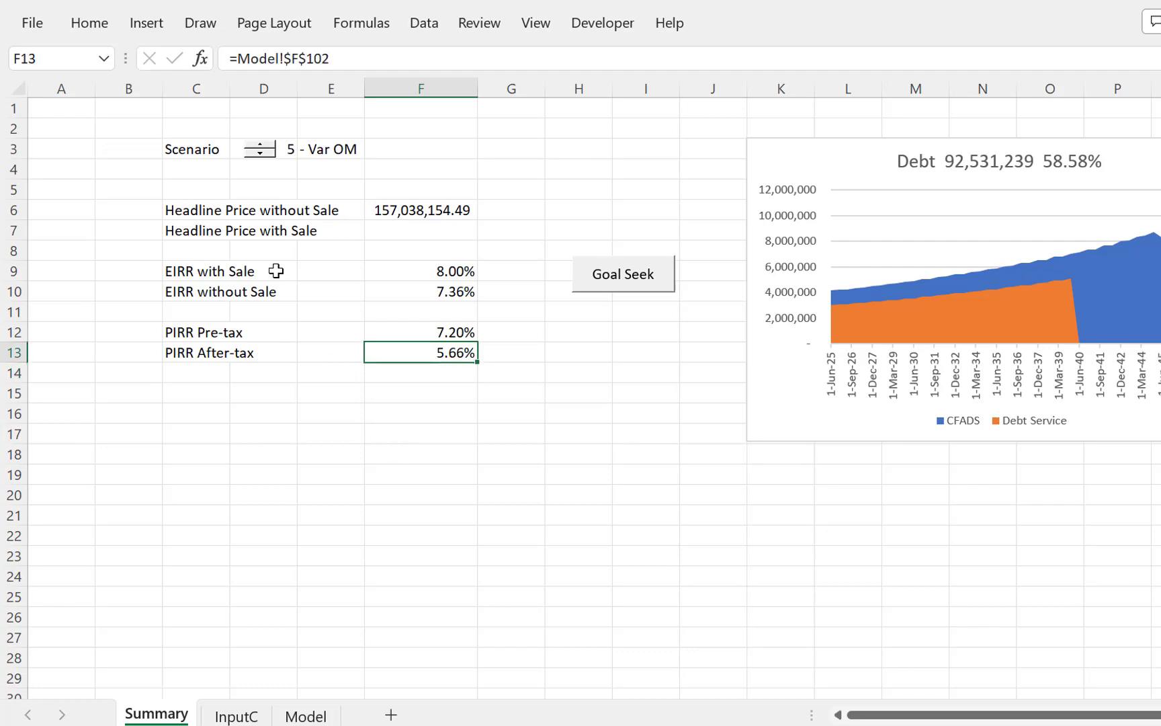
Step: Examine the active-scenario formulas in column F of the InputC sheet, from the timing section down to Variable O&M in row 35
key("ctrl+Page_Down")
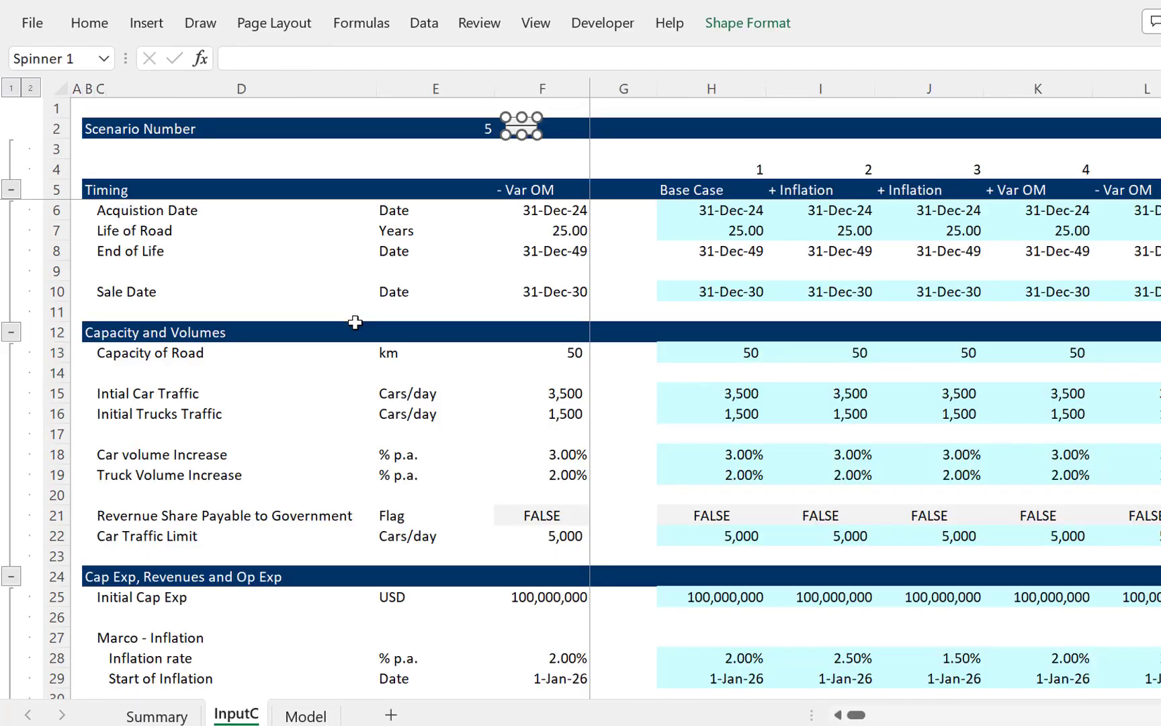
left_click(539, 274)
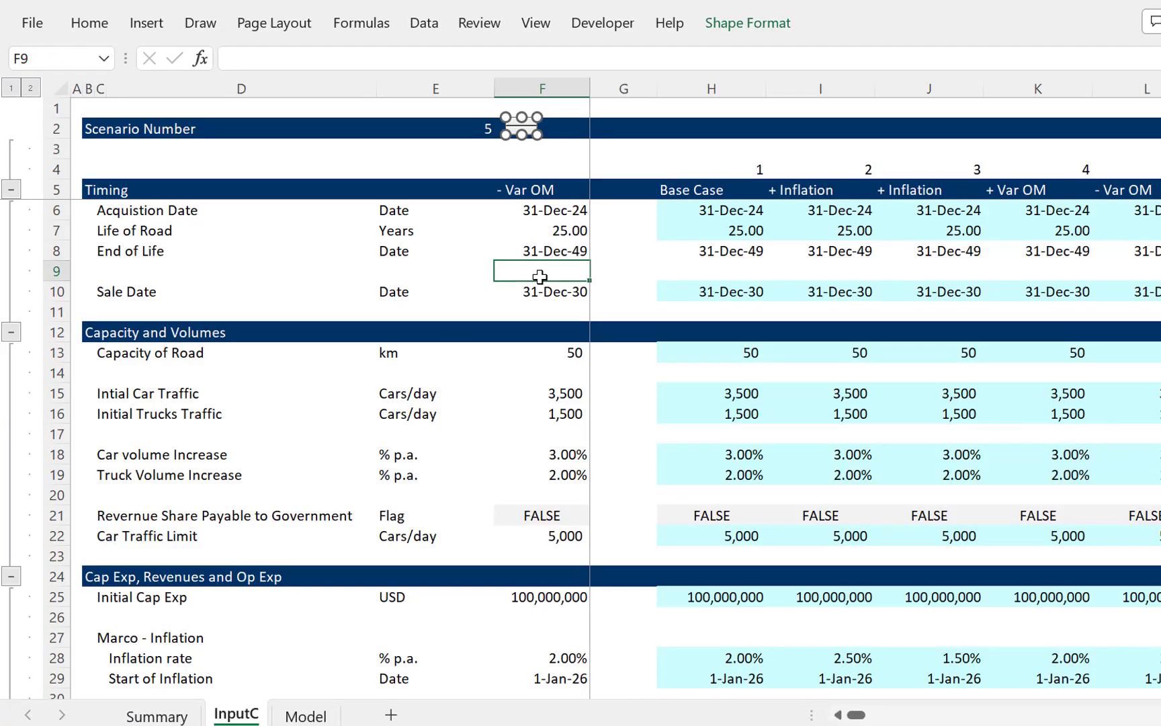
key("Down")
key("Down")
key("Down")
key("Down")
key("Down")
key("Down")
key("Down")
key("Down")
key("Down")
key("Down")
key("Down")
key("Down")
key("Down")
key("Down")
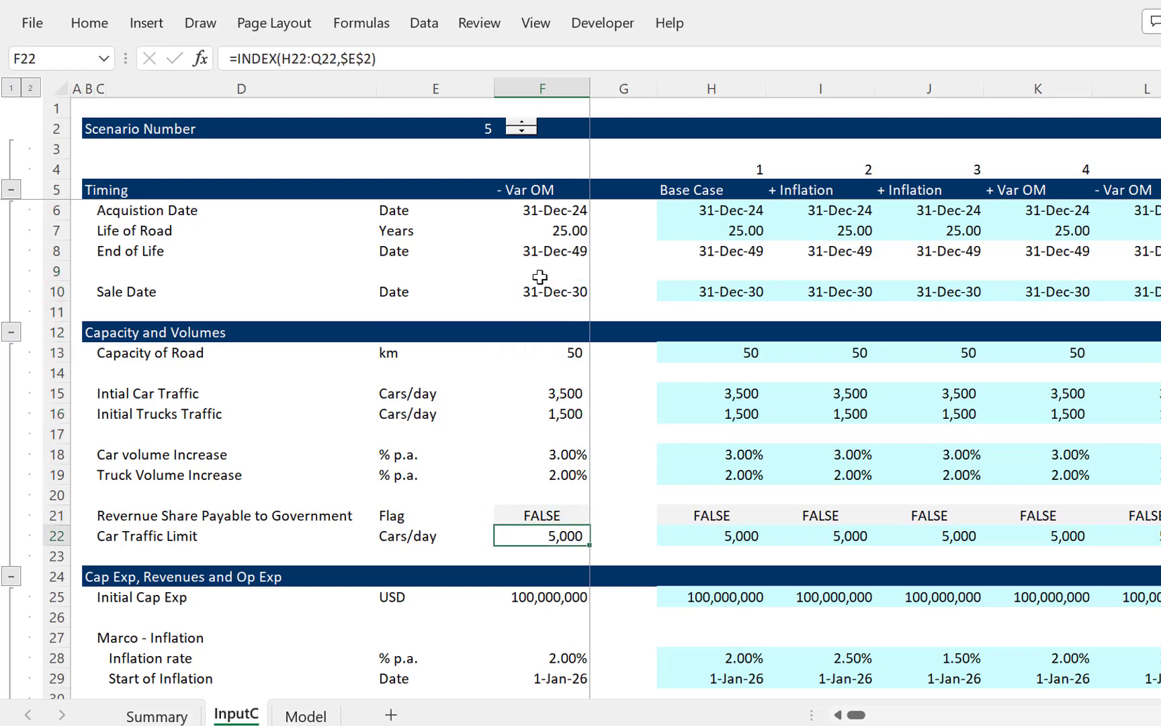
key("Down")
key("Down")
key("Down")
key("Down")
key("Down")
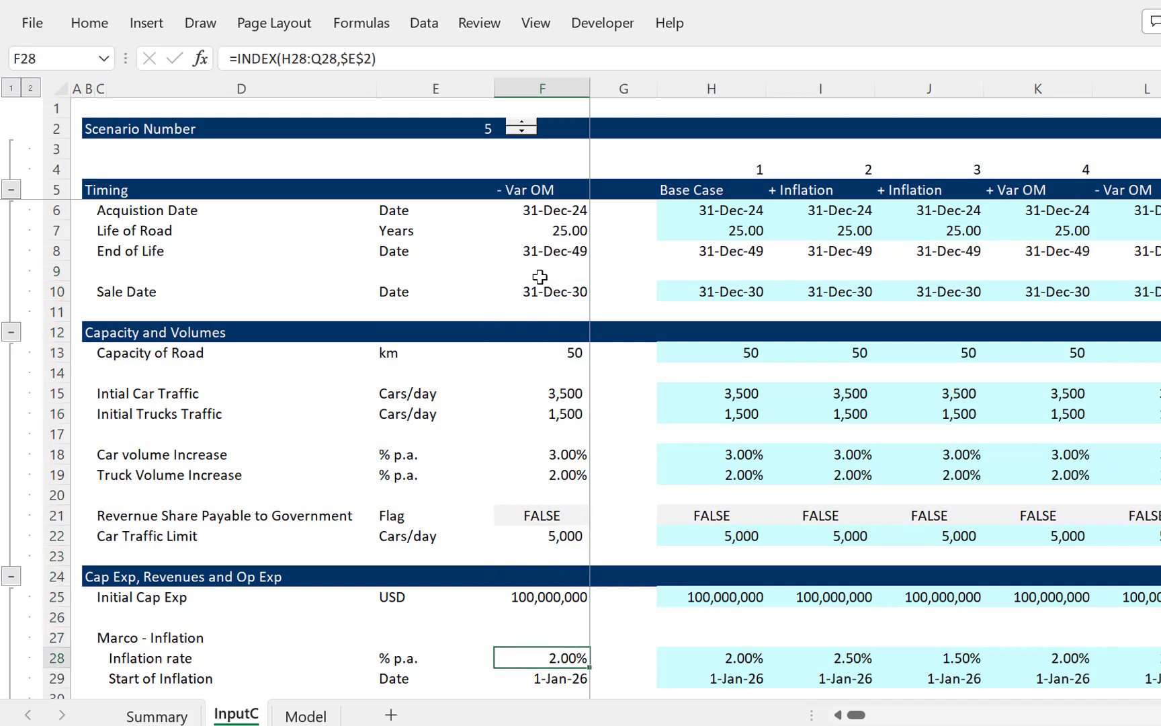
key("Up")
key("Up")
key("Up")
key("Down")
key("Down")
key("Down")
key("Down")
key("Down")
key("Down")
key("Down")
key("Down")
key("Down")
key("Down")
key("Down")
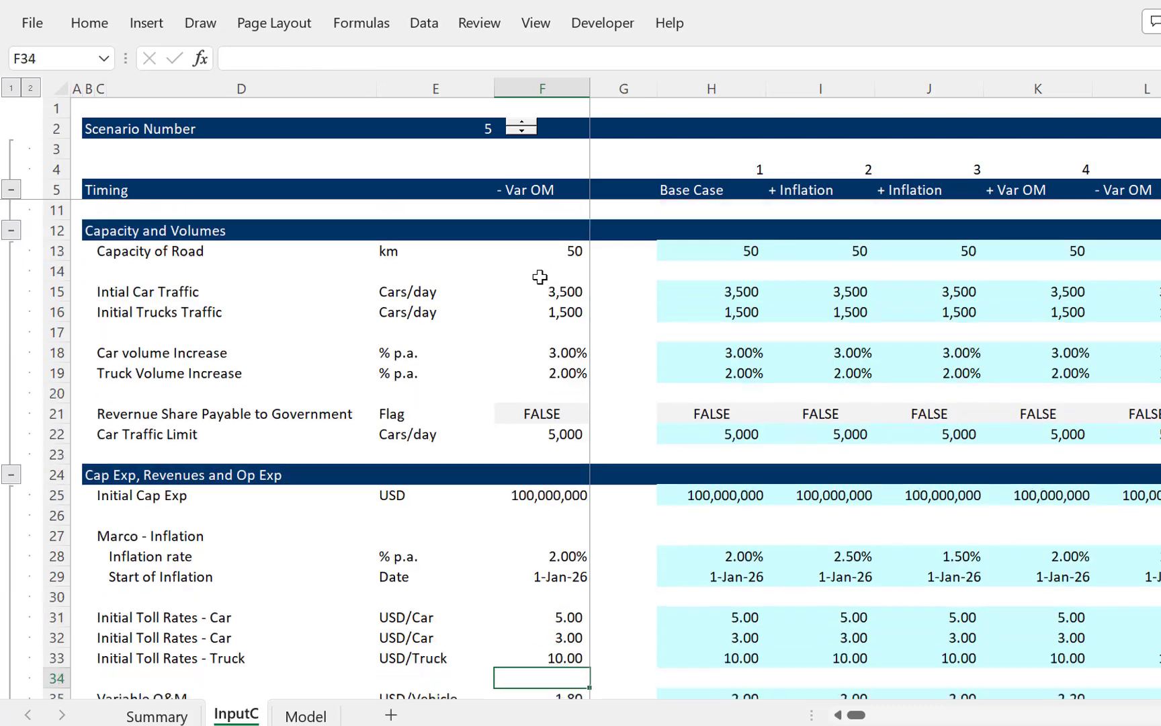
key("Up")
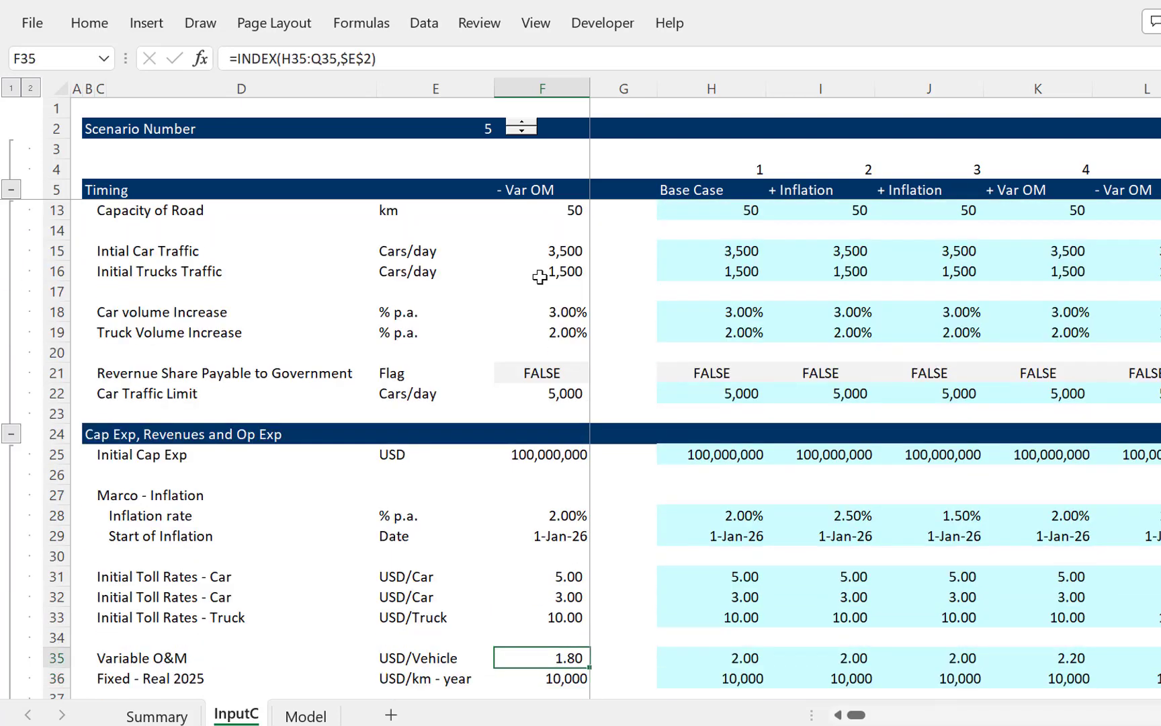
Step: Inspect the Variable Expense formulas in F60 and L60 of the Model sheet
key("ctrl+Page_Down")
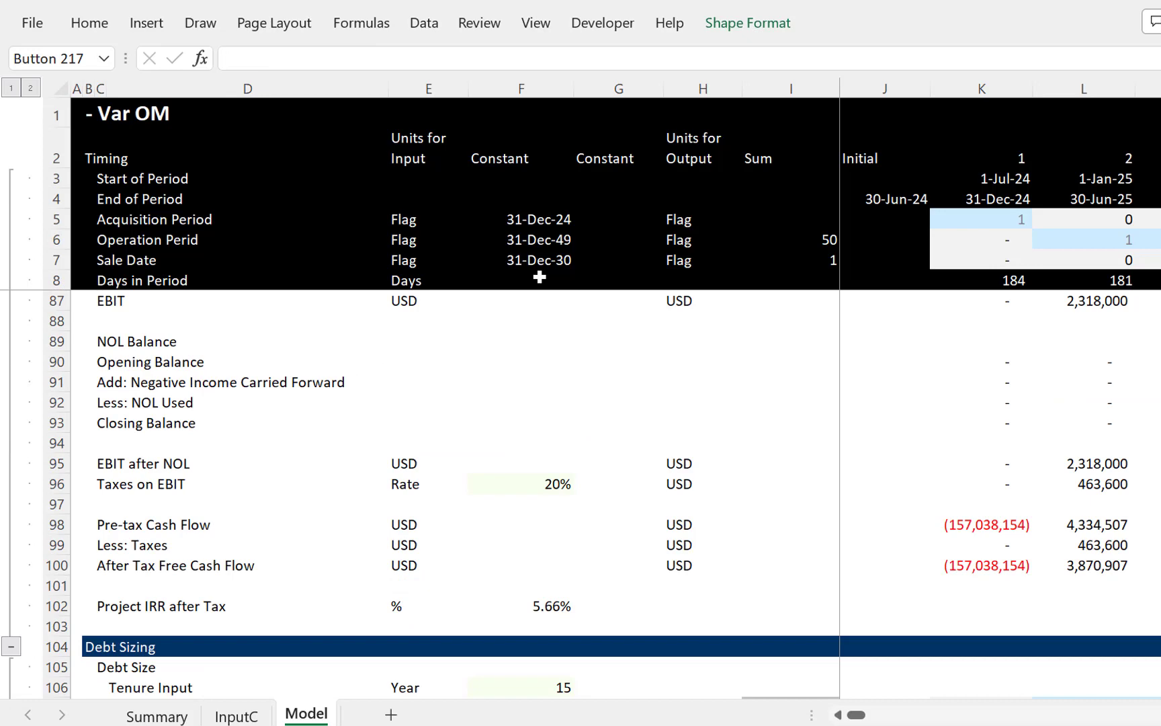
scroll(539, 277, "up", 13)
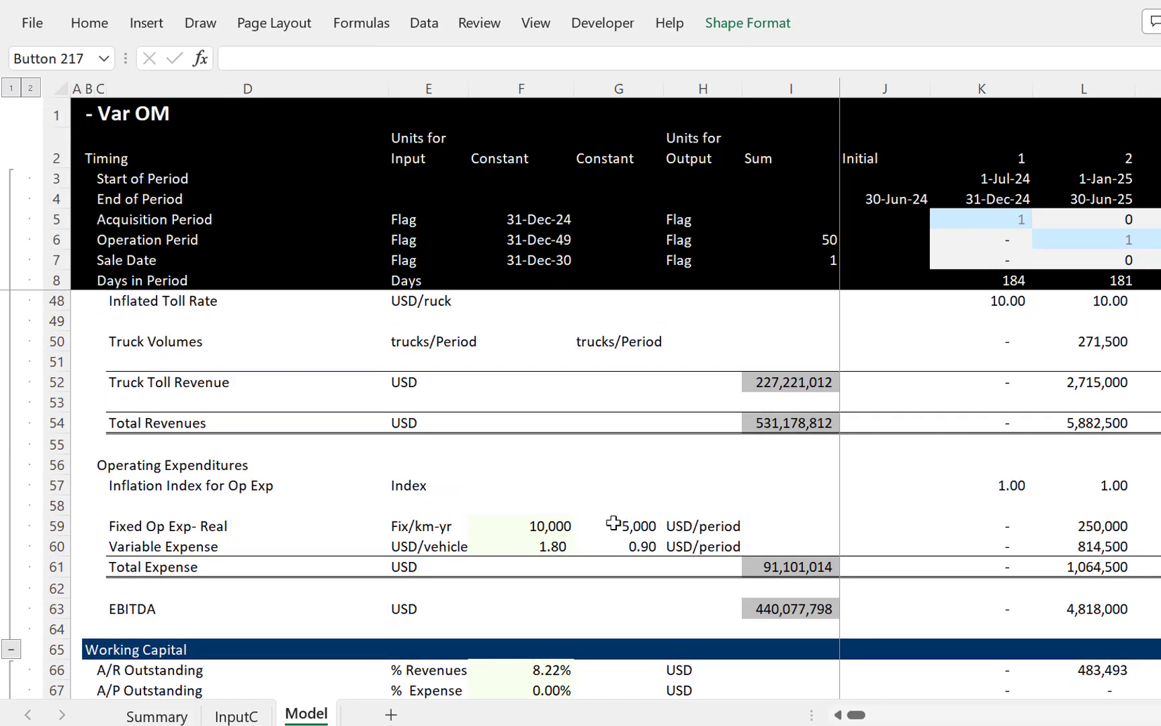
left_click(545, 545)
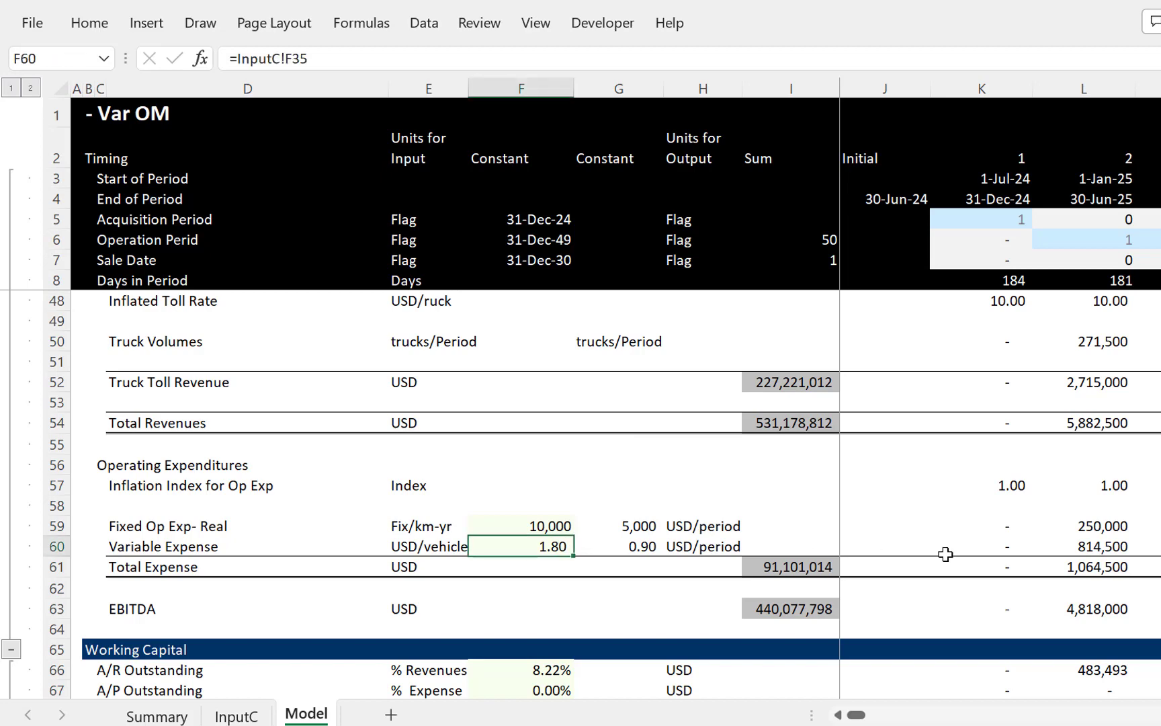
left_click(1088, 546)
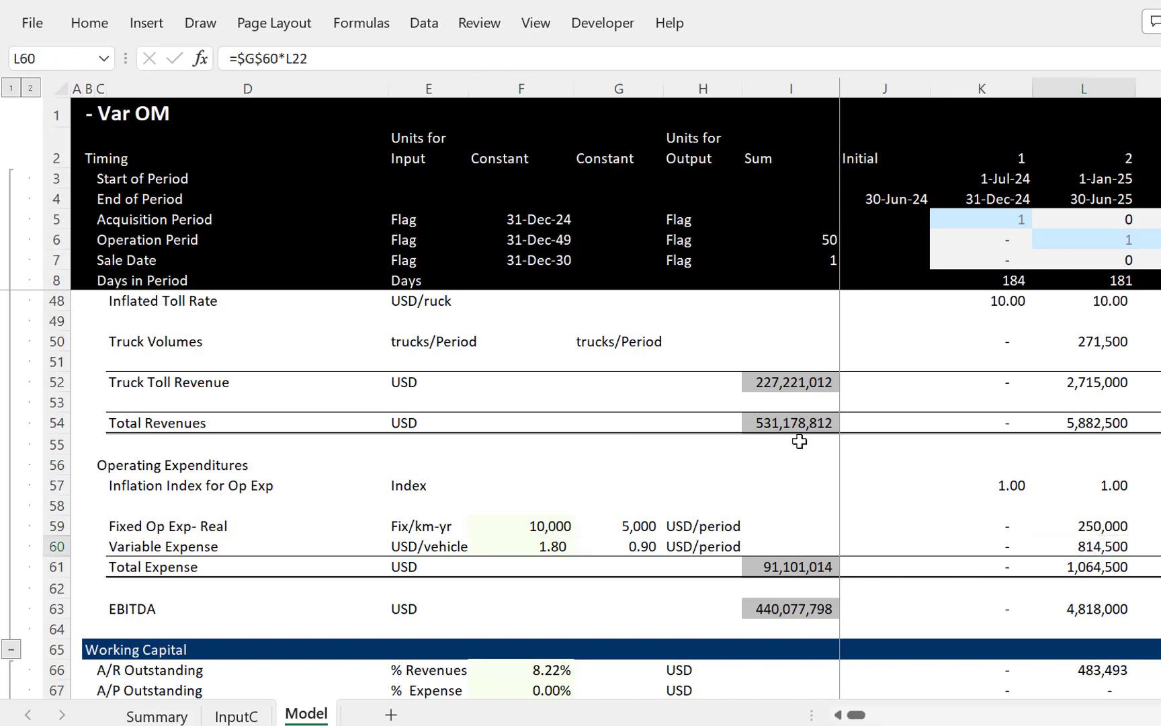
Step: Cycle the Summary sheet's scenario spinner up to 6 and back down, ending on scenario 2, to compare the project IRRs
key("ctrl+Page_Up")
key("ctrl+Page_Up")
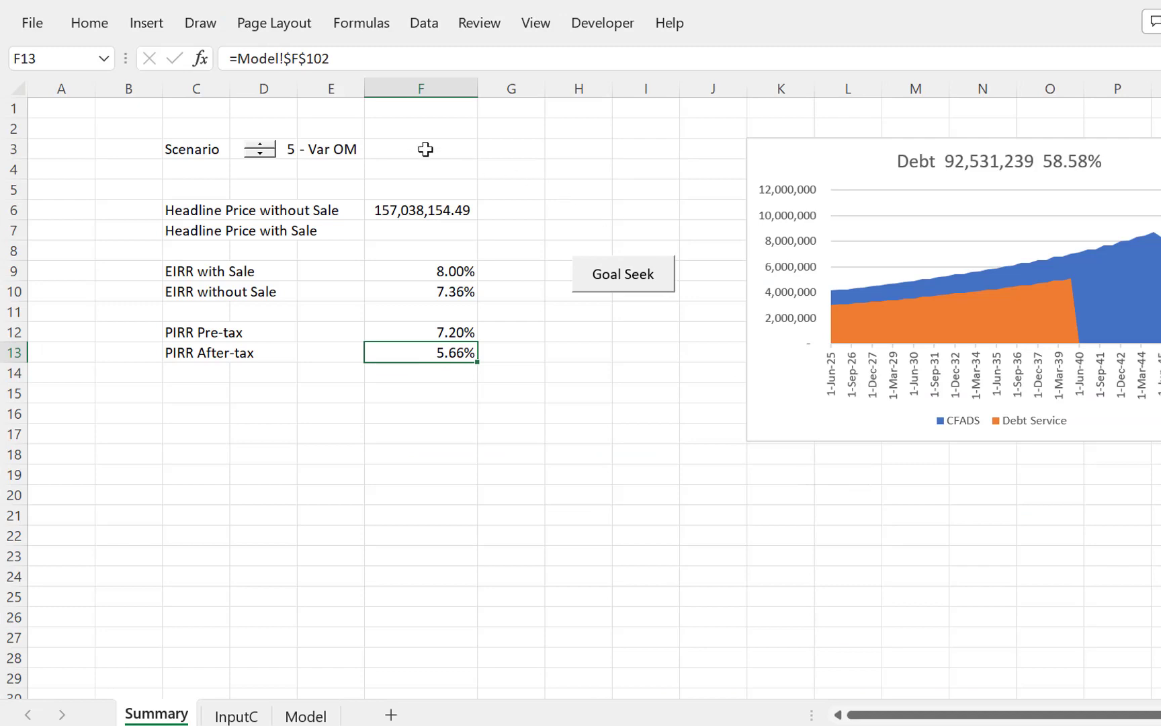
left_click(267, 151)
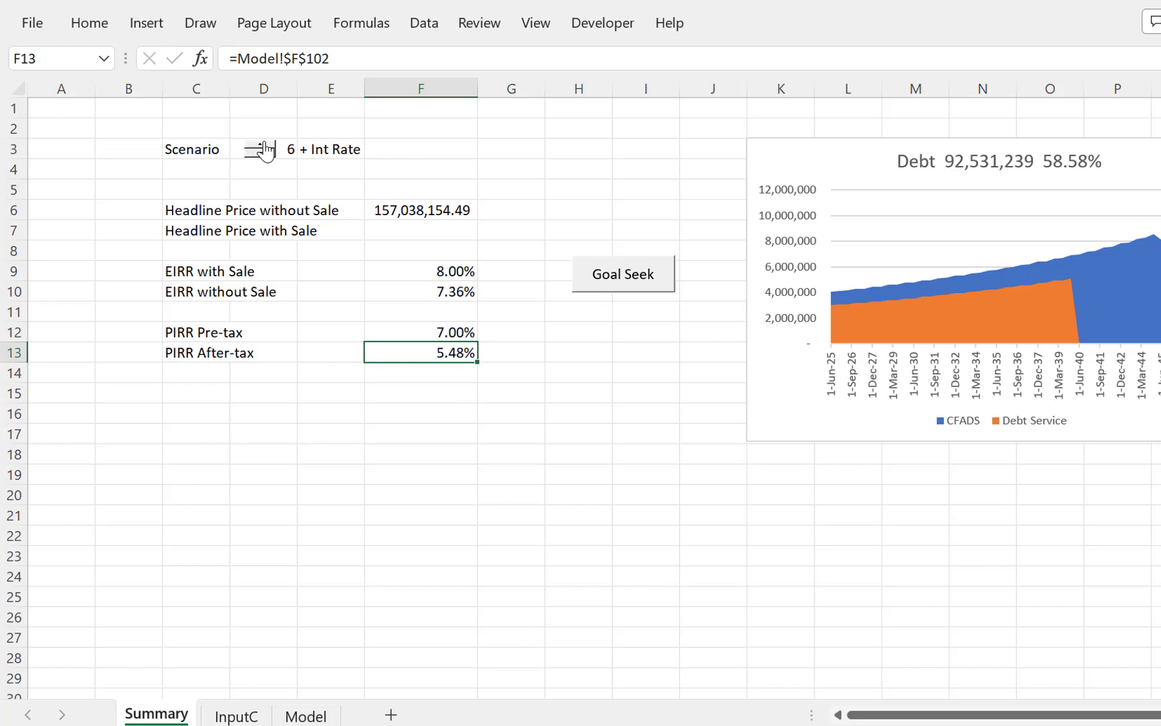
left_click(262, 154)
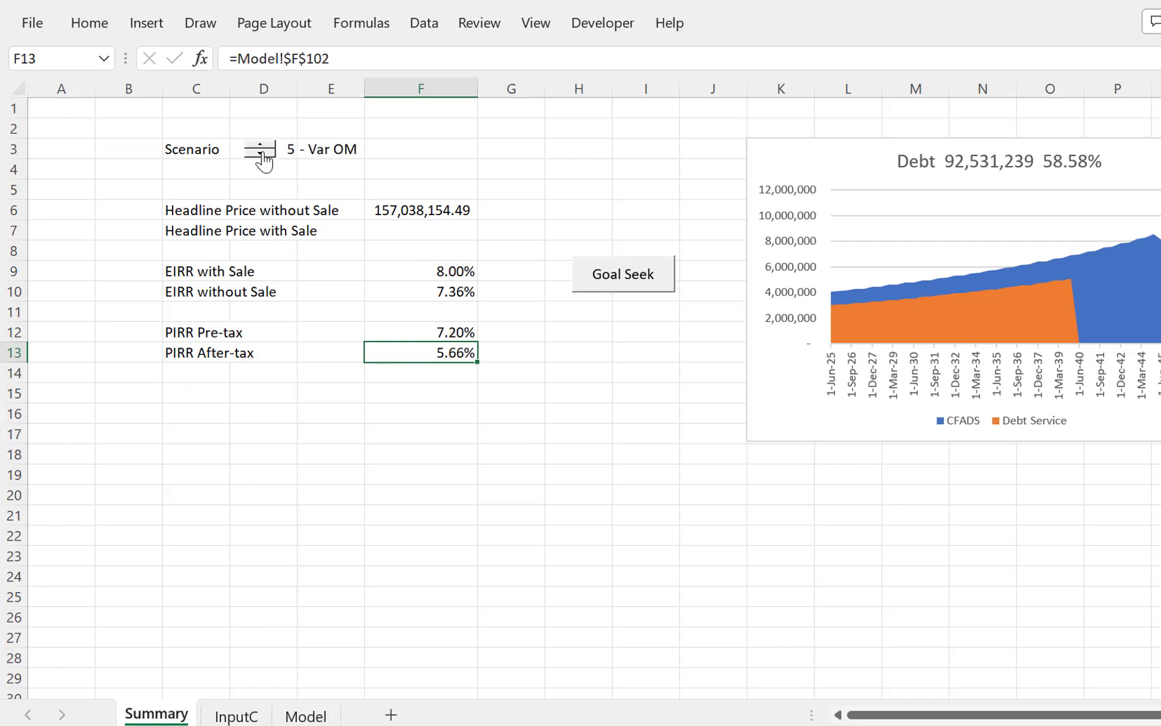
left_click(263, 154)
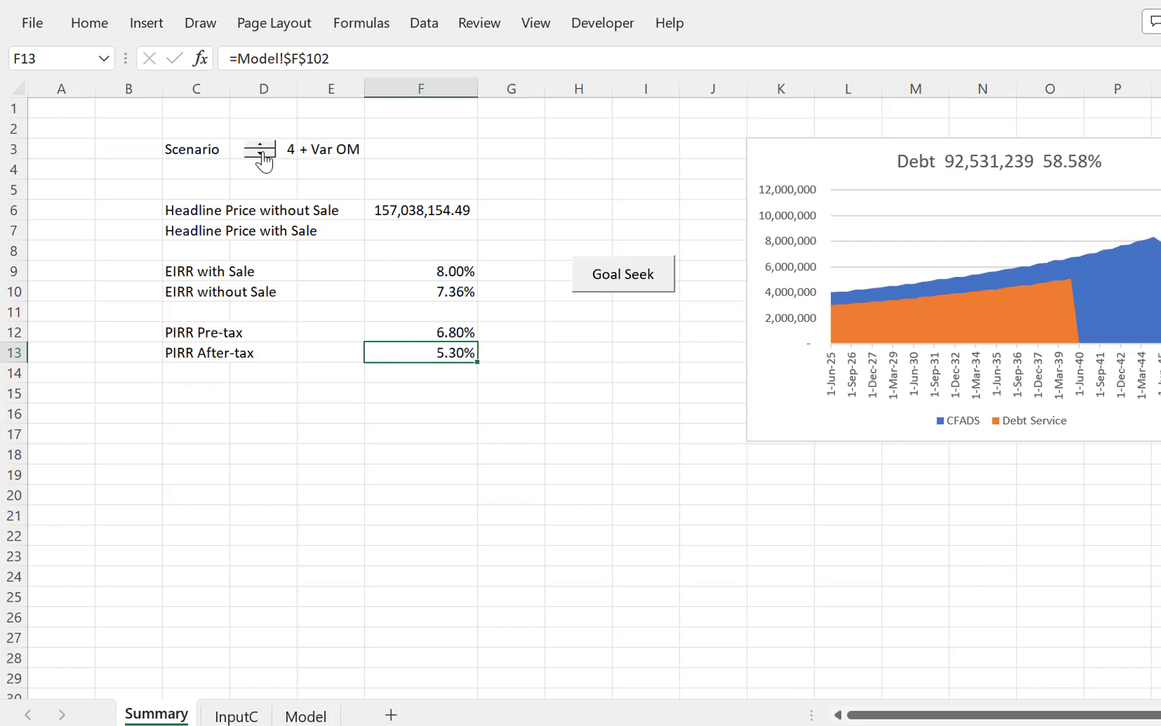
left_click(263, 145)
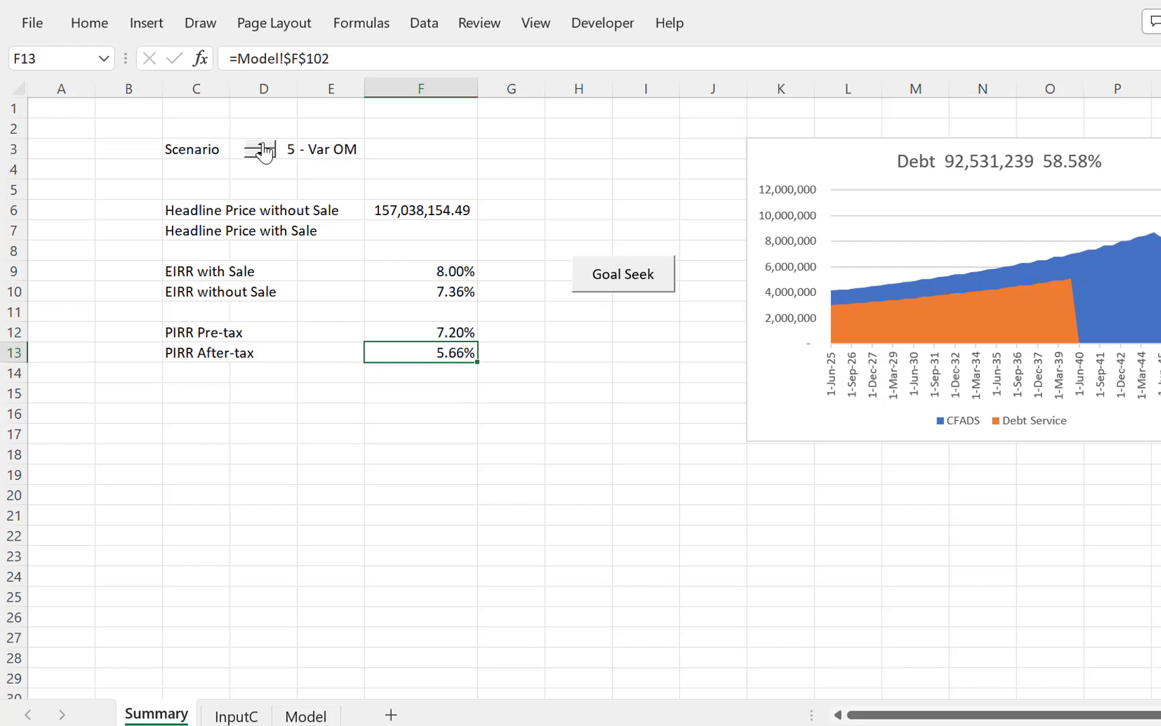
left_click(262, 156)
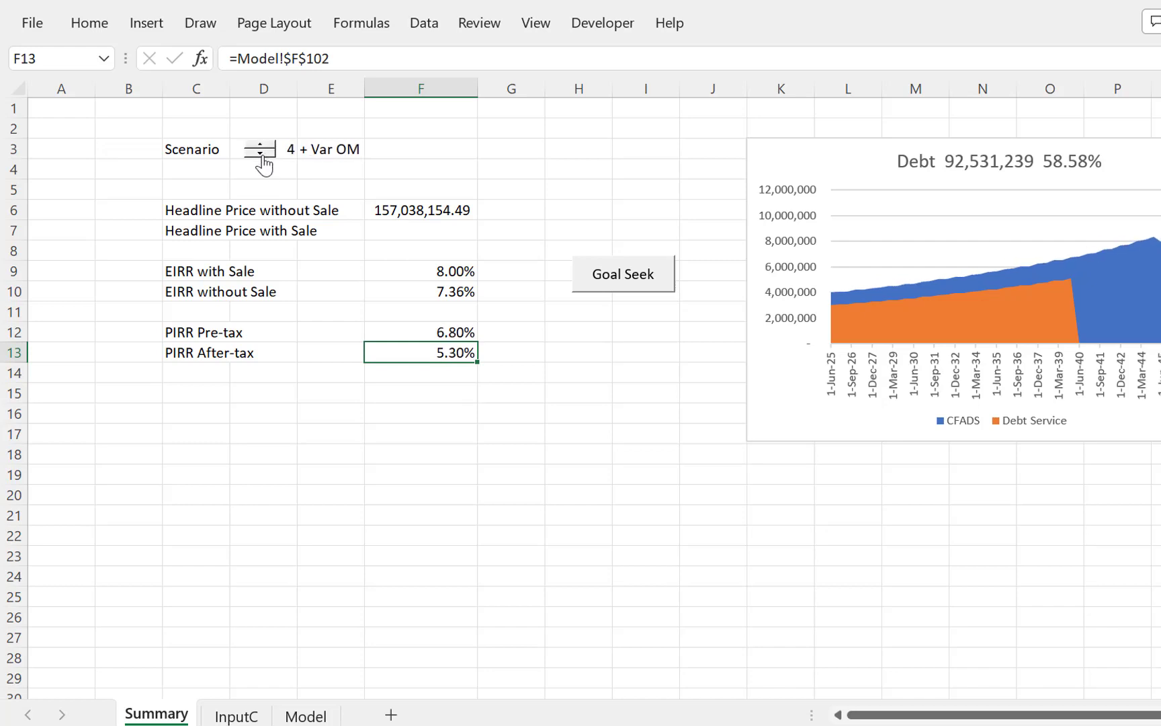
left_click(263, 156)
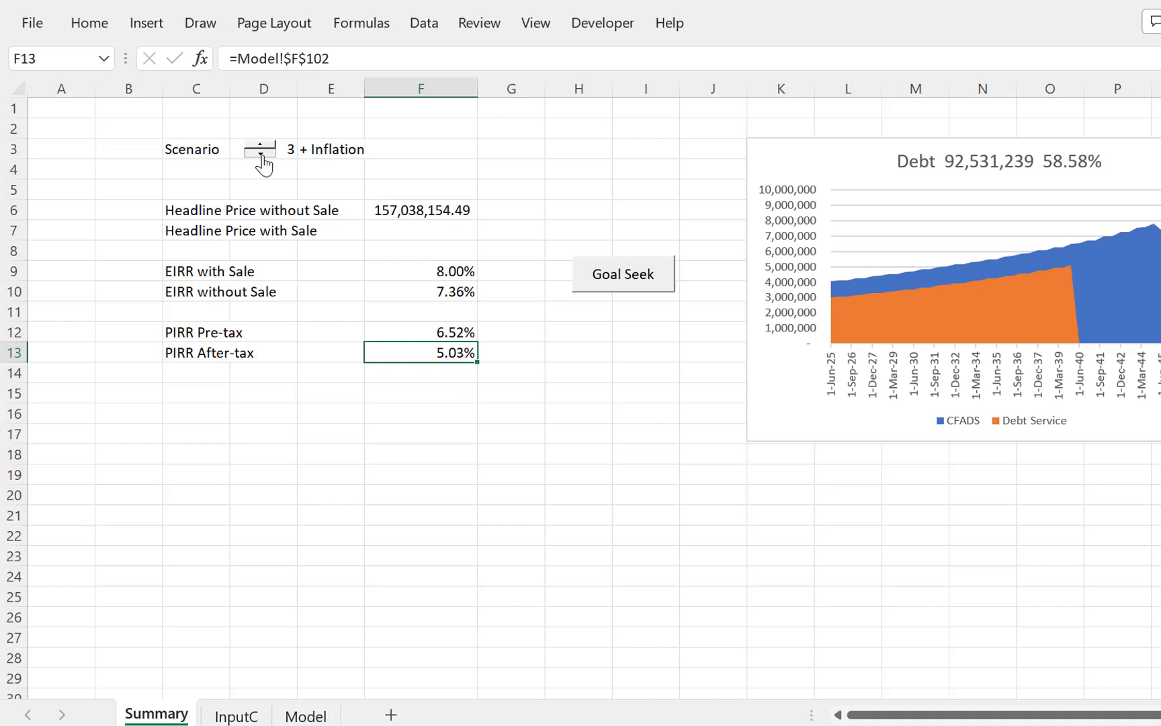
left_click(261, 154)
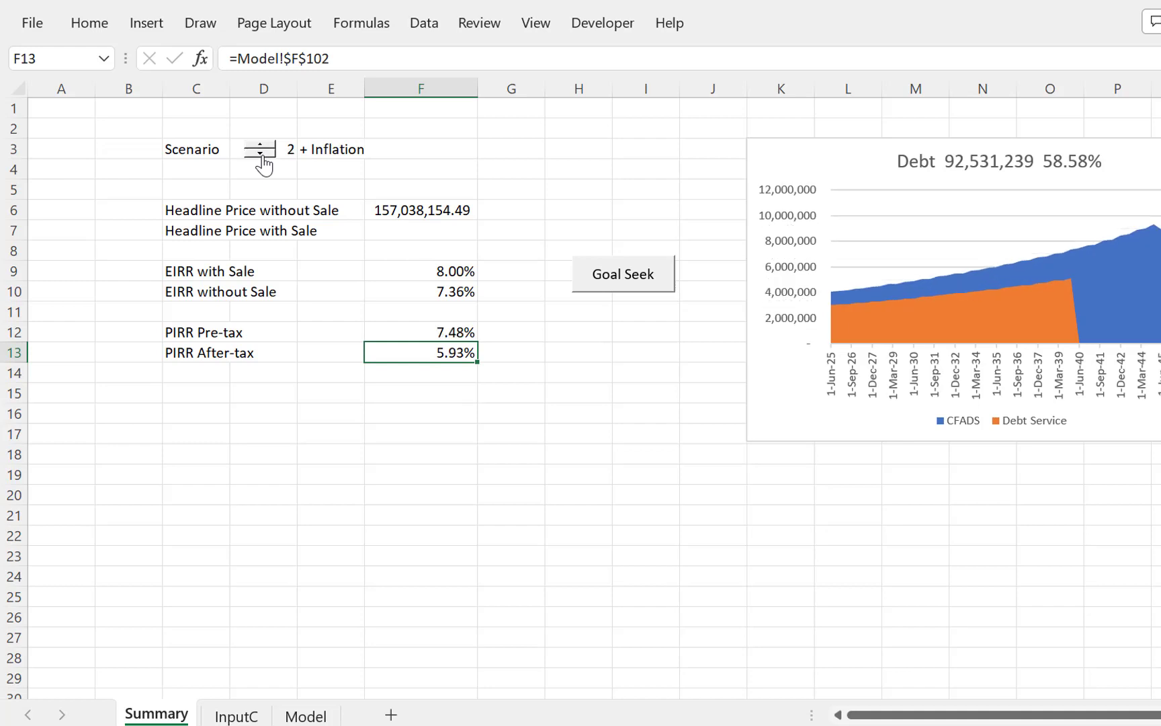
Step: Step the Summary scenario down to 1 Base Case and up to 4 + Var OM to compare the project IRRs
left_click(261, 155)
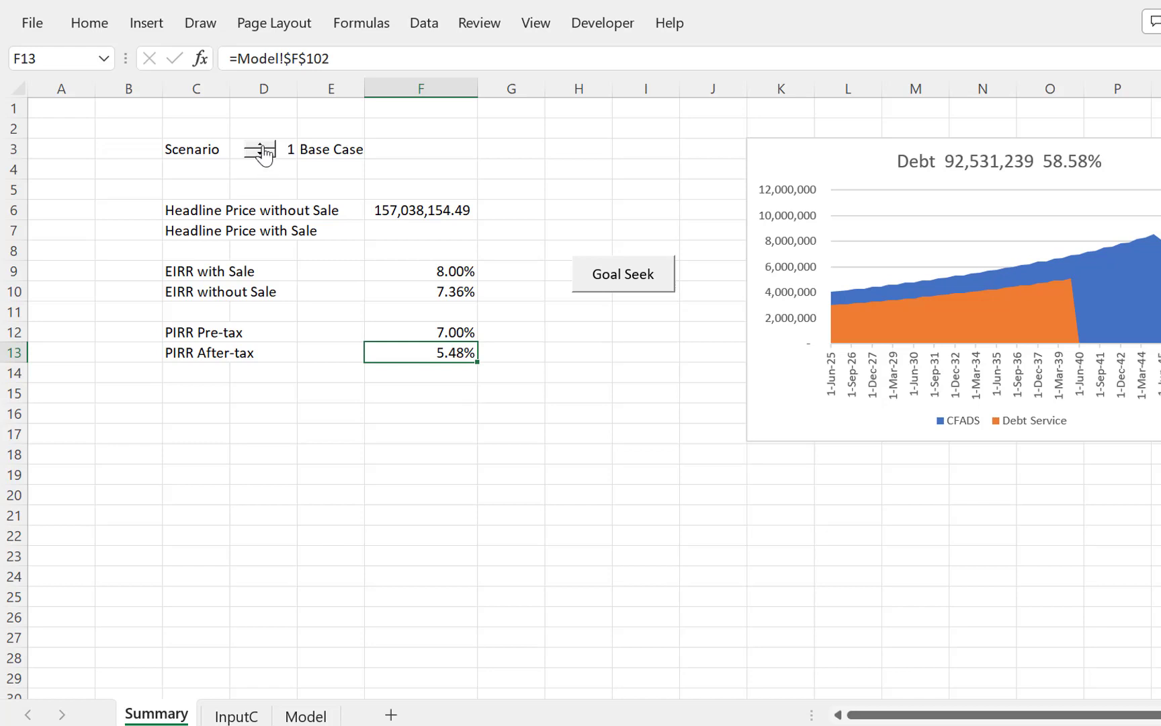
left_click(263, 148)
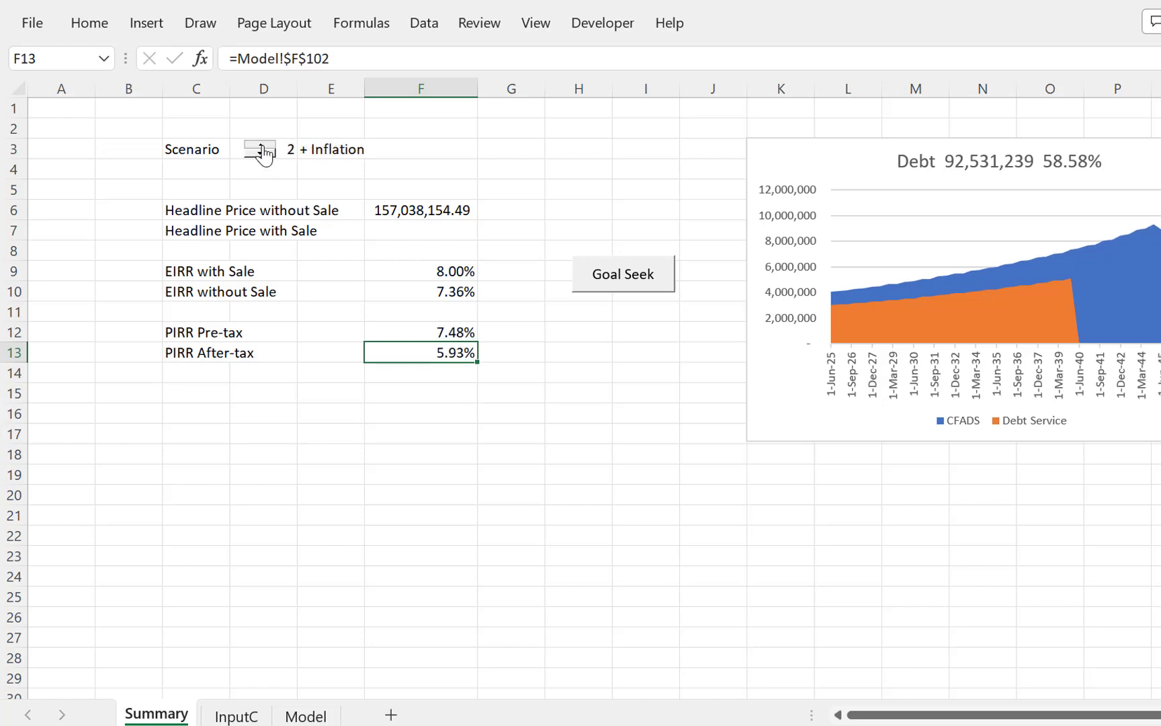
left_click(262, 148)
left_click(262, 148)
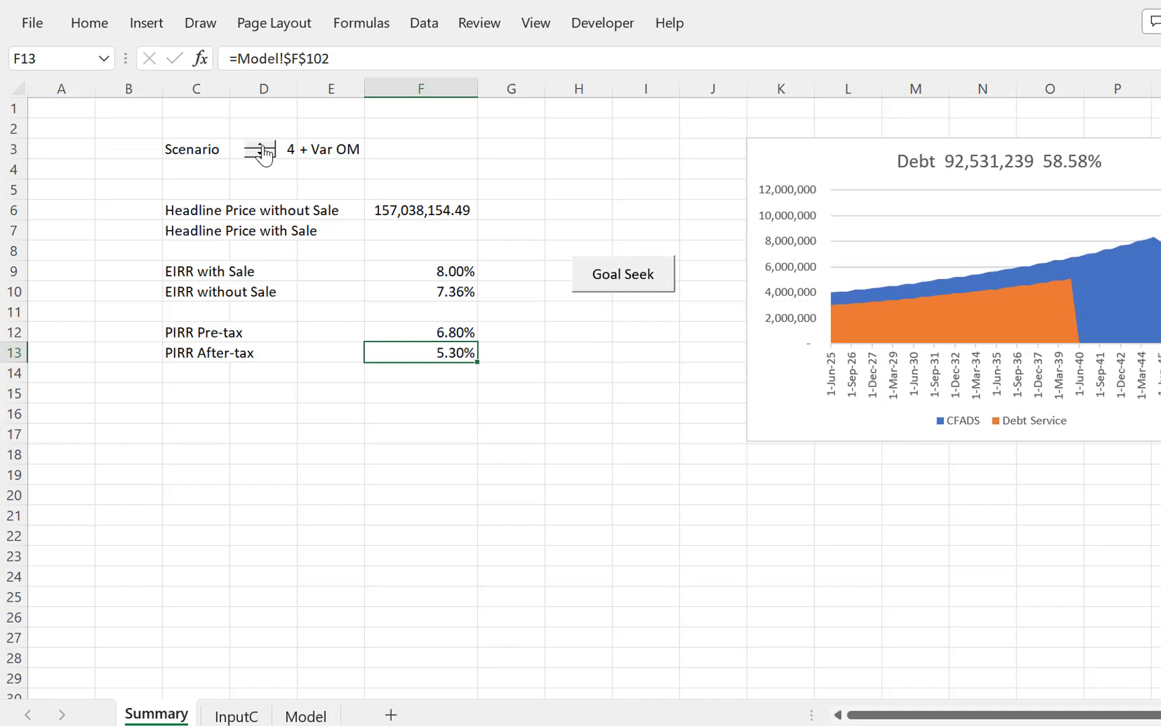
Step: Trace the EIRR with Sale in F9 of the Summary sheet to its XIRR formula in F195 of the Model sheet
key("Up")
key("Up")
key("Up")
key("Up")
key("Up")
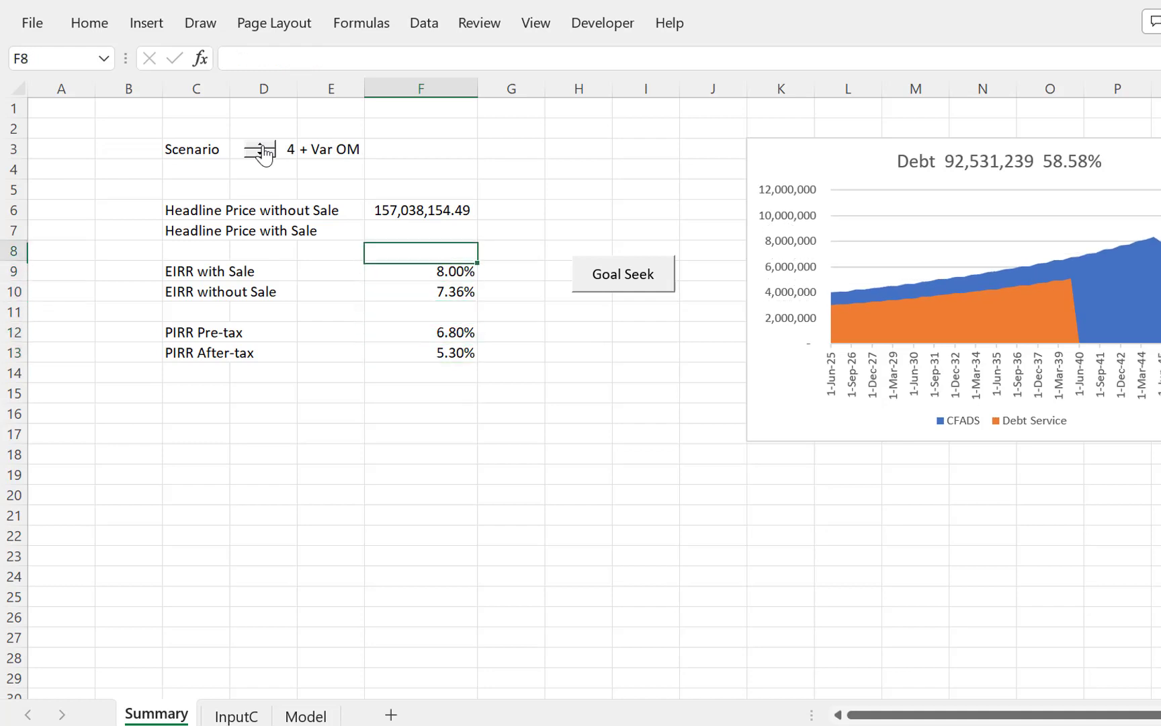
key("Down")
key("ctrl+bracketleft")
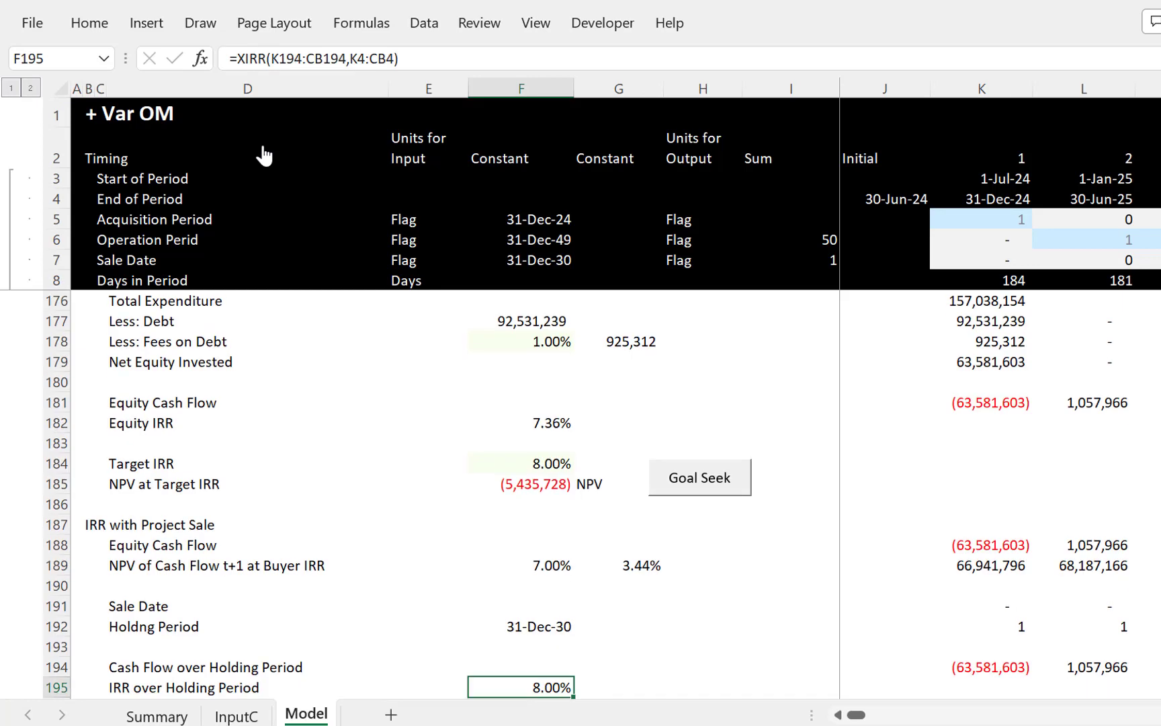
key("Down")
key("Down")
key("Down")
key("Up")
key("Up")
key("Up")
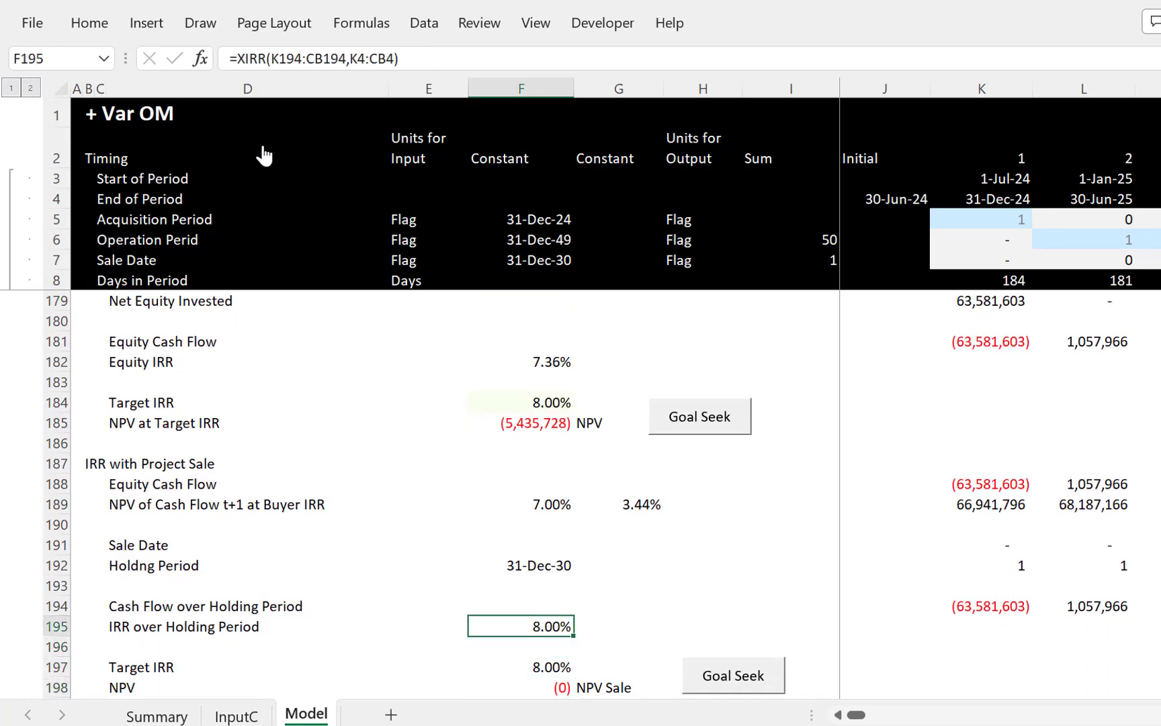
key("F2")
key("Escape")
Step: Examine the IRR with Project Sale section of the Model sheet, including the NPV Sale formula in F198 and the rows above it
key("Right")
key("Right")
key("Right")
key("Right")
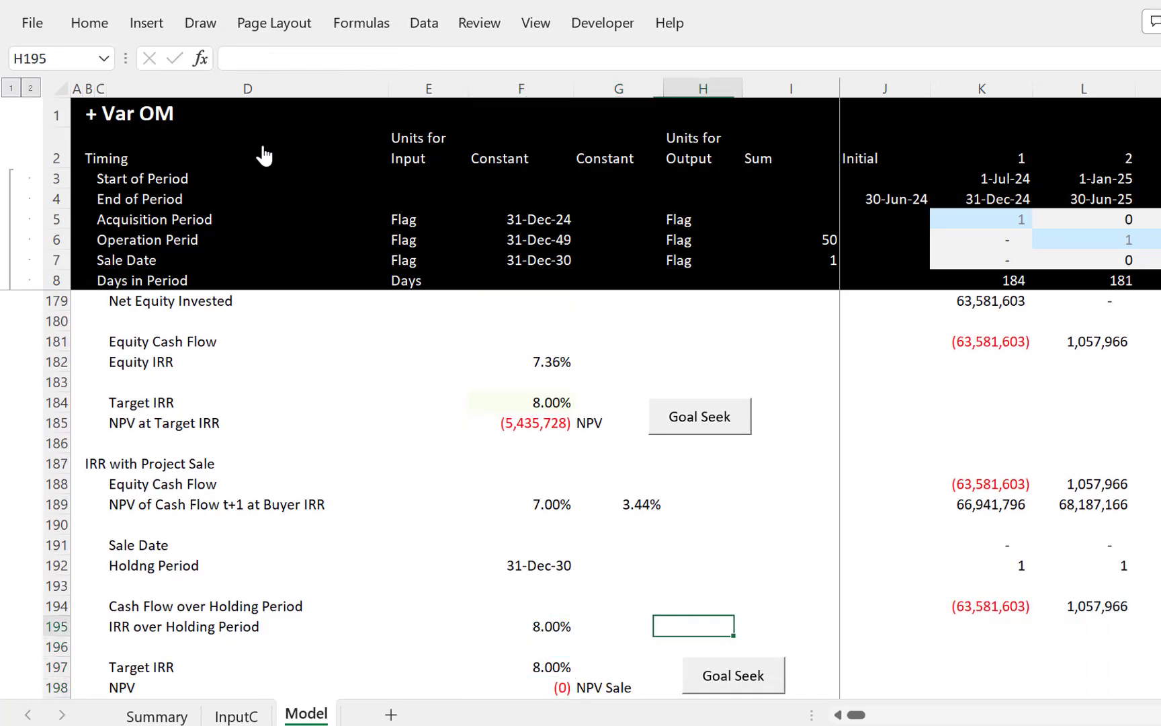
key("Up")
key("Left")
key("Left")
key("Down")
key("Down")
key("Down")
key("Down")
key("Down")
key("Down")
key("Up")
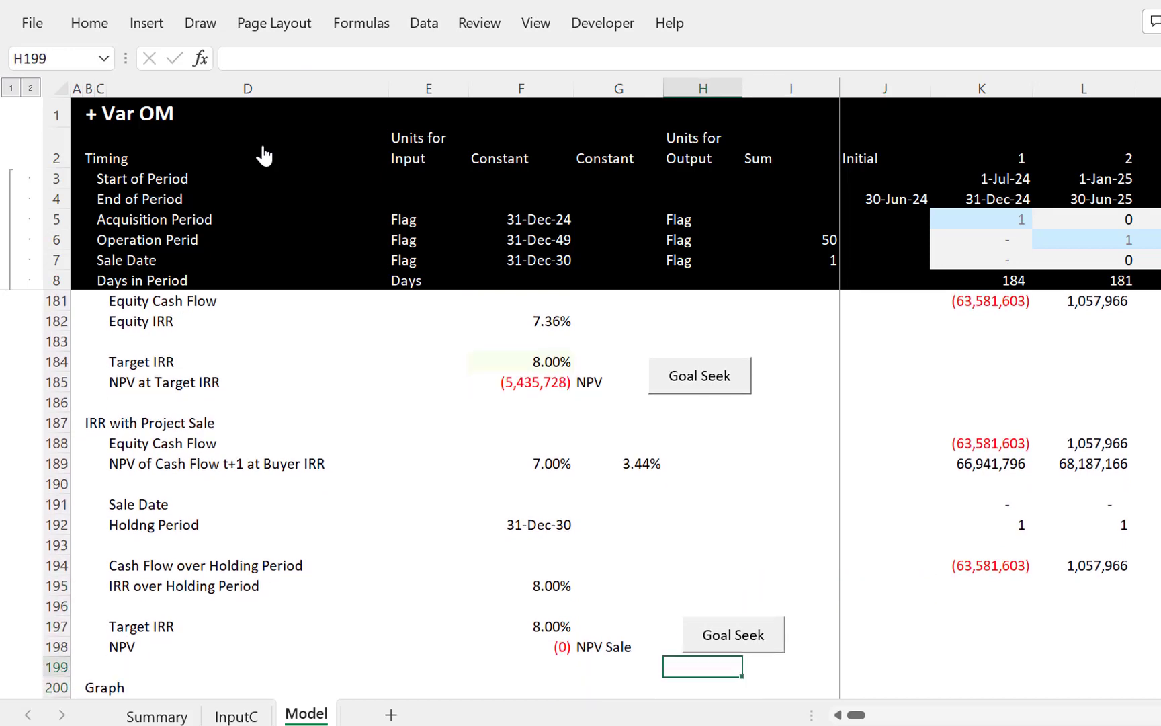
key("Left")
key("Left")
key("Up")
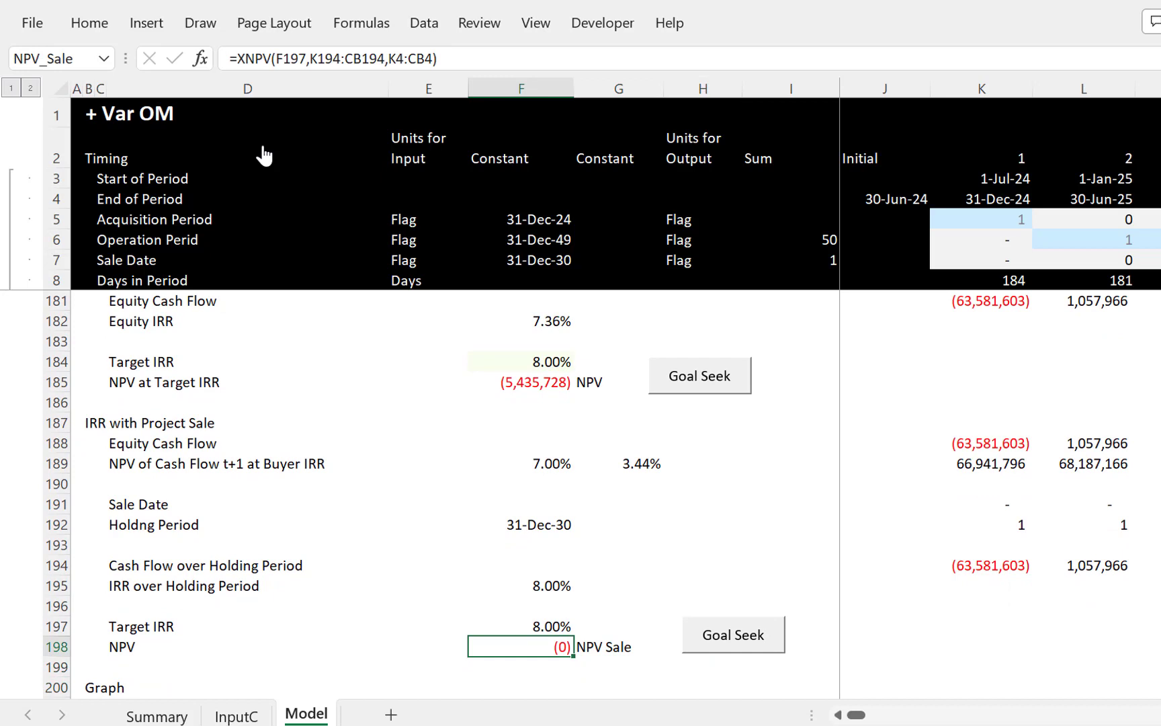
key("Up")
key("Up")
key("Up")
key("Up")
key("Up")
key("Up")
key("Up")
key("Up")
key("Up")
key("Up")
key("Up")
key("Up")
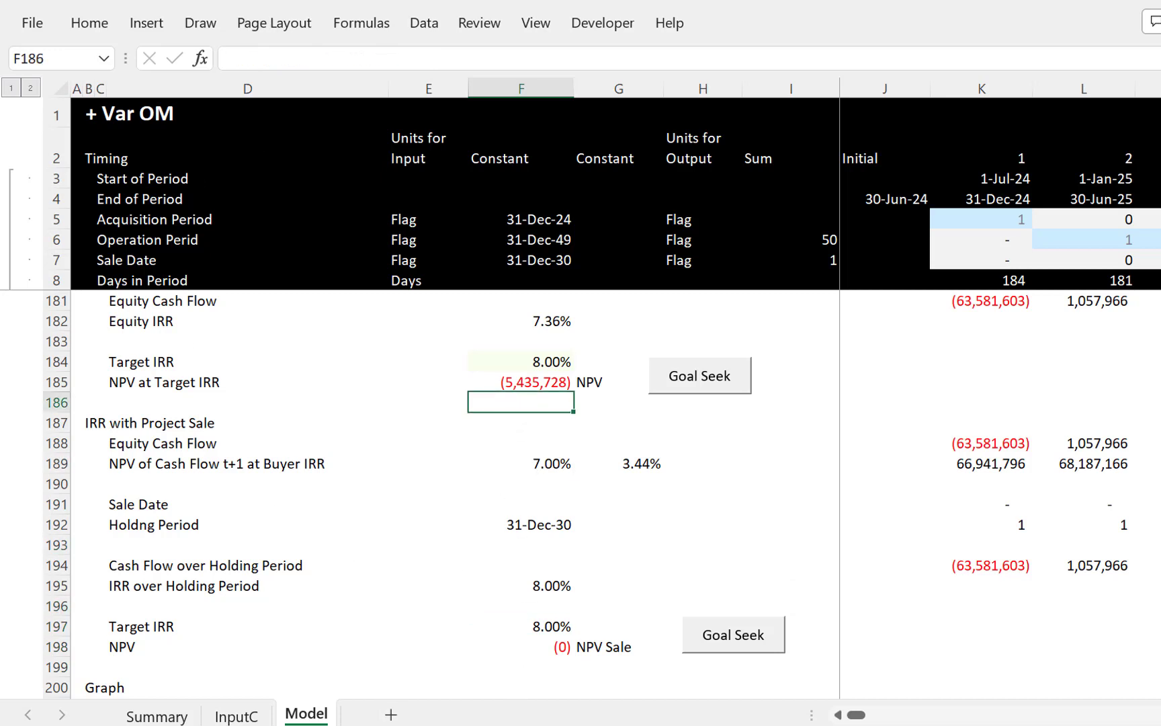
Step: Check the scenario spinners on the Model and InputC sheets, deselect the InputC spinner and return to the Summary sheet
key("alt+Tab")
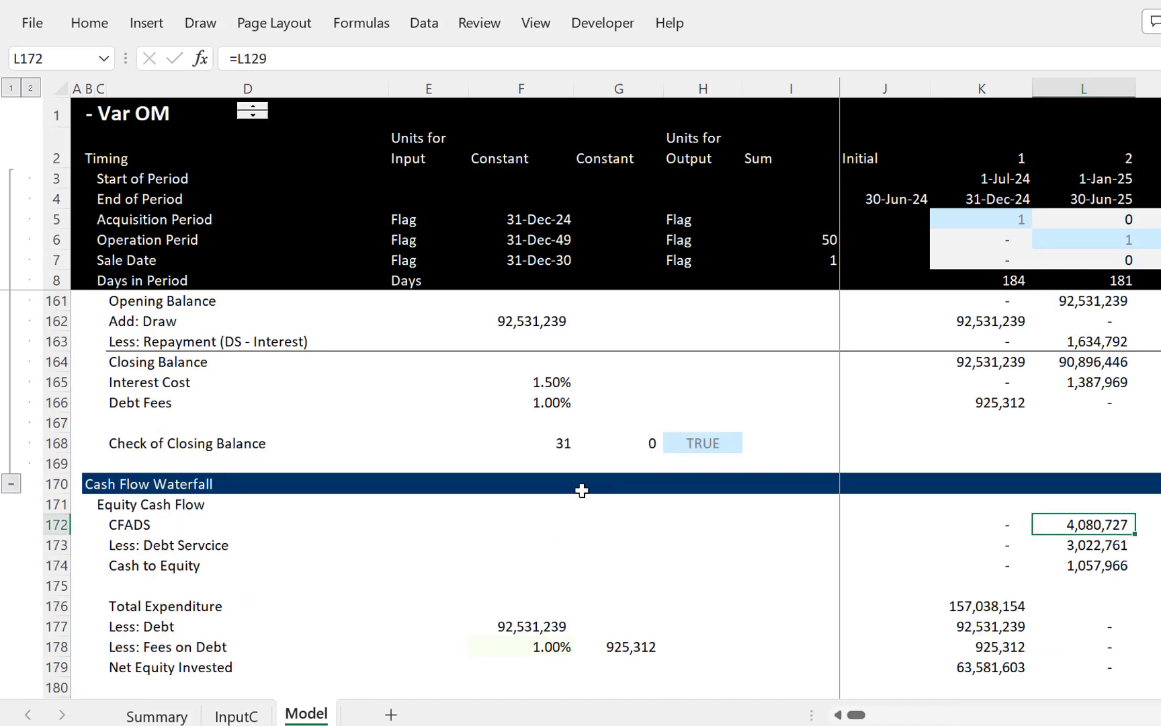
key("ctrl+Page_Up")
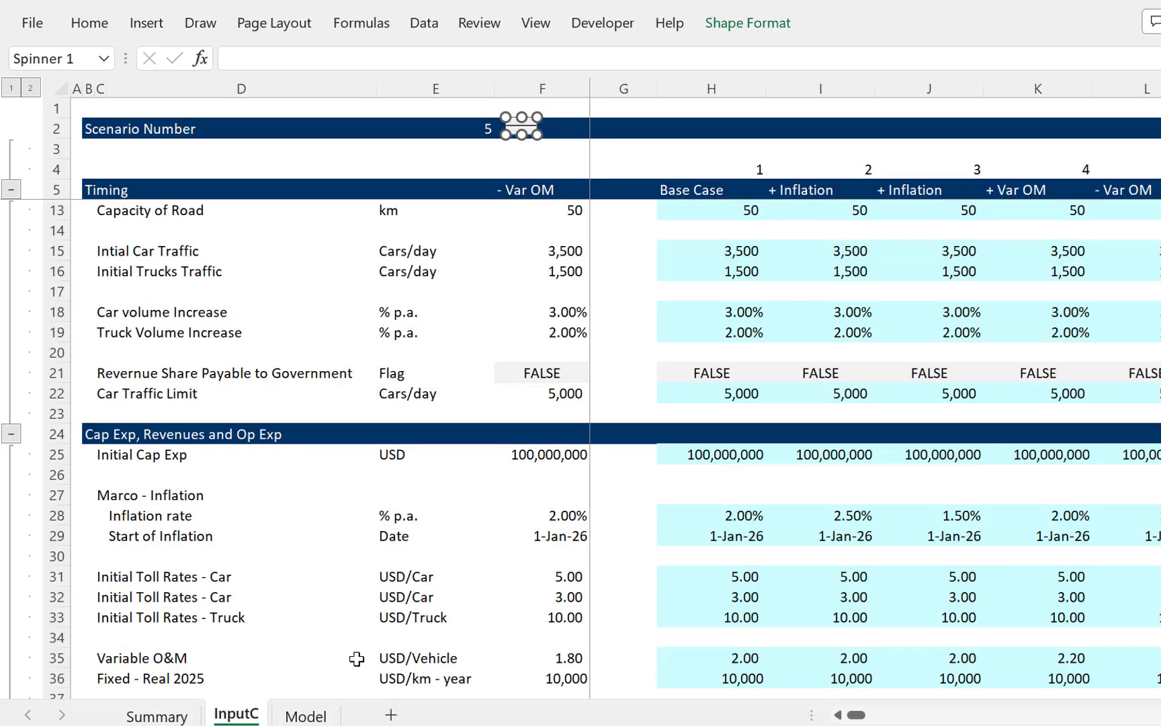
left_click(301, 484)
key("ctrl+Page_Up")
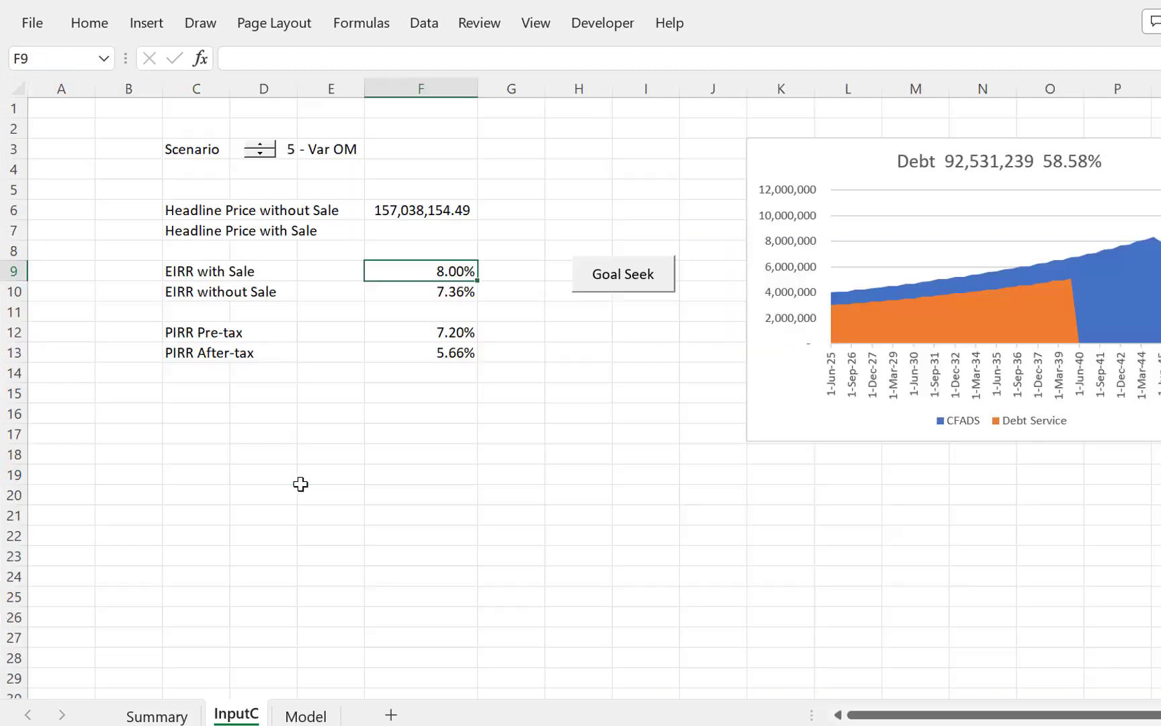
left_click(586, 402)
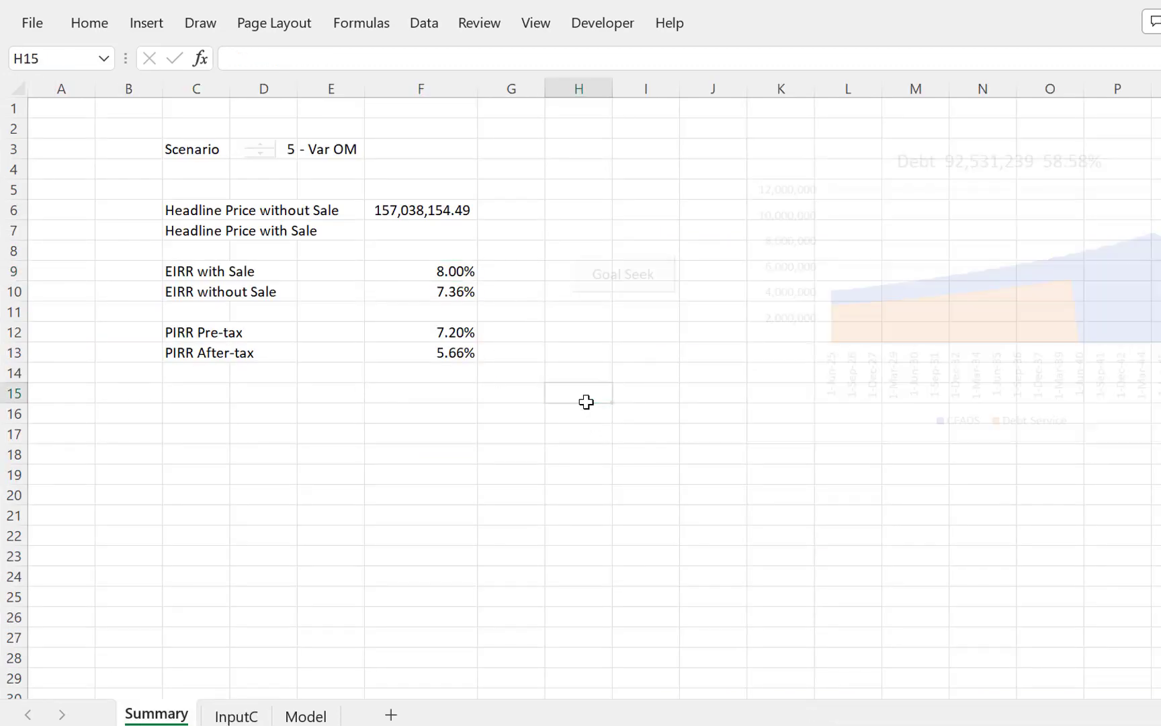
Step: Copy the Copy Paste button from the CFADS section of the Model sheet and place it below the Goal Seek button on the Summary sheet
key("ctrl+Page_Down")
key("ctrl+Page_Down")
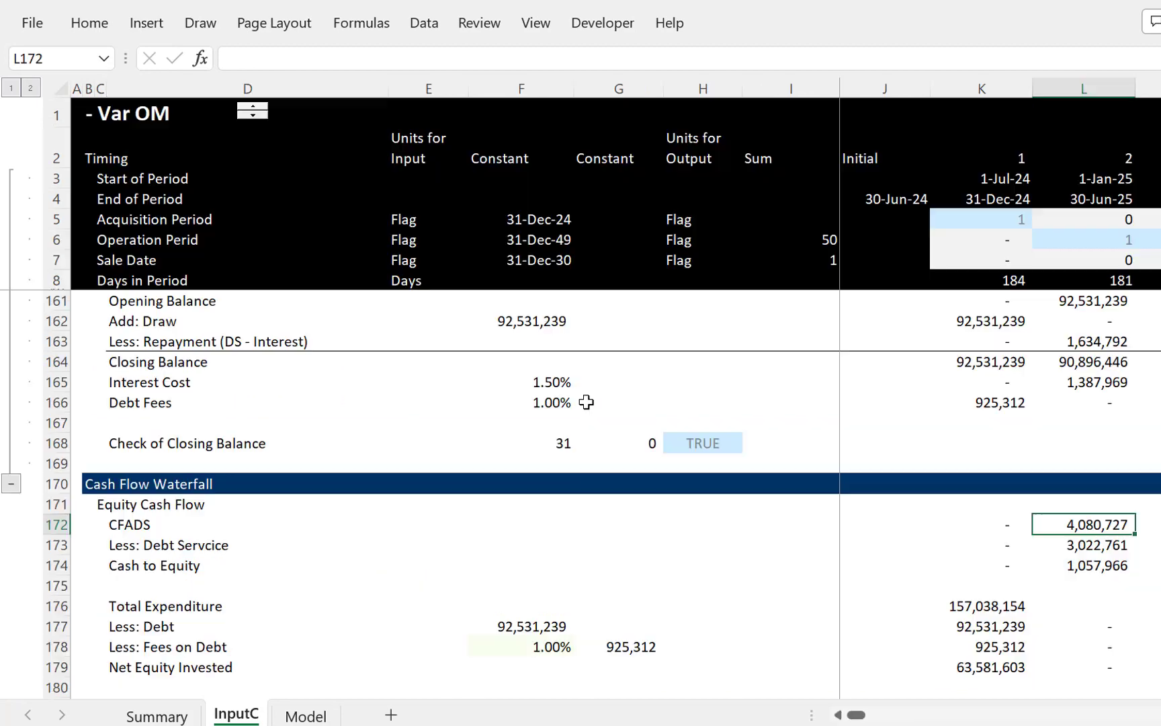
key("Page_Up")
key("Page_Up")
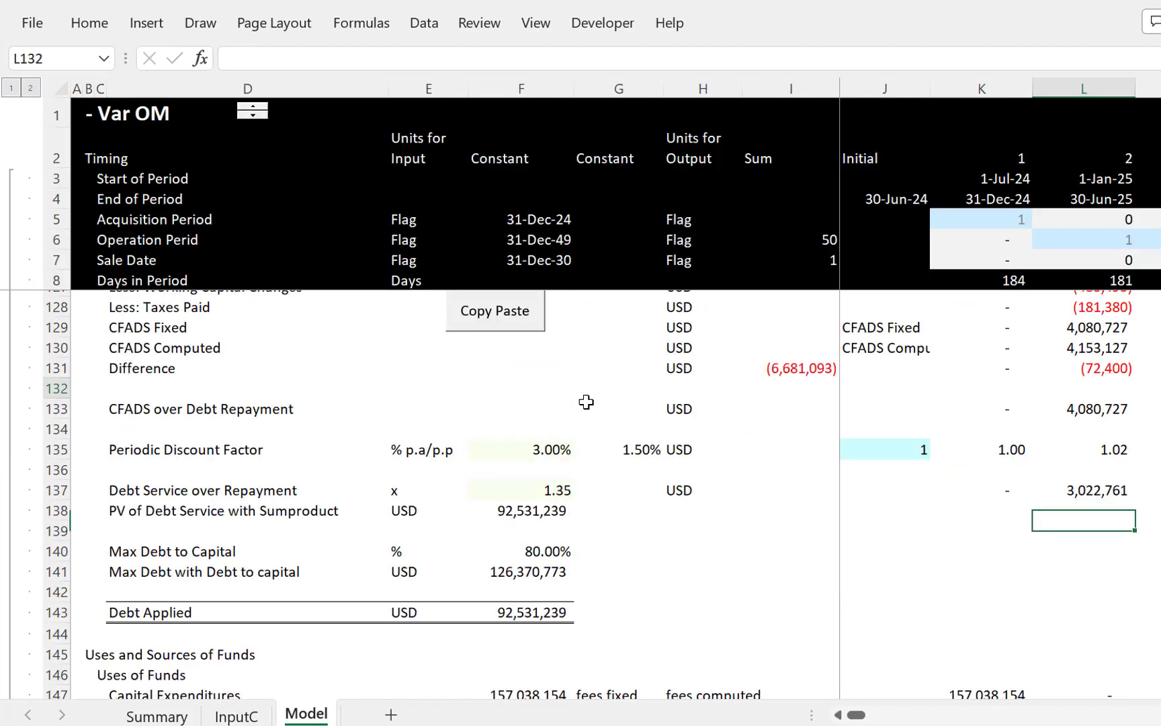
right_click(475, 442)
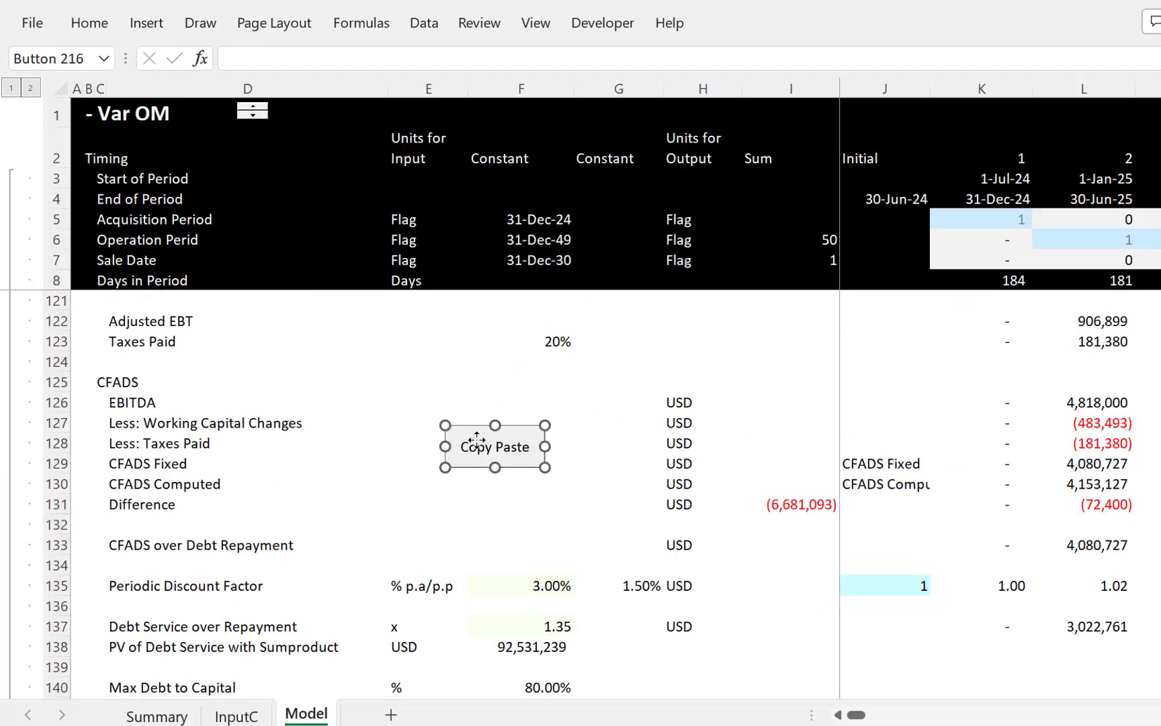
left_click(534, 500)
key("ctrl+Page_Up")
key("ctrl+Page_Up")
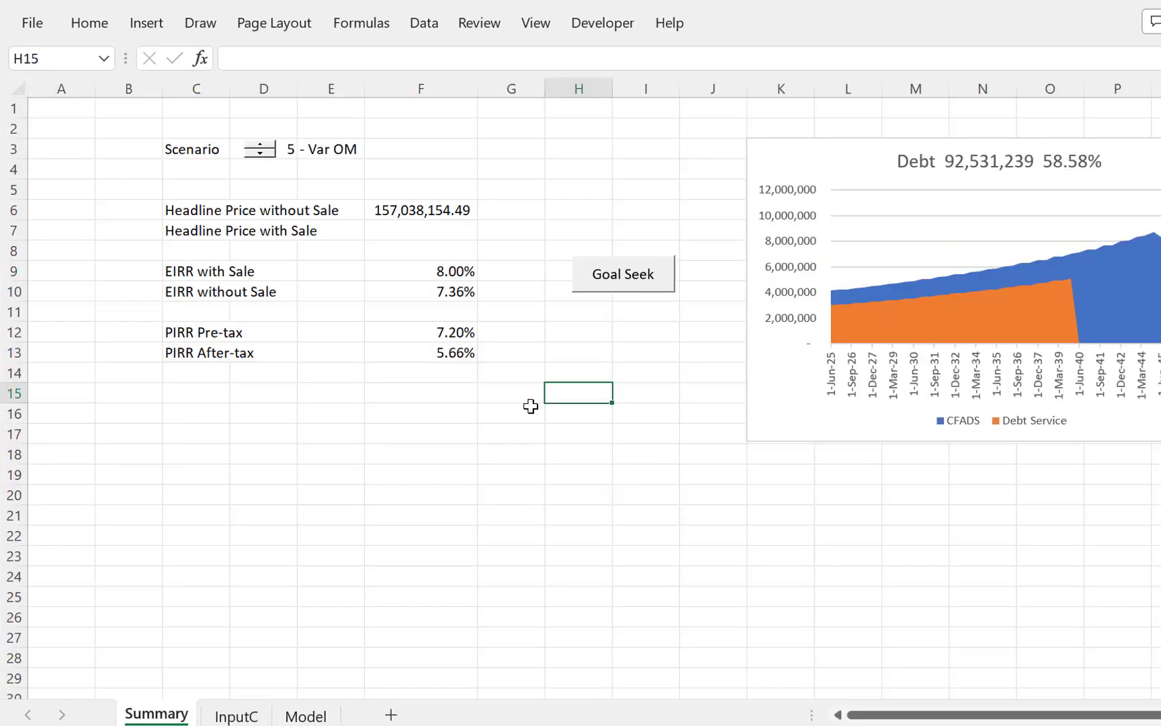
left_click(583, 329)
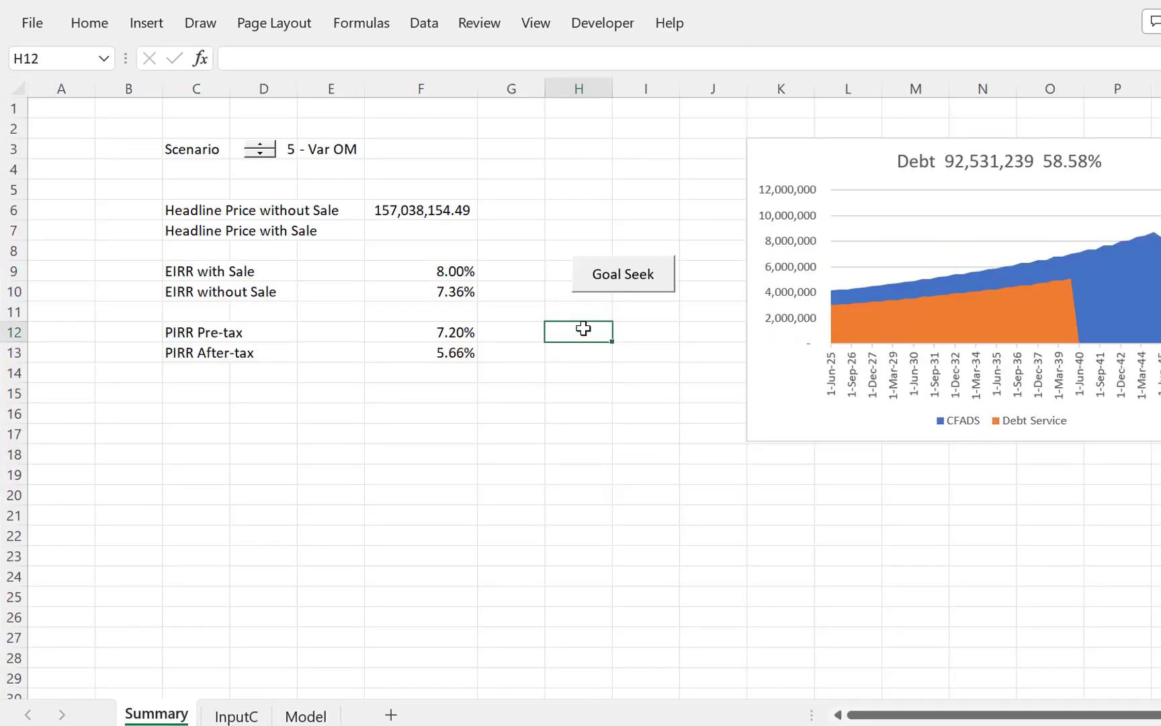
key("ctrl+v")
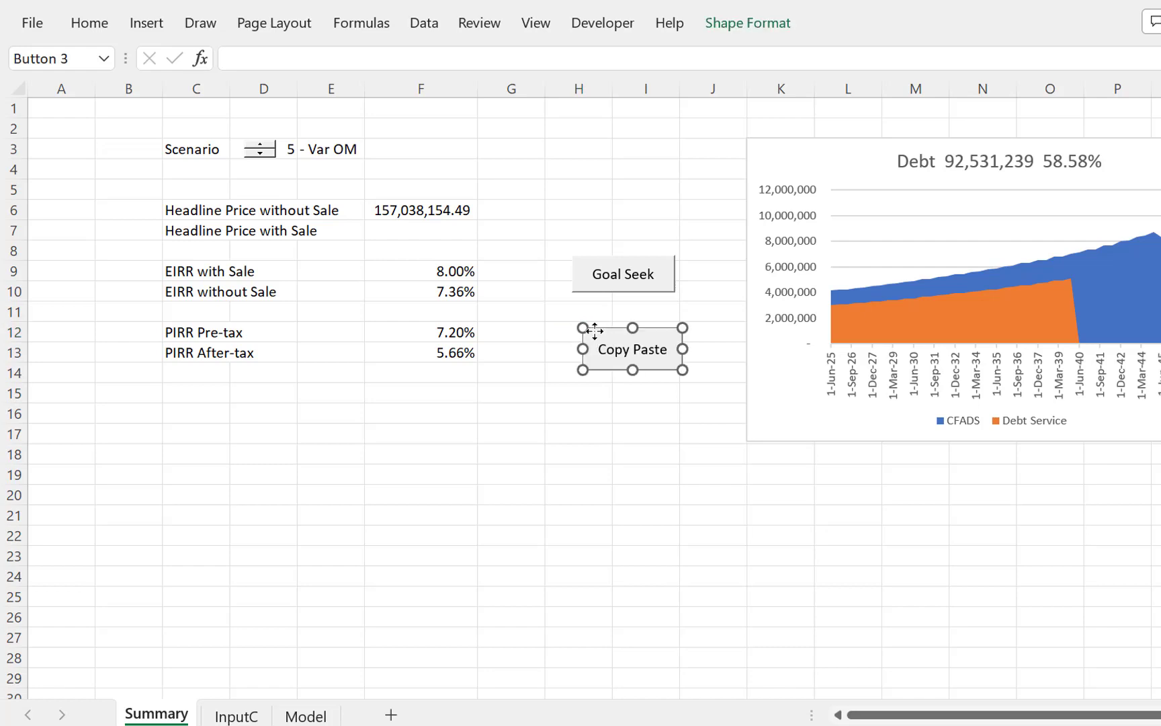
left_click_drag(594, 330, 582, 316)
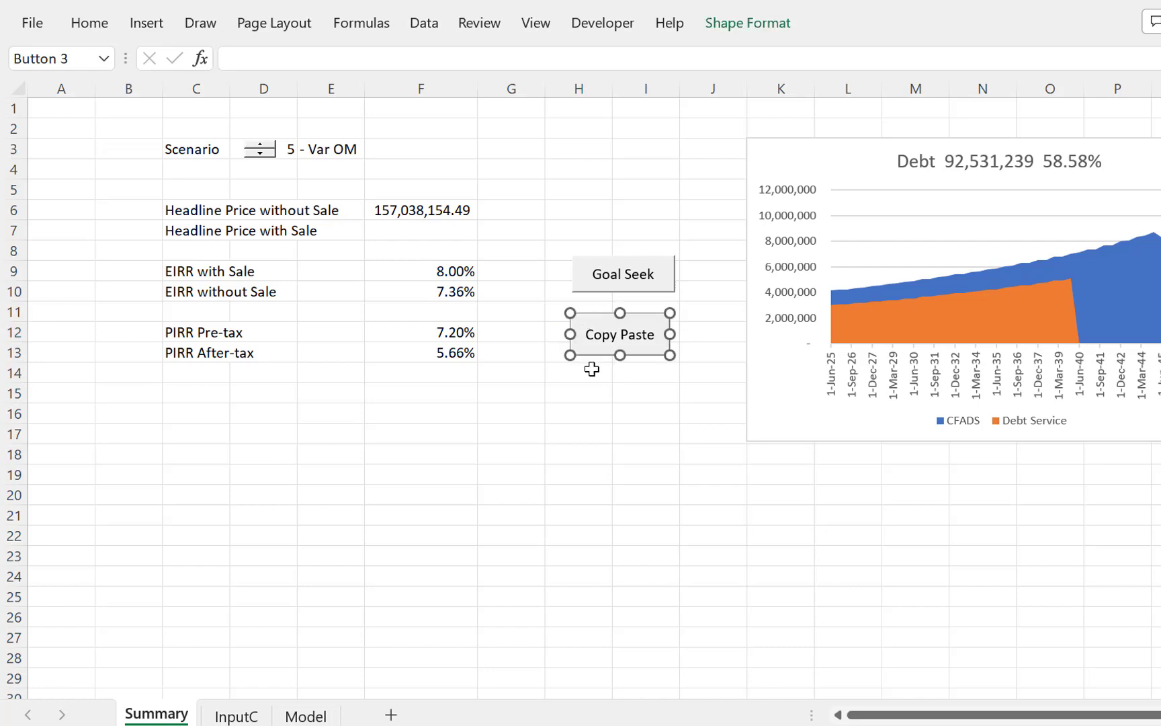
left_click(596, 456)
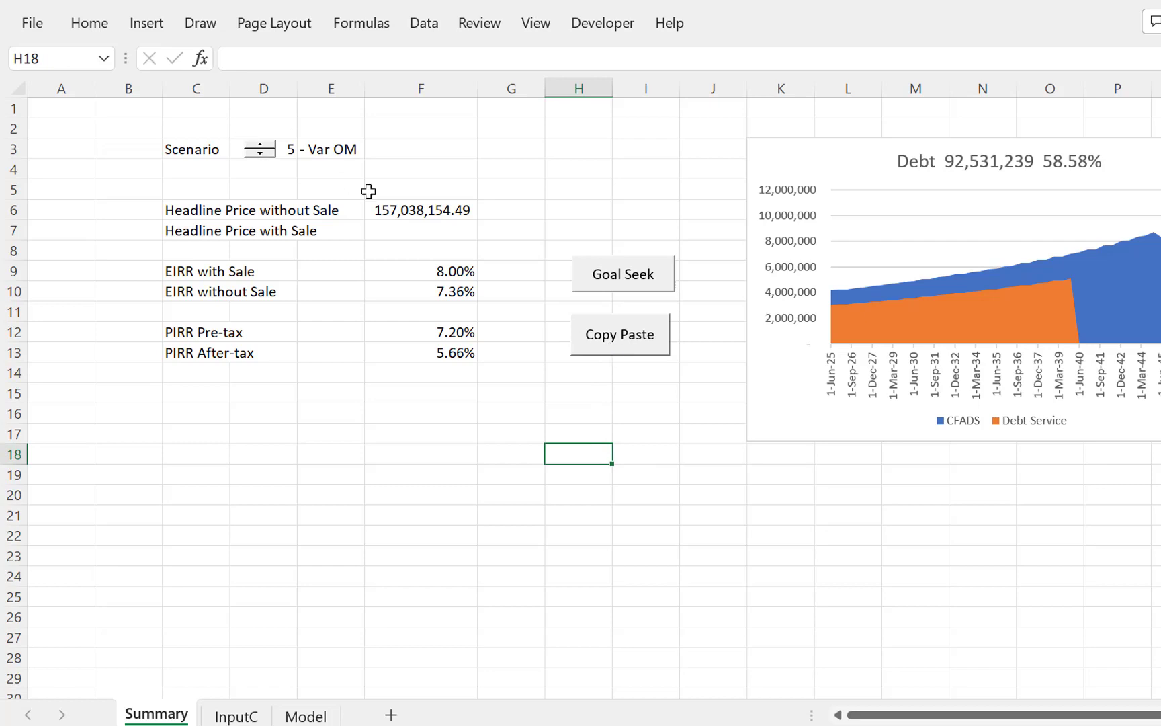
Step: Run the Copy Paste macro from the Summary sheet for scenario 5 - Var OM, 6 + Int Rate and 7 - Int Rate
left_click(607, 341)
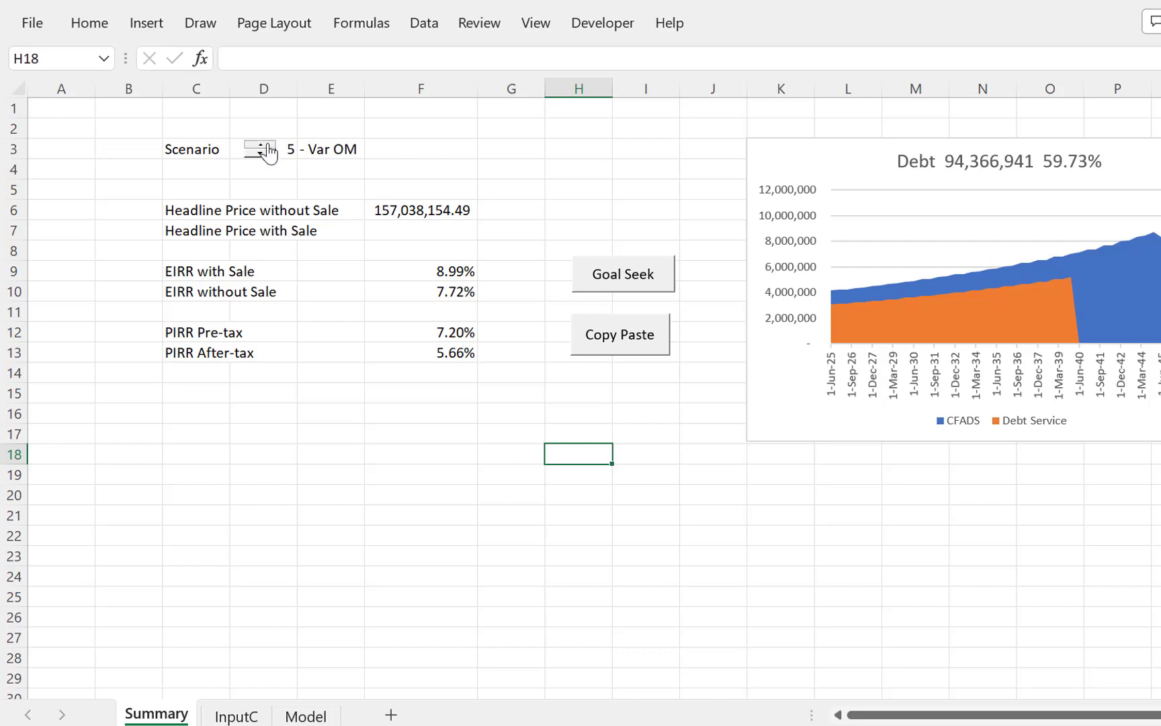
left_click(267, 145)
left_click(626, 348)
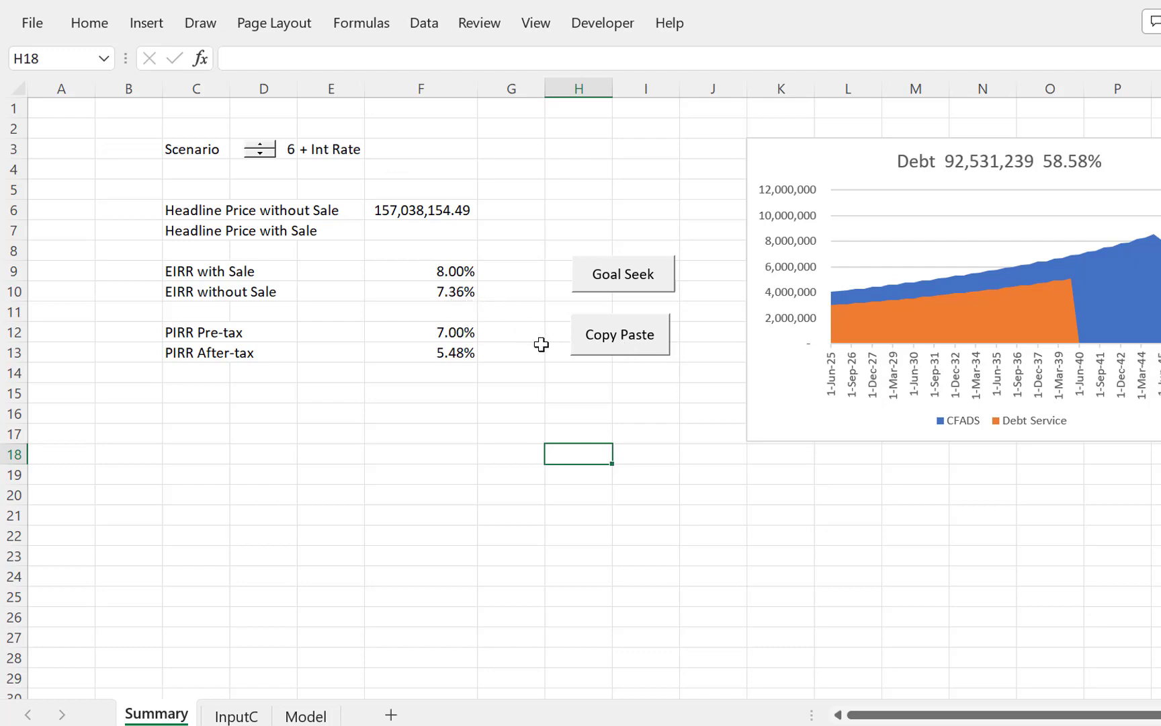
left_click(266, 144)
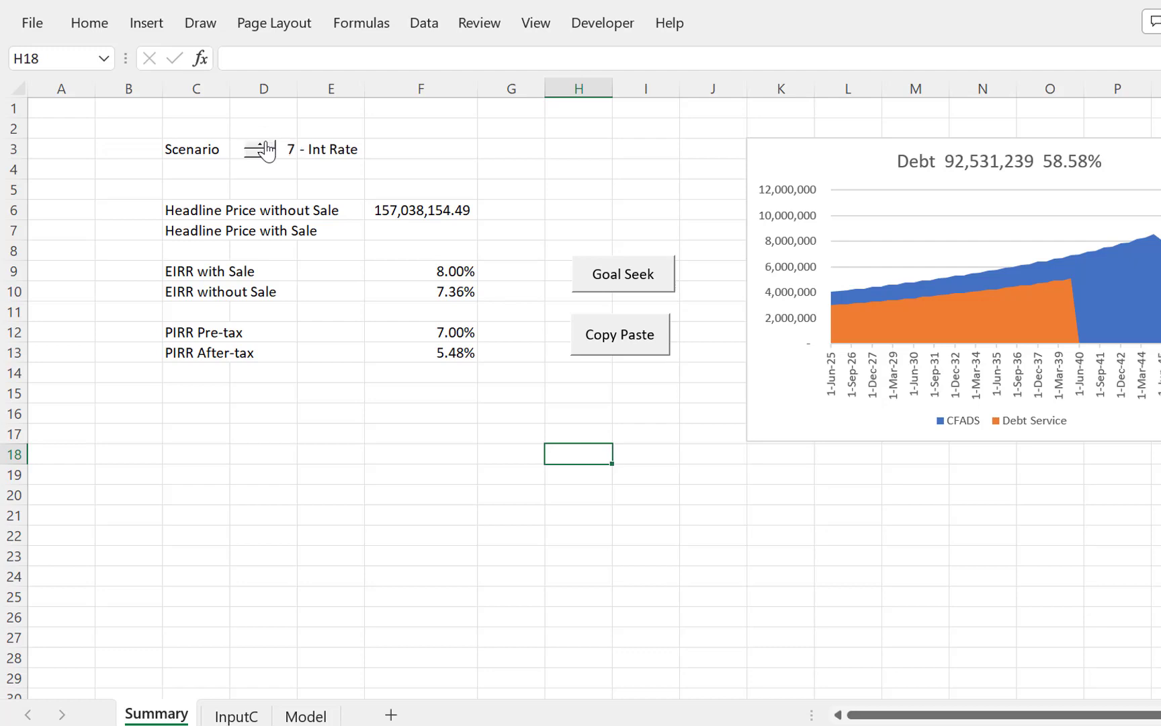
left_click(637, 343)
left_click(639, 345)
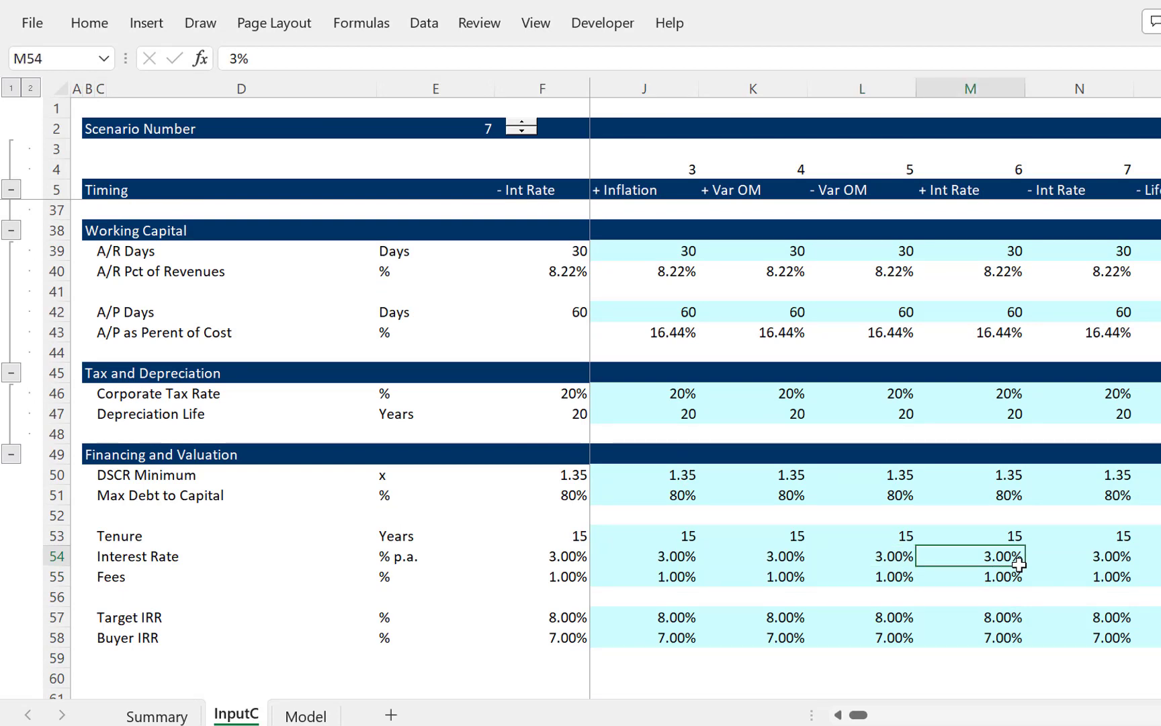
Step: Set the InputC interest rate to 3.25% for the + Int Rate scenario in M54 and 2.75% for the - Int Rate scenario in N54
type("3.25")
key("Return")
key("Up")
key("Right")
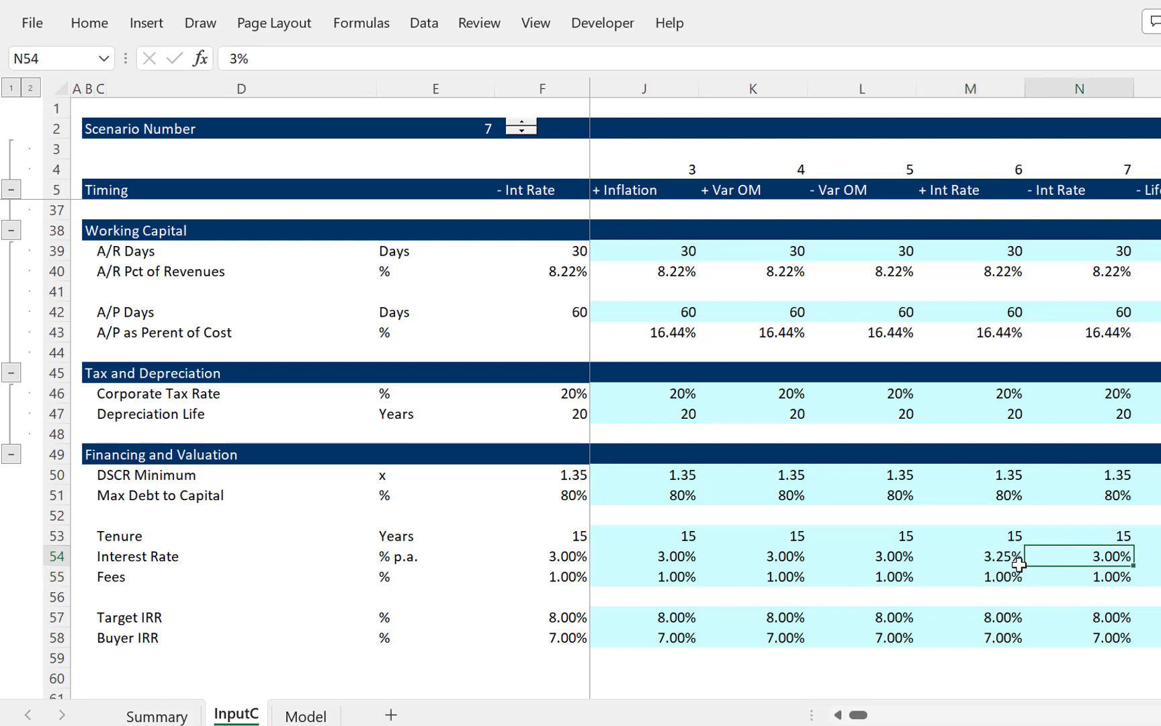
type("2.75")
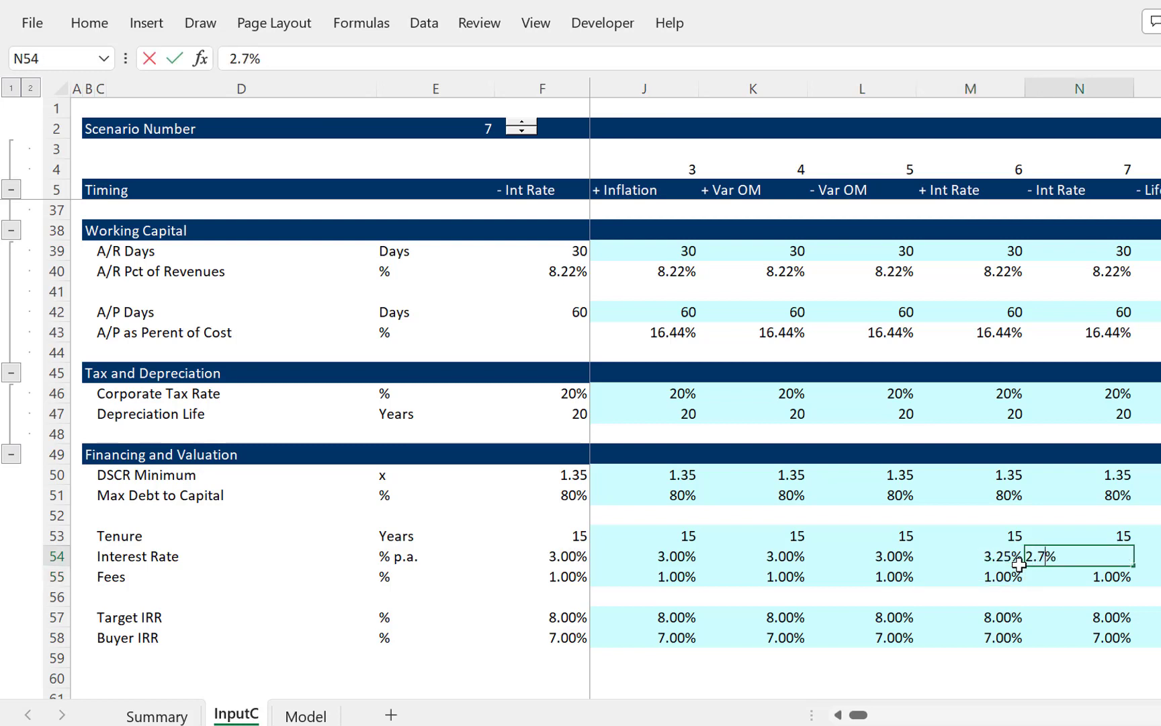
key("Return")
key("Up")
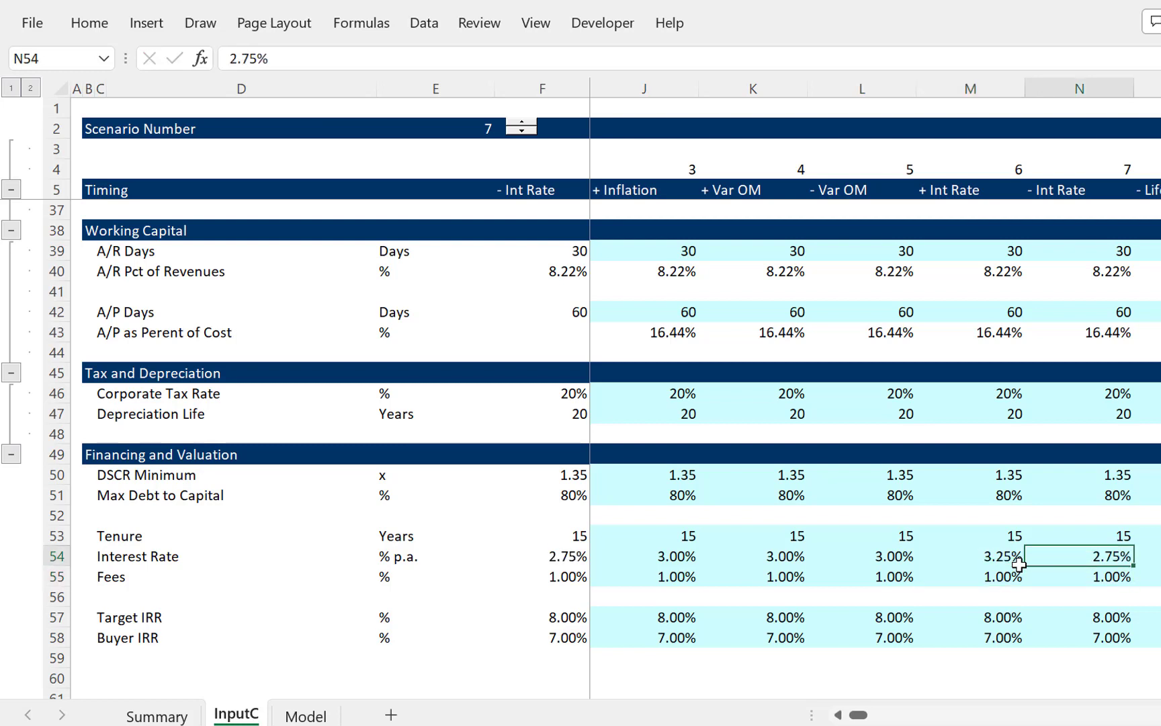
Step: Rerun the Copy Paste macro on the Summary sheet for scenario 7 - Int Rate, then 8 - Life and 9 + Life
key("ctrl+Page_Up")
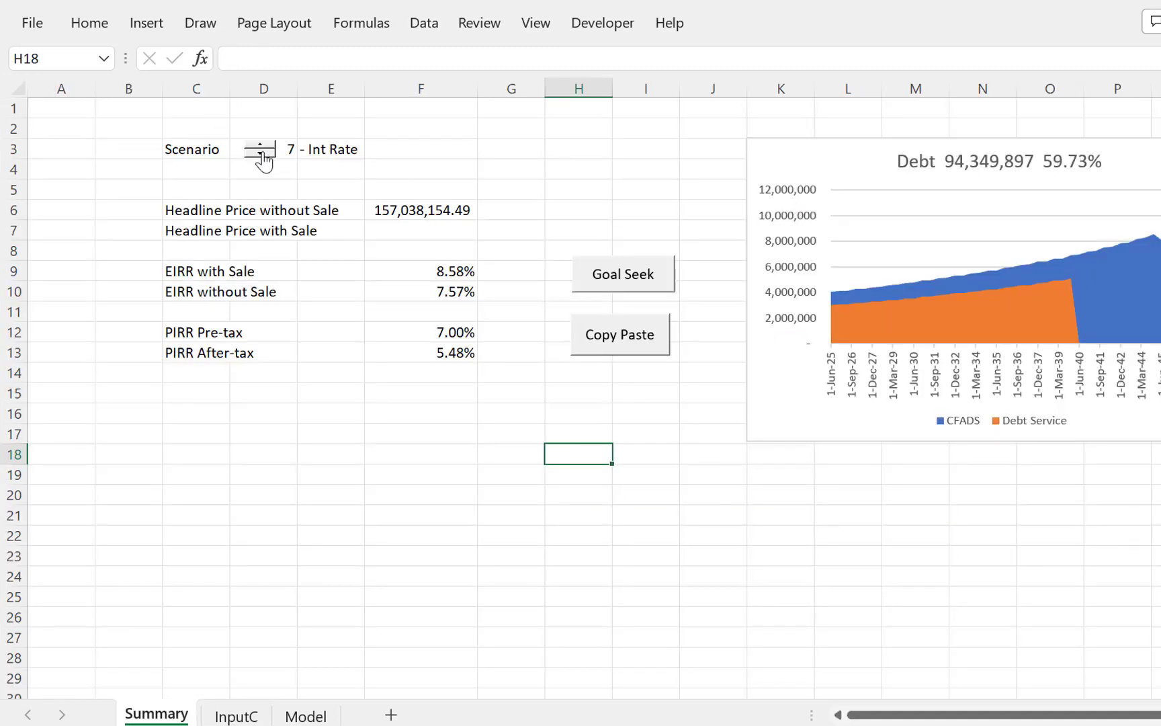
left_click(621, 341)
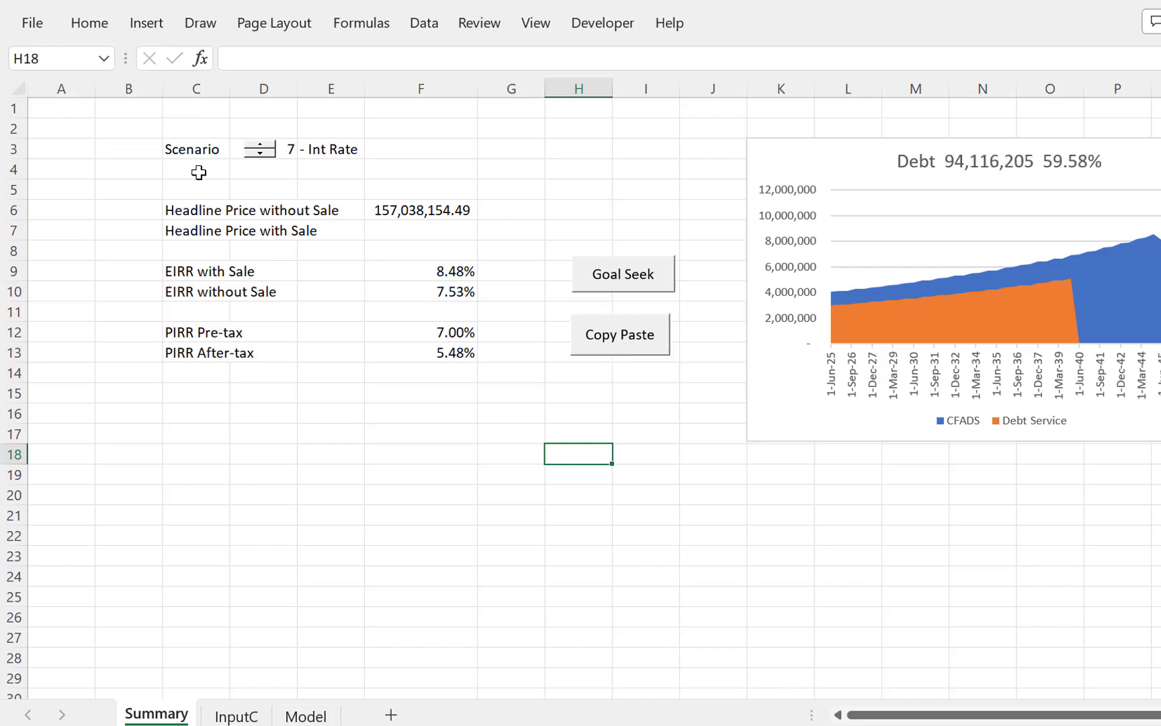
left_click(263, 145)
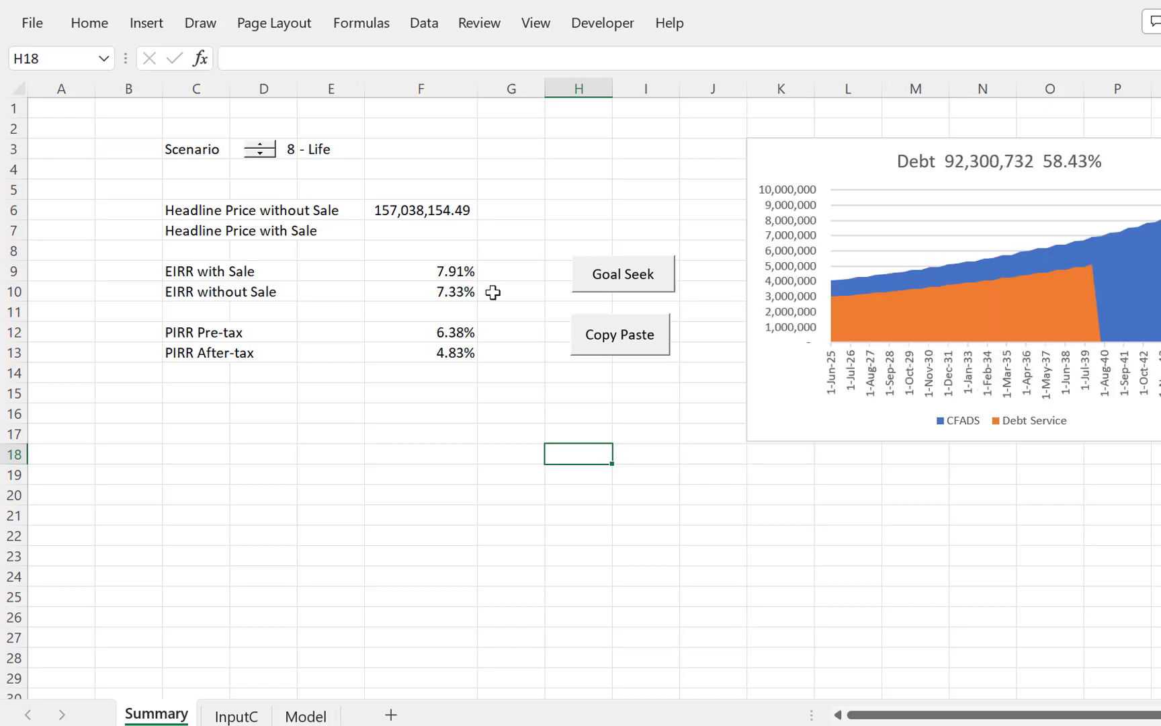
left_click(603, 335)
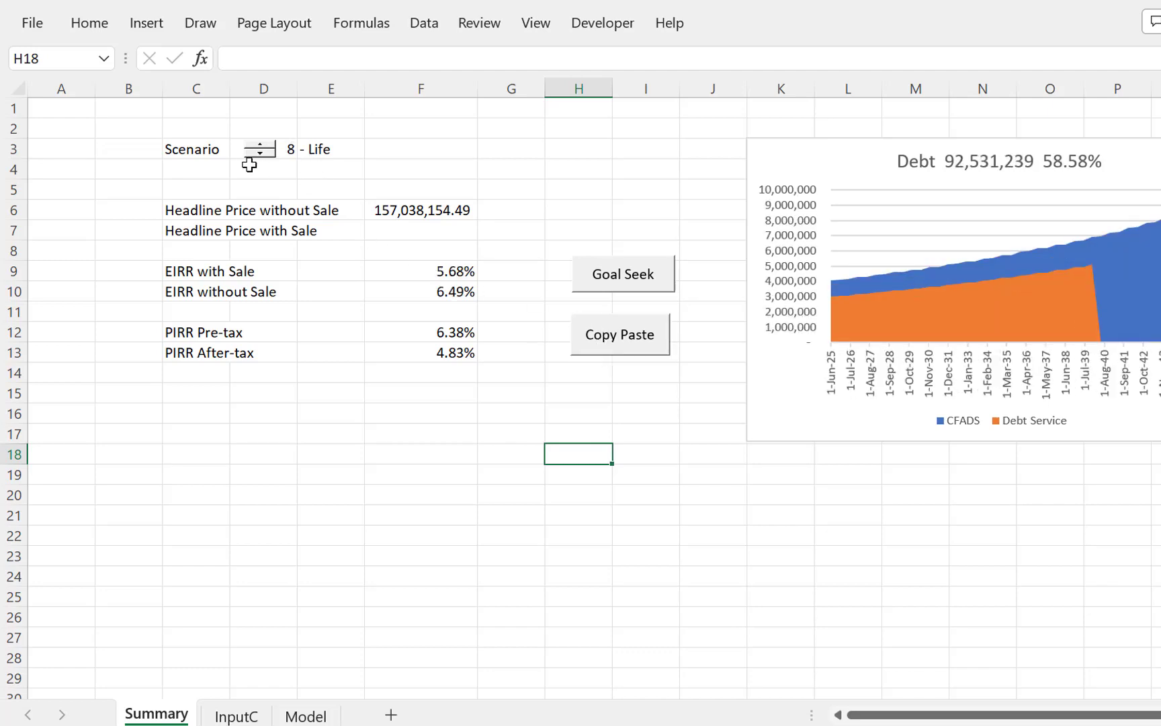
left_click(267, 146)
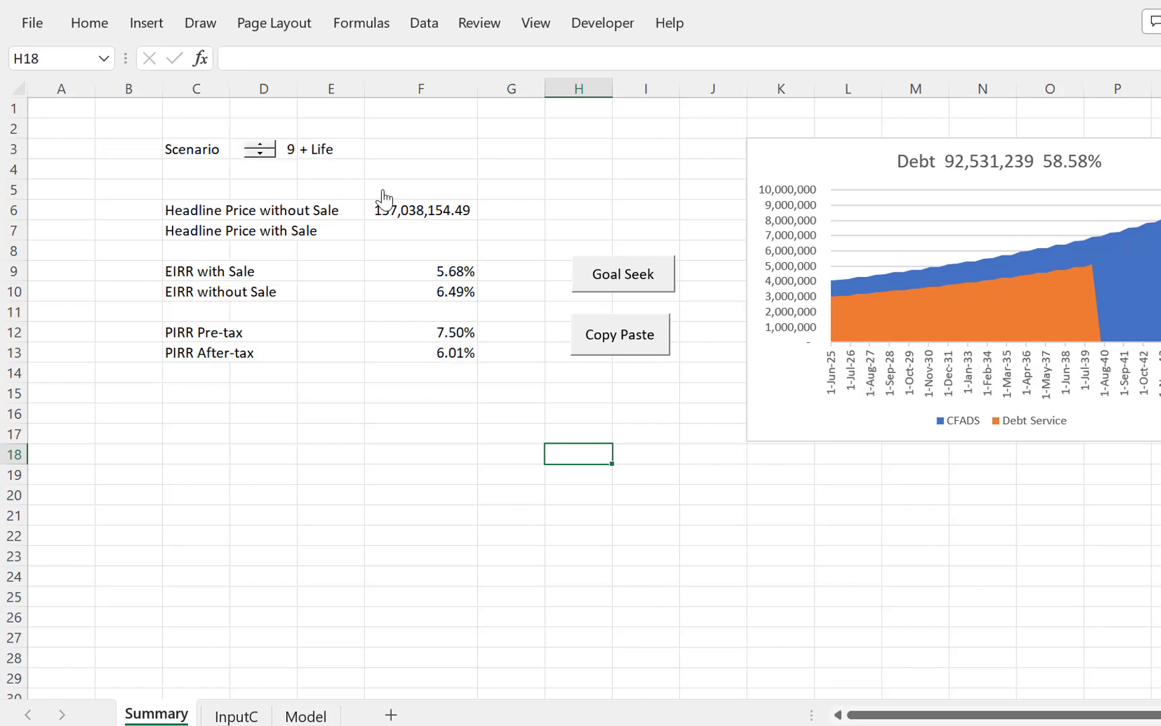
left_click(623, 339)
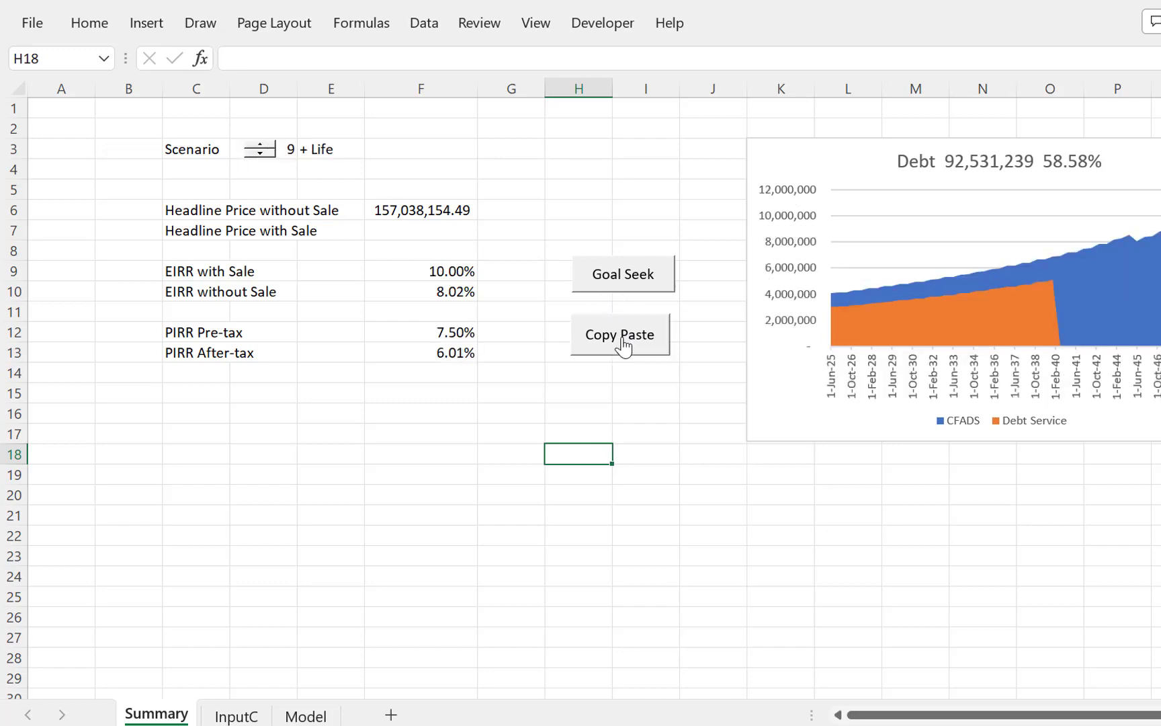
Step: Step the Summary sheet's scenario spinner back to 5 - Var OM
left_click(261, 153)
left_click(261, 154)
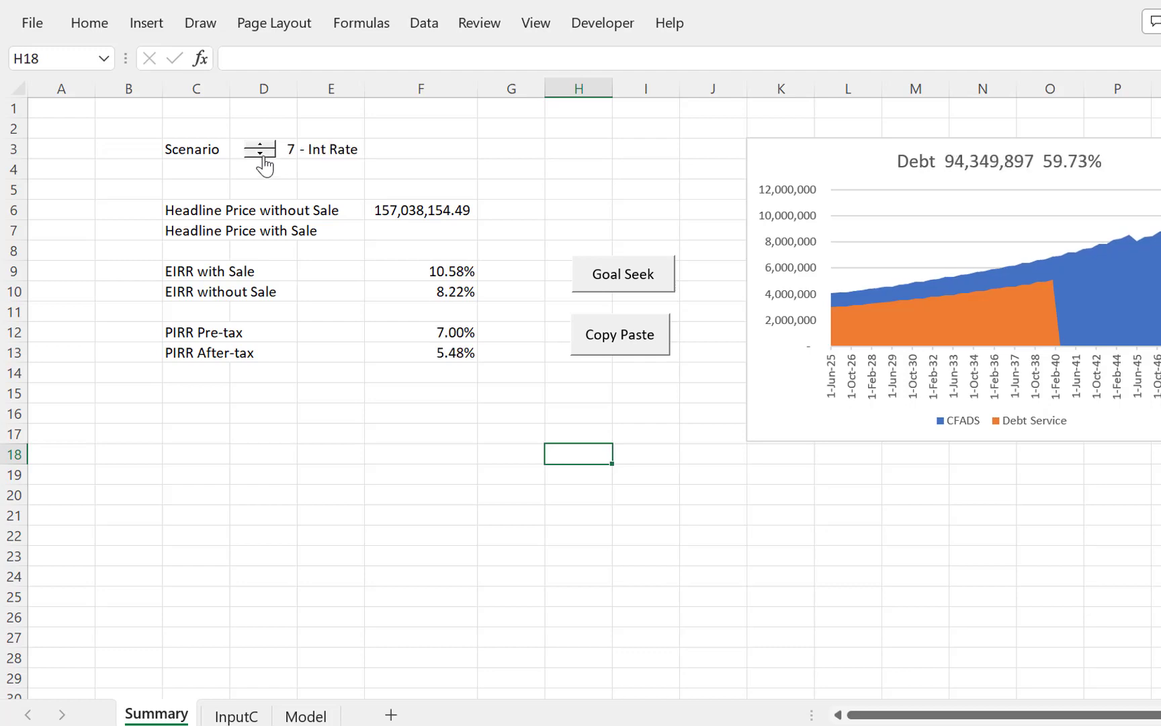
left_click(261, 153)
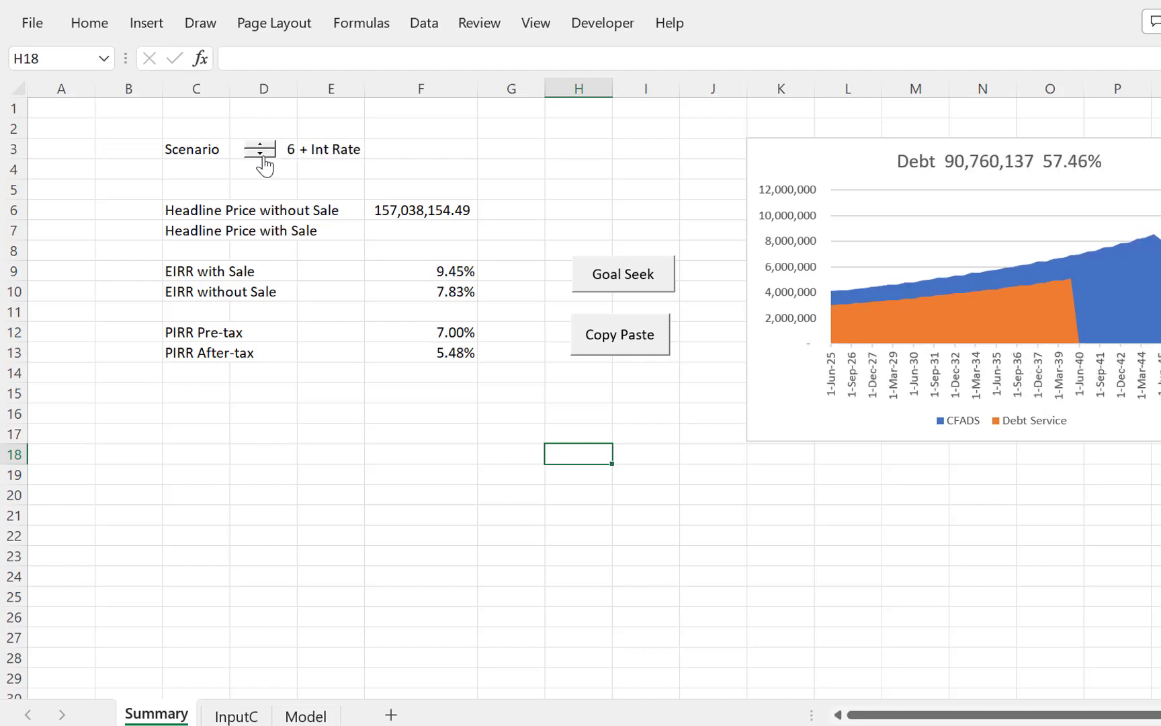
left_click(261, 154)
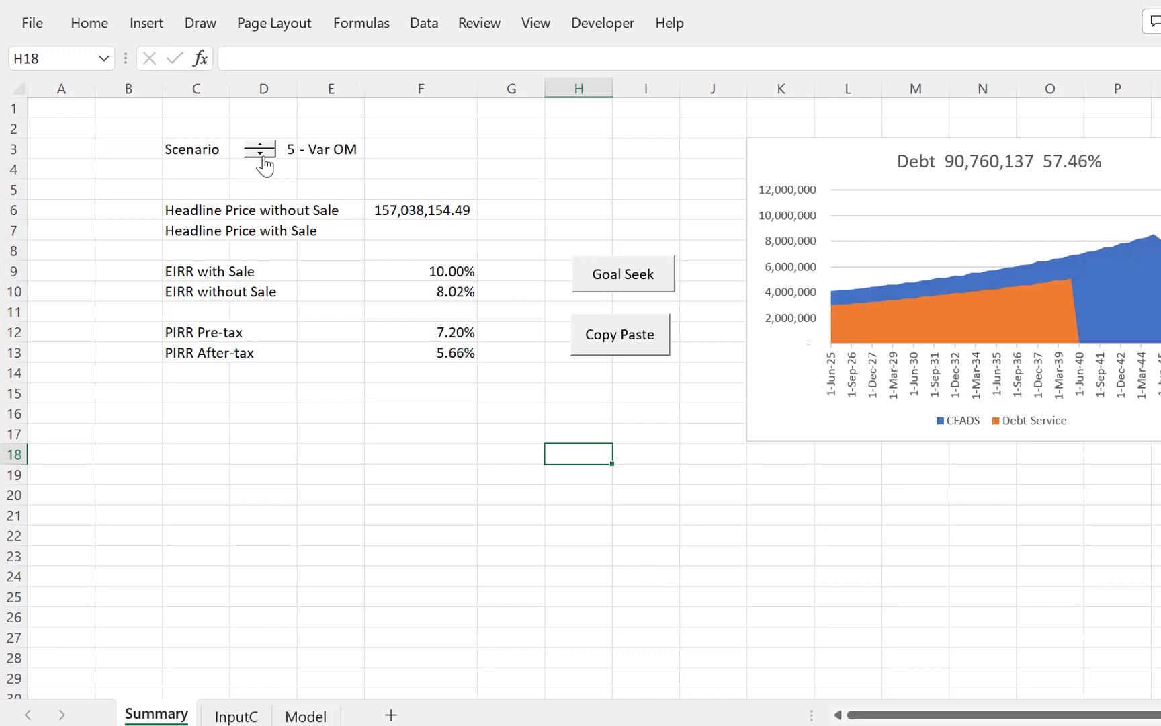
Step: Rename the Scenario label in C3 of the Summary sheet as Risk Scenario
left_click(403, 381)
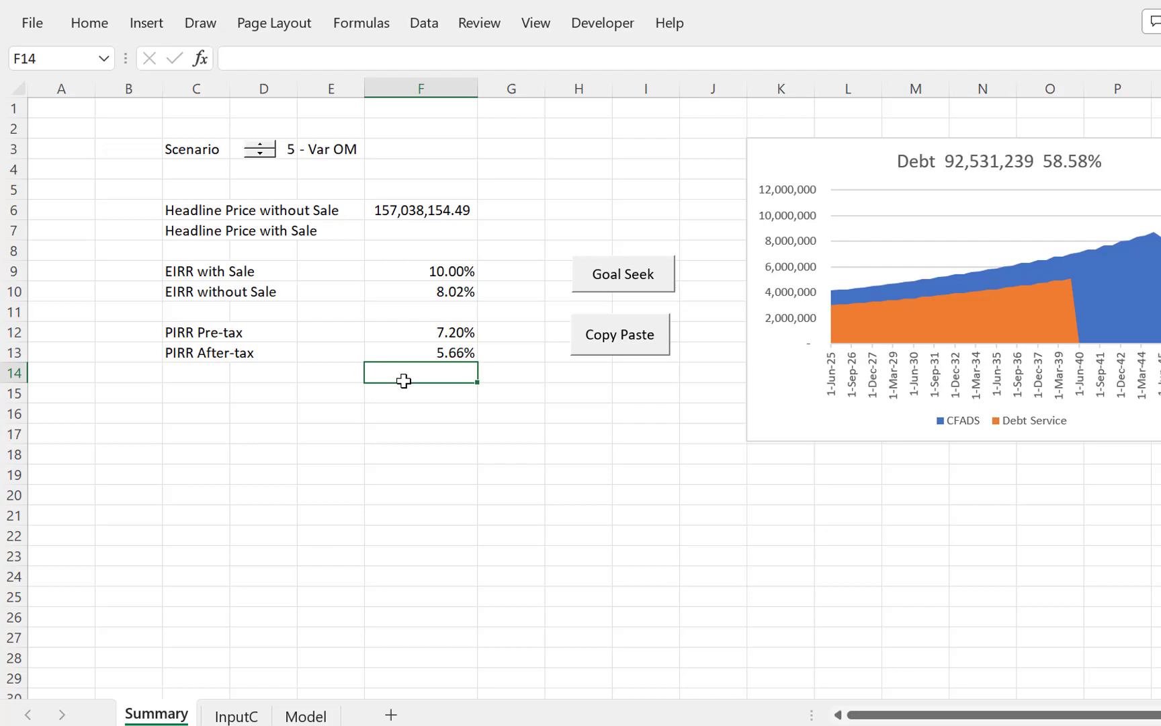
key("Up")
key("Up")
key("Up")
key("Up")
key("Up")
key("Up")
key("Up")
key("Up")
key("Up")
key("Up")
key("Up")
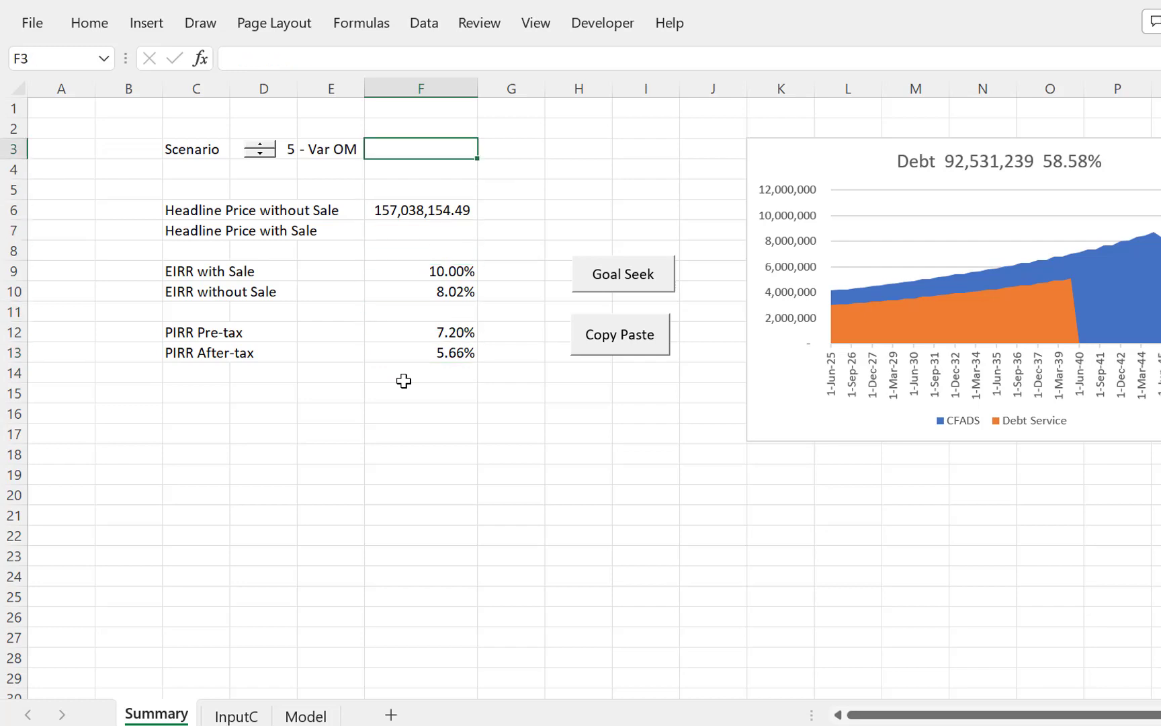
key("Left")
key("Left")
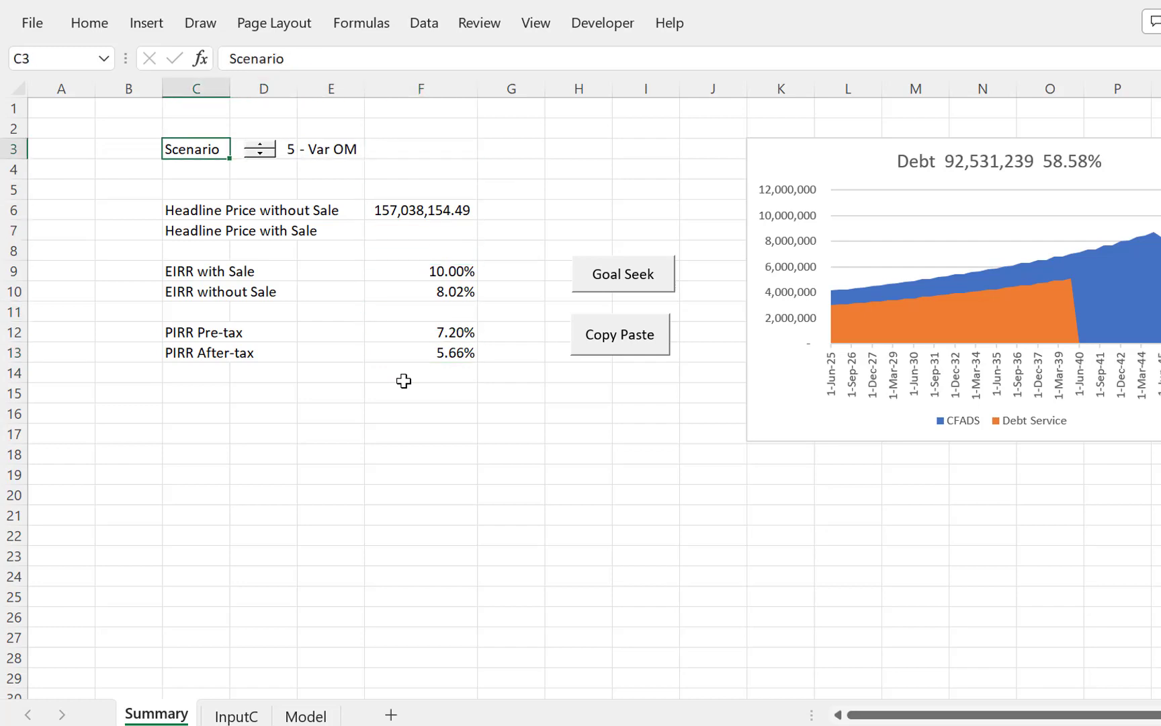
key("Left")
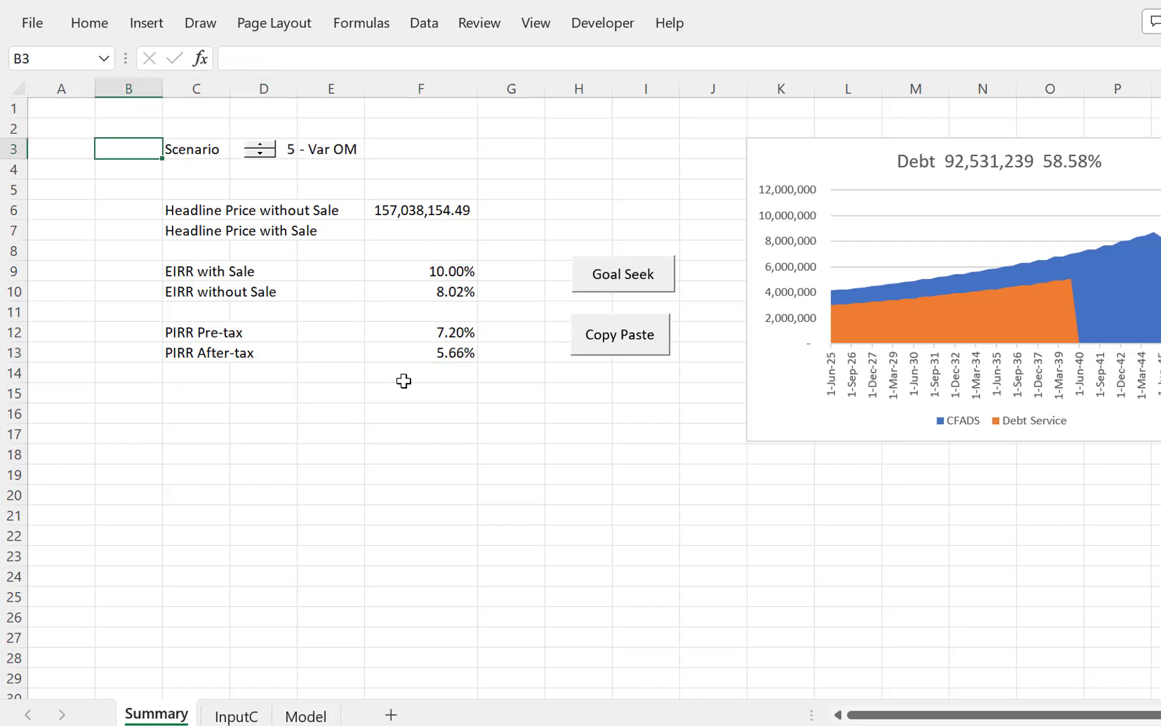
left_click(199, 156)
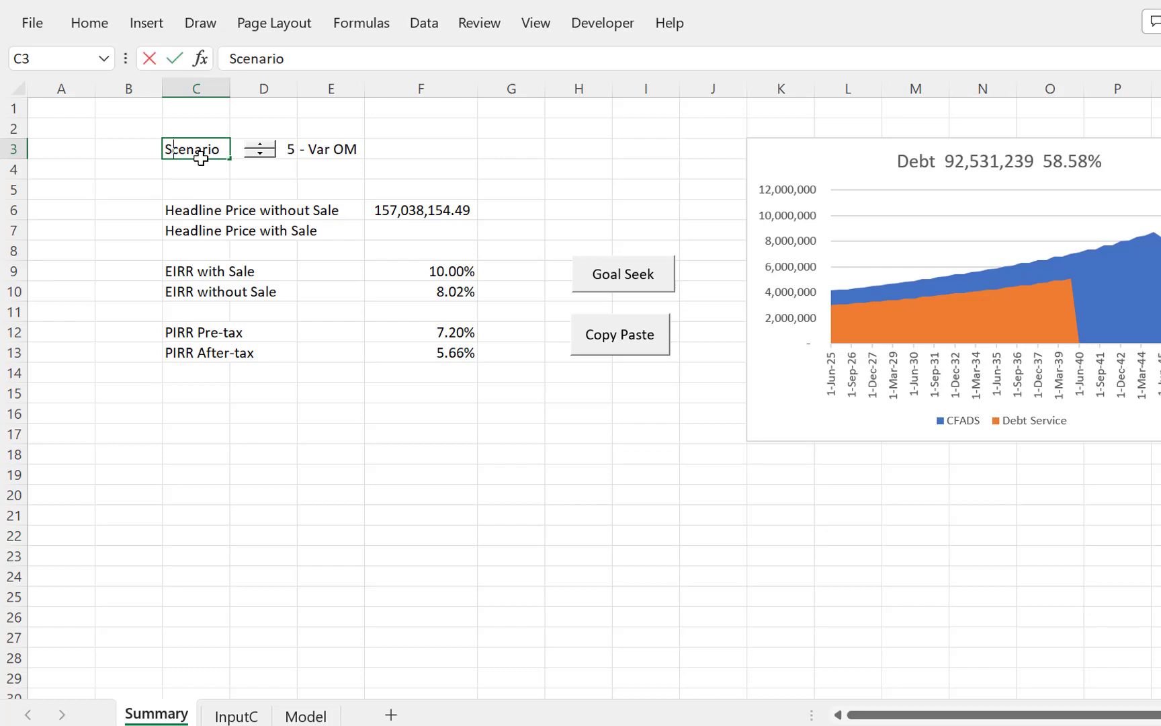
type("Risk Sc")
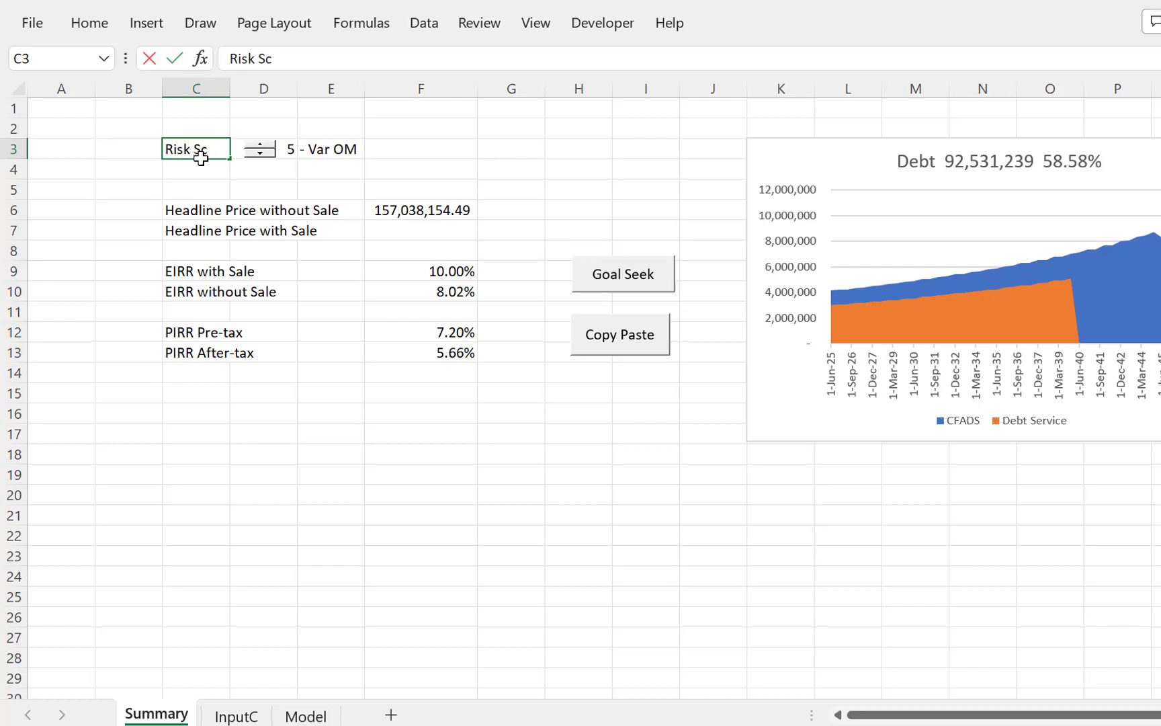
key("BackSpace")
key("BackSpace")
key("BackSpace")
type("Scenari")
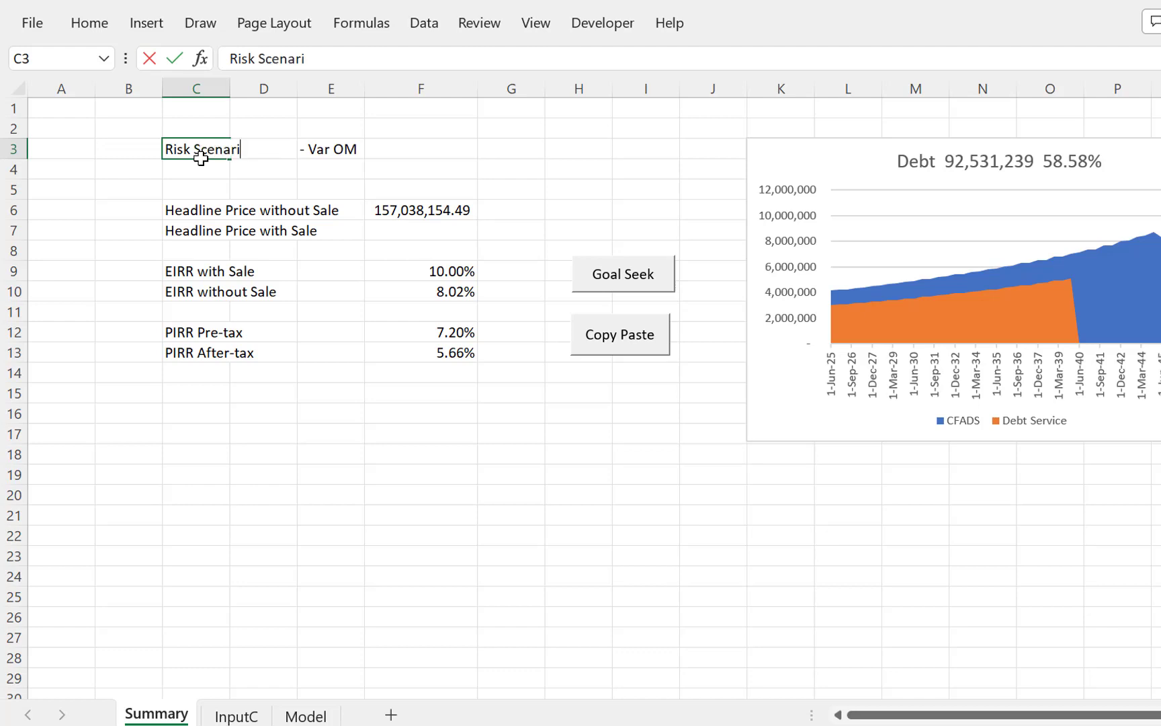
type("o")
key("Return")
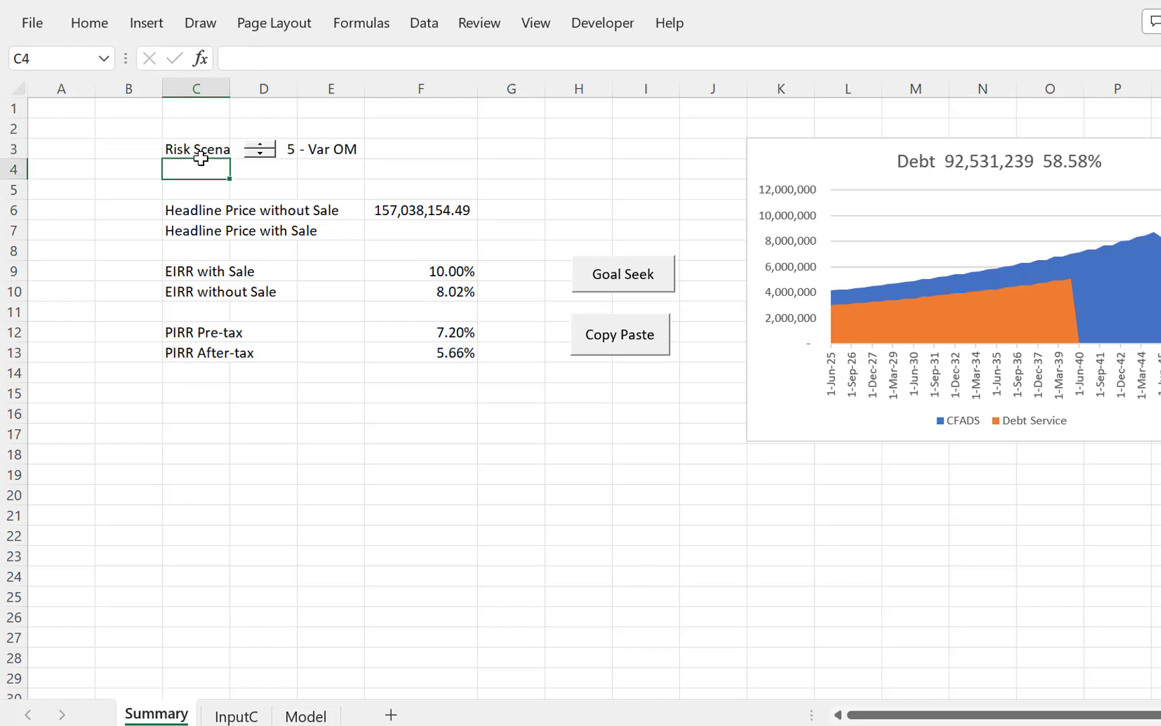
Step: Add the label Debt Size Scenario in C4 and widen column C so the row labels fit inside it
type("Debt Size Sc")
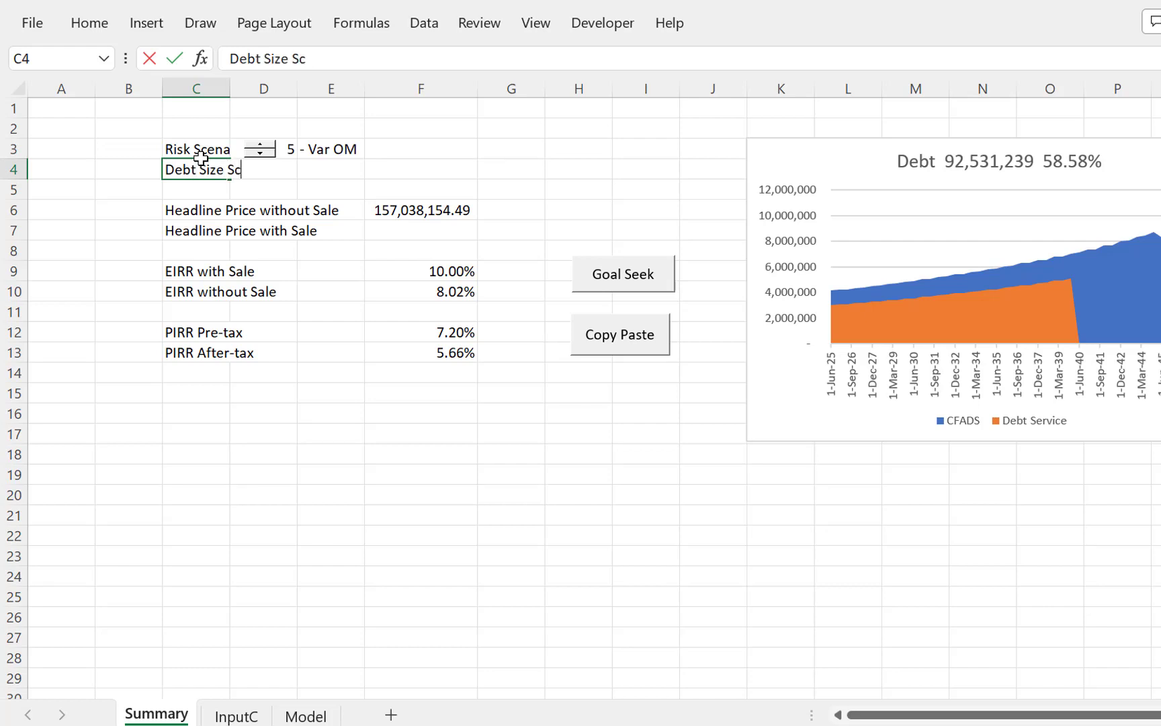
type("enario")
key("Return")
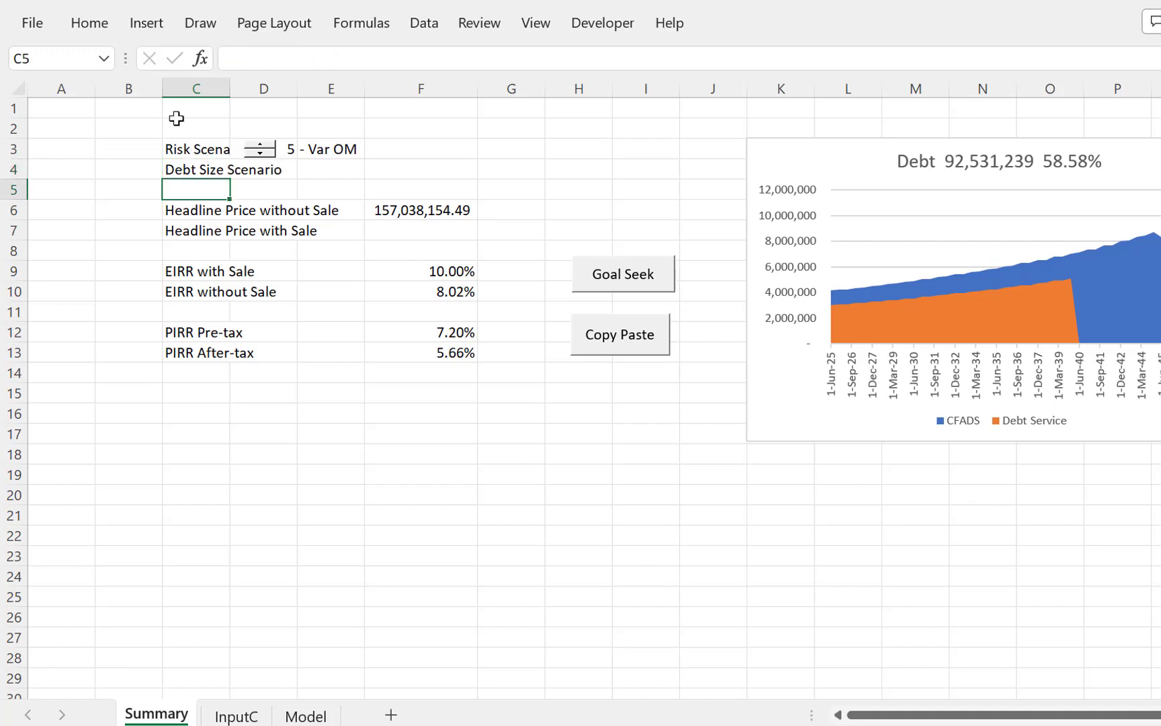
left_click_drag(235, 88, 351, 90)
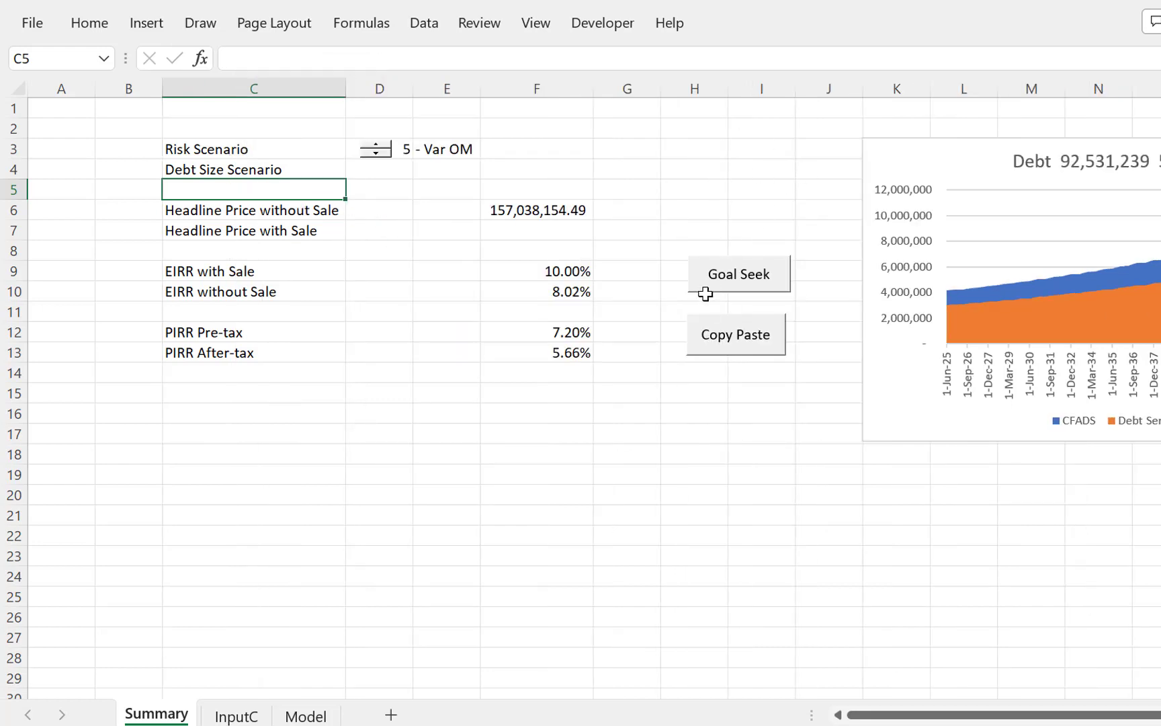
Step: Move the Goal Seek and Copy Paste buttons side by side below the PIRR rows, around rows 15 to 16
left_click(718, 272, "ctrl")
left_click_drag(717, 247, 193, 387)
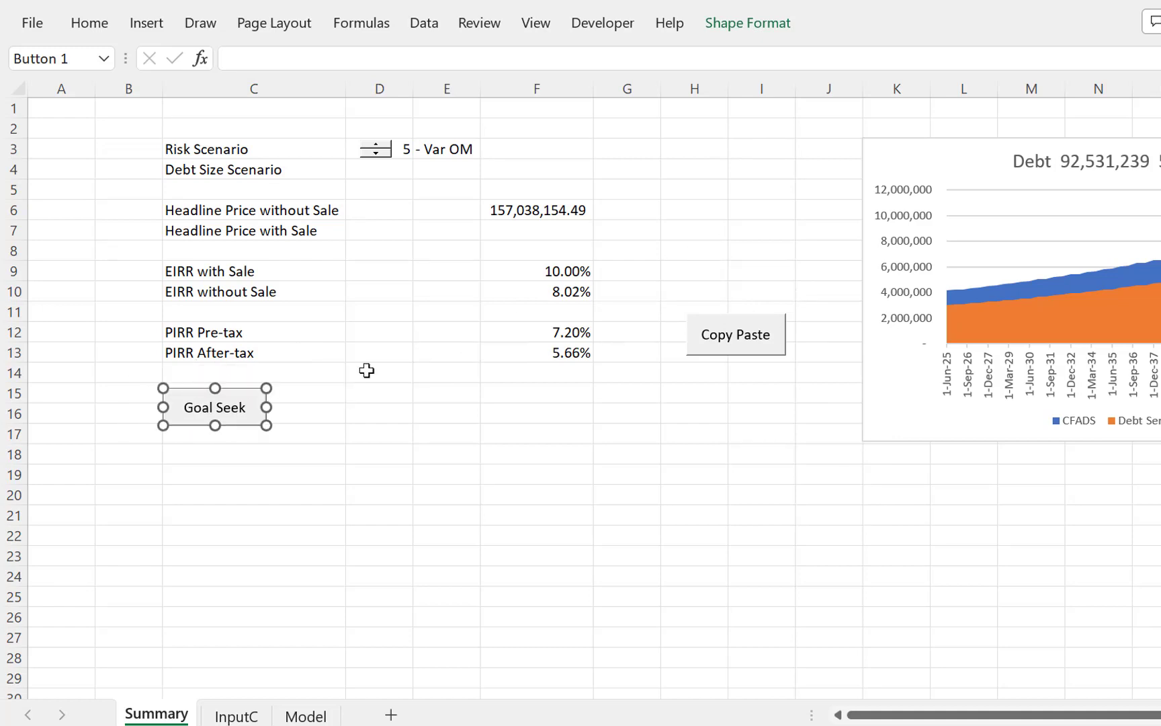
left_click(714, 334, "ctrl")
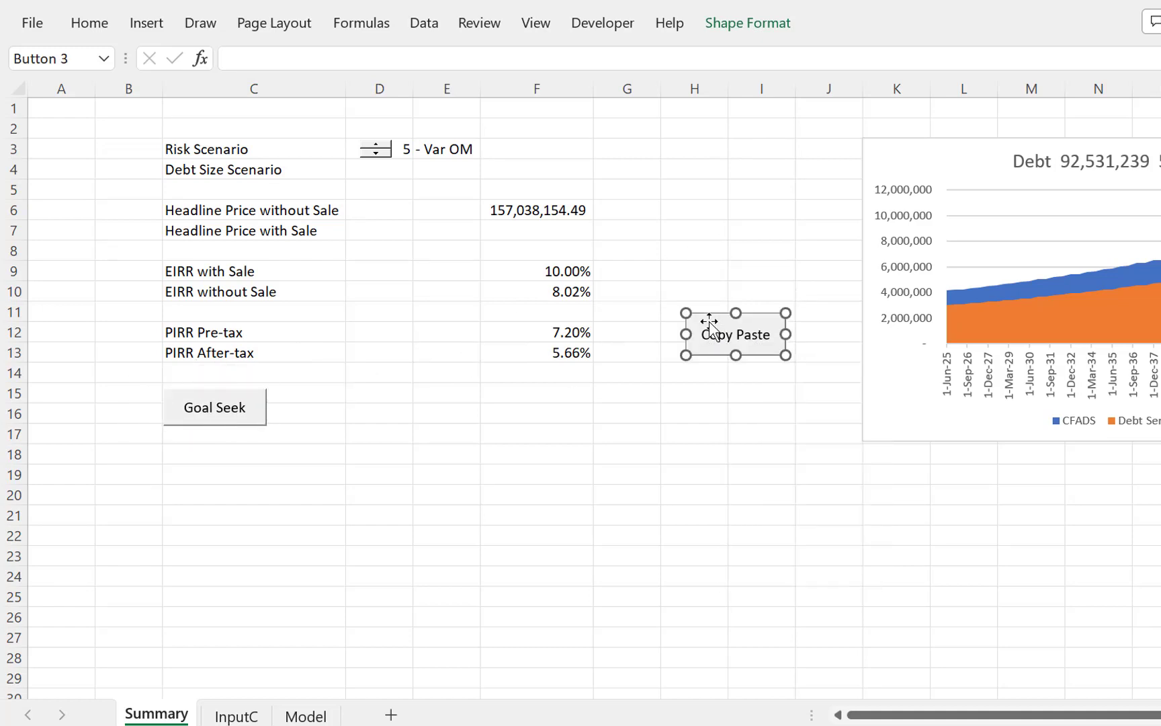
left_click_drag(710, 327, 334, 401)
Step: Move the CFADS and Debt Service chart closer to the summary figures so it starts at column H, and deselect it
left_click_drag(885, 416, 710, 403)
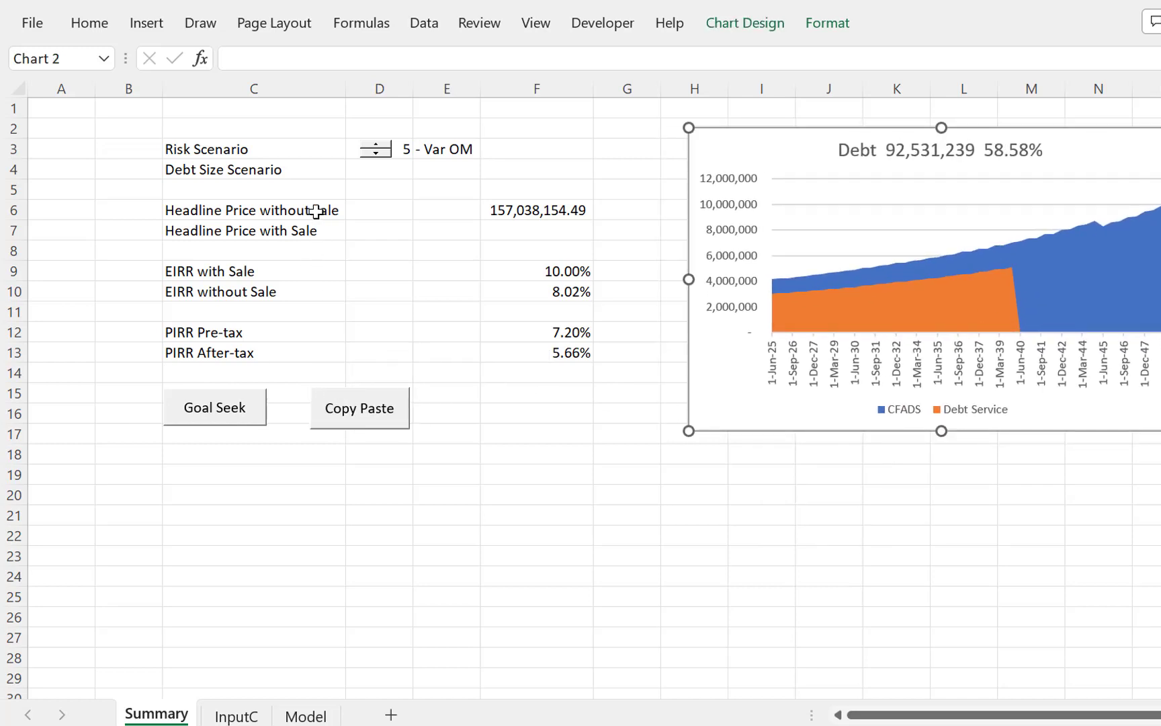
left_click(376, 173)
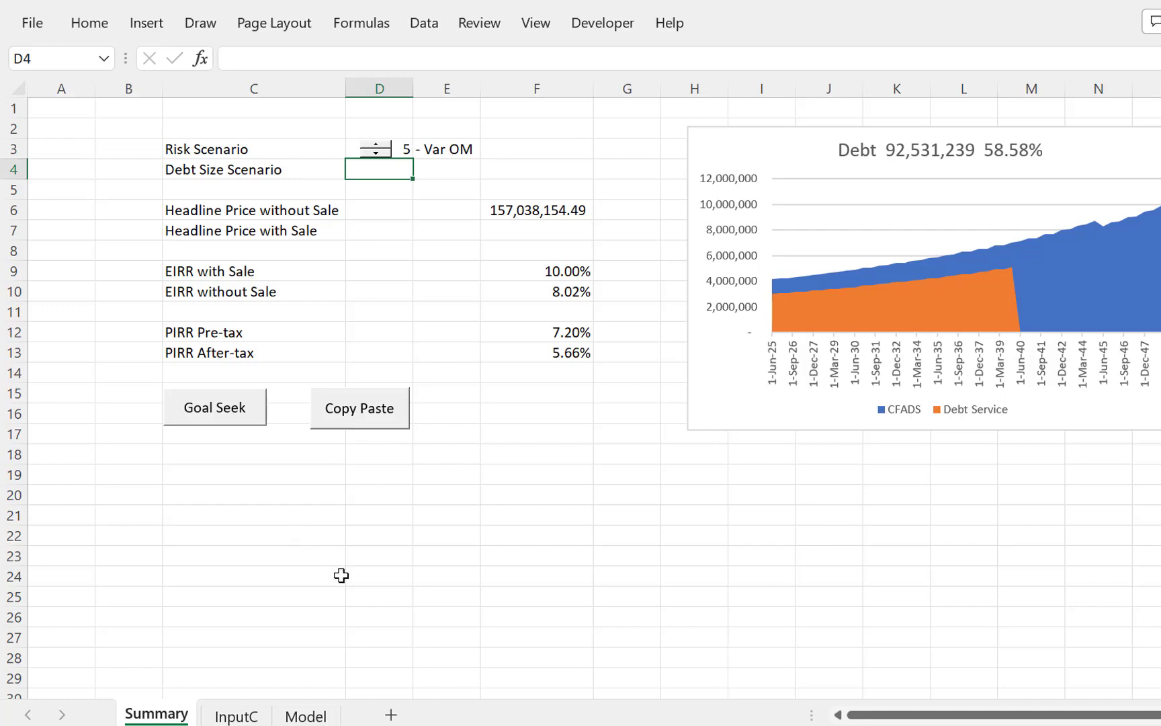
left_click(400, 547)
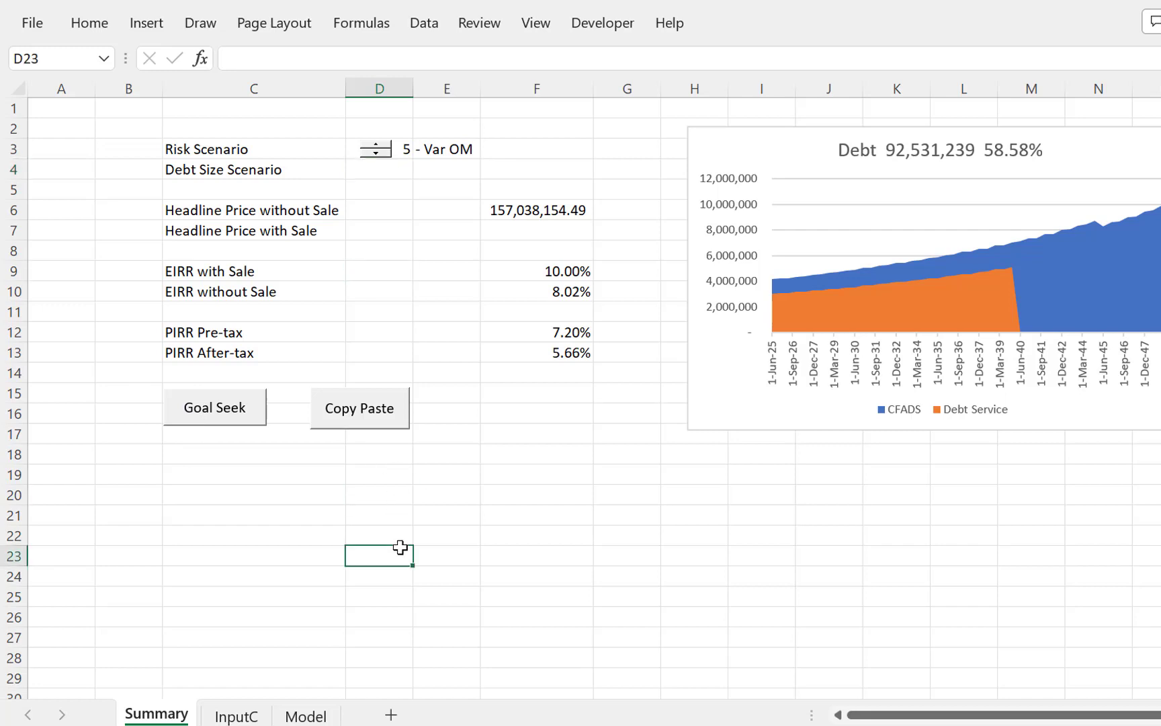